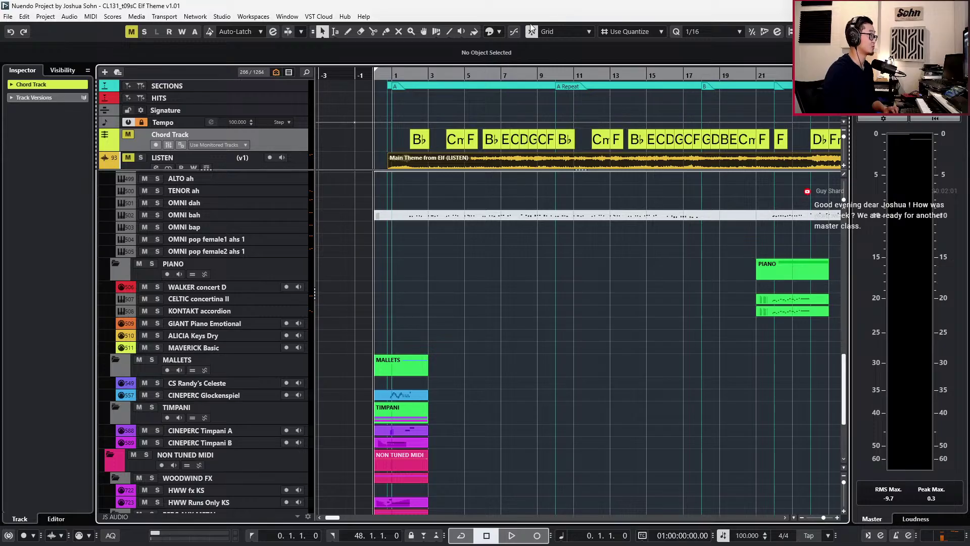
Solo the LISTEN reference track and play it from the start of the Main Theme from Elf clip.
scroll(405, 113, "down", 5)
scroll(389, 129, "up", 2)
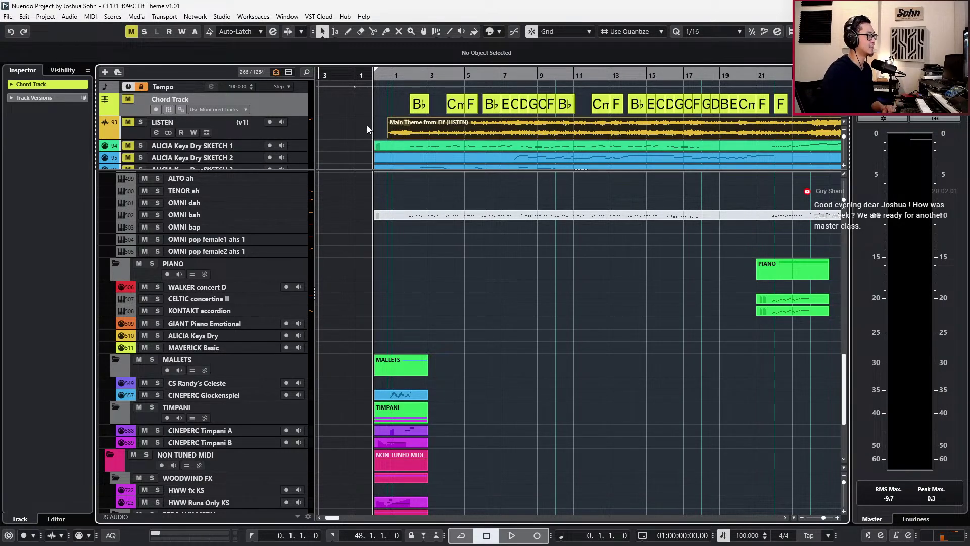
left_click(400, 131)
scroll(410, 134, "down", 1)
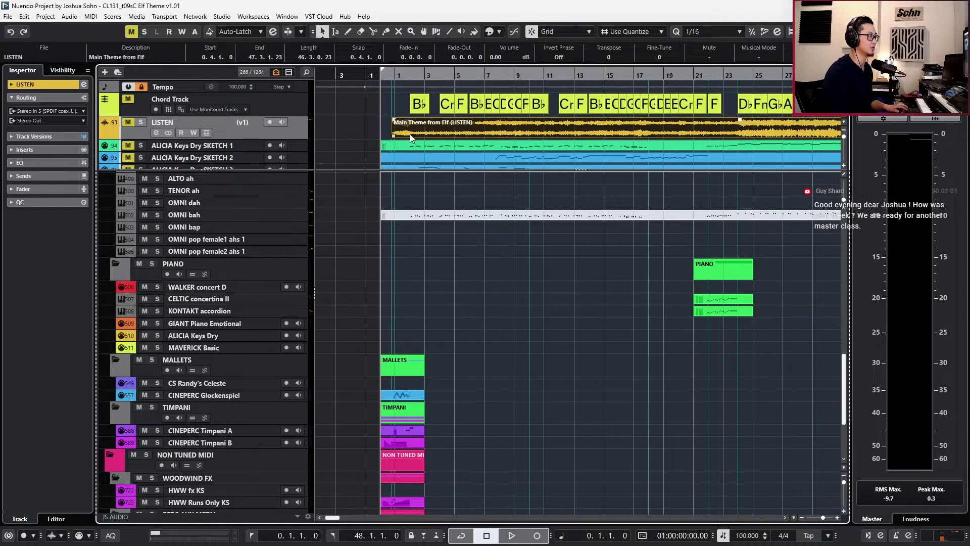
scroll(410, 135, "down", 2)
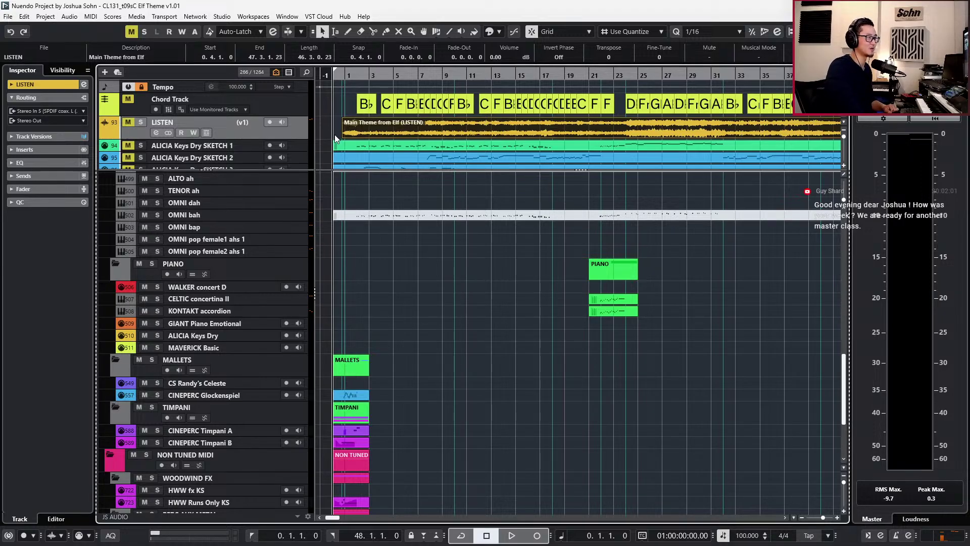
left_click(362, 124)
key("s")
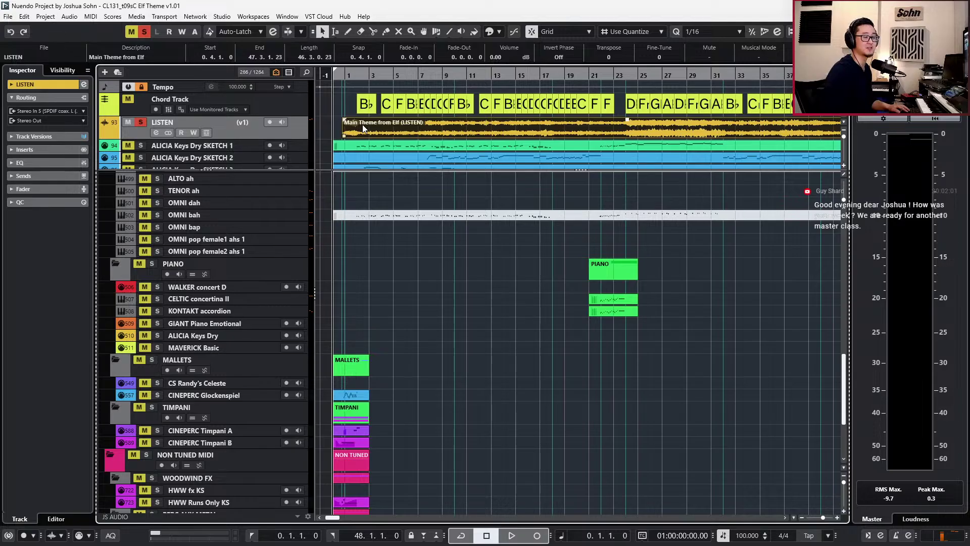
key("l")
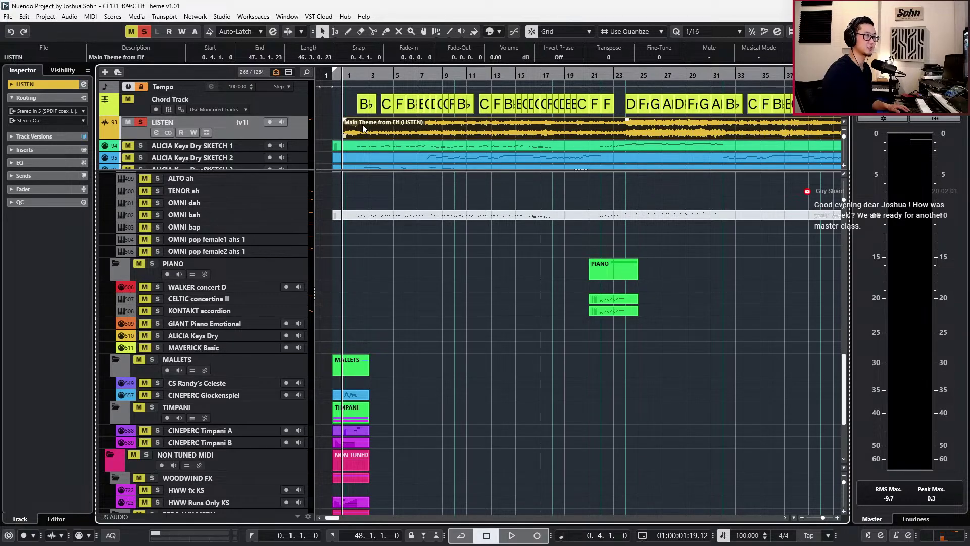
key("space")
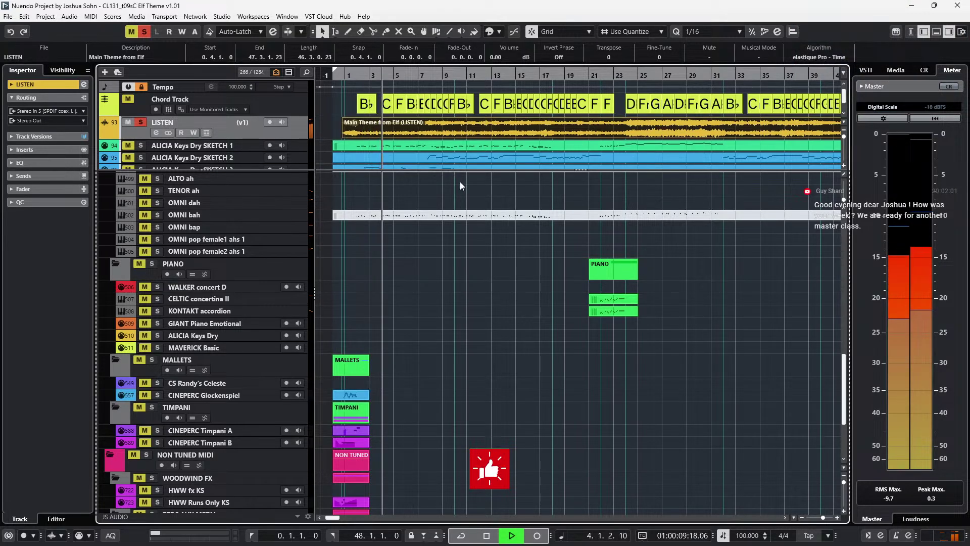
Enable the Ghz CanOpener Studio 3 insert in the Control Room and return to the master meter.
left_click(507, 294)
left_click(929, 71)
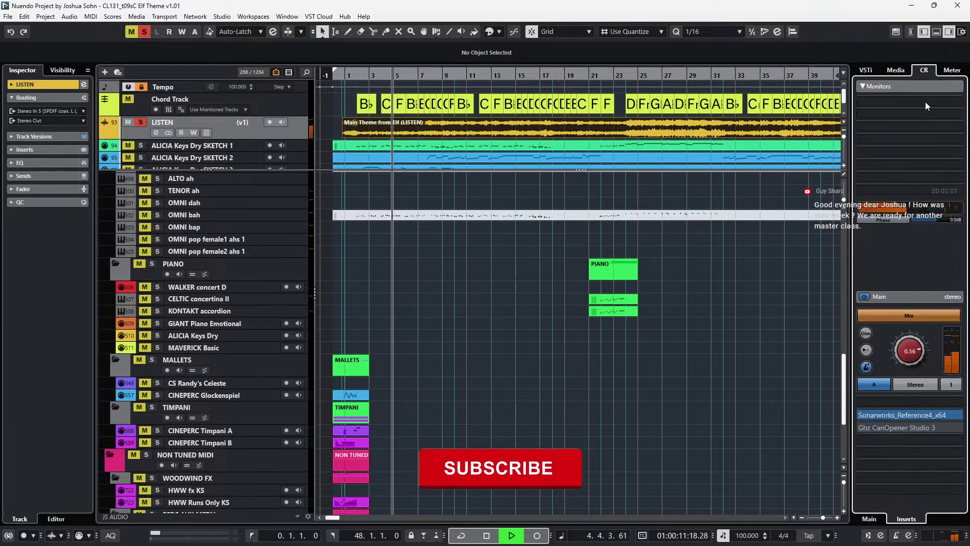
left_click(909, 416)
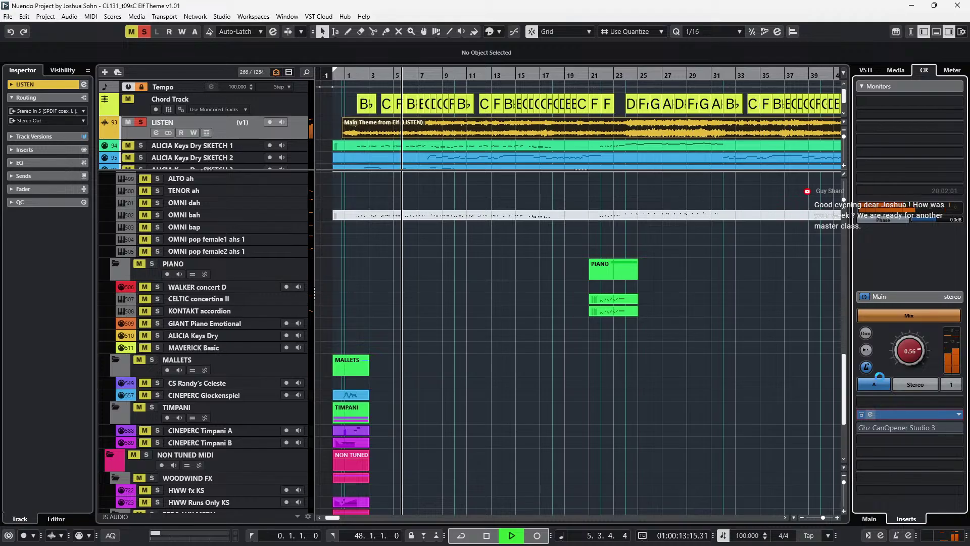
left_click(671, 152)
left_click(707, 114)
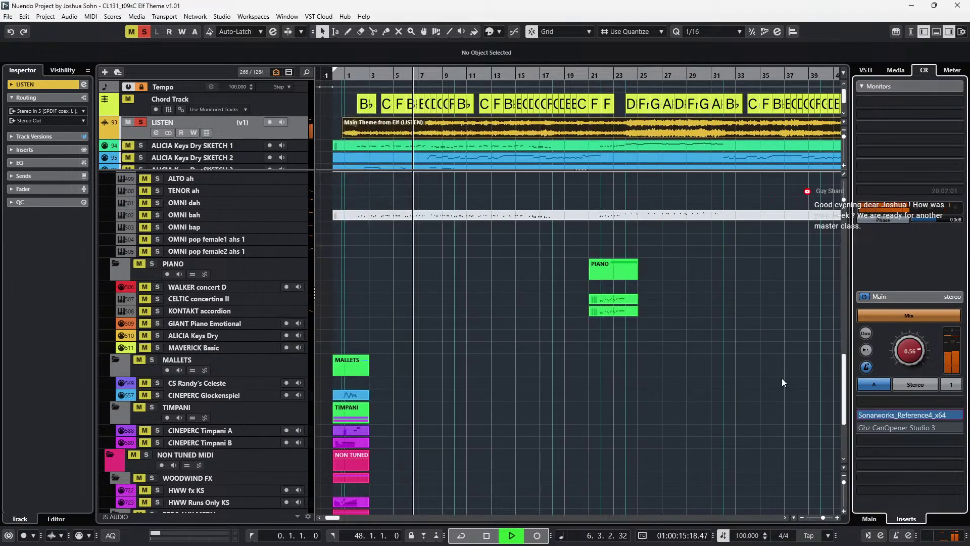
left_click(859, 429)
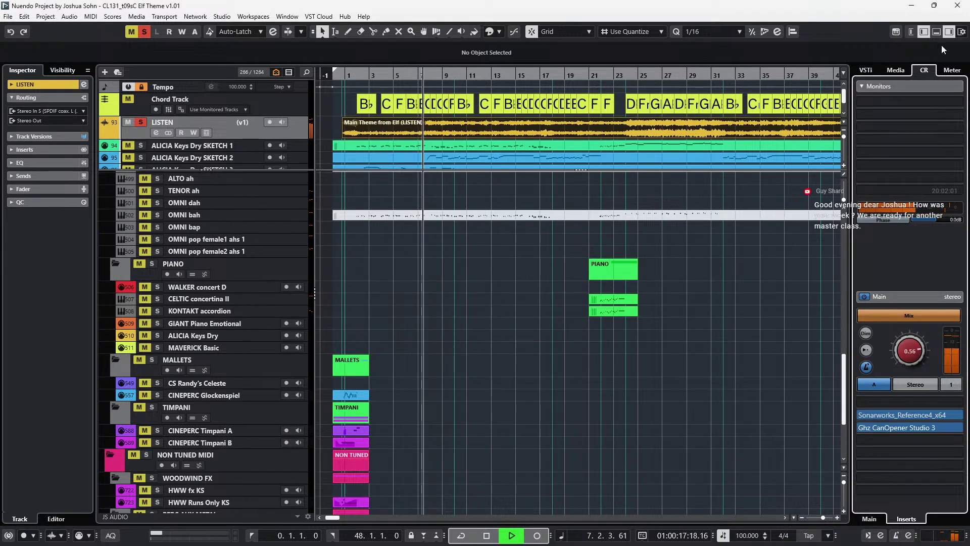
left_click(948, 72)
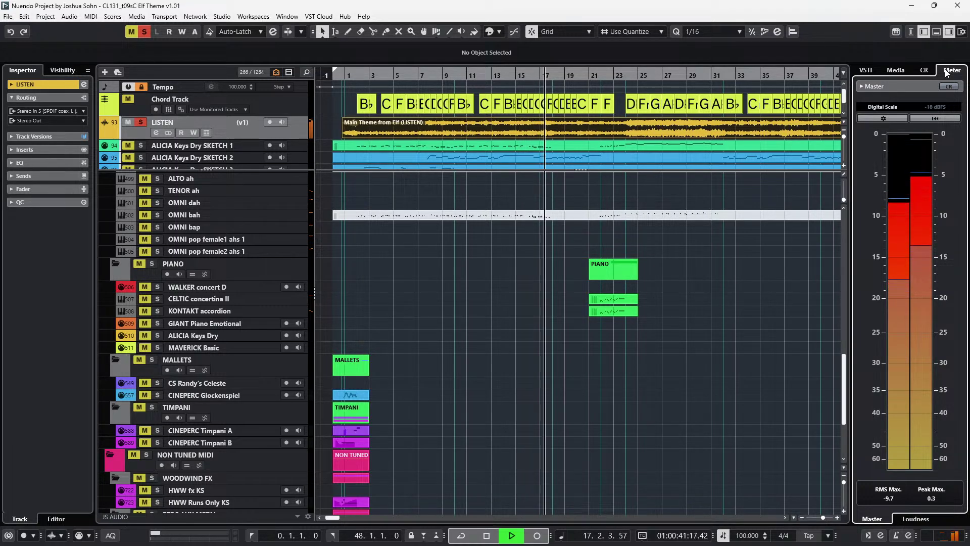
Listen to the soloed reference through to about bar 46 and stop playback.
scroll(708, 156, "down", 3)
left_click(682, 144)
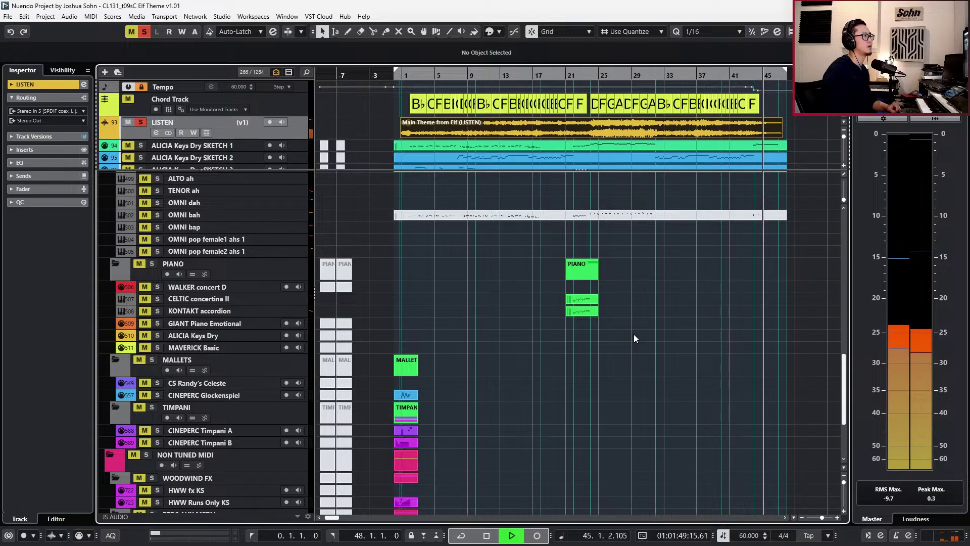
scroll(635, 336, "up", 1)
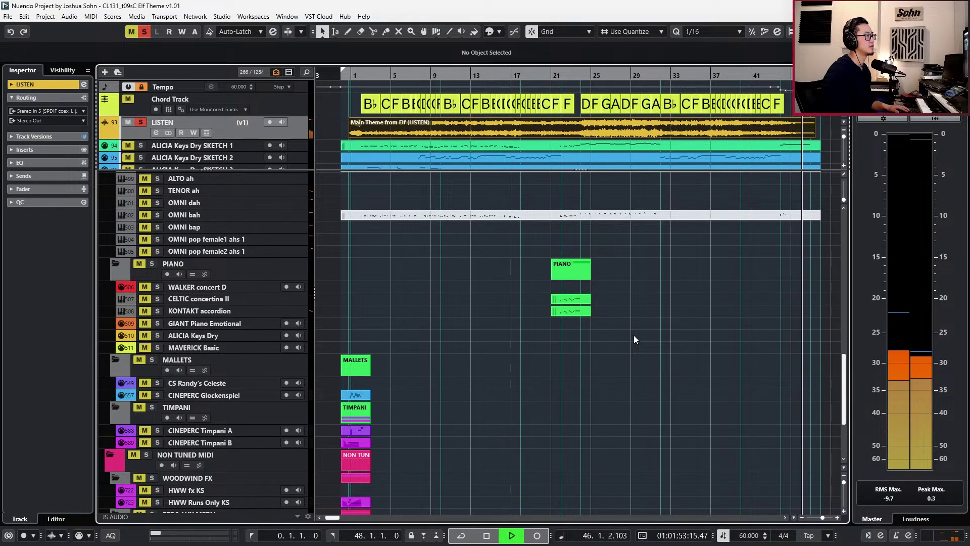
key("space")
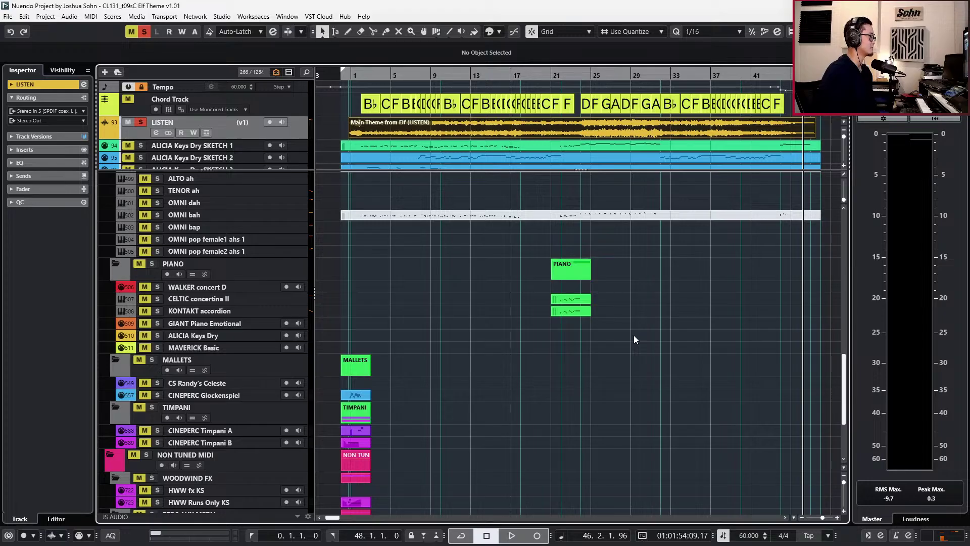
Unmute the OMNI bah MIDI part in the VOICES folder, solo its track and start playback around bar 2.
scroll(595, 302, "up", 5)
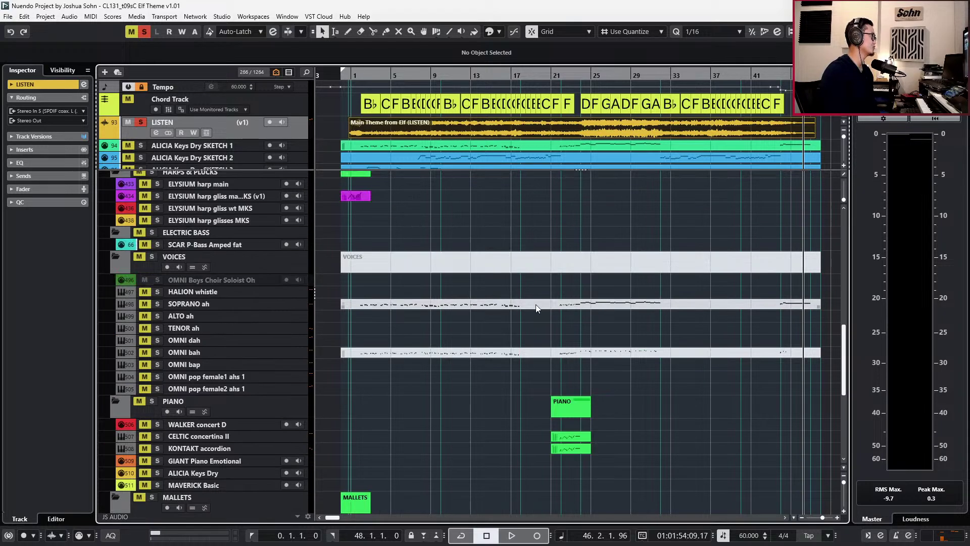
left_click(423, 355)
key("shift+u")
key("KP_Decimal")
key("s")
key("ctrl+KP_Add")
key("ctrl+KP_Add")
key("ctrl+KP_Add")
key("ctrl+KP_Subtract")
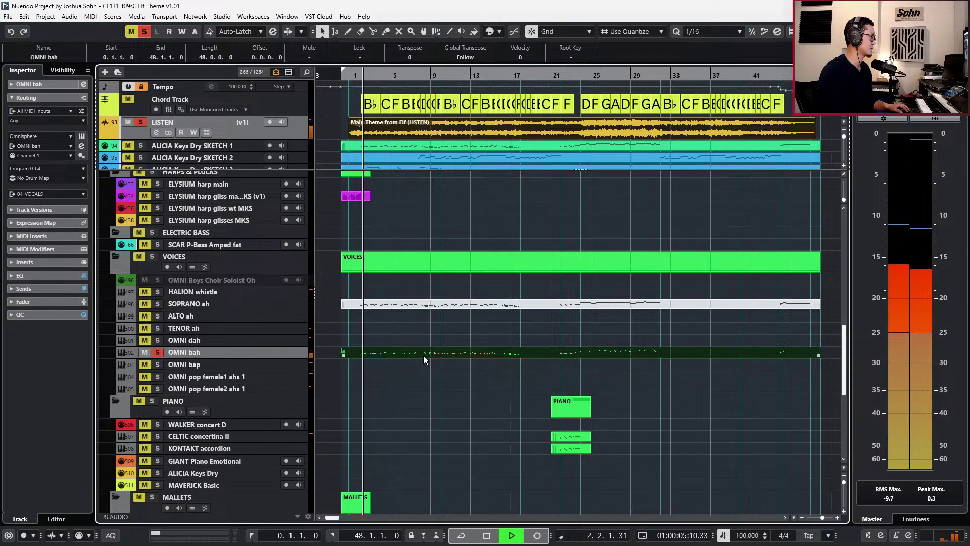
Take the LISTEN track out of solo and audition the OMNI bah part alone from bar 2.
left_click(142, 123)
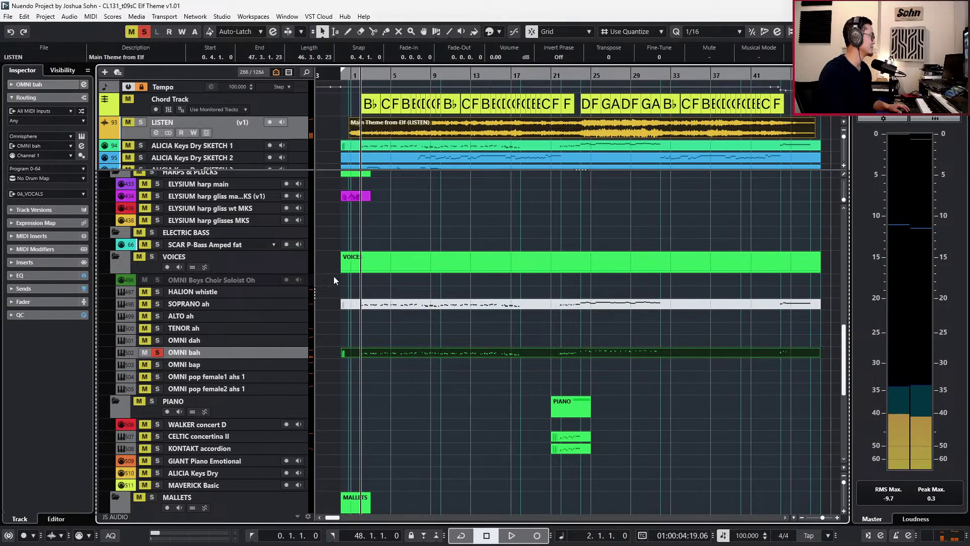
left_click(458, 391)
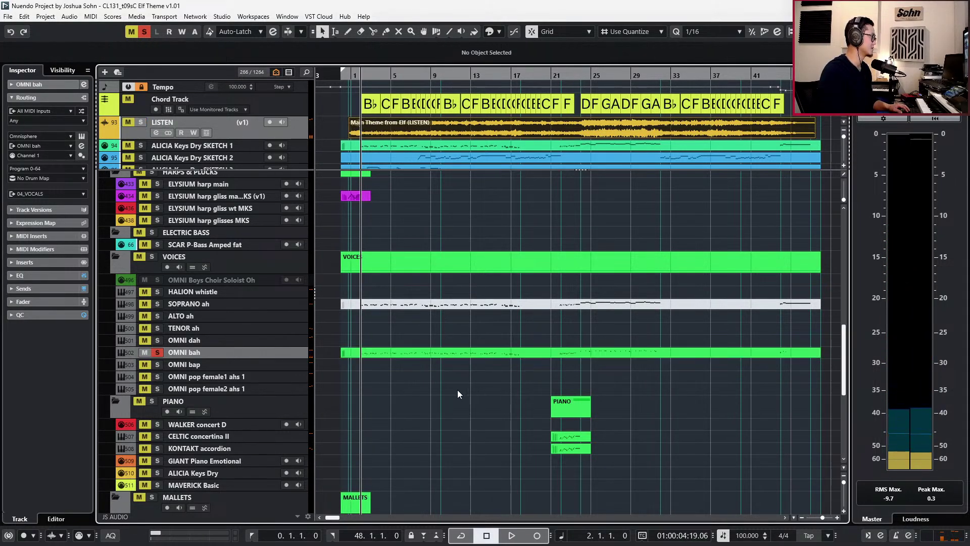
left_click(455, 353)
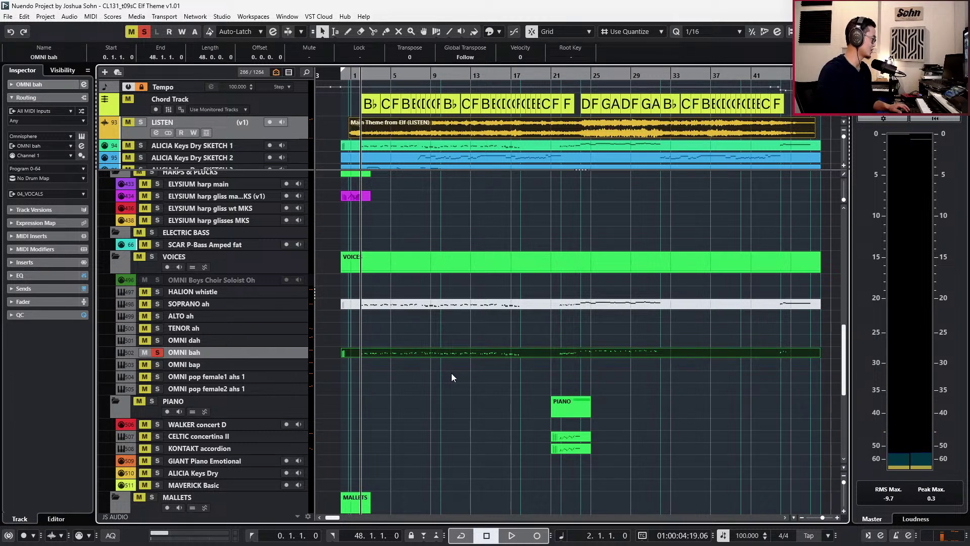
key("space")
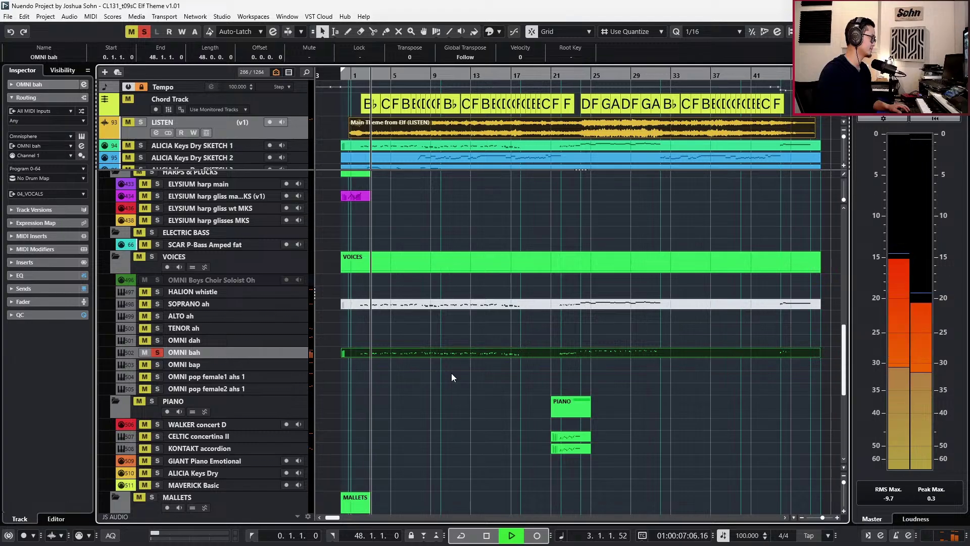
Stop playback at bar 2 and take the OMNI bah track out of solo.
key("space")
key("s")
key("KP_Subtract")
key("KP_Subtract")
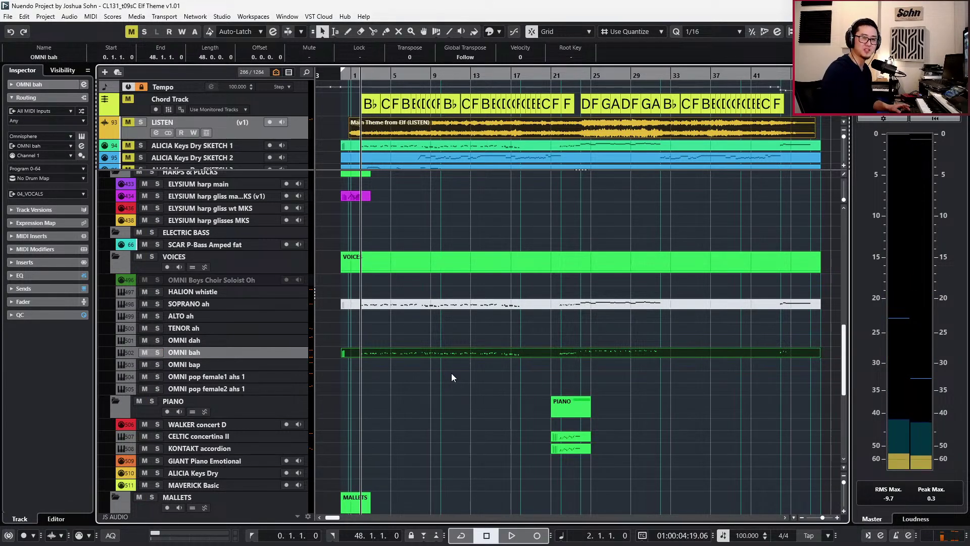
Open the OMNI bah track's Omnisphere instrument, examine its loaded patch and close the plug-in window.
key("h")
scroll(385, 366, "left", 2)
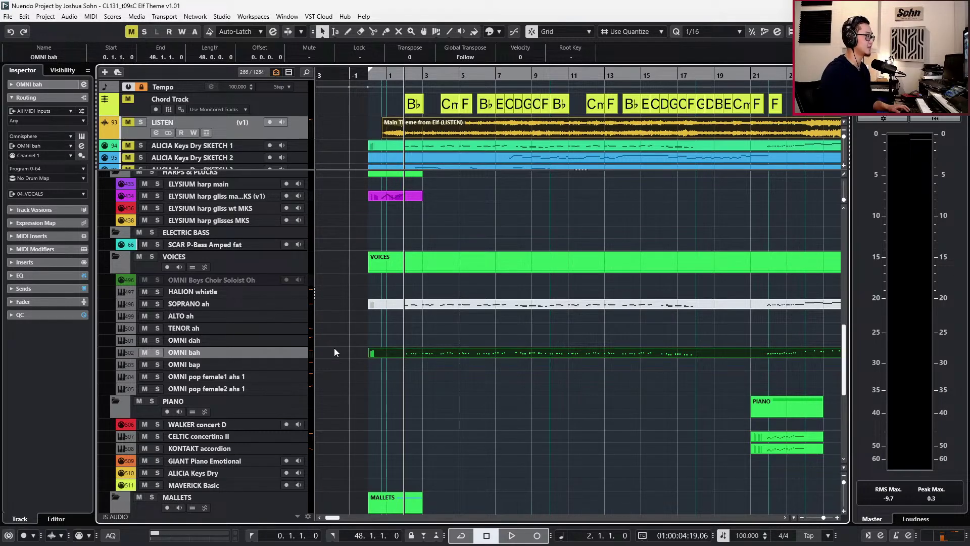
key("F11")
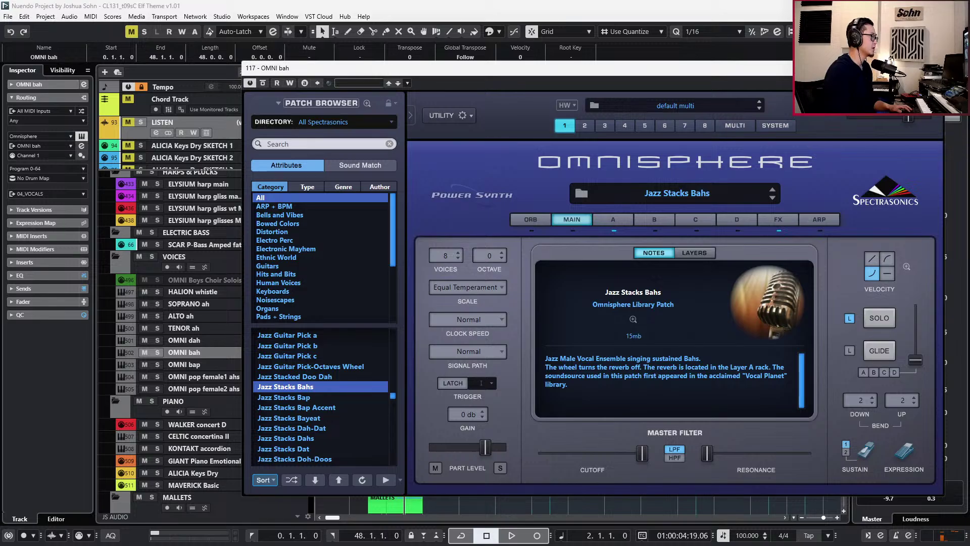
left_click_drag(887, 68, 816, 74)
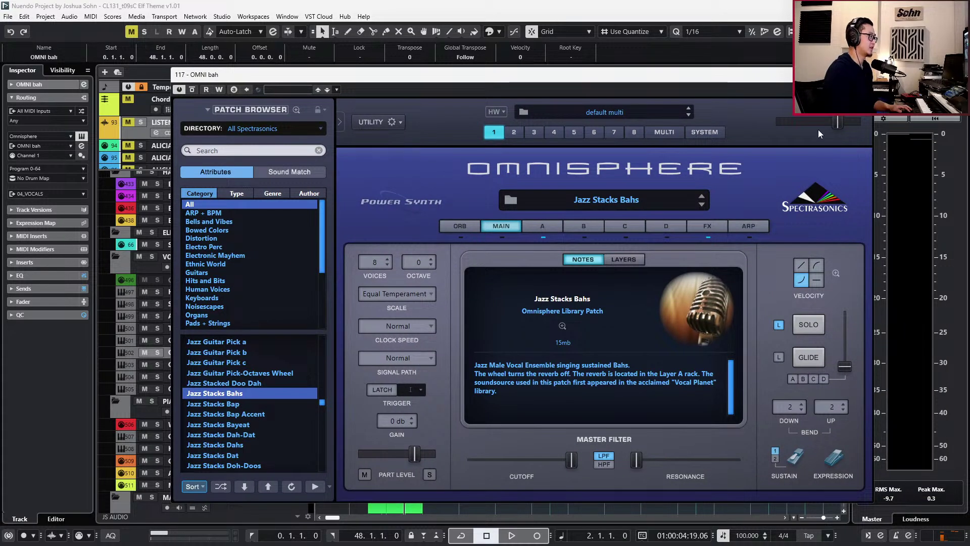
key("e")
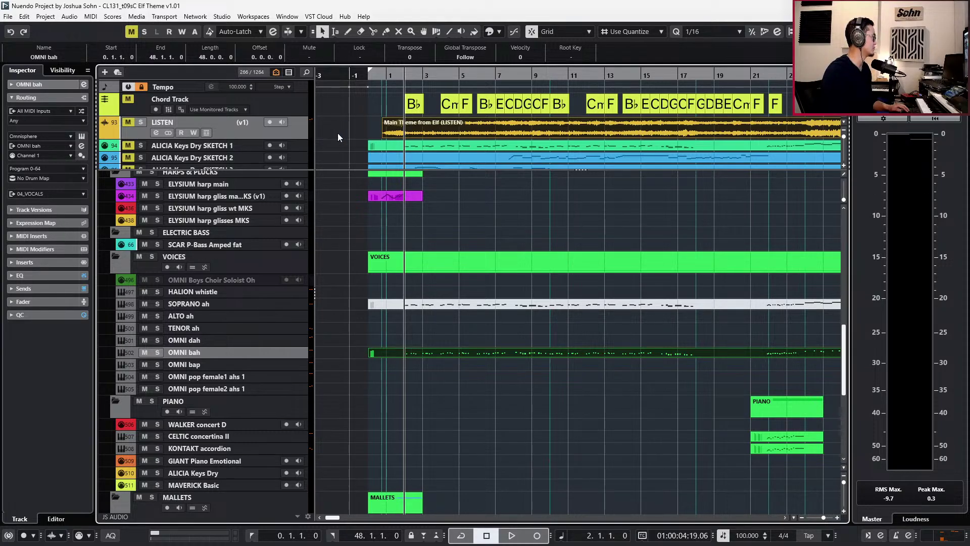
Deselect the OMNI bah part and move the playhead to bar 24.
left_click(575, 383)
scroll(576, 383, "down", 1)
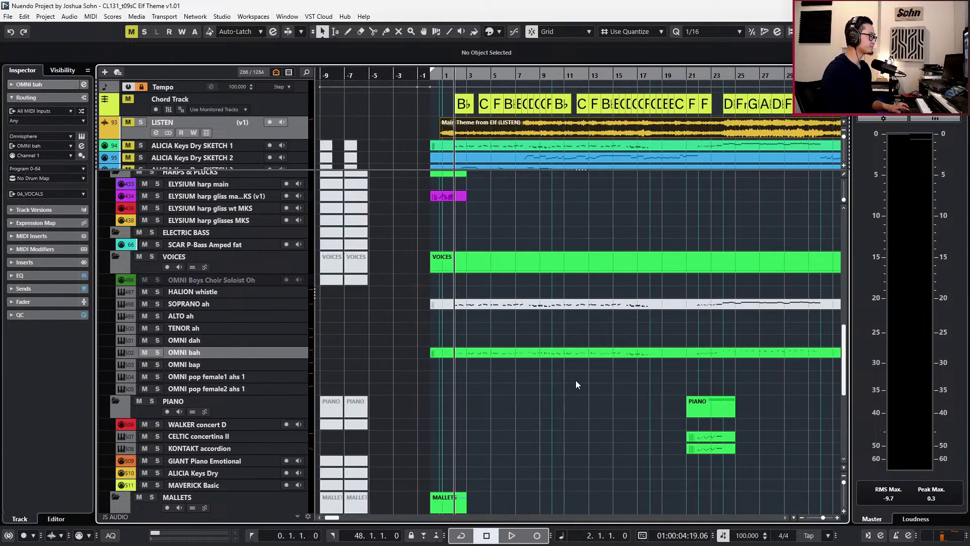
scroll(438, 280, "up", 1)
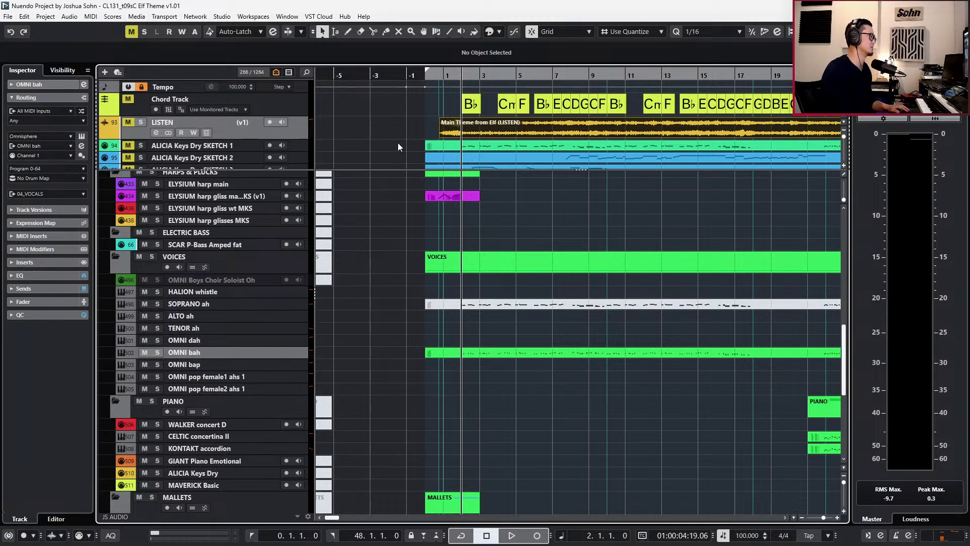
scroll(486, 155, "down", 1, "ctrl")
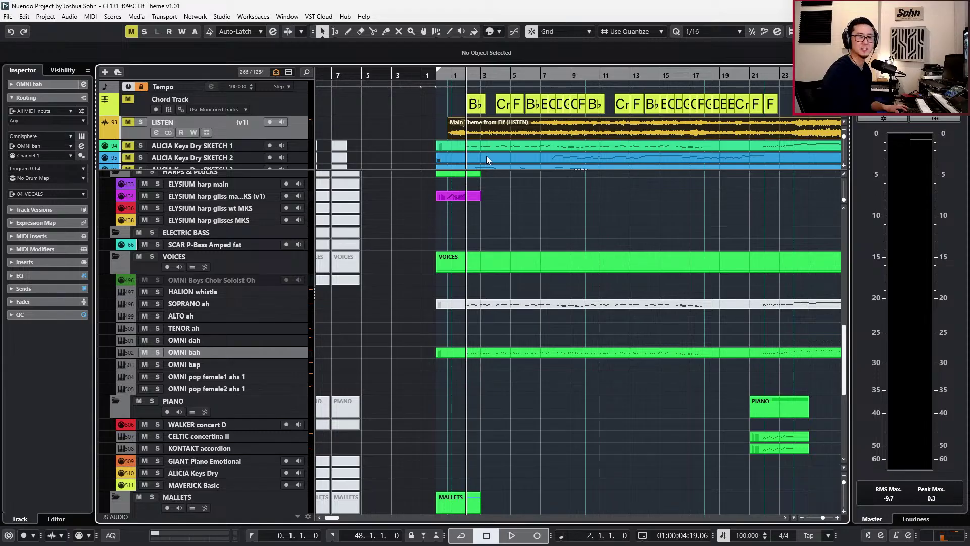
scroll(486, 156, "down", 2)
key("shift+b")
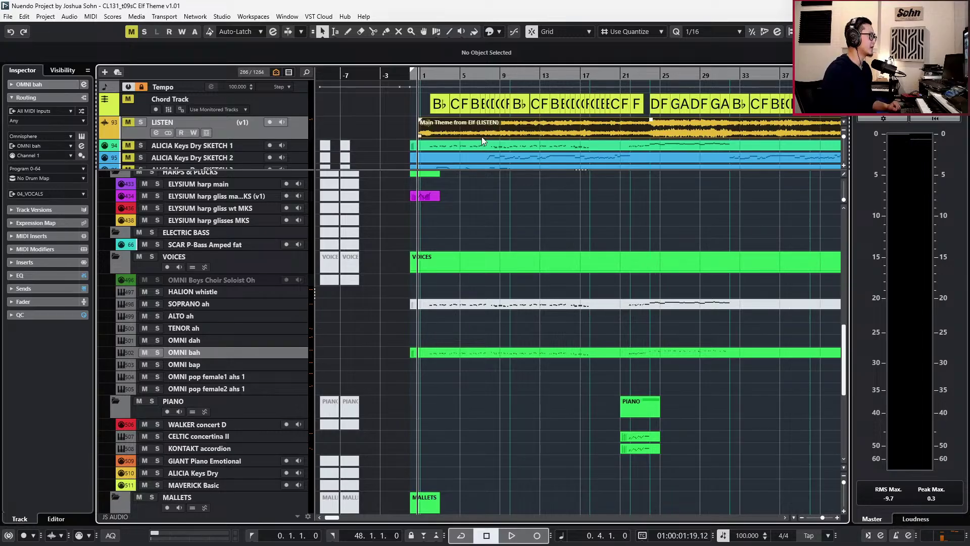
key("KP_Add")
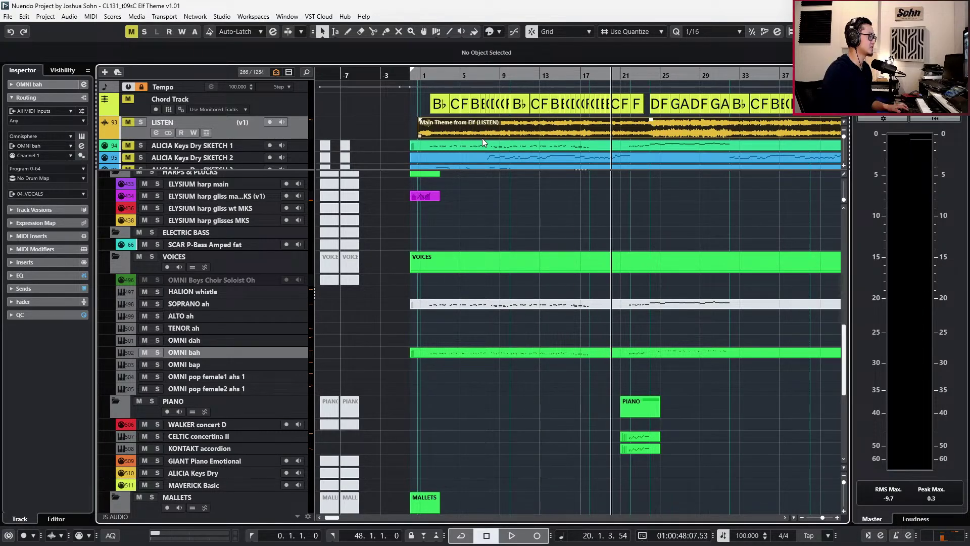
key("KP_Subtract")
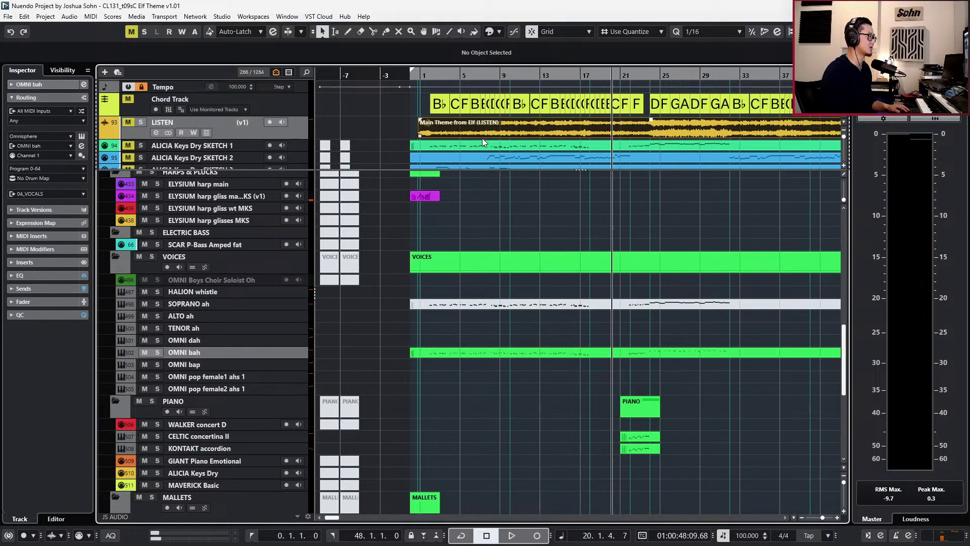
key("KP_Add")
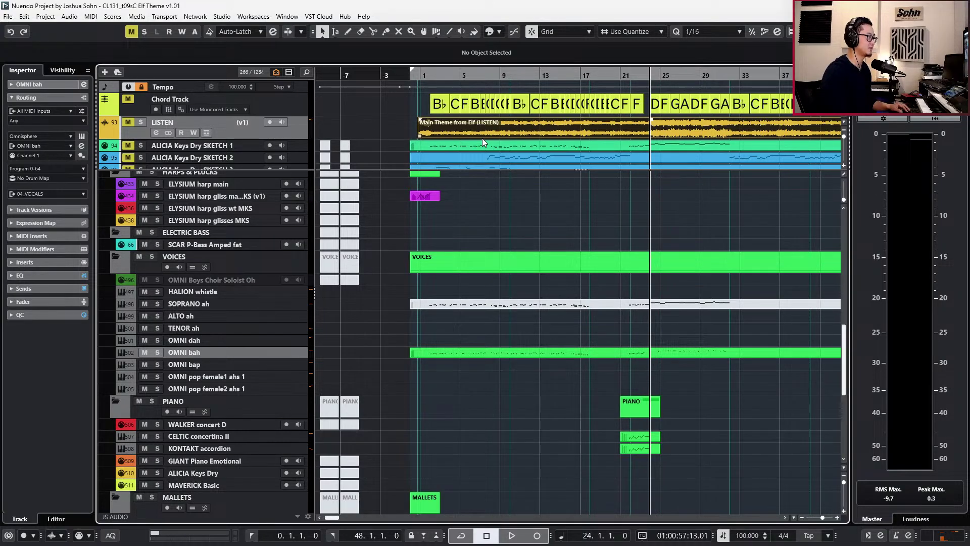
Solo the LISTEN track and play the reference from bar 24.
key("space")
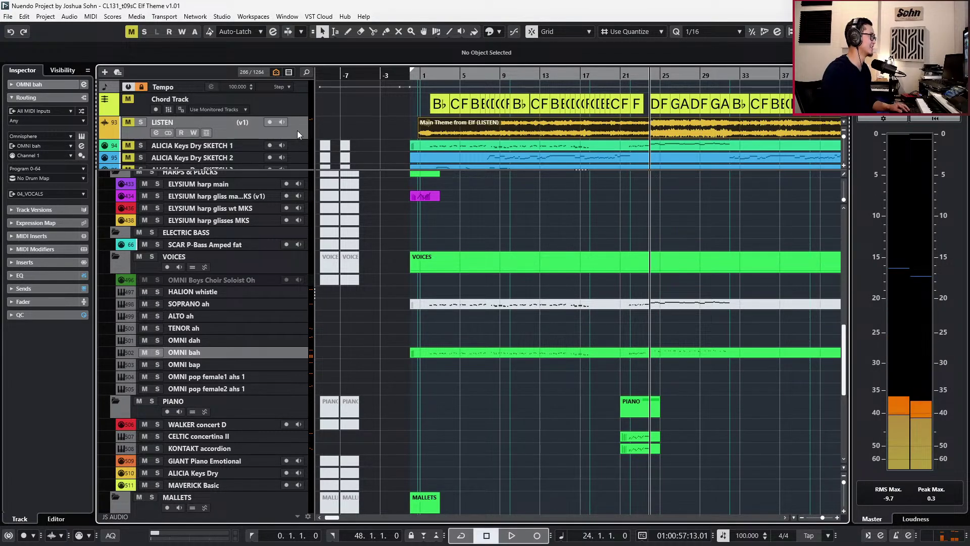
left_click(301, 136)
key("s")
key("space")
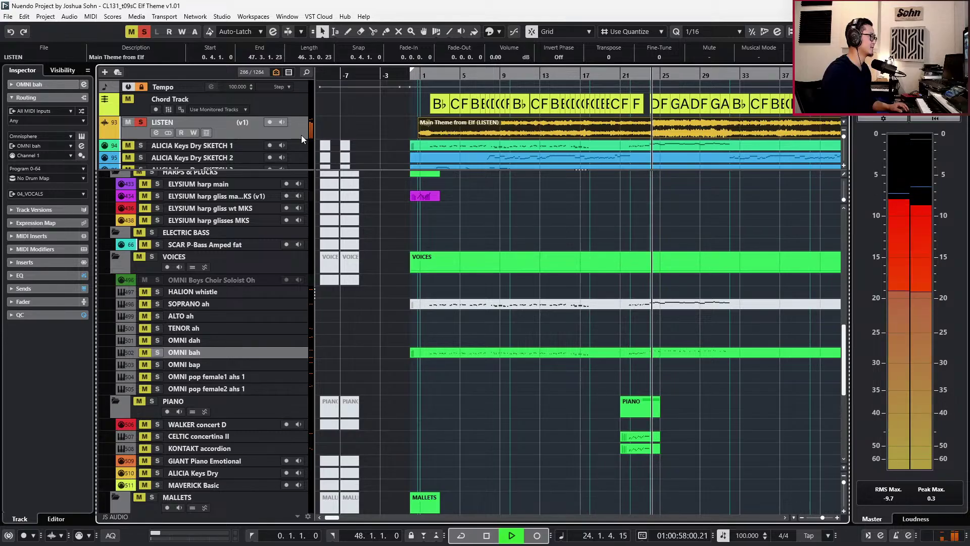
scroll(495, 149, "down", 2)
scroll(495, 150, "right", 2)
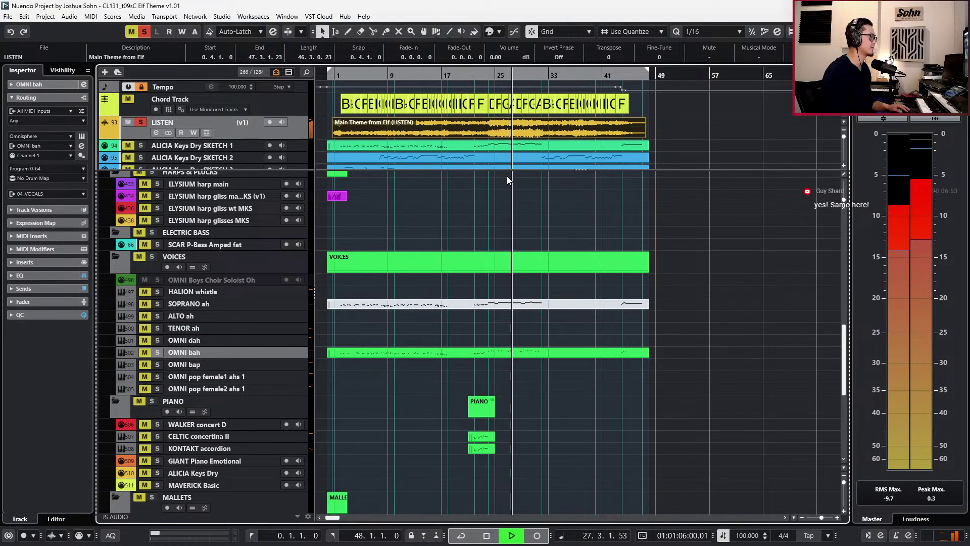
Stop the reference playback and return the playhead to bar 24.
key("space")
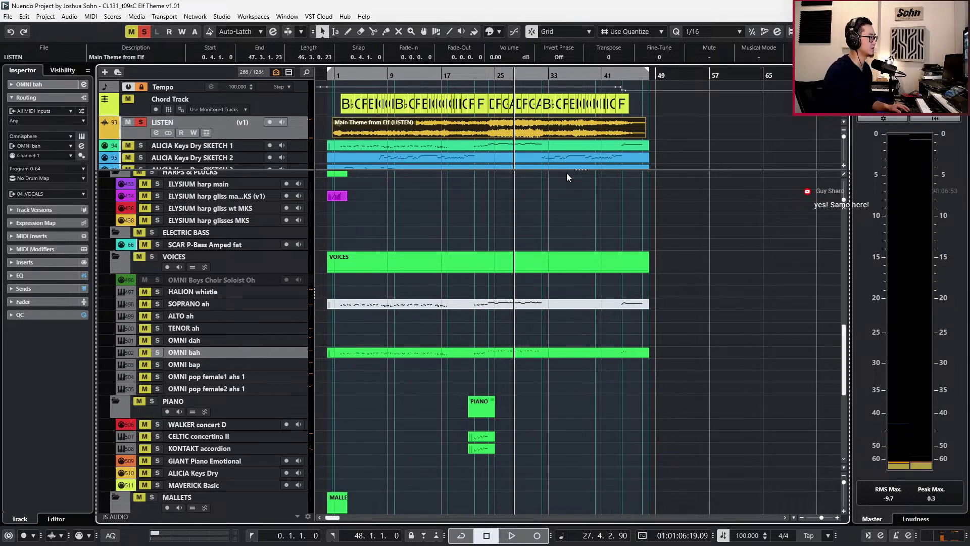
key("KP_Subtract")
key("KP_Subtract")
key("KP_Subtract")
key("KP_Subtract")
key("KP_Subtract")
key("Right")
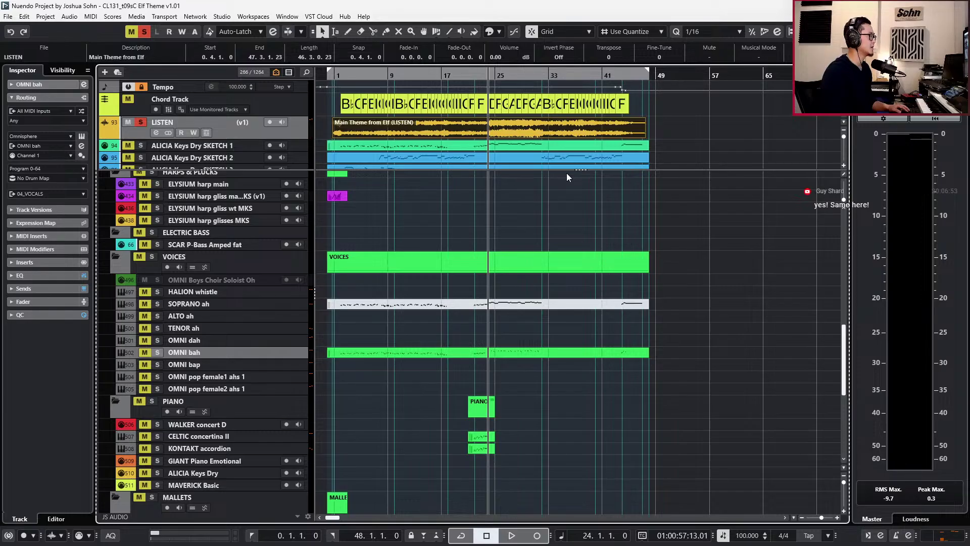
Step the playhead forward to bar 28 and back to bar 24 to examine that section.
key("Right")
key("Right")
key("Right")
key("Right")
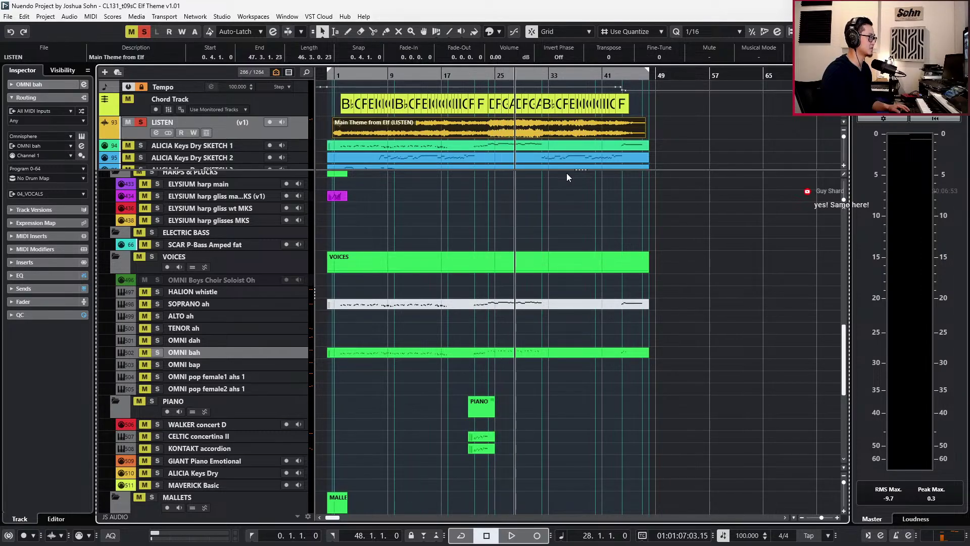
key("Left")
key("Left")
key("Left")
key("Left")
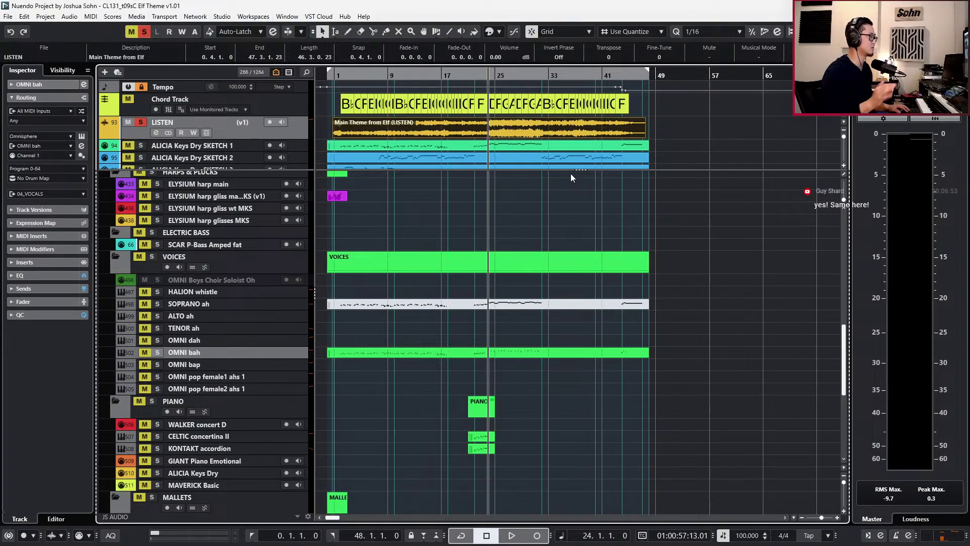
Step the playhead forward through bar 29 and on to bar 39 along the reference.
key("Right")
key("Right")
key("Right")
key("Right")
key("Right")
key("Right")
key("Right")
key("Right")
key("Right")
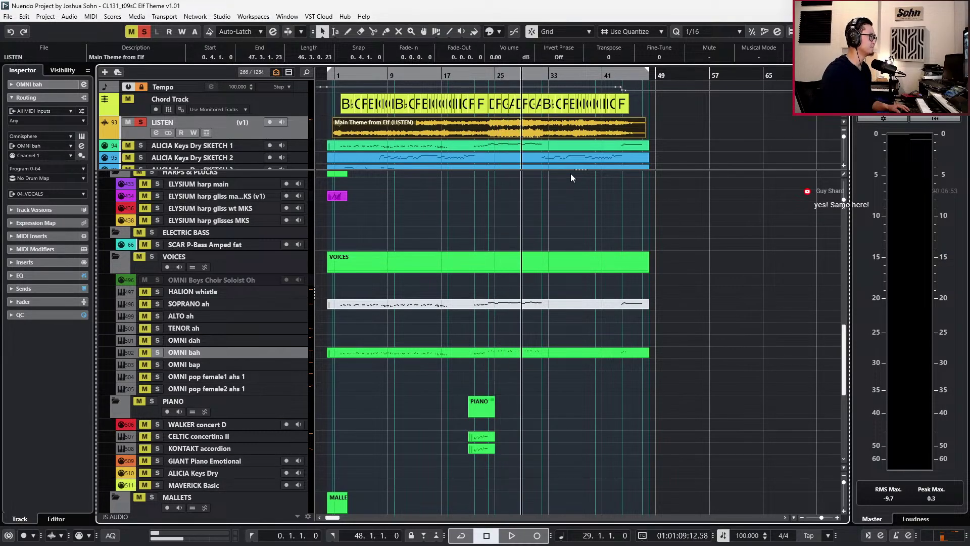
key("KP_Add")
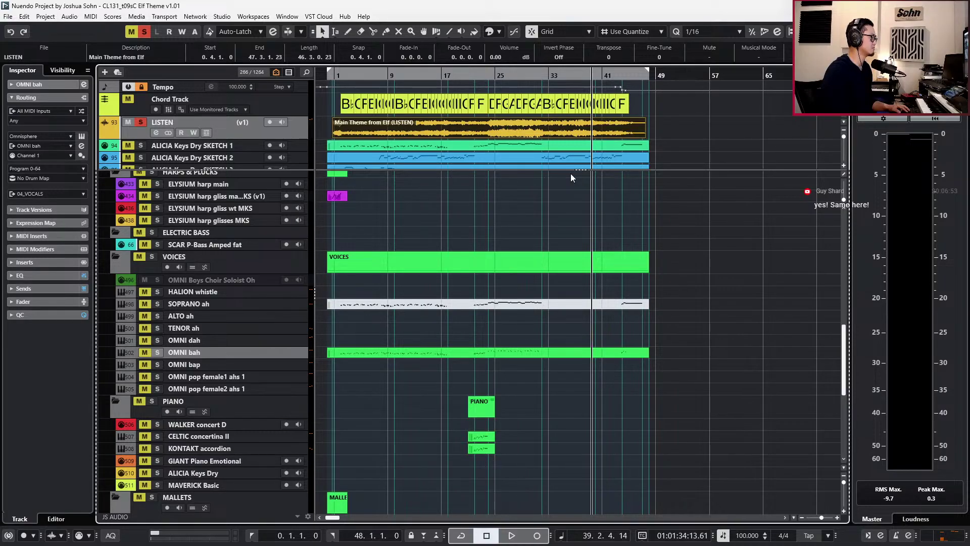
Move the playhead to the start of the LISTEN recording and bring the four piano sketch tracks into view.
key("l")
scroll(421, 160, "up", 3)
scroll(404, 157, "left", 2)
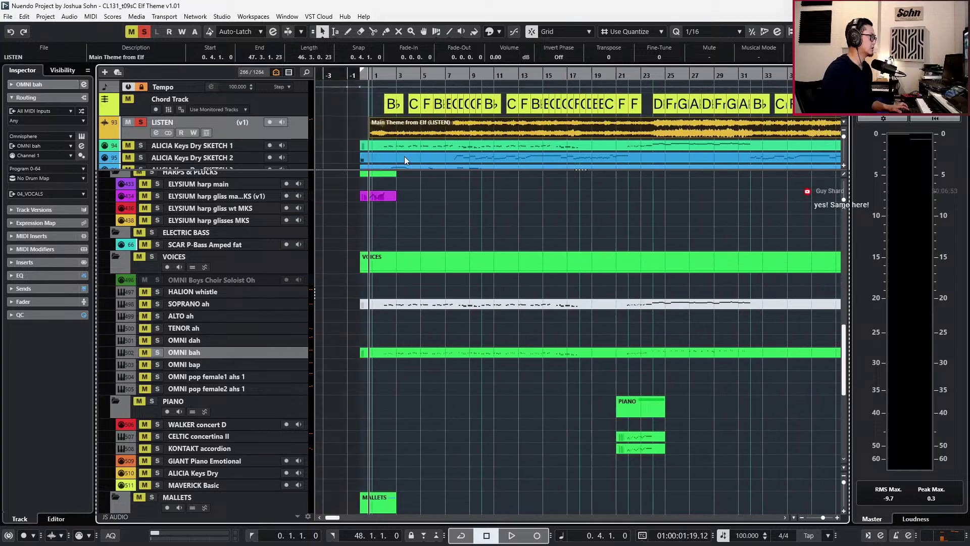
scroll(404, 156, "down", 2)
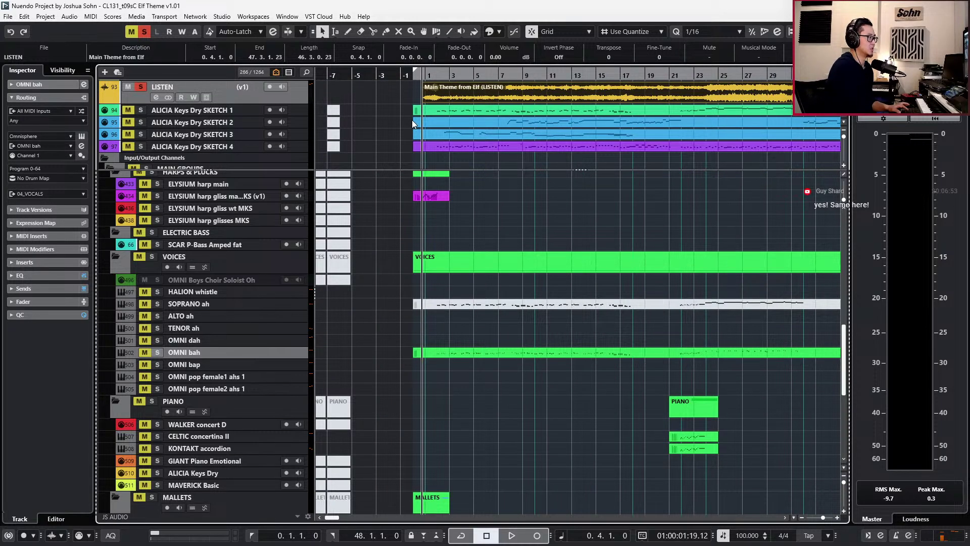
Take LISTEN out of solo, solo the four ALICIA Keys Dry SKETCH tracks and open their parts in the Key Editor at bar 2.
key("s")
mouse_move(402, 113)
left_mouse_down()
mouse_move(425, 136)
mouse_move(437, 134)
left_mouse_up()
key("s")
left_click(436, 134, "alt+shift")
key("Return")
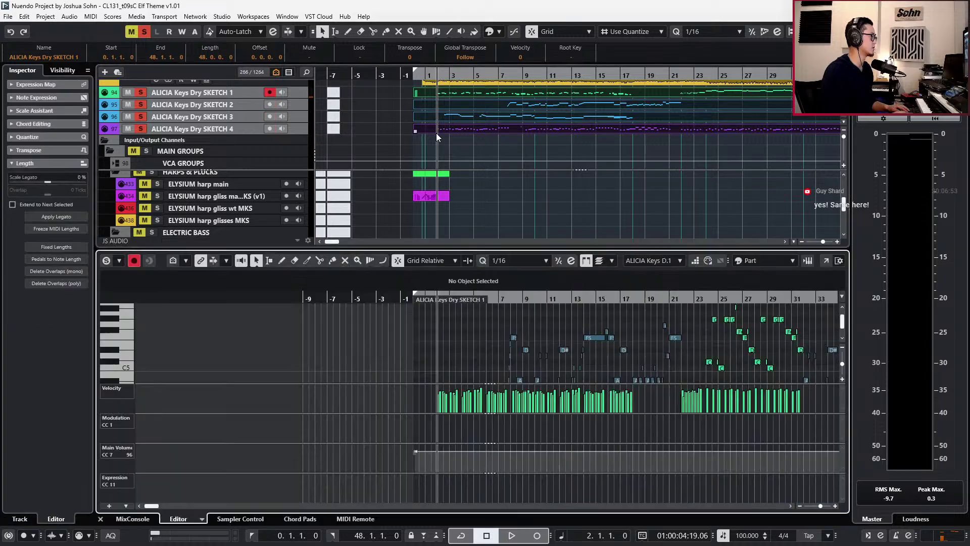
Play the four sketch parts from bar 2, stop, close the Key Editor and return the playhead to bar 2.
key("space")
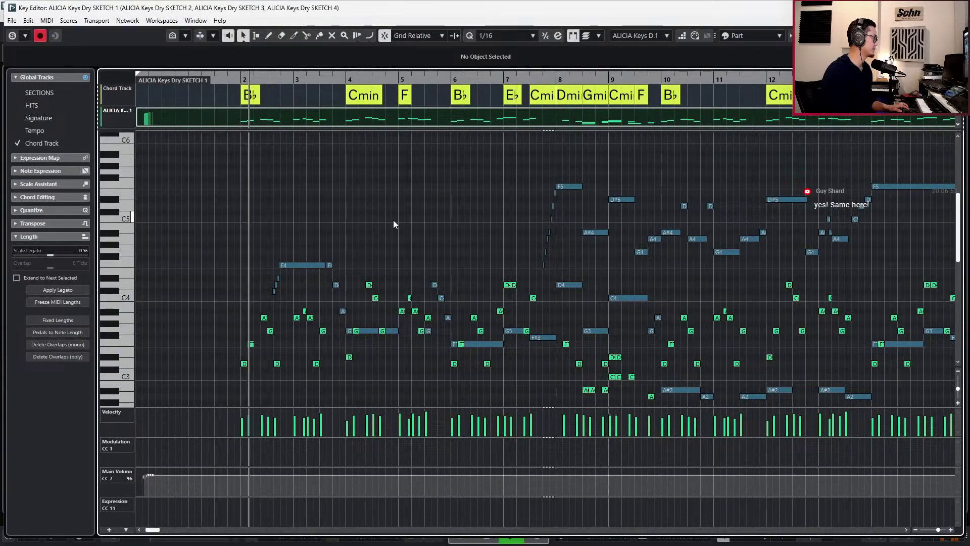
scroll(396, 221, "down", 2)
key("alt+l")
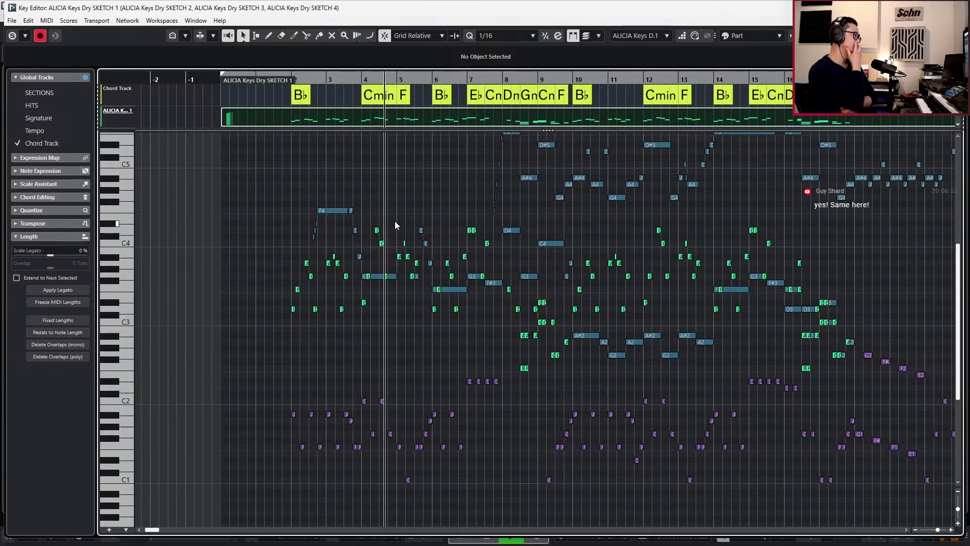
key("space")
key("Return")
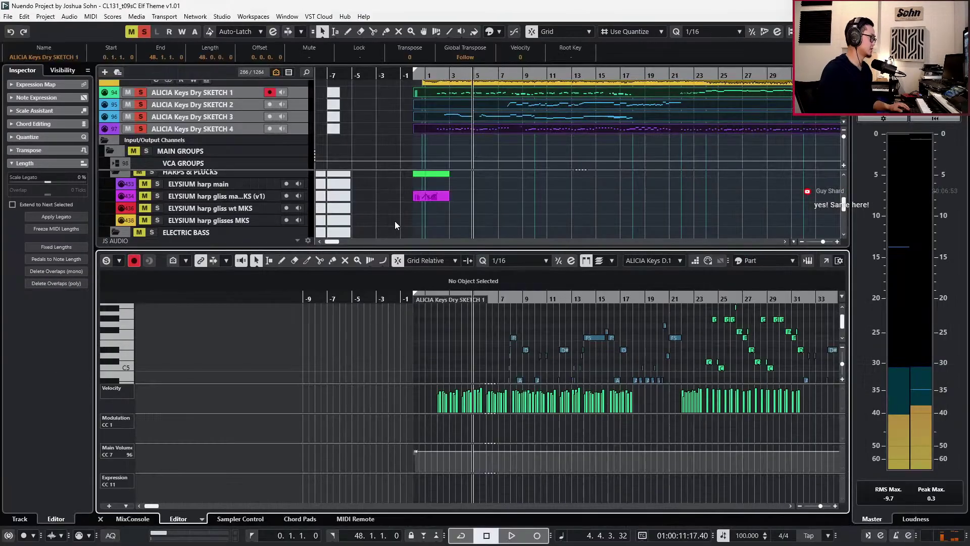
key("Return")
key("KP_Subtract")
key("KP_Subtract")
key("KP_Subtract")
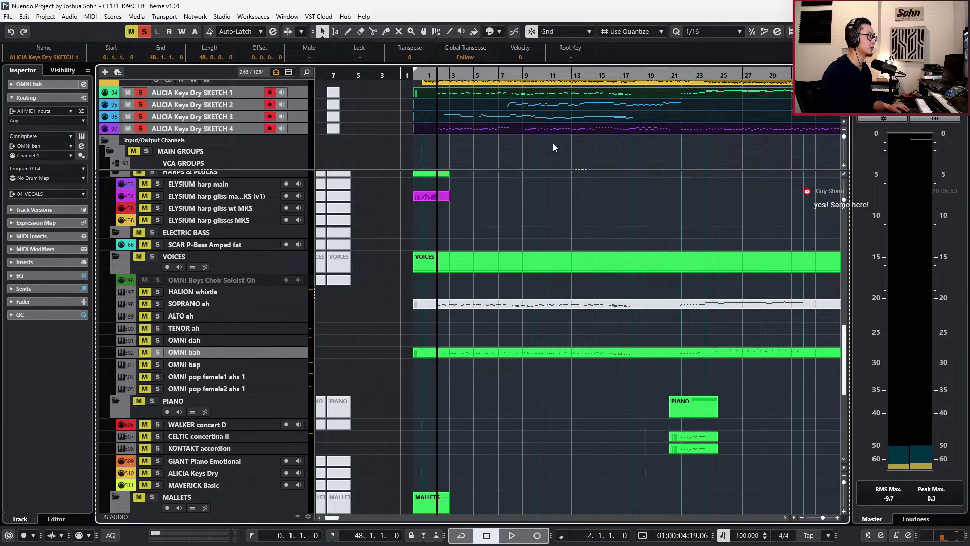
Select the SKETCH 1 part, switch to the SKETCH 3 part and take the sketch tracks out of solo.
scroll(553, 144, "up", 1)
left_click(462, 111)
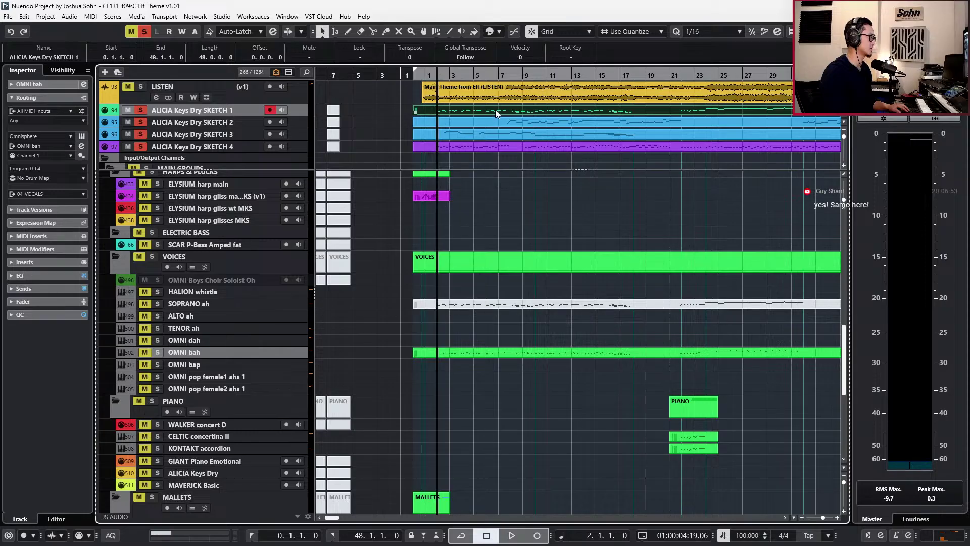
left_click(451, 131)
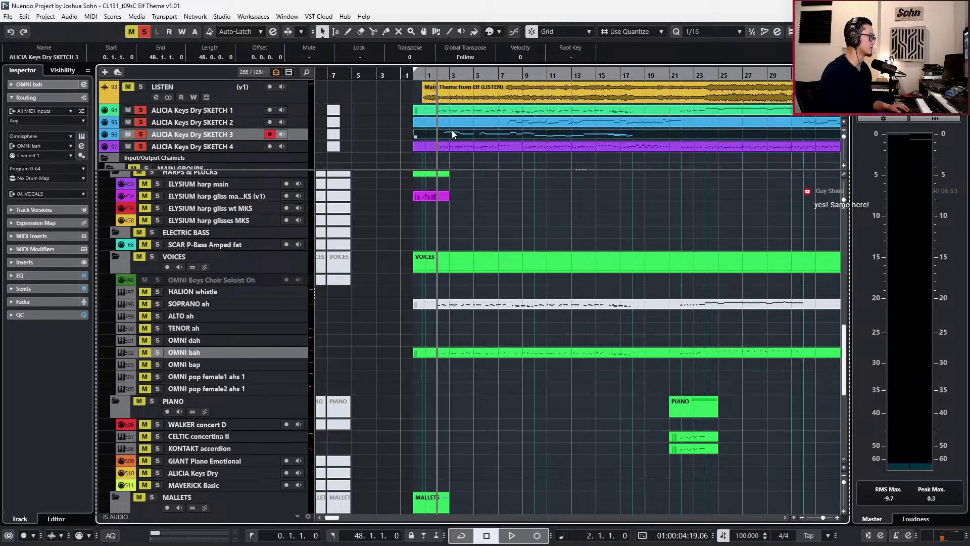
key("s")
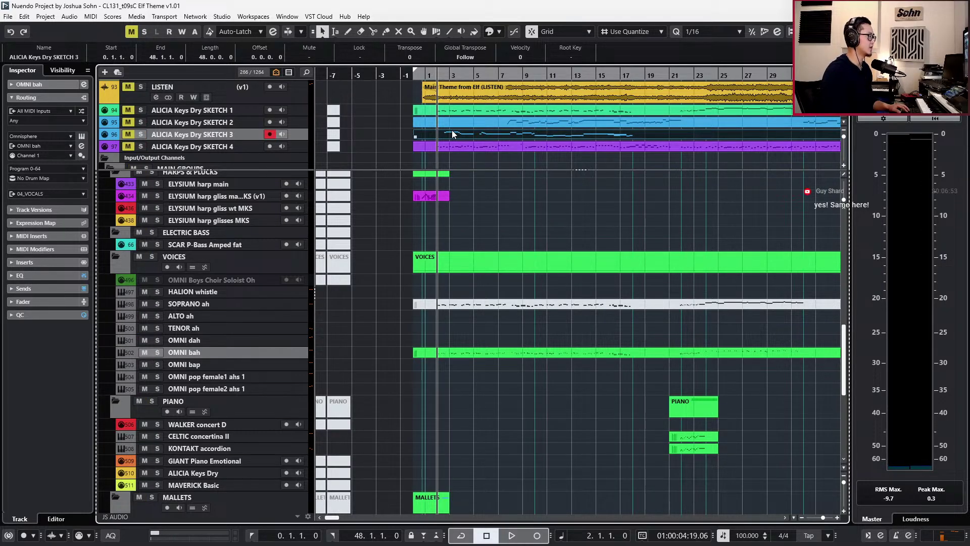
Return the playhead to the project start and select the CSS string and ELYSIUM harp gliss parts.
key("KP_Subtract")
key("KP_Subtract")
key("KP_Subtract")
key("KP_Add")
scroll(415, 134, "up", 4)
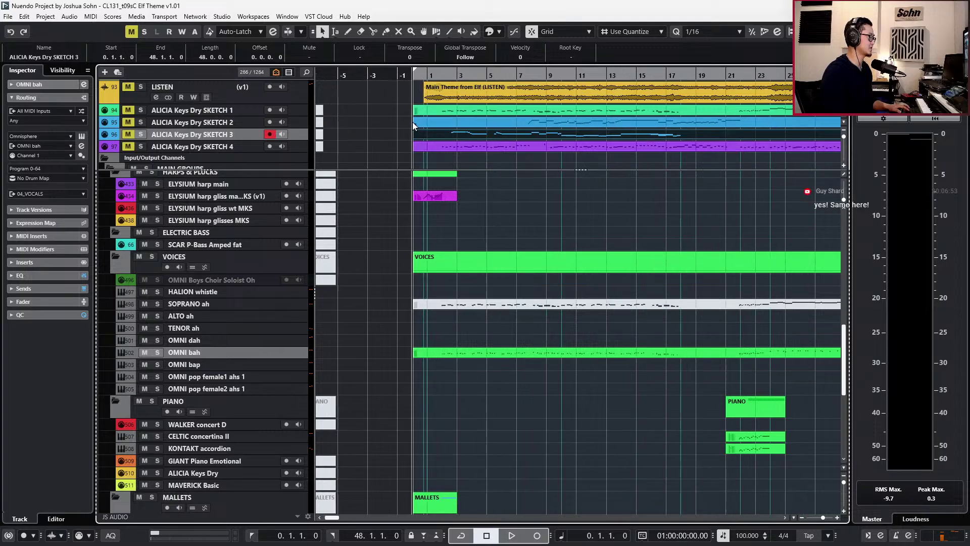
scroll(439, 243, "up", 4)
scroll(438, 239, "up", 2)
left_click_drag(600, 245, 521, 366)
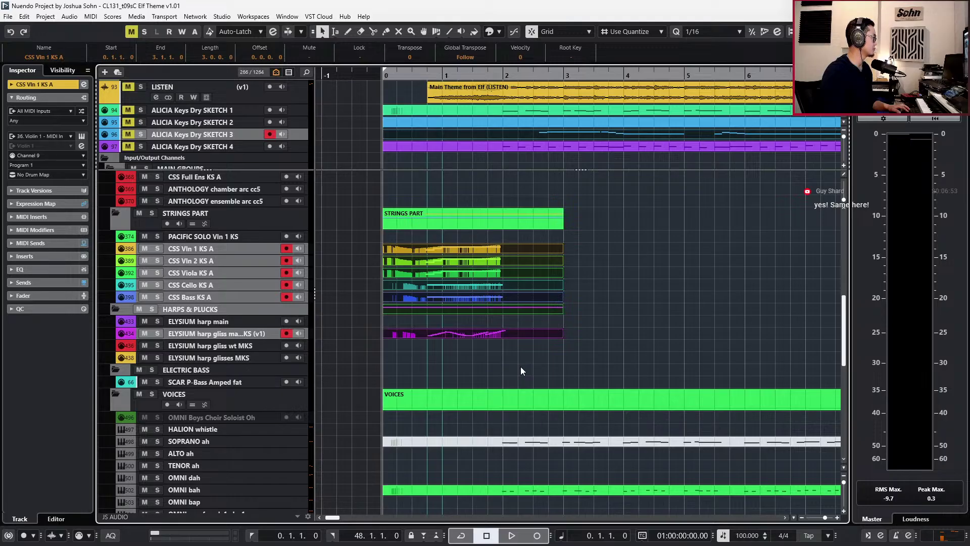
Play the orchestral mock-up from the project start and stop just after bar 2.
scroll(519, 361, "down", 2)
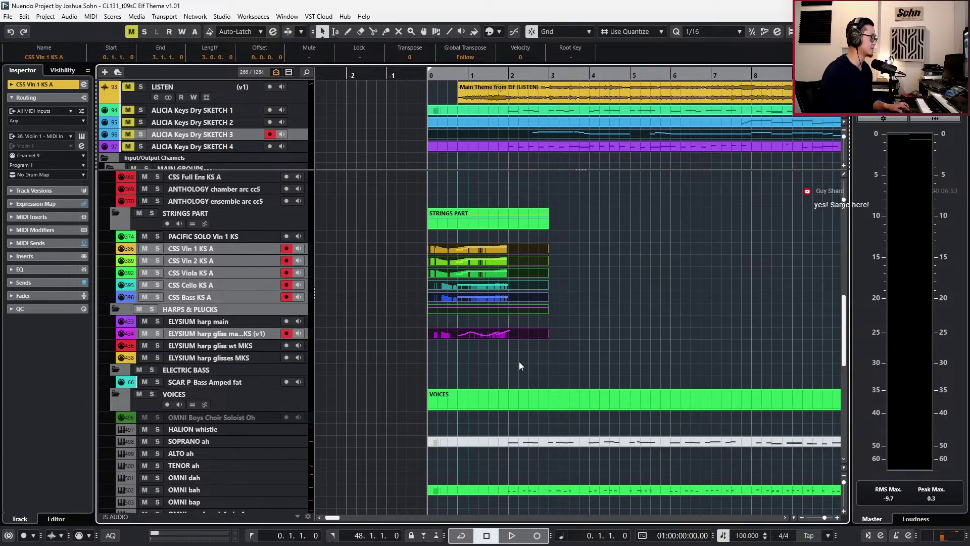
scroll(520, 362, "down", 10)
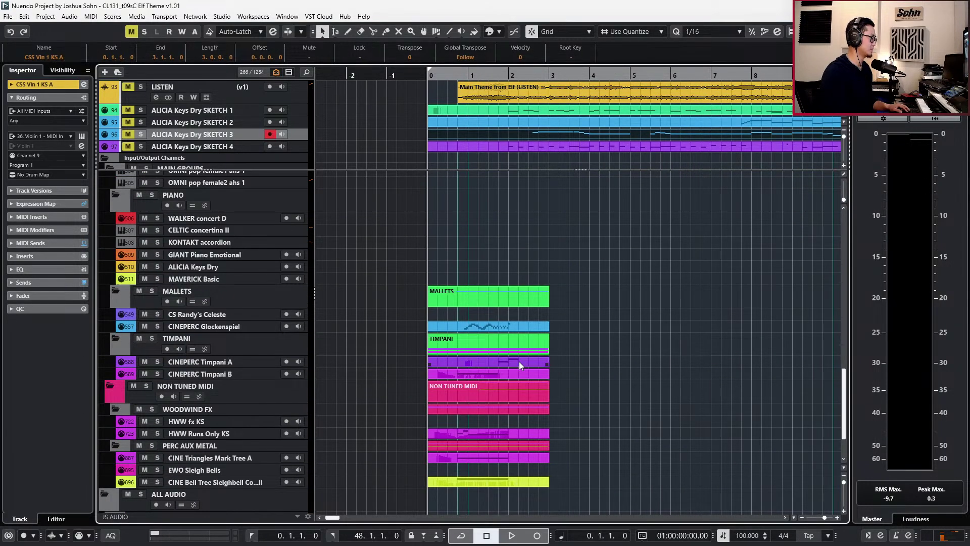
key("space")
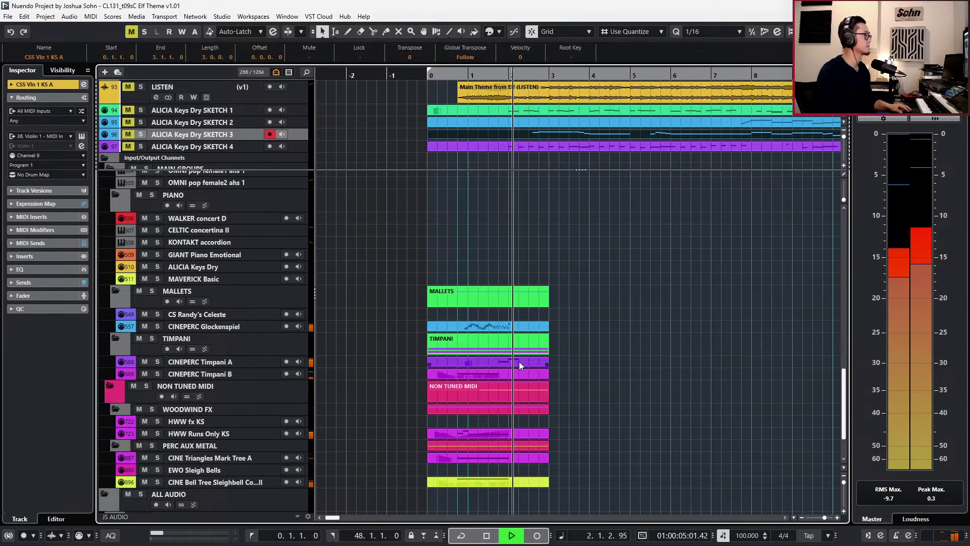
key("space")
left_click(545, 346)
scroll(556, 329, "down", 3)
left_click(539, 259)
key("s")
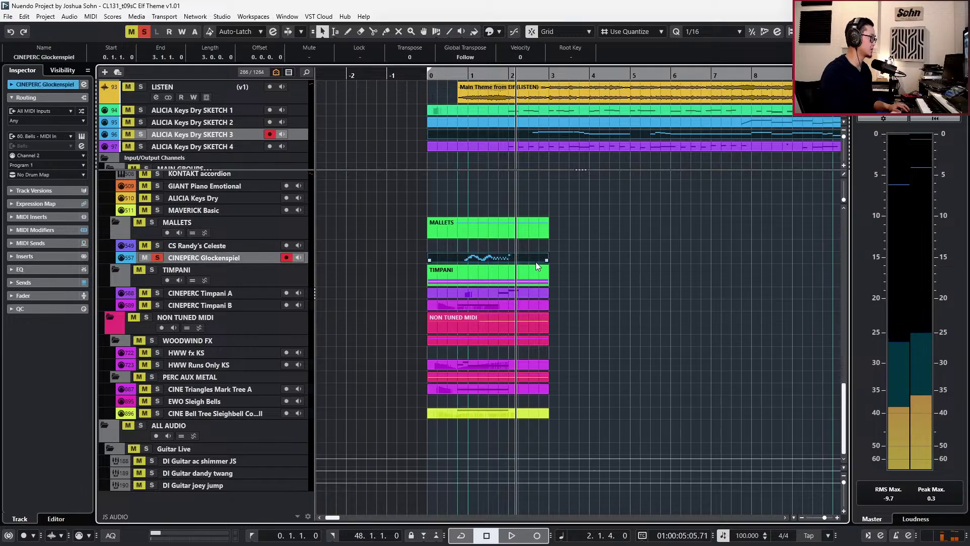
key("s")
left_click(530, 292)
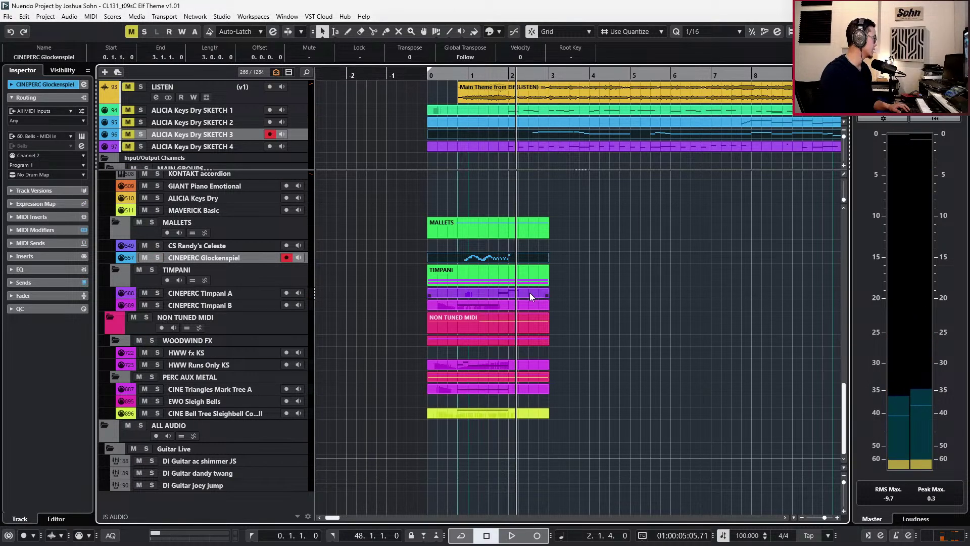
Select the CSW woodwind and CSS string parts without the HARPS & PLUCKS folder part and open them together in the Key Editor.
scroll(519, 296, "up", 15)
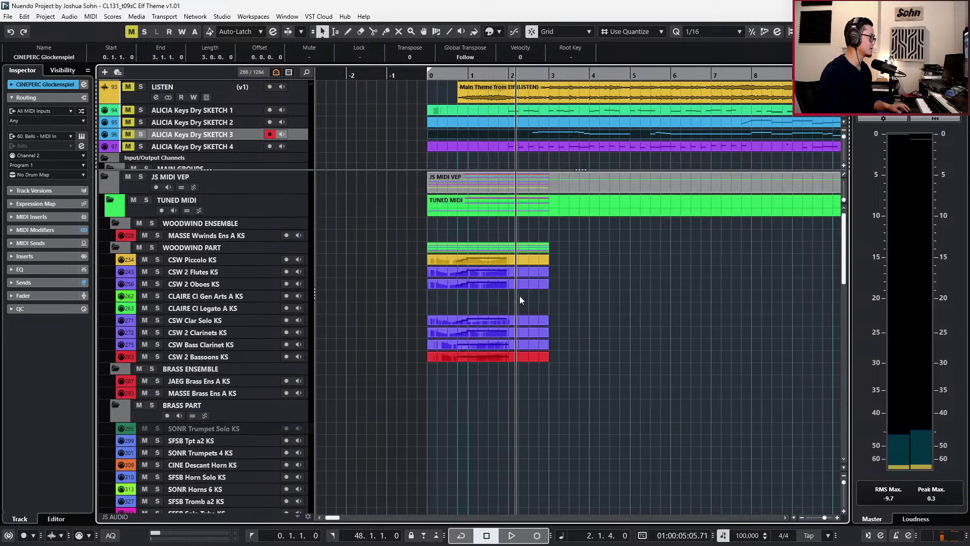
left_click_drag(591, 242, 520, 354)
scroll(529, 362, "down", 15)
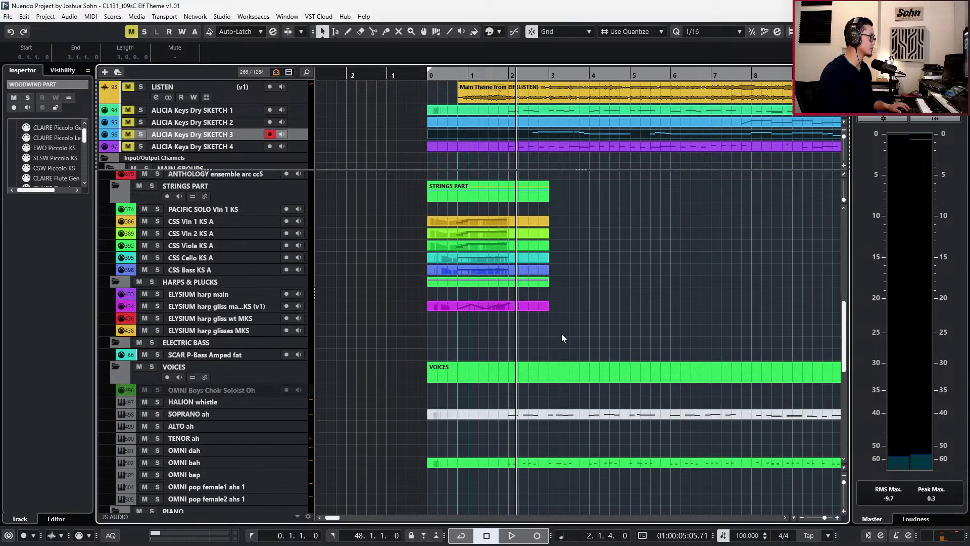
left_click_drag(577, 208, 519, 290)
left_click(508, 281, "shift")
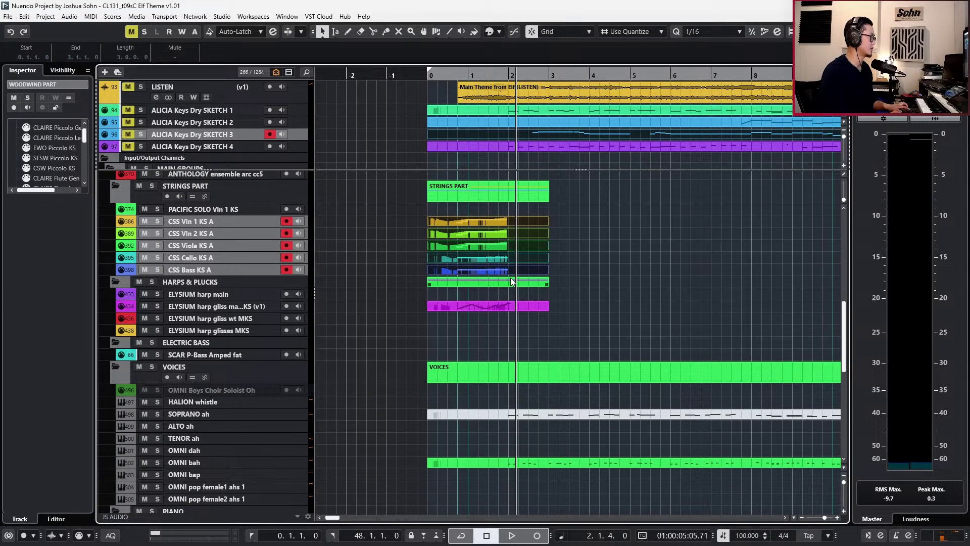
key("Return")
key("Return")
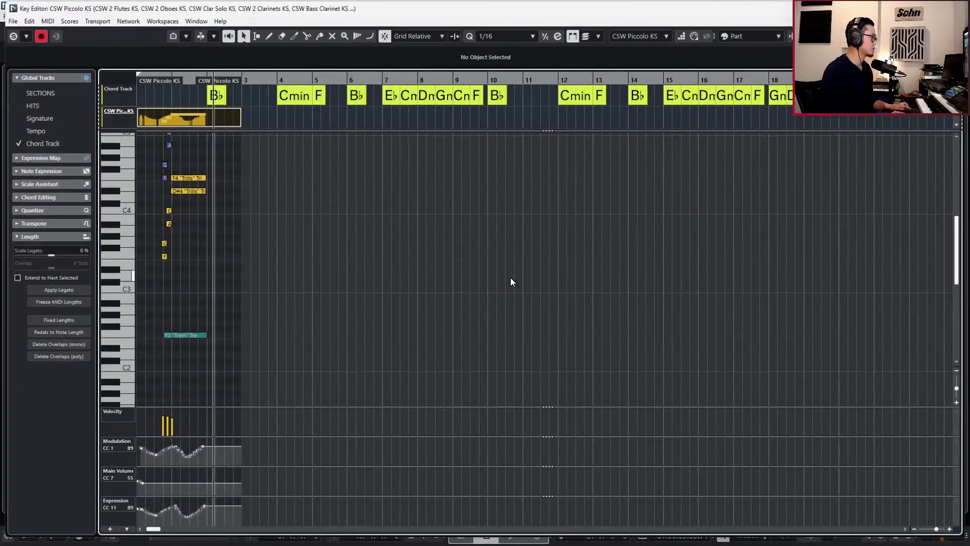
Play the opening woodwind and string notes from the project start, stop, and solo the parts being edited.
scroll(506, 262, "down", 2)
scroll(333, 253, "down", 2)
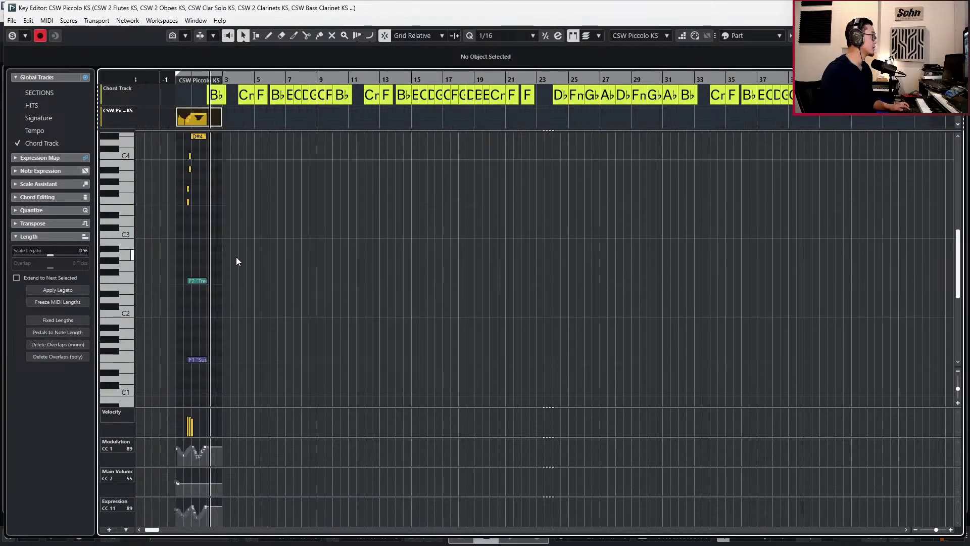
key("n")
key("ctrl+KP_2")
key("alt+s")
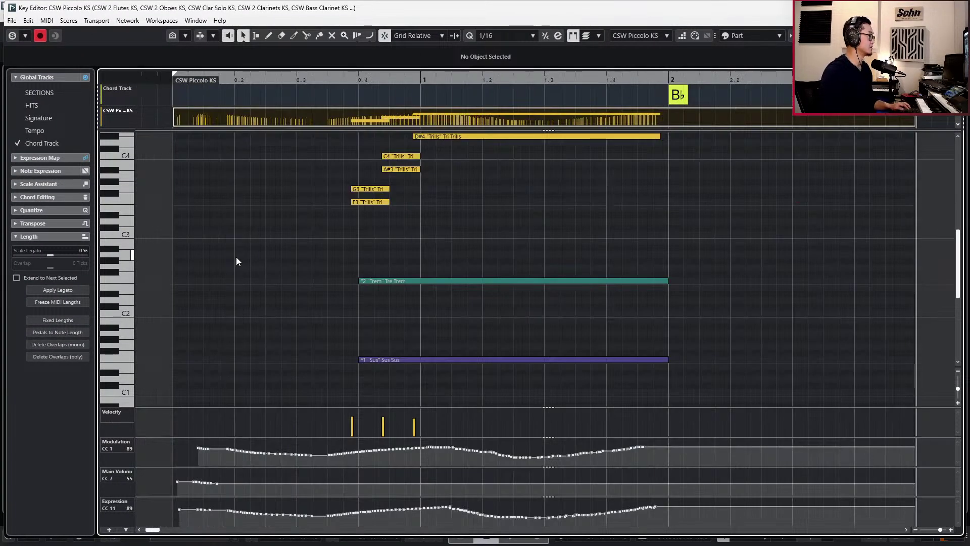
scroll(236, 258, "up", 3)
key("KP_1")
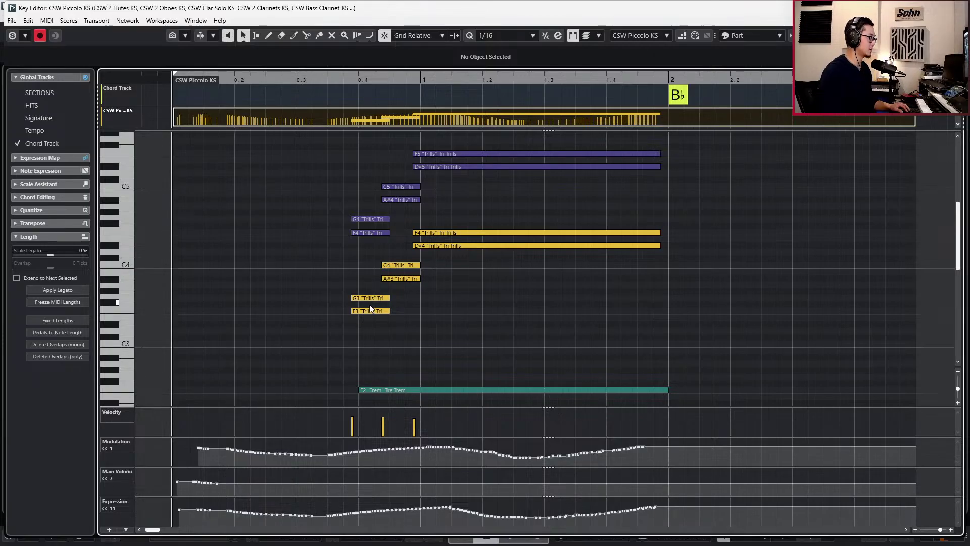
key("space")
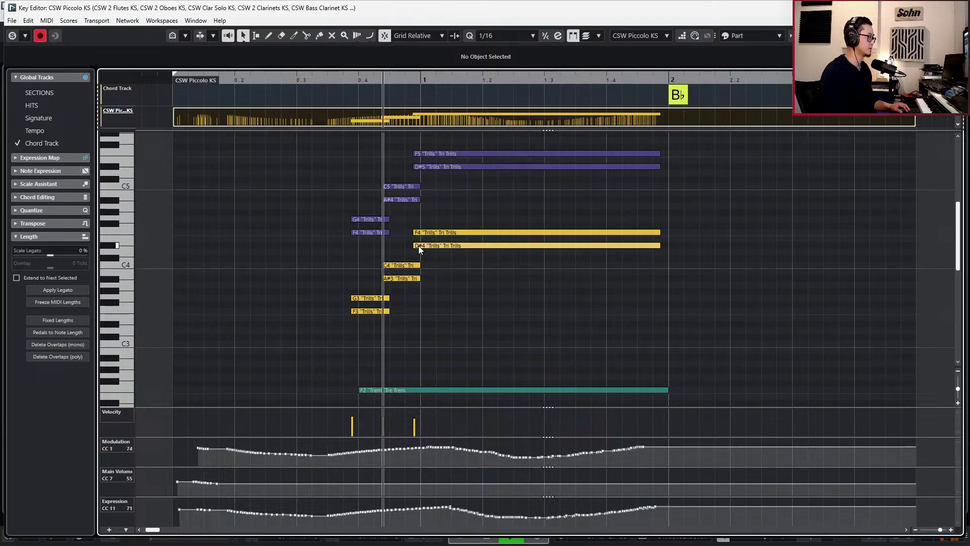
key("space")
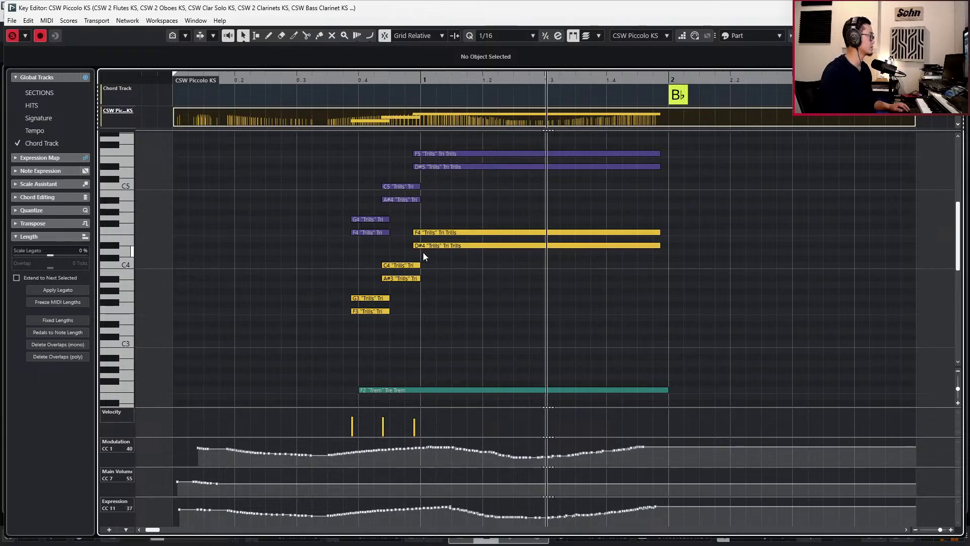
Replay the soloed woodwind and string parts from the beginning up to bar 2.
key("space")
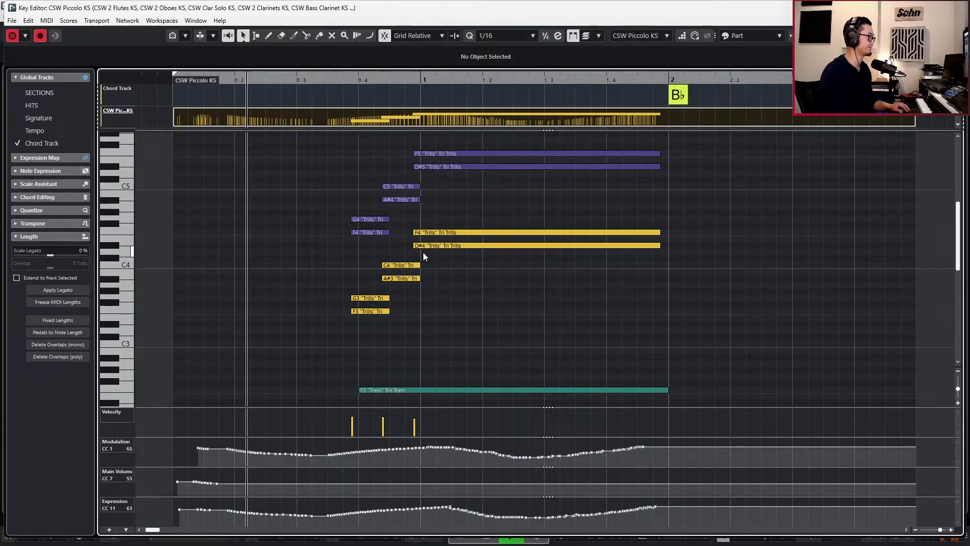
scroll(440, 278, "down", 3)
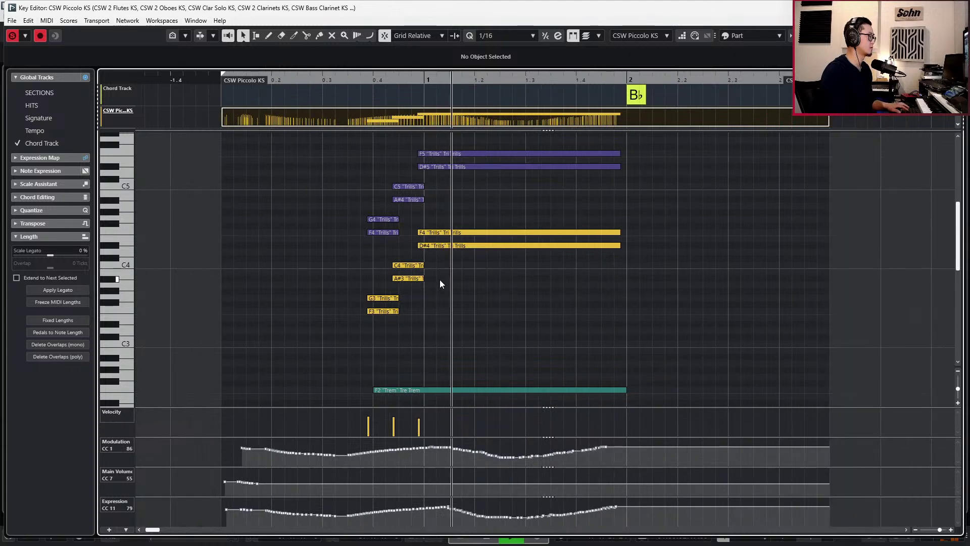
scroll(442, 281, "down", 2)
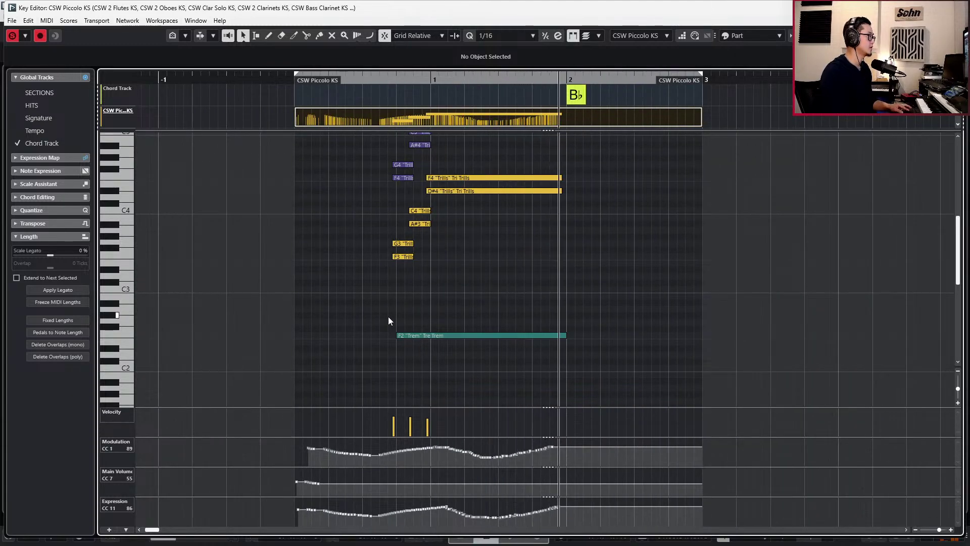
Select the F2 tremolo note in the Key Editor, turn off the editor solo and return to the full project track view.
left_click(443, 335)
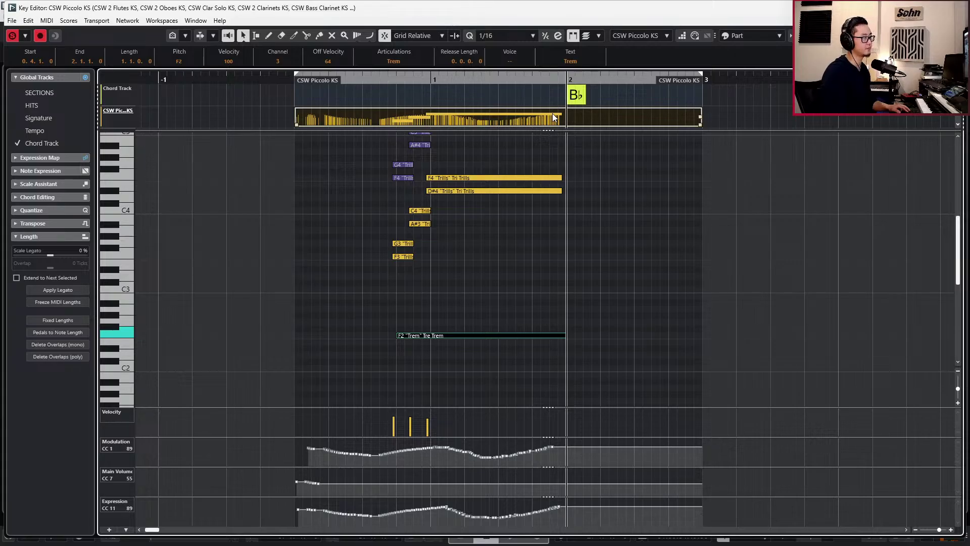
key("KP_Subtract")
key("KP_Subtract")
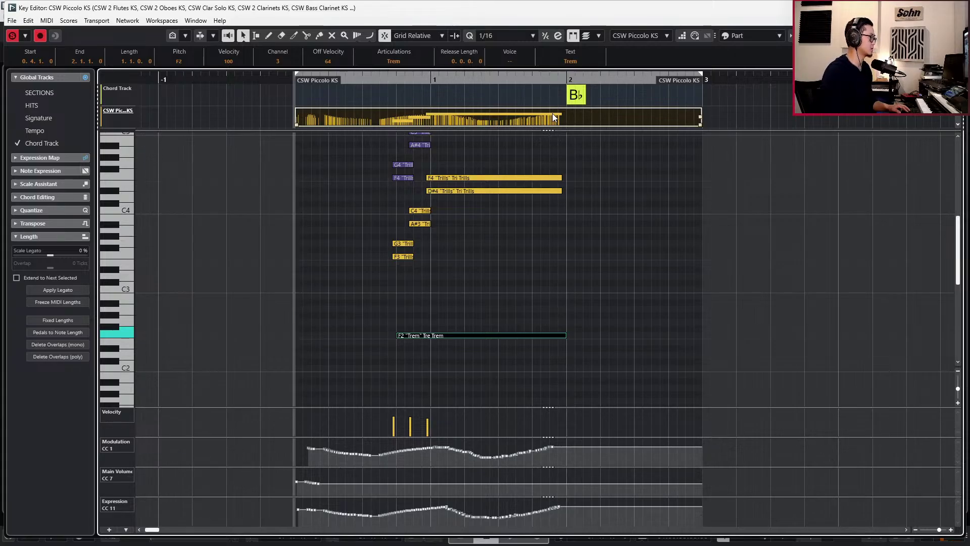
key("ctrl+e")
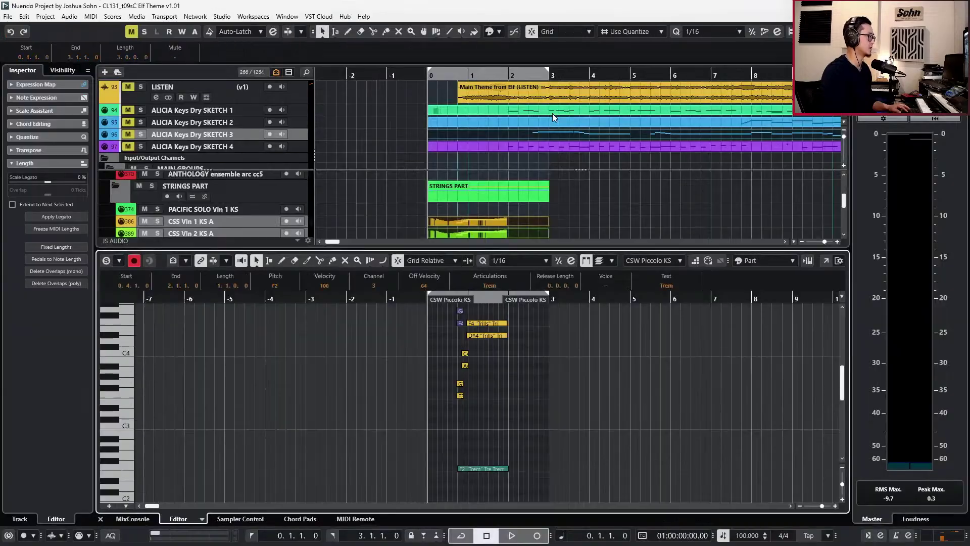
key("space")
key("ctrl+alt+e")
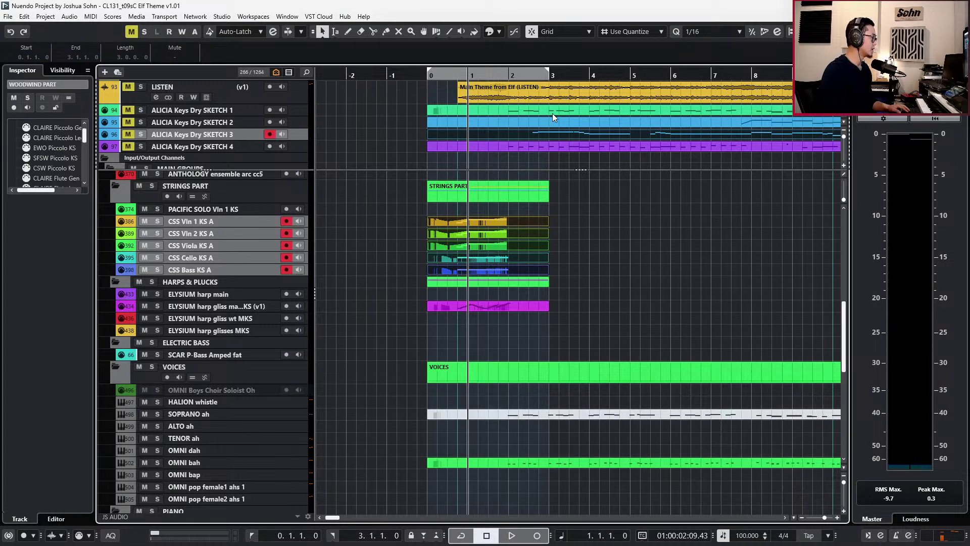
Open the CINEPERC Glockenspiel part from the MALLETS folder in the Key Editor.
scroll(570, 269, "down", 3)
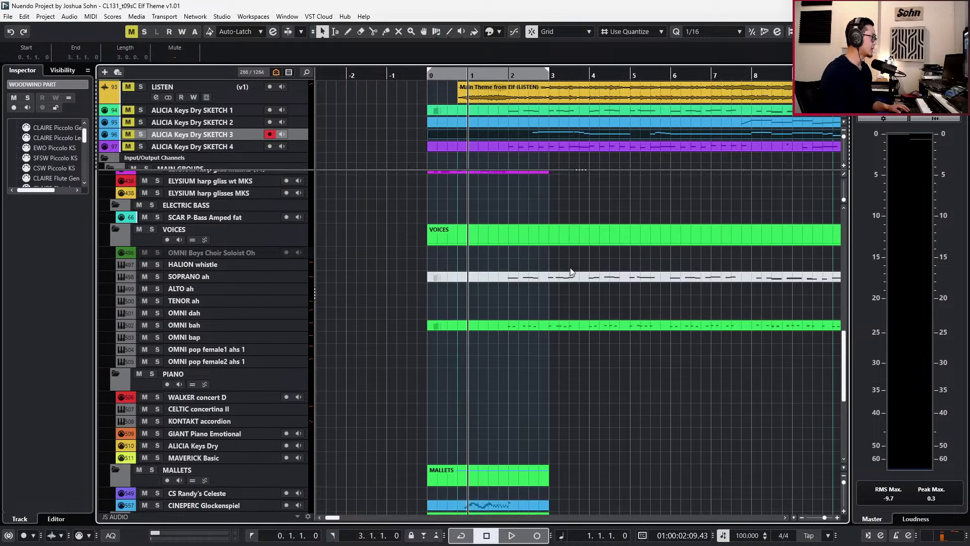
scroll(571, 272, "down", 3)
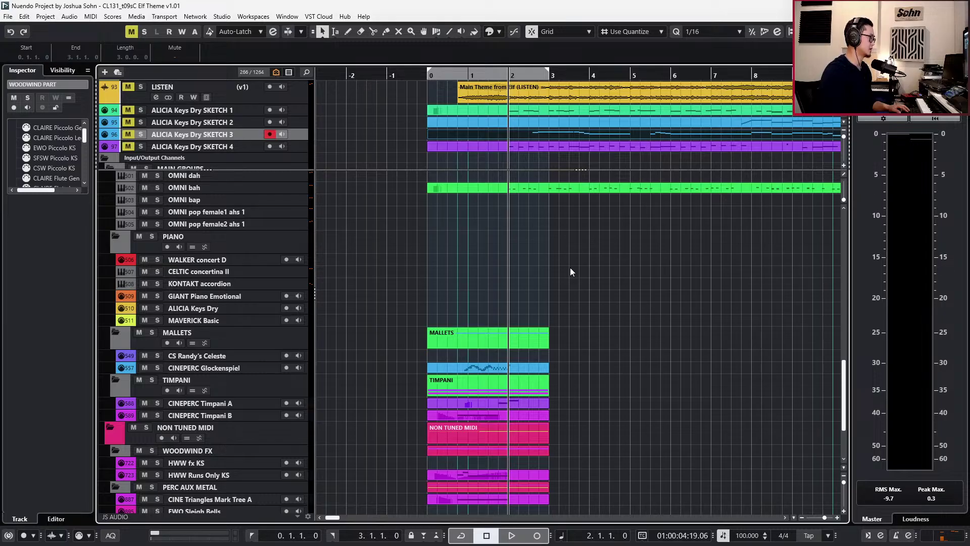
scroll(570, 272, "down", 3)
left_click(551, 258)
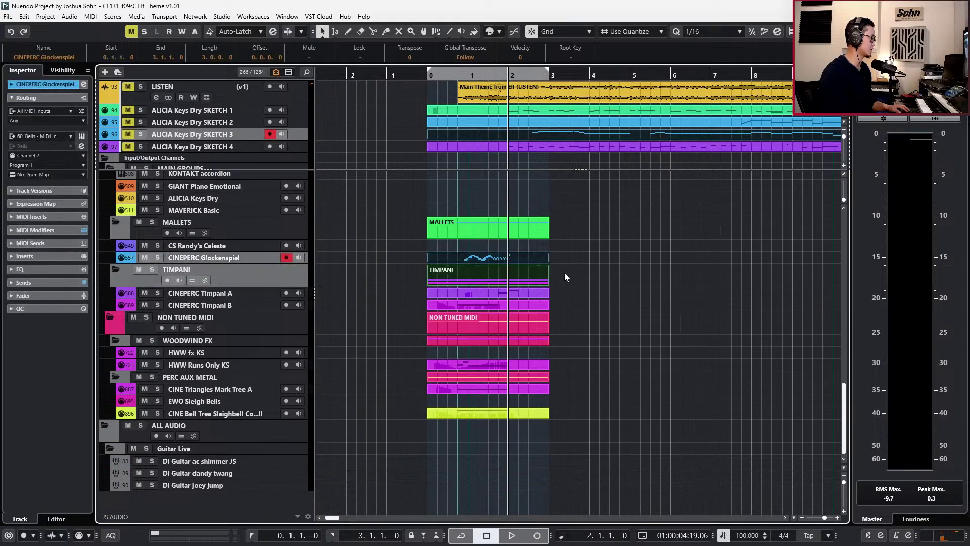
left_click(536, 260)
double_click(536, 258)
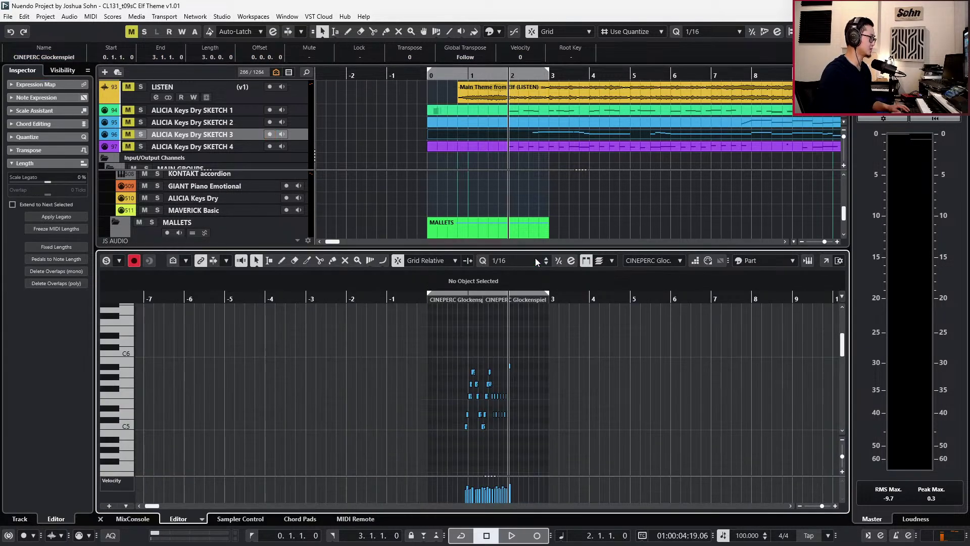
Solo the glockenspiel part in the editor, play its run past bar 2, and return the playhead to bar 1.
scroll(511, 395, "up", 6)
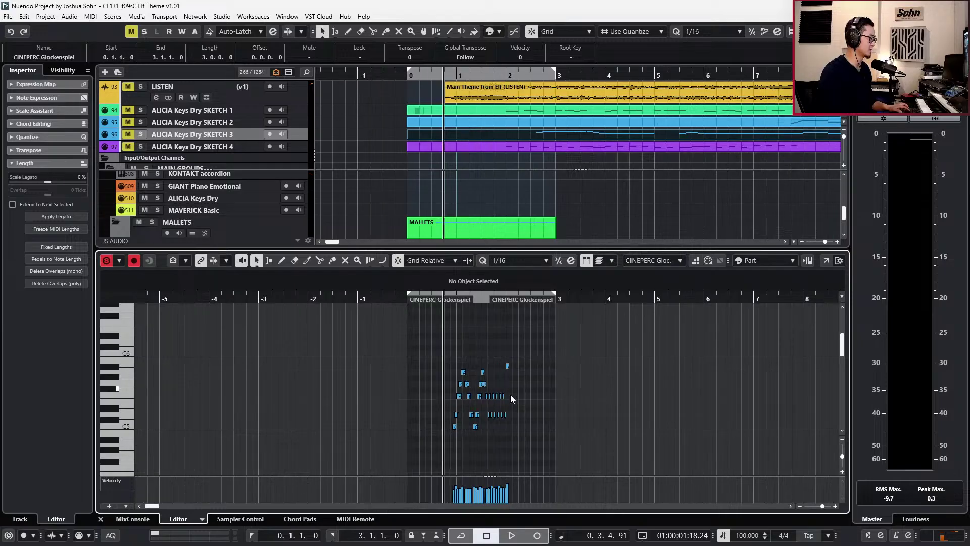
scroll(445, 396, "up", 3)
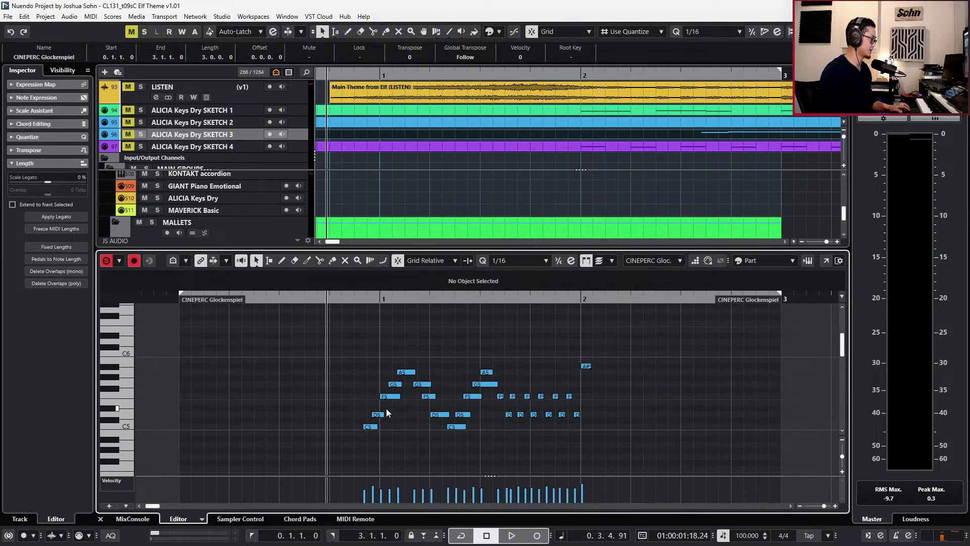
key("space")
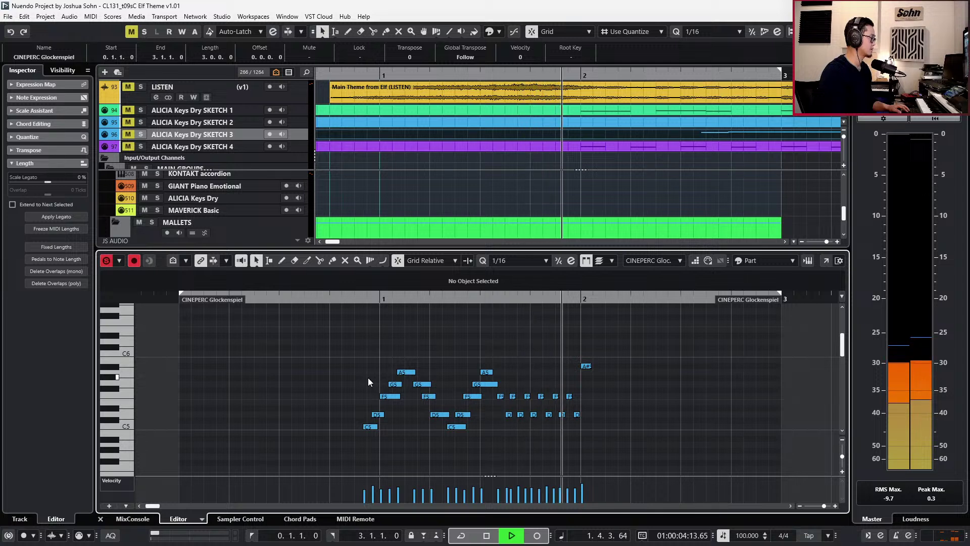
key("space")
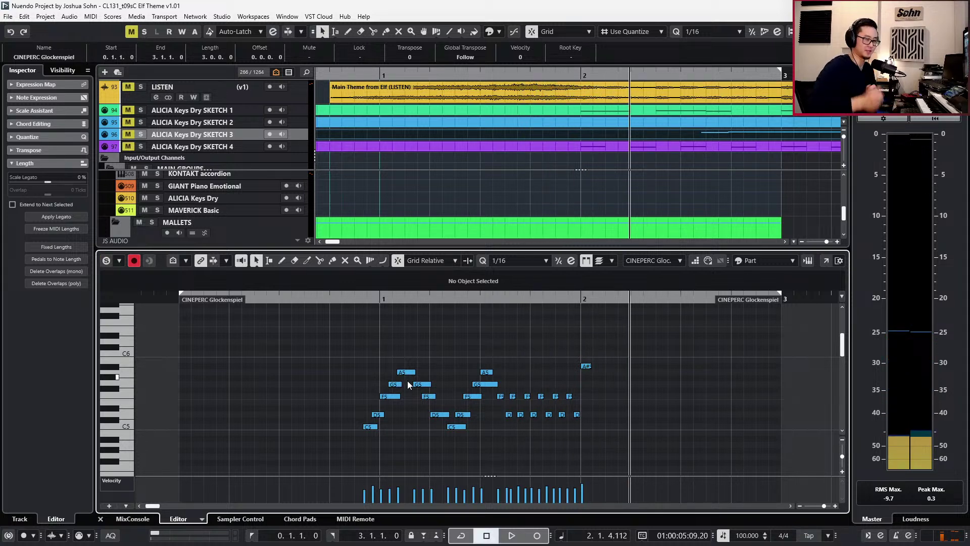
key("KP_Subtract")
key("KP_Subtract")
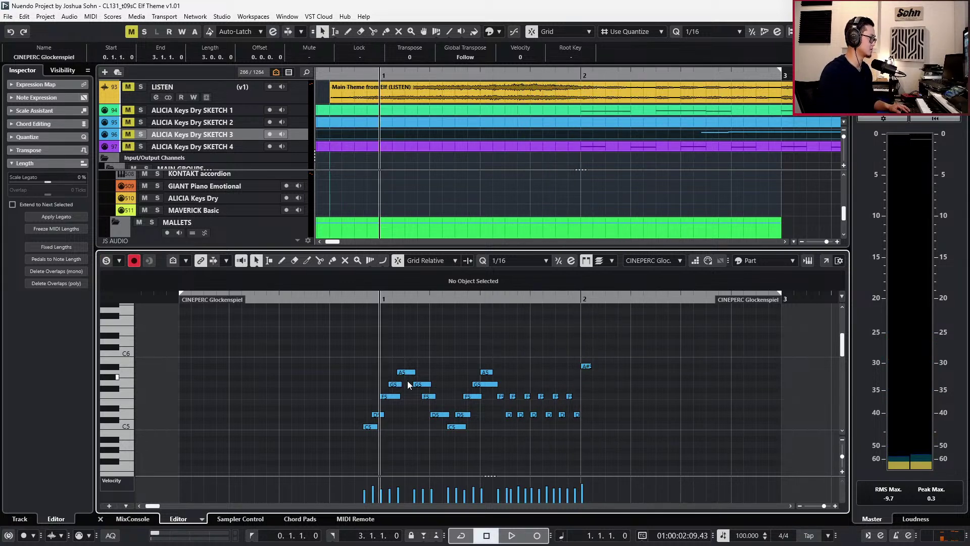
Transpose the repeated short D5 glockenspiel notes leading into bar 2 down two semitones to C5.
scroll(520, 423, "up", 3)
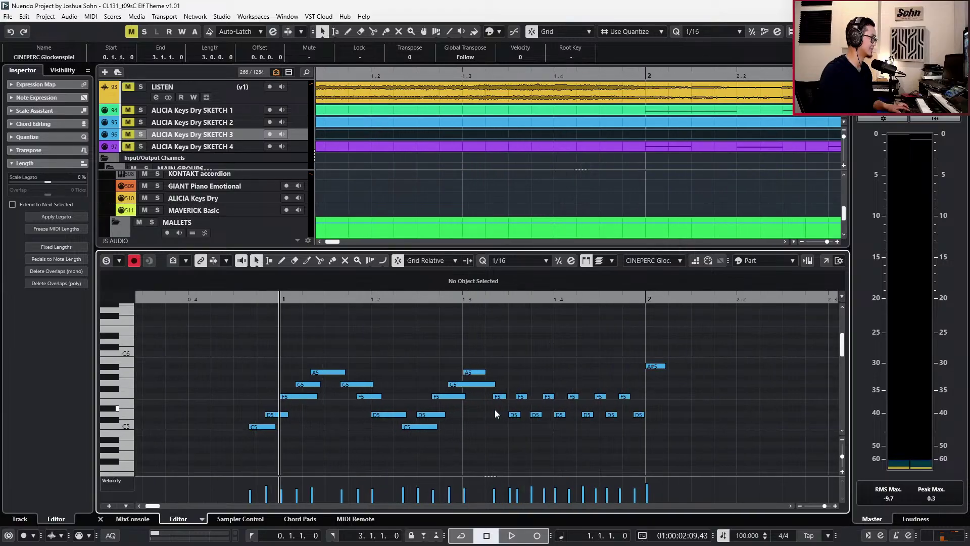
left_click_drag(500, 413, 672, 421)
key("Down")
key("Down")
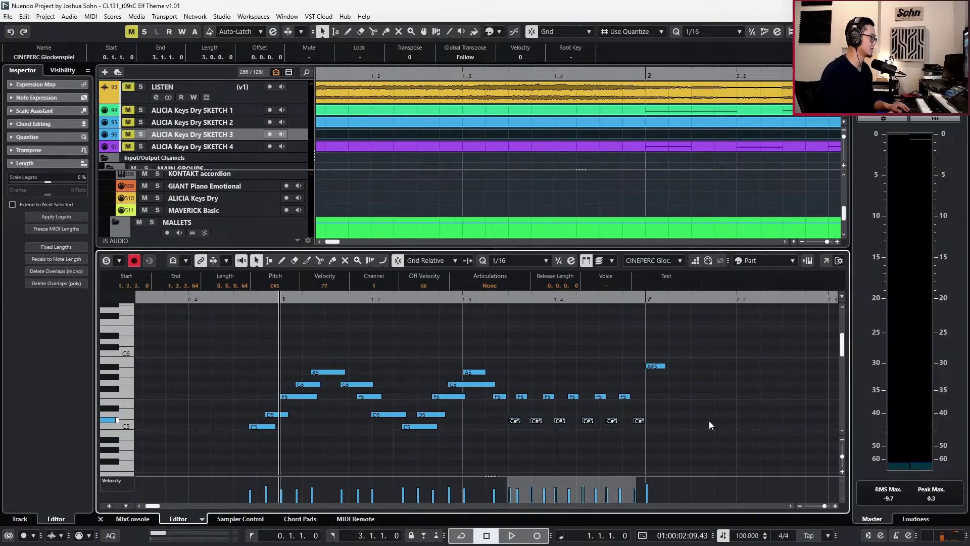
Play the edited glockenspiel notes from bar 1, return to the project start and close the Key Editor.
key("space")
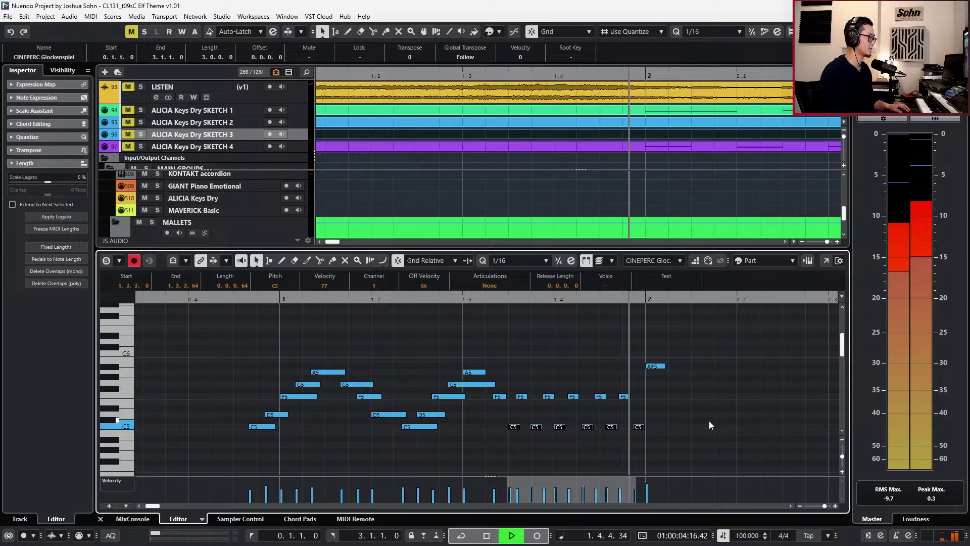
key("space")
key("KP_Subtract")
key("KP_Subtract")
key("KP_Subtract")
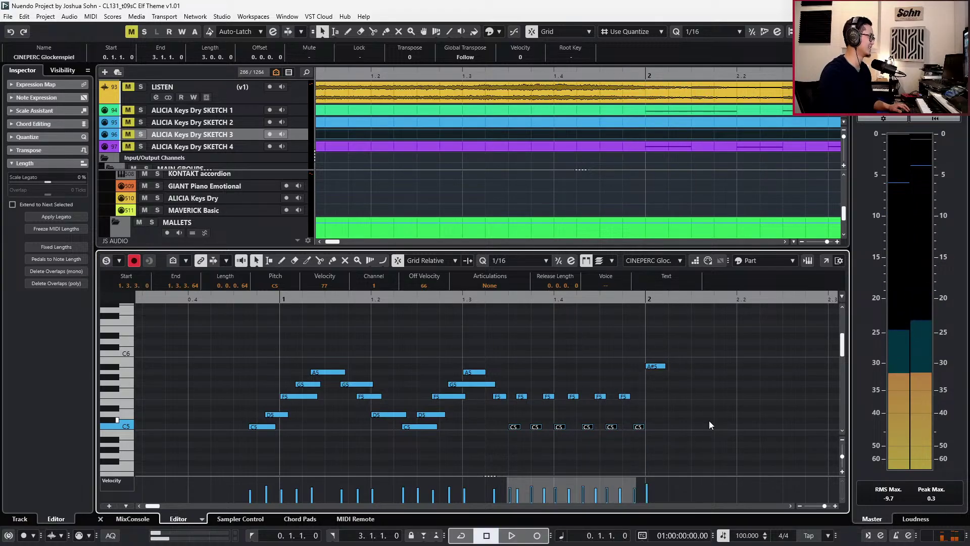
key("Return")
key("shift+f")
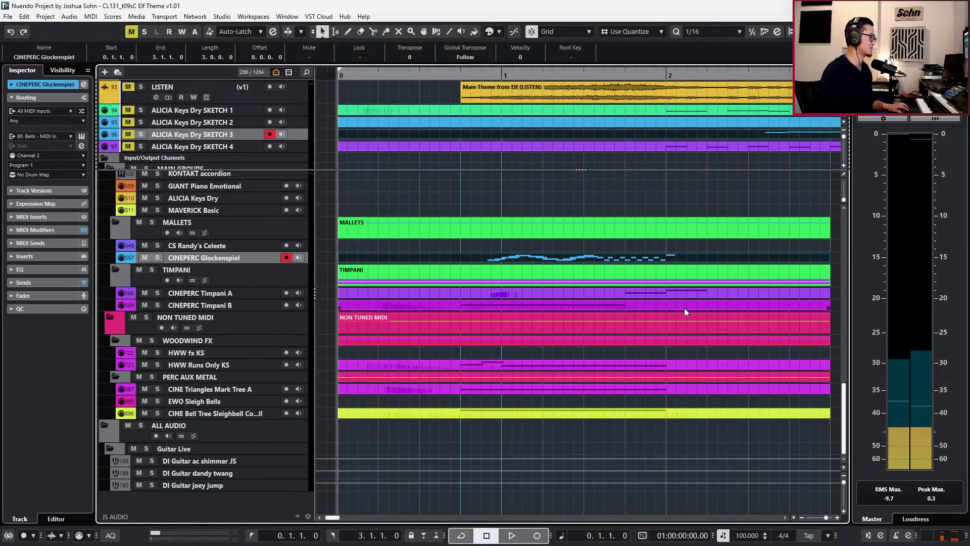
Open the CINEPERC Timpani B part in the Key Editor, solo it and play its sustained F0 note.
left_click(593, 295)
left_click(597, 304)
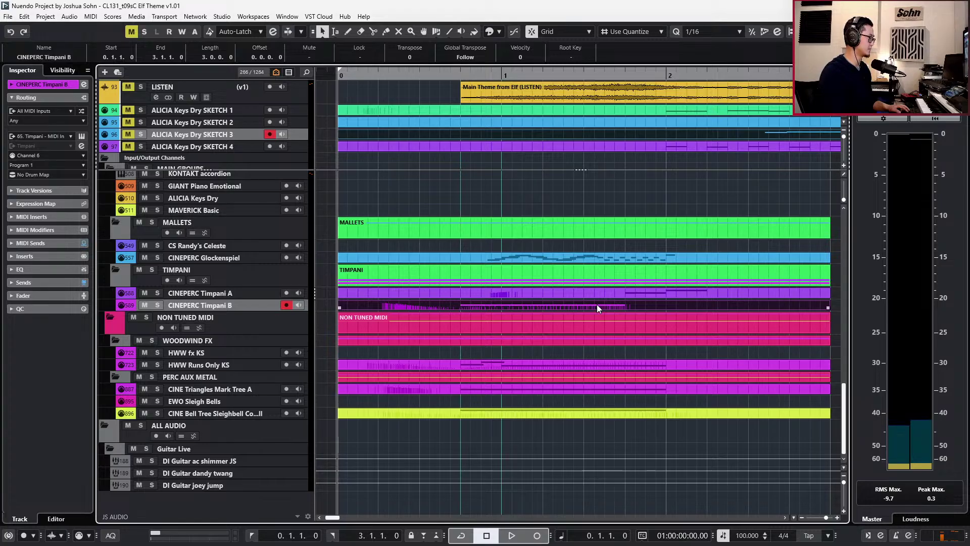
key("ctrl+alt+e")
left_click(553, 350)
key("s")
key("l")
key("space")
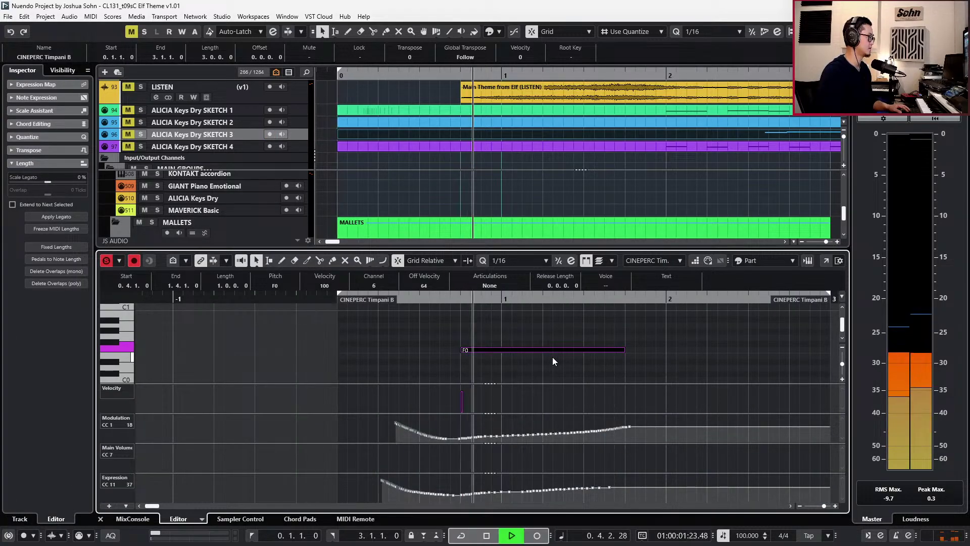
key("space")
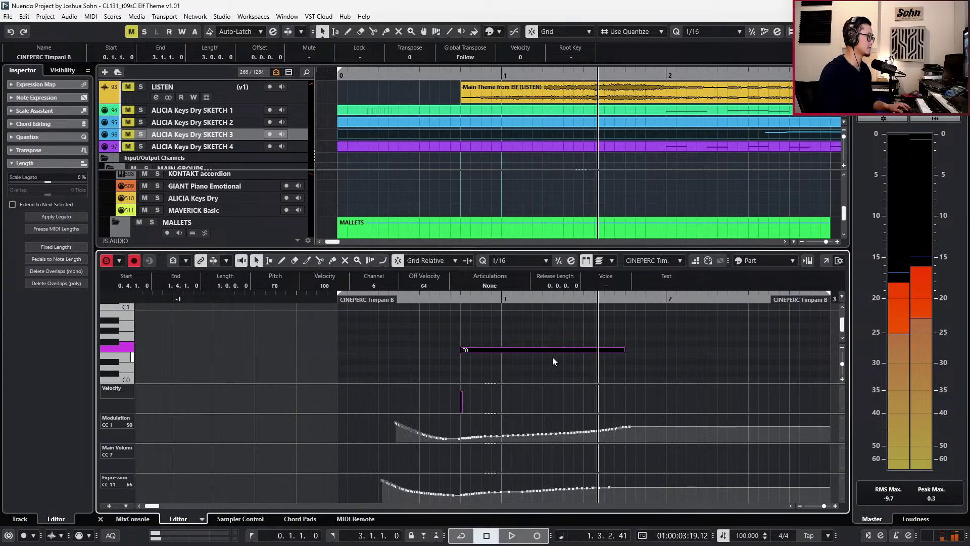
Close the editor and select the mallet, timpani and auxiliary metal percussion parts, leaving out NON TUNED MIDI, WOODWIND FX and HWW Runs.
key("ctrl+alt+e")
key("s")
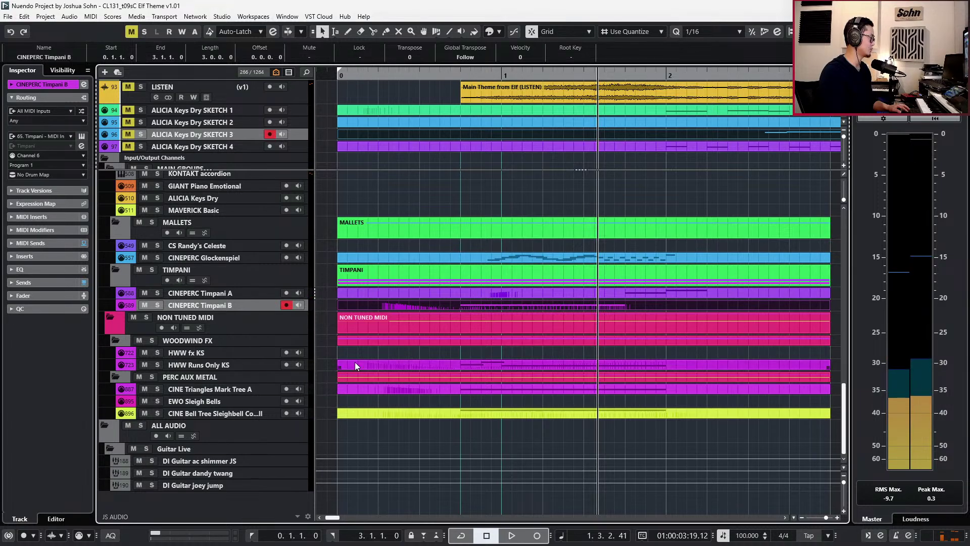
left_click_drag(325, 235, 382, 414)
left_click(456, 364)
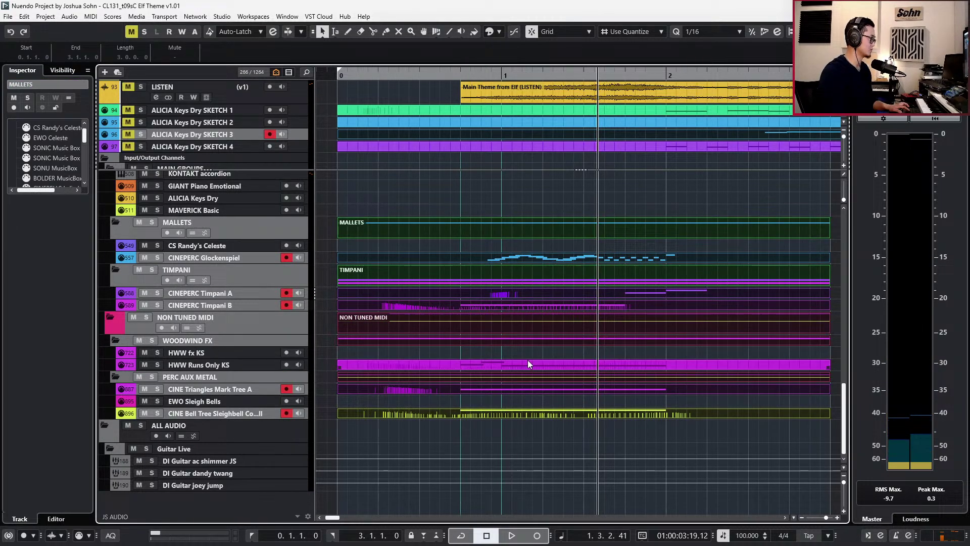
left_click(434, 331)
left_click(441, 338, "shift")
Solo the selected mallet, timpani and metal percussion tracks, play them from the project start past bar 2, and return to the start.
key("KP_Subtract")
key("KP_Subtract")
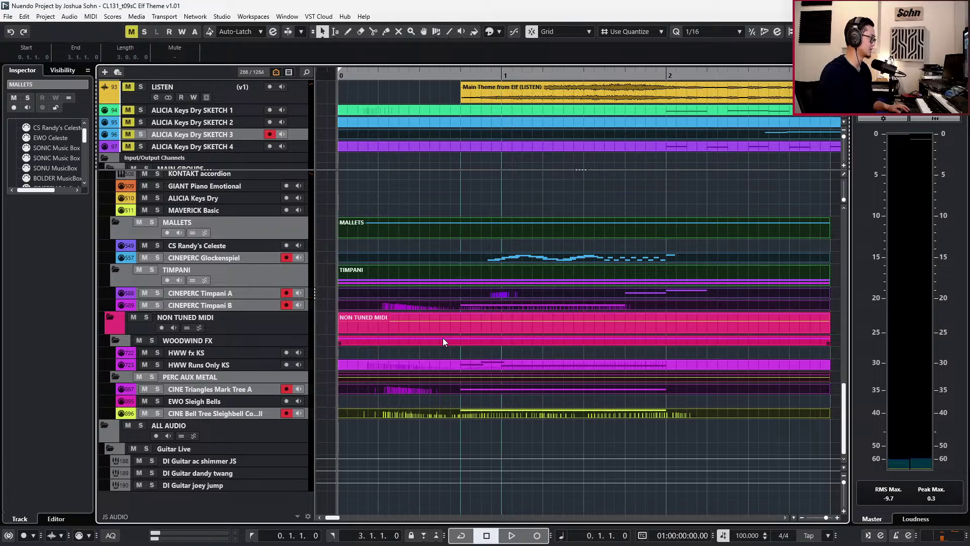
key("s")
key("space")
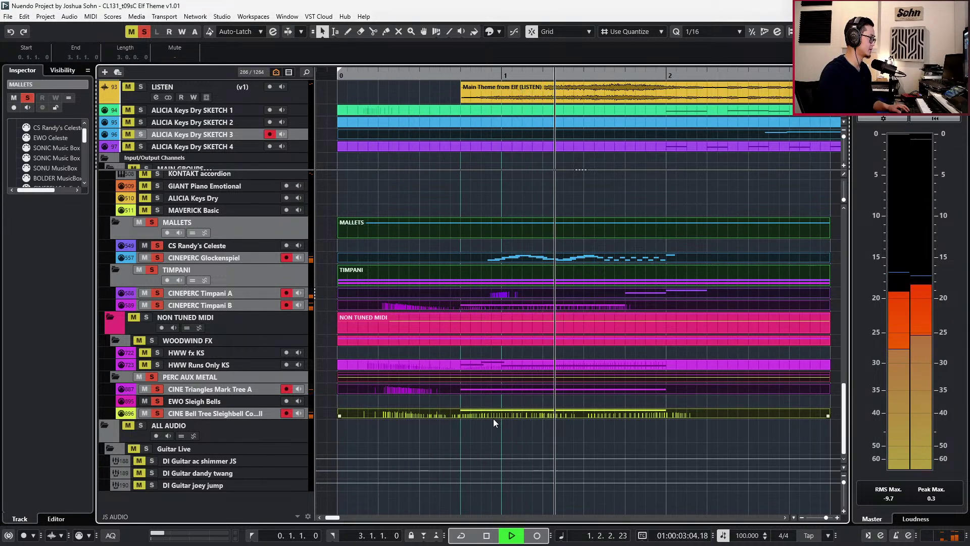
key("space")
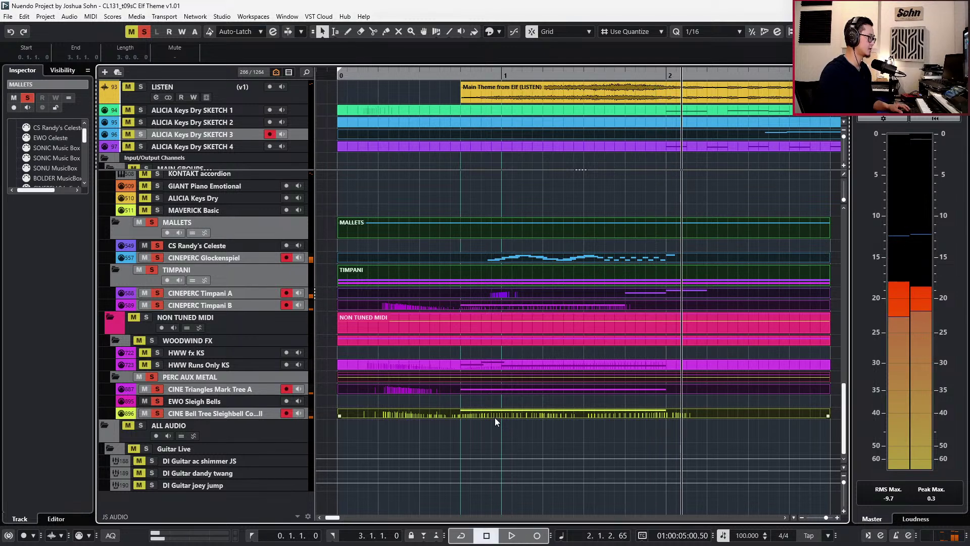
key("Home")
scroll(498, 410, "down", 3)
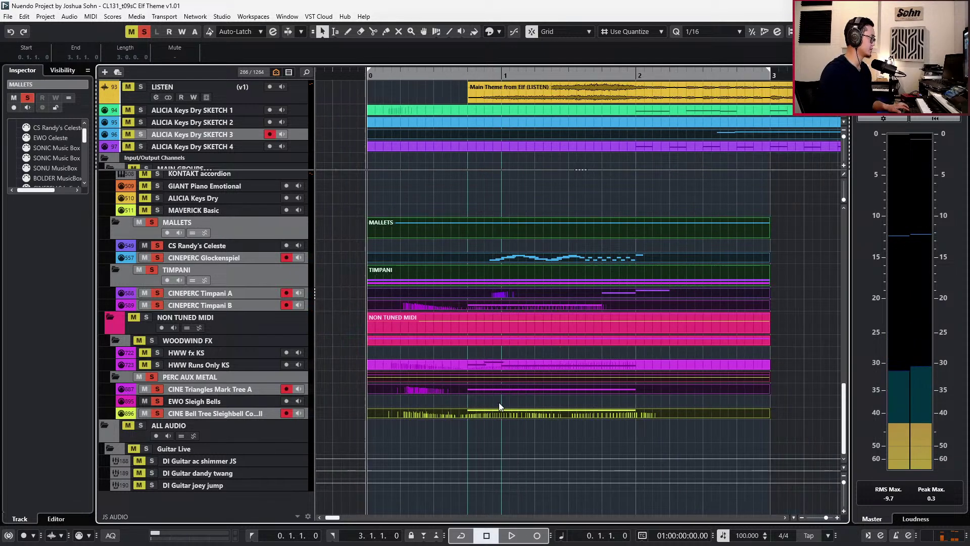
Open the CINE Bell Tree Sleighbell Cowbell part to inspect its sustained note, close it and move the playhead to bar 2.
left_click(514, 393)
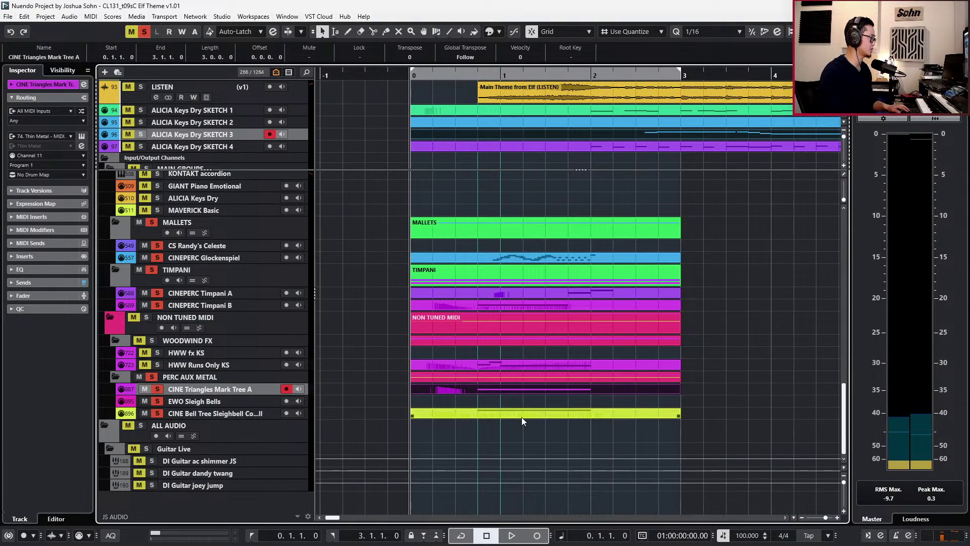
left_click(523, 413)
key("n")
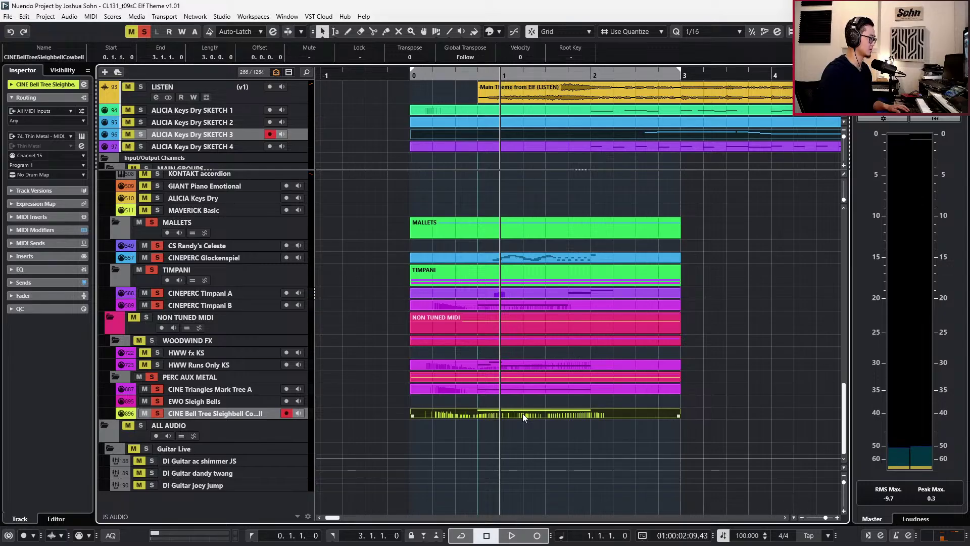
double_click(523, 414)
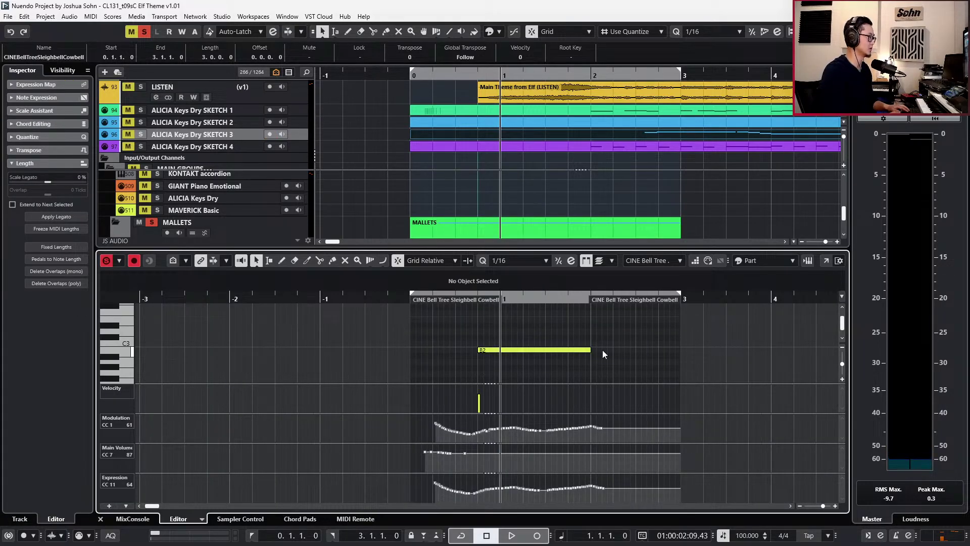
key("Return")
key("KP_Add")
Clear all track solos, select the ALICIA Keys Dry SKETCH 4 part and return the playhead to the project start.
scroll(641, 321, "up", 10)
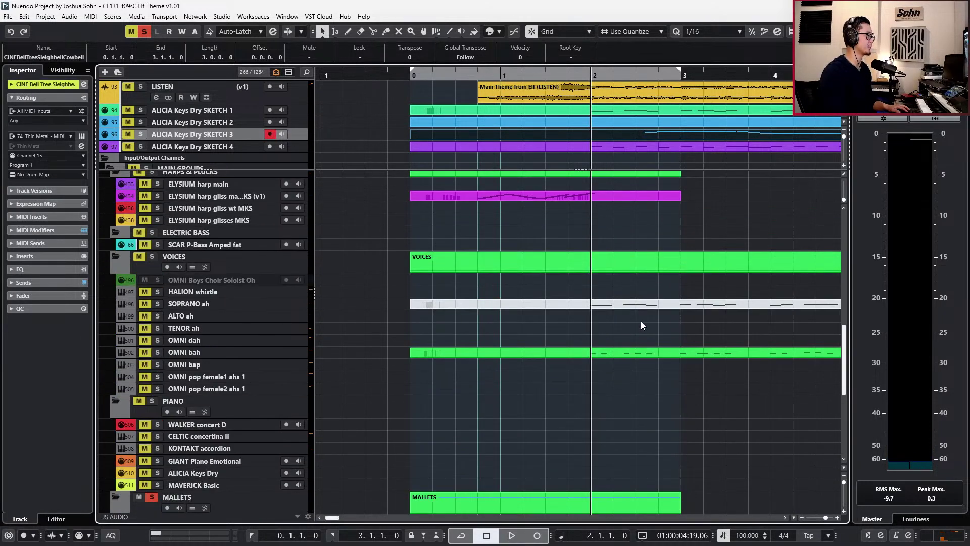
scroll(641, 323, "down", 3)
scroll(627, 318, "right", 2)
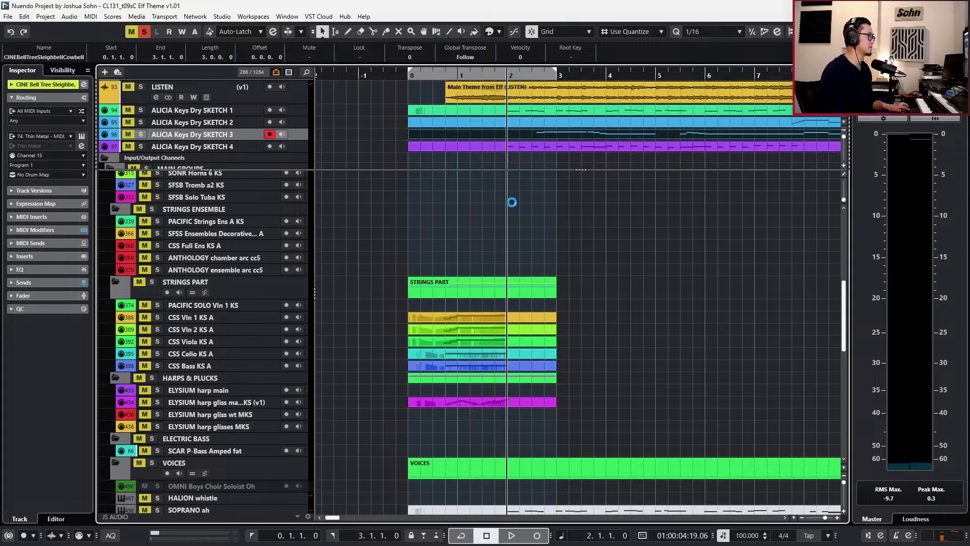
key("g")
scroll(506, 178, "right", 1)
scroll(490, 150, "up", 1)
scroll(490, 151, "down", 1)
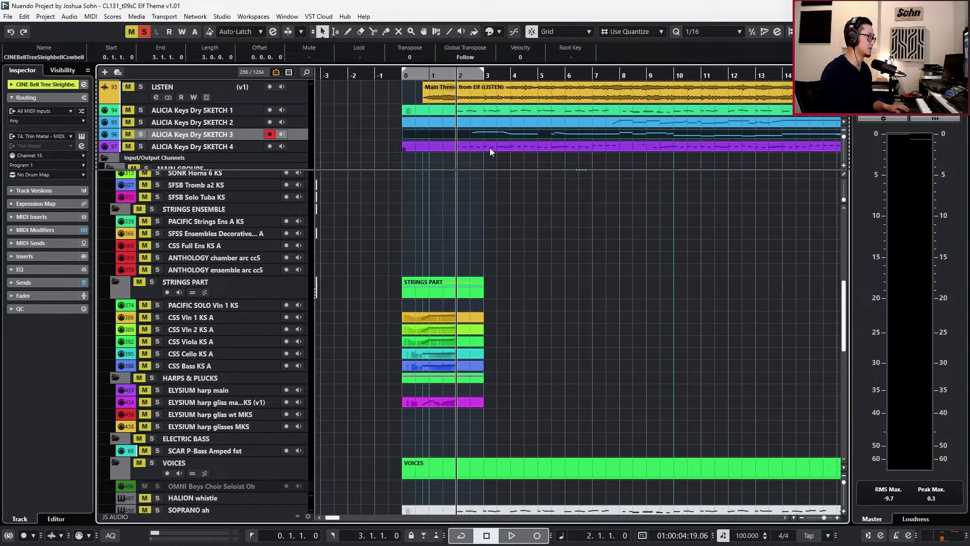
key("alt+s")
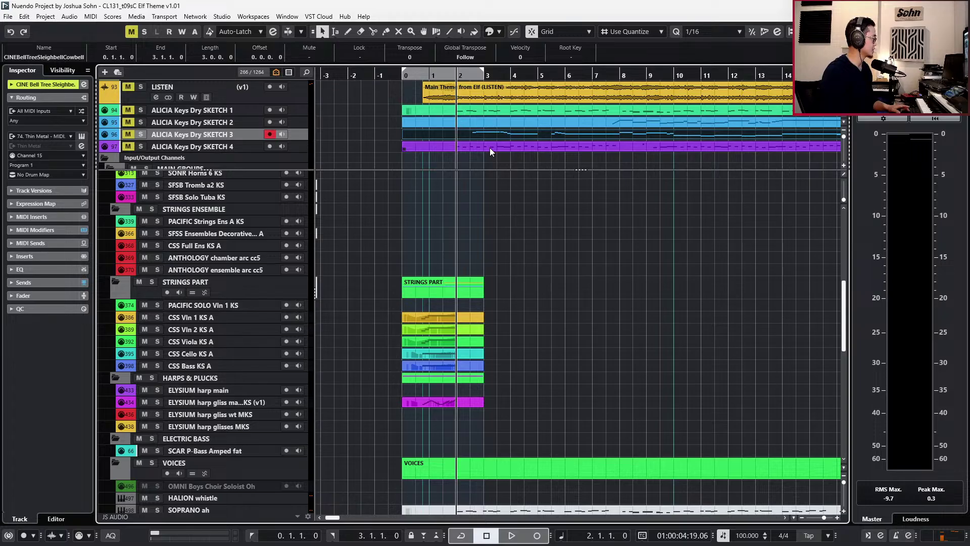
left_click(489, 147)
key("KP_Decimal")
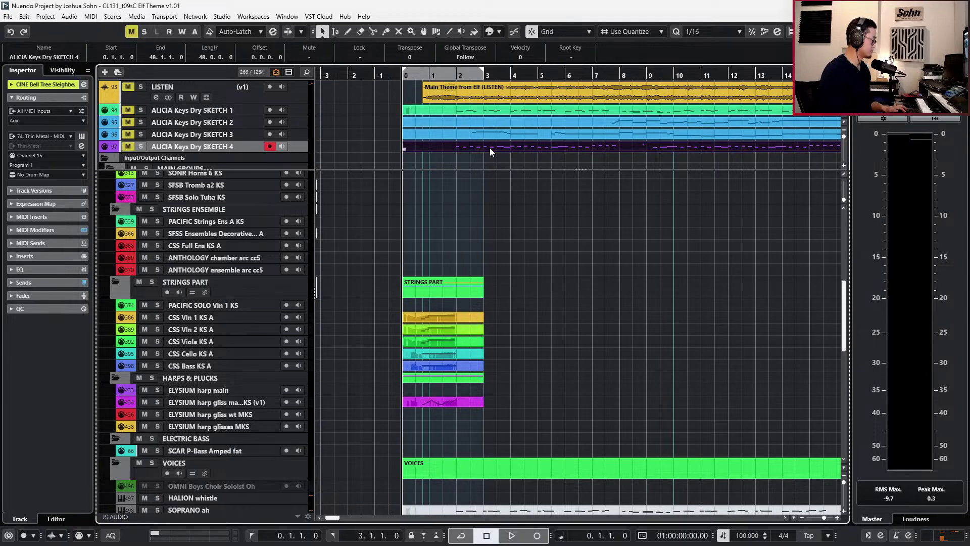
Select the CSS Bass KS A, PACIFIC Strings Ens A KS and SFSS Ensembles Decorative A tracks in turn to review the string instruments.
scroll(328, 285, "down", 3)
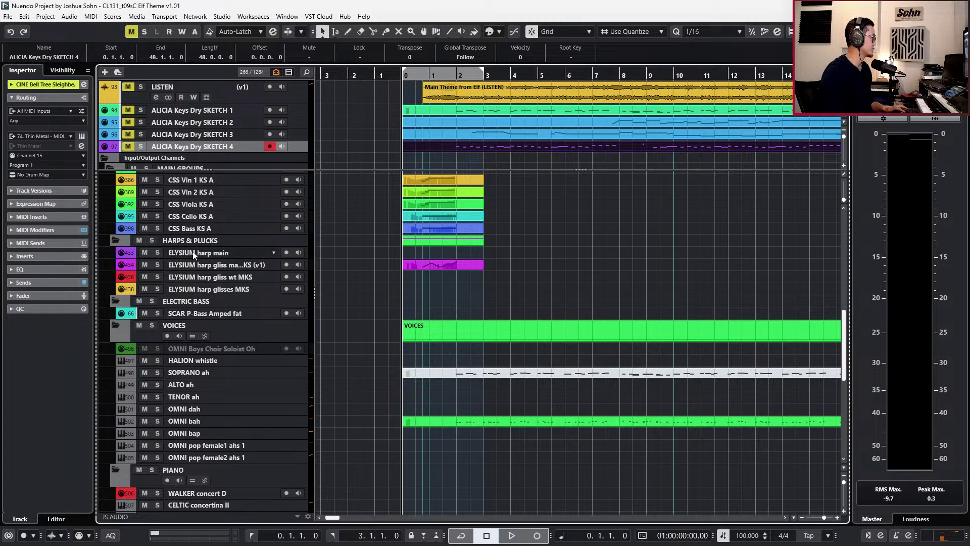
left_click(212, 228)
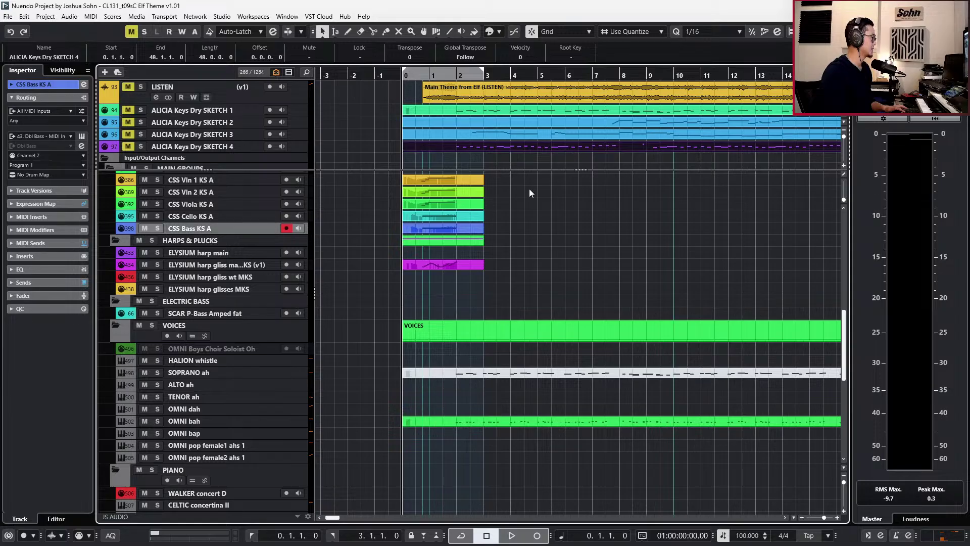
scroll(501, 203, "up", 3)
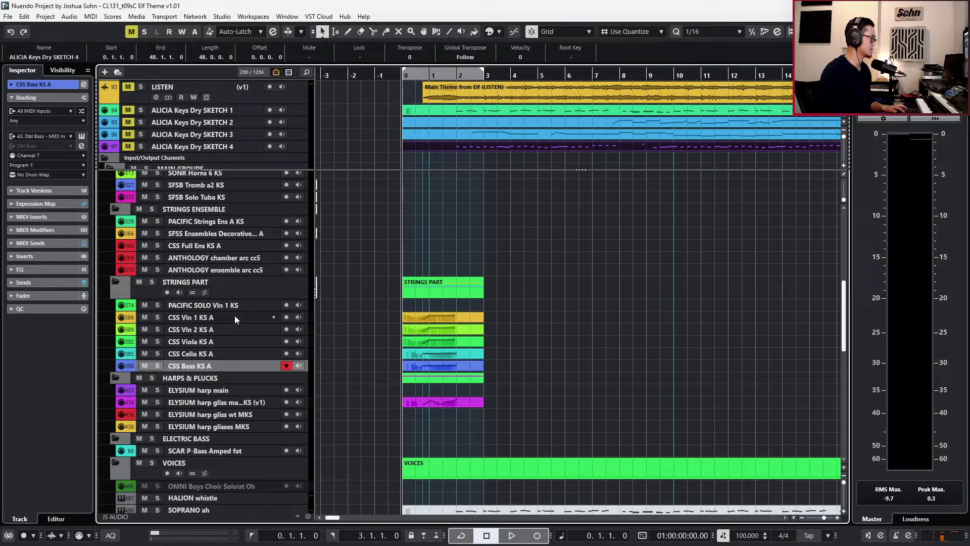
left_click(208, 222)
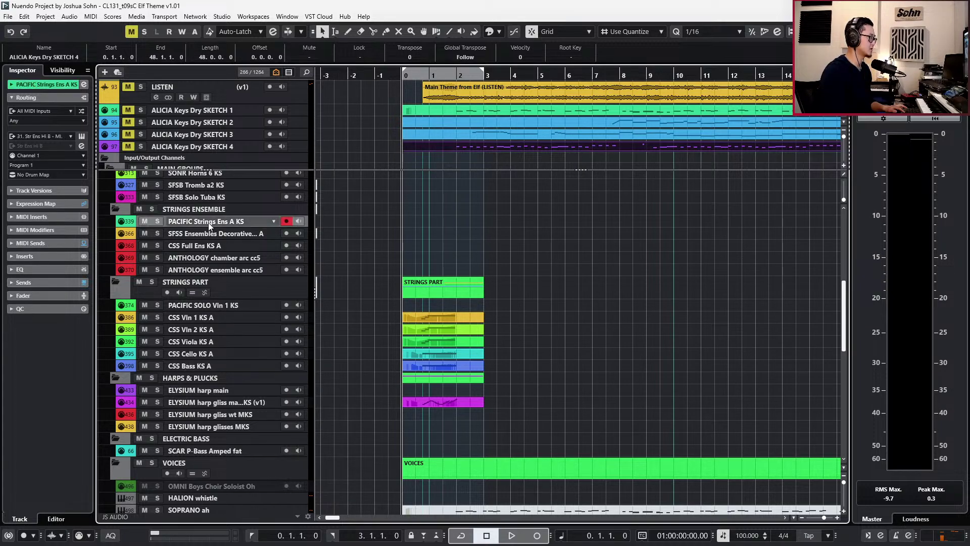
left_click(207, 233)
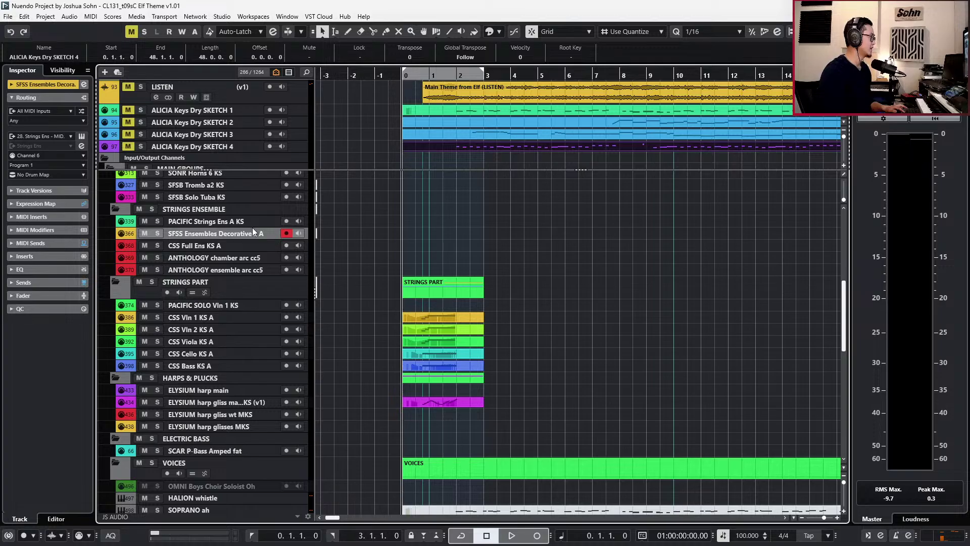
Extend the end of the CSS Bass KS A part to bar 48, matching the length of the piano sketch parts.
key("g")
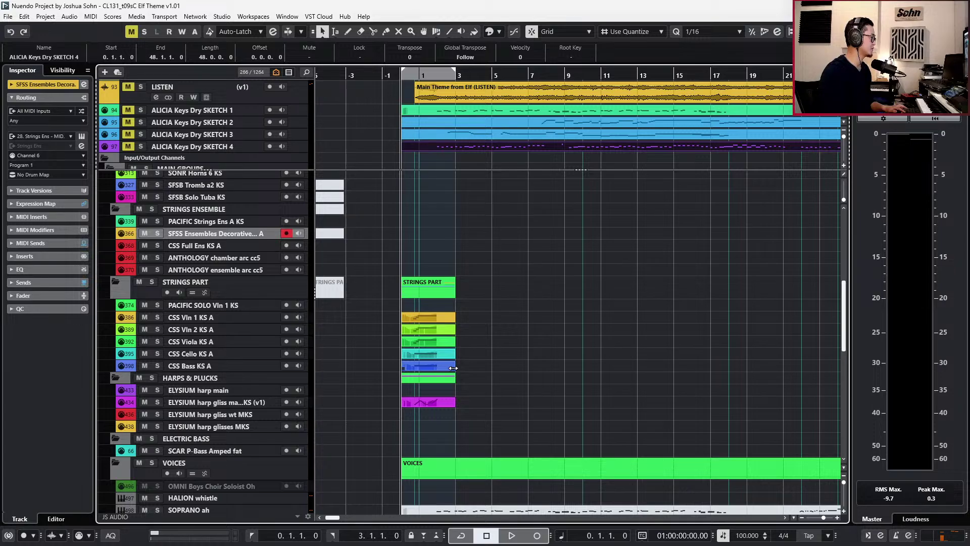
key("g")
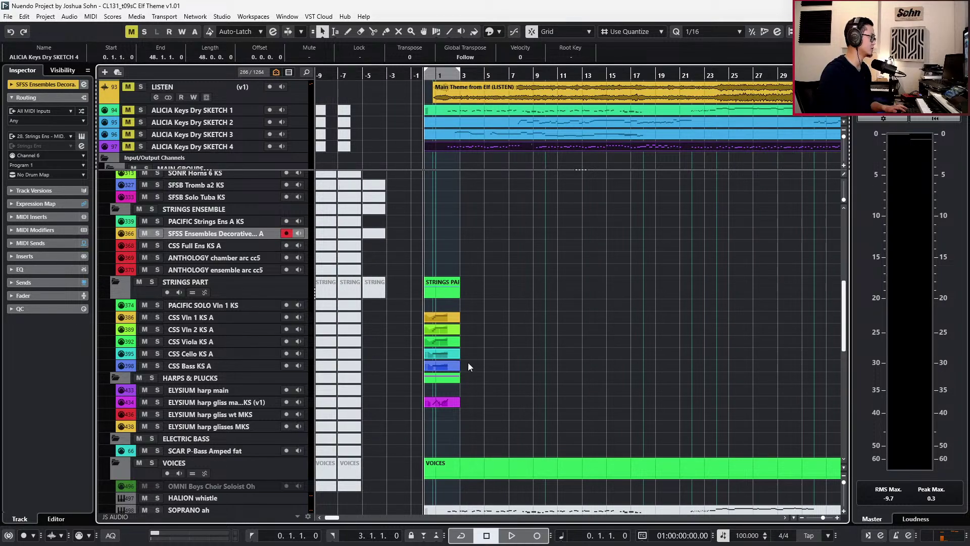
left_click_drag(459, 367, 756, 369)
key("KP_1")
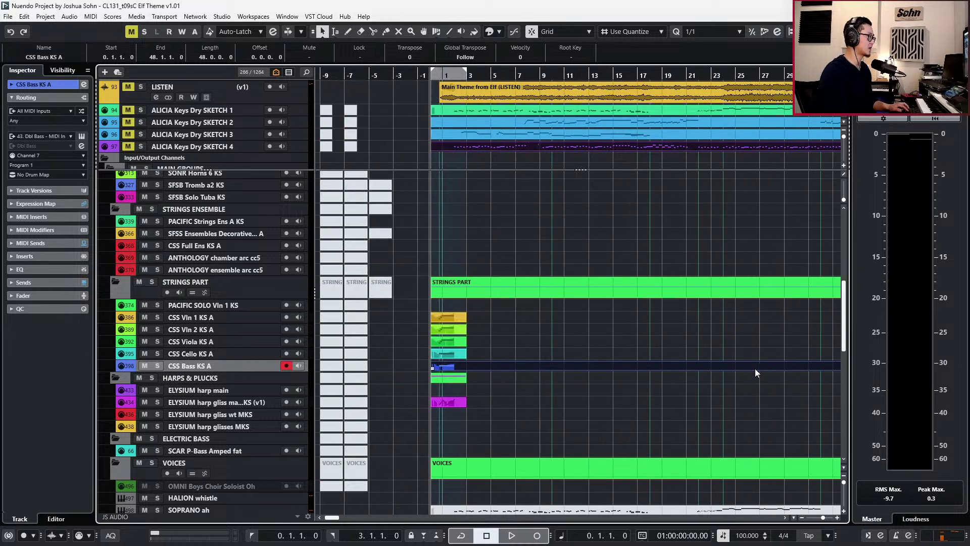
Copy all notes of the ALICIA Keys Dry SKETCH 4 part and move the playhead to the first note at bar 2.
double_click(480, 143)
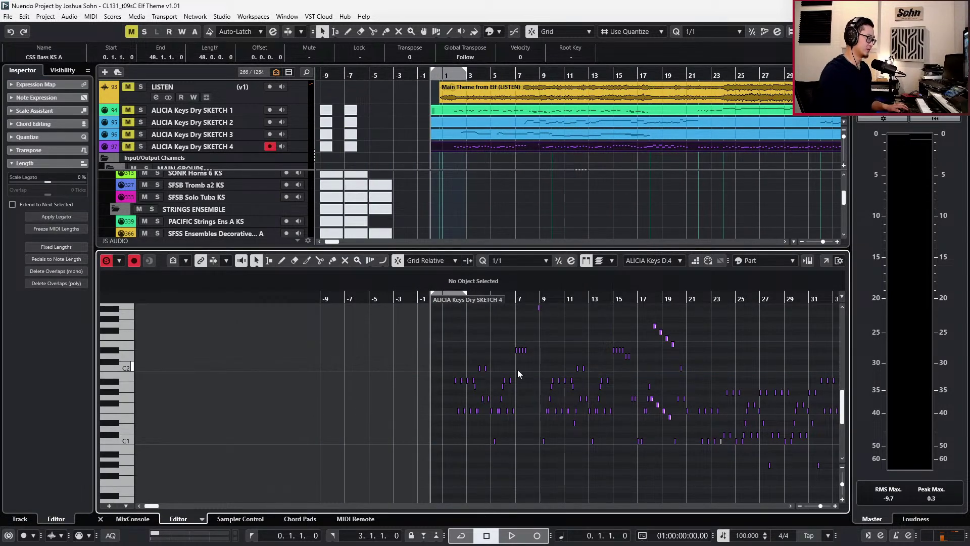
key("alt+l")
key("ctrl+a")
key("l")
key("ctrl+e")
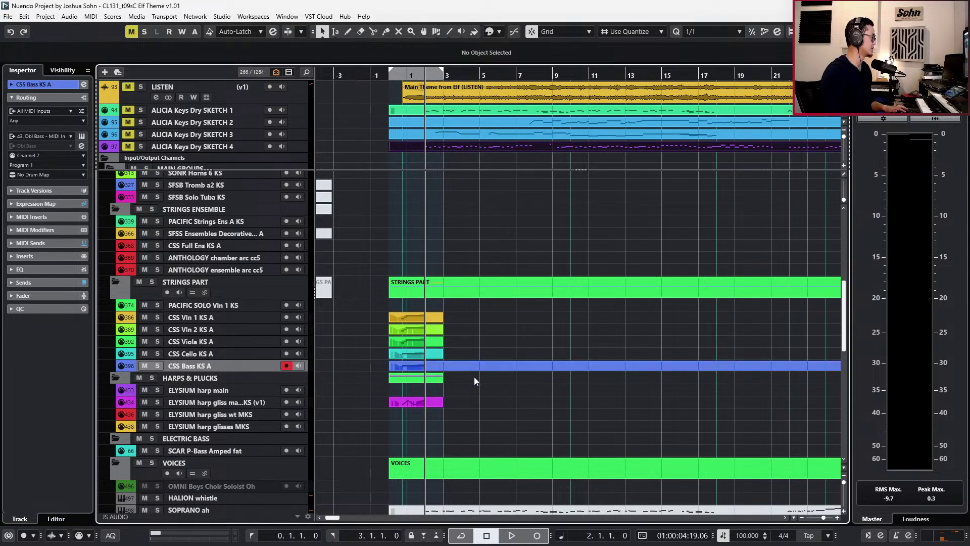
Paste the copied sketch notes into the CSS Bass KS A part at bar 2 and transpose them up one octave.
double_click(471, 363)
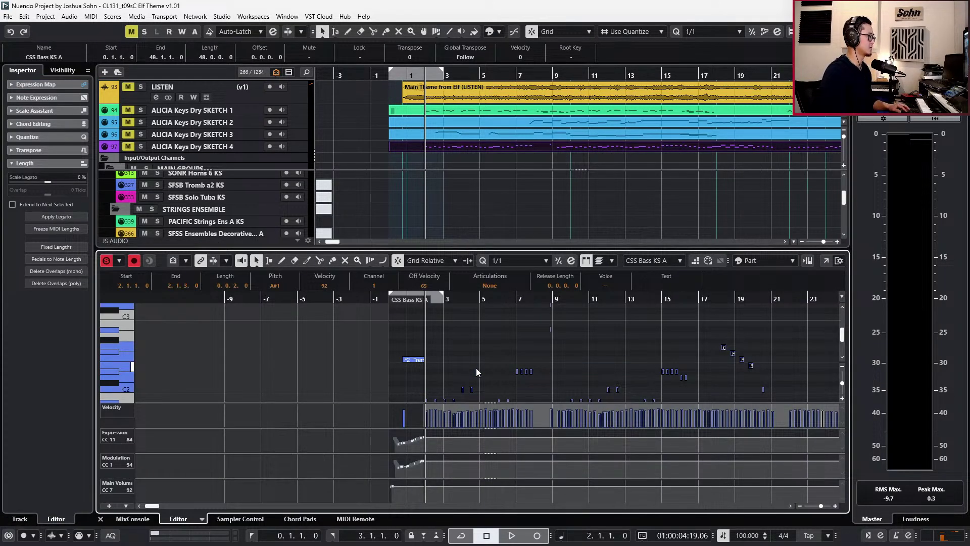
key("shift+Up")
left_click(477, 368)
key("alt+l")
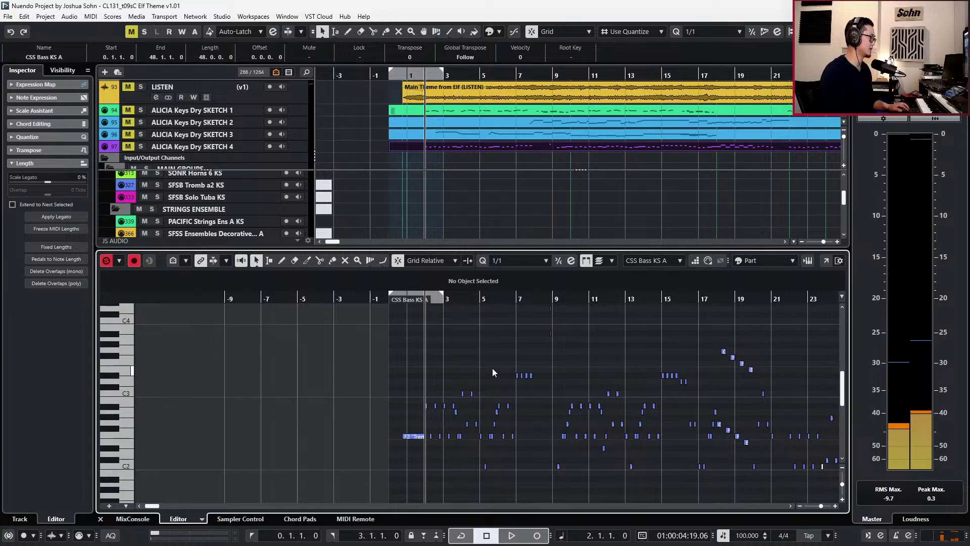
Select all bass notes from bar 2 onward, leaving out the opening tremolo, and assign them the Pizzicato articulation.
scroll(494, 371, "down", 2)
left_click_drag(702, 314, 408, 492)
key("h")
key("h")
left_click_drag(372, 387, 403, 444)
key("h")
key("h")
left_click_drag(459, 369, 515, 438)
key("g")
key("g")
left_click(542, 466)
left_click(454, 280)
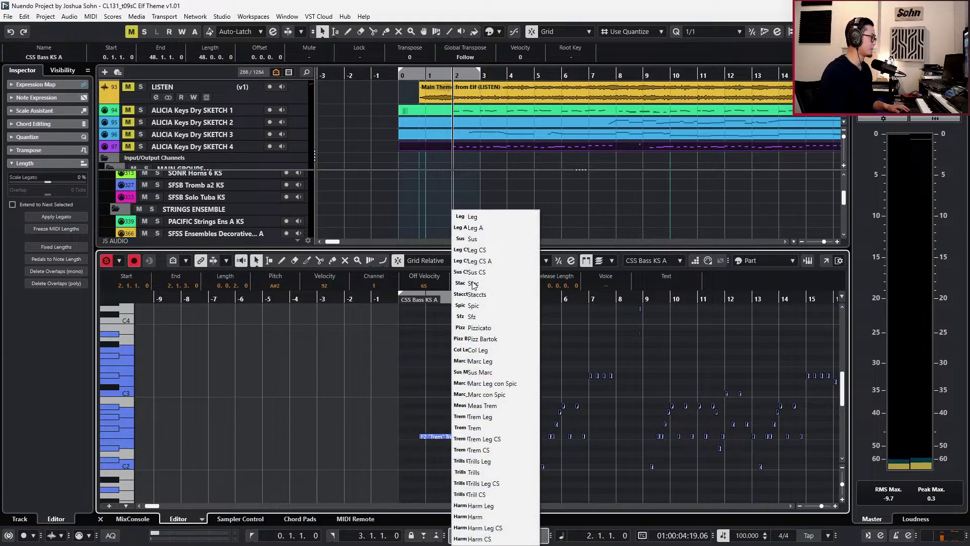
left_click(487, 328)
key("ctrl+shift+a")
Solo the edited CSS Bass KS A part and play its pizzicato line from bar 2.
key("alt+s")
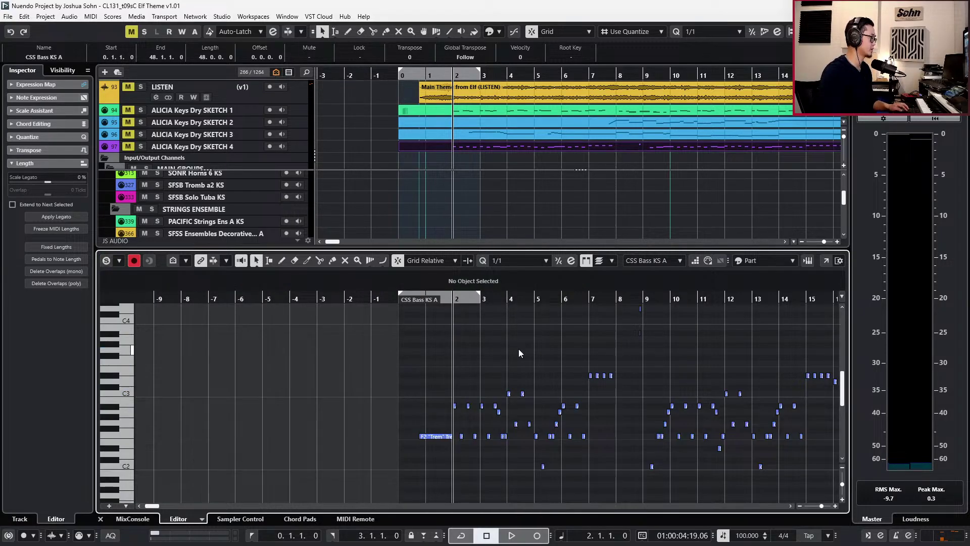
key("space")
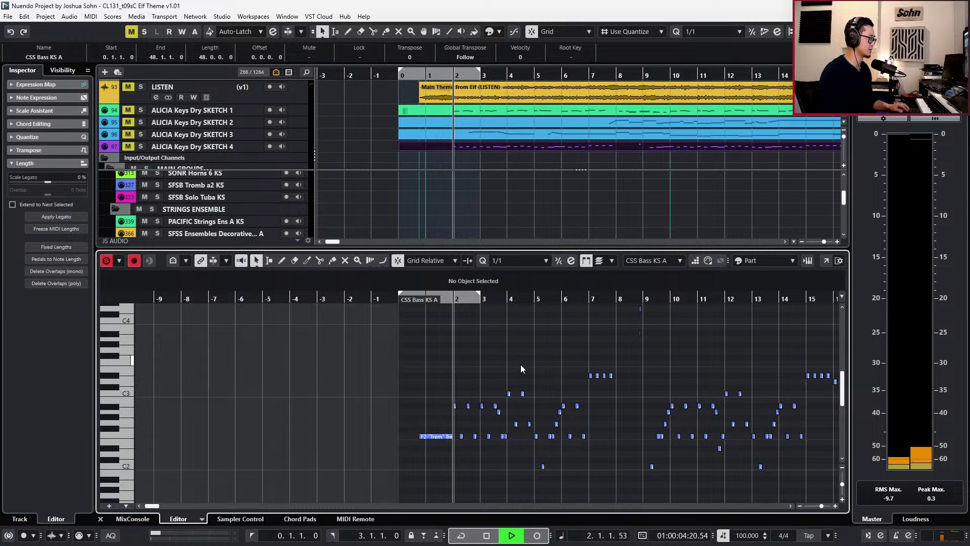
key("g")
key("g")
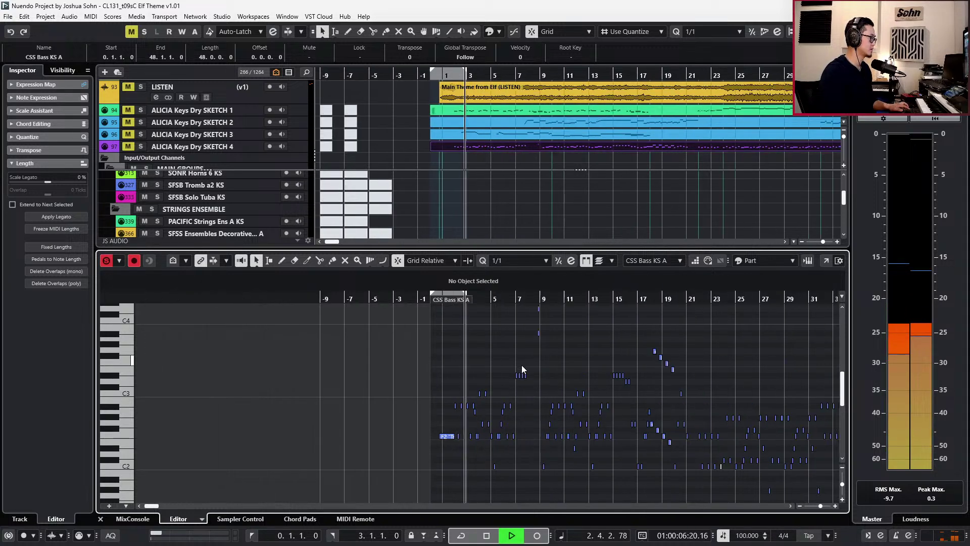
scroll(522, 364, "right", 2)
key("alt+l")
key("g")
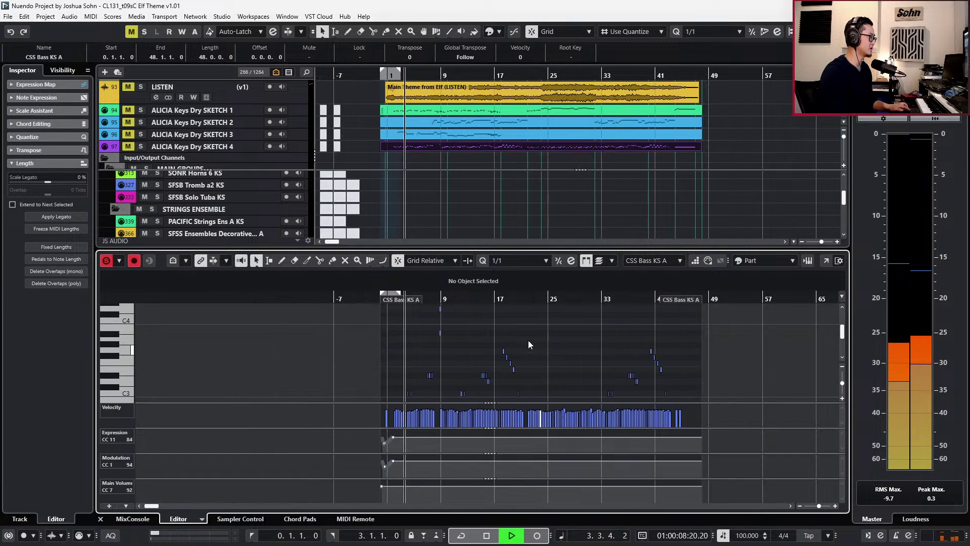
Select the pizzicato bass notes from bar 2 onward, stop playback, transpose them down one octave and return the playhead to bar 2.
scroll(681, 311, "down", 1)
left_click_drag(680, 311, 404, 397)
key("h")
key("h")
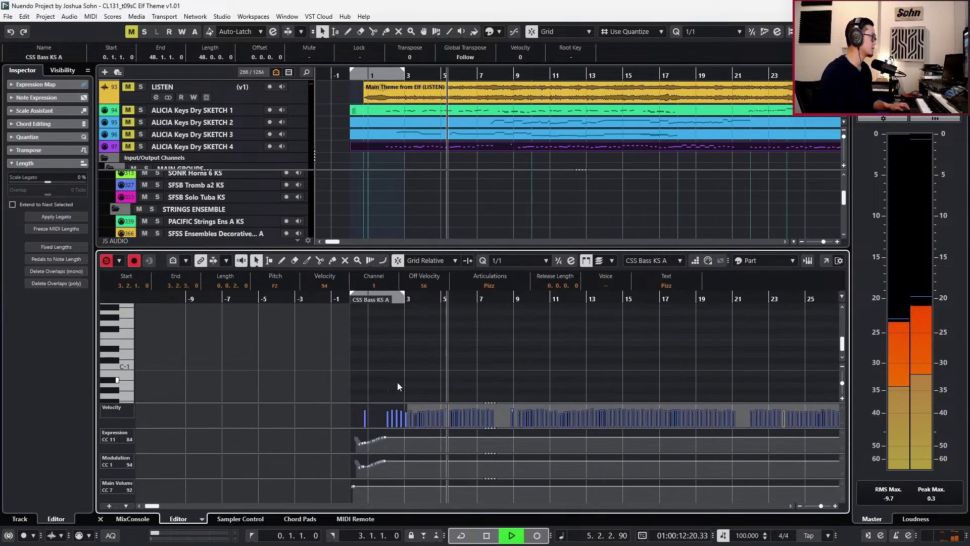
scroll(407, 359, "up", 6)
left_click_drag(387, 334, 444, 384)
key("space")
key("shift+Down")
key("l")
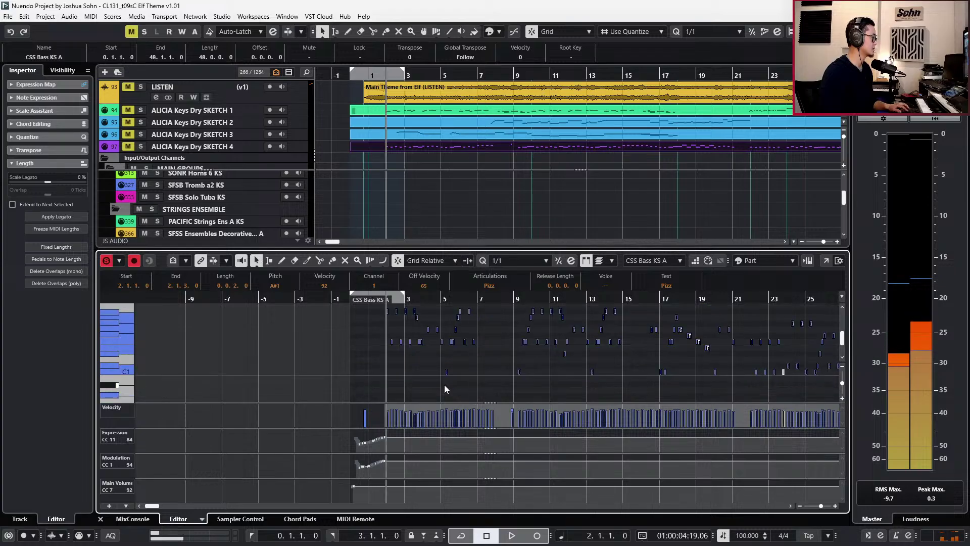
Play the bass line from bar 2 past bar 3, move the playhead to bar 1 and close the editor.
key("space")
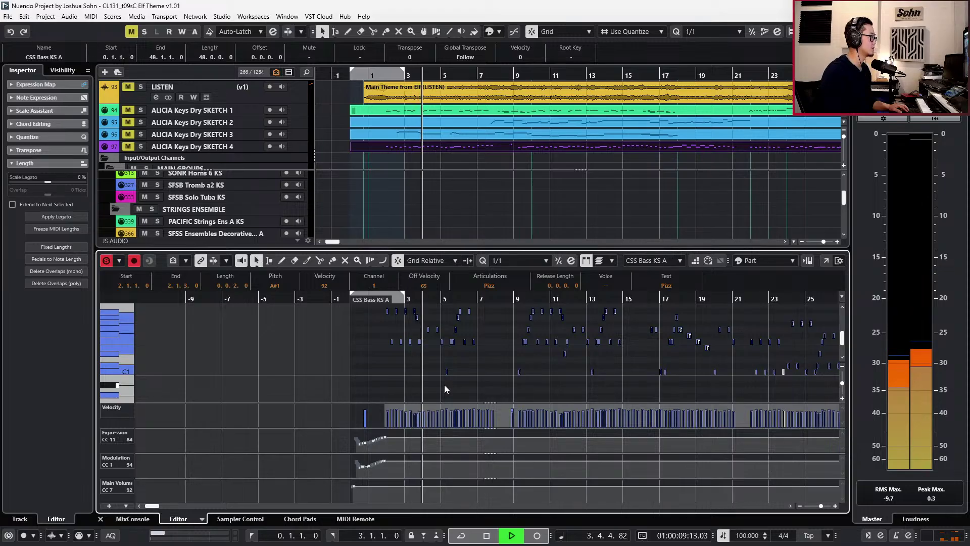
key("space")
key("ctrl+KP_Subtract")
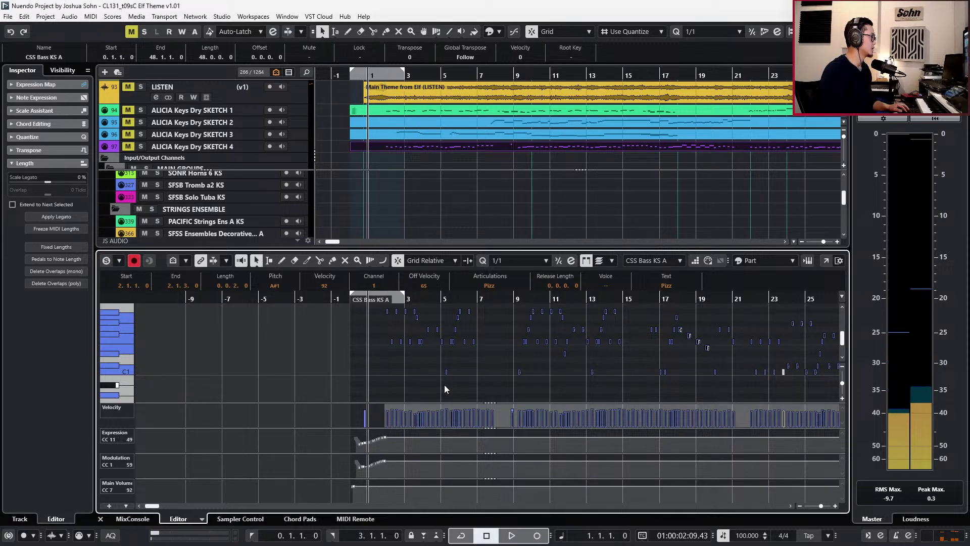
key("Return")
Mute the OMNI bah part in the VOICES folder.
scroll(438, 363, "up", 7)
scroll(455, 336, "down", 15)
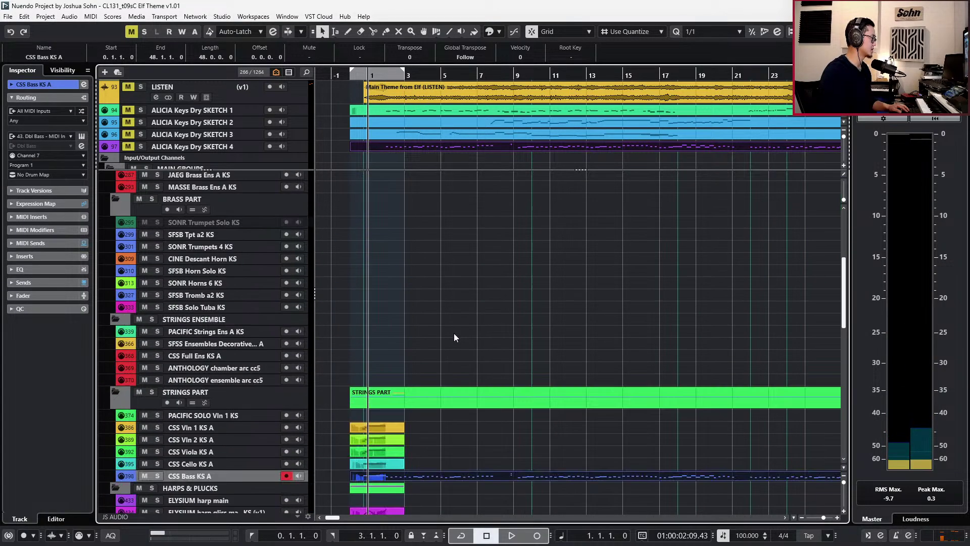
left_click(418, 326)
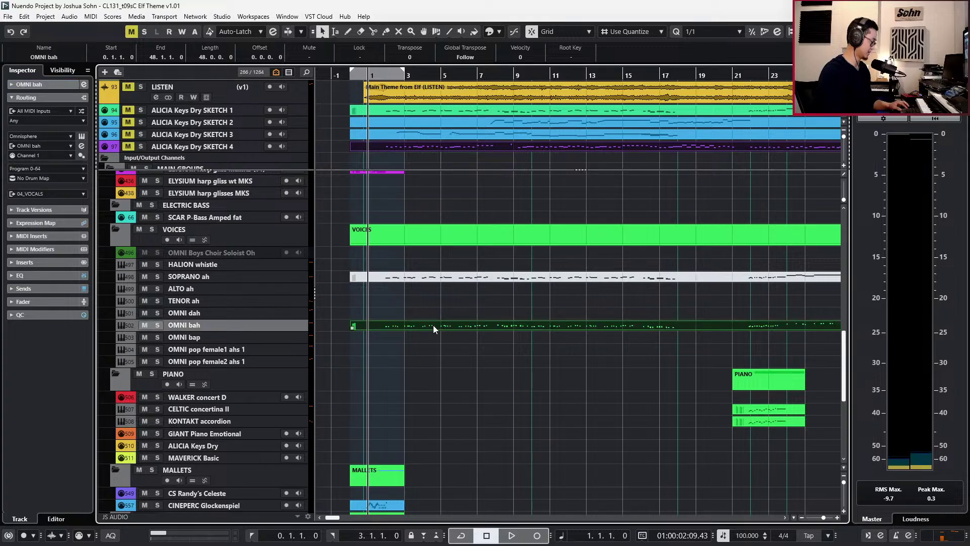
key("shift+m")
key("Home")
key("ctrl+KP_Add")
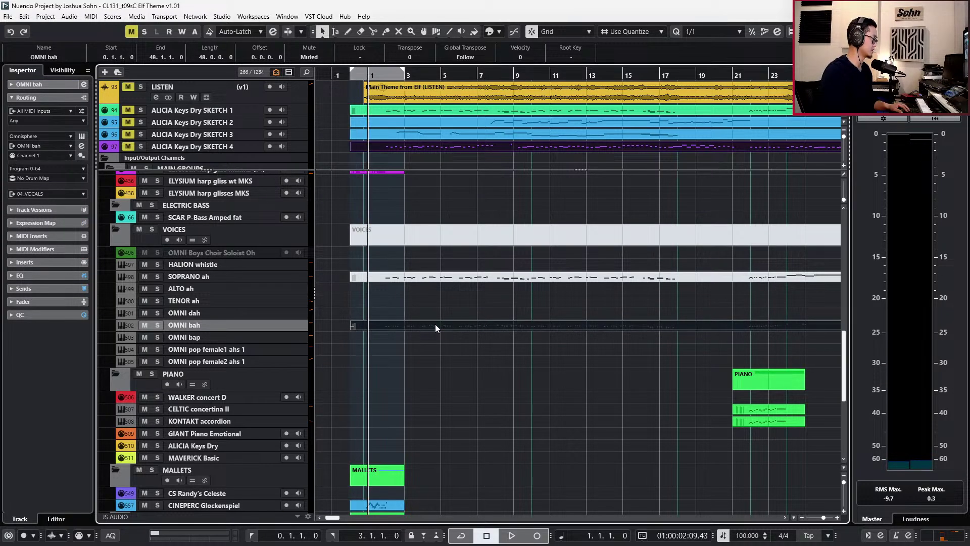
Mute the CELTIC concertina II and KONTAKT accordion parts starting at bar 21.
scroll(540, 303, "down", 3)
left_click_drag(722, 276, 761, 287)
key("shift+m")
key("g")
scroll(711, 295, "down", 3)
scroll(712, 295, "up", 5)
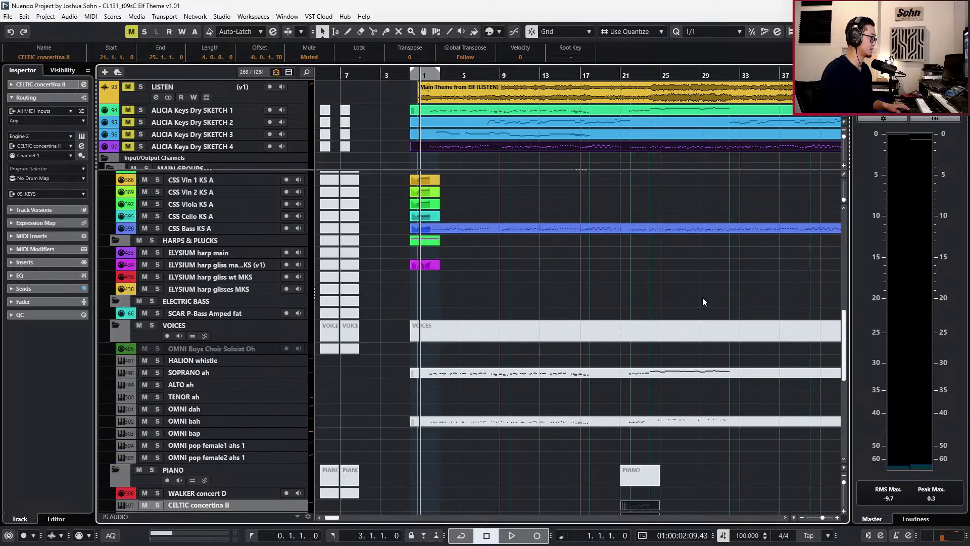
Play the arrangement from bar 1 past bar 3 and stop.
key("space")
key("h")
key("h")
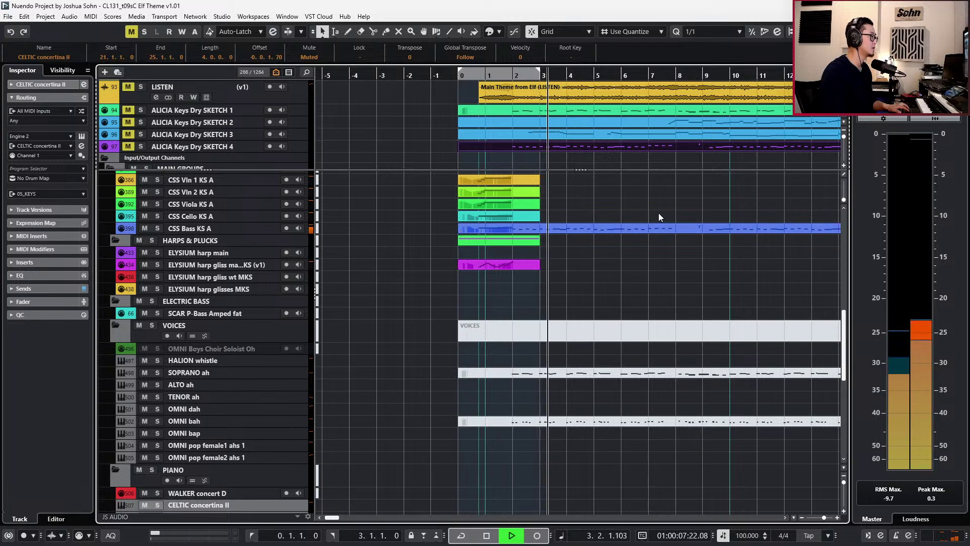
key("space")
scroll(688, 214, "left", 3)
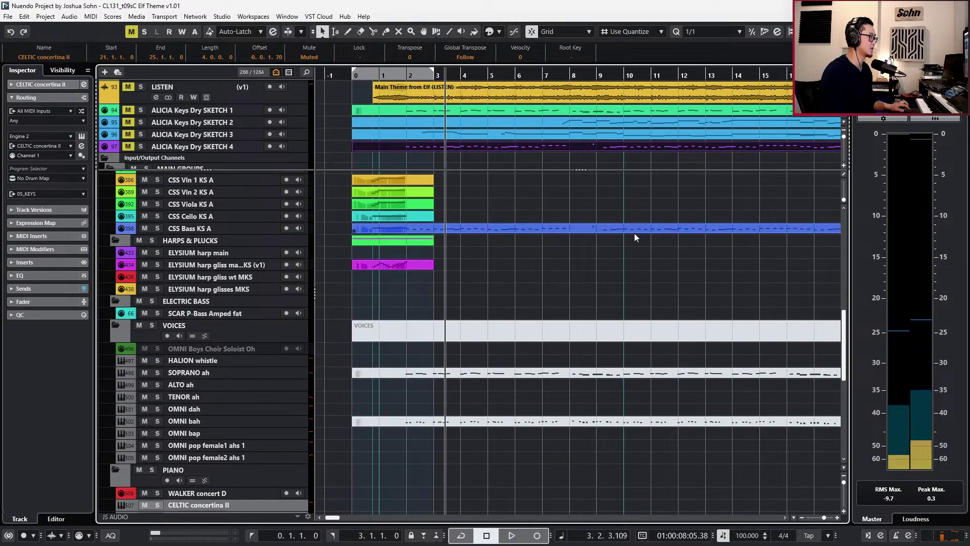
Examine the A and A Repeat markers on the SECTIONS track against the chord track.
key("g")
key("g")
scroll(632, 111, "up", 4)
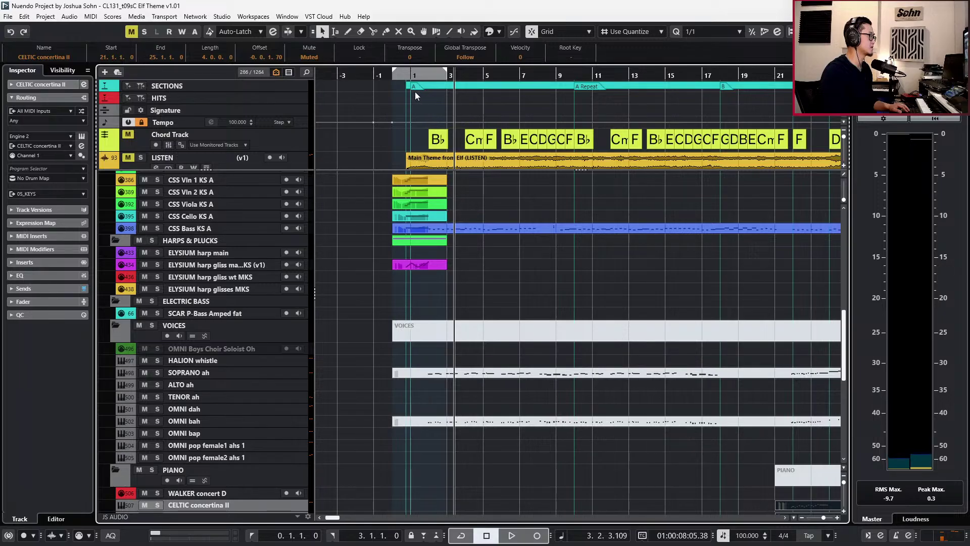
left_click(414, 89)
left_click(587, 86)
scroll(595, 91, "up", 3)
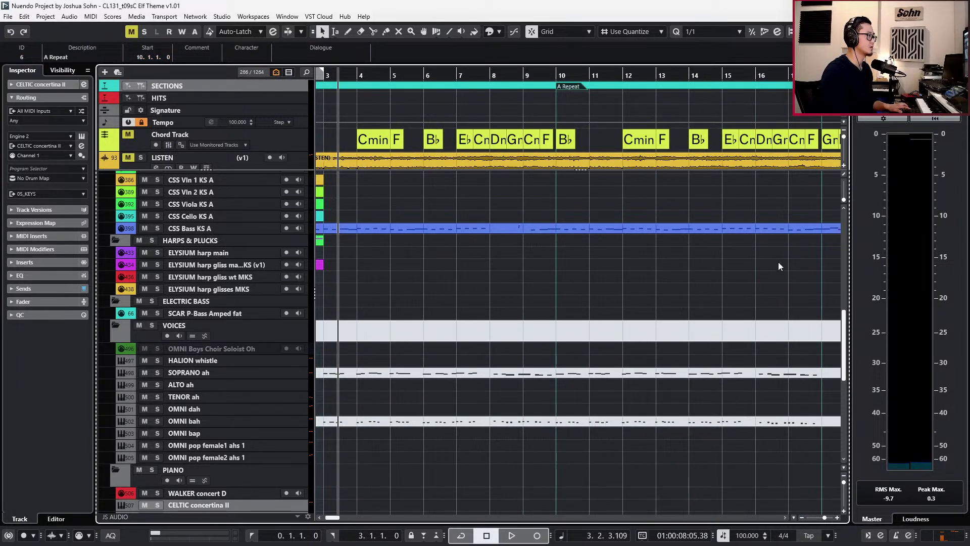
Split the CSS Bass KS A part at bar 18, the start of section B, and mute the piece after the split.
scroll(795, 240, "right", 2)
left_click(769, 70)
scroll(791, 263, "up", 8)
scroll(788, 255, "down", 5)
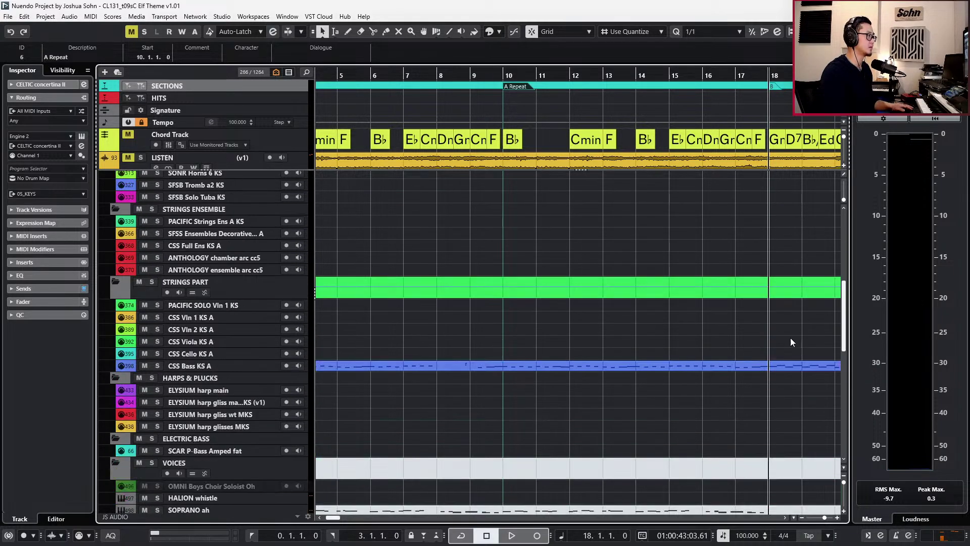
left_click(768, 365, "alt")
left_click(785, 368)
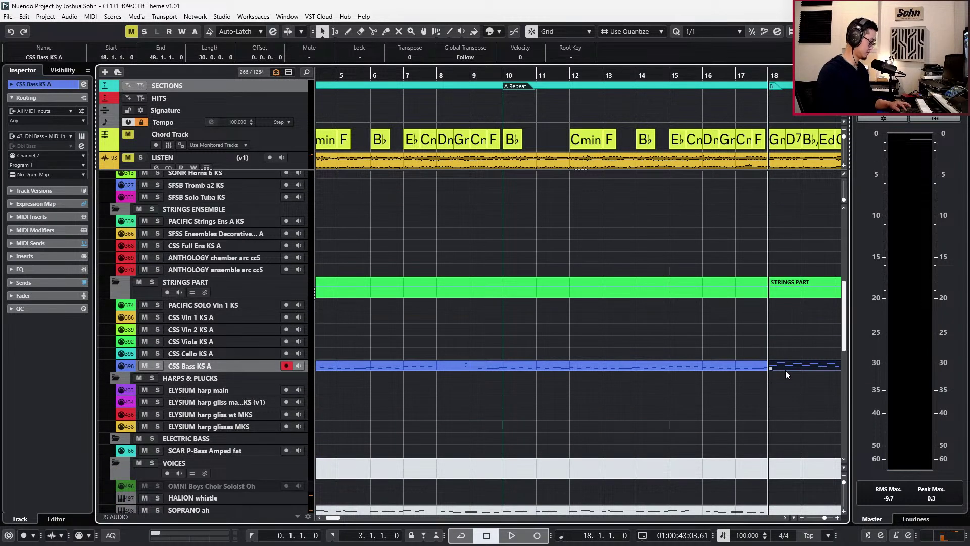
key("shift+m")
Play the CSS Bass KS A part before bar 18 from bar 1, opened in the editor and soloed.
left_click(718, 371)
key("l")
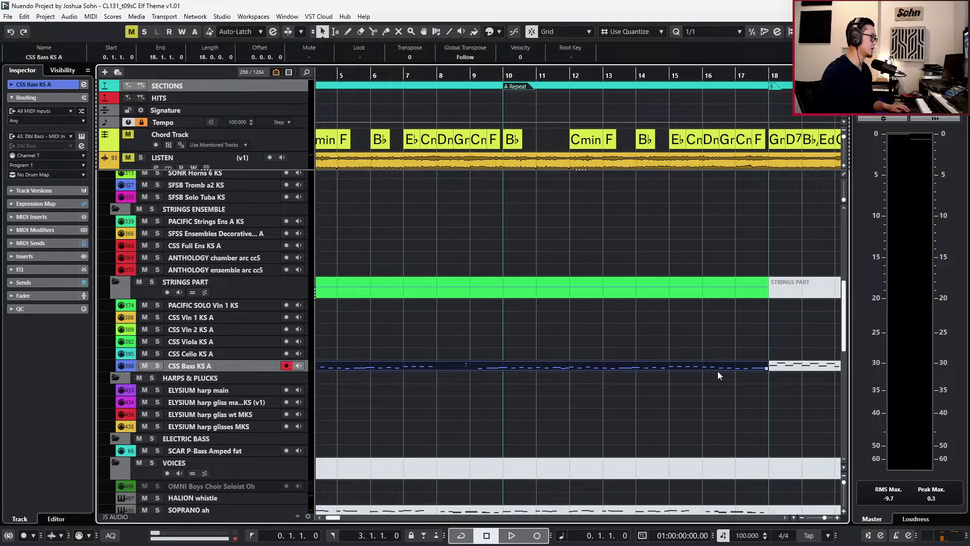
key("g")
key("space")
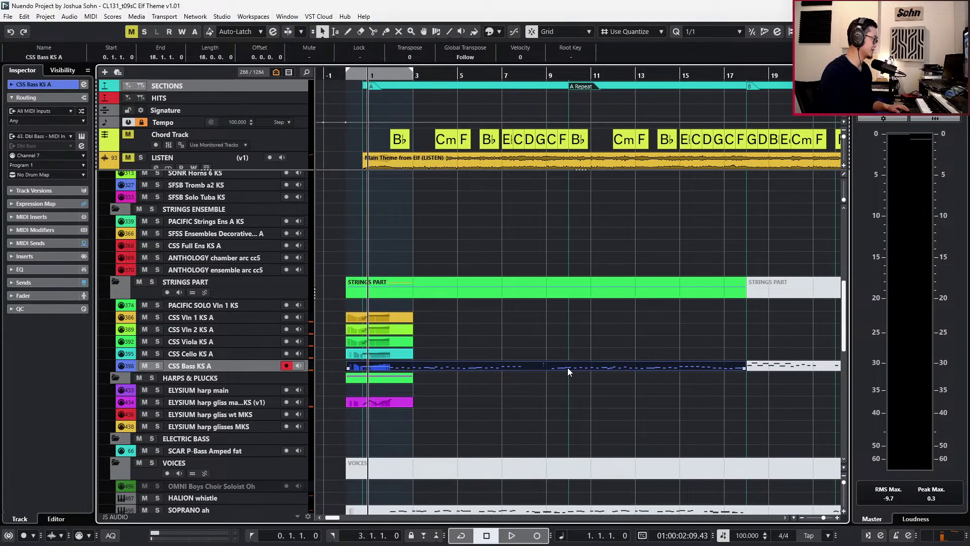
double_click(568, 368)
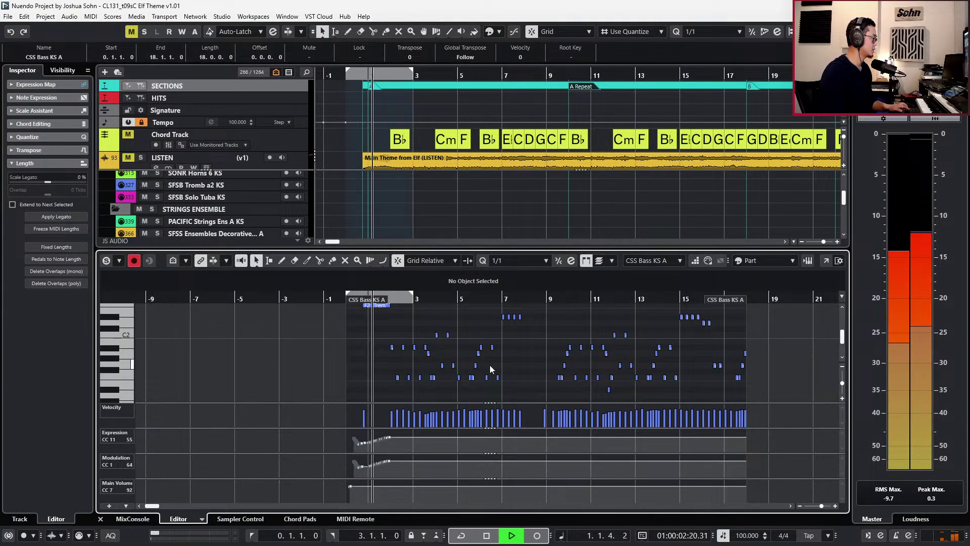
scroll(433, 371, "up", 2)
key("s")
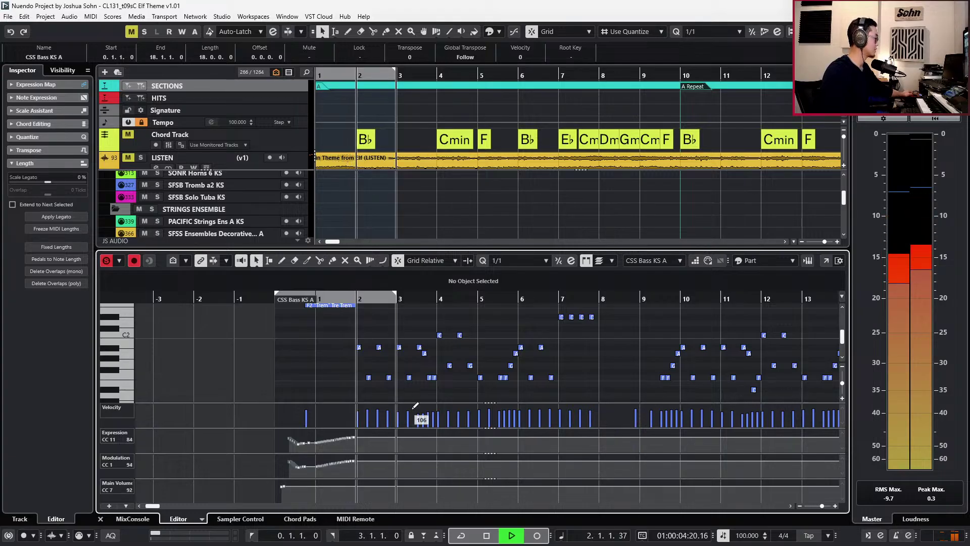
Stop playback and add an Expression (CC 11) point of 94 at bar 2 in the CSS Bass KS A part.
key("h")
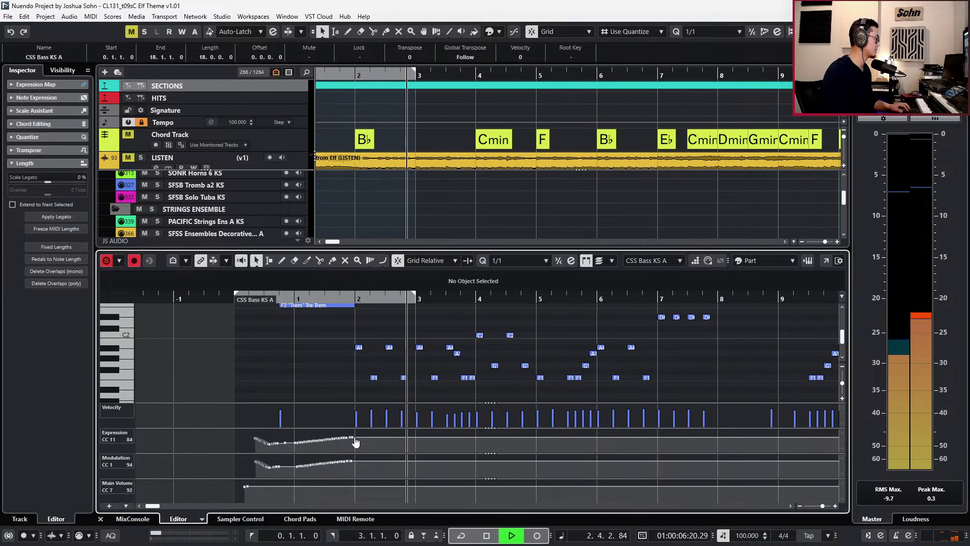
key("space")
left_click(356, 437)
key("space")
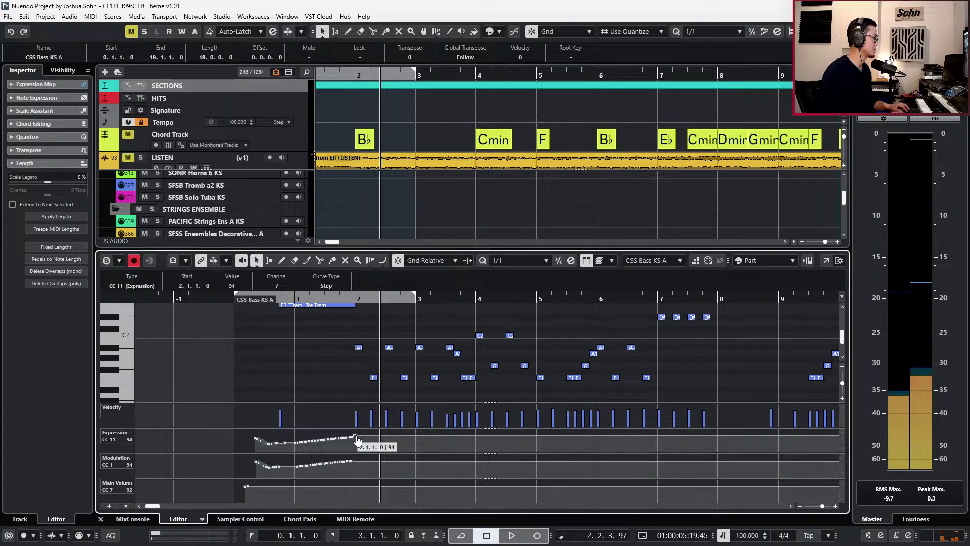
key("ctrl+e")
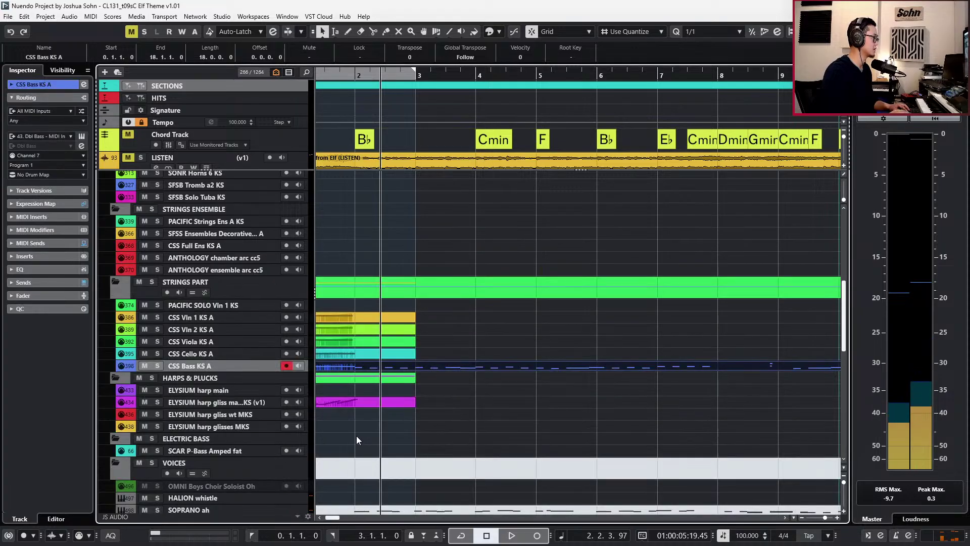
Split the CSS Bass KS A part at bar 2 and copy the piece after the split onto the CSS Cello KS A track.
key("h")
left_click(359, 367, "alt")
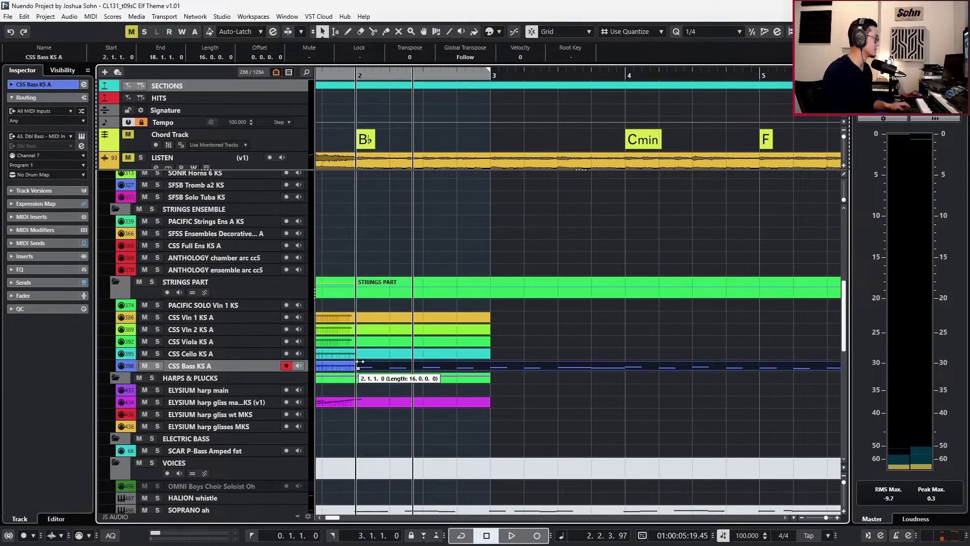
left_click_drag(365, 363, 364, 357)
Glue the copied piece to the opening part on the CSS Cello KS A track.
key("4")
left_click(351, 353)
key("1")
Play the CSS Cello KS A part soloed, then stop and unsolo it.
left_click(361, 353)
key("s")
key("space")
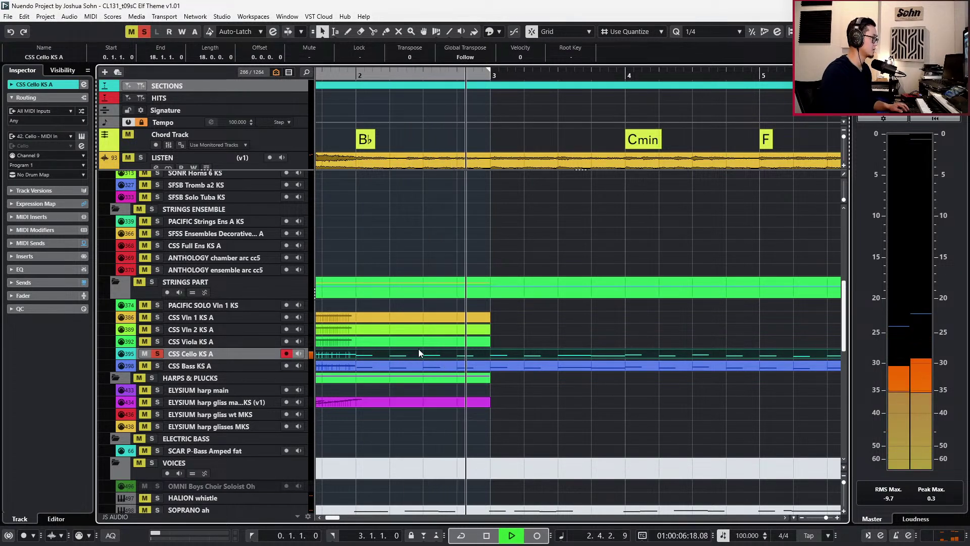
key("s")
key("space")
Play the strings from bar 2 and glue the split CSS Bass KS A part back together at bar 2.
scroll(438, 192, "down", 2)
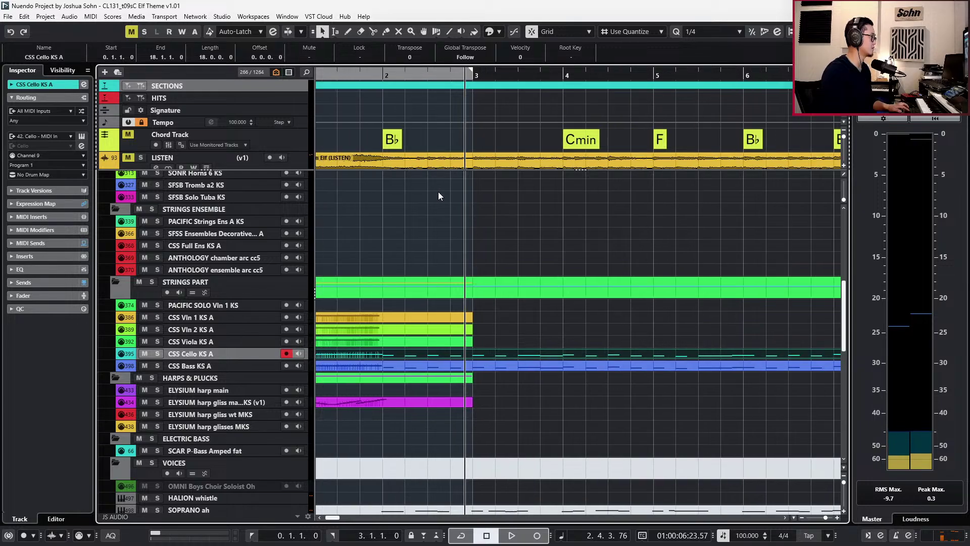
scroll(517, 310, "down", 3)
key("KP_Subtract")
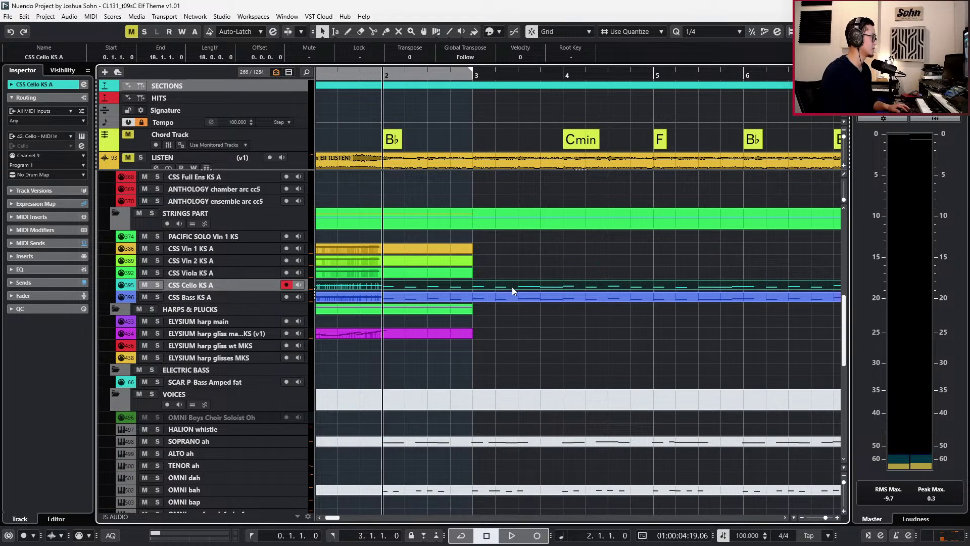
key("space")
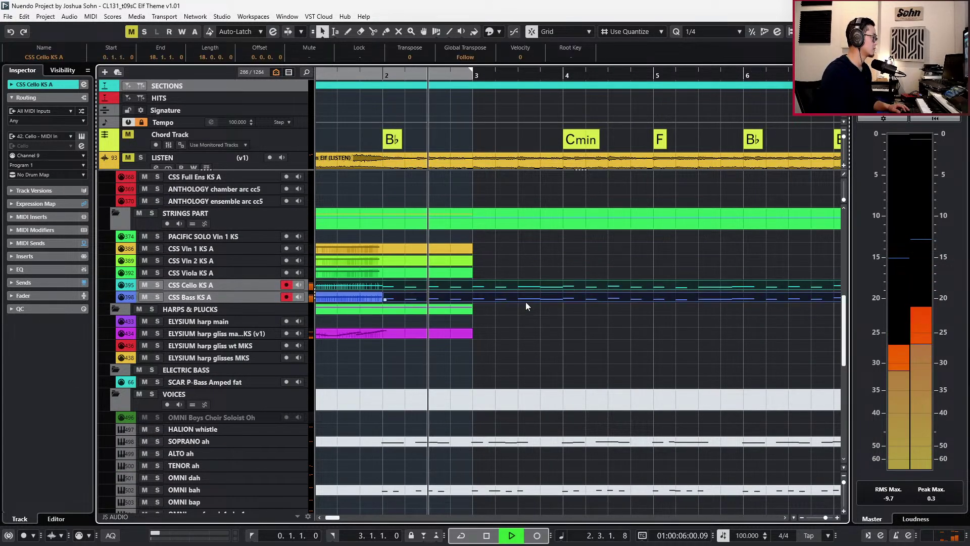
left_click(362, 300)
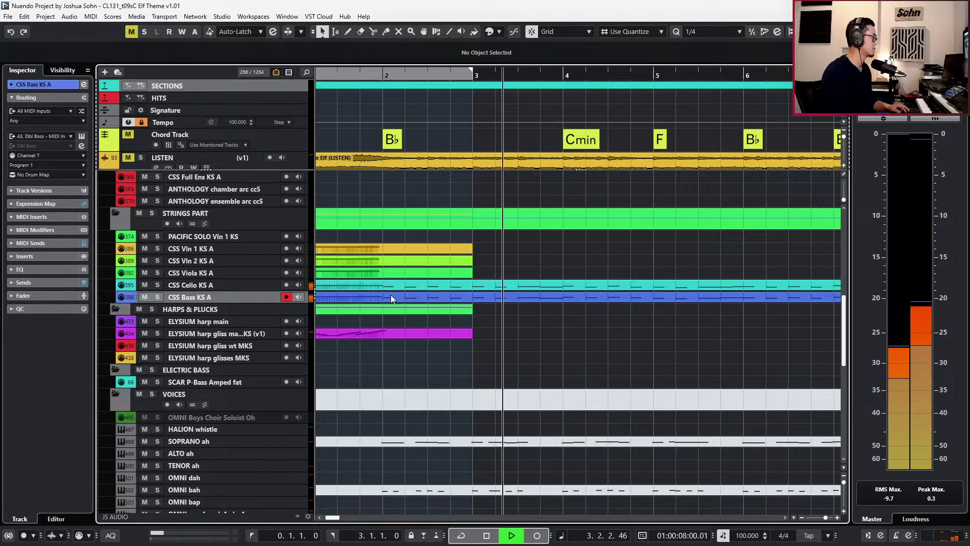
Split the CSS Bass KS A part at bar 18, the start of section B, and mute the piece after the split.
scroll(430, 305, "down", 3)
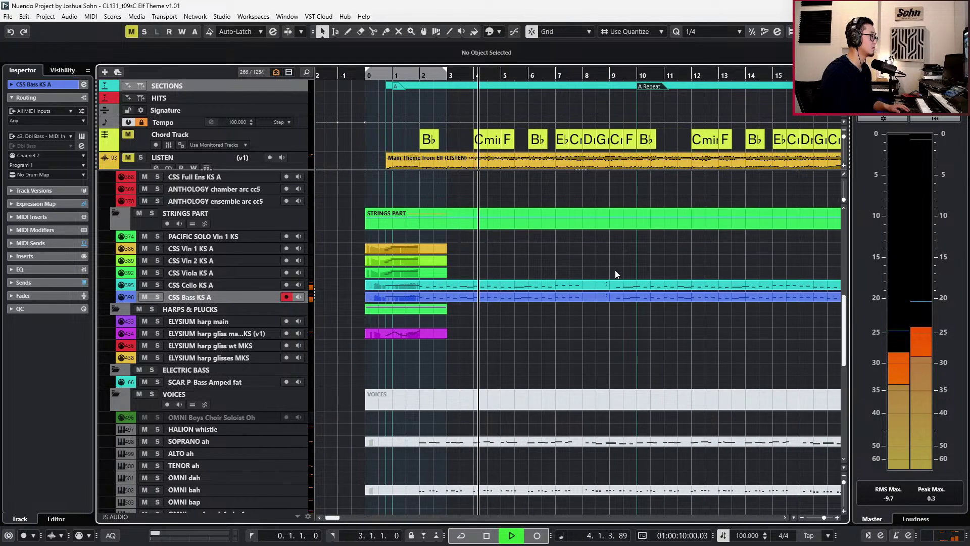
left_click_drag(615, 262, 617, 309)
scroll(647, 288, "right", 3)
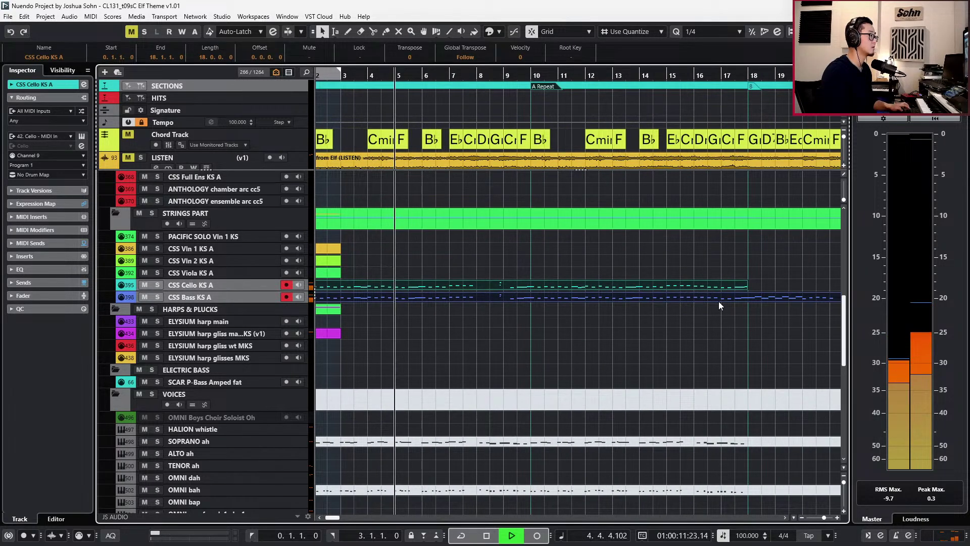
left_click(748, 297, "alt")
left_click(756, 306)
left_click(761, 293)
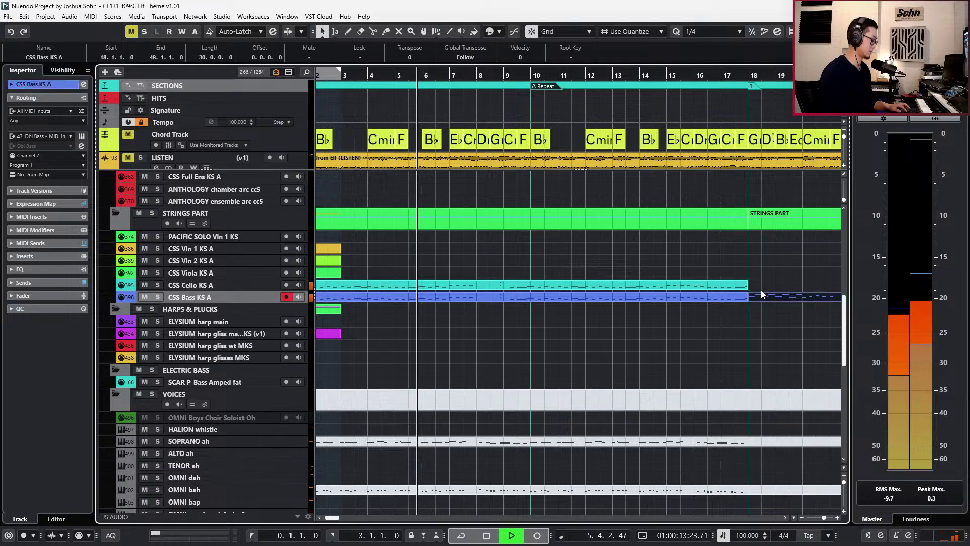
key("shift+m")
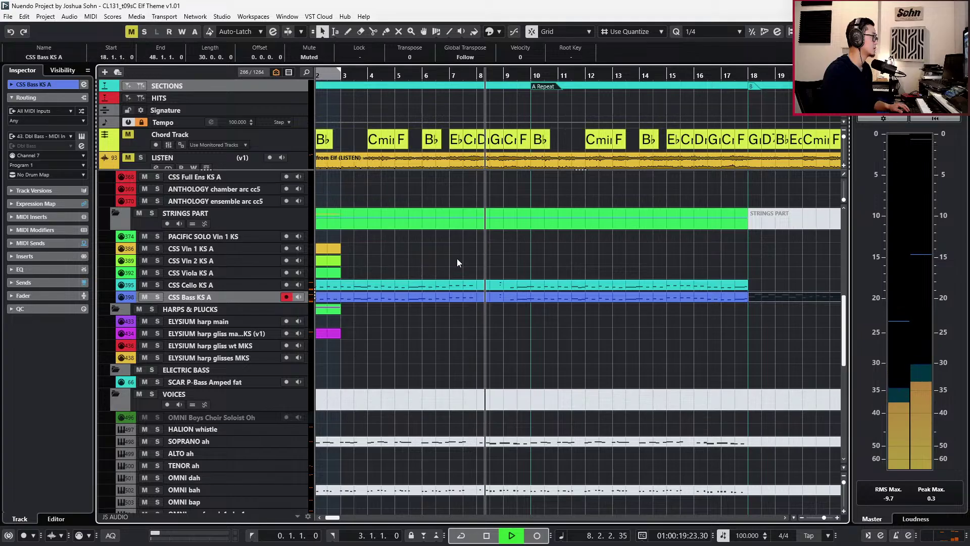
key("space")
Play the LISTEN reference track soloed from bar 8 to the A Repeat marker.
scroll(500, 260, "up", 3)
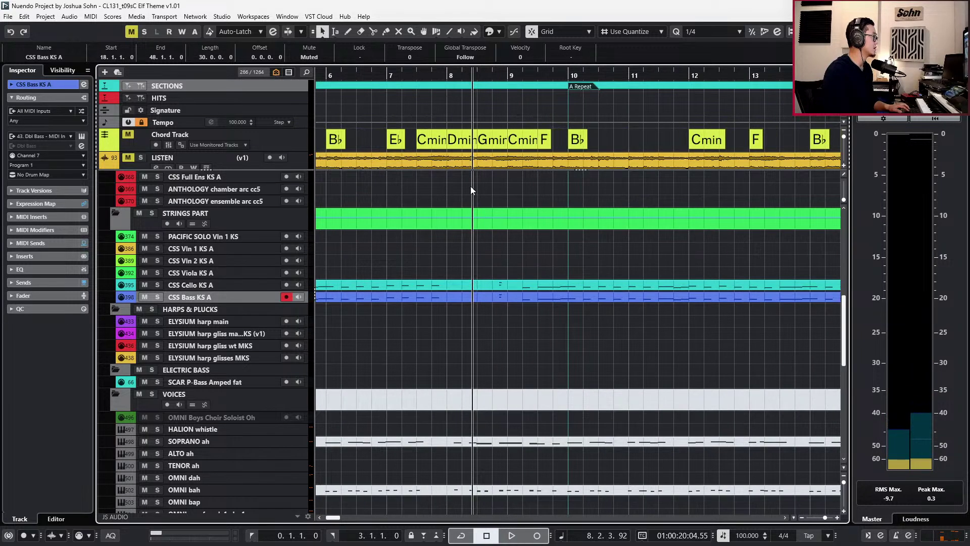
left_click(298, 163)
key("s")
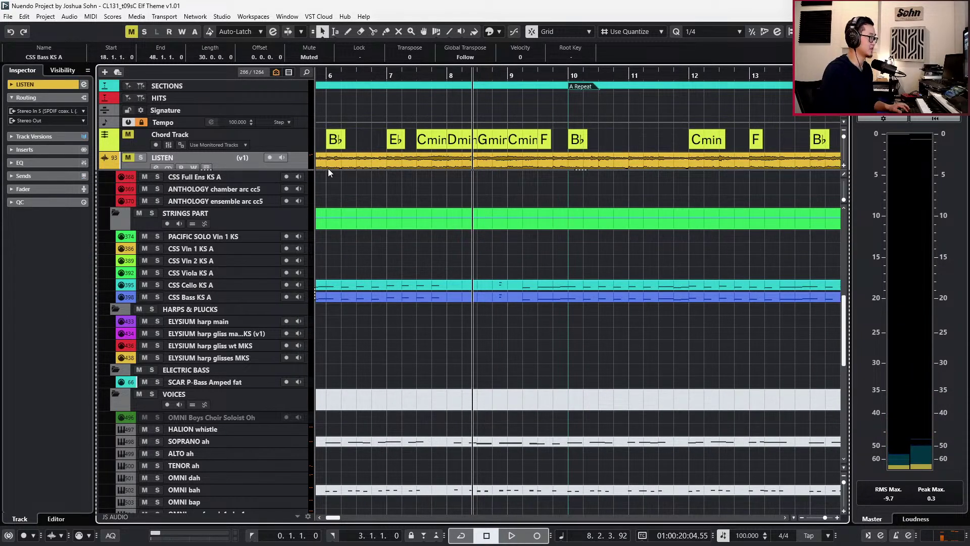
key("space")
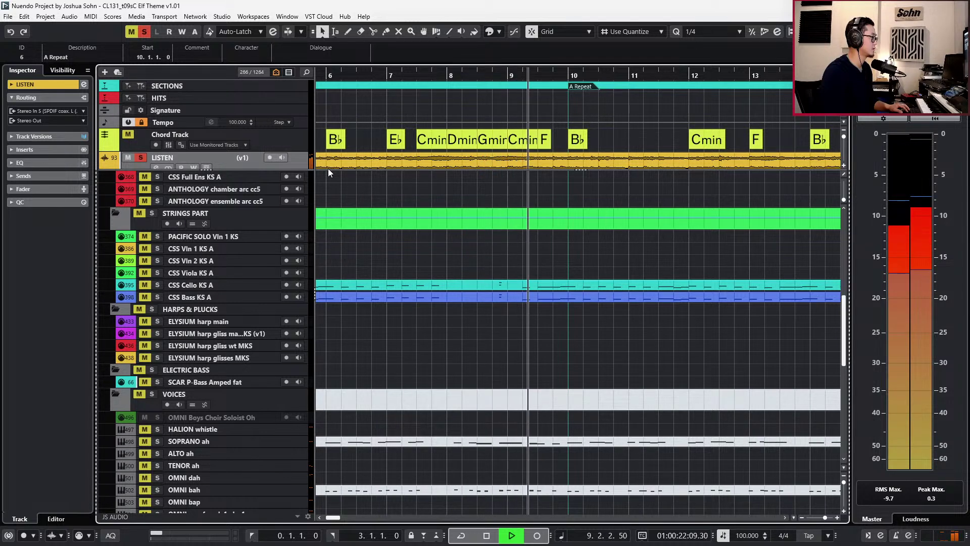
key("space")
key("s")
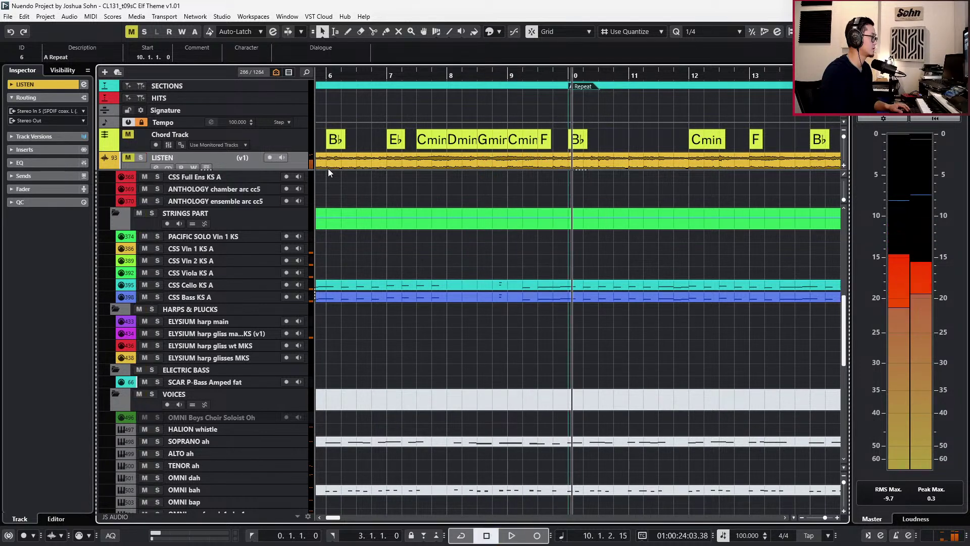
Look through the SKETCH 4 part and play it soloed from bar 40.
key("KP_Subtract")
key("KP_Subtract")
key("KP_Subtract")
scroll(544, 131, "down", 3)
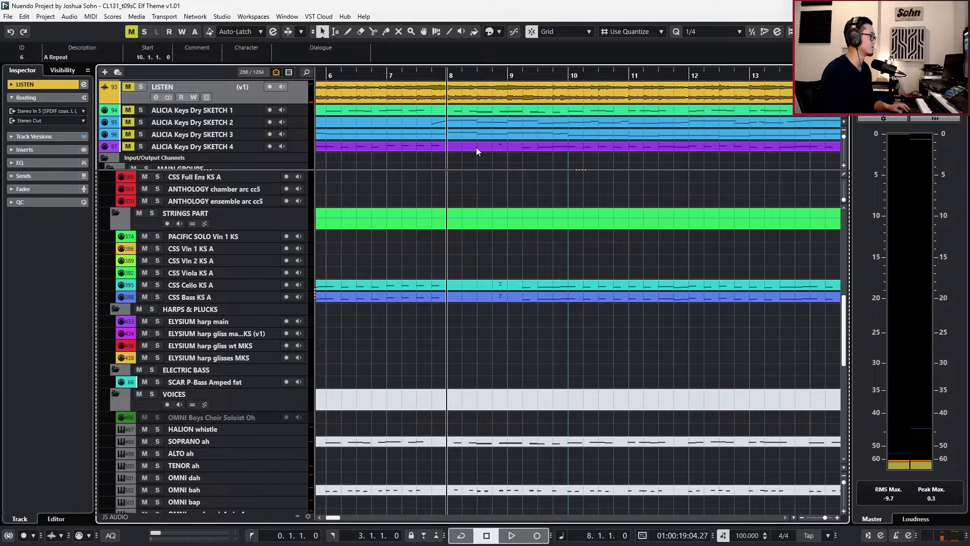
scroll(453, 150, "down", 4)
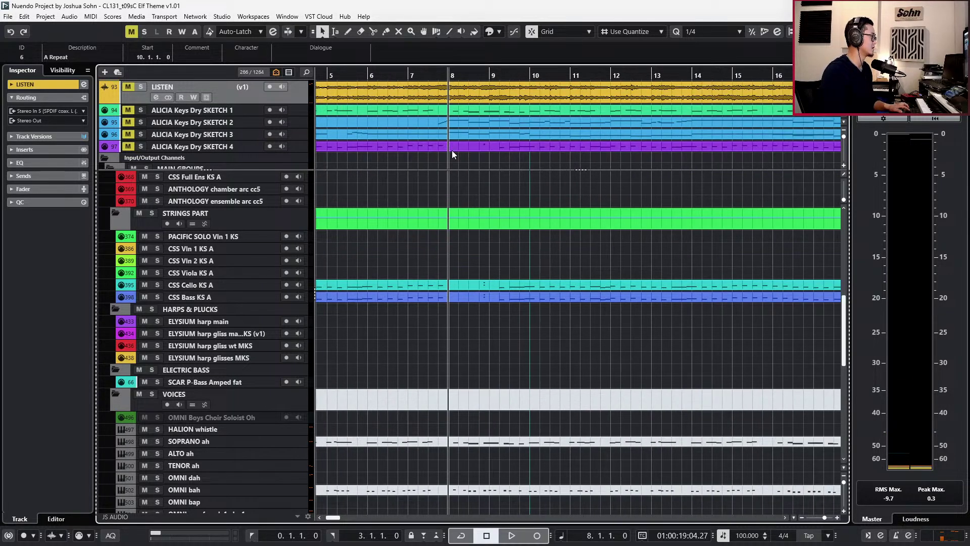
scroll(450, 150, "right", 6)
scroll(451, 149, "right", 5)
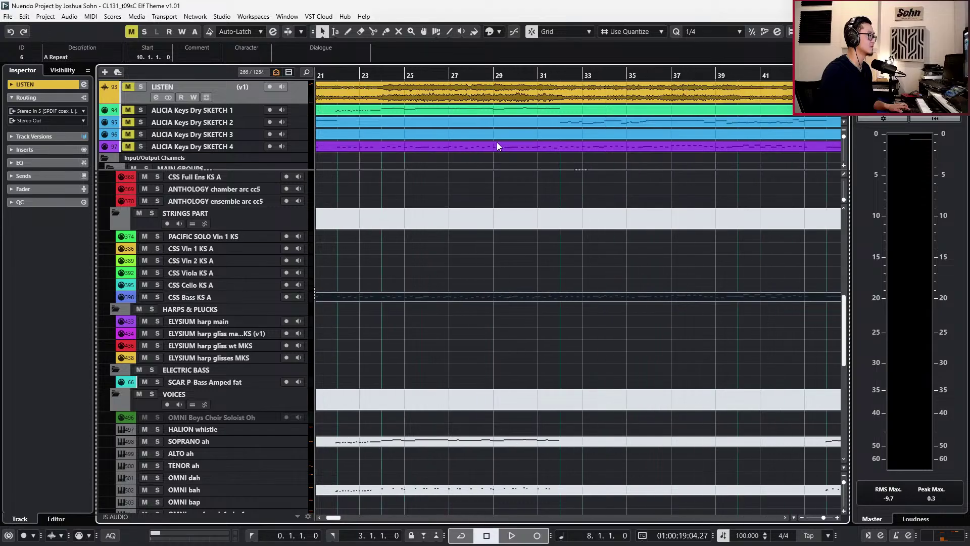
left_click(576, 75)
left_click(614, 149)
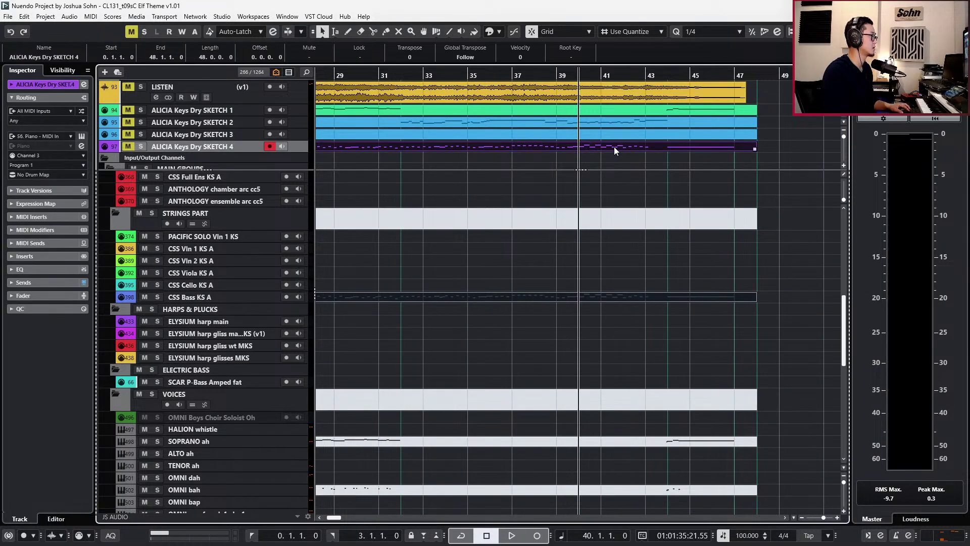
key("s")
key("space")
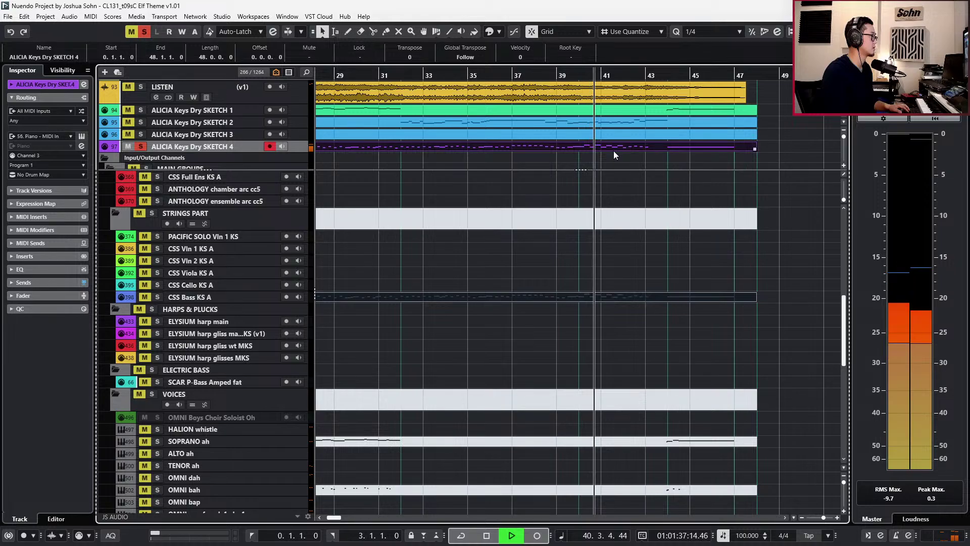
key("s")
key("space")
key("KP_Subtract")
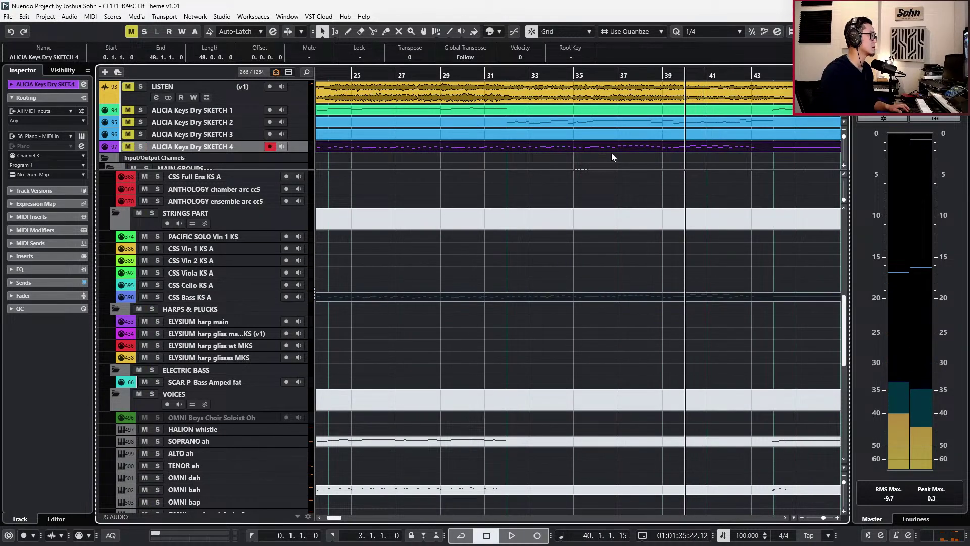
Play the LISTEN reference track soloed from beat 4 of bar 7 through bar 8.
scroll(611, 153, "left", 4)
scroll(612, 152, "left", 4)
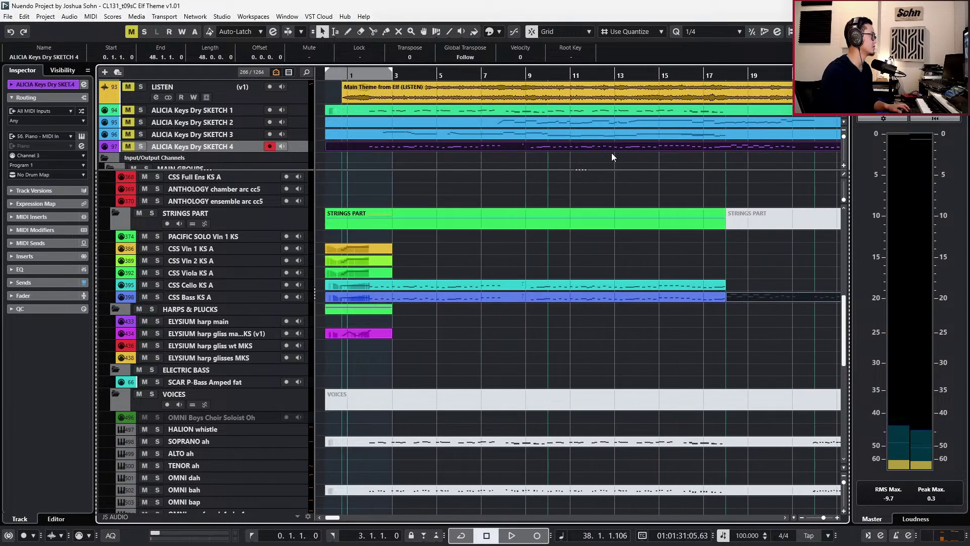
left_click(501, 74)
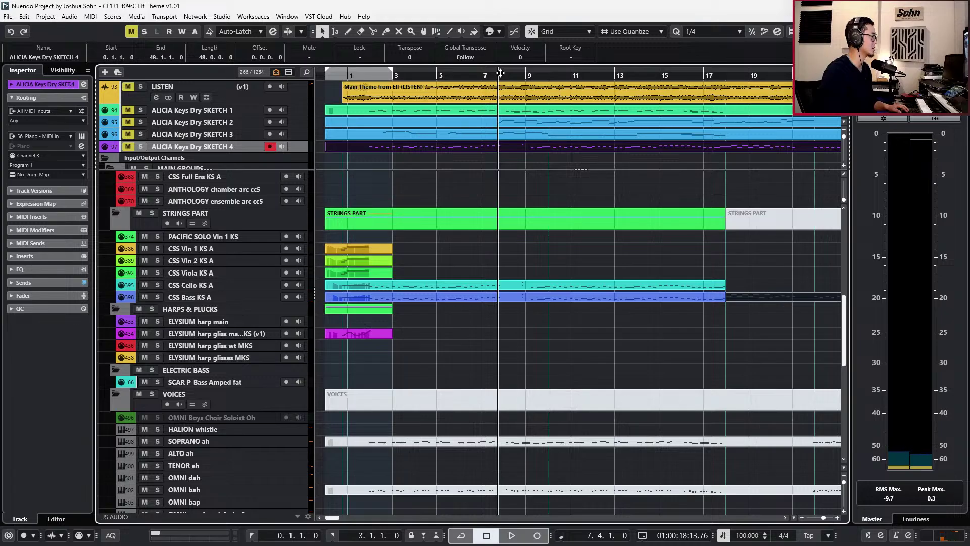
key("h")
key("h")
left_click_drag(533, 319, 526, 272)
key("h")
left_click(242, 101)
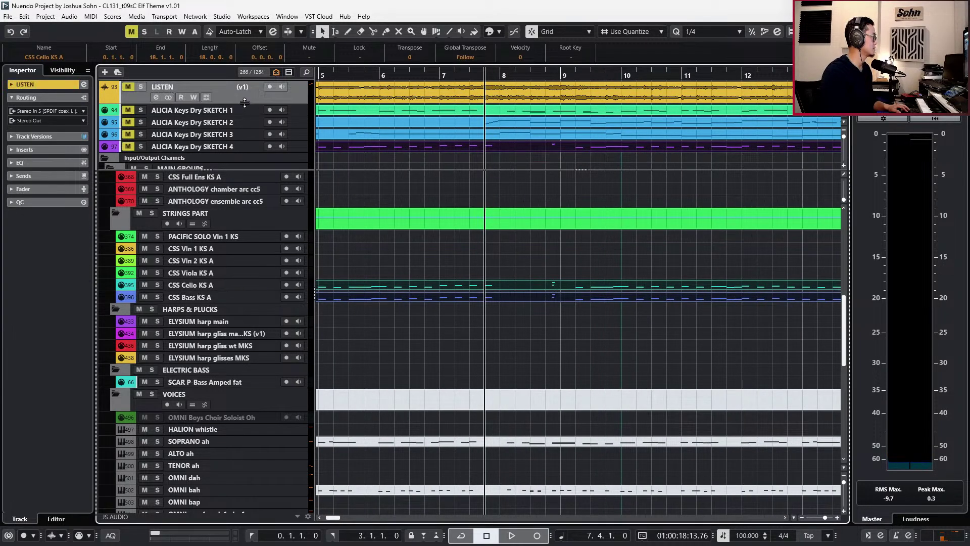
key("s")
key("space")
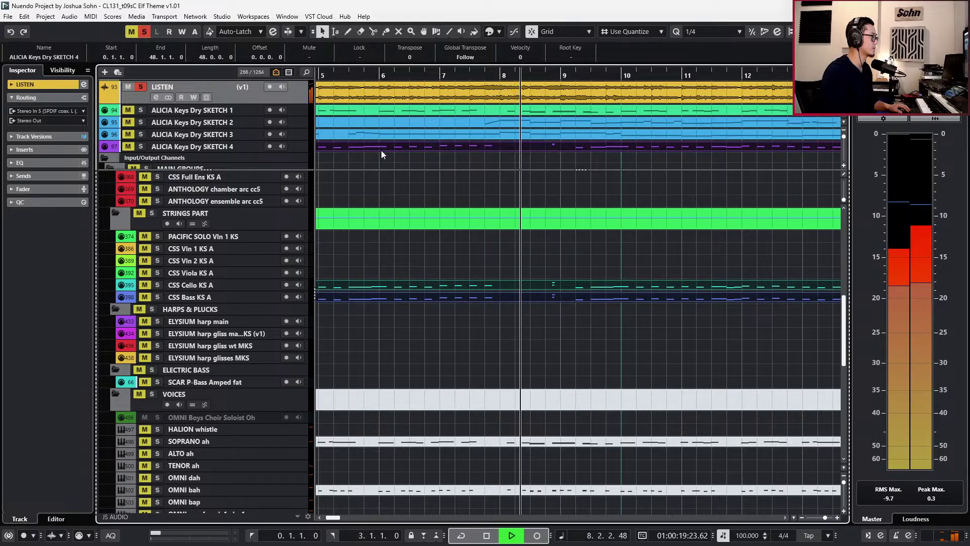
key("space")
key("s")
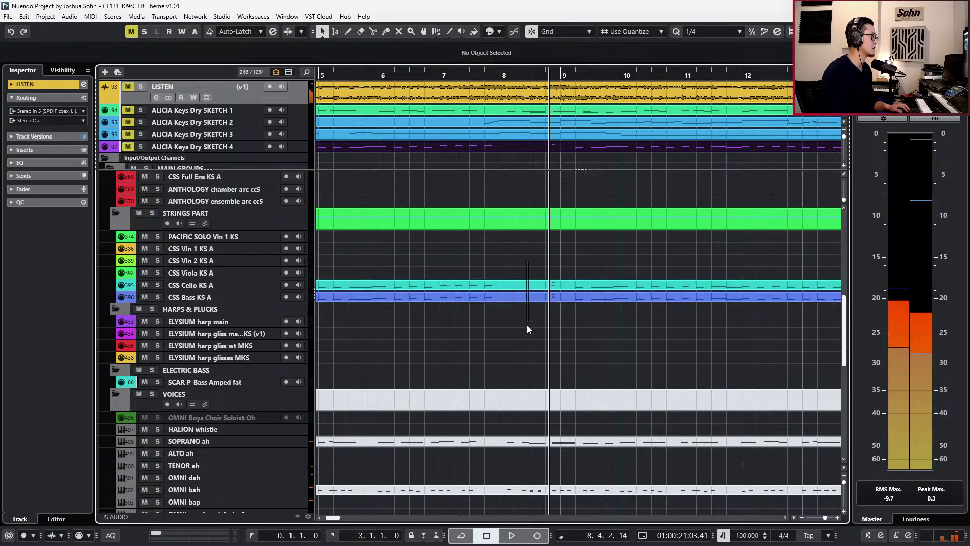
Open the cello and bass parts in the editor, copy a D#2 pizzicato note from bar 7 to bar 8 beat 1, and lower it to D2.
double_click(525, 293)
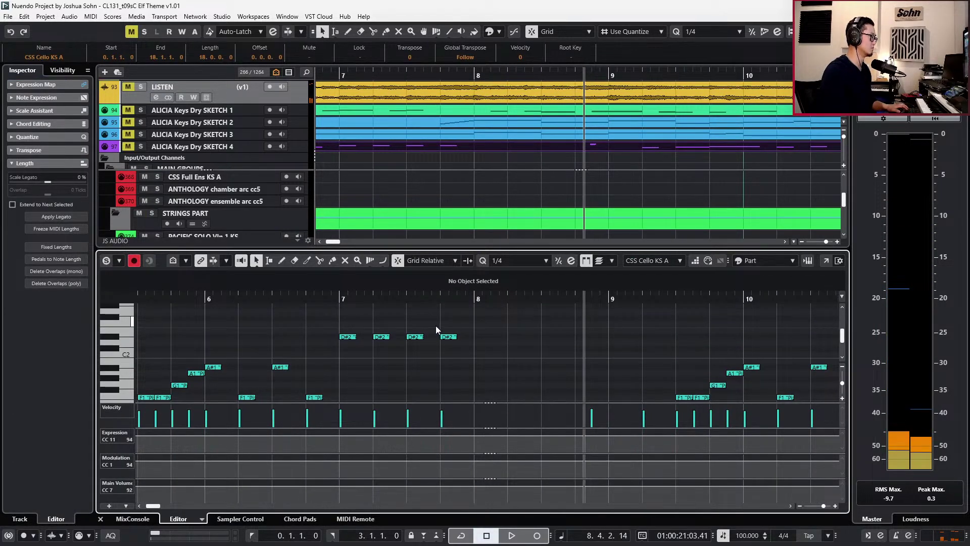
left_click(420, 338)
key("ctrl+c")
key("KP_Subtract")
key("ctrl+v")
scroll(435, 124, "up", 1)
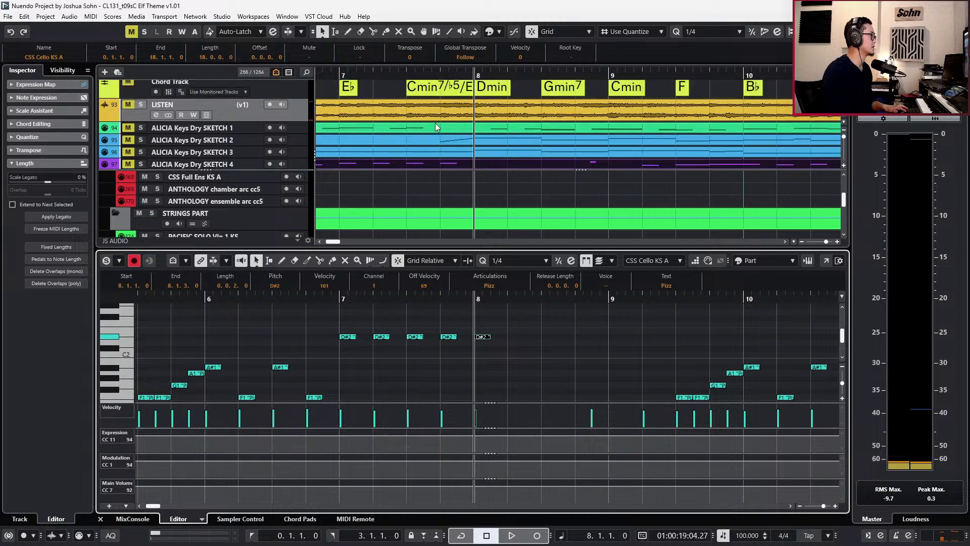
scroll(437, 127, "up", 1)
key("Down")
Repeat the D2 pizzicato note on beat 2 of bar 8.
key("ctrl+c")
key("KP_Add")
key("KP_Add")
key("KP_Subtract")
key("ctrl+v")
Paste further copies of the note on beats 3 and 4 of bar 8, lowered to G1 to follow the Gmin7 chord.
key("KP_Add")
key("ctrl+v")
key("Down")
key("Down")
key("Down")
key("Down")
key("Down")
key("Down")
key("Down")
key("Down")
key("Down")
Play the edited pizzicato line from bar 7 into bar 9 and check the notes around the end of bar 8.
key("KP_Subtract")
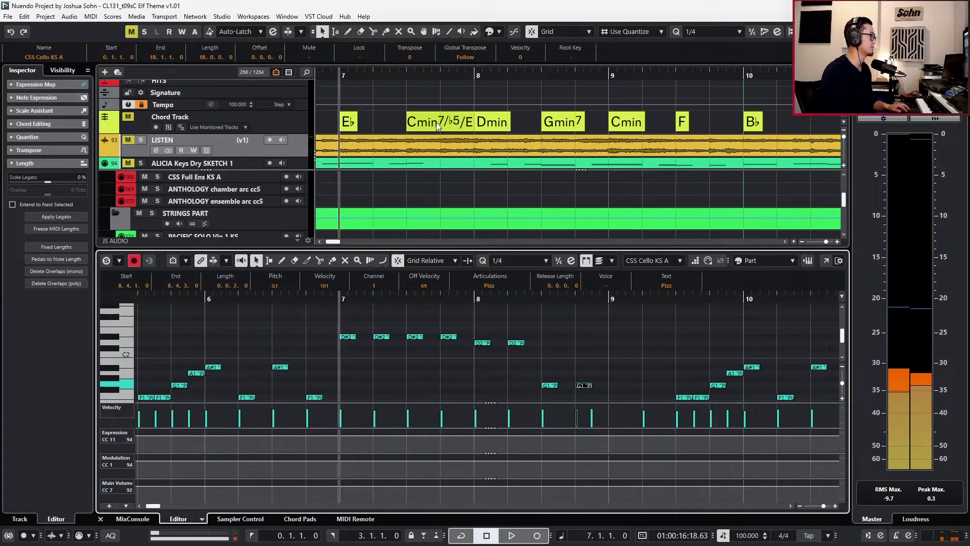
key("space")
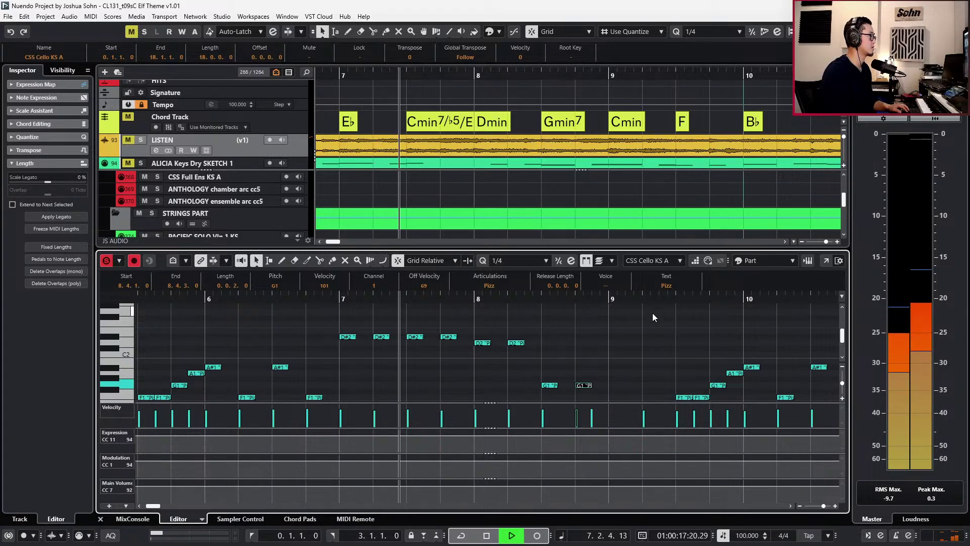
scroll(640, 319, "up", 4)
scroll(637, 324, "down", 1)
scroll(629, 326, "up", 2)
left_click_drag(621, 329, 551, 373)
scroll(546, 372, "down", 4)
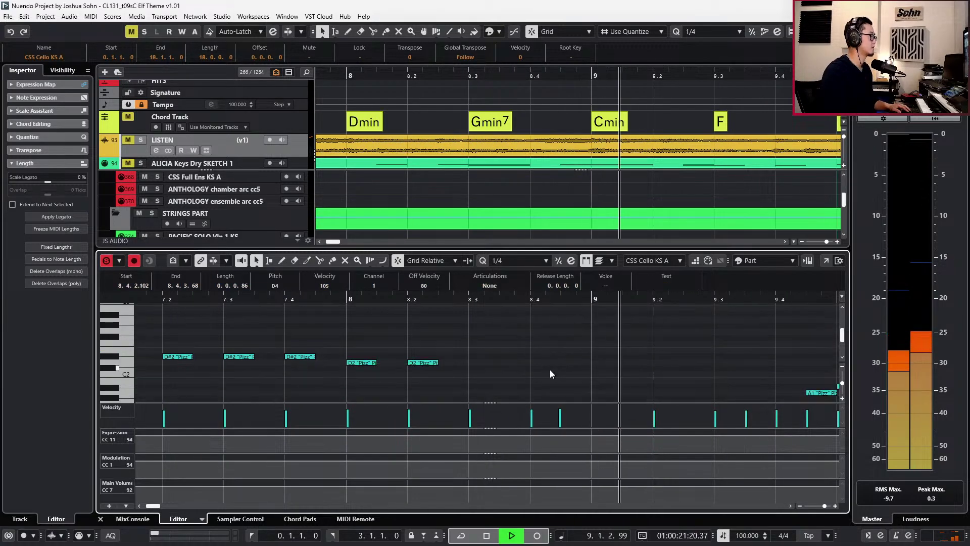
key("space")
Copy the C1 pizzicato note from beat 2 of bar 9 onto beat 1.
left_click(629, 356)
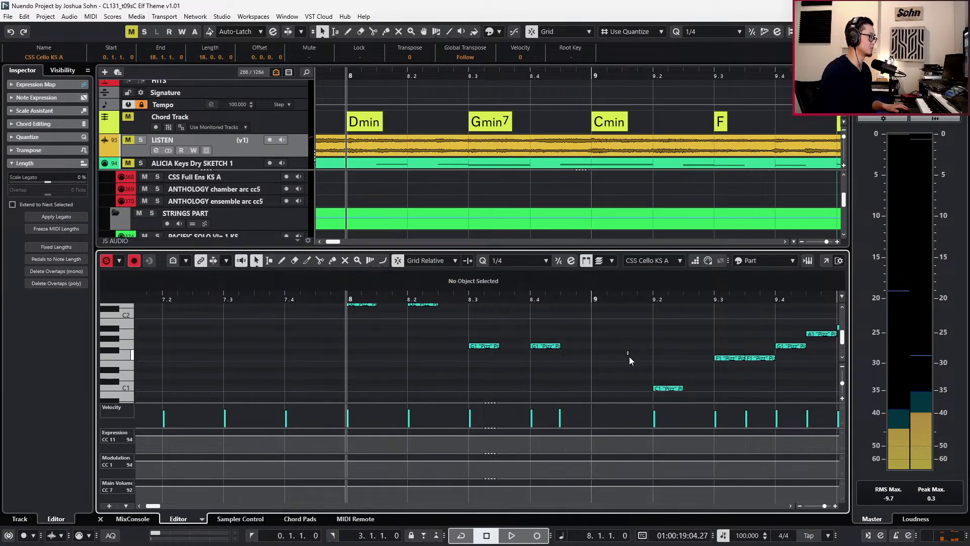
left_click_drag(649, 376, 662, 388)
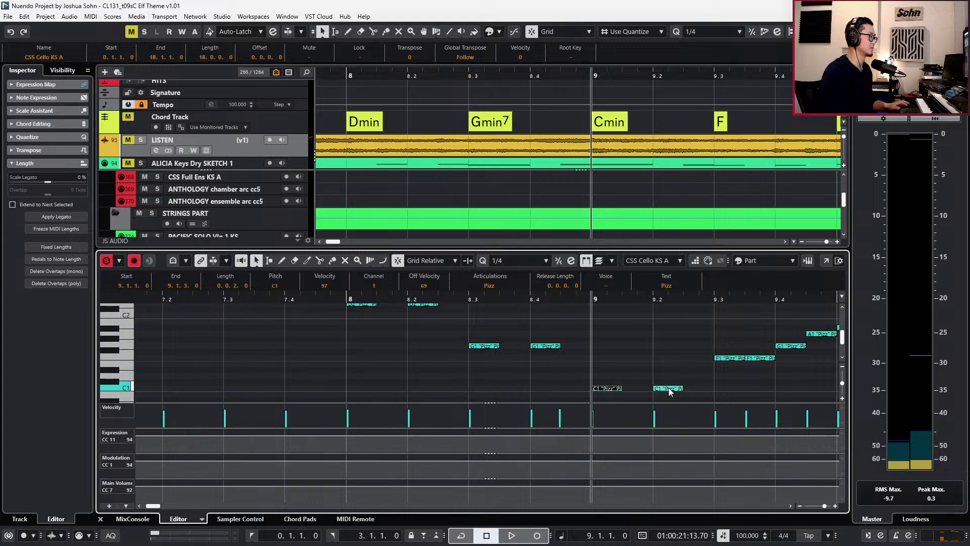
Play the edited pizzicato line from bar 8 and delete the stray high note just before bar 9.
key("space")
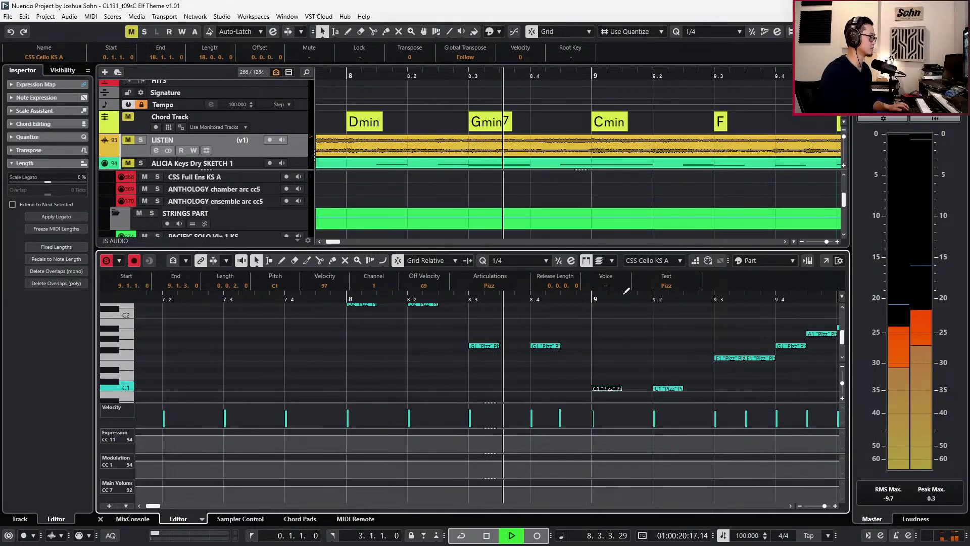
scroll(621, 343, "up", 3)
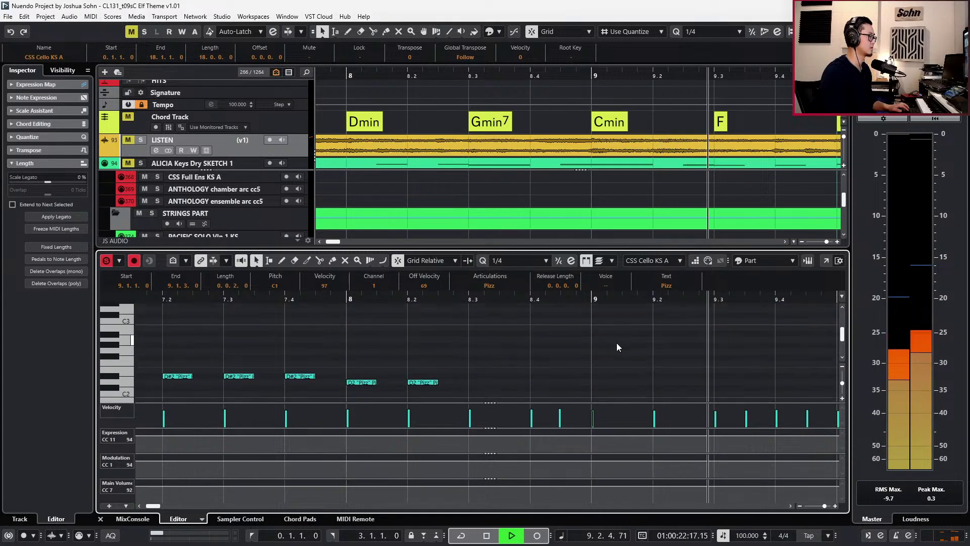
scroll(612, 344, "up", 5)
key("space")
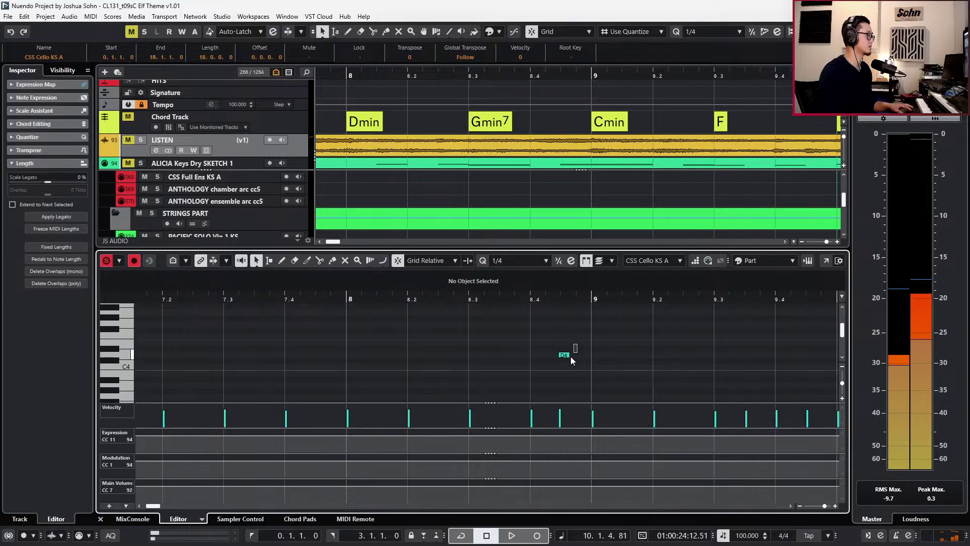
left_click_drag(571, 356, 567, 362)
key("Delete")
key("Return")
Play the cello and bass pizzicato line in the full arrangement from bar 8 to the end of the A sections near bar 18.
key("g")
key("g")
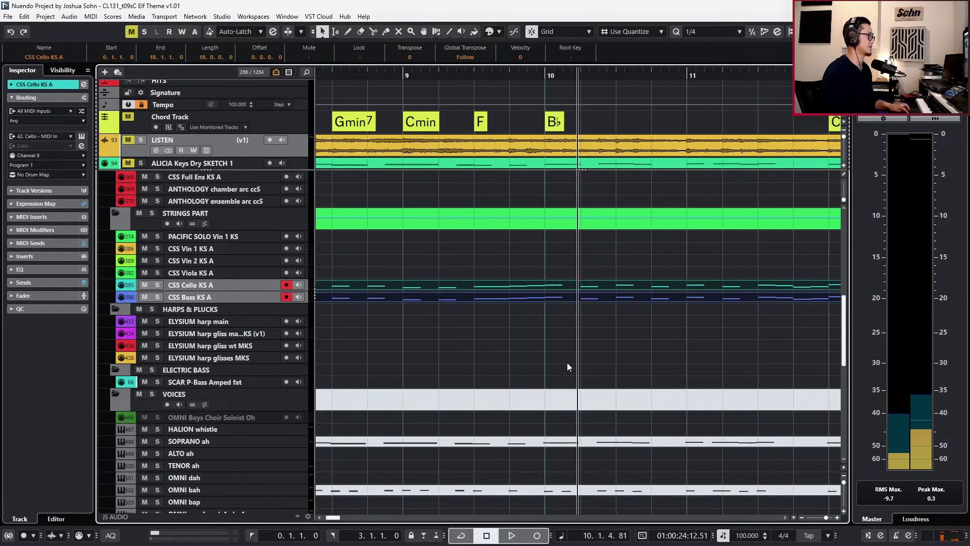
key("g")
key("g")
key("space")
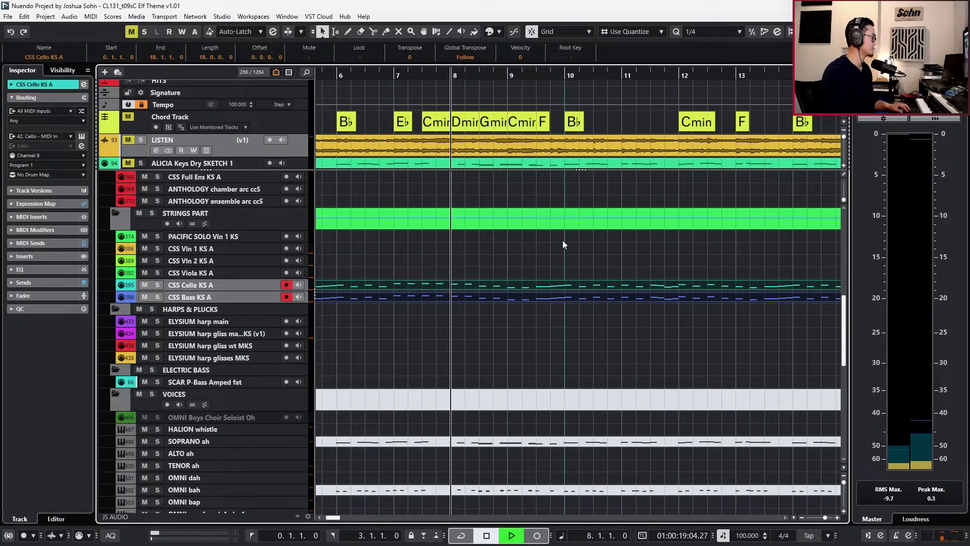
key("g")
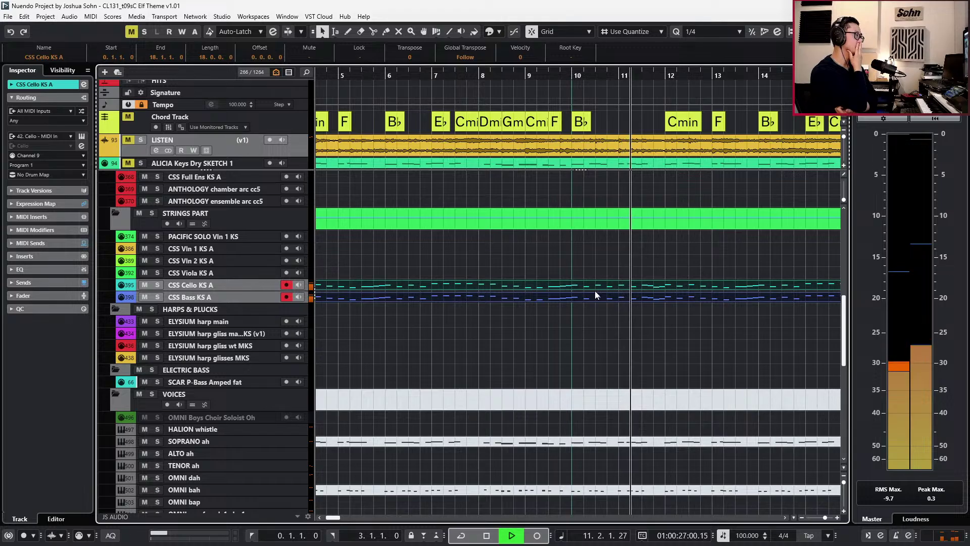
scroll(586, 258, "down", 2)
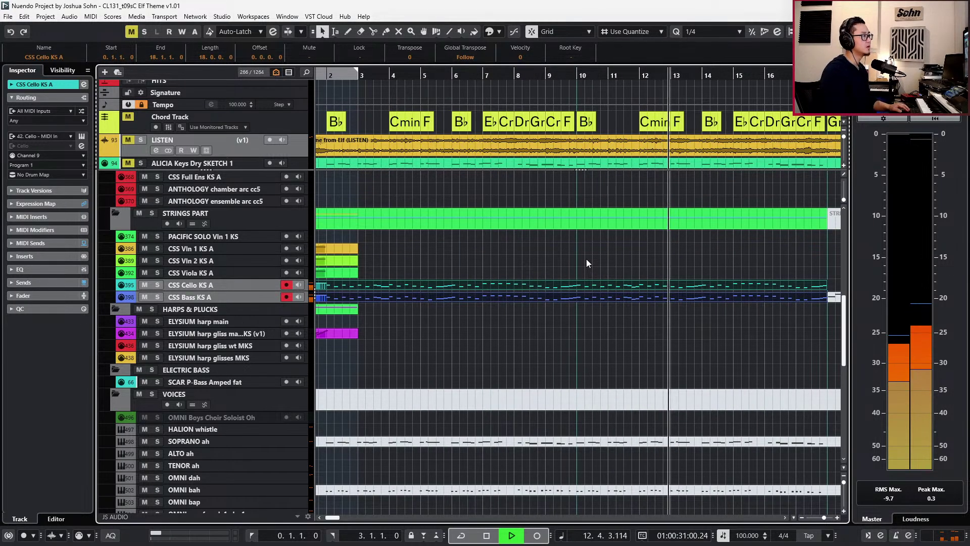
scroll(606, 255, "right", 2)
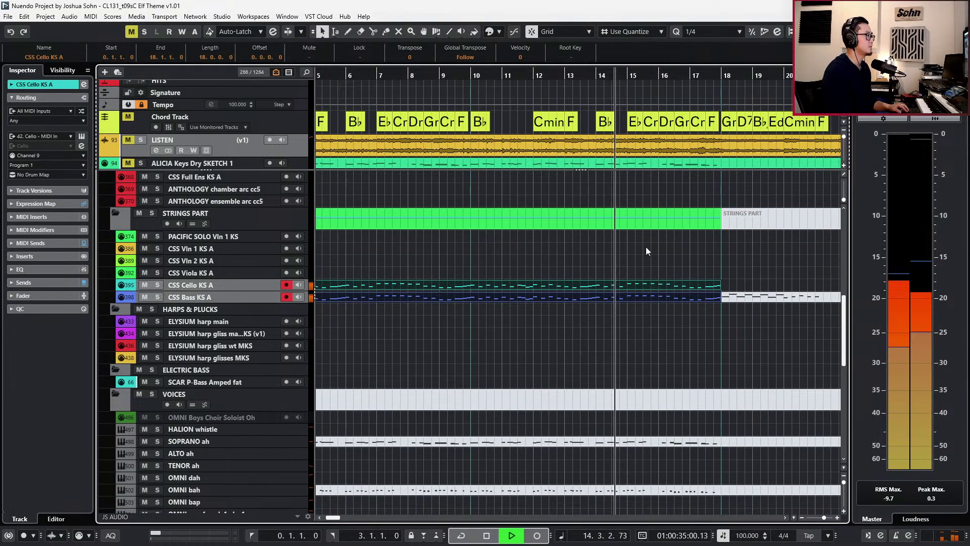
scroll(646, 251, "down", 1)
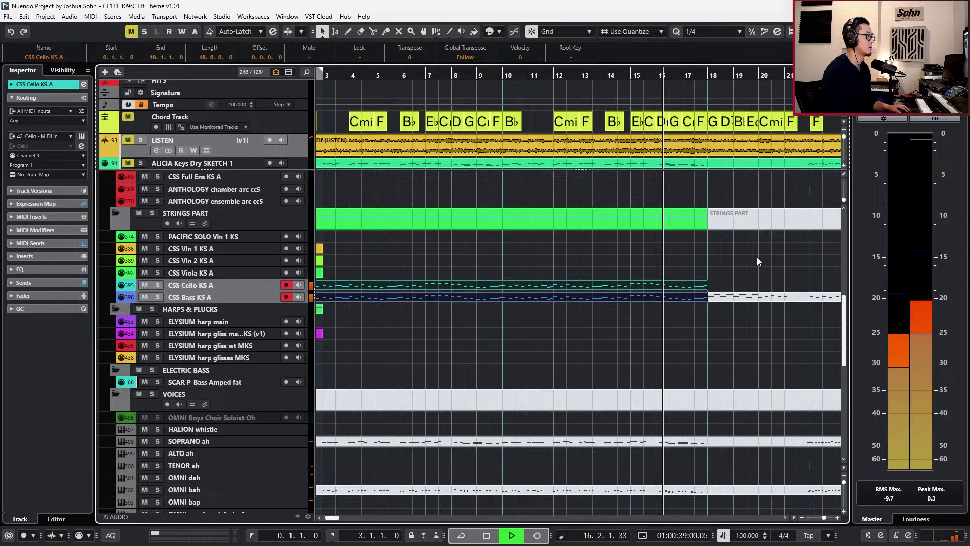
scroll(757, 261, "down", 2)
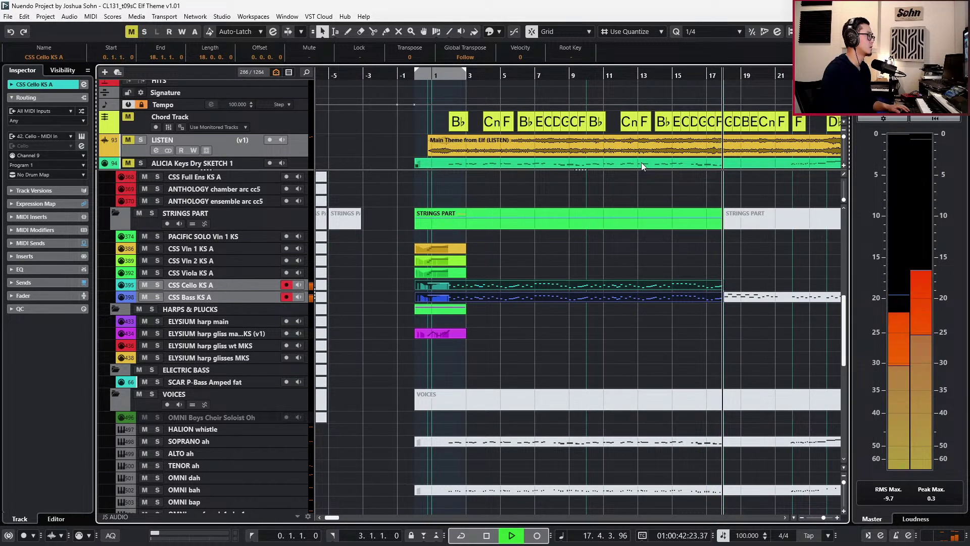
key("space")
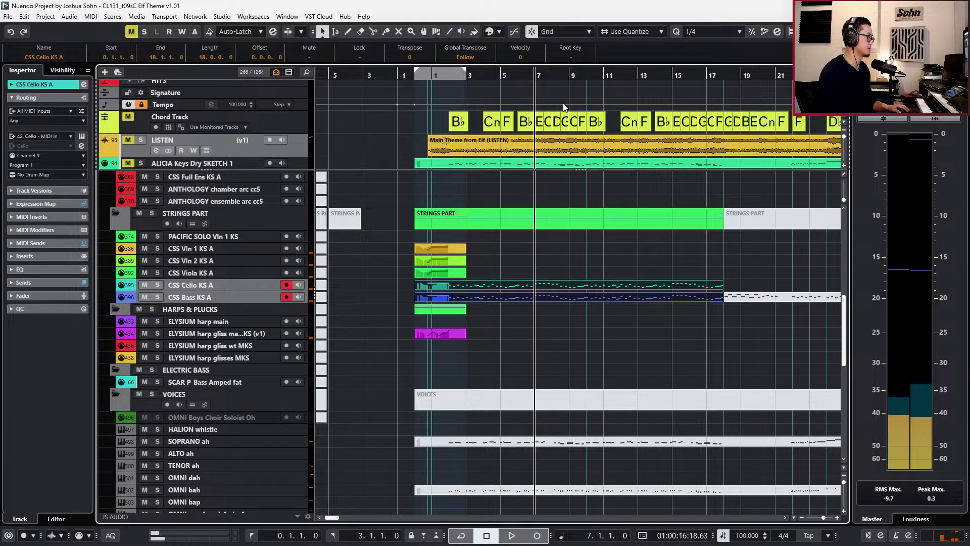
Return to bar 2 and play the LISTEN reference track soloed into bar 3, ending with the solo off.
key("KP_Subtract")
key("KP_Subtract")
key("KP_Subtract")
key("KP_Subtract")
key("KP_Subtract")
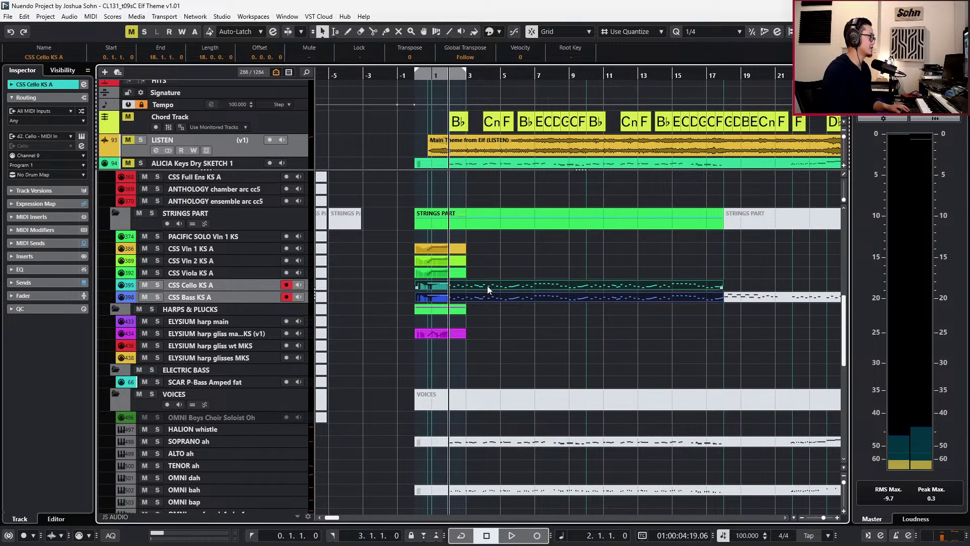
left_click(529, 143)
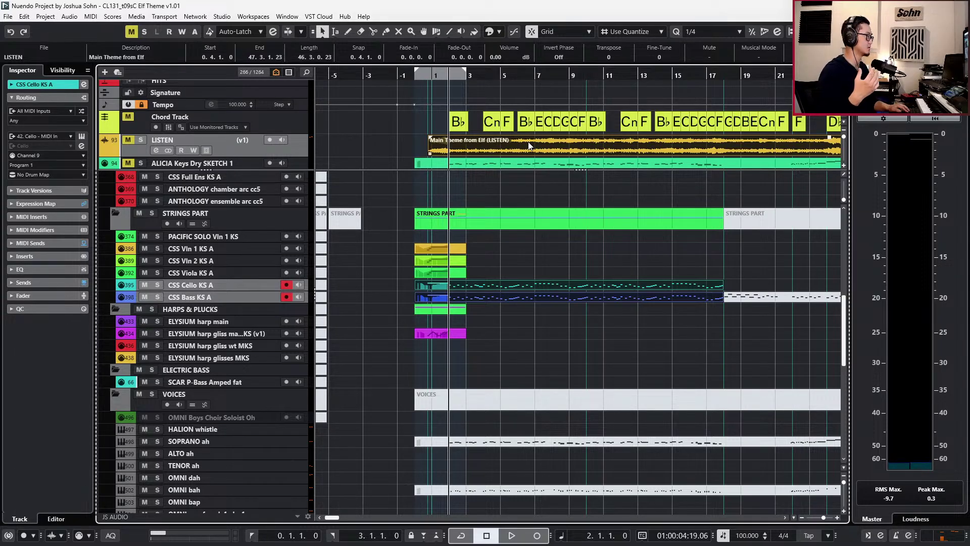
key("s")
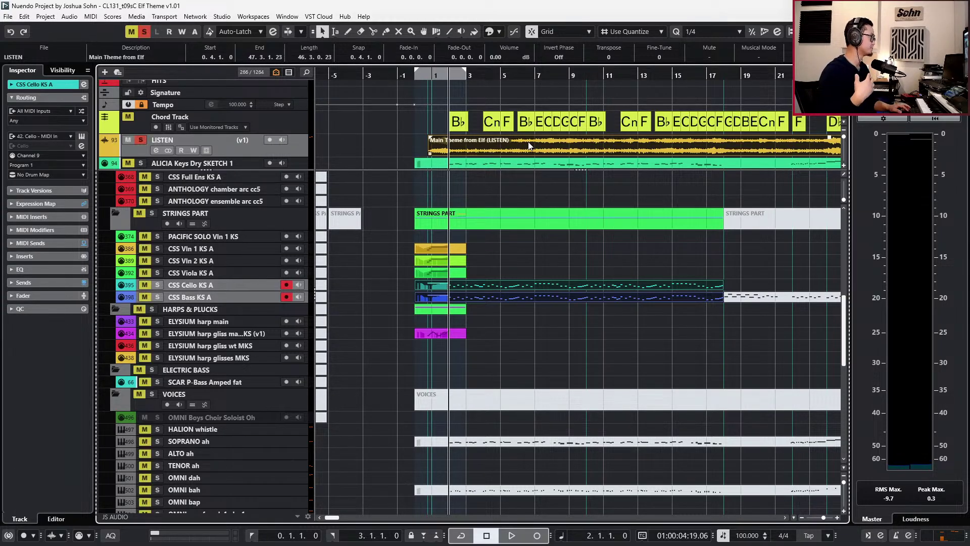
key("space")
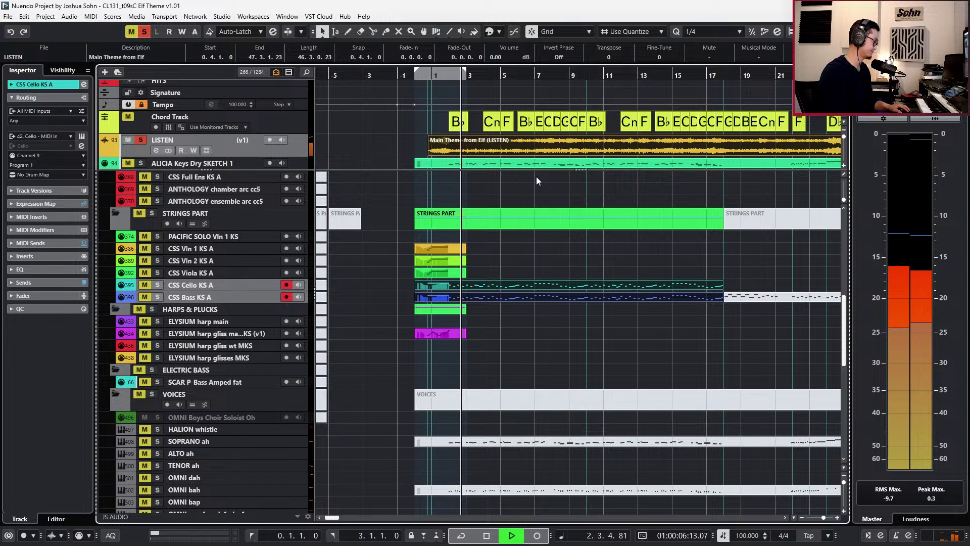
scroll(473, 171, "up", 5)
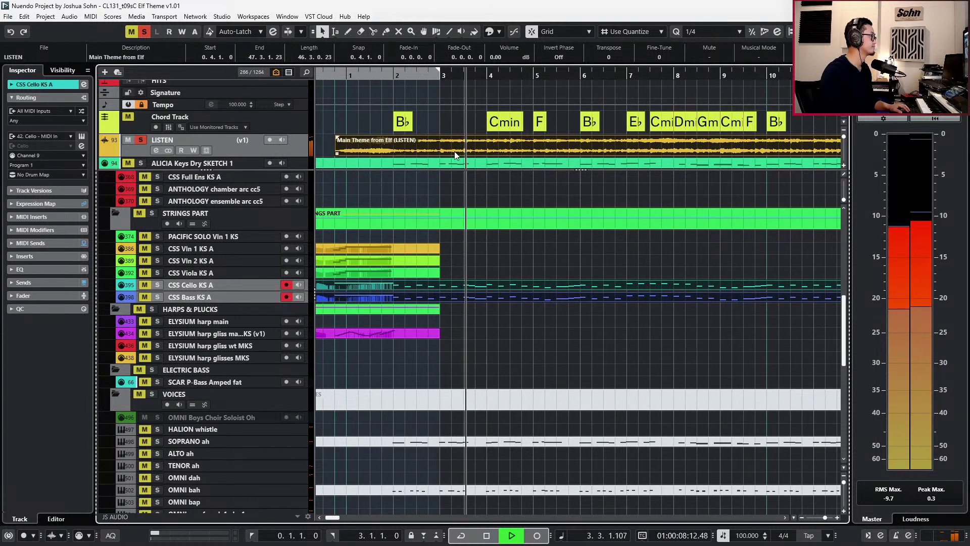
key("space")
key("s")
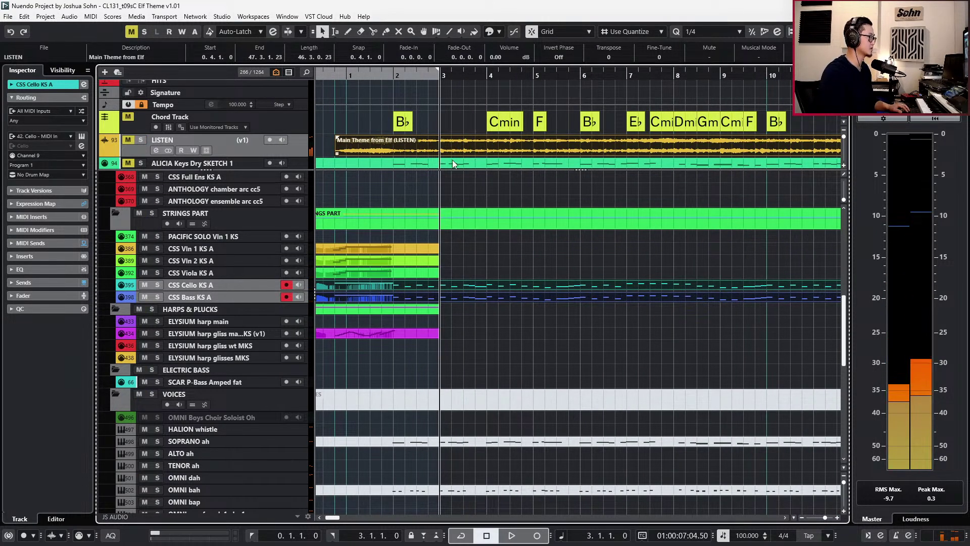
Extend the CSS Viola part to the start of bar 4 and set the quantize value to 1/1.
scroll(454, 151, "up", 1)
key("b")
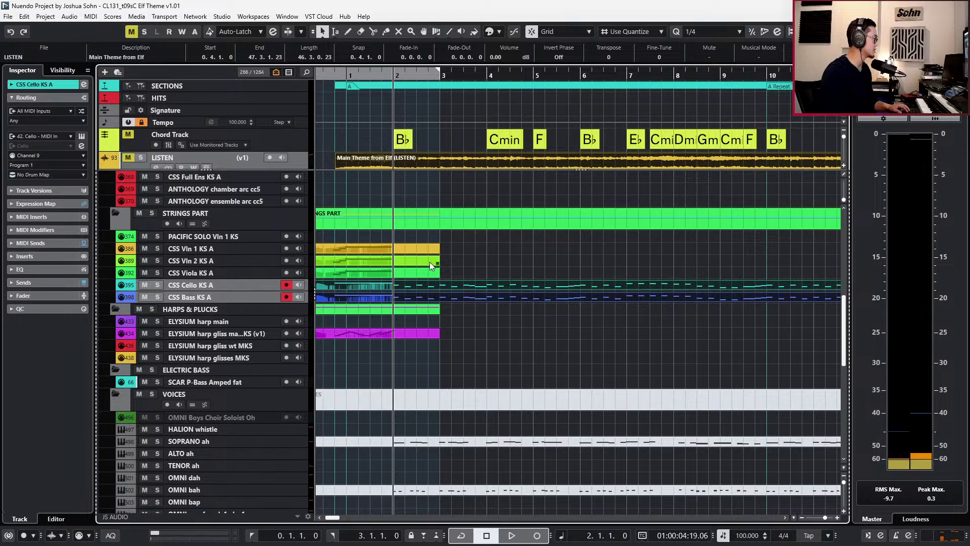
left_click(443, 262)
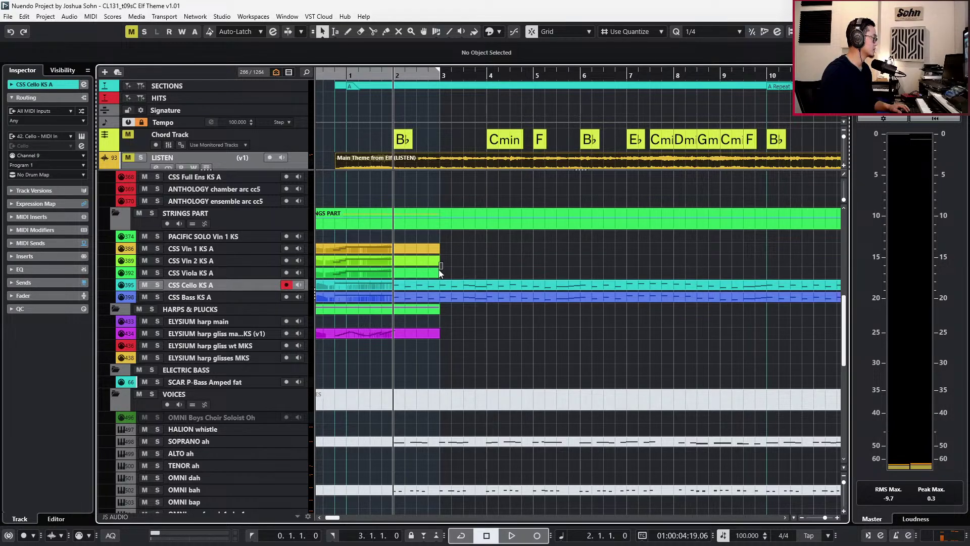
left_click_drag(439, 270, 438, 262)
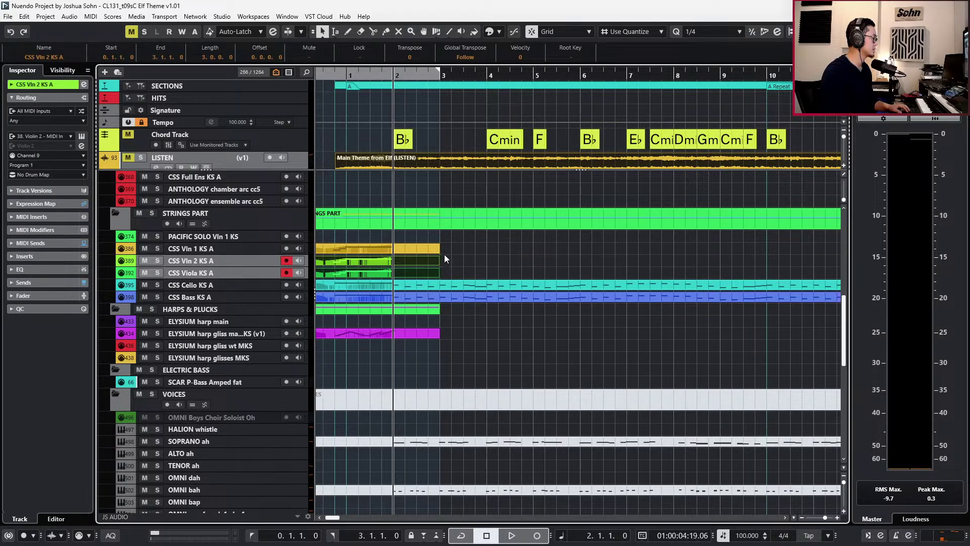
left_click(447, 266)
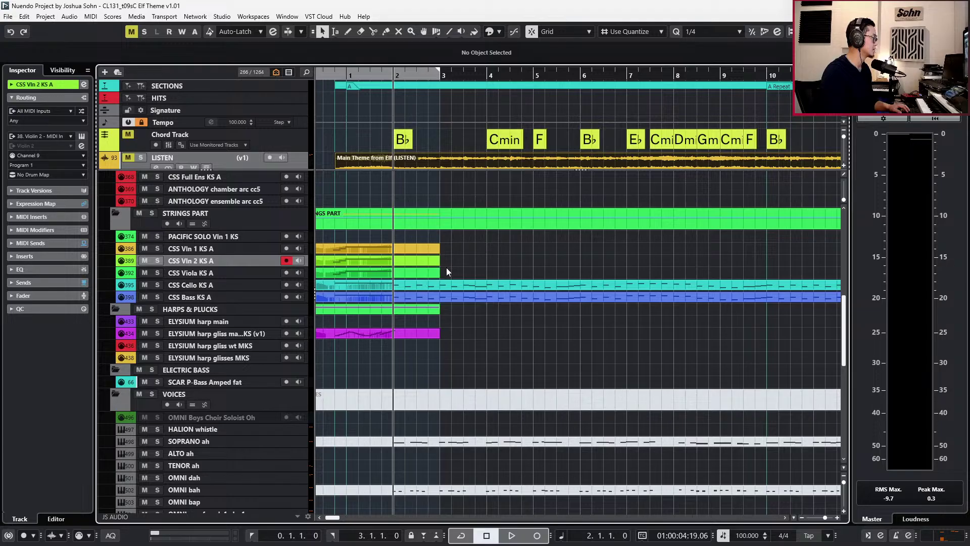
left_click_drag(438, 277, 483, 282)
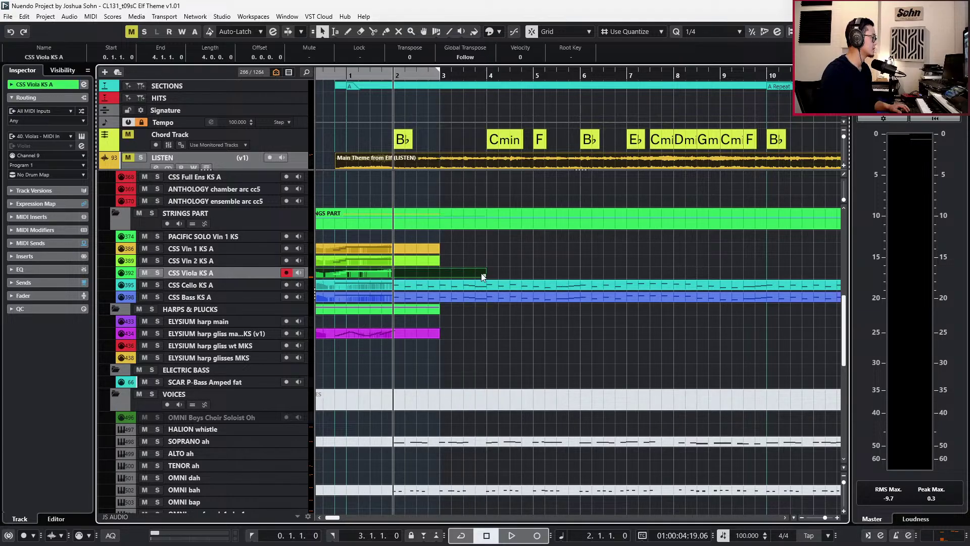
left_click(489, 298)
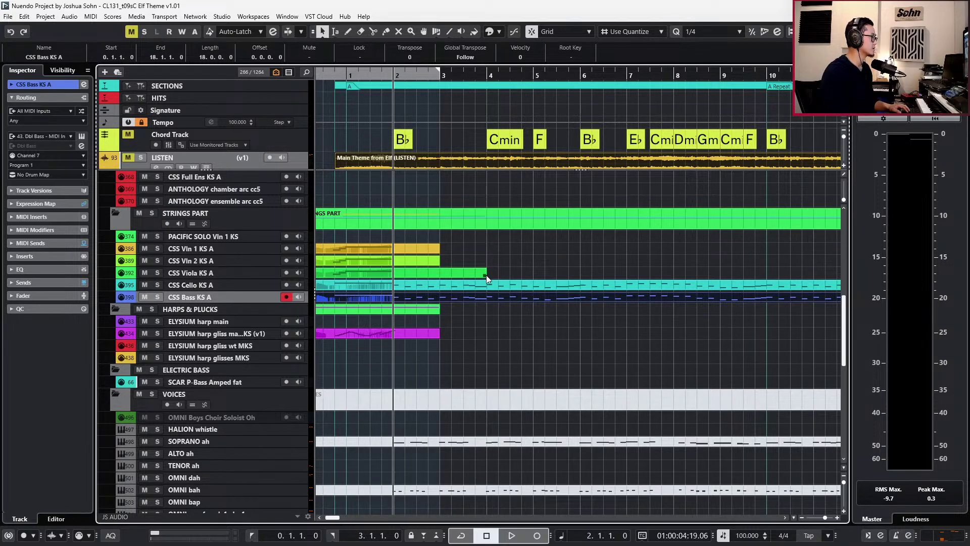
key("alt+1")
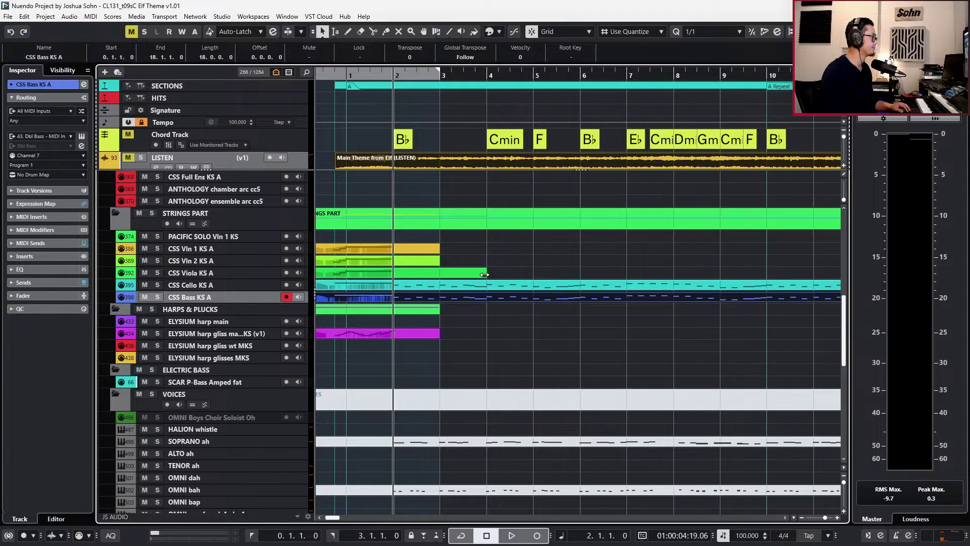
Play the LISTEN reference soloed from bar 2 into bar 5, then turn the solo off.
left_click(293, 142)
left_click(300, 157)
key("s")
key("space")
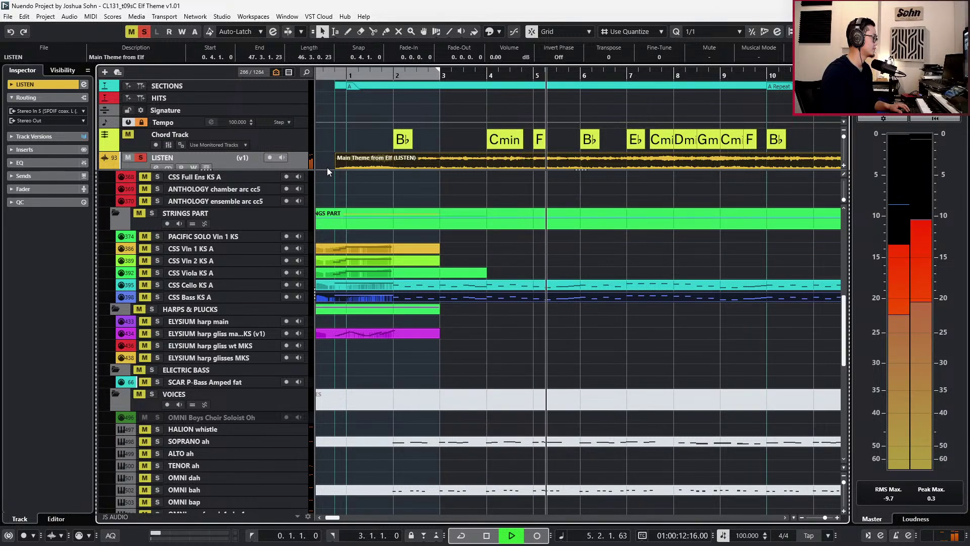
key("space")
key("s")
Extend the CSS Viola part to the start of bar 6 and open it for note editing with 1/4 quantize.
key("KP_Subtract")
key("KP_Subtract")
key("KP_Subtract")
key("KP_Subtract")
key("KP_Subtract")
left_click(475, 271)
left_click_drag(486, 273, 572, 273)
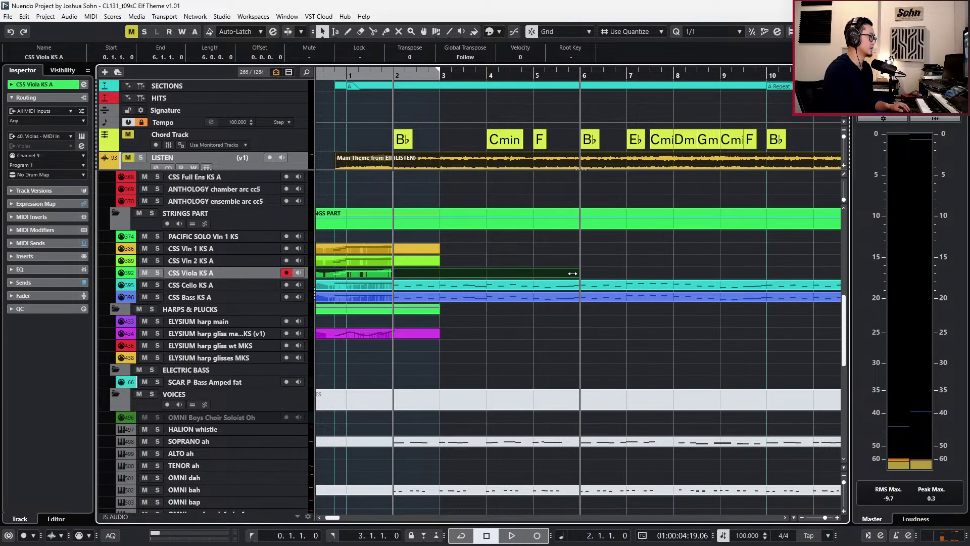
double_click(574, 275)
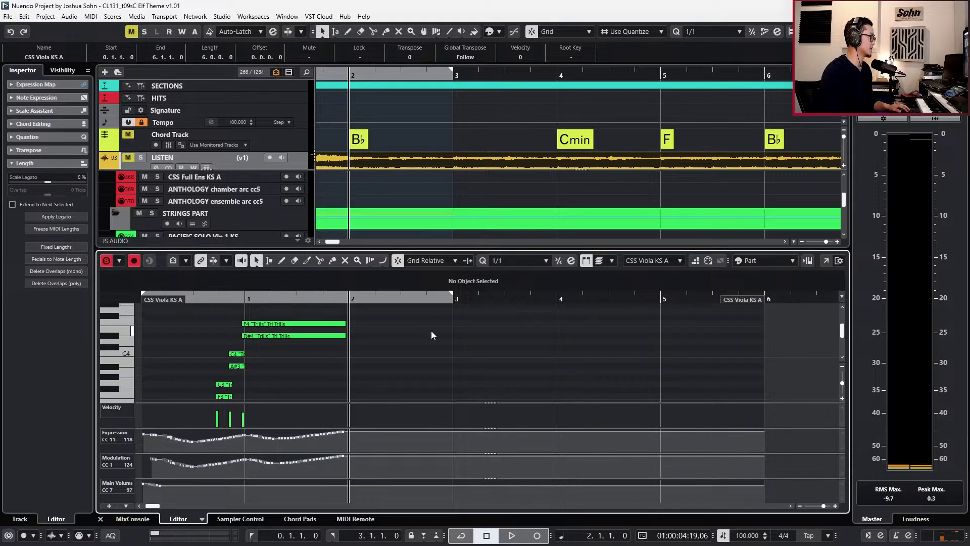
key("alt+3")
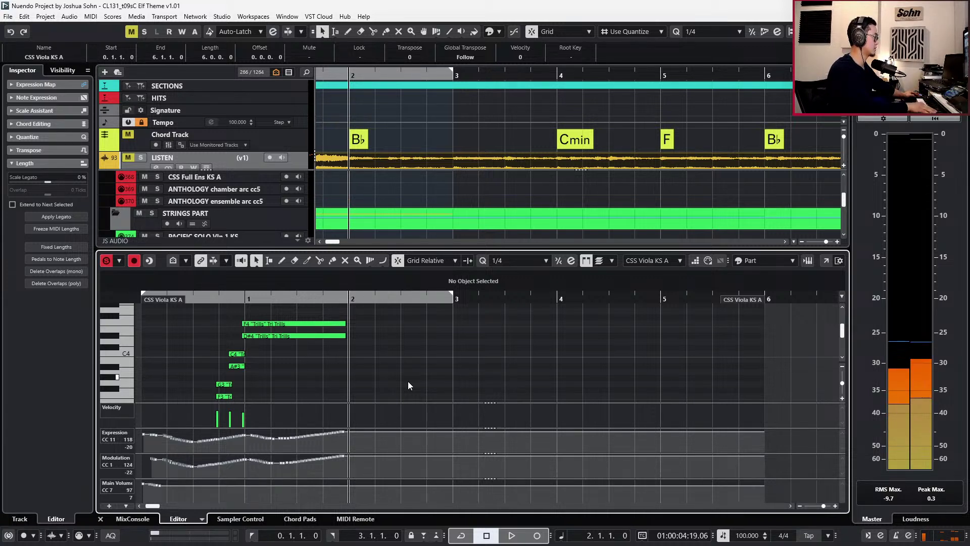
Play a short stretch of the soloed LISTEN reference in bar 2, then unsolo it and return to the start of the bar.
left_click(292, 158)
key("m")
key("s")
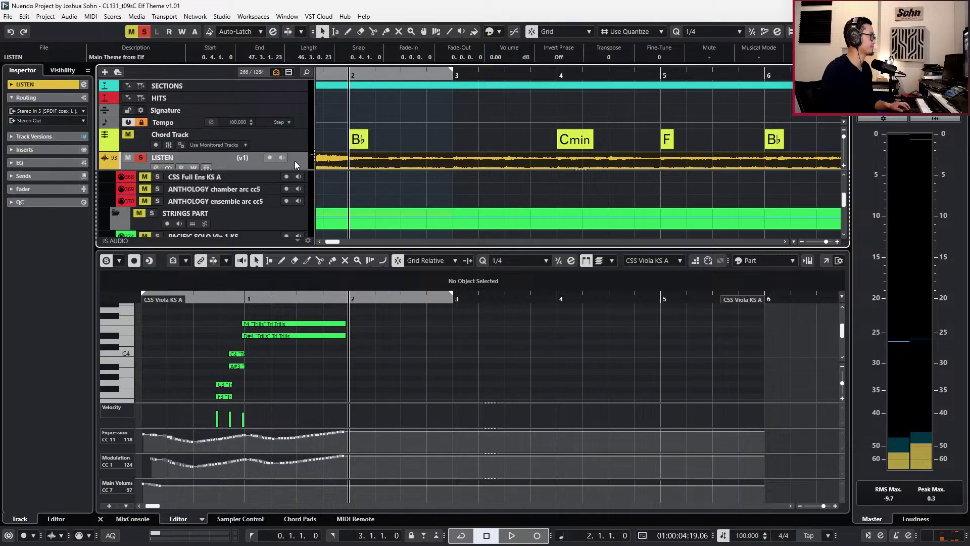
key("space")
key("space")
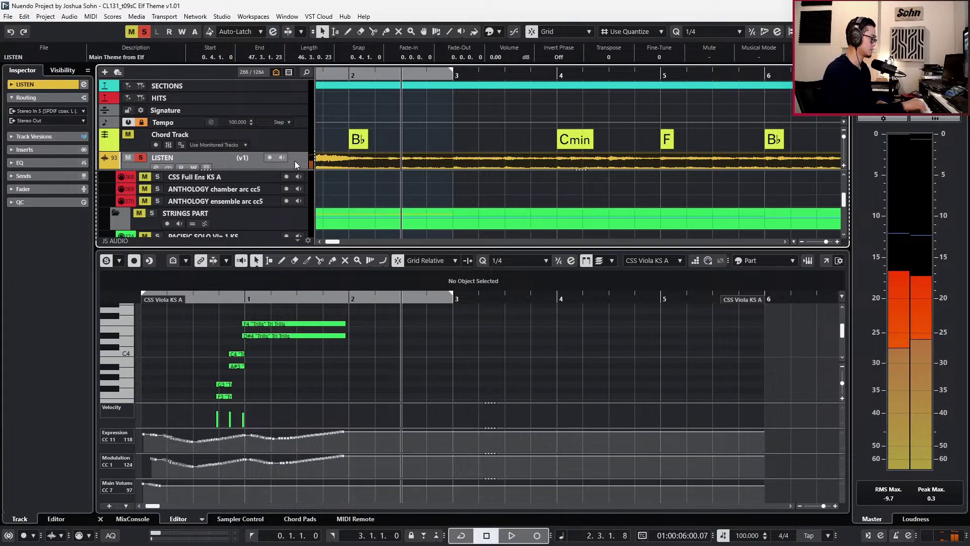
left_click(426, 317)
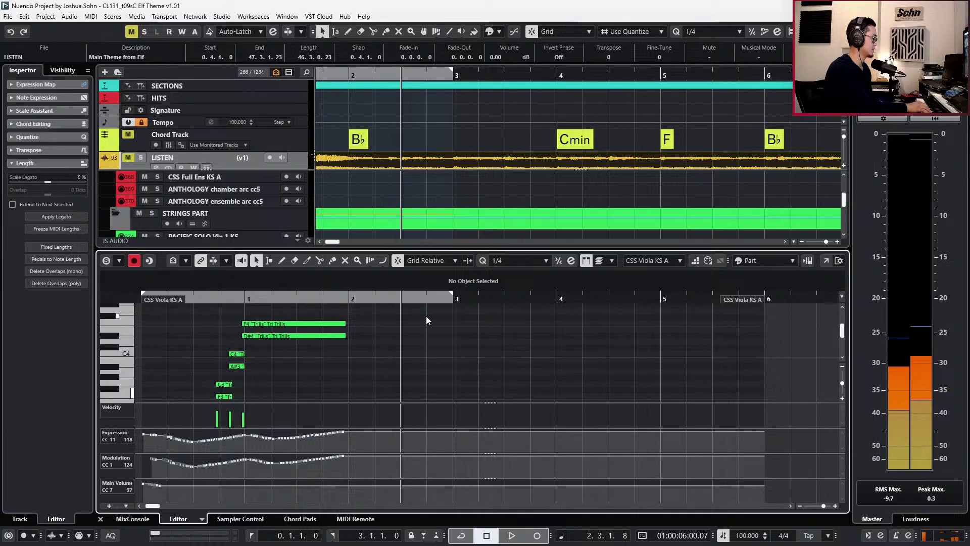
key("KP_0")
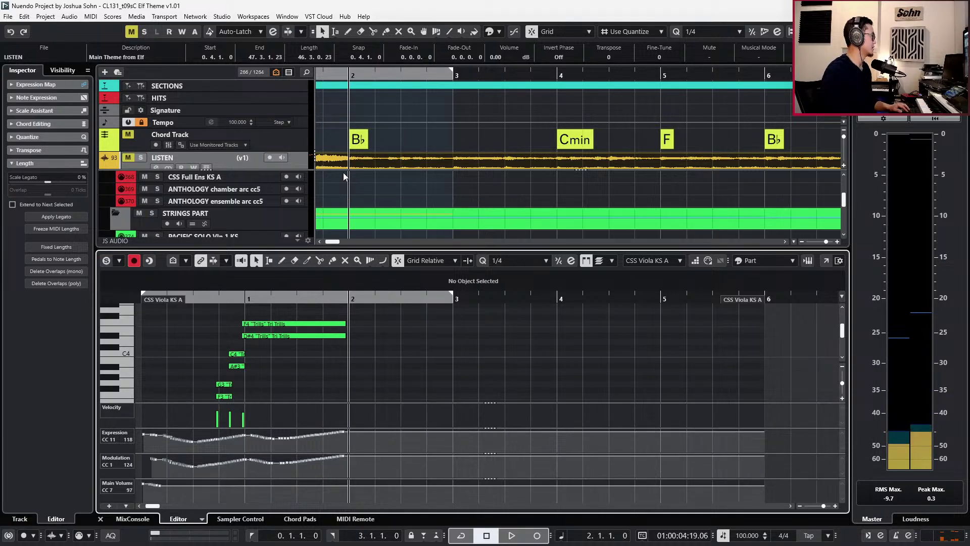
Play the soloed LISTEN reference once more from bar 2 through bar 5, then unsolo it and return to the viola notes.
left_click(285, 148)
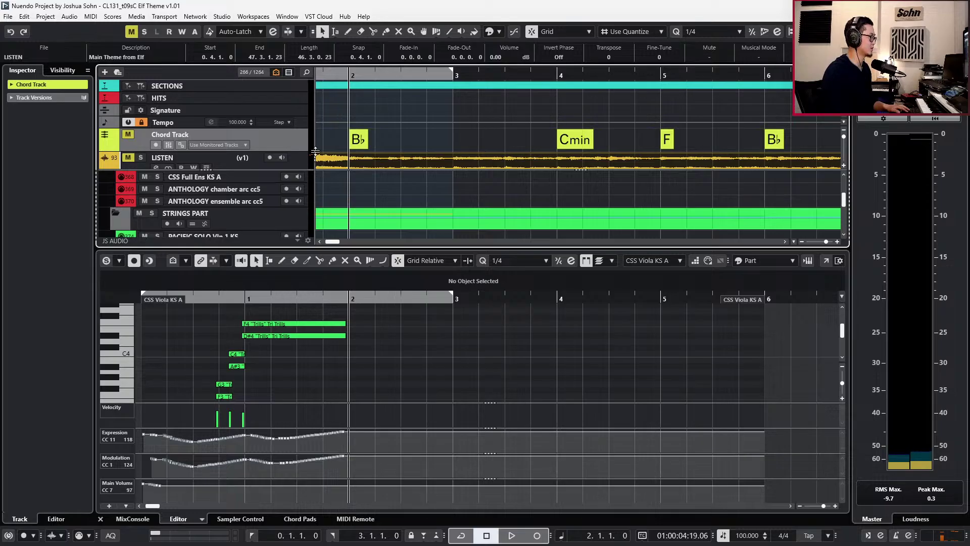
left_click(298, 158)
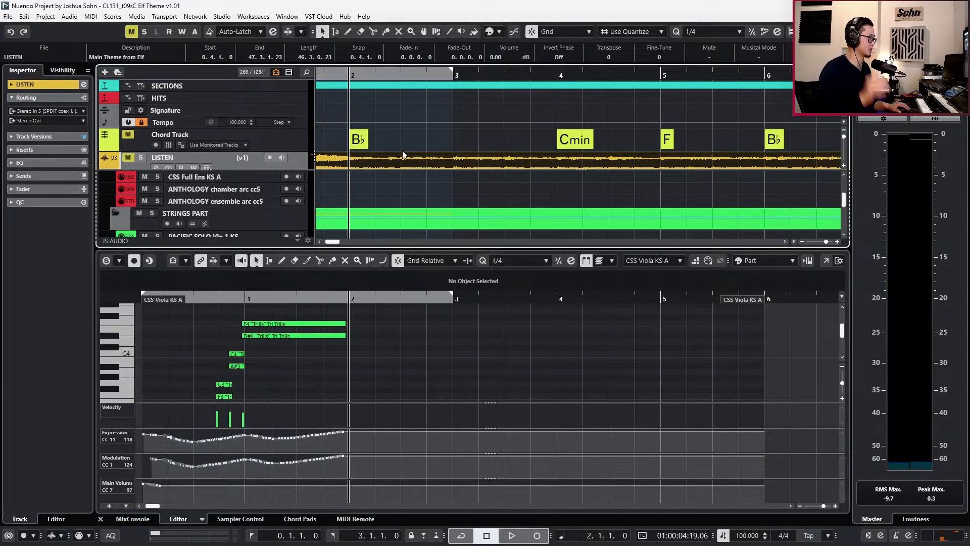
key("s")
key("space")
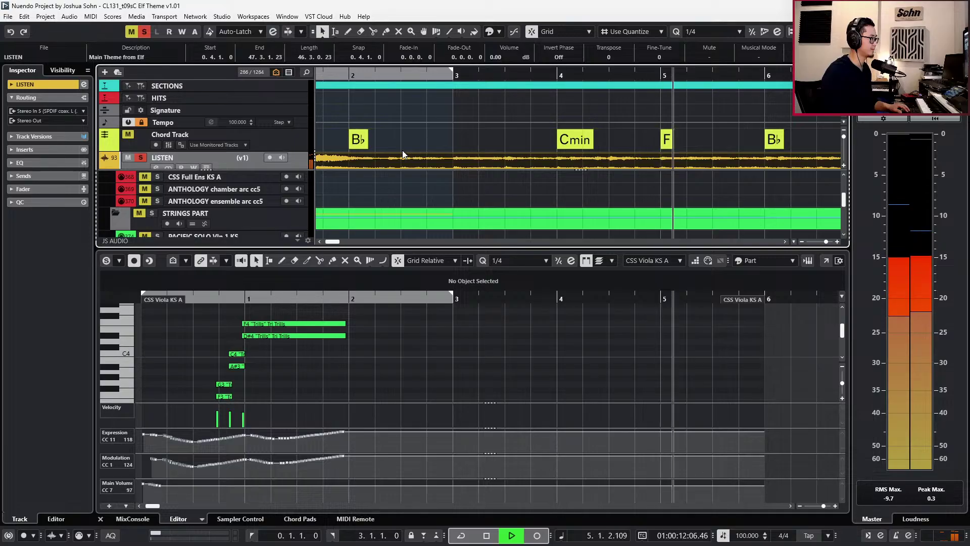
key("space")
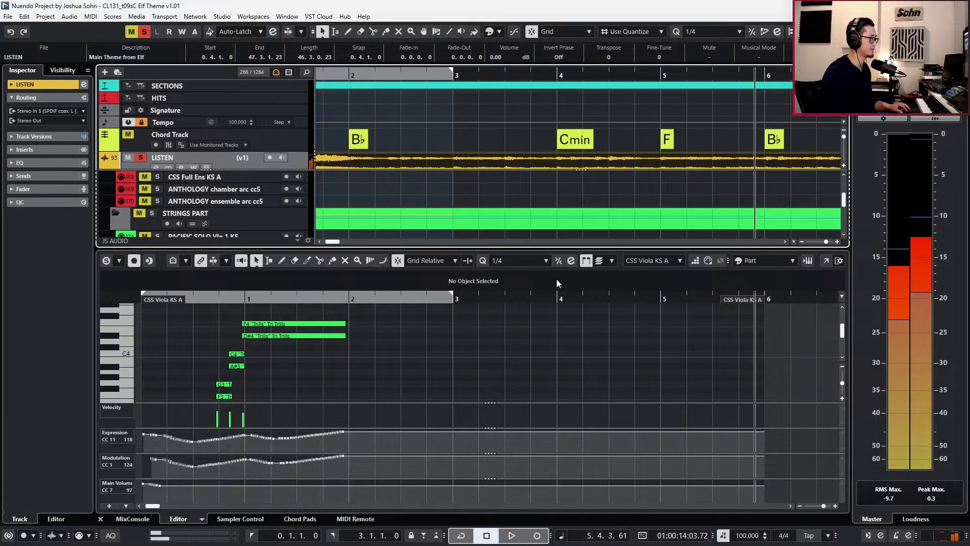
left_click(560, 350)
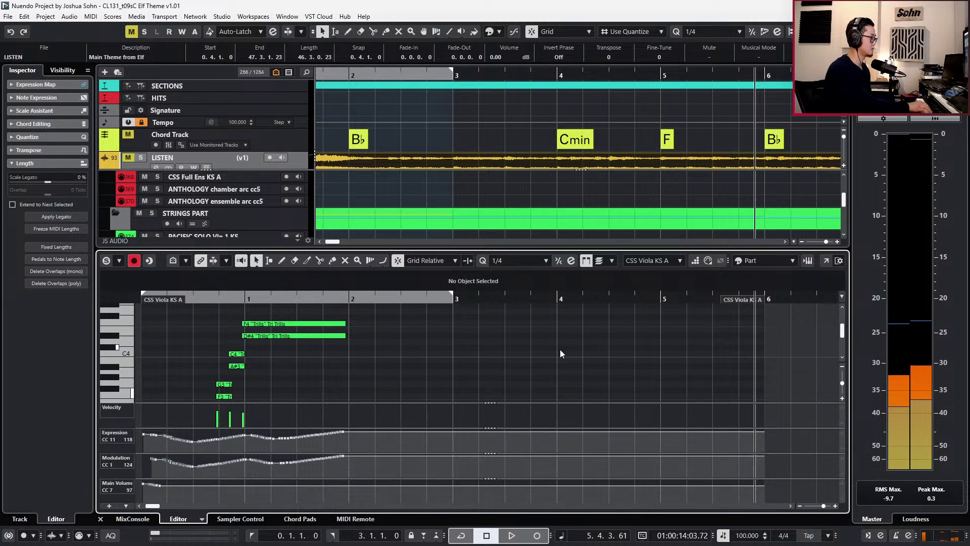
key("s")
Record a trial viola take from bar 1 into bar 2, then undo it.
key("ctrl+KP_Subtract")
key("ctrl+KP_Subtract")
key("ctrl+KP_Subtract")
key("ctrl+KP_Subtract")
key("ctrl+KP_Subtract")
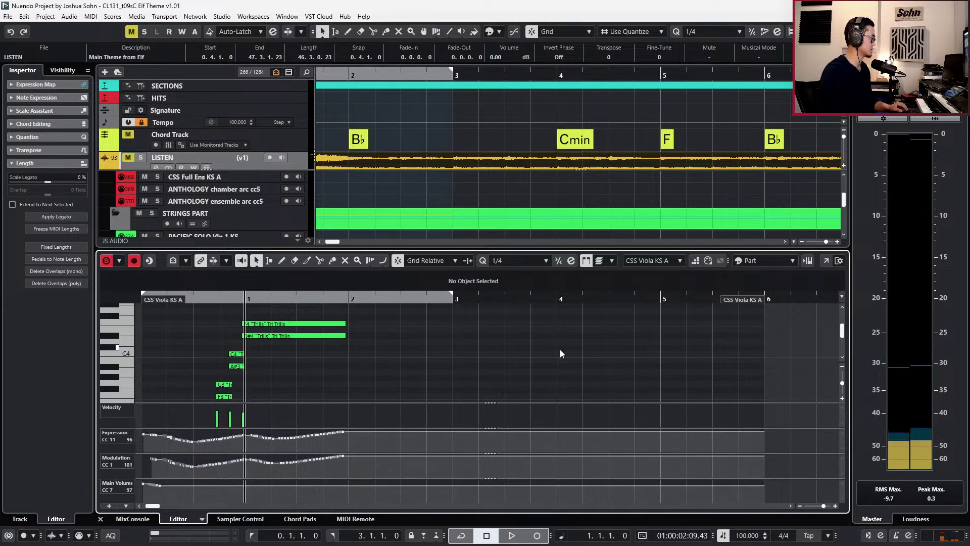
key("KP_Multiply")
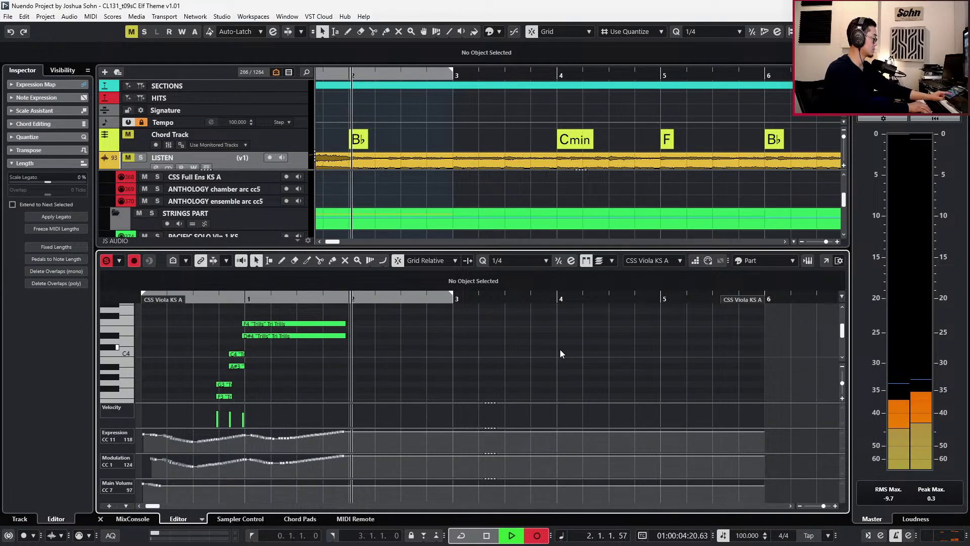
key("KP_0")
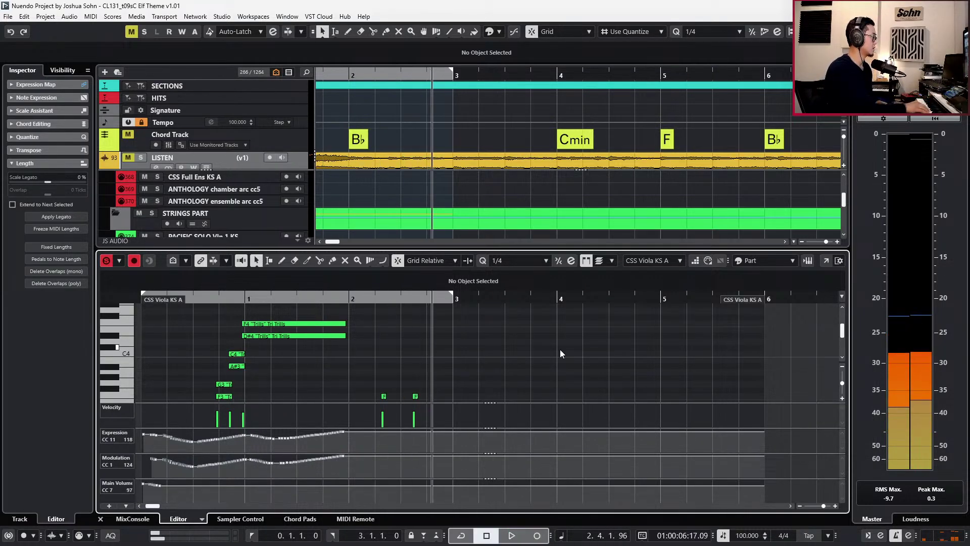
key("KP_Subtract")
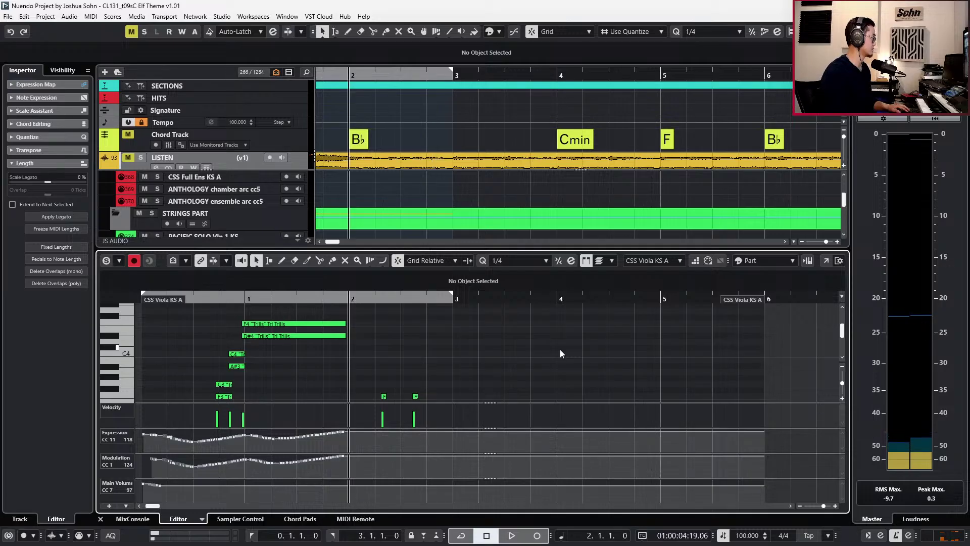
key("ctrl+z")
Record off-beat pizzicato viola dyads from bar 2: D3–F3 for two bars, C3–D#3 in bar 4 and C3–F3 in bar 5.
key("KP_Subtract")
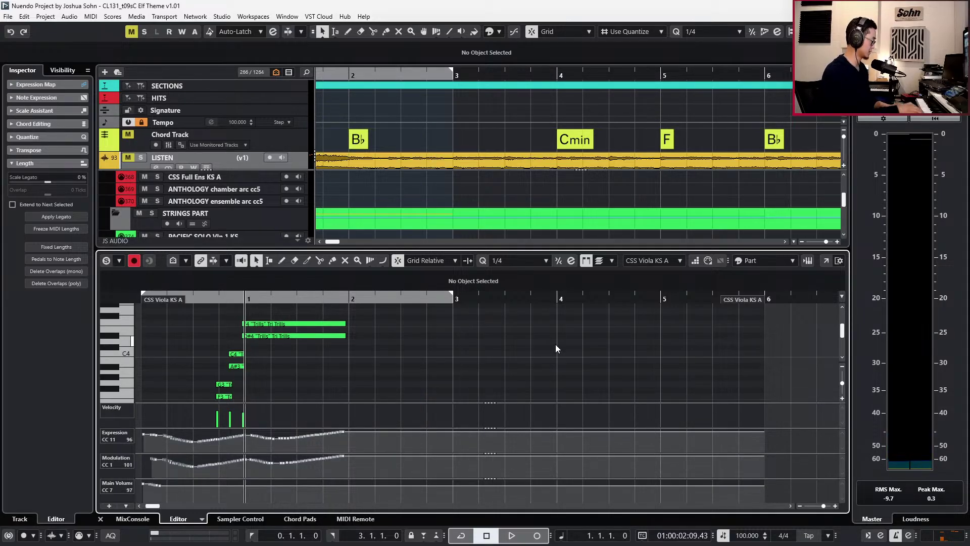
key("KP_Multiply")
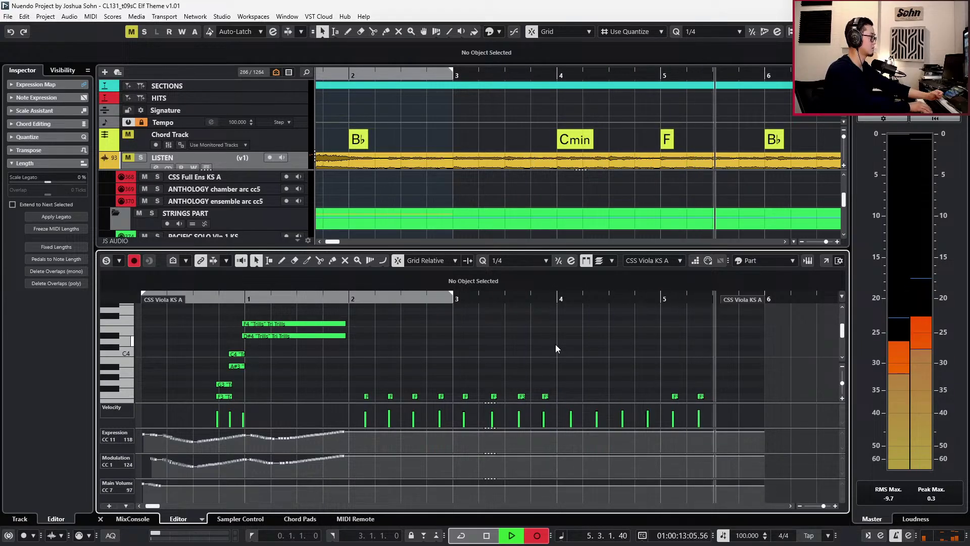
key("space")
Quantize all newly recorded viola notes in bars 2 to 5 to 1/8 and play them back from bar 2.
scroll(468, 349, "down", 2)
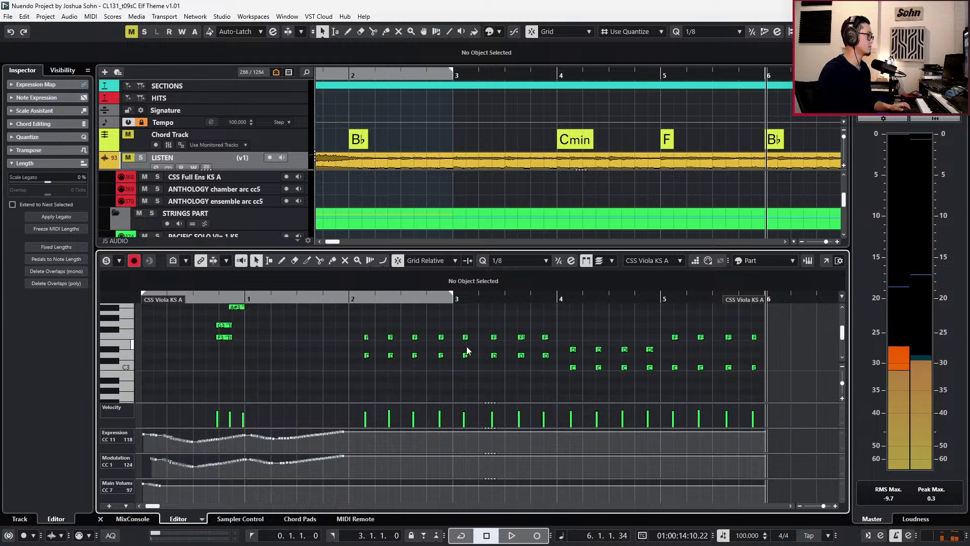
key("alt+4")
left_click_drag(348, 321, 796, 406)
scroll(750, 374, "up", 3)
key("q")
key("l")
key("space")
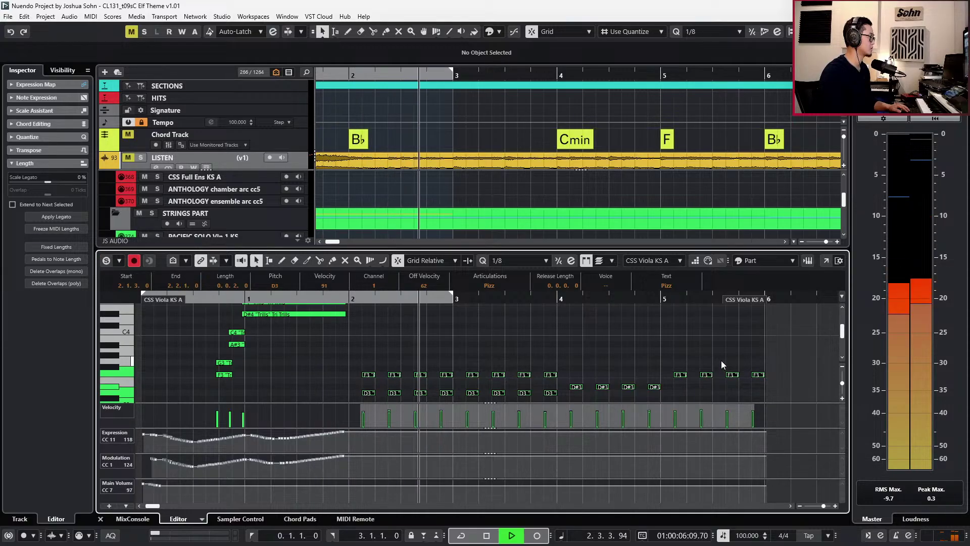
key("space")
scroll(718, 356, "down", 2)
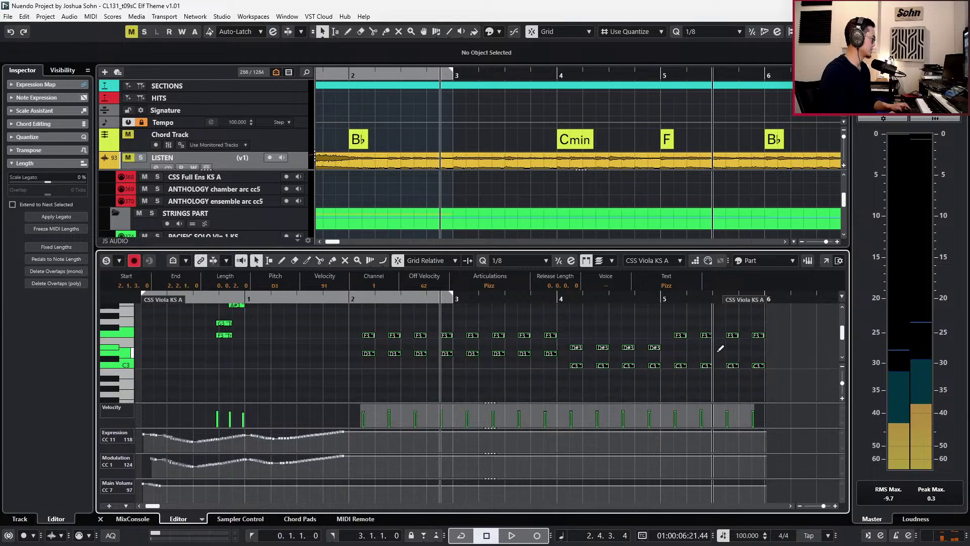
Set the quantize value to 1/32, nudge the selected viola notes earlier to start at 2.1.2.60, and audition them.
key("alt+6")
key("ctrl+Left")
key("l")
key("KP_Subtract")
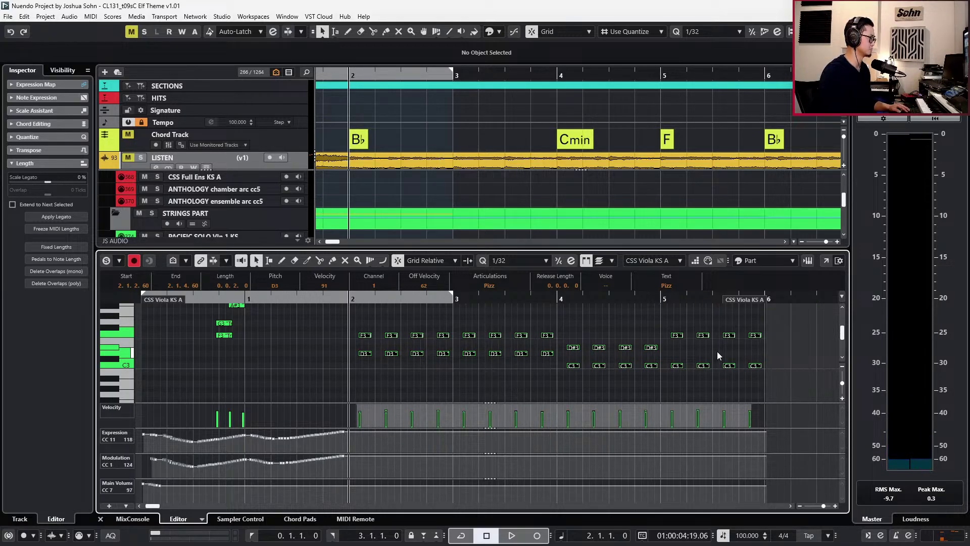
key("space")
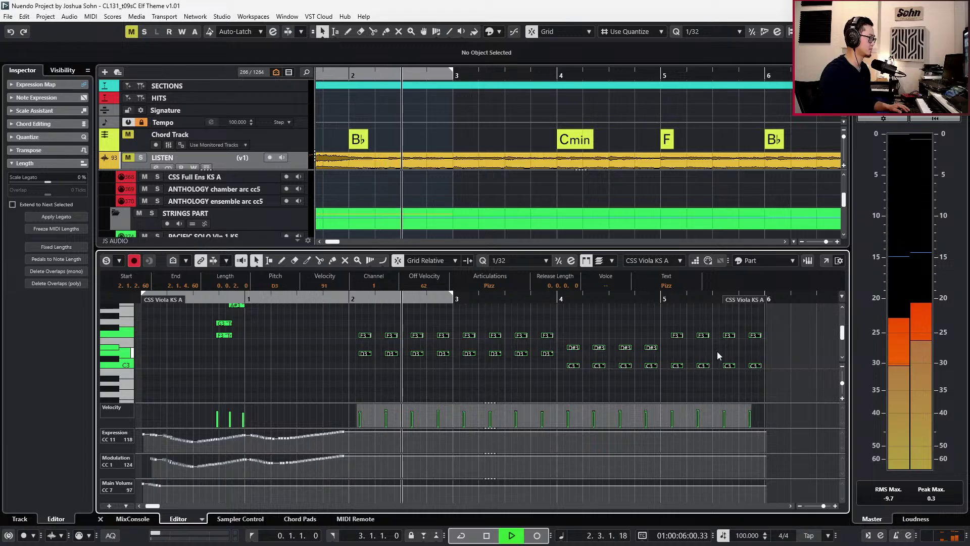
key("space")
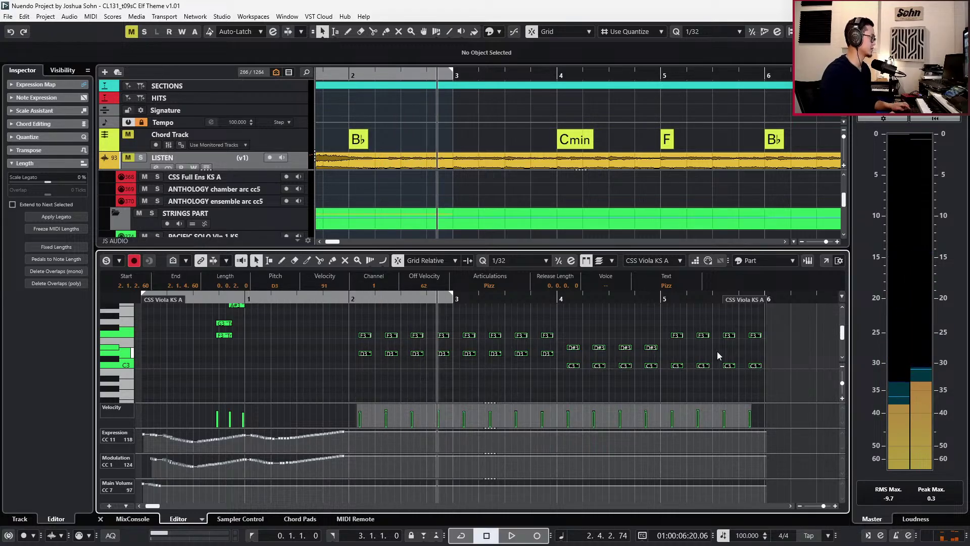
Nudge the selected viola notes slightly forward to start at 2.1.2.90, play them back, and close the note editor.
key("ctrl+Right")
key("space")
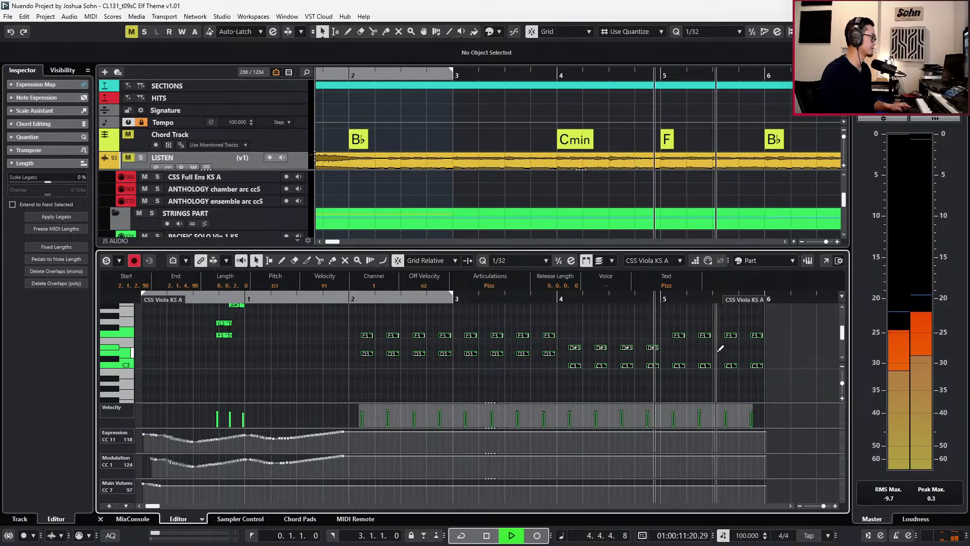
key("space")
key("Return")
key("KP_Subtract")
Open the CSS Bass part for editing, raise its expression point at the start of bar 2 to 97, and audition it.
right_click(721, 321)
left_click(692, 331)
key("g")
scroll(657, 303, "down", 1)
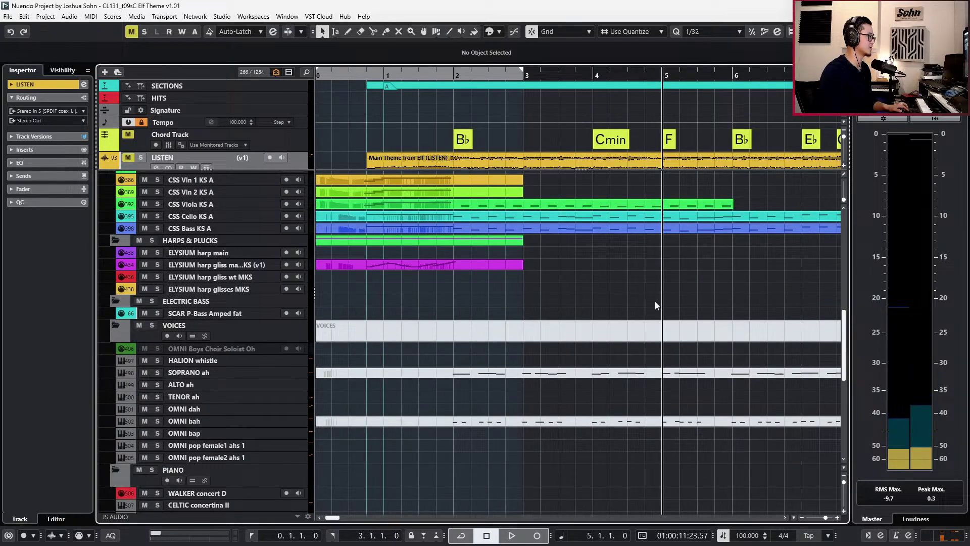
left_click(618, 216)
left_click(616, 226)
key("ctrl+e")
key("g")
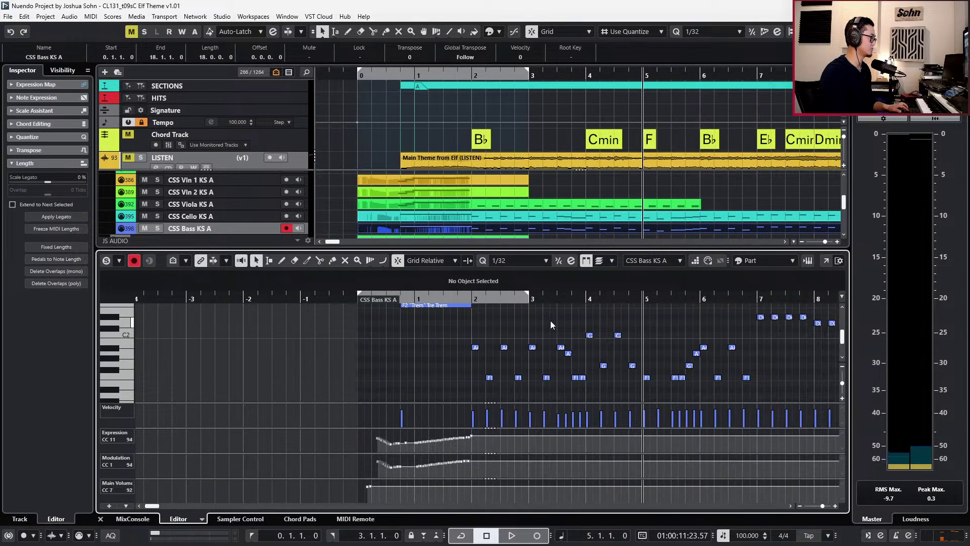
key("h")
left_click_drag(471, 443, 472, 440)
key("l")
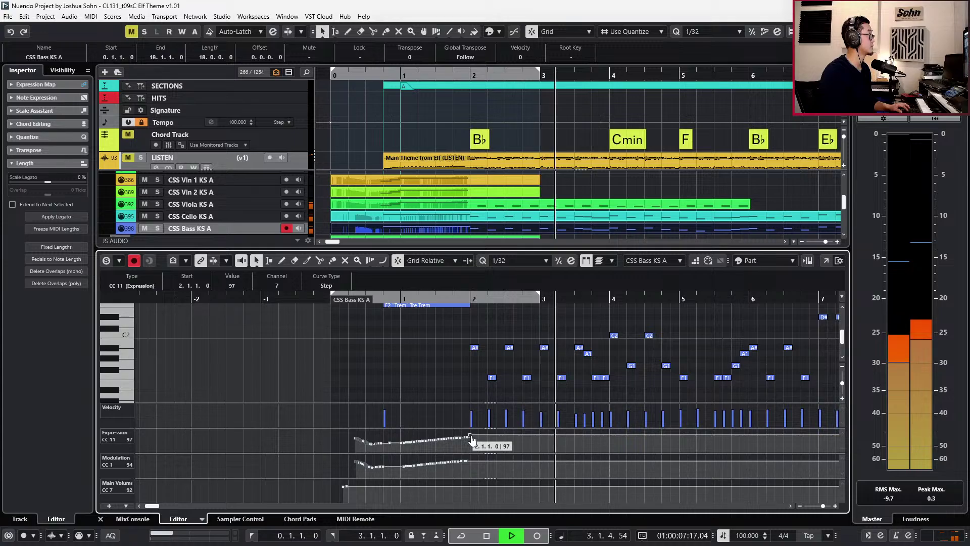
key("space")
Select the pizzicato bass notes across bars 2 to 8 and adjust their velocities so the first note is 93, auditioning from bar 2.
scroll(508, 353, "down", 2)
left_click_drag(477, 326, 719, 374)
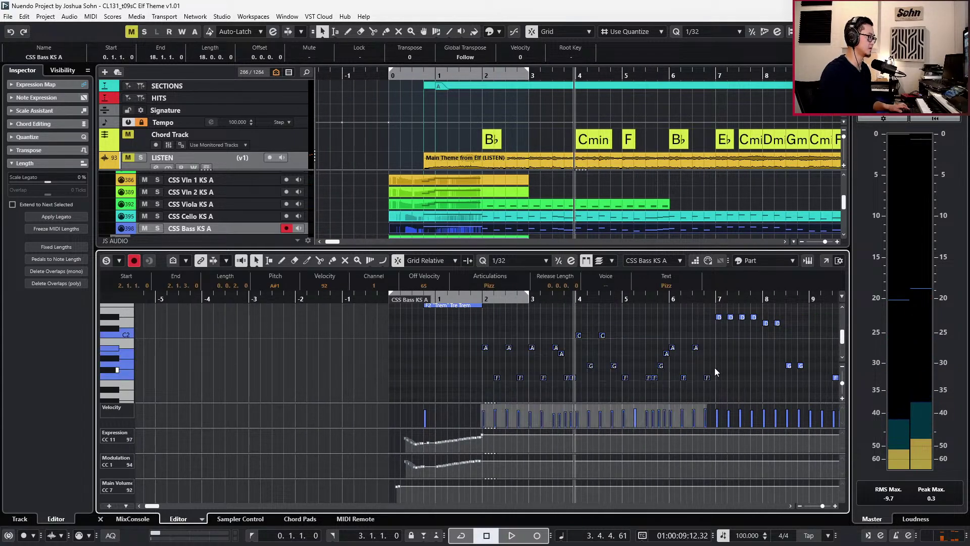
scroll(645, 316, "right", 3)
scroll(596, 319, "down", 3)
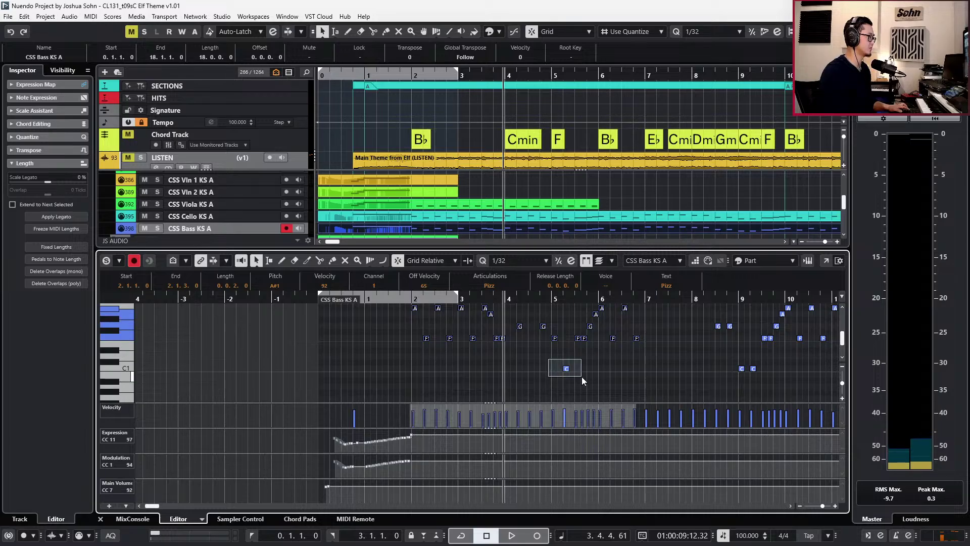
left_click_drag(582, 377, 584, 374)
scroll(599, 344, "up", 3)
left_click_drag(615, 312, 724, 342)
left_click_drag(737, 349, 708, 375)
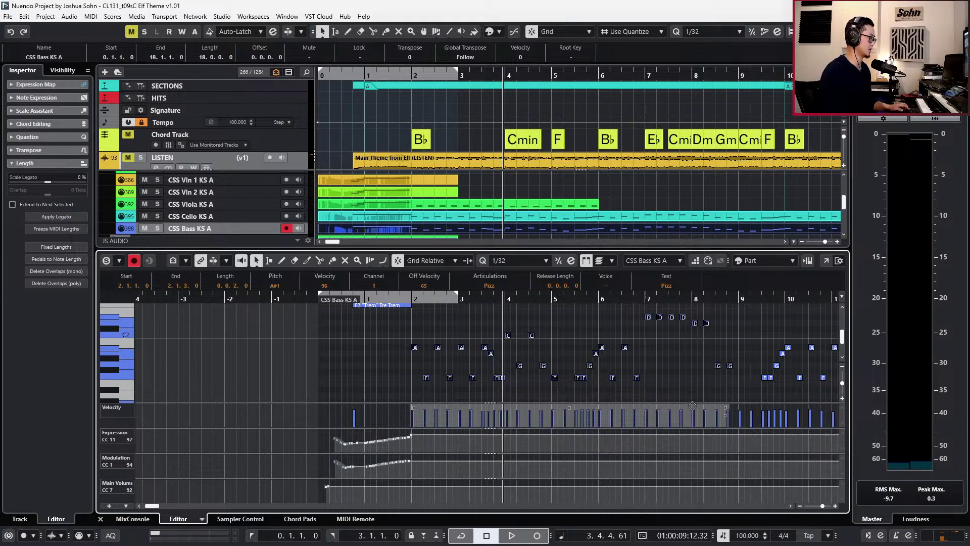
key("space")
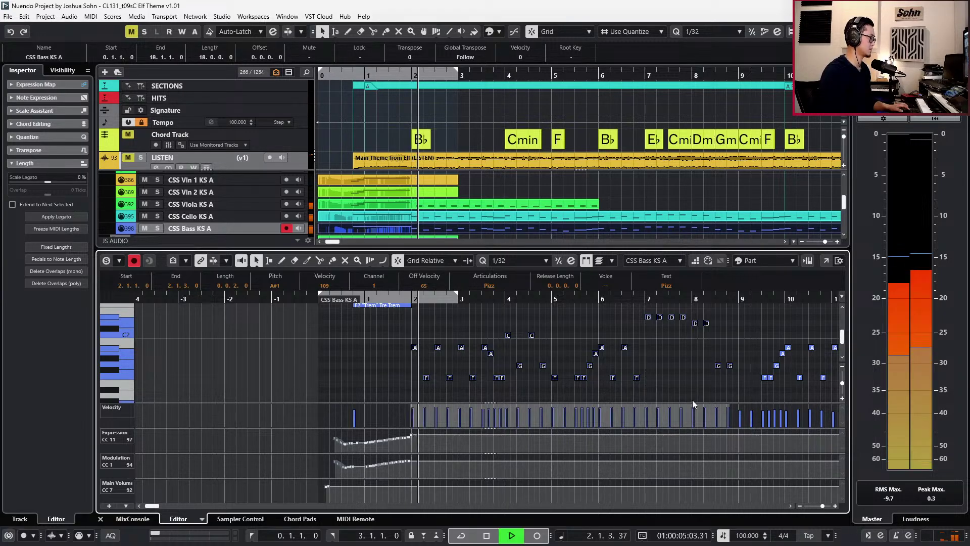
key("space")
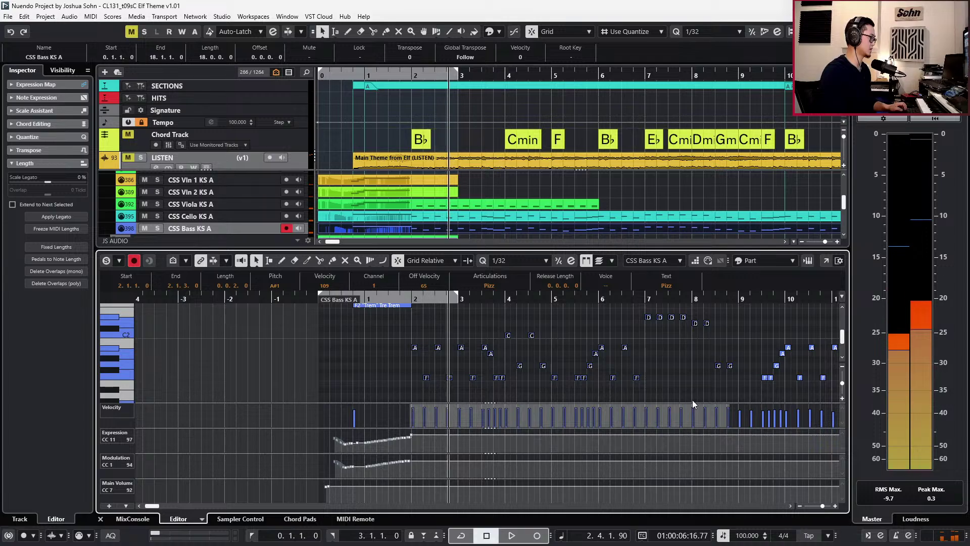
key("space")
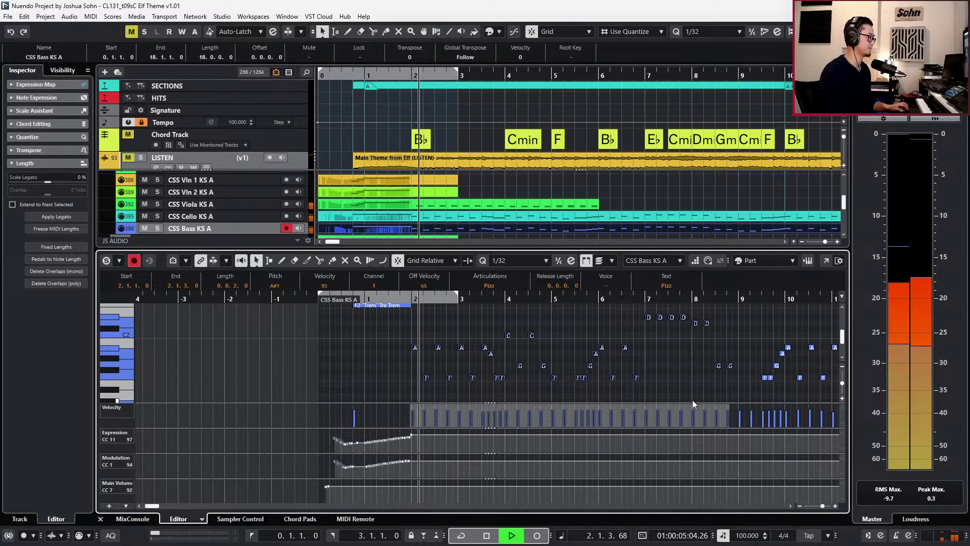
Try scaling the velocities of the bass notes from bar 9 to bar 14, undo the change, and stop playback.
key("g")
left_click_drag(579, 329, 744, 395)
scroll(698, 346, "down", 3)
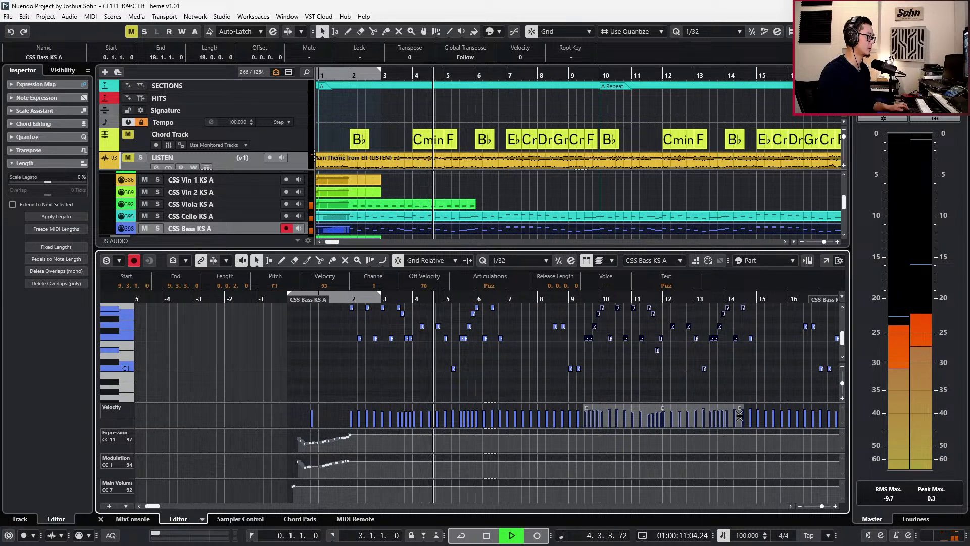
left_click_drag(740, 416, 740, 425)
key("ctrl+z")
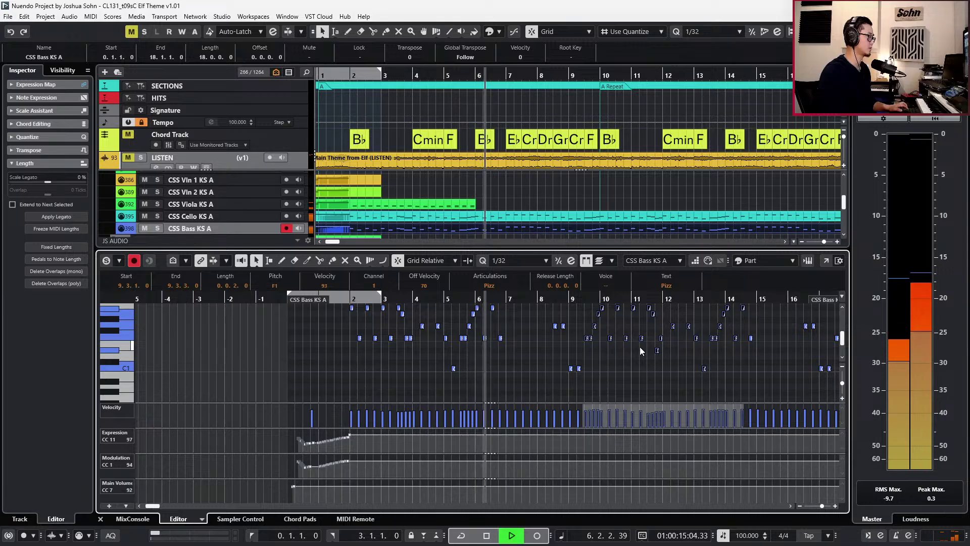
key("space")
Close the bass editor and play the LISTEN reference soloed from bar 2 through bar 5.
key("Return")
key("ctrl+KP_Subtract")
key("ctrl+KP_Subtract")
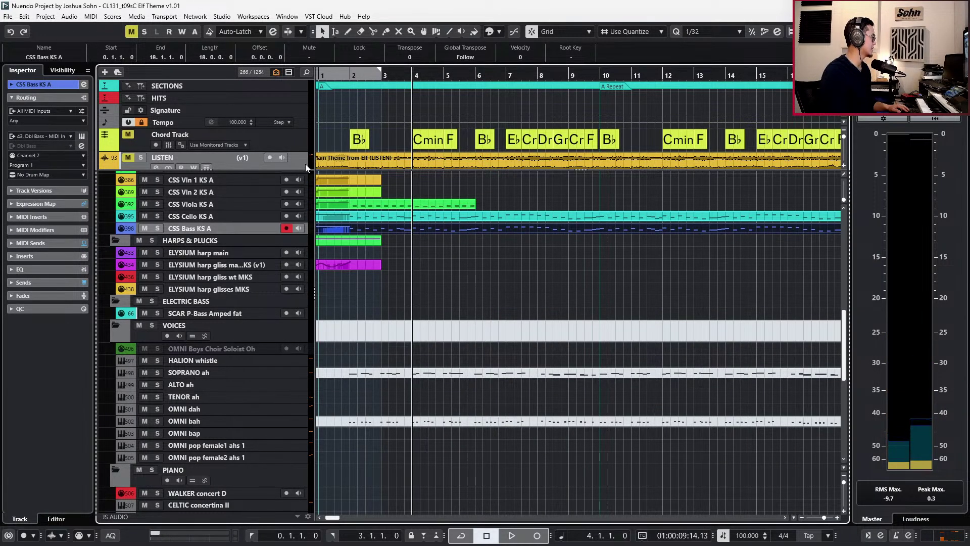
key("s")
key("ctrl+KP_Subtract")
key("ctrl+KP_Subtract")
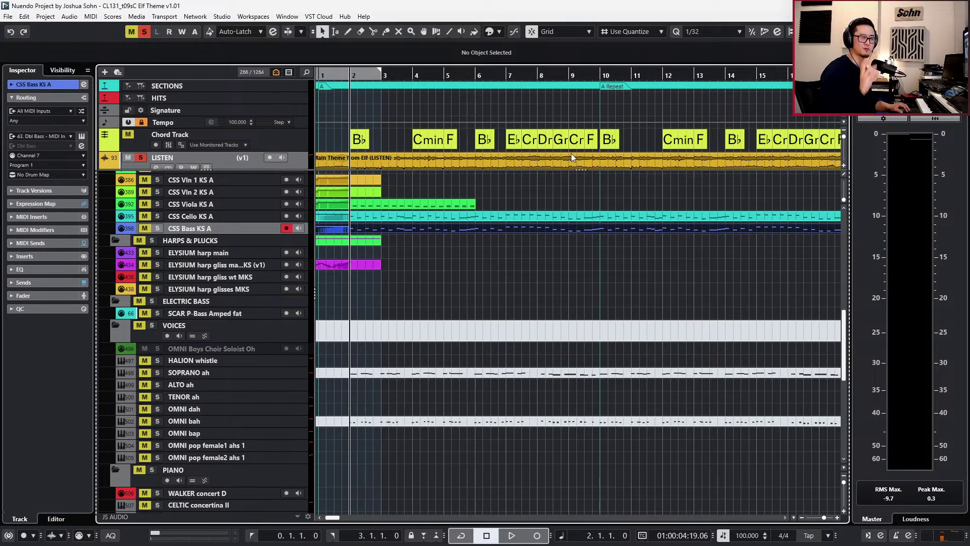
key("space")
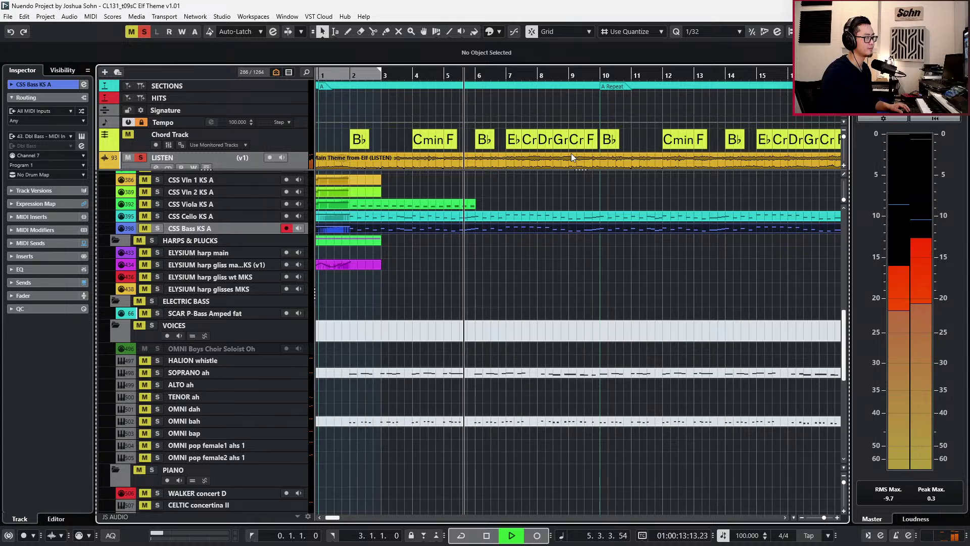
key("space")
Switch the solo to the CSS Viola track, play it from bar 2, and open its part for note editing.
key("Up")
key("Up")
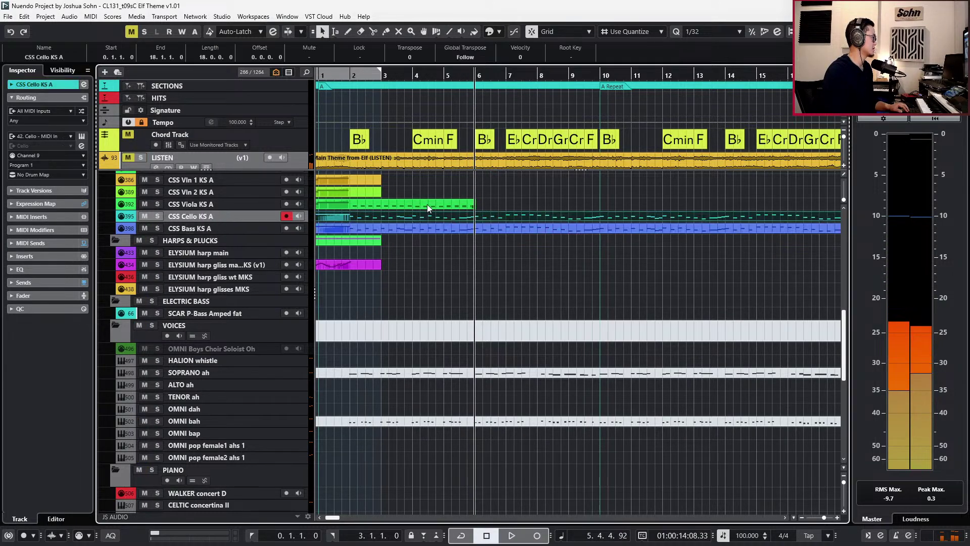
key("s")
key("KP_Subtract")
key("KP_Subtract")
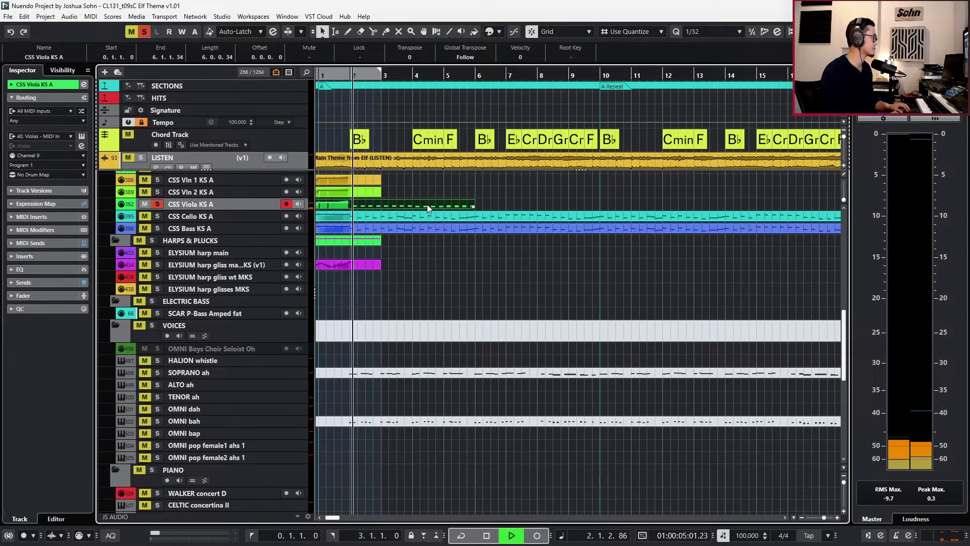
double_click(426, 204)
left_click_drag(359, 307, 363, 323)
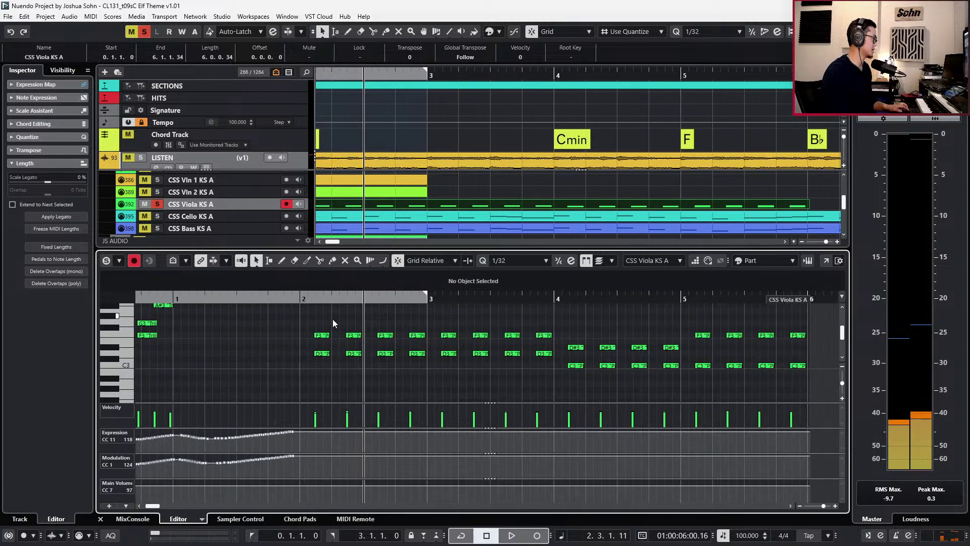
Lower the upper F3 note of the first pizzicato viola chord in bar 2 to A#2 and audition it.
left_click(323, 336)
key("shift+Down")
key("Up")
key("Up")
key("space")
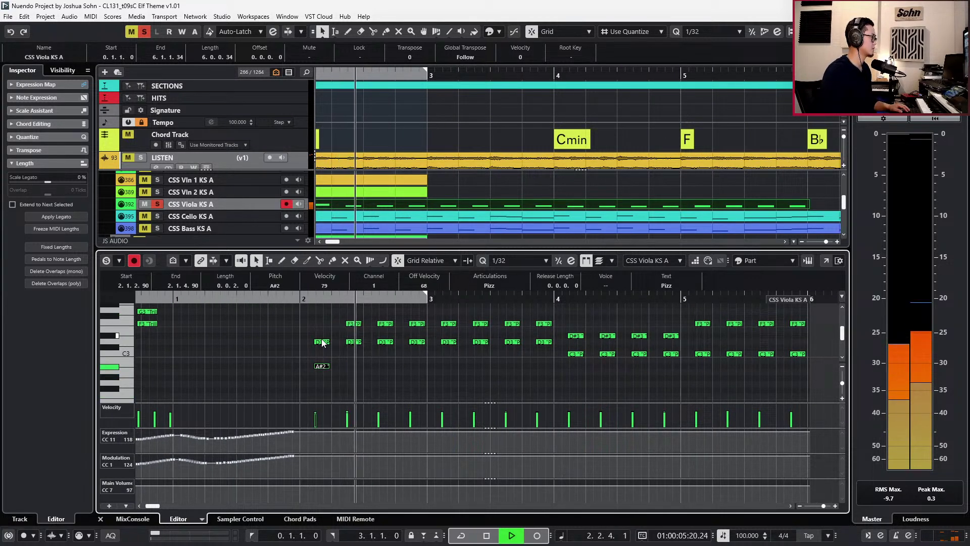
key("space")
Lower the upper F3 note of the third viola chord in bar 2 to A#2 and return to bar 2.
left_click(386, 323)
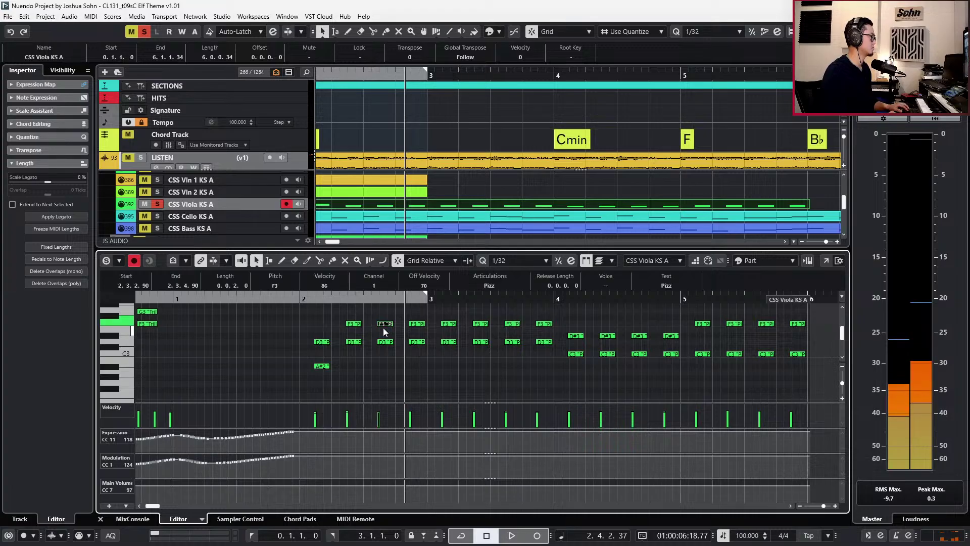
key("Up")
key("Up")
key("Up")
key("Up")
key("Up")
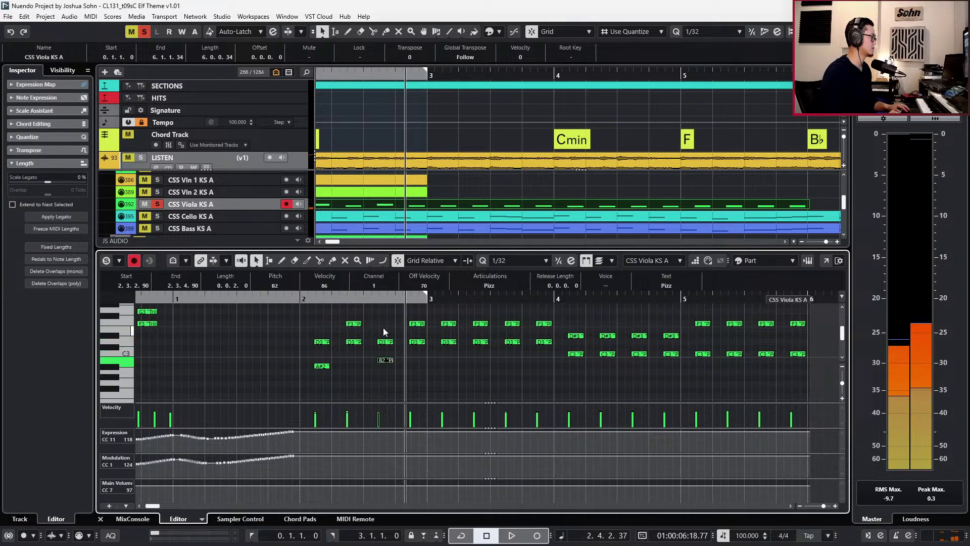
key("KP_0")
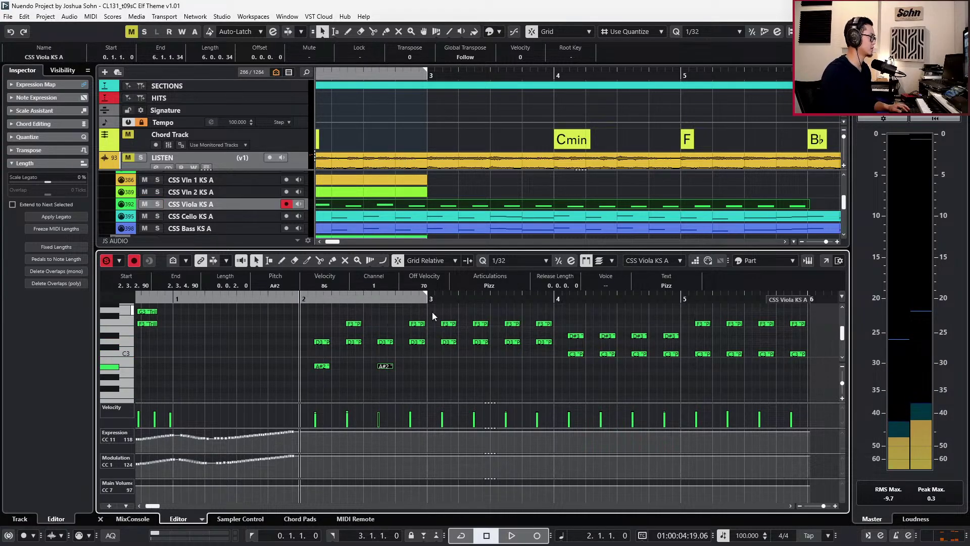
Select the F3 notes of the first and third viola chords in bar 3 and lower them to A#2.
left_click(449, 324)
left_click(512, 324, "shift")
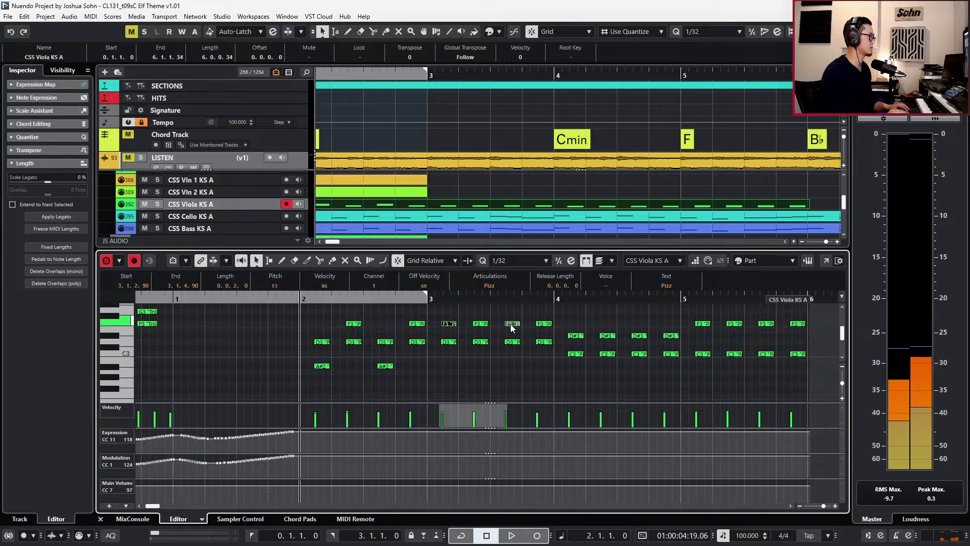
key("Down")
key("Down")
key("Down")
key("Down")
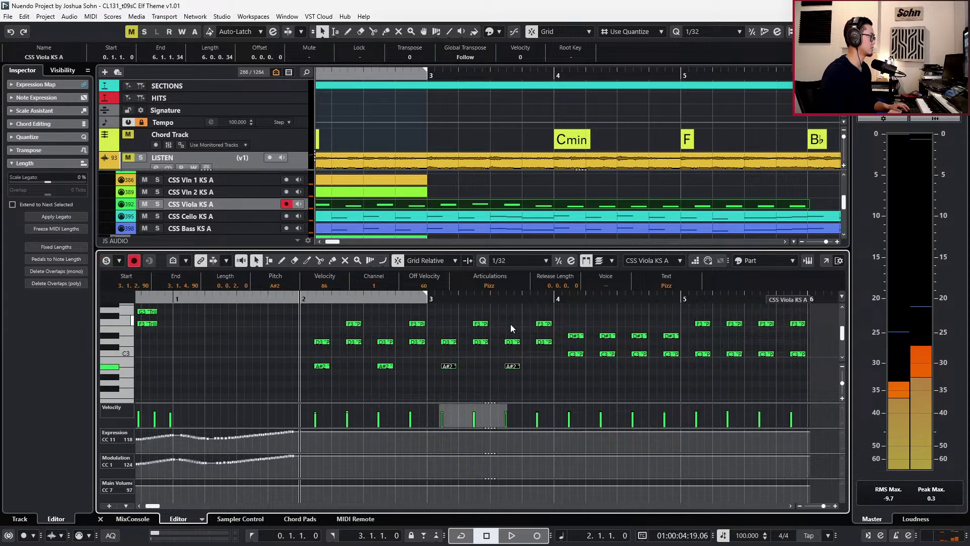
Play the full arrangement from bar 2 into bar 4 to check the alternating viola voicing.
key("space")
key("g")
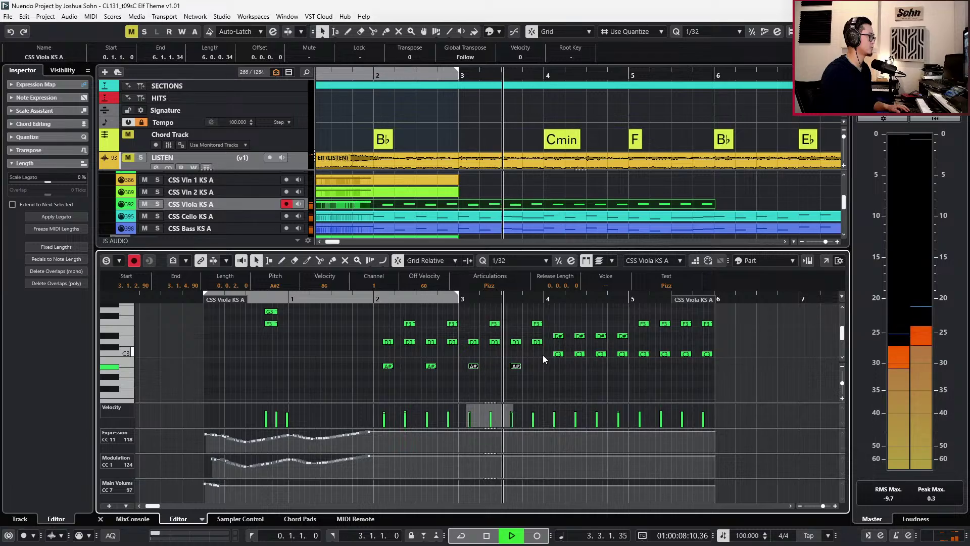
key("h")
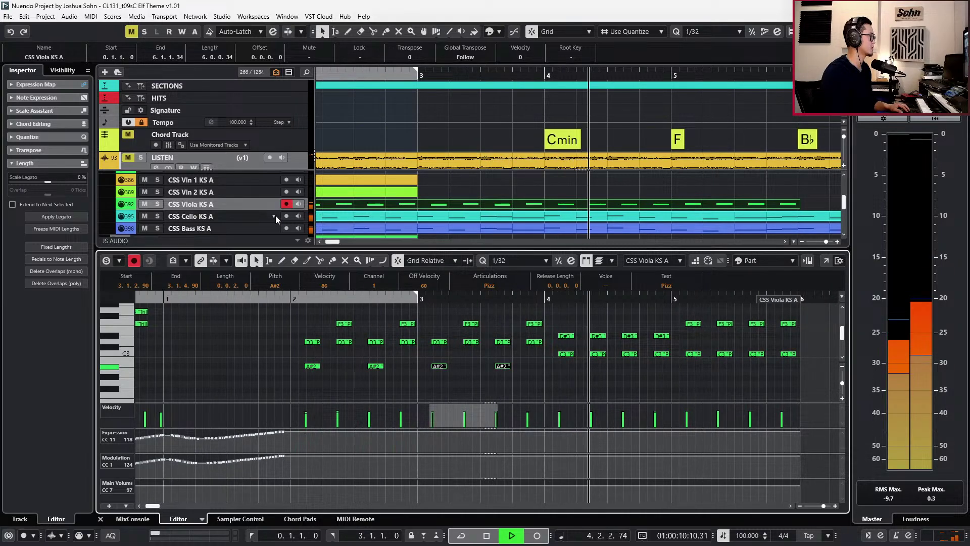
key("space")
Solo the LISTEN reference and play it from bar 2, restarting to compare the off-beat chord pattern.
left_click(273, 164)
key("s")
key("KP_Subtract")
key("space")
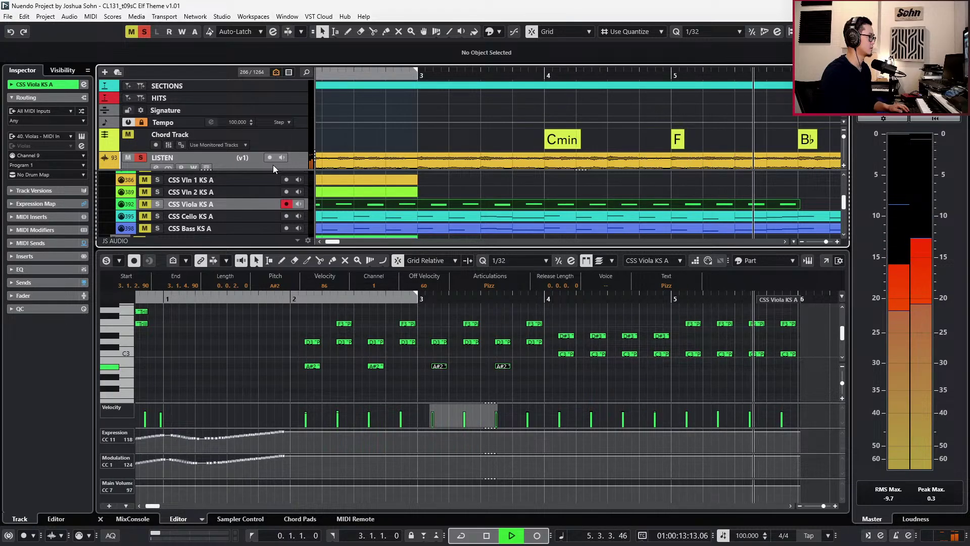
key("space")
key("KP_Subtract")
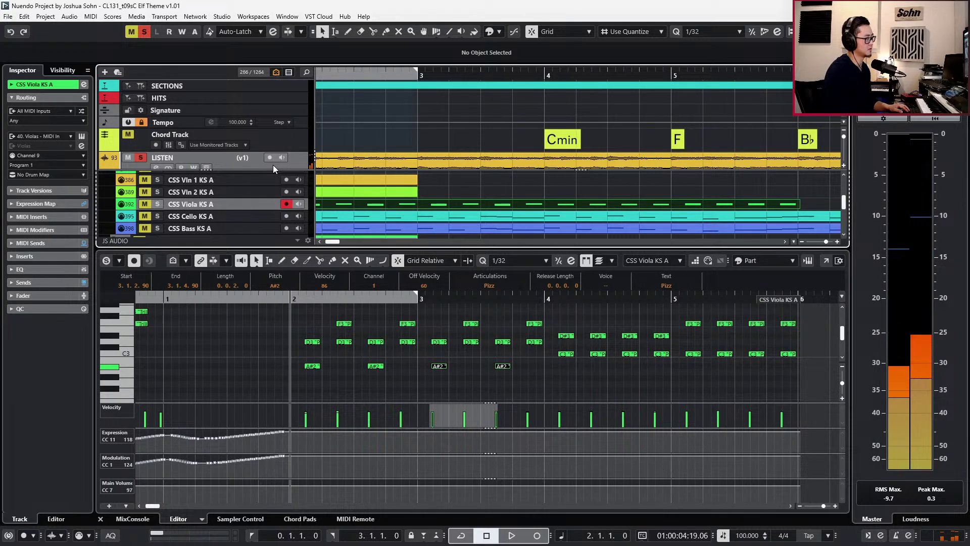
key("space")
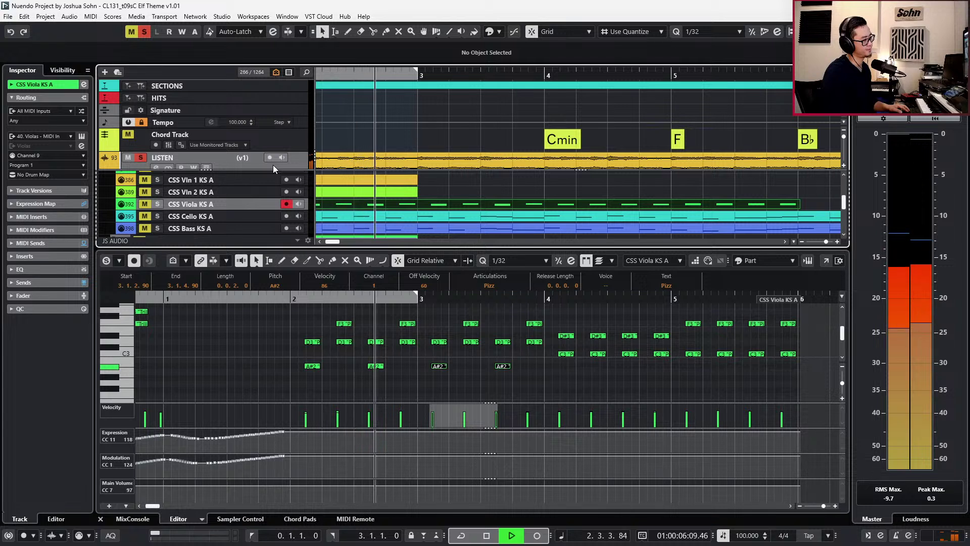
key("space")
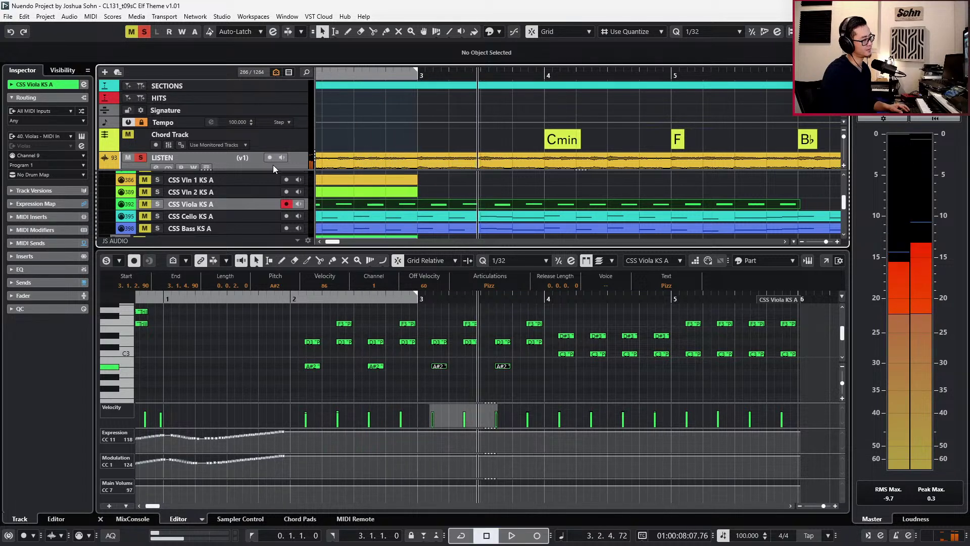
Unsolo the LISTEN reference and raise the viola's four A#2 notes in bars 2 and 3 back to F3.
key("s")
left_click_drag(286, 358, 570, 390)
key("Up")
key("Up")
key("Up")
key("Up")
key("Up")
key("Up")
key("Up")
Lower the F3 notes of the second and fourth viola chords in bars 2 and 3 to A#2.
left_click_drag(243, 310, 544, 329)
key("Down")
key("Down")
key("Down")
key("Down")
key("Down")
key("Down")
key("Down")
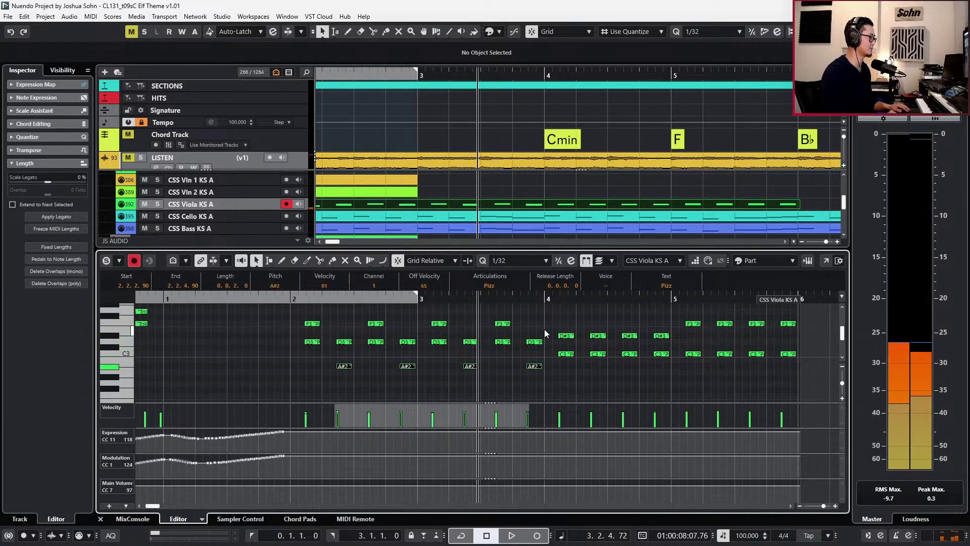
Play the viola voicing with the arrangement from bar 2 through bar 5.
key("space")
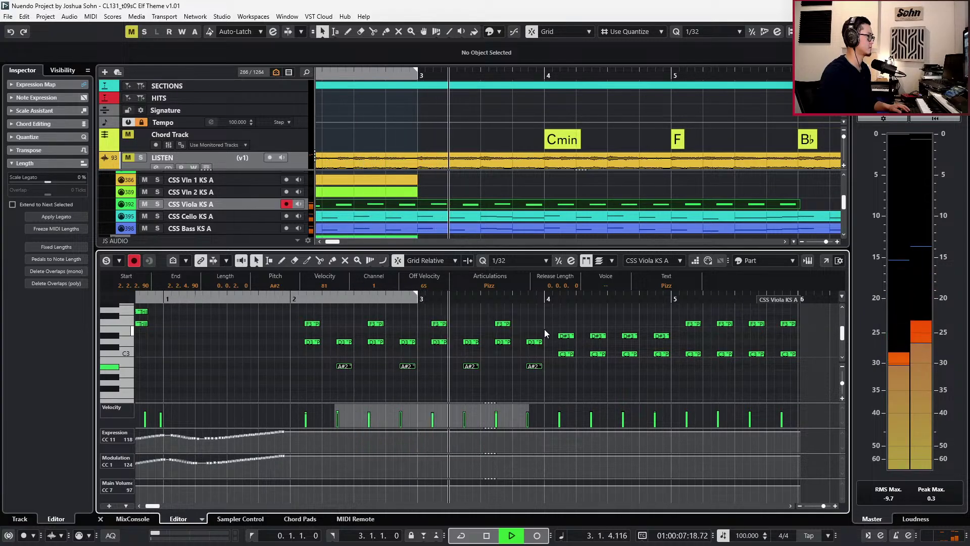
scroll(555, 337, "down", 2)
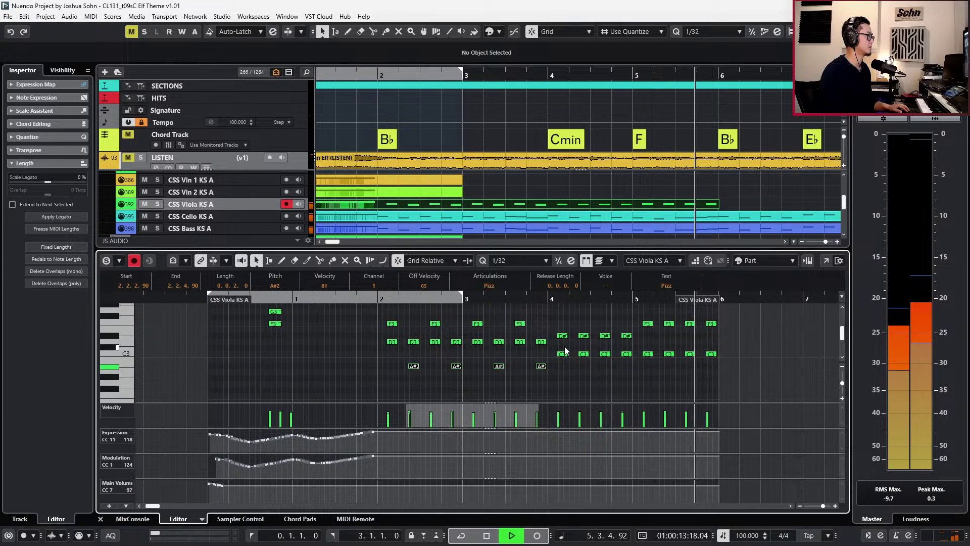
key("space")
Close the note editor and copy the viola's four-bar pizzicato passage from bars 2 to 5 to bar 6.
key("ctrl+e")
scroll(565, 347, "down", 2)
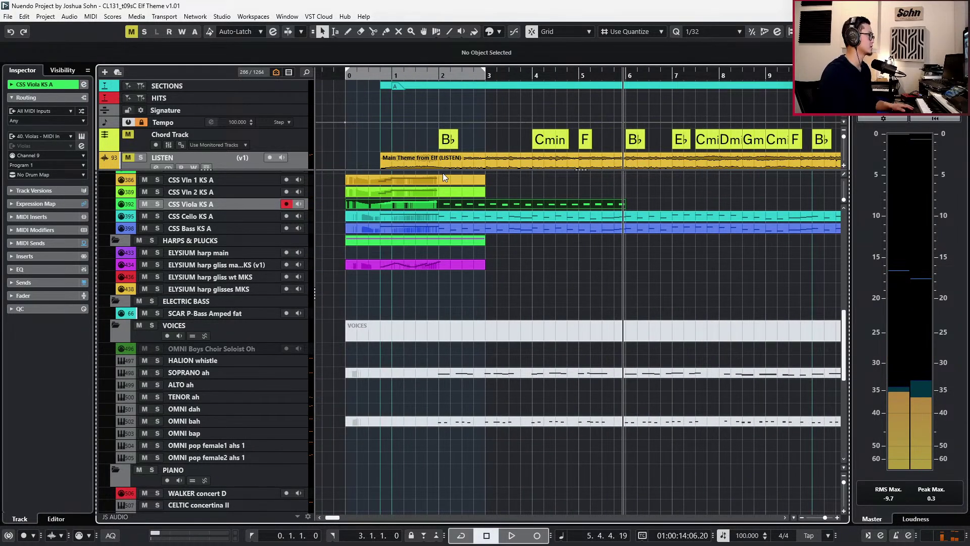
left_click(441, 205)
scroll(464, 203, "right", 3)
left_click_drag(441, 207, 627, 203)
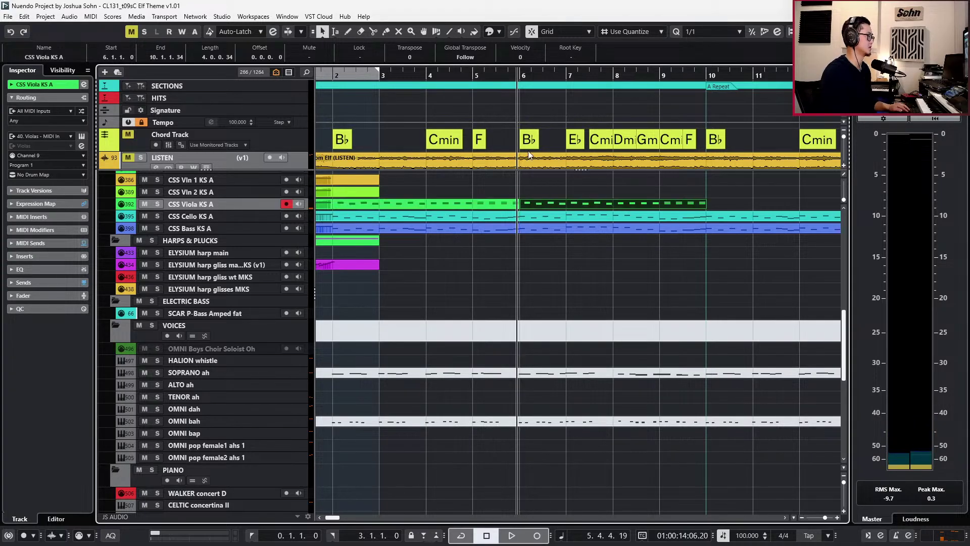
key("l")
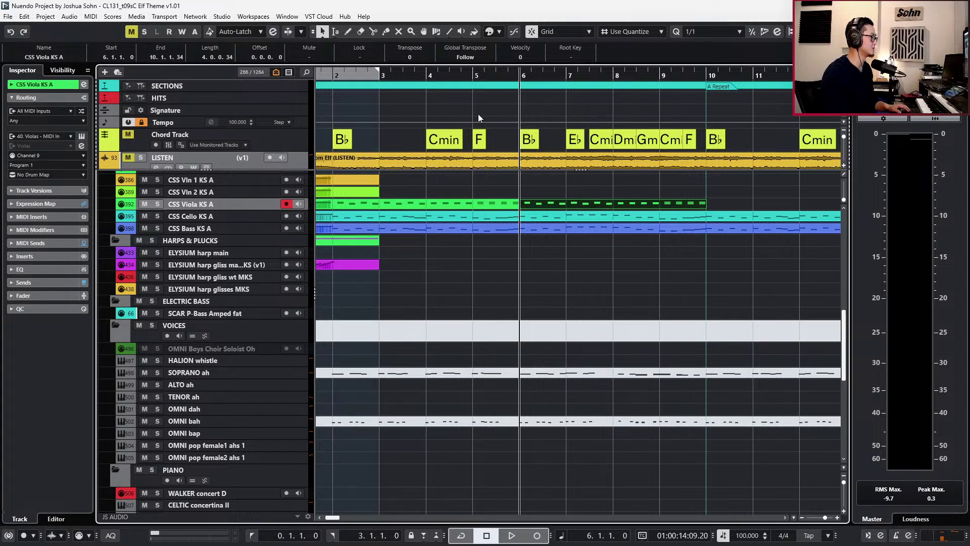
scroll(486, 125, "down", 1)
scroll(745, 106, "up", 1)
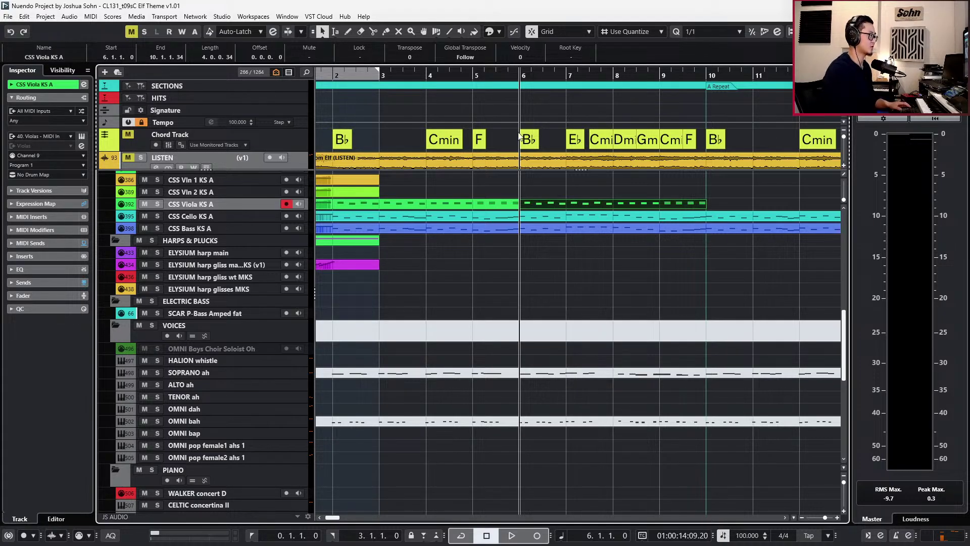
Solo the LISTEN reference and play bars 6 and 7, replaying from bar 6 to hear the chord change.
left_click(299, 141)
left_click(301, 160)
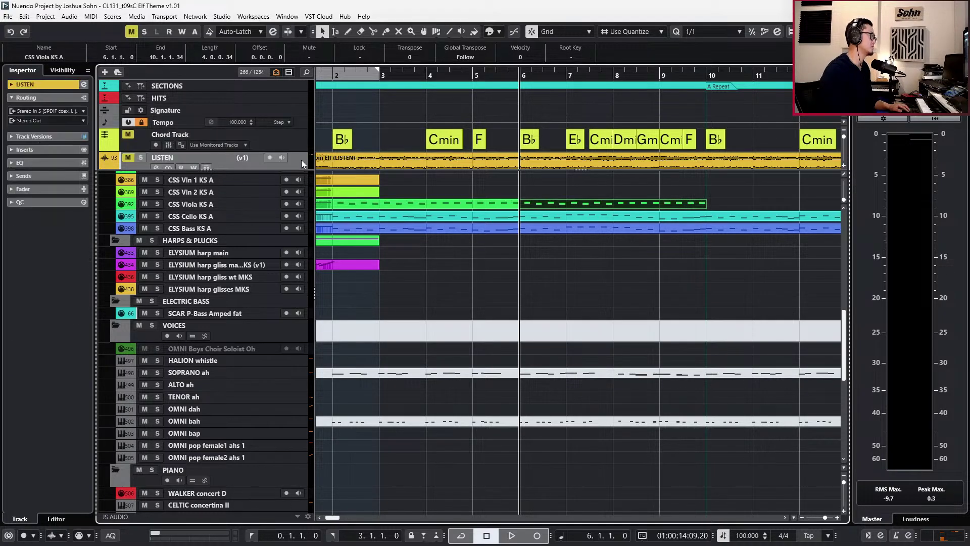
scroll(385, 151, "down", 1)
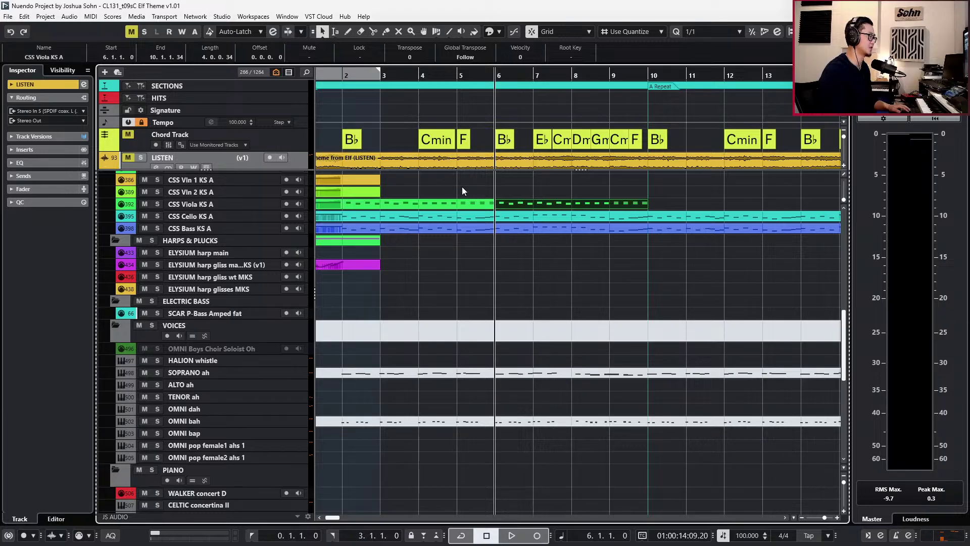
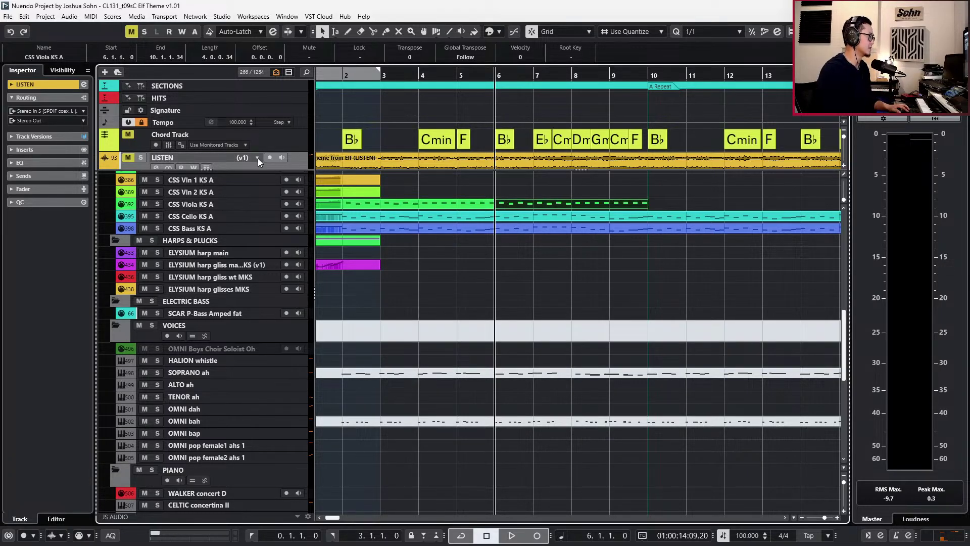
scroll(405, 111, "down", 3)
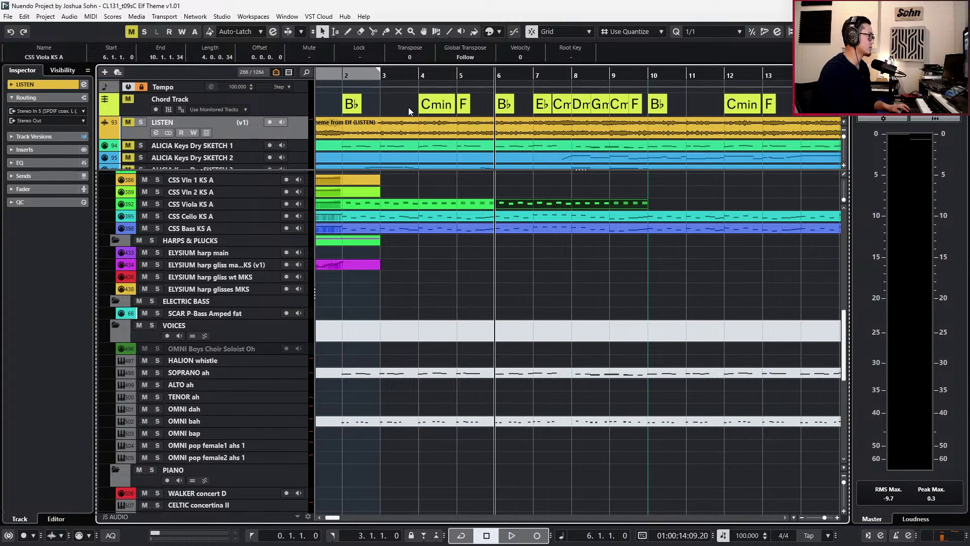
left_click(409, 107)
key("s")
key("space")
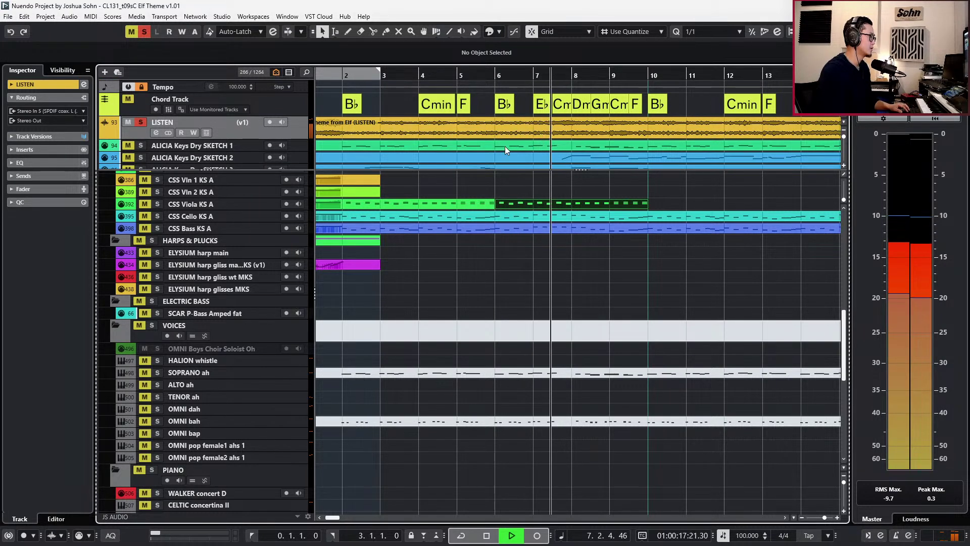
key("space")
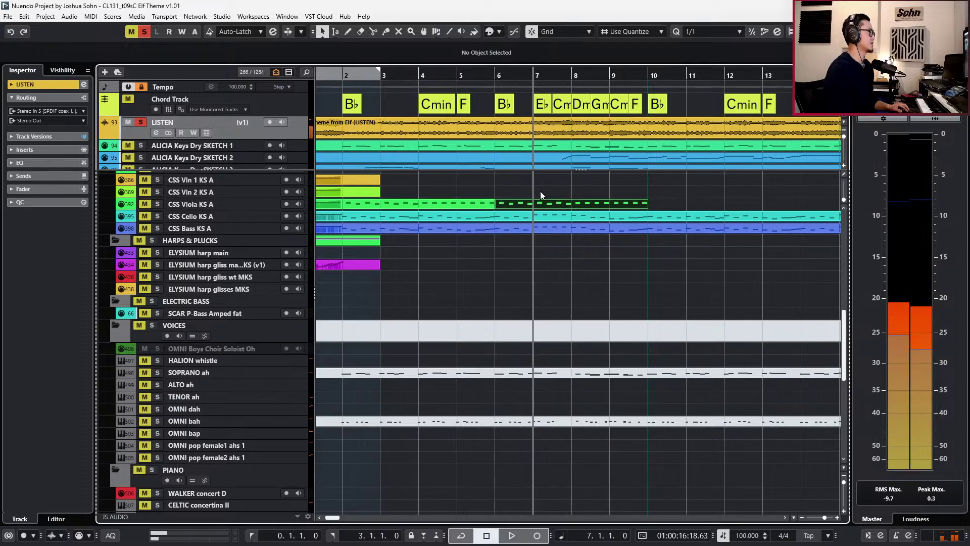
scroll(534, 193, "up", 3, "ctrl")
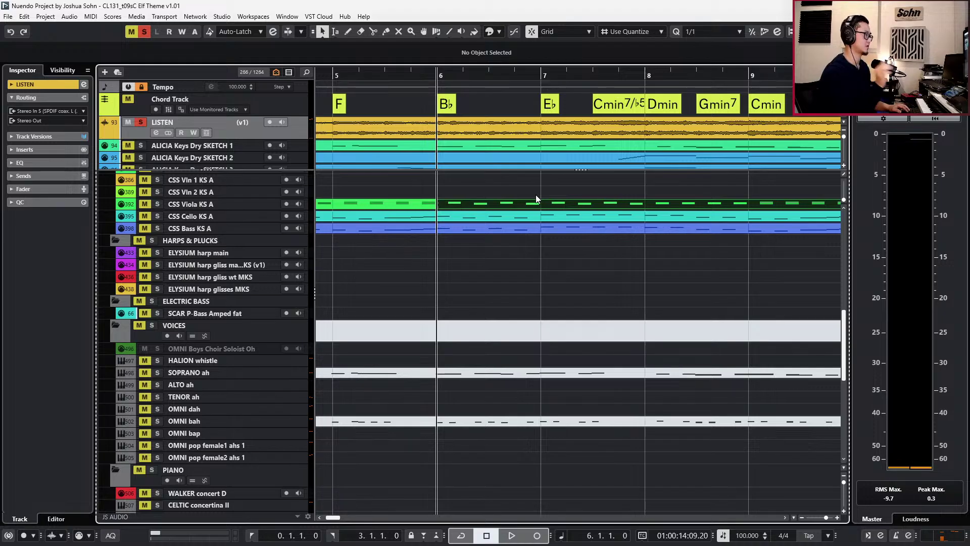
key("space")
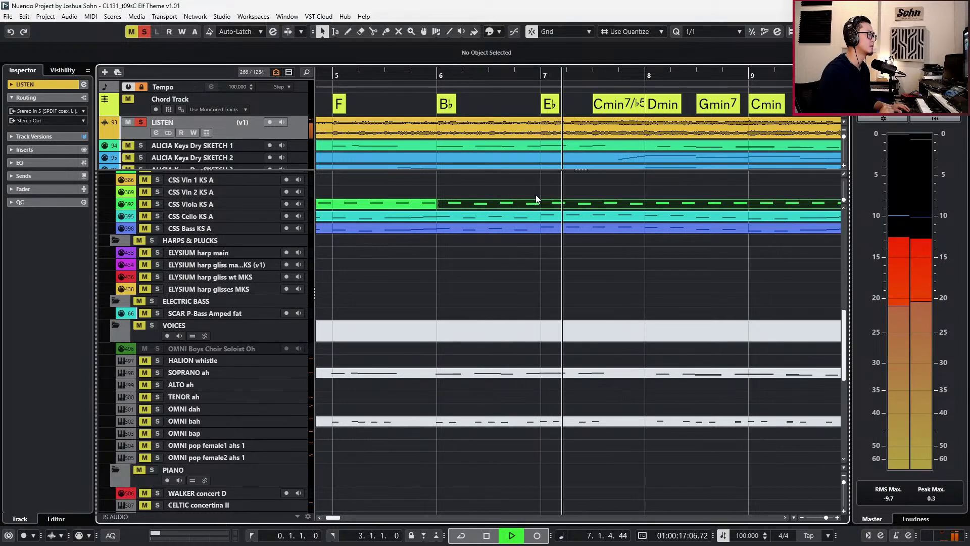
key("space")
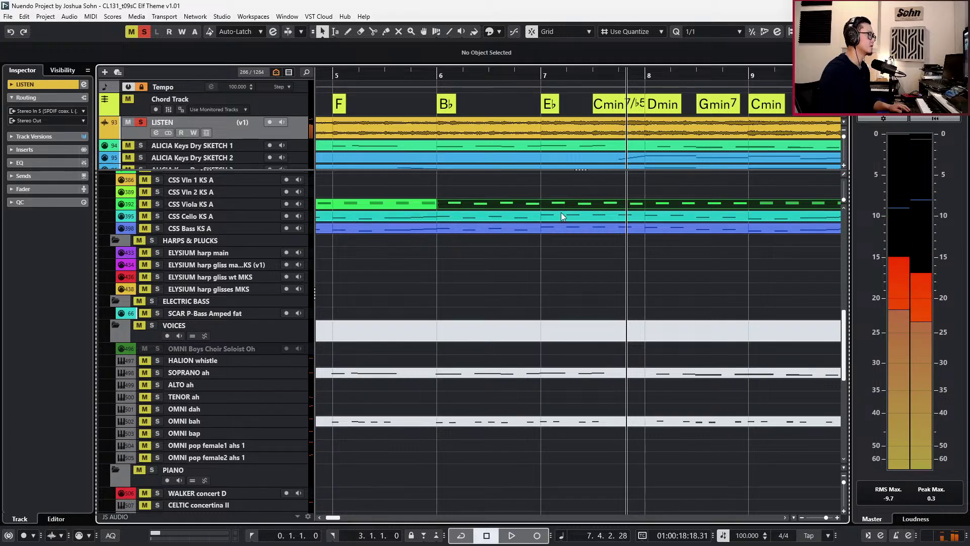
Open the copied viola part, set quantize to 1/8, and copy bar 7's first chord an eighth note earlier onto the downbeat.
double_click(550, 199)
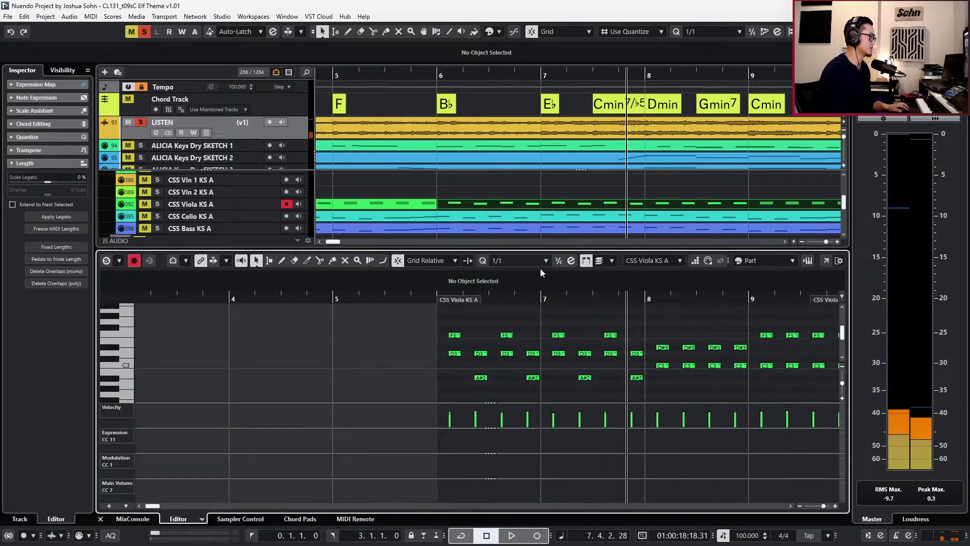
scroll(553, 313, "up", 3)
key("alt+4")
left_click_drag(556, 318, 568, 375)
key("l")
key("ctrl+c")
key("ctrl+v")
key("ctrl+Left")
key("KP_Subtract")
key("KP_Subtract")
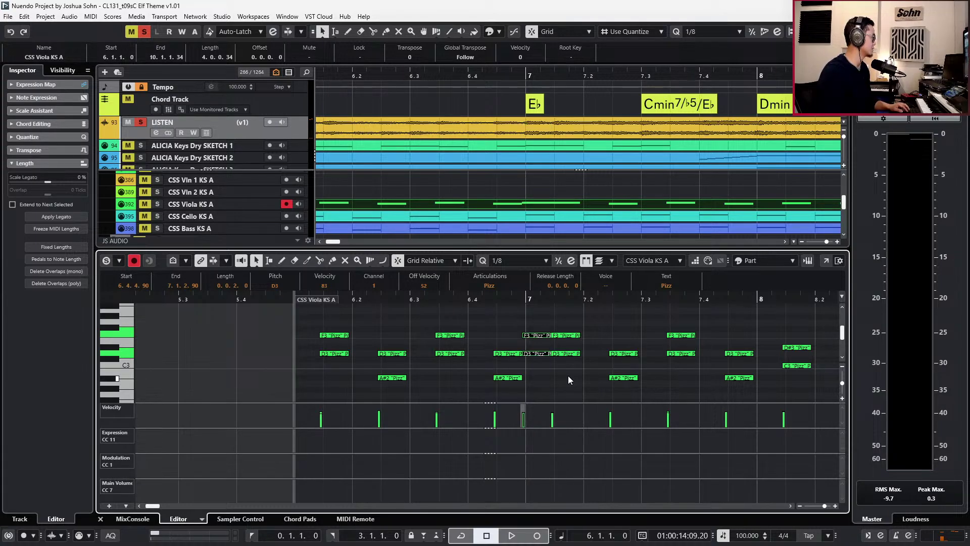
Play the soloed LISTEN reference from bar 6 into bar 7.
key("space")
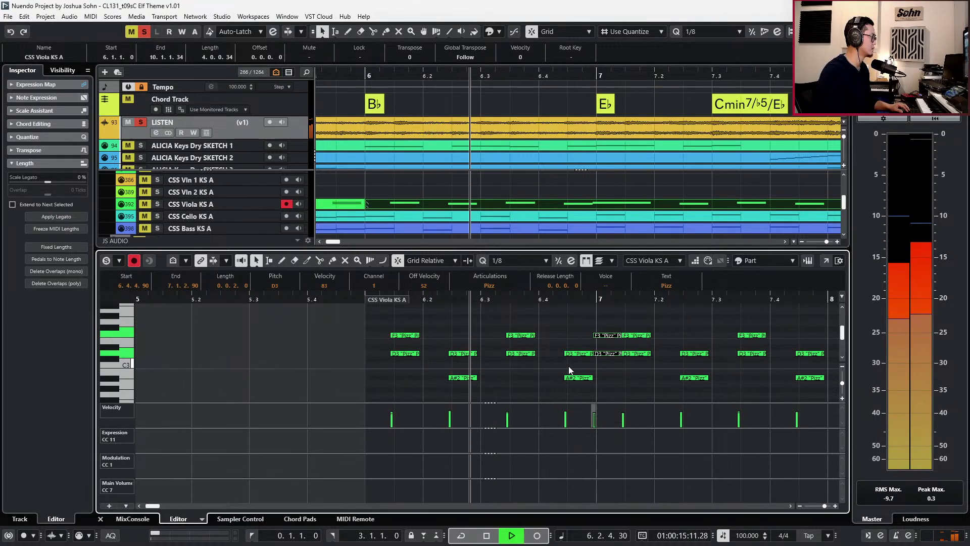
left_click(569, 365)
key("space")
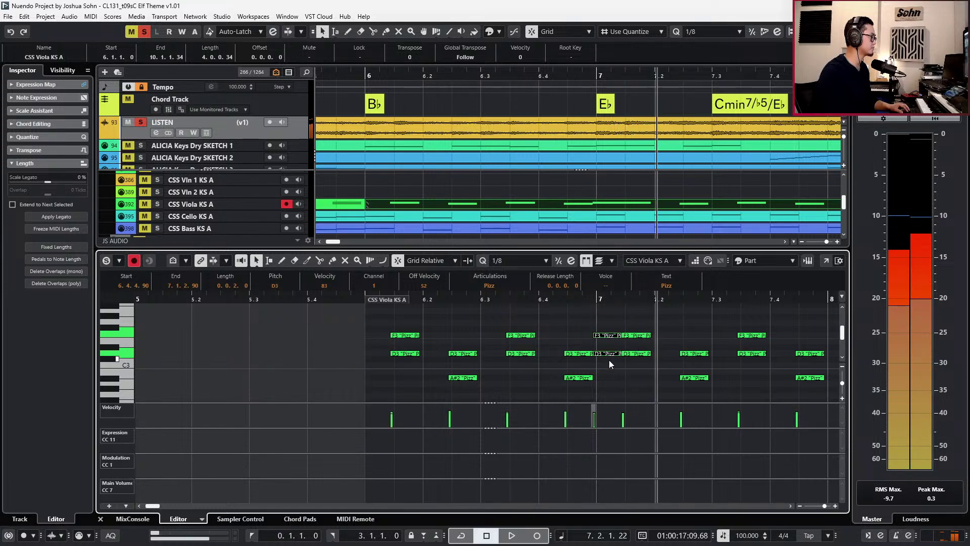
Raise the two viola chords on beat 1 of bar 7 to G3 over D#3.
left_click_drag(629, 335, 614, 359)
key("Up")
key("Up")
key("Up")
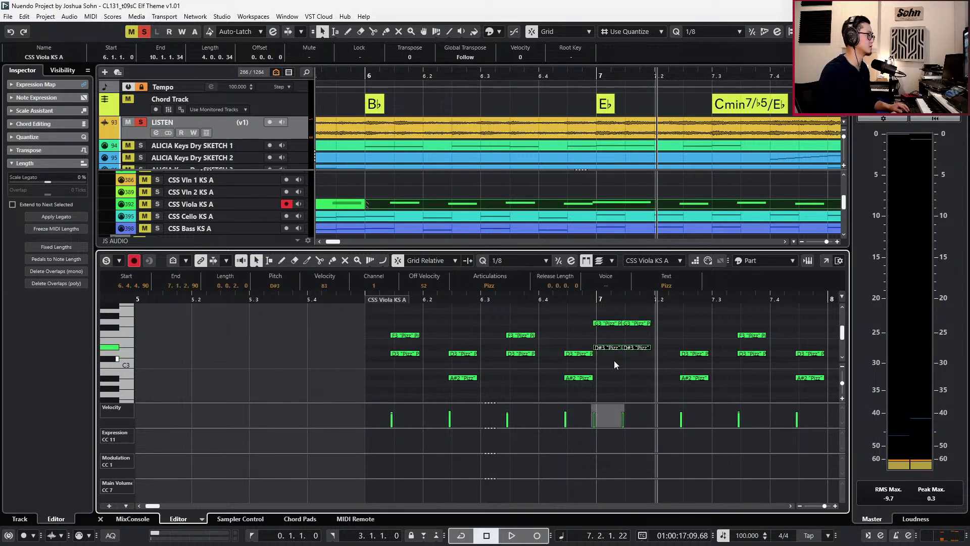
Unsolo the LISTEN reference and audition the raised viola chords in bar 7 with the arrangement.
key("l")
key("s")
key("KP_Subtract")
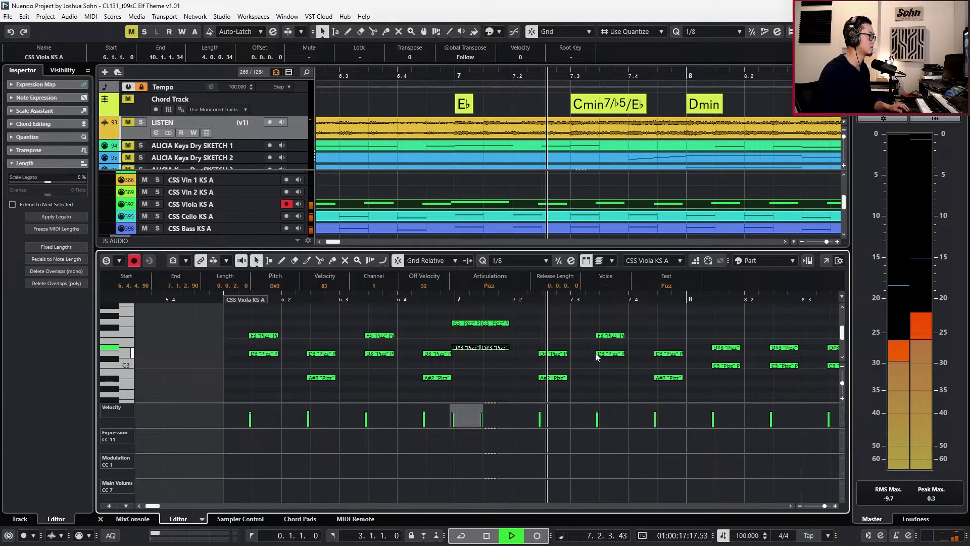
key("space")
Raise the viola chord on the offbeat of beat 2 in bar 7 to G3 over D#3 and audition bar 7.
left_click_drag(558, 333, 553, 389)
key("Up")
key("Up")
key("Up")
key("Up")
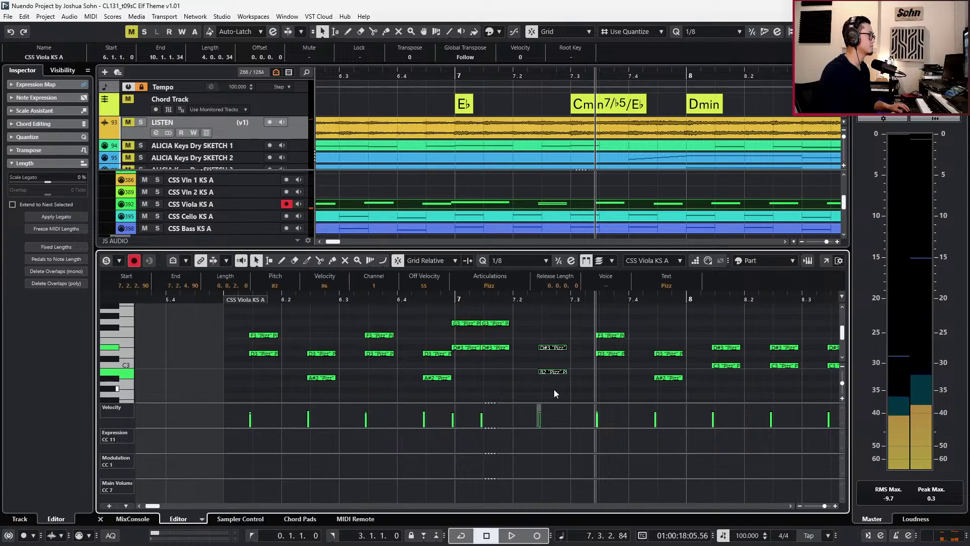
key("Up")
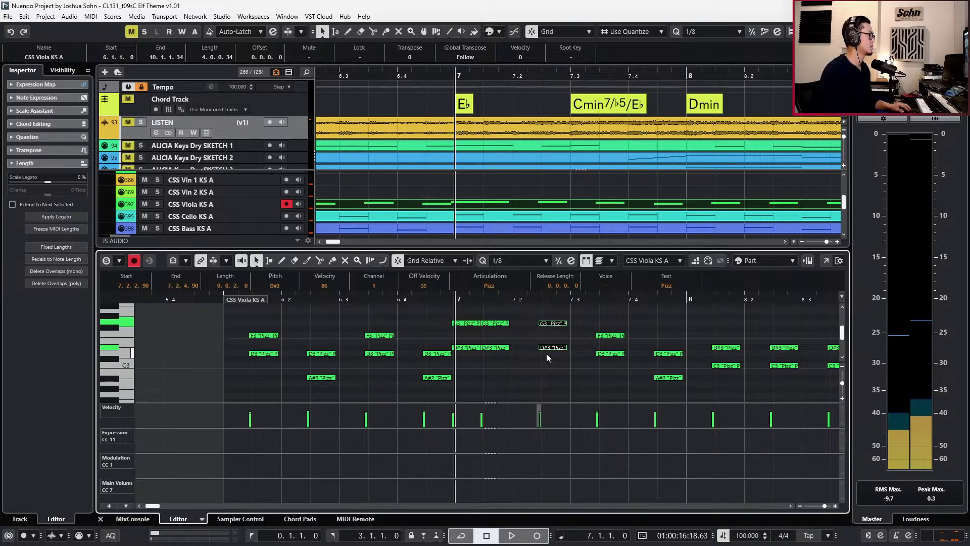
key("space")
key("space")
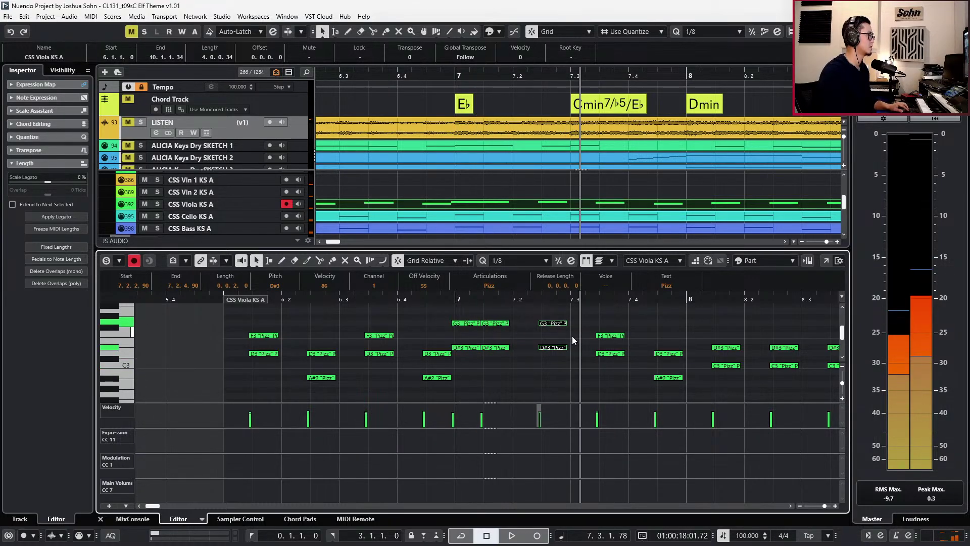
Revoice the viola chord on the offbeat of beat 3 in bar 7 to F#3 over D#3 and audition it.
scroll(576, 320, "right", 1)
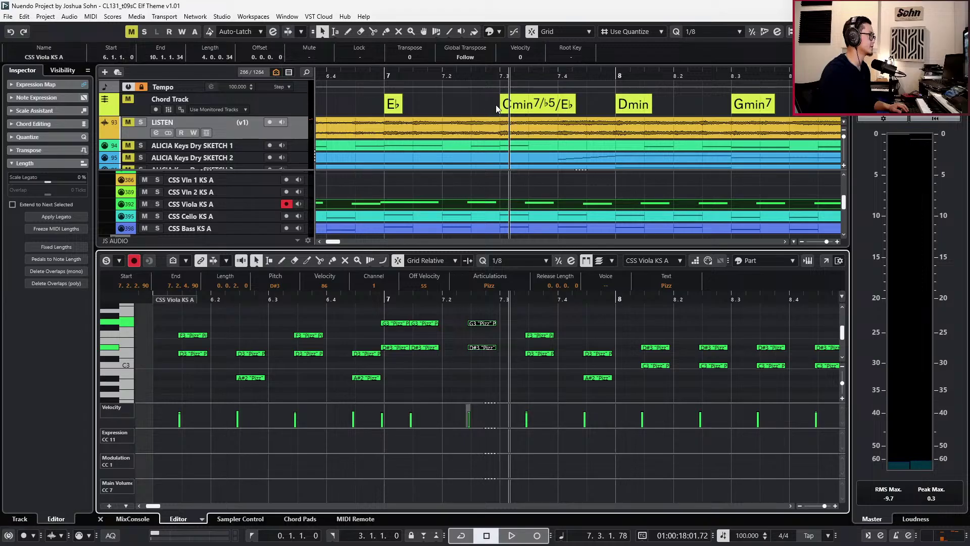
key("KP_Subtract")
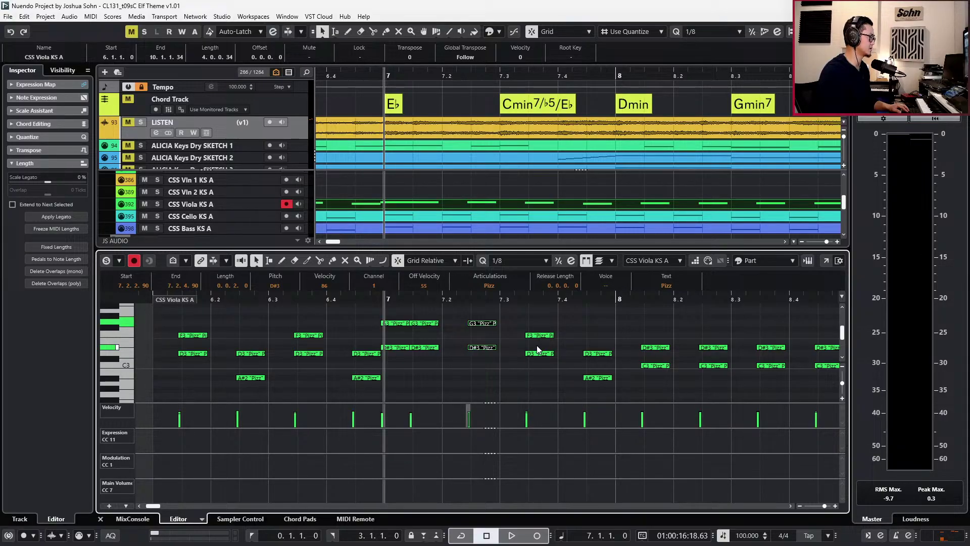
left_click(538, 322)
left_click(540, 335)
key("Up")
key("Up")
left_click(540, 345)
left_click(541, 352)
key("Up")
left_click(539, 324)
key("Down")
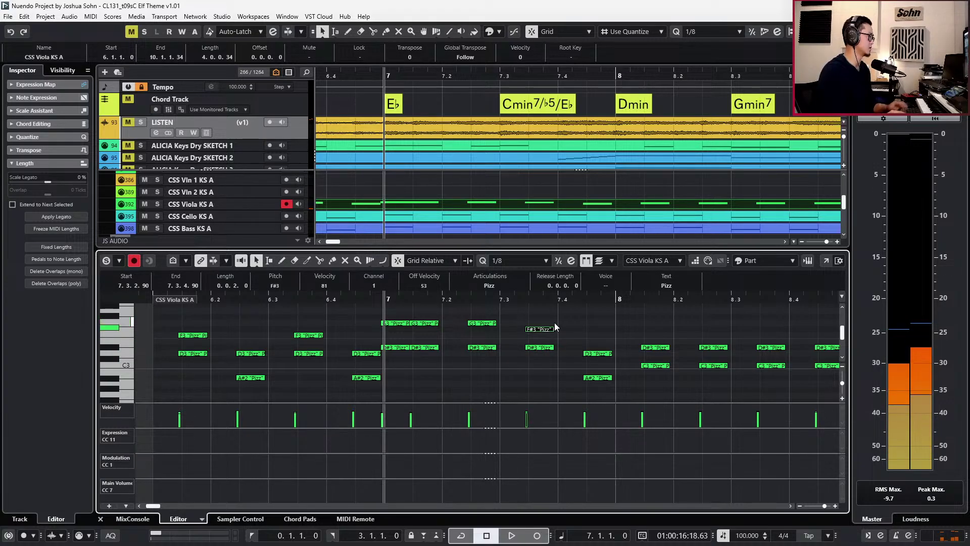
key("space")
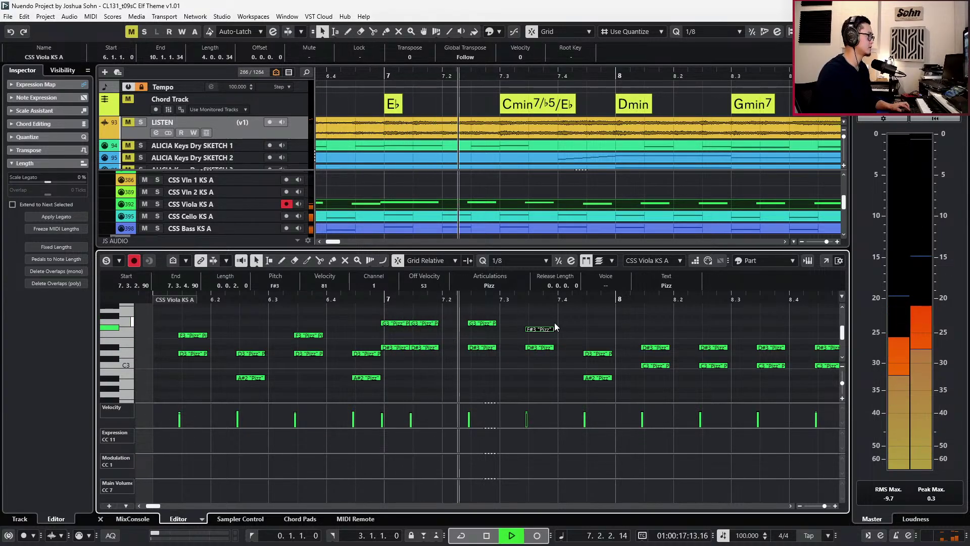
key("space")
Revoice the viola chord on the offbeat of beat 4 in bar 7 to F#3 over D#3.
left_click_drag(591, 338, 600, 380)
key("Up")
key("Up")
key("Up")
key("Up")
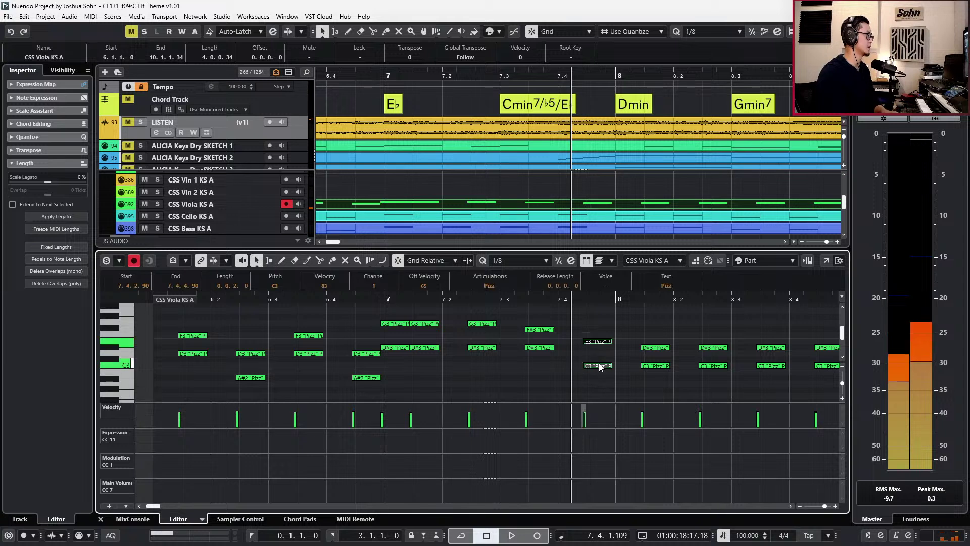
key("Up")
left_click(601, 338)
left_click(597, 347)
left_click(597, 337)
left_click(598, 323)
key("Down")
Solo the LISTEN reference, play bar 7 twice to check the viola rhythm and voicing, and unsolo it.
left_click(283, 124)
left_click(294, 114)
left_click(297, 125)
key("s")
key("ctrl+KP_Subtract")
key("space")
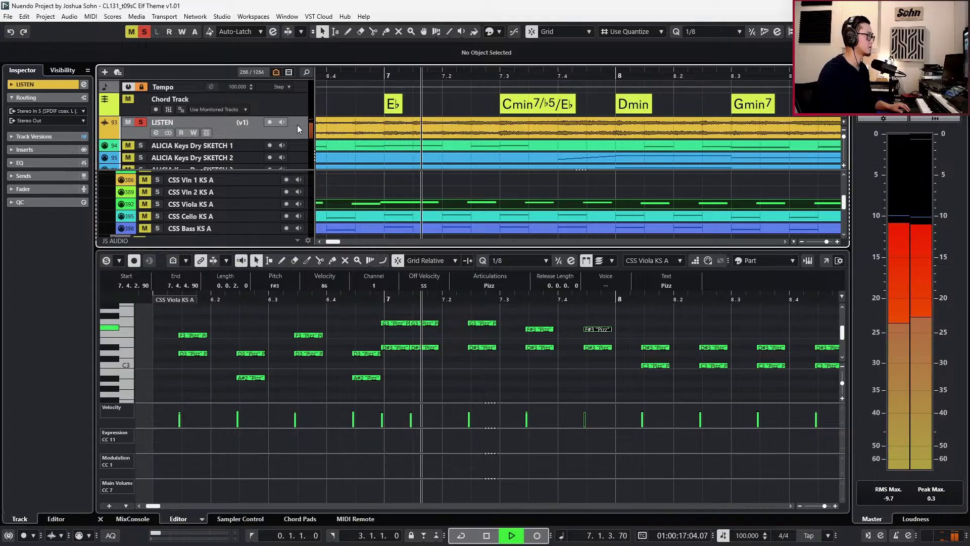
key("space")
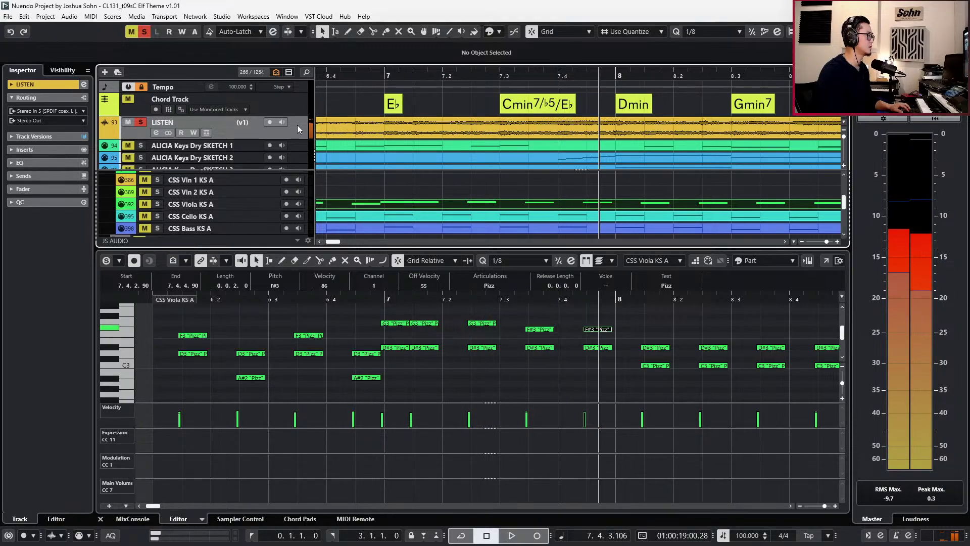
key("space")
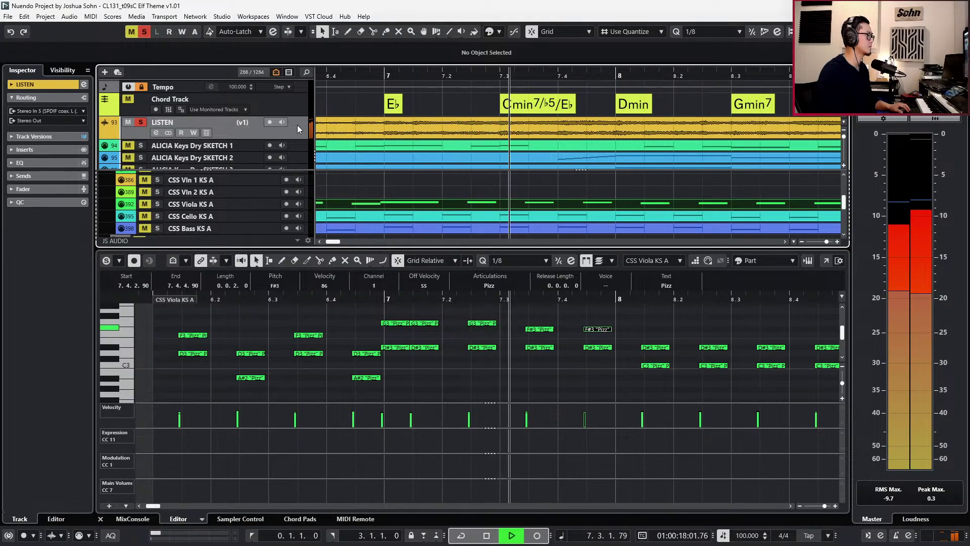
key("space")
key("s")
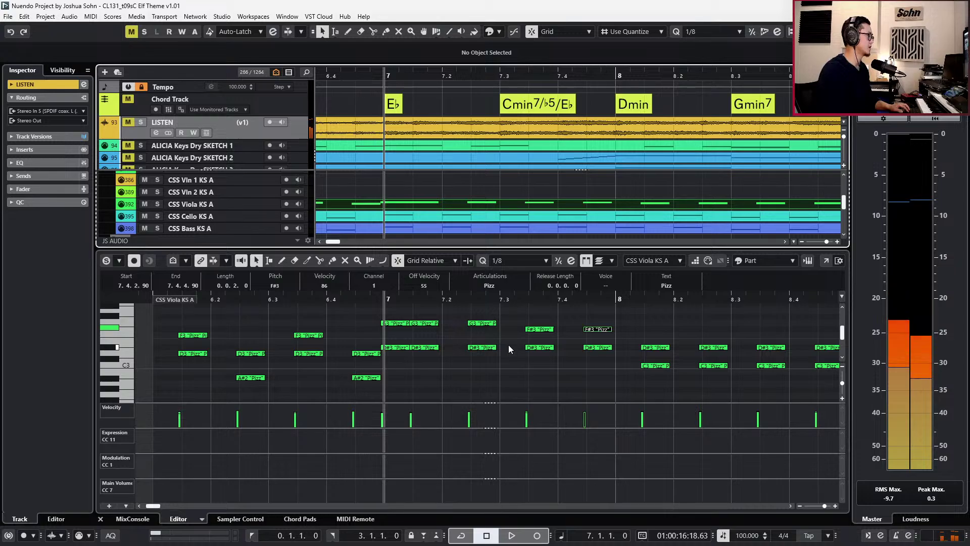
Lower the top G3 of the beat 2 offbeat viola chord in bar 7 to A#2 and audition the bar.
left_click(489, 323)
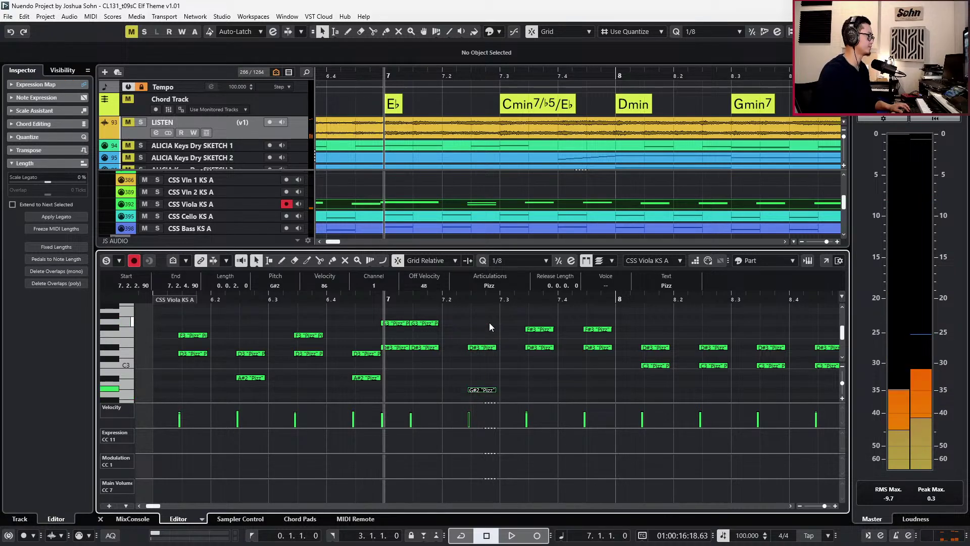
key("space")
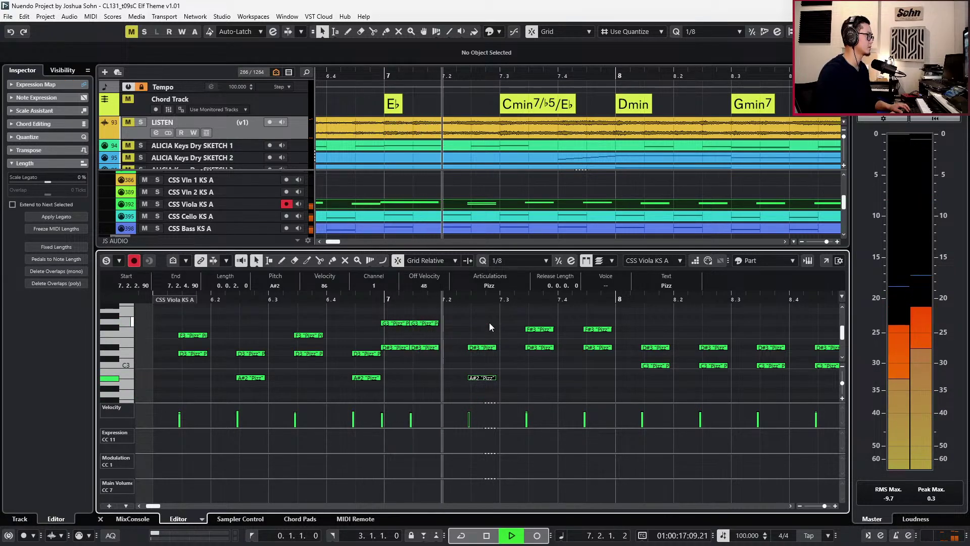
key("space")
Shift the last two viola chords of bar 7 an eighth note earlier, onto beats 3 and 4, and audition the bar.
left_click_drag(524, 318, 514, 348)
left_click_drag(593, 314, 601, 359)
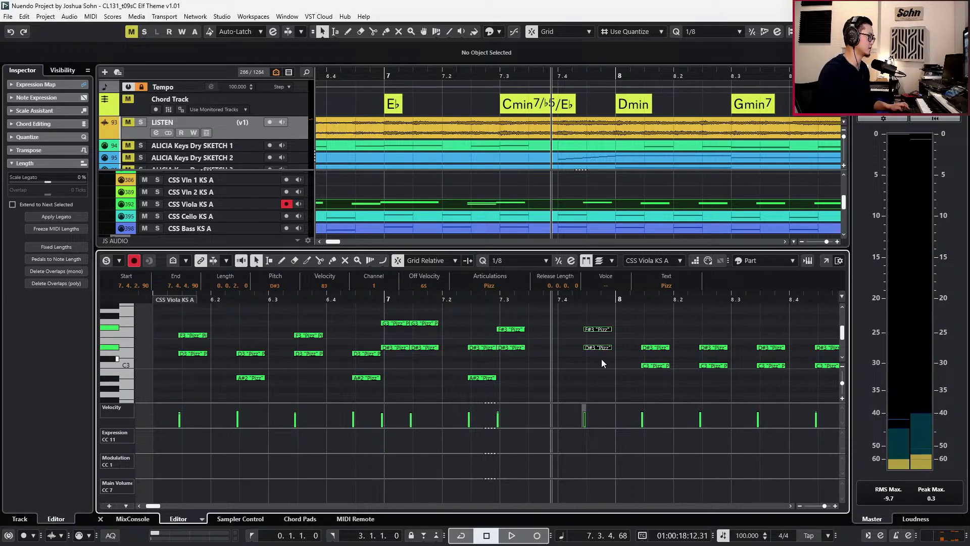
key("ctrl+Left")
key("KP_Subtract")
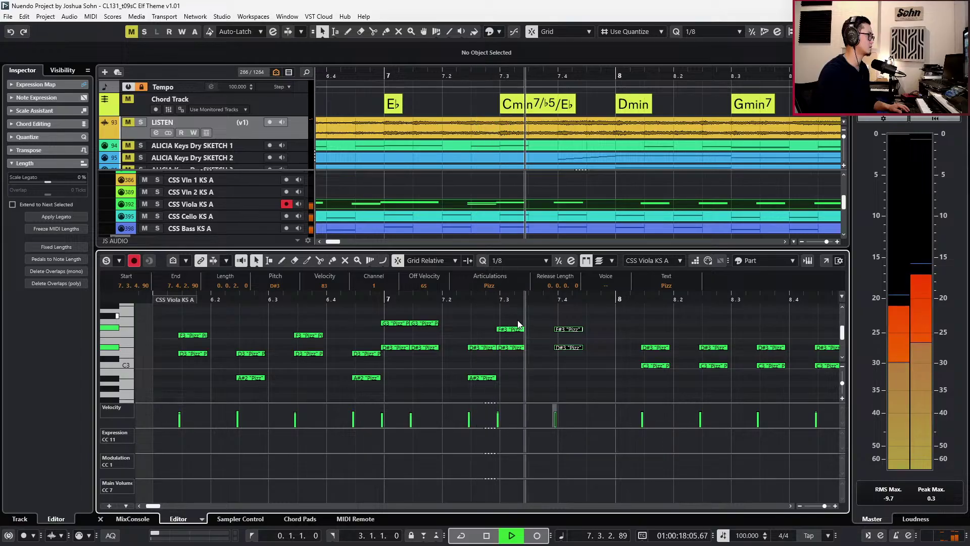
key("space")
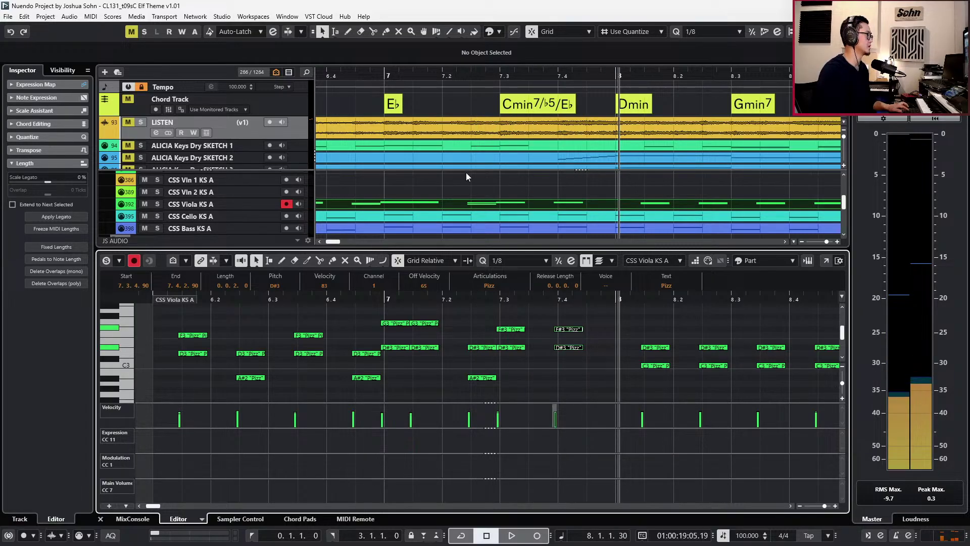
Solo the LISTEN reference, play bar 8 twice, and return to the full arrangement.
left_click(302, 123)
key("Up")
key("Down")
key("s")
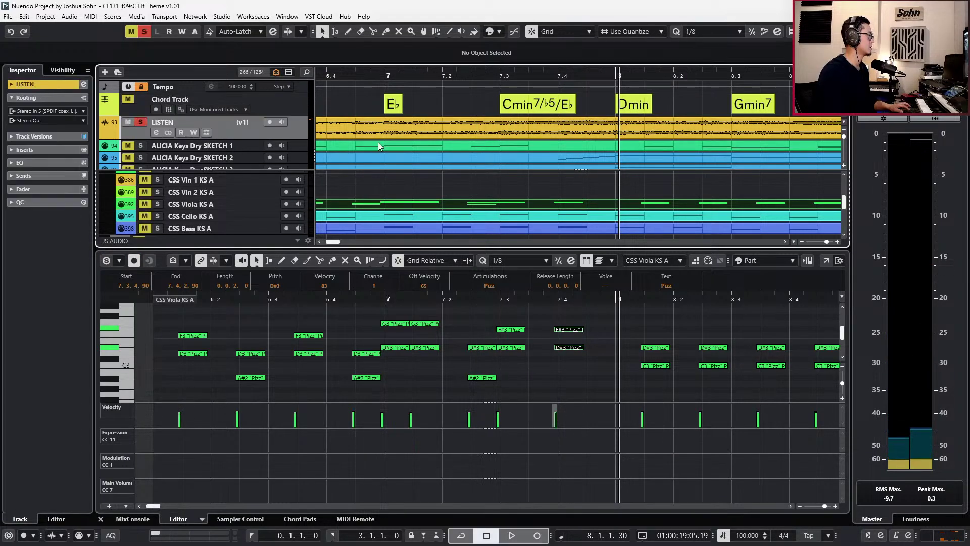
key("space")
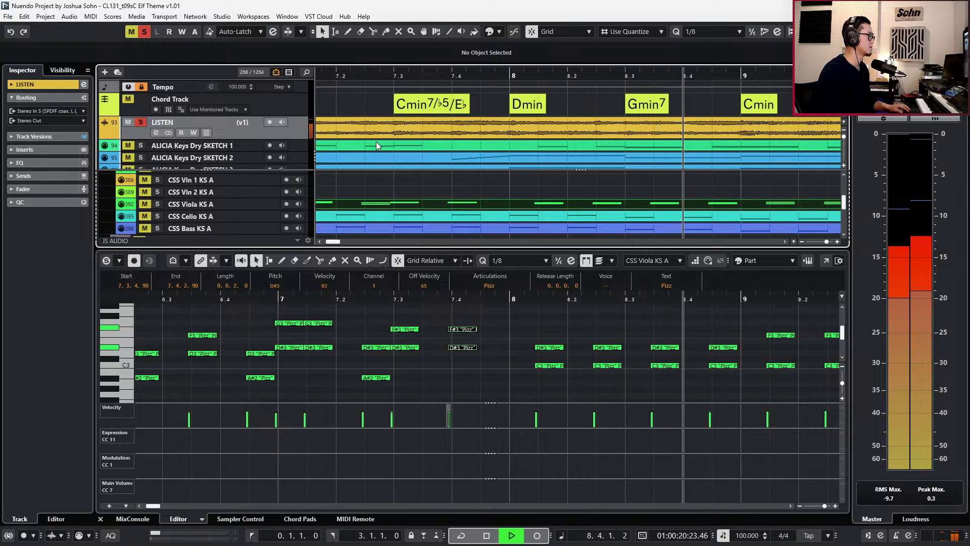
key("space")
key("space")
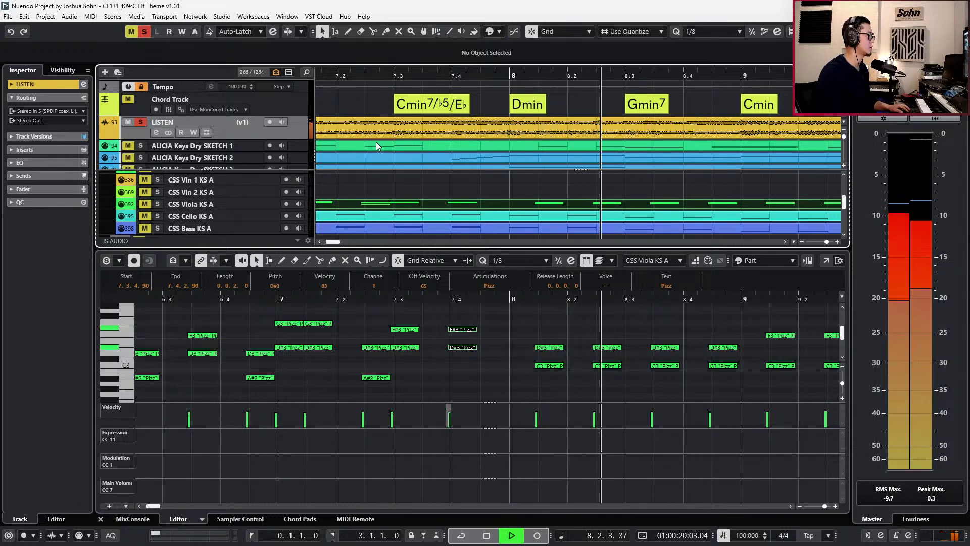
key("space")
key("s")
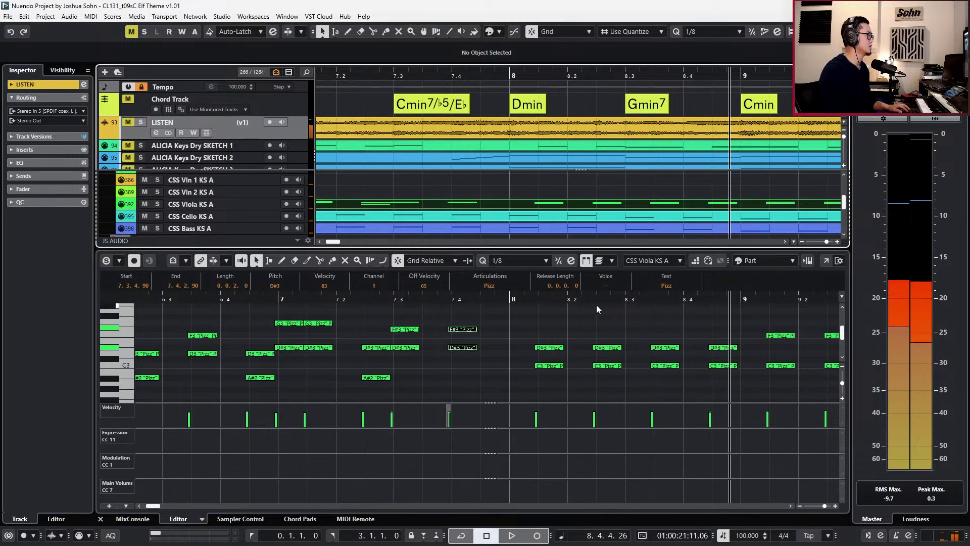
Raise the C3 notes of the second and fourth viola chords in bar 8 to G3.
left_click(598, 334)
left_click(607, 365)
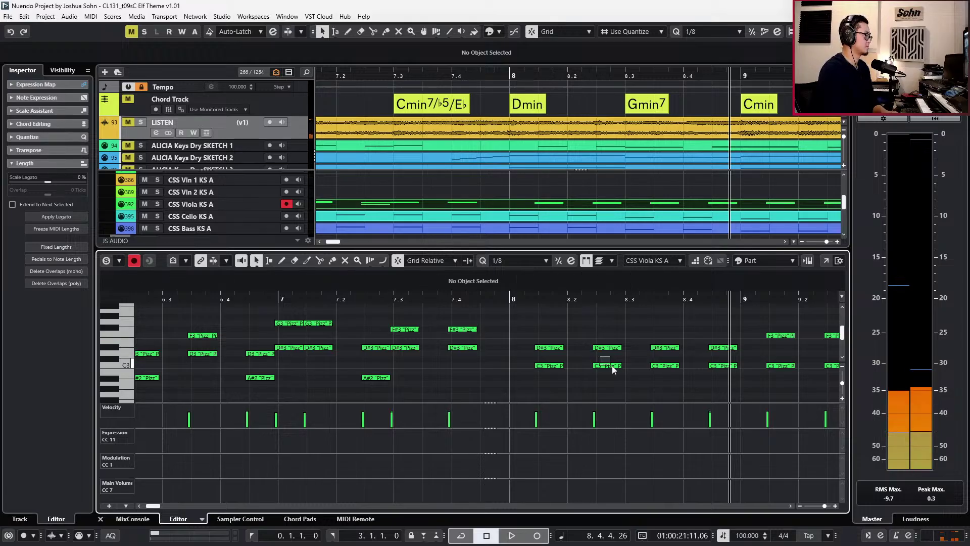
left_click(719, 364, "shift")
key("Up")
key("Up")
key("Up")
key("Up")
key("Up")
key("Up")
key("Up")
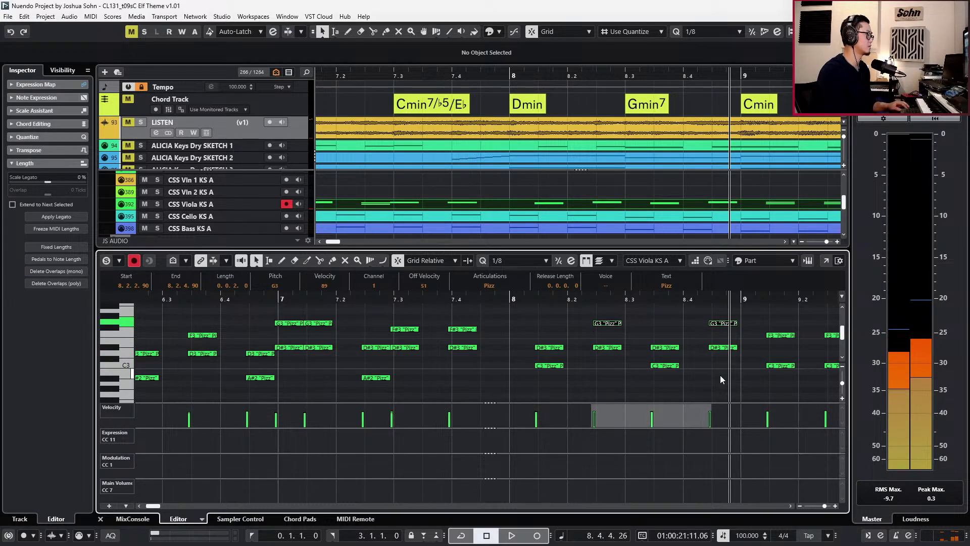
key("ctrl+KP_Add")
Raise bar 8's first viola chord to F3 over D3 and its second chord to A3 over F3.
scroll(721, 375, "right", 2)
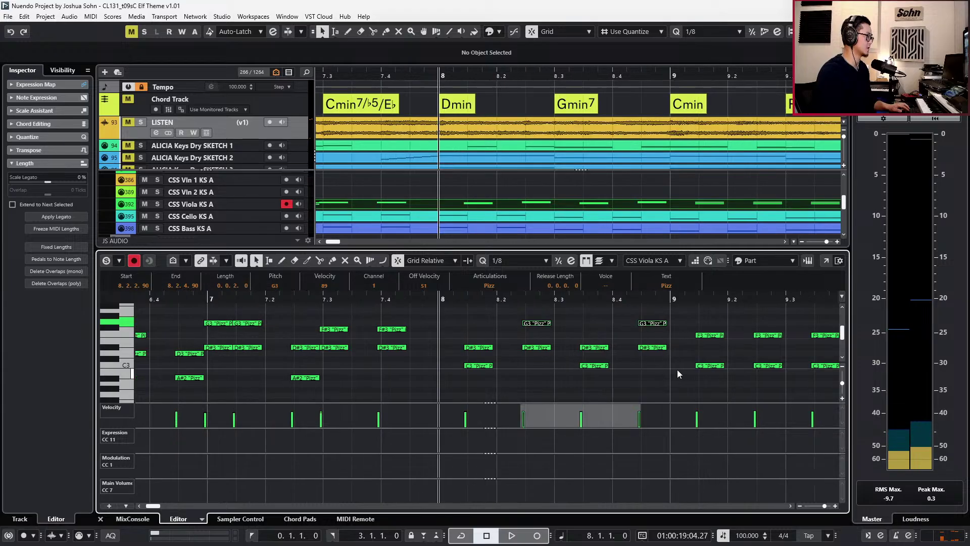
left_click_drag(390, 334, 401, 353)
key("Up")
key("Up")
left_click(407, 366)
key("Up")
key("Up")
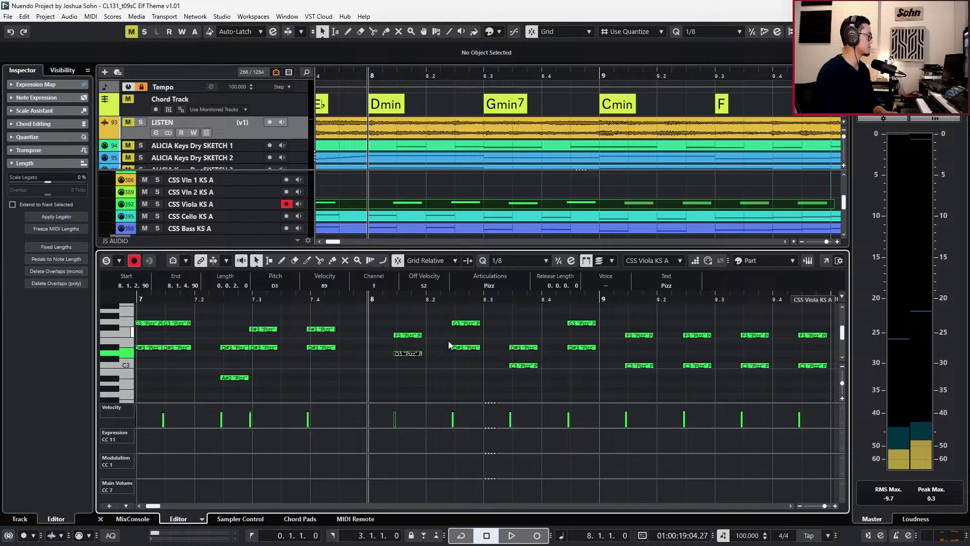
left_click_drag(463, 347, 462, 341)
key("Up")
key("Up")
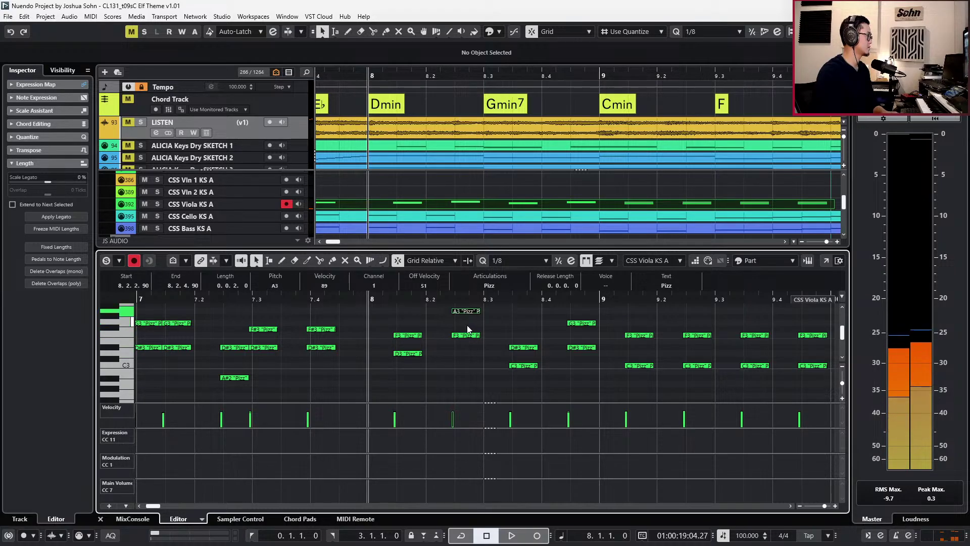
Invert bar 8's first two viola chords by lowering their top notes, giving D3 over A2 and F3 over D3.
left_click(404, 335)
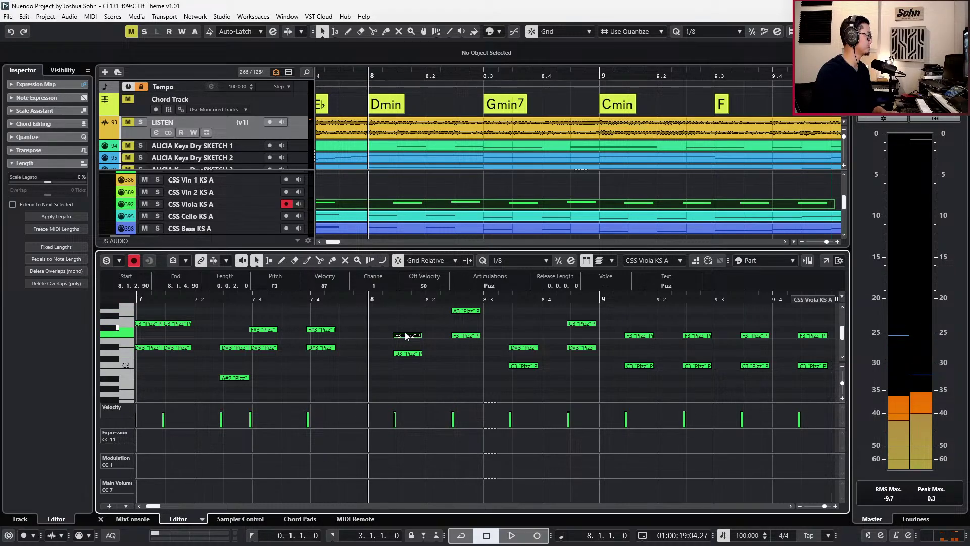
key("shift+Down")
key("Up")
key("Up")
scroll(438, 340, "up", 1)
left_click_drag(443, 325, 462, 322)
key("shift+Down")
key("Up")
key("Up")
key("Up")
key("Up")
key("Up")
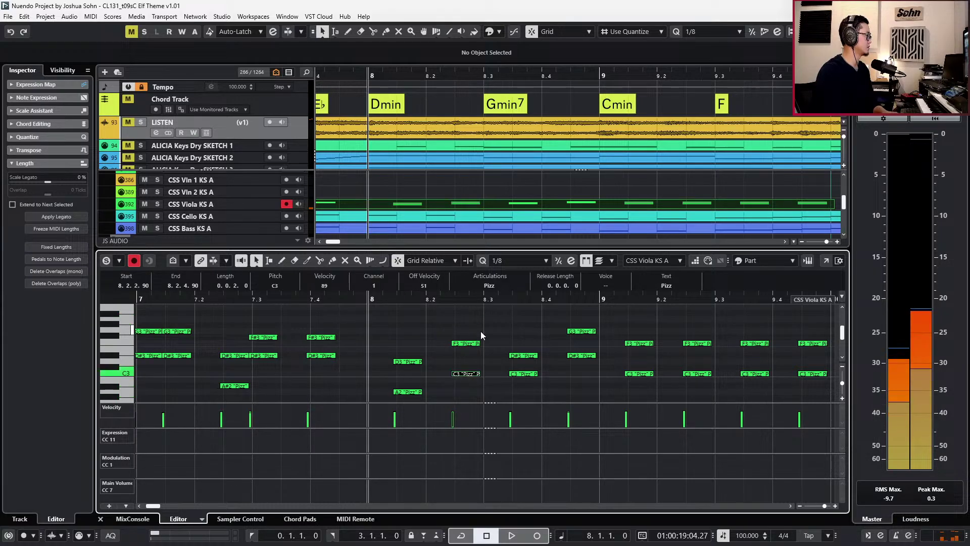
Revoice bar 8's third viola chord to D3 over A#2.
left_click(520, 356)
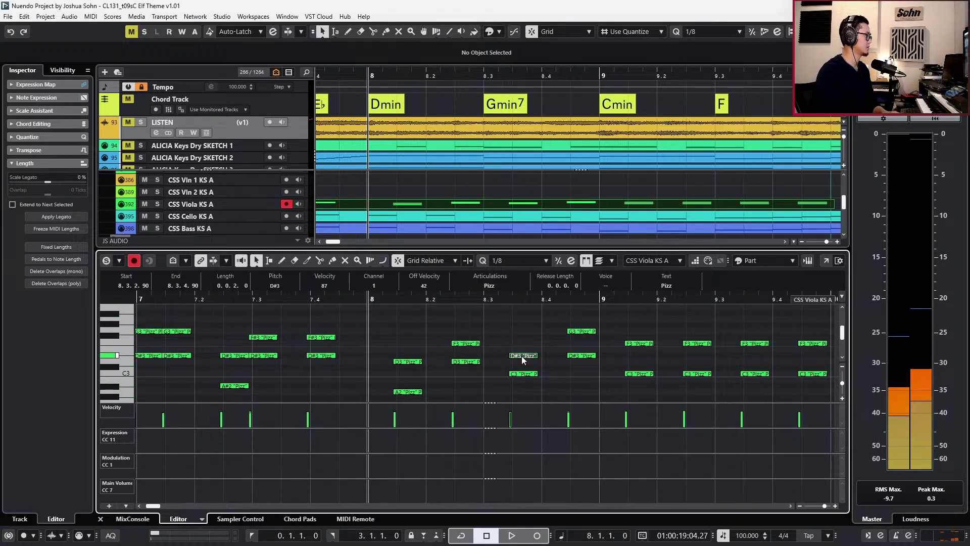
left_click(529, 374)
key("Down")
key("Down")
key("Down")
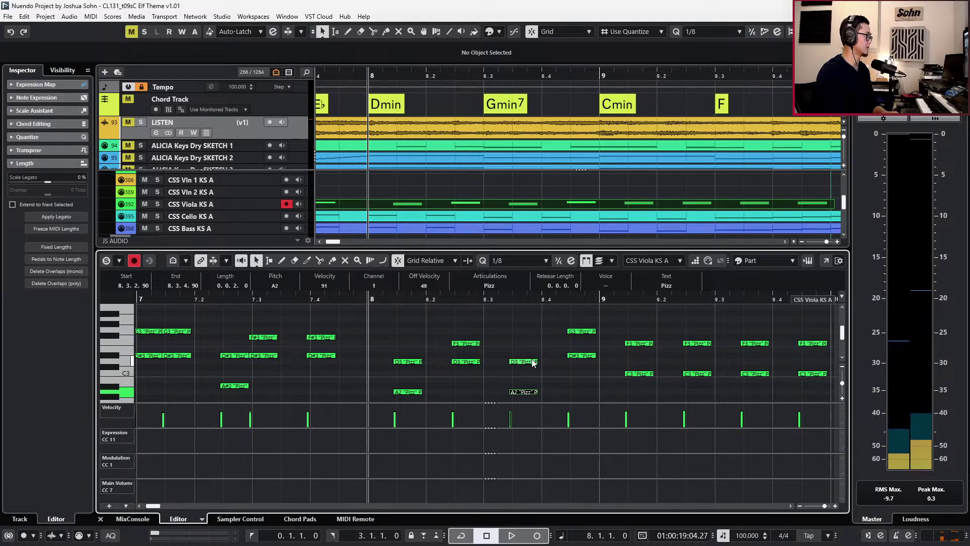
key("Up")
Revoice bar 8's last viola chord to F3 over D3, and audition from bar 8 into bar 9 with the controller lanes hidden.
left_click(581, 331)
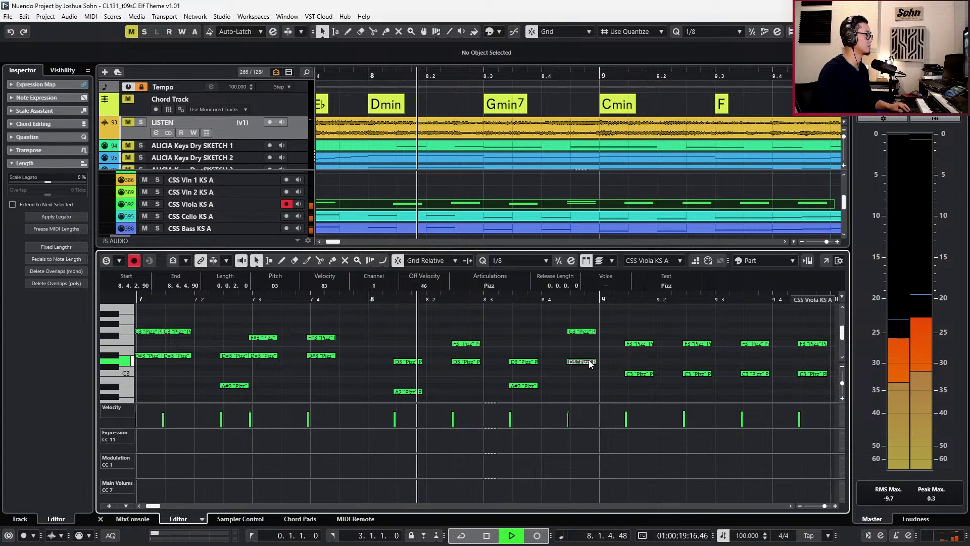
key("space")
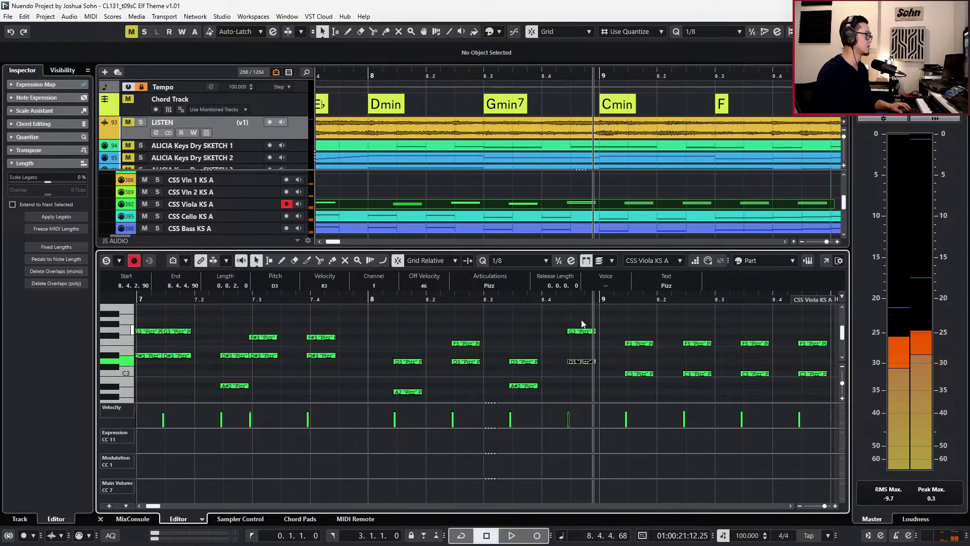
key("KP_Subtract")
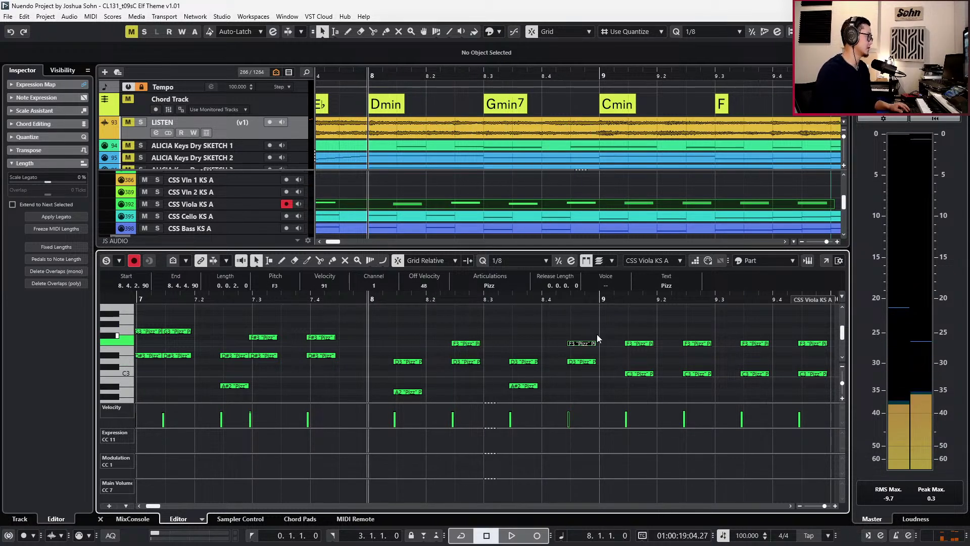
scroll(597, 350, "down", 3)
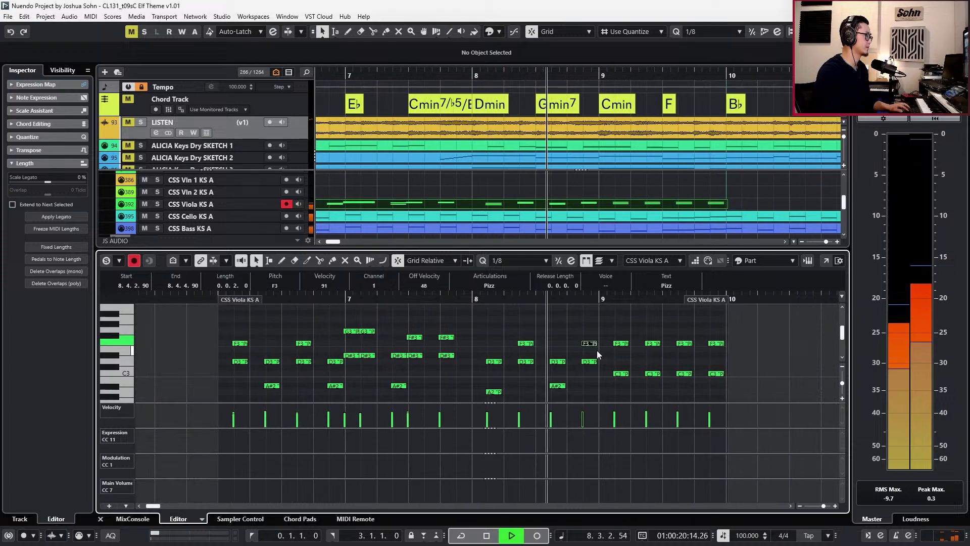
key("alt+l")
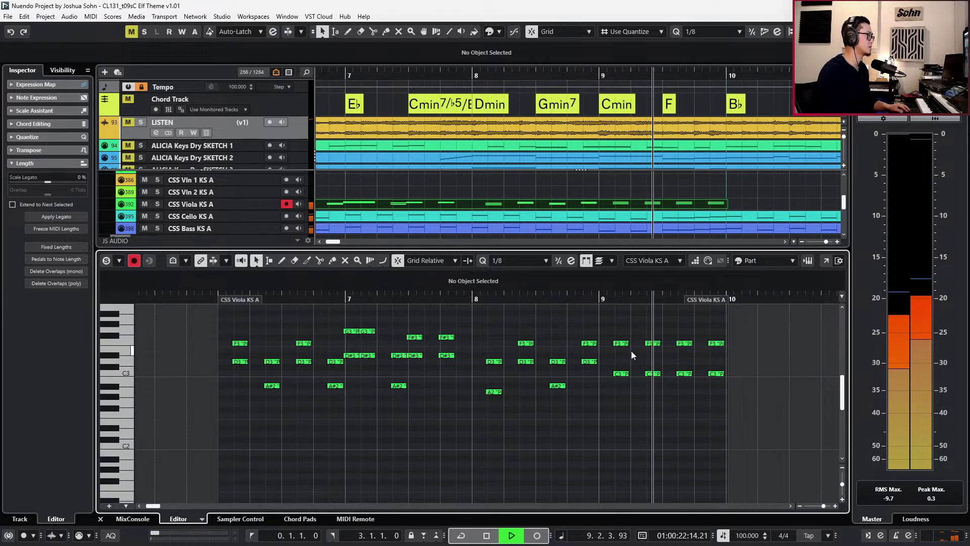
Lower the top notes of bar 9's first two viola chords to D#3.
key("space")
scroll(618, 335, "up", 2)
left_click_drag(680, 356, 685, 354)
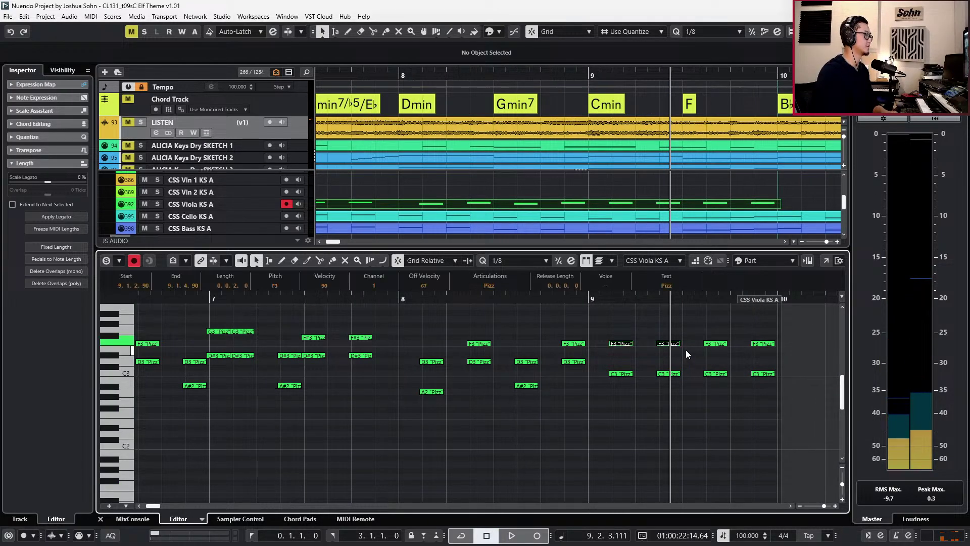
key("Down")
key("Down")
left_click(666, 343)
key("Down")
key("Down")
left_click_drag(700, 334, 768, 347)
key("Down")
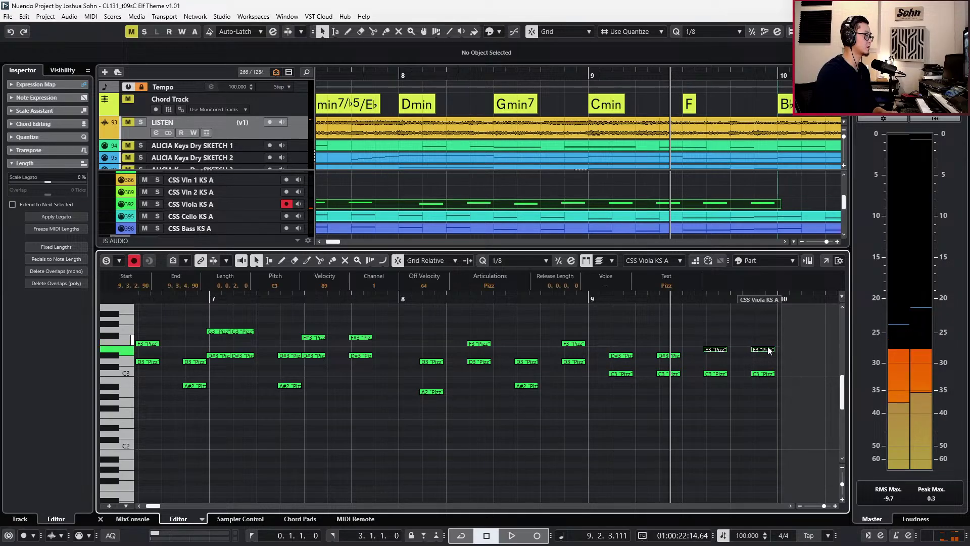
Solo the LISTEN reference track and listen to the passage going into bar 9.
left_click(307, 135)
key("s")
key("space")
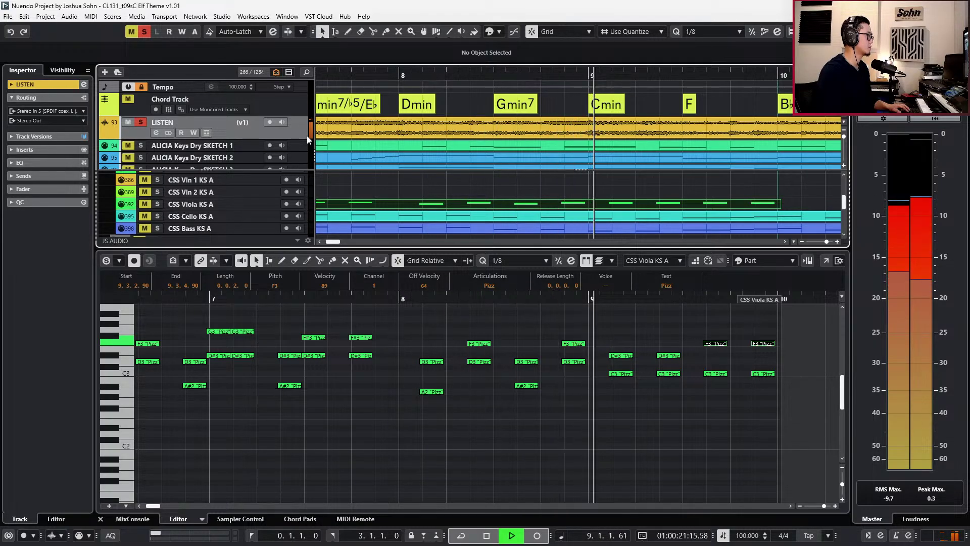
key("space")
key("space")
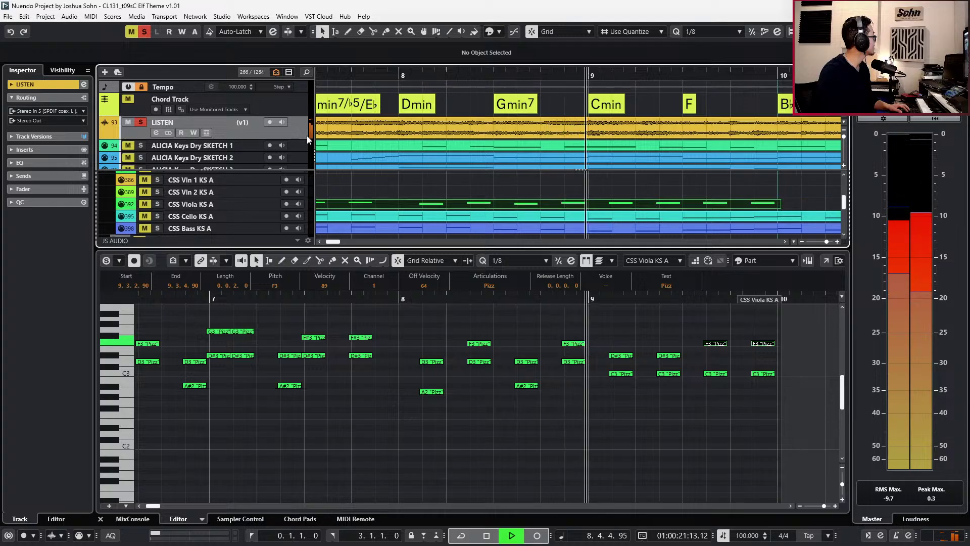
key("space")
Copy bar 9's first viola chord, D#3 over C3, to the downbeat an eighth note earlier.
left_click_drag(614, 323, 620, 397)
key("ctrl+c")
key("l")
left_click(619, 396)
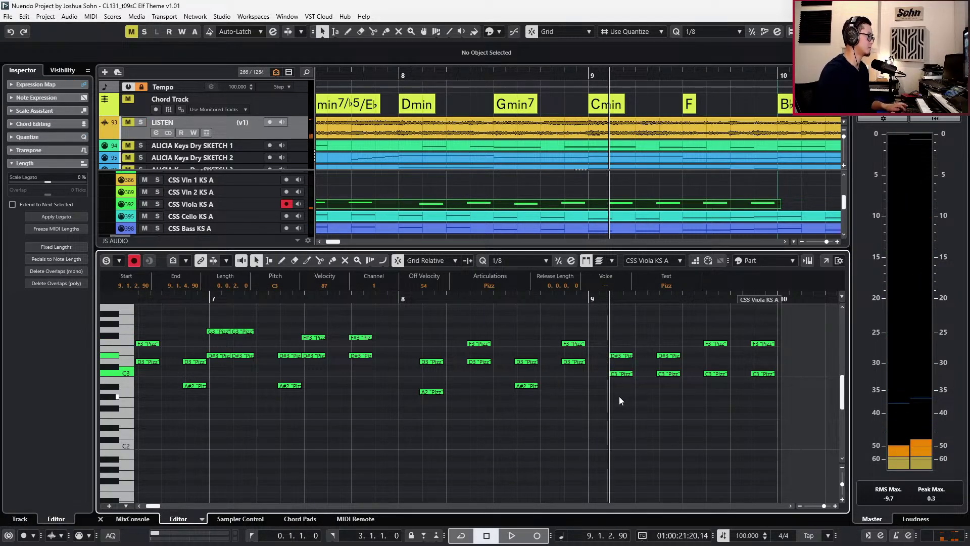
key("ctrl+KP_Subtract")
key("ctrl+v")
key("space")
key("space")
key("ctrl+KP_Subtract")
key("ctrl+KP_Subtract")
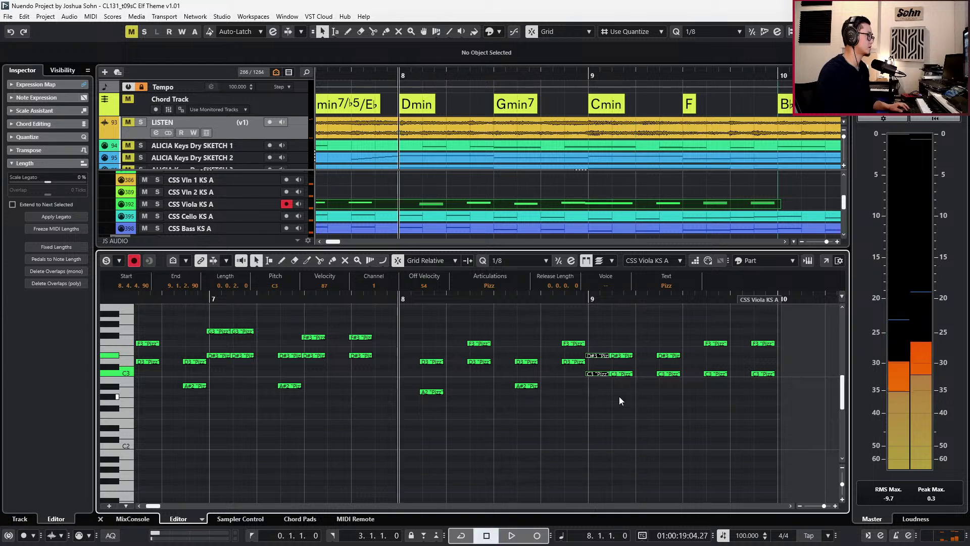
Move the D#3 notes of bar 9's first two viola chords down to G2 and audition them.
left_click_drag(596, 335, 651, 369)
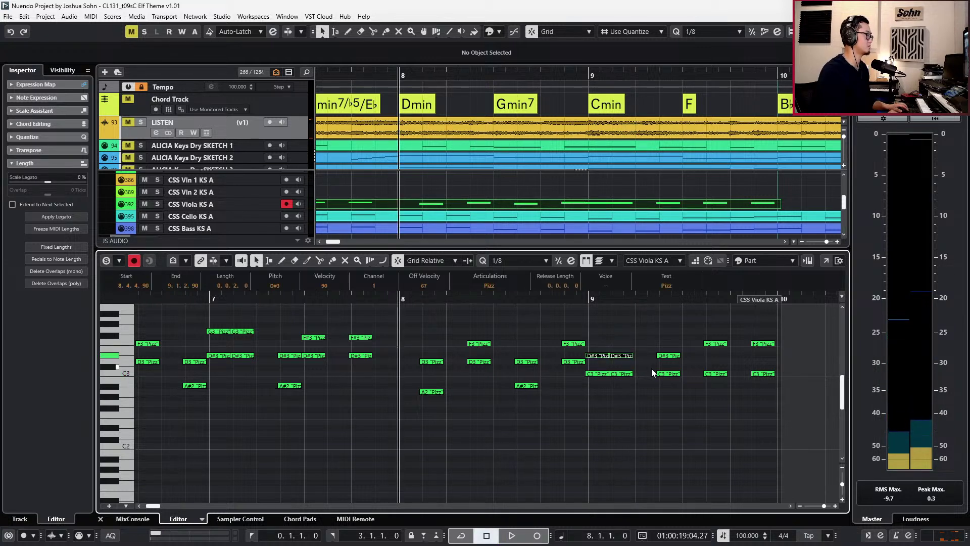
key("Up")
key("Up")
key("Up")
key("l")
key("space")
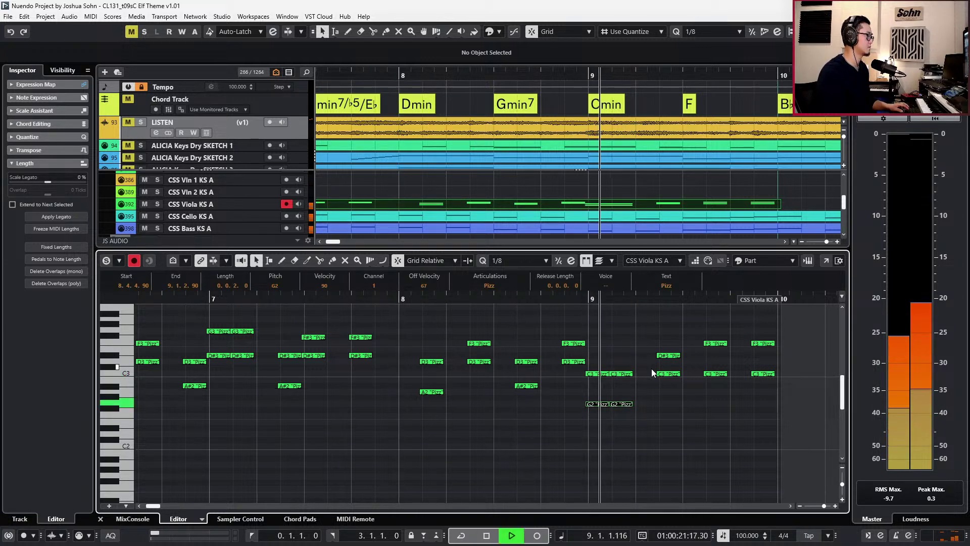
key("space")
Lower the C3 notes of bar 9's first two viola chords to A#2 and audition the revoicing.
left_click(604, 374)
left_click(619, 374, "shift")
key("Down")
key("Down")
key("l")
key("space")
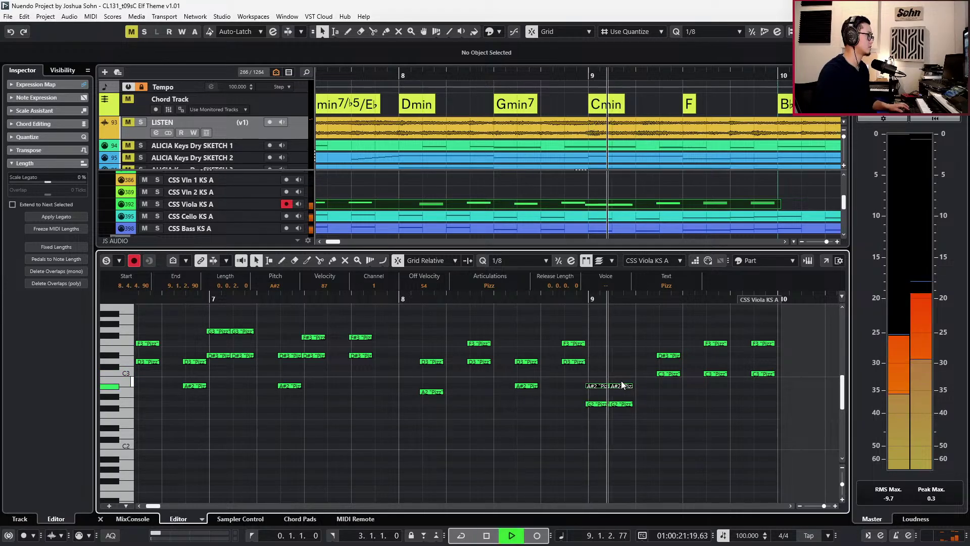
key("space")
key("space")
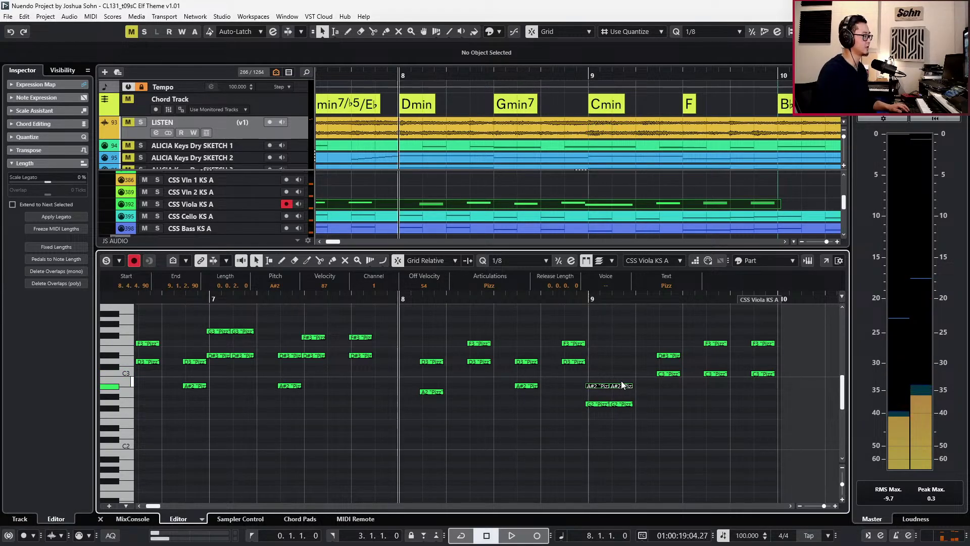
Change bar 9's opening chord symbol to Cmin7 on the Chord Track and audition the bar.
double_click(614, 106)
left_click(626, 148)
key("space")
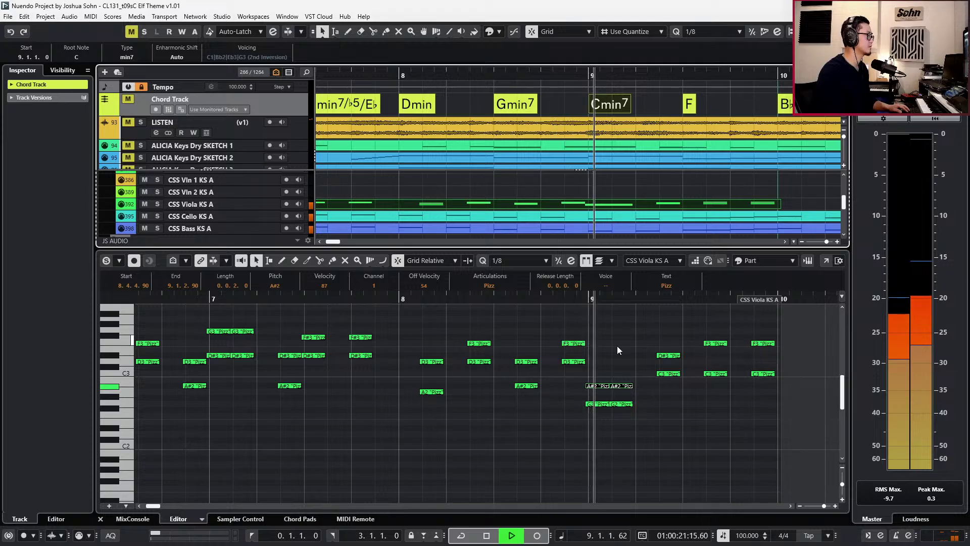
key("space")
Try C3 as the top note of bar 8's first viola chord, restore D3, and audition through bar 9.
left_click(427, 361)
key("l")
key("KP_Subtract")
key("space")
key("Down")
key("Down")
key("space")
key("space")
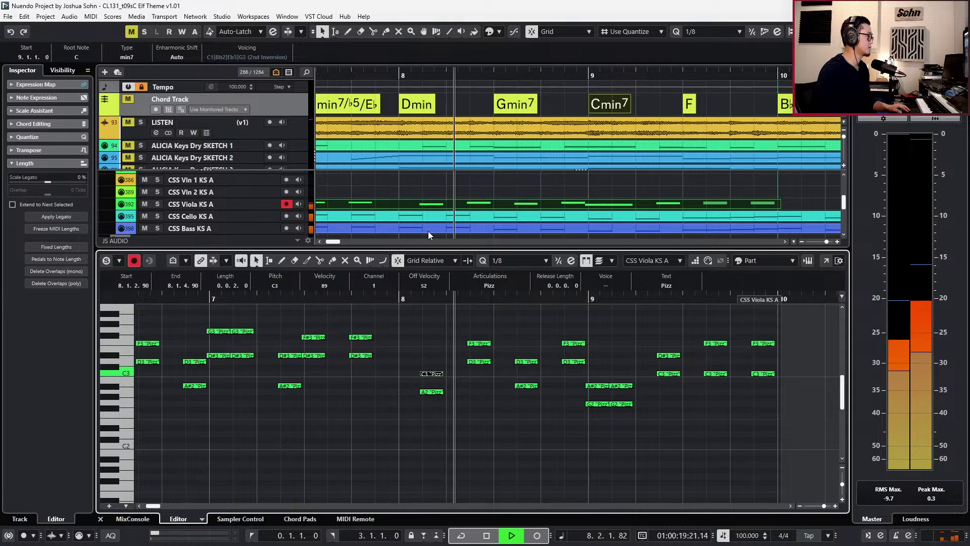
key("space")
key("Up")
key("Up")
key("space")
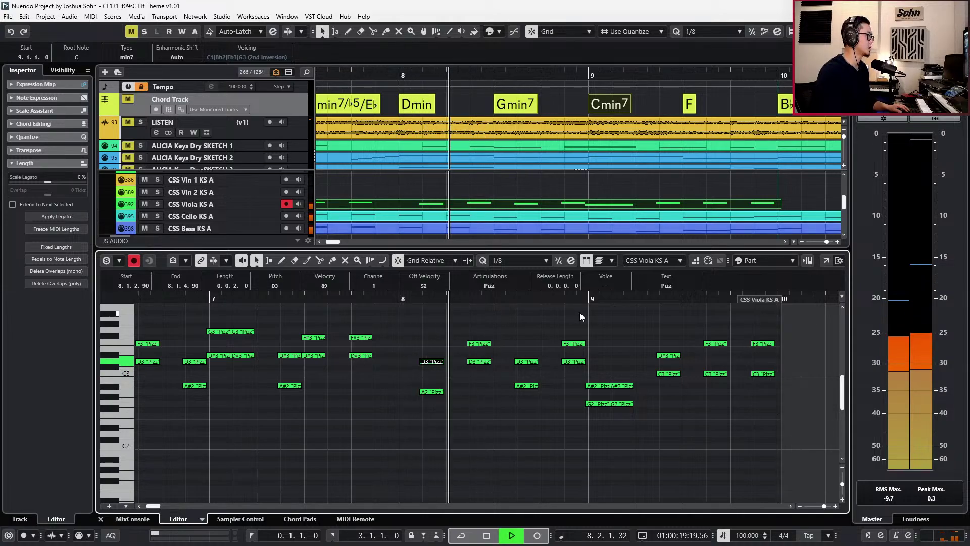
left_click(611, 428)
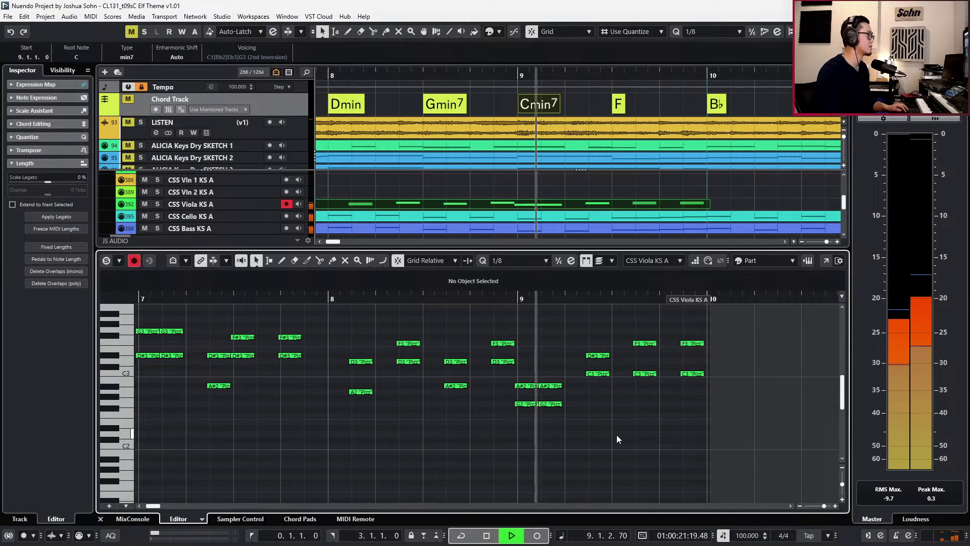
key("space")
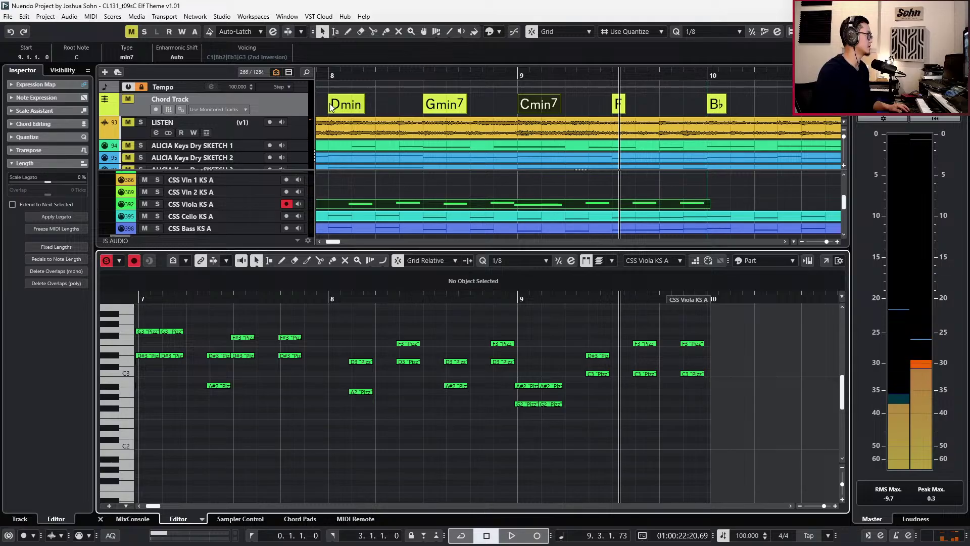
Compare bars 8 and 9 of the soloed LISTEN reference track with the mock-up.
left_click(307, 129)
key("s")
key("space")
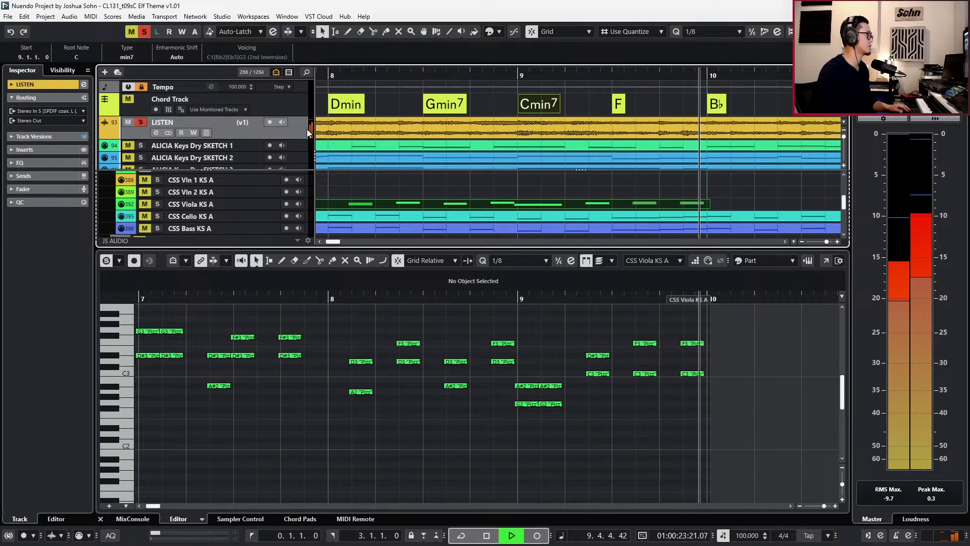
key("space")
key("space")
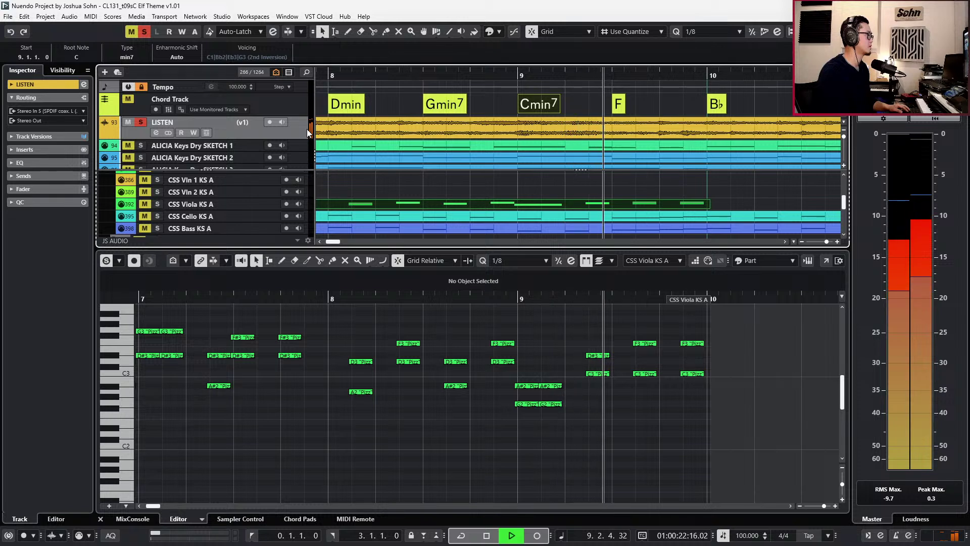
key("space")
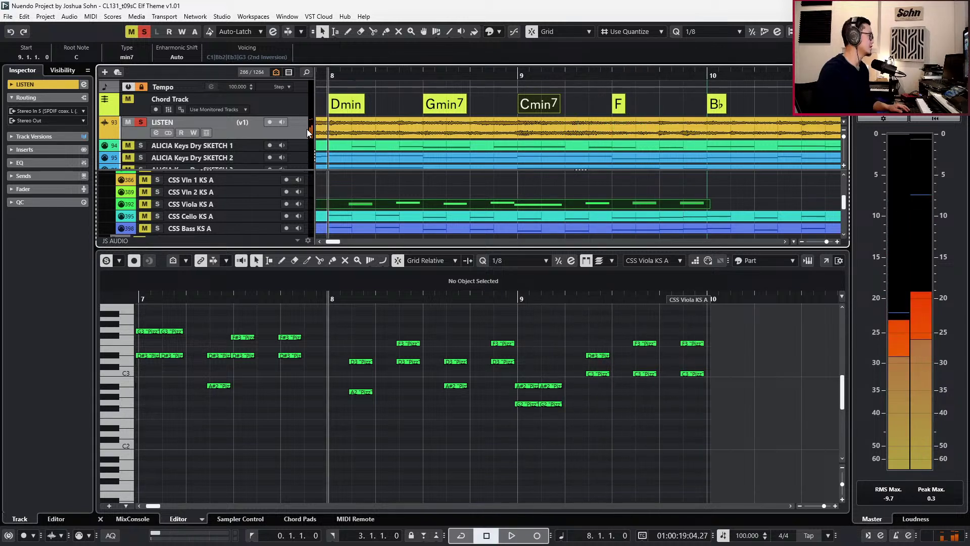
key("space")
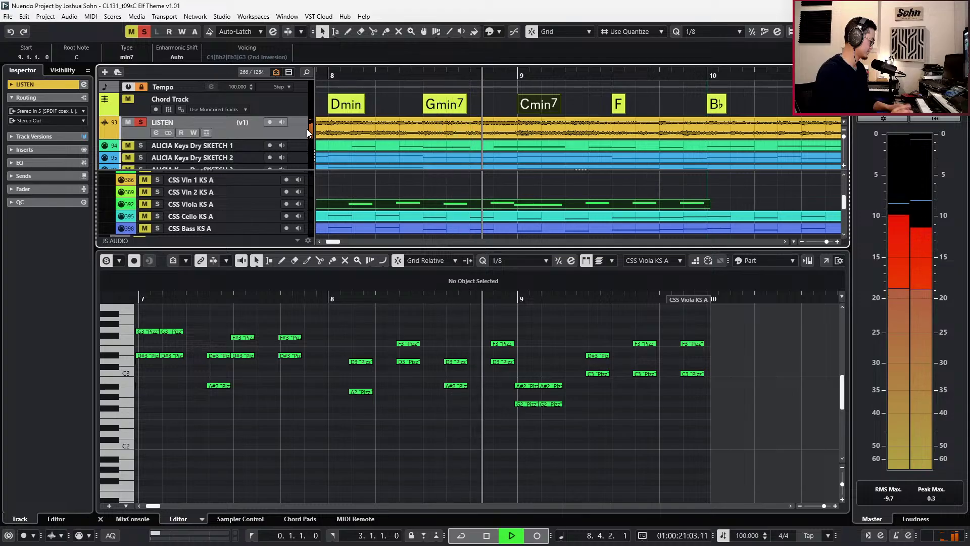
key("space")
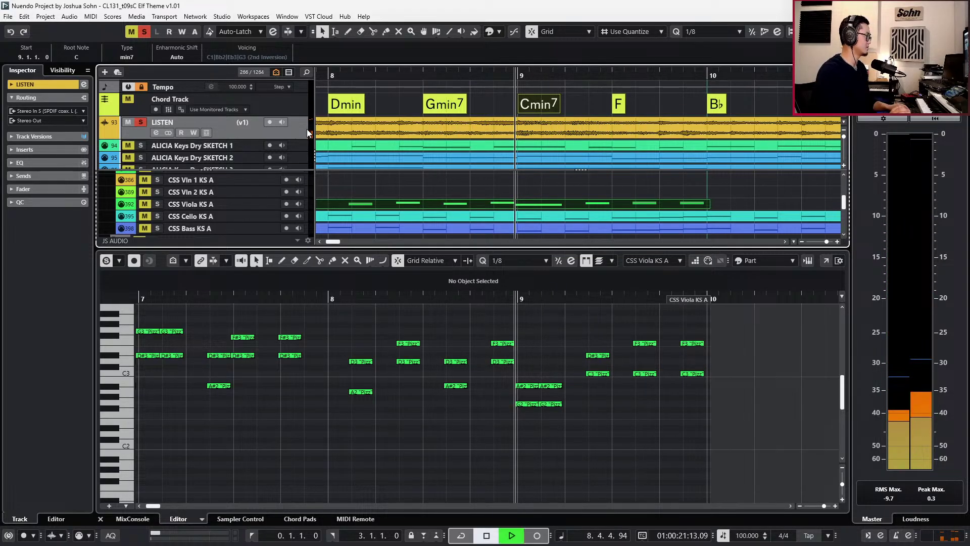
key("s")
key("space")
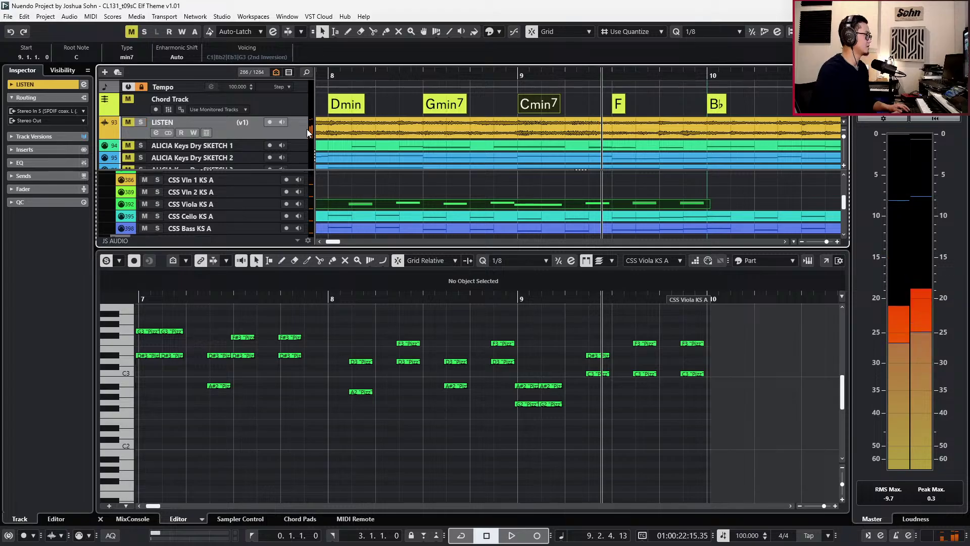
Open the CSS Cello KS A part for editing around bar 9 and add the CSS Bass KS A part to the selection.
key("Return")
left_click(390, 162)
key("ctrl+alt+e")
key("KP_Subtract")
key("KP_Subtract")
left_click(664, 226)
left_click(664, 222)
key("ctrl+alt+e")
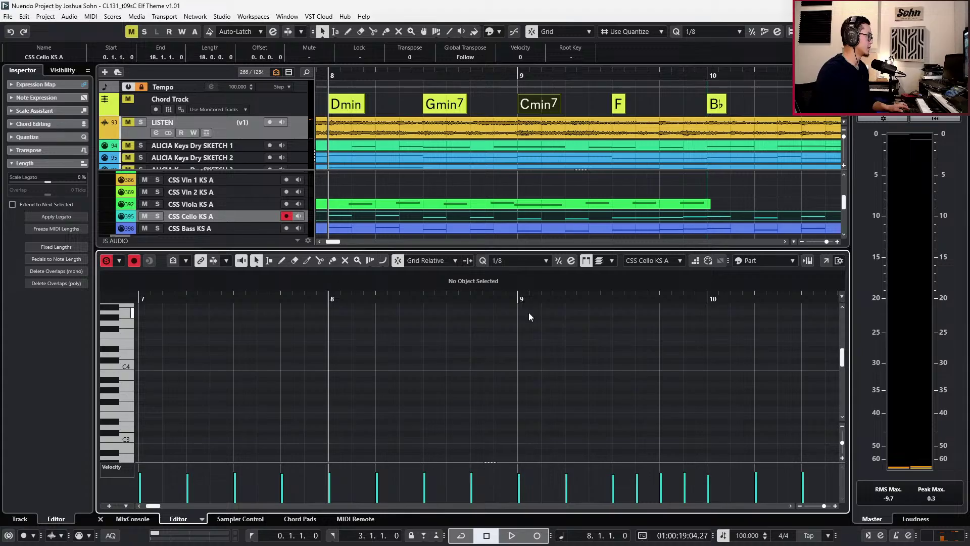
scroll(530, 314, "up", 1)
scroll(555, 327, "down", 7)
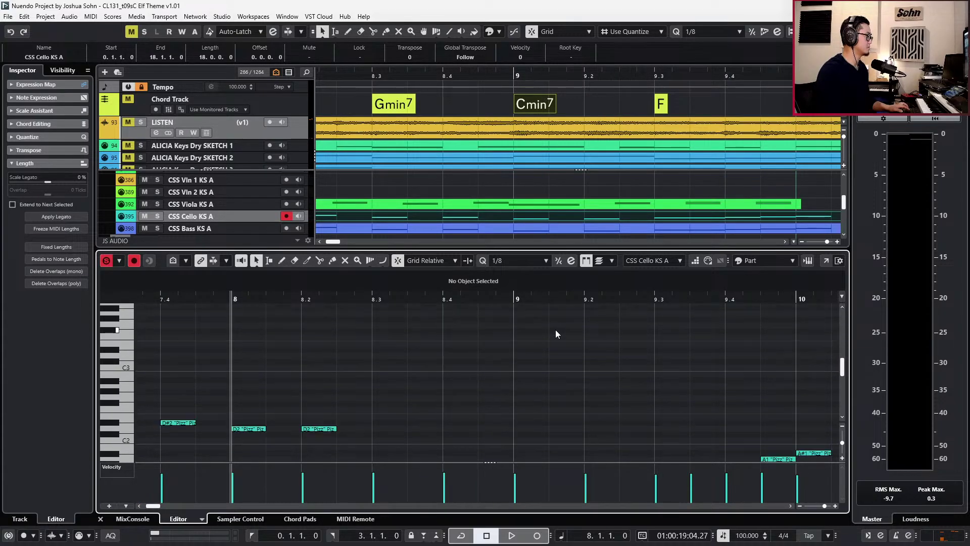
scroll(555, 333, "down", 8)
left_click(514, 225, "shift")
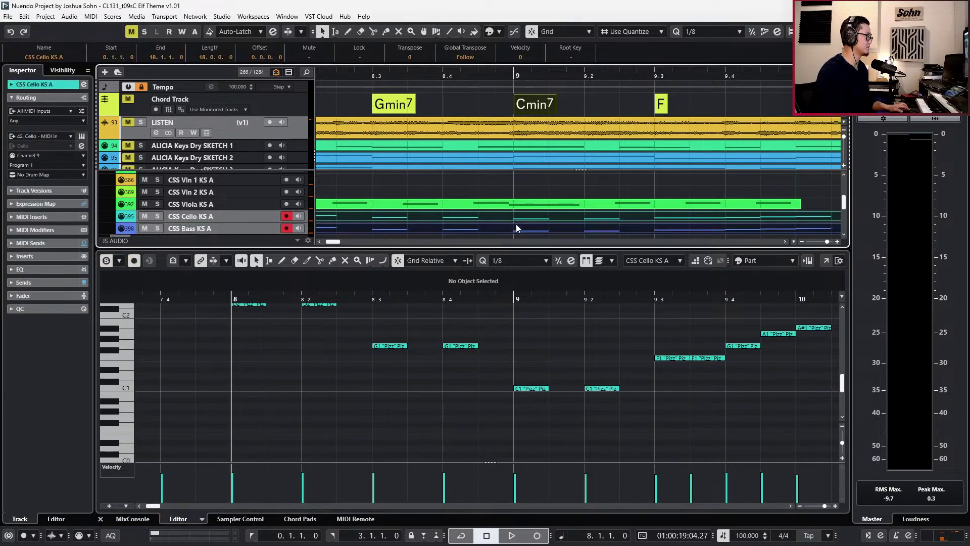
Listen to the soloed LISTEN reference from bar 9's first cello note to work out the low line.
left_click(533, 387)
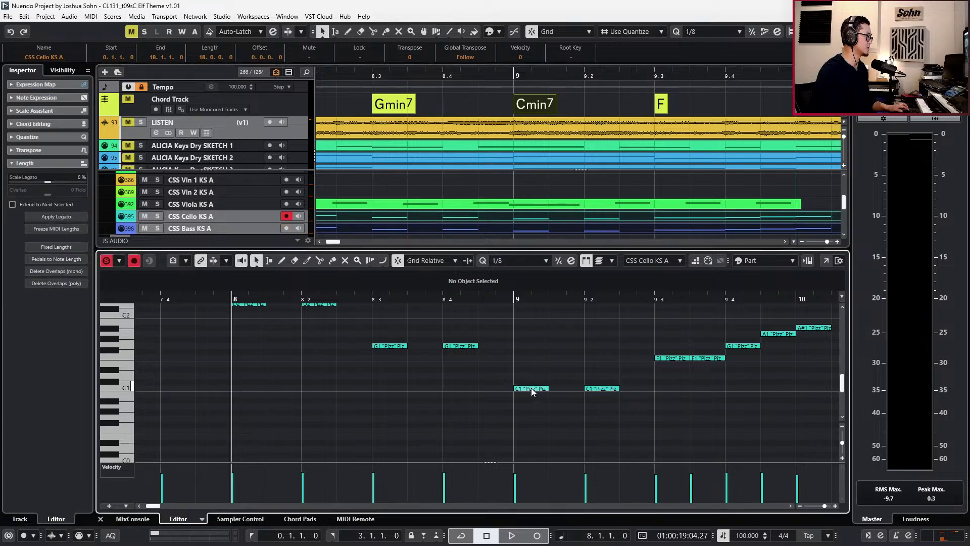
left_click(274, 133)
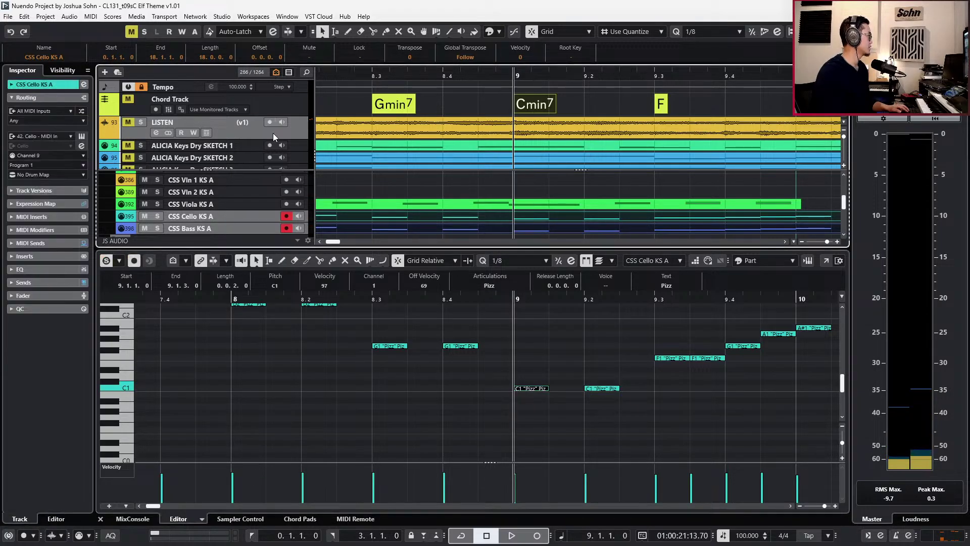
key("s")
key("space")
key("space")
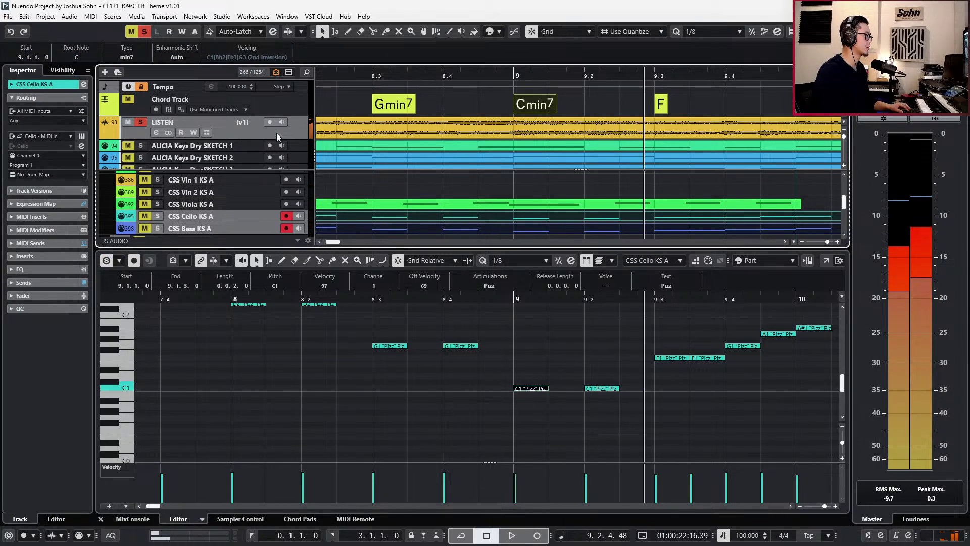
key("KP_Subtract")
key("KP_Subtract")
key("space")
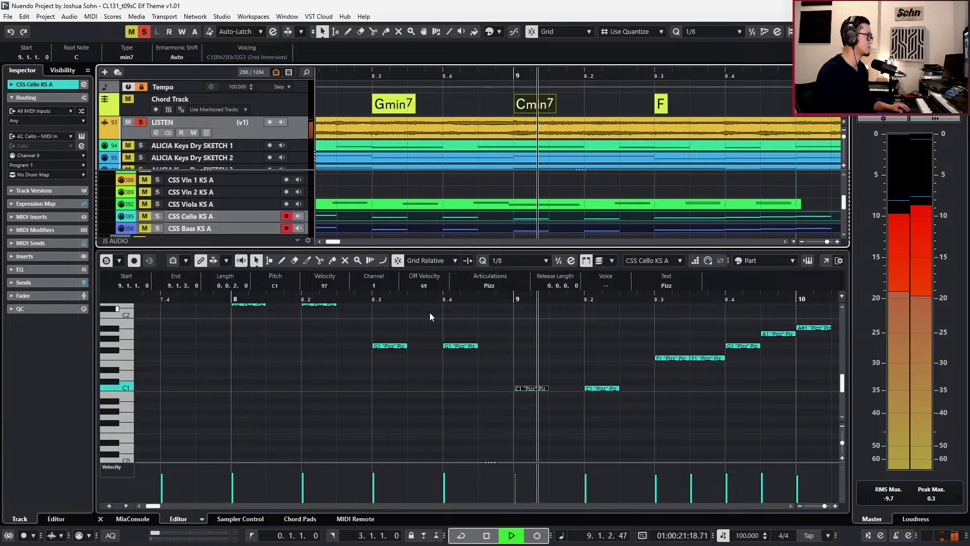
key("space")
key("s")
left_click(518, 428)
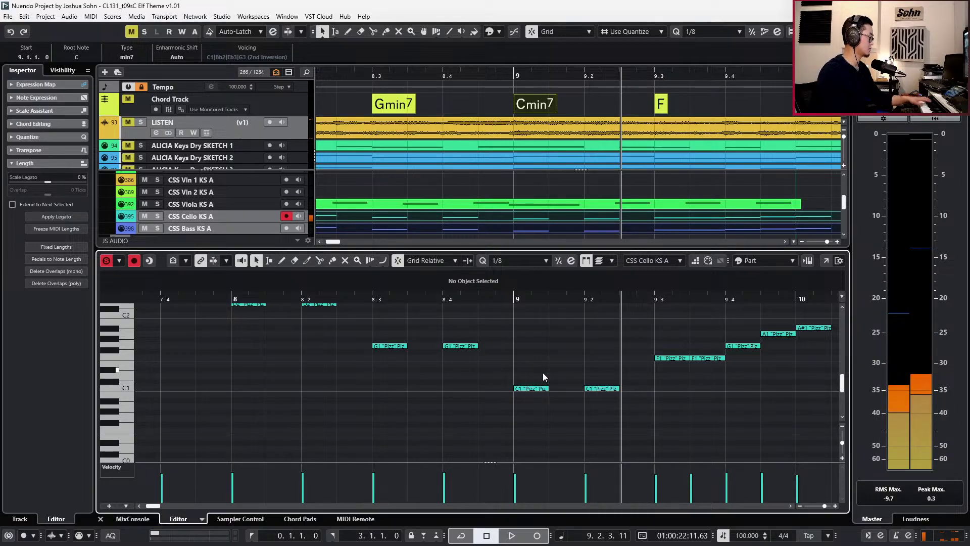
Raise bar 9's first cello note an octave to C2 and add a D#2 an eighth note after it.
left_click(543, 390)
key("ctrl+d")
key("Up")
key("Up")
key("Up")
left_click(542, 387, "shift")
key("shift+Up")
Raise the cello note on beat 2 of bar 9 from the bass's pitch to G2.
left_click(613, 401)
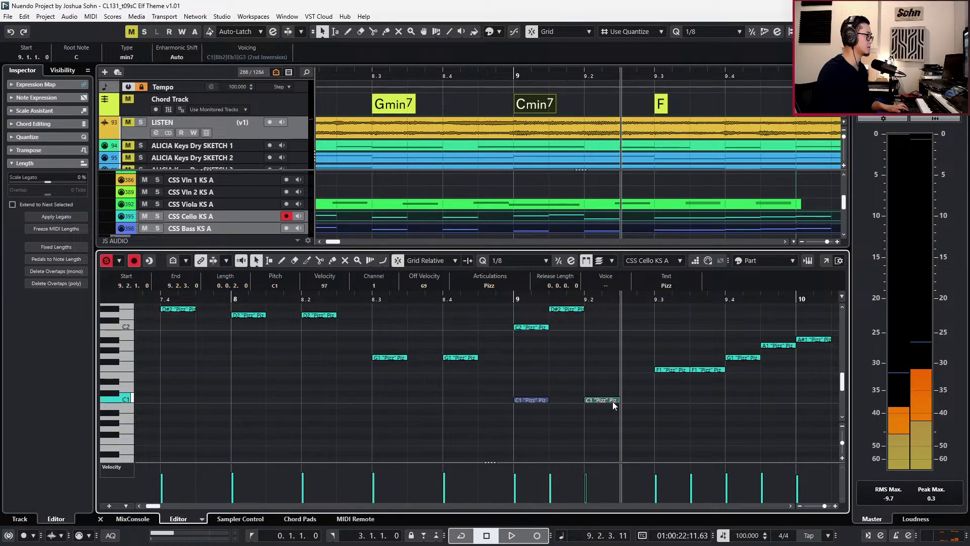
key("Up")
key("Up")
key("Up")
key("Up")
key("Up")
key("Up")
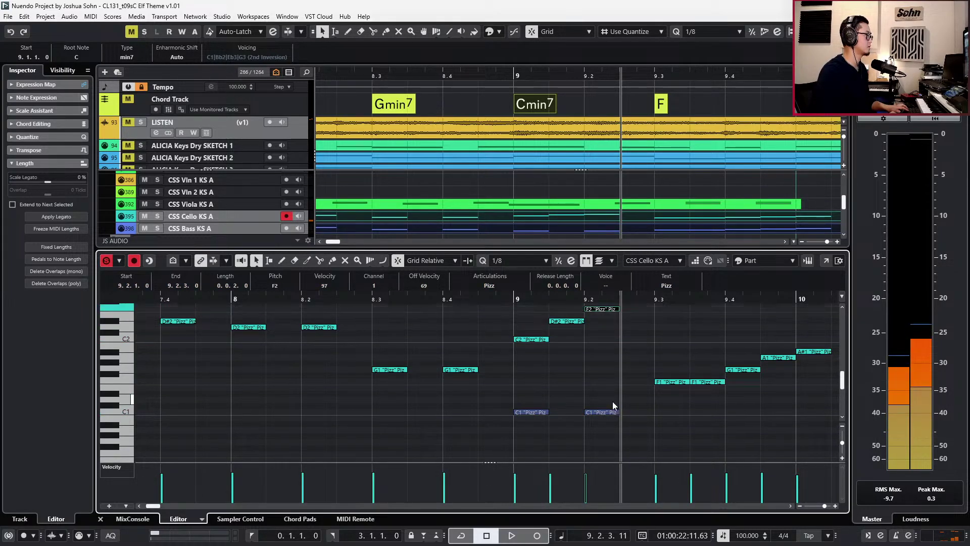
Duplicate the beat 2 cello note an eighth note onward at A#2, and audition bar 9's four-note rising figure.
key("ctrl+d")
key("Up")
key("Up")
key("Up")
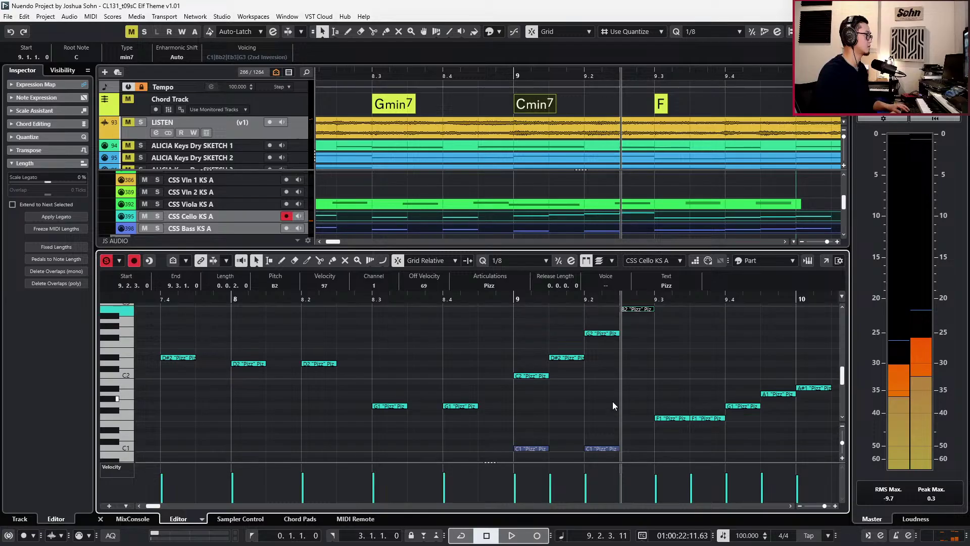
key("KP_Subtract")
key("space")
key("shift+Left")
key("shift+Left")
key("shift+Left")
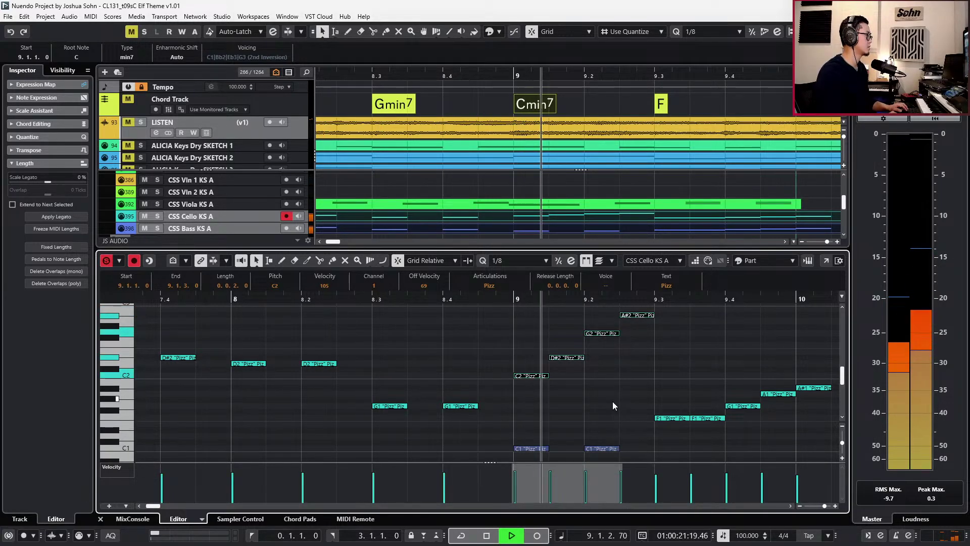
key("space")
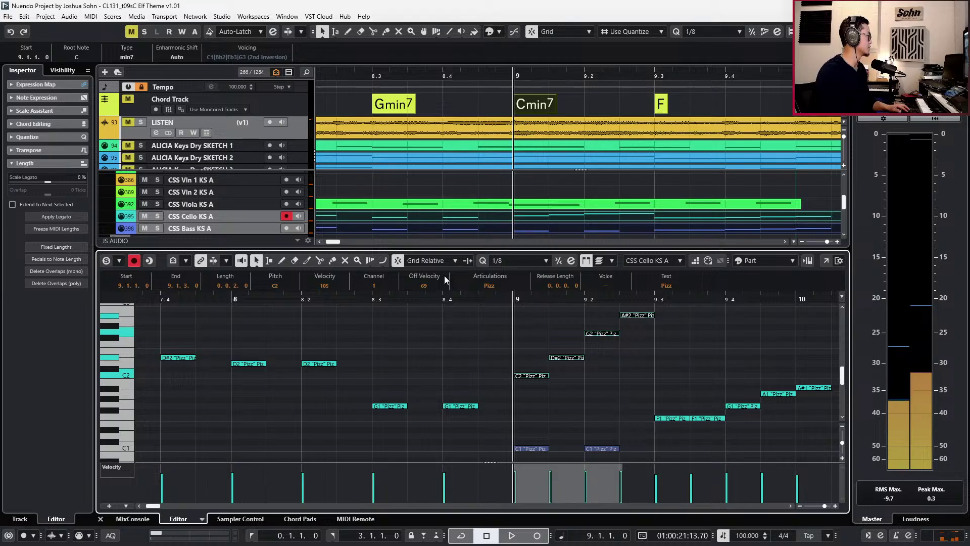
Solo the LISTEN reference and play it from the start of bar 9 to hear the low line.
left_click(299, 129)
key("s")
key("space")
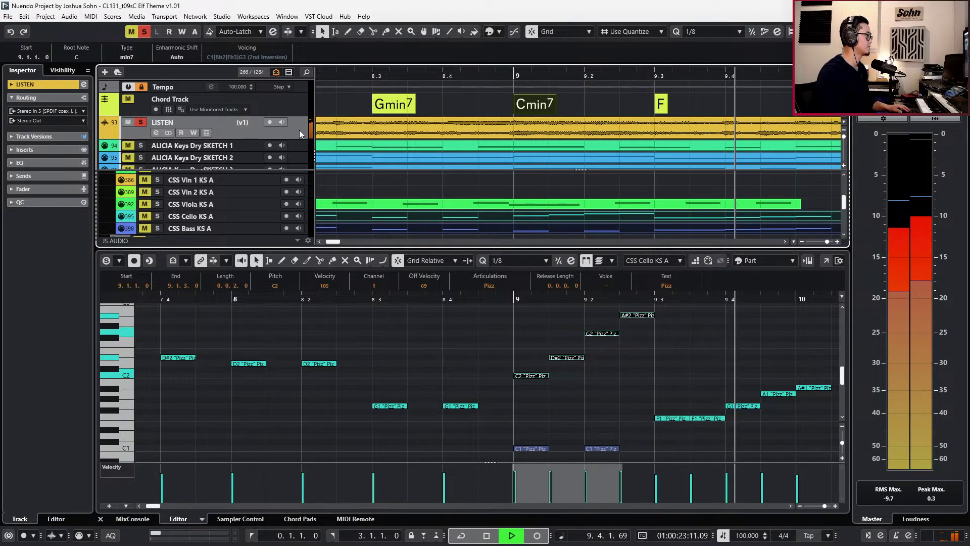
key("space")
key("s")
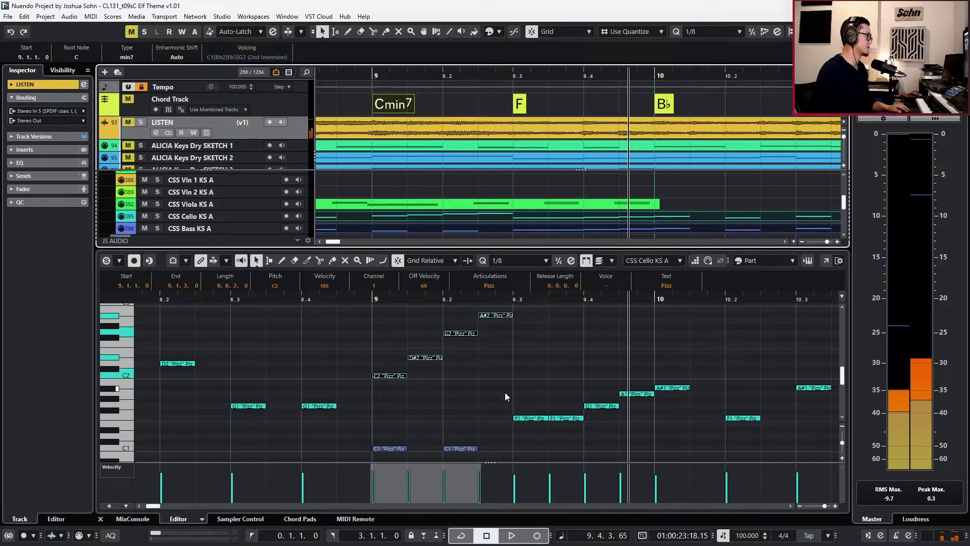
Raise the cello note on beat 3 of bar 9 to A#2.
left_click(531, 417)
key("shift+Up")
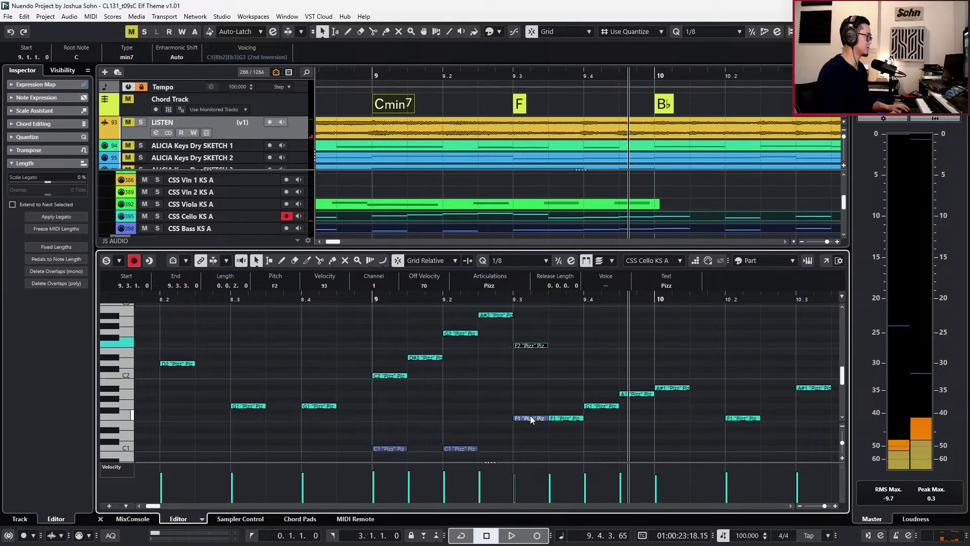
key("Up")
key("Up")
key("Up")
key("Up")
key("Up")
key("Up")
key("Down")
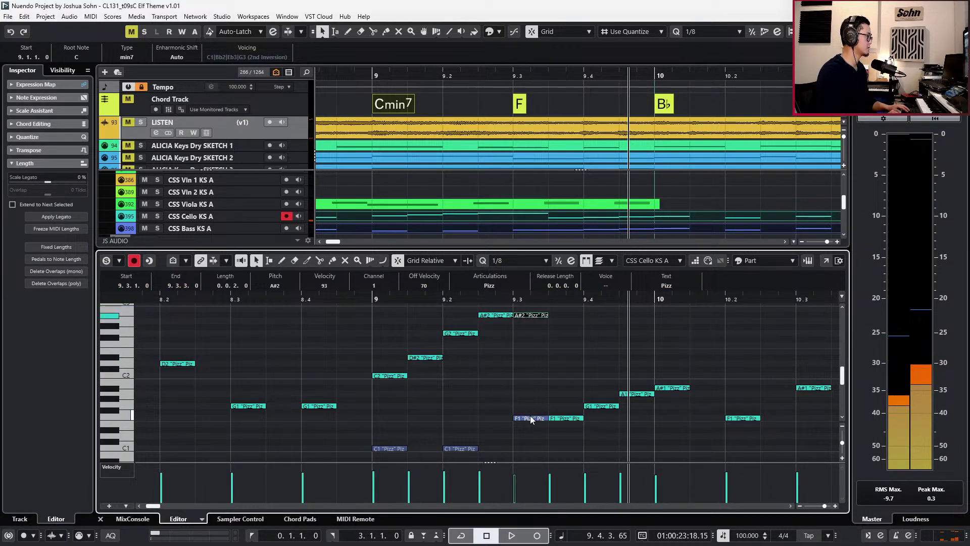
Remove the cello's F1 an eighth note after beat 3 of bar 9 and raise the beat 4 note to A2.
key("Right")
key("Right")
key("shift+Up")
key("Down")
key("Down")
key("Up")
key("Up")
key("Up")
key("Up")
key("space")
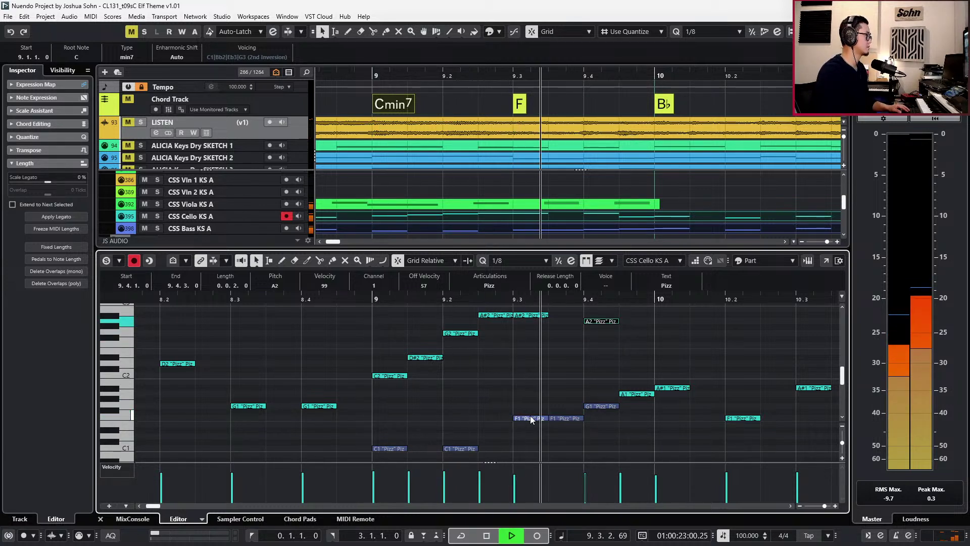
Remove the cello's last eighth note of bar 9 and audition the line from bar 7.
key("space")
key("Right")
key("Right")
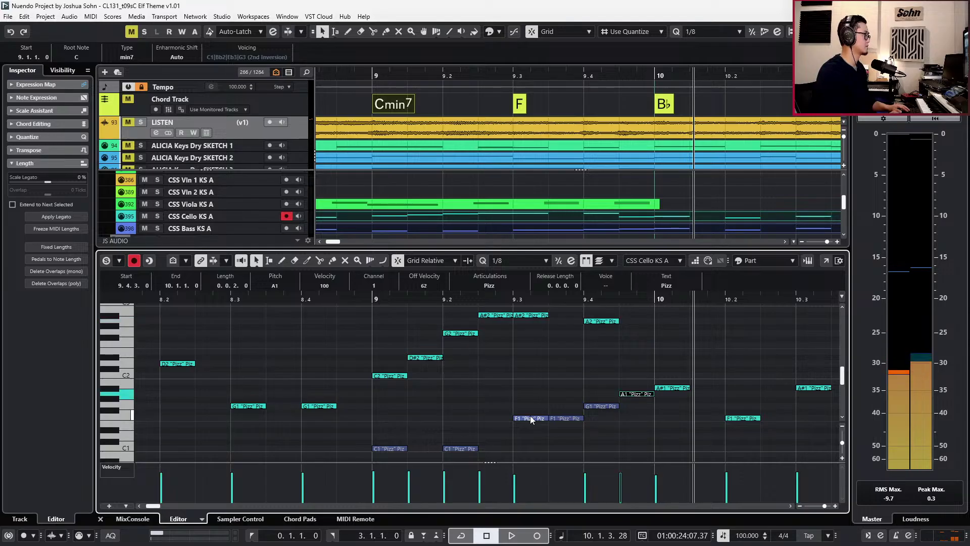
key("KP_Subtract")
key("KP_Subtract")
key("KP_Subtract")
scroll(537, 408, "down", 2)
key("space")
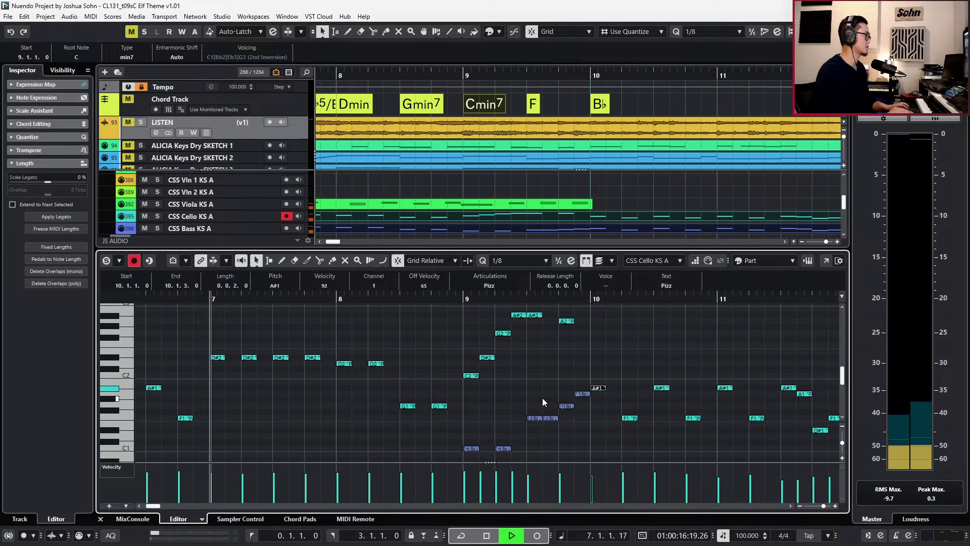
key("Return")
scroll(545, 396, "down", 1)
key("space")
Open the CSS Cello part for note editing and audition the mock-up from bar 2.
left_click_drag(576, 207, 576, 207)
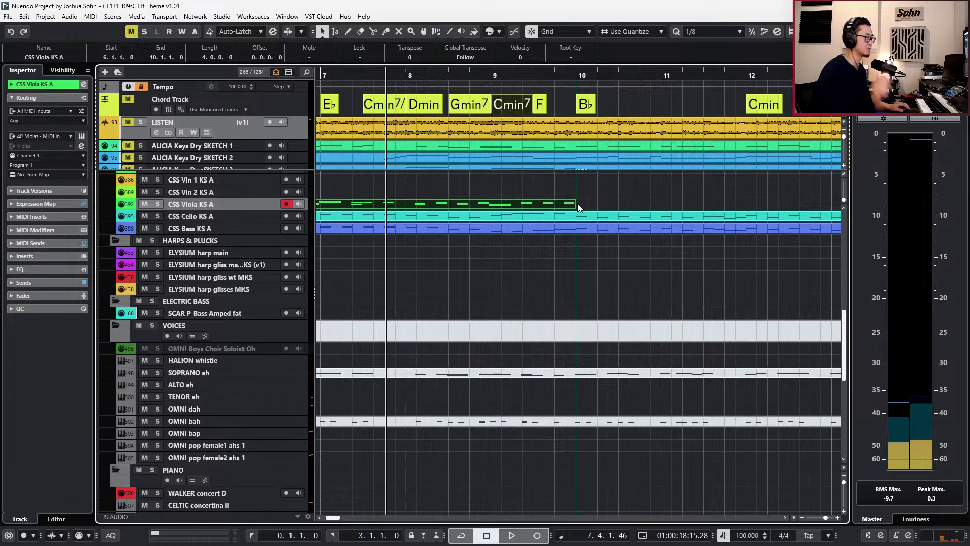
scroll(578, 207, "down", 5)
scroll(568, 217, "left", 2)
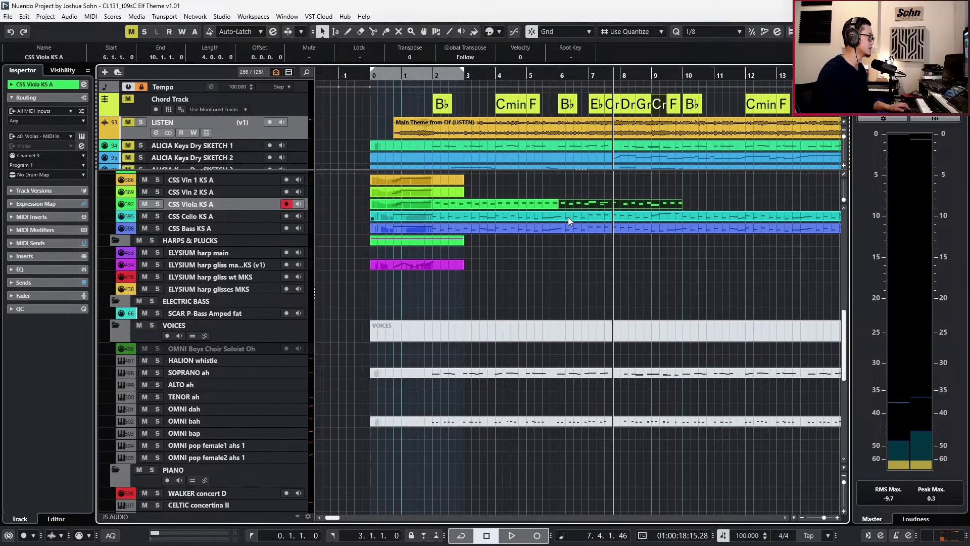
left_click(545, 204)
key("ctrl+shift+a")
key("KP_Subtract")
key("KP_Subtract")
key("KP_Subtract")
key("KP_Subtract")
key("KP_Subtract")
key("KP_Subtract")
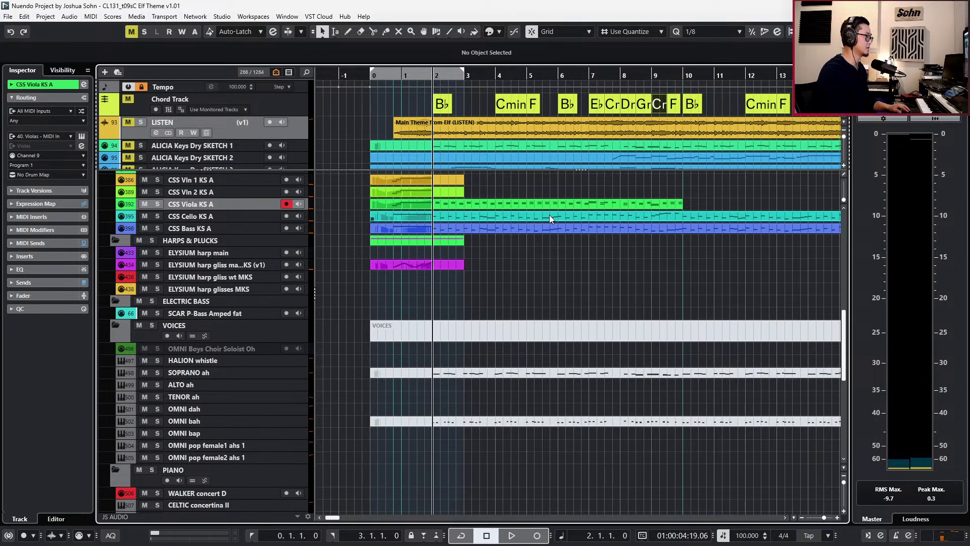
left_click(550, 216)
double_click(551, 218)
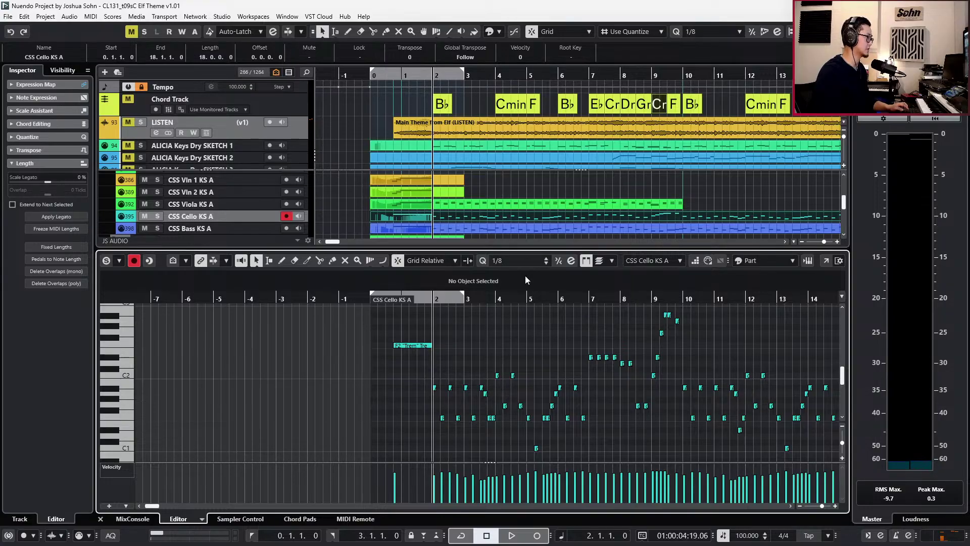
key("space")
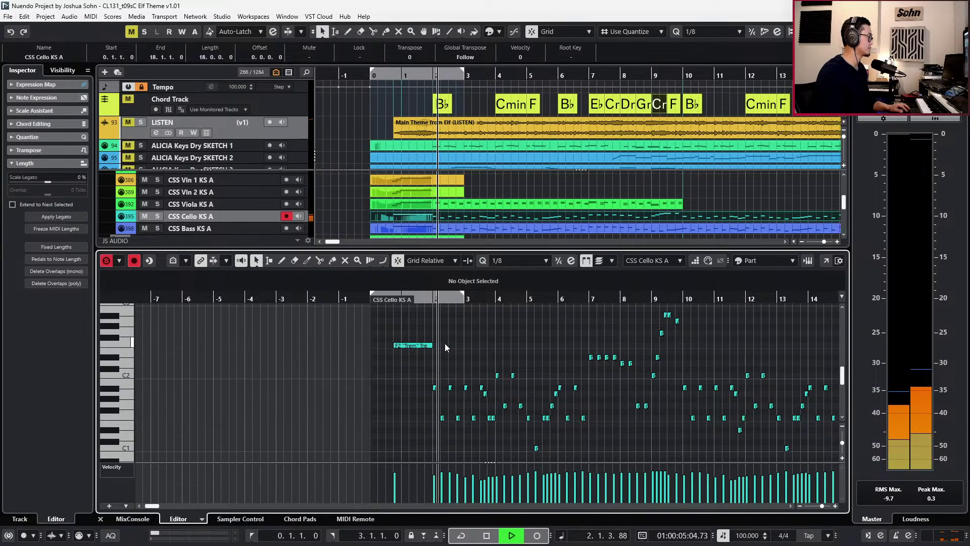
key("space")
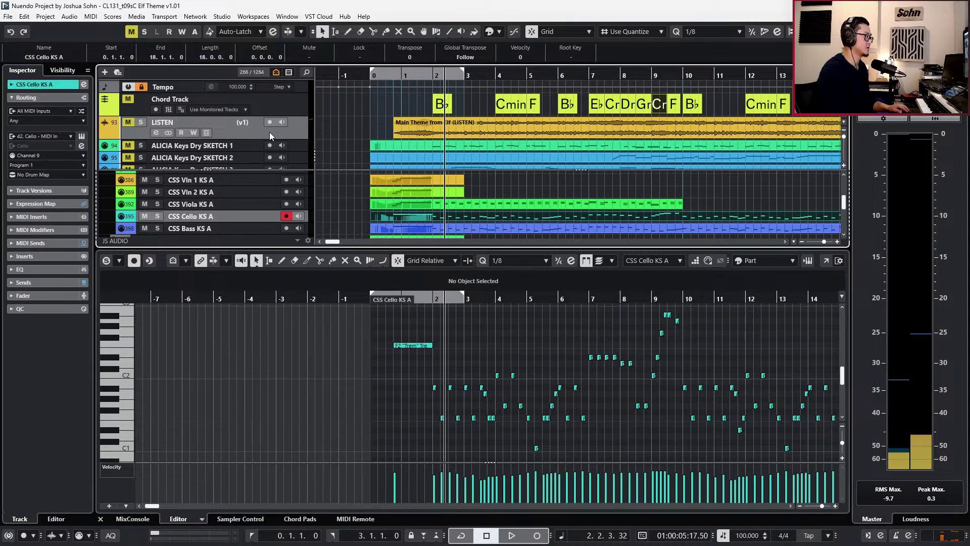
Compare the soloed LISTEN reference with the unsoloed mock-up, playing each from bar 2.
left_click(290, 125)
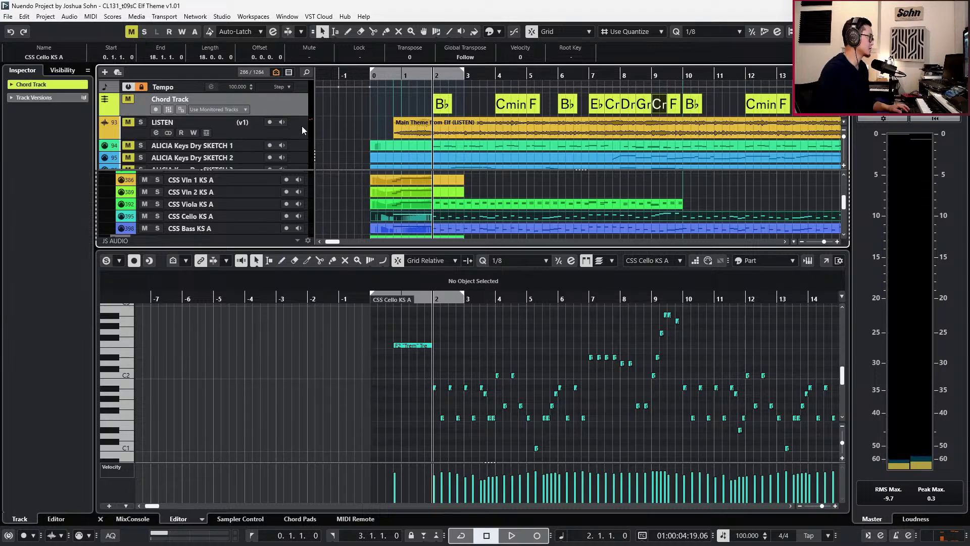
key("s")
key("space")
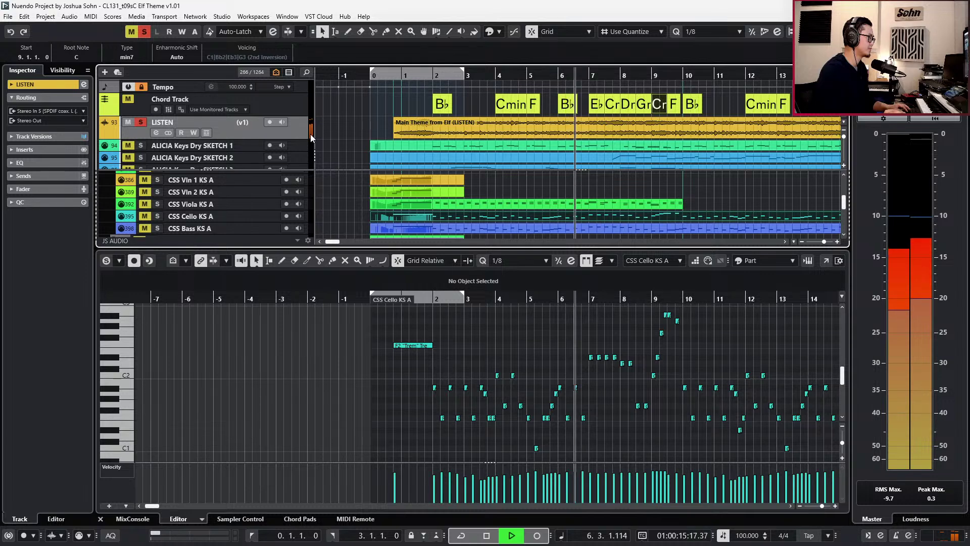
key("space")
key("space")
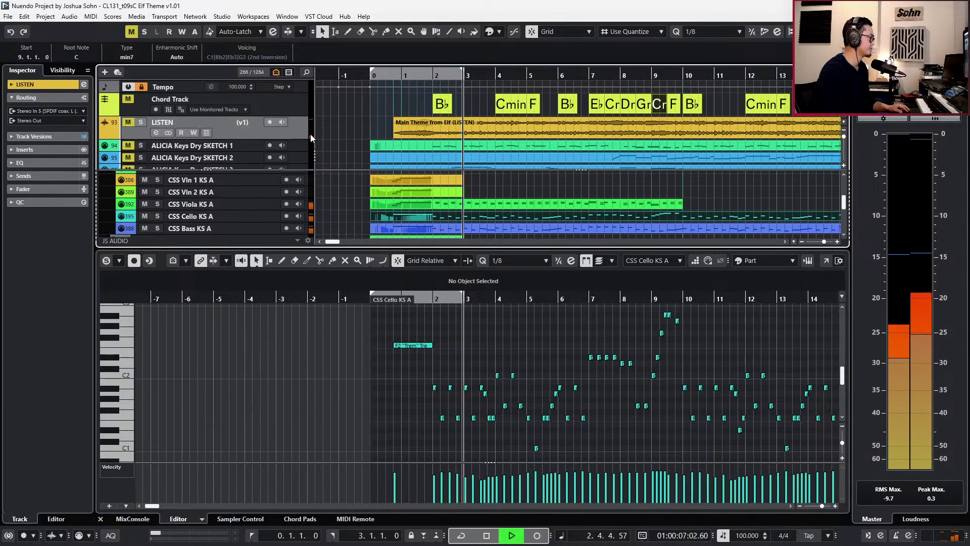
key("space")
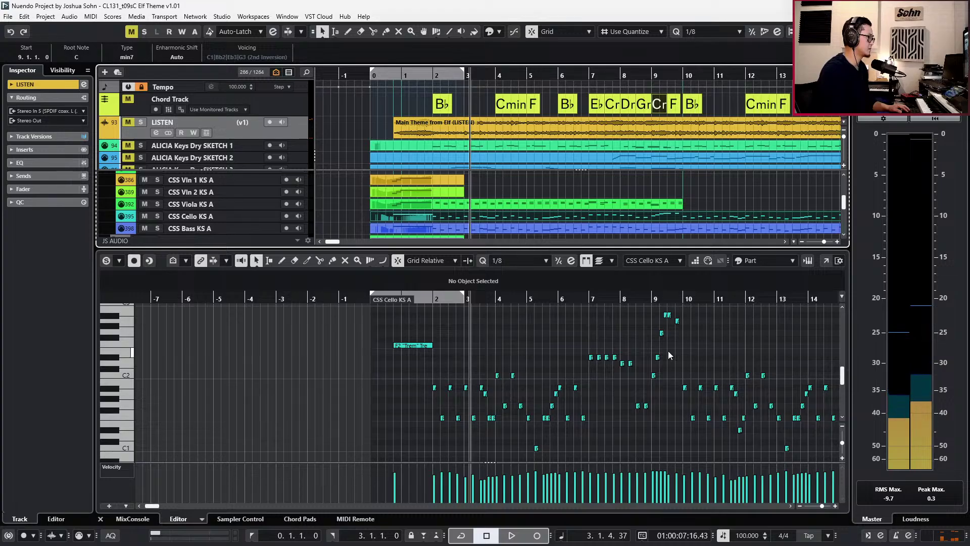
Try the pizzicato cello notes of bars 2 to 8 an octave higher, audition them, and return them to their original octave.
scroll(656, 359, "up", 2)
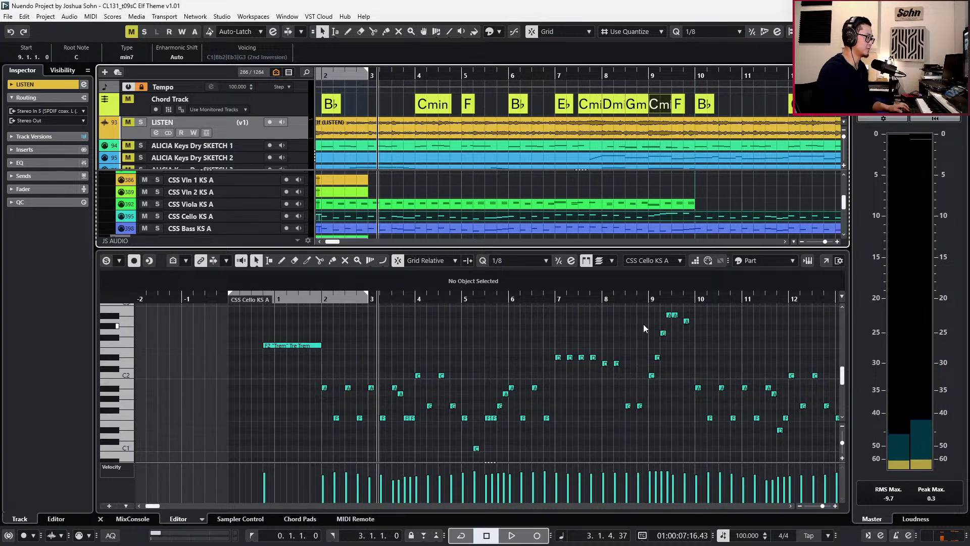
left_click_drag(640, 342, 339, 452)
left_click_drag(304, 381, 393, 451)
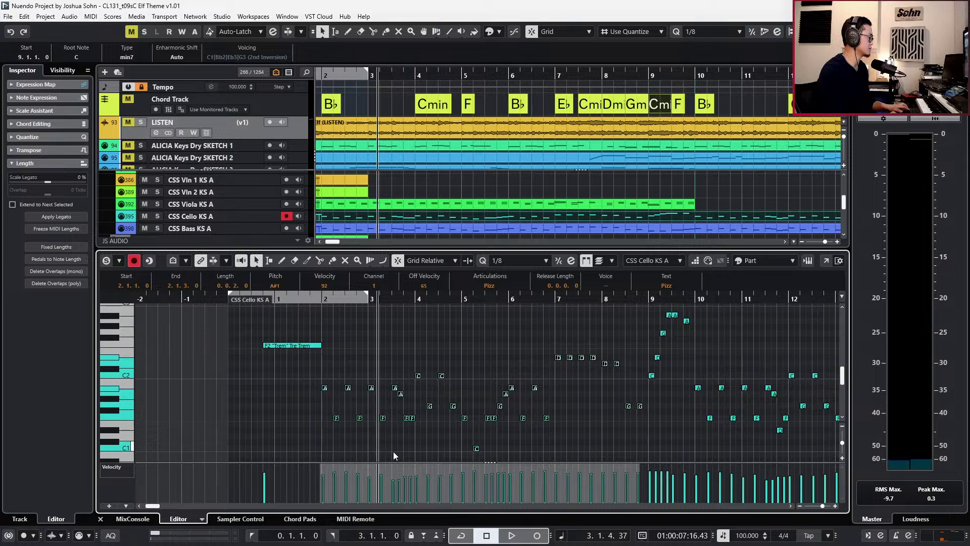
key("shift+Up")
key("l")
key("space")
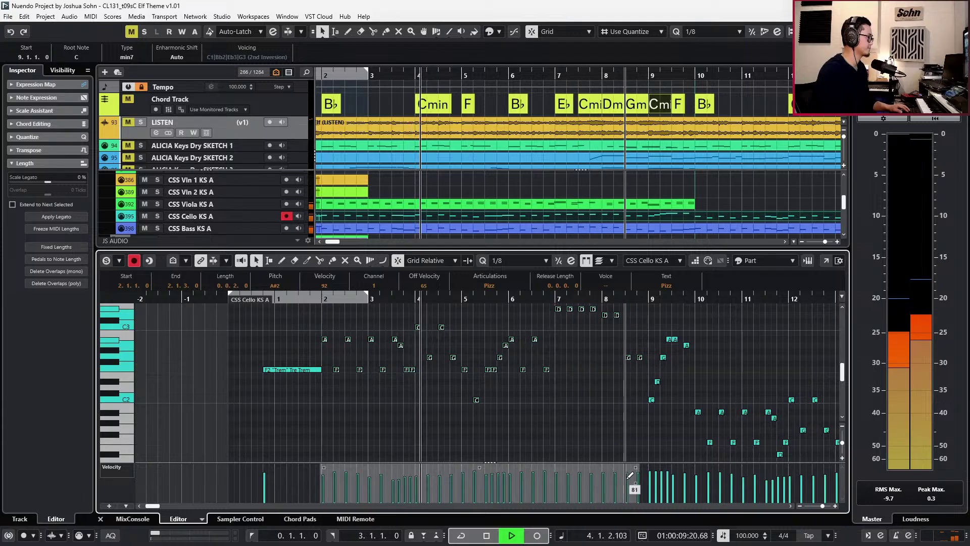
key("space")
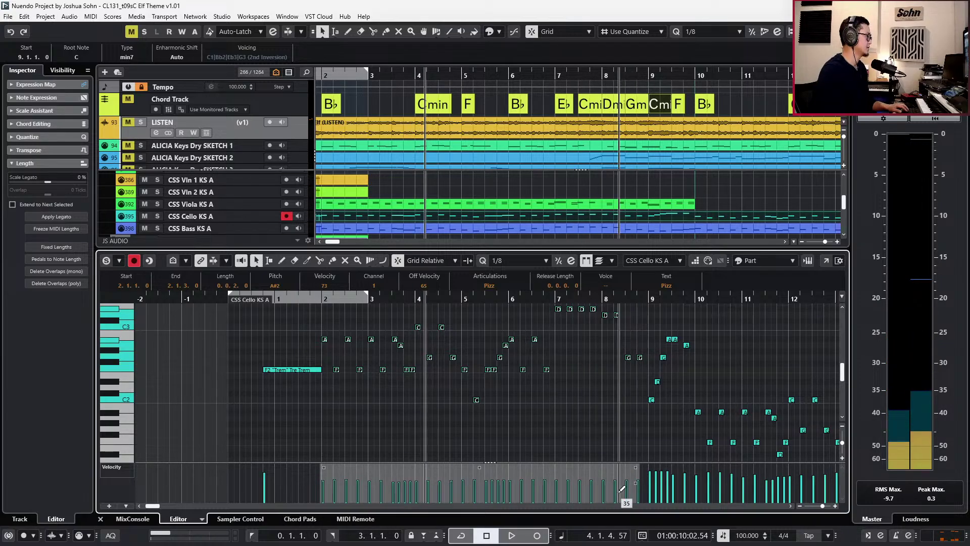
key("l")
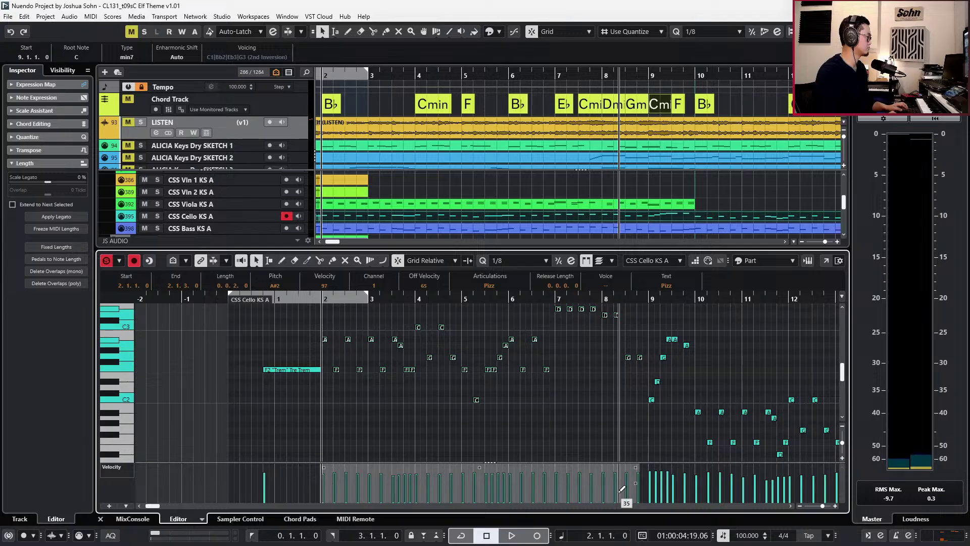
key("shift+Down")
Close the cello note editor and audition the combined instruments from bar 2.
key("Return")
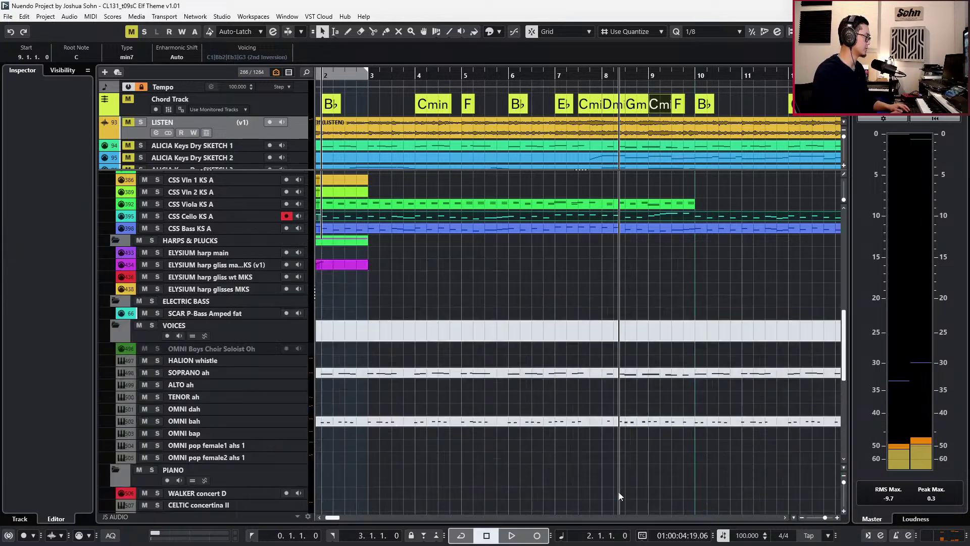
key("g")
key("g")
key("space")
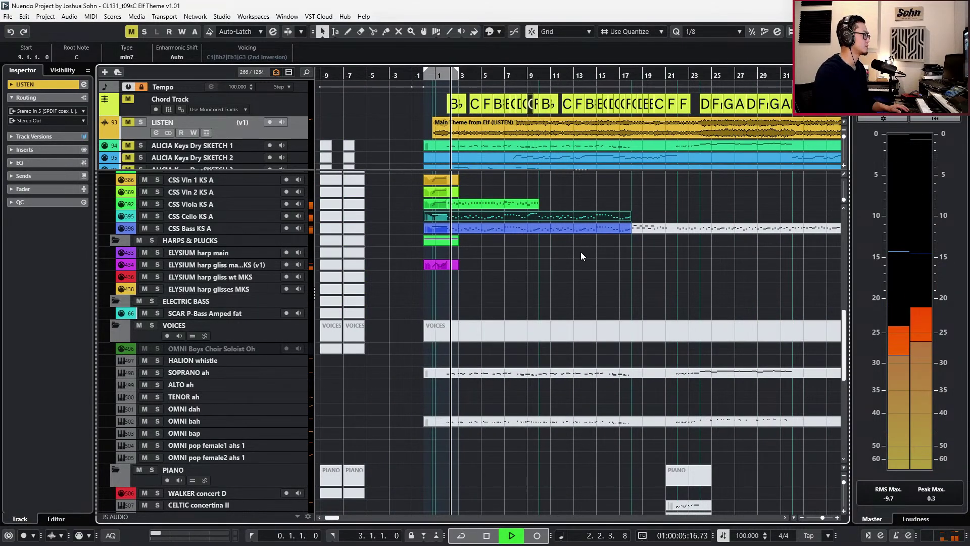
key("space")
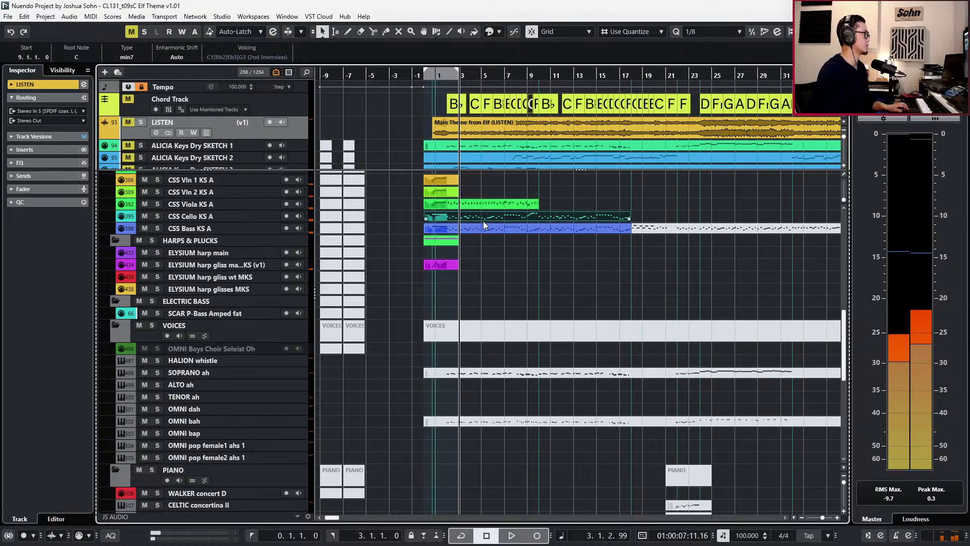
Split the CSS Cello part at bar 2 and select its section running to bar 18.
key("h")
left_click(417, 127)
left_click(545, 228)
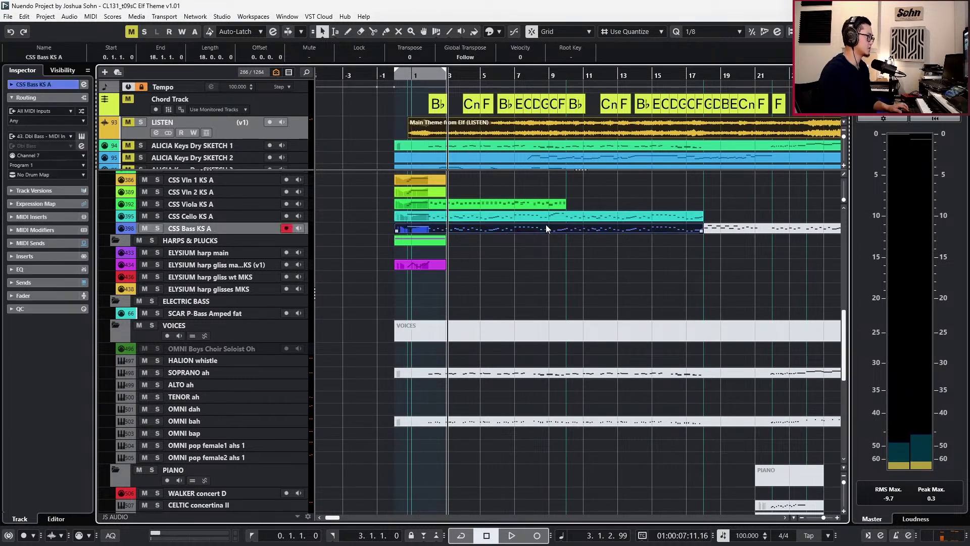
scroll(463, 240, "up", 2)
key("alt+1")
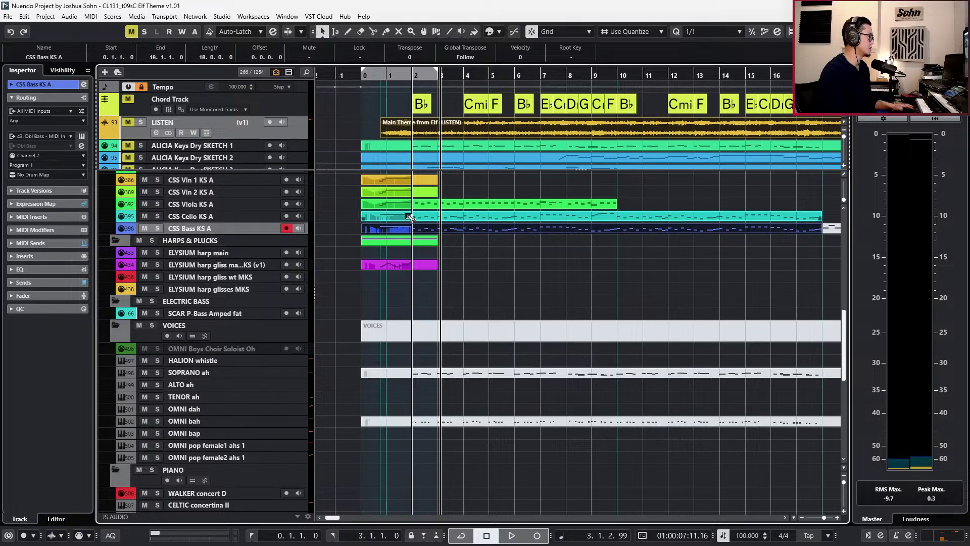
left_click(432, 219)
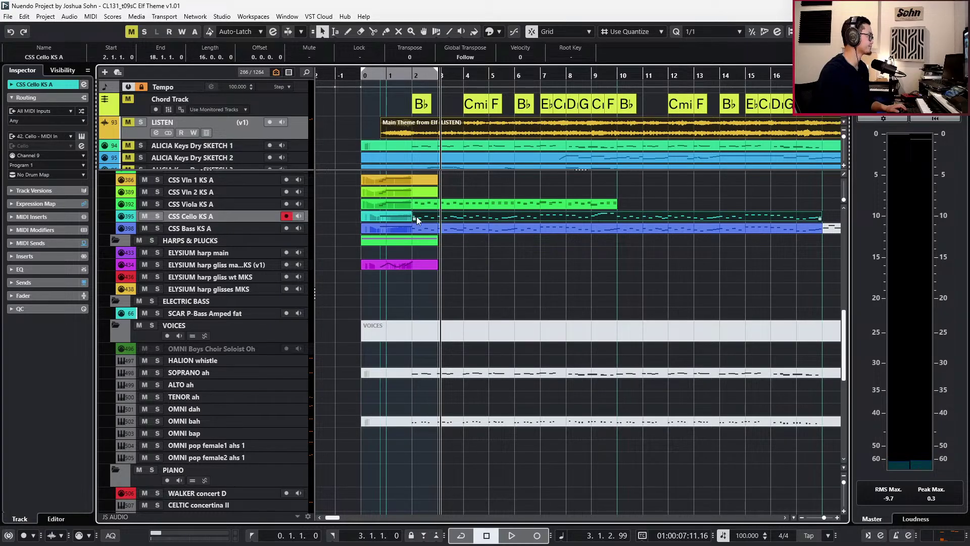
Copy the selected CSS Cello section onto the CSW 2 Bassoons track, starting at bar 2.
scroll(415, 221, "up", 4)
key("KP_Subtract")
key("KP_Subtract")
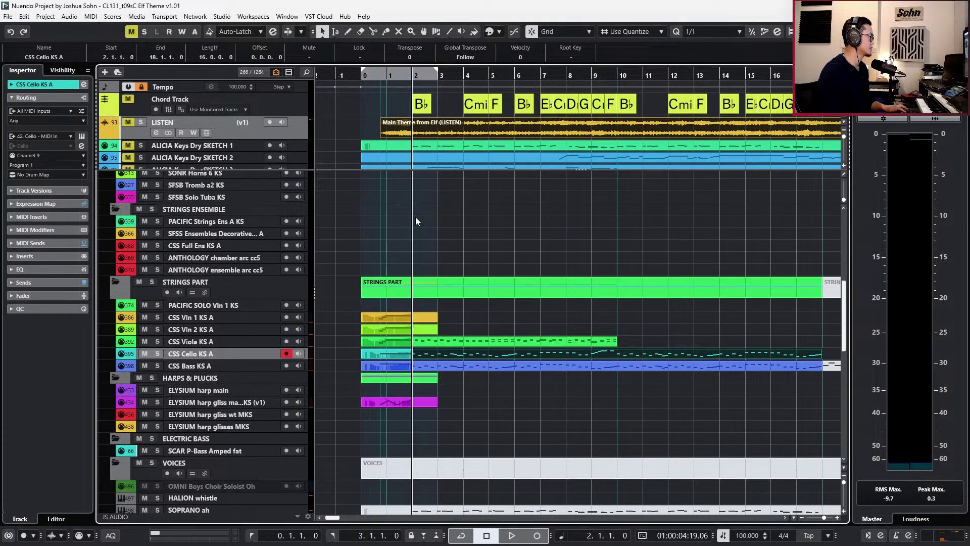
scroll(374, 228, "up", 2)
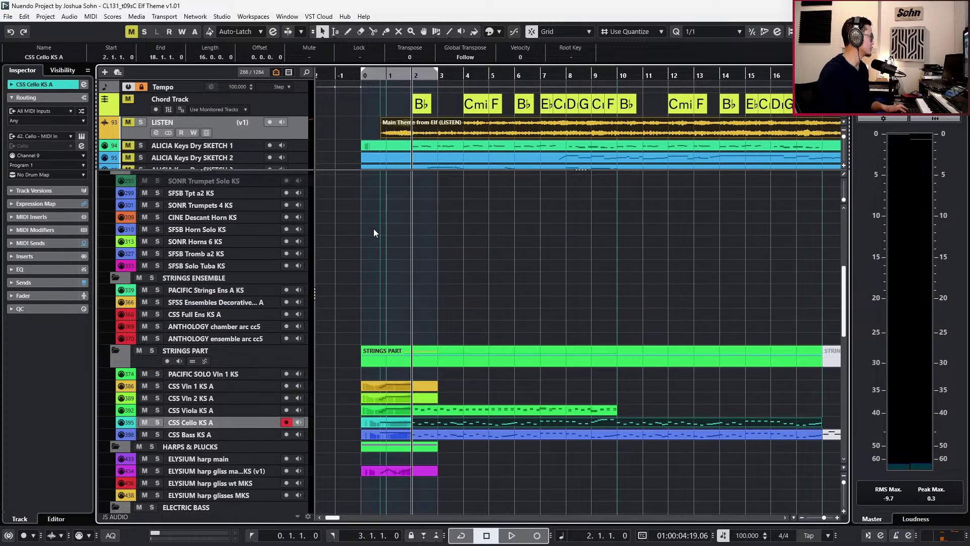
left_click(230, 319)
scroll(229, 316, "up", 3)
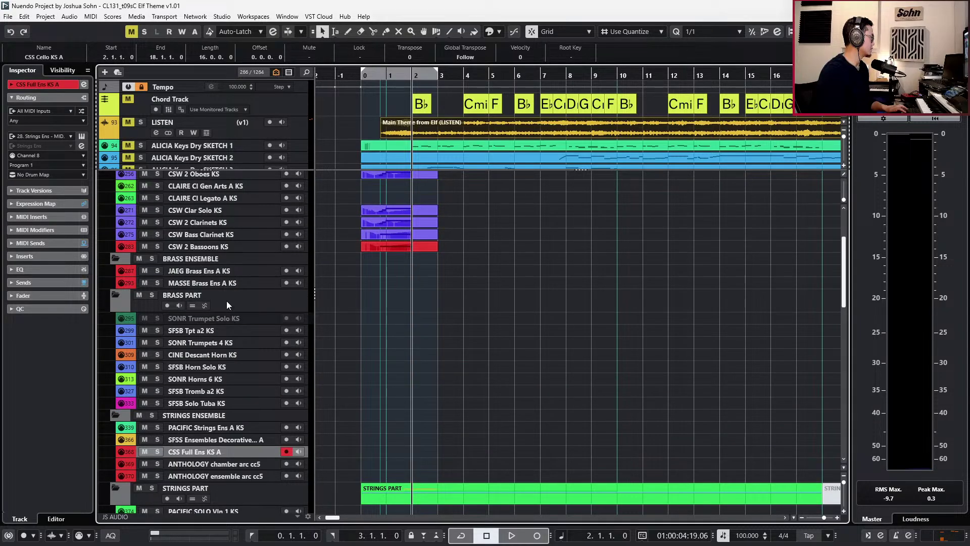
left_click(224, 247)
left_click(398, 249)
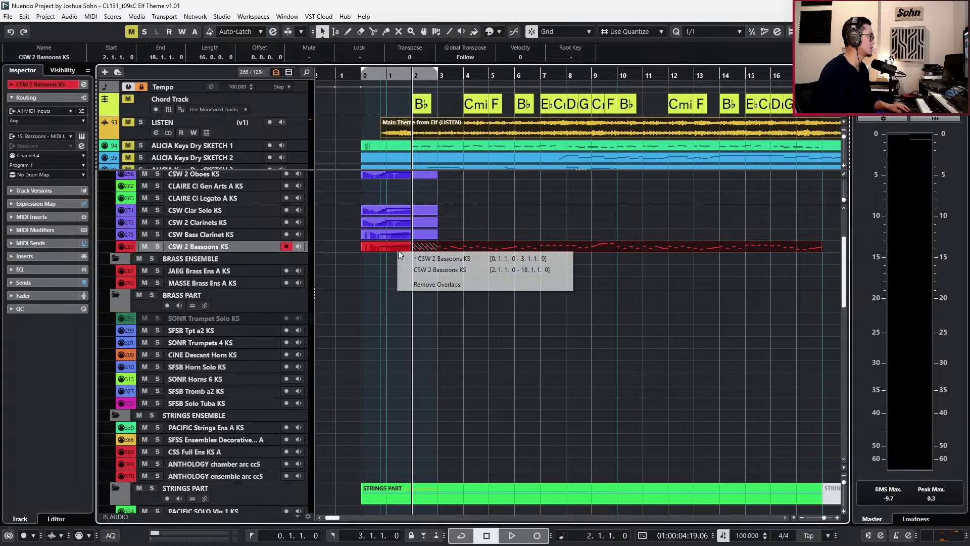
Solo the CSW 2 Bassoons and LISTEN tracks and compare them from bar 2, toggling the bassoons' solo during playback.
key("s")
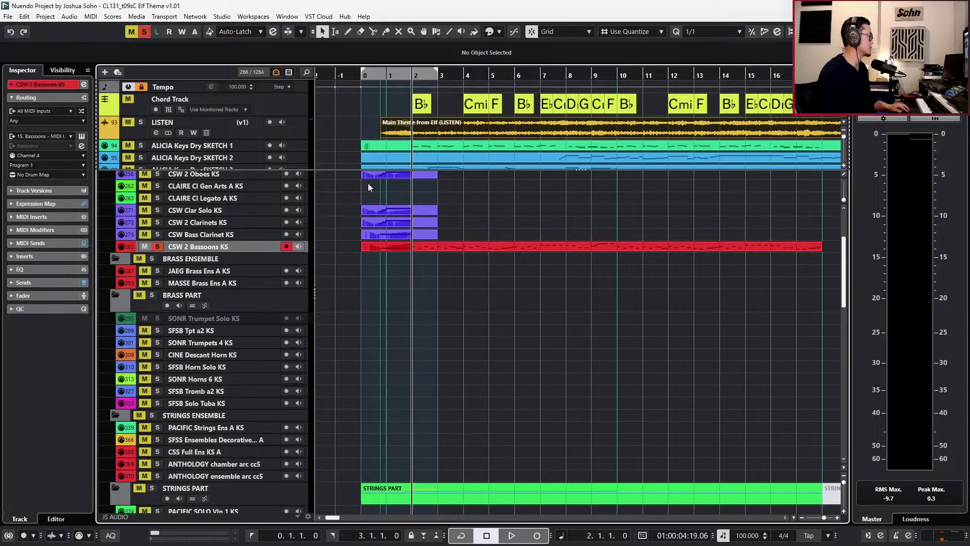
left_click(288, 135)
key("s")
key("space")
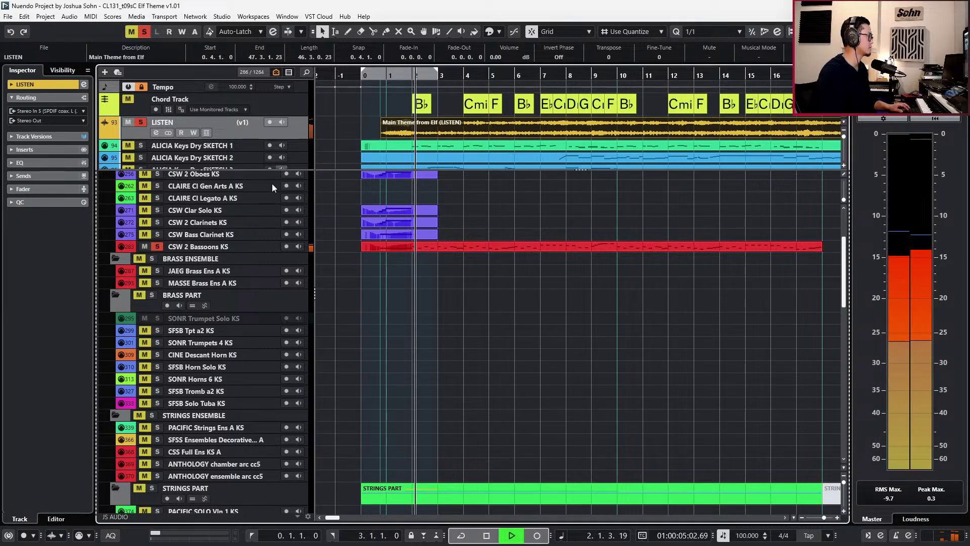
left_click(157, 246)
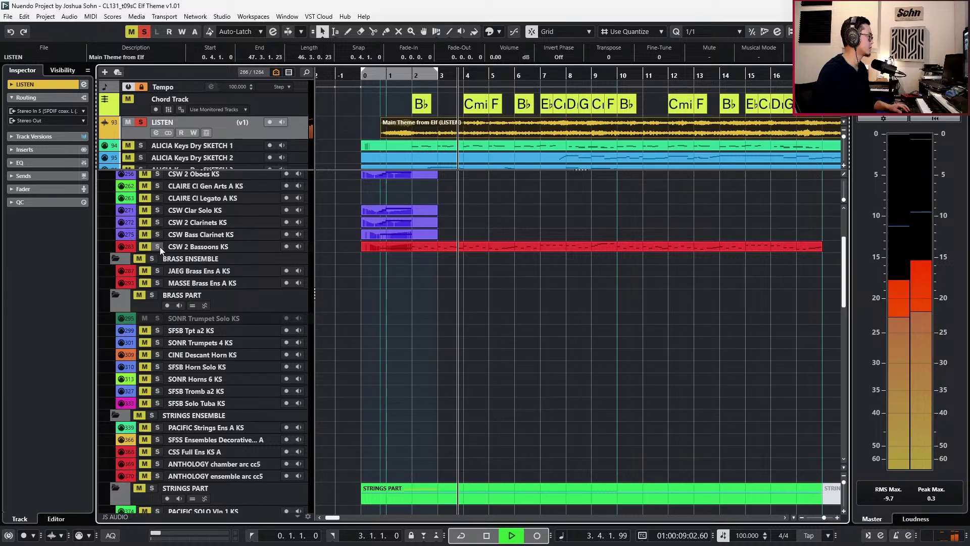
left_click(159, 246)
key("space")
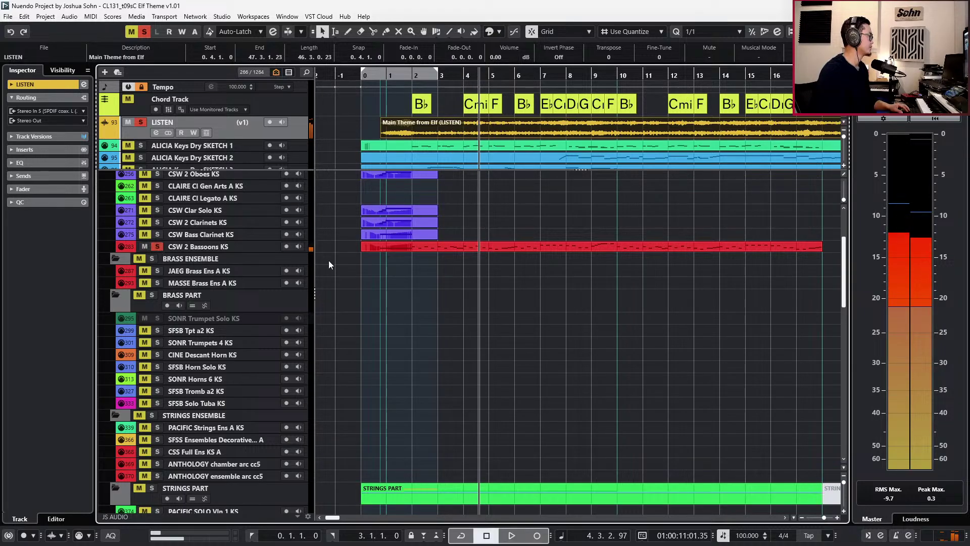
Clear the solos, open the CSW 2 Bassoons part for note editing, and select all its notes from bar 2 to bar 18.
left_click(495, 284)
key("s")
double_click(493, 250)
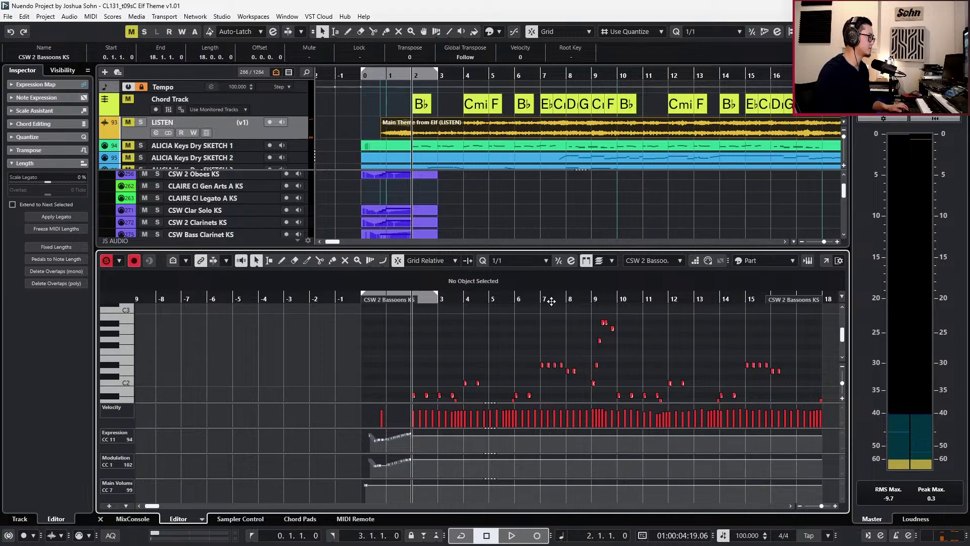
key("alt+l")
left_click_drag(414, 324, 825, 476)
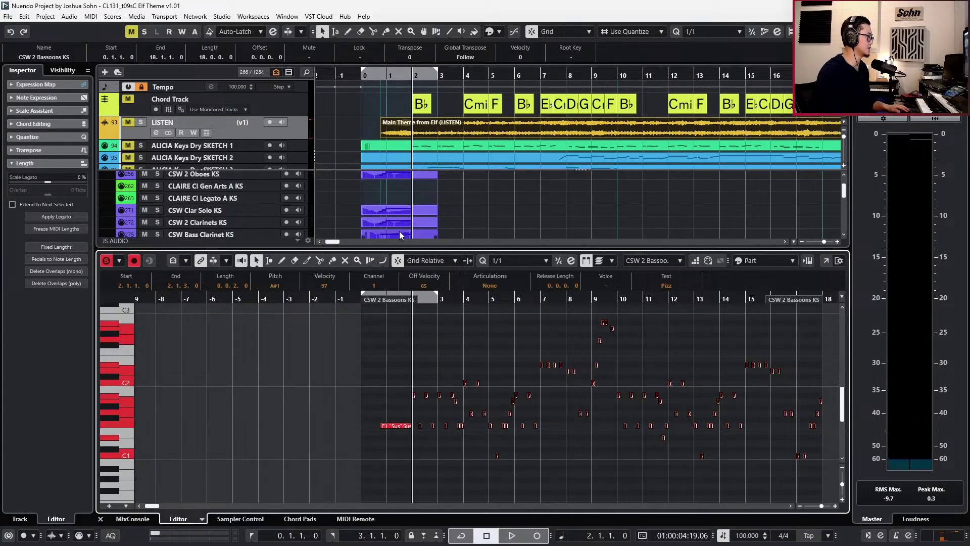
Try the Staccts articulation on the selected bassoon notes and audition it from bar 2.
left_click(481, 283)
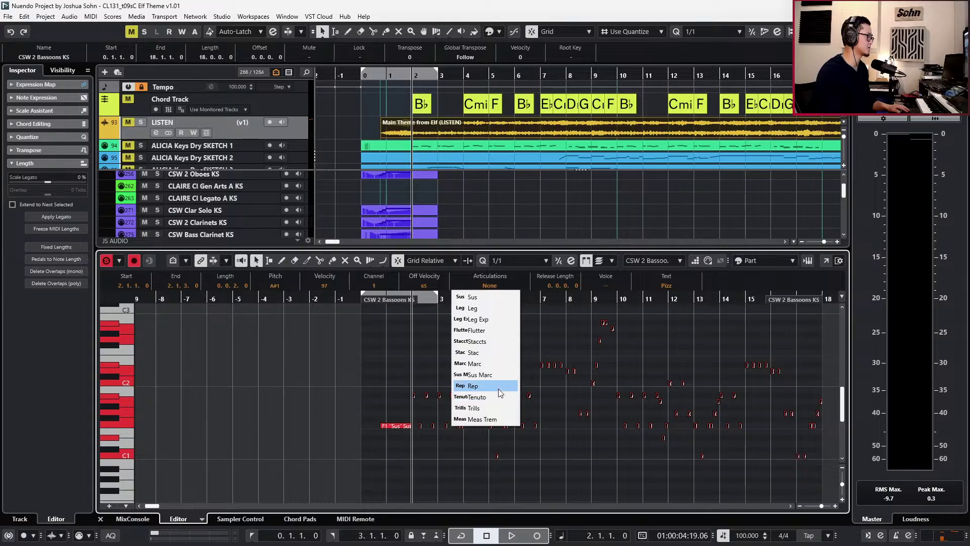
left_click(486, 341)
key("space")
key("alt+l")
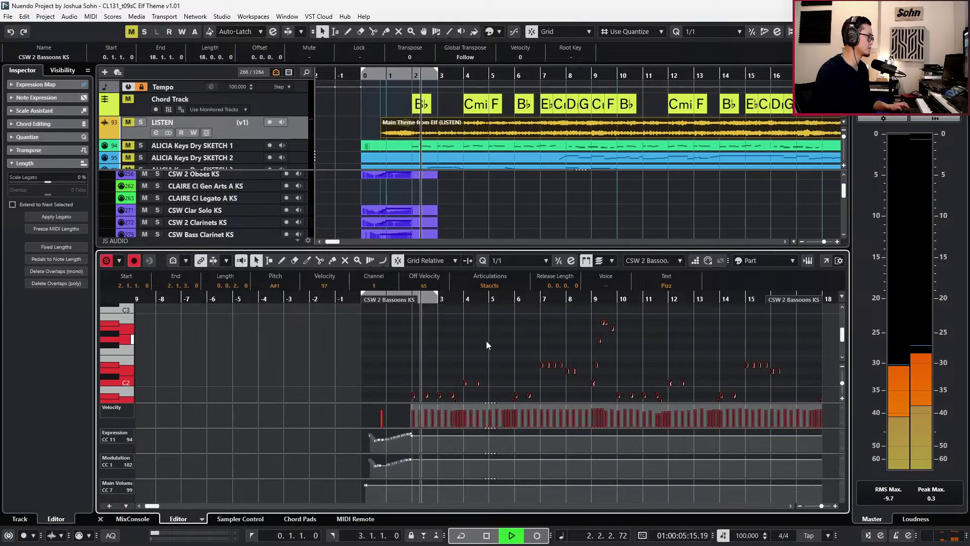
key("space")
key("space")
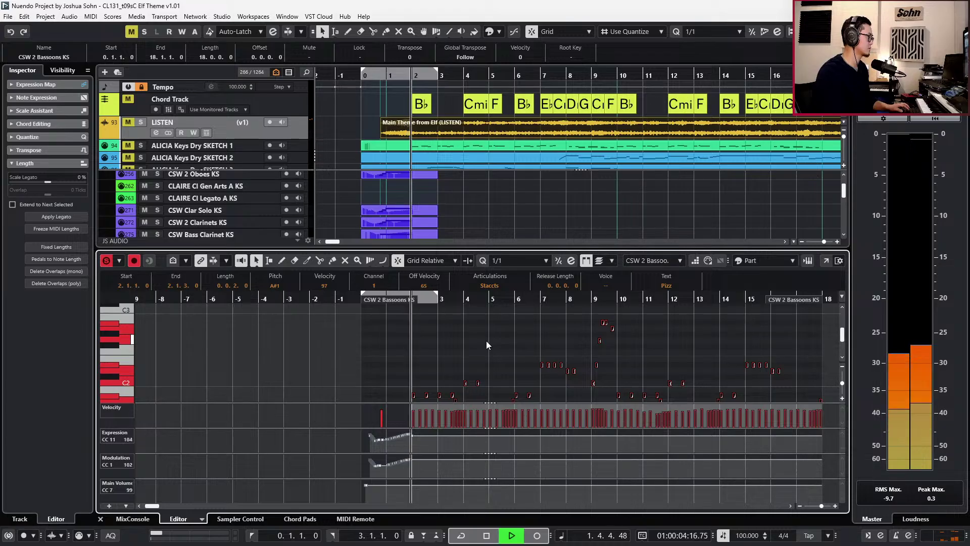
key("space")
Set the selected bassoon notes' articulation to Rep and audition it from bar 2.
left_click(498, 284)
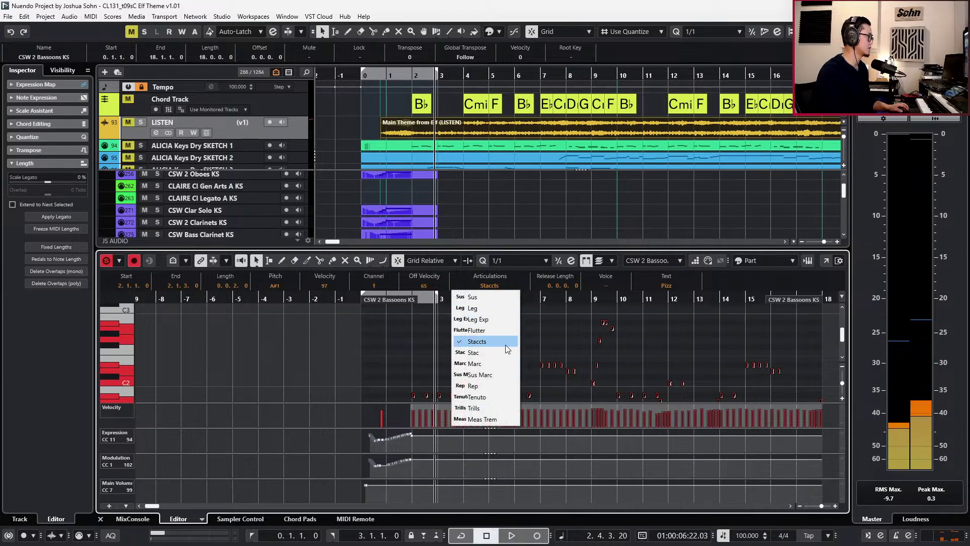
left_click(497, 386)
key("space")
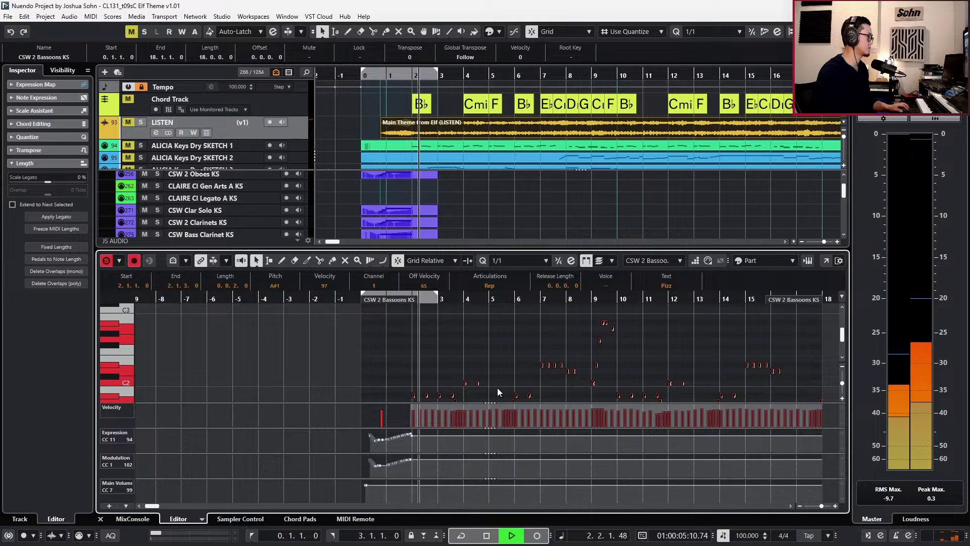
Set the articulation of the selected CSW 2 Bassoons KS notes to Stac and audition the passage.
key("space")
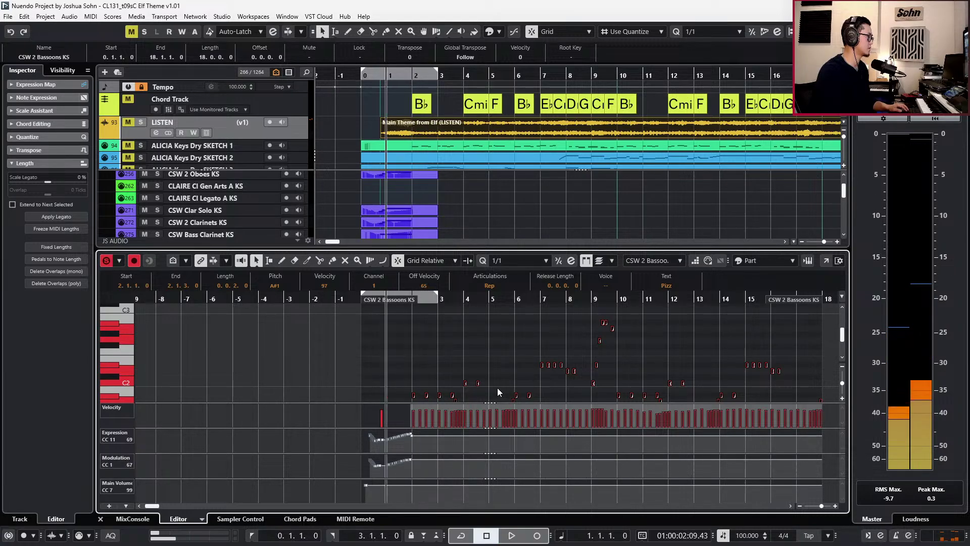
left_click(483, 286)
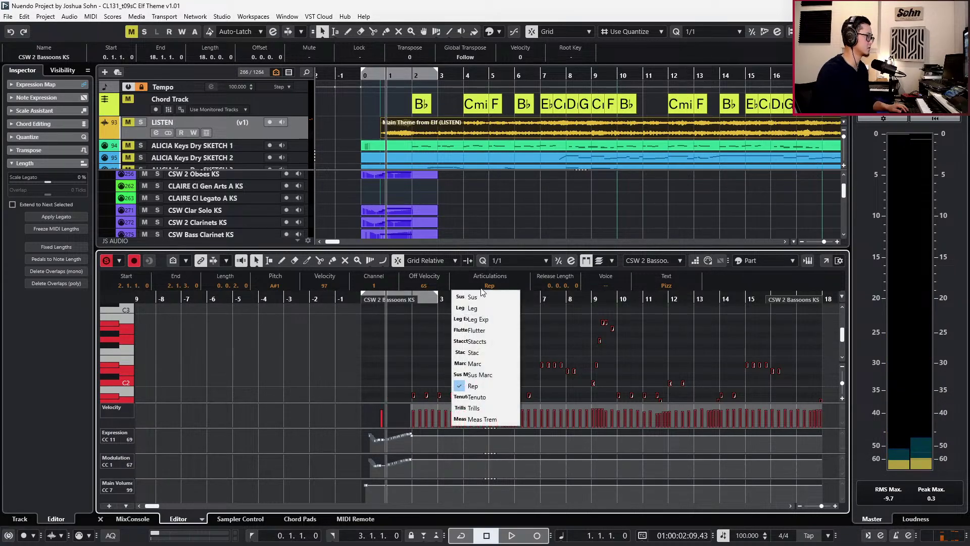
left_click(489, 351)
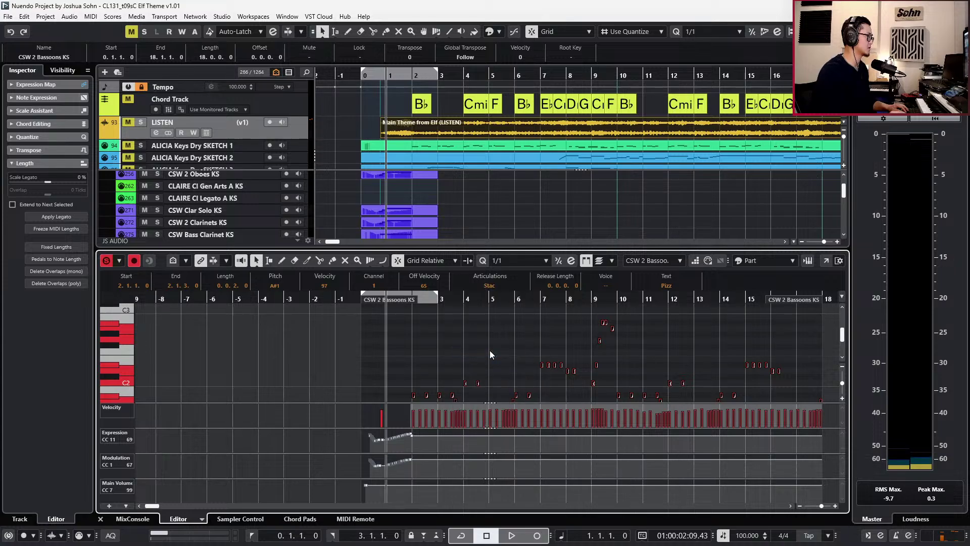
key("space")
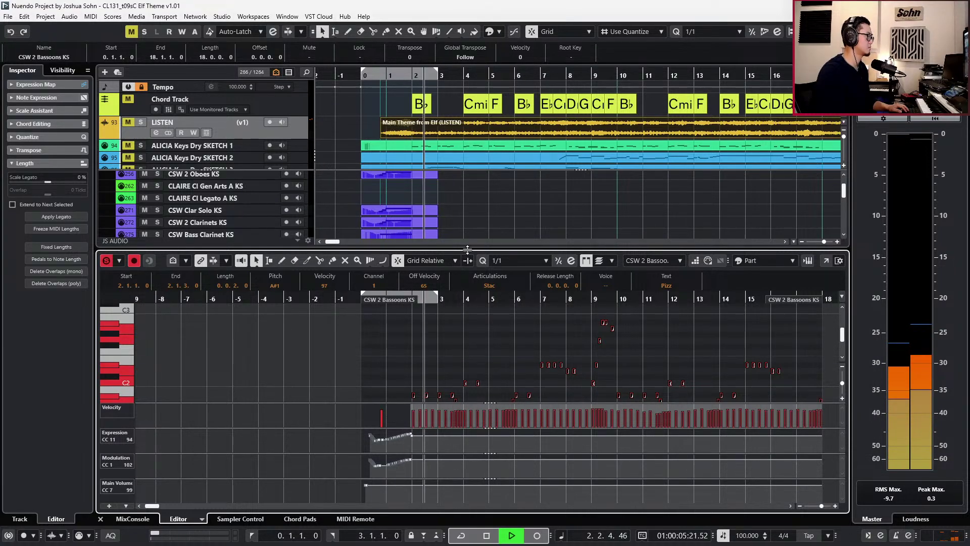
key("space")
Turn off the editor solo and play the bassoon line with the other tracks from bar 2.
key("s")
key("KP_Subtract")
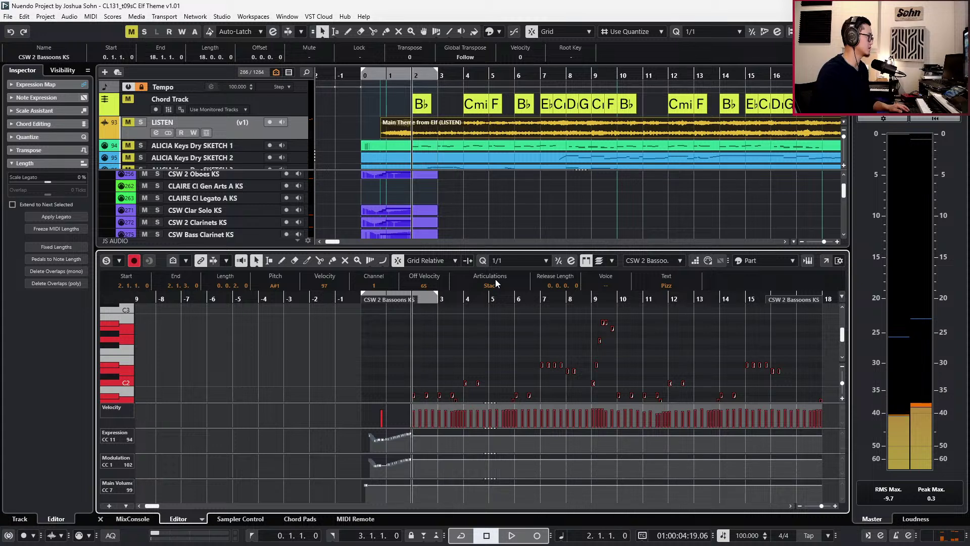
key("space")
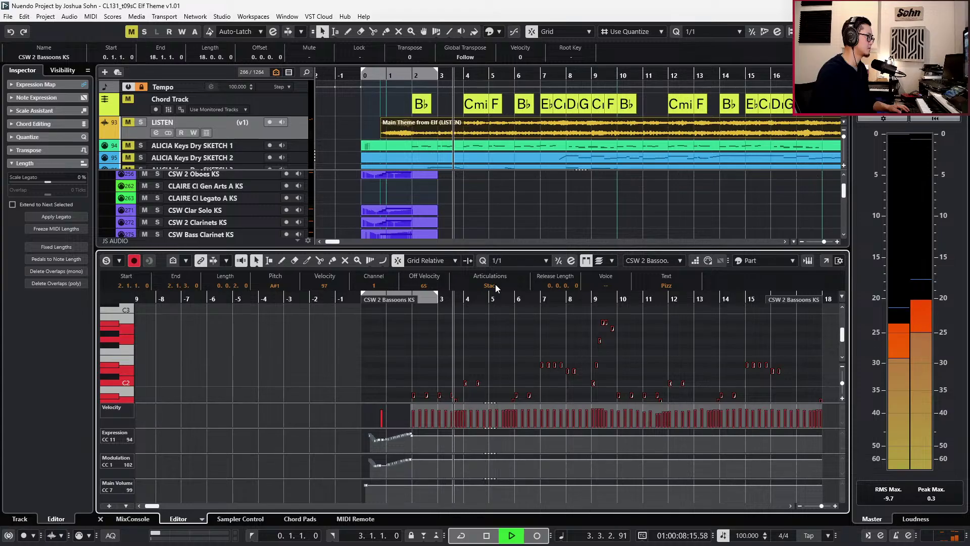
key("space")
Change the articulation of the selected bassoon notes to Staccts and play the passage back.
left_click(490, 286)
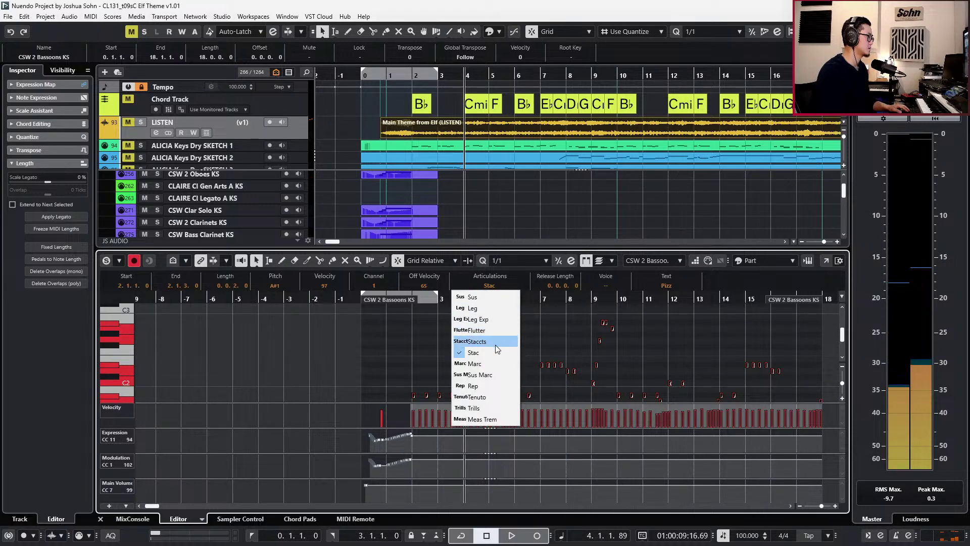
left_click(495, 344)
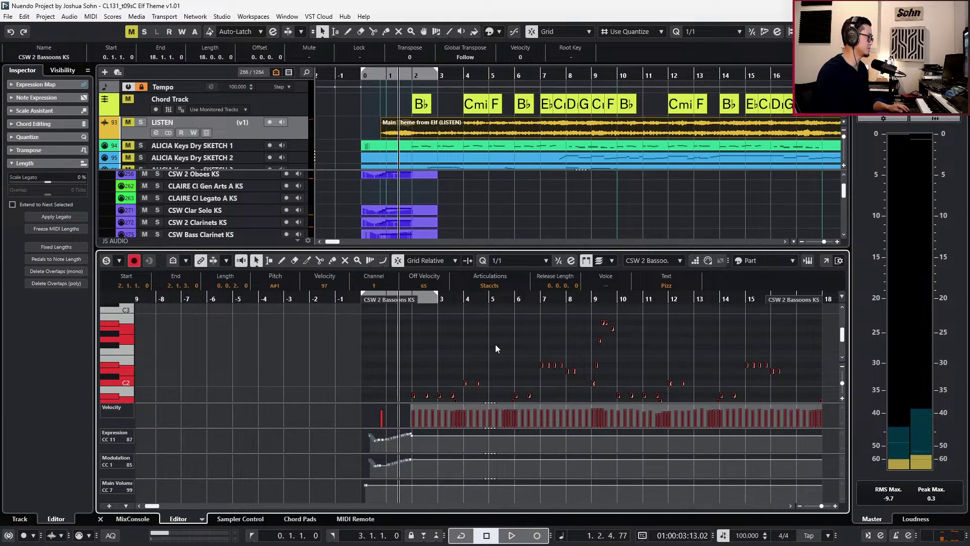
key("space")
key("g")
key("g")
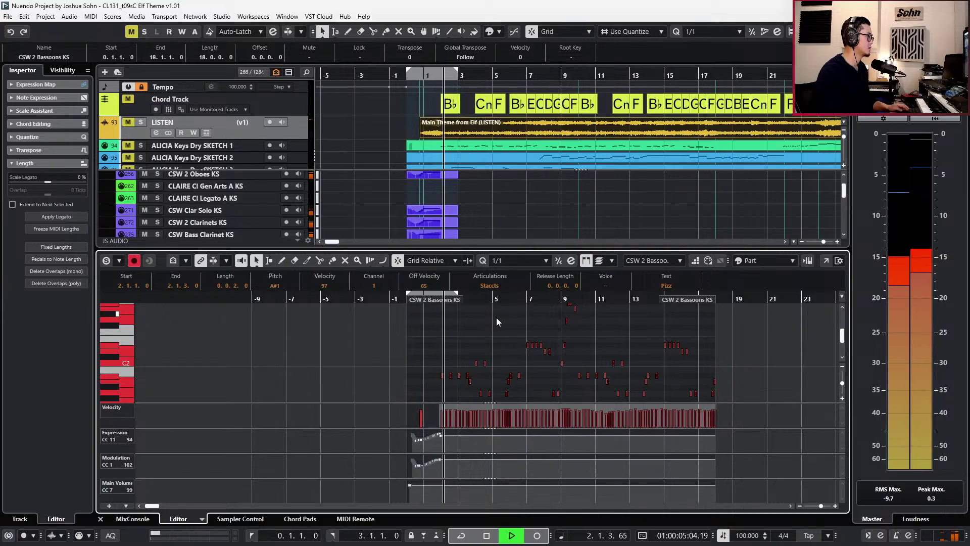
Hide the controller lanes to review the bassoon notes during playback, and close the part's editor.
left_click(497, 318)
key("alt+l")
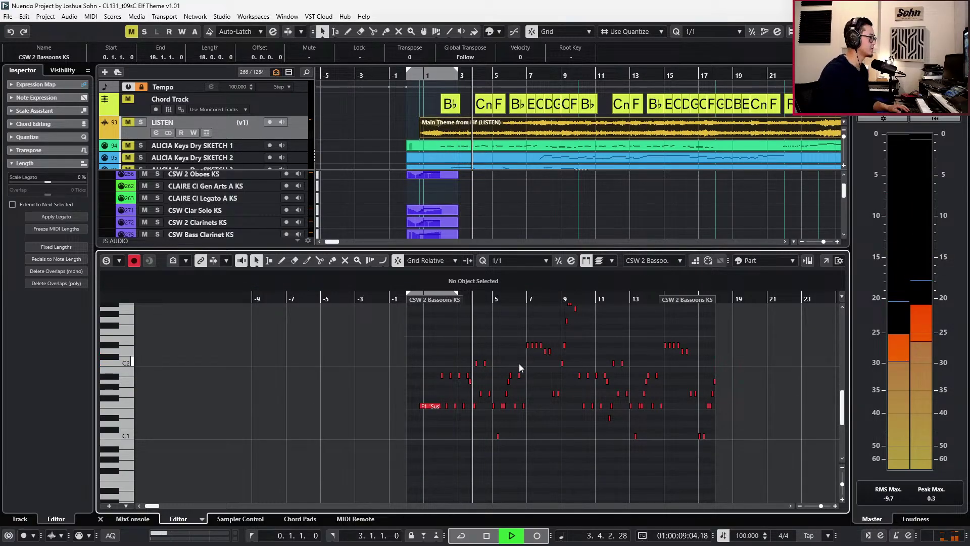
scroll(525, 361, "up", 2)
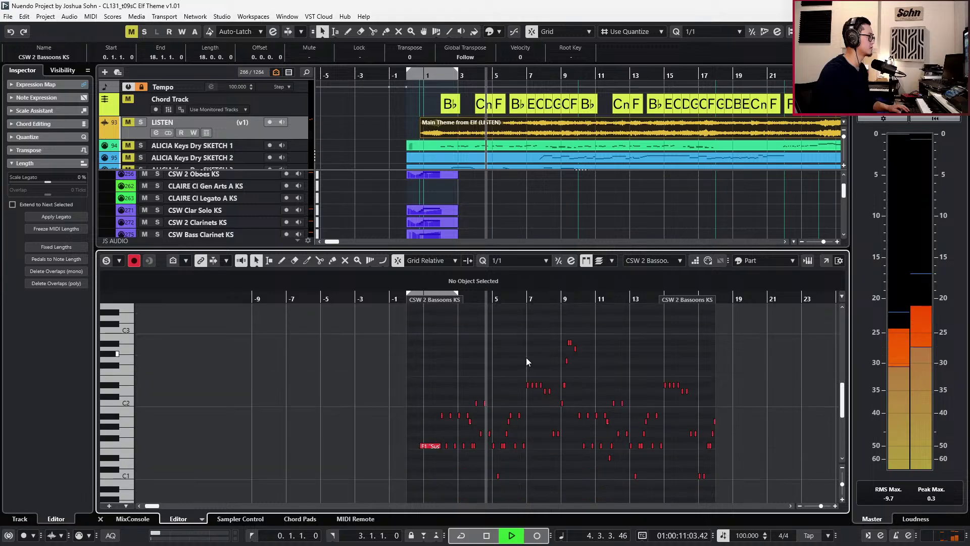
key("Return")
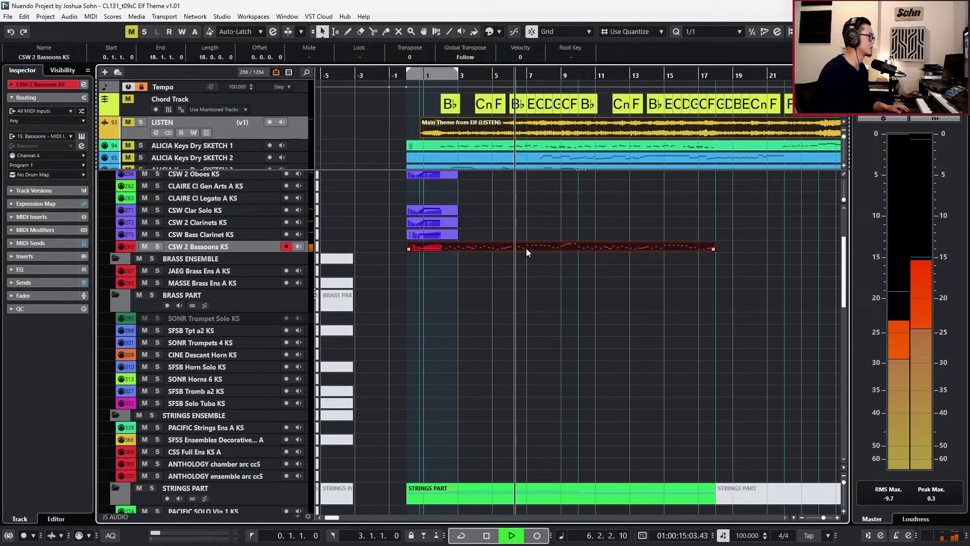
key("space")
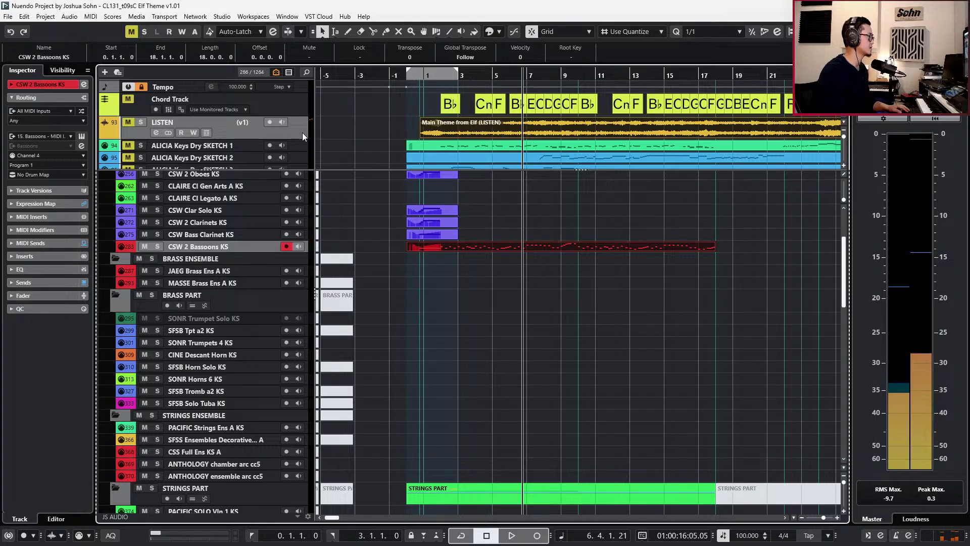
Solo the LISTEN reference track, play it from bar 6, and turn its solo off.
key("s")
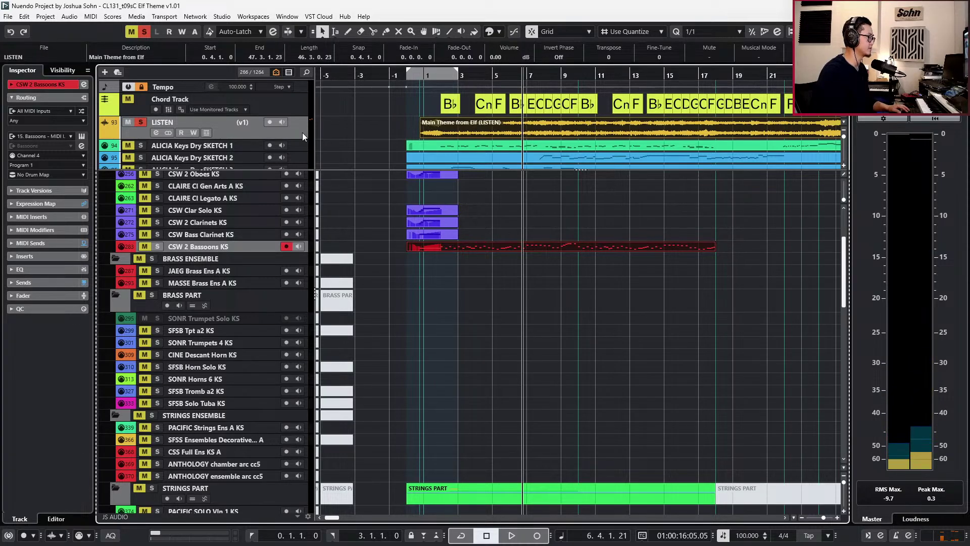
key("KP_Subtract")
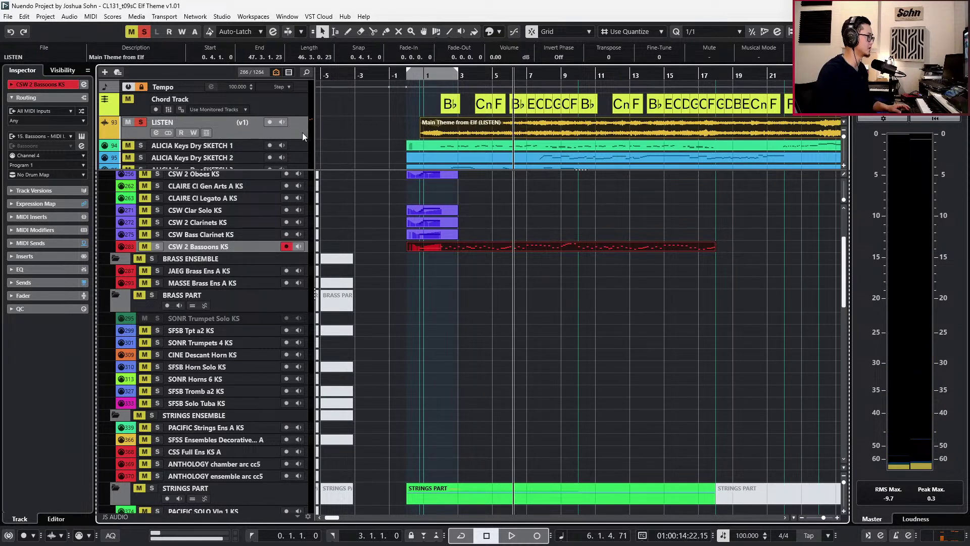
key("space")
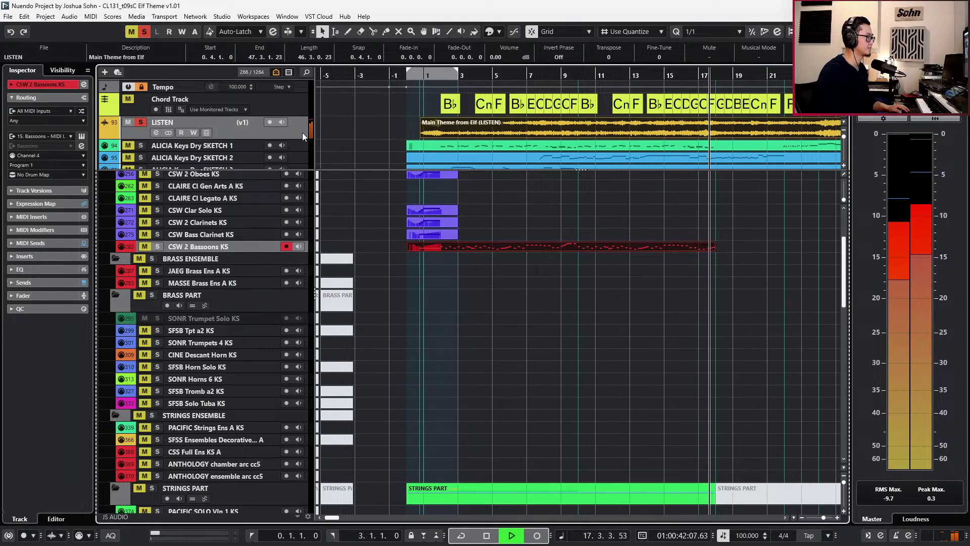
key("space")
key("s")
Split the CSW 2 Bassoons KS part at bar 2 and copy the section after it to the CSW Bass Clarinet KS track.
scroll(411, 230, "up", 2)
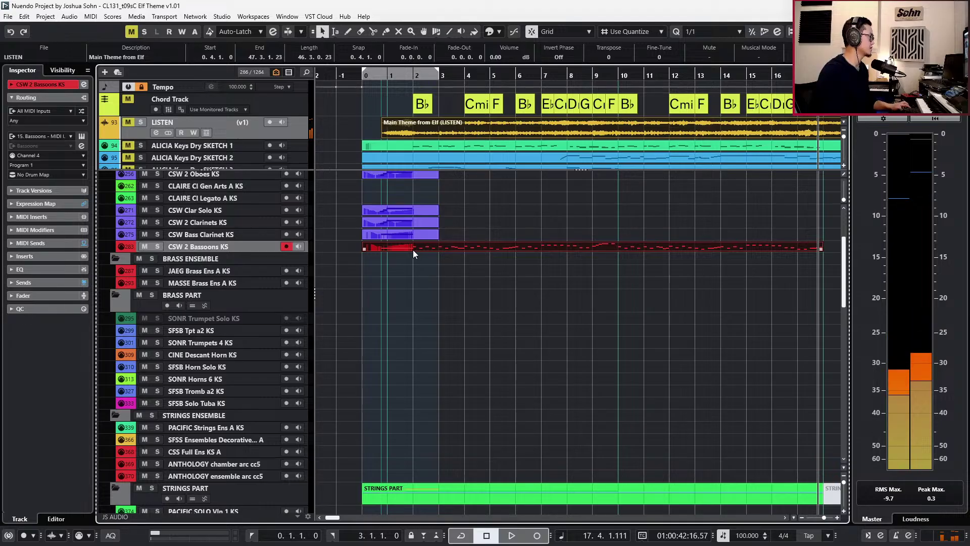
scroll(413, 250, "up", 2)
left_click(414, 248)
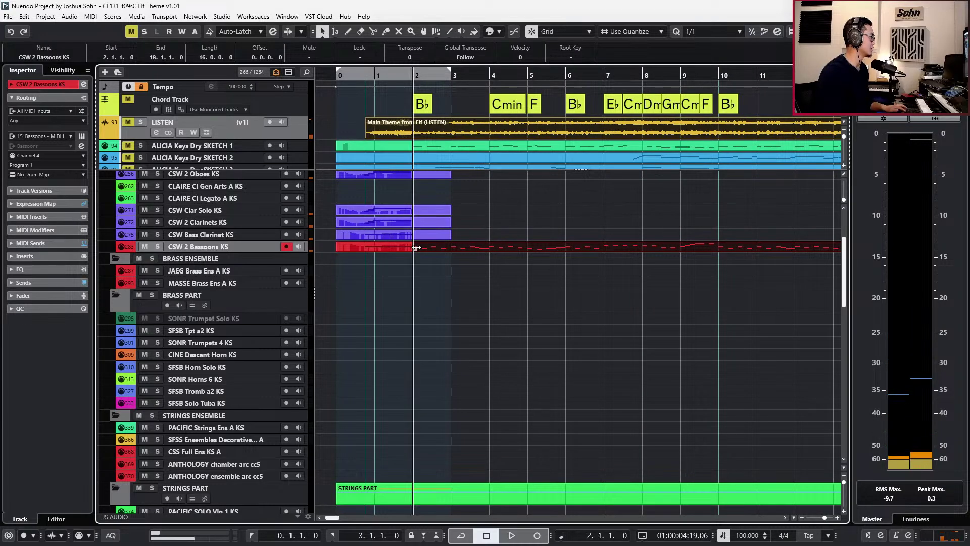
right_click(269, 235)
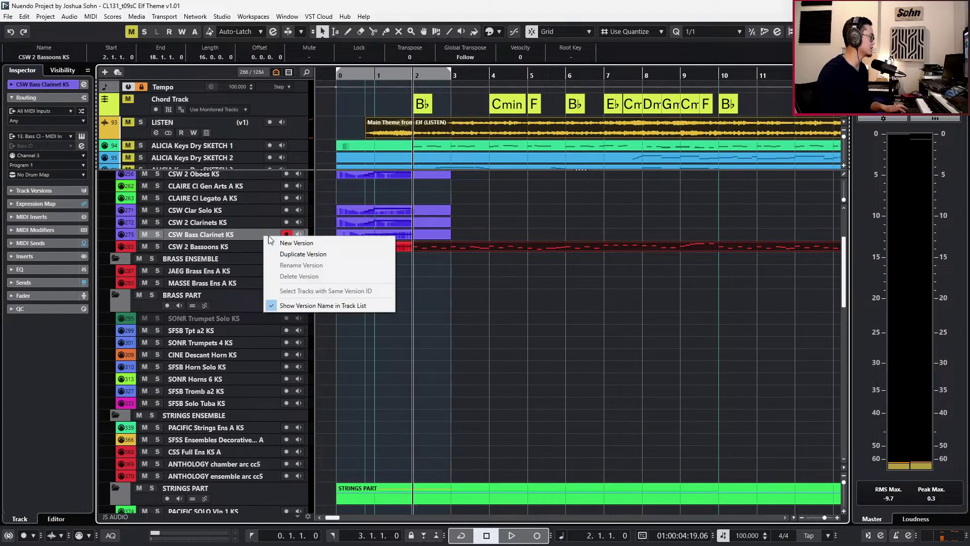
left_click(221, 235)
Shorten the opening CSW Bass Clarinet KS part to end at bar 2 and audition the track in solo.
key("s")
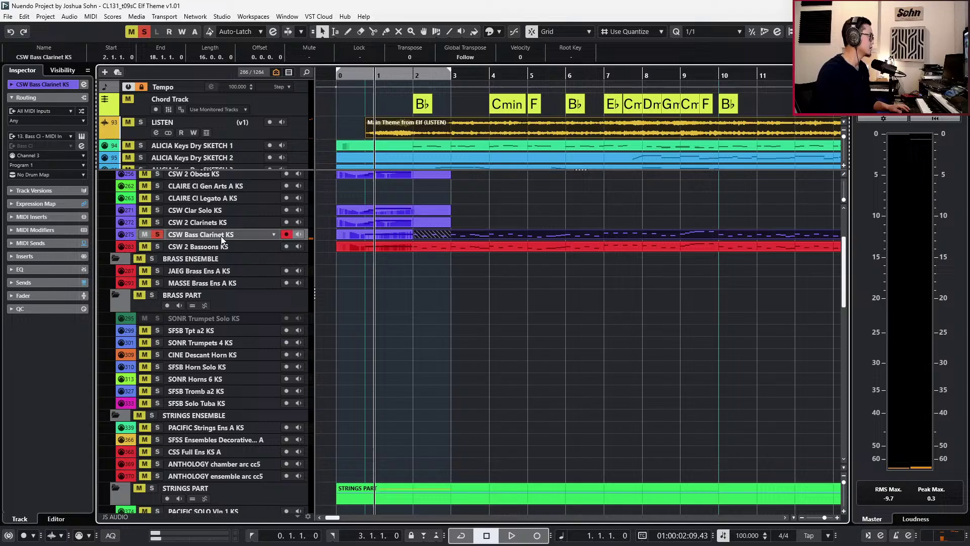
left_click_drag(410, 236, 411, 236)
left_click(409, 248)
left_click(410, 255)
left_click(408, 237)
key("space")
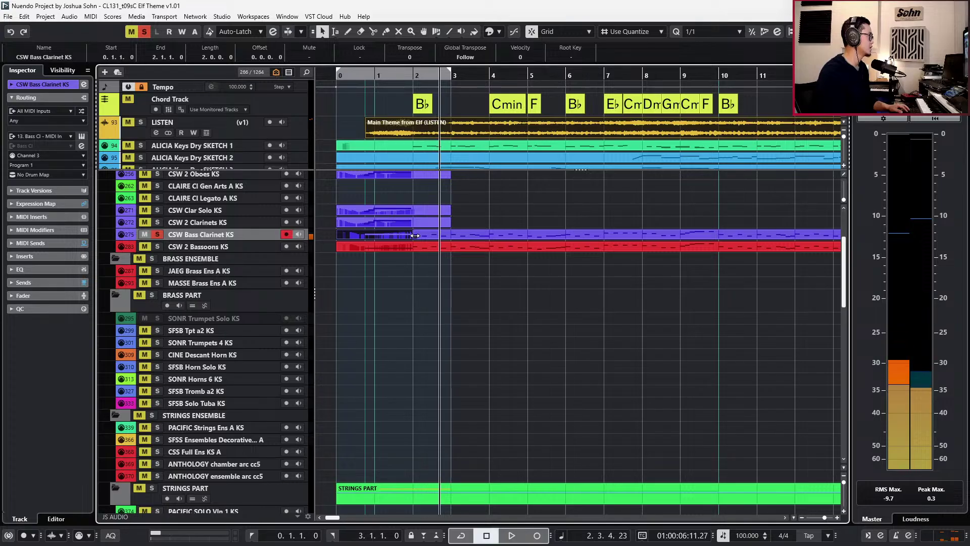
key("space")
key("s")
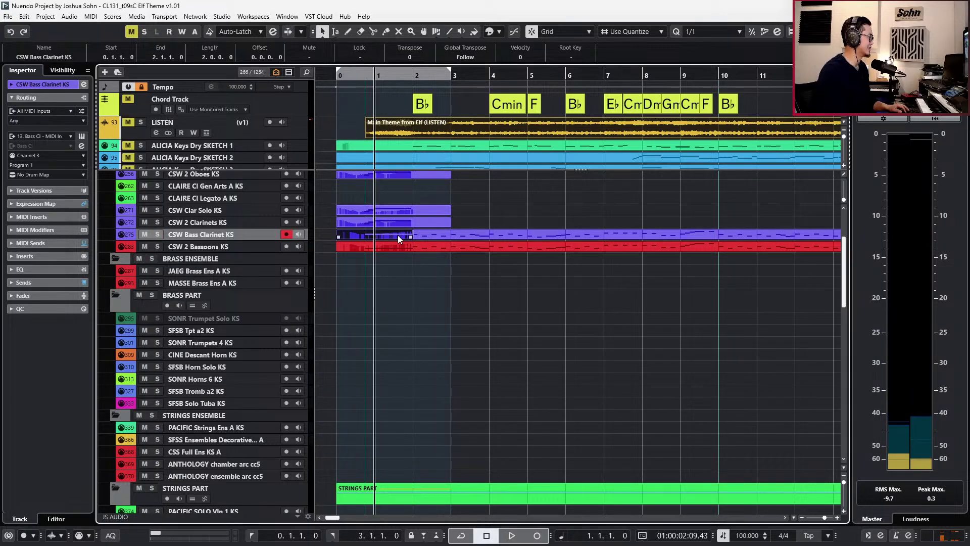
Delete the copied bassoon section from the CSW Bass Clarinet KS track and extend its opening part to bar 3.
key("Delete")
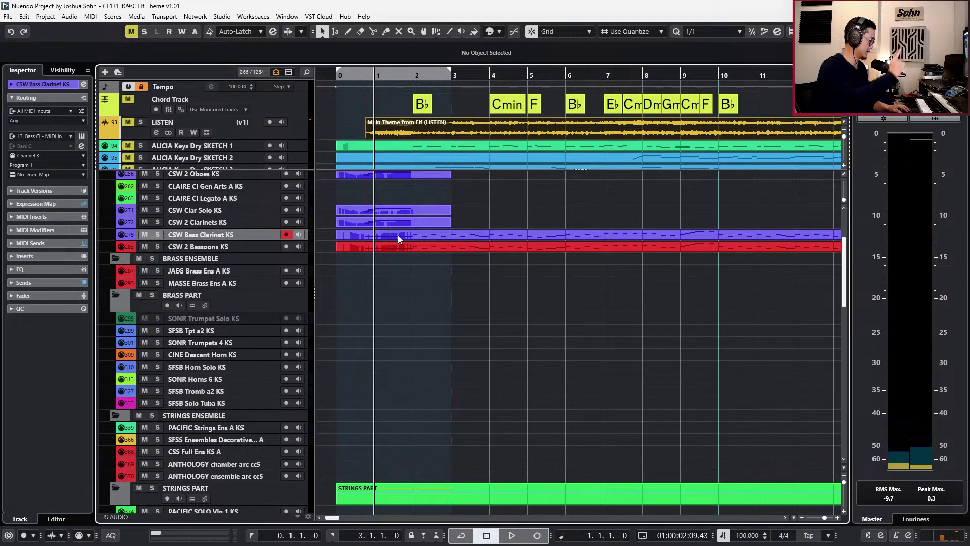
key("KP_Add")
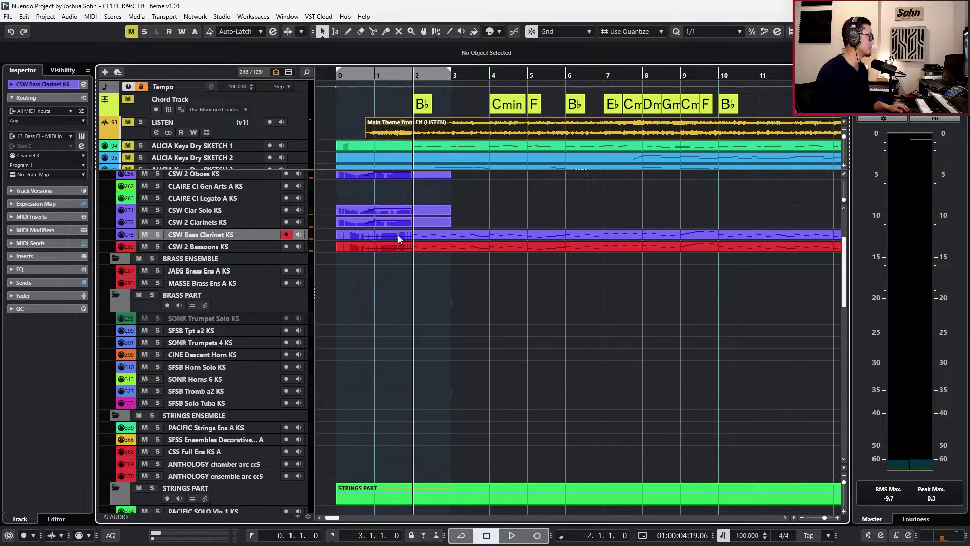
key("e")
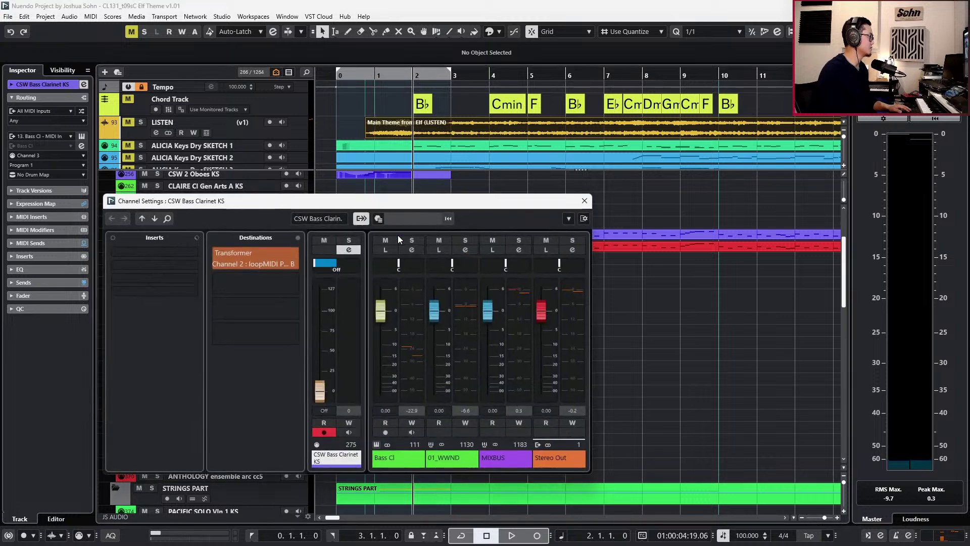
left_click(584, 200)
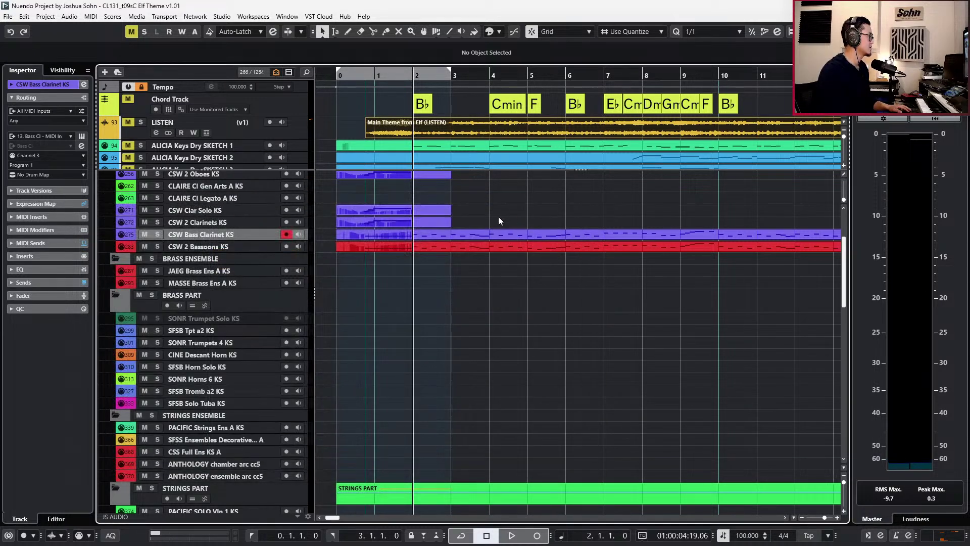
left_click(423, 237)
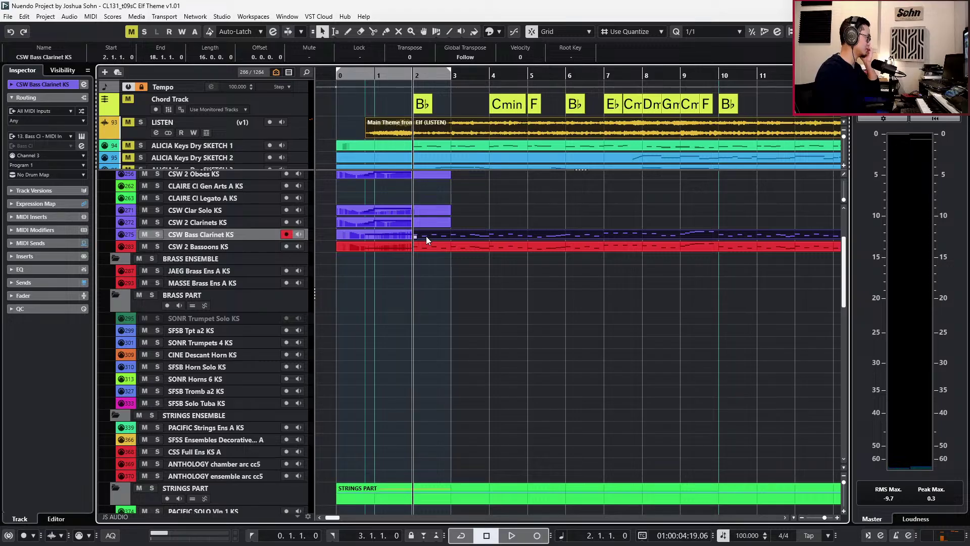
key("Delete")
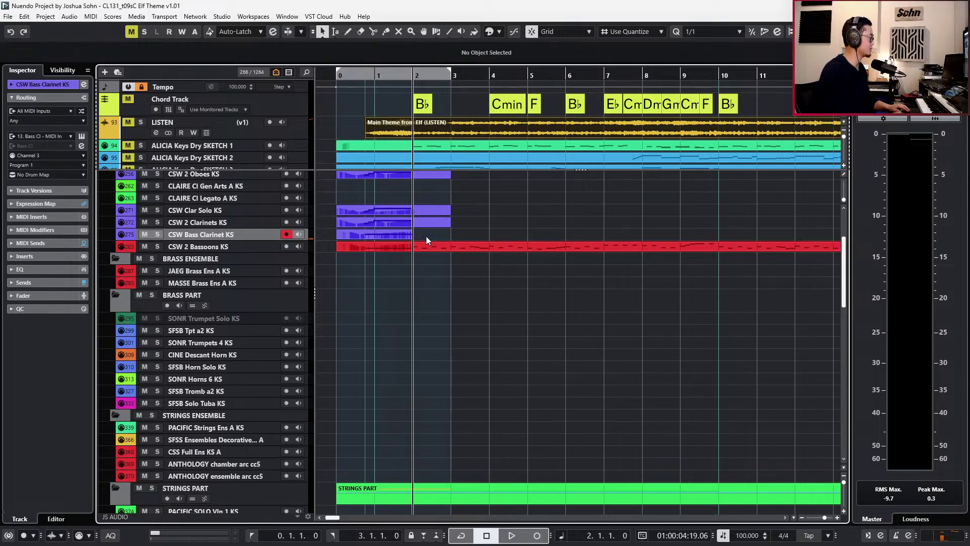
left_click_drag(410, 237, 458, 234)
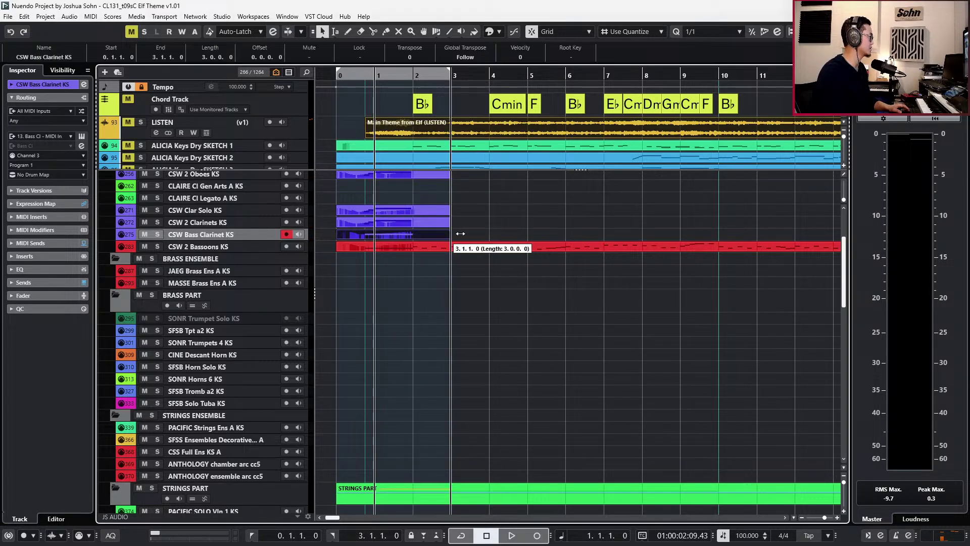
Open the CSS Viola KS A part starting at bar 2 and select its notes for copying.
scroll(477, 240, "down", 3)
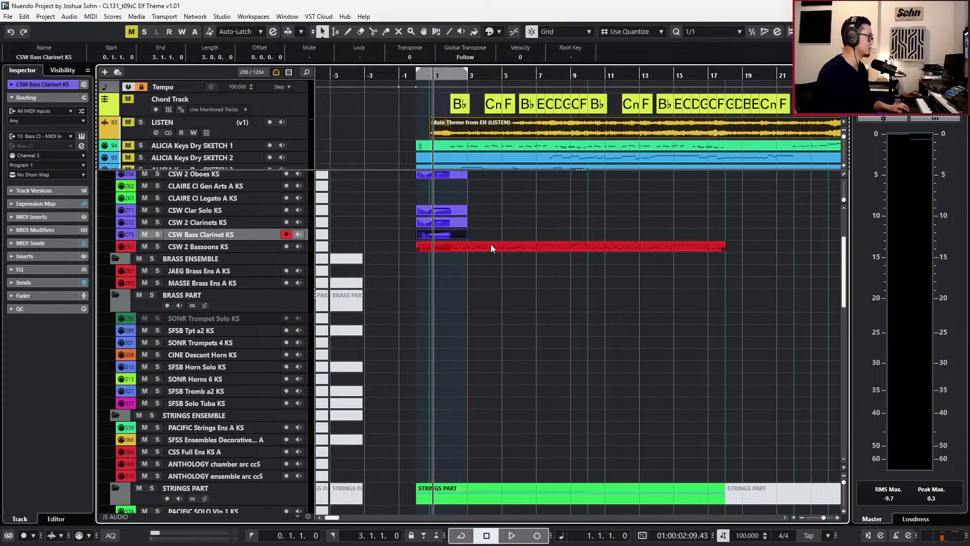
scroll(489, 395, "down", 5)
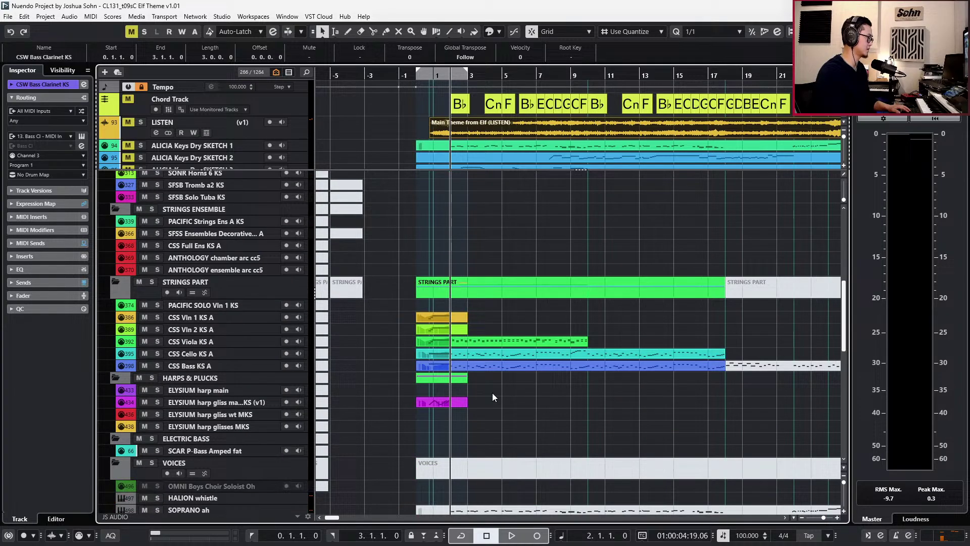
double_click(471, 344)
left_click_drag(400, 362, 756, 461)
key("space")
key("space")
key("Return")
Paste the viola notes onto the CSW Bass Clarinet KS track at 2.1.2.90 and open the merged part for editing.
scroll(595, 275, "up", 3)
scroll(556, 285, "up", 5)
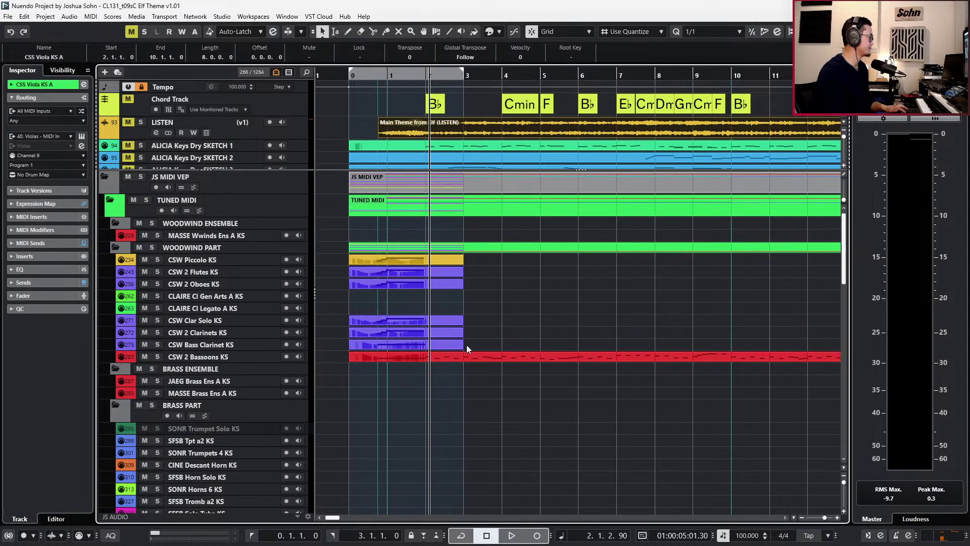
key("ctrl+v")
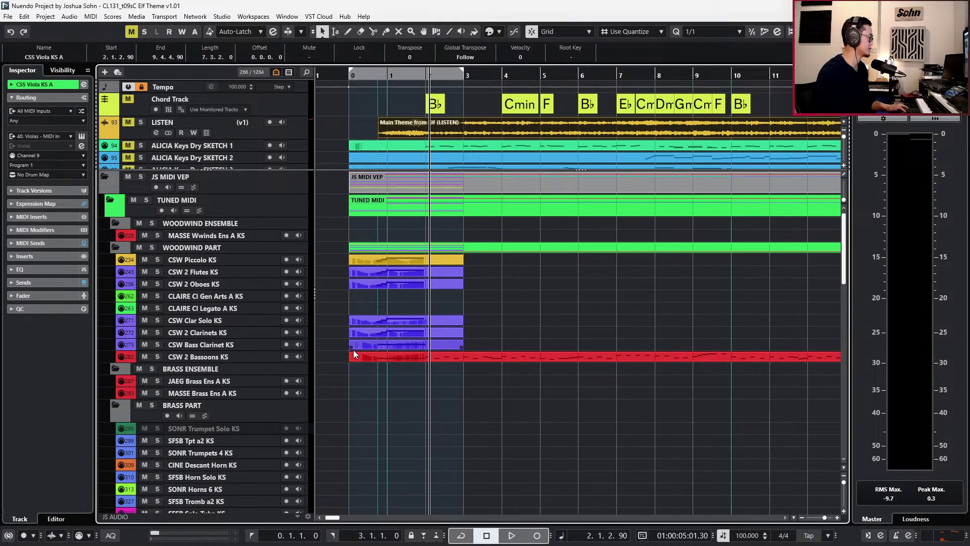
left_click(260, 347)
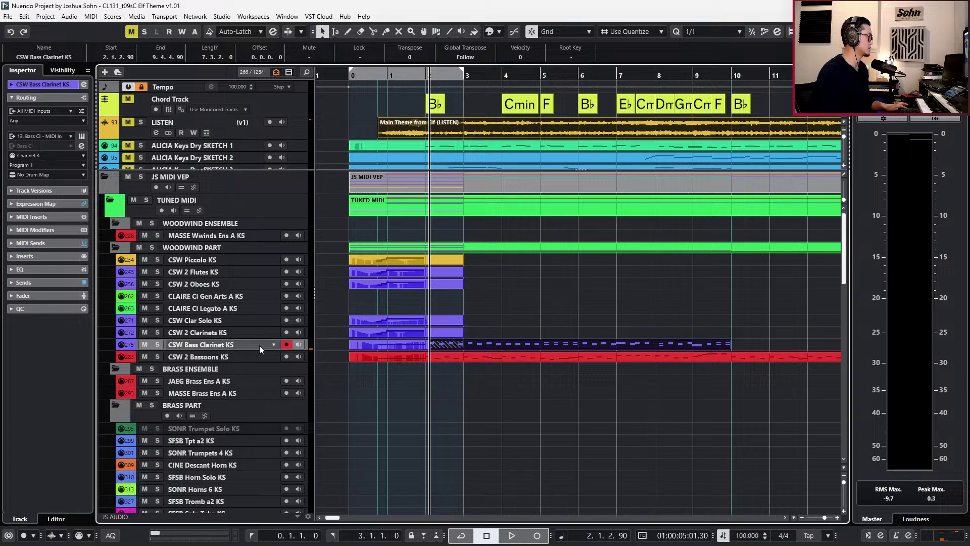
double_click(428, 343)
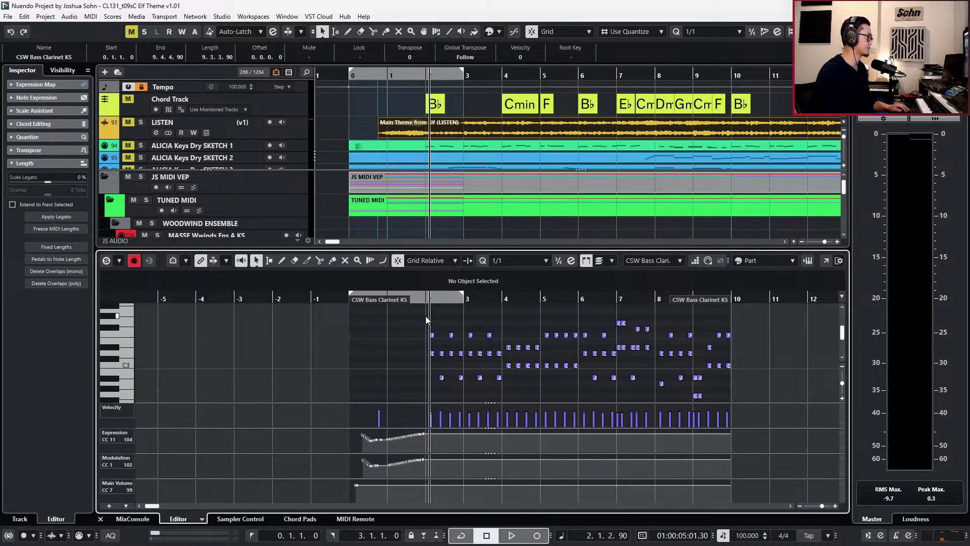
Assign the Staccts articulation to the pasted viola notes in the CSW Bass Clarinet KS part.
left_click_drag(426, 322, 759, 405)
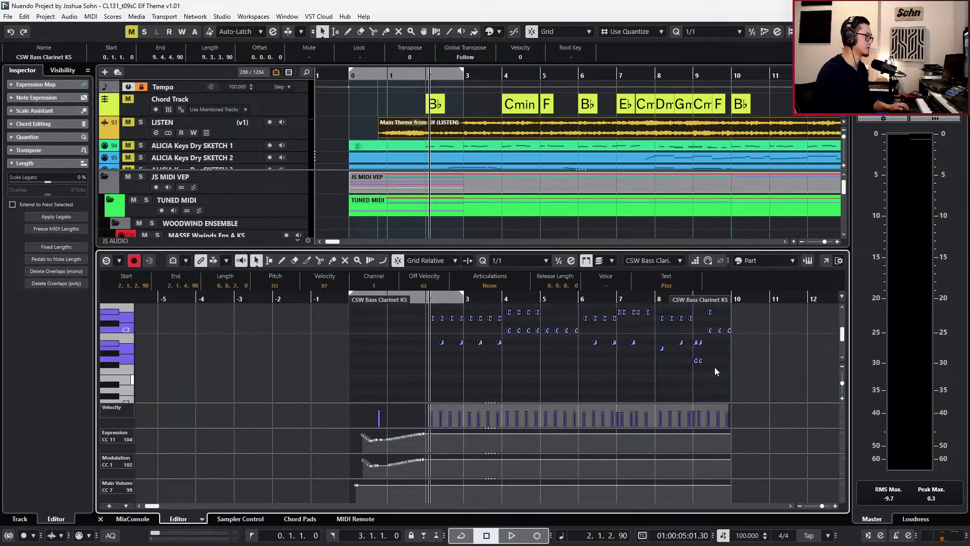
left_click(488, 285)
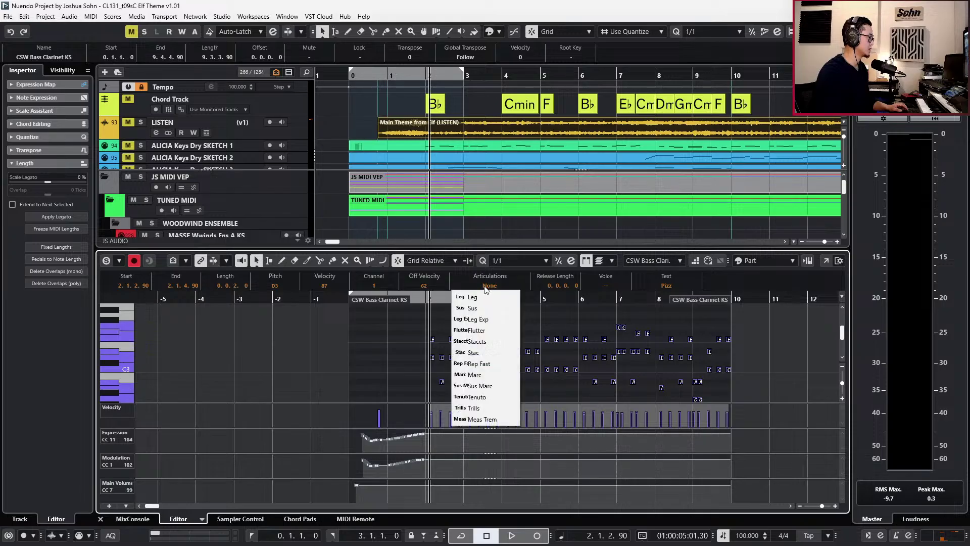
left_click(493, 342)
key("Return")
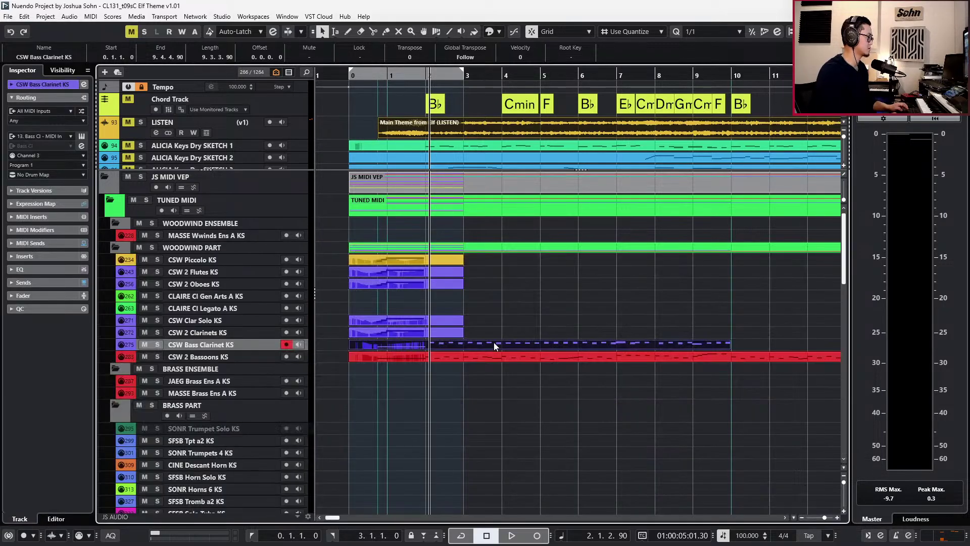
Open the bass clarinet part in the Key Editor and delete the lower note of each pair in bars 2 and 3.
double_click(494, 344)
scroll(473, 287, "down", 5)
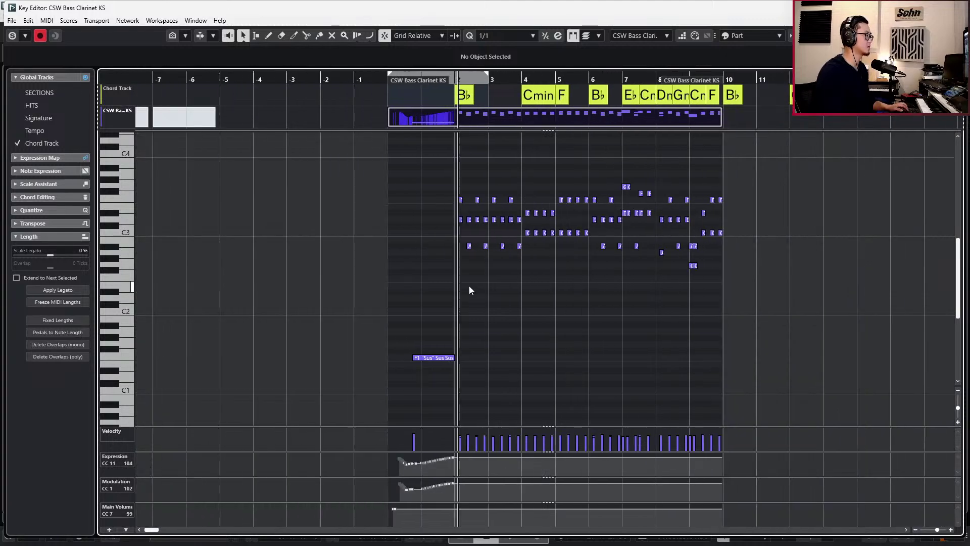
scroll(476, 264, "up", 2)
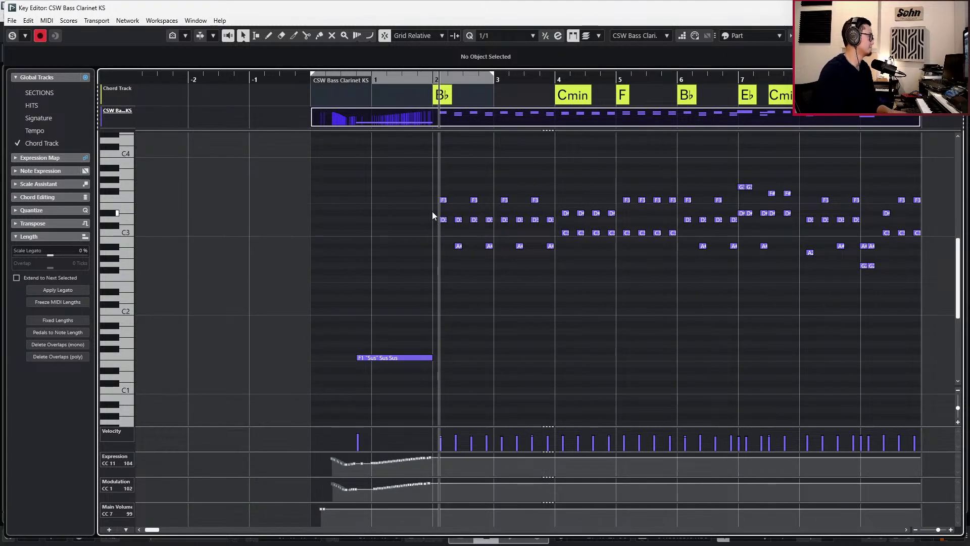
left_click_drag(445, 233, 477, 233)
key("Delete")
key("Delete")
key("Delete")
left_click_drag(484, 238, 529, 253)
key("Delete")
key("Delete")
left_click_drag(531, 209, 564, 251)
key("Delete")
key("Delete")
Delete the lower C3 notes in bars 4 and 5, keeping the upper D#3 and F3 notes.
left_click_drag(553, 229, 566, 229)
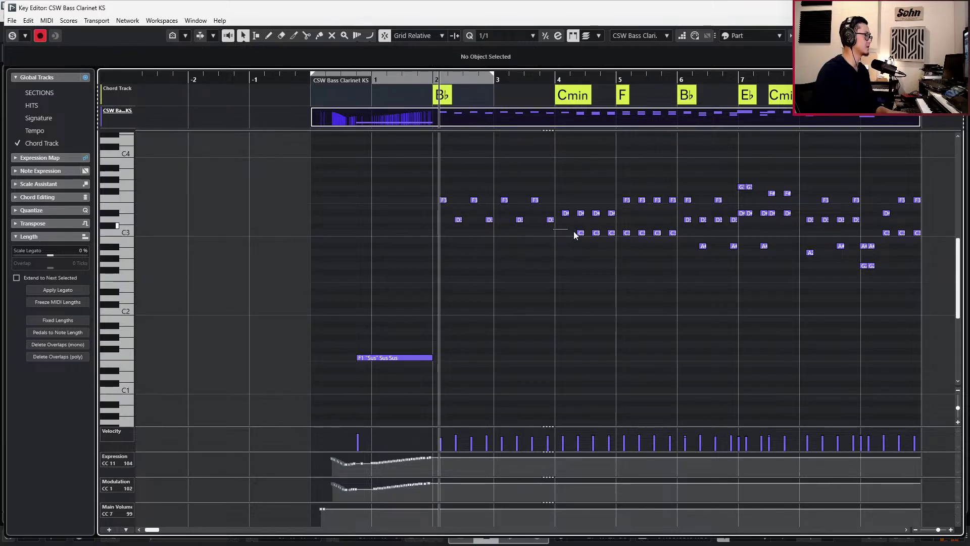
left_click_drag(664, 251, 676, 249)
key("Delete")
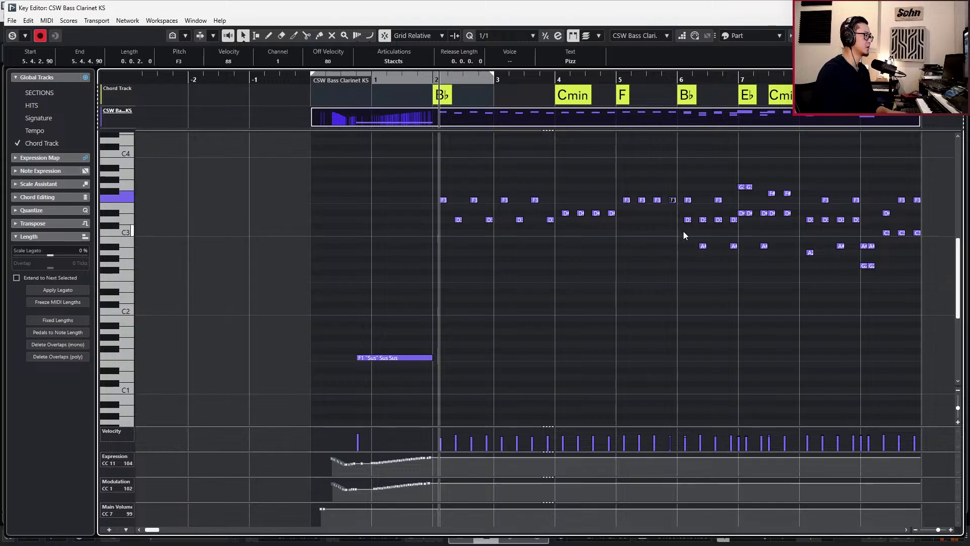
key("Delete")
Thin bars 6 and 7 to the upper line by deleting the lower note of each pair.
left_click_drag(694, 214, 742, 263)
key("Delete")
left_click(721, 221)
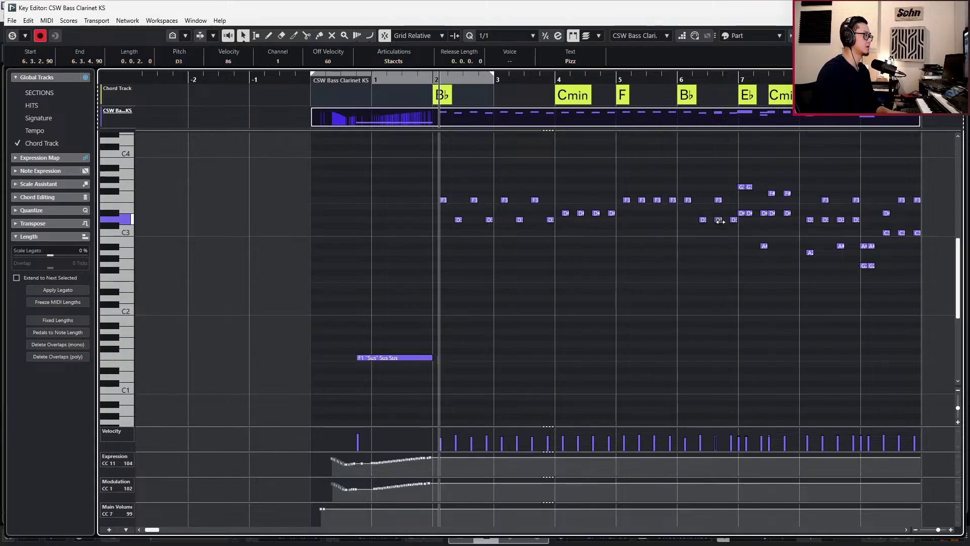
left_click_drag(740, 206, 754, 220)
key("Delete")
left_click_drag(760, 228, 767, 259)
key("Delete")
left_click_drag(768, 207, 839, 267)
key("Delete")
Delete the lower note of each pair in bars 8 and 9, leaving only the top line.
key("Delete")
left_click(841, 220)
key("Delete")
left_click_drag(837, 213, 849, 222)
left_click_drag(848, 213, 858, 226)
key("Delete")
left_click_drag(854, 259, 878, 273)
key("Delete")
left_click_drag(879, 226, 918, 235)
key("Delete")
Audition the remaining staccato notes, try transposing them an octave down, and restore their original octave.
key("space")
left_click_drag(920, 176, 423, 274)
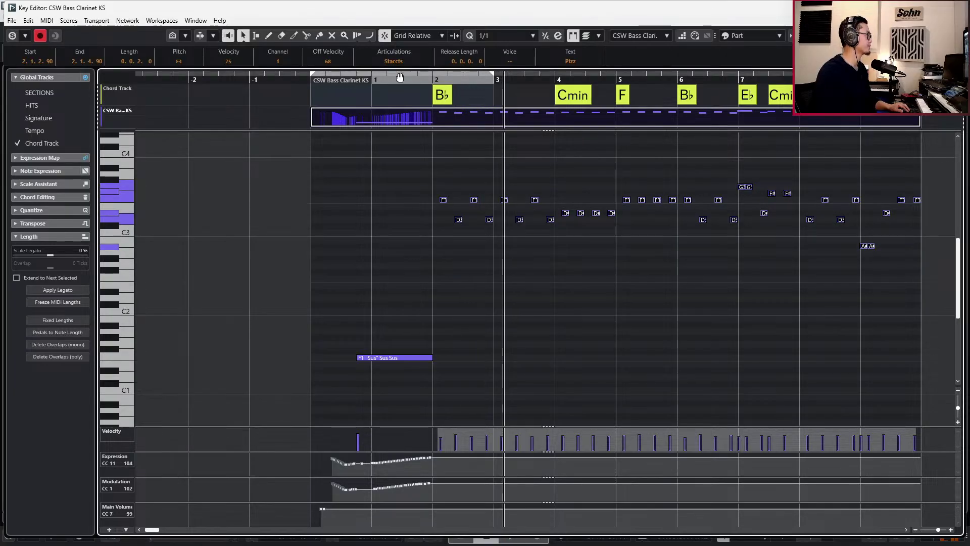
key("shift+Down")
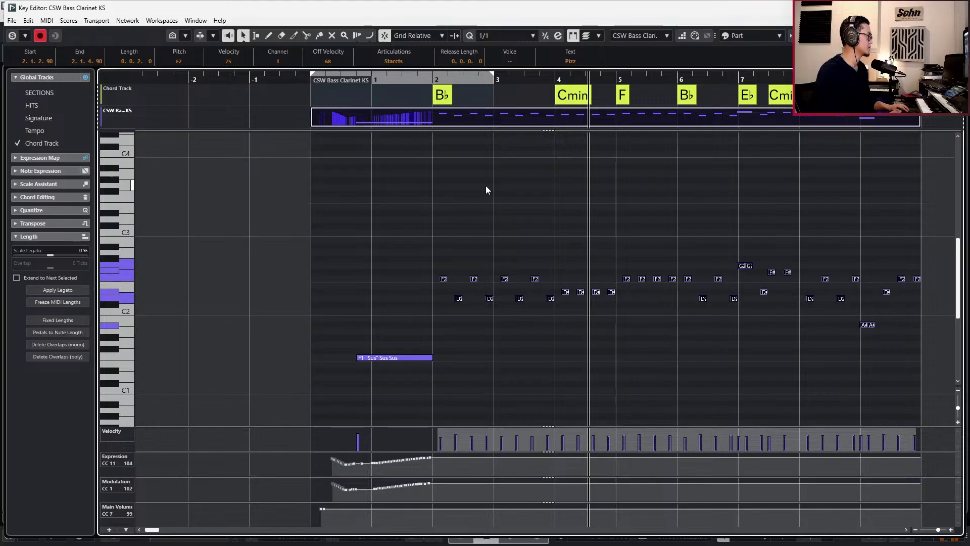
key("shift+Up")
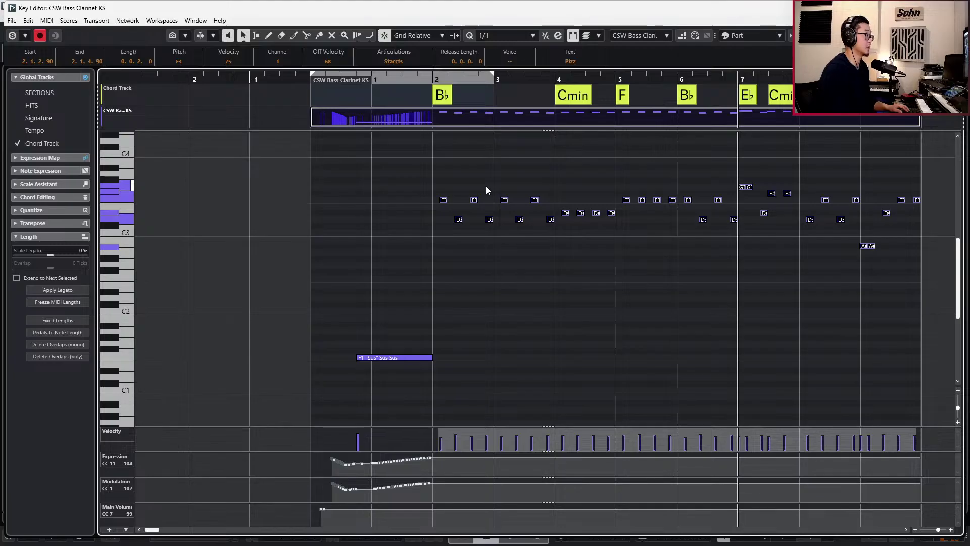
key("space")
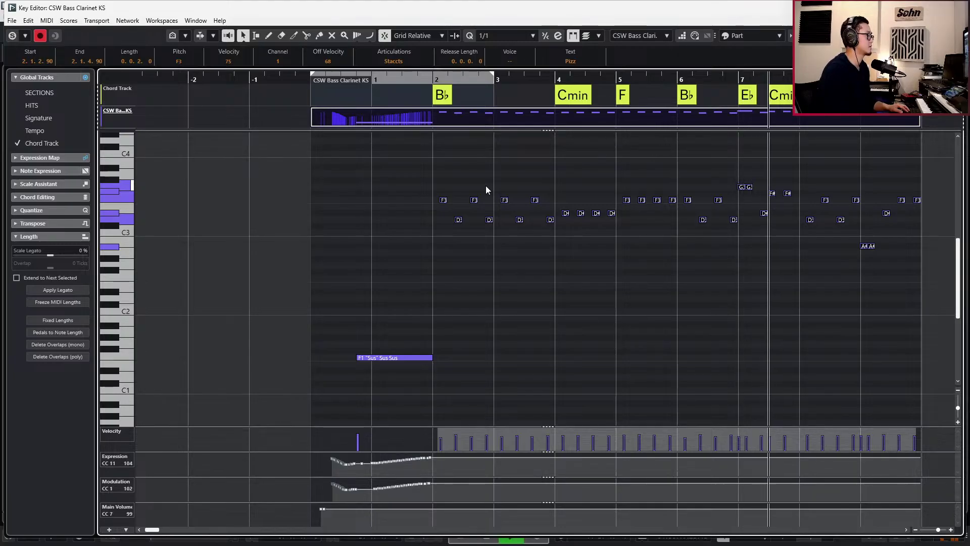
key("space")
Extend the CSW 2 Clarinets KS part to bar 10, copy the thinned notes into it at bar 2, and audition them.
key("KP_Subtract")
key("KP_Subtract")
key("KP_Subtract")
key("KP_Subtract")
key("KP_Subtract")
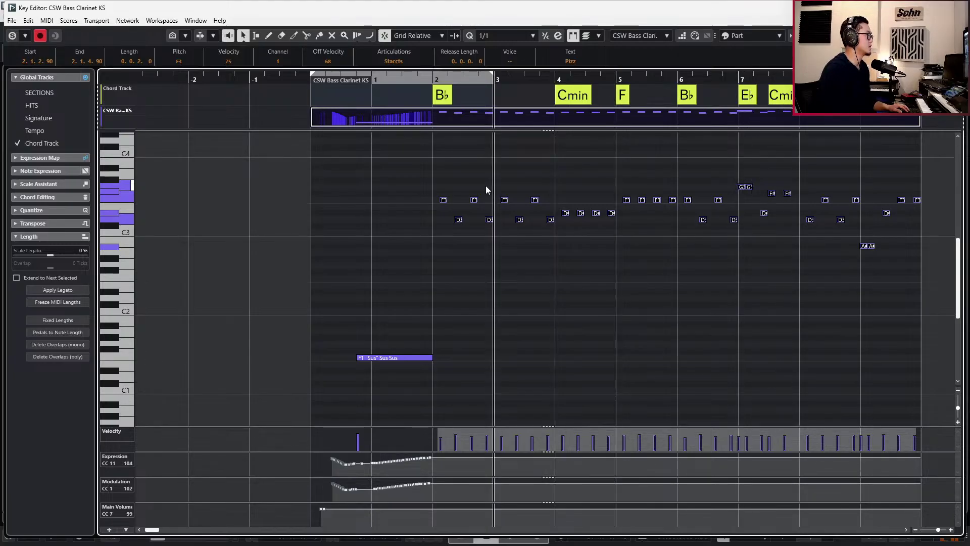
key("Return")
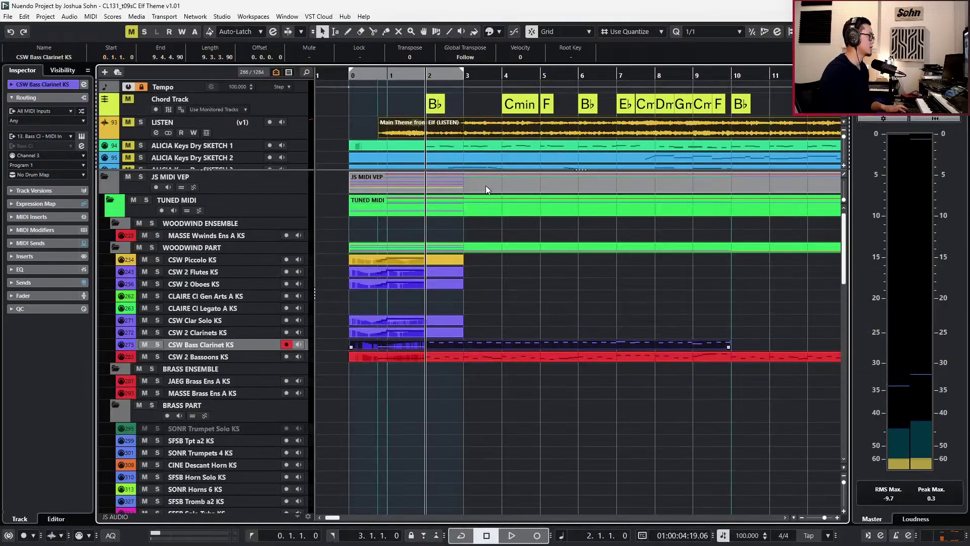
left_click_drag(463, 332, 732, 314)
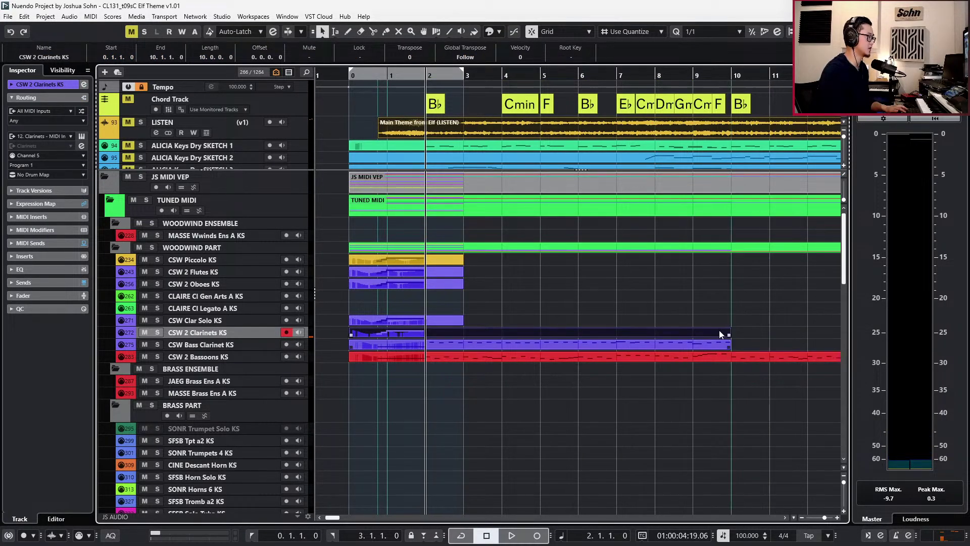
double_click(719, 329)
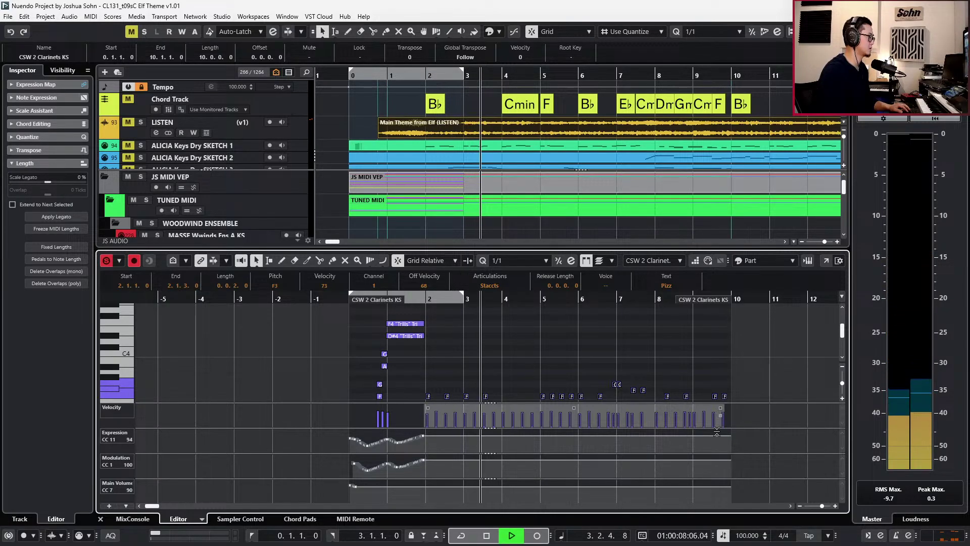
key("space")
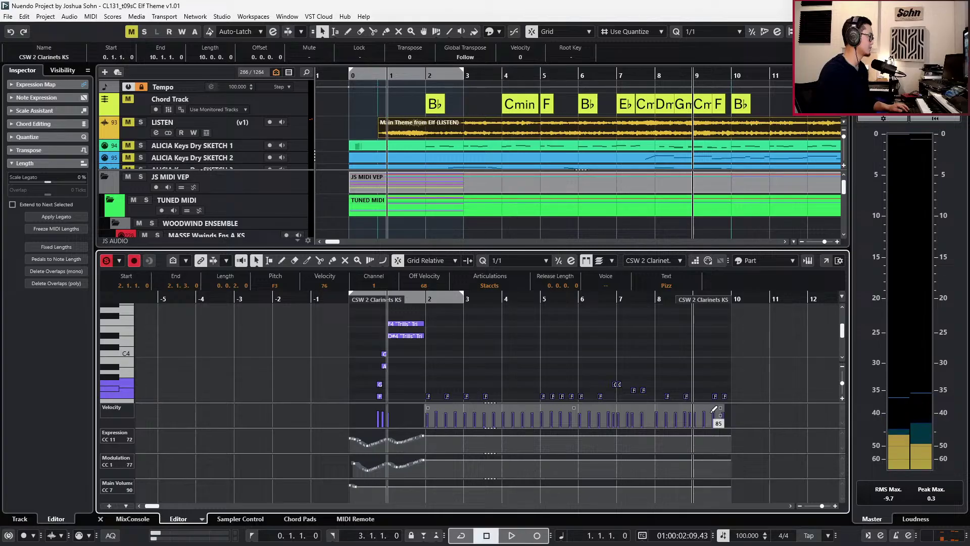
Set the quantize grid to 1/8, nudge the pasted clarinet notes to start at 2.1.3.0, and audition them in solo.
key("Return")
scroll(438, 340, "up", 2)
double_click(436, 335)
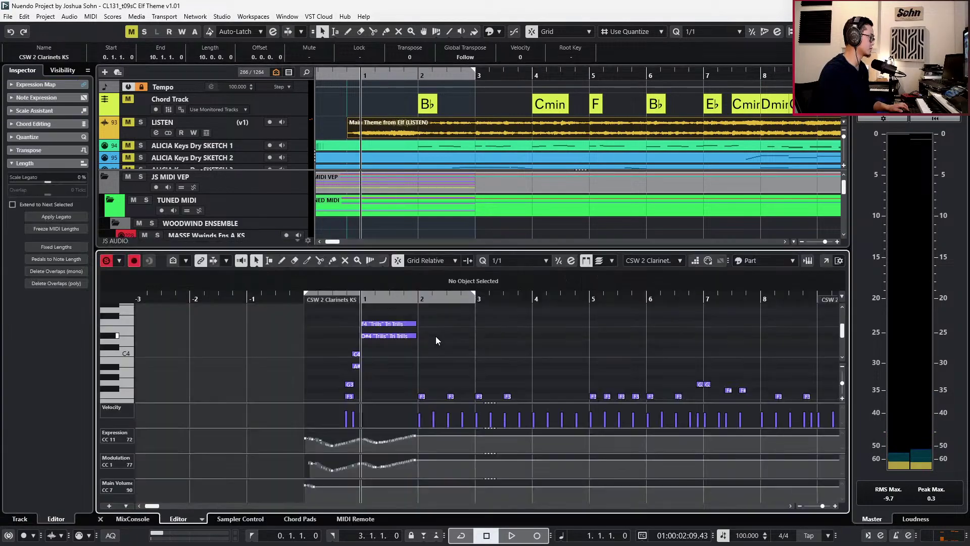
scroll(429, 365, "down", 3)
left_click_drag(431, 343, 803, 392)
key("8")
key("ctrl+Right")
key("ctrl+Right")
key("l")
key("KP_Subtract")
key("ctrl+Left")
key("space")
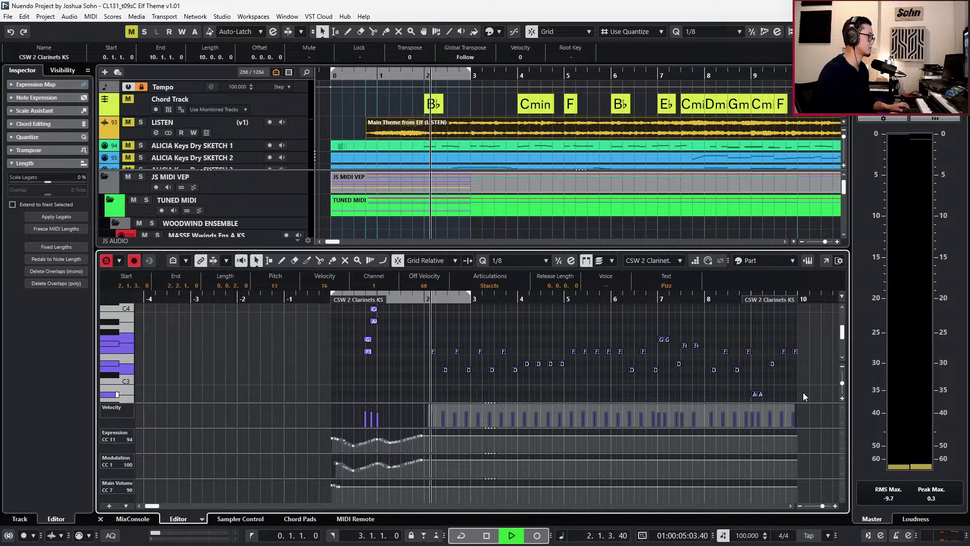
key("space")
key("ctrl+e")
key("KP_0")
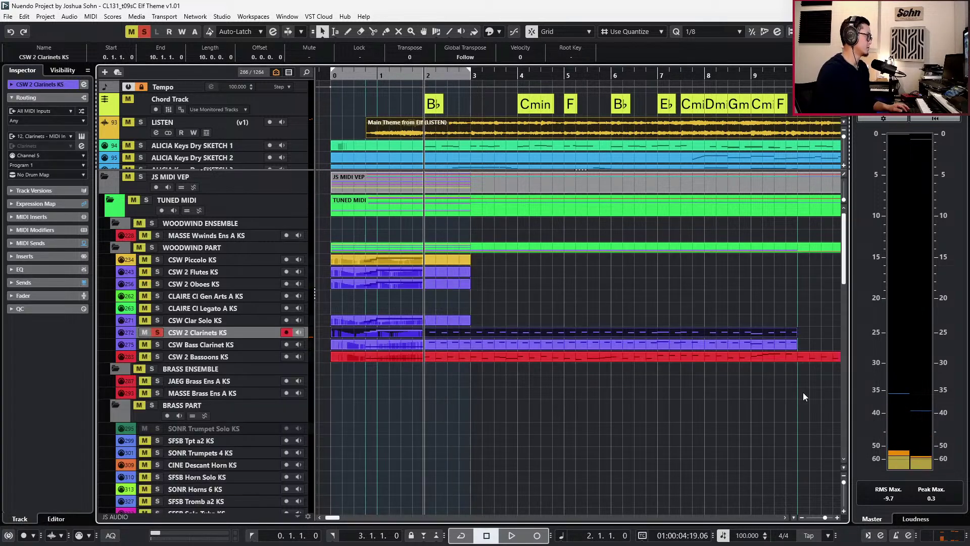
Clear the notes from bar 2 onward in the CSW Bass Clarinet KS part, keeping the opening sustained note.
left_click(648, 339)
double_click(646, 346)
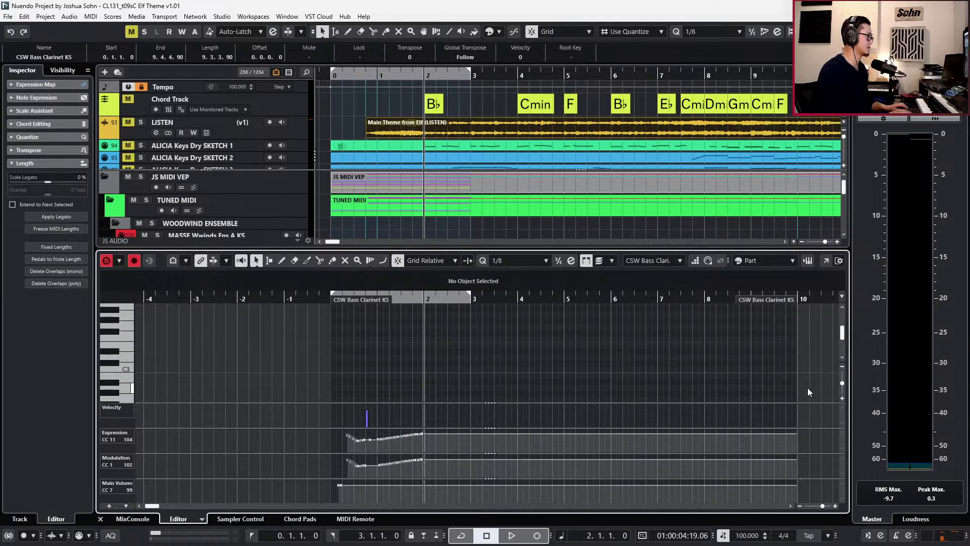
key("ctrl+e")
Open the CSS Viola KS A part and copy the lower note of each pair from bar 2 to bar 9.
scroll(630, 387, "down", 6)
double_click(499, 452)
left_click(431, 404)
left_click_drag(435, 416, 504, 447)
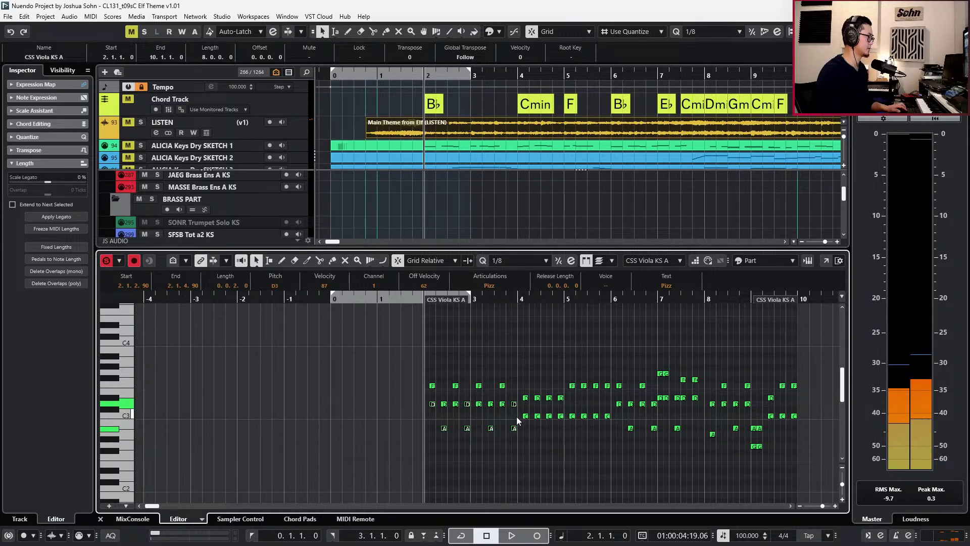
left_click_drag(605, 419, 665, 433)
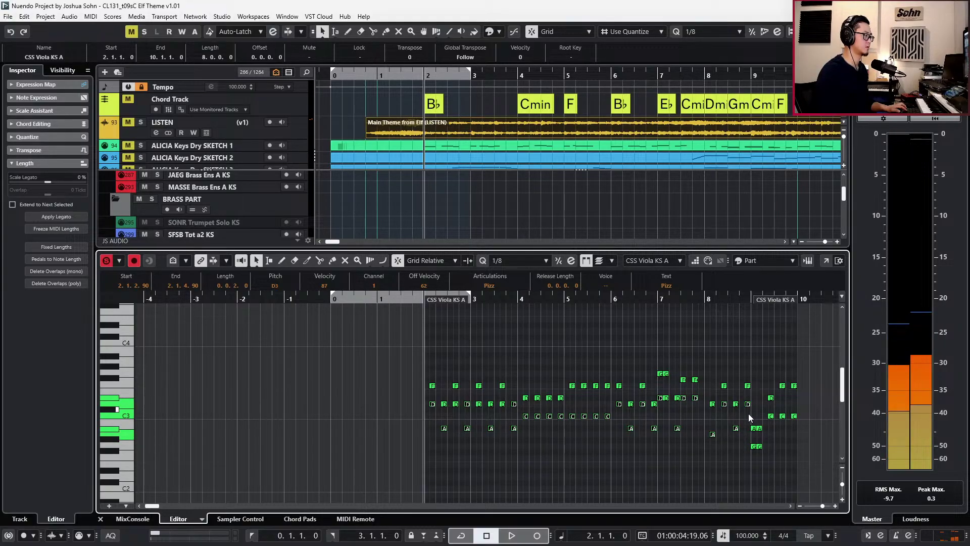
left_click_drag(804, 415, 814, 415)
key("l")
key("Return")
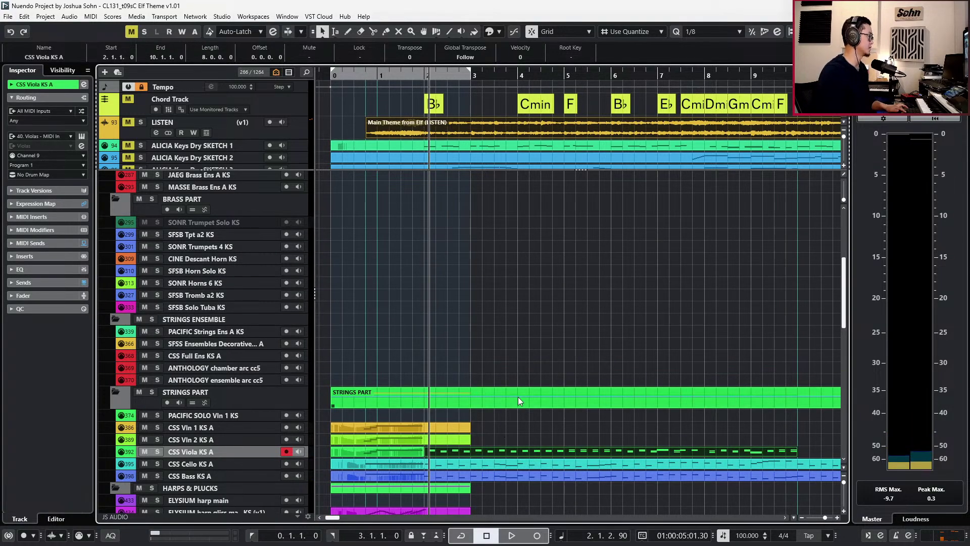
Paste the lower viola notes into the CSW Bass Clarinet KS part at 2.1.2.90.
scroll(518, 396, "up", 5)
left_click(465, 347)
key("ctrl+e")
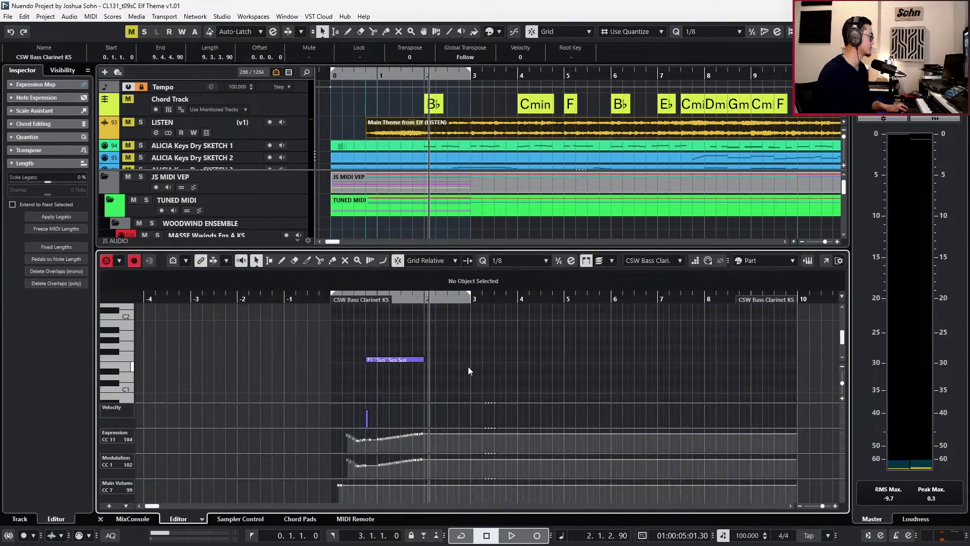
scroll(507, 336, "up", 6)
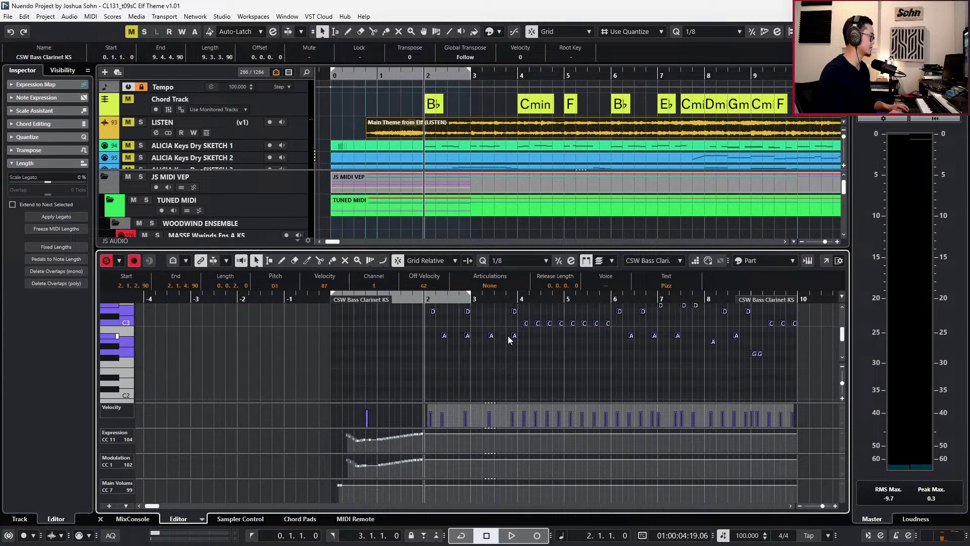
key("ctrl+e")
Extend the CSW Clar Solo KS part to bar 10.
left_click_drag(470, 323, 797, 324)
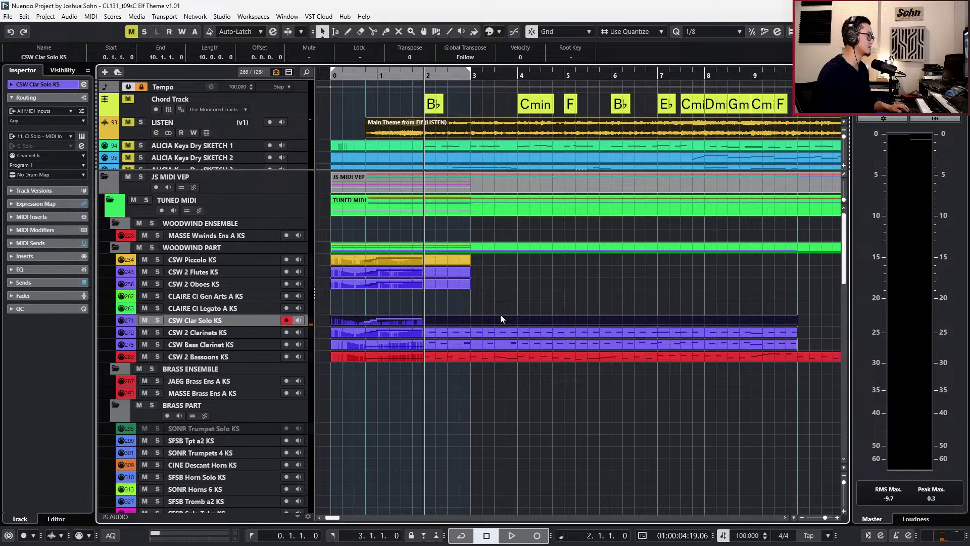
key("KP_Subtract")
left_click(450, 333)
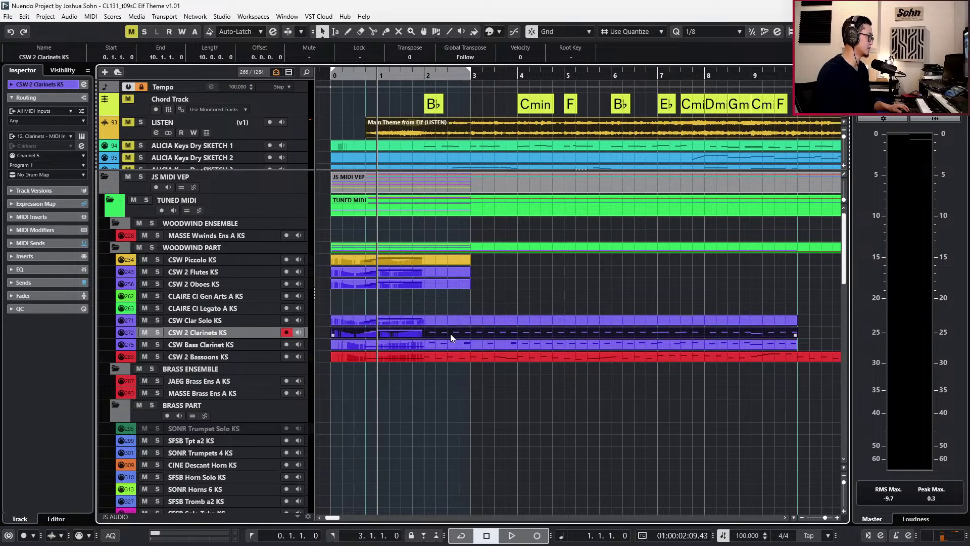
left_click(450, 324)
Solo the CSW 2 Clarinets KS and CSW Bass Clarinet KS tracks together and audition them from bar 2.
left_click(453, 329)
left_click(453, 344)
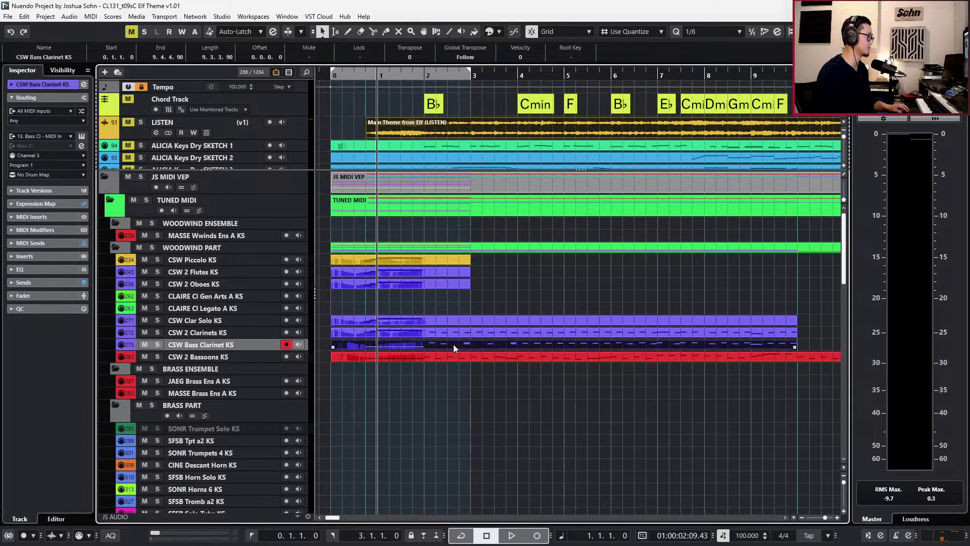
left_click(460, 334, "shift")
key("s")
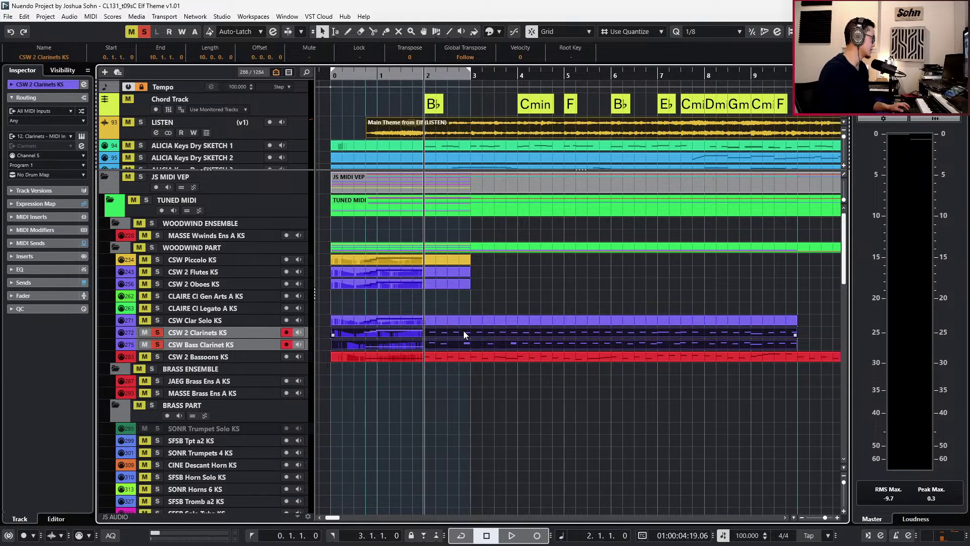
key("space")
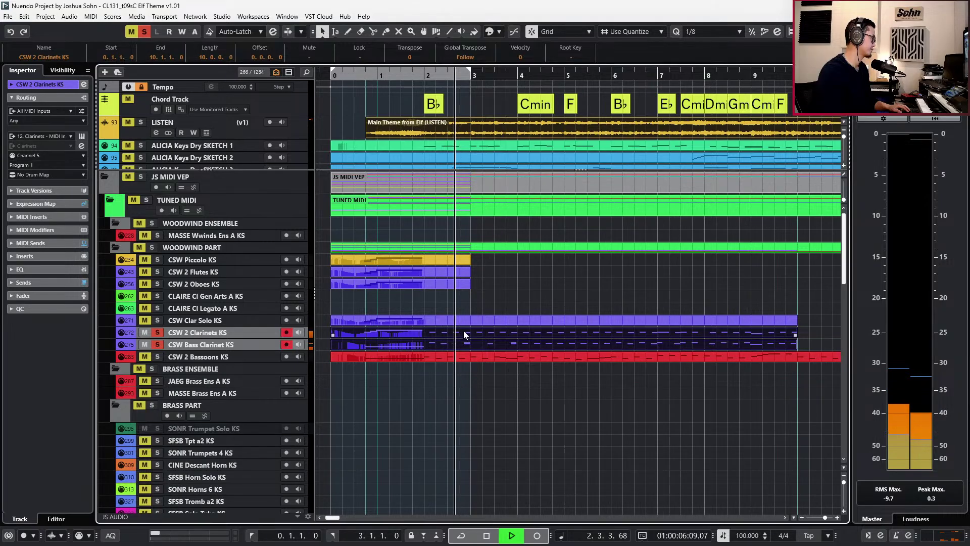
key("space")
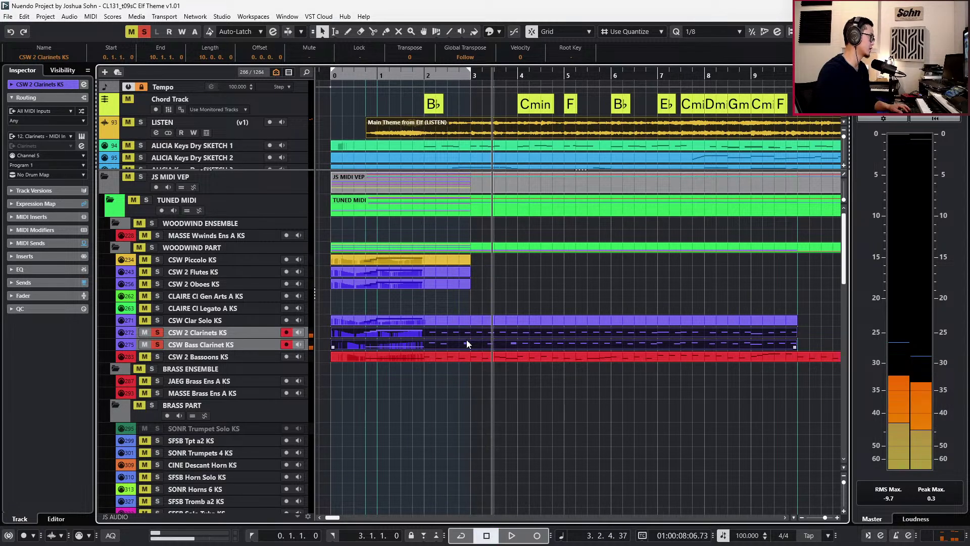
Open the clarinet and bass clarinet parts together and copy the bass clarinet's D3 at 2.1.2.90 to 2.3.2.90.
double_click(465, 344)
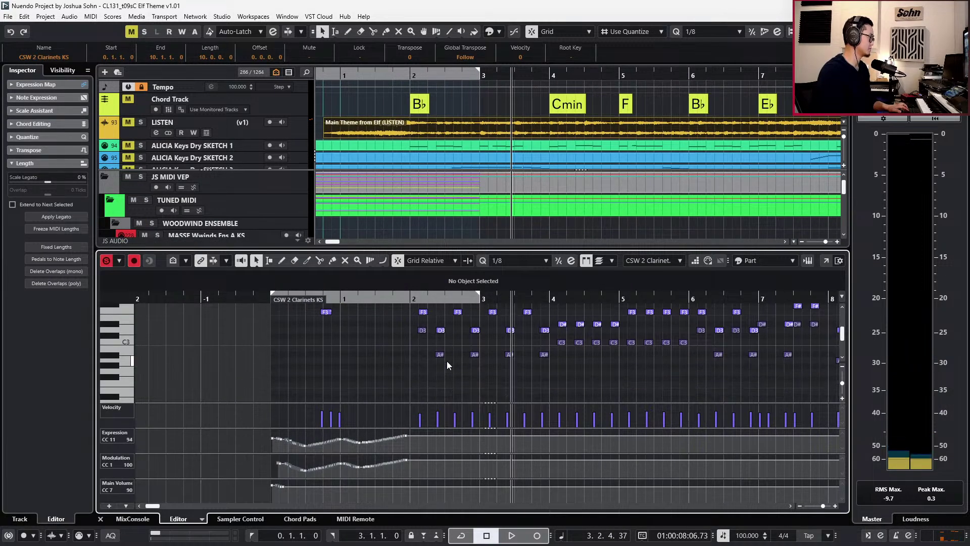
scroll(447, 360, "up", 2)
key("Down")
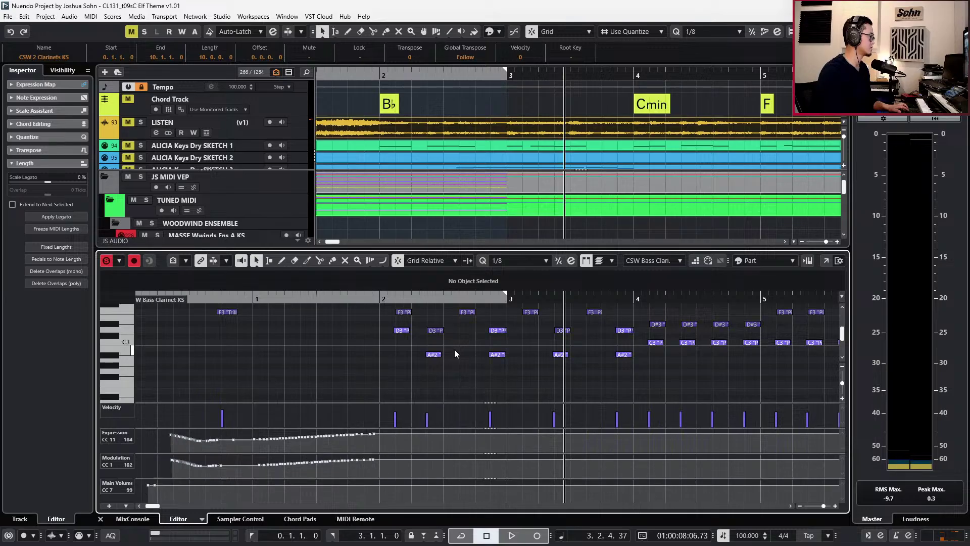
left_click(400, 330)
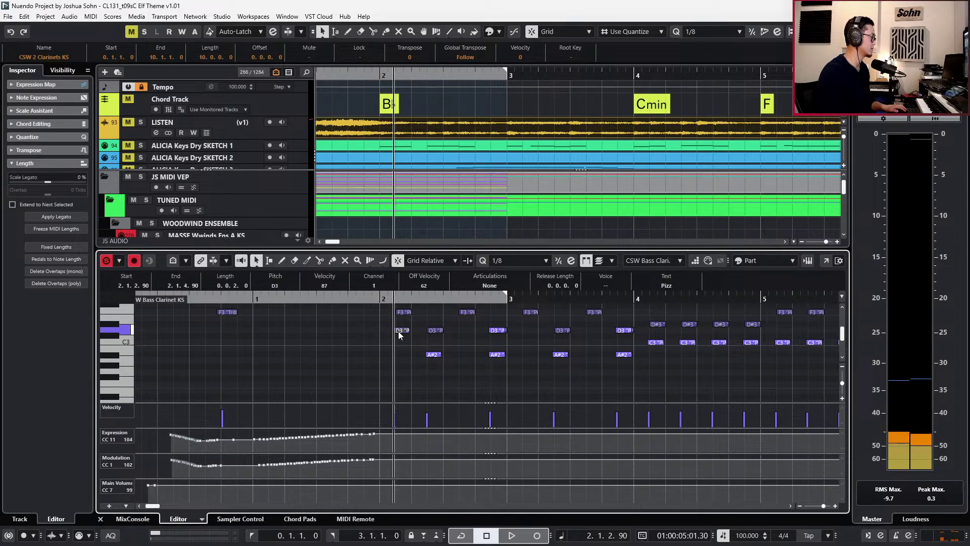
key("ctrl+d")
key("ctrl+Right")
key("ctrl+Right")
key("ctrl+Right")
key("space")
key("space")
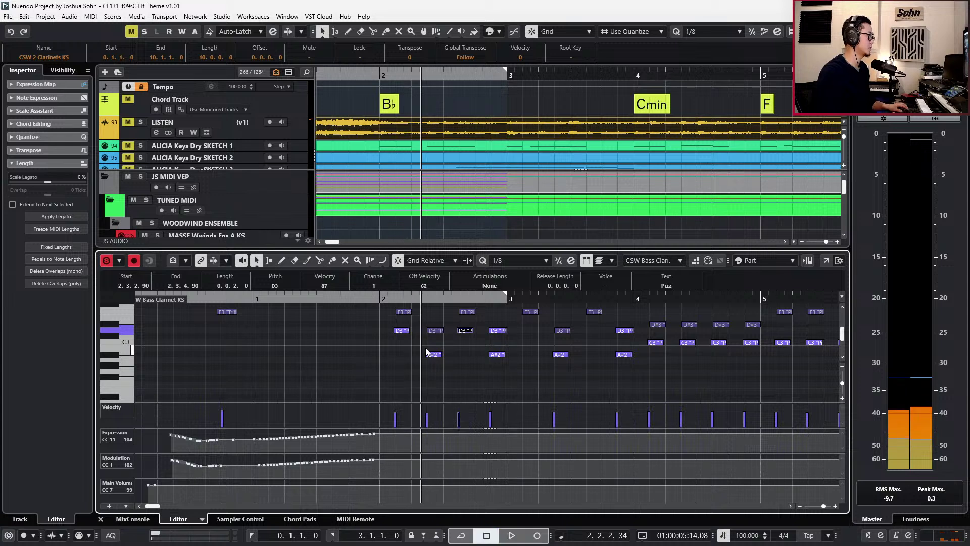
Repeat the bass clarinet's D3 on beats 1 and 3 of bar 3 and remove its extra D3 on beat 4.
key("ctrl+Right")
key("ctrl+Left")
key("ctrl+f")
left_click(602, 344)
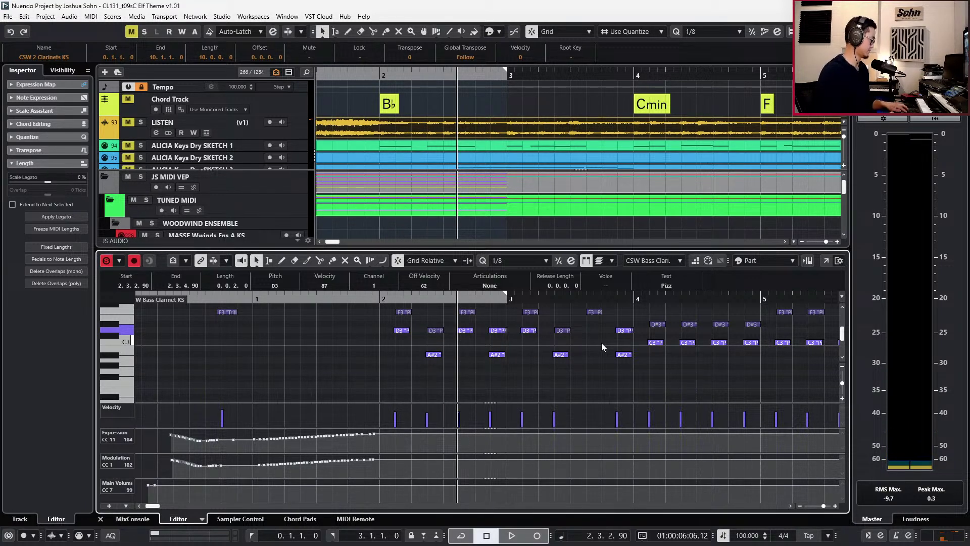
key("ctrl+Left")
key("ctrl+Left")
key("space")
left_click(623, 332)
key("Delete")
Set the articulation of all CSW Bass Clarinet KS notes from bar 2 to bar 9 to Staccts.
scroll(635, 345, "right", 2)
scroll(632, 344, "down", 1)
key("g")
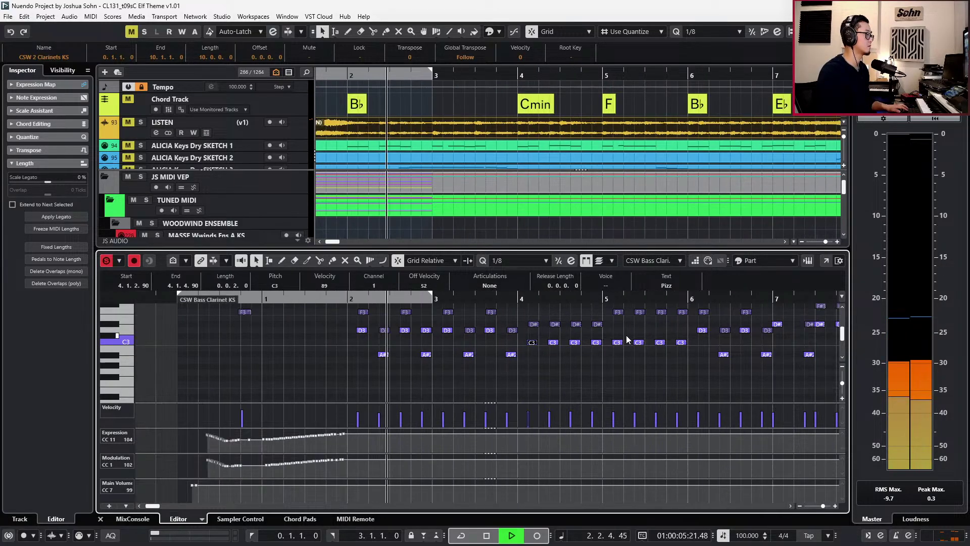
key("space")
key("g")
key("g")
key("g")
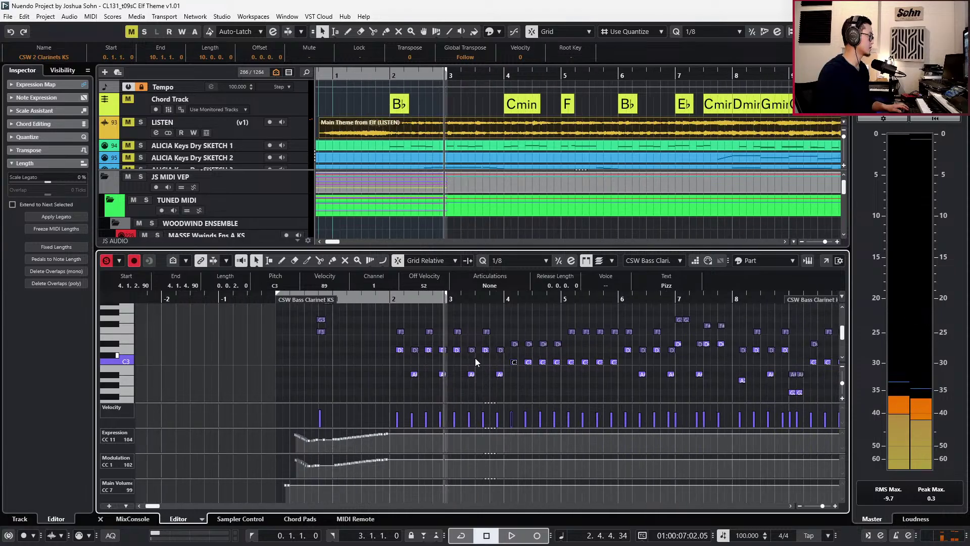
left_click(388, 321)
left_click_drag(386, 319, 713, 411)
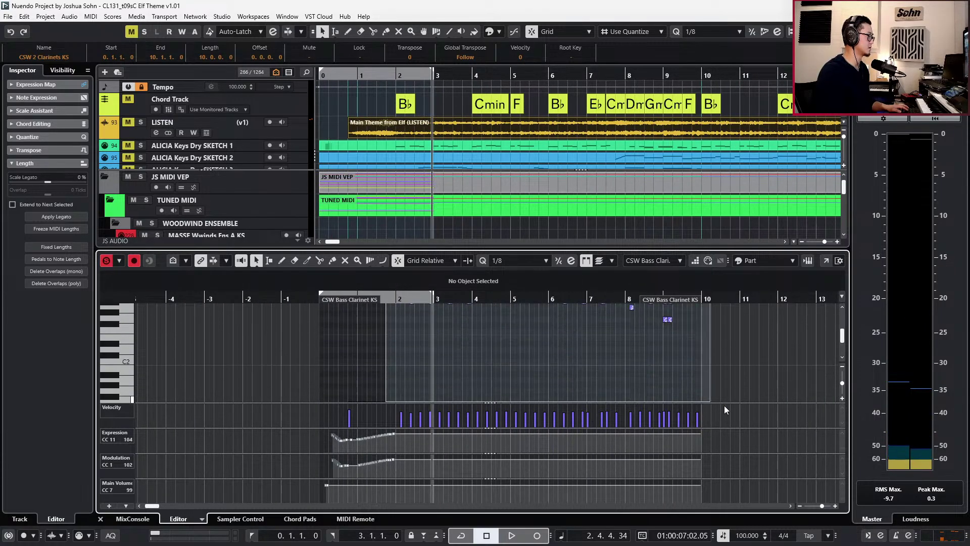
left_click(490, 285)
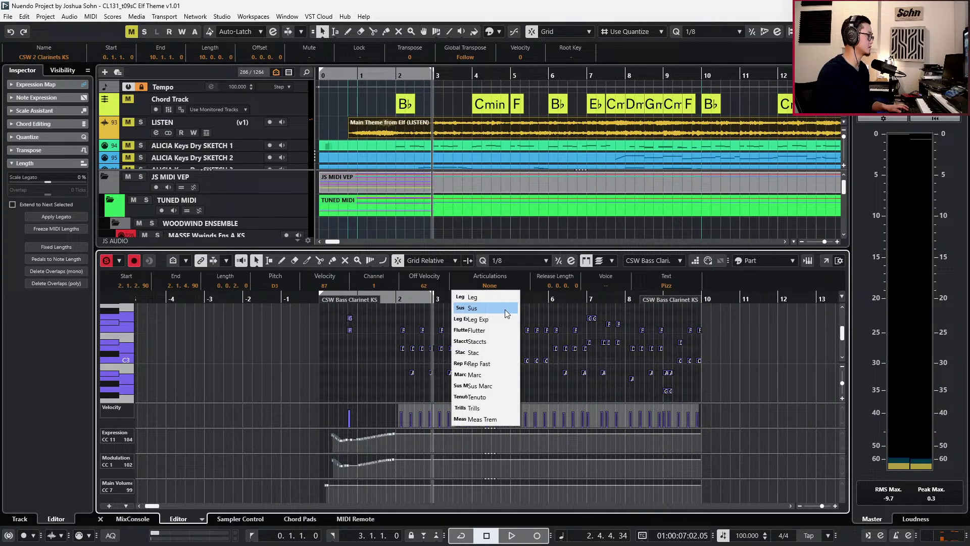
left_click(502, 341)
Select the CSW 2 Clarinets KS notes from bar 2 onward, shift them to start at 2.1.2.100, and audition them.
left_click(408, 330)
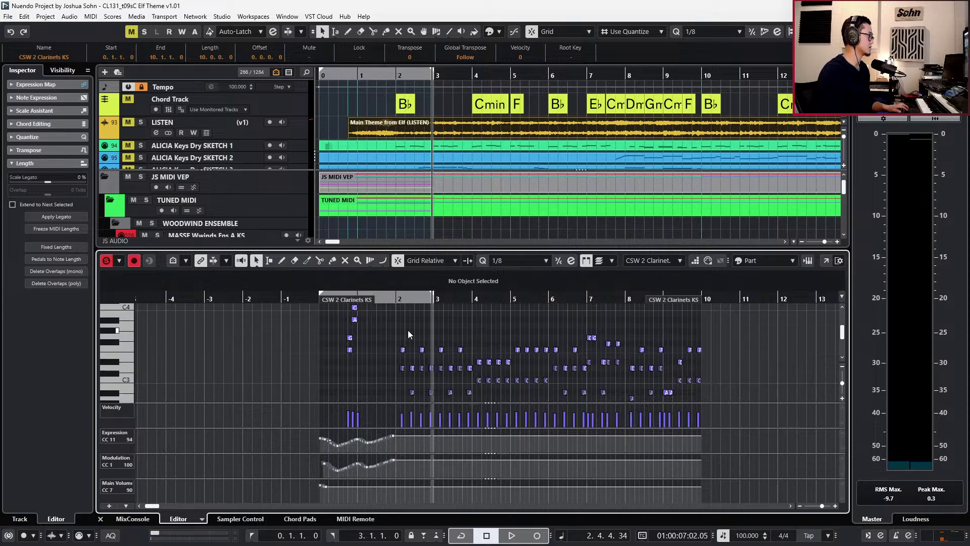
left_click_drag(398, 330, 590, 304)
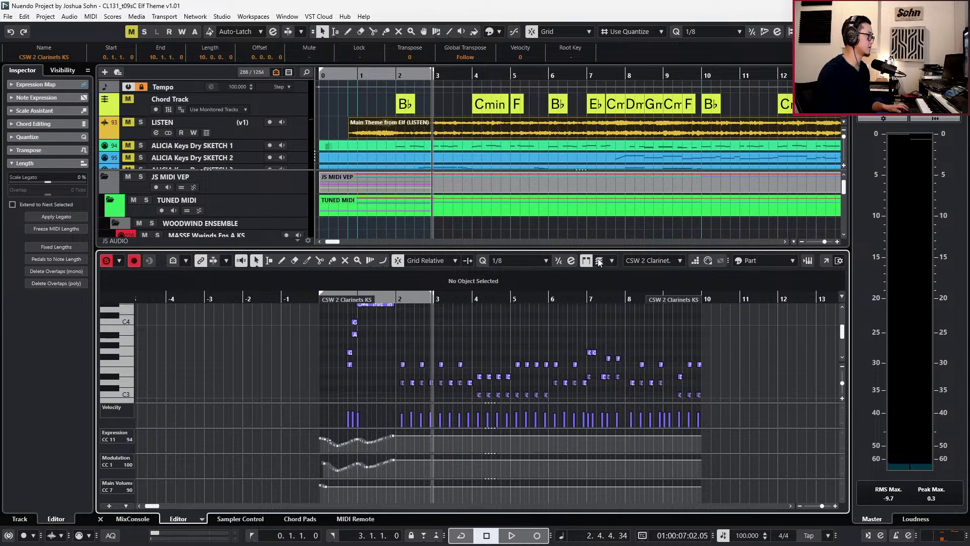
left_click(600, 260)
left_click(614, 317)
left_click_drag(397, 348, 739, 372)
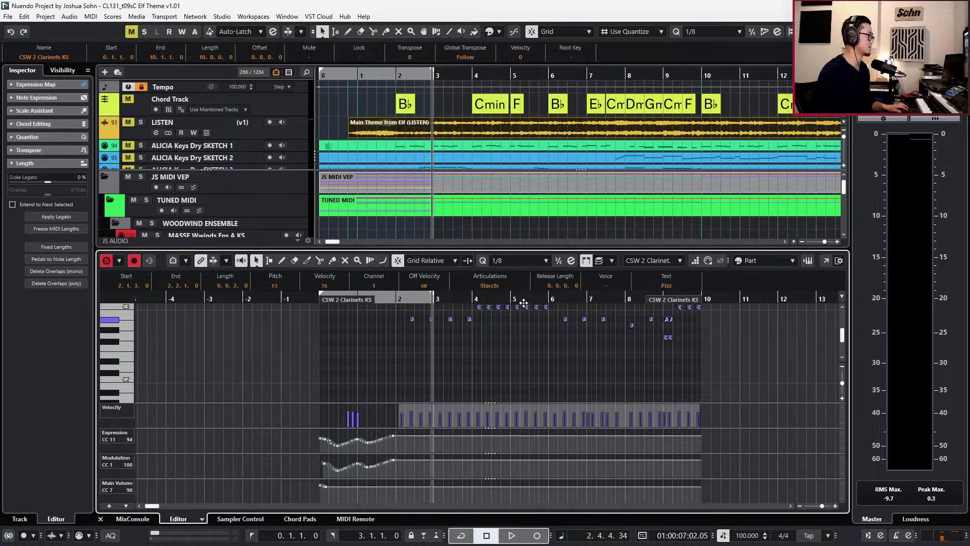
key("KP_Subtract")
key("space")
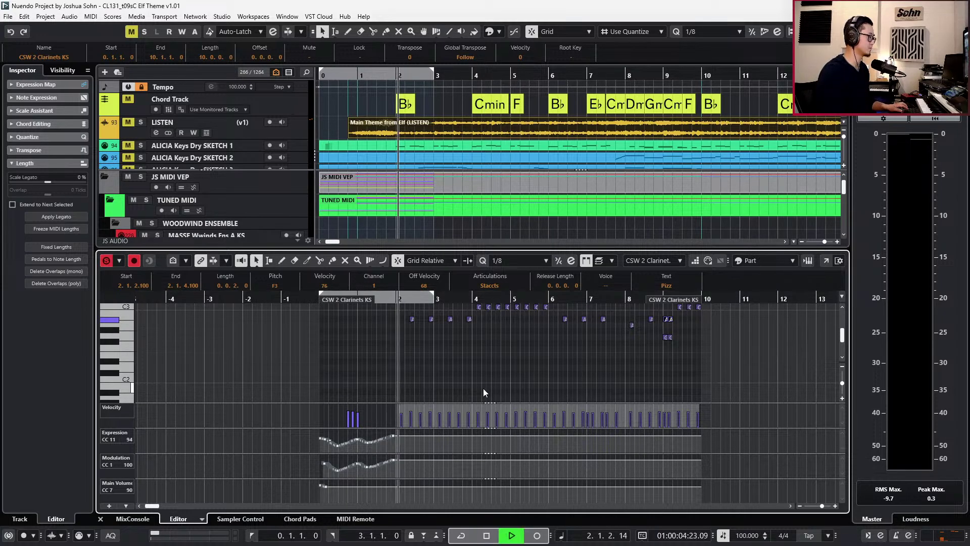
Extend the end of the CSW 2 Clarinets KS and CSW Bass Clarinet KS parts to 10.1.1.30.
scroll(484, 387, "up", 2)
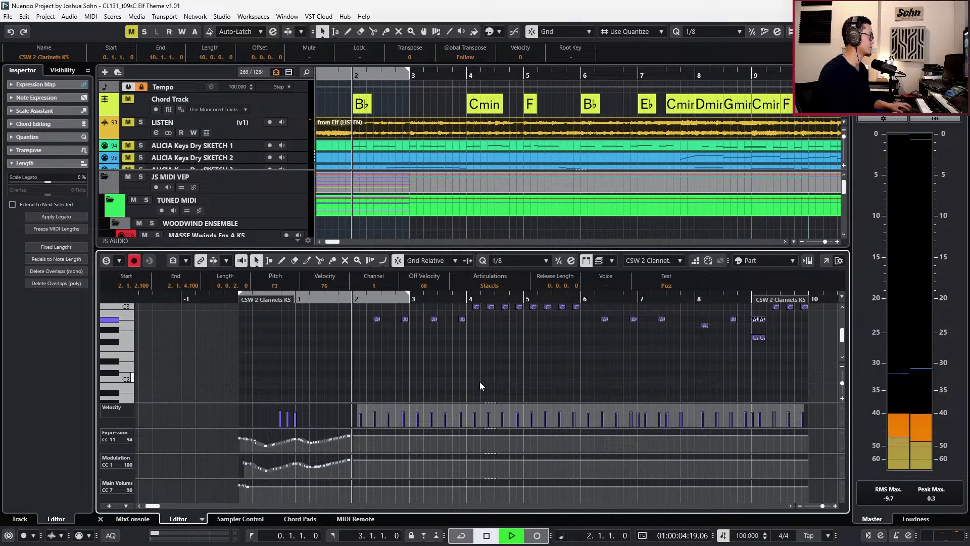
key("ctrl+e")
scroll(501, 378, "down", 2)
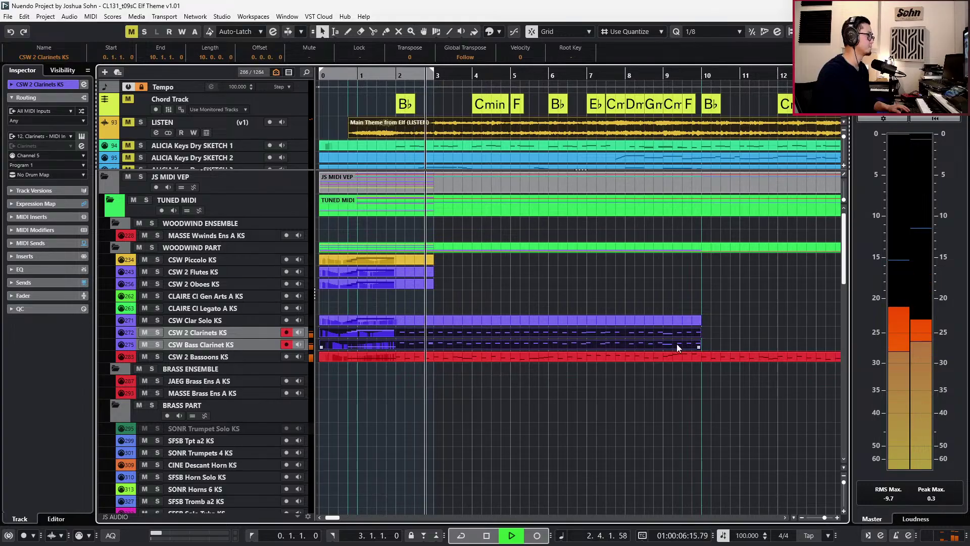
left_click_drag(702, 346, 700, 345)
key("alt+1")
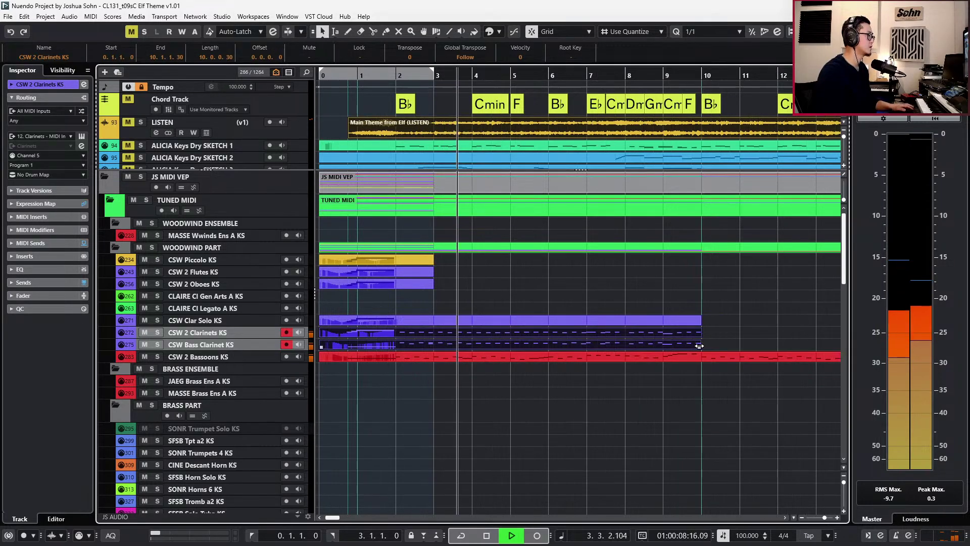
key("space")
Lower the velocities of the clarinet notes from bar 2 onward, bringing the first note to 52, and audition them.
key("ctrl+e")
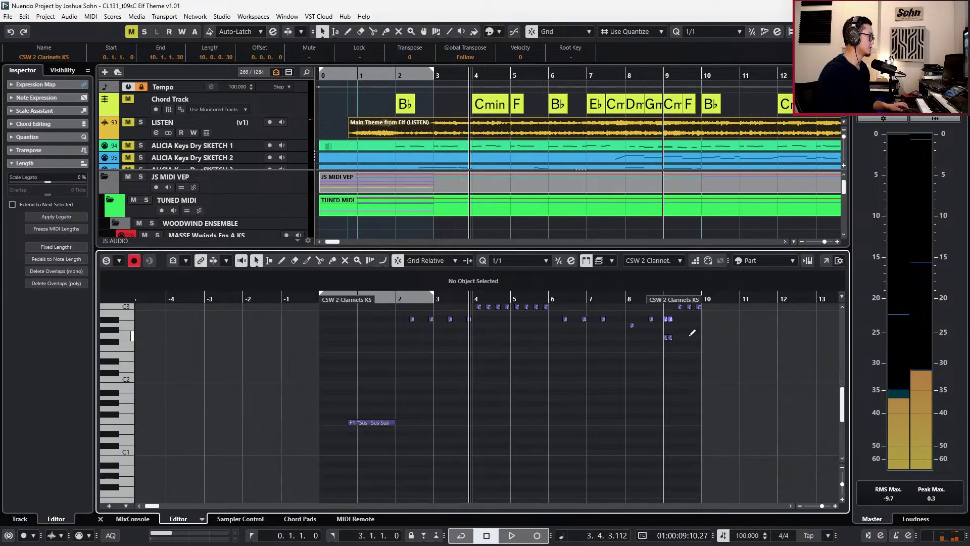
left_click_drag(399, 342, 734, 437)
key("ctrl+shift+Down")
key("l")
key("KP_Subtract")
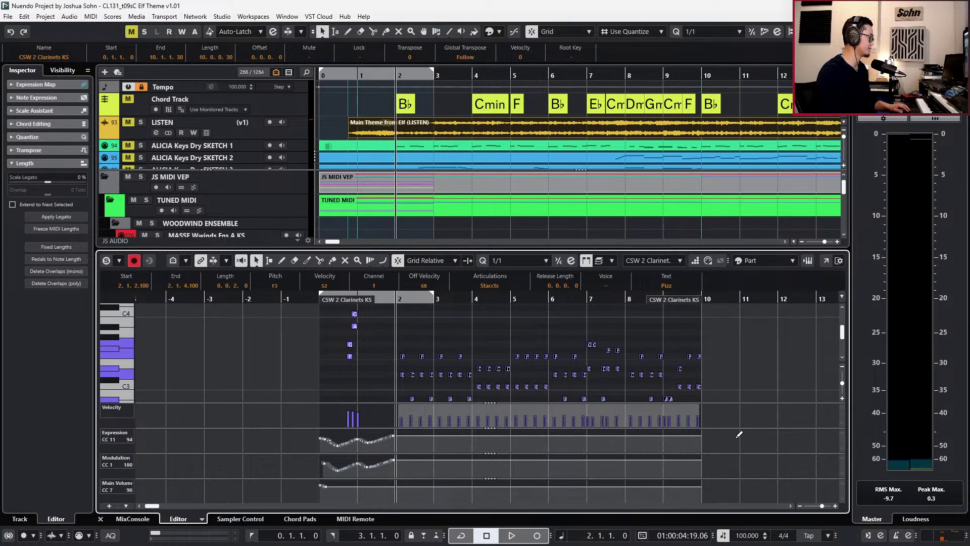
key("space")
Try lowering the clarinet notes' velocities further, to 40 on the first note, and undo that change.
key("ctrl+shift+Down")
key("space")
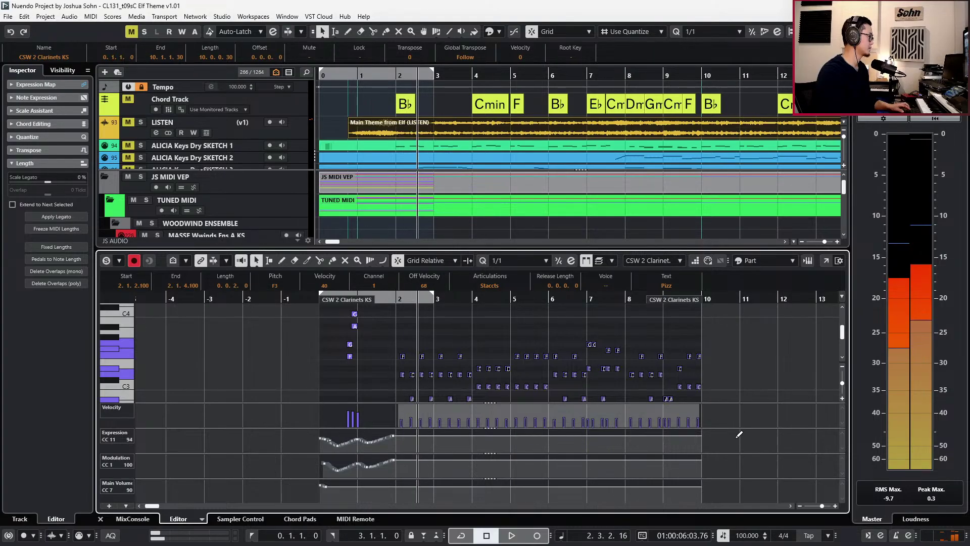
key("ctrl+KP_Subtract")
key("ctrl+z")
Set the CSW Bass Clarinet KS expression (CC 11) to 43 at 2.1.1.0 and audition the passage.
key("shift+v")
left_click(549, 366)
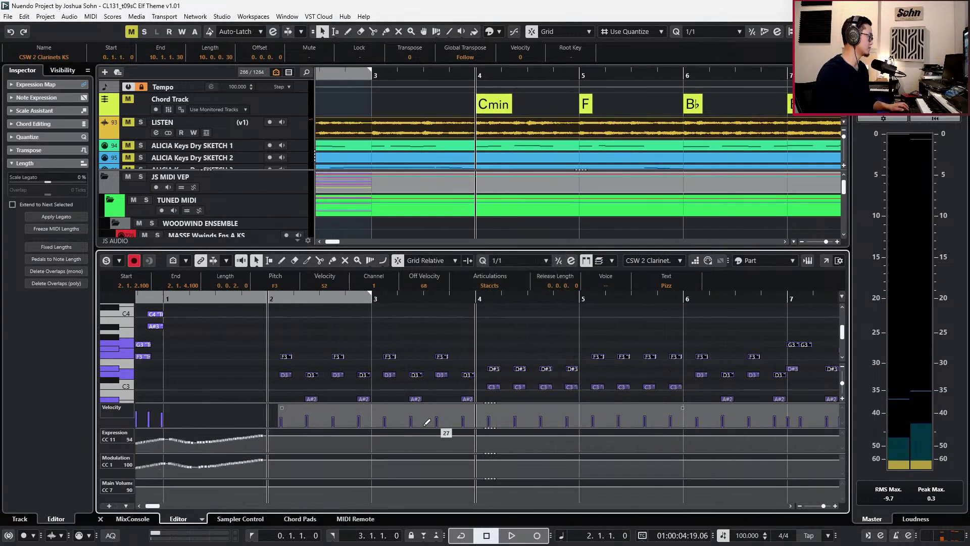
key("alt+4")
left_click_drag(270, 435, 268, 449)
key("Down")
key("space")
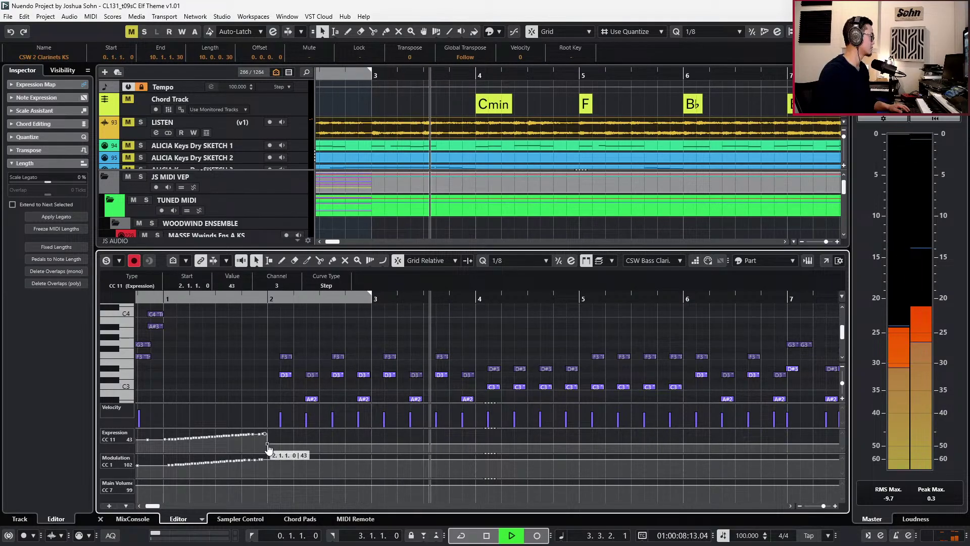
scroll(267, 434, "down", 3)
key("space")
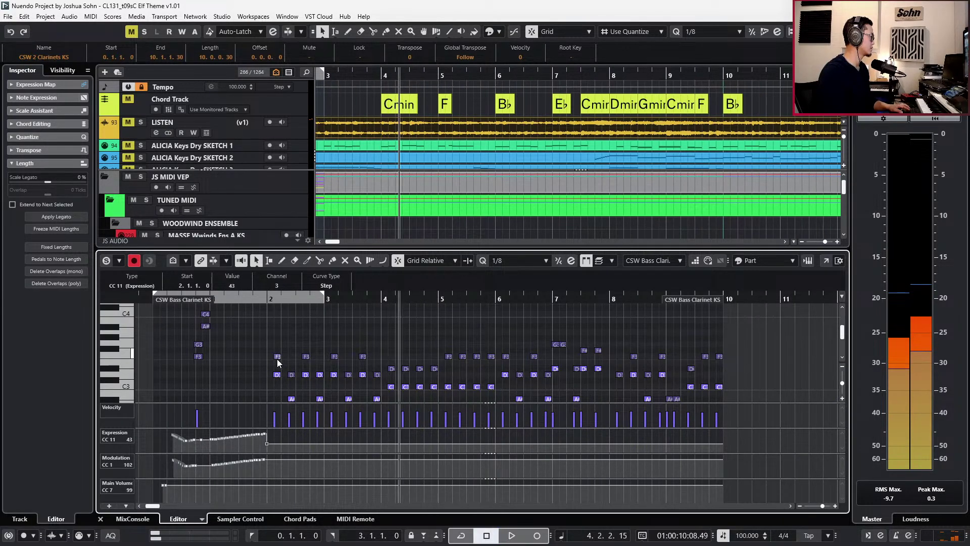
Set the CSW 2 Clarinets KS expression (CC 11) to 34 at 2.1.1.0, audition it, and close the editor.
left_click(277, 357)
left_click_drag(268, 441, 268, 445)
key("l")
key("space")
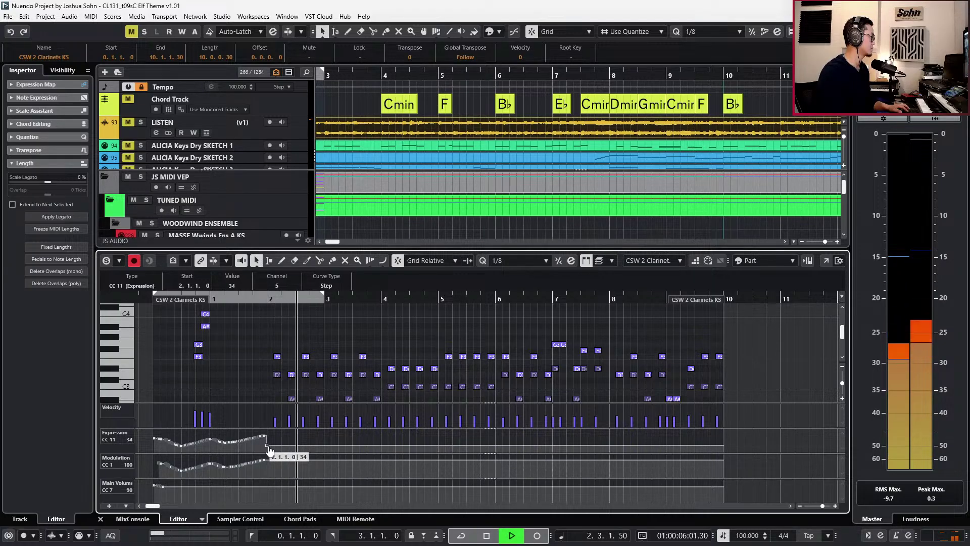
key("space")
key("Return")
Solo the LISTEN reference track, play it from bar 2 past bar 10, and unsolo it.
scroll(371, 399, "down", 2)
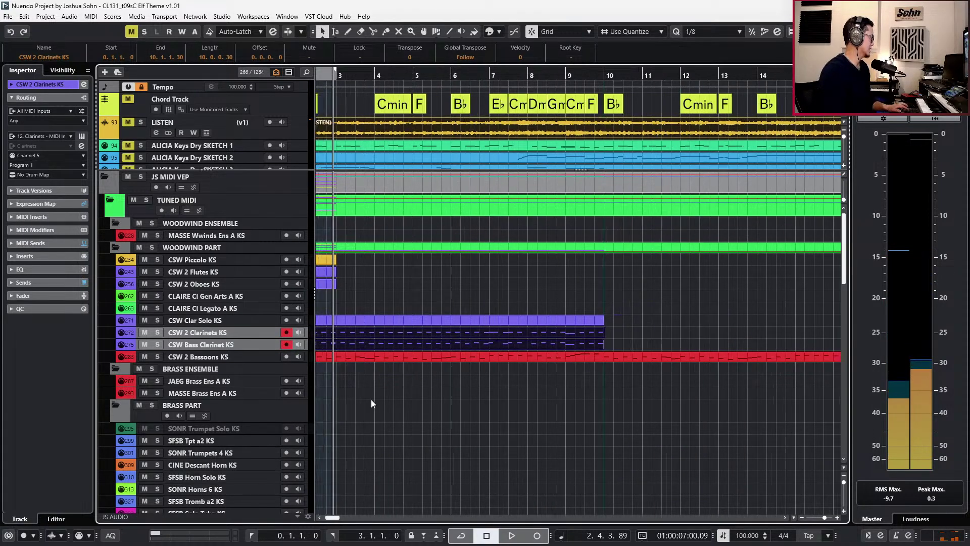
scroll(392, 392, "left", 3)
key("KP_Subtract")
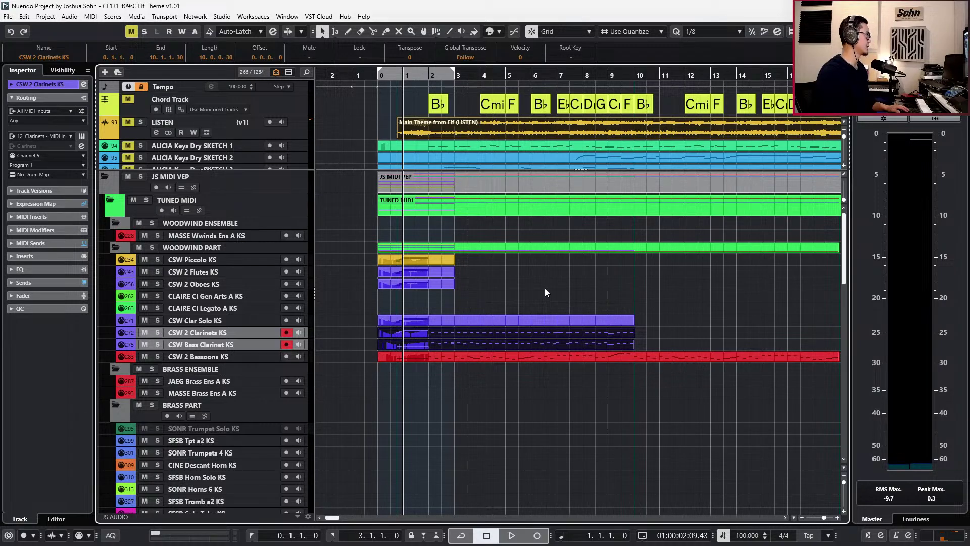
scroll(538, 299, "down", 5)
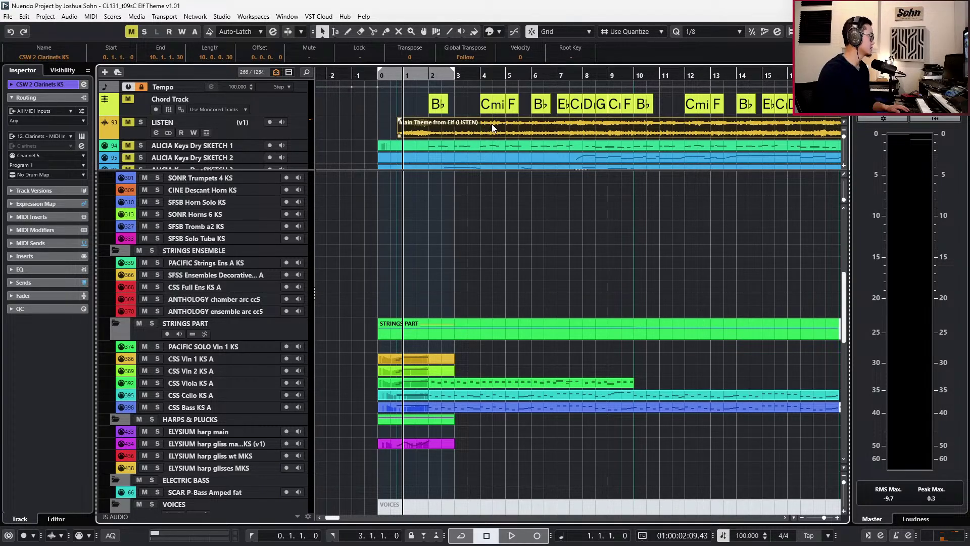
left_click(420, 130)
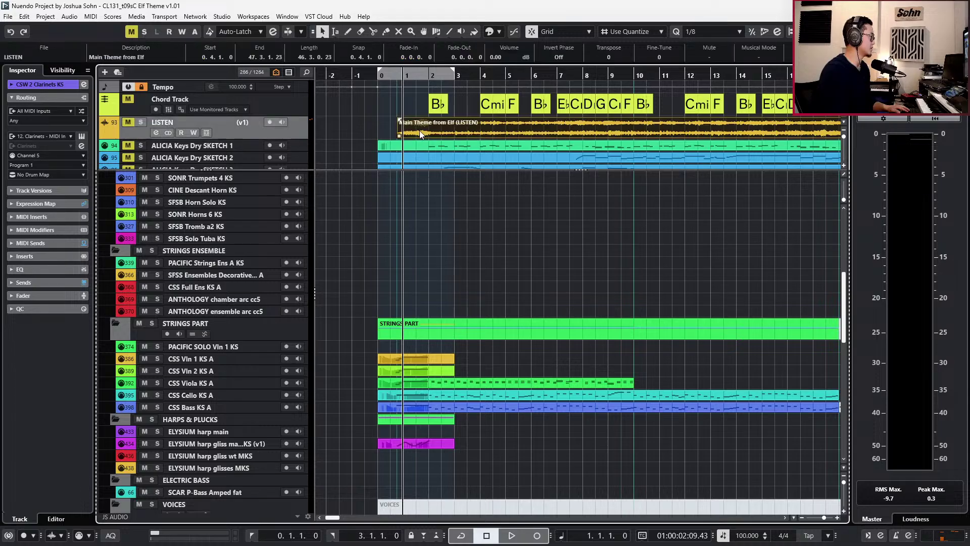
key("s")
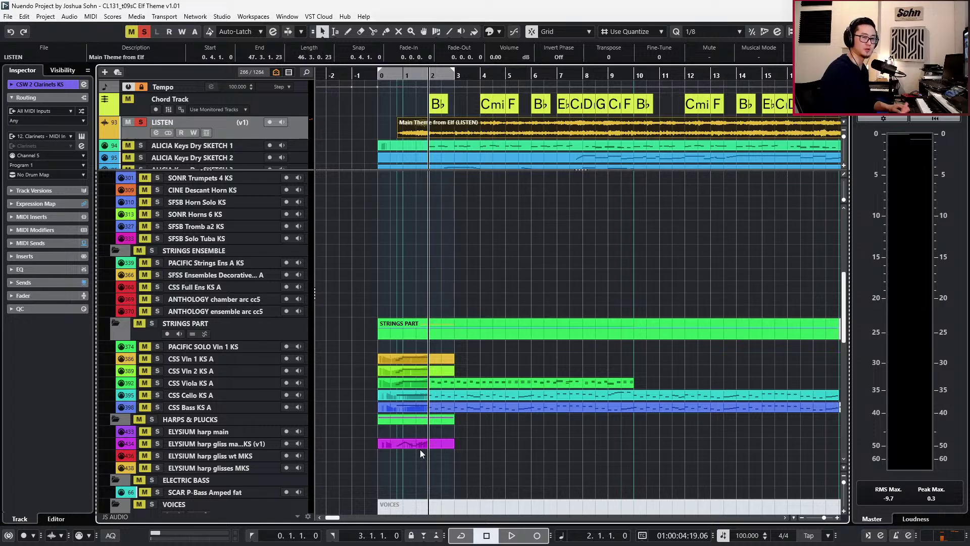
key("space")
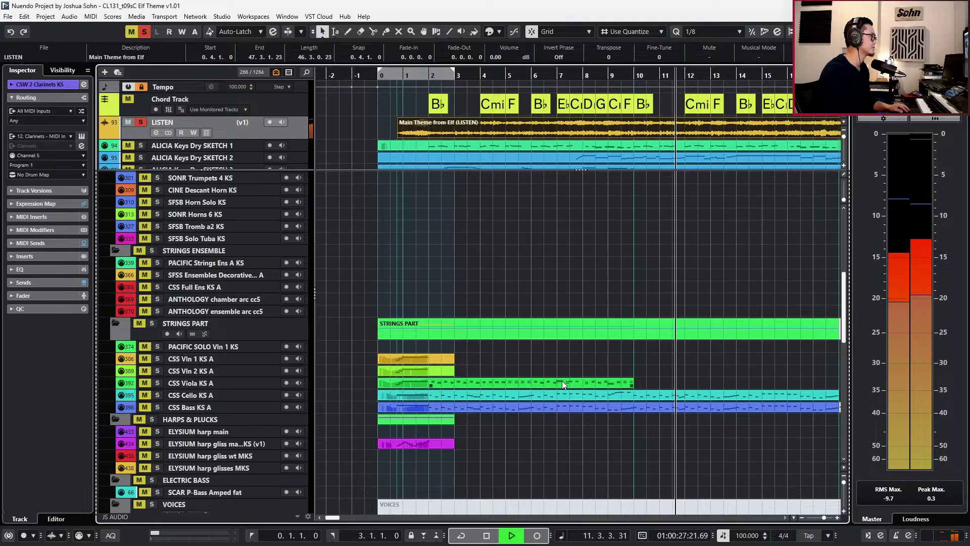
key("space")
key("s")
key("KP_Subtract")
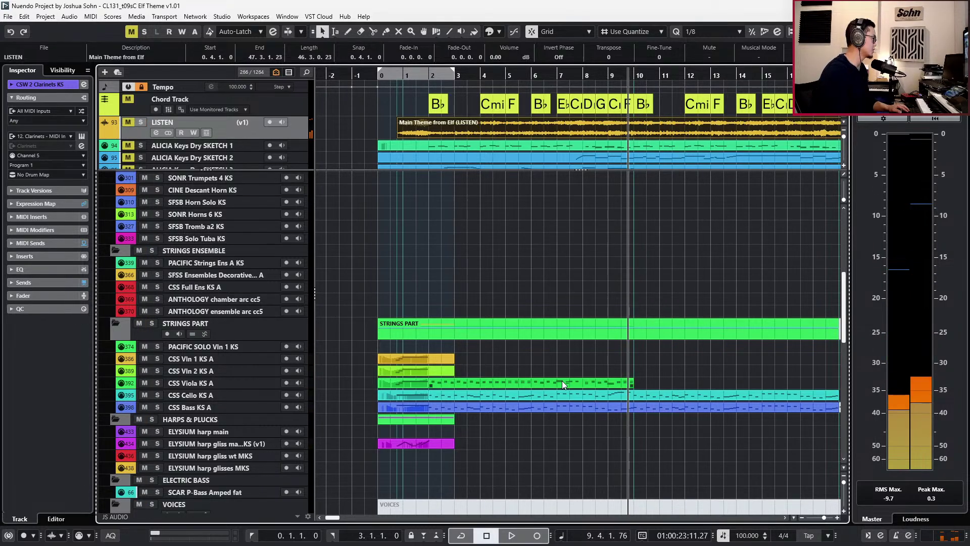
Join the two CSS Viola KS A parts that meet at bar 2 and open the combined part for editing.
left_click(564, 385)
key("KP_Subtract")
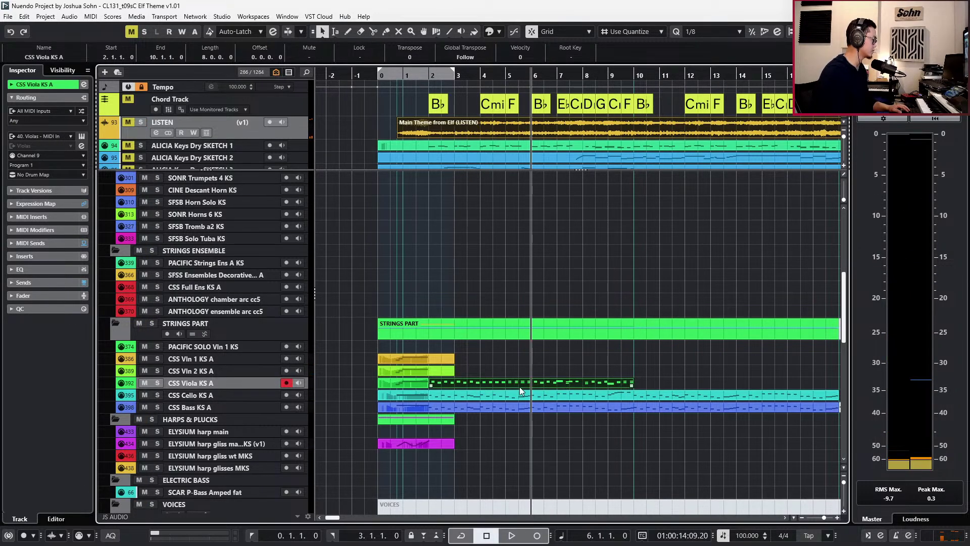
left_click(427, 385)
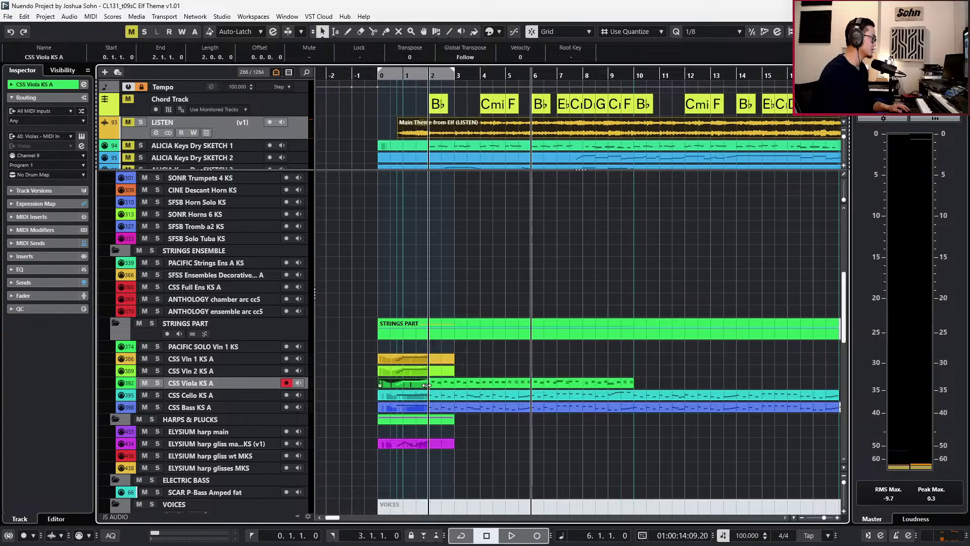
left_click(427, 398)
key("ctrl+Left")
key("ctrl+Left")
key("ctrl+Left")
key("ctrl+Left")
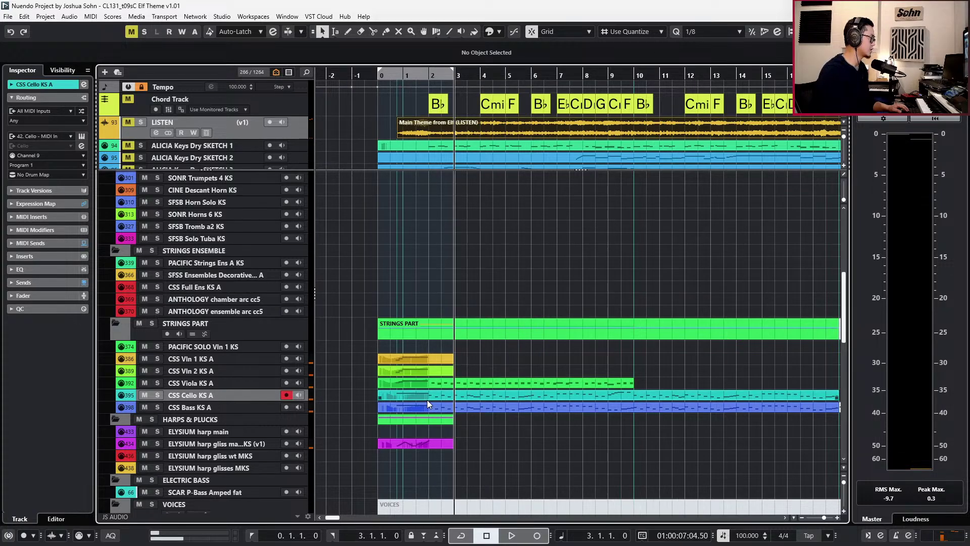
left_click(414, 409)
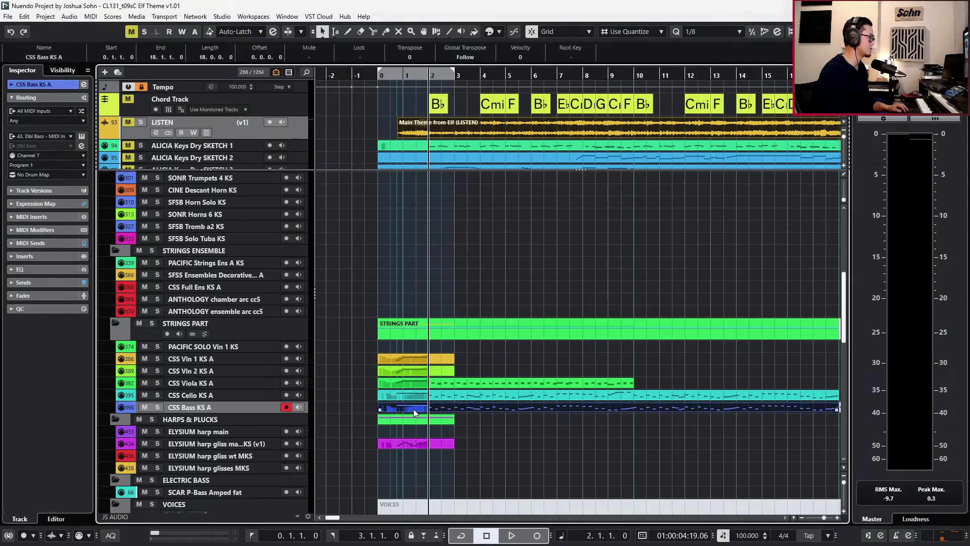
double_click(439, 384)
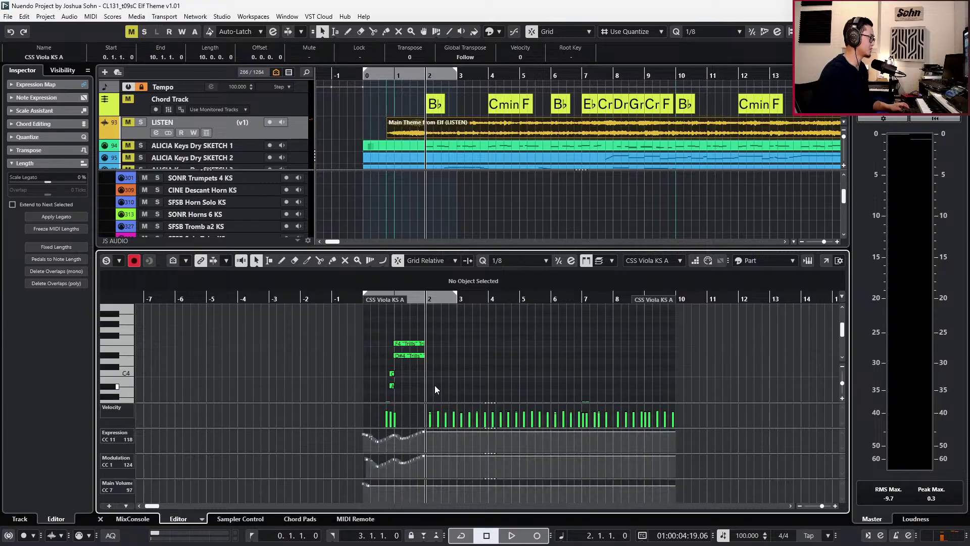
Raise the velocities of the CSS Viola pizzicato notes from bar 2 to bar 10, reaching 99 on the first, and audition them.
left_click_drag(411, 394, 695, 484)
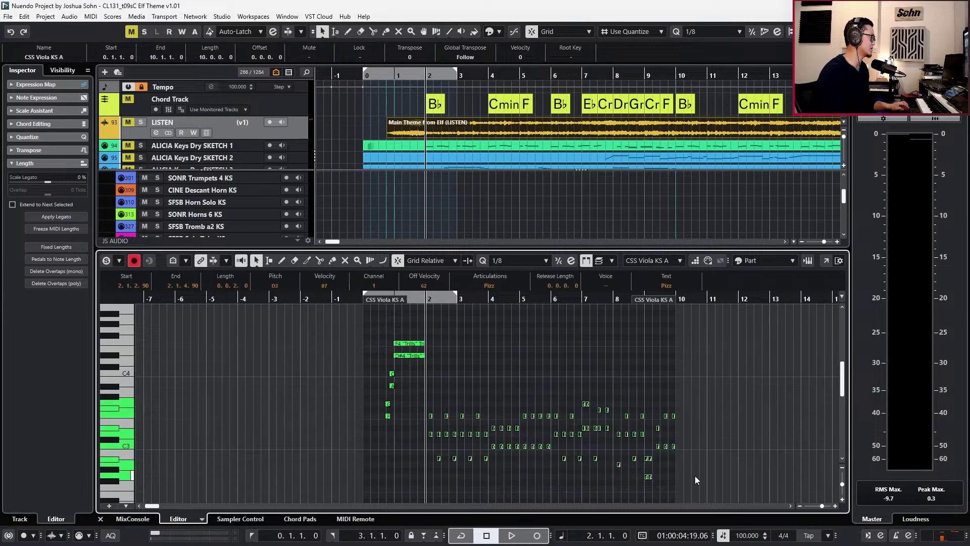
scroll(672, 468, "up", 2)
scroll(669, 457, "down", 1)
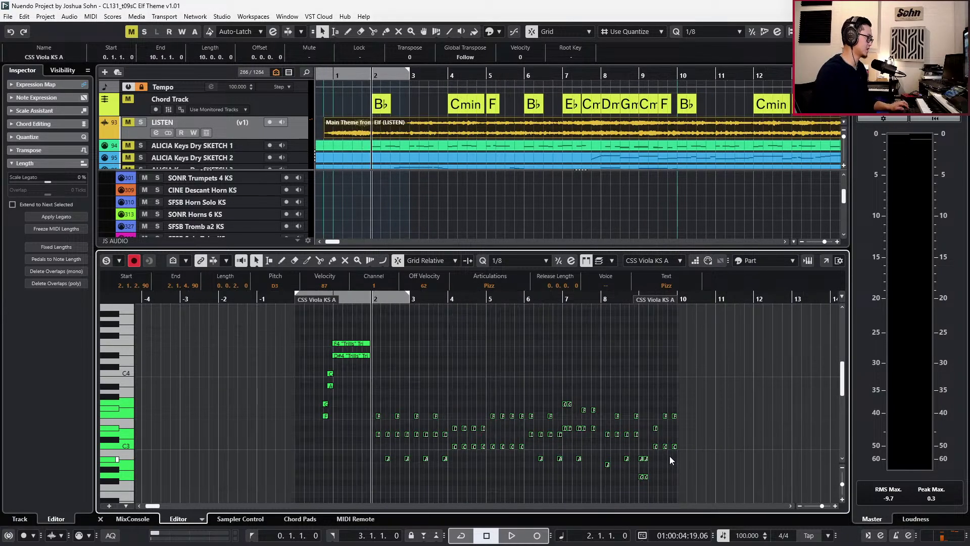
key("alt+c")
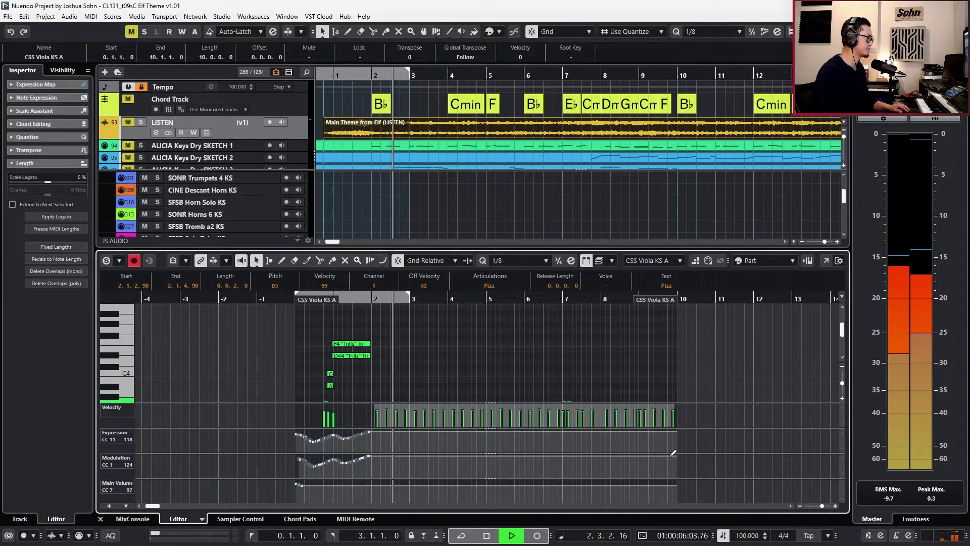
key("space")
key("Return")
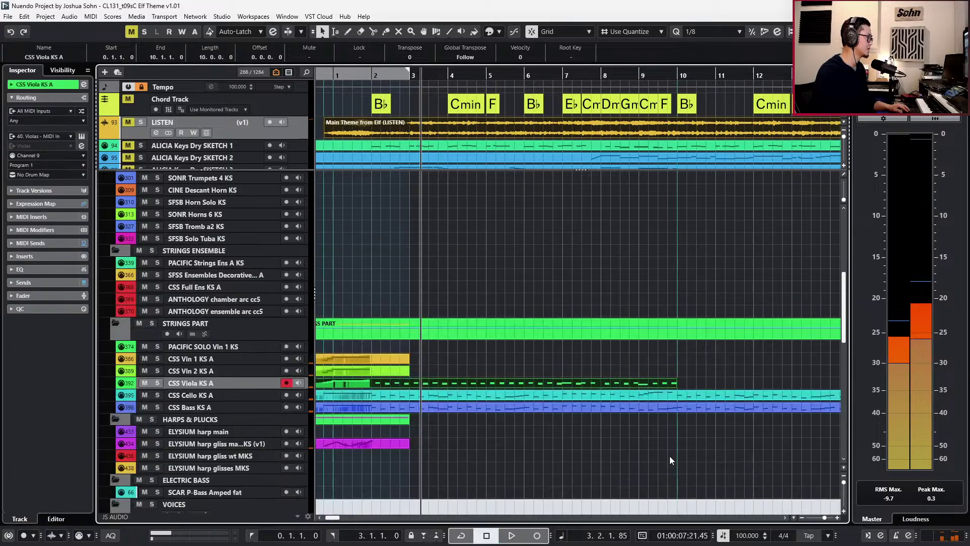
Move the CSW 2 Clarinets KS expression point of 34 to 2.1.1.117, audition the transition, and close the editor.
scroll(526, 354, "up", 5)
double_click(387, 268)
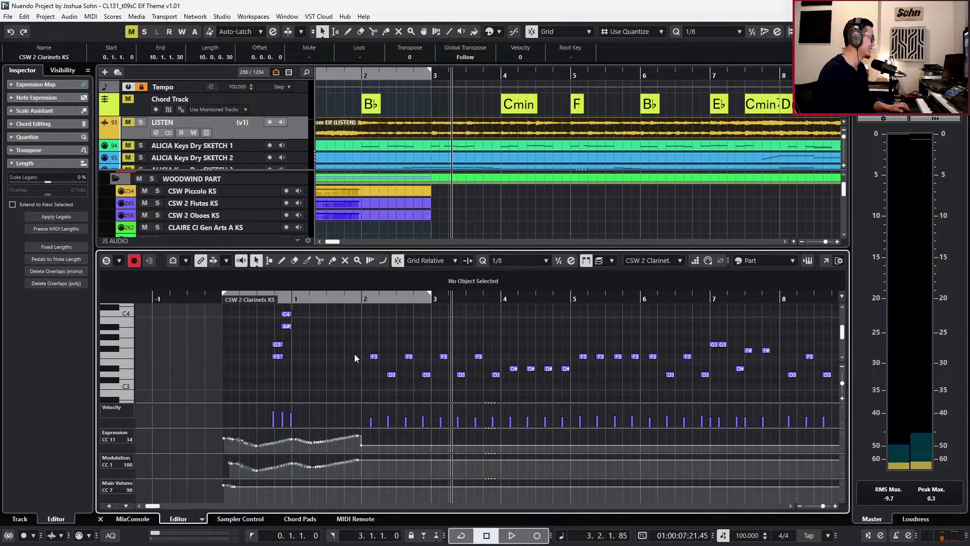
scroll(353, 384, "up", 2)
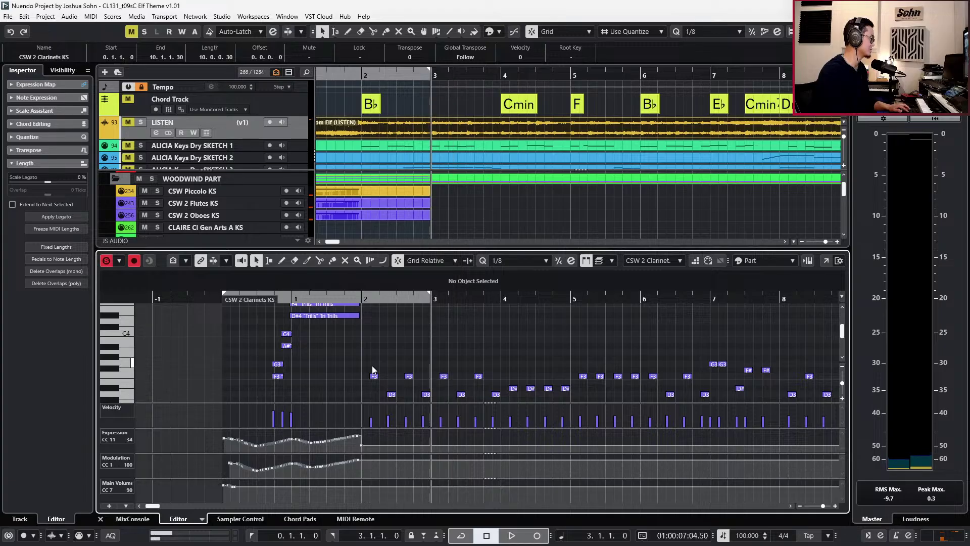
key("space")
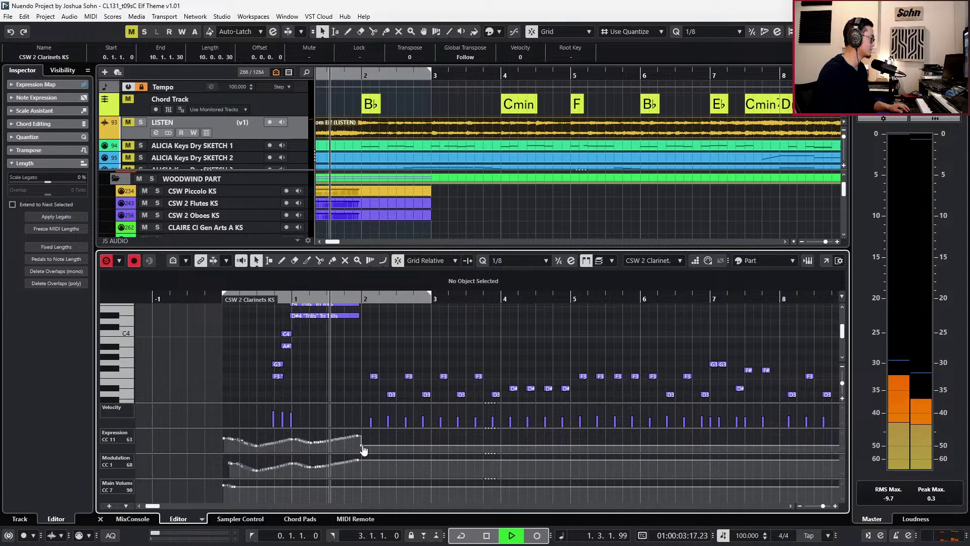
scroll(363, 450, "up", 2)
left_click_drag(361, 447, 370, 447)
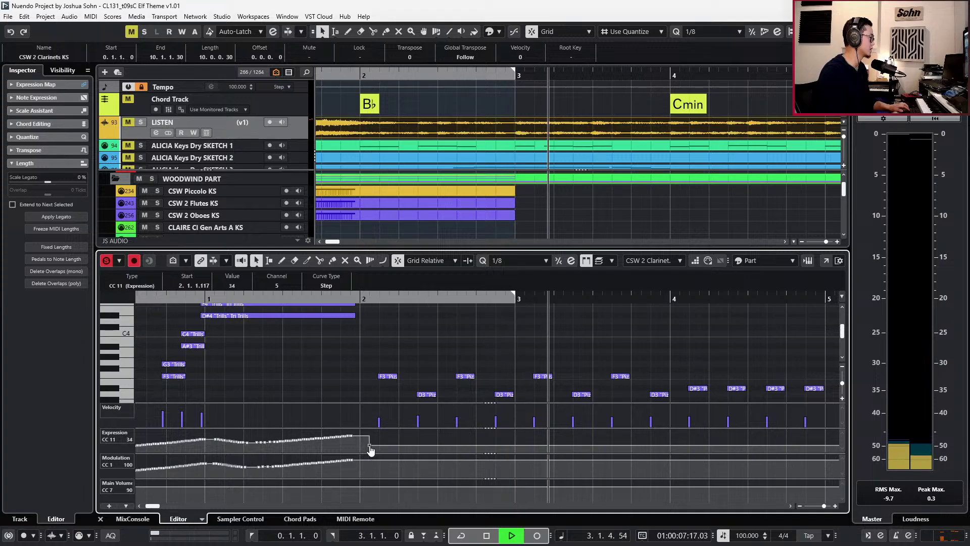
key("space")
key("ctrl+e")
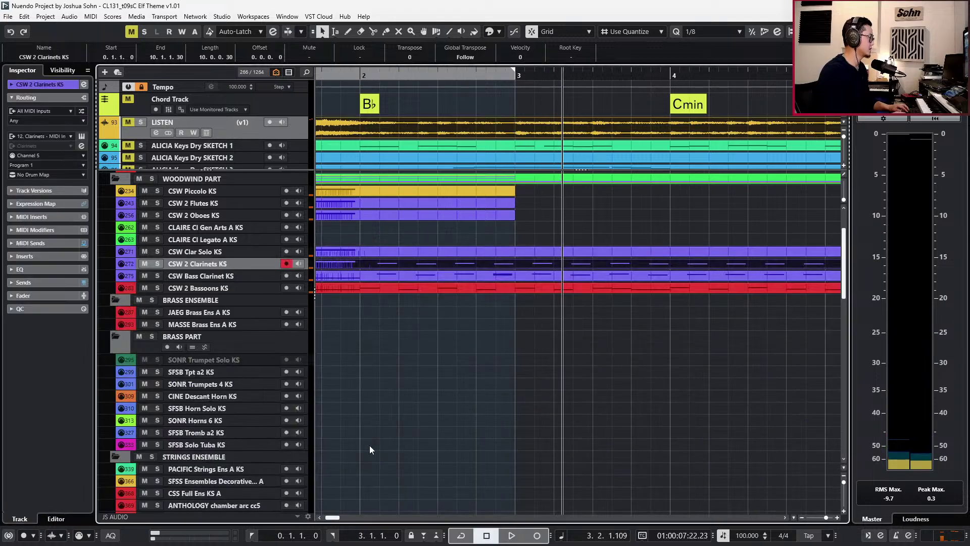
In the CSW Bass Clarinet KS part, shift the bar 2 expression drop slightly later and set main volume (CC 7) to 88 at 2.1.1.0.
double_click(388, 277)
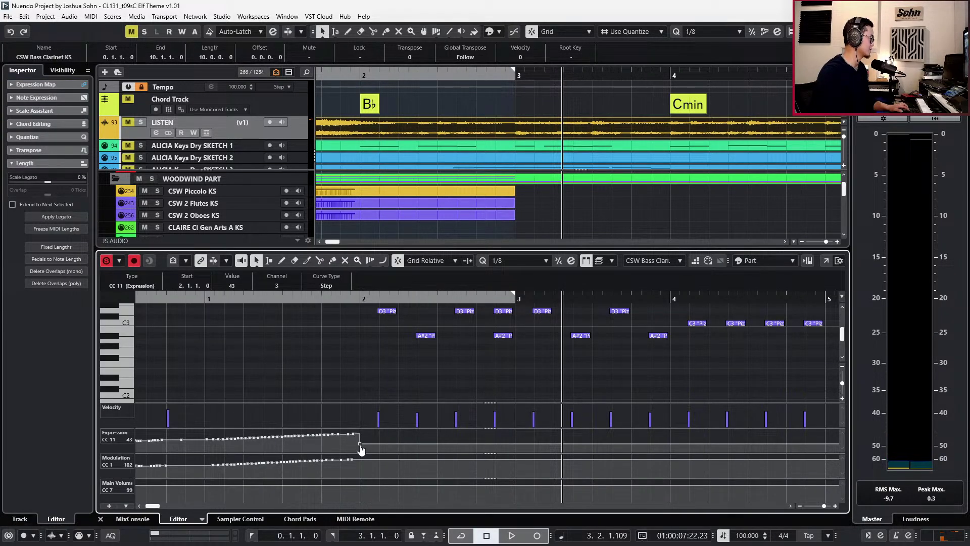
left_click(361, 489)
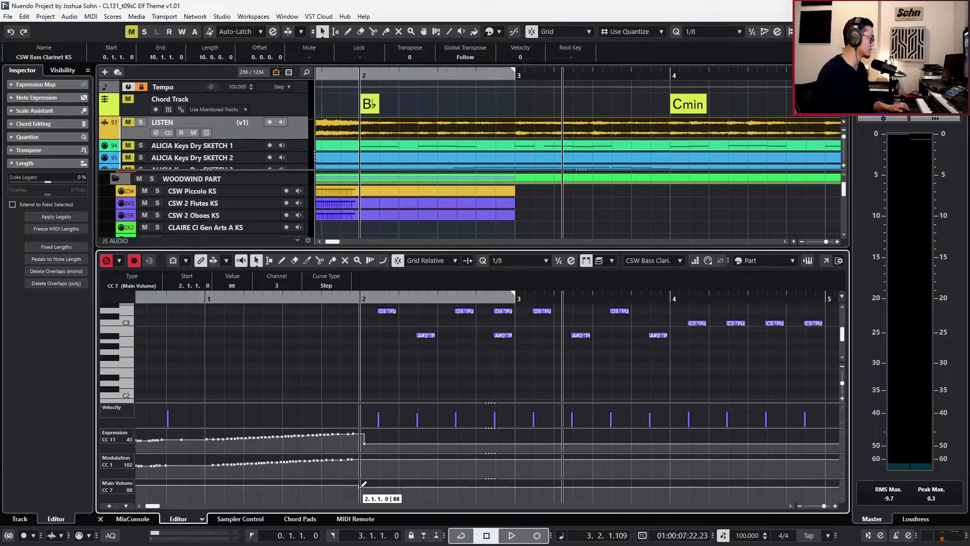
key("space")
key("s")
key("space")
key("Return")
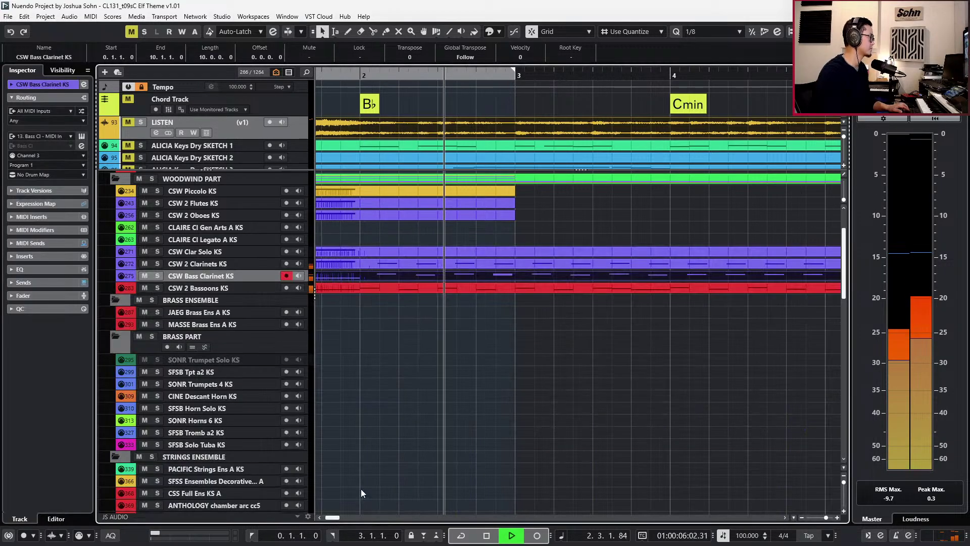
Nudge the CSW 2 Bassoons KS staccato notes from bar 2 onward slightly earlier, so the first starts at 1.4.4.100, and close the editor.
scroll(369, 480, "down", 3)
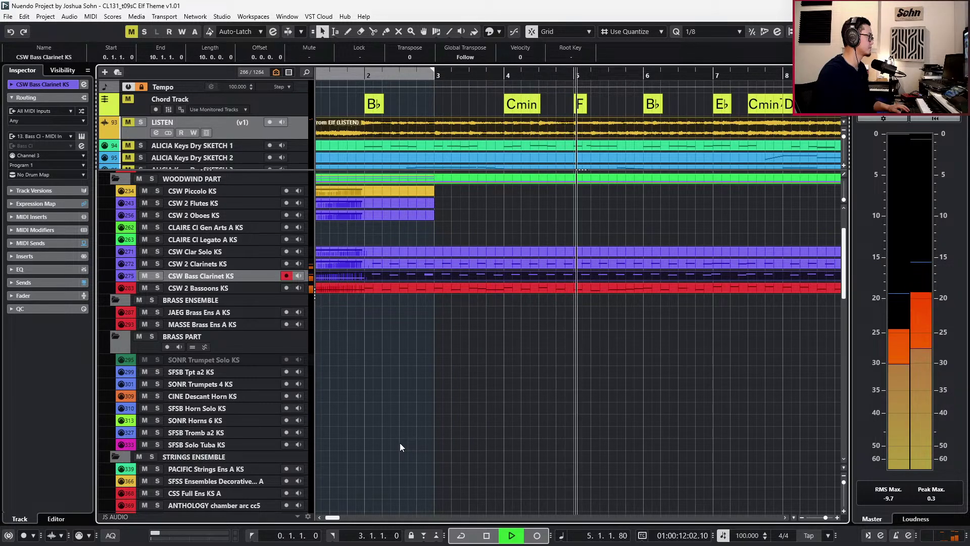
double_click(403, 287)
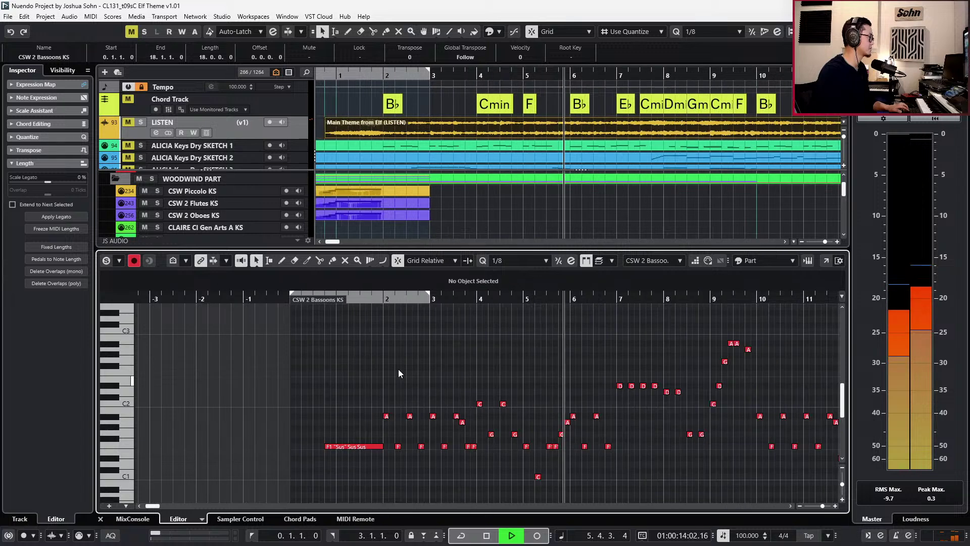
left_click_drag(389, 325, 675, 432)
scroll(676, 432, "up", 4)
key("alt+shift+Left")
key("alt+shift+Left")
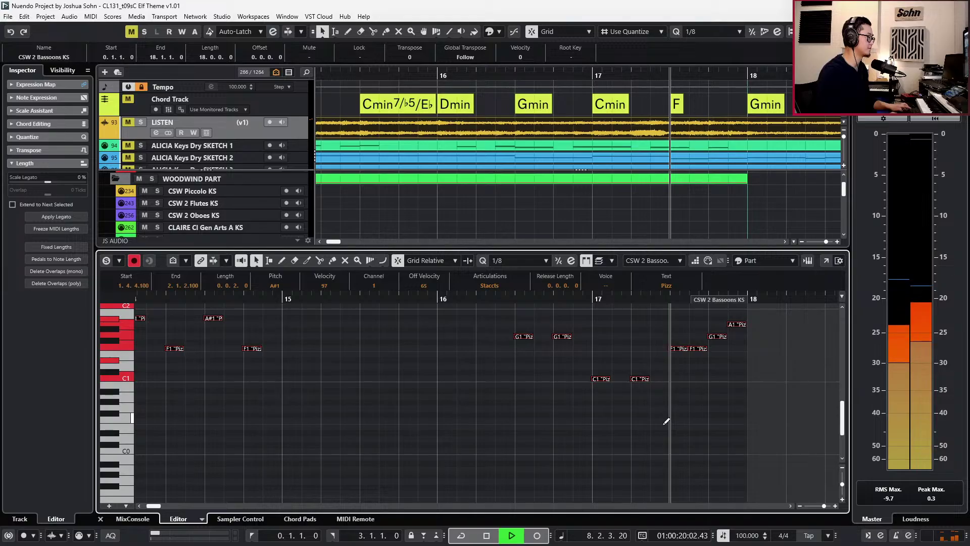
key("Return")
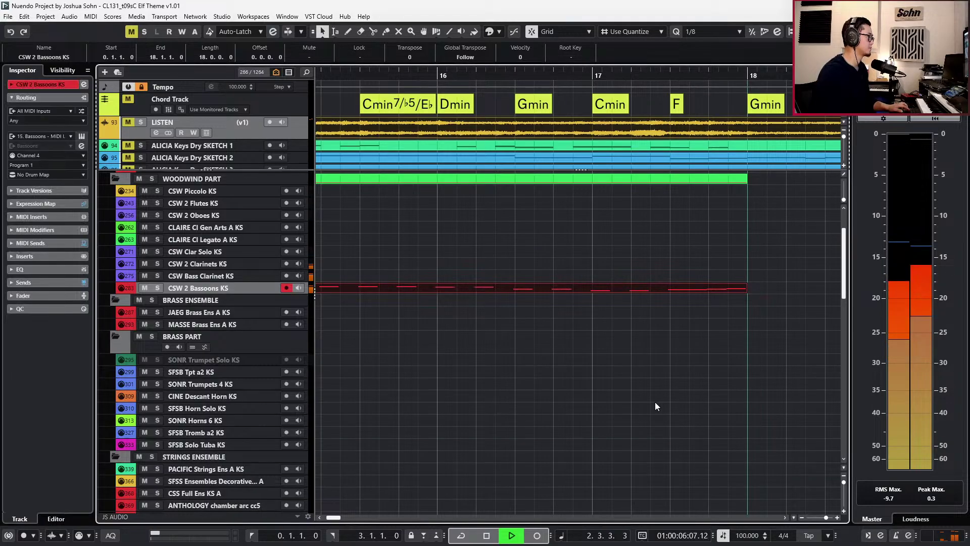
Audition the woodwinds from bar 2, review the arrangement's full length, and select the ALICIA Keys Dry SKETCH 1 part.
scroll(661, 408, "down", 3)
scroll(661, 412, "left", 5)
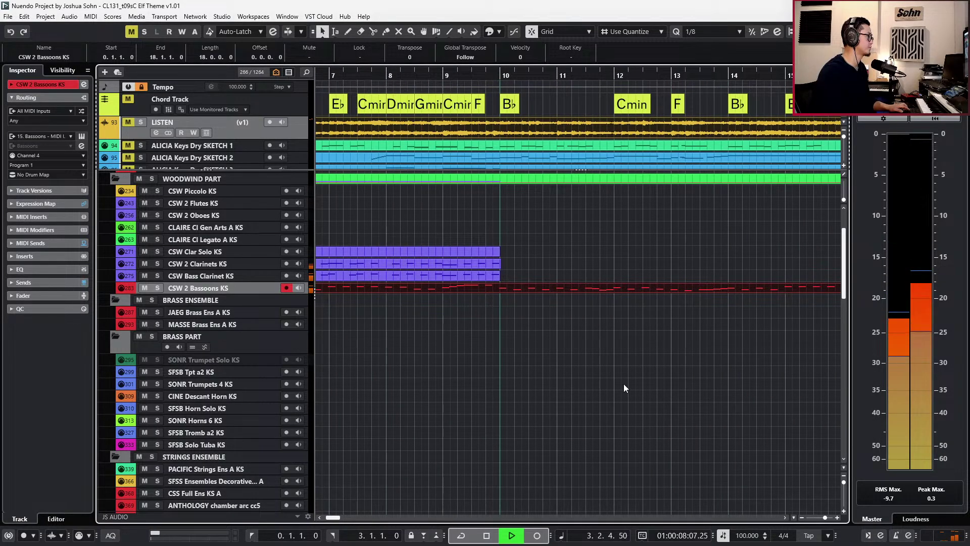
left_click(499, 265)
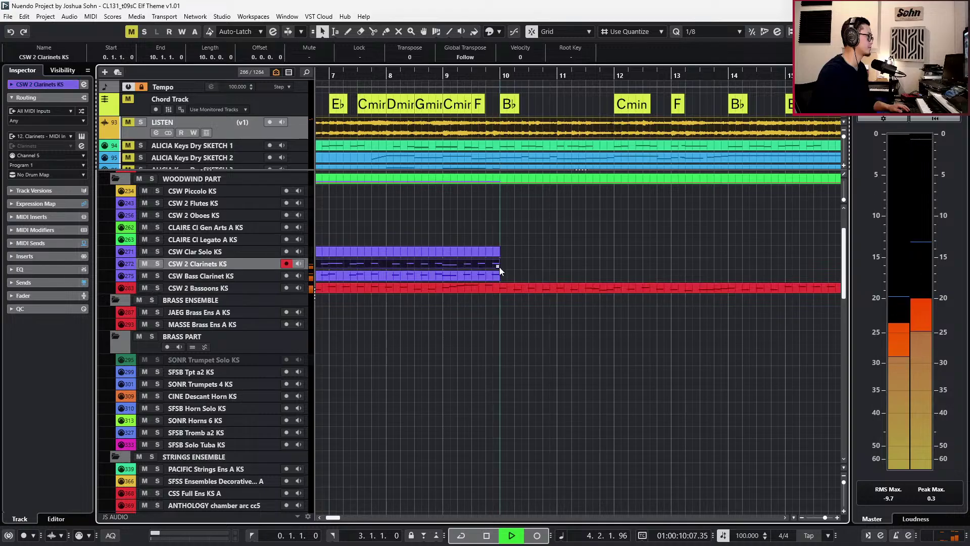
key("space")
scroll(519, 273, "down", 4)
key("KP_Subtract")
key("KP_Subtract")
key("KP_Subtract")
key("KP_Subtract")
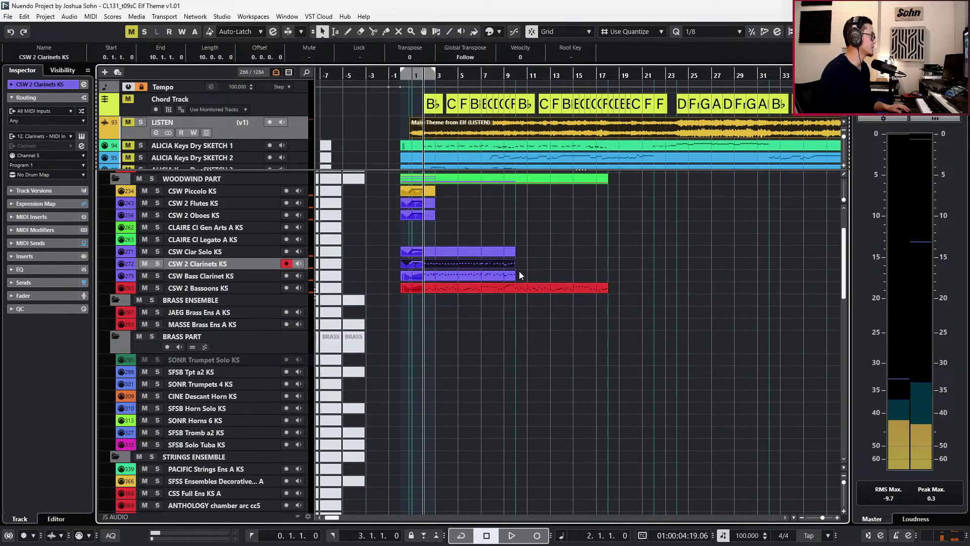
scroll(432, 250, "up", 1)
scroll(432, 251, "up", 2)
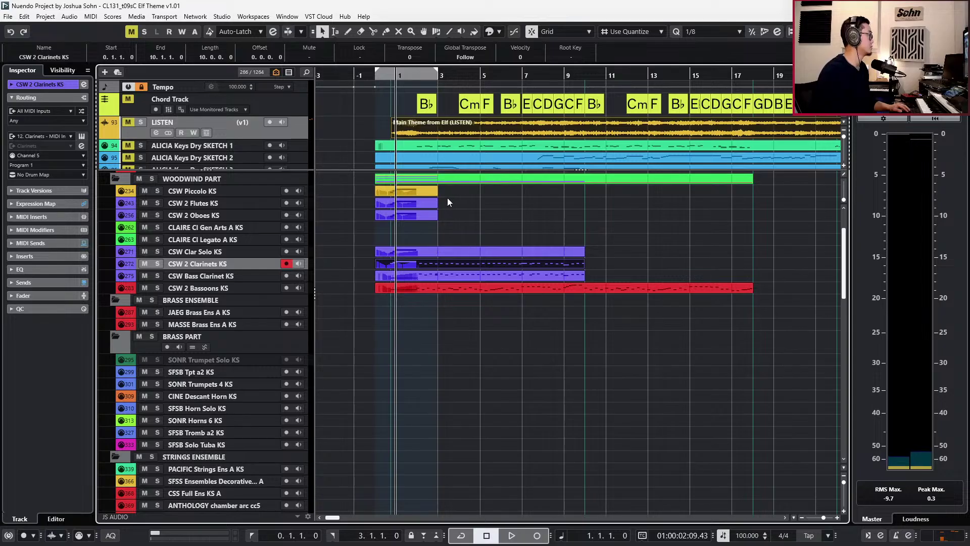
left_click(449, 147)
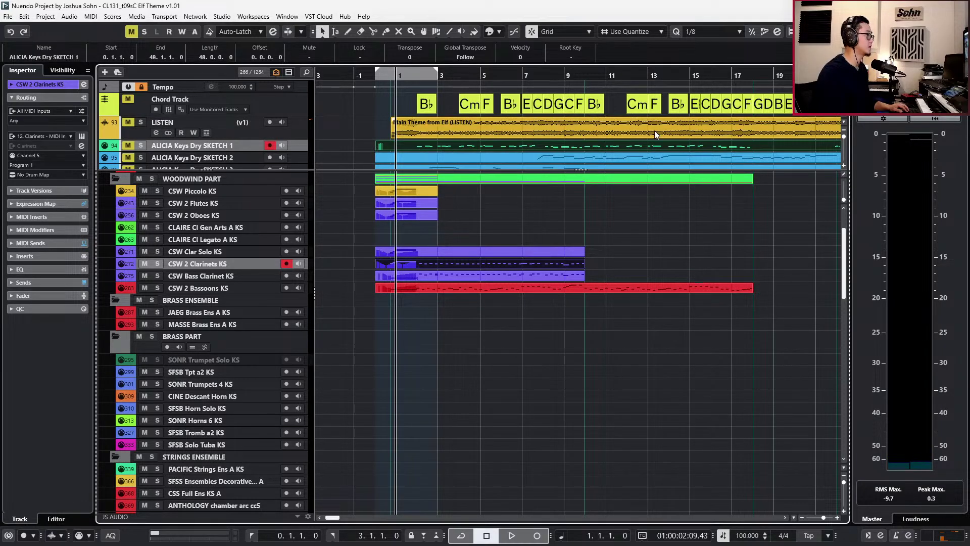
Unmute the OMNI bah part in the VOICES folder, play it soloed from bar 1, and unsolo it.
scroll(629, 221, "down", 6)
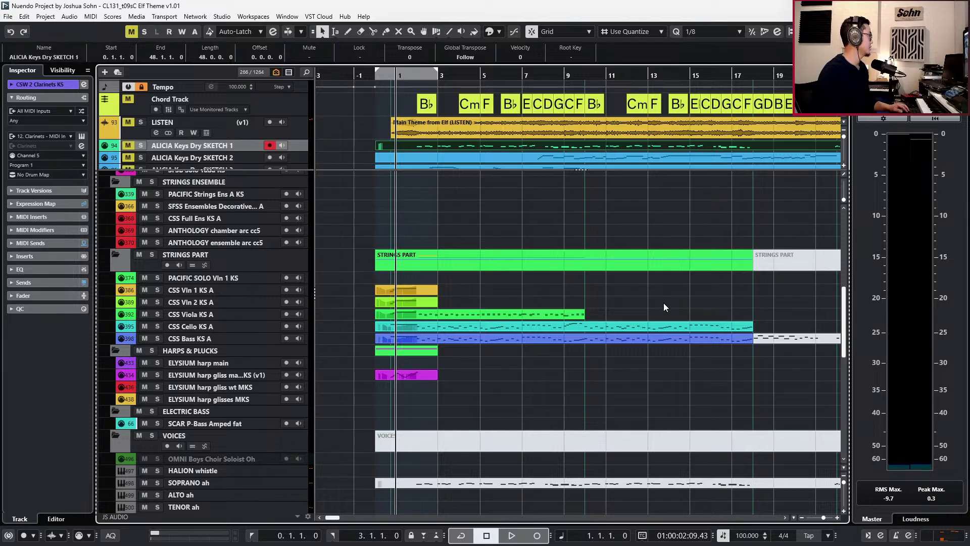
scroll(662, 303, "down", 3)
left_click(645, 344)
key("s")
key("s")
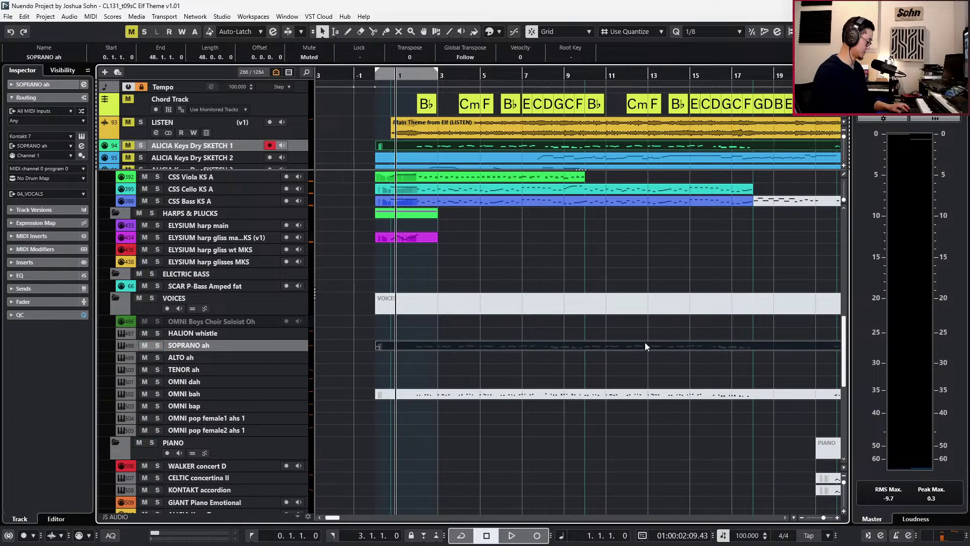
left_click(630, 395)
key("space")
key("s")
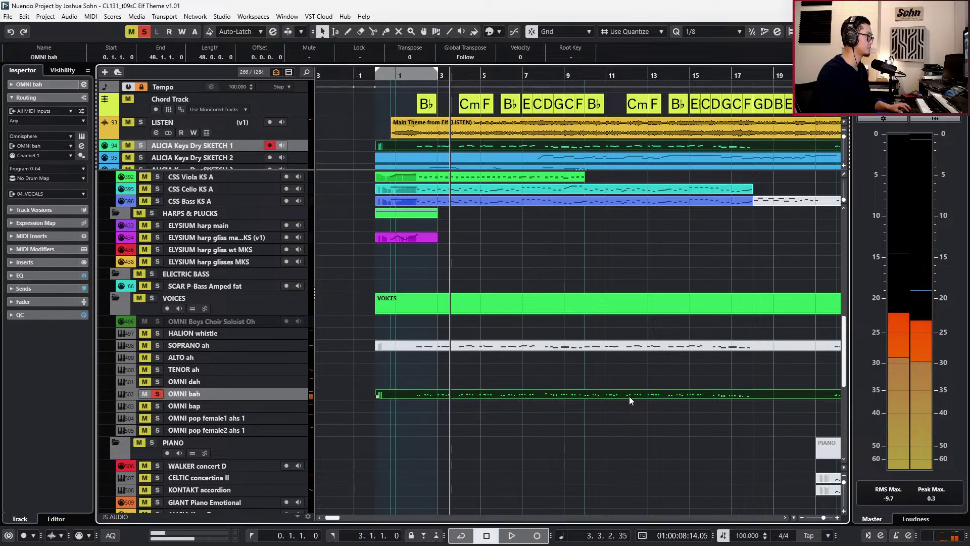
key("space")
key("s")
Split the OMNI bah part at bar 18 and copy the first section to the OMNI bap track, auditioning it soloed from bar 2.
key("alt+1")
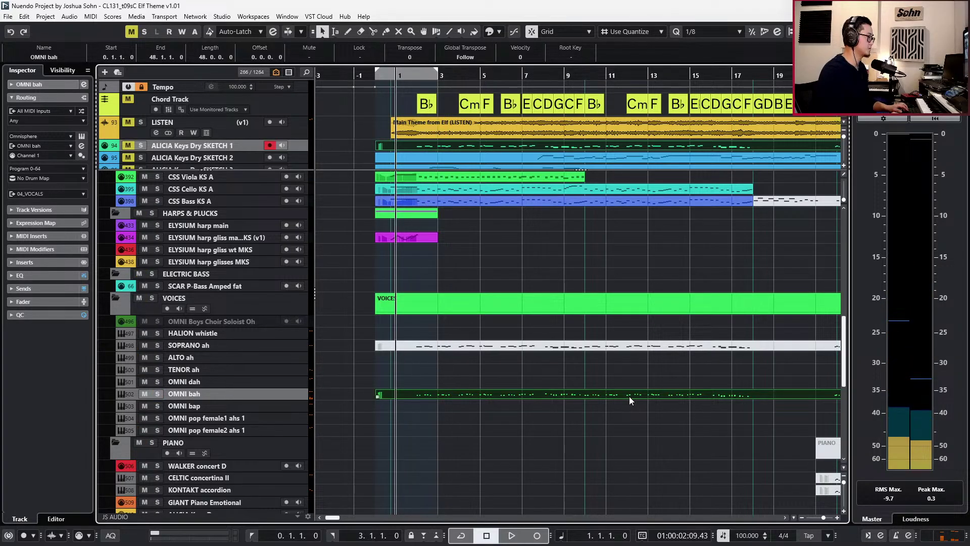
left_click(755, 397, "alt")
left_click_drag(748, 400, 743, 407)
key("s")
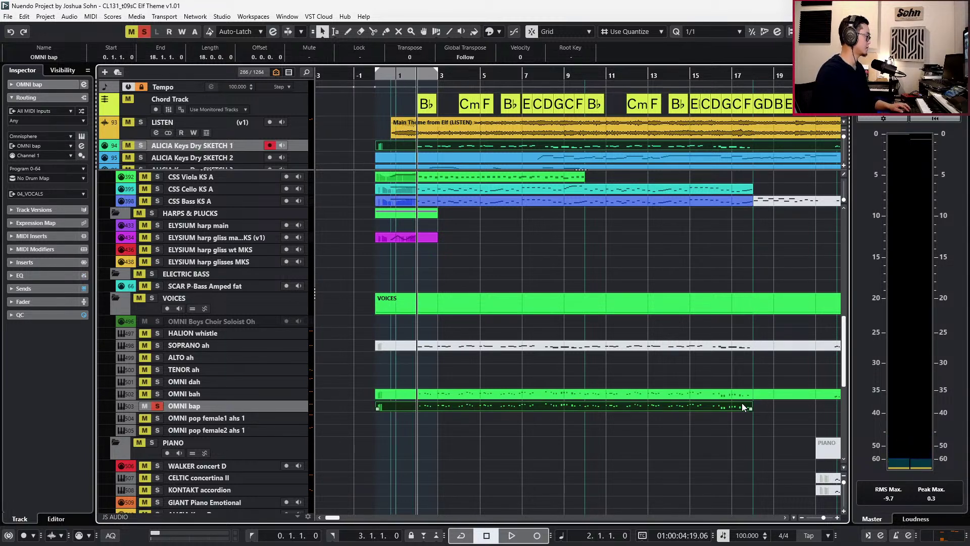
key("space")
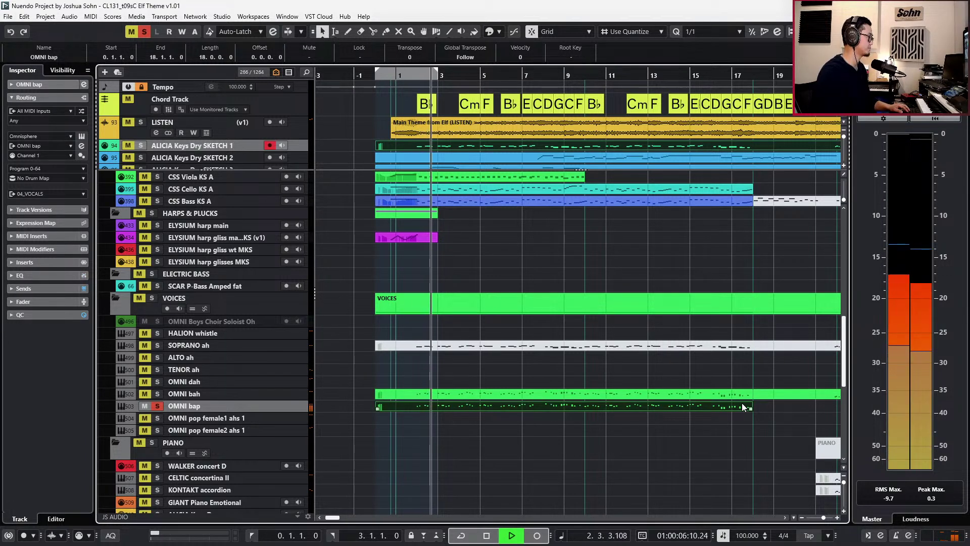
Mute the OMNI bah part up to bar 18, clear the solos, and play the full mix.
left_click(738, 393)
key("shift+m")
key("KP_Subtract")
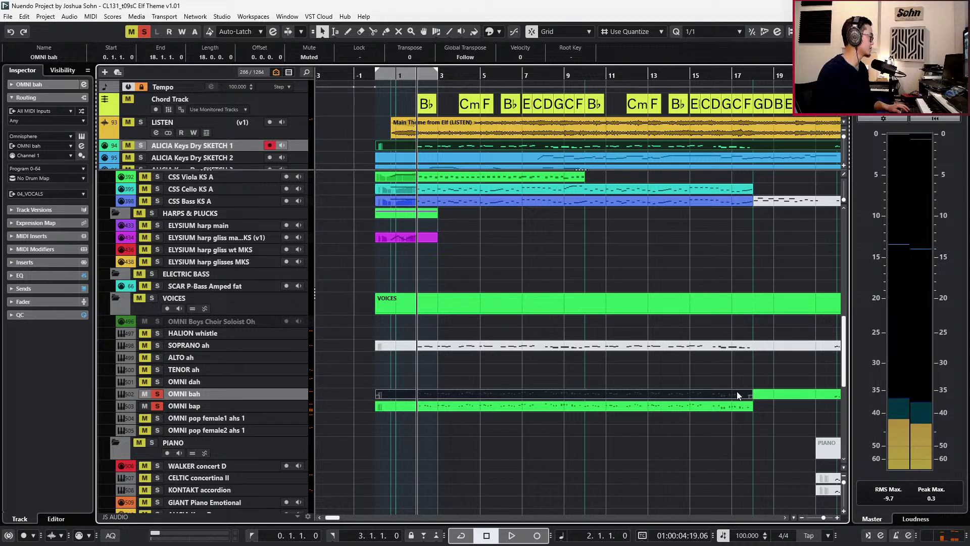
key("s")
key("KP_Subtract")
key("space")
Set the OMNI bap part's expression (CC 11) to 50 and lower its note velocities slightly while auditioning.
double_click(720, 407)
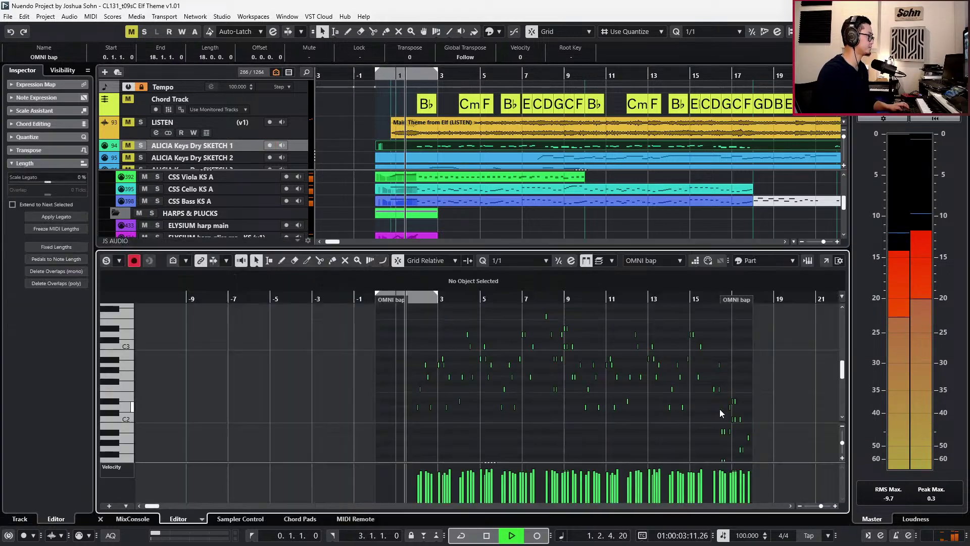
key("alt+1")
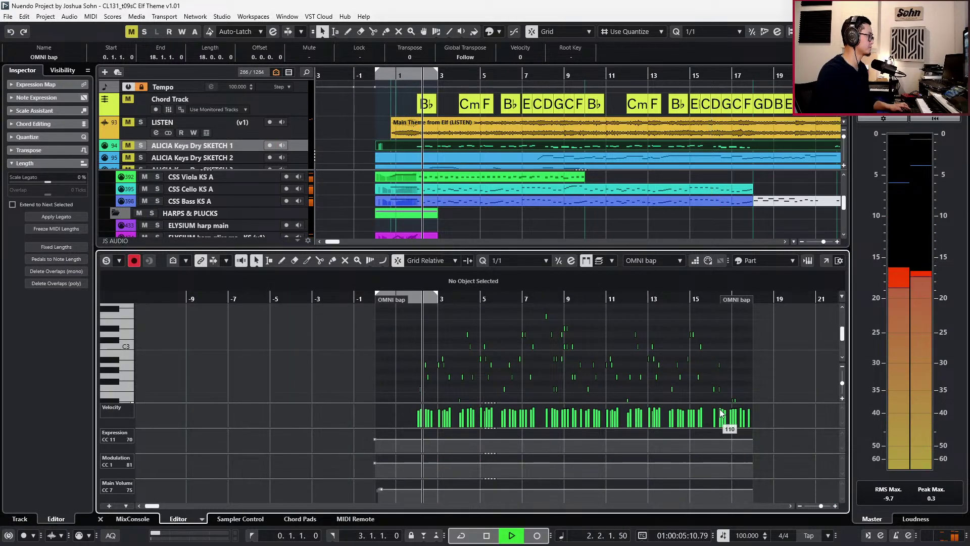
key("space")
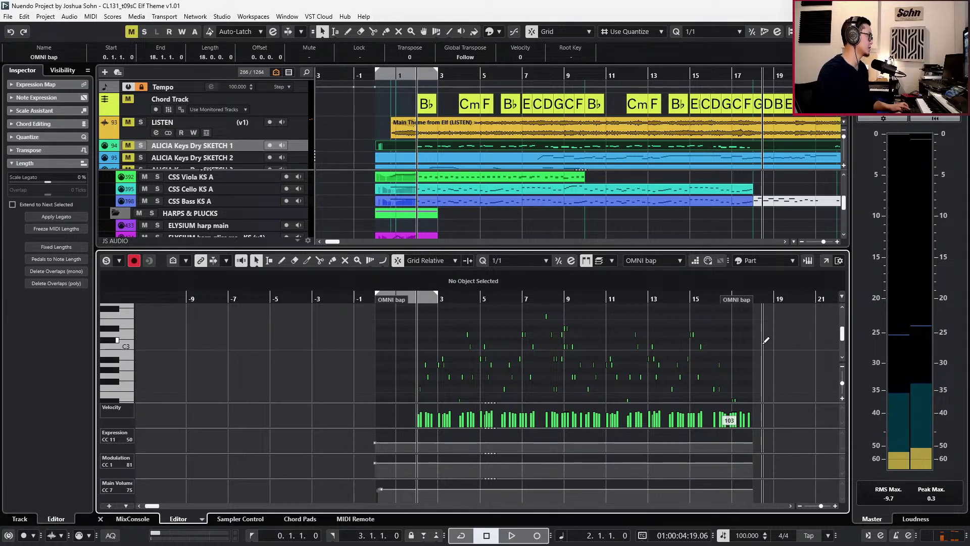
Equalize the OMNI bap channel with a low band cut of -3.0 dB at 206.1 Hz and a low-cut filter at 91.3 Hz.
key("ctrl+alt+b")
key("e")
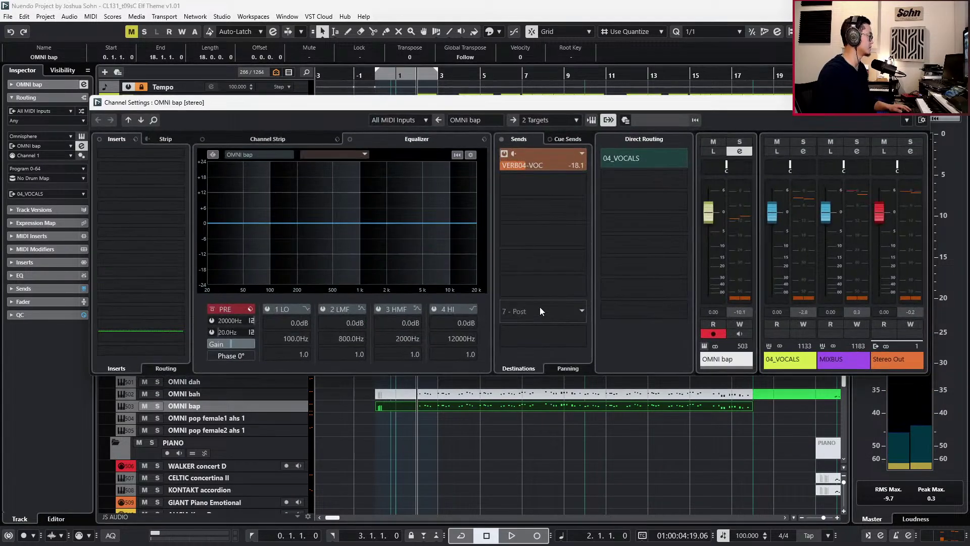
left_click(252, 228)
left_click_drag(293, 230, 299, 231)
key("space")
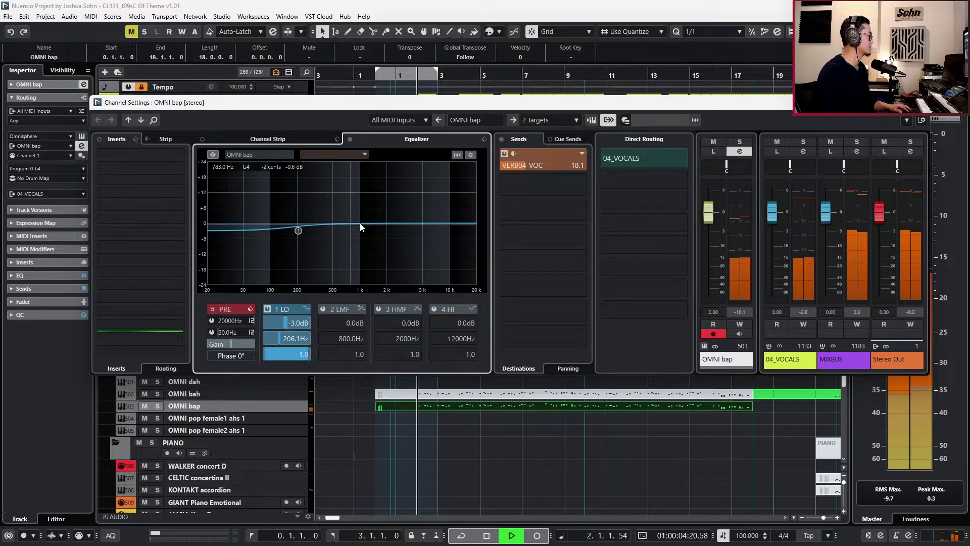
left_click(212, 332)
left_click_drag(231, 332, 308, 225)
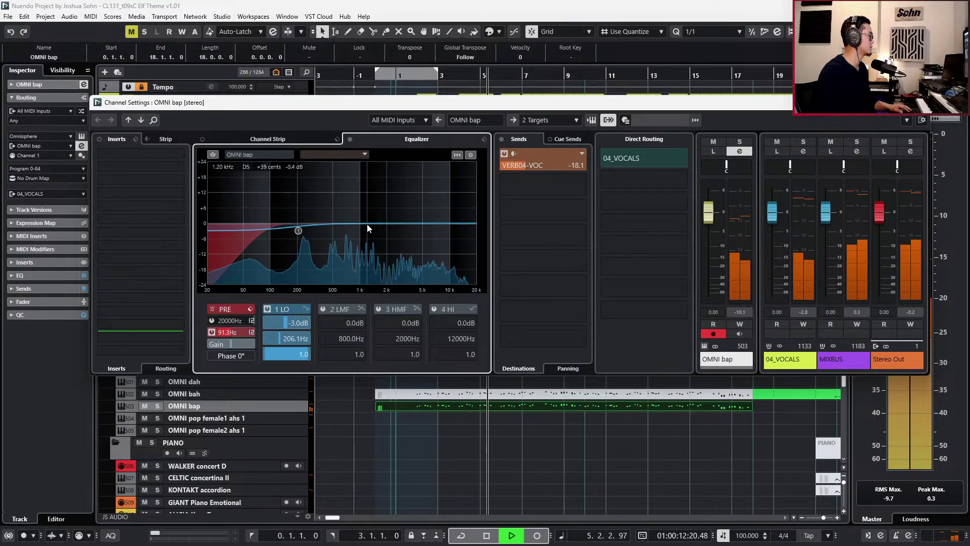
key("space")
key("Escape")
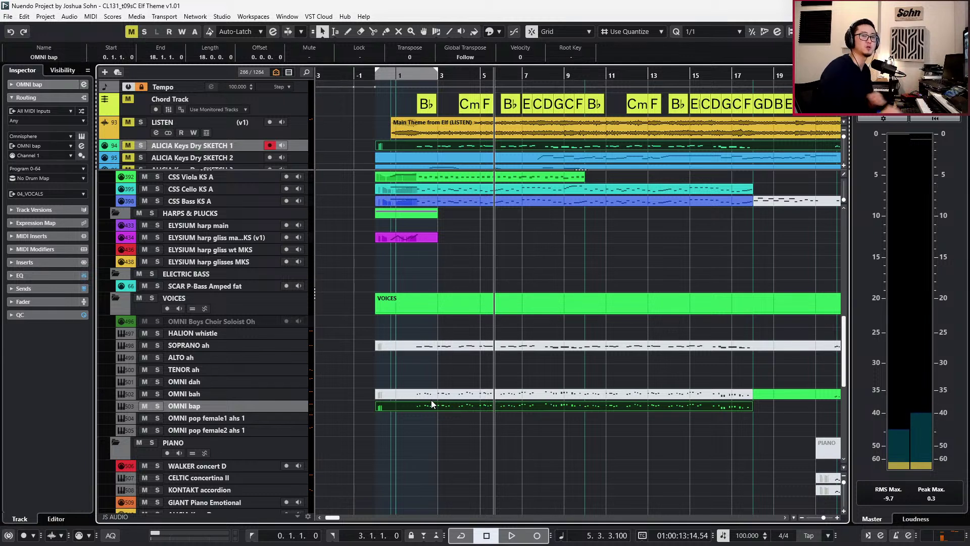
Copy the OMNI bap part to the OMNI pop female1 ahs 1 track and audition it soloed from bar 2.
key("Home")
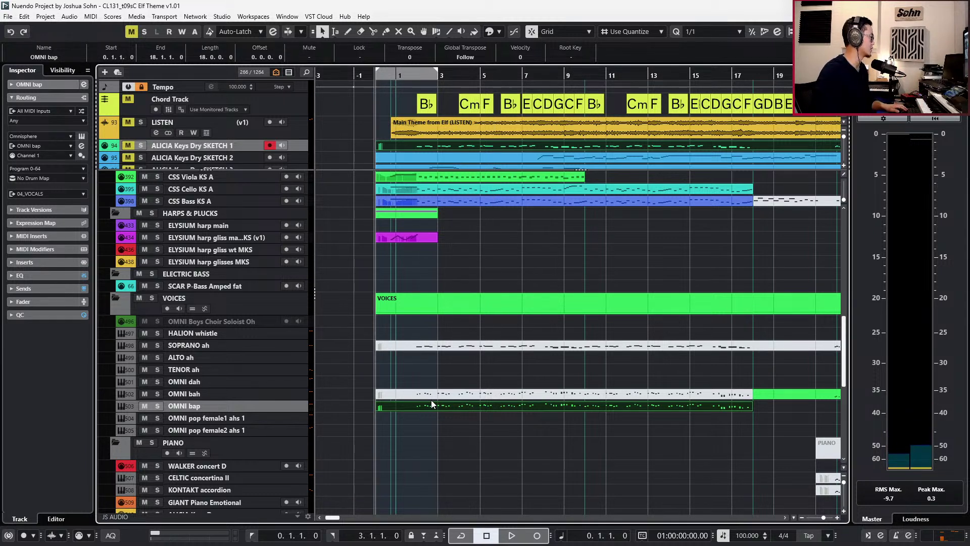
left_click(217, 345)
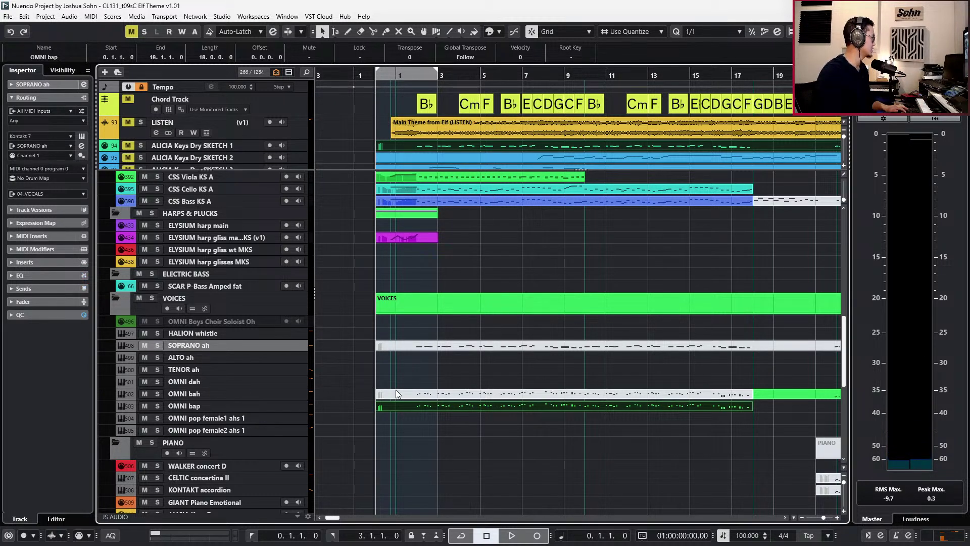
left_click(241, 419)
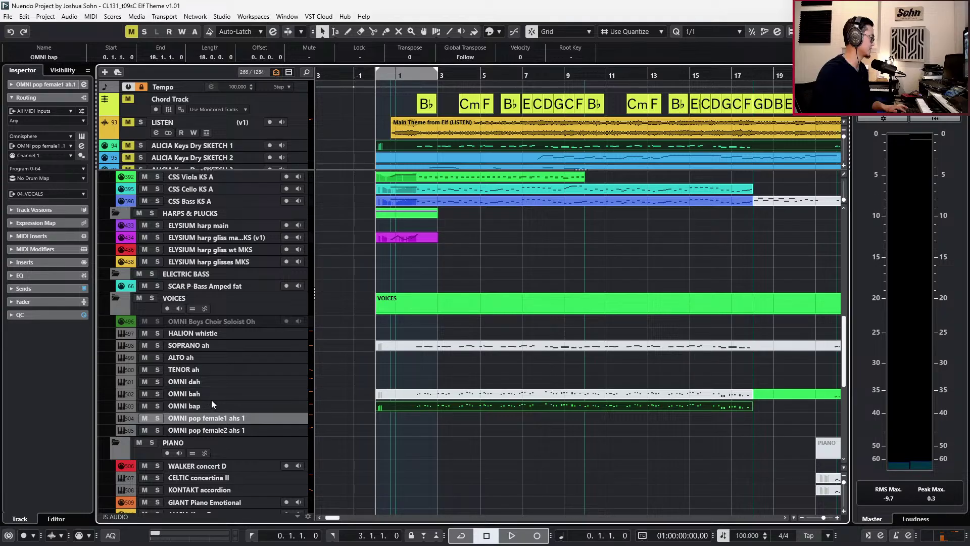
key("ctrl+v")
key("s")
key("KP_Add")
key("KP_Add")
key("space")
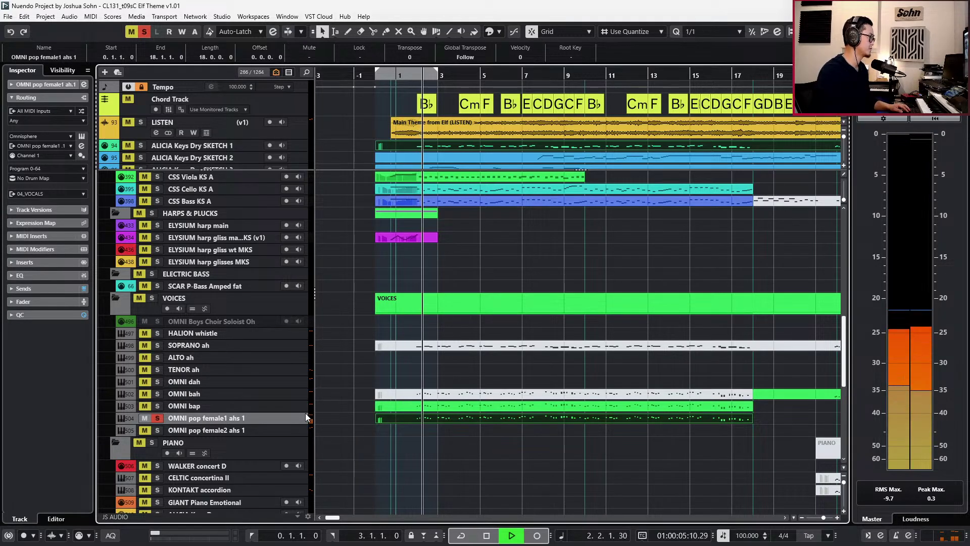
Open the OMNI pop female1 part for editing and lower its main volume (CC 7) to 61 while auditioning.
key("ctrl+e")
key("ctrl+a")
key("space")
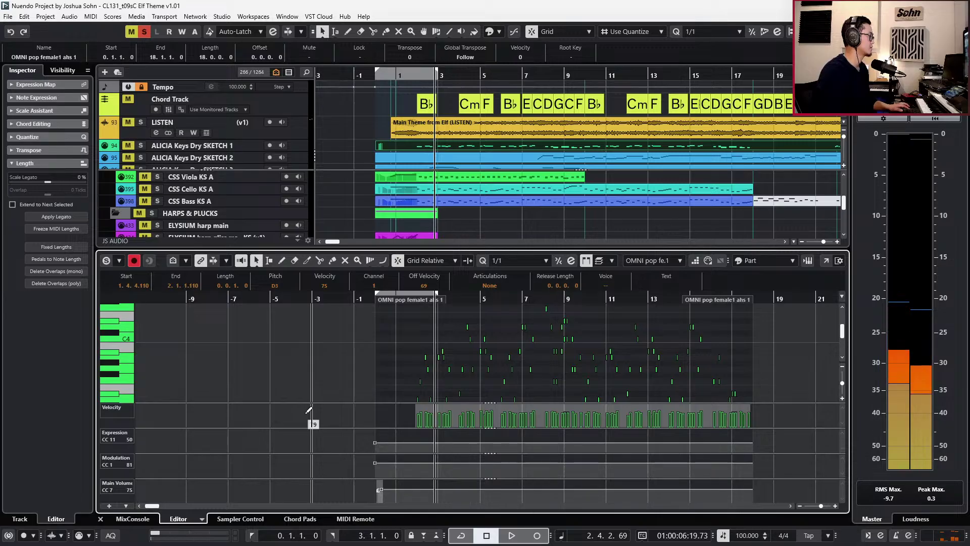
key("space")
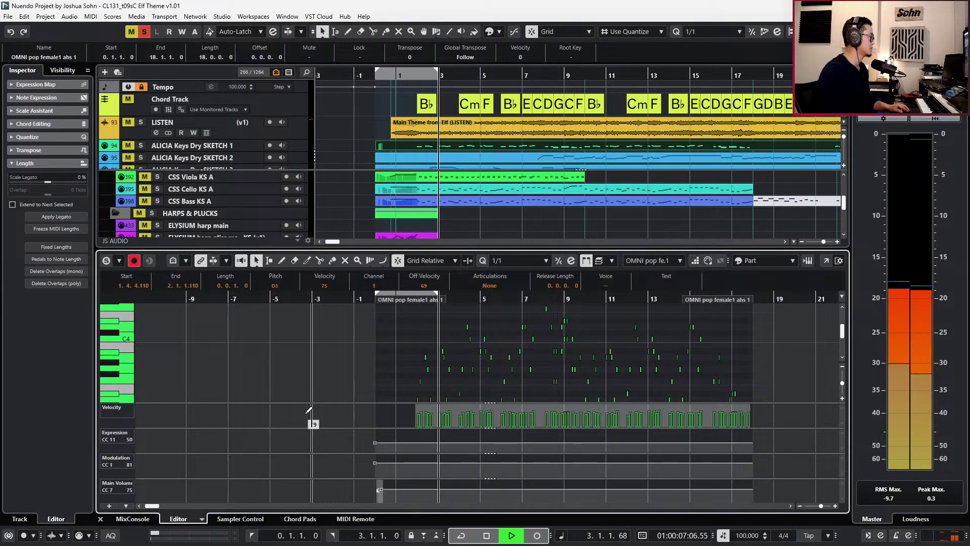
left_click(319, 352)
key("space")
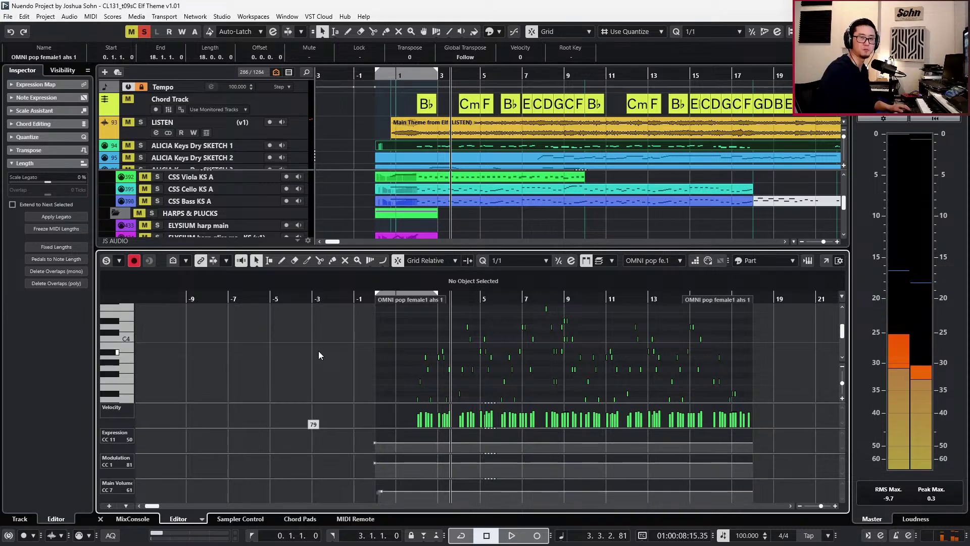
Set the locators around the OMNI pop female1 part, from bar 0 to bar 18, and return the playhead to bar 2.
key("KP_Subtract")
key("p")
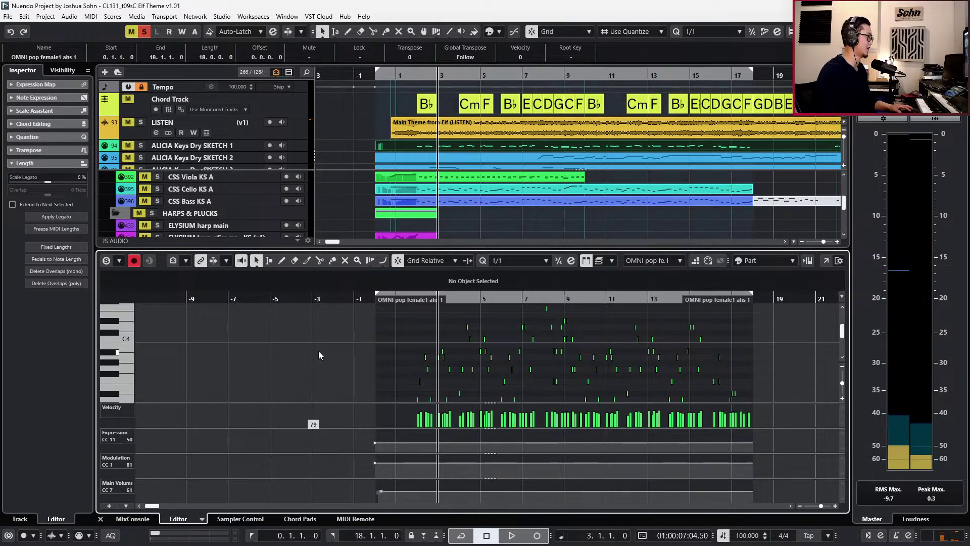
key("Return")
key("KP_Subtract")
key("KP_Subtract")
key("KP_Add")
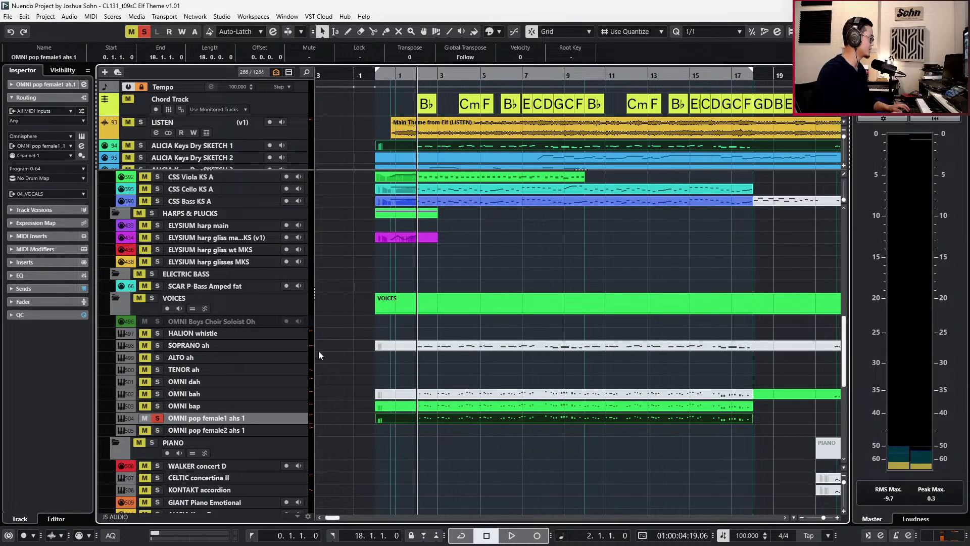
Clear the solo and copy the OMNI pop female1 part to the OMNI pop female2 ahs 1 track, playing the full mix.
key("s")
key("h")
left_click_drag(416, 419, 419, 428)
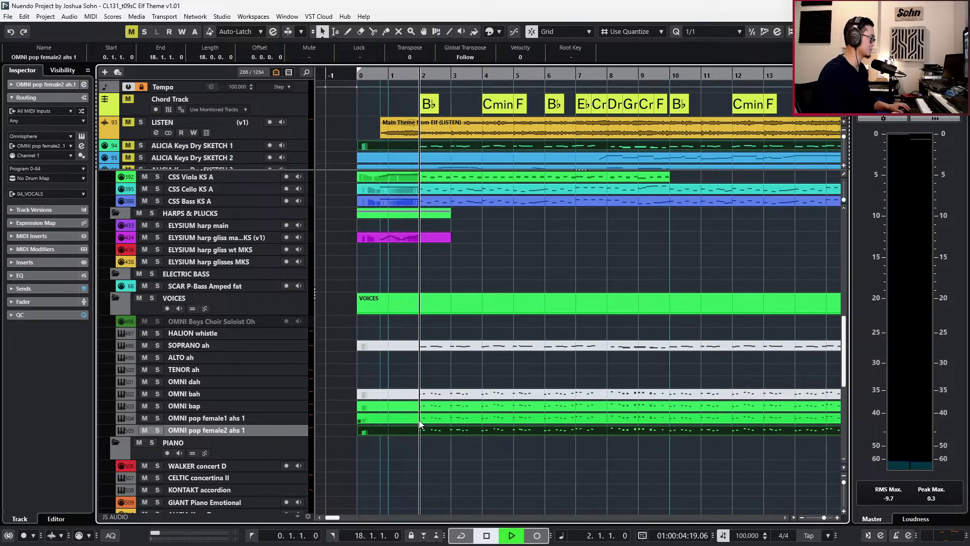
Edit both OMNI pop female parts together, lowering the main volume (CC 7) to 54 while the full mix plays.
left_click(426, 418, "shift")
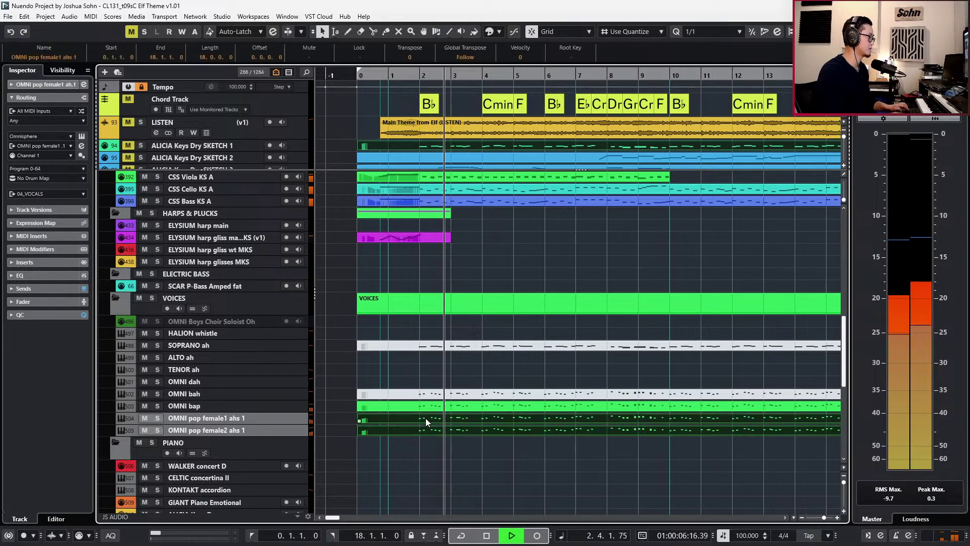
double_click(426, 417)
key("h")
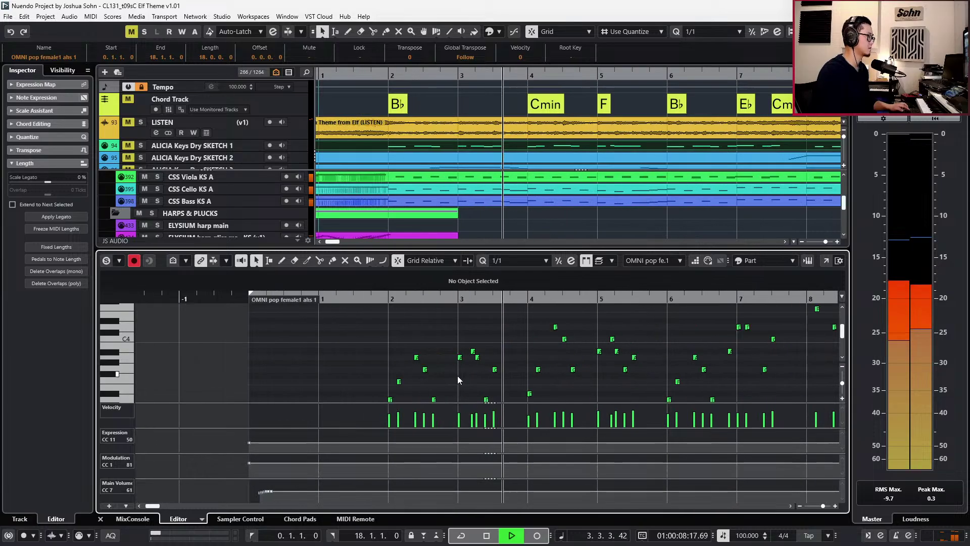
key("h")
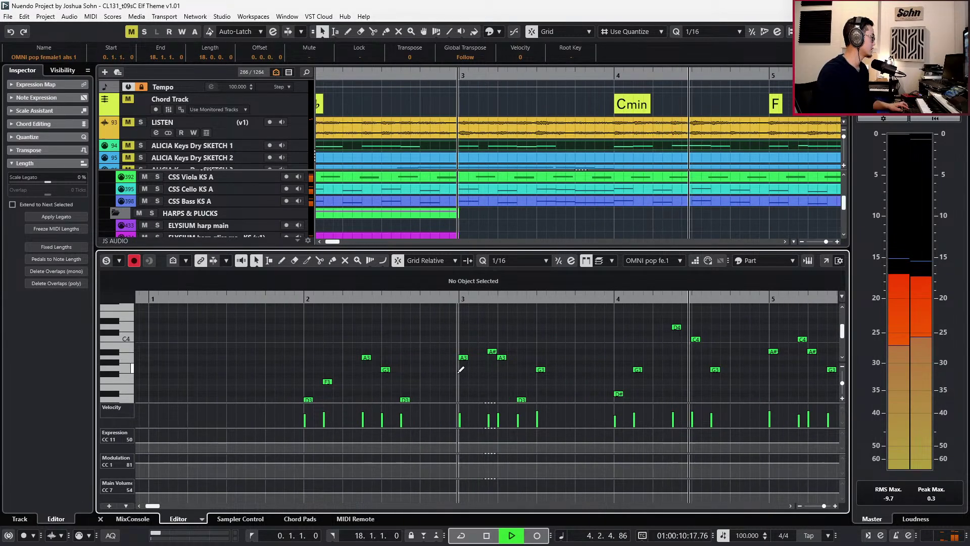
key("ctrl+e")
key("g")
key("g")
key("g")
key("g")
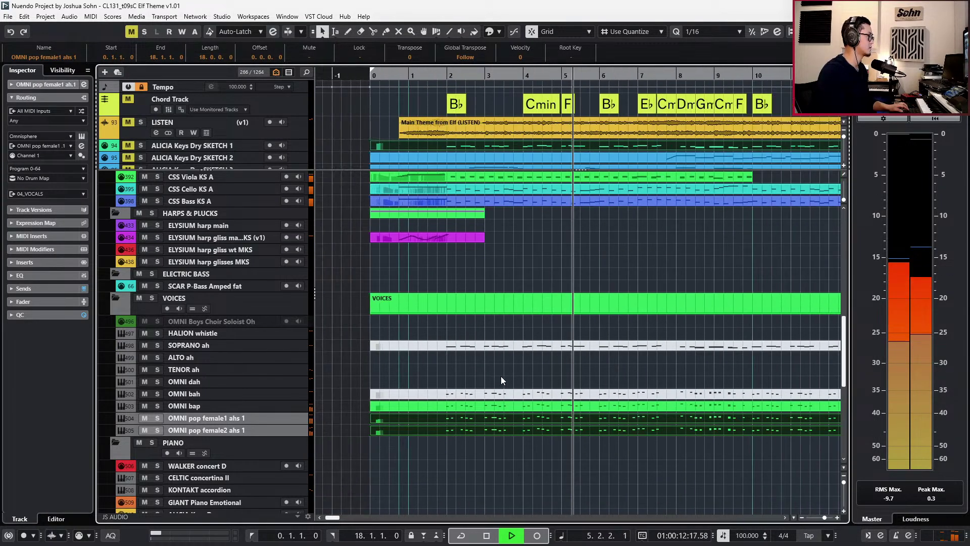
key("g")
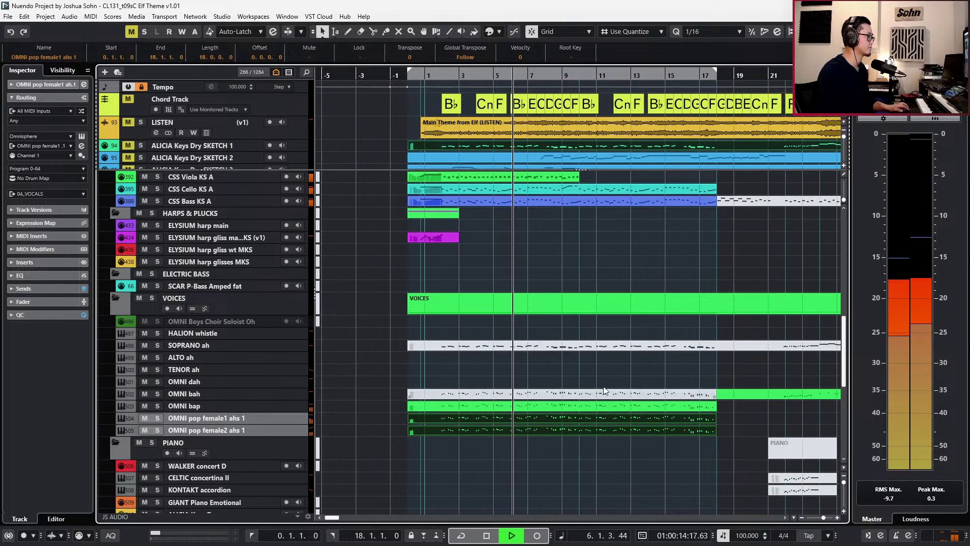
key("space")
Move the muted OMNI bah part to the ALTO ah track and delete the muted SOPRANO ah part.
left_click(560, 397)
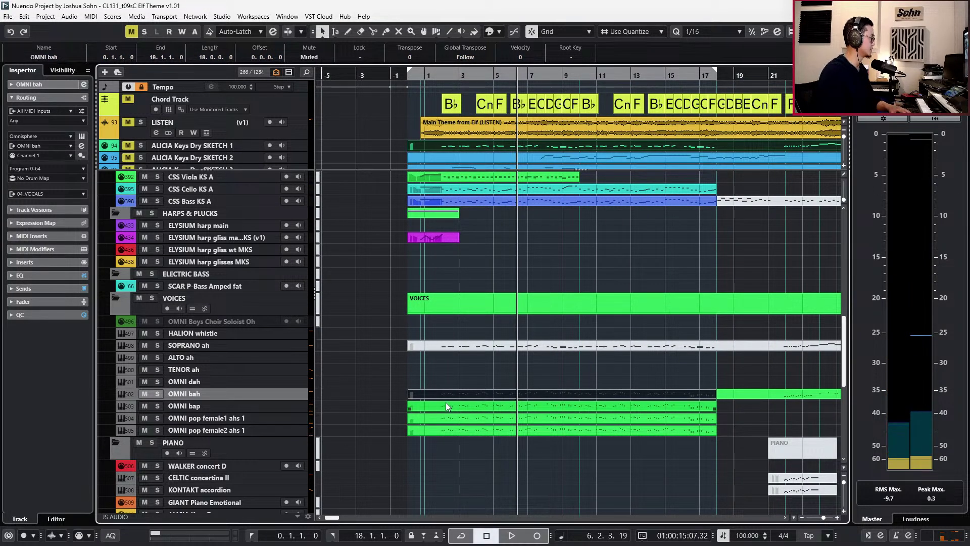
key("ctrl+Up")
key("ctrl+Up")
key("ctrl+Up")
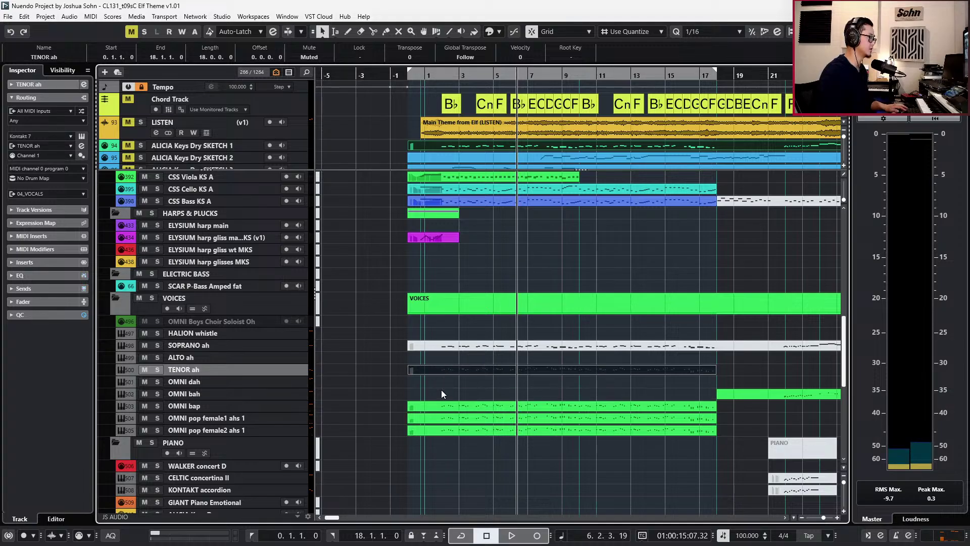
key("ctrl+Up")
key("ctrl+Down")
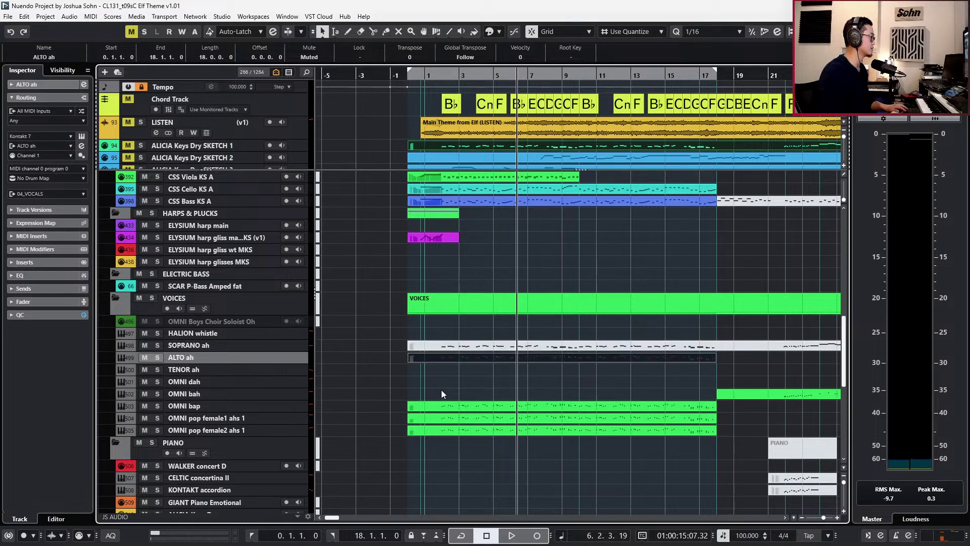
left_click(441, 344)
key("Delete")
Unmute the ALTO ah part, solo its track from bar 2, and check the choir patch loaded in Kontakt.
left_click(447, 356)
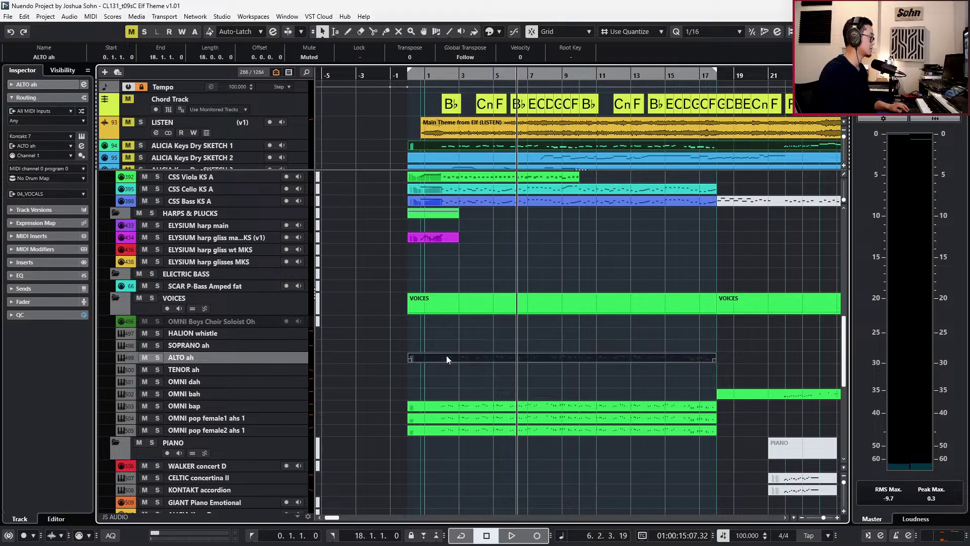
key("s")
key("KP_Subtract")
key("KP_Subtract")
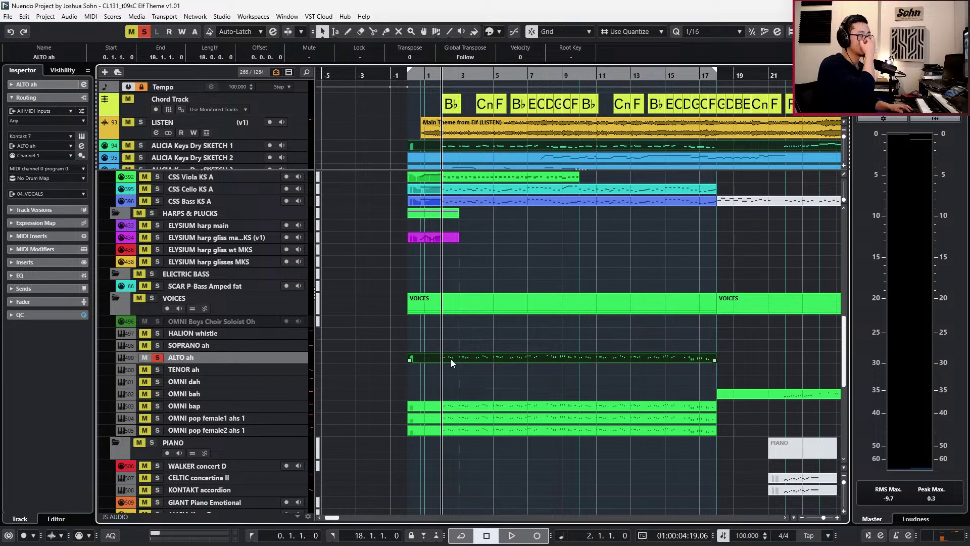
key("F11")
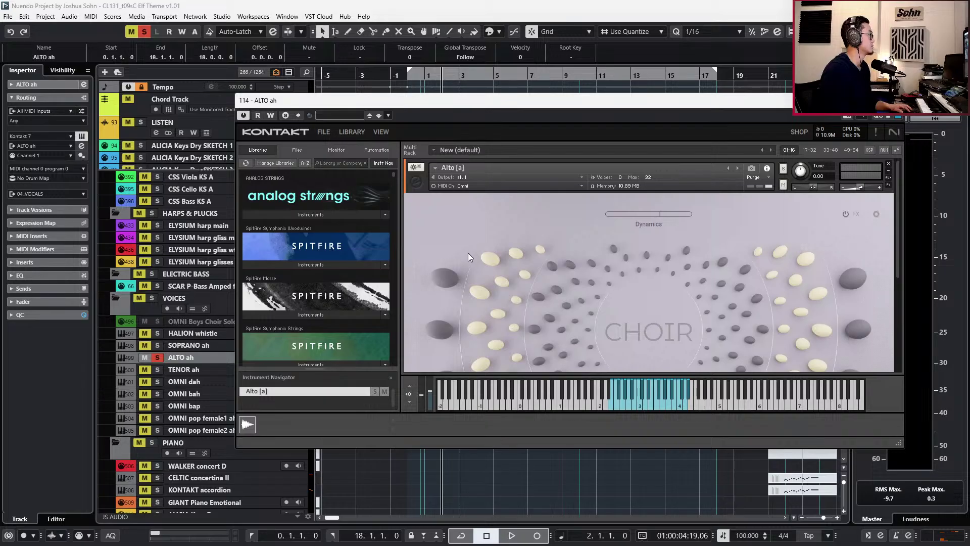
left_click_drag(899, 211, 898, 177)
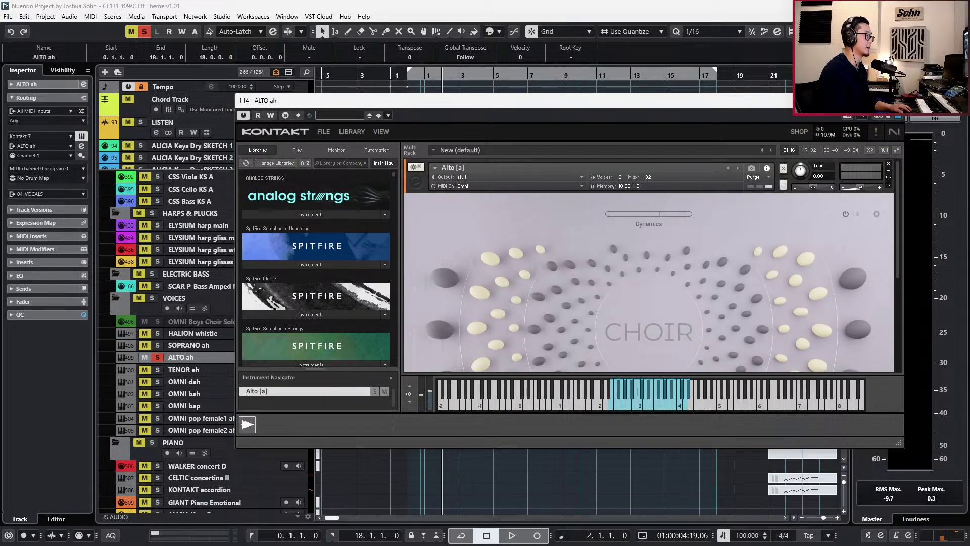
key("F11")
Audition the soloed ALTO ah part from bar 2 and examine its notes and controller lanes.
key("space")
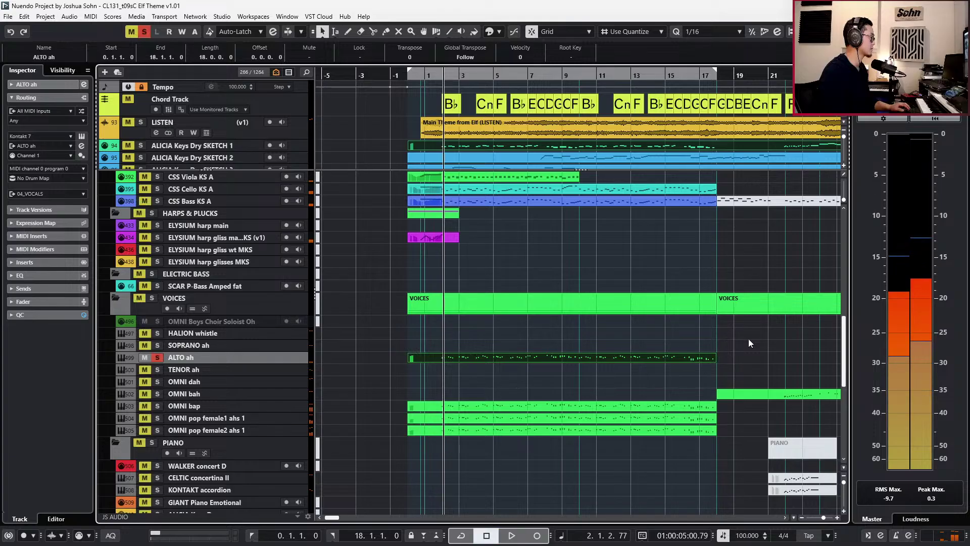
key("space")
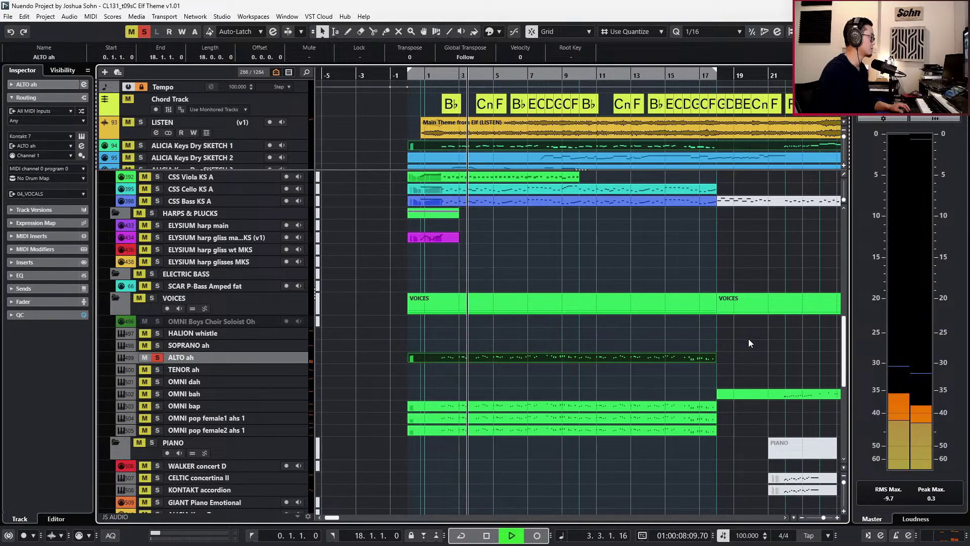
key("space")
key("ctrl+e")
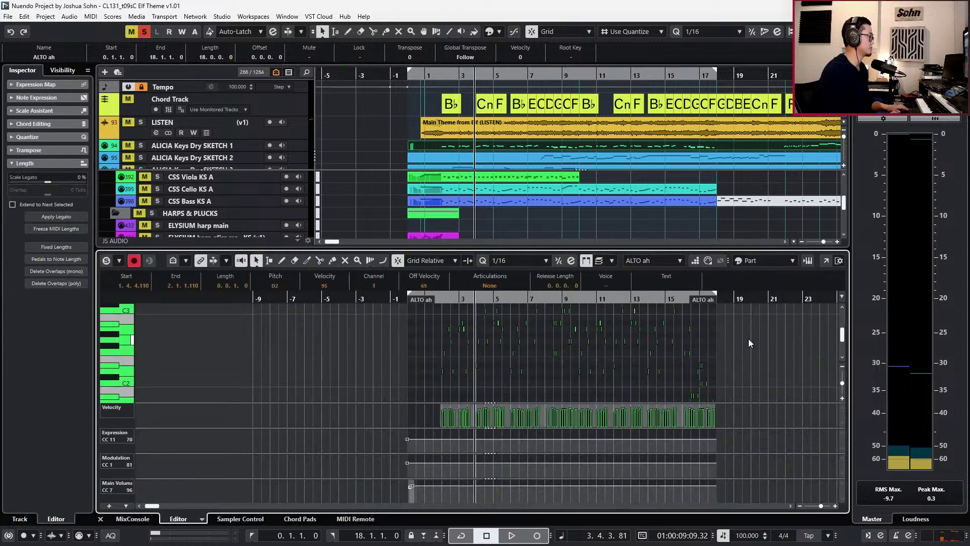
key("space")
key("ctrl+e")
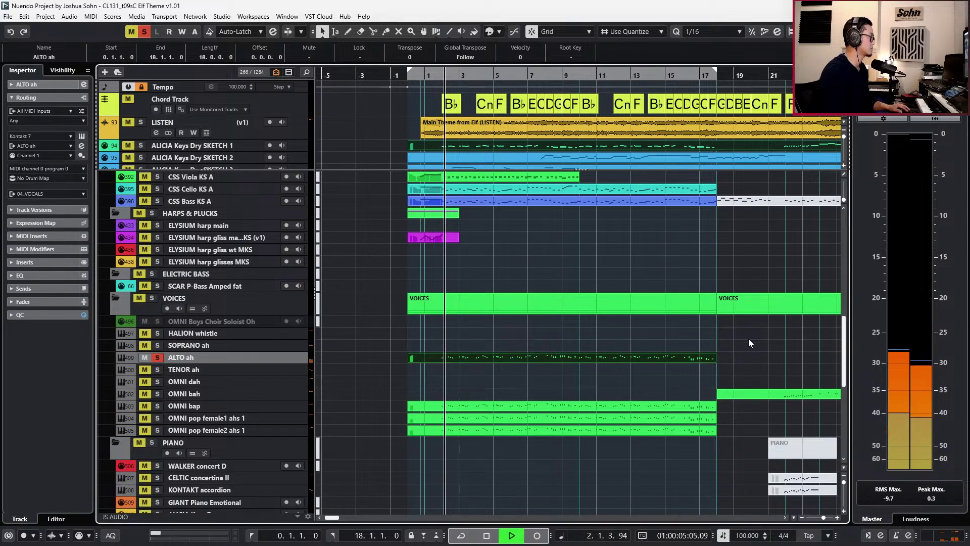
Clear the ALTO ah solo and play the full mix from bar 2 to hear the alto layer in context.
key("s")
key("space")
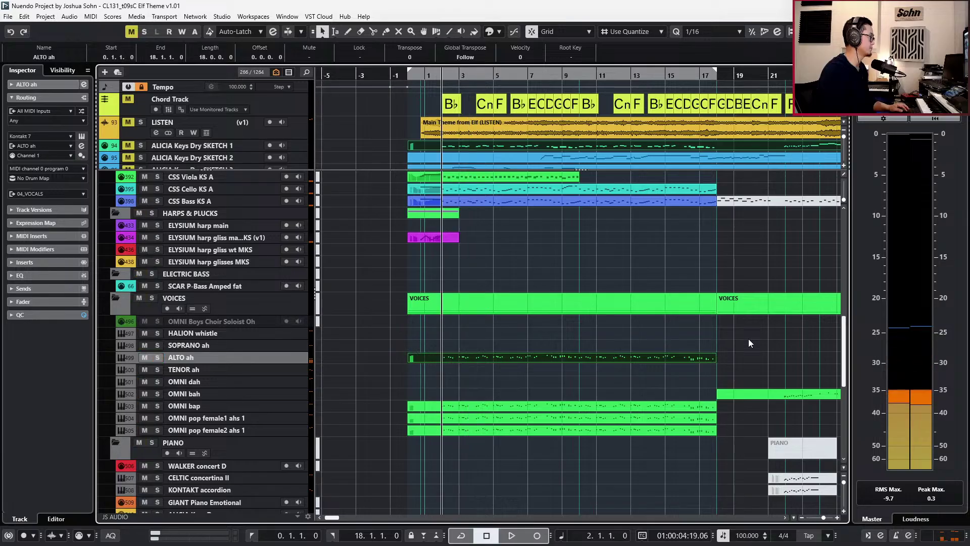
key("space")
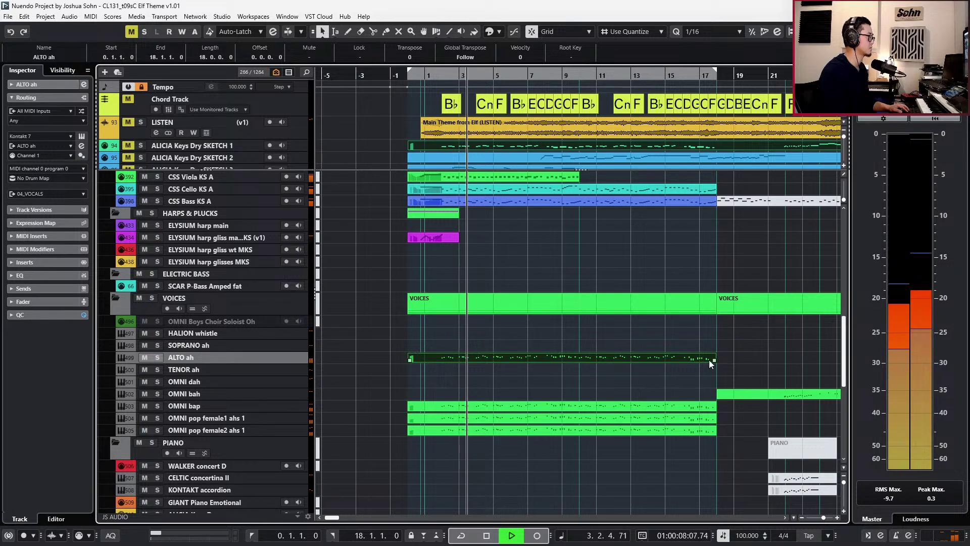
key("space")
scroll(672, 369, "up", 2)
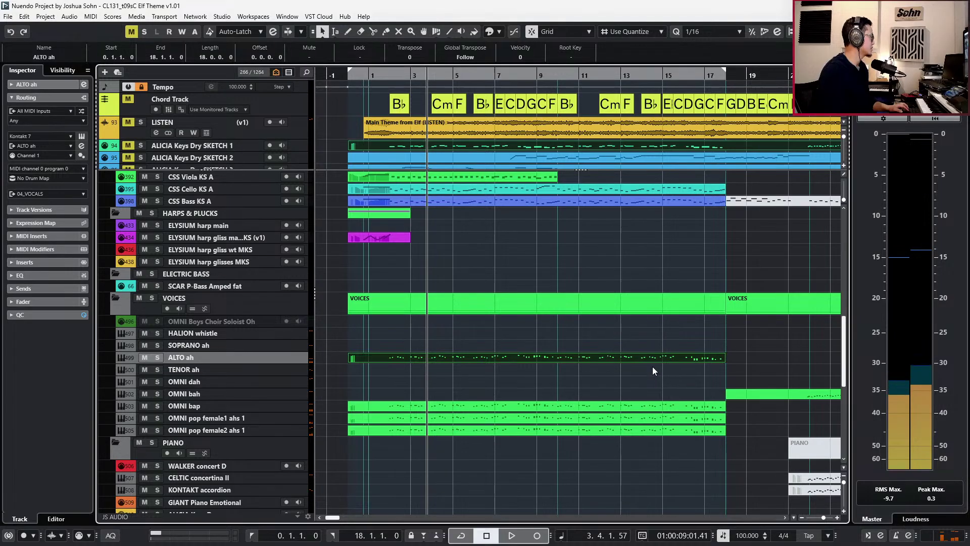
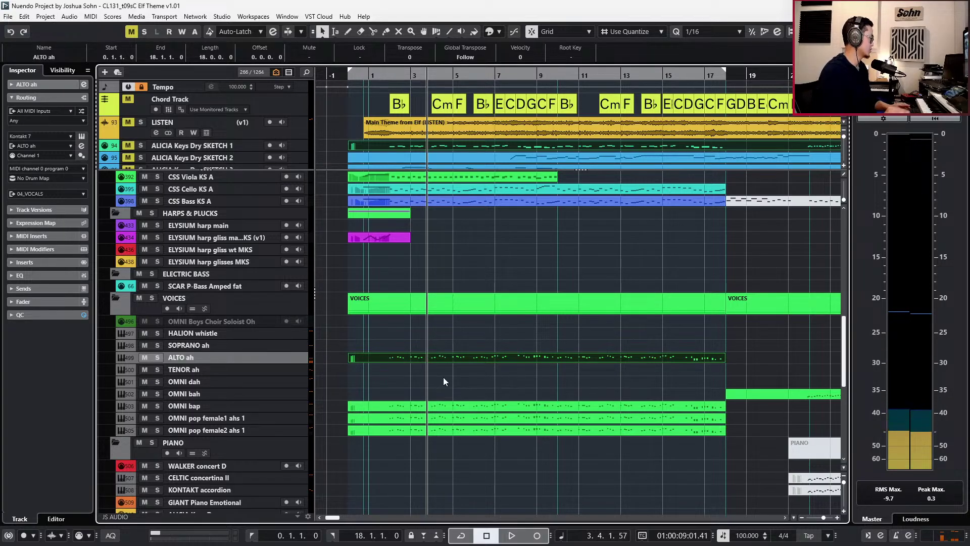
Return to bar 2 and add a HALion 7 instrument track below ALTO ah, routed to 04_VOCALS.
key("Home")
key("KP_Add")
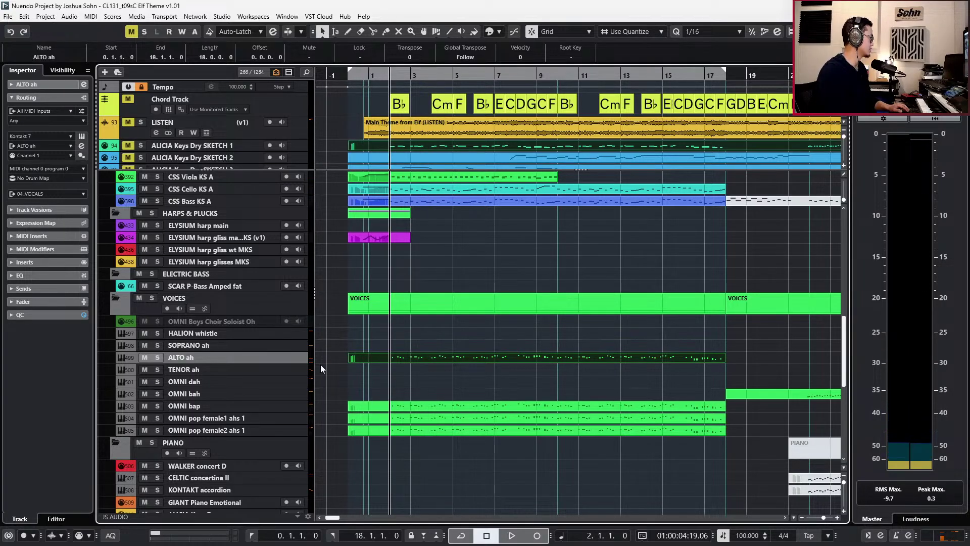
right_click(254, 360)
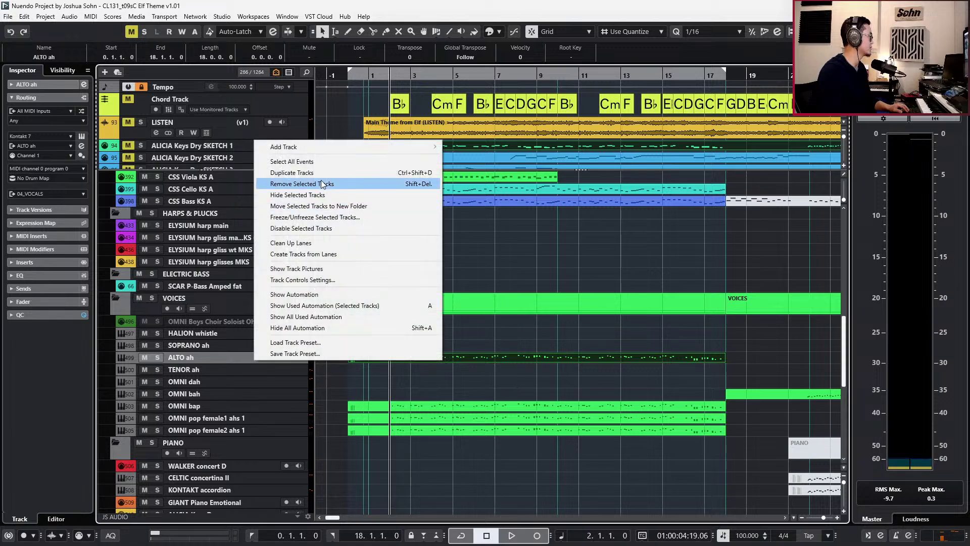
mouse_move(433, 146)
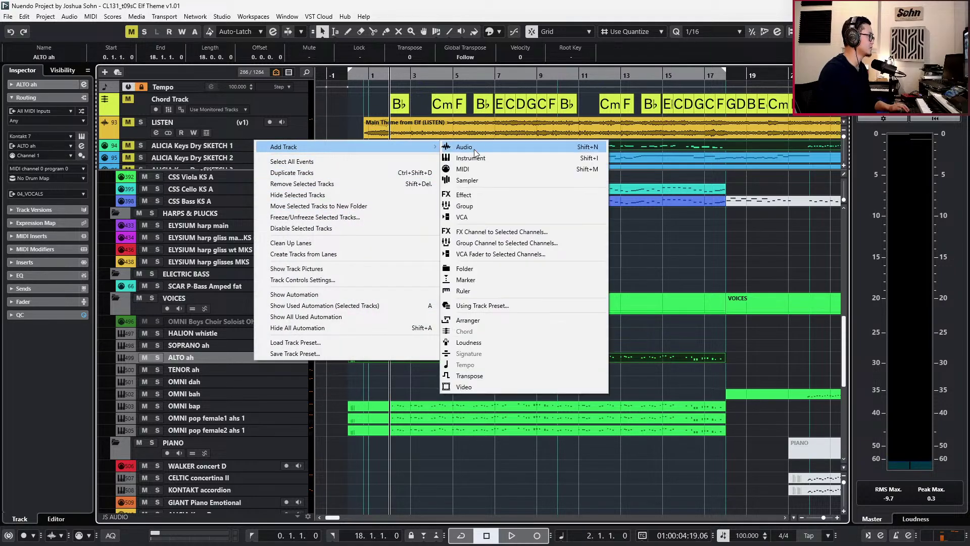
left_click(474, 159)
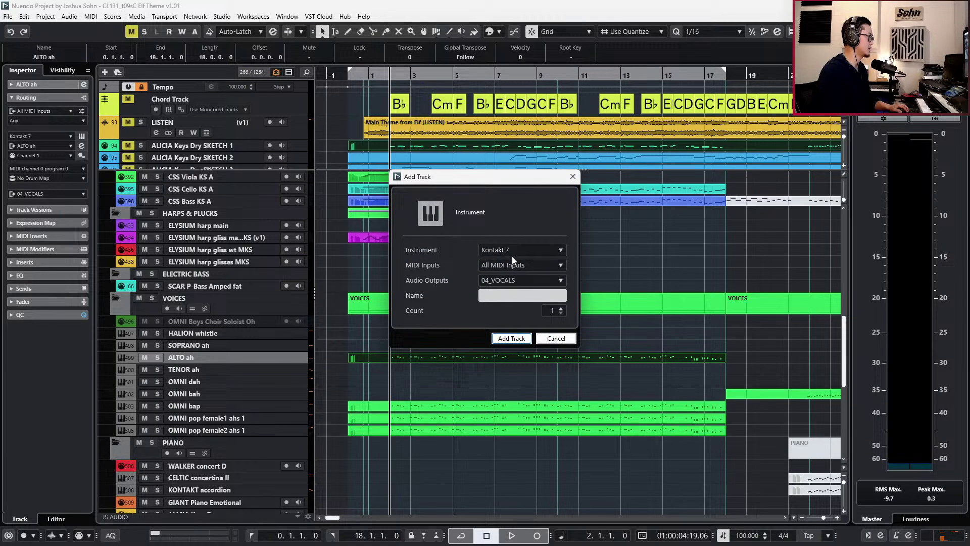
left_click(513, 251)
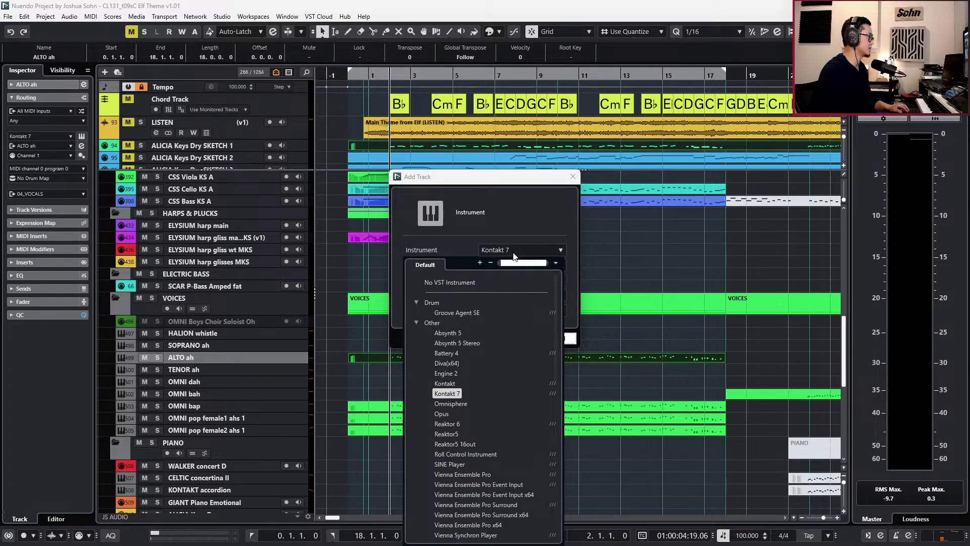
type("hali")
key("Return")
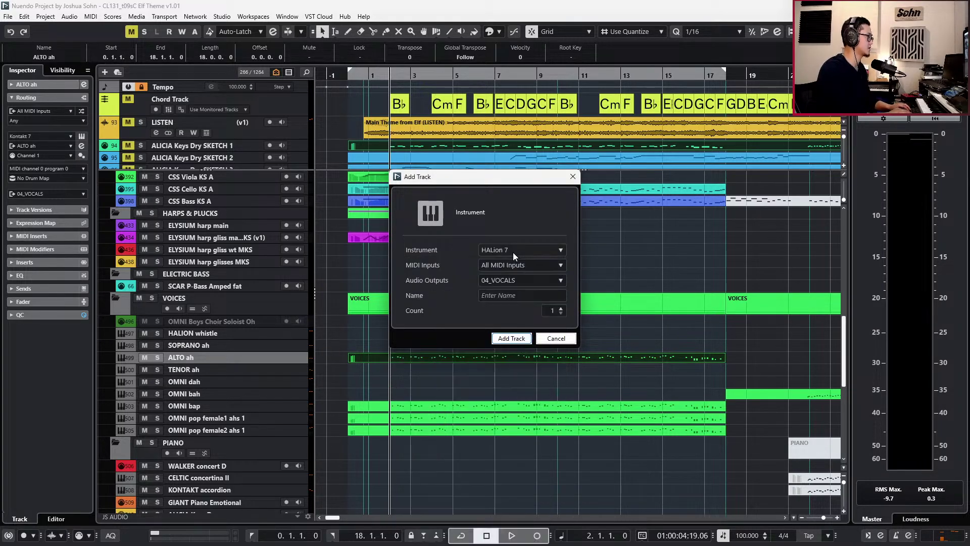
left_click(513, 281)
left_click(536, 233)
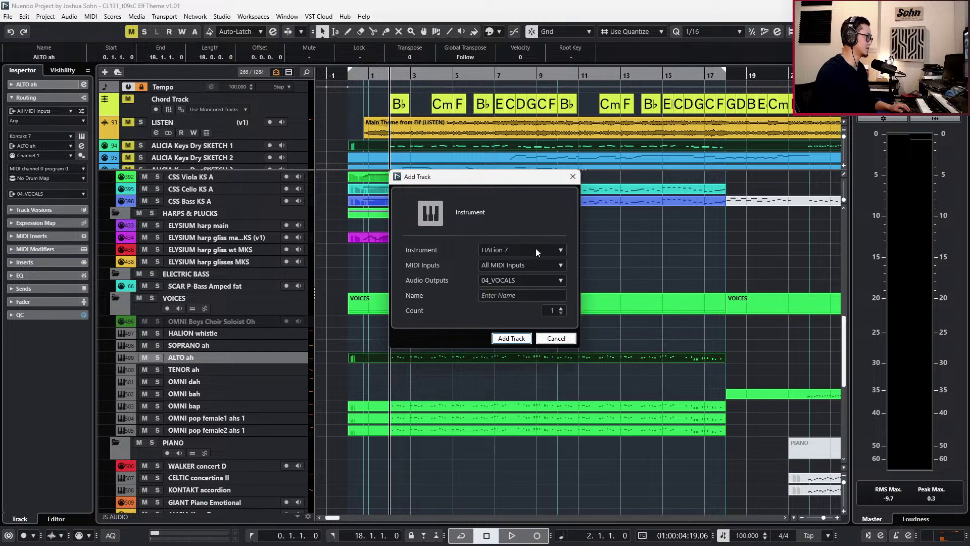
left_click(514, 339)
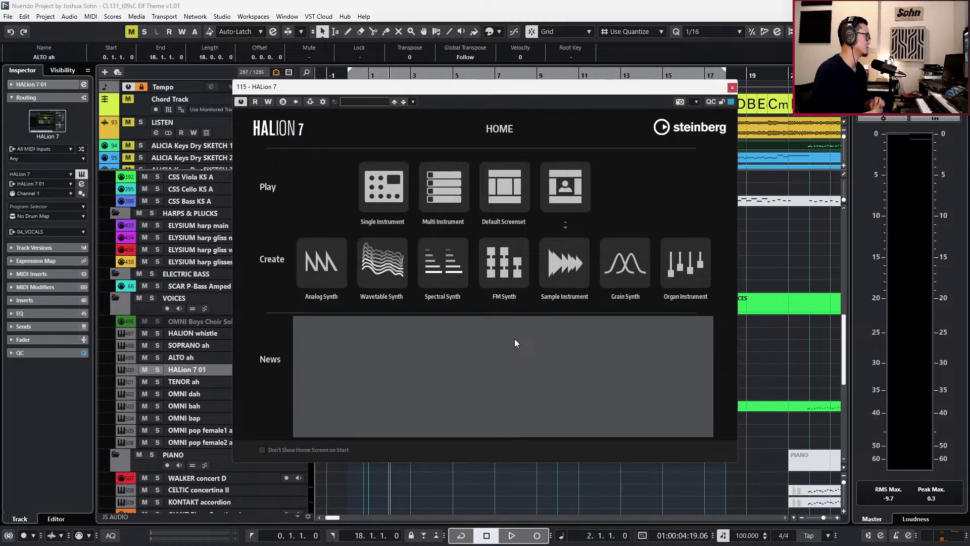
Open HALion's single-instrument view, search its programs for "choir", and load Staccato Ah from Olympus Micro.
left_click(377, 196)
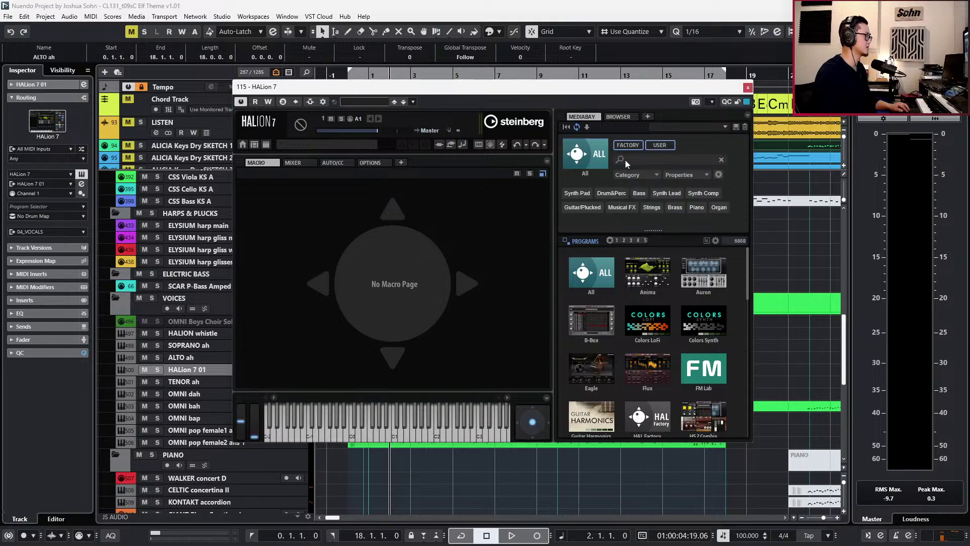
left_click(630, 159)
type("s")
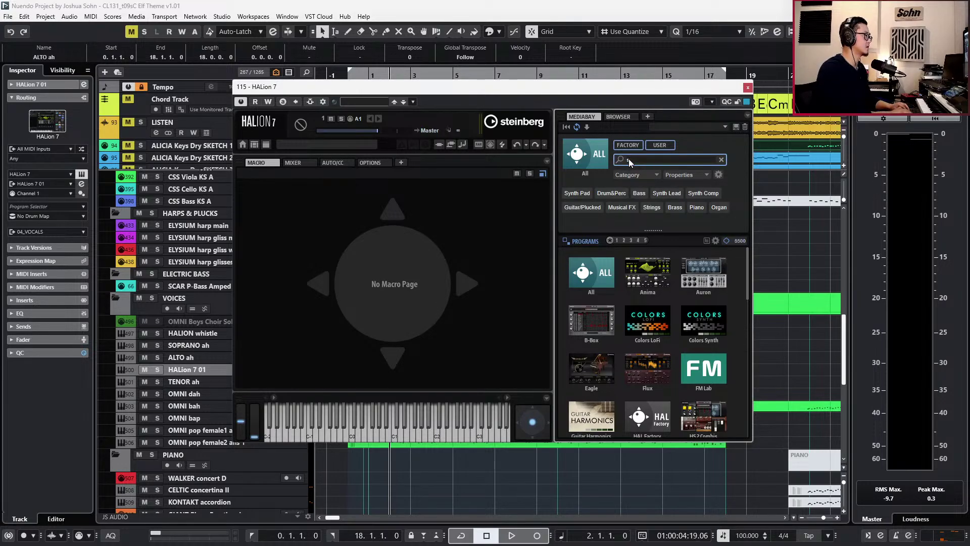
key("BackSpace")
type("choir")
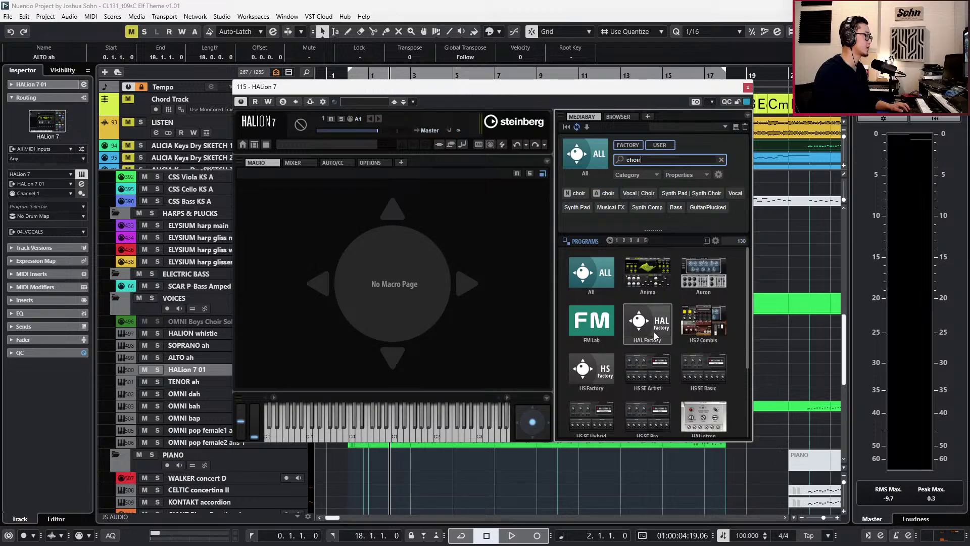
scroll(645, 328, "down", 3)
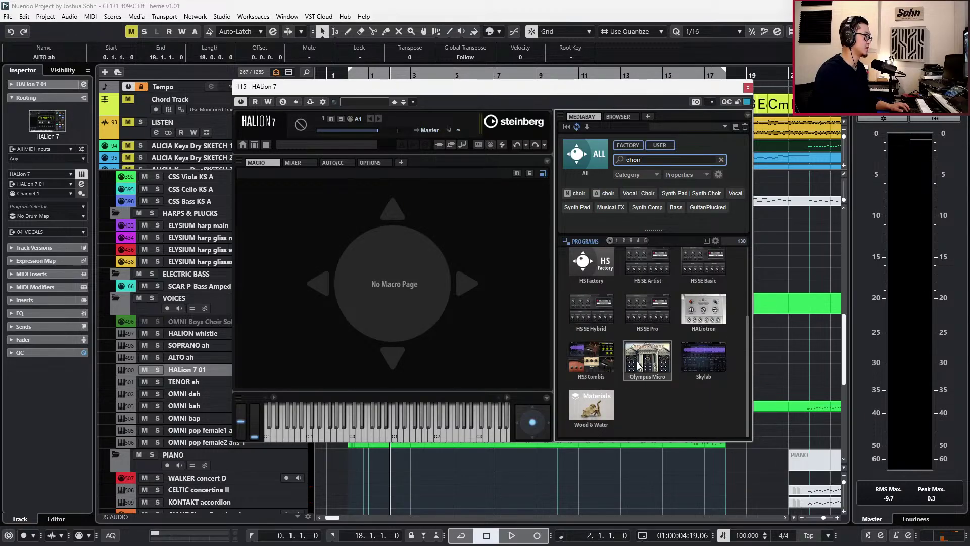
double_click(638, 365)
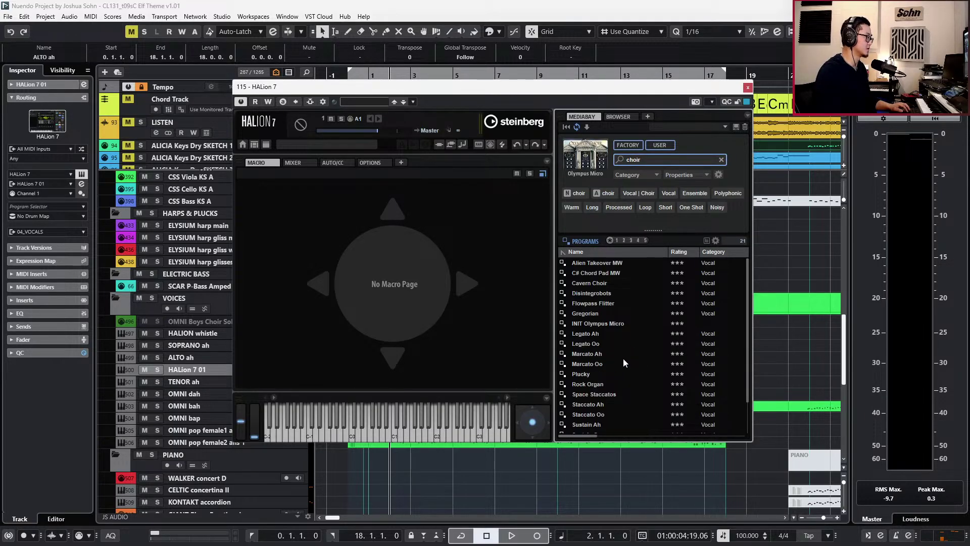
scroll(599, 313, "down", 2)
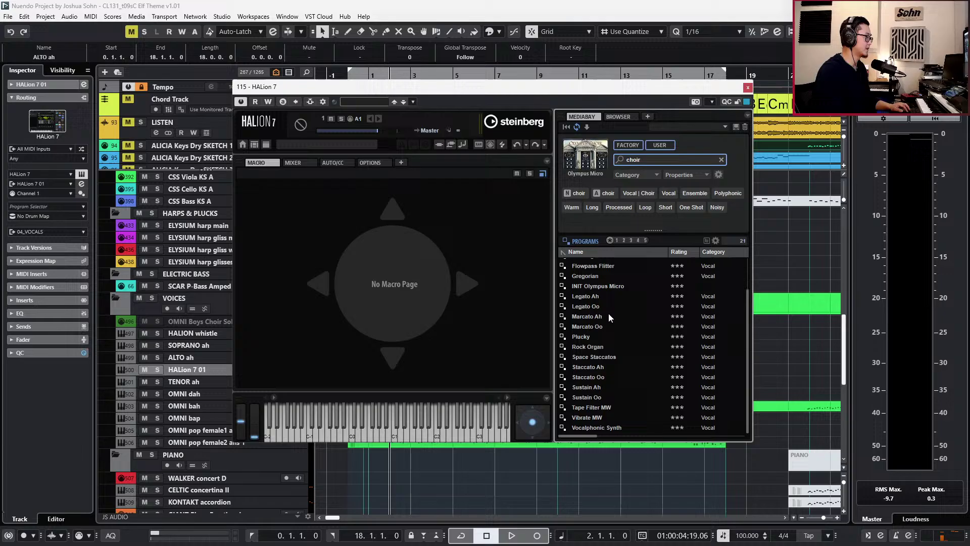
double_click(606, 368)
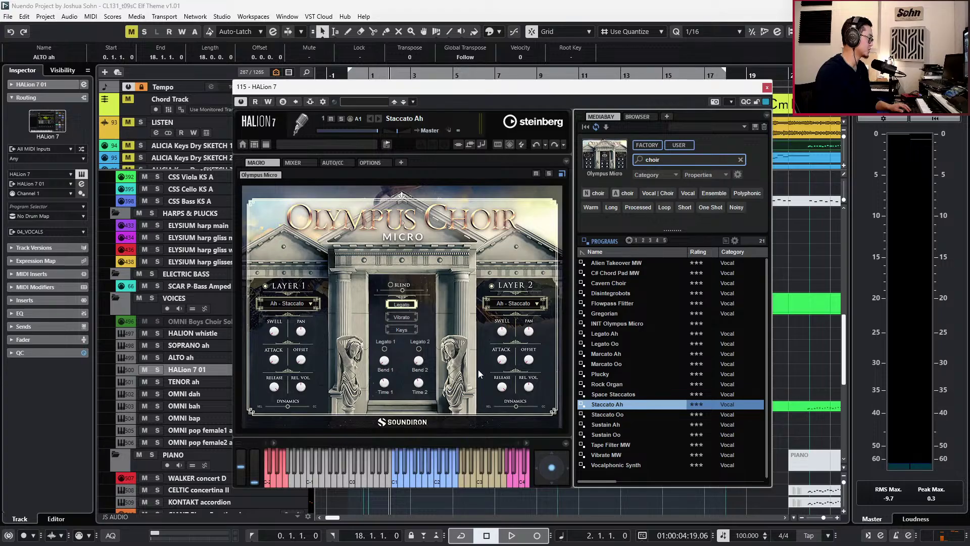
Test the Layer 2 release of the Staccato Ah patch and check the HALion track's channel settings.
left_click_drag(506, 387, 498, 394)
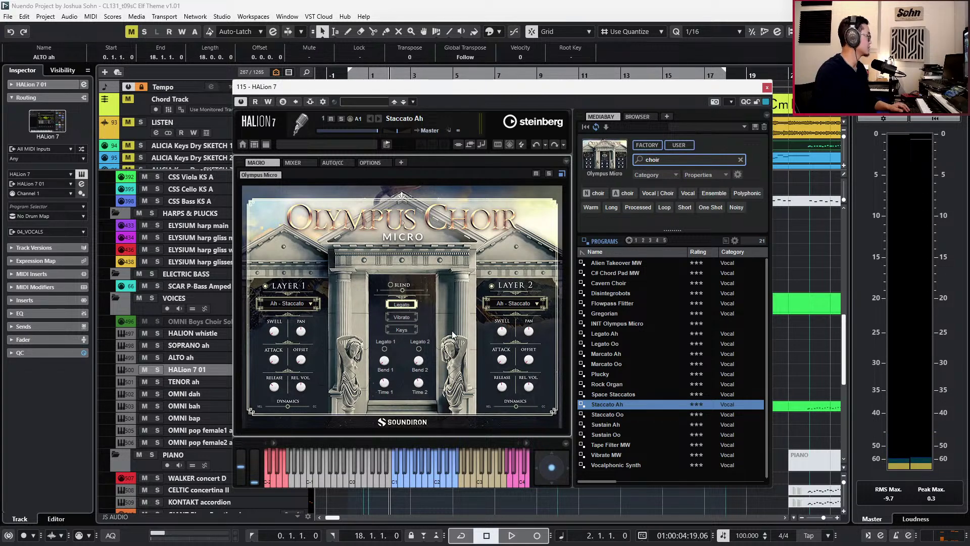
key("e")
left_click_drag(712, 85, 658, 71)
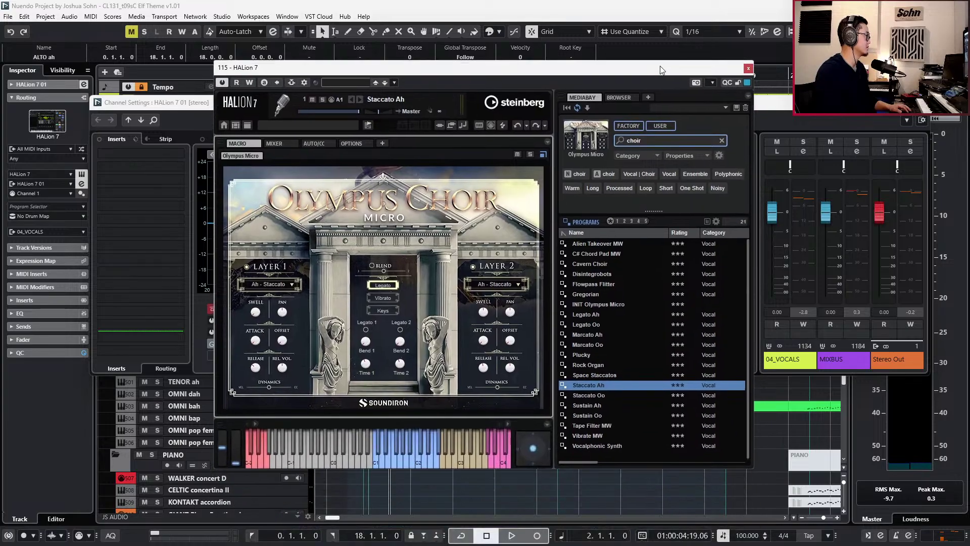
key("e")
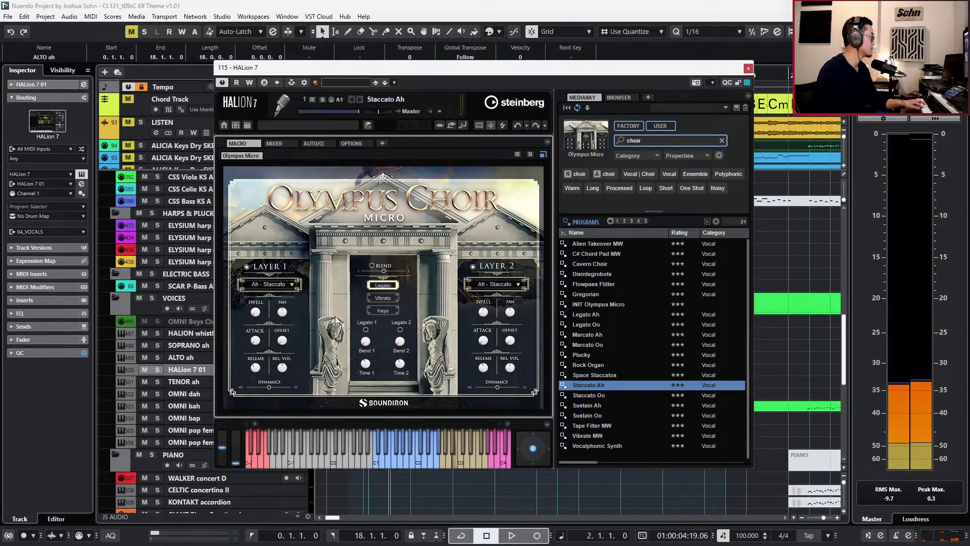
Examine the Olympus Choir legato and vibrato controls and HALion's mixer and options pages.
mouse_move(392, 342)
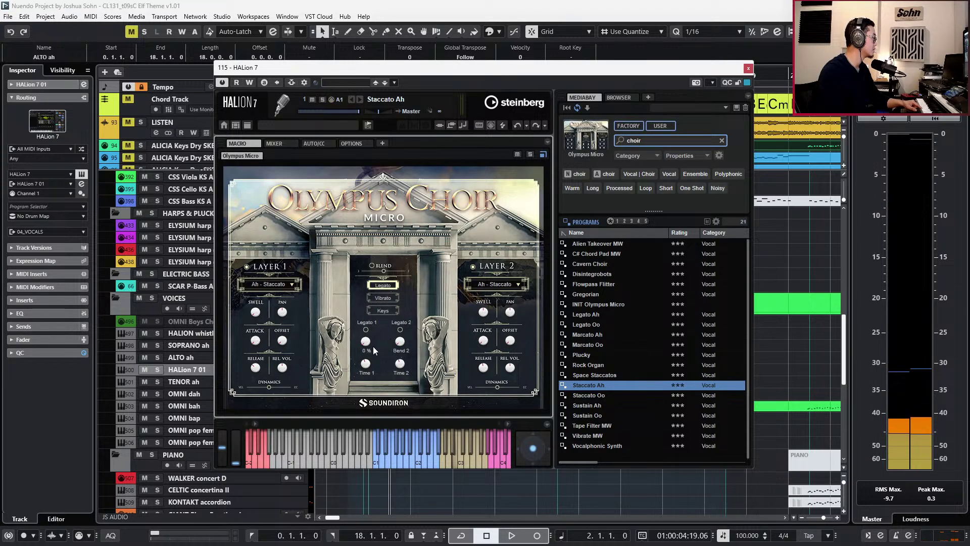
mouse_move(365, 363)
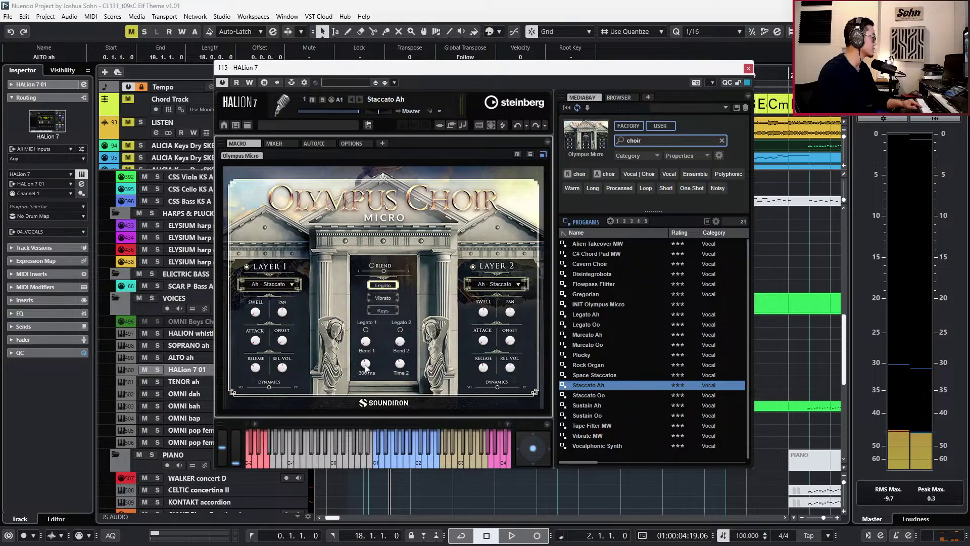
left_click(386, 312)
left_click(384, 298)
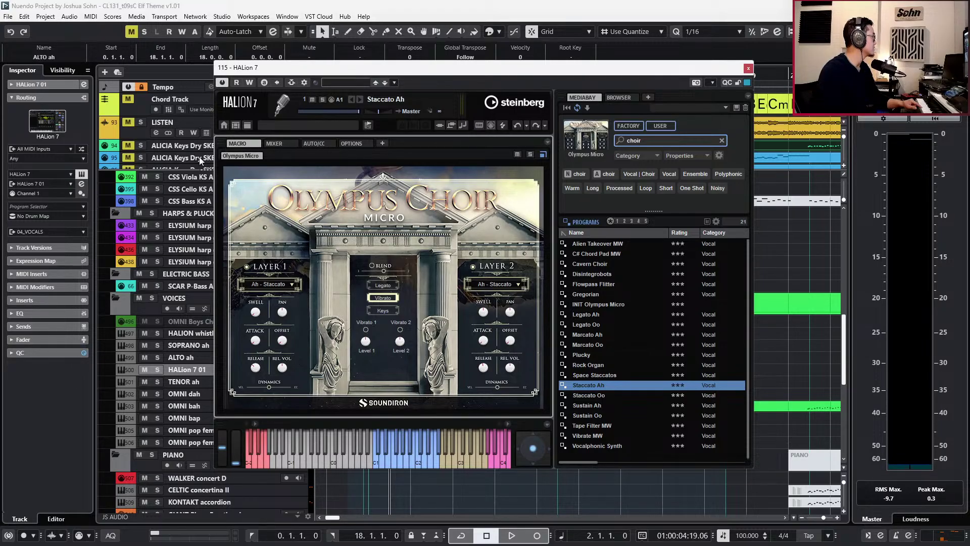
left_click(274, 143)
left_click(255, 145)
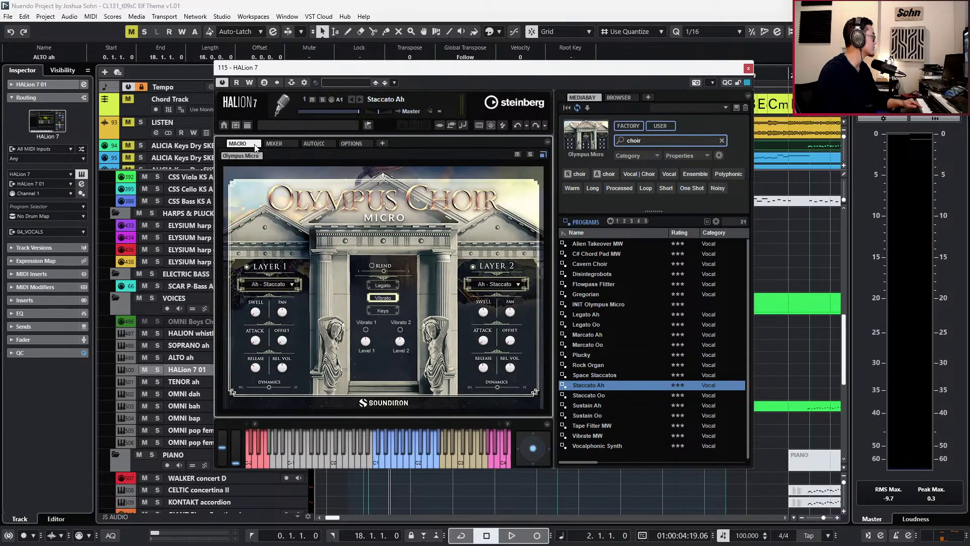
left_click(297, 144)
left_click(347, 142)
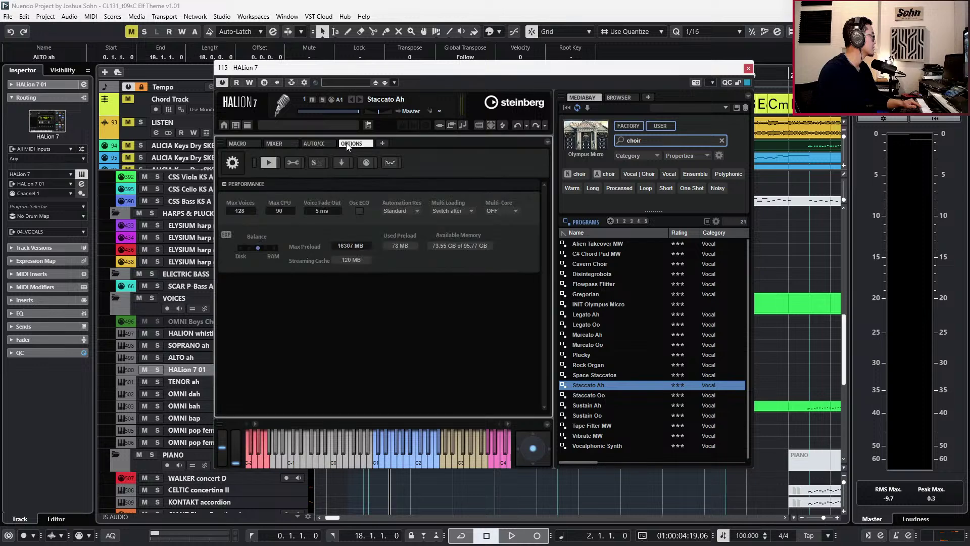
left_click(239, 143)
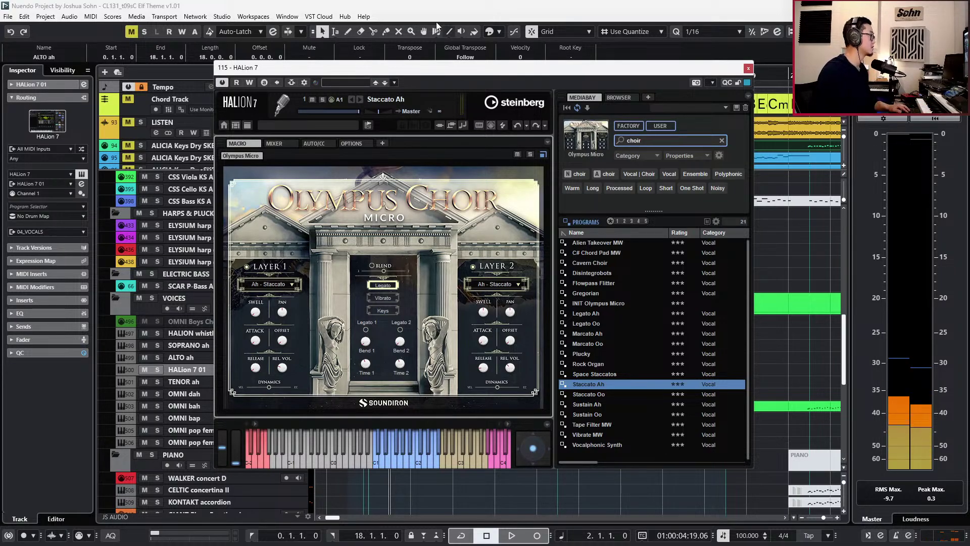
Move the ALTO ah part down to the HALion 7 01 track and briefly audition it soloed.
left_click(748, 68)
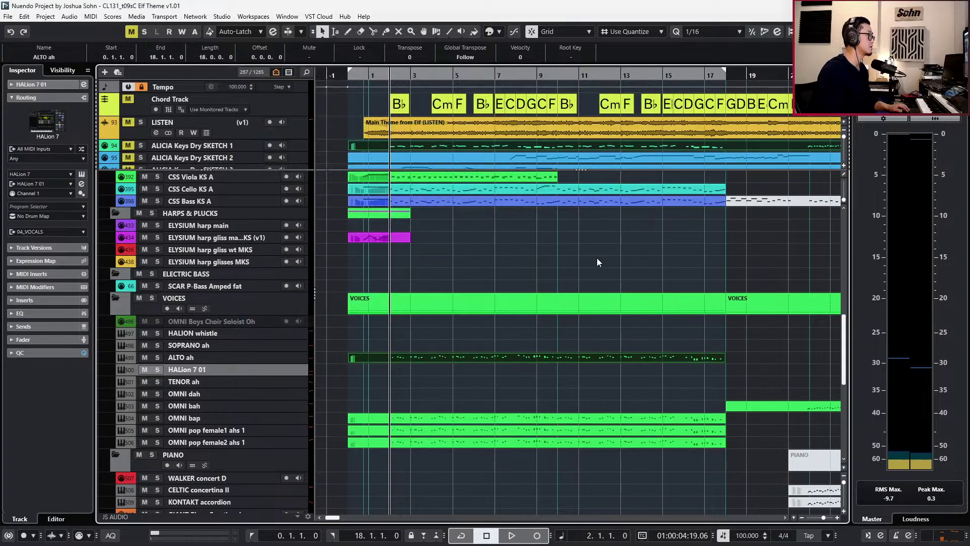
key("ctrl+Down")
key("s")
key("space")
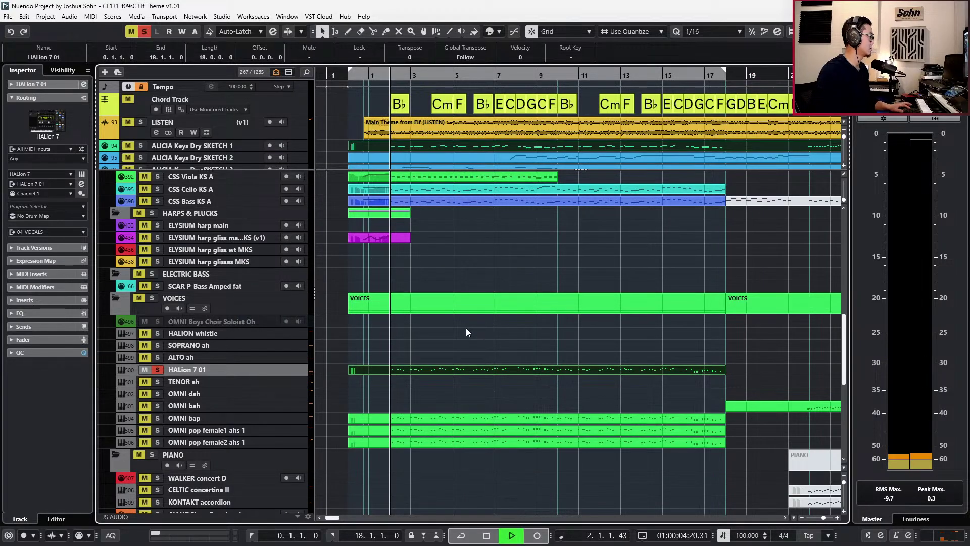
key("space")
Clear the HALion solo, play the full mix from bar 2, and return the playhead to bar 2.
key("s")
key("space")
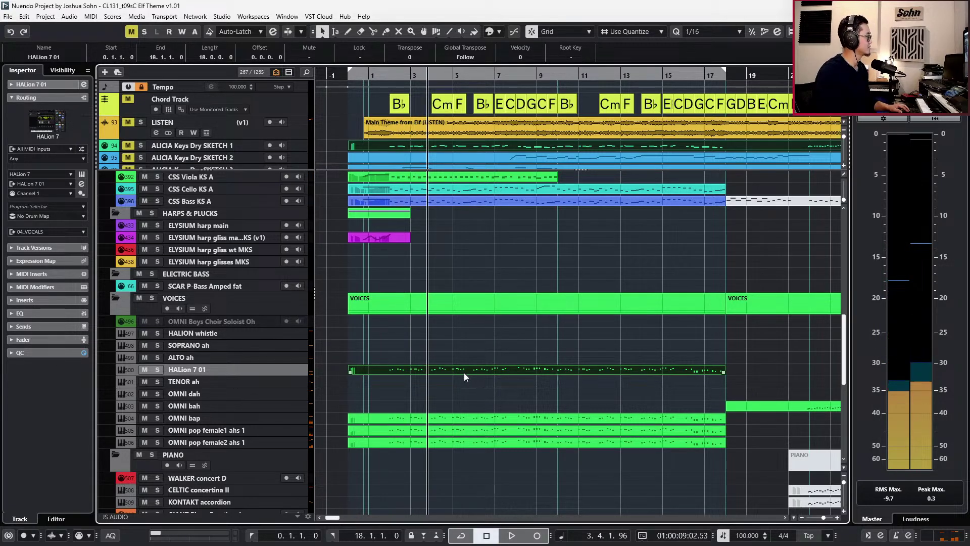
key("ctrl+KP_Subtract")
key("ctrl+KP_Subtract")
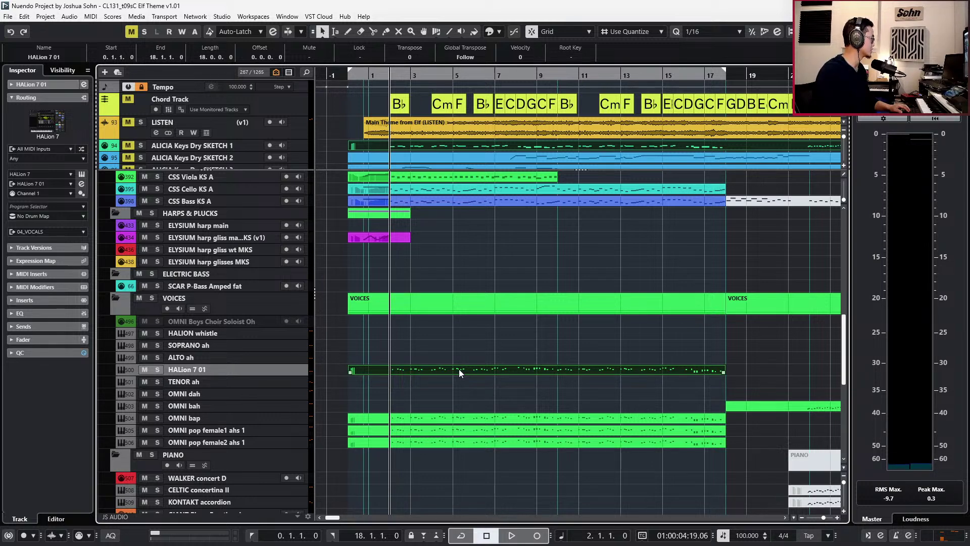
Reopen HALion, check the preset type filter, and reset the MediaBay search to list all programs.
key("e")
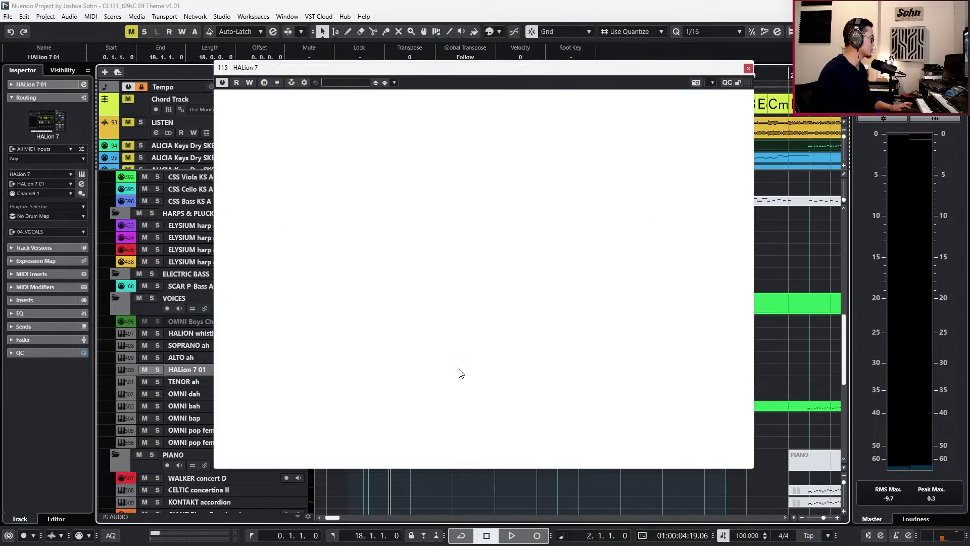
scroll(617, 332, "up", 1)
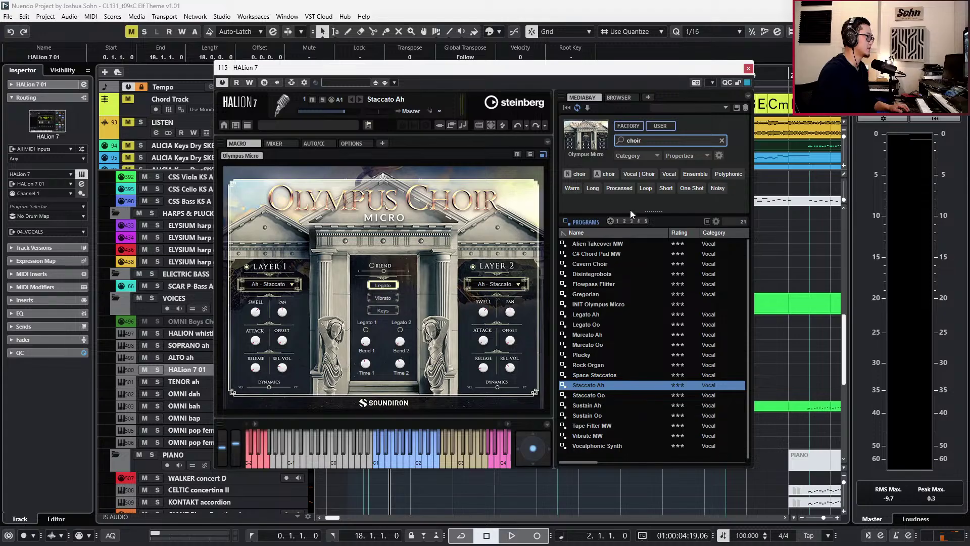
left_click(638, 140)
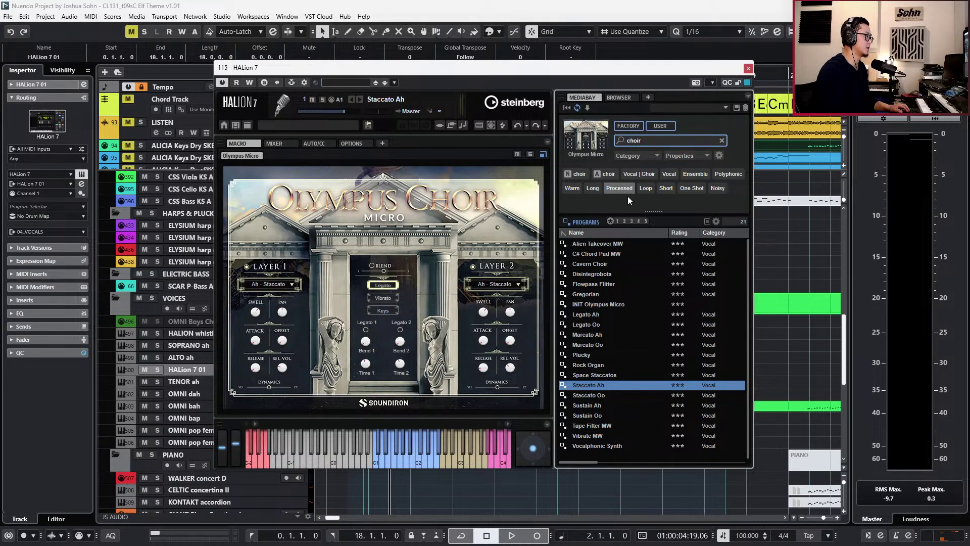
left_click(565, 222)
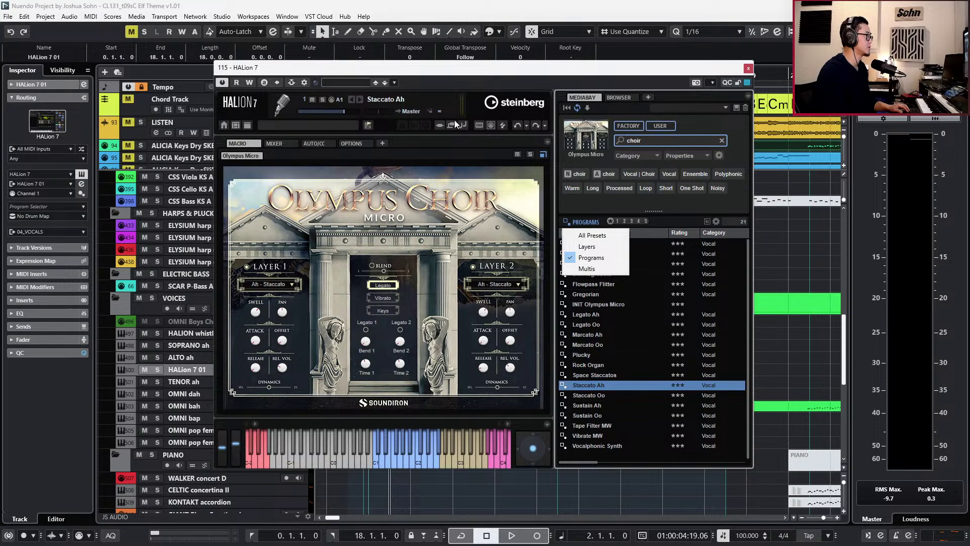
left_click(567, 110)
left_click(567, 109)
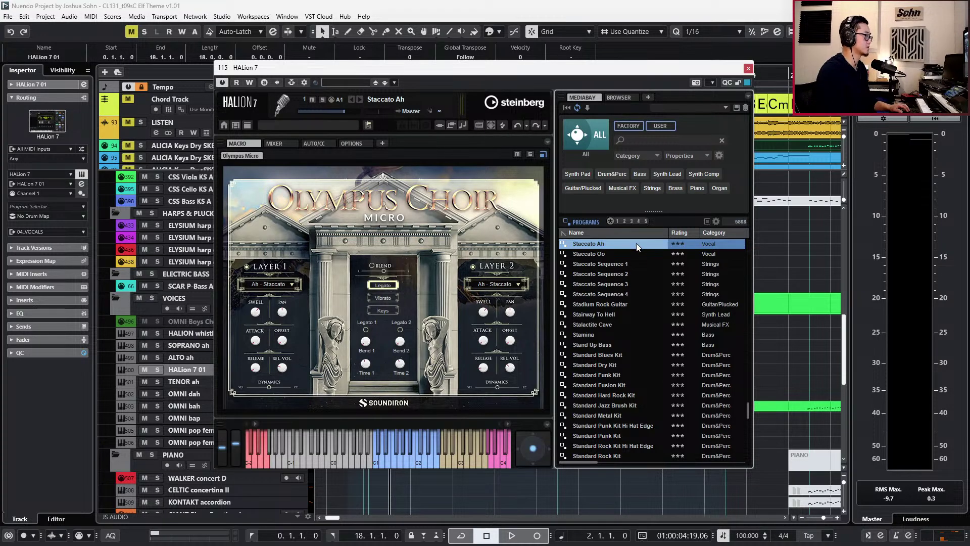
Solo the HALion 7 01 track, briefly audition Staccato Ah, and browse the MediaBay programs listed after it.
key("s")
key("space")
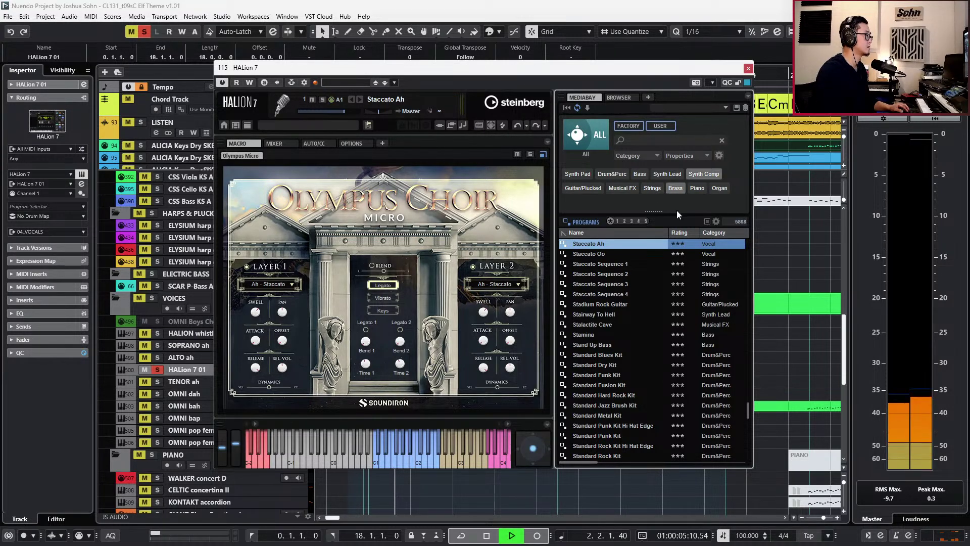
key("space")
scroll(627, 323, "down", 5)
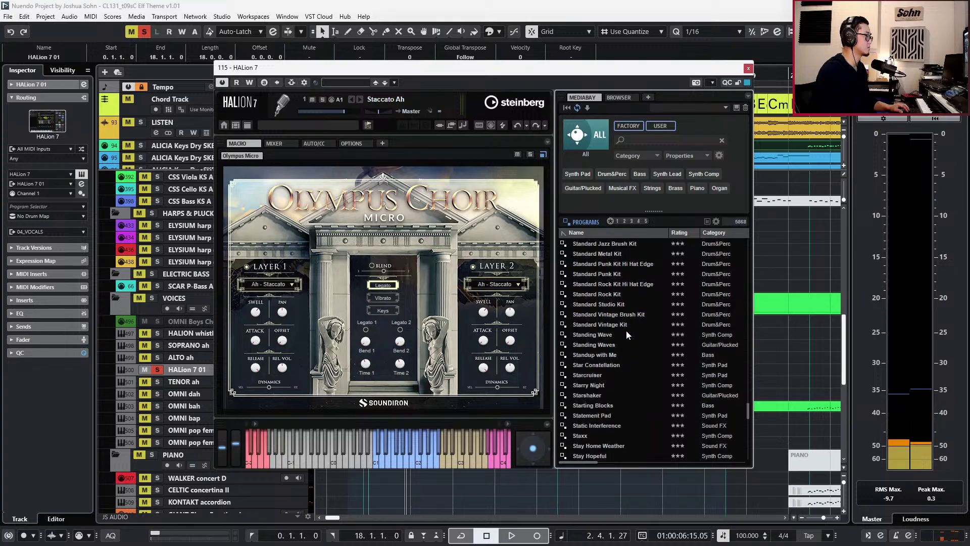
scroll(627, 328, "down", 8)
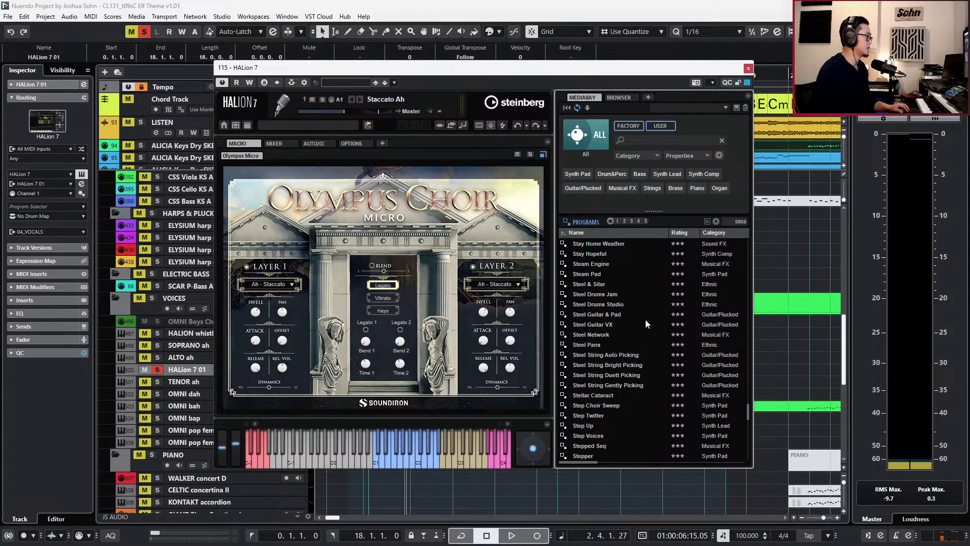
scroll(645, 320, "up", 2)
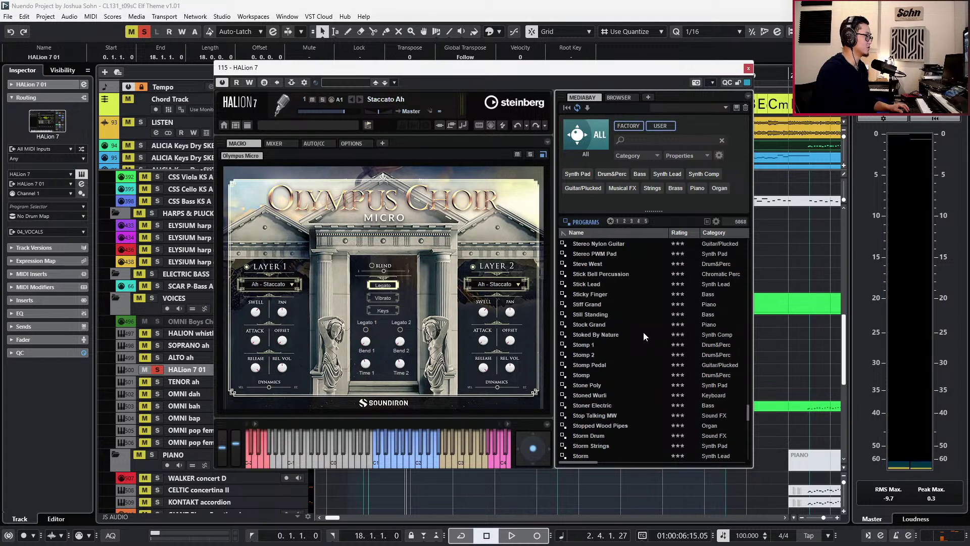
Search the HALion programs for "choir" and for "ah", and sort the list by category to reach the vocal programs.
left_click(653, 143)
type("choir")
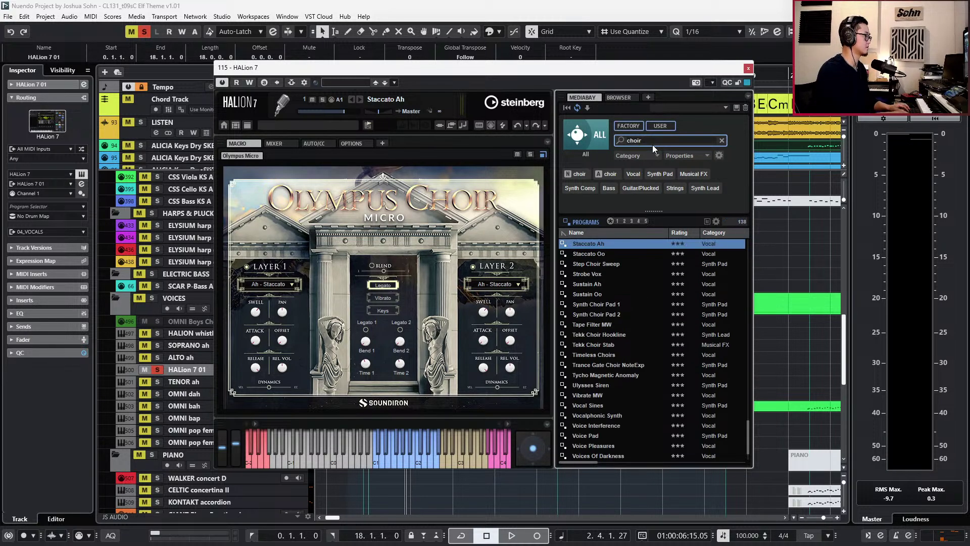
type("ah")
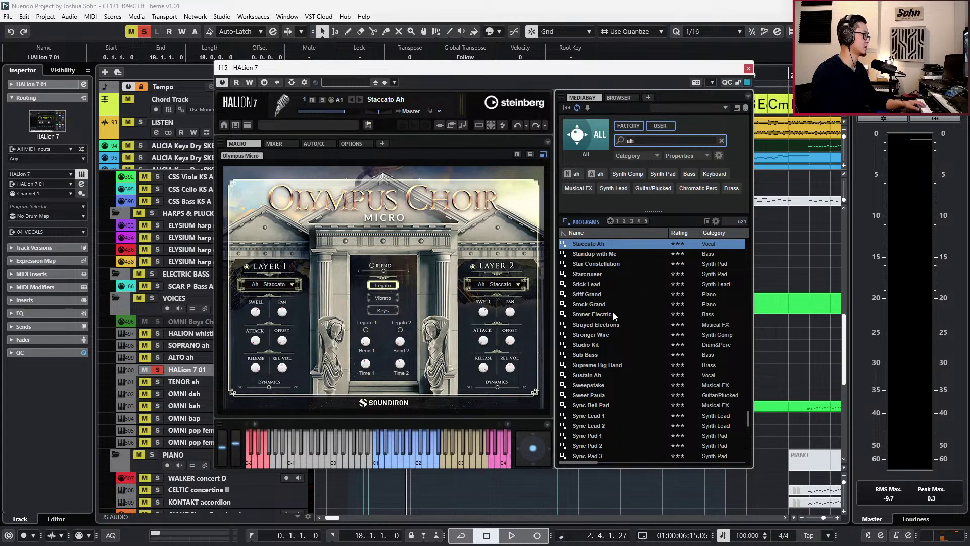
scroll(605, 292, "down", 3)
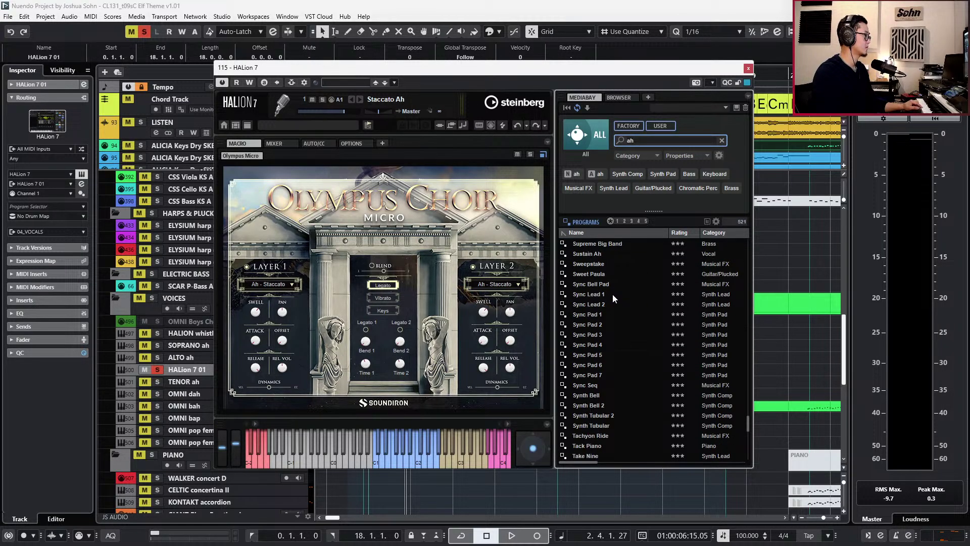
scroll(617, 288, "down", 6)
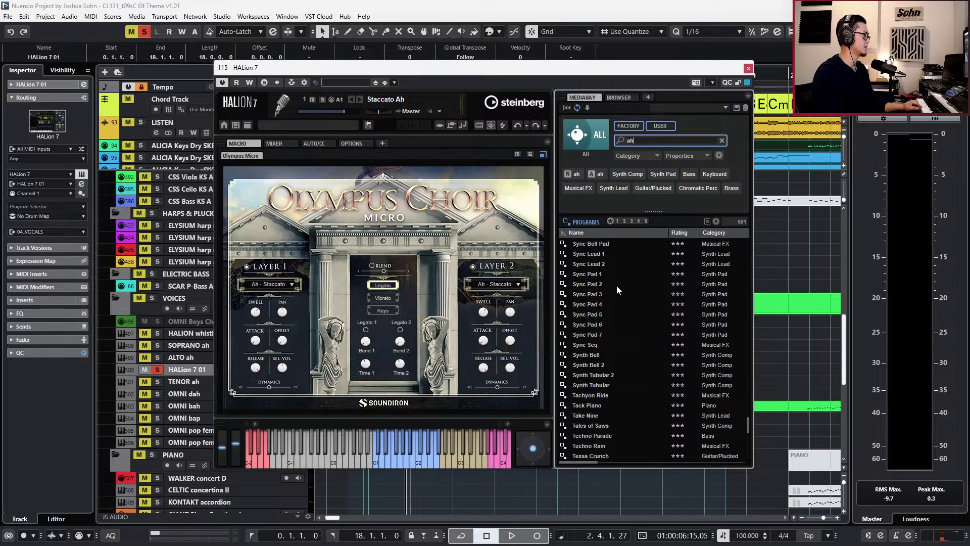
scroll(626, 287, "down", 12)
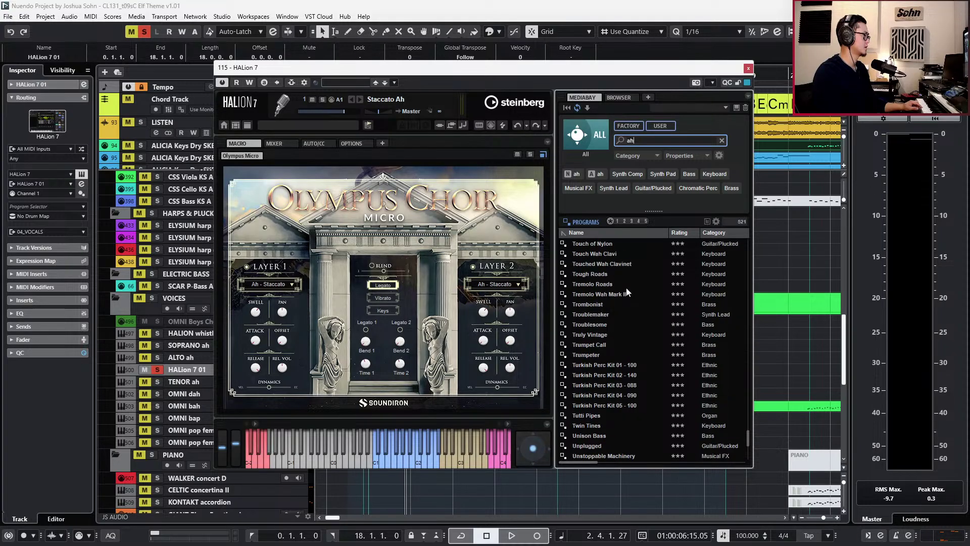
left_click(718, 233)
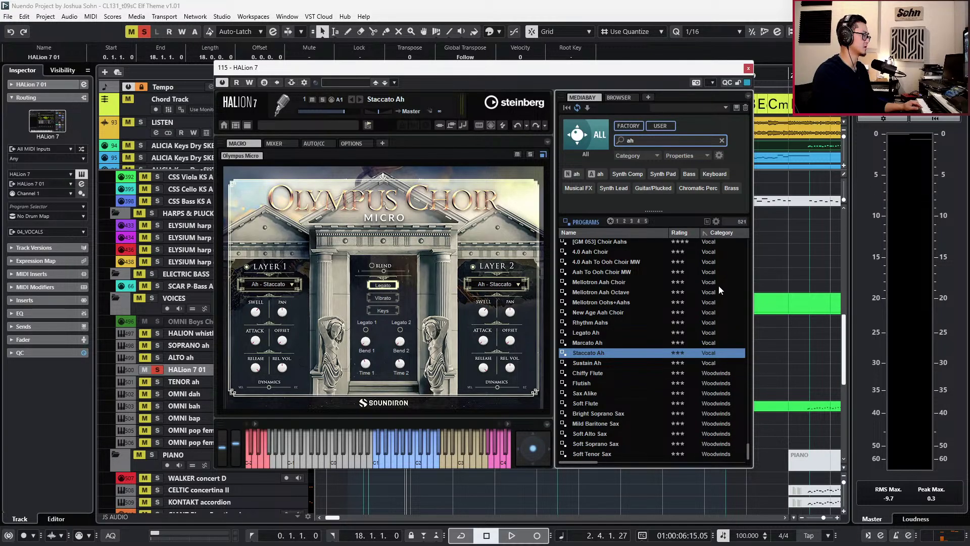
scroll(715, 289, "up", 5)
scroll(635, 345, "down", 3)
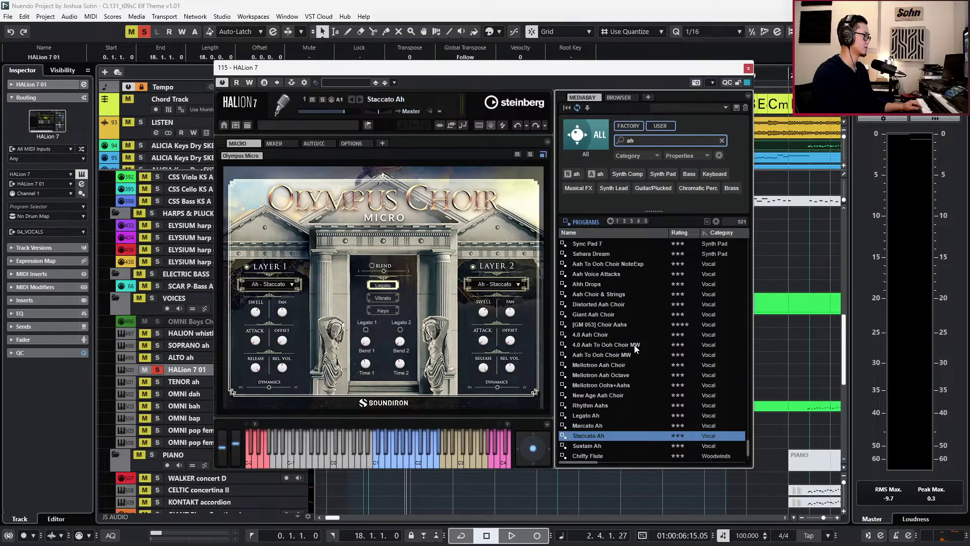
Audition Aah Voice Attacks, Ahh Drops, Aah Choir & Strings, Distorted Aah Choir and 4.0 Aah Choir in HALion.
left_click(602, 274)
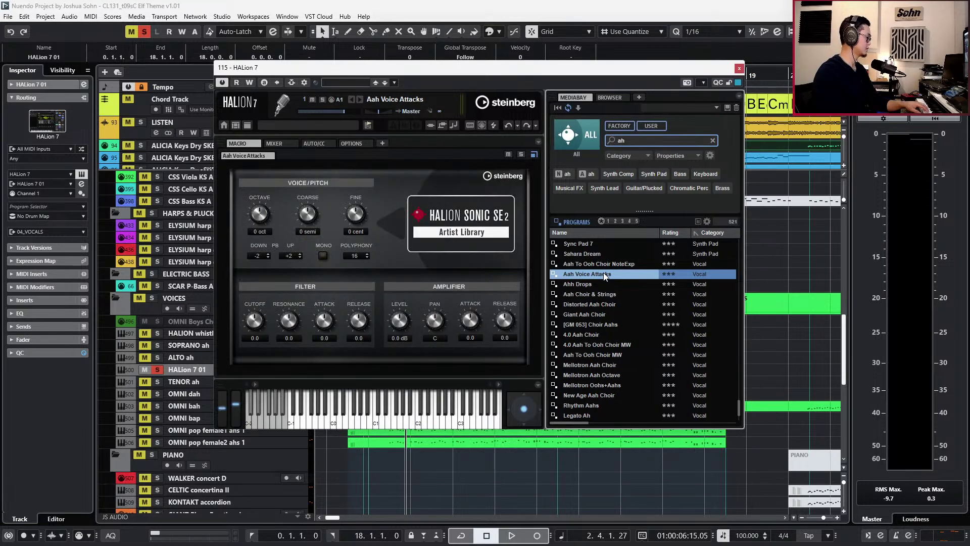
left_click(599, 286)
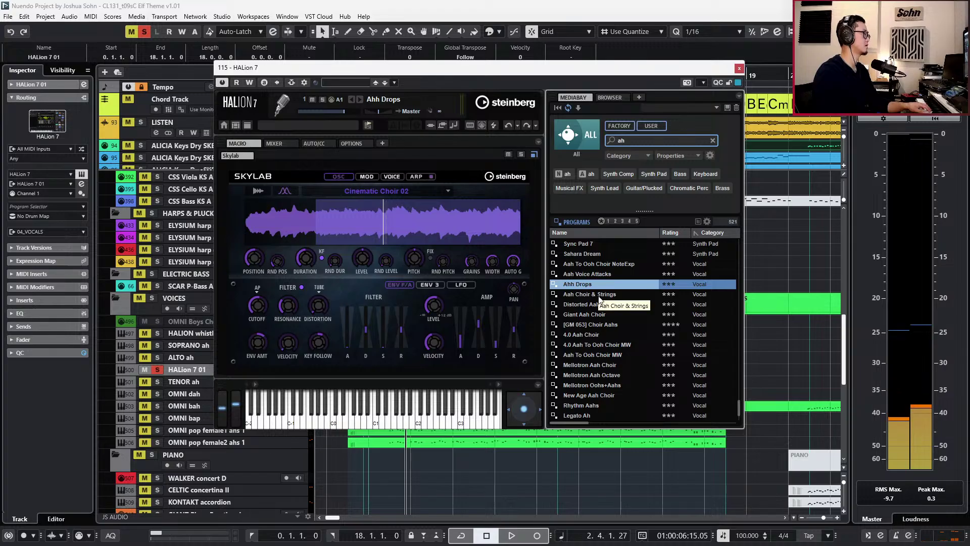
left_click(599, 295)
left_click(598, 306)
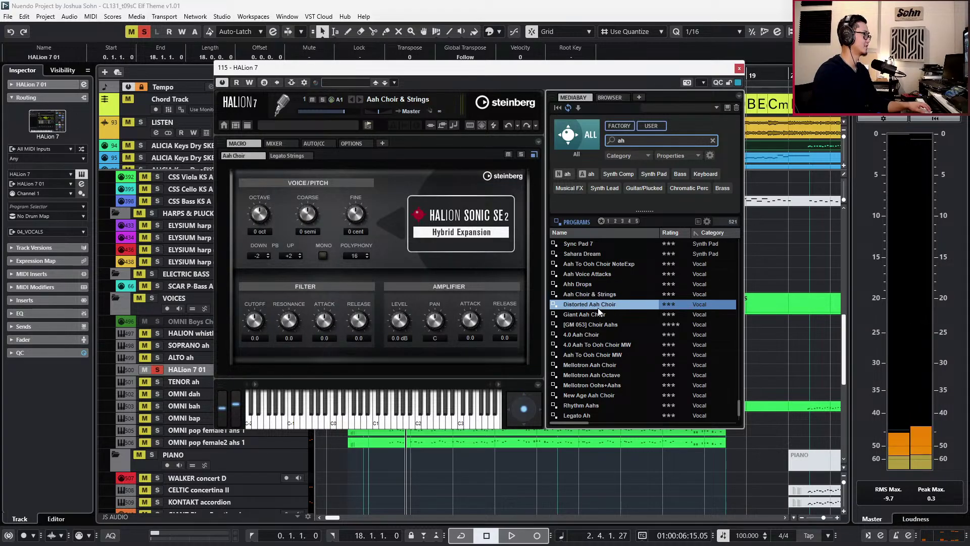
scroll(600, 318, "down", 1)
left_click(596, 298)
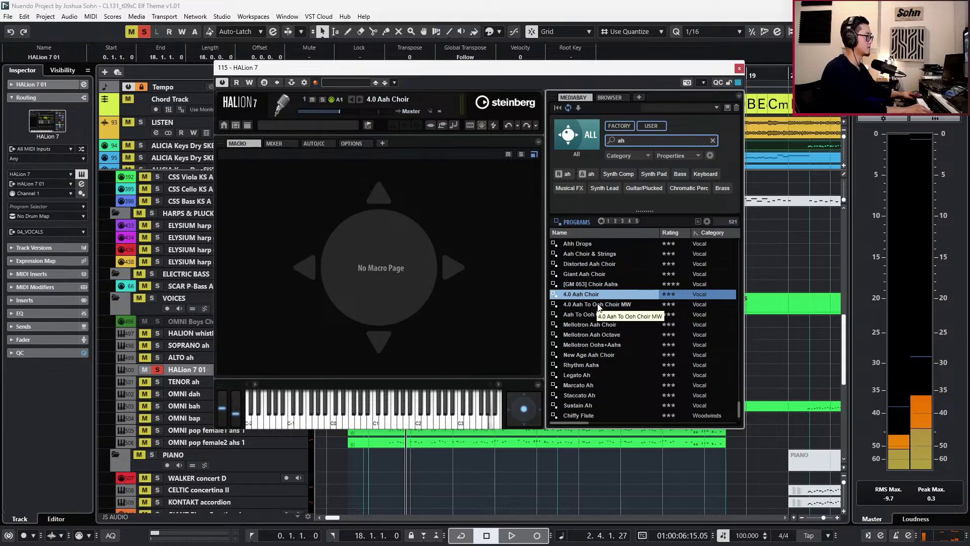
Audition Staccato Ah, Mellotron Oohs+Aahs and New Age Aah Choir for comparison.
scroll(589, 362, "down", 2)
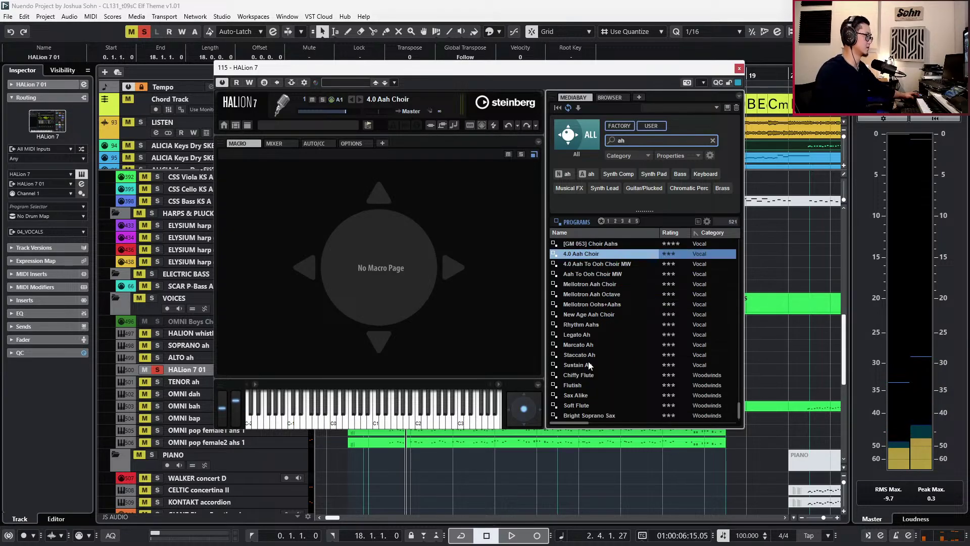
left_click(588, 356)
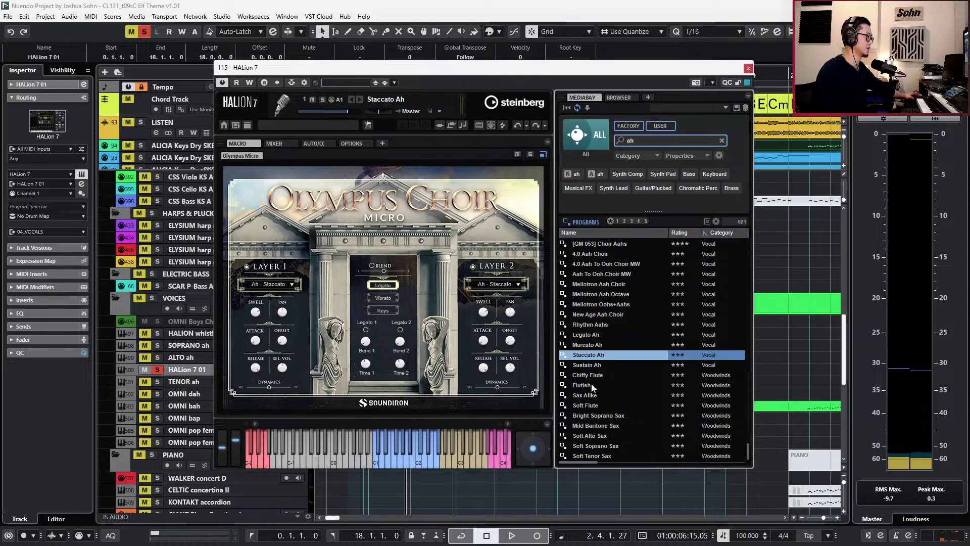
left_click(599, 304)
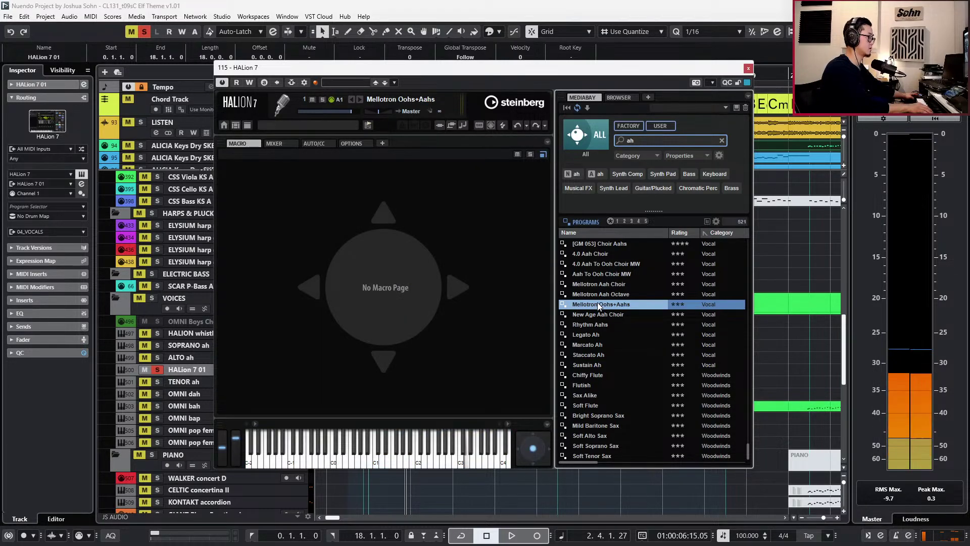
left_click(604, 315)
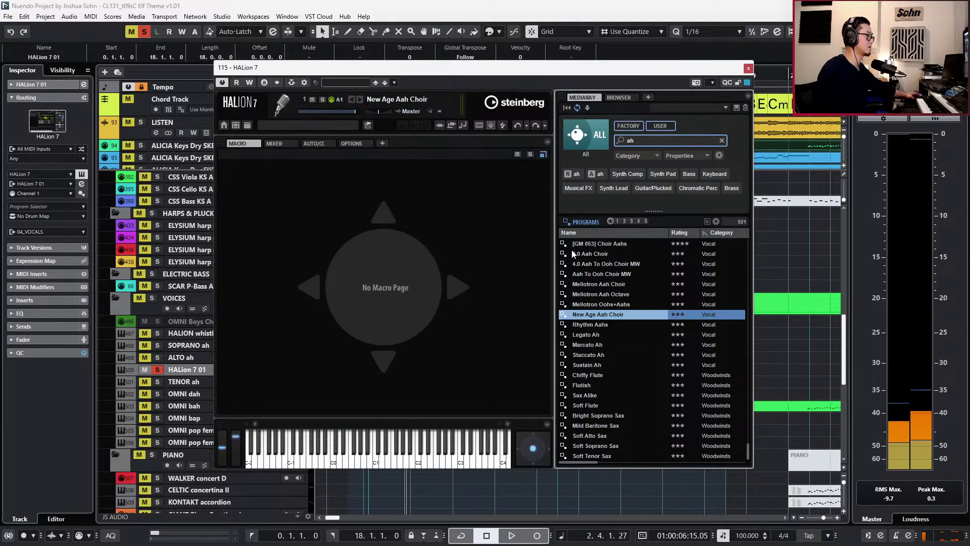
Load the [GM 053] Choir Aahs program, set its filter release to -16.0, and close HALion.
left_click(586, 243)
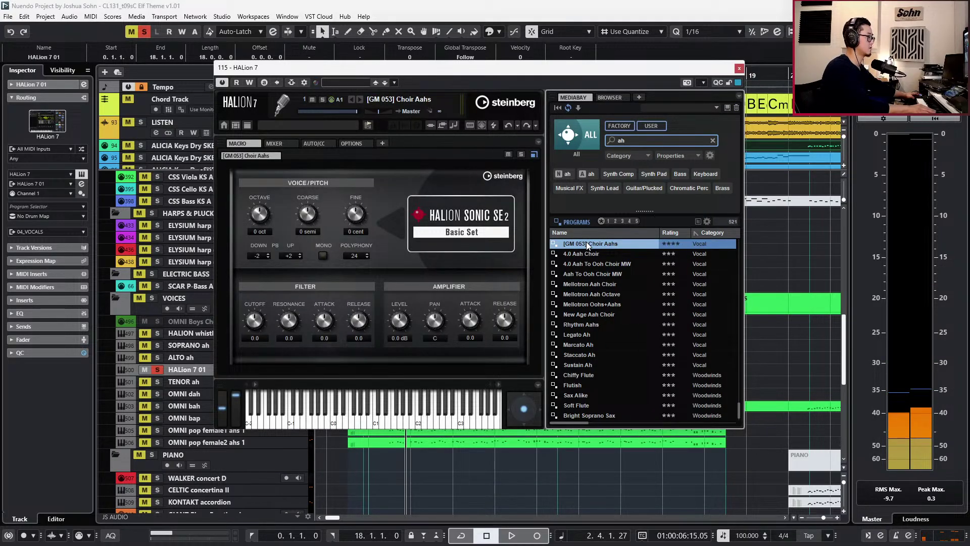
scroll(616, 273, "up", 2)
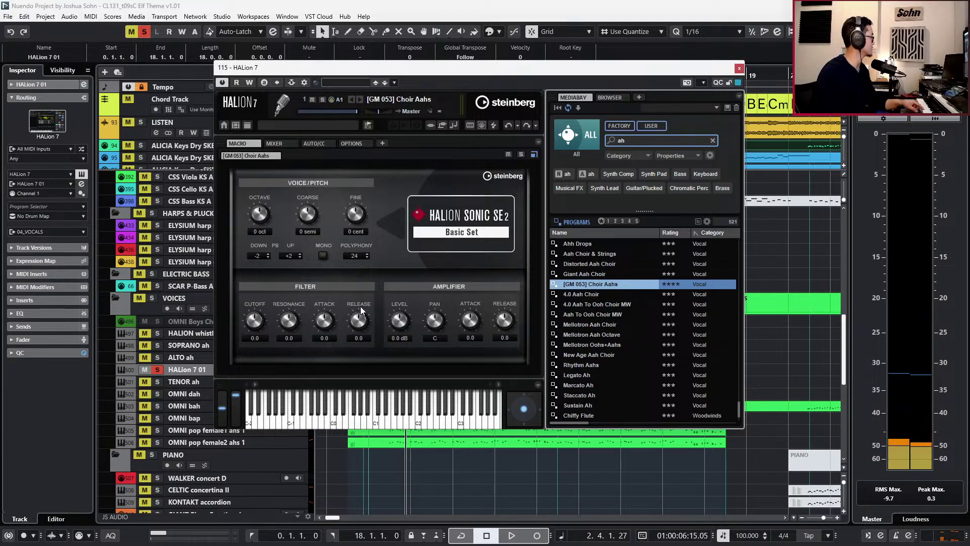
left_click_drag(359, 319, 359, 325)
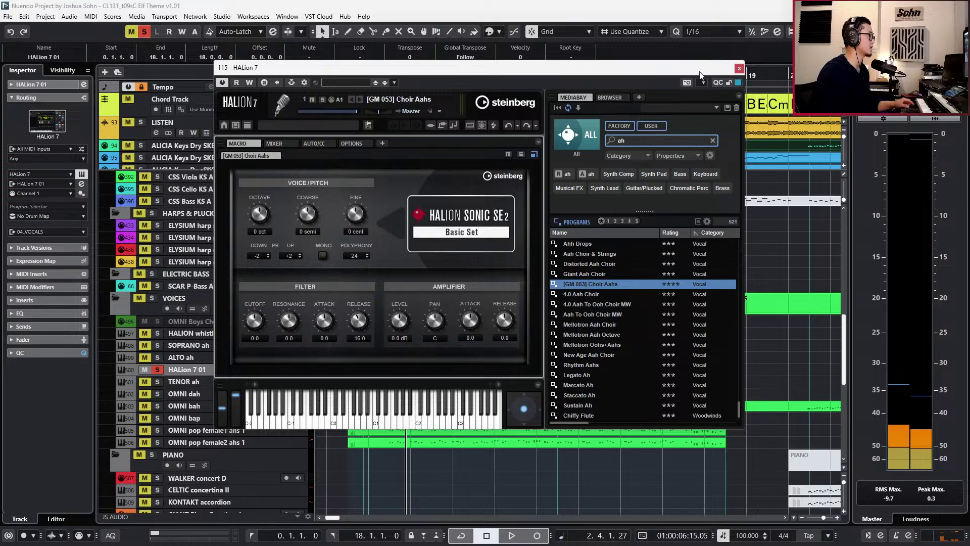
left_click(740, 68)
Play the HALion part soloed, clear the solo, and listen to it within the full mix from bar 2.
key("space")
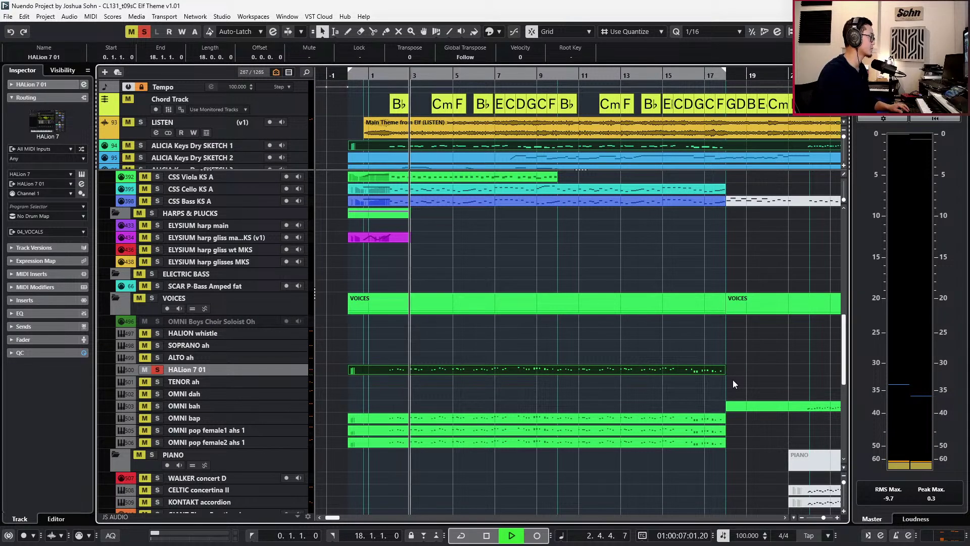
key("space")
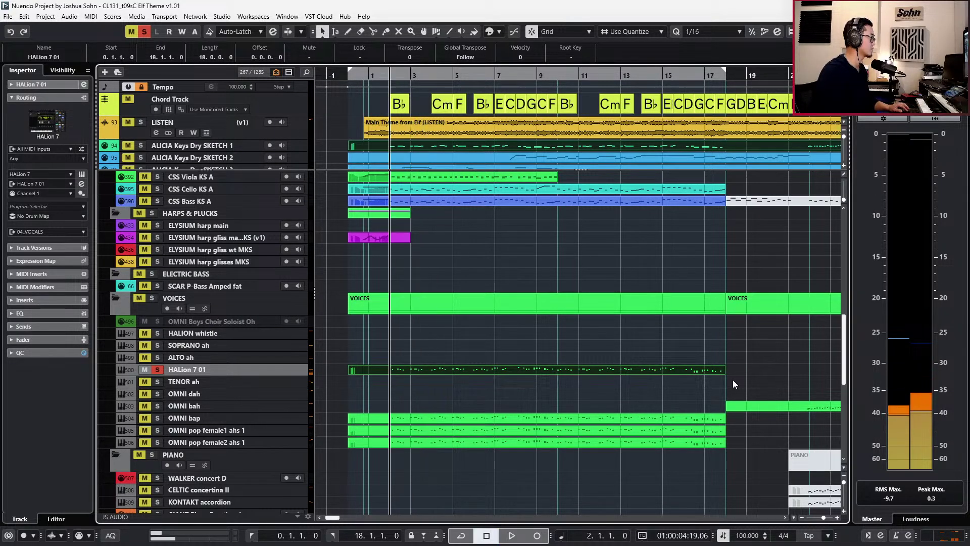
key("s")
key("space")
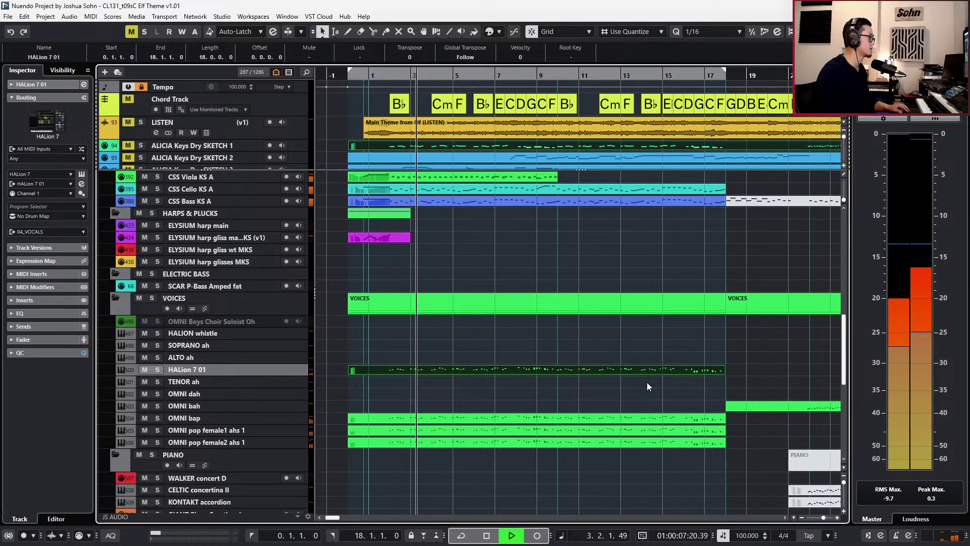
left_click(537, 422)
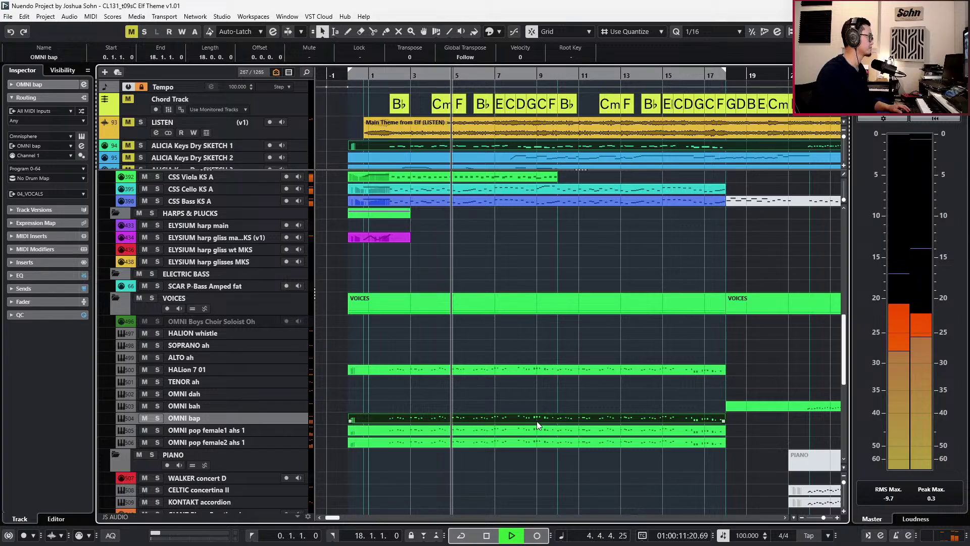
key("space")
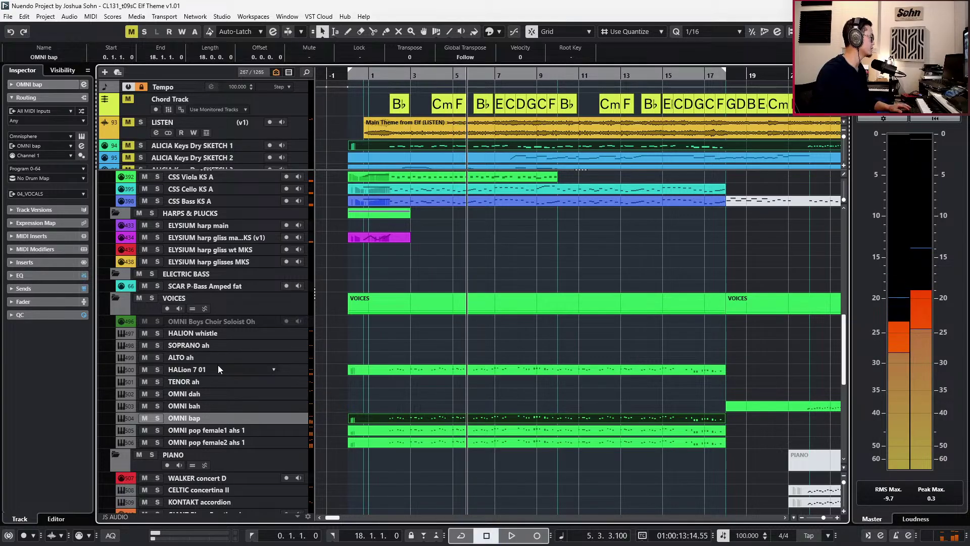
Move the HALion 7 01 track below OMNI dah and rename it HALION.
left_click(217, 368)
left_click_drag(218, 368, 222, 390)
double_click(223, 392)
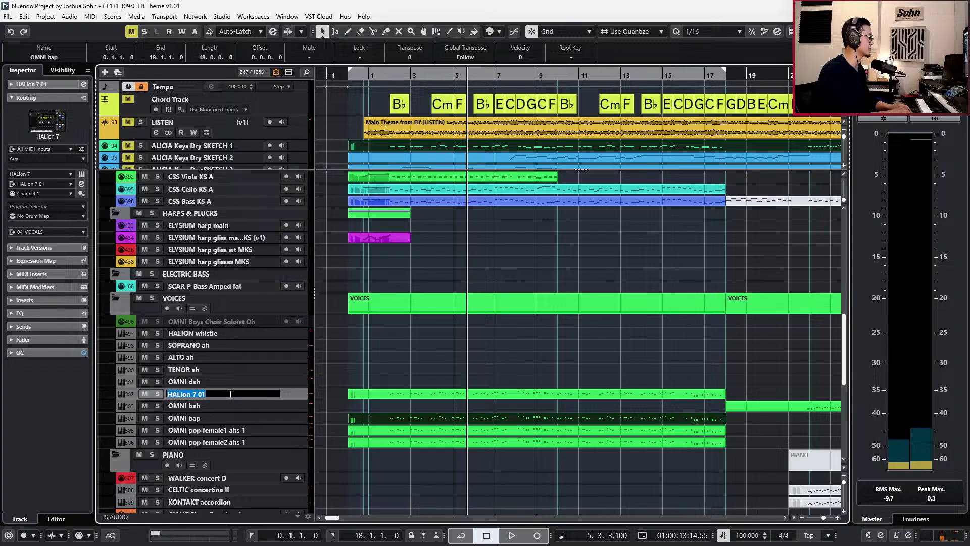
type("HALION")
key("Return")
Check the loaded program in HALion and rename the track HALION GM053 choir.
key("F11")
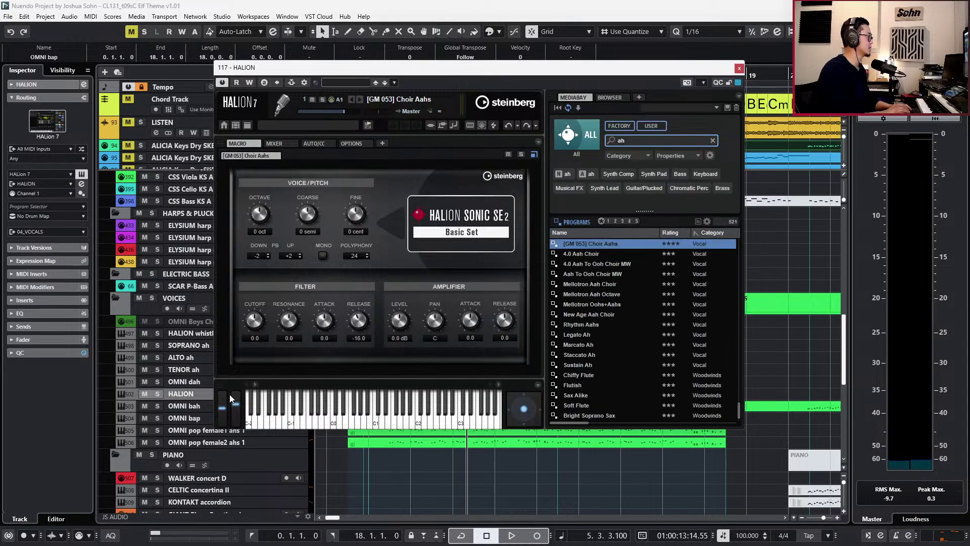
left_click(739, 69)
scroll(469, 392, "down", 2)
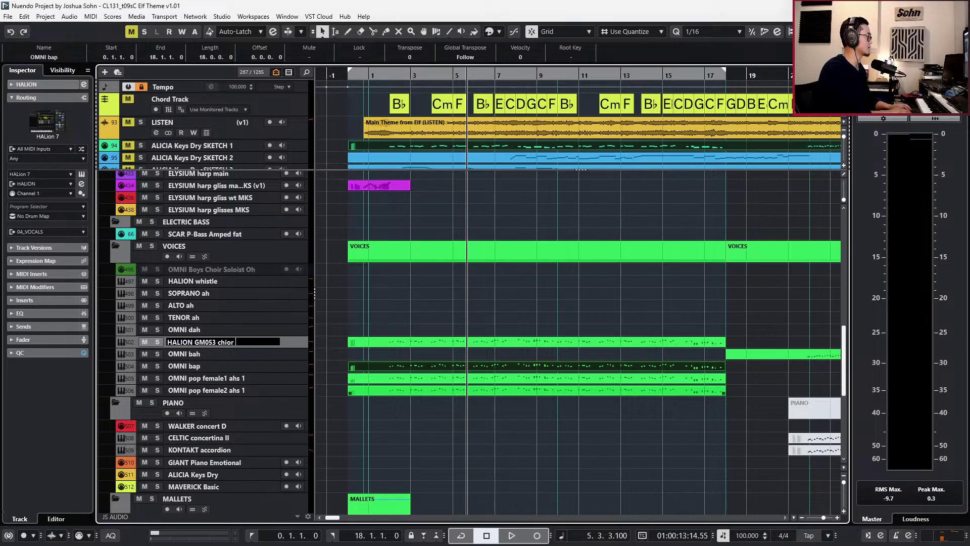
key("Return")
Select the HALION GM053 choir part, audition it soloed for a moment, and clear its solo.
scroll(529, 410, "down", 2)
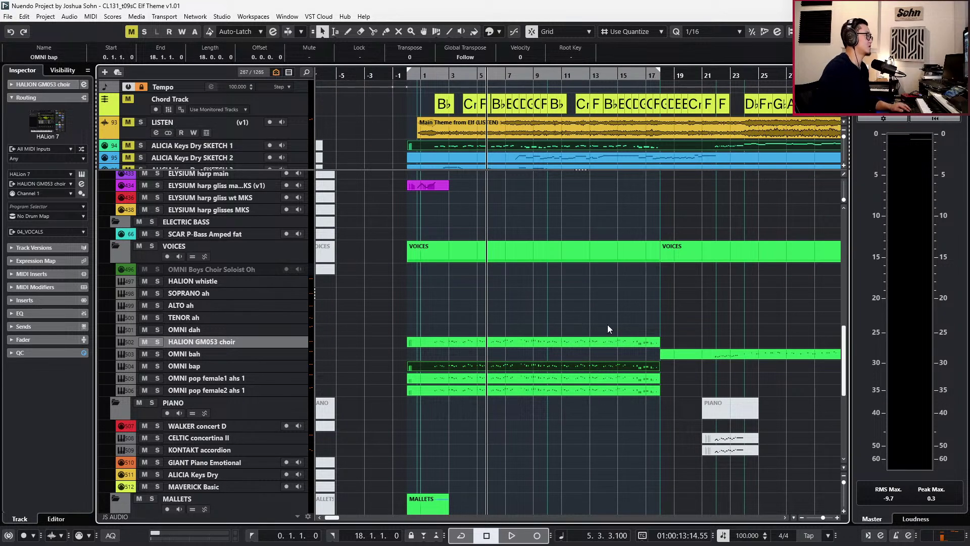
left_click(566, 341)
key("s")
key("space")
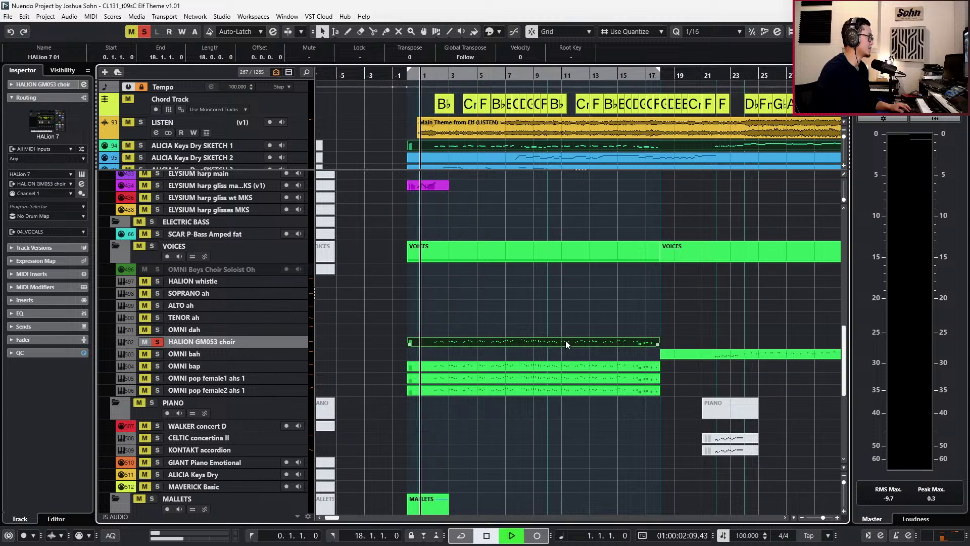
key("space")
key("s")
Select the OMNI pop female1 ahs 1 and female2 ahs 1 parts and audition both tracks soloed.
left_click(524, 369)
left_click(511, 383)
left_click(511, 390, "shift")
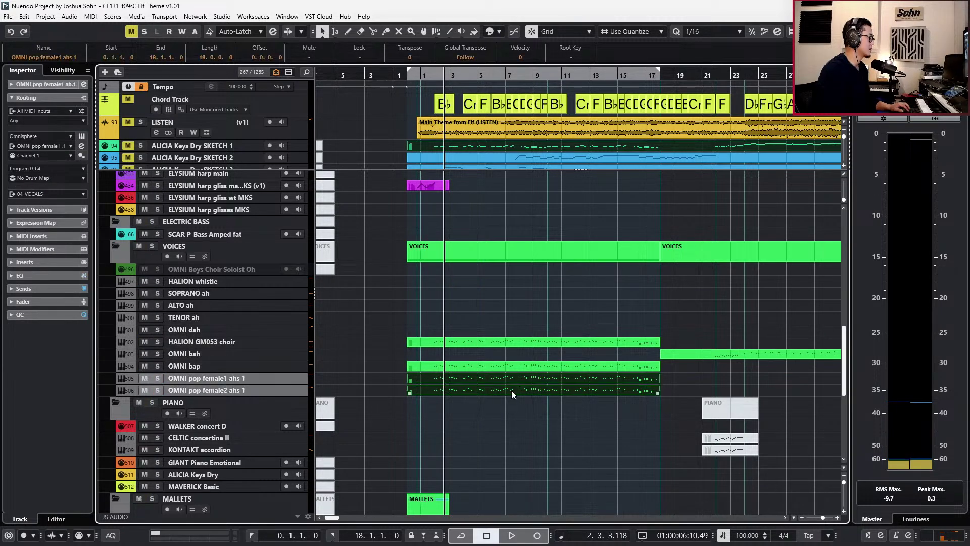
key("s")
key("space")
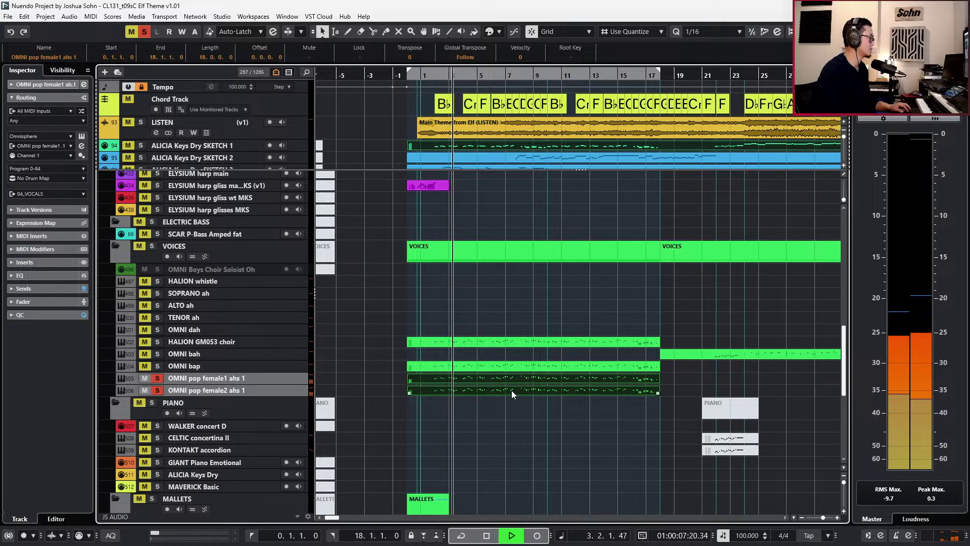
key("space")
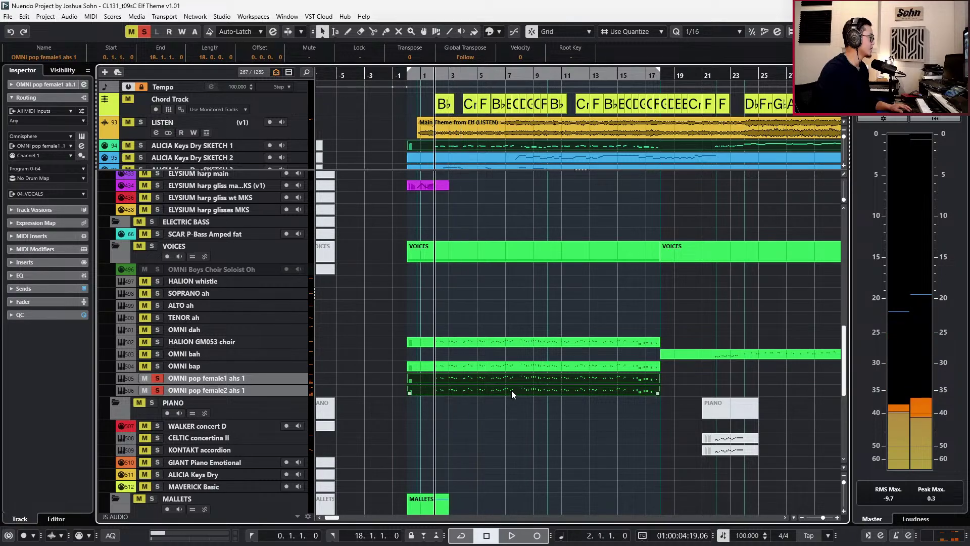
Cut the OMNI pop female1 ahs 1 channel's EQ by 7.1 dB at 1661 Hz while auditioning it soloed.
key("e")
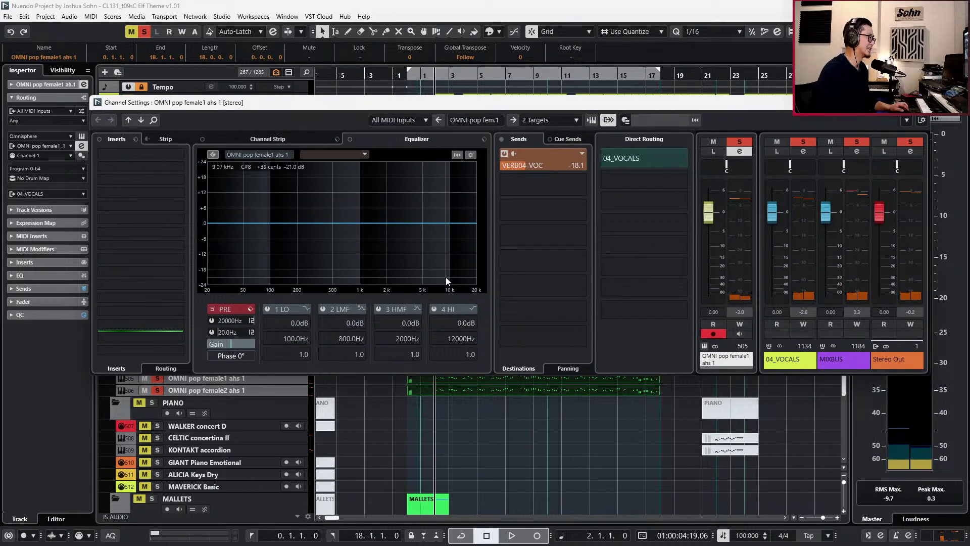
key("space")
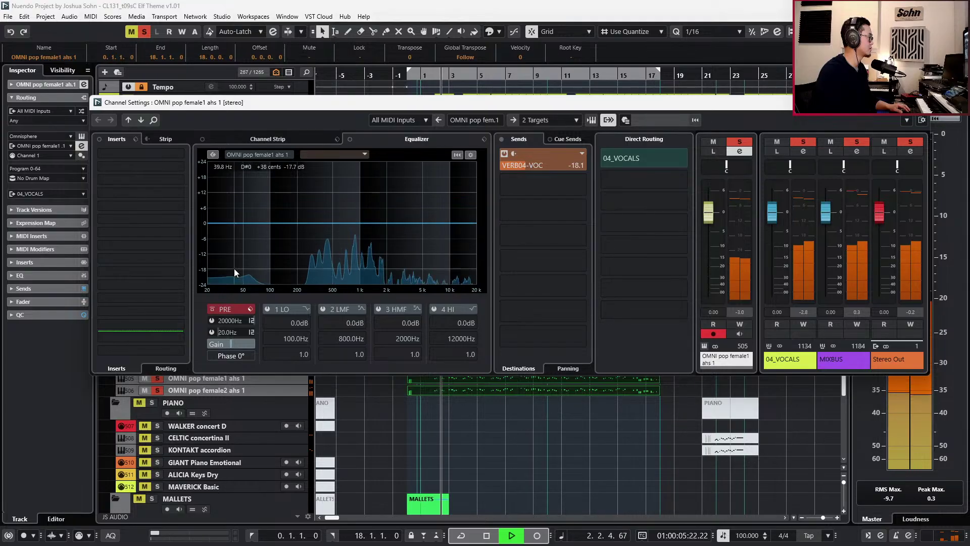
key("space")
left_click_drag(374, 222, 379, 241)
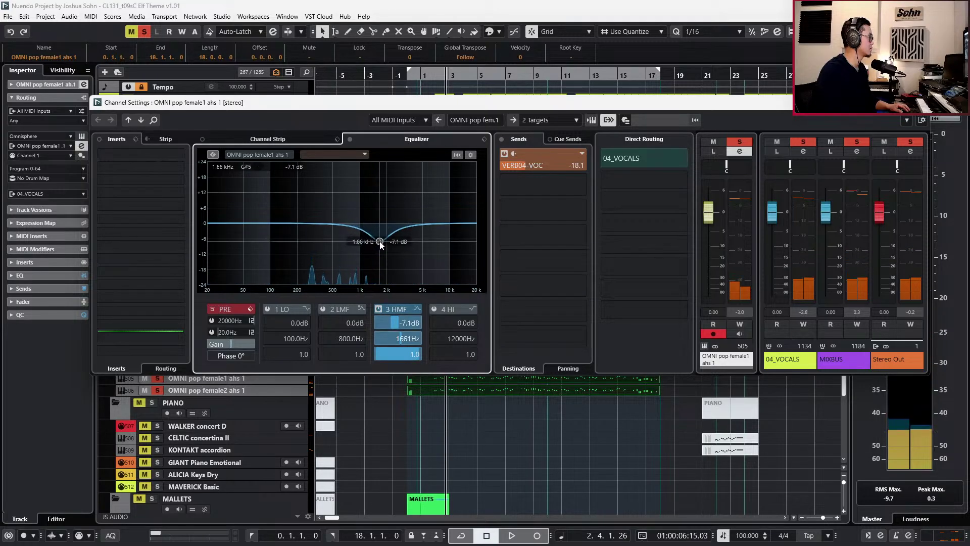
key("space")
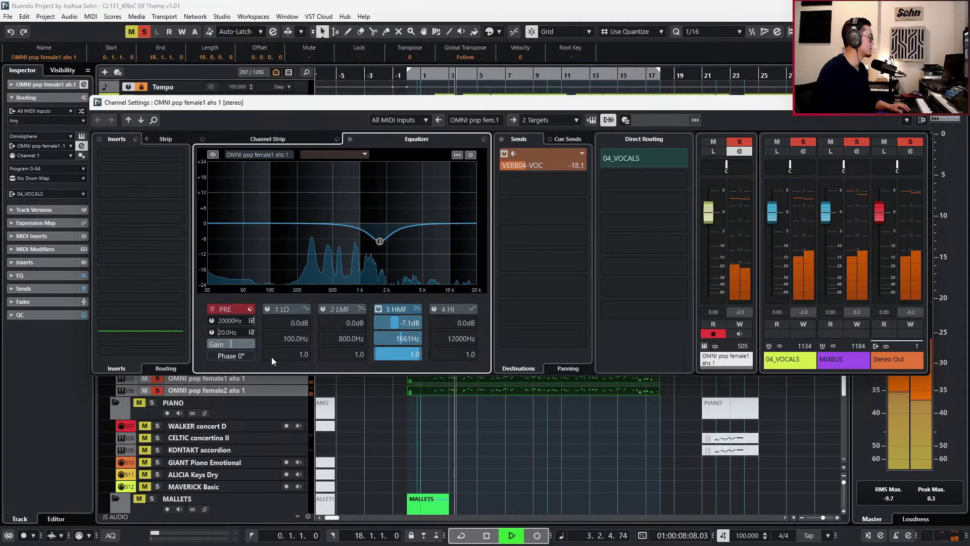
Cut the OMNI pop female2 ahs 1 EQ by 3.8 dB at 3857 Hz with a Q of 0.3, and clear the solos.
left_click(242, 389)
key("e")
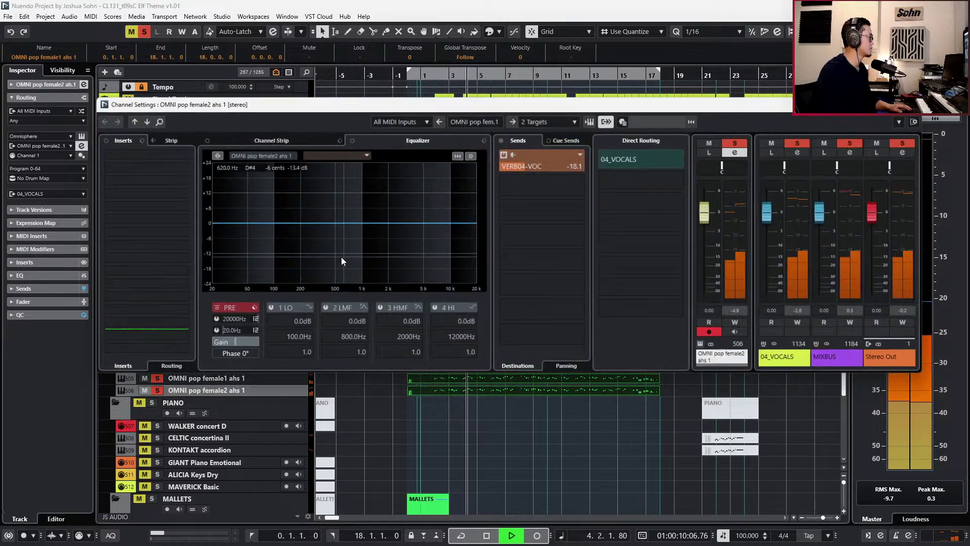
left_click_drag(362, 224, 414, 241)
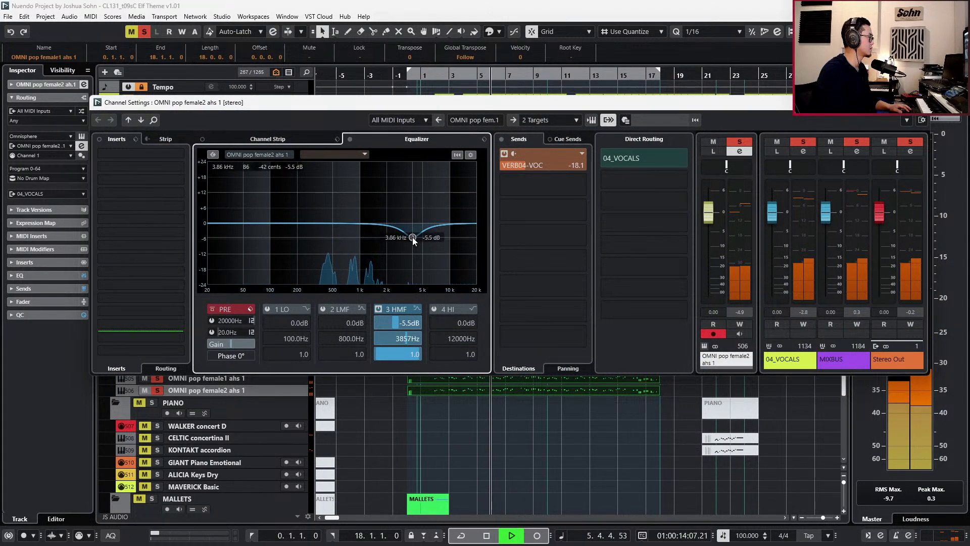
left_click_drag(396, 357, 372, 357)
left_click_drag(403, 326, 406, 325)
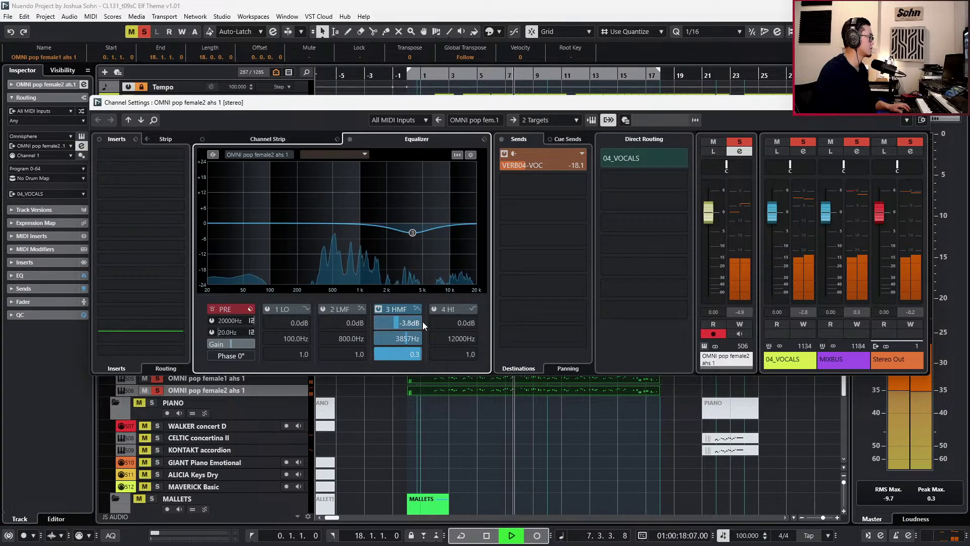
key("space")
key("s")
key("Return")
type("s")
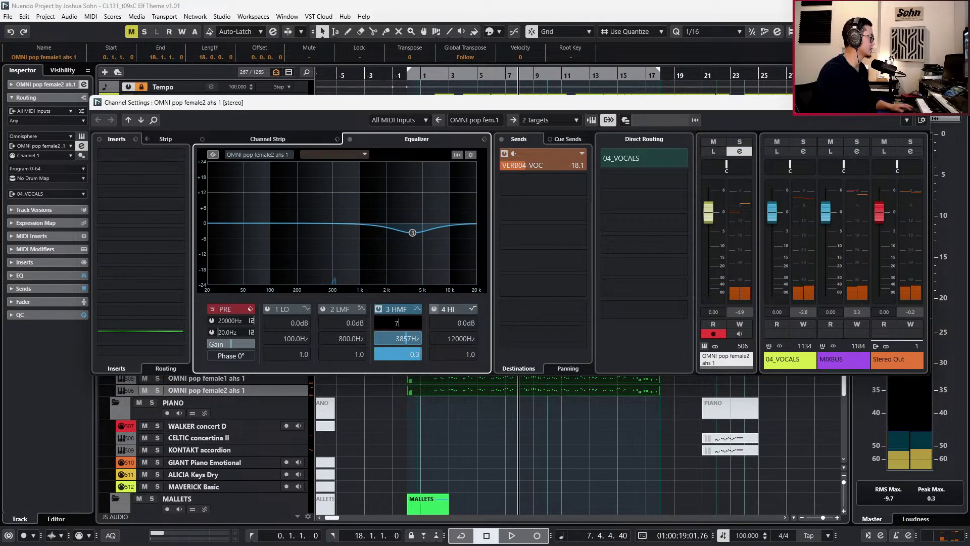
key("Escape")
Search the insert effects for reverbs and load REVelation on the OMNI pop female2 ahs 1 channel.
left_click(173, 153)
left_click(174, 155)
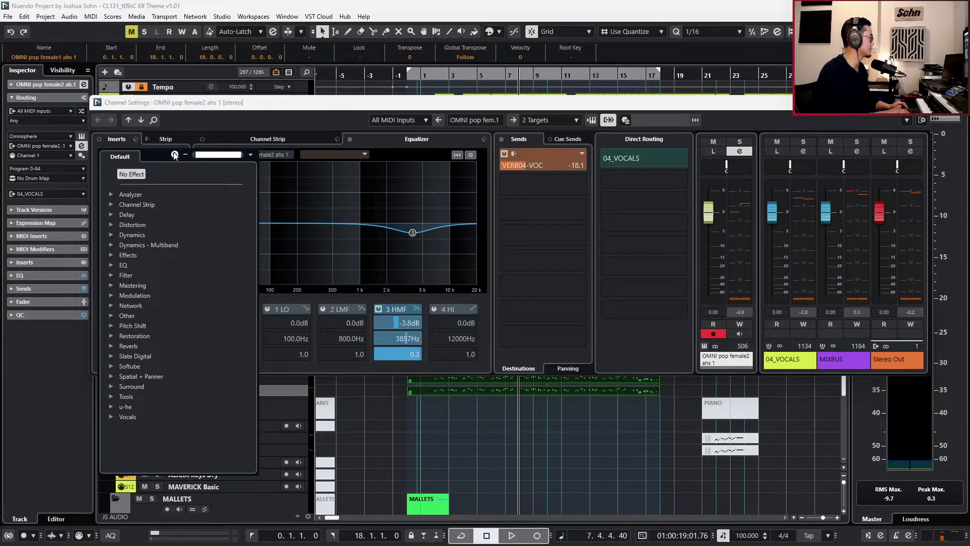
type("rev")
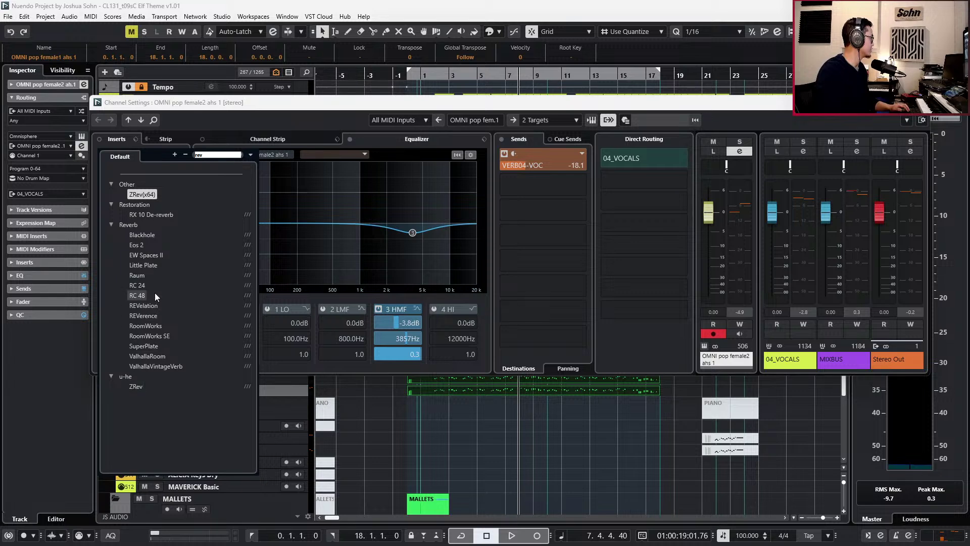
left_click(156, 306)
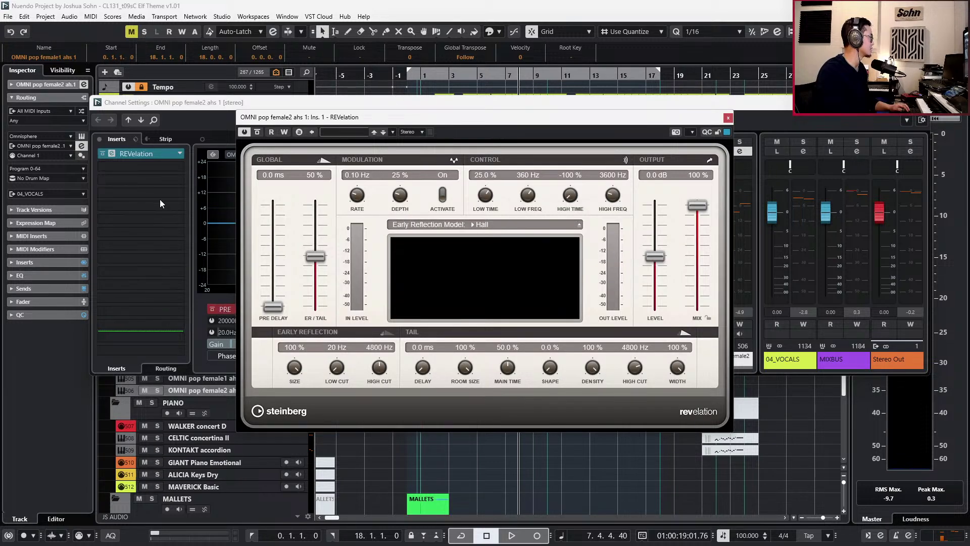
Load REVerence as the first insert of OMNI pop female2 ahs 1 and set its mix to 35 % while playing soloed.
left_click(177, 155)
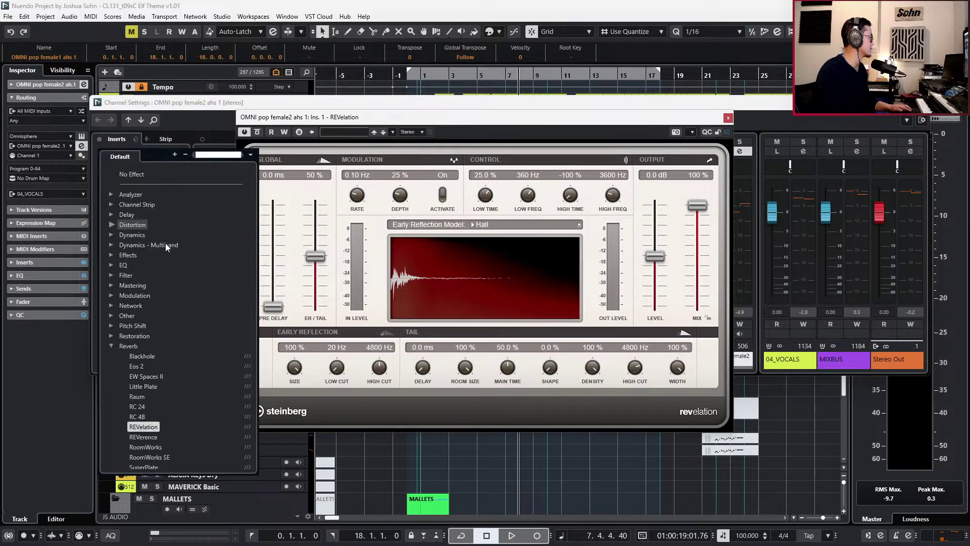
left_click(143, 436)
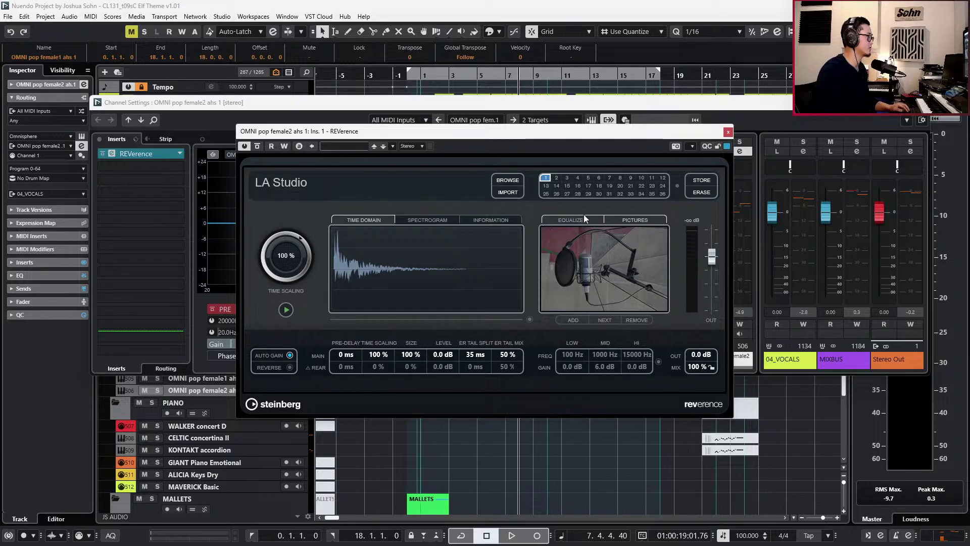
left_click_drag(697, 371, 697, 410)
key("space")
key("s")
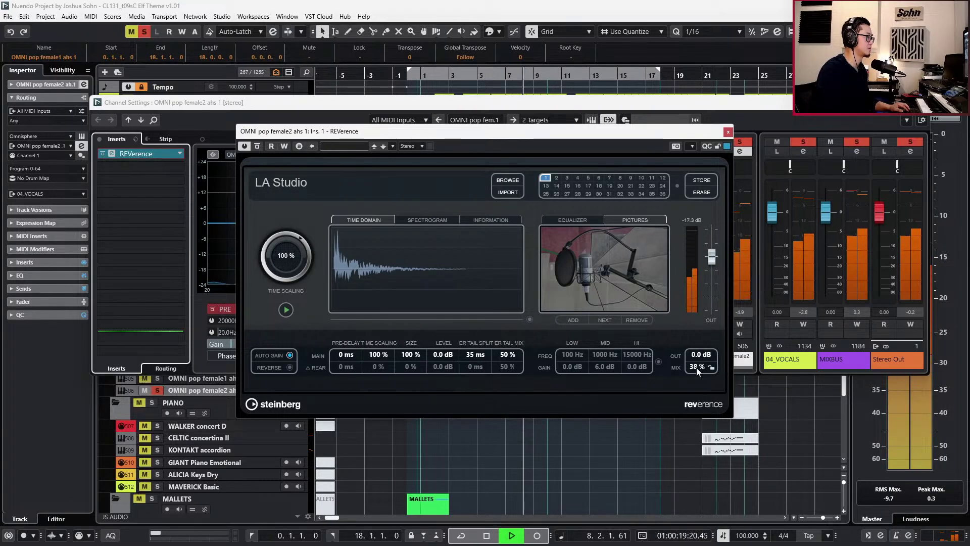
left_click_drag(697, 369, 723, 377)
key("space")
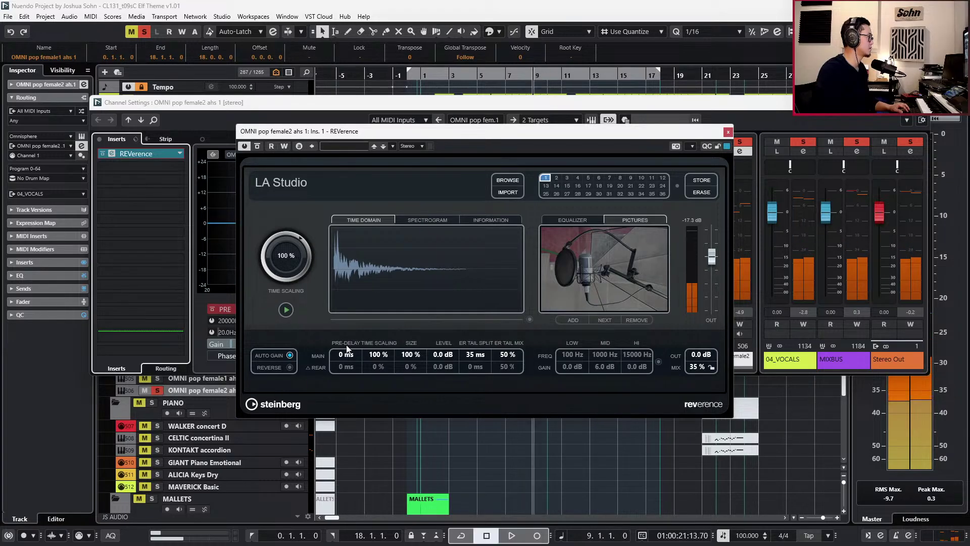
Rewind a few bars and audition OMNI pop female2 ahs 1 soloed with the REVerence reverb.
key("KP_Subtract")
key("KP_Subtract")
key("KP_Subtract")
key("KP_Subtract")
key("KP_Subtract")
key("KP_Subtract")
key("KP_Subtract")
key("space")
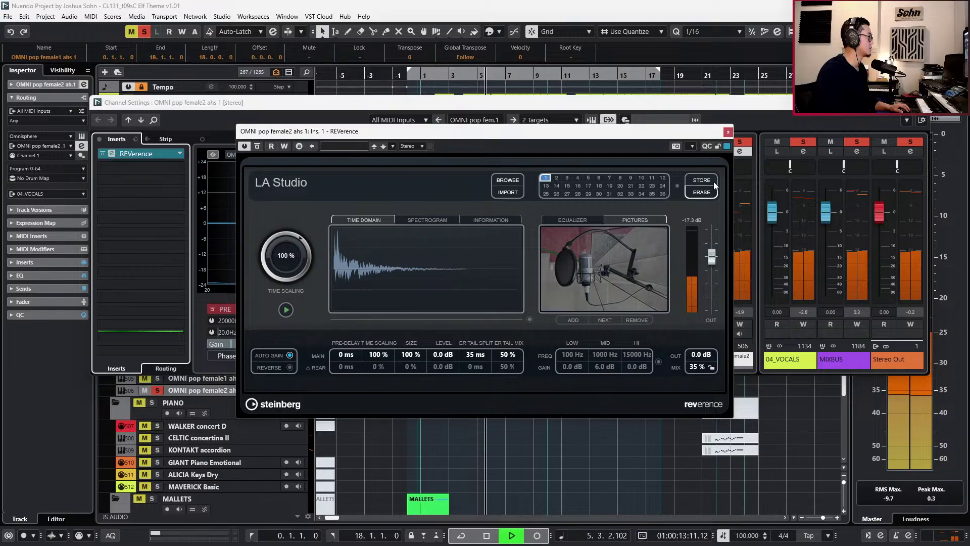
key("space")
Copy the REVerence settings from OMNI pop female2 ahs 1, then solo OMNI pop female1 ahs 1 and open its channel settings.
left_click(165, 157)
right_click(158, 152)
left_click(177, 160)
left_click(264, 380)
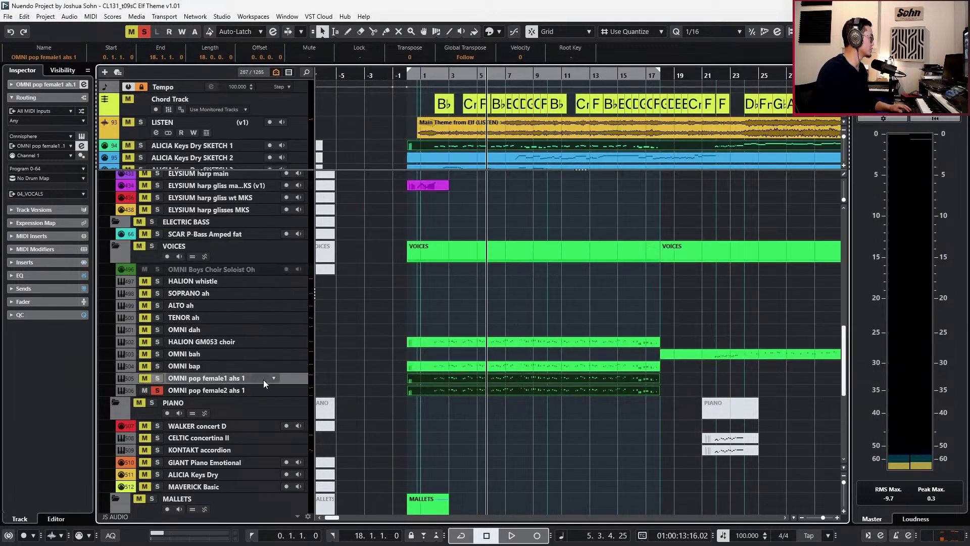
key("s")
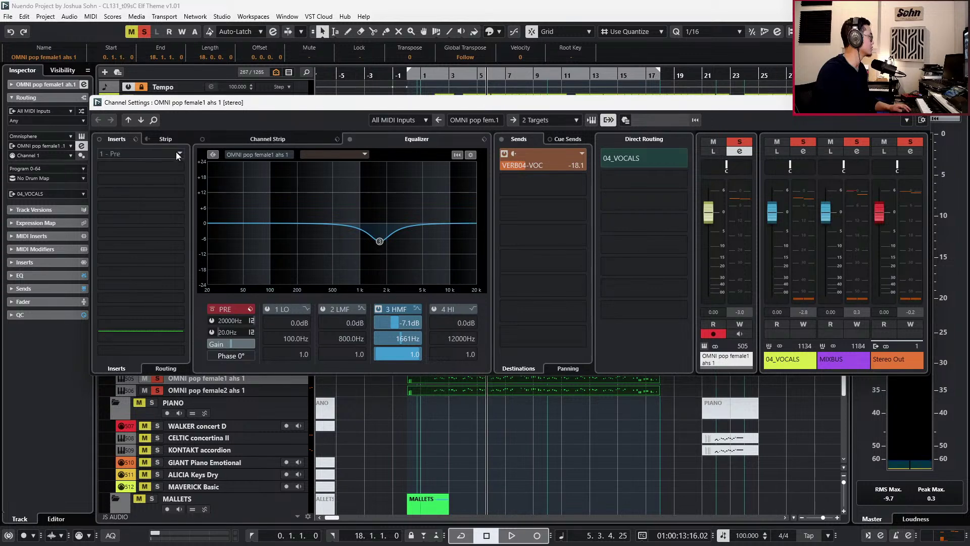
Insert REVerence on the OMNI pop female1 ahs 1 channel and paste the copied settings with the 35 % mix.
left_click(178, 156)
type("rev")
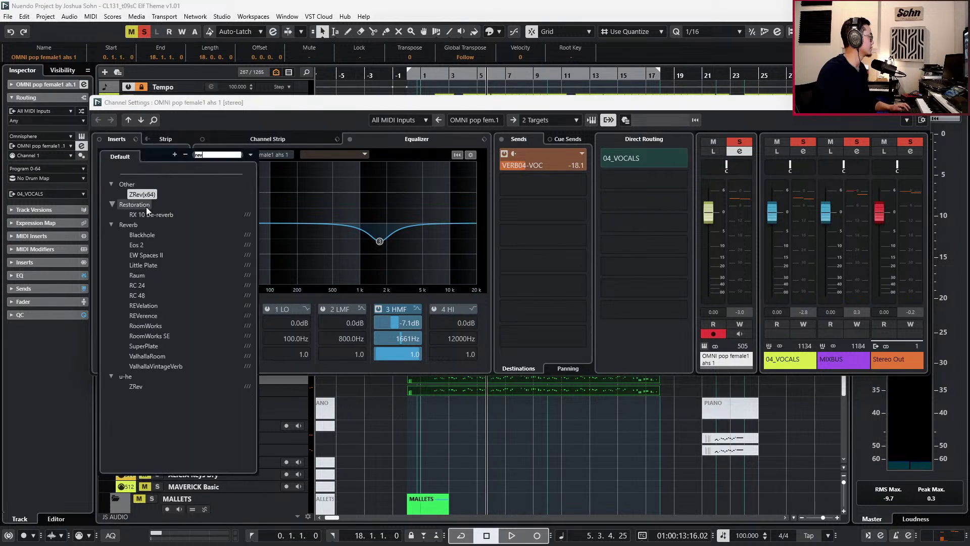
left_click(144, 315)
right_click(135, 155)
left_click(152, 173)
Audition the vocals in the full mix without solos, closing the reverb and channel settings windows.
key("space")
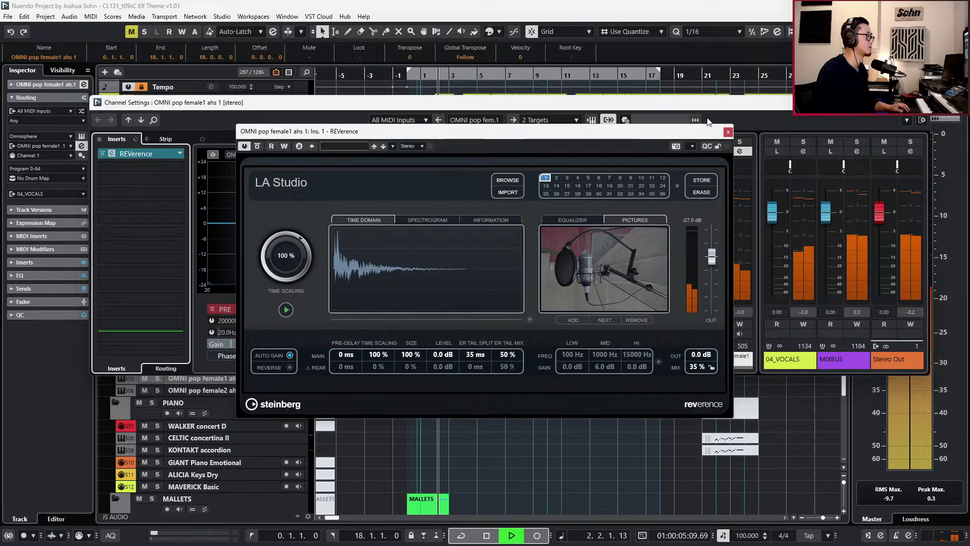
left_click(726, 132)
left_click(921, 103)
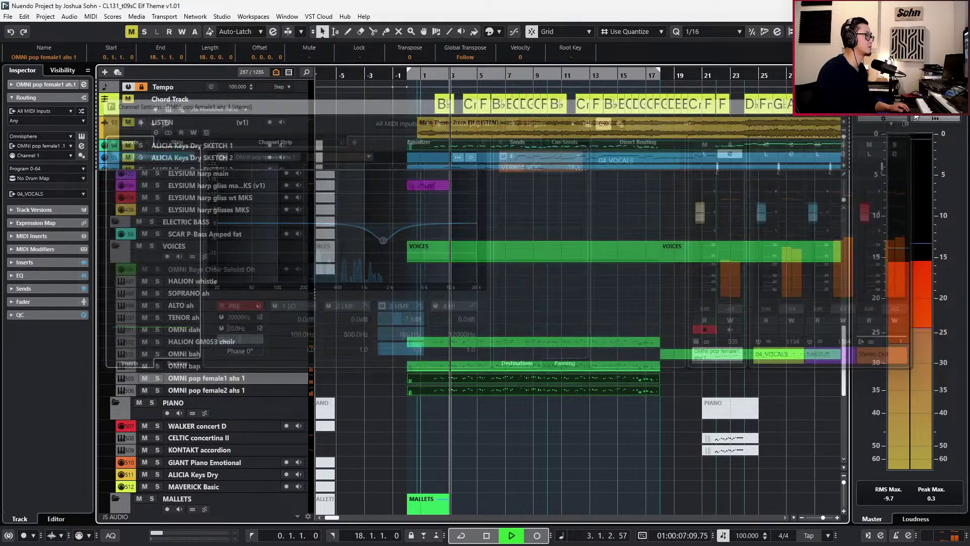
key("g")
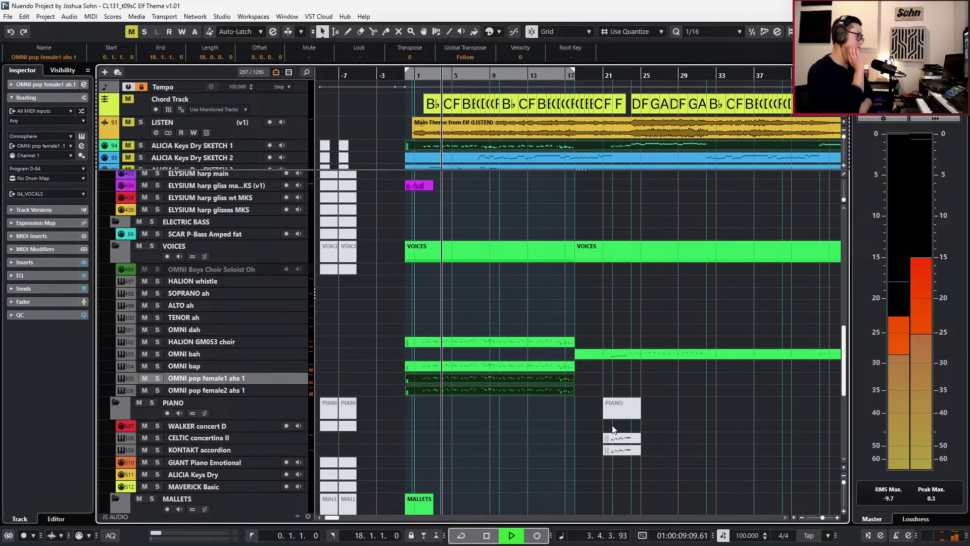
key("space")
Solo the LISTEN reference track, play it from bar 2 for comparison, and clear its solo.
left_click(295, 133)
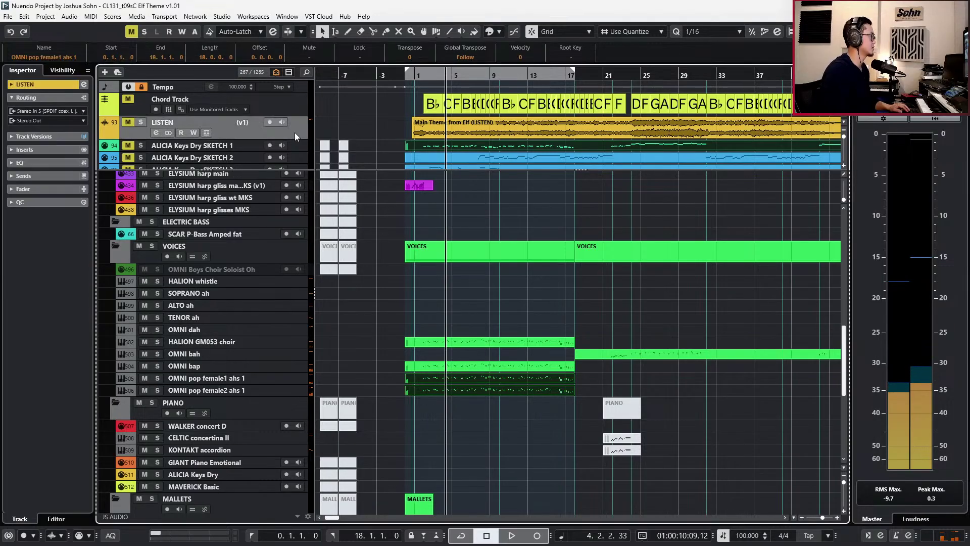
key("s")
key("KP_Subtract")
key("KP_Subtract")
key("KP_Subtract")
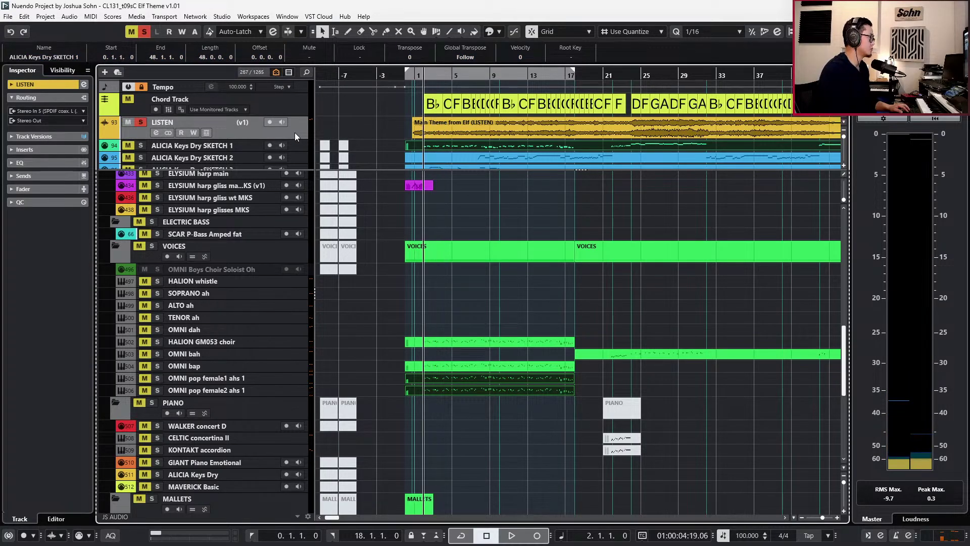
key("space")
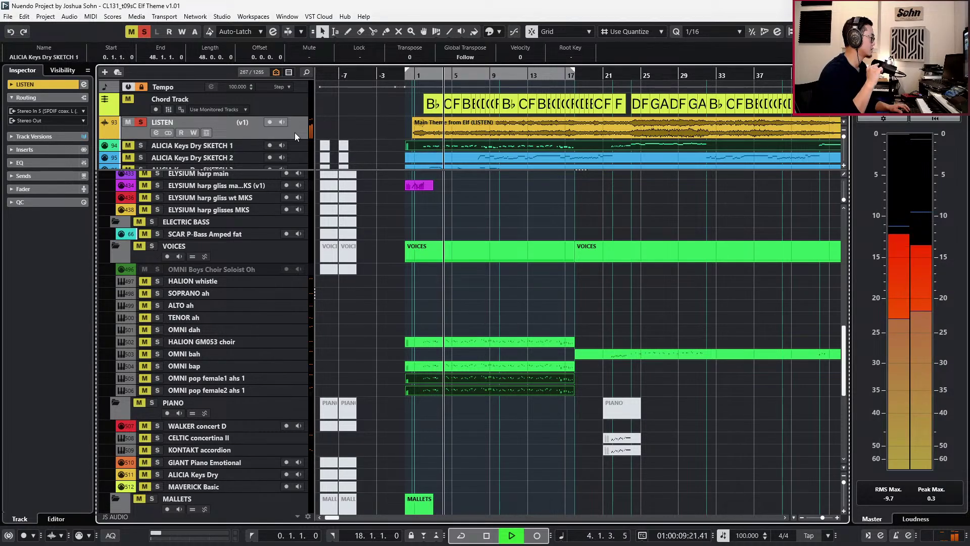
key("space")
key("s")
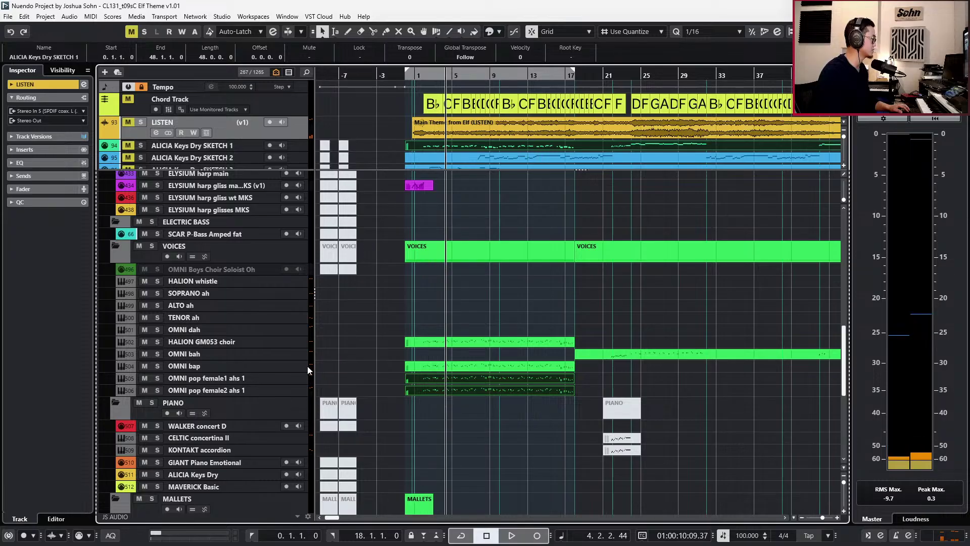
Move the HALION GM053 choir track directly below OMNI bap.
left_click(250, 356)
left_click(281, 343)
key("e")
key("e")
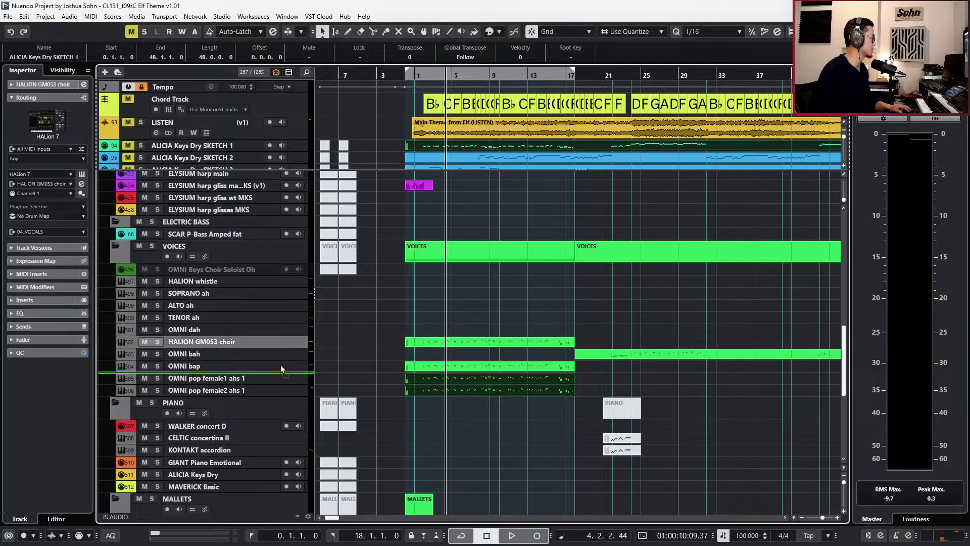
left_click_drag(281, 365, 280, 364)
Pan the OMNI bap channel to R53 and adjust the pan of the HALION GM053 choir channel.
left_click(249, 359)
key("e")
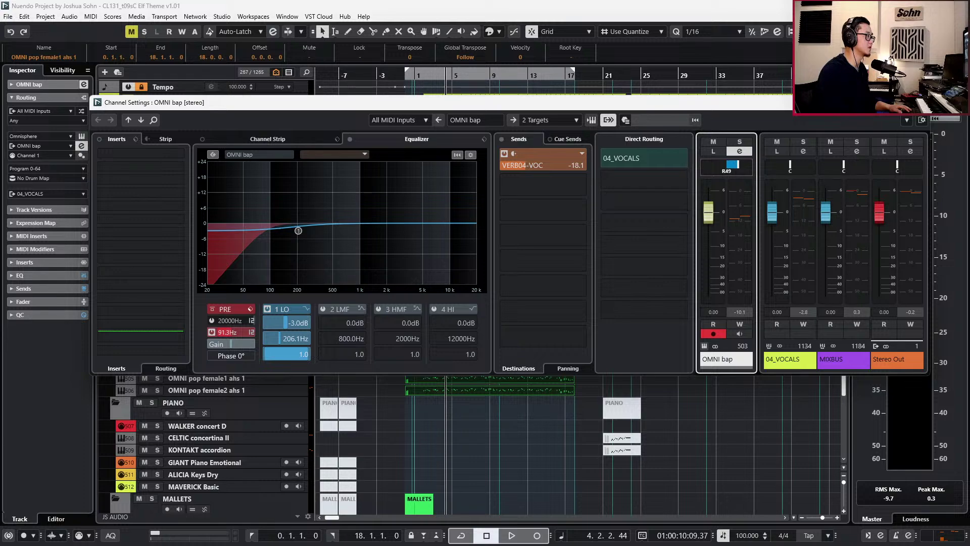
key("Escape")
left_click(253, 381)
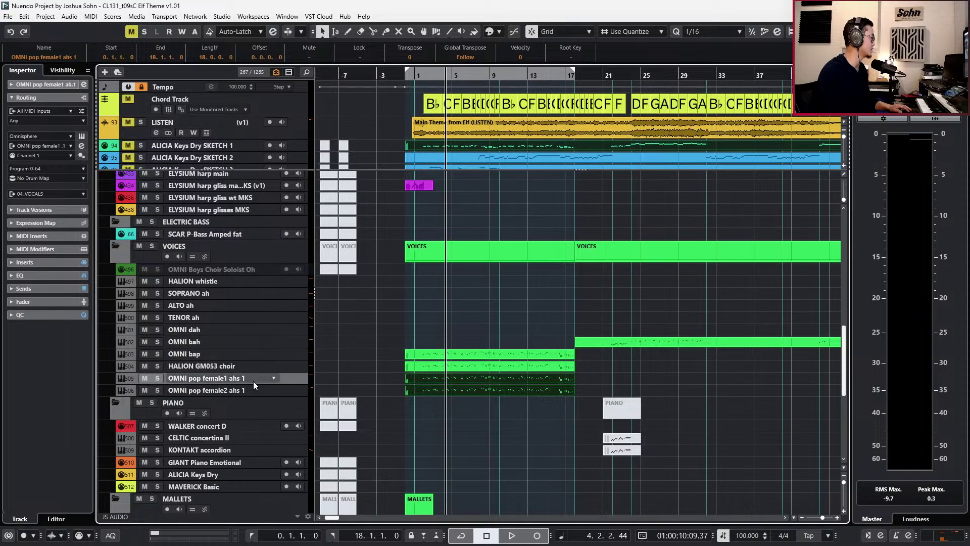
left_click(250, 368)
key("e")
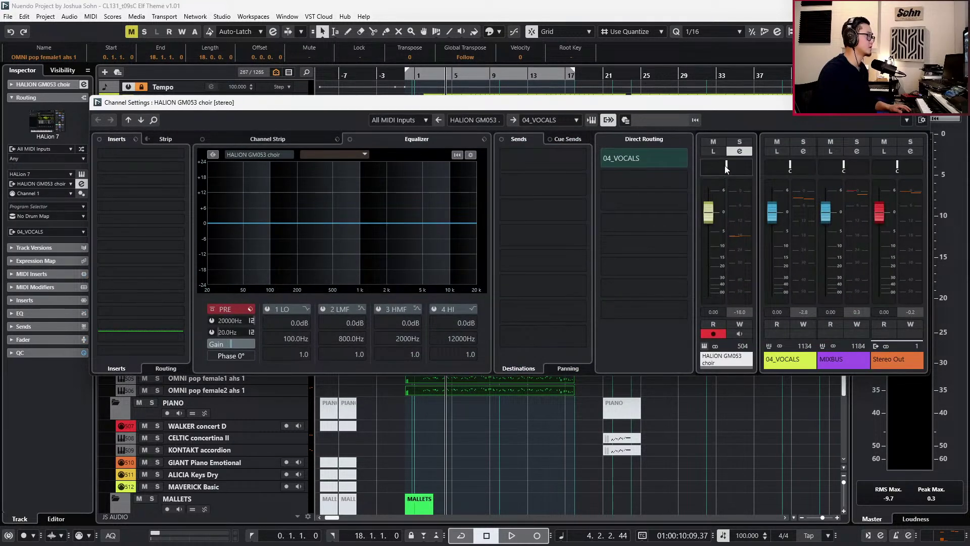
key("Escape")
Adjust the pan of OMNI pop female1 ahs 1 and pan OMNI pop female2 ahs 1 to L53.
left_click(204, 381)
key("e")
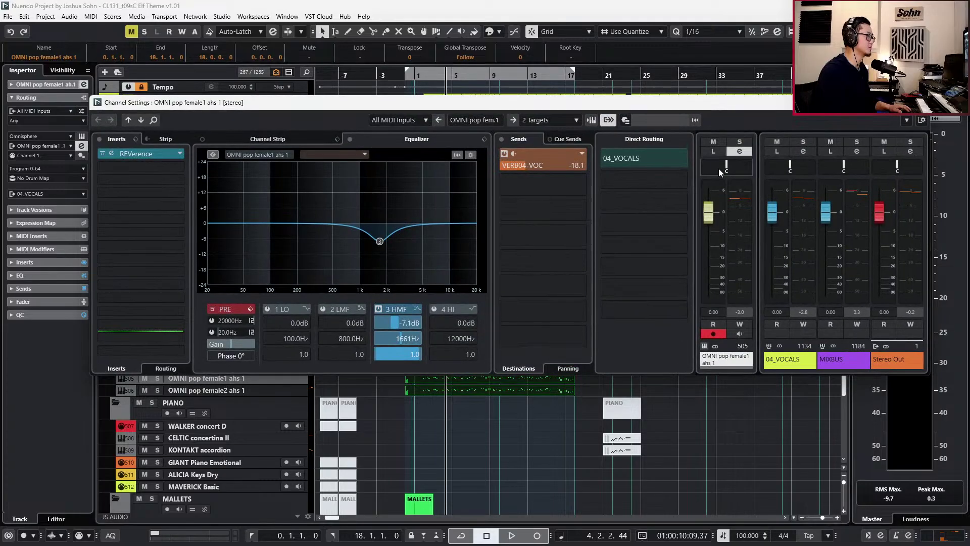
key("Escape")
left_click(301, 386)
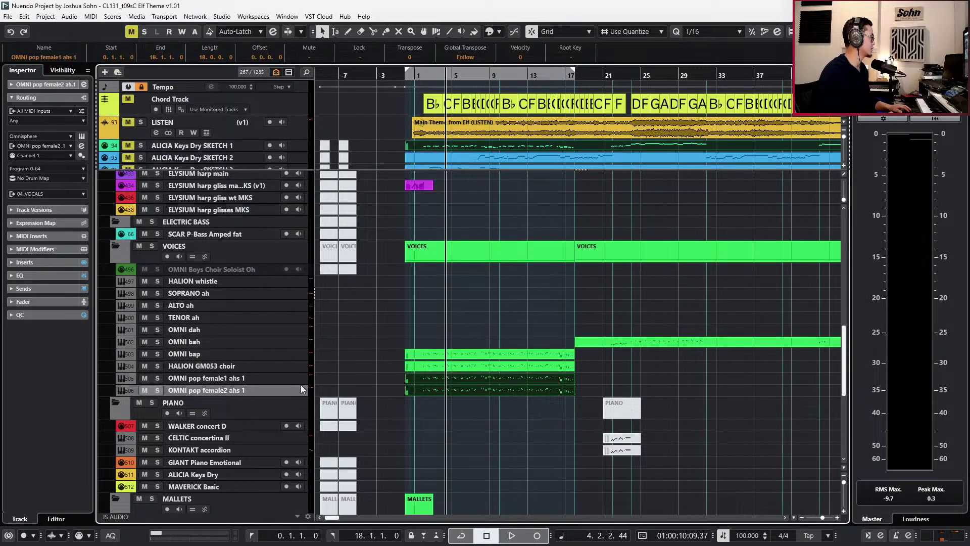
key("e")
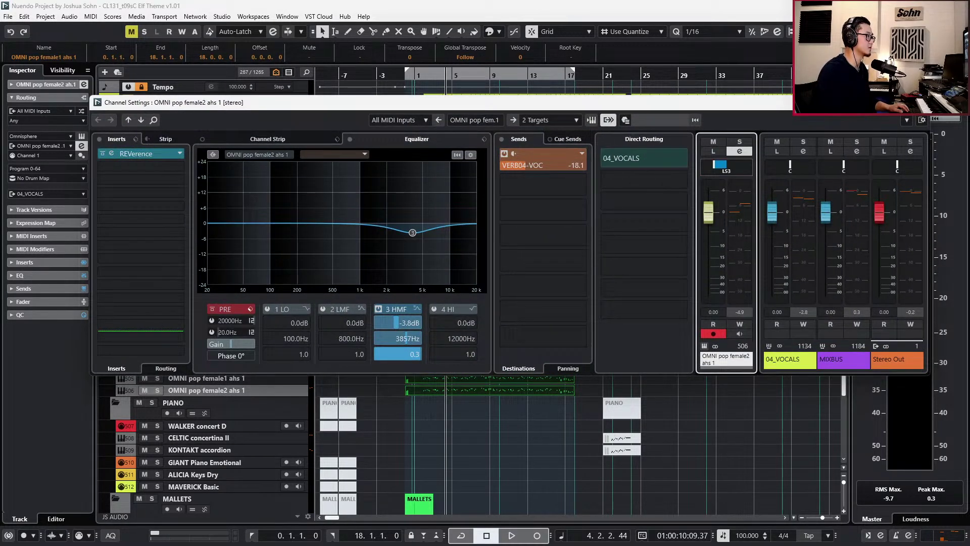
key("Escape")
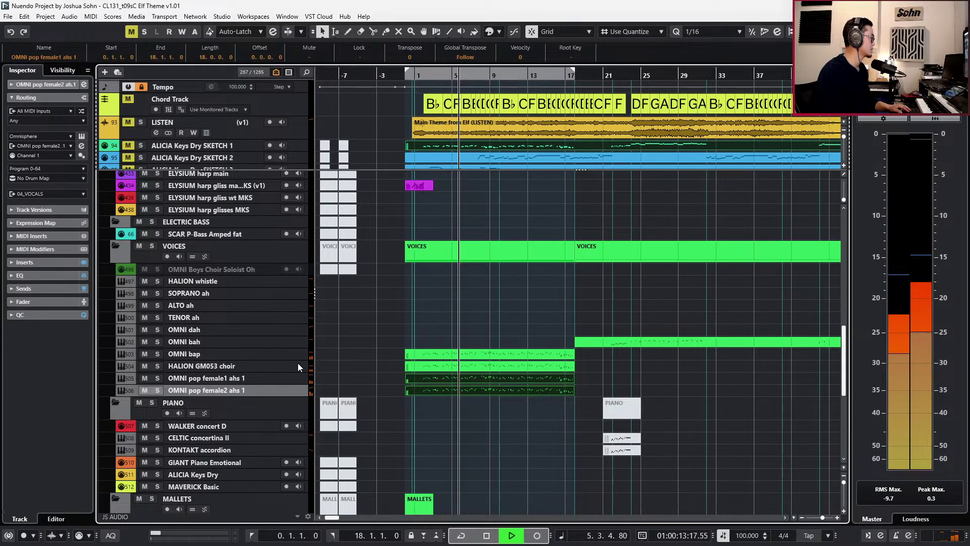
Cut the OMNI bap EQ by 3.1 dB at 1842 Hz, 2.8 dB at 3175 Hz and 3.3 dB at 4998 Hz.
left_click(218, 356)
key("e")
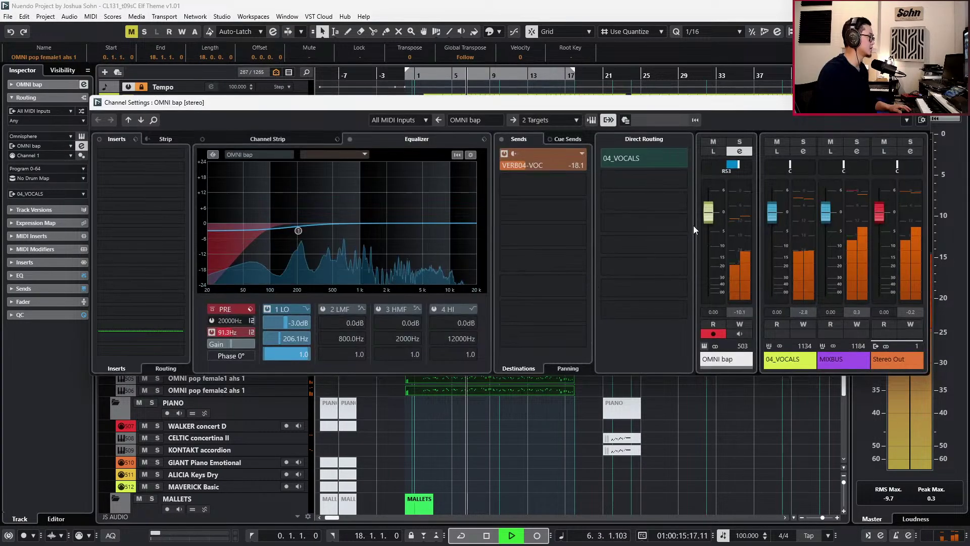
key("space")
left_click_drag(398, 235, 413, 245)
key("space")
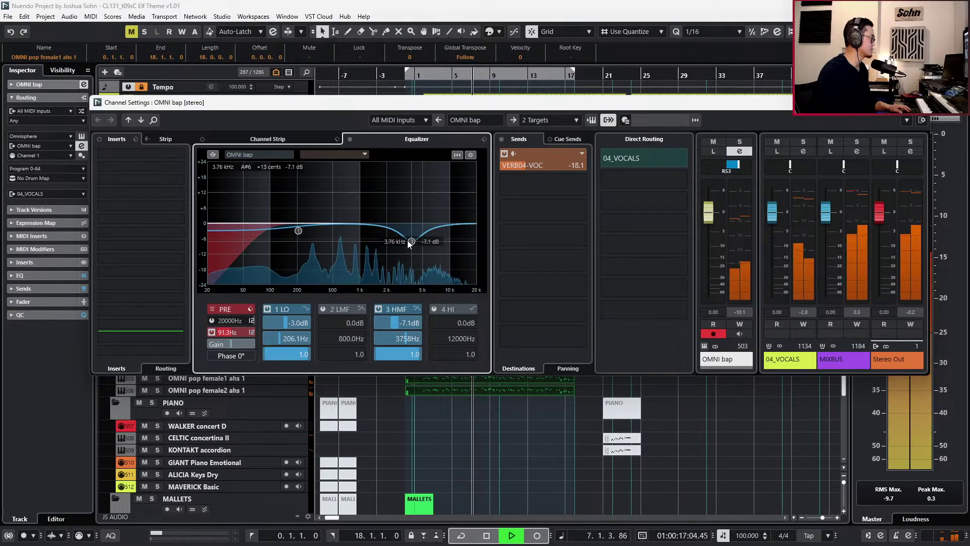
left_click(384, 231)
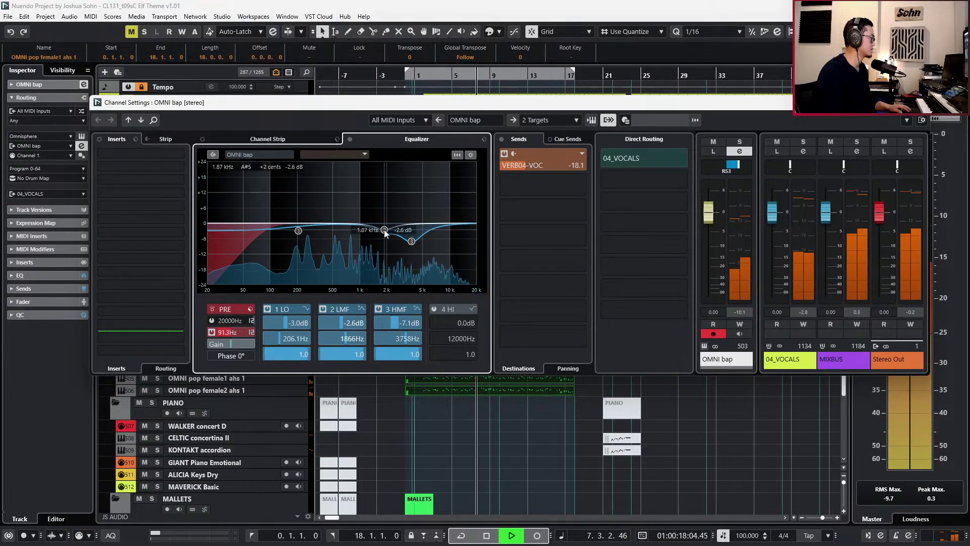
mouse_move(412, 241)
left_mouse_down()
mouse_move(430, 231)
mouse_move(405, 230)
mouse_move(428, 217)
mouse_move(422, 231)
left_mouse_up()
left_click(425, 229)
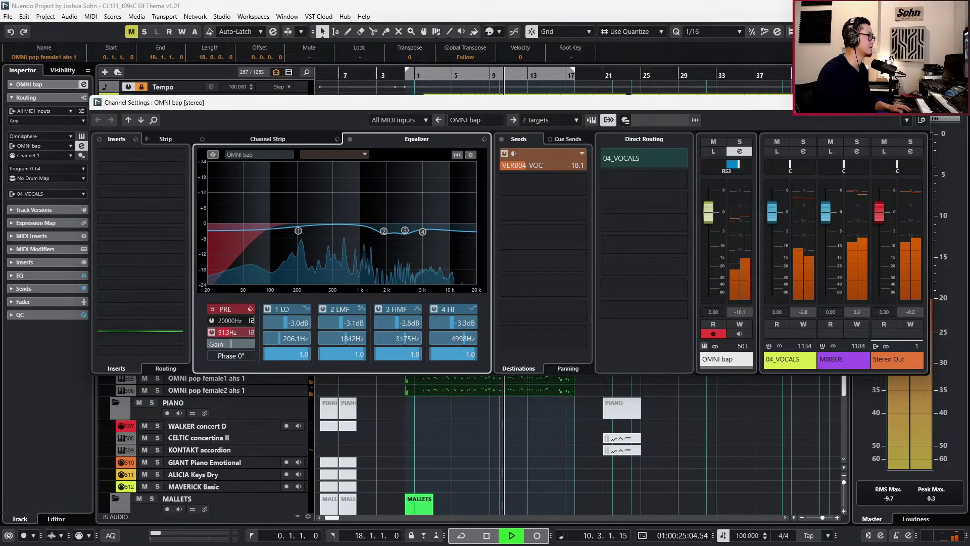
key("Escape")
key("space")
Open the OMNI bap, HALION GM053 choir and both OMNI pop female parts together for note editing.
scroll(590, 352, "up", 1)
left_click_drag(546, 344, 480, 419)
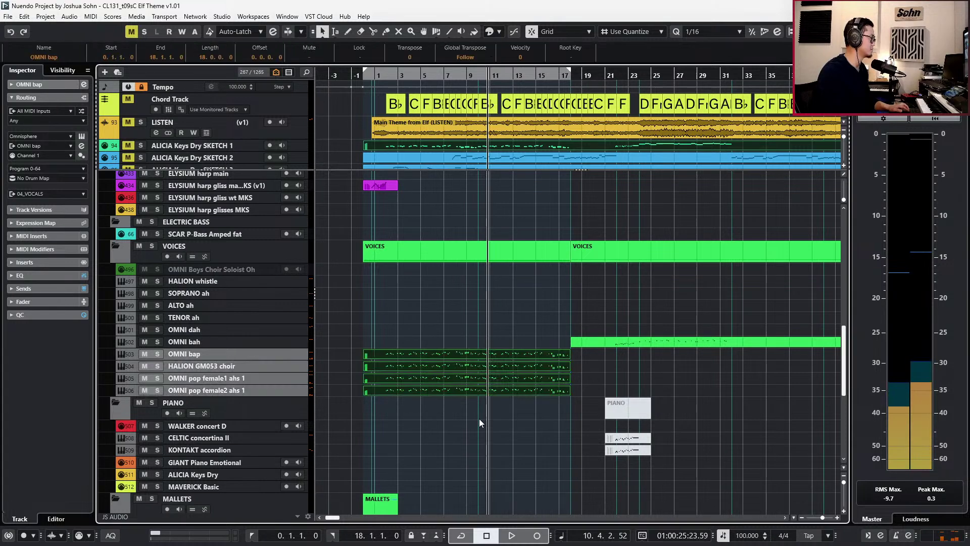
key("Return")
scroll(444, 392, "up", 1)
key("alt+l")
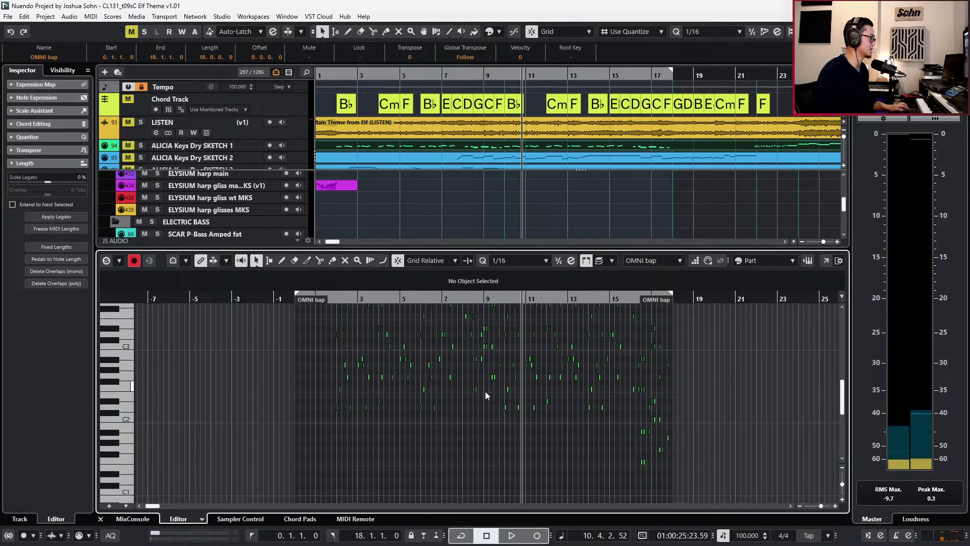
scroll(486, 391, "up", 1)
Audition the voice parts around bars 8 and 9 with the editor solo on and examine their notes and velocities.
key("s")
key("KP_Subtract")
key("KP_Subtract")
key("space")
scroll(519, 384, "up", 3)
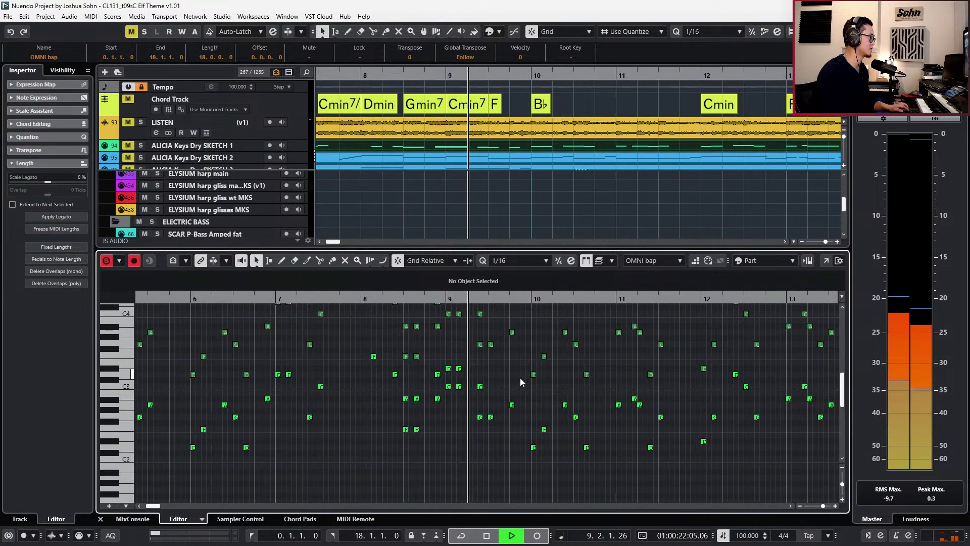
key("space")
scroll(506, 373, "up", 2)
key("KP_Subtract")
key("KP_Subtract")
scroll(449, 362, "up", 2)
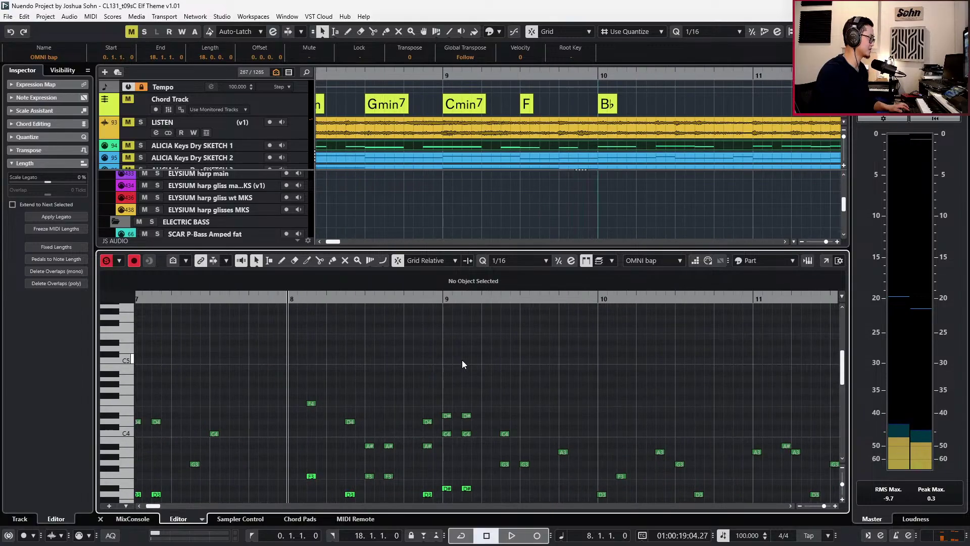
scroll(474, 356, "down", 2)
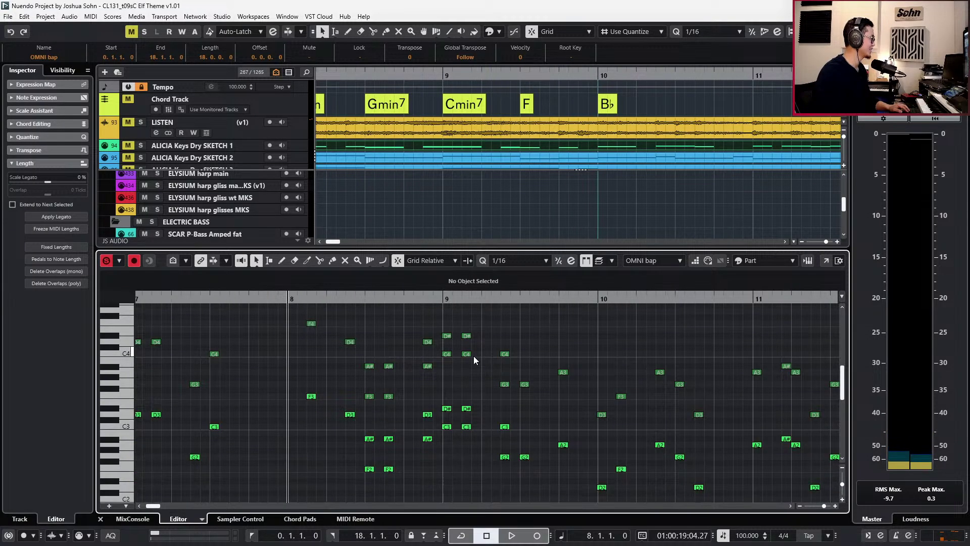
key("alt+l")
left_click_drag(477, 324, 465, 393)
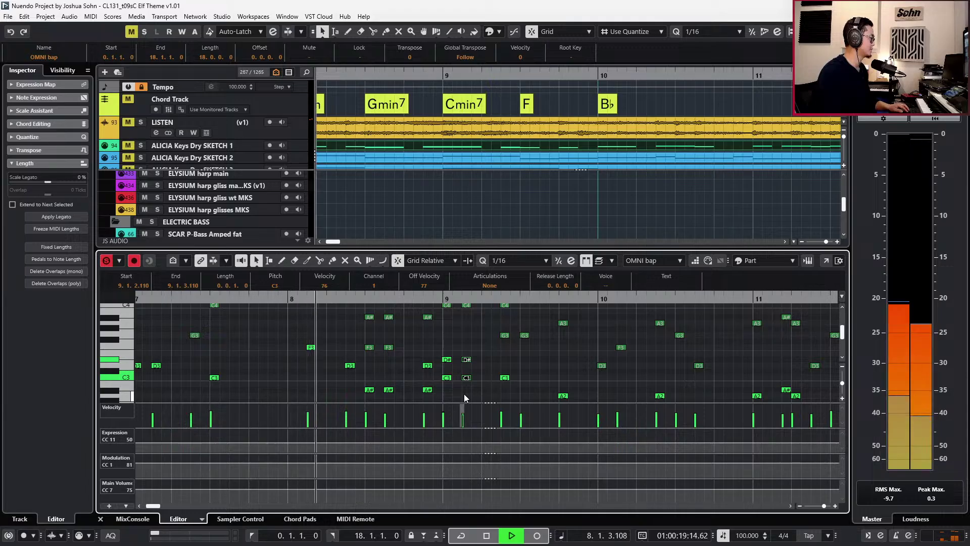
key("space")
scroll(372, 331, "up", 1)
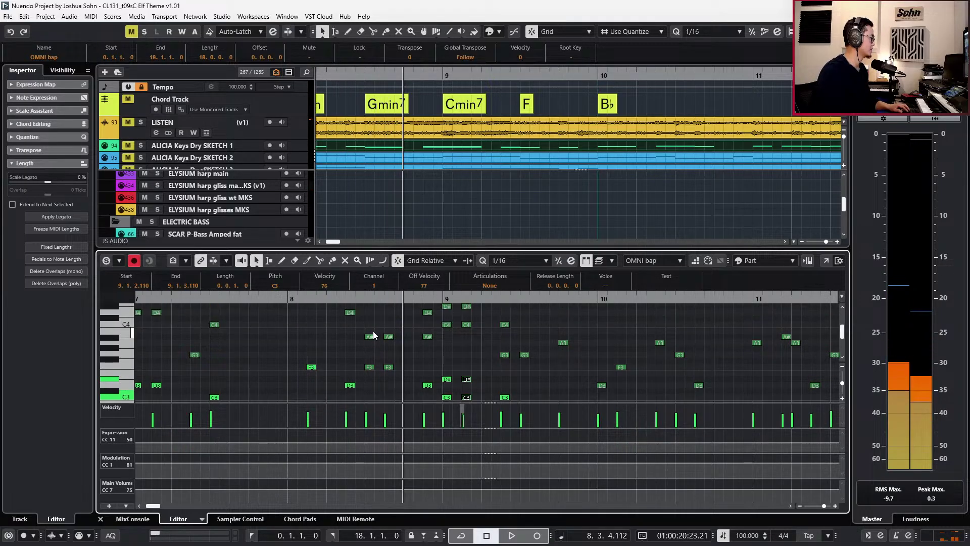
Raise the F2 and A#2 note pairs in the middle of bar 8 of OMNI bap by one octave and play from bar 8.
key("KP_0")
key("alt+l")
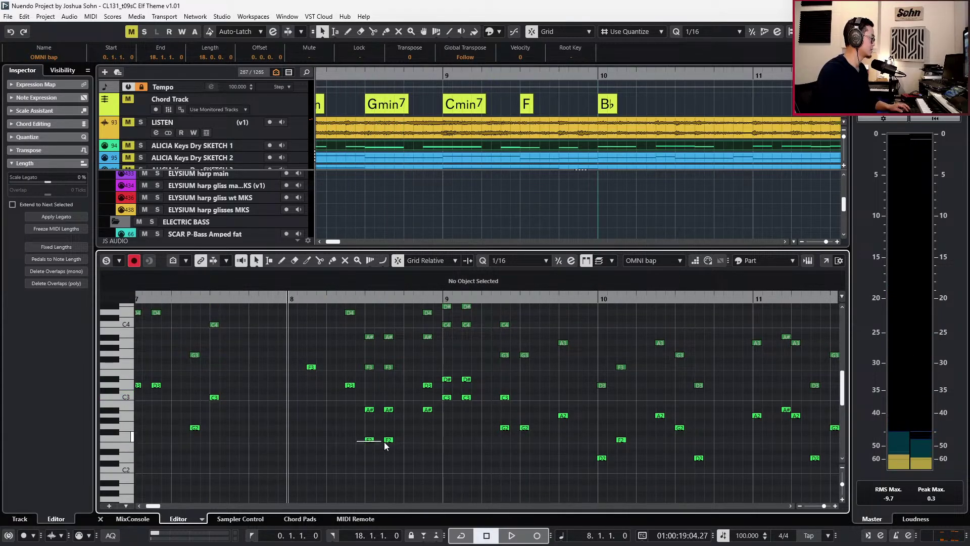
left_click(367, 440)
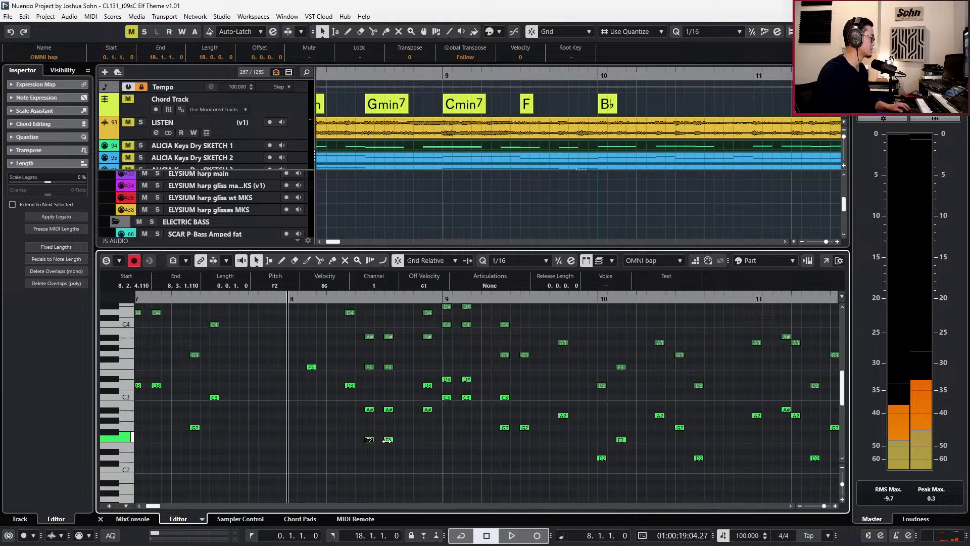
left_click(371, 410, "shift")
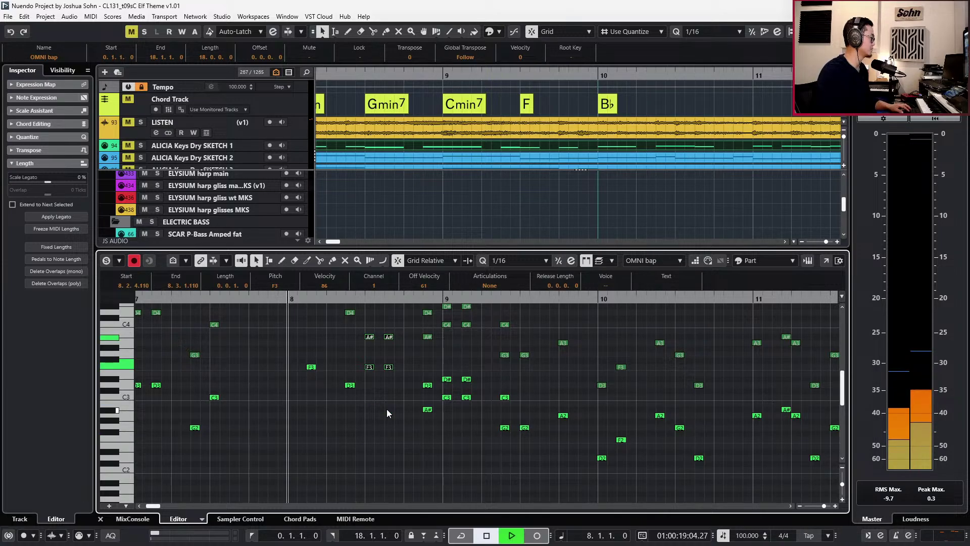
key("space")
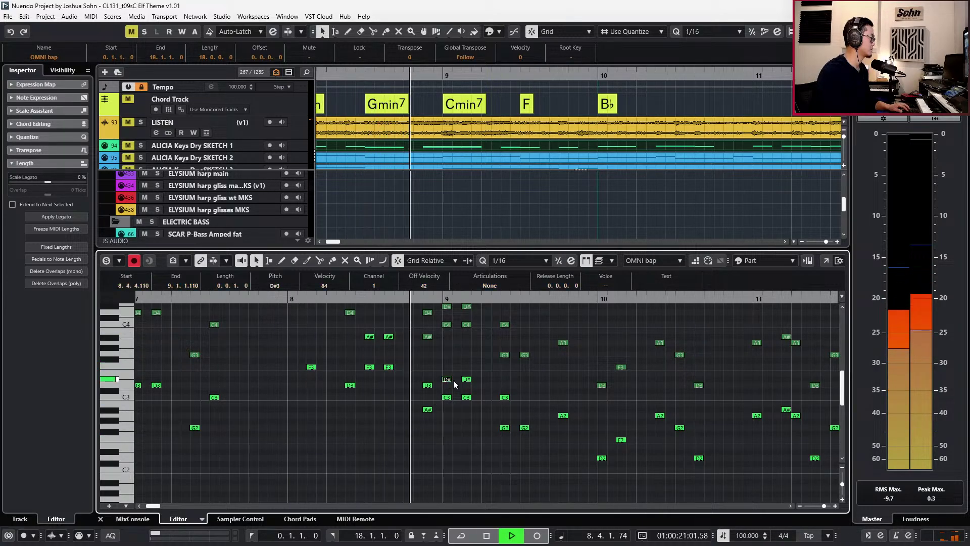
key("space")
Lower the A#3 note pair in bar 8 of OMNI bap to A#2 and play the passage.
left_click(372, 337)
key("Down")
key("Down")
key("Down")
key("Down")
key("Down")
key("Down")
key("Down")
key("Down")
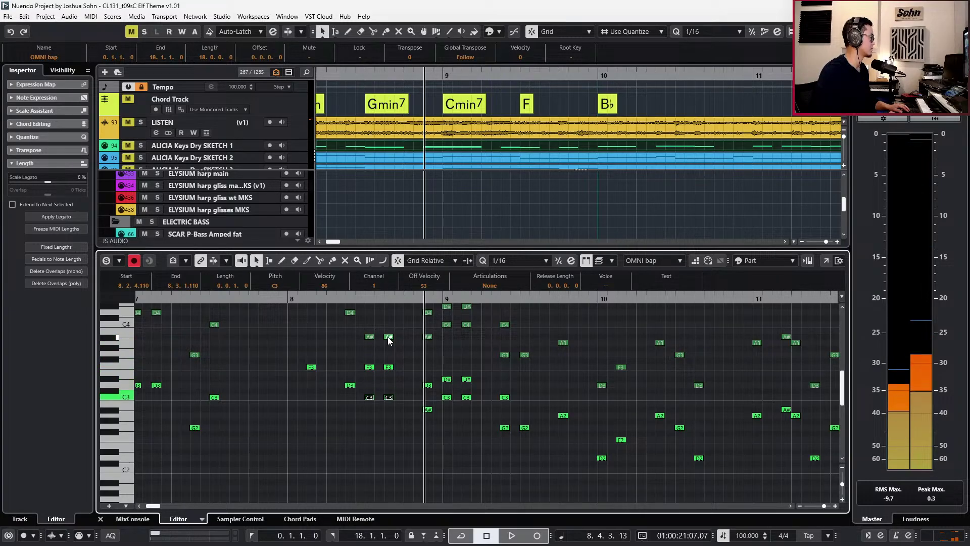
key("space")
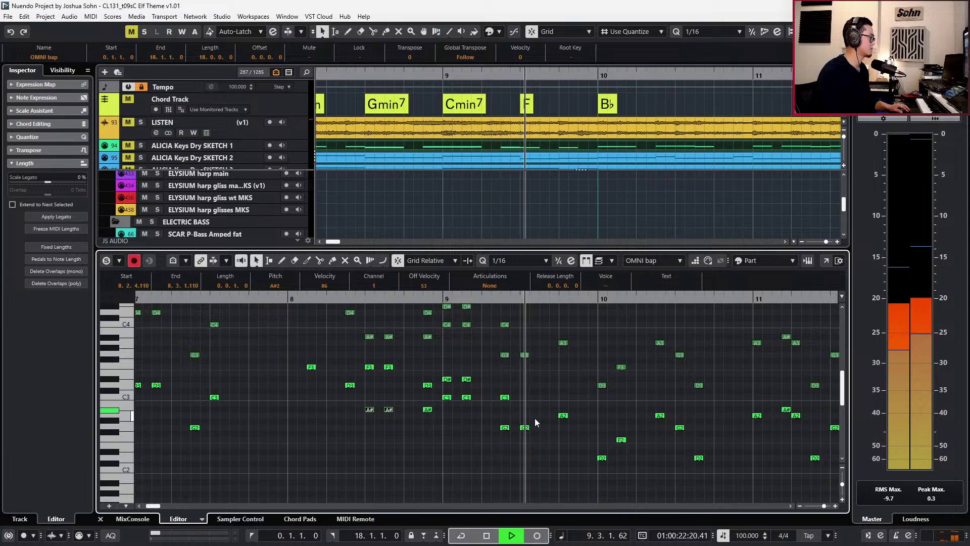
Examine the remaining OMNI bap notes from bar 10 to bar 17 and listen on from about bar 13 for the register.
key("g")
key("g")
key("g")
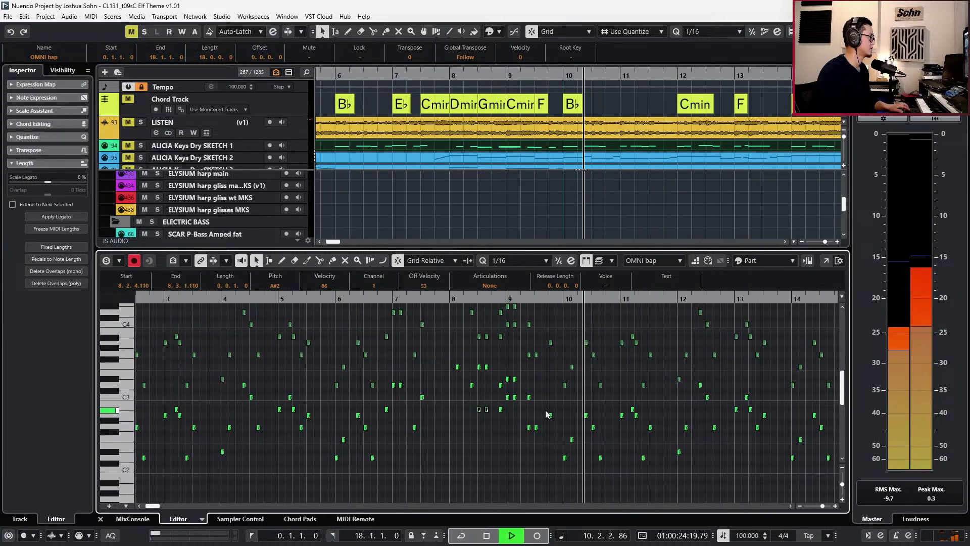
key("space")
key("h")
key("h")
key("h")
key("h")
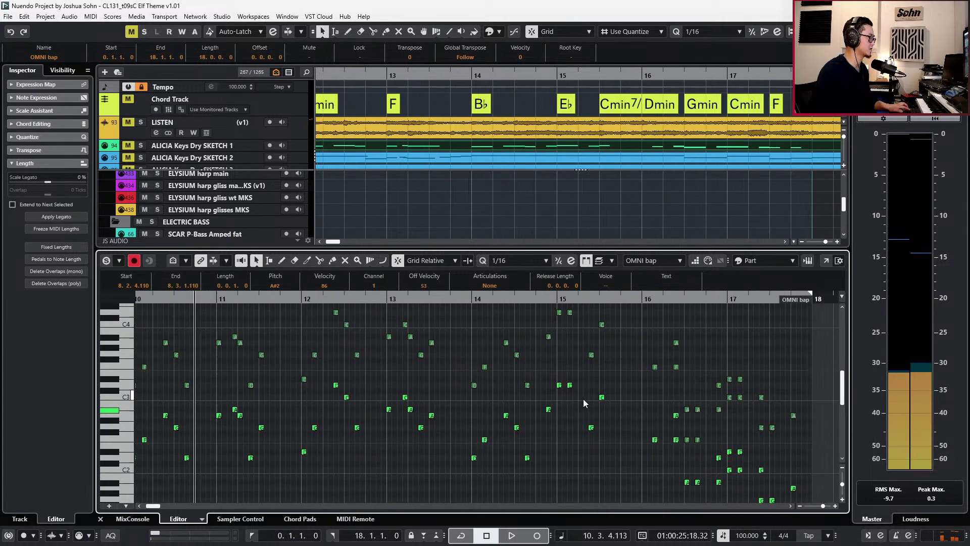
scroll(579, 405, "left", 2)
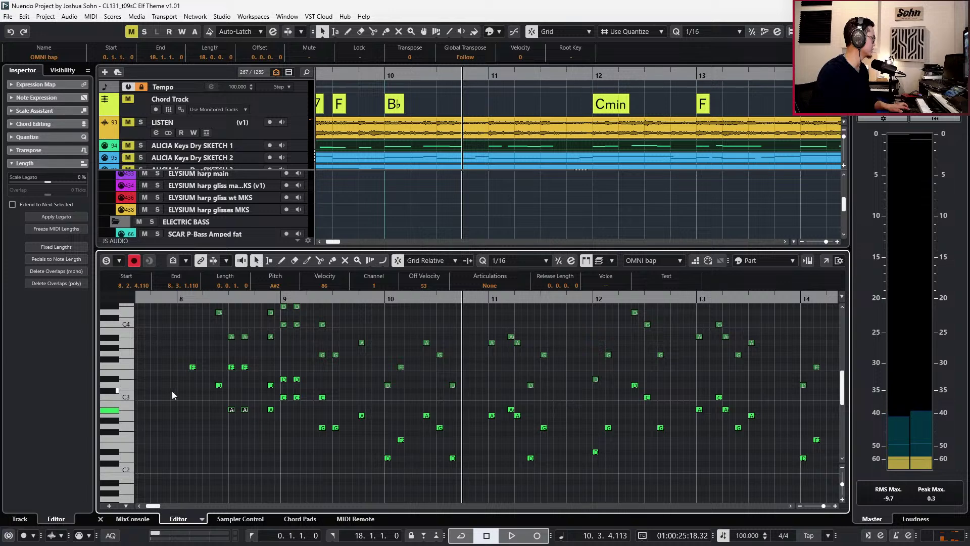
scroll(238, 390, "up", 2)
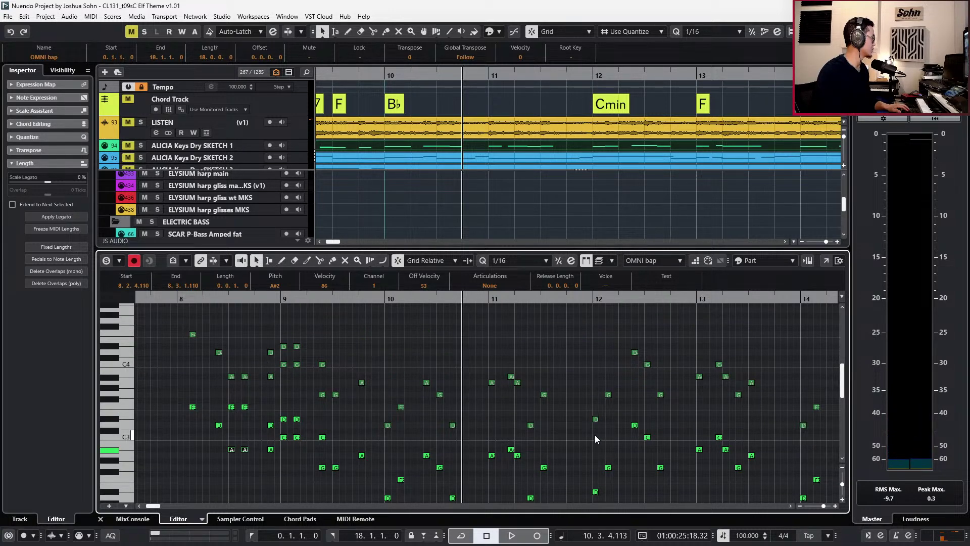
scroll(596, 435, "right", 2)
scroll(592, 435, "right", 6)
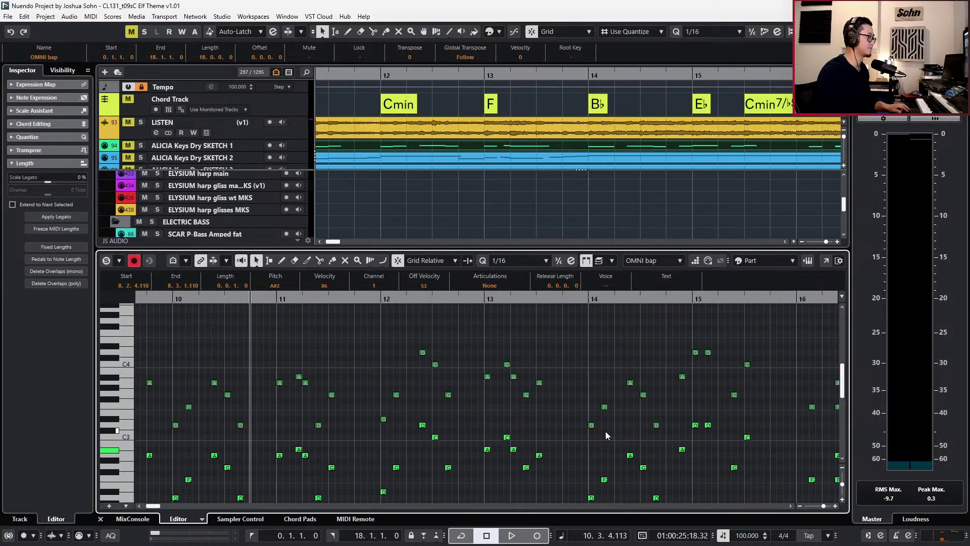
scroll(621, 400, "down", 2)
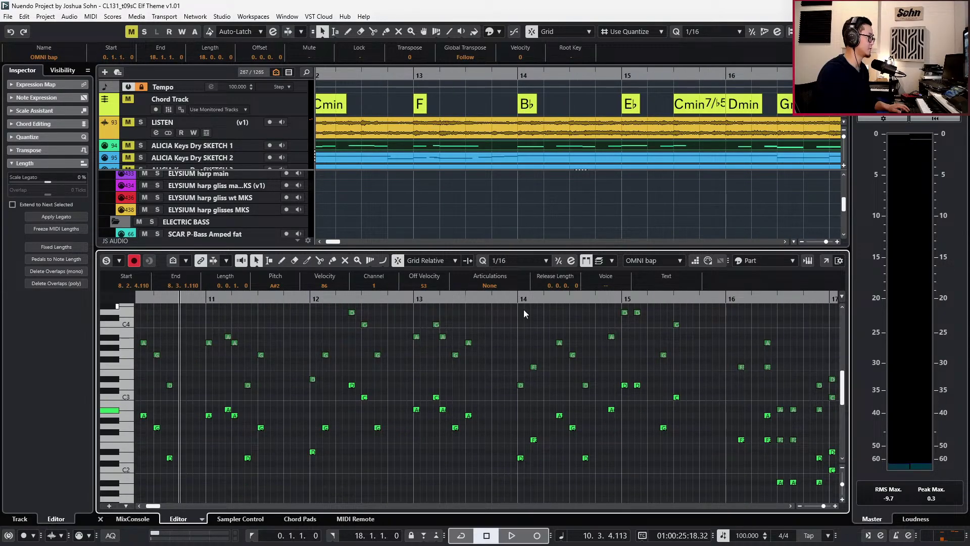
left_click(489, 299)
key("space")
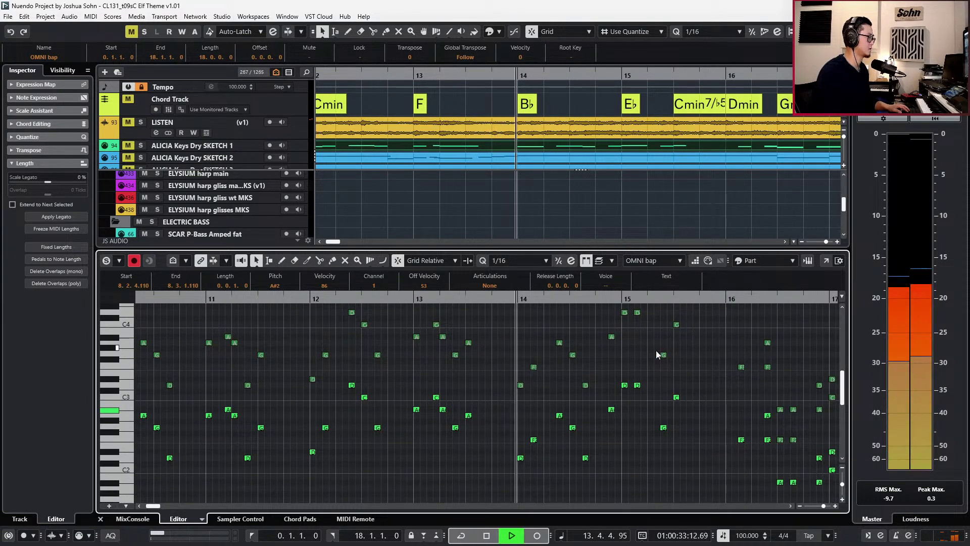
scroll(637, 357, "right", 3)
scroll(625, 358, "down", 2)
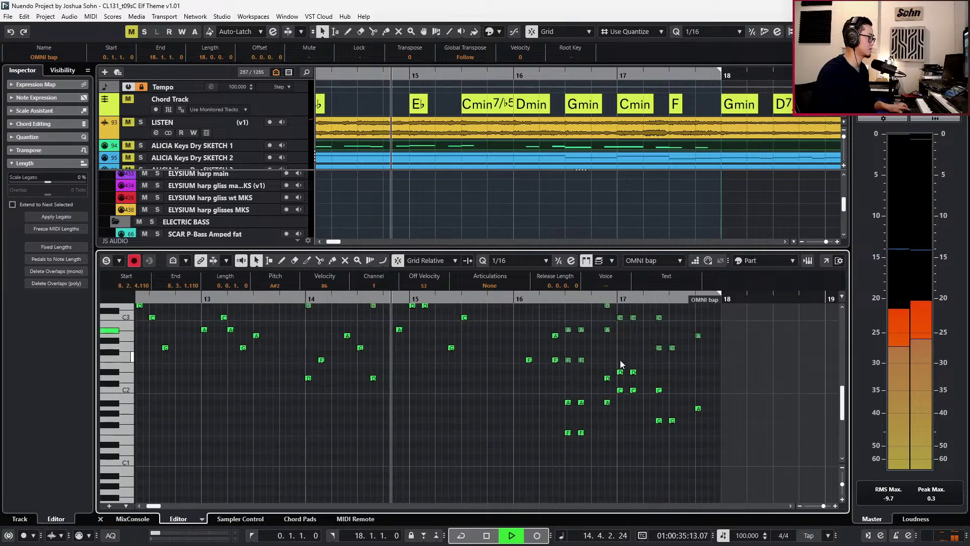
Raise the F1 and A#1 note pairs in bar 16 of OMNI bap by one octave and audition them from bar 16.
scroll(620, 360, "up", 1)
scroll(544, 422, "up", 1)
left_click_drag(539, 464, 594, 470)
left_click_drag(534, 431, 582, 483)
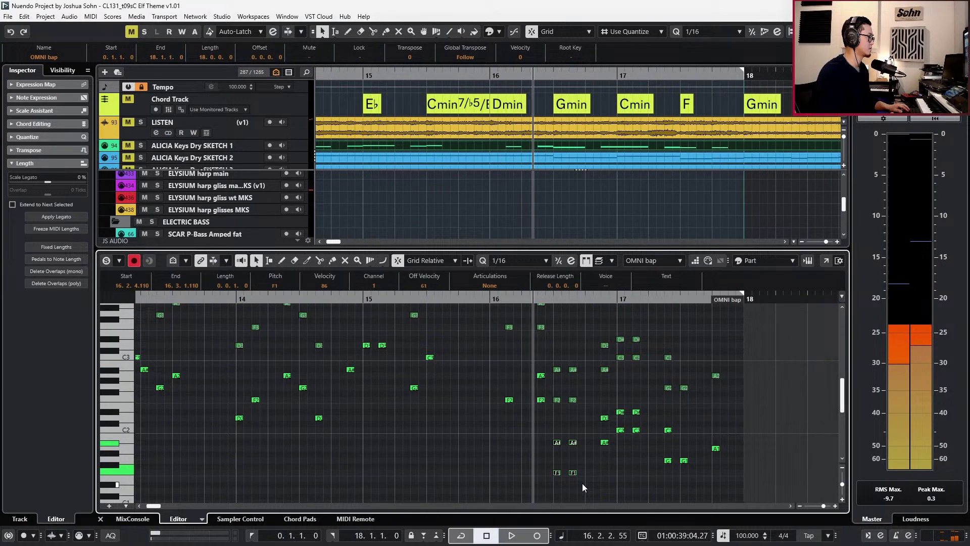
key("shift+Up")
left_click(563, 376)
scroll(565, 394, "up", 4)
key("space")
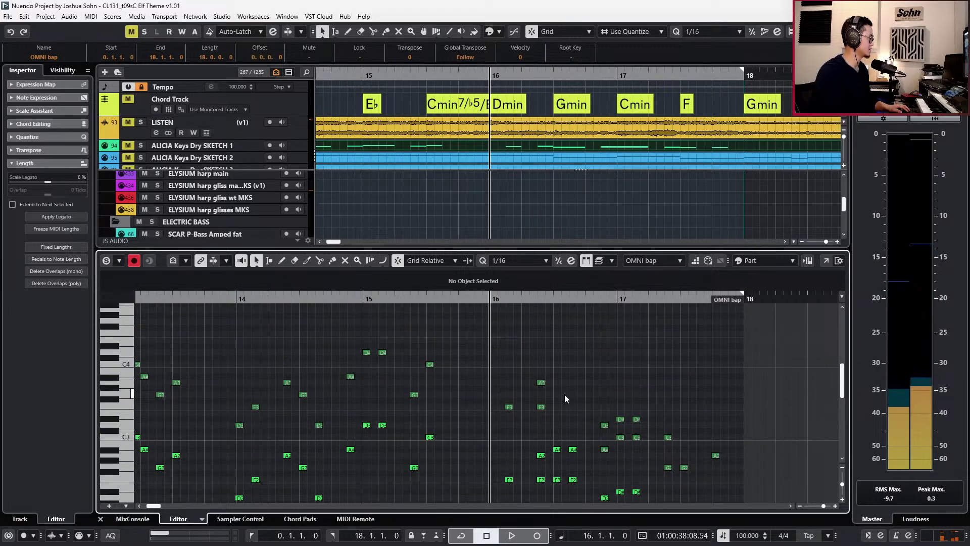
key("space")
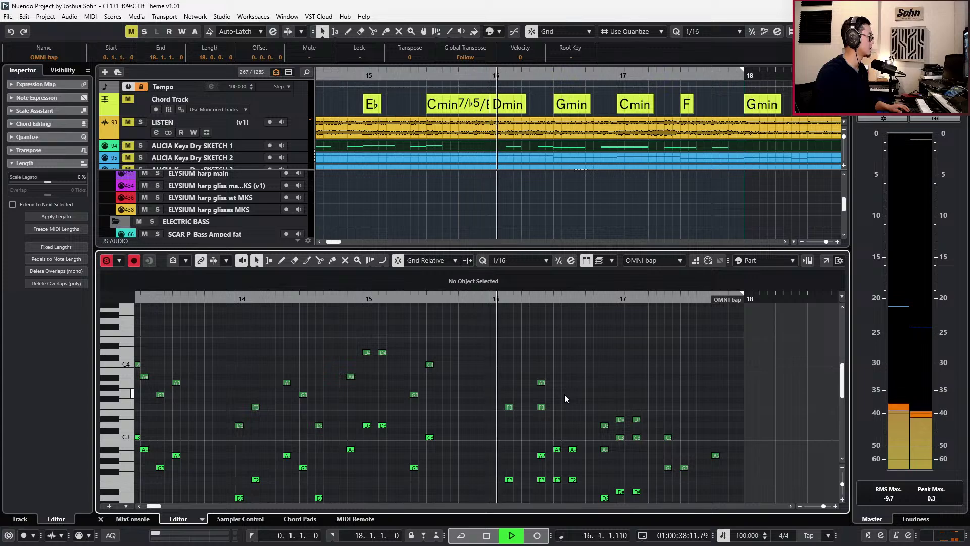
scroll(565, 394, "down", 3)
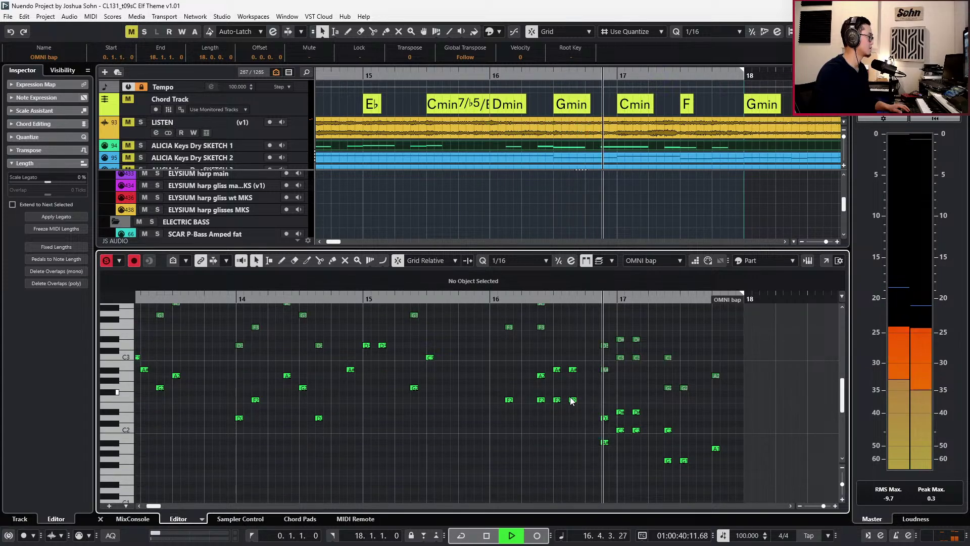
scroll(571, 396, "up", 1)
scroll(571, 396, "down", 2, "ctrl")
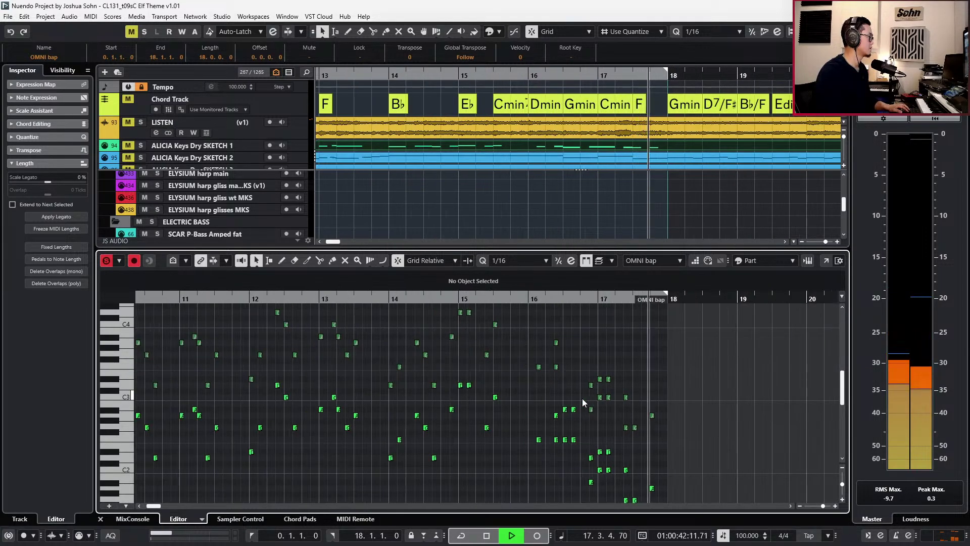
key("space")
Raise all the low OMNI bap notes in bar 17 by one octave and audition them soloed, followed by the full mix from bar 16.
left_click_drag(664, 360, 664, 448)
left_click_drag(609, 496, 600, 503)
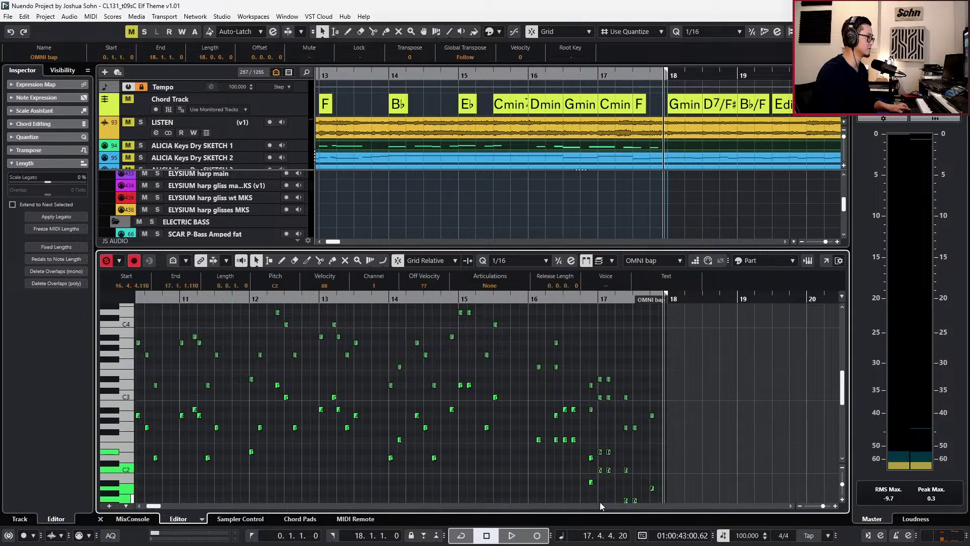
key("shift+Up")
key("l")
key("space")
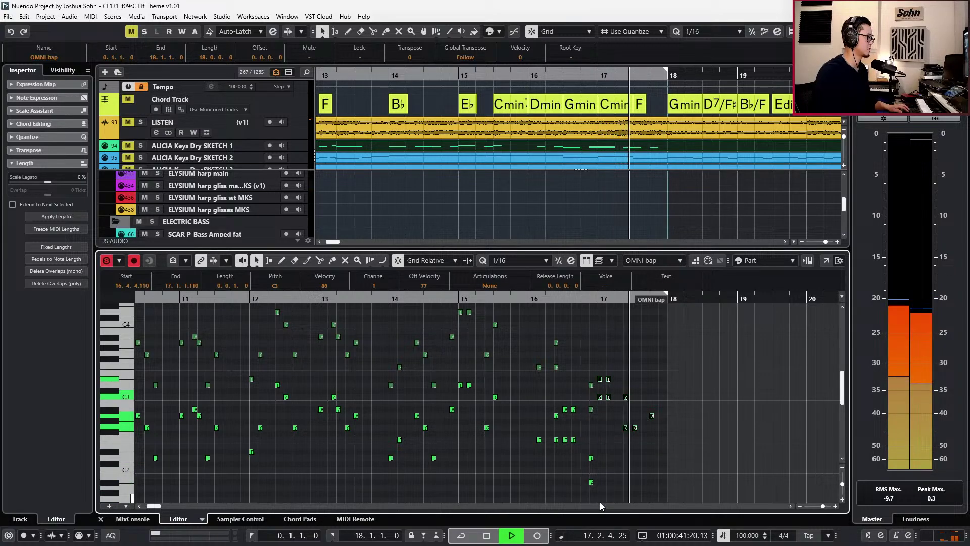
key("space")
key("KP_Subtract")
key("s")
key("space")
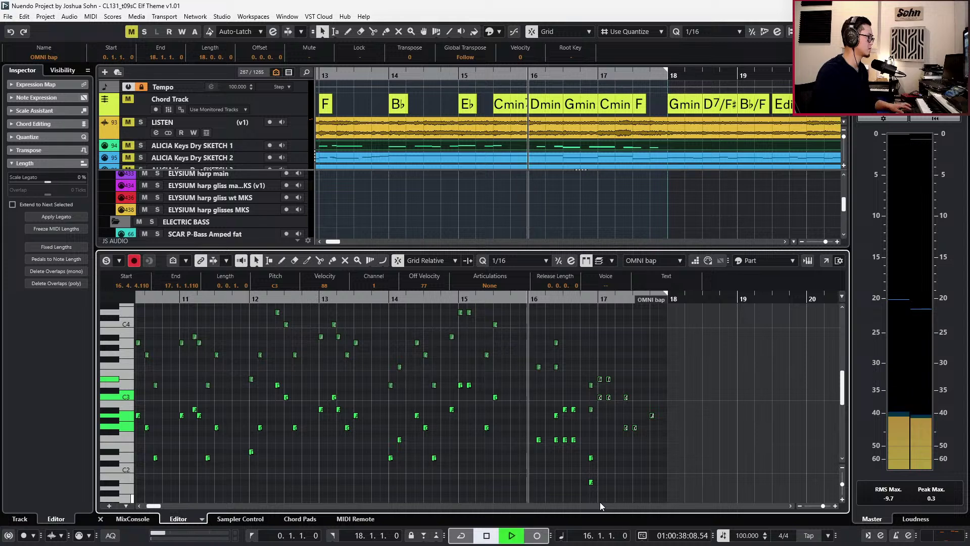
Raise the D2 and A#1 notes at the end of bar 16 by one octave and play the passage in the full mix.
scroll(600, 485, "up", 2)
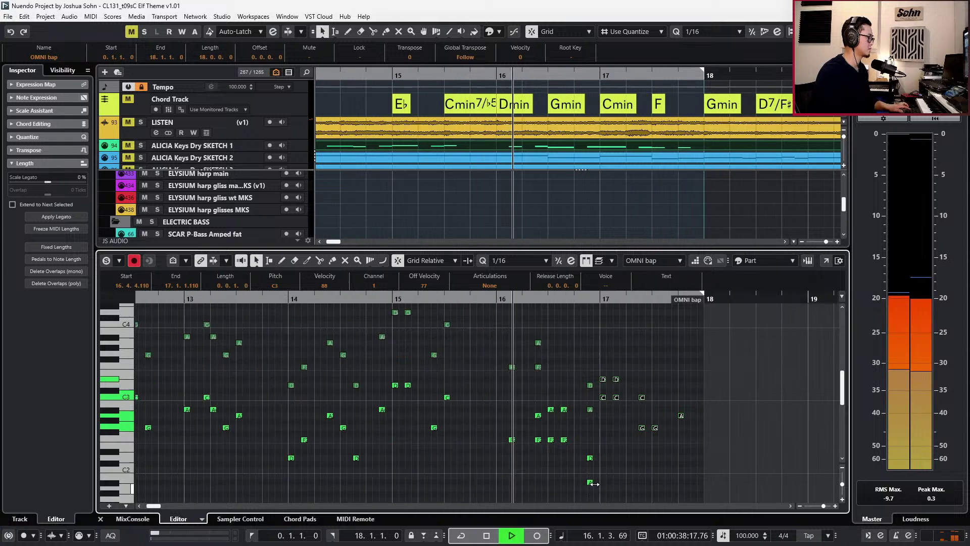
key("space")
left_click(590, 458)
key("shift+Up")
key("space")
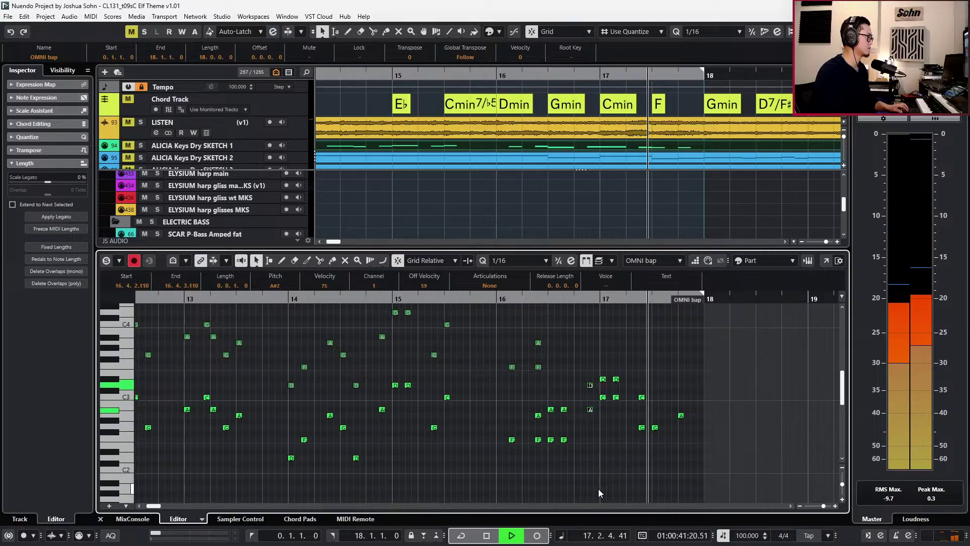
Stop playback, return the cursor to bar 2, and close the OMNI bap note editor to show the whole arrangement.
key("space")
key("KP_Subtract")
key("KP_Subtract")
key("KP_Subtract")
key("KP_Subtract")
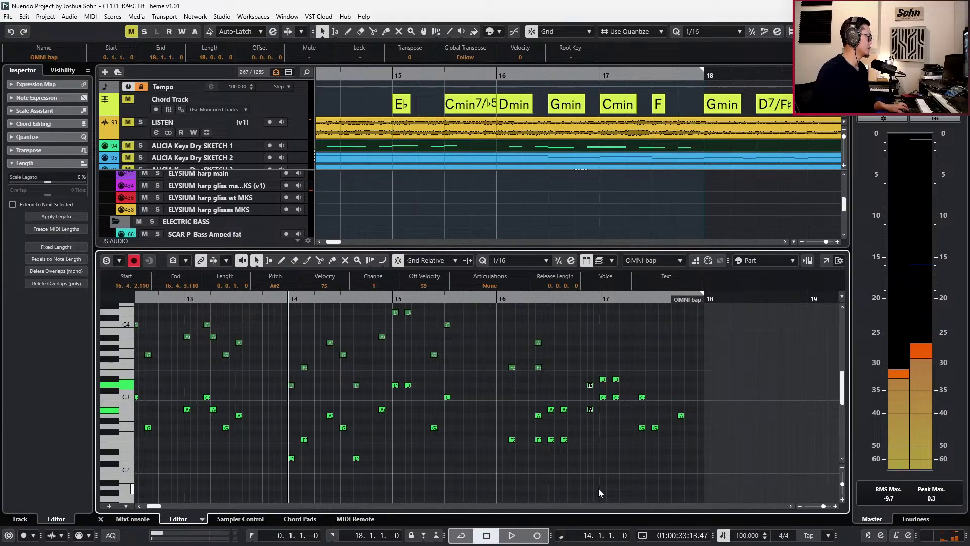
scroll(577, 448, "down", 2)
scroll(589, 444, "left", 3)
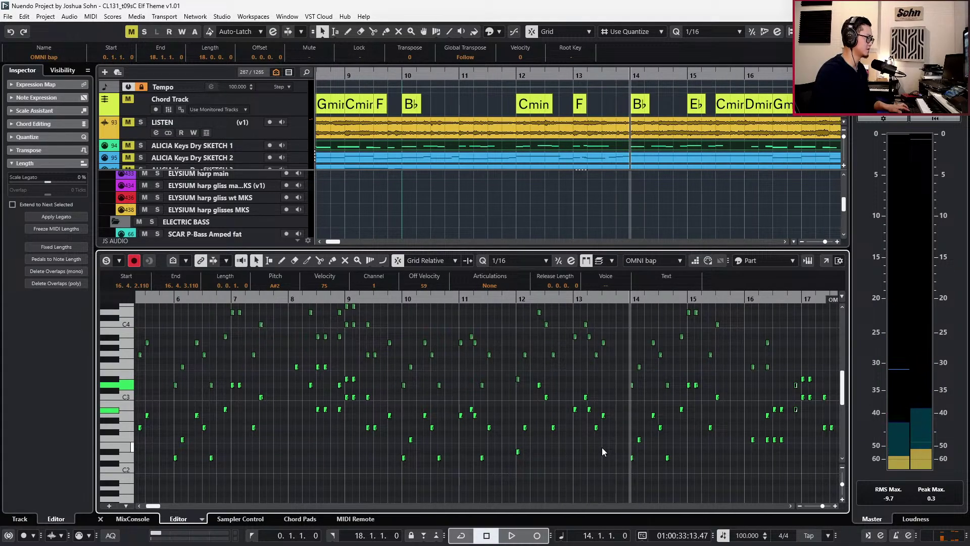
scroll(602, 447, "left", 4)
key("KP_Subtract")
key("g")
key("g")
key("KP_Subtract")
key("KP_Subtract")
key("KP_Subtract")
key("KP_Subtract")
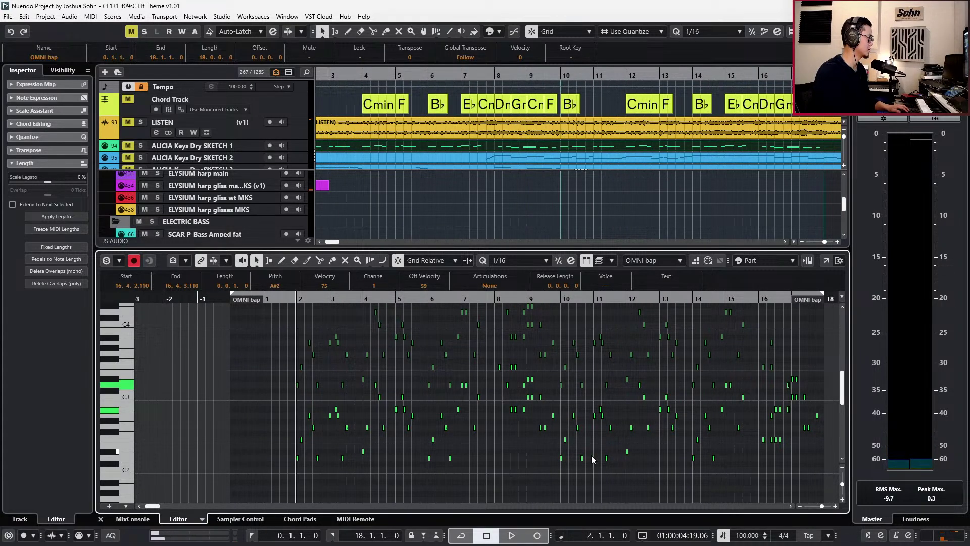
key("Return")
scroll(597, 426, "left", 3)
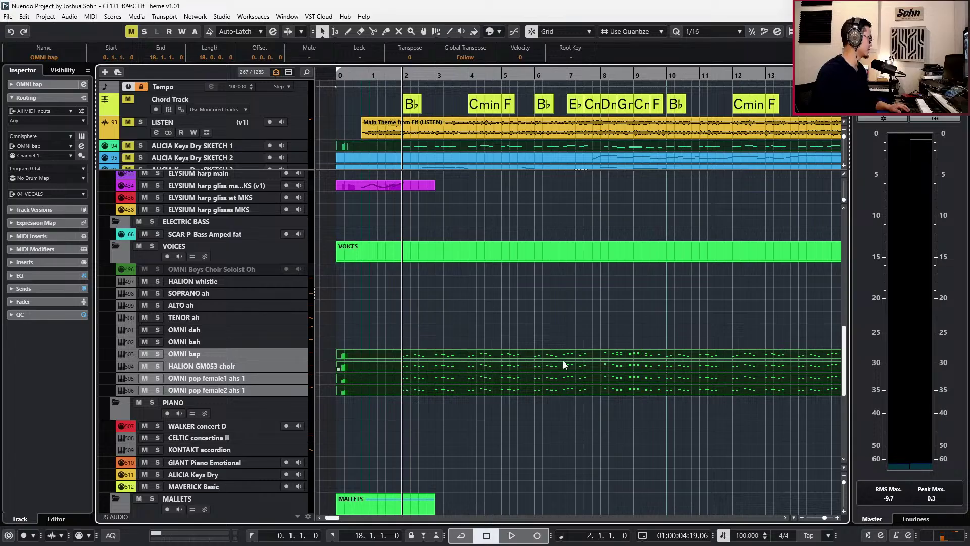
scroll(563, 360, "down", 2)
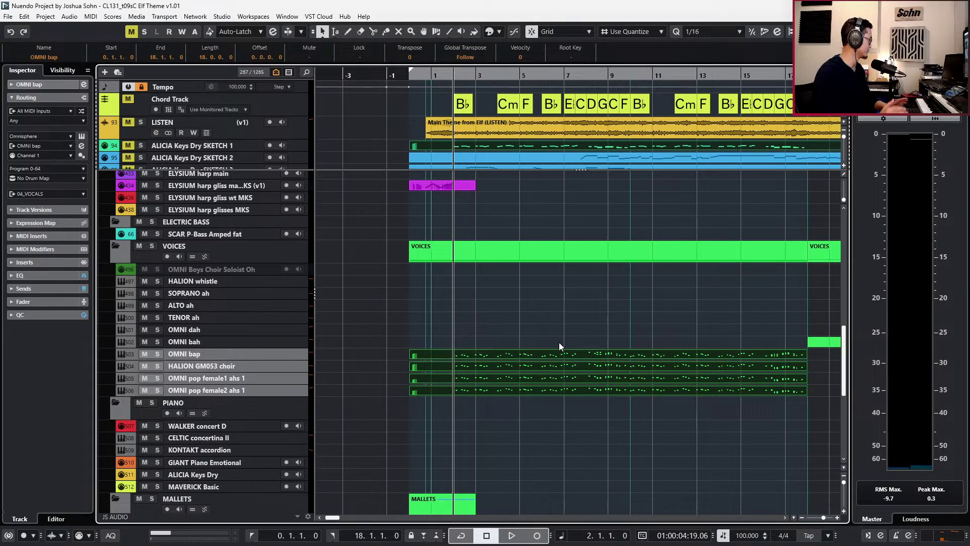
Move the part starting at bar 18 from OMNI bah to the OMNI bap track and mute it.
left_click(257, 333)
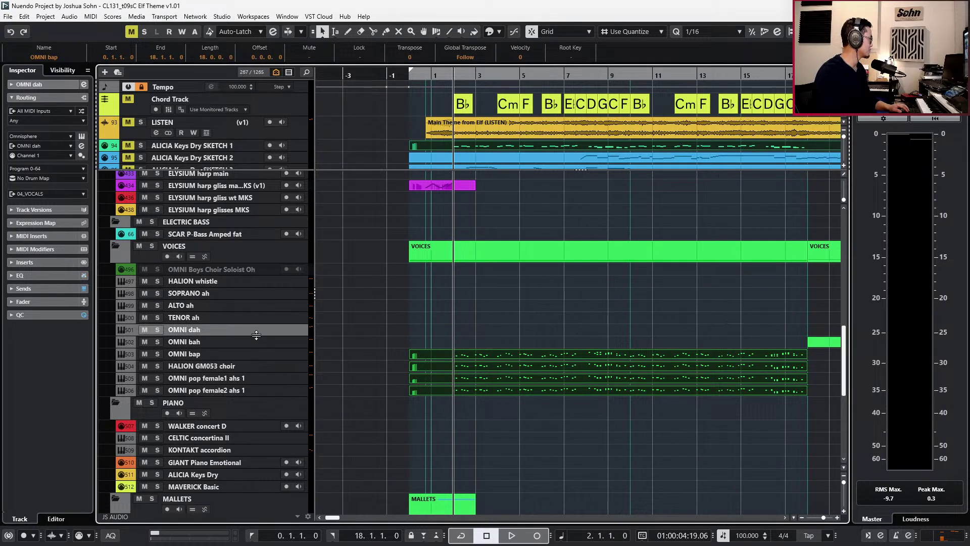
left_click(251, 341)
scroll(477, 289, "down", 4)
left_click_drag(534, 316, 588, 356)
key("ctrl+Down")
key("shift+m")
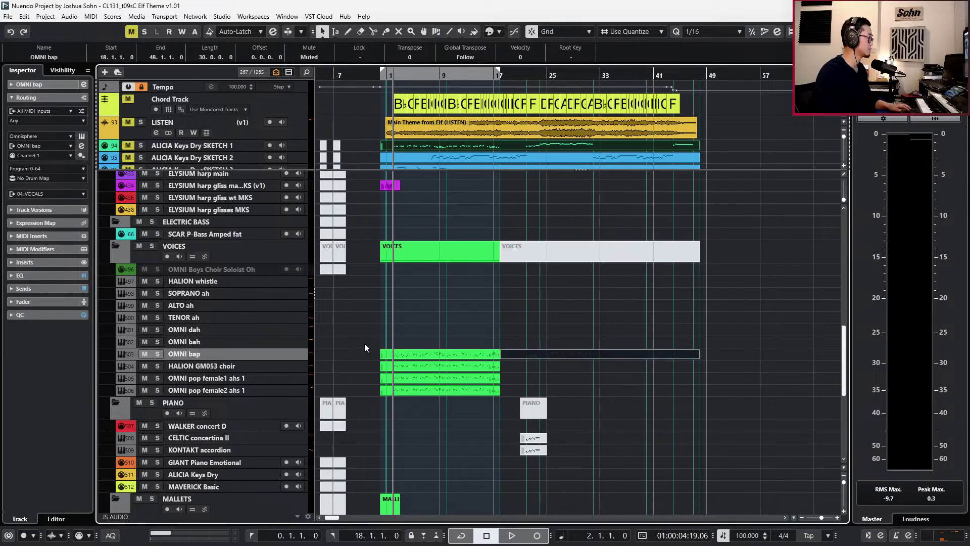
Disable the unused ALTO ah, TENOR ah, OMNI dah, OMNI bah and SOPRANO ah tracks.
left_click(278, 341)
left_click(269, 306, "shift")
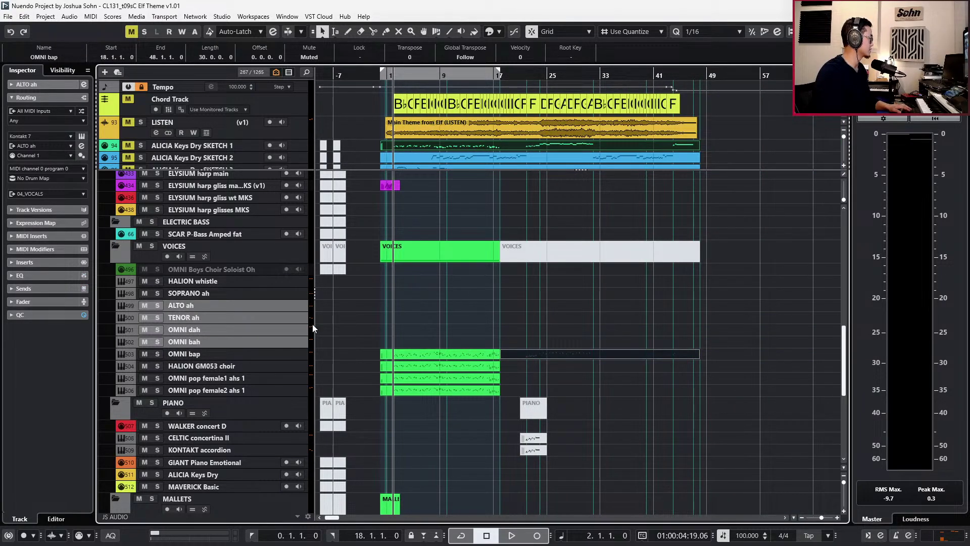
key("shift+d")
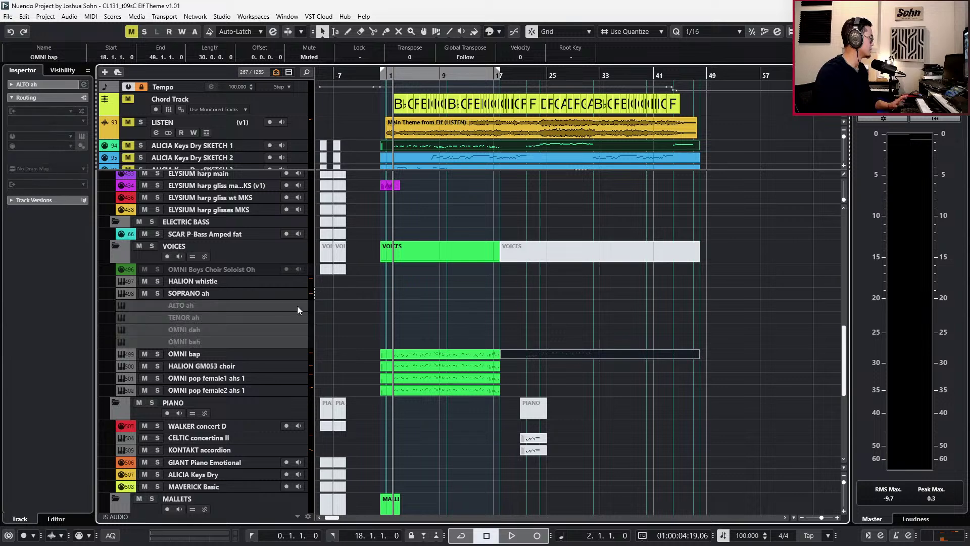
left_click(269, 295)
key("Escape")
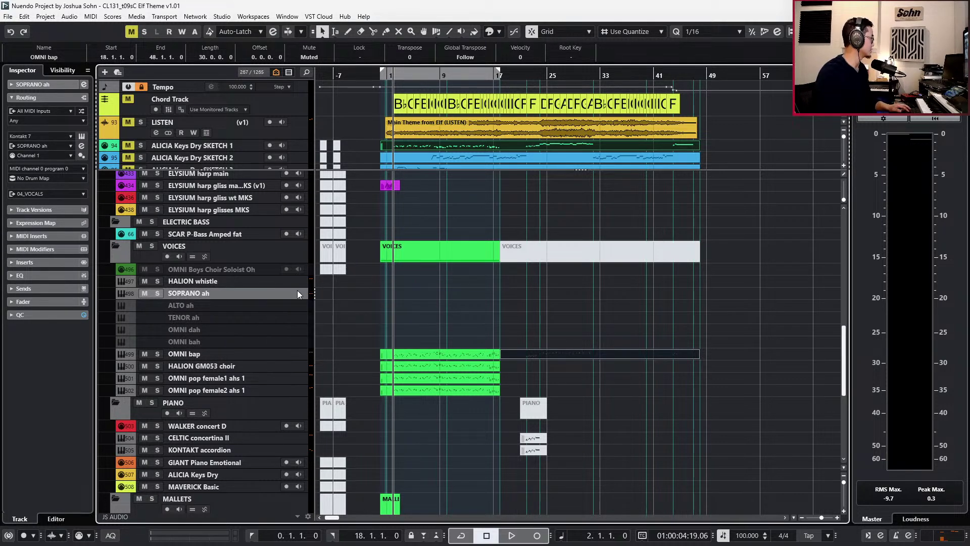
key("shift+d")
left_click(271, 283)
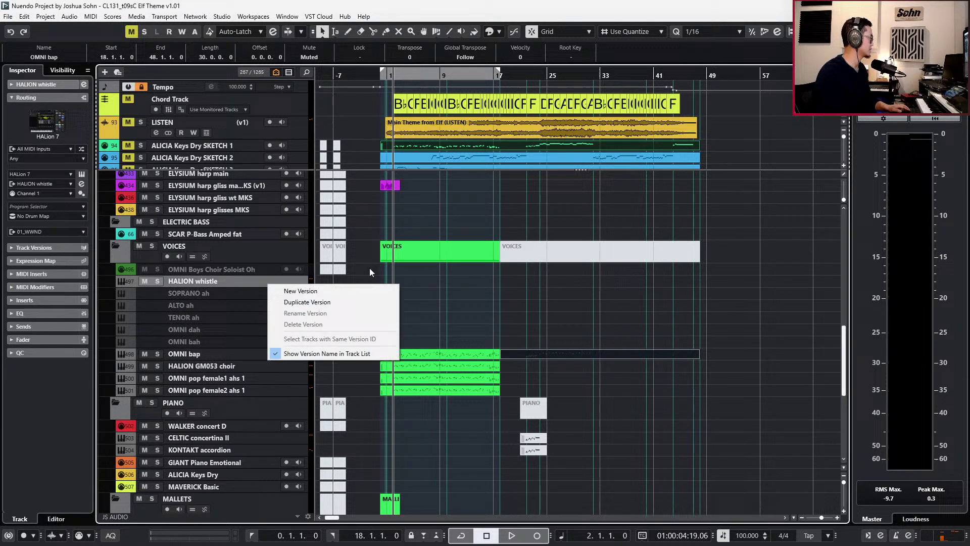
left_click(405, 275)
Solo the LISTEN reference track and play it from bar 2 to about bar 7.
scroll(393, 131, "up", 2)
left_click(400, 119)
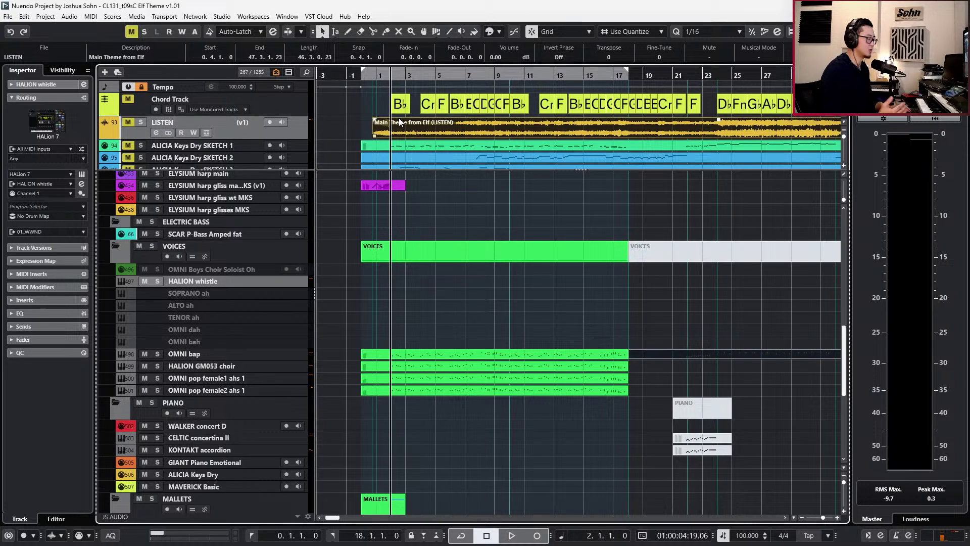
key("s")
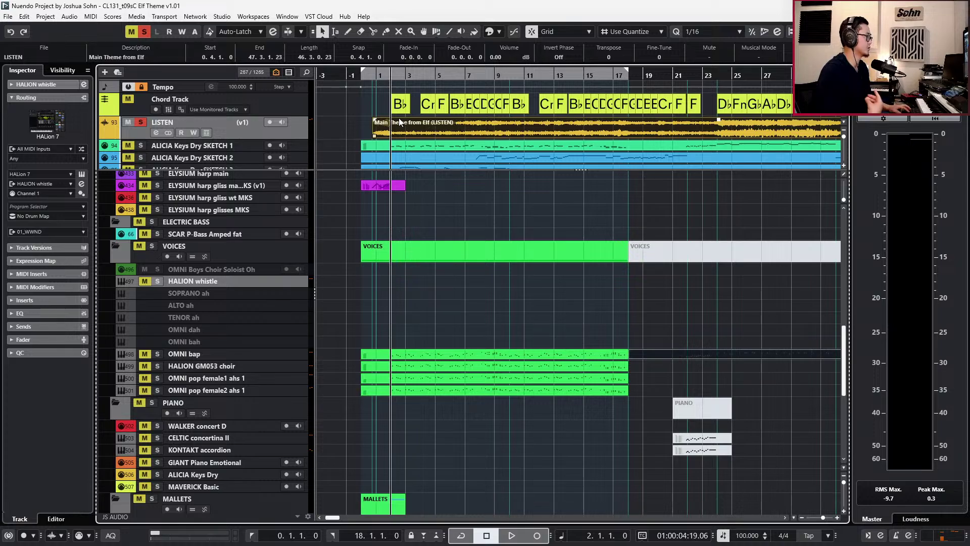
key("space")
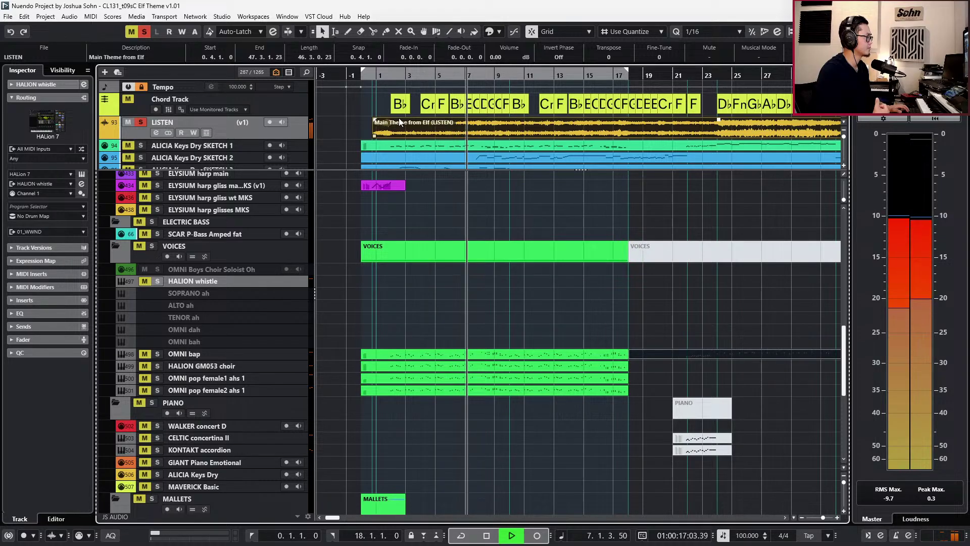
key("space")
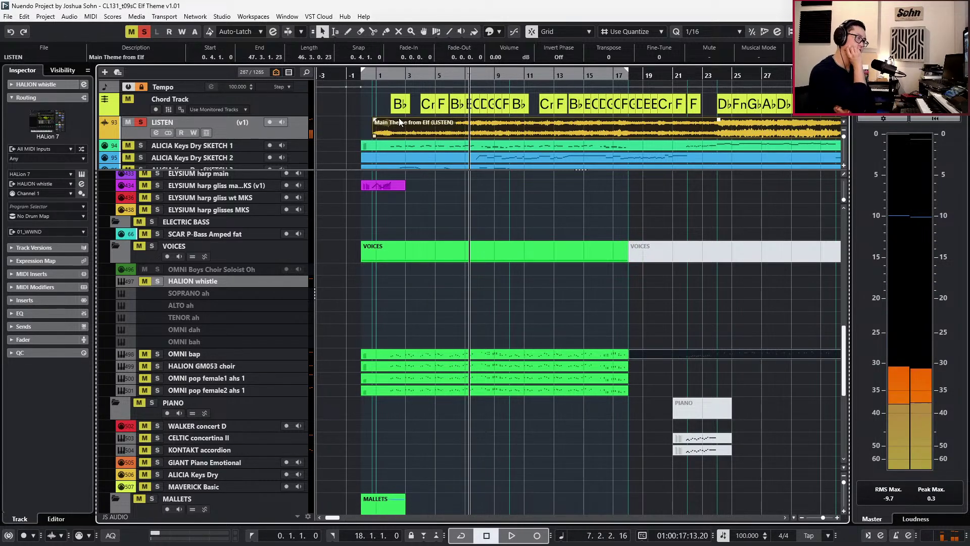
Rewind the soloed LISTEN reference past bar 5 and listen again through about bar 6.
key("KP_Subtract")
key("KP_Subtract")
key("KP_Subtract")
key("KP_Subtract")
key("KP_Subtract")
key("KP_Subtract")
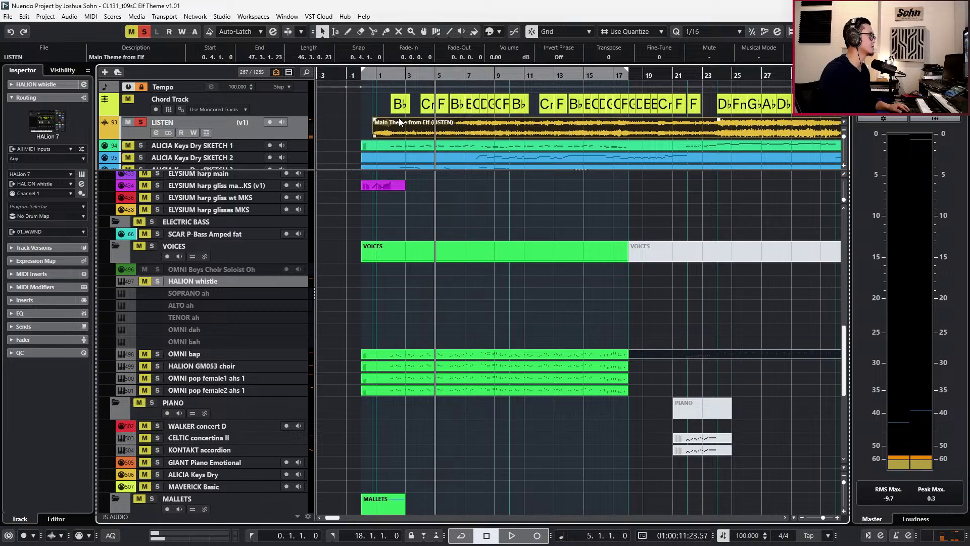
key("KP_Subtract")
key("space")
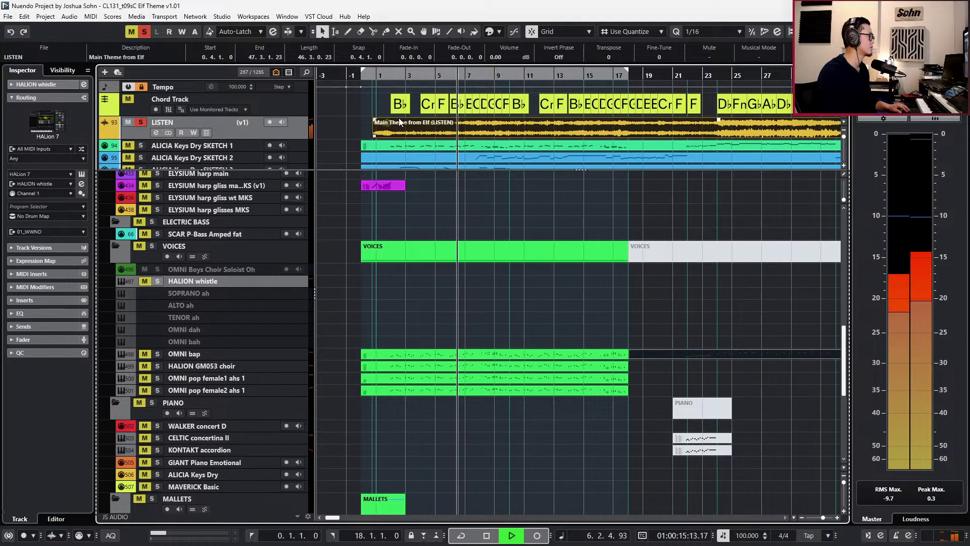
key("space")
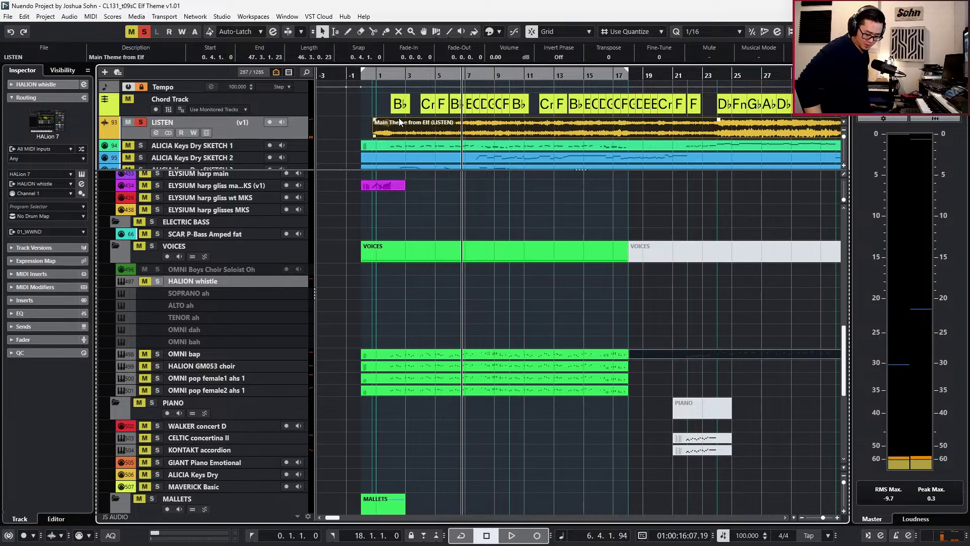
Rewind past bar 4, replay the LISTEN reference through about bar 3, and unsolo it.
key("KP_Subtract")
key("KP_Subtract")
key("KP_Subtract")
key("KP_Subtract")
key("KP_Subtract")
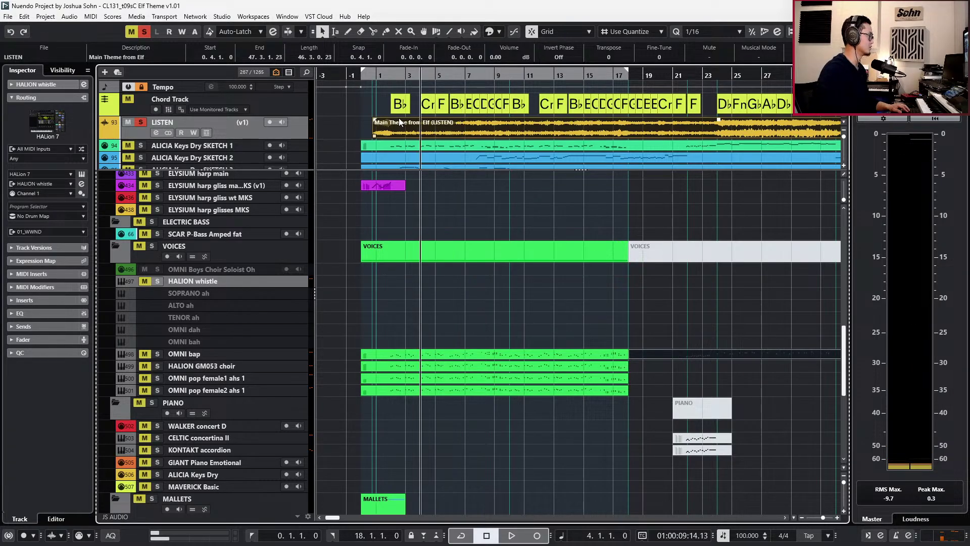
key("space")
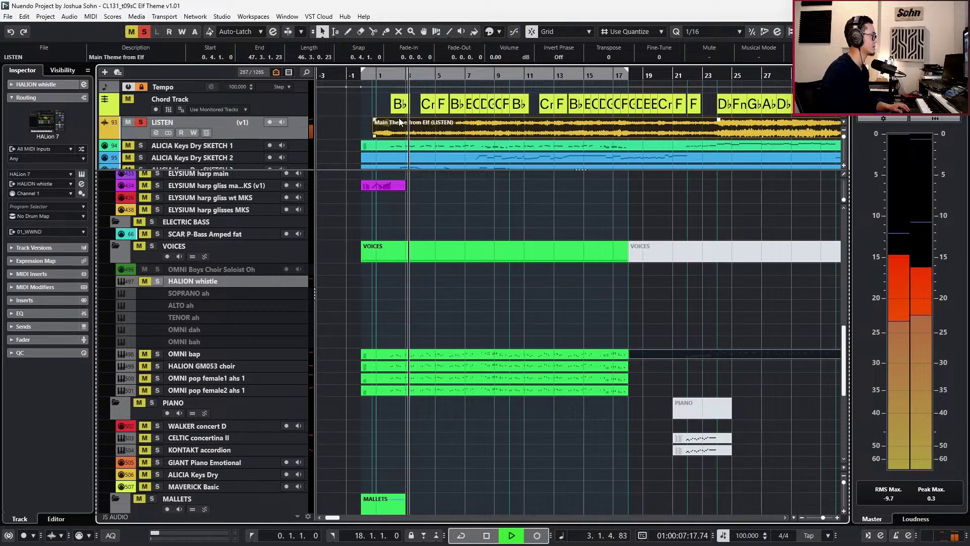
key("space")
key("s")
Return to bar 2, search the project tracks for "vibraph", and show the ORNGTREE Vibraphone KS track.
scroll(437, 248, "up", 4)
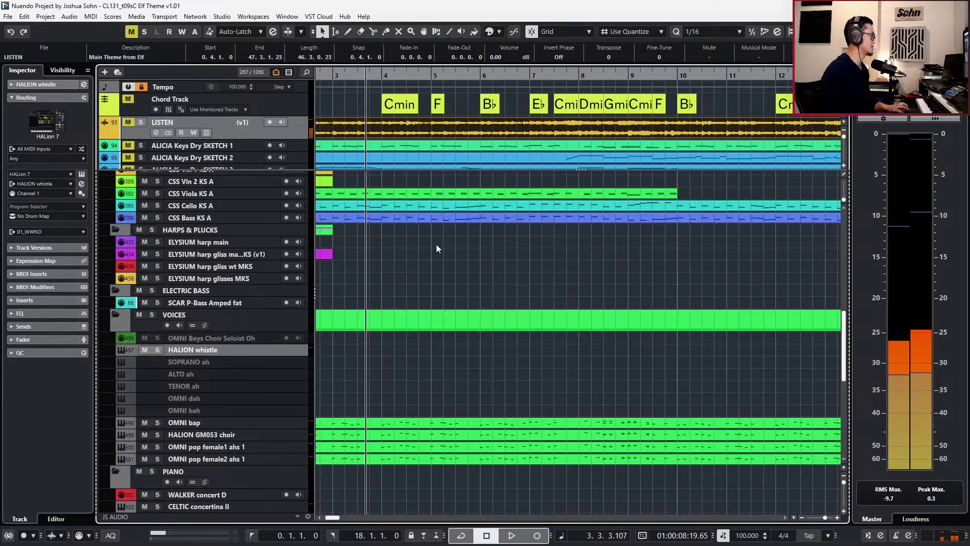
key("KP_0")
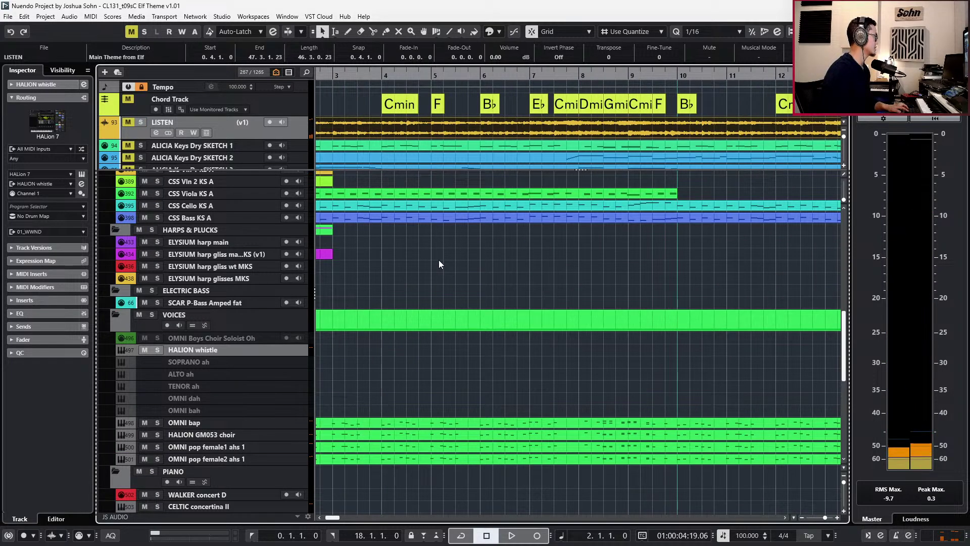
scroll(439, 265, "down", 2)
key("ctrl+f")
type("vibraph")
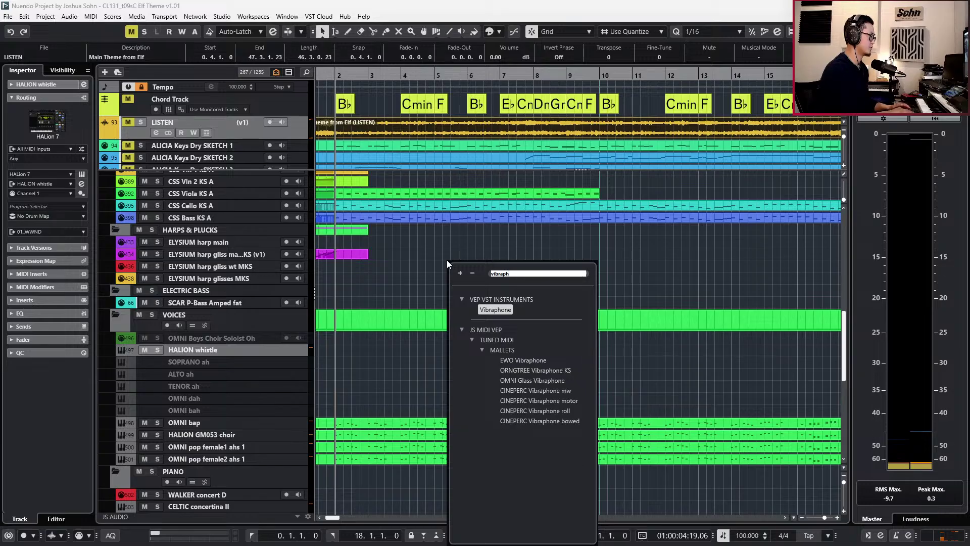
left_click(538, 371)
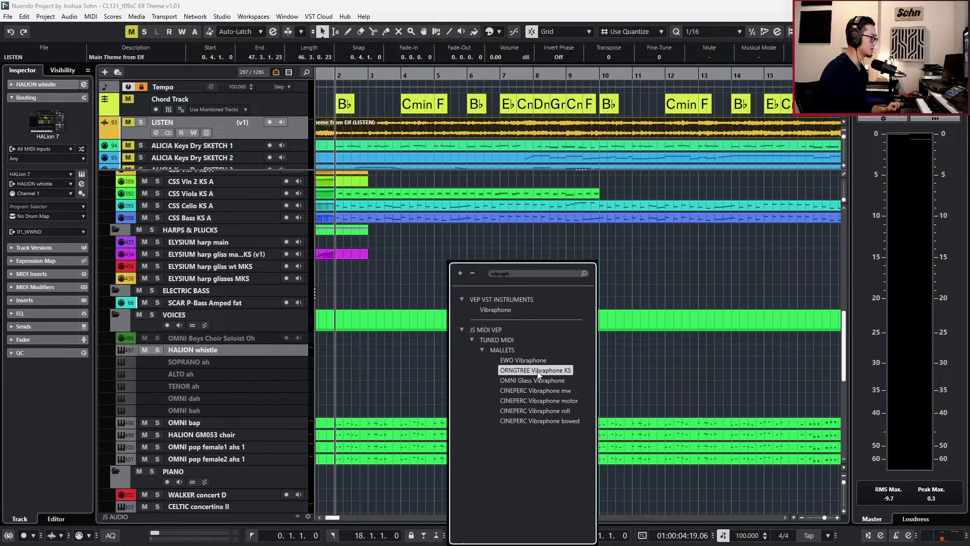
Enable the ORNGTREE Vibraphone KS track in the MALLETS folder and create an empty part on it up to bar 18.
scroll(514, 352, "up", 5)
scroll(514, 352, "up", 3)
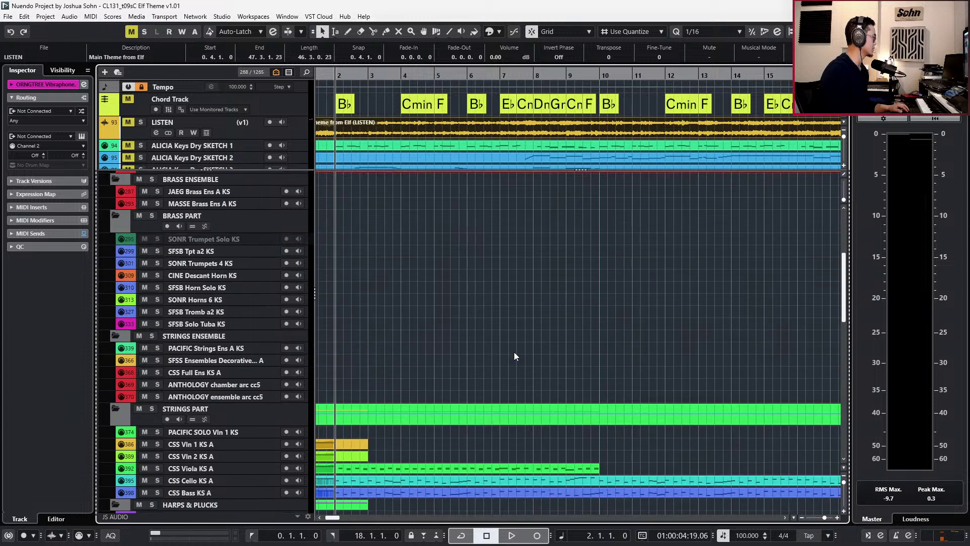
scroll(514, 352, "down", 6)
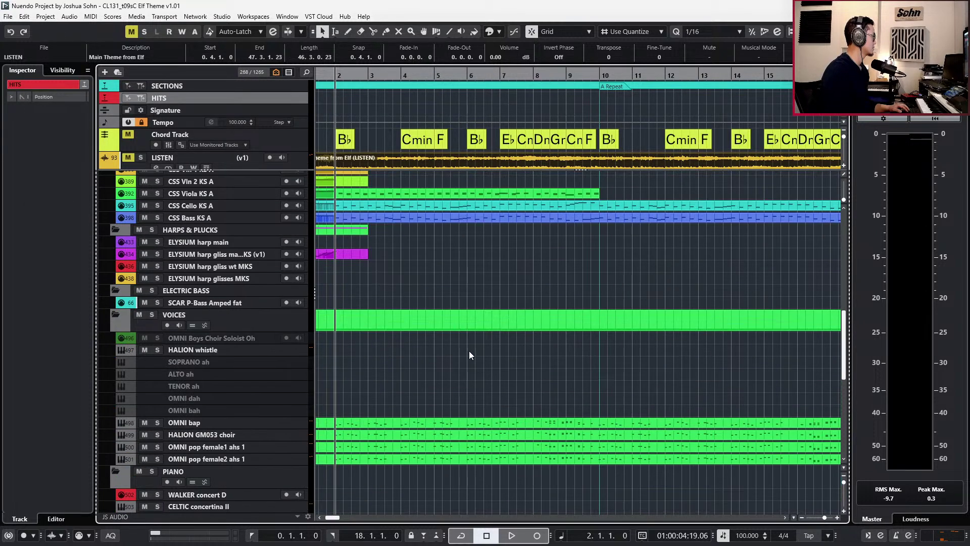
scroll(469, 351, "down", 5)
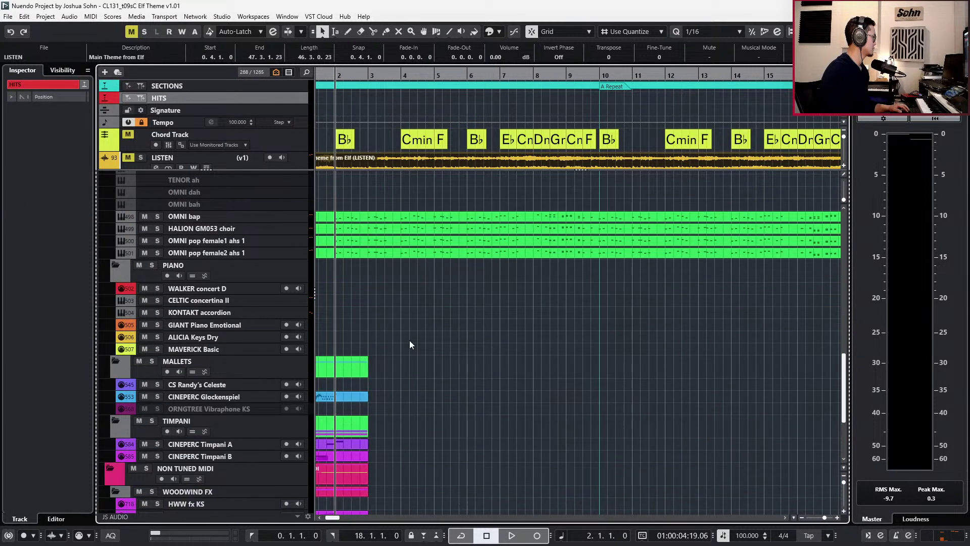
scroll(305, 371, "down", 3)
left_click(235, 273)
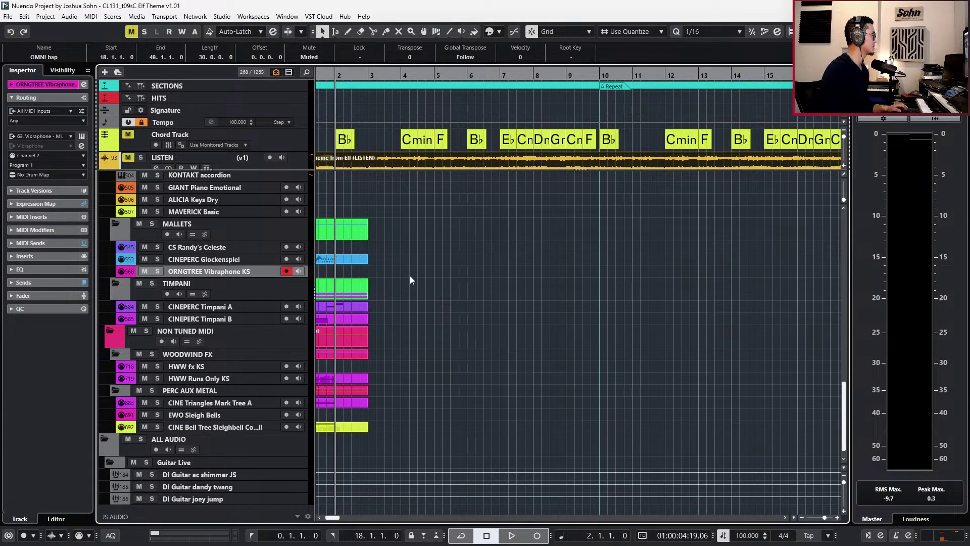
double_click(410, 275)
key("alt+s")
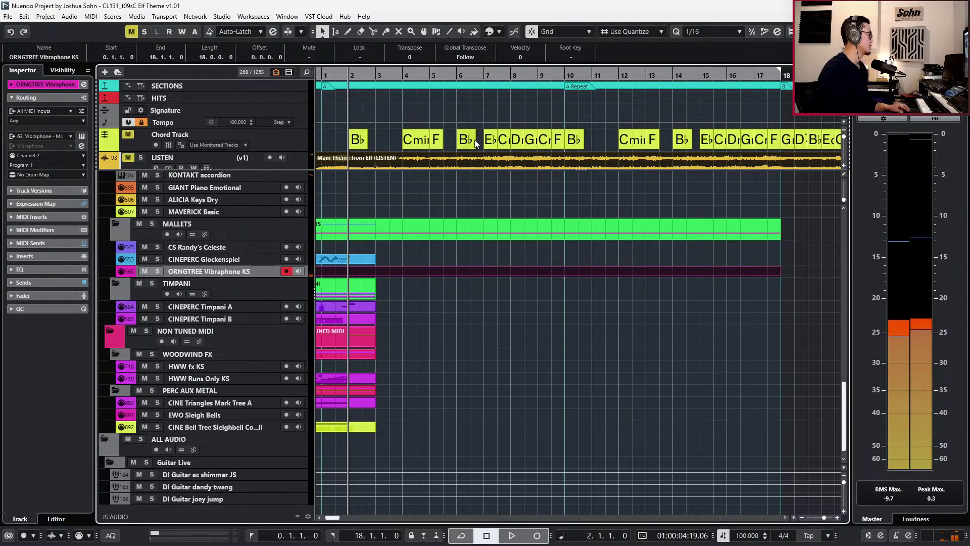
Pan the Vibraphone instrument channel to L73 in the channel settings and close them.
key("e")
left_click_drag(413, 265, 392, 268)
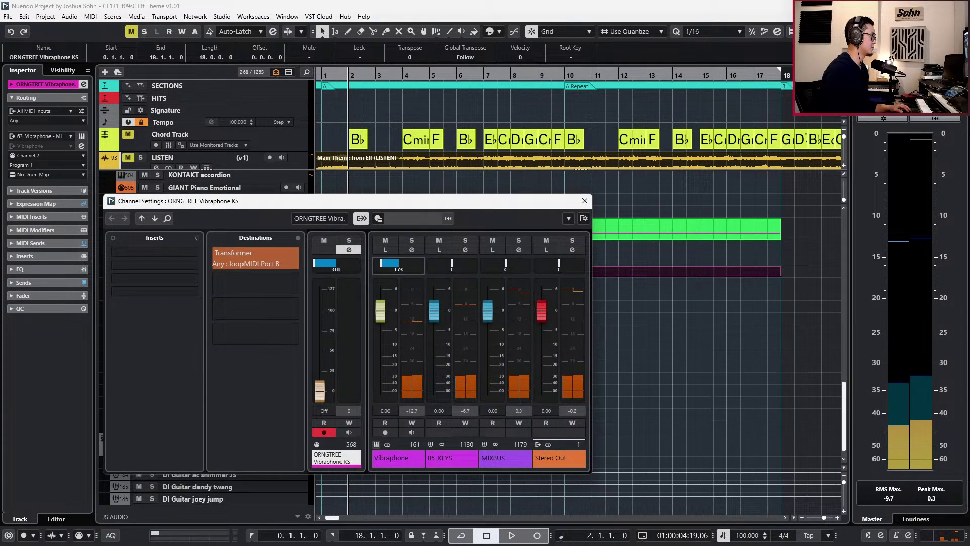
left_click(411, 250)
key("Escape")
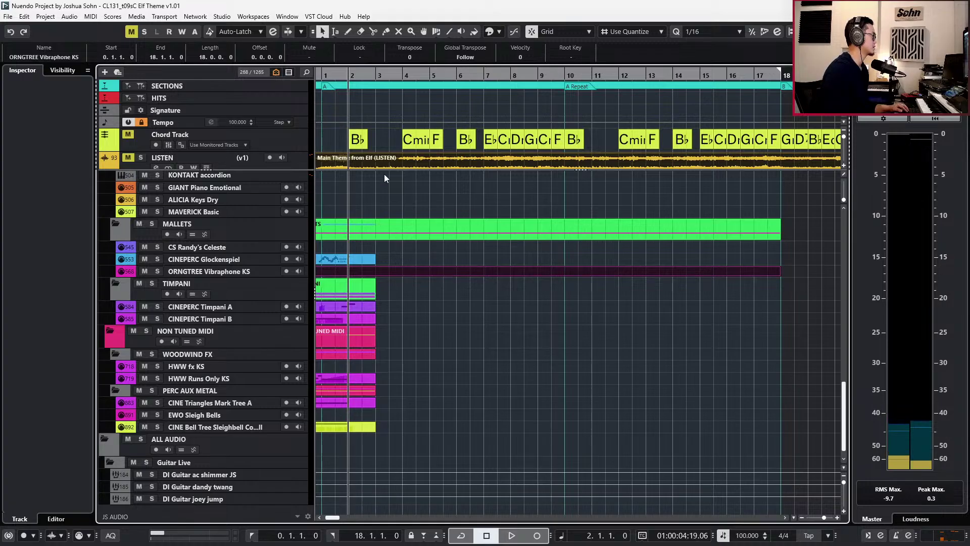
Solo the LISTEN reference, play it from bar 2 to about bar 3, and unsolo it.
left_click(304, 162)
left_click(331, 166)
key("s")
key("space")
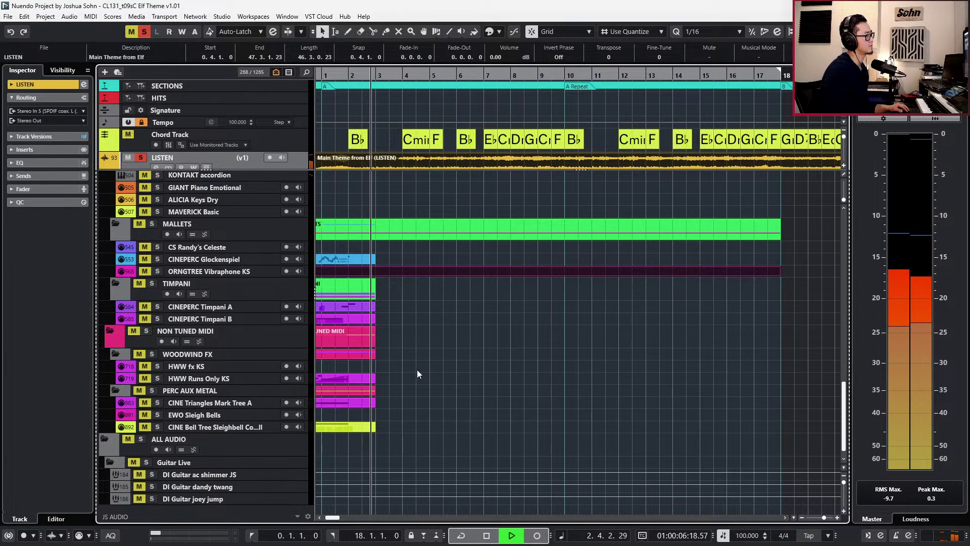
key("space")
key("s")
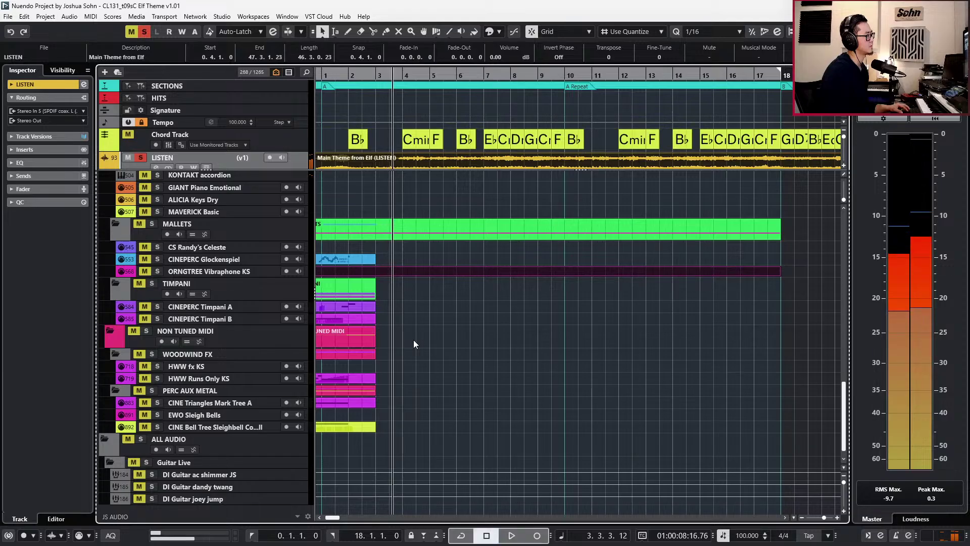
Find the OMNI bap track in the VOICES folder and open its part for note editing.
scroll(404, 323, "up", 10)
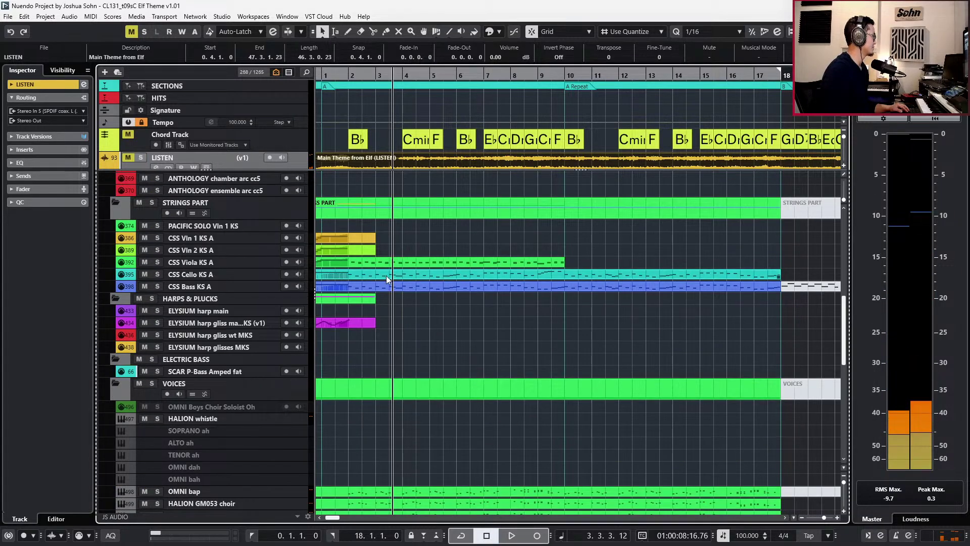
scroll(384, 275, "up", 10)
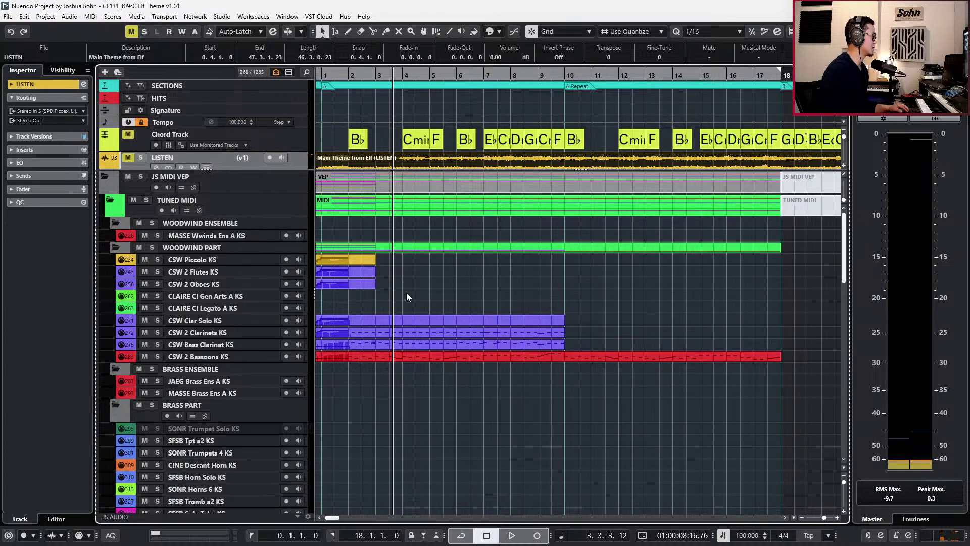
scroll(409, 301, "down", 10)
left_click(410, 314)
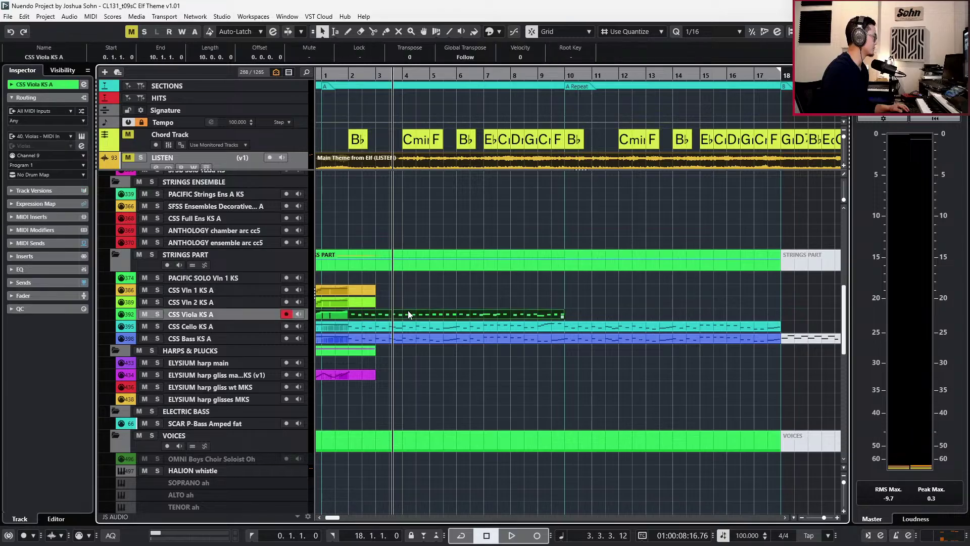
scroll(410, 318, "down", 5)
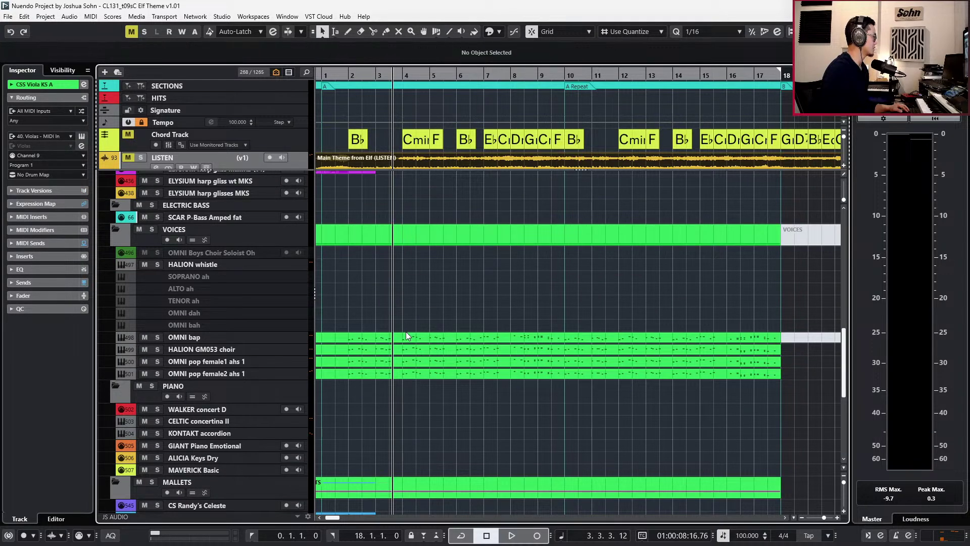
left_click(406, 335)
double_click(406, 335)
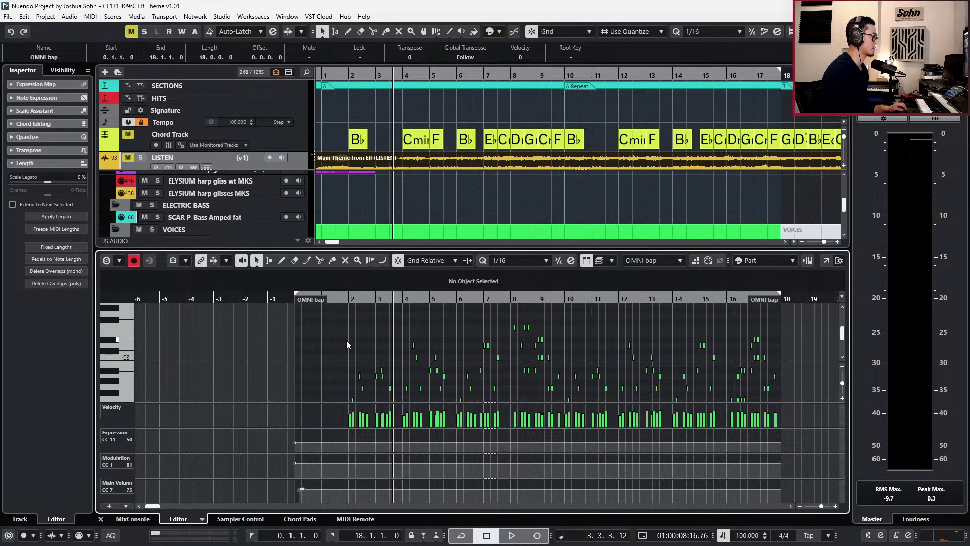
Select and copy the OMNI bap top melody line from bar 2 through bar 9, leaving out the lower harmony notes in bars 8 and 9.
key("alt+l")
scroll(330, 336, "up", 2)
left_click_drag(318, 332, 651, 434)
key("h")
key("h")
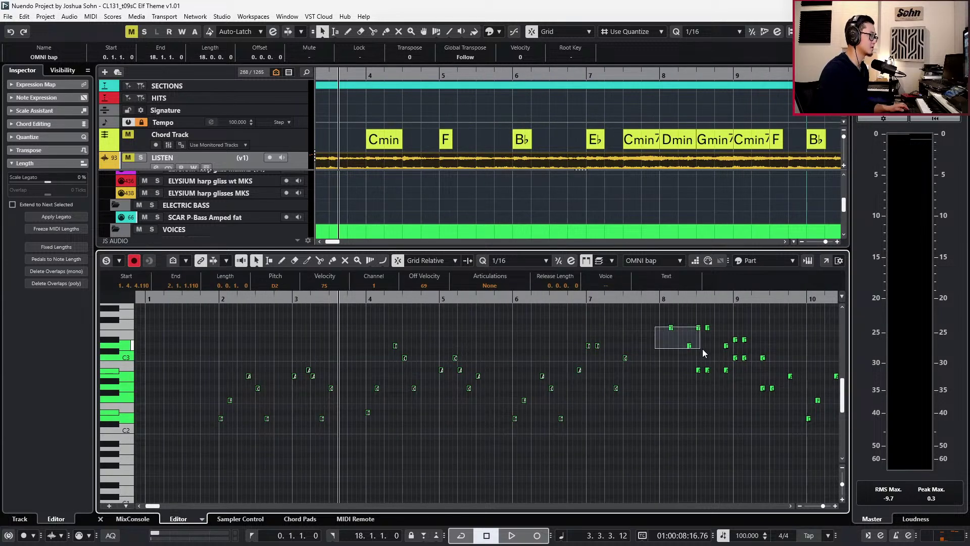
left_click_drag(700, 348, 710, 346)
scroll(711, 345, "right", 2)
left_click_drag(605, 346, 554, 364)
scroll(622, 345, "right", 1)
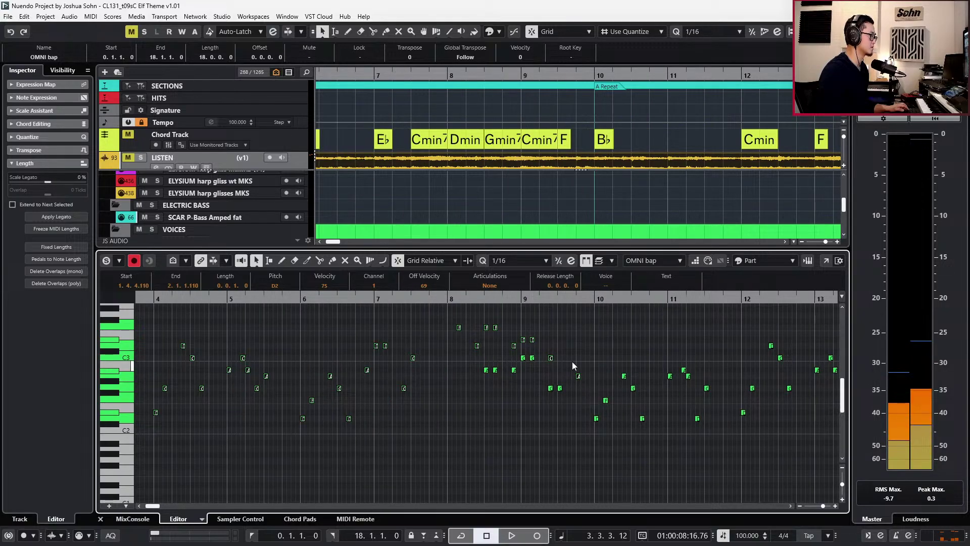
key("g")
key("g")
key("l")
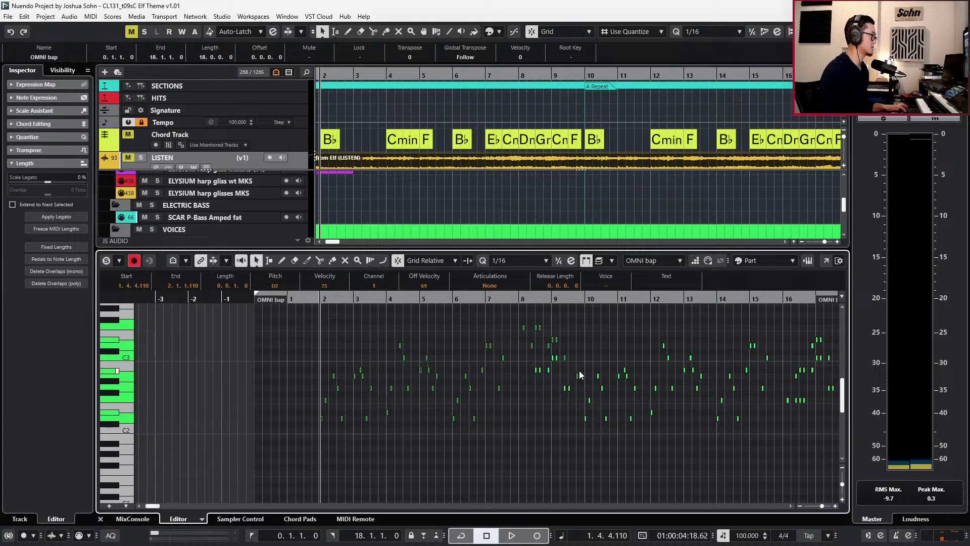
Paste the copied melody into the ORNGTREE Vibraphone KS part at its original position before bar 2 and play it.
key("Return")
scroll(523, 360, "left", 2)
scroll(523, 359, "down", 3)
left_click(507, 323)
key("Return")
key("space")
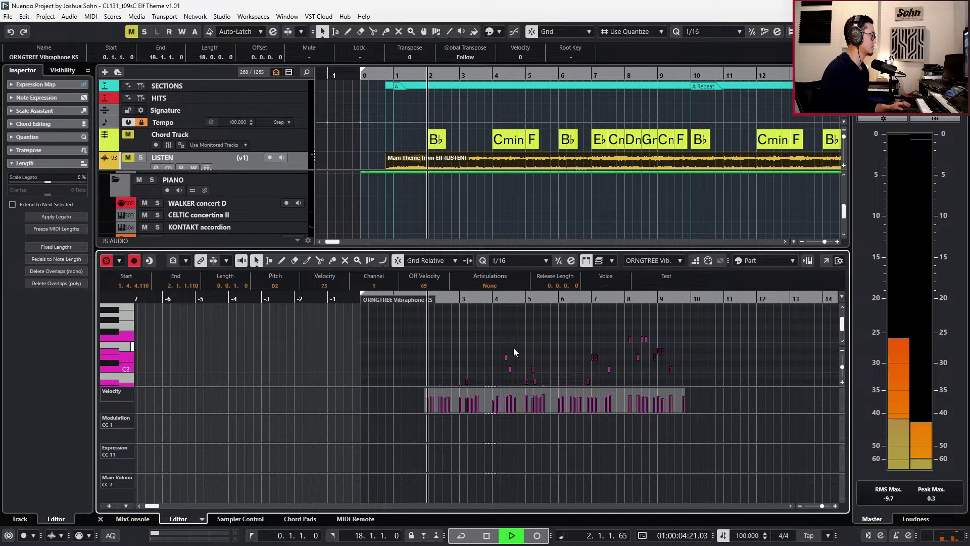
Transpose the pasted vibraphone melody up one octave and raise its velocities, bringing the first note to 99, while playing from bar 2.
key("shift+Up")
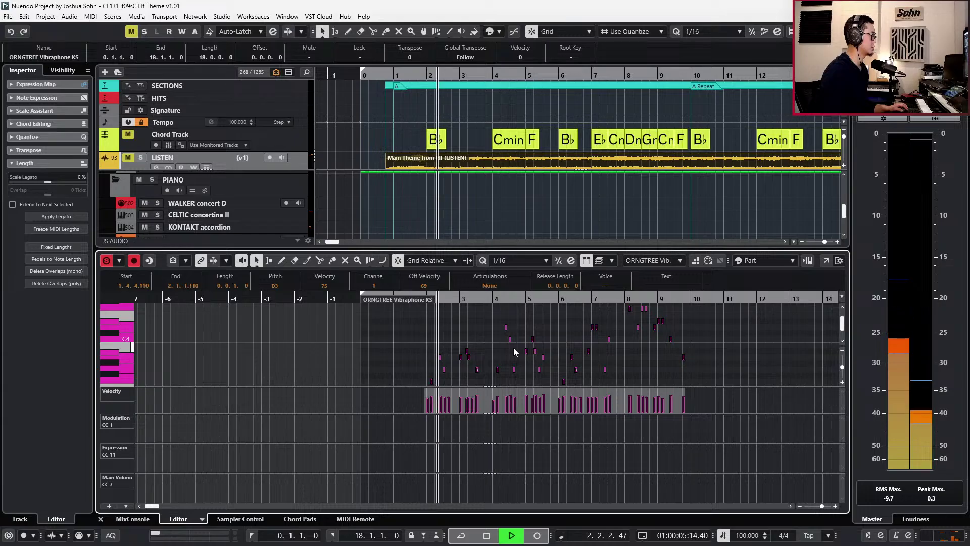
key("alt+Up")
key("l")
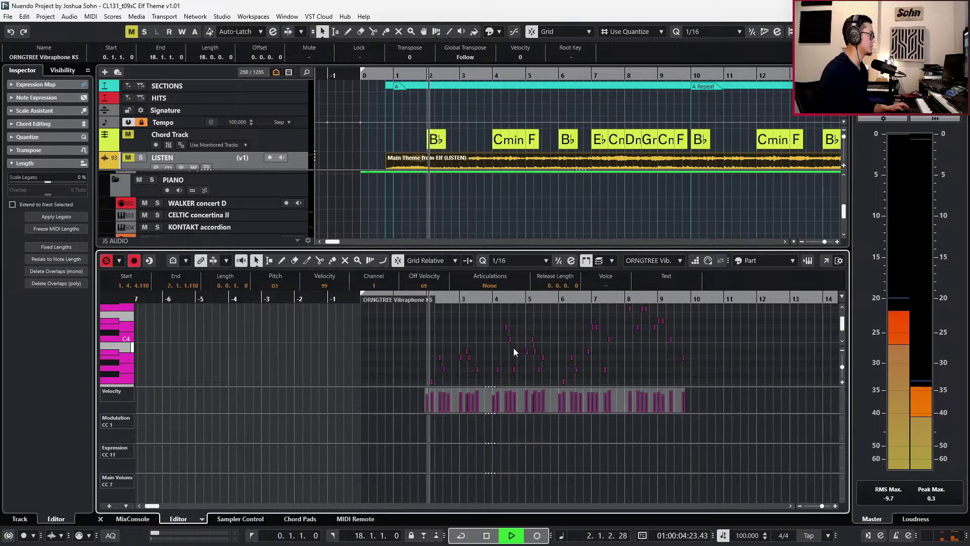
key("space")
Record modulation at 96, expression at 86 and main volume at 80 into the vibraphone part from bar 1, then close the part.
key("KP_Multiply")
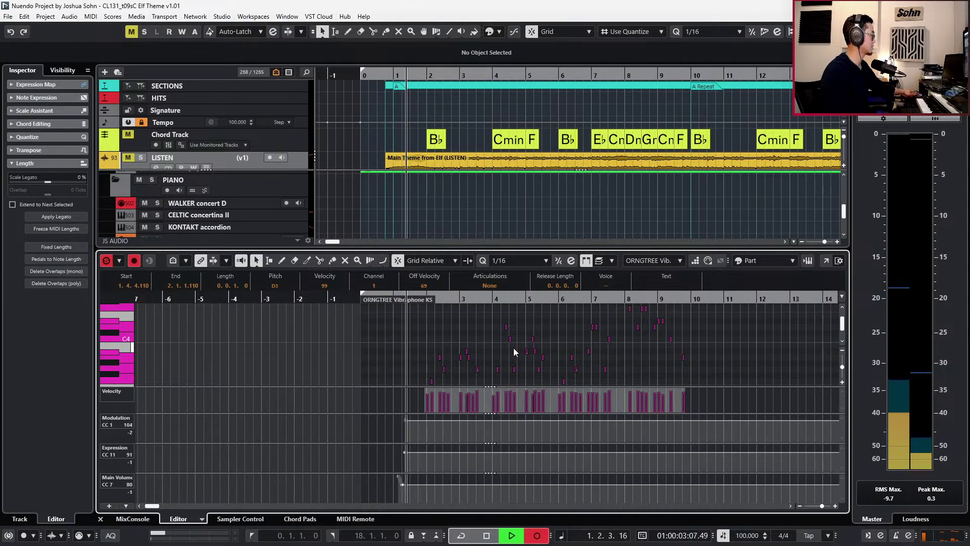
key("KP_Multiply")
left_click(490, 285)
left_click(495, 307)
key("Return")
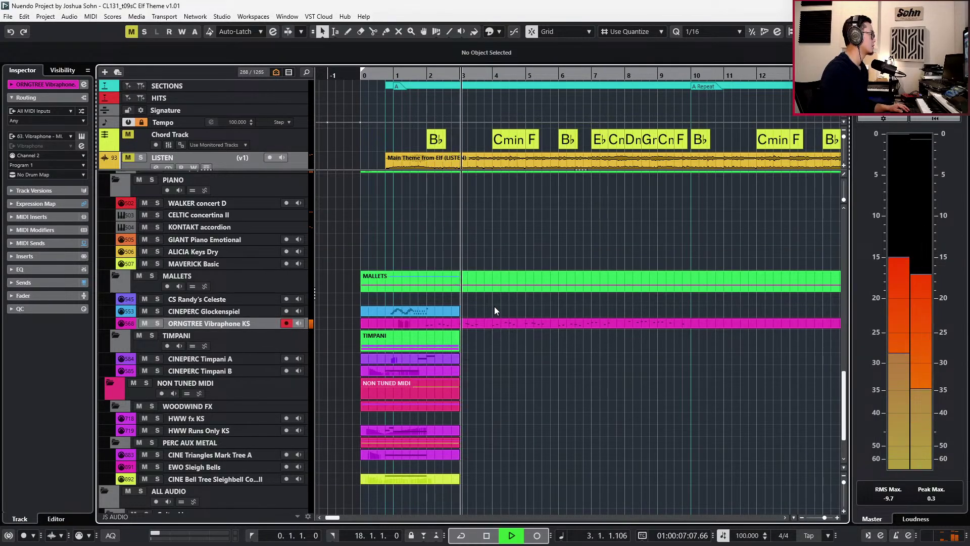
Solo the LISTEN reference, play it from bar 2 to past bar 3, and unsolo it.
key("space")
key("s")
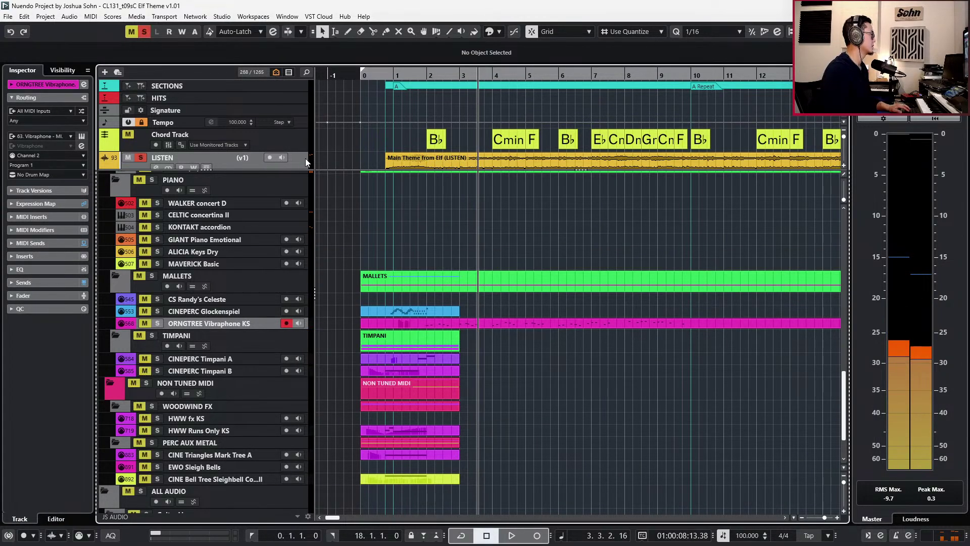
key("KP_0")
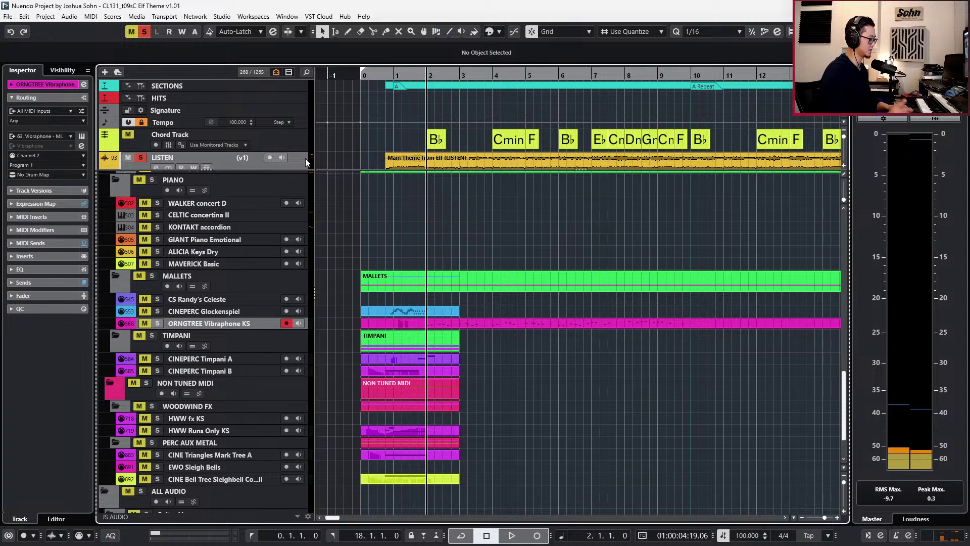
key("space")
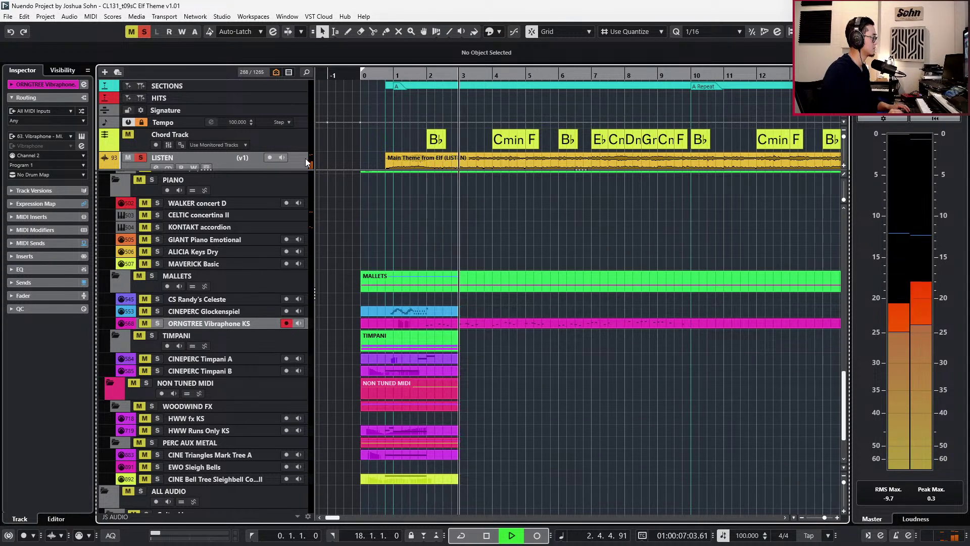
scroll(505, 252, "down", 3)
scroll(505, 253, "up", 3)
key("space")
Open the vibraphone part and duplicate the melody notes of bars 2 and 3 four semitones lower as a harmony line.
double_click(475, 261)
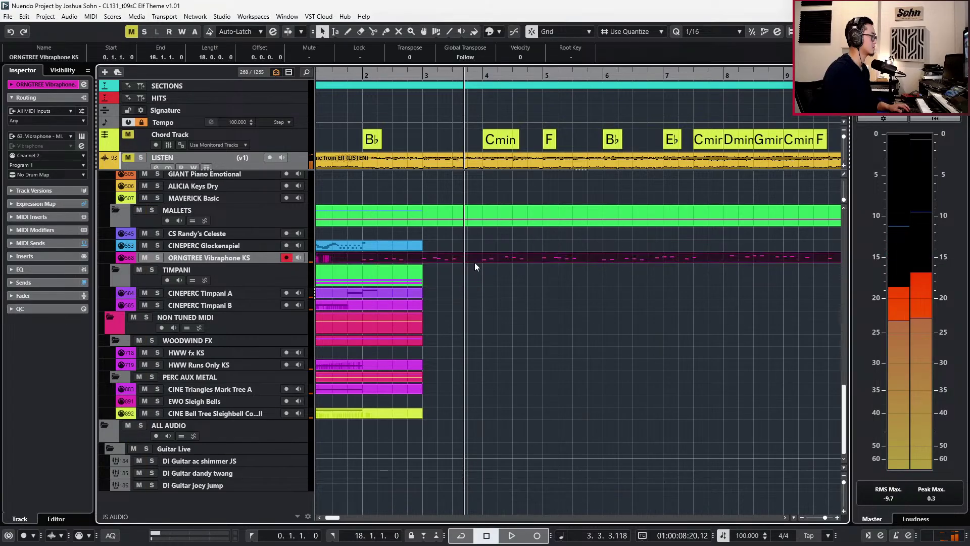
scroll(439, 329, "up", 2)
key("alt+s")
left_click_drag(303, 341, 471, 437)
key("Down")
key("Down")
key("Down")
key("Down")
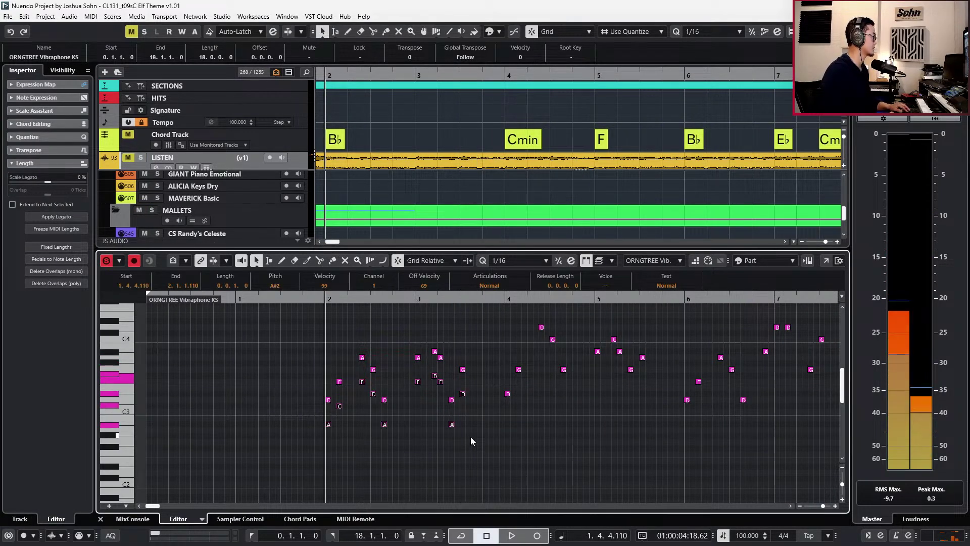
key("h")
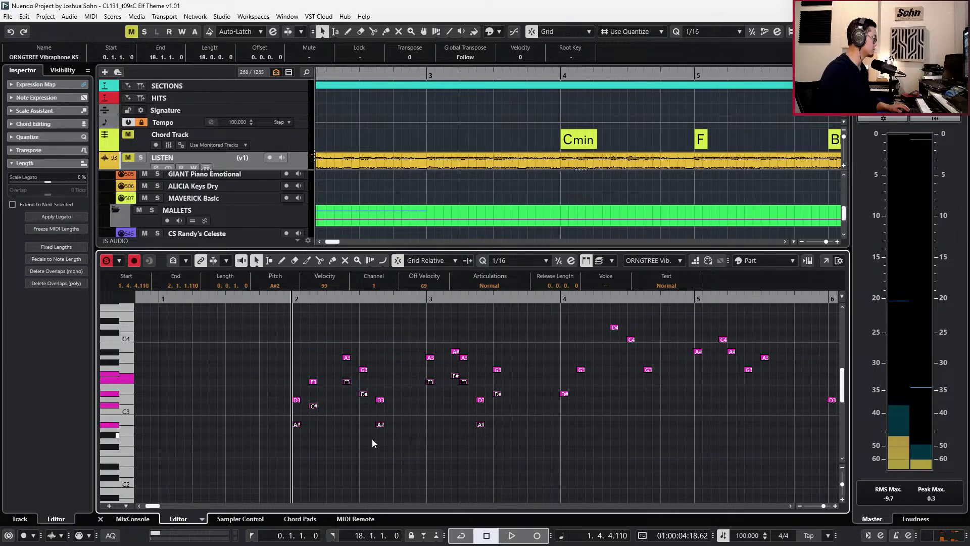
Raise the harmony note beneath the first F3 in bar 2 to D3 and play the start of the bar.
scroll(437, 198, "left", 3)
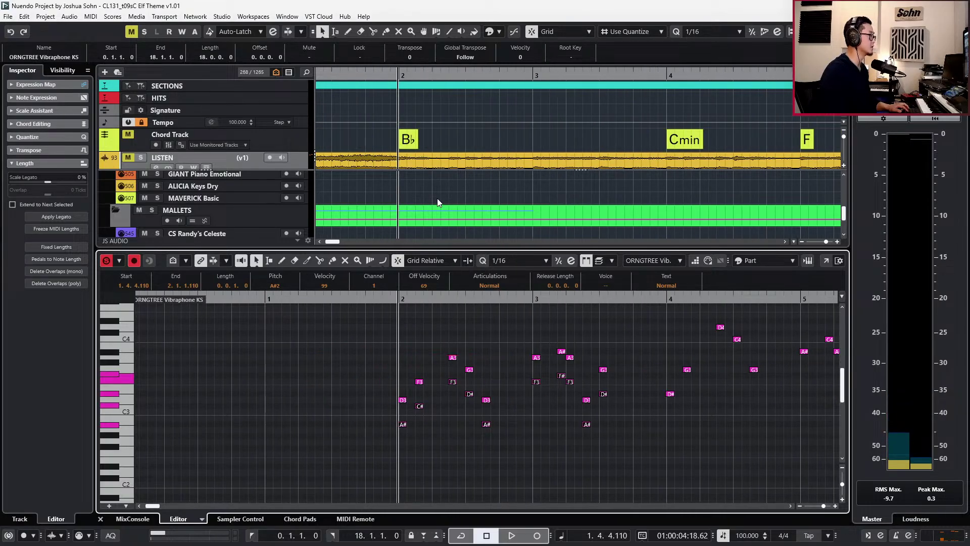
left_click(425, 393)
left_click(421, 406)
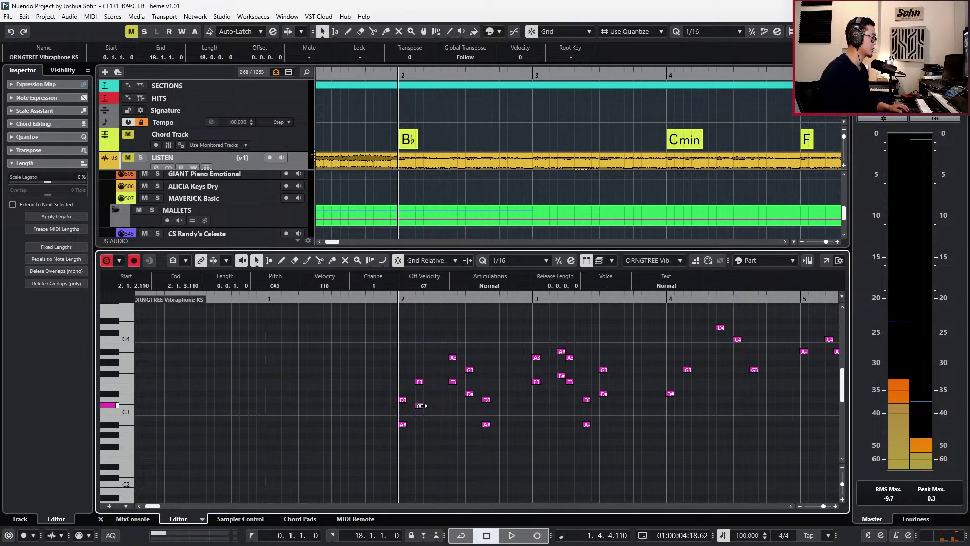
key("Up")
key("space")
key("space")
left_click_drag(442, 375, 447, 383)
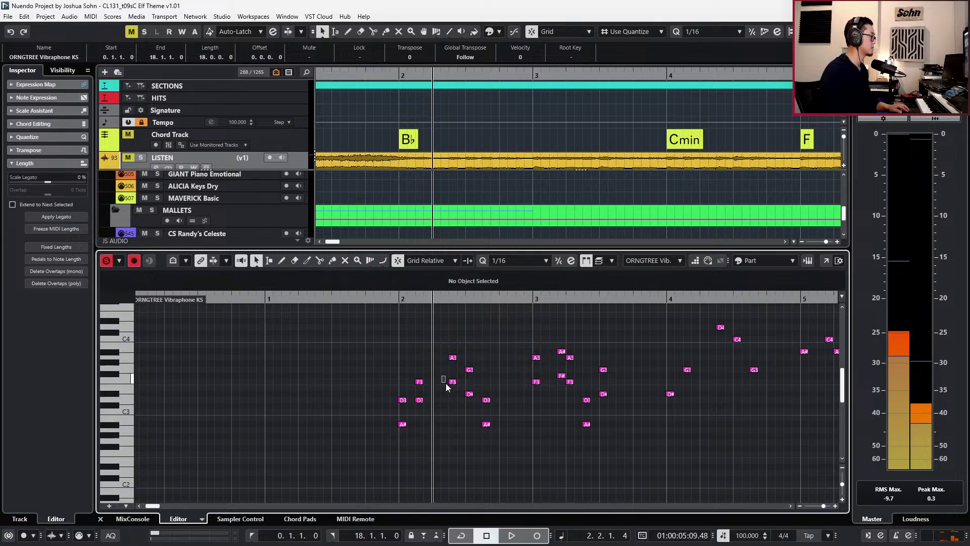
Audition the remaining harmony notes in bar 2, then play the bar.
left_click(451, 381)
left_click(469, 393)
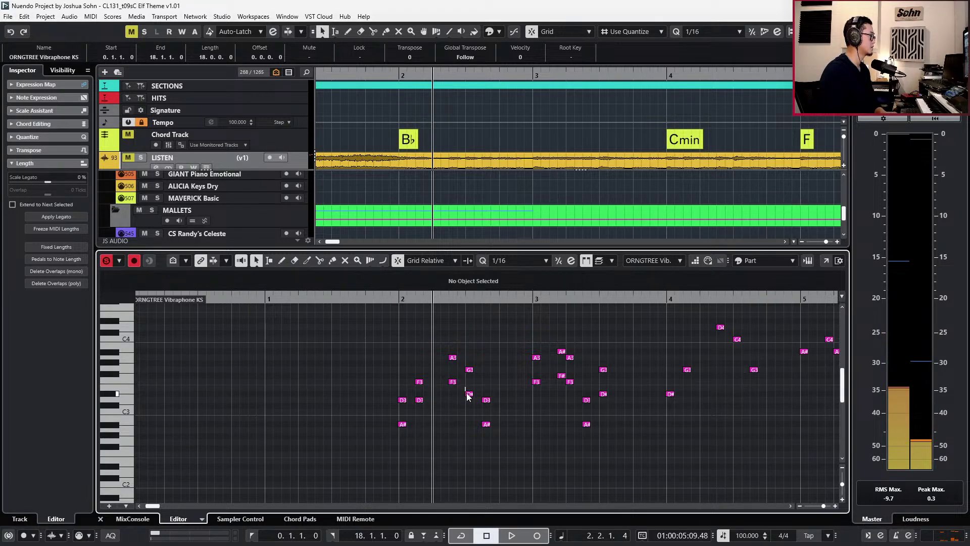
left_click(486, 424)
key("space")
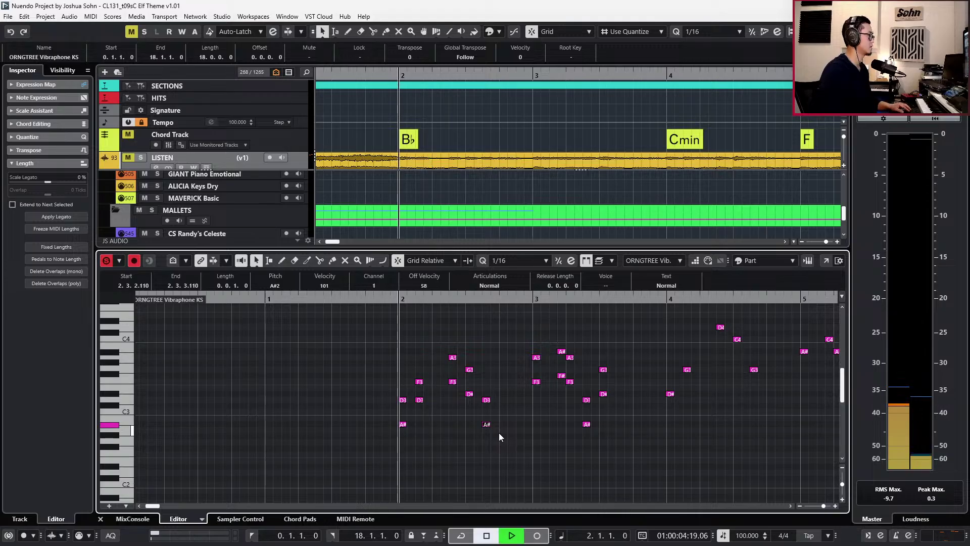
key("space")
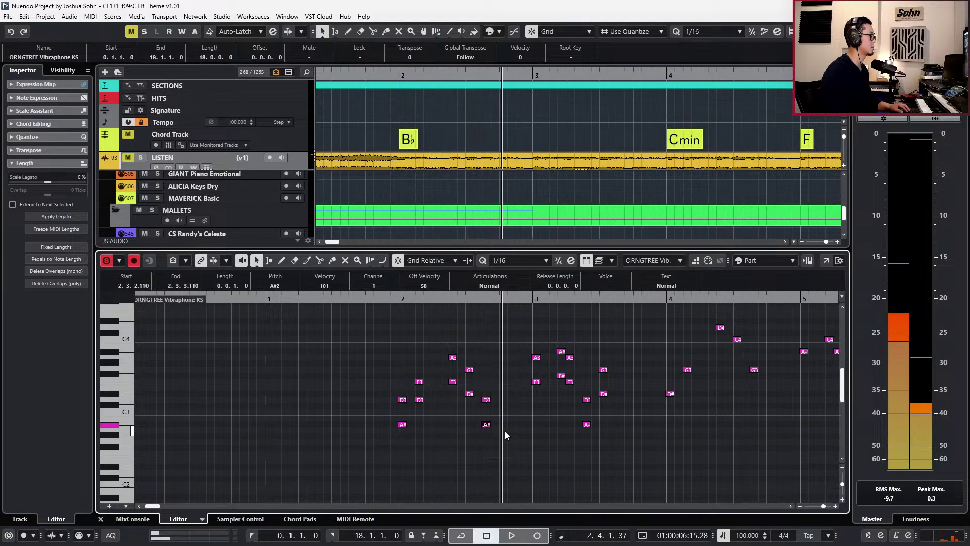
Try E3 for the harmony note beneath G3 in bar 2, then set it to D3 and play the bar.
left_click(469, 394)
key("l")
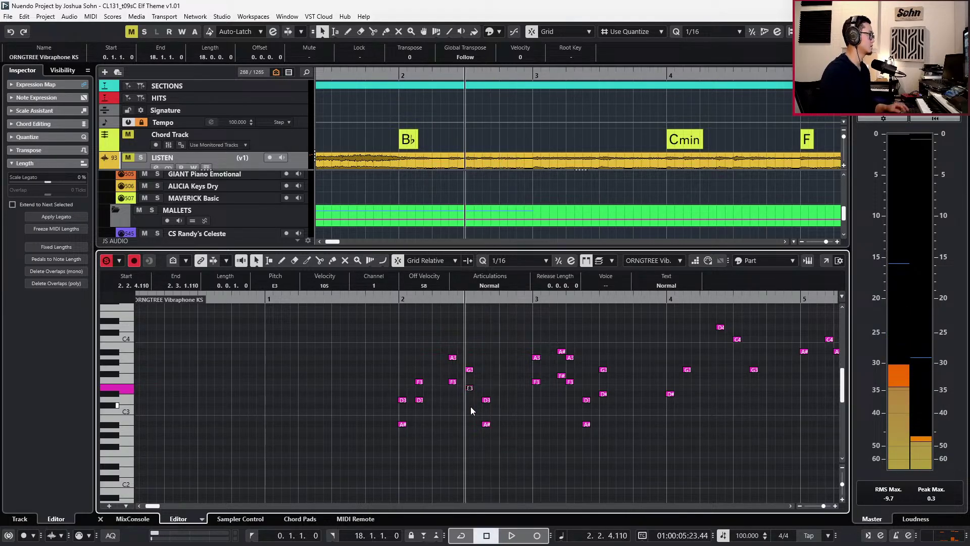
key("space")
key("space")
key("ctrl+KP_Subtract")
key("ctrl+KP_Subtract")
key("n")
key("Down")
key("Down")
key("space")
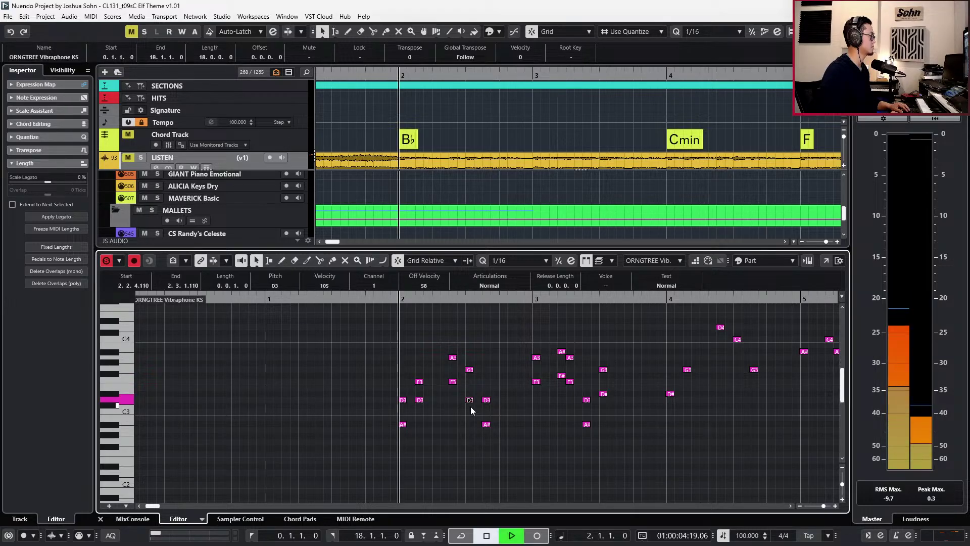
Raise the bar 3 harmony note beneath A#3 to G3 and lower the one beneath the bar's last G3 to D3.
key("g")
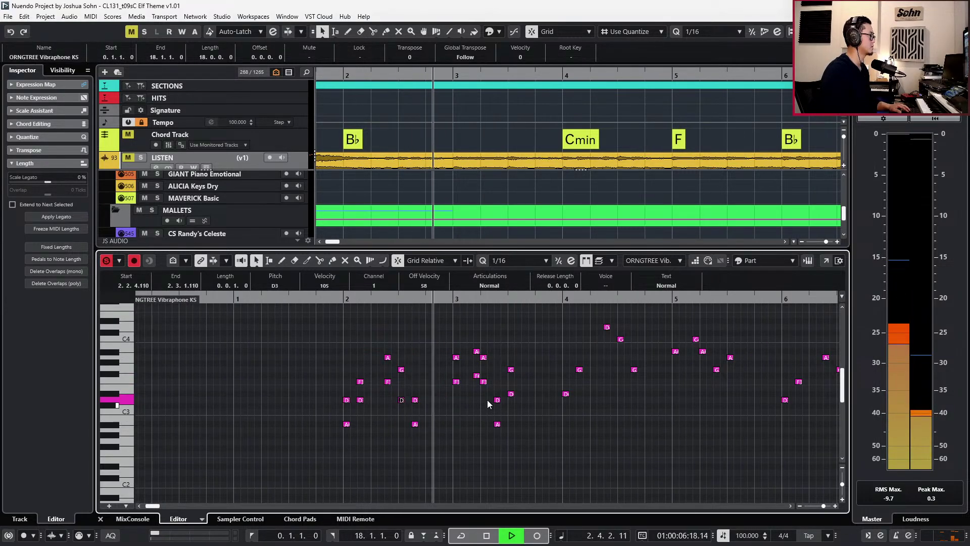
key("space")
left_click(476, 382)
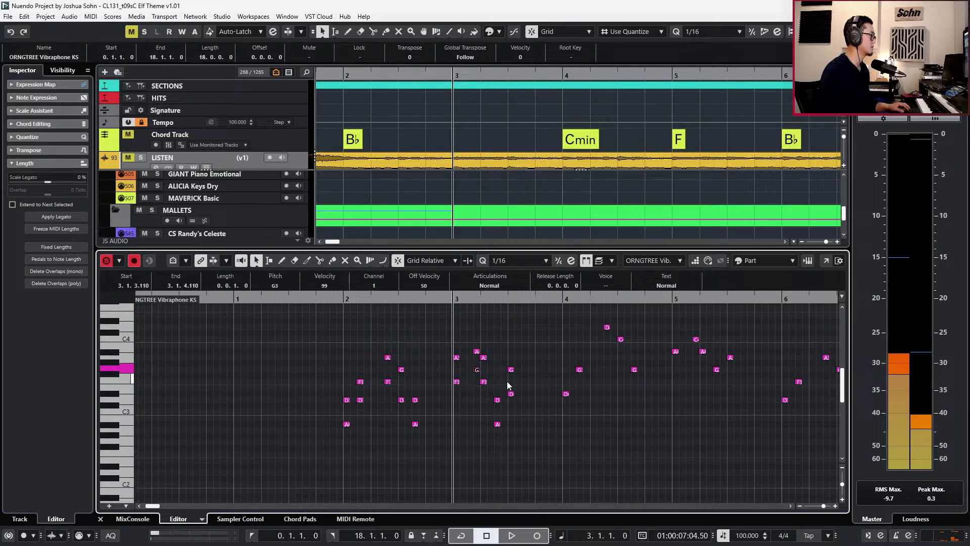
key("Up")
left_click(498, 424)
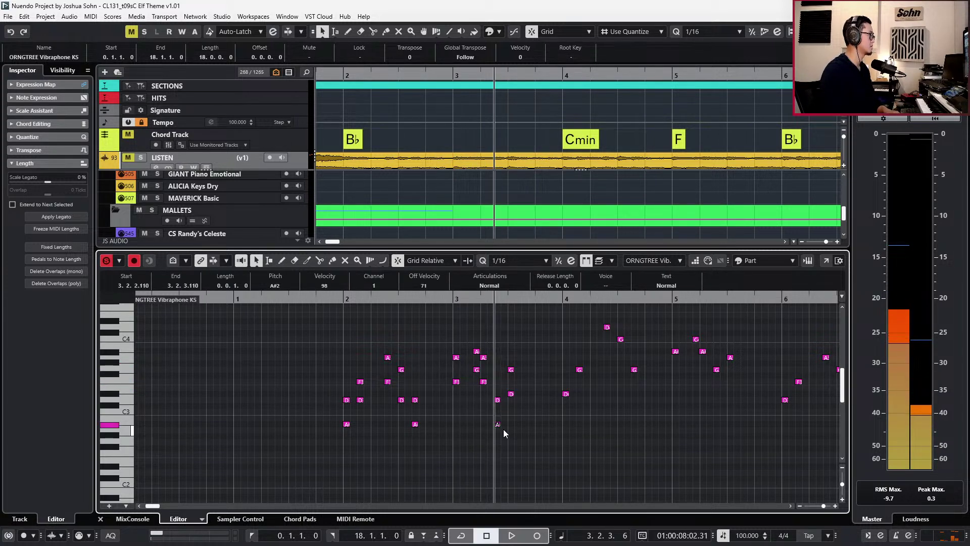
left_click(512, 394)
key("Down")
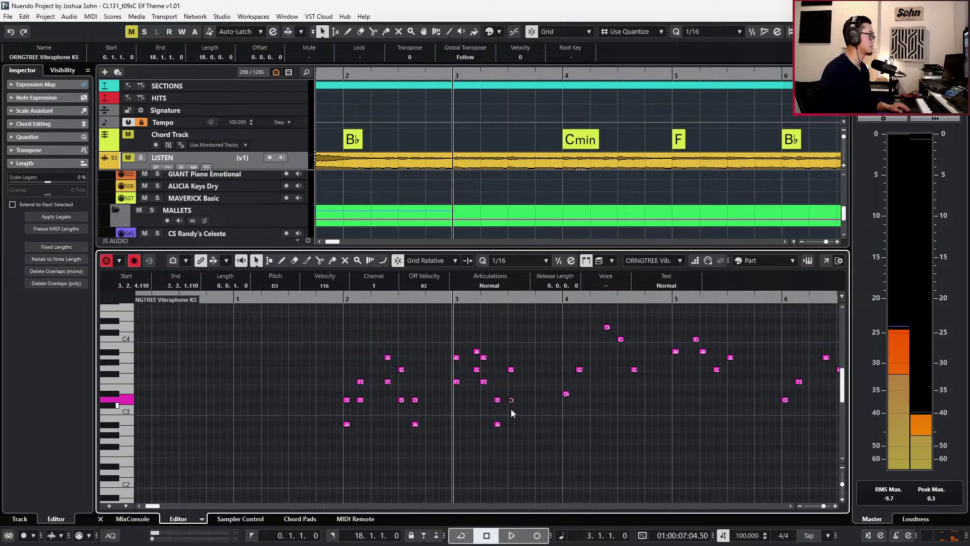
Play the harmonized vibraphone notes from bar 3, then replay them with the full mix from bar 2.
key("space")
key("g")
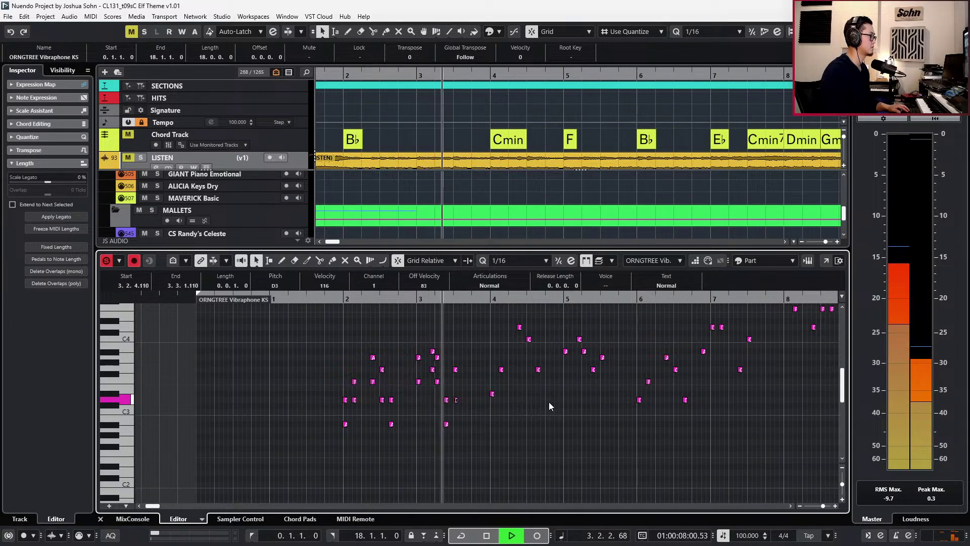
key("space")
key("space")
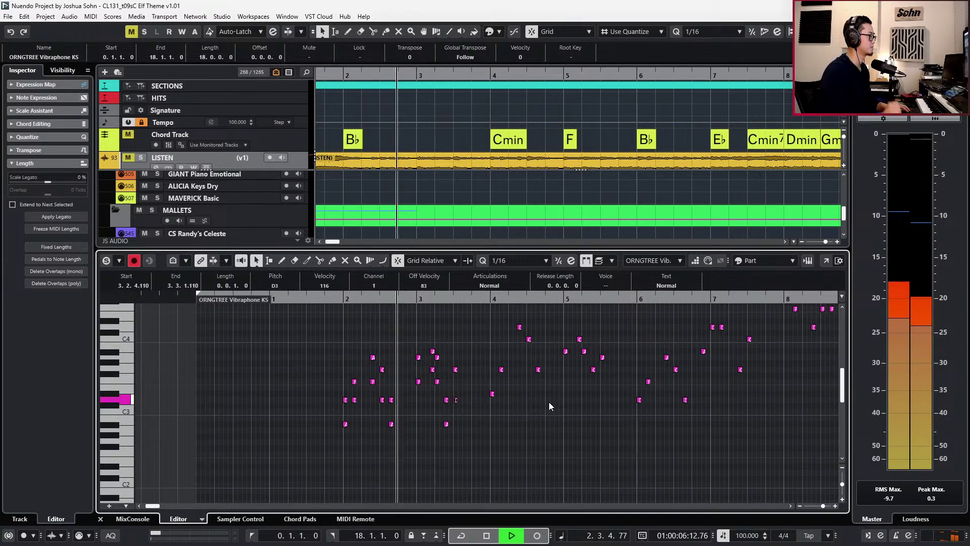
Show the controller lanes of the vibraphone part, stop playback, and lower its main volume to 66 back at bar 2.
key("alt+l")
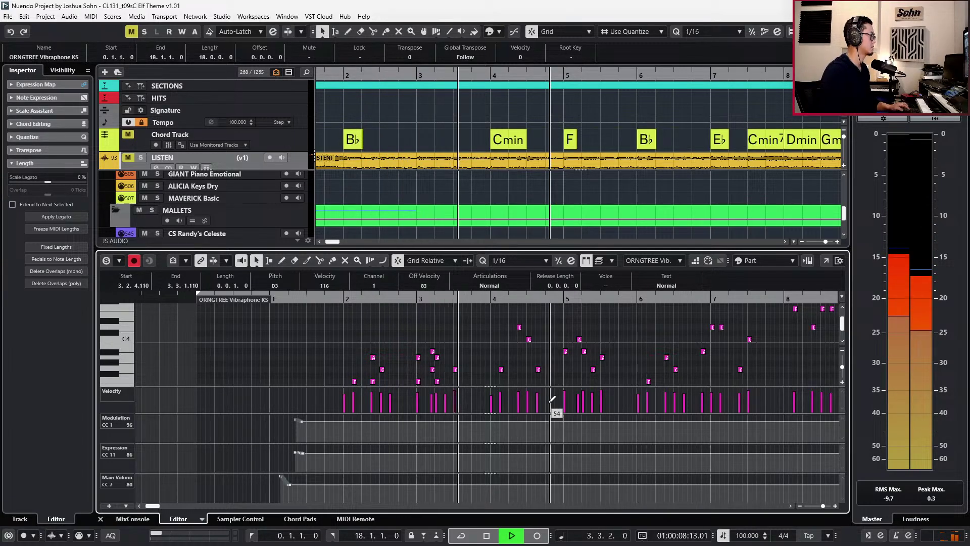
key("space")
left_click(419, 313)
key("KP_Subtract")
key("KP_Subtract")
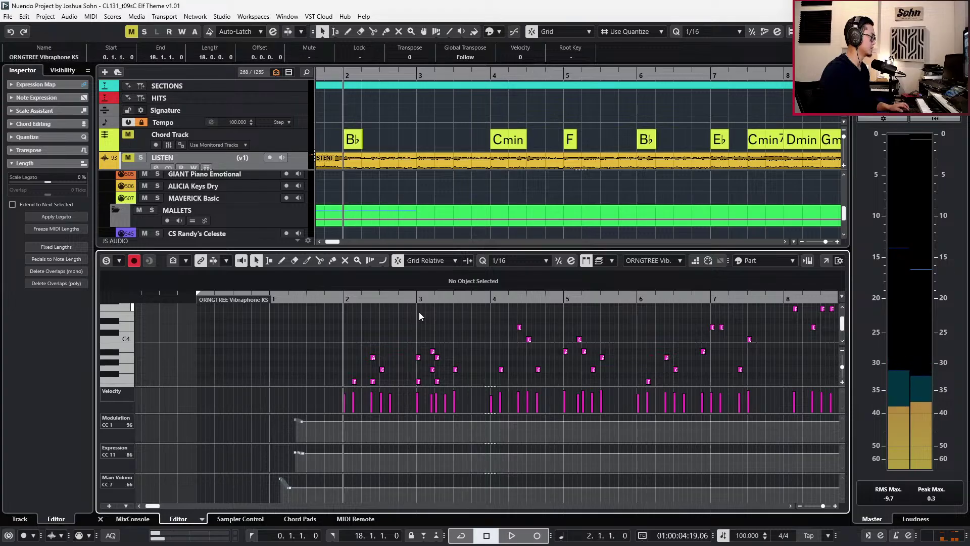
Hide the controller lanes, duplicate the vibraphone melody of bars 4 and 5 in place, and transpose the copy down an octave.
key("alt+l")
scroll(467, 338, "right", 1)
key("KP_Add")
left_click_drag(415, 326, 531, 410)
key("ctrl+c")
key("l")
key("ctrl+v")
key("shift+Down")
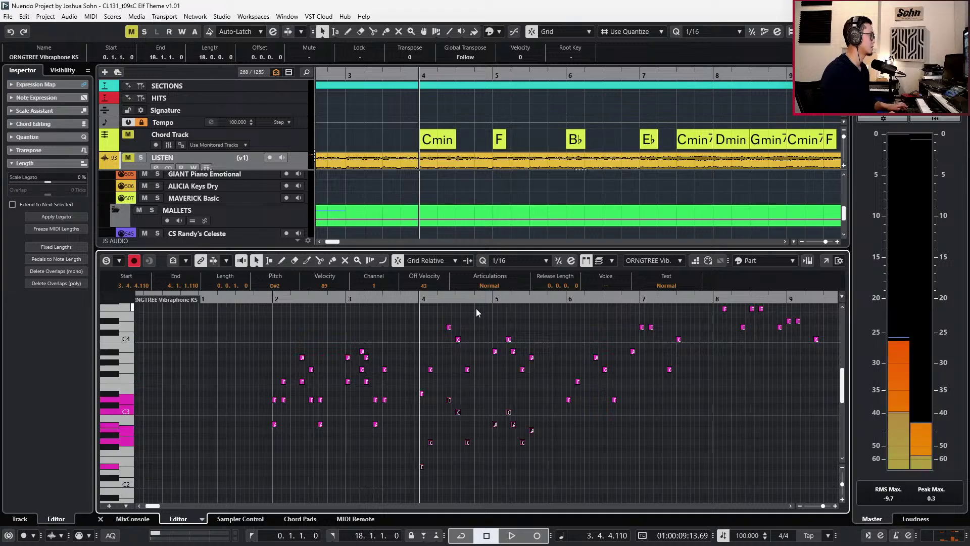
Raise the copied notes of bars 4 and 5 together until the first one sits at C3 beneath the D#3.
scroll(444, 386, "up", 3)
key("Up")
key("Up")
key("Up")
key("Up")
key("Up")
key("Up")
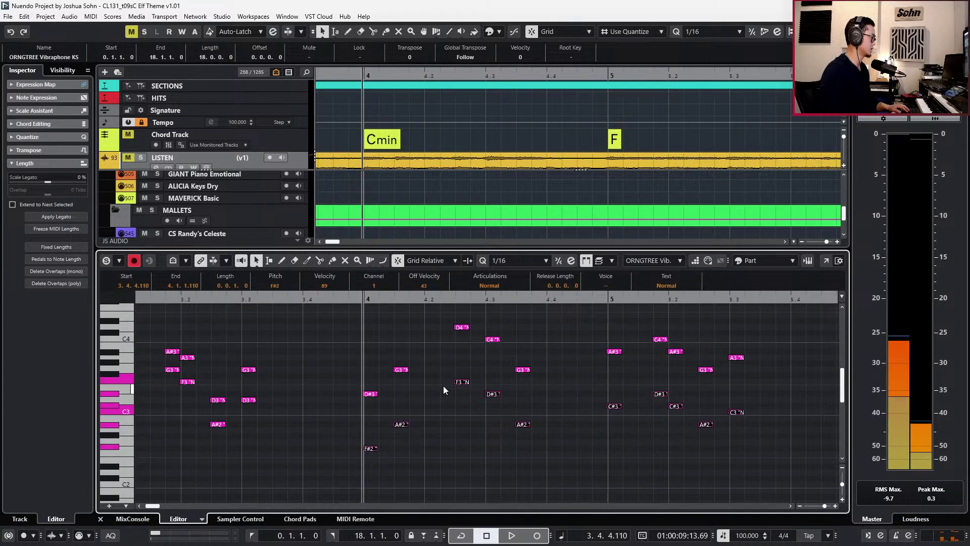
key("Up")
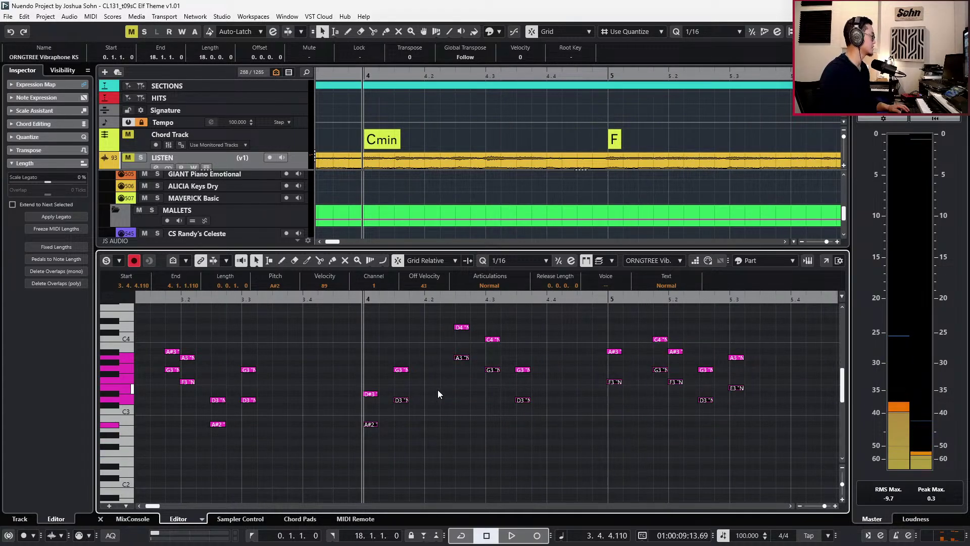
key("Up")
key("Up")
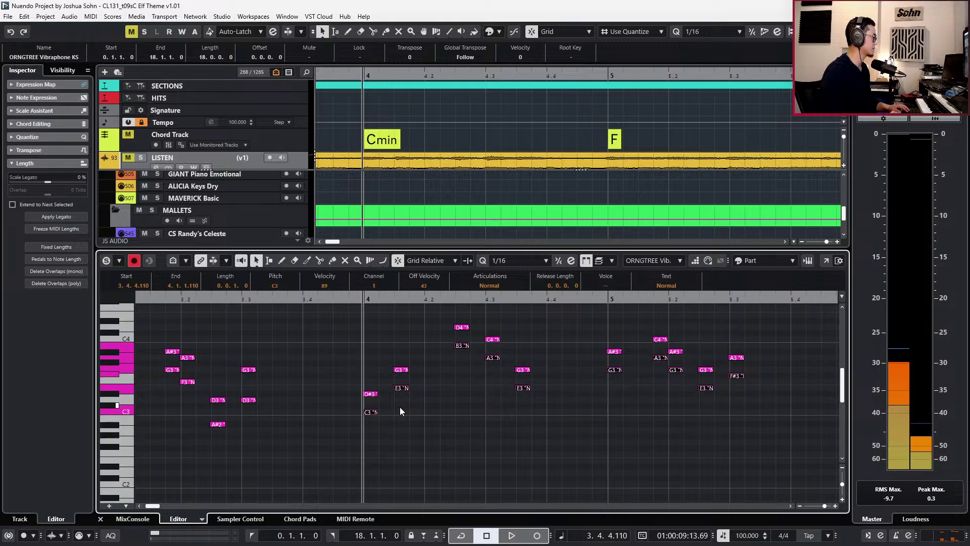
Set bar 4's remaining harmony notes to D#3 beneath both G3s, A#3 beneath D4 and G3 beneath C4.
left_click(402, 388)
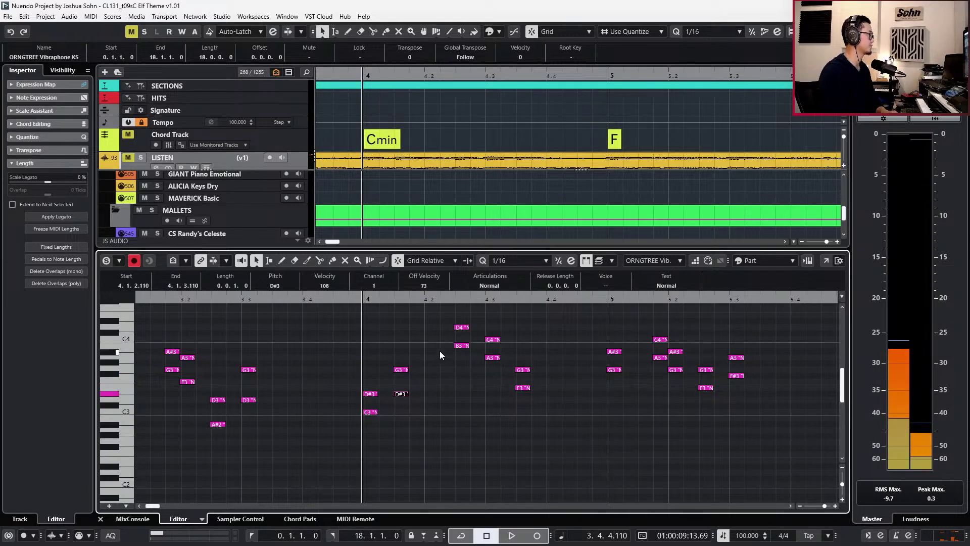
left_click(460, 345)
left_click(490, 359)
key("Down")
key("Down")
left_click(523, 388)
key("Down")
Play the newly harmonized vibraphone notes in bar 4, stop, and return to bar 3.
key("space")
key("g")
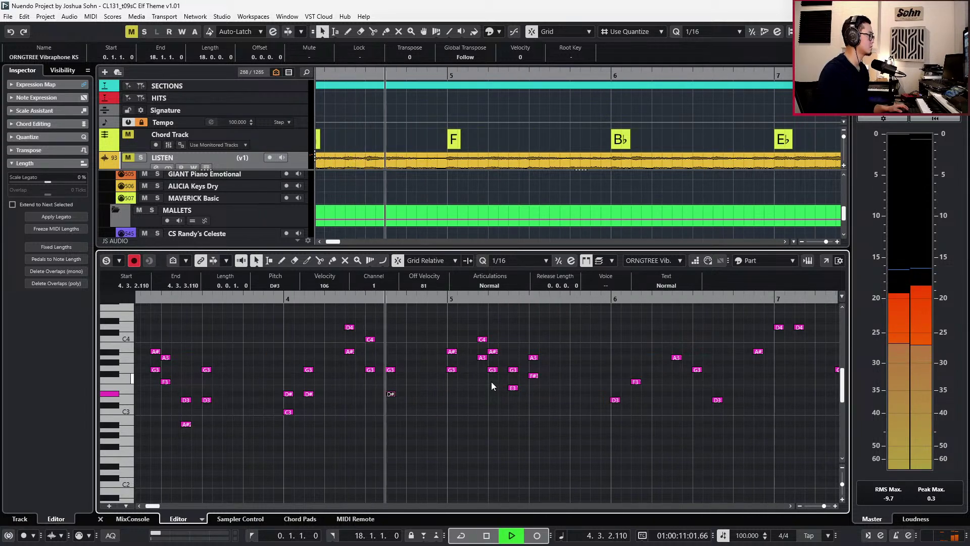
key("space")
key("g")
key("g")
key("g")
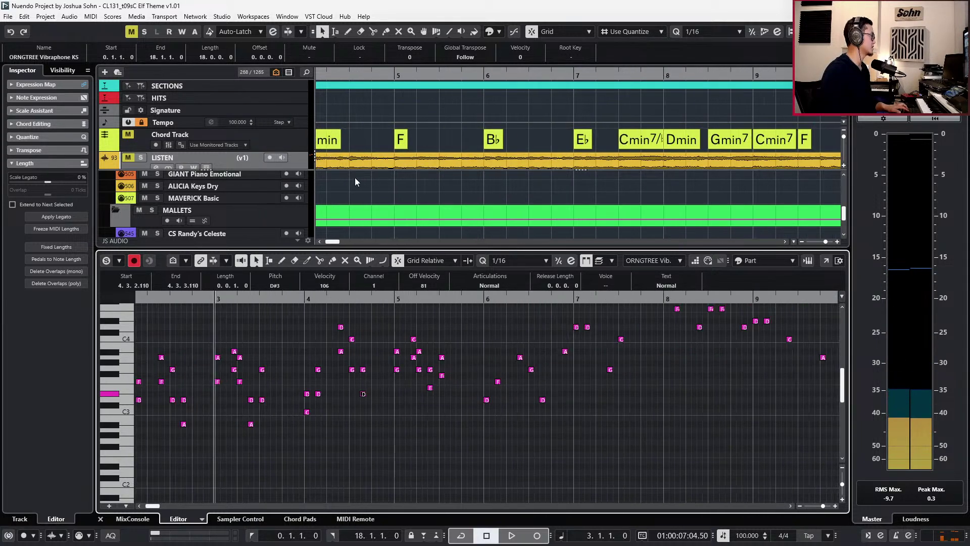
Solo the LISTEN reference track and play its opening twice from bar 2.
left_click(294, 140)
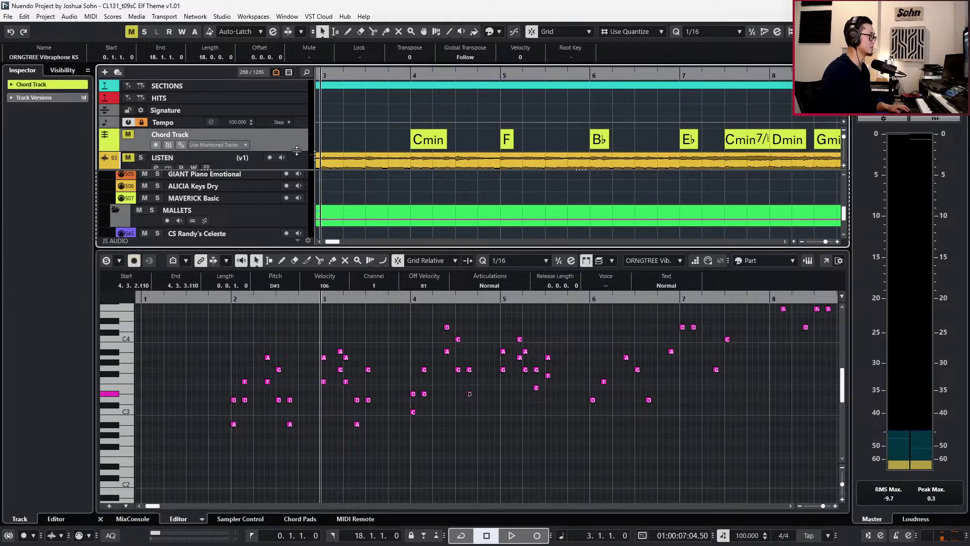
left_click(297, 162)
key("s")
key("ctrl+KP_Subtract")
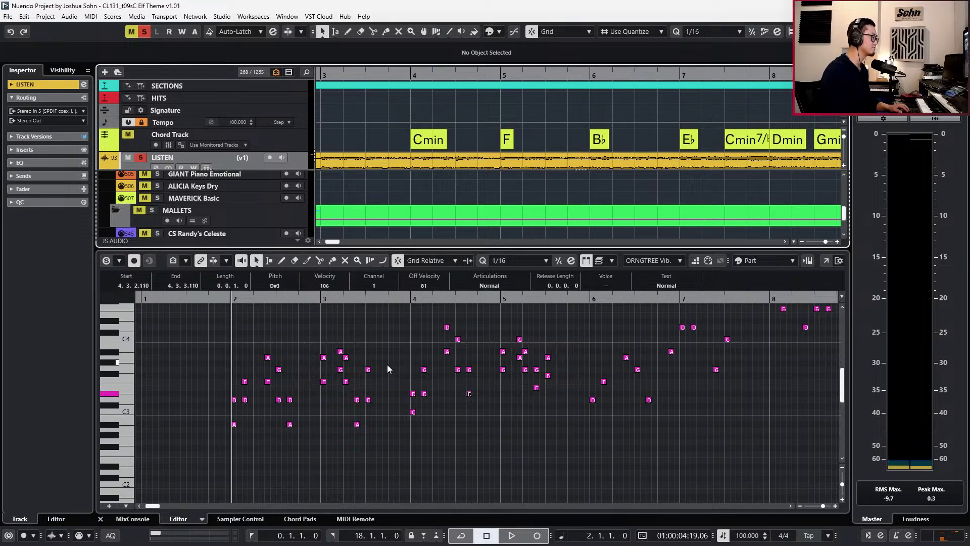
scroll(399, 344, "left", 3)
key("space")
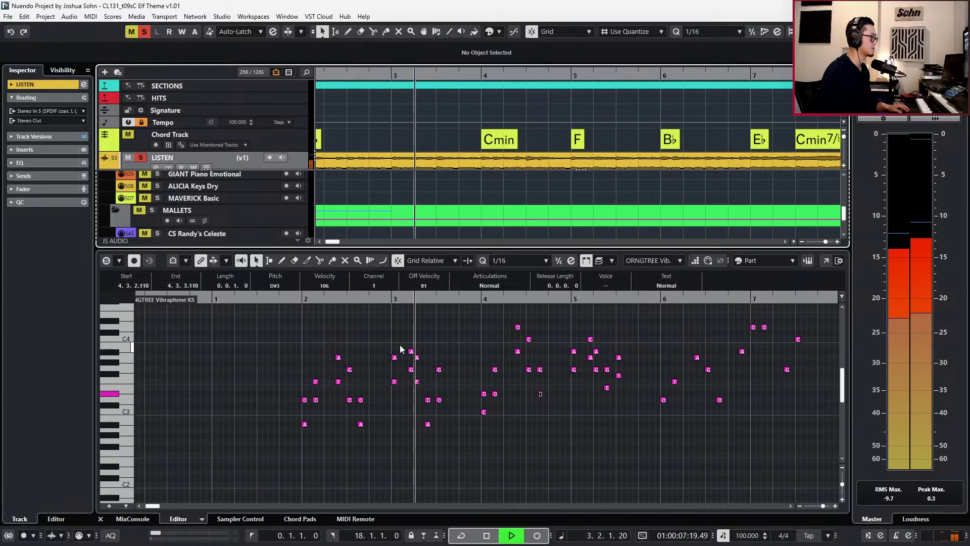
key("space")
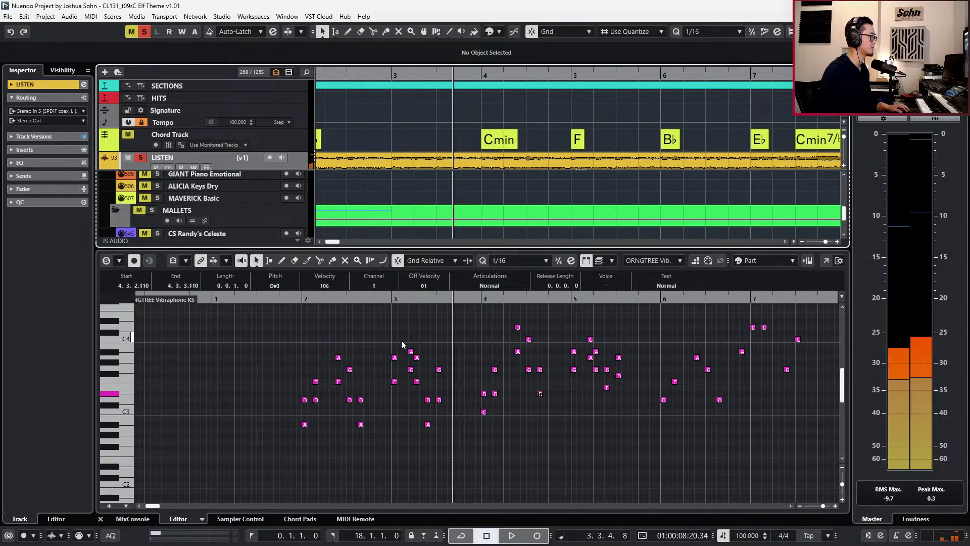
scroll(401, 340, "left", 1)
key("KP_Subtract")
key("space")
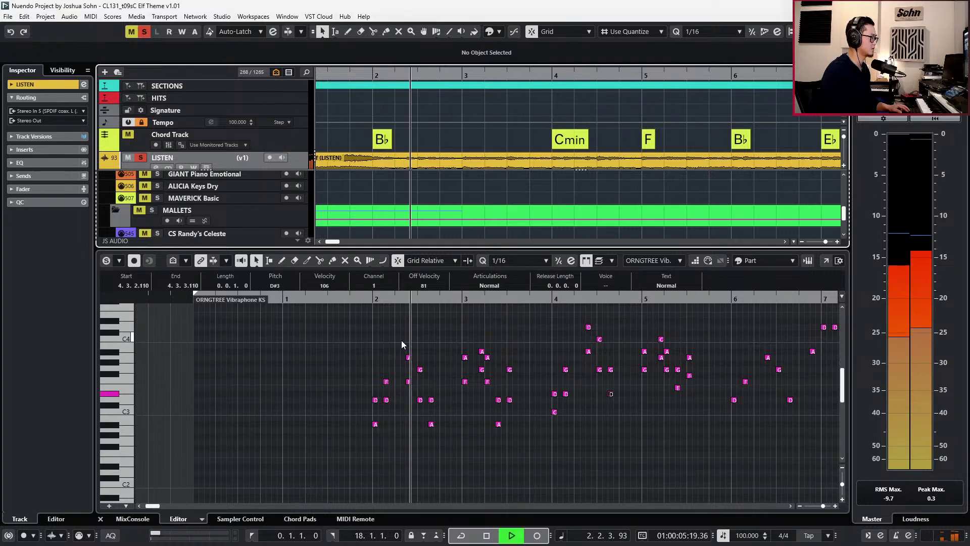
key("space")
Unsolo the LISTEN track and play the arrangement with the vibraphone from bar 2.
left_click(411, 505)
key("s")
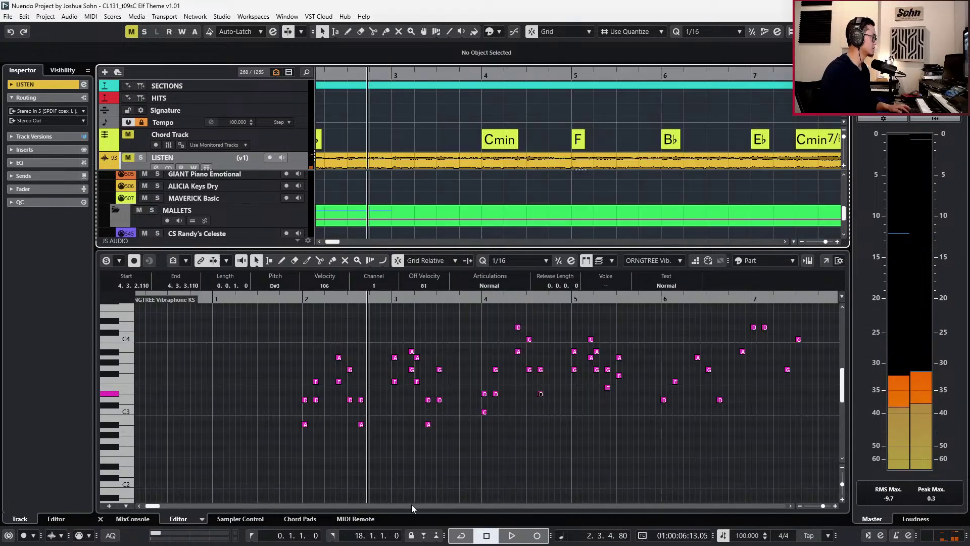
key("KP_Subtract")
left_click(461, 443)
scroll(457, 440, "right", 10)
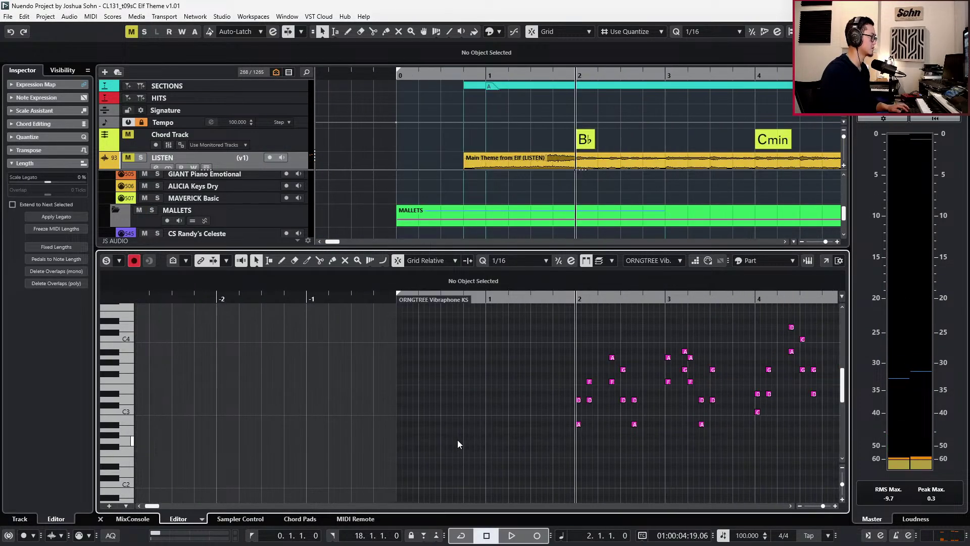
key("space")
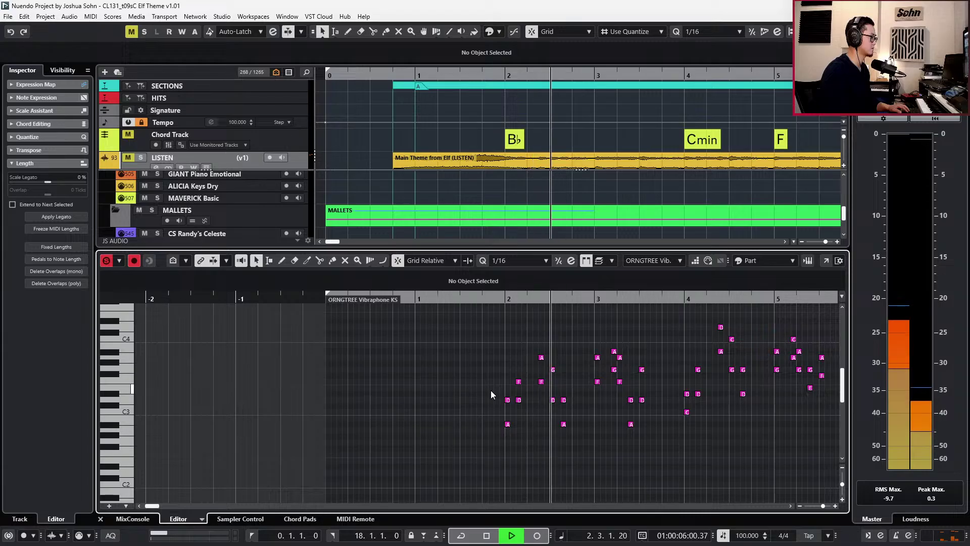
Raise all bar 2 vibraphone harmony notes by an octave and replay the bar.
left_click(508, 424)
left_click(540, 382)
key("shift+Up")
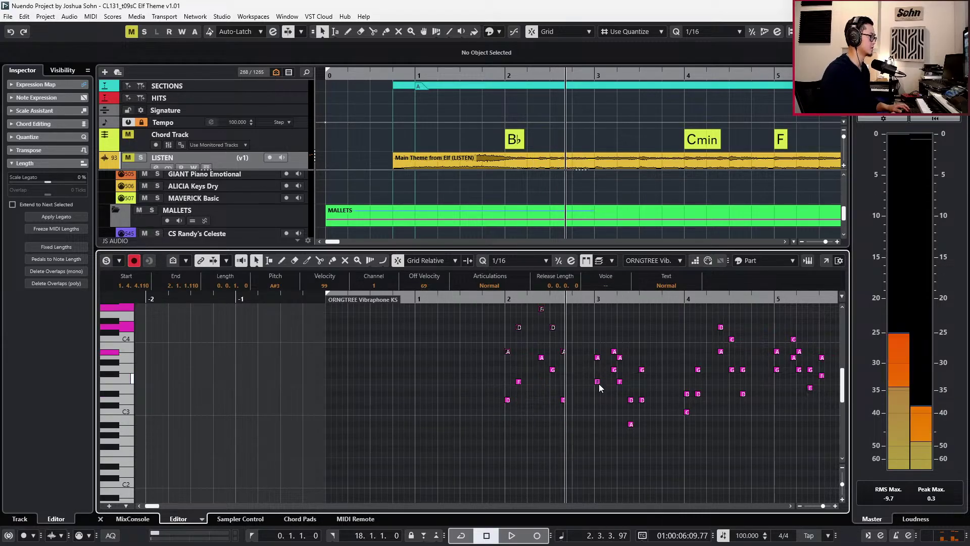
key("l")
key("space")
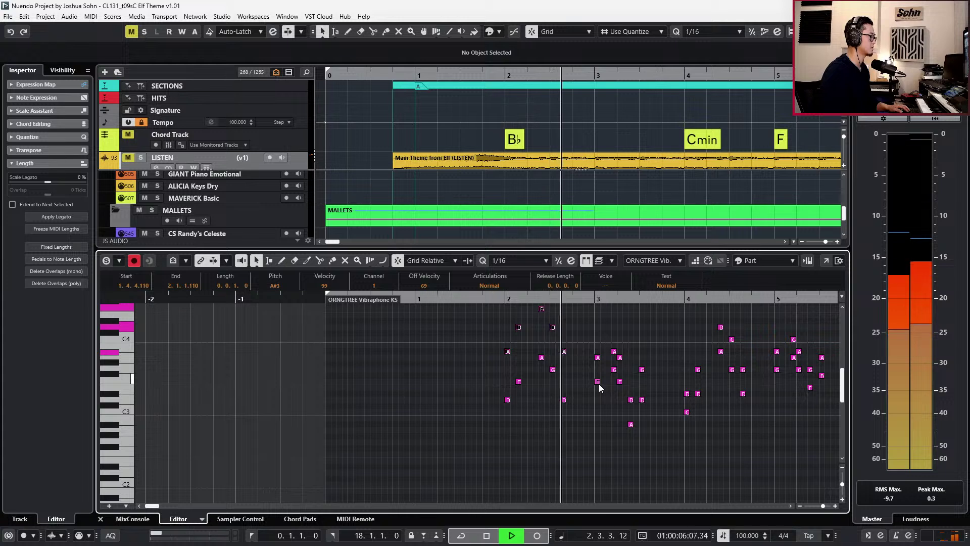
Raise the lower line of bar 2 in the vibraphone part by an octave, from D4 up to A4, and play it.
key("space")
key("shift+Down")
left_click_drag(462, 347, 573, 457)
key("shift+Up")
key("space")
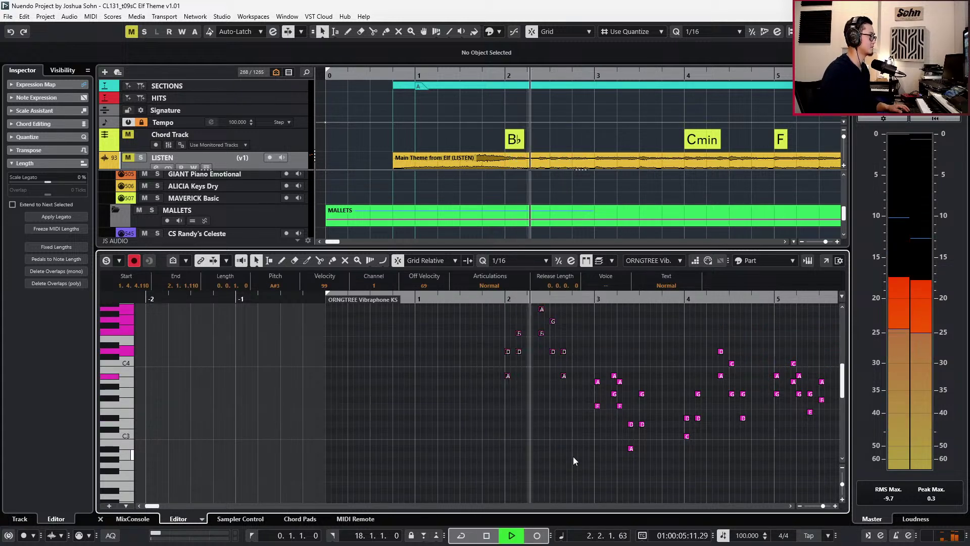
Listen to bar 2 of the reference recording with the LISTEN track soloed, and unsolo it when done.
key("space")
left_click(297, 157)
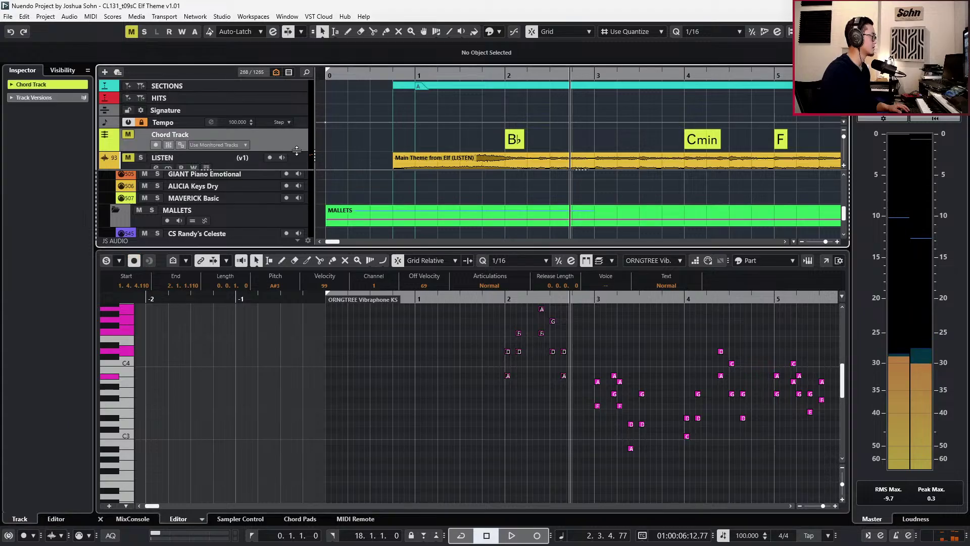
key("s")
key("space")
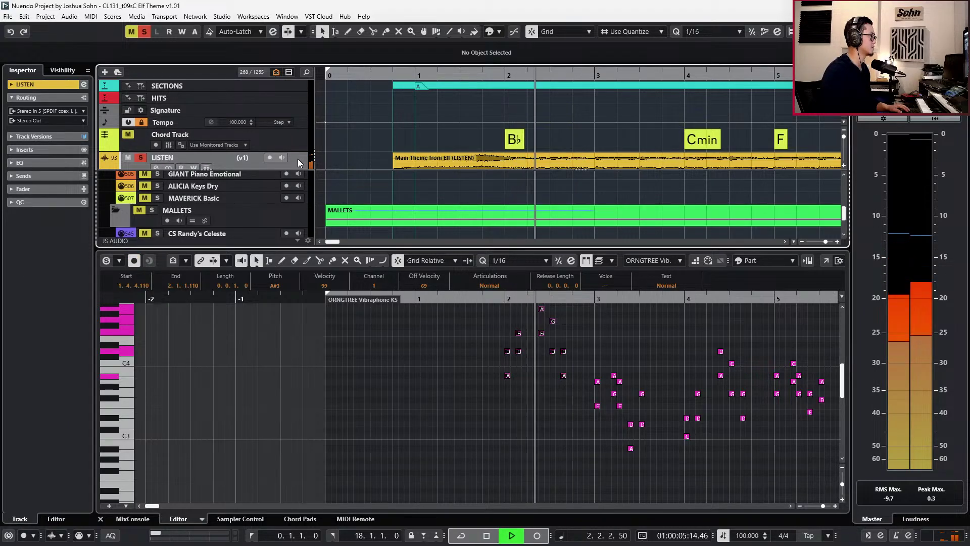
key("space")
key("space")
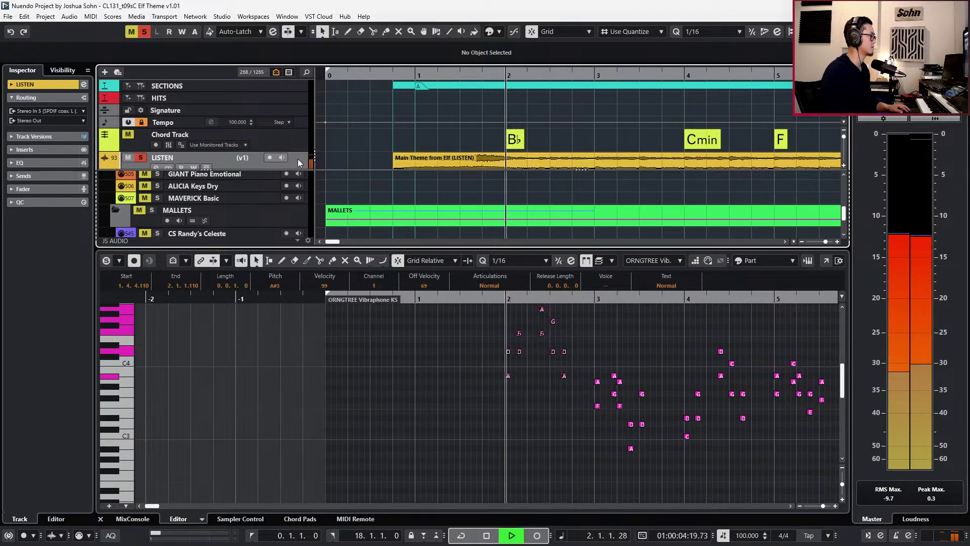
key("space")
key("s")
Play back bar 2 of the vibraphone part and bring its notes fully into view.
key("space")
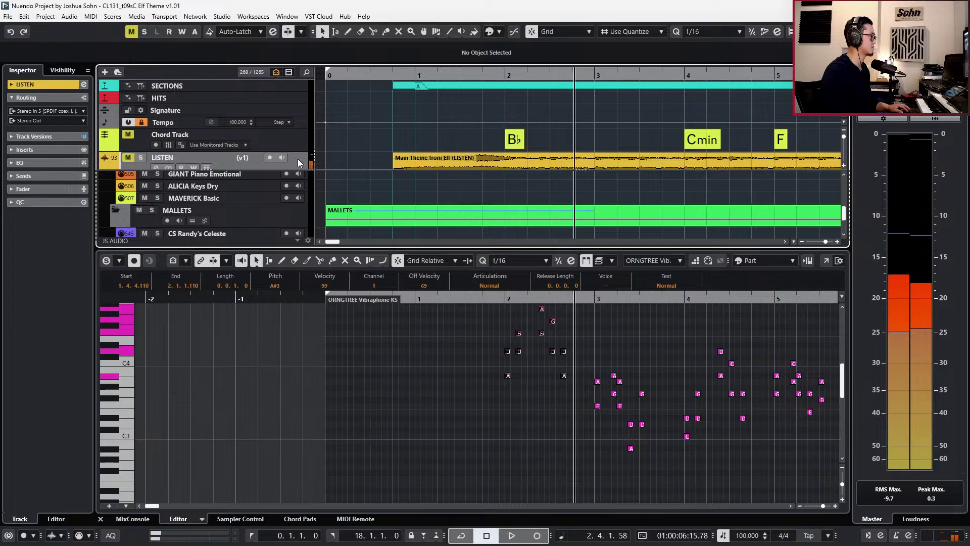
scroll(568, 350, "right", 1)
scroll(528, 334, "up", 2)
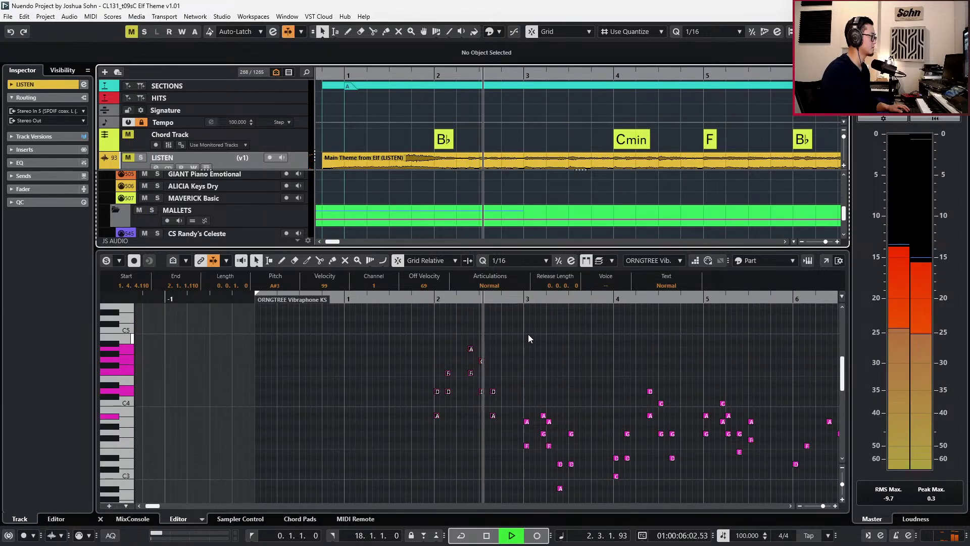
key("space")
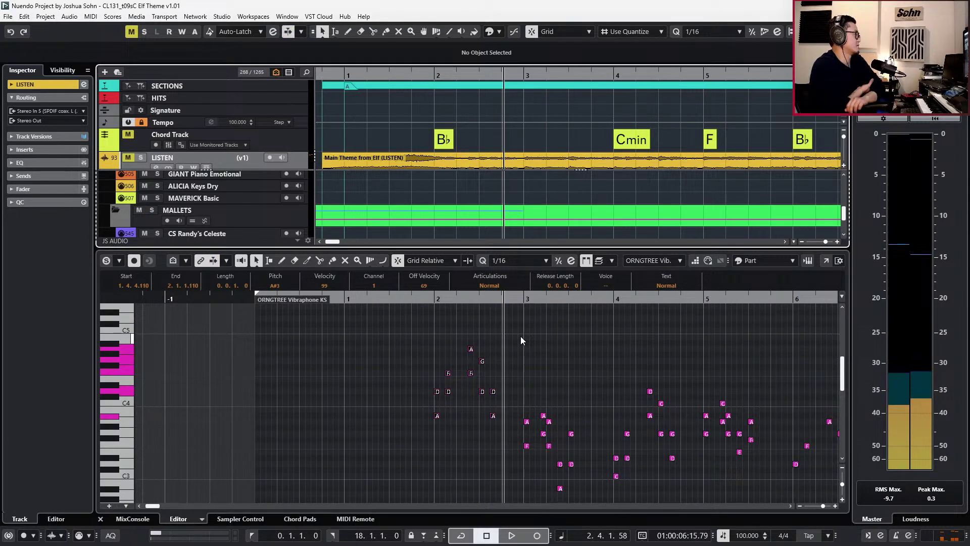
scroll(520, 336, "up", 2)
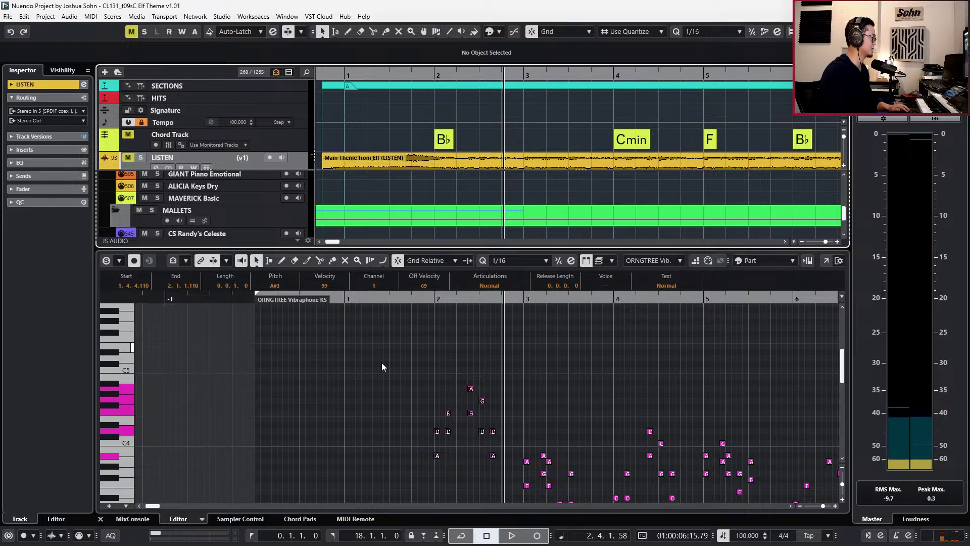
Compare the soloed LISTEN recording with the vibraphone part by playing bar 2 of each in turn.
key("m")
key("s")
key("space")
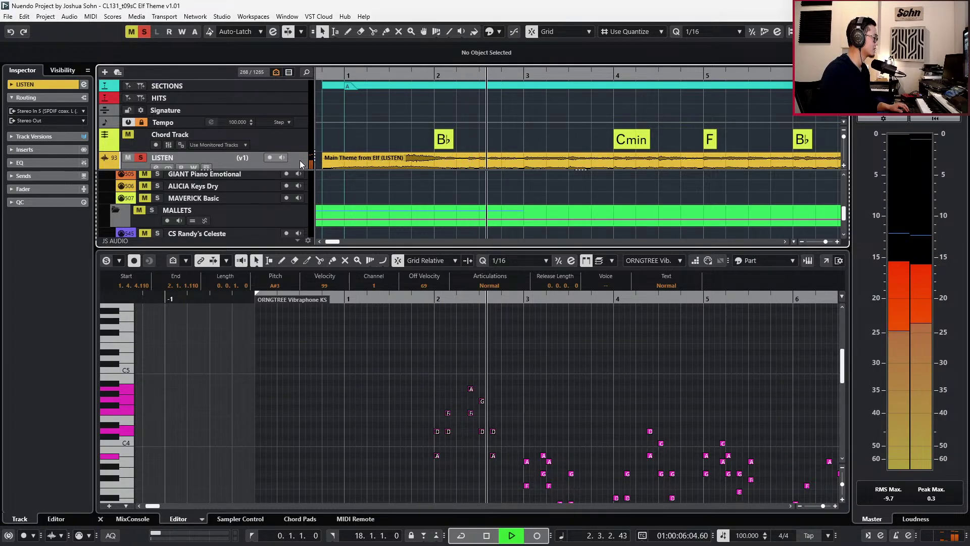
key("s")
key("m")
key("space")
left_click(702, 435)
key("space")
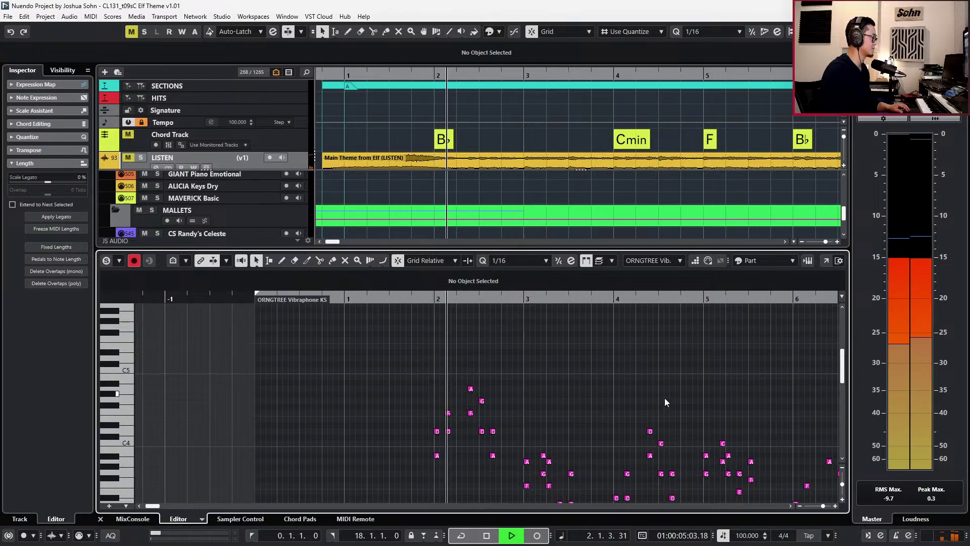
key("space")
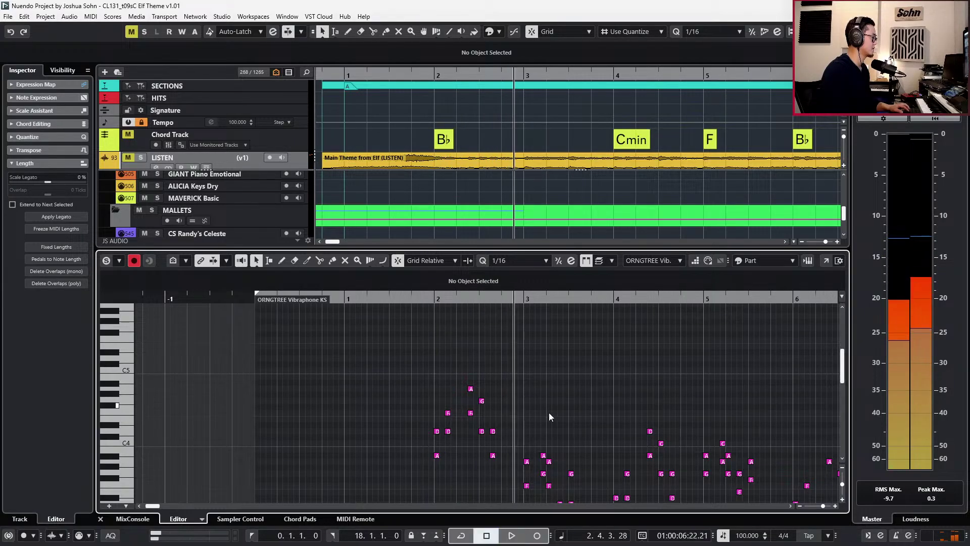
Lower the two A#3 notes at the start and end of the bar 2 phrase to F3.
left_click_drag(502, 442, 489, 462)
left_click_drag(420, 449, 504, 464)
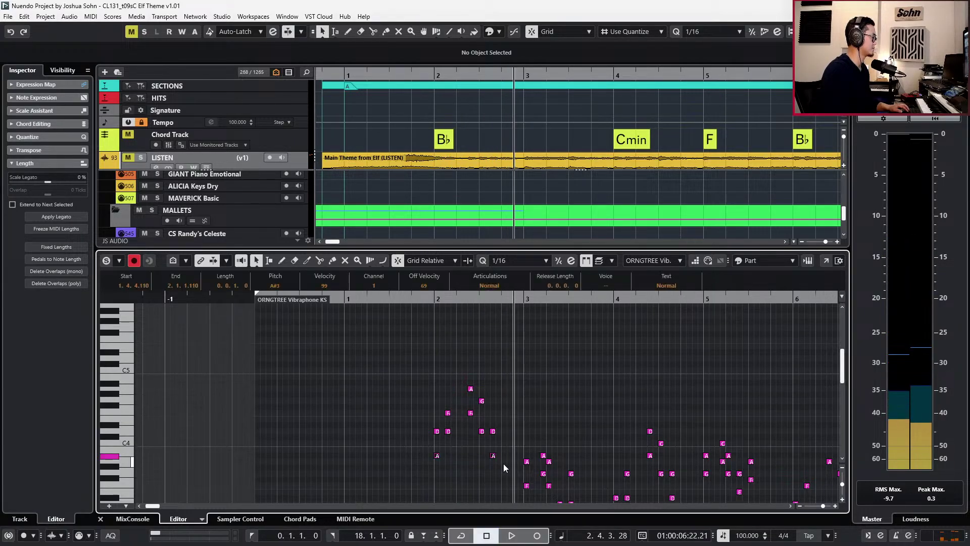
key("Down")
key("Down")
key("Down")
key("space")
key("h")
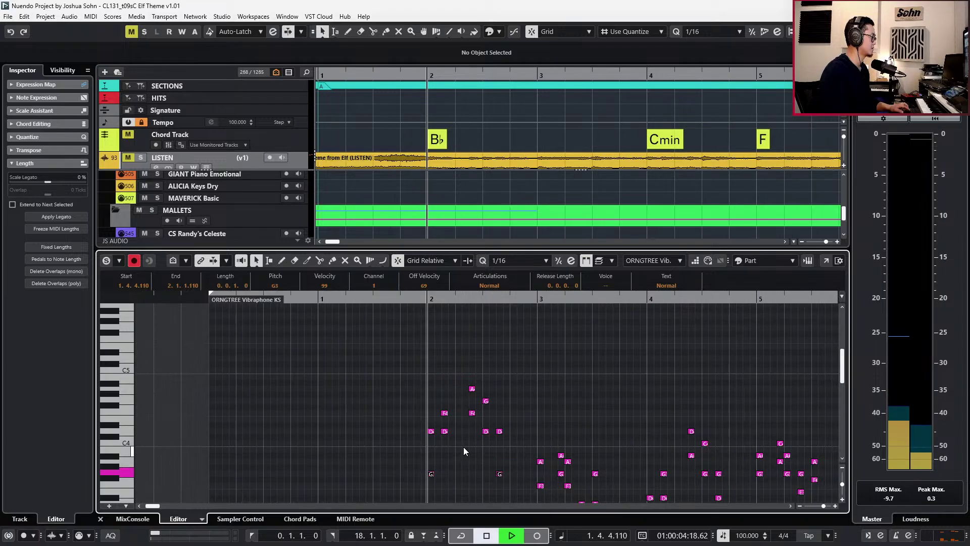
key("space")
key("h")
key("Down")
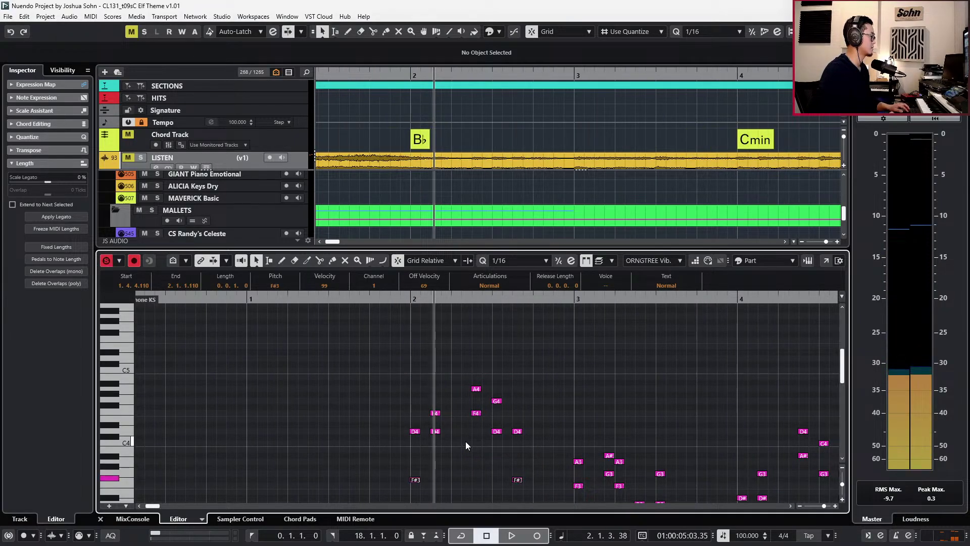
key("Down")
Lower the D4 beneath the F4 in bar 2 to A#3.
left_click(438, 430)
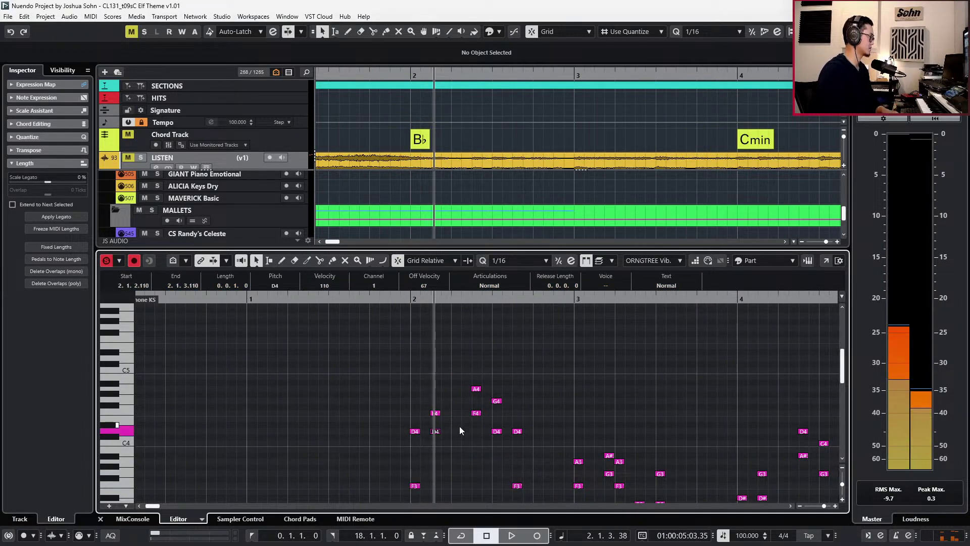
scroll(462, 427, "down", 1)
key("Down")
key("Down")
key("Down")
key("Down")
In bar 2, lower the F4 beneath the A4 to D4 and the D4 beneath the G4 to A#3.
left_click_drag(475, 374, 480, 386)
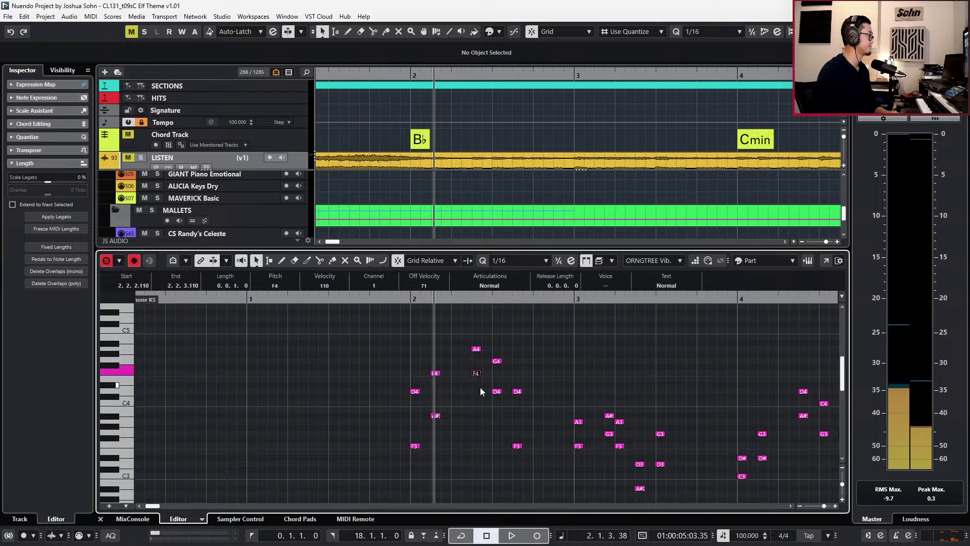
key("Down")
left_click(498, 392)
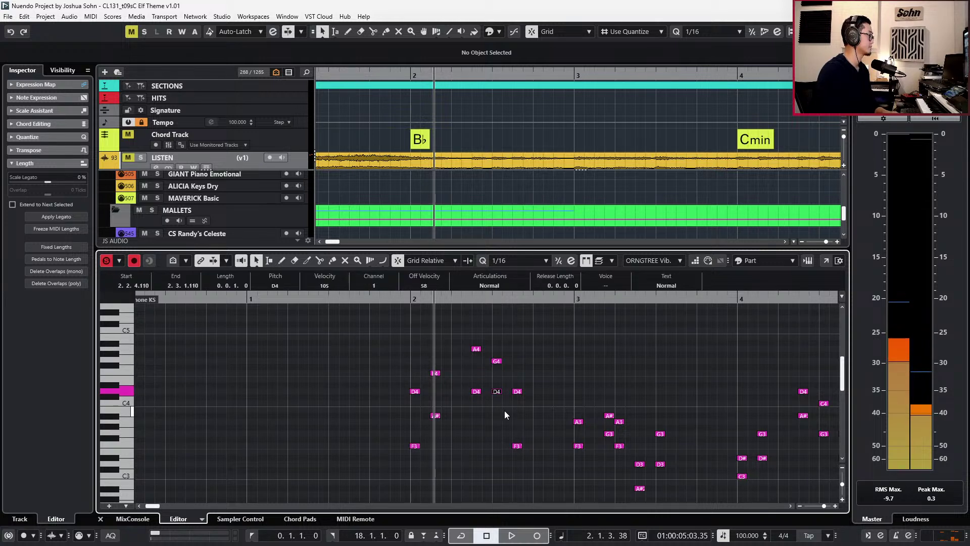
key("Down")
Check the revised bar 2 harmony by playing it and comparing it with the soloed LISTEN recording.
key("space")
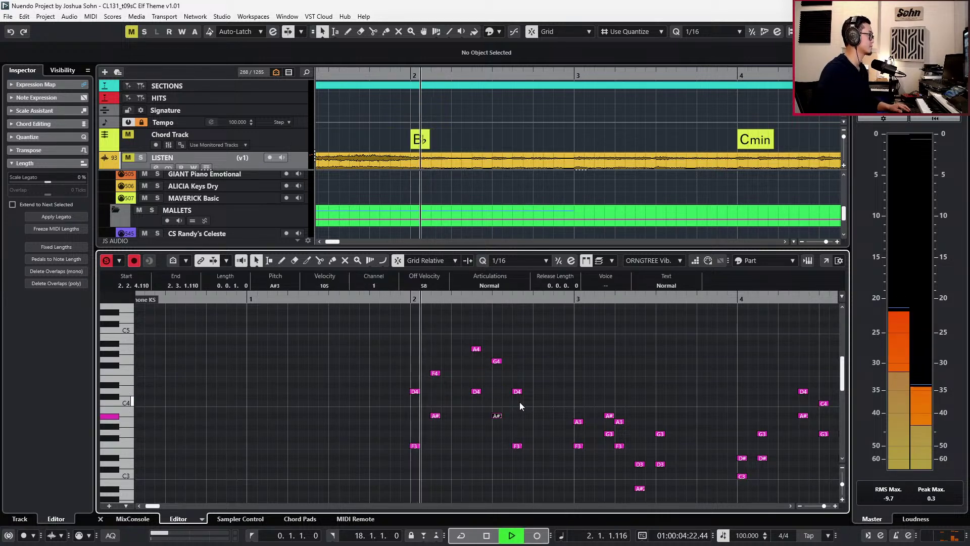
key("space")
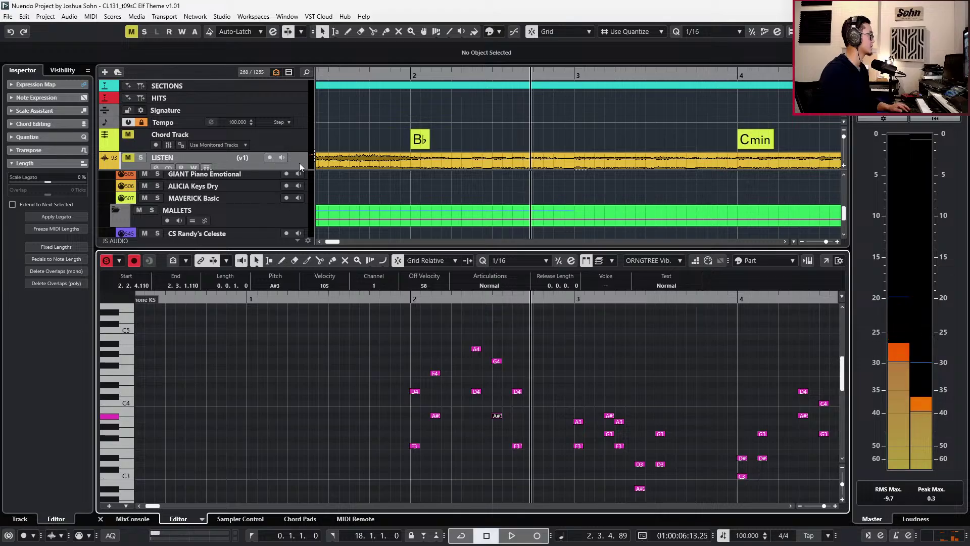
left_click(308, 159)
key("s")
key("space")
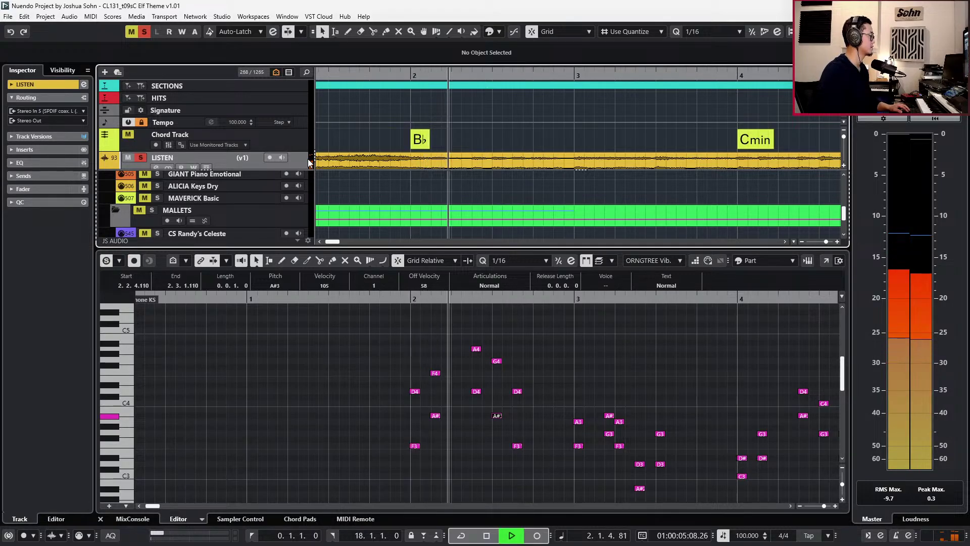
key("s")
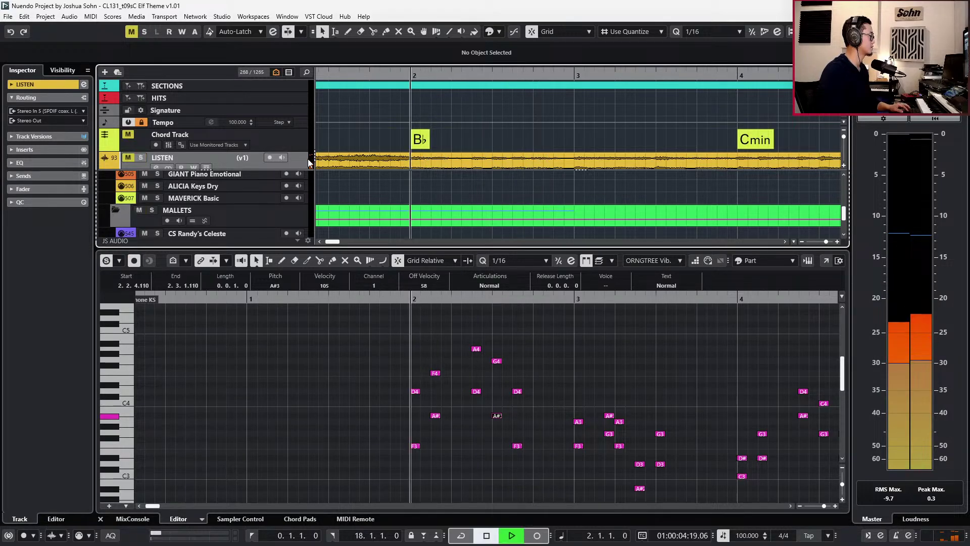
key("space")
key("space")
key("space")
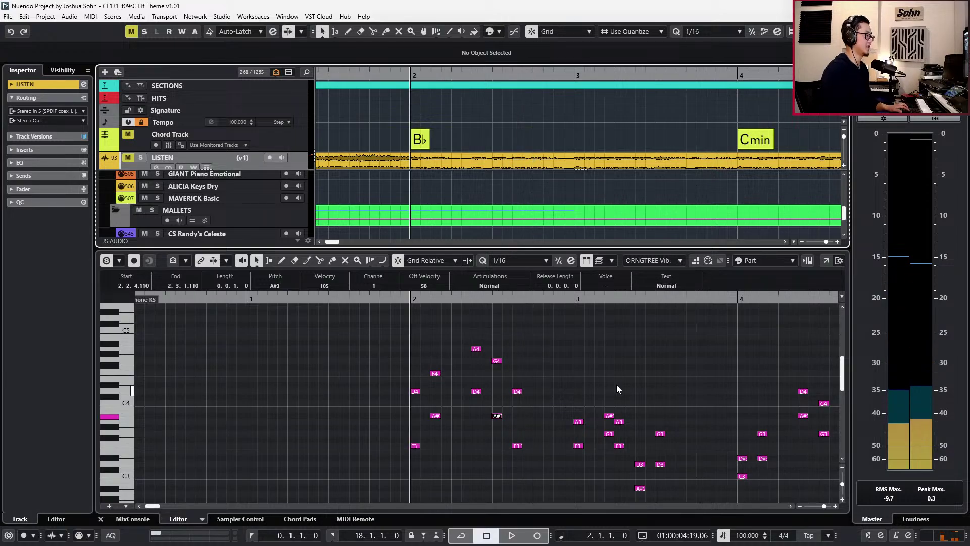
Raise the upper line of bar 3 by an octave to A4, A#4, A4, D4 and G4.
scroll(613, 392, "down", 3)
scroll(591, 363, "right", 2)
left_click(445, 382)
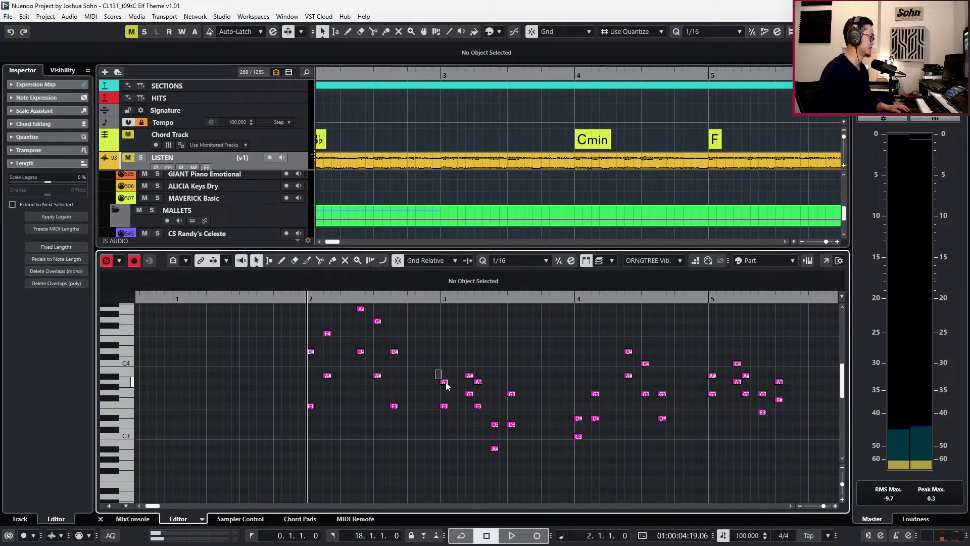
key("shift+Up")
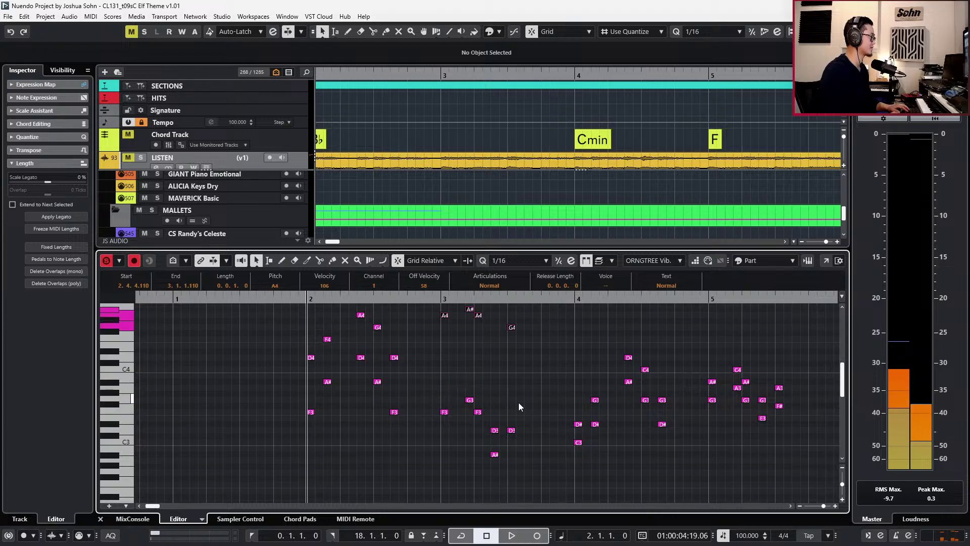
left_click(497, 431)
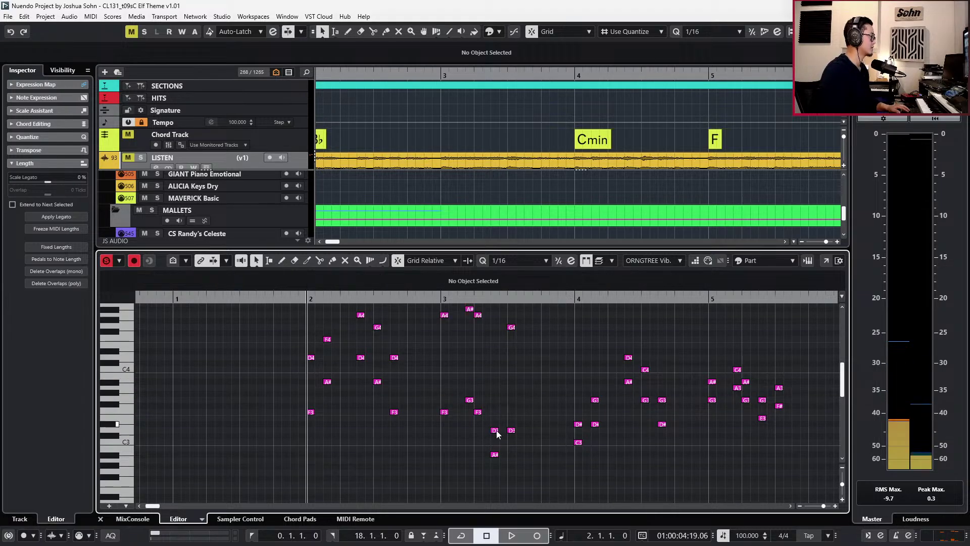
key("shift+Up")
Transpose the five lower notes of bar 3 up nine semitones to D4, E4, D4, G3 and B3.
left_click_drag(445, 400, 523, 463)
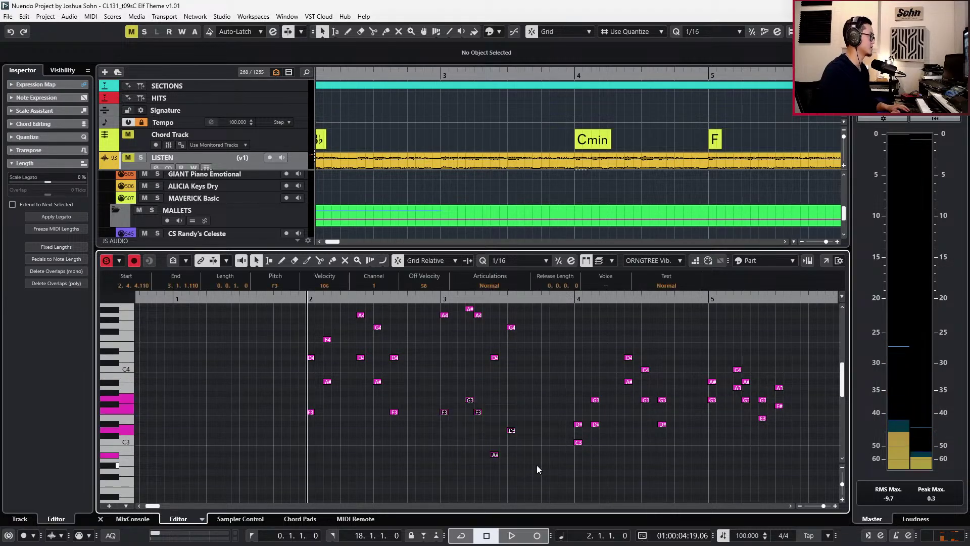
key("Up")
key("Up")
key("Up")
key("Up")
key("Up")
key("Up")
key("Up")
key("Up")
key("Up")
Try E4 and C4 as alternatives for the D4 under the first note of bar 3 while playing the passage.
left_click(476, 341)
left_click(469, 345)
left_click(445, 359)
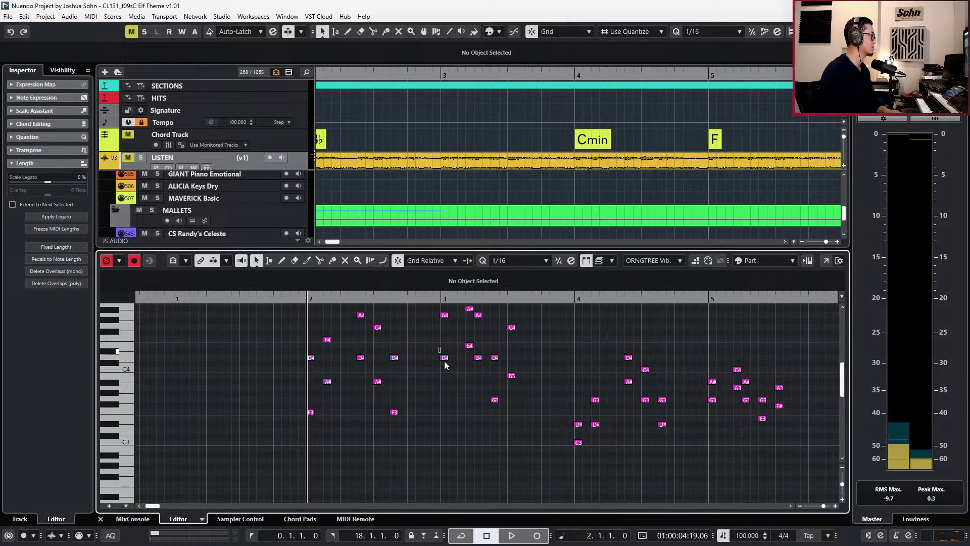
key("space")
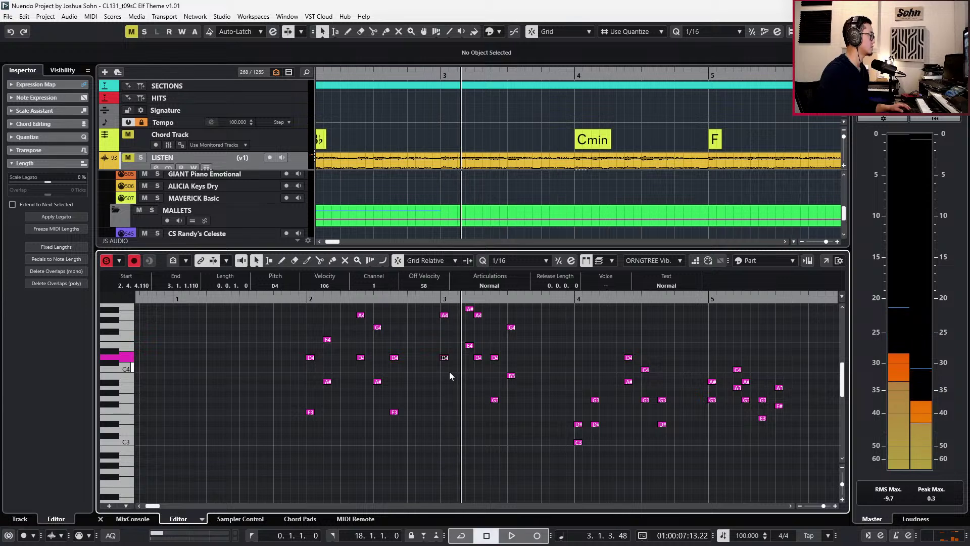
key("Up")
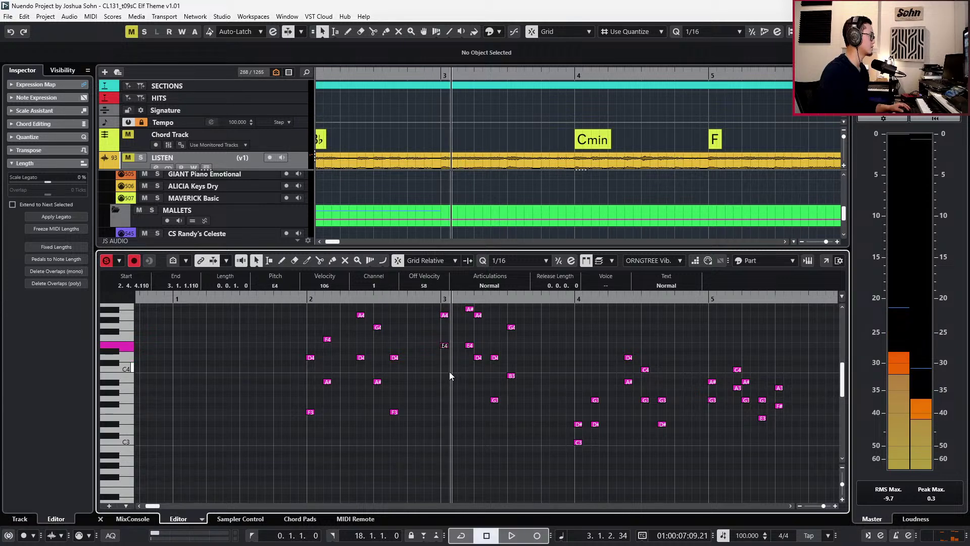
key("Up")
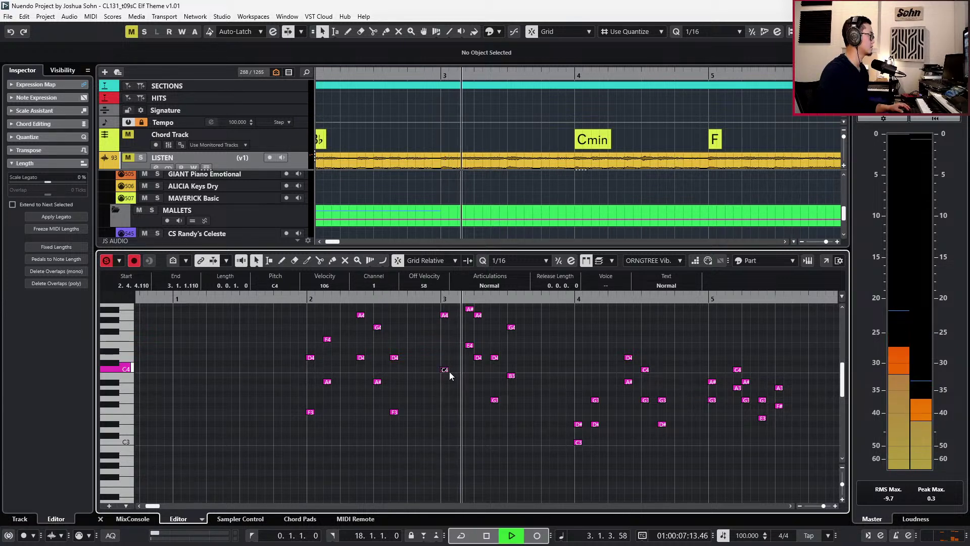
key("space")
In the lower line of bar 3, lower the E4 to D4 and raise the G3 to A#3.
scroll(560, 386, "right", 5)
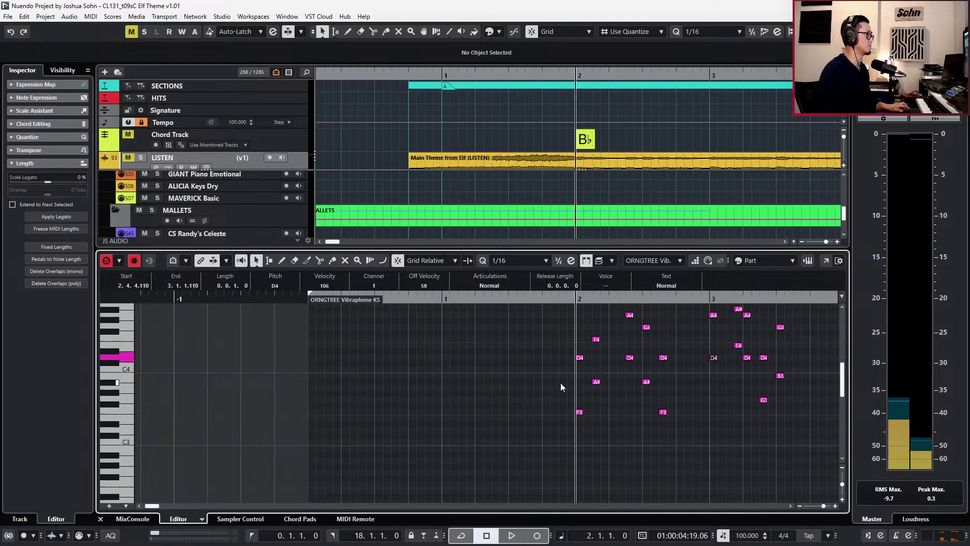
scroll(527, 365, "up", 2)
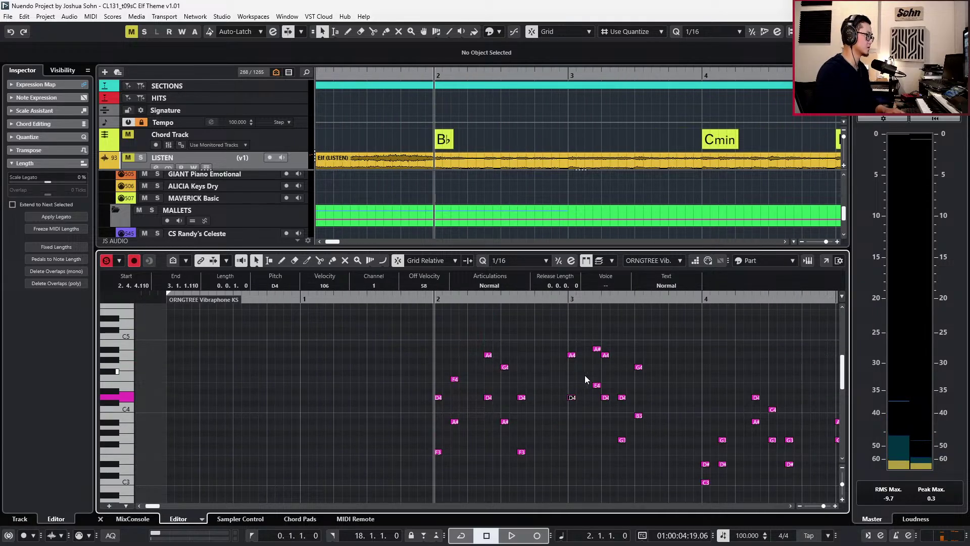
left_click(598, 386)
key("Down")
key("Down")
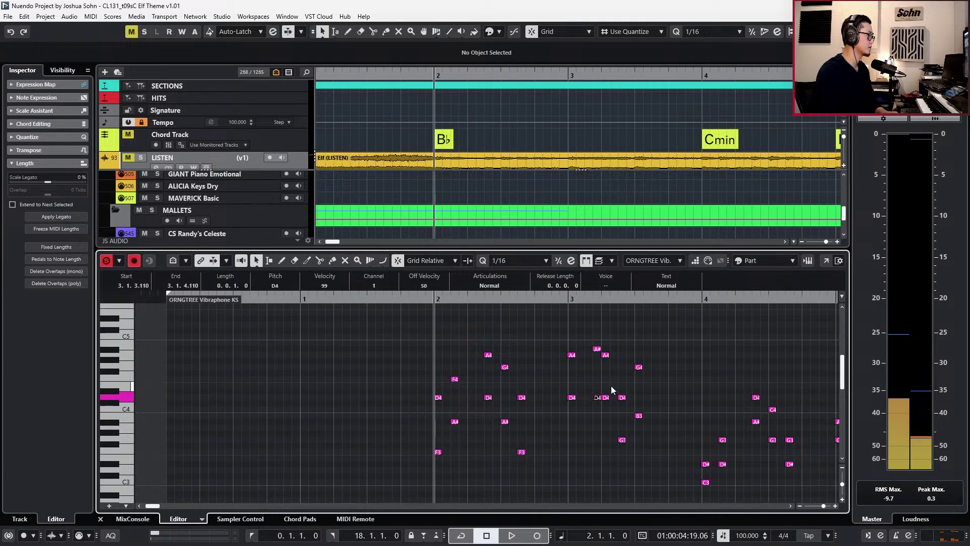
left_click(606, 397)
key("Down")
key("Down")
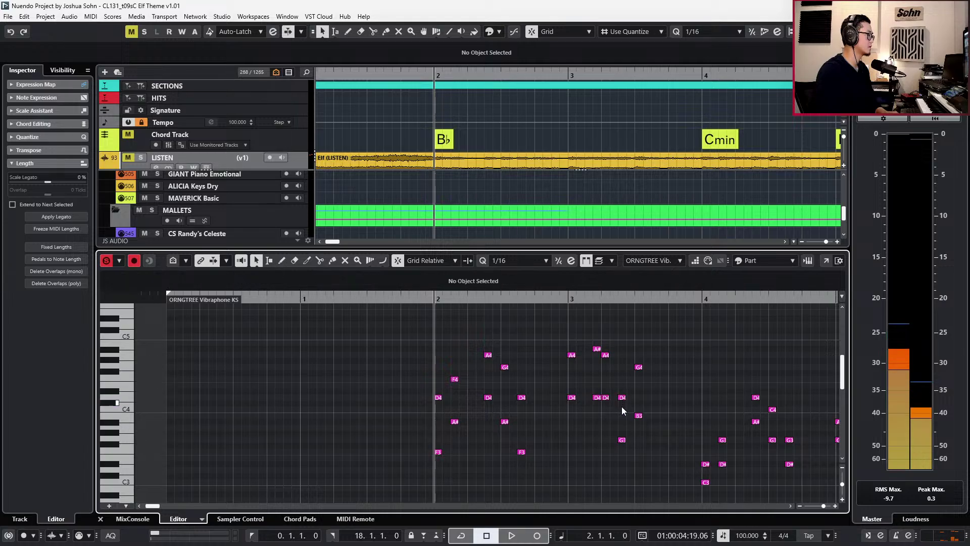
left_click(623, 440)
left_click(622, 439)
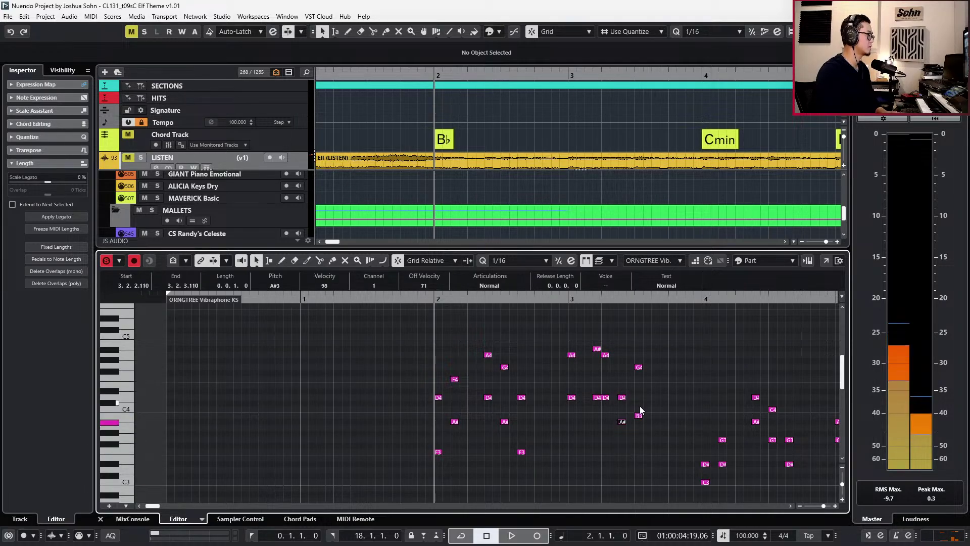
Raise the B3 under bar 3's last note to D4 while playing the passage from bar 2.
key("space")
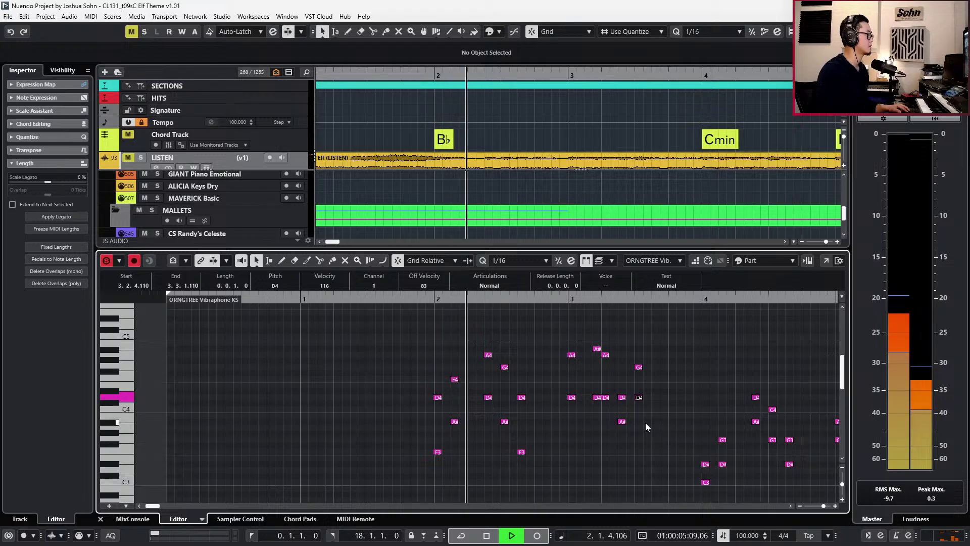
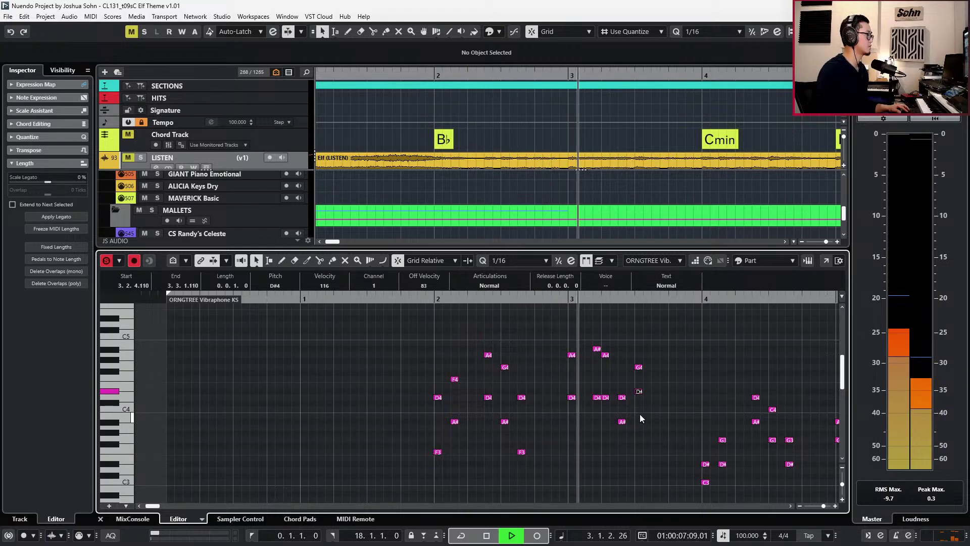
key("Up")
key("Down")
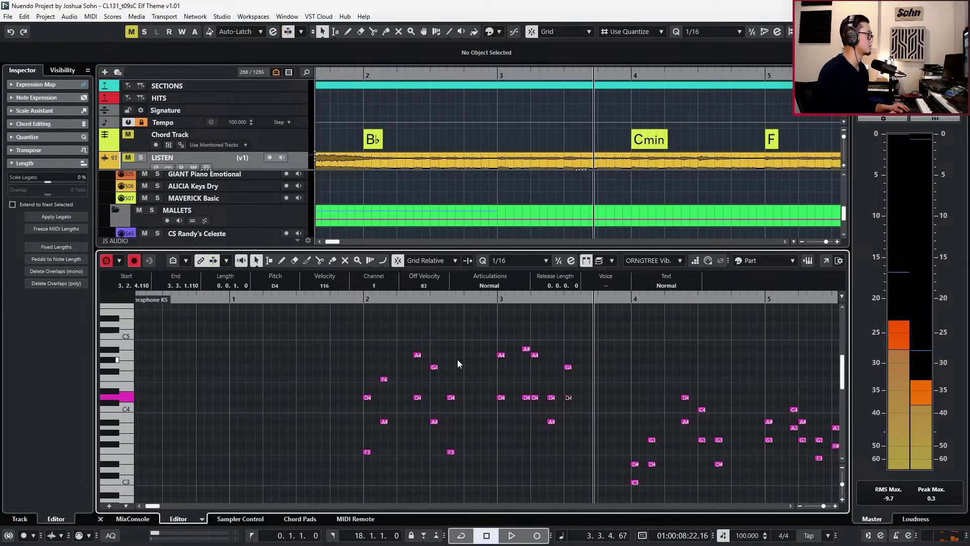
Try A#3 in place of the D4 under bar 3's last note and play the passage.
key("space")
key("Down")
key("Down")
key("l")
key("space")
key("space")
key("Down")
key("Down")
key("space")
key("space")
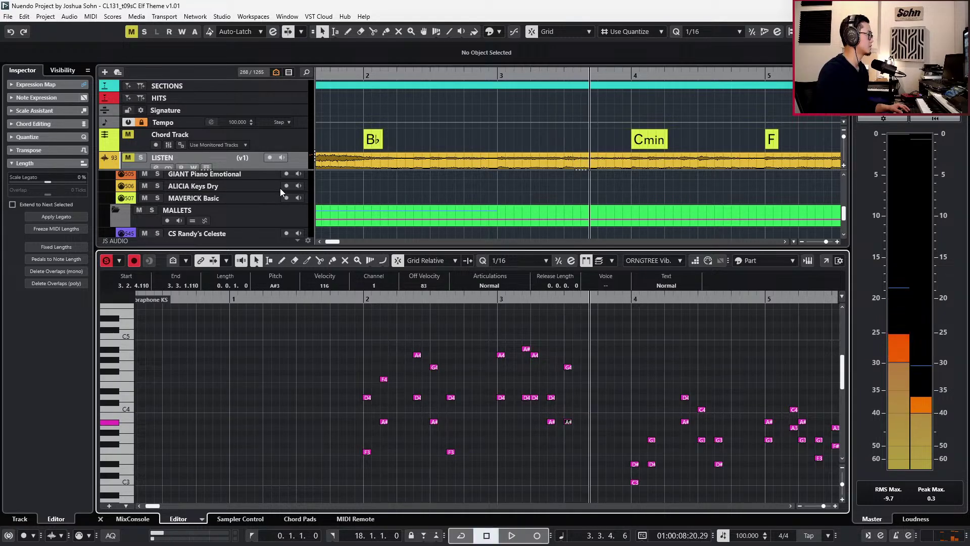
Return the lower note under bar 3's last G4 to D4 and replay the passage.
key("Up")
key("Up")
key("Up")
key("Up")
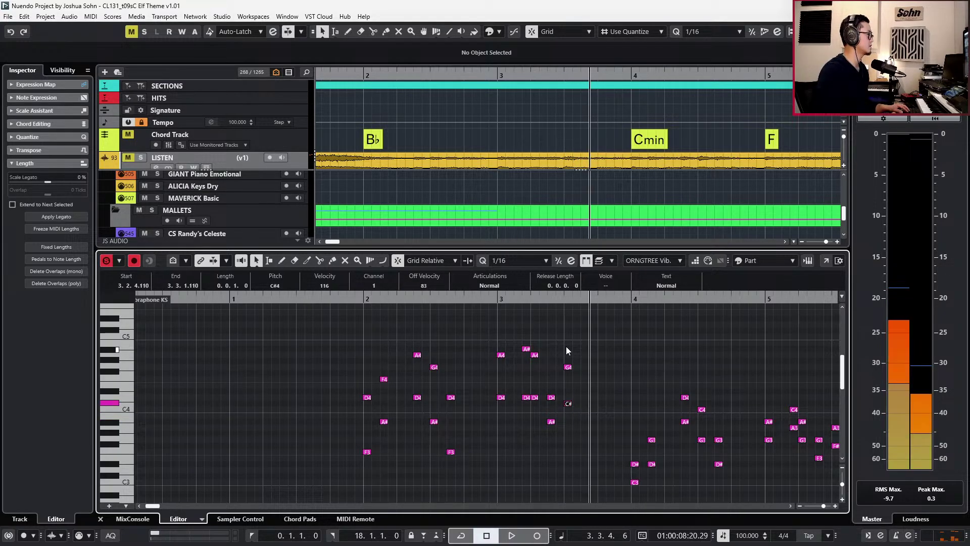
key("space")
key("space")
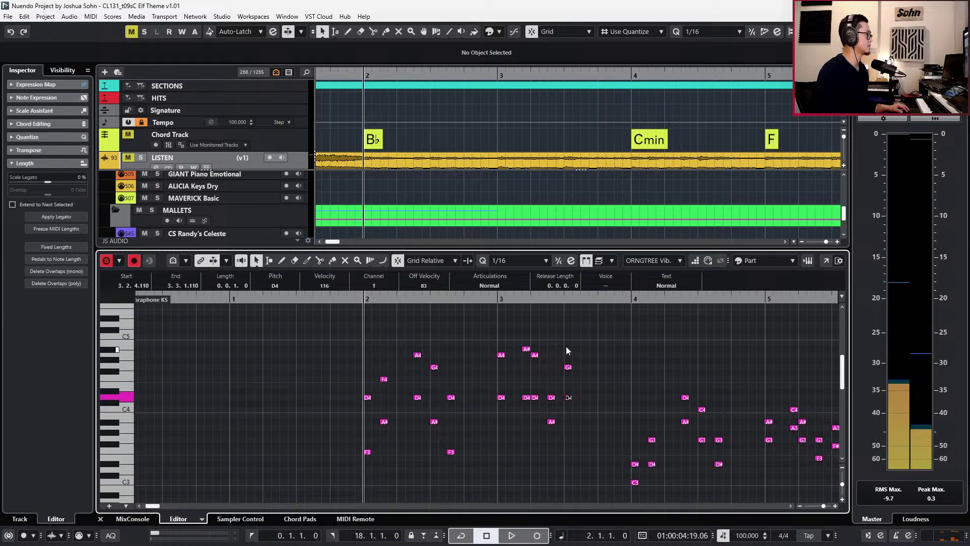
Solo the LISTEN reference track, play bars 2 and 3, and unsolo it again.
left_click(293, 144)
key("space")
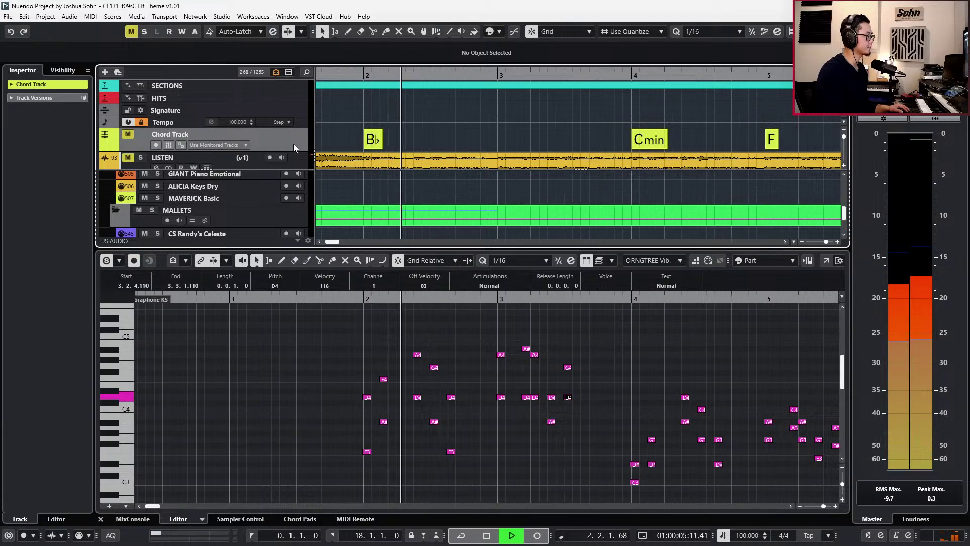
key("space")
left_click(299, 156)
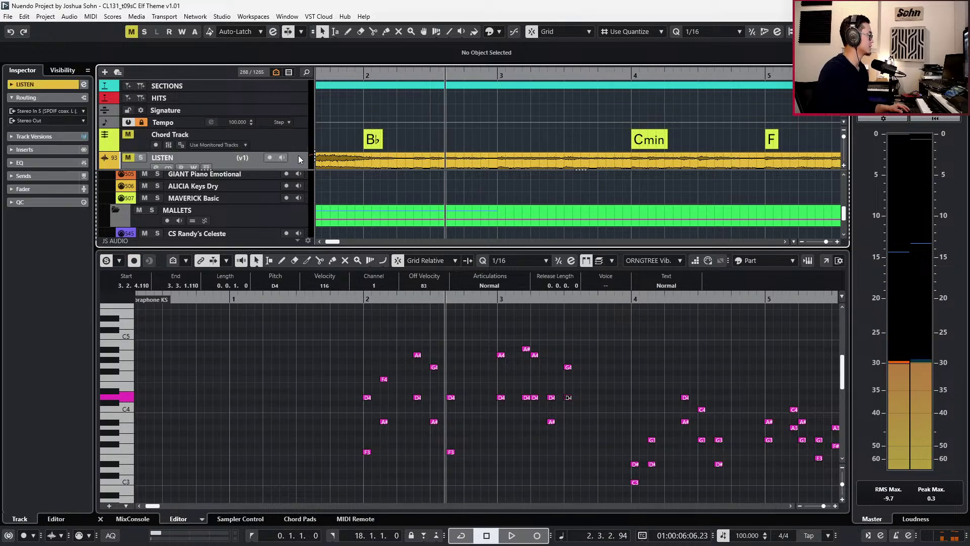
key("s")
key("space")
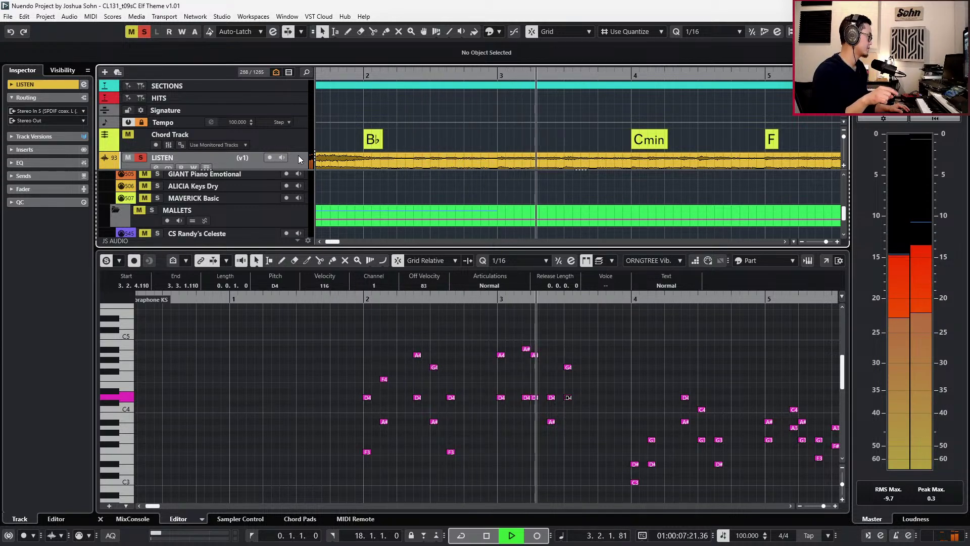
key("space")
key("s")
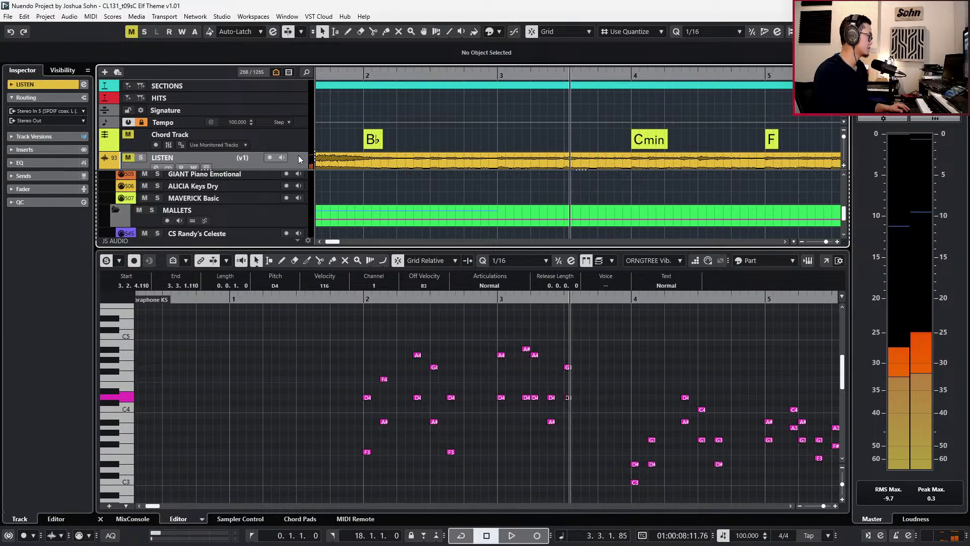
Play the vibraphone part through bars 2 and 3 to compare it with the reference recording.
left_click(611, 371)
key("space")
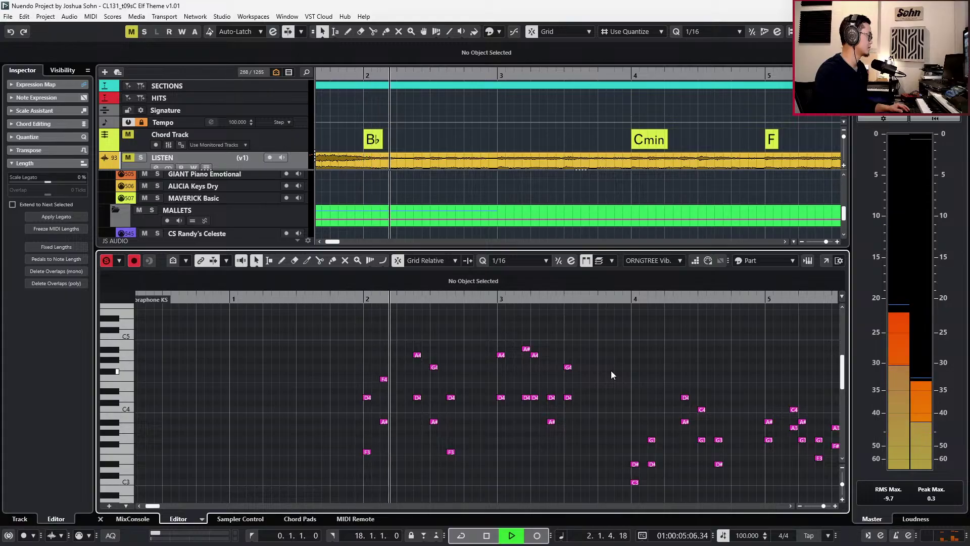
key("KP_Subtract")
key("KP_Subtract")
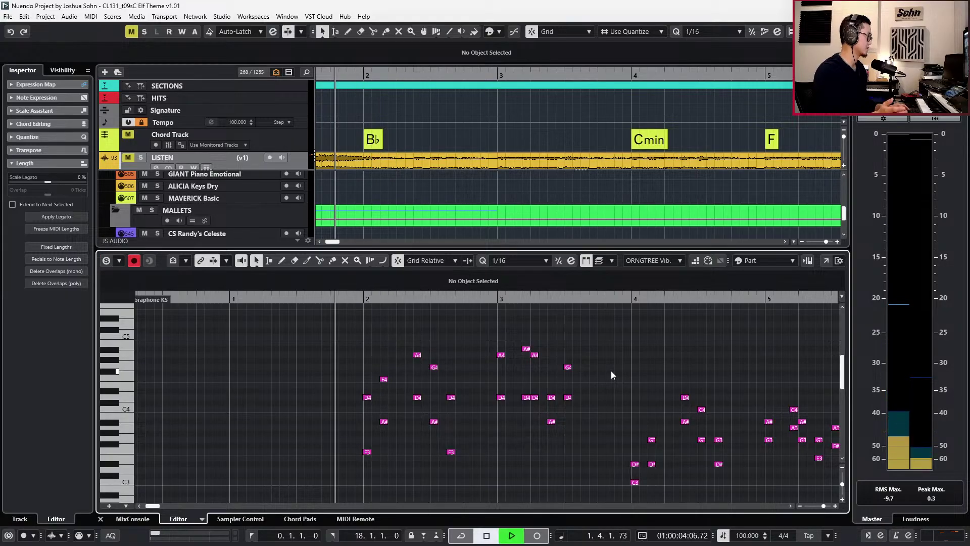
key("alt+l")
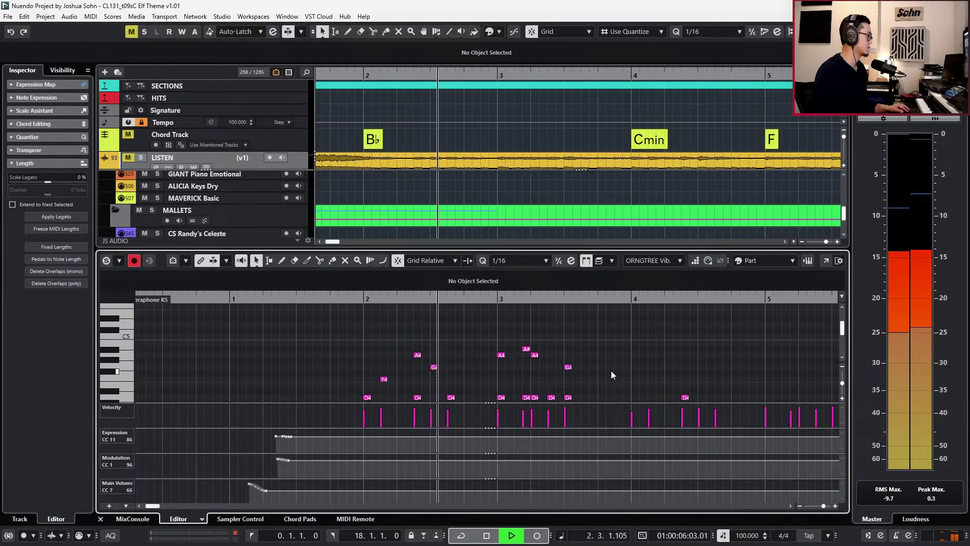
key("alt+c")
key("f")
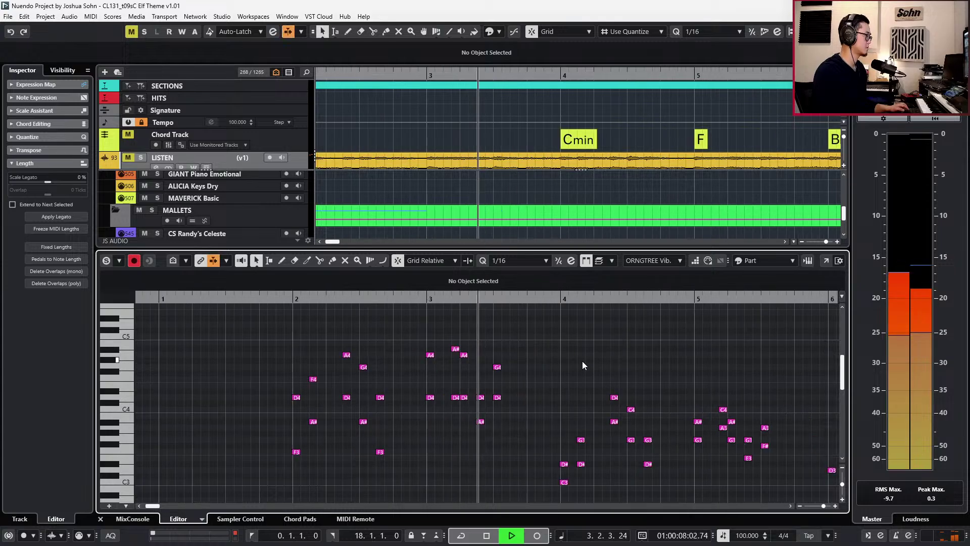
key("space")
key("alt+c")
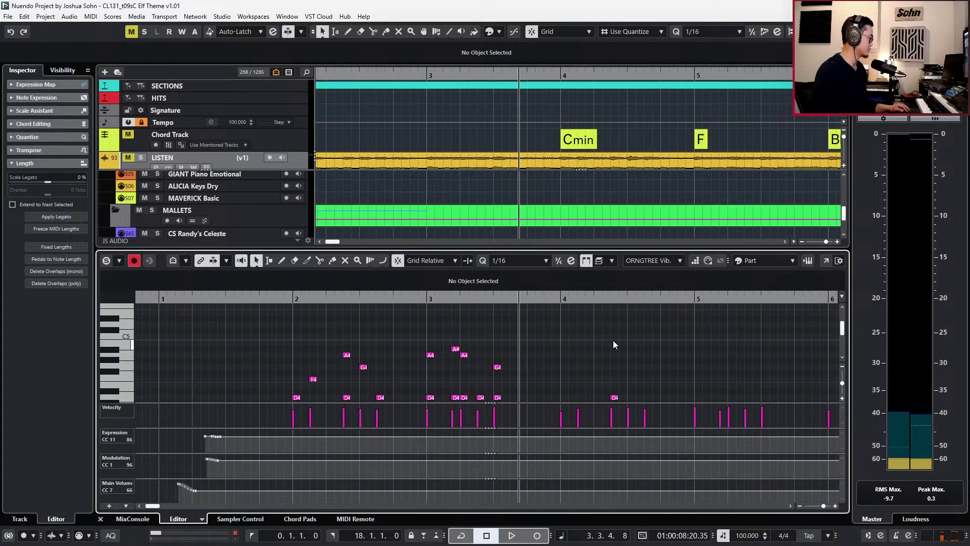
Play the passage from bar 1 through bar 3 to check the corrected vibraphone notes in context.
key("KP_Subtract")
key("KP_Subtract")
key("KP_Subtract")
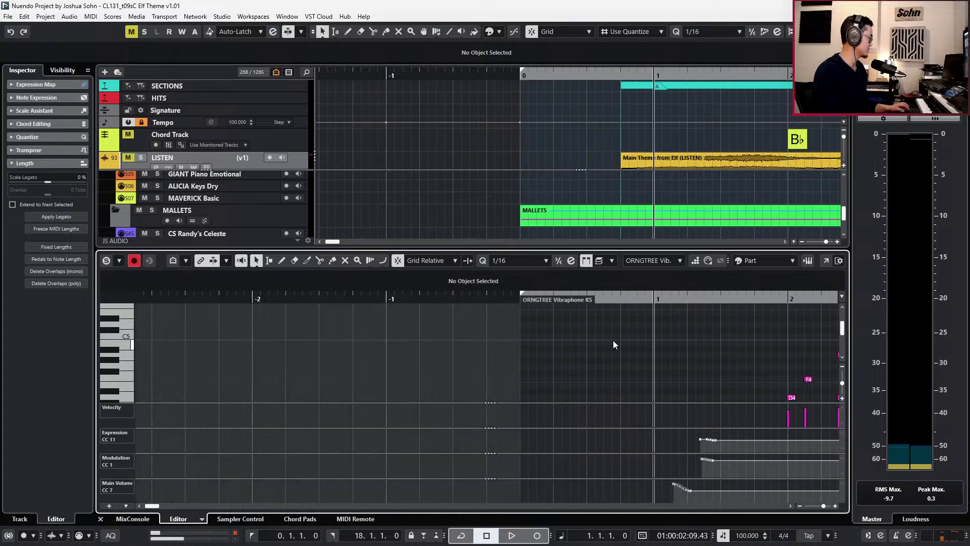
key("space")
scroll(651, 357, "down", 1)
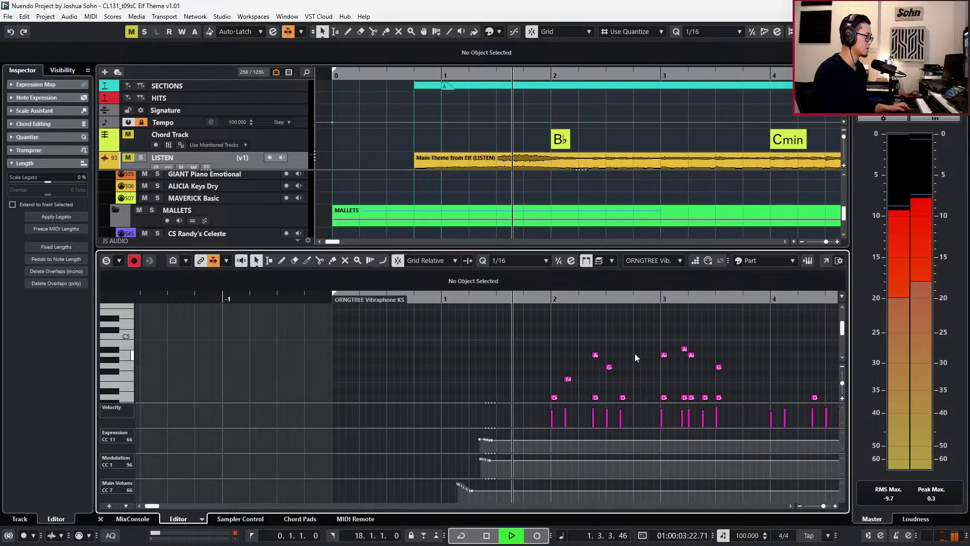
scroll(648, 350, "down", 1)
scroll(635, 360, "right", 2)
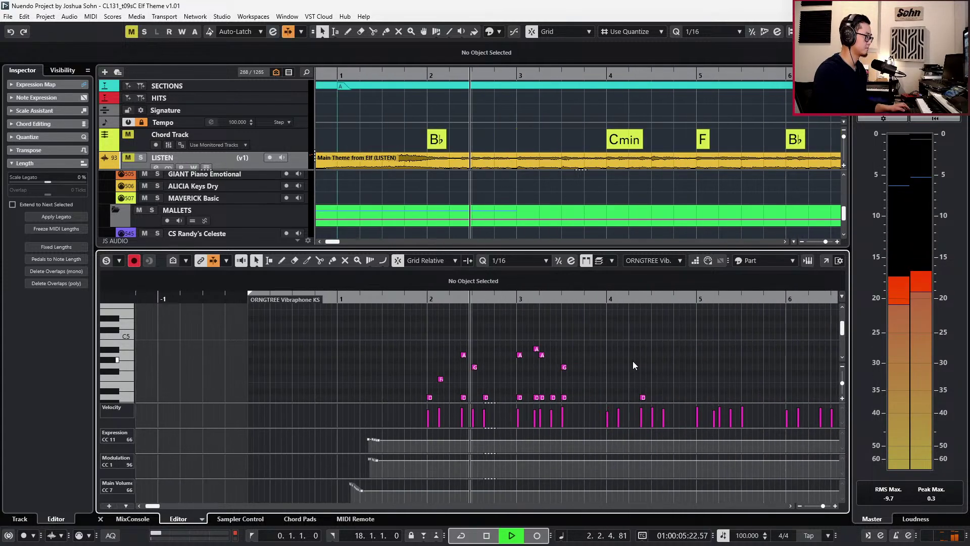
key("alt+l")
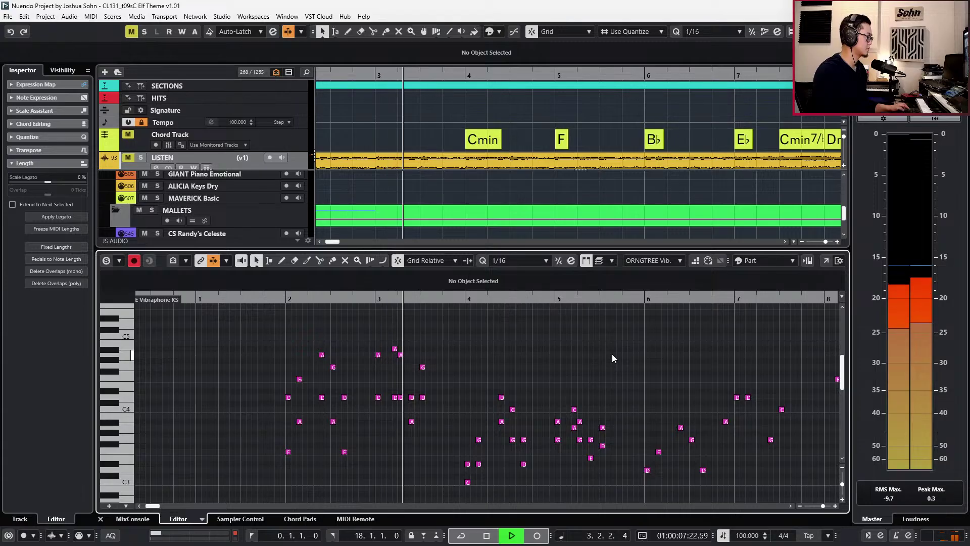
scroll(609, 359, "down", 1)
key("space")
Raise the upper line of bars 4 and 5 by an octave, from D#4 up to A4 at the end.
scroll(571, 379, "up", 2)
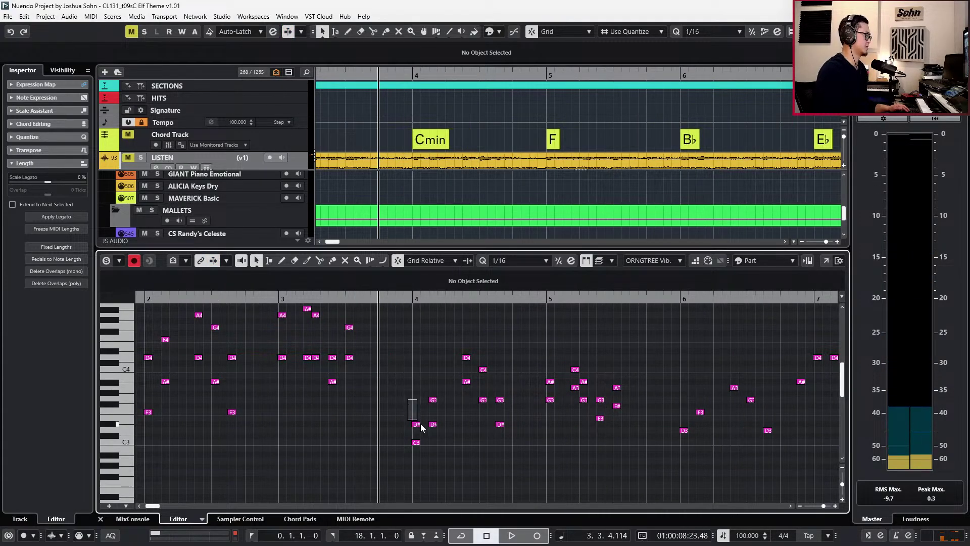
left_click_drag(422, 428, 432, 427)
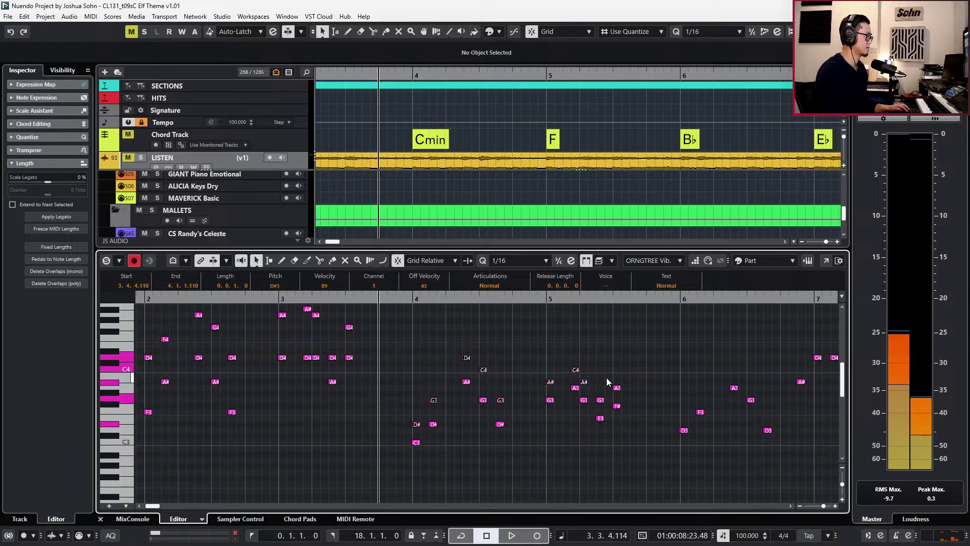
key("shift+Up")
scroll(596, 399, "up", 1)
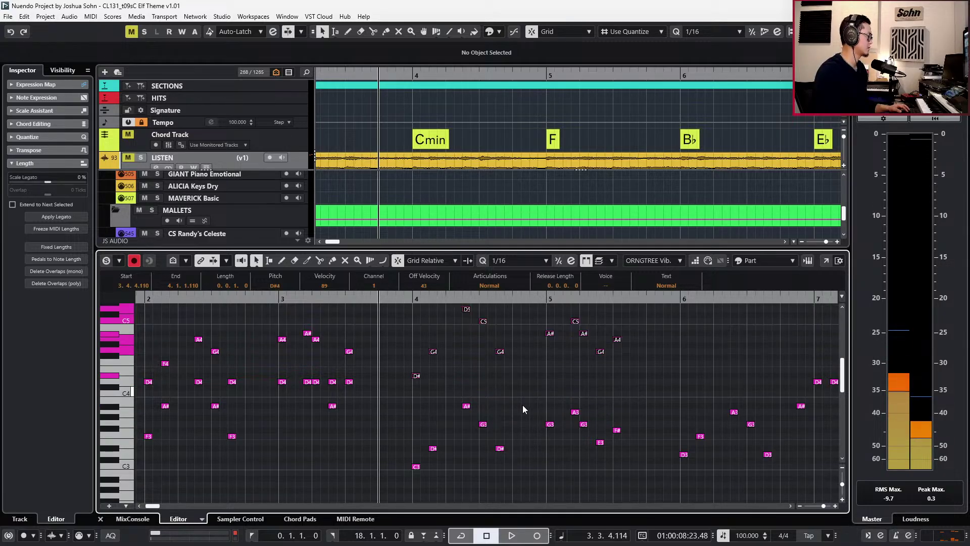
Transpose the lower line of bars 4 and 5 up seven semitones, starting on G3 and ending on C#4.
left_click_drag(400, 401, 626, 471)
key("Up")
key("Up")
key("Up")
key("Up")
key("Up")
key("Up")
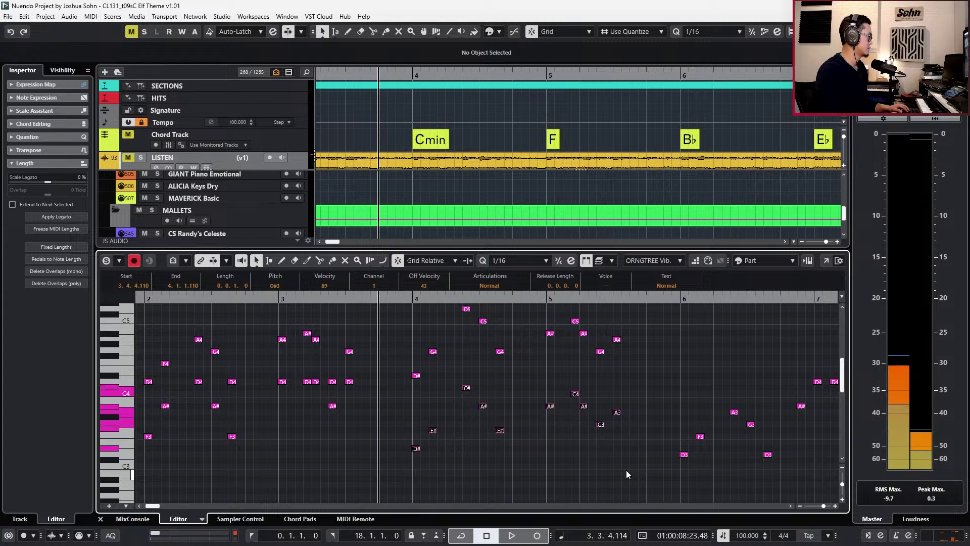
key("Up")
key("Up")
key("Up")
key("Up")
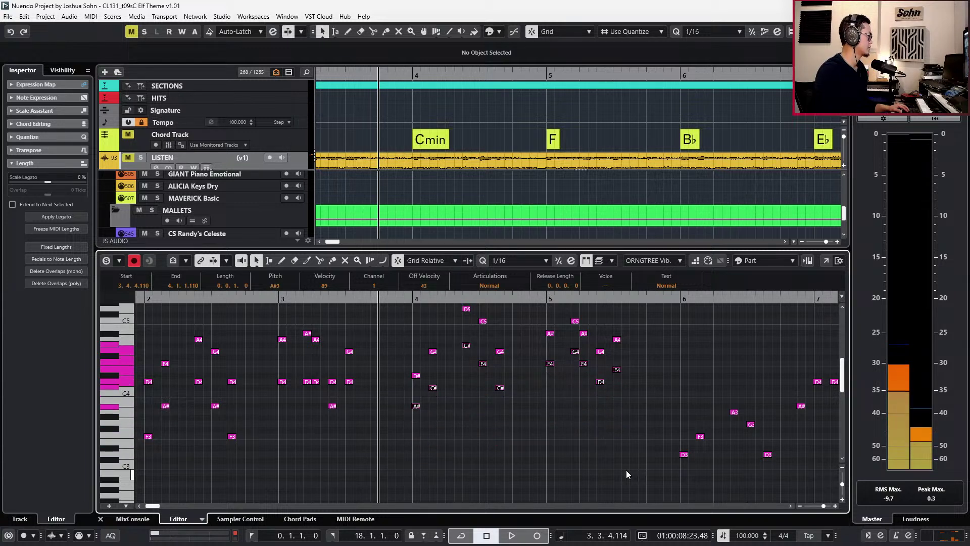
key("Down")
key("Down")
key("Down")
Play the start of bar 4 and compare its lower notes with the voicing in bars 2 and 3.
key("l")
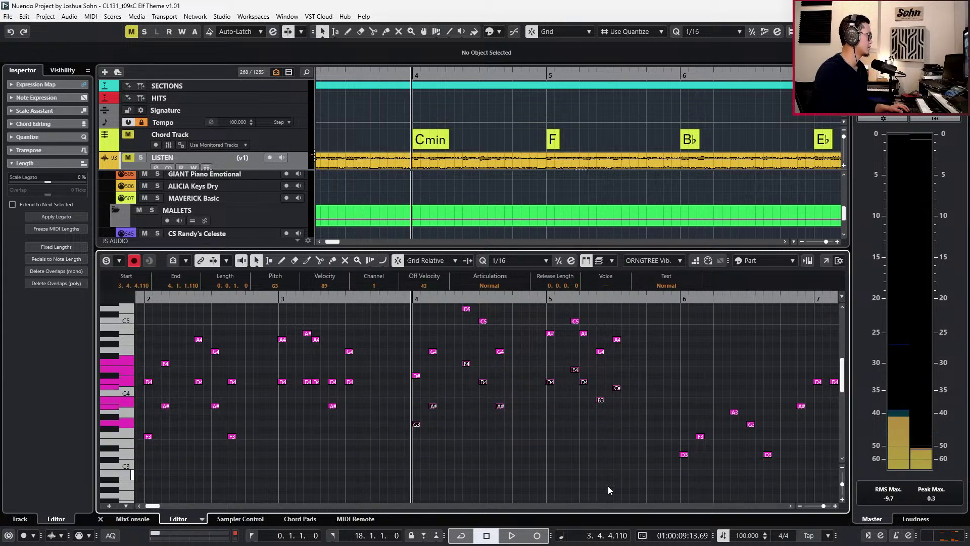
key("space")
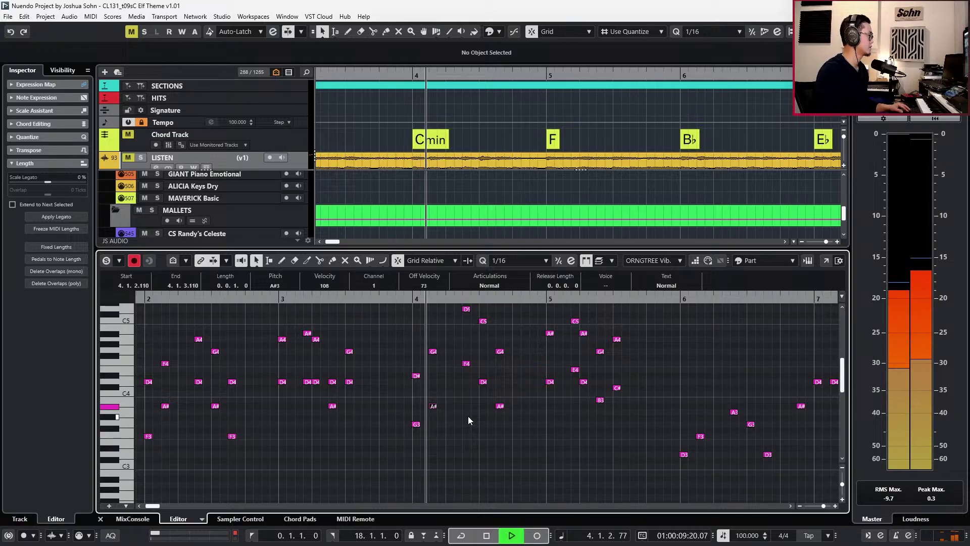
scroll(468, 407, "left", 2)
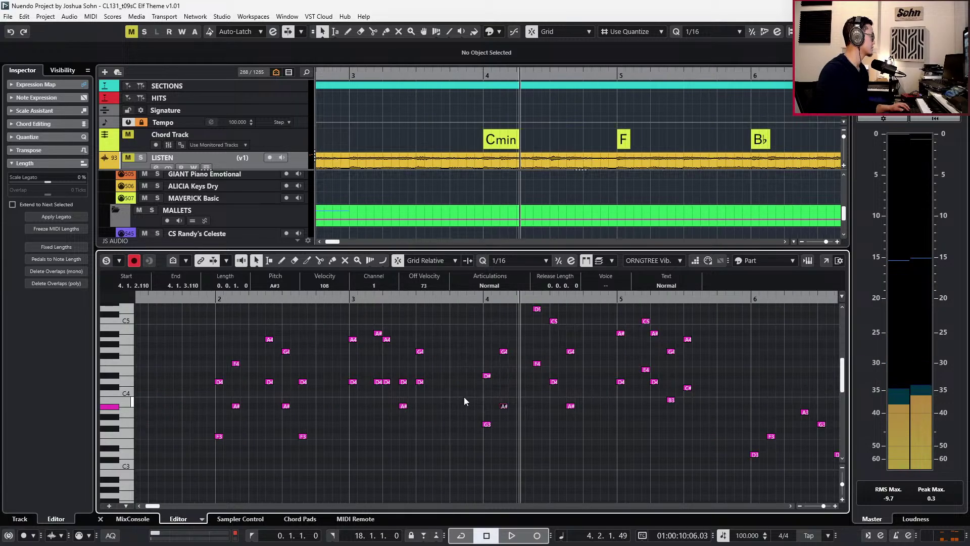
scroll(251, 395, "left", 4)
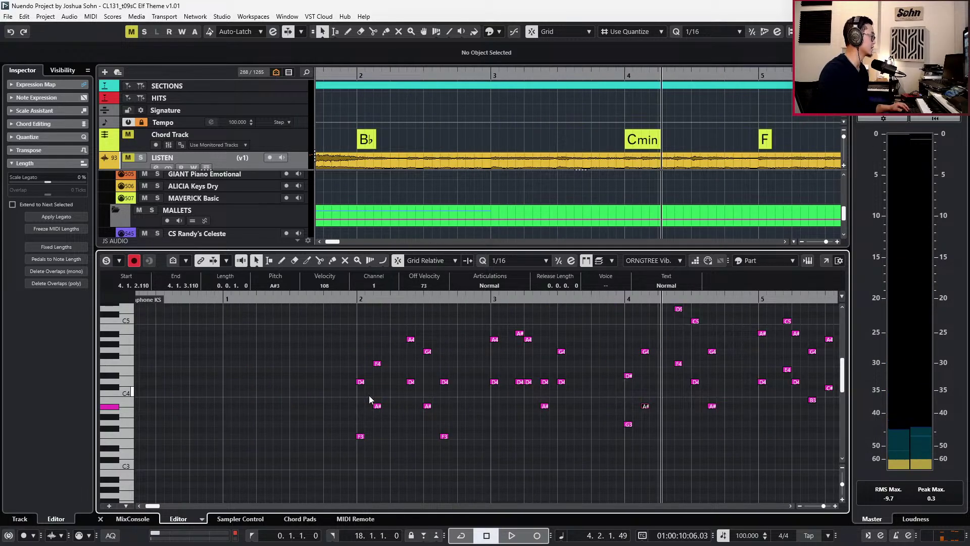
scroll(536, 414, "right", 6)
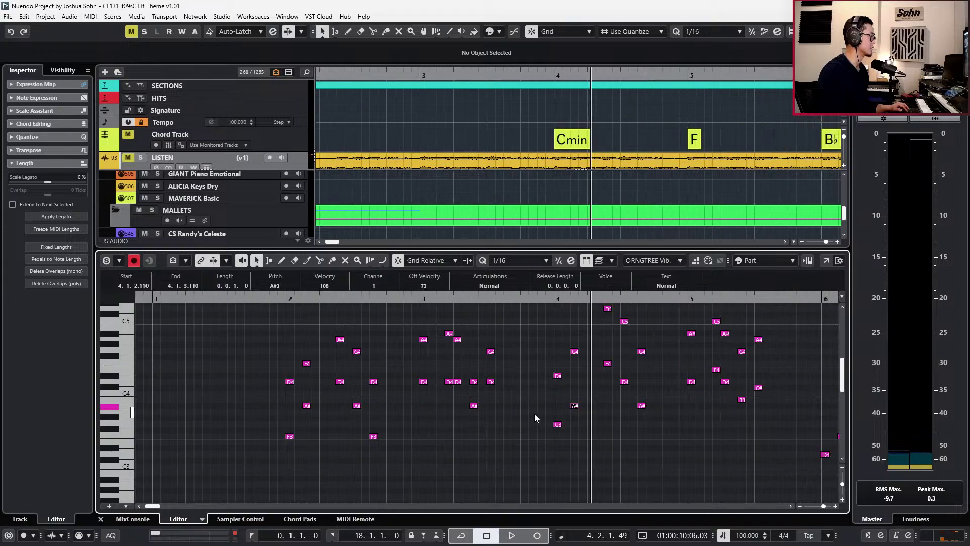
key("KP_Subtract")
key("space")
key("space")
In the lower line of bar 4, raise the F4 to G4 and the D4 to D#4, playing the result.
left_click(466, 363)
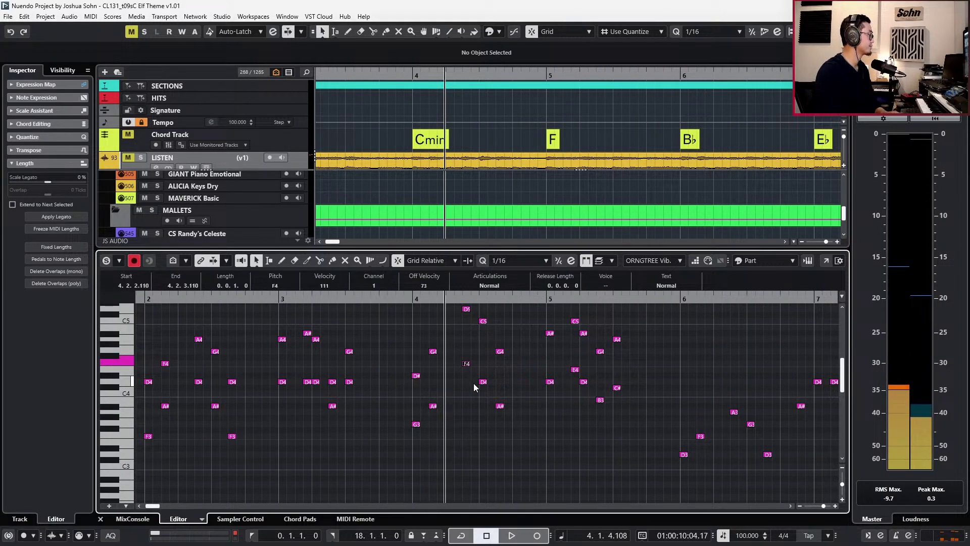
key("Up")
key("Up")
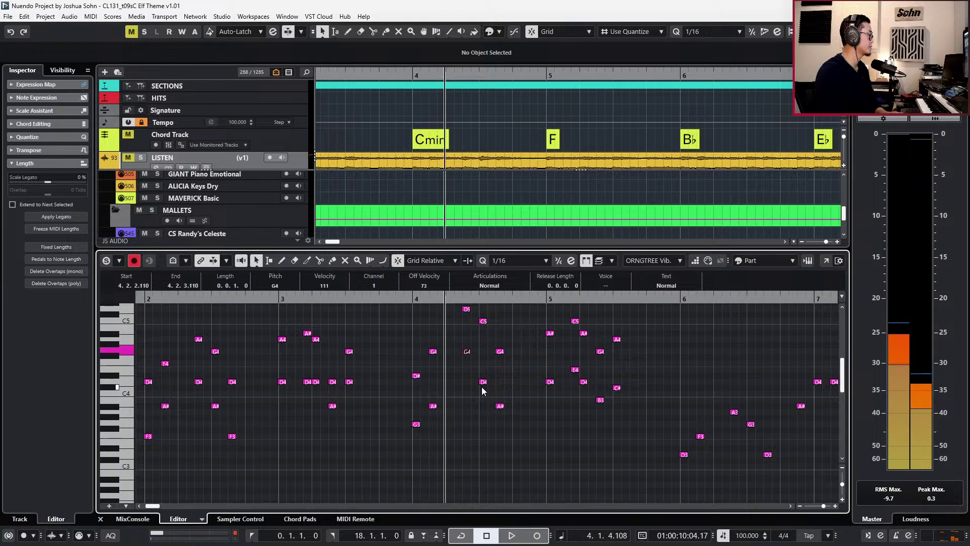
key("Up")
key("space")
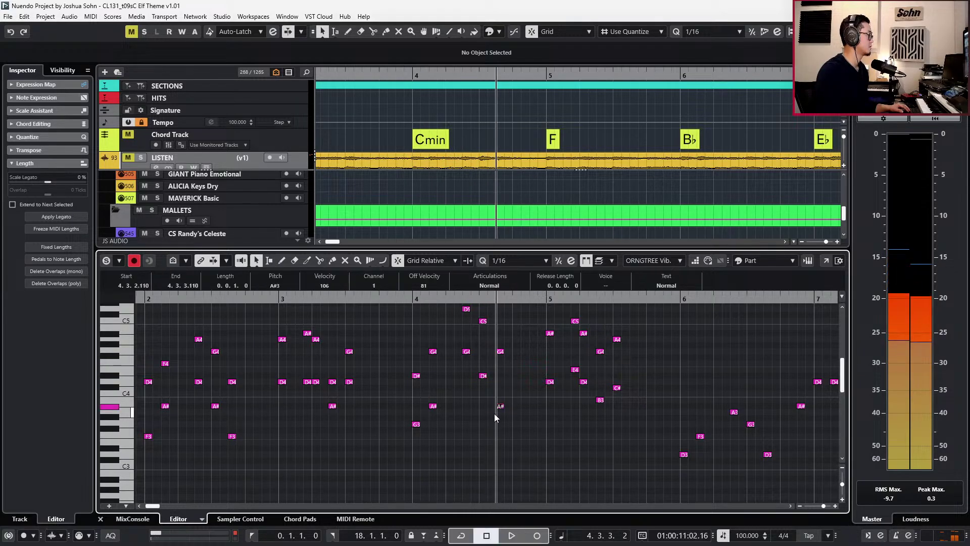
Change the lower-line E4 in the first beat of bar 5 to D#4, playing from bar 4 into bar 5.
left_click(501, 407)
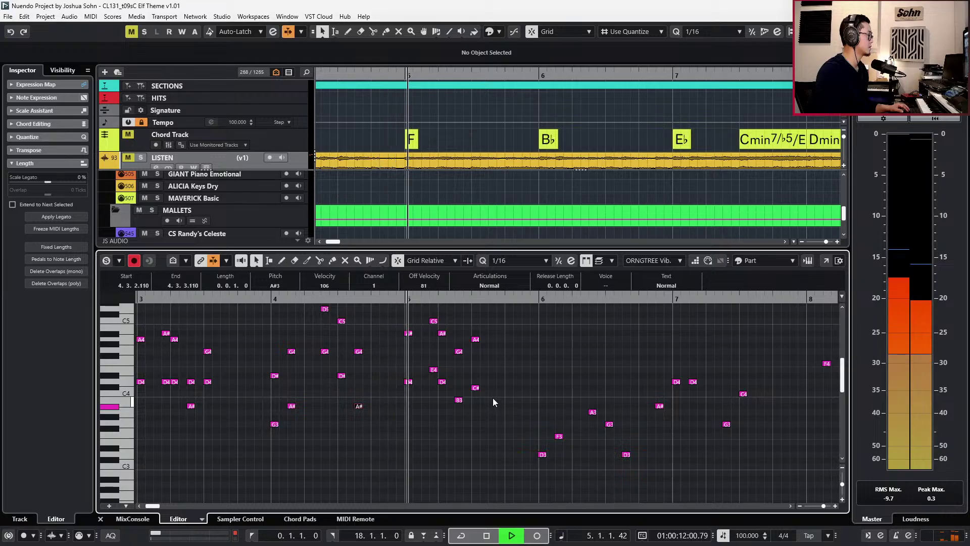
key("space")
left_click(409, 382)
key("Down")
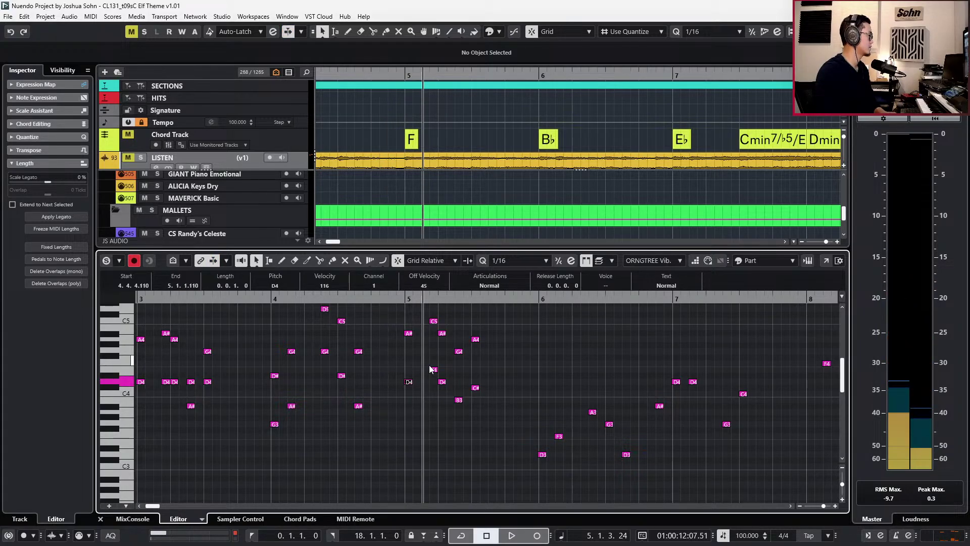
key("space")
left_click(432, 378)
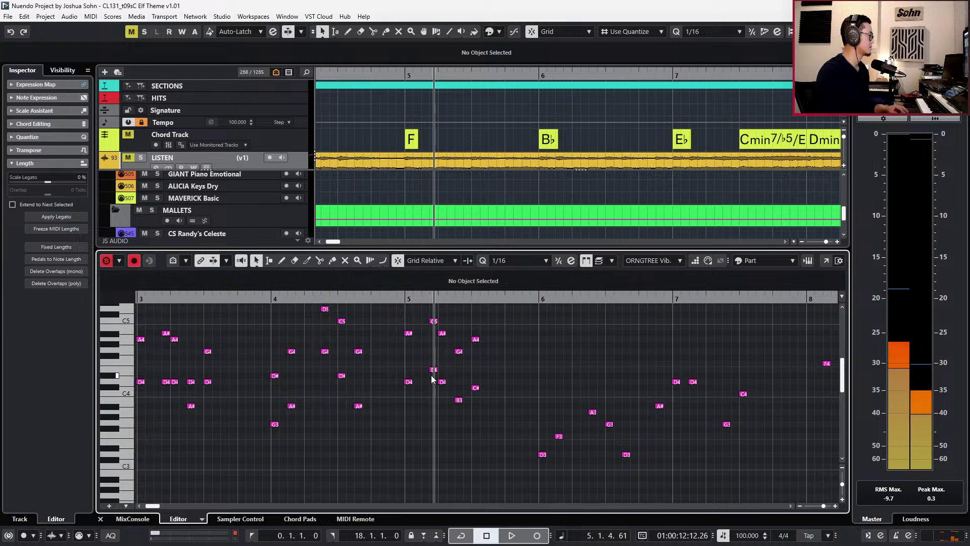
left_click(433, 371)
key("Up")
key("KP_Subtract")
key("space")
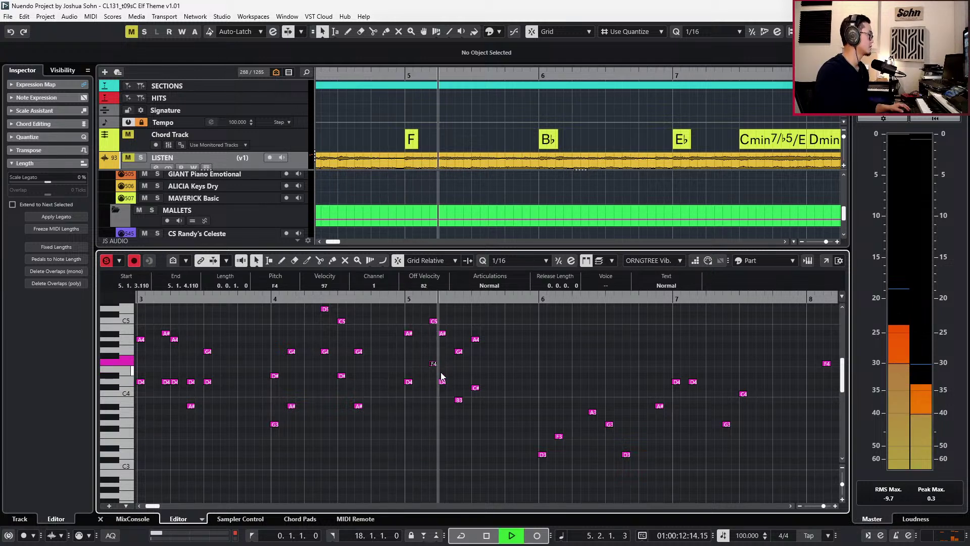
key("space")
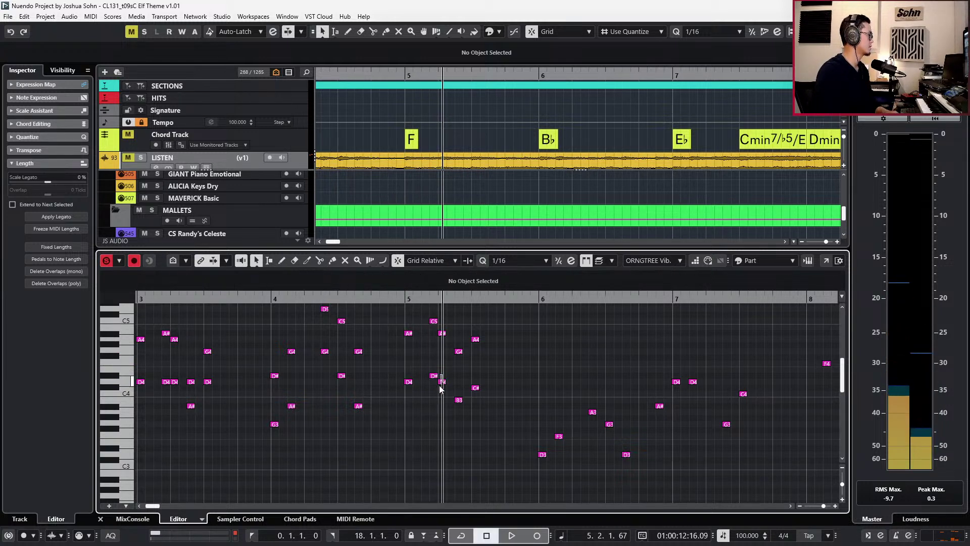
In the lower line of bar 5, lower the B3 to A#3 and the C#4 to C4, and play the result.
left_click(459, 401)
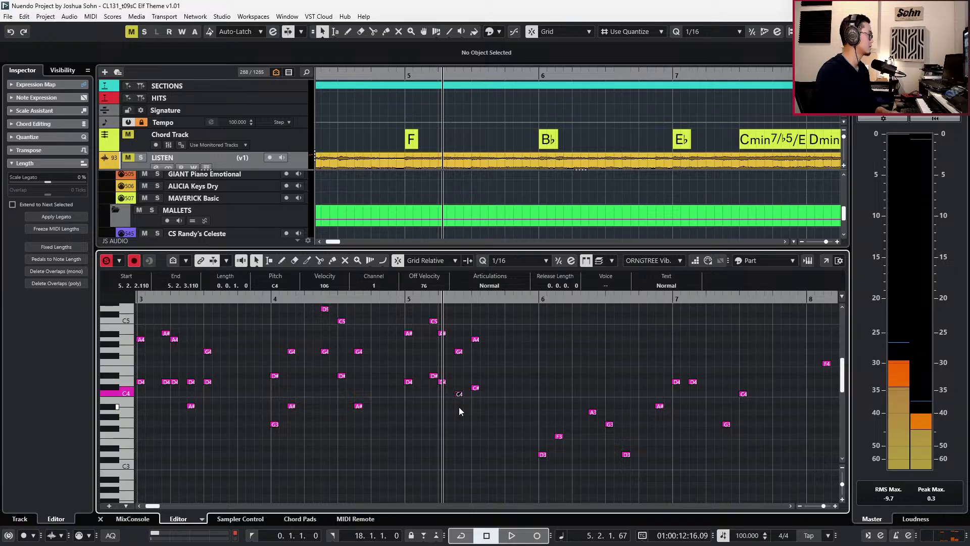
left_click(475, 388)
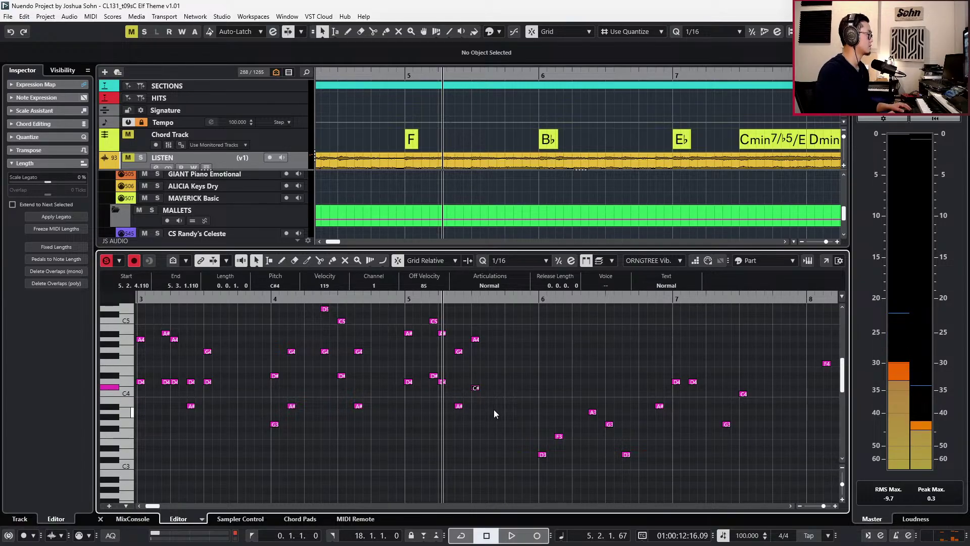
key("Down")
key("space")
key("space")
key("s")
key("space")
scroll(496, 409, "down", 2)
scroll(497, 407, "right", 2)
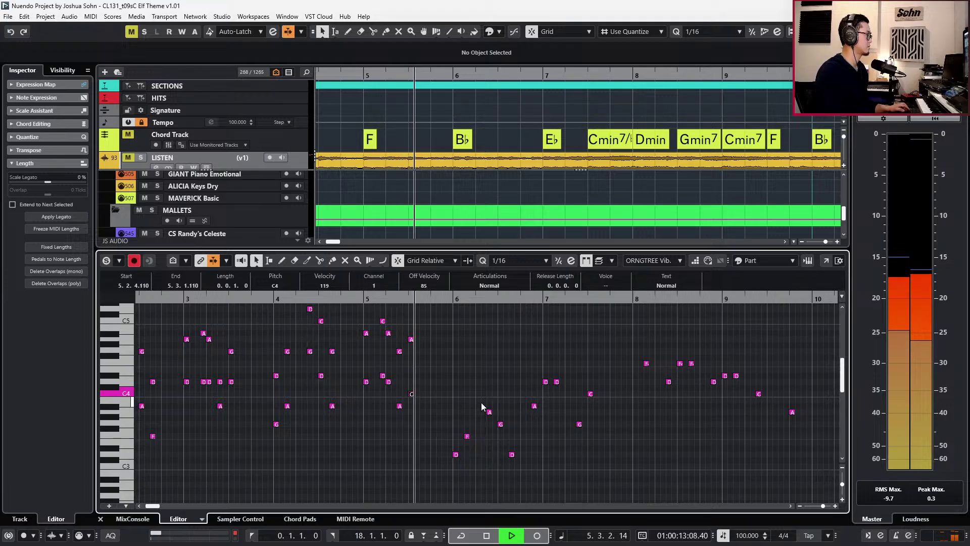
Raise the whole melody line from bar 6 through bar 9 by an octave.
key("space")
key("g")
left_click_drag(398, 350, 606, 458)
key("shift+Up")
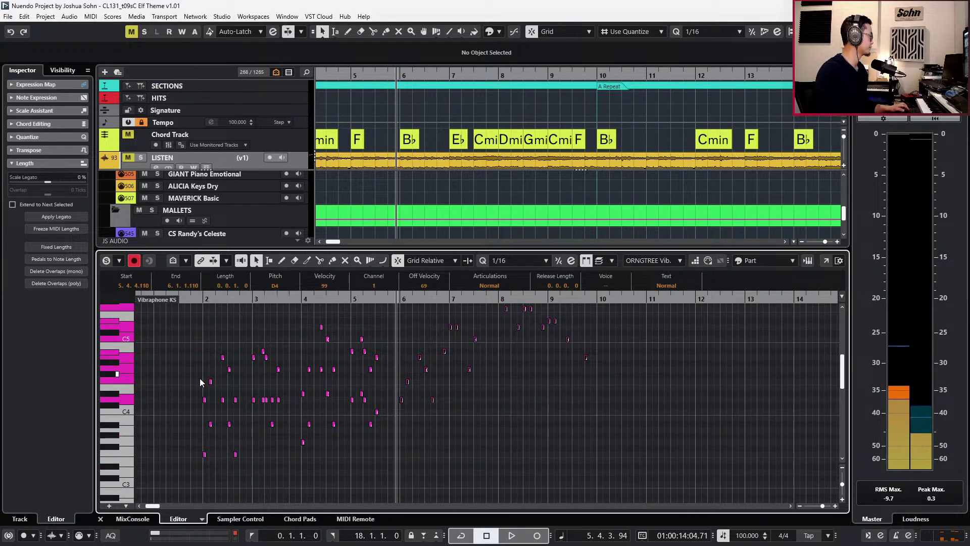
Copy the lower harmony line of bars 2 and 3 to bars 6 and 7, and play it.
left_click_drag(190, 426, 248, 484)
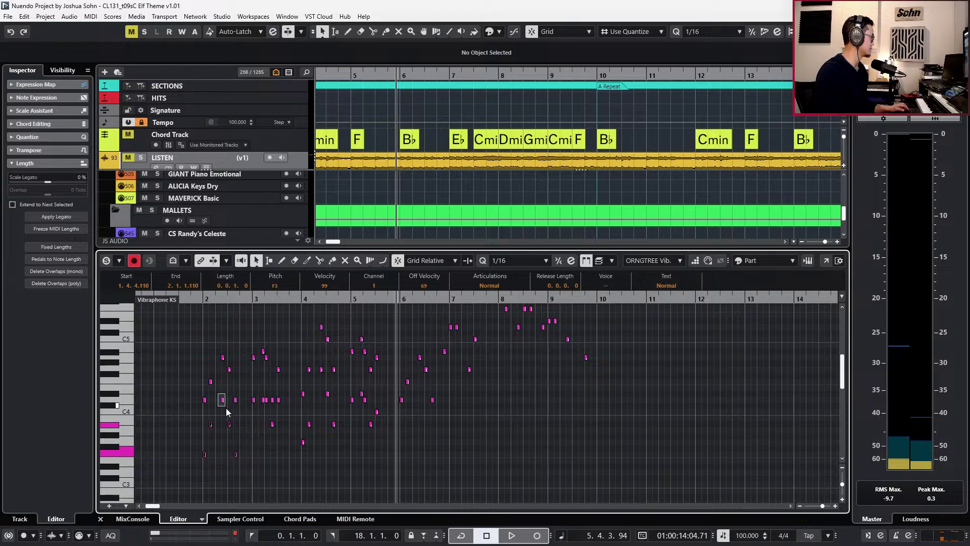
left_click(222, 399, "shift")
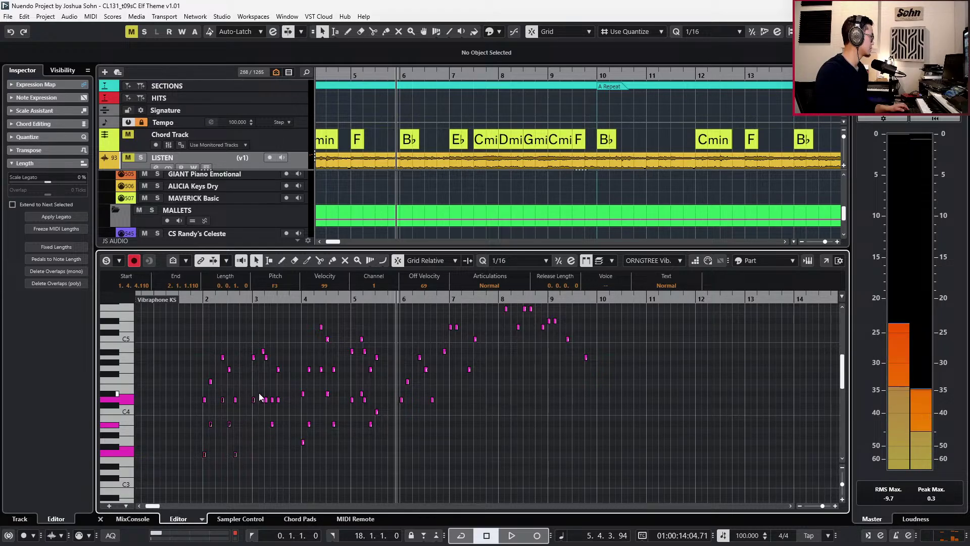
scroll(265, 412, "up", 2)
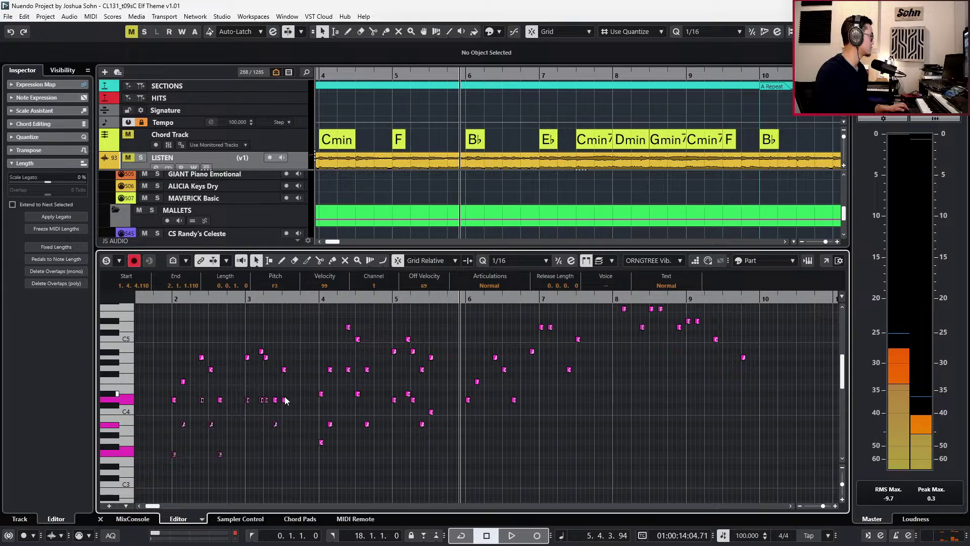
key("ctrl+v")
key("space")
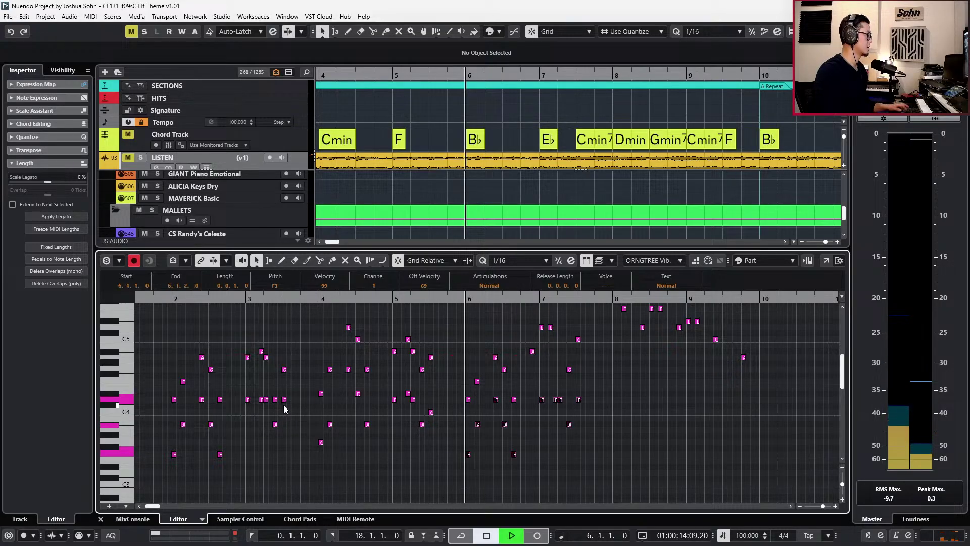
key("f")
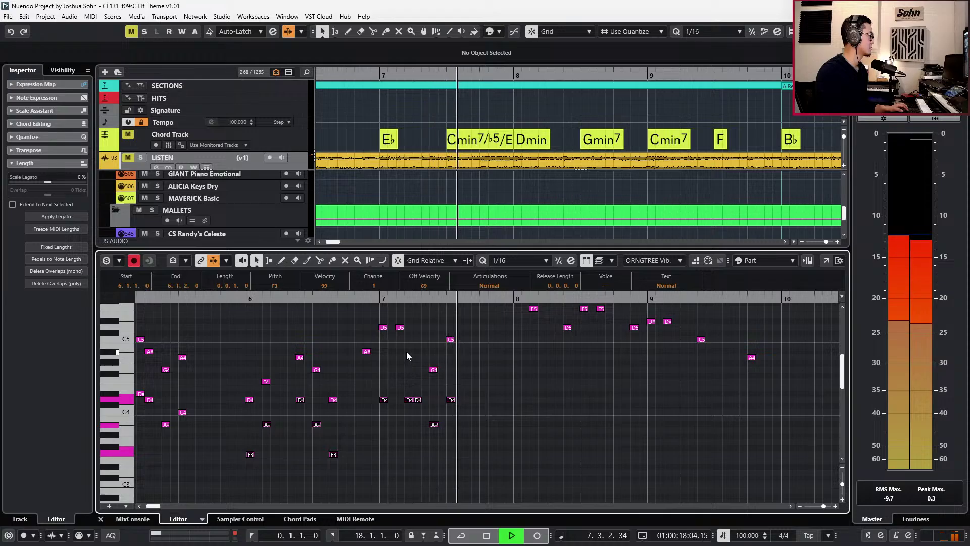
key("space")
Copy the A#4 at the end of bar 6 down eight semitones to add a D4 beneath it, and play it.
scroll(378, 353, "up", 2)
left_click(367, 351)
key("l")
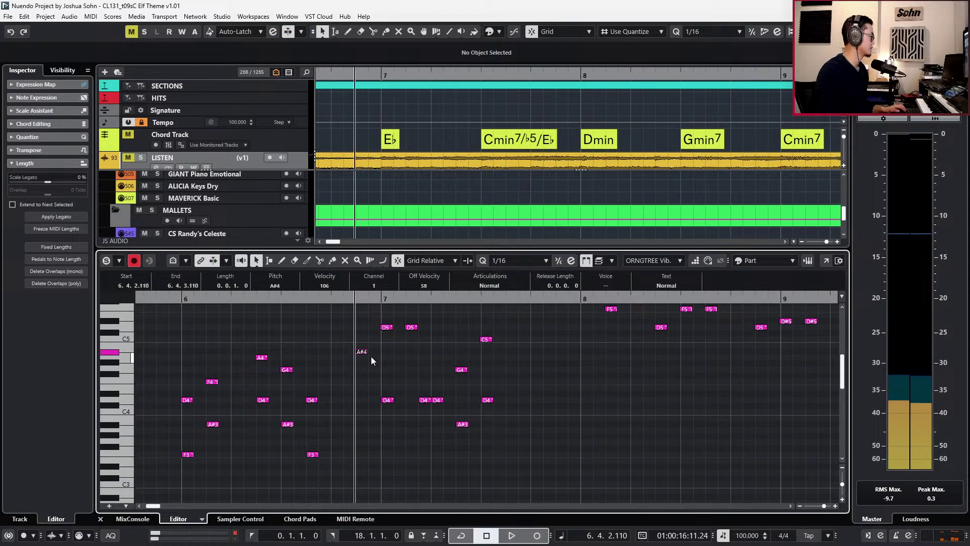
key("ctrl+c")
key("ctrl+v")
key("Down")
key("Down")
key("Down")
key("Down")
key("Down")
key("Down")
key("Down")
key("Down")
key("space")
key("space")
Move the second lower note of bar 7 beneath the second D5, and raise the first two lower notes to G4.
left_click(388, 399)
key("Up")
key("Up")
left_click(422, 401)
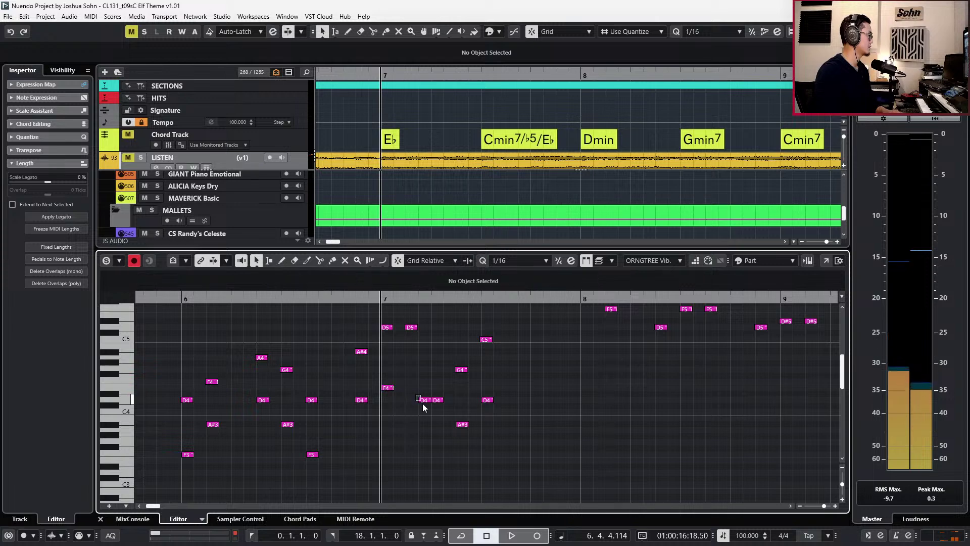
key("alt+Left")
key("Up")
key("Up")
left_click_drag(384, 369, 423, 402)
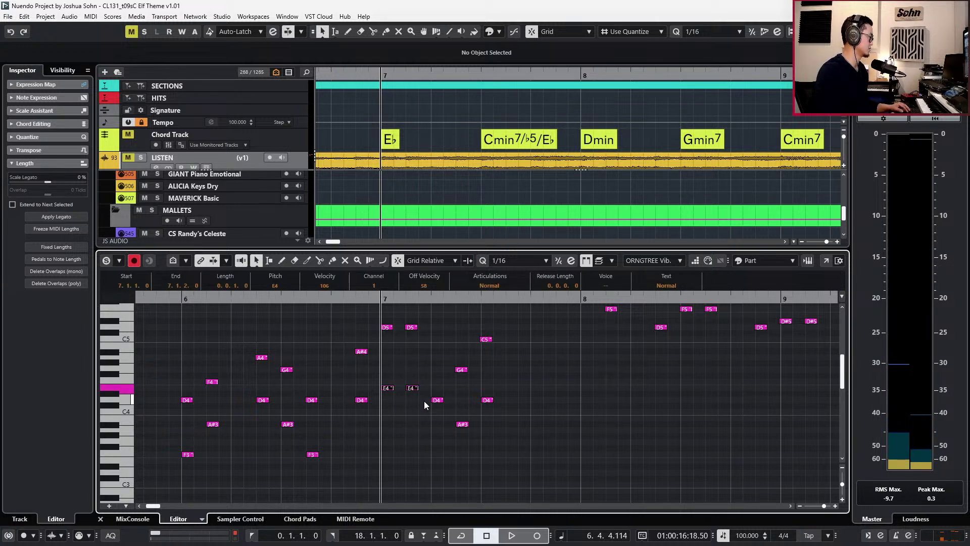
key("Up")
key("Up")
key("Up")
key("space")
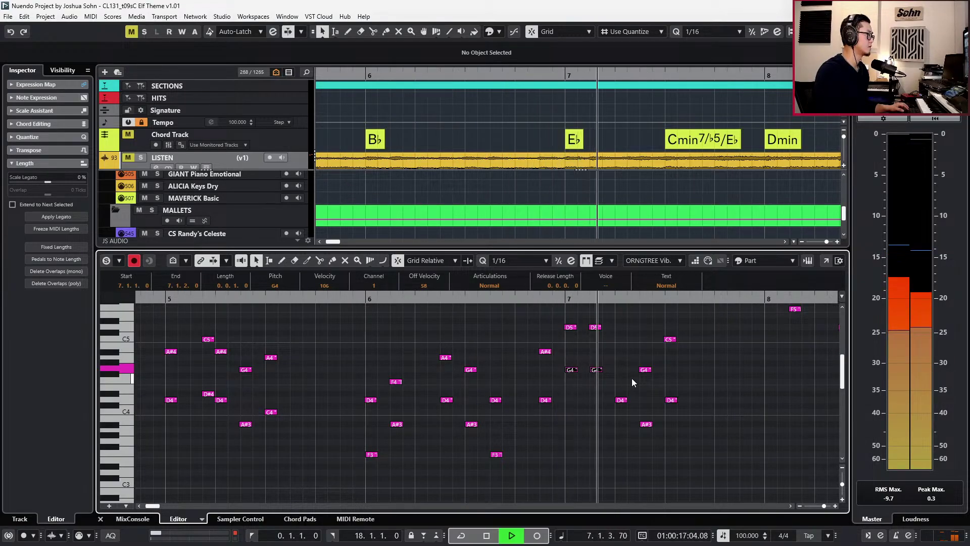
scroll(632, 381, "up", 1)
key("space")
Delete the extra D4 on beat 2 of bar 7, raise the bar's last D4 to D#4, and play on through bar 9.
left_click(622, 441)
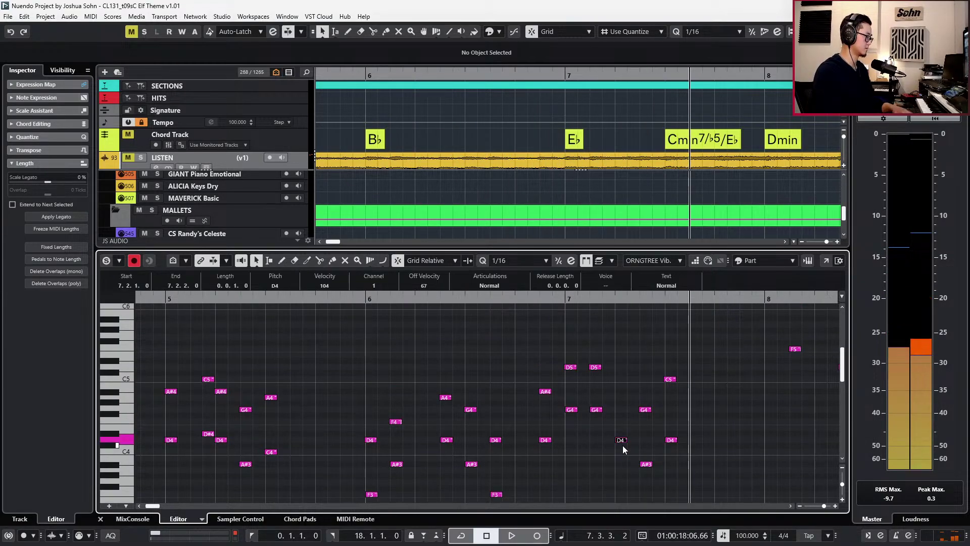
key("Delete")
key("KP_Subtract")
scroll(647, 441, "right", 1)
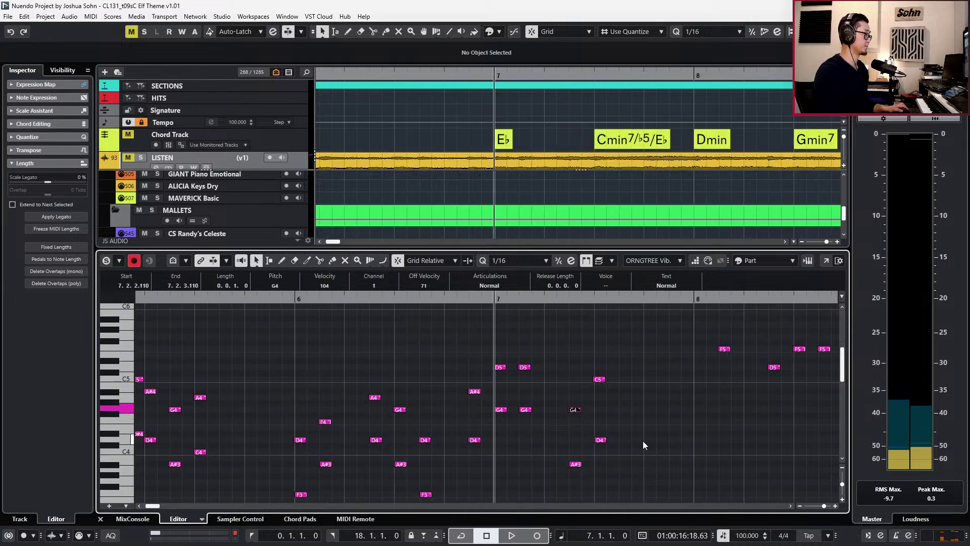
left_click(602, 439)
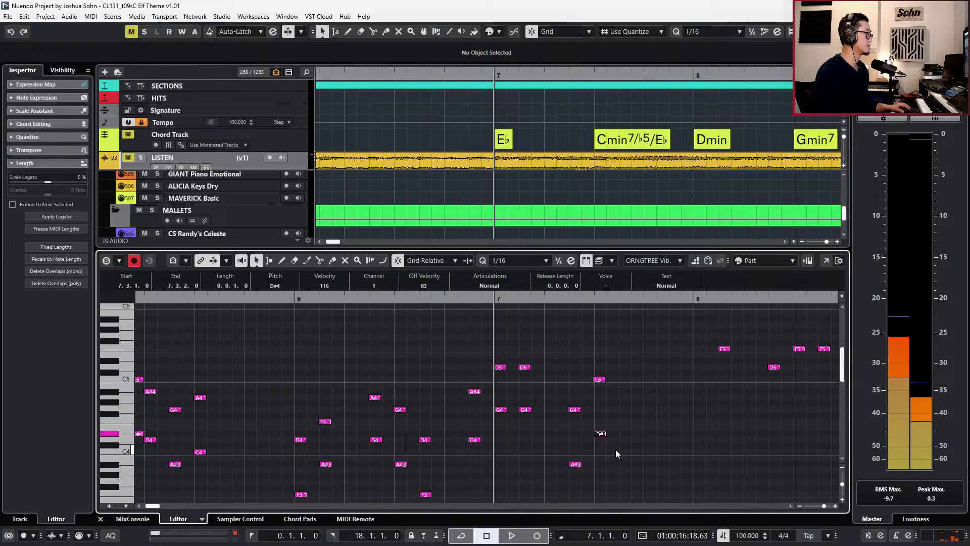
key("space")
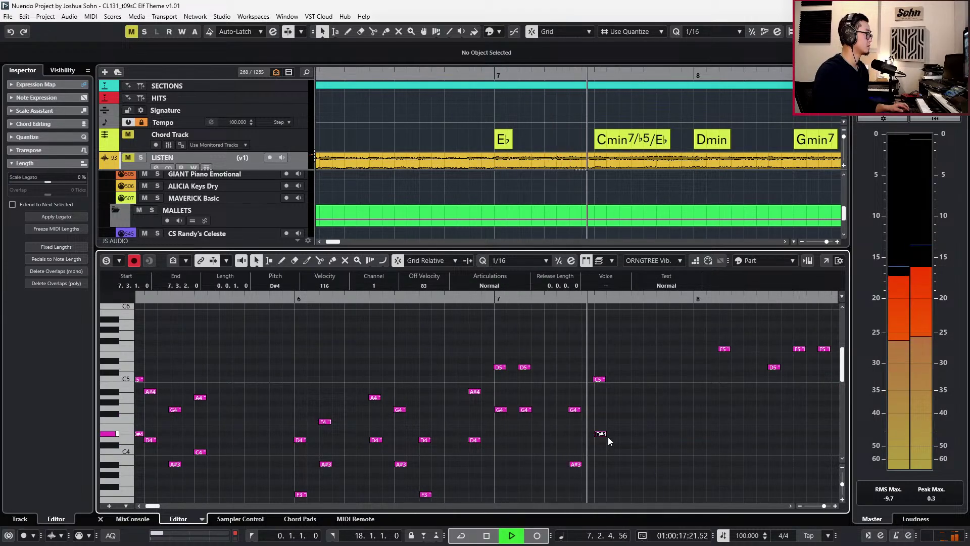
key("f")
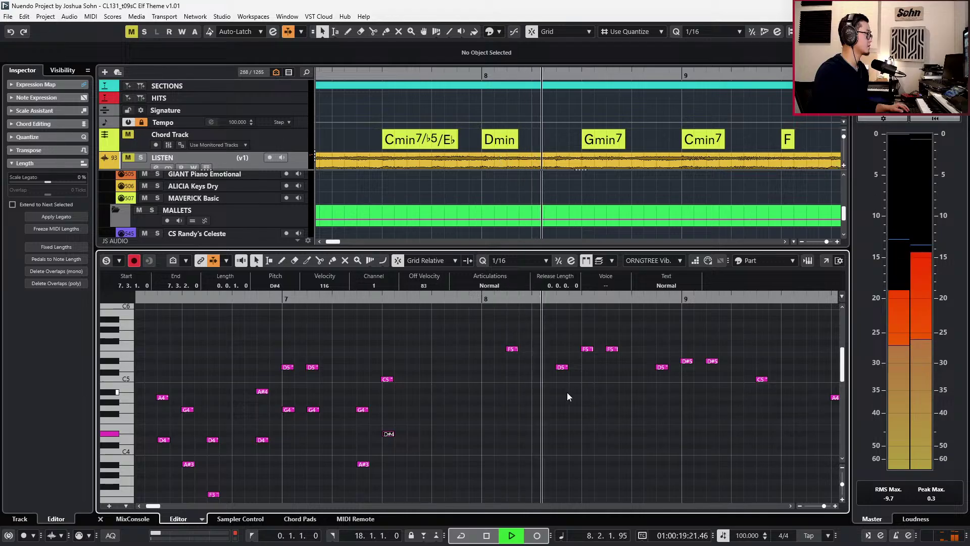
key("g")
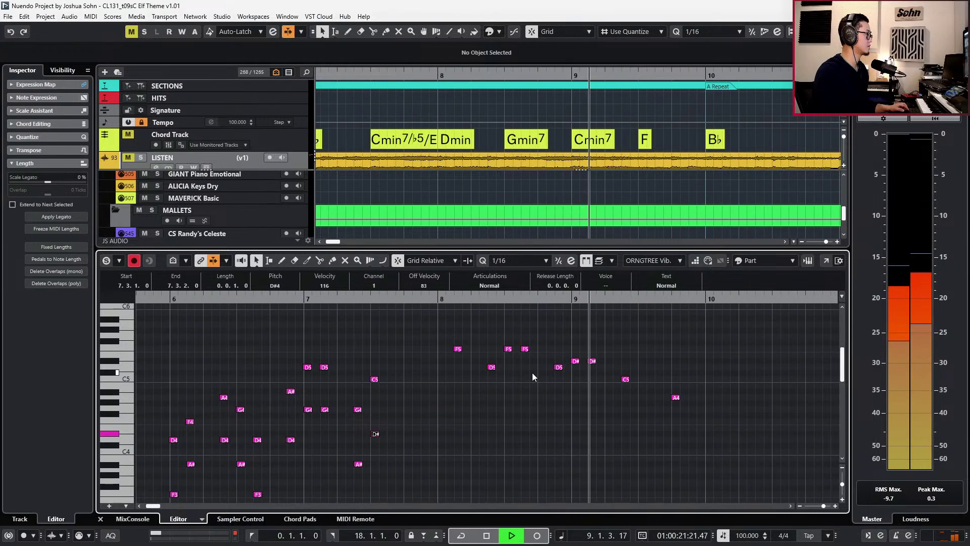
key("space")
Add a G4 on beat 3 of bar 9, between the C5 and the A4.
left_click(628, 365)
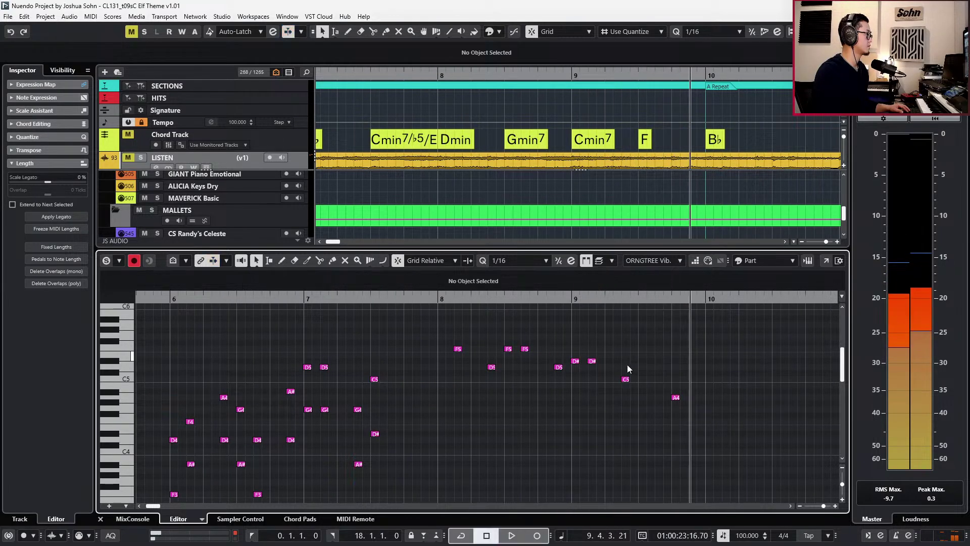
left_click(626, 379)
key("ctrl+KP_Subtract")
key("ctrl+KP_Subtract")
key("ctrl+KP_Subtract")
key("ctrl+KP_Subtract")
key("ctrl+KP_Subtract")
key("ctrl+KP_Subtract")
key("ctrl+KP_Subtract")
key("ctrl+v")
key("ctrl+KP_Subtract")
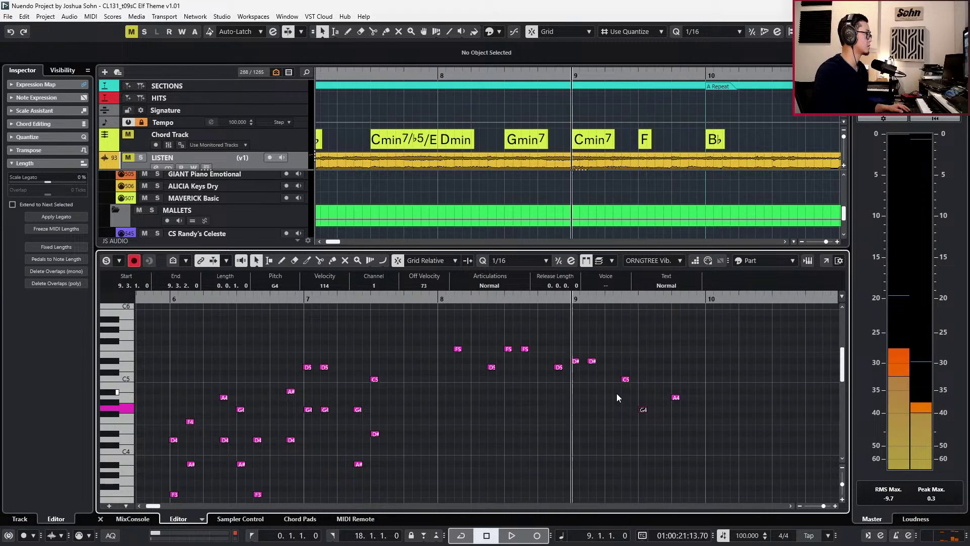
Duplicate the melody of bars 8 and 9 in place and transpose the copy down eight semitones as a harmony line.
left_click_drag(420, 324, 729, 432)
key("l")
key("ctrl+c")
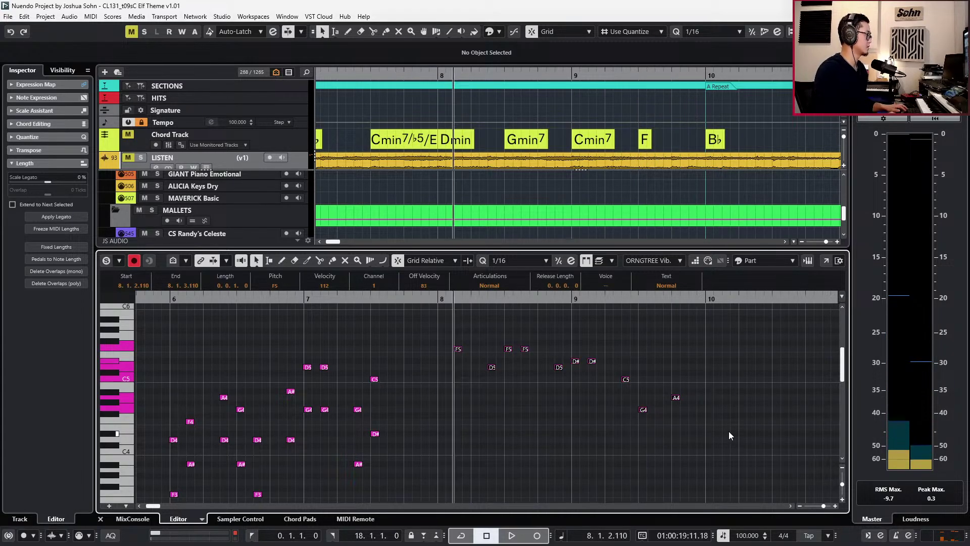
key("ctrl+v")
key("Down")
key("Down")
key("Down")
key("Down")
key("Down")
key("Down")
key("Down")
key("Down")
key("Down")
key("Down")
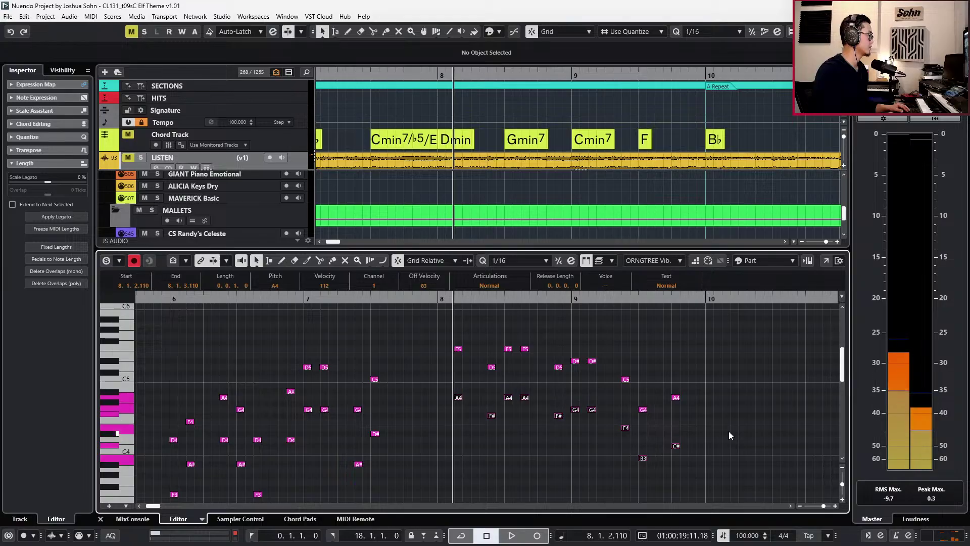
key("Up")
key("Up")
Lower the F#4 beneath the first D5 of bar 8 to F4, playing the bar before and after.
key("space")
key("space")
left_click_drag(528, 418, 472, 412)
key("Down")
key("space")
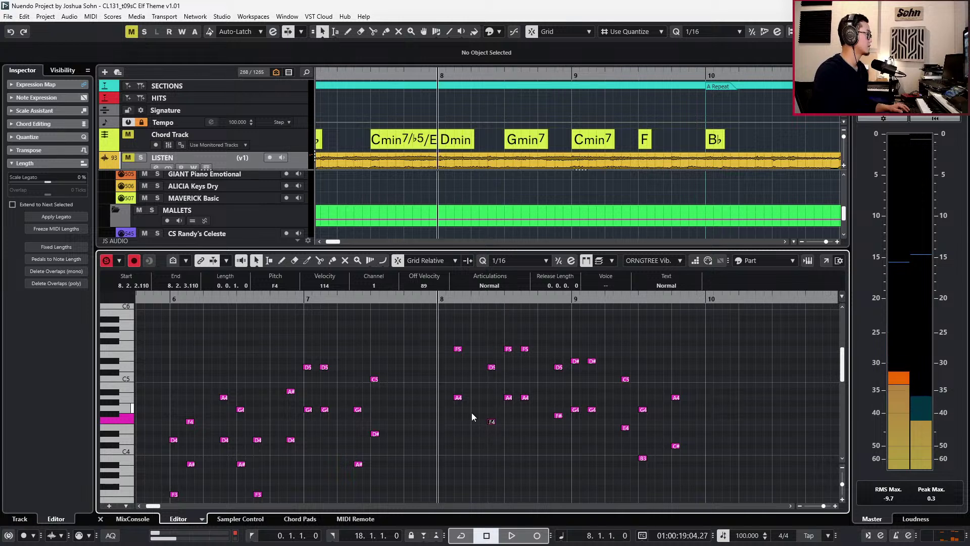
key("space")
key("KP_0")
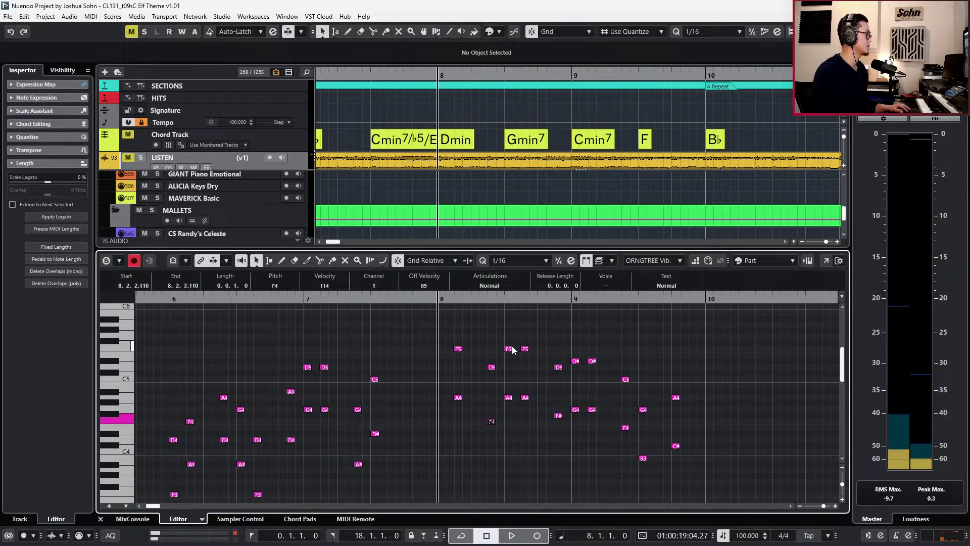
Lower the two repeated F5s in bar 8 to A#4 and the two A4s beneath them to D4, and play the result.
left_click_drag(505, 336, 530, 356)
key("Down")
key("Down")
key("Down")
key("Down")
key("Down")
key("Down")
key("Down")
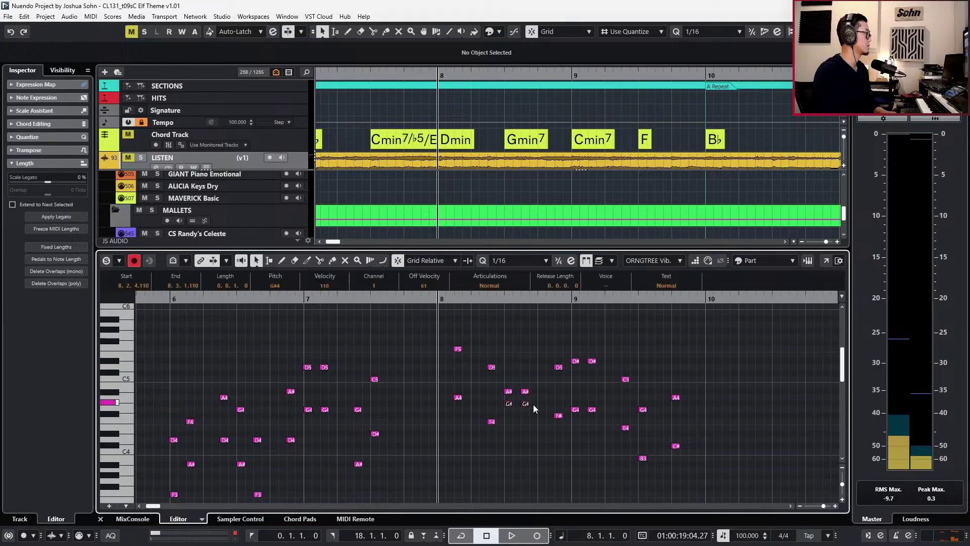
key("Down")
key("Down")
key("space")
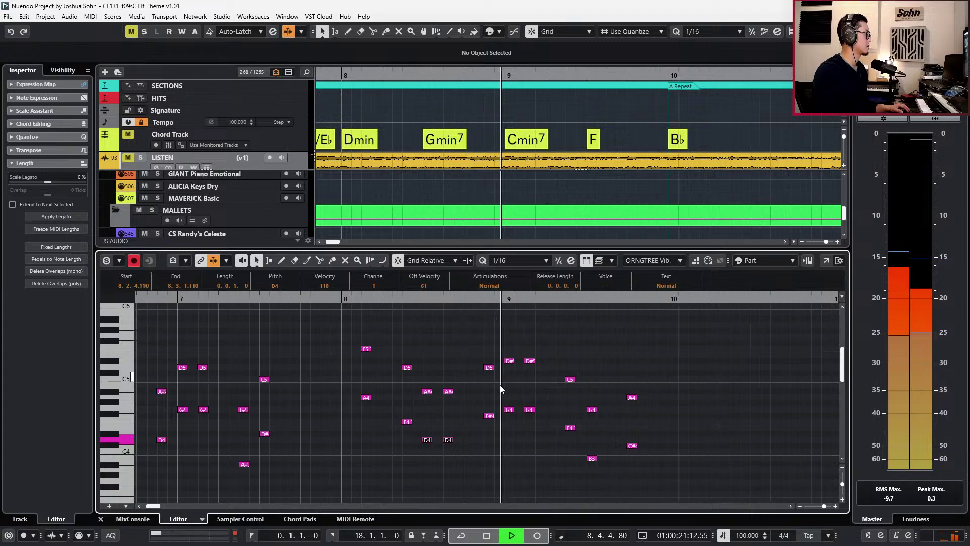
key("space")
In the lower line of bar 9, change the E4 to F4, the B3 to A3 and the C#4 to C4, and play it.
left_click_drag(563, 415, 592, 460)
key("Up")
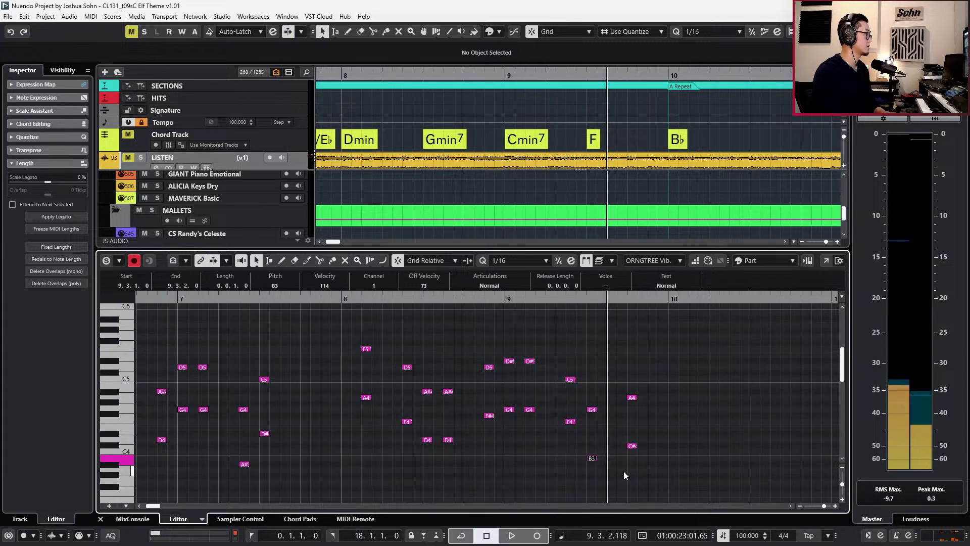
key("Down")
key("Down")
left_click_drag(629, 429, 626, 457)
key("ctrl+KP_Subtract")
key("ctrl+KP_Subtract")
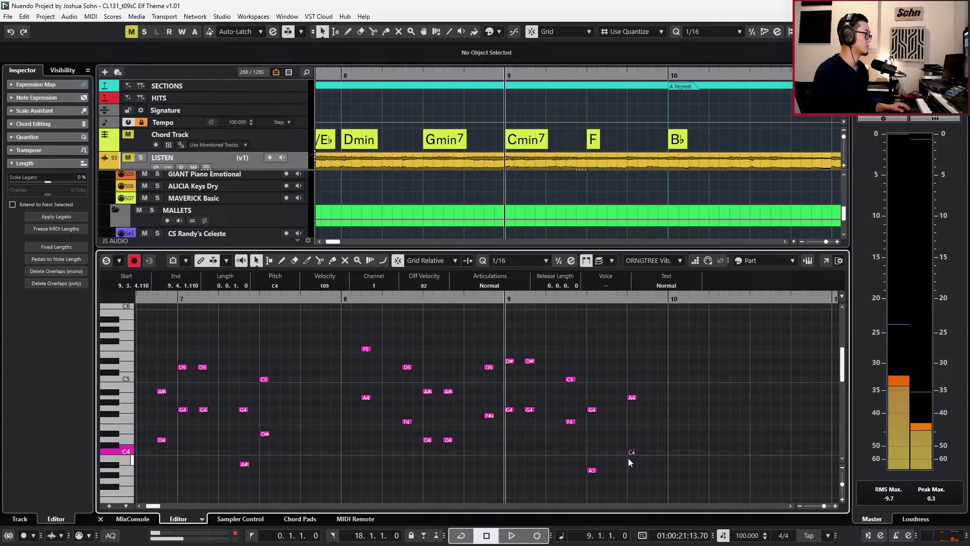
key("space")
scroll(633, 452, "down", 2)
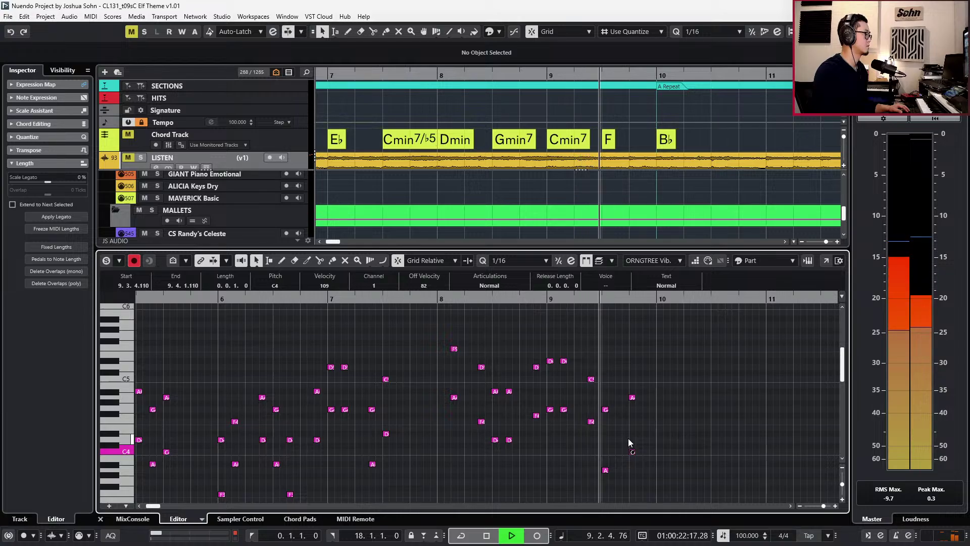
Raise the A3 beneath the G4 in bar 9 to A#3 and play the result.
key("space")
key("h")
left_click(601, 470)
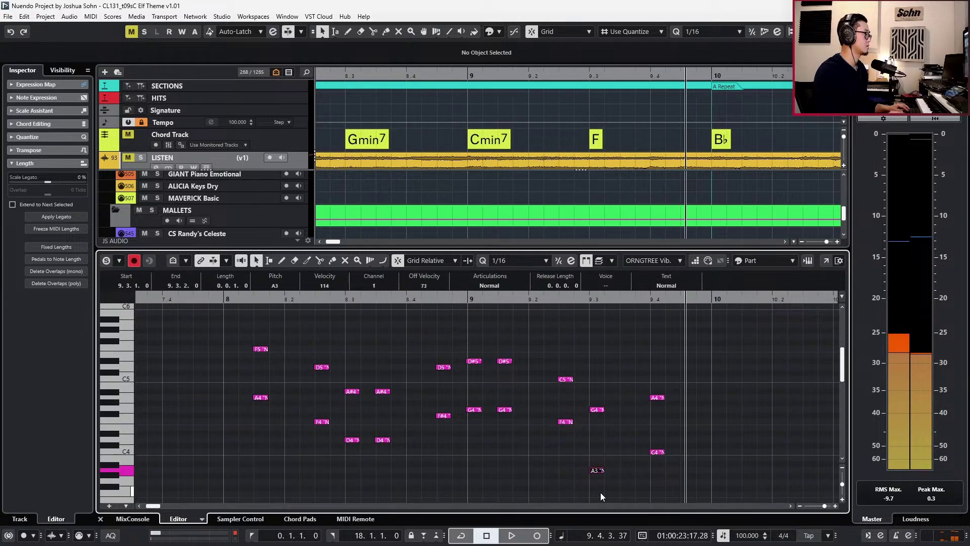
key("Up")
key("Up")
key("space")
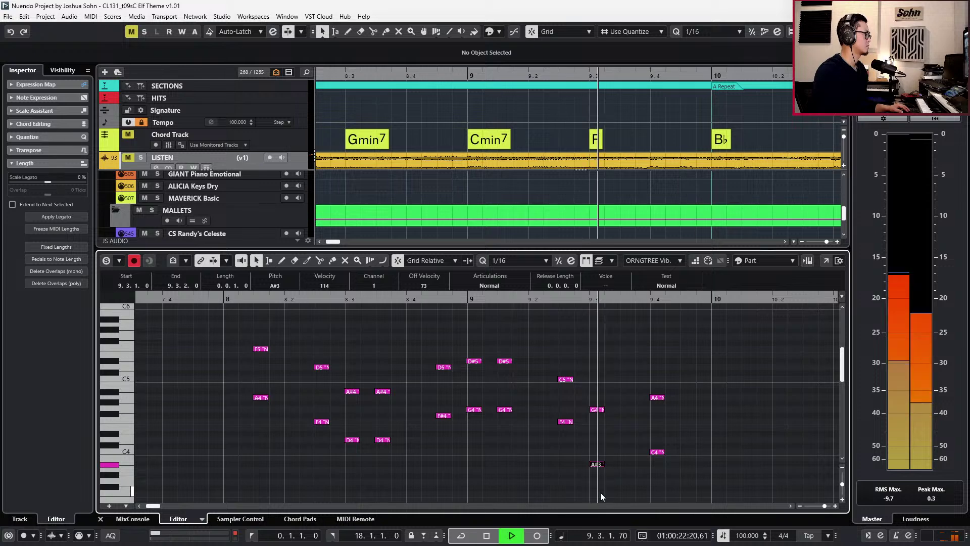
key("space")
key("g")
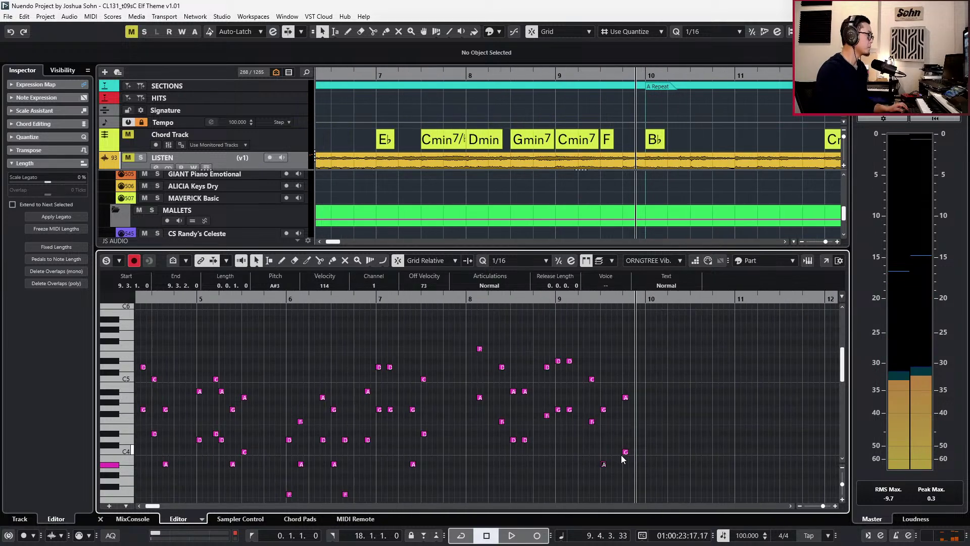
Split the vibraphone part at bar 10 in the arrangement and delete the piece after the cut.
key("ctrl+e")
key("g")
key("g")
key("1")
left_click(648, 258, "alt")
key("Delete")
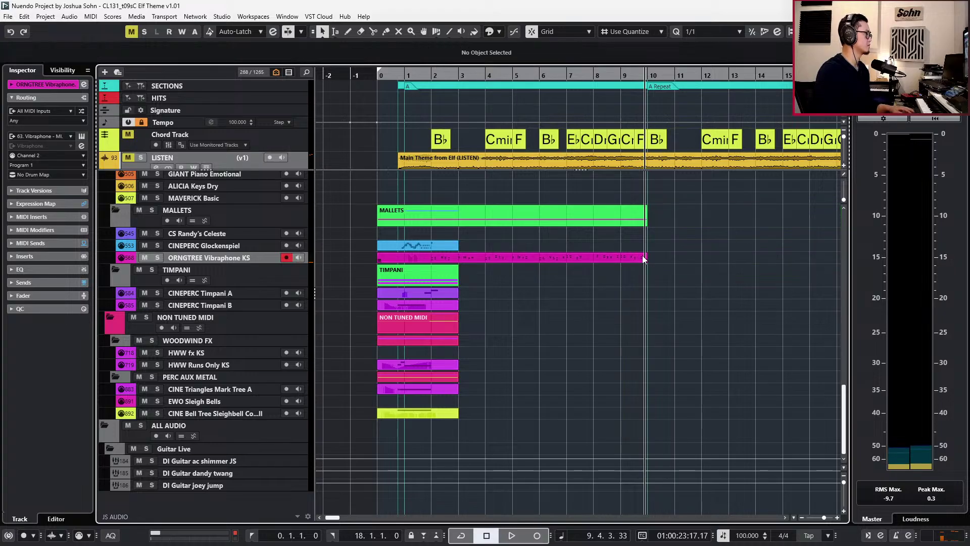
Open the vibraphone part for editing and select the upper melody notes of bars 2 to 5.
double_click(644, 259)
key("h")
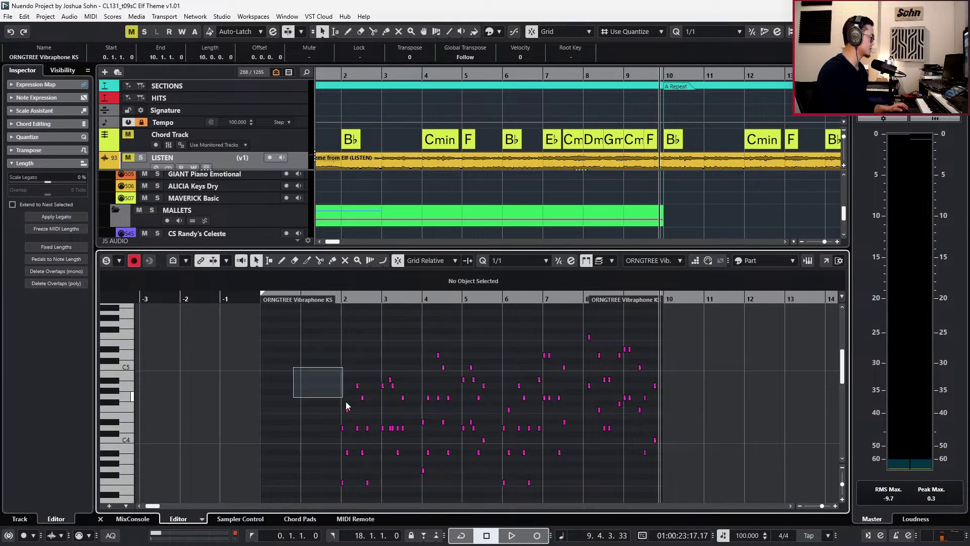
left_click_drag(344, 400, 376, 411)
scroll(375, 411, "up", 2)
left_click_drag(299, 416, 371, 429)
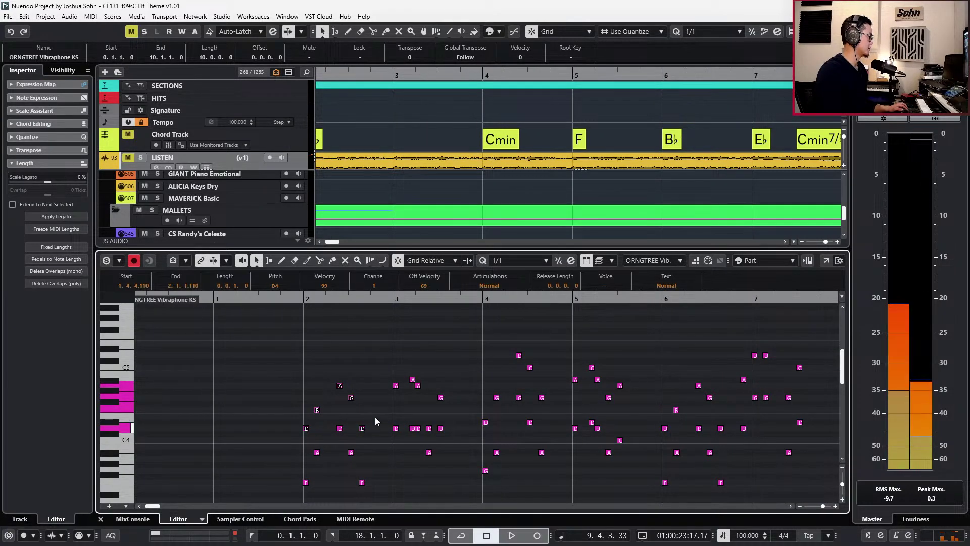
left_click_drag(382, 372, 449, 401)
key("g")
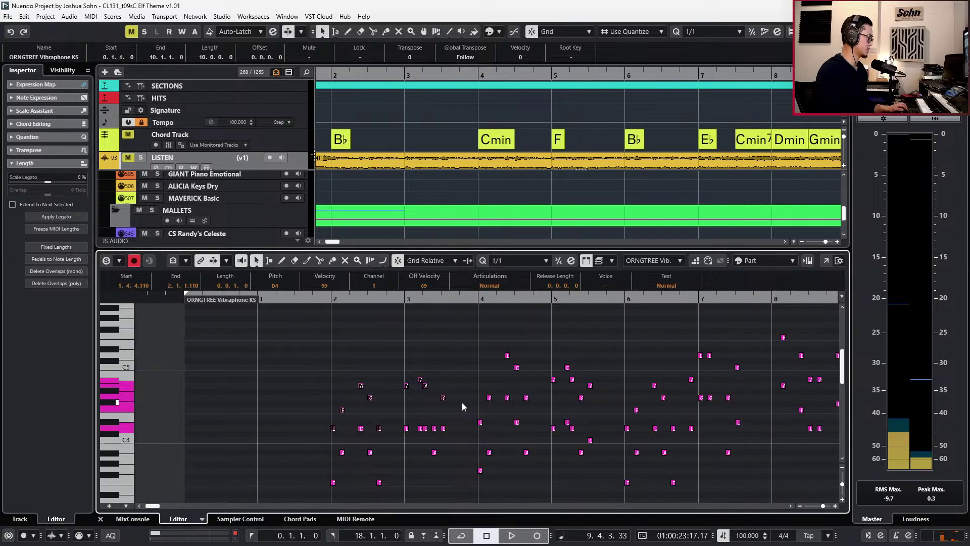
left_click_drag(482, 345, 520, 396)
key("h")
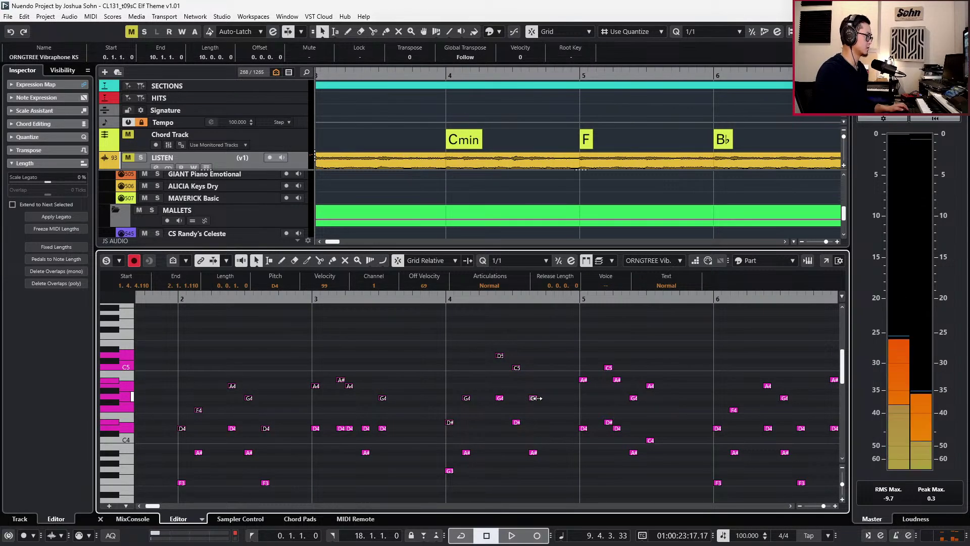
key("h")
left_click_drag(485, 349, 576, 396)
scroll(419, 362, "right", 4)
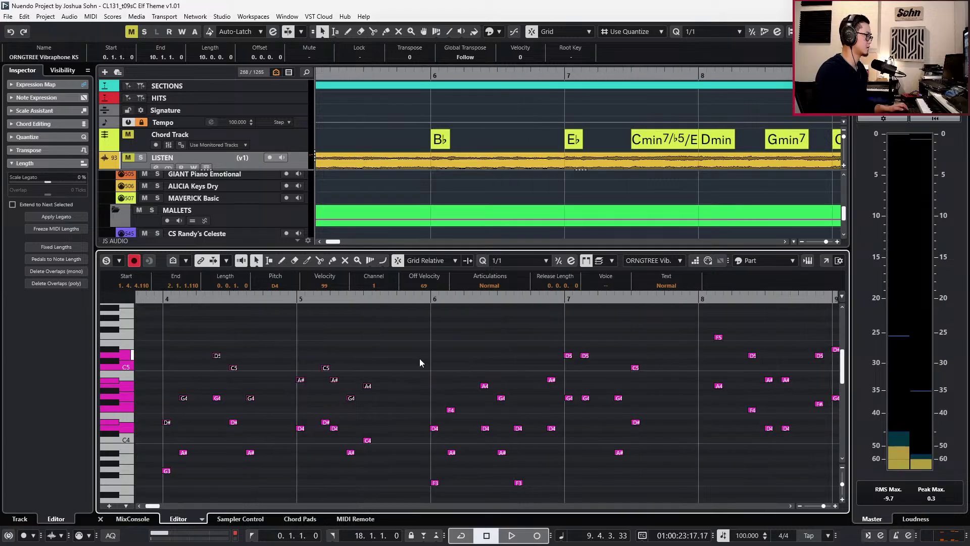
Add the upper melody notes of bars 6 to 9 to the selection, copy them and locate the playhead to the first one.
left_click_drag(488, 436, 455, 429)
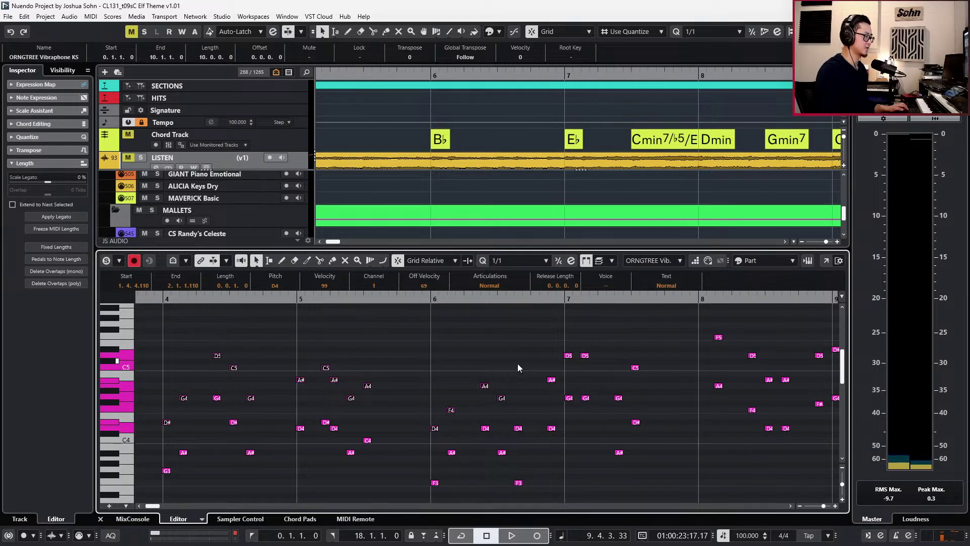
left_click_drag(586, 387, 587, 387)
scroll(575, 374, "right", 4)
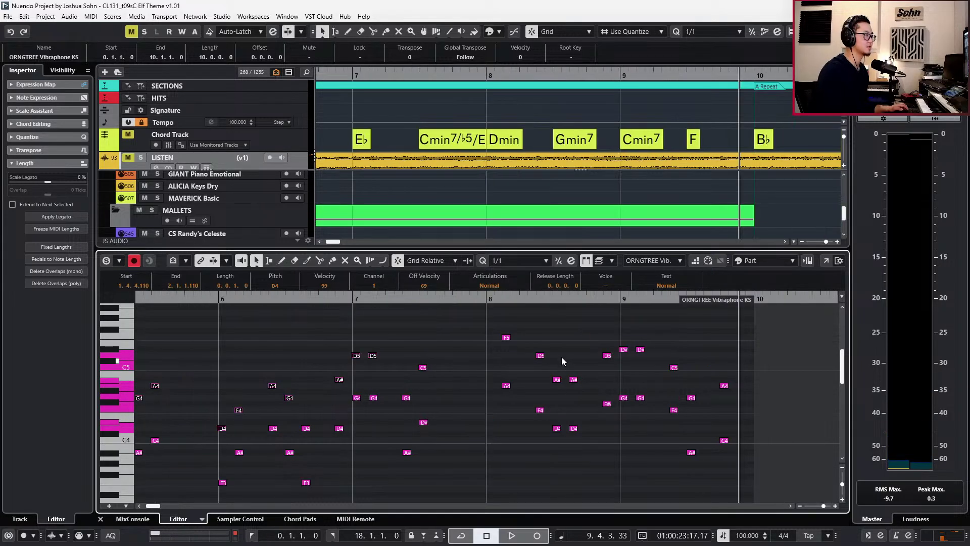
left_click_drag(409, 379, 409, 379)
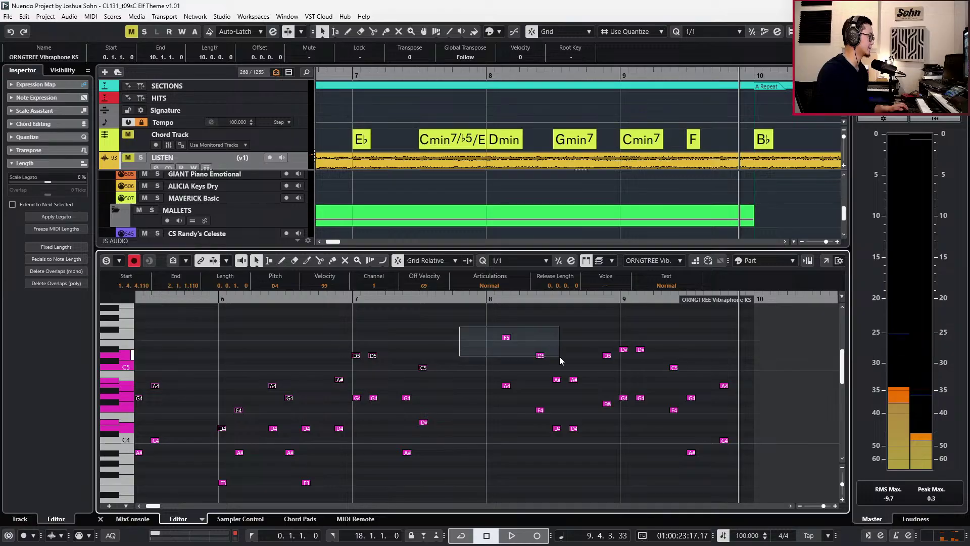
left_click_drag(560, 360, 560, 360)
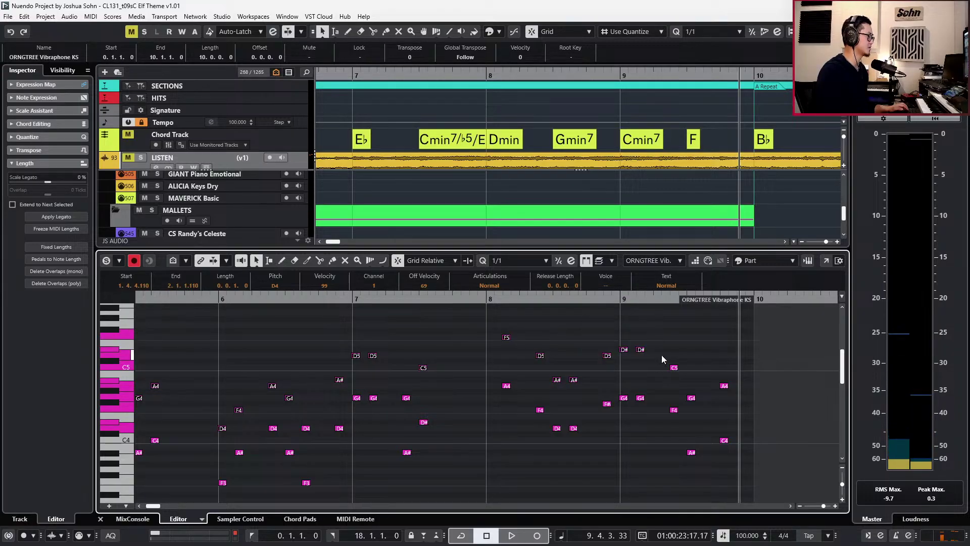
left_click_drag(706, 400, 732, 398)
key("l")
scroll(728, 401, "down", 4)
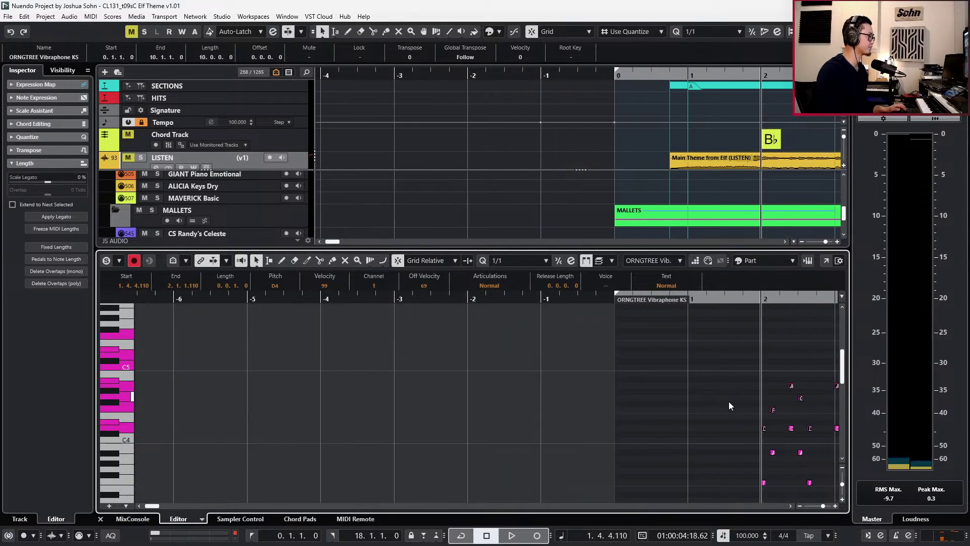
Return to the arrangement and extend the glockenspiel part to bar 10.
key("Return")
scroll(723, 406, "right", 5)
scroll(680, 332, "down", 3)
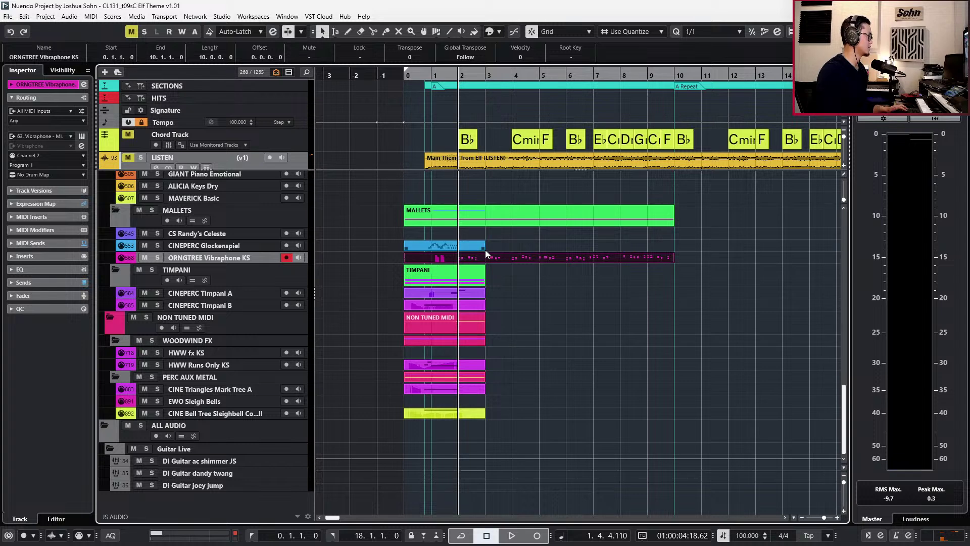
left_click_drag(482, 248, 670, 248)
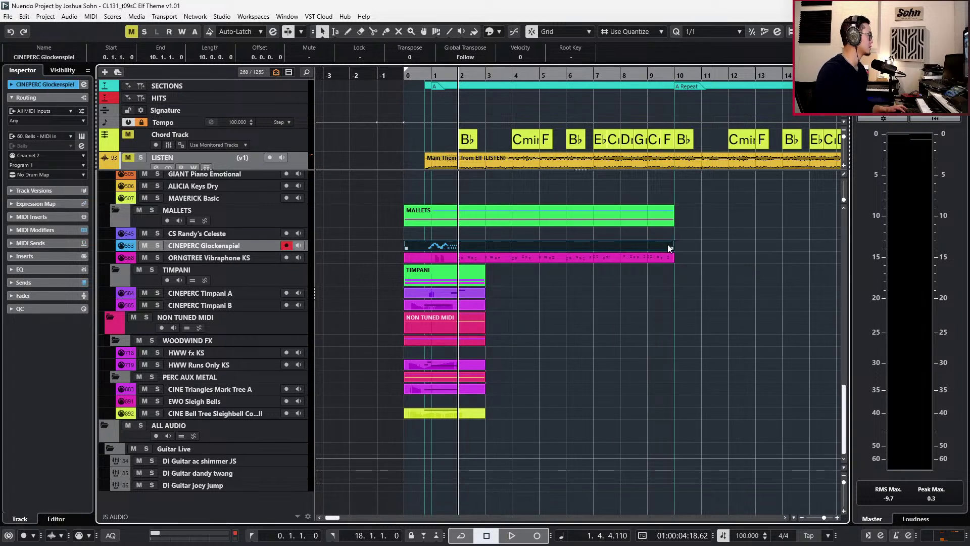
Paste the copied melody into the glockenspiel part from bar 2, transpose it up an octave and play it soloed.
key("ctrl+e")
scroll(577, 345, "up", 2)
key("ctrl+v")
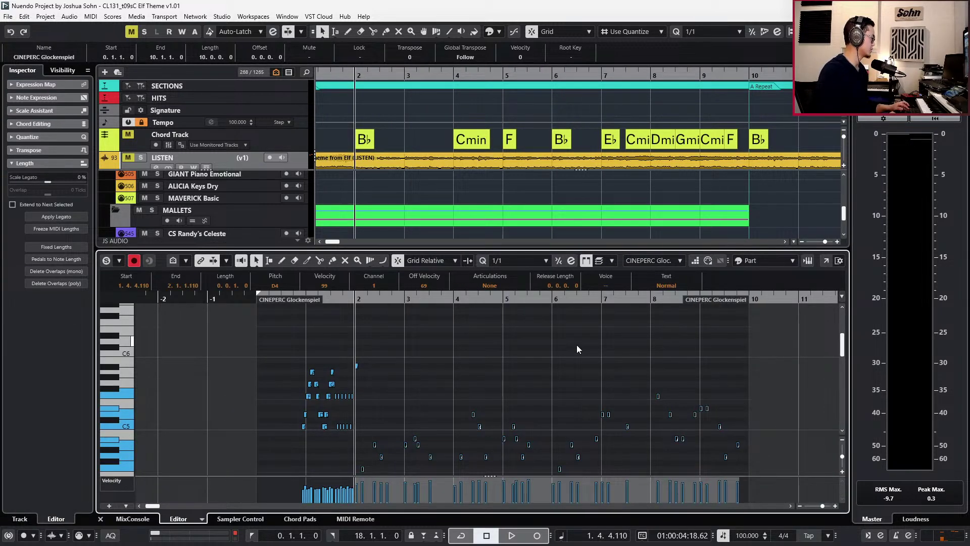
key("shift+Up")
key("s")
key("space")
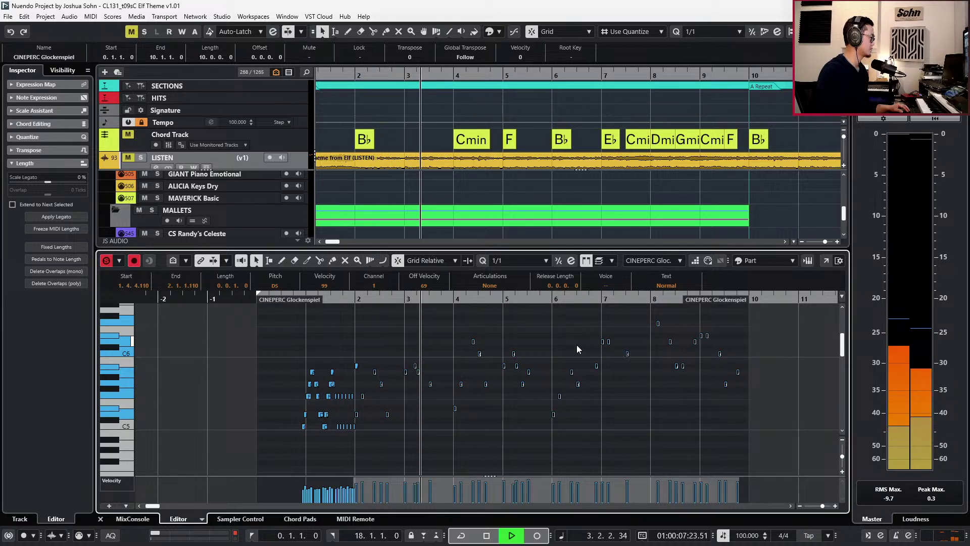
key("space")
Paste a copy of the second A5 of bar 3 at 3.2.3, lower it to D5 and play the phrase.
scroll(470, 391, "up", 2)
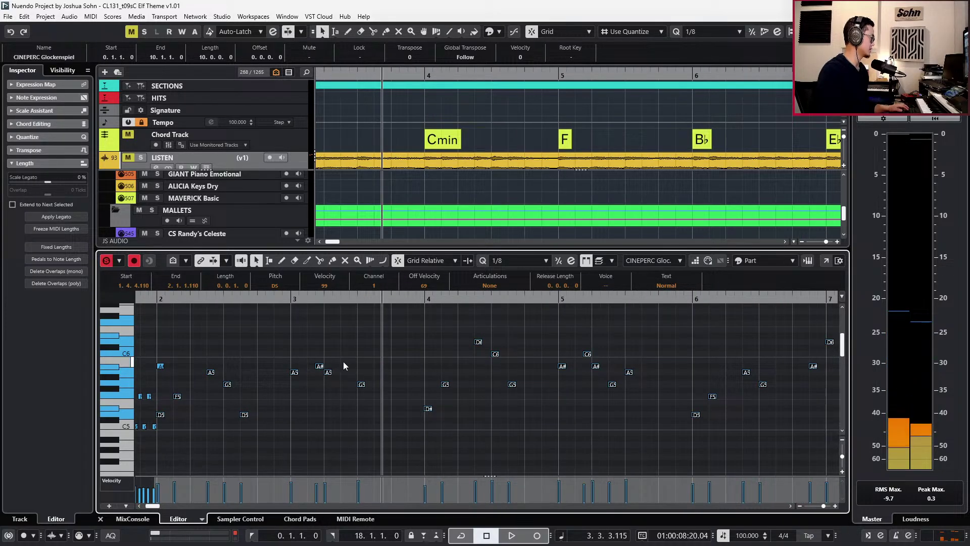
left_click(328, 372)
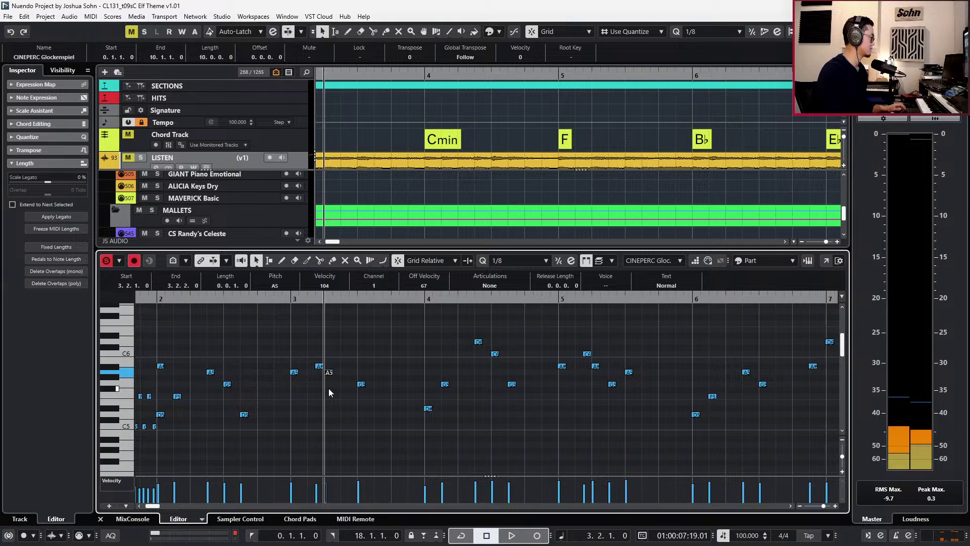
key("ctrl+KP_Add")
key("ctrl+v")
key("Down")
key("Down")
key("Down")
key("Down")
key("Down")
key("Down")
key("Down")
key("KP_Subtract")
key("space")
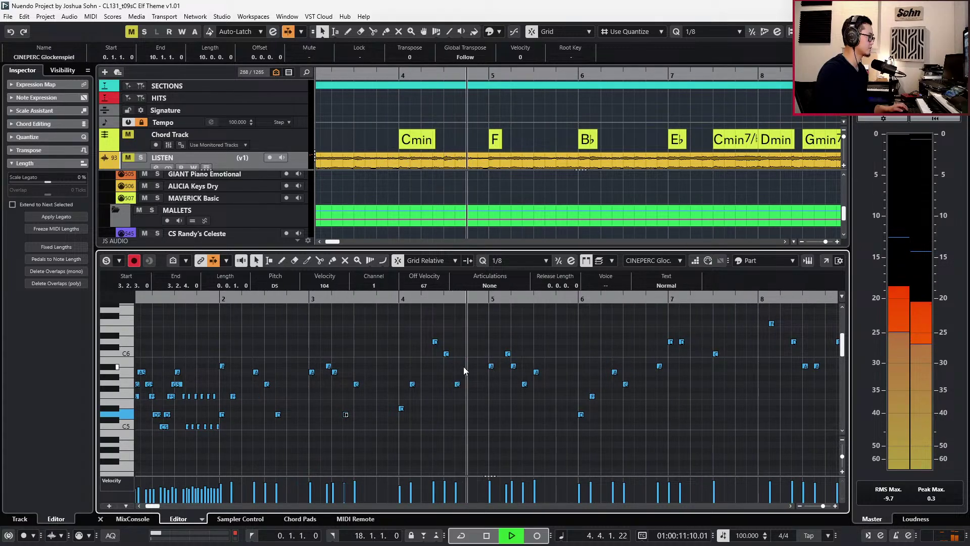
Audition the D6 and the opening D#5 and G5 of bar 4 in the glockenspiel melody.
scroll(463, 366, "up", 2)
key("space")
left_click_drag(414, 332, 428, 356)
key("Up")
key("Down")
key("Down")
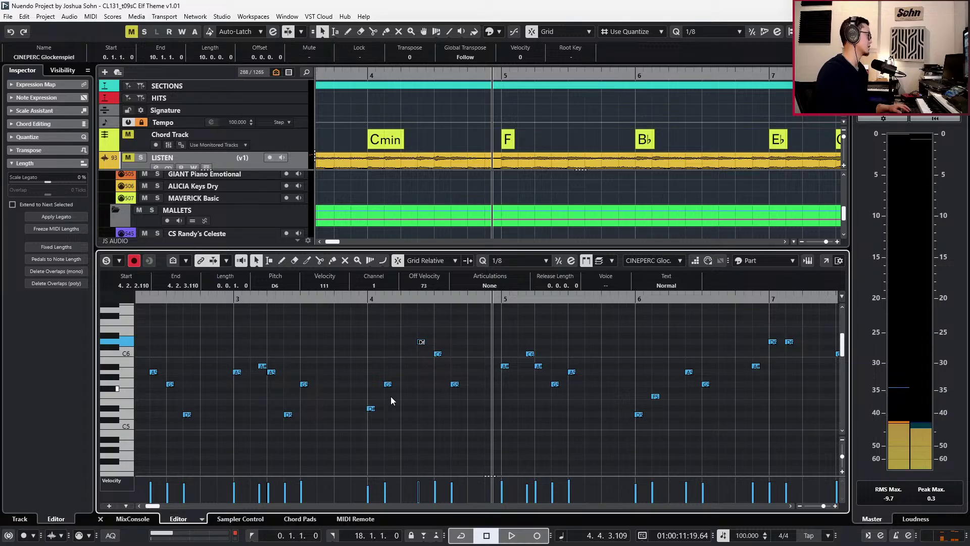
left_click(370, 409)
key("Right")
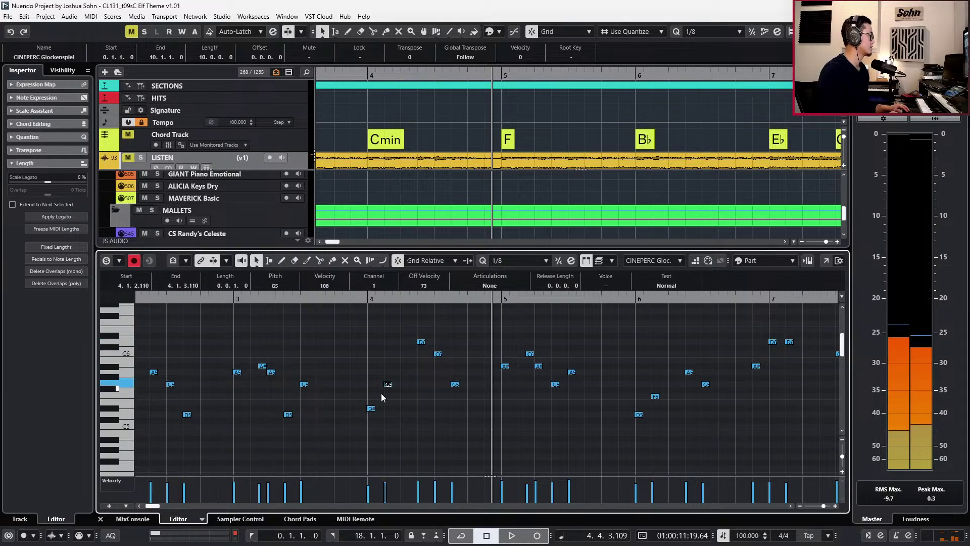
Solo the LISTEN reference track, play it from bar 4 and turn the solo off.
left_click(302, 163)
key("s")
key("KP_Subtract")
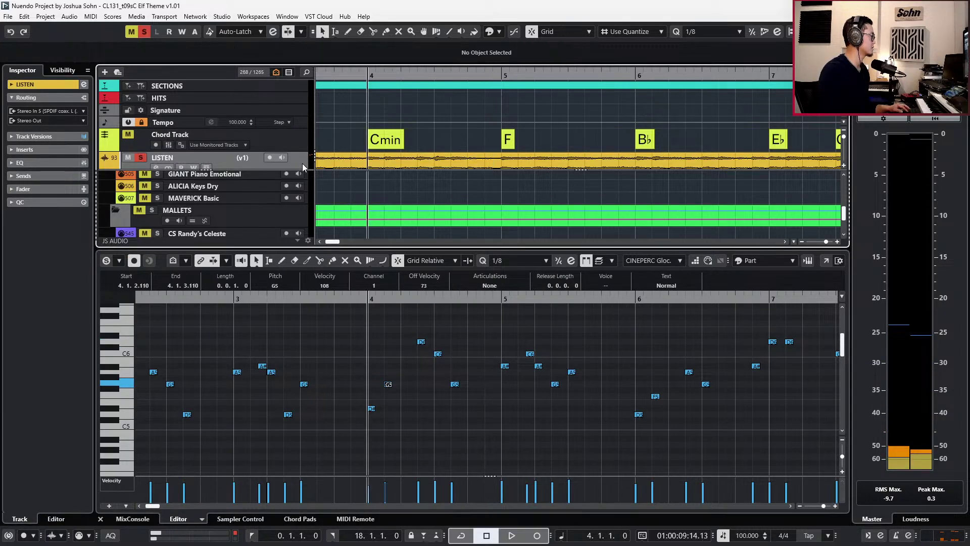
key("space")
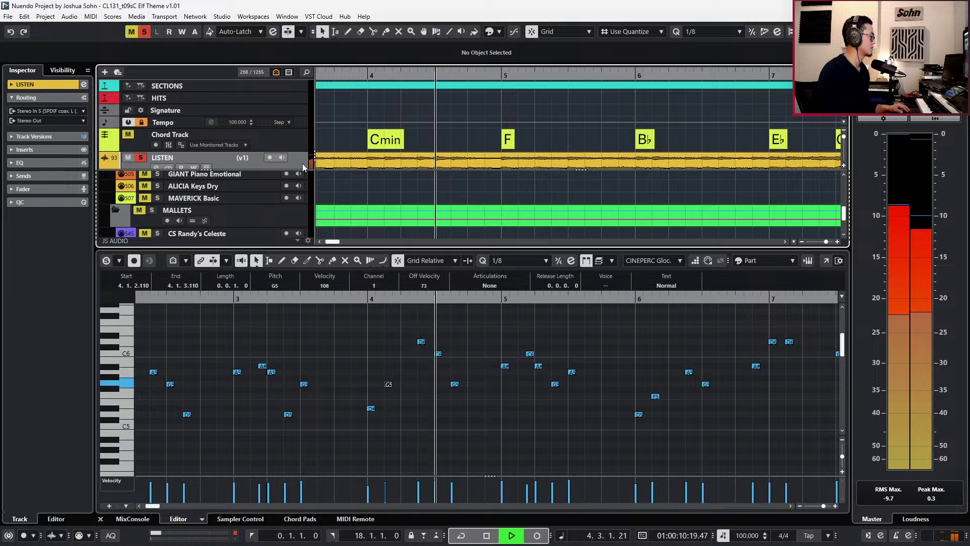
key("space")
key("s")
Transpose the glockenspiel melody of bars 2 to 9 down an octave and play it from its first note.
scroll(481, 387, "down", 2)
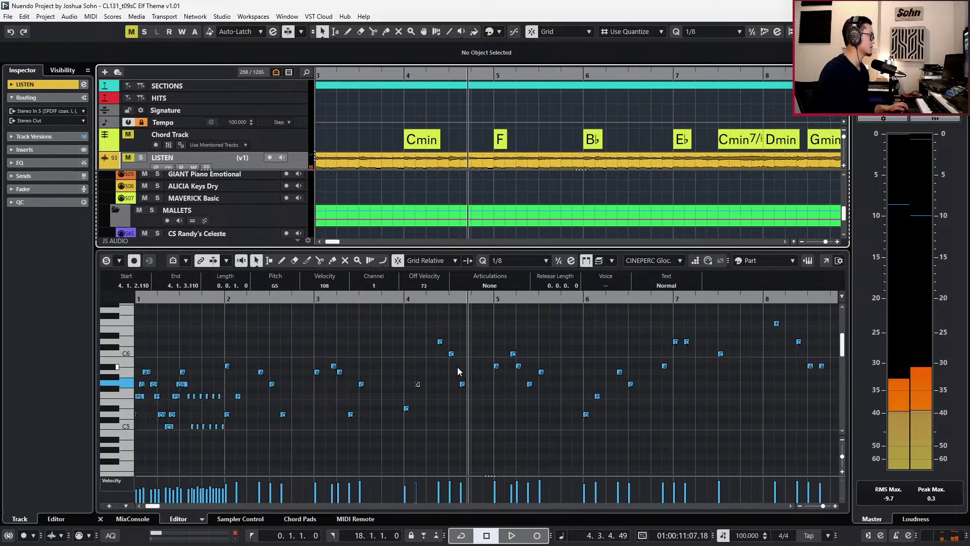
key("g")
left_click_drag(248, 307, 748, 407)
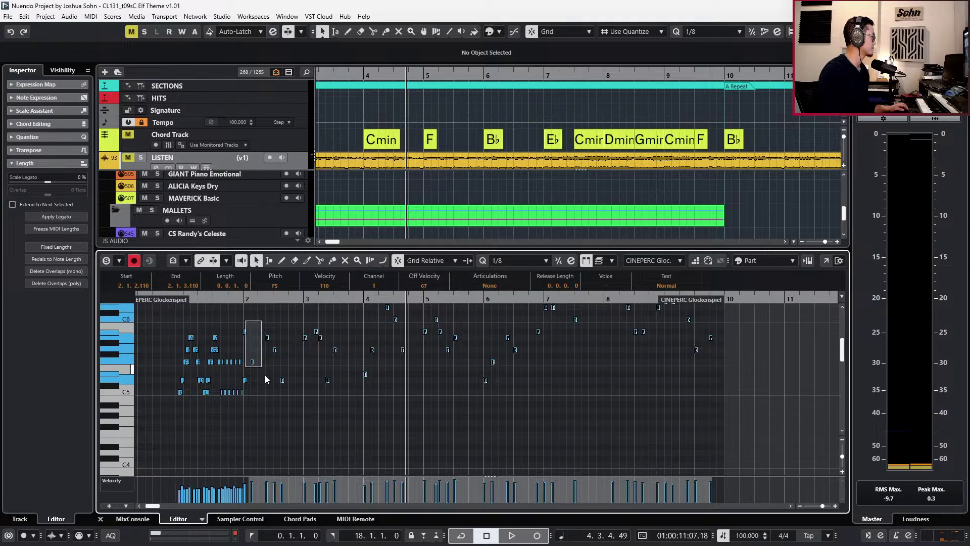
key("shift+Down")
key("l")
key("space")
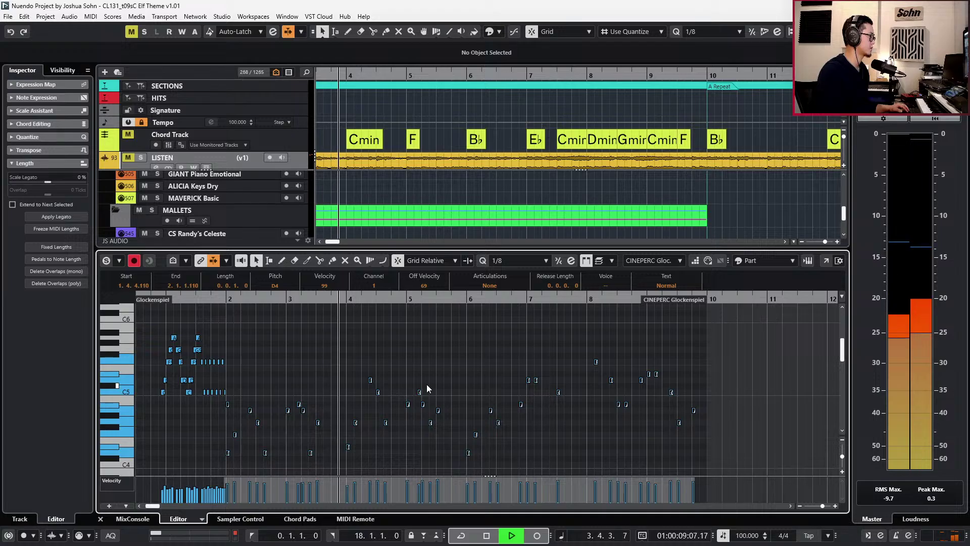
left_click(429, 375)
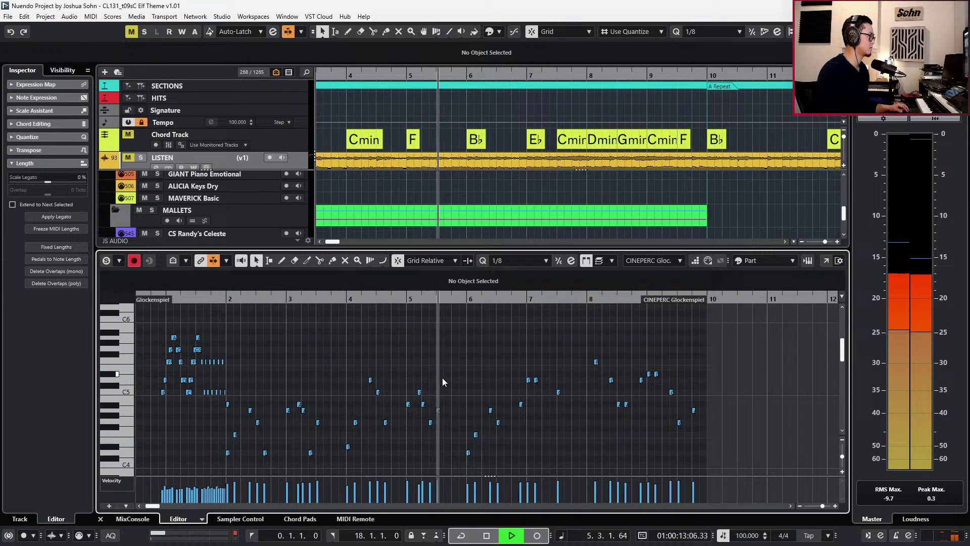
scroll(579, 375, "up", 3)
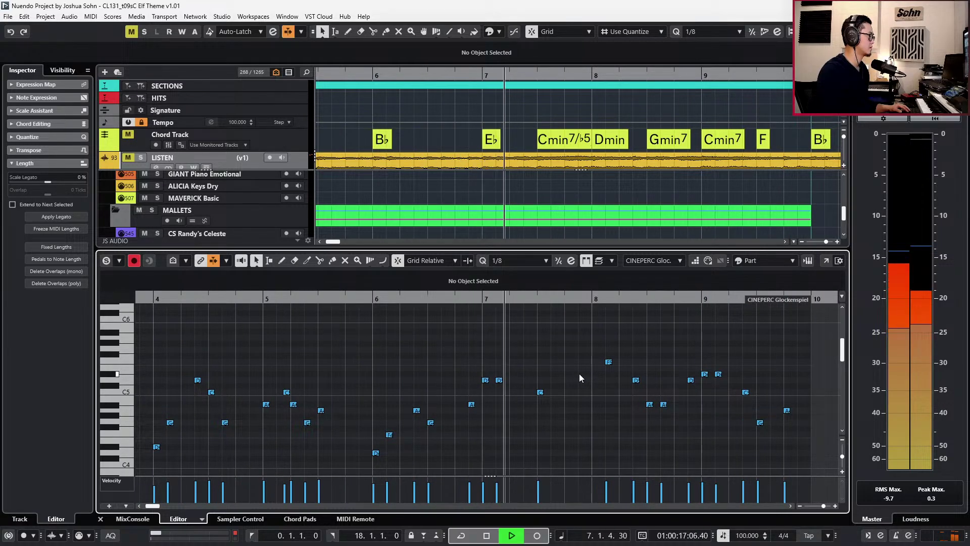
key("space")
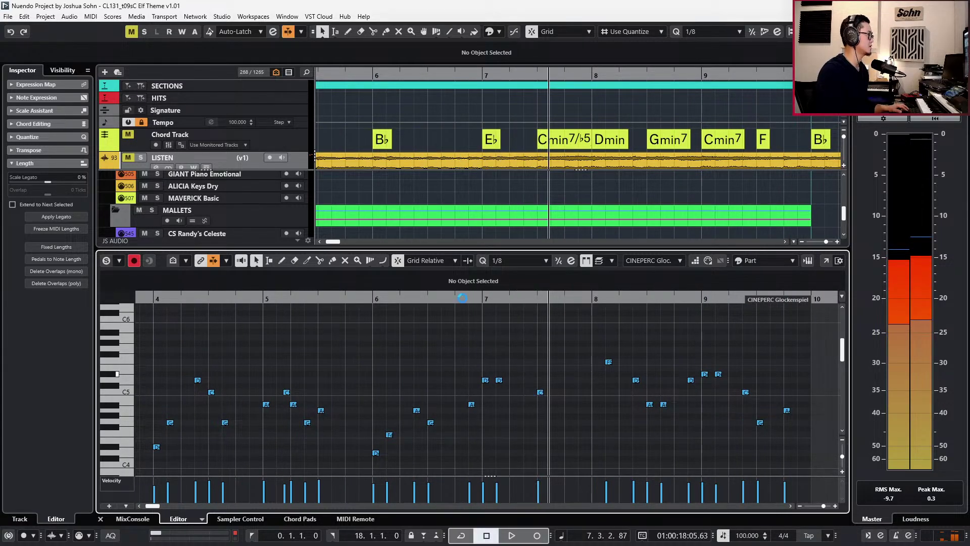
Play bar 7 of the LISTEN reference track in solo and turn the solo off.
left_click(302, 159)
key("s")
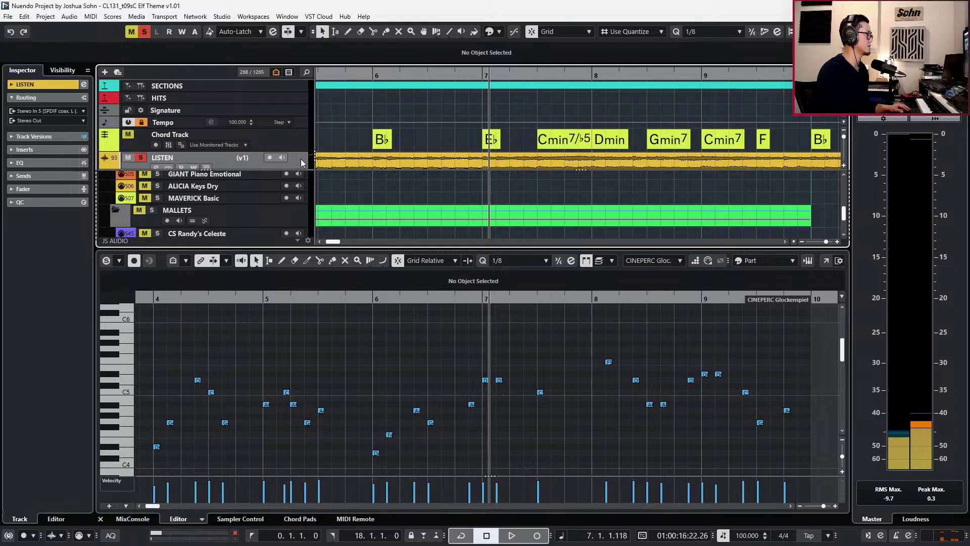
key("space")
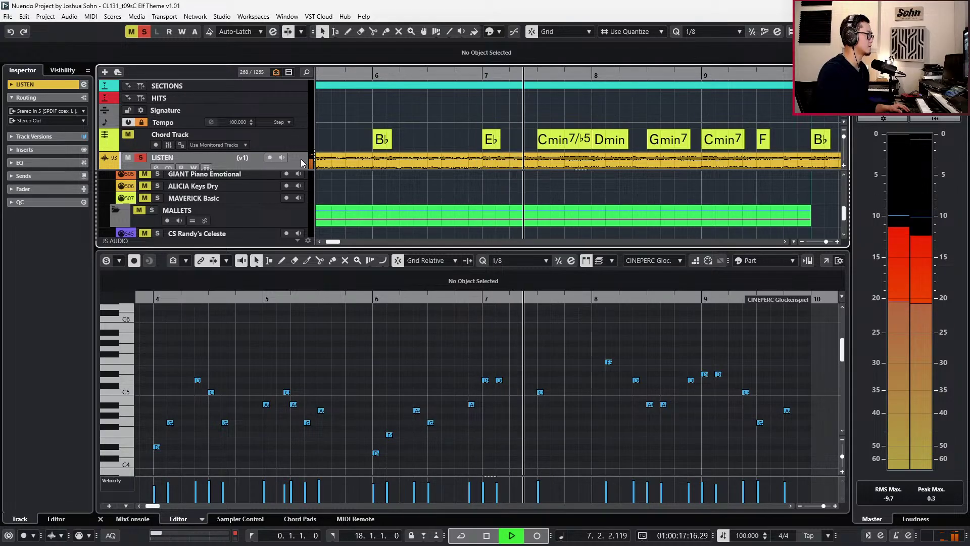
key("s")
key("space")
Copy the second D5 of bar 7 in the glockenspiel to 7.2.3 and transpose the copy down to G4.
left_click(499, 379)
key("ctrl+c")
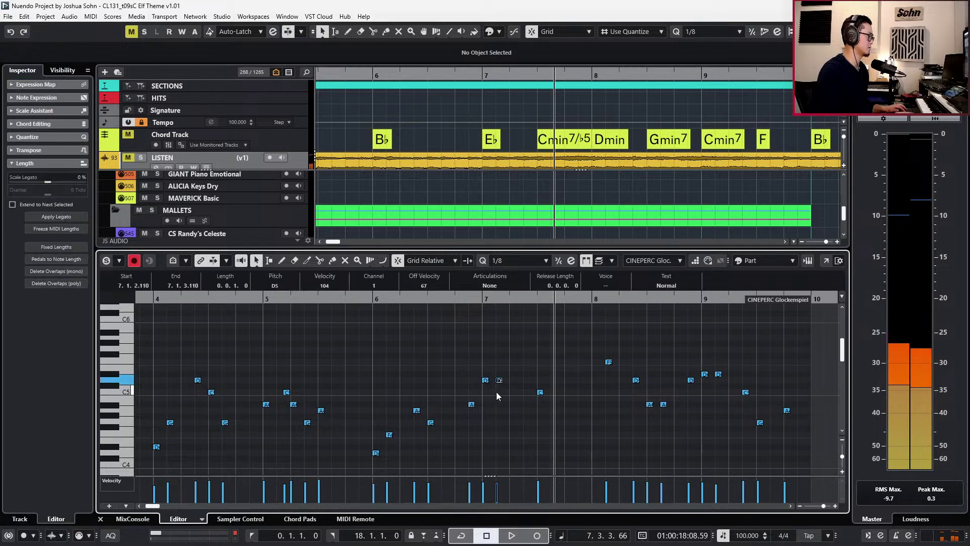
key("ctrl+KP_Subtract")
key("ctrl+KP_Subtract")
key("ctrl+v")
key("Down")
key("Down")
key("Down")
key("Down")
key("Down")
key("Down")
key("Down")
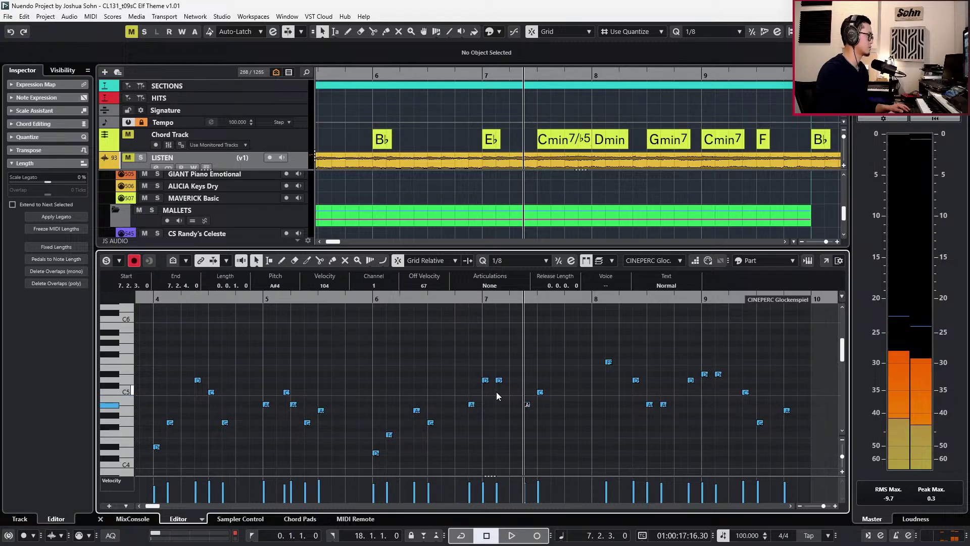
Play the glockenspiel melody from the added note in bar 7 through bar 9.
key("space")
scroll(507, 403, "down", 2)
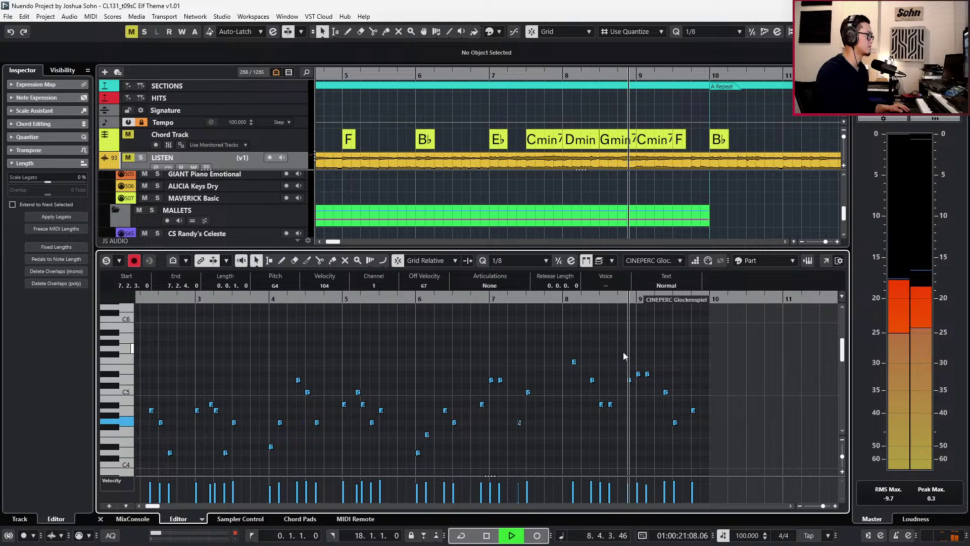
scroll(638, 353, "down", 1)
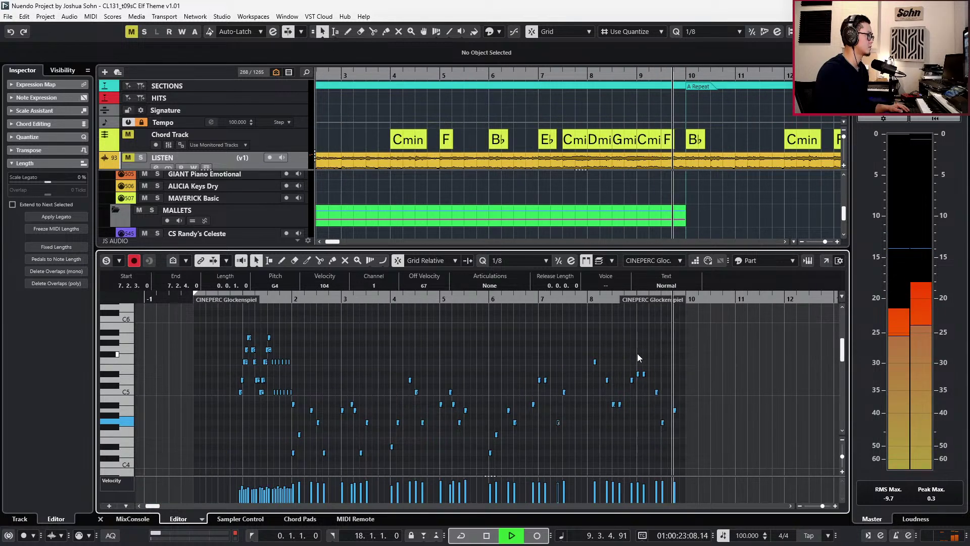
key("space")
Solo the LISTEN reference track and play it from bar 8.
left_click(301, 159)
key("s")
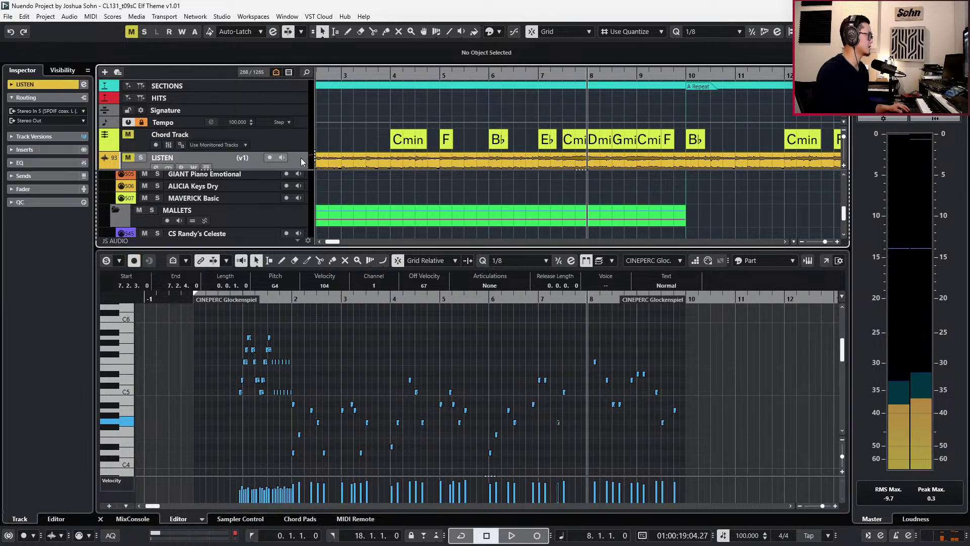
key("KP_Subtract")
key("space")
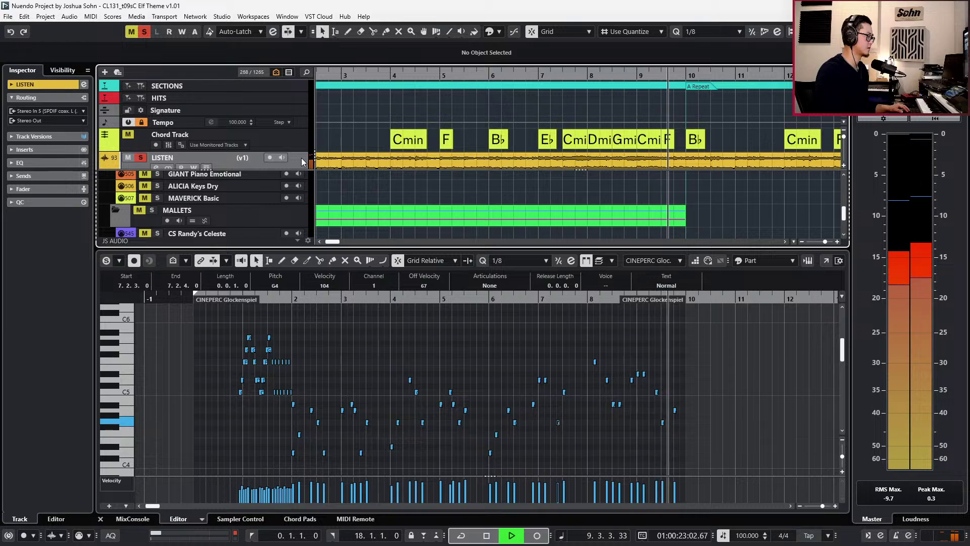
key("space")
Copy the F5 of bar 8 to the bar's first beat at the same pitch and turn the LISTEN solo off.
scroll(622, 304, "up", 1)
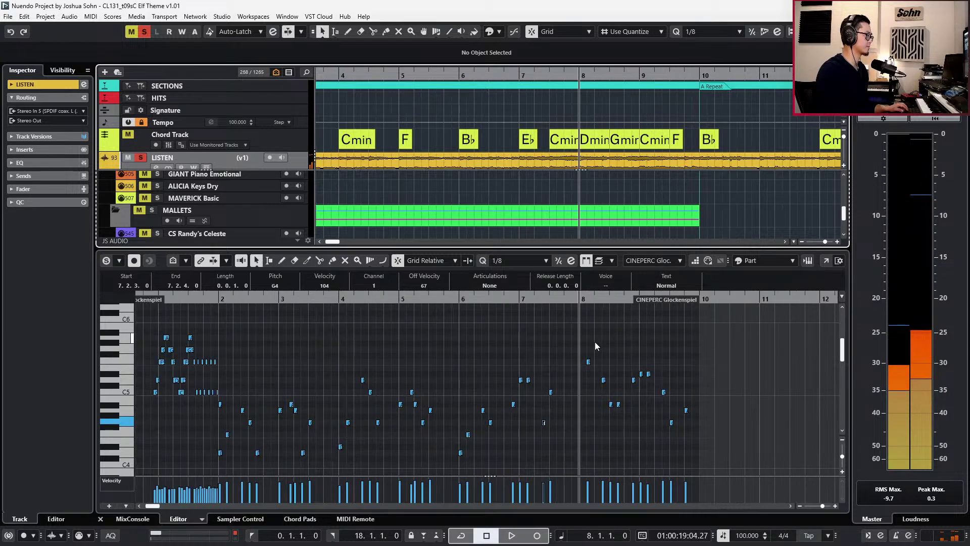
left_click_drag(588, 363, 579, 366)
key("Up")
key("Up")
key("Down")
key("Down")
key("Down")
key("Down")
key("Up")
key("s")
left_click(647, 323)
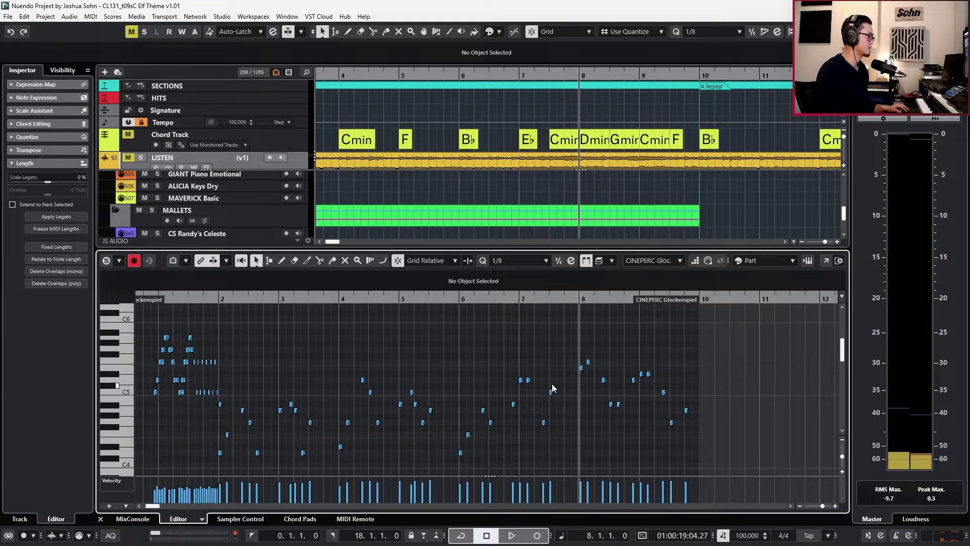
left_click(581, 368)
key("h")
key("Up")
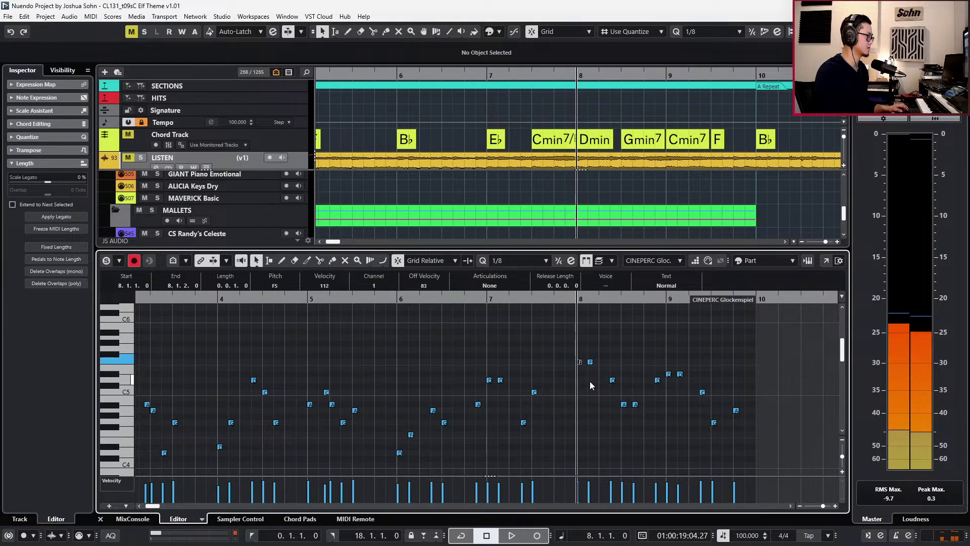
Merge the paired F5 and A#4 notes of glockenspiel bar 8 into quarter notes and delete the D5 between them.
left_click_drag(575, 356, 596, 371)
key("alt+g")
key("alt+shift+Left")
key("alt+shift+Right")
key("Right")
key("Delete")
left_click_drag(606, 411, 654, 404)
key("g")
left_click_drag(608, 347, 639, 422)
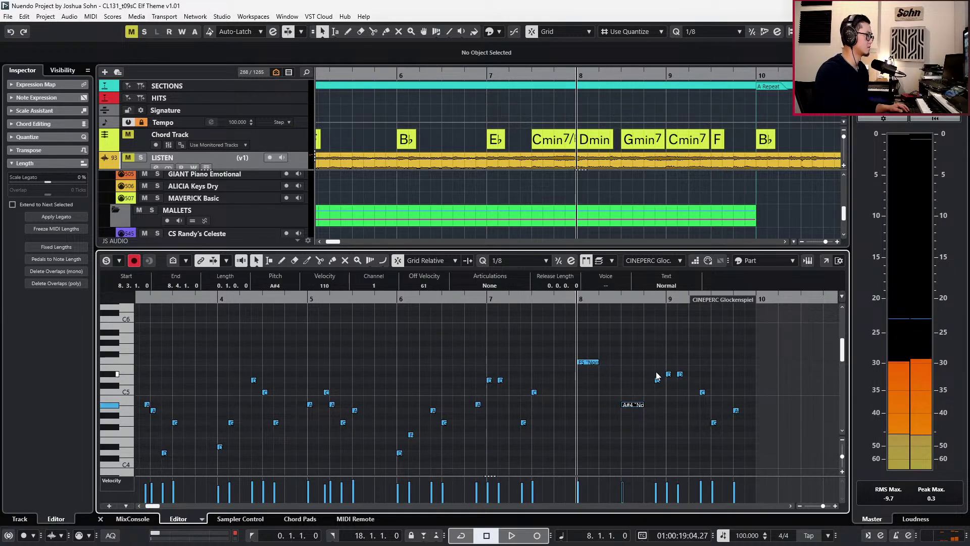
Reduce the two D#5 notes of bar 9 to a quarter note on its first beat, deleting the preceding D5 and following C5.
left_click_drag(656, 370, 688, 383)
key("Delete")
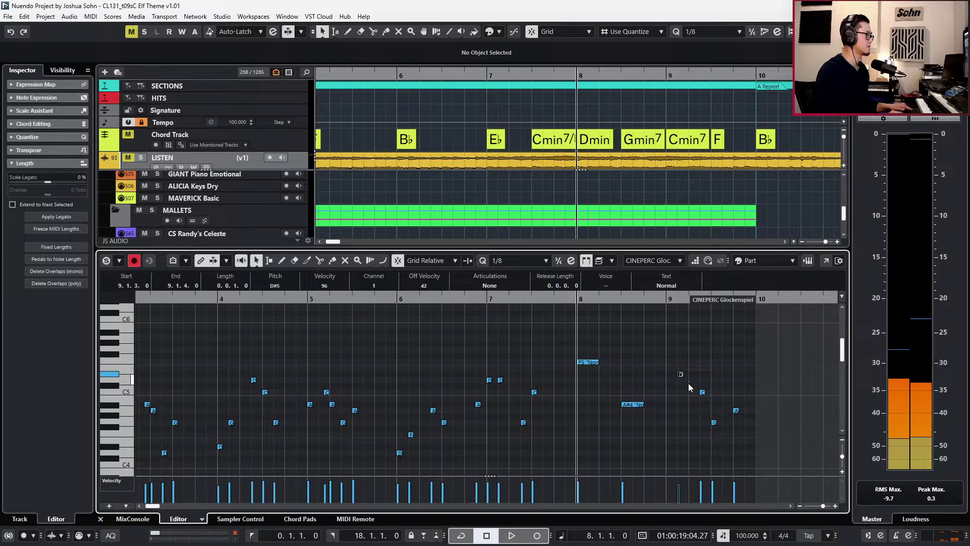
key("ctrl+Left")
key("alt+shift+Right")
key("l")
left_click(703, 392)
key("Delete")
Lengthen the G4 and A4 at the end of bar 9 to quarter notes and quantize the A4 to 9.4.1.
left_click(714, 423)
key("alt+shift+Right")
key("alt+shift+Right")
key("Right")
key("alt+shift+Right")
key("alt+shift+Right")
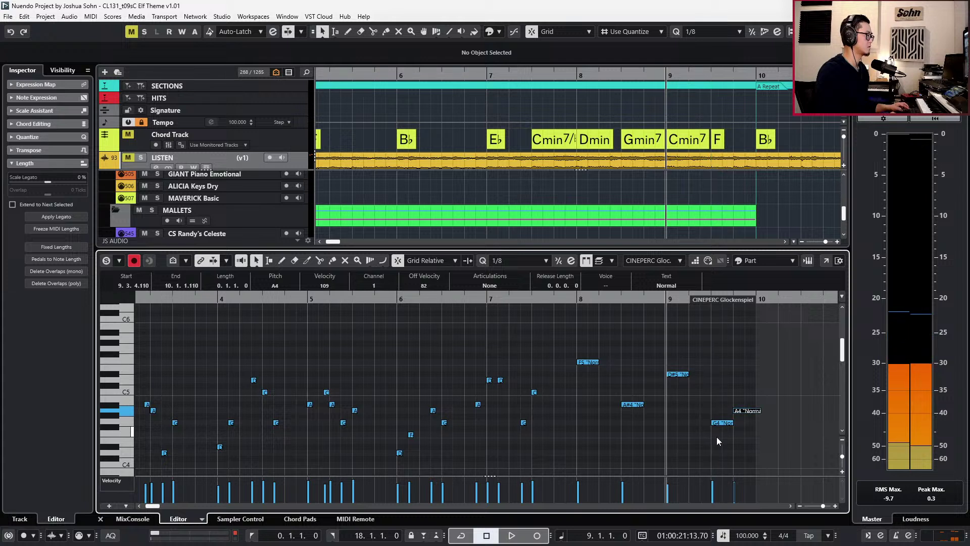
key("KP_Subtract")
key("q")
Play the simplified glockenspiel notes from bar 8 through bar 9.
key("space")
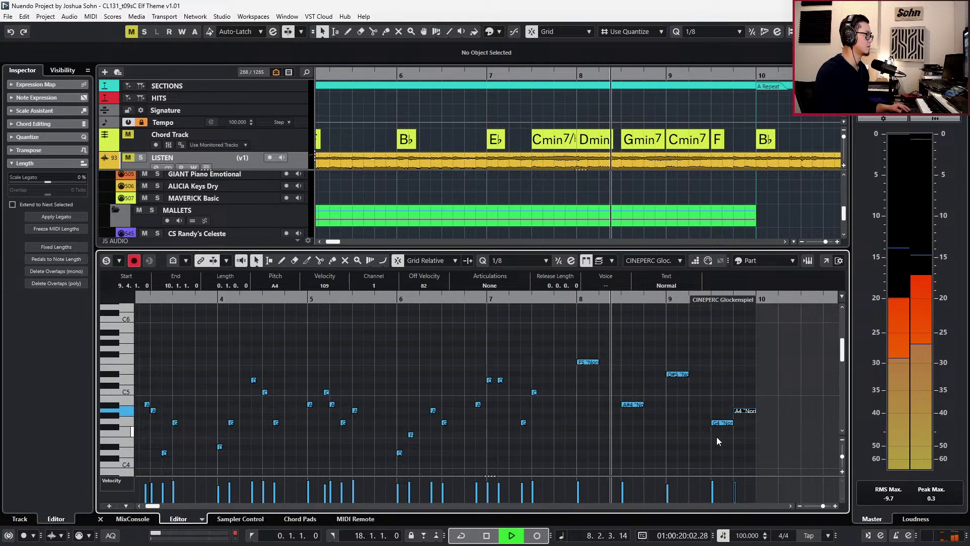
scroll(717, 437, "down", 1)
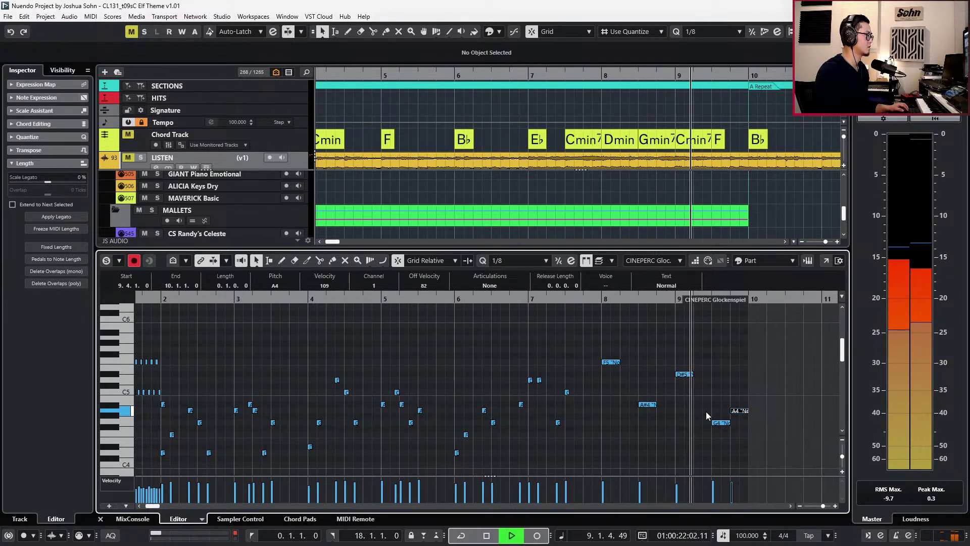
key("space")
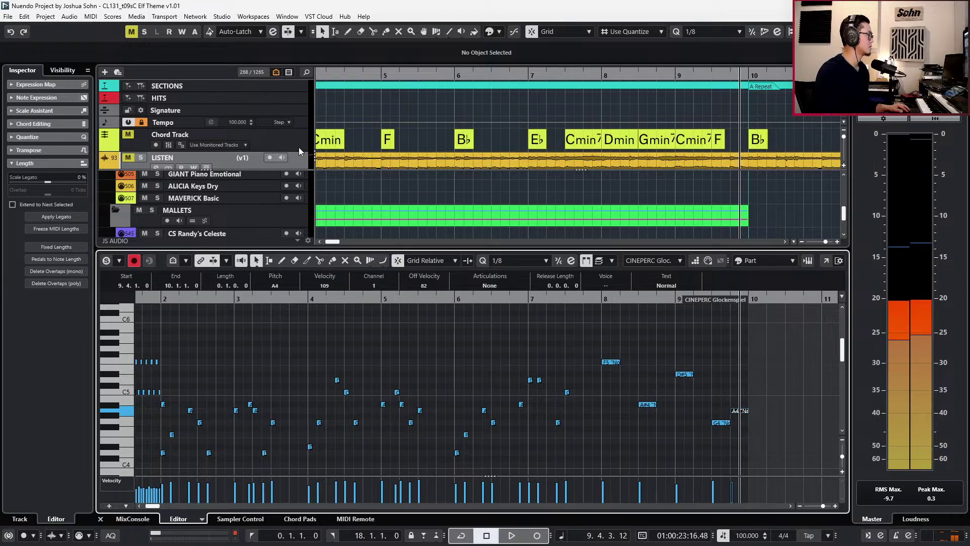
Close the note editor and adjust the pan of the glockenspiel's Bells output channel to the right.
left_click(341, 184)
scroll(573, 317, "up", 1)
key("Return")
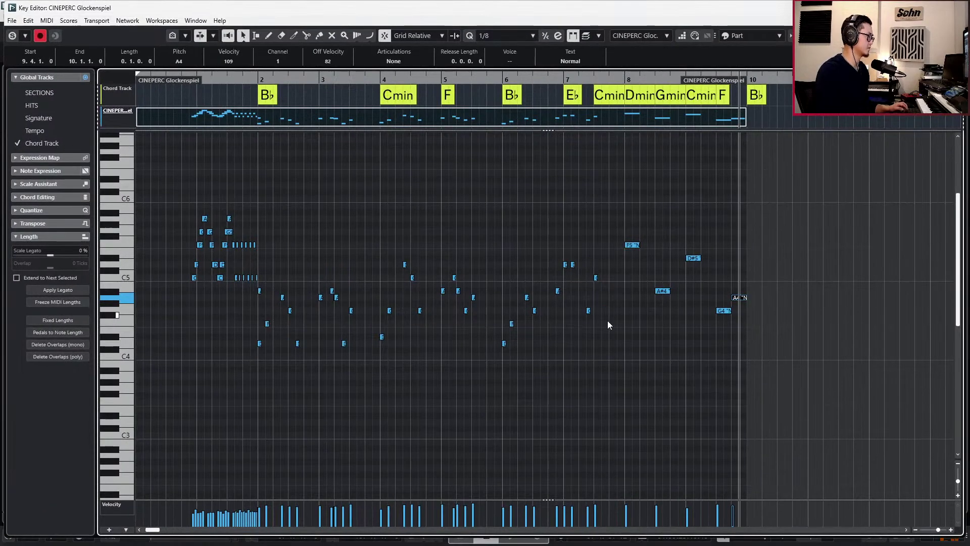
key("Return")
key("alt+shift+e")
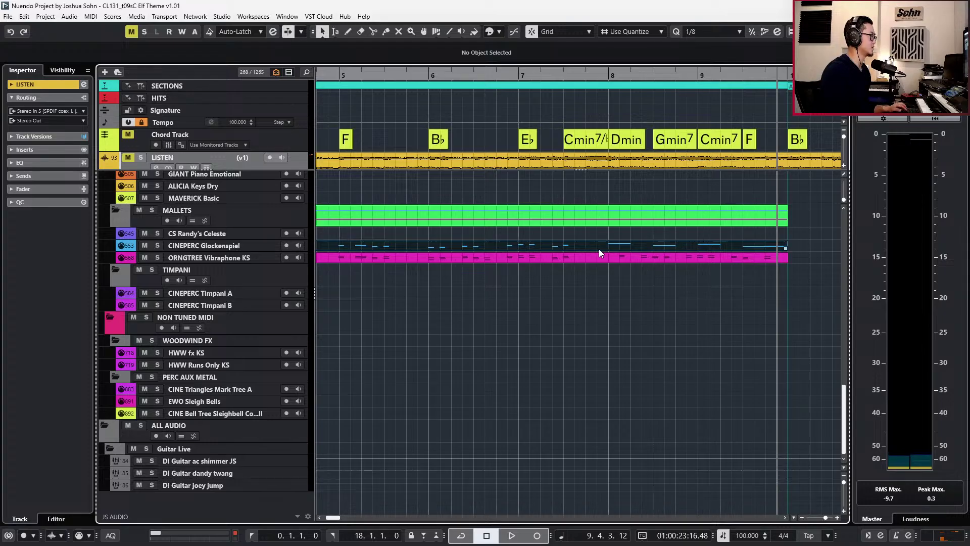
left_click(611, 245)
key("e")
left_click_drag(413, 265, 432, 265)
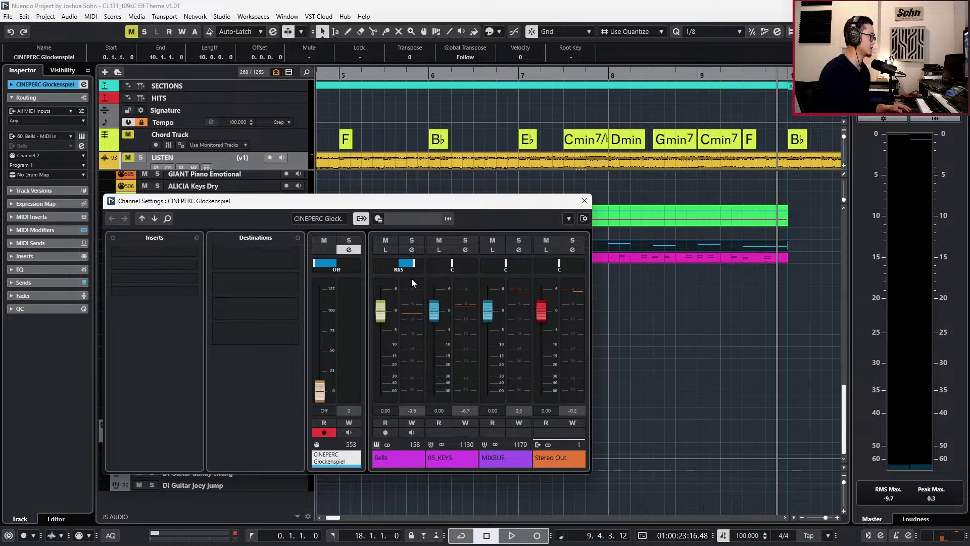
key("e")
key("e")
Check the channel settings of the ORNGTREE Vibraphone KS track.
left_click(614, 258)
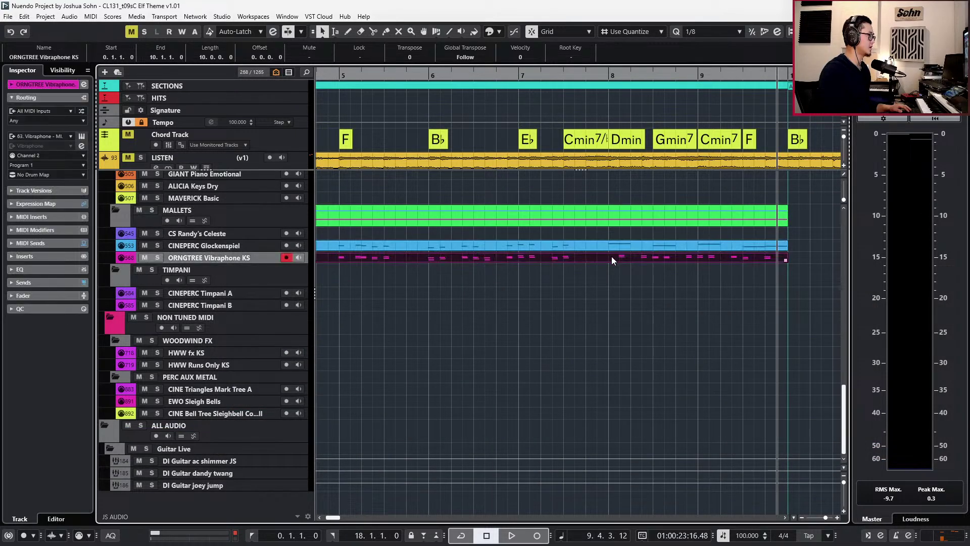
key("e")
key("e")
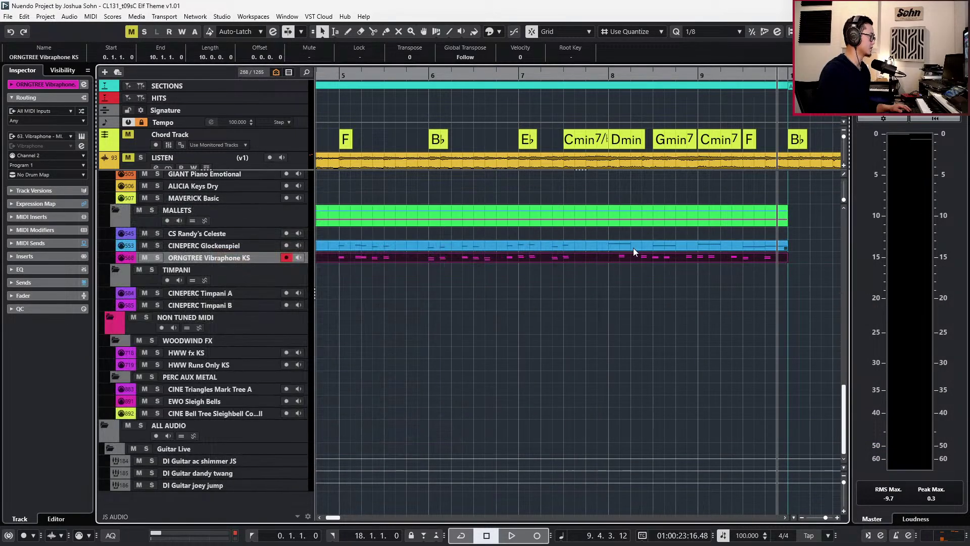
Open the vibraphone part and copy bar 7's C5 and D#4 to 7.4.1, changing the copies to D5 and D4.
key("ctrl+KP_Subtract")
key("ctrl+KP_Subtract")
key("ctrl+KP_Subtract")
double_click(621, 256)
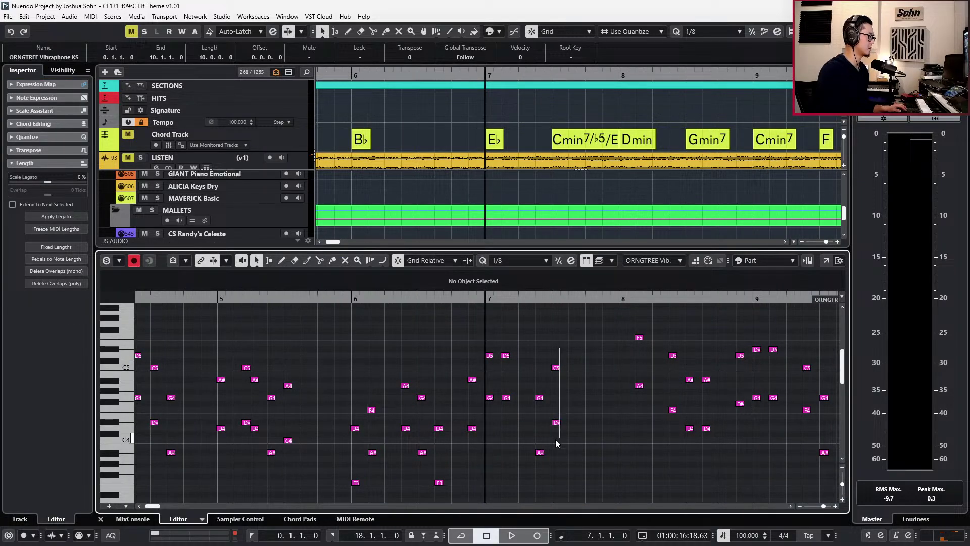
key("space")
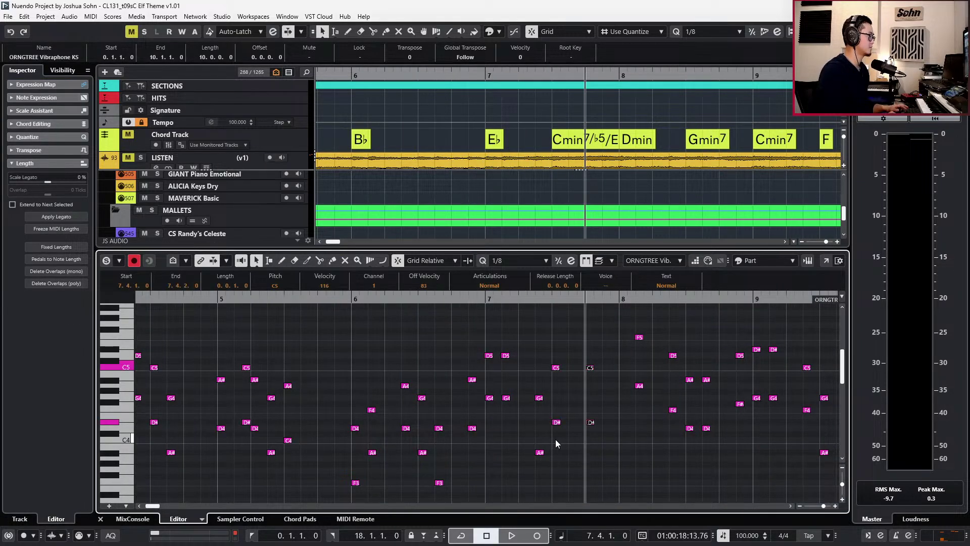
key("Down")
key("Down")
key("Up")
left_click(590, 374)
key("Up")
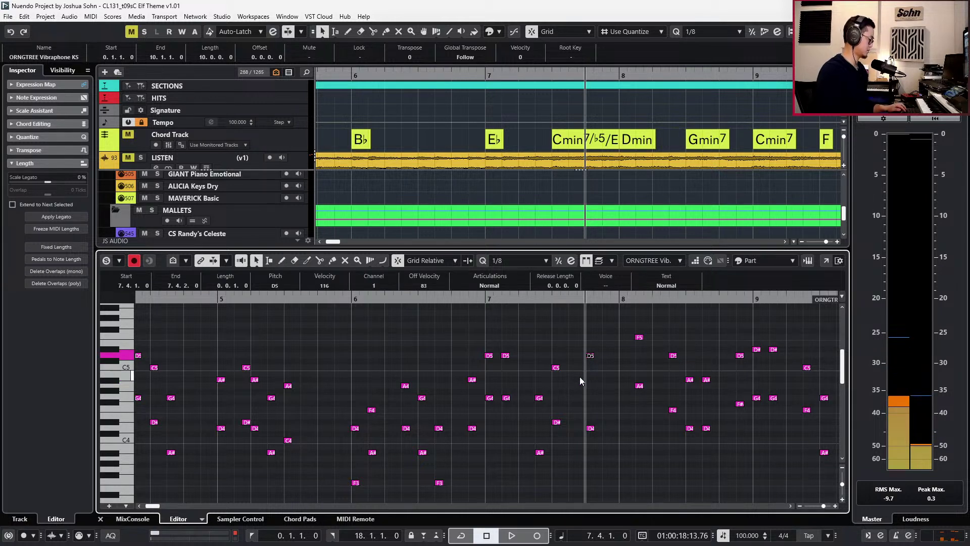
Add a D#5 at 7.4.3 and set the lower note at 7.4.1 to F4, quantized with a 1/16 grid.
key("space")
key("Left")
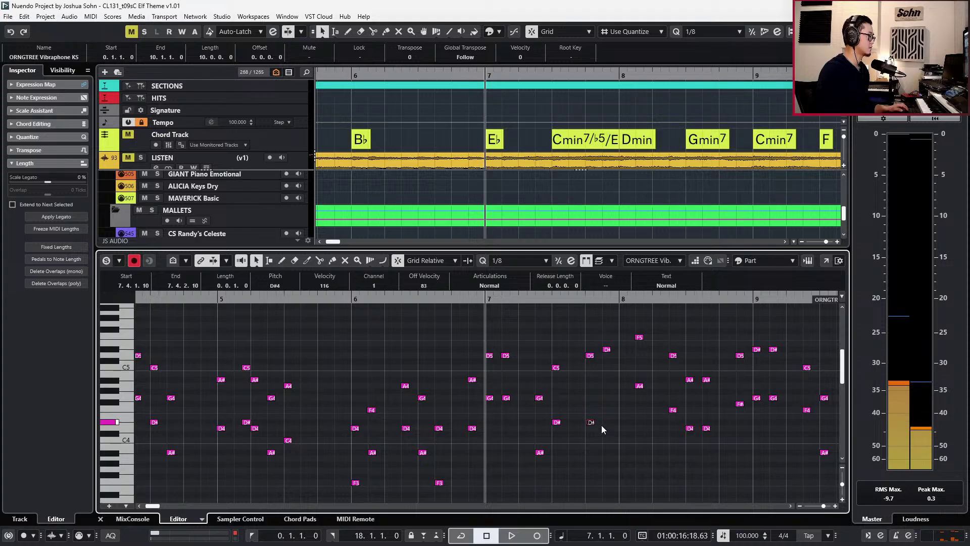
key("Up")
key("Up")
key("Up")
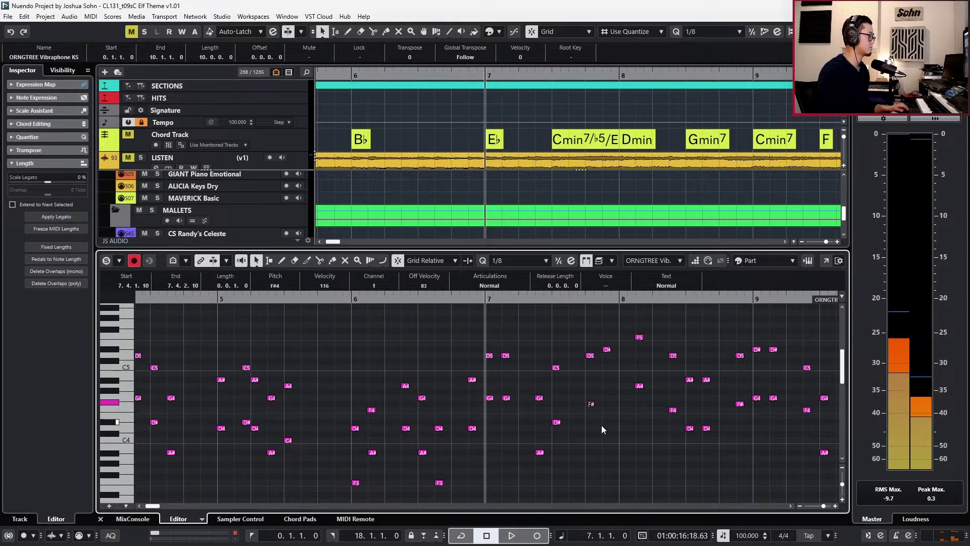
key("l")
key("q")
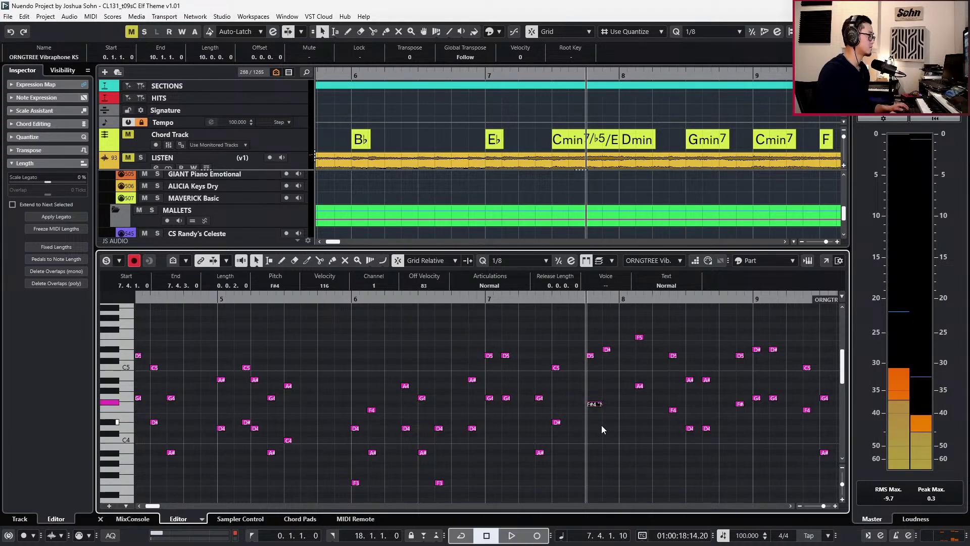
key("alt+shift+Left")
key("alt+5")
key("h")
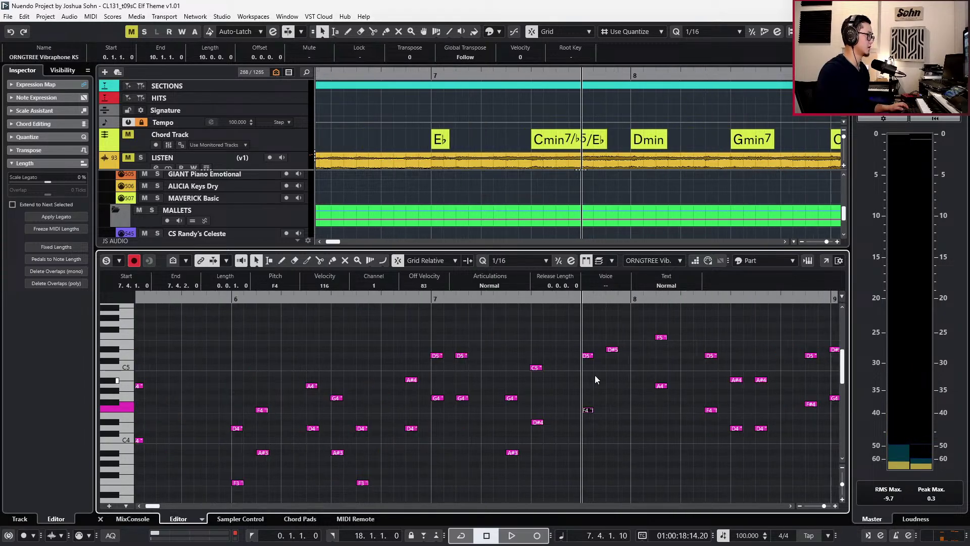
Duplicate the D#5 at 7.4.3 down to G4 and play the vibraphone from bar 7.
left_click_drag(608, 326, 619, 371)
key("l")
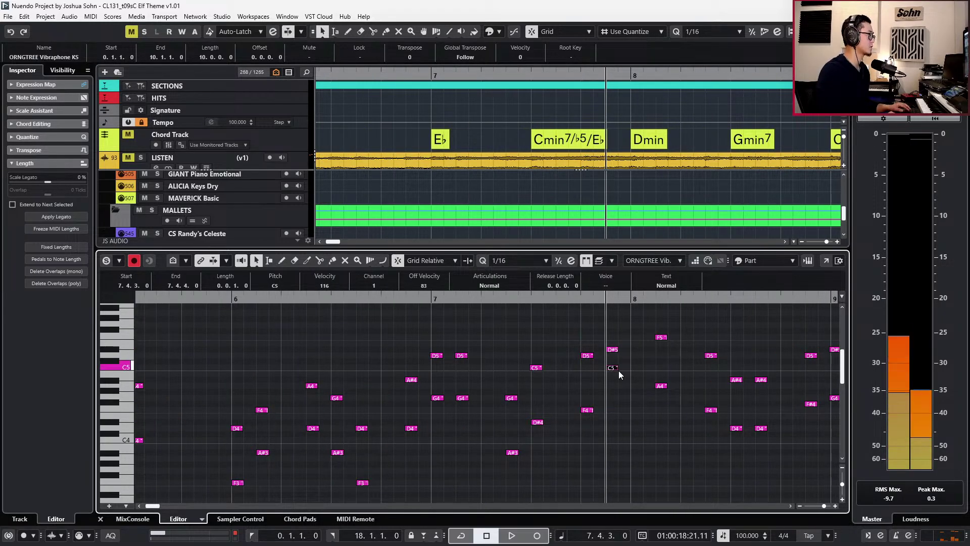
key("KP_Subtract")
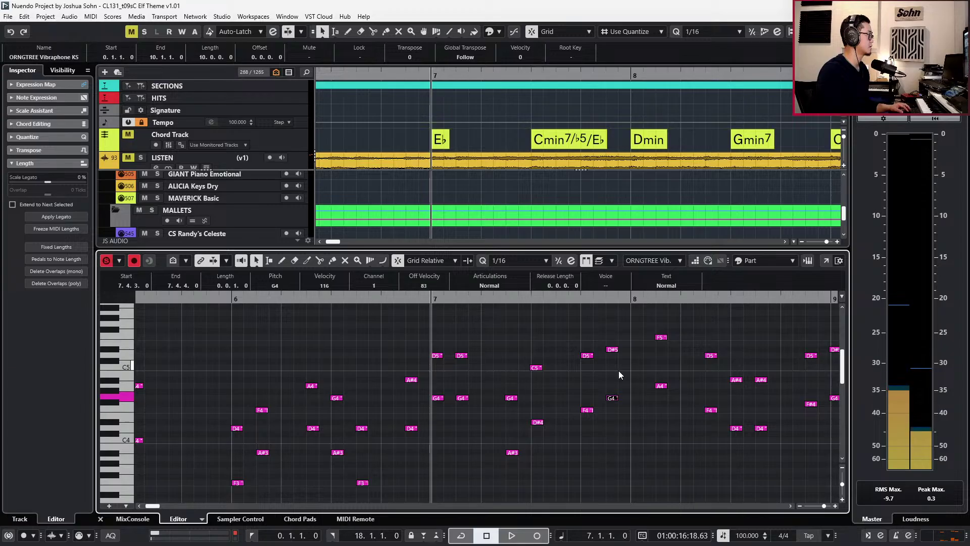
key("space")
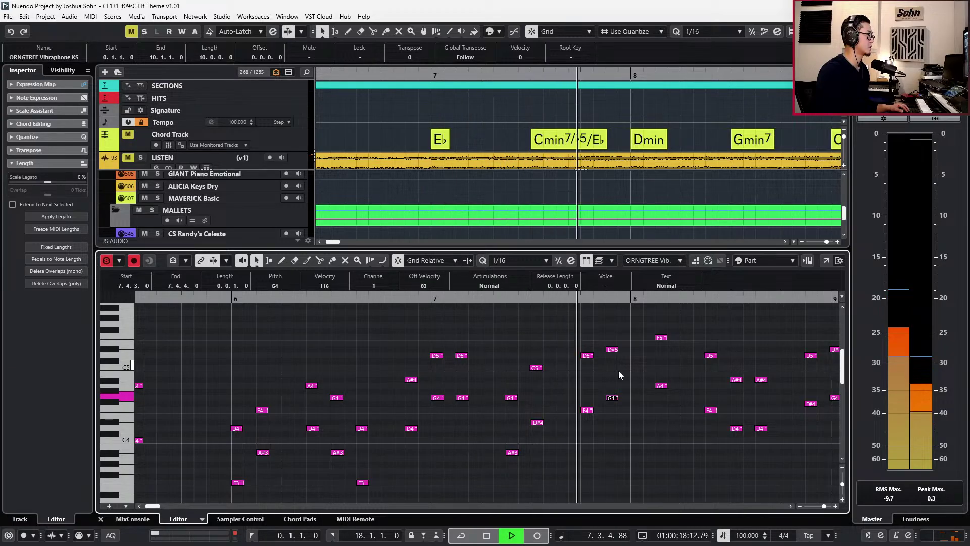
key("space")
Copy the F5 and A4 pair of vibraphone bar 8 to the bar's first beat.
left_click_drag(647, 320, 679, 403)
key("ctrl+c")
key("ctrl+KP_Subtract")
key("ctrl+KP_Subtract")
key("ctrl+KP_Subtract")
key("ctrl+KP_Subtract")
key("ctrl+KP_Subtract")
key("ctrl+KP_Subtract")
key("ctrl+v")
Play the vibraphone part around bars 7 and 8 to check the added notes.
key("space")
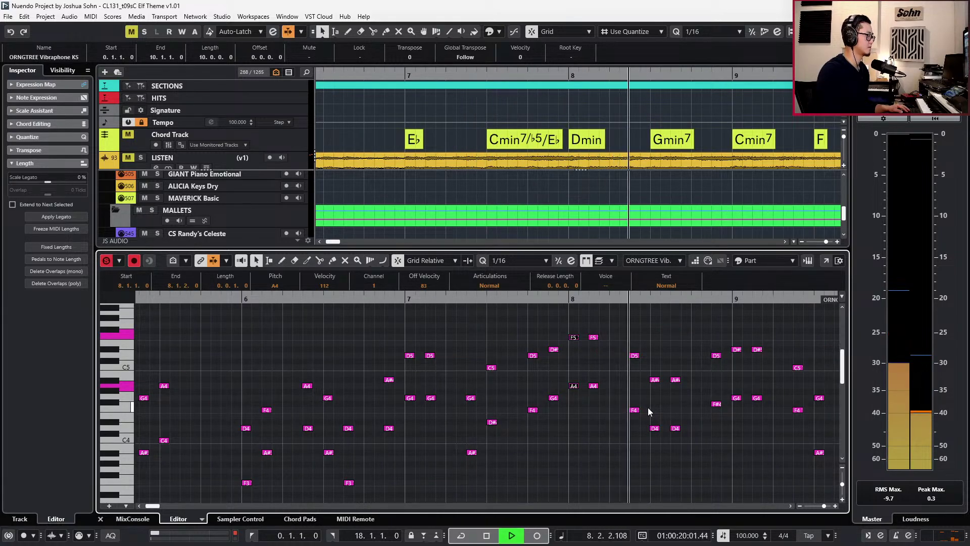
key("space")
key("space")
key("g")
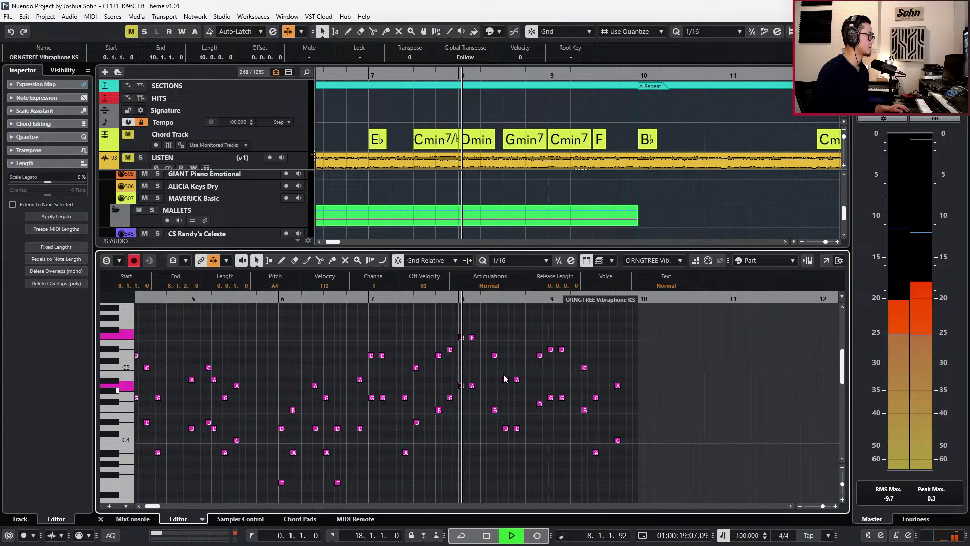
key("space")
Solo the LISTEN reference track and play it through bars 7 to 9 to hear the mallet passage.
left_click(299, 158)
key("s")
key("space")
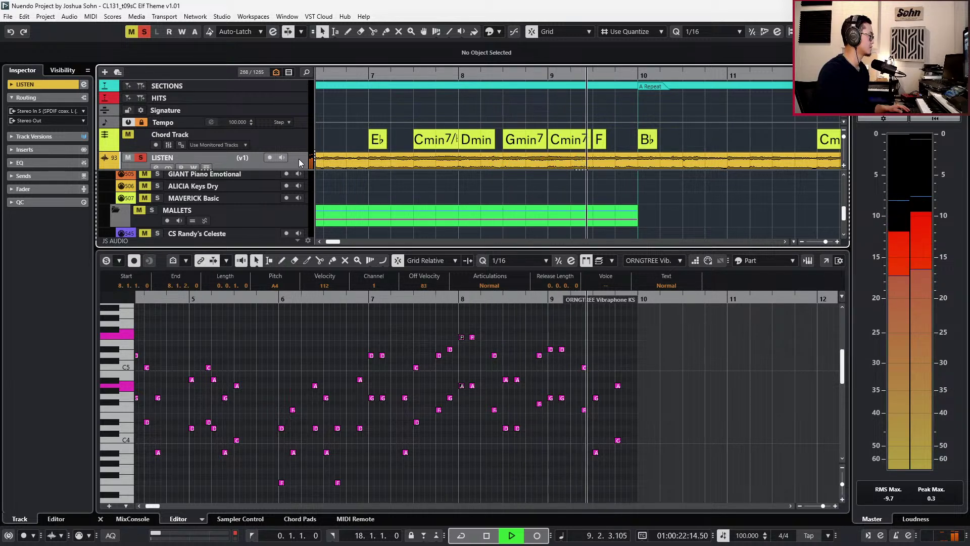
key("space")
key("ctrl+KP_Subtract")
key("ctrl+KP_Subtract")
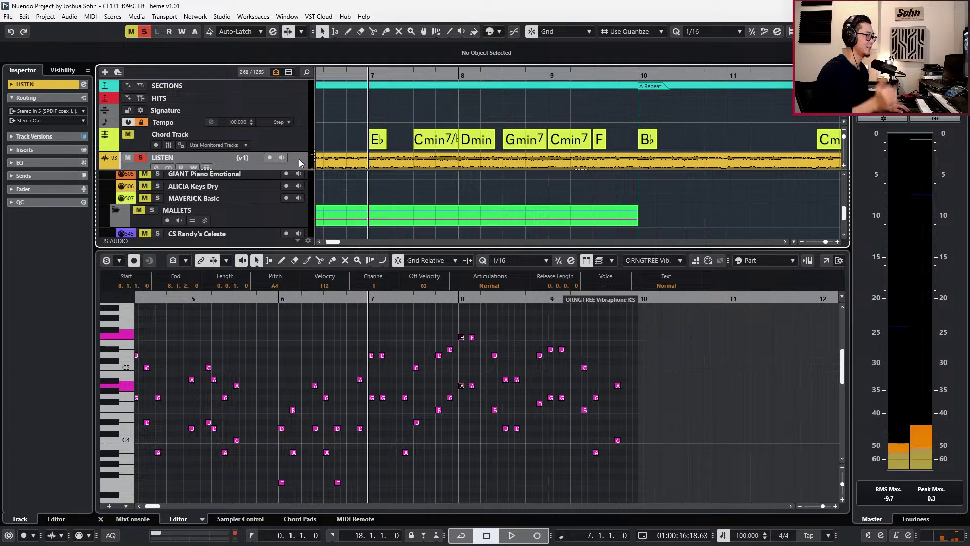
key("space")
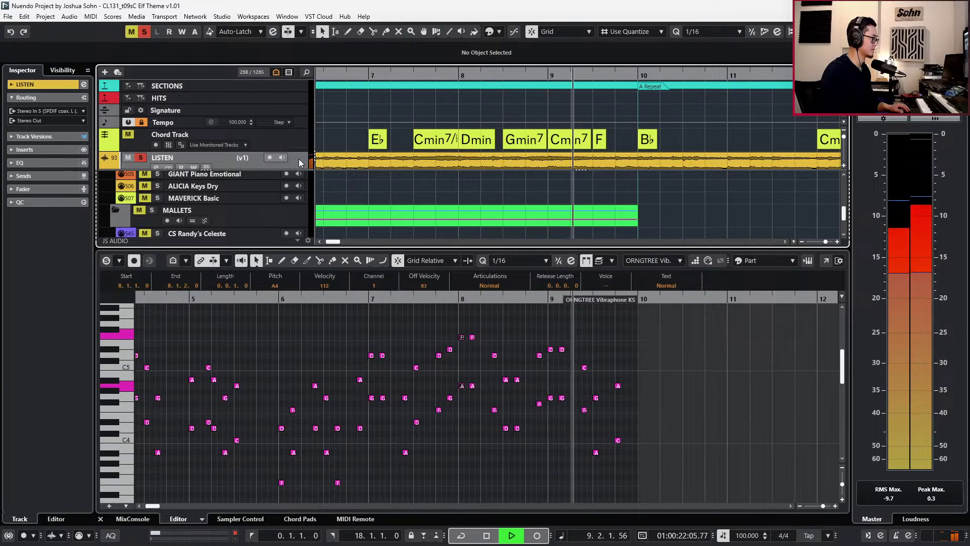
key("space")
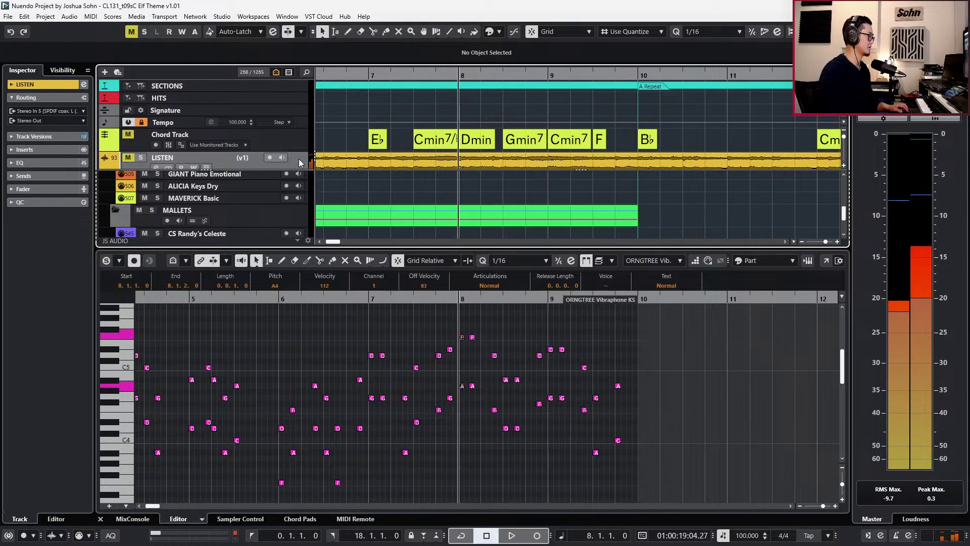
Join the two F5 notes opening vibraphone bar 8 and delete the A4s below plus the extra offbeat note pairs in bars 8 and 9.
left_click(473, 334)
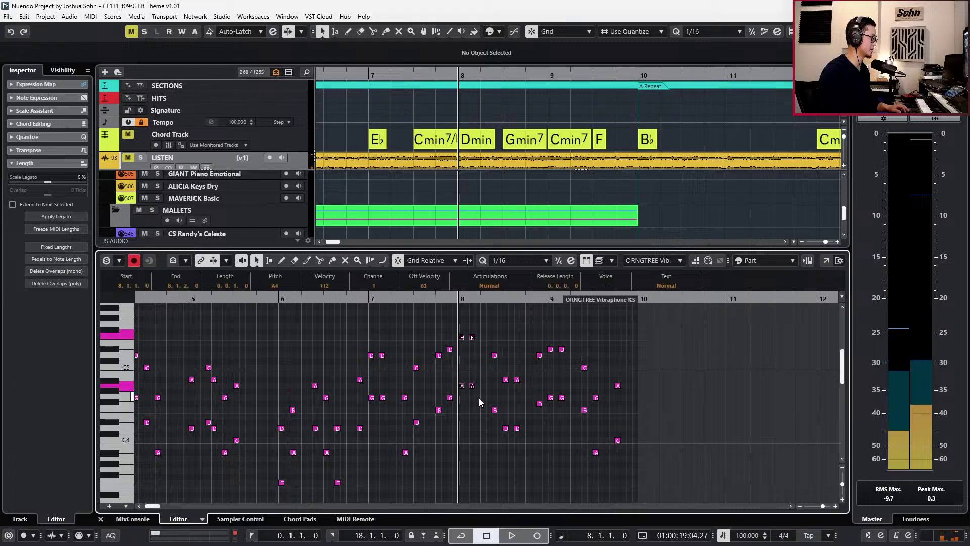
left_click_drag(462, 367, 487, 338)
key("g")
left_click_drag(494, 427, 495, 427)
key("Delete")
left_click_drag(525, 326, 539, 415)
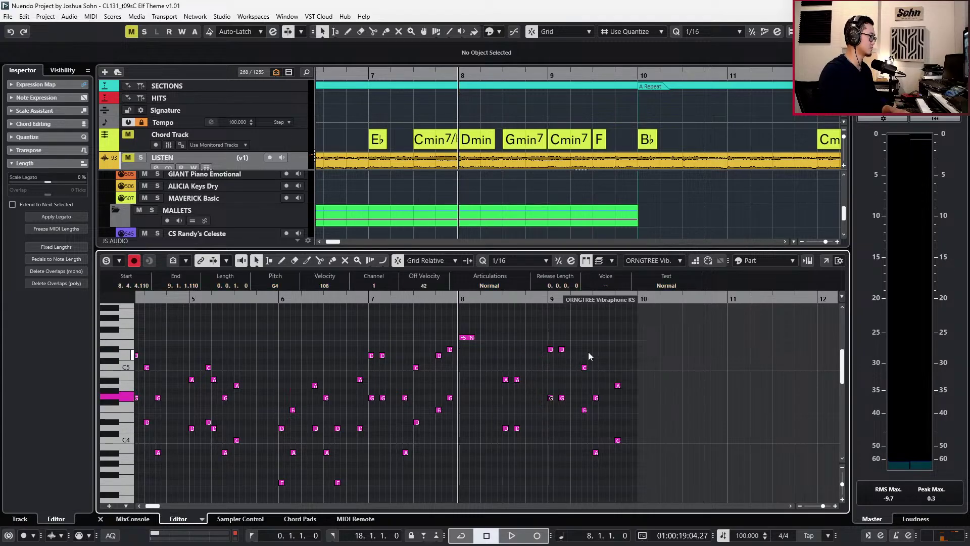
left_click_drag(588, 356, 588, 460)
Lengthen the F5 at 8.1.1 to one beat using a 1/8 grid, add an F4 below it and play the result.
key("alt+4")
scroll(493, 352, "right", 1)
key("alt+shift+Right")
key("shift+Down")
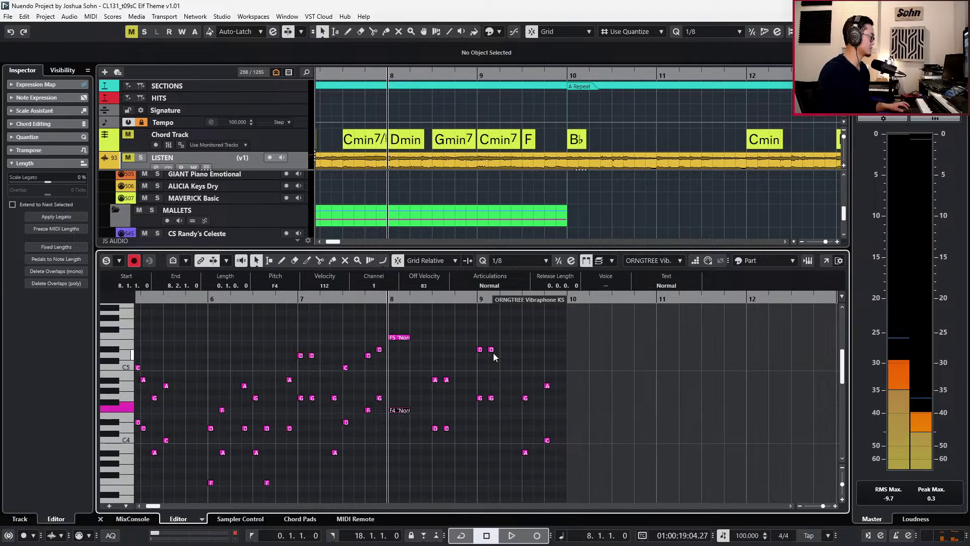
scroll(438, 356, "up", 2)
key("space")
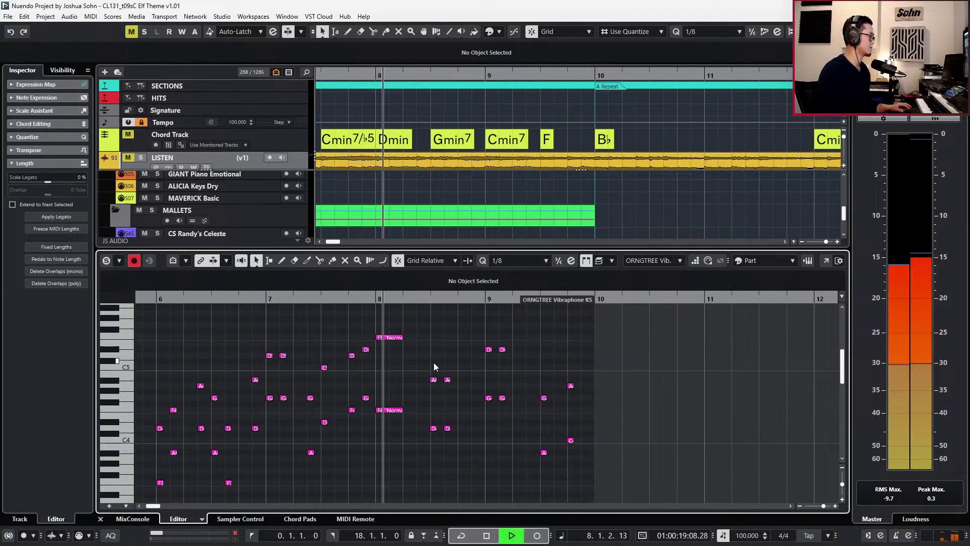
Set the note under the F5 at 8.1.1 to A4, checking the harmony by playing it.
key("Up")
key("Up")
key("Up")
key("Up")
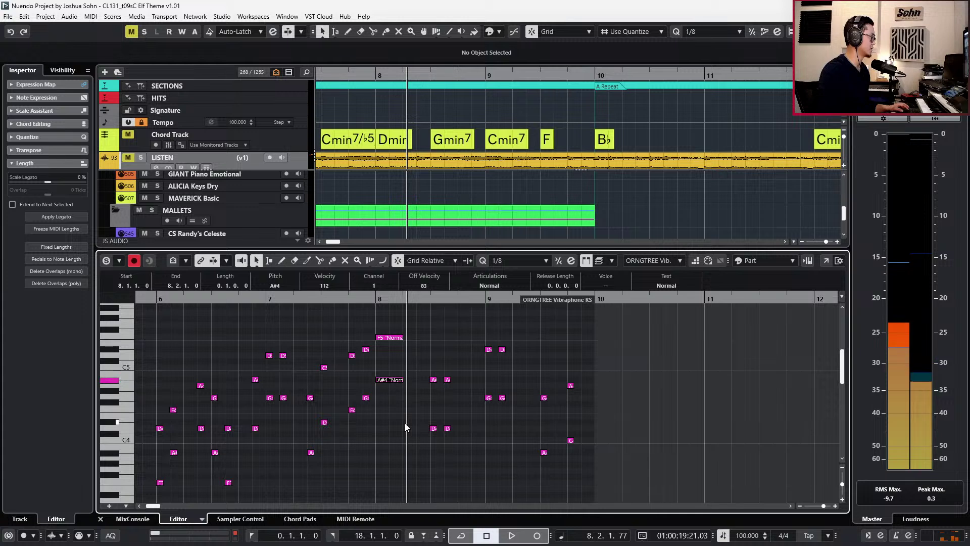
key("space")
key("space")
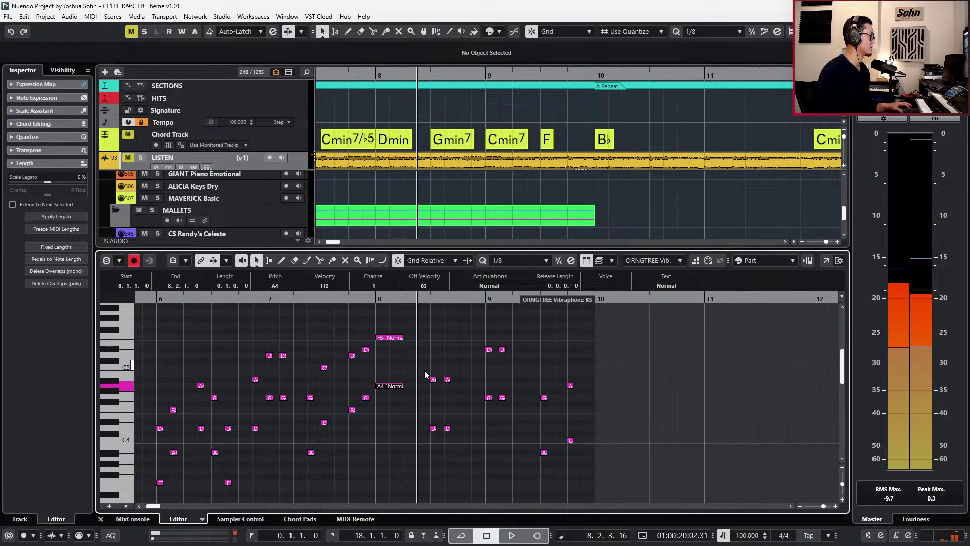
Merge the repeated A#4 and D4 notes in the second half of bar 8 and lengthen both bar 8 pairs to two beats.
left_click_drag(426, 372, 459, 442)
key("ctrl+j")
left_click_drag(436, 379, 453, 447)
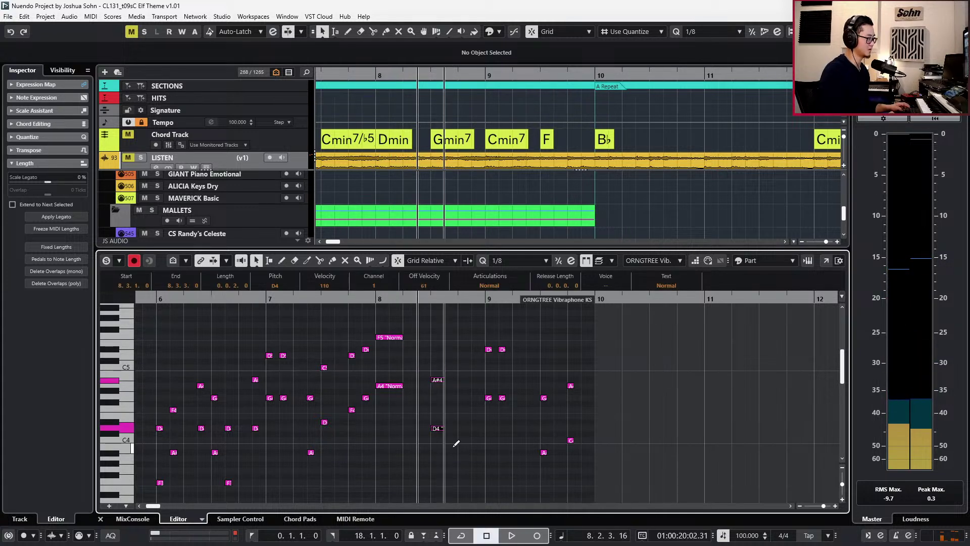
left_click_drag(414, 335, 395, 413)
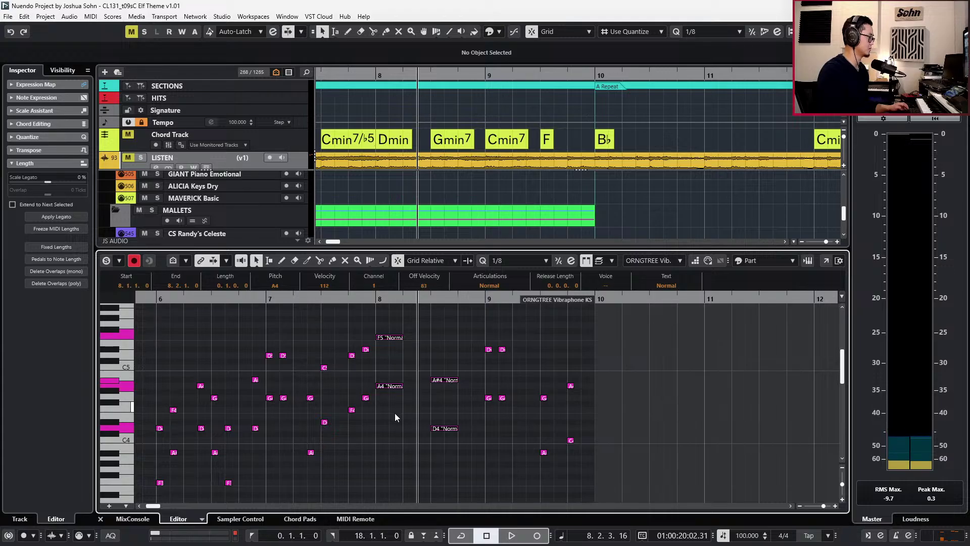
Merge the repeated D#5 and G4 notes at the start of bar 9 and lengthen the pair to two beats.
left_click_drag(489, 339, 518, 413)
key("ctrl+j")
left_click_drag(489, 337, 508, 409)
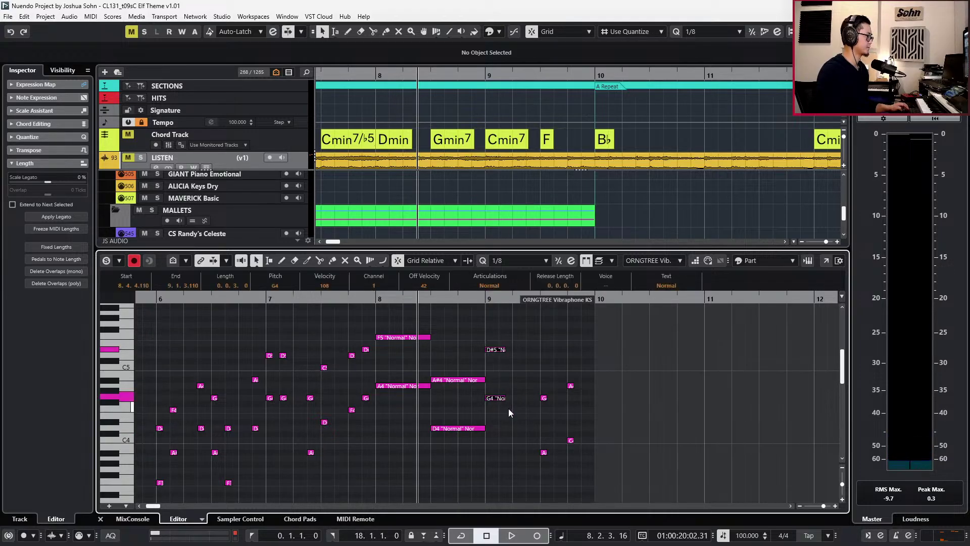
key("space")
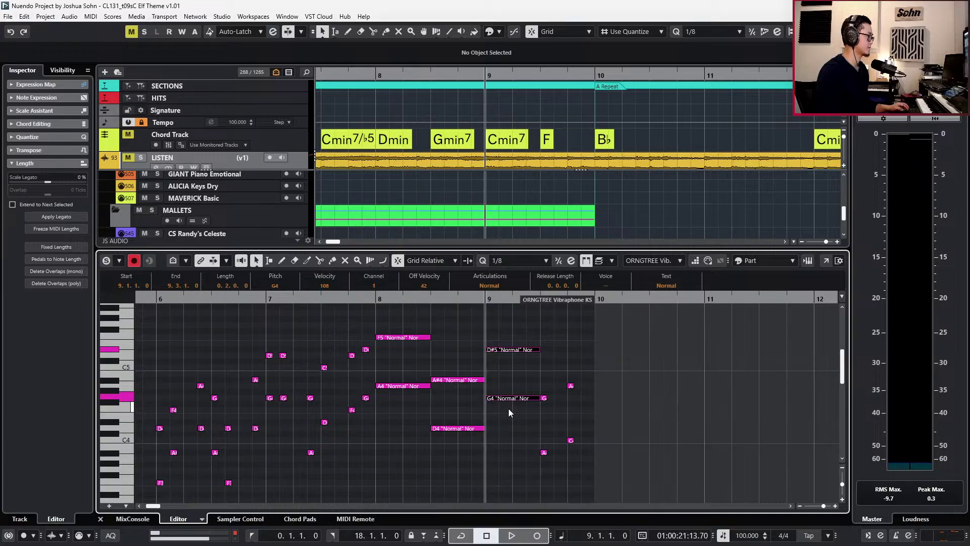
Lengthen the last two note pairs of vibraphone bar 9 to one beat each, play them and close the note editor.
left_click_drag(545, 377, 611, 484)
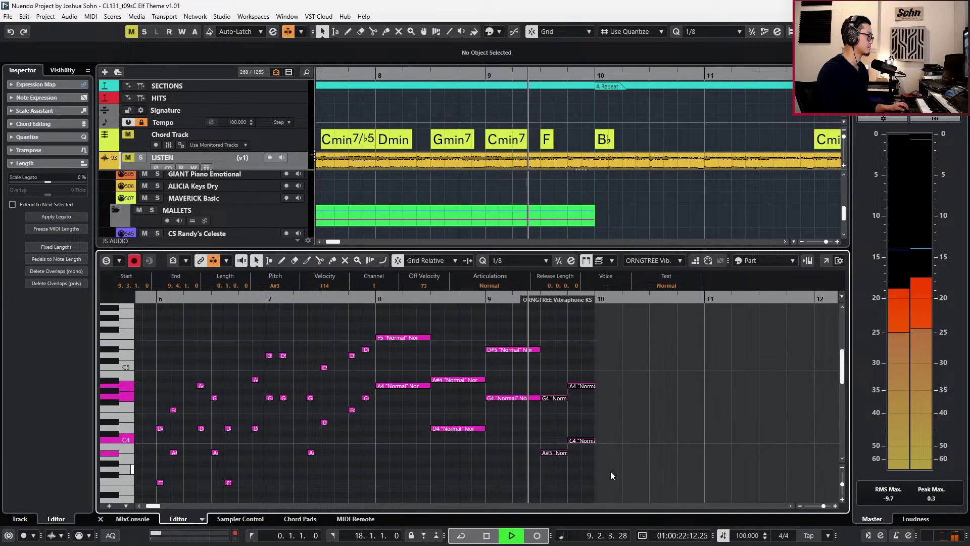
key("space")
key("Return")
key("g")
key("g")
key("g")
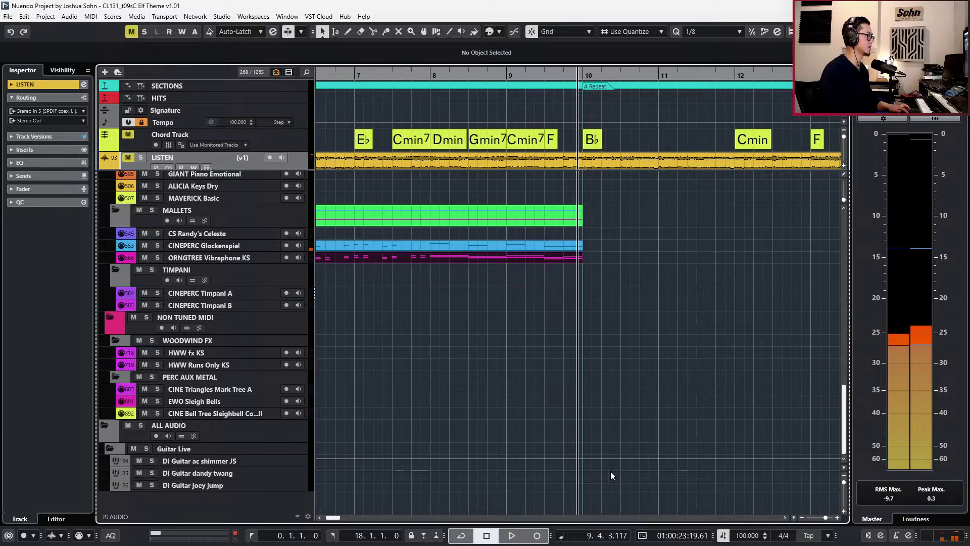
Open the four choir parts, from OMNI bap to OMNI pop female2, together in the note editor around bar 8.
key("alt+Left")
key("alt+Left")
key("alt+Left")
scroll(637, 280, "up", 5)
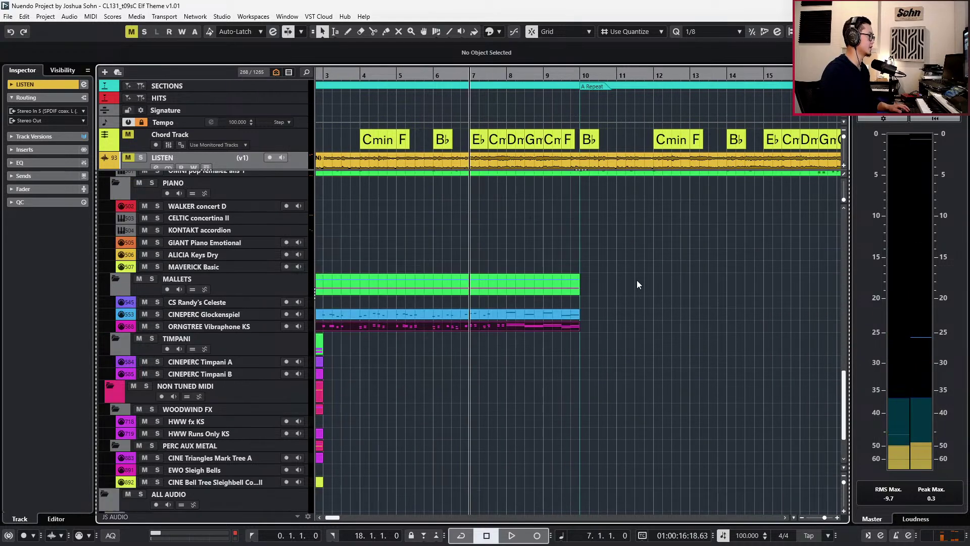
scroll(635, 280, "up", 3)
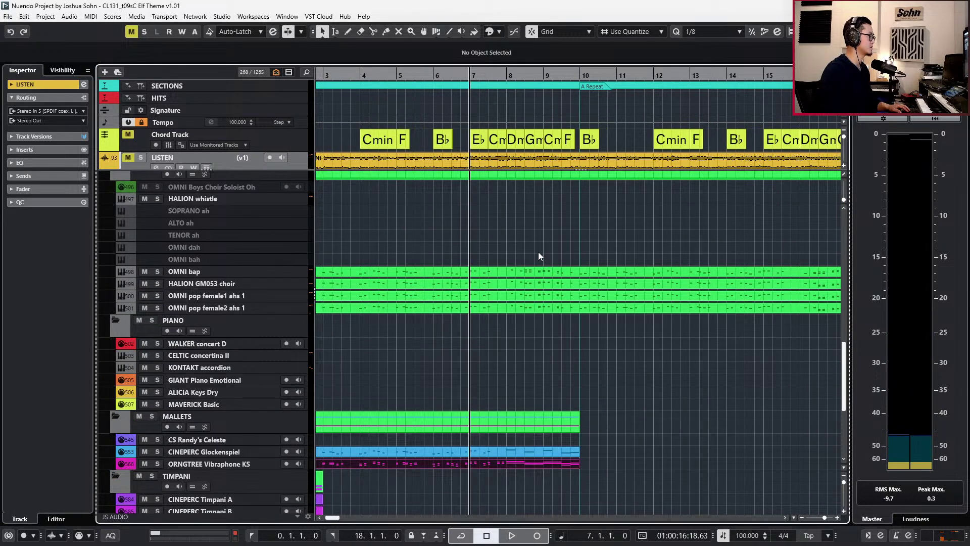
left_click_drag(538, 251, 535, 325)
key("ctrl+e")
scroll(510, 359, "up", 3)
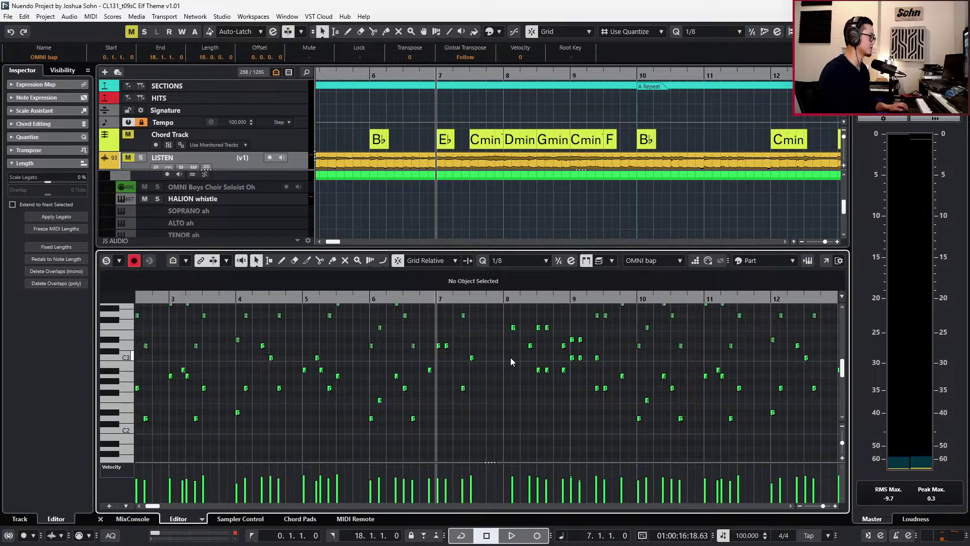
scroll(510, 357, "up", 5)
left_click_drag(511, 394, 510, 446)
key("ctrl+c")
key("alt+v")
key("ctrl+Left")
key("space")
key("space")
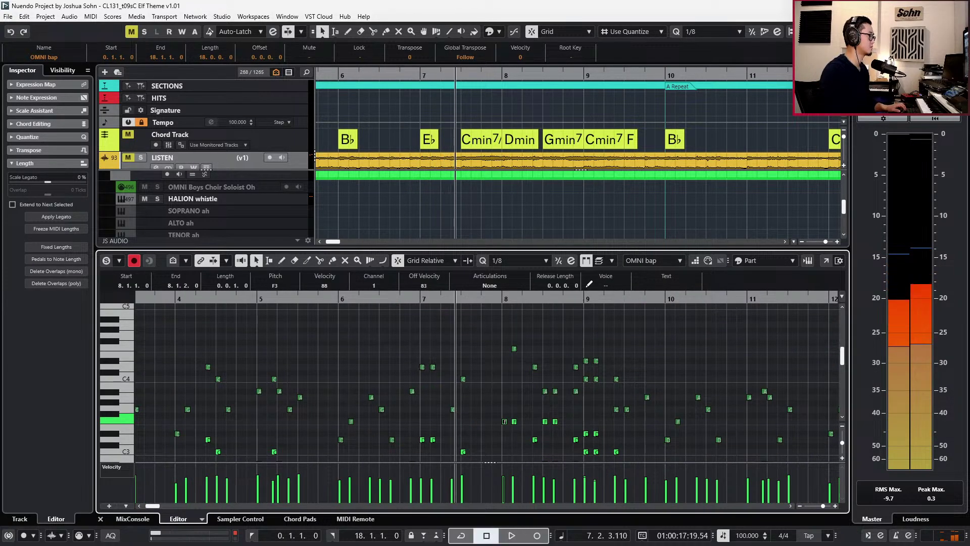
key("Delete")
Copy the F4 and F3 choir notes of bar 8 to the bar's first beat at 8.1.1.
left_click(600, 260)
left_click(613, 298)
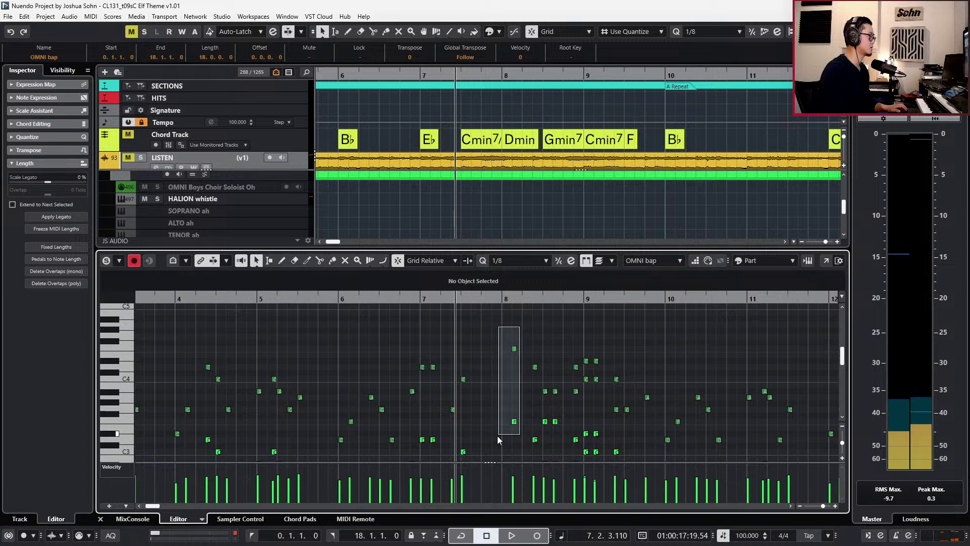
left_click_drag(499, 434, 510, 438)
key("ctrl+c")
key("l")
key("KP_Subtract")
key("ctrl+v")
key("KP_Subtract")
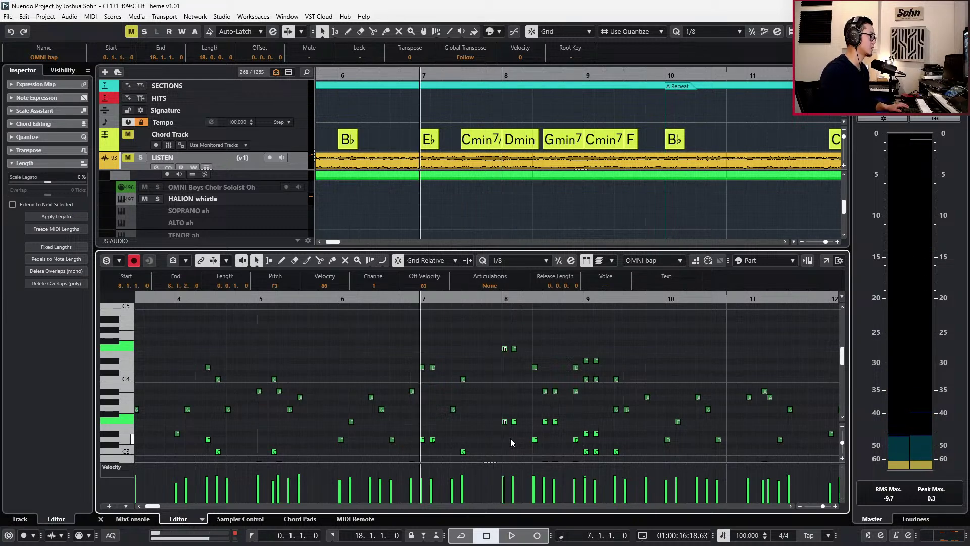
Add D#4 and D#3 at 7.4.3 in the choir parts and play the passage through to bar 10.
scroll(526, 374, "up", 3)
left_click_drag(499, 332, 486, 454)
key("space")
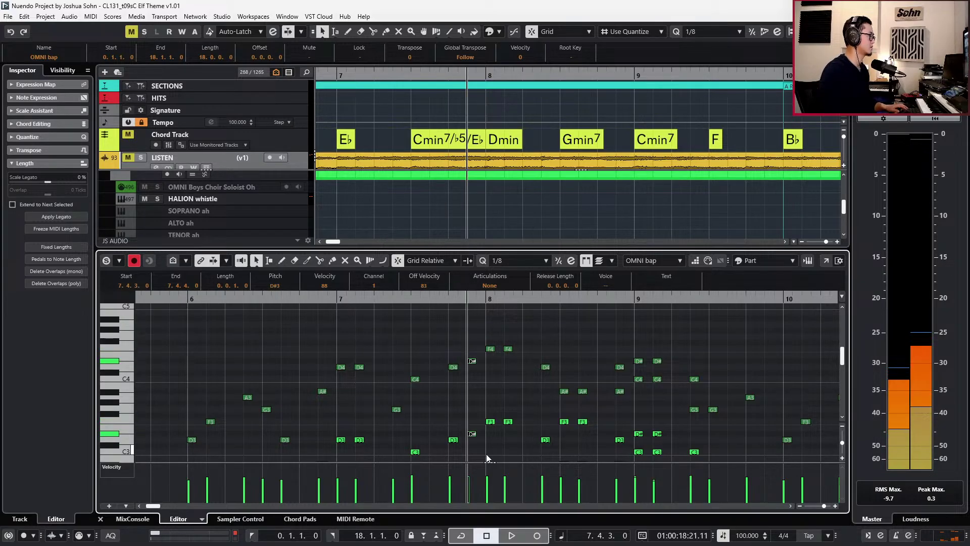
key("space")
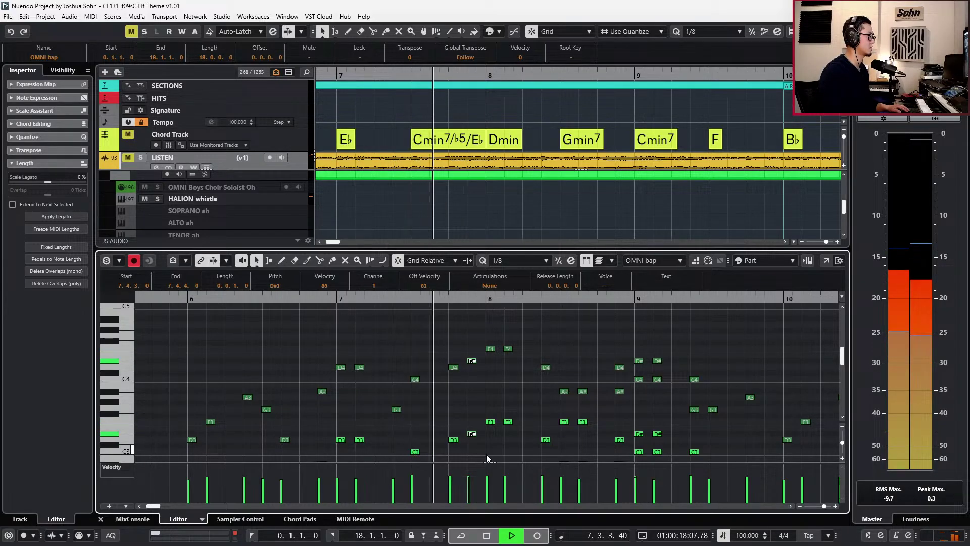
key("ctrl+e")
key("shift+f")
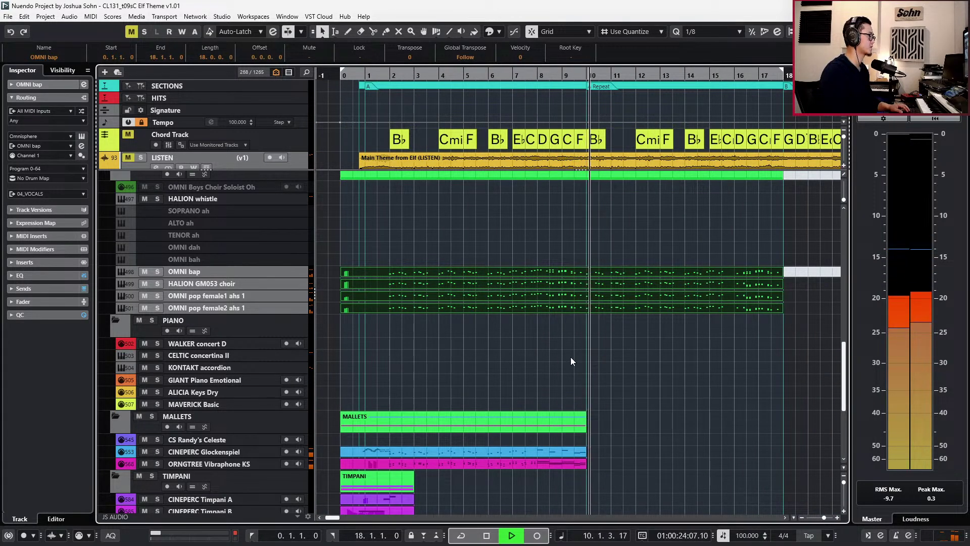
key("space")
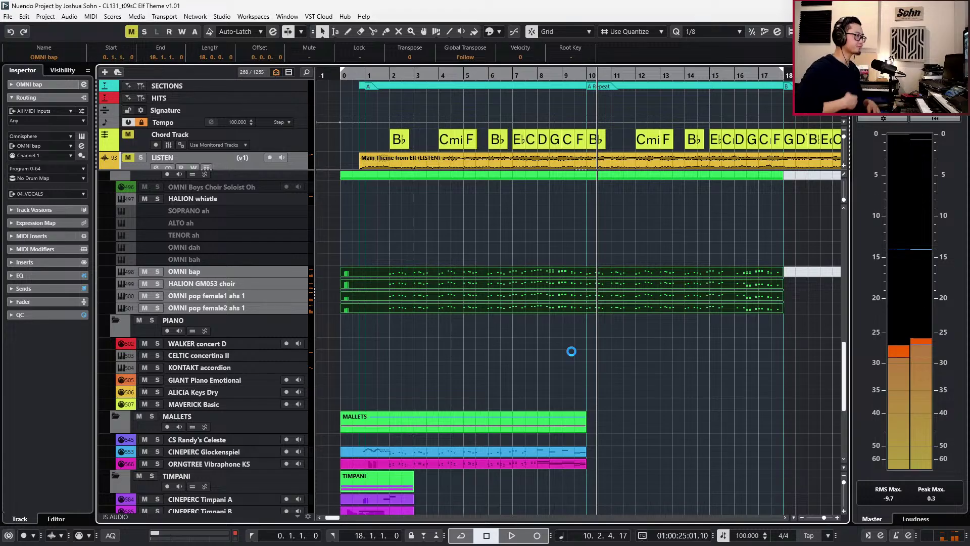
key("Home")
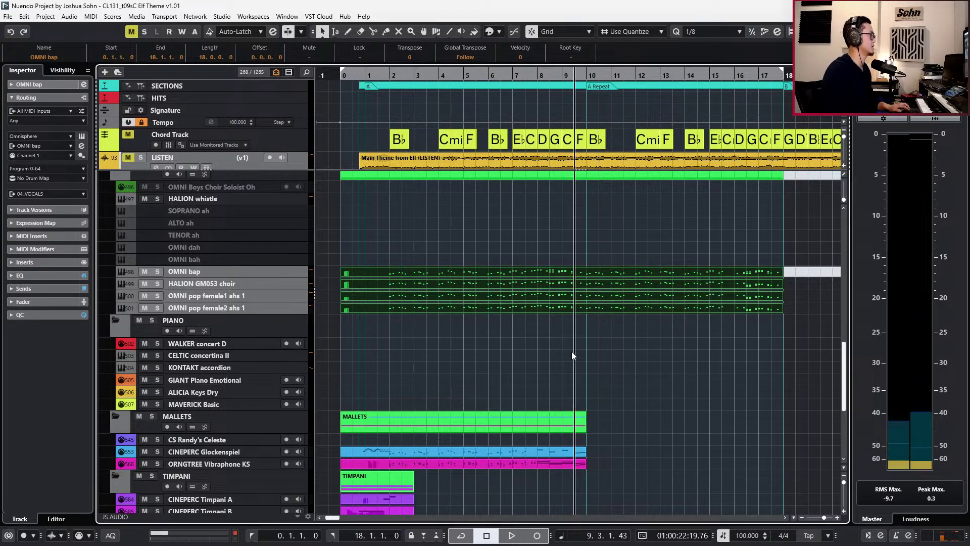
Split the ALICIA Keys Dry SKETCH 3 part at bar 10 and select its first section.
scroll(518, 328, "up", 5)
scroll(519, 328, "up", 10)
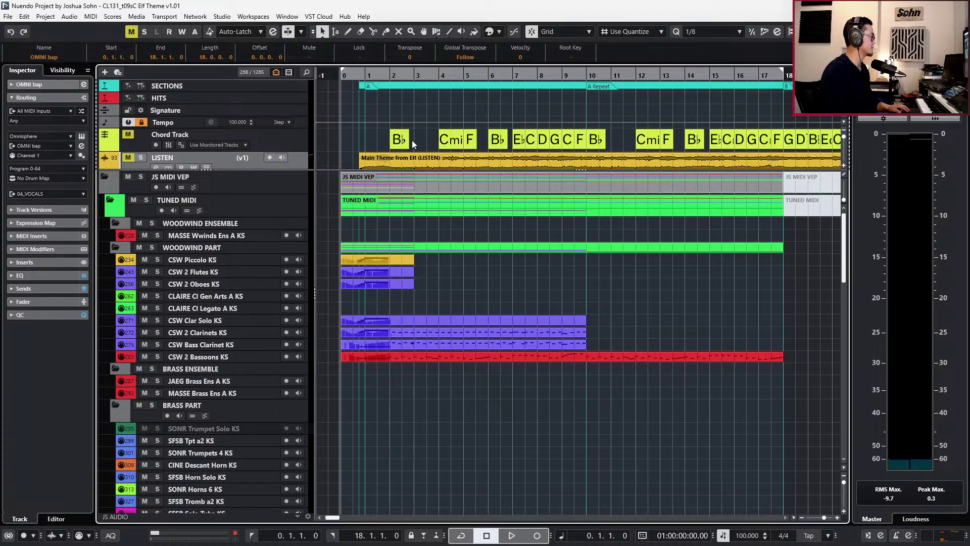
scroll(413, 140, "down", 3)
left_click(426, 130)
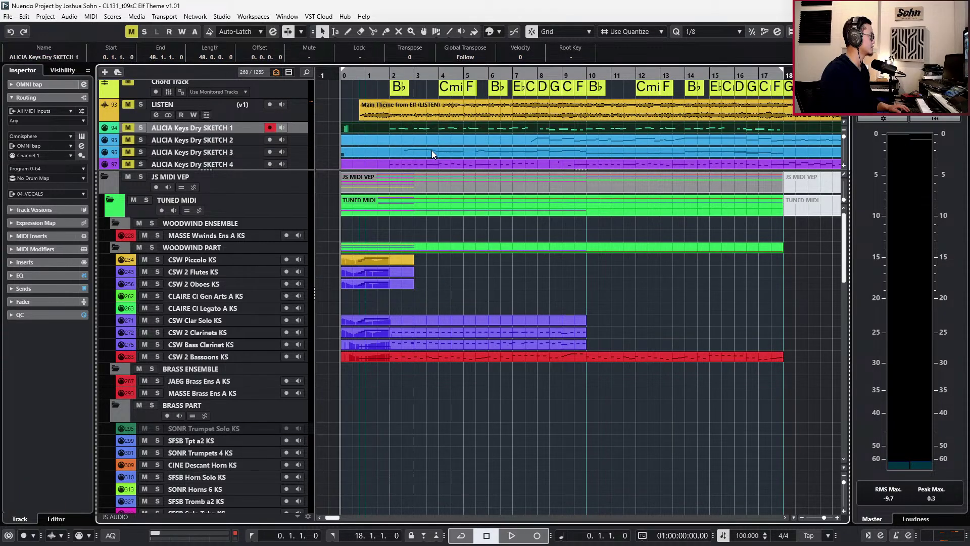
left_click(432, 151)
left_click(428, 127)
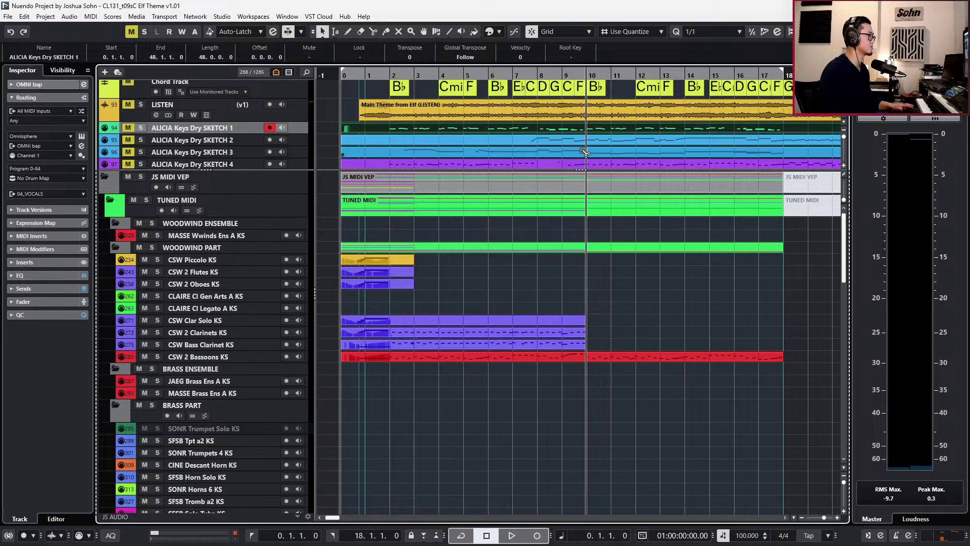
left_click(569, 152)
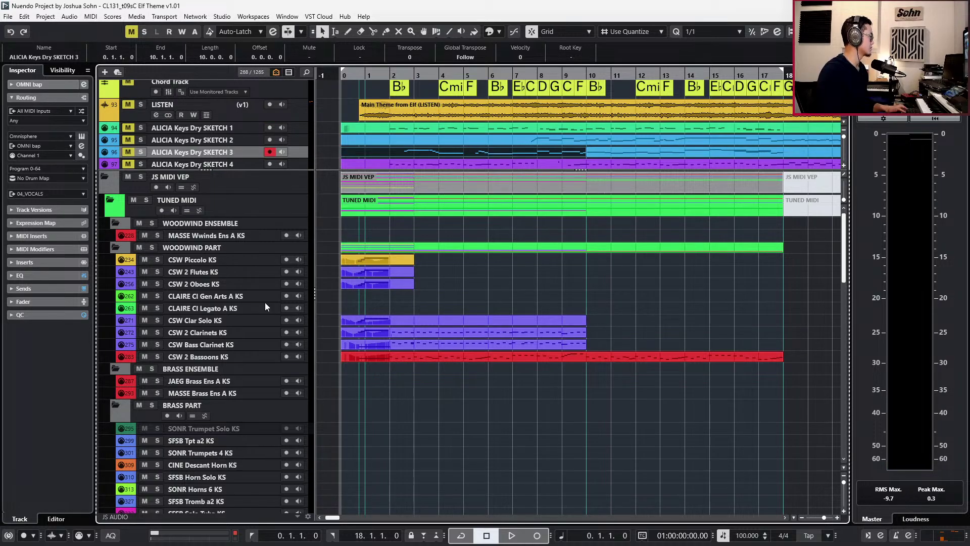
Copy the selected SKETCH 3 section to the CLAIRE Cl Legato A KS track at the project start.
left_click(247, 309)
left_click(223, 319)
key("Up")
key("ctrl+v")
key("KP_Add")
key("KP_Add")
key("KP_Add")
key("KP_Add")
key("KP_Subtract")
key("KP_Subtract")
scroll(417, 309, "up", 2)
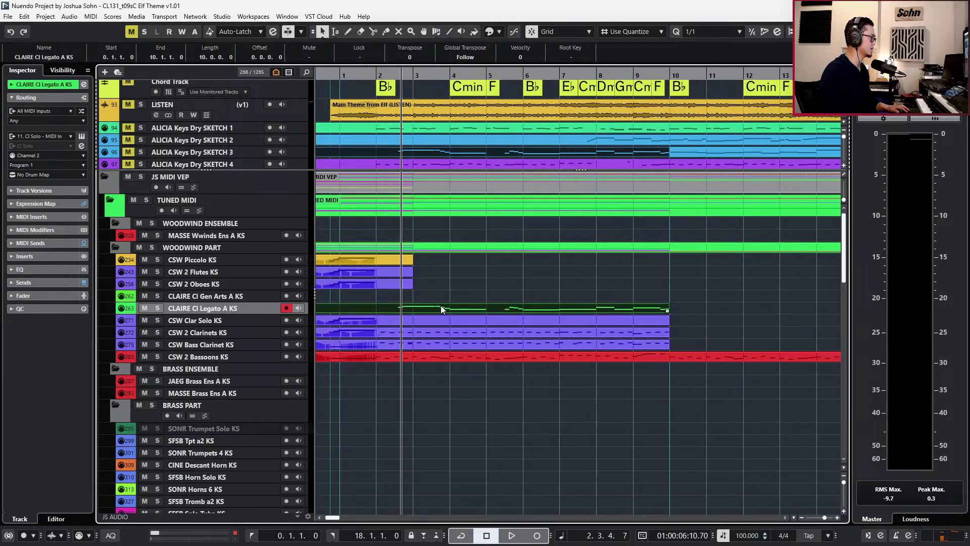
Set all notes of the CLAIRE Cl Legato part to the Medium articulation and play the part.
double_click(441, 305)
key("ctrl+a")
left_click(490, 286)
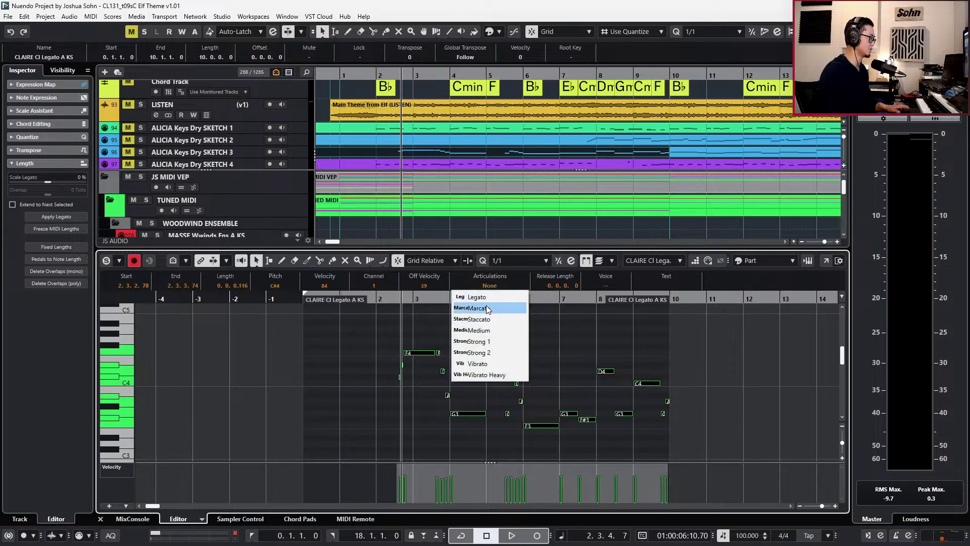
left_click(489, 330)
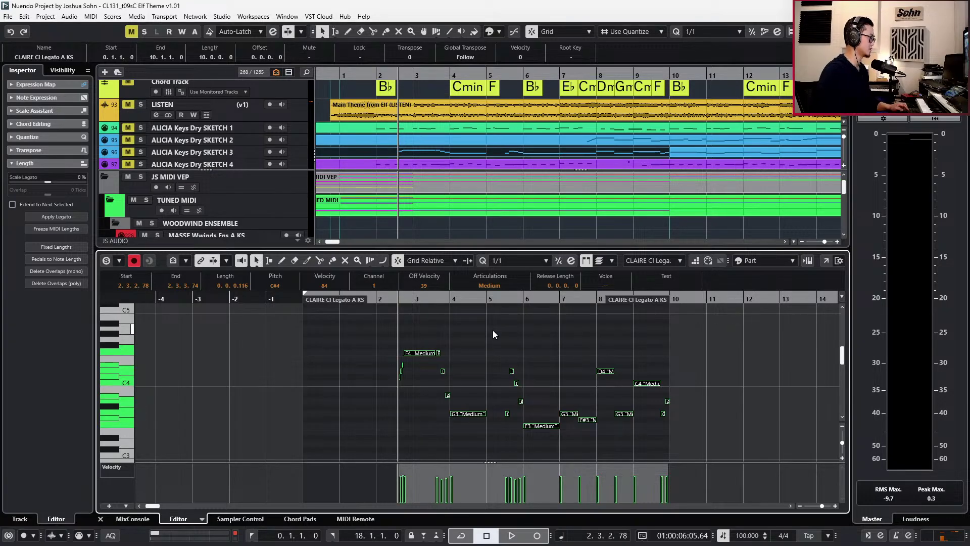
key("space")
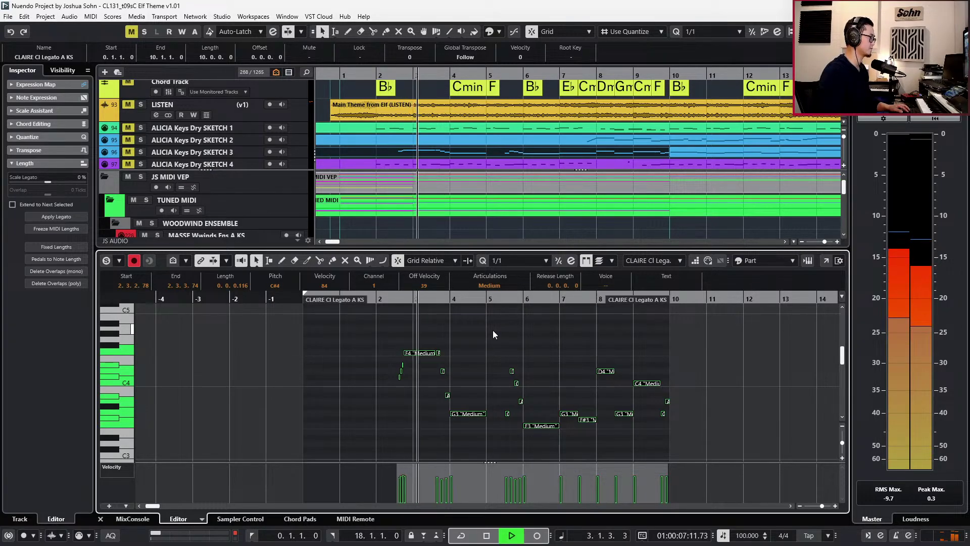
Nudge all notes of the CLAIRE Cl Legato part 20 ticks earlier and play the part from bar 2.
left_click(494, 331)
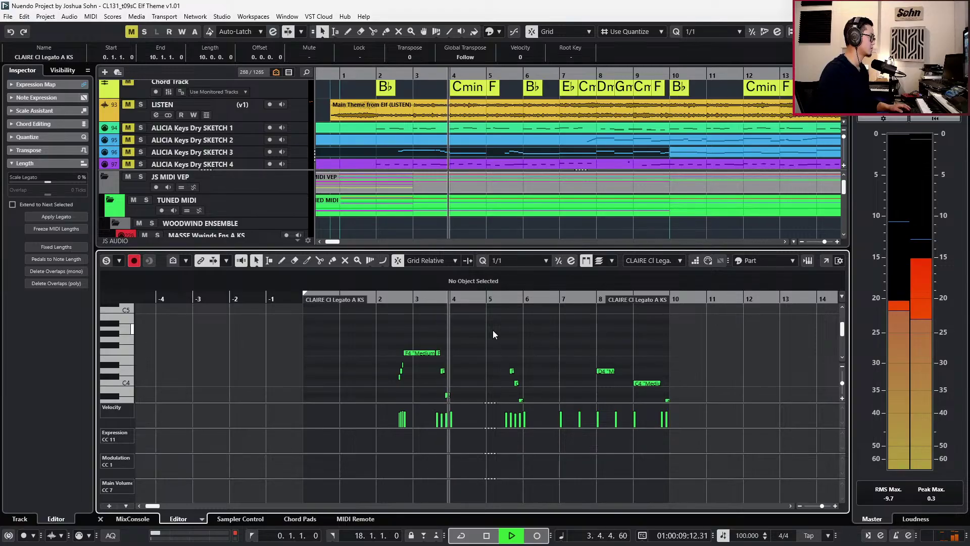
key("space")
scroll(493, 331, "up", 3)
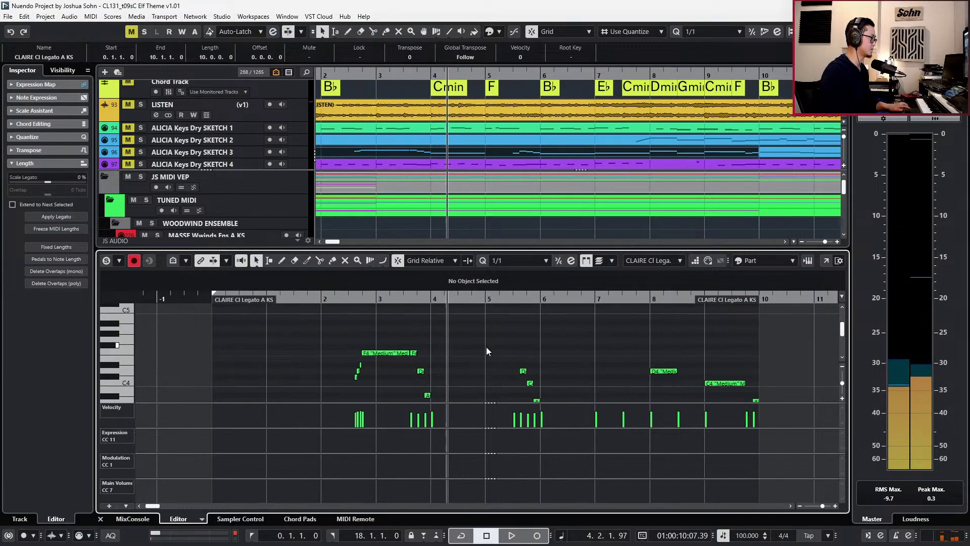
key("ctrl+a")
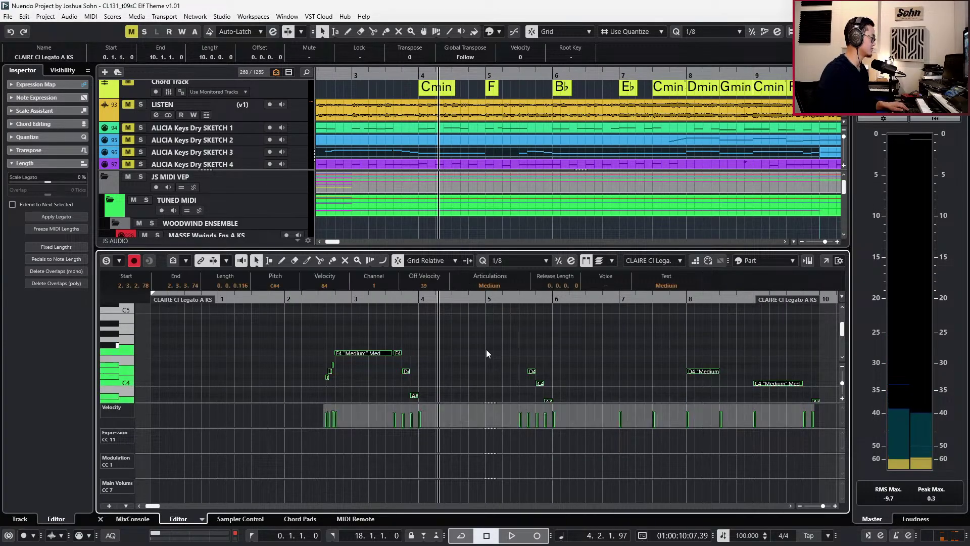
key("alt+Left")
key("alt+Left")
key("alt+Left")
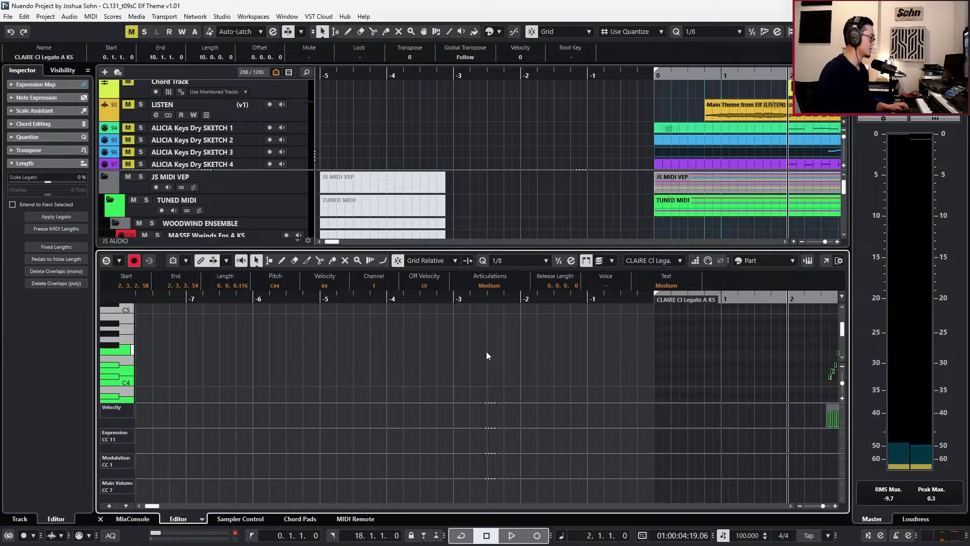
scroll(493, 349, "down", 5)
scroll(501, 344, "right", 6)
scroll(488, 366, "up", 2)
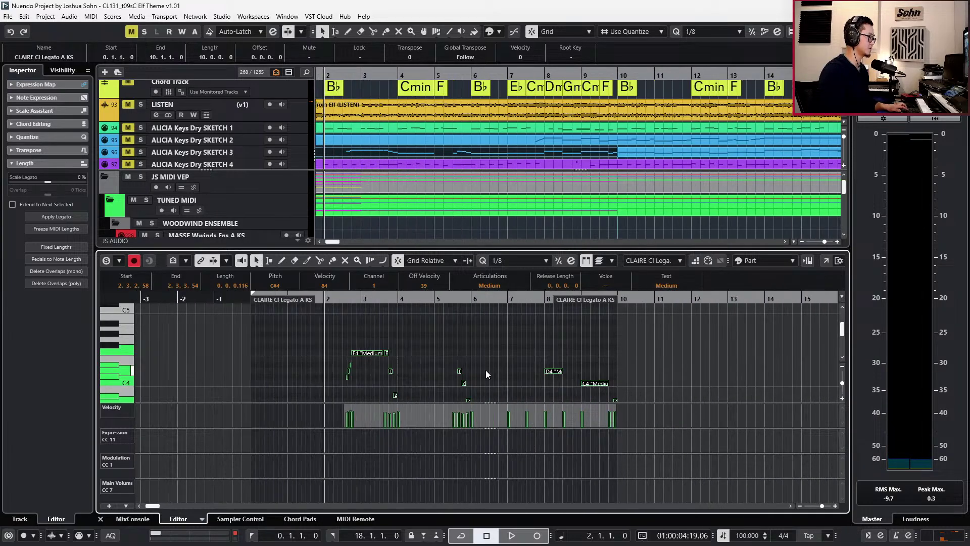
key("h")
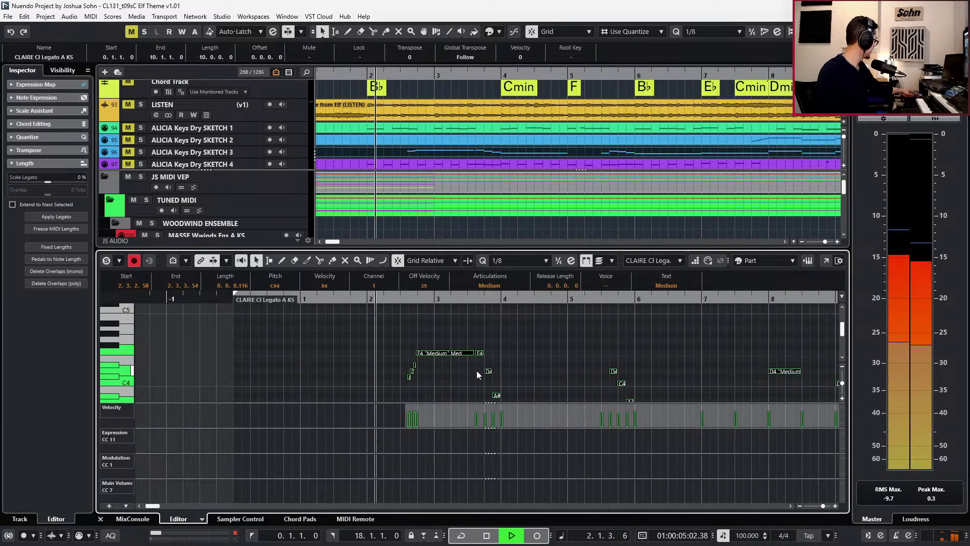
key("space")
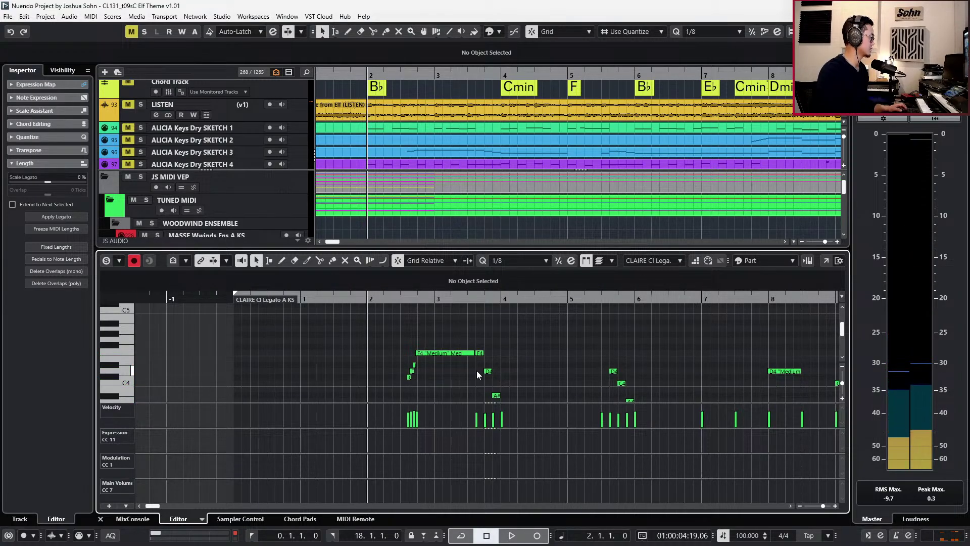
Try to record expression, modulation and main volume rides over the clarinet part from bar 1, and undo the take.
key("space")
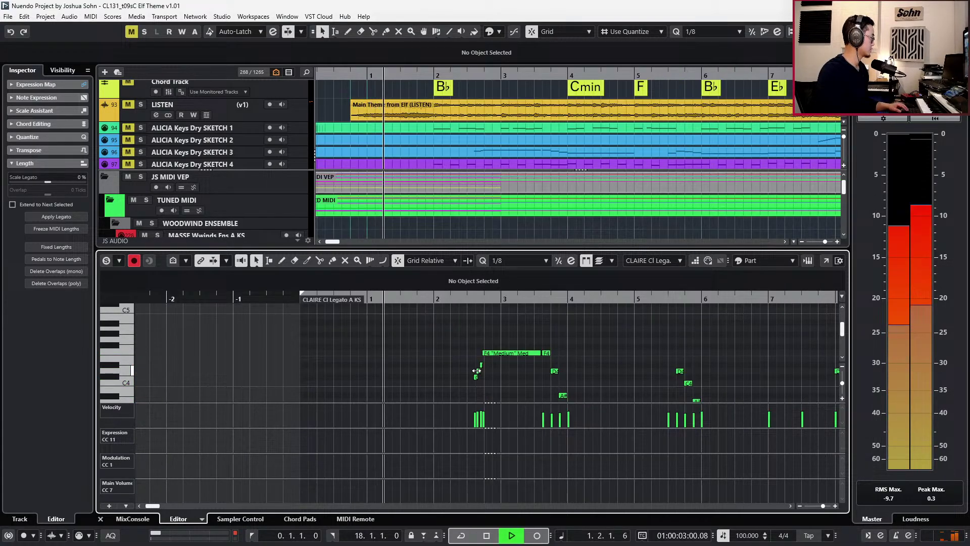
key("KP_Multiply")
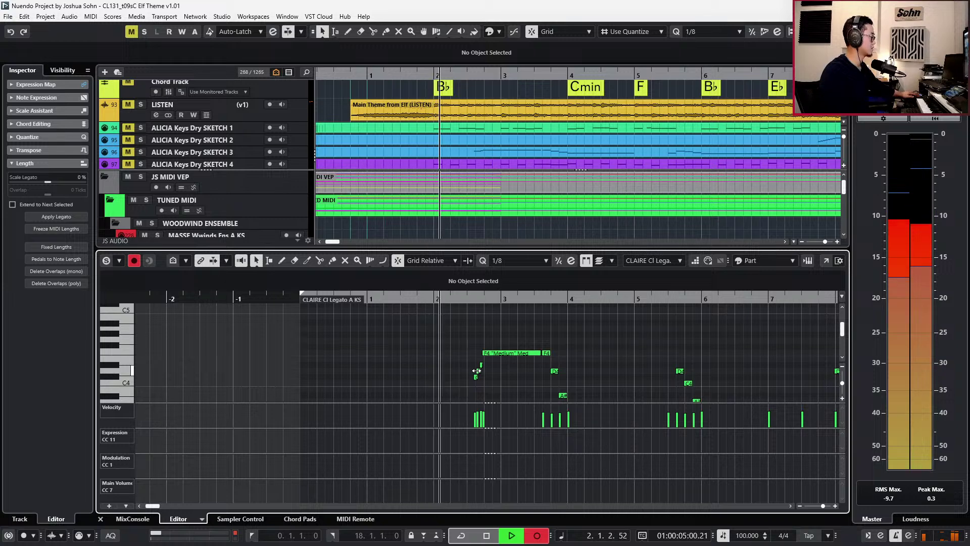
key("space")
key("ctrl+alt+e")
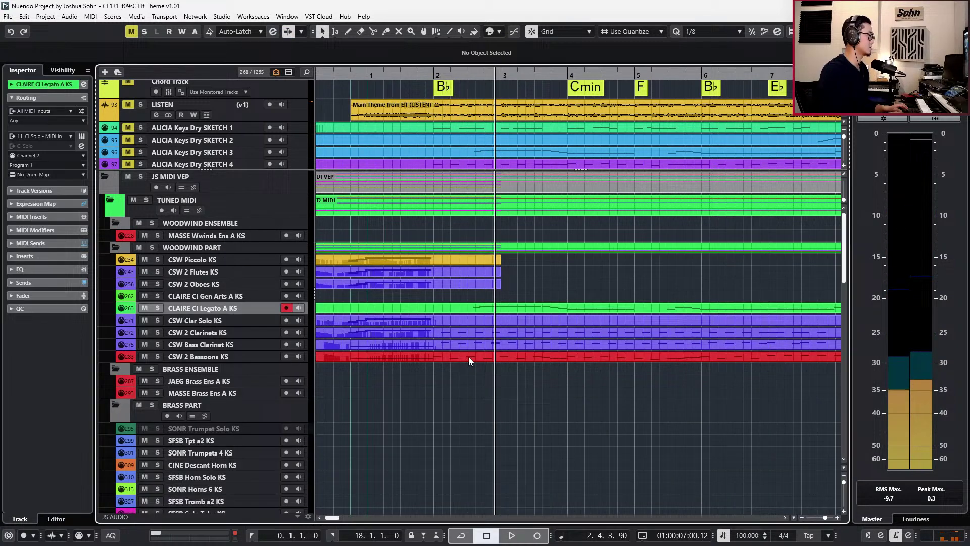
double_click(463, 306)
key("KP_Decimal")
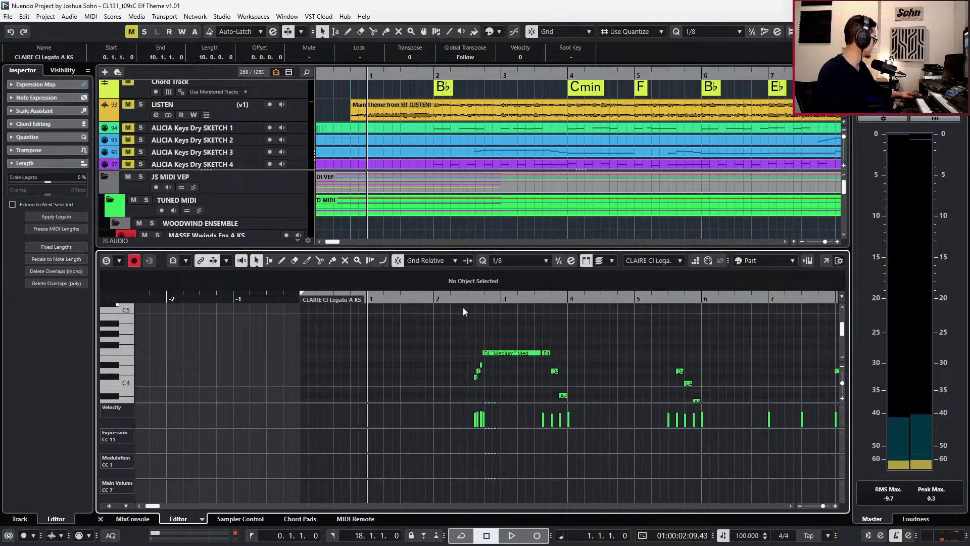
key("KP_Multiply")
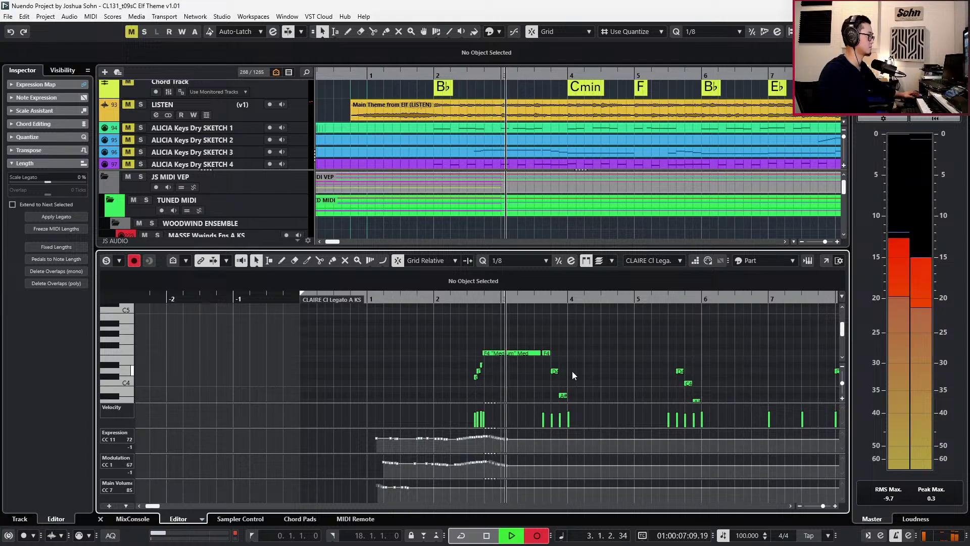
key("space")
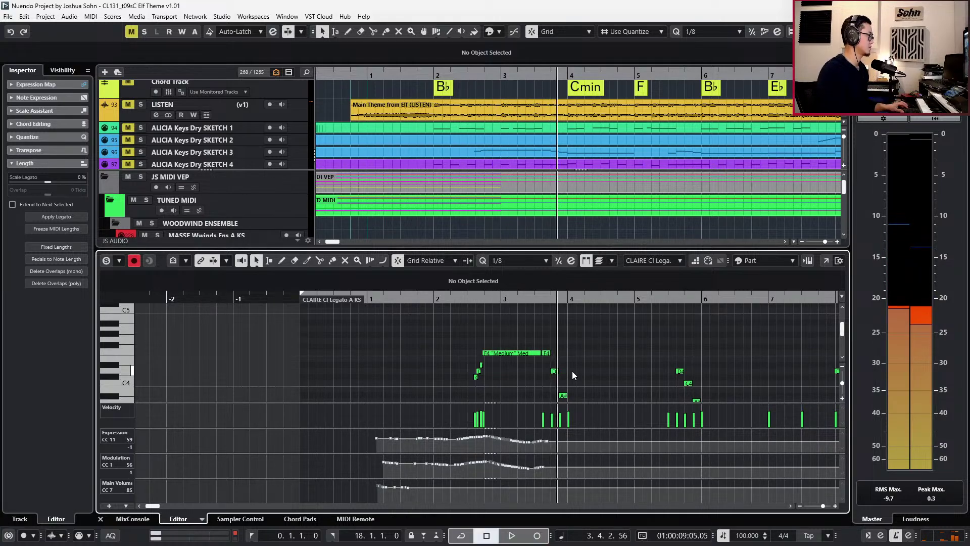
key("ctrl+z")
Record expression, modulation and main volume rides over the CLAIRE Cl Legato part from bar 1 through bar 9.
key("KP_0")
key("KP_Multiply")
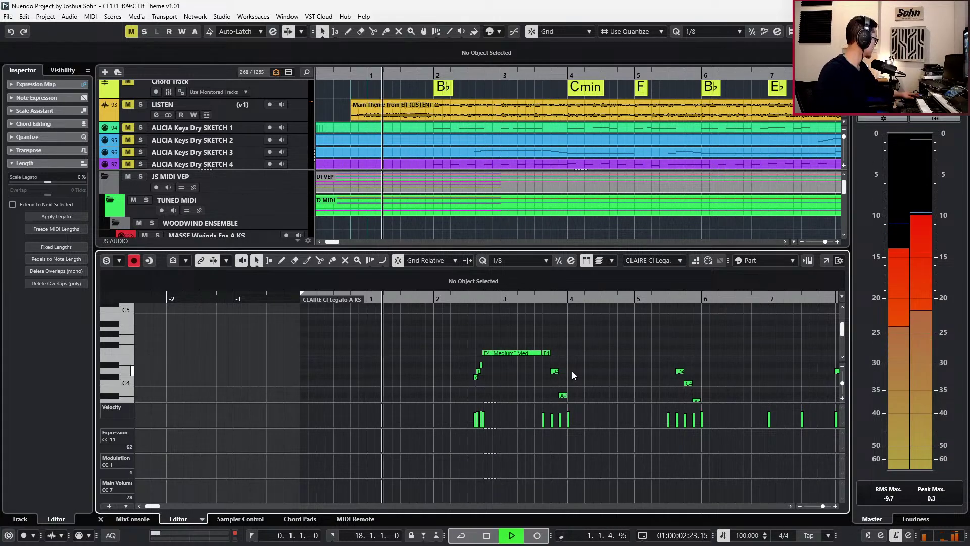
left_click_drag(703, 353, 826, 335)
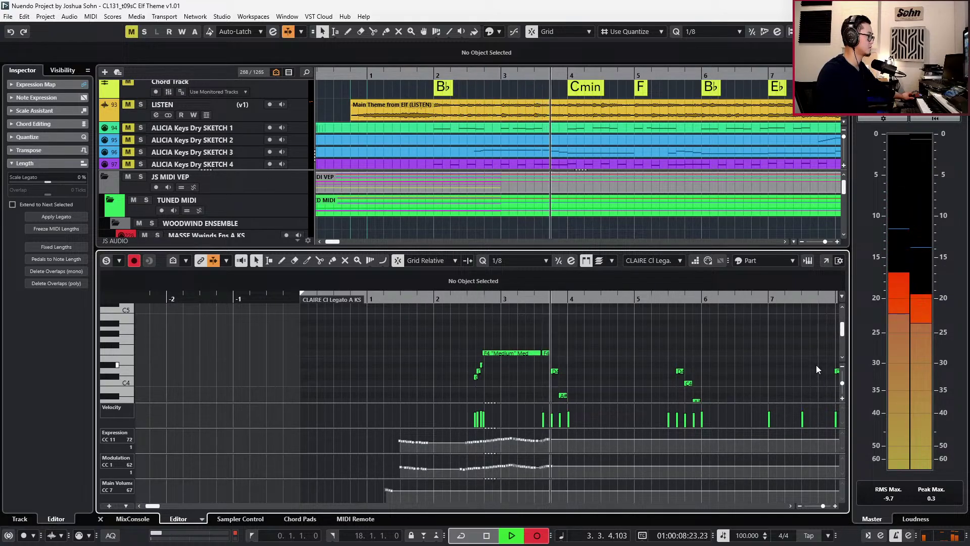
key("space")
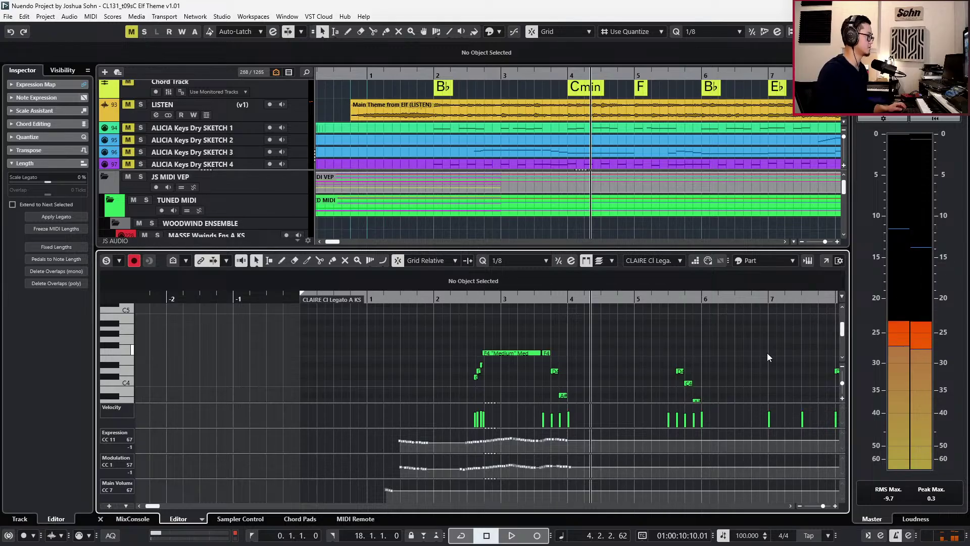
key("KP_0")
key("space")
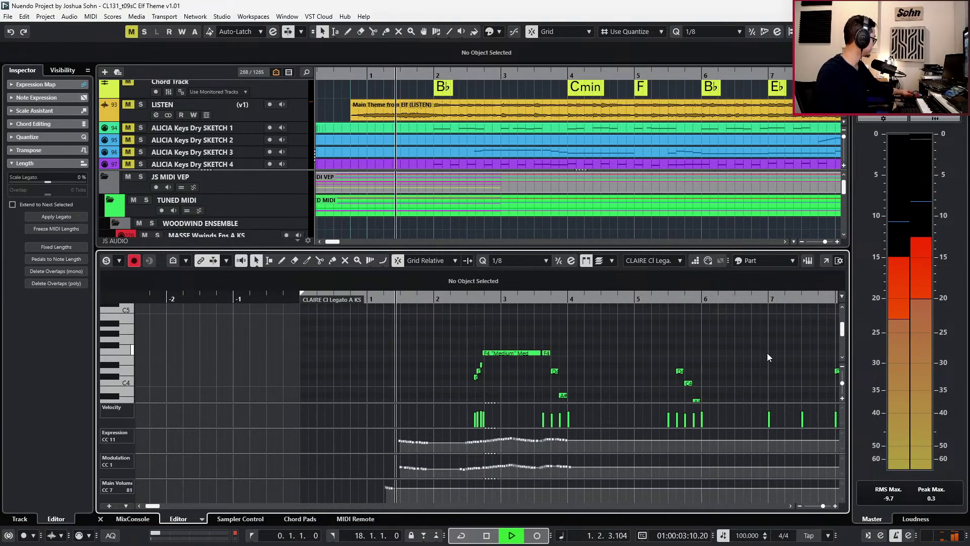
key("KP_Multiply")
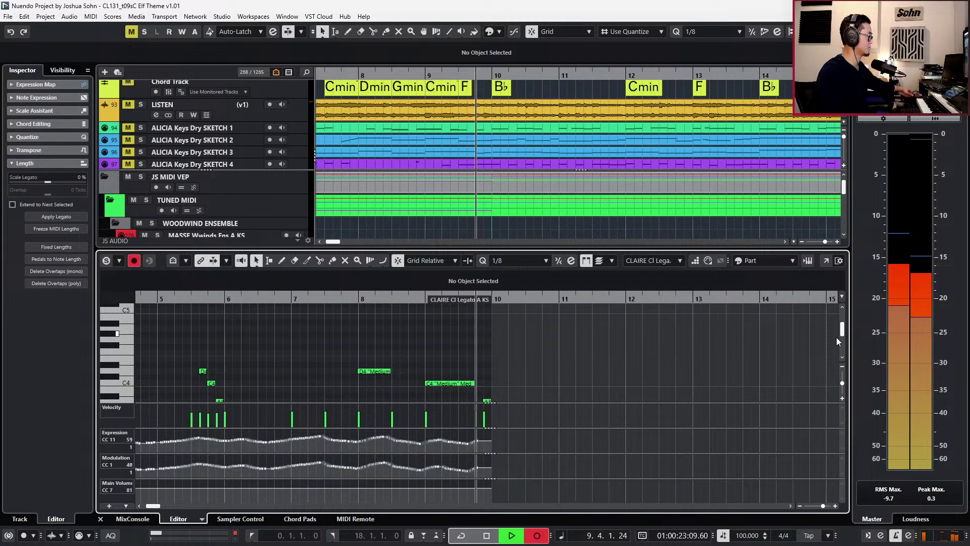
key("space")
Trim the end of the CLAIRE Cl Legato part to the start of bar 10.
key("Return")
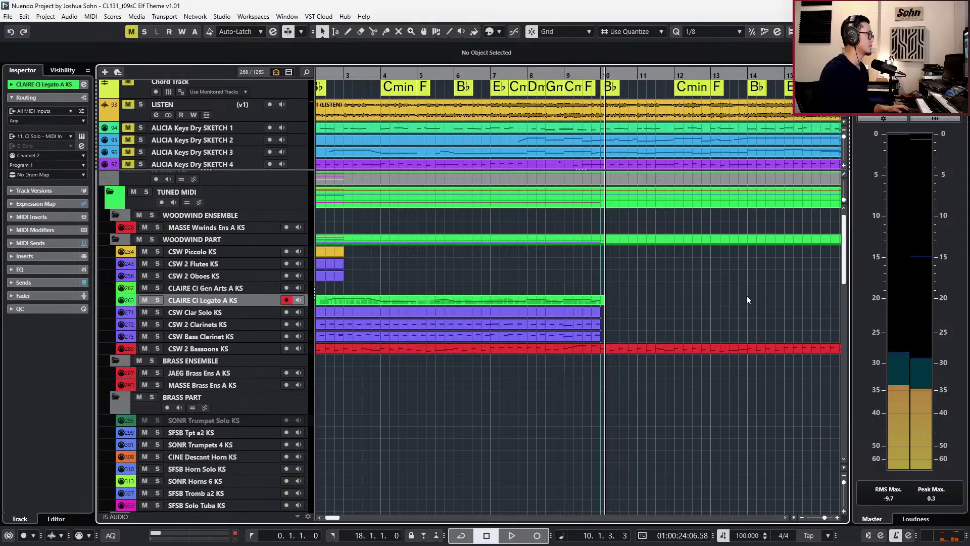
left_click_drag(604, 303, 603, 302)
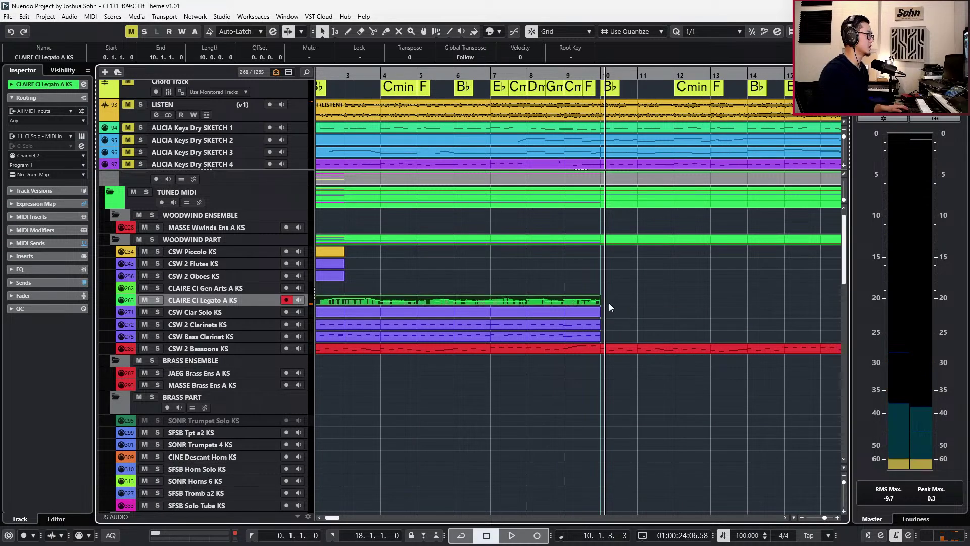
key("g")
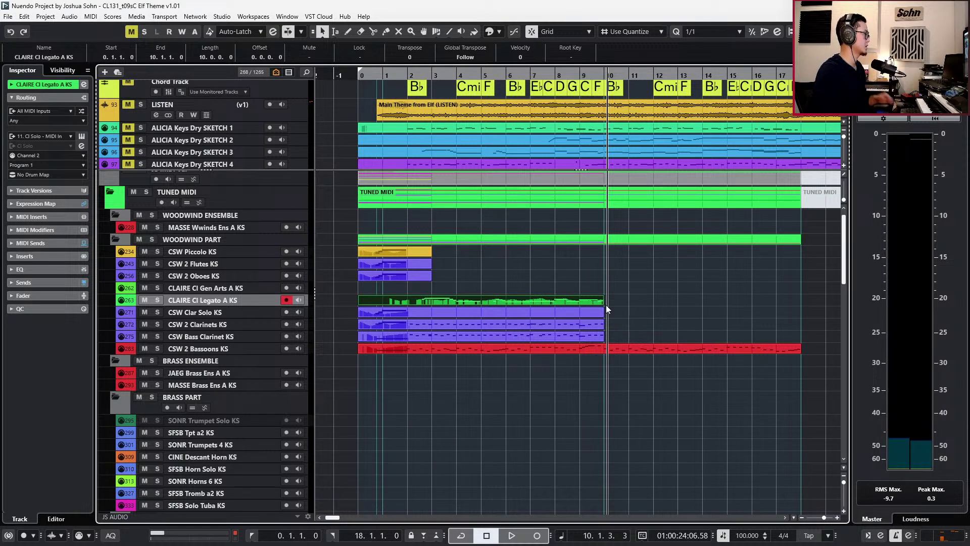
Set the clarinet's F4, D4 and A#3 notes at the end of bar 3 to the Marcato articulation and audition them.
double_click(589, 303)
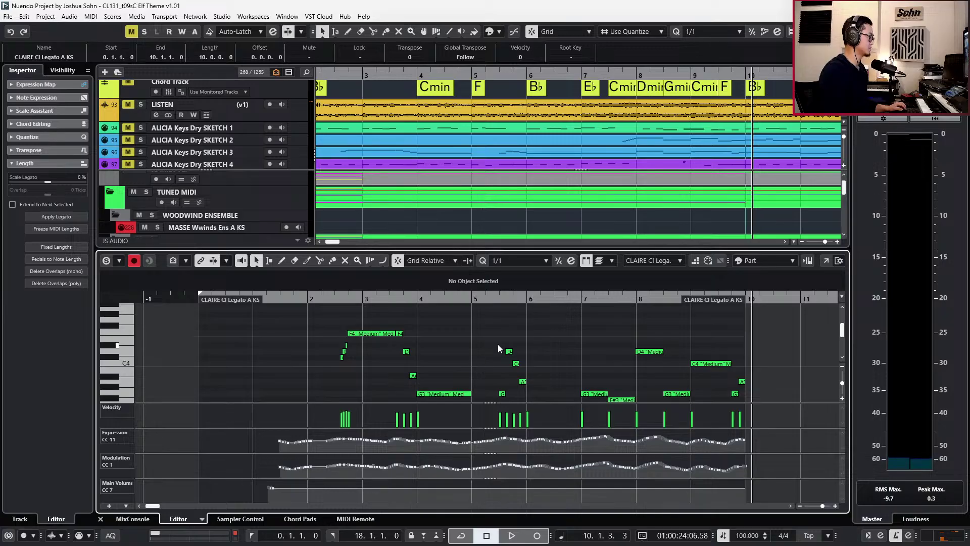
scroll(429, 358, "up", 2)
left_click_drag(384, 387, 385, 386)
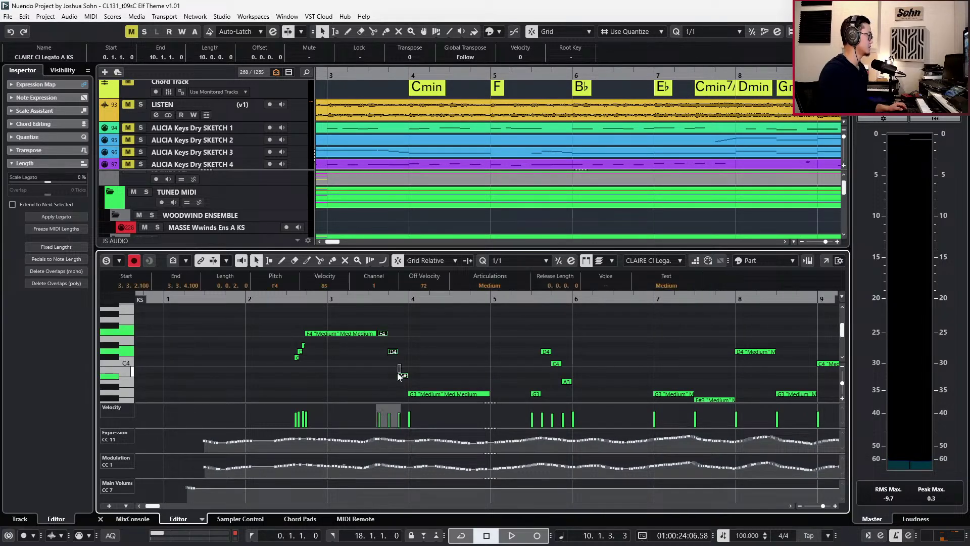
left_click(490, 285)
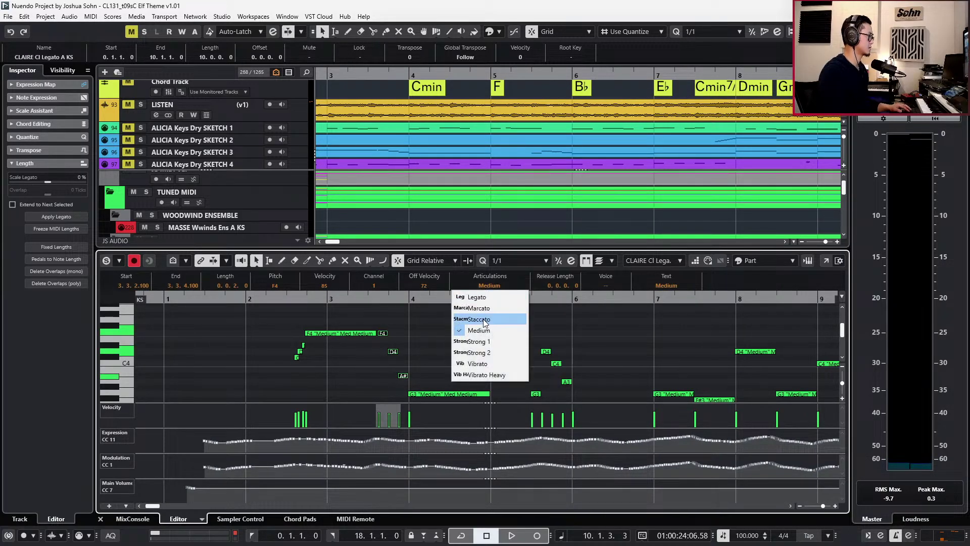
left_click(484, 309)
key("space")
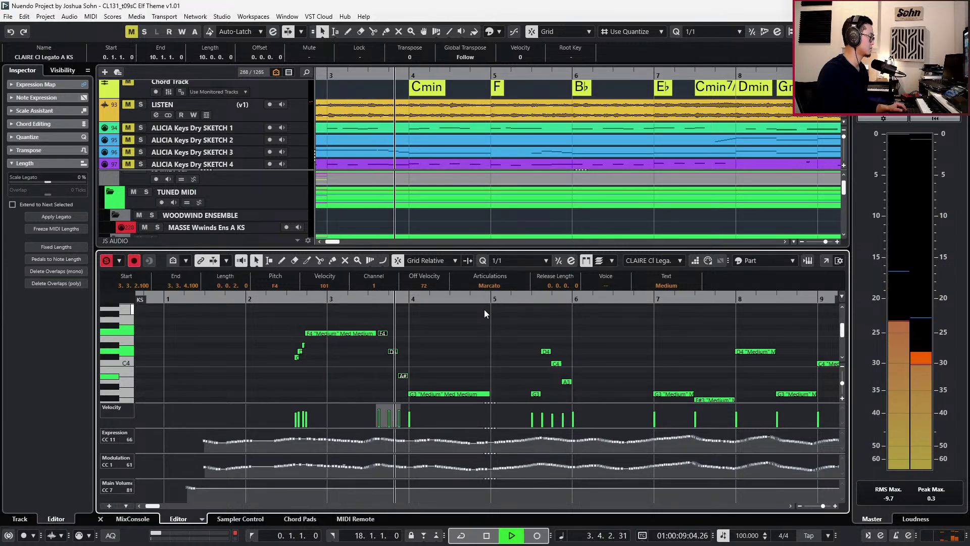
key("space")
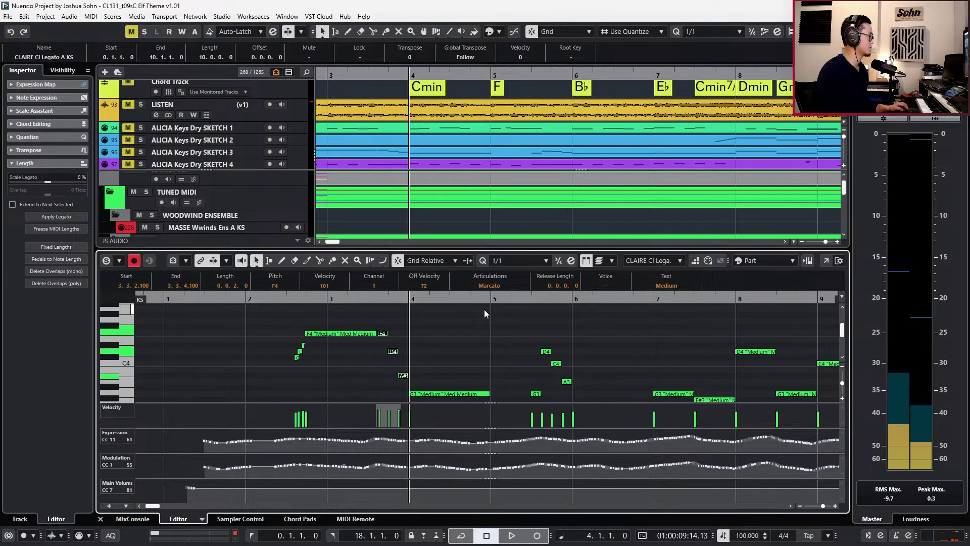
Try the Staccato articulation on the three selected clarinet notes, and return them to Marcato.
left_click(494, 285)
left_click(493, 319)
key("space")
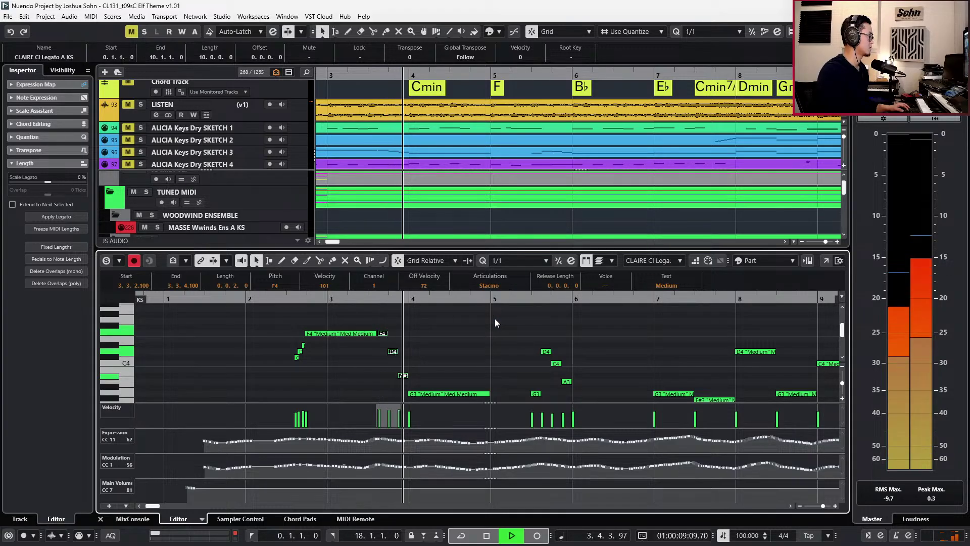
left_click(482, 284)
left_click(490, 309)
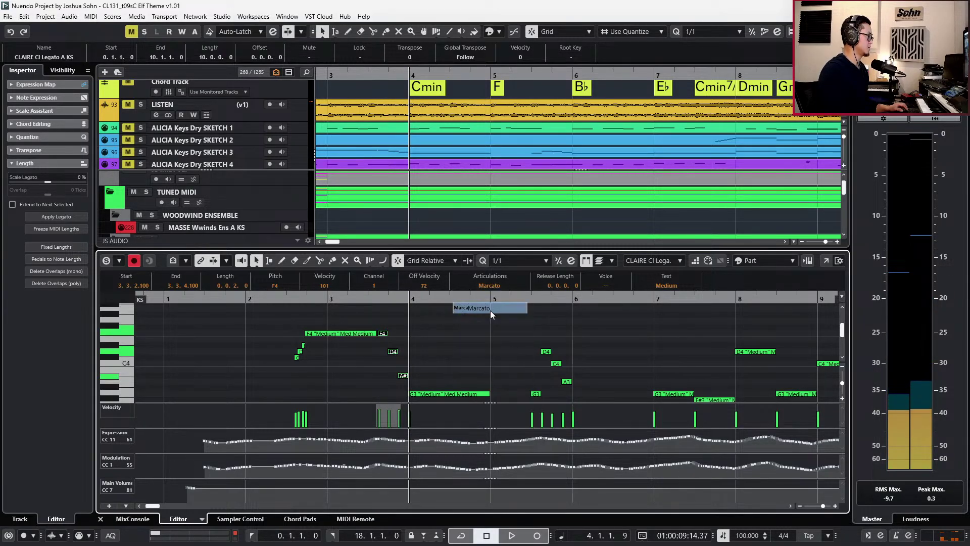
key("space")
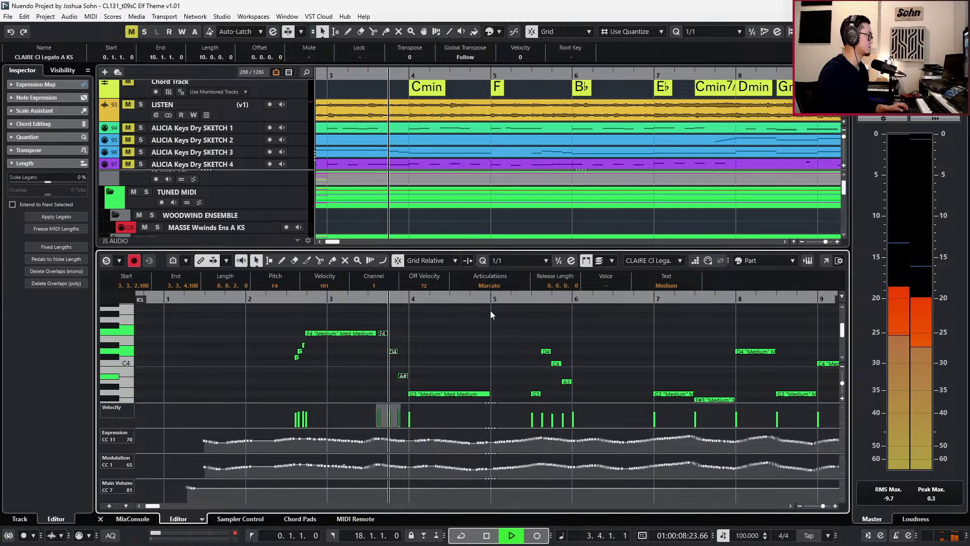
key("space")
Play the clarinet passage from bar 2 to check the new articulations.
key("KP_Subtract")
key("KP_Subtract")
key("KP_Subtract")
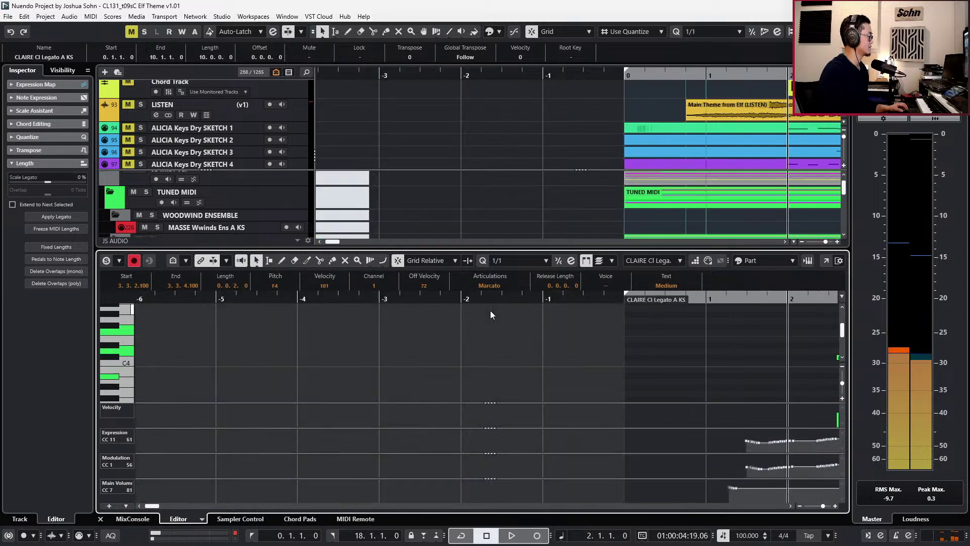
key("space")
scroll(532, 356, "down", 1)
scroll(543, 344, "up", 1)
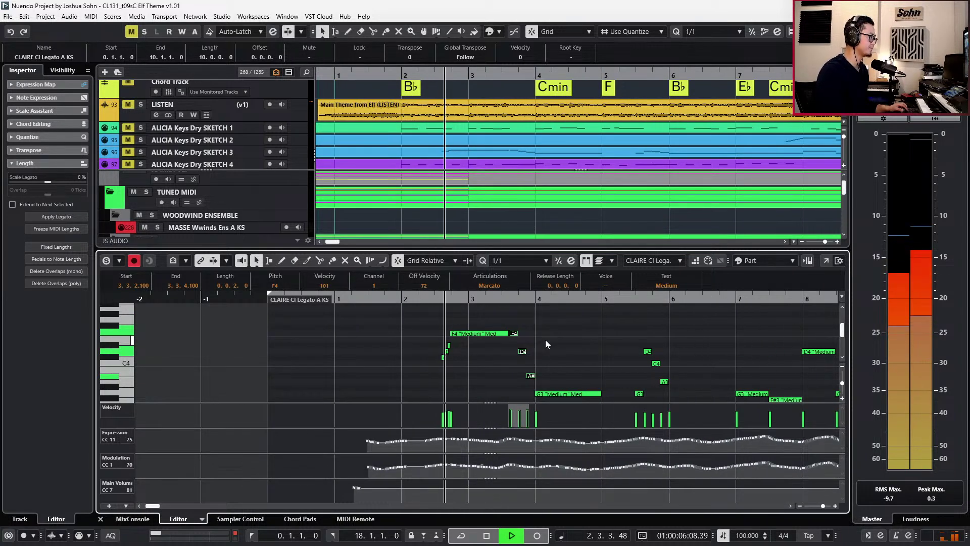
Set the D4 and A#3 clarinet notes at the end of bar 3 to the Medium articulation and audition the phrase.
scroll(545, 339, "up", 3)
left_click_drag(545, 345, 505, 384)
key("space")
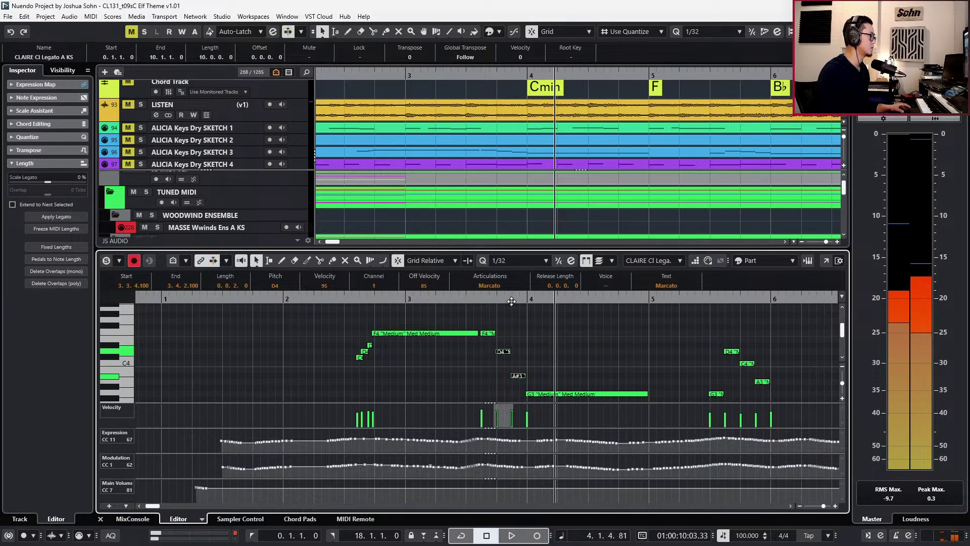
left_click(508, 286)
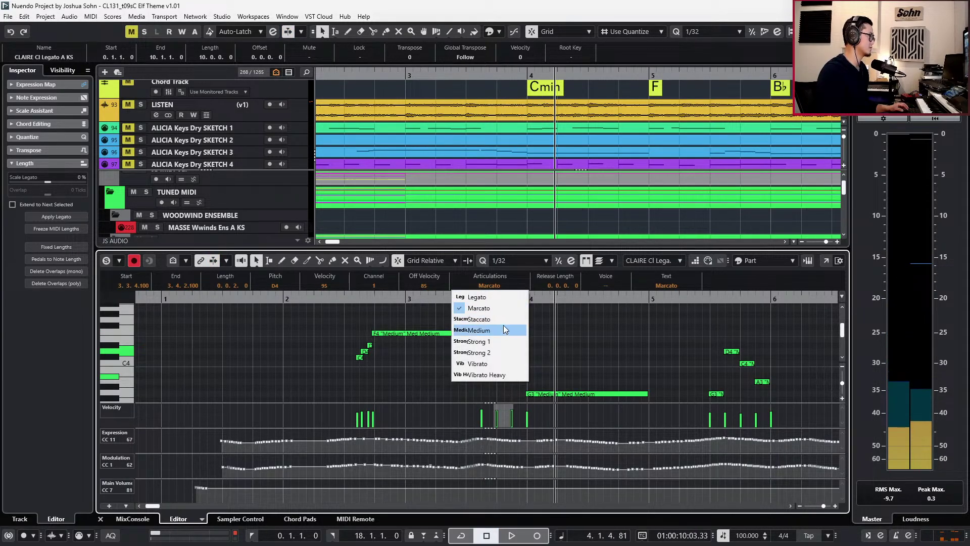
left_click(504, 327)
key("space")
left_click(507, 328)
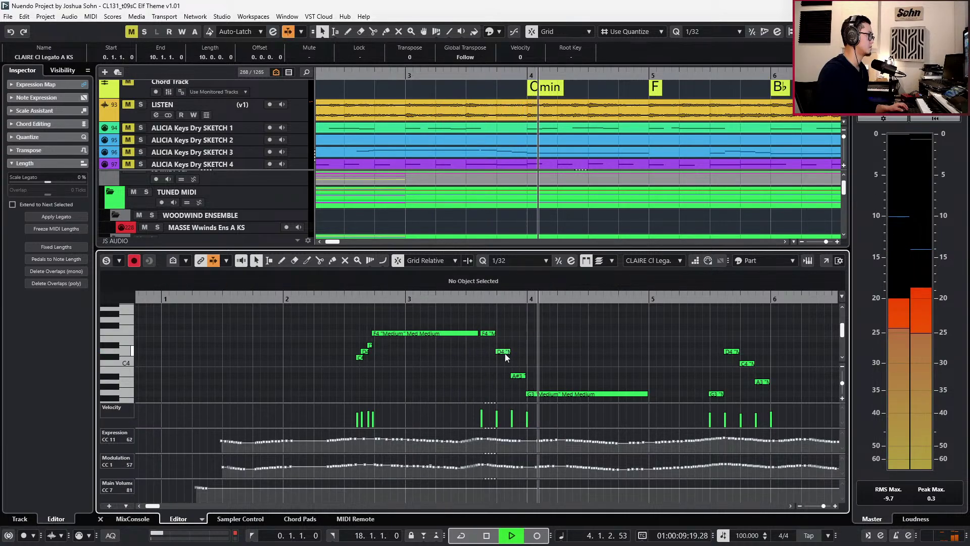
key("space")
Lower the velocity of the Marcato F4 clarinet note near the end of bar 3 to 73 and start it slightly later, at 3.3.2.110.
left_click(489, 334)
key("h")
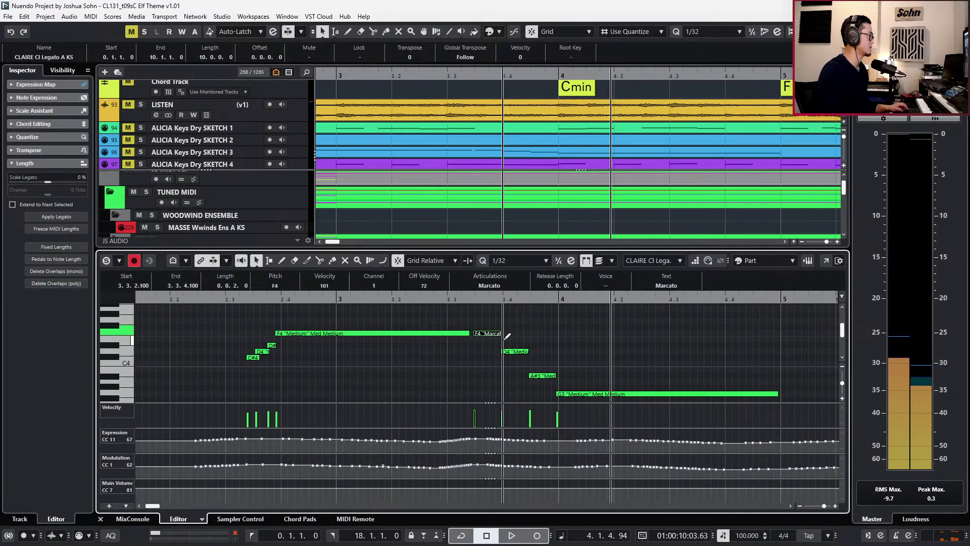
key("space")
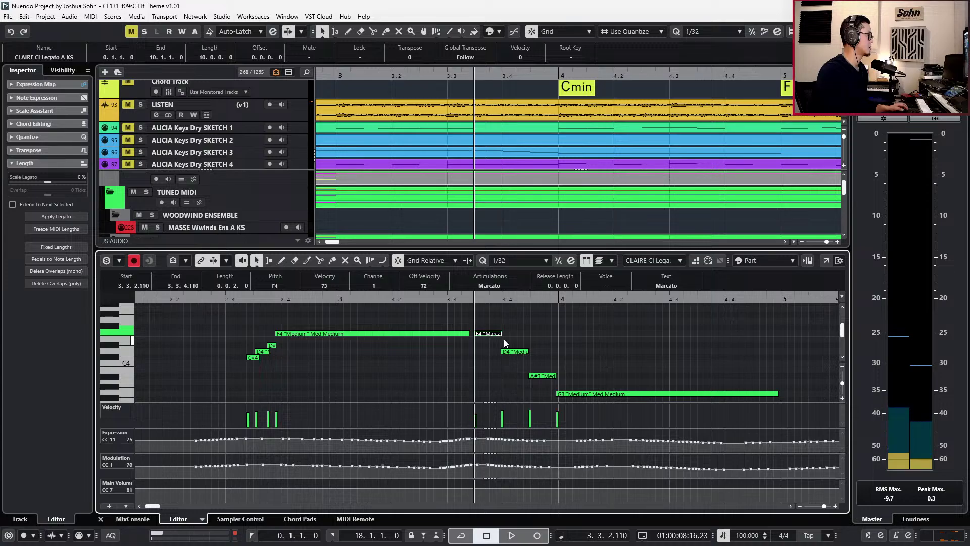
Set the D4 clarinet note in bar 5 to Marcato, shift its start to 5.3.3.0, and listen on into bar 8.
scroll(511, 363, "down", 3)
scroll(500, 362, "right", 3)
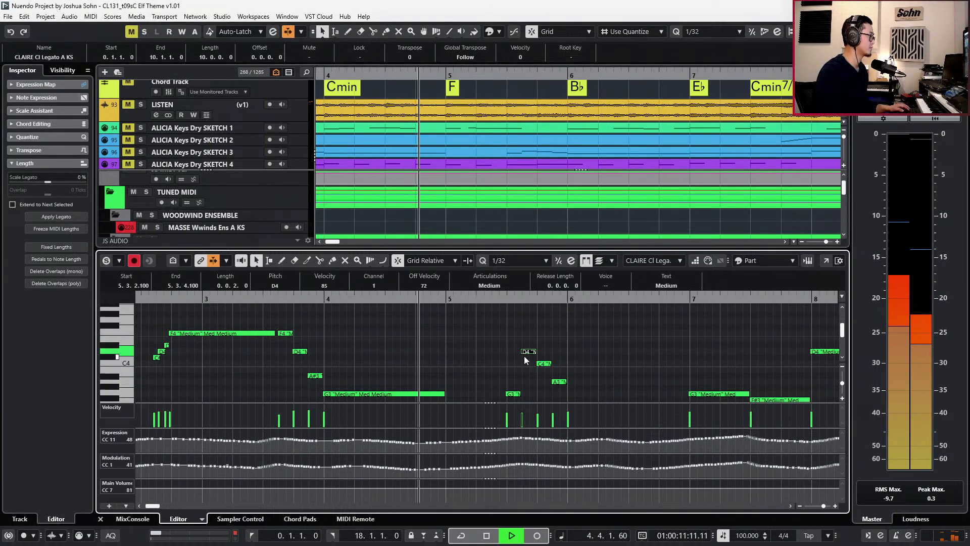
left_click(525, 353)
left_click(495, 286)
left_click(496, 306)
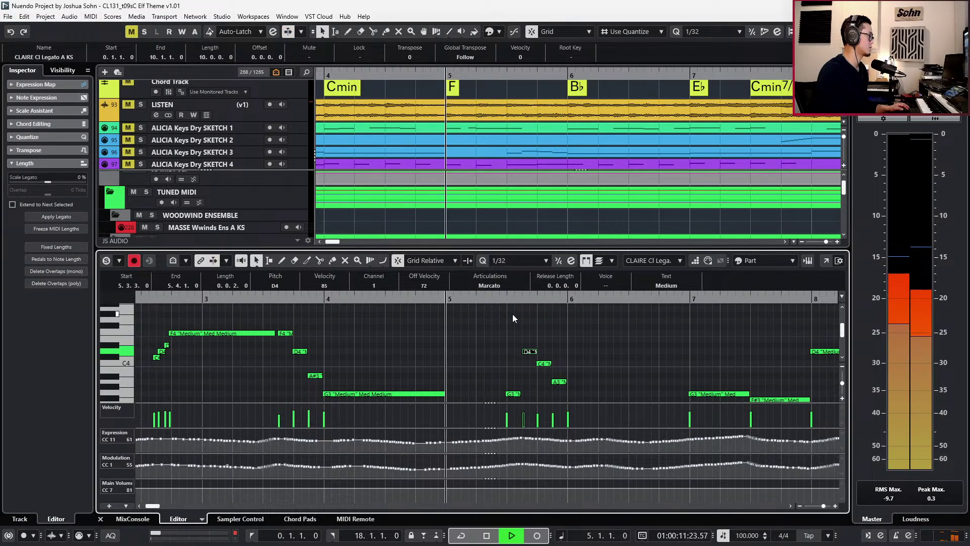
scroll(571, 335, "down", 3)
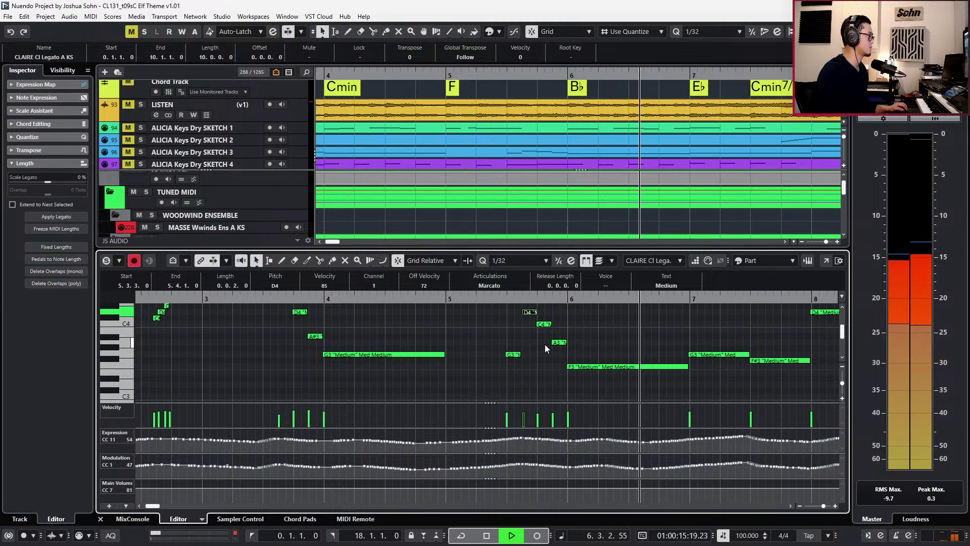
key("f")
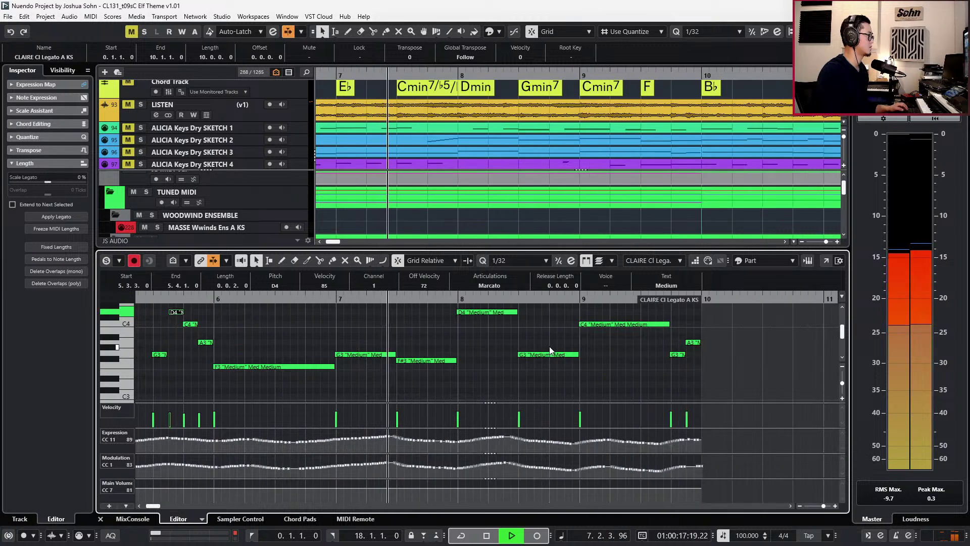
scroll(532, 357, "down", 3)
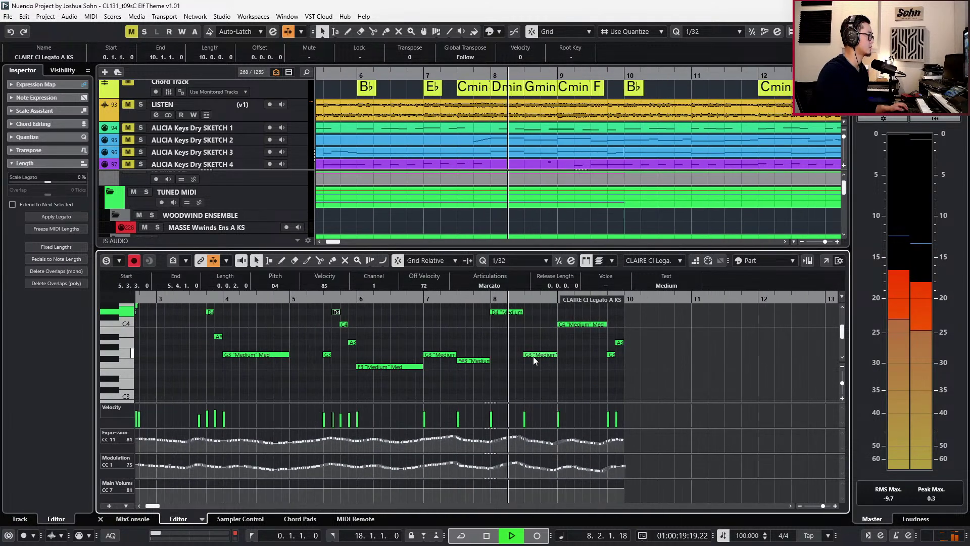
Record new Expression and Modulation moves for the clarinet from about bar 8 into bar 9.
key("space")
key("KP_Subtract")
key("KP_Subtract")
key("space")
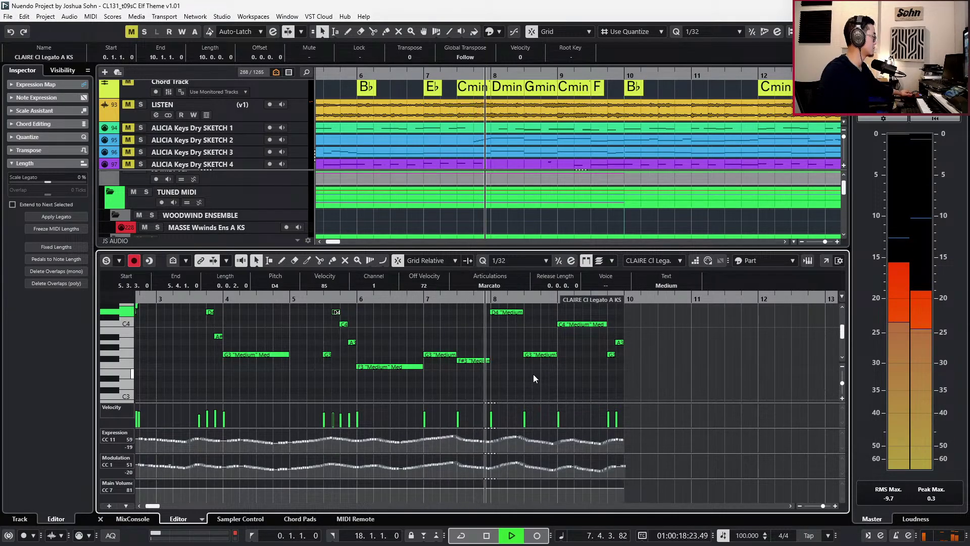
key("KP_Multiply")
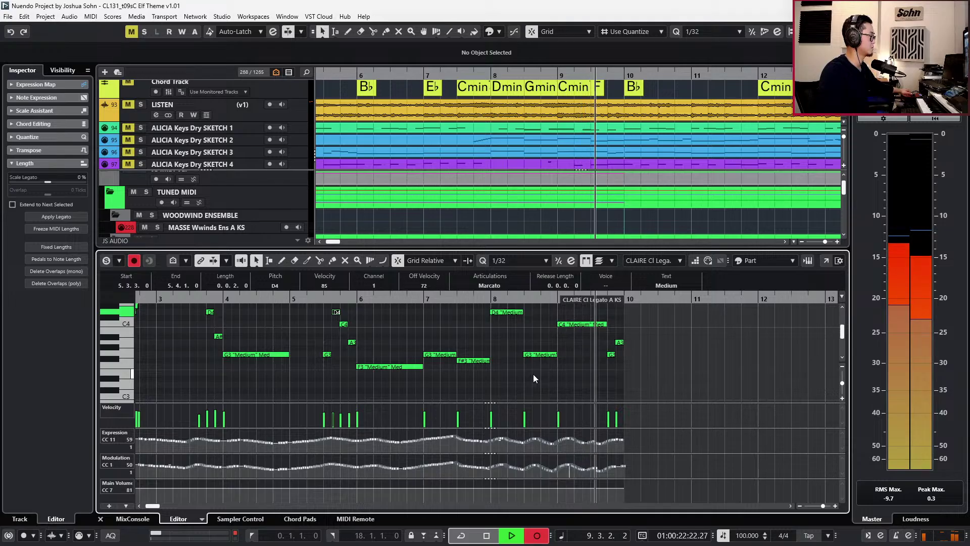
Re-record the clarinet's Expression and Modulation from bar 8 through the end of bar 9.
key("KP_Subtract")
key("KP_Subtract")
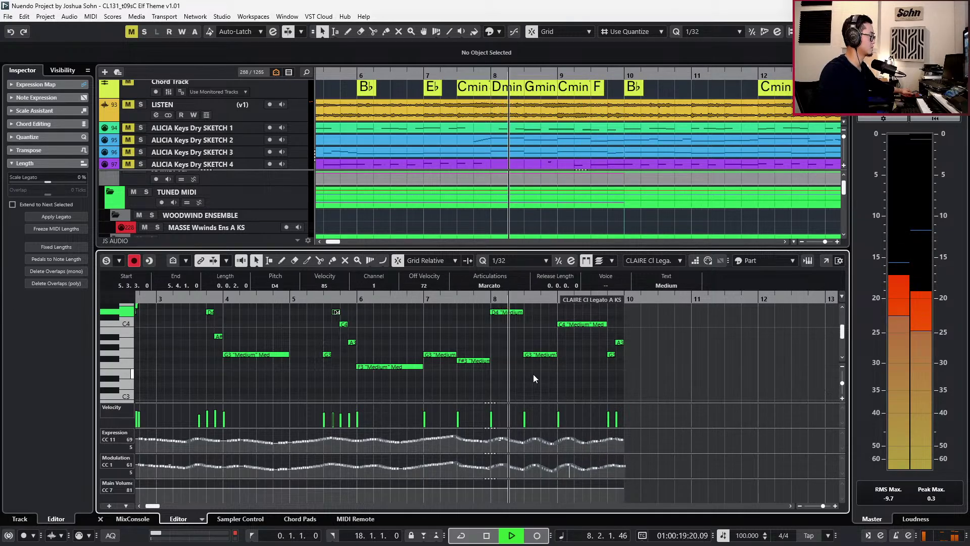
key("KP_Multiply")
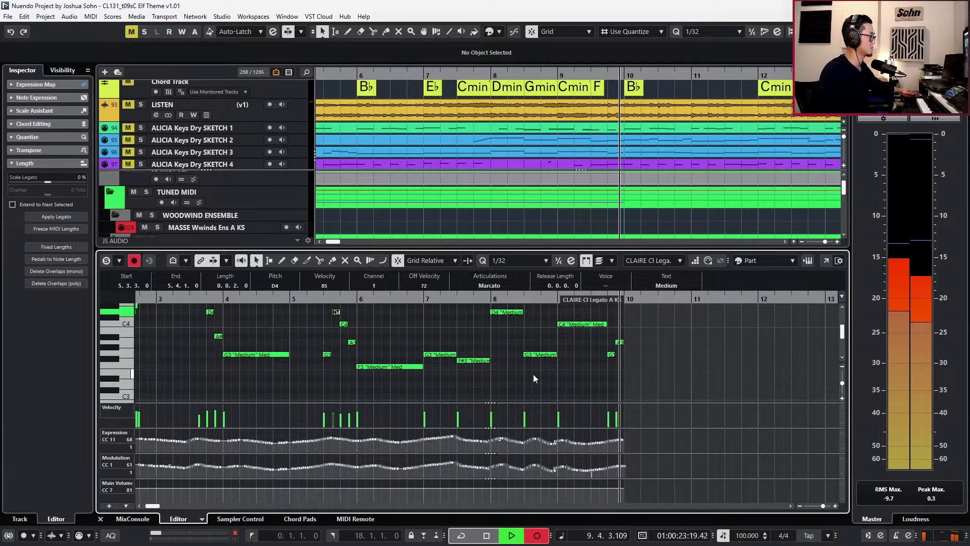
key("space")
Set the short G3 clarinet note near the end of bar 9 to the Marcato articulation and audition it.
left_click_drag(585, 345, 610, 359)
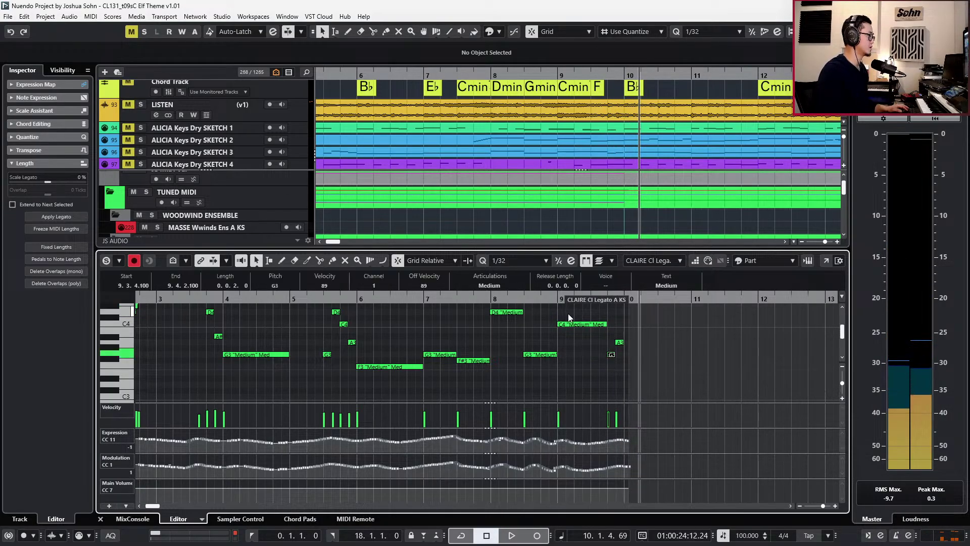
left_click(503, 286)
left_click(507, 310)
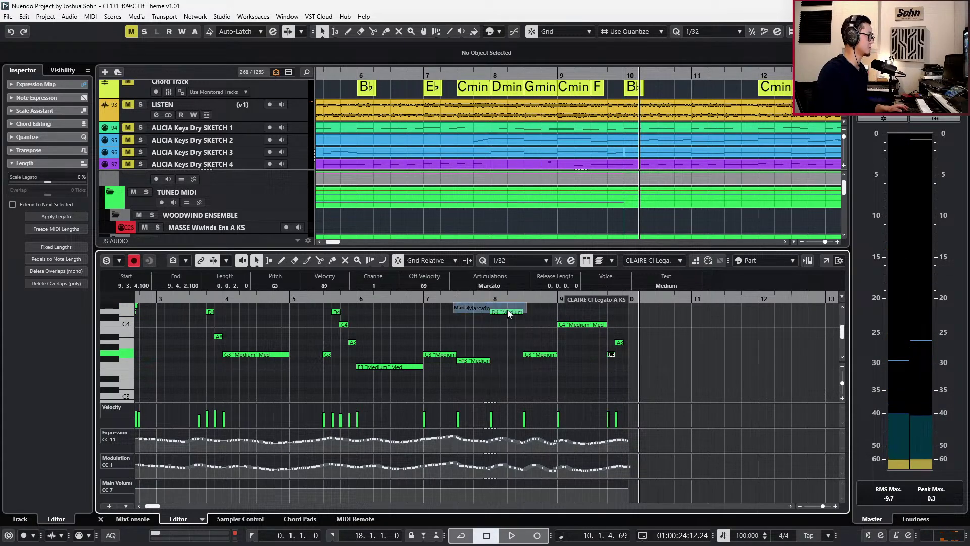
key("l")
key("space")
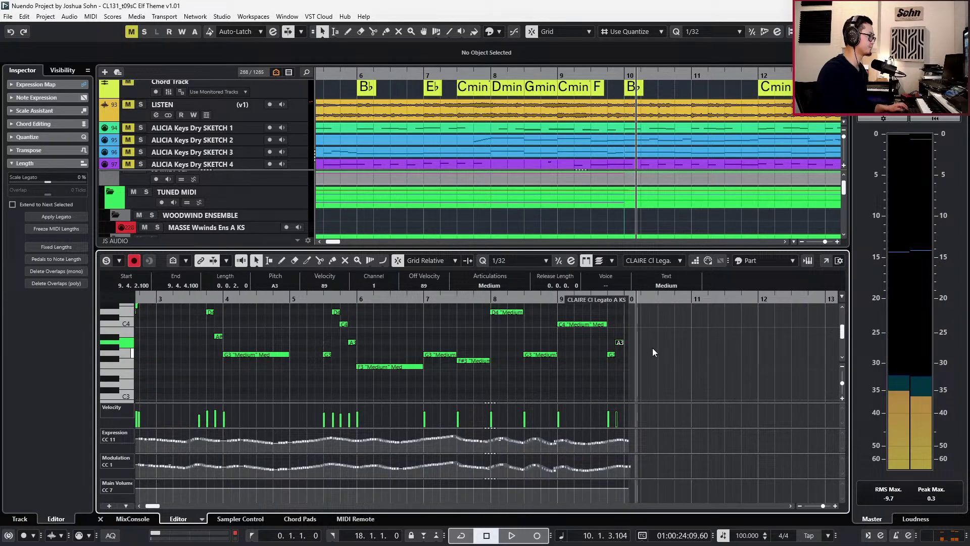
Raise the velocity of the final A3 clarinet note in bar 9 to 101 and close the note editor.
left_click_drag(640, 334, 620, 353)
key("alt+shift+Up")
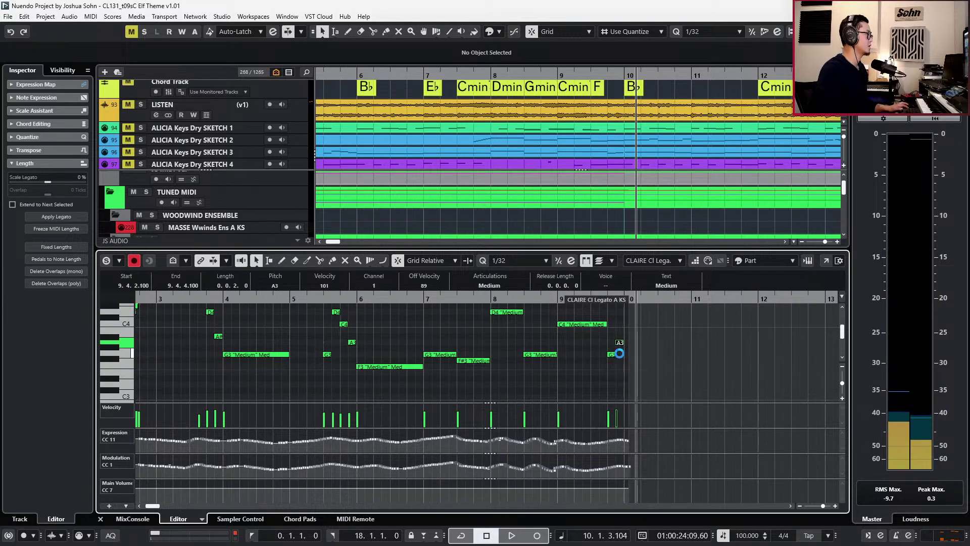
key("Return")
Solo the ALICIA Keys Dry SKETCH 3 track and listen to its part from bar 10 onward.
scroll(591, 159, "down", 2)
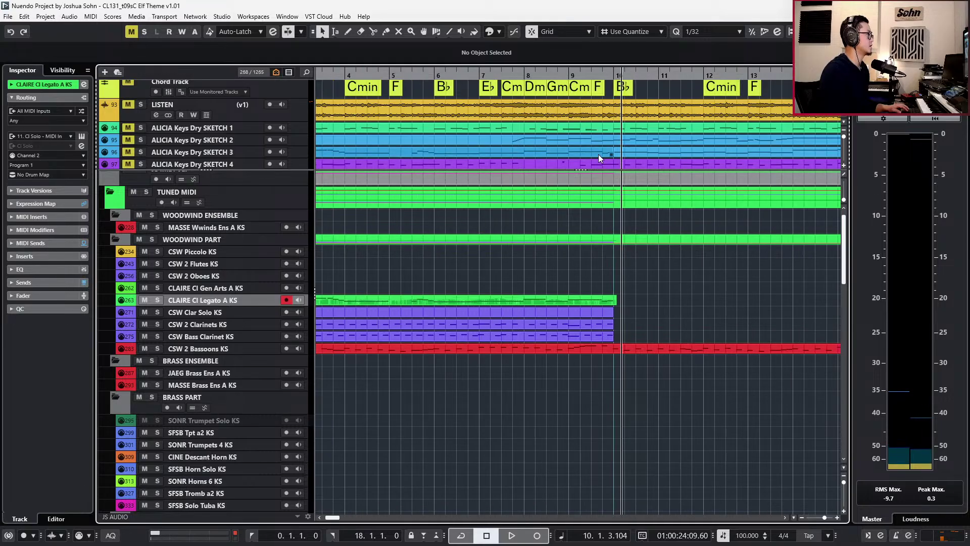
left_click(621, 151)
key("s")
key("space")
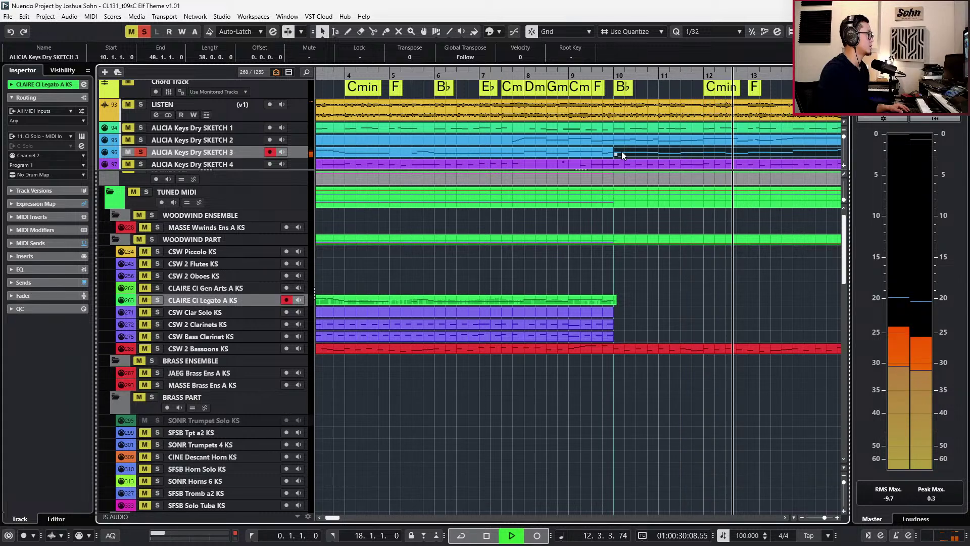
key("space")
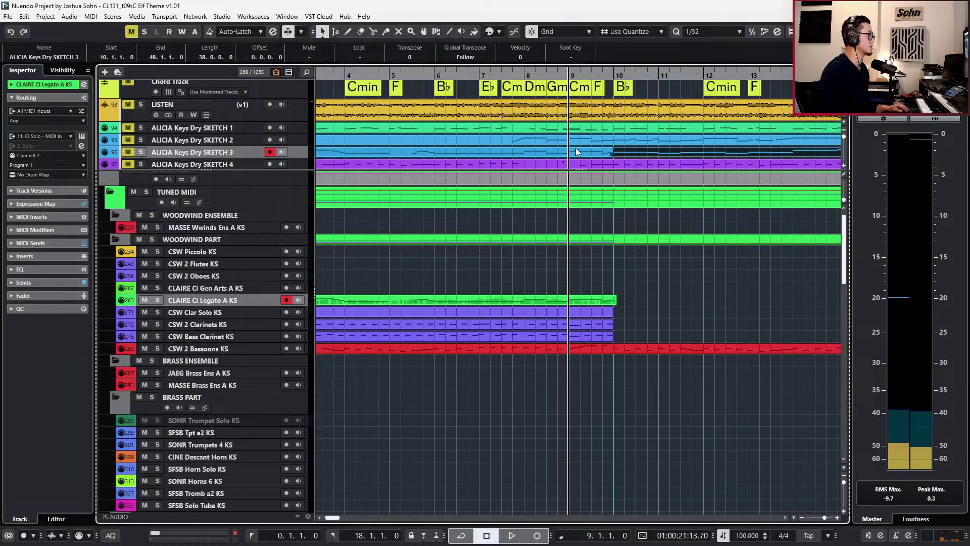
Solo the LISTEN reference track and play it from bar 7 into bar 10 to hear the instrumentation.
left_click(576, 149)
key("ctrl+shift+a")
left_click(295, 111)
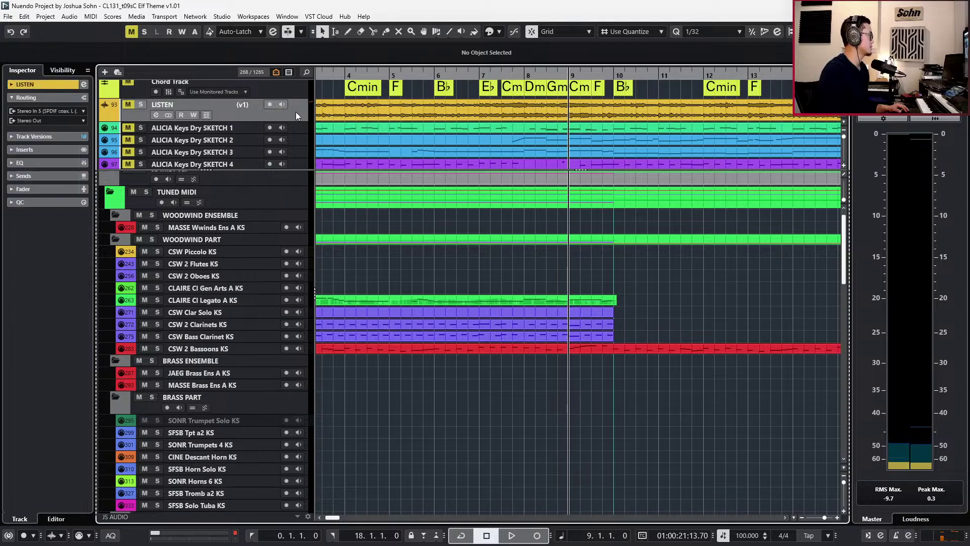
scroll(400, 161, "down", 2)
scroll(429, 212, "down", 2)
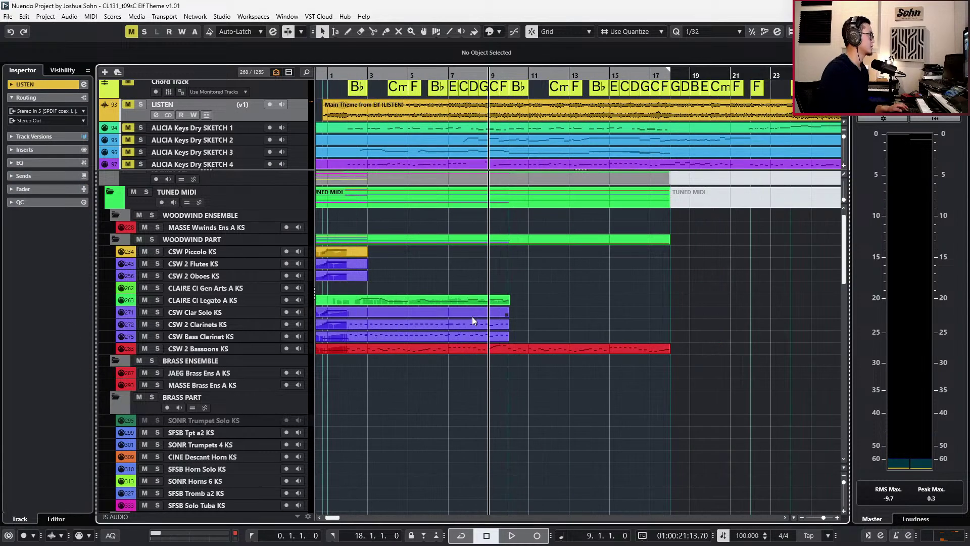
scroll(476, 314, "left", 2)
key("KP_Subtract")
key("KP_Subtract")
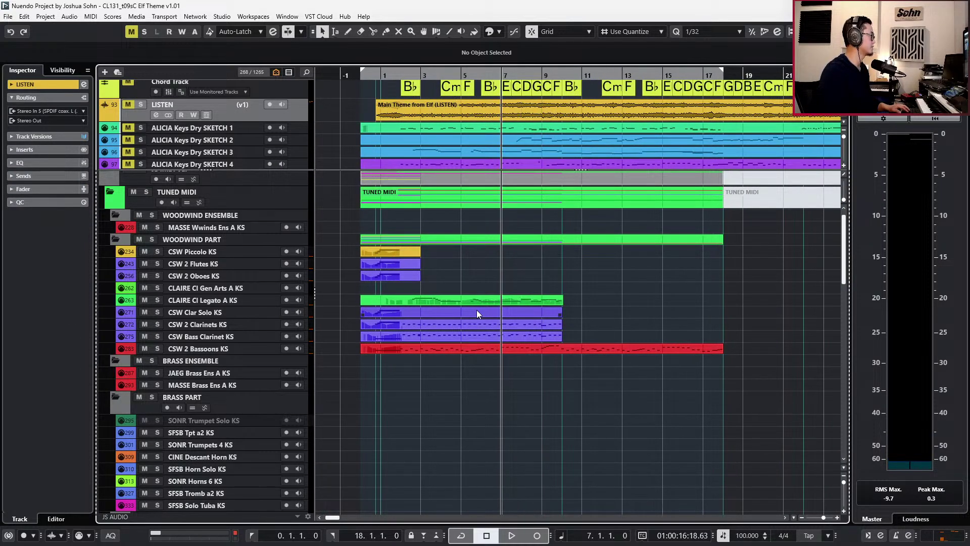
key("s")
key("space")
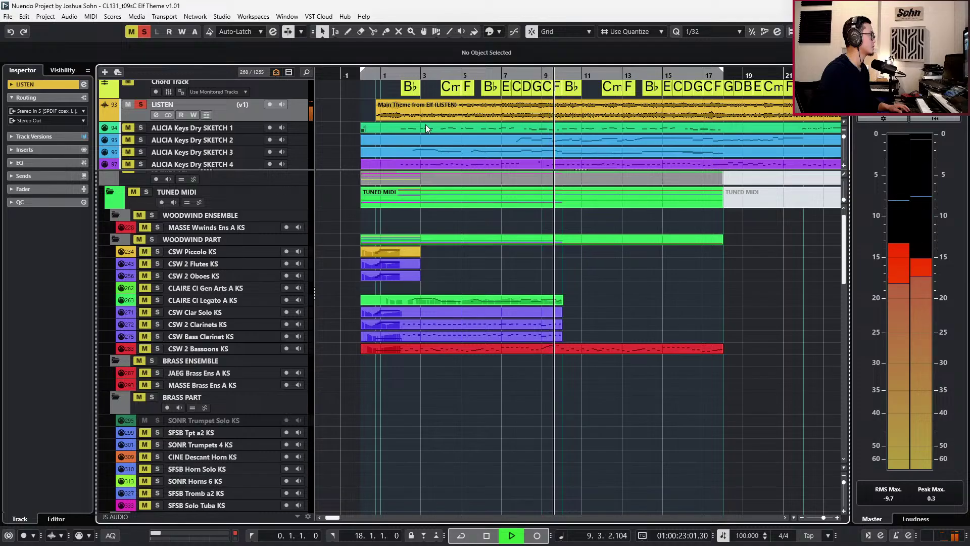
key("ctrl+KP_1")
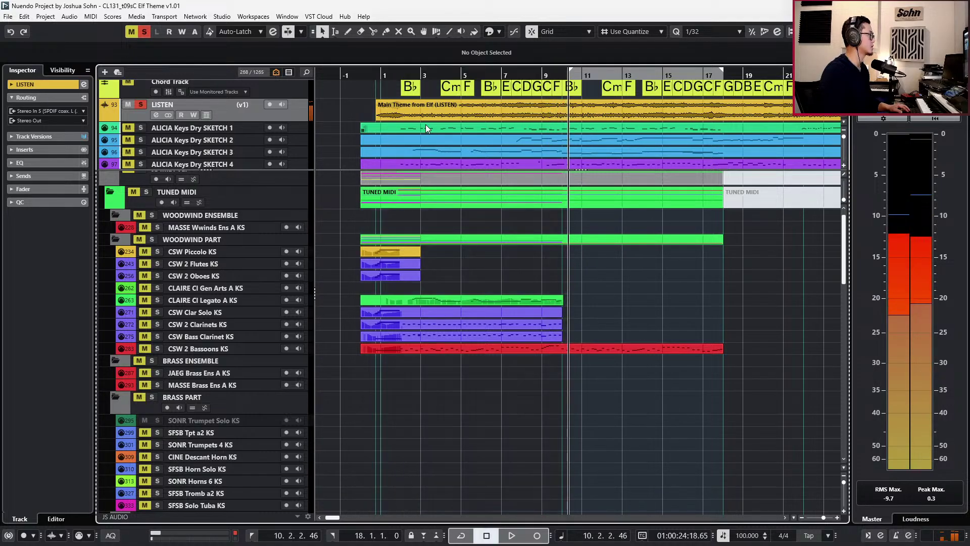
key("space")
key("KP_Subtract")
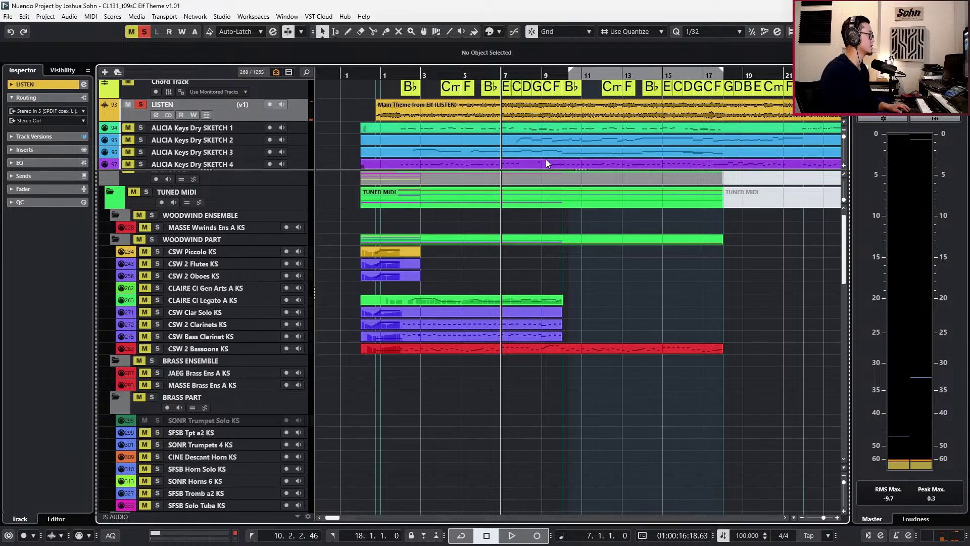
Copy the ALICIA Keys Dry SKETCH 2 notes from the run at 7.4.1 through the end of bar 9.
double_click(546, 144)
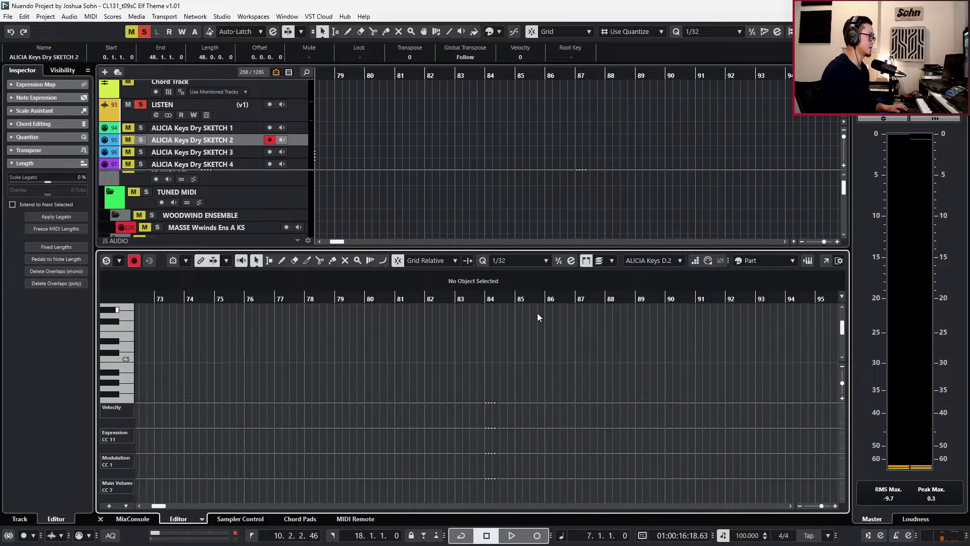
key("KP_0")
scroll(448, 329, "up", 2)
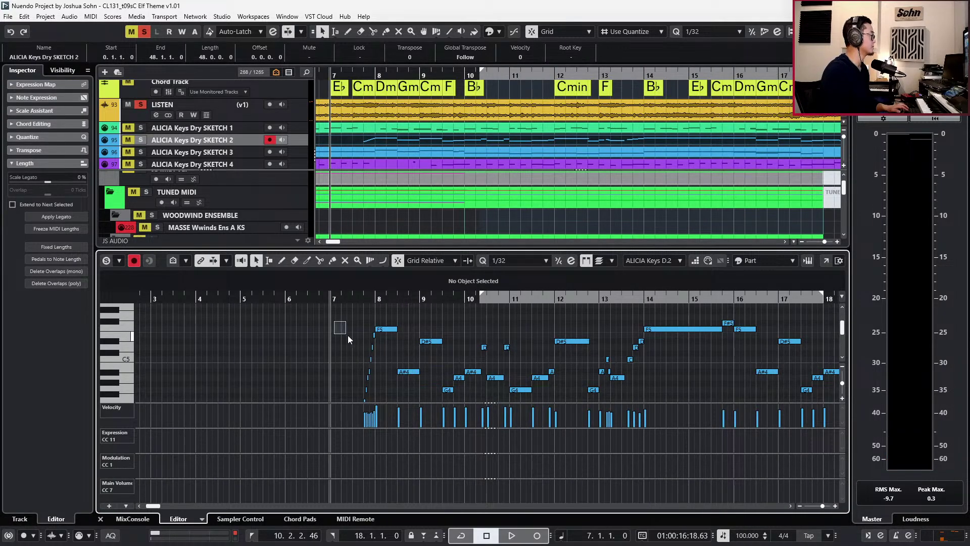
left_click_drag(387, 369, 454, 383)
key("ctrl+alt+e")
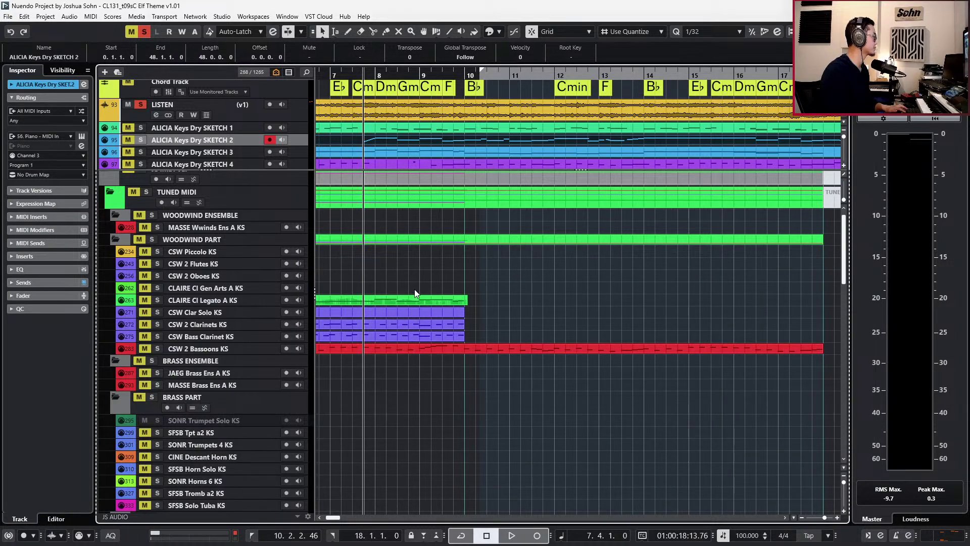
Clear the active solo and paste the copied melody notes onto the CSS Vln 1 KS A track at 7.4.1.
key("alt+s")
scroll(371, 292, "down", 2)
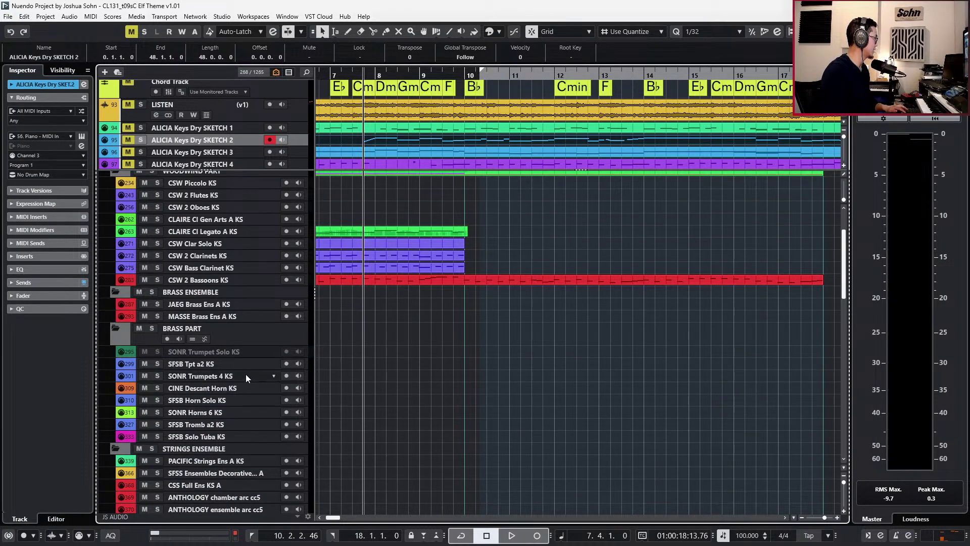
left_click(226, 365)
scroll(226, 387, "down", 6)
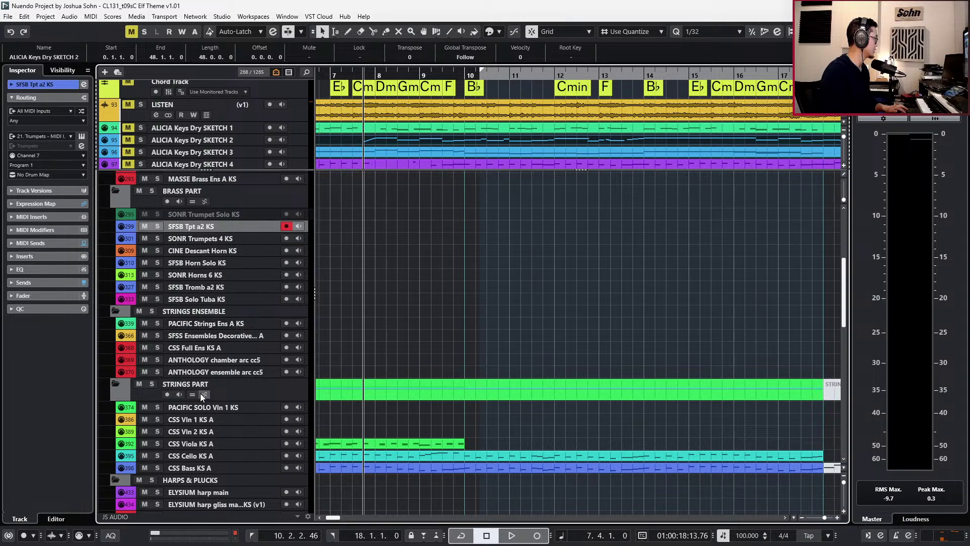
left_click(202, 419)
key("ctrl+v")
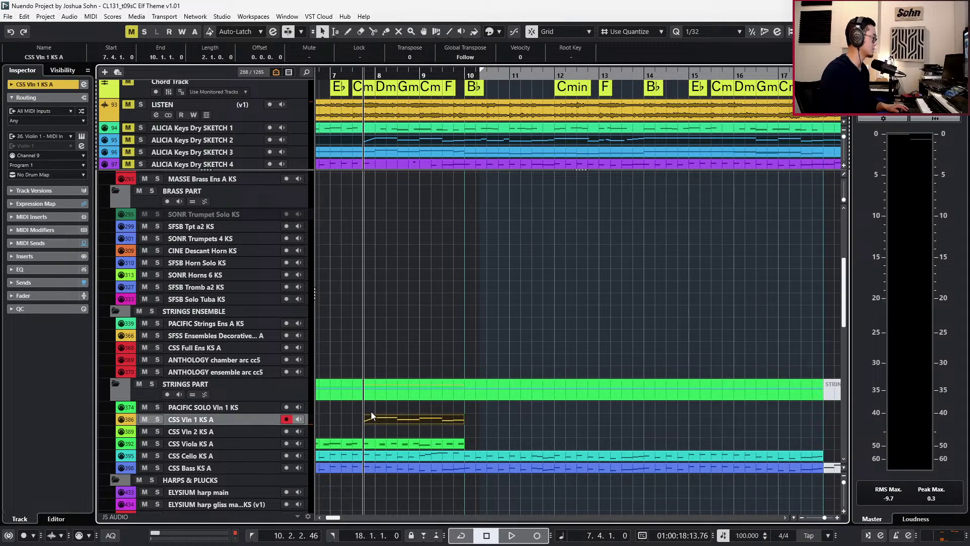
Create a CSS Vln 1 KS A part spanning 0.1.1.0 to 18.1.1.0, matching the CSS Bass part, and merge the pasted notes into it.
left_click(372, 466)
key("p")
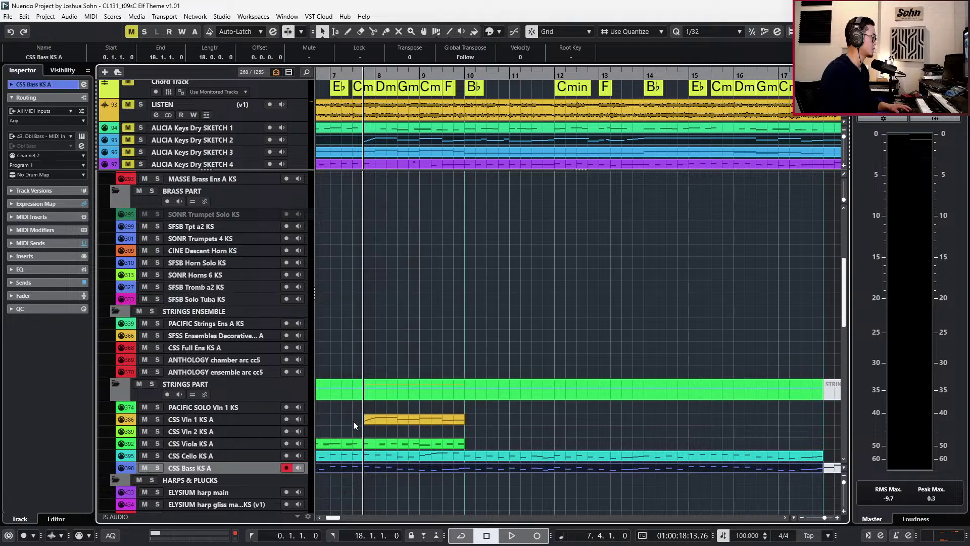
double_click(352, 418)
left_click_drag(351, 410, 366, 416)
key("g")
key("Return")
key("Return")
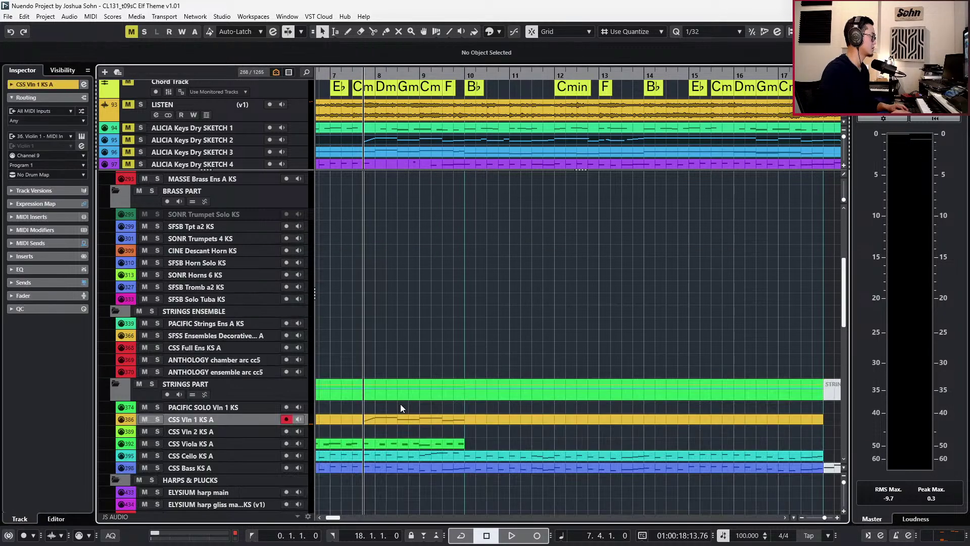
Set the articulation of all pasted CSS Vln 1 KS A melody notes in bars 7 to 9 to Marc Leg.
double_click(404, 421)
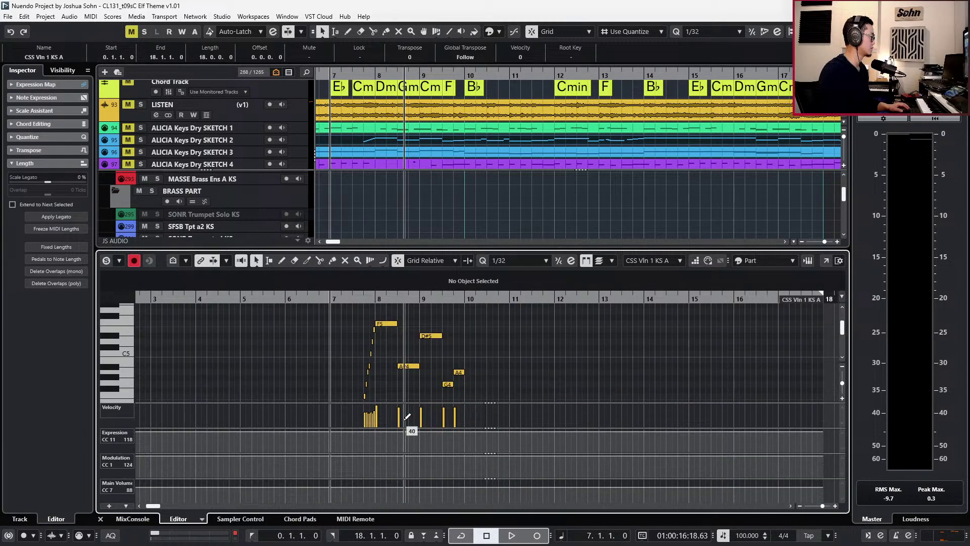
key("ctrl+a")
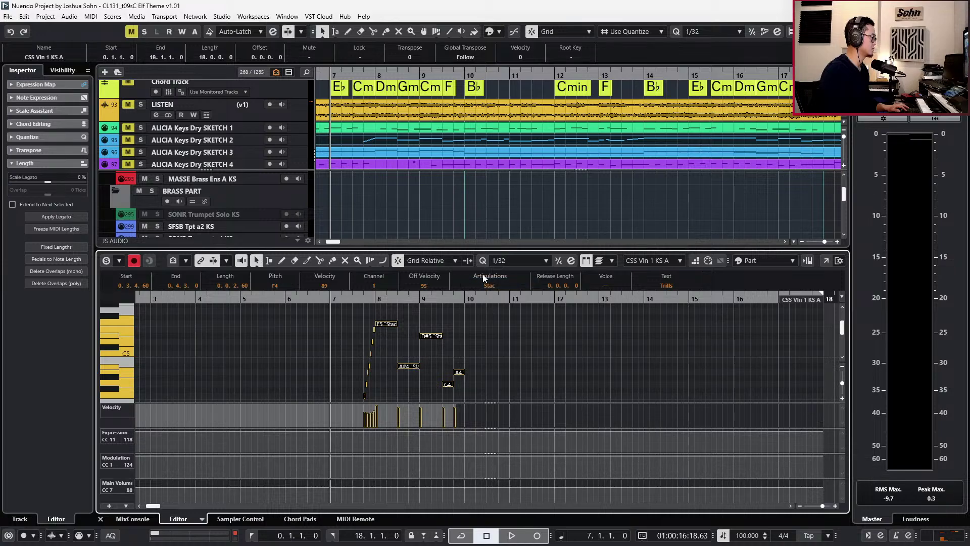
scroll(487, 302, "down", 4)
left_click_drag(495, 316, 421, 356)
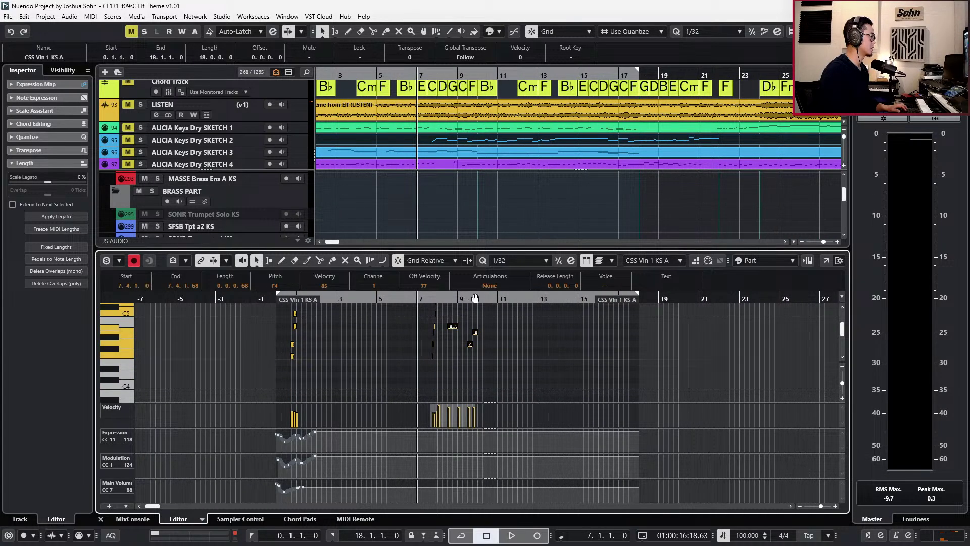
left_click(490, 286)
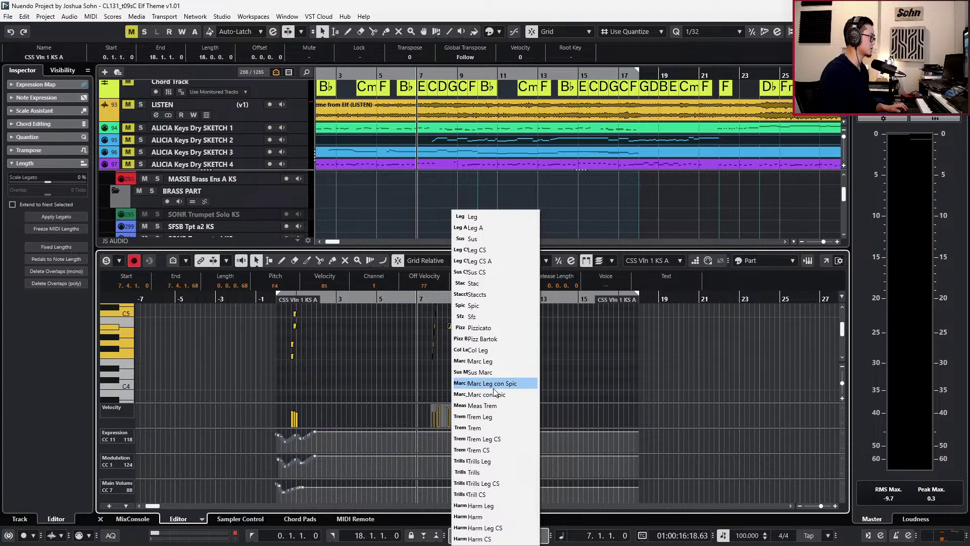
left_click(491, 361)
scroll(466, 362, "up", 5)
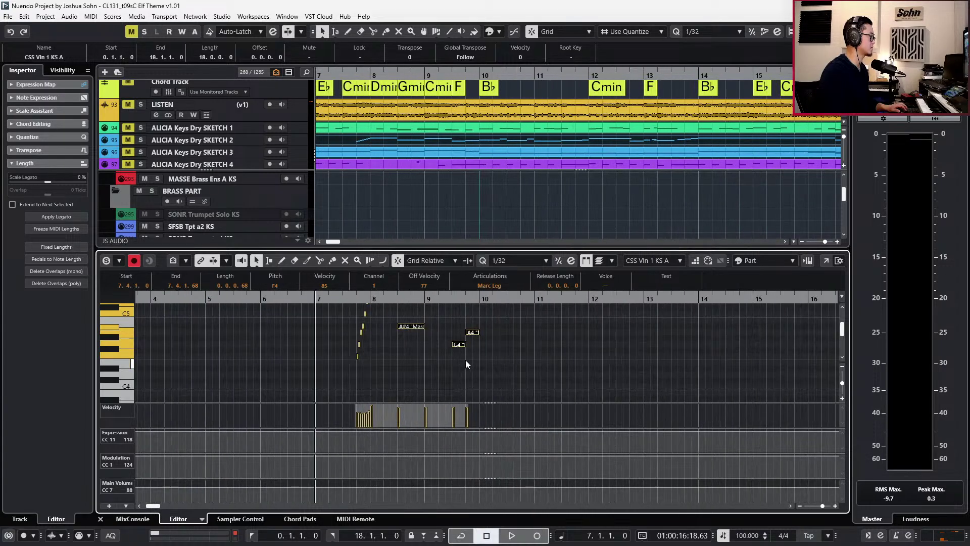
Record expression and modulation moves on the first violin line from before bar 7 into bar 8.
left_click(466, 360)
key("alt+l")
key("ctrl+KP_Subtract")
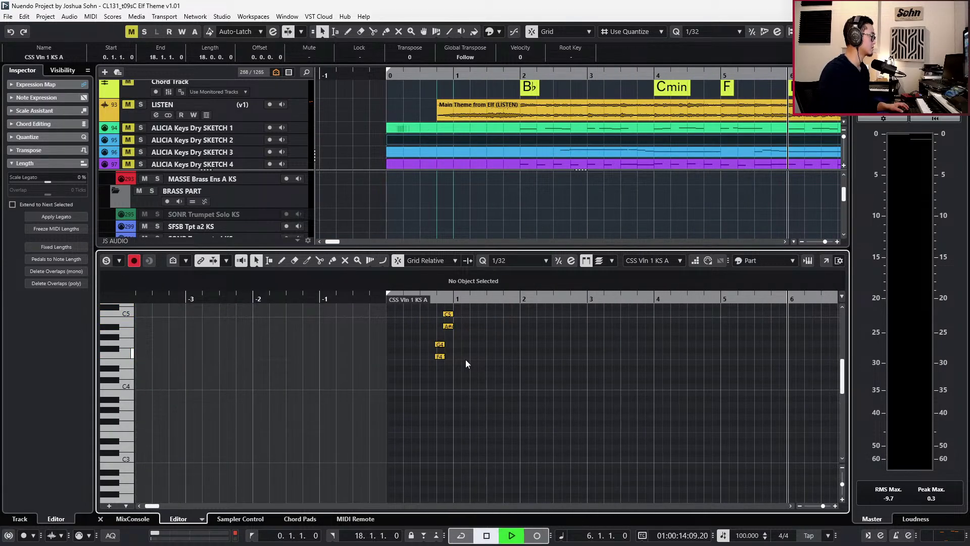
key("space")
key("KP_Multiply")
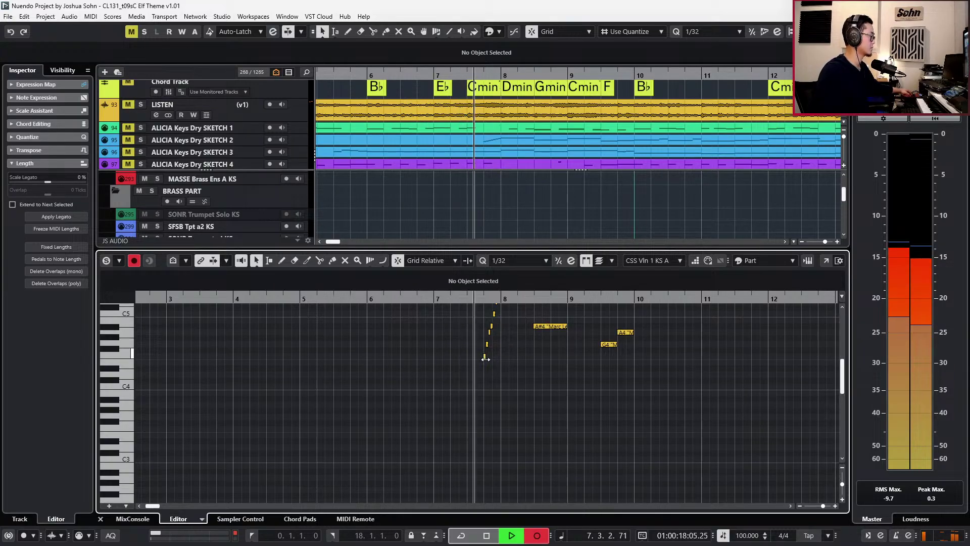
key("space")
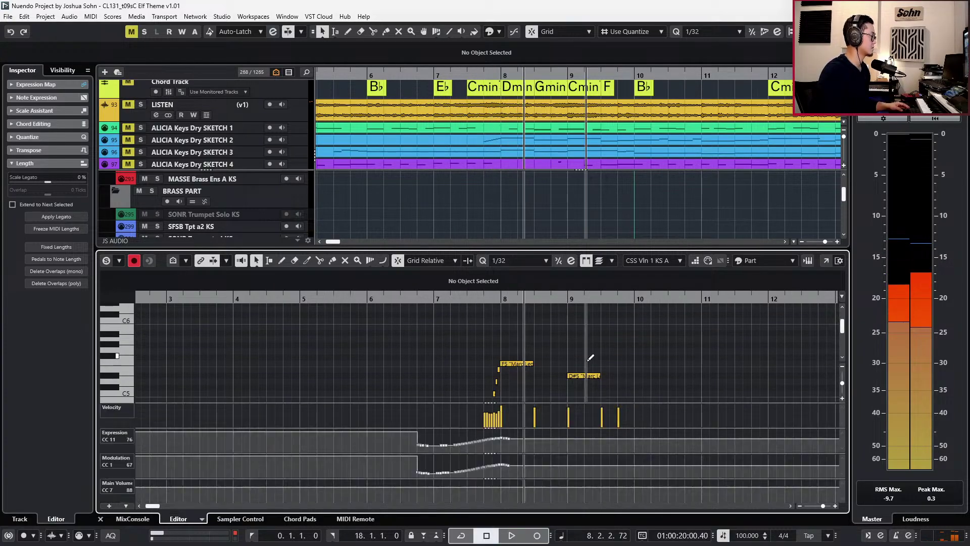
Nudge the run notes leading into bar 8 to start at 7.3.4.110, lengthen them to 0.0.0.98 and audition them.
scroll(558, 356, "down", 1)
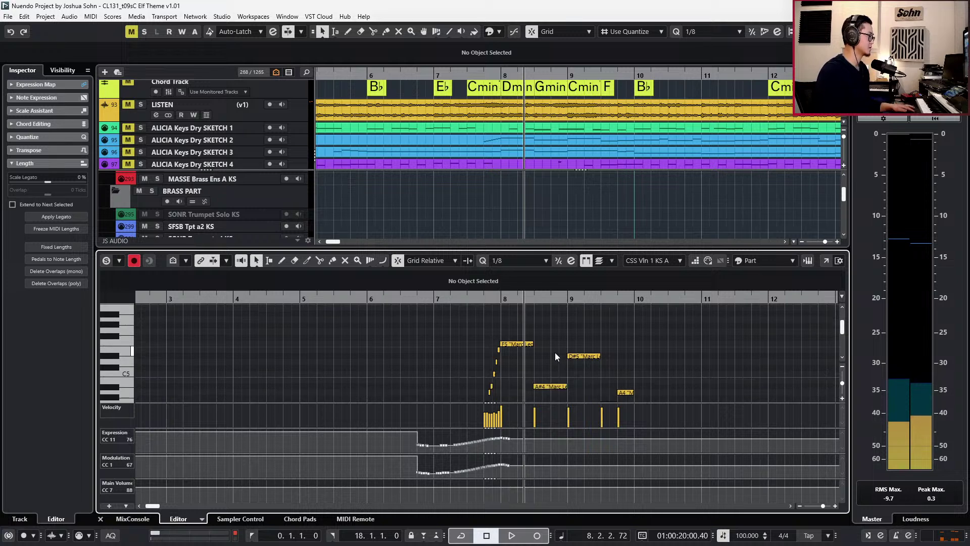
scroll(540, 356, "up", 3)
key("alt+4")
scroll(520, 359, "down", 2)
key("h")
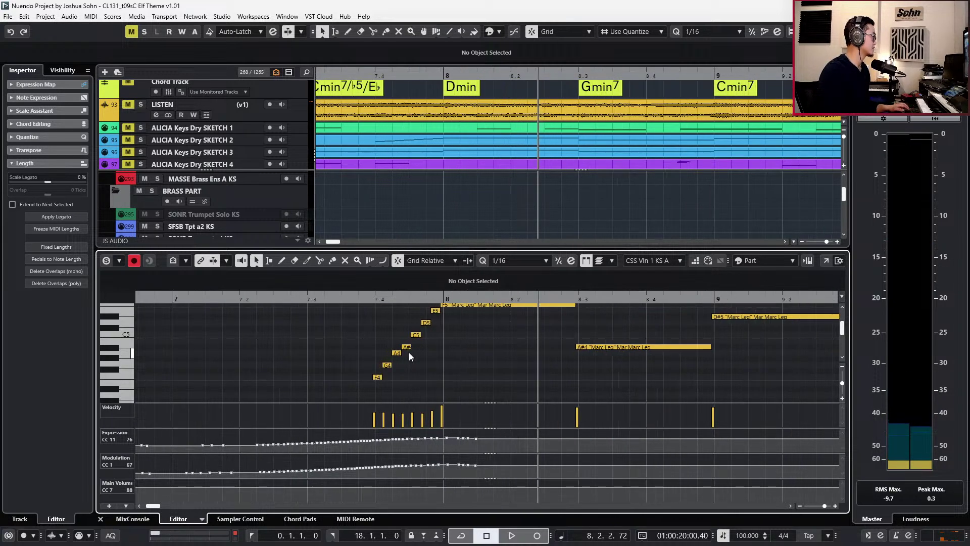
scroll(402, 351, "up", 2)
left_click_drag(423, 404, 438, 389)
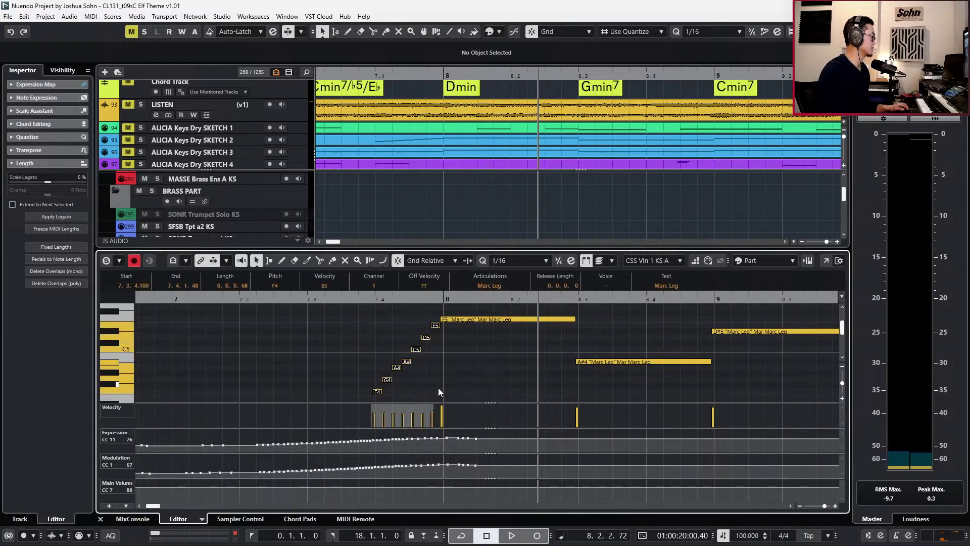
key("h")
key("space")
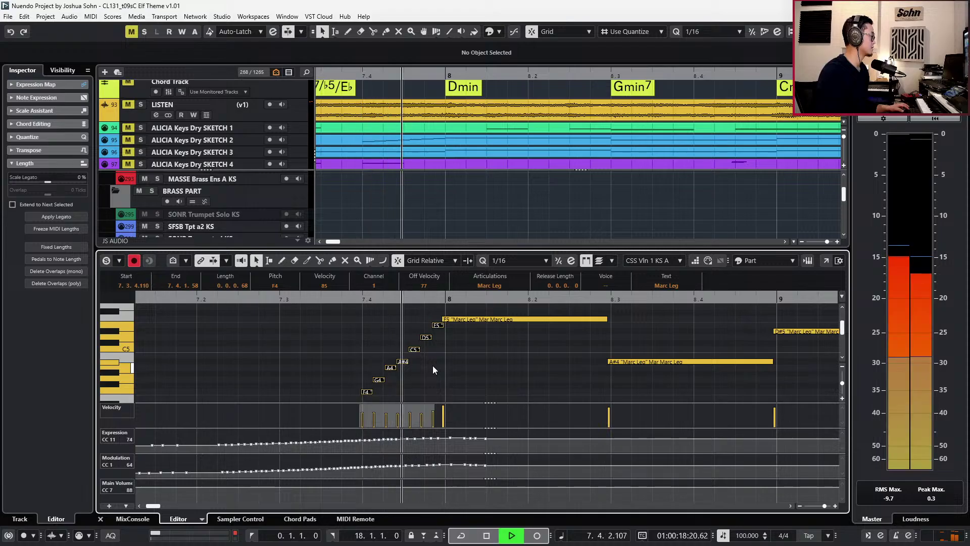
key("alt+shift+Right")
key("space")
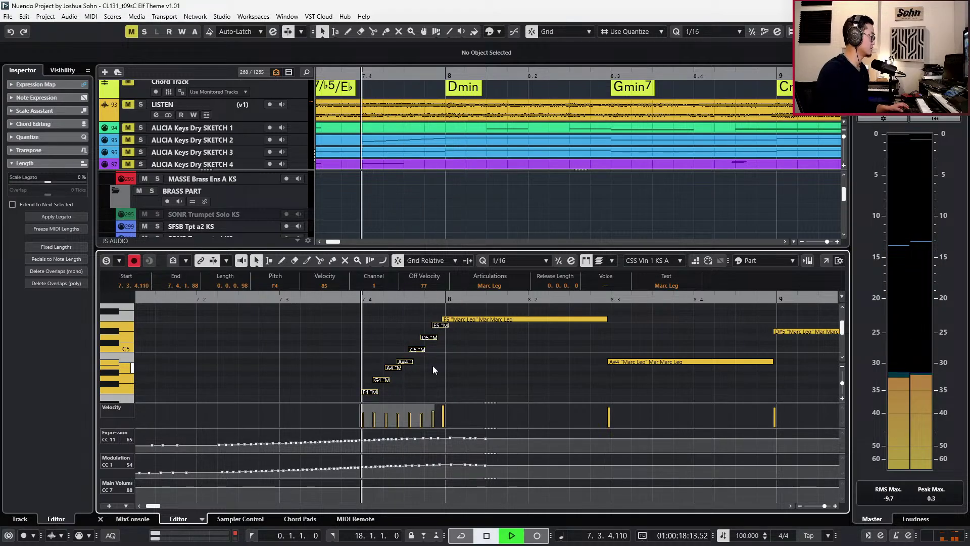
key("space")
key("g")
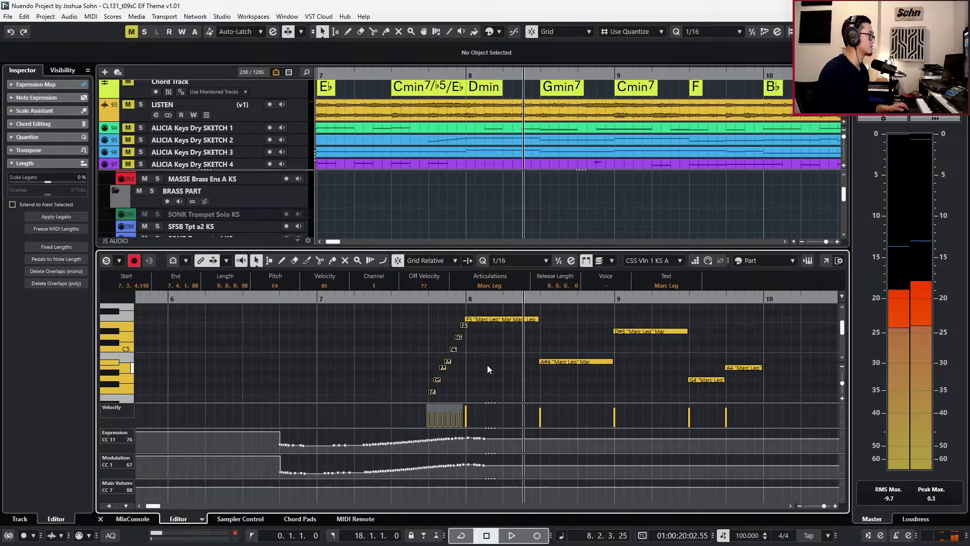
Change the articulation of the first violin's A#4, D#5, G4 and A4 notes to Leg.
left_click_drag(555, 319, 746, 384)
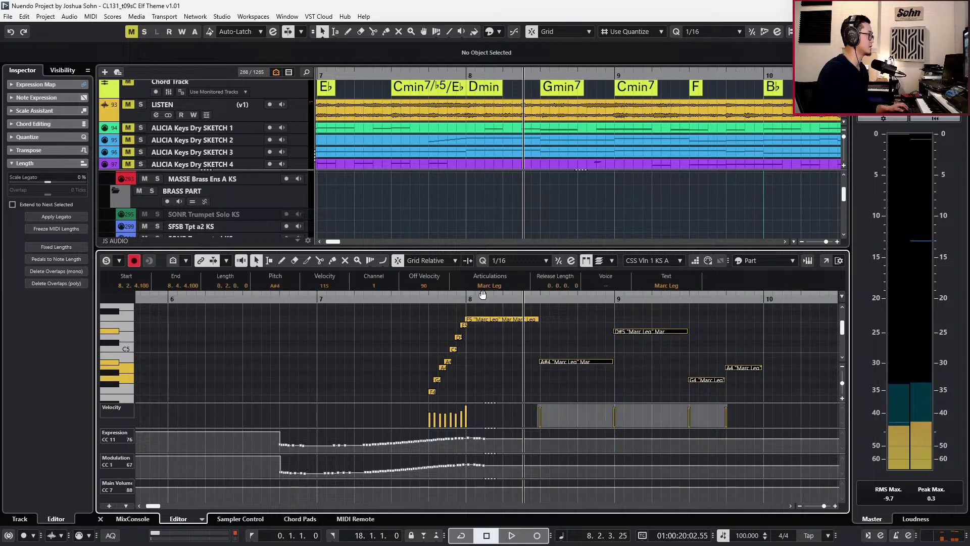
left_click(488, 286)
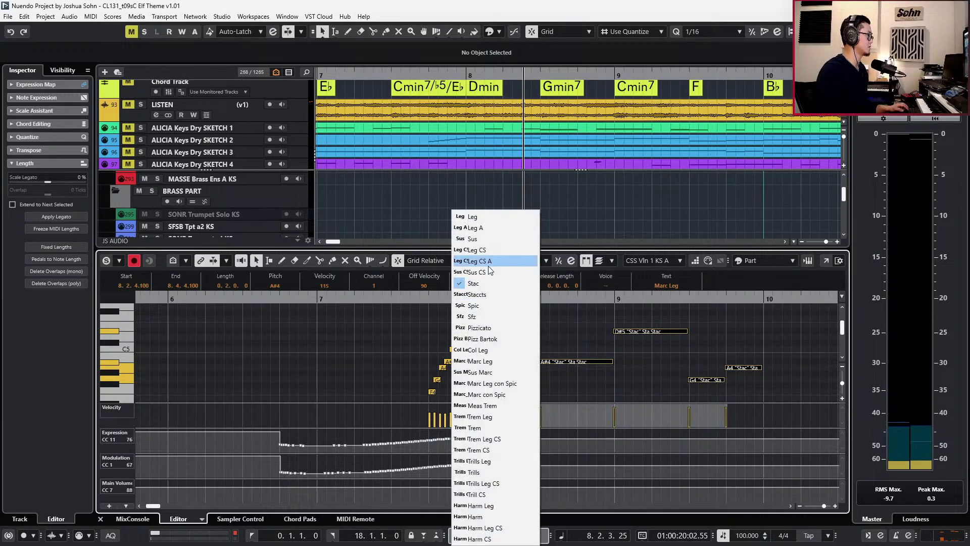
left_click(492, 217)
Record a new expression and modulation pass for the first violin line through the end of bar 9.
key("space")
scroll(529, 296, "down", 1)
key("KP_Multiply")
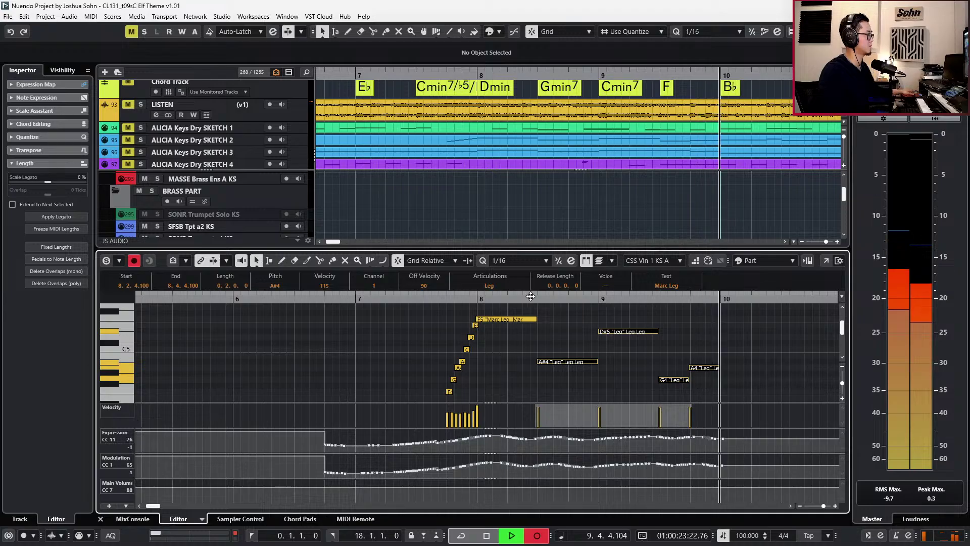
key("space")
Play the cue from its opening to hear the first violins in context and return to the full arrangement.
key("l")
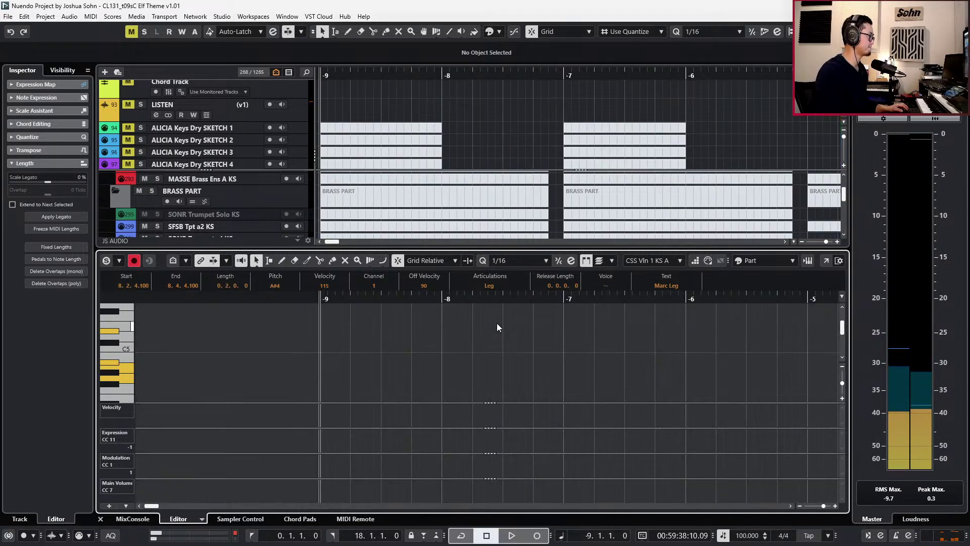
key("alt+l")
scroll(497, 323, "down", 1)
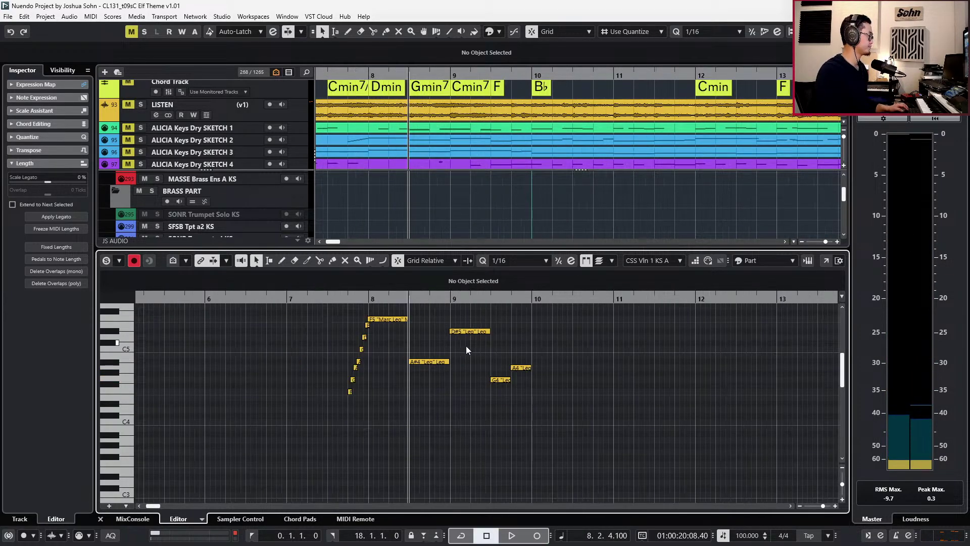
key("KP_Subtract")
key("KP_Subtract")
key("space")
key("KP_Decimal")
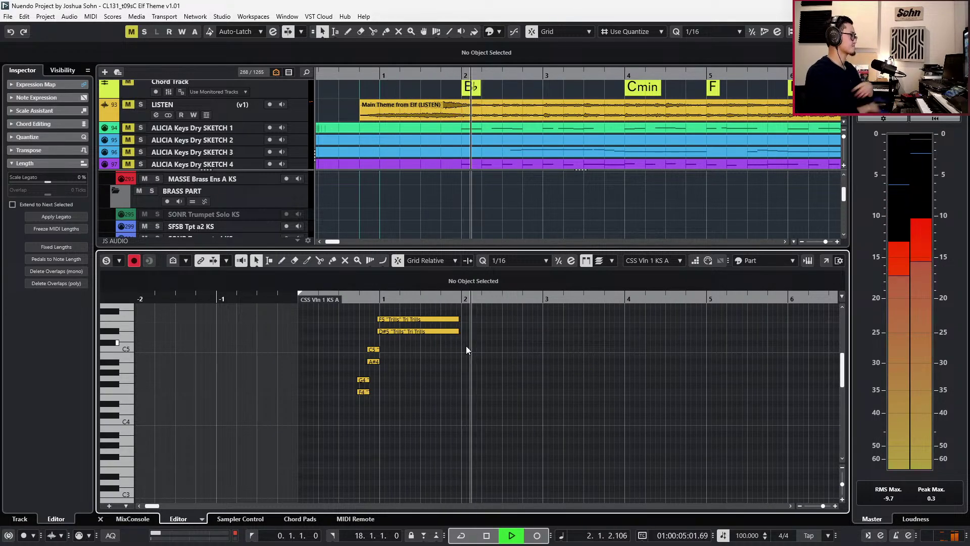
key("Return")
scroll(548, 380, "down", 1)
scroll(548, 380, "down", 1)
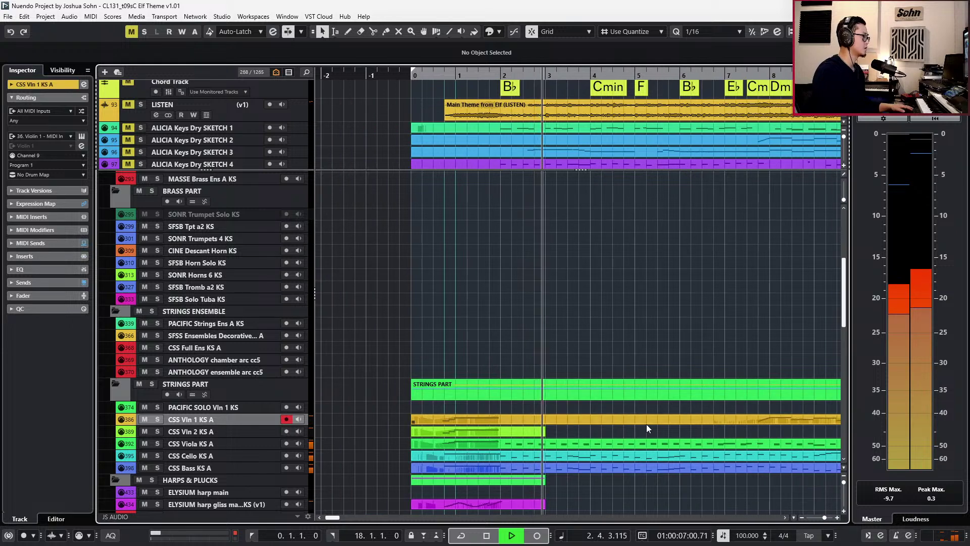
Split the CSS Vln 1 KS A part at bar 5 and copy the segment up to 18.1.1.0 onto CSS Vln 2 KS A.
key("alt+1")
left_click(641, 419, "alt")
left_click_drag(648, 421, 648, 430)
Merge the copied segment with the opening CSS Vln 2 KS A part and listen to both violins through bar 9.
left_click(525, 434)
key("g")
scroll(581, 433, "right", 1)
scroll(577, 432, "right", 3)
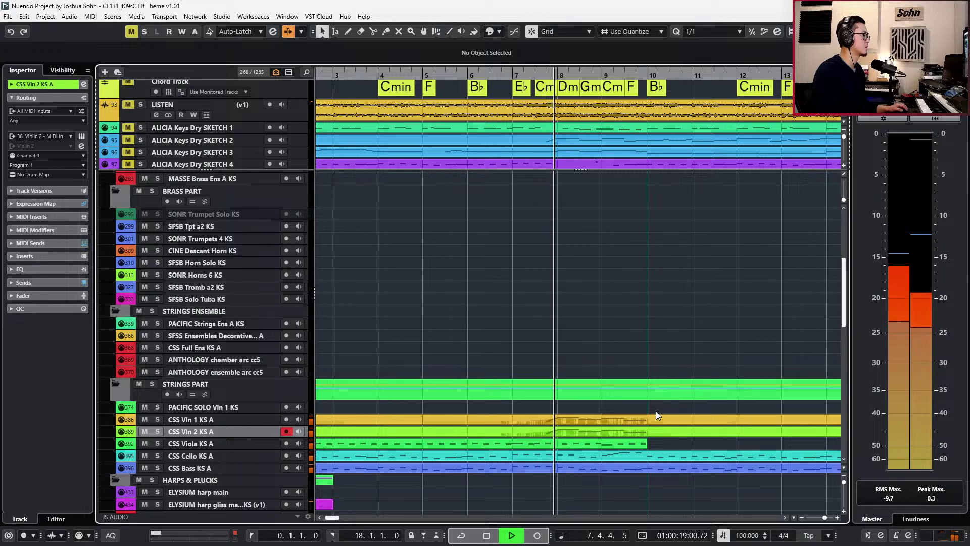
key("g")
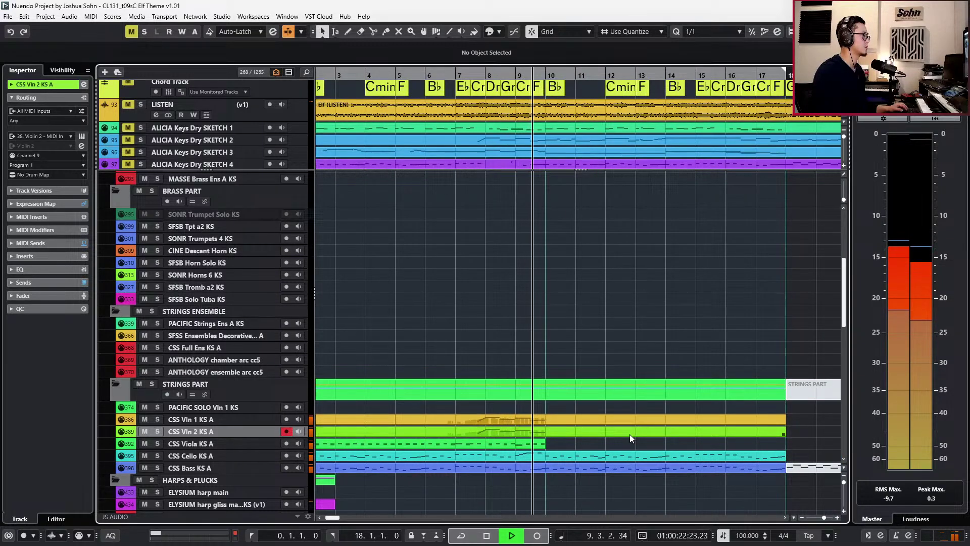
key("space")
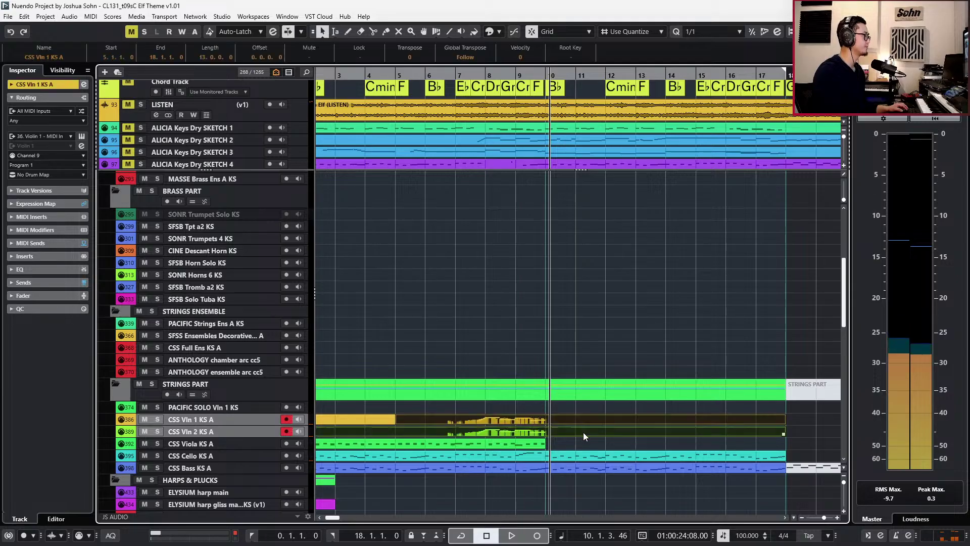
Lengthen the F5, A#4, D#5 and G4 notes by 30 ticks in both violin parts.
double_click(589, 418)
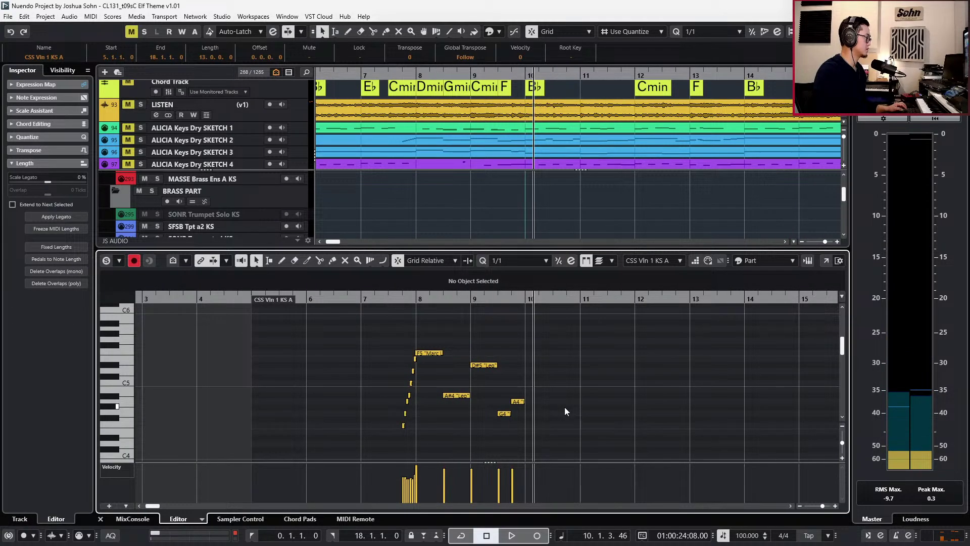
key("h")
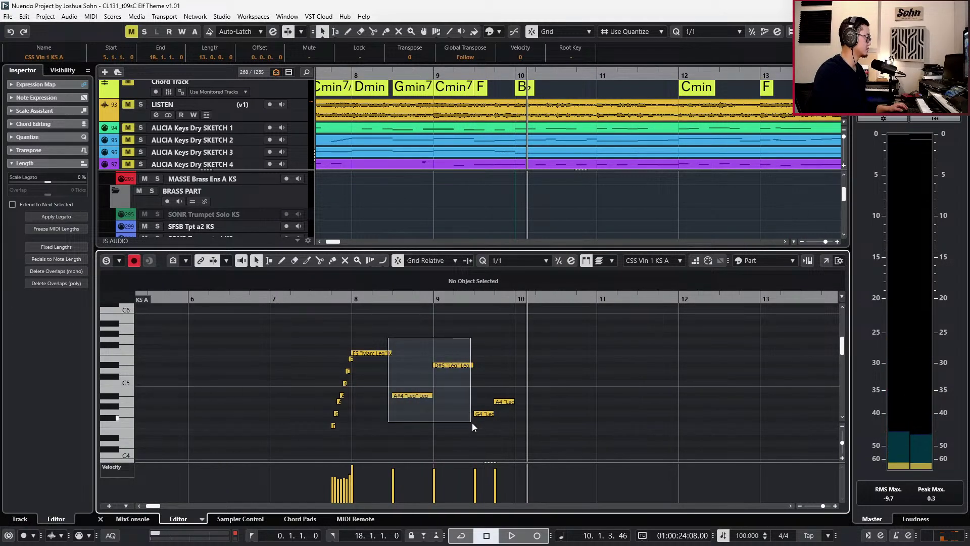
left_click_drag(472, 422, 476, 422)
key("alt+shift+Right")
key("alt+shift+Right")
Play the violin melody from the F5 at 7.4.4.100 into bar 10 to check the overlapping notes.
key("l")
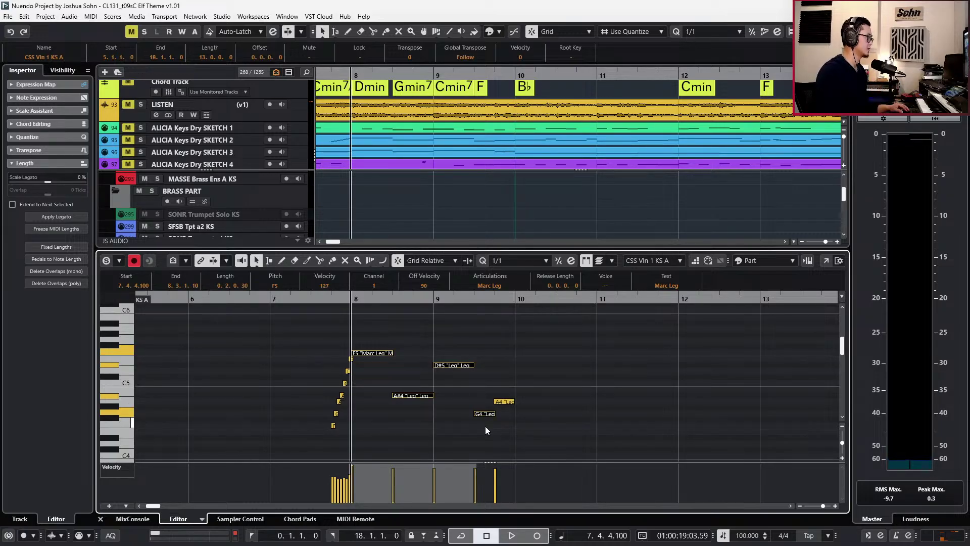
key("space")
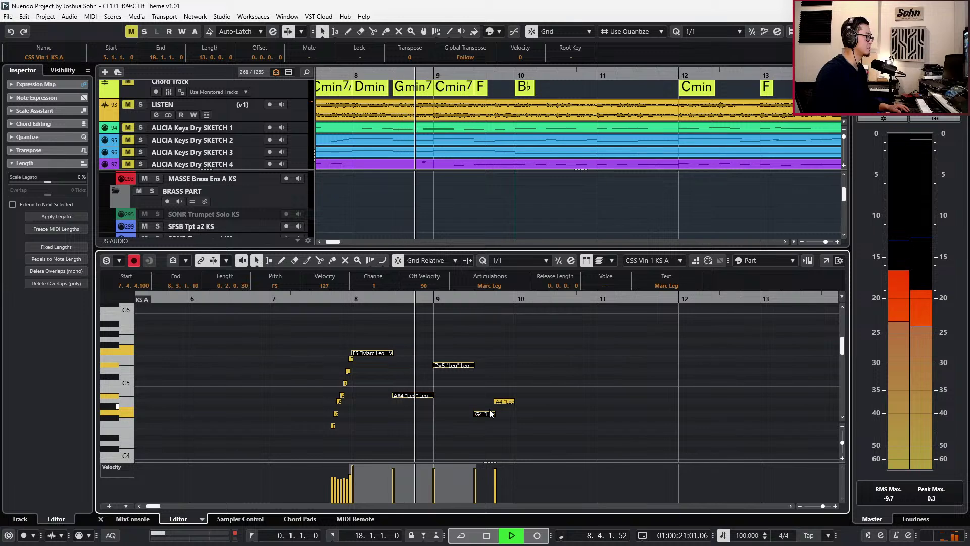
key("alt+6")
scroll(487, 397, "up", 2)
key("space")
Set the playback position to 8.1.1.0 and show the first violin's velocity, expression and modulation lanes.
left_click(393, 403)
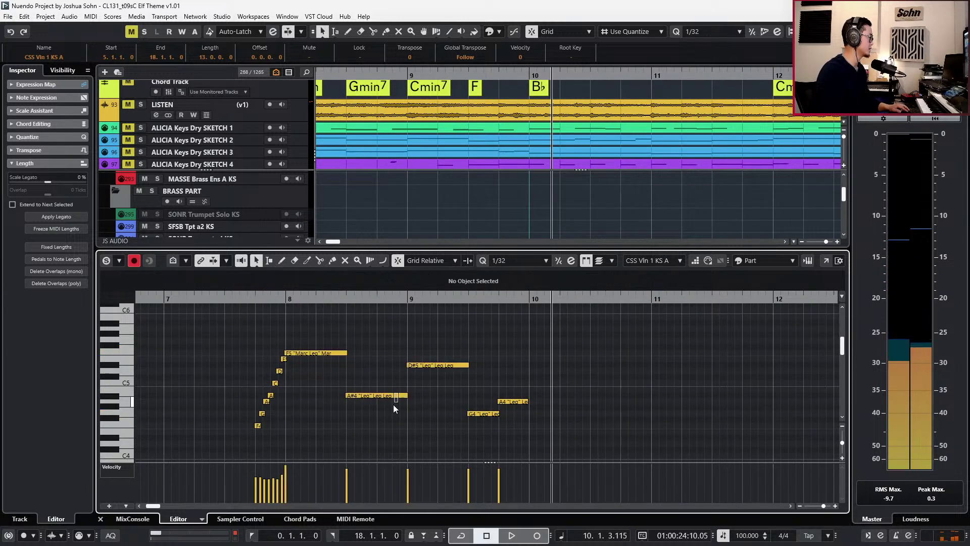
left_click(393, 399)
key("l")
key("KP_Subtract")
scroll(401, 395, "down", 1)
scroll(399, 395, "right", 3)
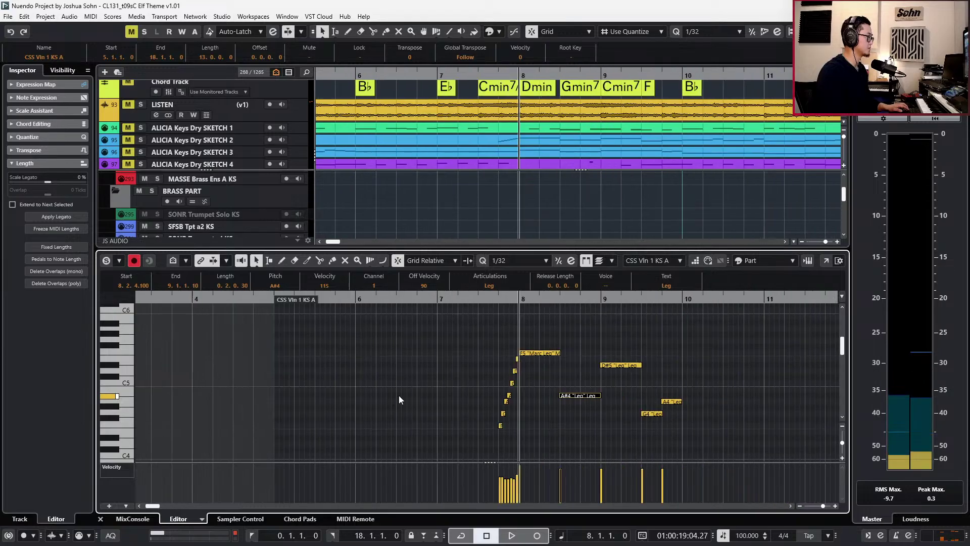
scroll(398, 396, "up", 1)
left_click(399, 393)
key("alt+l")
scroll(405, 388, "down", 2)
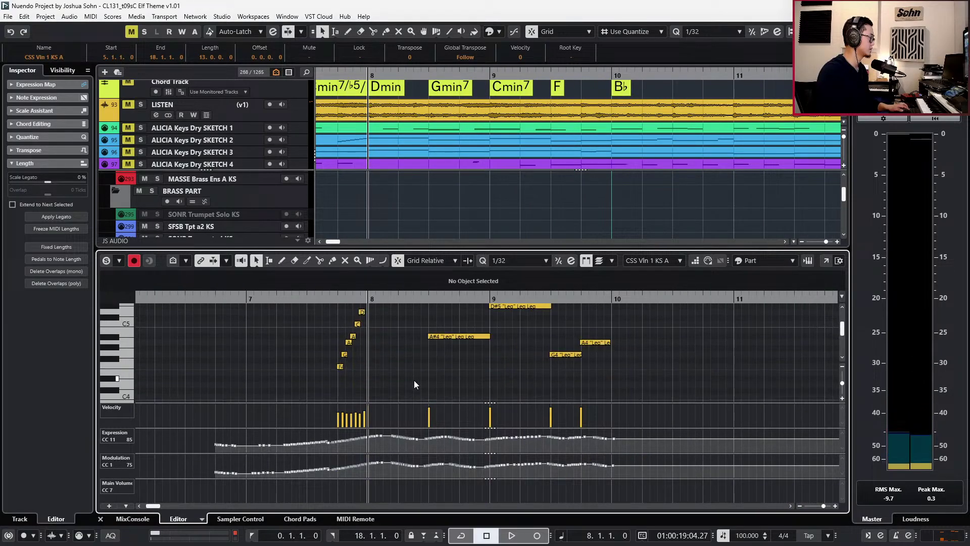
Change the articulation of the first violin's F5 at bar 8 to Leg.
left_click(433, 335)
scroll(433, 335, "up", 2)
left_click(415, 358)
left_click(417, 355)
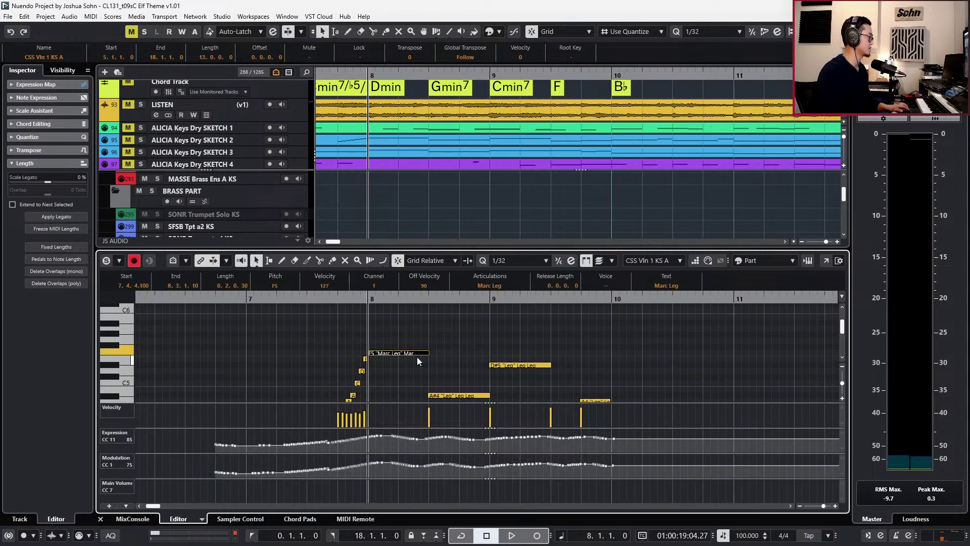
left_click(487, 284)
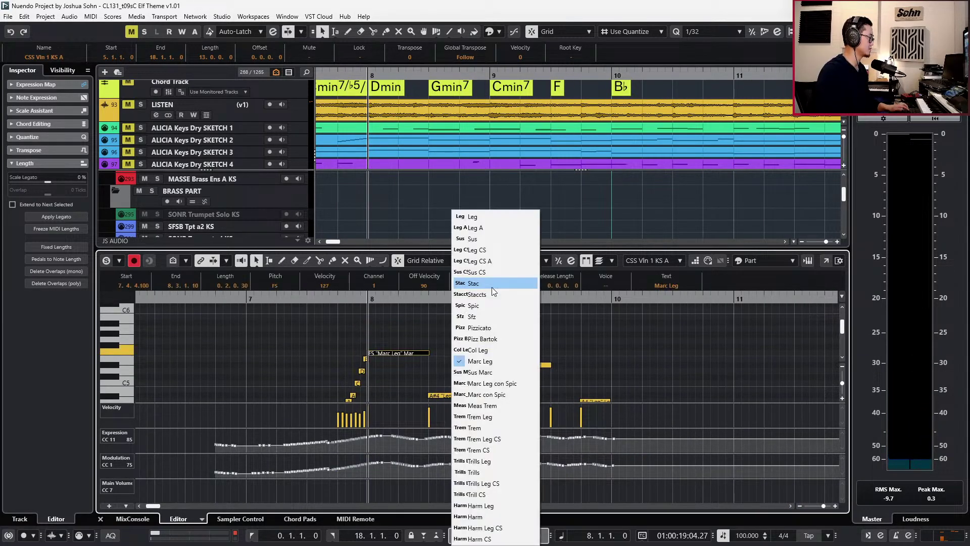
left_click(490, 218)
Audition the F5 at bar 8 with its new articulation and switch note editing to CSS Vln 2 KS A.
key("space")
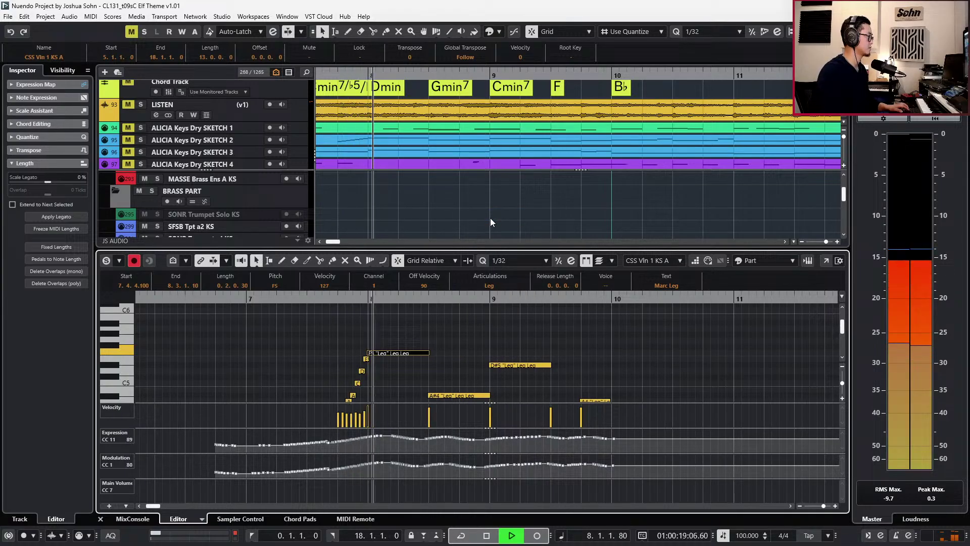
key("space")
key("ctrl+KP_Subtract")
key("Down")
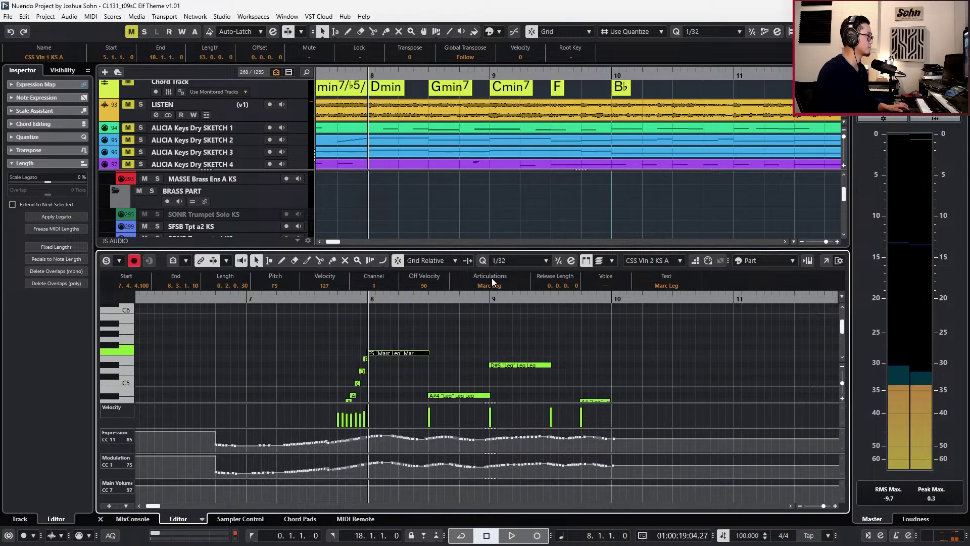
Set the second violin's F5 at bar 8 to the Leg articulation and audition the phrase from bar 7.
left_click(492, 280)
left_click(491, 215)
key("ctrl+KP_Subtract")
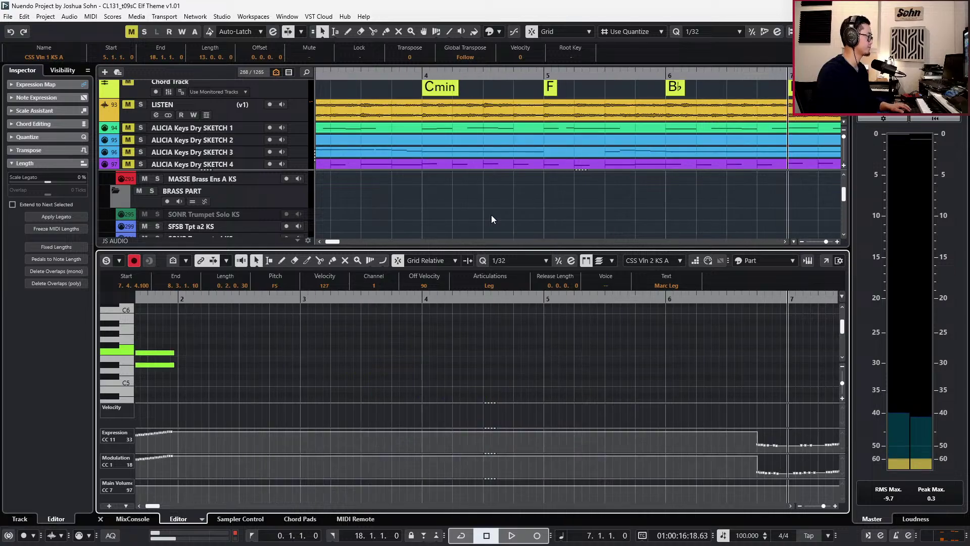
key("space")
key("alt+l")
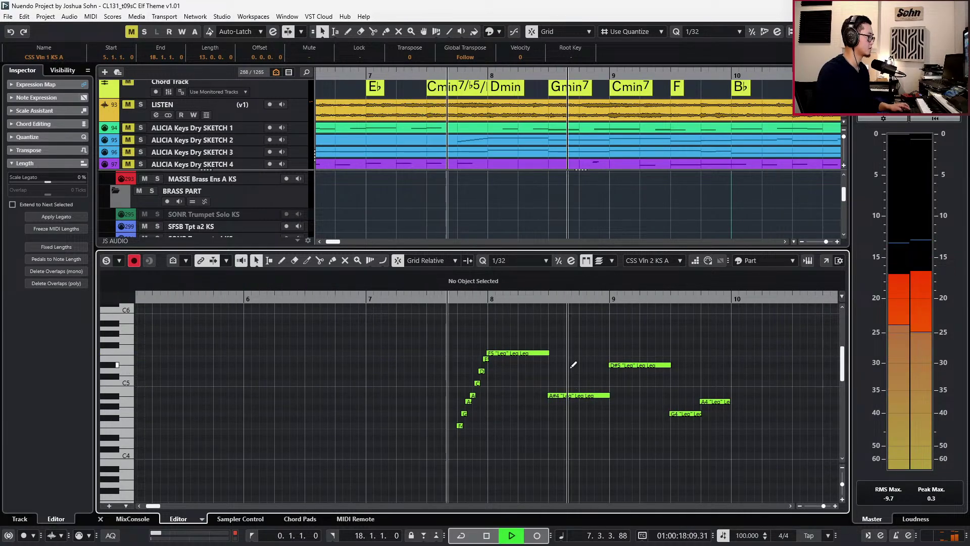
left_click_drag(520, 311, 638, 343)
key("space")
Move the second violin's A#4 in bar 8 earlier so it starts at 8.2.4.50, and play the passage into bar 9.
left_click_drag(597, 366, 590, 403)
key("alt+shift+Left")
key("alt+shift+Left")
key("l")
key("KP_Subtract")
key("space")
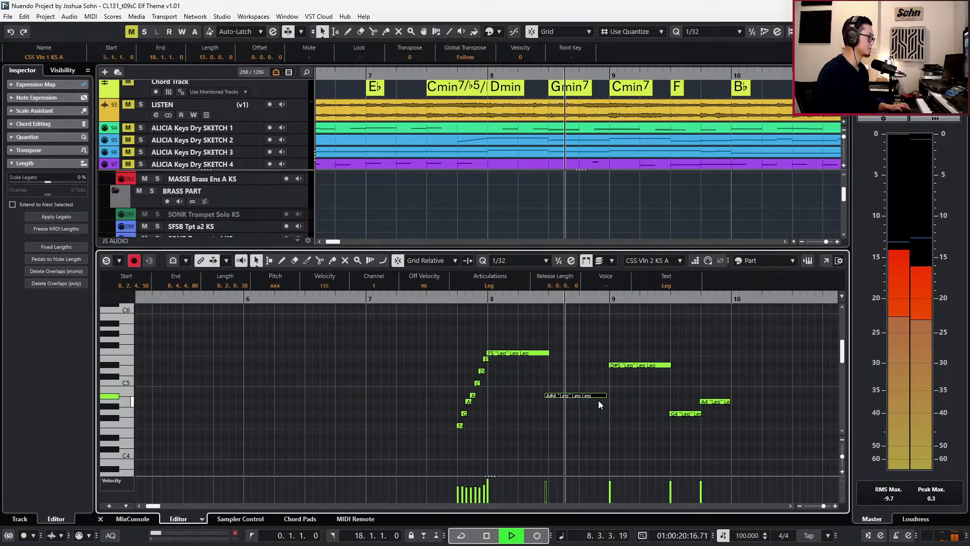
key("space")
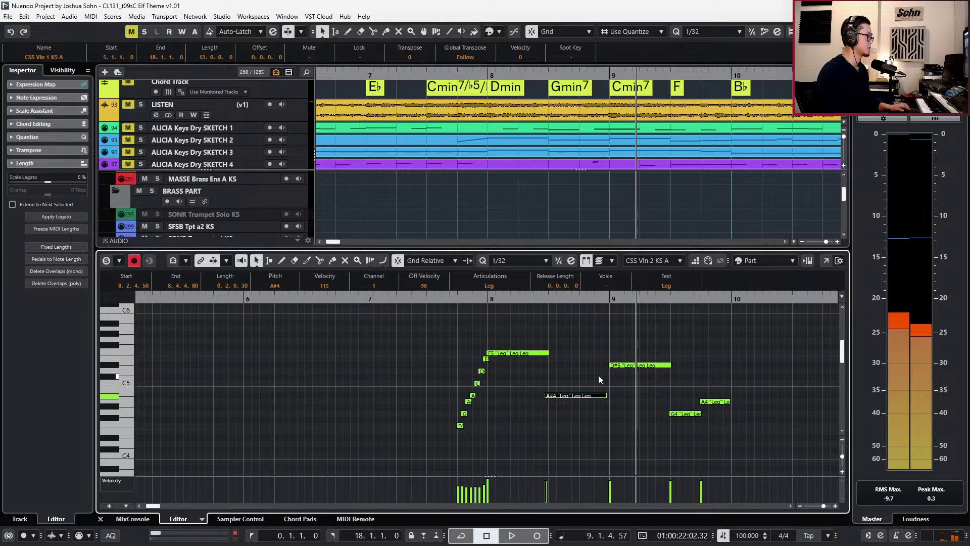
Lengthen the A#4 so it ends at 9.1.1.20, and play the overlap into the D#5.
key("alt+shift+Right")
key("l")
key("KP_Subtract")
key("space")
key("space")
key("KP_Subtract")
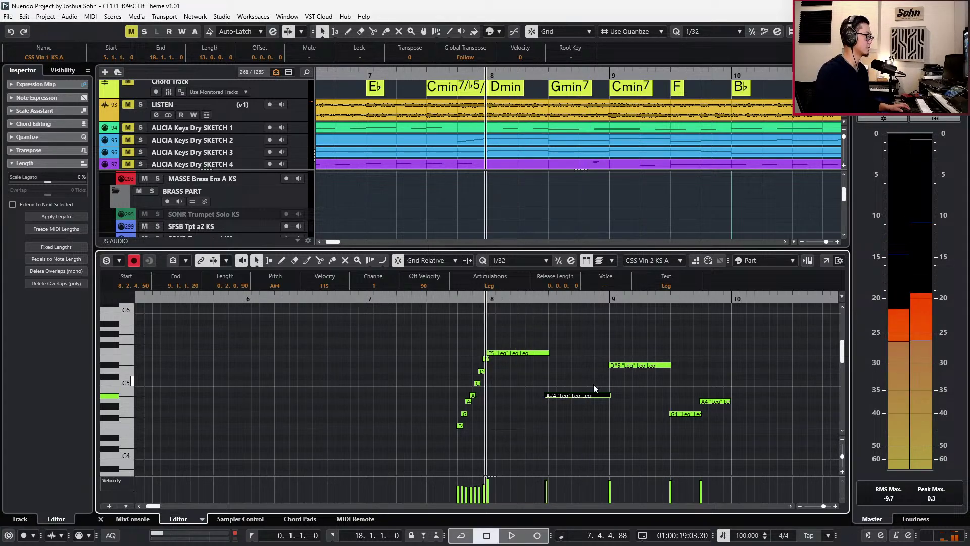
key("space")
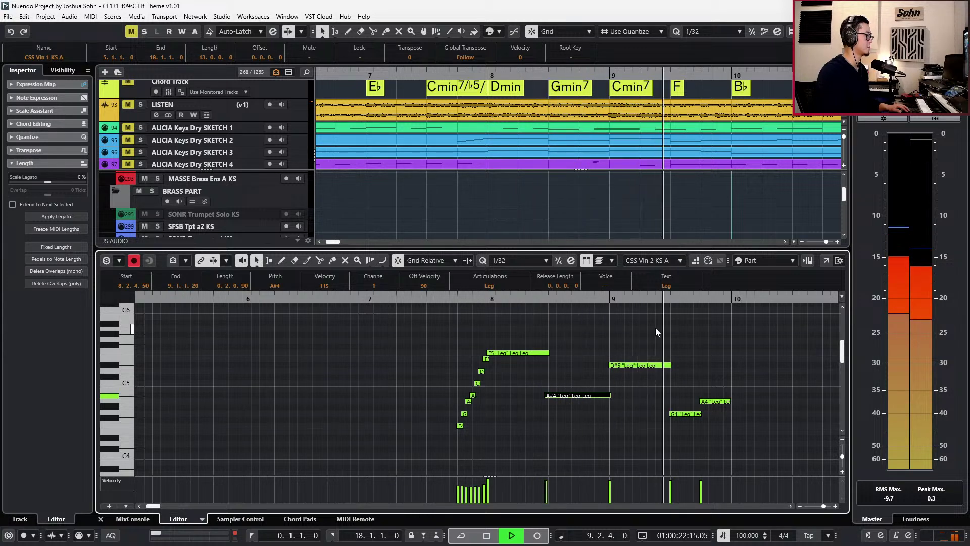
key("space")
Extend the starts of the D#5, G4 and A4 in bar 9 earlier, the D#5 beginning at 8.4.4.40, and replay from bar 7.
left_click_drag(647, 340, 711, 425)
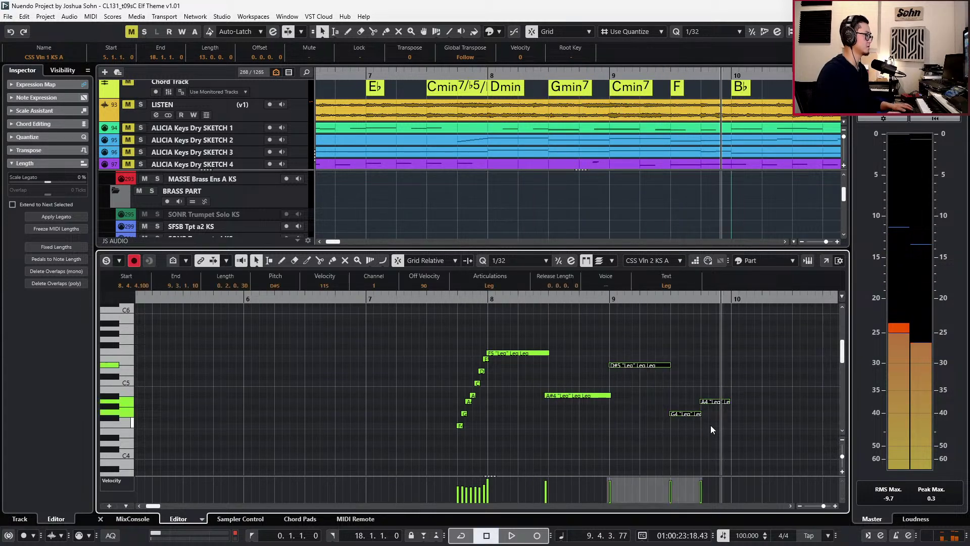
key("alt+5")
key("ctrl+Left")
key("ctrl+Right")
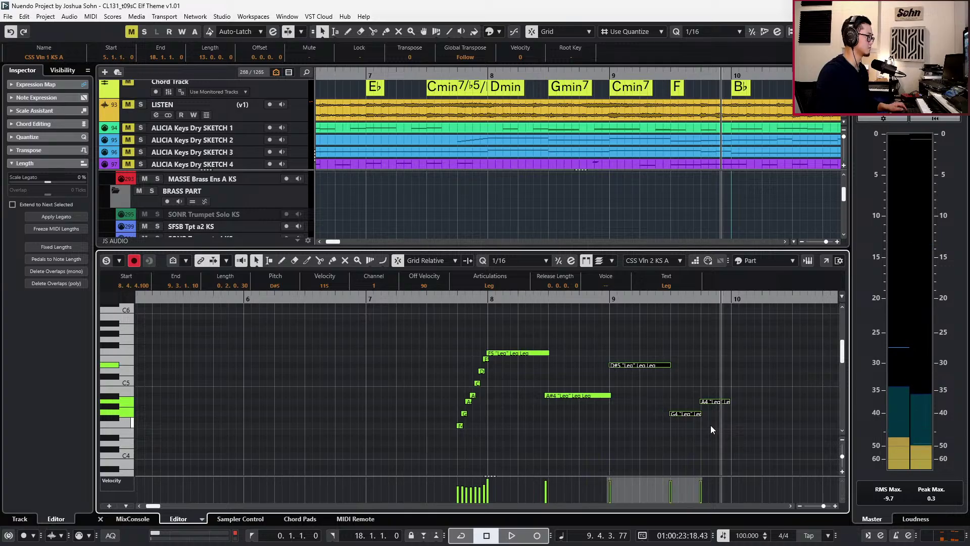
key("ctrl+Left")
key("l")
key("KP_Subtract")
key("KP_Subtract")
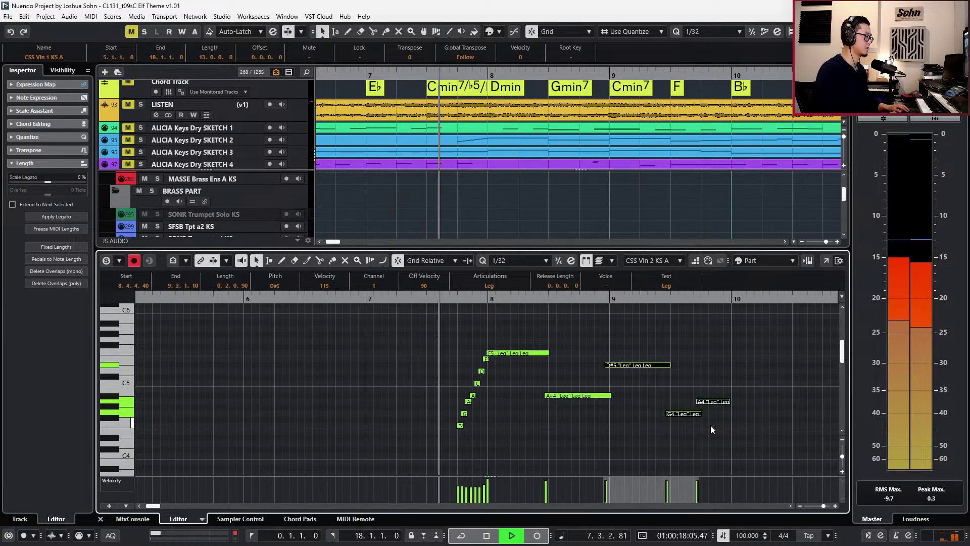
Return to the arrangement, listen to the violin passage through to bar 10, and deselect the violin parts.
key("ctrl+e")
scroll(727, 433, "down", 2)
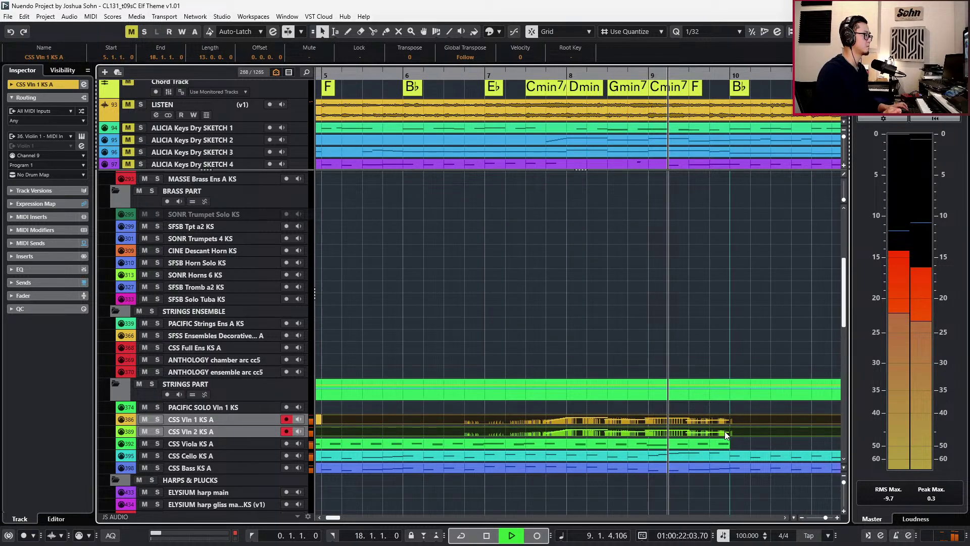
key("space")
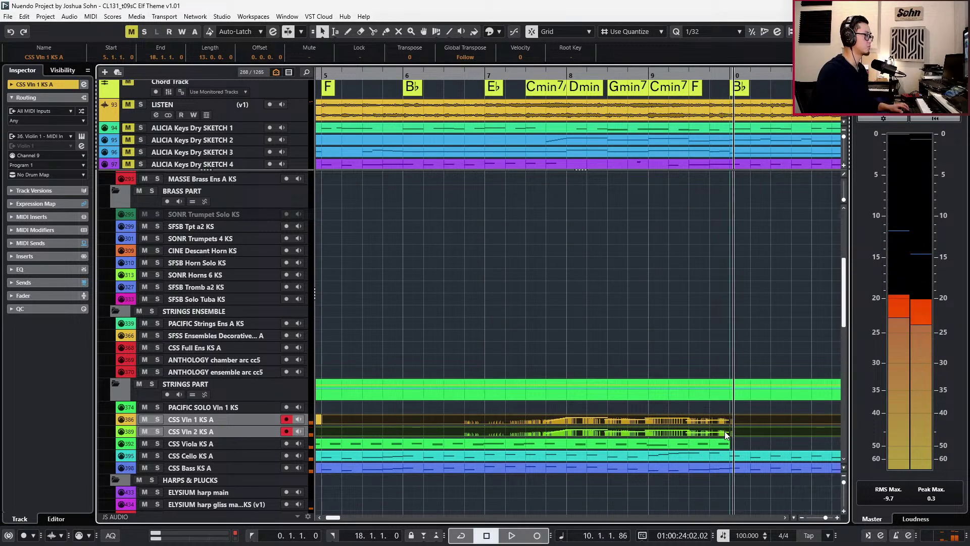
scroll(741, 433, "down", 2)
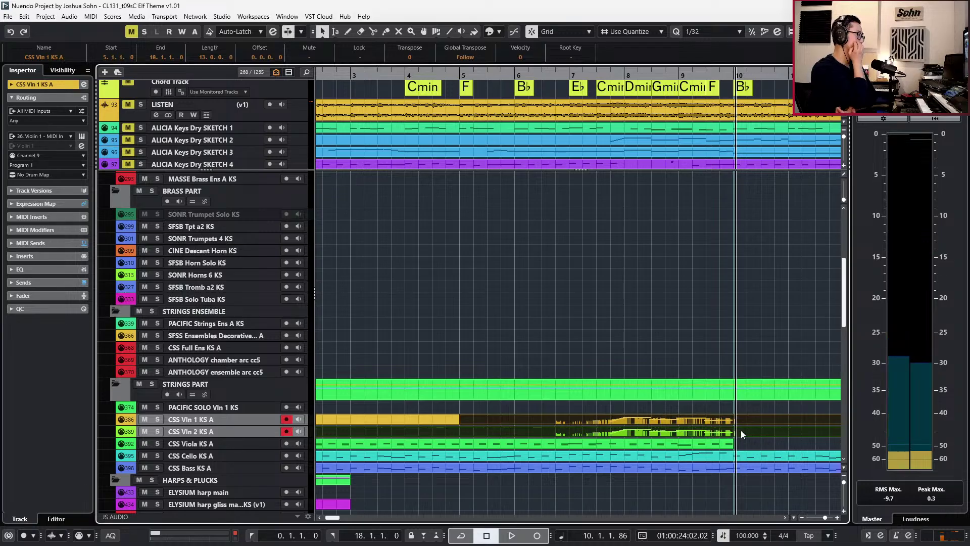
left_click(448, 424)
left_click(457, 402)
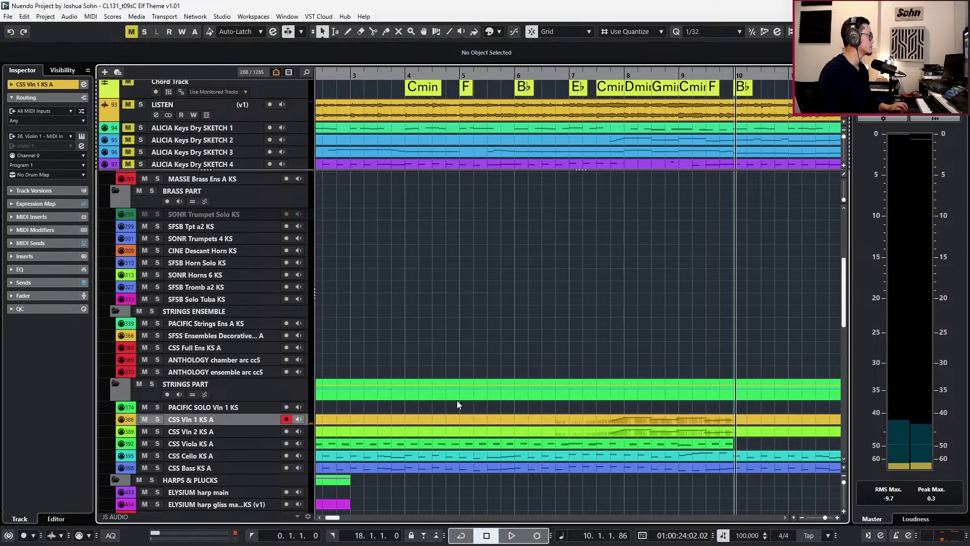
Solo the LISTEN reference track and play it from bar 1 into bar 10.
scroll(462, 407, "down", 2)
key("KP_Subtract")
key("KP_Subtract")
key("KP_Subtract")
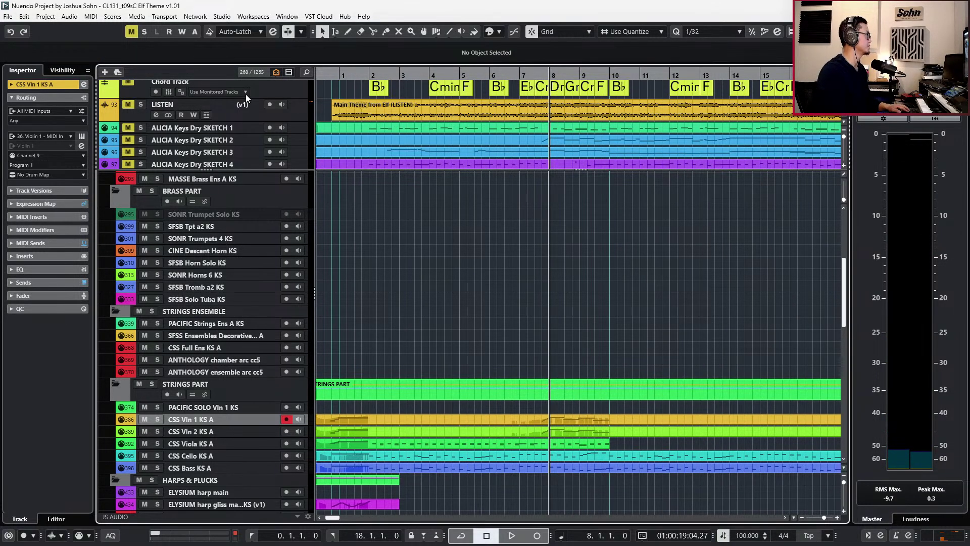
left_click(258, 118)
key("s")
key("KP_Subtract")
key("KP_Subtract")
key("KP_Subtract")
key("KP_Subtract")
key("KP_Subtract")
key("KP_Subtract")
key("KP_Subtract")
key("space")
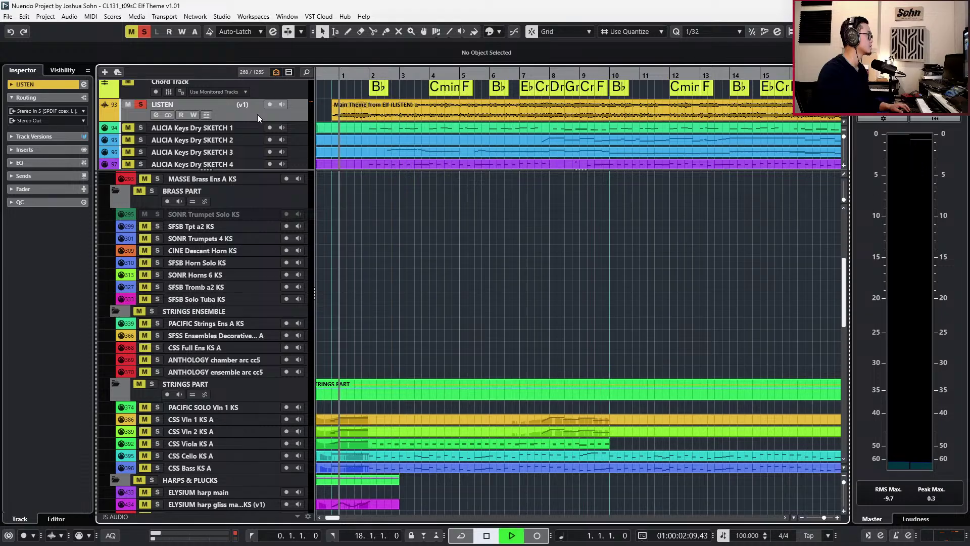
scroll(403, 217, "down", 1)
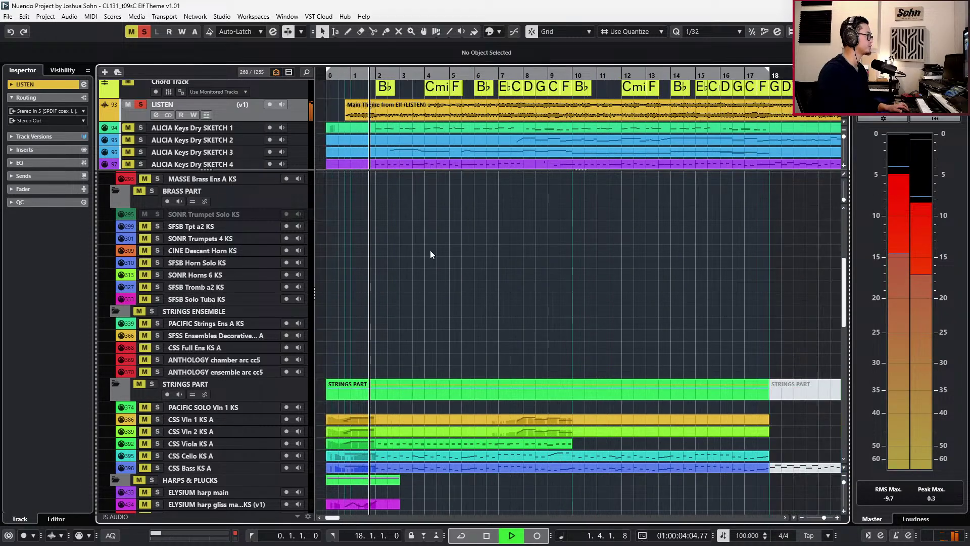
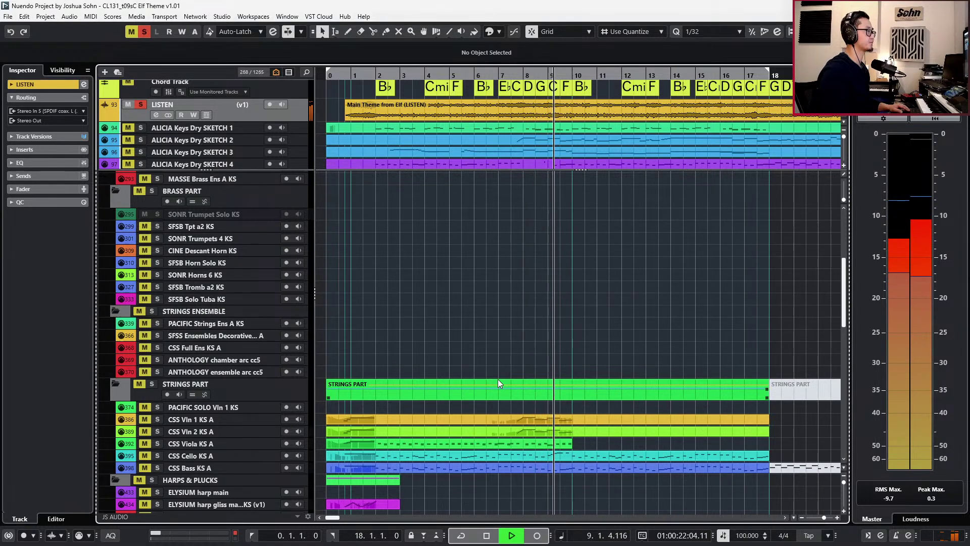
left_click(518, 326)
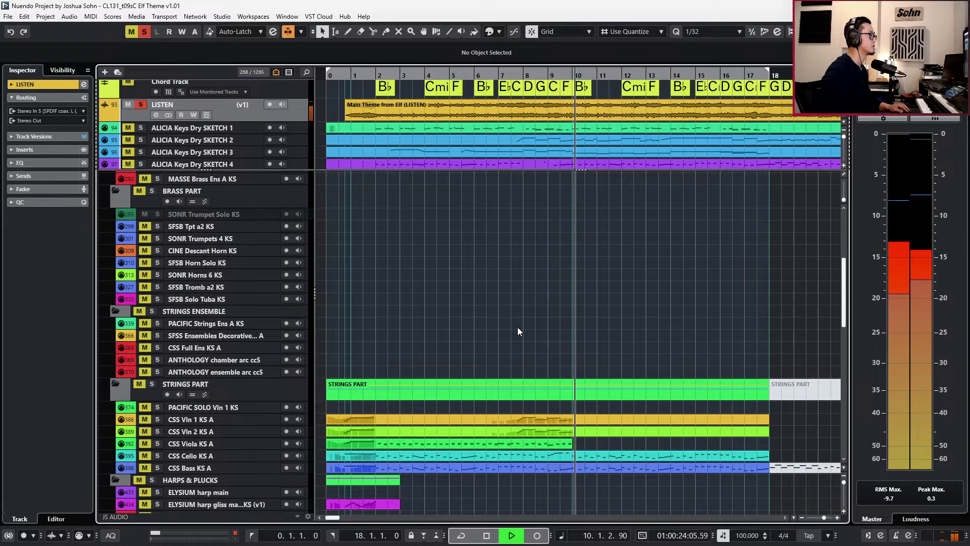
key("space")
Unsolo the LISTEN track and move the playback position back to 5.1.1.0.
key("s")
key("g")
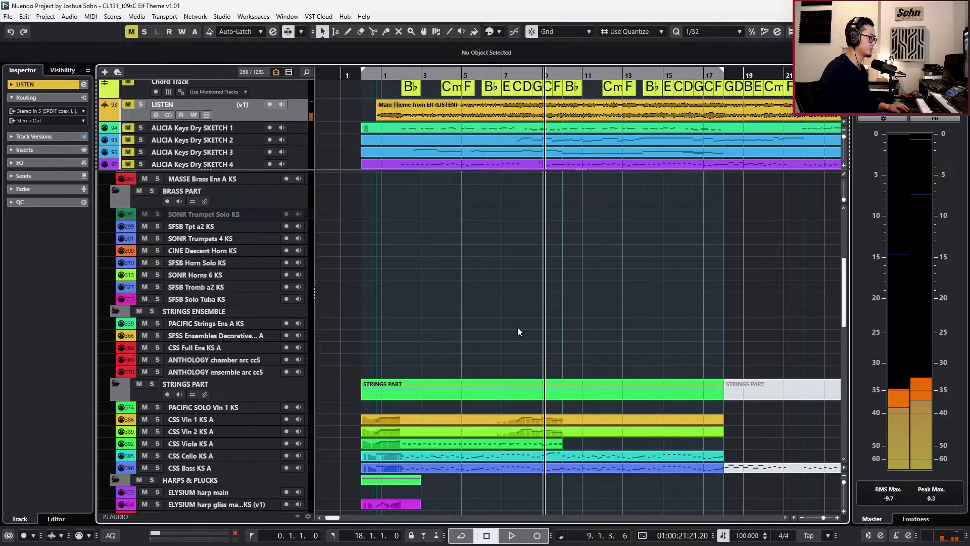
key("KP_Subtract")
key("KP_Subtract")
key("KP_Subtract")
key("KP_Subtract")
Extend the ELYSIUM harp gliss maj part to end at bar 10 and return the playback position to 0.1.1.0.
scroll(541, 328, "down", 5)
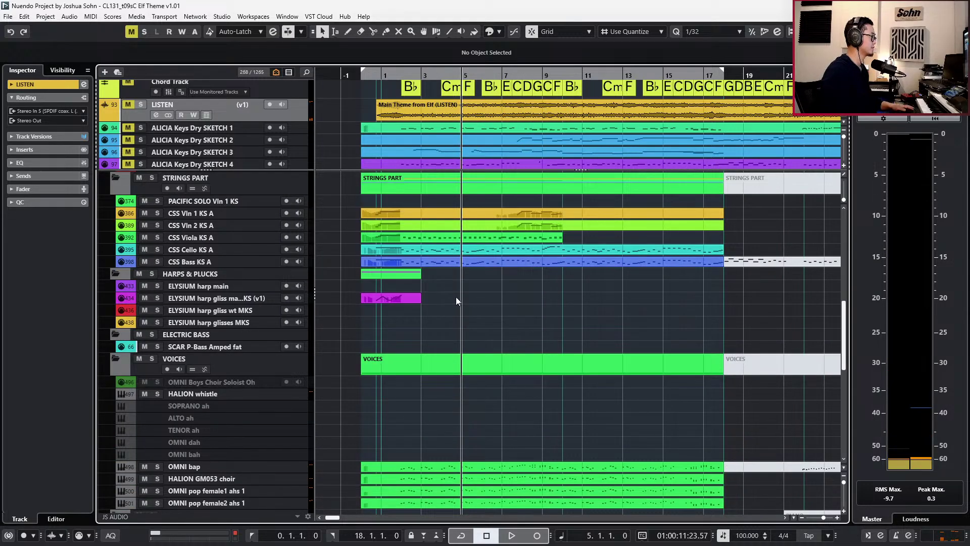
left_click_drag(419, 301, 558, 301)
key("KP_Subtract")
key("KP_Subtract")
key("KP_Subtract")
key("KP_Subtract")
key("KP_Subtract")
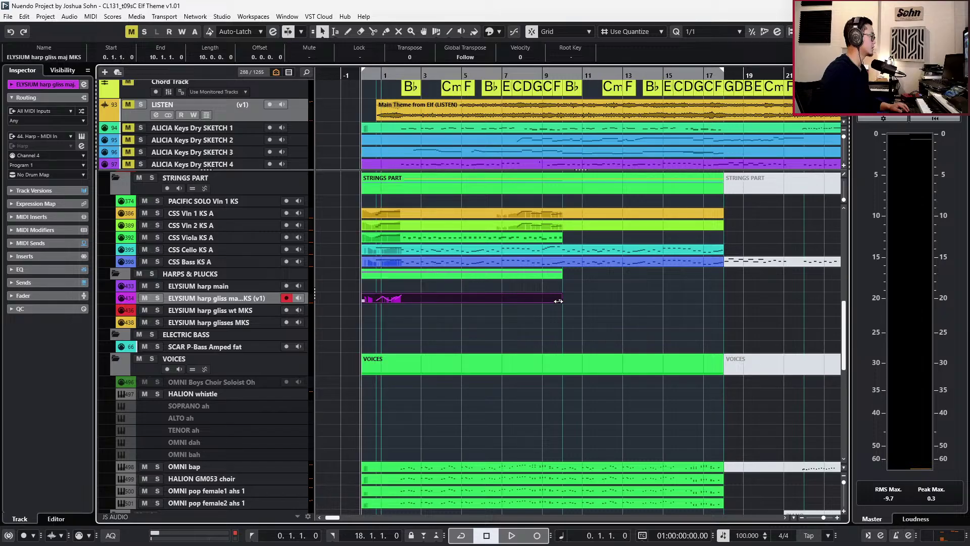
Extend the CINE Bell Tree Sleighbell Cowbell part to end at bar 10 and open it for note editing.
scroll(545, 313, "down", 10)
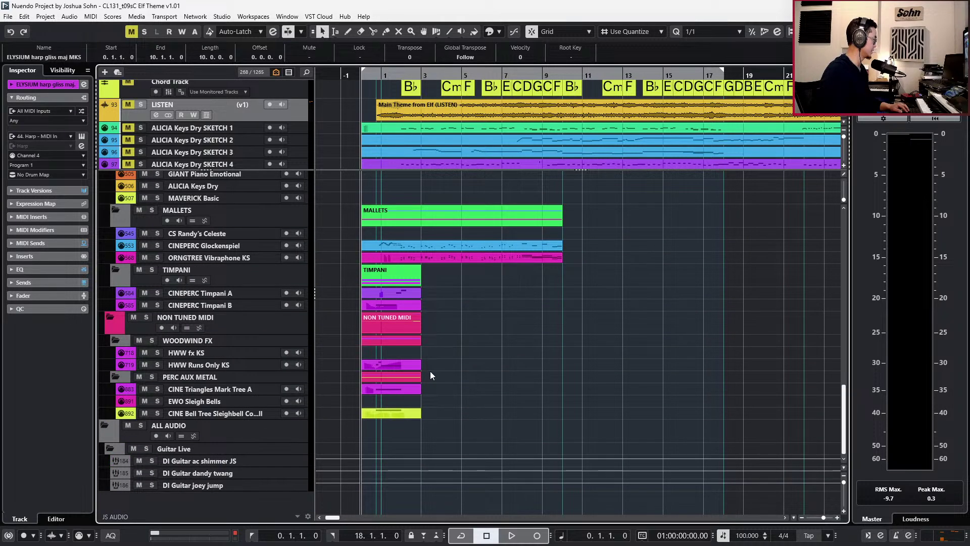
left_click_drag(421, 414, 561, 416)
double_click(549, 415)
scroll(414, 404, "up", 5)
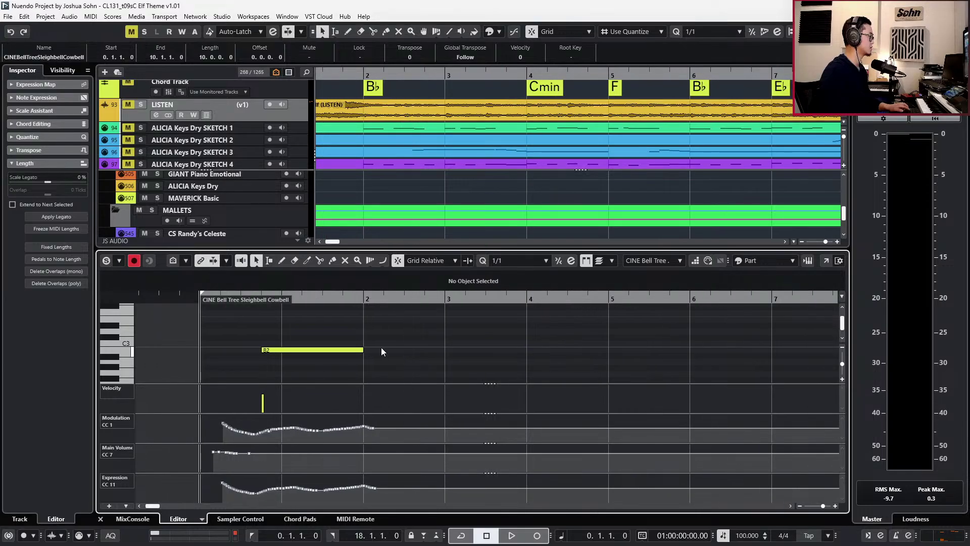
Set the quantize value to 1/8, add an eighth-note sleigh bell G2 at 2.1.1.0 and audition it.
left_click(360, 350)
key("alt+4")
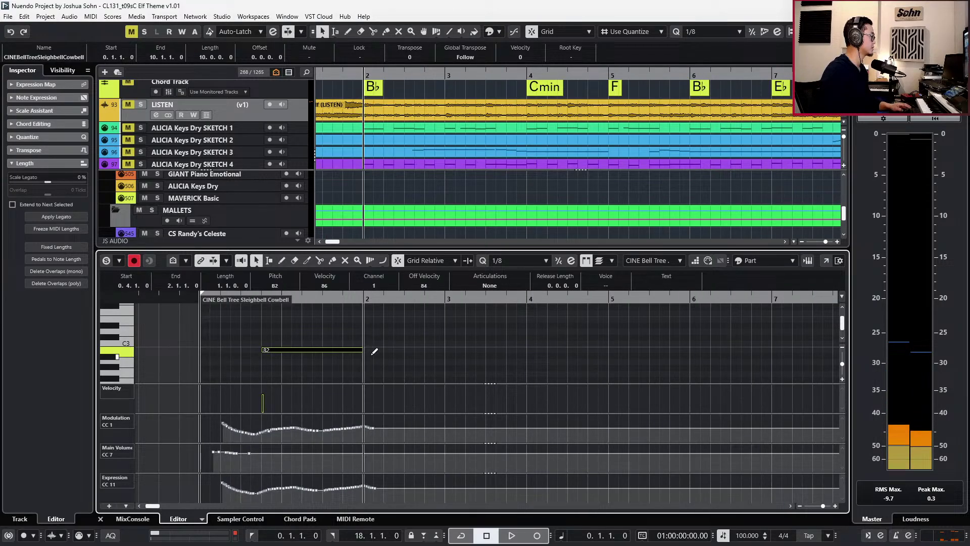
left_click(372, 352, "alt")
key("Up")
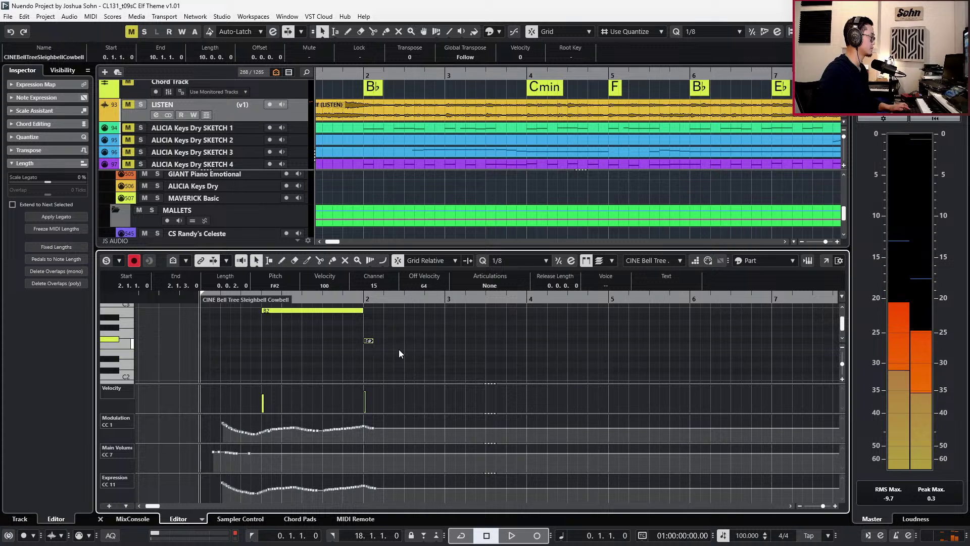
key("l")
key("Up")
key("Up")
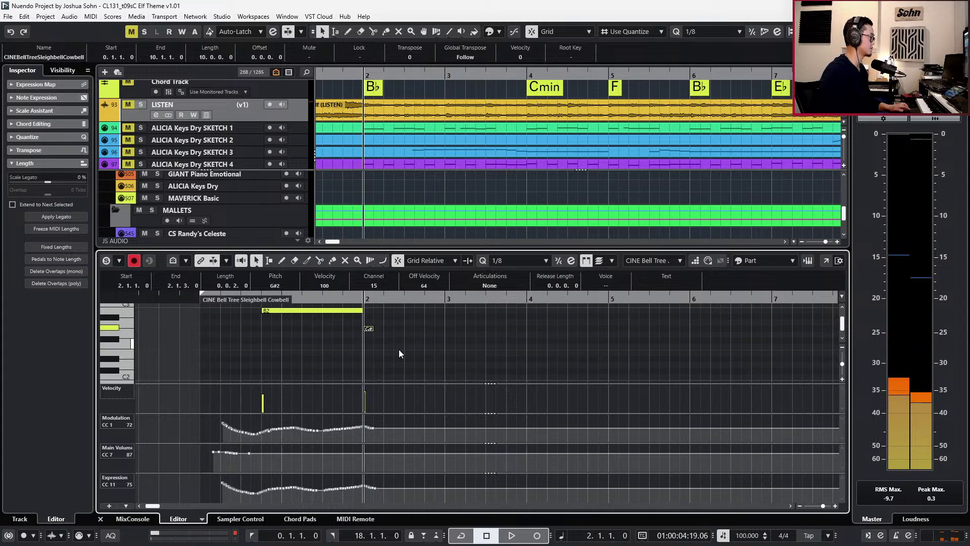
key("Down")
key("Down")
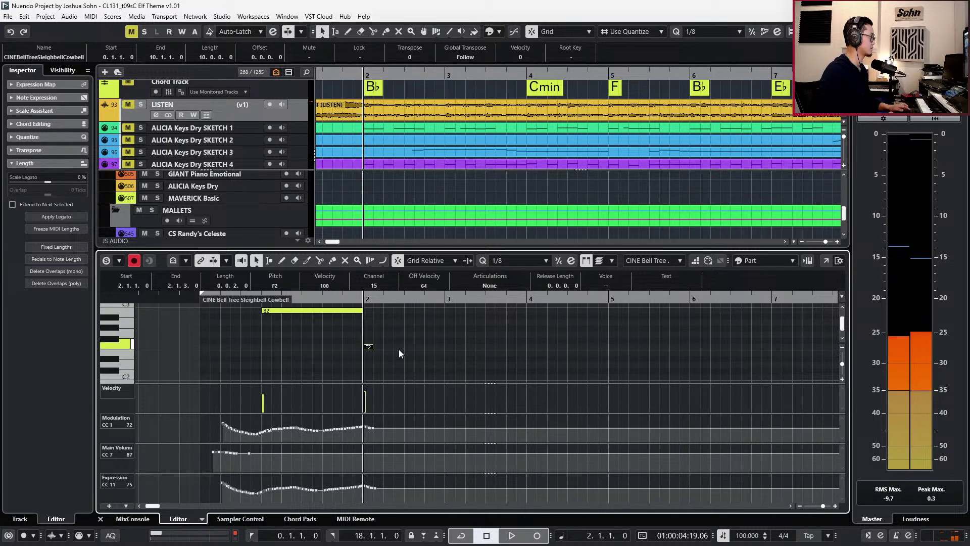
key("h")
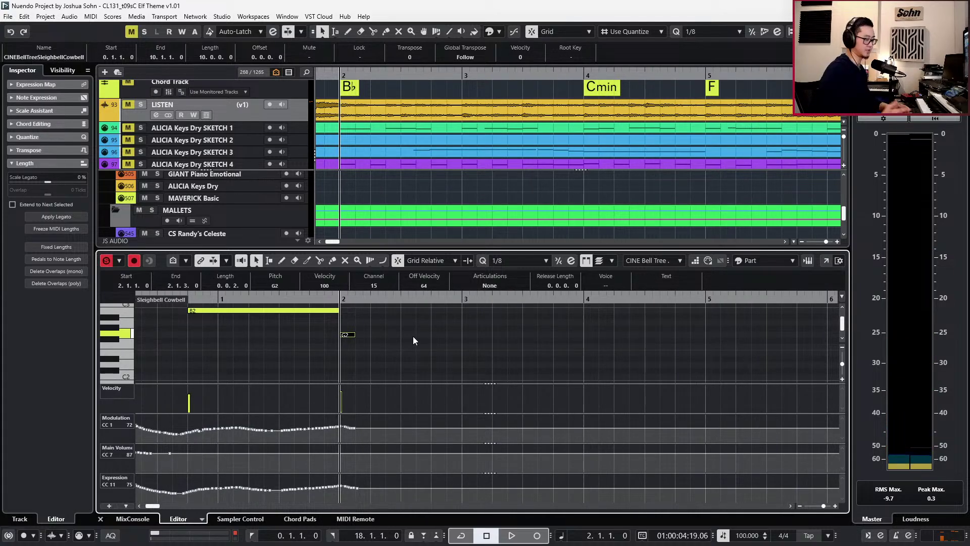
key("space")
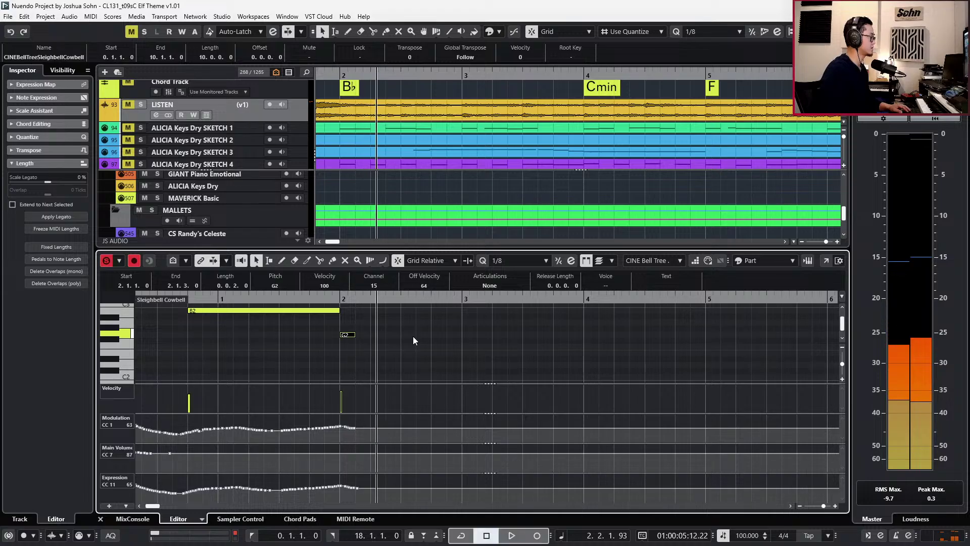
key("space")
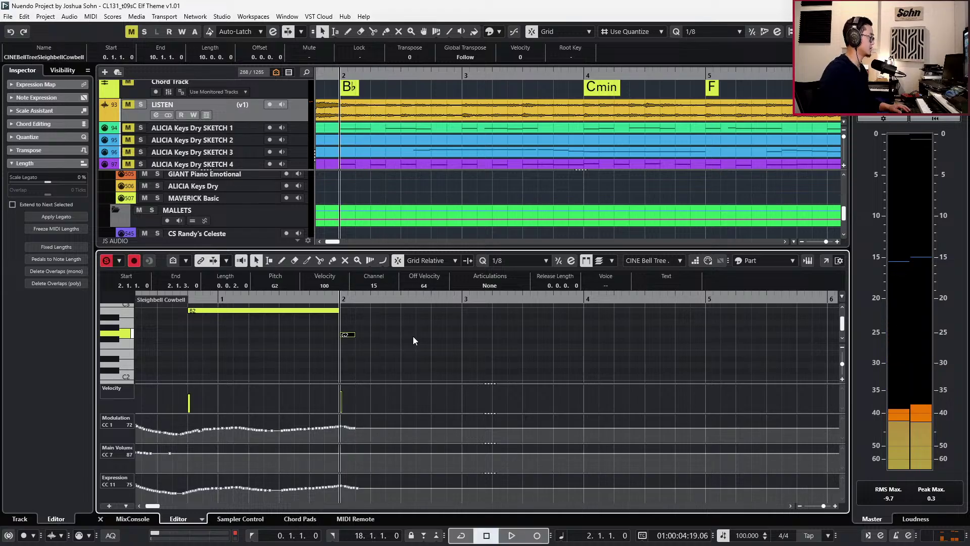
Add a second sleigh bell eighth note at 2.1.3.0 and raise it to A2.
left_click(371, 335, "alt")
scroll(380, 329, "down", 3)
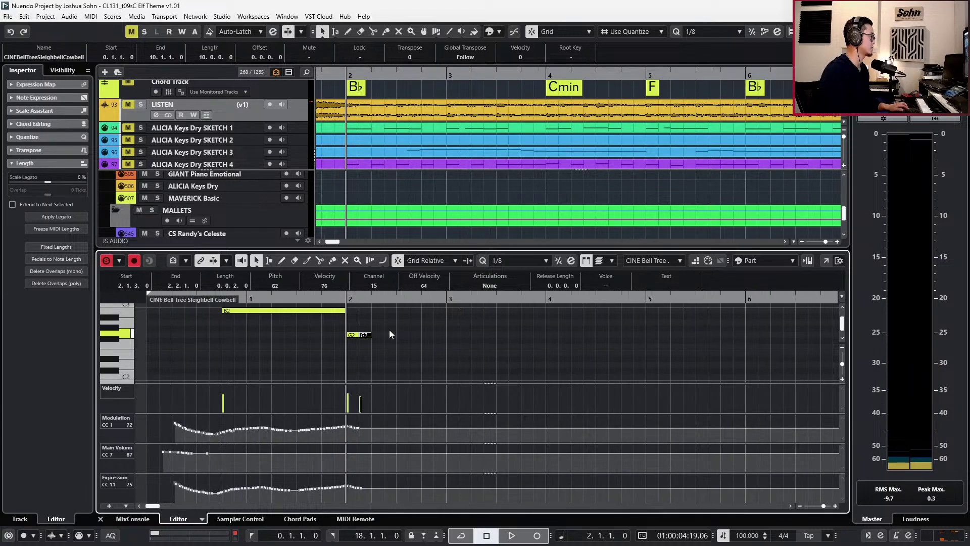
scroll(389, 330, "up", 1)
left_click_drag(391, 322, 371, 344)
left_click(375, 352)
key("Up")
key("Up")
key("Up")
Duplicate the G2 and A2 sleigh bell pair on every beat from bar 2 to the end of bar 9.
left_click_drag(354, 335, 401, 365)
key("ctrl+d")
scroll(402, 365, "down", 2)
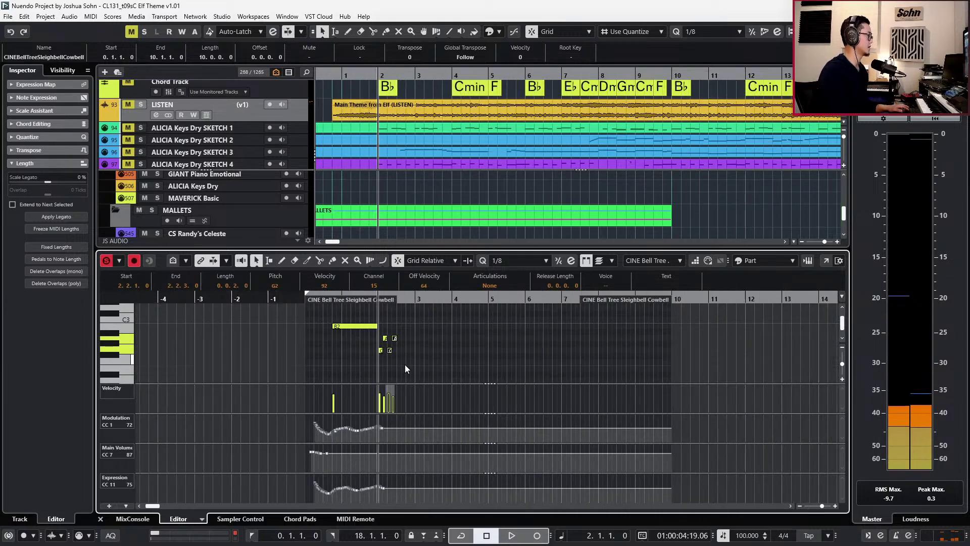
key("ctrl+d")
key("ctrl+d")
key("ctrl+d")
key("ctrl+d")
key("ctrl+d")
key("ctrl+d")
key("ctrl+d")
key("ctrl+d")
key("ctrl+d")
key("ctrl+d")
key("ctrl+d")
key("ctrl+d")
key("ctrl+d")
key("alt+d")
key("alt+d")
key("alt+d")
key("alt+d")
key("alt+d")
key("alt+d")
key("alt+d")
key("alt+d")
key("alt+d")
key("alt+d")
key("alt+d")
key("alt+d")
key("alt+d")
key("alt+d")
key("alt+d")
key("alt+d")
key("alt+d")
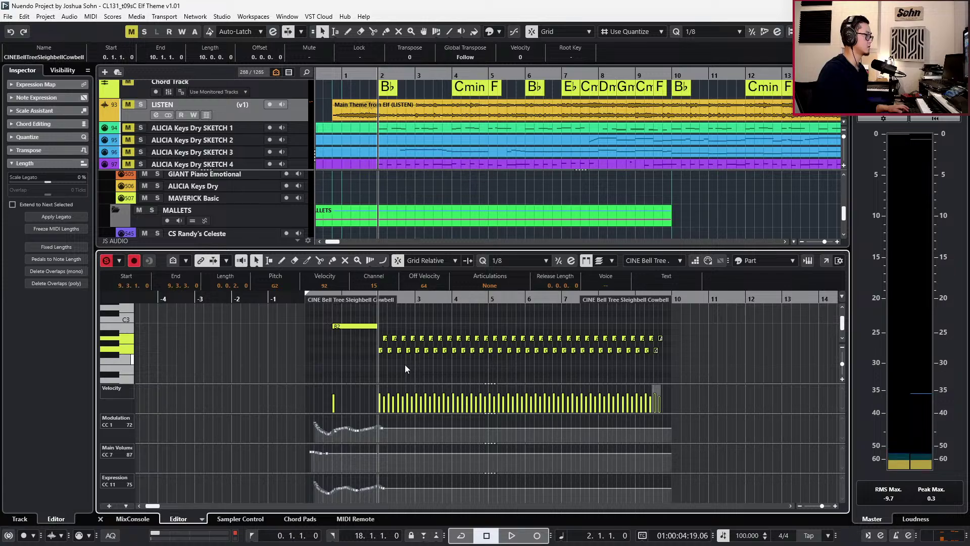
Audition the sleigh bell pattern and nudge all its G2 and A2 notes earlier so the first starts at 1.4.4.100.
key("space")
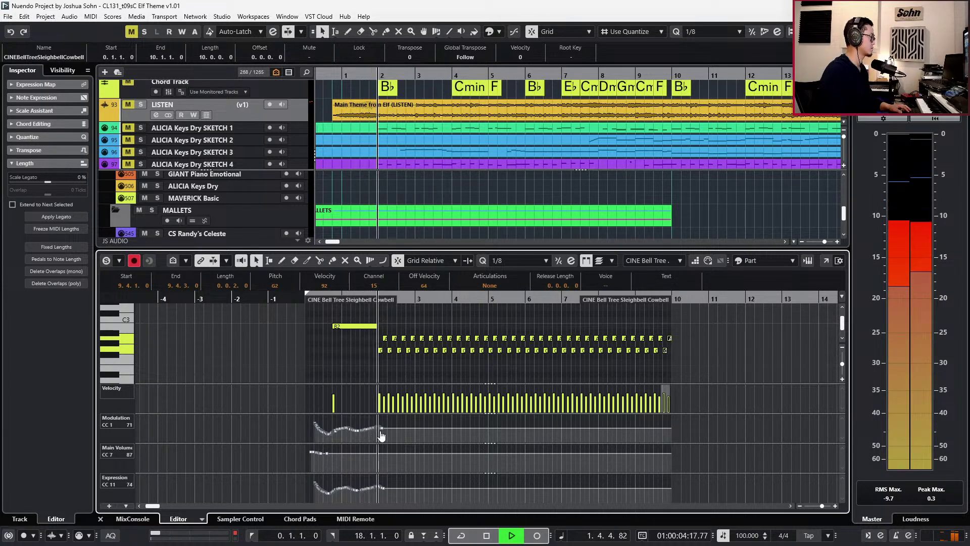
key("h")
key("space")
key("g")
left_click_drag(377, 334, 683, 357)
key("alt+Left")
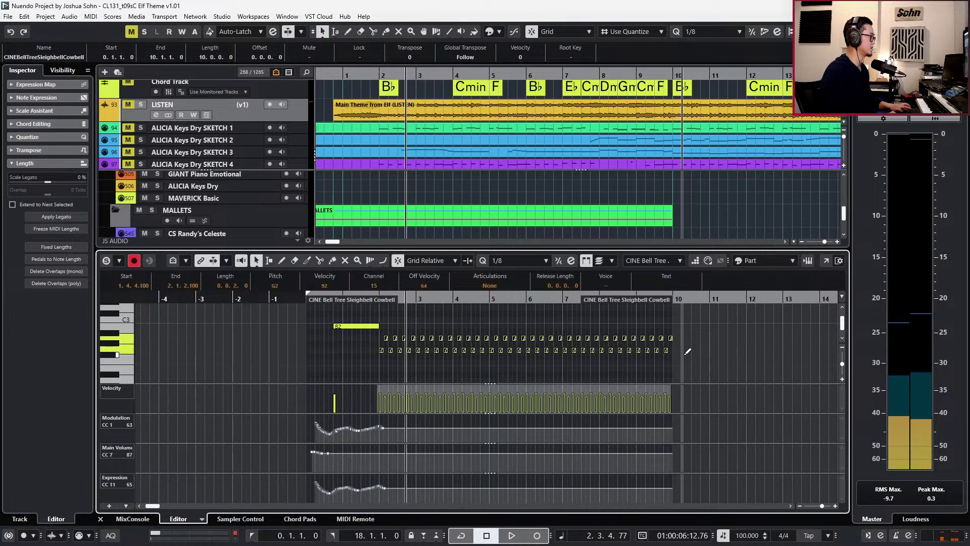
Select all the G2 and A2 sleigh bell notes, lower their velocities together so the first is 64, and audition them.
key("KP_Subtract")
key("KP_Subtract")
scroll(424, 458, "up", 3)
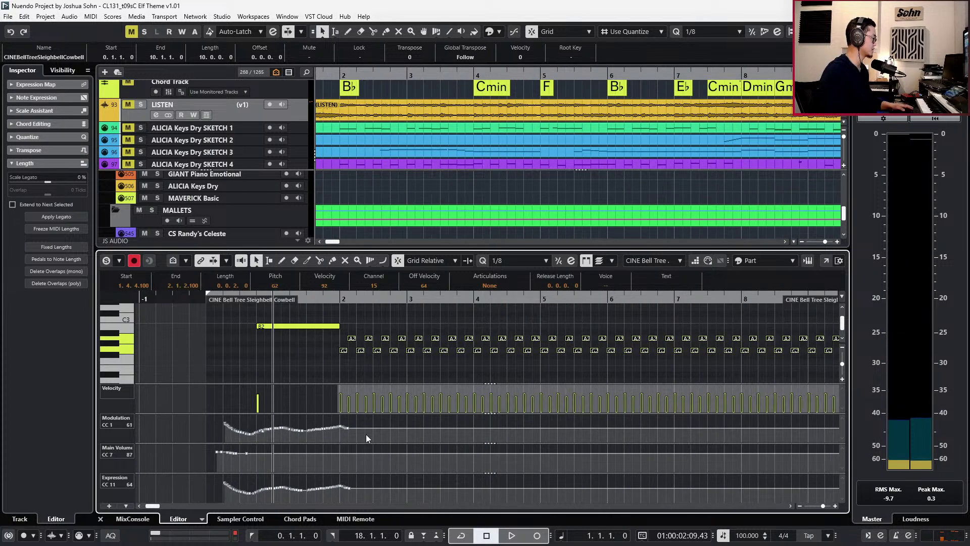
left_click_drag(340, 428, 349, 432)
key("g")
left_click_drag(363, 332, 647, 360)
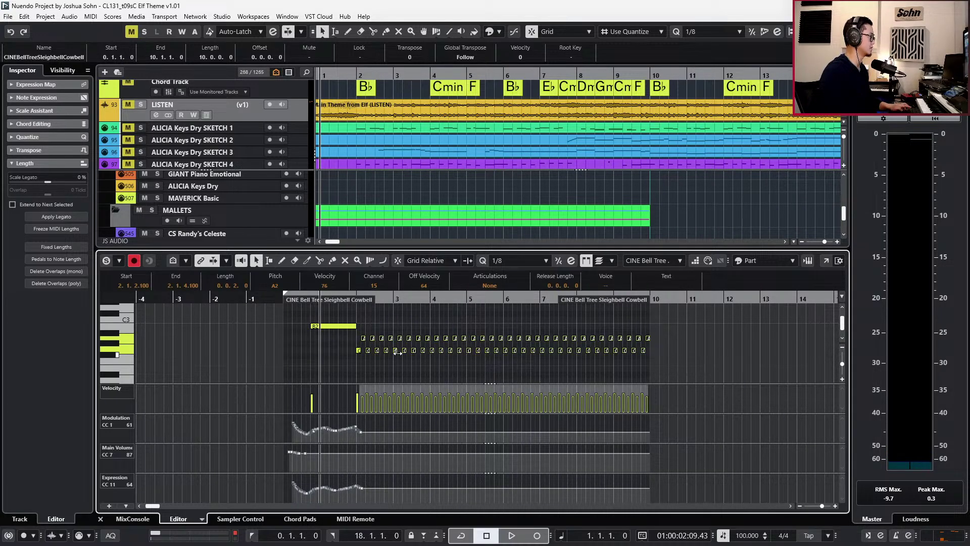
left_click(357, 353, "shift")
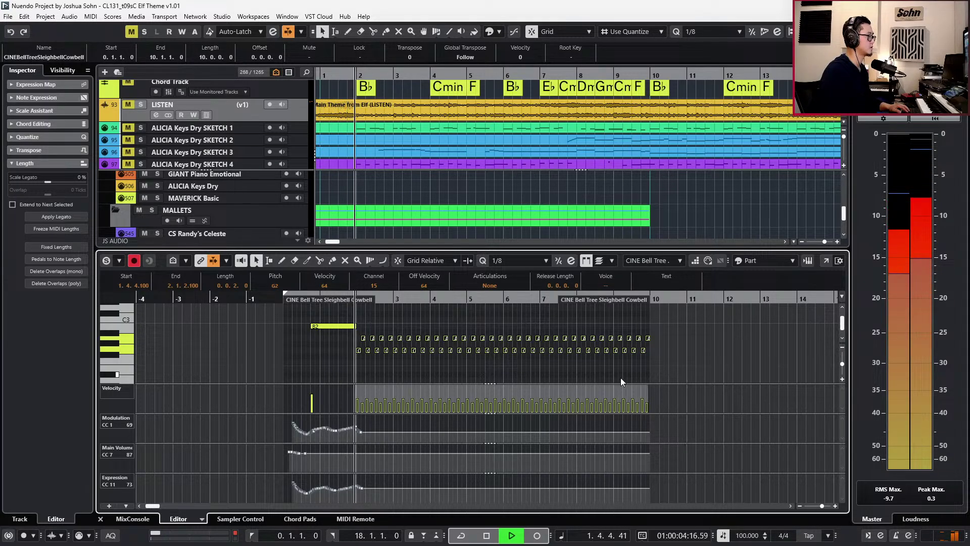
scroll(399, 435, "up", 1)
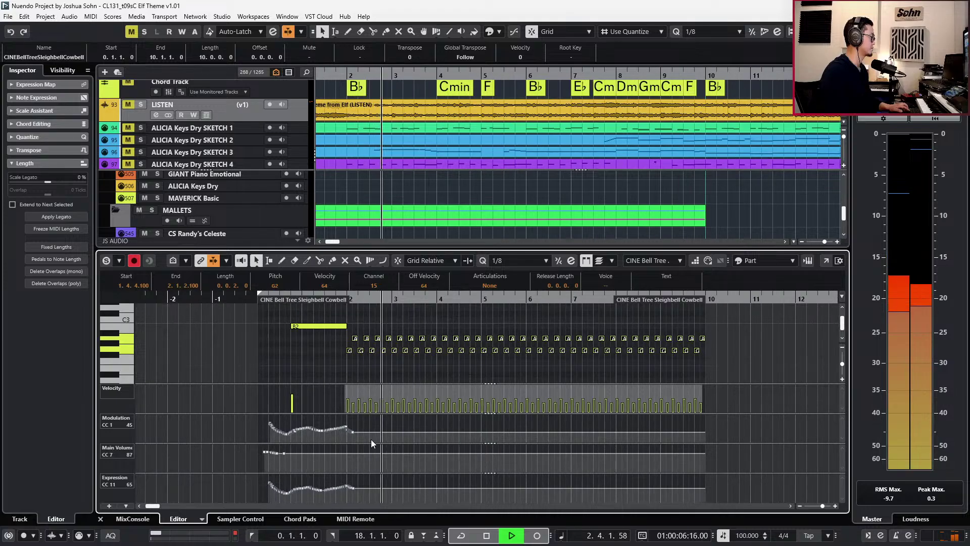
scroll(346, 436, "up", 3)
key("space")
Reset the pan of the sleigh bell track's Thin Metal output channel to centre.
key("Return")
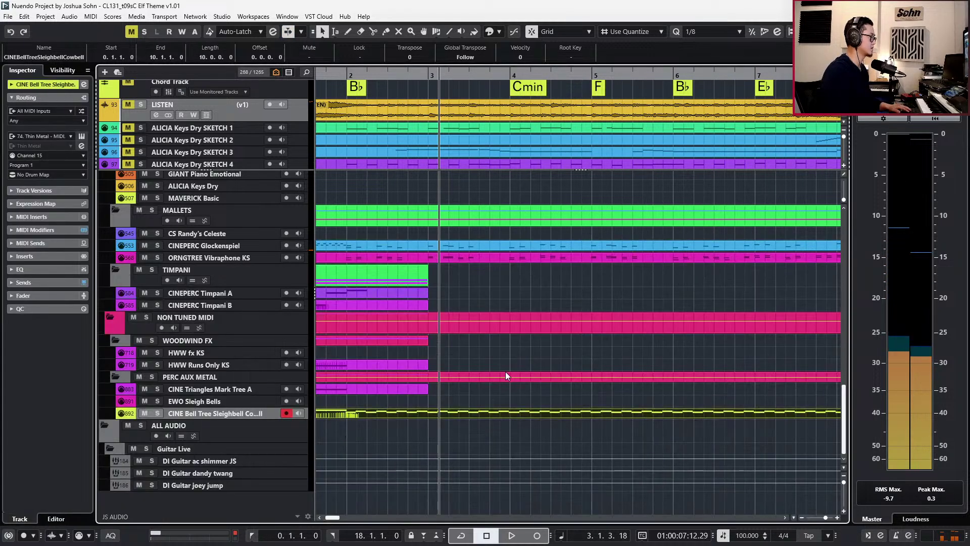
key("e")
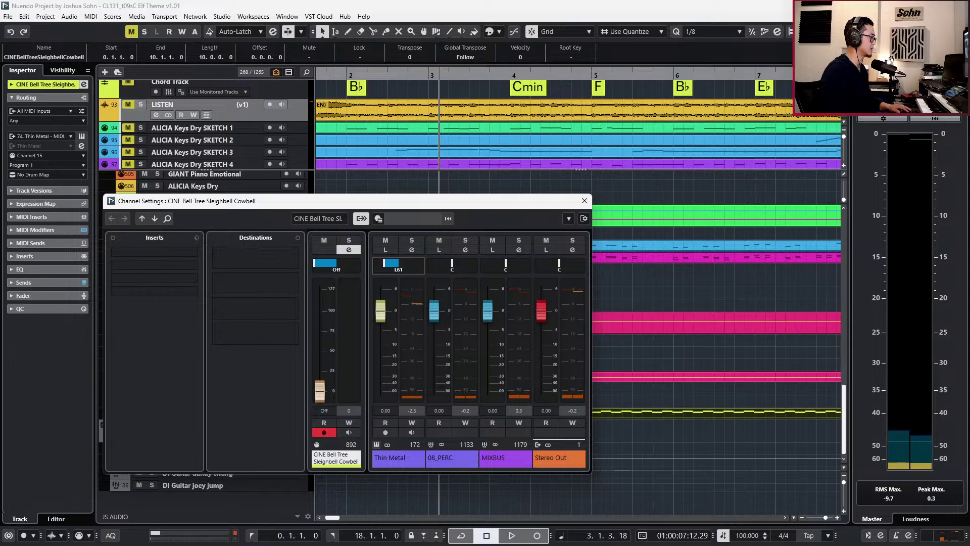
left_click(393, 269, "ctrl")
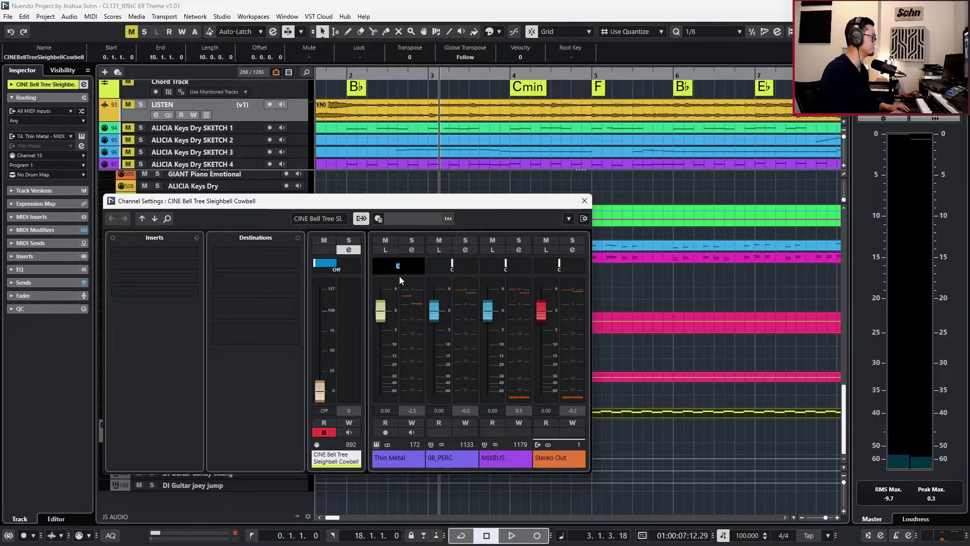
left_click(584, 202)
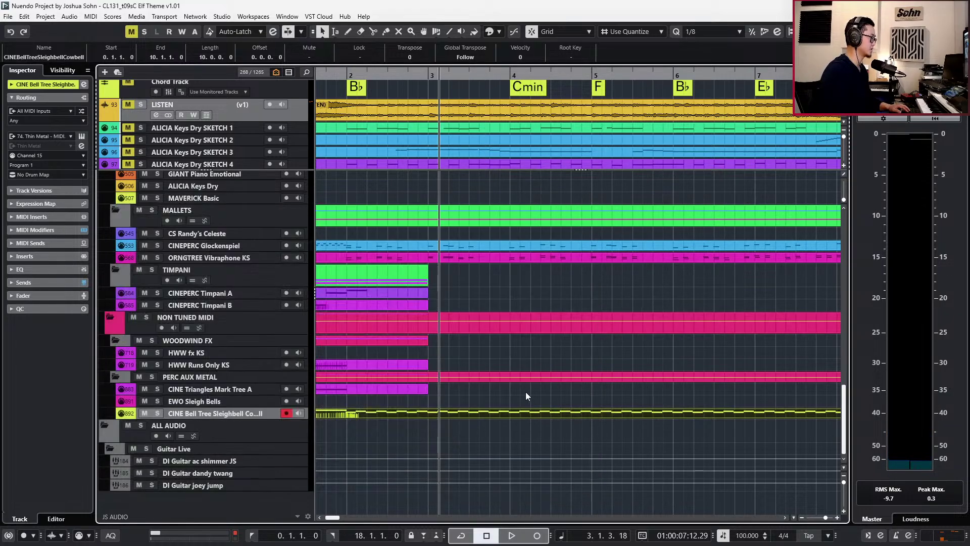
Draw a CC 10 pan value of -54 near the start of the sleigh bell part and audition the result.
double_click(518, 410)
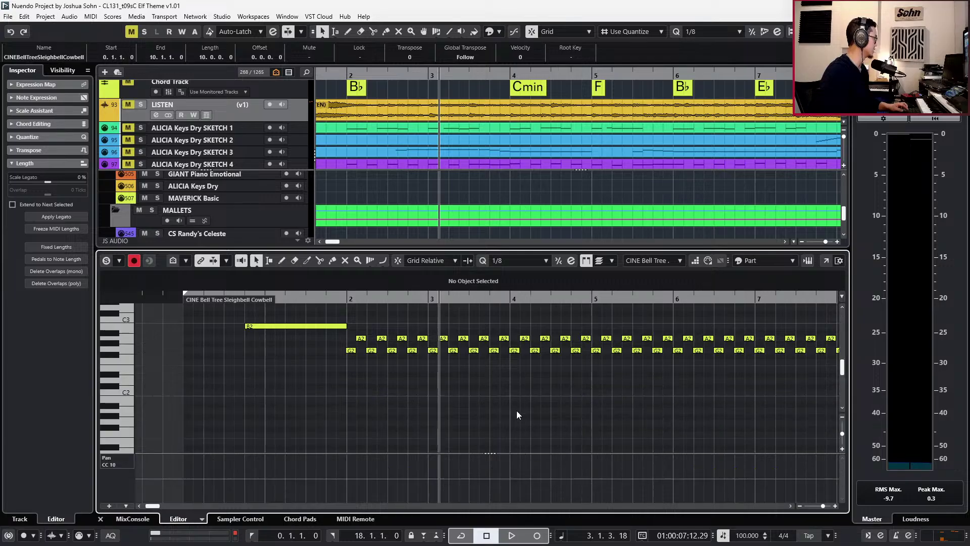
left_click(220, 492)
key("ctrl+KP_Subtract")
key("ctrl+KP_Subtract")
key("ctrl+KP_Subtract")
key("ctrl+KP_Subtract")
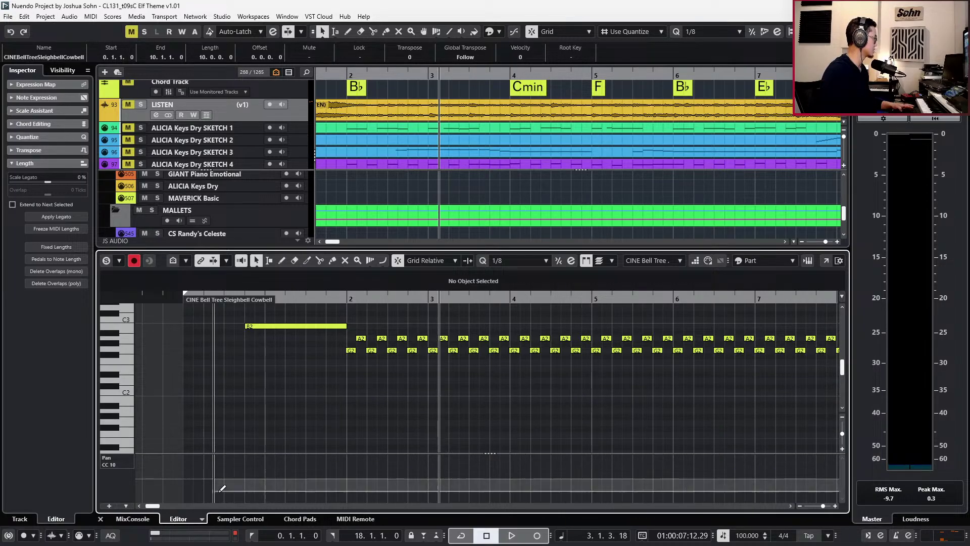
key("ctrl+KP_Add")
key("space")
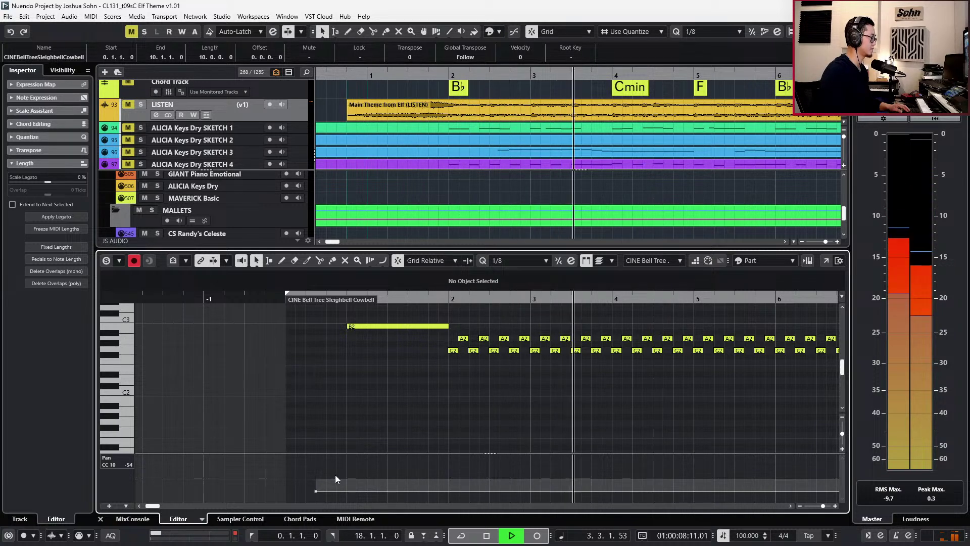
scroll(428, 408, "down", 2)
scroll(424, 403, "right", 2)
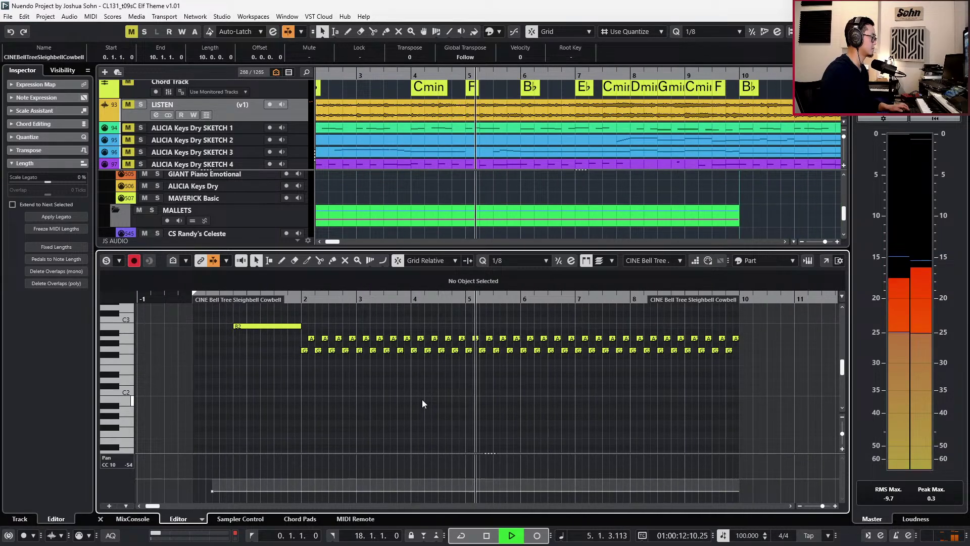
Lower the sleigh bell part's CC 11 expression from bar 2 onward to 43 and audition it.
key("alt+l")
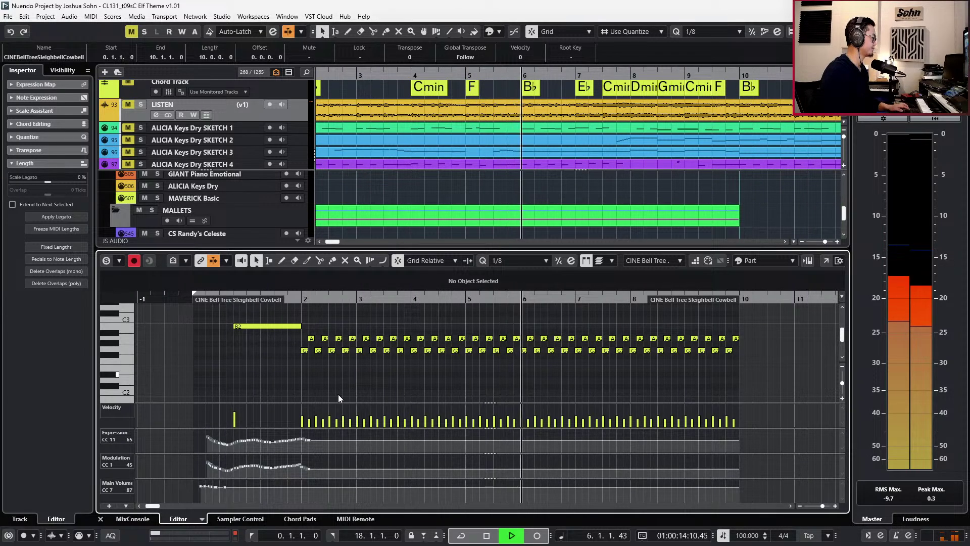
key("space")
key("h")
left_click_drag(299, 436, 311, 442)
key("KP_Subtract")
key("KP_Subtract")
key("KP_Subtract")
key("KP_Subtract")
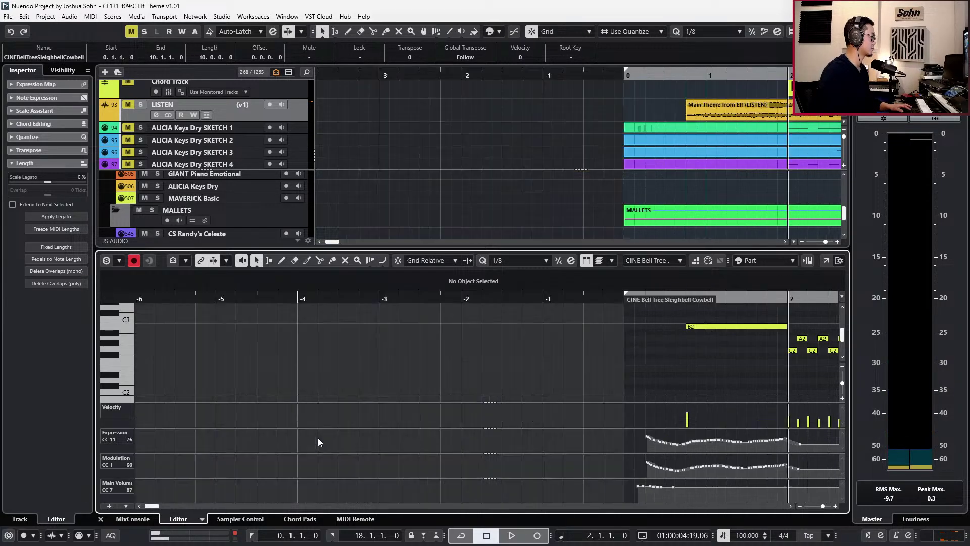
key("space")
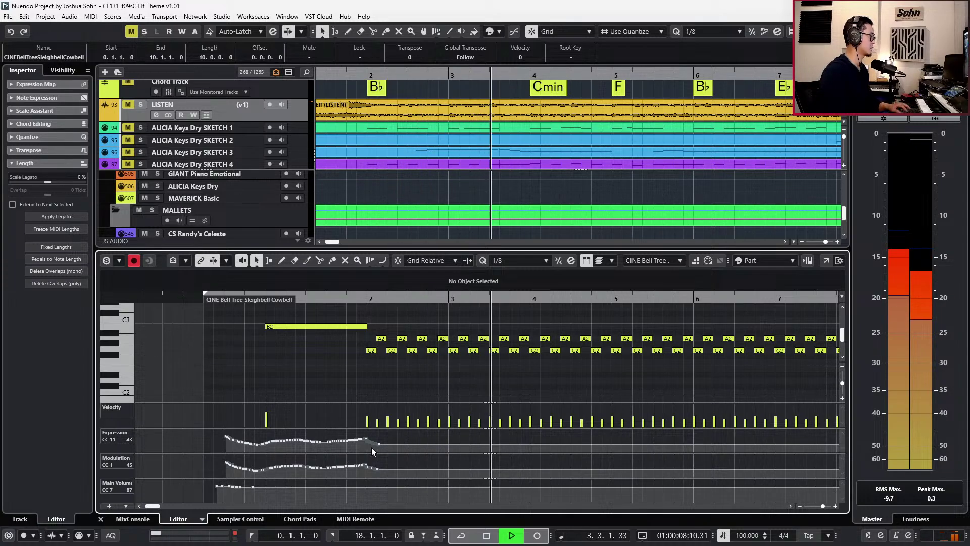
key("space")
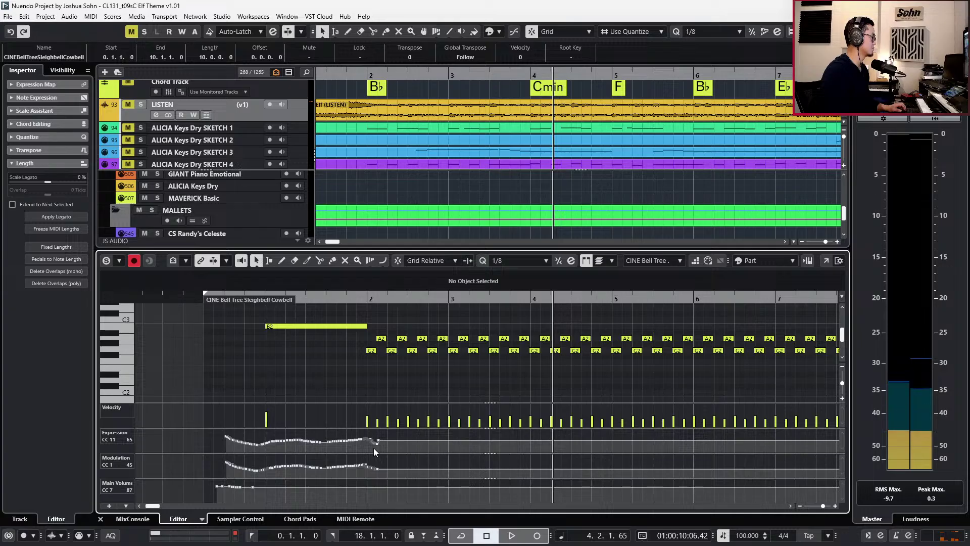
Raise the CC 11 expression points at the start of bar 2 so the first is 69, and audition the full arrangement.
key("h")
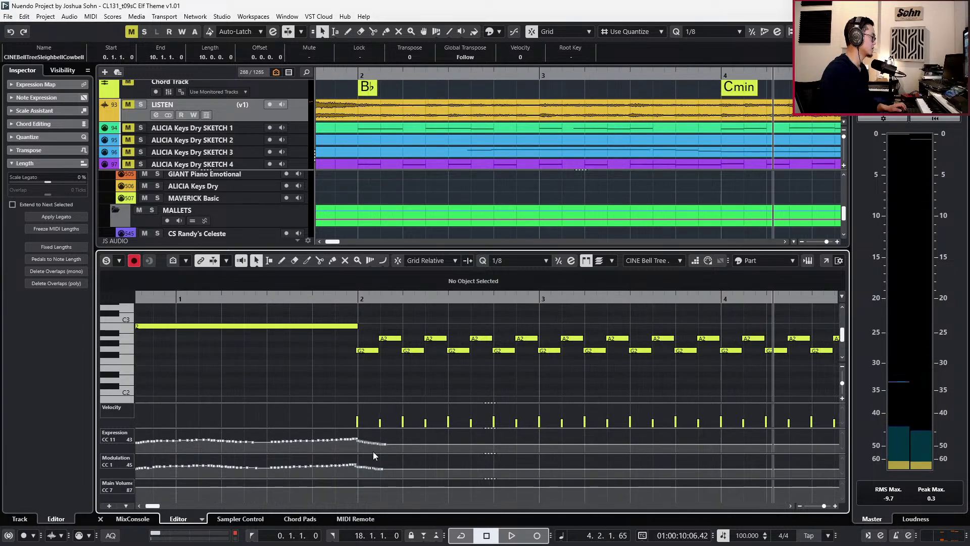
key("Delete")
left_click_drag(387, 447, 370, 433)
key("l")
key("space")
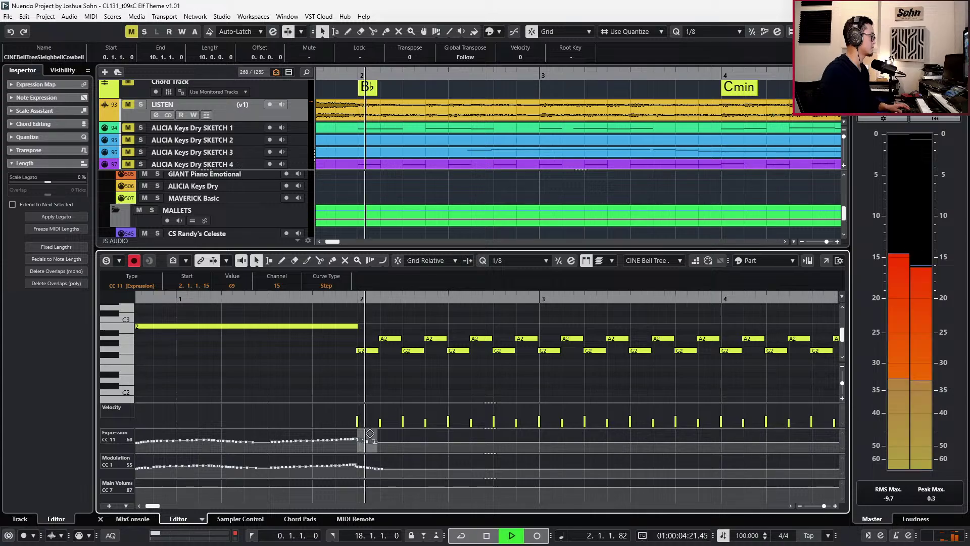
key("g")
key("g")
key("ctrl+e")
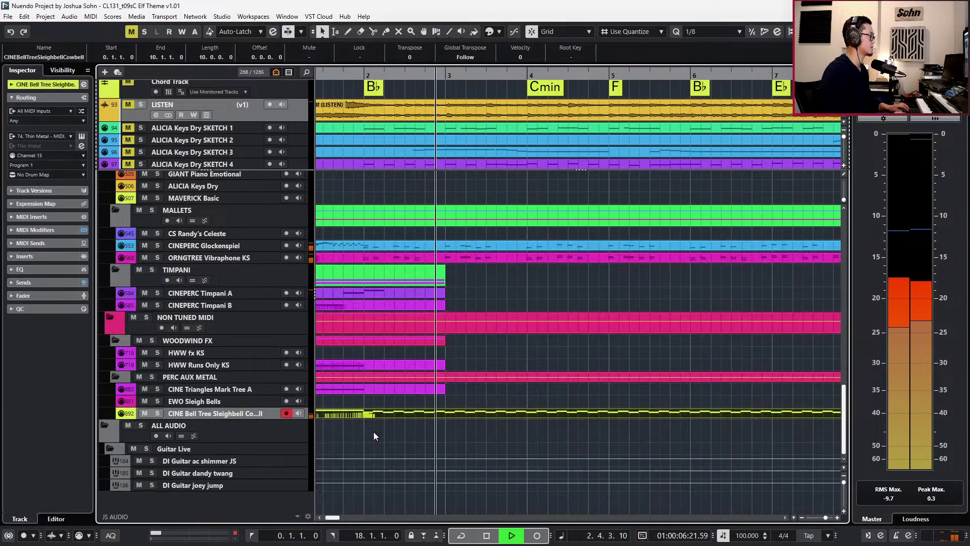
key("g")
key("g")
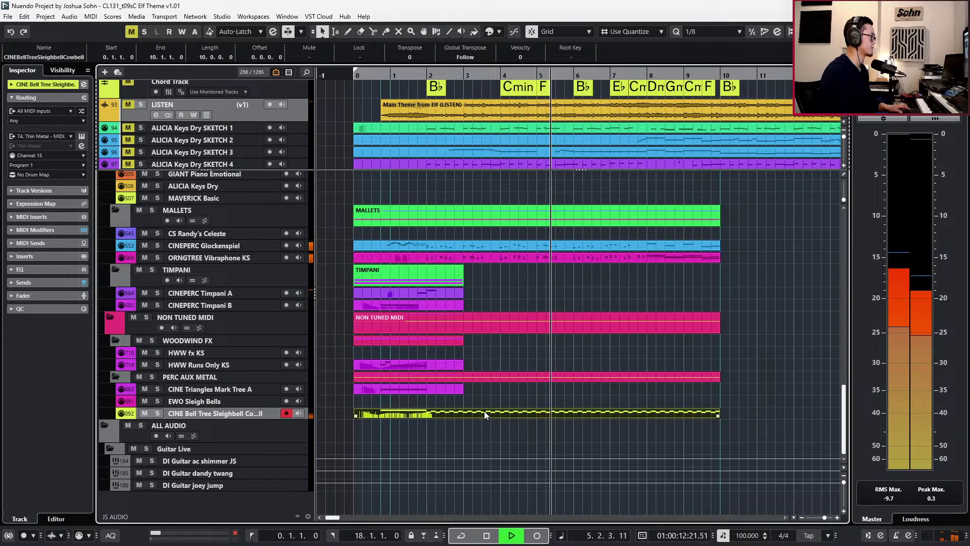
key("space")
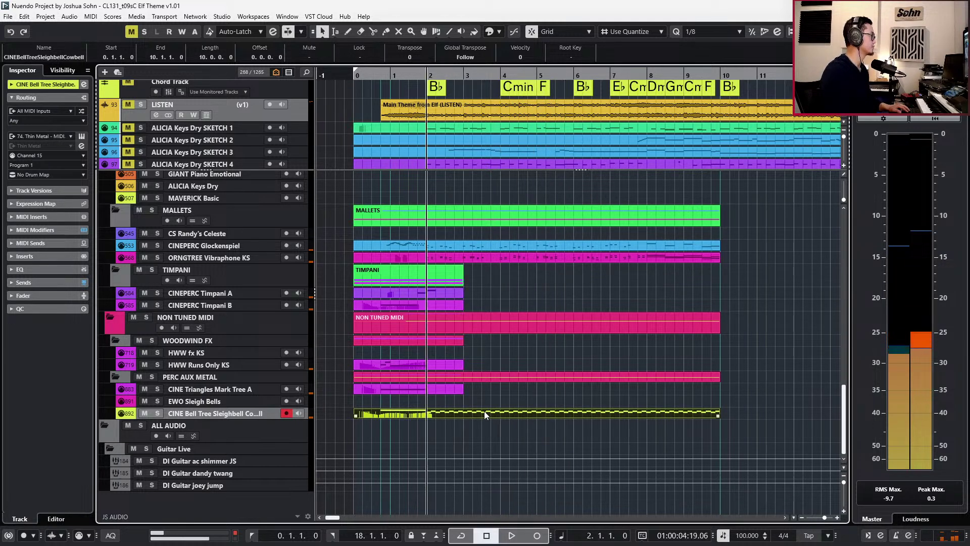
Solo the CINEPERC Glockenspiel track and audition its part from bar 2.
left_click(477, 247)
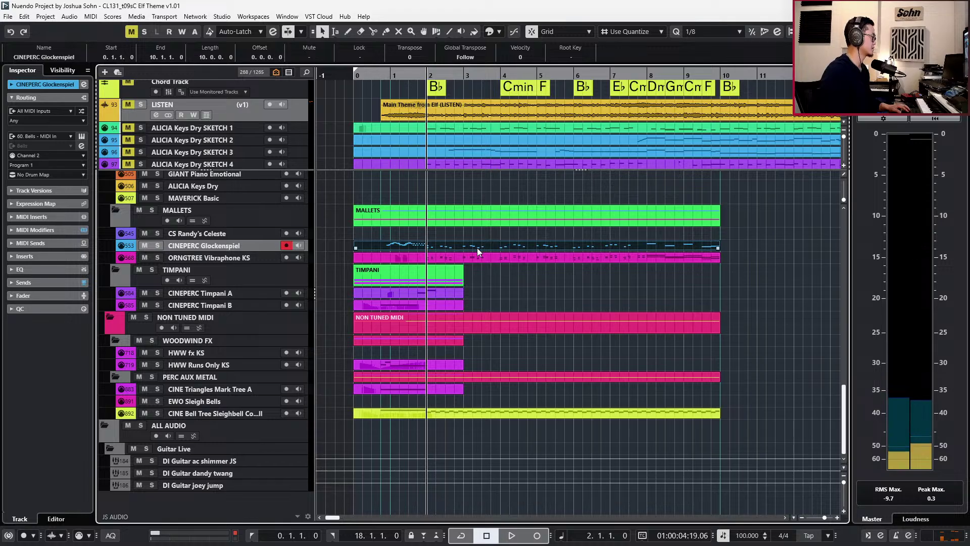
key("s")
key("space")
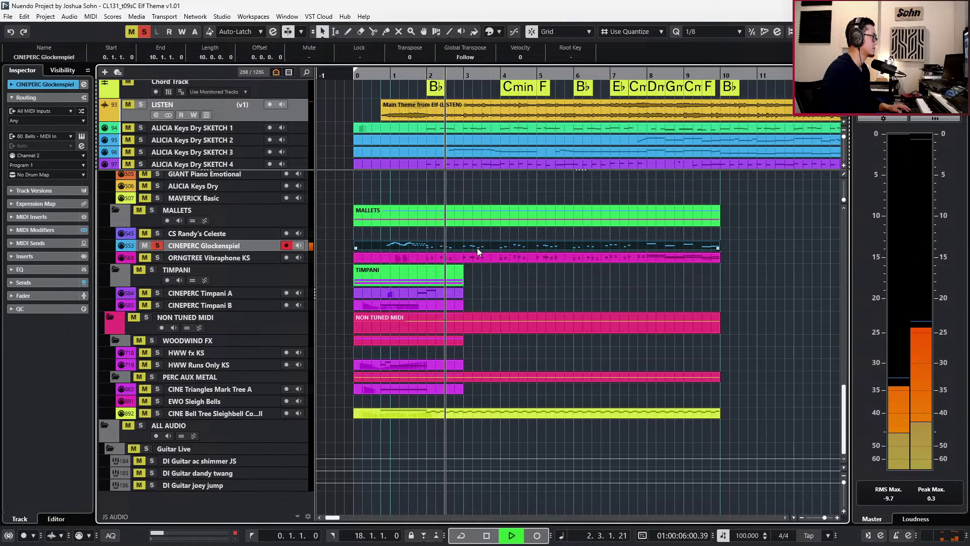
key("space")
Insert the EW Spaces II reverb on the glockenspiel's Bells channel and load the Reynolds Hall preset REYNOLDS PERC FR TS 3.8s.
key("e")
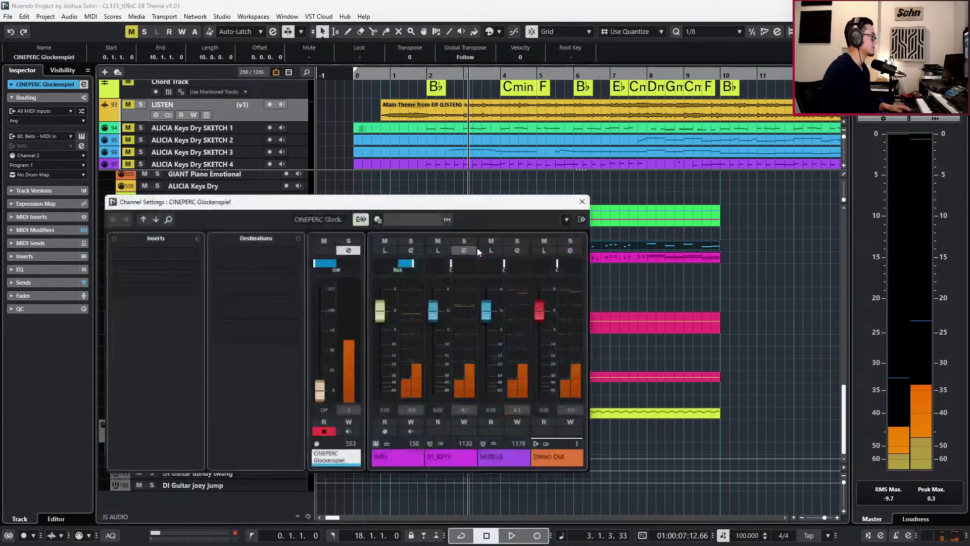
left_click(404, 455)
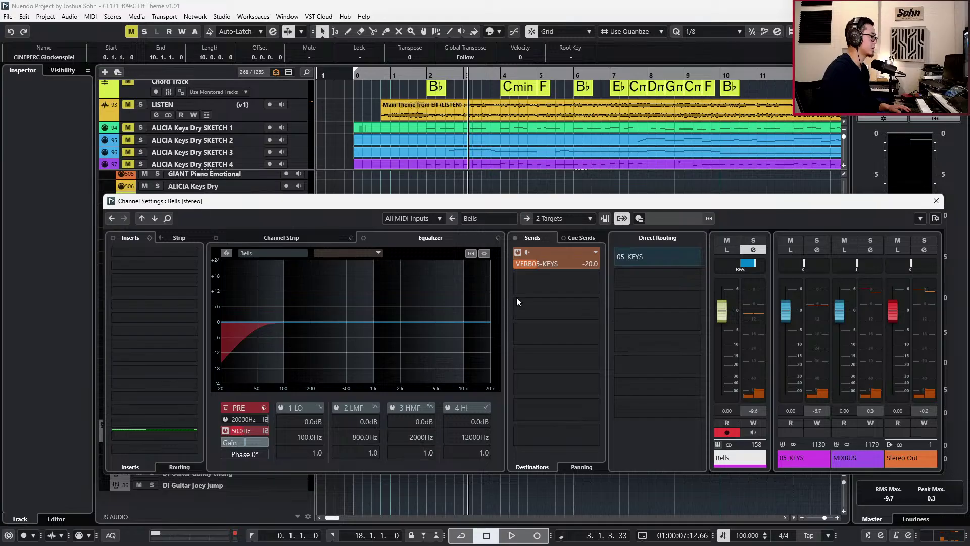
left_click(194, 253)
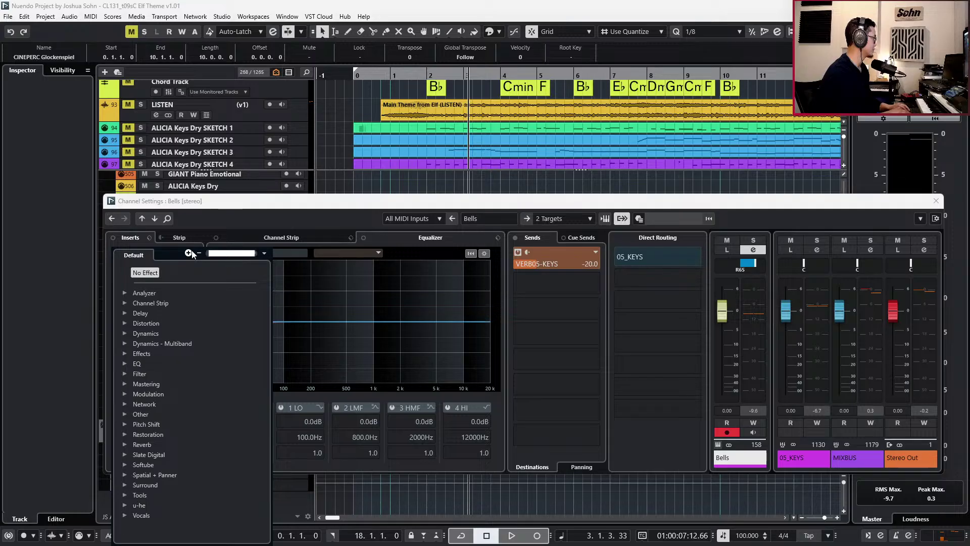
type("spaces")
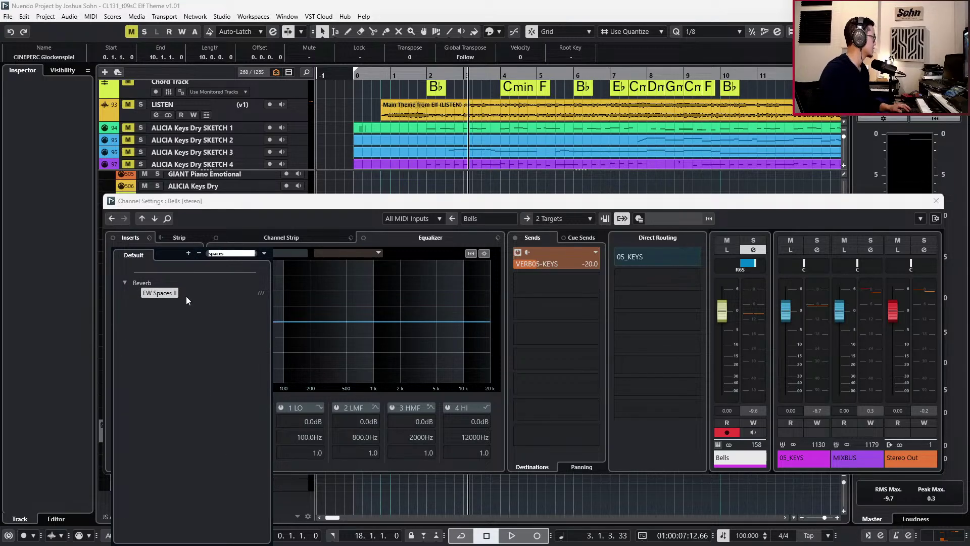
left_click(186, 296)
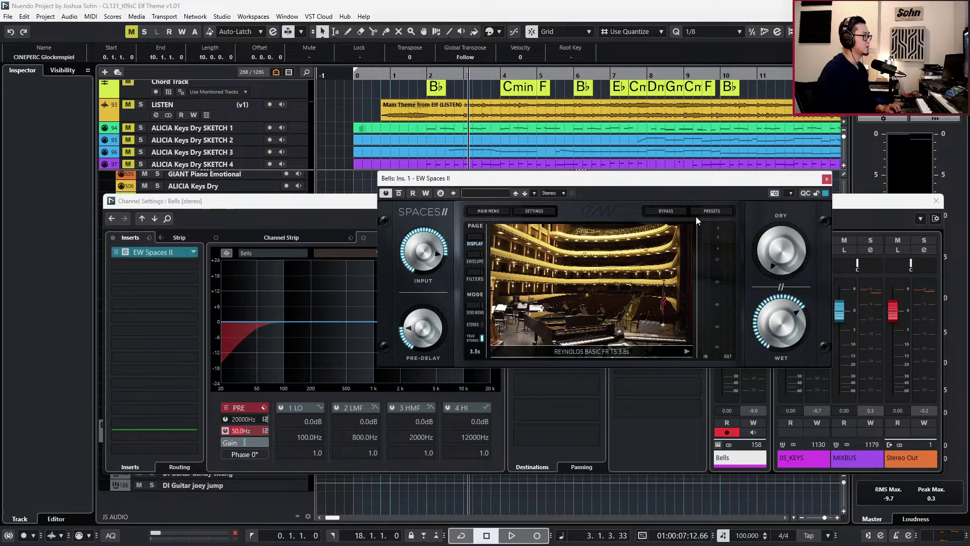
left_click(708, 209)
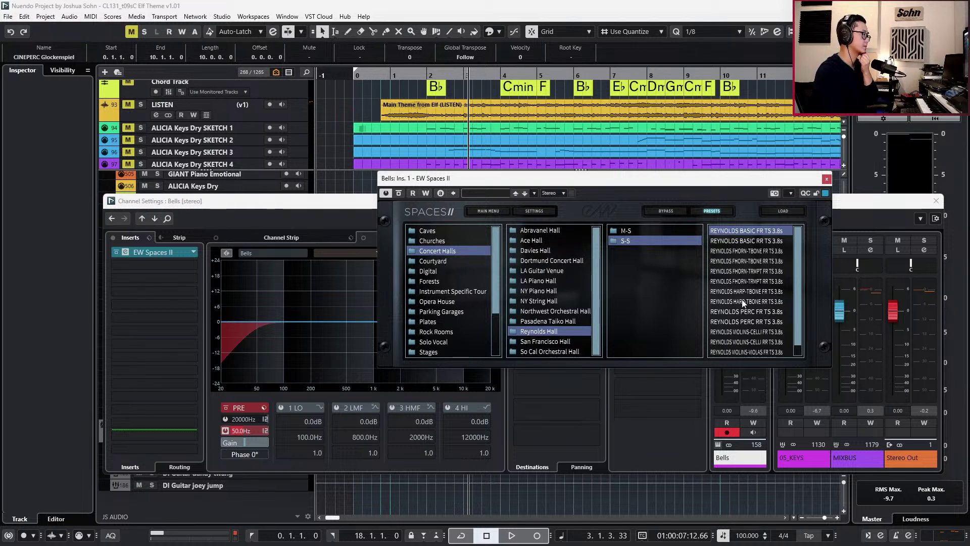
double_click(750, 312)
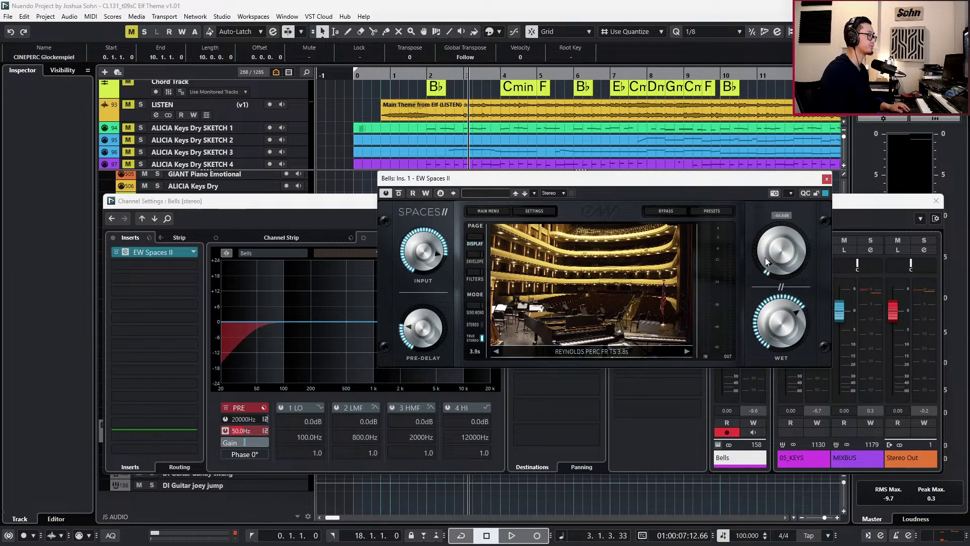
Raise the dry level of the Bells channel's EW Spaces II reverb while auditioning the soloed glockenspiel, and close the channel settings.
left_click_drag(765, 262, 781, 148)
key("space")
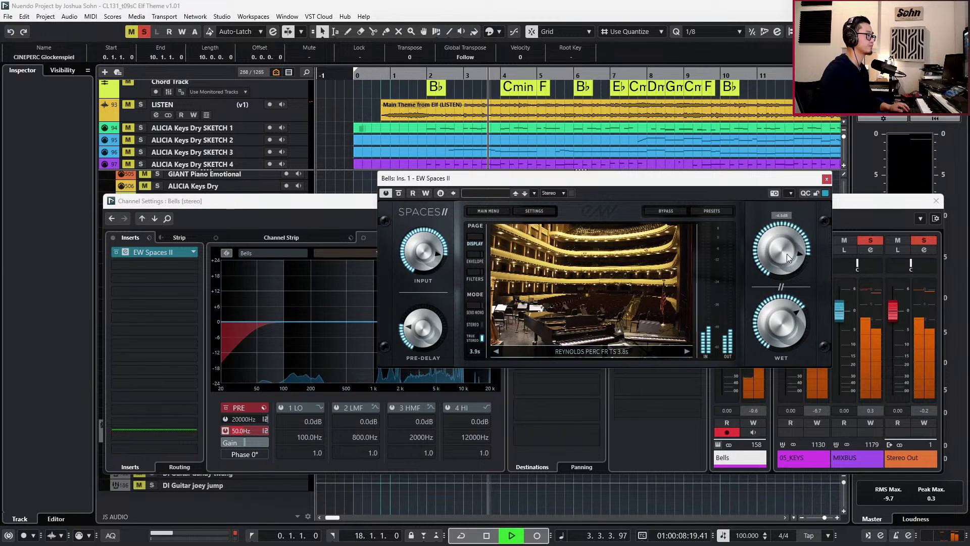
left_click_drag(803, 179, 624, 176)
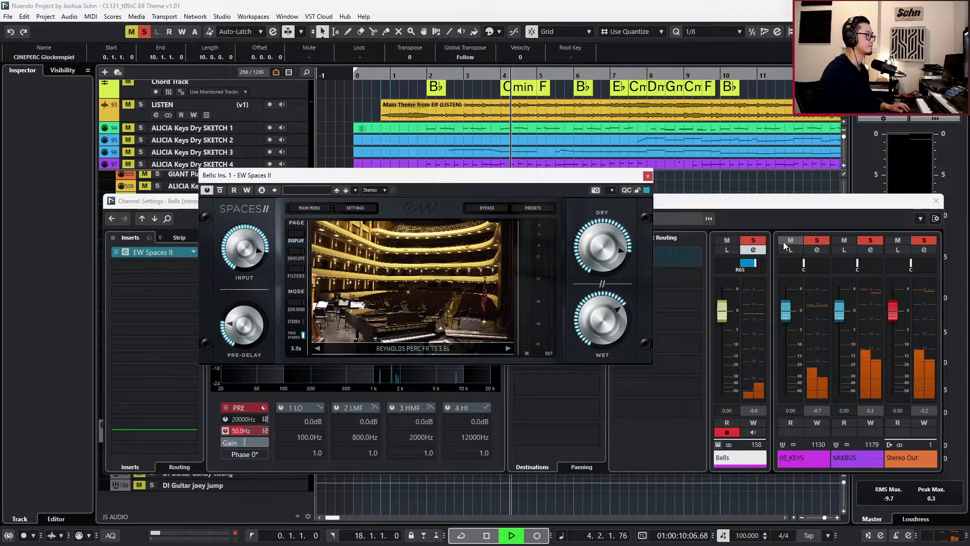
left_click(936, 202)
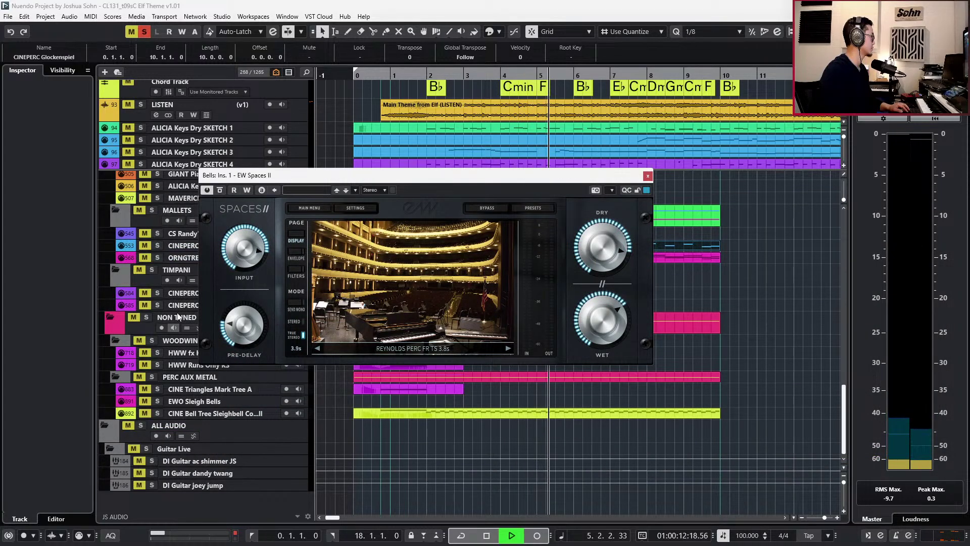
left_click(177, 246)
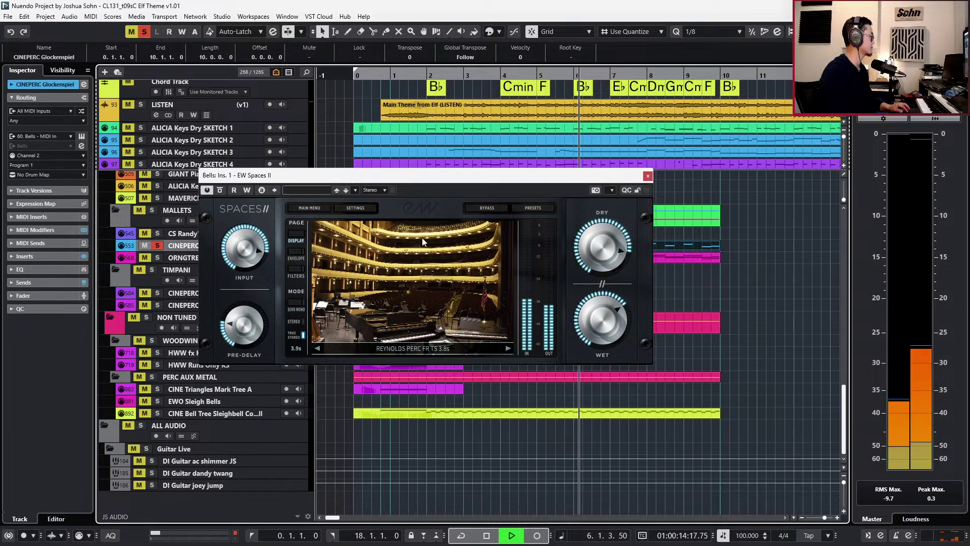
left_click_drag(590, 247, 592, 220)
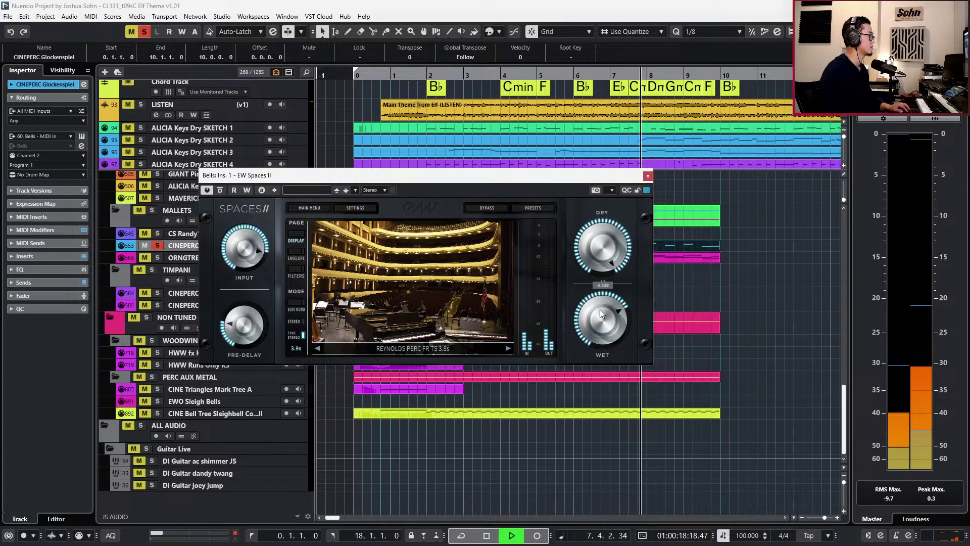
Compare the glockenspiel with the reverb bypassed and active, unsolo it, play the full arrangement from bar 2 and close the plug-in.
left_click(477, 208)
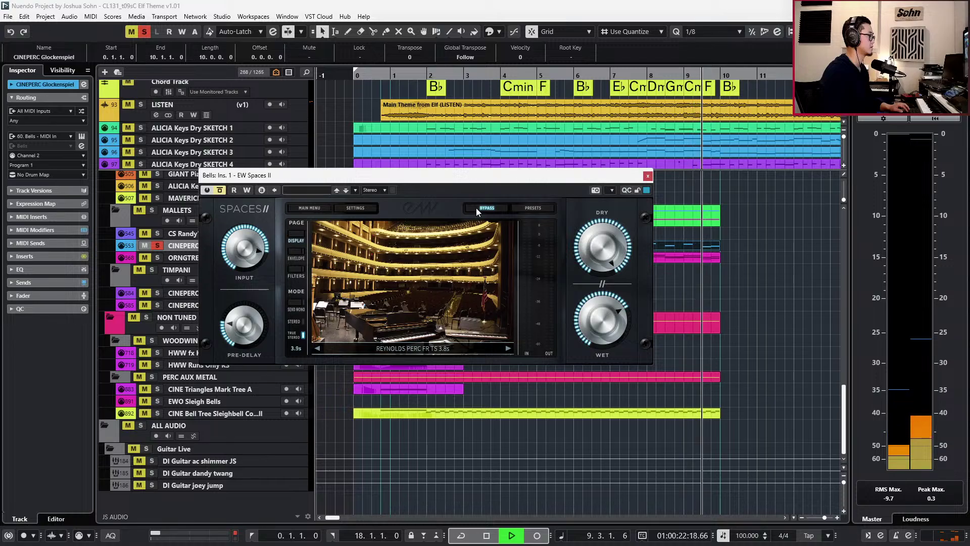
key("space")
left_click(476, 208)
key("space")
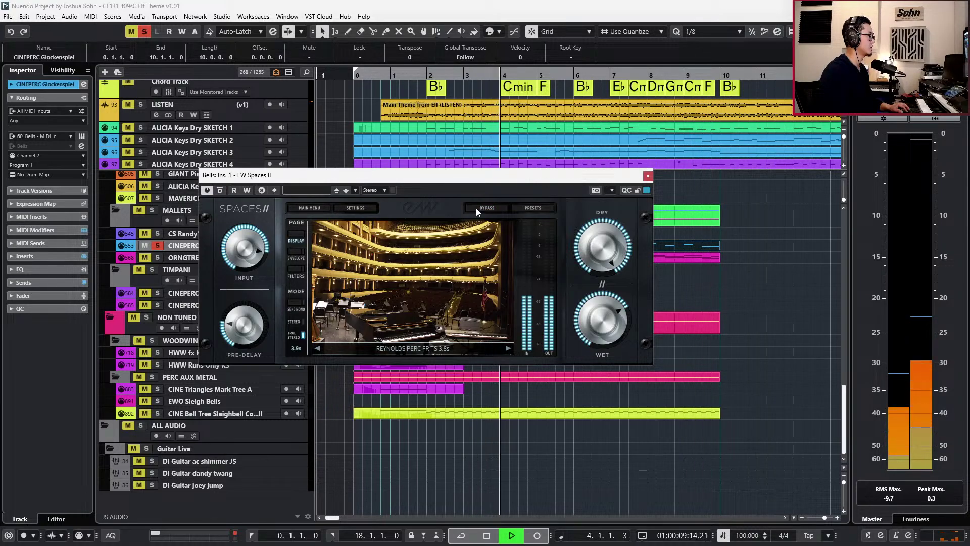
key("space")
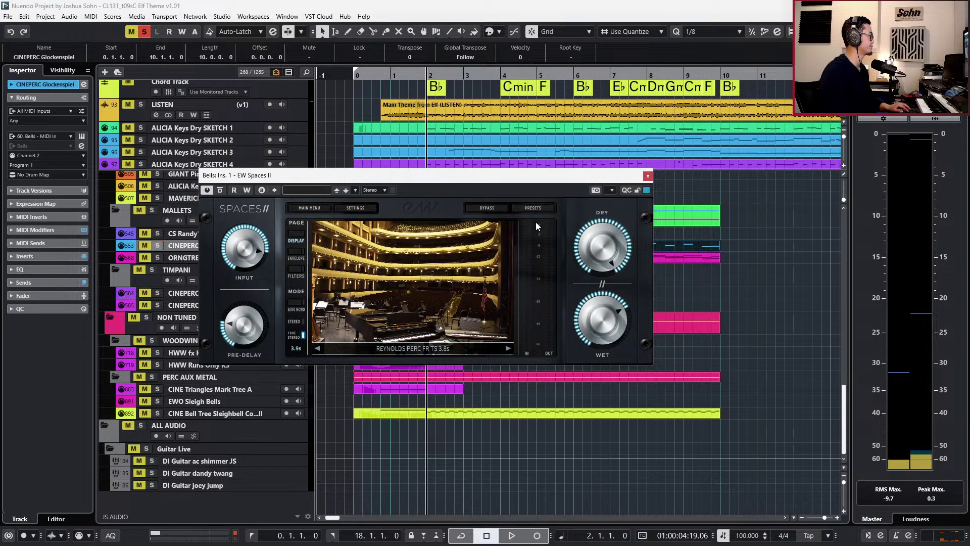
key("space")
left_click(647, 175)
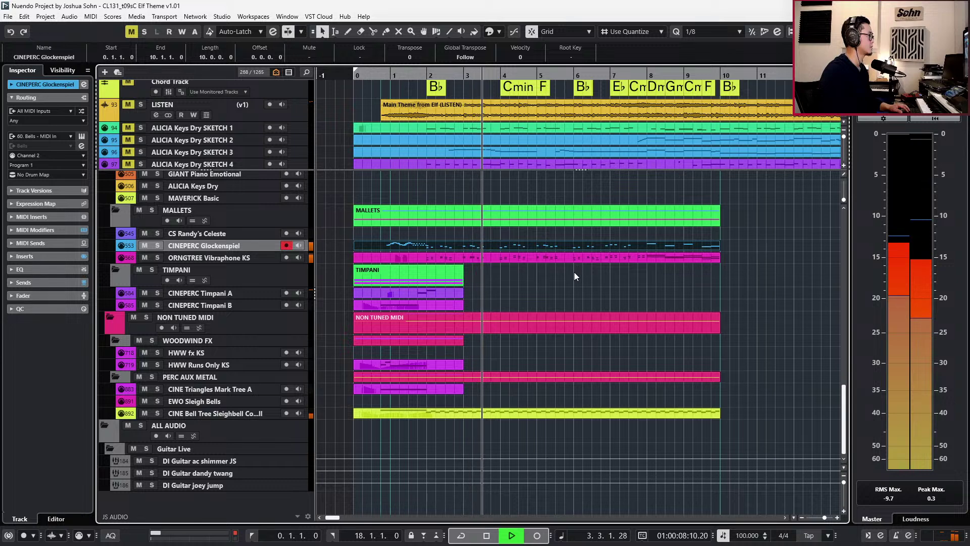
Open the CINEPERC Glockenspiel part for editing with the Velocity, CC 11, CC 1 and CC 7 lanes shown, and stop playback.
scroll(576, 278, "down", 2)
left_click(536, 248)
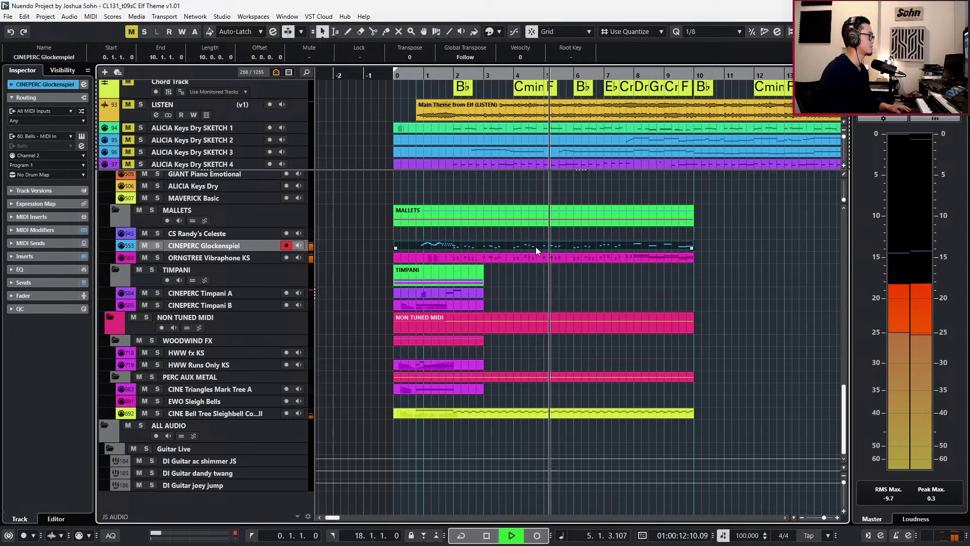
double_click(535, 247)
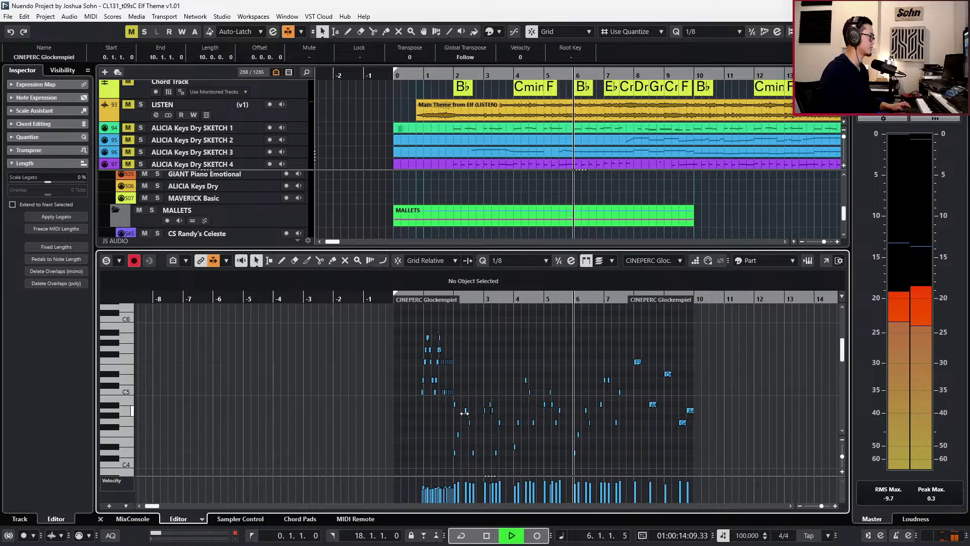
key("space")
key("s")
key("KP_Subtract")
key("KP_Subtract")
key("KP_Subtract")
key("KP_Subtract")
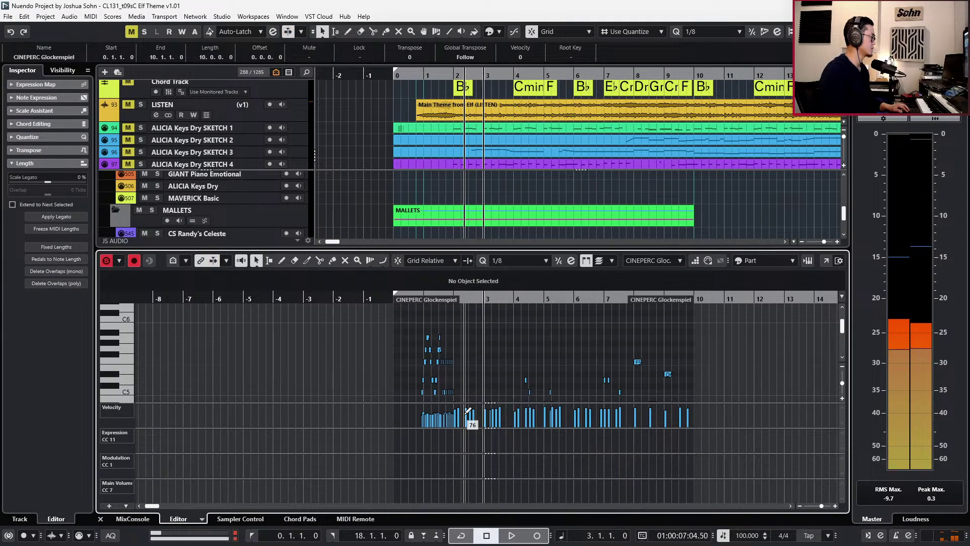
Capture starting values of about 79 for CC 11, 81 for CC 1 and 78 for CC 7 in the glockenspiel part, and close the editor.
key("Home")
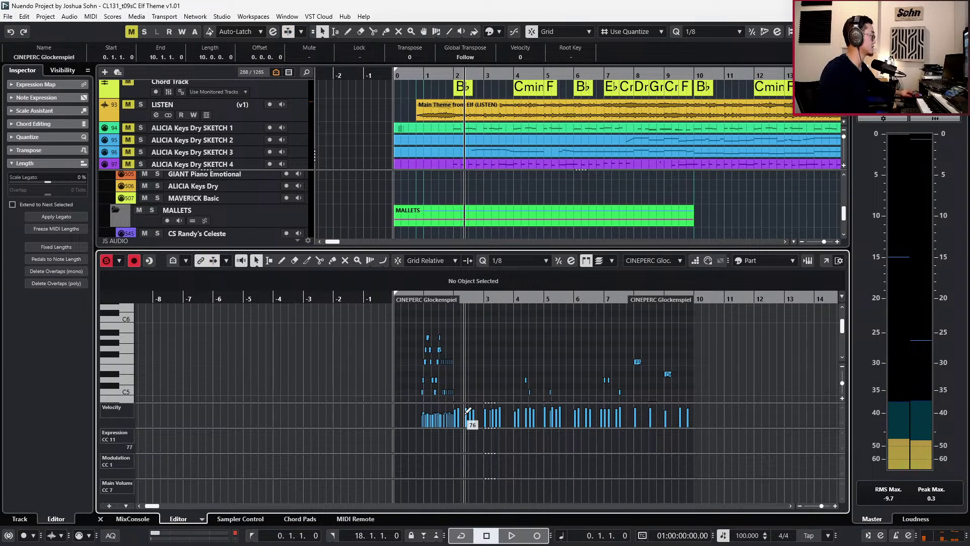
key("space")
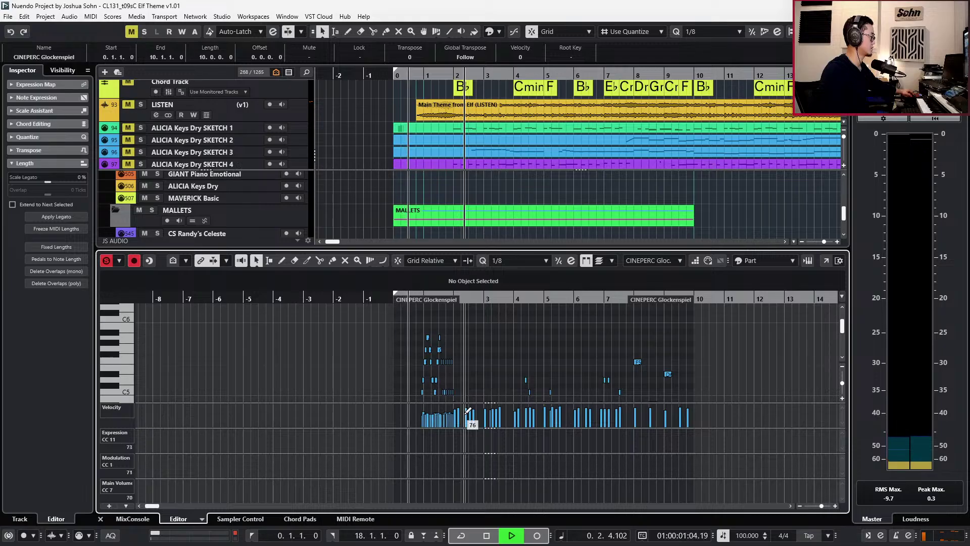
key("Home")
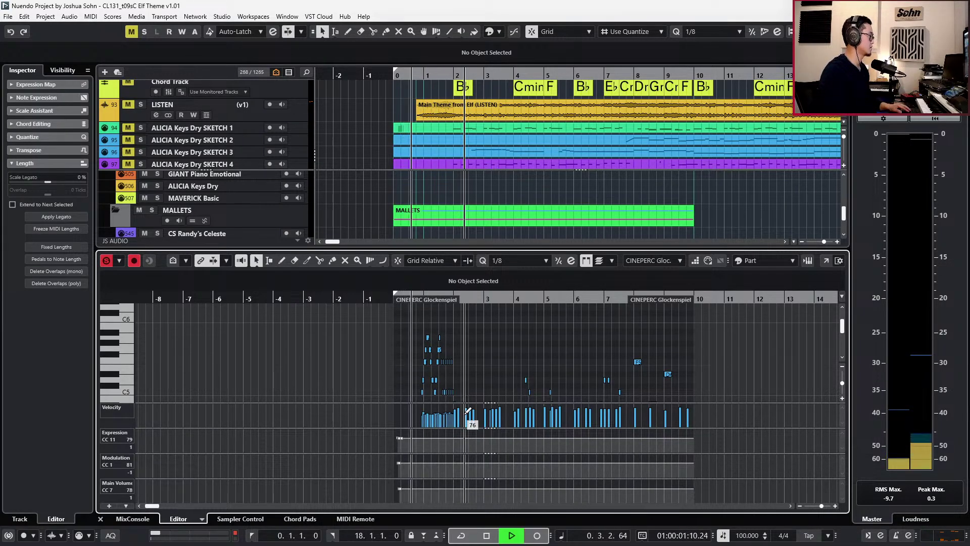
key("space")
key("Return")
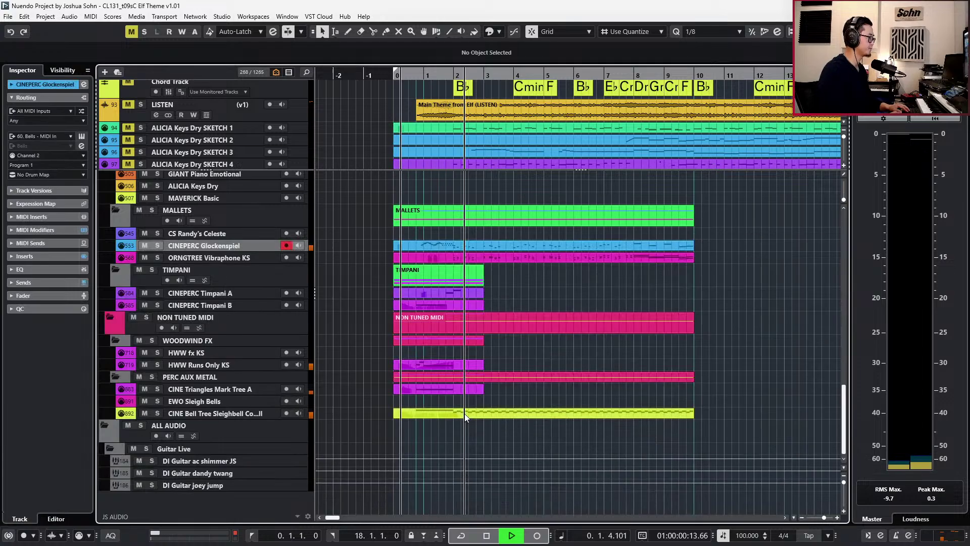
Audition the arrangement from the start and open the Cl Solo channel settings for the CLAIRE Cl Legato A KS clarinet track.
scroll(469, 415, "down", 2)
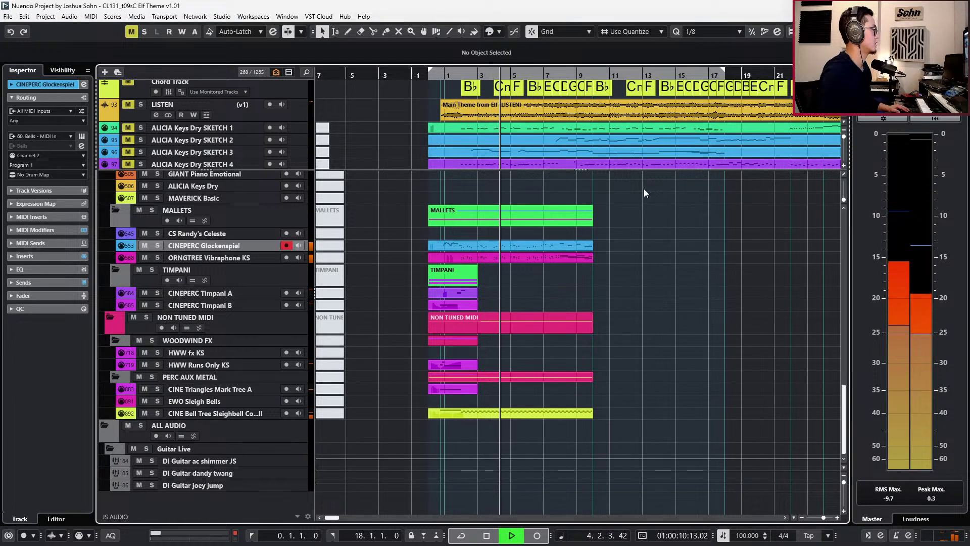
scroll(608, 269, "up", 6)
scroll(590, 272, "up", 4)
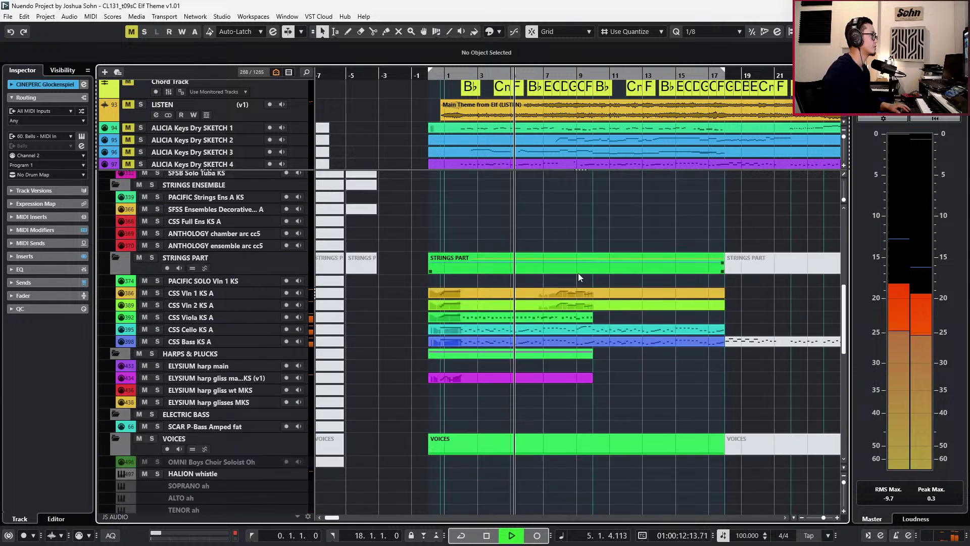
scroll(546, 295, "up", 3)
scroll(547, 296, "up", 4)
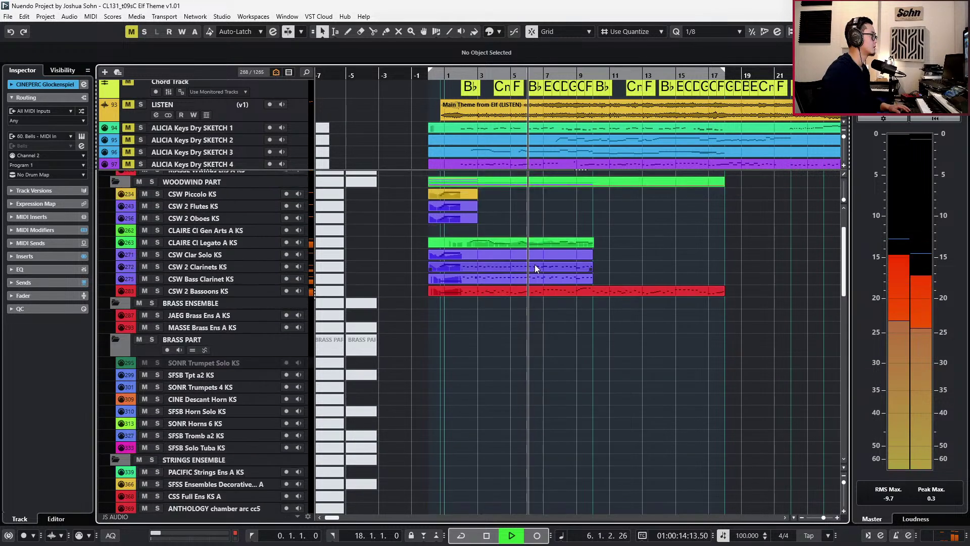
left_click(529, 242)
key("e")
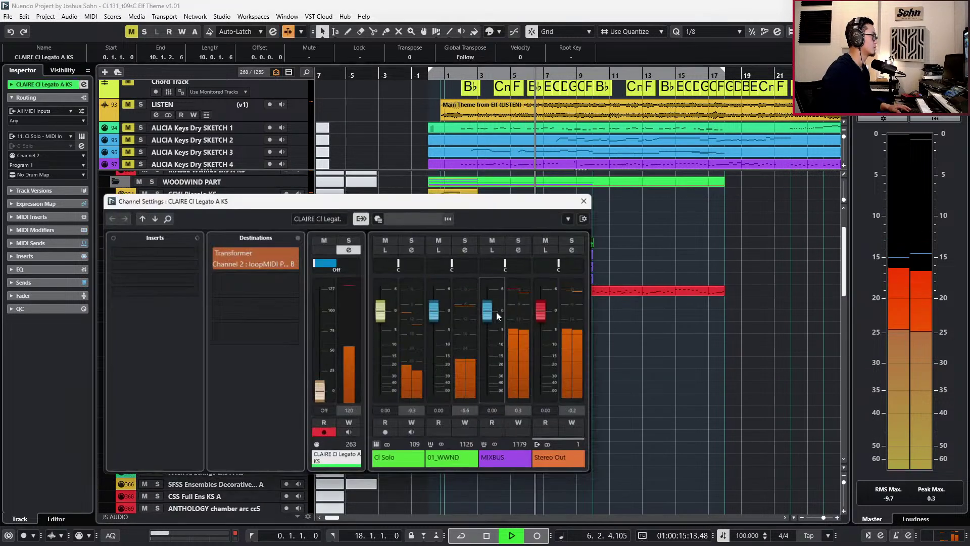
left_click(402, 463)
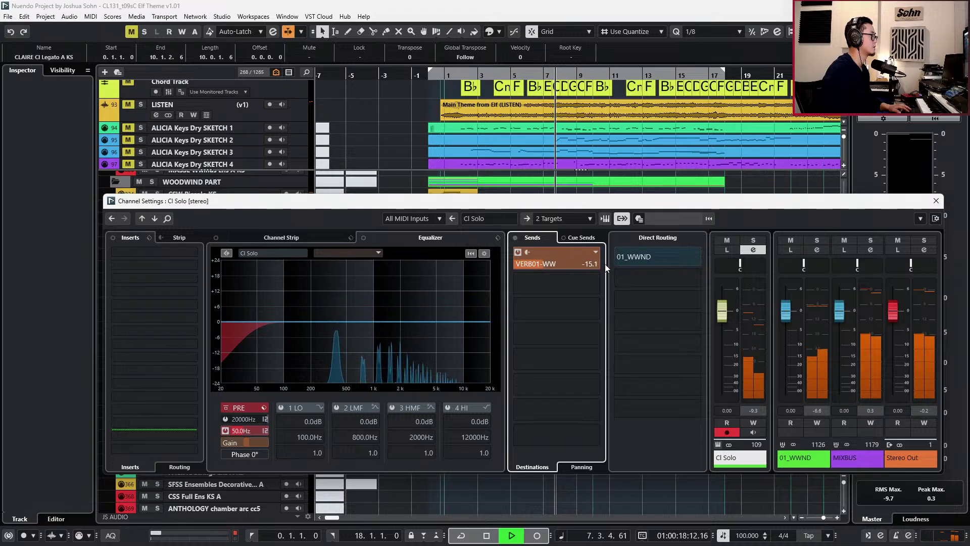
Close the clarinet solo channel settings, stop playback and open the CSS Vln 1 and Vln 2 parts together in the key editor.
key("Escape")
scroll(574, 316, "up", 3)
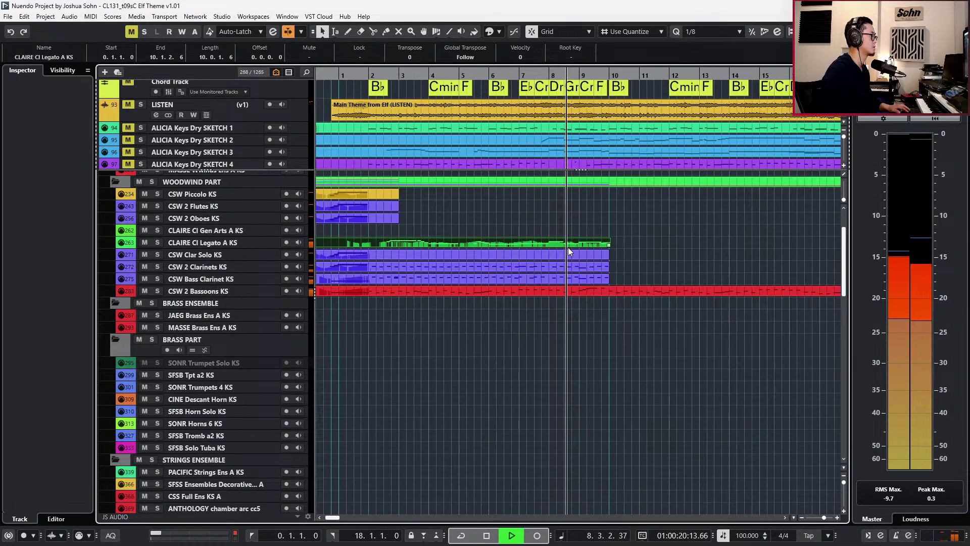
scroll(567, 242, "down", 1)
scroll(566, 243, "down", 4)
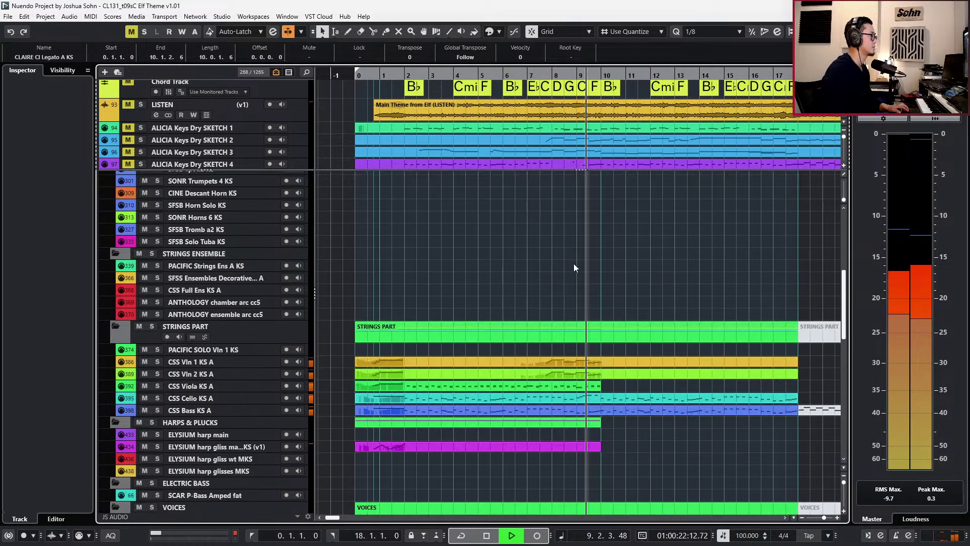
key("space")
left_click_drag(591, 351, 588, 375)
key("Return")
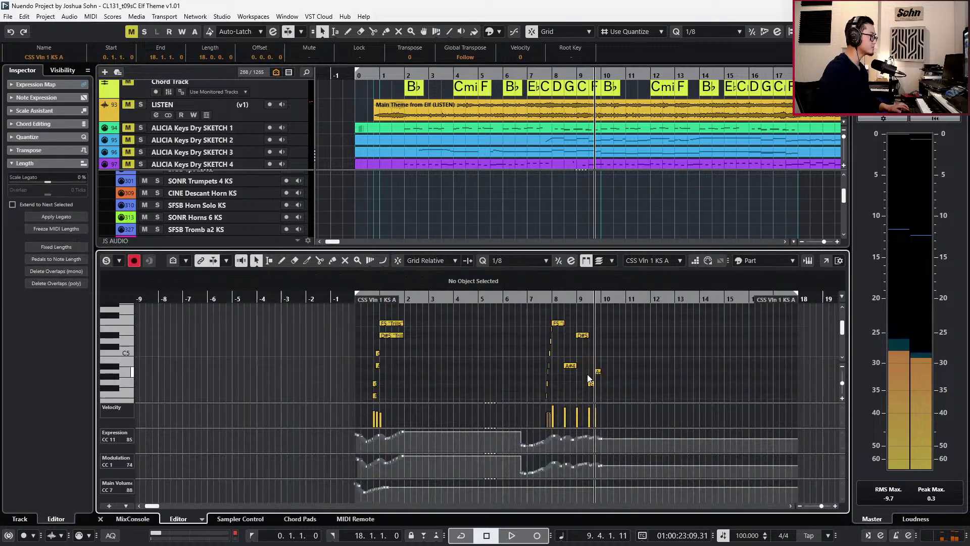
scroll(572, 371, "up", 2)
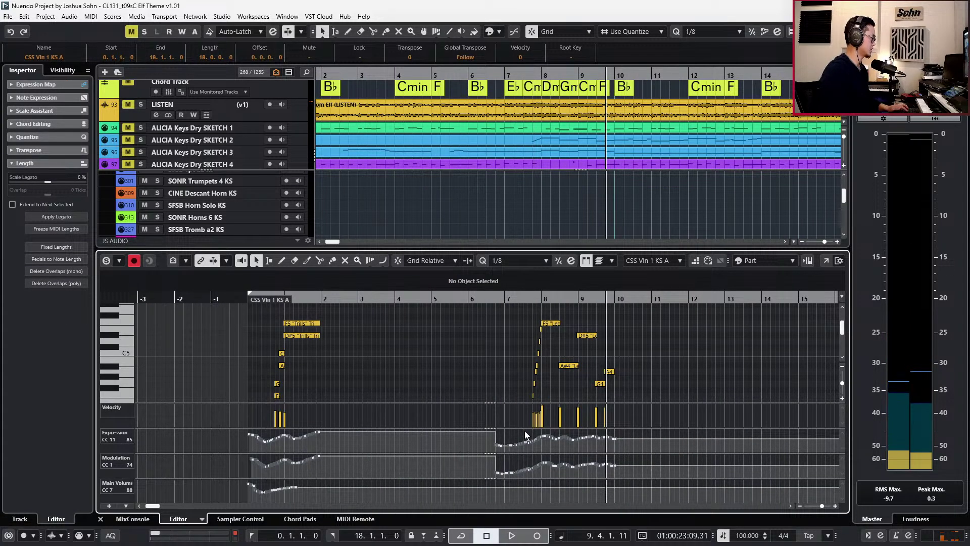
Set the left locator to bar 6 and play the violin passage briefly from there.
key("KP_Subtract")
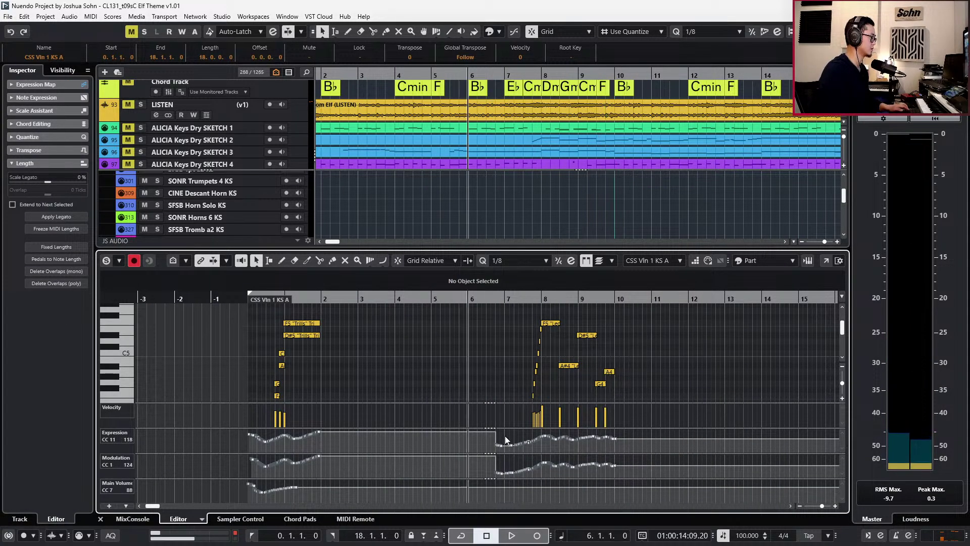
key("ctrl+KP_1")
key("space")
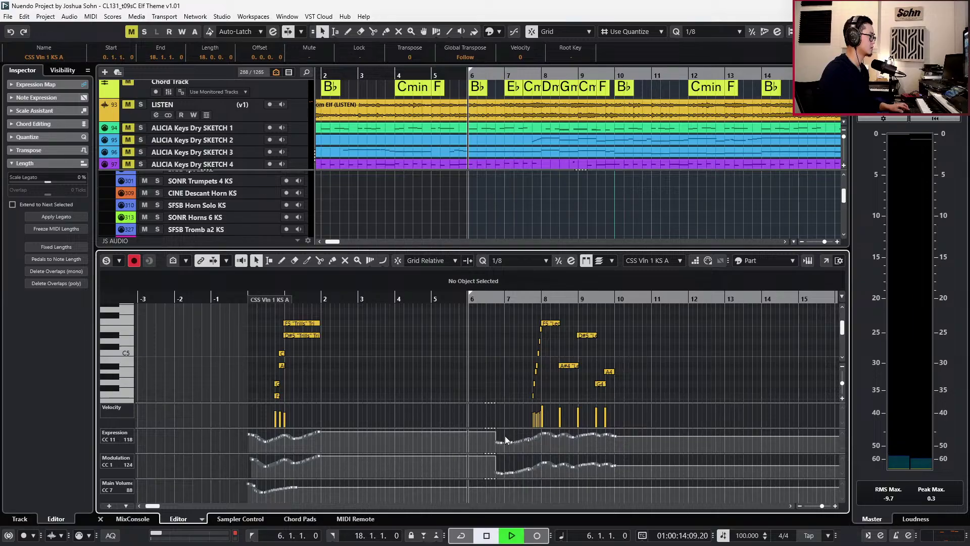
key("space")
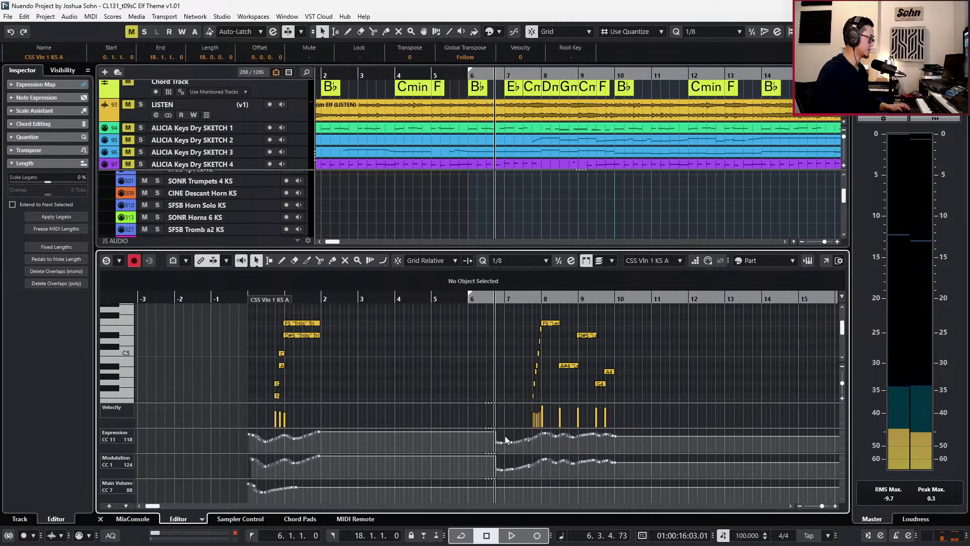
Show the Breath CC 2 lane and draw it at 127 from just before bar 7 onward for CSS Vln 1 and Vln 2.
key("ctrl+2")
left_click_drag(496, 457, 498, 453)
key("Down")
left_click(501, 454)
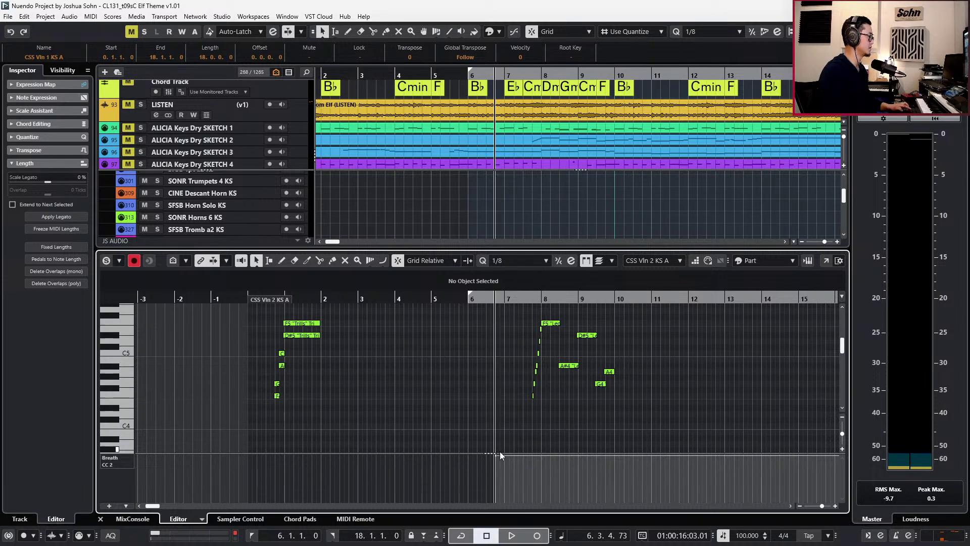
Close the key editor, play the passage leading into bar 10 and reselect both CSS violin parts.
key("space")
key("Return")
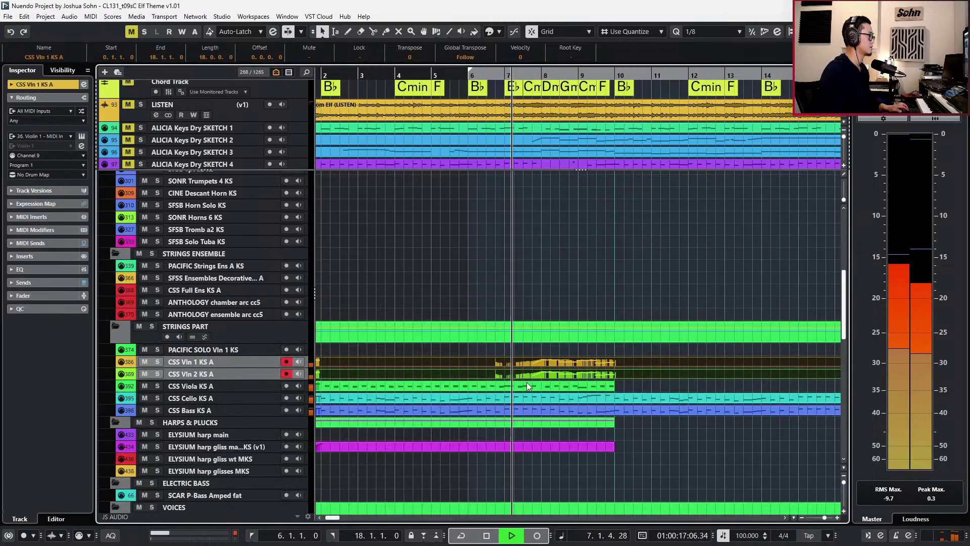
scroll(539, 378, "down", 2)
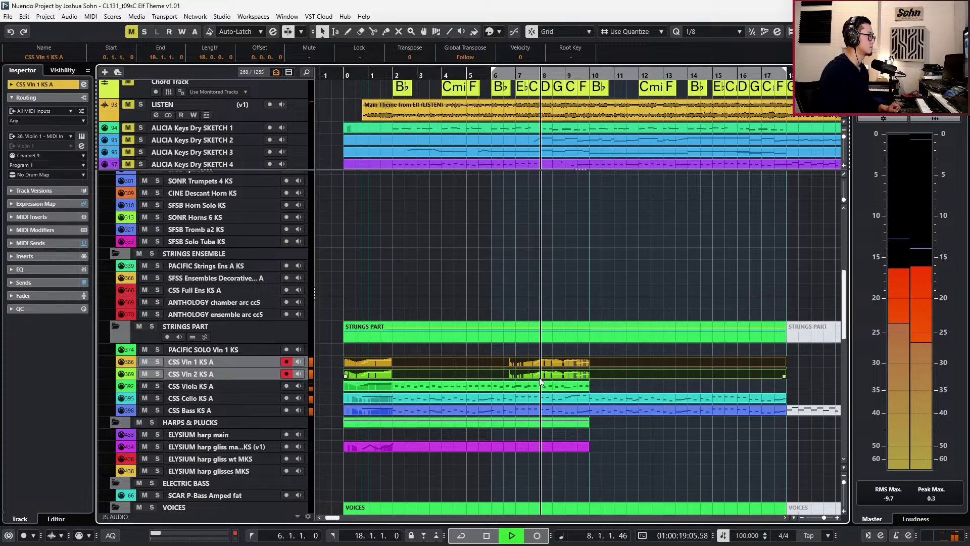
left_click(559, 361)
left_click(559, 359)
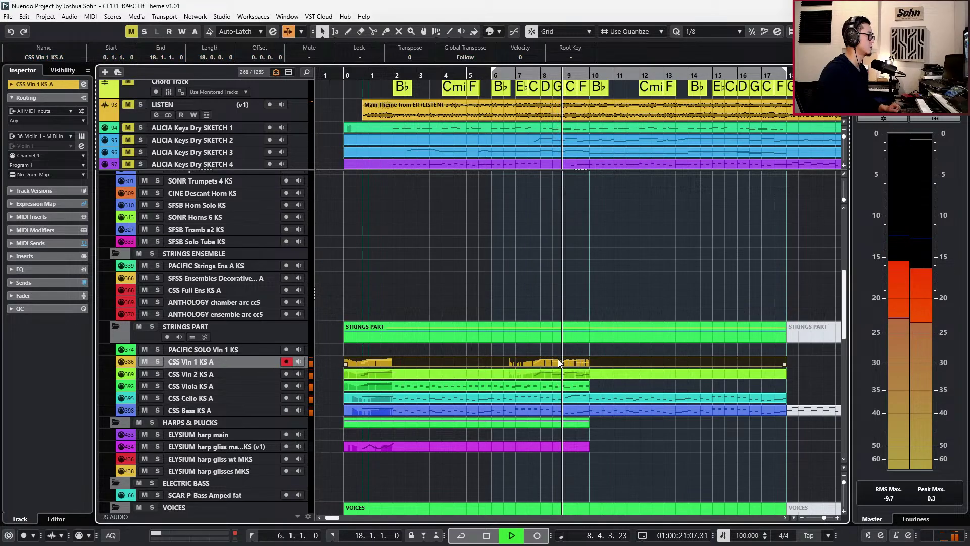
left_click(560, 351)
left_click_drag(560, 350, 562, 371)
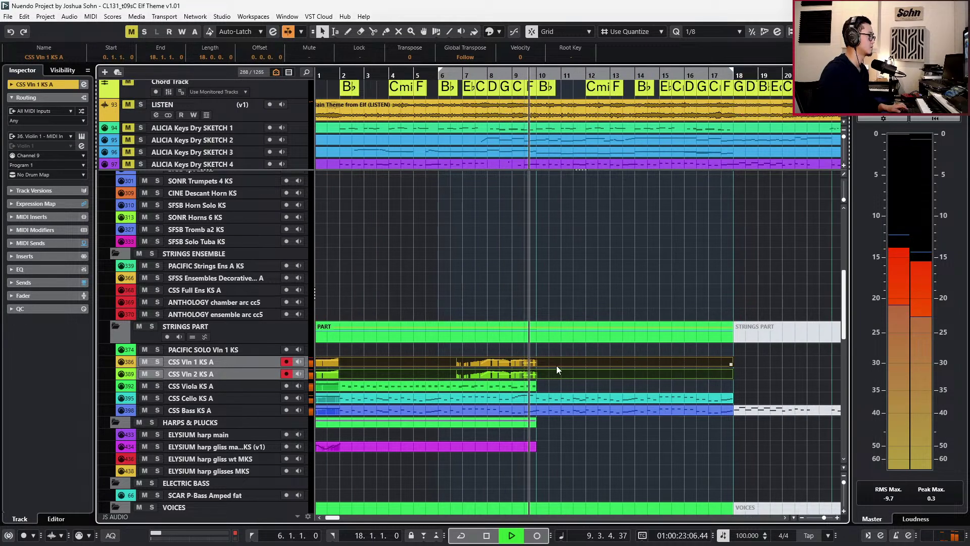
Reopen the two violin parts in the key editor with the Velocity, Expression, Modulation and Main Volume lanes shown around bars 6 to 10.
key("space")
key("Return")
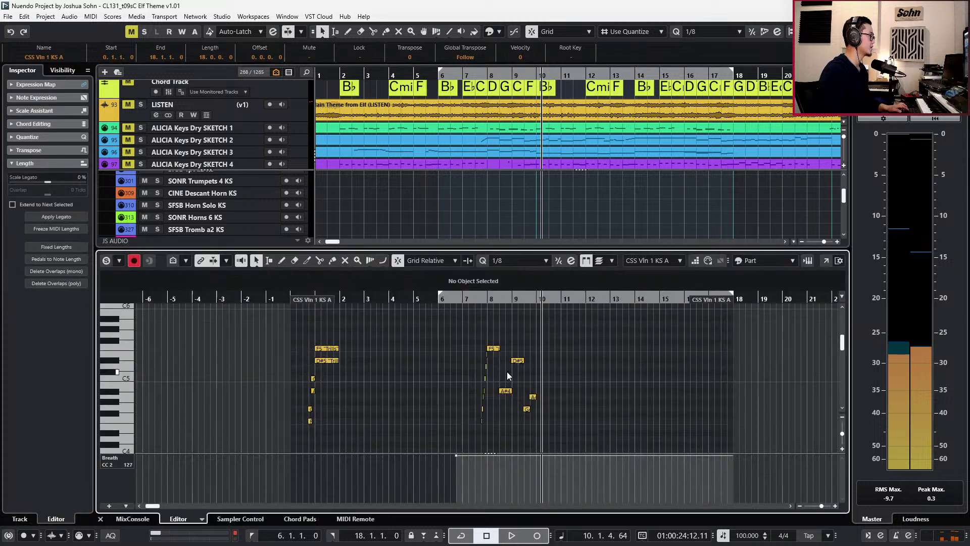
key("Return")
left_click(507, 371, "ctrl")
key("ctrl+e")
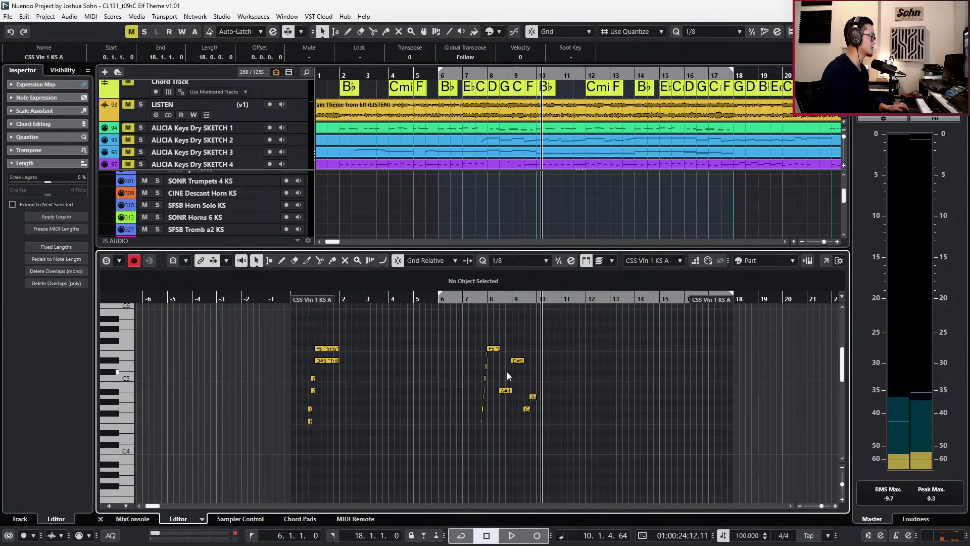
key("ctrl+e")
left_click(507, 378, "shift")
key("Return")
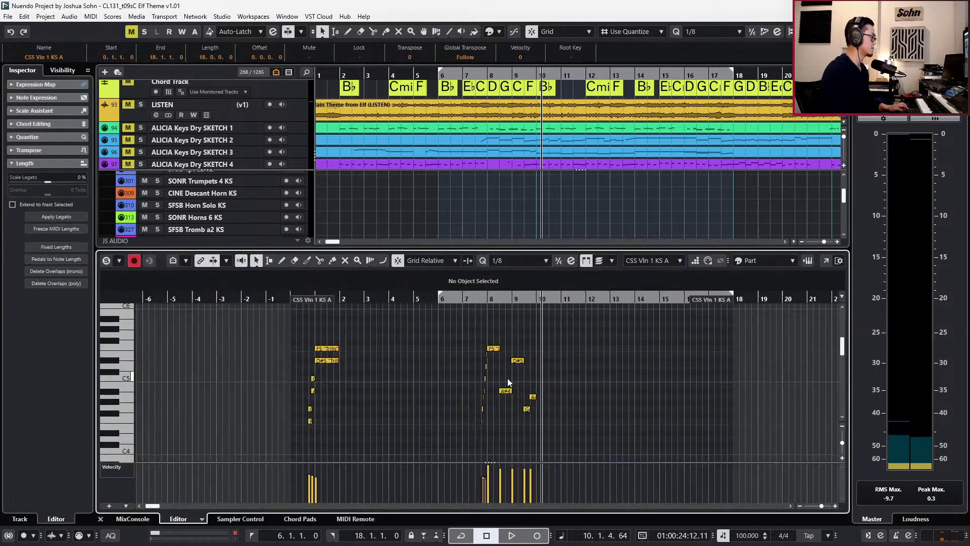
scroll(461, 380, "up", 4)
scroll(487, 377, "up", 2)
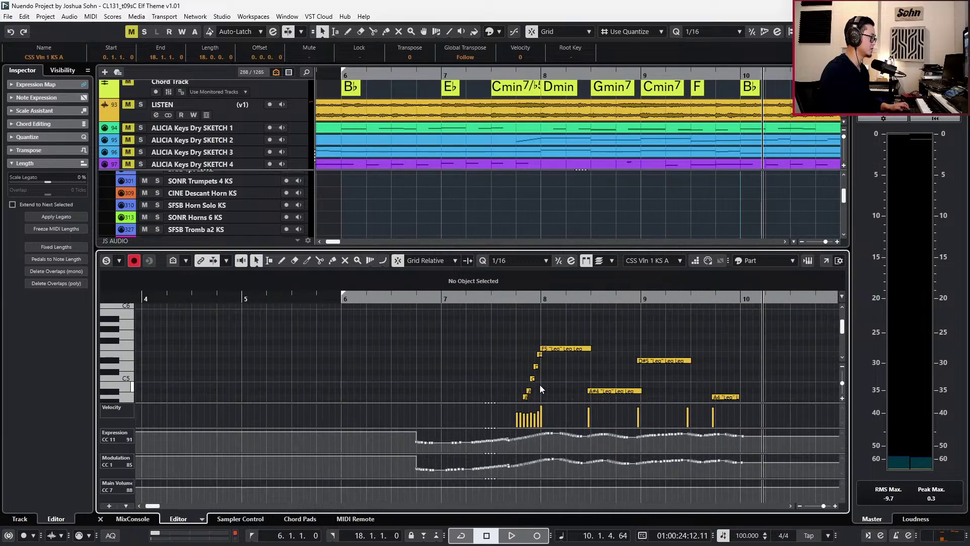
Draw an Expression CC 11 swell rising into bar 8 for CSS Vln 1 and Vln 2, close the editor and stop playback.
left_click_drag(545, 438, 512, 445)
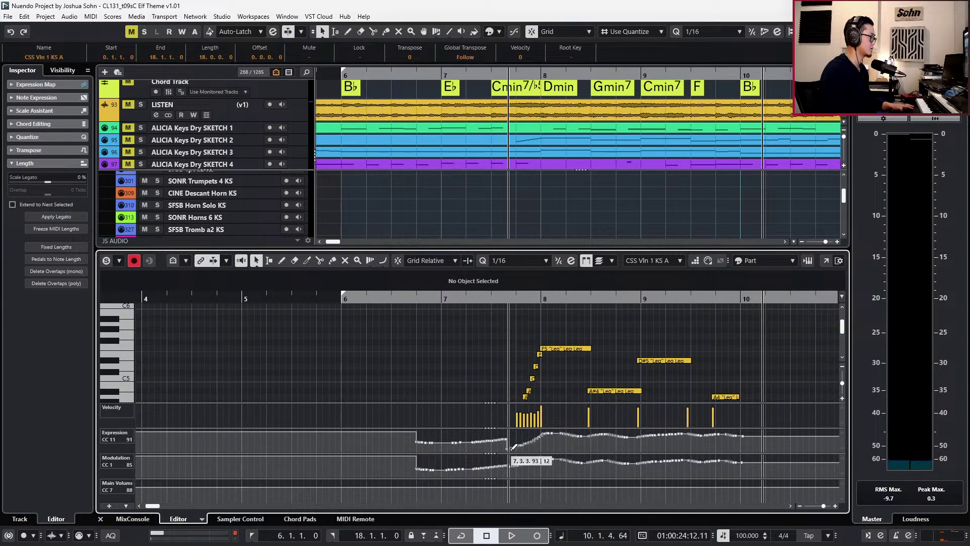
key("KP_Subtract")
key("ctrl+KP_Subtract")
left_click_drag(544, 433, 487, 454)
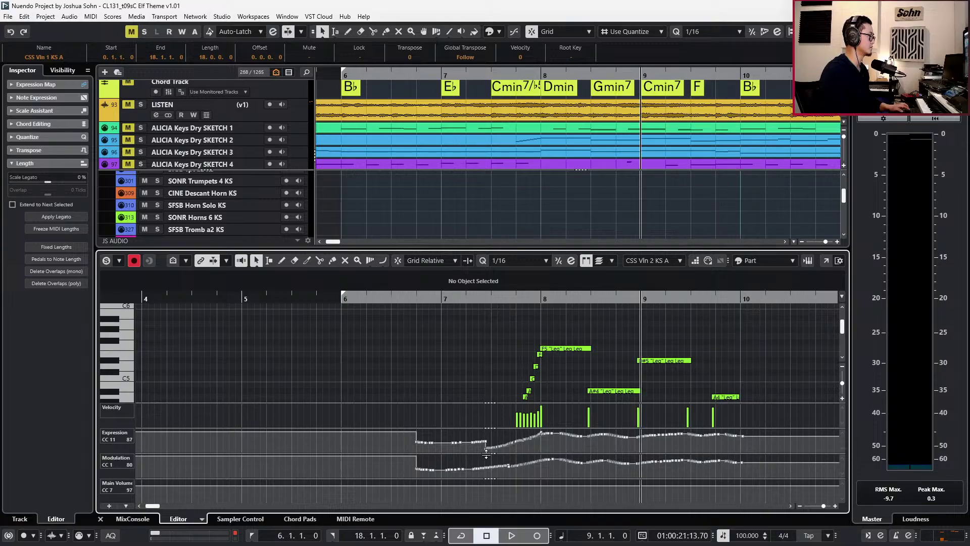
left_click_drag(546, 433, 505, 453)
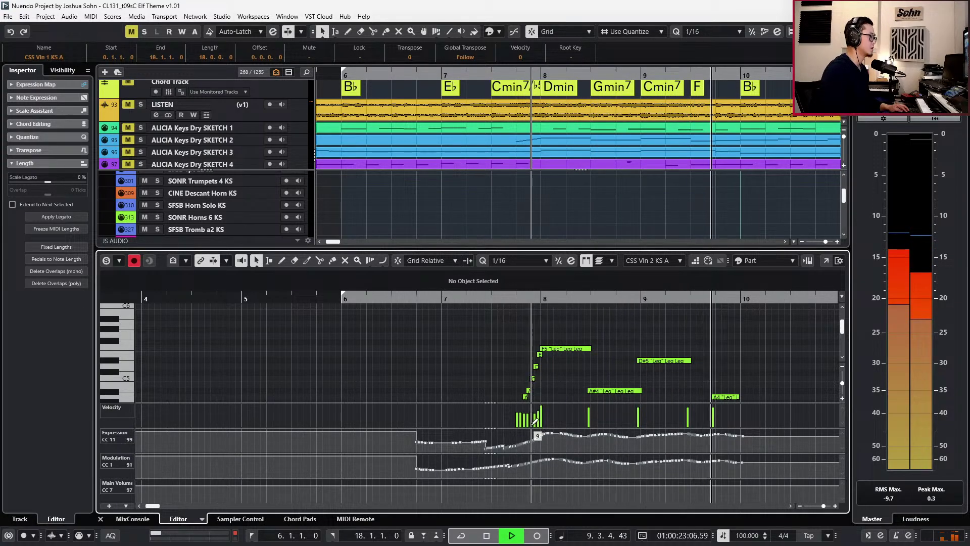
key("Return")
scroll(579, 392, "down", 4)
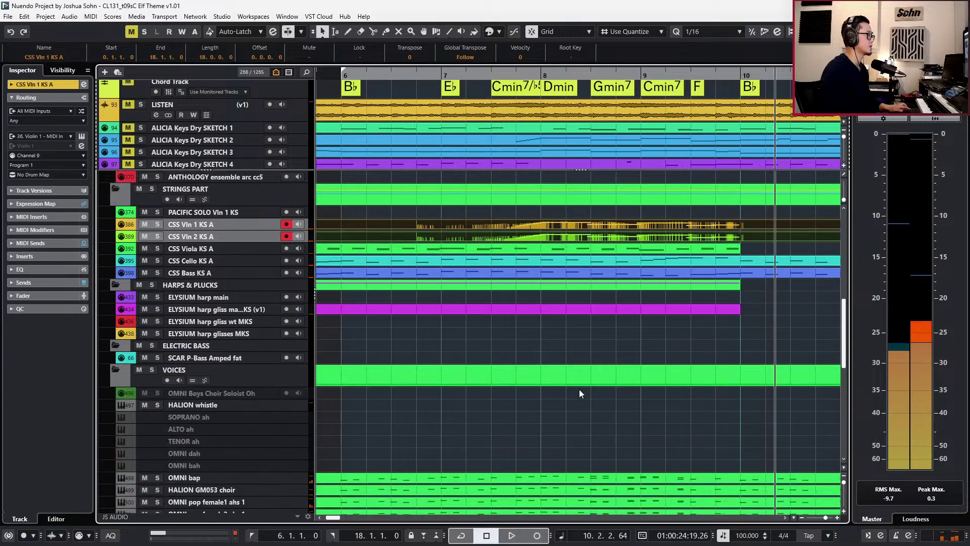
key("space")
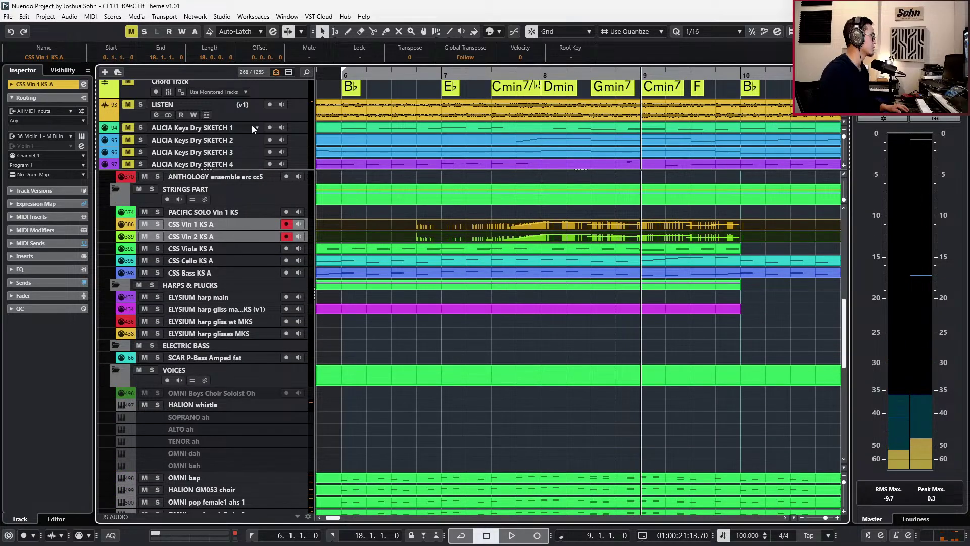
Solo the LISTEN reference track, play it repeatedly between bars 6 and 10, and turn the solo off.
left_click(252, 119)
key("s")
key("KP_Subtract")
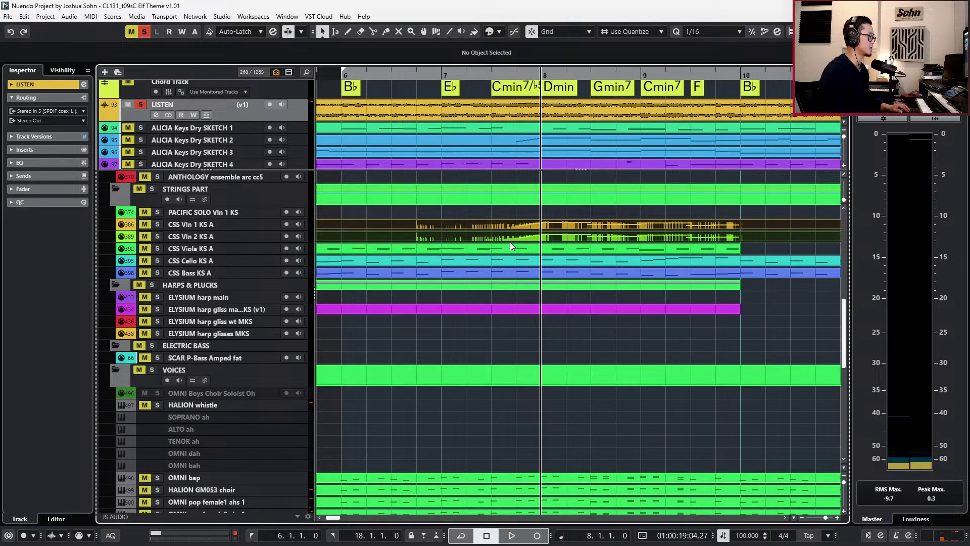
key("space")
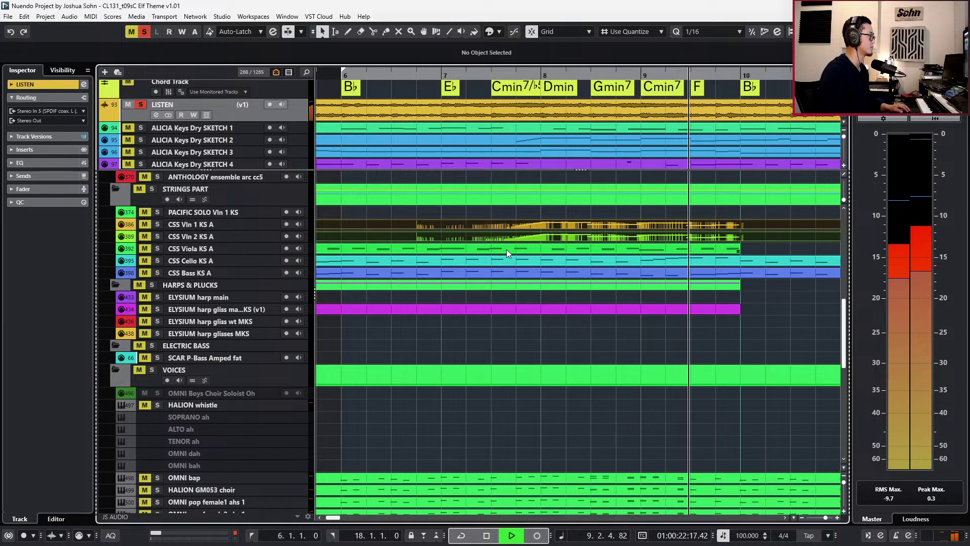
key("space")
key("KP_Subtract")
key("space")
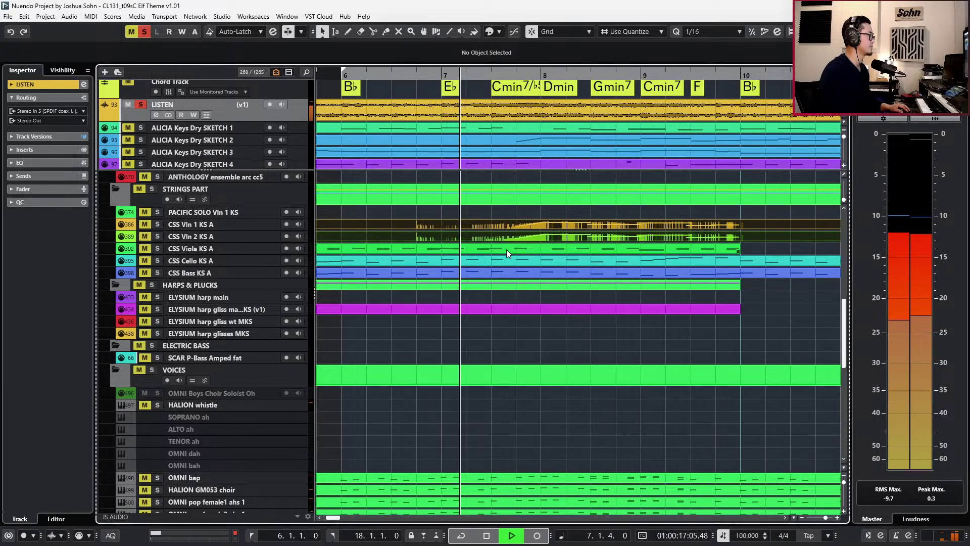
key("space")
key("KP_1")
key("space")
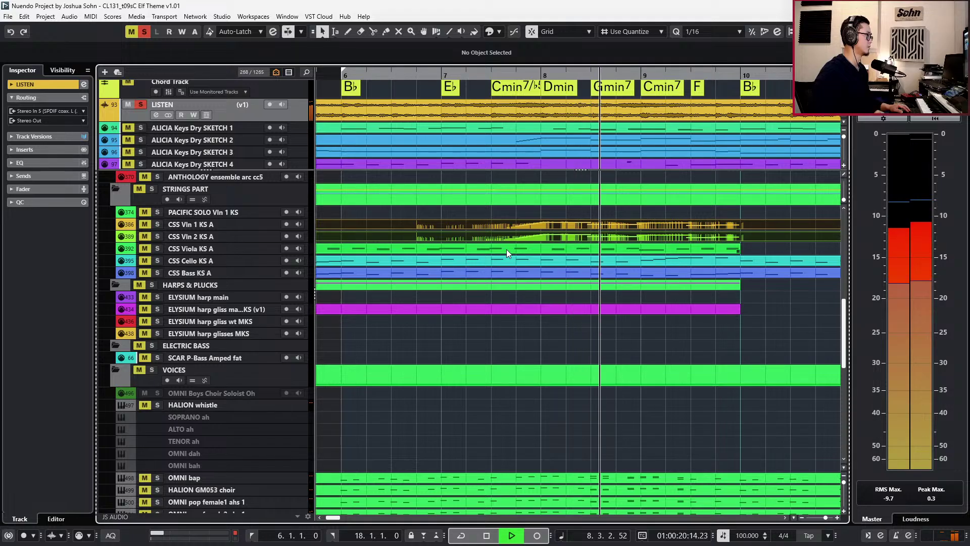
key("space")
key("s")
Select the CINE Descant Horn KS track in the brass section and record a horn line from bar 6 to bar 10.
scroll(480, 238, "down", 3)
key("g")
scroll(482, 261, "up", 5)
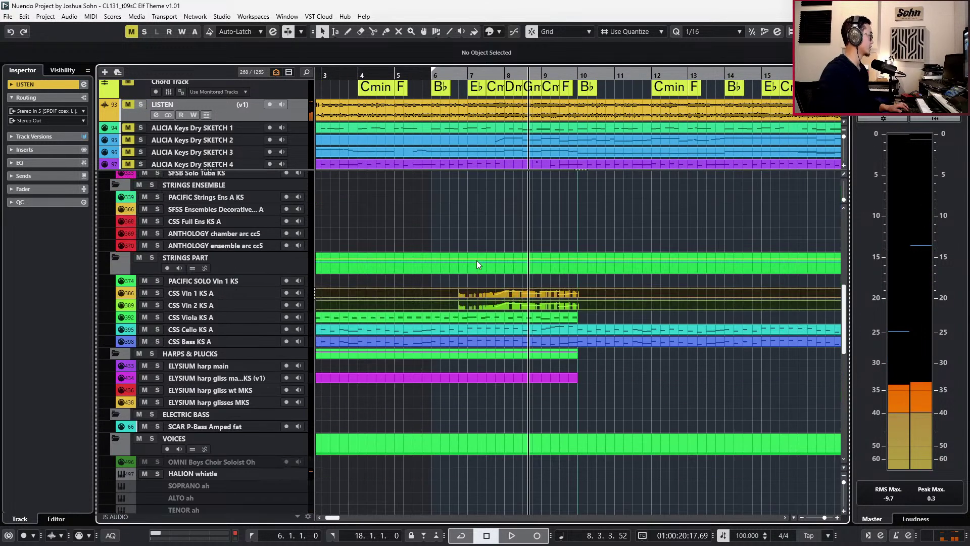
left_click(246, 212)
scroll(326, 228, "up", 4)
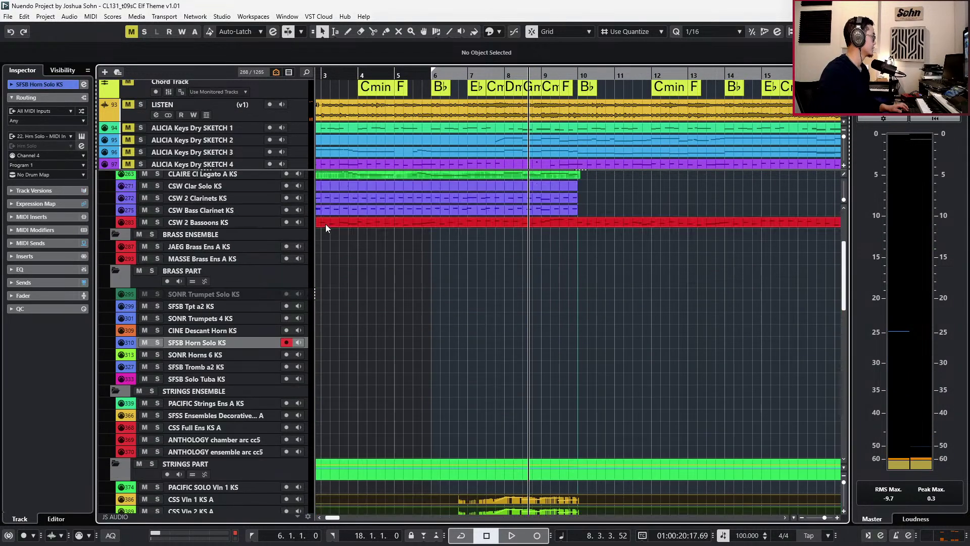
key("Up")
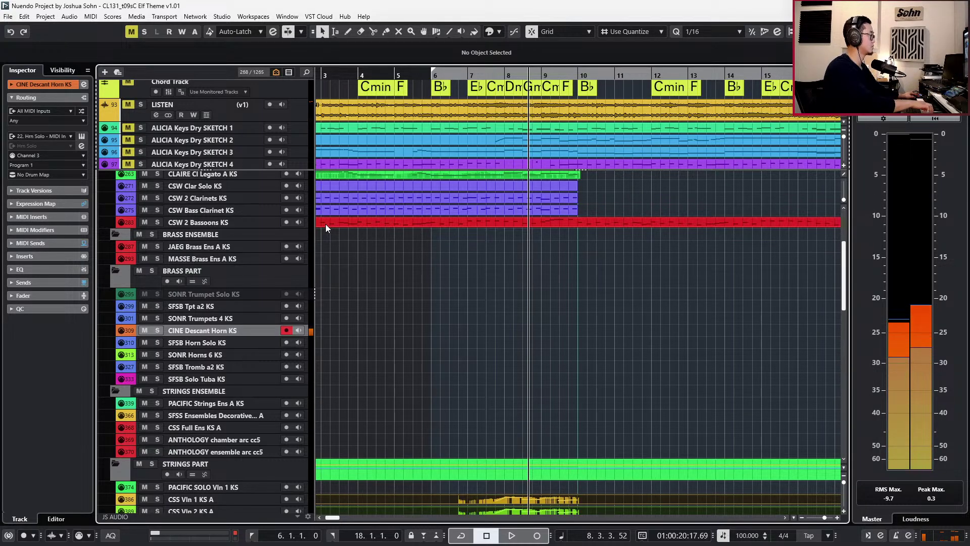
key("KP_Subtract")
key("KP_Subtract")
key("KP_Subtract")
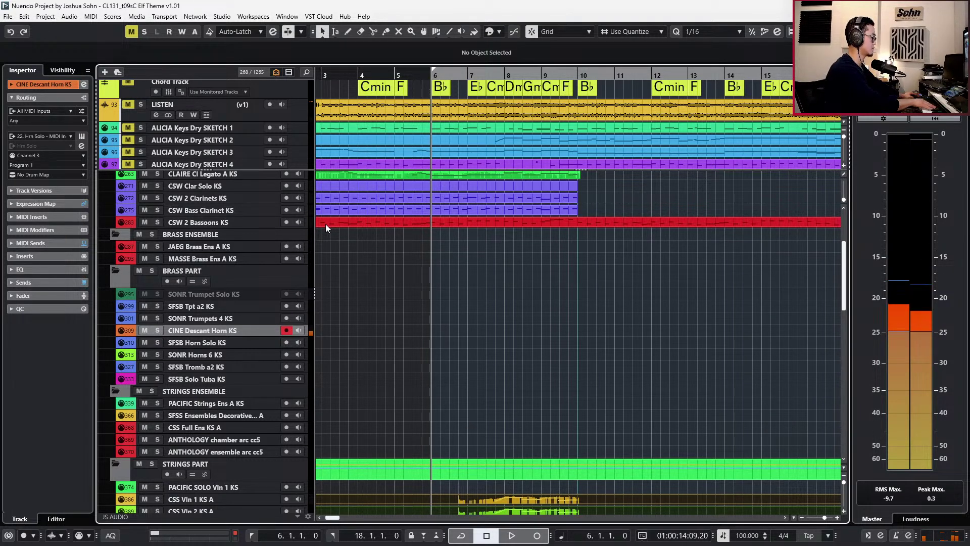
key("KP_Multiply")
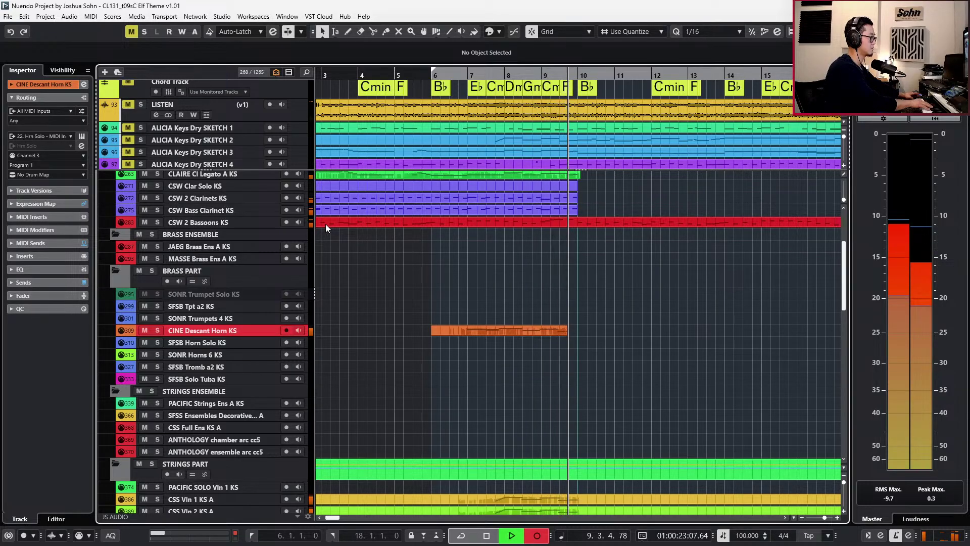
key("space")
scroll(578, 332, "up", 2)
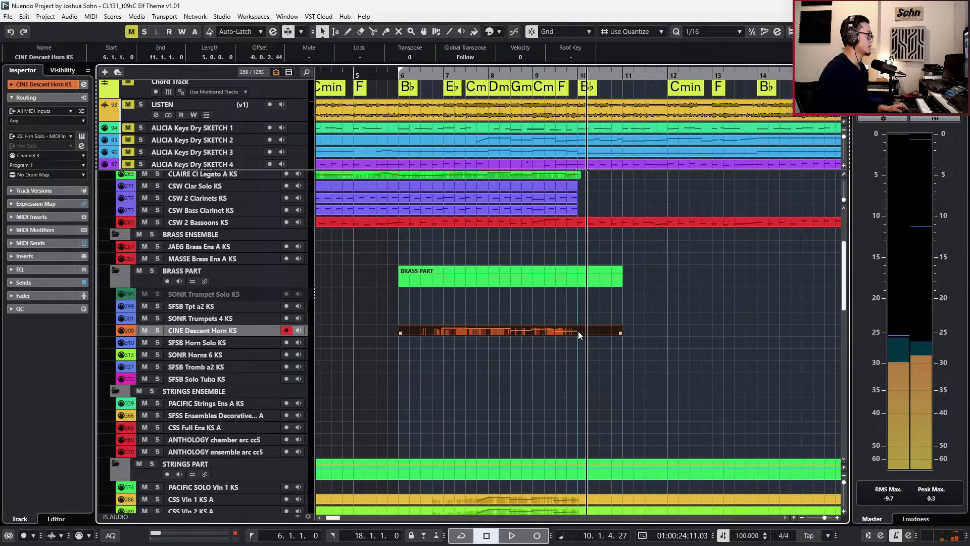
Copy the recorded horn part down to the SFSB Horn Solo KS track, solo that track and play it from bar 7.
key("KP_Subtract")
key("KP_Subtract")
left_click_drag(576, 328, 577, 337)
key("s")
key("KP_Subtract")
key("KP_Subtract")
key("KP_Add")
key("space")
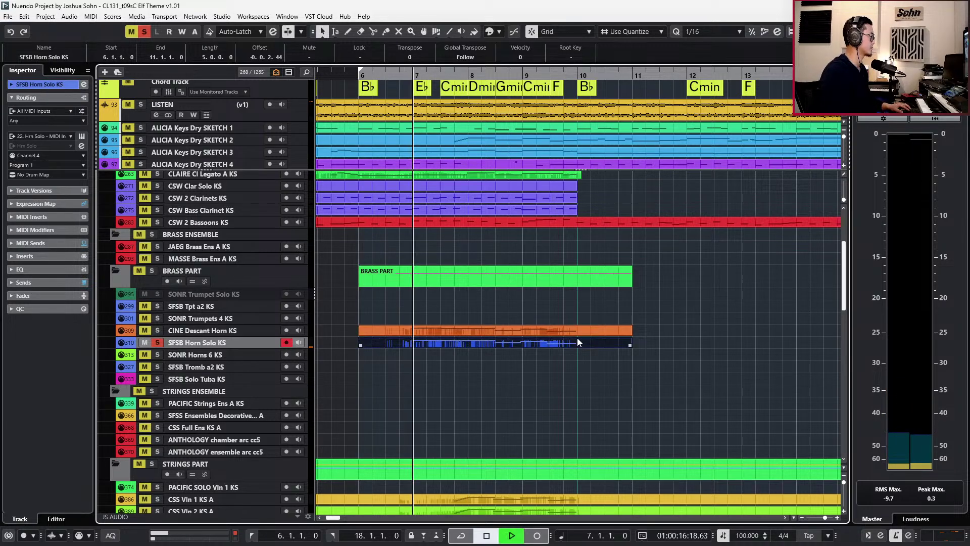
Set all notes of the SFSB Horn Solo part to the Leg articulation and play both horn parts unsoloed from bar 7.
double_click(572, 343)
key("ctrl+a")
left_click(500, 286)
left_click(502, 296)
left_click(500, 286)
left_click(501, 307)
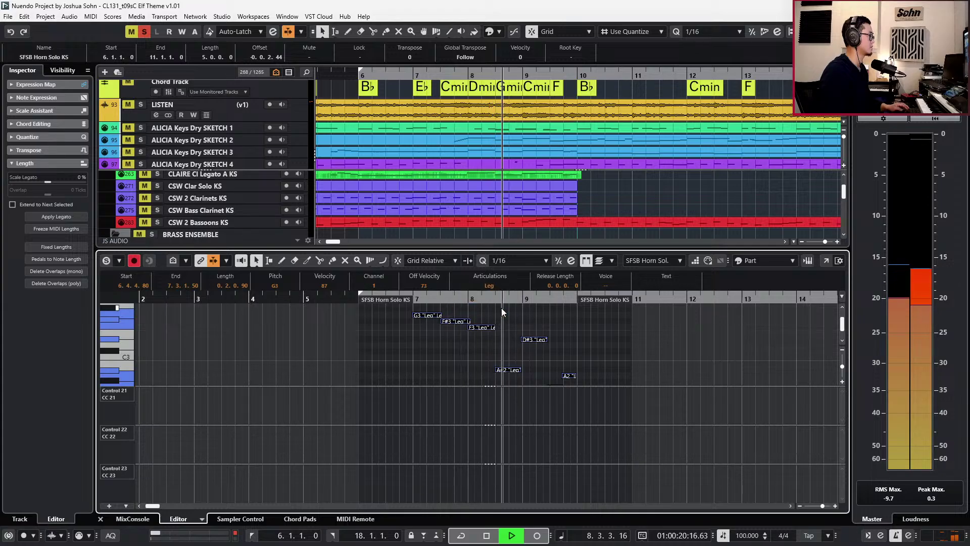
left_click(501, 308)
key("ctrl+e")
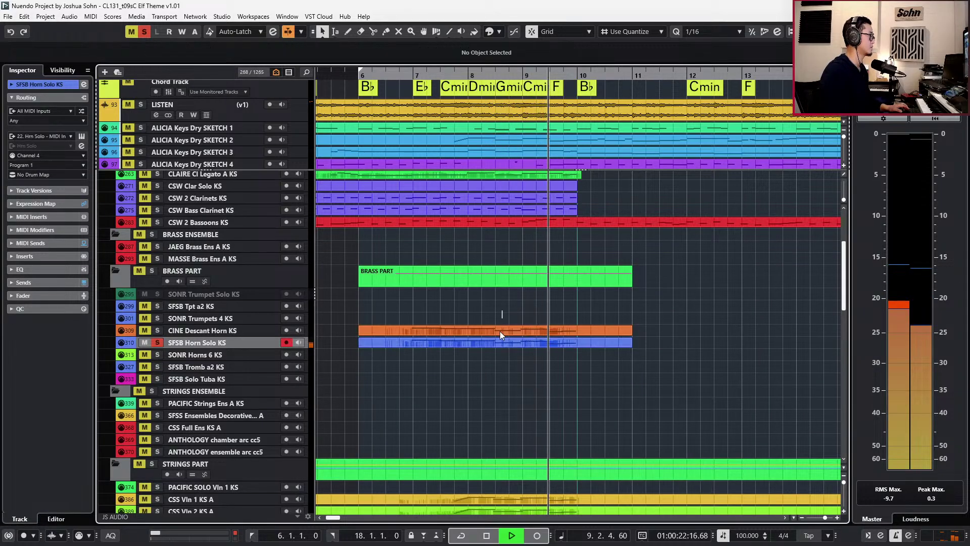
left_click(500, 331)
key("space")
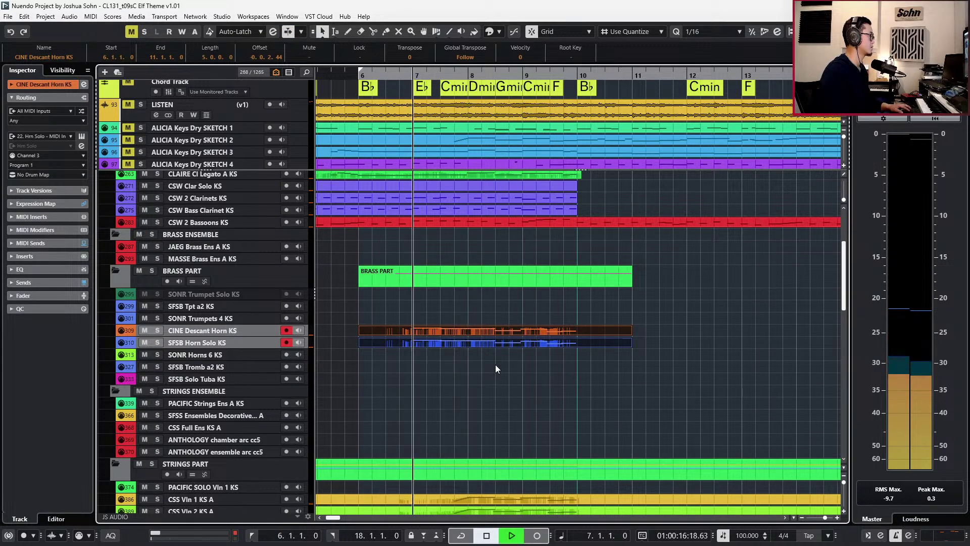
Set all notes of the CINE Descant Horn KS part to the Leg articulation while playing the passage through to bar 10.
key("ctrl+e")
key("space")
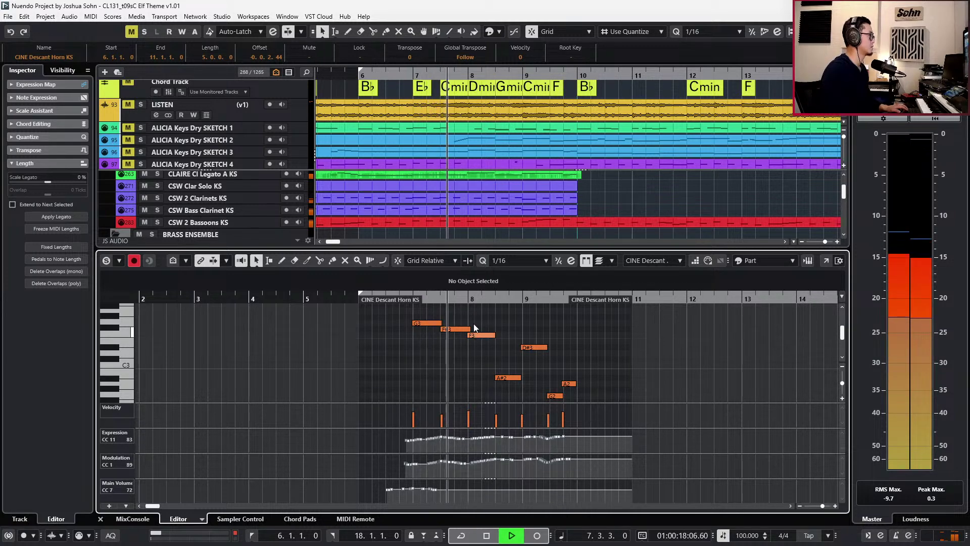
key("ctrl+a")
left_click(491, 285)
left_click(494, 298)
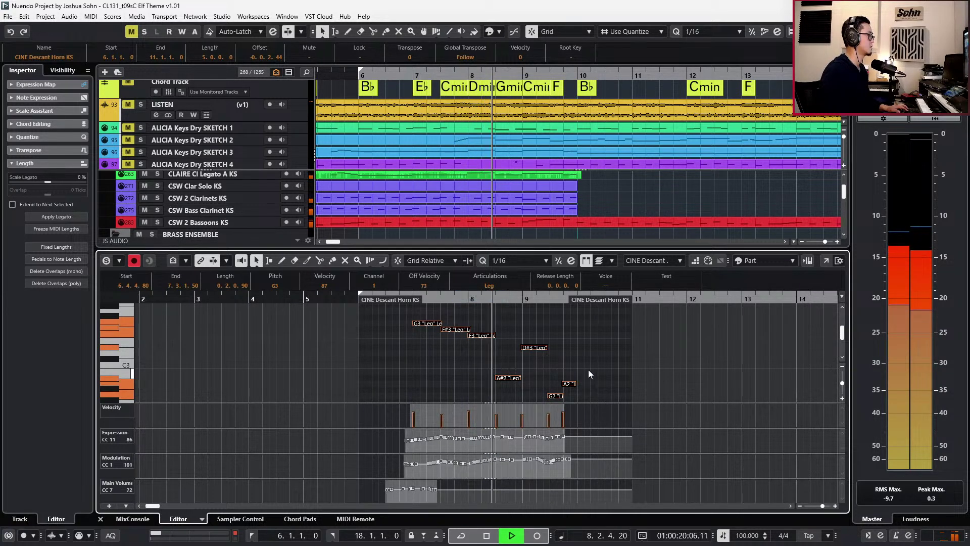
key("g")
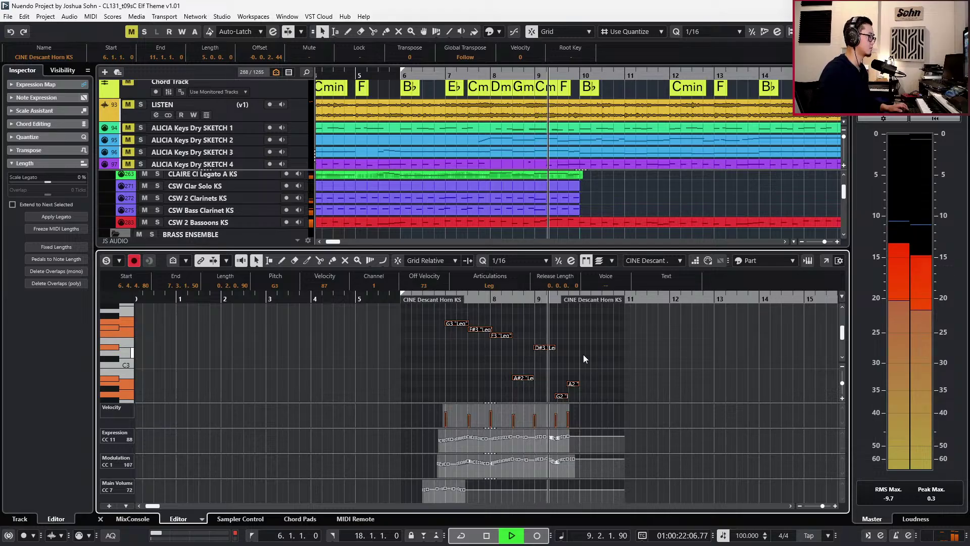
key("h")
scroll(573, 373, "down", 2)
key("space")
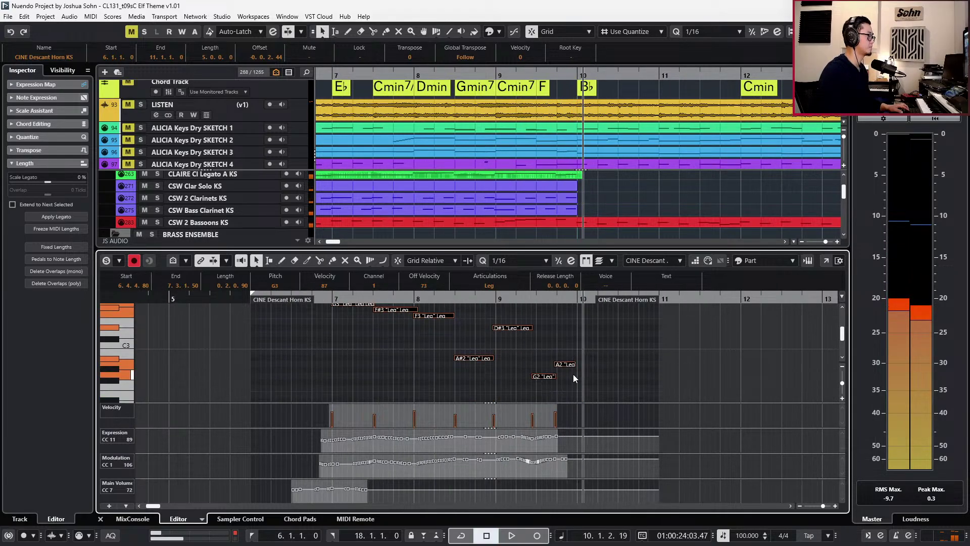
Quantize the last two horn notes, G2 and A2, softly to the 1/4 grid and play the result.
left_click_drag(564, 353, 550, 385)
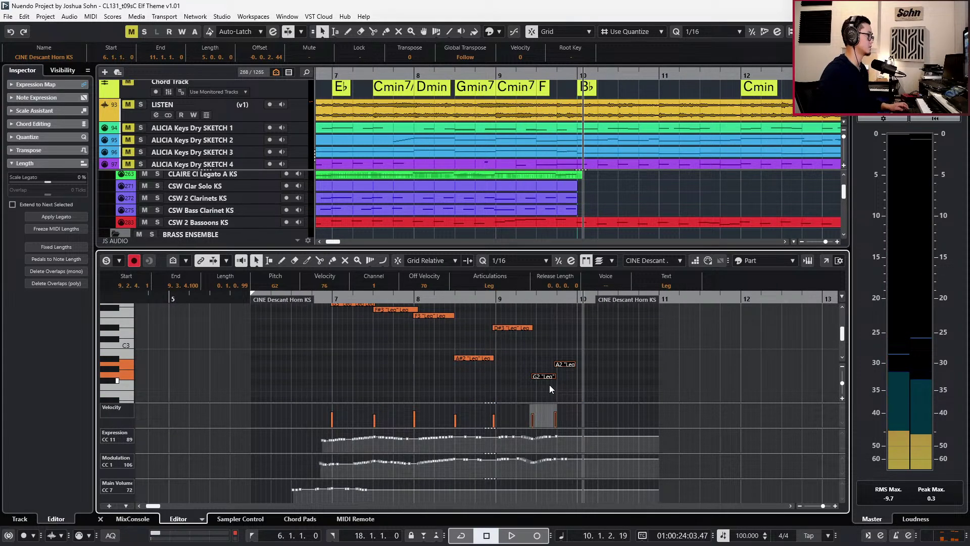
key("alt+3")
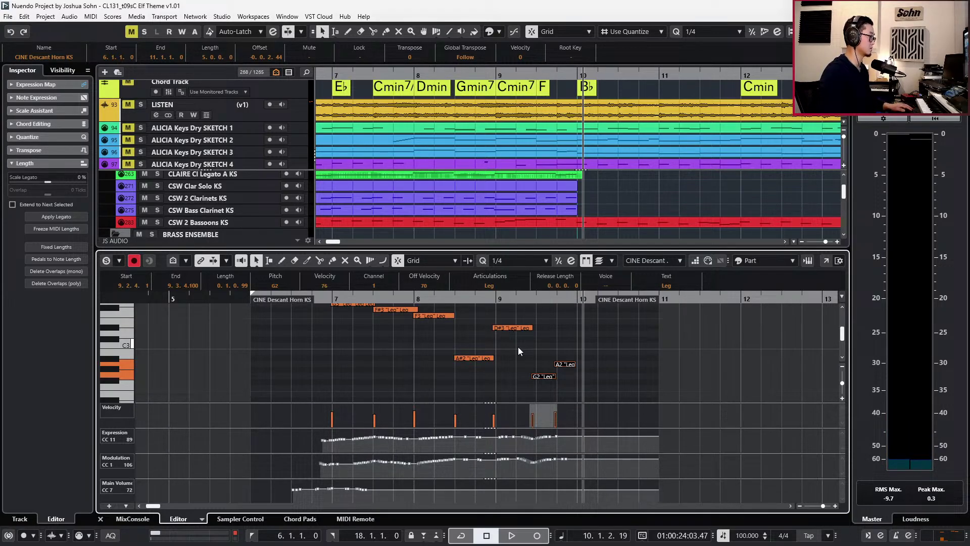
left_click(560, 261)
key("q")
key("l")
key("space")
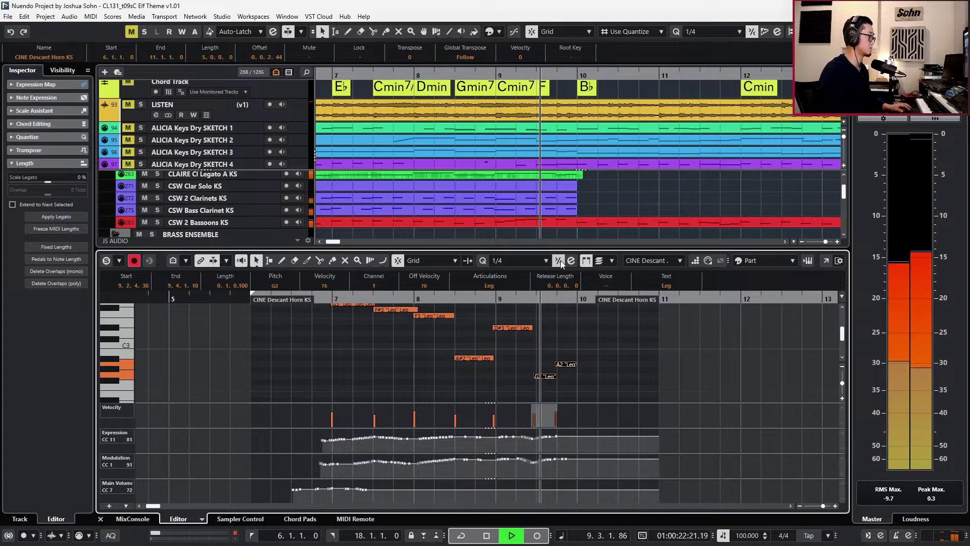
key("space")
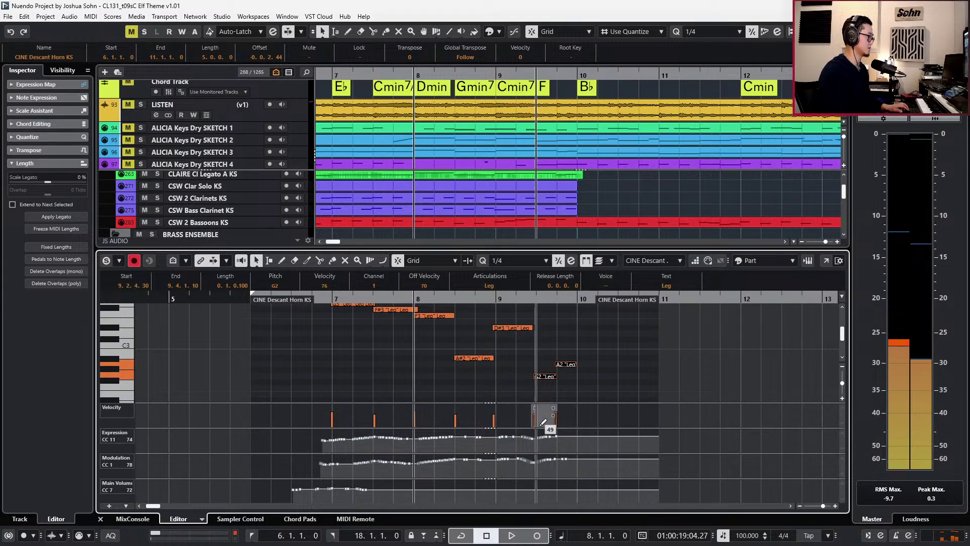
Draw a rise in the CINE Descant Horn's Expression and Modulation curves around bar 9 beat 3, removing the points that follow.
scroll(533, 432, "up", 2)
mouse_move(522, 444)
left_mouse_down()
mouse_move(580, 423)
mouse_move(518, 460)
mouse_move(538, 455)
left_mouse_up()
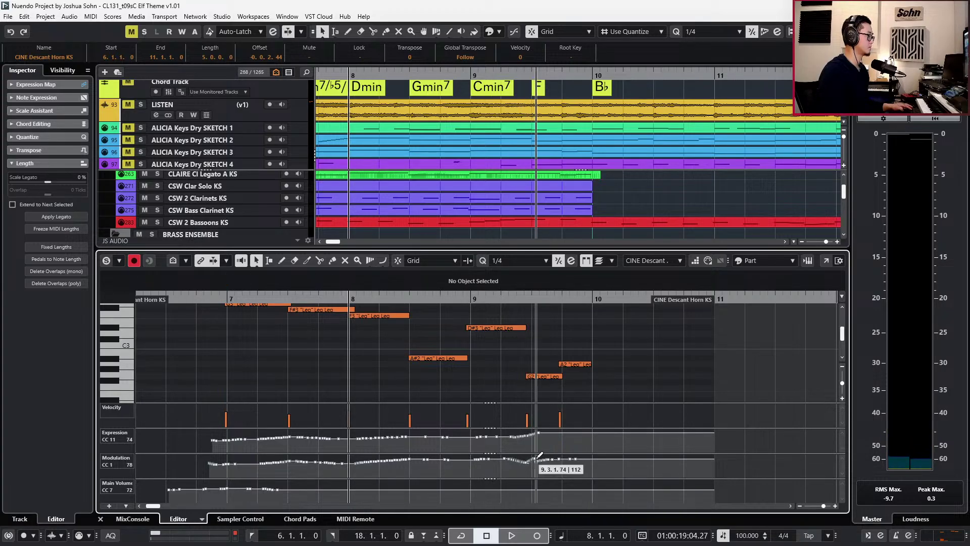
key("Delete")
Draw the Expression rise around bar 9 beat 3 in the SFSB Horn Solo part, play it and delete the Expression and Modulation points that follow.
key("Down")
mouse_move(526, 443)
left_mouse_down()
mouse_move(563, 437)
mouse_move(535, 433)
left_mouse_up()
key("space")
key("Delete")
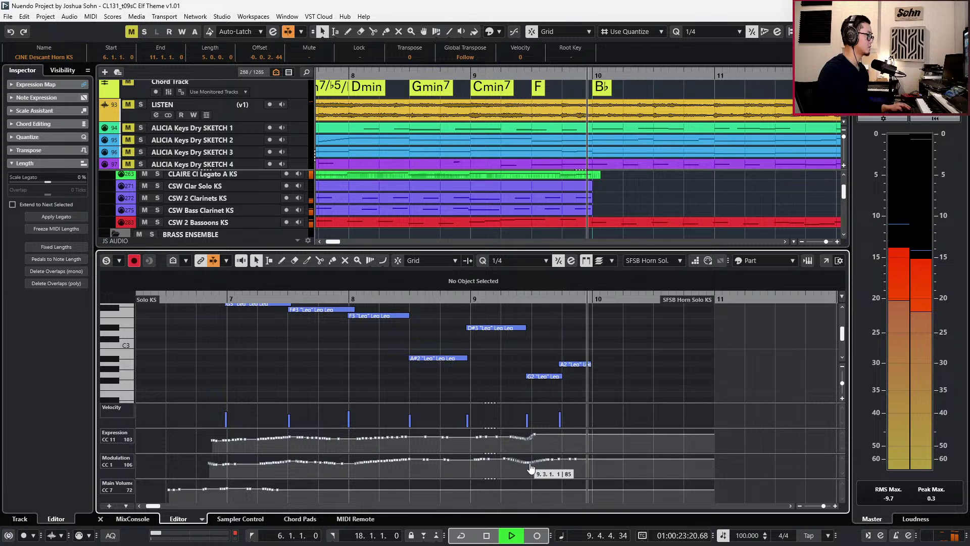
key("space")
left_click_drag(528, 463, 605, 440)
key("Delete")
Shift the final A2 note of the SFSB Horn Solo part earlier to start at 9.3.4.34 and play the ending.
left_click(569, 364)
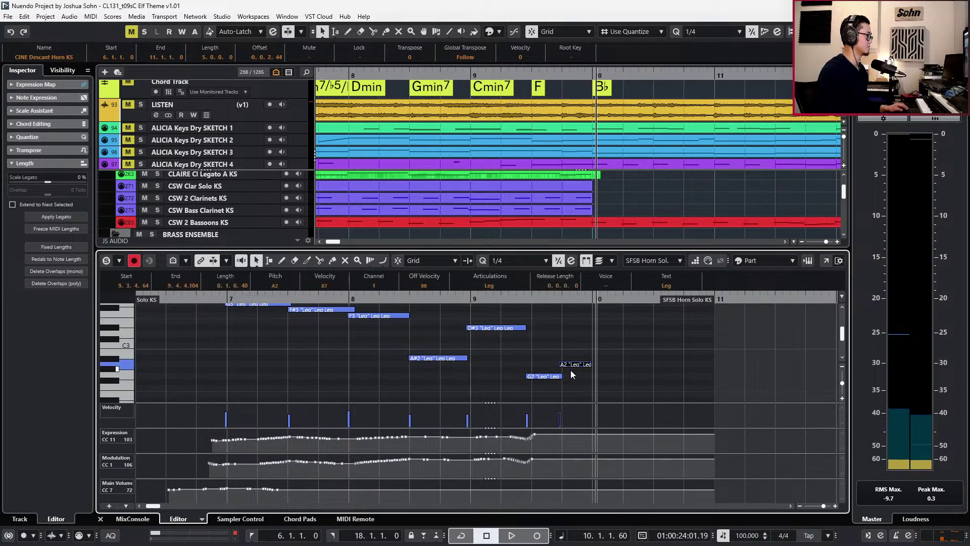
key("space")
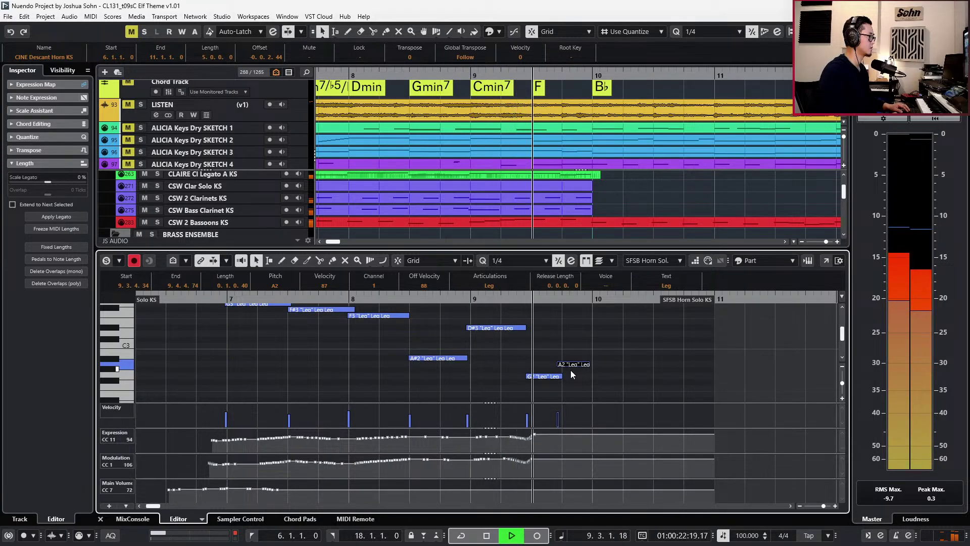
key("space")
Shorten the SFSB Horn Solo's D#3 note to end at 9.2.3.83, move the G2 note earlier to 9.2.3.110 and play from bar 9.
scroll(531, 333, "up", 3)
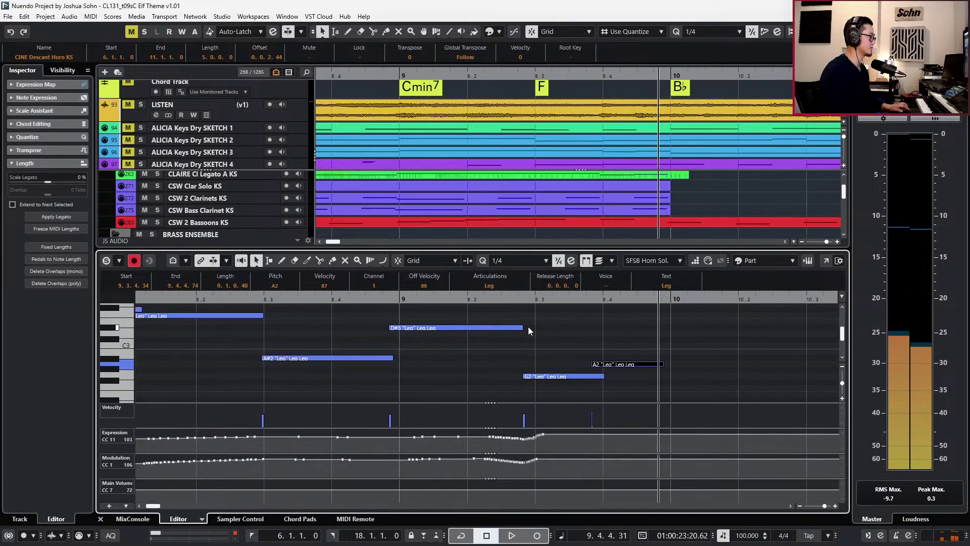
left_click(520, 328)
left_click_drag(526, 329, 513, 328)
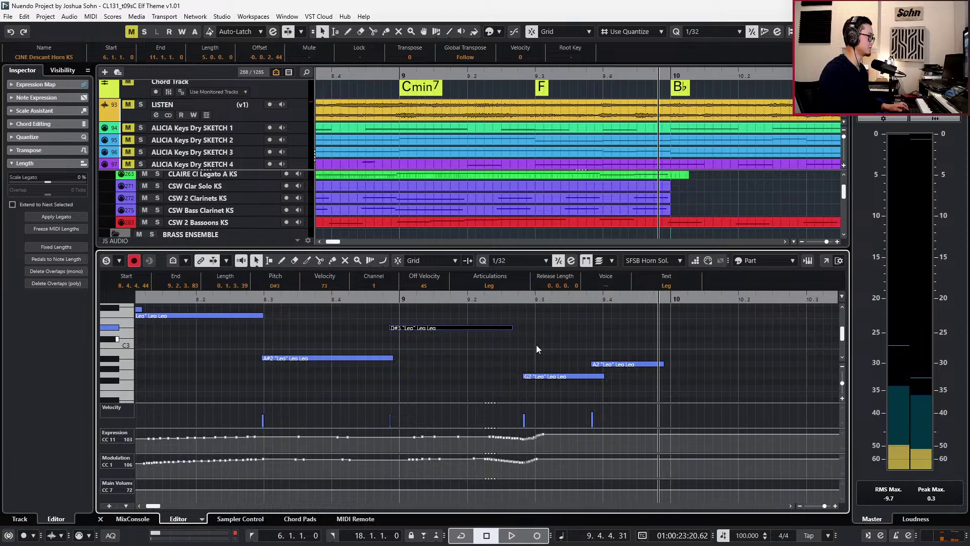
left_click(542, 377)
left_click_drag(548, 388, 545, 390)
key("space")
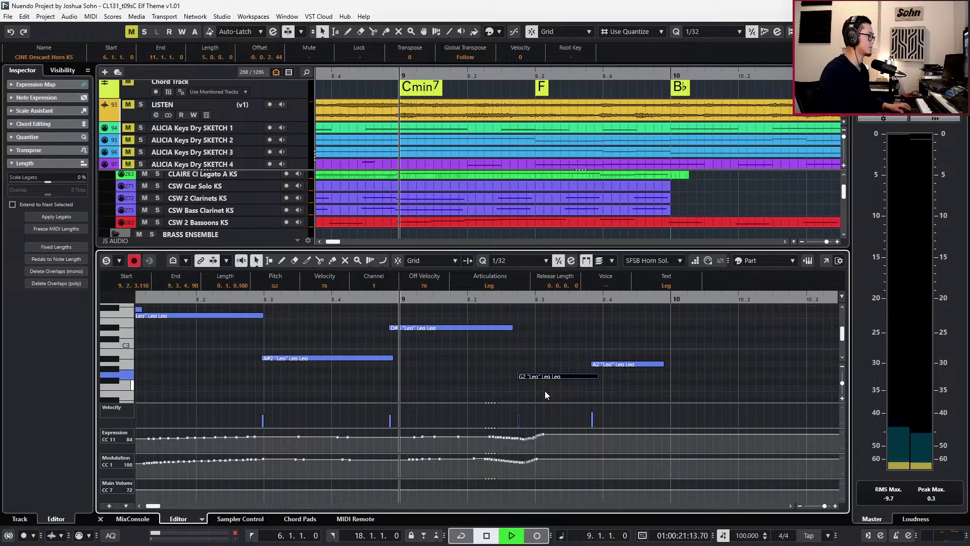
key("space")
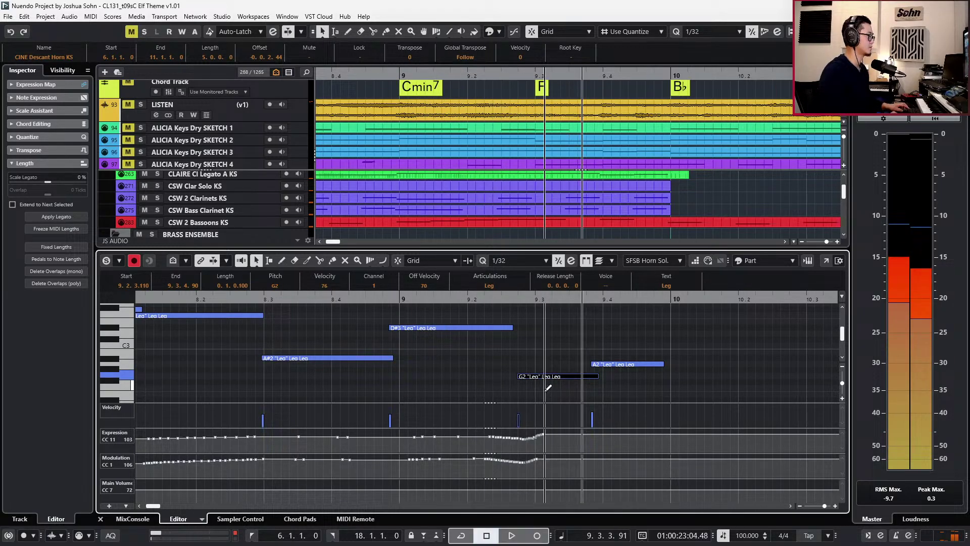
Trim the start of the G2 note to 9.2.4.50, play the horn ending and close the note editor.
key("ctrl+Right")
key("alt+shift+Left")
key("space")
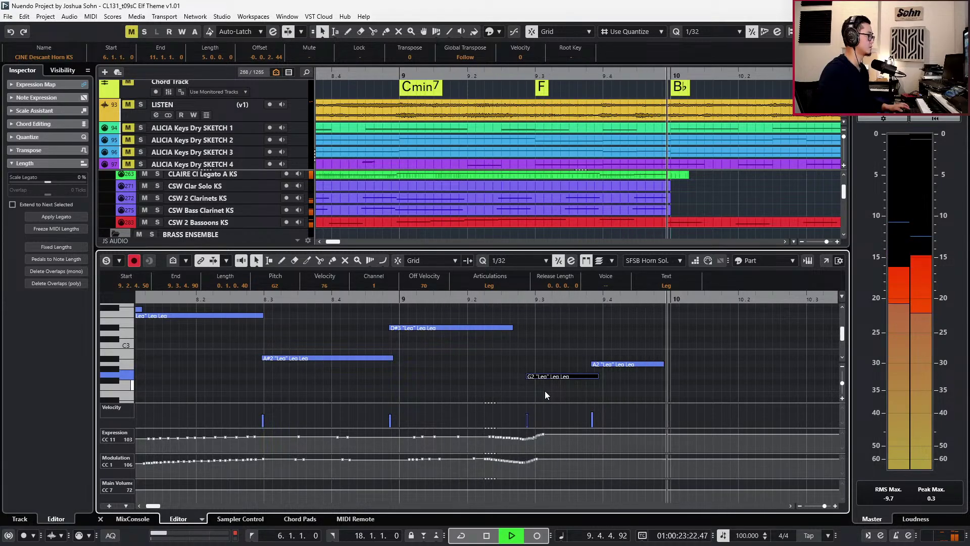
key("space")
key("Return")
Select the LISTEN reference event, set the locators to its full length and place the playback position at bar 10.
scroll(569, 380, "down", 5)
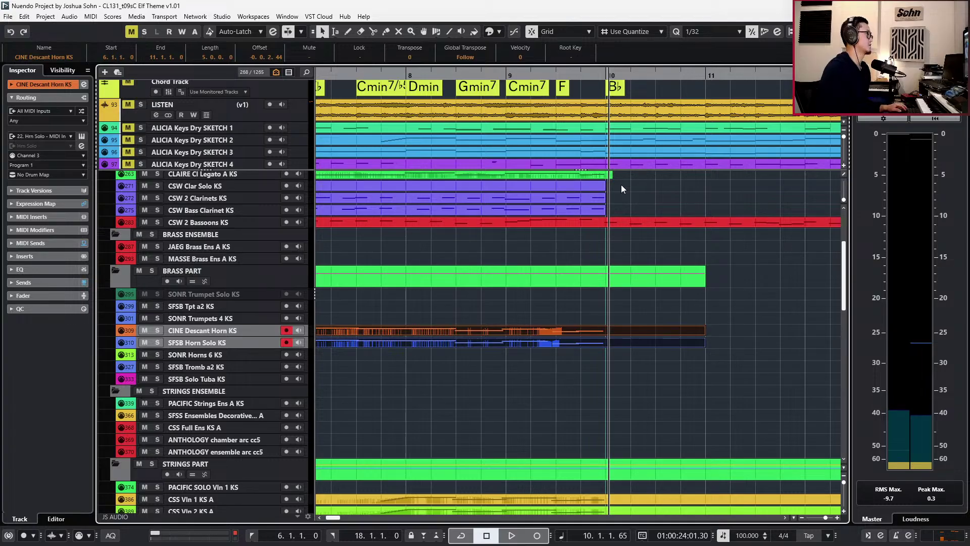
key("g")
key("g")
key("g")
left_click(632, 120)
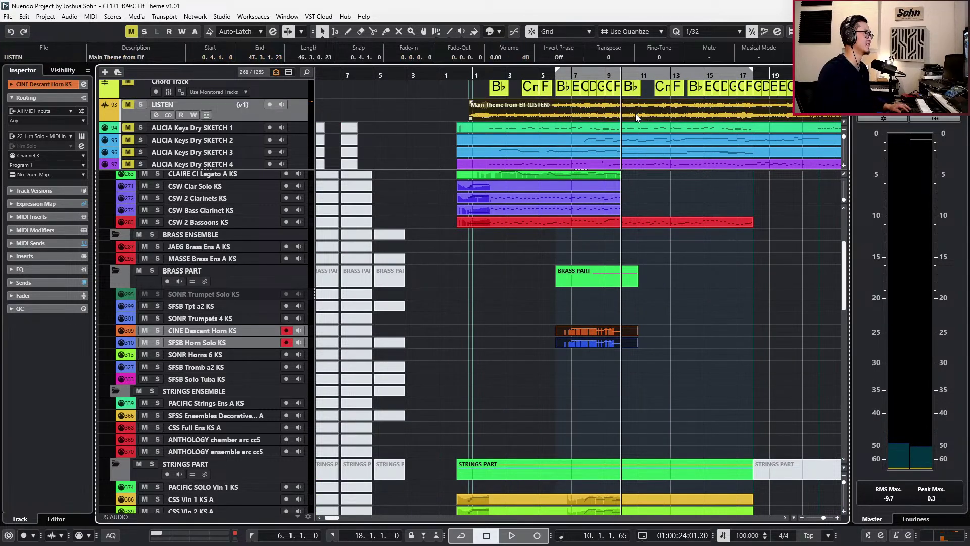
key("g")
key("g")
scroll(617, 129, "right", 2)
scroll(621, 131, "left", 1)
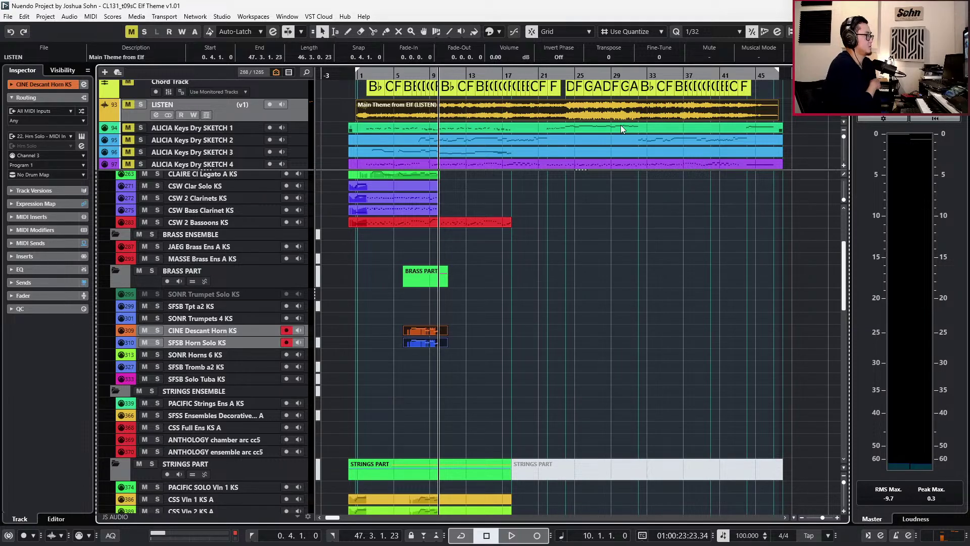
left_click(466, 127)
left_click(459, 118)
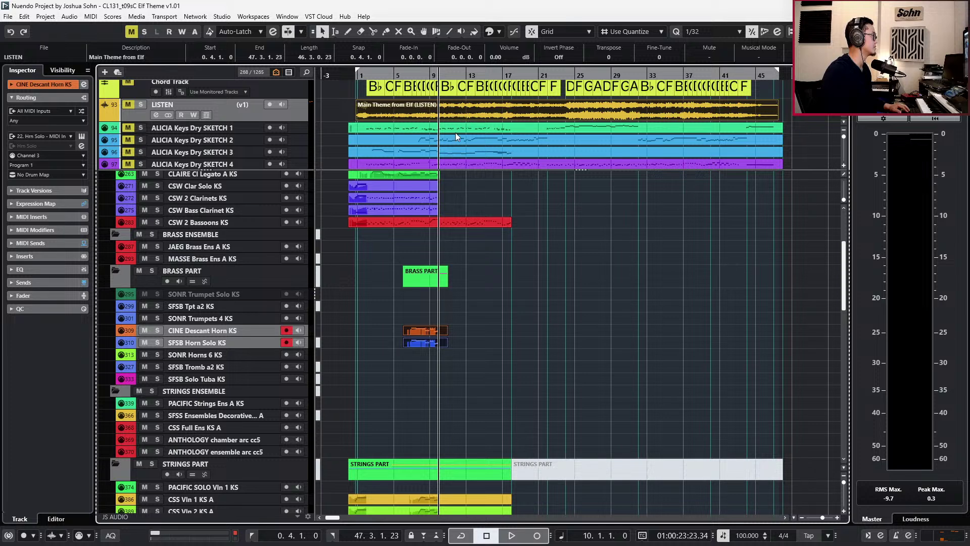
Solo the ALICIA Keys Dry SKETCH 2 track, play it from bar 10 and open its part for note editing.
left_click(442, 139)
key("s")
key("space")
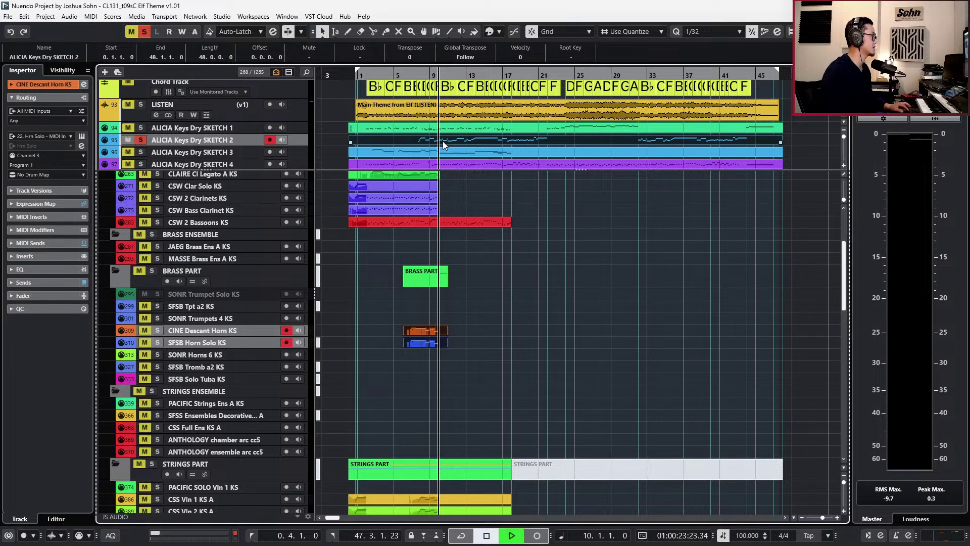
double_click(452, 139)
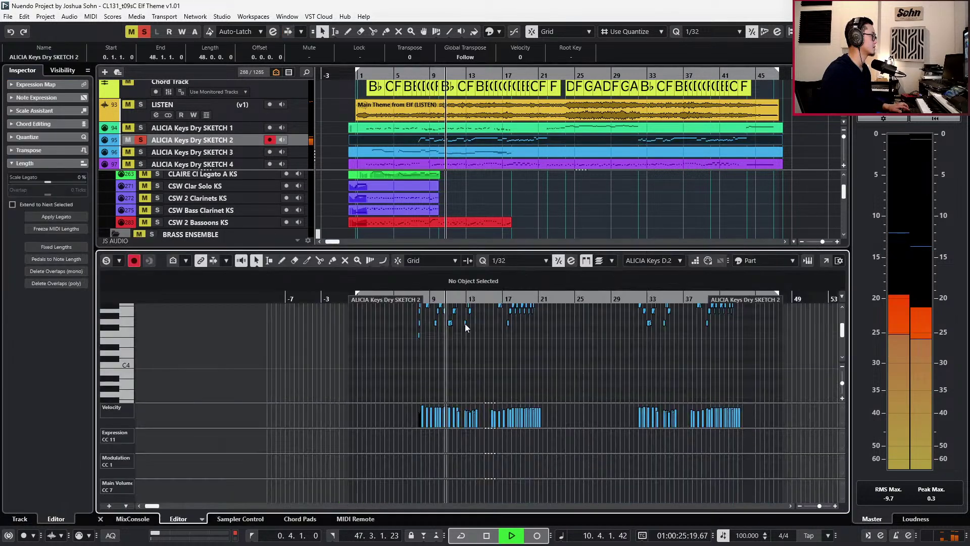
scroll(459, 362, "up", 2)
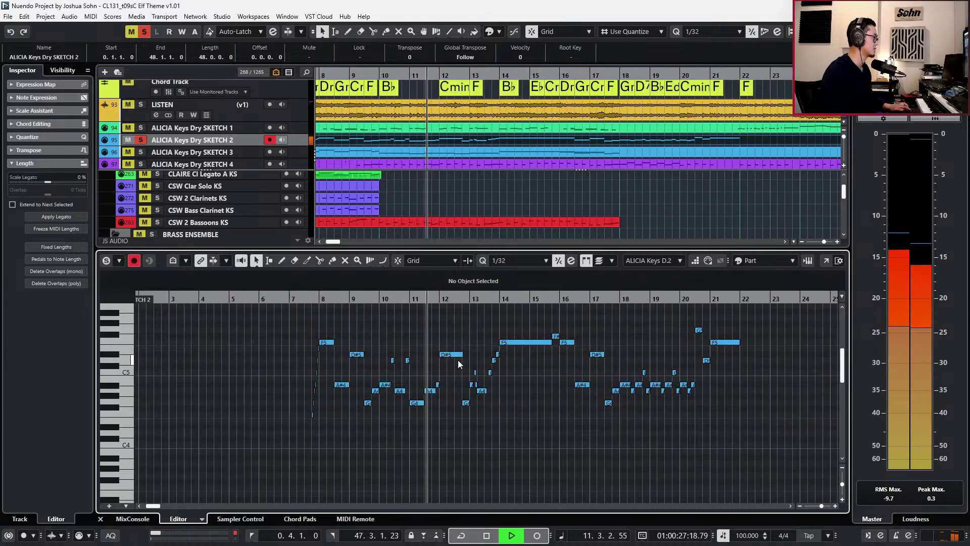
scroll(391, 335, "up", 1)
Copy the SKETCH 2 notes from bar 10 through the F5 note at bar 21, stop playback and close the note editor.
left_click_drag(387, 329, 629, 447)
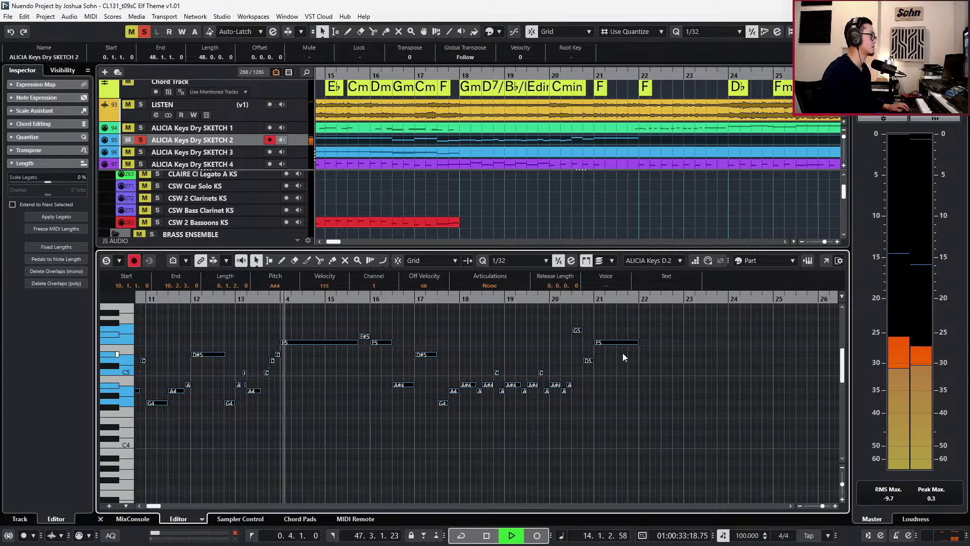
scroll(623, 353, "left", 1)
scroll(622, 353, "left", 1)
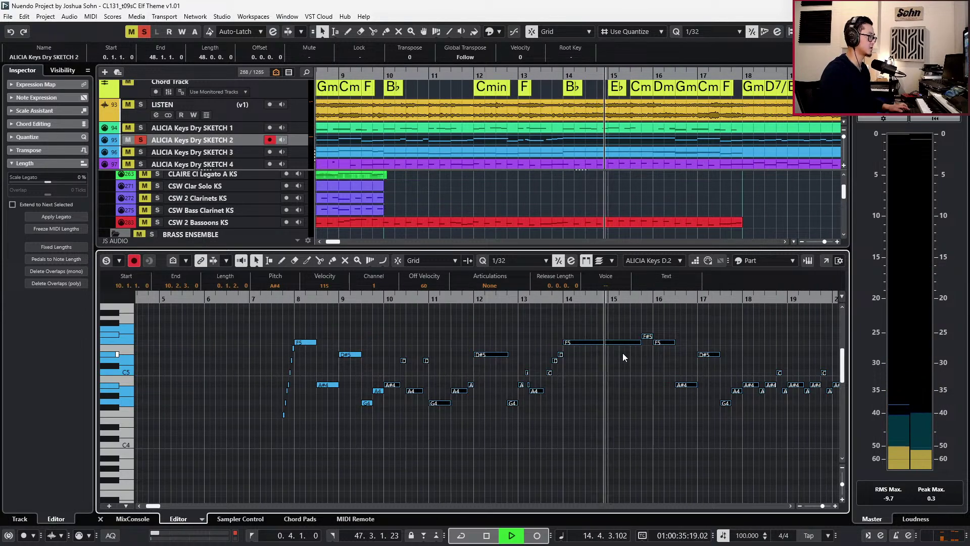
key("space")
key("ctrl+e")
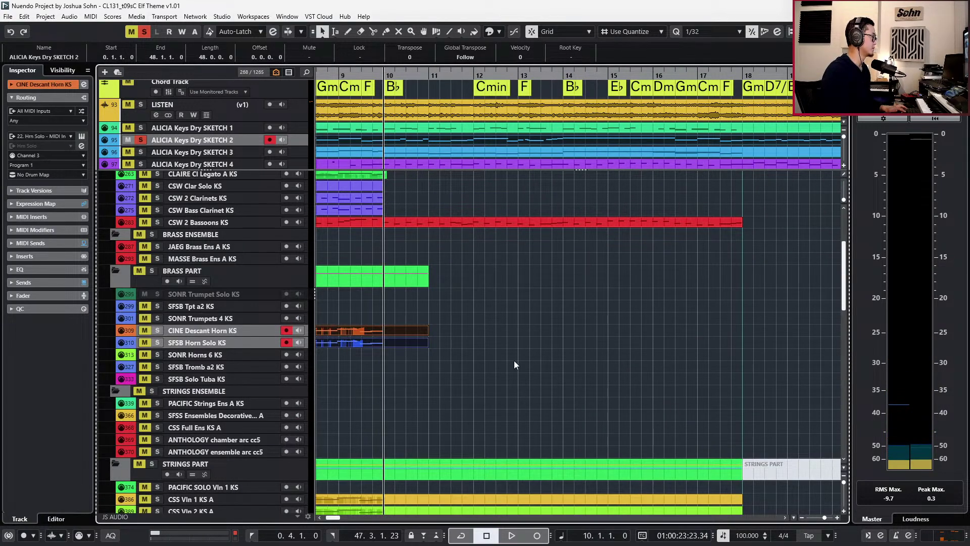
Open the CSS Vln 1 KS A part and paste the copied sketch notes into it at bar 10.
scroll(497, 345, "up", 3)
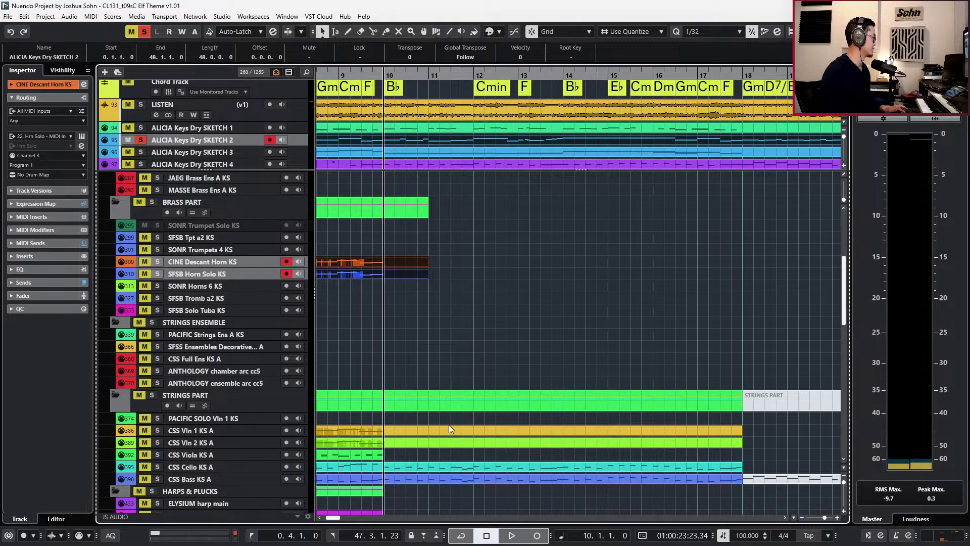
left_click(451, 430)
double_click(447, 432)
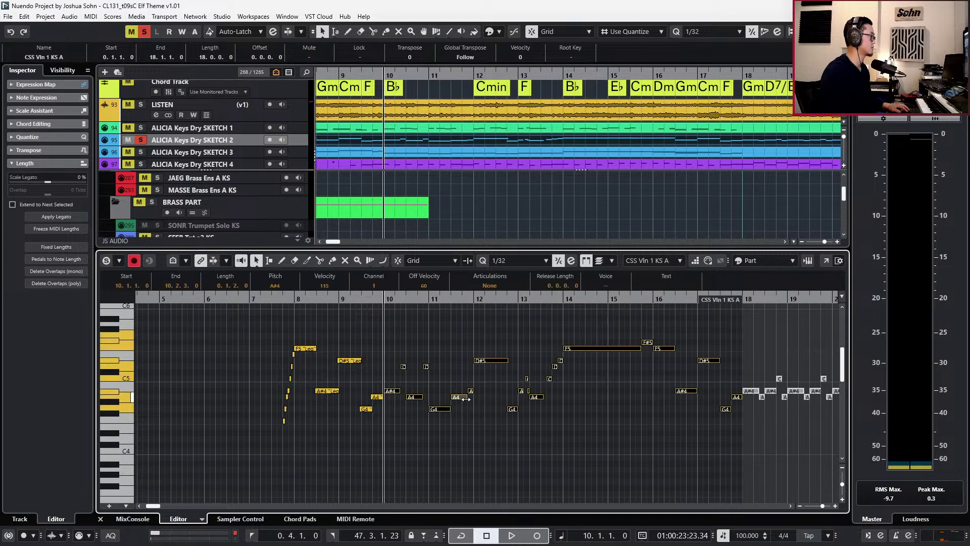
Delete the pasted CSS Vln 1 notes that extend past the end of the part at bar 18.
key("alt+1")
scroll(617, 324, "down", 3)
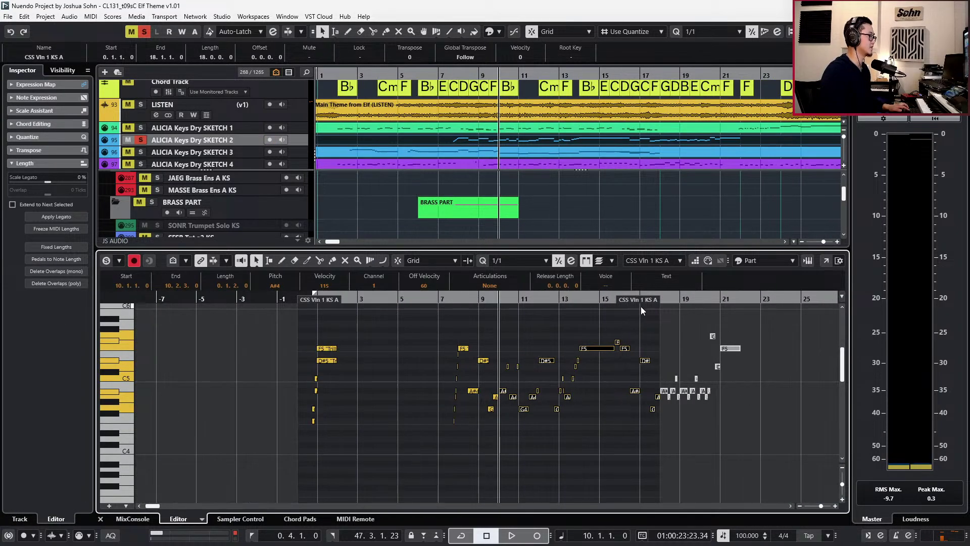
scroll(669, 323, "up", 1)
scroll(707, 351, "up", 1)
left_click(660, 331)
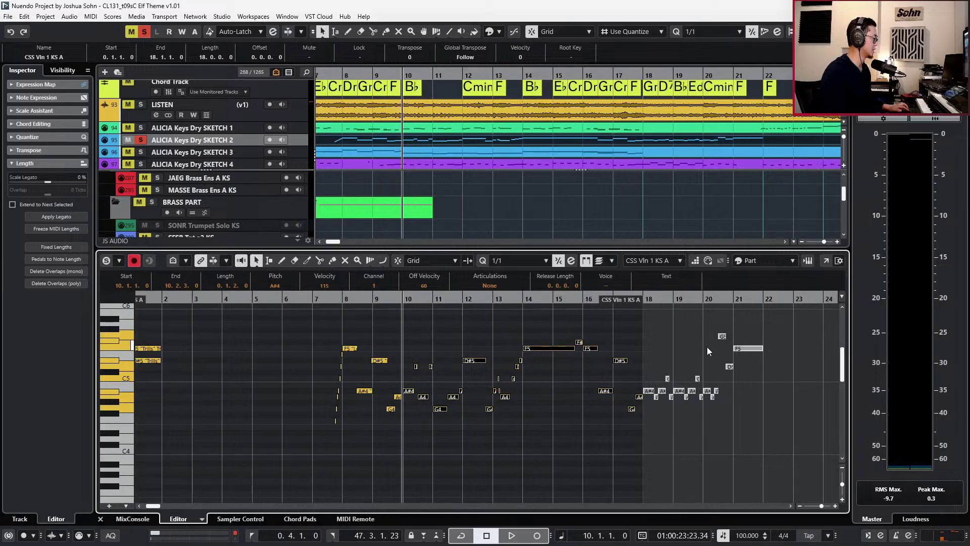
left_click_drag(647, 327, 780, 414)
key("Delete")
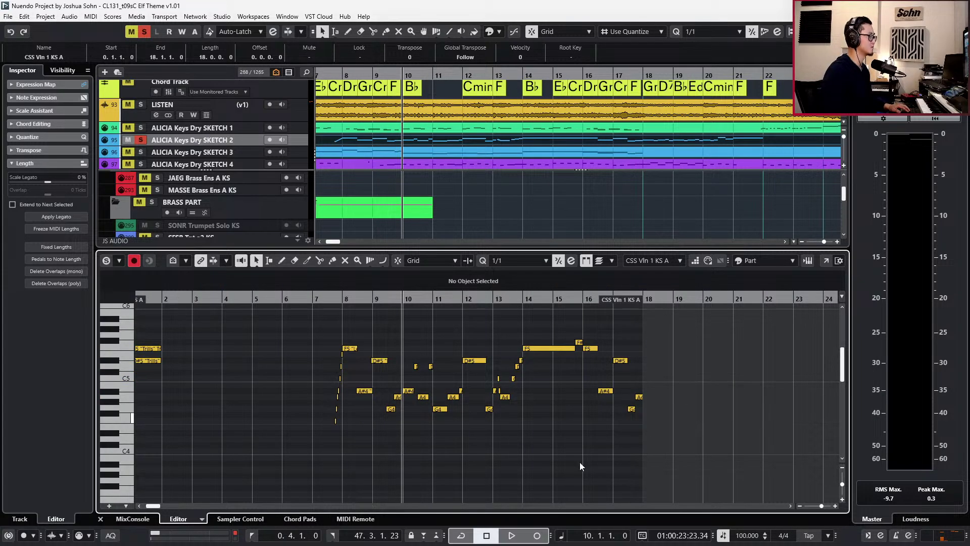
Shift the pasted CSS Vln 1 notes from bar 10 onward earlier to start at 9.4.4.90 and set their articulation to Leg.
key("KP_Subtract")
key("KP_Subtract")
scroll(429, 454, "up", 2)
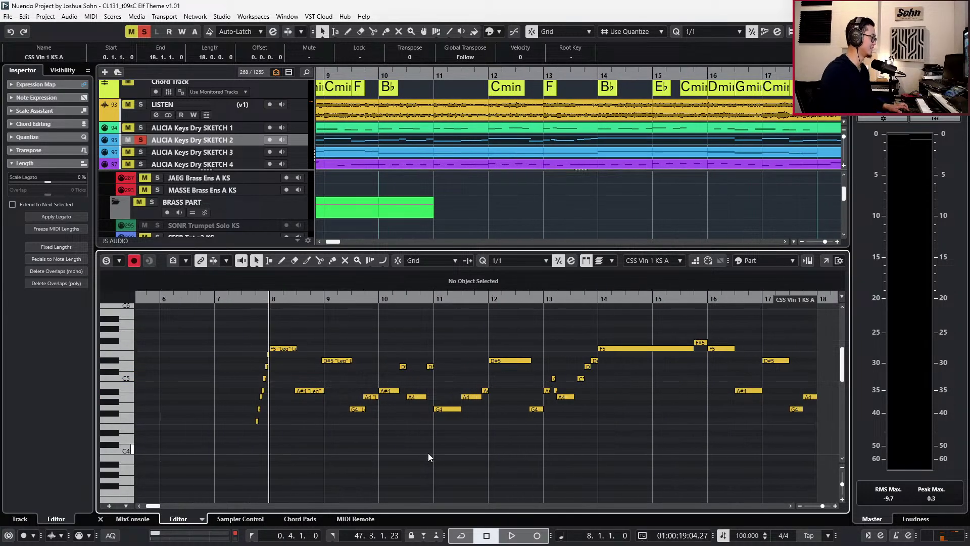
key("alt+4")
left_click_drag(371, 327, 746, 329)
mouse_move(812, 335)
left_mouse_down()
mouse_move(687, 415)
mouse_move(383, 444)
left_mouse_up()
scroll(380, 442, "up", 2)
key("l")
key("KP_Subtract")
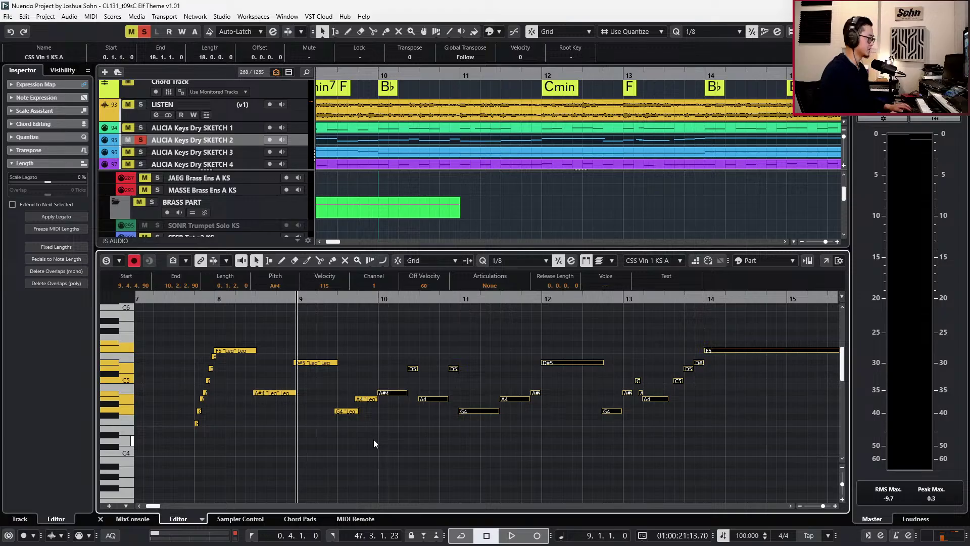
left_click(488, 286)
left_click(484, 218)
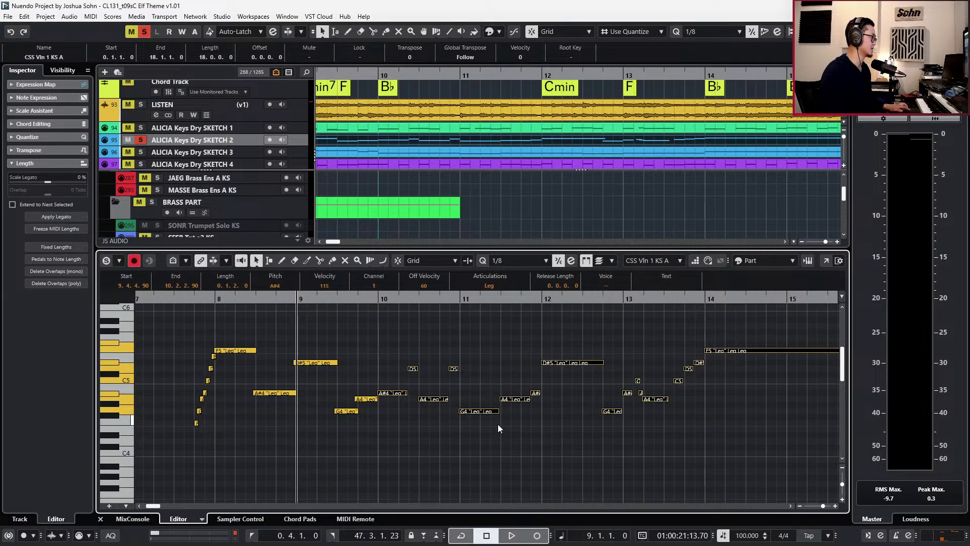
Display the velocity and controller lanes, play the pasted CSS Vln 1 line from bar 10 to bar 12, and close the editor.
scroll(497, 424, "up", 1)
key("l")
key("space")
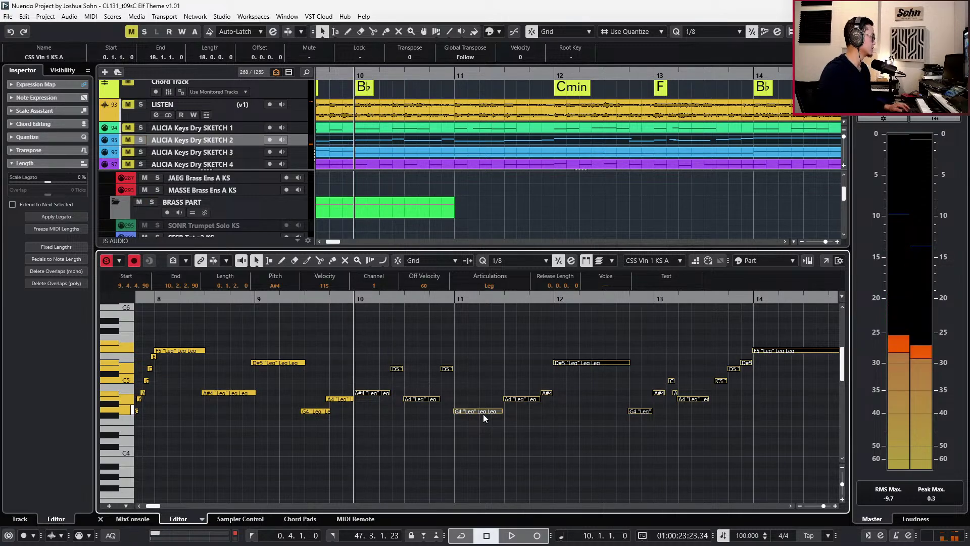
key("space")
key("alt+l")
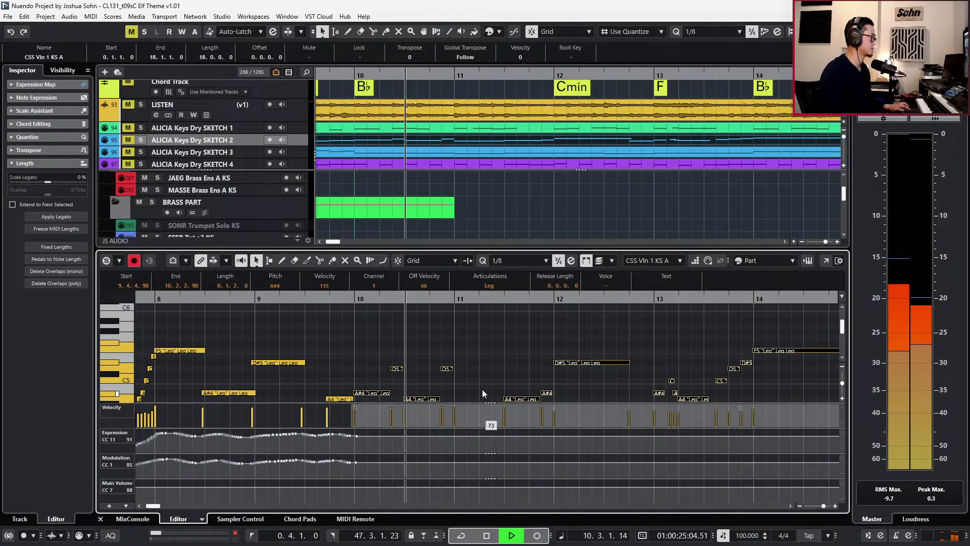
key("g")
scroll(493, 354, "down", 2)
scroll(492, 354, "down", 2)
scroll(493, 354, "right", 1)
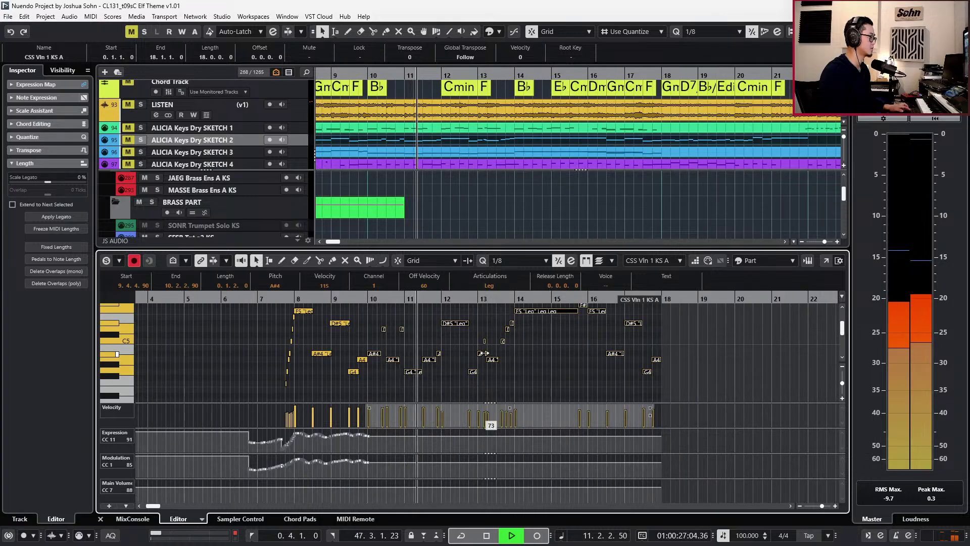
scroll(485, 352, "up", 1)
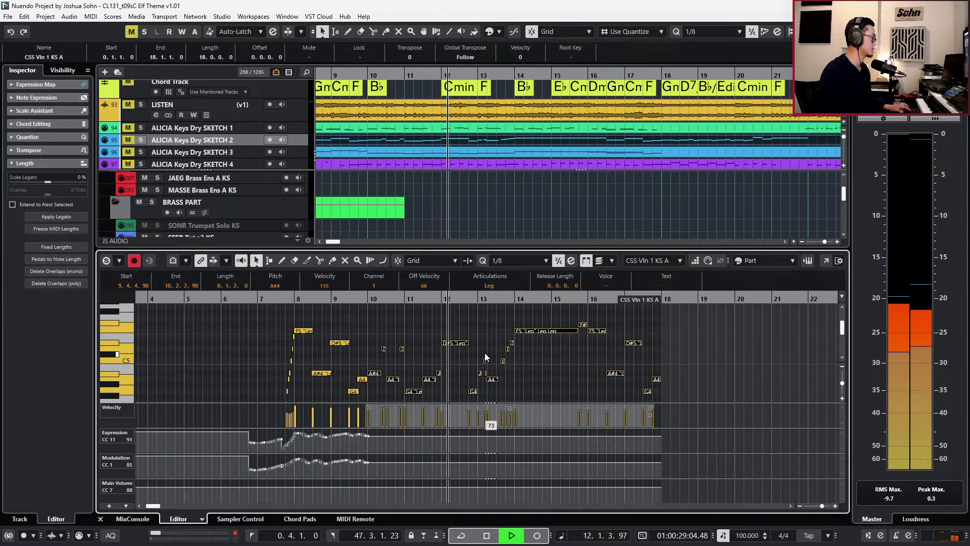
key("space")
key("Return")
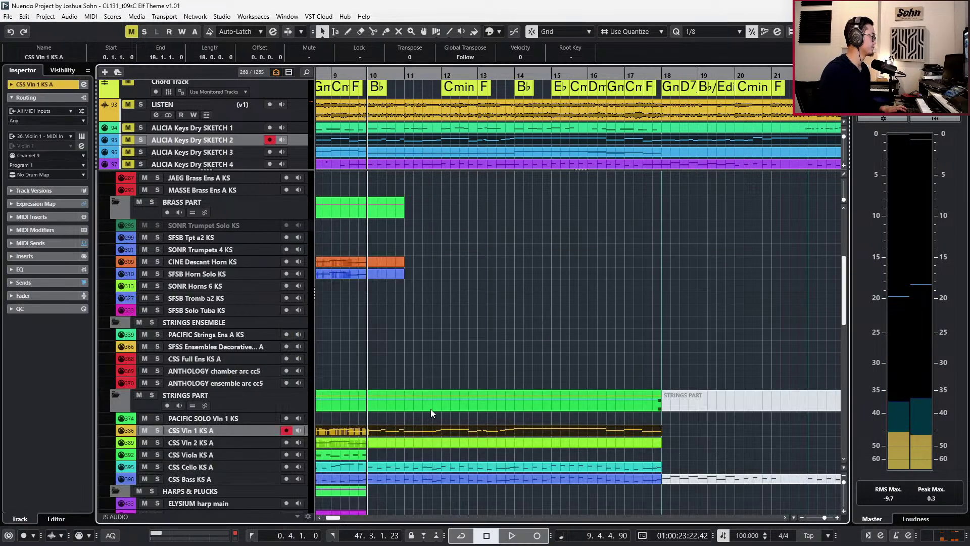
Copy the melody notes from bar 10 onward into the CSS Vln 2 part and reopen the CSS Vln 1 part alone.
left_click(432, 442, "shift")
key("ctrl+e")
key("space")
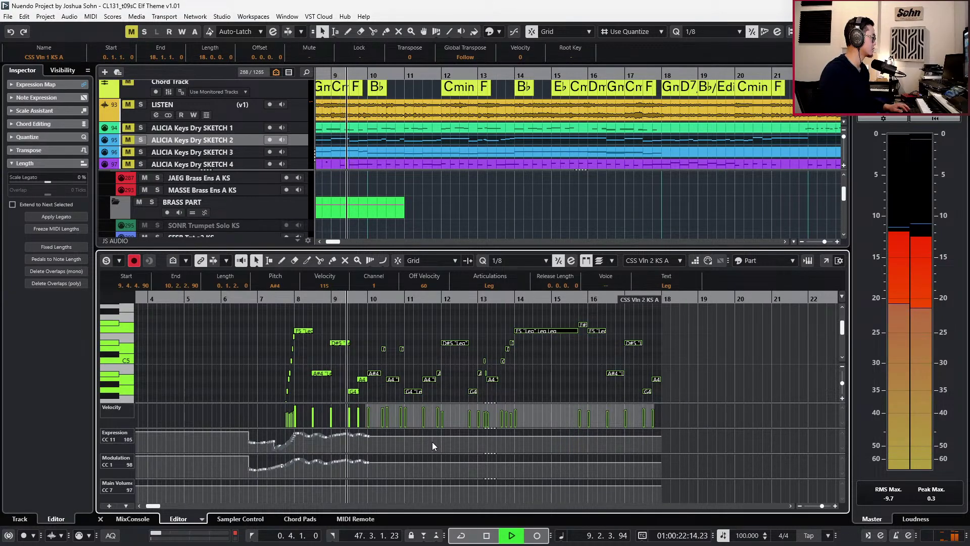
key("space")
key("ctrl+e")
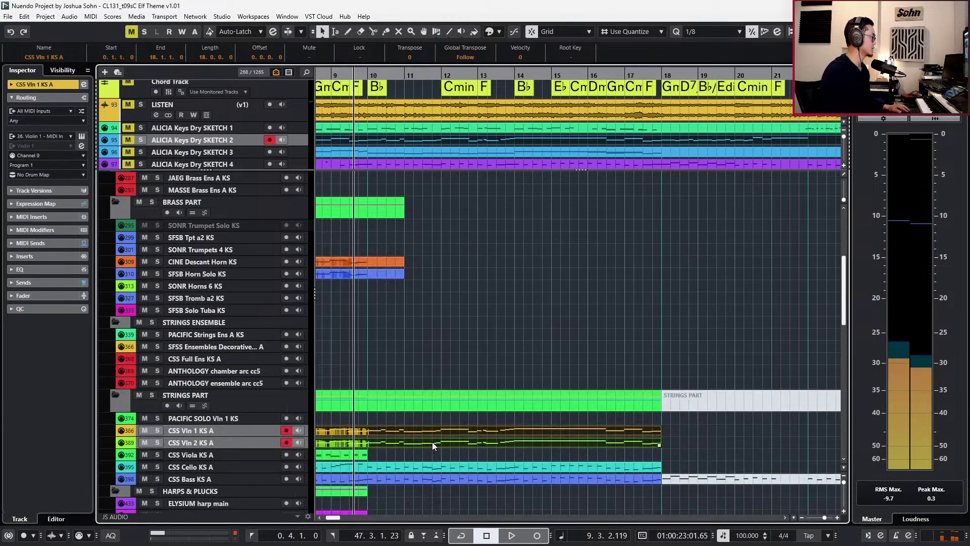
left_click(415, 432)
key("ctrl+e")
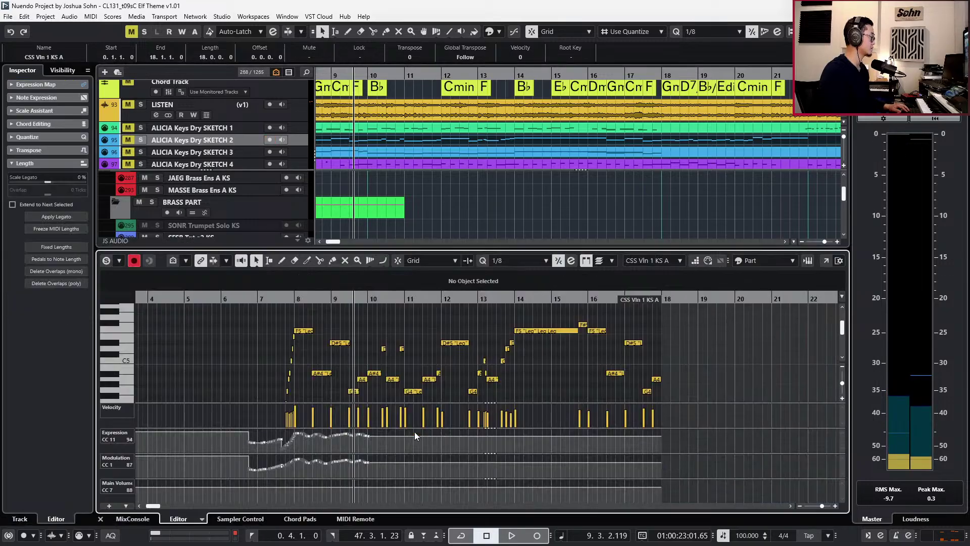
Try to record expression and modulation moves for CSS Vln 1 from bar 10 to bar 14, and undo the take.
key("space")
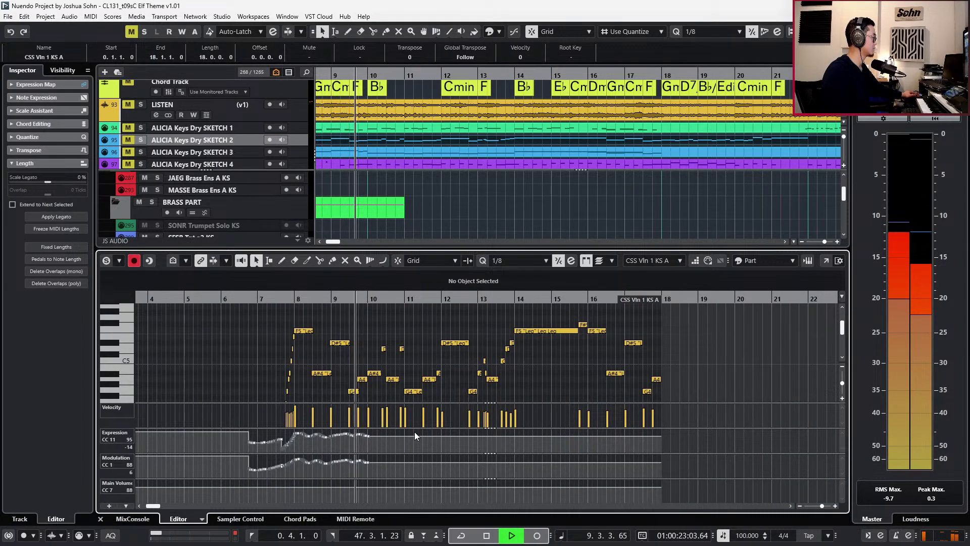
key("KP_Multiply")
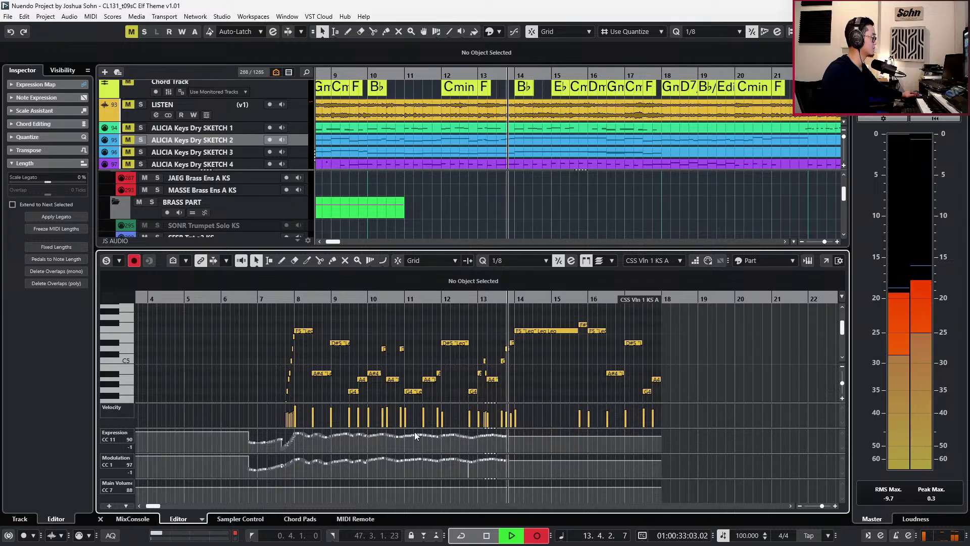
key("space")
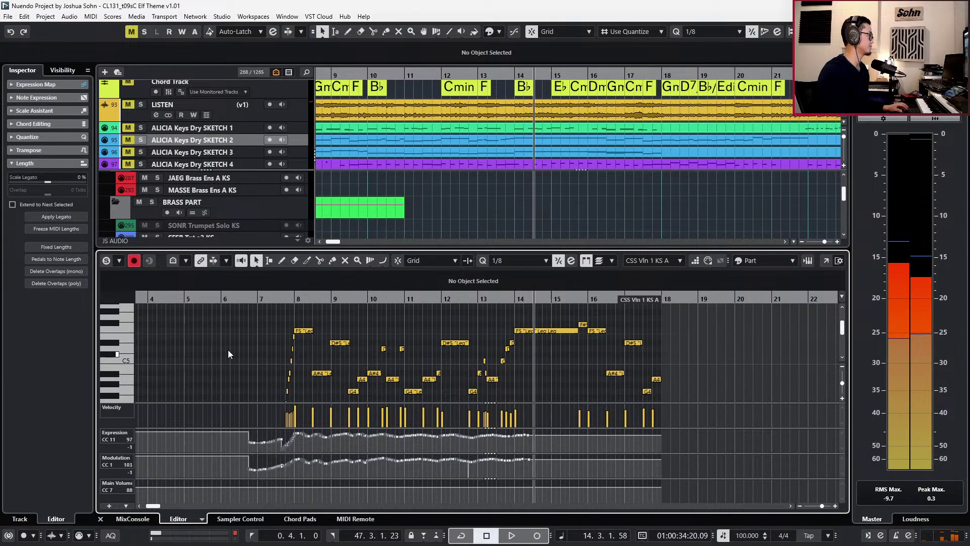
key("ctrl+z")
Lengthen the CSS Vln 1 notes from bar 10 to bar 18 by 40 ticks and play the join at bar 10.
scroll(357, 334, "up", 5)
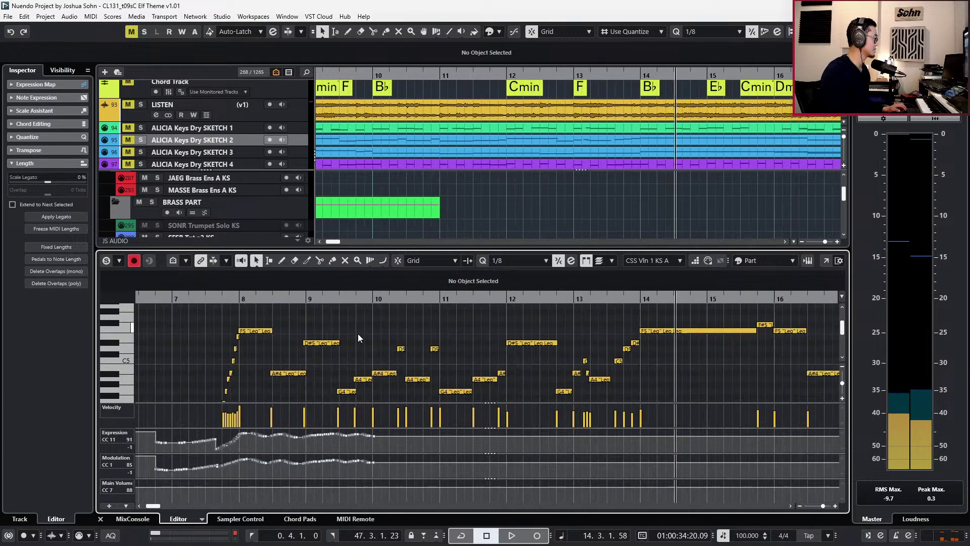
scroll(358, 335, "up", 2)
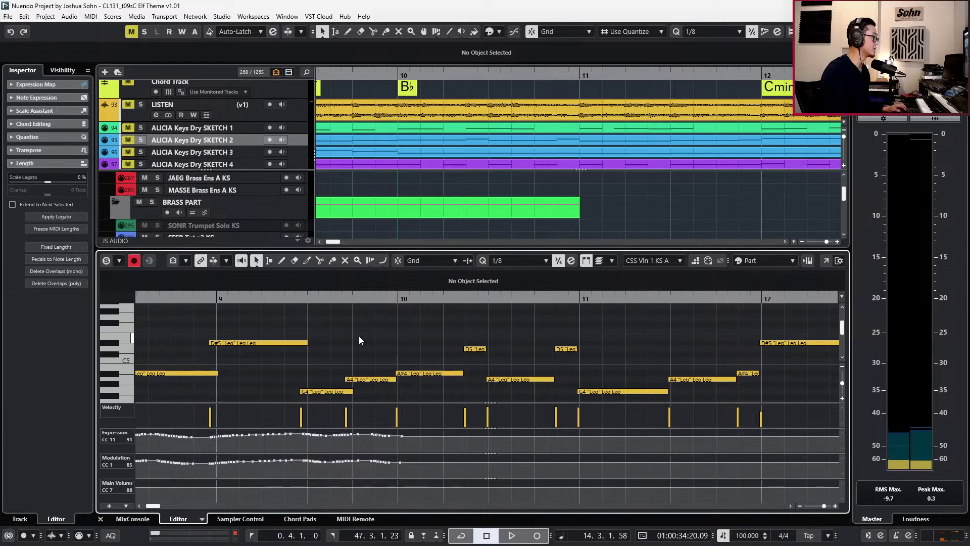
scroll(360, 336, "down", 6)
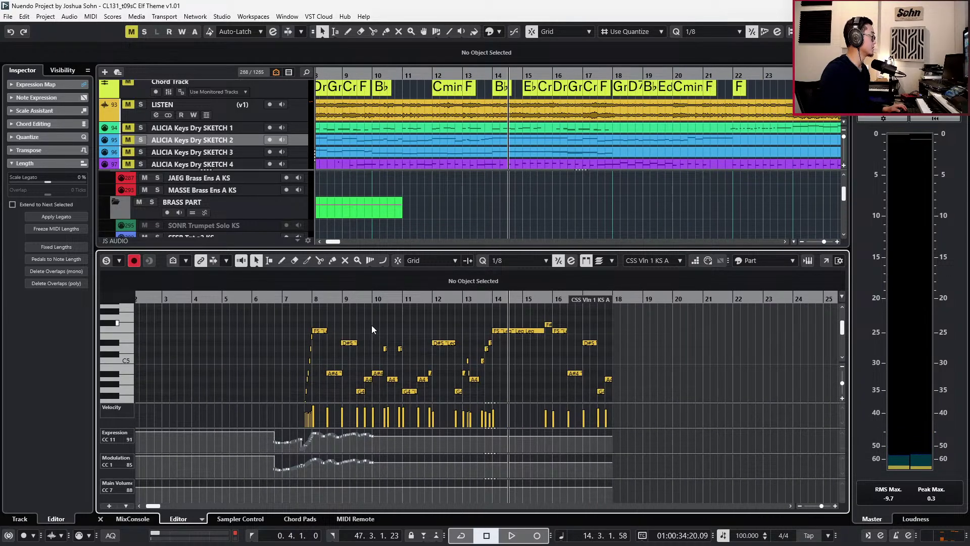
left_click_drag(376, 324, 607, 399)
key("alt+shift+Right")
key("KP_Subtract")
key("space")
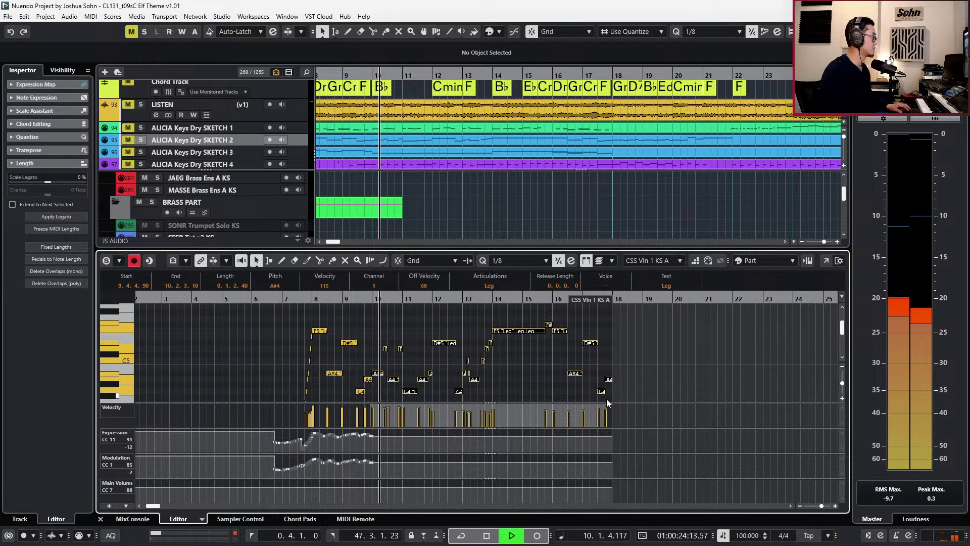
key("space")
scroll(432, 403, "up", 1)
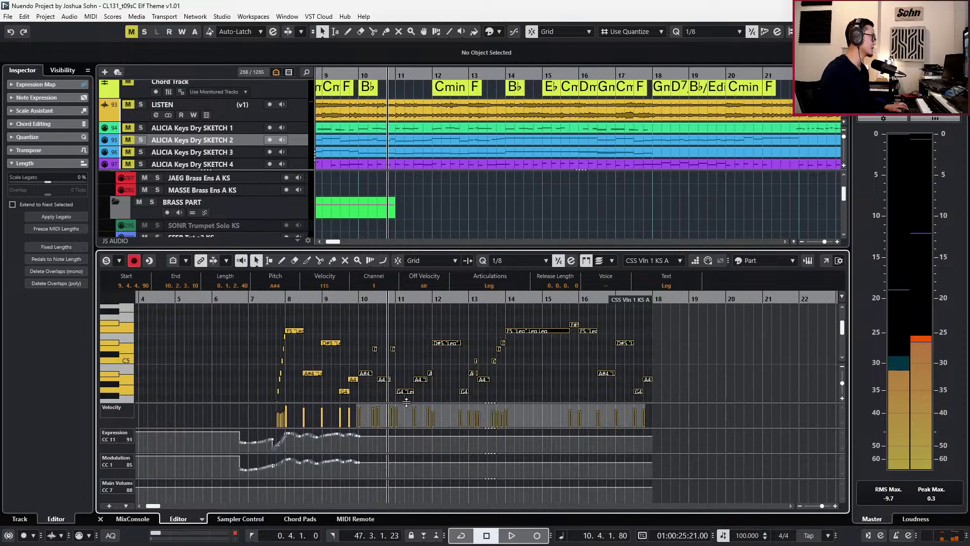
Shift the CSS Vln 1 notes from the first D5 in bar 10 onward earlier so that D5 starts at 10.2.2.20.
key("h")
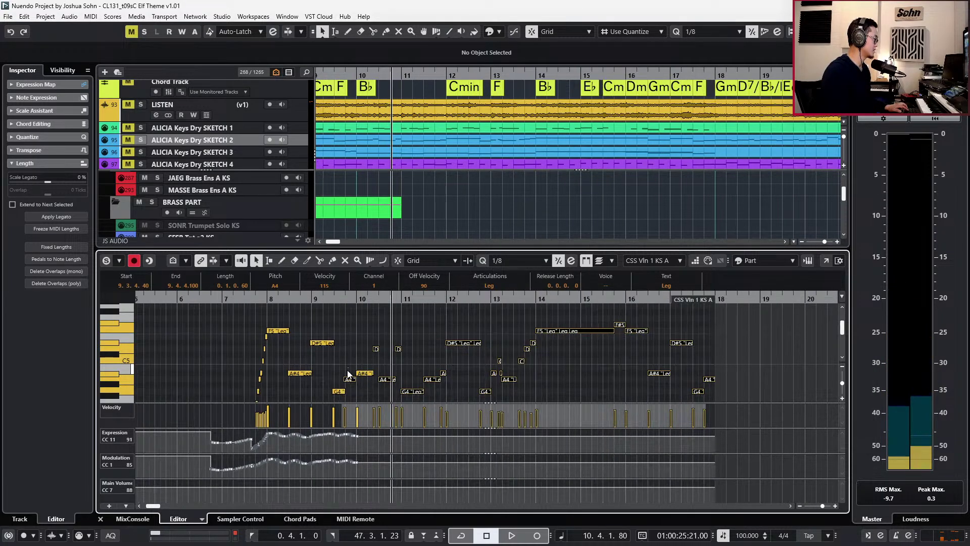
key("h")
key("ctrl+Left")
key("l")
Record expression (CC 11) and modulation (CC 1) moves for CSS Vln 1 from bar 10 to bar 18, and close the editor.
key("KP_Subtract")
key("space")
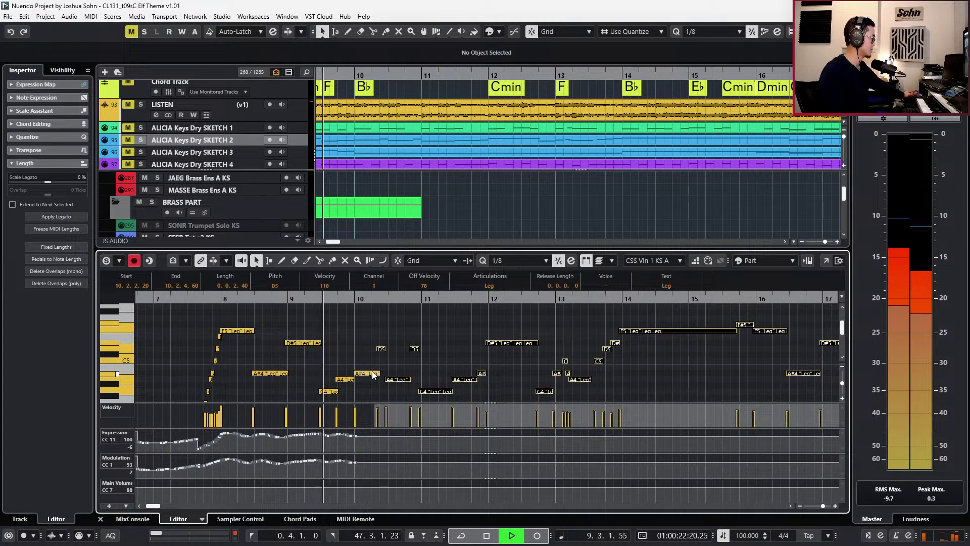
key("KP_Multiply")
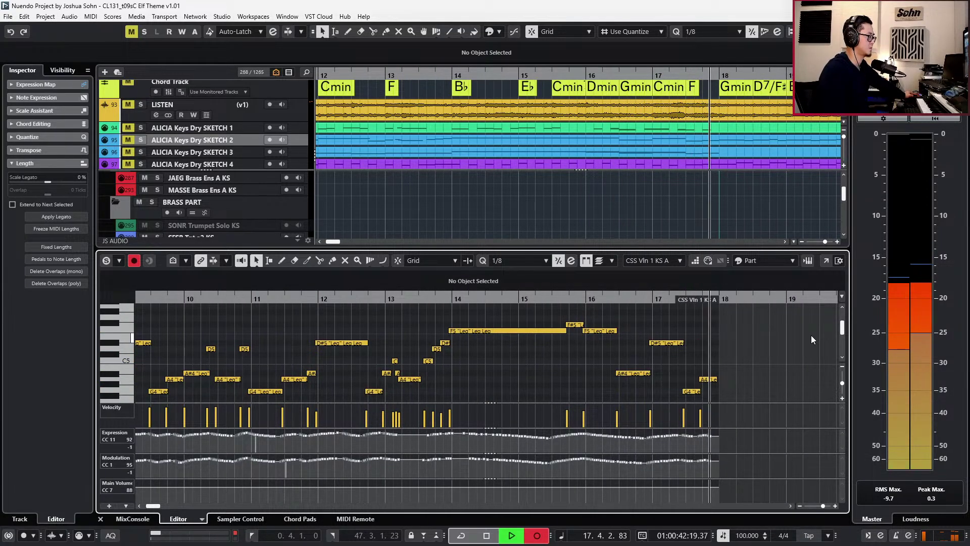
key("space")
key("g")
key("ctrl+e")
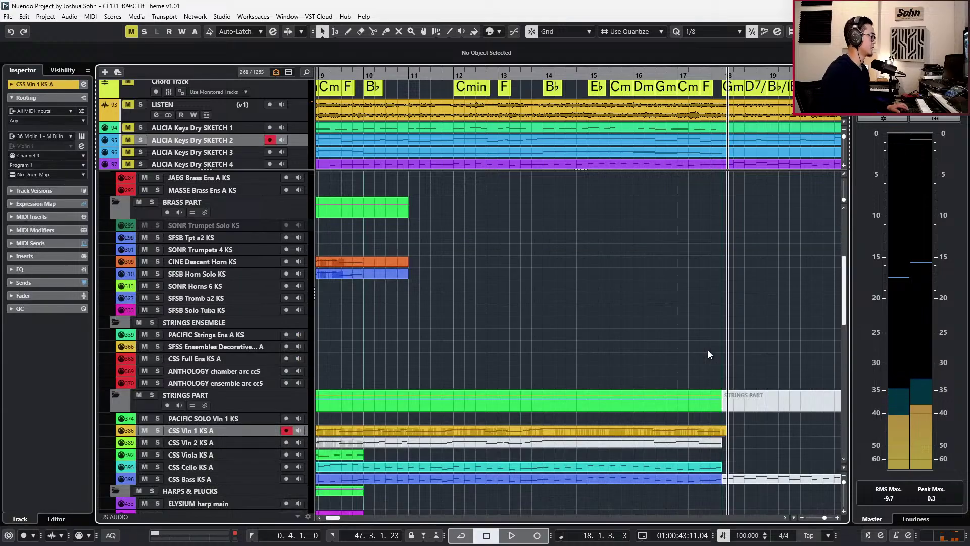
Open the CSS Vln 1 and CSS Vln 2 parts together and listen to the line from bar 12 into bar 13.
left_click_drag(575, 418, 571, 450)
key("KP_Subtract")
key("Return")
key("h")
key("h")
key("h")
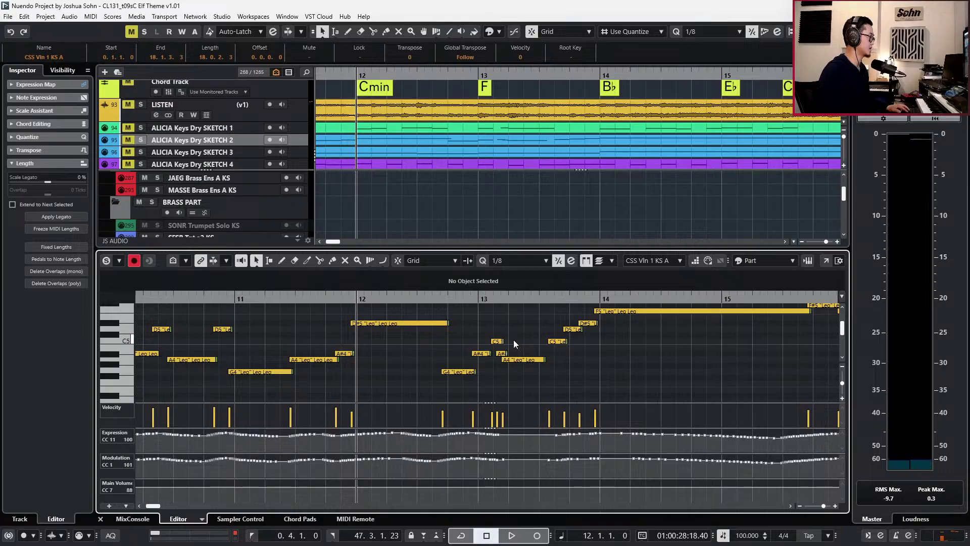
key("space")
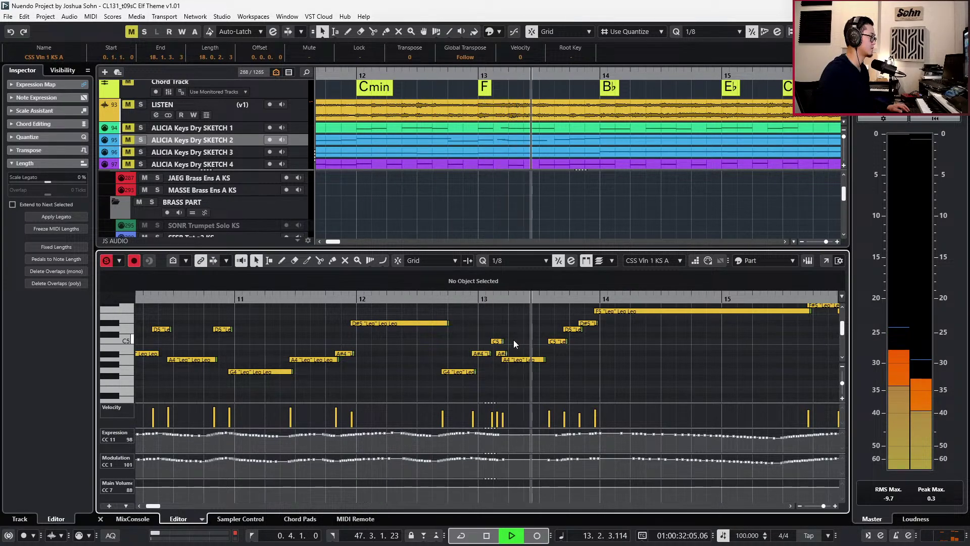
key("space")
Set the articulation of the quick C5, A#4 and A4 notes early in bar 13 to Marc Leg.
key("KP_Subtract")
key("h")
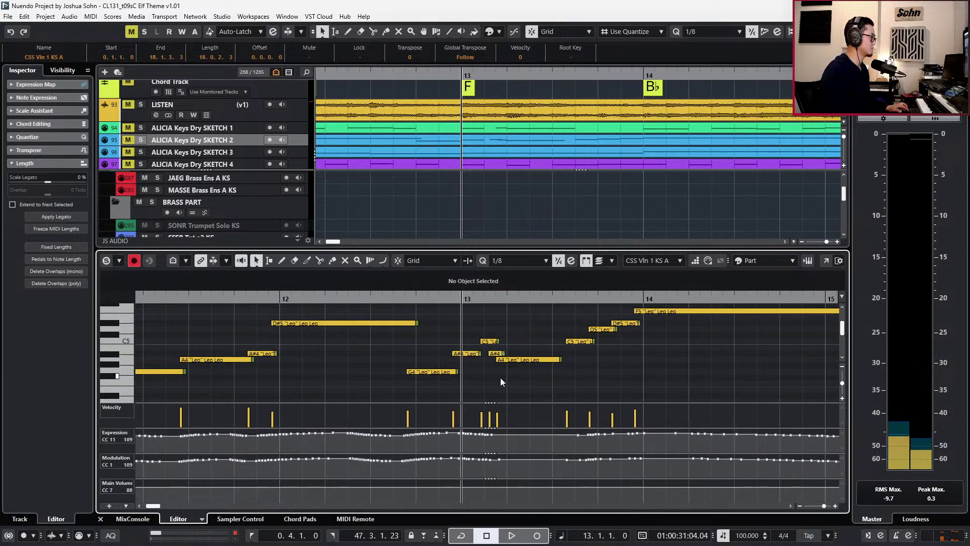
left_click_drag(487, 337, 505, 364)
scroll(495, 287, "down", 1)
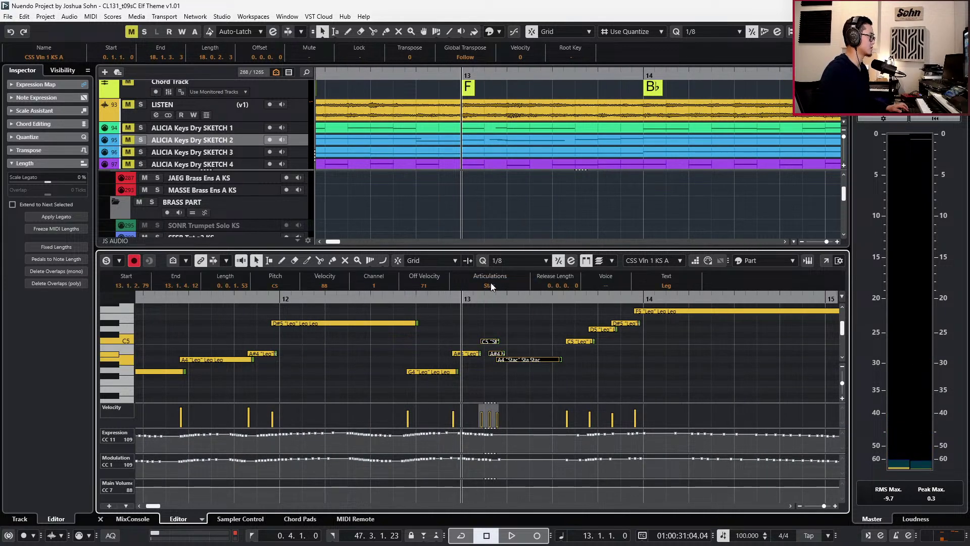
left_click(491, 283)
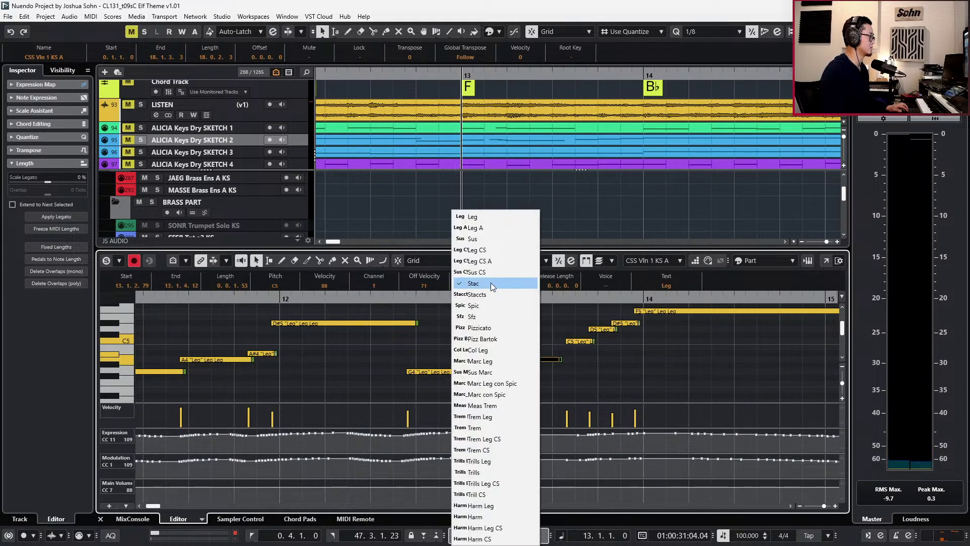
left_click(490, 362)
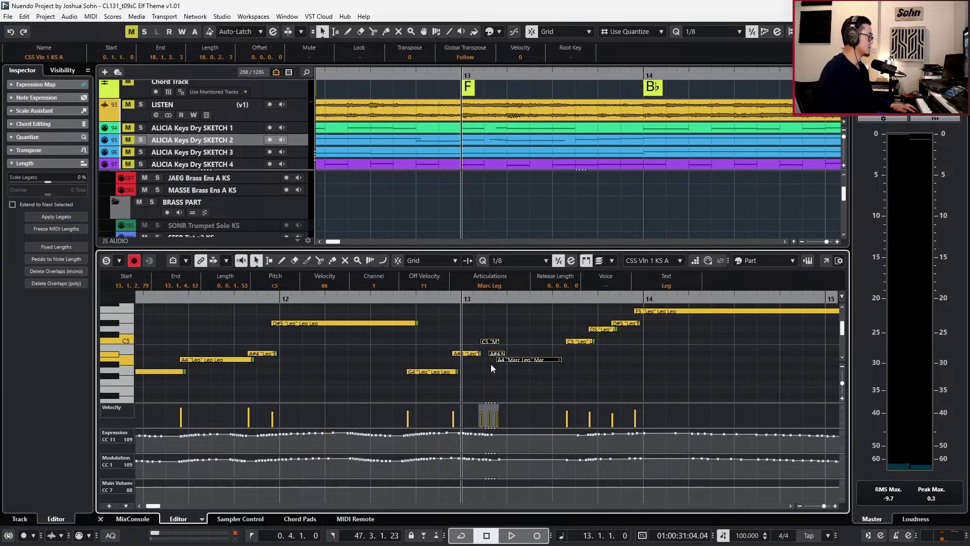
Compare the soloed LISTEN reference with the violin line around bar 13.
left_click(290, 115)
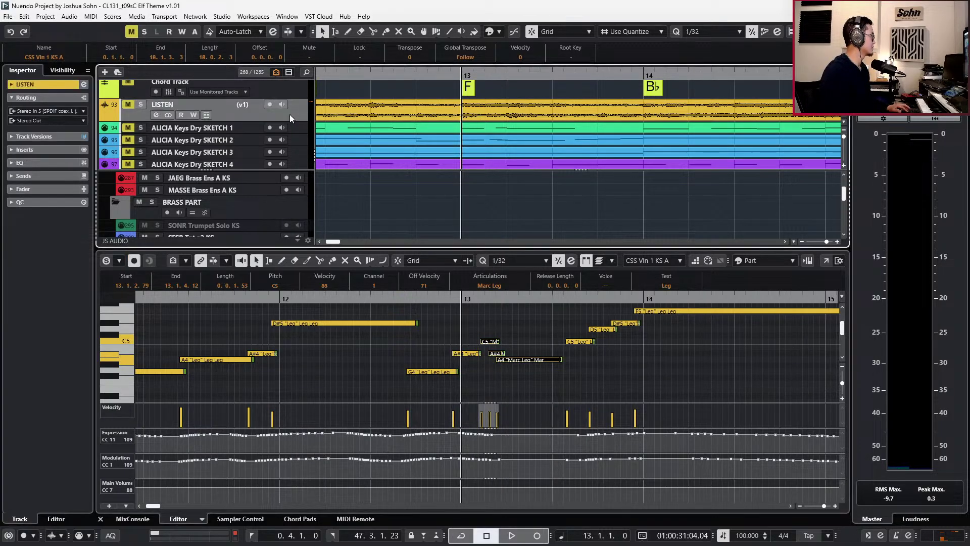
key("s")
key("space")
key("space")
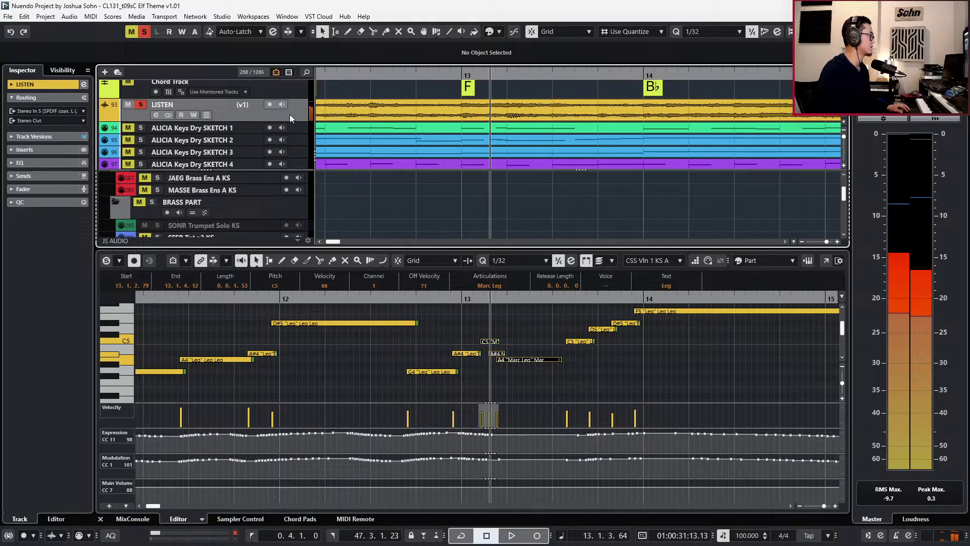
key("s")
key("space")
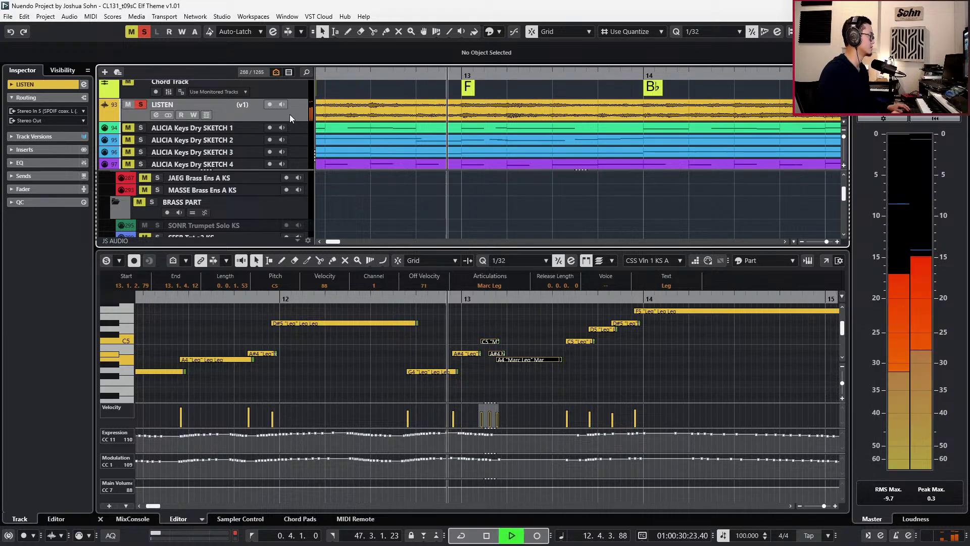
key("space")
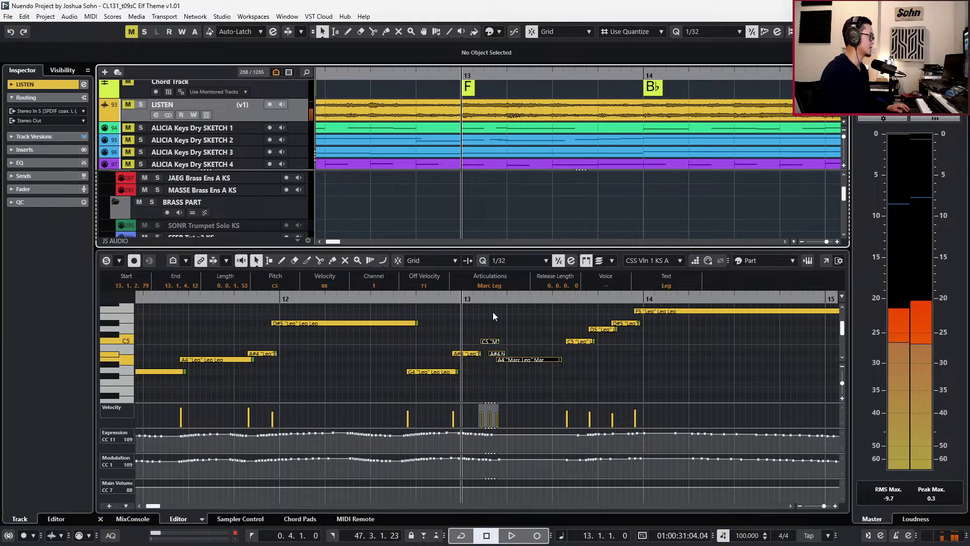
left_click(536, 324)
left_click(490, 340)
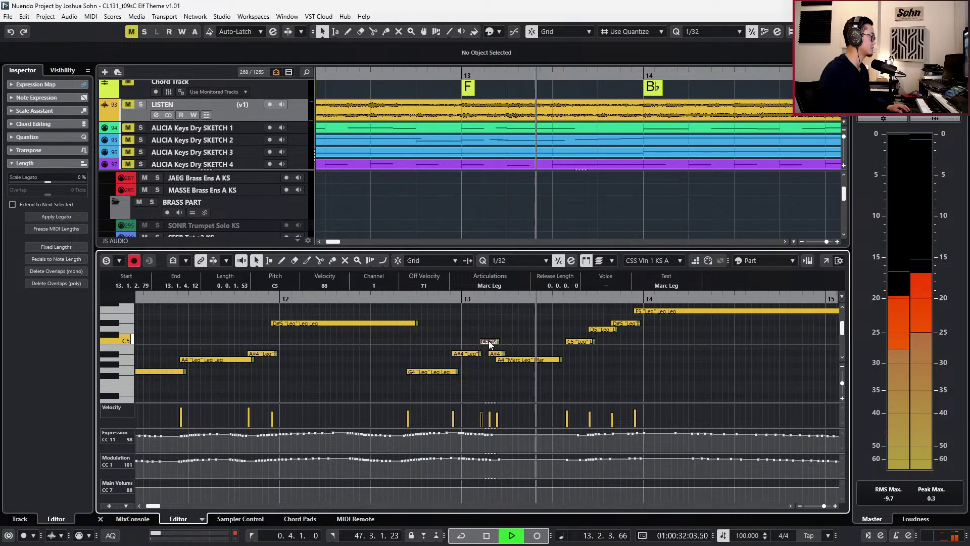
key("space")
Draw a dip in the CSS Vln 1 expression curve after the start of bar 13, rising again before bar 14, and play it.
key("ctrl+KP_1")
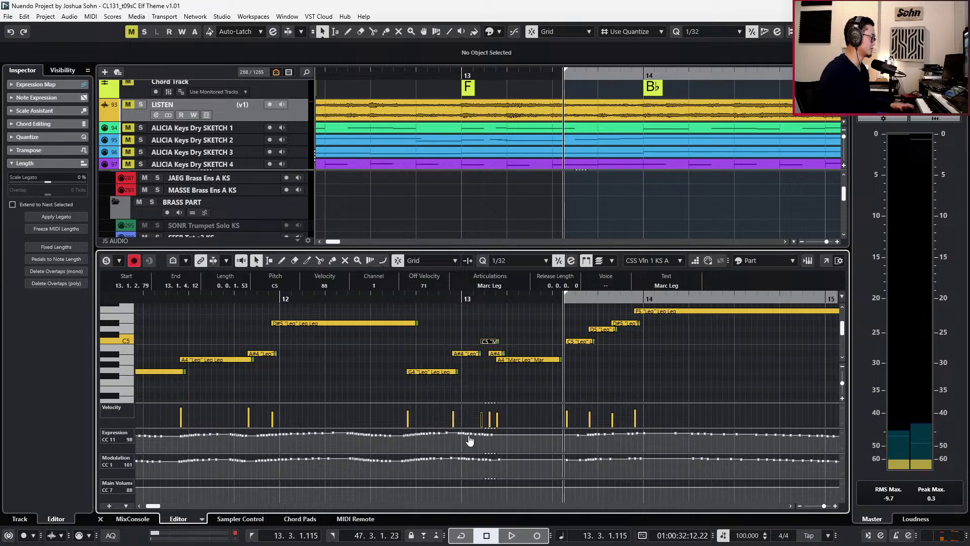
mouse_move(474, 433)
left_mouse_down()
mouse_move(510, 441)
mouse_move(476, 436)
mouse_move(521, 438)
left_mouse_up()
key("KP_Subtract")
left_click_drag(562, 433, 618, 429)
key("space")
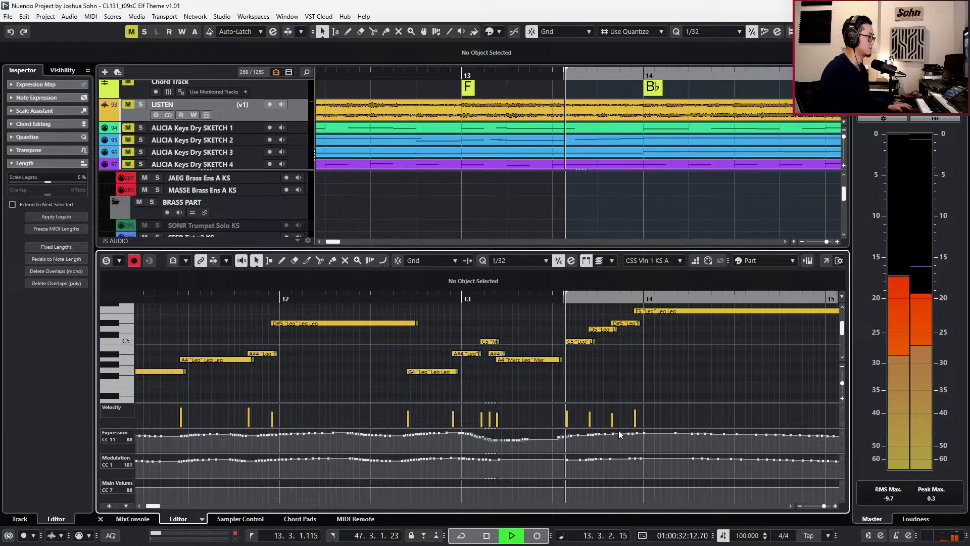
key("space")
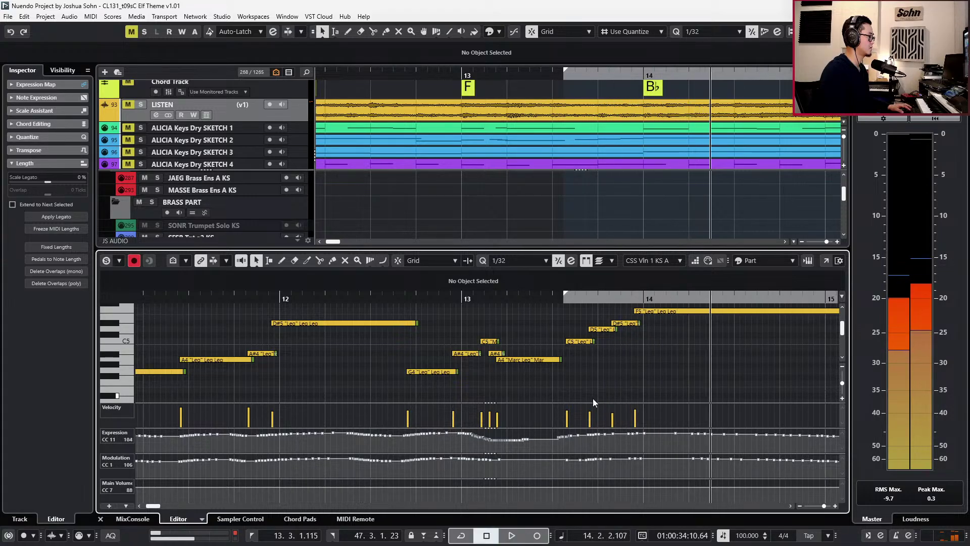
Leave the violin note editor and remove the muted CSS Vln 2 material from bar 10 onward.
left_click_drag(605, 323, 625, 332)
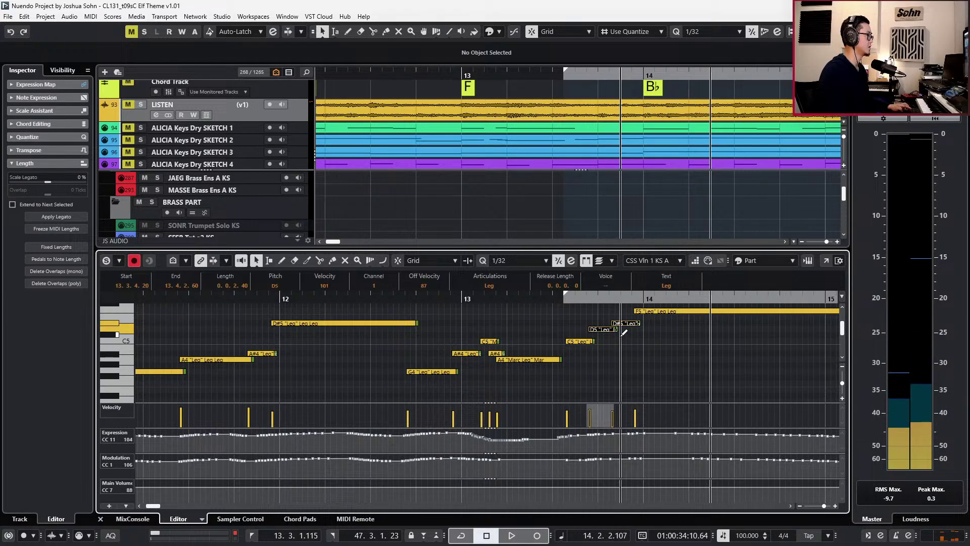
key("Return")
scroll(596, 375, "down", 5)
left_click(387, 446)
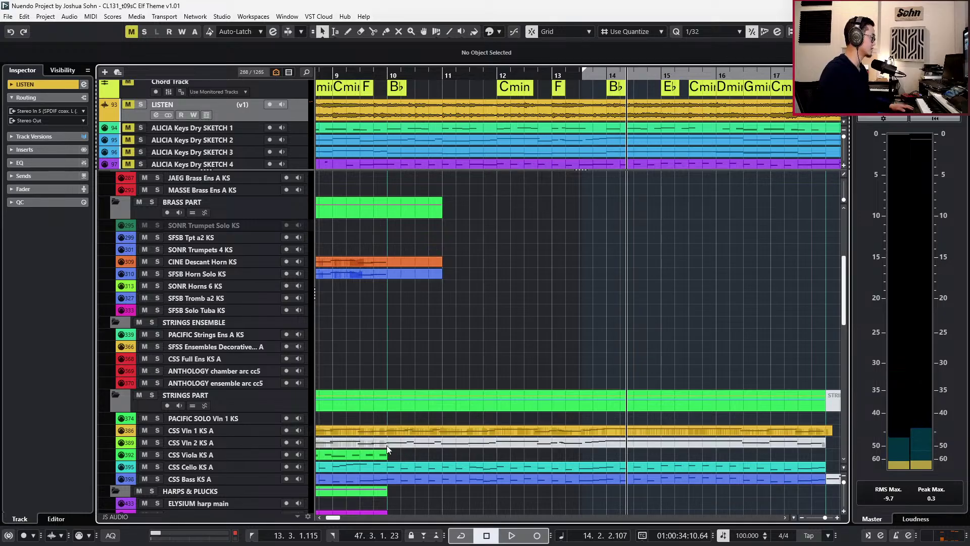
scroll(384, 445, "up", 2)
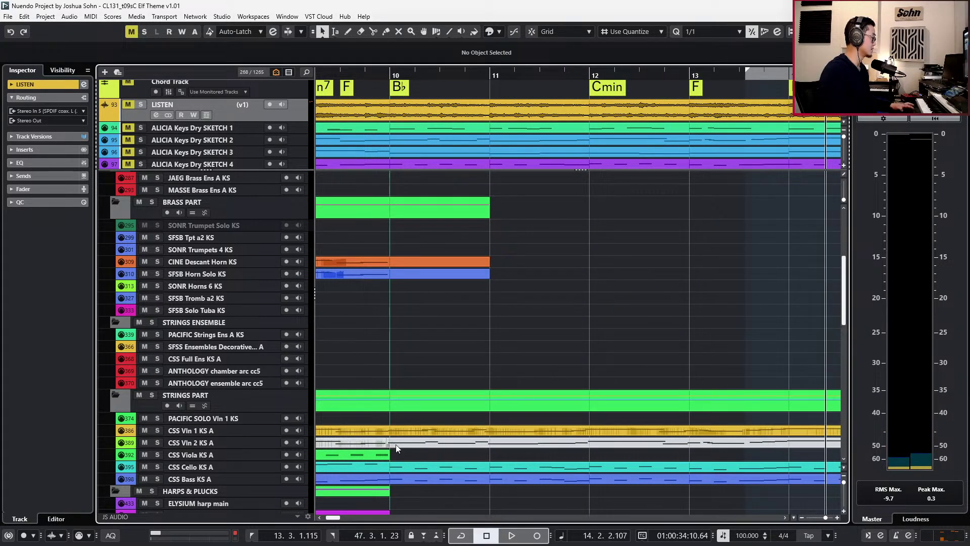
left_click(396, 444)
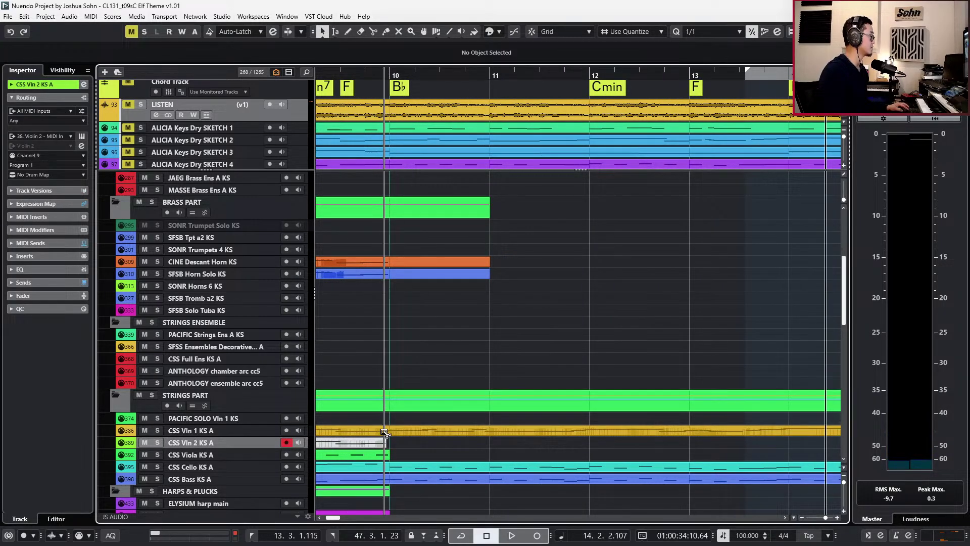
Copy the CSS Vln 1 material from bar 10 onward onto CSS Vln 2 and join it with the earlier part.
left_click(389, 432)
left_click(396, 442)
key("alt+v")
key("4")
left_click(376, 432)
left_click(382, 442)
key("1")
left_click(397, 442)
key("shift+u")
Play the violins and trim the CSS Vln 1 and CSS Vln 2 parts to end at bar 18.
key("KP_Subtract")
key("KP_Subtract")
key("KP_Subtract")
key("KP_Subtract")
key("space")
key("g")
key("g")
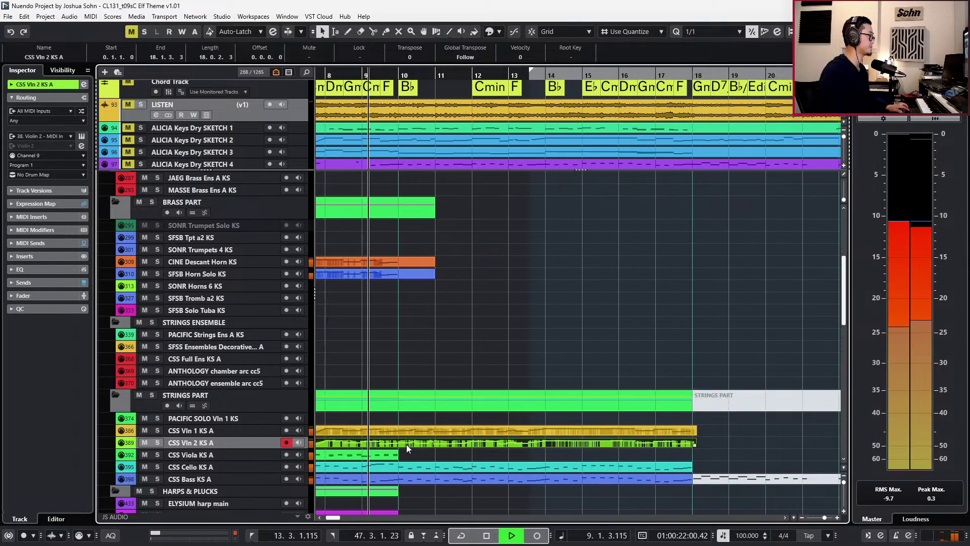
left_click_drag(651, 429, 641, 447)
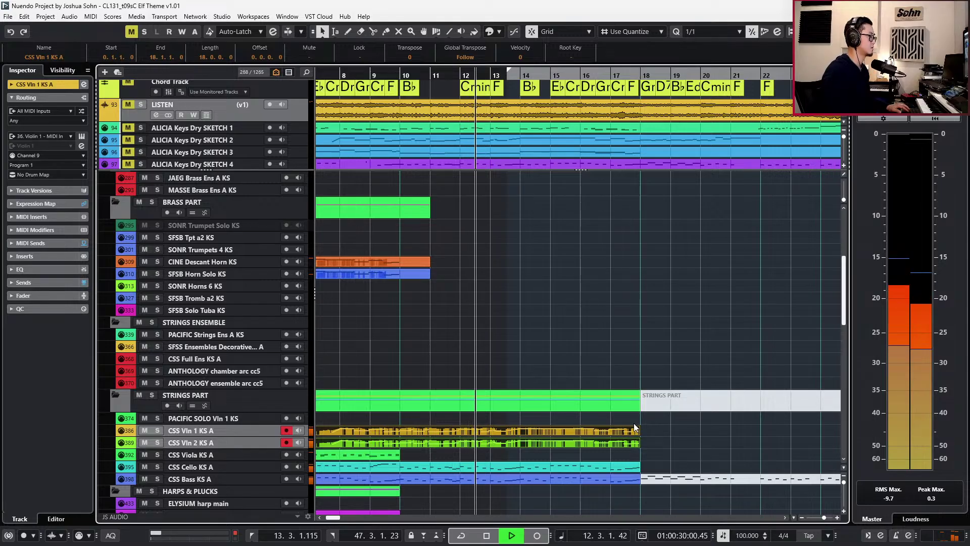
scroll(632, 417, "down", 2)
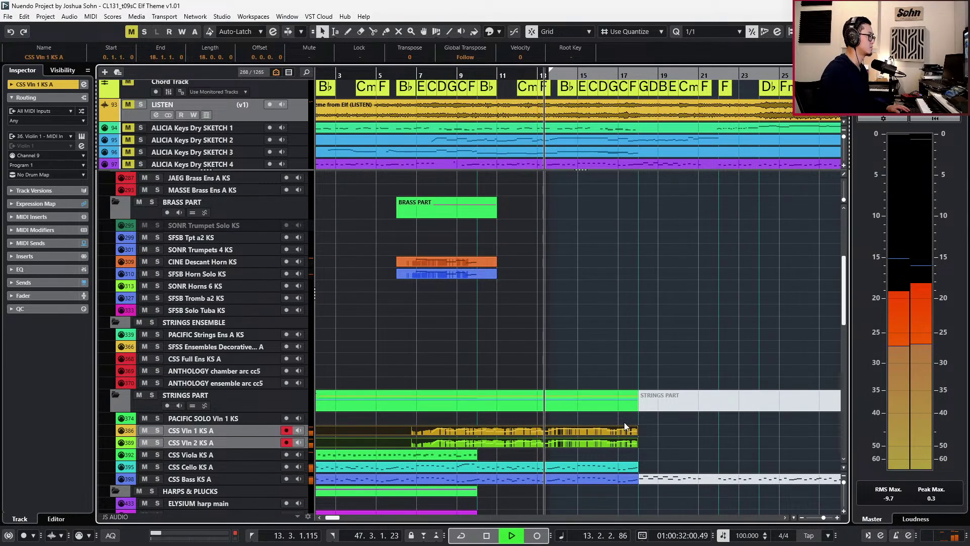
Open the CSS Vln 2 part and record new modulation and expression curves over the line from bar 14 to bar 18.
left_click(594, 455)
double_click(593, 443)
key("space")
key("KP_Subtract")
key("KP_Subtract")
scroll(609, 407, "up", 3)
key("KP_Subtract")
key("s")
key("space")
key("h")
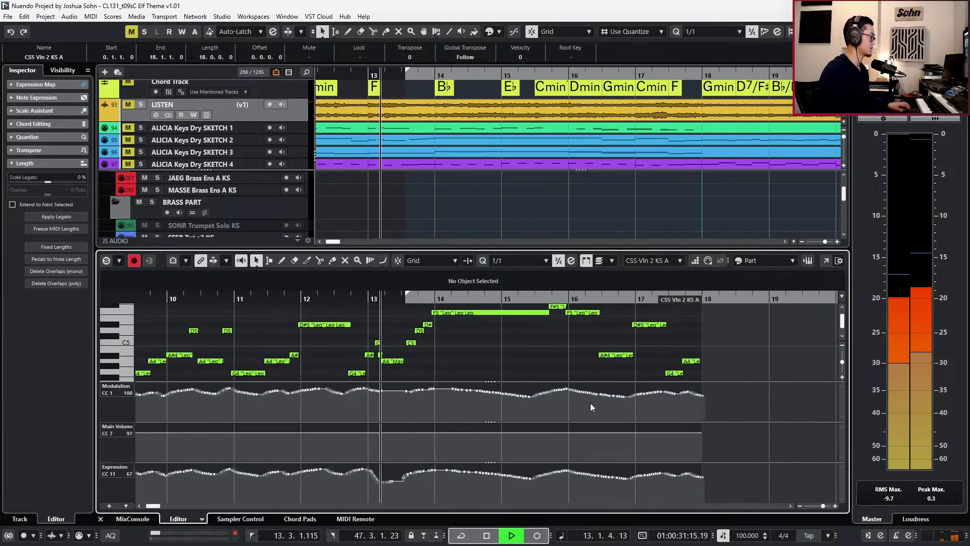
key("KP_Multiply")
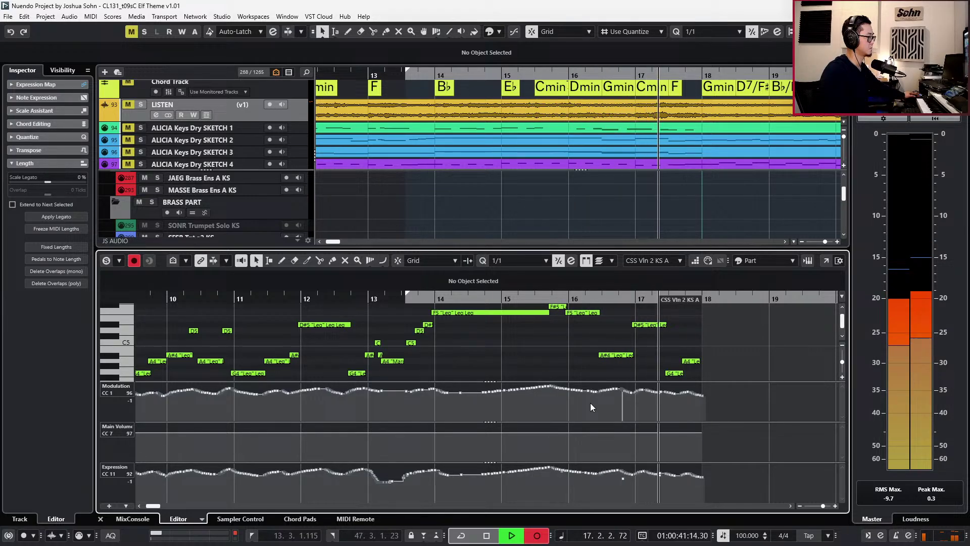
key("space")
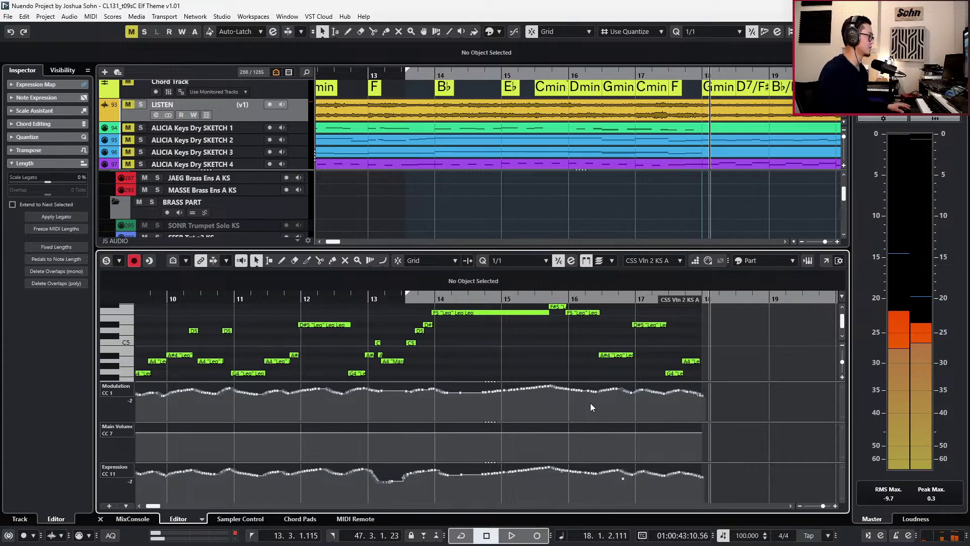
Leave the CSS Vln 2 editor and set the locators to the range of the LISTEN event.
key("KP_Subtract")
key("KP_Subtract")
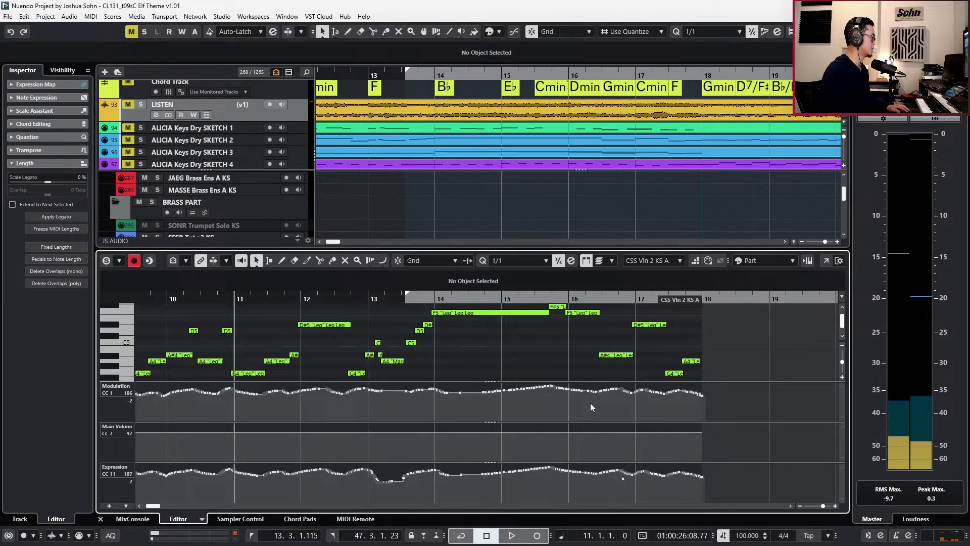
key("Return")
scroll(591, 403, "down", 2)
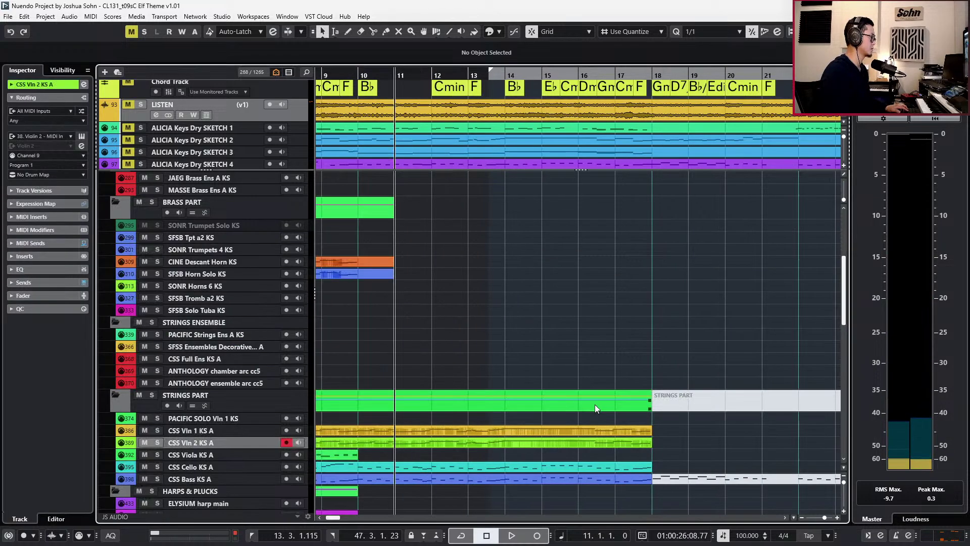
left_click(429, 105)
key("p")
key("g")
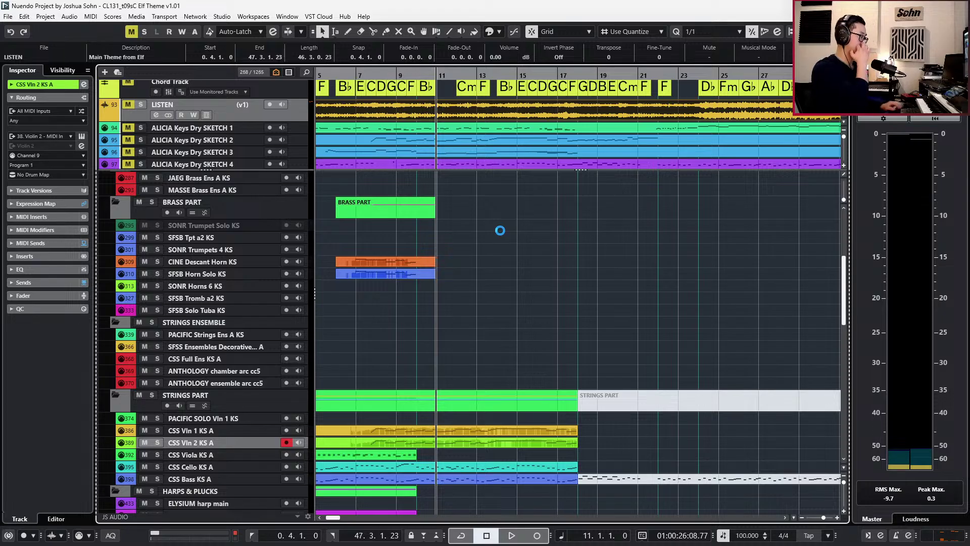
Copy the ALICIA Keys Dry SKETCH 3 notes from bar 10 through bar 17.
key("KP_Subtract")
key("KP_Subtract")
left_click(440, 152)
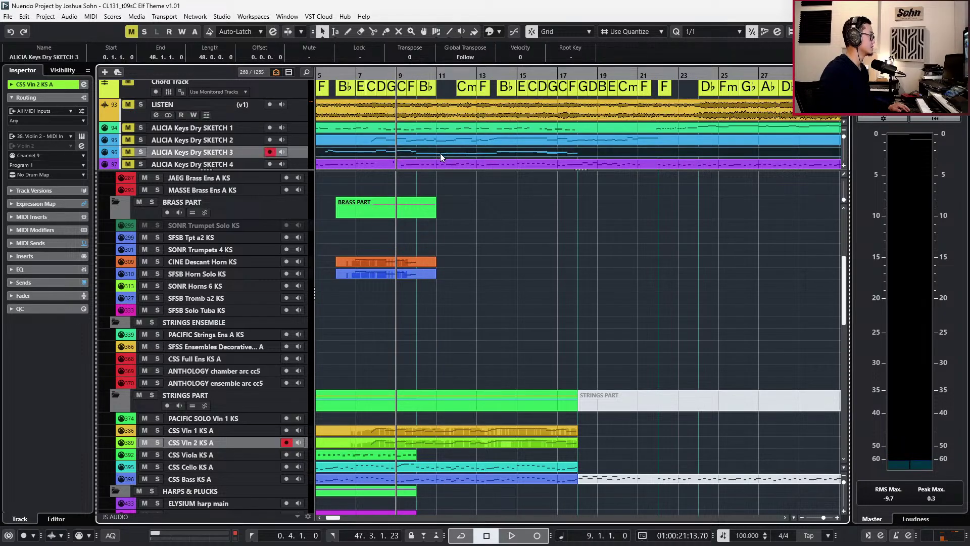
key("ctrl+e")
left_click_drag(425, 386, 608, 456)
scroll(611, 444, "down", 6)
key("KP_Add")
scroll(566, 383, "up", 6)
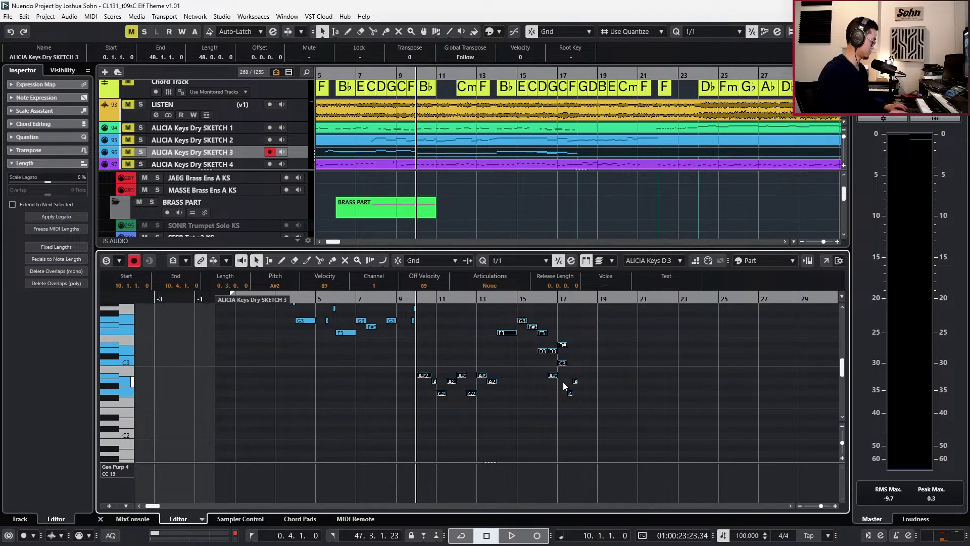
key("ctrl+e")
Extend the CINE Descant Horn and SFSB Horn Solo parts to end at bar 18.
scroll(413, 304, "down", 3)
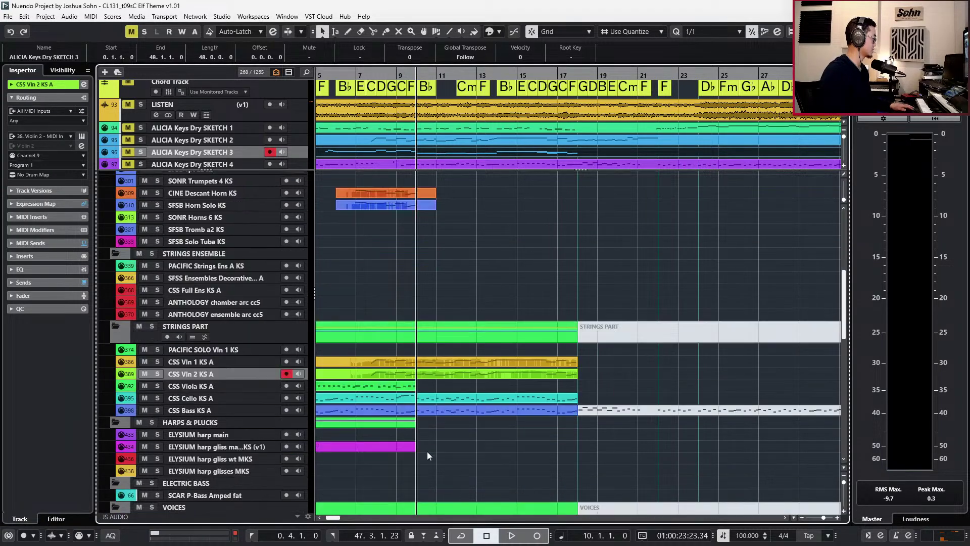
left_click_drag(434, 193, 566, 193)
left_click_drag(432, 206, 574, 206)
Paste the sketch notes onto SONR Horns 6 at bar 10 and extend the part's start back to bar 6.
left_click(233, 217)
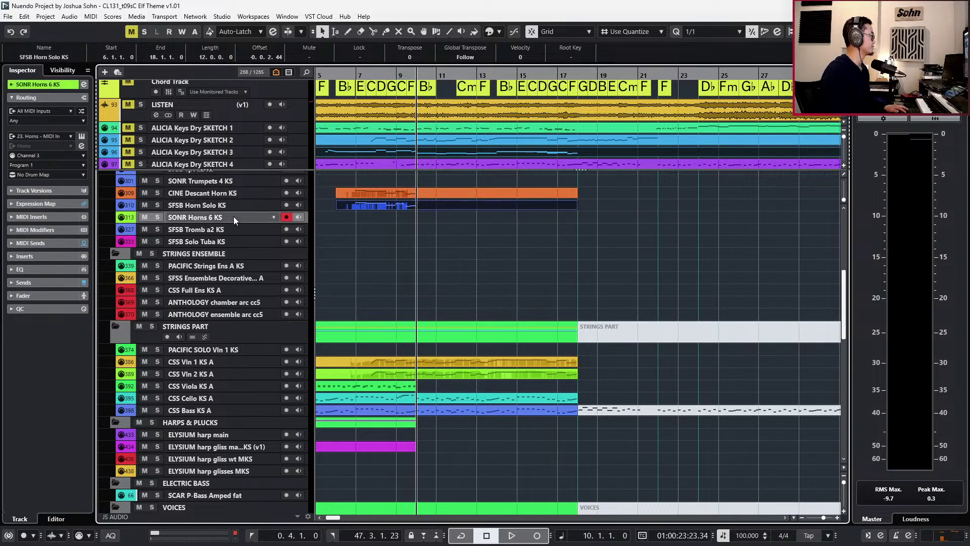
key("ctrl+v")
left_click(377, 219)
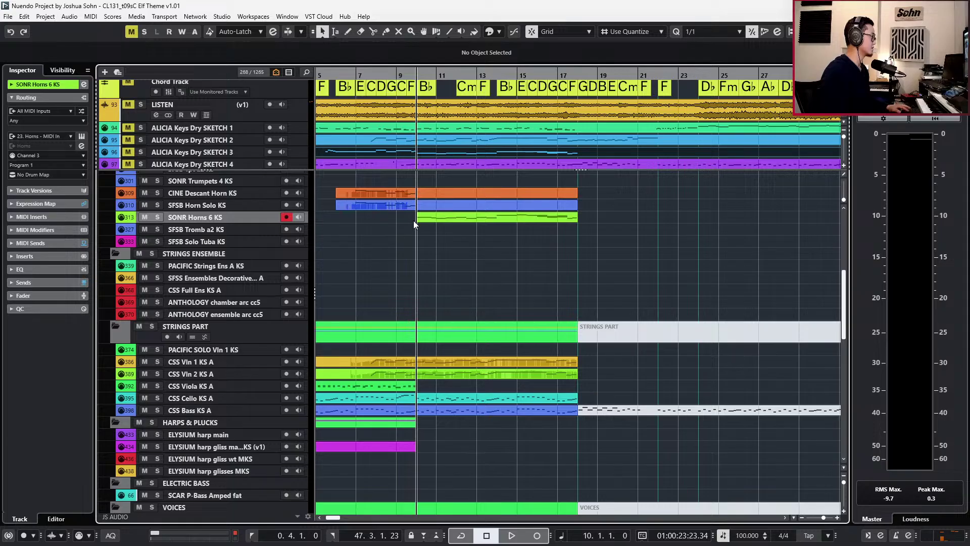
left_click_drag(417, 220, 342, 220)
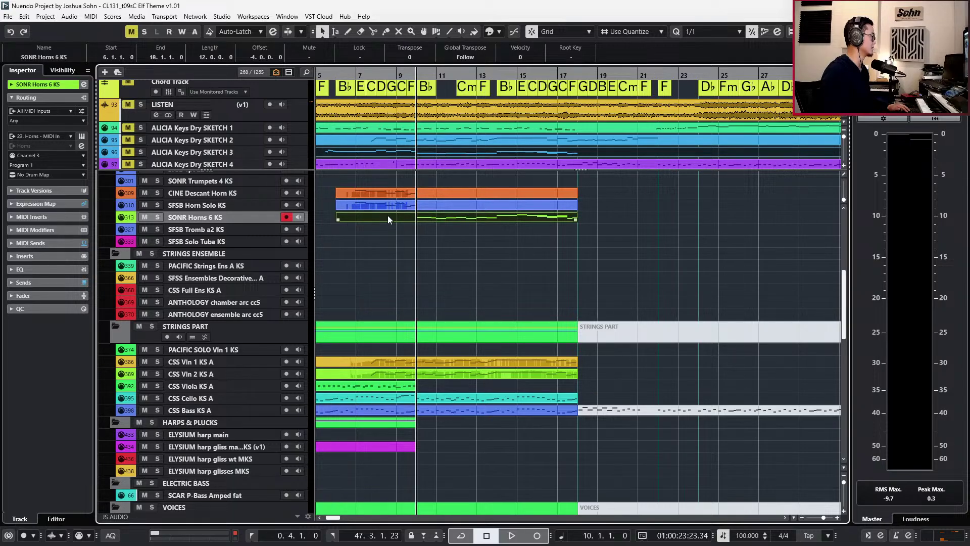
Set the articulation of all notes in the SONR Horns 6 part to Leg while it plays.
double_click(387, 217)
key("space")
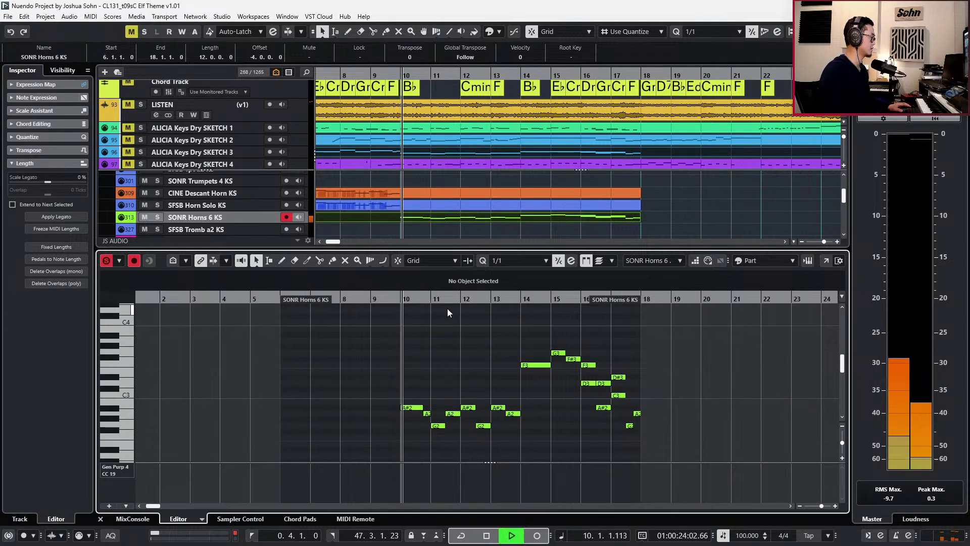
key("ctrl+a")
left_click(489, 286)
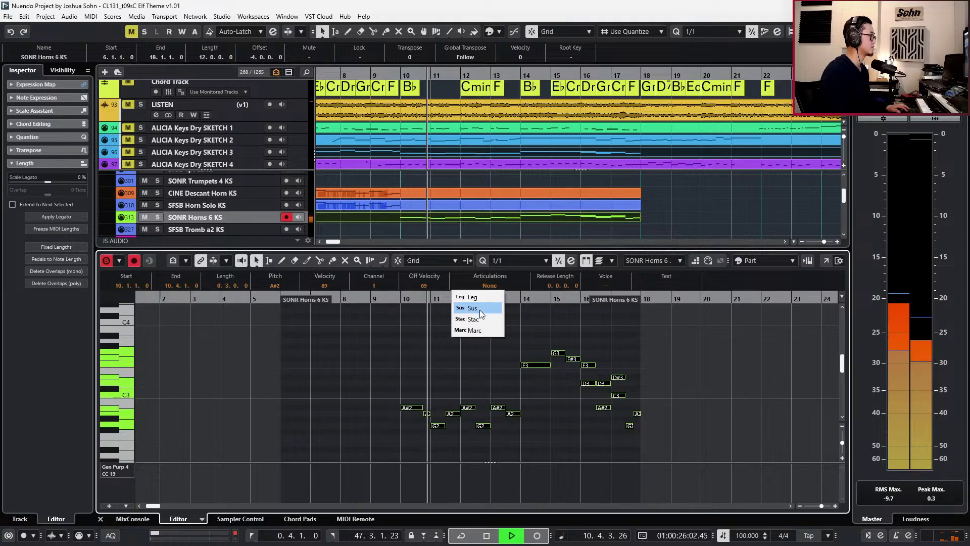
left_click(475, 297)
left_click(475, 375)
key("ctrl+a")
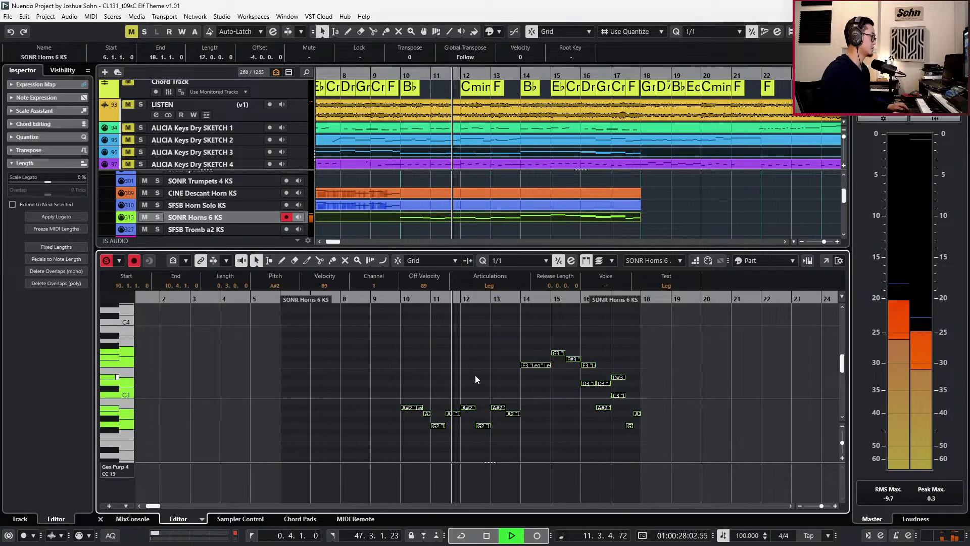
Record expression 84, modulation 79 and main volume 86 into SONR Horns 6 just before bar 10.
key("alt+1")
key("KP_Subtract")
key("KP_Subtract")
key("KP_Subtract")
key("KP_Subtract")
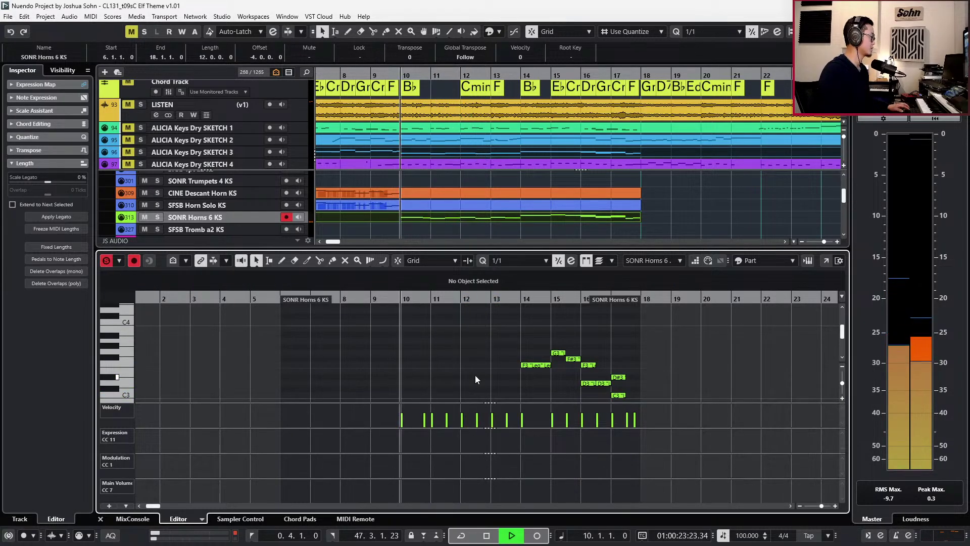
key("KP_Multiply")
key("KP_Multiply")
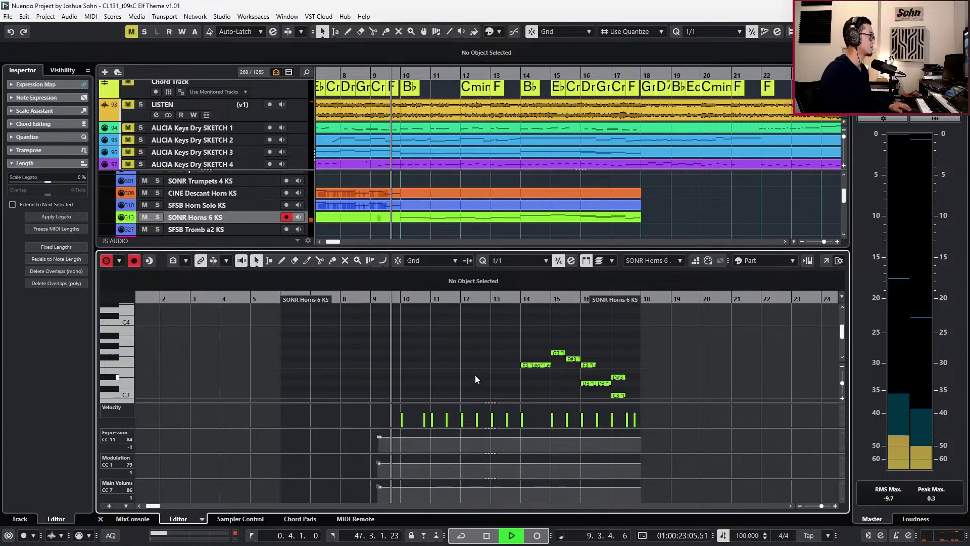
key("space")
key("space")
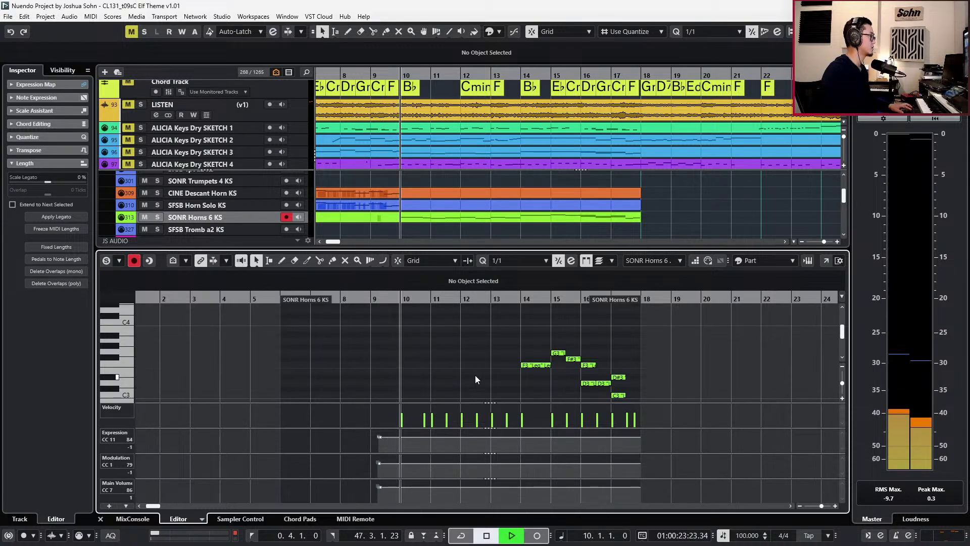
Split the SONR Horns 6 part at bar 10 and mute both sections.
key("Return")
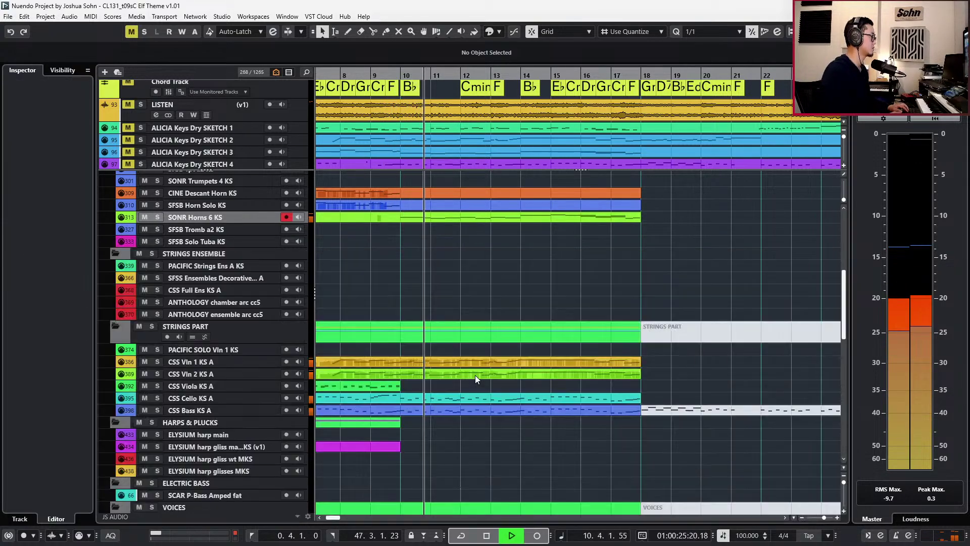
key("alt+4")
scroll(393, 222, "up", 3)
key("space")
left_click(426, 219)
key("ctrl+z")
left_click(388, 221)
key("shift+m")
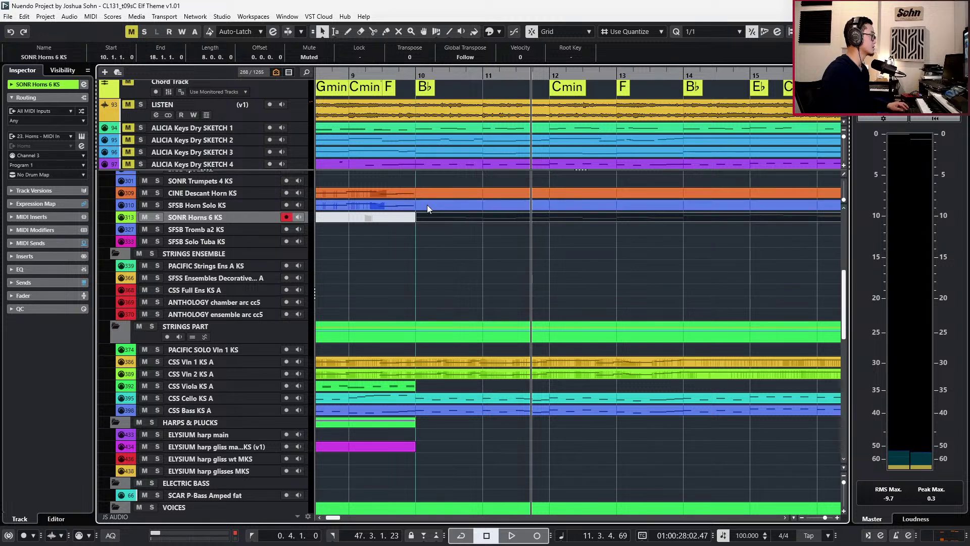
Duplicate the SONR Horns 6 line from bar 10 into the SFSB Horn Solo part and play it from bar 9.
left_click(427, 204)
double_click(424, 204)
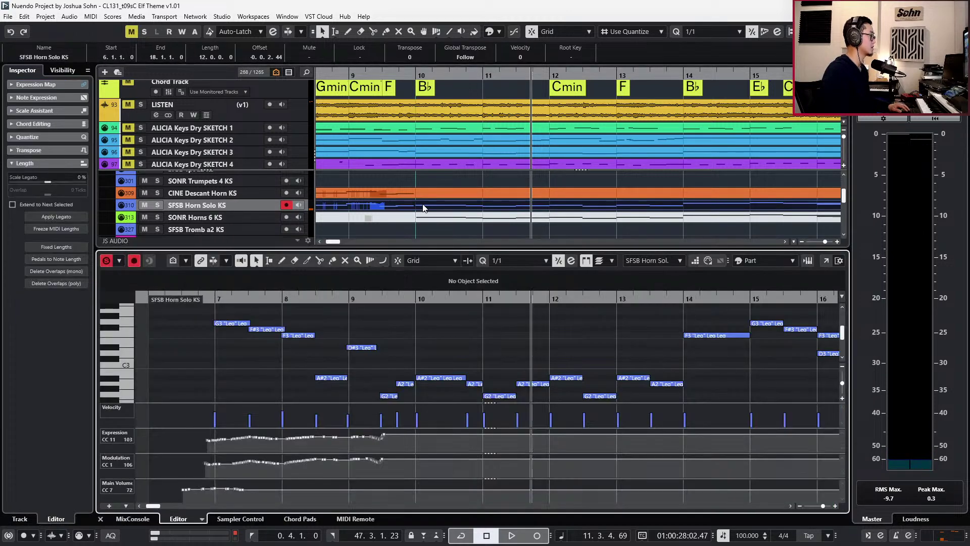
key("alt+l")
scroll(474, 363, "down", 3)
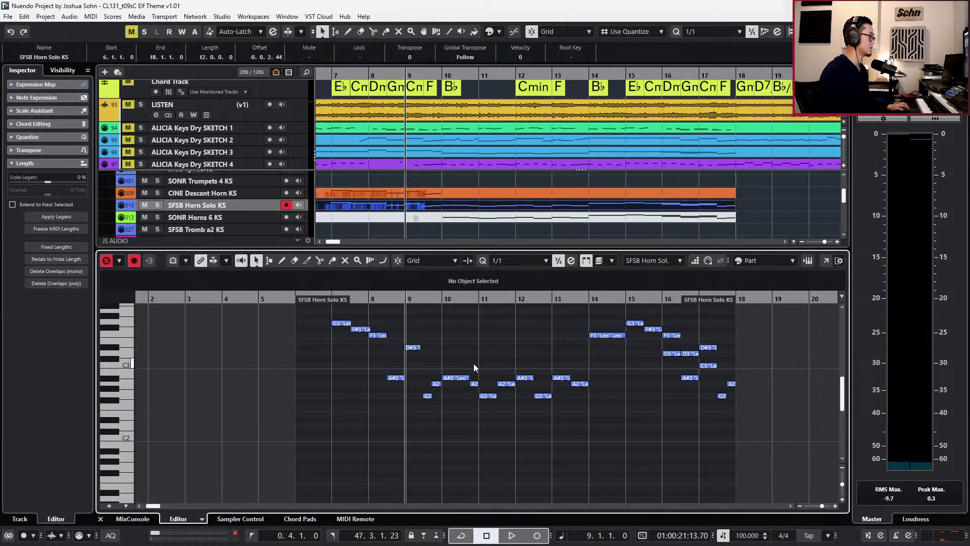
key("alt+l")
key("space")
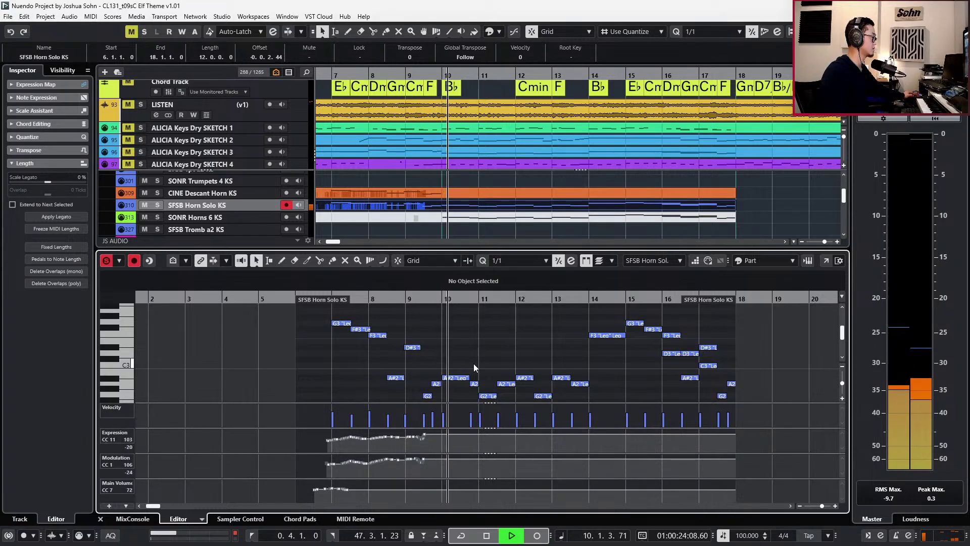
key("space")
key("h")
key("g")
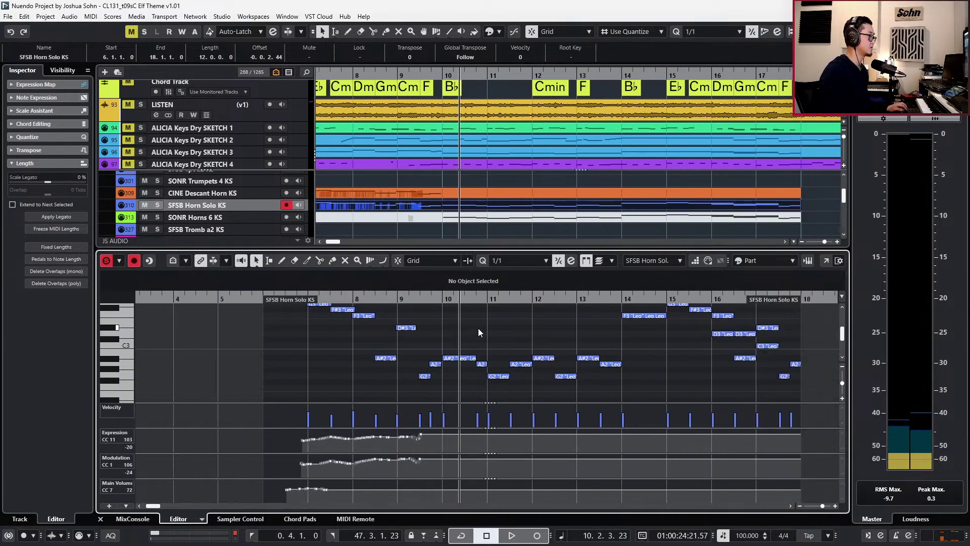
Shift the SFSB Horn Solo notes from bar 10 onward to start at 9.4.4.80, and record modulation and expression for them through bar 18.
left_click_drag(466, 320, 811, 405)
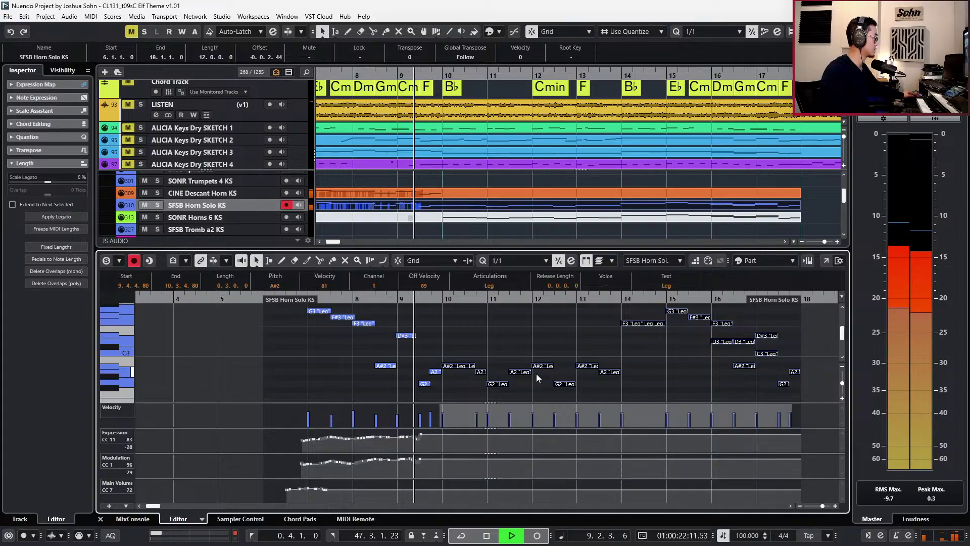
key("ctrl+KP_Subtract")
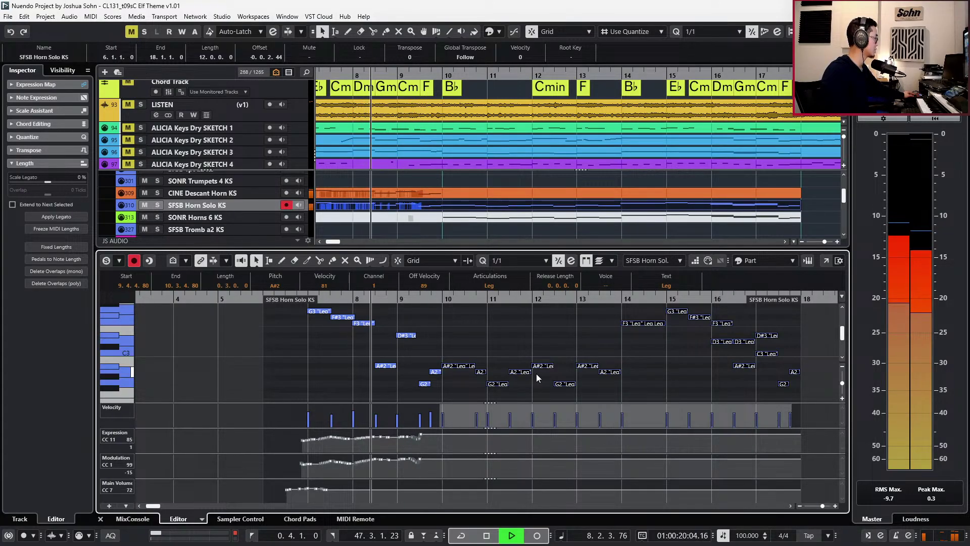
key("KP_Multiply")
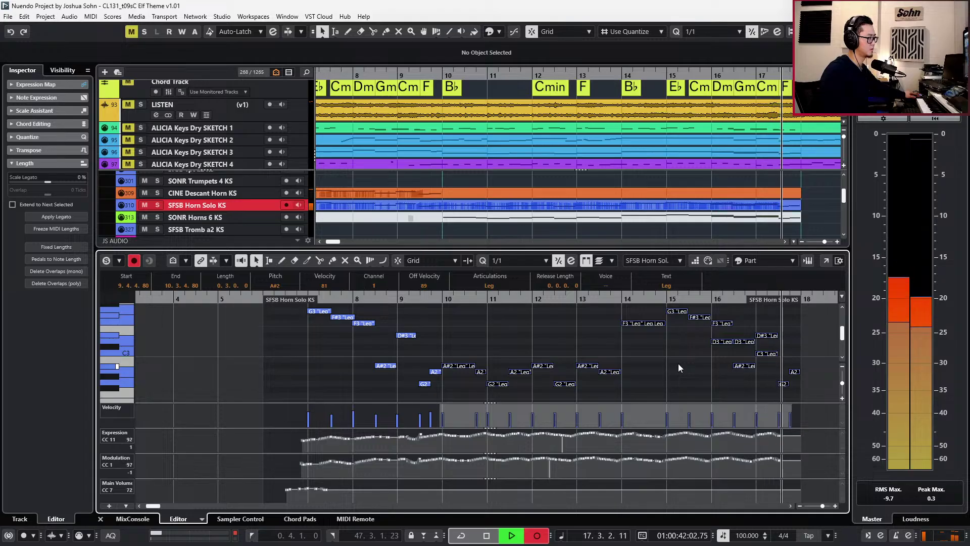
key("space")
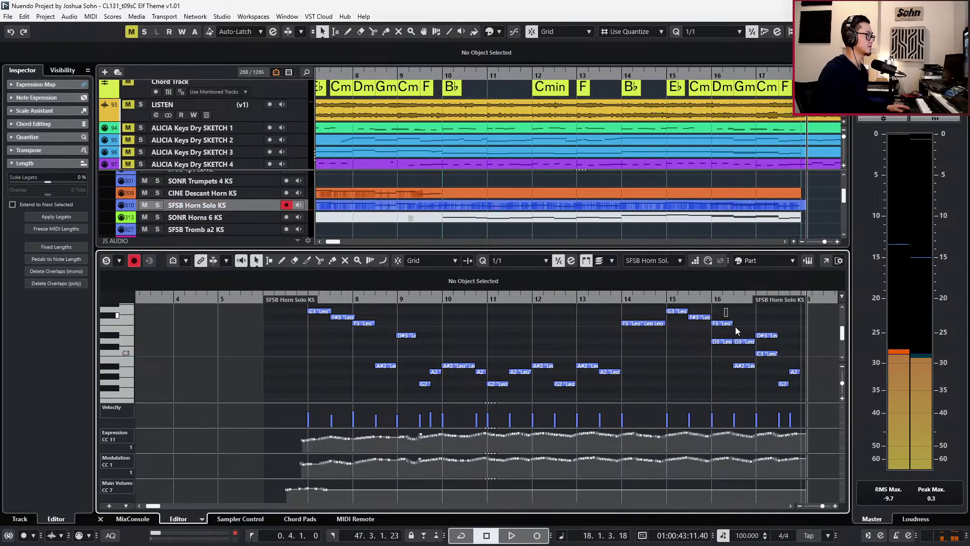
Set the SFSB Horn Solo notes from 15.4.4.80 through the start of bar 17 to the Sus articulation and play them back.
left_click_drag(766, 372, 766, 372)
left_click(491, 286)
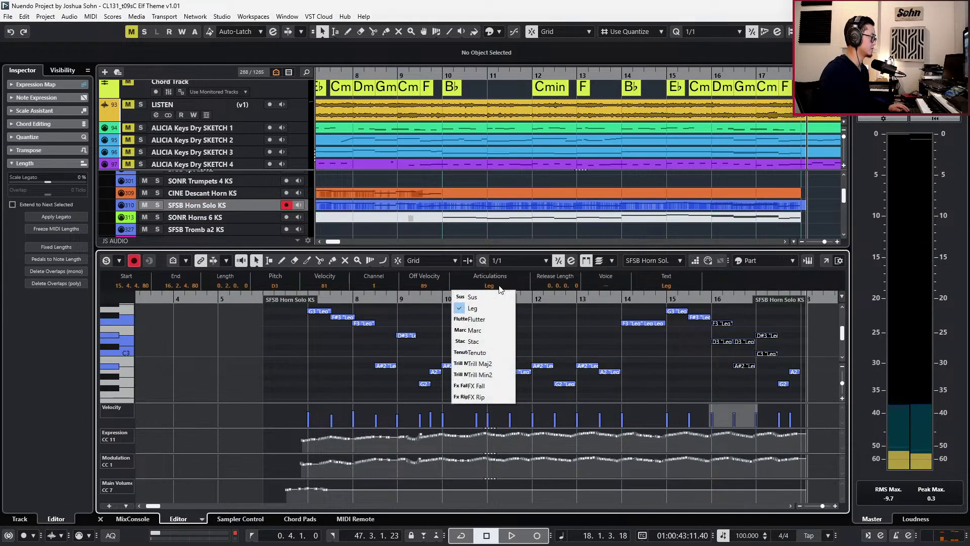
left_click(499, 298)
key("space")
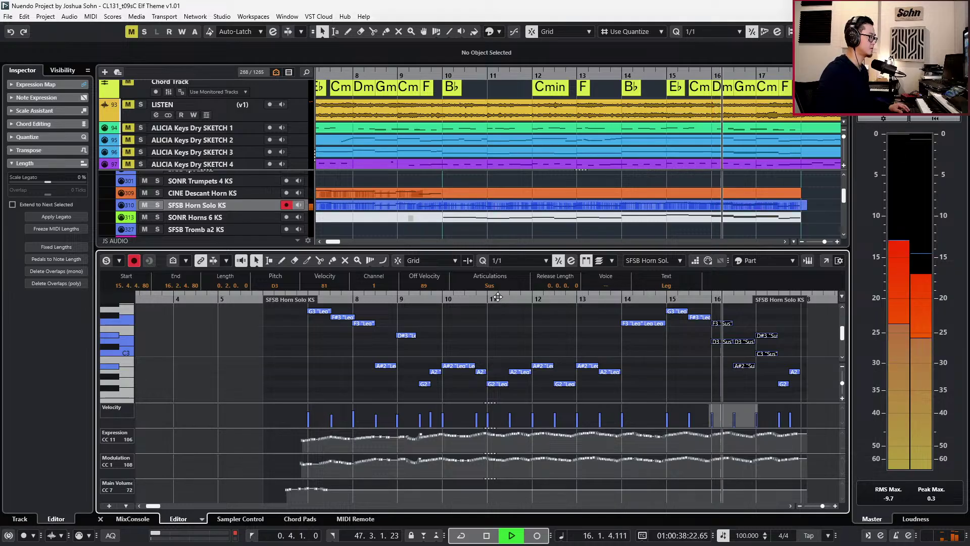
key("space")
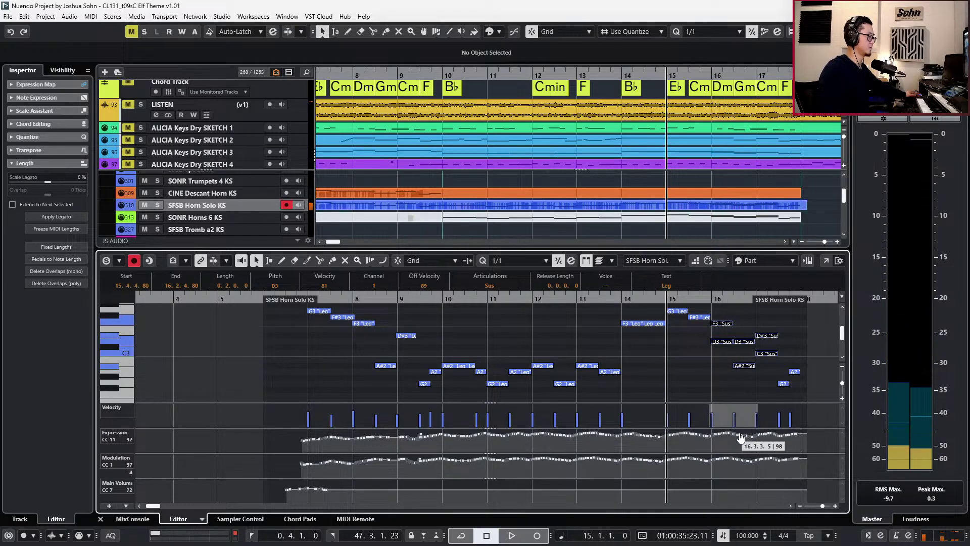
key("space")
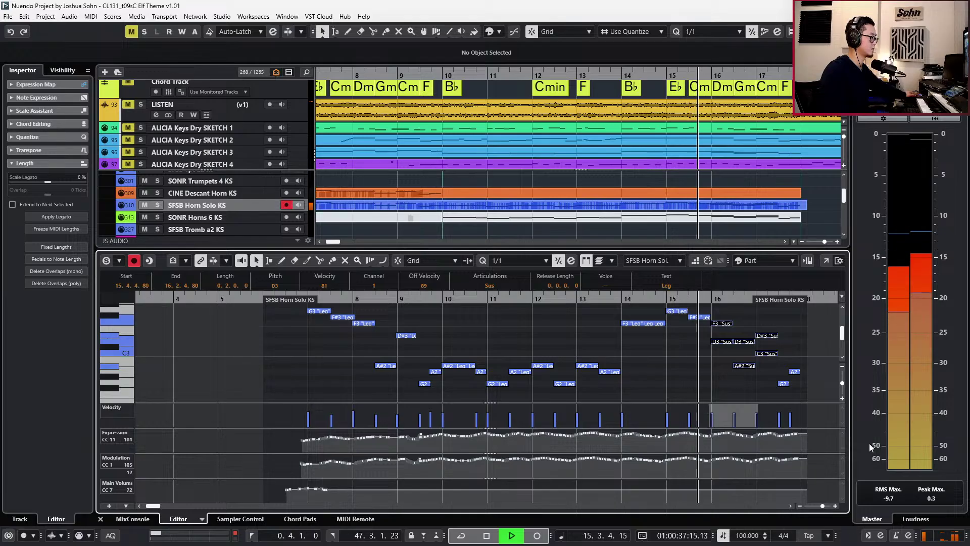
Record new modulation and expression over the SFSB Horn Solo notes from about bar 16 to bar 18.
key("KP_Multiply")
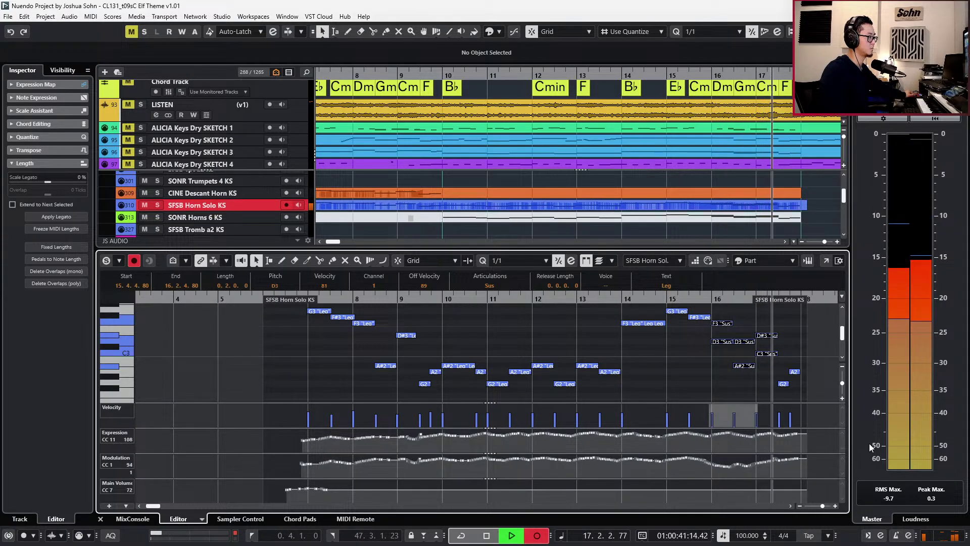
key("KP_Multiply")
key("ctrl+KP_Subtract")
key("ctrl+KP_Subtract")
key("ctrl+KP_Subtract")
key("KP_Multiply")
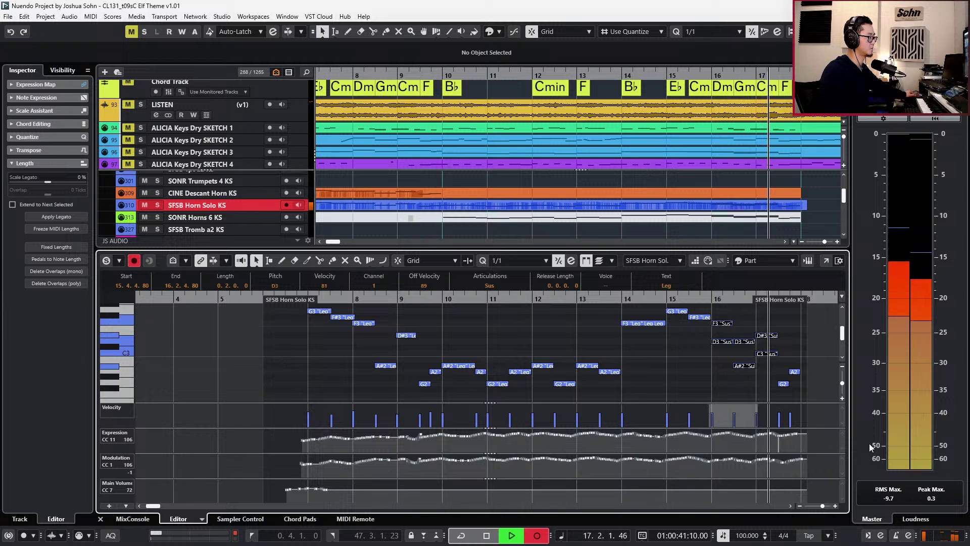
key("KP_Multiply")
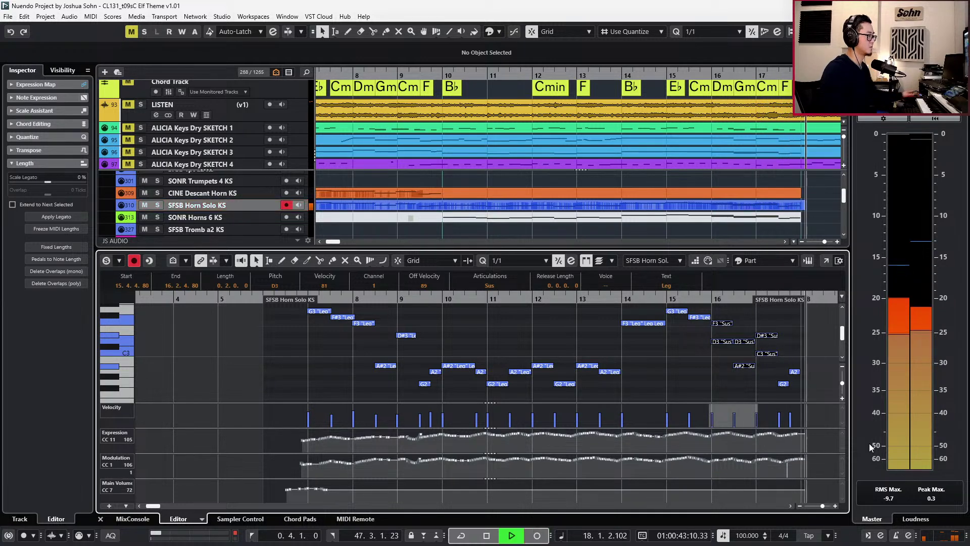
key("space")
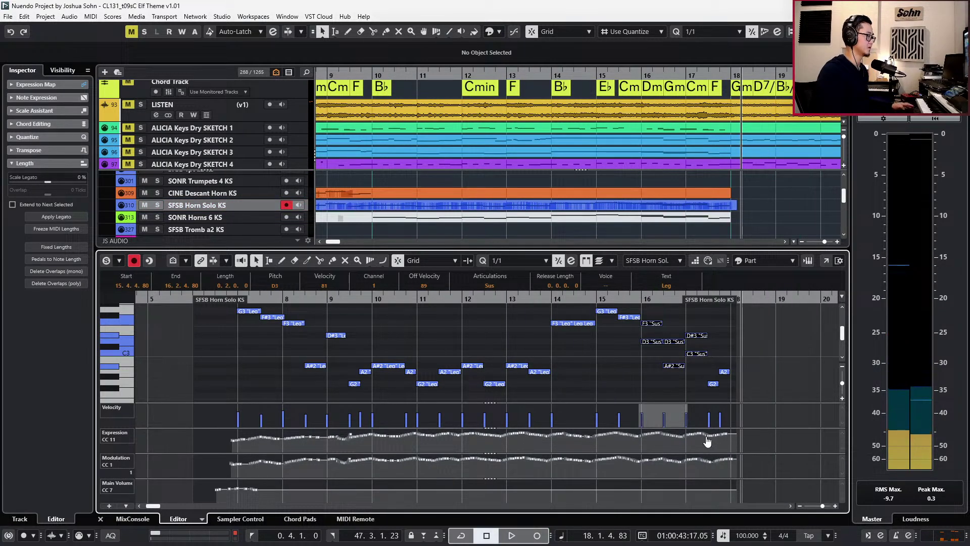
Raise the SFSB Horn Solo expression from mid-bar 17 to the part's end and play the passage back with the arrangement.
mouse_move(706, 436)
left_mouse_down()
mouse_move(728, 431)
mouse_move(710, 433)
mouse_move(710, 461)
mouse_move(745, 453)
left_mouse_up()
key("ctrl+KP_Subtract")
key("ctrl+KP_Subtract")
key("Return")
key("space")
Copy the SFSB Horn Solo part onto the CINE Descant Horn track at bar 6, replacing the existing part there.
scroll(692, 386, "down", 2)
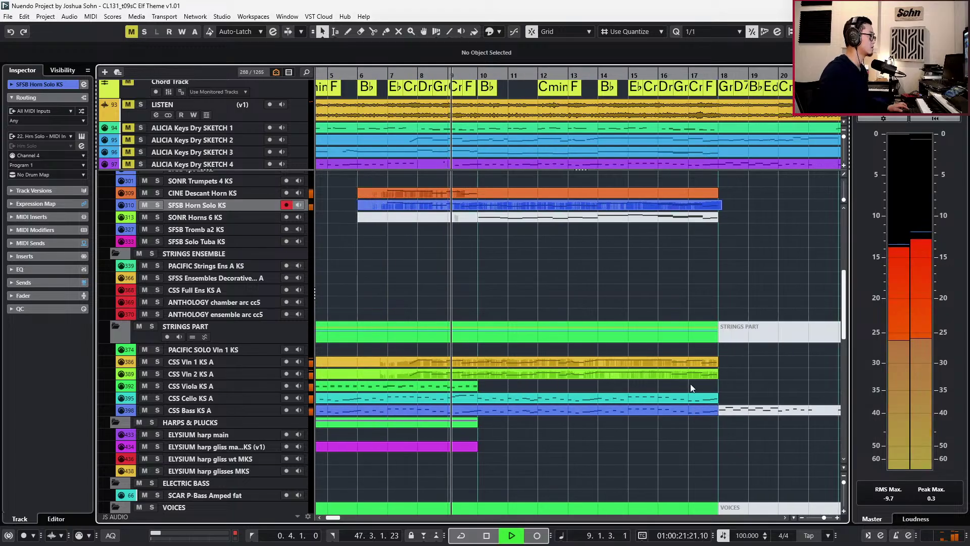
scroll(480, 204, "up", 3)
key("h")
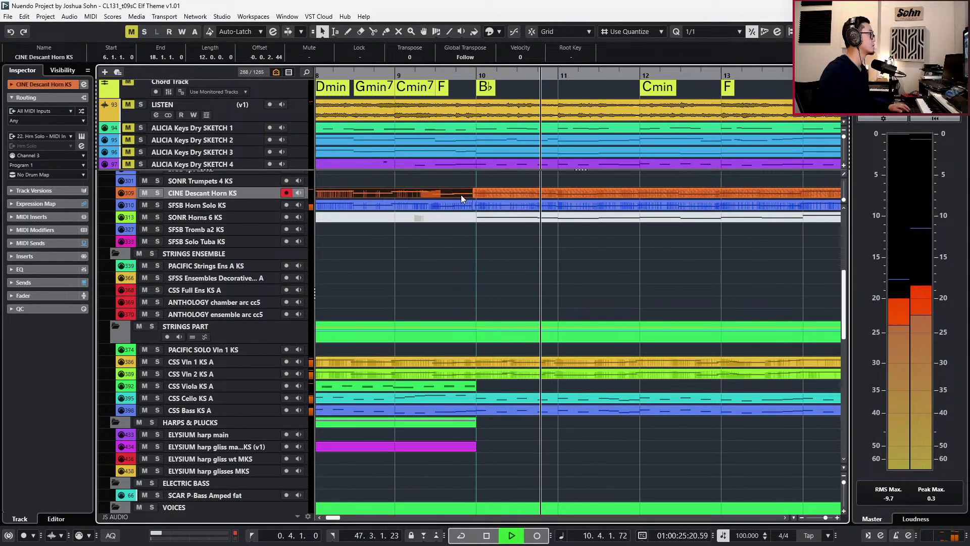
left_click(465, 206)
key("space")
left_click(484, 192)
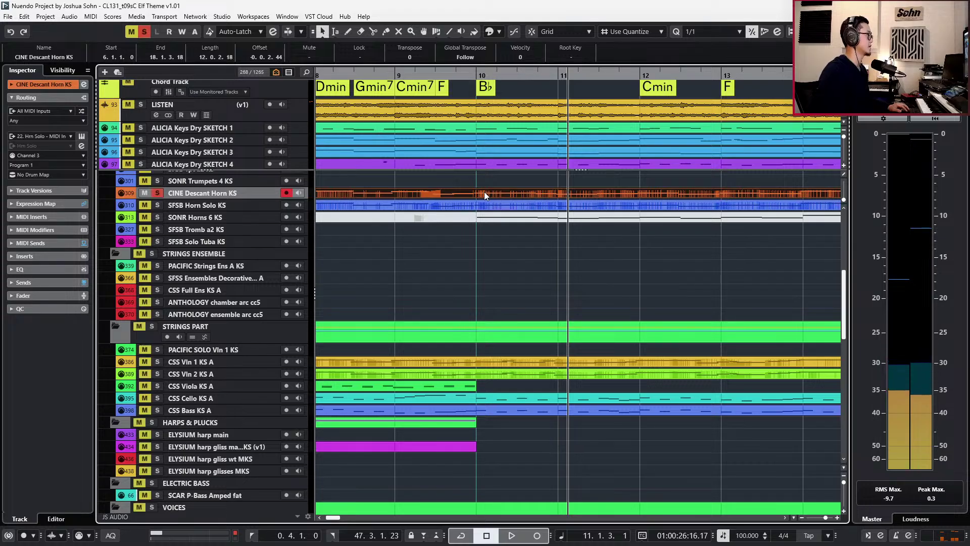
Solo the CINE Descant Horn track and audition its notes together with the velocity, expression and modulation lanes.
key("s")
key("ctrl+e")
key("space")
scroll(617, 372, "down", 2)
scroll(637, 348, "right", 4)
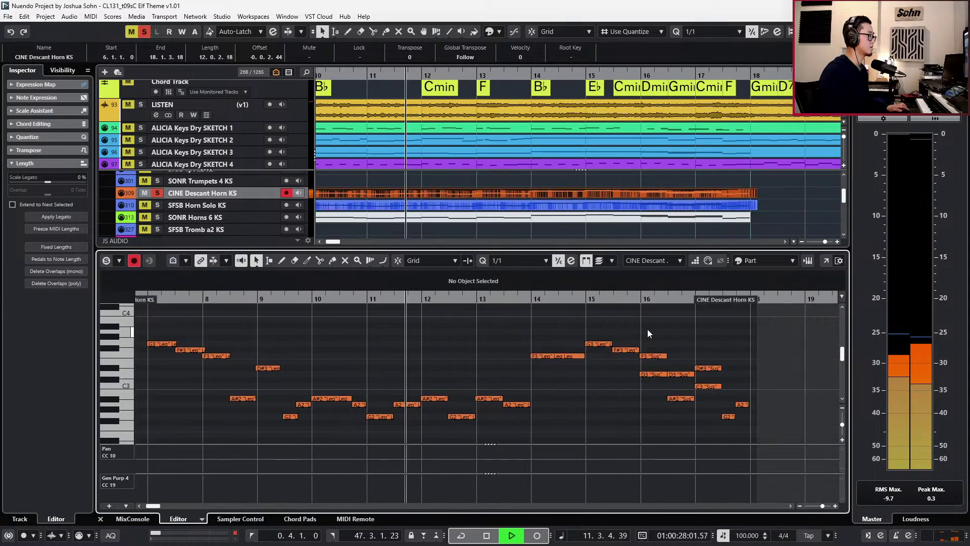
key("alt+1")
scroll(636, 350, "down", 1)
key("space")
key("s")
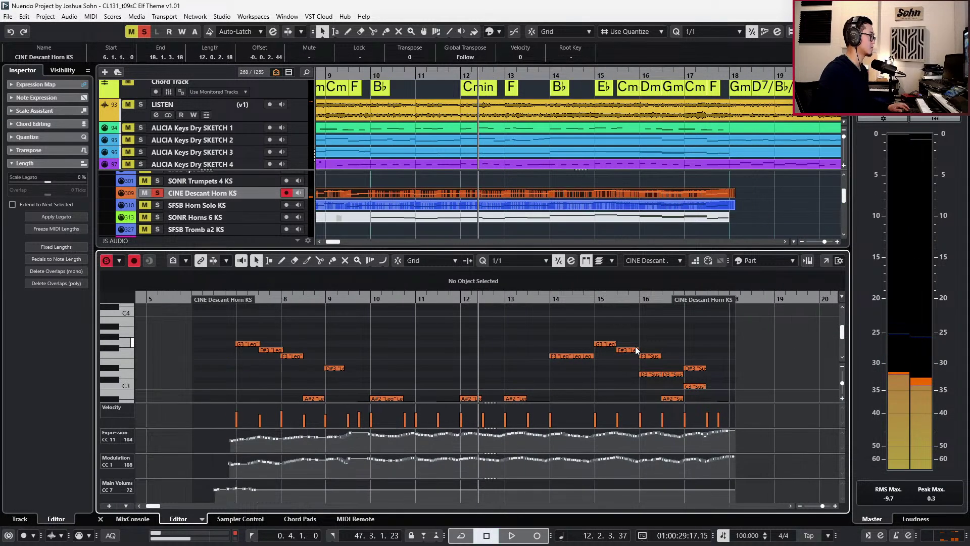
Take the CINE Descant Horn track out of solo and play the full arrangement from bar 9.
key("ctrl+KP_Subtract")
key("ctrl+KP_Subtract")
key("ctrl+KP_Subtract")
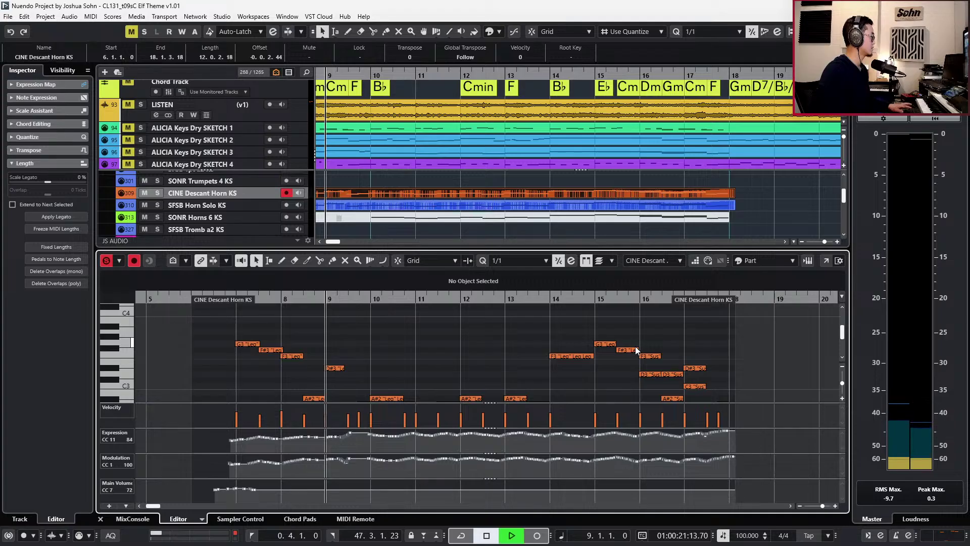
key("s")
key("space")
key("space")
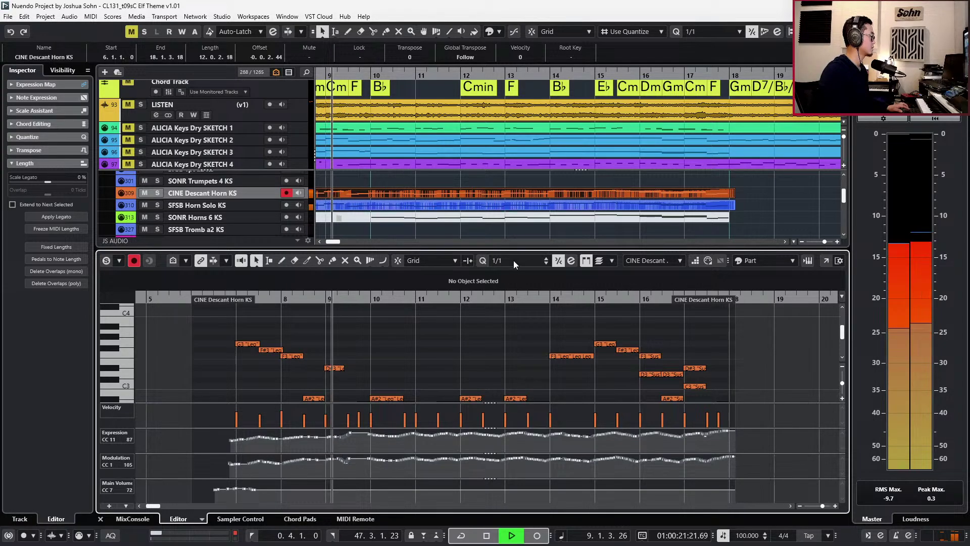
Delete the muted SONR Horns 6 part and continue playing the arrangement.
left_click(374, 218)
key("Delete")
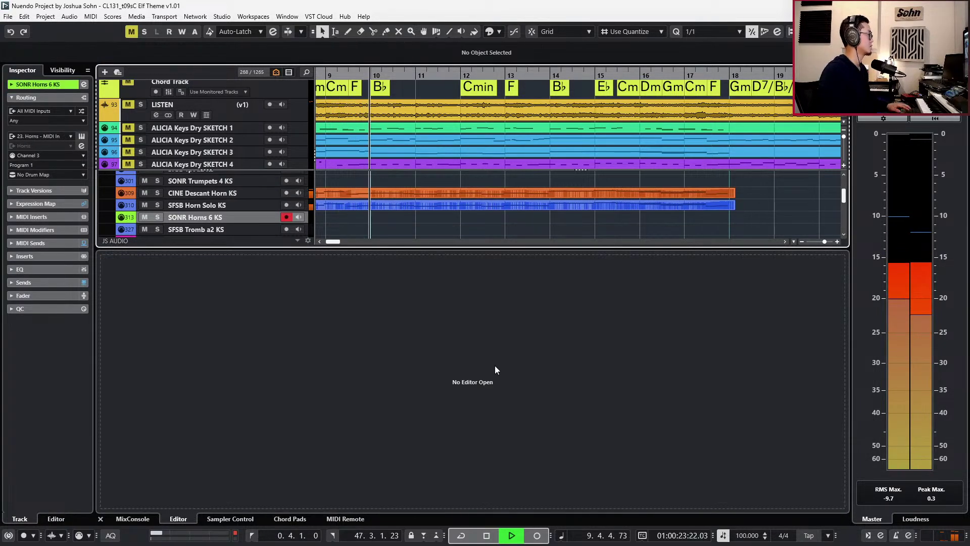
key("Return")
key("Return")
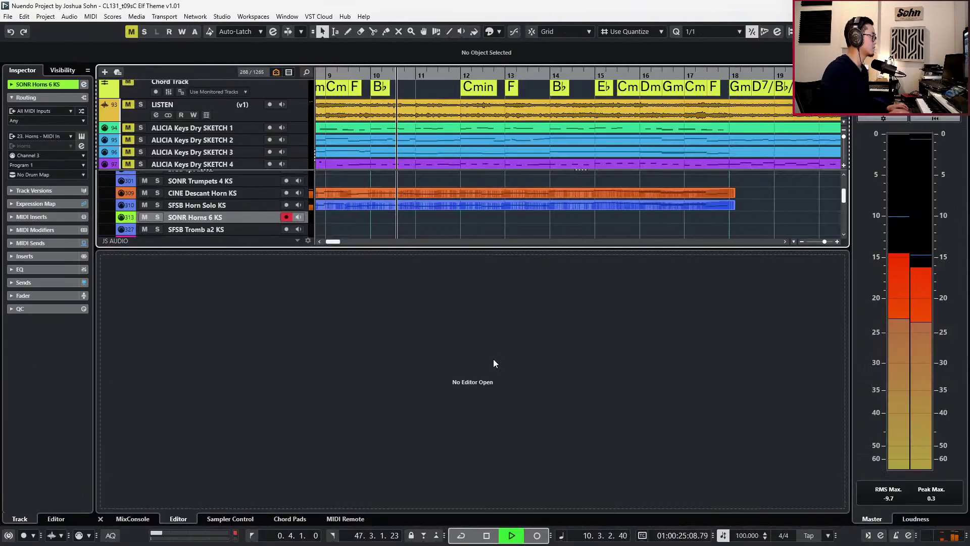
Lower the modulation values across the whole CINE Descant Horn part.
left_click(435, 193)
key("g")
left_click_drag(318, 475, 734, 444)
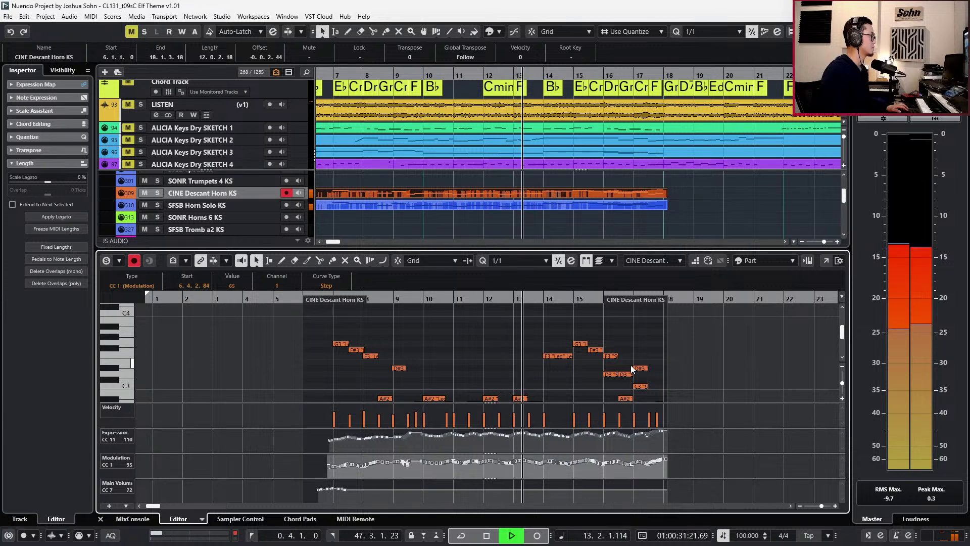
key("g")
key("space")
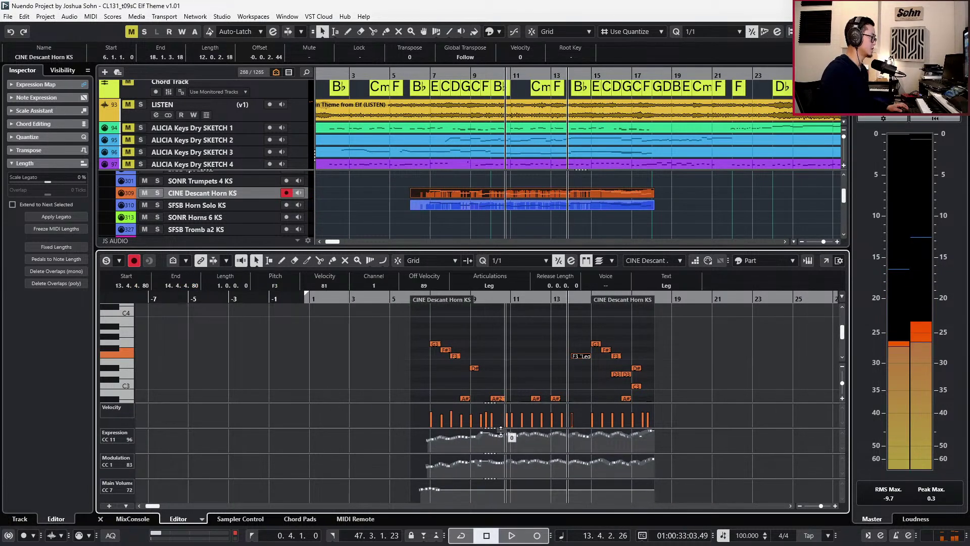
Lower the CINE Descant Horn expression from 9.2.4.27 to the part's end so it starts at 75, and play it back.
left_click_drag(482, 446, 640, 445)
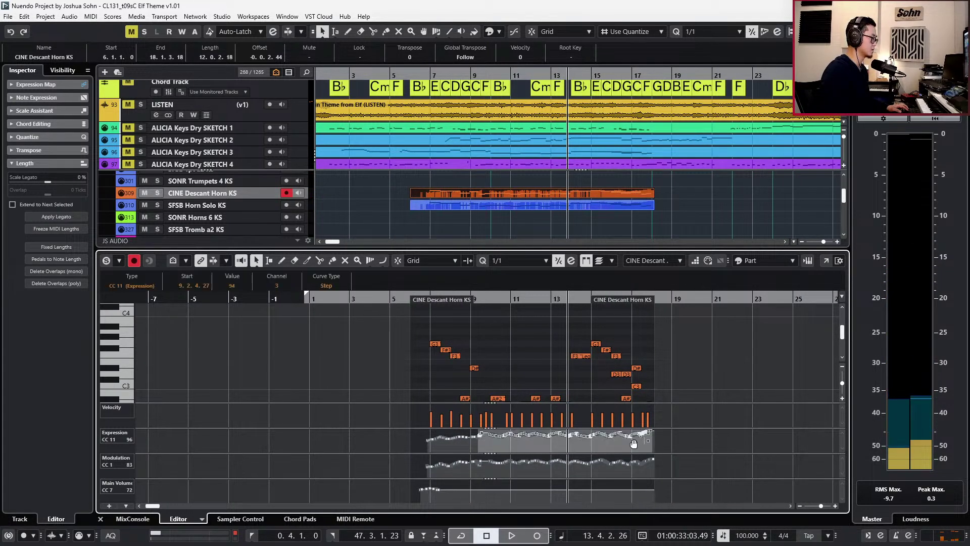
key("l")
key("KP_Subtract")
key("space")
key("h")
key("h")
scroll(314, 354, "down", 3)
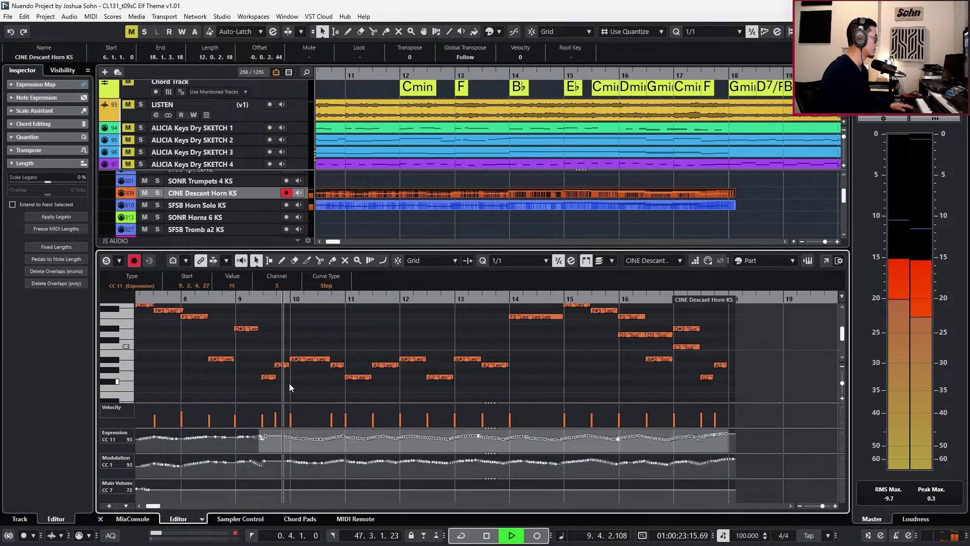
Smooth the CINE Descant Horn expression and modulation curves between bars 9 and 10.
left_click(251, 400)
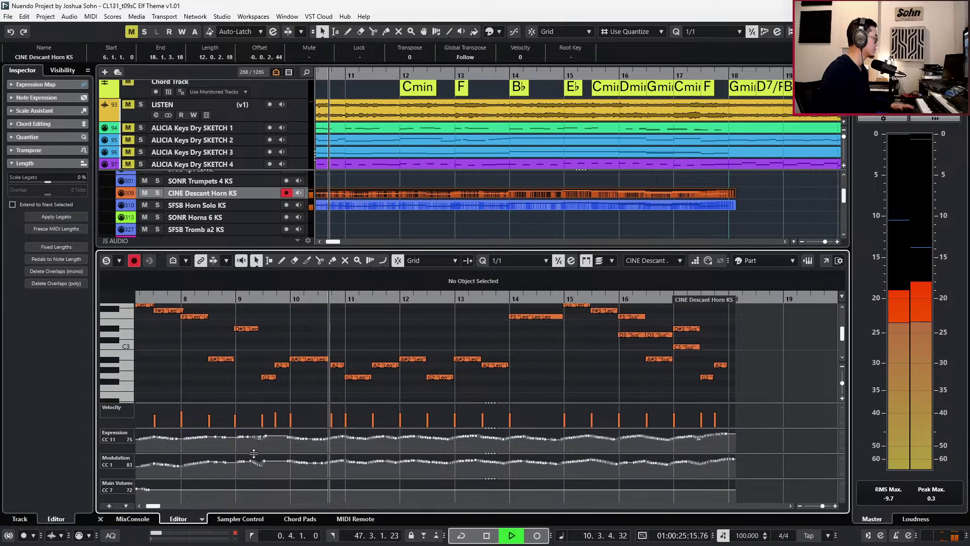
left_click(248, 436)
left_click_drag(245, 438, 267, 435)
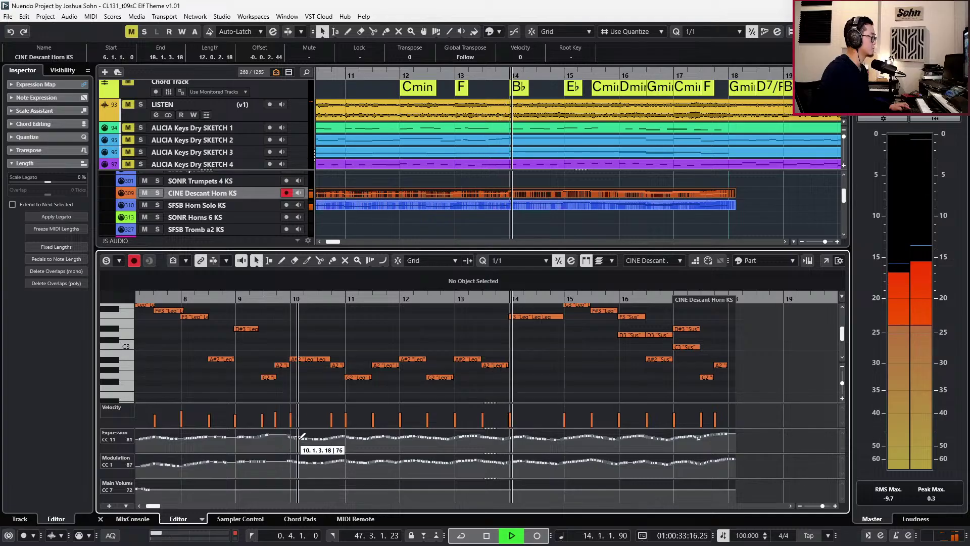
key("Return")
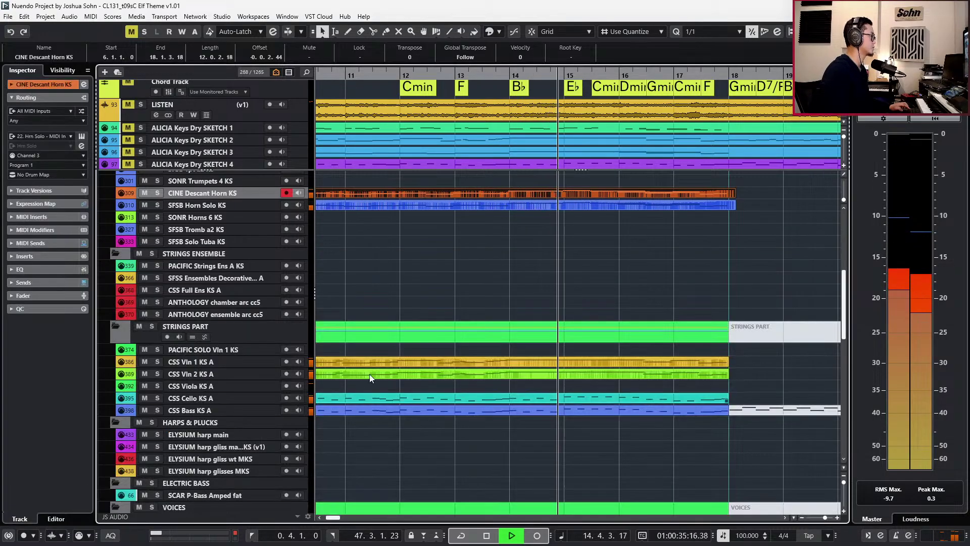
Copy the CSS Viola section from bars 2 to 10 to bar 10 and play from there.
scroll(420, 316, "down", 3)
scroll(458, 299, "left", 2)
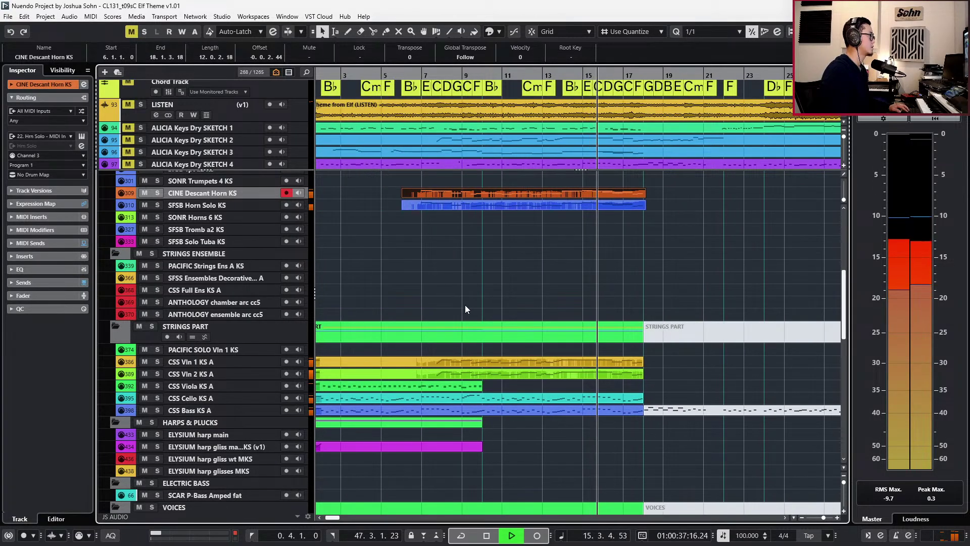
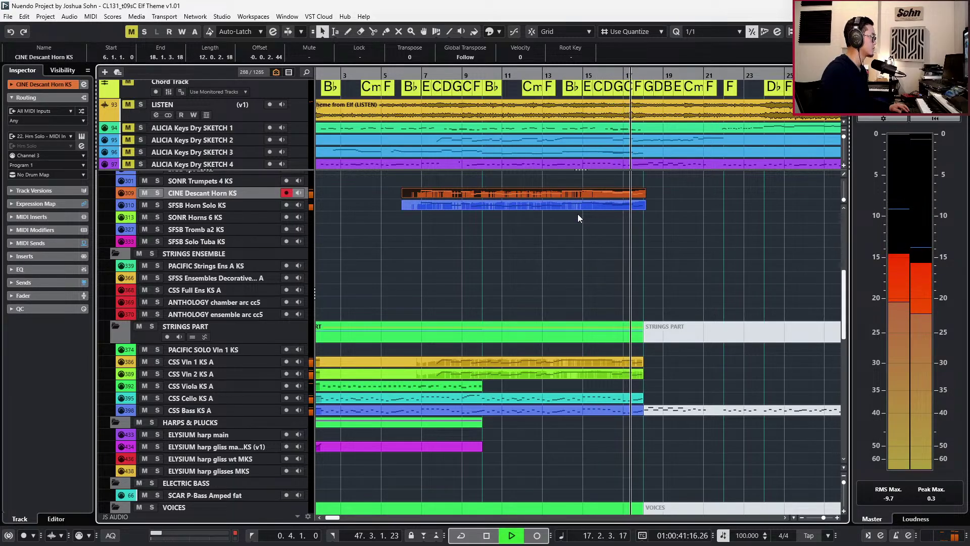
key("space")
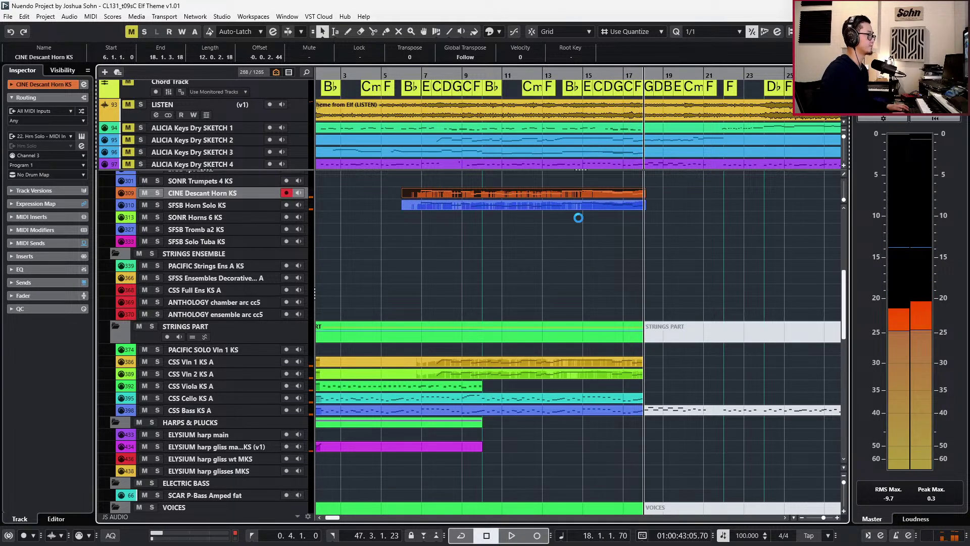
scroll(560, 360, "down", 2)
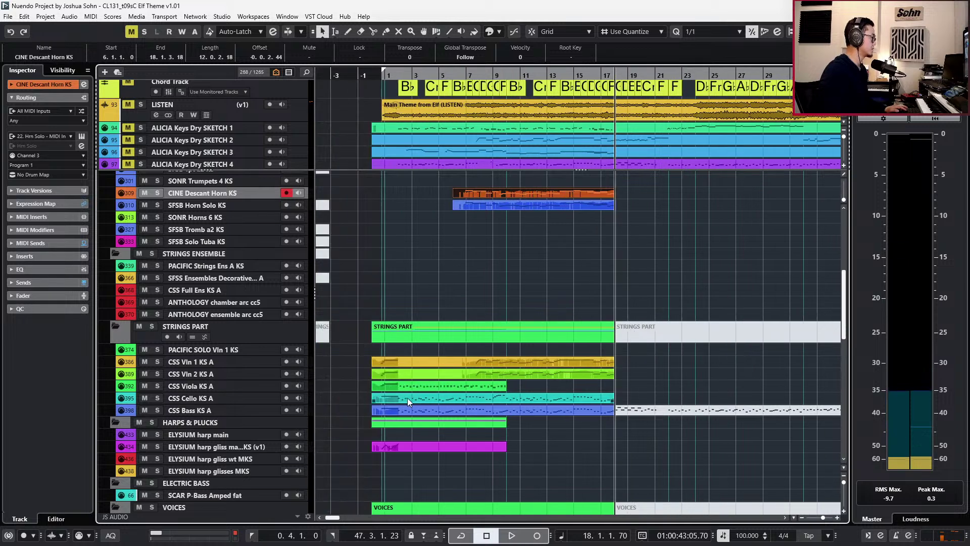
scroll(396, 390, "up", 2)
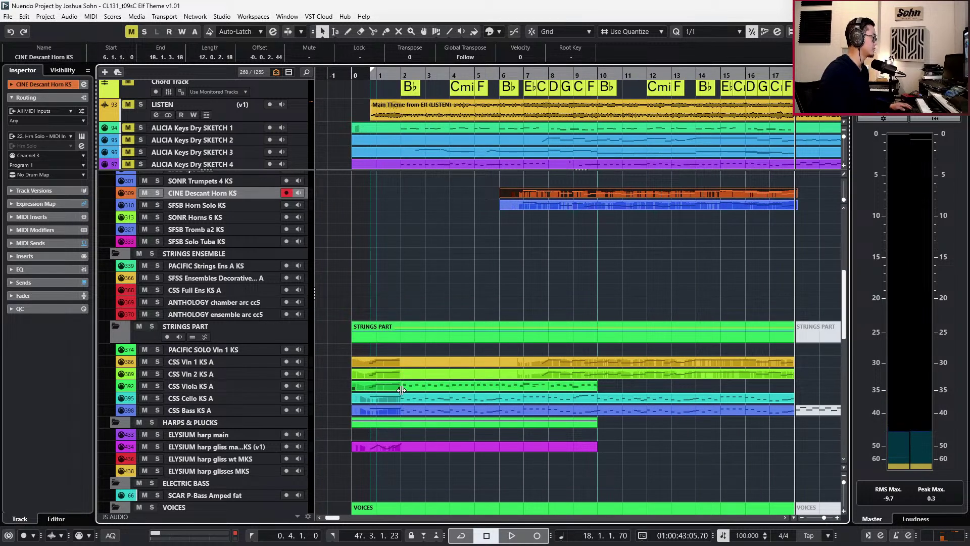
left_click_drag(401, 390, 628, 386)
key("space")
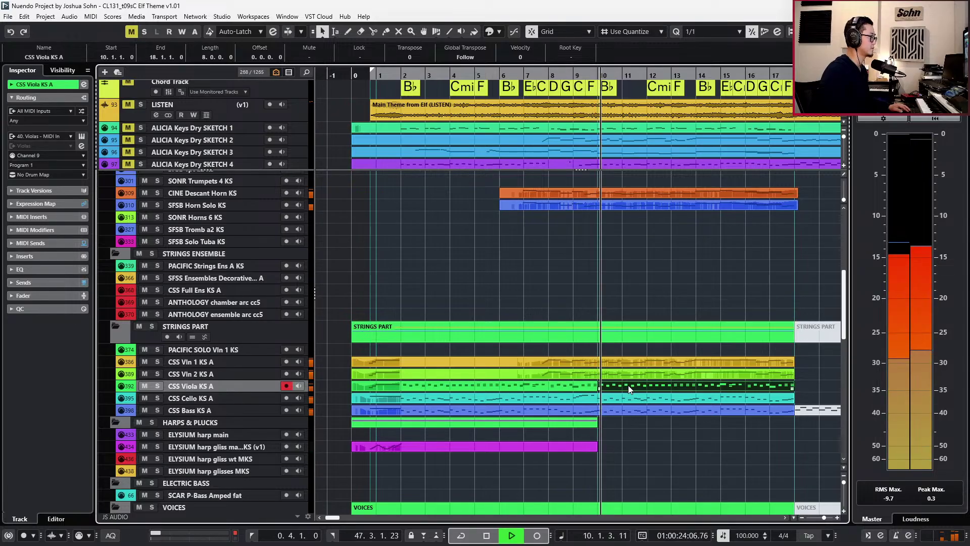
Try to glue the CSS Viola section before bar 10 to the copied section that follows it.
key("4")
left_click(578, 386)
key("1")
scroll(606, 385, "right", 3)
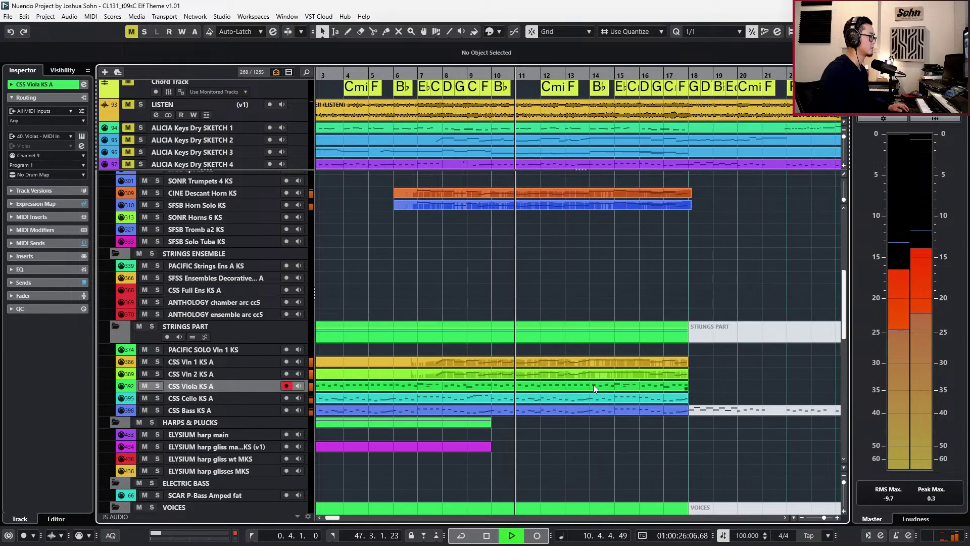
left_click(531, 386)
key("space")
key("ctrl+z")
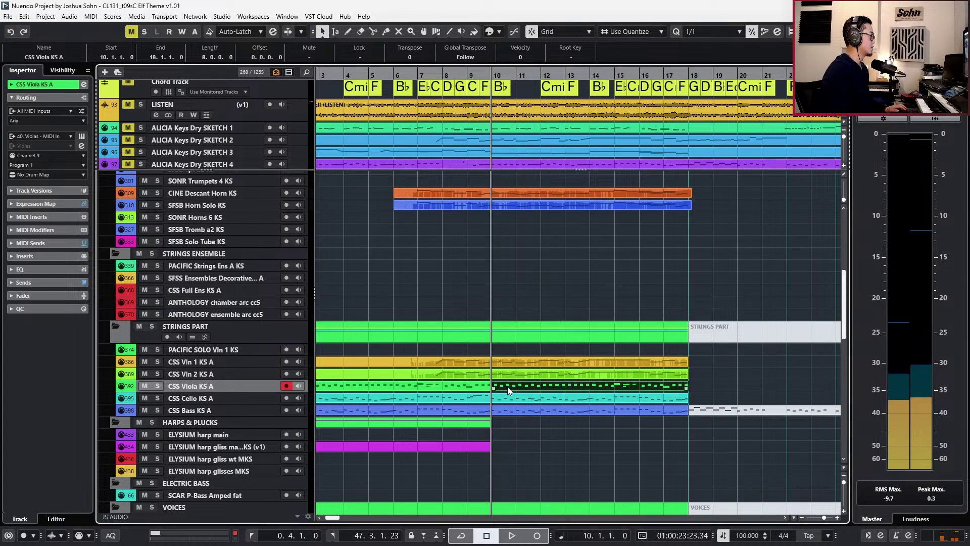
Split the CSW 2 Clarinets and CSW Bass Clarinet parts at bar 2 and duplicate the sections up to bar 10 into bars 10 to 18.
scroll(499, 374, "up", 5)
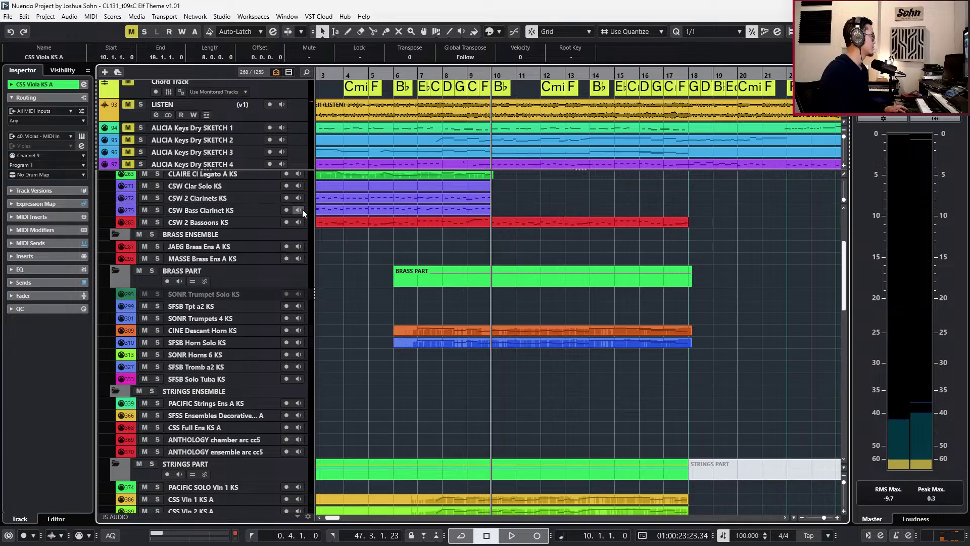
scroll(380, 202, "left", 4)
left_click(422, 197)
left_click(418, 208, "shift")
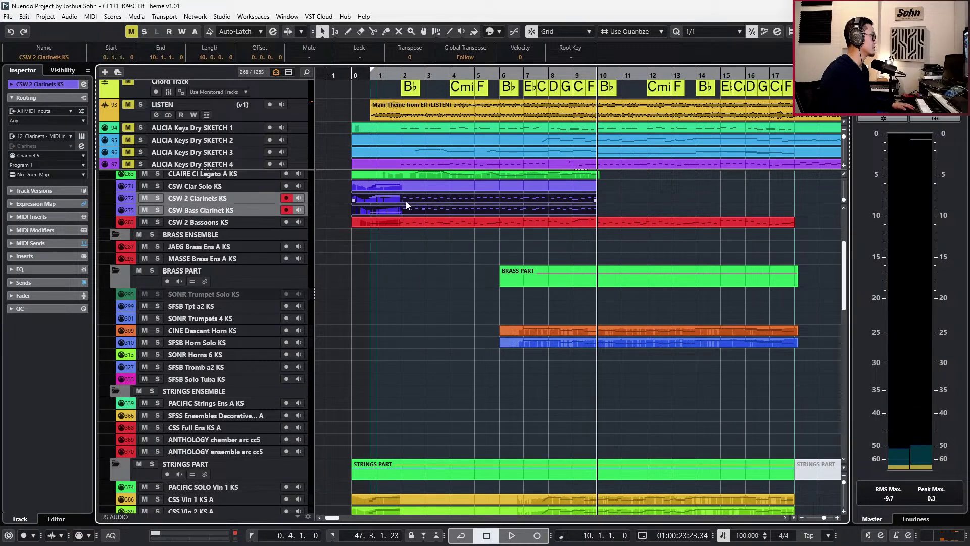
left_click(402, 200, "alt")
key("ctrl+d")
key("KP_Subtract")
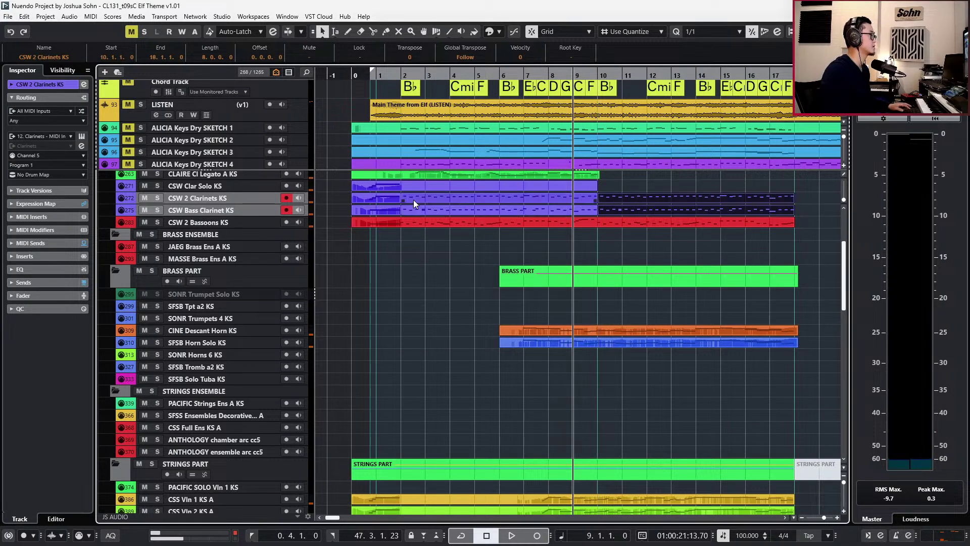
Extend the ends of the CLAIRE Cl Legato and CSW Clar Solo parts to bar 18 during playback.
key("space")
scroll(541, 207, "right", 4)
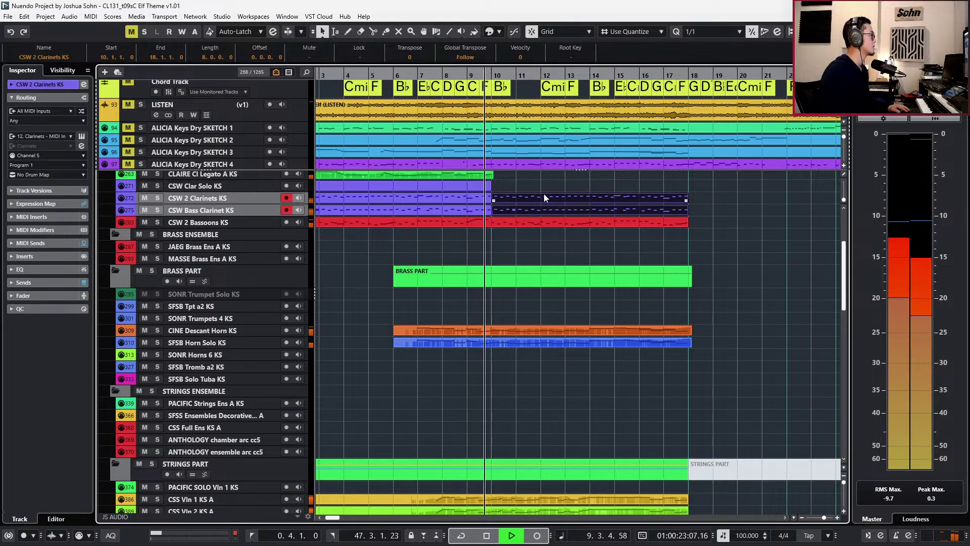
left_click(483, 198)
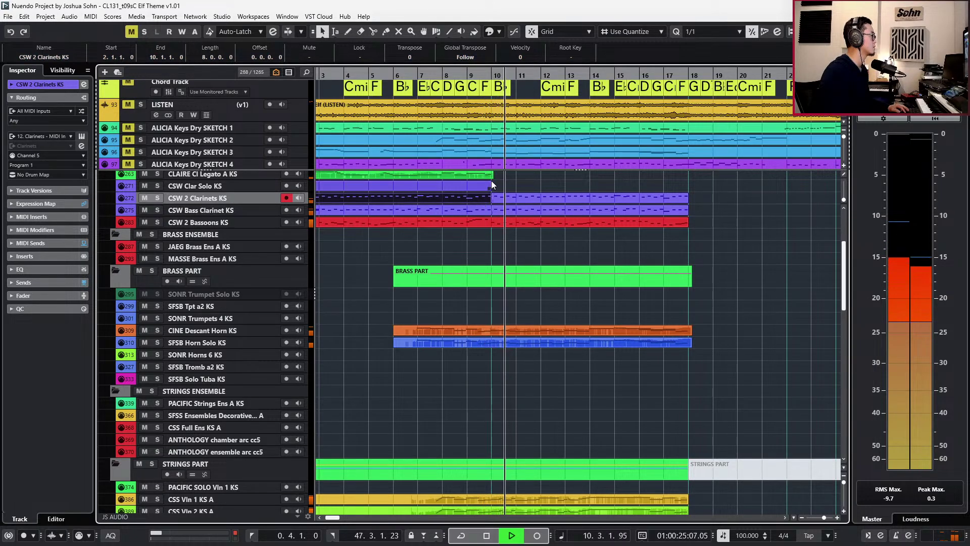
left_click_drag(493, 245, 707, 255)
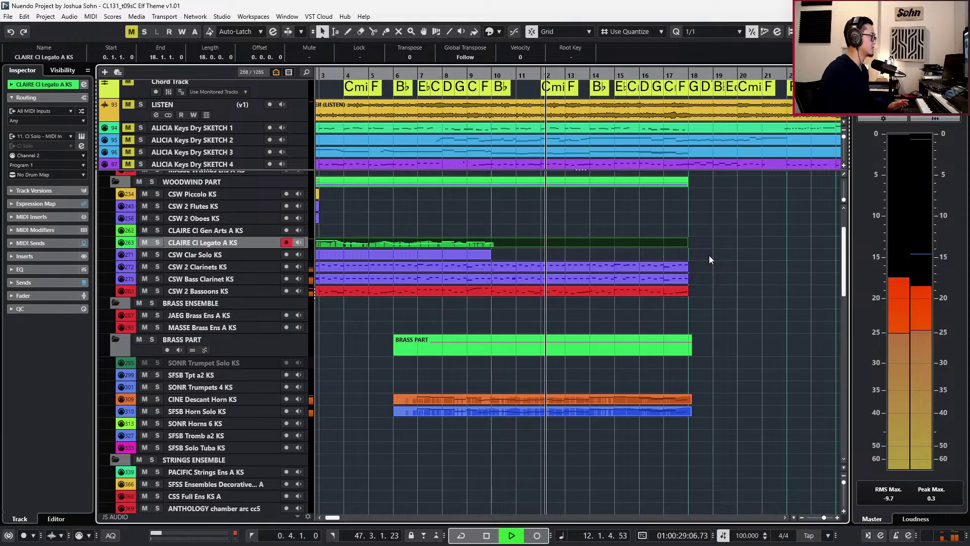
scroll(709, 256, "down", 2)
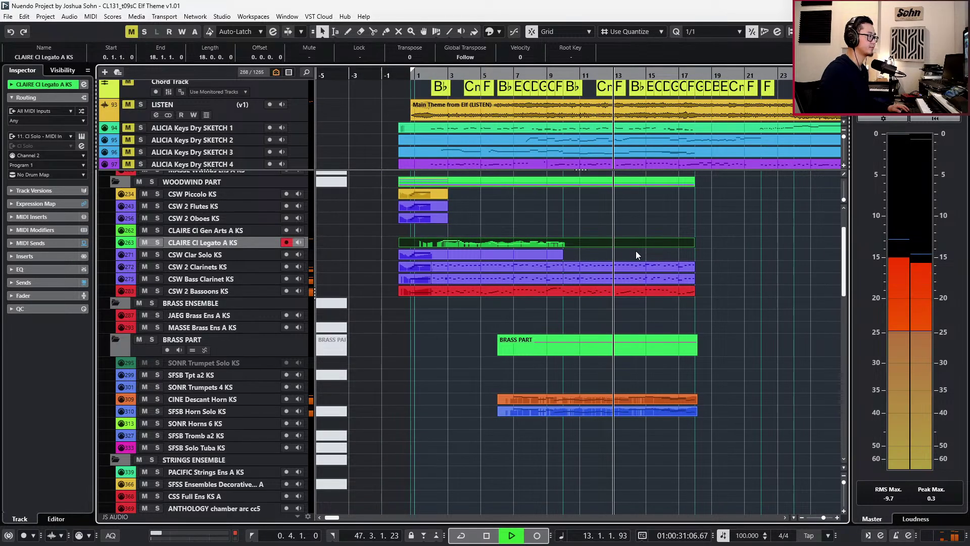
left_click(561, 256)
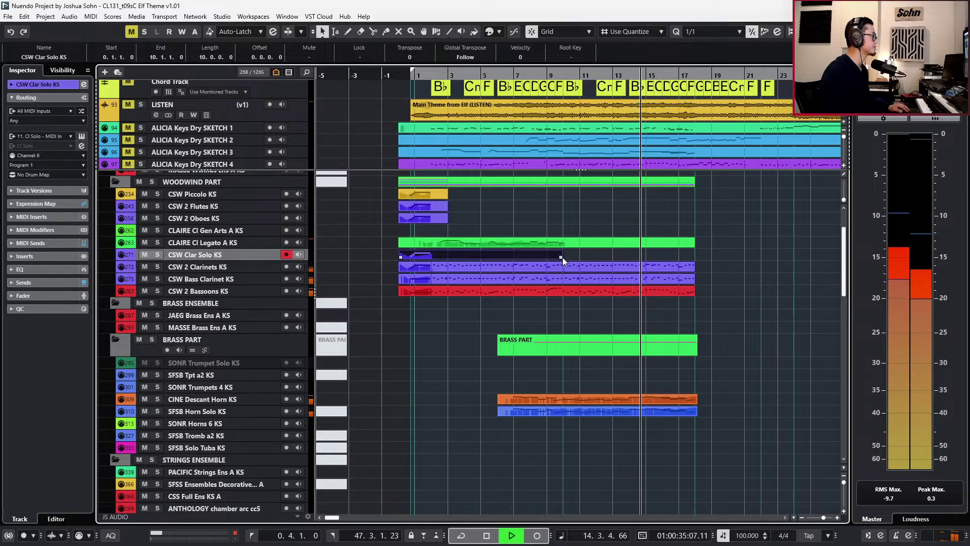
left_click_drag(561, 257, 700, 257)
Split the CINE Descant Horn part at bar 10 and copy the section after the split onto the CSW Clar Solo track.
scroll(644, 348, "up", 2)
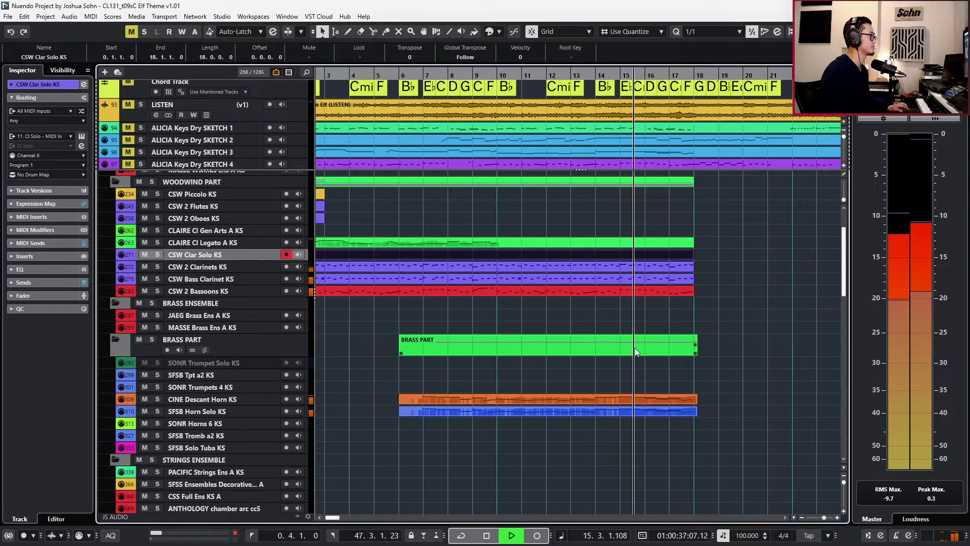
scroll(498, 435, "up", 2)
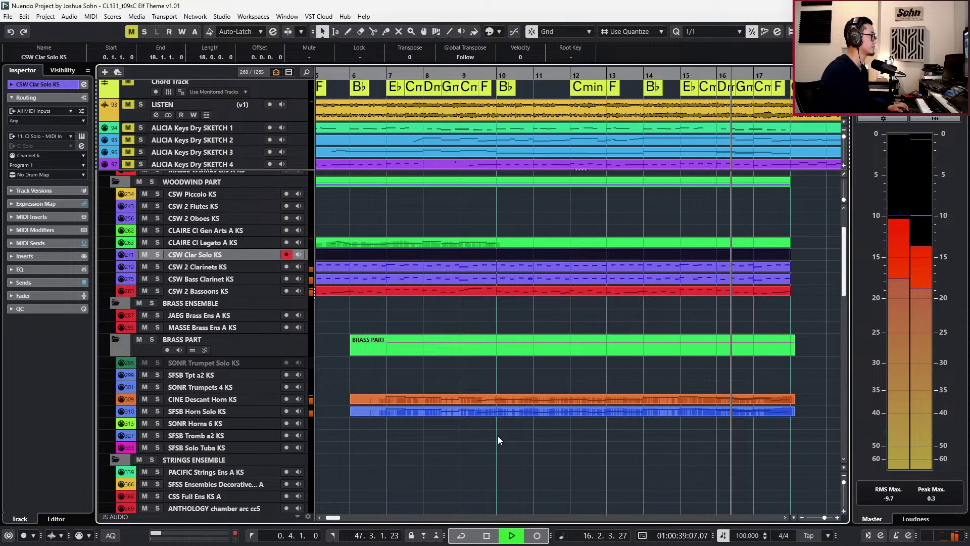
left_click(496, 439)
scroll(498, 405, "up", 2)
key("space")
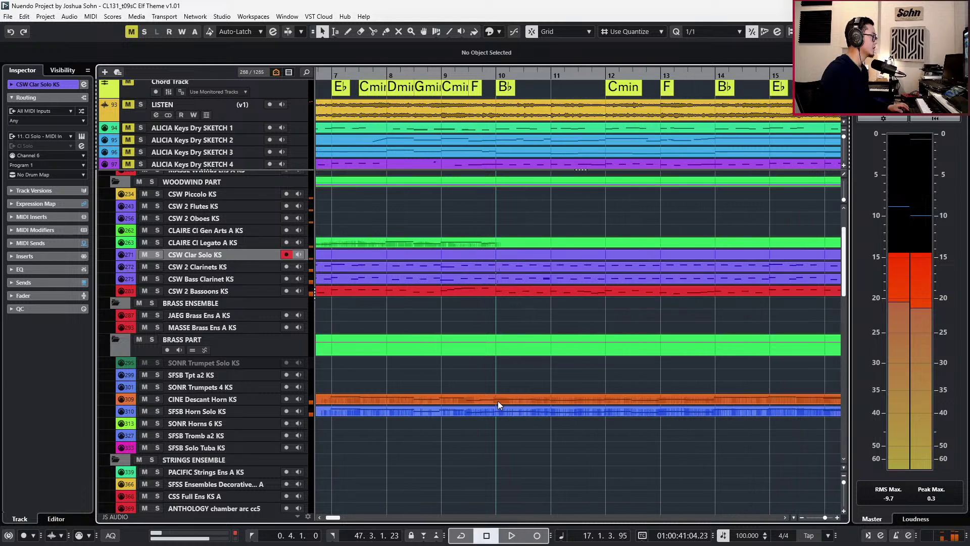
key("j")
left_click(494, 401, "alt")
left_click_drag(496, 401, 495, 248)
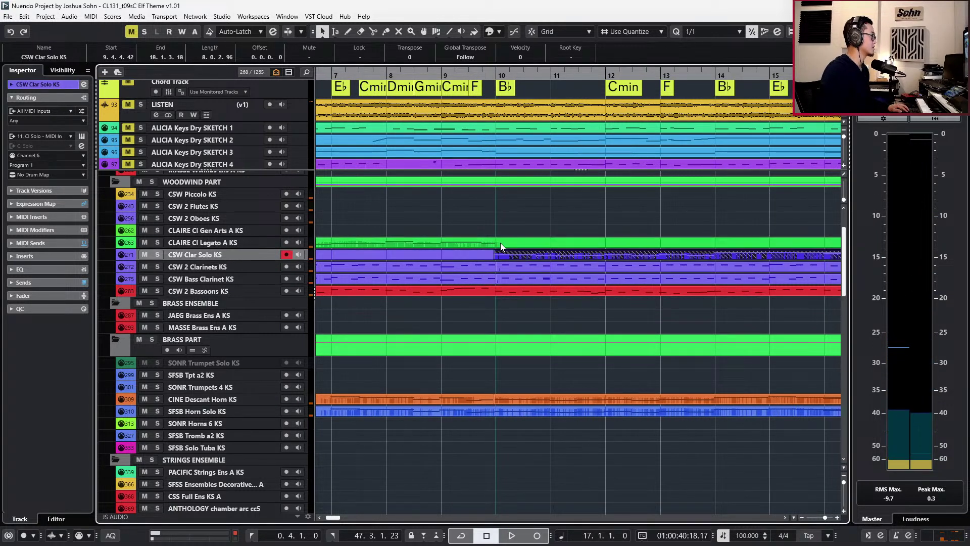
Glue the copied section into the CSW Clar Solo part and lower its expression curve from bar 10 to 18.
left_click(487, 257)
double_click(486, 256)
left_click_drag(501, 323, 508, 373)
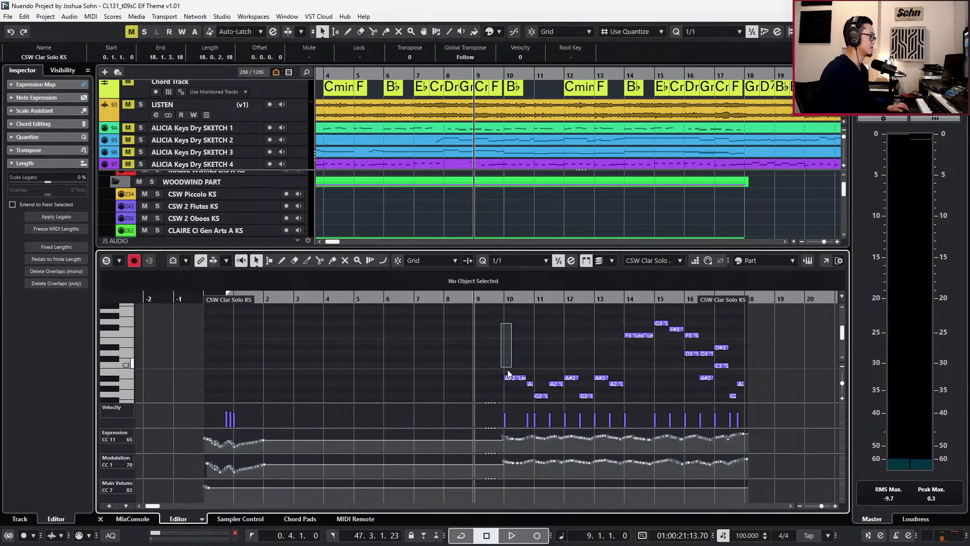
left_click_drag(499, 434, 819, 453)
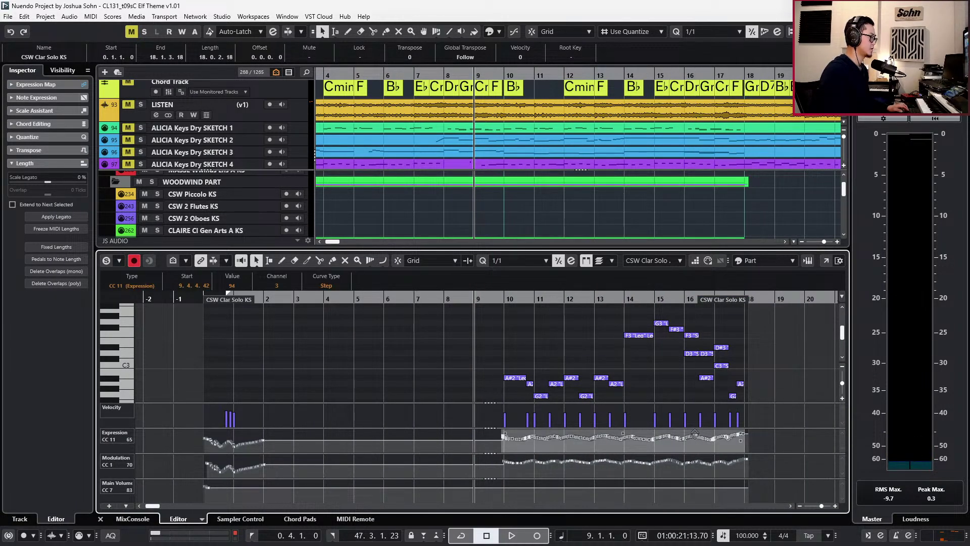
key("space")
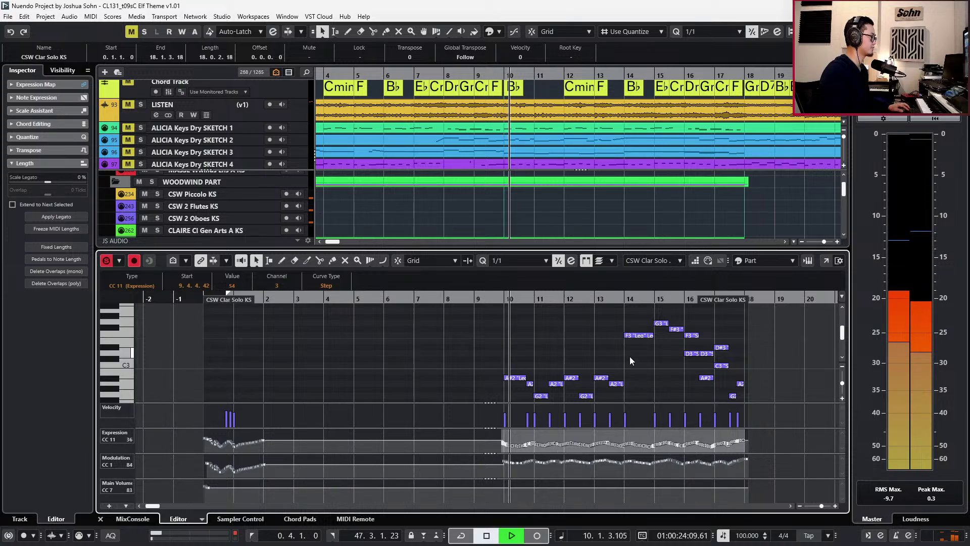
Audition the CSW Clar Solo notes from bar 9, set the left locator just before bar 9 and close the note editor.
left_click_drag(508, 323, 796, 411)
key("ctrl+Left")
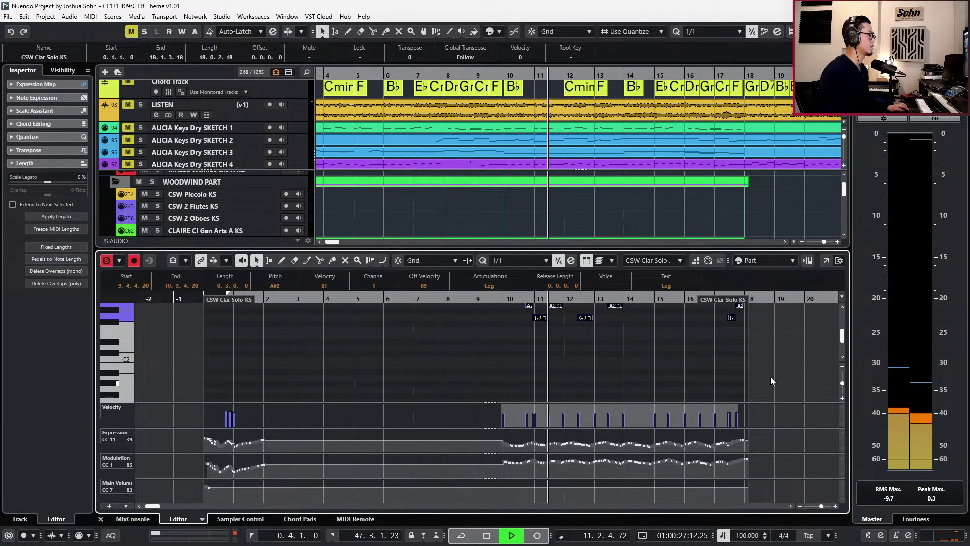
key("space")
key("space")
key("space")
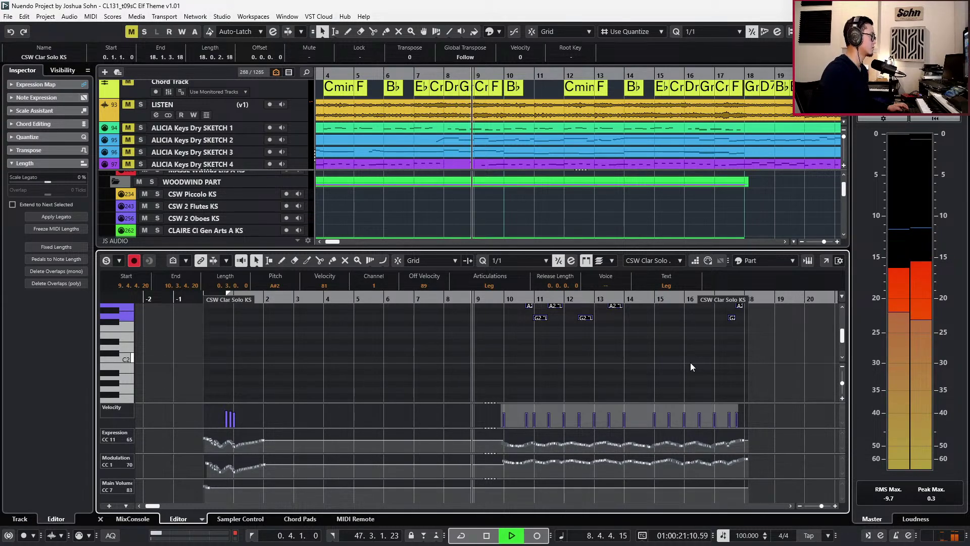
key("ctrl+KP_1")
left_click(691, 362)
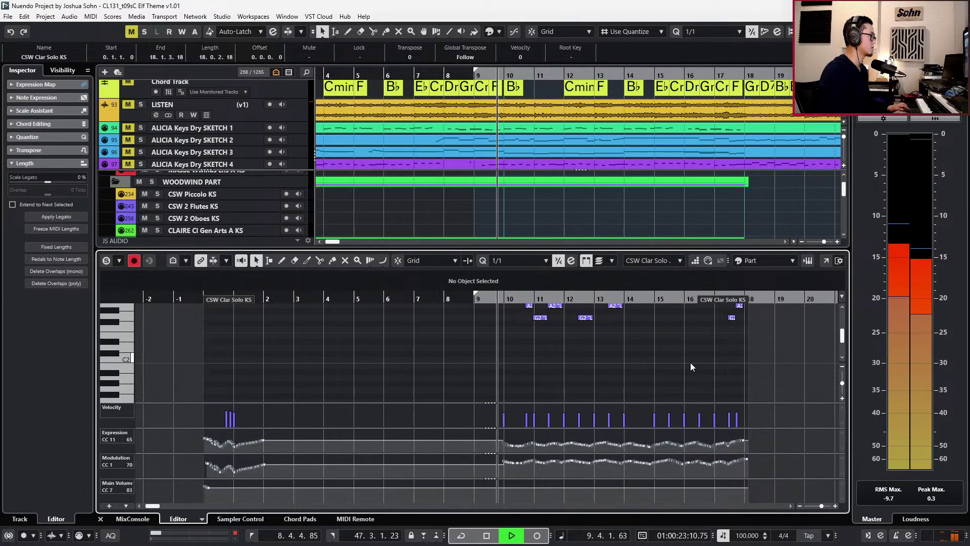
key("Return")
Check the CSW 2 Clarinets and CSW Bass Clarinet parts before and after bar 2.
scroll(694, 357, "down", 2)
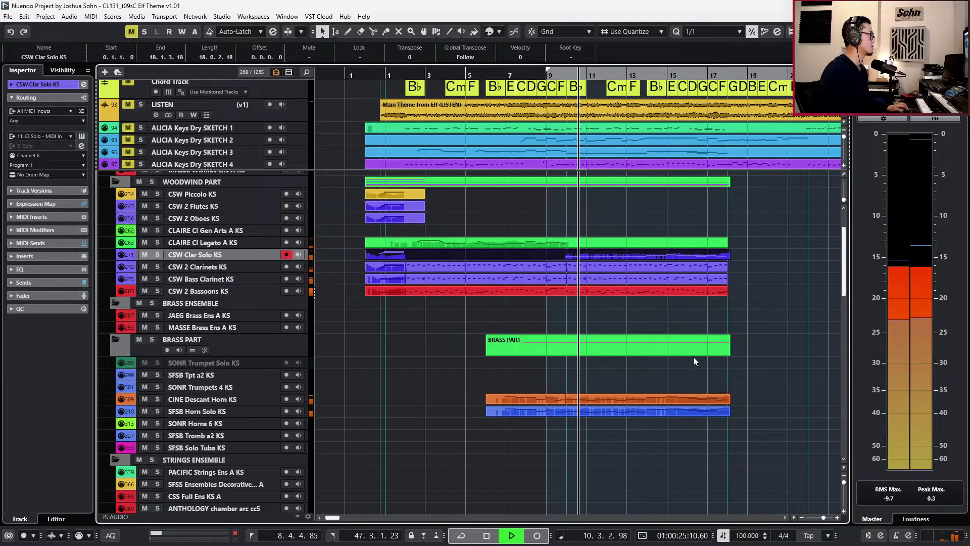
left_click(504, 268)
left_click(508, 277)
left_click(506, 309)
left_click(404, 269)
left_click(397, 279)
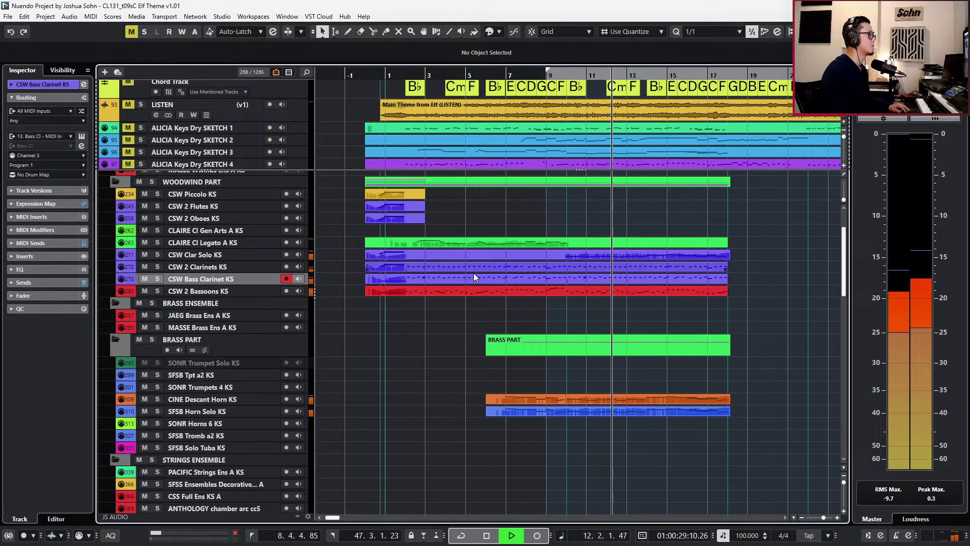
Trim the CSW Clar Solo, CINE Descant Horn and SFSB Horn Solo parts to end at bar 18, and return playback to bar 9.
left_click(726, 255)
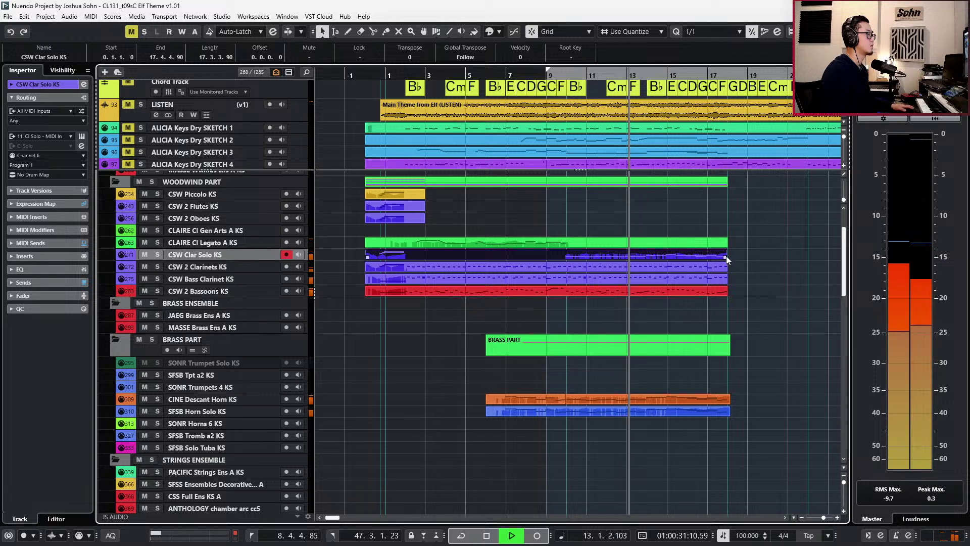
left_click_drag(746, 389, 728, 412)
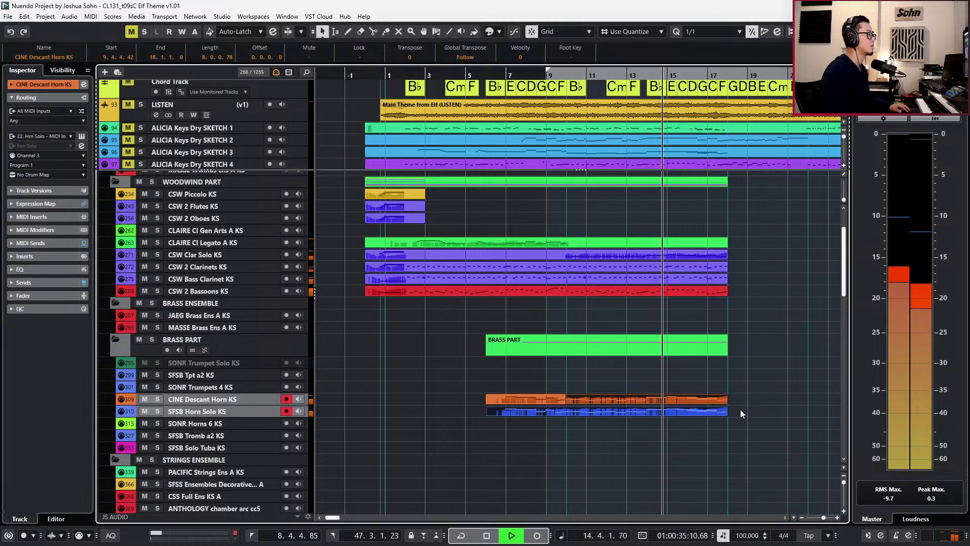
key("space")
scroll(710, 338, "down", 1)
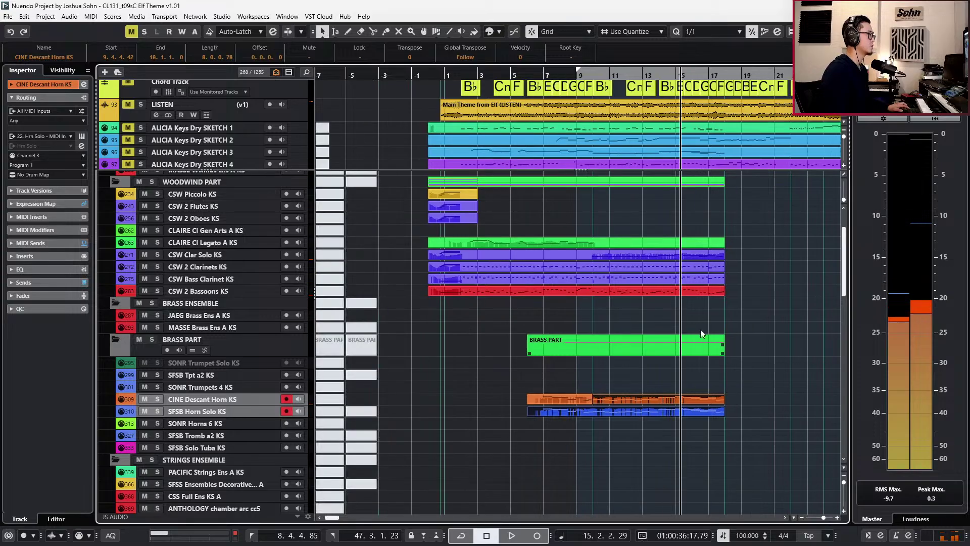
key("KP_Subtract")
key("KP_Subtract")
key("KP_Subtract")
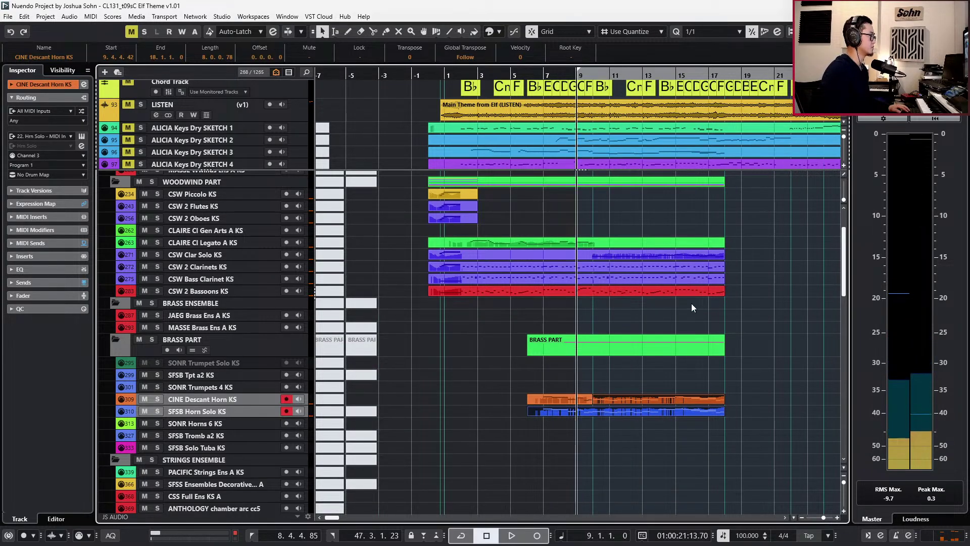
Split the CINE Bell Tree Sleighbell Cowbell part at bar 2 and duplicate the section up to bar 10 into bars 10 to 18.
scroll(701, 324, "down", 6)
scroll(729, 265, "down", 12)
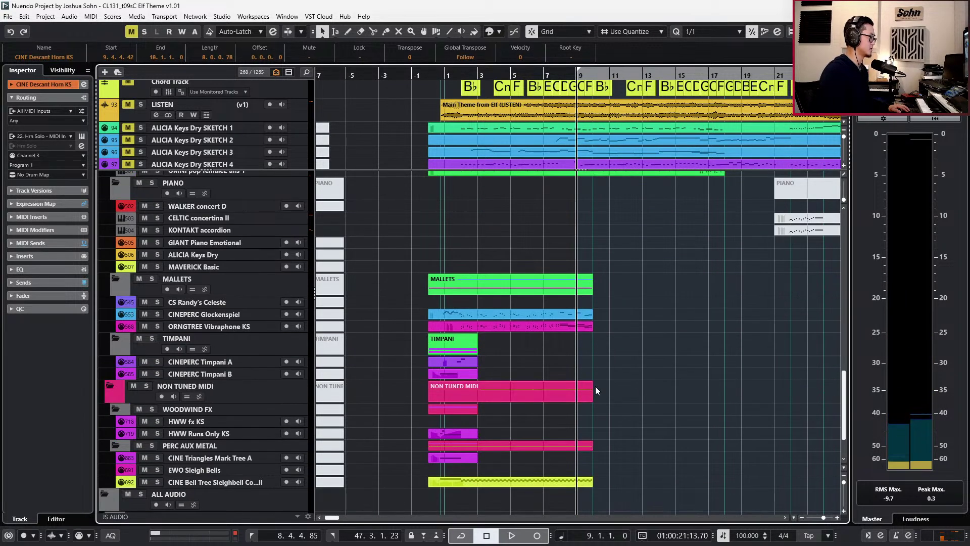
left_click(461, 415, "alt")
key("h")
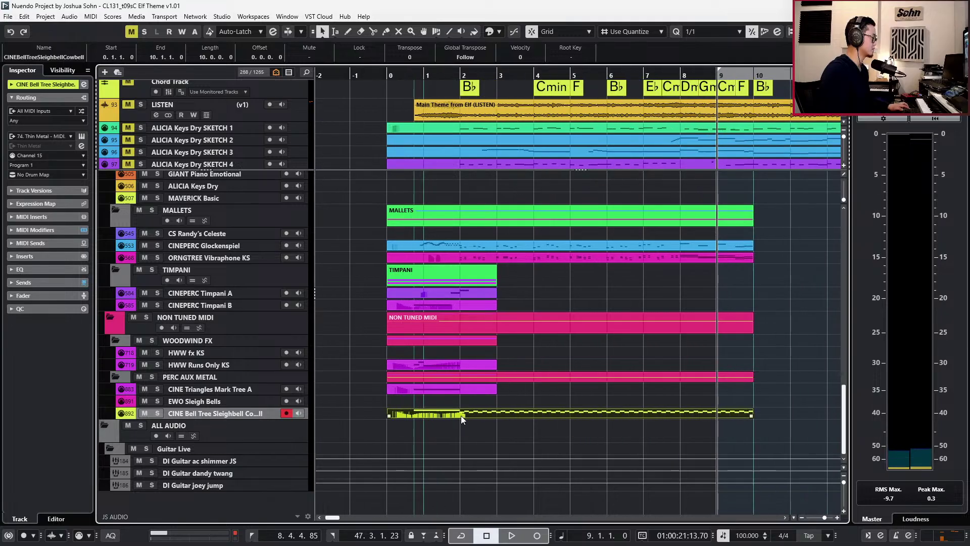
key("h")
left_click(459, 416, "alt")
scroll(504, 430, "down", 3)
key("l")
key("ctrl+d")
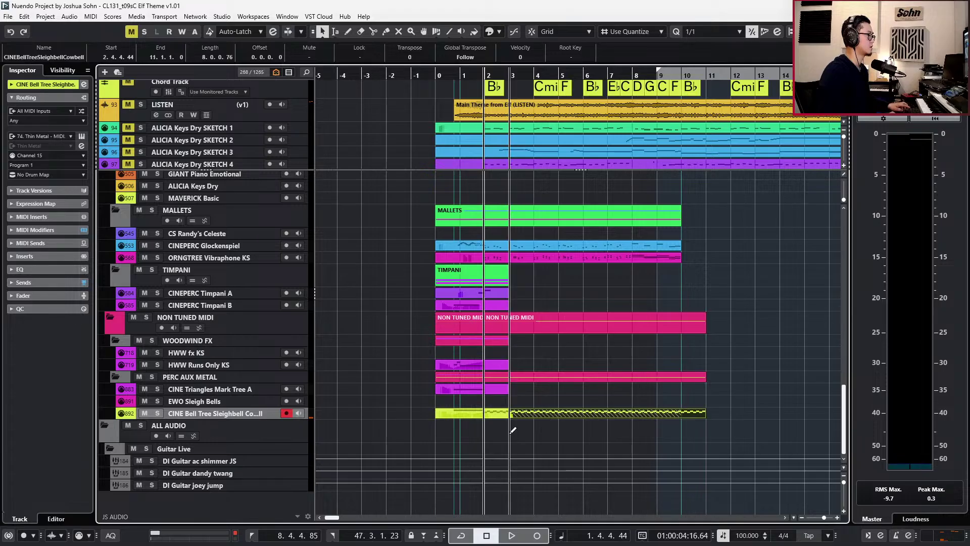
scroll(510, 432, "right", 2)
Play from bar 1 and glue the CINE Bell Tree Sleighbell Cowbell sections into one part.
key("space")
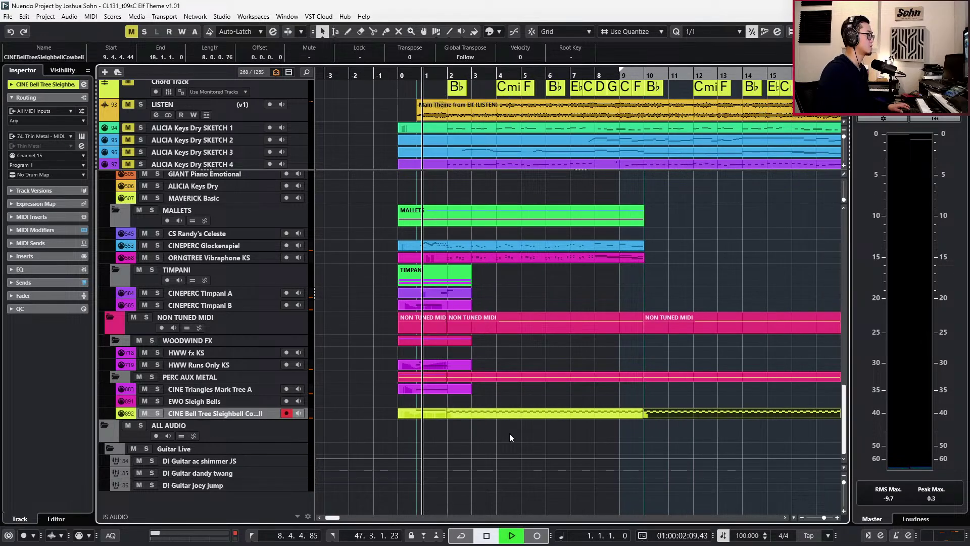
left_click_drag(437, 432, 652, 407)
key("g")
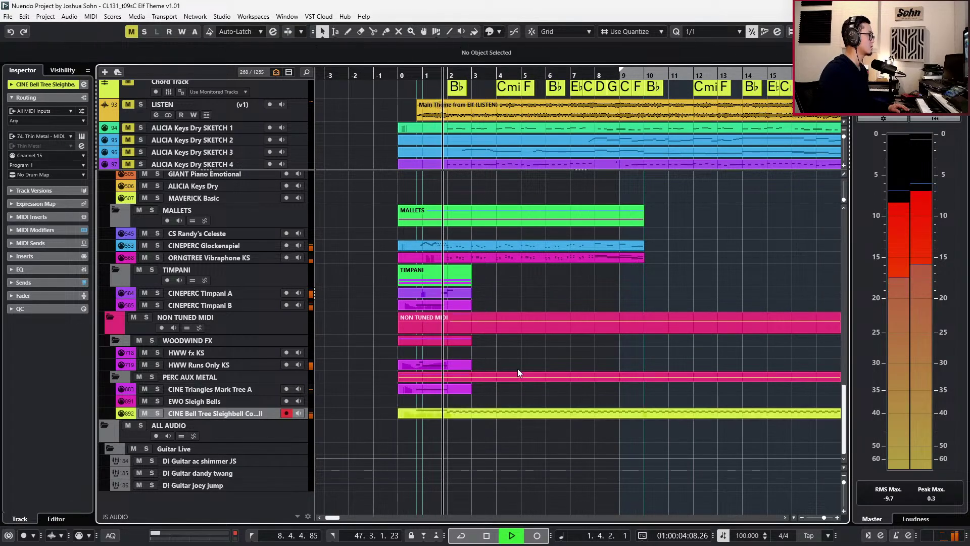
Split the CINEPERC Glockenspiel and ORNGTREE Vibraphone parts at bar 2.
scroll(459, 251, "up", 3)
scroll(442, 240, "up", 3)
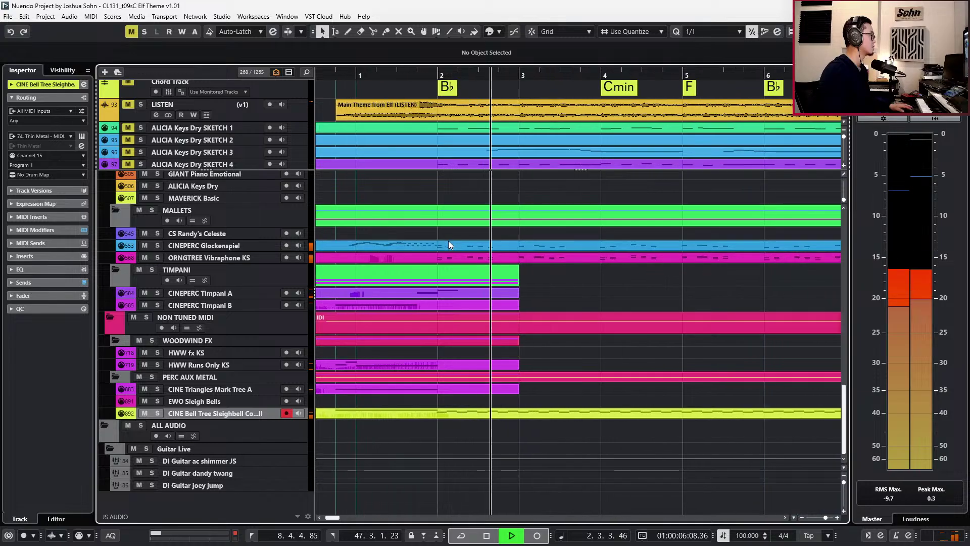
left_click_drag(450, 235, 446, 257)
scroll(438, 250, "up", 2)
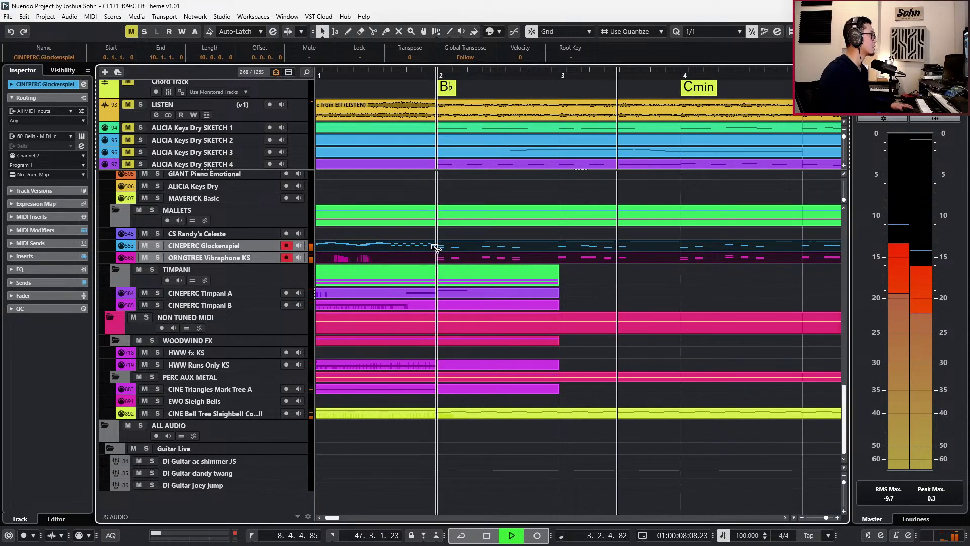
left_click(437, 248, "alt")
key("ctrl+z")
scroll(435, 253, "up", 4)
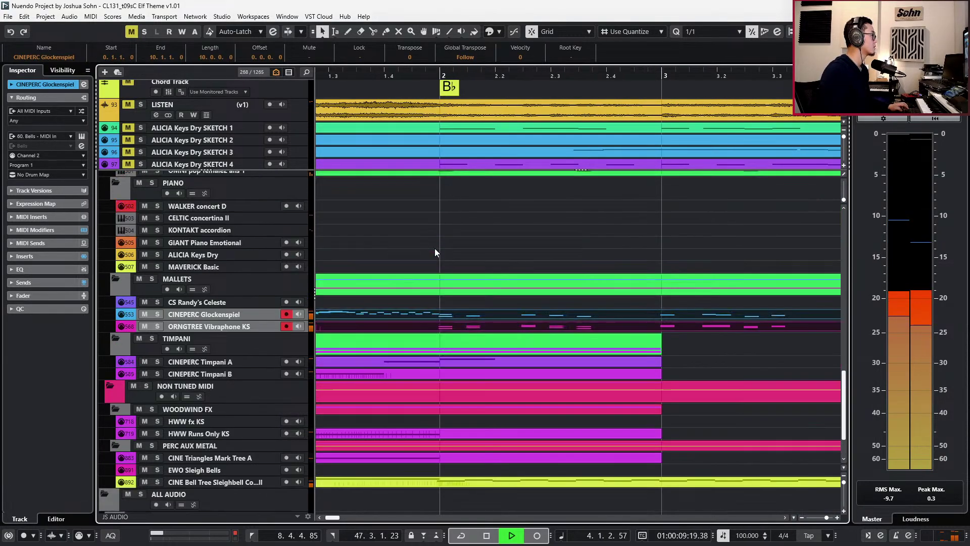
left_click(437, 317, "alt")
scroll(455, 317, "down", 3)
key("space")
scroll(463, 334, "down", 4)
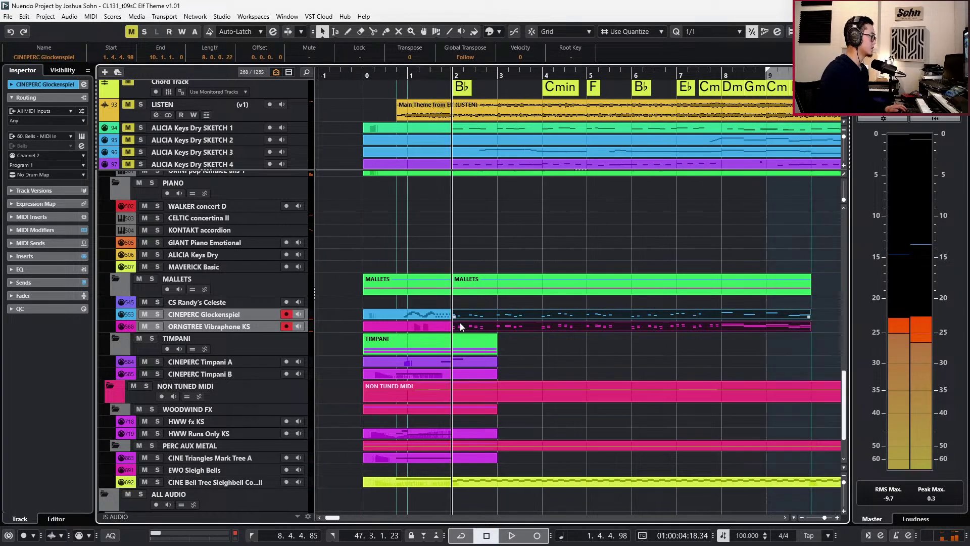
Copy the glockenspiel and vibraphone sections from bar 2 into bars 10 to 18 and glue each track into one continuous part.
key("ctrl+Right")
key("ctrl+Right")
key("ctrl+Right")
key("ctrl+Right")
key("ctrl+Right")
key("ctrl+Right")
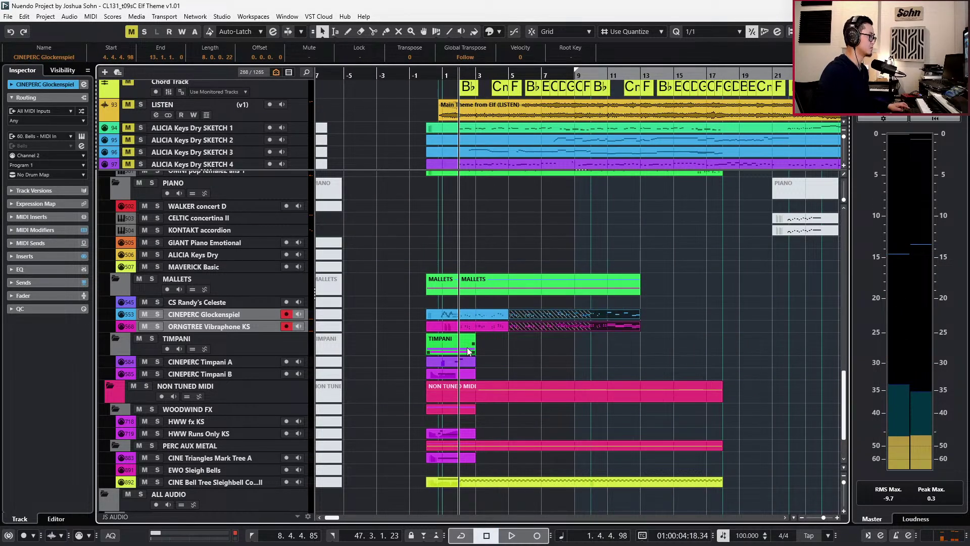
key("space")
left_click_drag(441, 302, 596, 329)
key("ctrl+j")
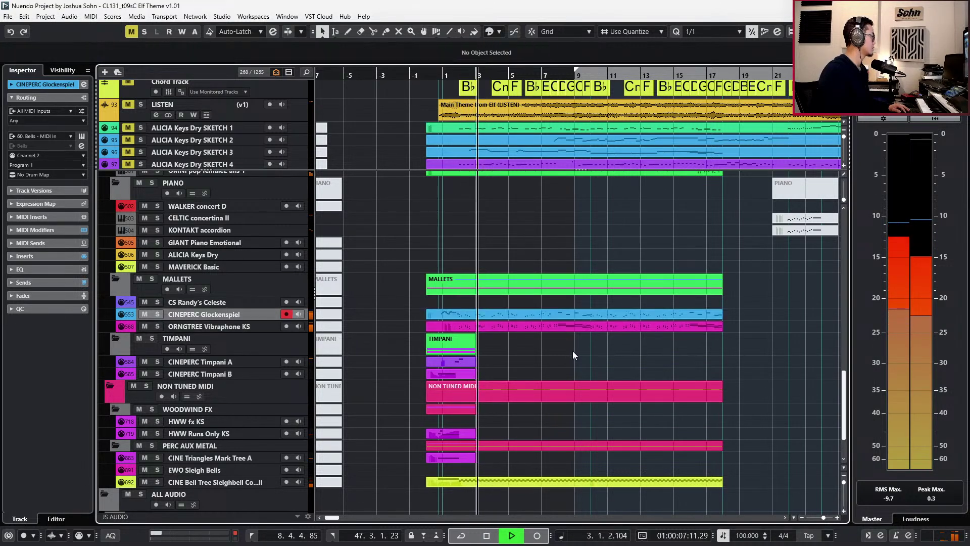
Play through to bar 13 and review the woodwind, brass, string, voice, mallet and percussion tracks for parts that need work.
scroll(573, 351, "up", 2)
scroll(556, 372, "up", 3)
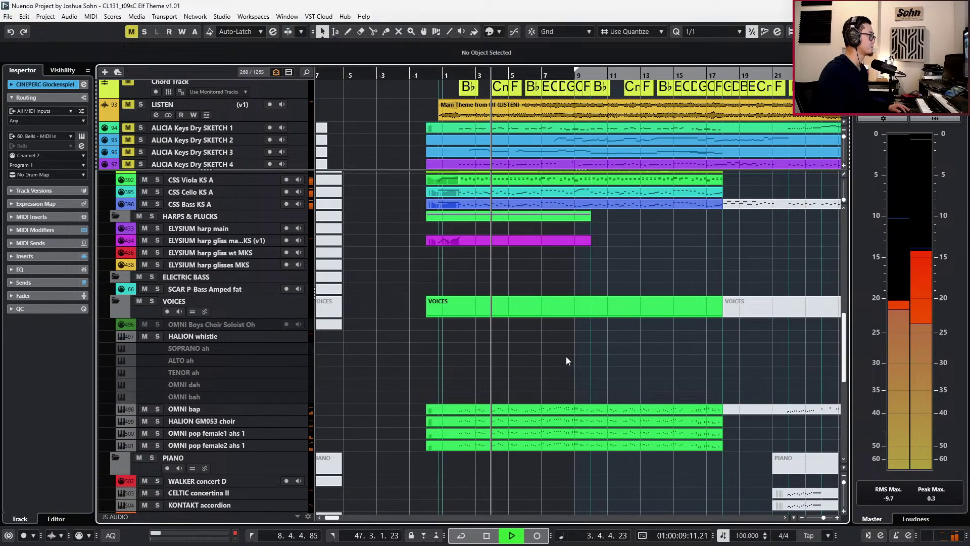
scroll(566, 356, "up", 3)
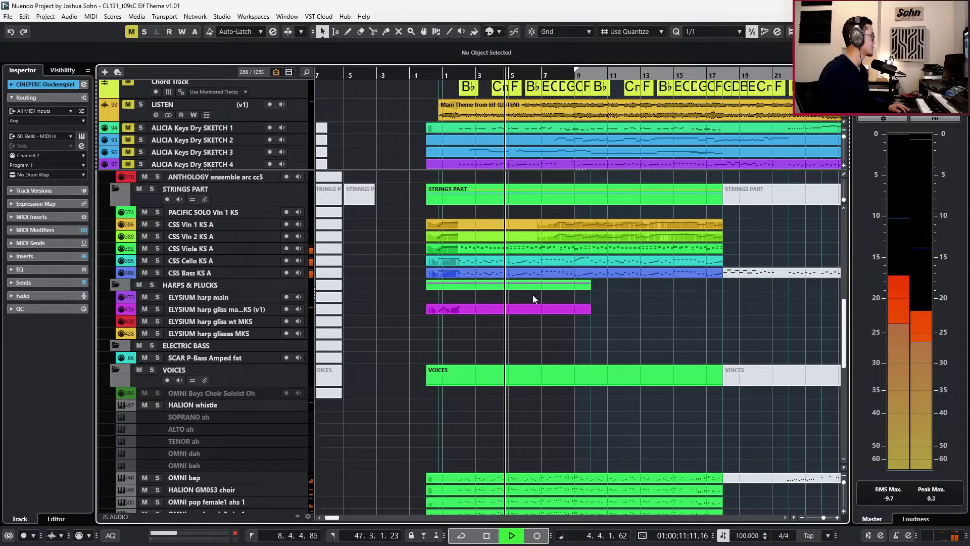
scroll(533, 298, "up", 6)
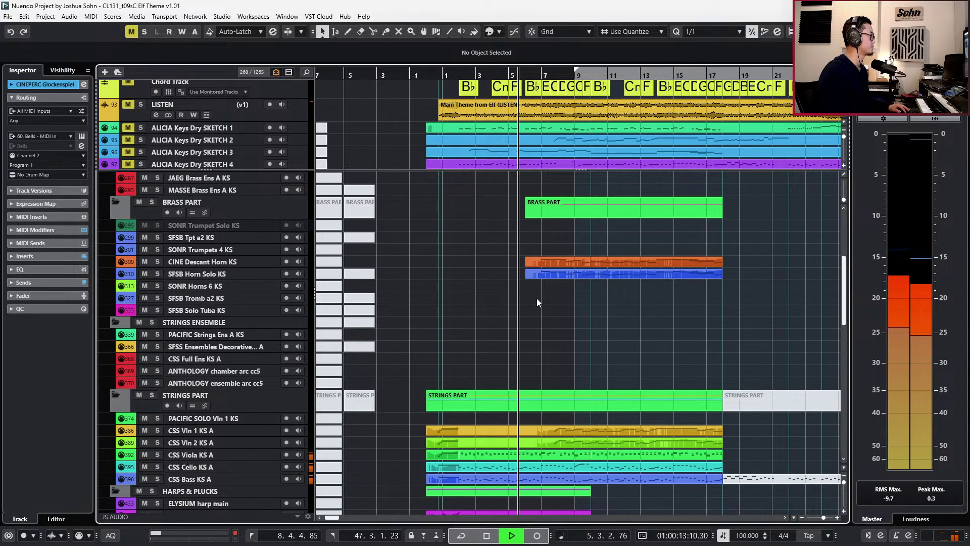
left_click(554, 261)
scroll(565, 263, "up", 2)
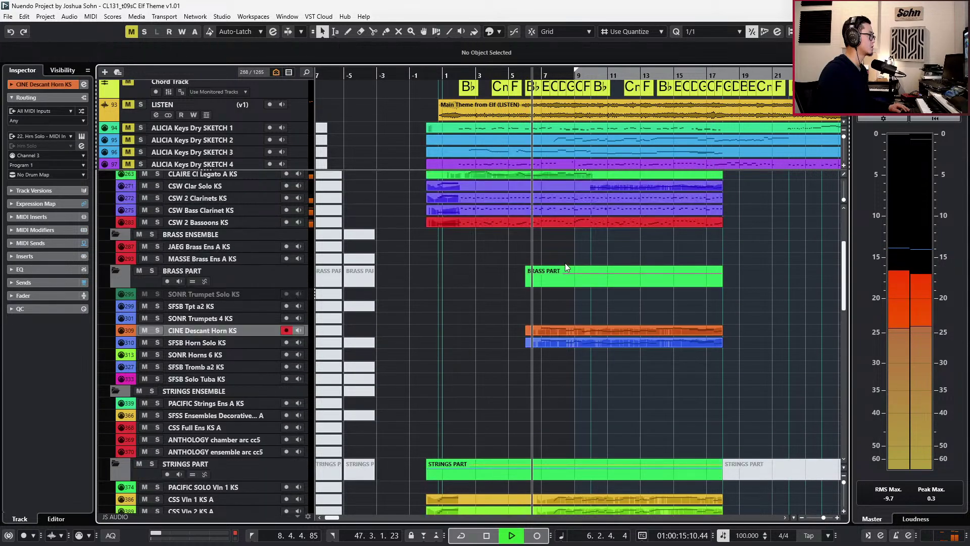
scroll(565, 263, "up", 2)
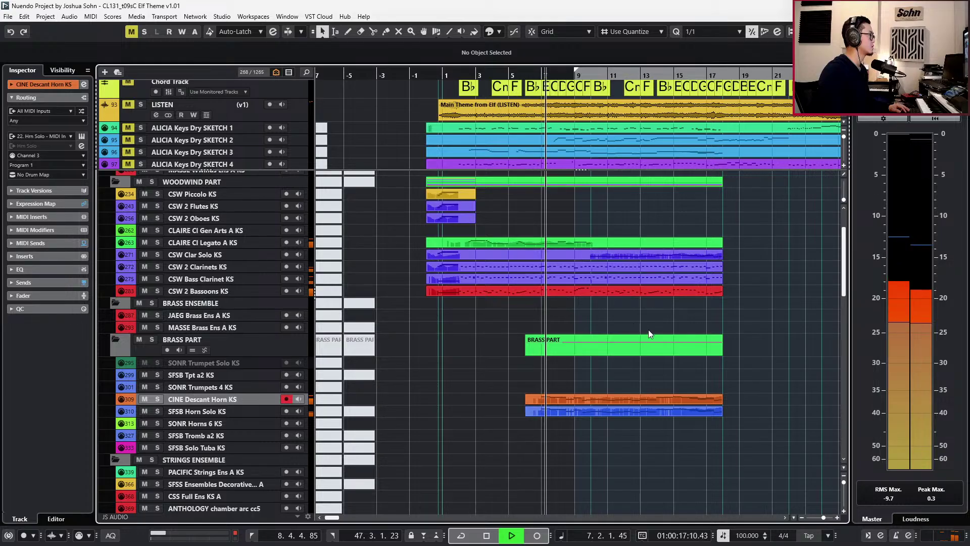
scroll(648, 330, "down", 10)
scroll(653, 330, "down", 6)
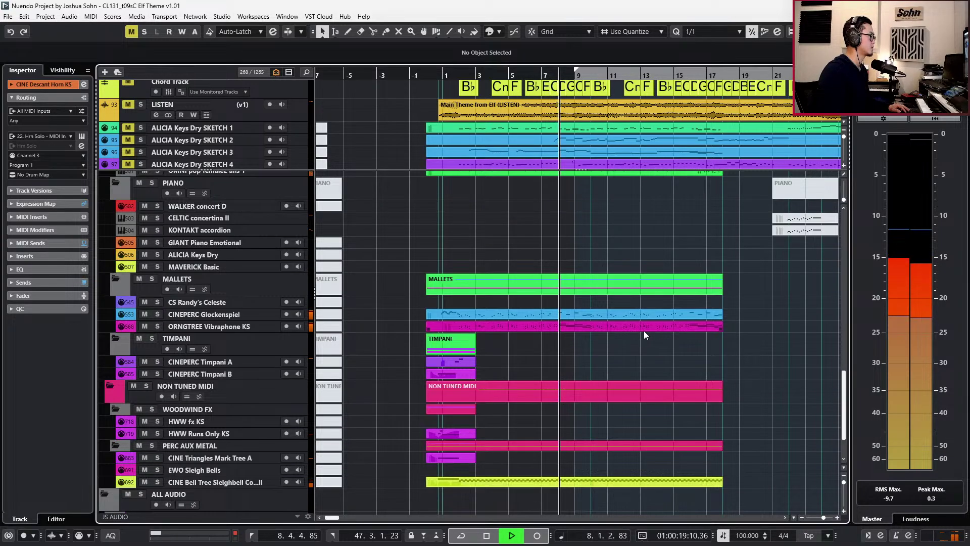
scroll(644, 331, "down", 3)
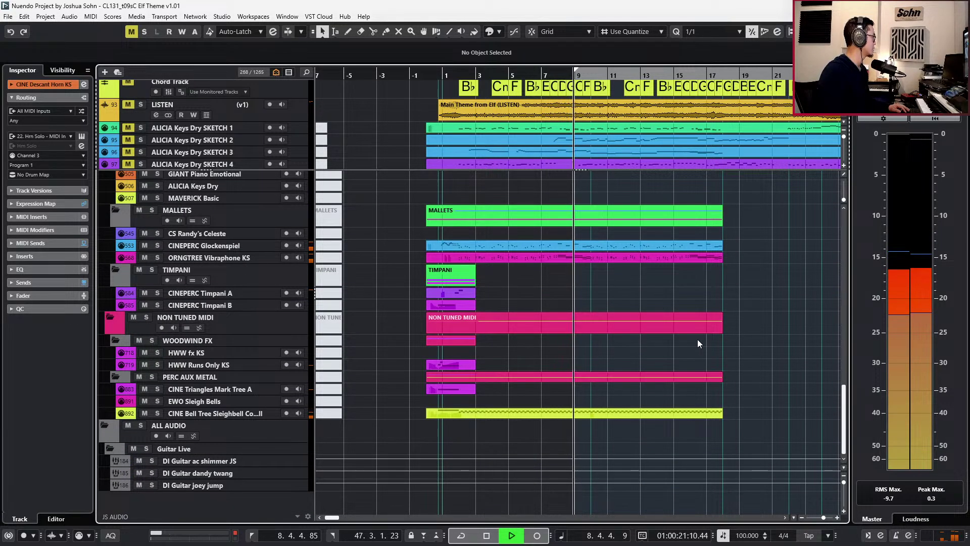
left_click_drag(843, 393, 831, 290)
left_click(560, 316)
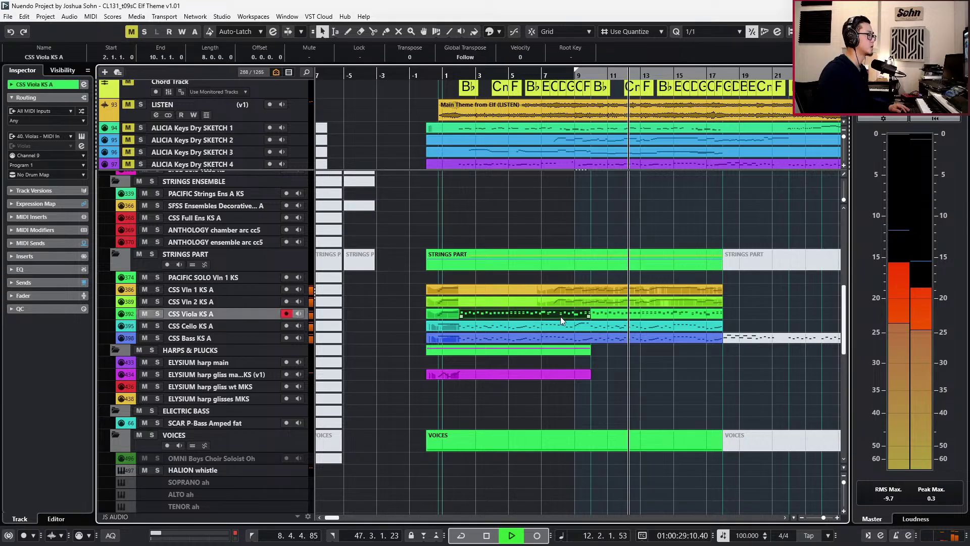
left_click(683, 296)
left_click_drag(843, 300, 843, 244)
key("space")
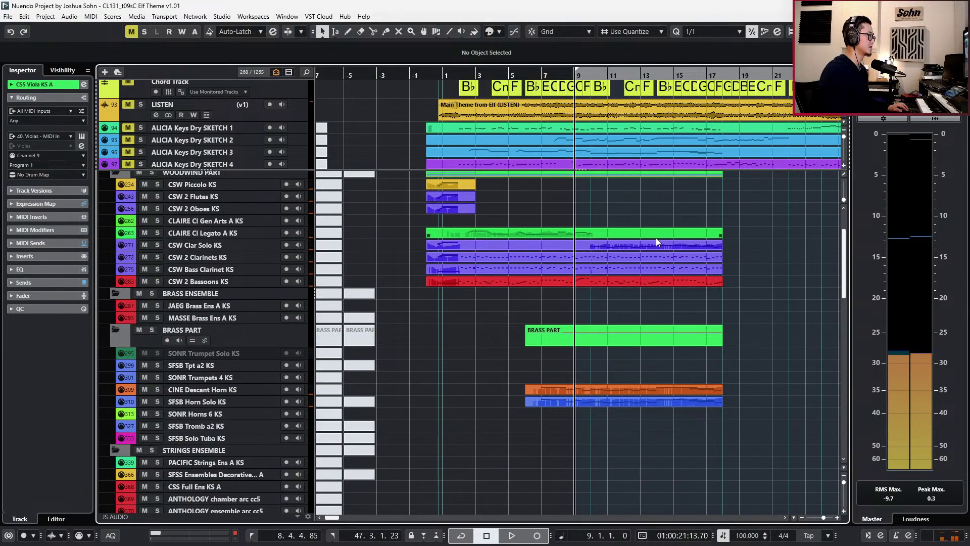
Draw a rising Expression (CC 11) curve in bar 9 of the CSW 2 Bassoons part and play it back from there.
key("h")
double_click(616, 281)
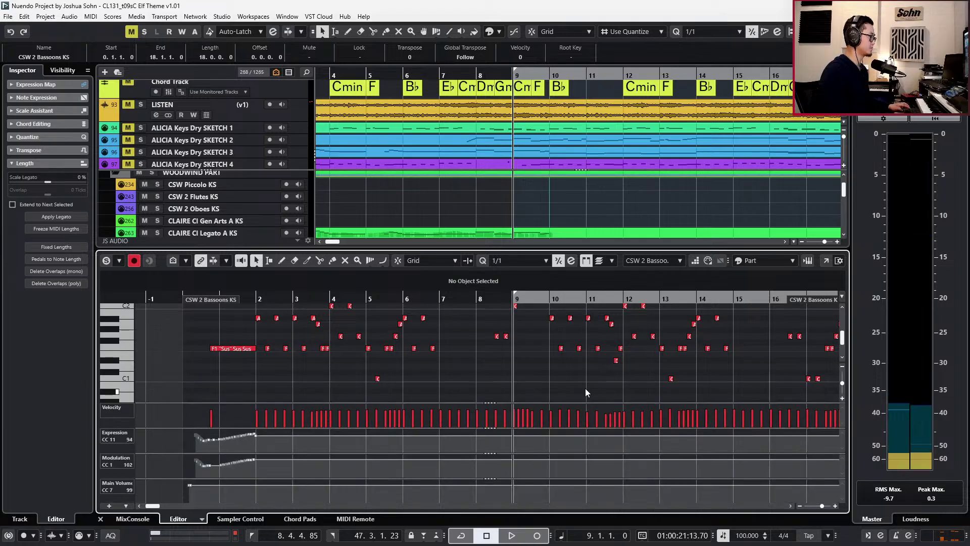
key("h")
key("h")
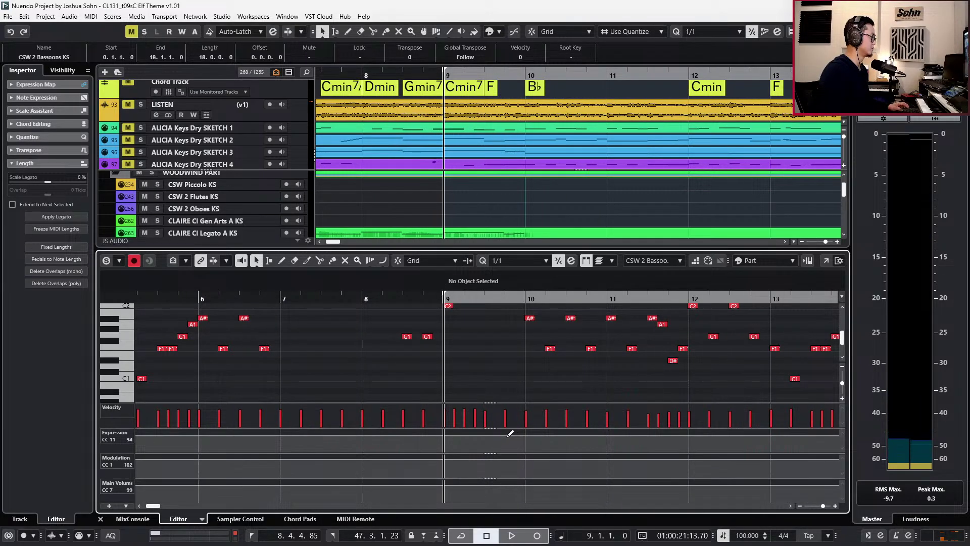
scroll(511, 433, "down", 1)
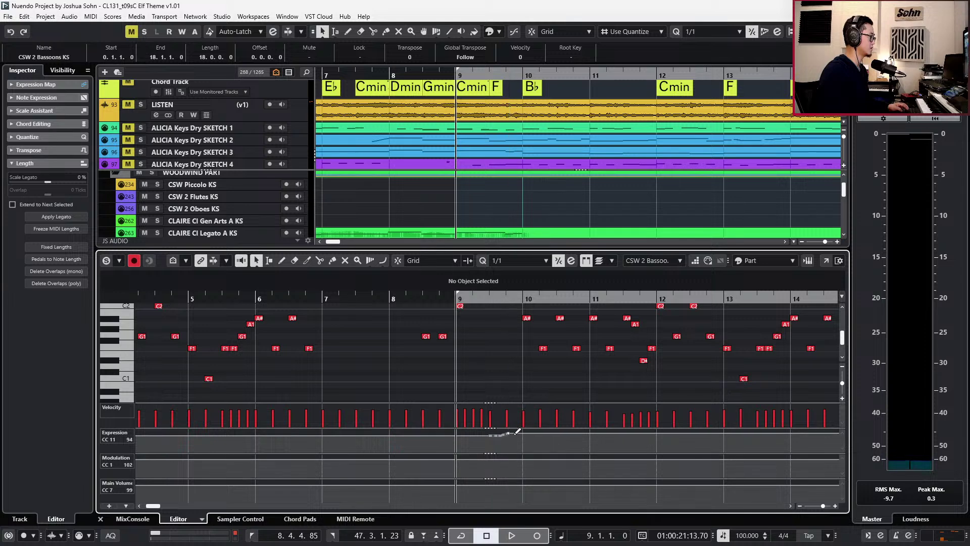
key("space")
key("ctrl+e")
key("g")
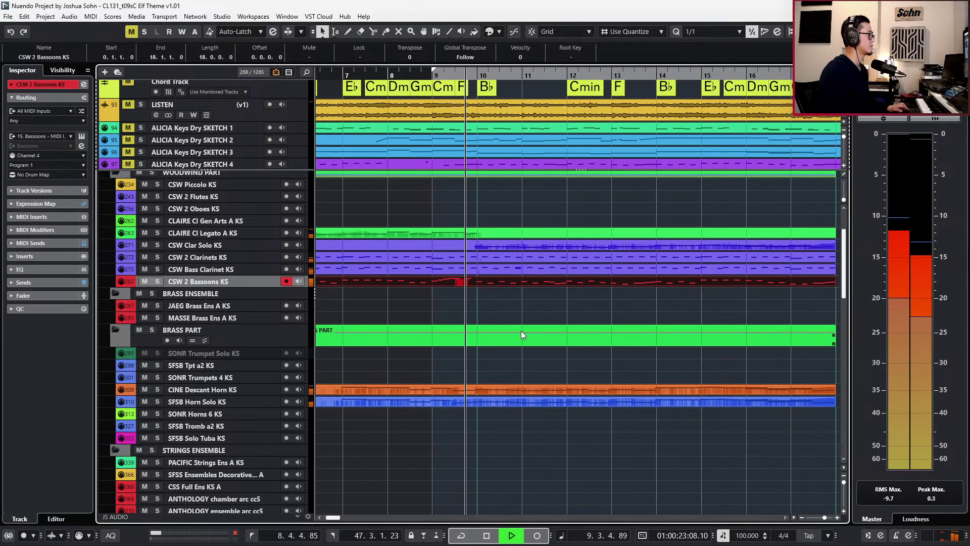
Listen on into bar 13, then open the CSS Vln 1 and CSS Vln 2 parts together in the key editor.
scroll(511, 286, "down", 5)
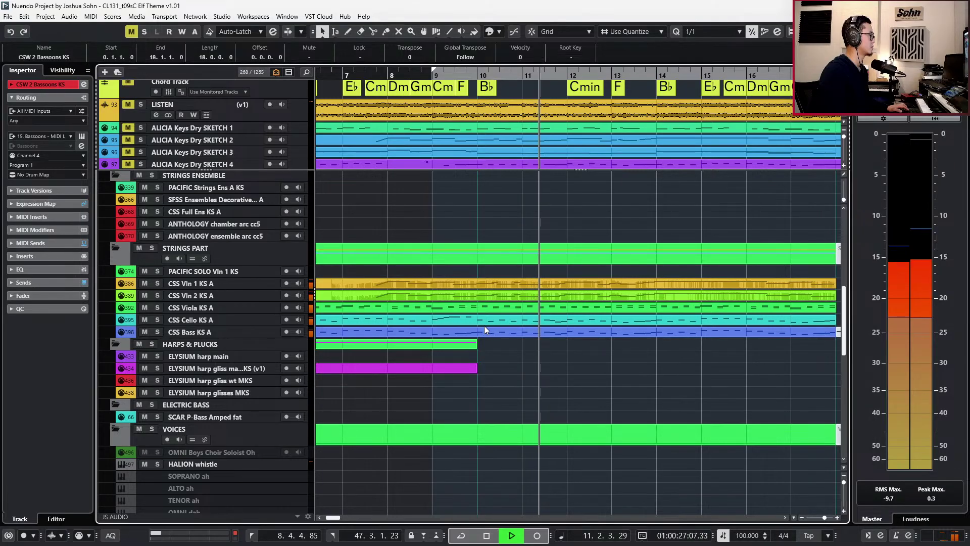
scroll(485, 329, "right", 3)
scroll(483, 330, "up", 2)
scroll(483, 329, "up", 3)
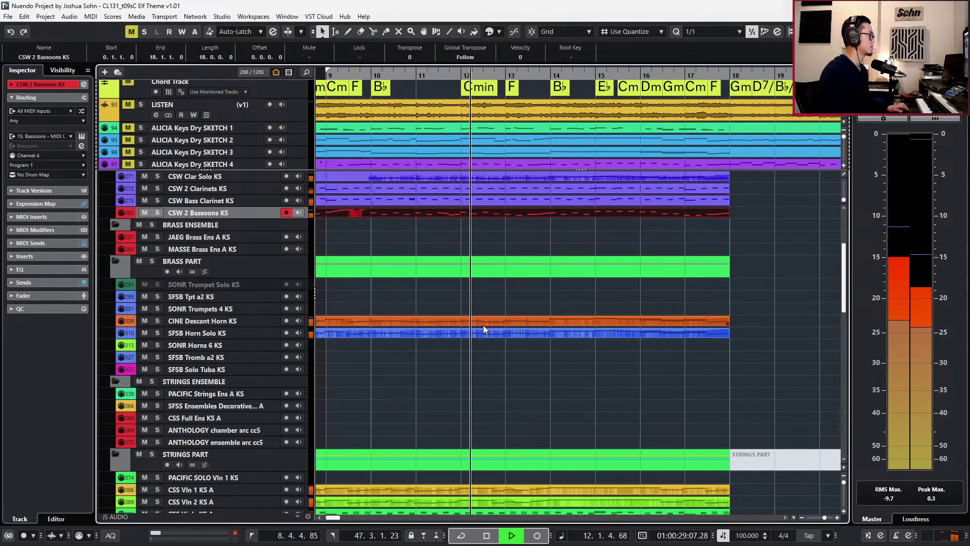
left_click_drag(508, 304, 512, 345)
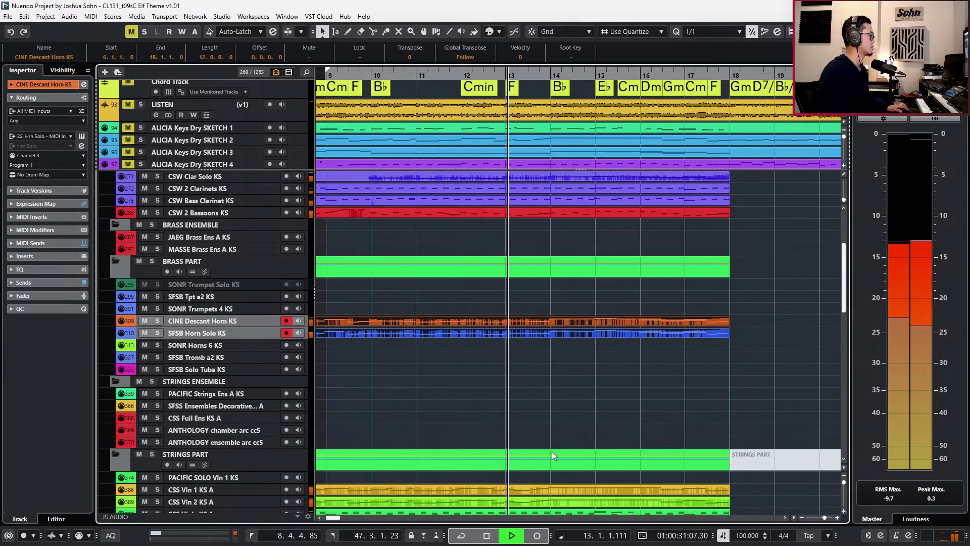
key("space")
left_click_drag(544, 477, 543, 497)
double_click(544, 494)
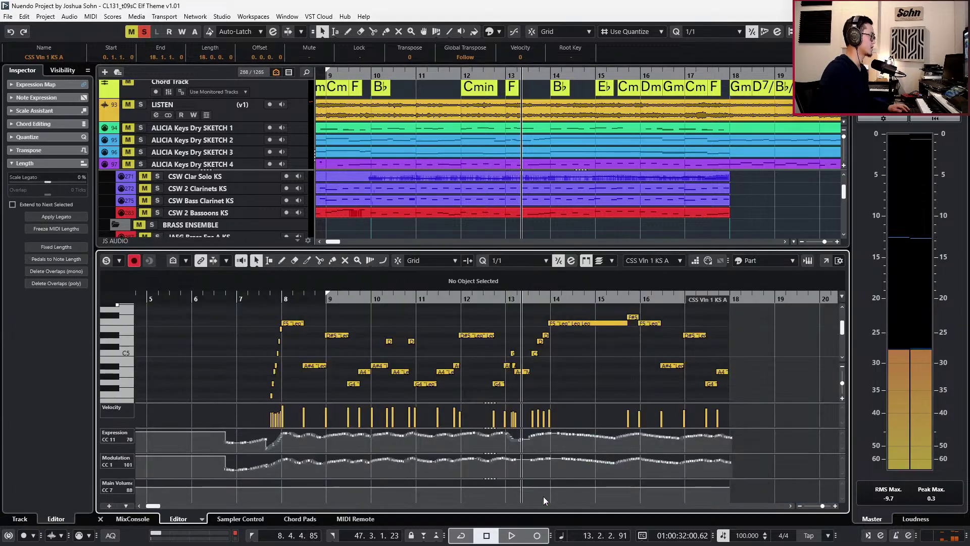
Nudge the short C5 and A#4 and the following A4 in bar 13 of both violin parts 20 ticks later and audition from bar 12.
scroll(479, 379, "up", 1)
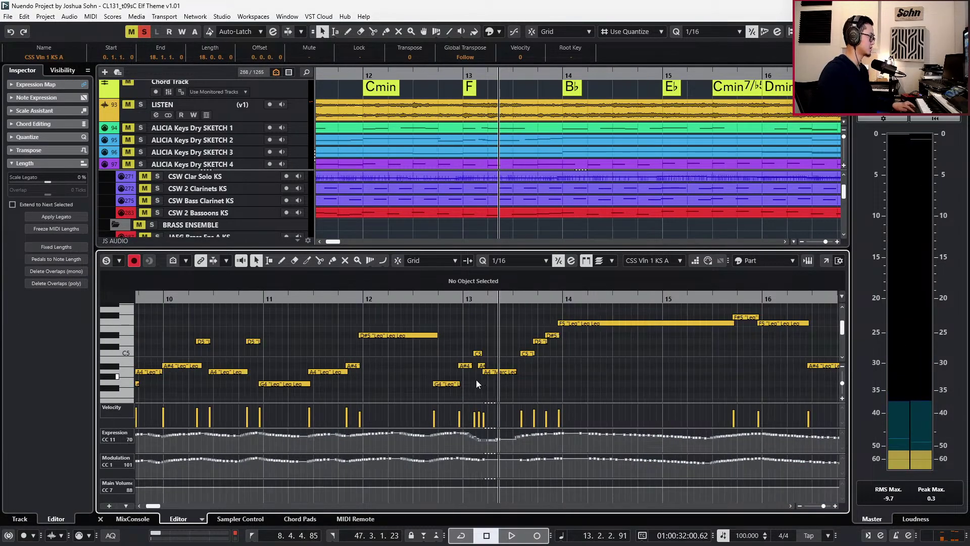
scroll(476, 380, "up", 4)
key("KP_Subtract")
left_click(482, 354)
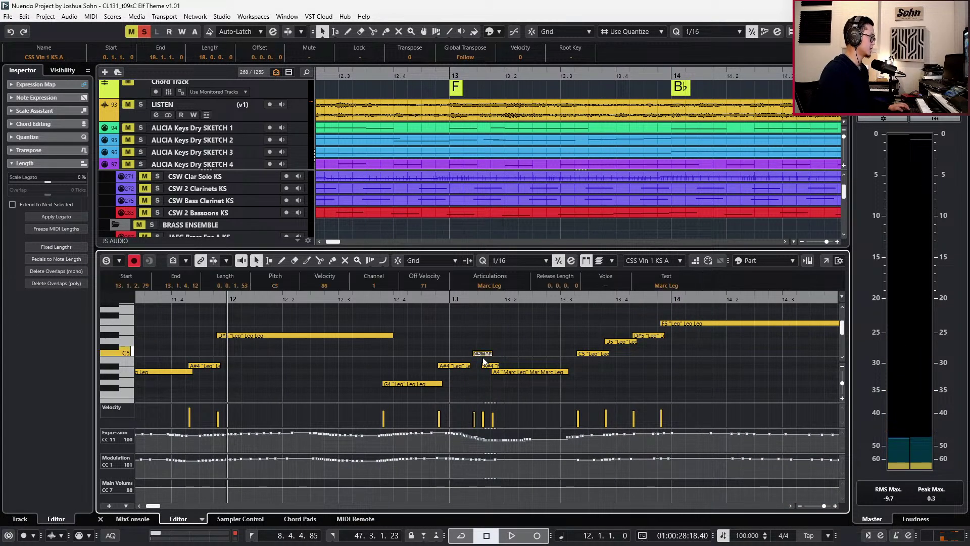
left_click_drag(491, 367, 510, 383)
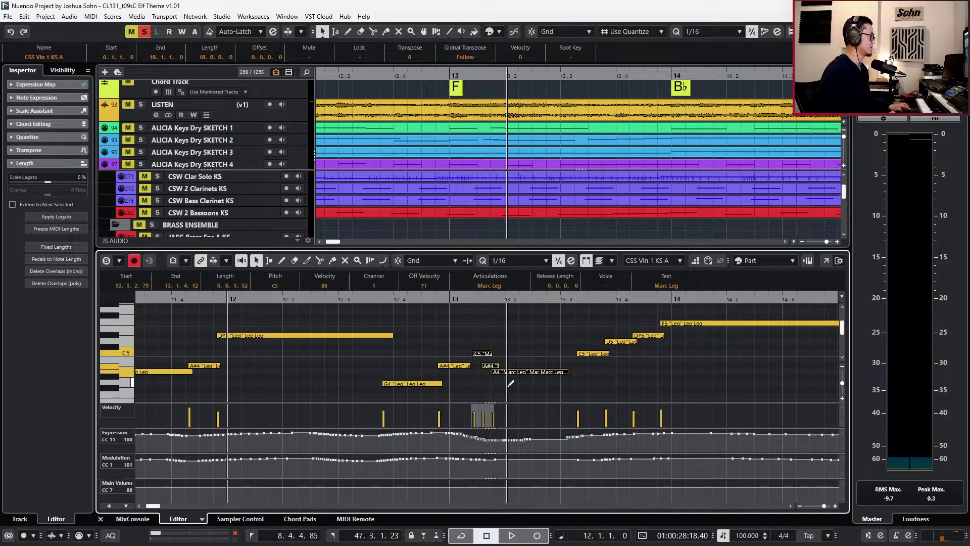
key("l")
key("ctrl+KP_Subtract")
key("space")
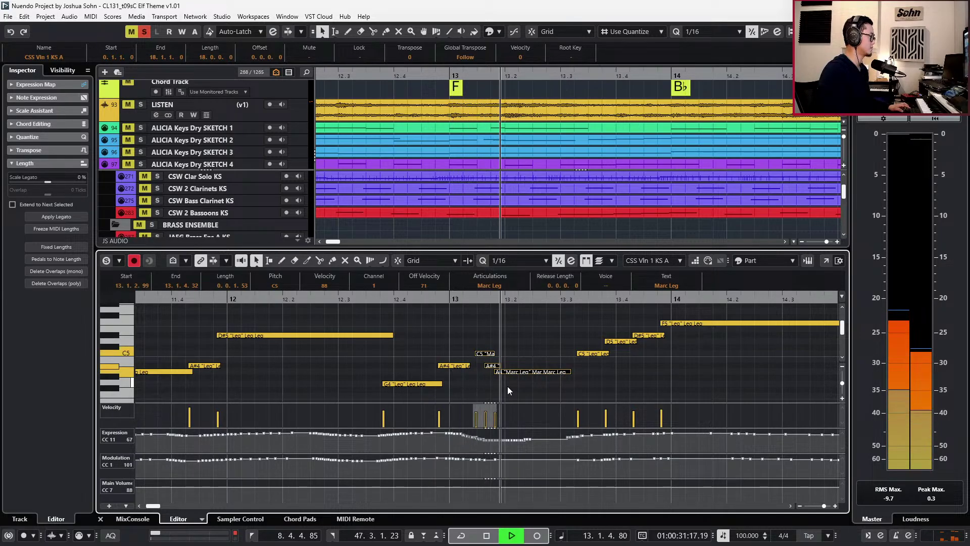
key("space")
key("space")
Nudge the A4 "Marc Leg" note in bar 13 of the violins to start at 13.1.4.45 and play the passage.
left_click(520, 372)
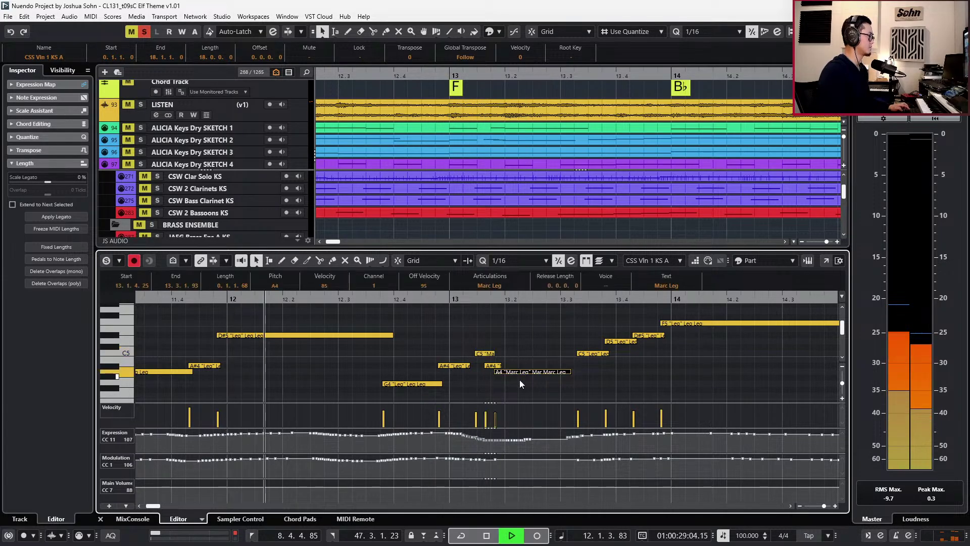
scroll(520, 380, "down", 2)
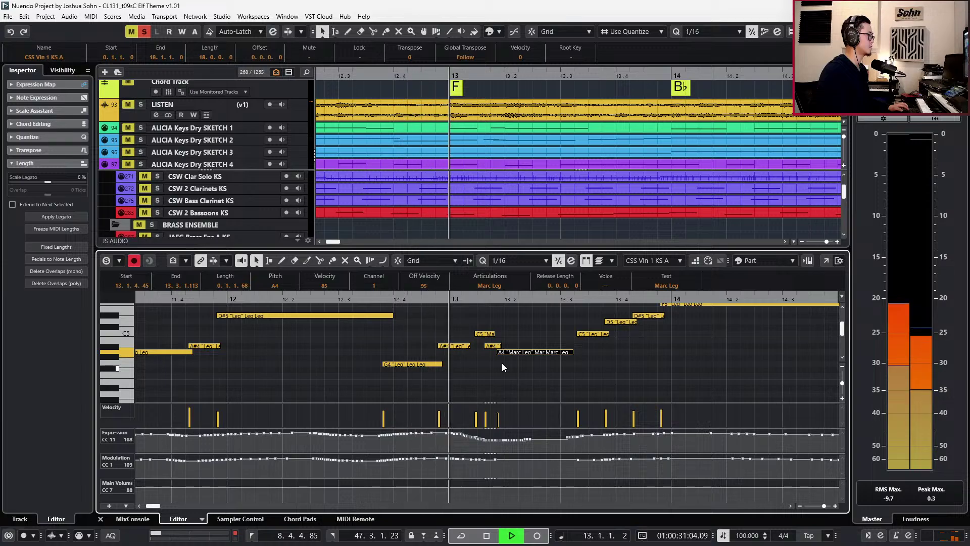
key("space")
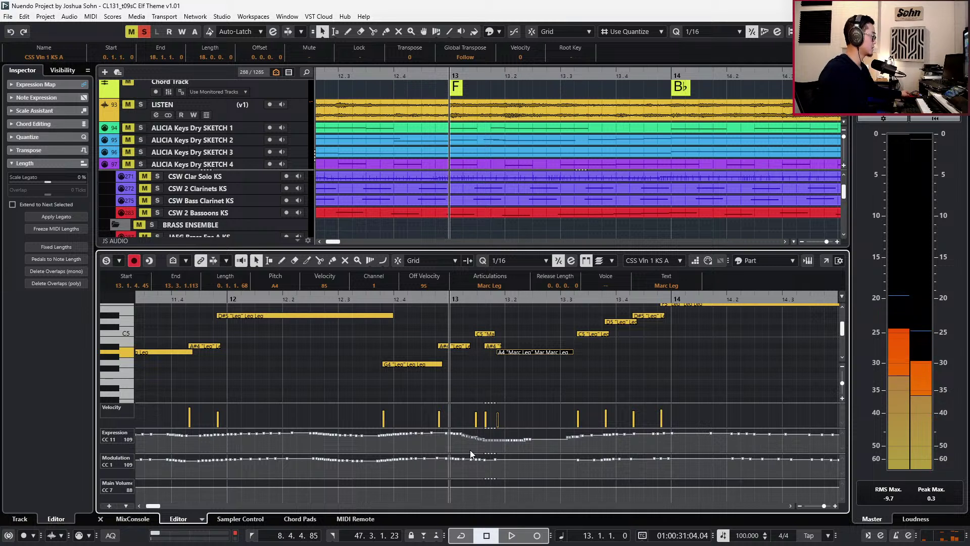
key("space")
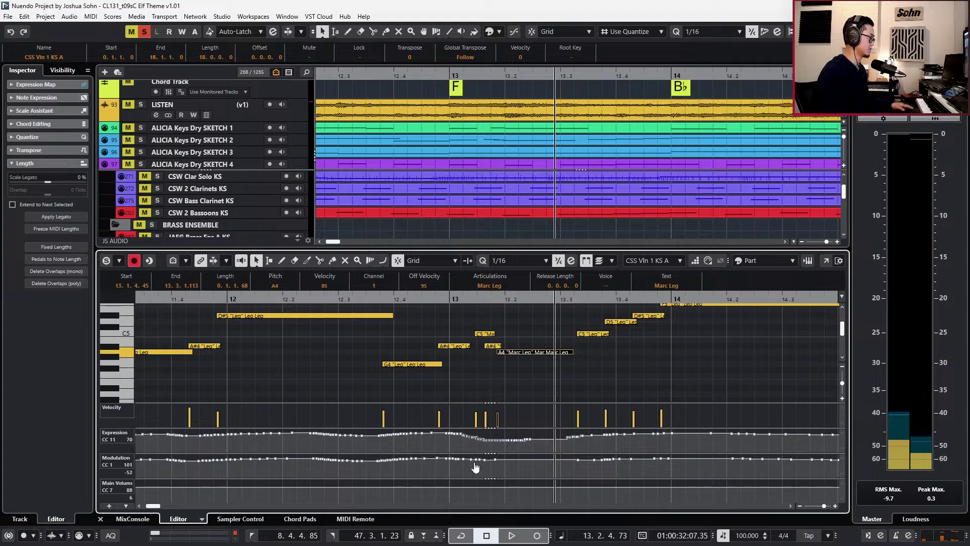
Reshape the violins' Modulation (CC 1) curve in bar 13 into a dip that matches the Expression curve, deleting the stray points.
left_click(478, 457)
mouse_move(497, 460)
left_mouse_down()
mouse_move(502, 469)
mouse_move(581, 460)
left_mouse_up()
key("Down")
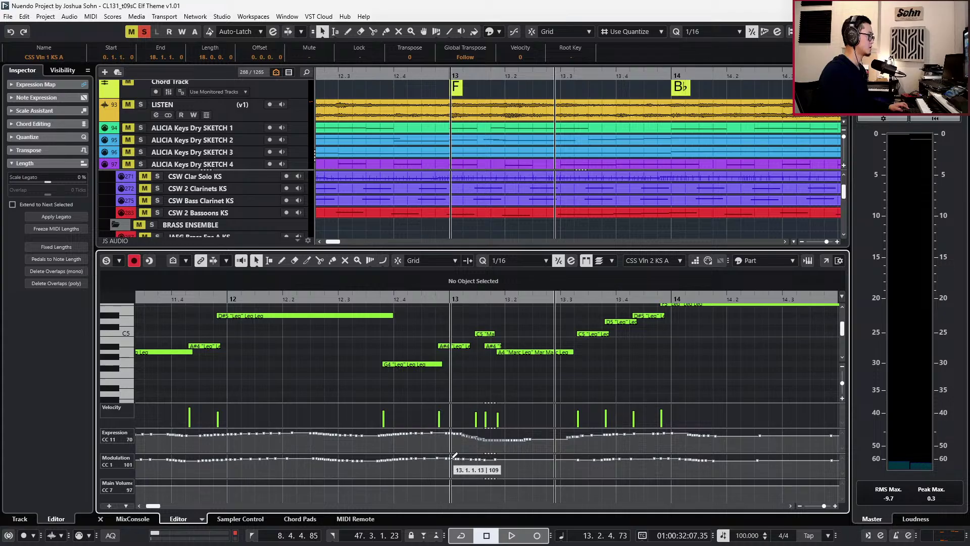
key("KP_0")
key("space")
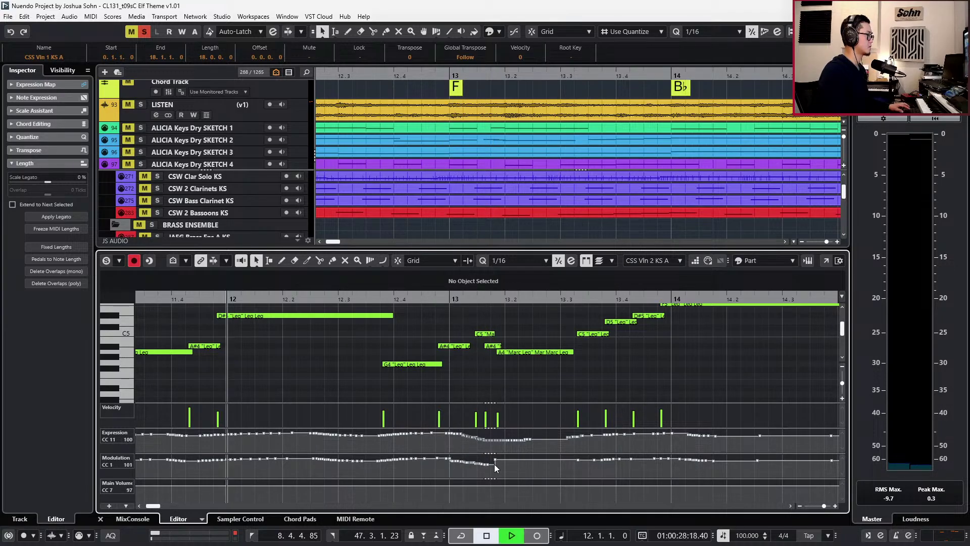
key("Delete")
mouse_move(488, 454)
left_mouse_down()
mouse_move(567, 474)
mouse_move(574, 465)
left_mouse_up()
key("space")
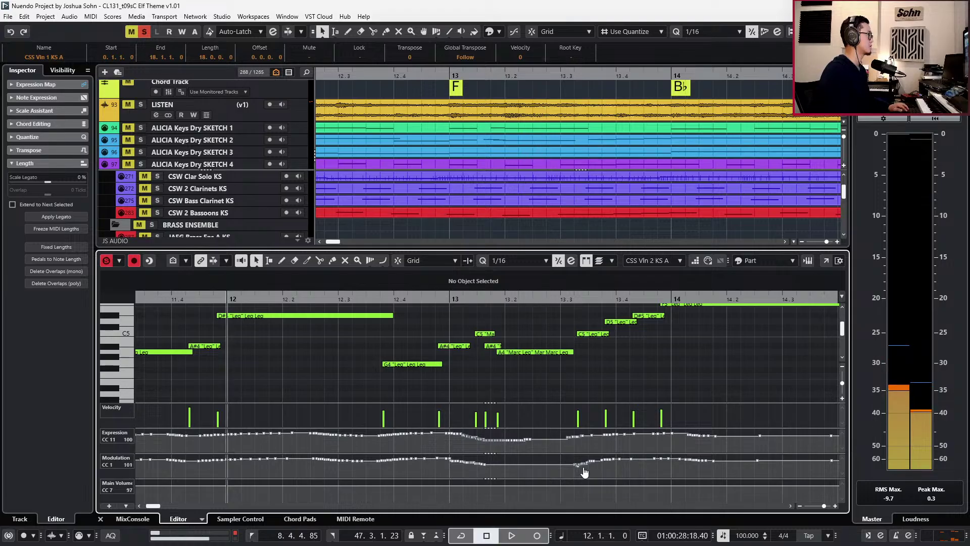
Play the full arrangement from bar 11 to bar 18, closing the violin editor, and check how the revised bar 13 sits.
key("space")
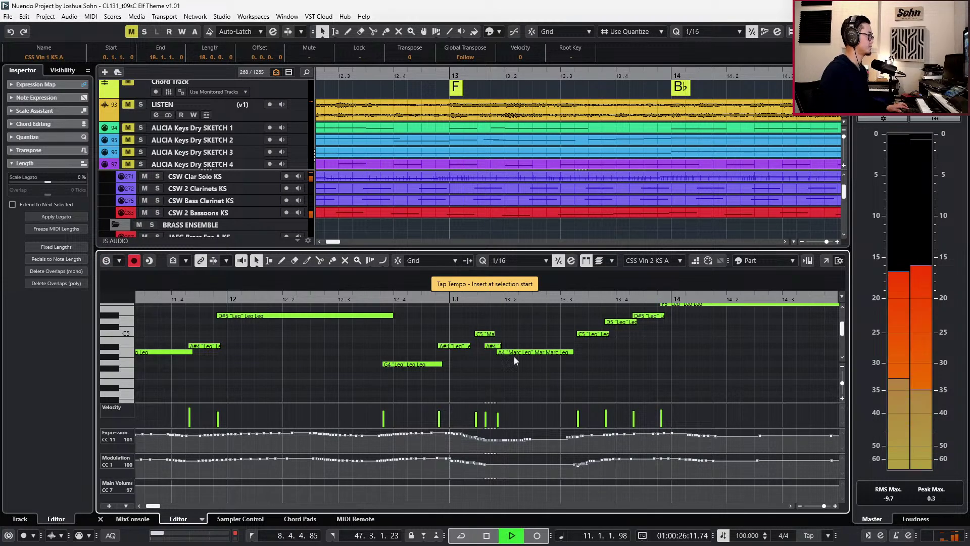
scroll(526, 354, "down", 2)
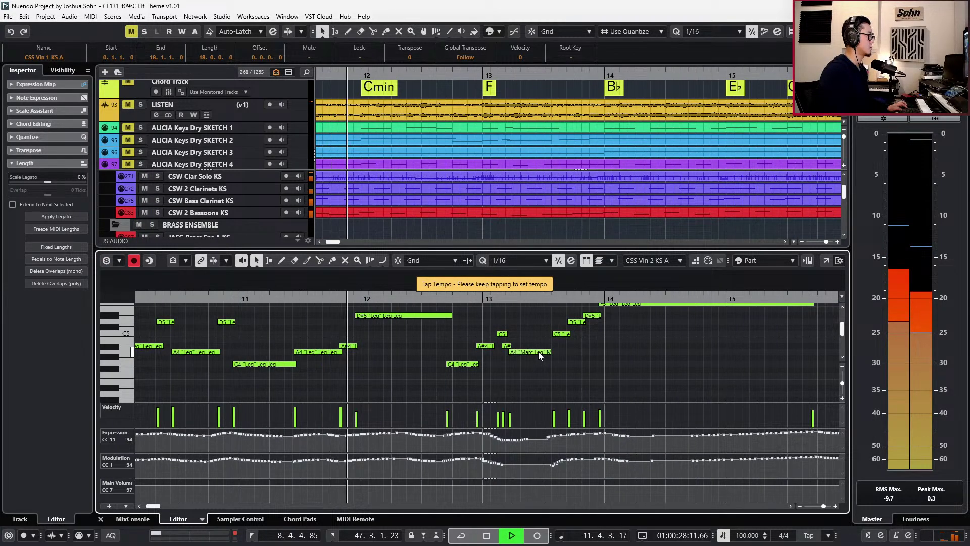
key("ctrl+e")
key("g")
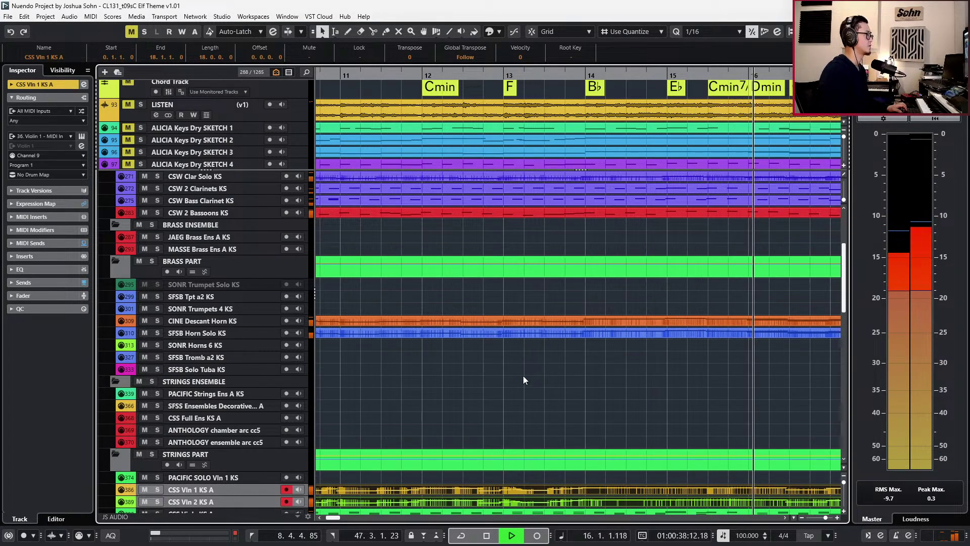
scroll(523, 372, "down", 2)
scroll(527, 366, "right", 1)
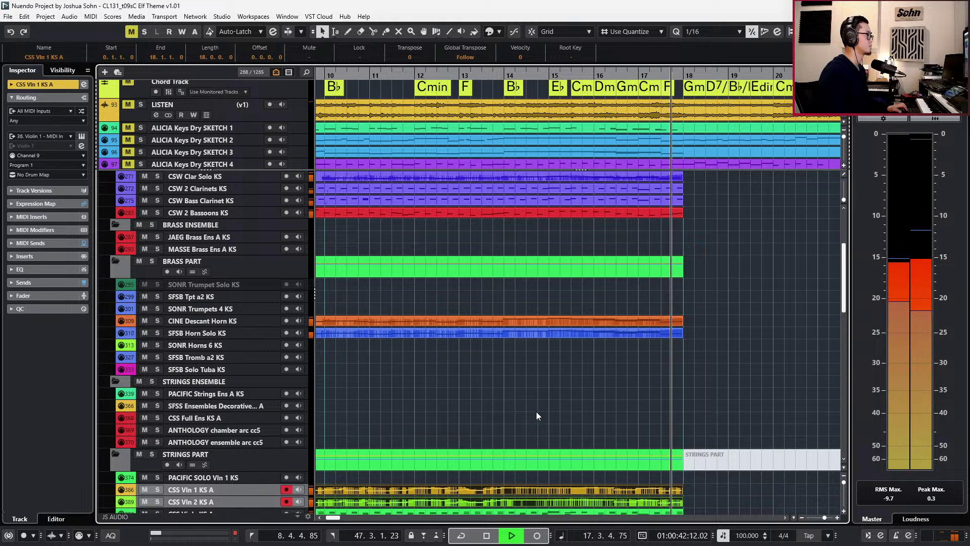
scroll(536, 415, "up", 3)
key("space")
scroll(536, 410, "up", 3)
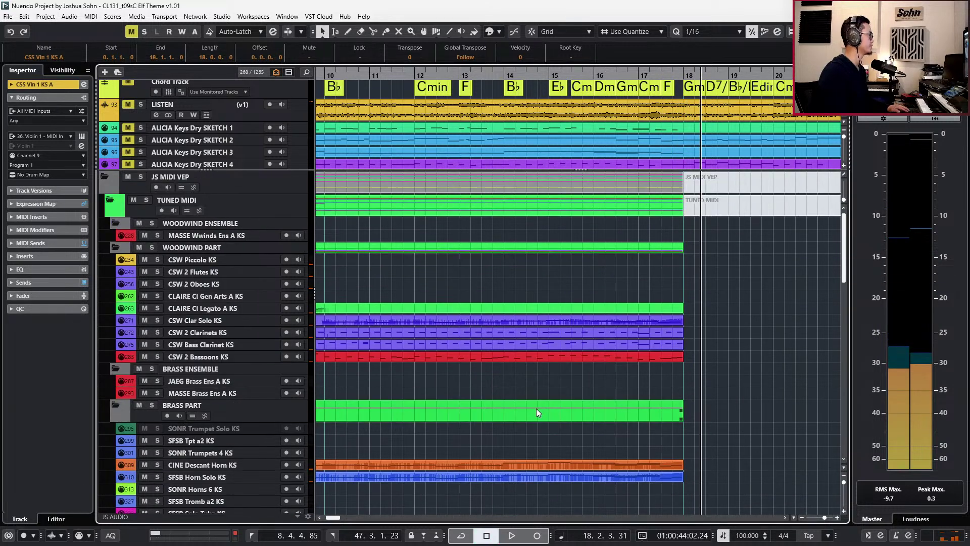
Select the LISTEN reference track holding the original main theme audio and solo it.
key("g")
key("g")
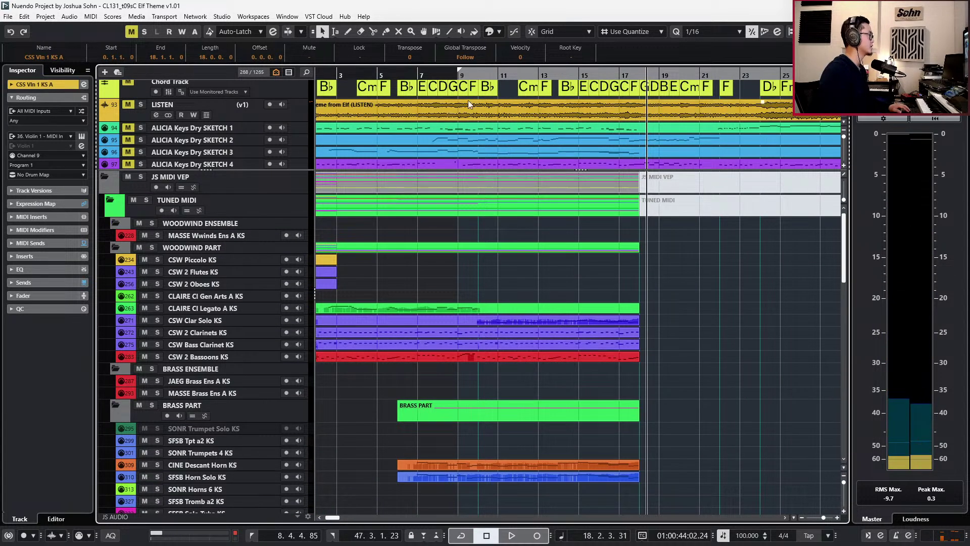
left_click(287, 114)
key("g")
key("g")
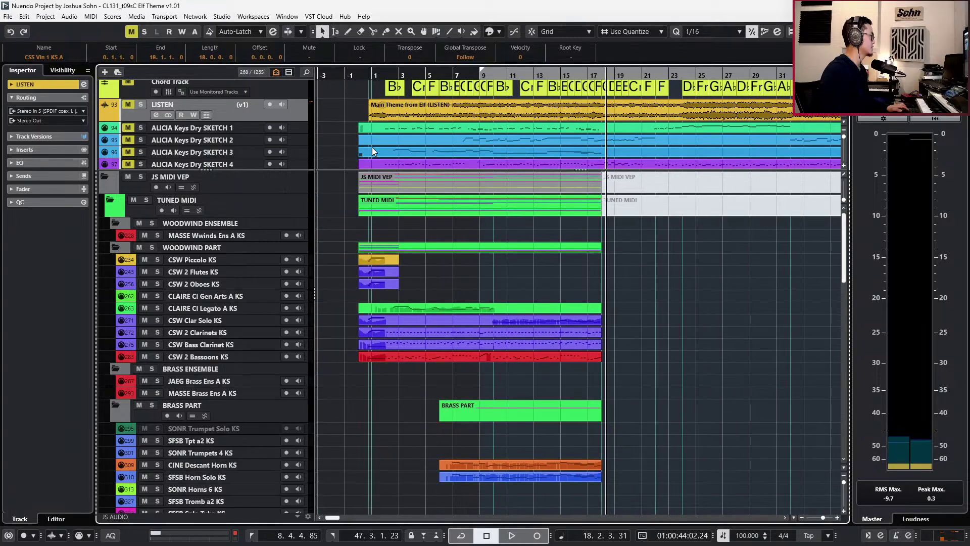
key("KP_Subtract")
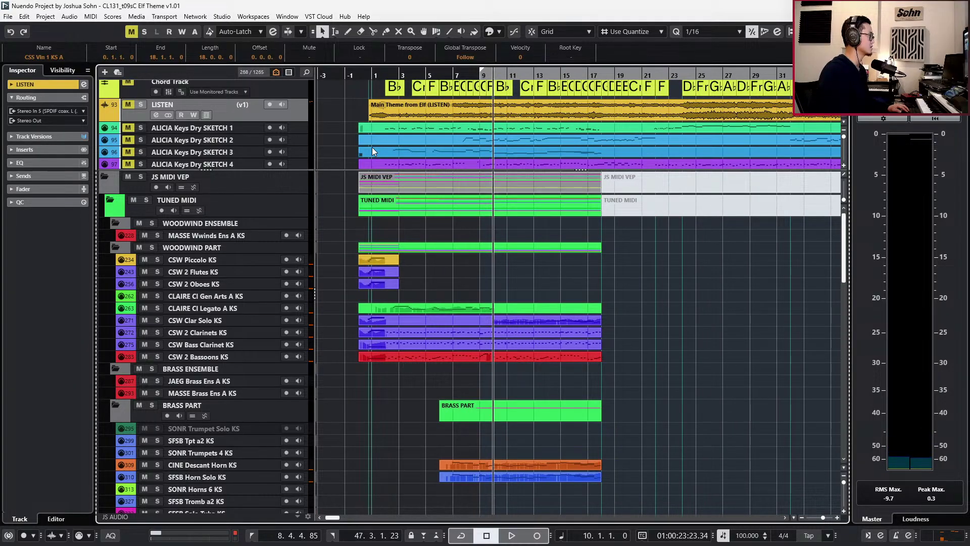
left_click(399, 111)
key("s")
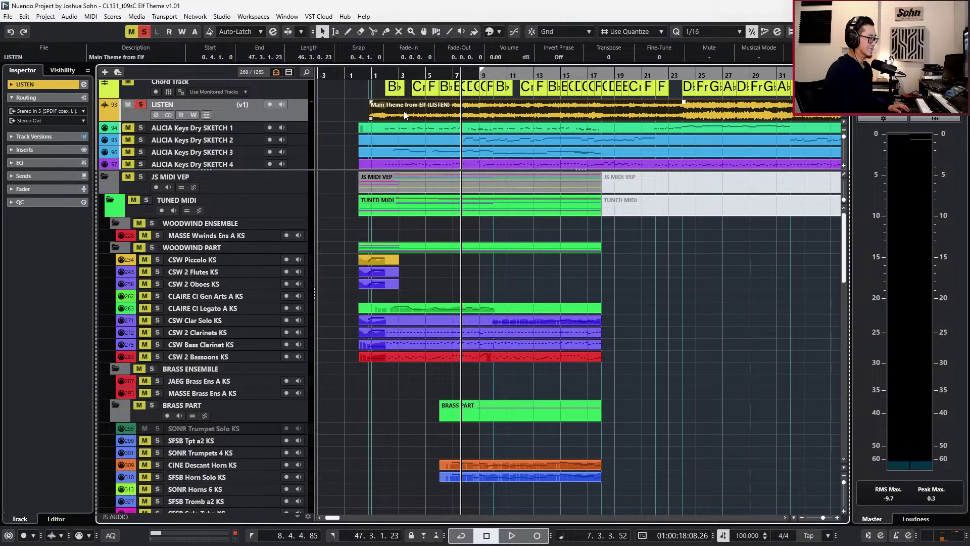
Play the soloed LISTEN reference audio from bar 9 into bar 10.
left_click(341, 116)
double_click(387, 113)
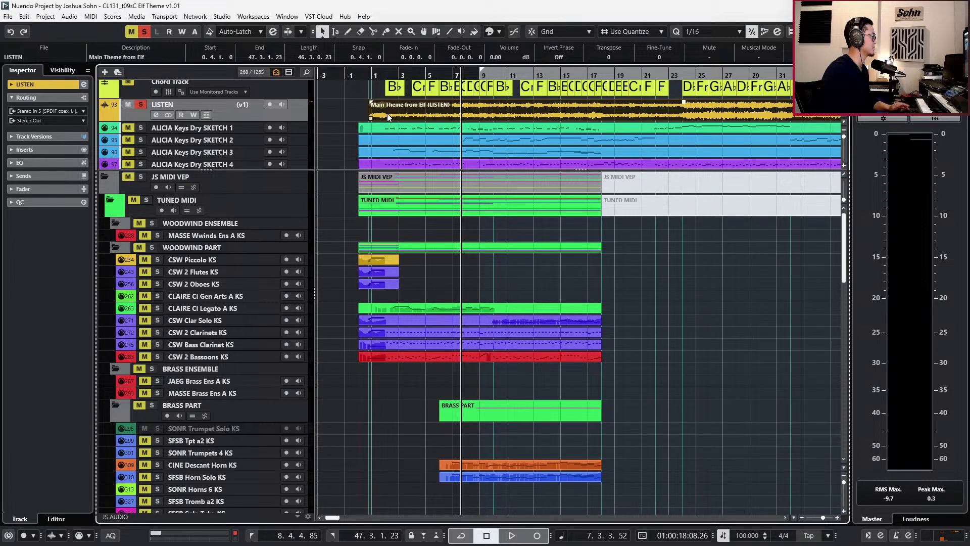
key("KP_Subtract")
key("KP_Subtract")
key("KP_Add")
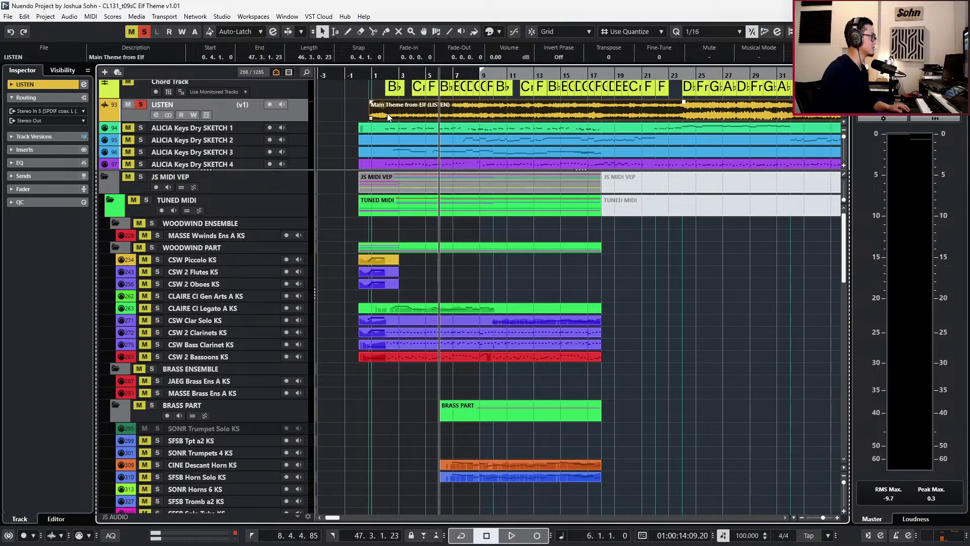
key("KP_Add")
key("KP_Add")
key("space")
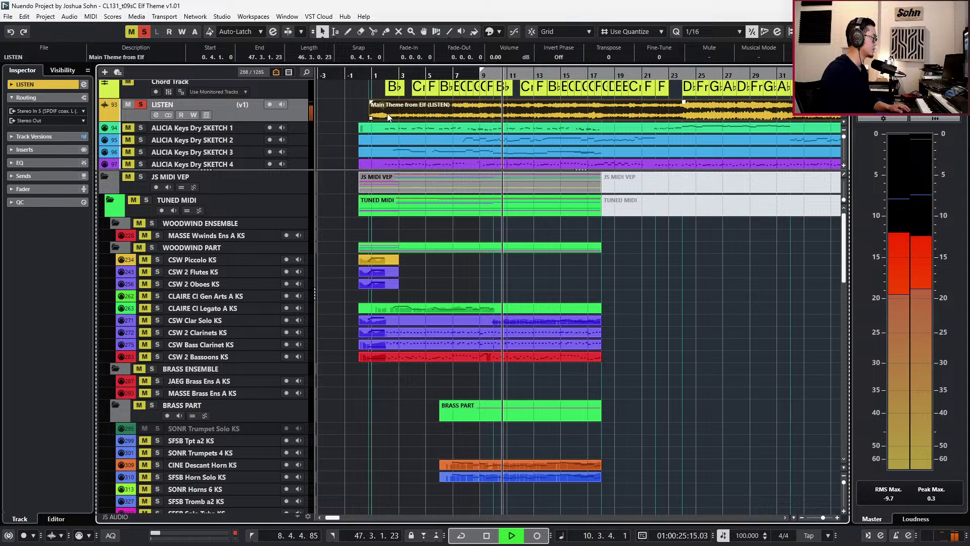
key("space")
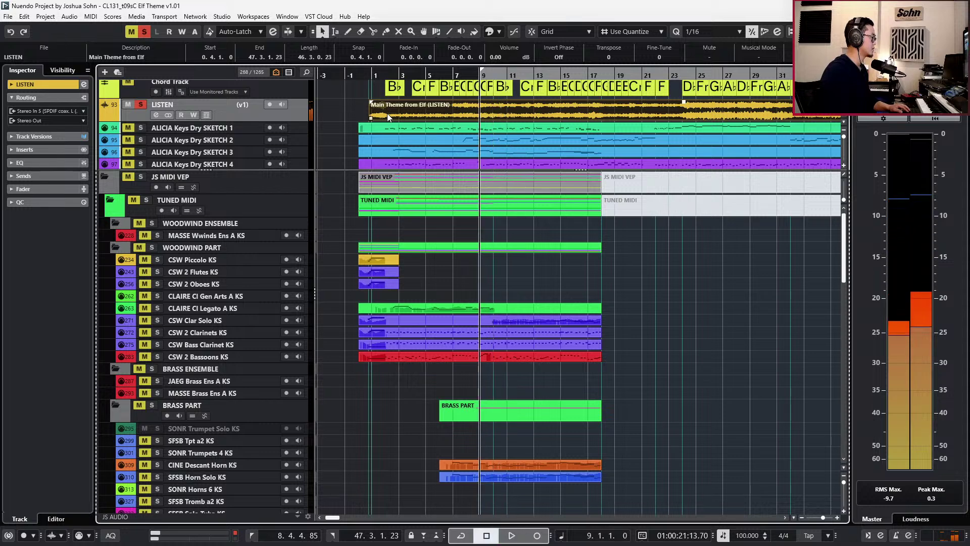
Select the CLAIRE Cl Legato part, turn off the solo, and play the full mockup around bars 8 to 10.
left_click(525, 309)
key("space")
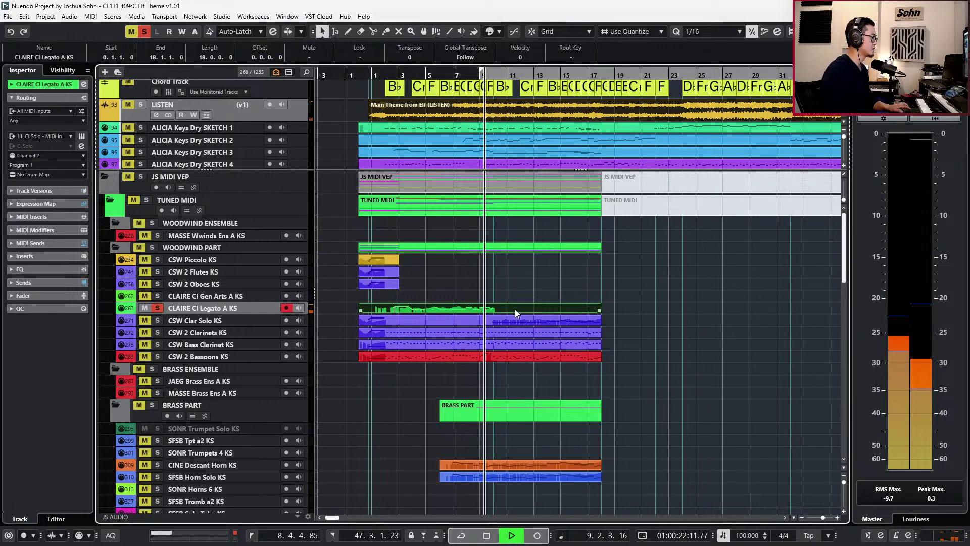
key("h")
key("space")
key("s")
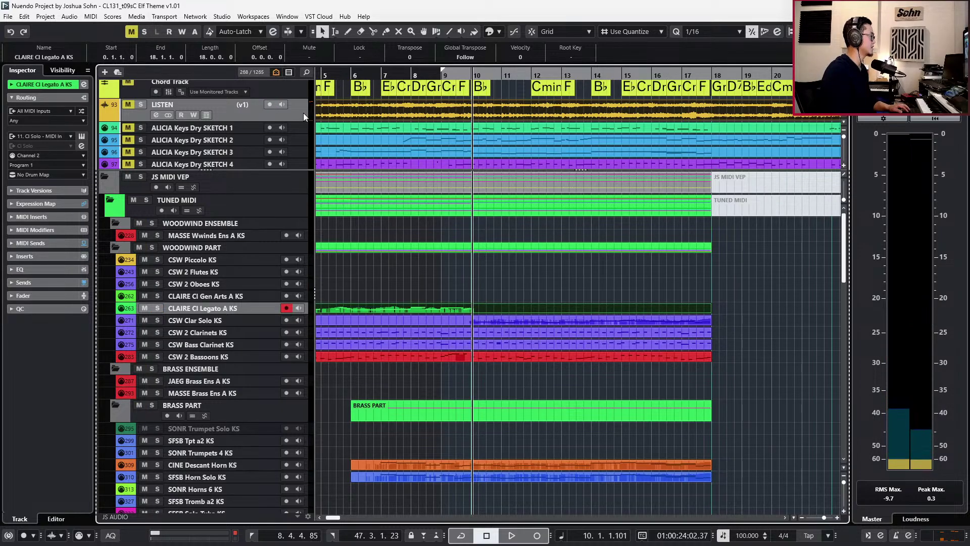
key("ctrl+KP_Subtract")
key("ctrl+KP_Subtract")
key("ctrl+KP_Subtract")
key("space")
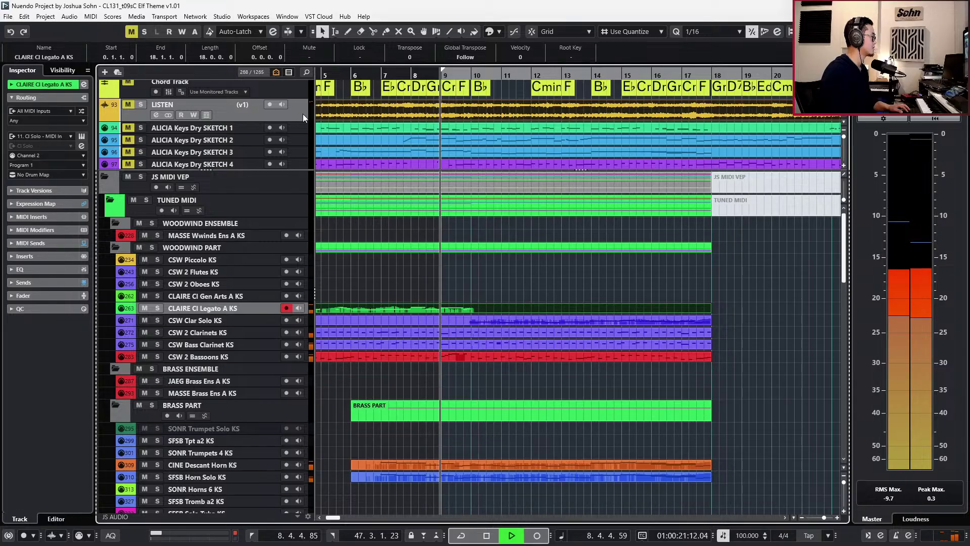
Solo the LISTEN reference again and play it from bar 8 to bar 11 to compare the clarinet phrase ending.
key("space")
left_click(304, 118)
key("s")
key("KP_Subtract")
key("space")
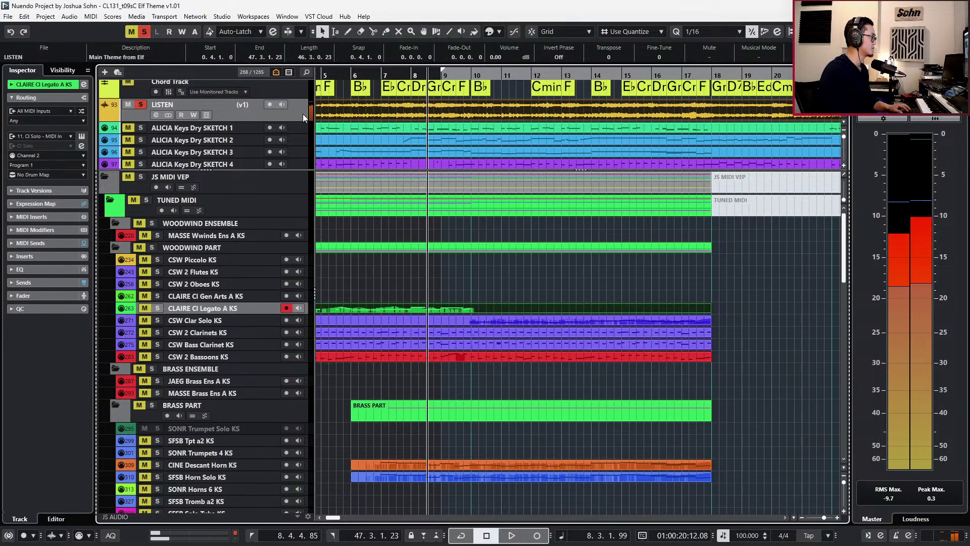
key("space")
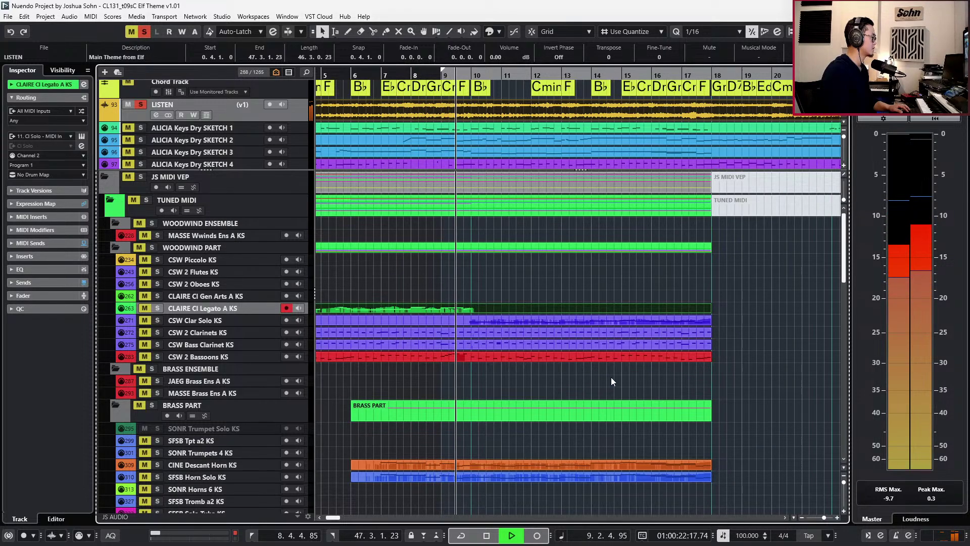
key("space")
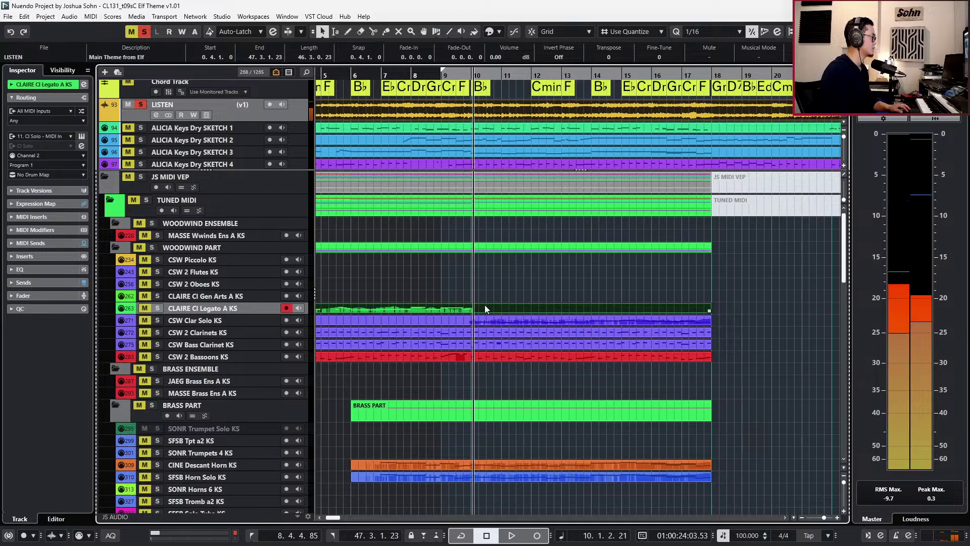
key("space")
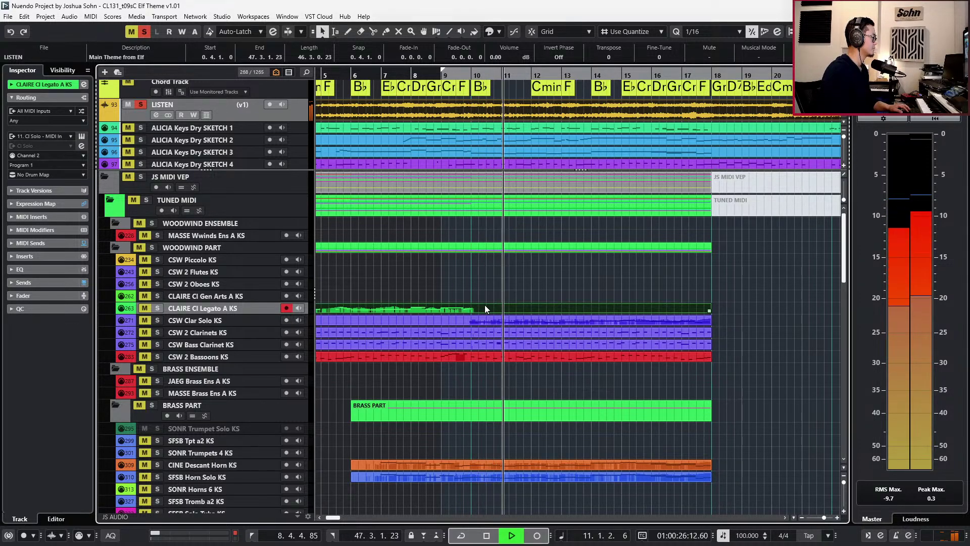
Open the CLAIRE Cl Legato part and duplicate its last A3 as a one-bar A#3 starting at 9.4.4.100.
double_click(485, 305)
key("space")
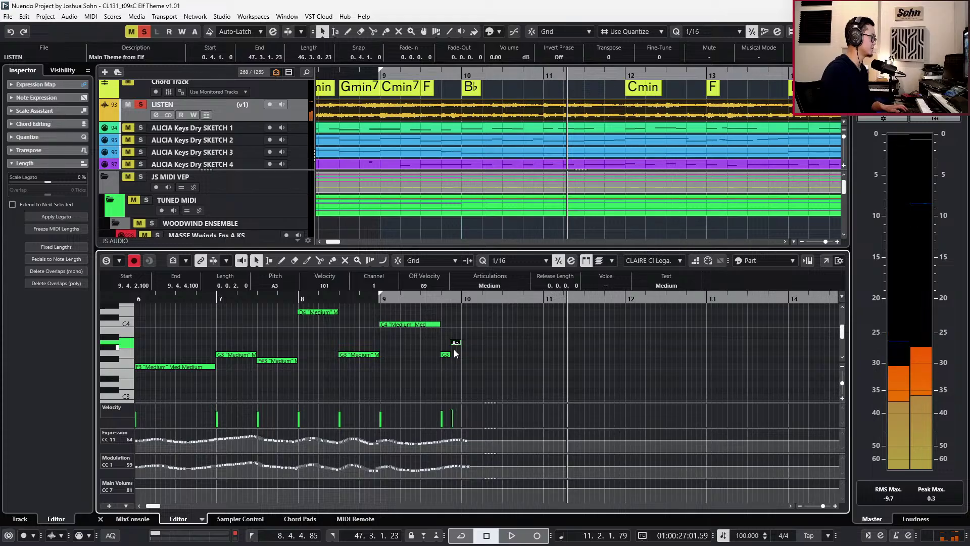
key("KP_Subtract")
key("ctrl+d")
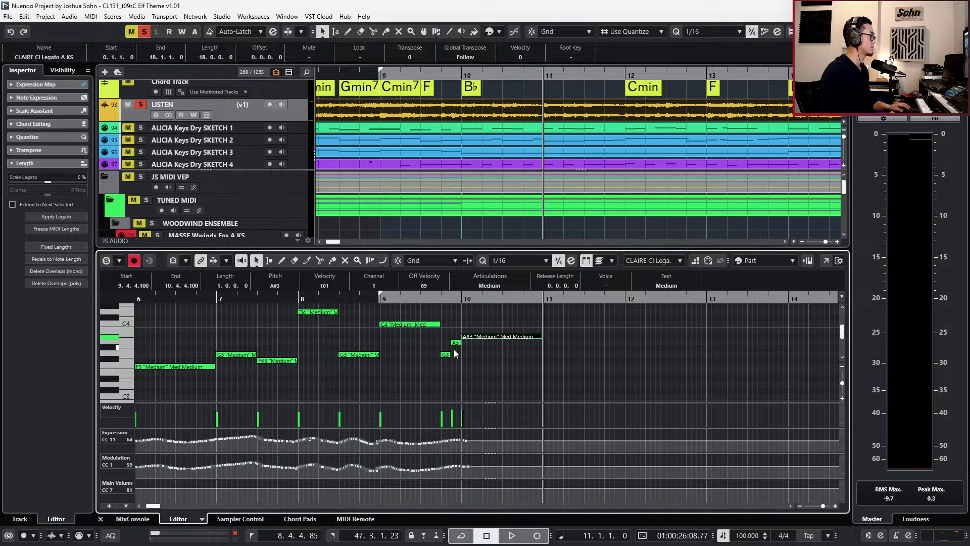
Record a falling Expression and Modulation fade under the clarinet's A#3 in bar 10 and smooth the stray points at its start.
key("space")
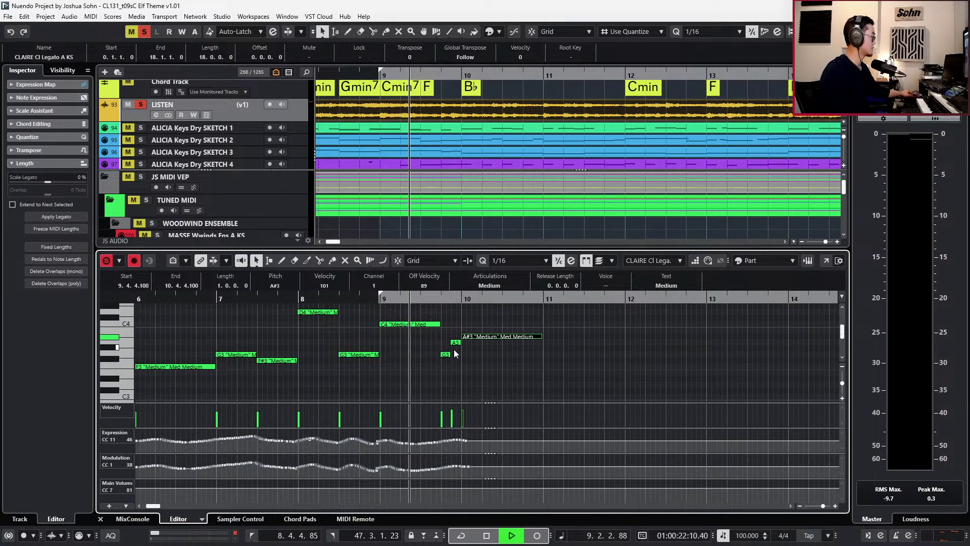
key("space")
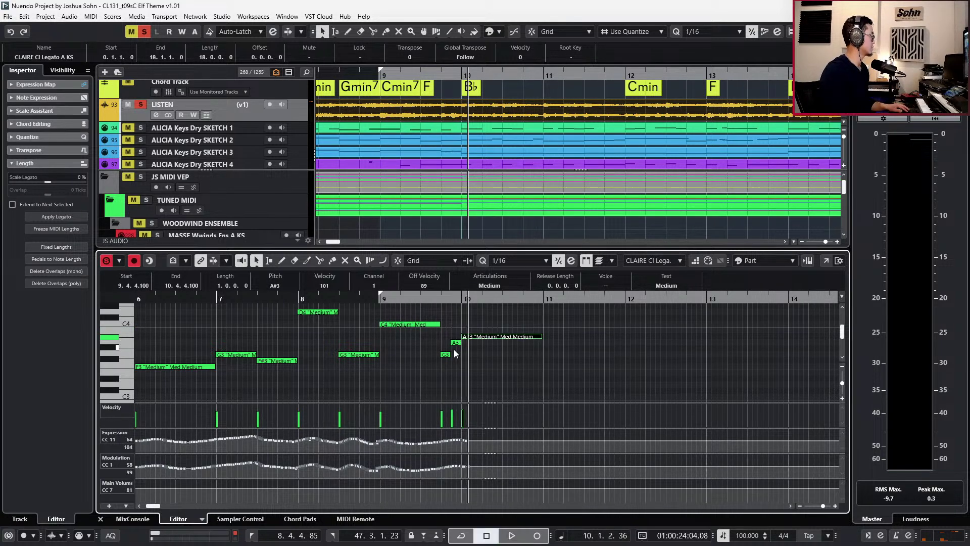
key("KP_Multiply")
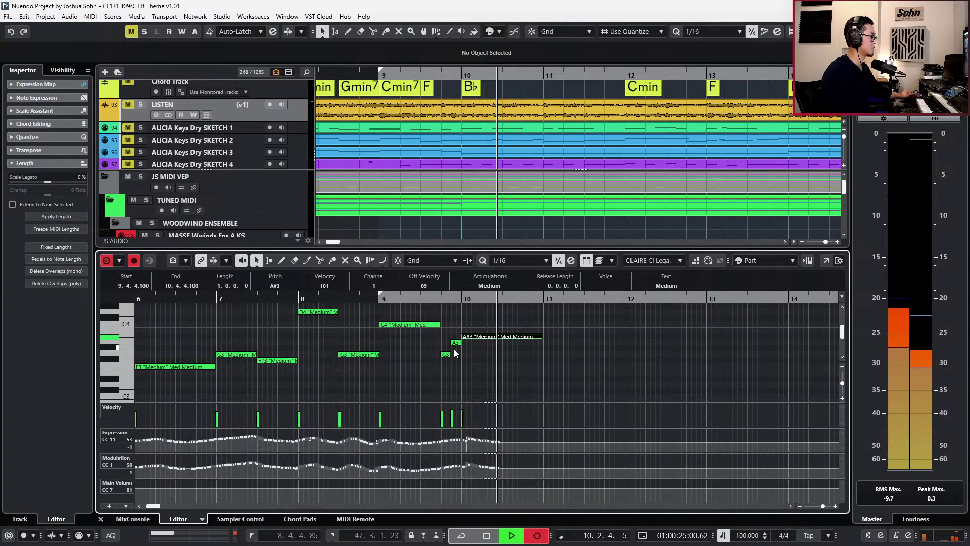
key("space")
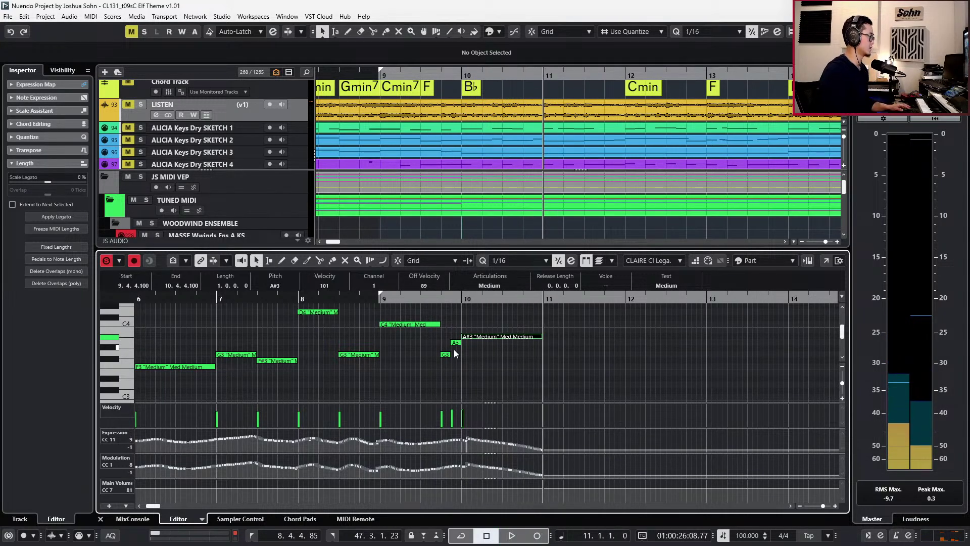
left_click_drag(458, 440, 472, 439)
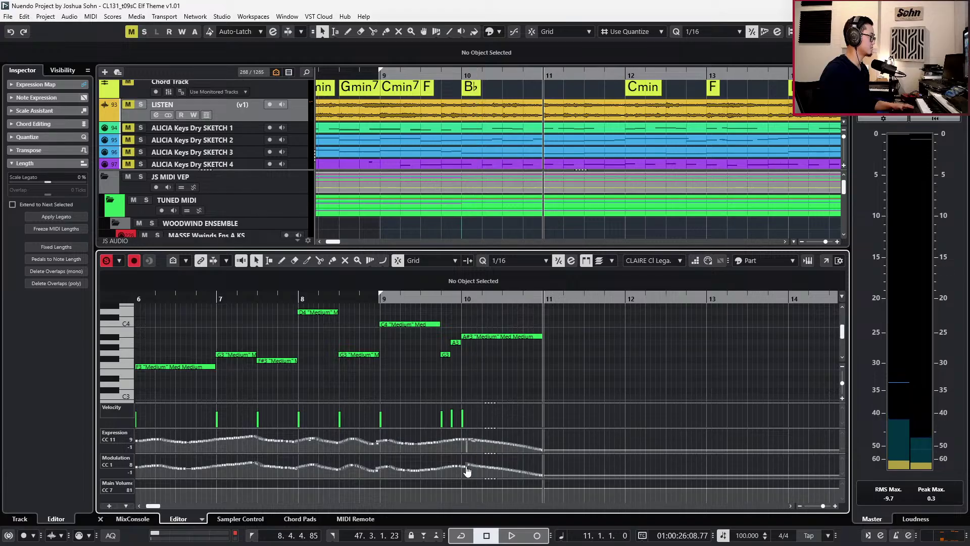
key("space")
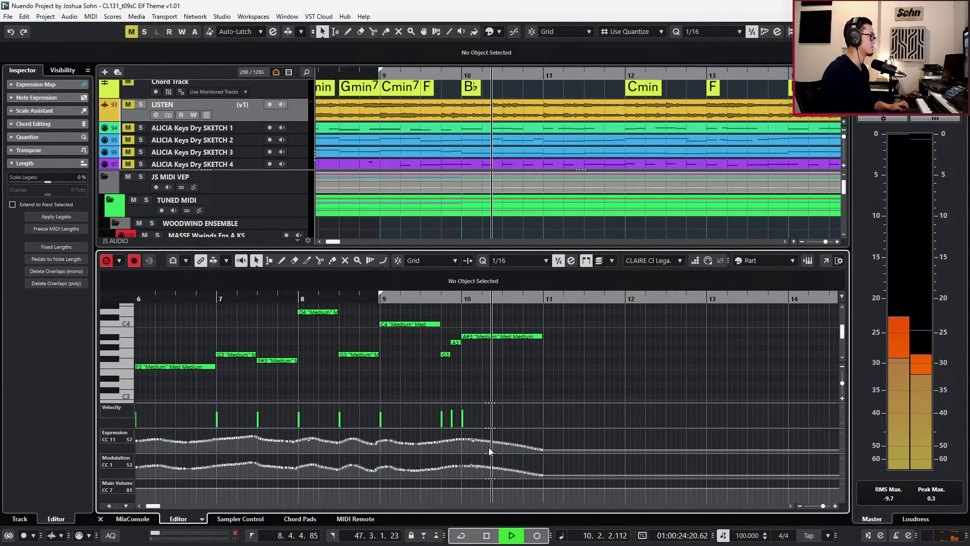
key("g")
key("space")
Play the arrangement through bar 7 and examine the clarinet line leading into bar 8.
key("KP_Subtract")
key("KP_Subtract")
key("KP_Subtract")
key("KP_Subtract")
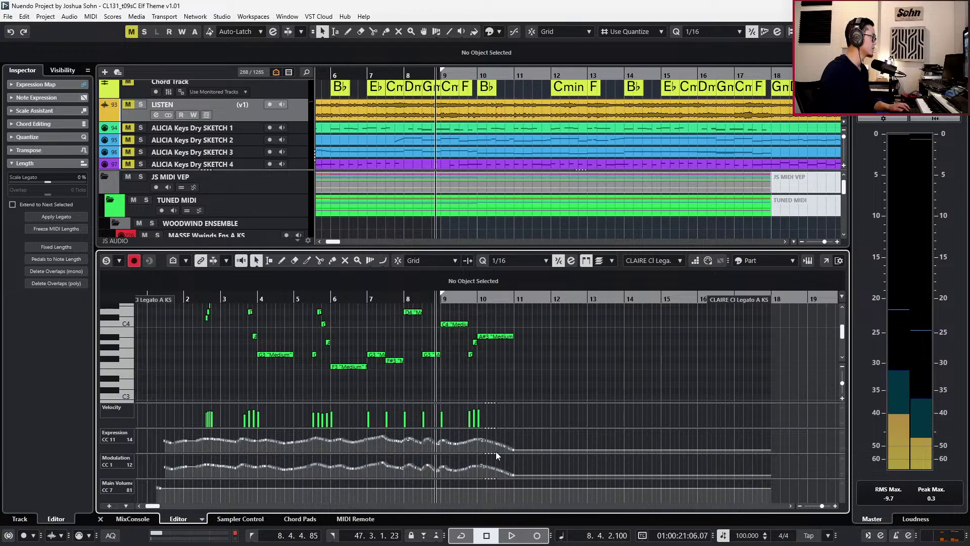
key("s")
key("space")
scroll(400, 389, "up", 2)
key("h")
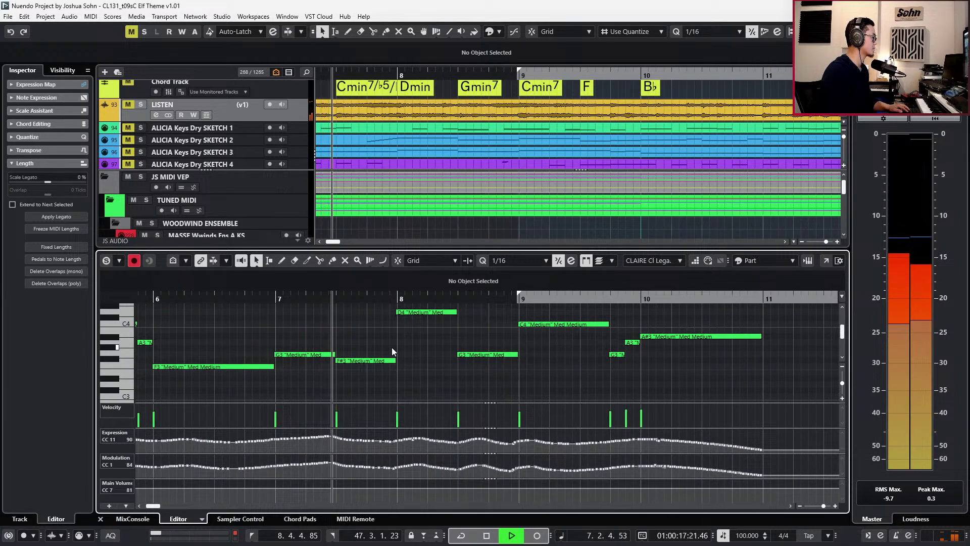
key("space")
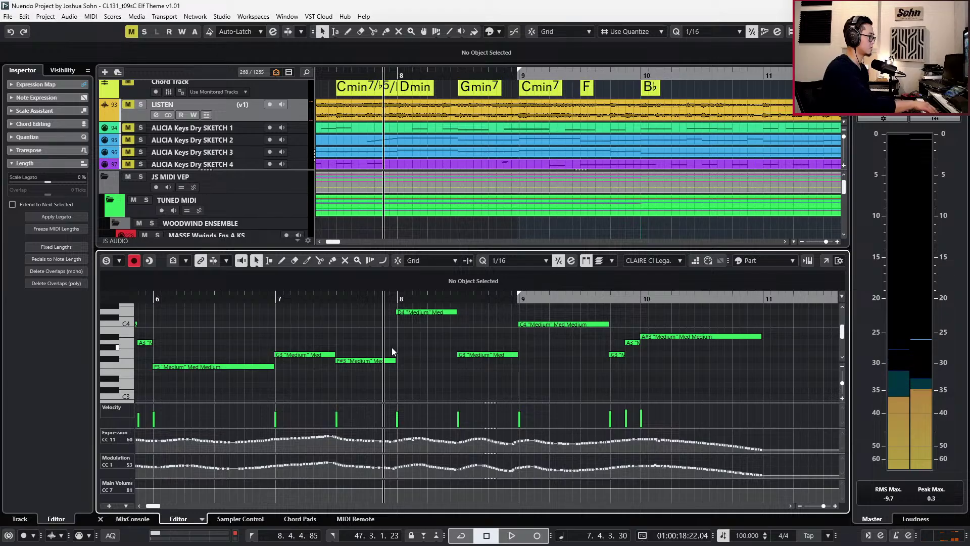
Record a quick A3, A#3, C4 run in the clarinet leading into the D4 at bar 8.
key("KP_Multiply")
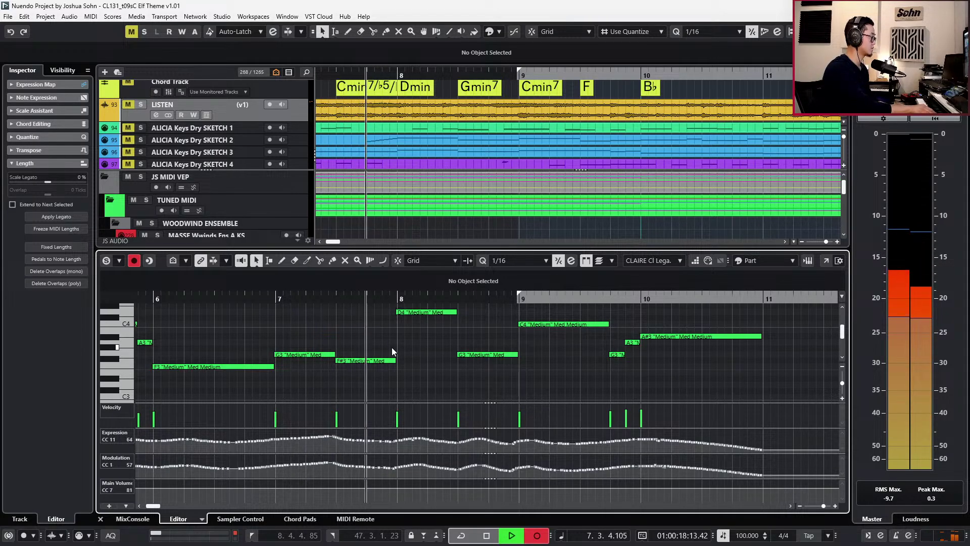
key("space")
scroll(374, 328, "up", 2)
left_click_drag(371, 324, 405, 361)
key("l")
key("ctrl+KP_Subtract")
key("s")
left_click(404, 336)
key("space")
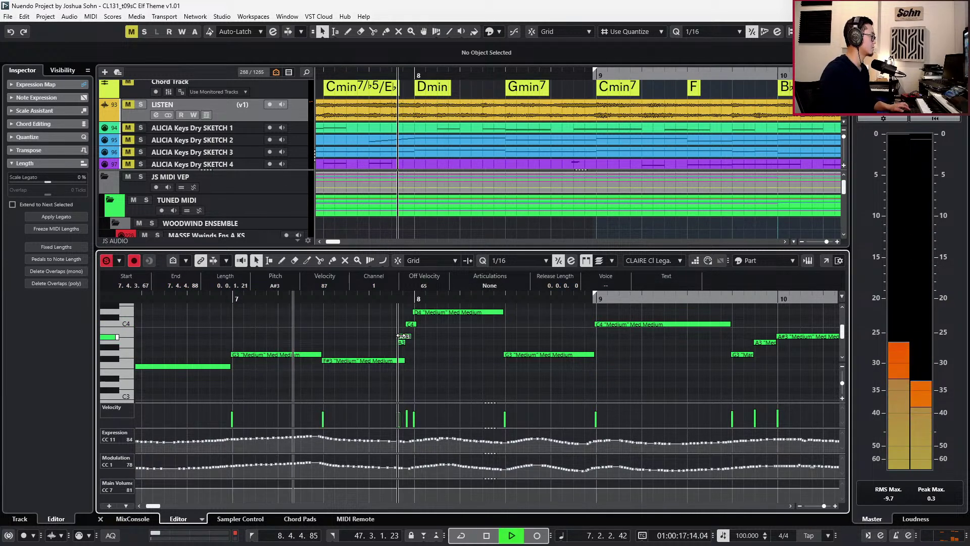
Audition the new run from bar 7 and shorten the preceding F#3 to end at 7.4.3.46.
left_click_drag(414, 346, 418, 308)
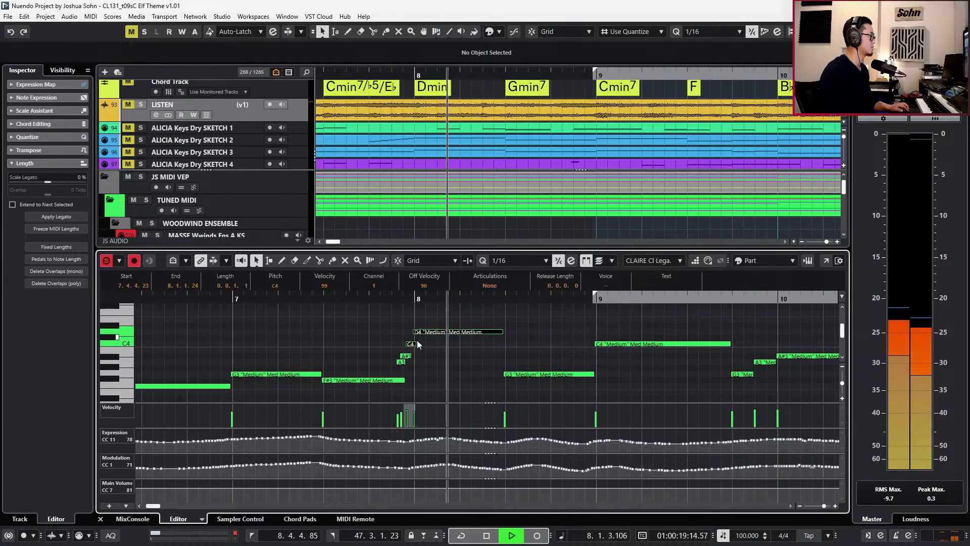
key("space")
key("s")
key("KP_0")
key("space")
left_click(423, 359)
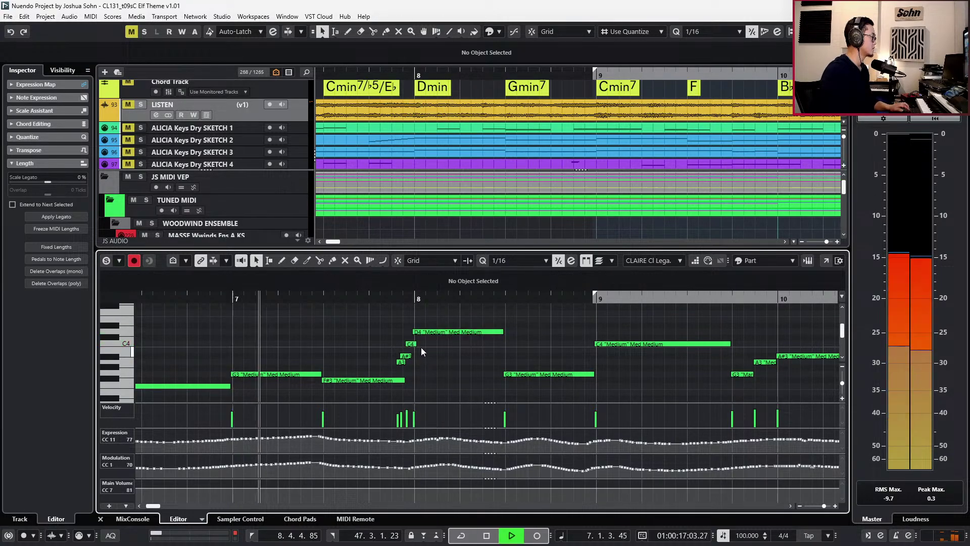
key("g")
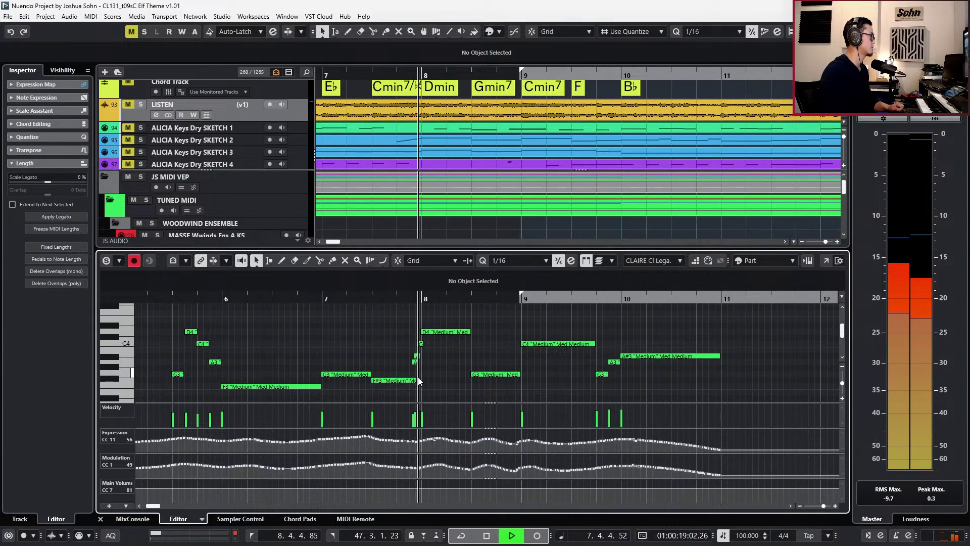
left_click_drag(416, 380, 411, 380)
key("space")
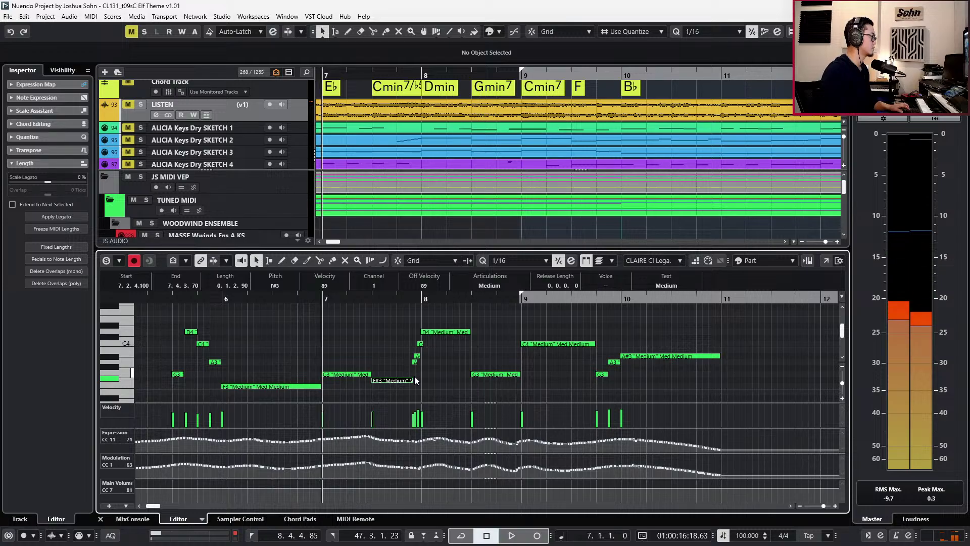
key("h")
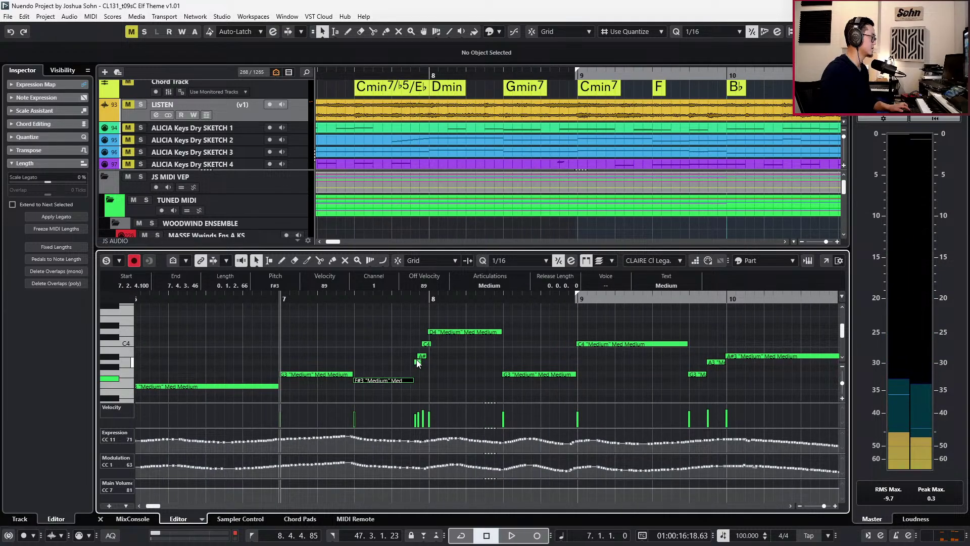
Lengthen the run's A#3 and C4 so they overlap the following notes, and draw an Expression (CC 11) swell into bar 8.
left_click_drag(421, 346, 428, 357)
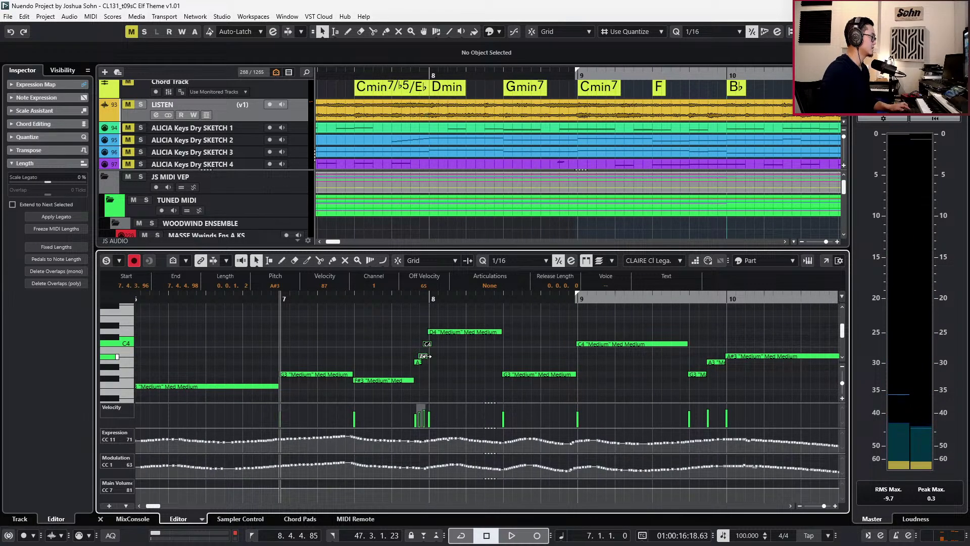
key("h")
mouse_move(435, 407)
left_mouse_down()
mouse_move(399, 441)
mouse_move(485, 435)
mouse_move(463, 435)
mouse_move(493, 440)
left_mouse_up()
key("space")
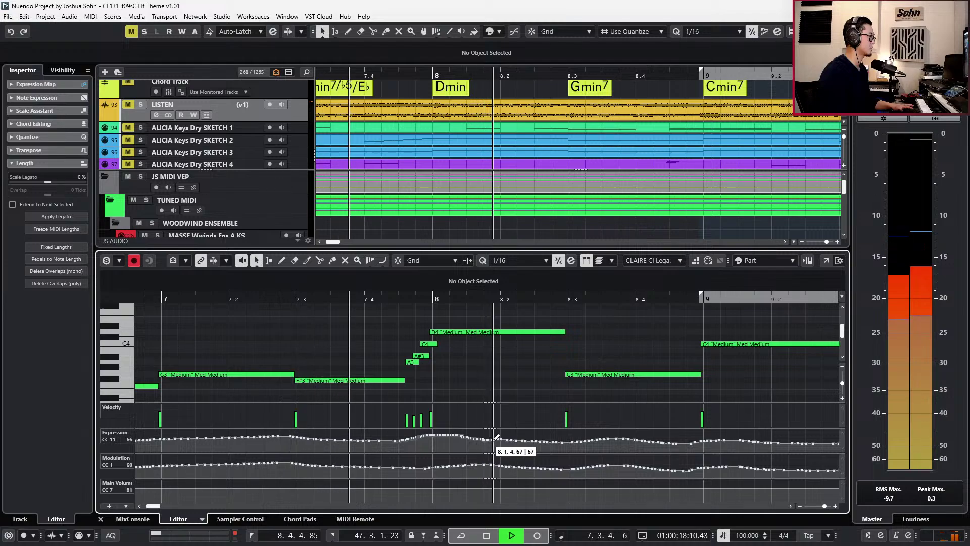
Play the clarinet line through bars 8 and 9 to check the new run, and return to the full arrangement.
scroll(490, 404, "down", 3)
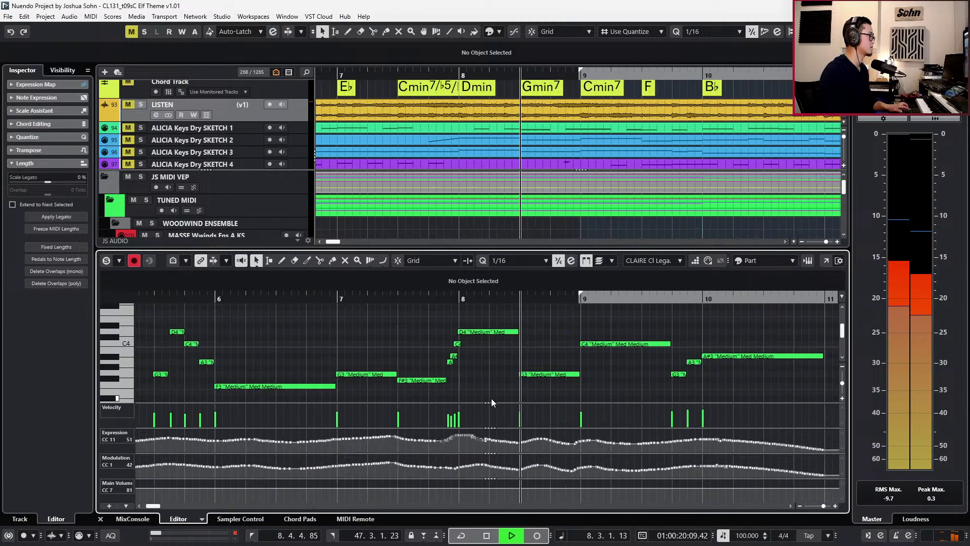
scroll(491, 399, "down", 1)
key("Return")
scroll(515, 357, "down", 5)
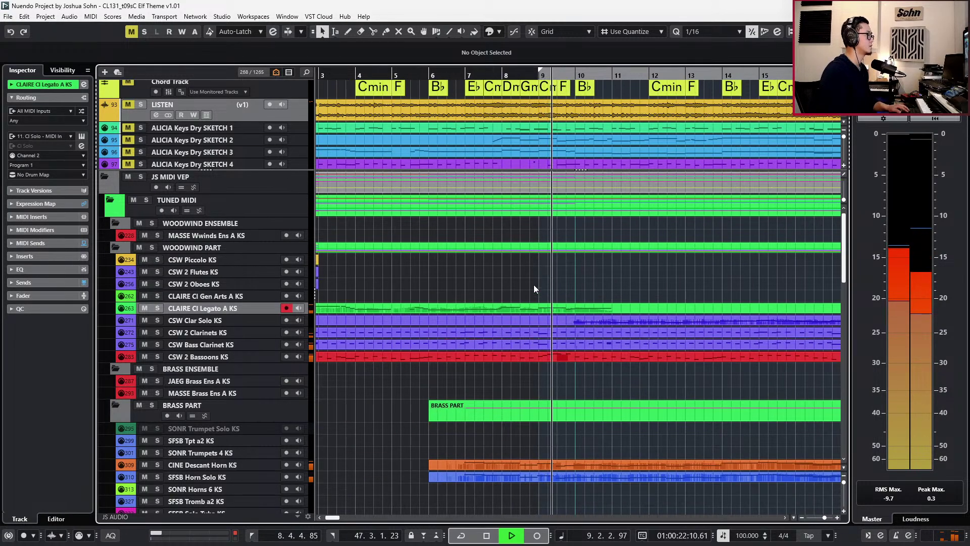
scroll(534, 286, "down", 4)
key("space")
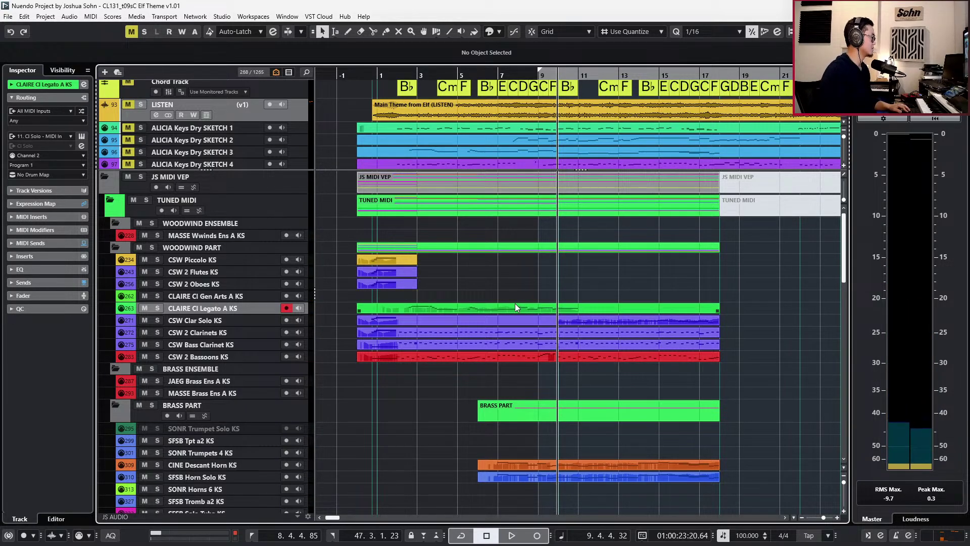
Play the LISTEN reference track in solo from bar 2 to hear its opening figure, and take it out of solo.
key("KP_Subtract")
key("KP_Subtract")
key("KP_Subtract")
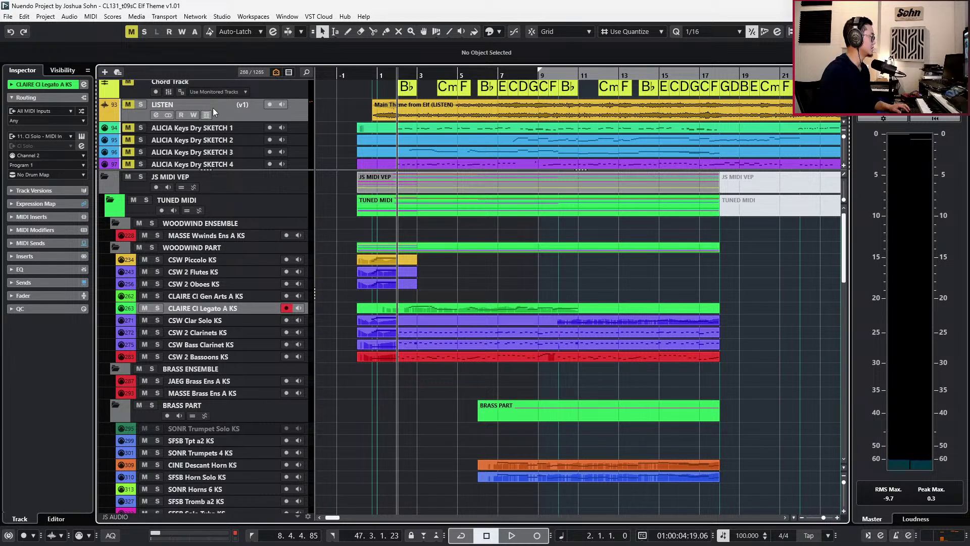
left_click(301, 110)
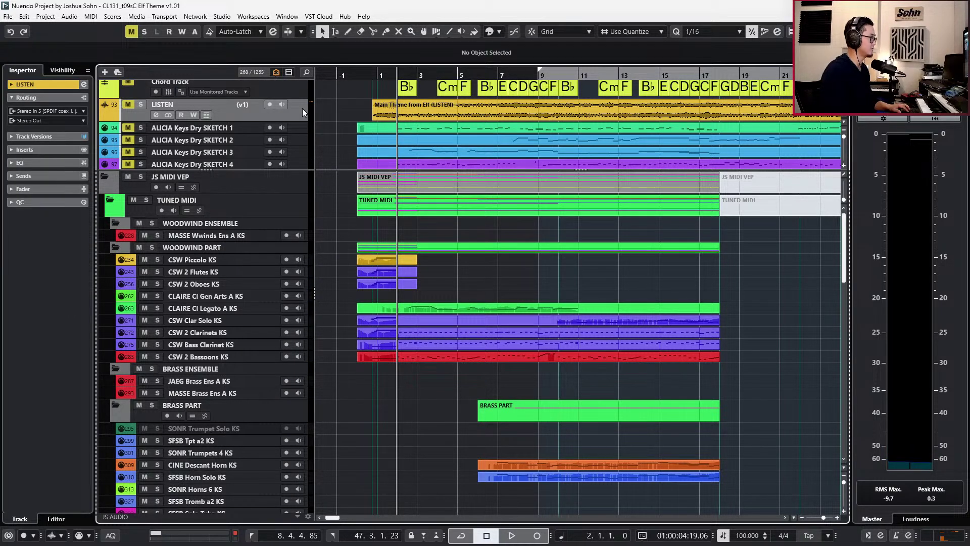
key("s")
key("space")
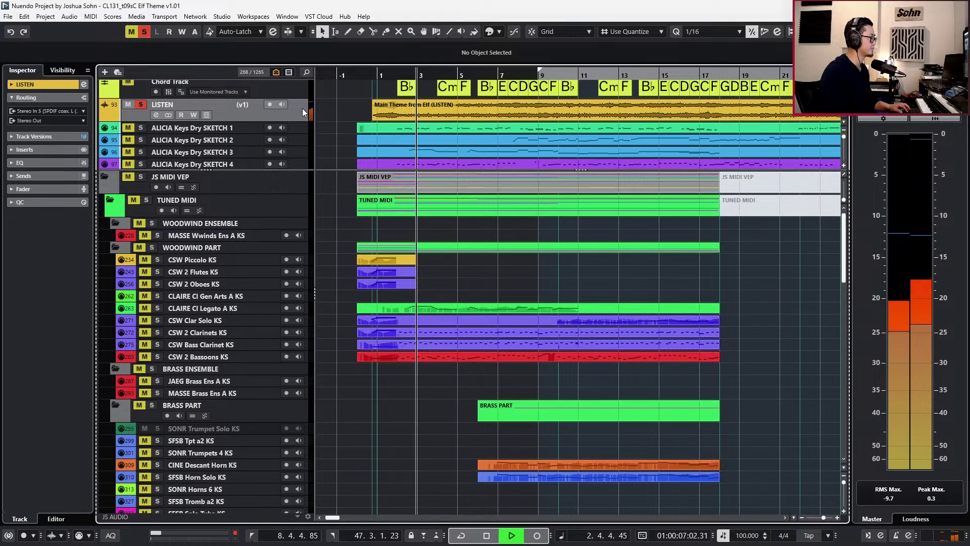
key("space")
key("s")
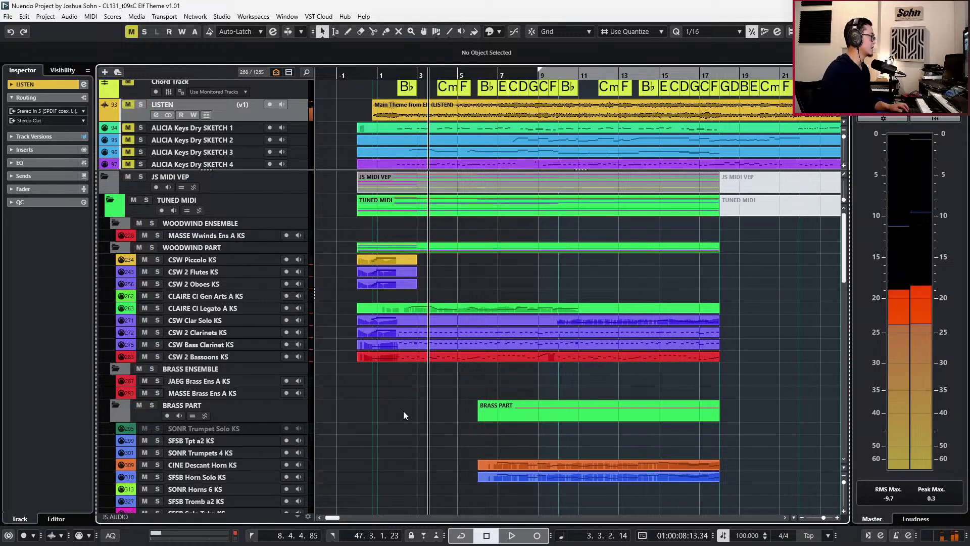
Copy the CINEPERC Glockenspiel notes from the bar 2 downbeat through bar 17, leaving out the introduction.
scroll(434, 399, "down", 10)
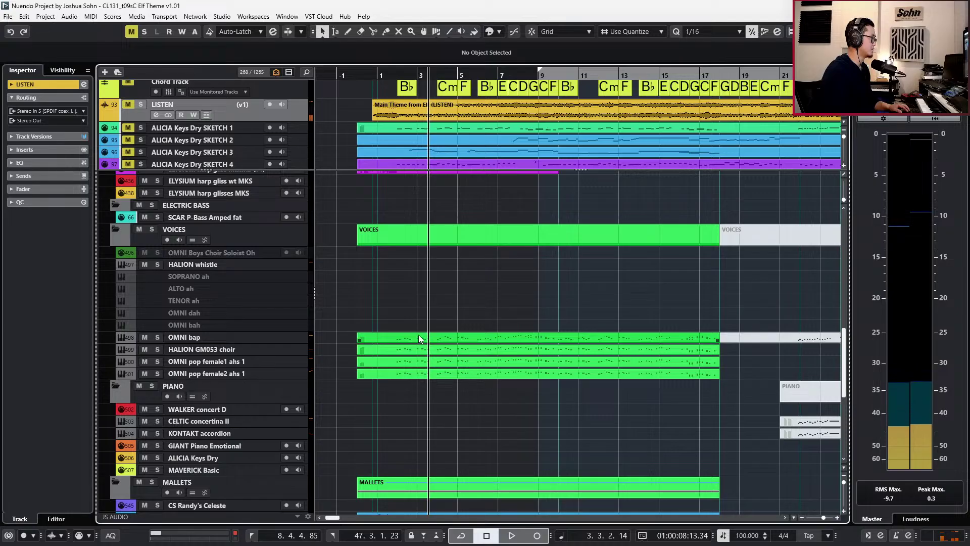
scroll(526, 323, "down", 10)
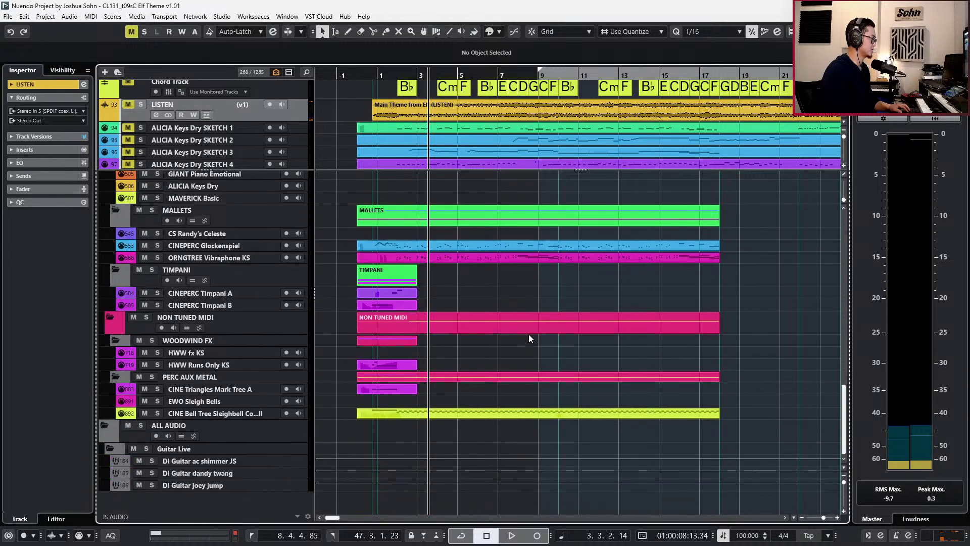
left_click(449, 246)
double_click(448, 246)
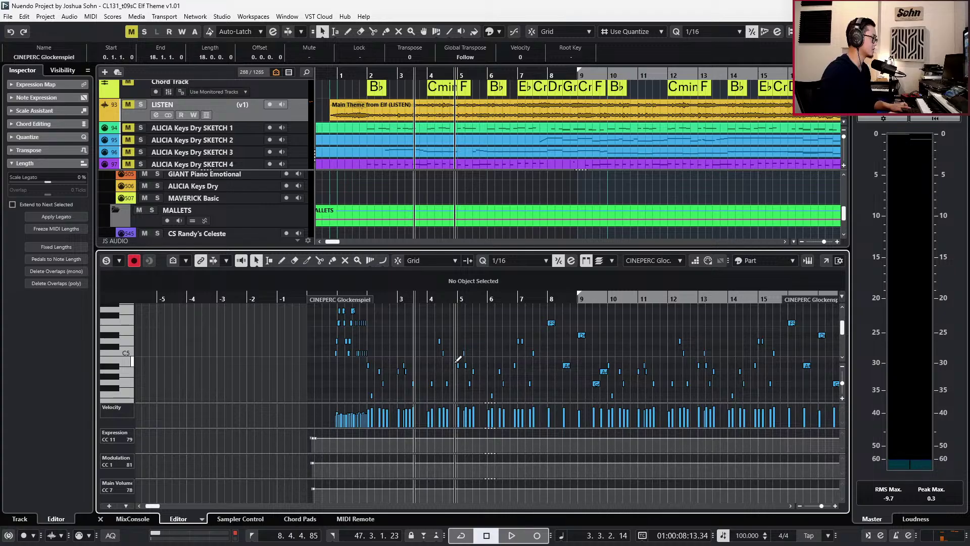
key("alt+l")
key("h")
left_click_drag(356, 322, 768, 460)
key("l")
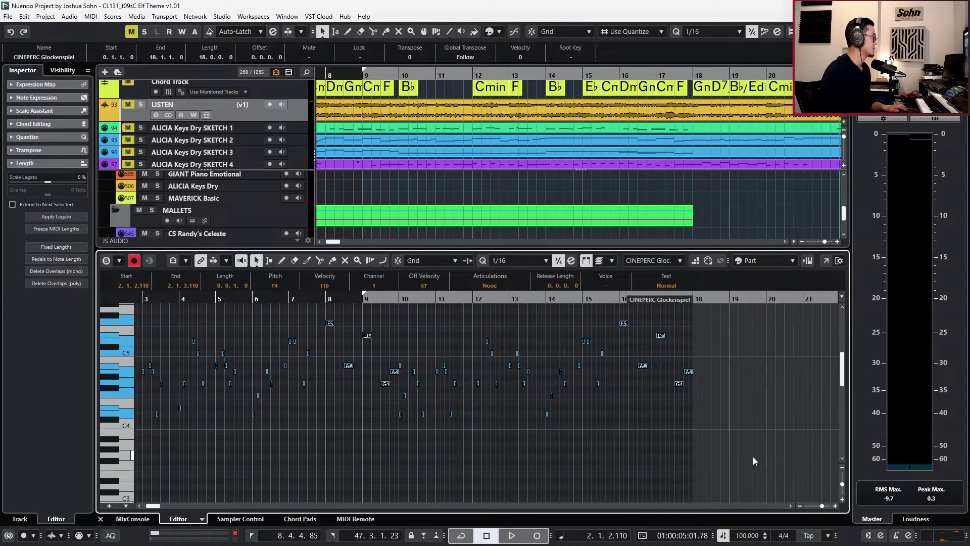
key("h")
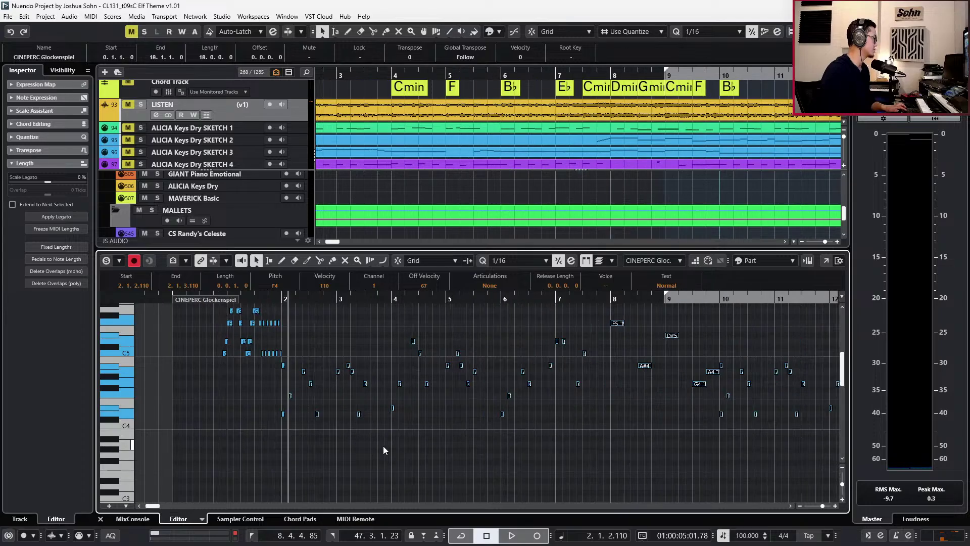
left_click_drag(303, 419, 312, 427)
key("l")
key("Return")
Extend the CSW Piccolo, CSW 2 Flutes and CSW 2 Oboes parts to end at bar 19.
scroll(375, 351, "up", 10)
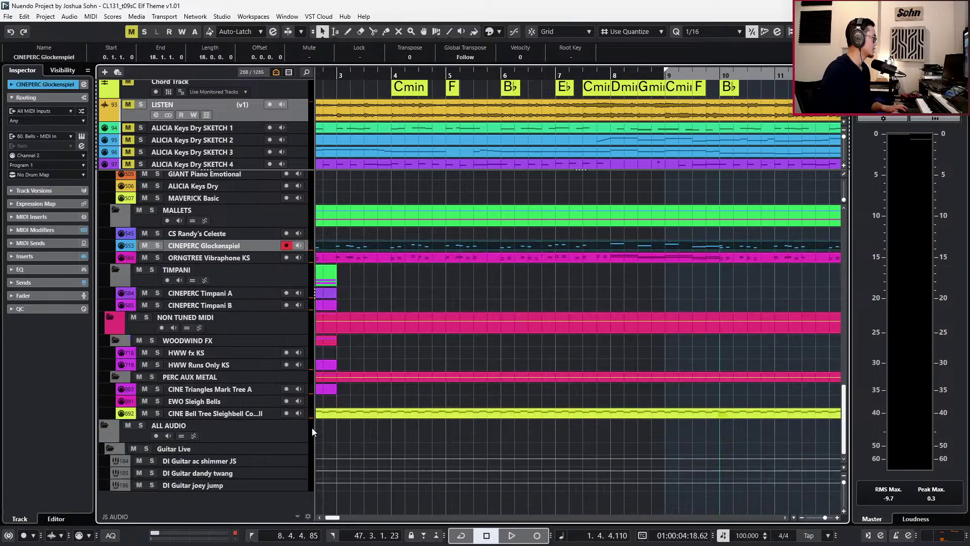
scroll(387, 335, "down", 2)
scroll(395, 315, "left", 3)
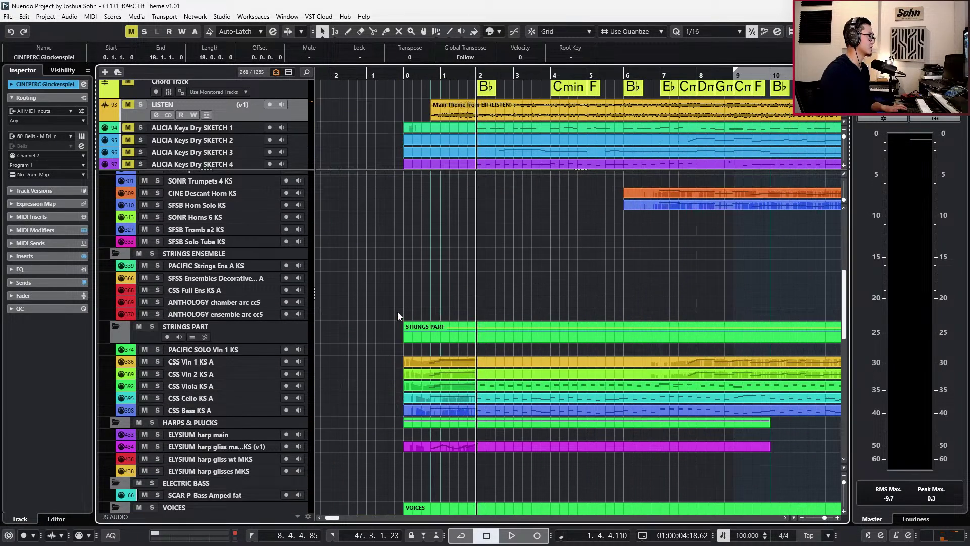
scroll(414, 283, "up", 5)
scroll(544, 270, "down", 4)
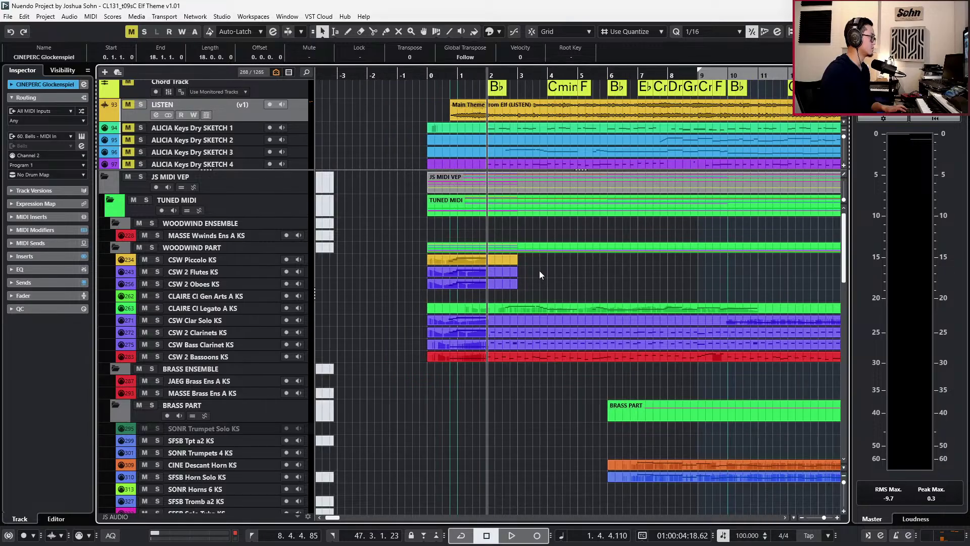
left_click_drag(530, 261, 778, 286)
key("j")
left_click(744, 262)
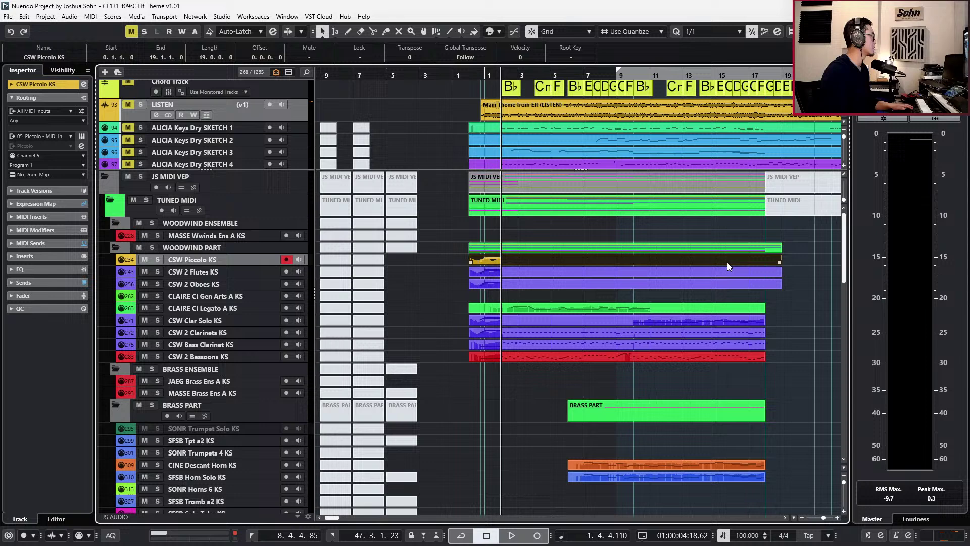
Paste the copied glockenspiel notes into the CSW 2 Flutes part at the bar 2 downbeat and keep them selected.
double_click(667, 268)
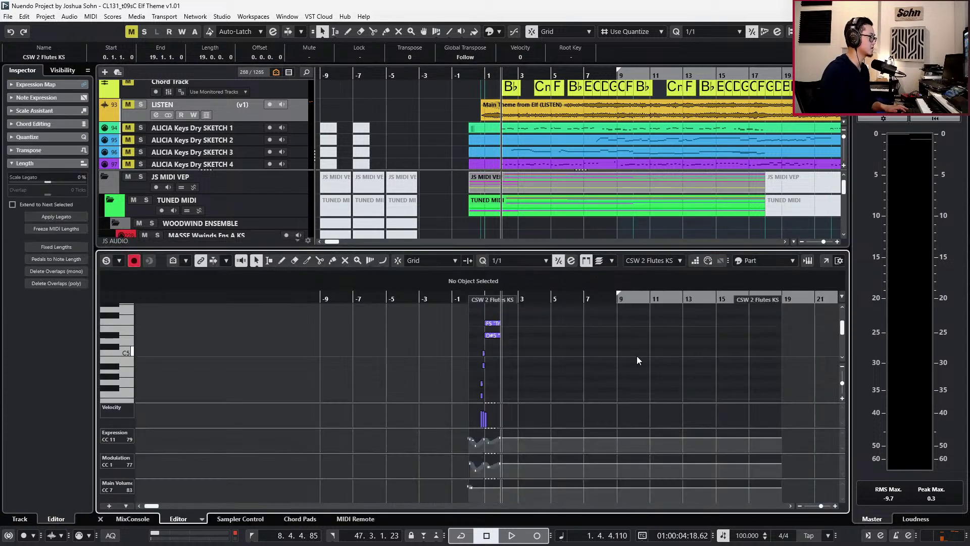
scroll(559, 371, "up", 1)
left_click(559, 371)
key("alt+l")
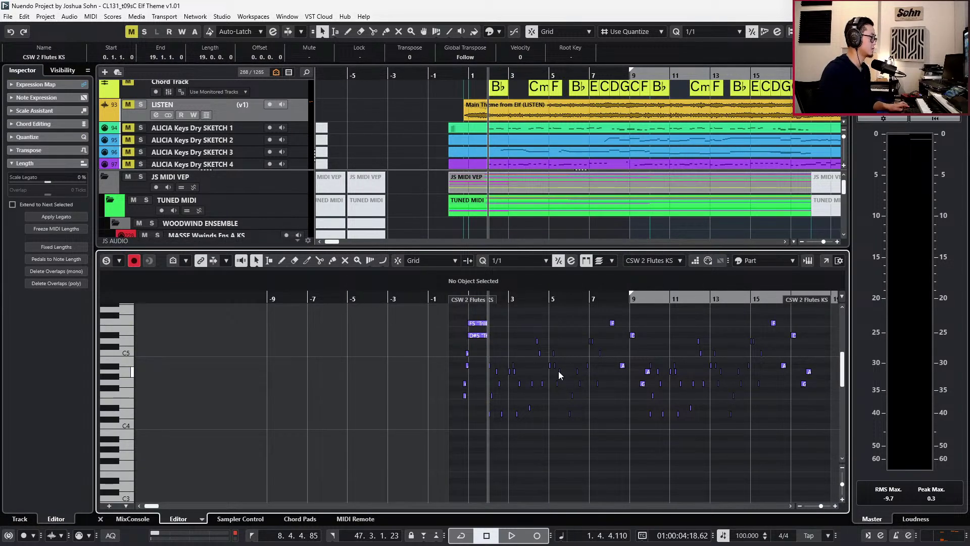
scroll(557, 371, "up", 5)
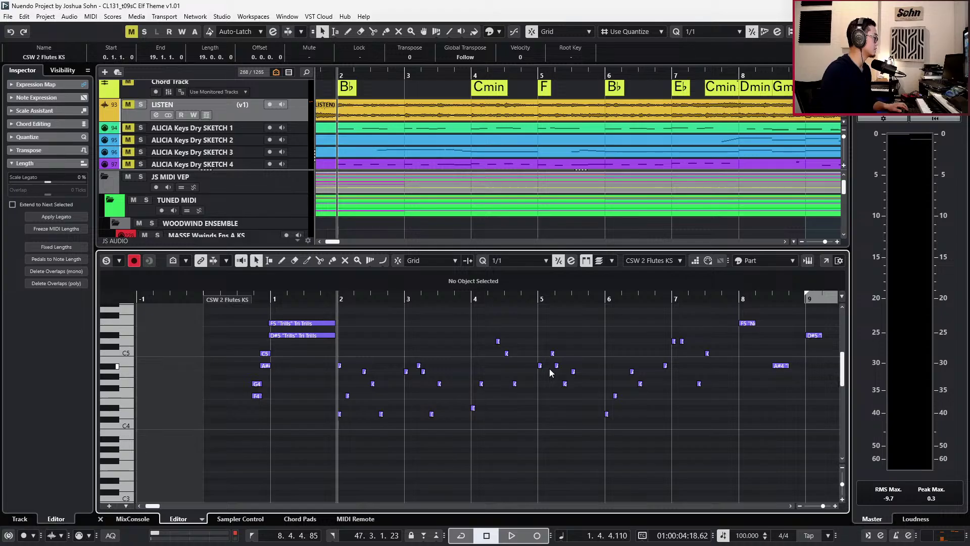
scroll(550, 368, "down", 3)
key("ctrl+z")
key("ctrl+v")
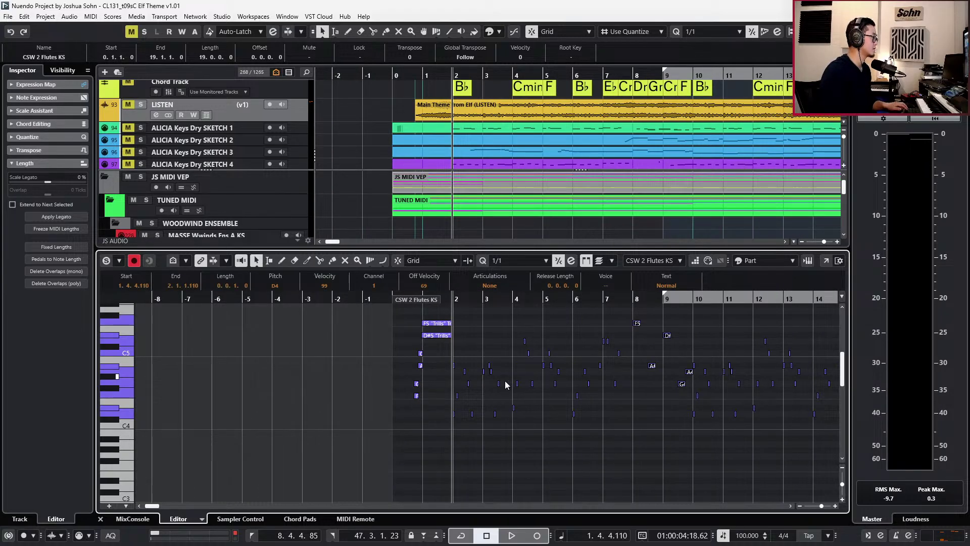
Transpose the pasted flute notes up an octave and assign them the Staccts articulation while auditioning them in solo.
scroll(490, 383, "up", 5)
key("shift+Up")
key("space")
left_click(494, 290)
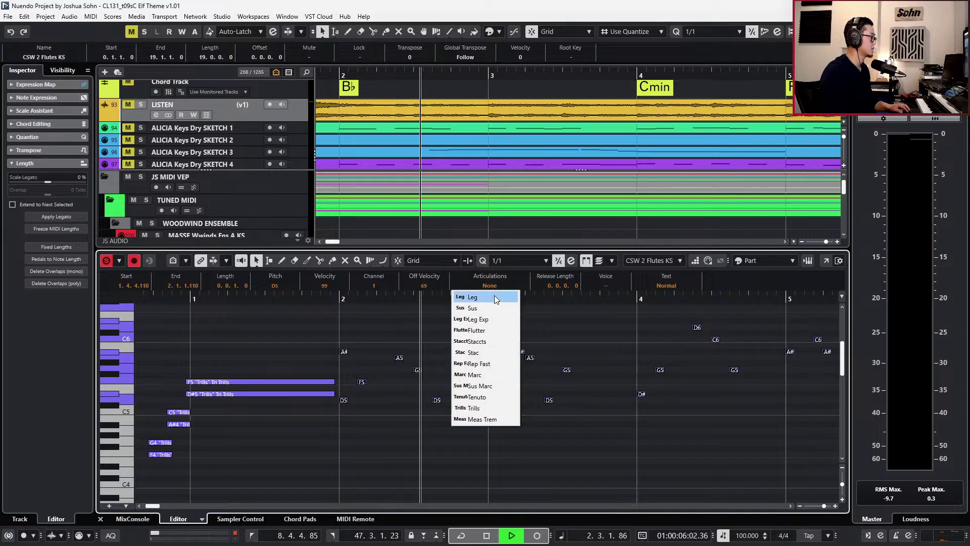
left_click(496, 345)
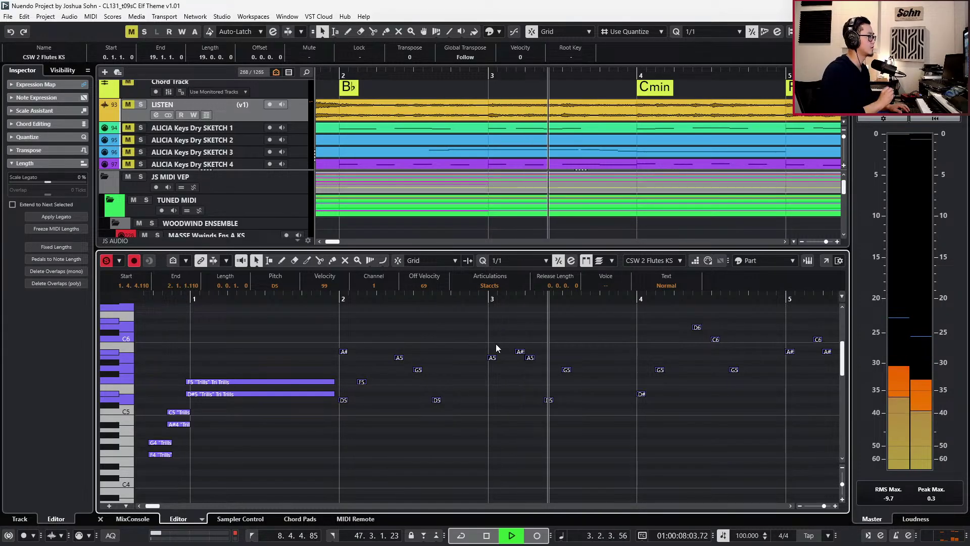
Transpose the flute notes back down an octave and delete the A#4 on the bar 2 downbeat.
key("shift+Down")
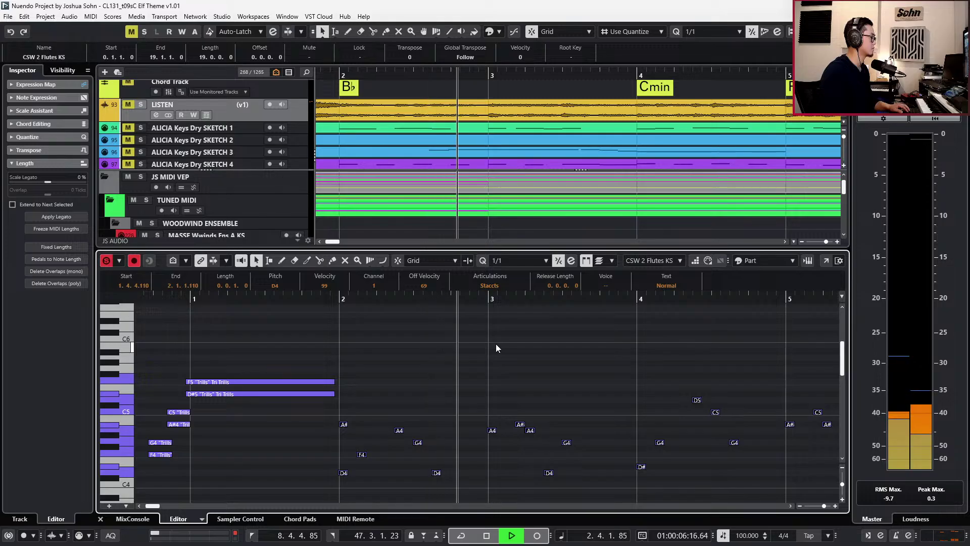
scroll(317, 429, "down", 4)
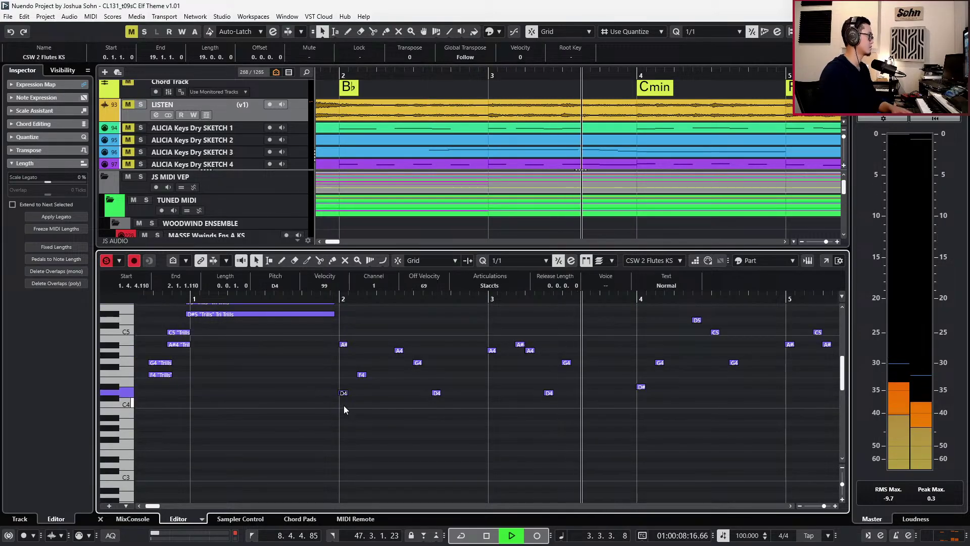
key("space")
left_click(337, 354)
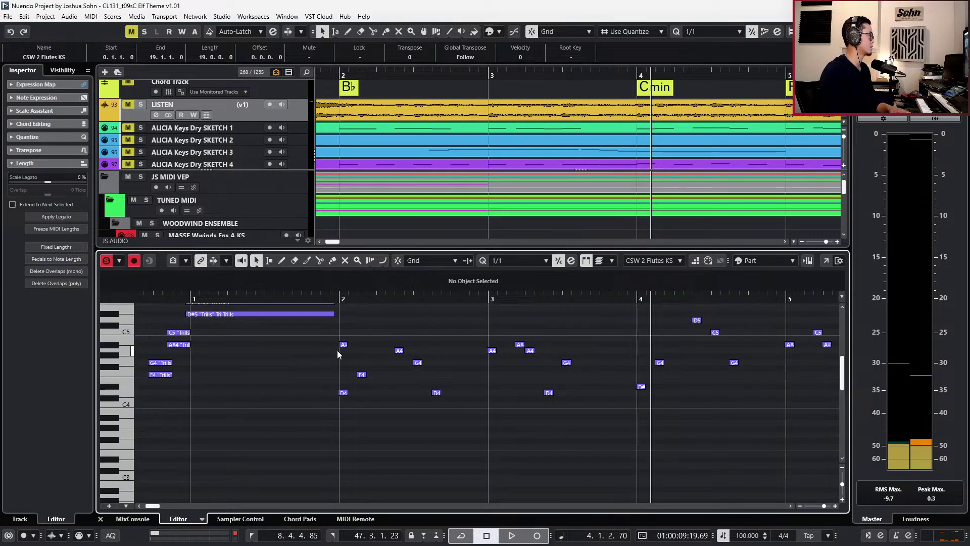
left_click(344, 344)
key("space")
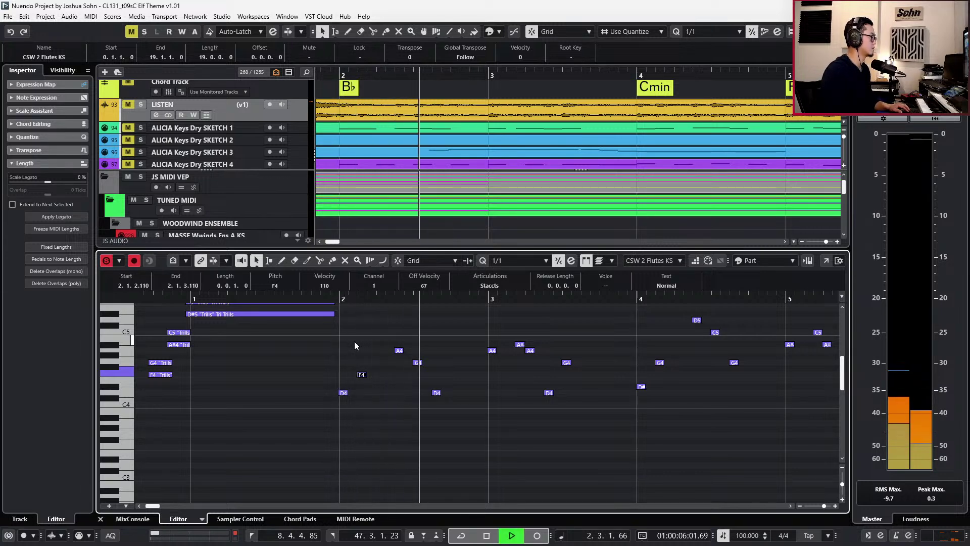
Shift all flute notes from the bar 2 downbeat onward 20 ticks earlier.
scroll(356, 343, "down", 5)
scroll(362, 362, "right", 3)
scroll(415, 363, "up", 2)
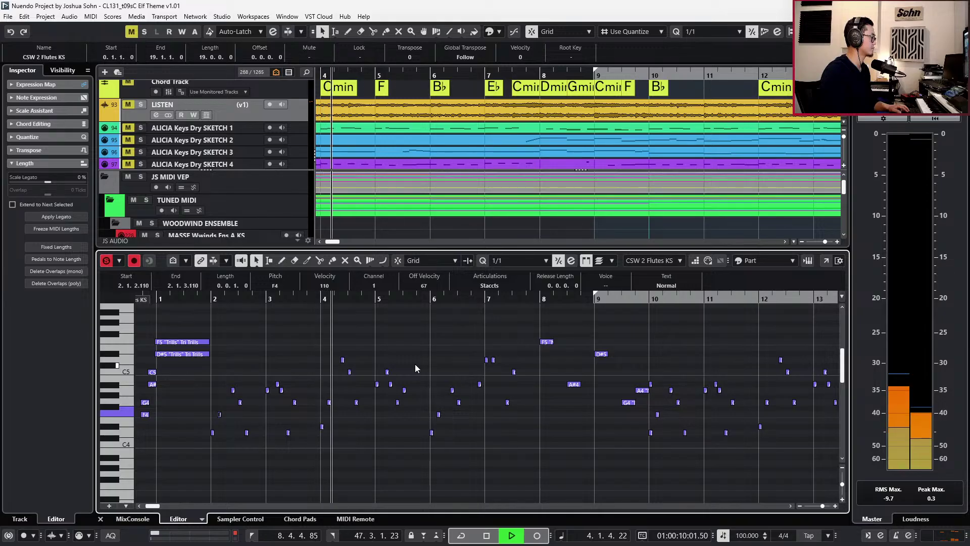
key("g")
key("g")
left_click_drag(677, 320, 354, 448)
key("h")
key("h")
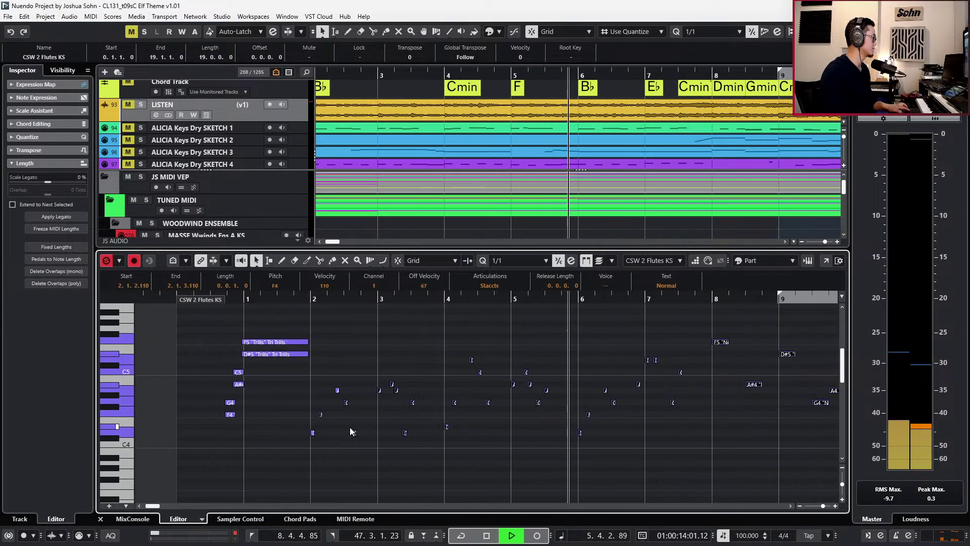
key("h")
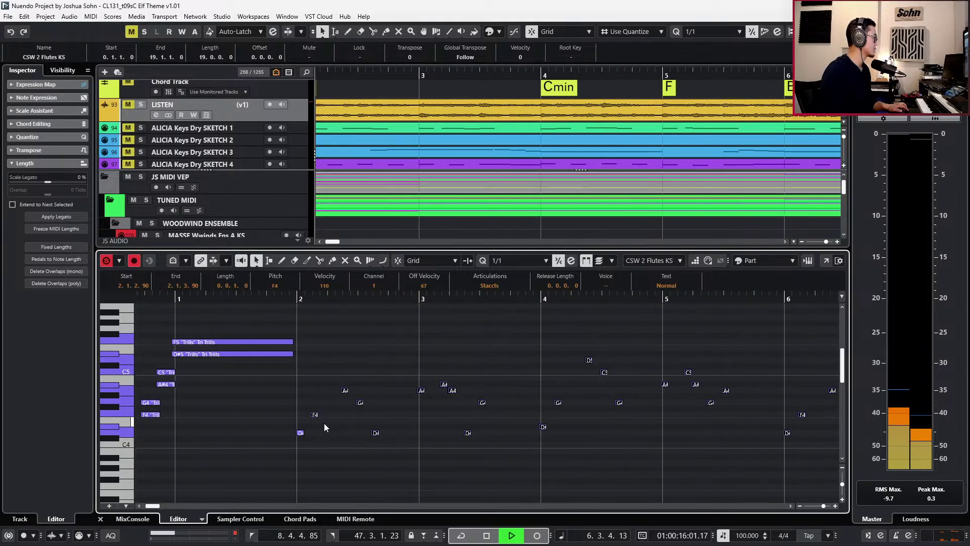
Turn off the flute solo and play the staccato flute line with the full arrangement from bar 1.
left_click(290, 448, "alt+shift")
key("s")
key("KP_Subtract")
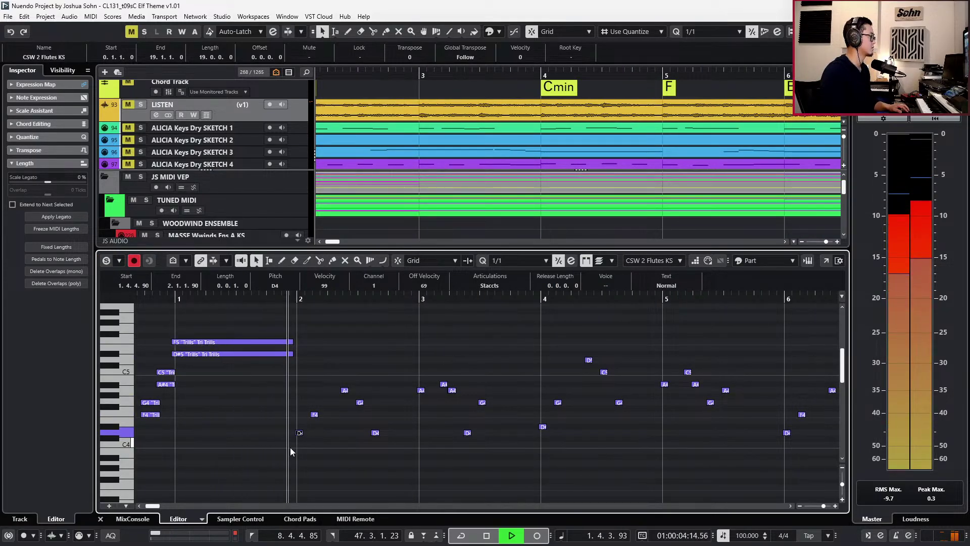
key("g")
key("g")
key("alt+l")
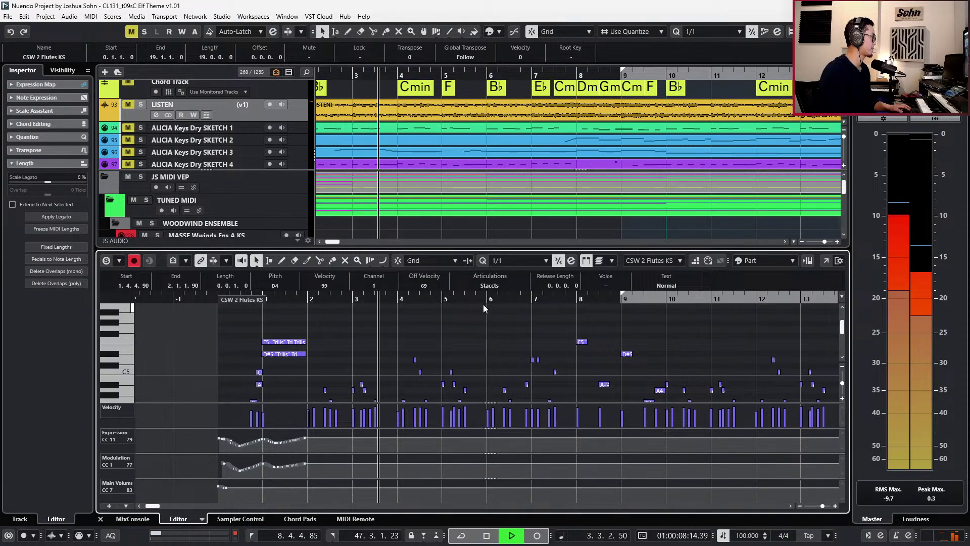
Set the left locator to 2.1.1.0 and copy the staccato flute notes into the CSW 2 Oboes part at bar 2.
key("space")
key("ctrl+KP_Subtract")
key("ctrl+KP_1")
scroll(483, 308, "down", 2)
key("g")
left_click_drag(786, 328, 436, 405)
left_click_drag(379, 303, 500, 399)
key("Return")
left_click(439, 286)
key("Return")
Audition the CSW 2 Oboes notes from bar 2 in the mix and in solo, and return to the full arrangement.
scroll(398, 368, "up", 5)
scroll(392, 367, "down", 3)
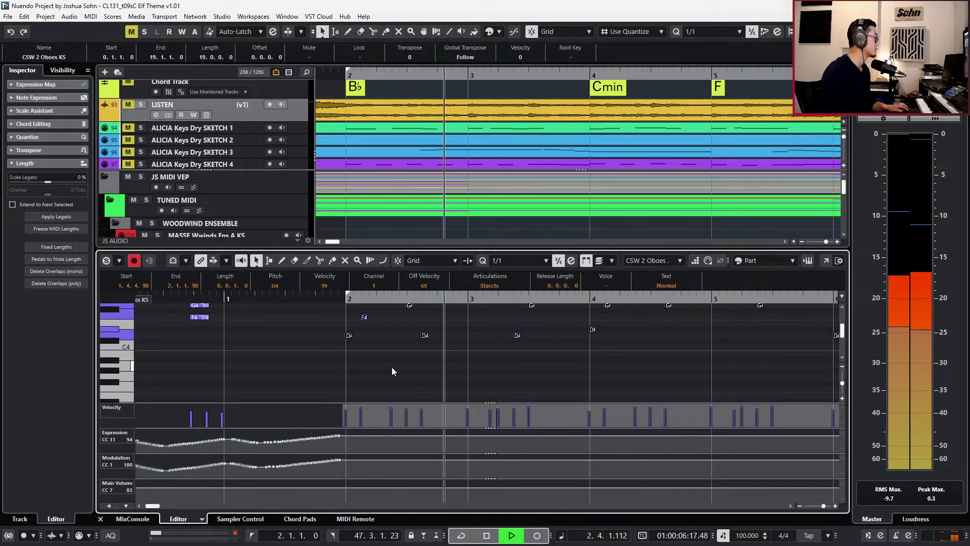
scroll(392, 367, "up", 1)
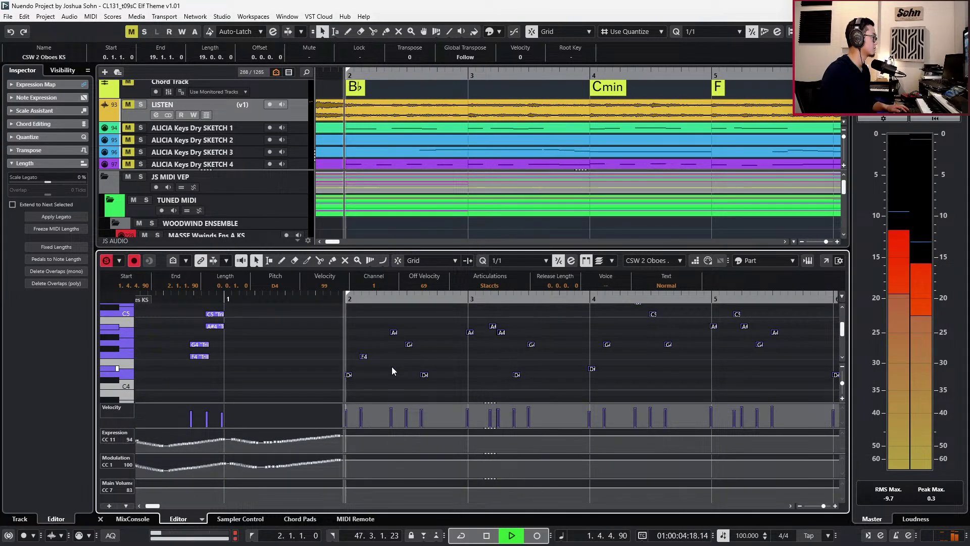
key("KP_1")
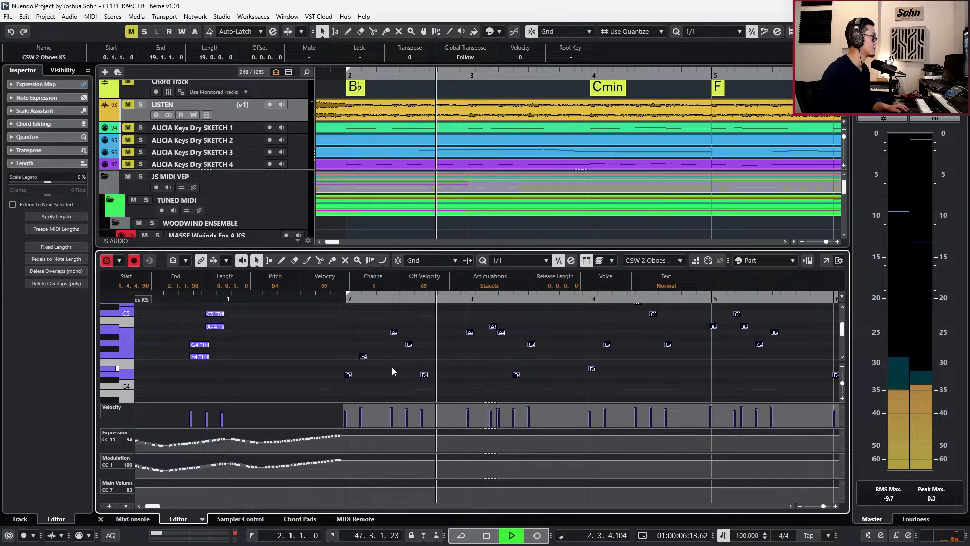
key("space")
key("ctrl+e")
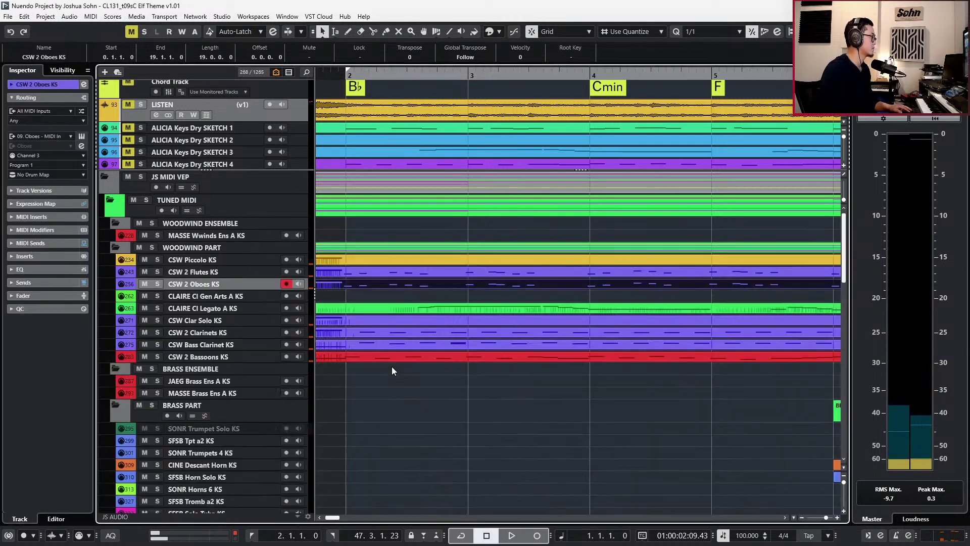
Open the channel settings of CSW 2 Oboes KS and switch the Oboes output channel to the combined stereo panner.
left_click(366, 290)
left_click(366, 288)
key("e")
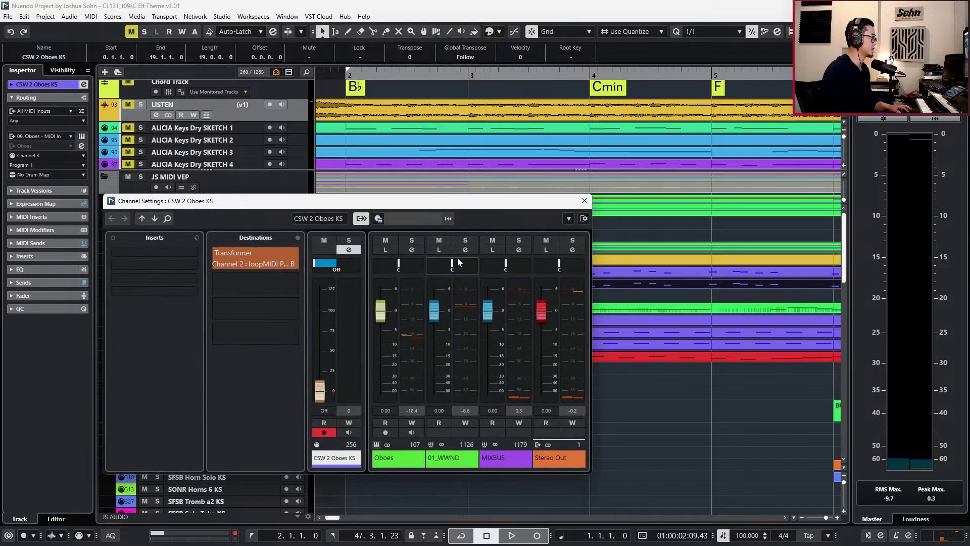
left_click_drag(405, 268, 389, 268)
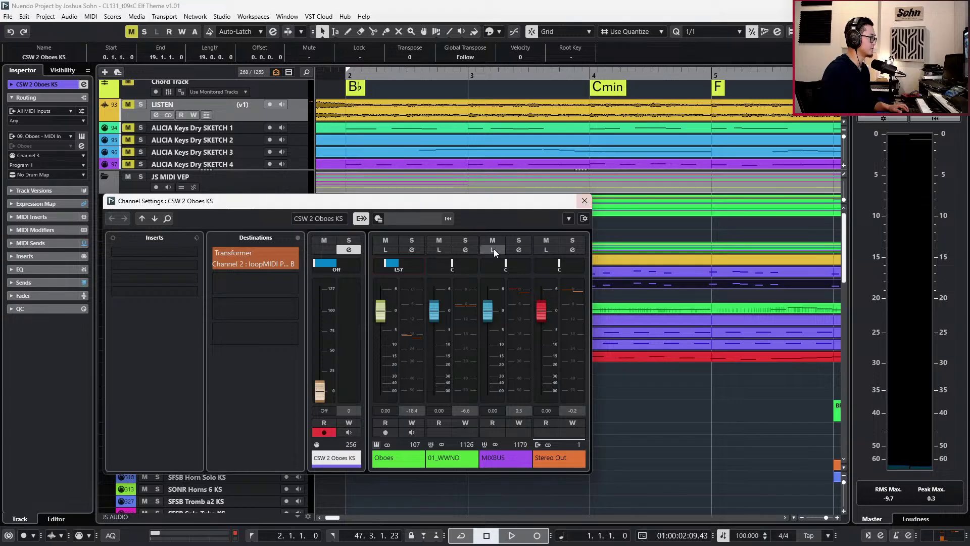
right_click(420, 268)
left_click(436, 292)
right_click(409, 267)
left_click(391, 270)
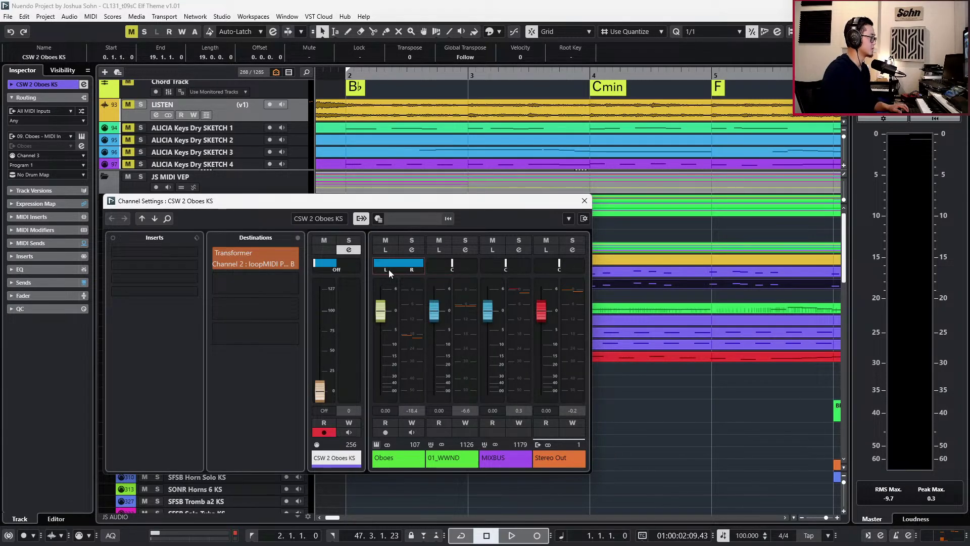
Swap the left and right sides of the Oboes channel's panner, start playback and close the channel settings.
double_click(382, 269)
type("1000")
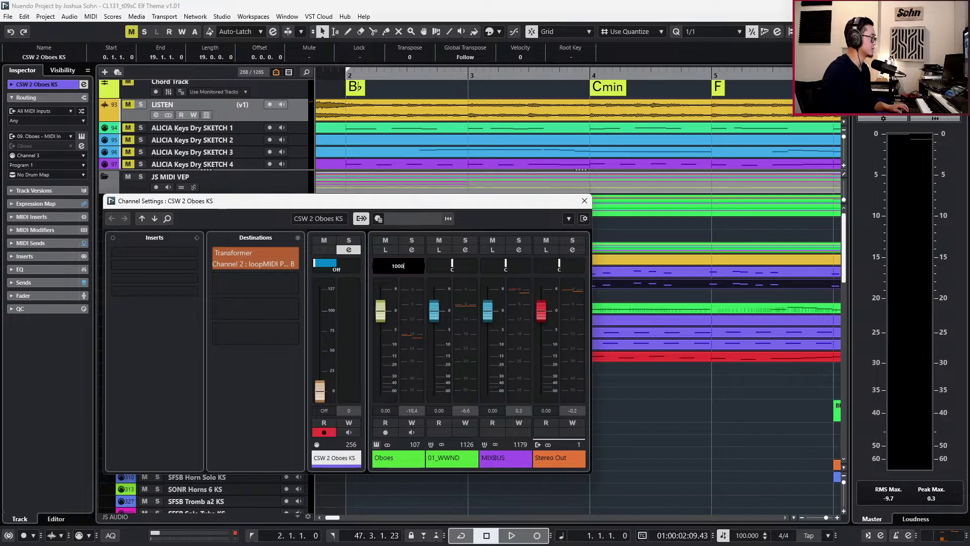
key("BackSpace")
key("BackSpace")
key("BackSpace")
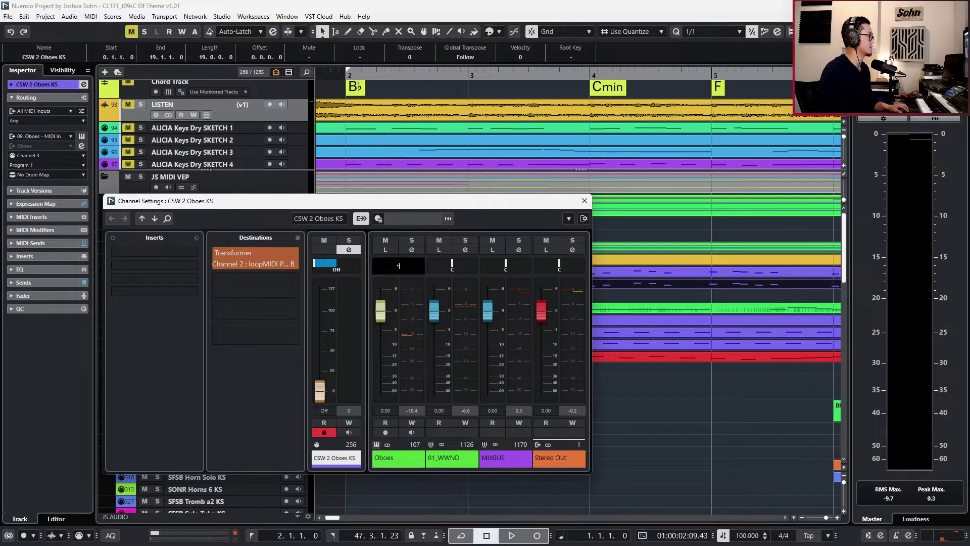
key("Return")
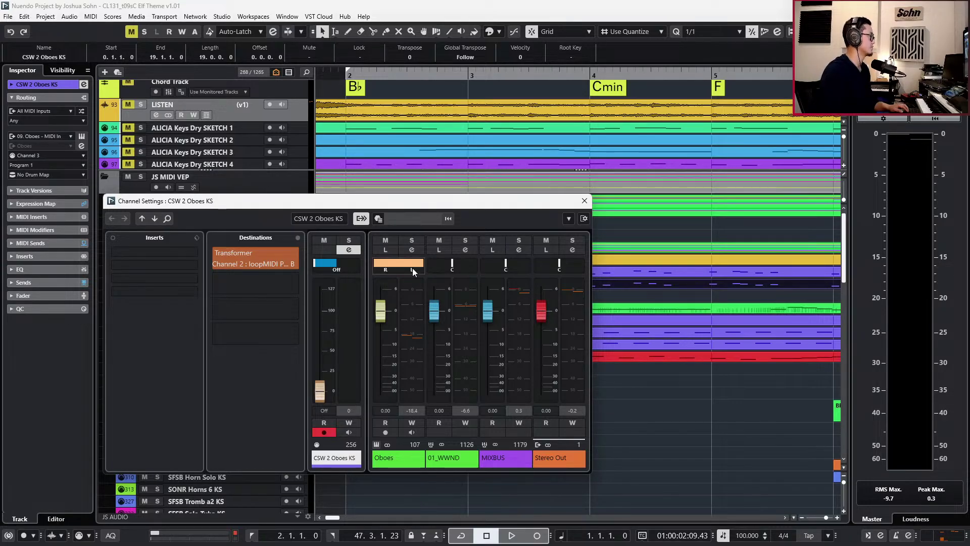
key("space")
left_click(584, 200)
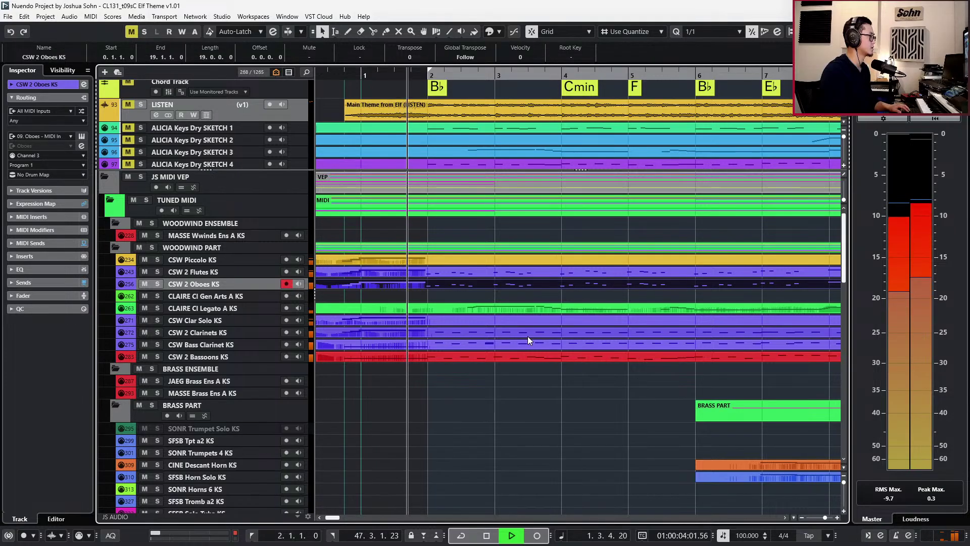
Replace the CSW Piccolo KS content from bar 2 onward with a copy of the staccato woodwind line.
scroll(417, 298, "up", 5)
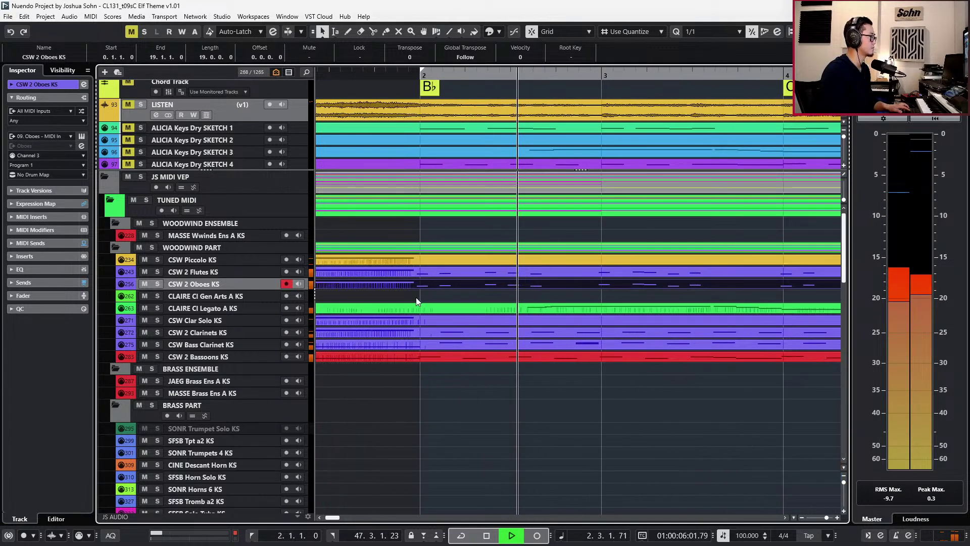
left_click(426, 263)
key("Delete")
left_click(413, 263)
left_click(433, 267)
left_click(435, 260)
Audition the piccolo staccato line in solo, then play it with the full arrangement from bar 1.
key("s")
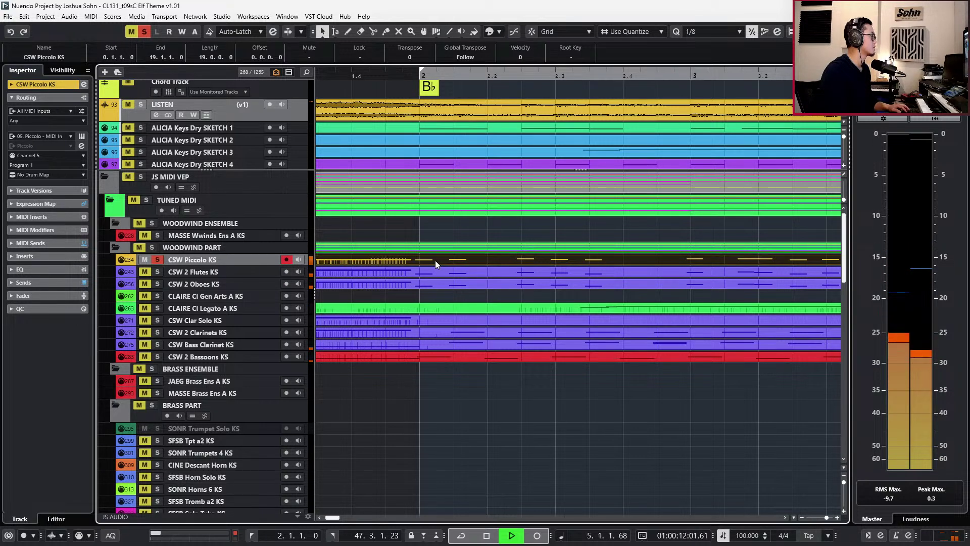
key("s")
key("space")
key("space")
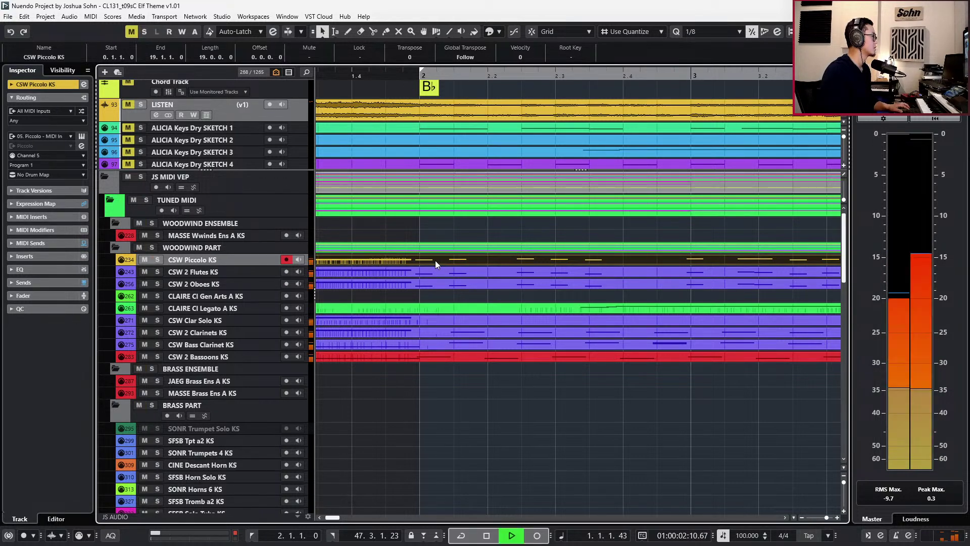
scroll(435, 261, "down", 5)
key("g")
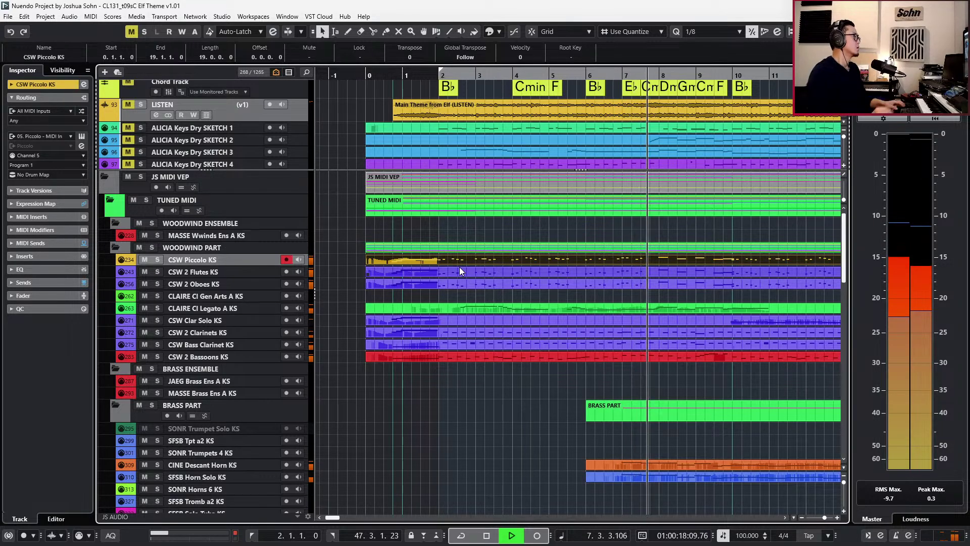
Split the JS MIDI VEP folder's events at bar 18 and delete everything from that bar onward.
scroll(494, 326, "down", 3)
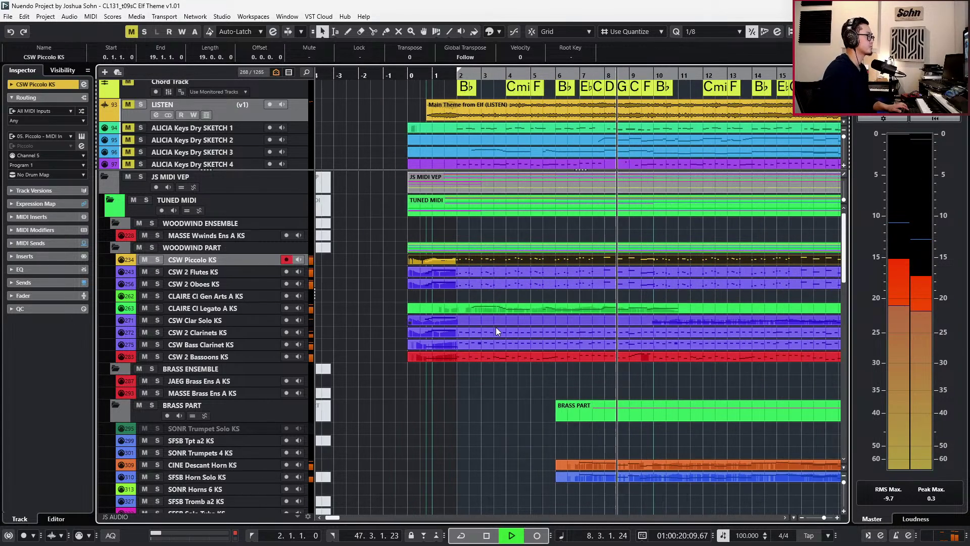
scroll(475, 309, "right", 3)
scroll(588, 293, "right", 3)
key("alt+1")
key("g")
key("g")
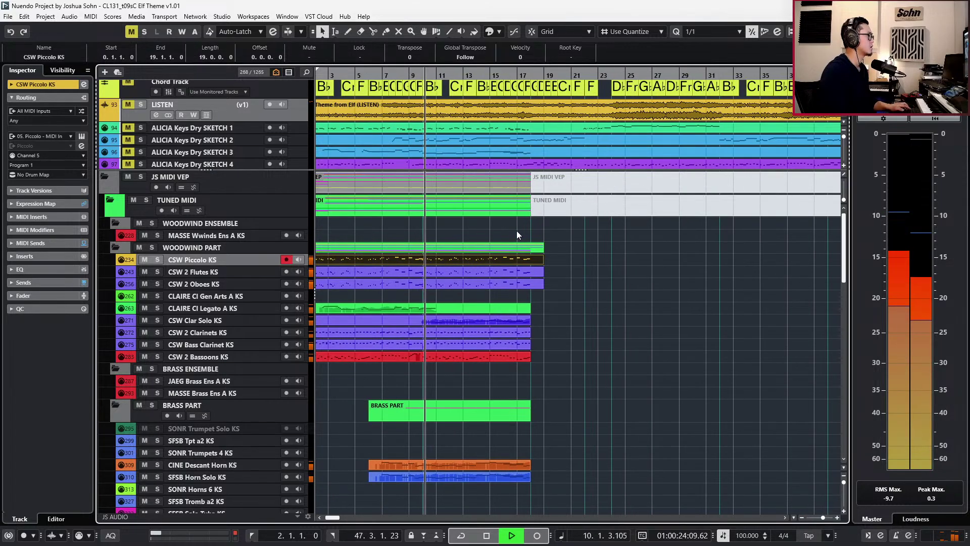
left_click(476, 187, "alt")
scroll(547, 300, "down", 5)
scroll(547, 298, "down", 6)
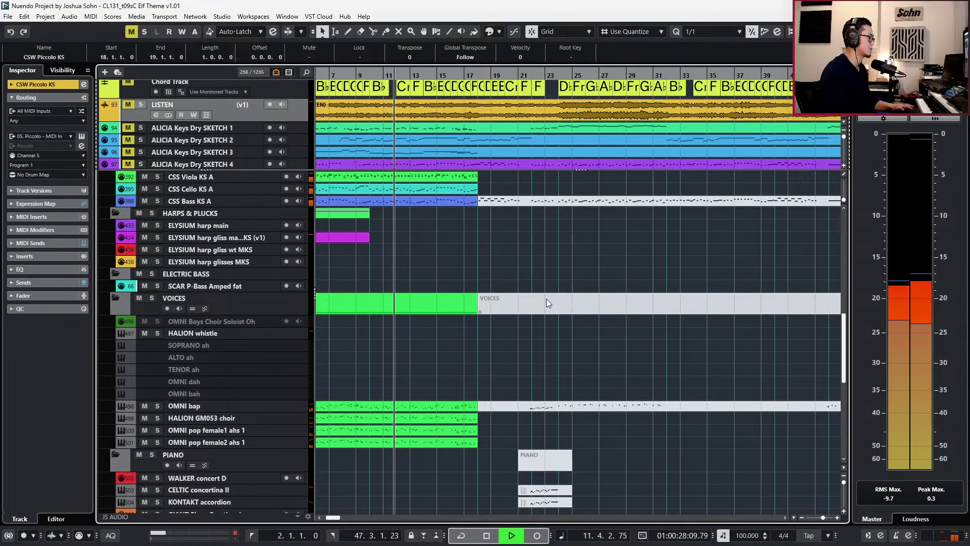
scroll(546, 299, "up", 6)
scroll(547, 299, "up", 5)
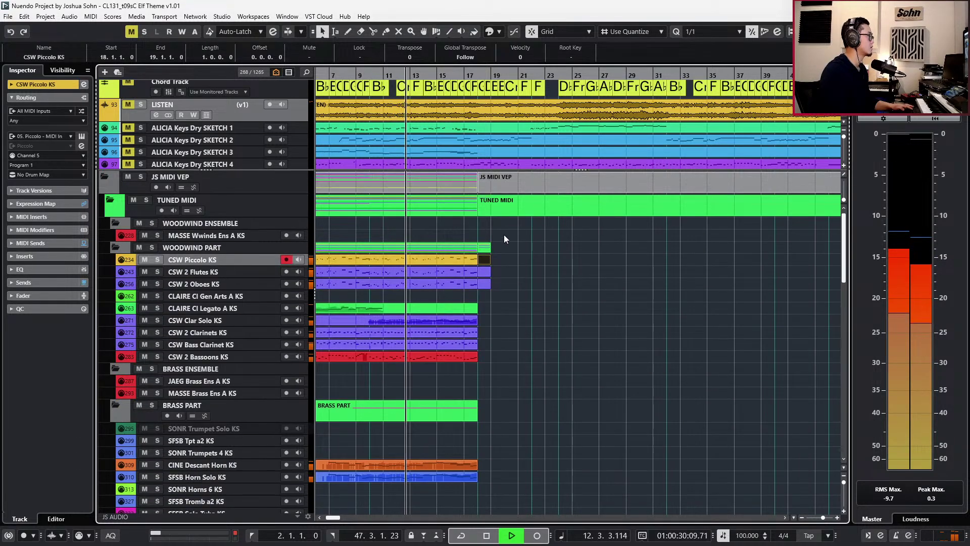
left_click(499, 192)
key("Delete")
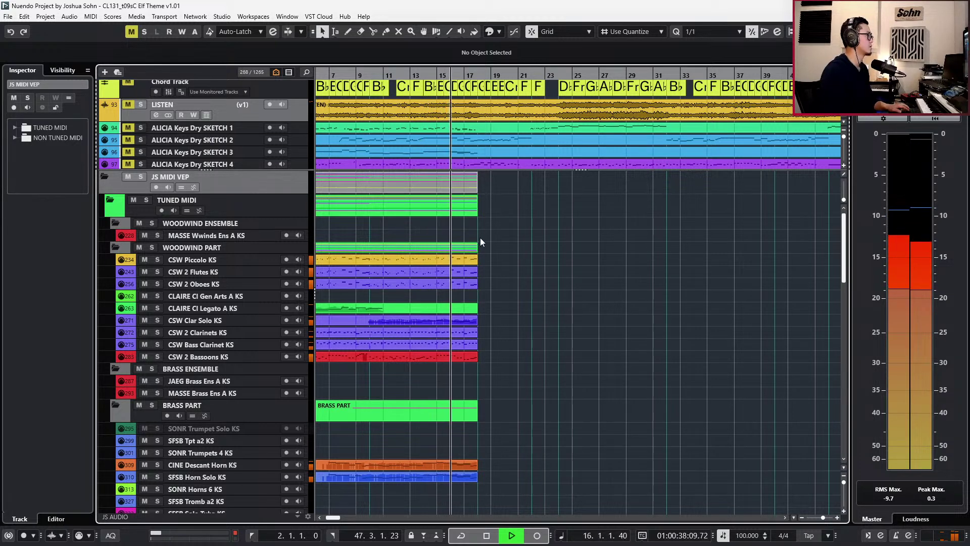
Let the full arrangement play through to the end of its recorded parts at bar 18 and stop.
scroll(488, 254, "down", 2)
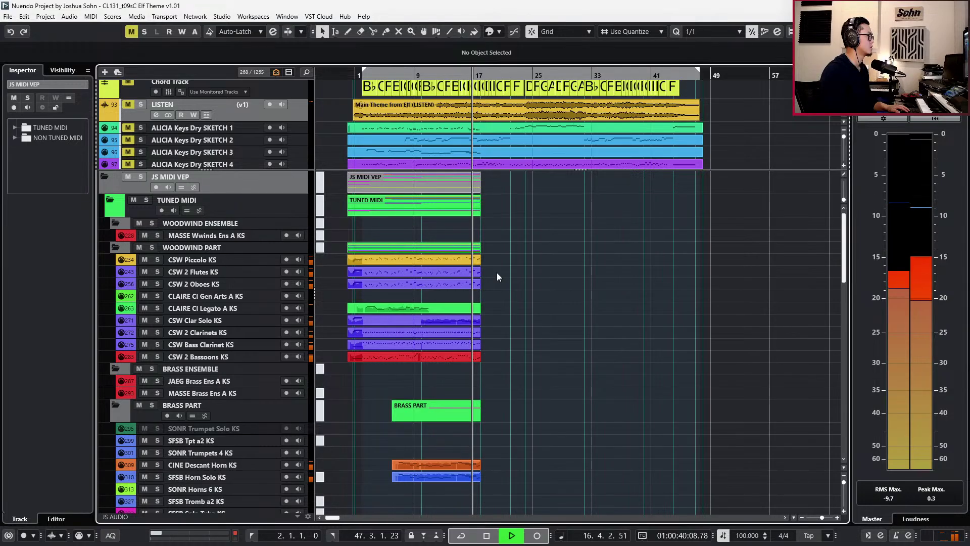
scroll(496, 285, "up", 1)
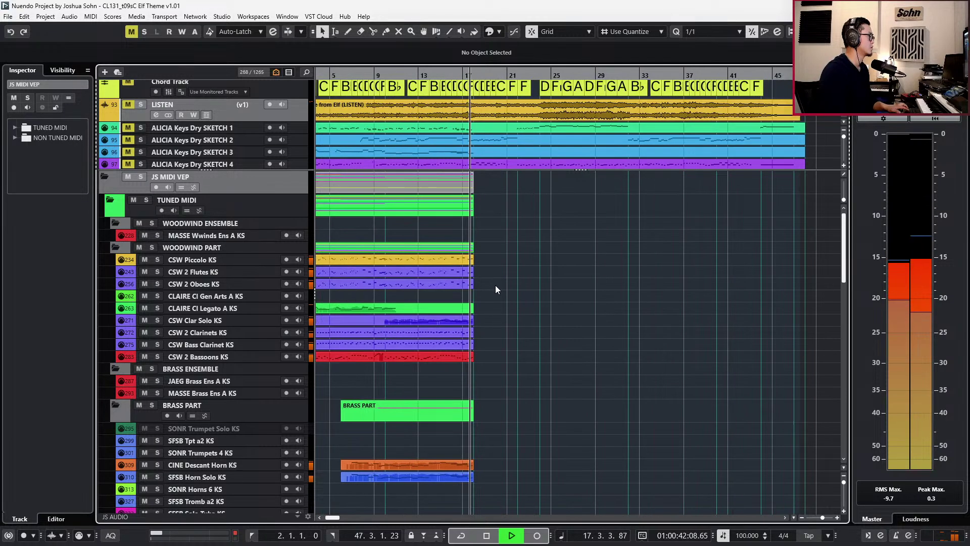
key("space")
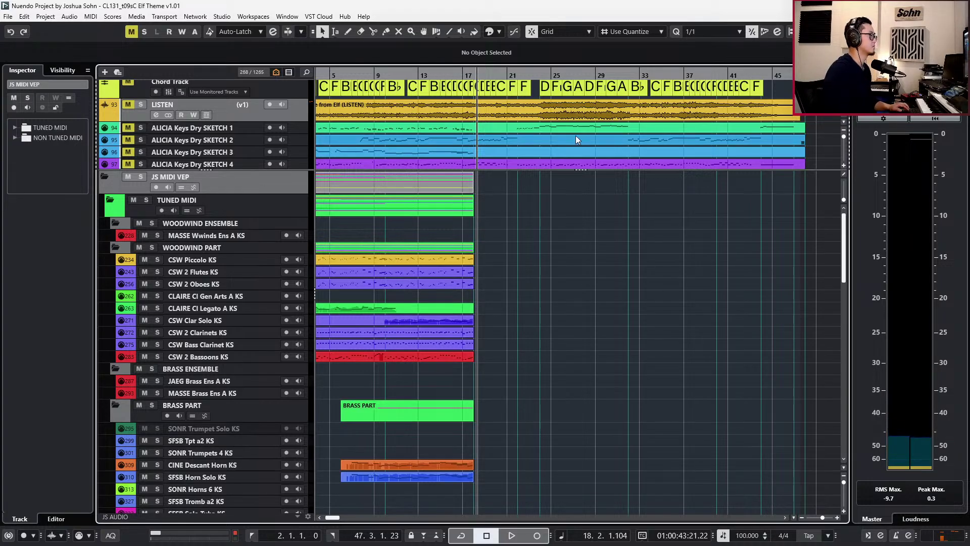
Review the section markers along the timeline, comparing the A Repeat, B and A' sections with the bars already arranged.
scroll(614, 139, "up", 2)
key("KP_Add")
key("KP_Add")
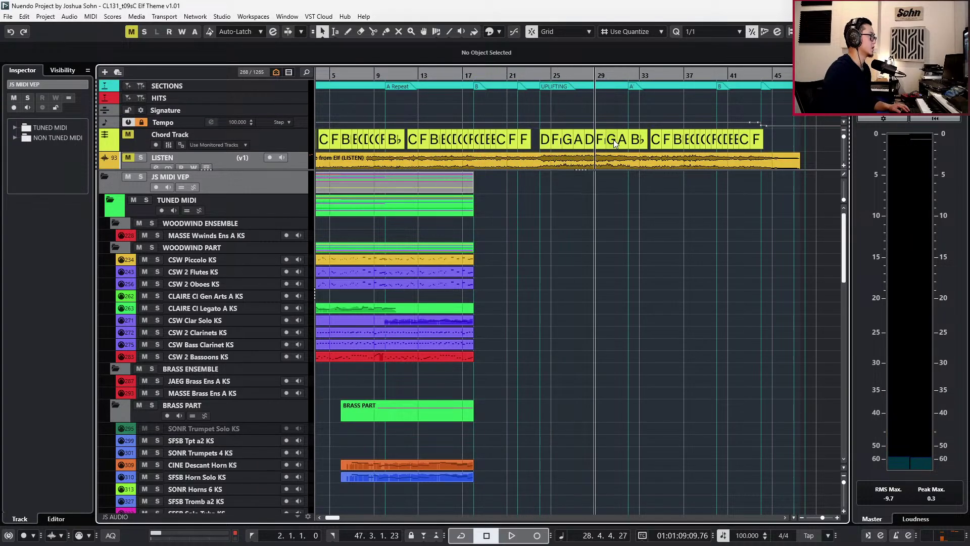
left_click(637, 89)
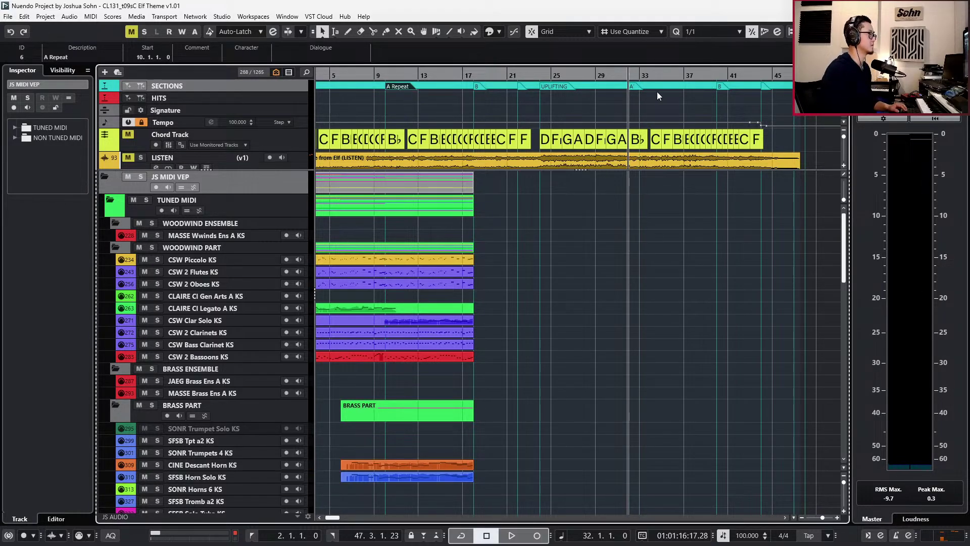
left_click(409, 86)
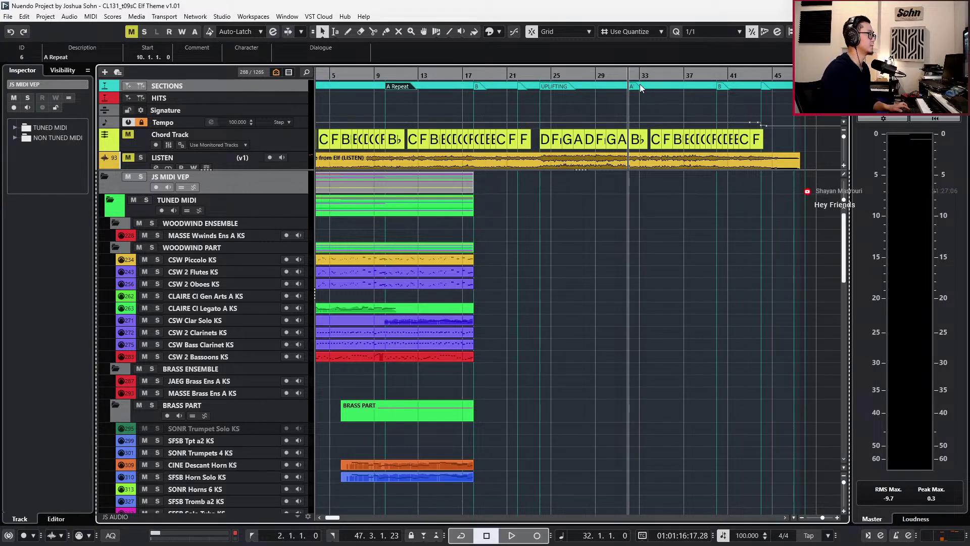
scroll(639, 87, "up", 4)
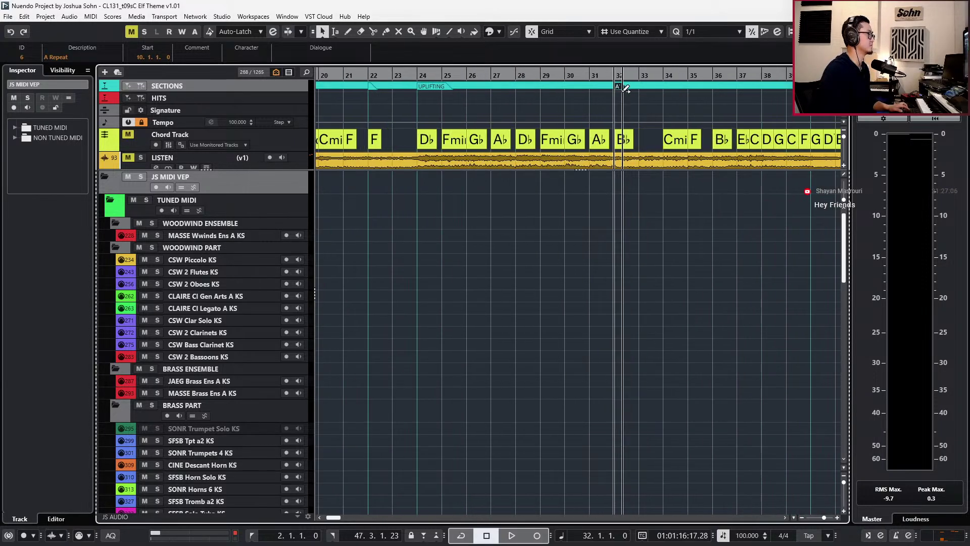
scroll(644, 82, "down", 3)
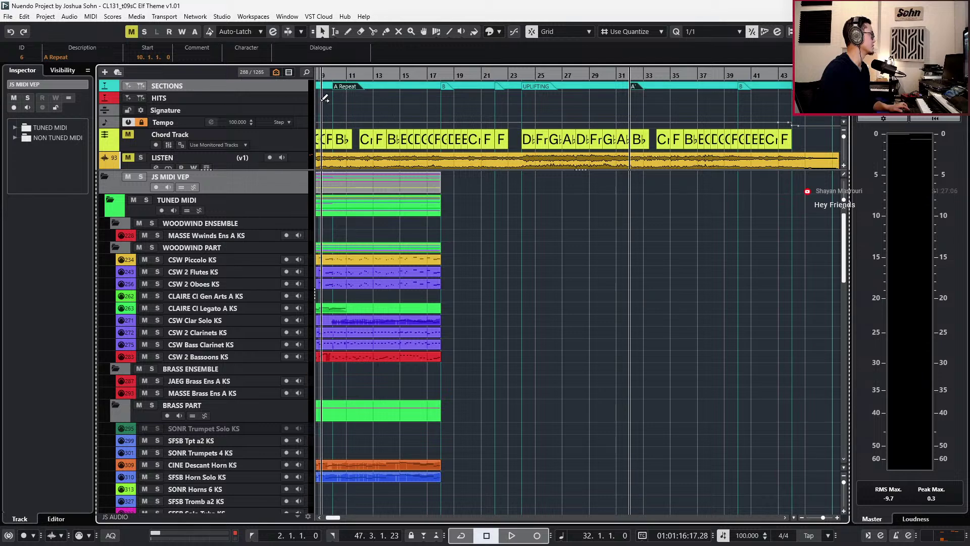
scroll(335, 96, "up", 2)
scroll(335, 96, "down", 5)
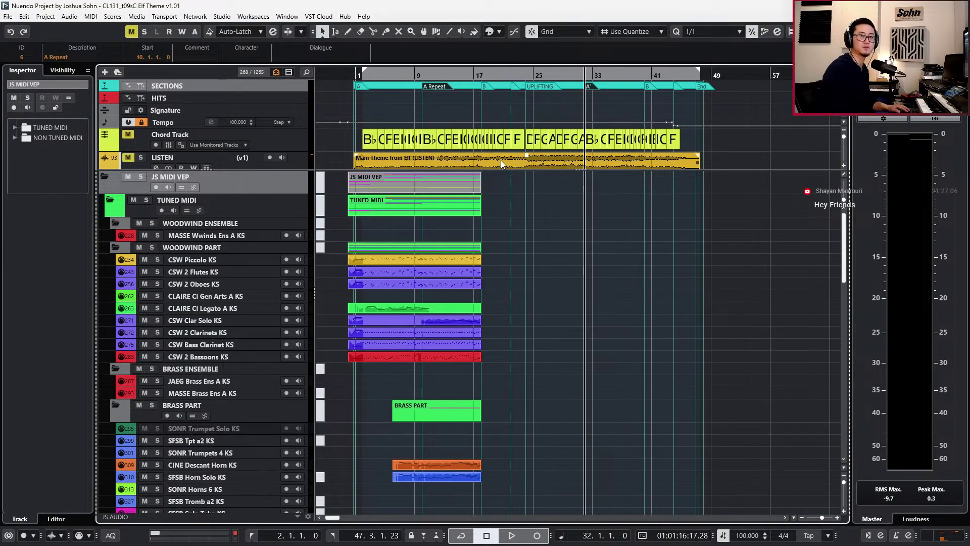
left_click(646, 87)
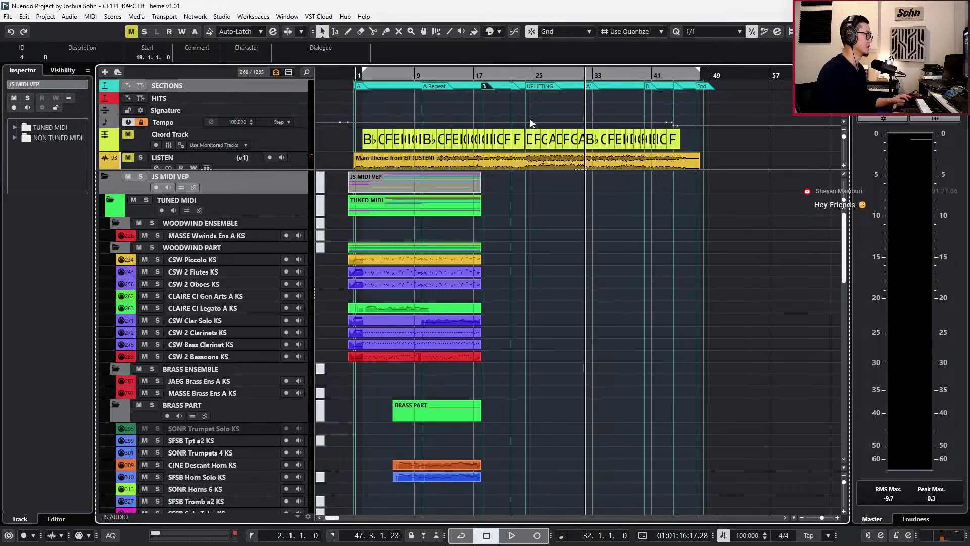
Solo the LISTEN reference track and play it from bar 17 through the B section.
key("KP_Subtract")
key("KP_Subtract")
key("KP_Subtract")
key("KP_Subtract")
key("KP_Subtract")
key("KP_Subtract")
key("KP_Subtract")
key("KP_Subtract")
key("KP_Subtract")
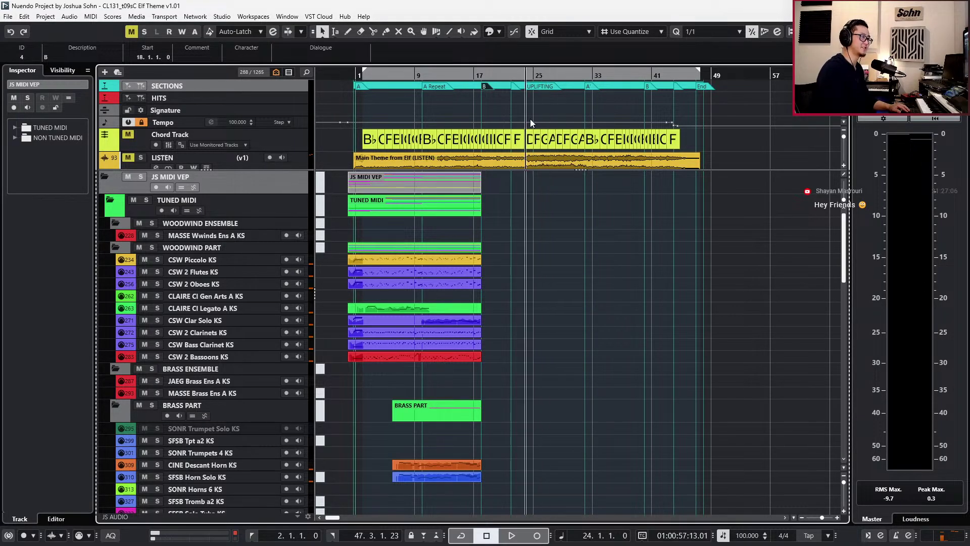
scroll(489, 158, "up", 3)
left_click(489, 154)
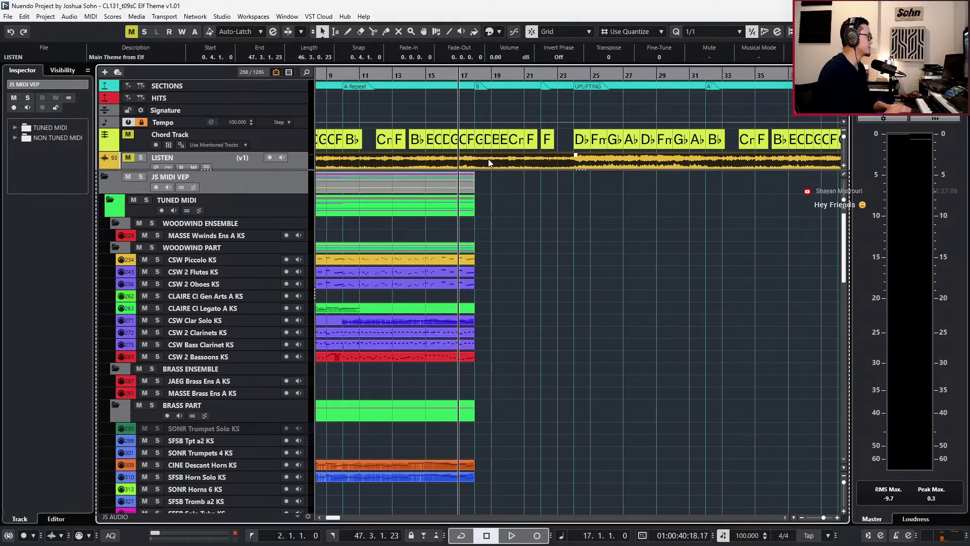
key("s")
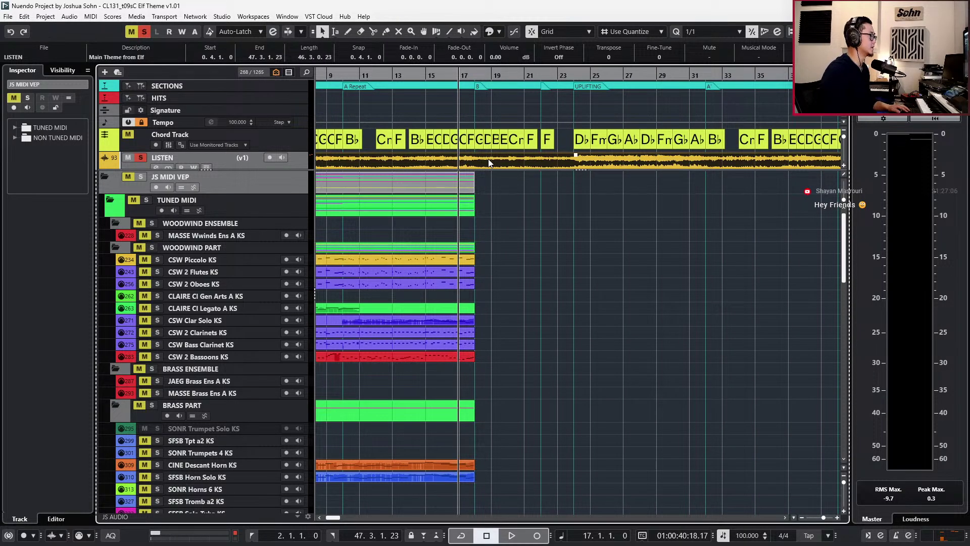
key("space")
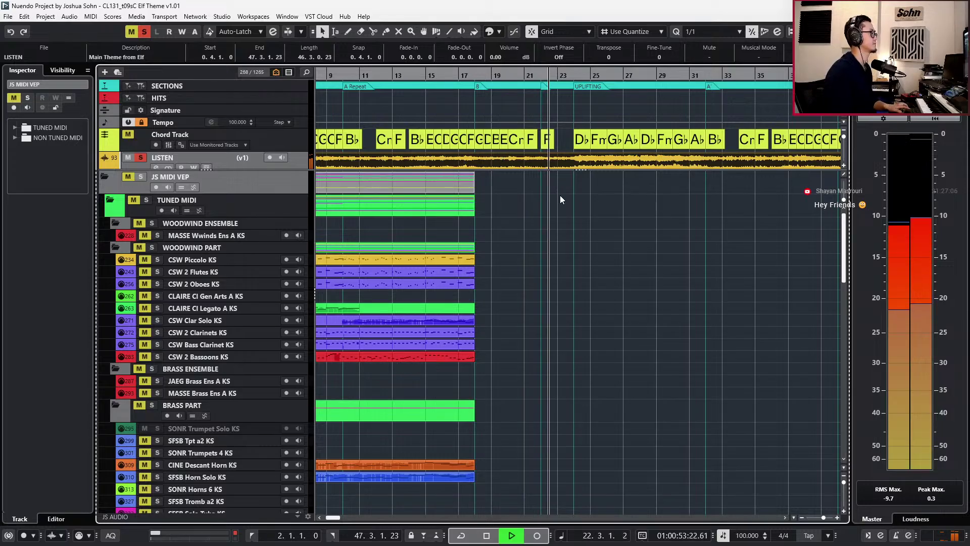
Stop playback and undo the split and deletion of the MIDI events from bar 18 onward.
scroll(560, 193, "down", 2, "ctrl")
scroll(574, 152, "down", 3)
scroll(588, 235, "down", 15)
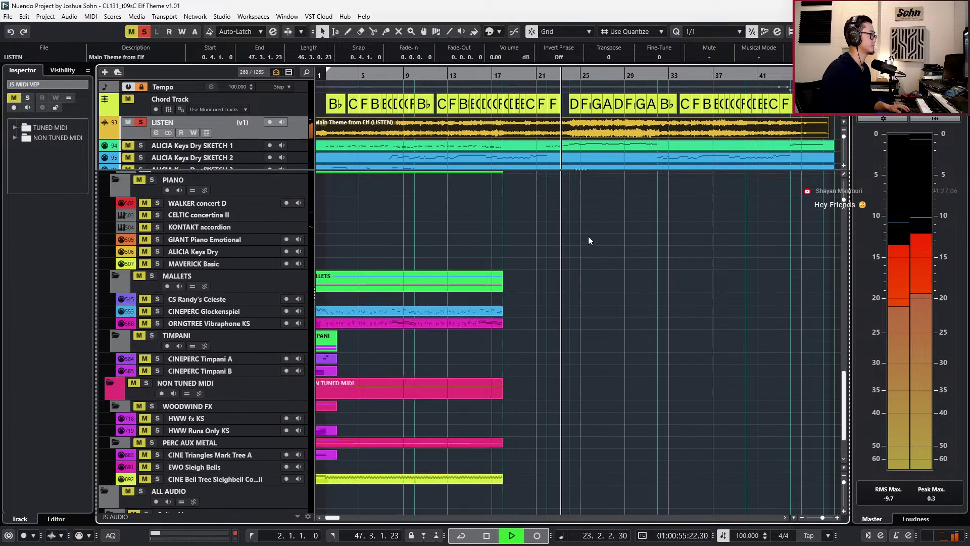
scroll(588, 238, "up", 15)
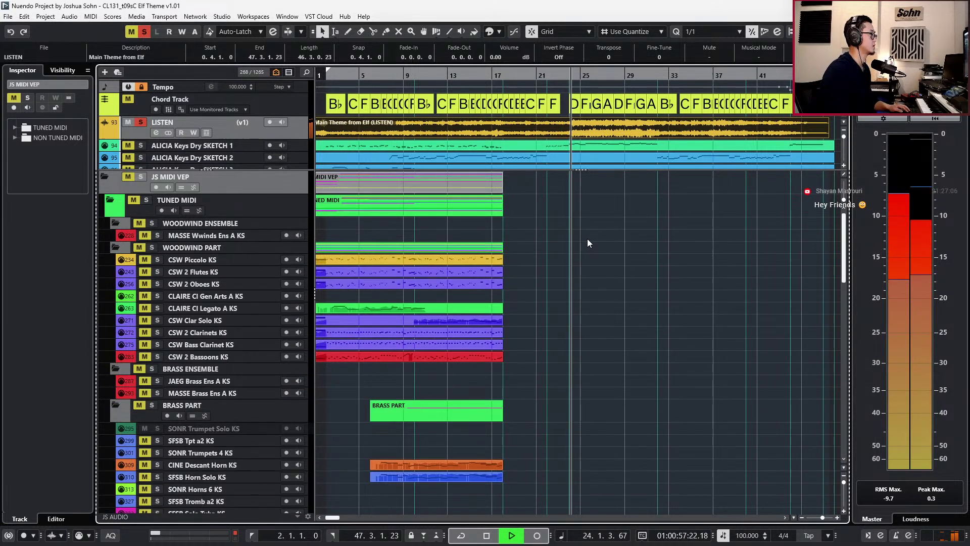
key("space")
scroll(587, 239, "up", 2, "ctrl")
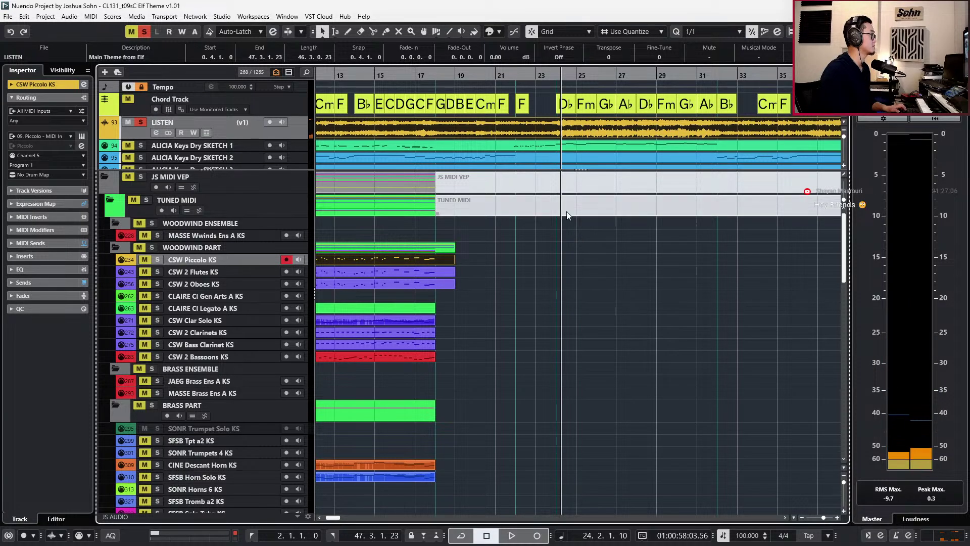
Open the ALICIA Keys Dry SKETCH 1 part for note editing and examine its phrase in bars 22 and 23.
double_click(547, 146)
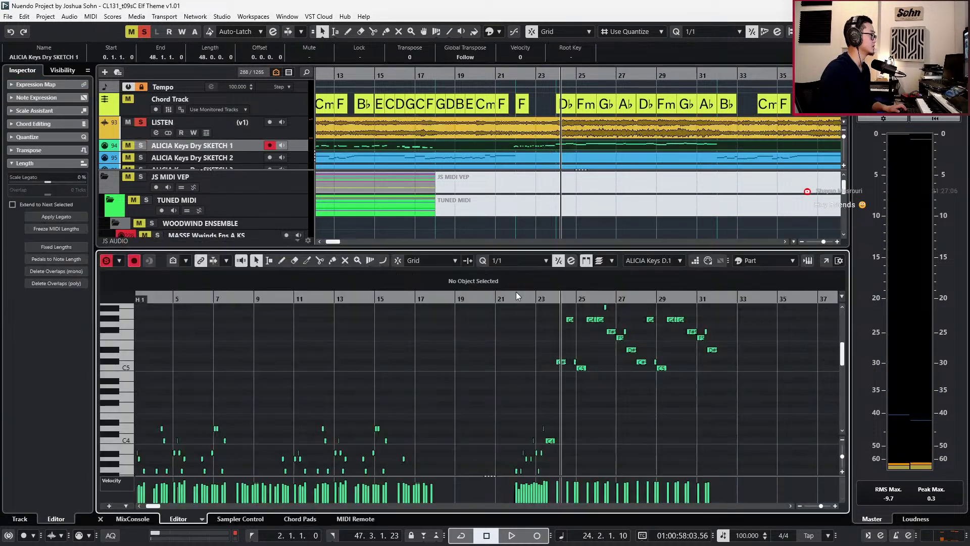
scroll(537, 394, "up", 5, "ctrl")
scroll(505, 395, "up", 1, "ctrl")
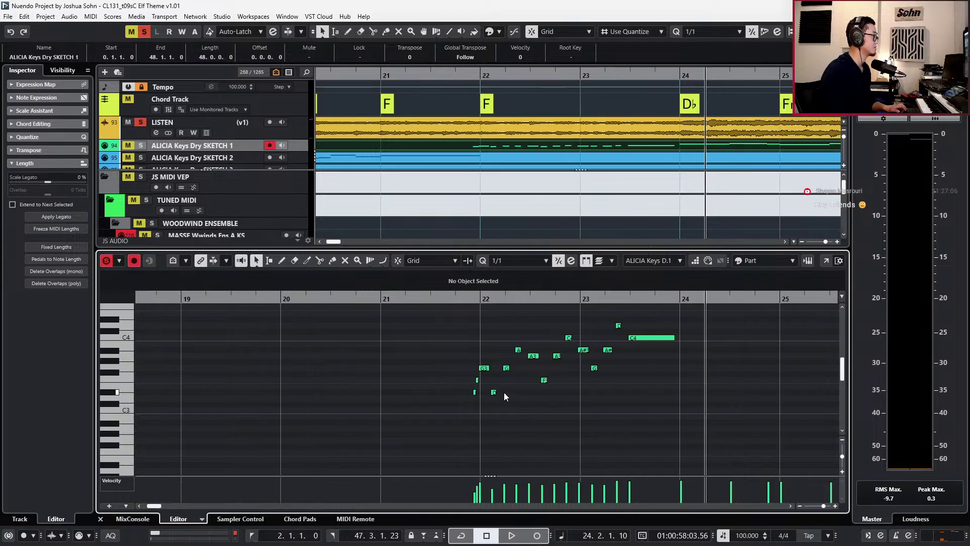
Close the SKETCH 1 note editor, move the playhead back to bar 18 and unsolo the LISTEN track.
scroll(531, 380, "down", 3, "ctrl")
key("Return")
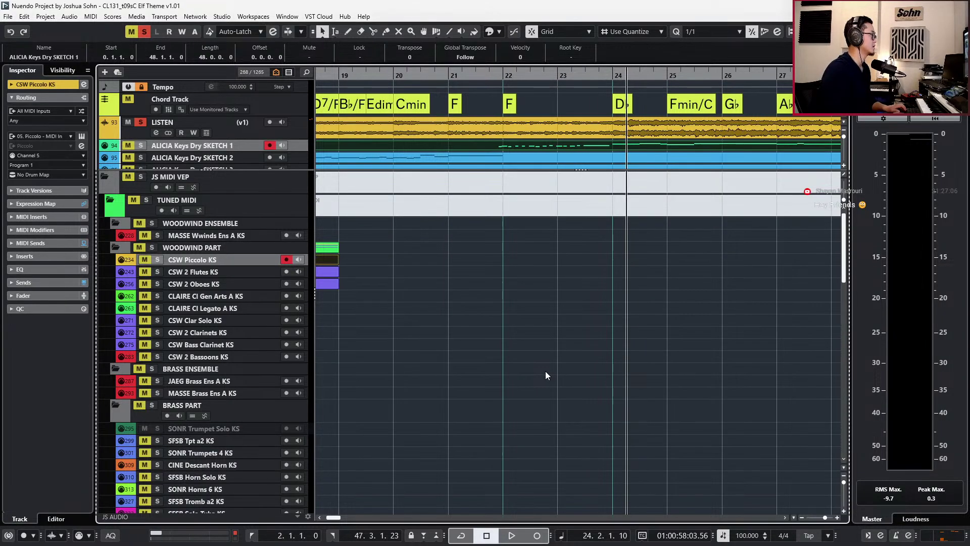
scroll(514, 158, "down", 3, "ctrl")
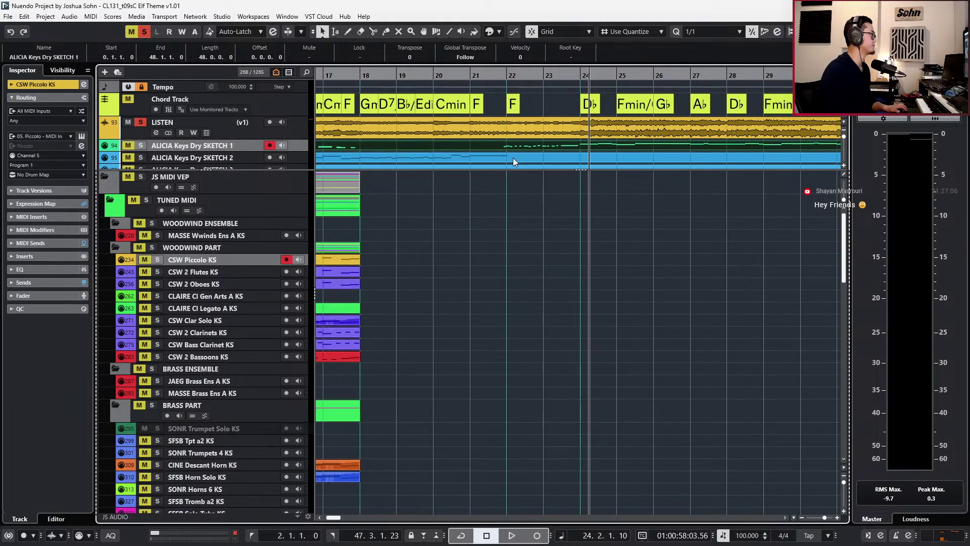
key("KP_Subtract")
key("KP_Subtract")
key("KP_Subtract")
key("KP_Subtract")
key("KP_Subtract")
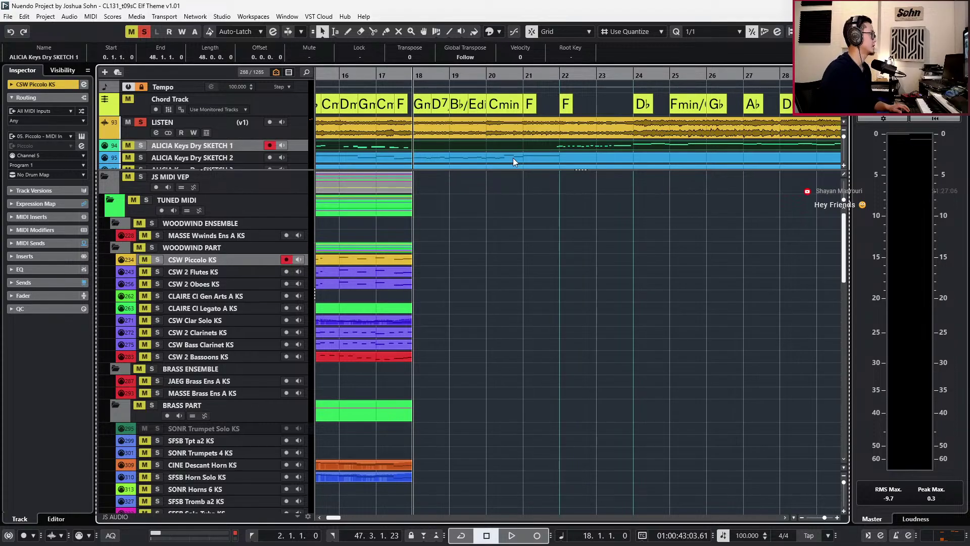
key("s")
Copy the bass-line notes of bars 18 to 23 from the ALICIA Keys Dry SKETCH 4 part.
scroll(473, 137, "down", 3, "ctrl")
scroll(477, 140, "down", 3)
left_click(477, 130)
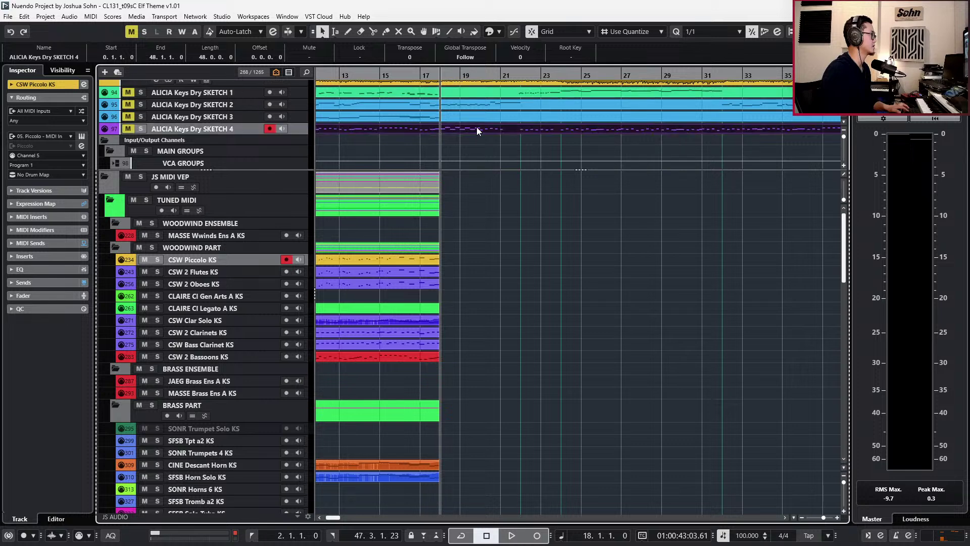
double_click(477, 128)
key("alt+l")
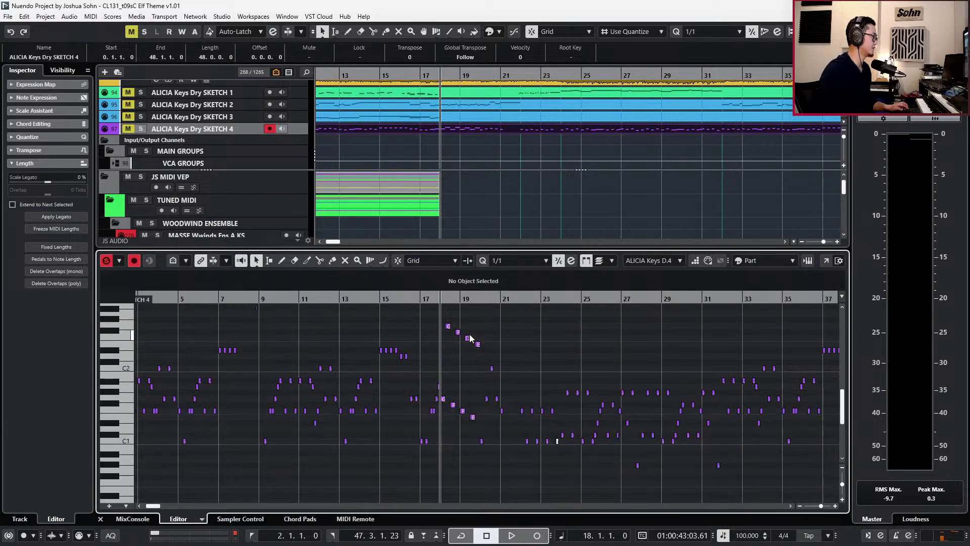
scroll(465, 338, "up", 1, "ctrl")
left_click_drag(438, 319, 577, 456)
scroll(532, 107, "up", 5)
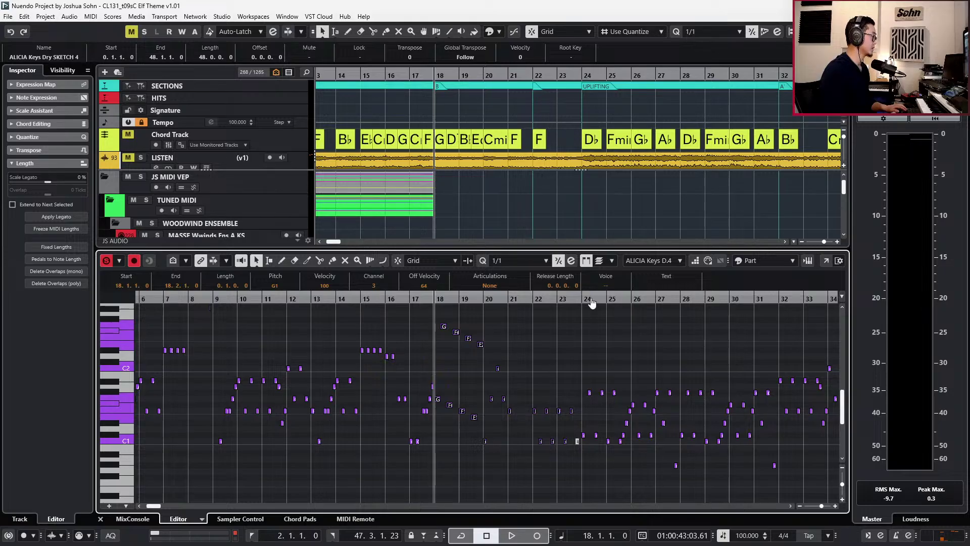
key("ctrl+e")
Extend the CSS Bass KS A and CSS Cello KS A parts from bar 18 to bar 24.
scroll(560, 342, "down", 10)
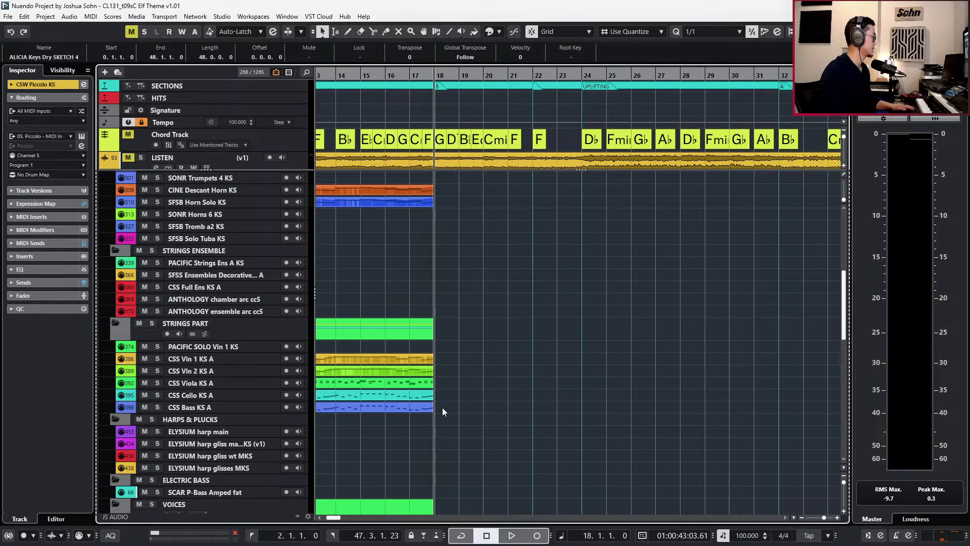
left_click_drag(433, 411, 581, 410)
left_click(432, 396)
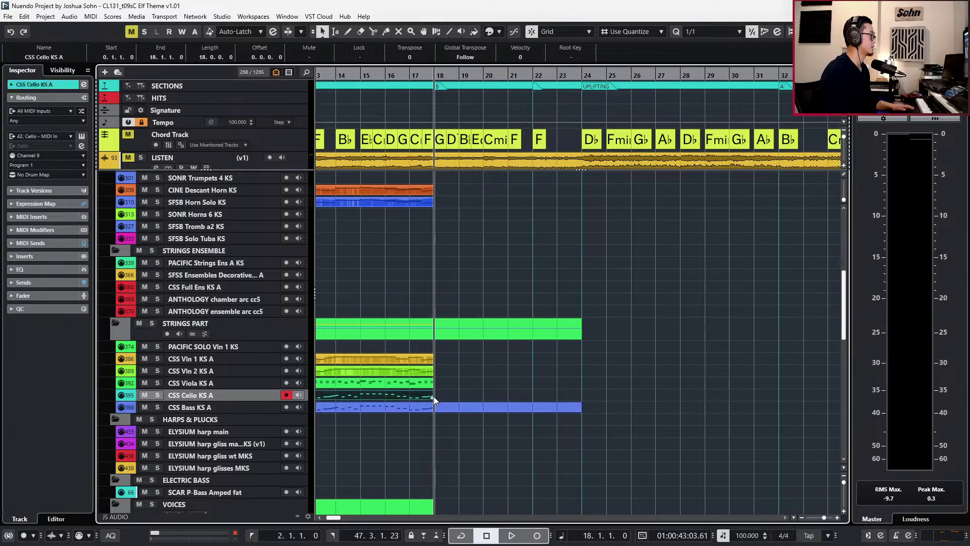
left_click_drag(433, 397, 556, 400)
Paste the copied bass line at bar 18 into the CSS Cello KS A and CSS Bass KS A parts.
double_click(580, 400)
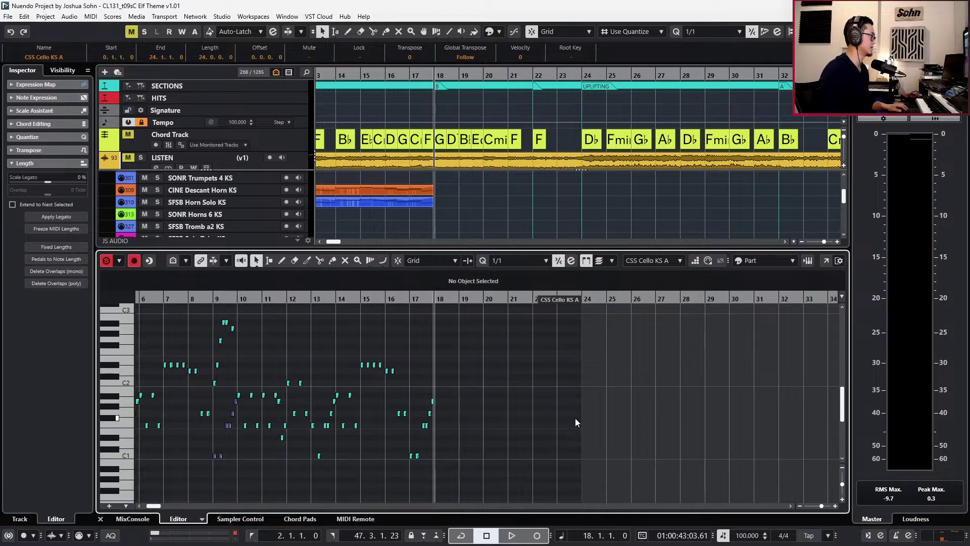
key("ctrl+v")
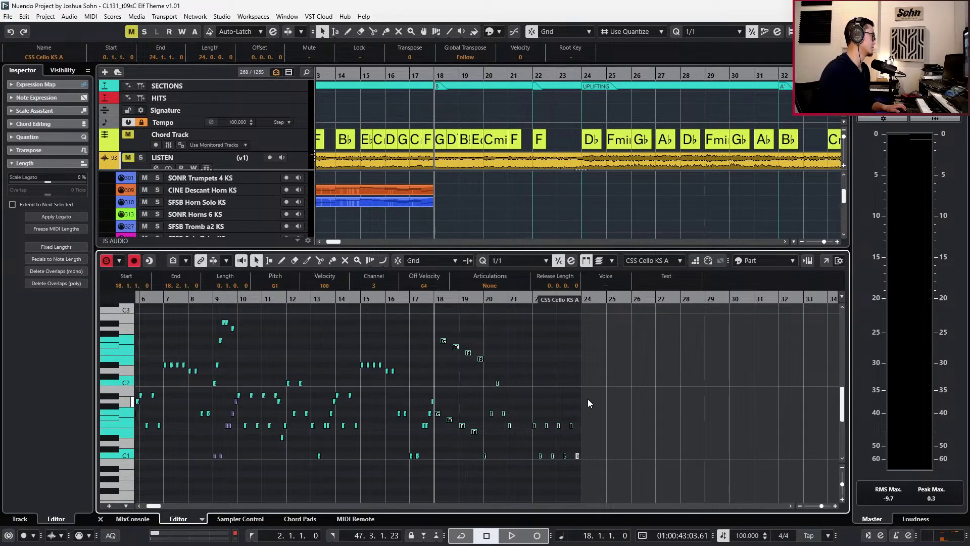
scroll(586, 400, "up", 2)
key("Down")
Set the pasted notes from bar 18 onward in the CSS Bass and CSS Cello parts to the Pizzicato articulation during playback.
key("space")
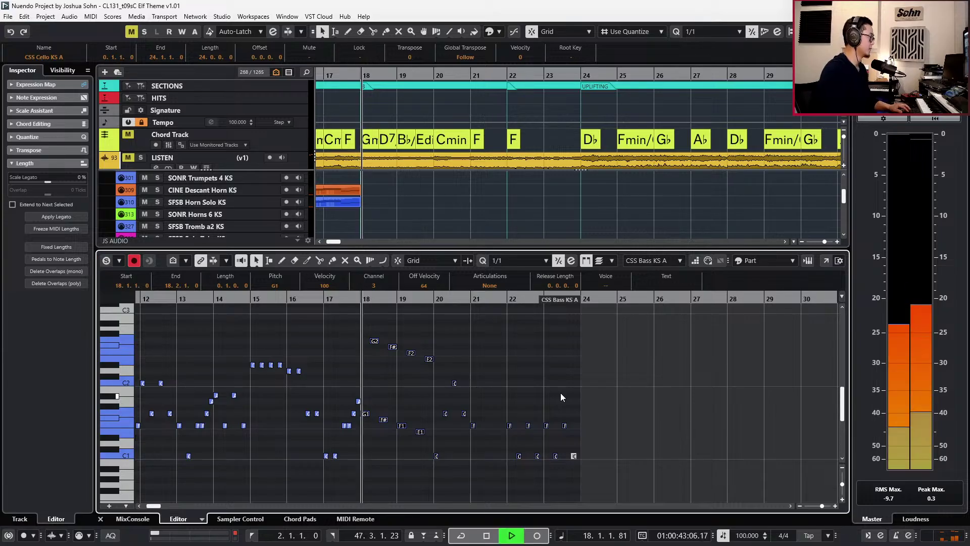
left_click_drag(579, 342, 461, 453)
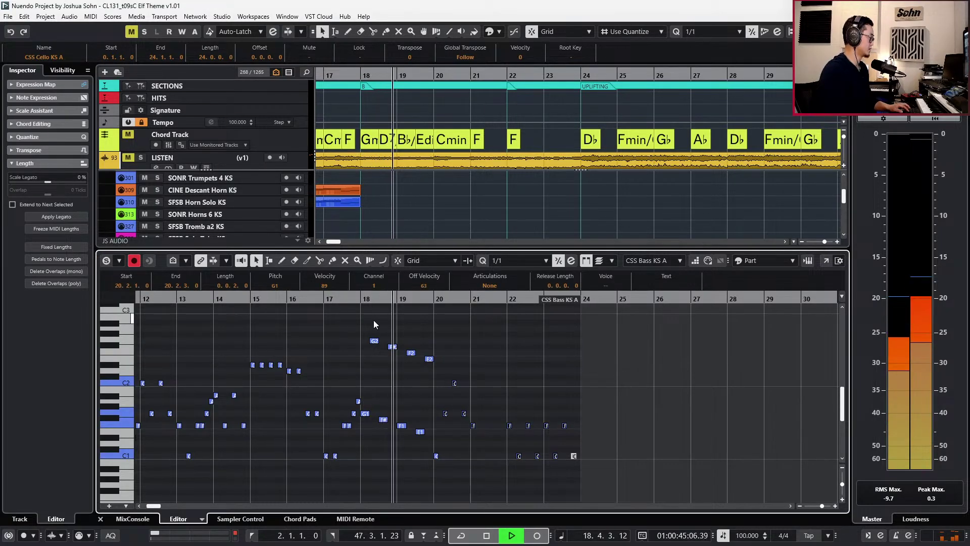
left_click_drag(372, 332, 578, 472)
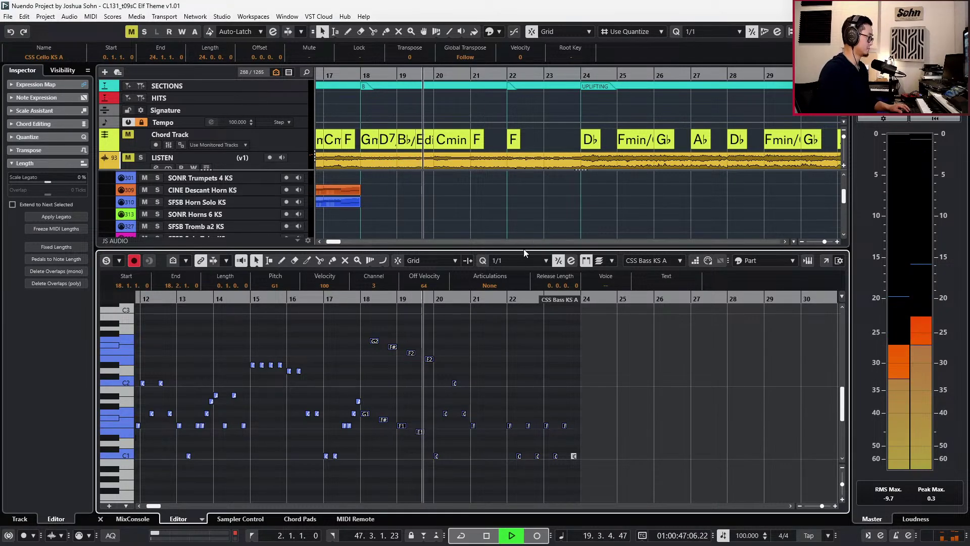
left_click(502, 286)
left_click(519, 310)
left_click(506, 289)
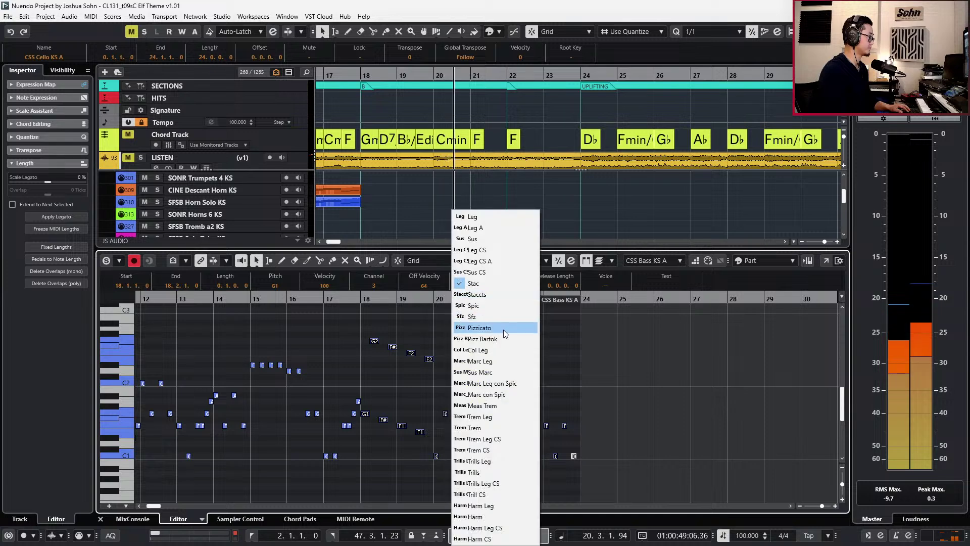
left_click(500, 327)
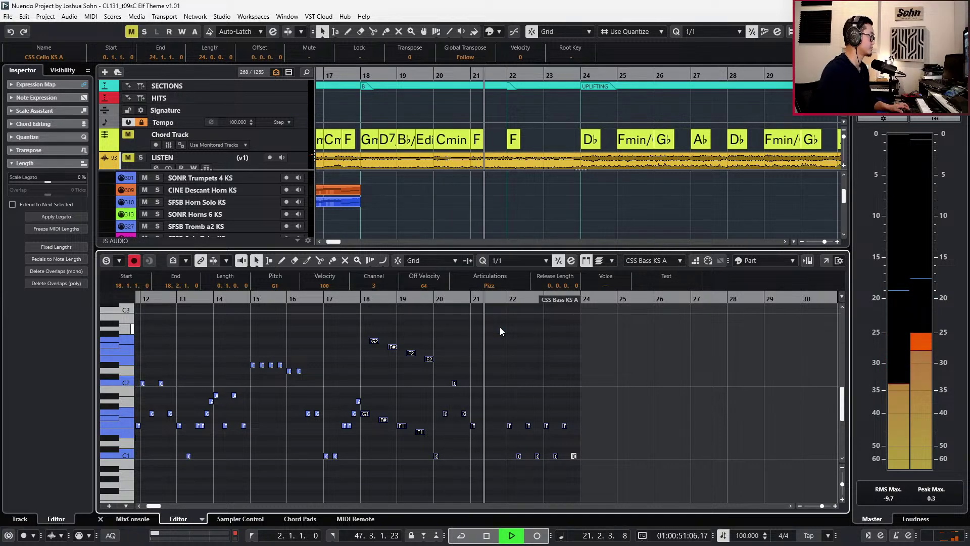
left_click(489, 285)
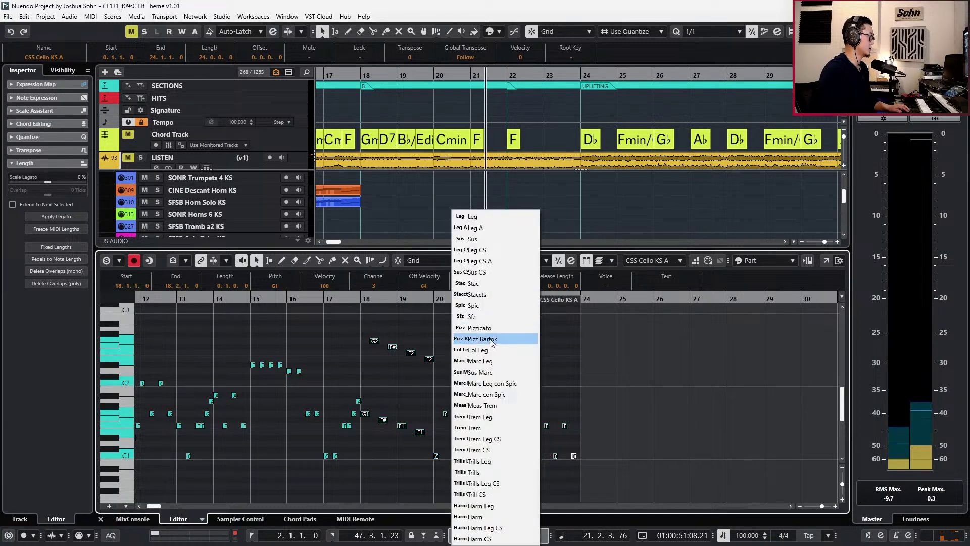
left_click(490, 341)
Play the arrangement from bar 17 to hear the pizzicato cello and bass, closing the note editor.
key("space")
key("alt+l")
key("space")
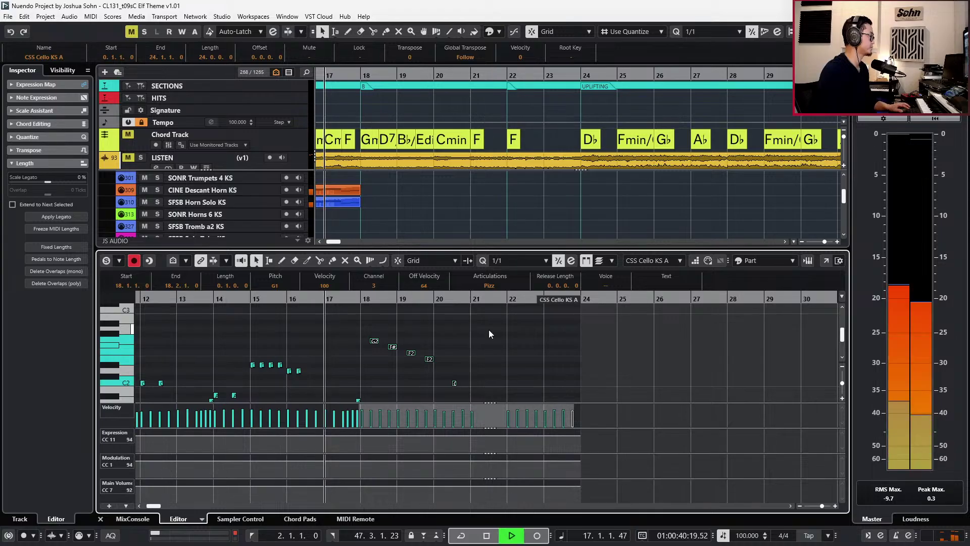
key("Return")
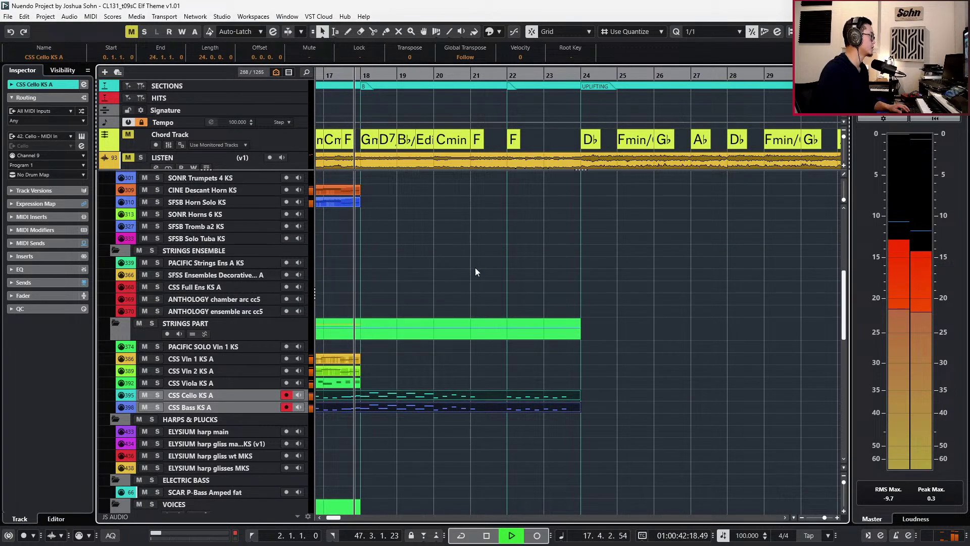
scroll(447, 187, "down", 4)
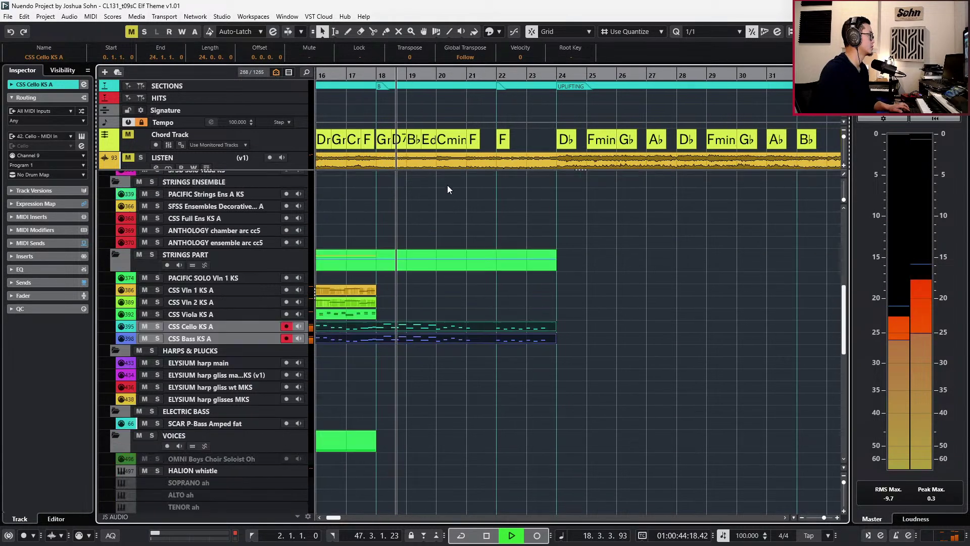
key("space")
Solo the LISTEN reference track, play it from bar 17 into the B section for comparison, and unsolo it.
left_click(434, 160)
key("s")
key("space")
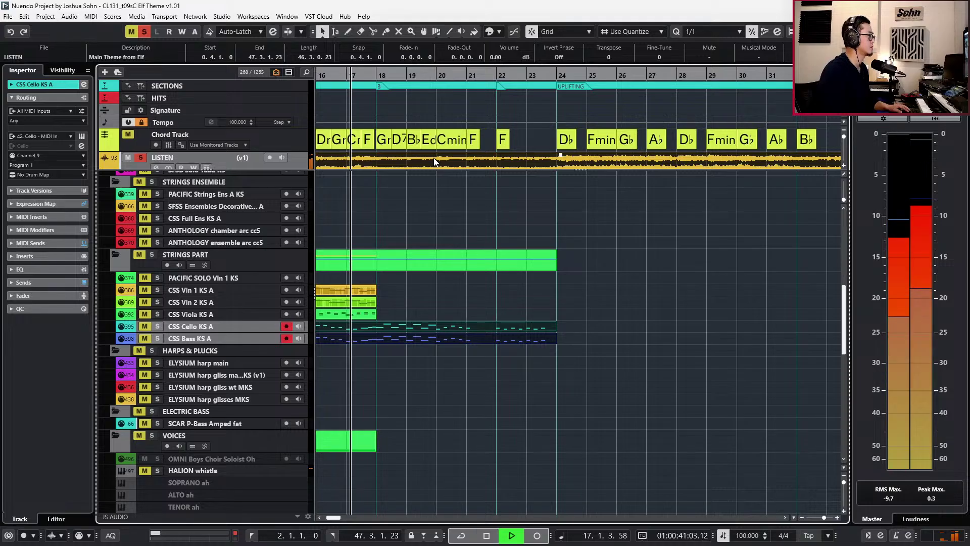
scroll(441, 155, "down", 1)
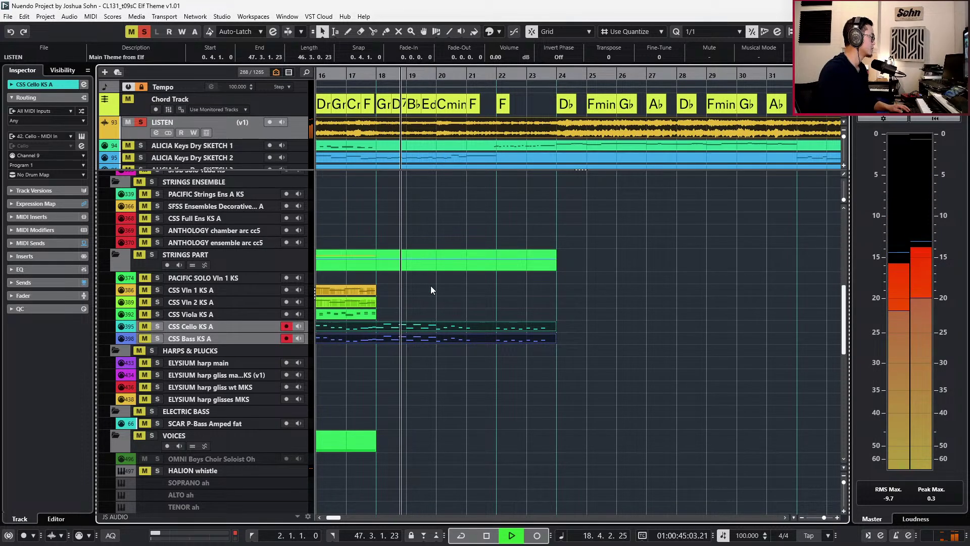
key("space")
key("s")
Mute the four upper notes from G2 down to E2 in bars 18 and 19 of the CSS Bass part.
left_click(428, 352)
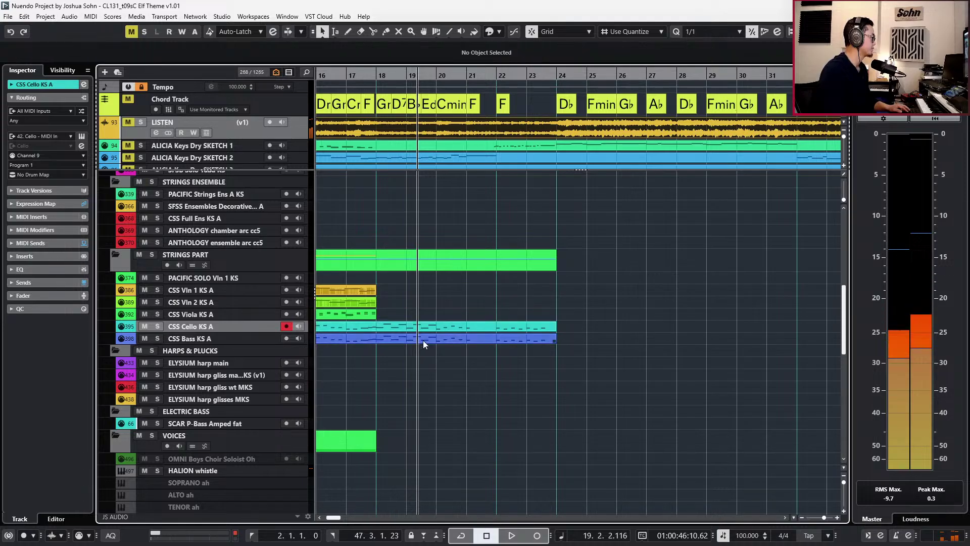
double_click(424, 340)
key("h")
key("alt+l")
scroll(411, 350, "up", 3)
left_click_drag(353, 362, 448, 396)
key("shift+m")
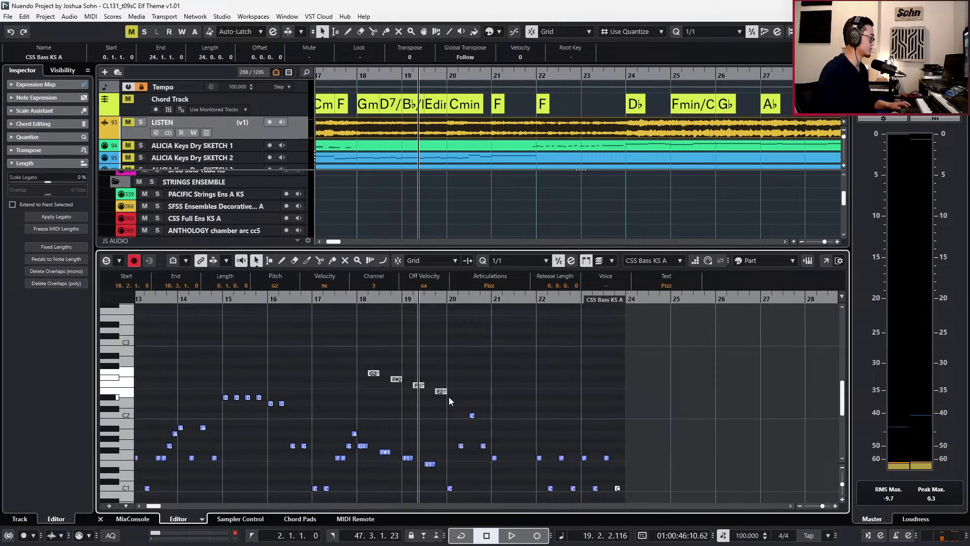
key("Return")
Mute the four lower notes from G1 down to E1 in bars 18 and 19 of the CSS Cello part.
left_click(430, 326)
key("Return")
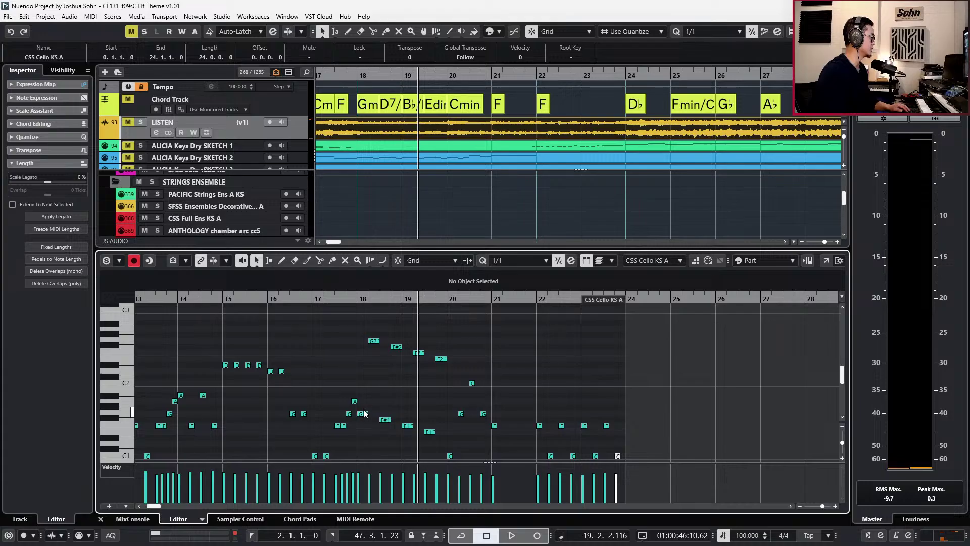
left_click_drag(360, 405, 433, 445)
key("Return")
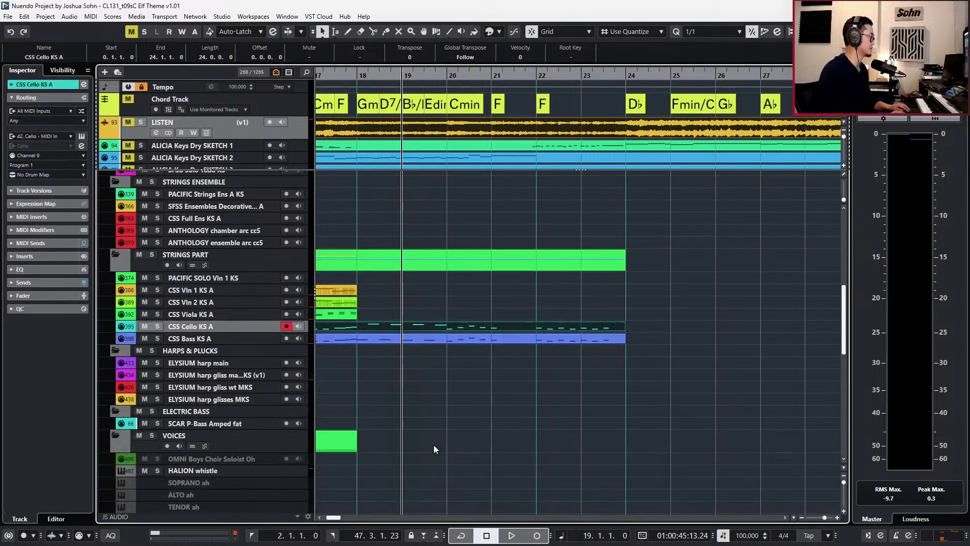
Solo the CSS Cello and CSS Bass tracks together and play their split line through bars 18 and 19.
left_click_drag(440, 309, 440, 368)
key("s")
key("ctrl+KP_Subtract")
key("space")
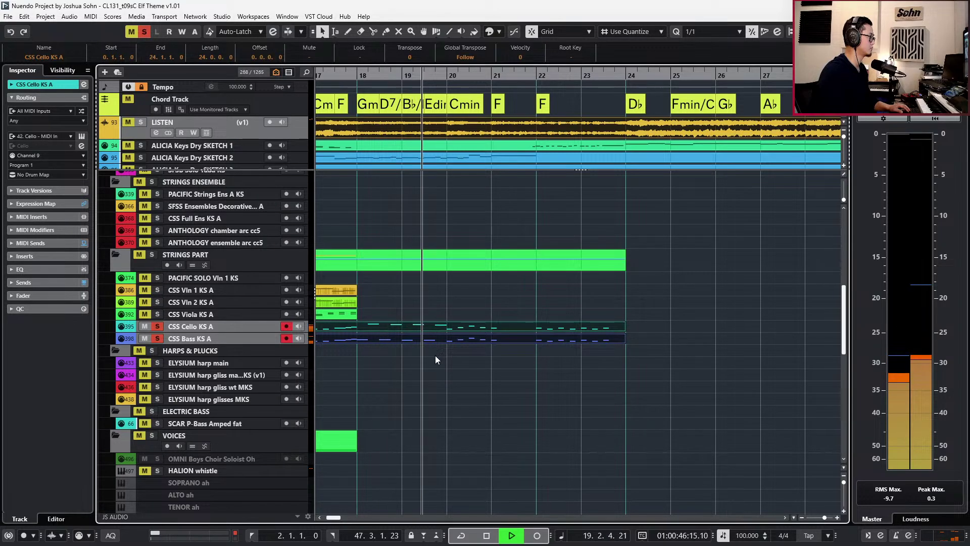
key("space")
key("g")
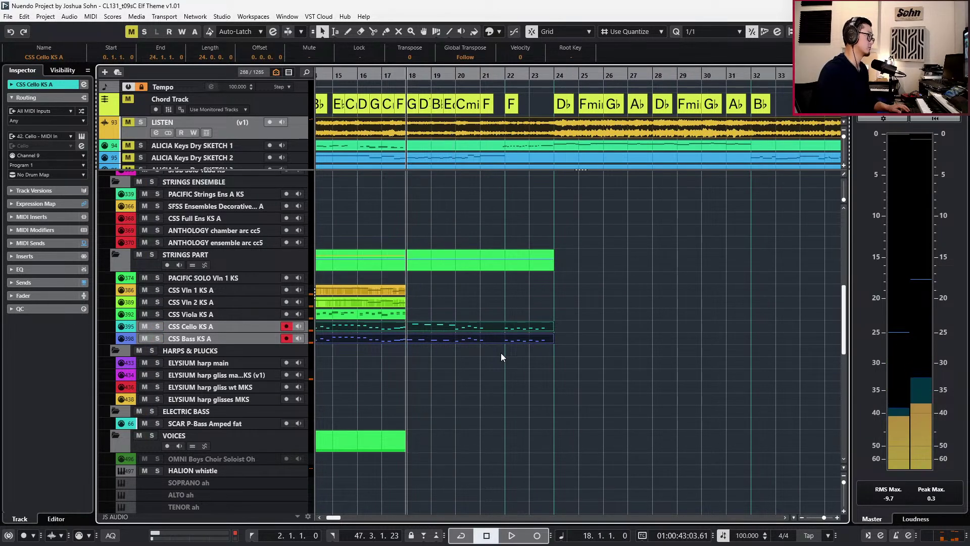
Solo the ALICIA Keys Dry SKETCH 2 track and play its melody through bar 18.
left_click(287, 133)
key("s")
left_click(339, 156)
scroll(404, 140, "down", 2)
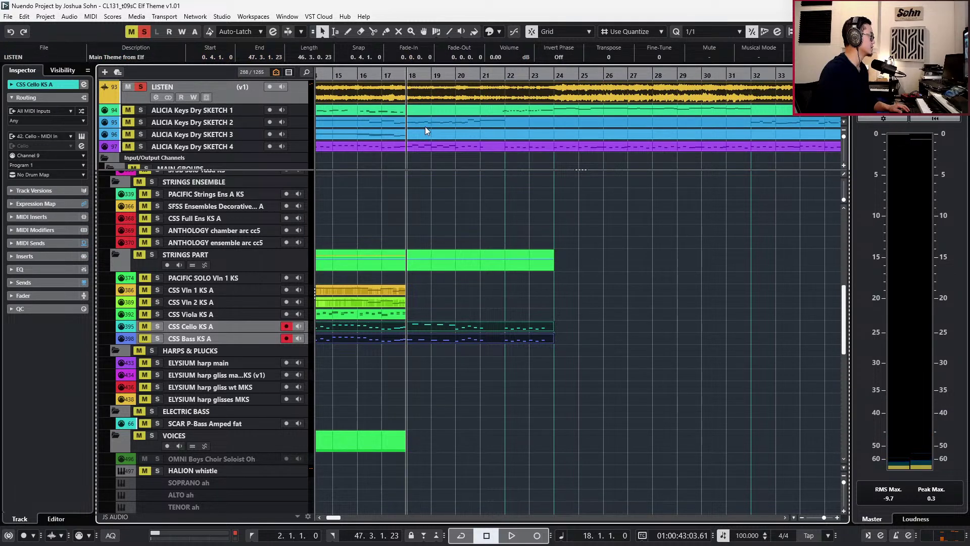
key("s")
key("space")
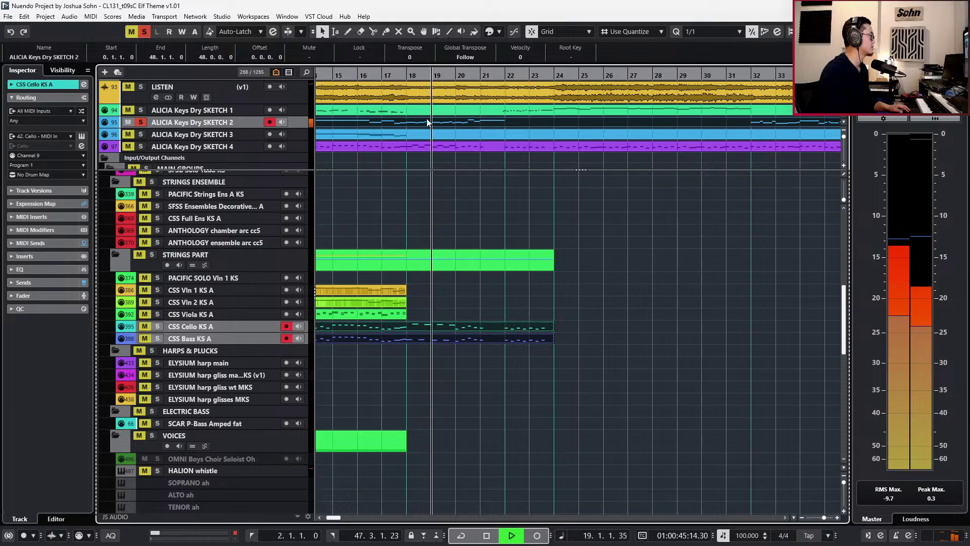
key("space")
key("s")
Solo the LISTEN track and play the reference through bar 18.
left_click(302, 98)
scroll(331, 115, "up", 1)
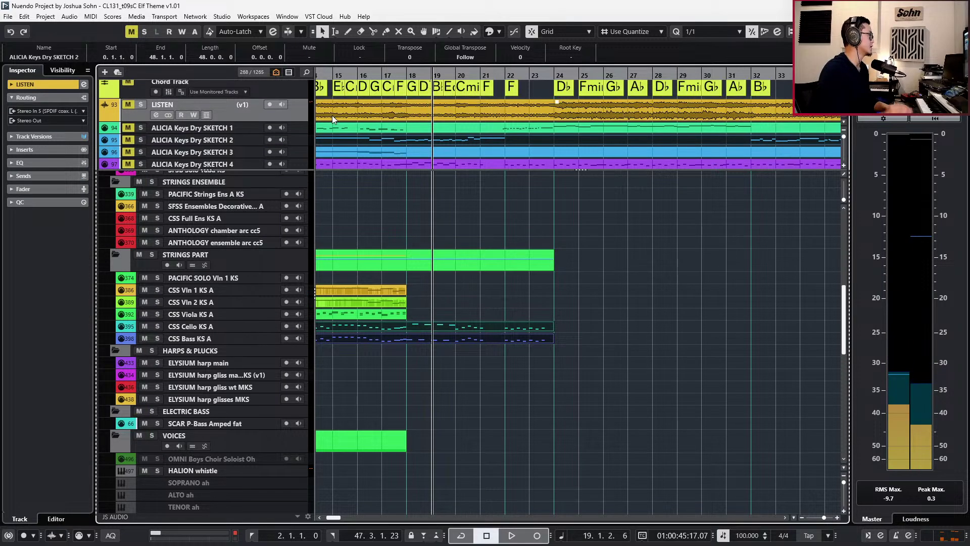
key("s")
key("space")
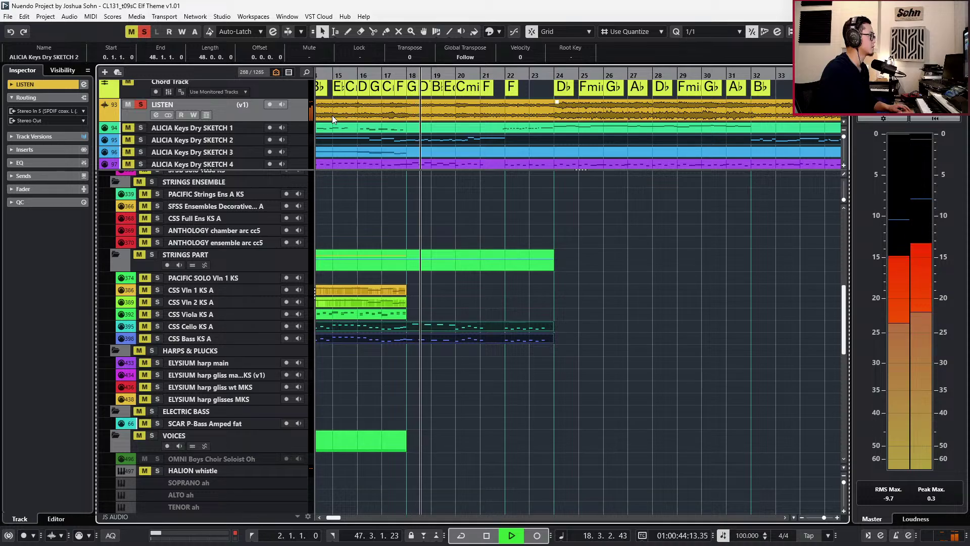
key("space")
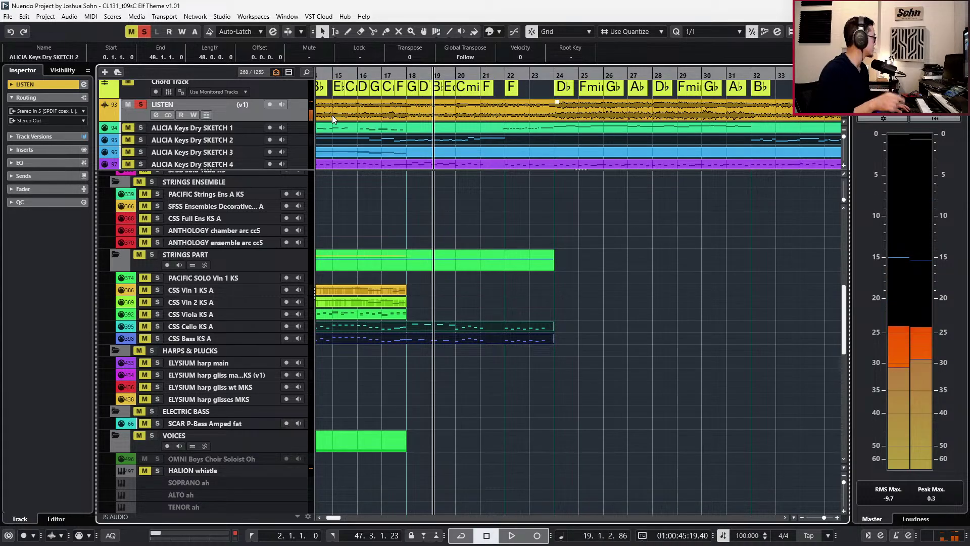
Move the playhead back to bar 7 and play the soloed LISTEN reference from there.
key("KP_Subtract")
key("KP_Subtract")
key("KP_Add")
key("KP_Add")
key("KP_Subtract")
key("KP_Subtract")
scroll(506, 155, "down", 2)
scroll(524, 148, "left", 3)
scroll(525, 153, "left", 3)
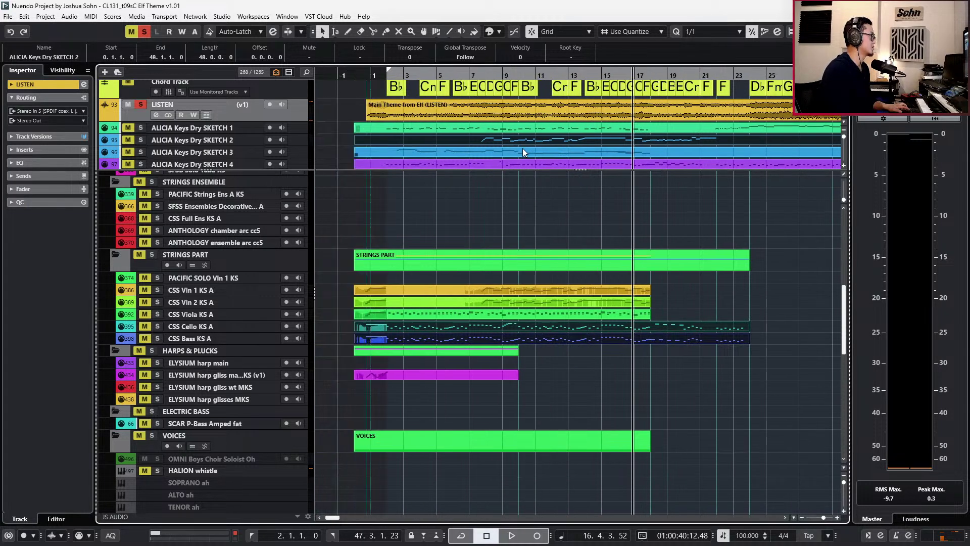
key("KP_Subtract")
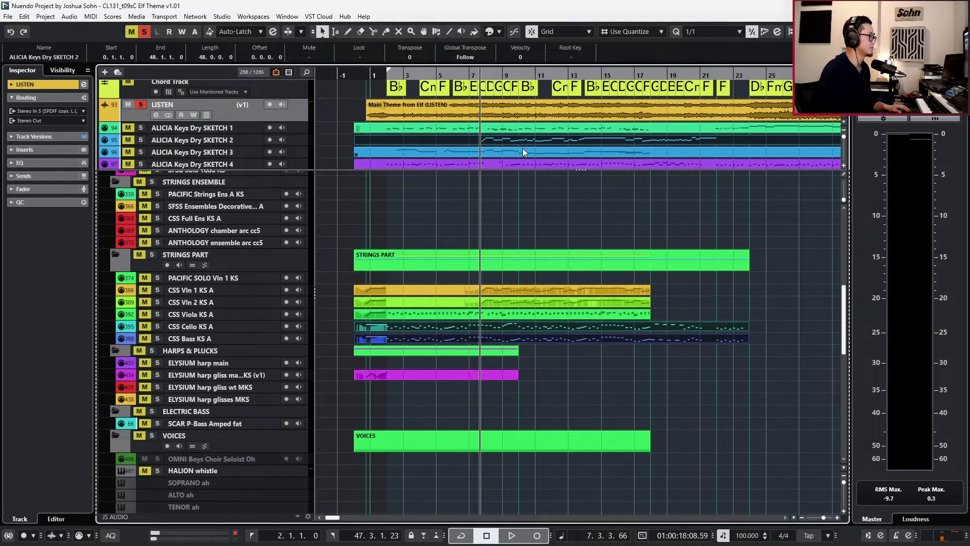
key("space")
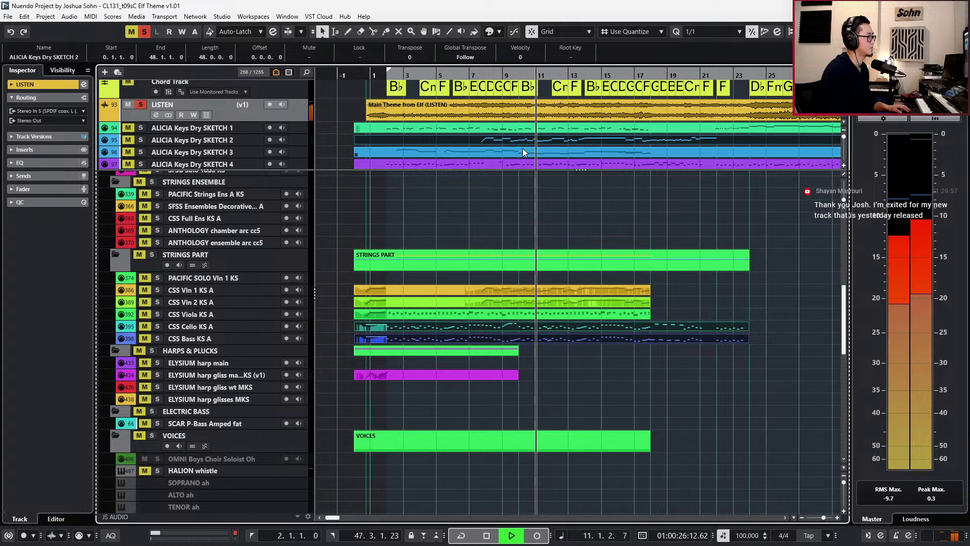
Move the playhead to bar 18, play the soloed LISTEN reference through bar 21, and clear its solo.
key("space")
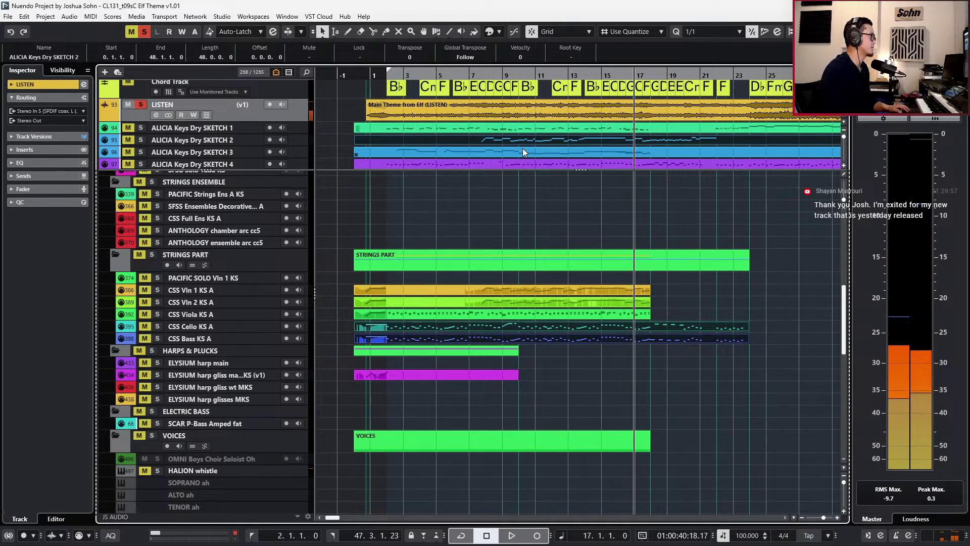
key("space")
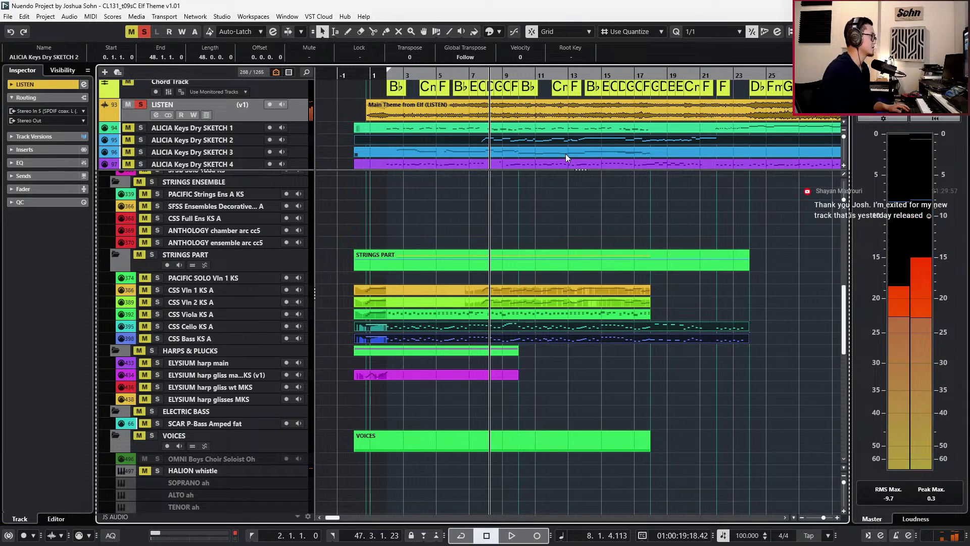
scroll(563, 157, "right", 2)
key("KP_Add")
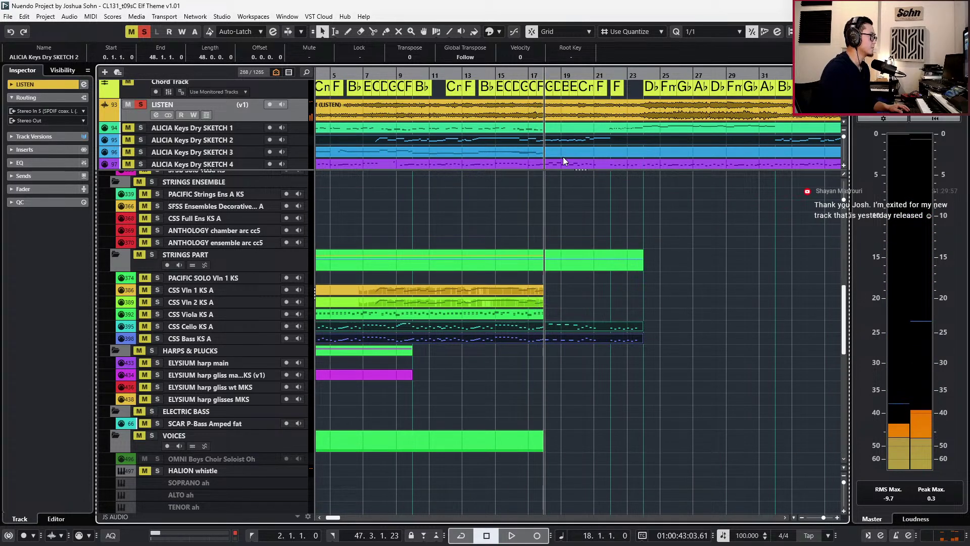
key("space")
scroll(577, 155, "up", 2)
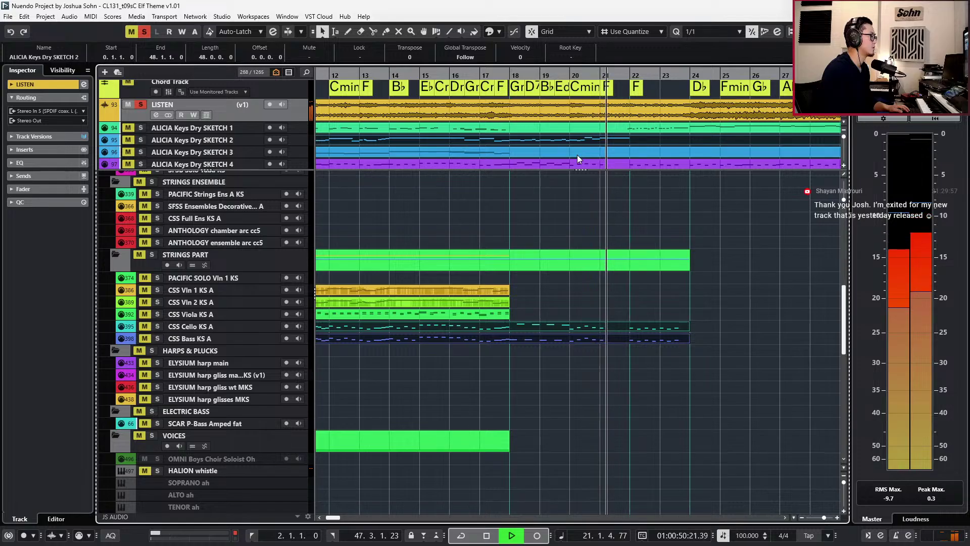
key("space")
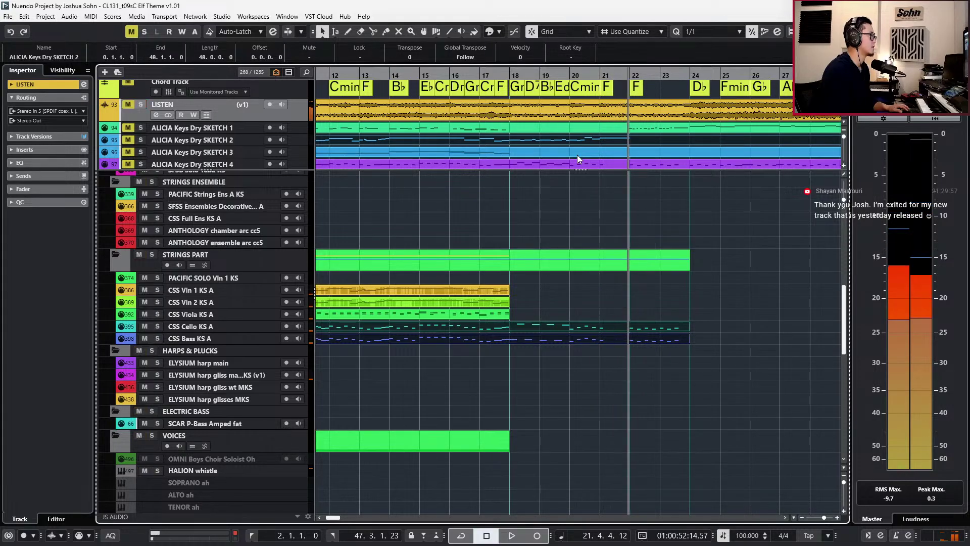
Return the playhead to bar 18 and select the ALICIA Keys Dry SKETCH 2 melody notes from bar 18 through bar 21.
key("KP_Subtract")
key("KP_Subtract")
key("KP_Subtract")
key("KP_Subtract")
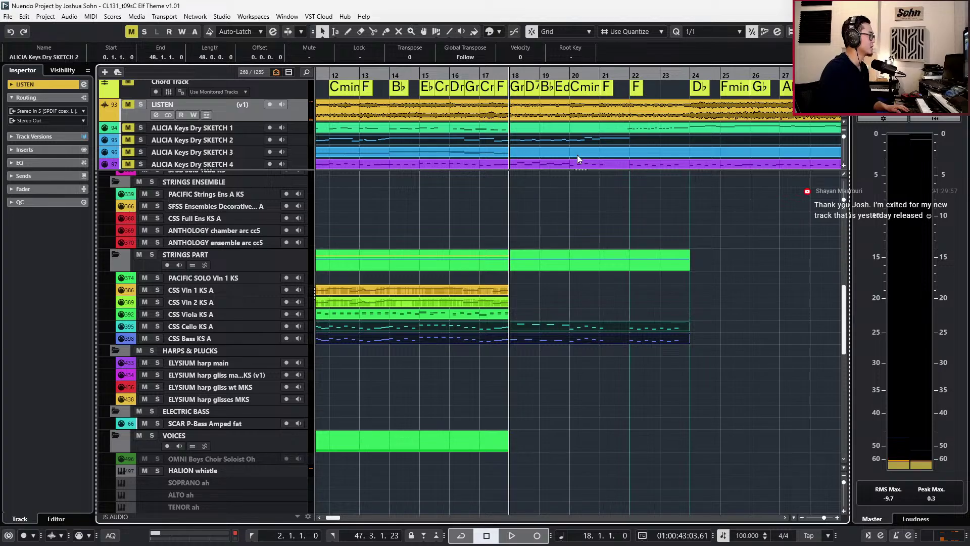
scroll(543, 145, "up", 2, "ctrl")
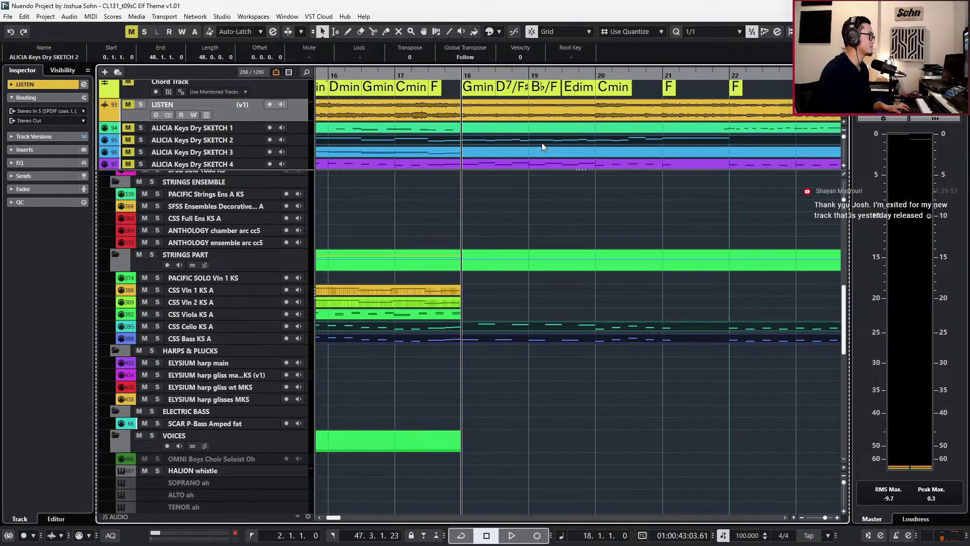
double_click(542, 143)
left_click_drag(474, 310, 747, 426)
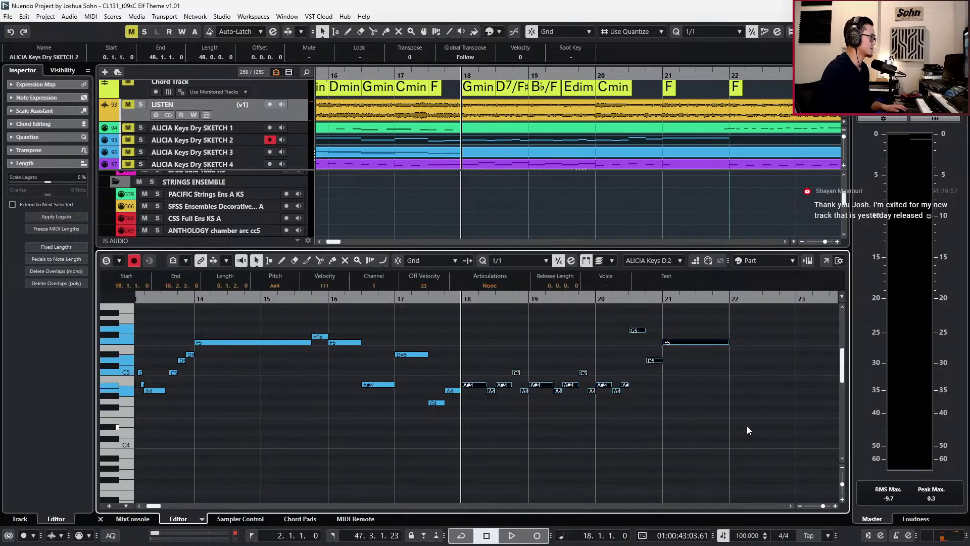
key("Return")
scroll(466, 326, "down", 2, "ctrl")
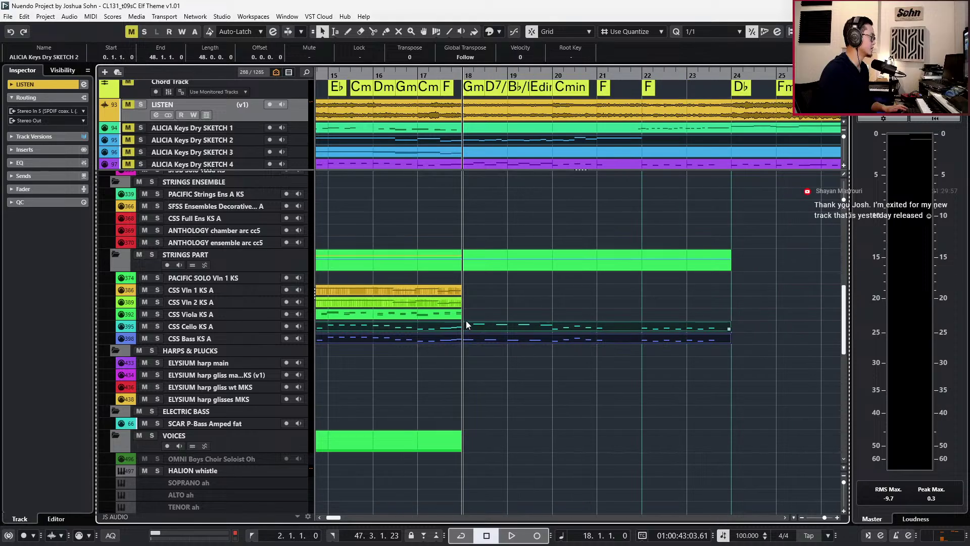
Extend the CSS Vln 1 part to bar 24 and assign the Leg articulation to its notes from bar 18 onward.
left_click_drag(461, 302, 747, 279)
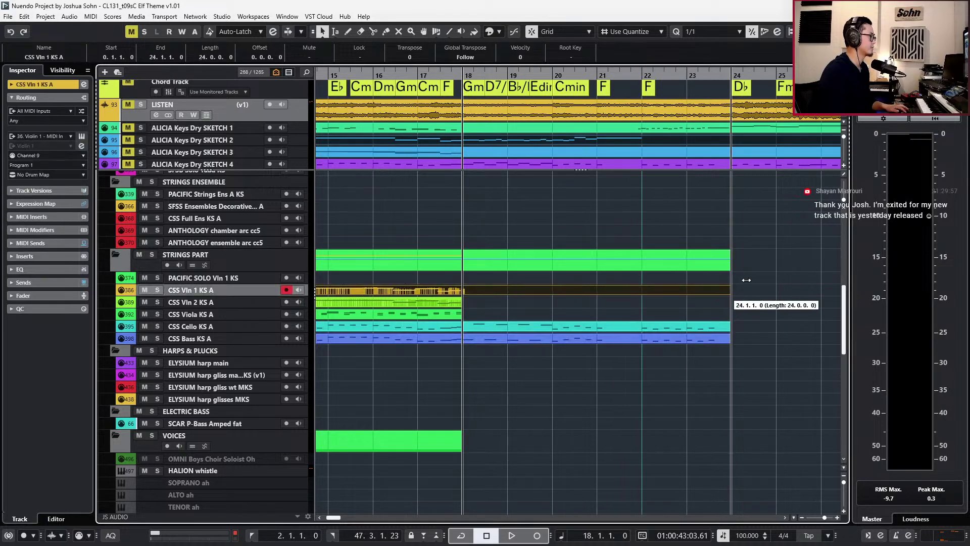
key("ctrl+e")
key("space")
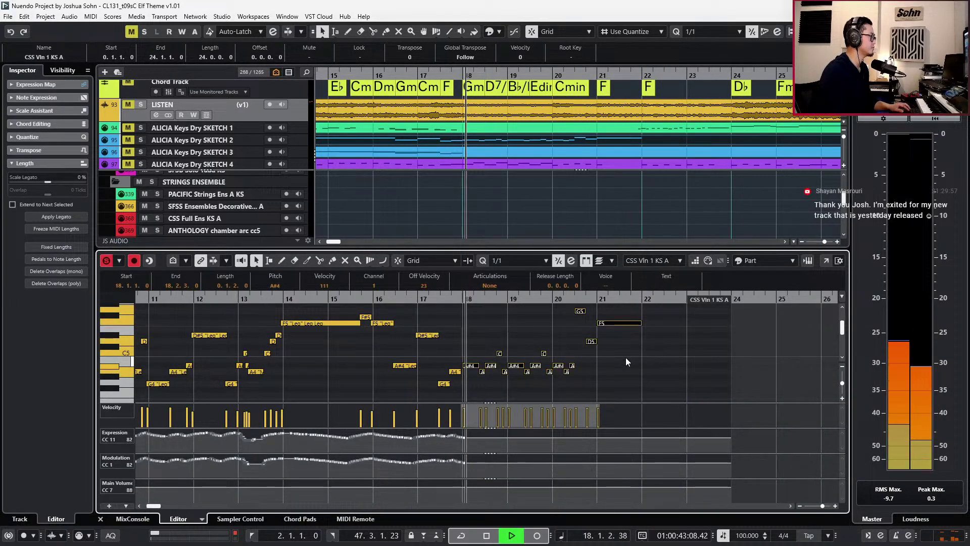
left_click(508, 288)
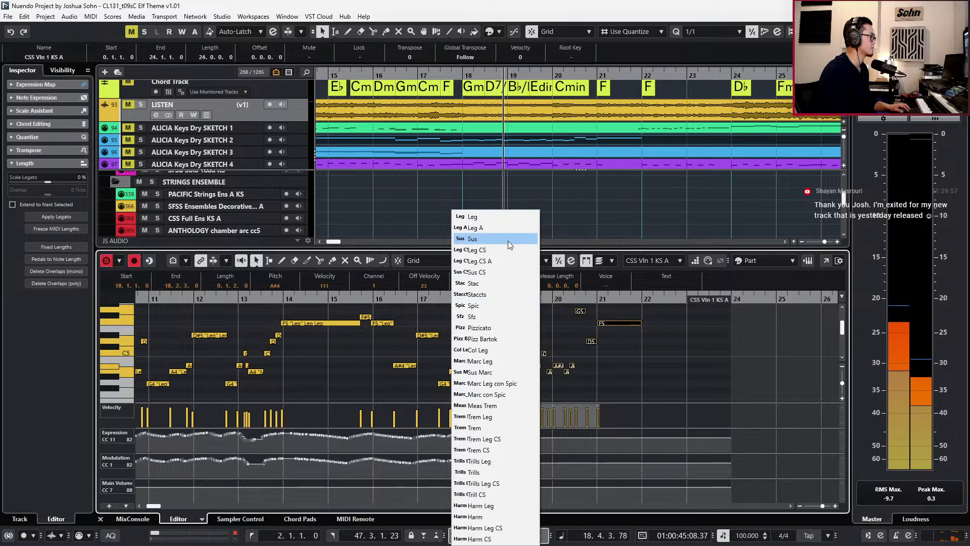
left_click(512, 218)
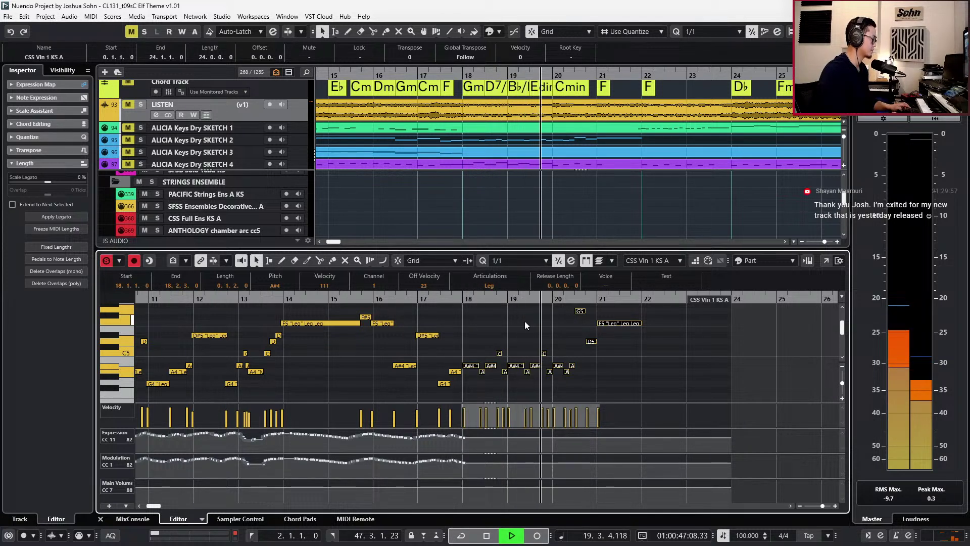
Lengthen the notes from bar 18 onward by 30 ticks and nudge them earlier so the phrase starts at 17.4.4.100.
key("alt+shift+Right")
key("l")
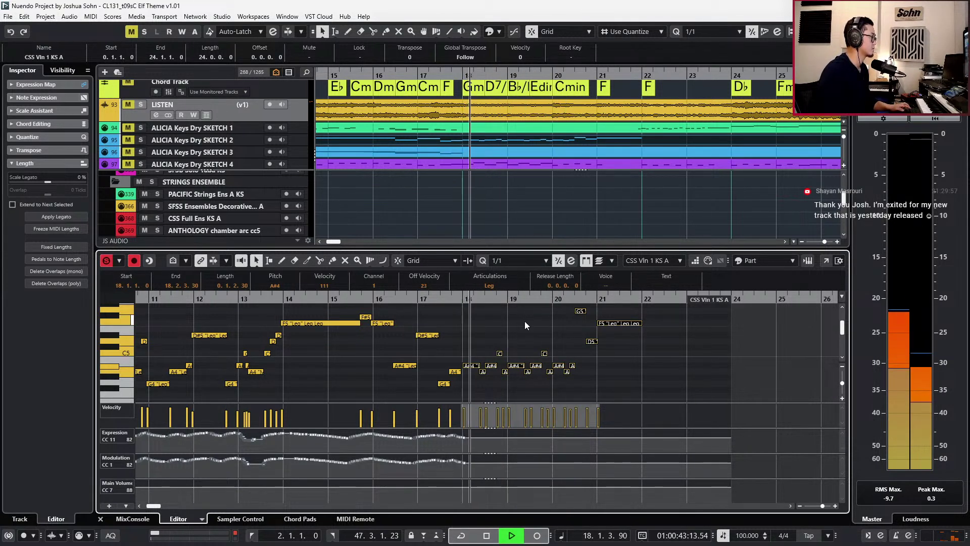
left_click_drag(483, 307, 490, 310)
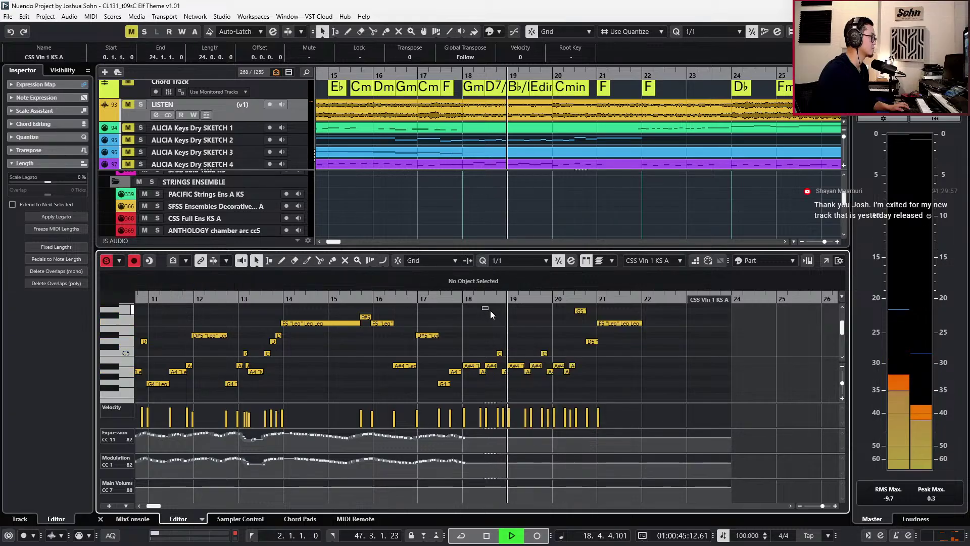
left_click_drag(543, 354, 632, 381)
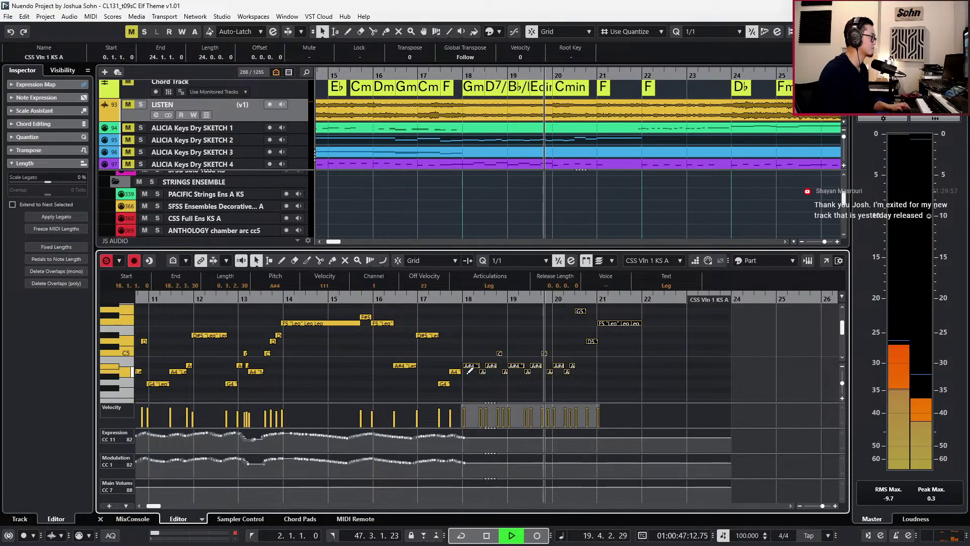
key("h")
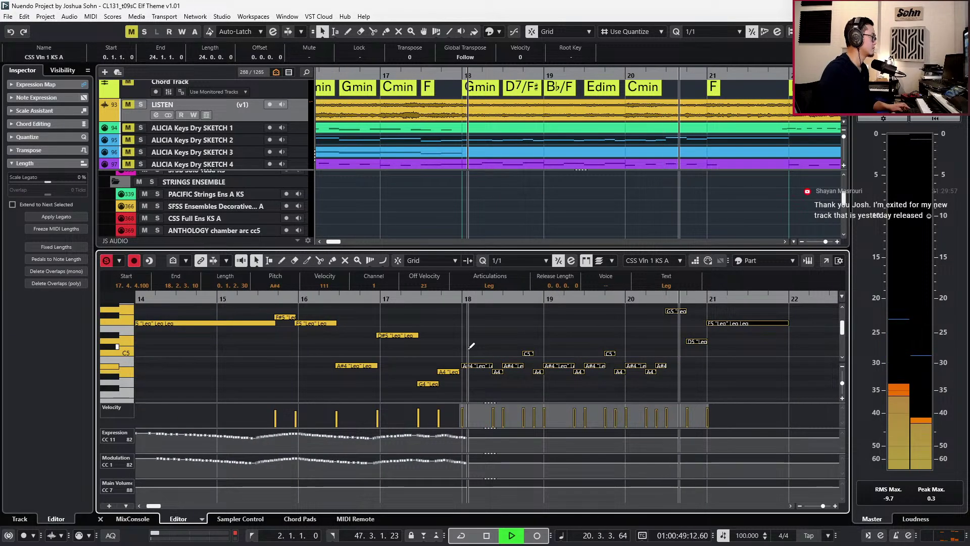
Leave out the phrase's first note and nudge the remaining notes earlier, so the second note starts at 18.2.2.50.
left_click(473, 366, "shift")
key("ctrl+Left")
key("ctrl+Left")
key("ctrl+Left")
key("ctrl+Left")
key("ctrl+Left")
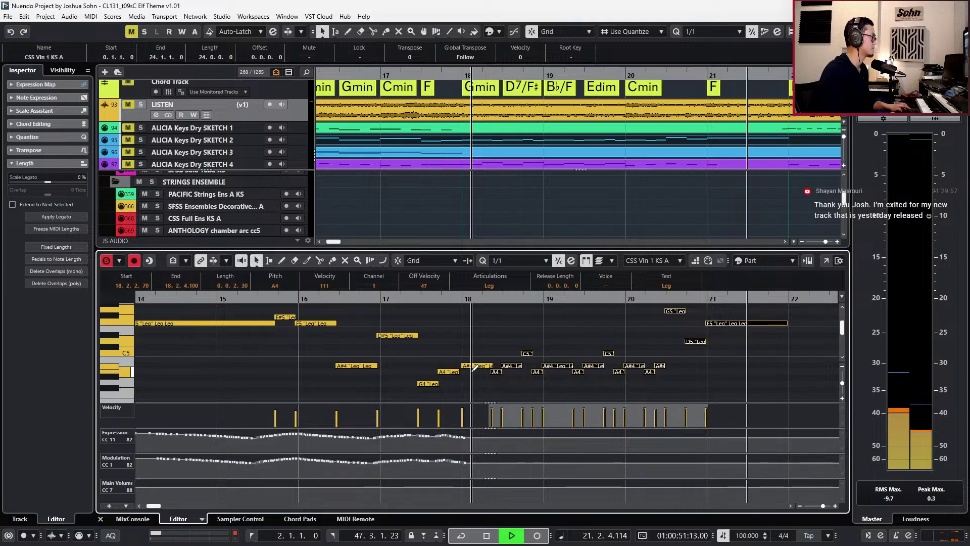
key("alt+5")
key("l")
key("KP_Subtract")
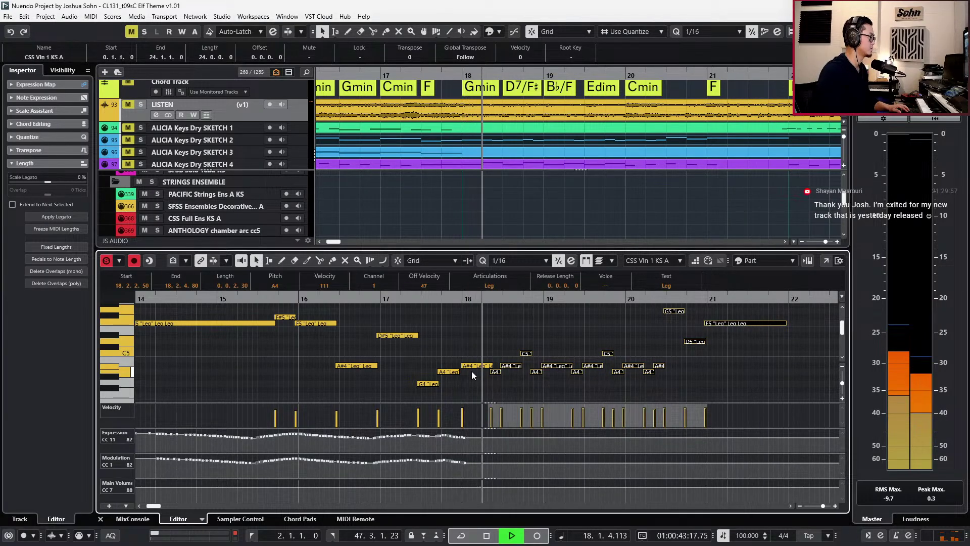
Set the quantize value back to 1/1 and reopen the CSS Vln 1 part with playback positioned at bar 17.
left_click_drag(484, 310, 736, 375)
key("space")
key("Return")
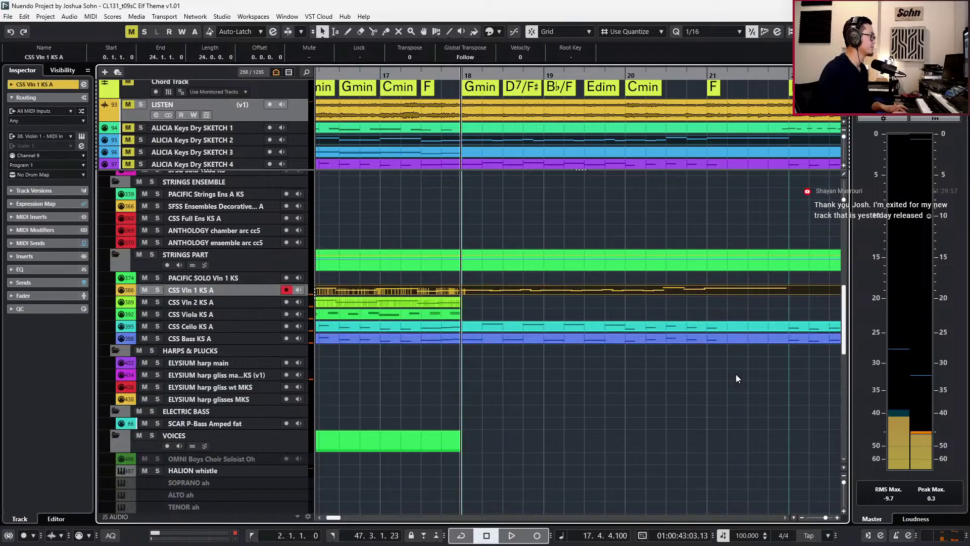
key("alt+1")
left_click_drag(459, 306, 526, 303)
left_click(500, 293)
key("Return")
key("KP_Subtract")
scroll(528, 350, "down", 1)
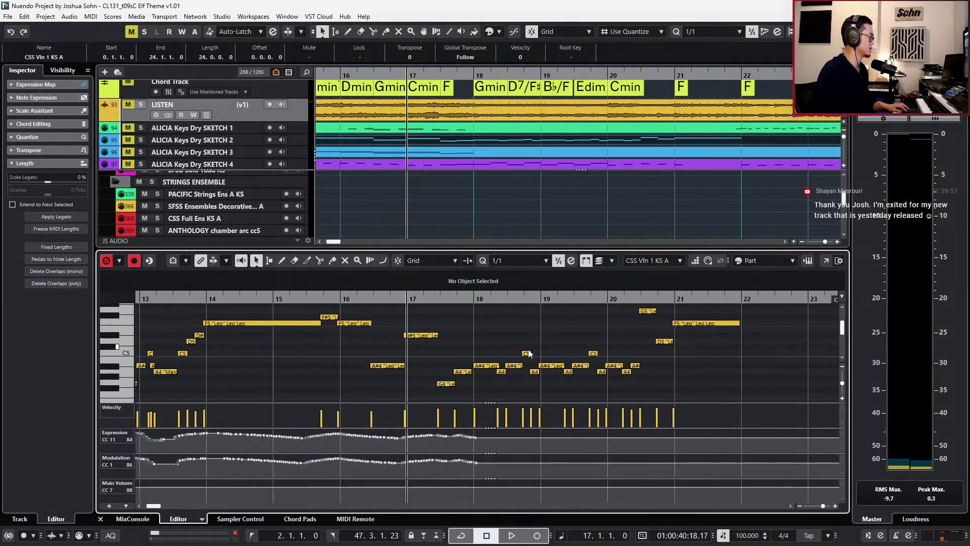
key("space")
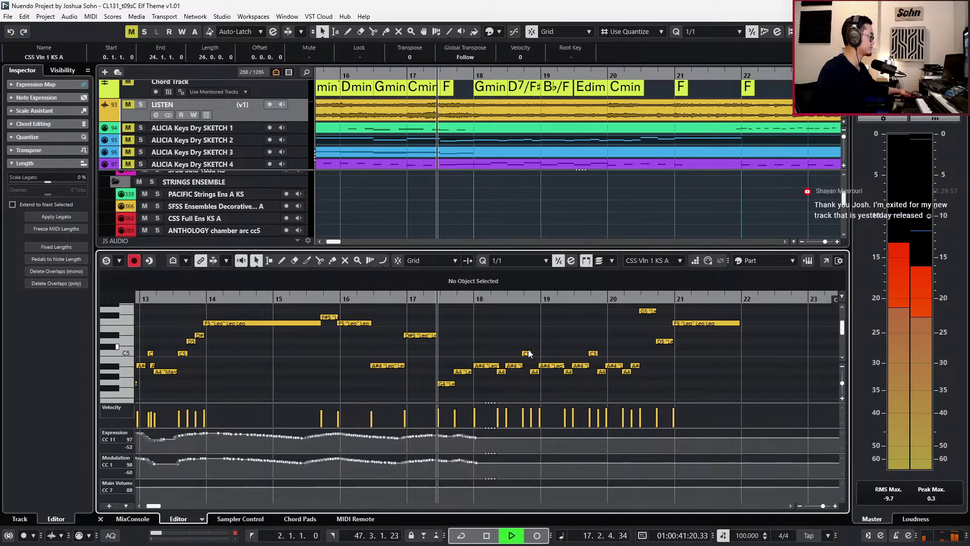
key("KP_Multiply")
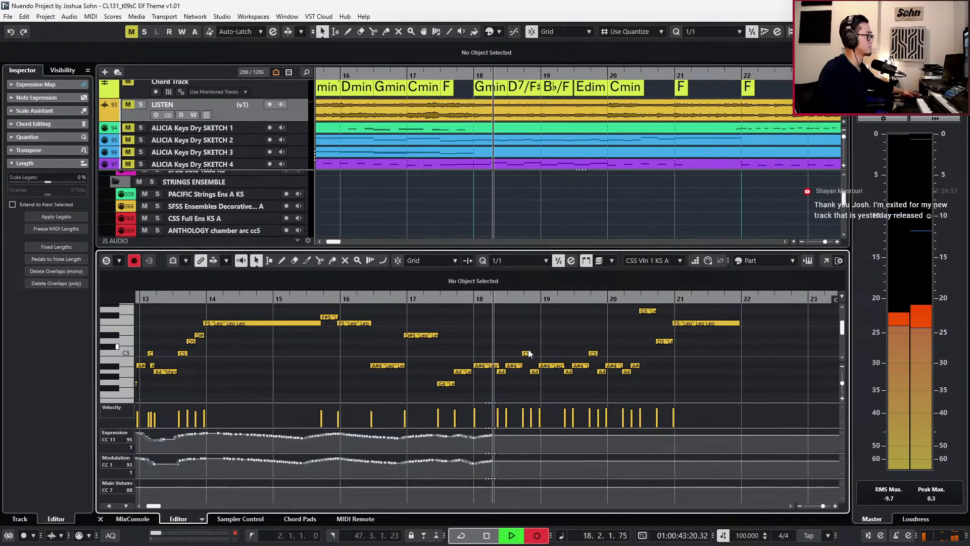
key("space")
key("ctrl+z")
Record expression and modulation dynamics into the CSS Vln 1 part from about bar 18 to bar 22.
key("space")
key("KP_Multiply")
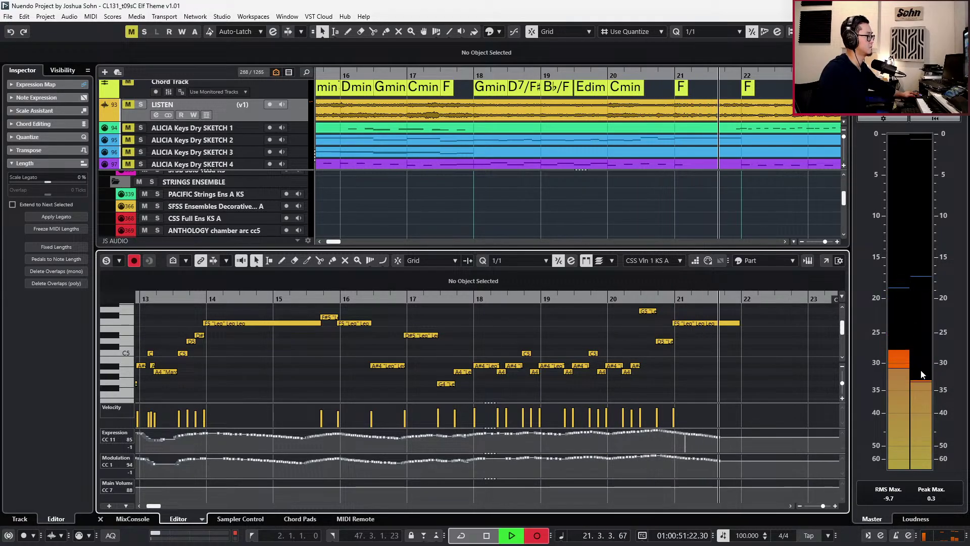
key("KP_Multiply")
key("space")
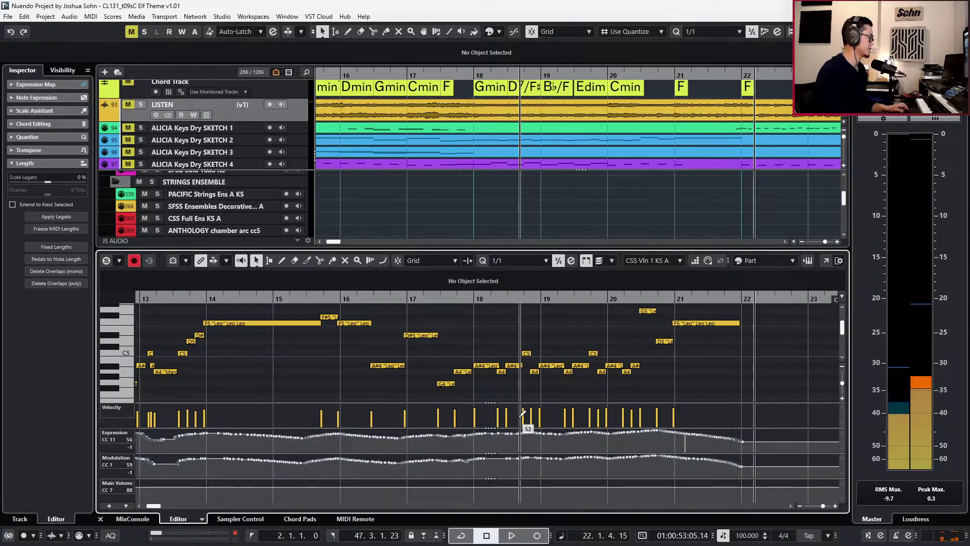
Pull the start of the A#4 note at bar 18 back to 17.4.4.47 and listen to the phrase.
scroll(478, 378, "up", 2)
left_click_drag(469, 371, 469, 372)
key("l")
key("space")
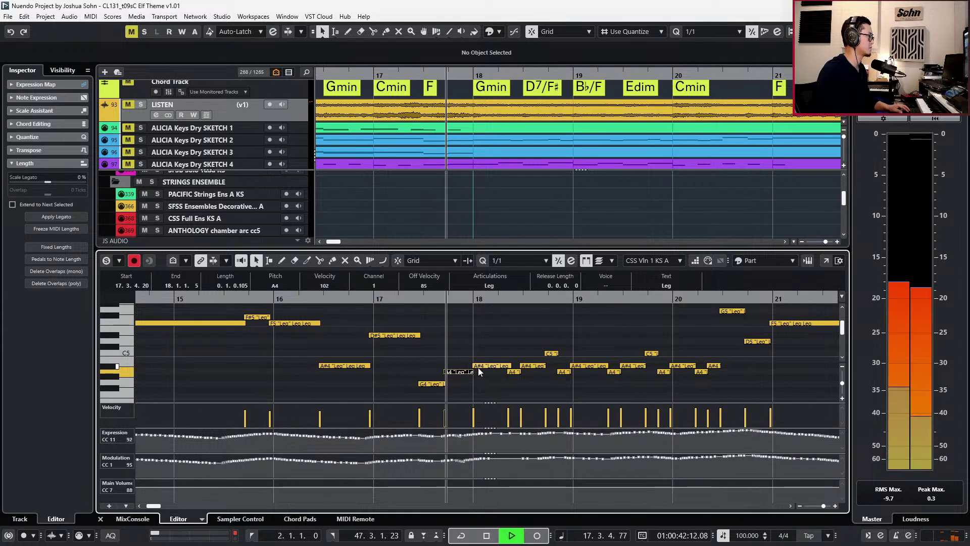
left_click(478, 354)
left_click_drag(475, 366, 471, 365)
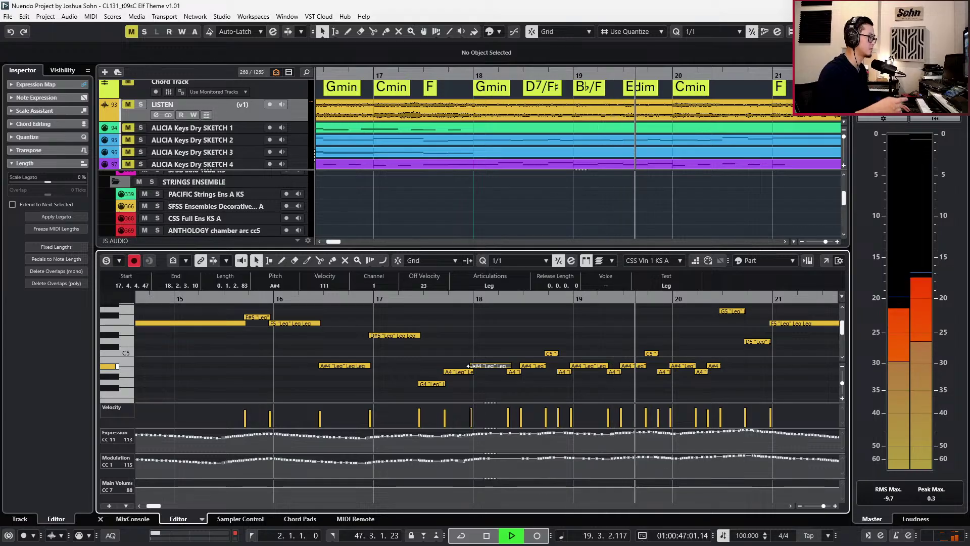
scroll(560, 391, "down", 3)
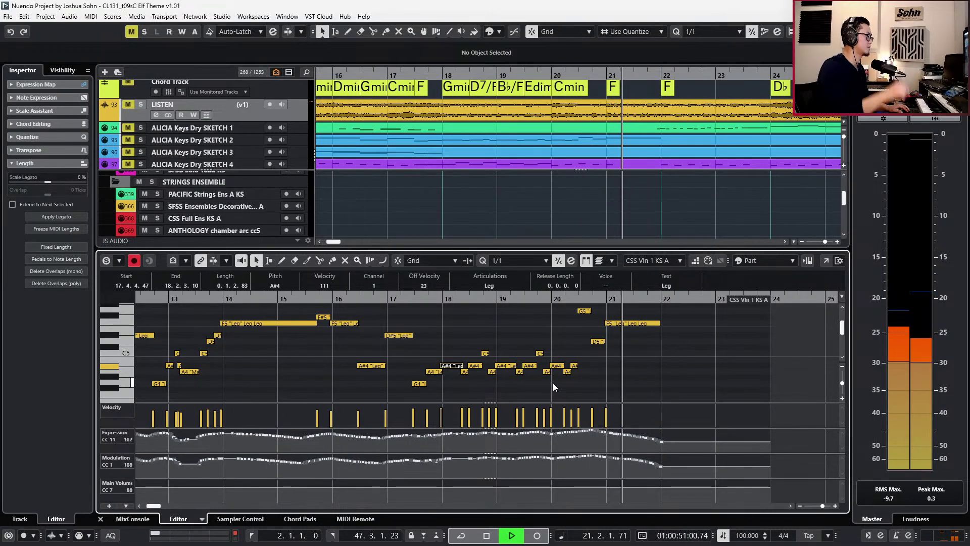
key("space")
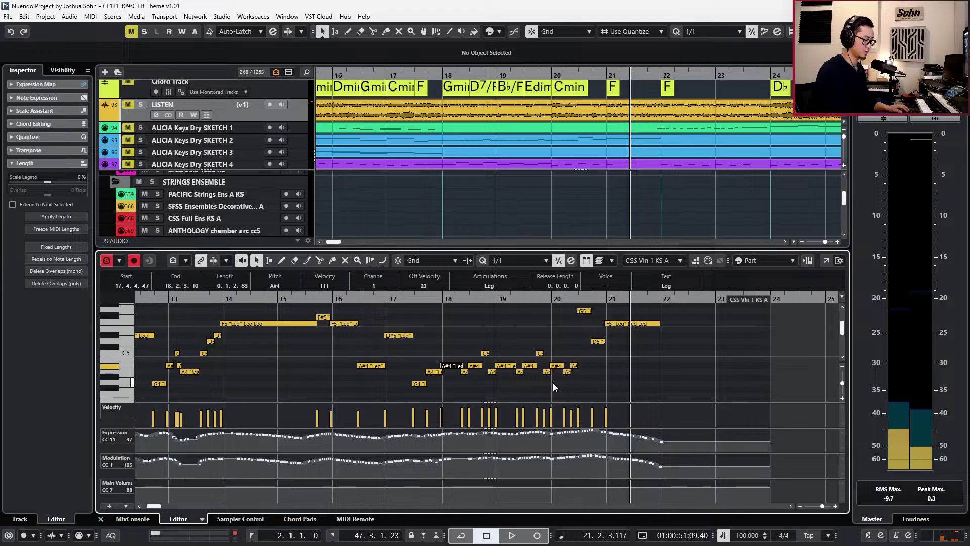
Lower the CSS Vln 1 Expression (CC 11) curve between bars 20 and 22 so it begins at 94.
key("KP_Subtract")
key("KP_Subtract")
key("KP_Subtract")
scroll(561, 441, "up", 2)
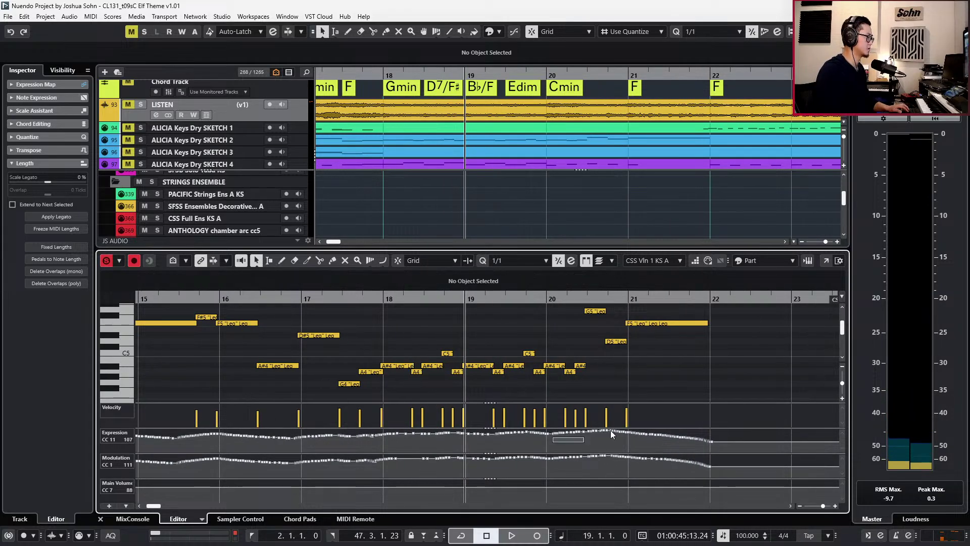
left_click_drag(750, 415, 748, 415)
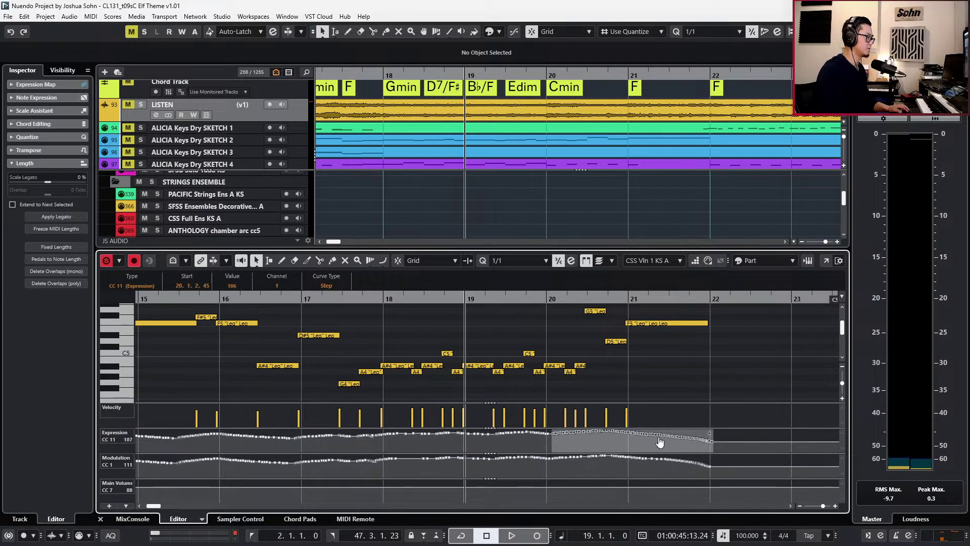
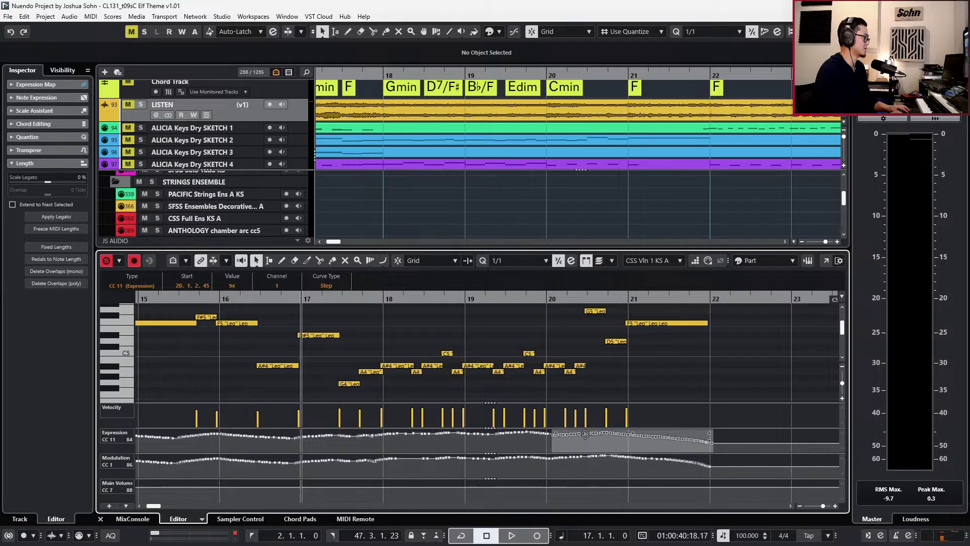
scroll(586, 384, "down", 2)
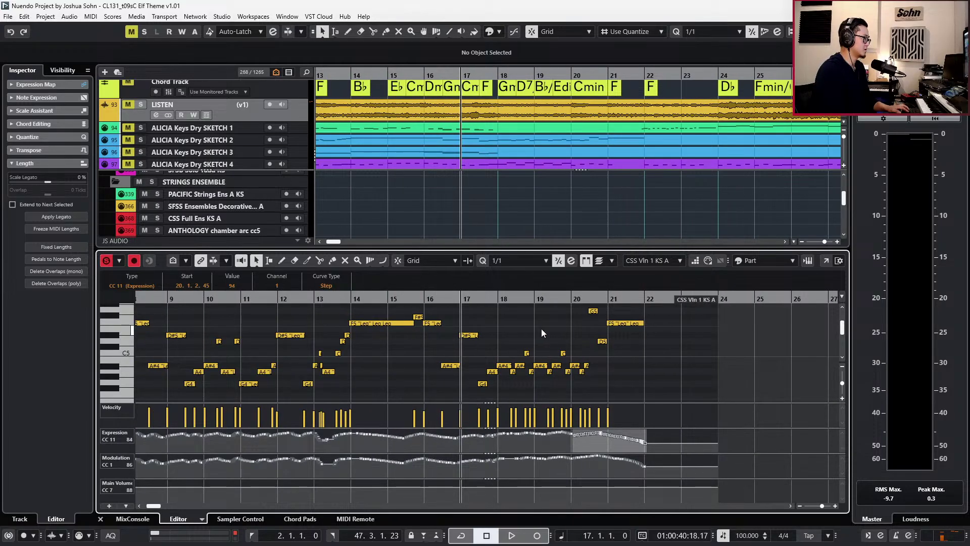
key("KP_Subtract")
key("Return")
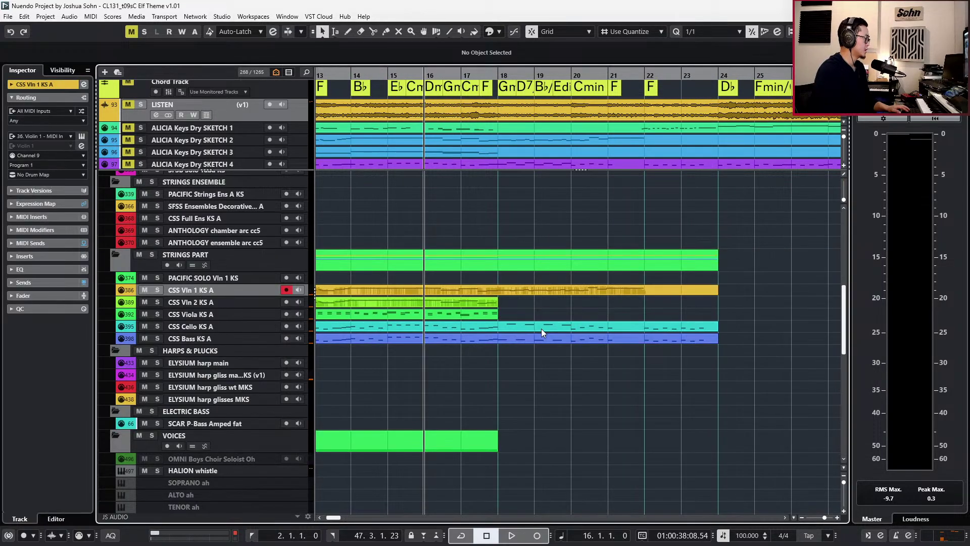
Copy the CSS Vln 1 phrase from just before bar 18 onto CSS Vln 2 and glue the parts on both tracks.
scroll(535, 298, "up", 2)
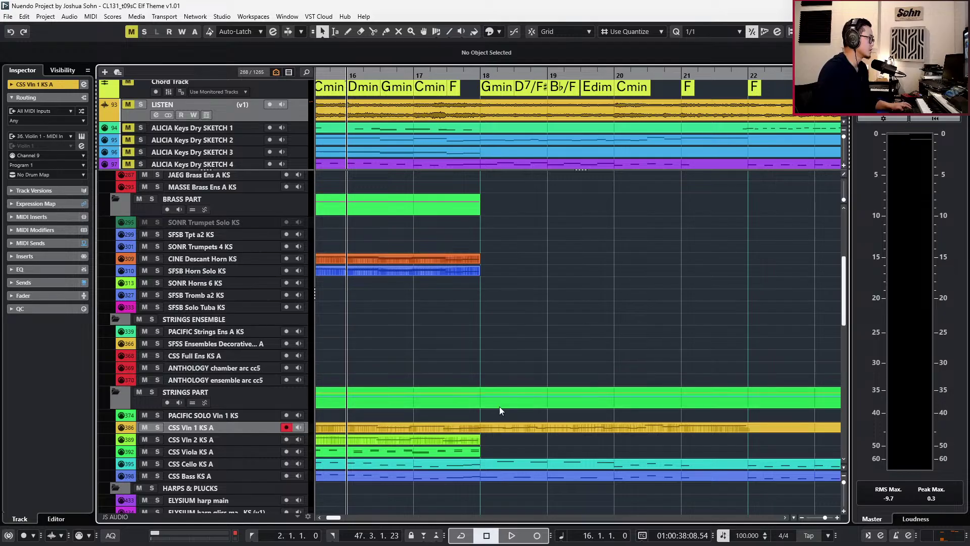
key("j")
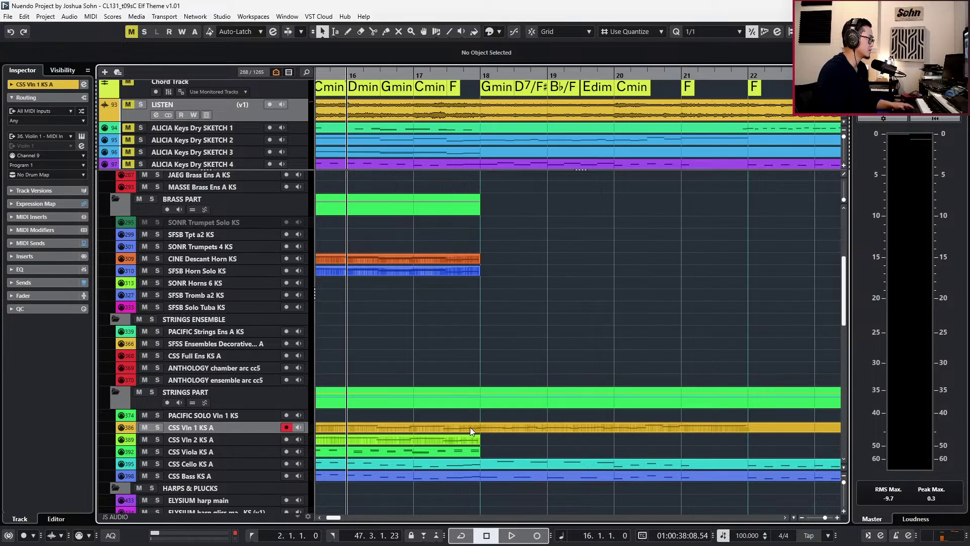
left_click_drag(484, 430, 493, 435)
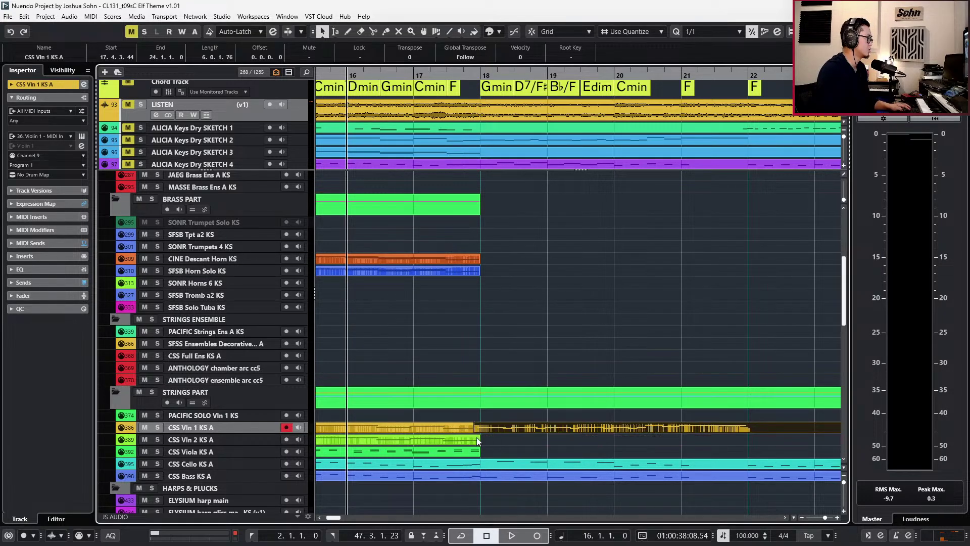
left_click(468, 430)
key("g")
left_click(470, 438)
key("g")
Open the joined CSS Vln 2 part and listen to its phrase around bar 18.
double_click(485, 439)
key("space")
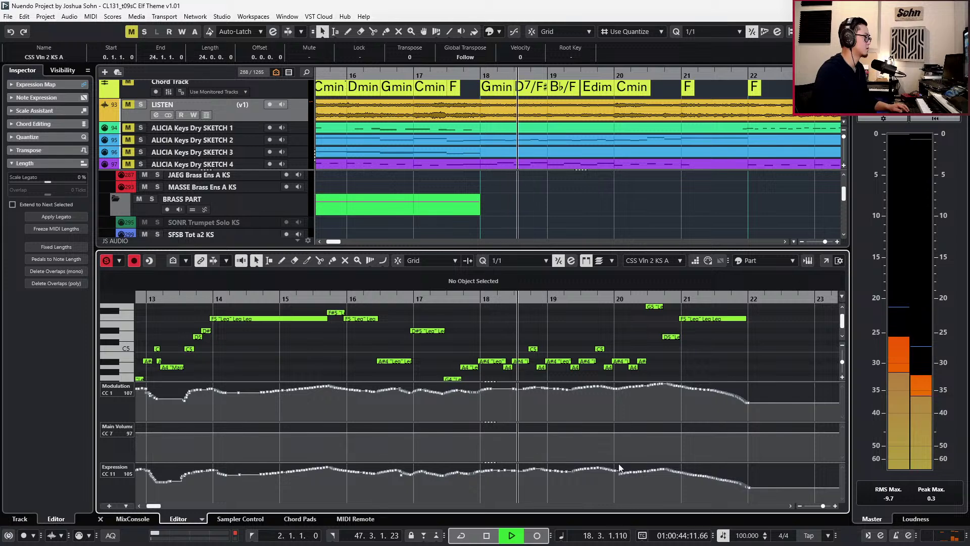
key("space")
key("Return")
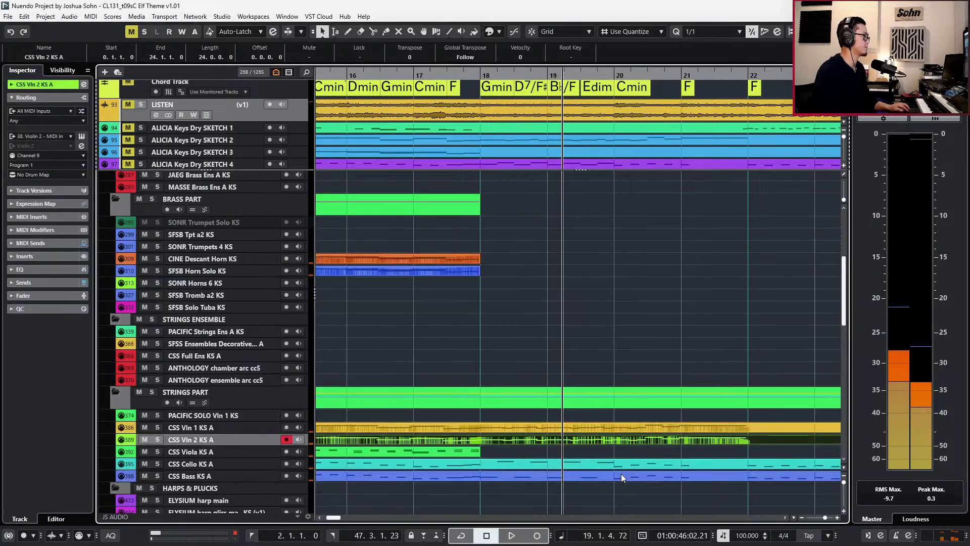
Copy the CSS Vln 2 phrase from just before bar 18 onto CSW 2 Flutes and CSW 2 Oboes, gluing it to their existing parts.
key("ctrl+KP_Subtract")
key("ctrl+KP_Subtract")
scroll(599, 396, "down", 1)
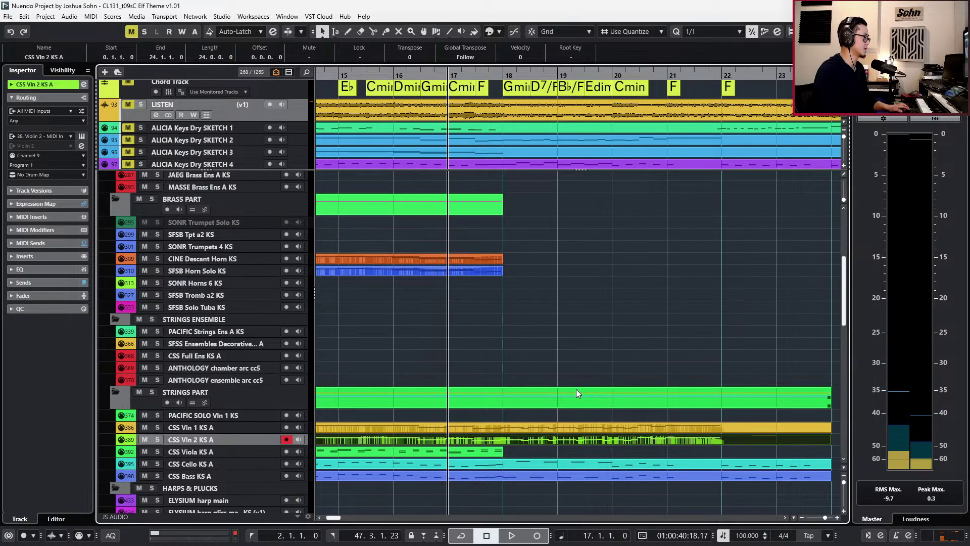
scroll(493, 429, "up", 4)
key("j")
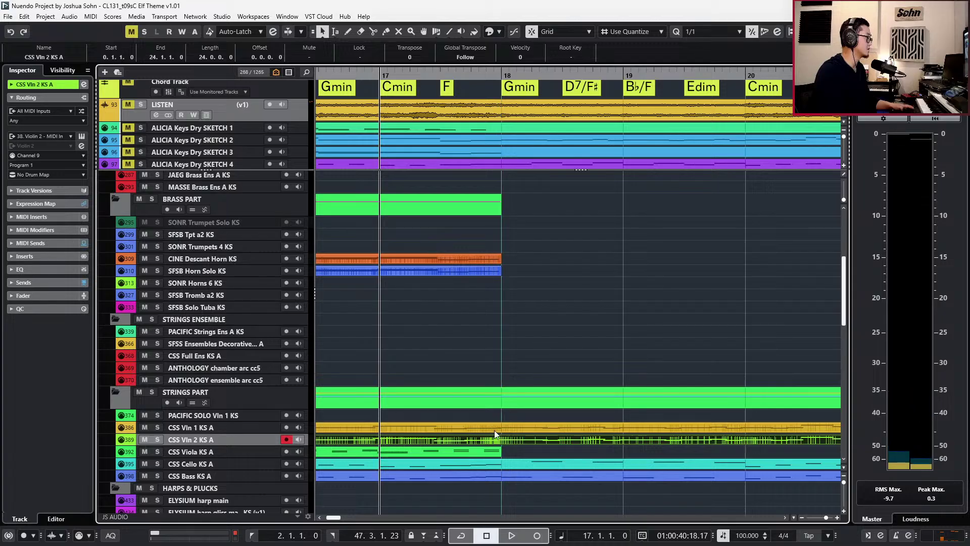
left_click_drag(495, 431, 529, 190)
key("ctrl+z")
key("4")
left_click(485, 190)
left_click(486, 199)
key("1")
Lower the CSW 2 Flutes Modulation (CC 1) curve between bars 18 and 22 so it begins at 82.
key("Return")
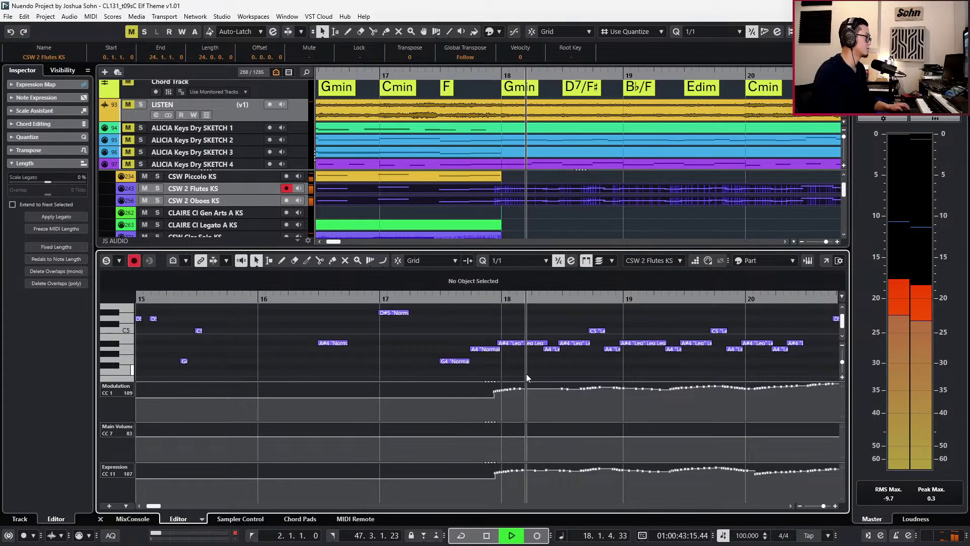
key("space")
scroll(529, 423, "down", 5)
left_click_drag(511, 415, 717, 343)
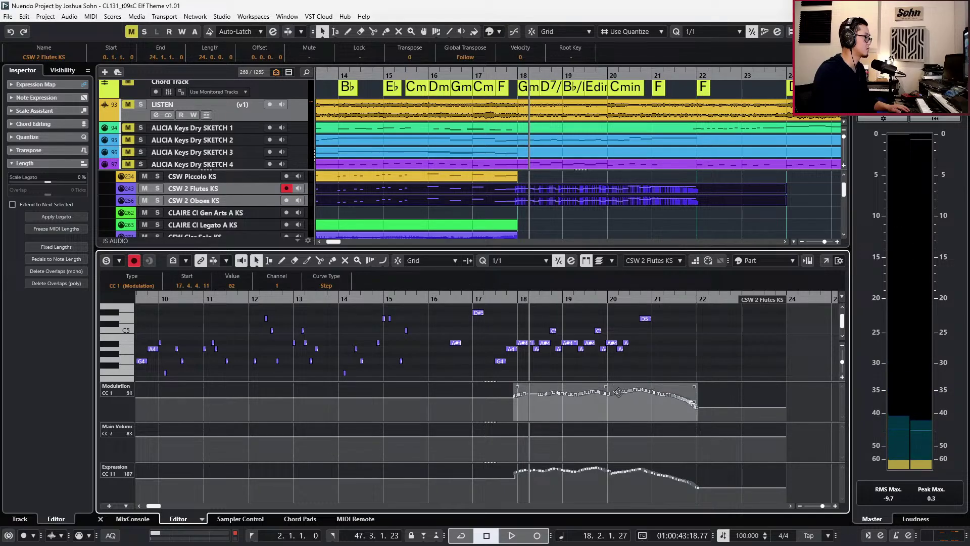
key("space")
Lower the CSW 2 Flutes Expression (CC 11) curve between bars 18 and 22 so it begins at 79.
left_click_drag(512, 503, 708, 454)
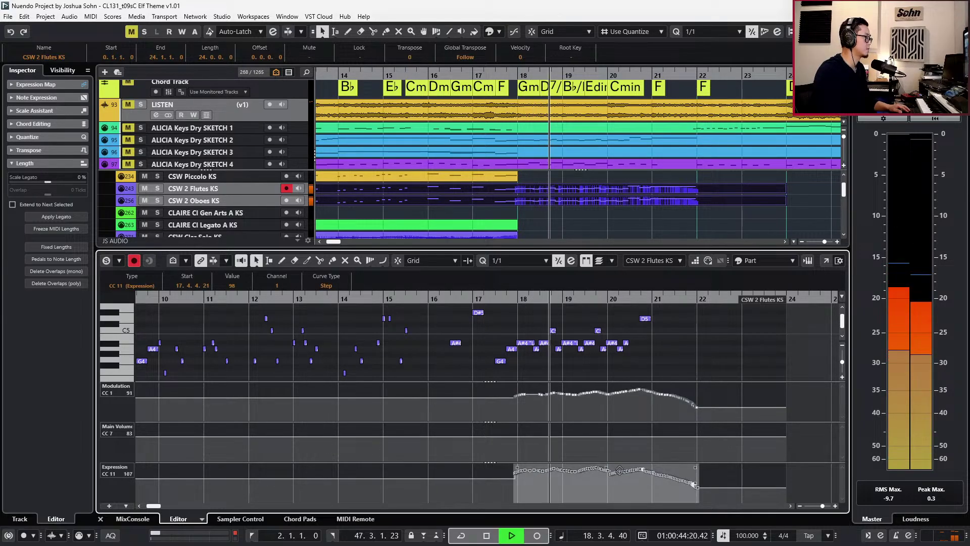
left_click_drag(608, 467, 609, 474)
key("space")
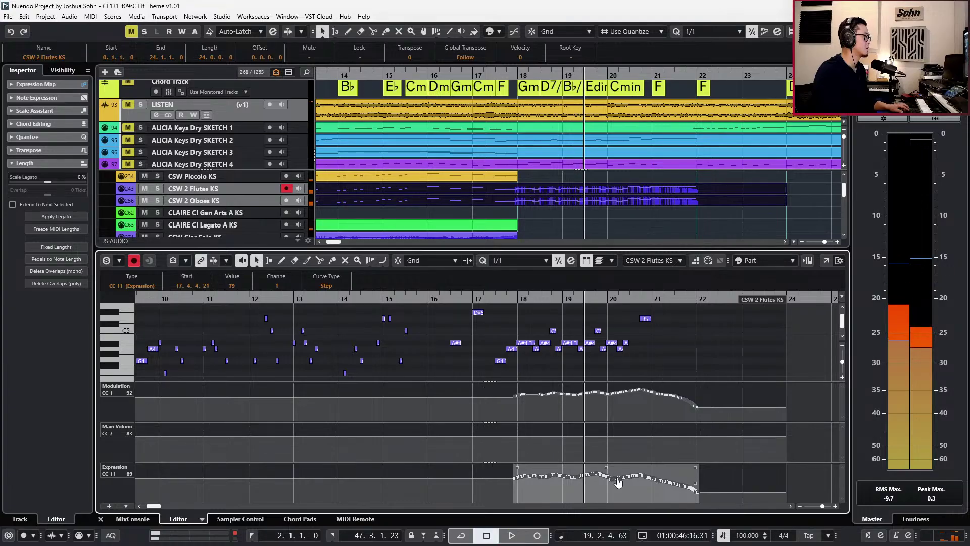
Lower the Expression (CC 11) curve of the CSW 2 Oboes part between bars 18 and 22.
key("Down")
left_click_drag(514, 493, 818, 429)
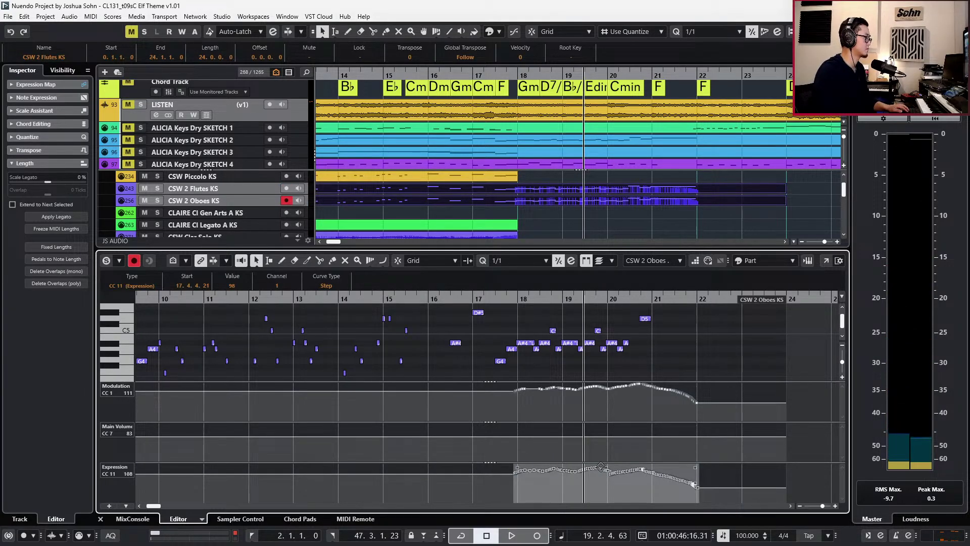
key("Return")
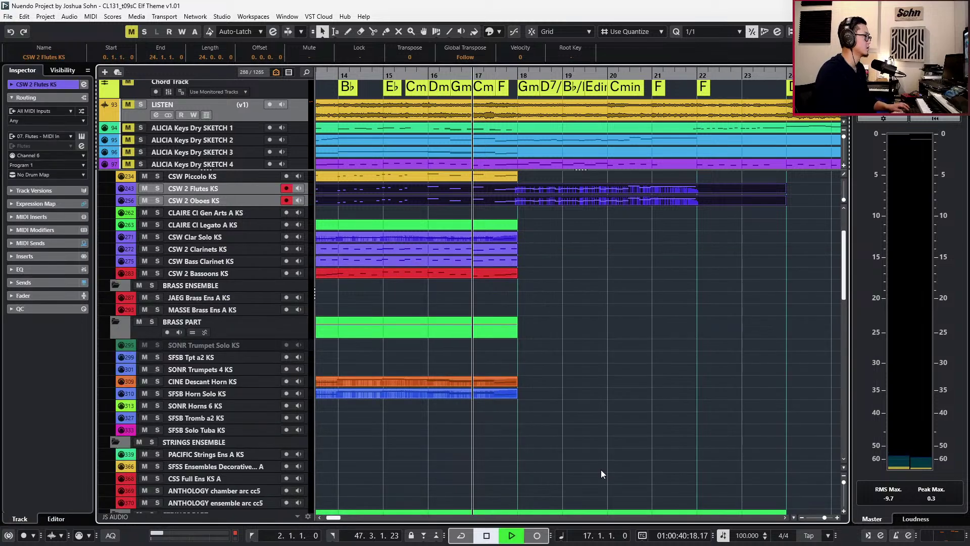
Play the arrangement from bar 17 through bar 20 to check the doubled flutes and oboes against the strings.
key("space")
scroll(605, 414, "down", 2)
scroll(596, 399, "right", 2)
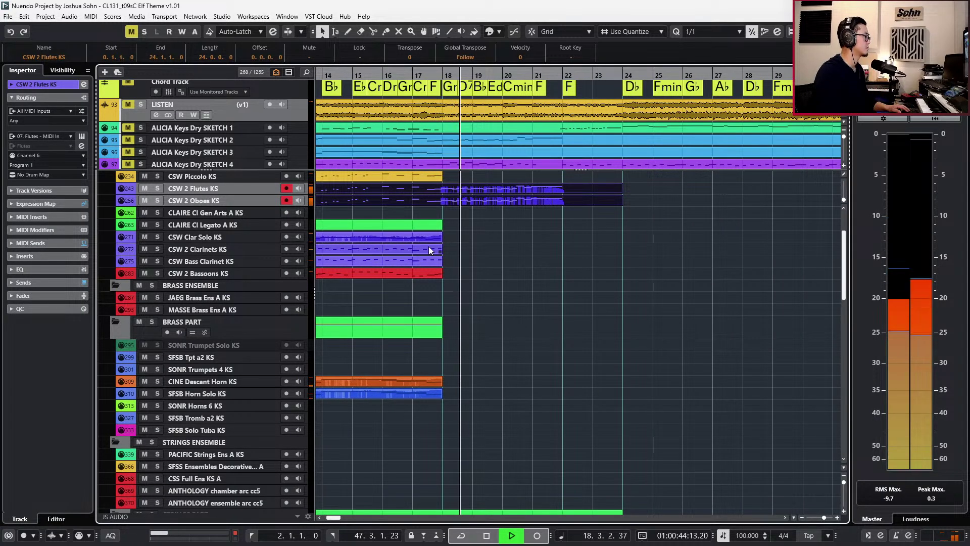
scroll(526, 256, "down", 5)
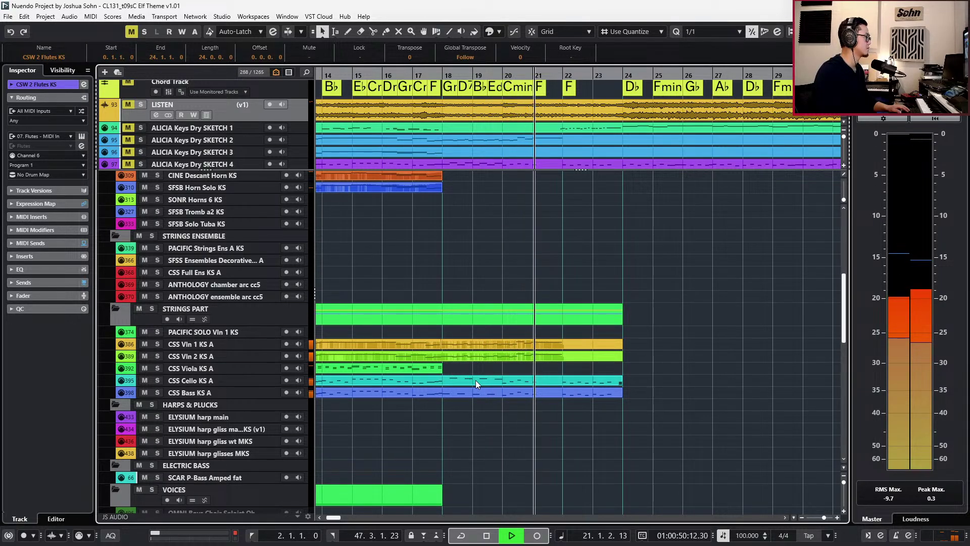
key("space")
key("KP_Subtract")
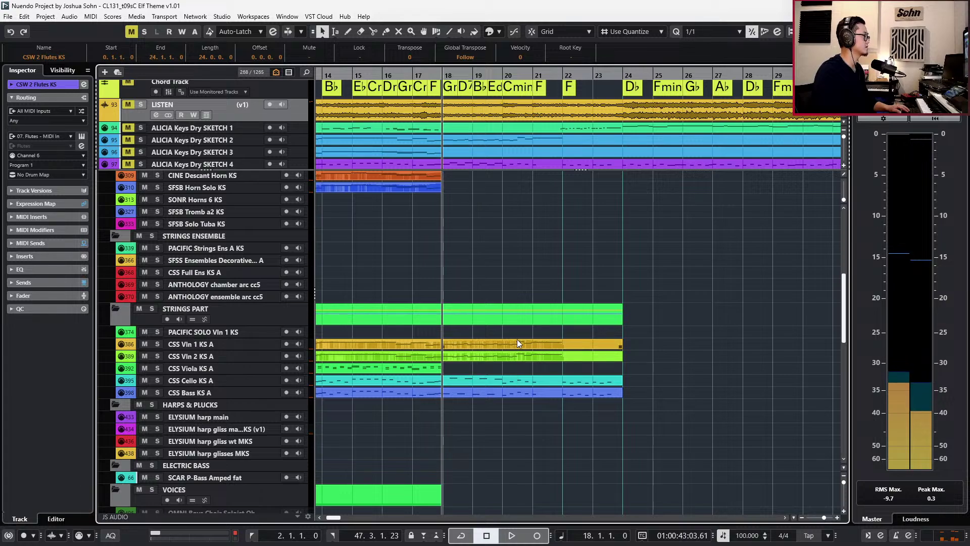
scroll(528, 303, "up", 2)
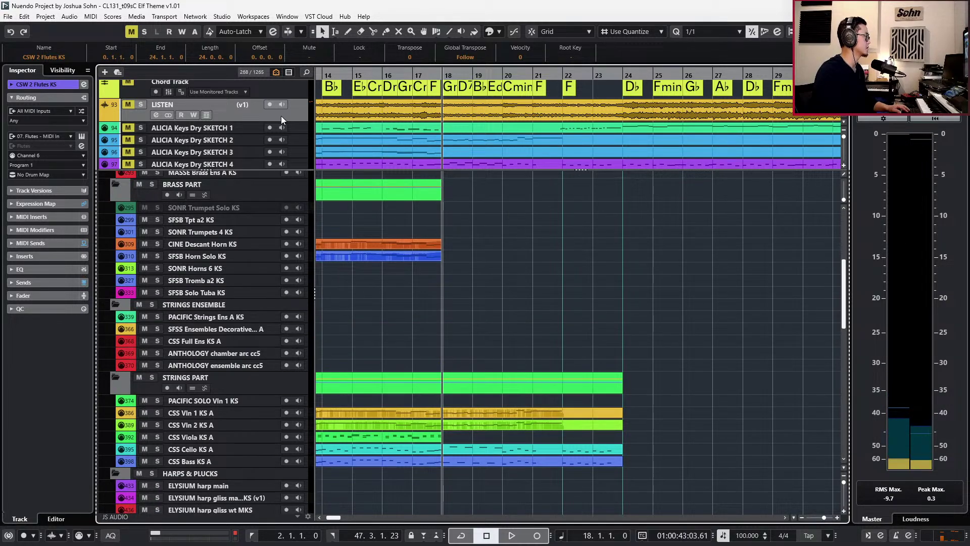
Solo the LISTEN reference track and listen to bars 18 to 20 twice.
key("s")
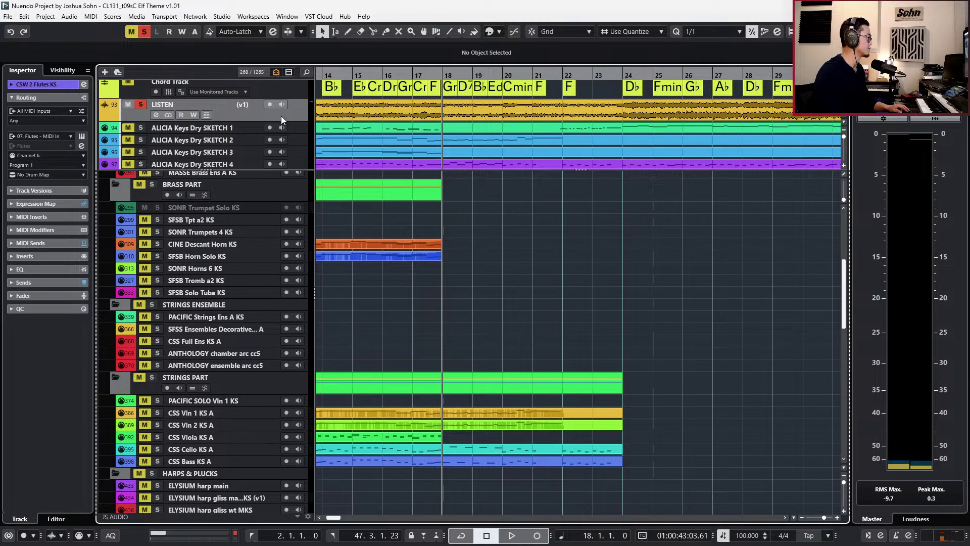
key("space")
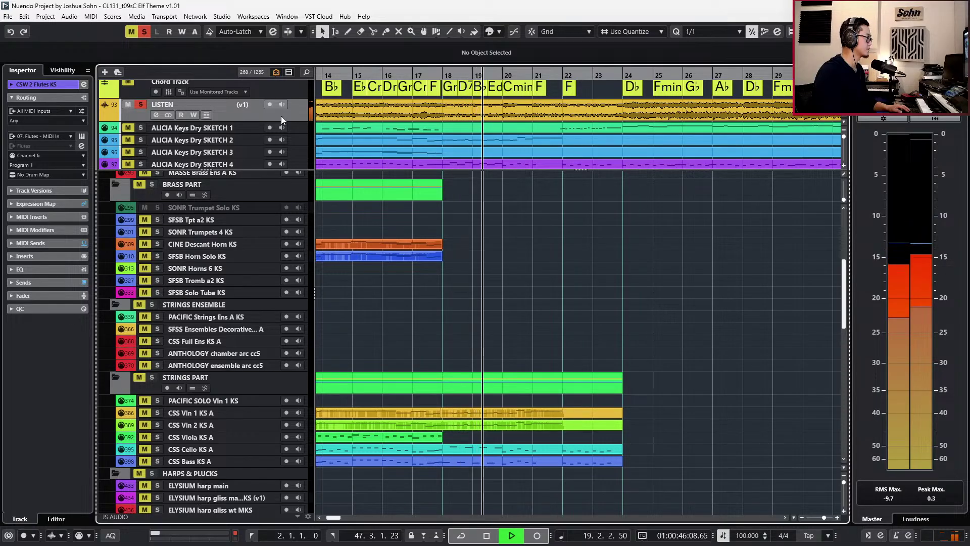
key("space")
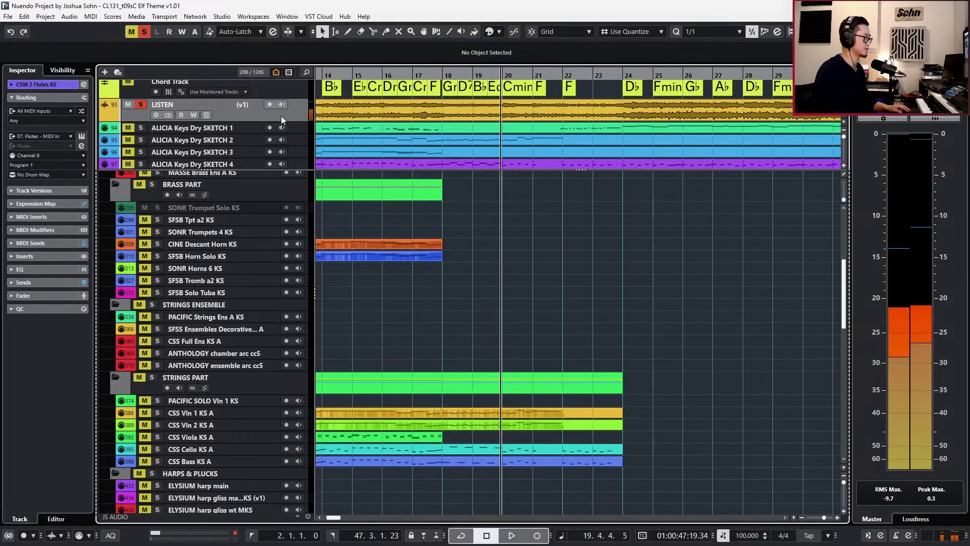
key("KP_Subtract")
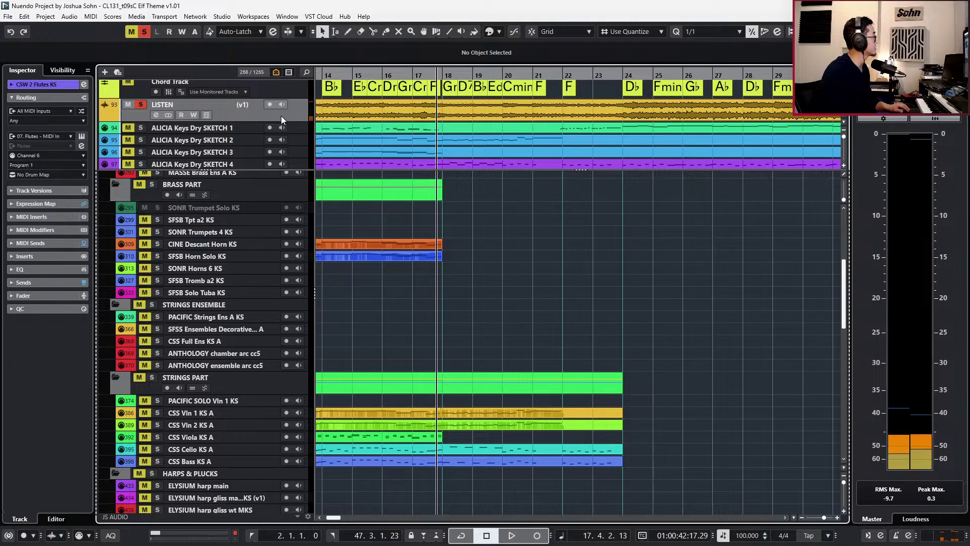
key("space")
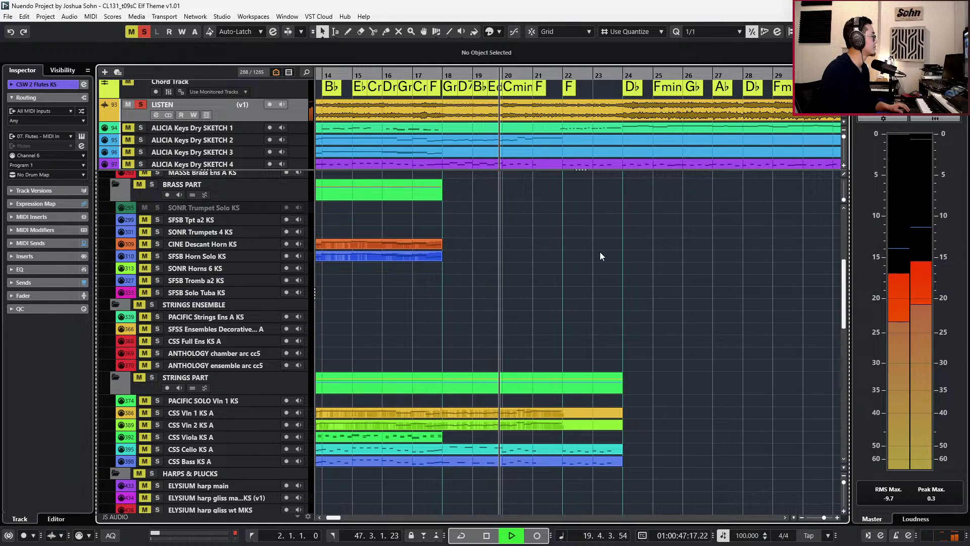
key("space")
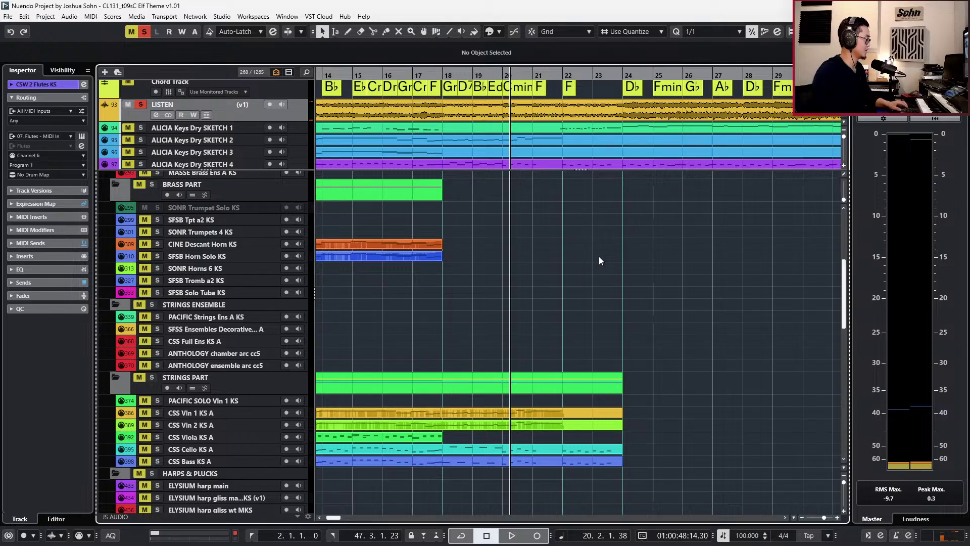
Look through the string, voice and brass tracks and replay the start of bar 18 on the soloed reference.
scroll(599, 261, "down", 5)
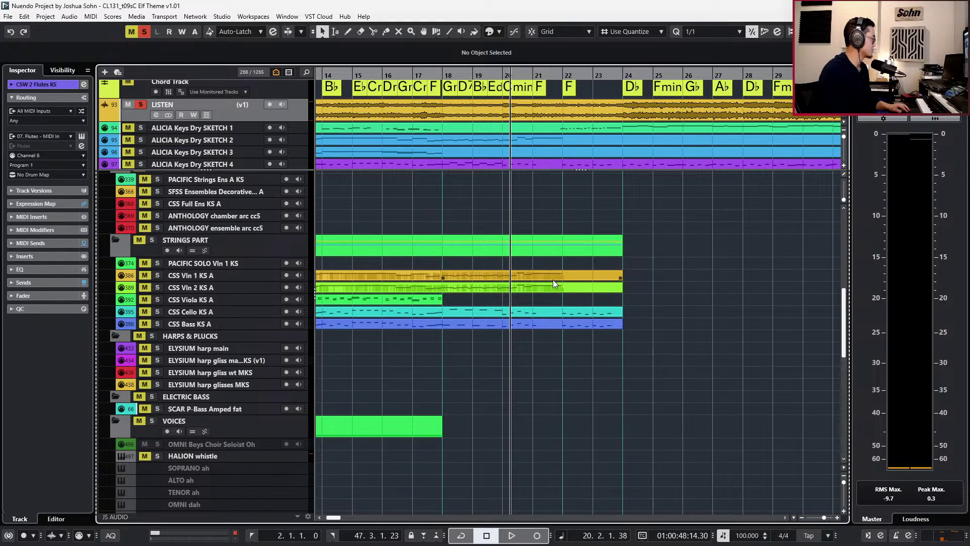
scroll(534, 322, "down", 5)
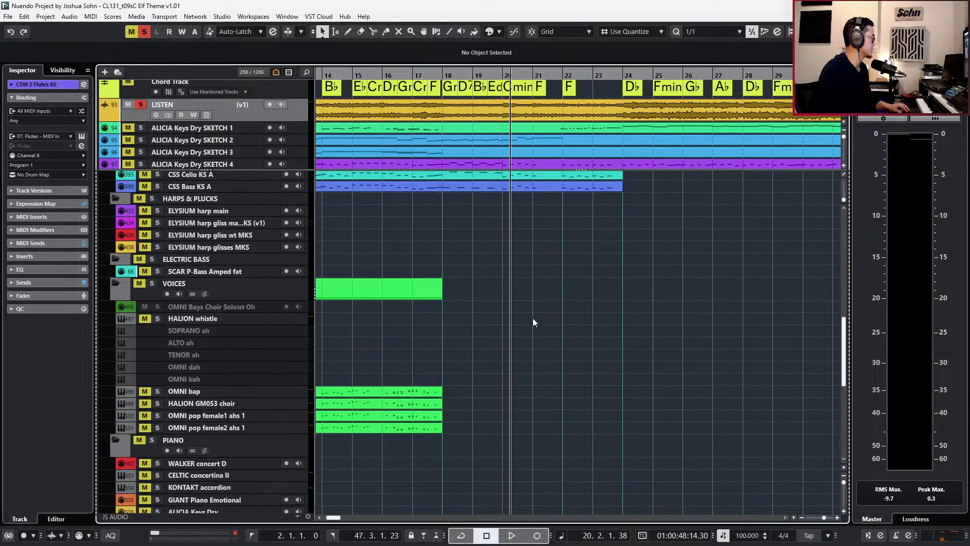
scroll(533, 318, "up", 12)
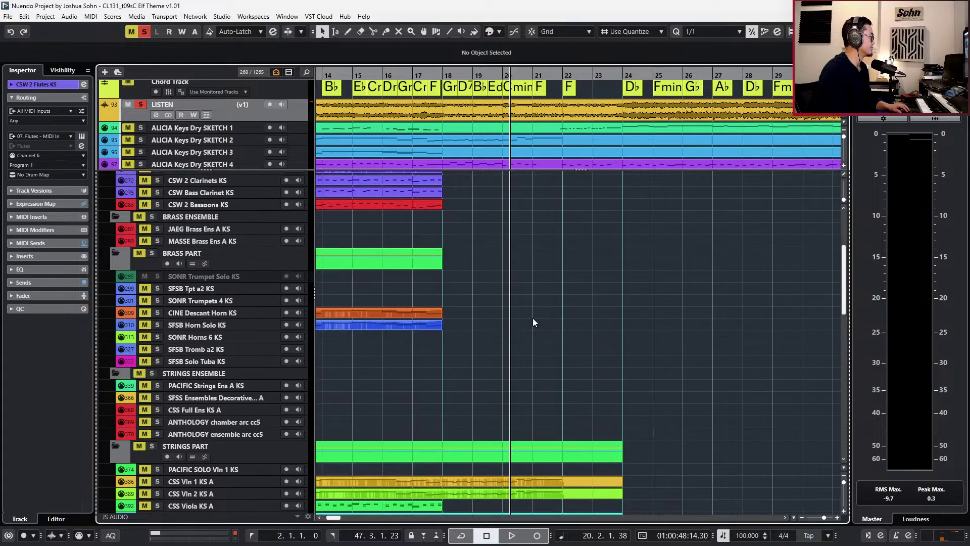
key("KP_Subtract")
key("KP_Subtract")
key("KP_Subtract")
key("KP_Add")
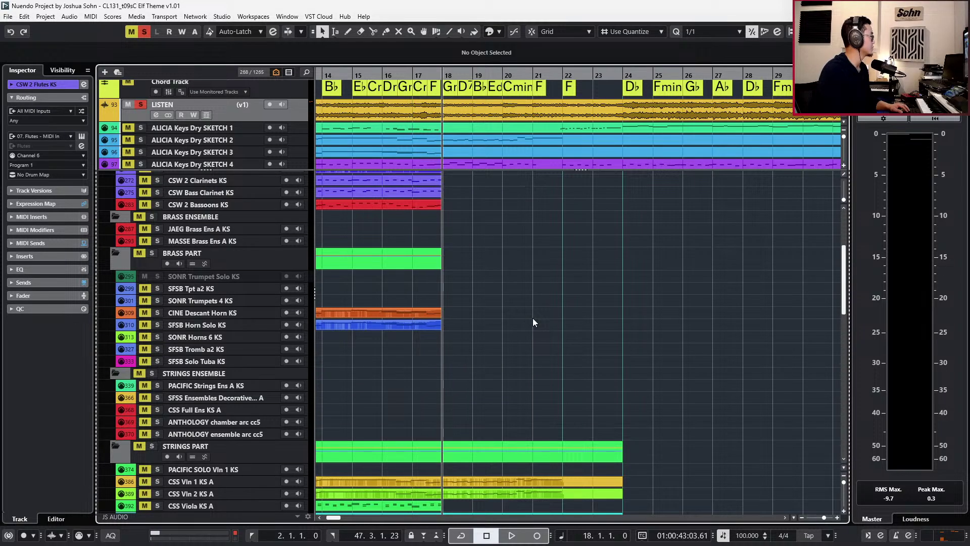
key("space")
key("space")
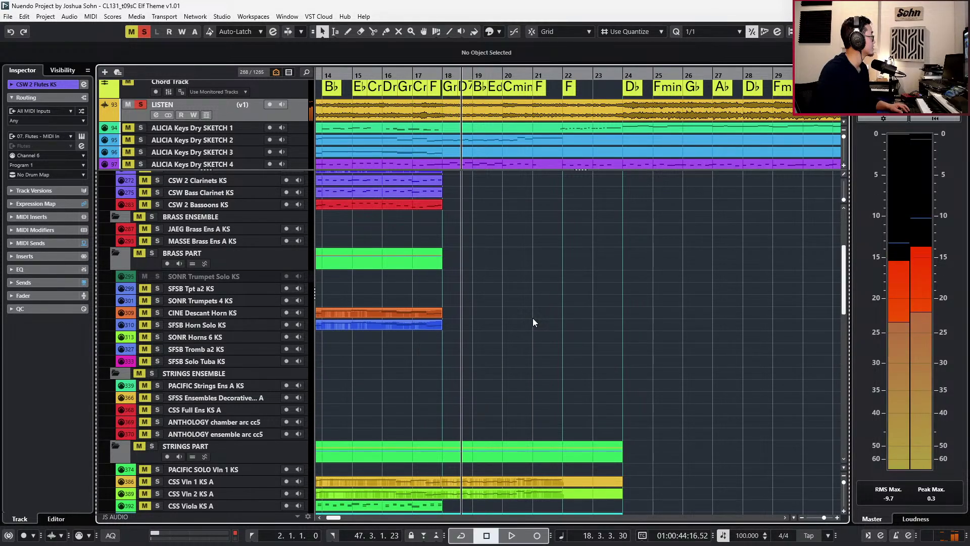
Unsolo the reference and record a repeated-note part on CS Randy's Celeste, starting with a lead-in from bar 17.
scroll(533, 318, "down", 15)
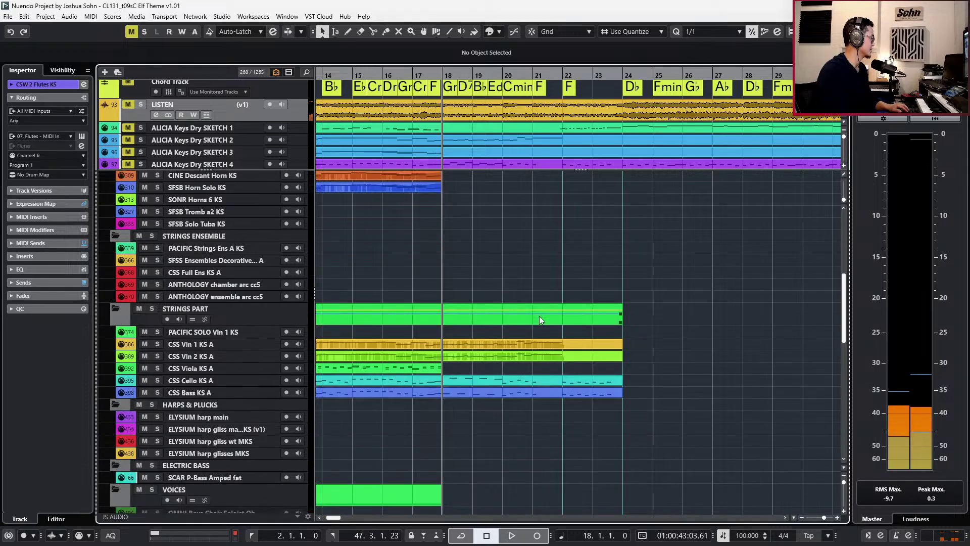
scroll(531, 308, "up", 5)
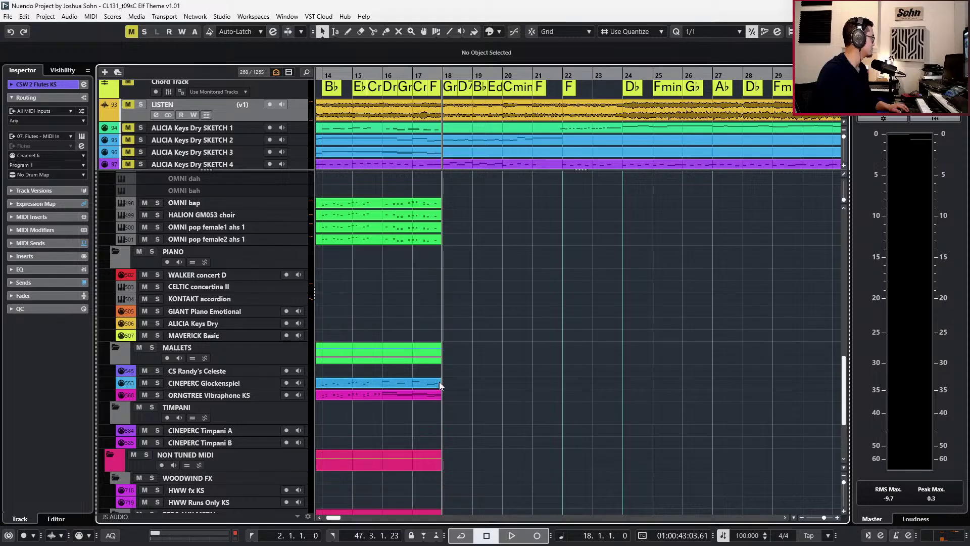
left_click(247, 371)
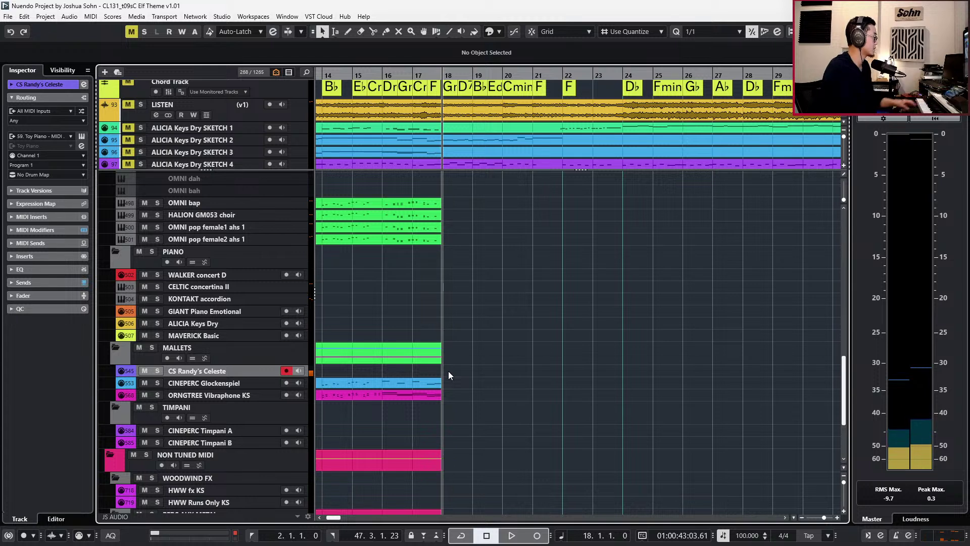
key("KP_Multiply")
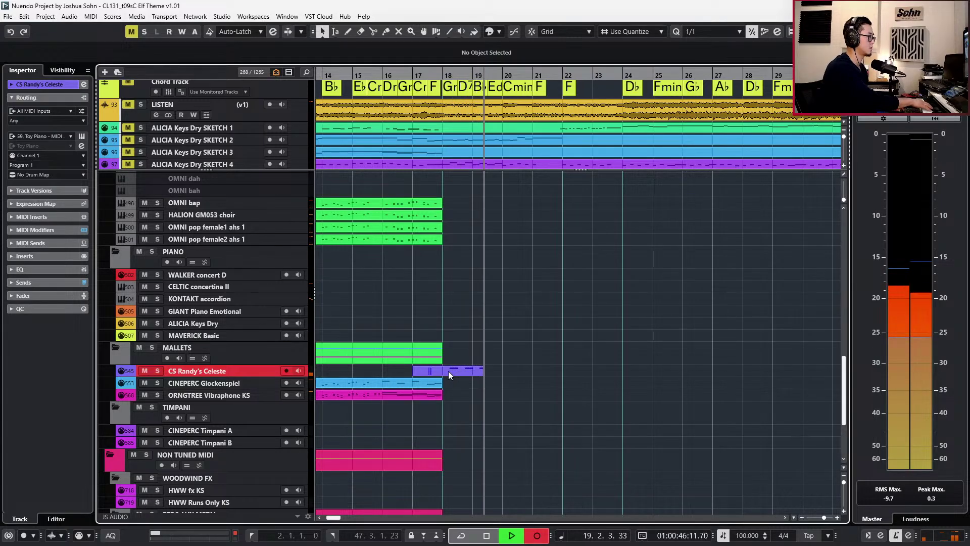
key("space")
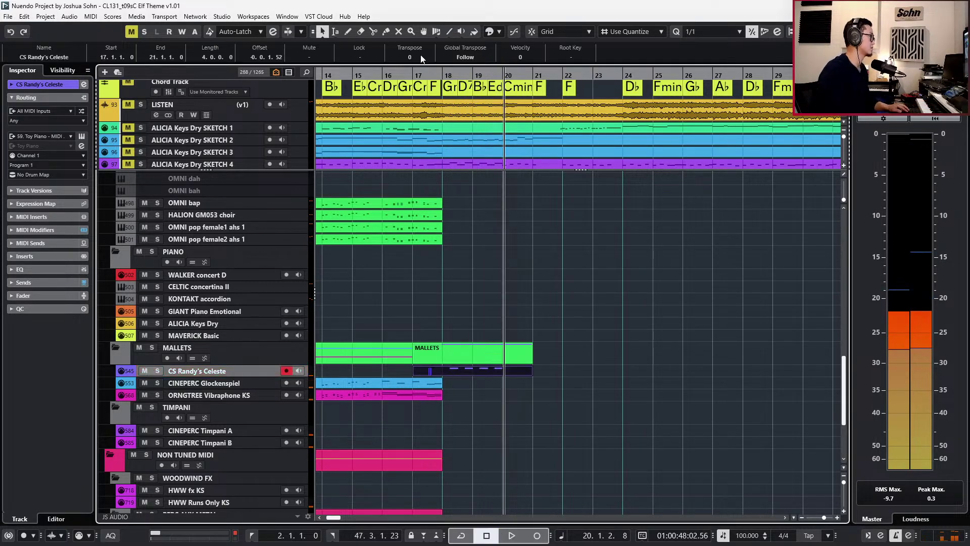
Solo the LISTEN track to hear how the reference continues through bars 20 and 21, and unsolo it.
left_click(271, 112)
key("s")
key("space")
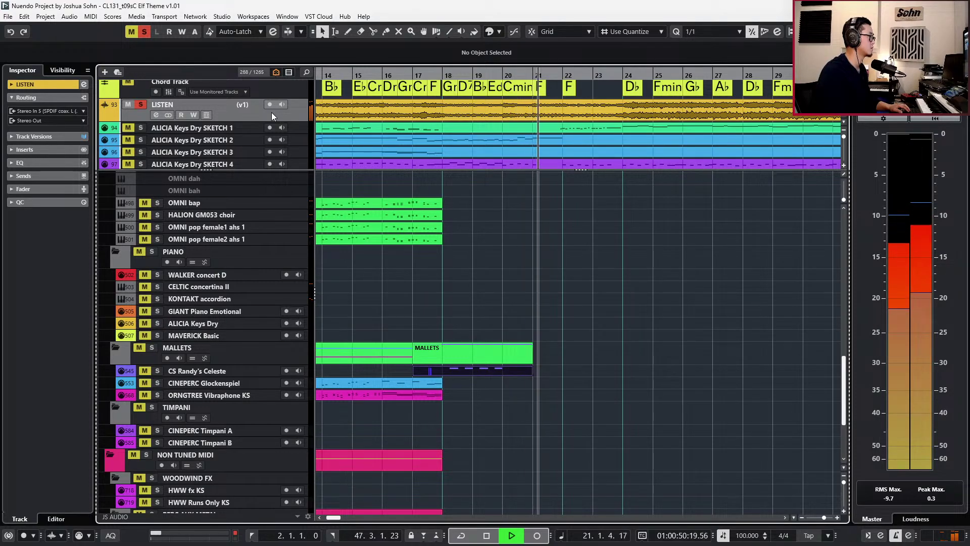
key("s")
key("space")
Extend the CS Randy's Celeste part to bar 22 and add quarter-spaced A#2 notes through bar 20, ending on F2 at bar 21.
left_click_drag(532, 373, 562, 373)
double_click(554, 373)
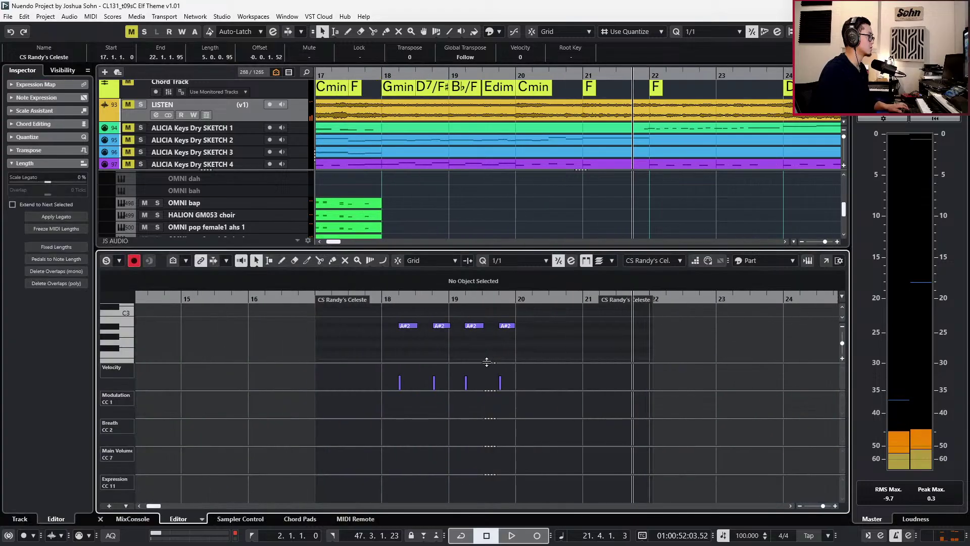
left_click(505, 326)
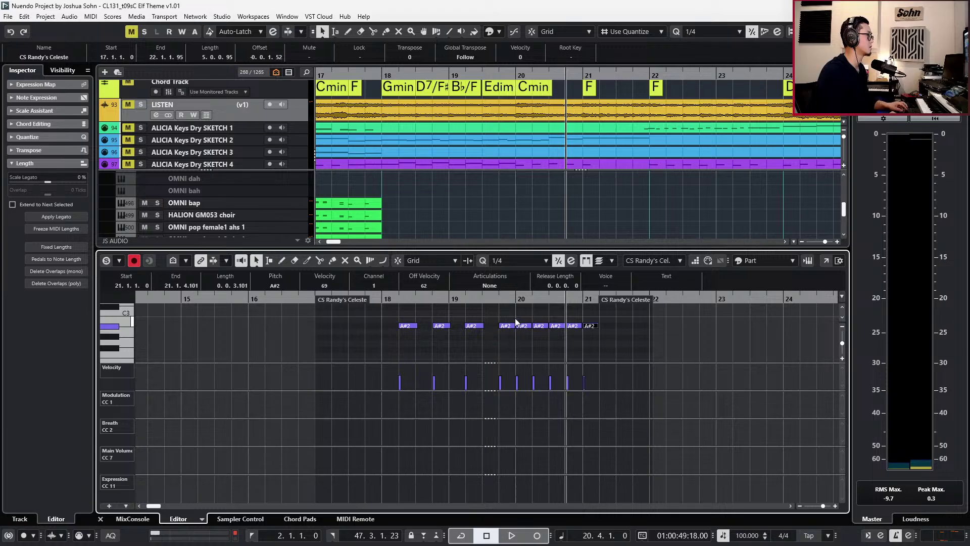
key("Down")
key("KP_Subtract")
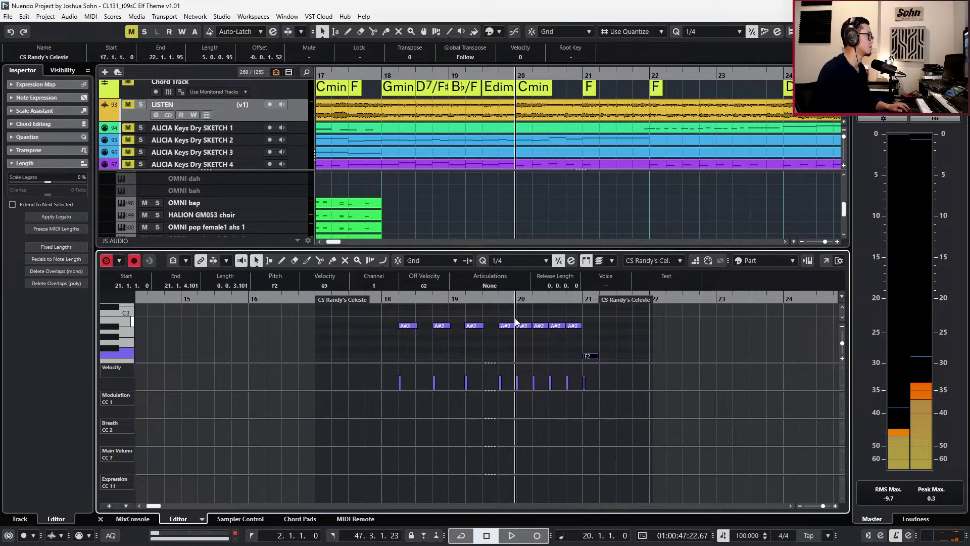
Record controller levels into the celeste part from bar 18: Expression about 67, Modulation 65 and Main Volume 94.
key("s")
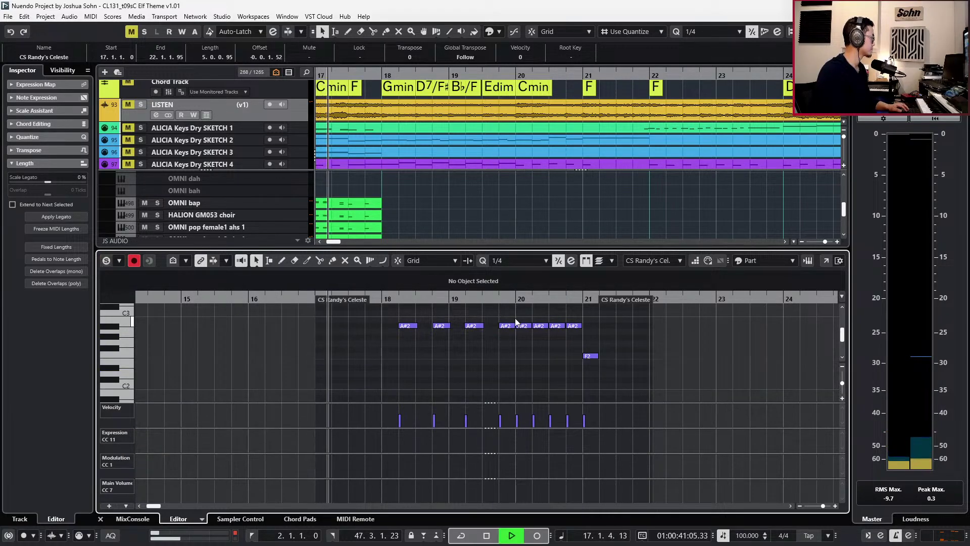
key("KP_Multiply")
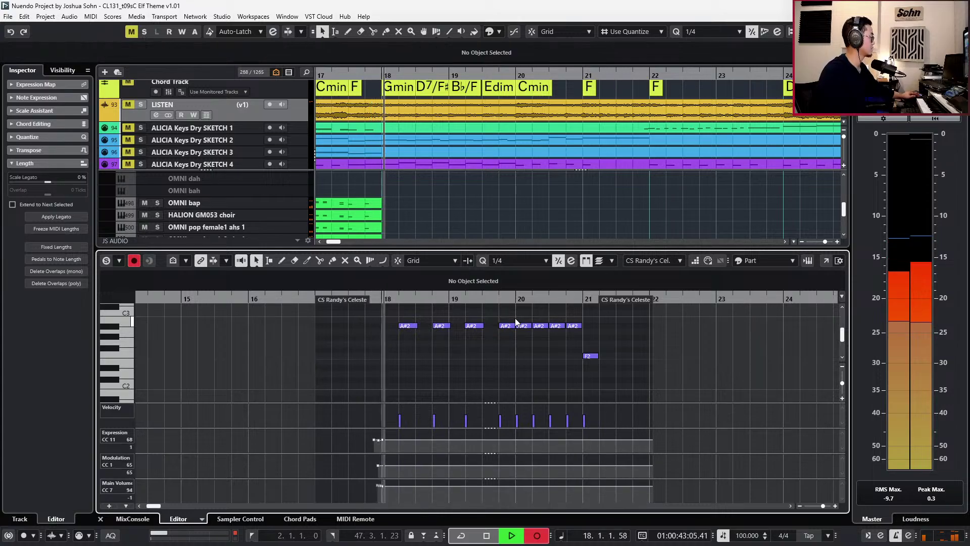
key("KP_Multiply")
Check the celeste notes in bars 18 to 21 and replay the arrangement from bar 17.
left_click_drag(384, 319, 588, 377)
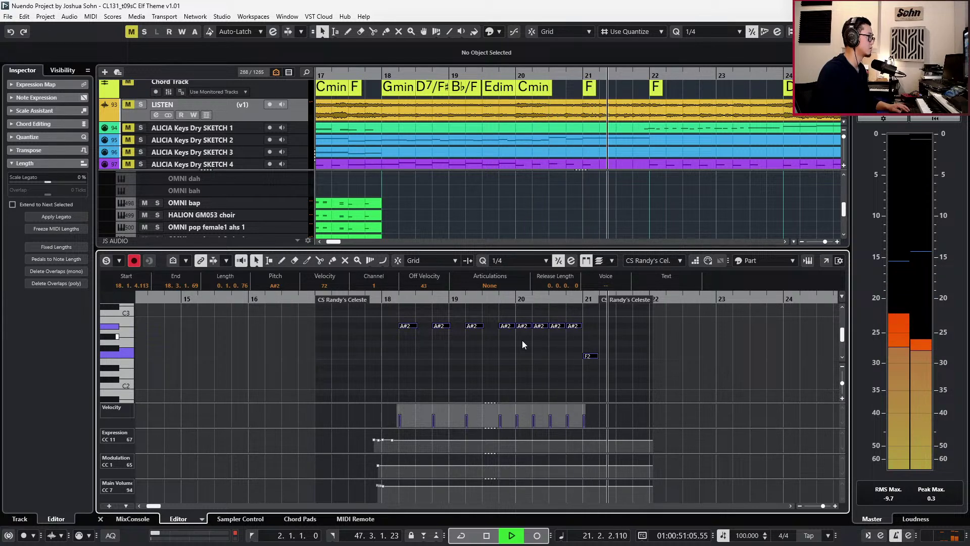
key("space")
left_click(523, 326)
key("ctrl+KP_Subtract")
key("ctrl+KP_Subtract")
key("ctrl+KP_Subtract")
key("ctrl+KP_Subtract")
key("s")
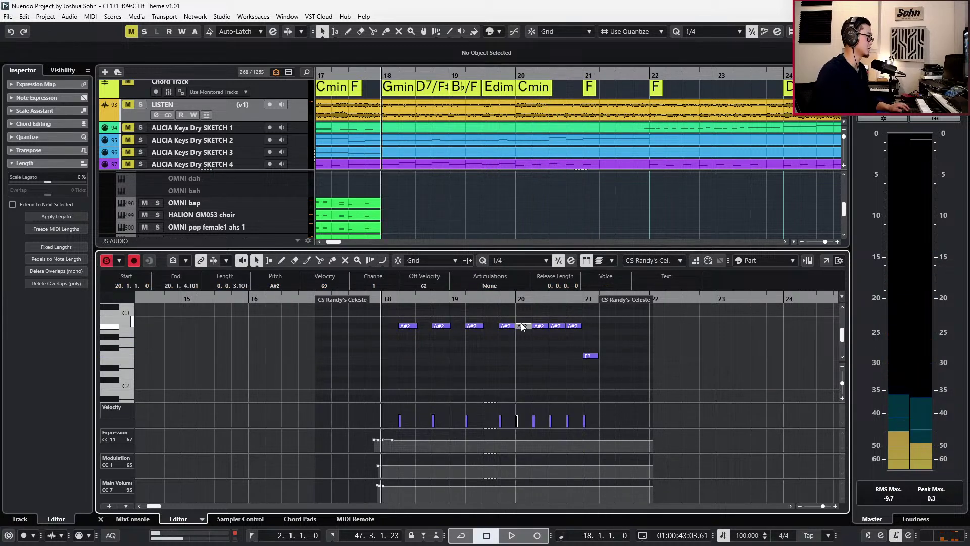
key("space")
scroll(545, 330, "down", 2)
key("Return")
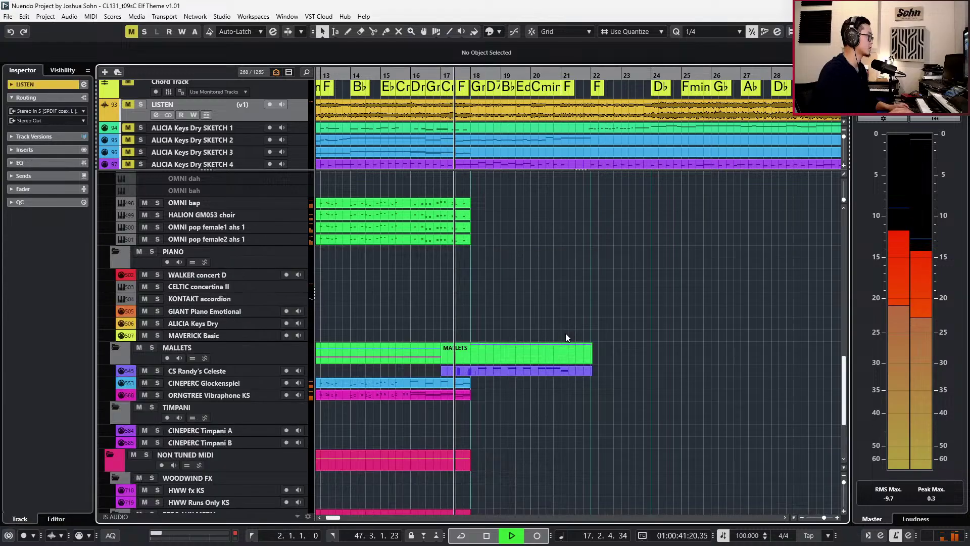
Extend the CINE Bell Tree Sleighbell Cowbell part to bar 24, soloing and playing the LISTEN track to hear how far the reference continues.
key("g")
scroll(574, 366, "down", 3)
key("space")
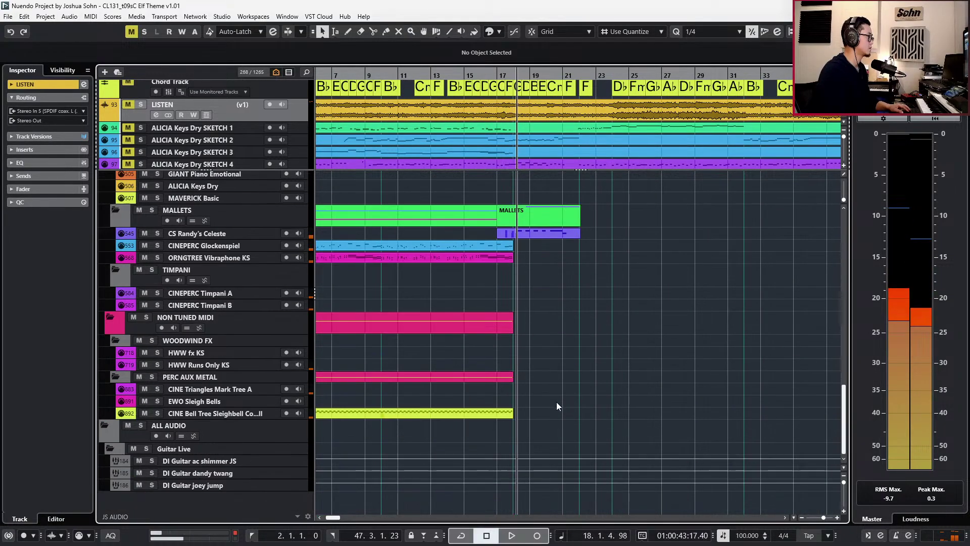
key("h")
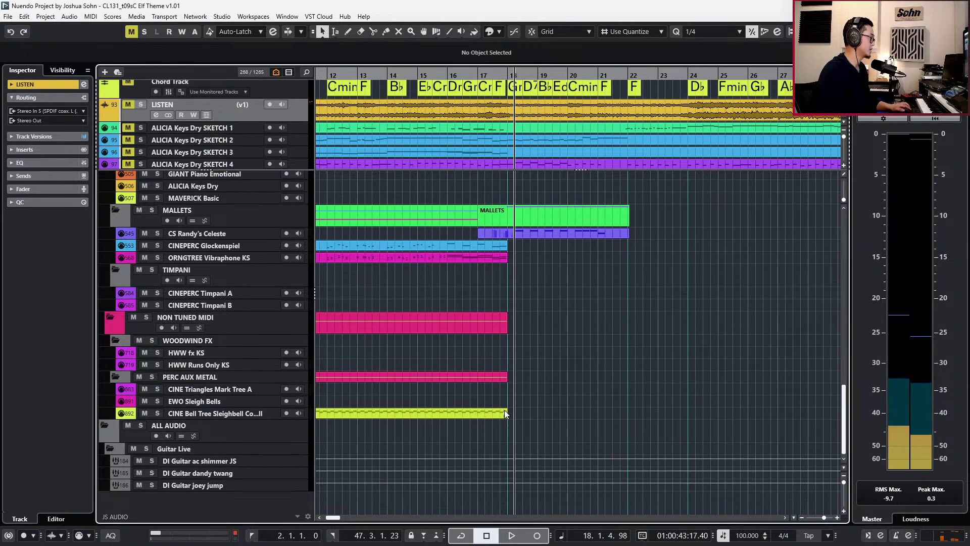
key("1")
left_click_drag(507, 413, 622, 415)
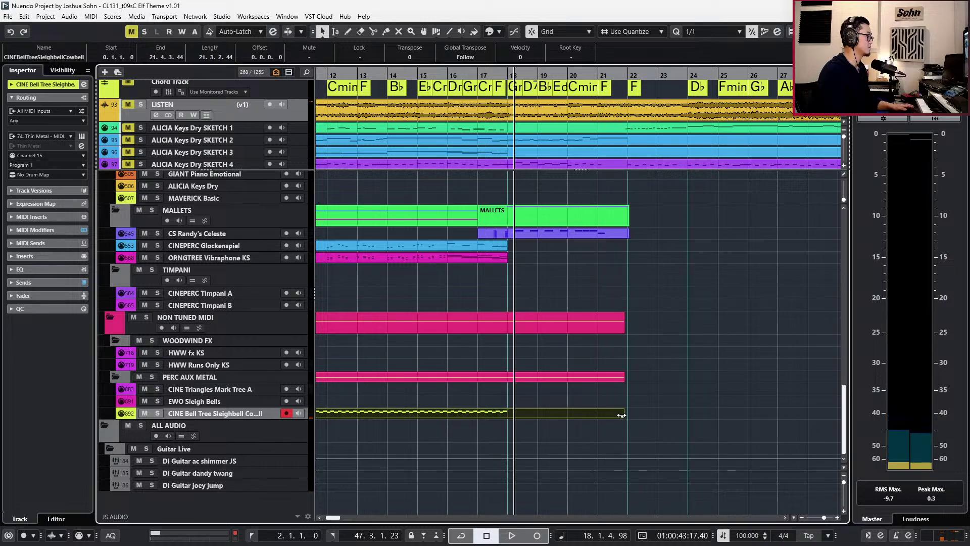
left_click(286, 117)
key("s")
key("space")
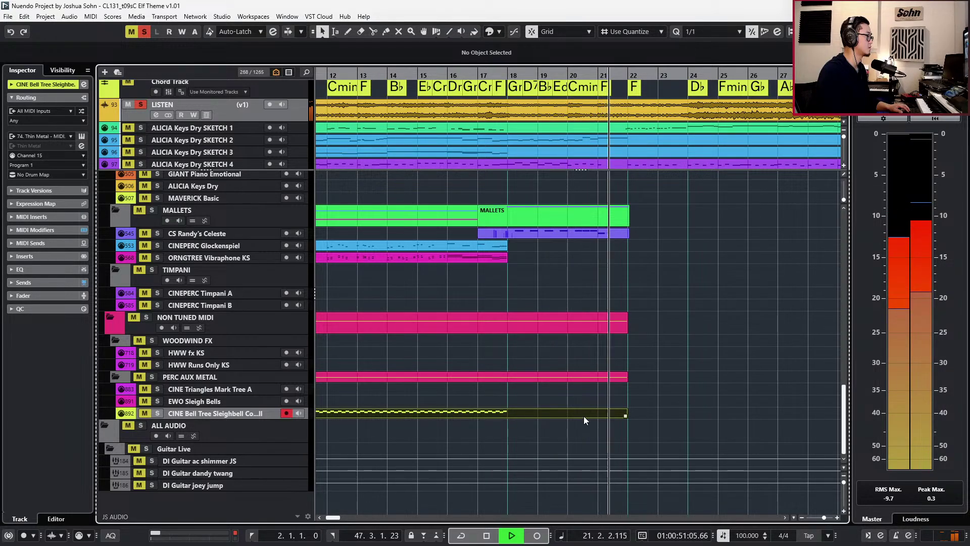
key("space")
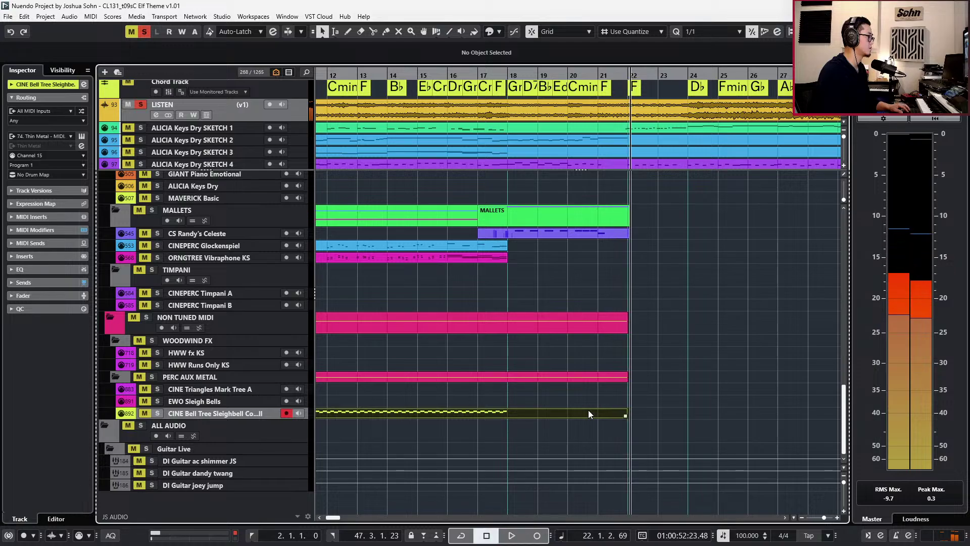
left_click_drag(625, 414, 692, 417)
key("space")
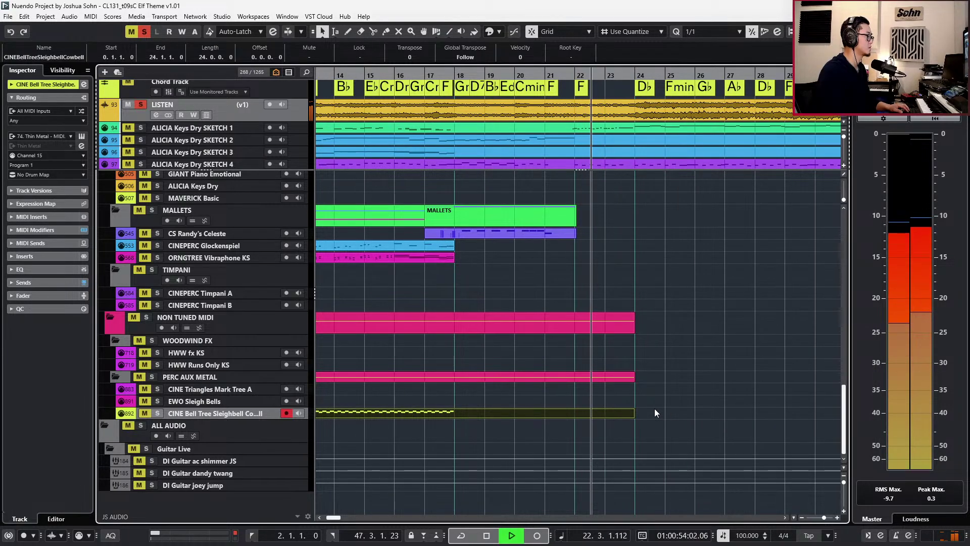
key("space")
Repeat the last bar of the alternating sleigh bell notes until the pattern fills the part up to bar 24.
double_click(629, 413)
left_click_drag(397, 381, 417, 381)
key("ctrl+d")
key("ctrl+d")
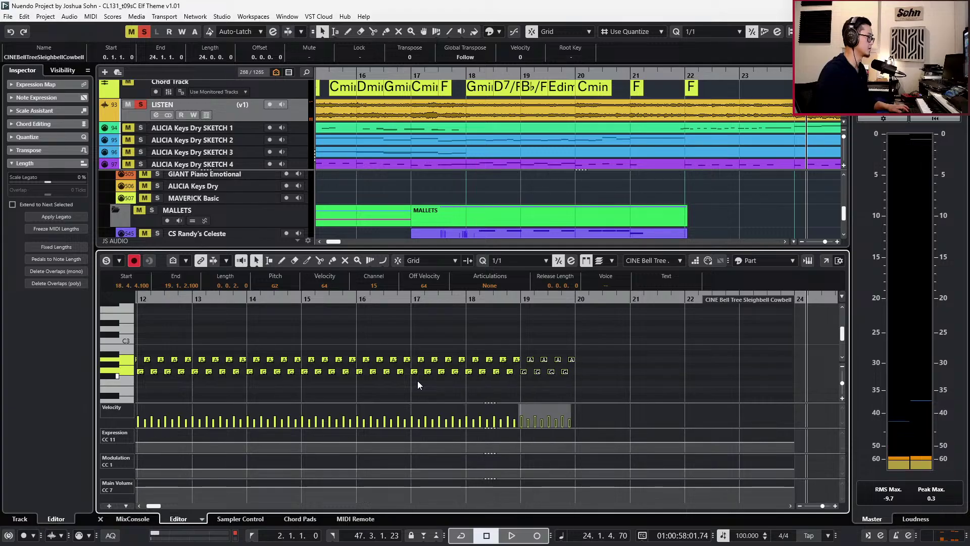
key("ctrl+d")
key("ctrl+d")
key("ctrl+d")
key("ctrl+d")
Draw a falling Expression curve over the second half of bar 17 in the sleigh bell part, down to about 34, and start playback.
key("KP_Subtract")
key("j")
key("j")
left_click_drag(440, 443, 466, 446)
key("space")
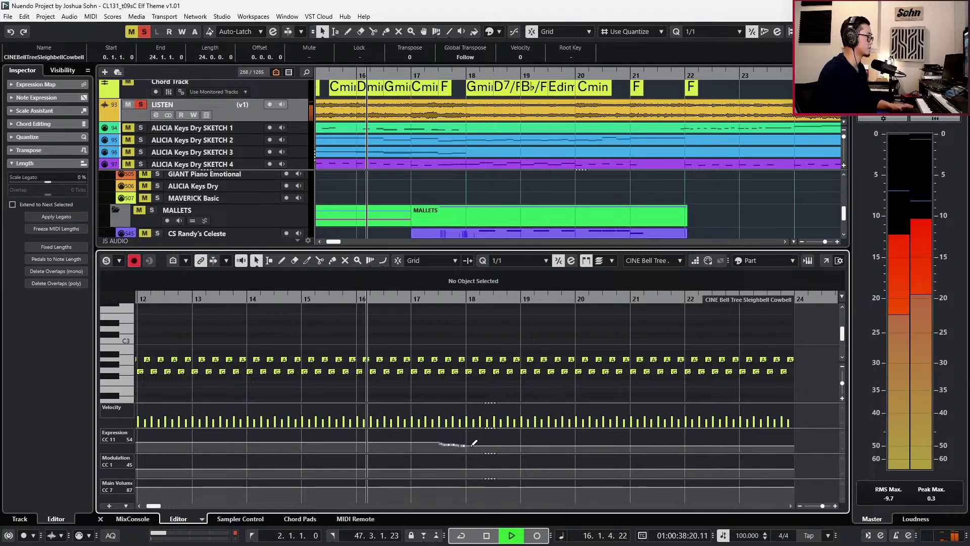
Listen through bars 17 to 19, unsolo the LISTEN track and replay the arrangement from bar 17.
key("ctrl+e")
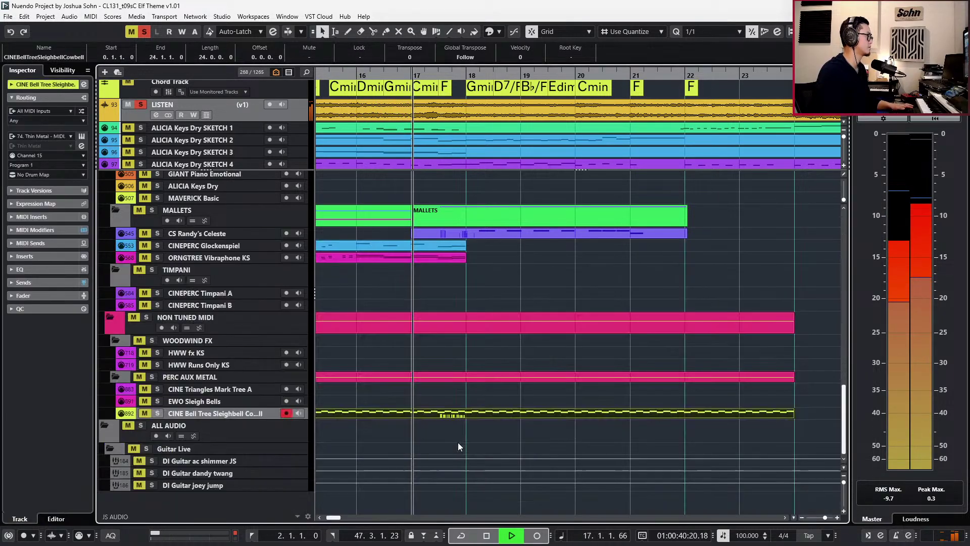
key("g")
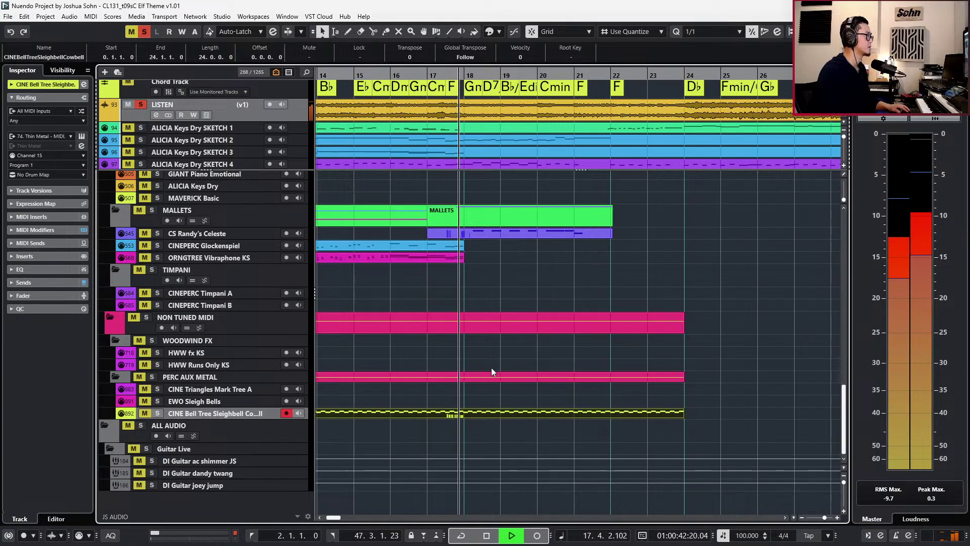
double_click(481, 413)
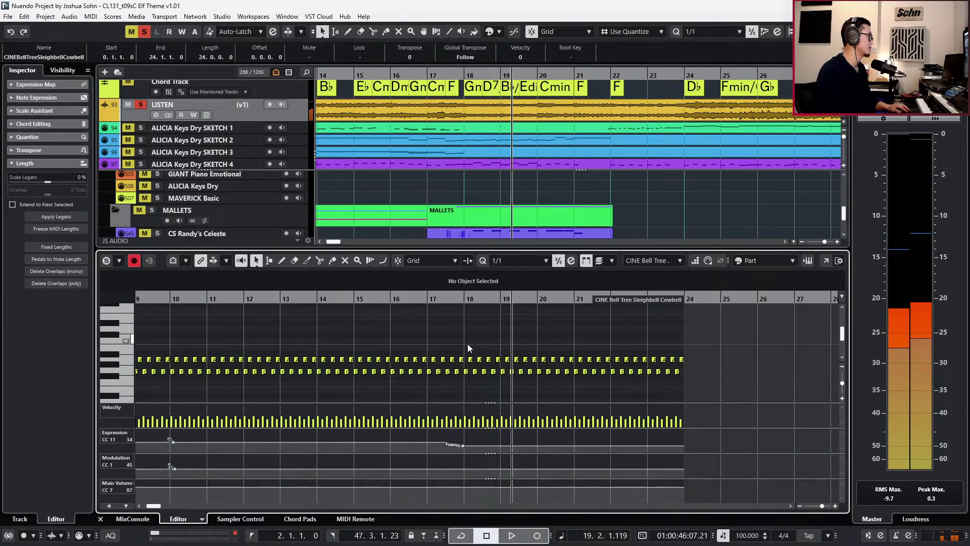
key("KP_Subtract")
key("s")
key("KP_Subtract")
key("ctrl+e")
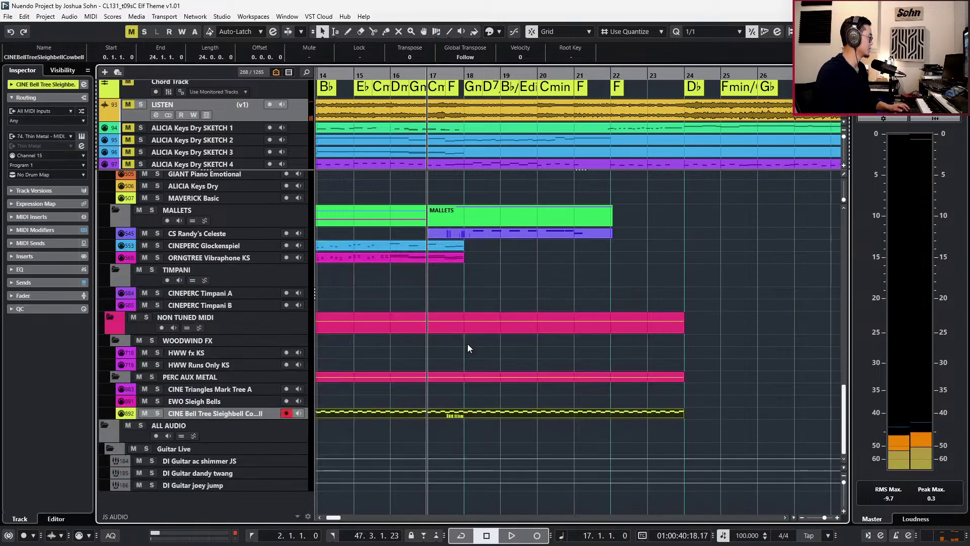
key("space")
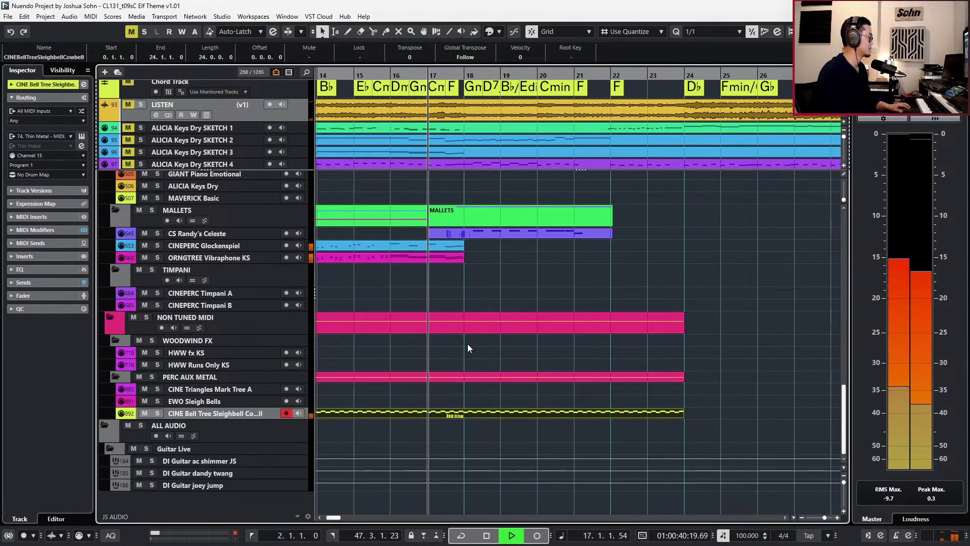
Set the sleigh bell part's Main Volume to 76 from bar 2 and delete the Expression and Modulation points around bar 10.
scroll(480, 414, "down", 2)
double_click(480, 414)
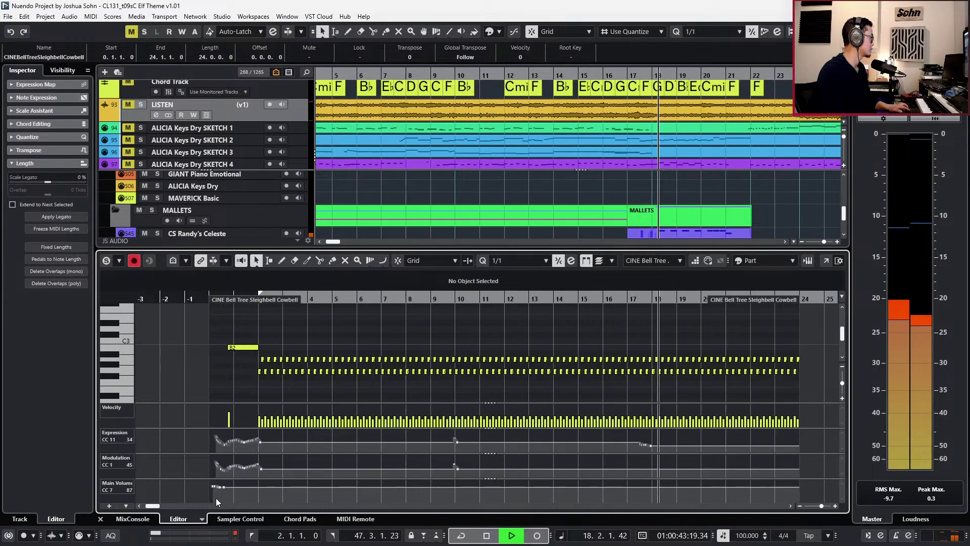
left_click(287, 485)
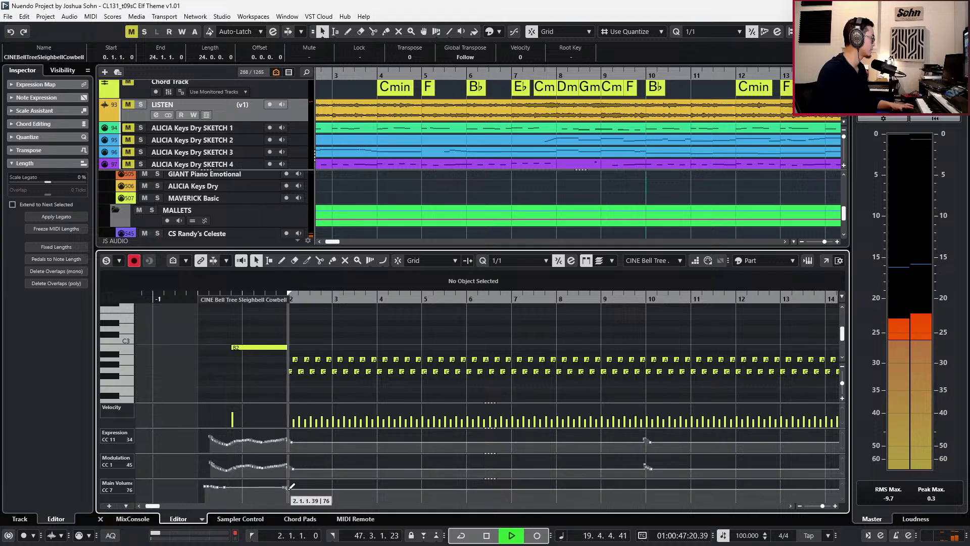
scroll(407, 348, "right", 3)
left_click_drag(464, 425, 465, 426)
key("Delete")
left_click_drag(461, 458, 425, 472)
key("Delete")
key("Return")
Replay the arrangement around bar 18 and look through the mallet, string, brass and woodwind tracks for parts that stop there.
scroll(484, 445, "down", 3)
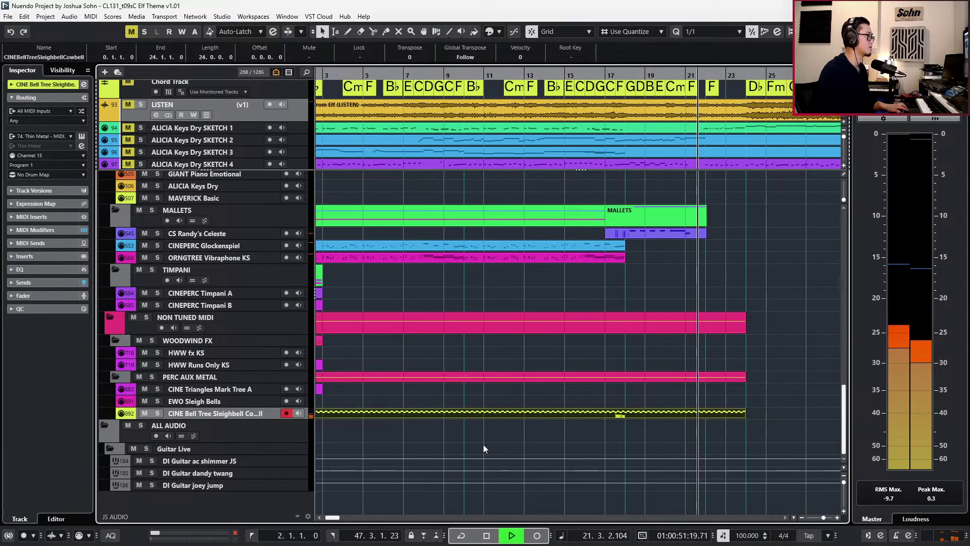
scroll(462, 441, "right", 4)
key("space")
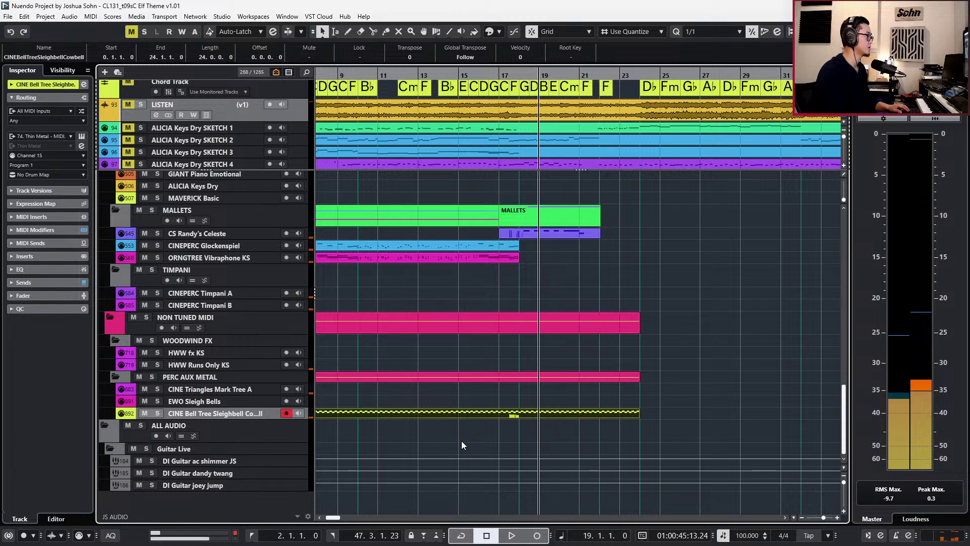
key("KP_Subtract")
scroll(511, 414, "up", 3)
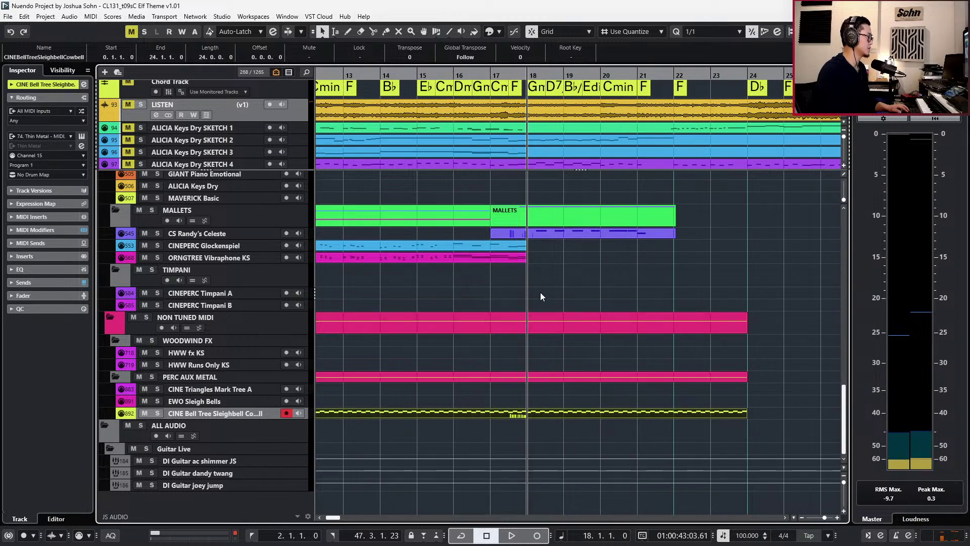
scroll(542, 269, "up", 3)
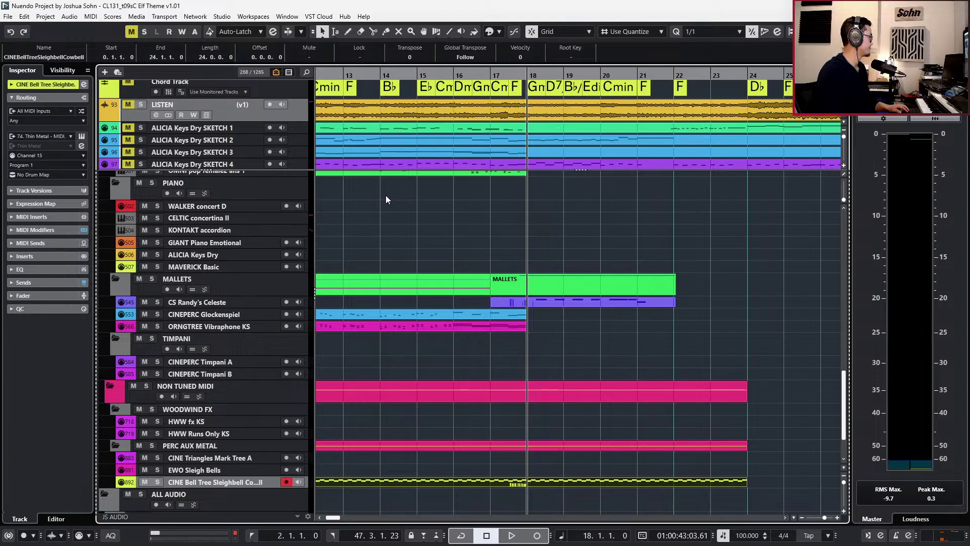
key("s")
key("s")
scroll(579, 251, "up", 10)
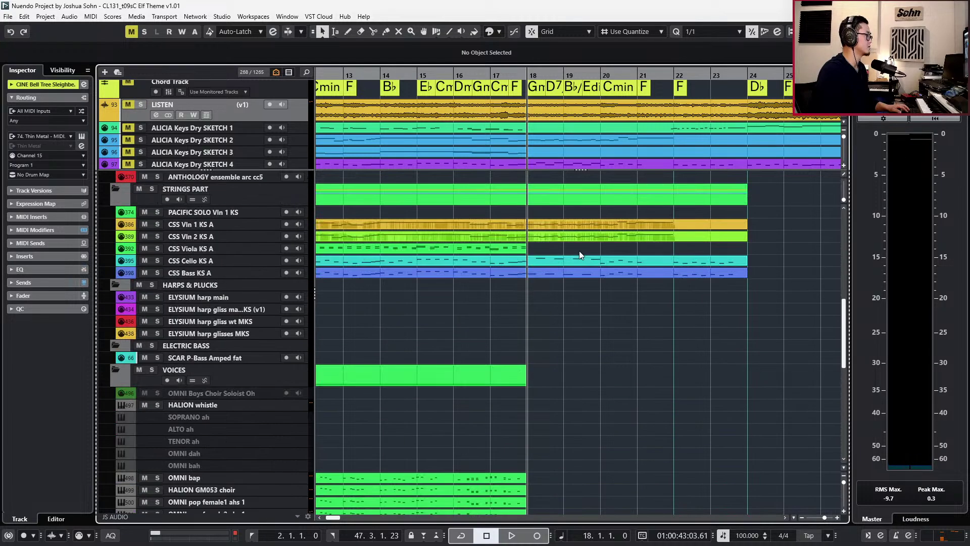
scroll(512, 243, "up", 6)
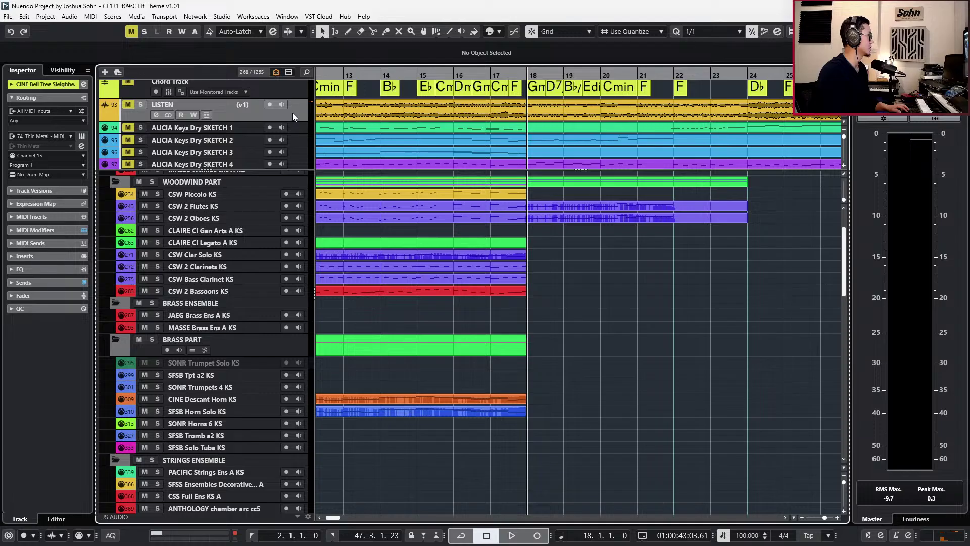
Solo the LISTEN track to hear the reference in bars 18 and 19, unsolo it and return to bar 18.
key("s")
key("space")
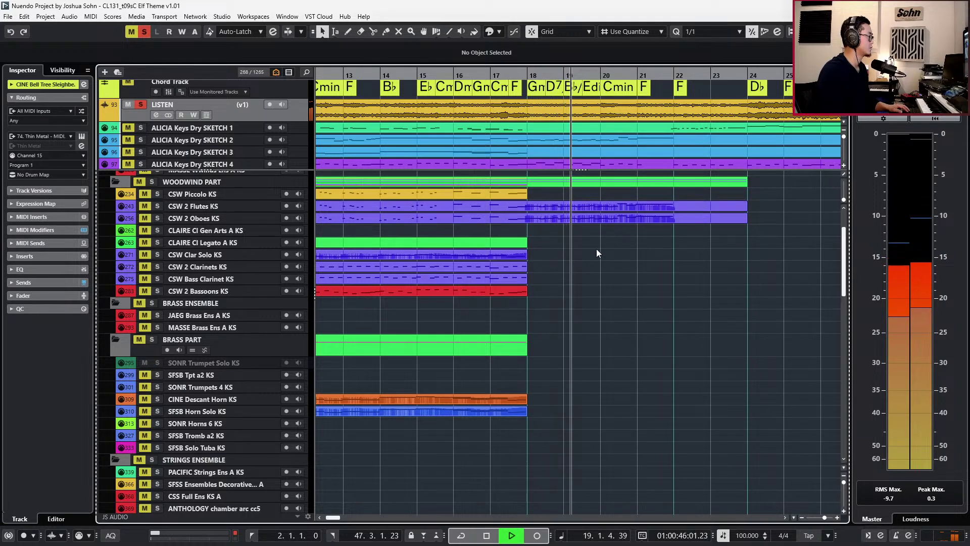
key("space")
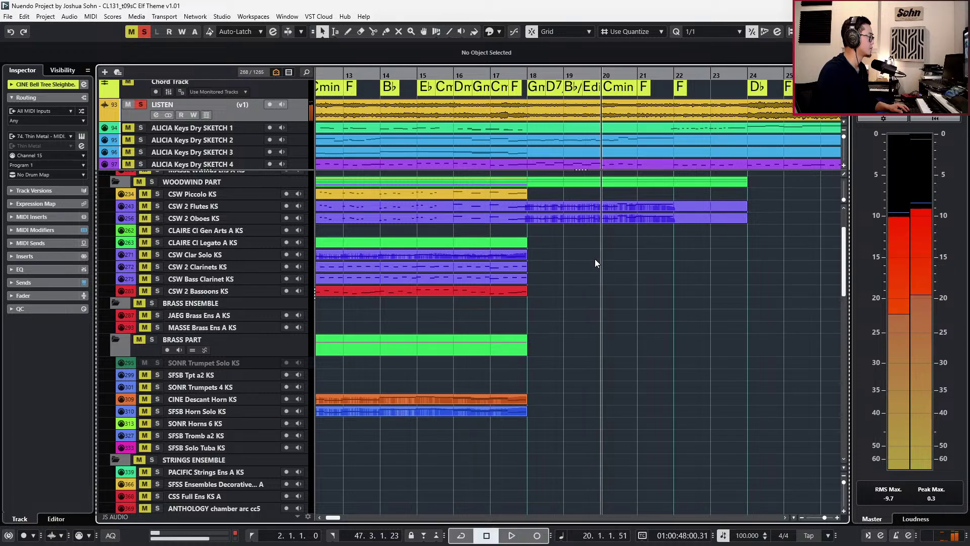
scroll(595, 258, "up", 3)
key("s")
key("ctrl+KP_Subtract")
key("ctrl+KP_Subtract")
key("ctrl+KP_Subtract")
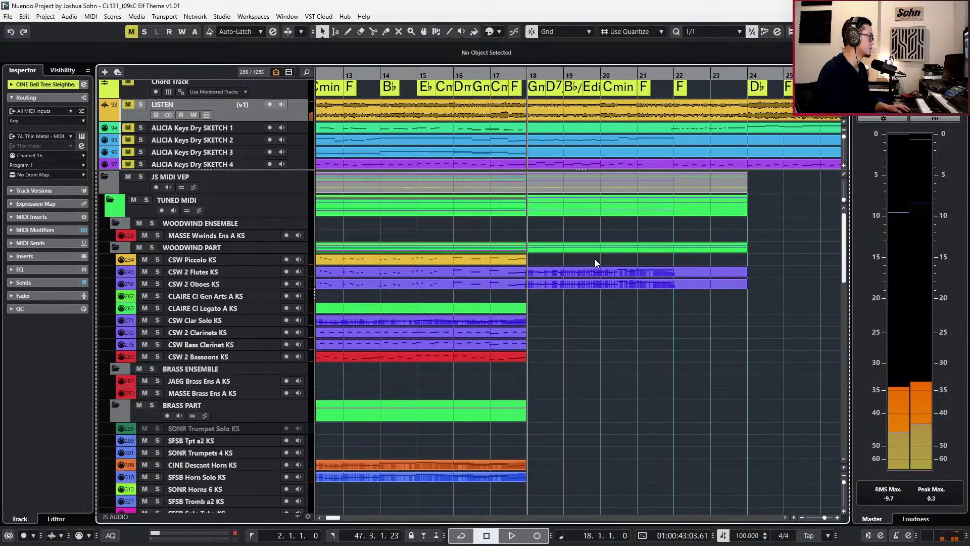
Extend the CSS Viola KS A part from bar 18 to bar 24.
scroll(511, 311, "down", 5)
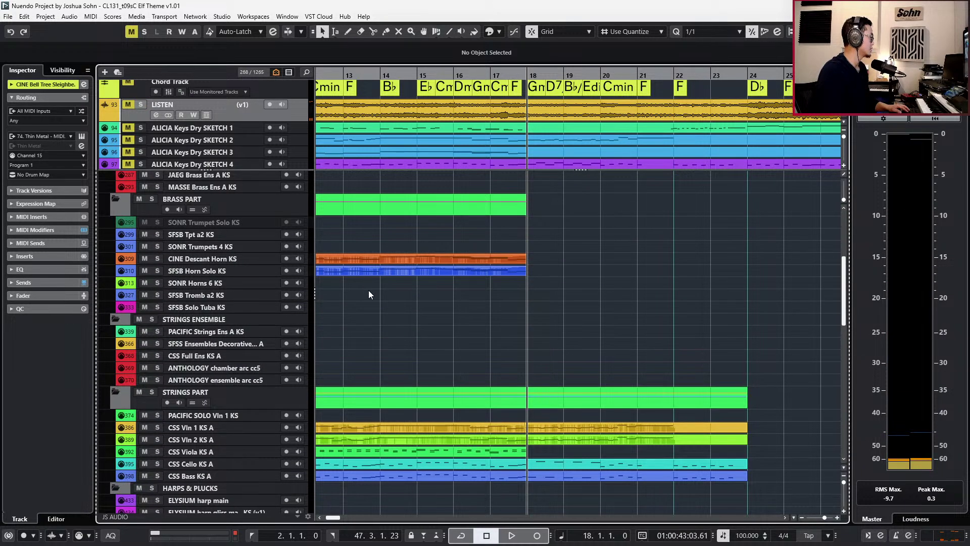
scroll(369, 295, "down", 2)
left_click_drag(529, 385, 729, 381)
Add a one-bar G3 note with the Trem articulation at bar 18 of the viola part and audition it.
double_click(730, 381)
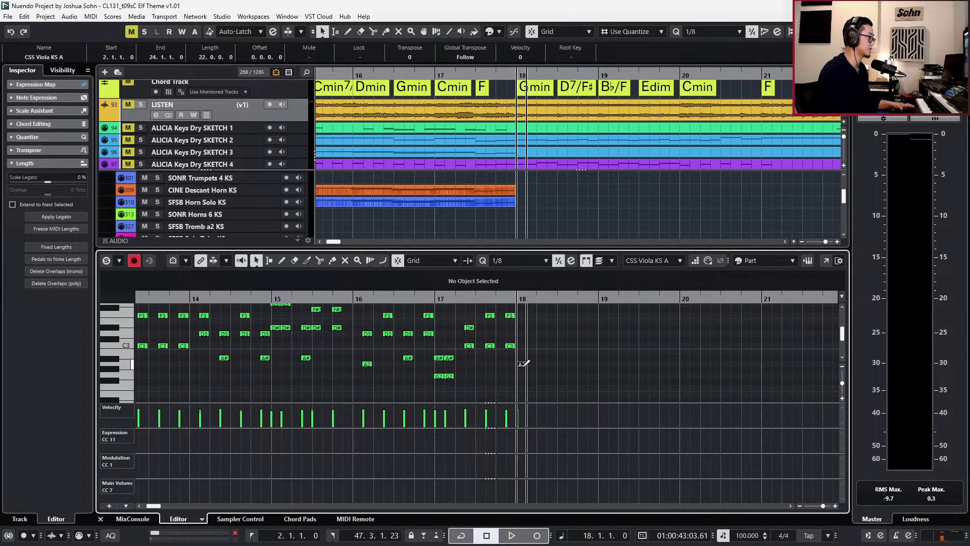
left_click(524, 364, "alt")
key("Down")
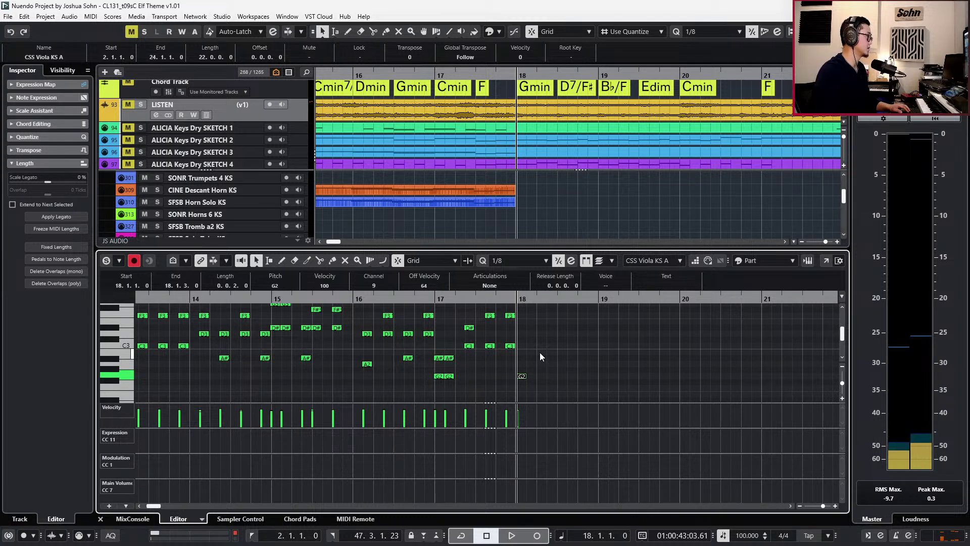
key("1")
key("l")
left_click(490, 286)
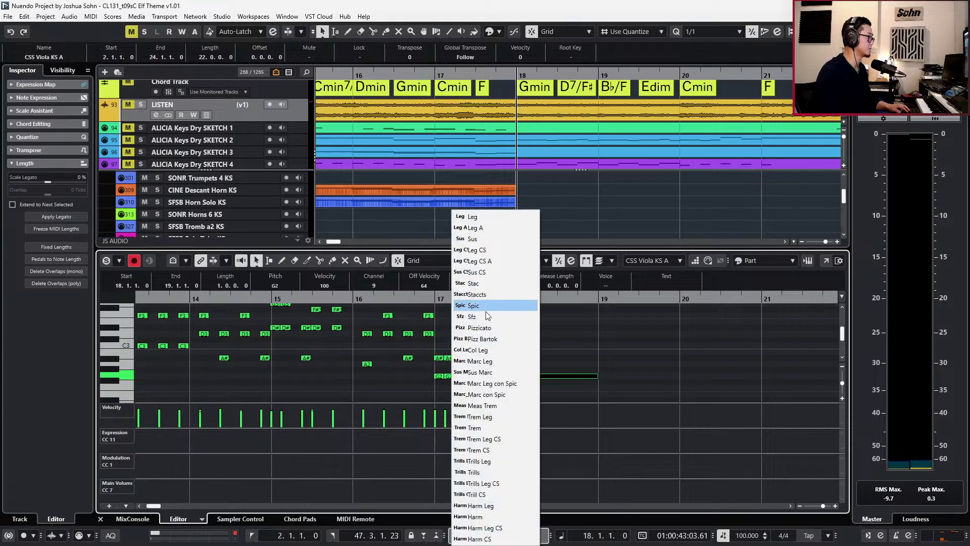
left_click(506, 430)
key("space")
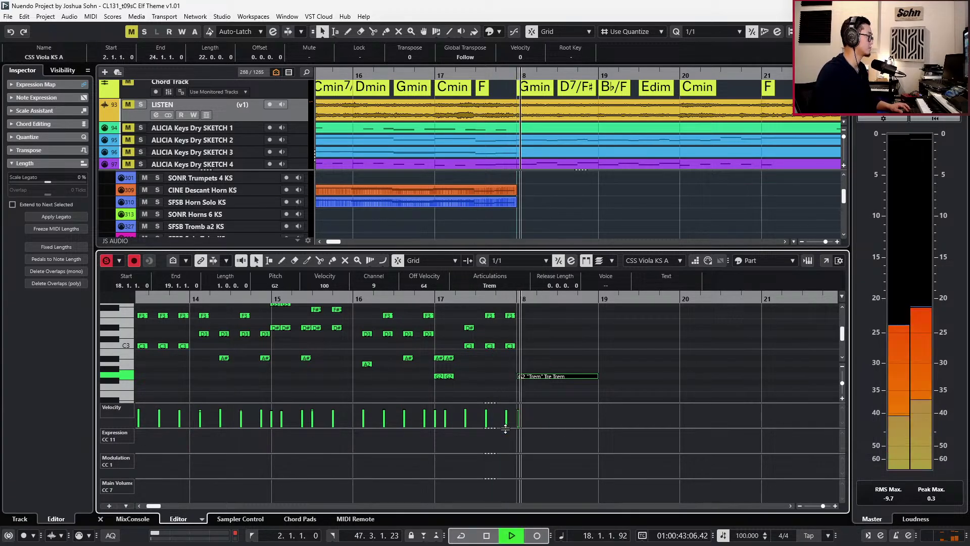
key("shift+Up")
key("space")
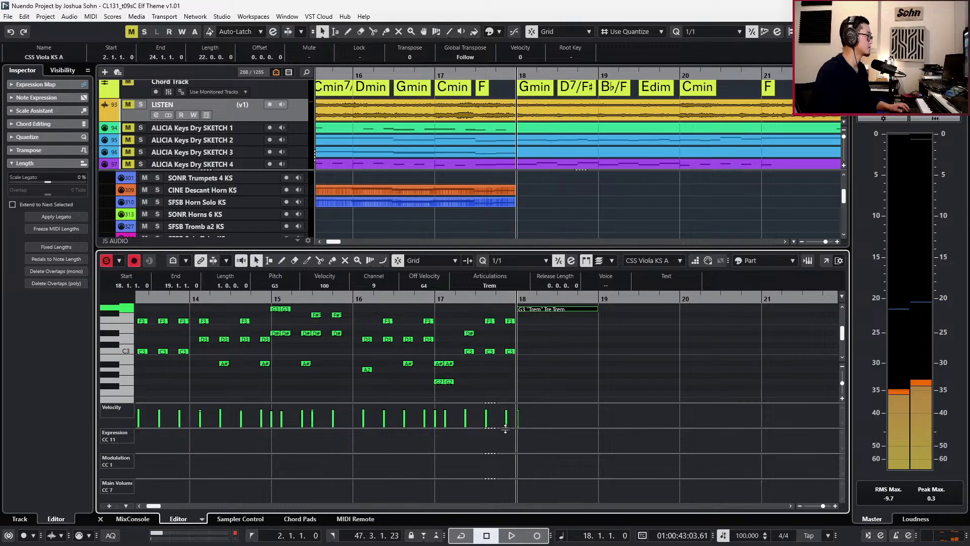
Solo the LISTEN track and play bars 18 and 19 repeatedly to compare the reference with the viola tremolo.
left_click(250, 117)
key("s")
key("space")
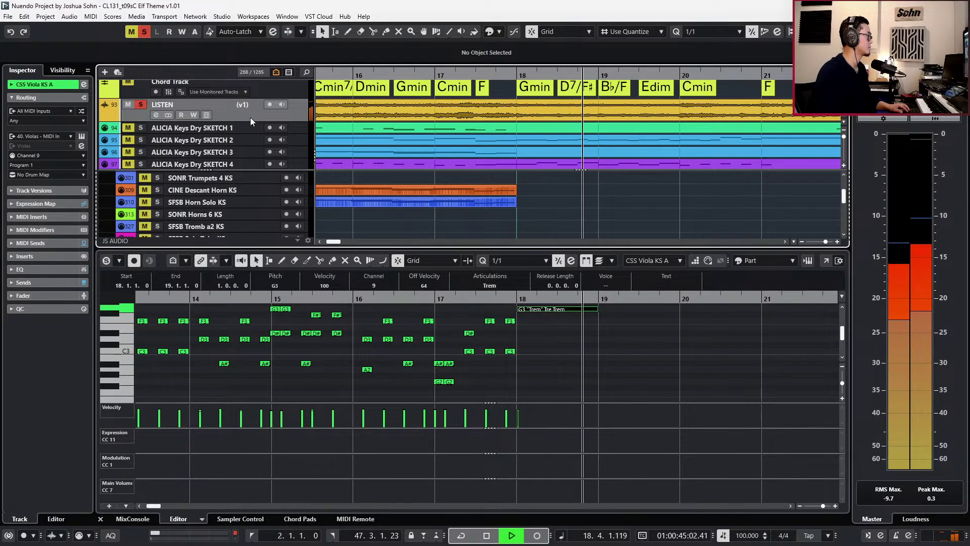
key("g")
key("g")
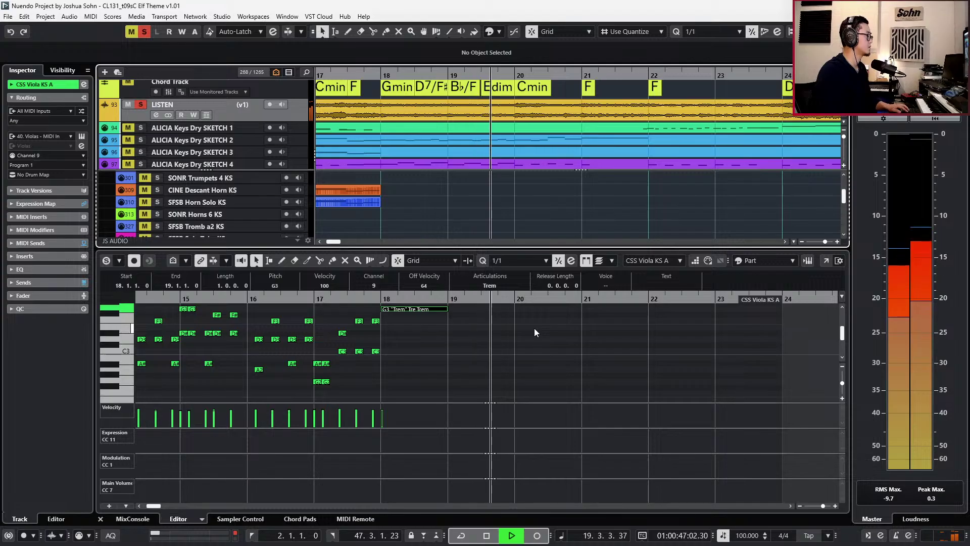
key("space")
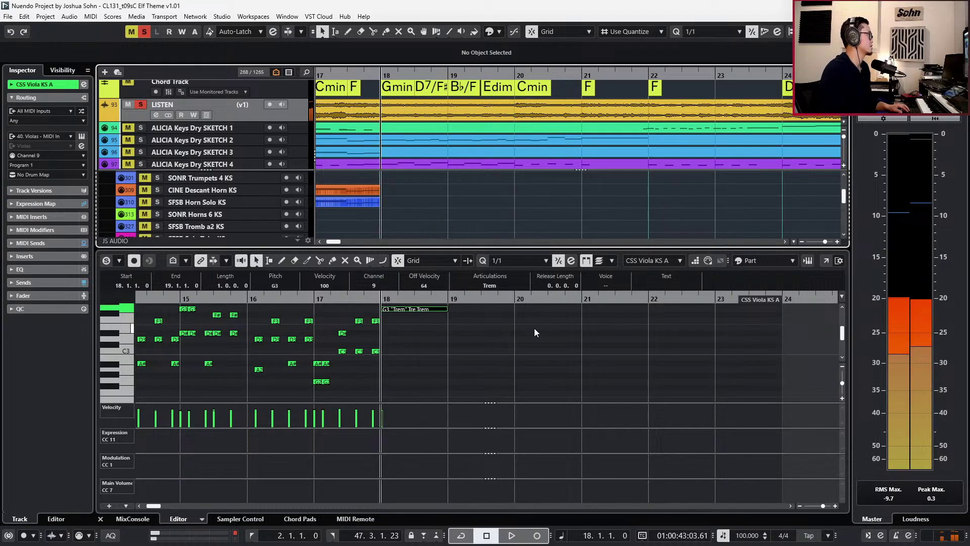
key("space")
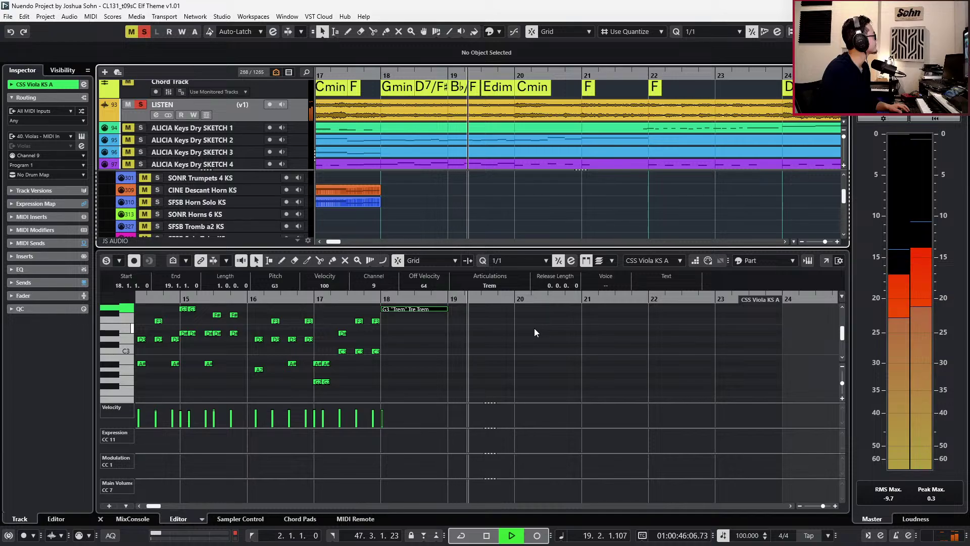
key("space")
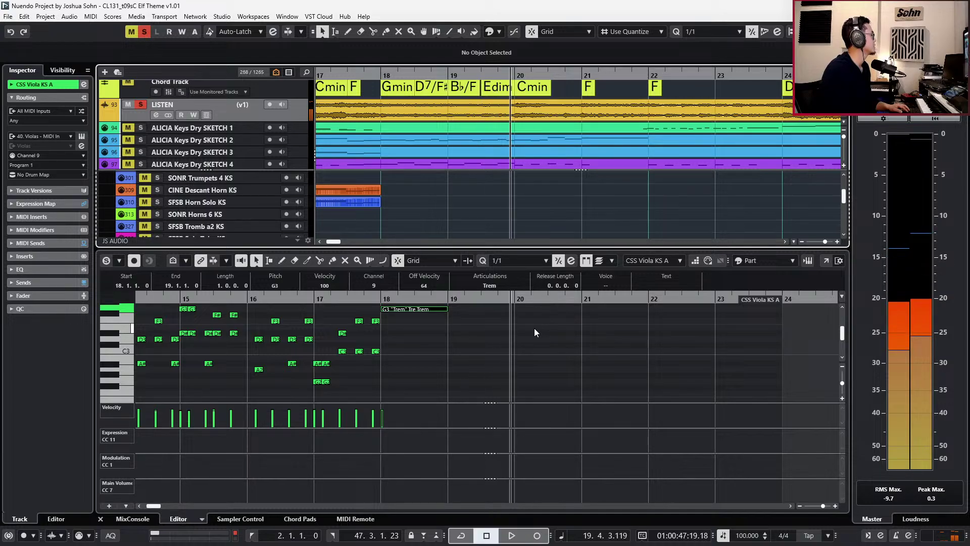
Unsolo the LISTEN track and duplicate the G3 viola tremolo note into bar 19 as F#3.
key("s")
scroll(502, 328, "up", 2)
left_click(446, 360)
left_click(429, 347)
key("ctrl+d")
key("Down")
Continue the viola tremolo line with duplicated one-bar notes on D4 in bar 20 and C4 in bar 21.
key("ctrl+d")
key("Up")
key("Up")
key("Up")
key("Up")
key("Up")
key("Up")
key("Up")
key("Up")
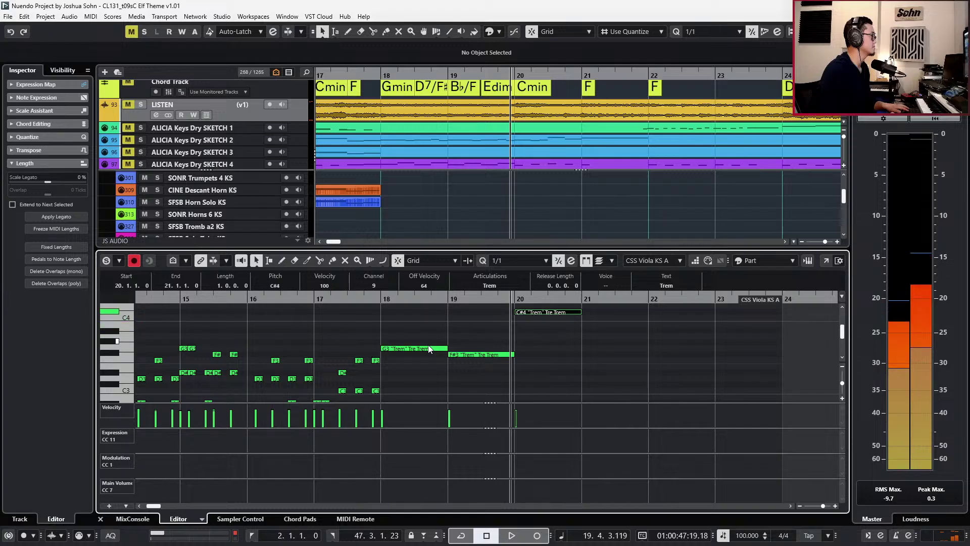
key("ctrl+d")
key("Down")
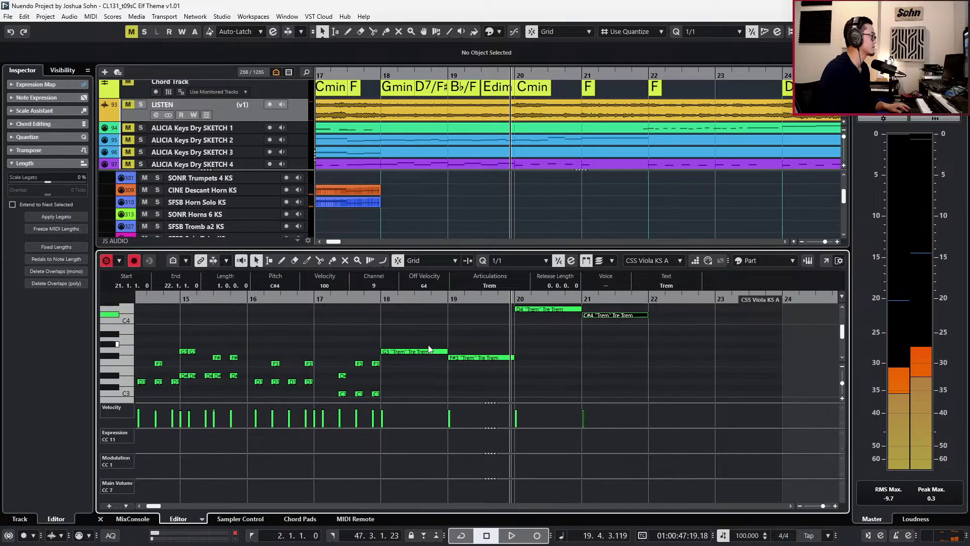
key("Down")
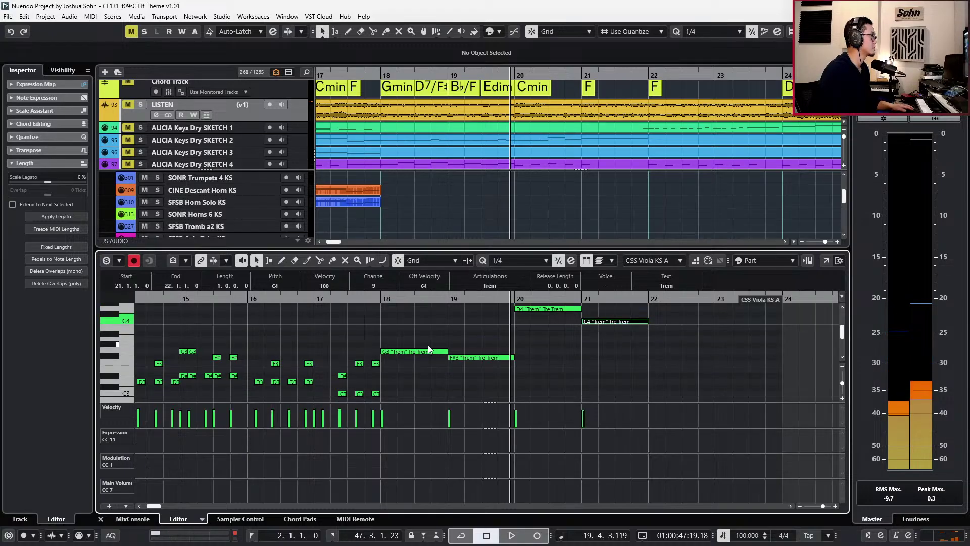
Tighten the viola tremolo to half-bar notes G3, F#3 and D4 without gaps, with the last note on C#4 from beat 3 of bar 19.
left_click(426, 351)
key("alt+2")
key("Right")
key("ctrl+Left")
key("alt+2")
key("Right")
key("alt+Left")
key("alt+shift+Left")
key("Right")
key("alt+Left")
key("alt+Left")
key("alt+Left")
key("Up")
Play the viola tremolo line from bar 18 to check the half-bar rhythm.
key("b")
key("b")
key("space")
key("s")
key("b")
key("b")
key("b")
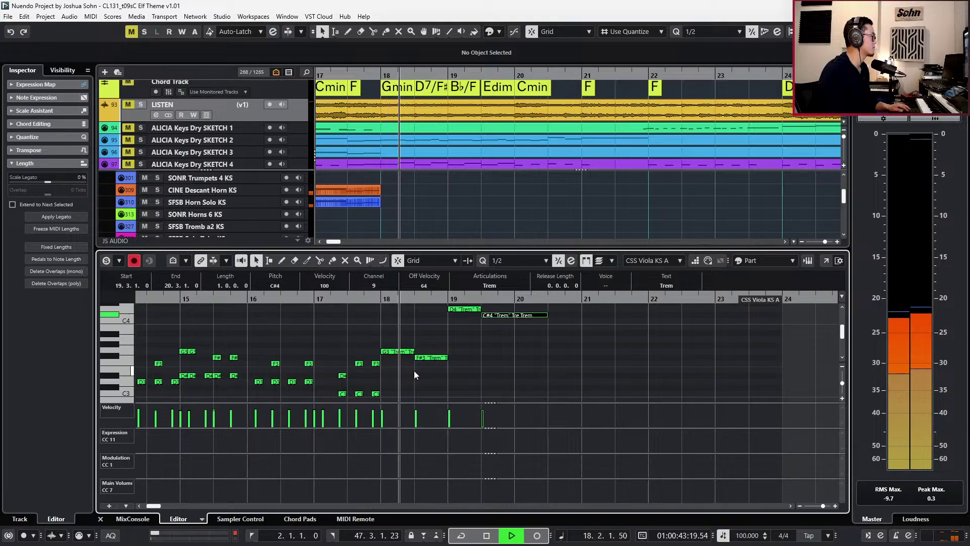
key("b")
key("b")
left_click(415, 371)
Record expression (CC 11) and modulation (CC 1) moves for the viola tremolo across bars 18 and 19.
key("g")
key("g")
key("g")
key("g")
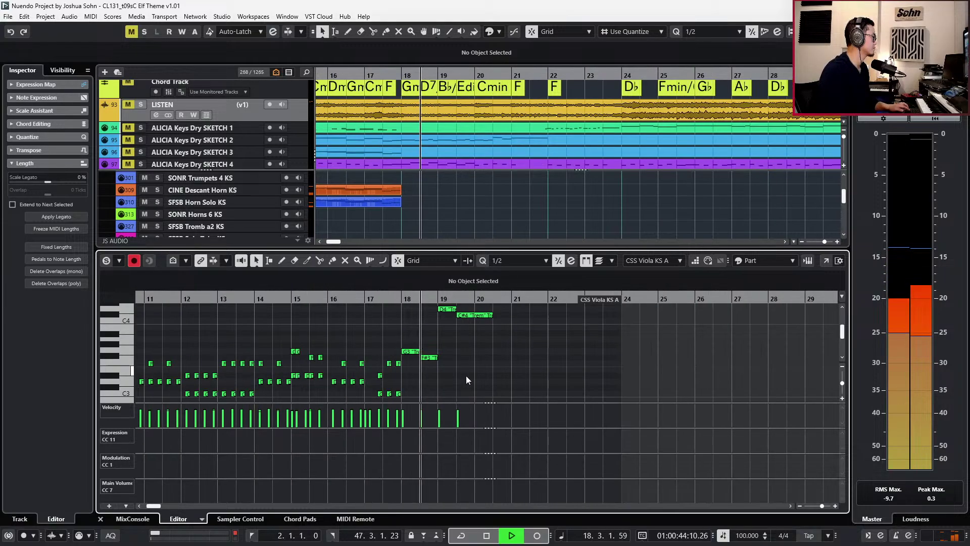
key("Return")
scroll(488, 391, "down", 2)
scroll(495, 392, "left", 3)
left_click(414, 383)
left_click(436, 384)
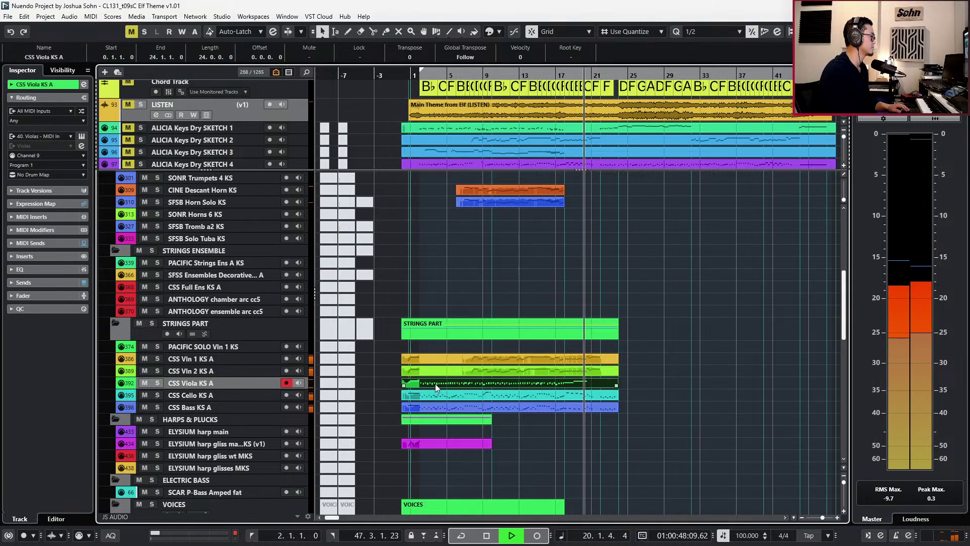
key("Return")
key("space")
scroll(576, 372, "up", 3)
key("KP_Subtract")
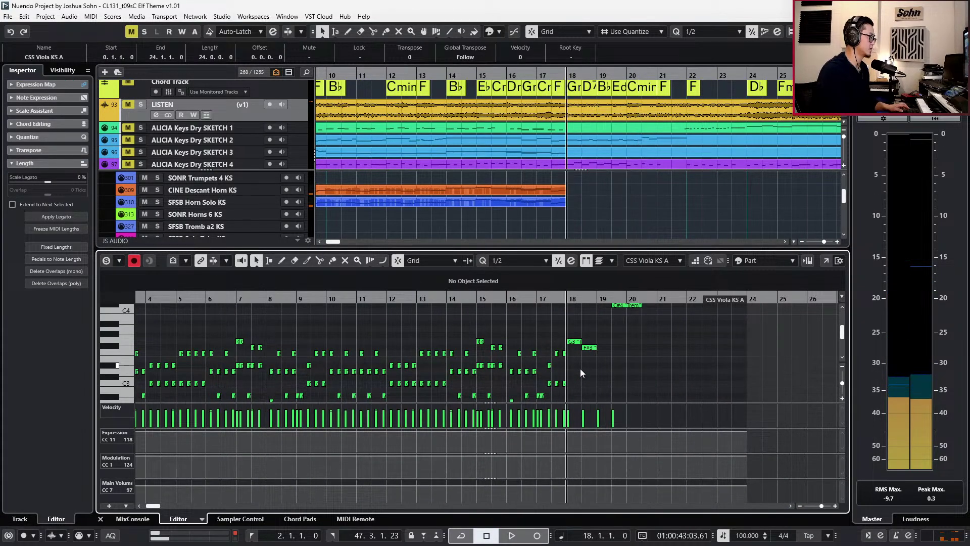
key("space")
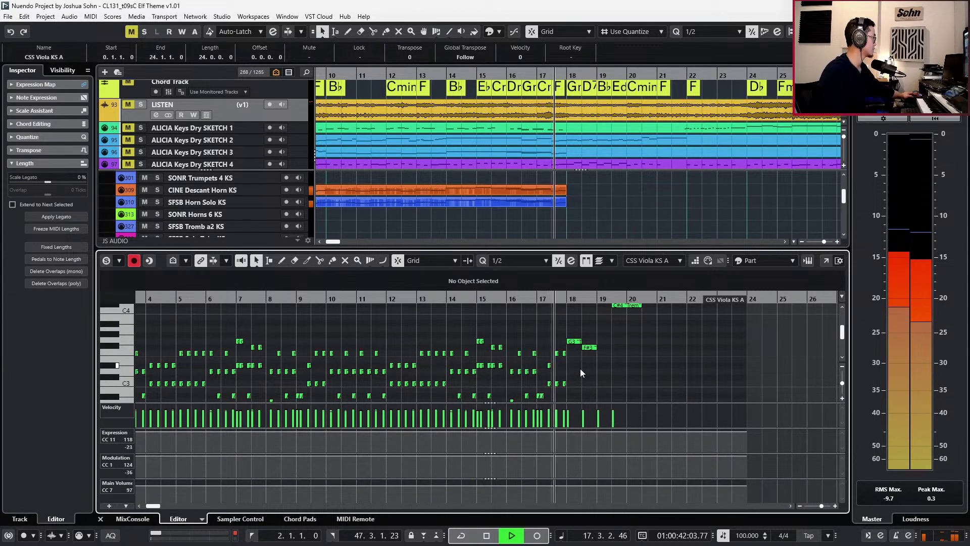
key("KP_Multiply")
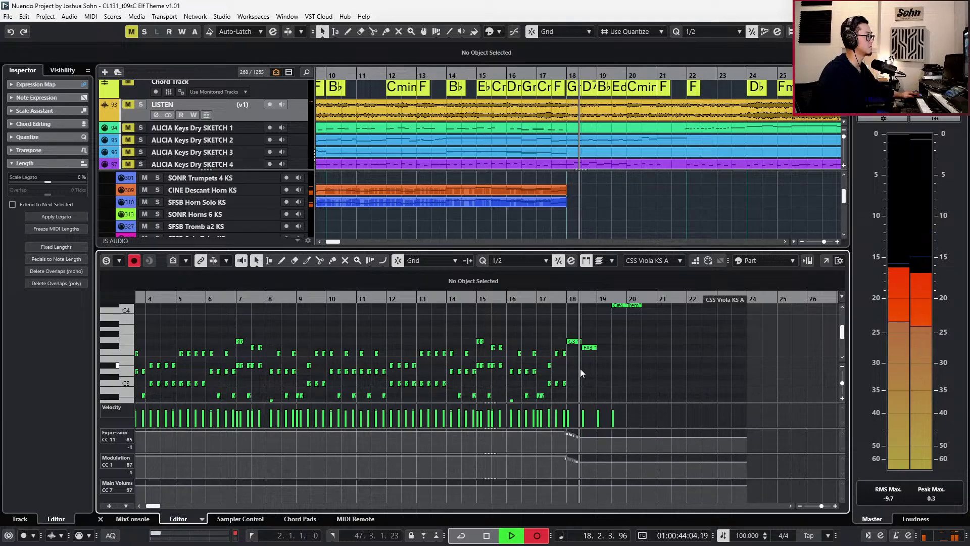
scroll(802, 368, "up", 1)
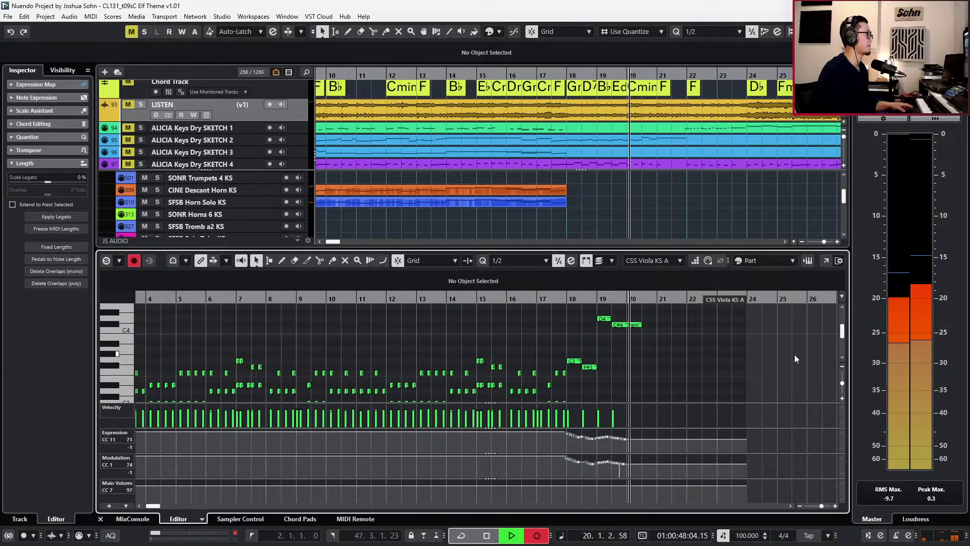
key("space")
Audition the Edim chord in bar 19 of the chord track and return toward bar 18.
scroll(700, 156, "up", 2)
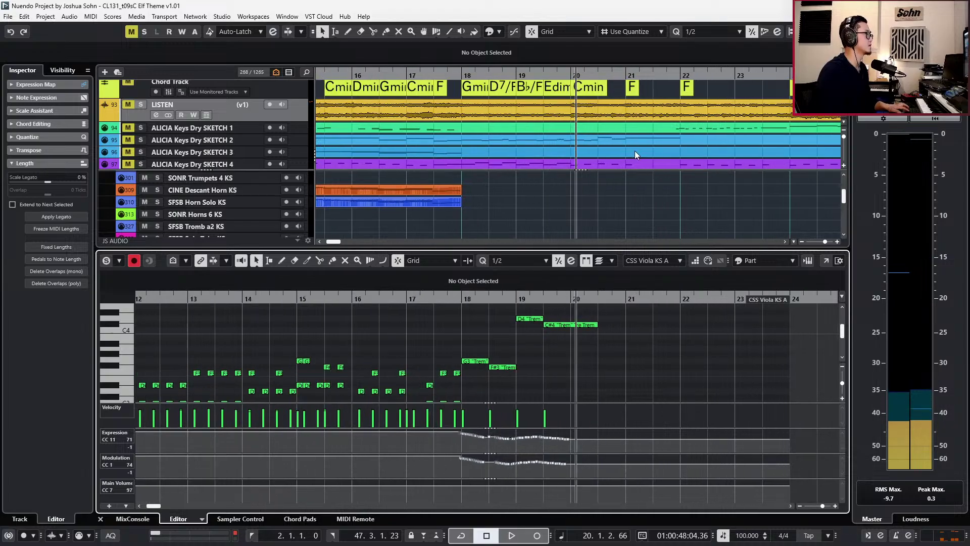
scroll(601, 142, "up", 1)
scroll(597, 144, "up", 2)
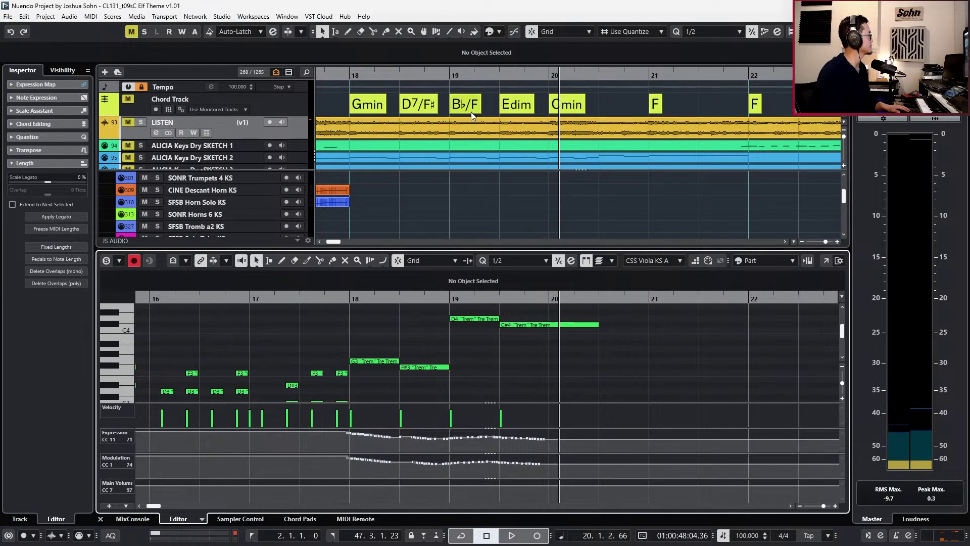
left_click(517, 103)
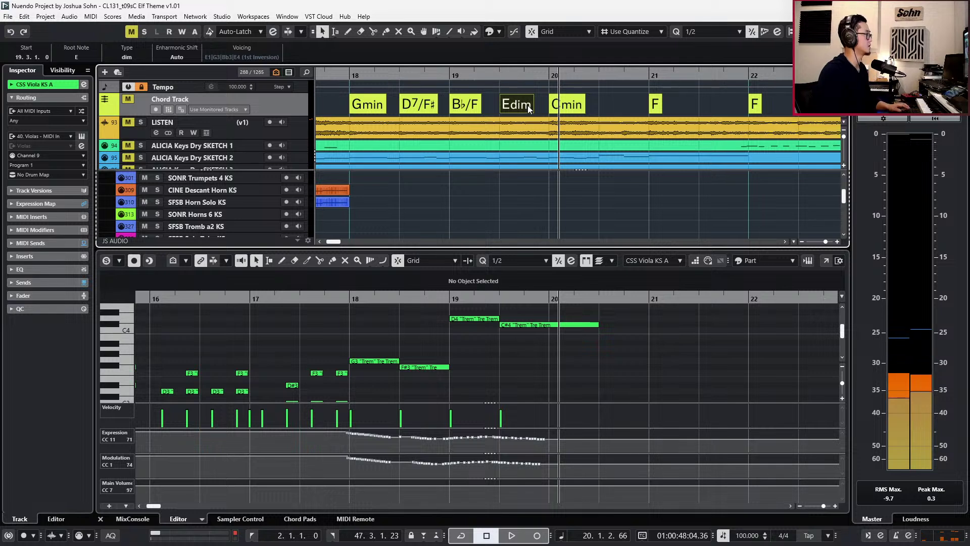
key("l")
key("KP_Subtract")
key("KP_Subtract")
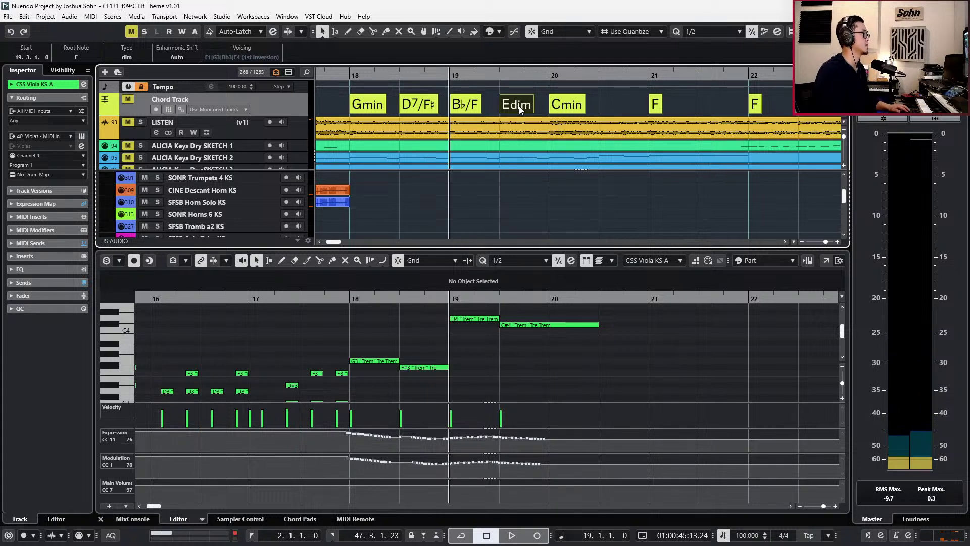
Split the viola's C#4 tremolo note at bar 20, lower its second part to C4 and start playback from bar 18.
left_click(549, 325)
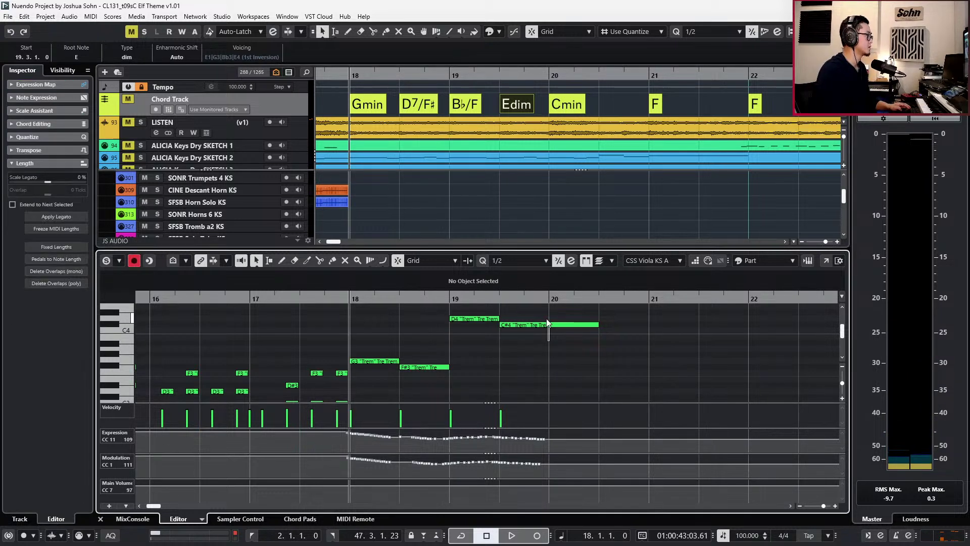
left_click(555, 325, "alt")
left_click_drag(560, 325, 560, 331)
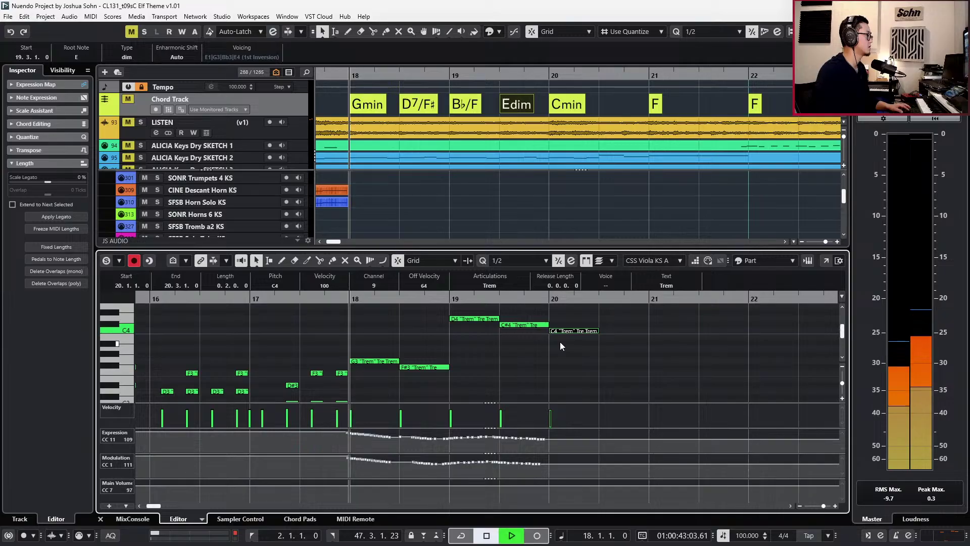
key("space")
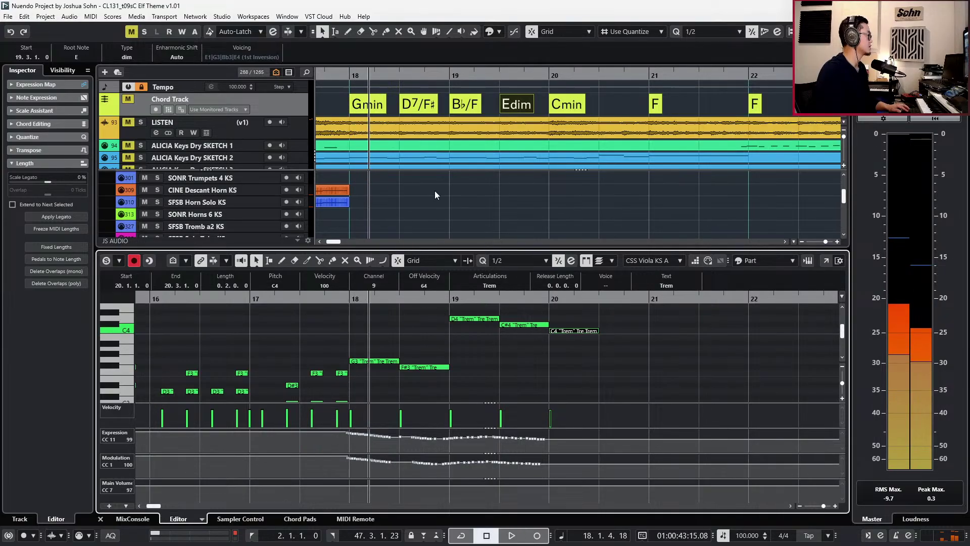
Solo the LISTEN track, replay the reference through bars 20 and 21, and unsolo it.
left_click(292, 131)
key("s")
key("space")
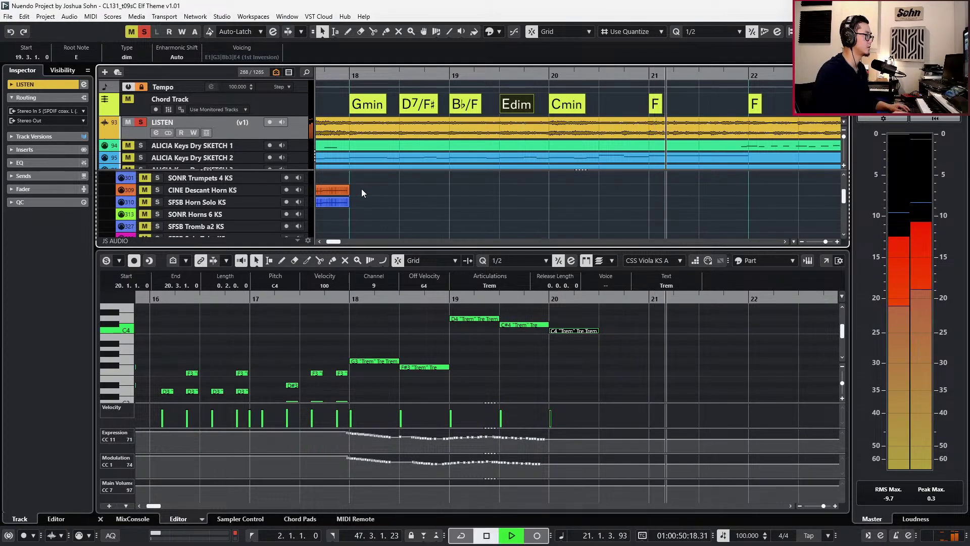
key("space")
key("ctrl+KP_Subtract")
key("space")
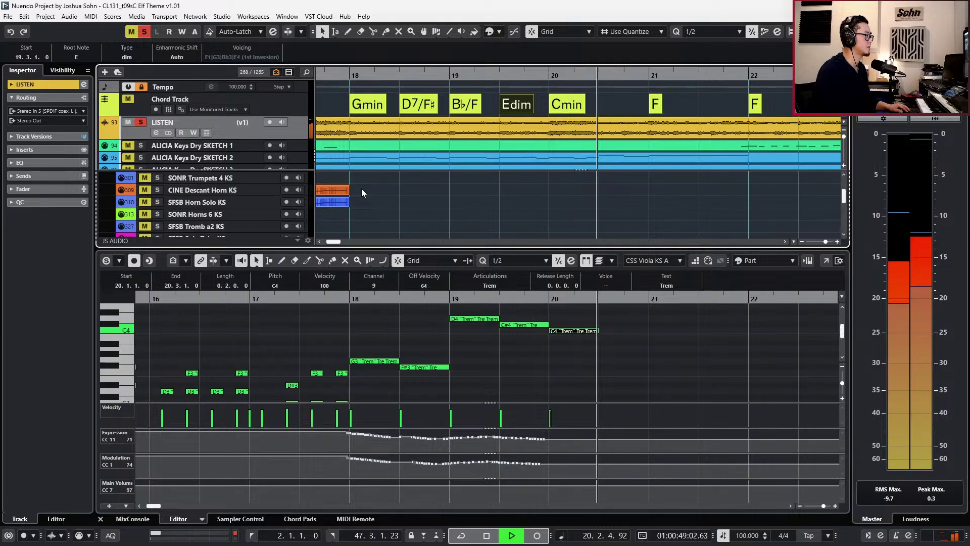
key("space")
key("s")
Duplicate the viola's C4 tremolo note to beat 3 of bar 20, shorten the copy to one beat and audition it.
key("alt+4")
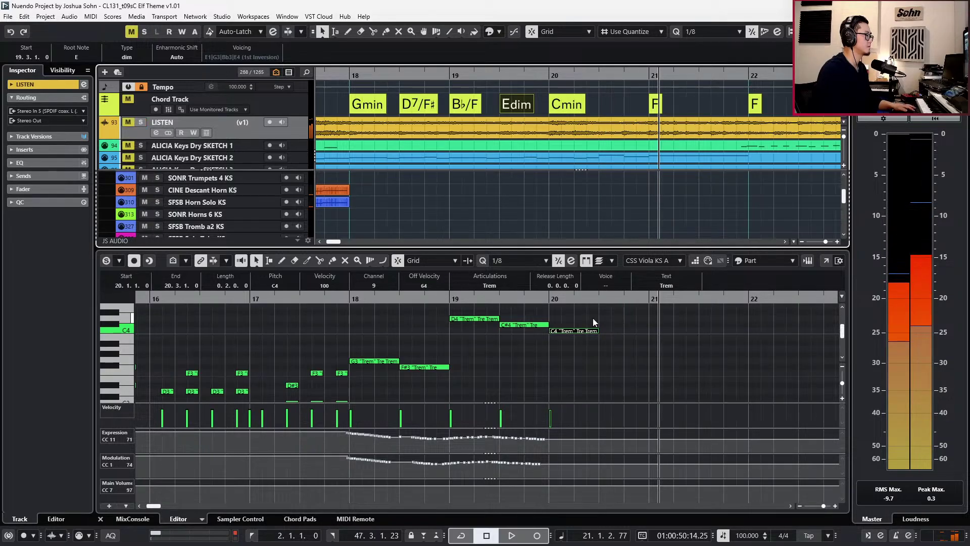
left_click(587, 331)
key("ctrl+d")
key("alt+shift+Left")
key("alt+shift+Left")
key("l")
key("space")
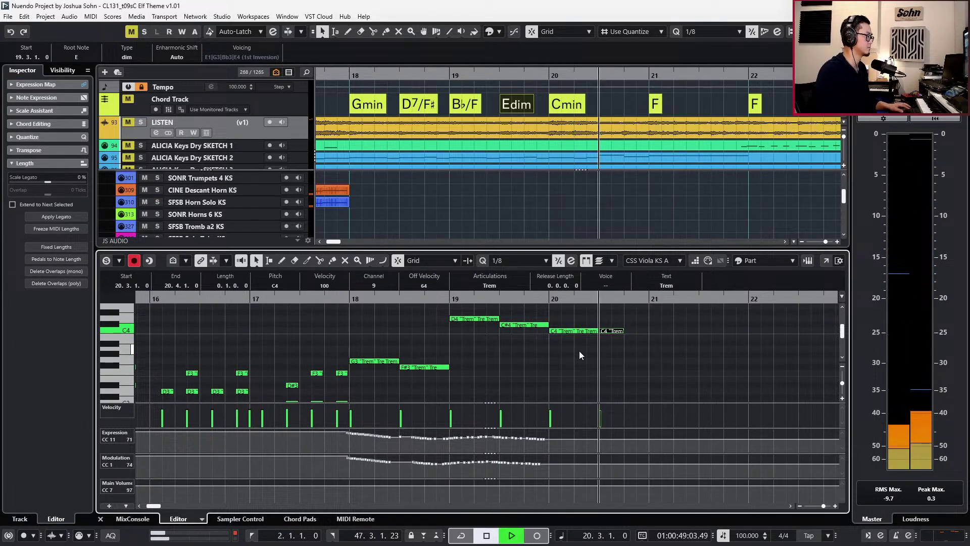
key("s")
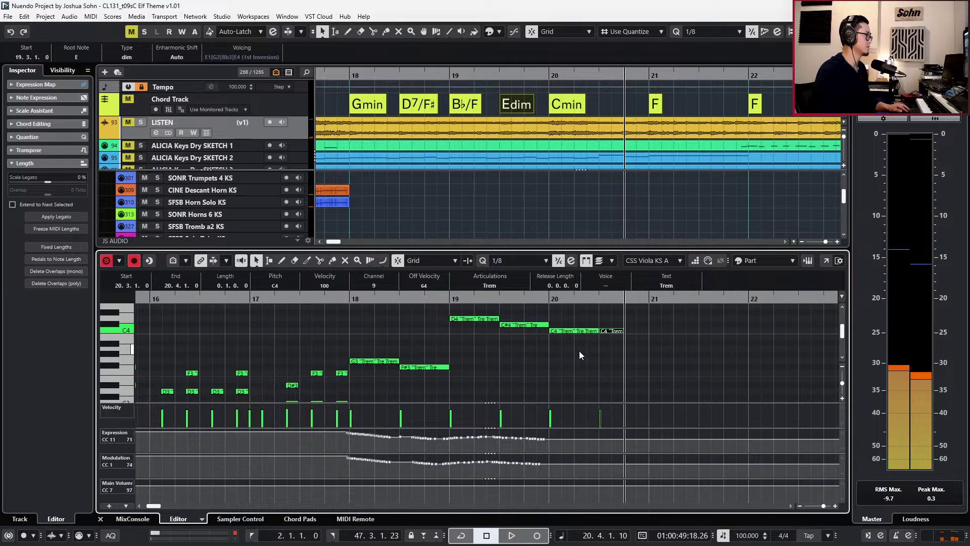
key("KP_Subtract")
key("KP_Subtract")
key("KP_Subtract")
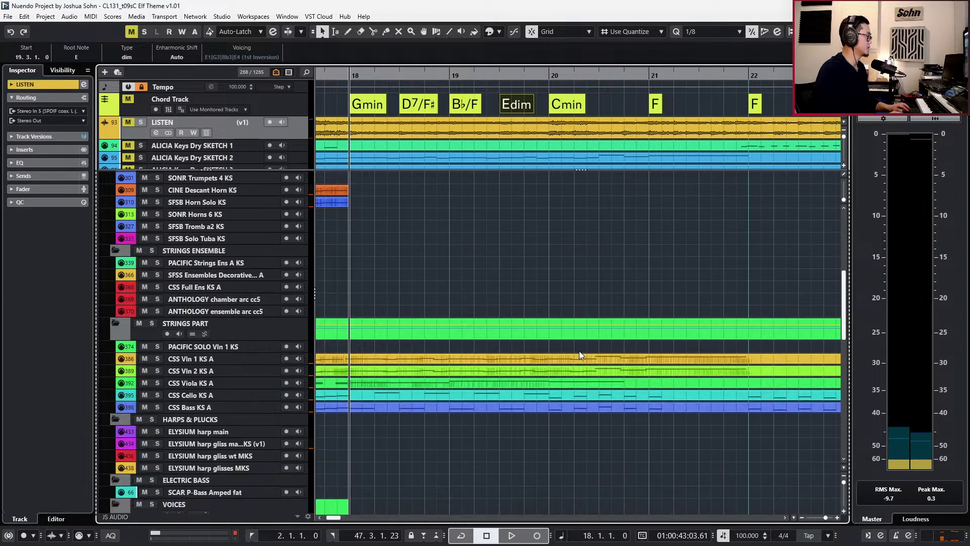
Hand the off-beat pizzicato notes G2, F#2, F2 and E2 in bars 18 and 19 from the cello to the CSS Bass KS A part.
key("ctrl+e")
key("g")
left_click(561, 379)
left_click(561, 393)
double_click(559, 394)
left_click_drag(431, 330, 585, 376)
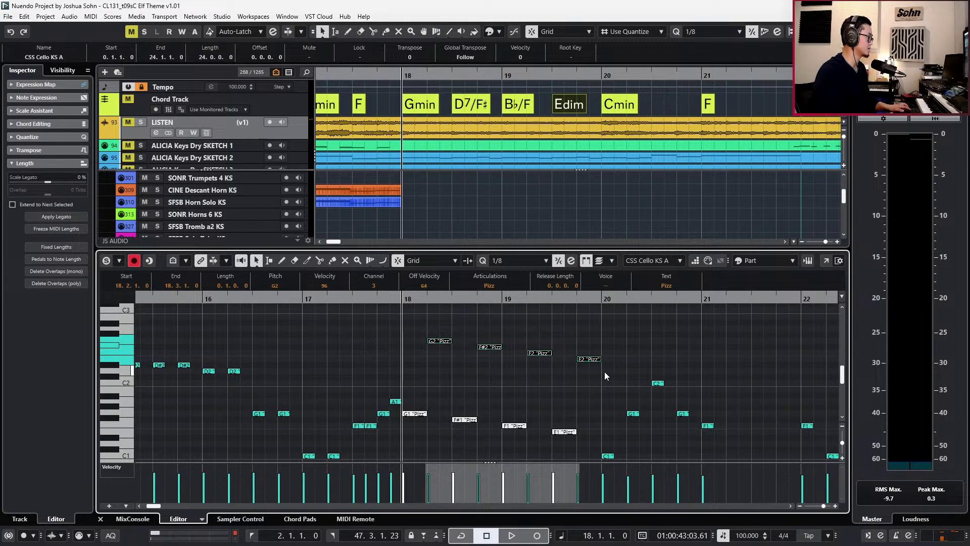
key("ctrl+e")
left_click(526, 407)
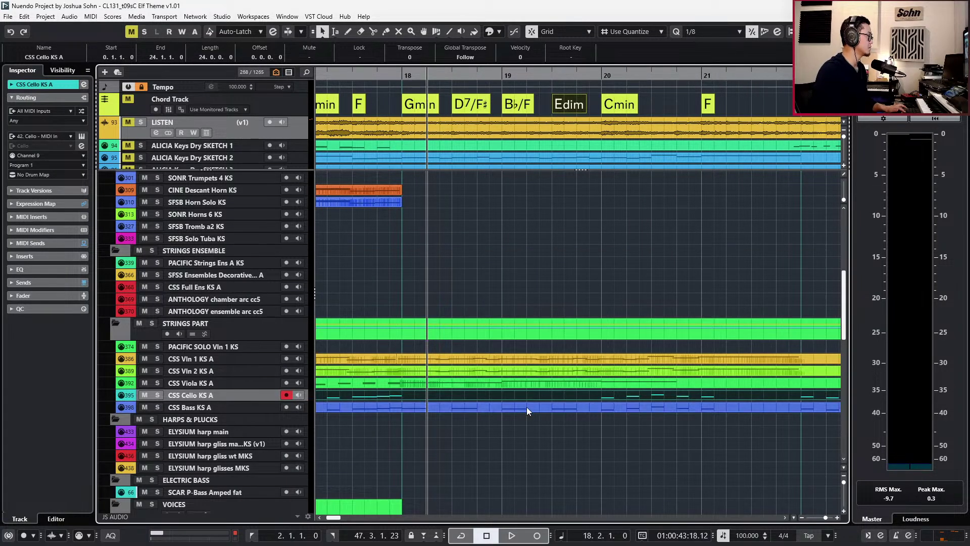
key("ctrl+e")
left_click_drag(429, 353, 593, 399)
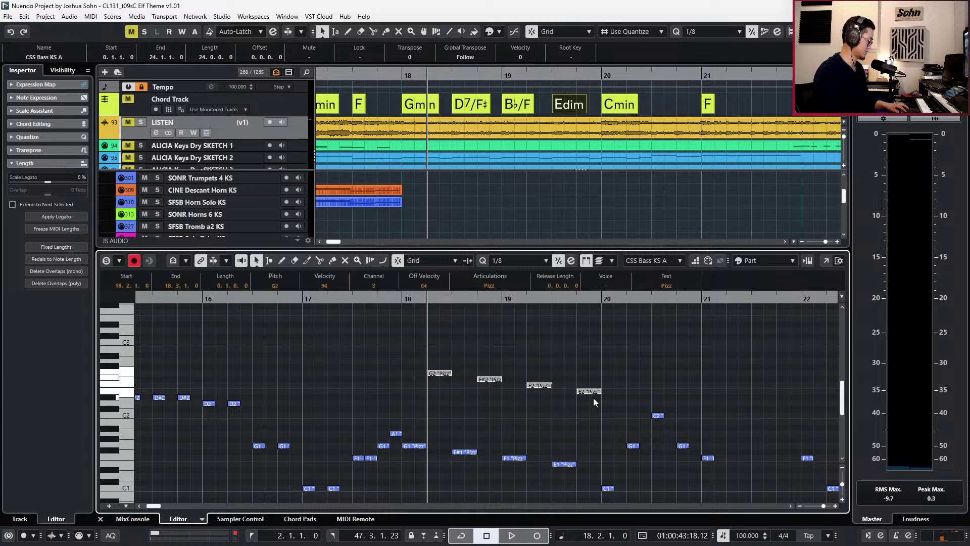
Play bars 18 and 19 to hear the bass pizzicato and return to bar 18.
key("space")
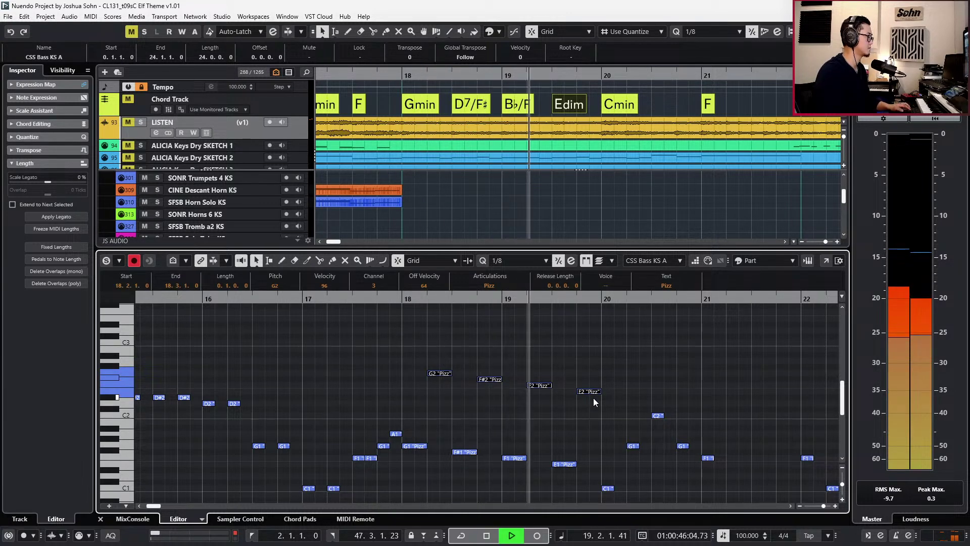
key("space")
key("ctrl+e")
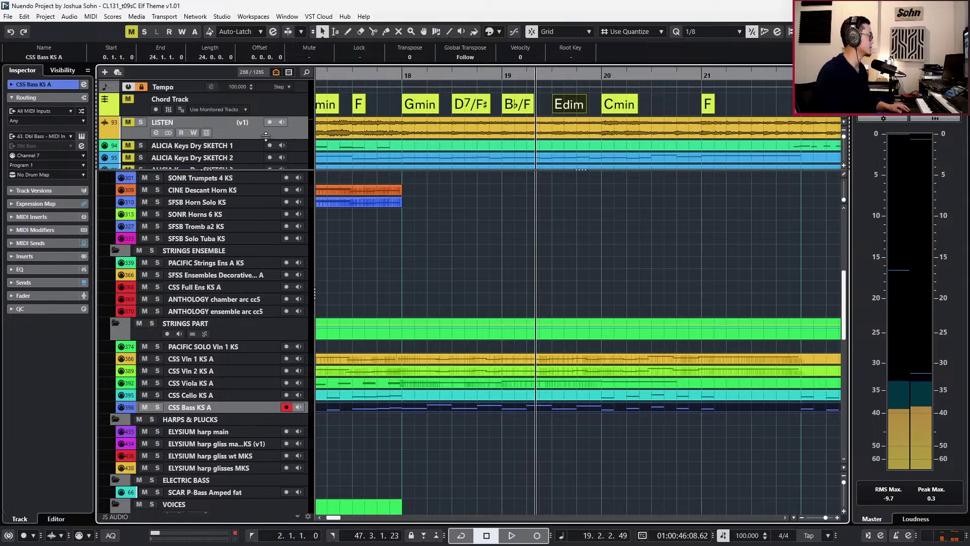
key("KP_0")
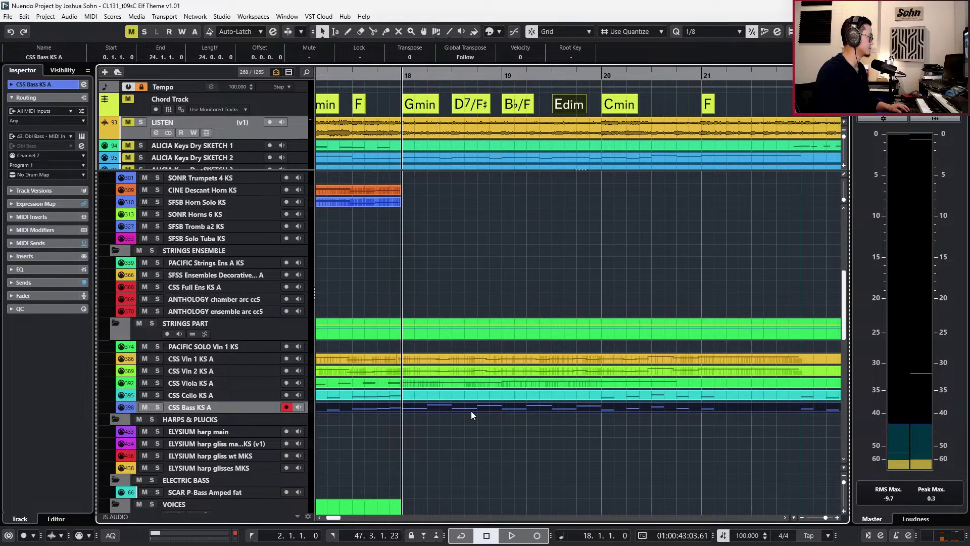
Copy the viola tremolo notes of bars 18 to 20 into the CSS Cello KS A part at bar 18.
double_click(473, 383)
left_click_drag(418, 341, 681, 374)
key("ctrl+e")
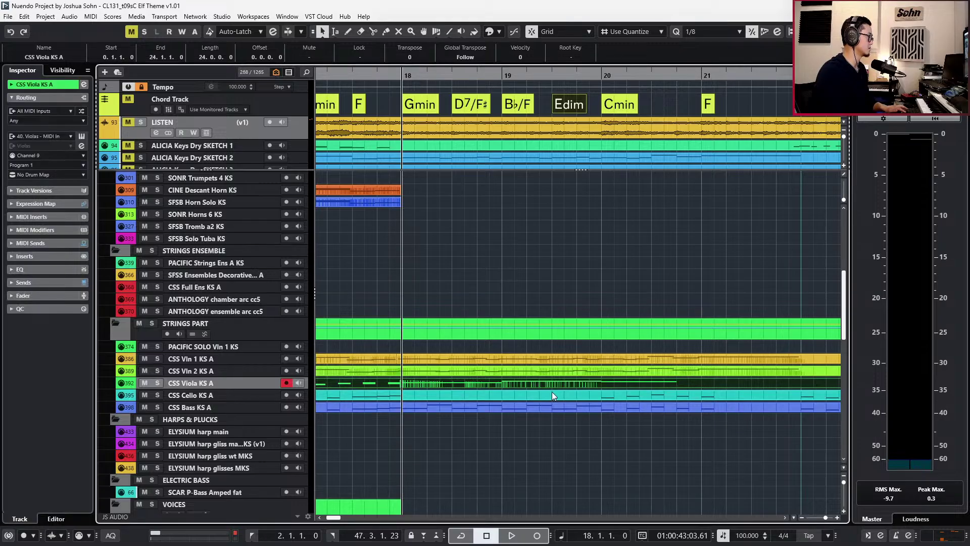
double_click(552, 394)
scroll(482, 332, "down", 2)
left_click(489, 326)
key("alt+Delete")
key("KP_Subtract")
key("KP_Subtract")
scroll(485, 336, "up", 2)
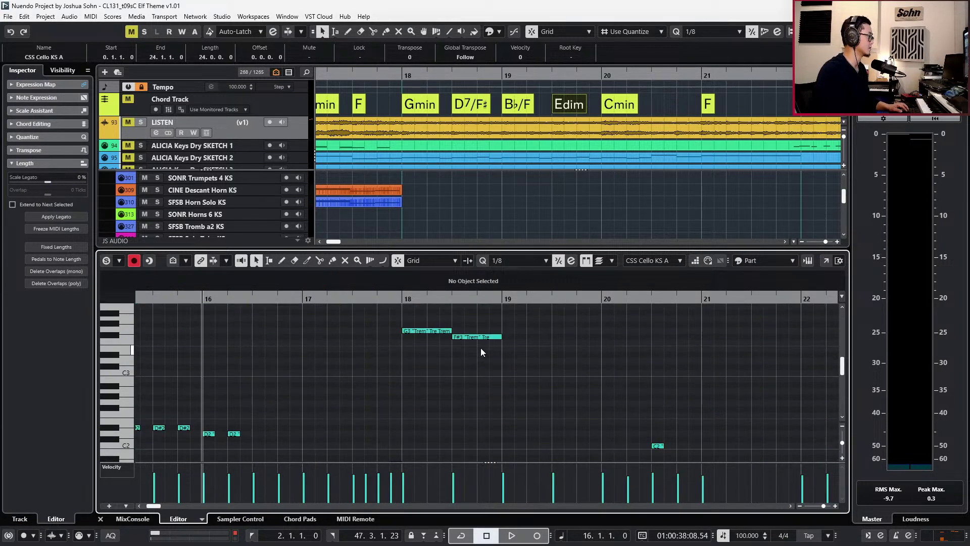
Lower all the copied cello tremolo notes by one octave, including the D4 at bar 19.
left_click_drag(420, 327, 680, 376)
key("shift+Down")
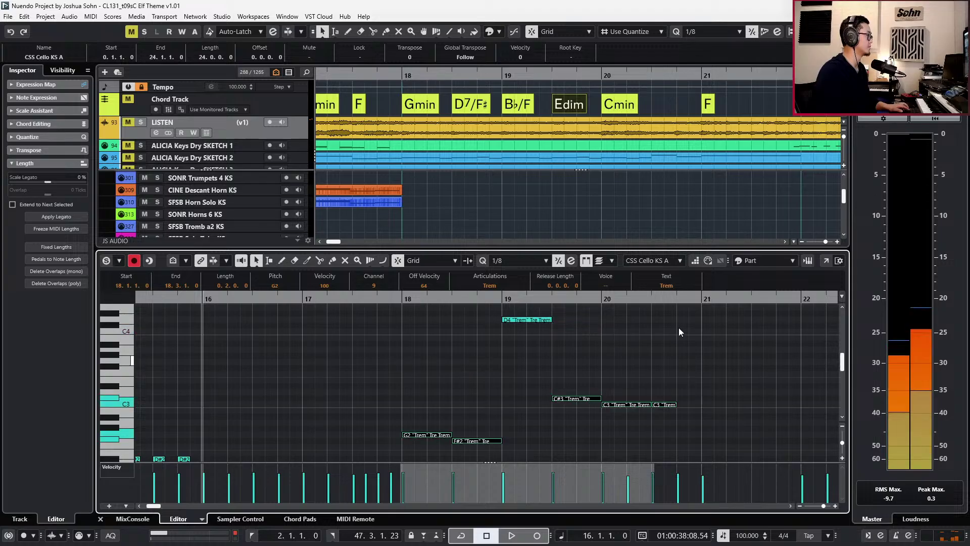
left_click(543, 321)
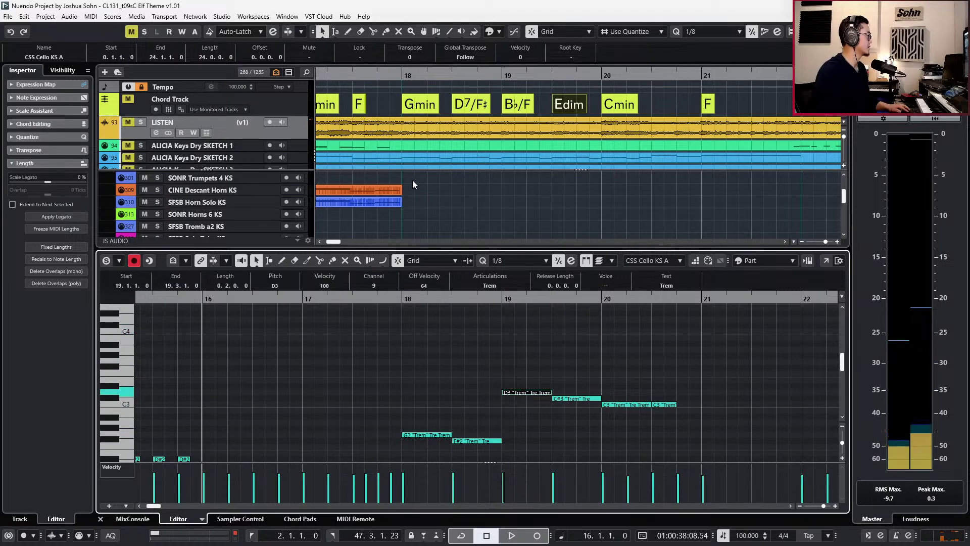
Solo the LISTEN track and play the reference over bars 18 and 19 to compare it with the cello tremolo.
left_click(296, 129)
key("s")
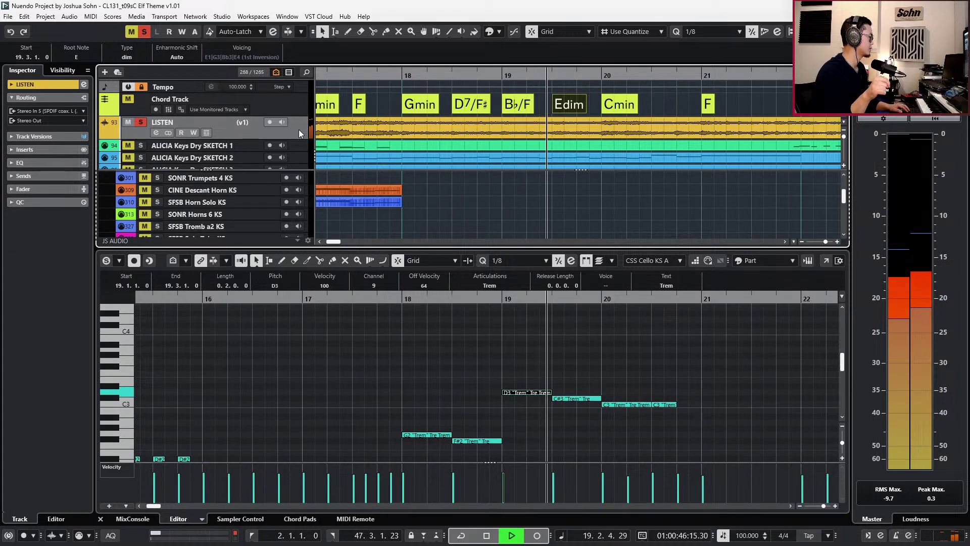
key("space")
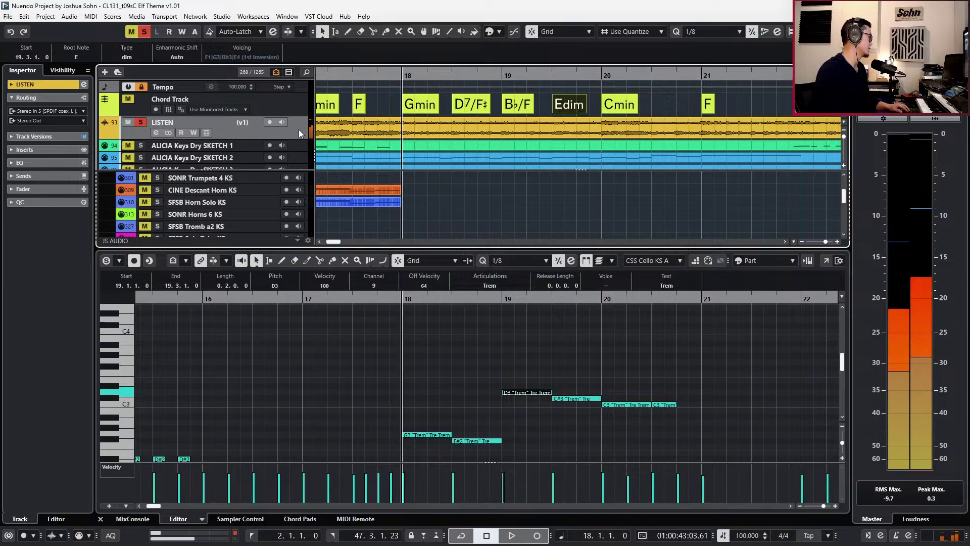
Play the soloed LISTEN reference over bars 18 and 19 once more, and unsolo it.
key("space")
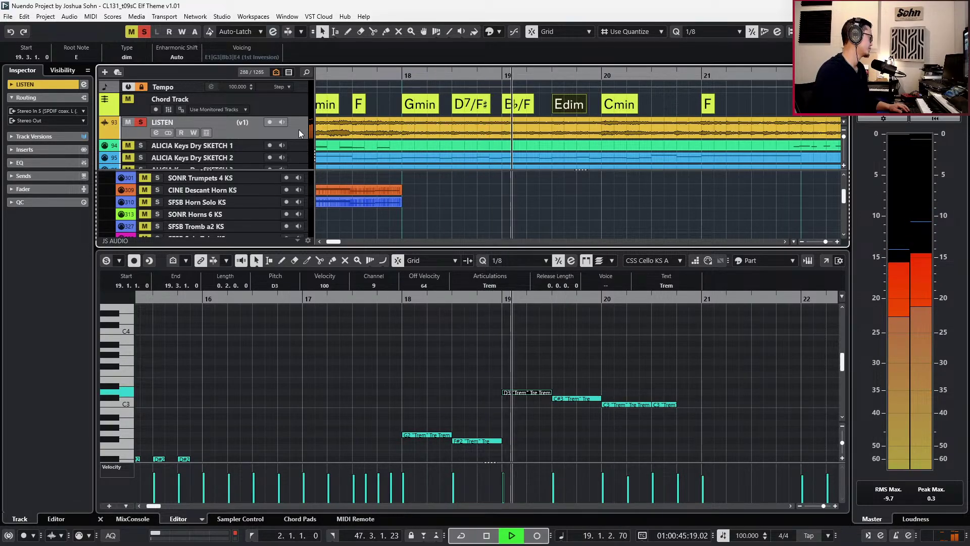
key("space")
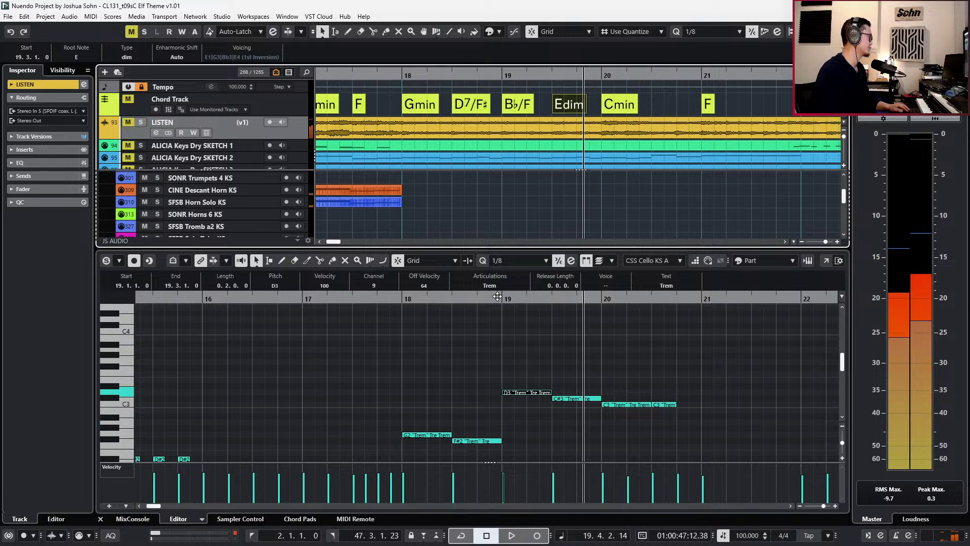
left_click(526, 381)
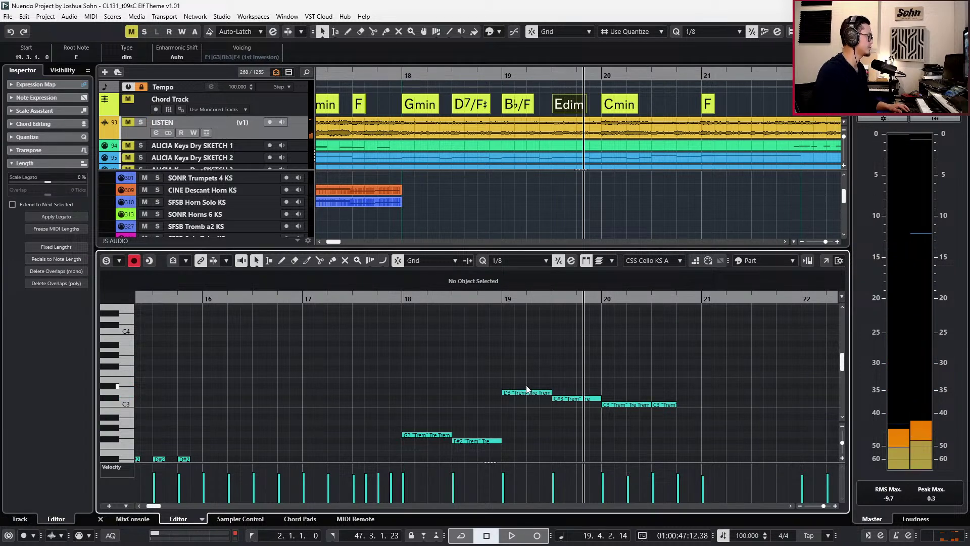
Try lower pitches such as B2 for the cello tremolo note at bar 19, and return it to D3.
left_click(526, 392)
key("l")
key("s")
key("Down")
key("Down")
key("Down")
key("Down")
key("Down")
key("Down")
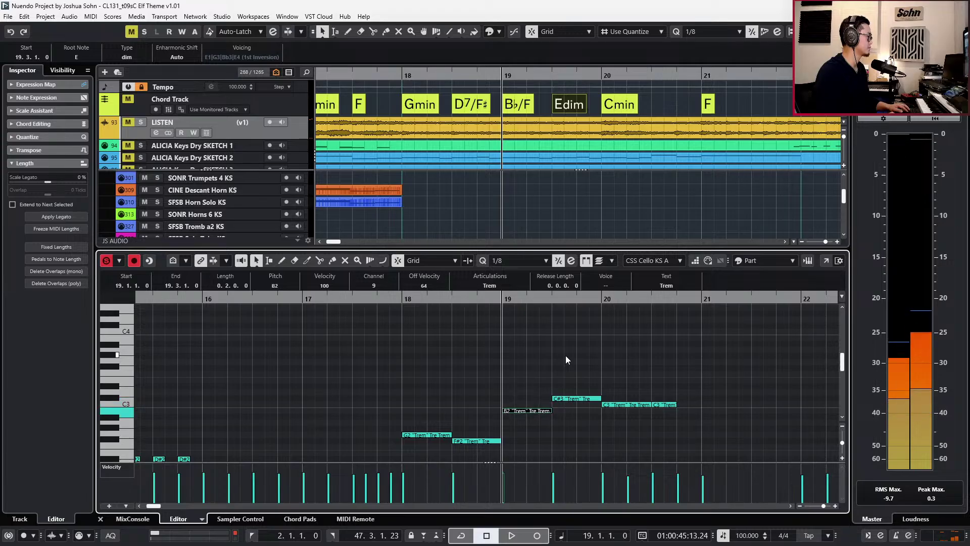
key("Up")
key("Up")
key("Up")
key("Up")
key("Up")
key("Up")
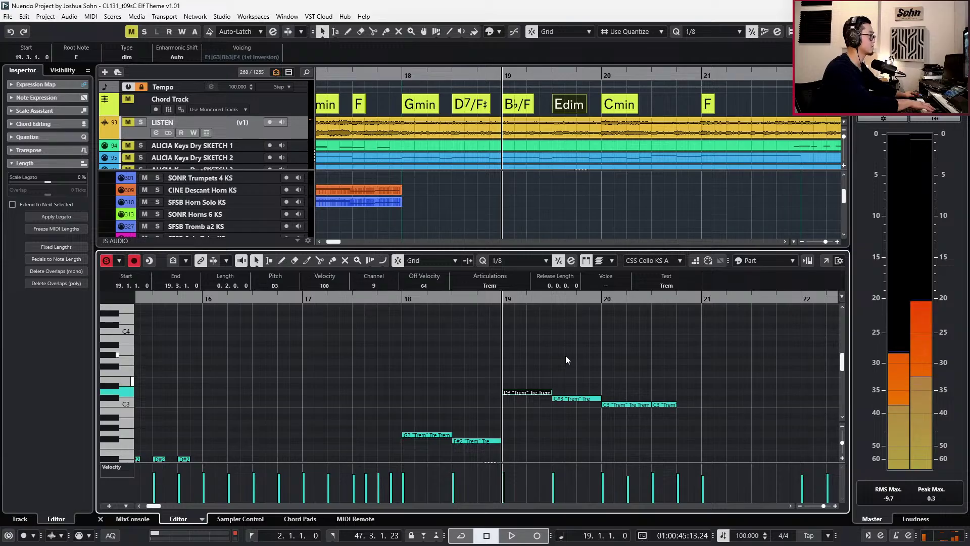
Lower the three cello tremolo notes from bar 19 to the start of bar 20 by nine semitones and audition the change.
scroll(566, 355, "down", 1)
left_click_drag(522, 341, 606, 382)
scroll(605, 382, "down", 1)
key("Down")
key("Down")
key("Down")
key("Down")
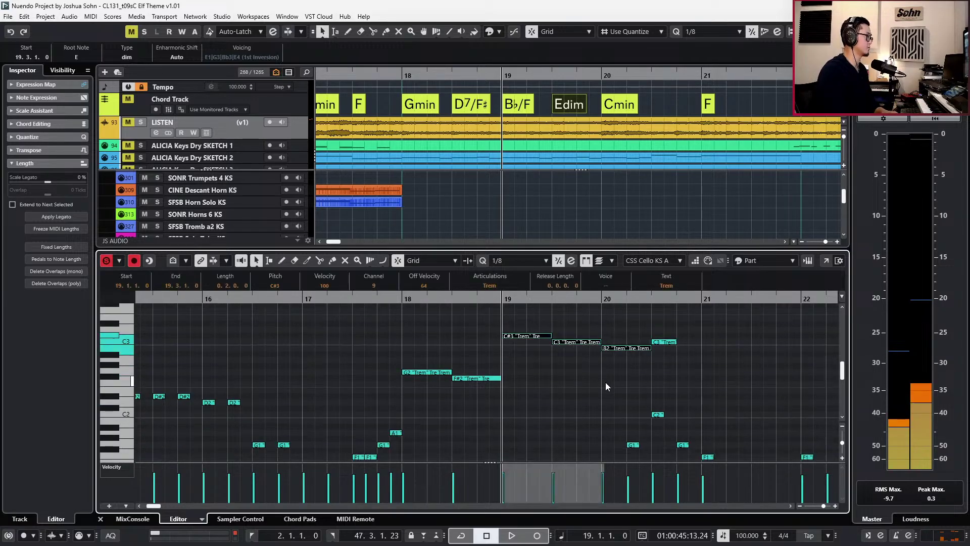
key("Down")
key("Down")
key("Down")
key("Down")
key("Down")
key("space")
key("space")
Raise the five cello tremolo notes from bar 18 to the start of bar 20 by one octave and play them from bar 18.
left_click_drag(525, 357, 428, 396)
key("shift+Up")
key("space")
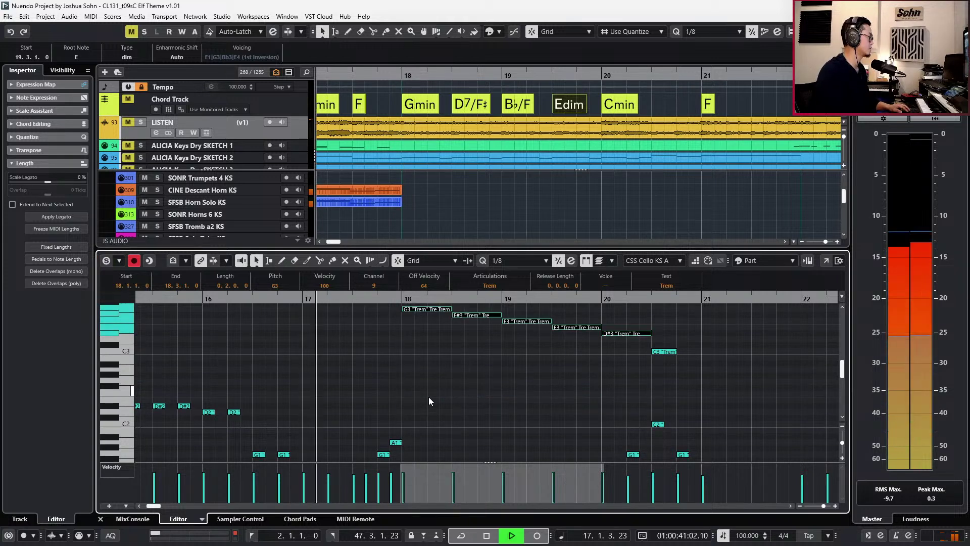
scroll(429, 396, "up", 2)
key("space")
key("KP_0")
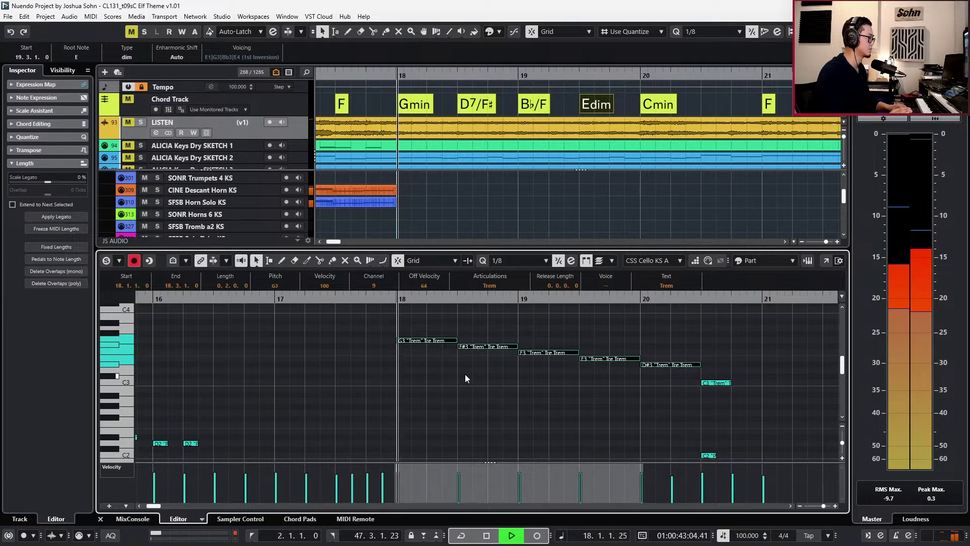
Show the Expression, Modulation and Main Volume controller lanes below the cello notes while the tremolo plays through bar 20.
left_click(480, 386)
key("alt+c")
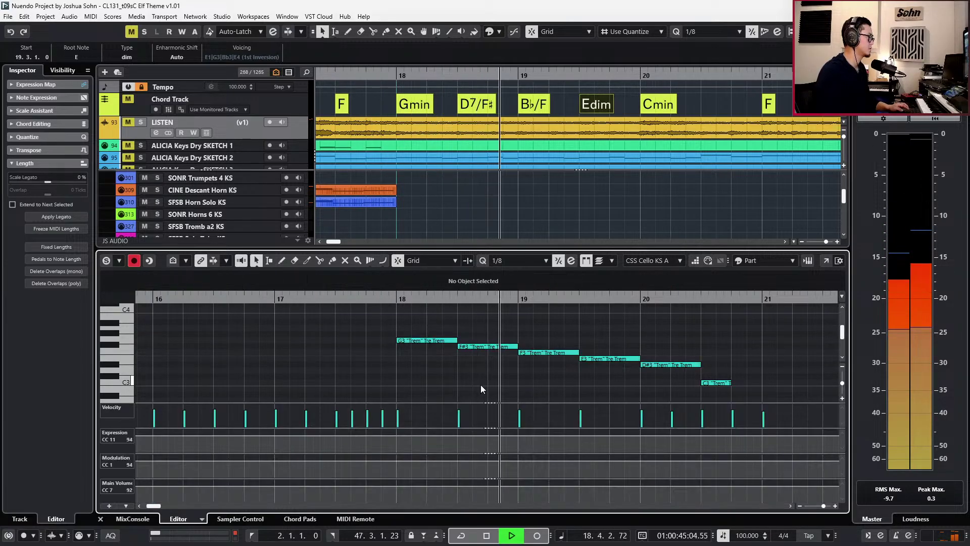
scroll(486, 392, "down", 1)
scroll(496, 400, "down", 2)
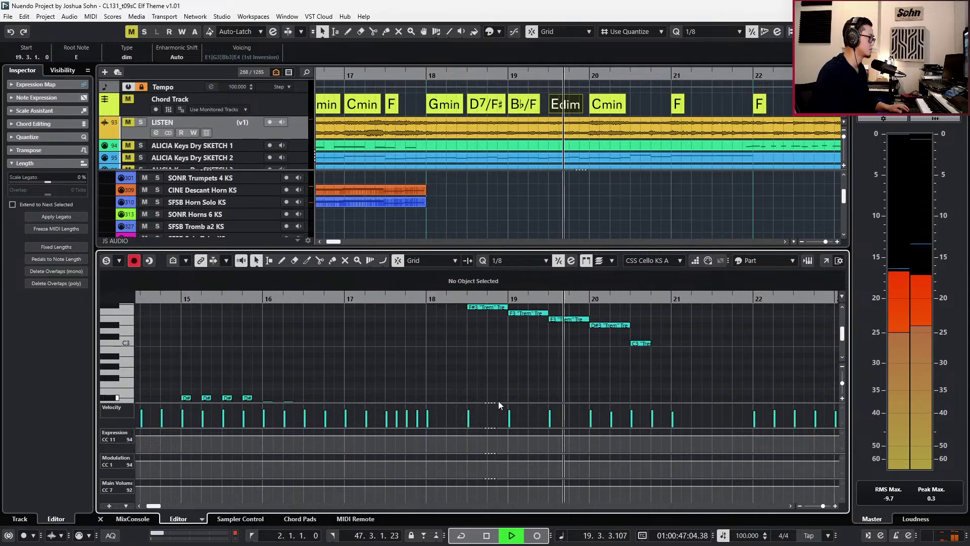
scroll(501, 393, "down", 1)
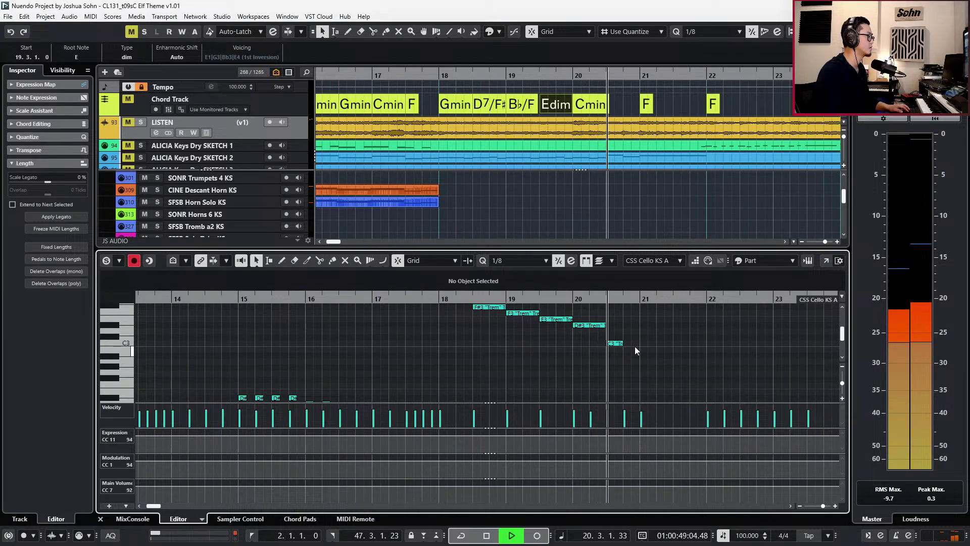
Raise the last cello tremolo note, on beat 3 of bar 20, to D#3 and play bar 20 to check it.
key("space")
left_click(616, 343)
key("Up")
key("Up")
key("Up")
key("Up")
key("Up")
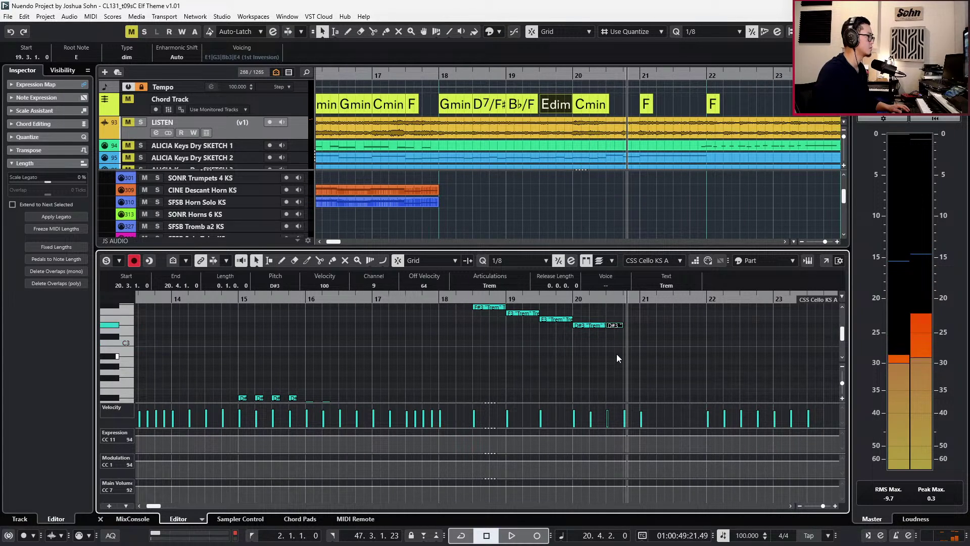
key("l")
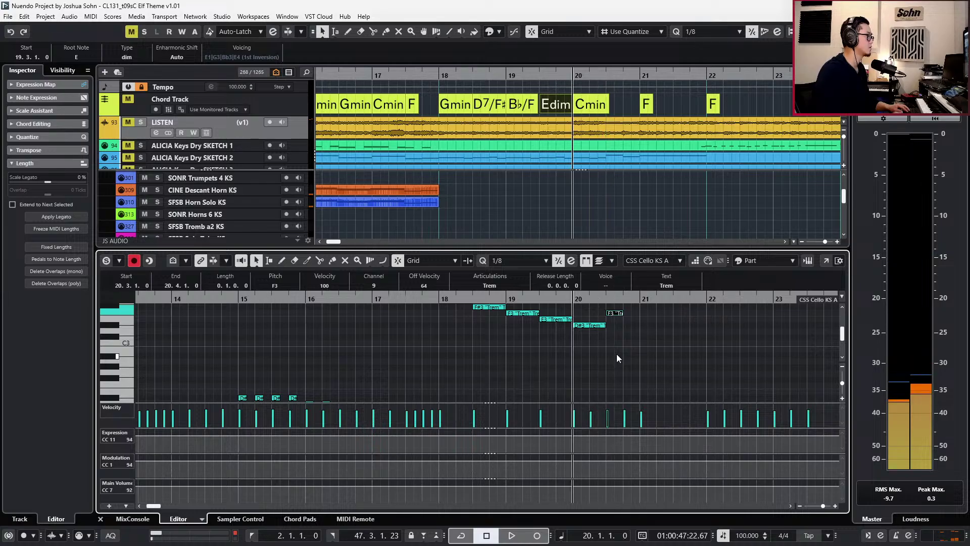
key("Down")
key("Down")
key("space")
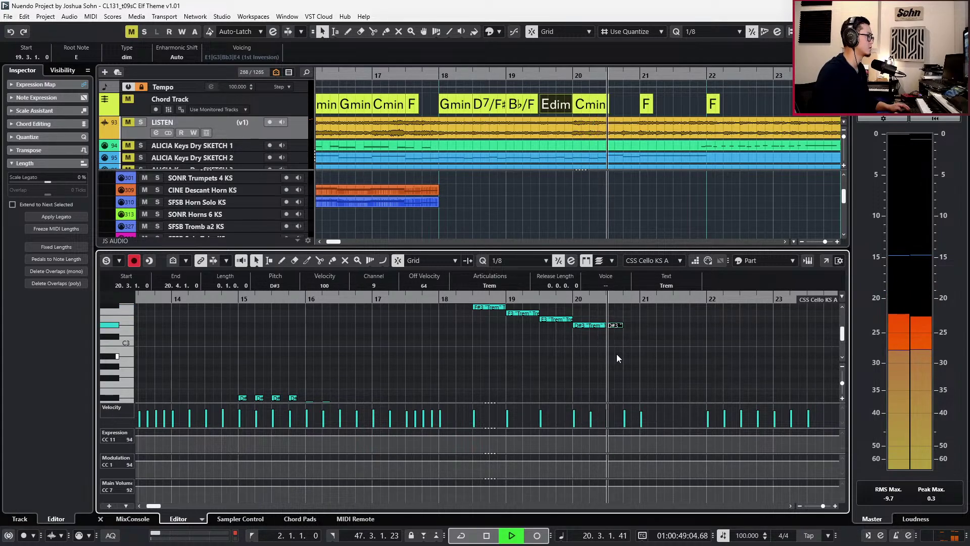
left_click(617, 354)
key("space")
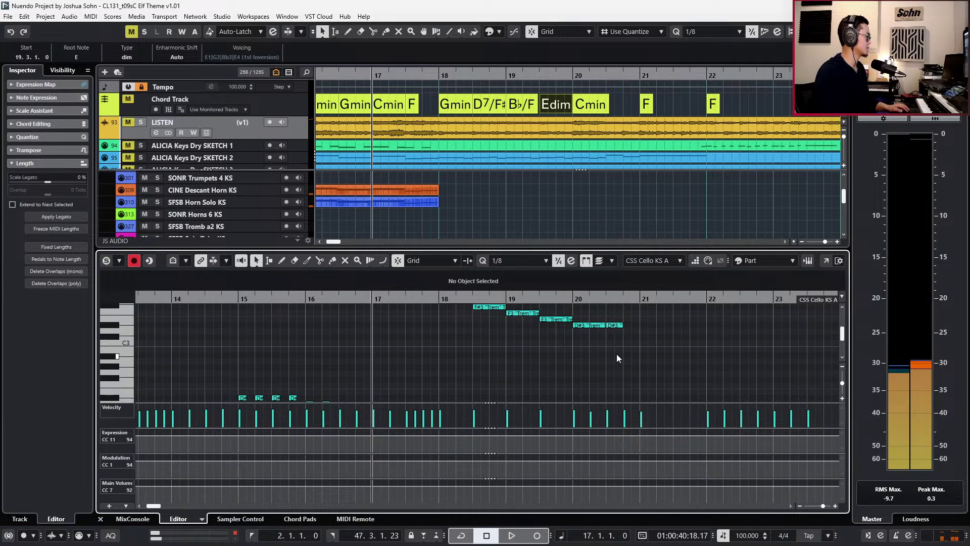
Record Expression CC 11 and Modulation CC 1 dynamics over the cello tremolo from bar 18, and close the part.
key("space")
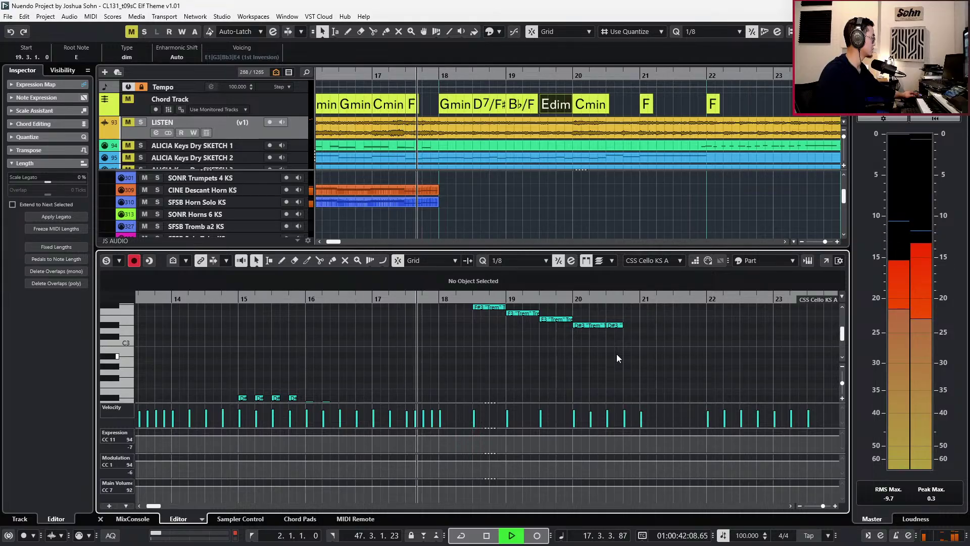
key("KP_Multiply")
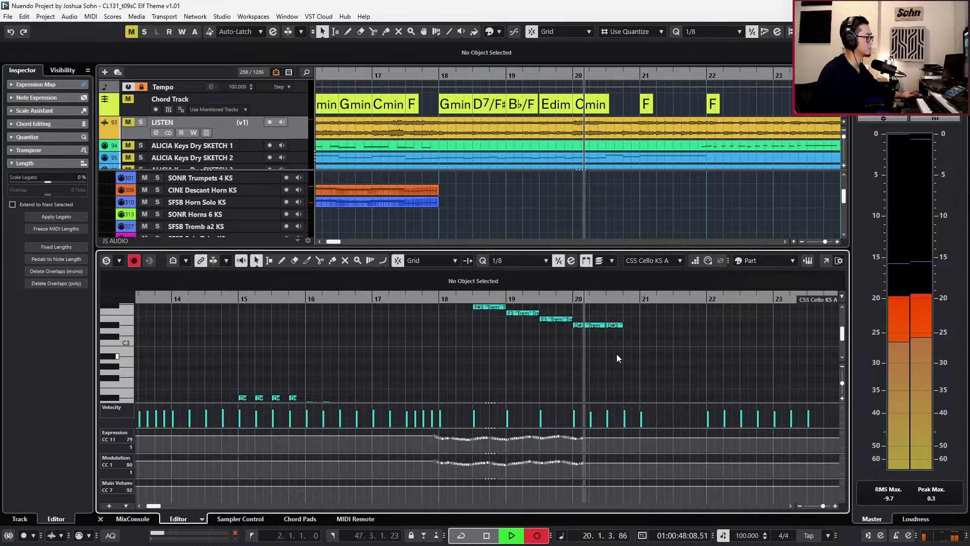
key("KP_Multiply")
key("ctrl+alt+e")
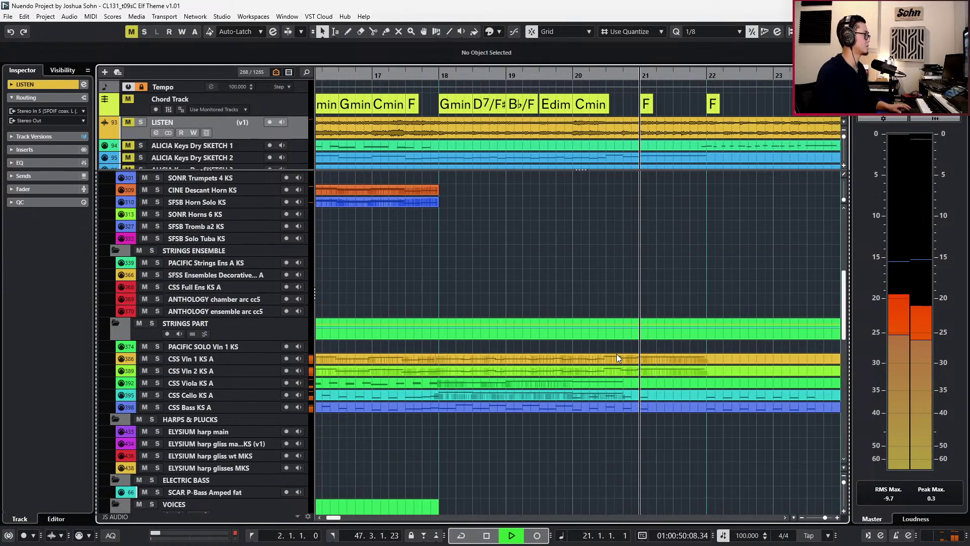
Open the CSS Vln 1 and CSS Vln 2 parts and review the second violin line and its controllers during playback.
key("space")
double_click(558, 363)
key("ctrl+alt+e")
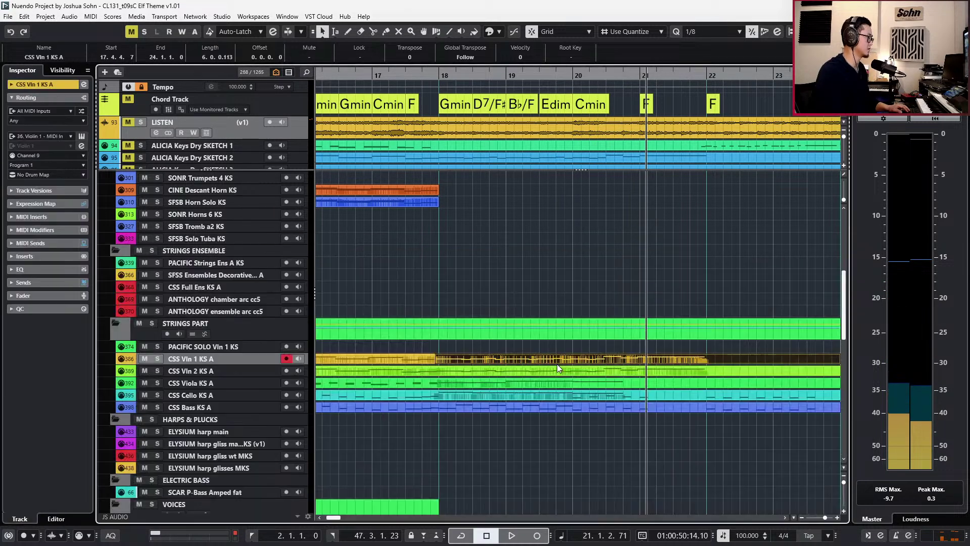
double_click(554, 375)
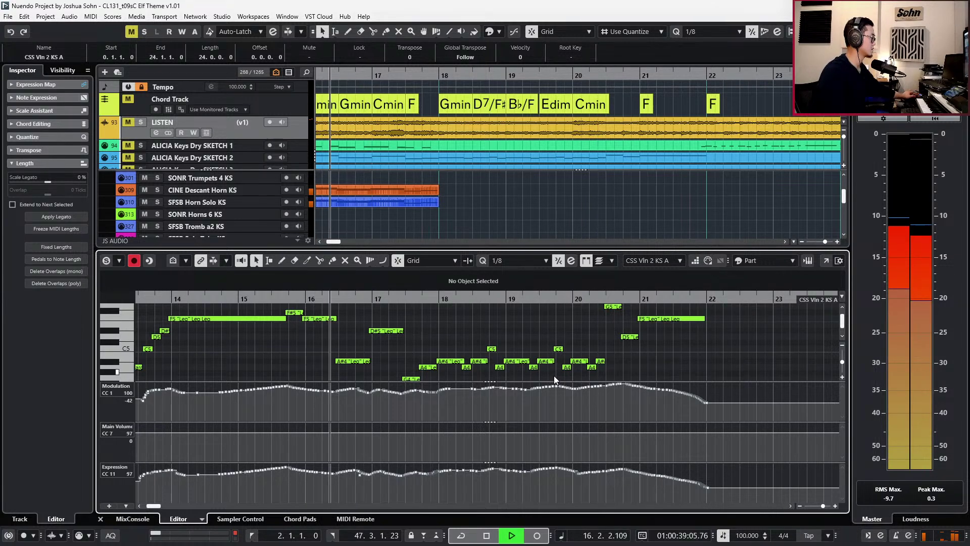
scroll(632, 353, "up", 2)
scroll(634, 355, "down", 2)
key("KP_Subtract")
key("KP_Subtract")
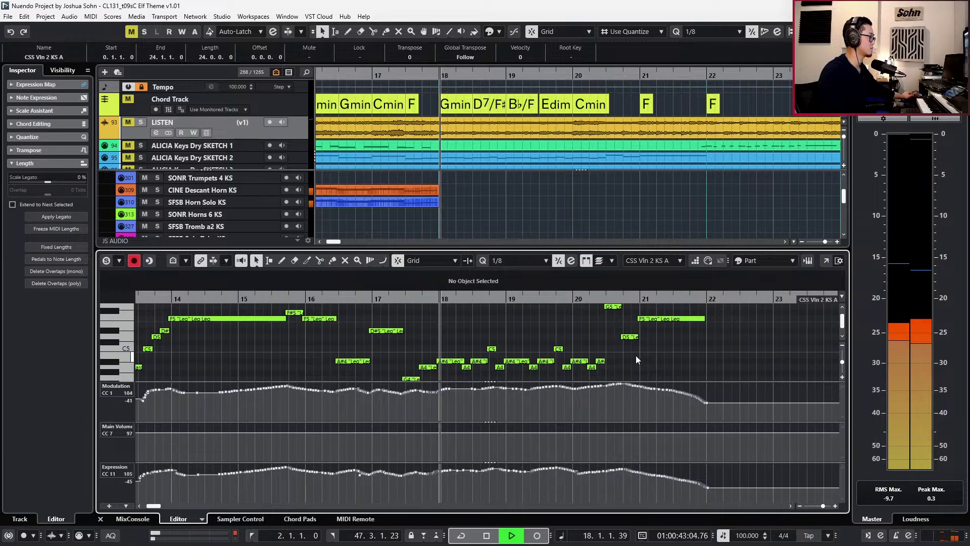
scroll(633, 355, "up", 3)
key("Return")
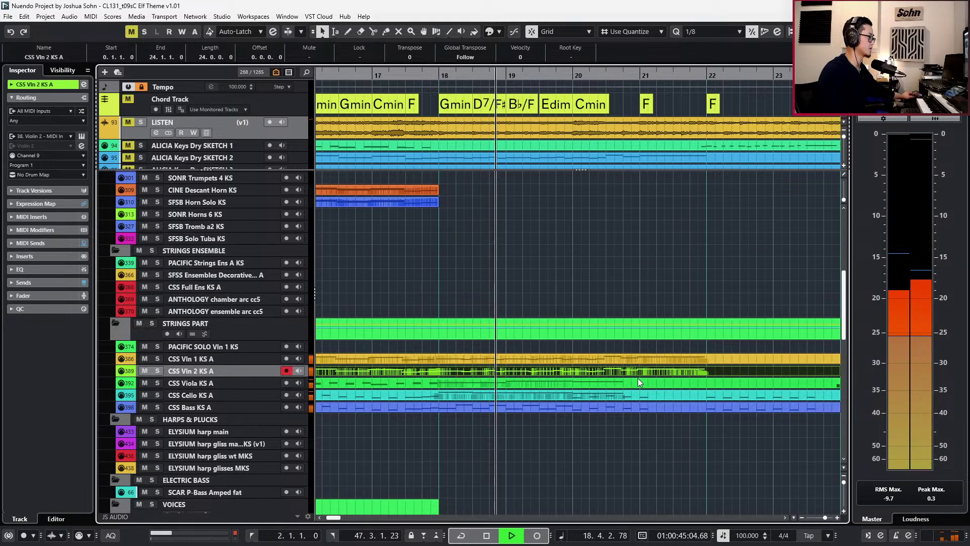
Re-record the Expression and Modulation dynamics over the CSS Viola KS A tremolo from bar 18, and close the part.
left_click(638, 381)
key("ctrl+e")
key("KP_Subtract")
key("KP_Subtract")
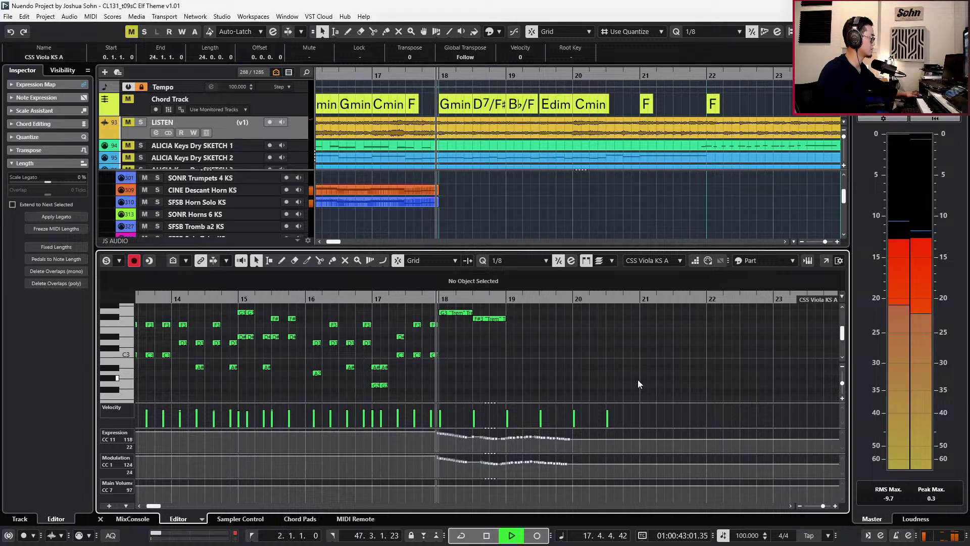
key("KP_Multiply")
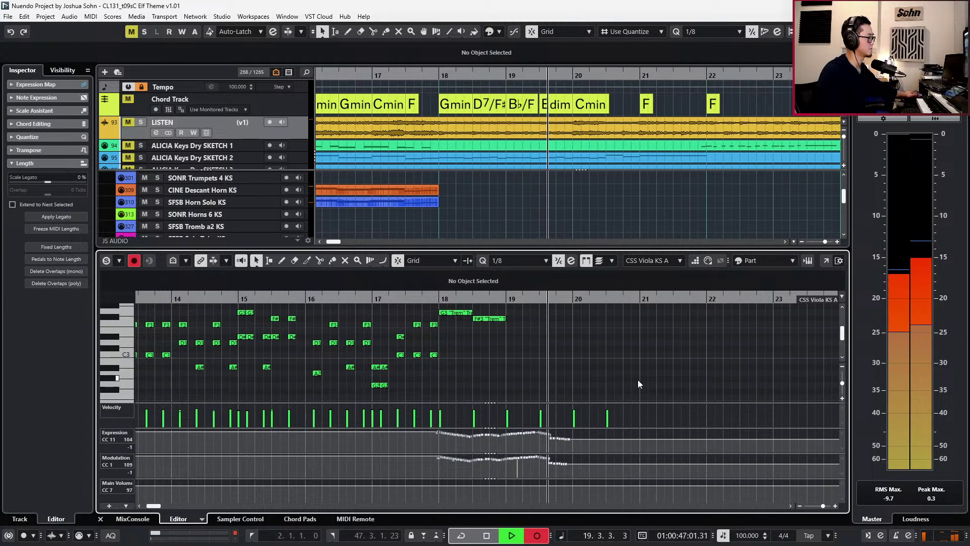
key("KP_Multiply")
key("Return")
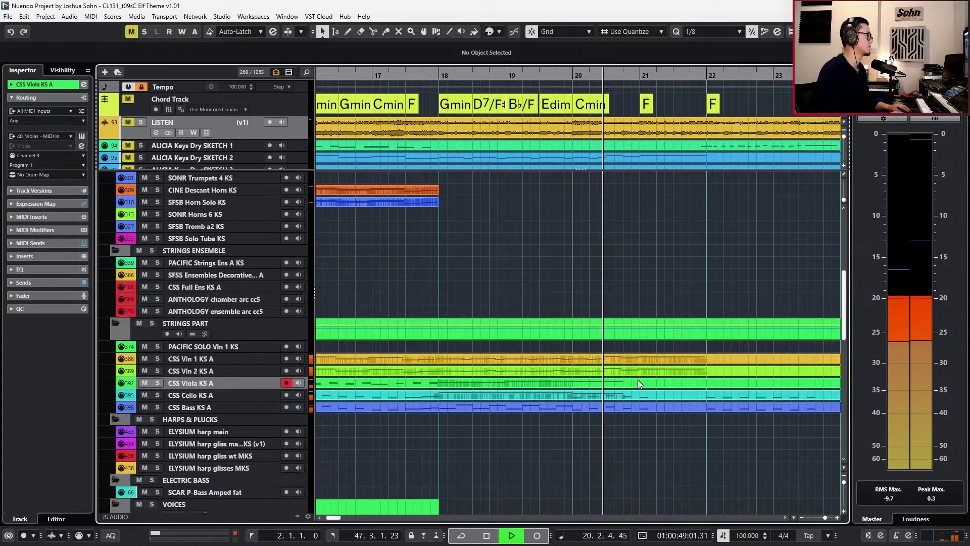
Stop playback, return to bar 18 and select the CSS Vln 1 KS A track.
scroll(642, 383, "down", 2)
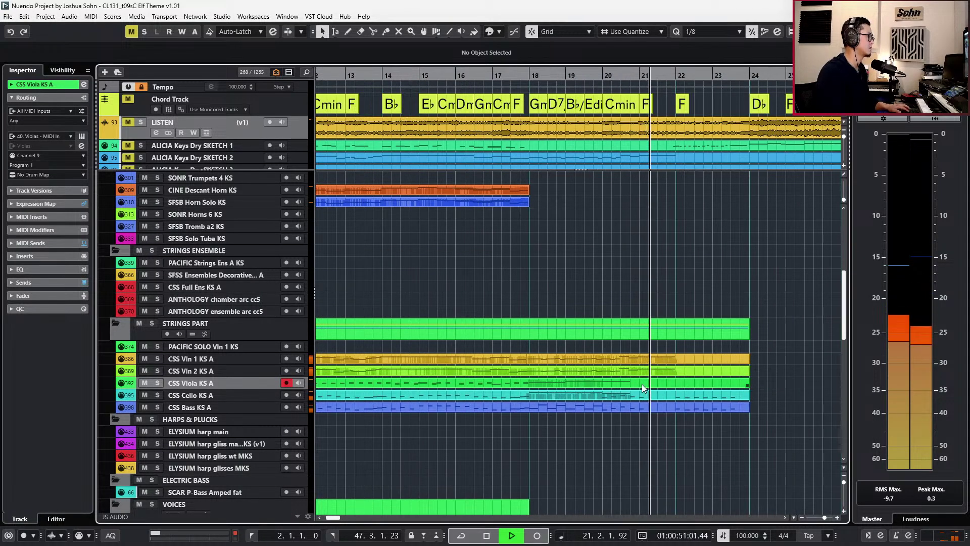
scroll(642, 384, "up", 2)
key("space")
key("KP_Subtract")
key("KP_Subtract")
key("KP_Subtract")
key("KP_Subtract")
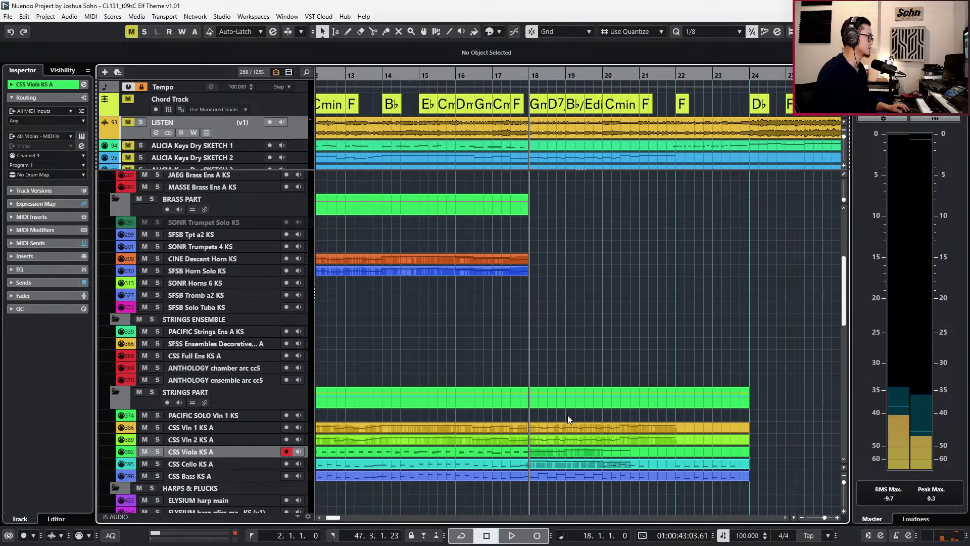
key("Up")
key("Up")
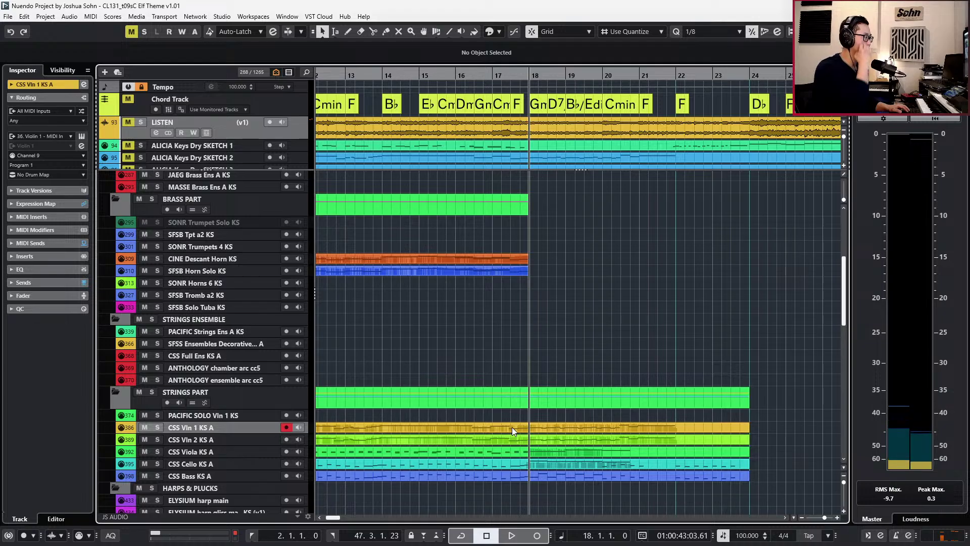
Solo the LISTEN track and play the reference from bar 18 to bar 22 while checking the woodwind and brass tracks.
key("s")
key("space")
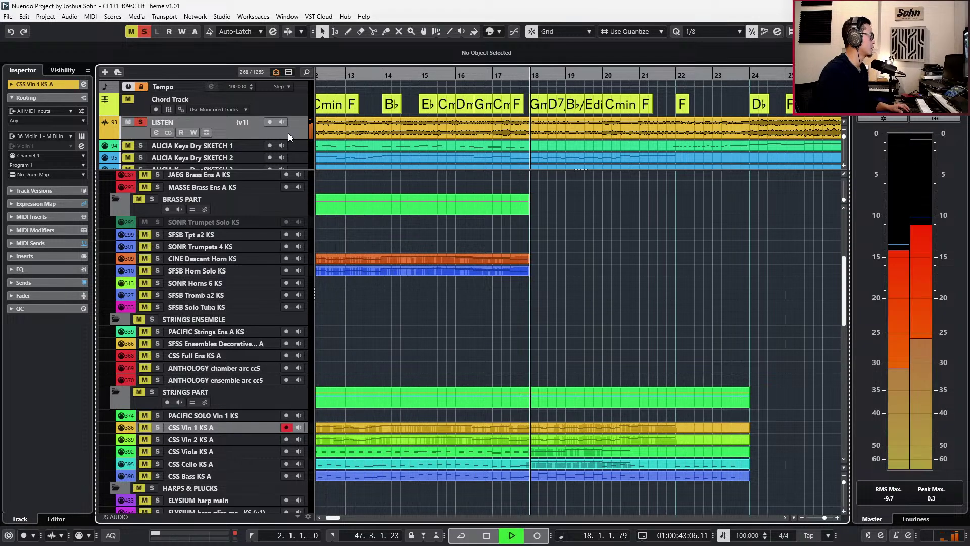
scroll(480, 311, "down", 2)
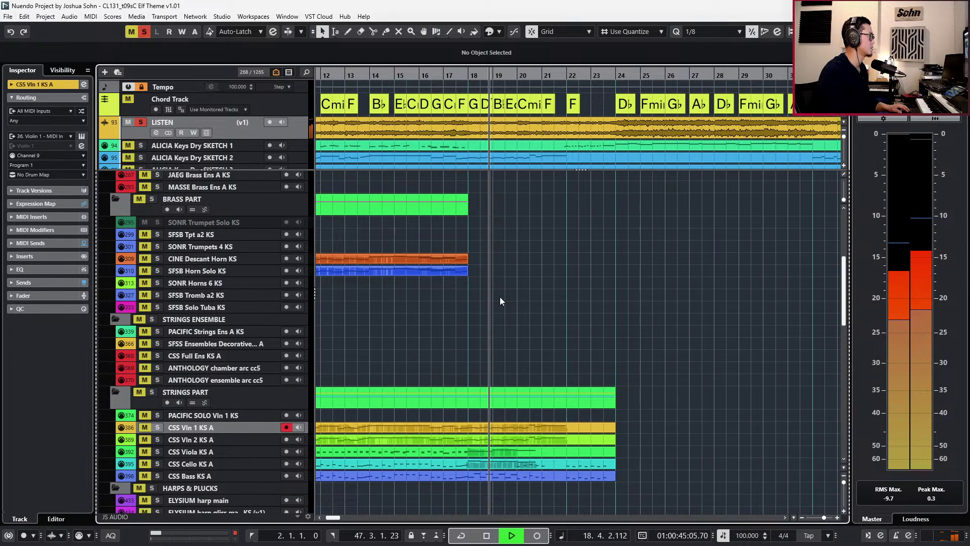
scroll(501, 300, "up", 3)
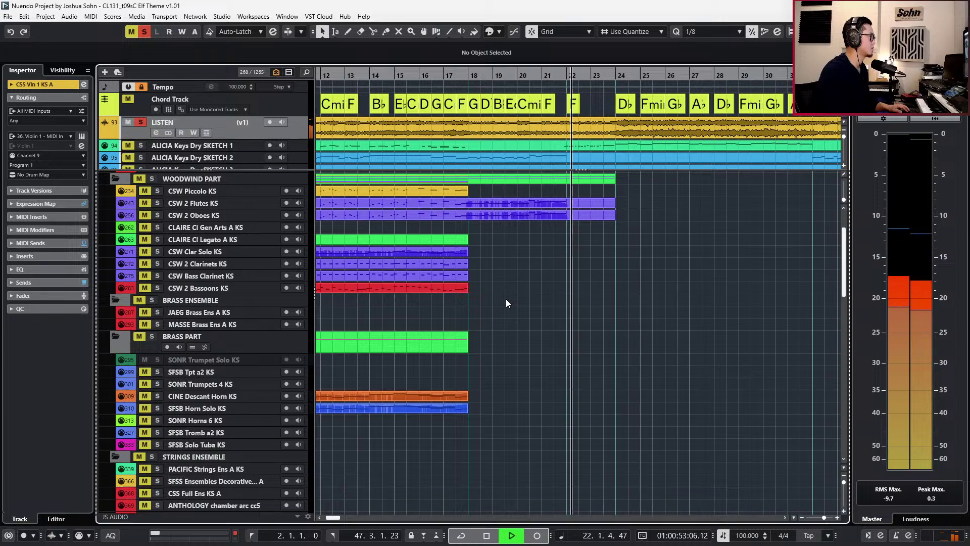
key("space")
Replay the LISTEN reference from bar 16 through bar 21 to compare it with the woodwind, brass and string tracks.
key("KP_Subtract")
key("KP_Subtract")
key("space")
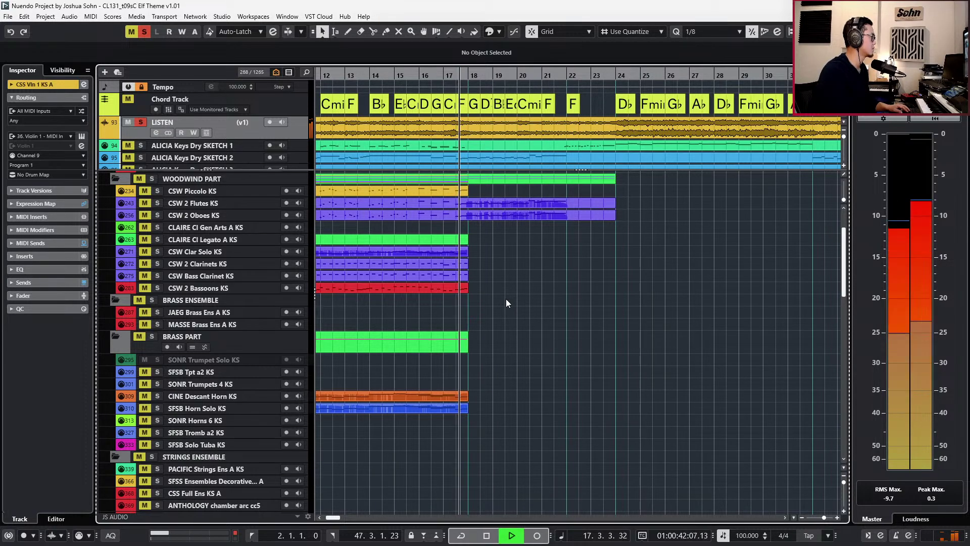
key("space")
key("KP_Subtract")
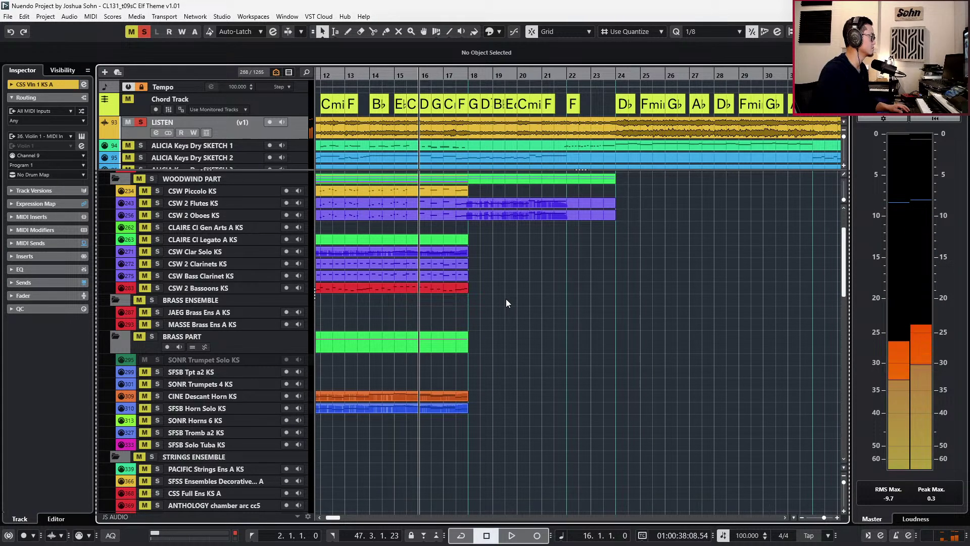
key("space")
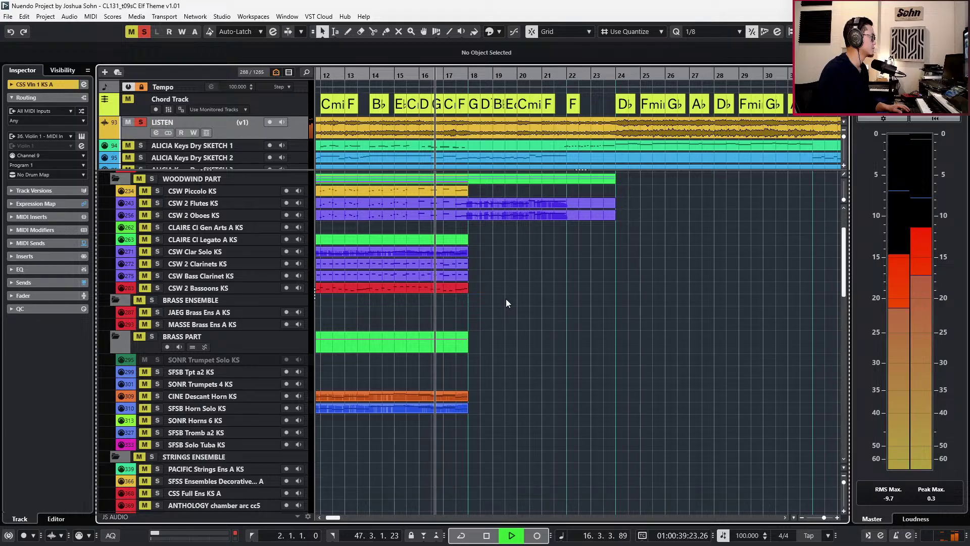
scroll(494, 302, "up", 3)
scroll(501, 305, "down", 6)
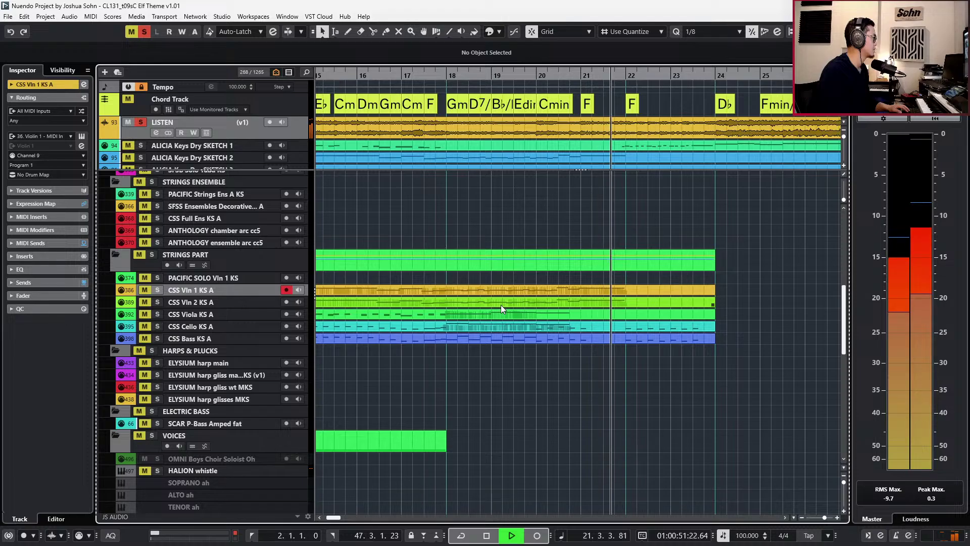
Copy the CS Randy's Celeste part and paste it at bar 17 on the ELYSIUM harp main track.
key("space")
scroll(504, 329, "up", 4)
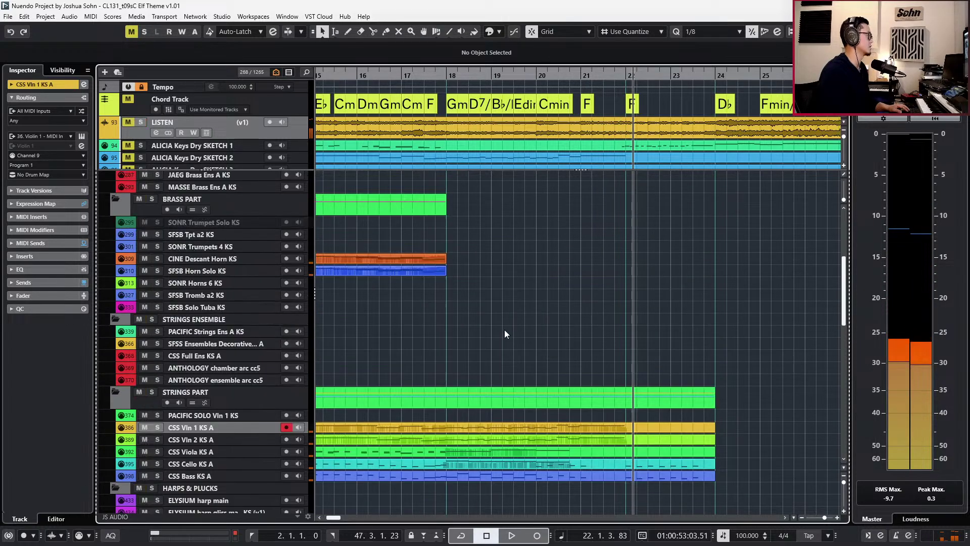
key("KP_Subtract")
scroll(508, 361, "down", 10)
scroll(486, 365, "down", 3)
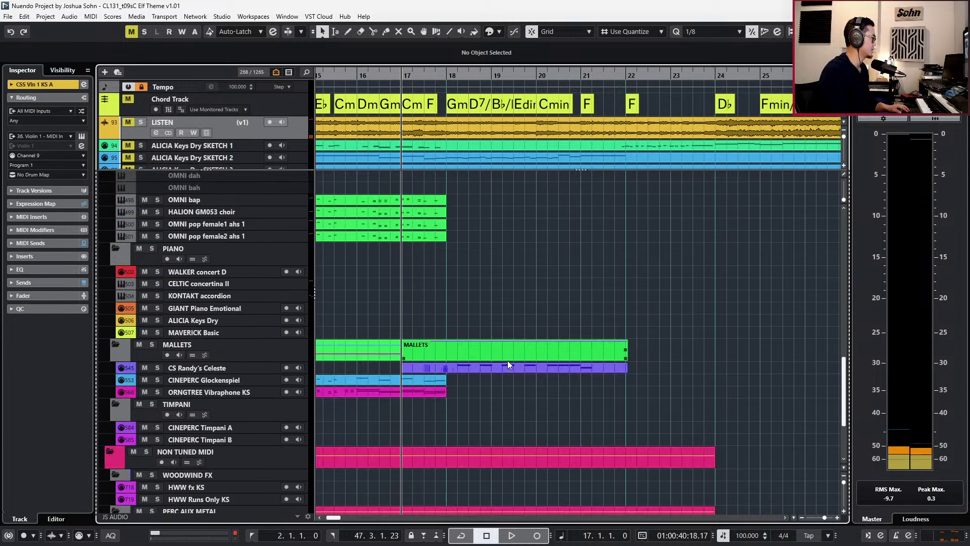
left_click(465, 370)
scroll(449, 362, "up", 10)
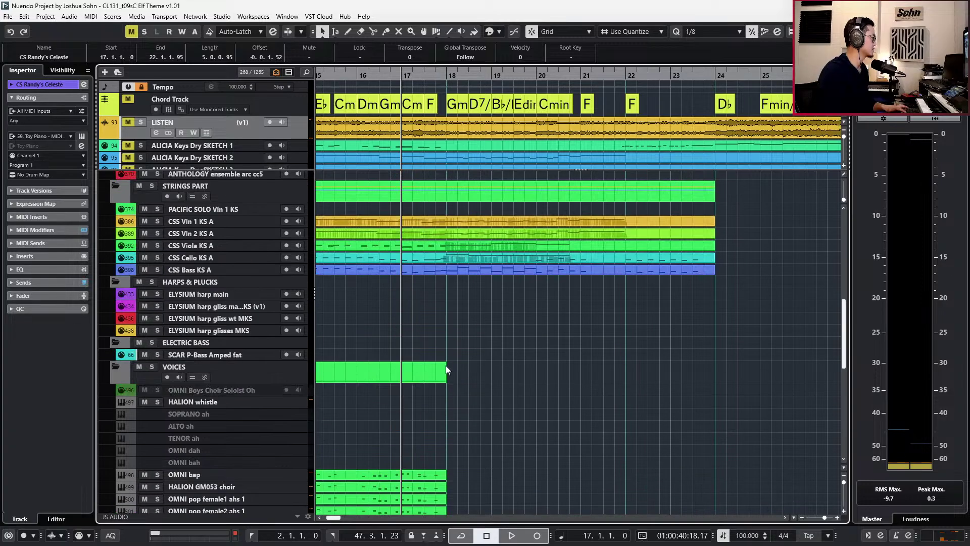
left_click(243, 294)
key("ctrl+v")
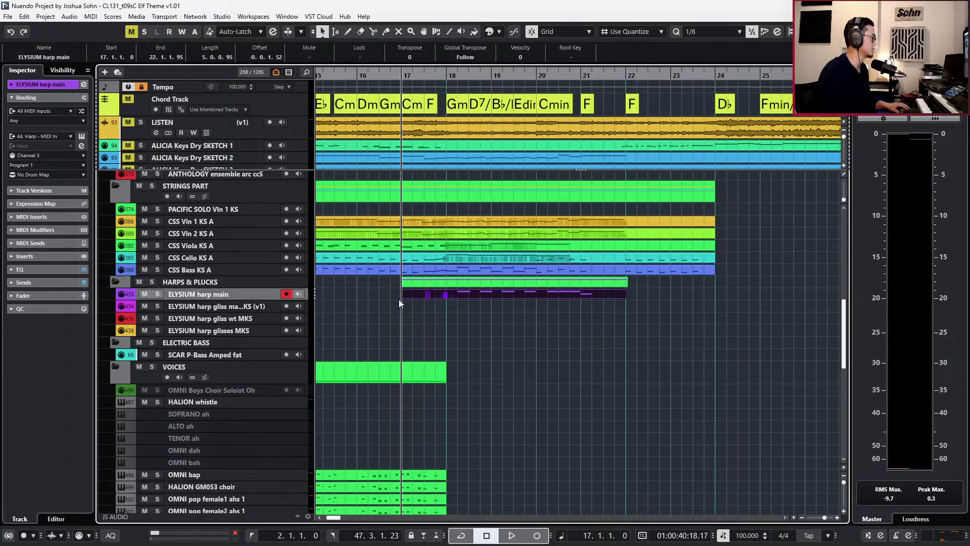
Audition the pasted ELYSIUM harp main part in solo from bar 17 and inspect its notes in the Key Editor.
key("s")
key("space")
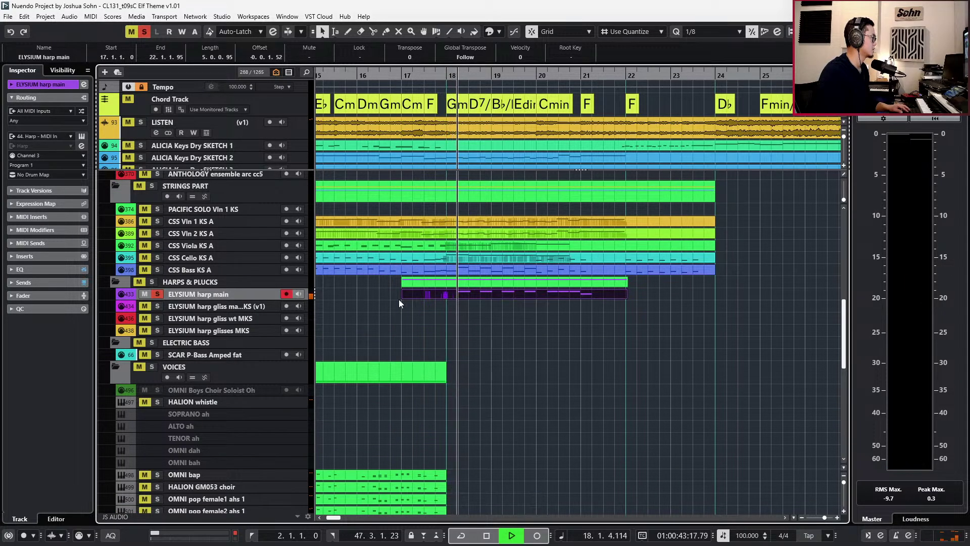
key("space")
left_click(547, 294)
double_click(547, 294)
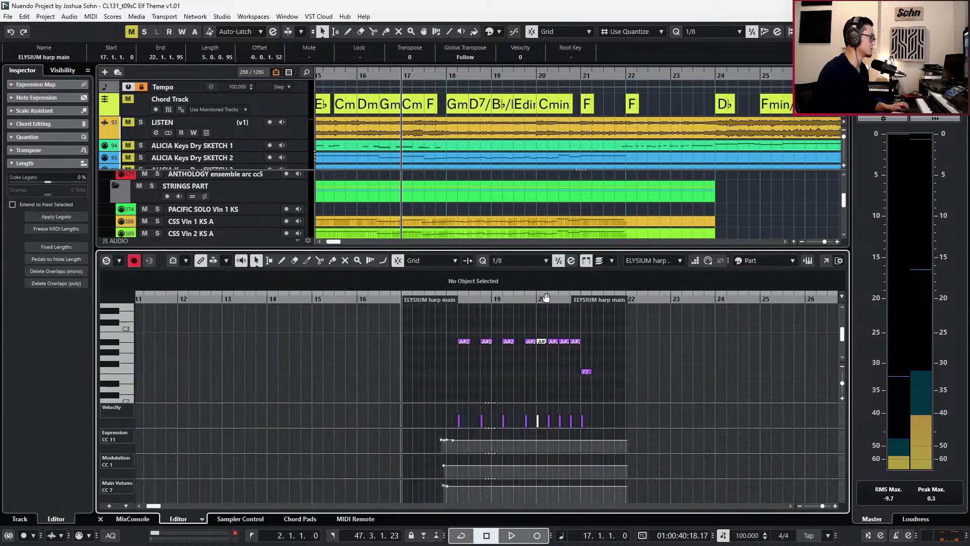
key("Return")
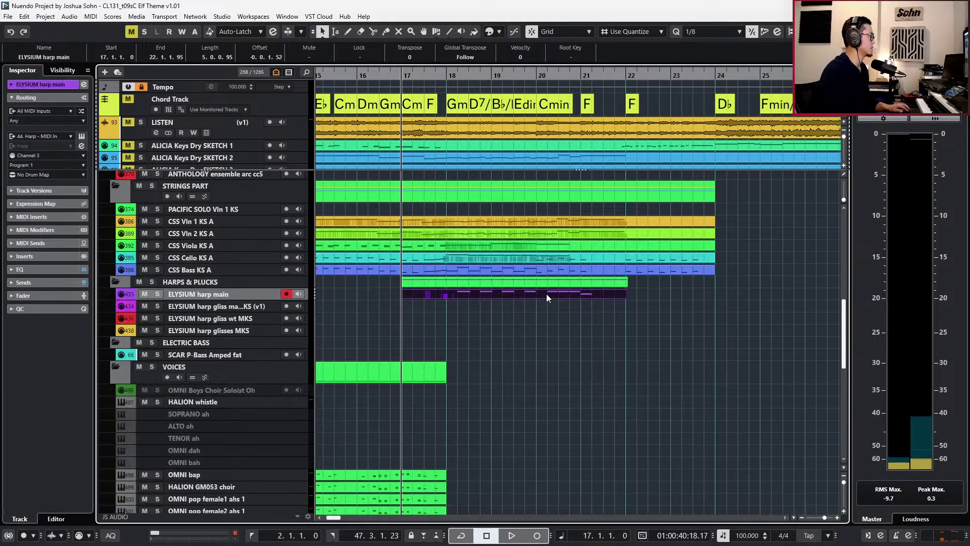
Copy the opening glissando portion of the ELYSIUM harp gliss maj MKS track and paste it at bar 17 on the same track.
scroll(417, 313, "down", 3)
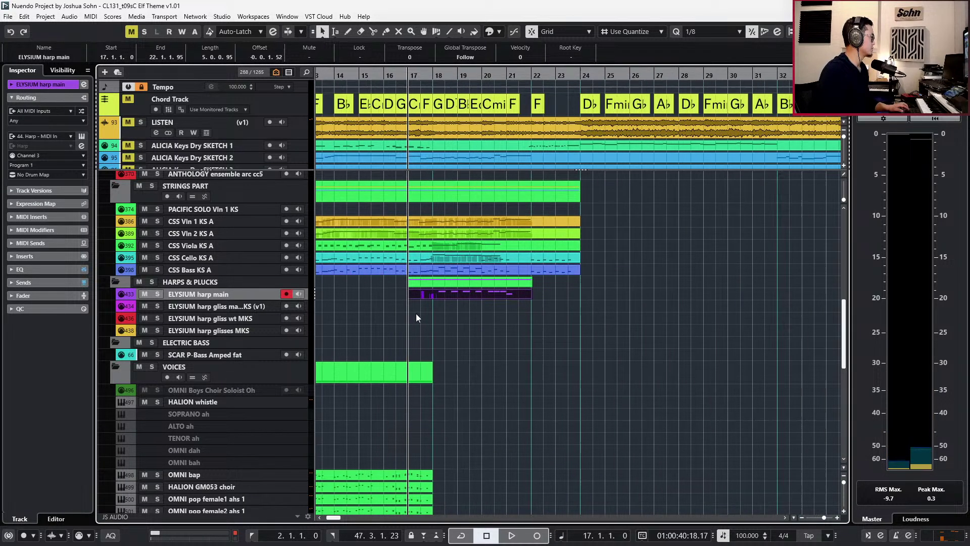
scroll(417, 313, "left", 5)
scroll(416, 313, "left", 5)
scroll(445, 315, "right", 2)
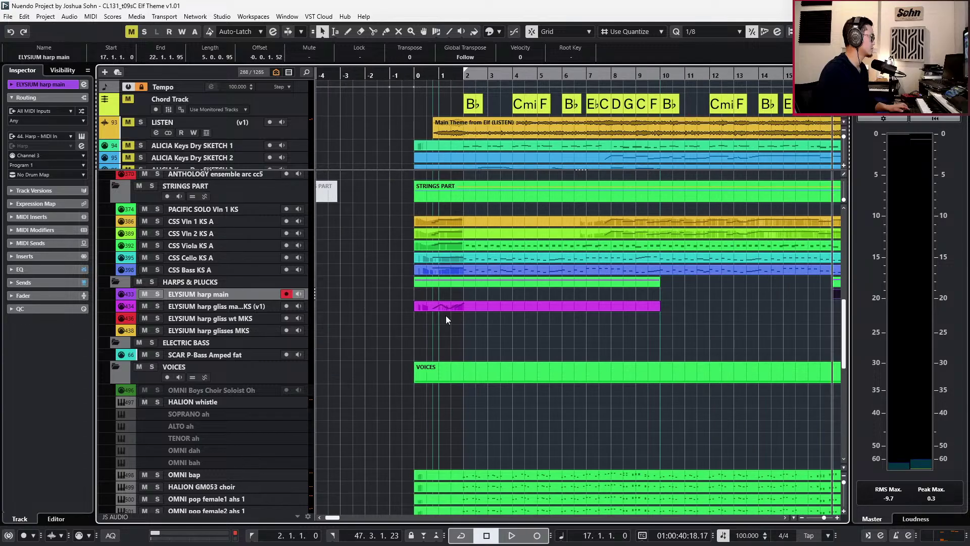
scroll(448, 307, "up", 2)
scroll(451, 308, "up", 4)
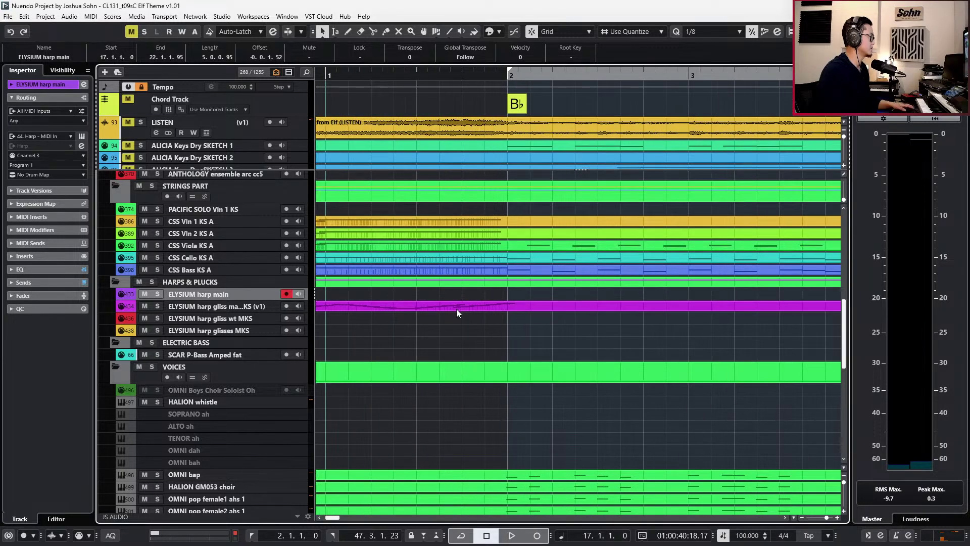
left_click(469, 306)
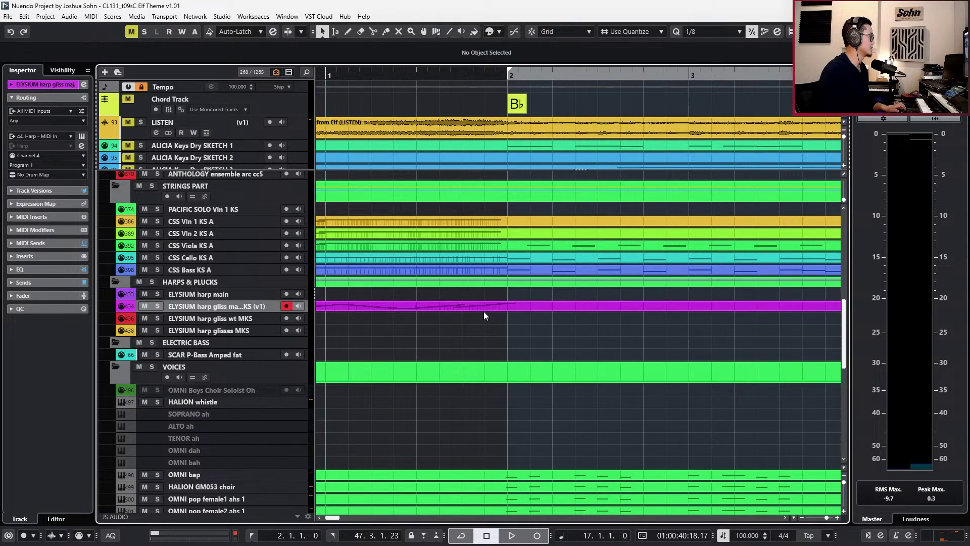
scroll(483, 312, "right", 6)
scroll(484, 316, "right", 10)
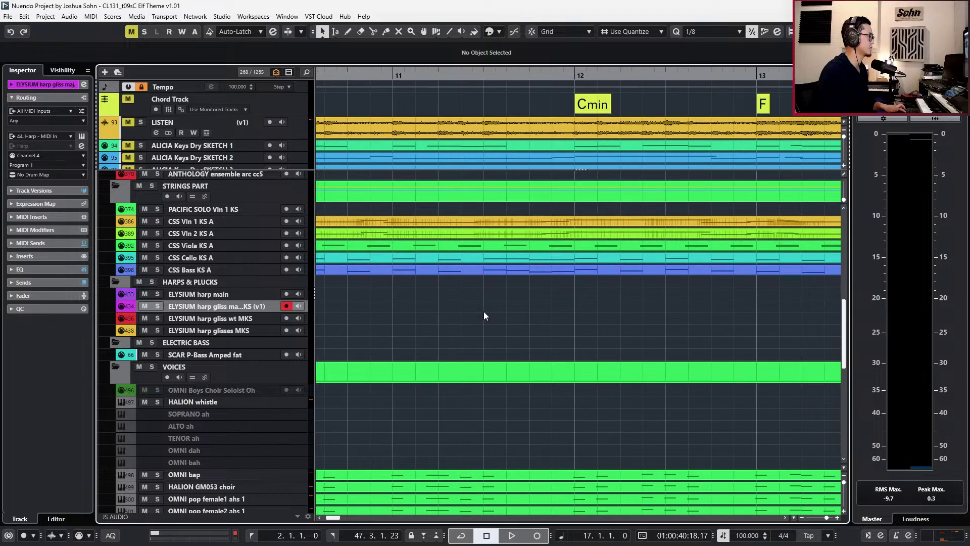
key("ctrl+v")
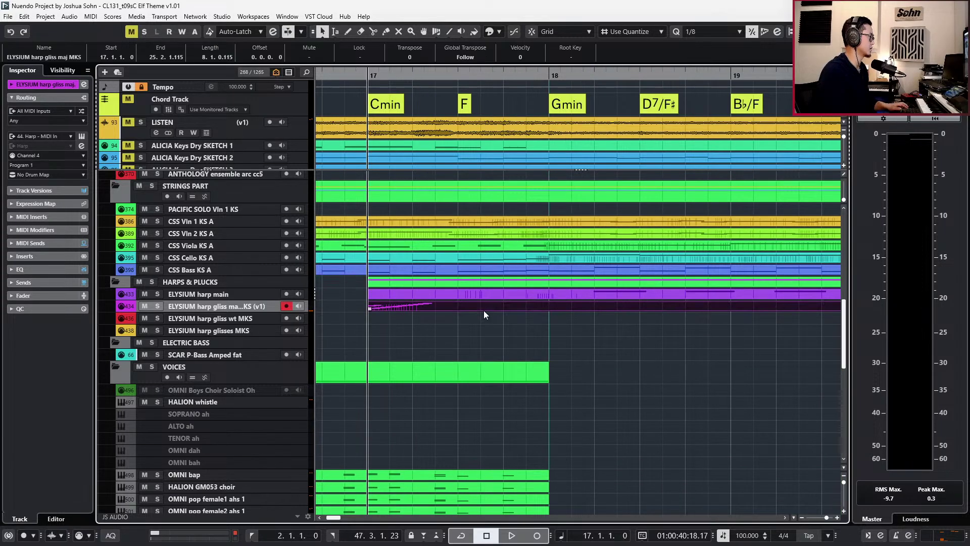
Nudge the pasted harp gliss part to start at 17.4.1, and extend its beginning back to about 16.4.3.
key("ctrl+Right")
key("ctrl+Right")
key("ctrl+Right")
key("ctrl+Right")
key("ctrl+Right")
key("ctrl+Right")
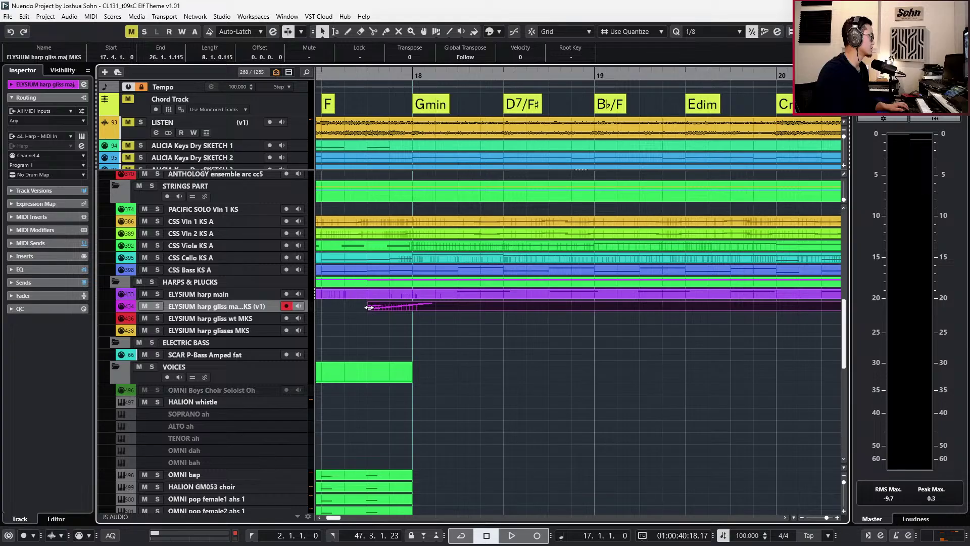
left_click_drag(366, 308, 327, 308)
Open the harp gliss part and delete the short extra group of notes around C4 beside the main ascending run.
double_click(466, 305)
scroll(464, 338, "up", 1)
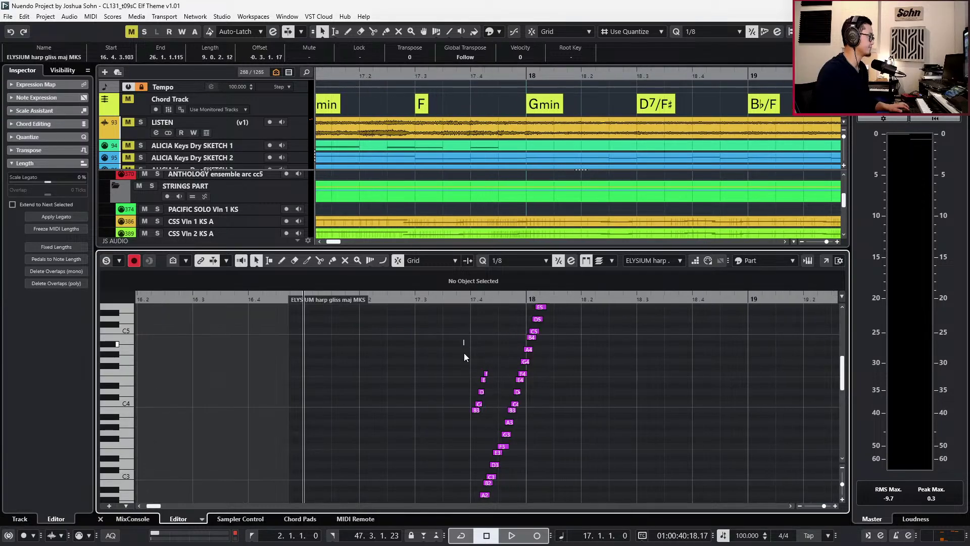
left_click_drag(464, 354, 494, 421)
key("Delete")
Nudge the ascending gliss run earlier so its F2 starts at 17.3.4.47, and play it back.
scroll(455, 359, "up", 2)
mouse_move(432, 336)
left_mouse_down()
mouse_move(620, 483)
mouse_move(620, 519)
left_mouse_up()
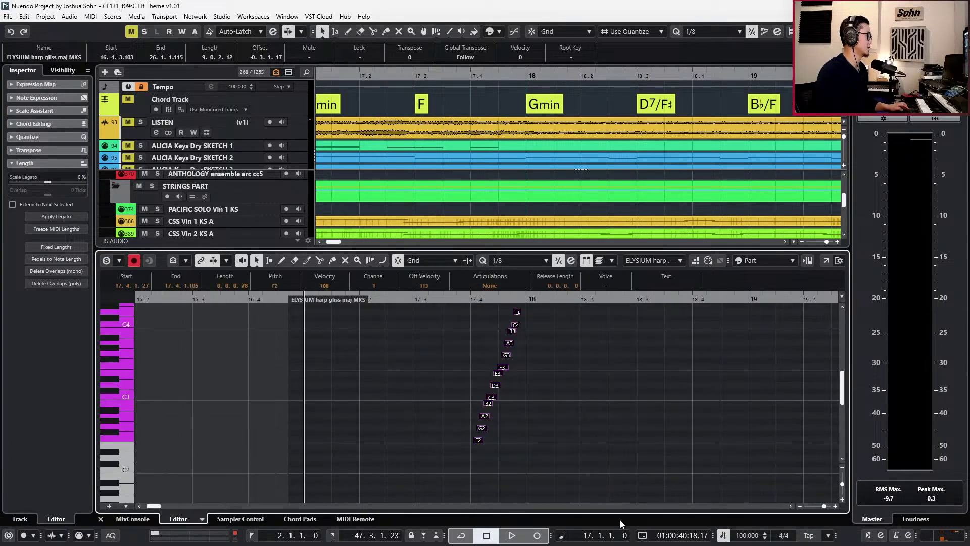
key("alt+Left")
key("l")
scroll(588, 453, "up", 5)
key("ctrl+Left")
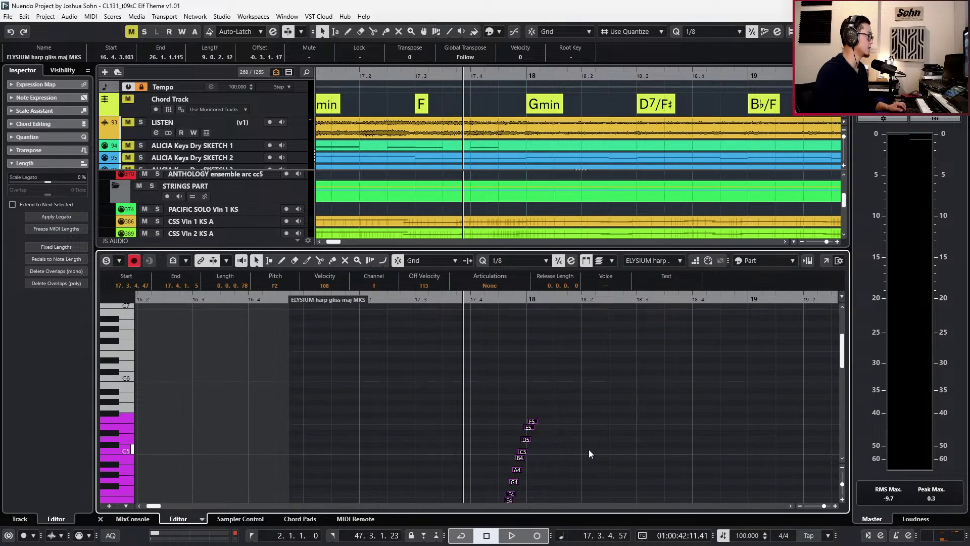
key("space")
key("space")
key("ctrl+KP_Subtract")
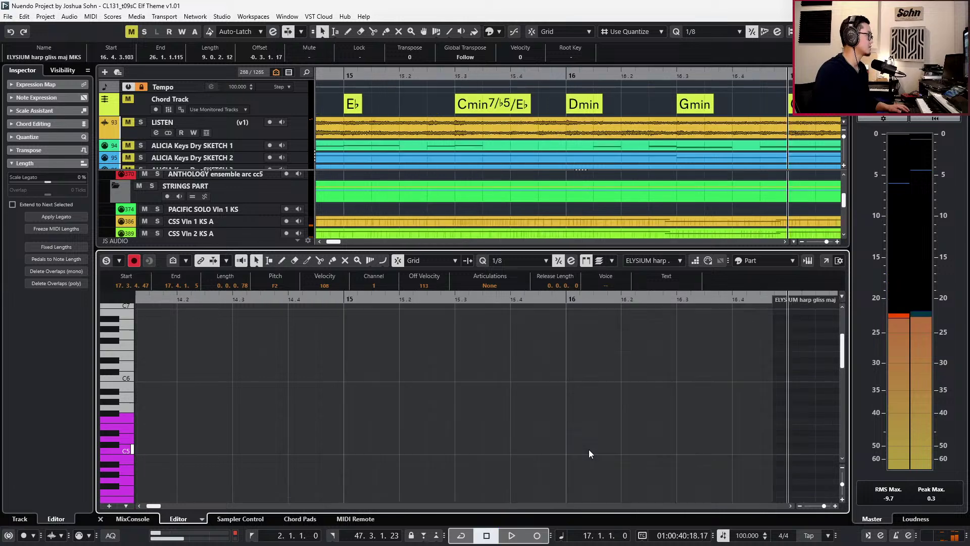
Close the editor and glue the earlier harp gliss part to the new one before bar 18.
key("Return")
scroll(595, 327, "down", 3)
scroll(587, 316, "down", 3)
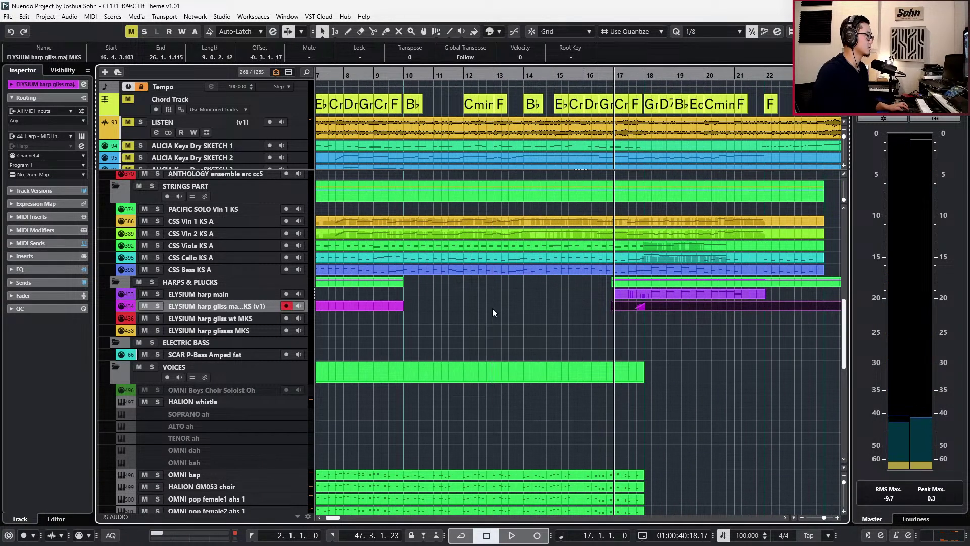
scroll(630, 311, "up", 3)
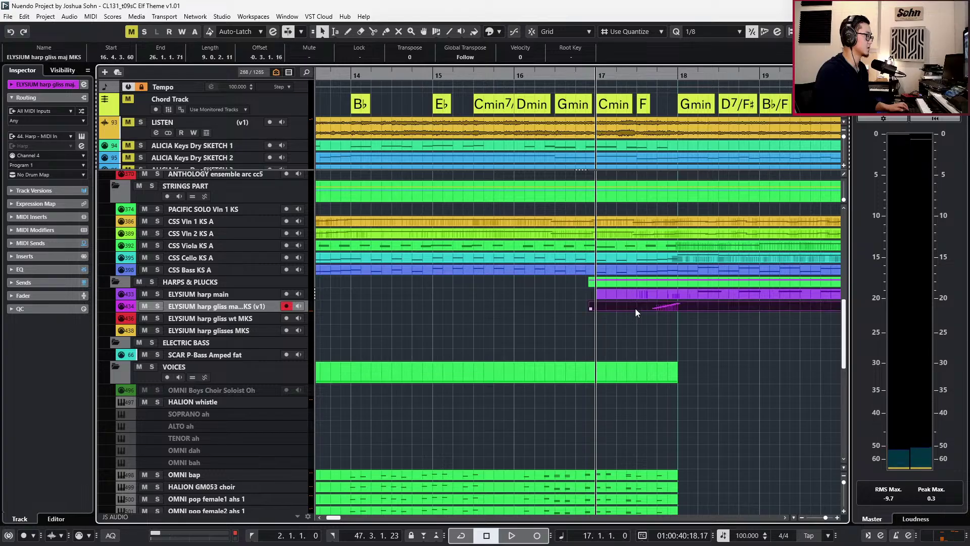
scroll(639, 309, "down", 3)
key("4")
left_click(398, 309)
key("1")
Play the glued gliss part from bar 17, transpose the ascending run down an octave to start on F1, and start it at 17.3.4.3.
double_click(493, 306)
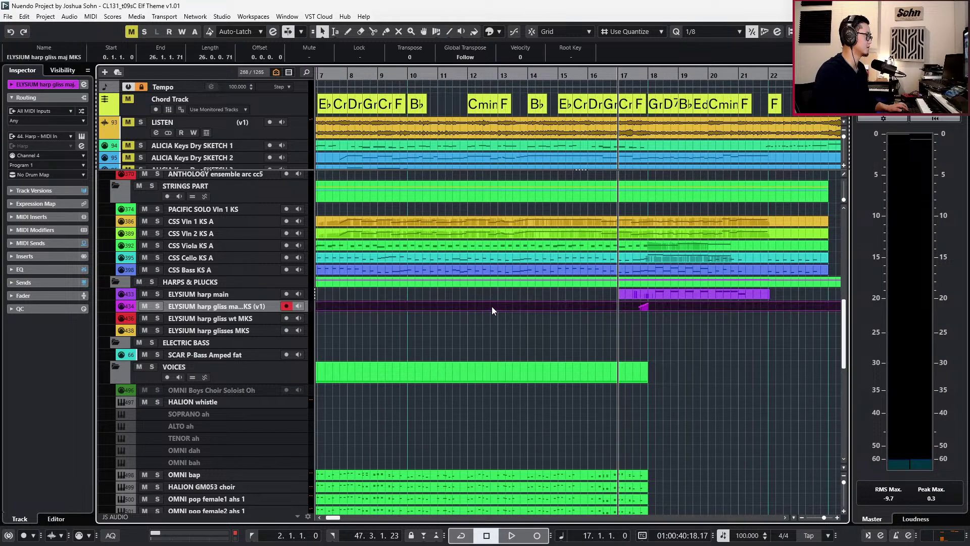
scroll(578, 377, "up", 2)
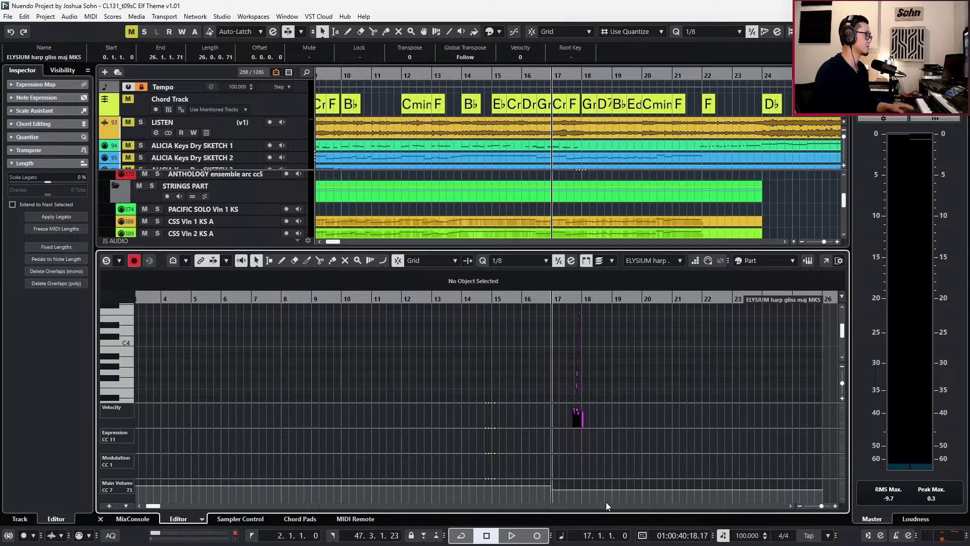
key("space")
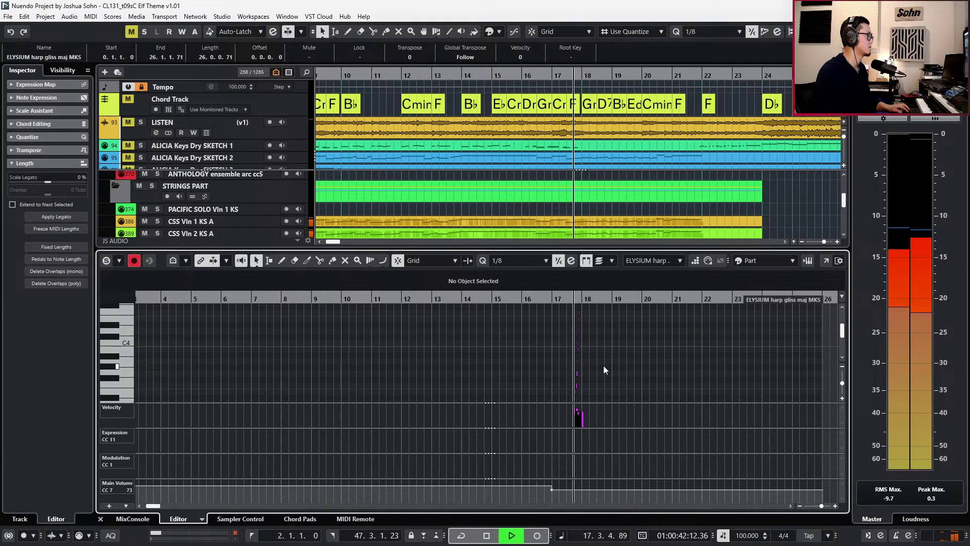
key("space")
left_click_drag(524, 329, 665, 416)
key("shift+Down")
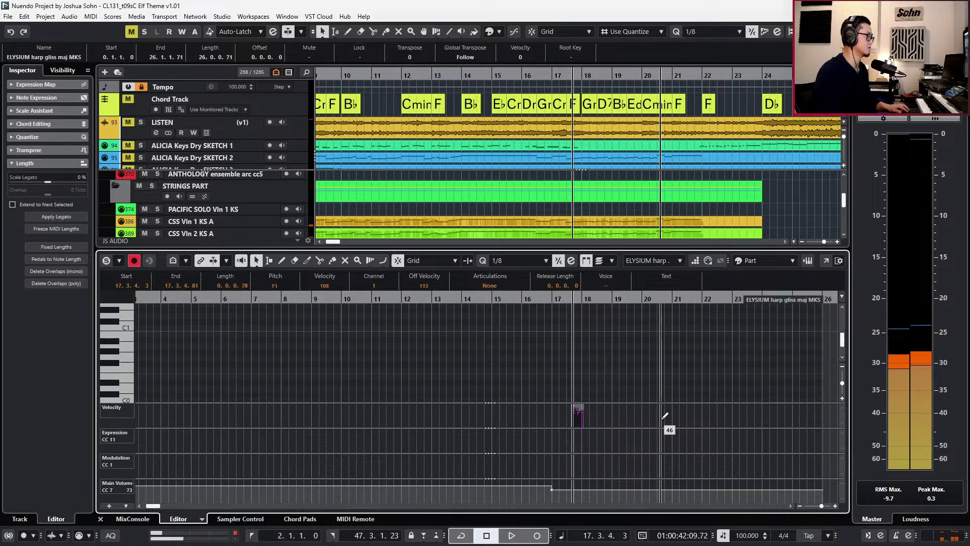
key("Up")
key("Up")
key("alt+l")
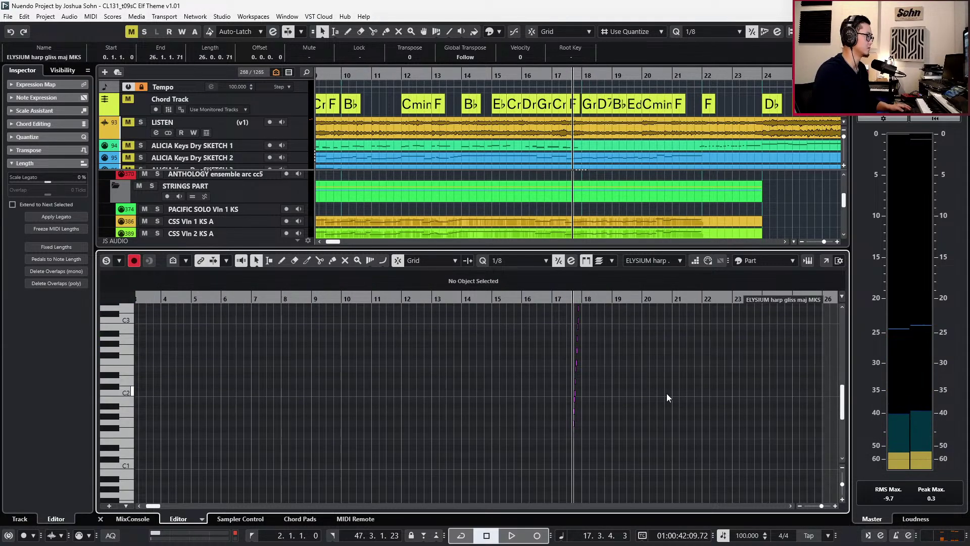
Play back the lowered harp glissando into bar 18, check its notes from B1 upward, and close the part.
key("space")
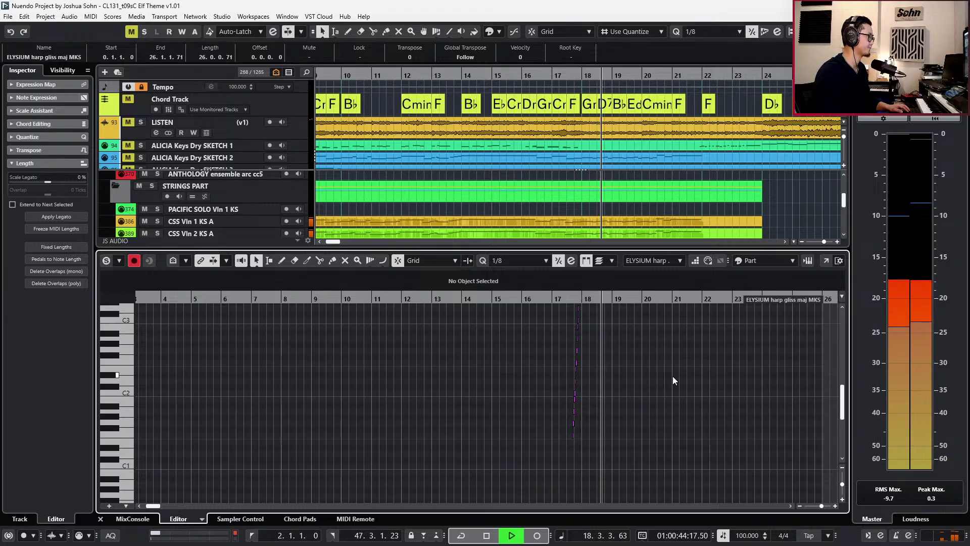
key("space")
scroll(550, 417, "up", 4)
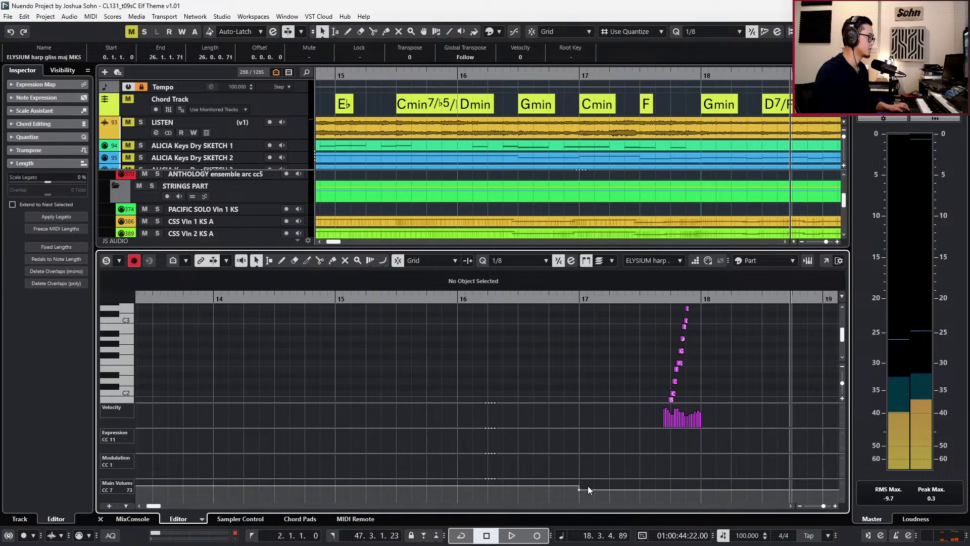
scroll(706, 387, "up", 6)
left_click_drag(715, 359, 665, 405)
scroll(679, 384, "down", 2)
key("space")
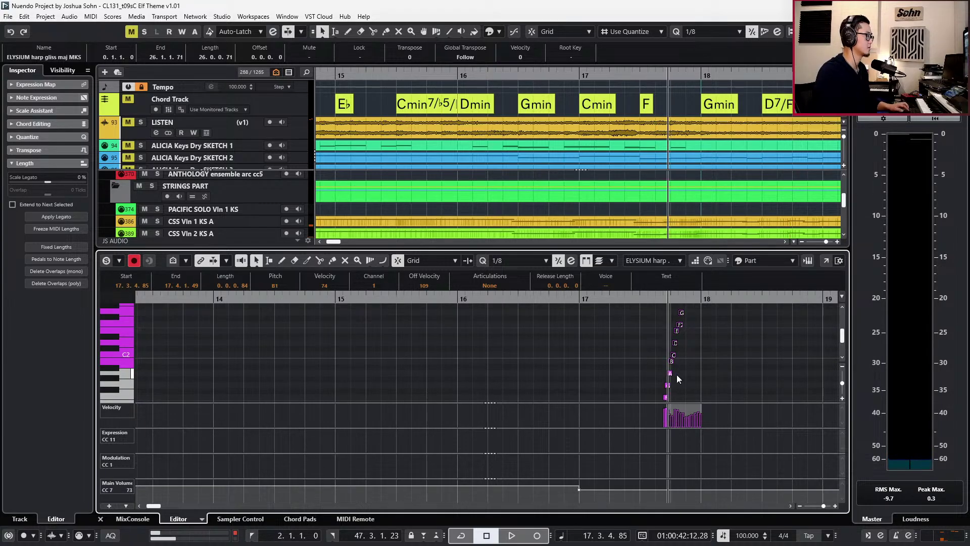
key("ctrl+e")
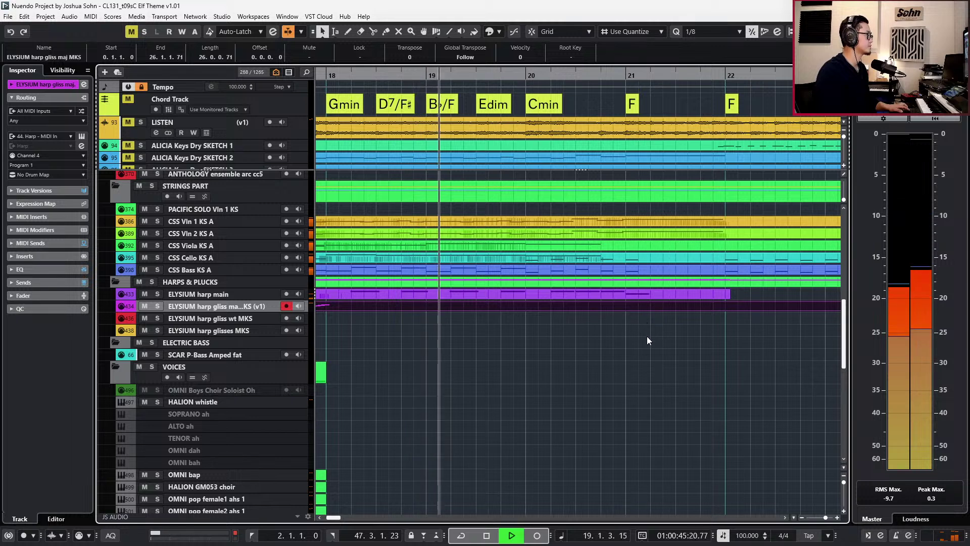
In the ELYSIUM harp main part, nudge the A#2 notes in bars 18 to 20 later so the first starts at 18.2.1.15, checking by playback.
scroll(643, 317, "down", 2, "ctrl")
left_click(596, 296)
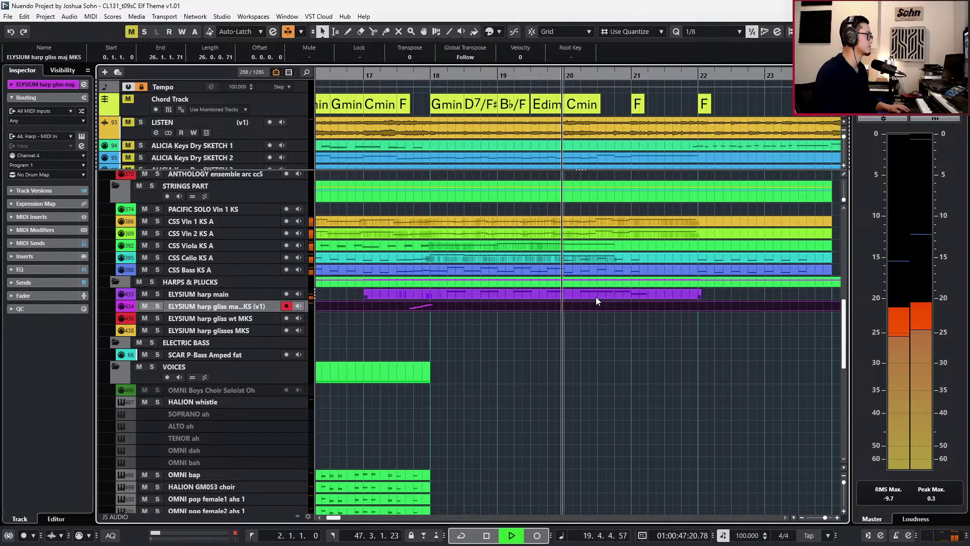
key("ctrl+e")
left_click_drag(395, 348, 665, 374)
key("space")
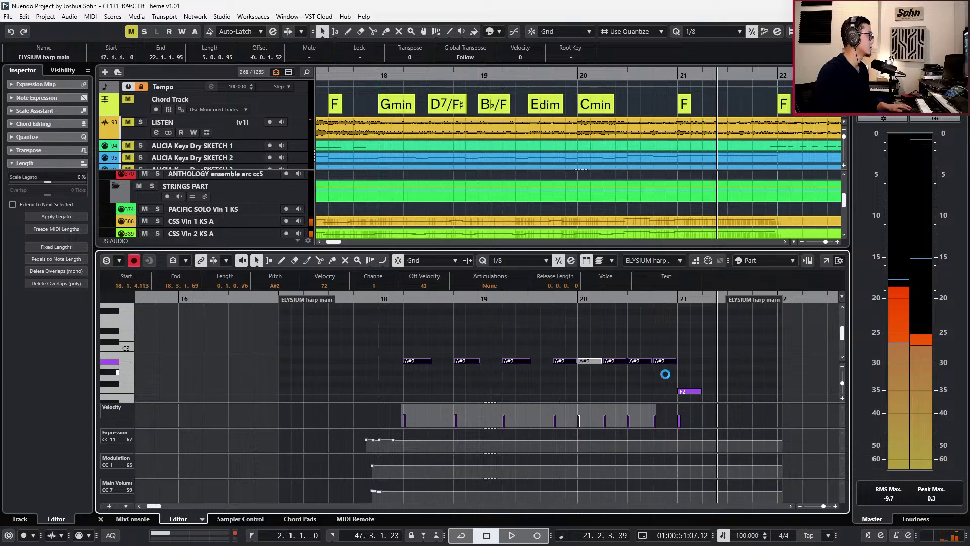
key("l")
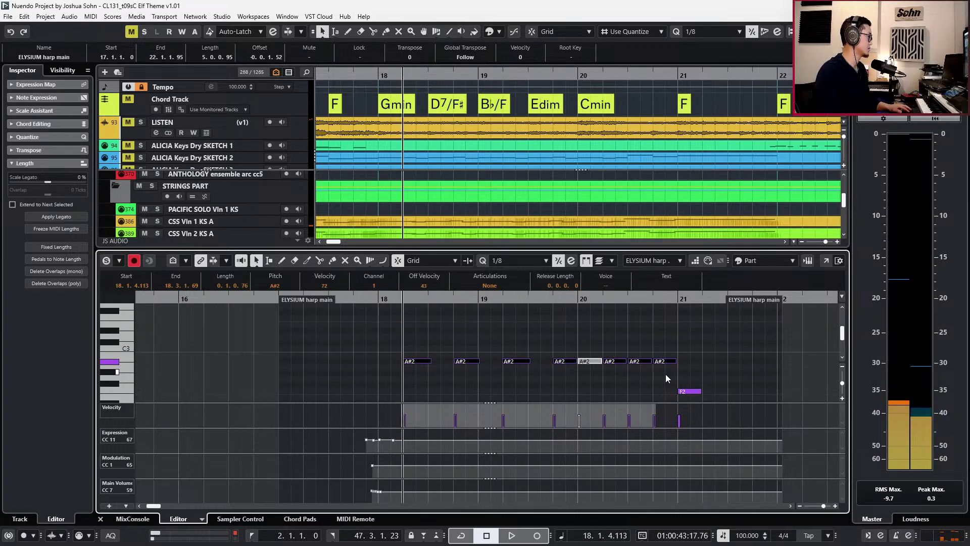
key("space")
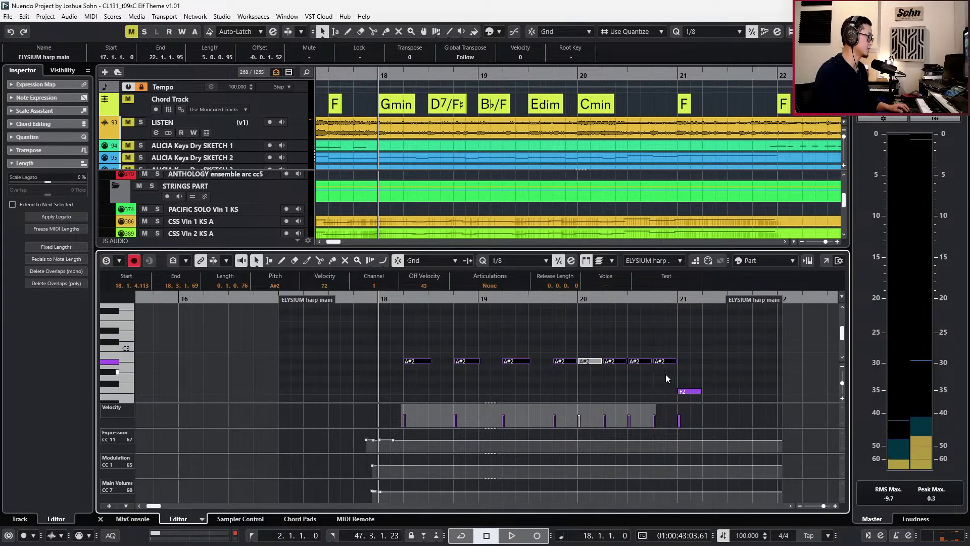
key("space")
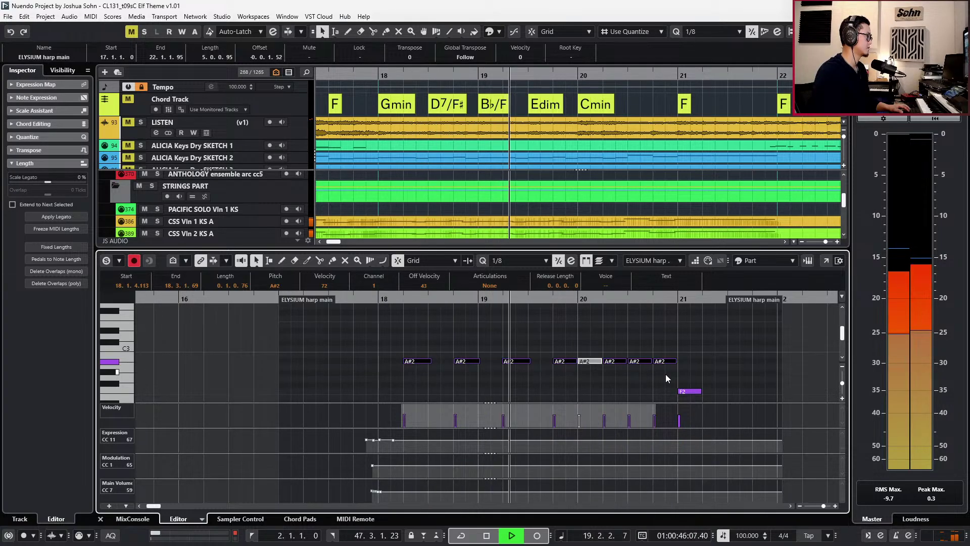
key("alt+Right")
key("space")
key("l")
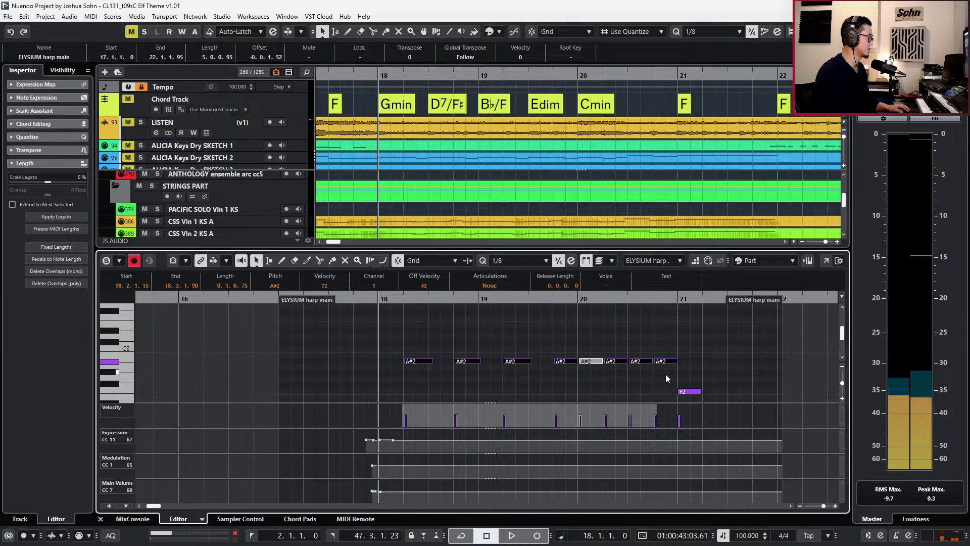
Play back the ELYSIUM harp main notes, close the editor, and trim the part to end at 22.1.1.0.
key("space")
left_click(689, 391)
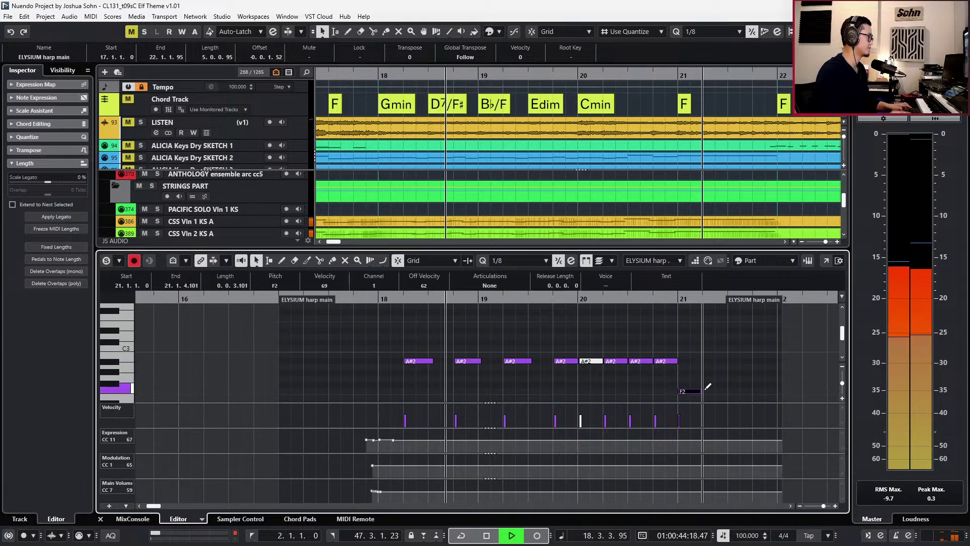
key("Return")
key("g")
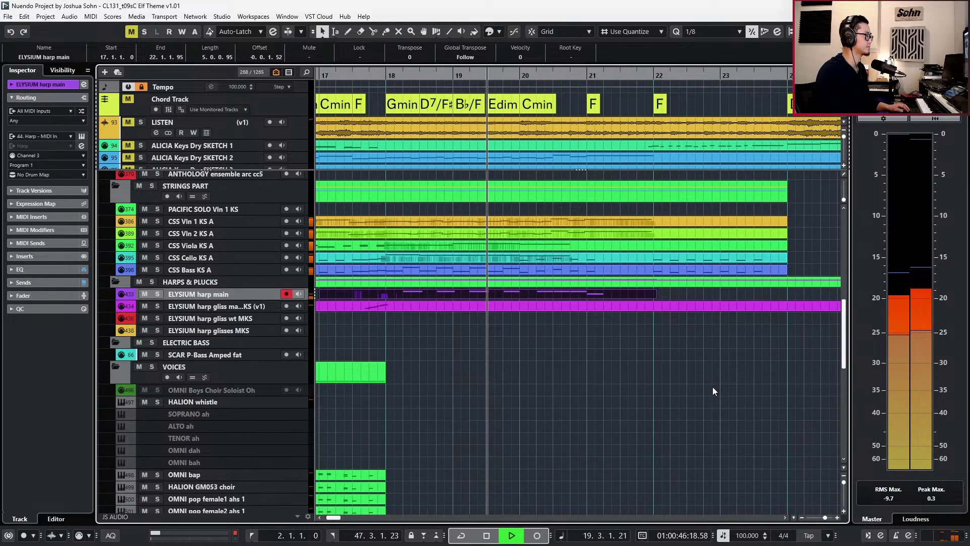
key("alt+1")
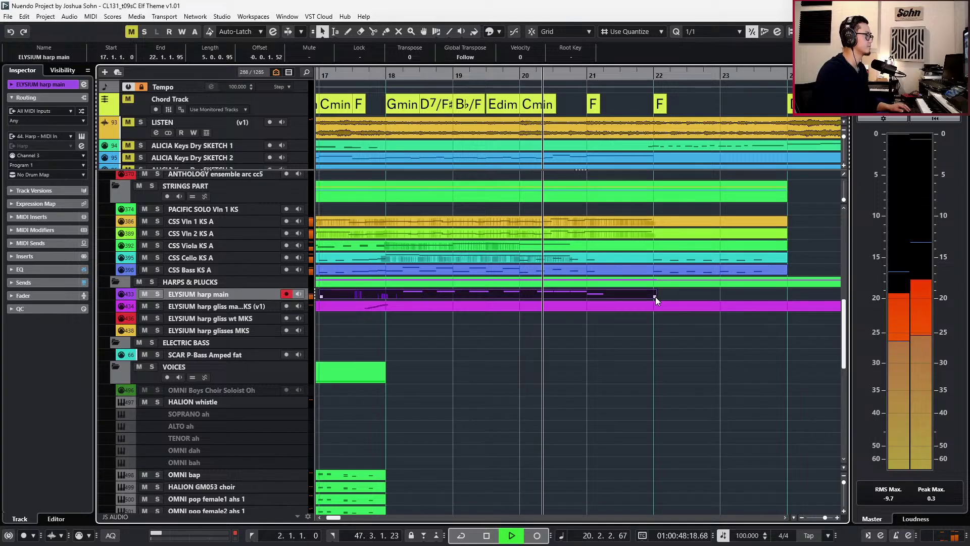
left_click_drag(656, 296, 654, 298)
key("space")
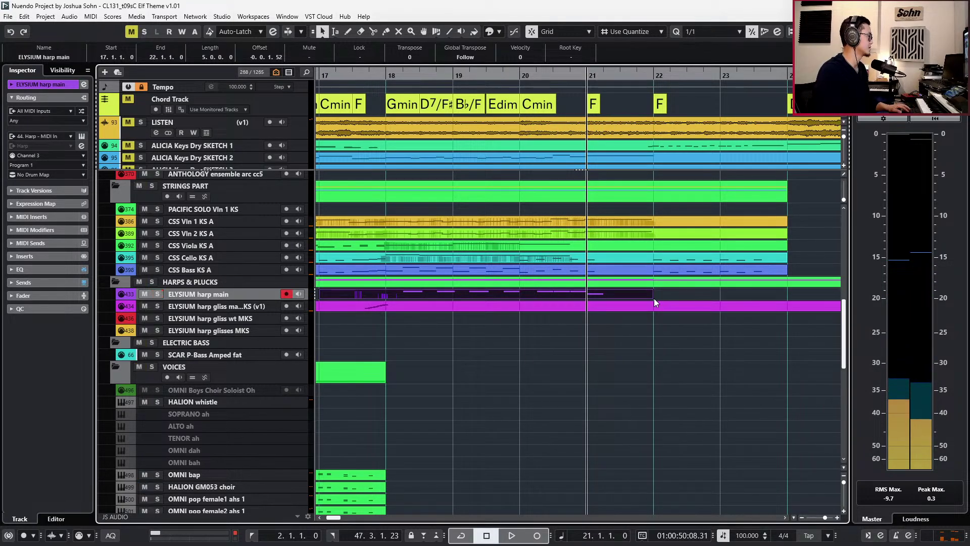
Record a descending glissando at the end of bar 20, leading into bar 21, in the ELYSIUM harp gliss part and play it back.
double_click(645, 305)
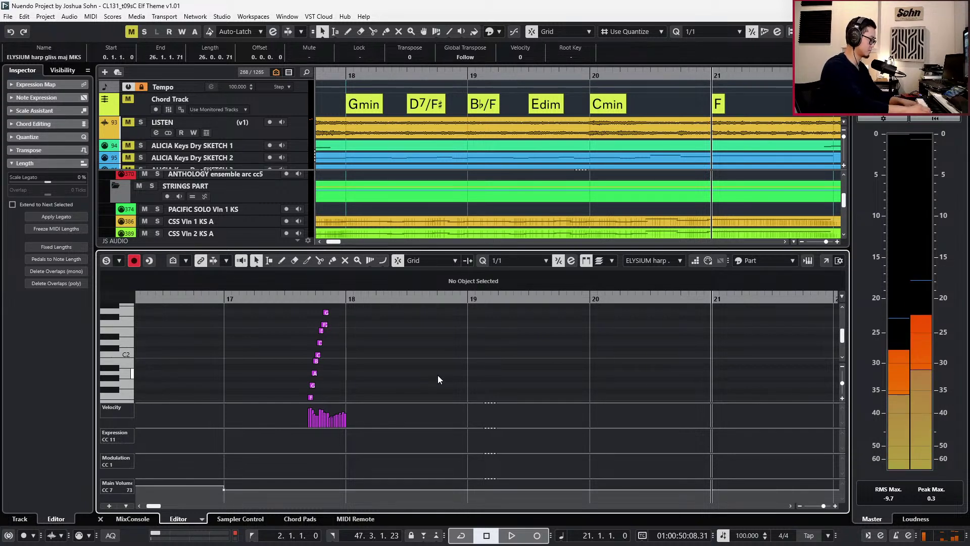
key("KP_Multiply")
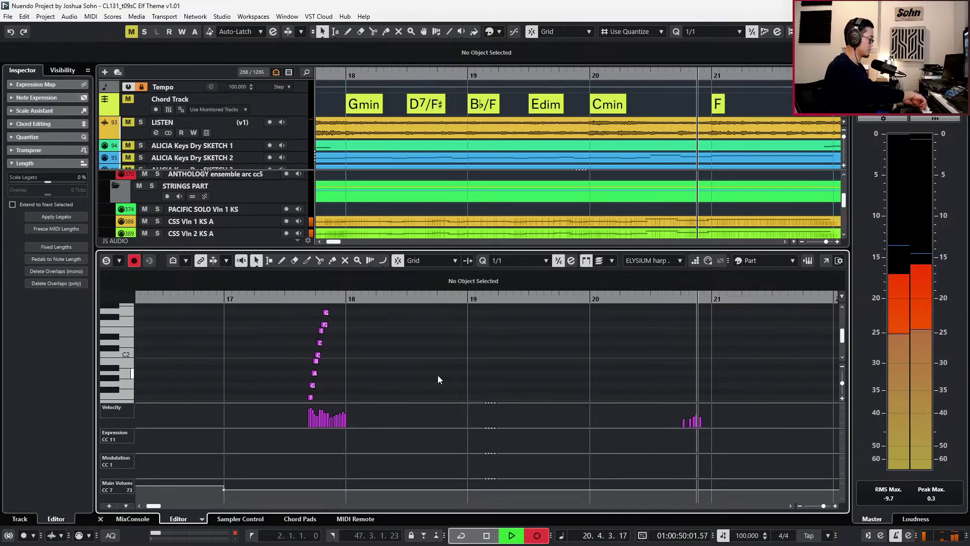
key("space")
scroll(507, 371, "up", 5)
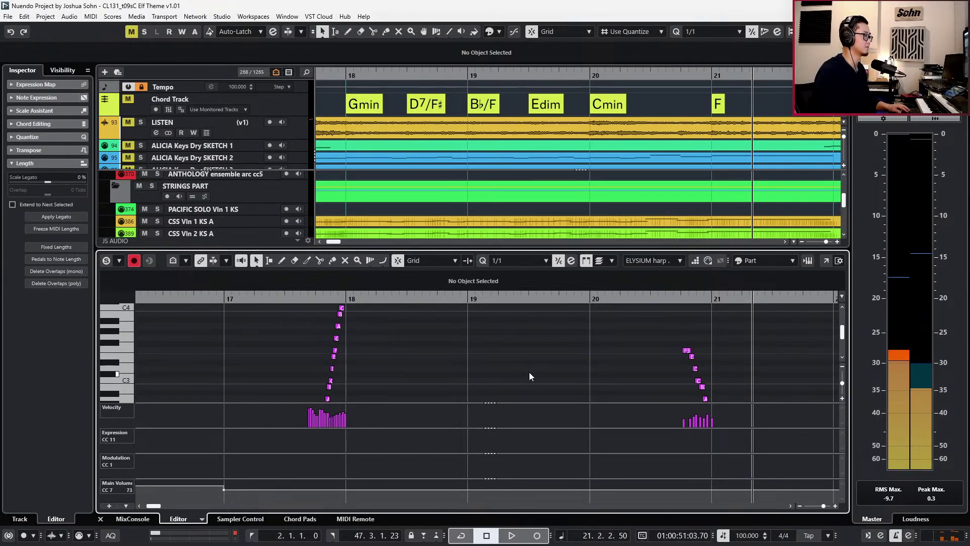
key("ctrl+KP_Subtract")
key("space")
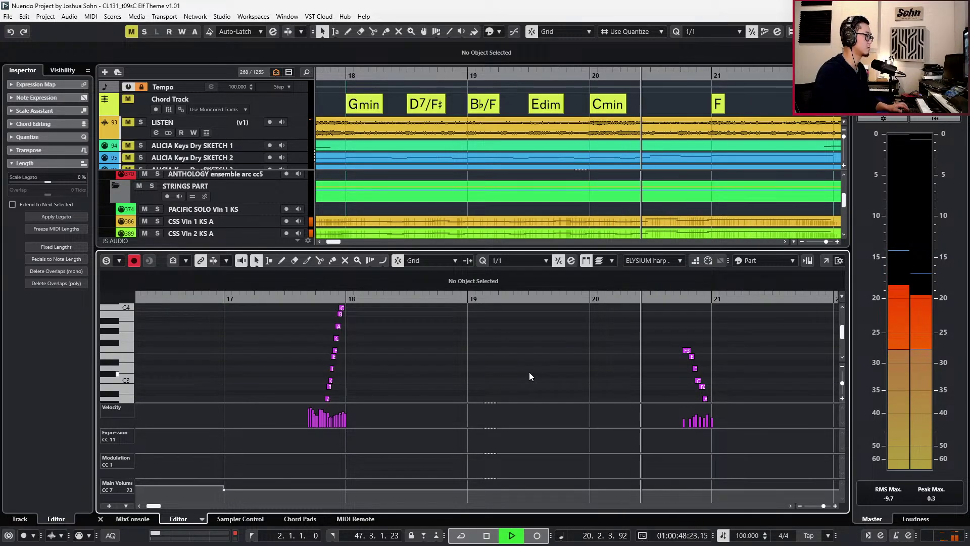
key("g")
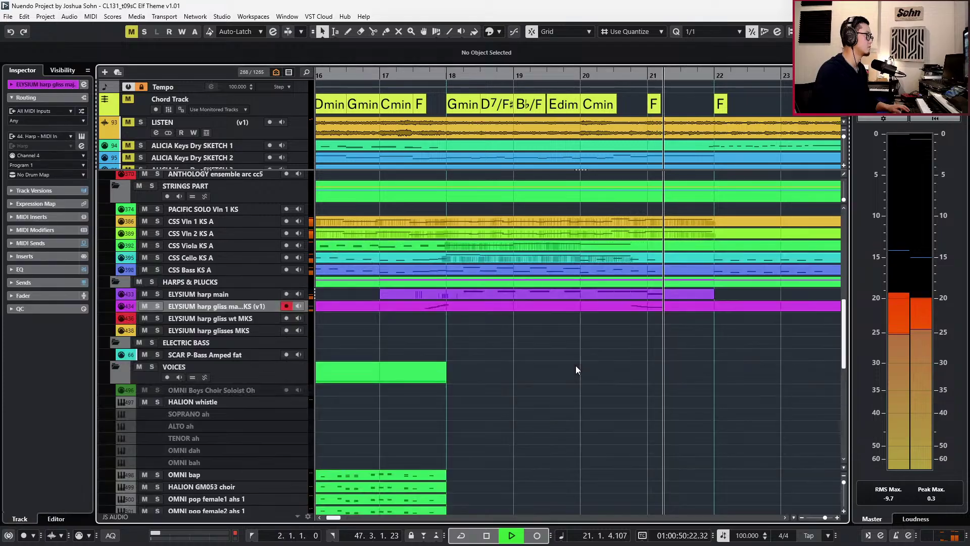
key("ctrl+alt+e")
key("space")
key("g")
key("g")
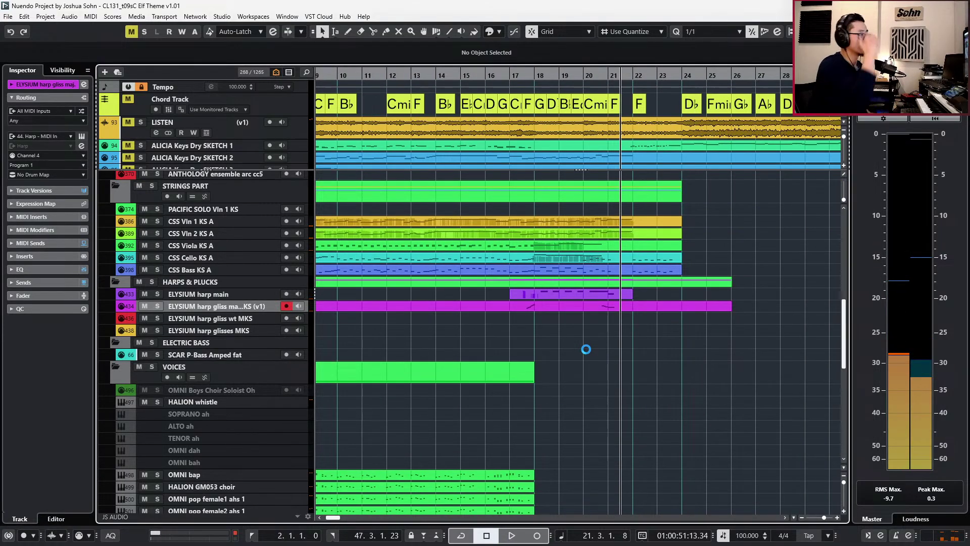
Extend the CINE Descant Horn and SFSB Horn Solo parts to end at bar 24.
key("KP_0")
scroll(578, 333, "up", 5)
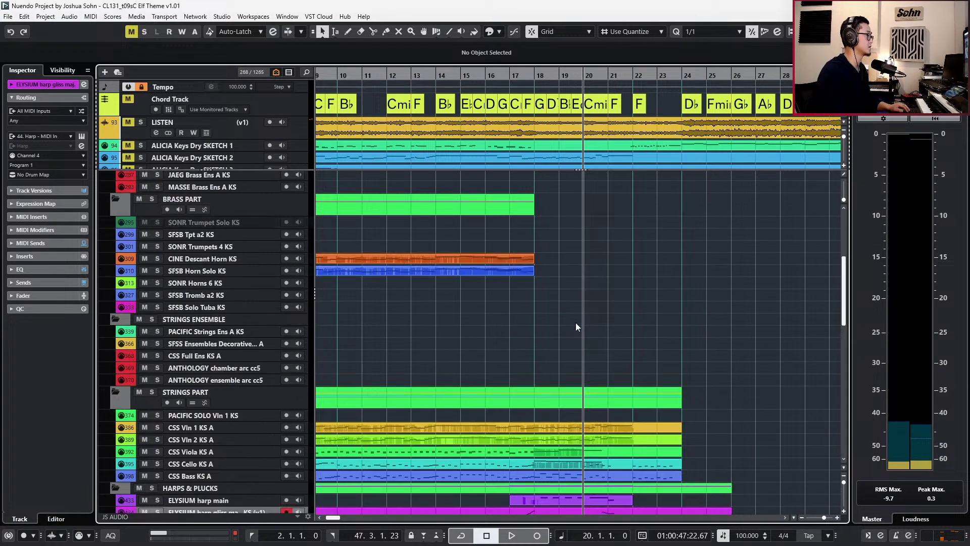
left_click_drag(540, 279, 689, 271)
left_click(634, 379)
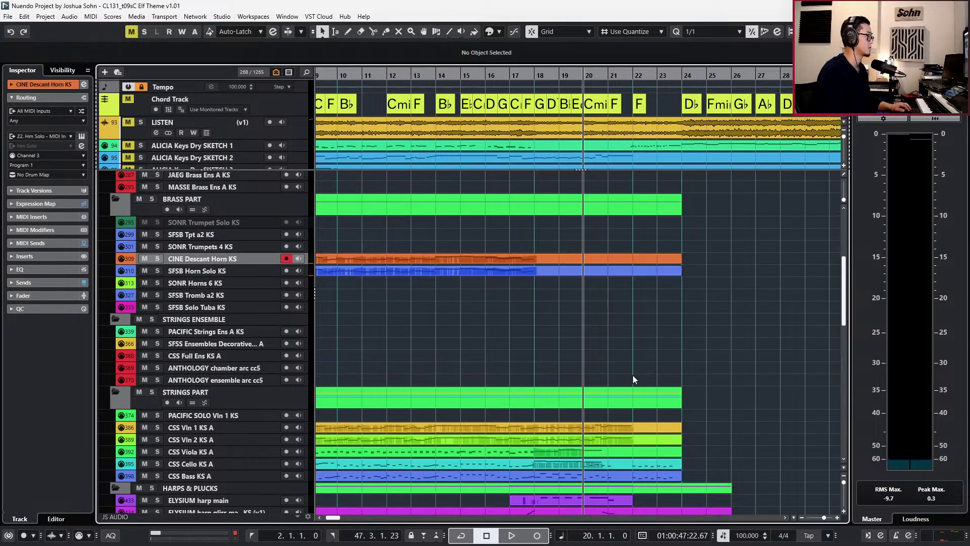
Copy the descending tremolo notes from G3 to D#3 in bars 18 to 20 of the CSS Cello part.
double_click(581, 463)
key("Return")
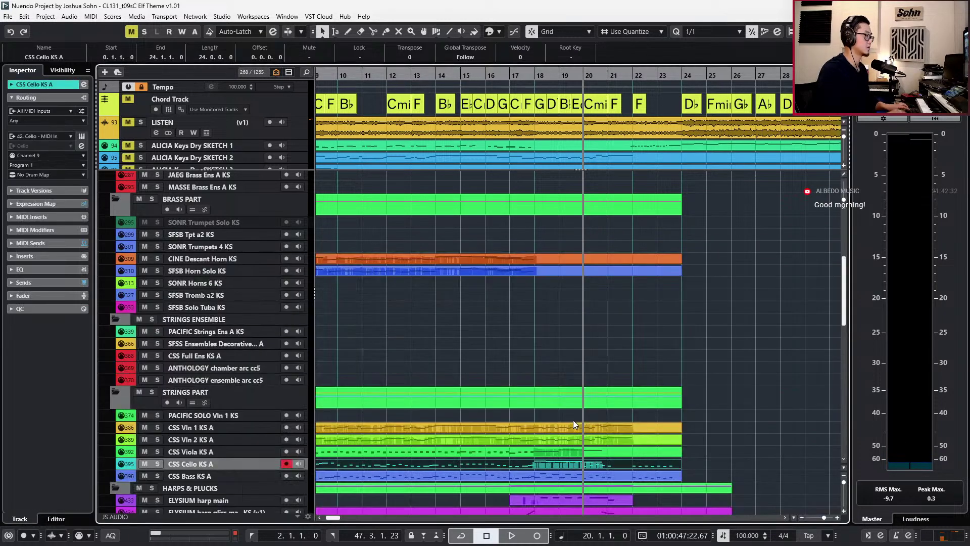
double_click(559, 465)
scroll(551, 370, "up", 4)
left_click_drag(521, 366, 634, 376)
key("l")
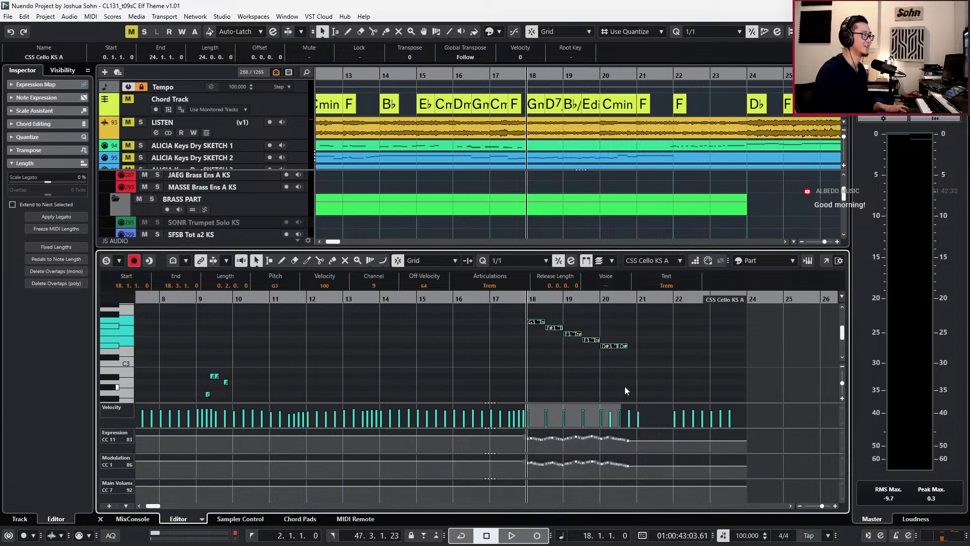
scroll(608, 373, "up", 1)
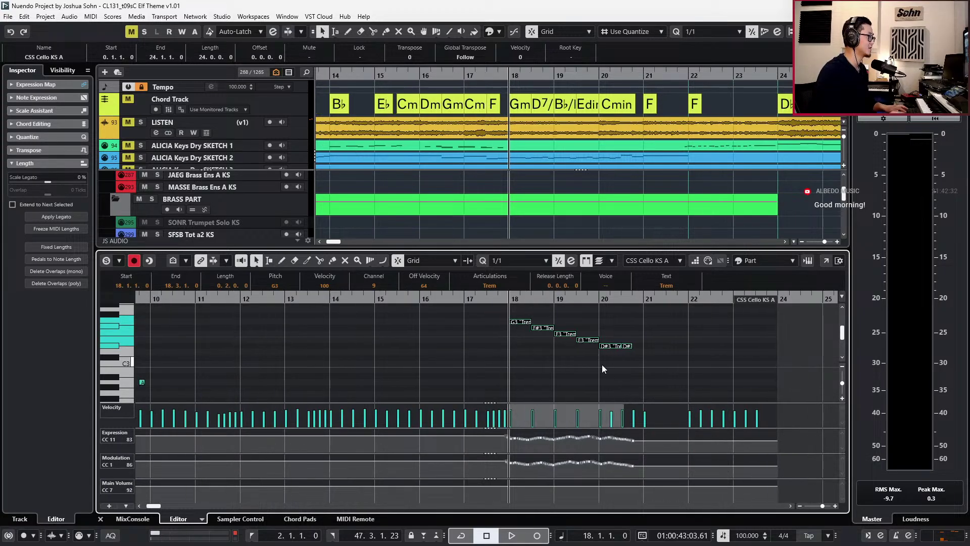
key("Return")
left_click(583, 311)
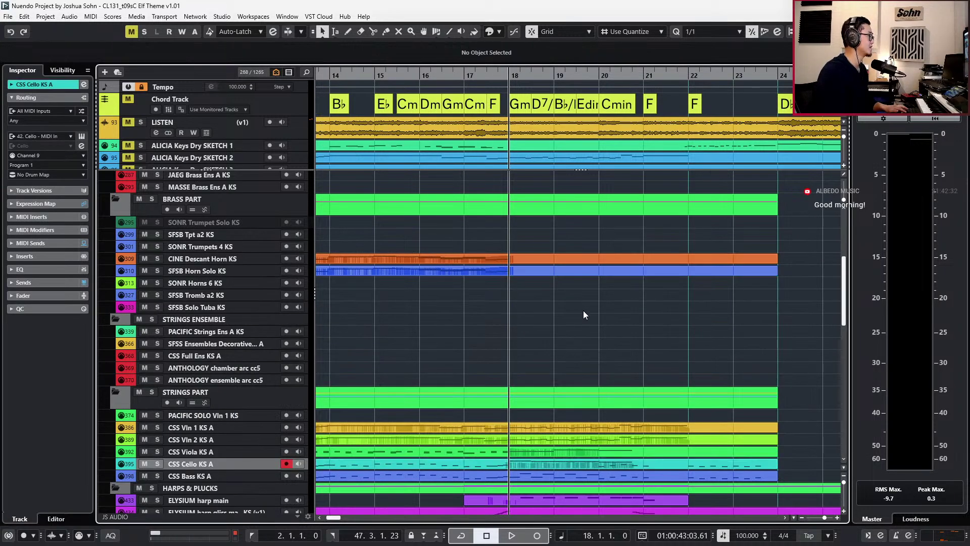
Paste the copied cello notes at bar 18 of the SFSB Horn Solo part and play them back.
double_click(545, 273)
key("space")
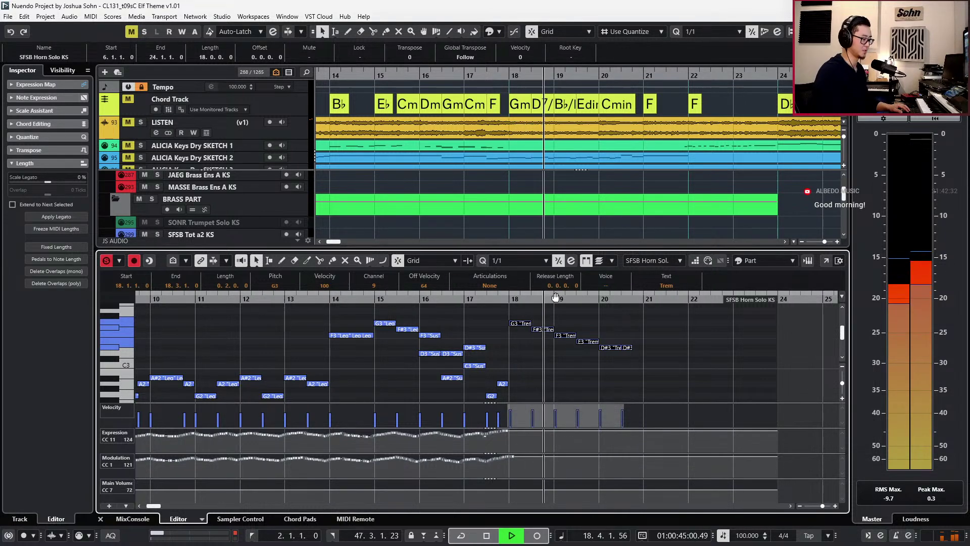
key("space")
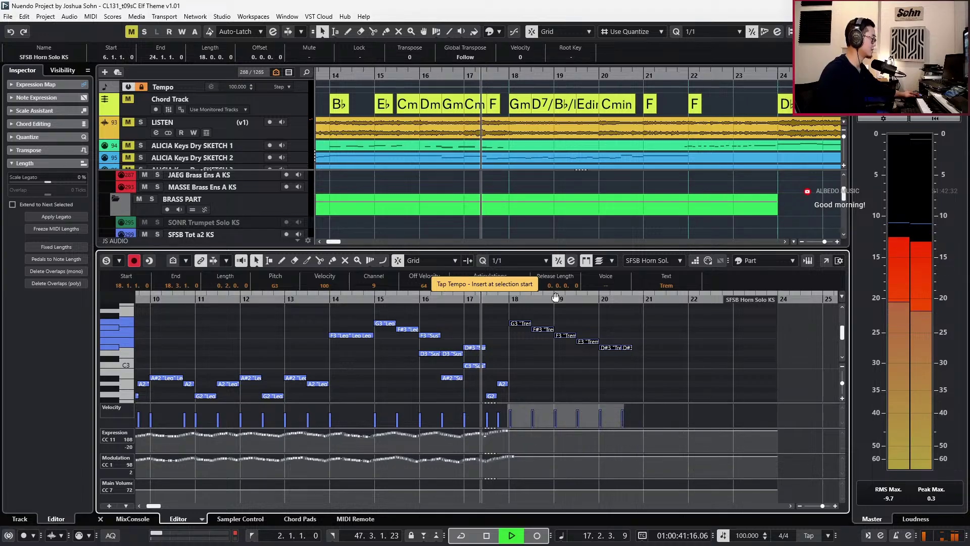
key("KP_Multiply")
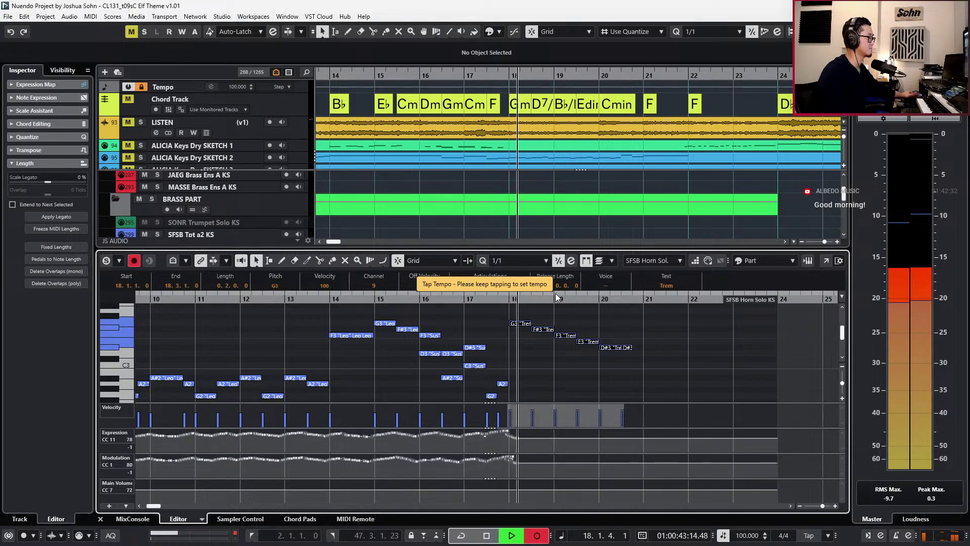
key("space")
key("ctrl+z")
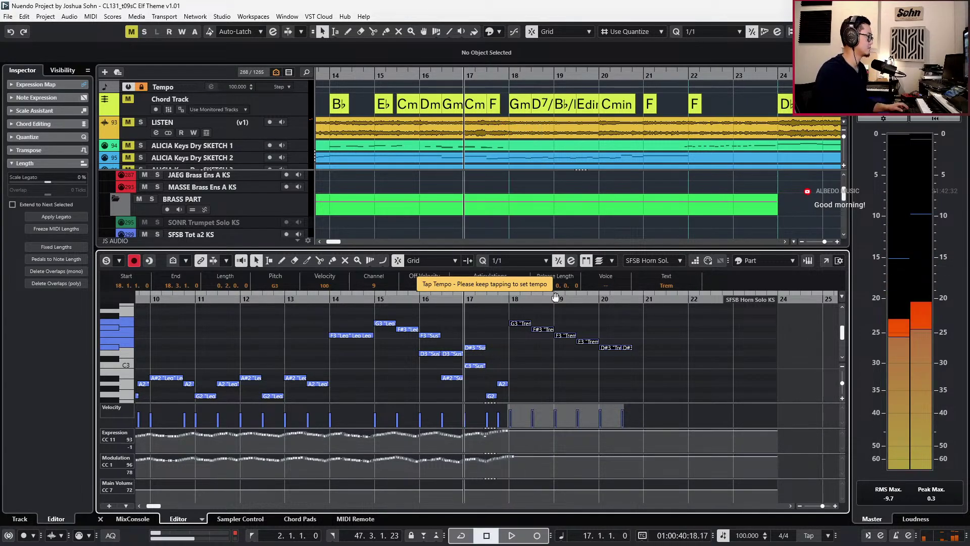
Record expression and modulation movement over the SFSB Horn Solo notes in bars 18 to 20 and close the editor.
key("space")
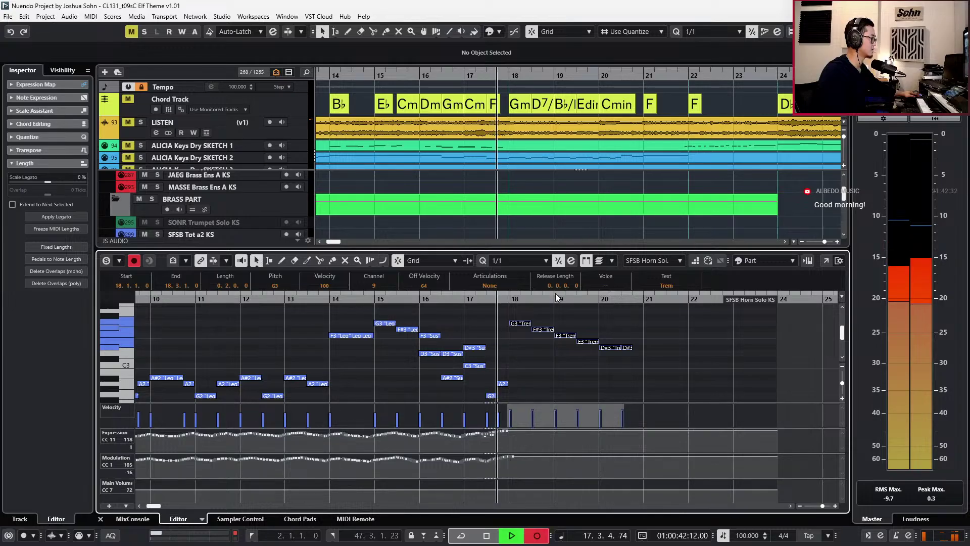
key("space")
key("KP_Subtract")
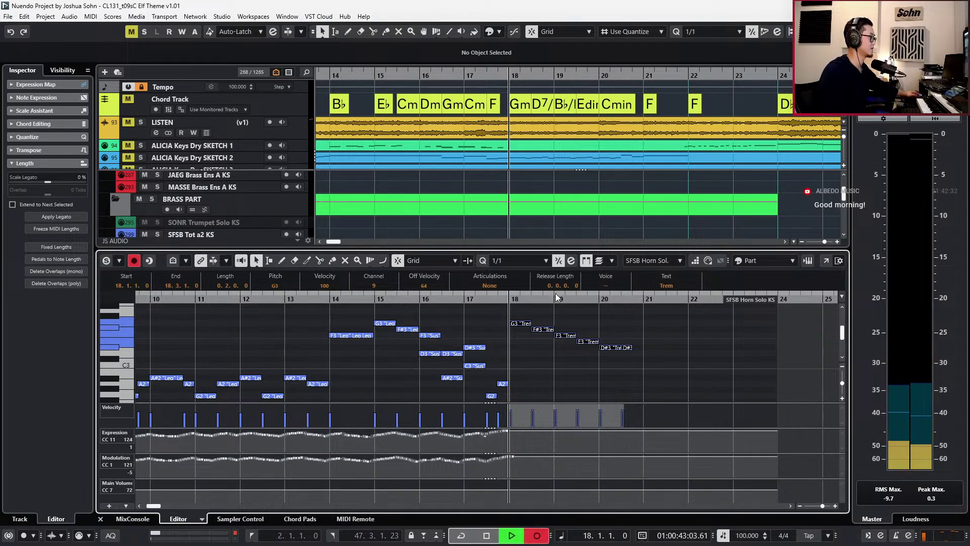
key("KP_Multiply")
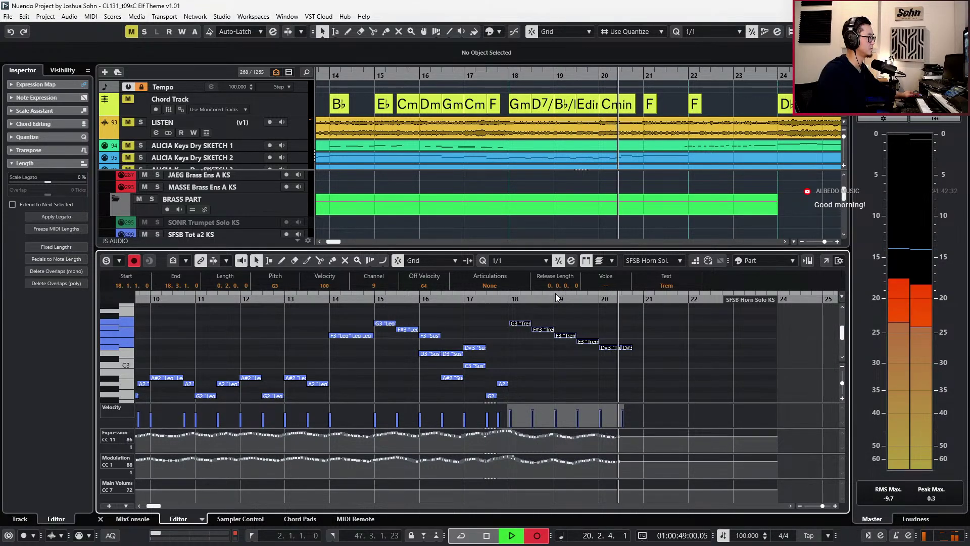
key("space")
key("ctrl+alt+e")
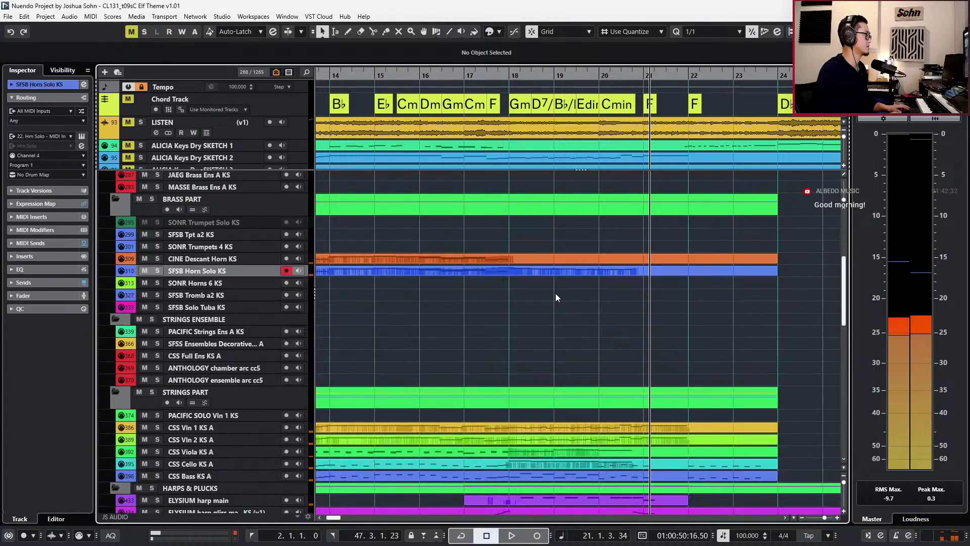
Solo the LISTEN reference, listen to it from bar 17 to bar 21, and turn the solo off.
key("ctrl+KP_Subtract")
key("ctrl+KP_Subtract")
key("ctrl+KP_Subtract")
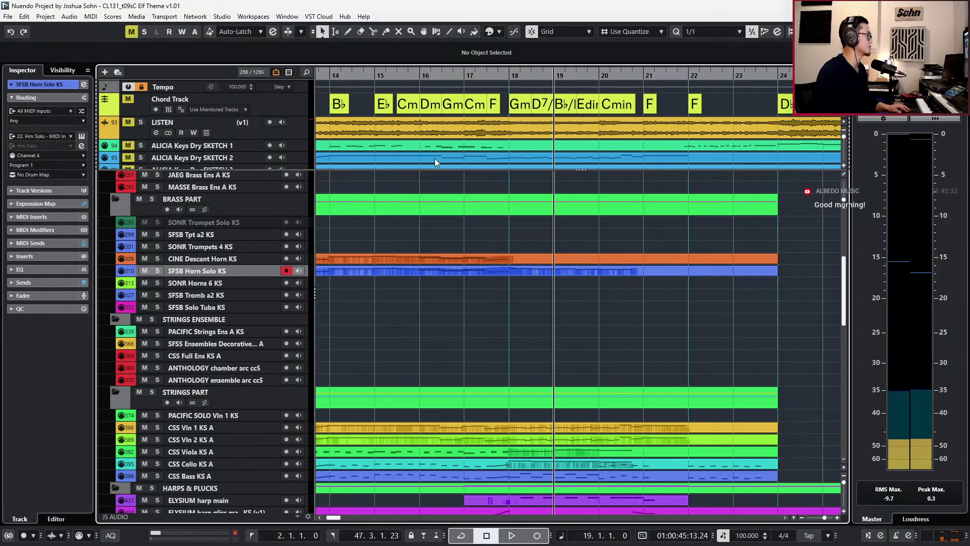
left_click(289, 138)
key("s")
key("ctrl+KP_Subtract")
key("ctrl+KP_Subtract")
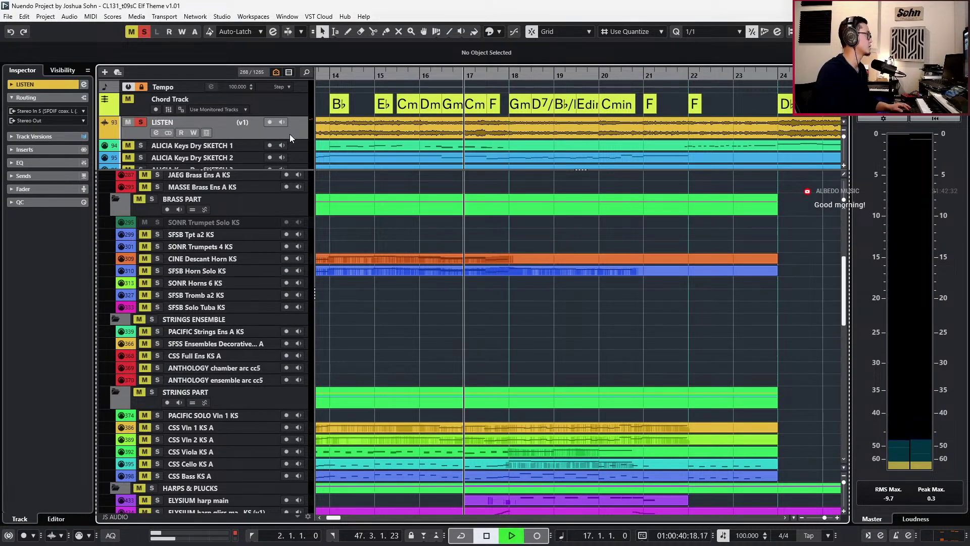
key("space")
key("g")
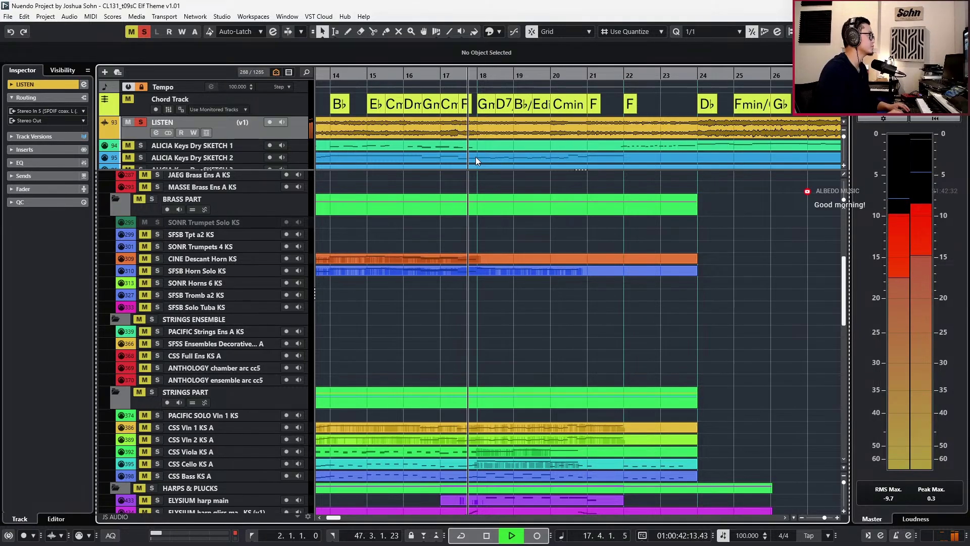
key("KP_Subtract")
key("KP_Subtract")
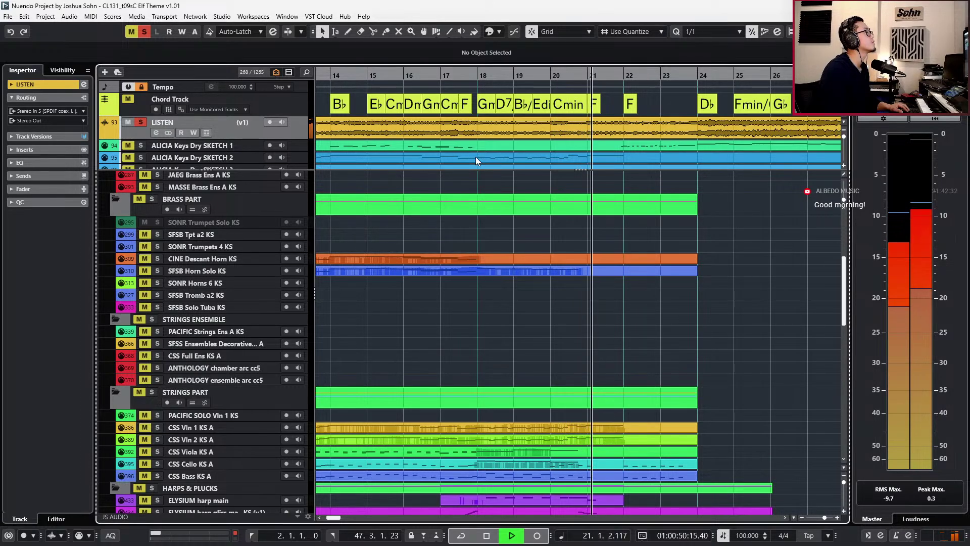
key("KP_Subtract")
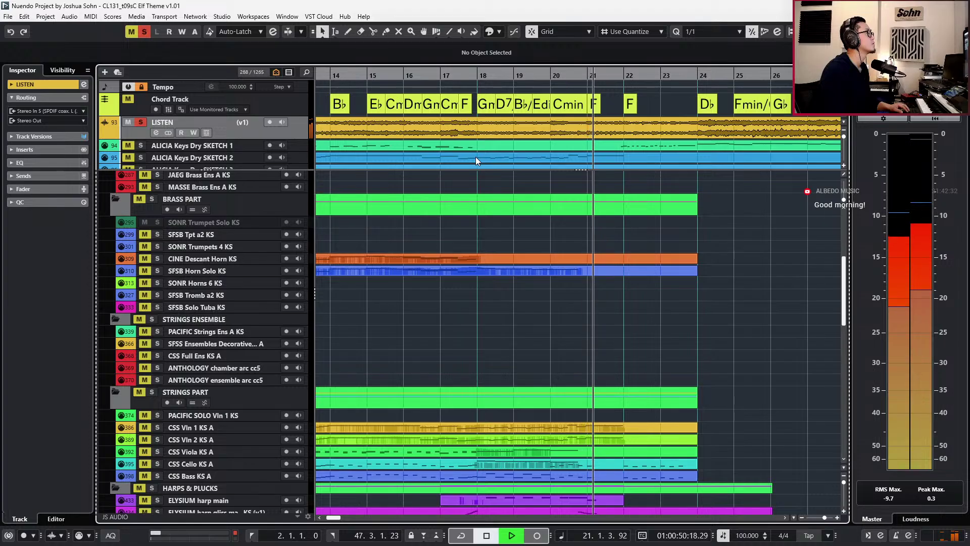
key("space")
key("s")
key("m")
Select the CLAIRE Cl Legato A KS track in the woodwinds for recording and try out its sound.
scroll(428, 245, "up", 5)
left_click(222, 252)
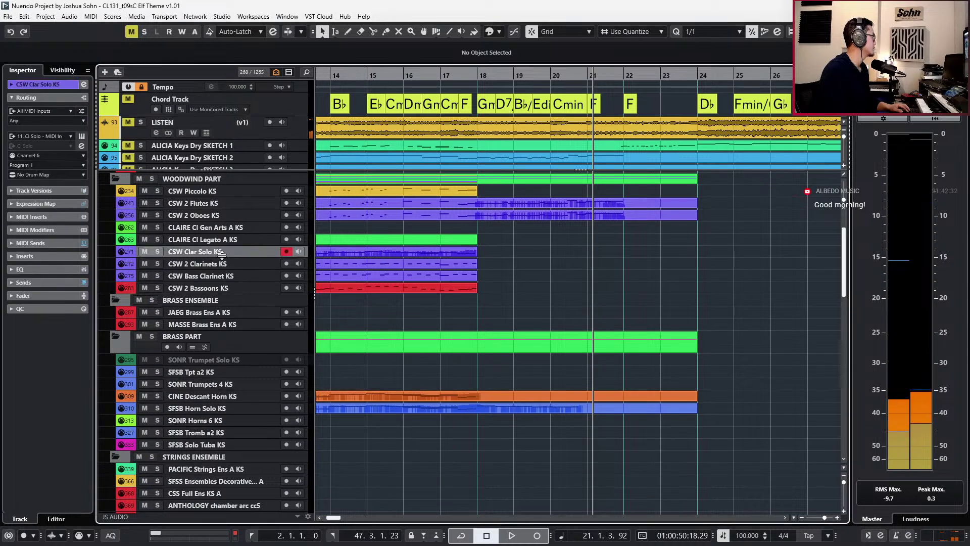
key("Up")
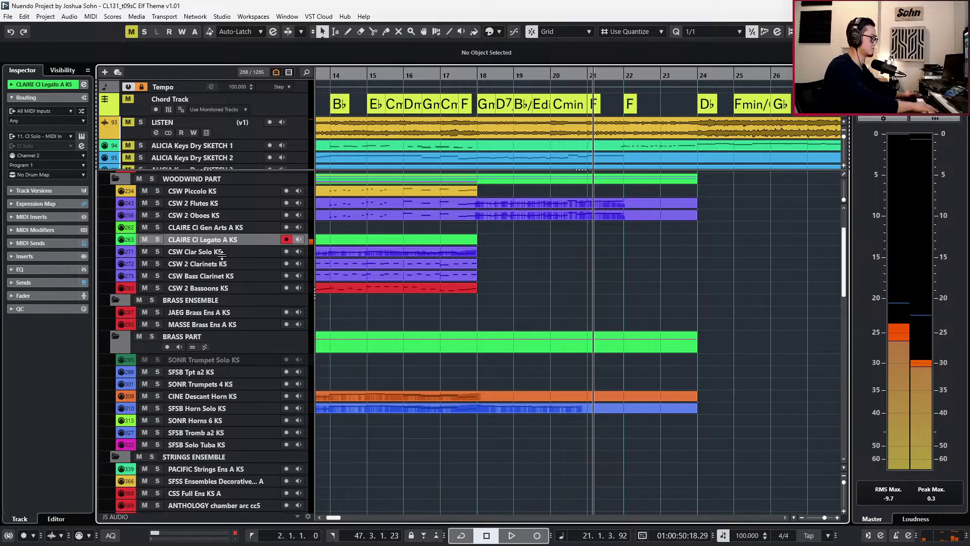
key("KP_Multiply")
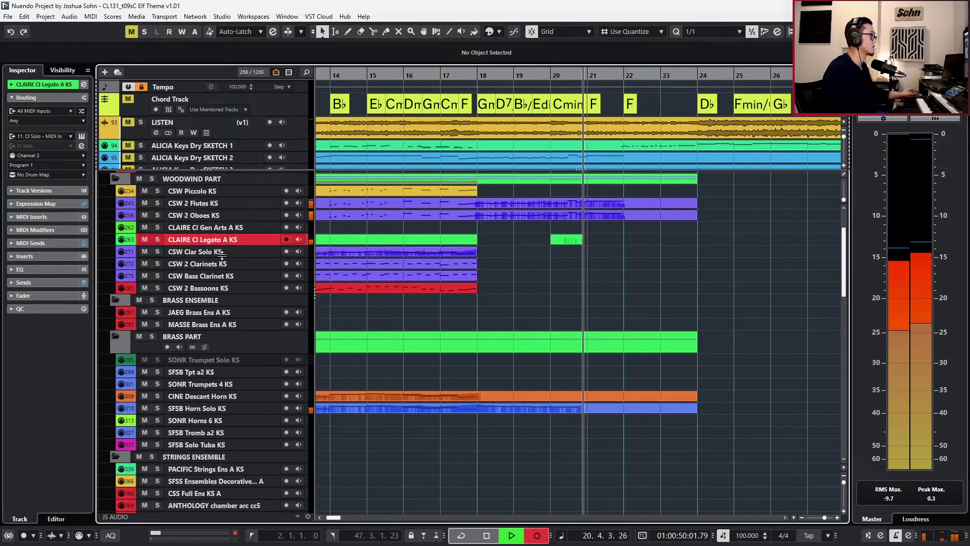
key("space")
key("ctrl+z")
Record a clarinet line on the CLAIRE Cl Legato A KS track from bar 19 to the start of bar 22.
key("space")
key("KP_Multiply")
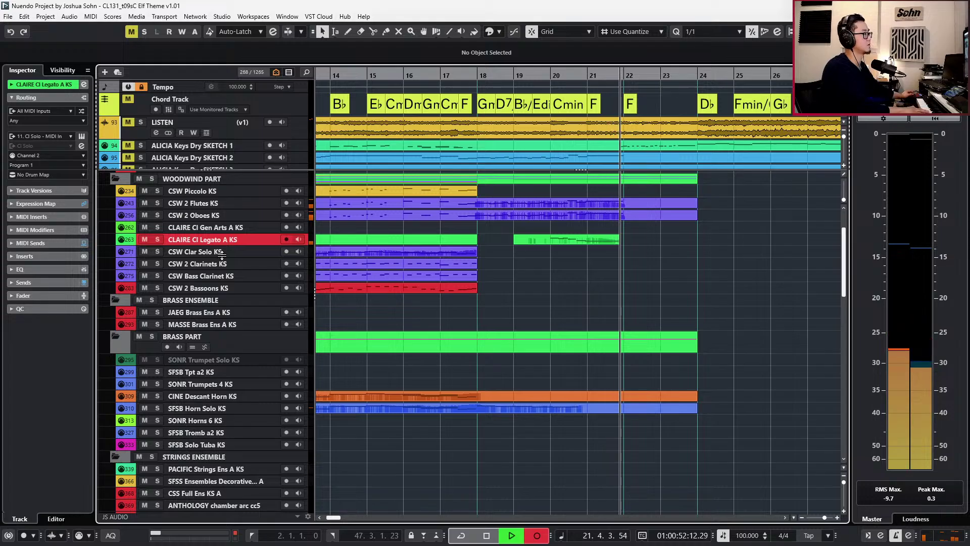
key("space")
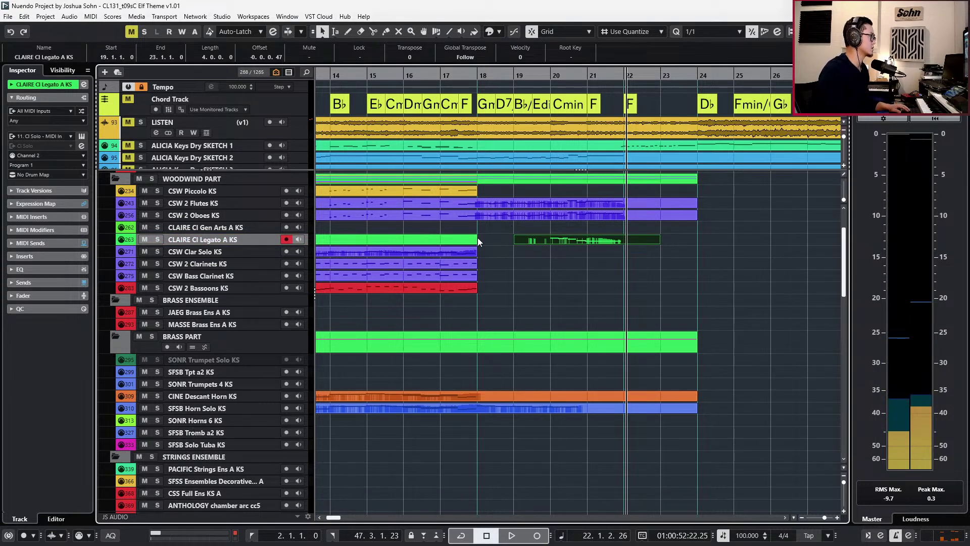
Split the new clarinet part at bar 20, move its first piece back to bar 17, and glue everything into one part.
left_click(479, 239)
key("alt+4")
left_click(550, 240, "alt")
left_click_drag(535, 240, 469, 239)
left_click(478, 239)
left_click(465, 240)
left_click(468, 241)
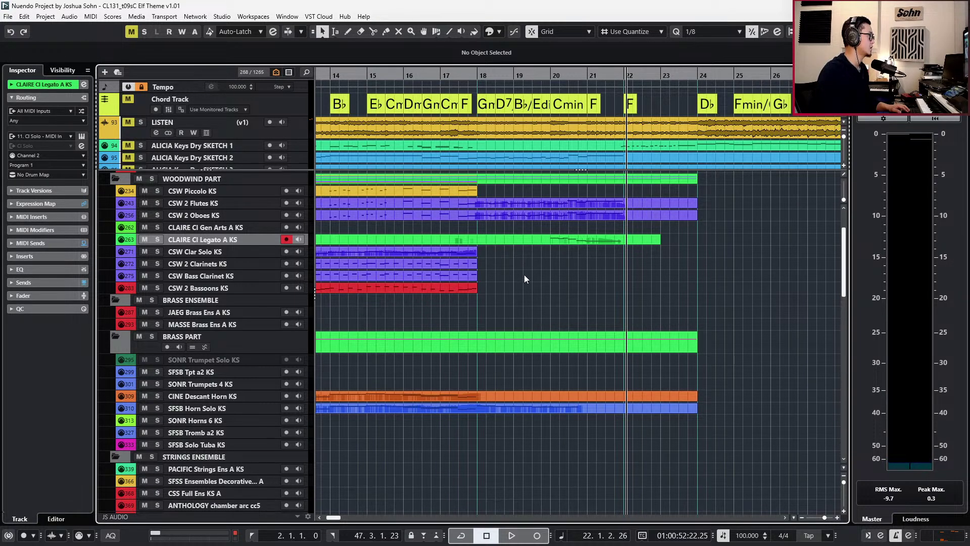
Play the arrangement from bar 17 to bar 18 while looking over the woodwind, brass and string tracks.
scroll(523, 275, "down", 6)
key("space")
key("space")
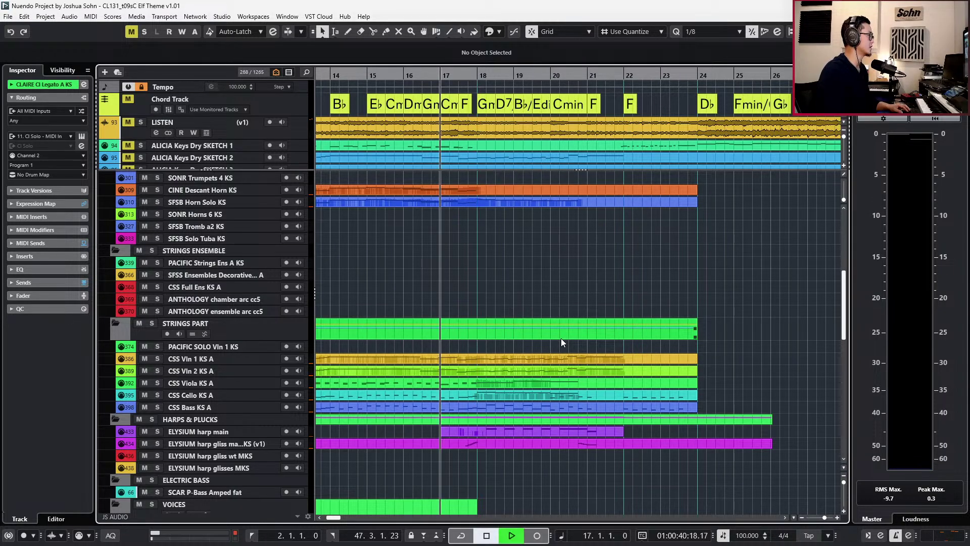
scroll(493, 203, "up", 4)
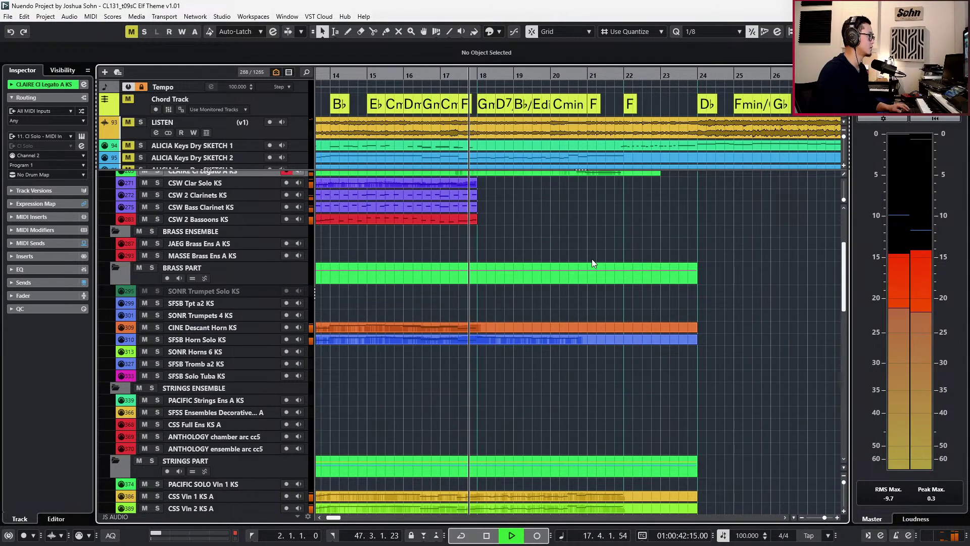
scroll(592, 258, "up", 2)
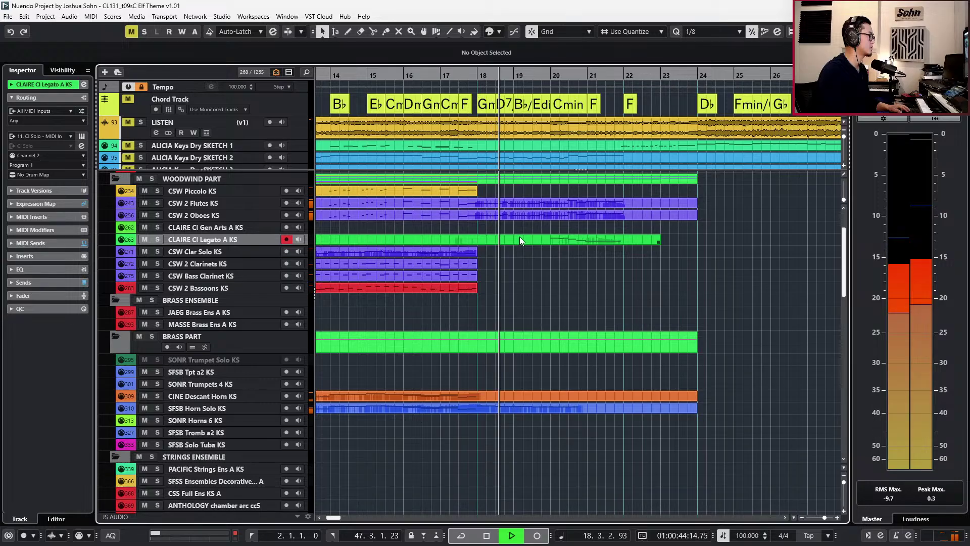
key("space")
scroll(537, 280, "down", 6)
Copy the tremolo notes from bar 18 through bar 20 of the CSS Viola KS A part.
left_click(517, 371)
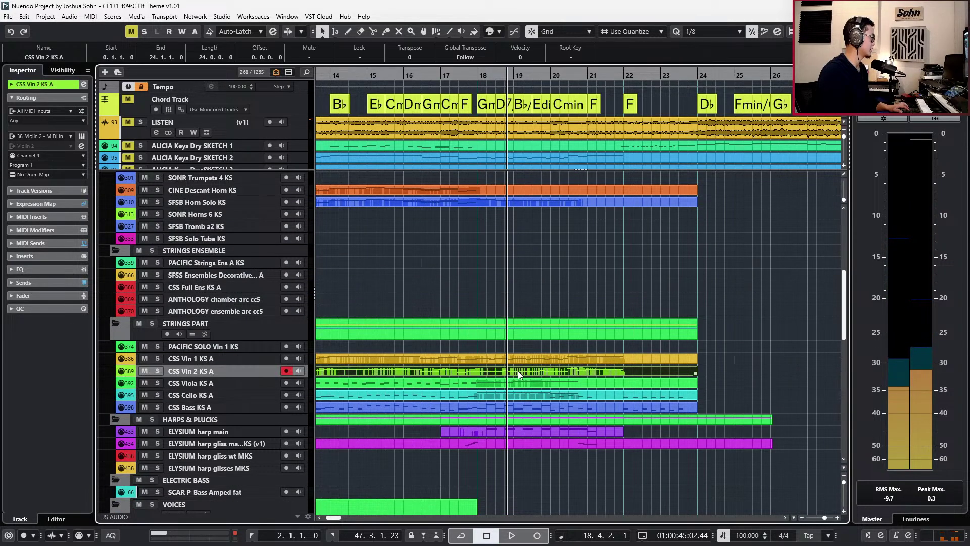
left_click(507, 383)
double_click(507, 385)
scroll(500, 359, "up", 3)
scroll(500, 357, "up", 1)
left_click_drag(480, 329, 619, 380)
key("l")
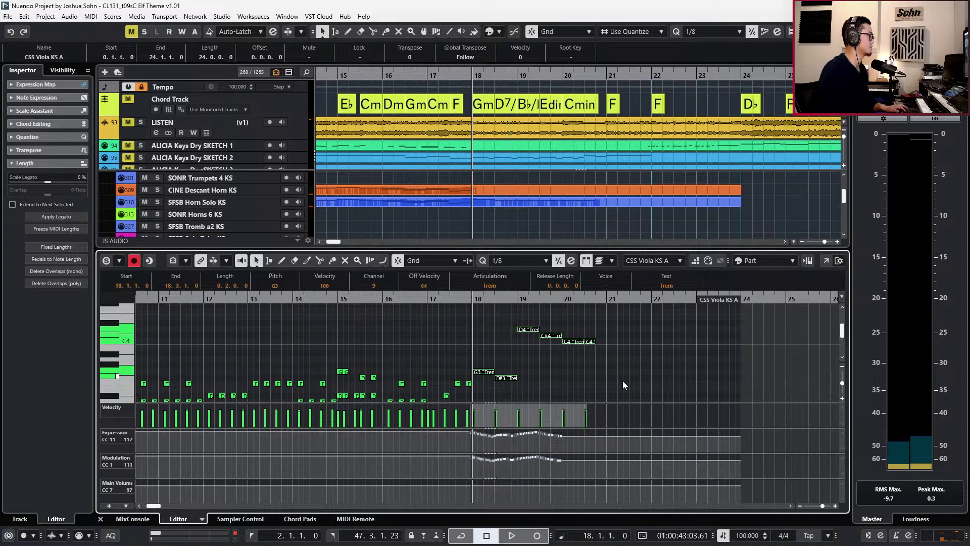
key("Return")
Paste the viola notes into the CLAIRE Cl Legato A KS part at bar 18 and remove those overlapping the clarinet line in bar 20.
scroll(512, 190, "up", 2)
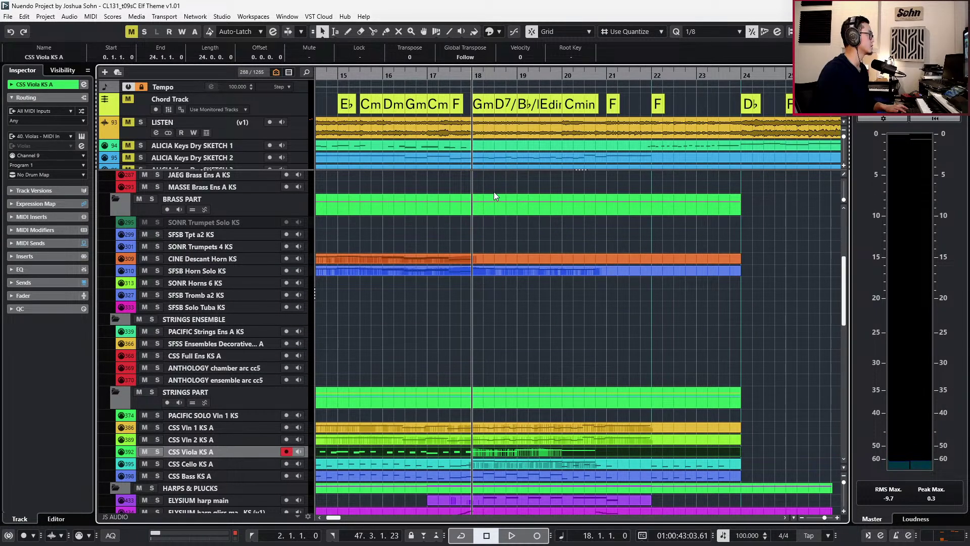
scroll(494, 225, "up", 5)
double_click(503, 306)
key("space")
left_click(600, 351)
left_click(563, 354)
key("Delete")
left_click(592, 354)
key("Right")
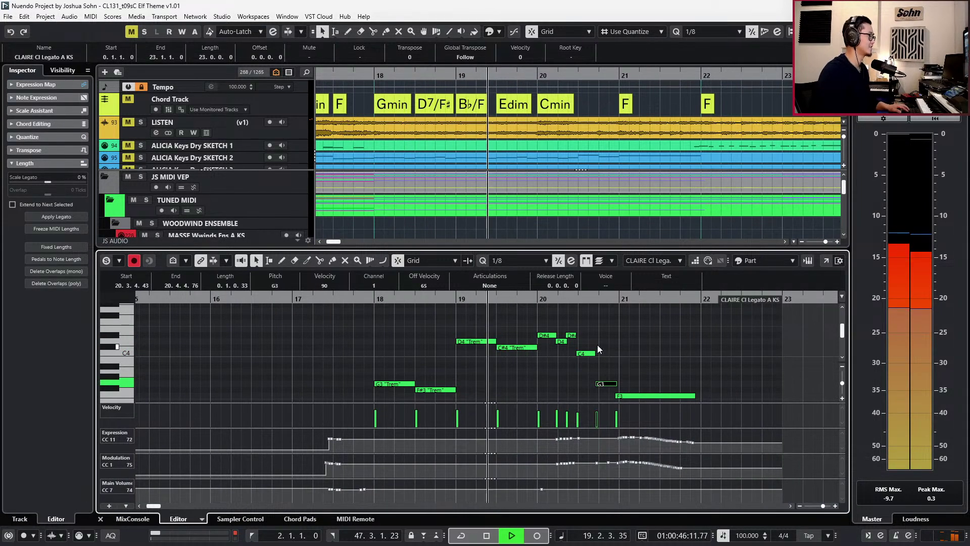
scroll(595, 343, "down", 1)
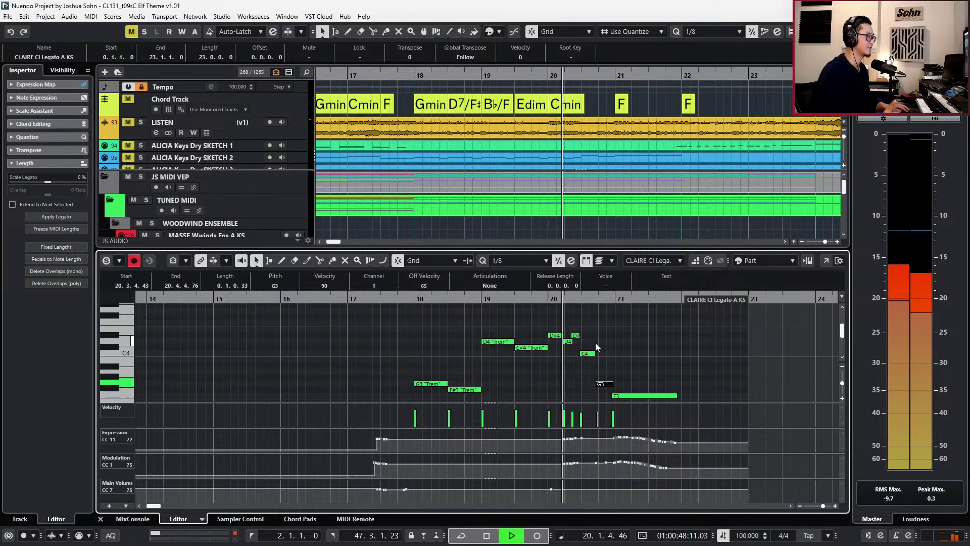
scroll(603, 344, "down", 2)
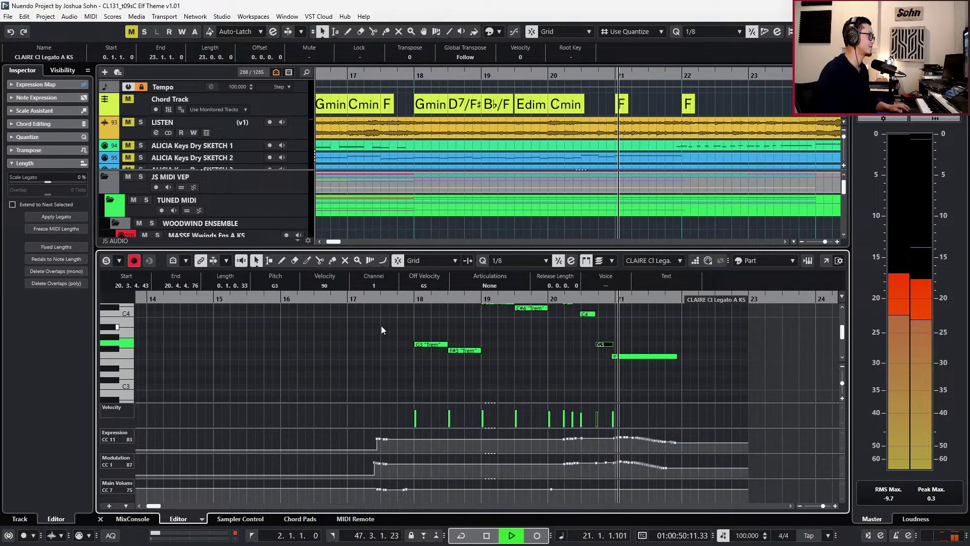
key("space")
Set the articulation of all clarinet notes from bar 18 to bar 22 to Medium.
scroll(390, 329, "up", 2)
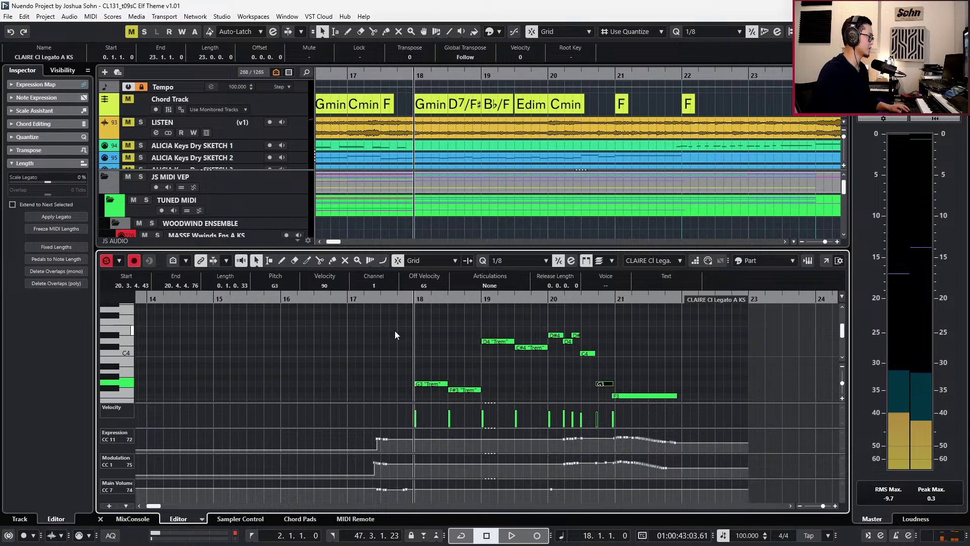
left_click_drag(395, 330, 689, 404)
left_click(488, 286)
left_click(489, 332)
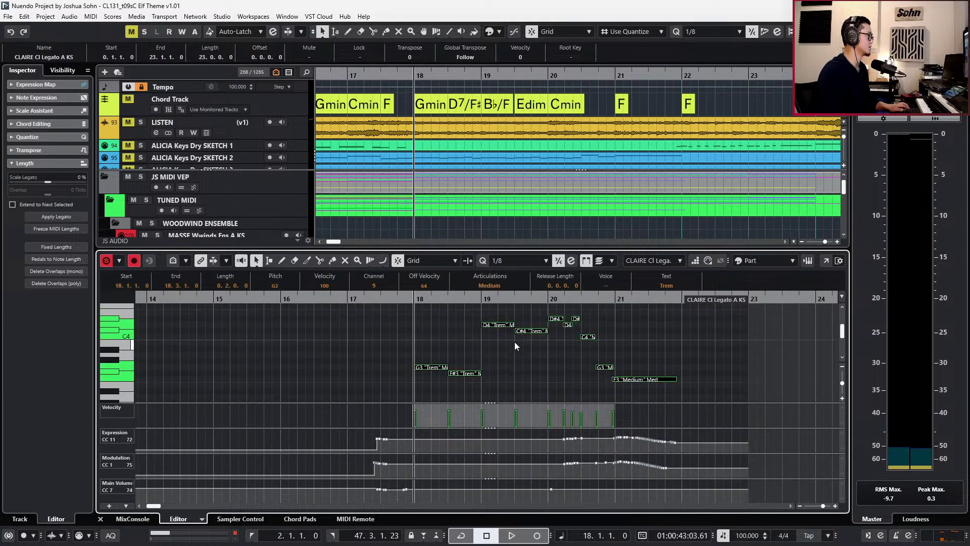
Record new expression and modulation curves for the clarinet line from bar 17 to bar 22.
key("ctrl+KP_Subtract")
key("space")
key("space")
key("s")
key("c")
key("KP_Multiply")
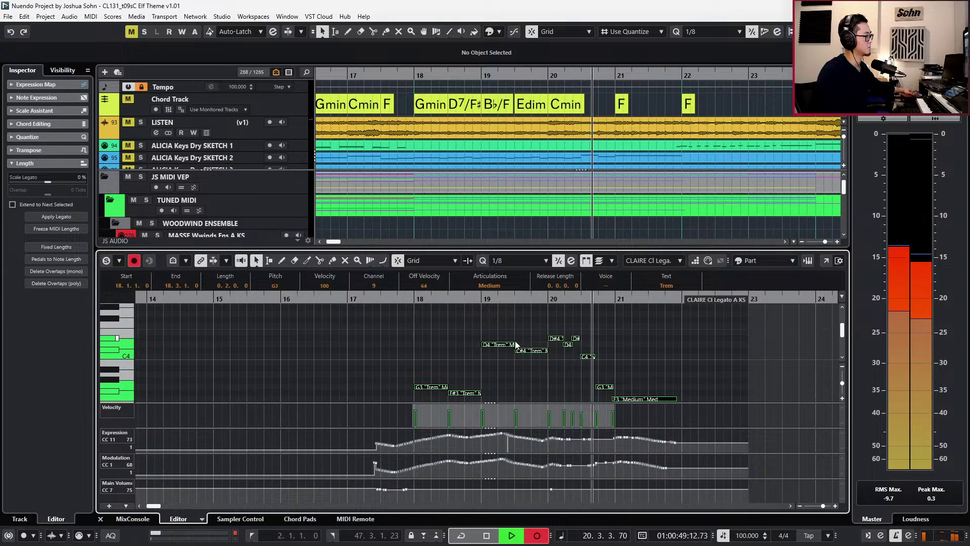
key("KP_Multiply")
key("KP_Subtract")
key("KP_Subtract")
key("KP_Subtract")
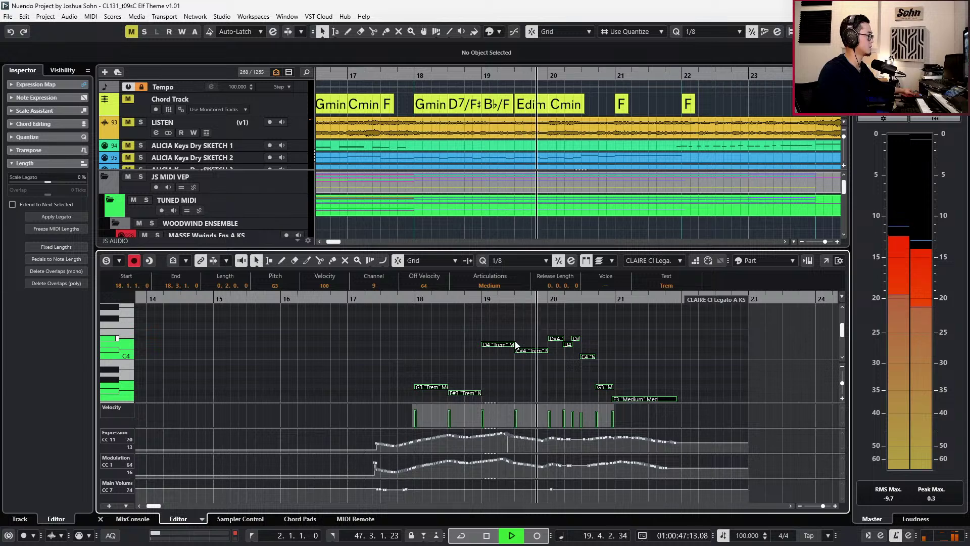
key("KP_Multiply")
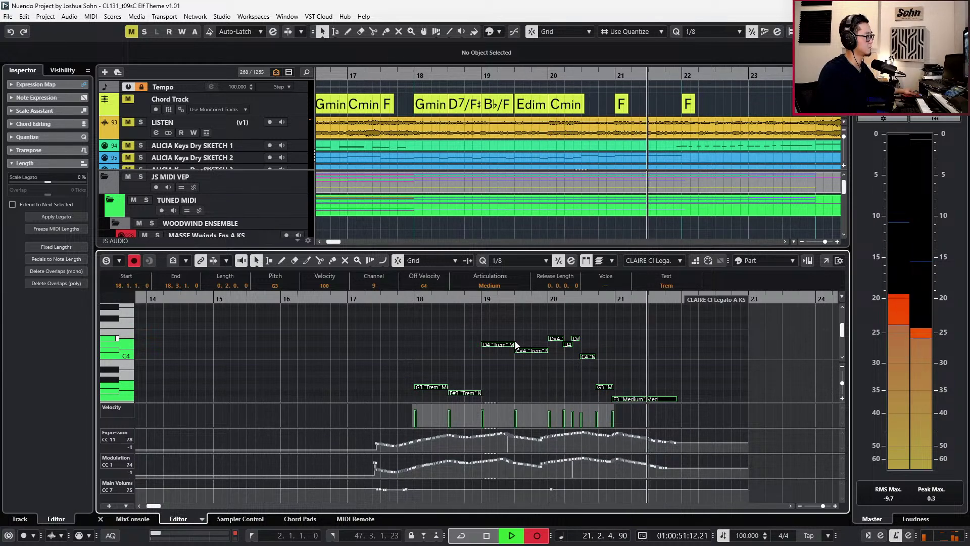
key("space")
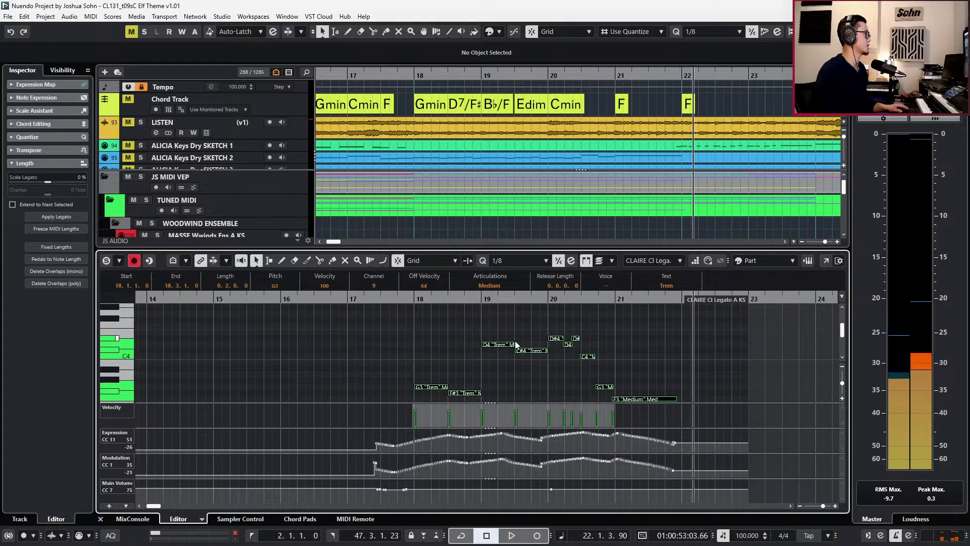
Delete the Main Volume controller points from bar 17 through bar 20 of the clarinet part and close its editor.
left_click(516, 340, "alt+shift")
key("KP_Subtract")
key("KP_Subtract")
left_click_drag(374, 497, 605, 464)
key("Delete")
key("Return")
Copy the CSW 2 Flutes line from bar 18 onward to the CSW Piccolo track, joining it to the existing piccolo part.
key("KP_Subtract")
key("KP_Subtract")
key("KP_Add")
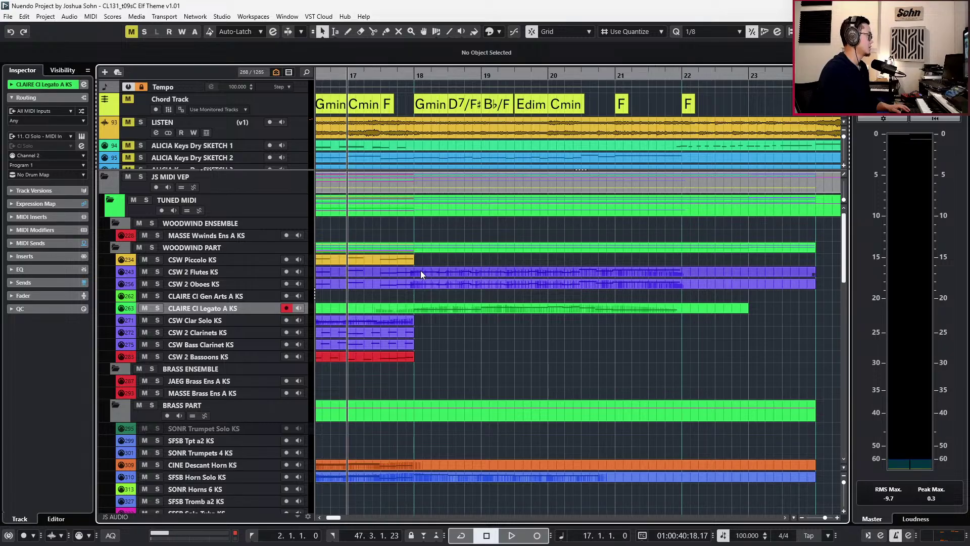
left_click(441, 270)
key("ctrl+KP_Add")
key("h")
key("h")
key("j")
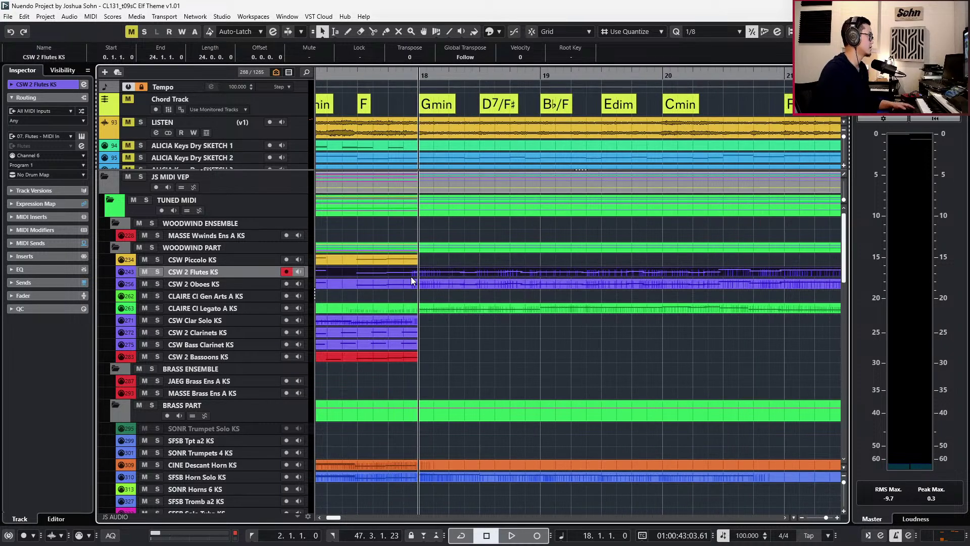
left_click(411, 274, "alt")
left_click_drag(422, 273, 419, 263)
left_click(406, 263)
key("4")
key("ctrl+KP_Subtract")
left_click(408, 272)
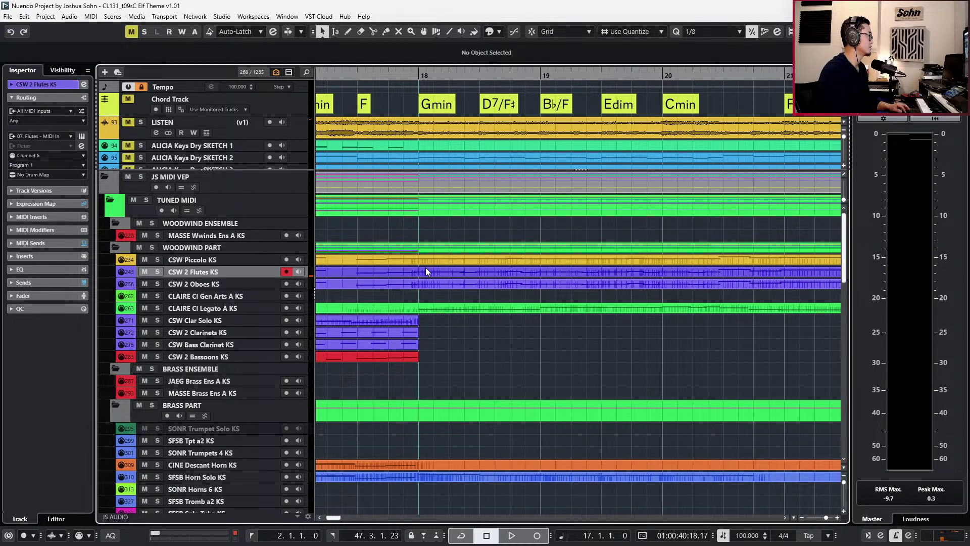
Play the arrangement from bar 17 to bar 21 to check the woodwinds against the strings and harps.
key("space")
scroll(432, 268, "down", 5)
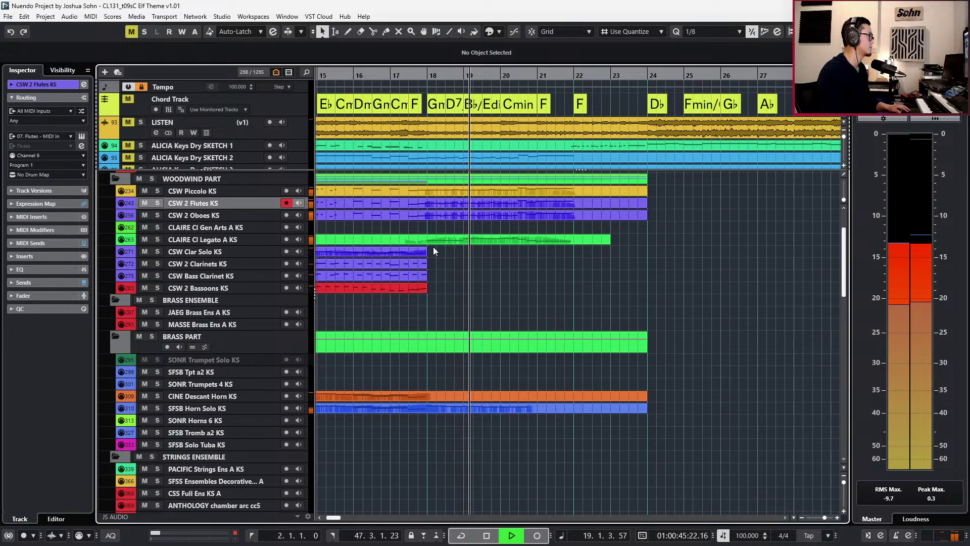
scroll(453, 282, "down", 10)
scroll(453, 282, "down", 3)
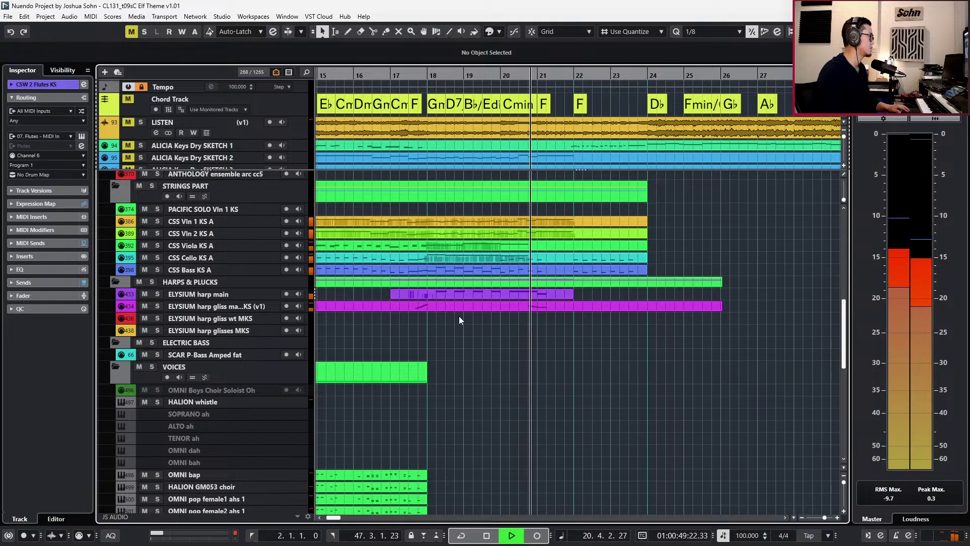
key("space")
scroll(528, 323, "up", 6)
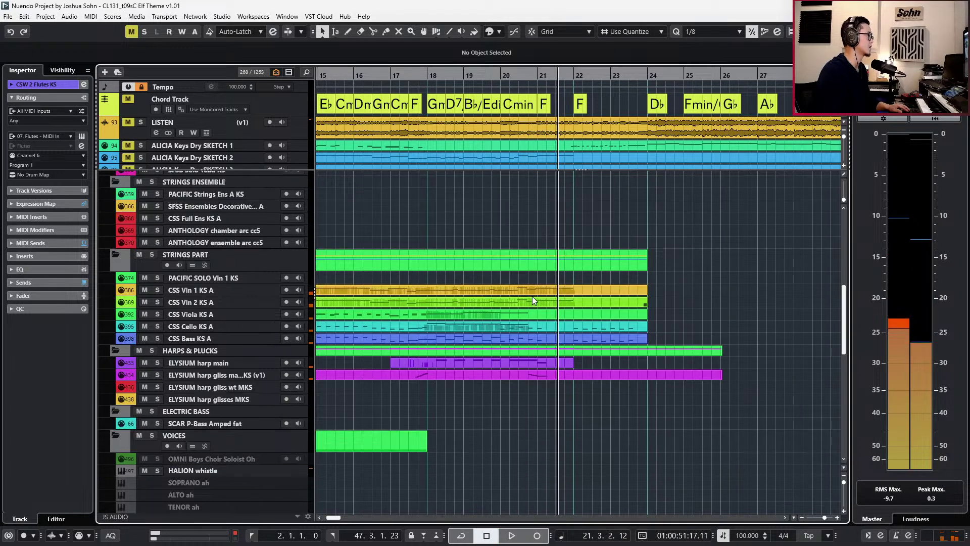
Solo the LISTEN reference, listen to it from the end of bar 17 through bar 21, and turn the solo off.
left_click(453, 137)
key("s")
key("KP_Subtract")
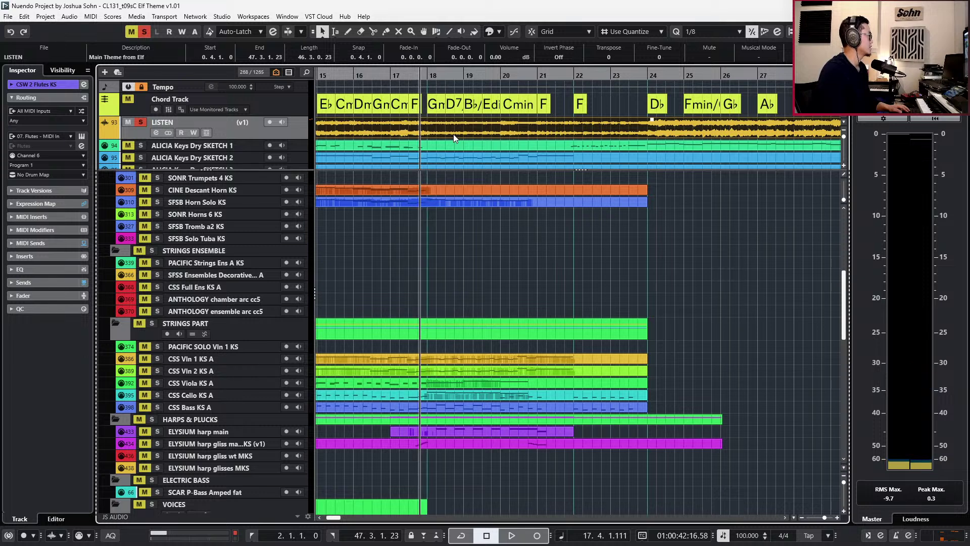
scroll(528, 287, "up", 6)
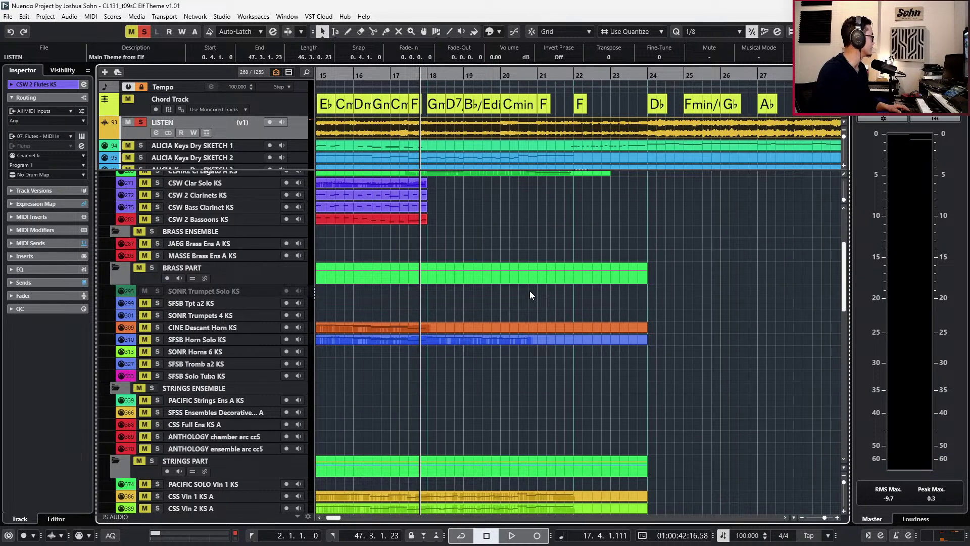
key("space")
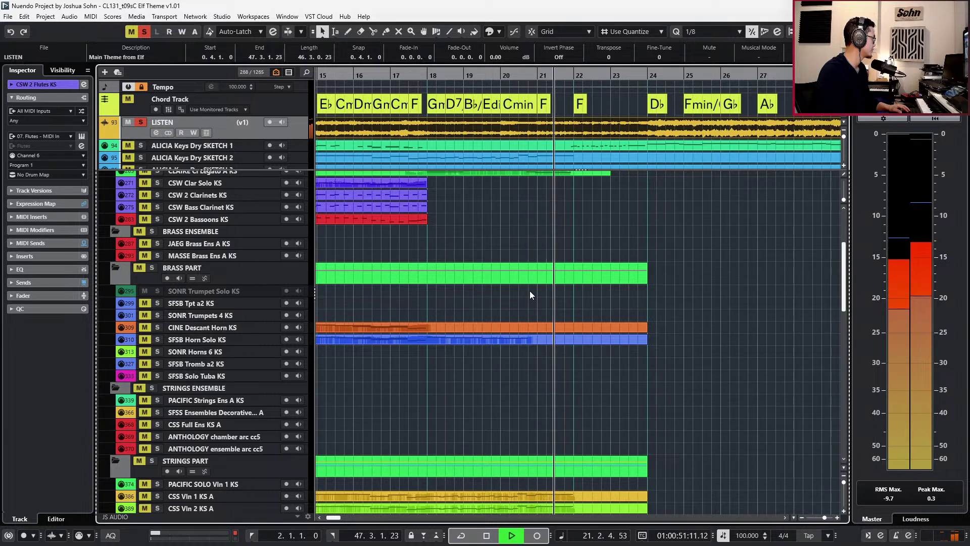
key("space")
key("KP_Subtract")
key("KP_Subtract")
key("KP_Subtract")
key("s")
Open the CSS Bass KS A part, play it from bar 18, and select its notes in bar 20.
scroll(511, 372, "down", 2)
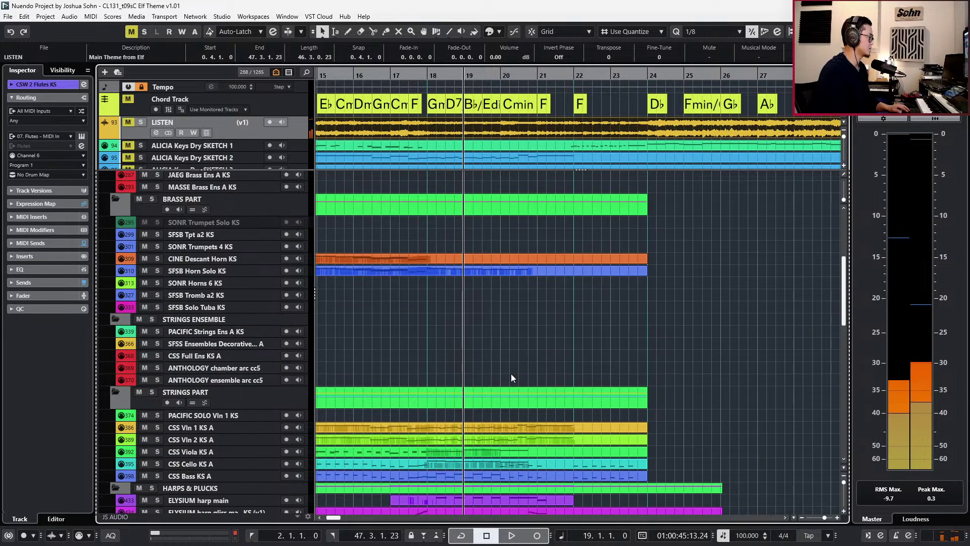
left_click(494, 393)
left_click(494, 404, "shift")
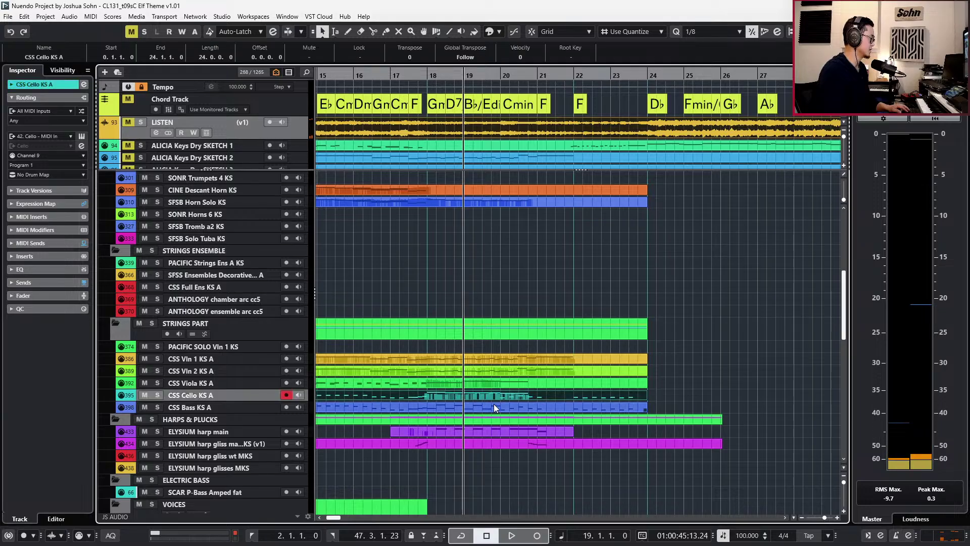
key("Return")
key("Return")
left_click(489, 406)
key("ctrl+e")
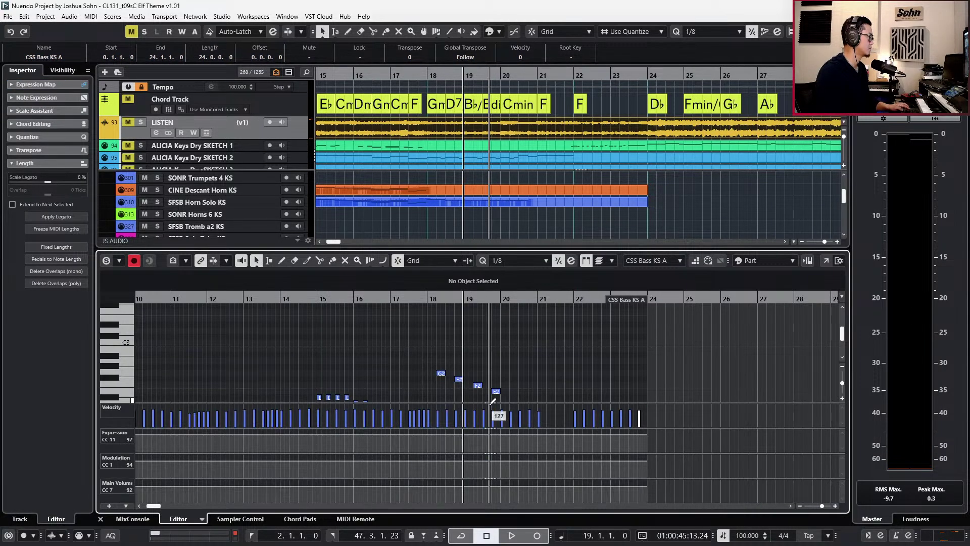
scroll(530, 390, "down", 4)
key("s")
key("ctrl+KP_Subtract")
key("space")
scroll(535, 376, "up", 2)
scroll(525, 341, "down", 2)
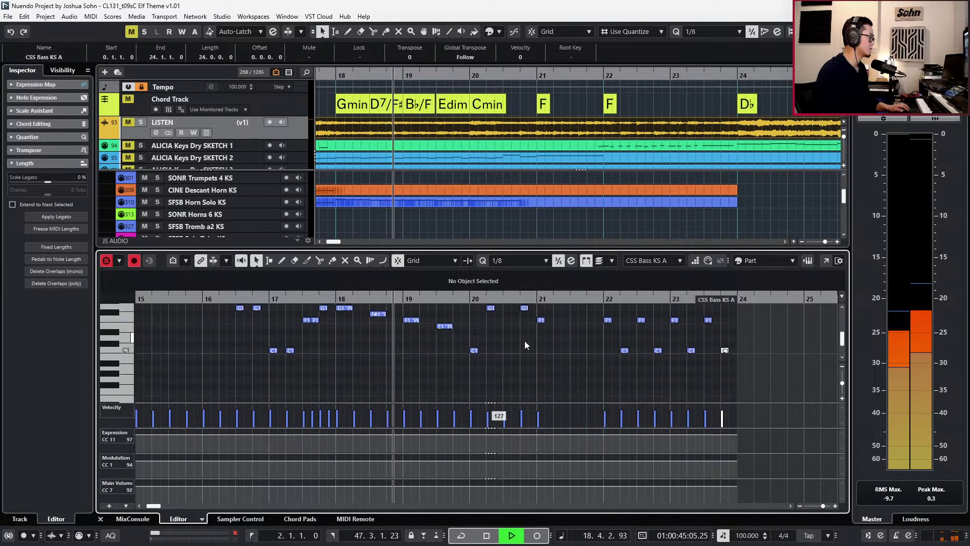
left_click_drag(483, 314, 523, 394)
left_click_drag(455, 380, 481, 390)
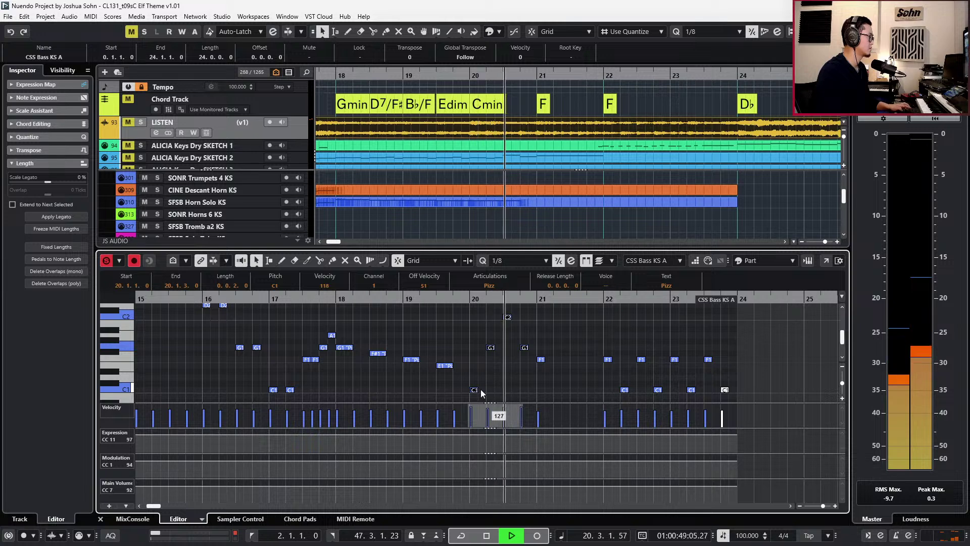
Record a rising expression curve up to 127 on the CSS Bass KS A part leading through bar 20, and close the editor.
key("space")
key("space")
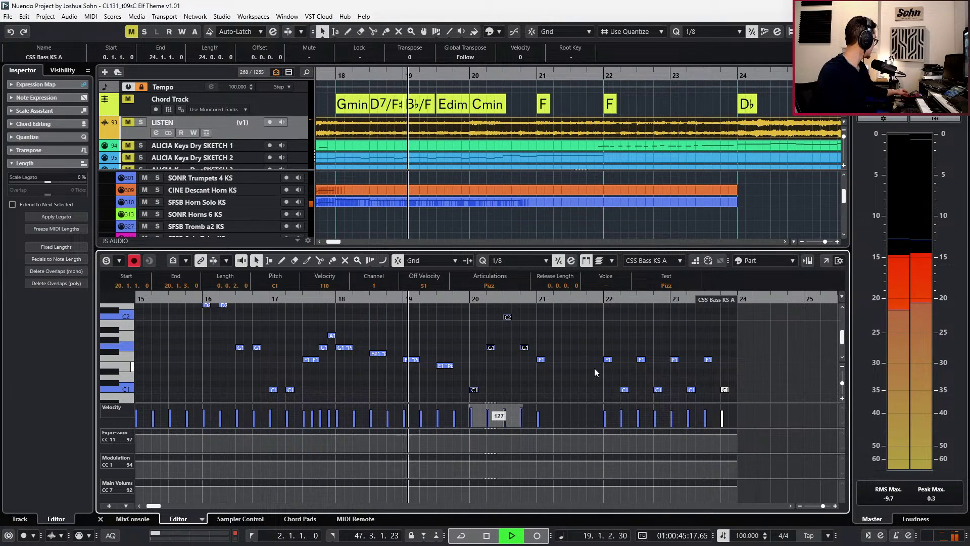
key("KP_Multiply")
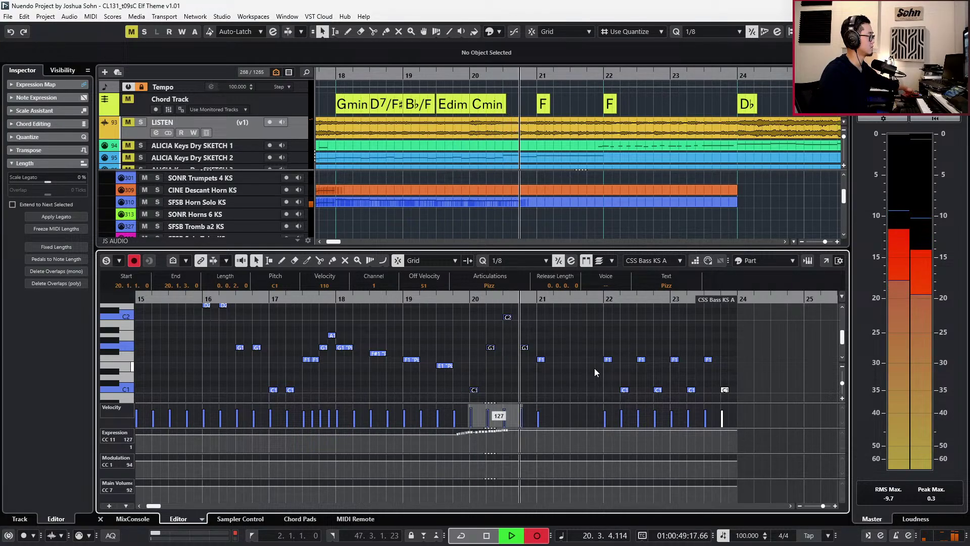
key("KP_Multiply")
key("space")
key("Return")
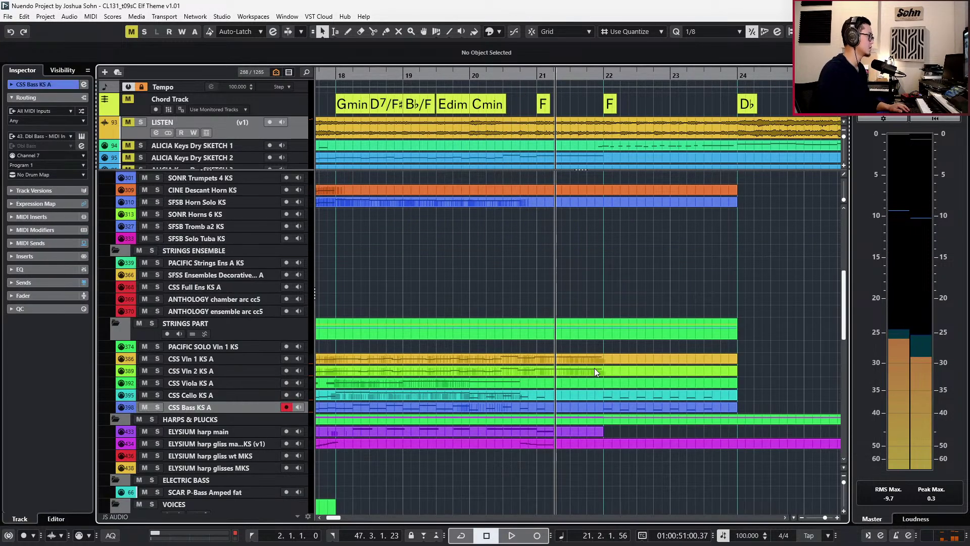
Delete the pizzicato notes in bar 20 of the CSS Cello KS A part and play that bar back.
double_click(561, 397)
key("alt+l")
scroll(584, 342, "down", 2)
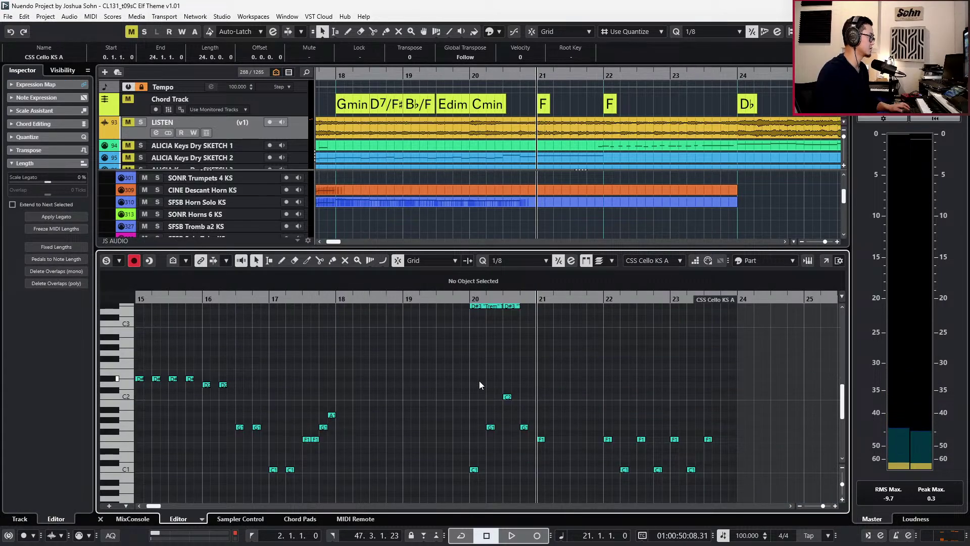
left_click_drag(524, 484, 524, 484)
key("Delete")
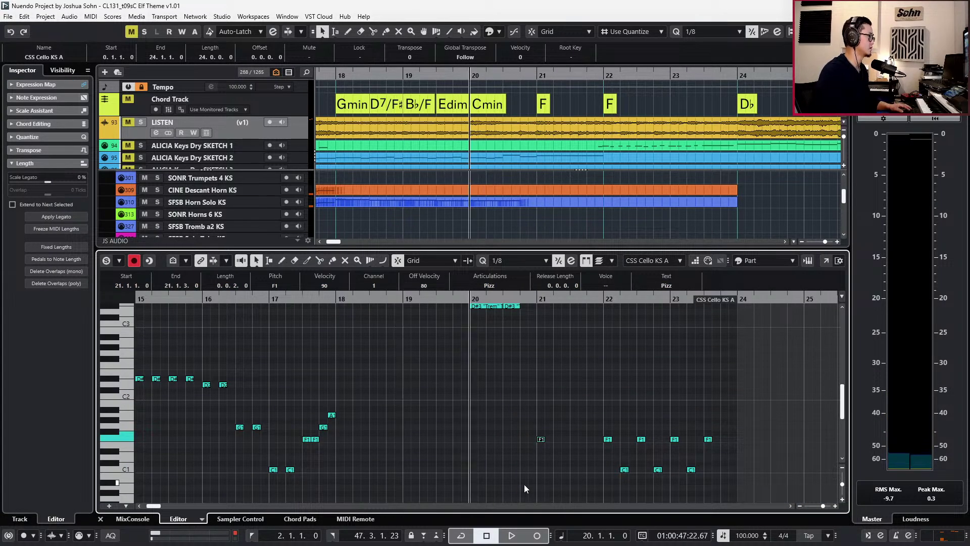
key("space")
key("h")
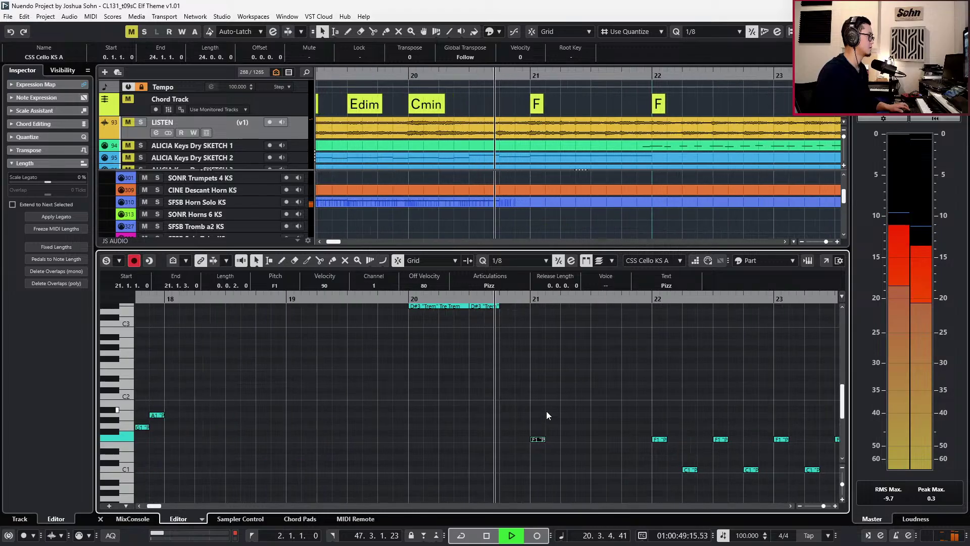
Play the CSS Cello KS A part through bar 21, stop at bar 22, and close its editor.
scroll(547, 415, "up", 4)
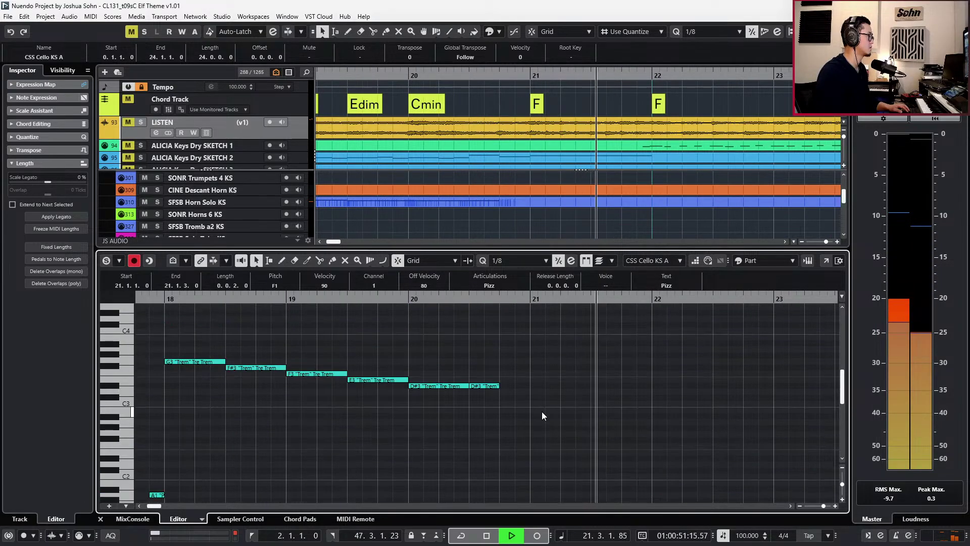
key("space")
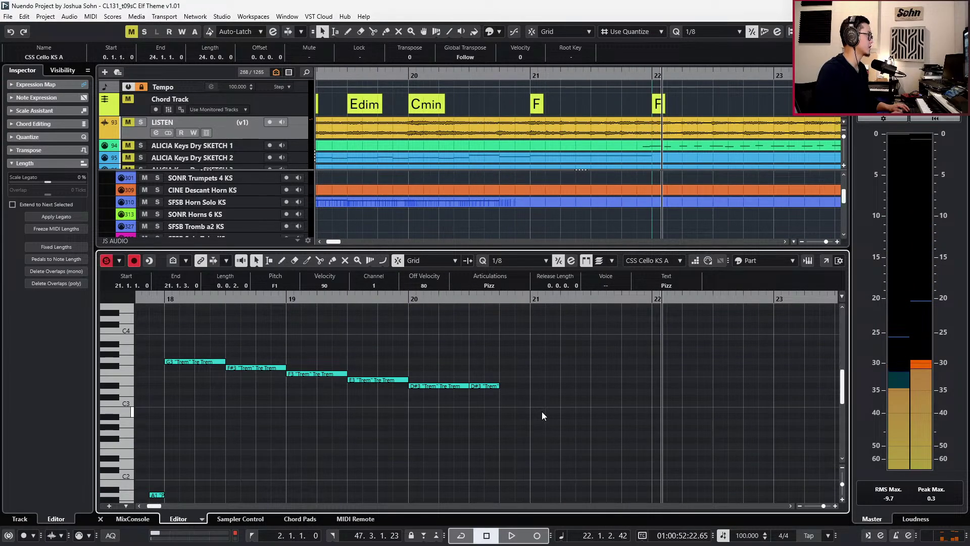
key("ctrl+e")
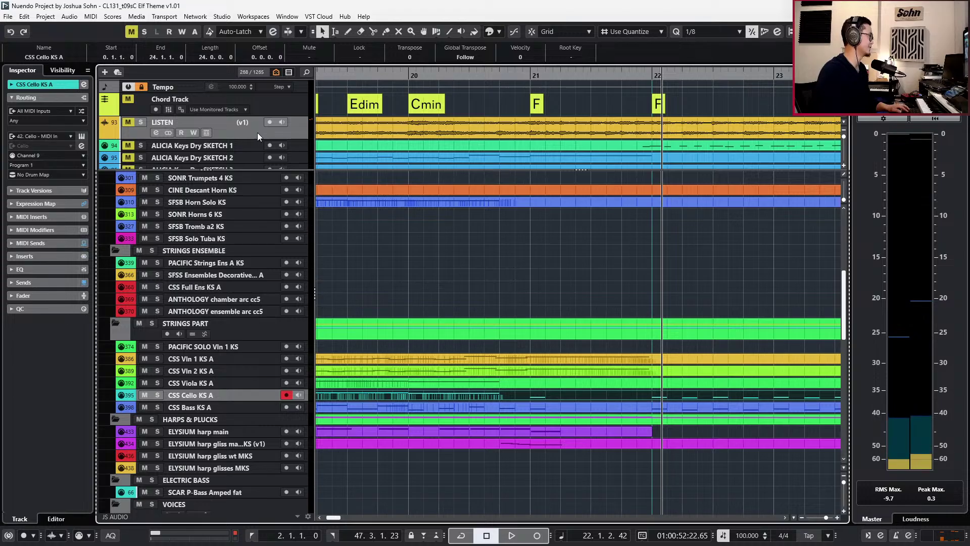
Solo the LISTEN reference, listen to it through bar 21, and turn the solo off.
scroll(365, 208, "down", 2)
key("s")
key("space")
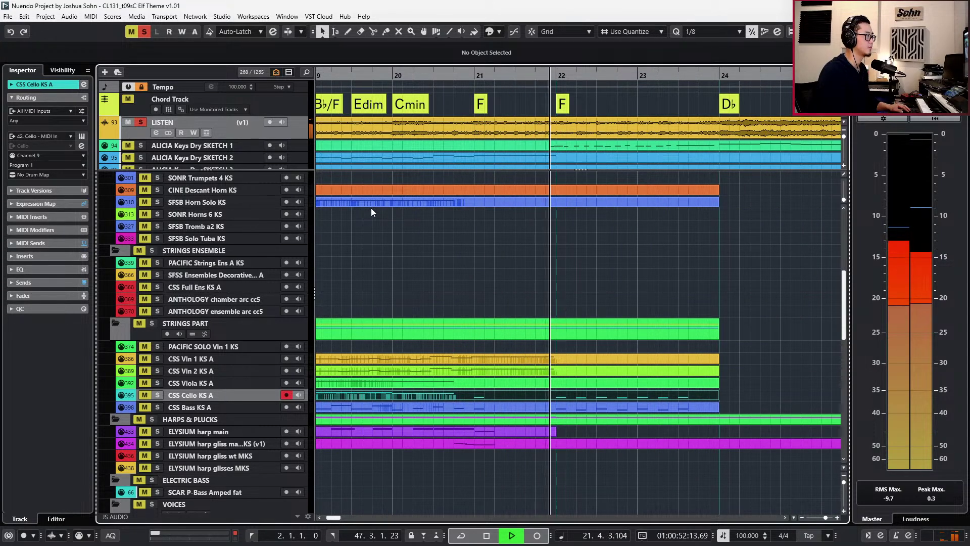
key("space")
key("s")
Open the CSW 2 Flutes KS part and delete the long legato F5 note in bar 21.
scroll(535, 222, "up", 5)
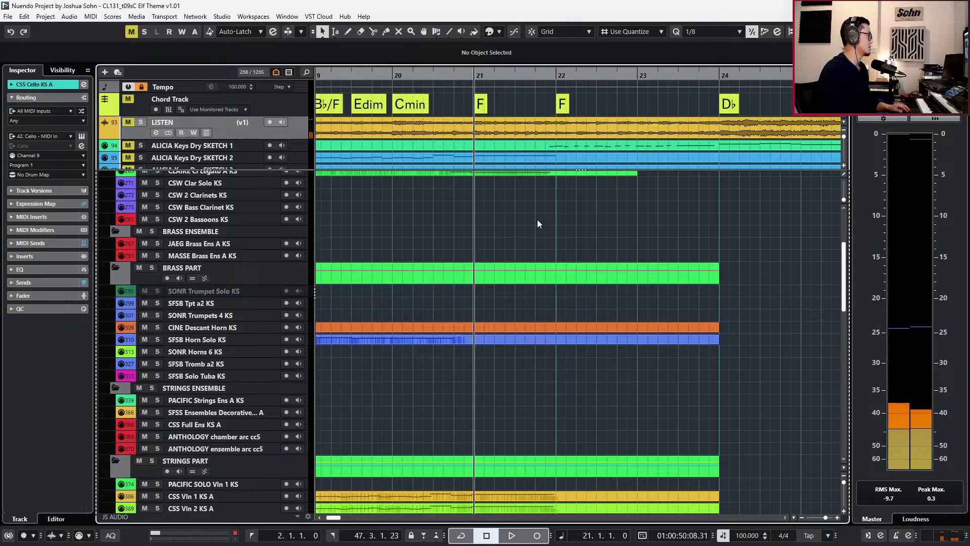
key("KP_0")
scroll(538, 212, "up", 3)
scroll(539, 204, "up", 3)
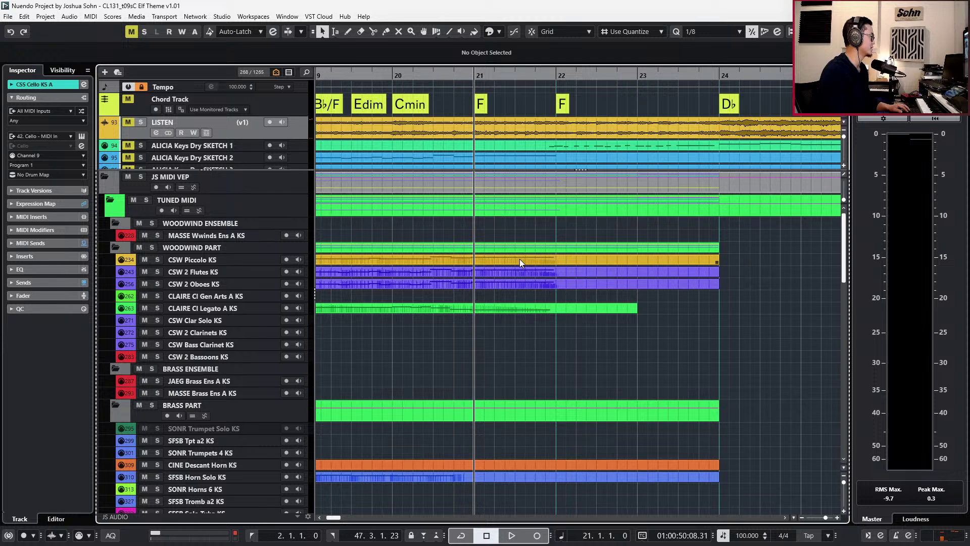
double_click(517, 272)
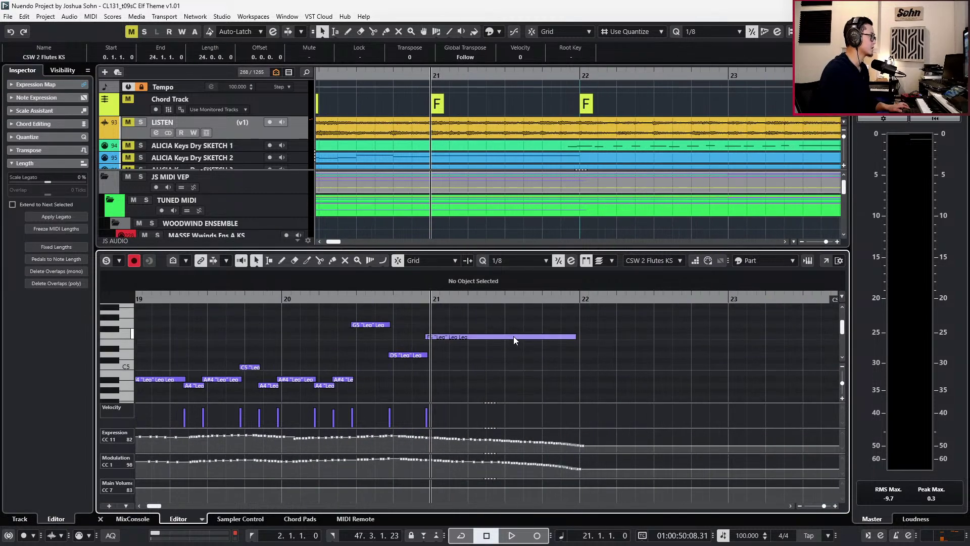
left_click(506, 337)
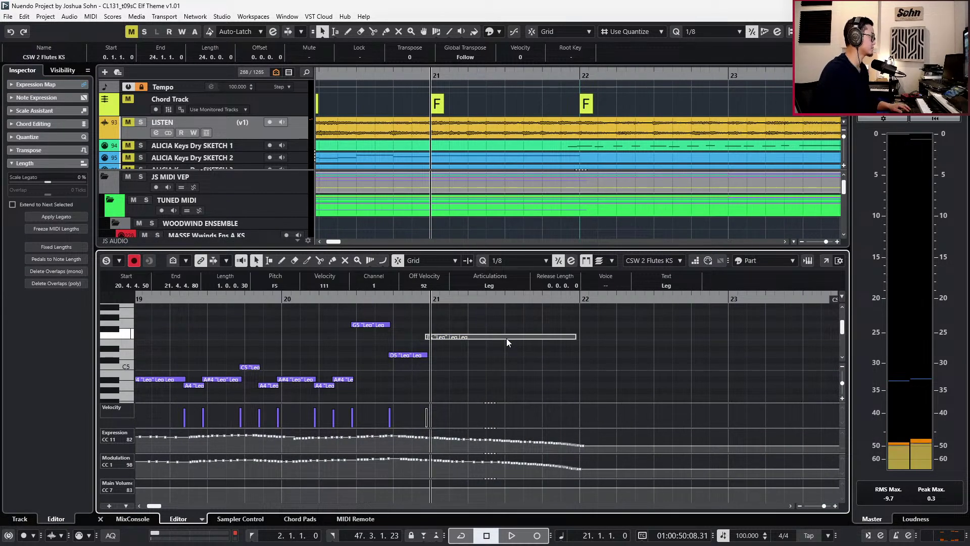
key("Delete")
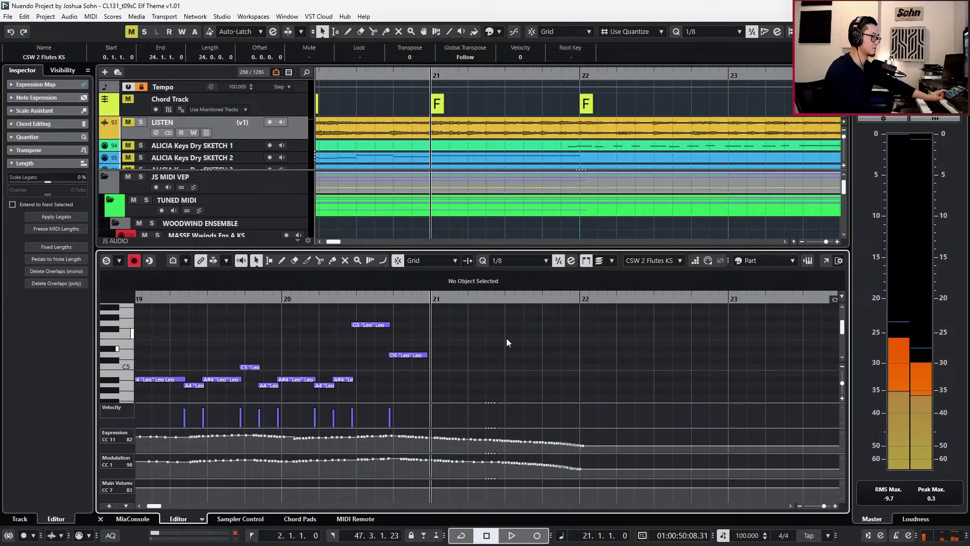
Try a take from bar 20, then delete the flutes' modulation (CC 1) curve from bar 21 onward.
key("KP_Multiply")
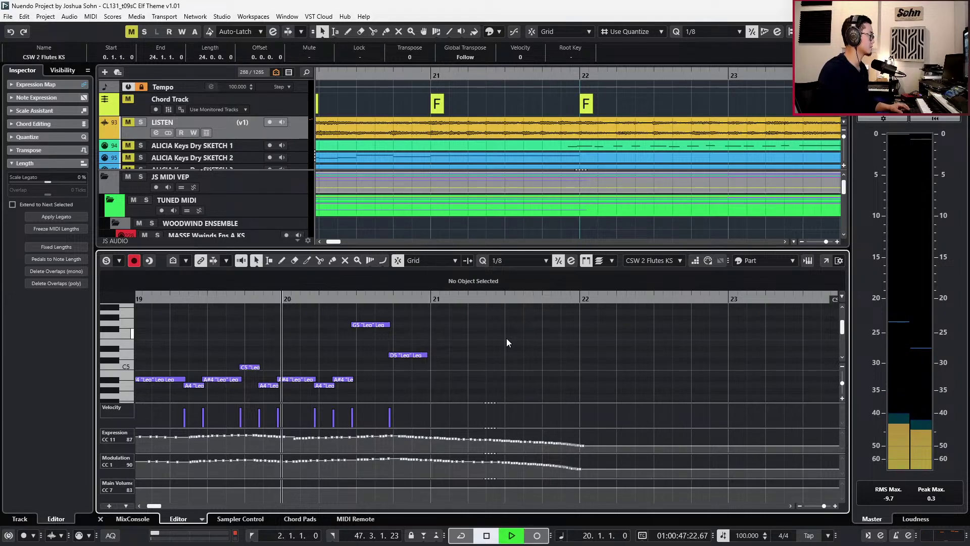
key("space")
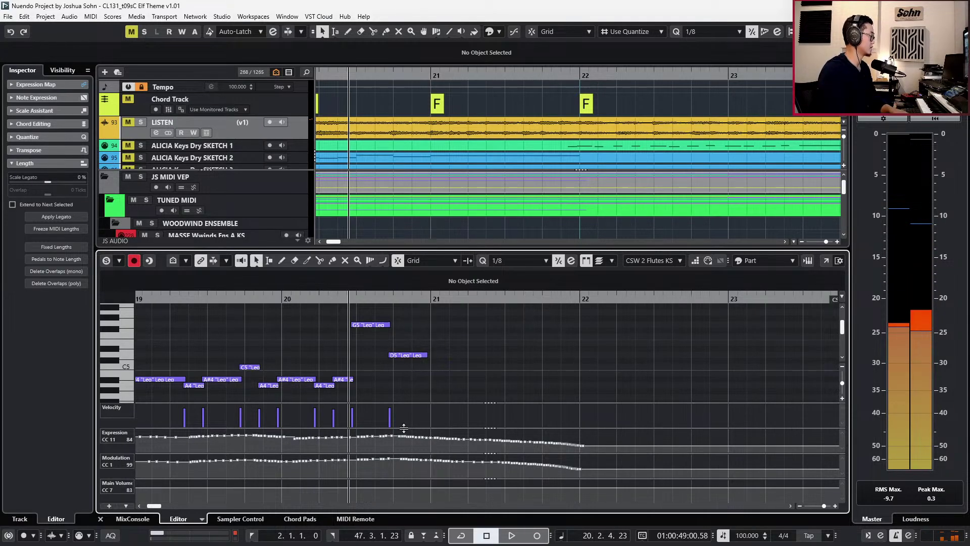
left_click_drag(432, 476, 671, 413)
key("Delete")
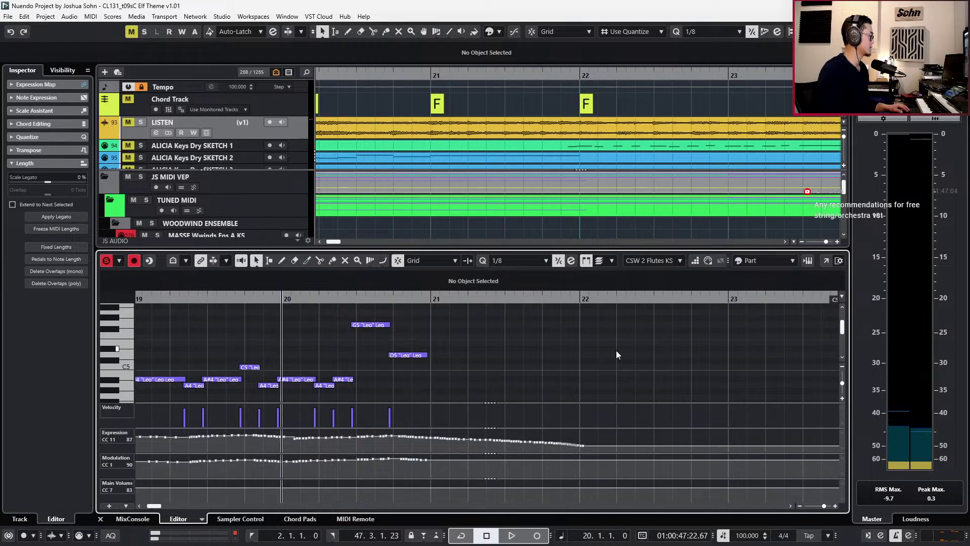
Record a descending staccato sixteenth-note run across bar 21 on the CSW 2 Flutes KS part, starting the take from bar 20.
key("KP_Multiply")
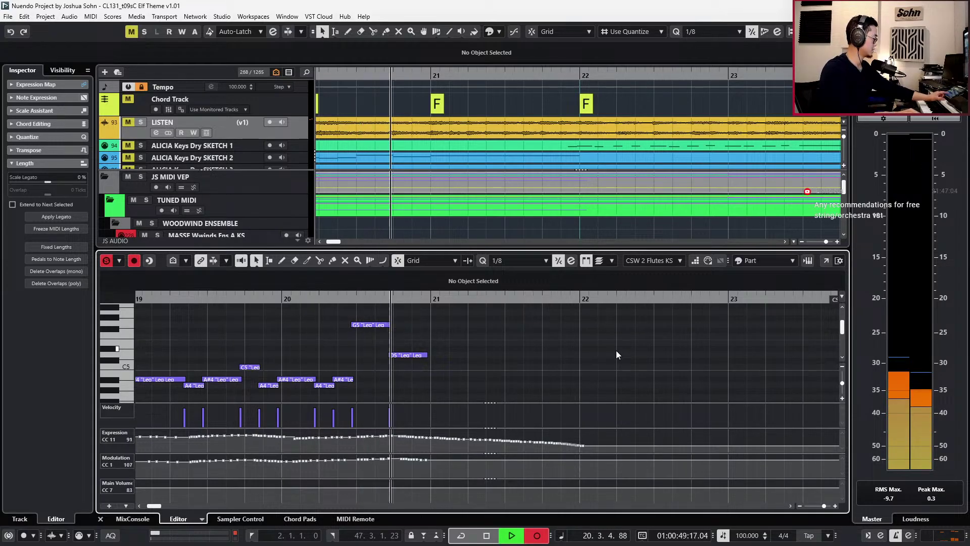
key("space")
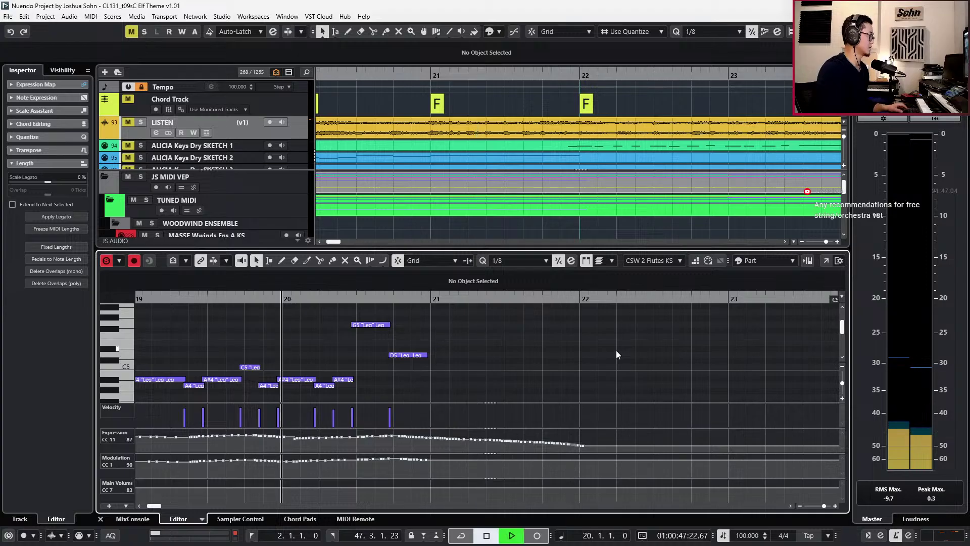
key("KP_Multiply")
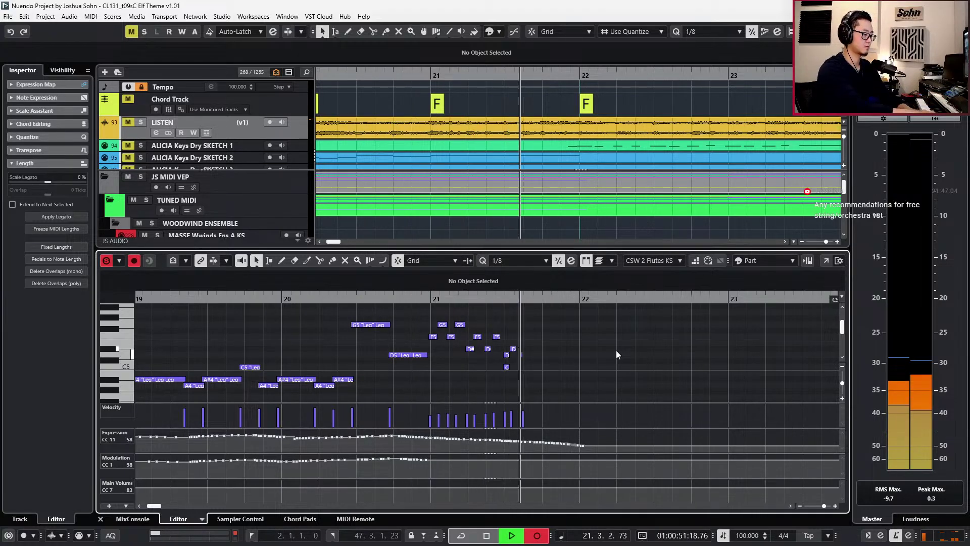
key("space")
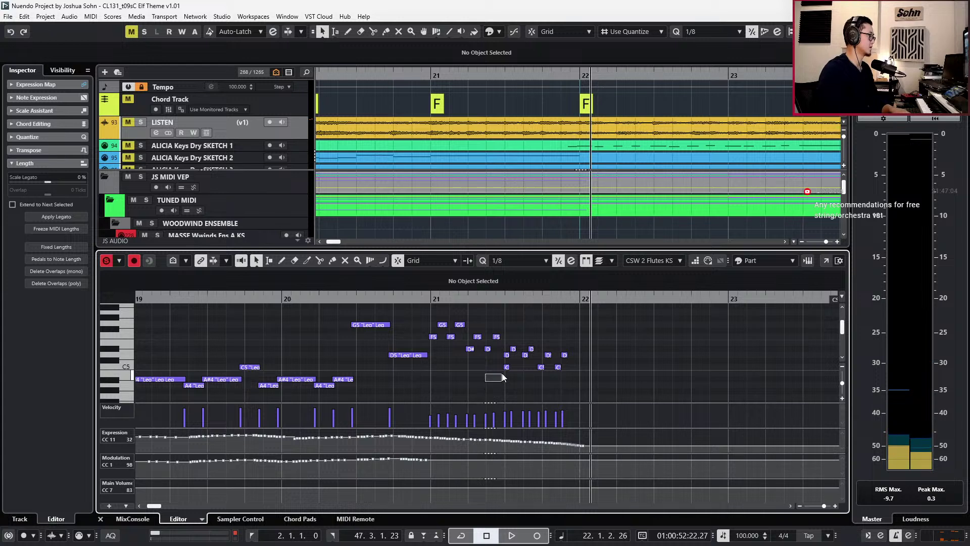
Delete the stray C5 note in the middle of the flutes' bar 21 run and quantize the run to 1/16.
left_click_drag(502, 375, 516, 370)
key("Delete")
left_click_drag(428, 314, 567, 398)
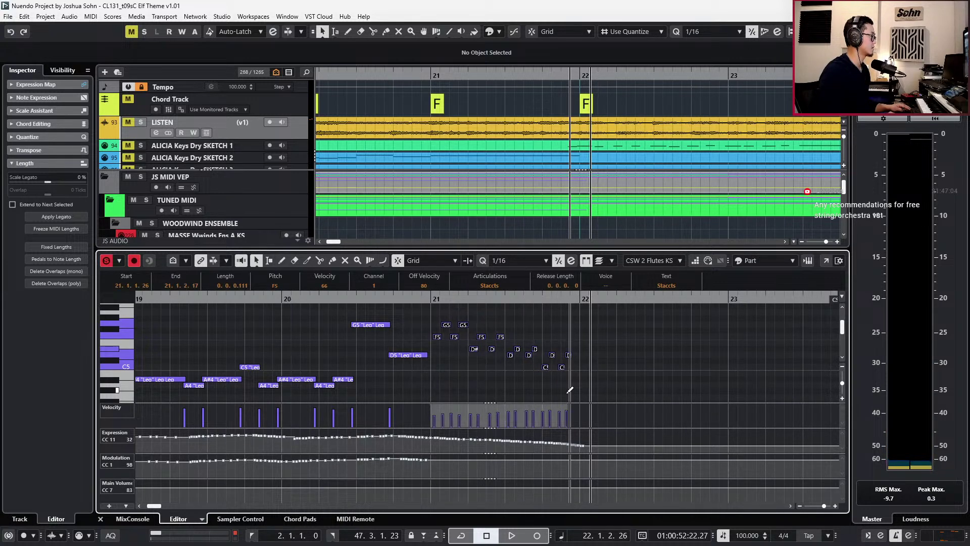
key("q")
key("l")
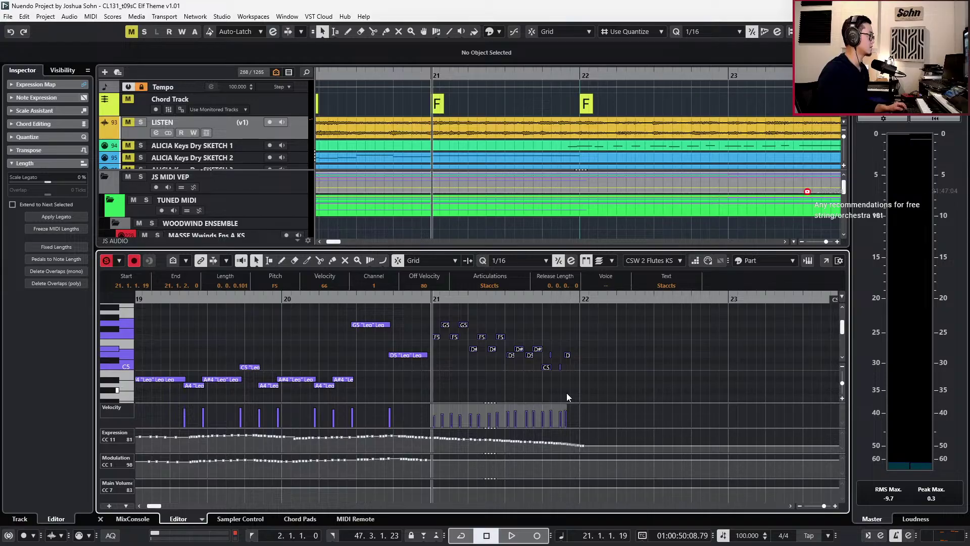
Shift the last notes of the flutes' bar 21 run onto the sixteenth grid and extend the run's notes to full sixteenths.
left_click_drag(577, 362, 556, 367)
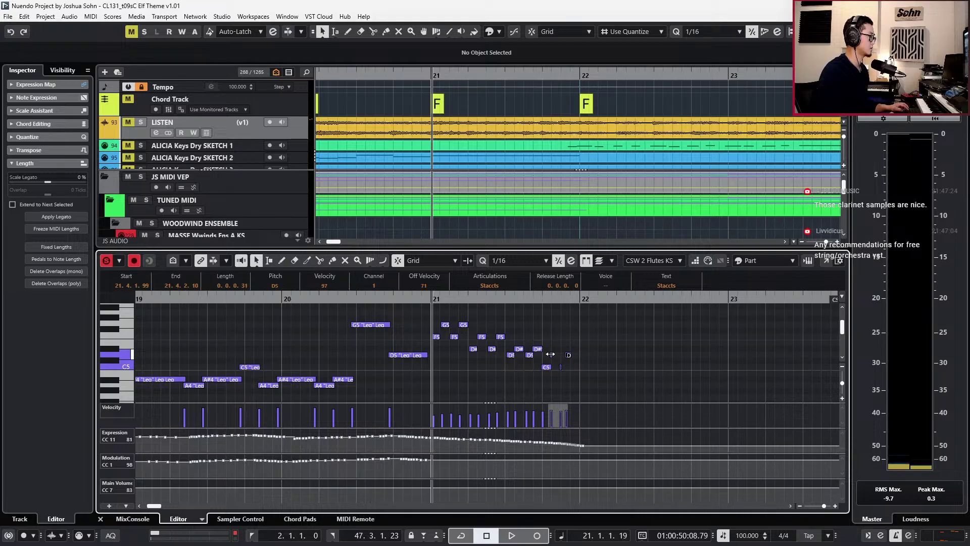
key("KP_Subtract")
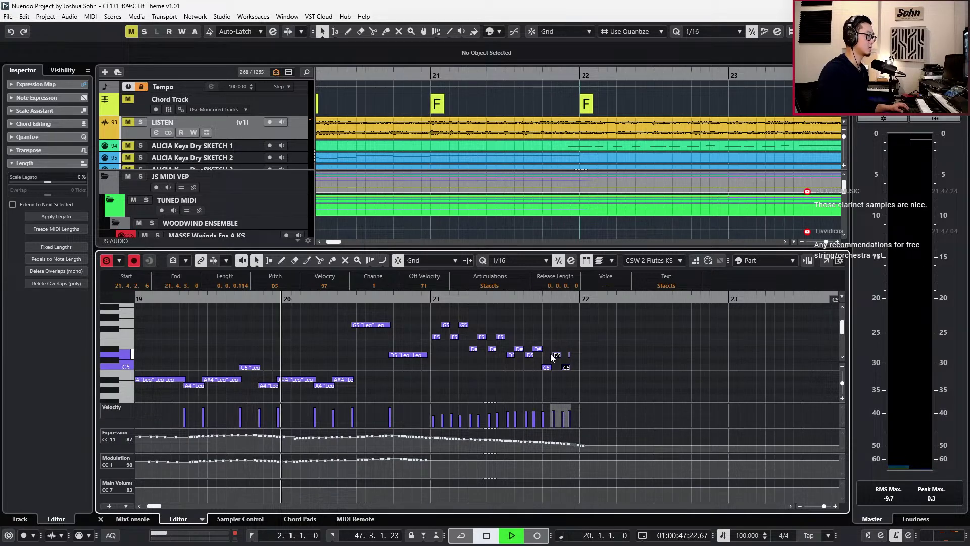
left_click_drag(584, 343, 569, 357)
key("alt+shift+Right")
left_click_drag(586, 316, 443, 380)
key("space")
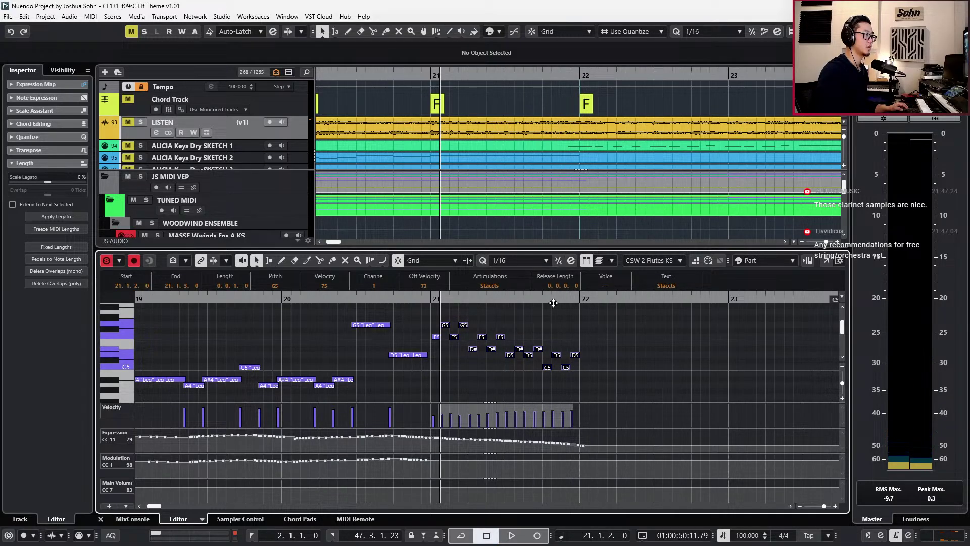
Nudge the flutes' bar 21 run to start at 20.4.4.110 and raise its velocities to 96 on the first note while listening.
left_click_drag(435, 324, 590, 374)
key("ctrl+Left")
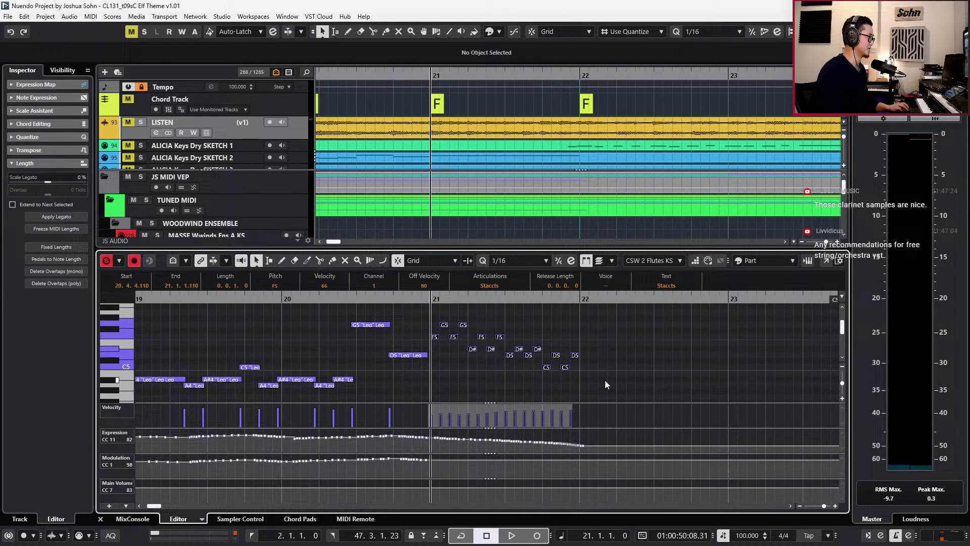
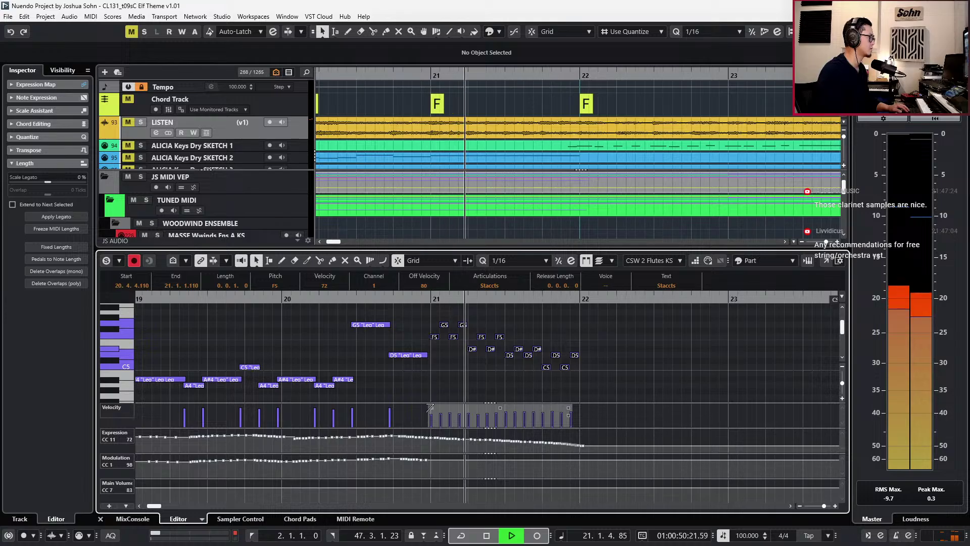
key("space")
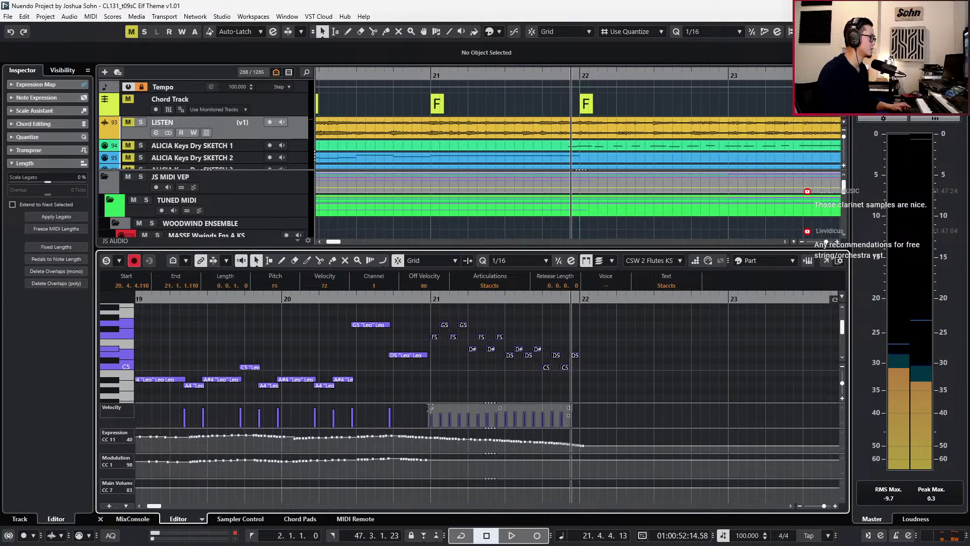
key("space")
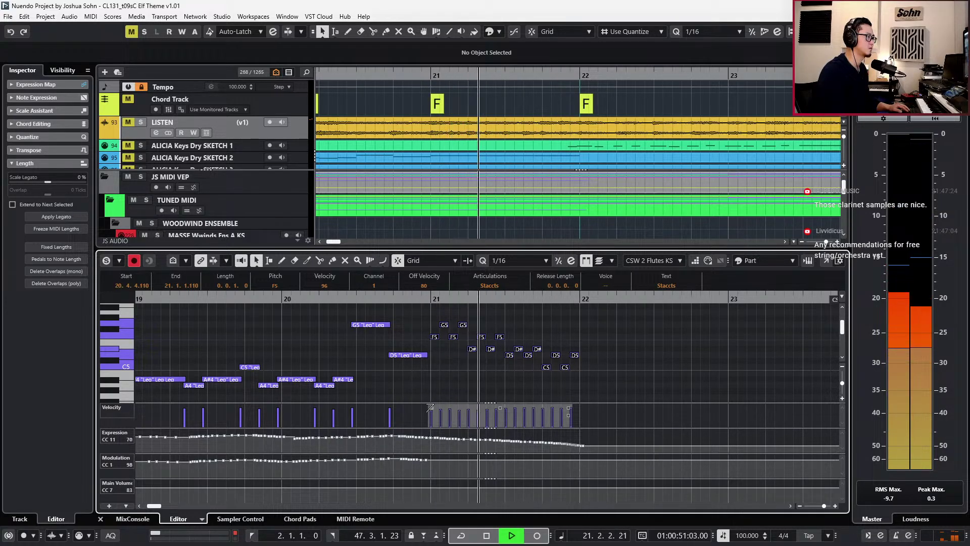
key("space")
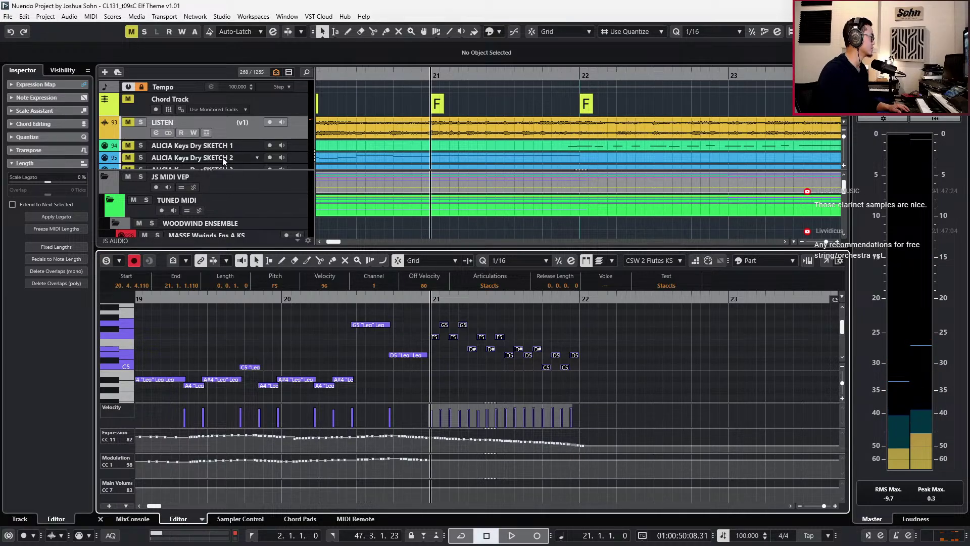
Change the articulation of the flutes' bar 21 run to Rep Fast and play it back.
left_click_drag(438, 317, 599, 376)
key("s")
left_click(489, 286)
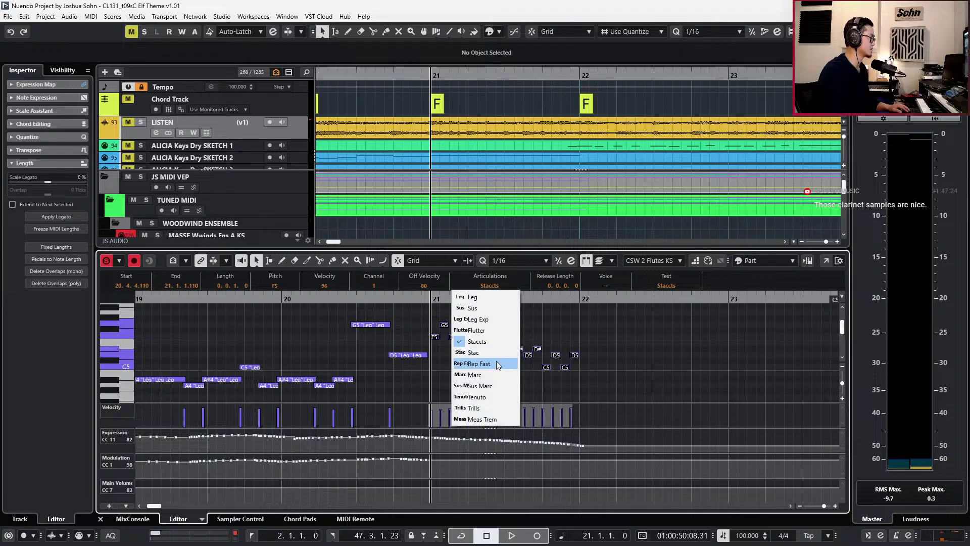
left_click(495, 366)
key("space")
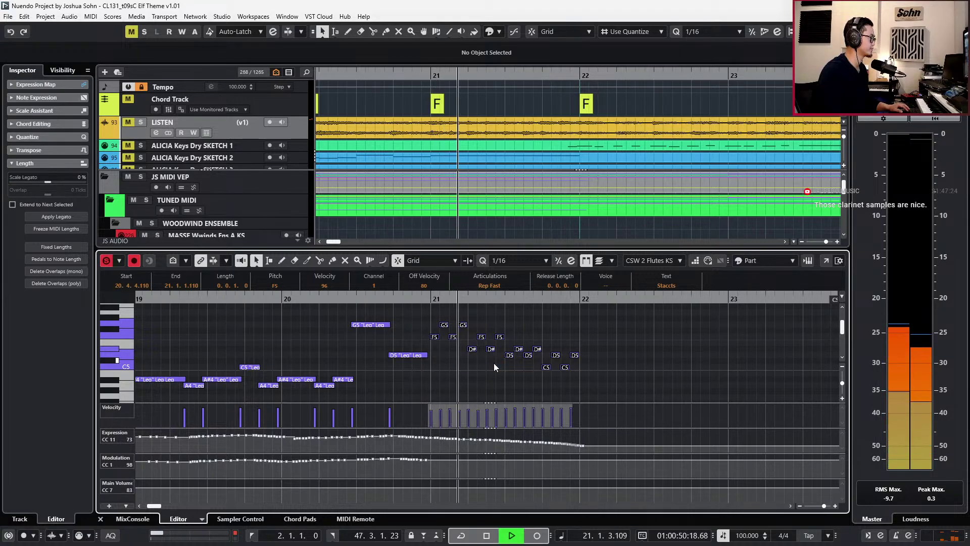
key("space")
Raise the velocities of the flutes' bar 21 run to 104 on the first note and listen to it.
key("alt+1")
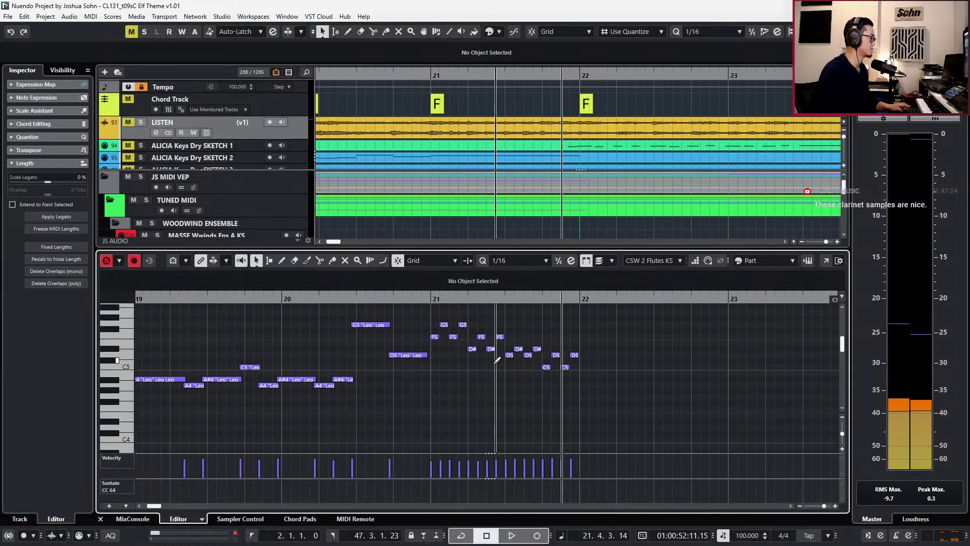
left_click_drag(438, 311, 571, 390)
key("space")
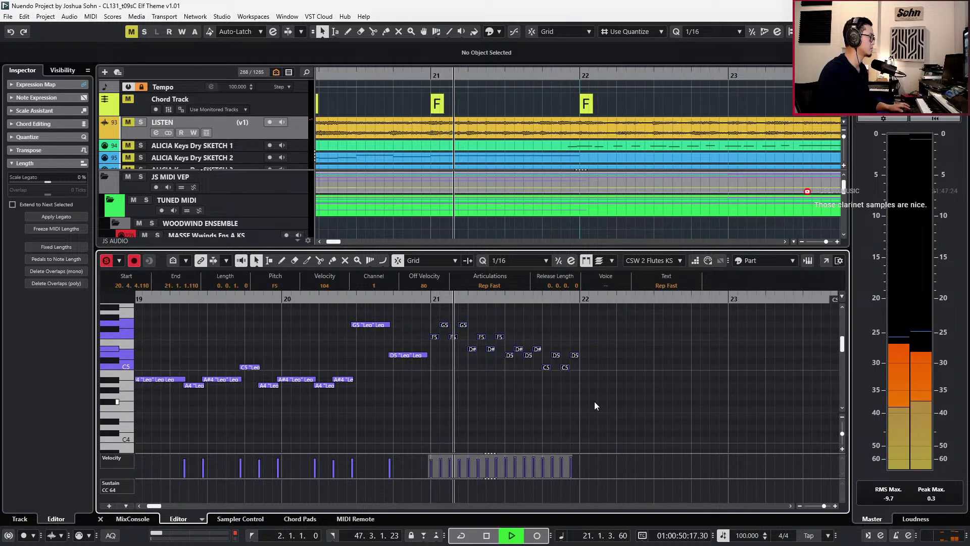
key("space")
Close the flutes editor and listen to the full arrangement through bars 20 and 21.
key("space")
key("Return")
scroll(508, 279, "down", 3)
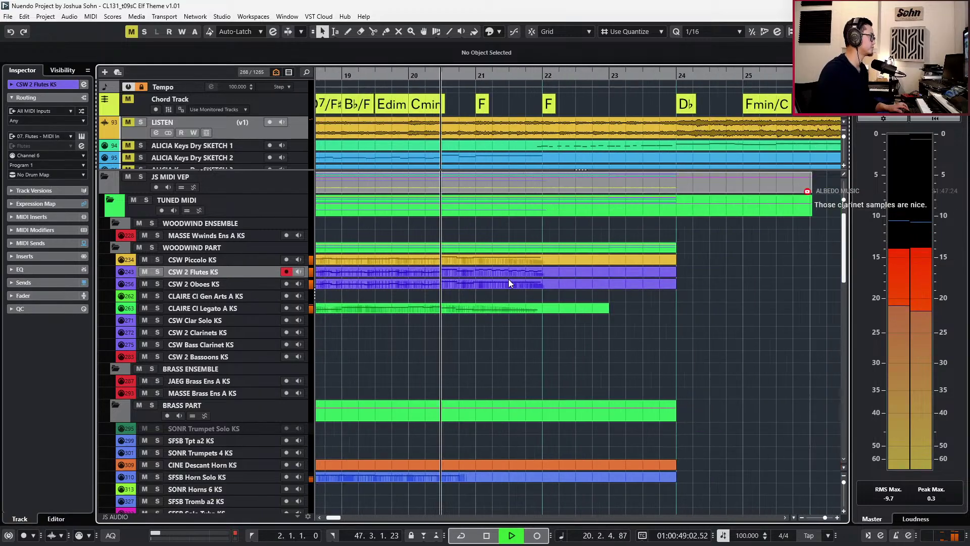
key("g")
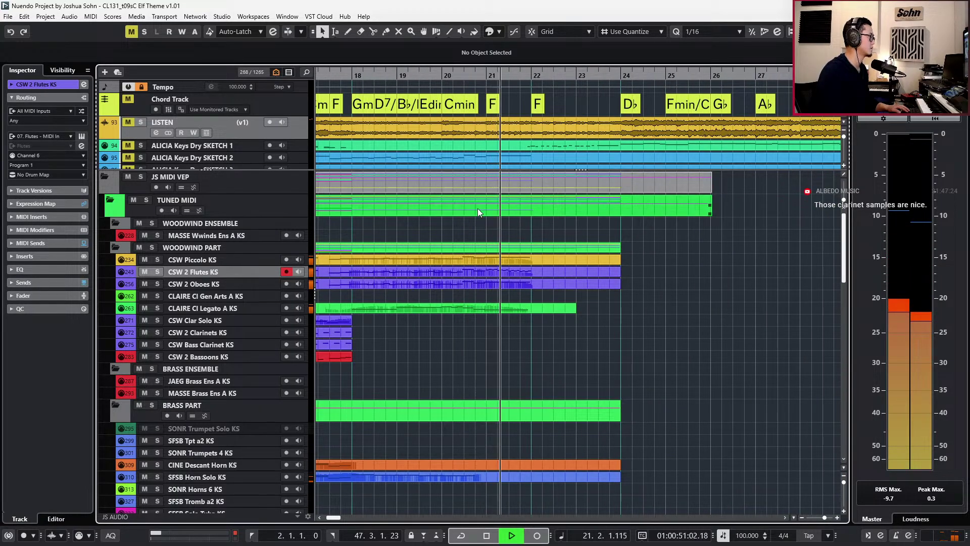
key("space")
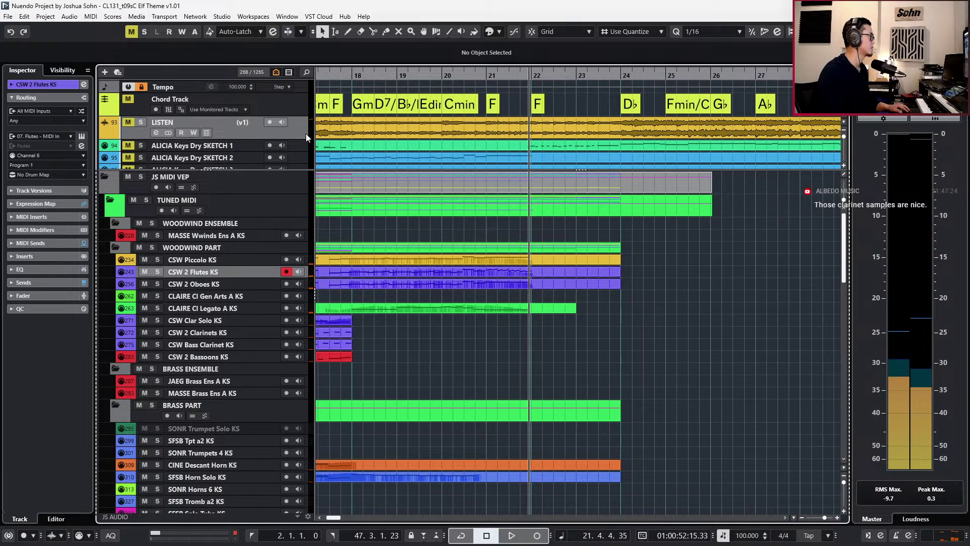
Solo the LISTEN reference, play it around bar 20, and unsolo it.
key("s")
key("KP_Subtract")
key("KP_Subtract")
key("space")
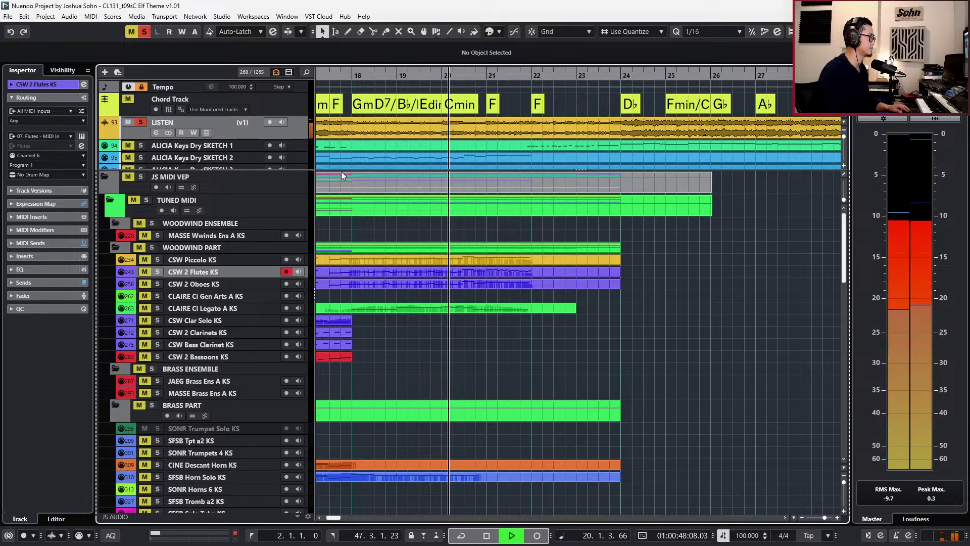
key("KP_Subtract")
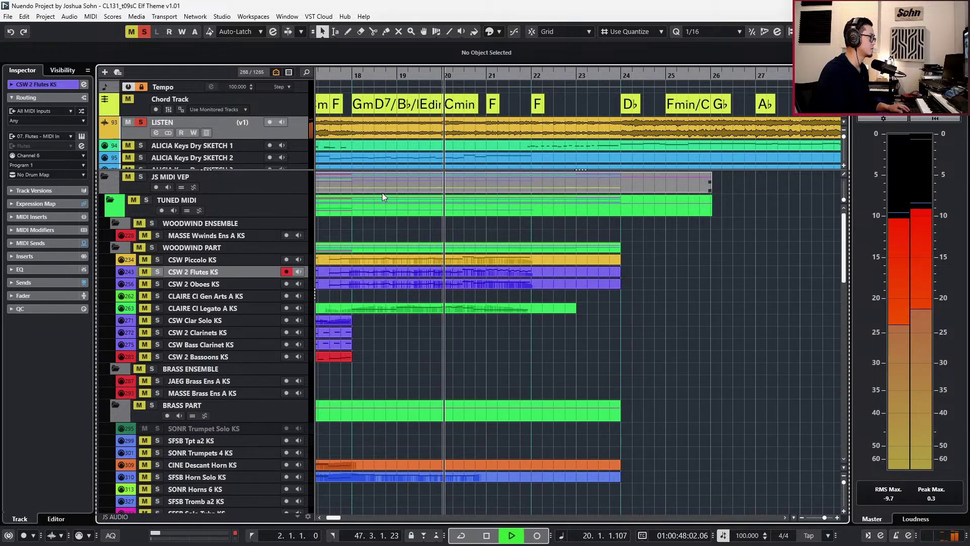
key("space")
key("space")
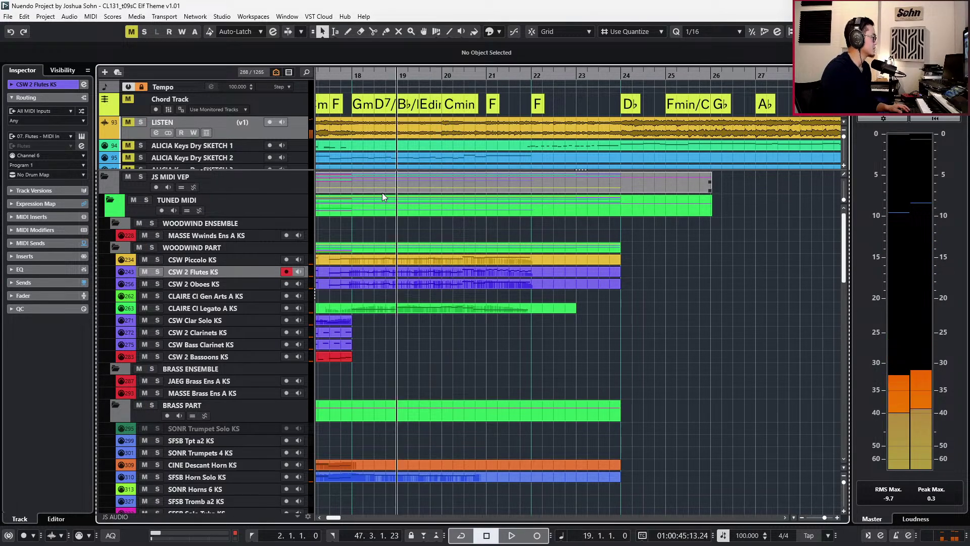
Solo the PACIFIC Strings Ens A KS track in the strings ensemble folder and play it from the project start.
scroll(508, 359, "down", 5)
scroll(509, 359, "down", 3)
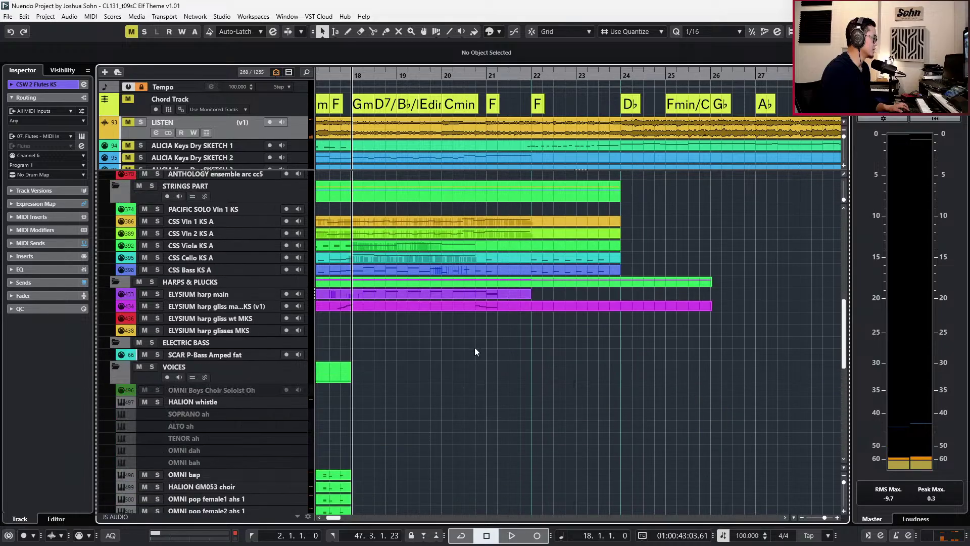
scroll(411, 281, "left", 2)
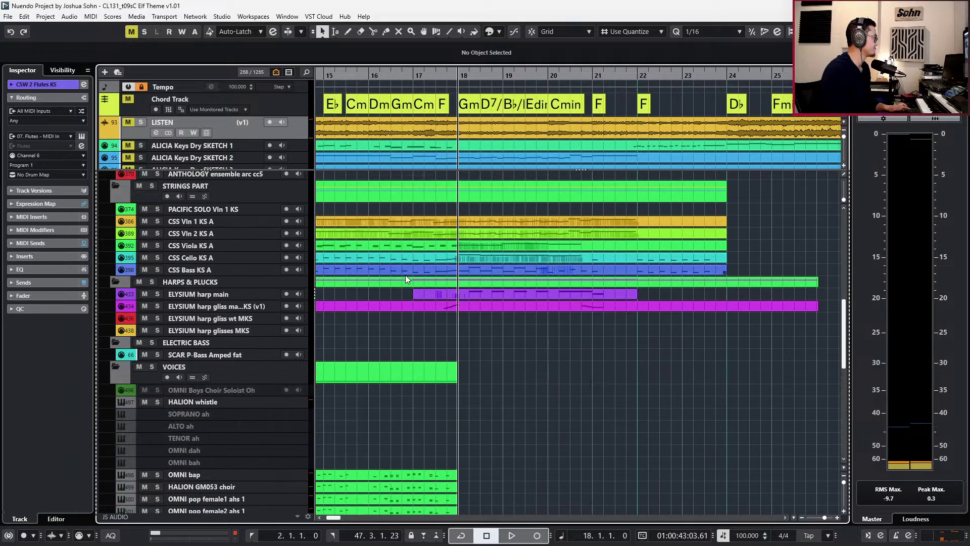
scroll(461, 274, "up", 2)
left_click(462, 274)
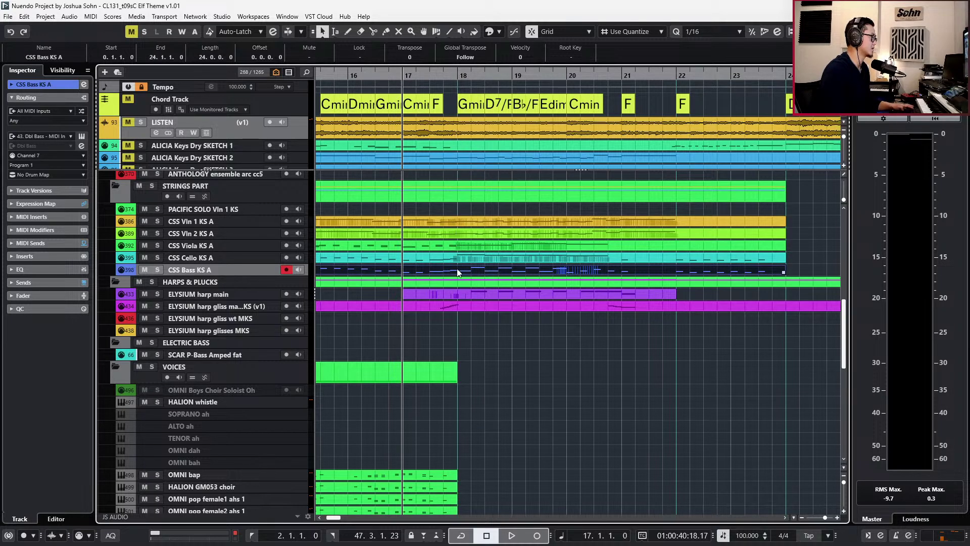
scroll(474, 290, "down", 4)
key("Home")
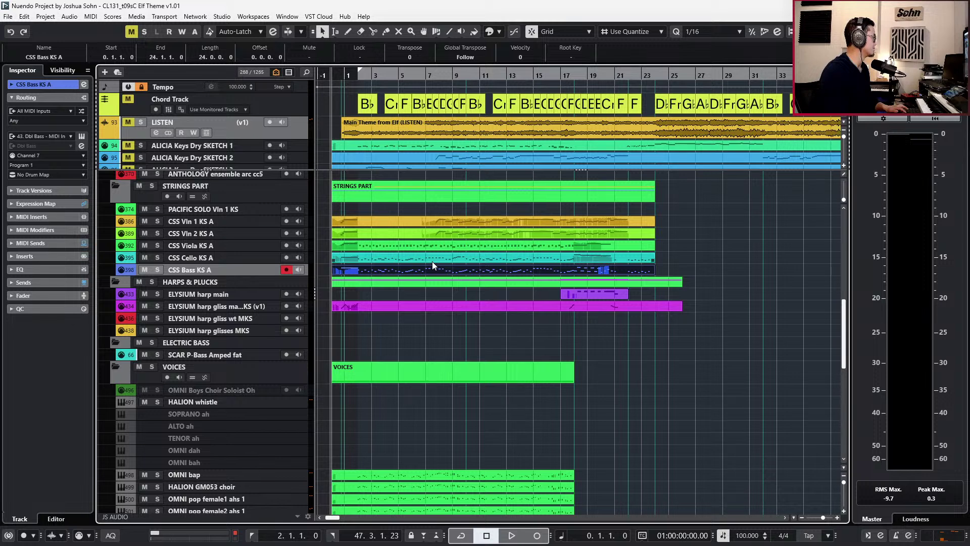
scroll(415, 310, "up", 3)
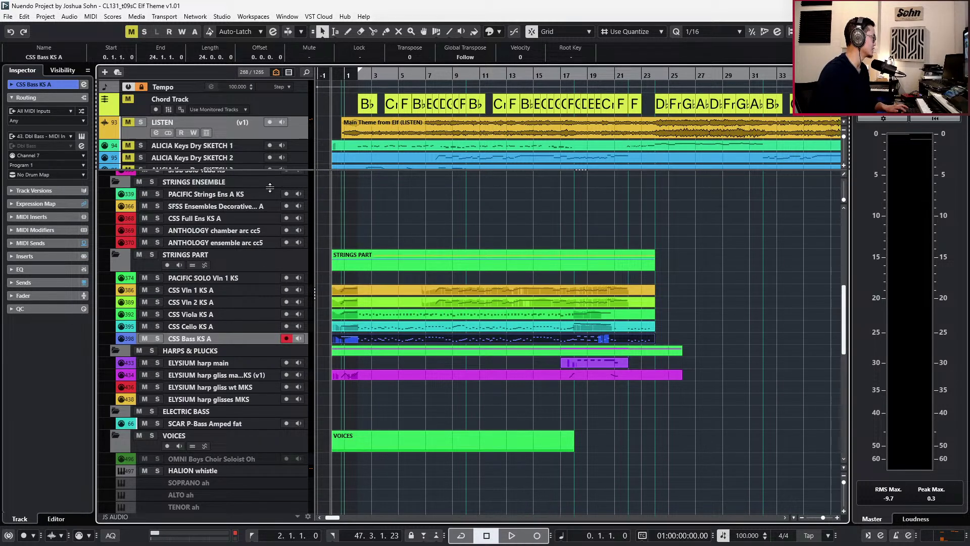
left_click(257, 193)
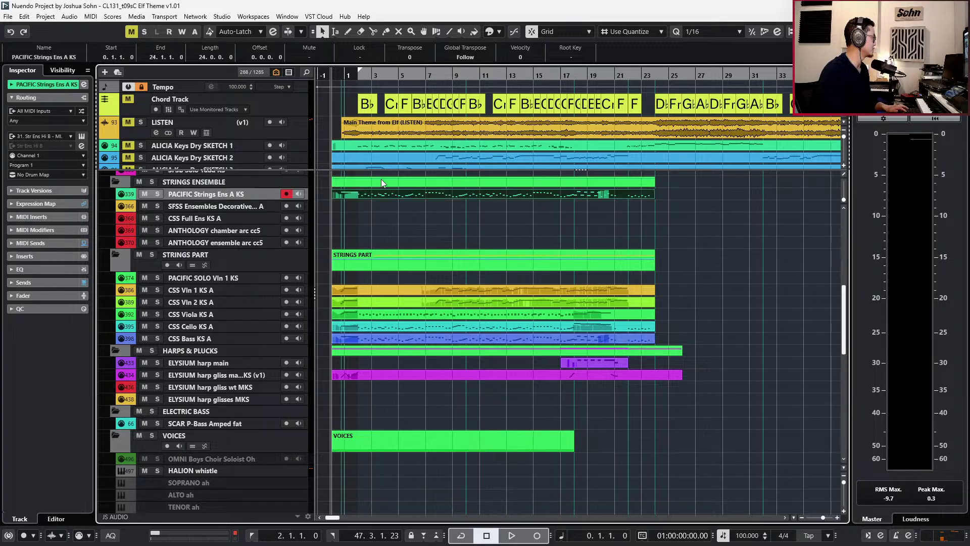
key("s")
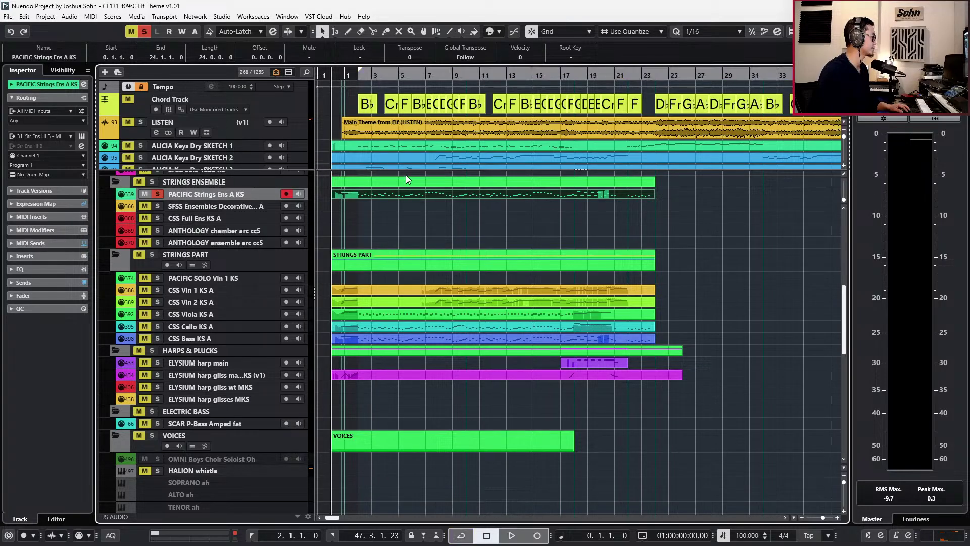
key("space")
Open the PACIFIC Strings Ens A KS part in the editor, play its notes from bar 2, and close the editor.
double_click(385, 197)
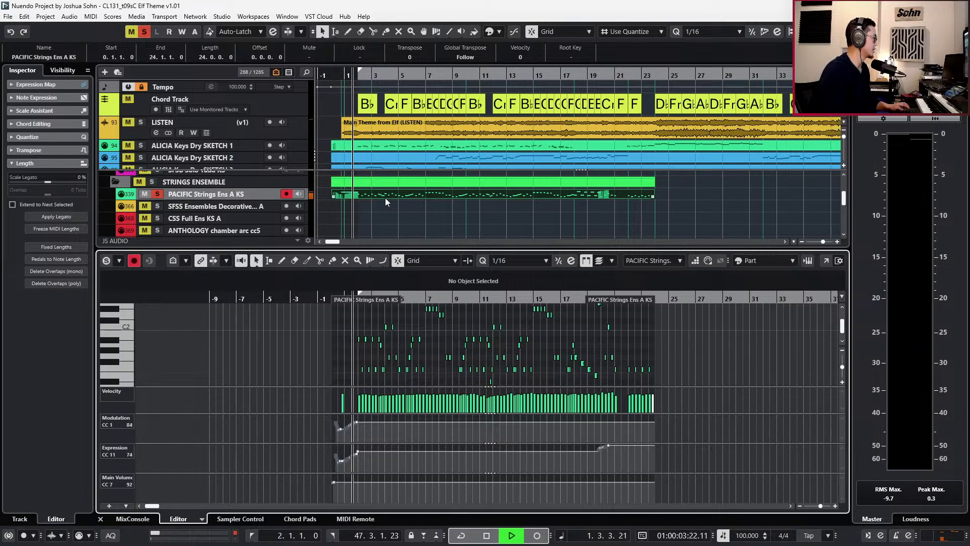
key("space")
scroll(354, 333, "up", 3)
left_click_drag(341, 378, 342, 379)
scroll(360, 360, "down", 5)
key("h")
key("h")
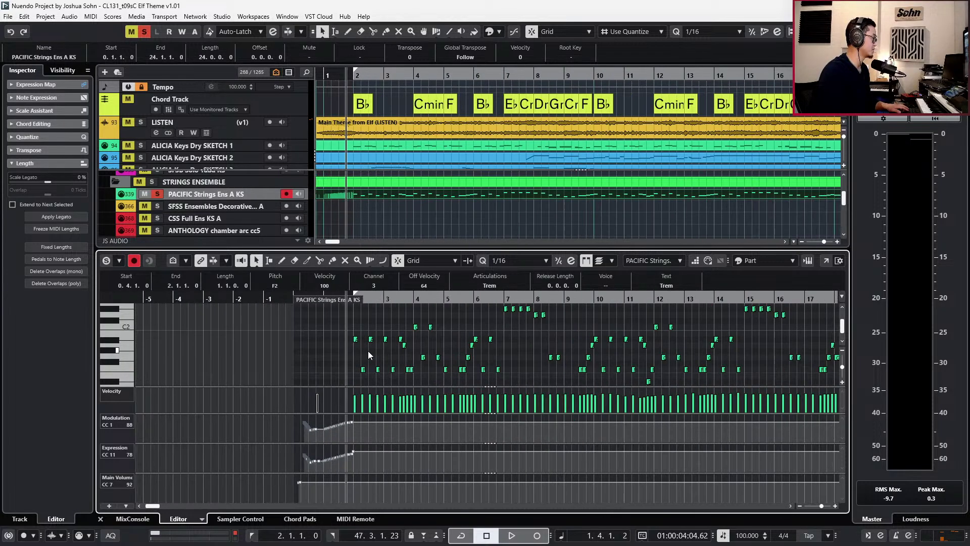
key("ctrl+a")
key("KP_1")
key("space")
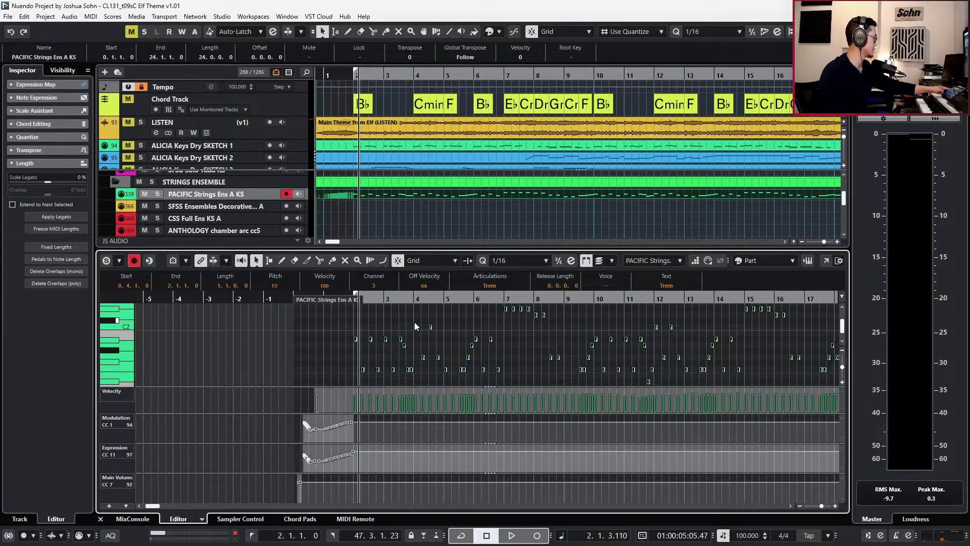
key("space")
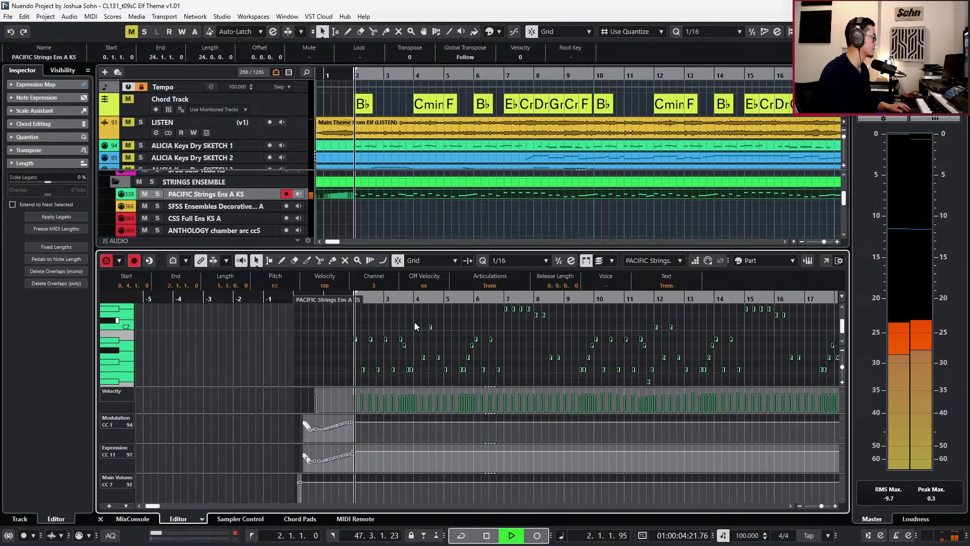
key("Return")
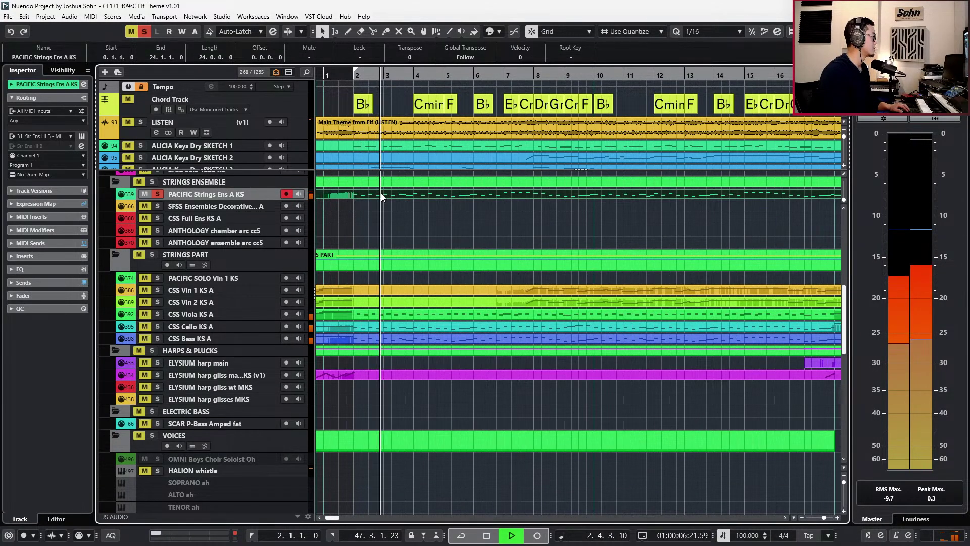
Transpose the PACIFIC Strings Ens A KS pizzicato notes from bar 2 onward down an octave and lower their velocities to 82 on the first note.
key("g")
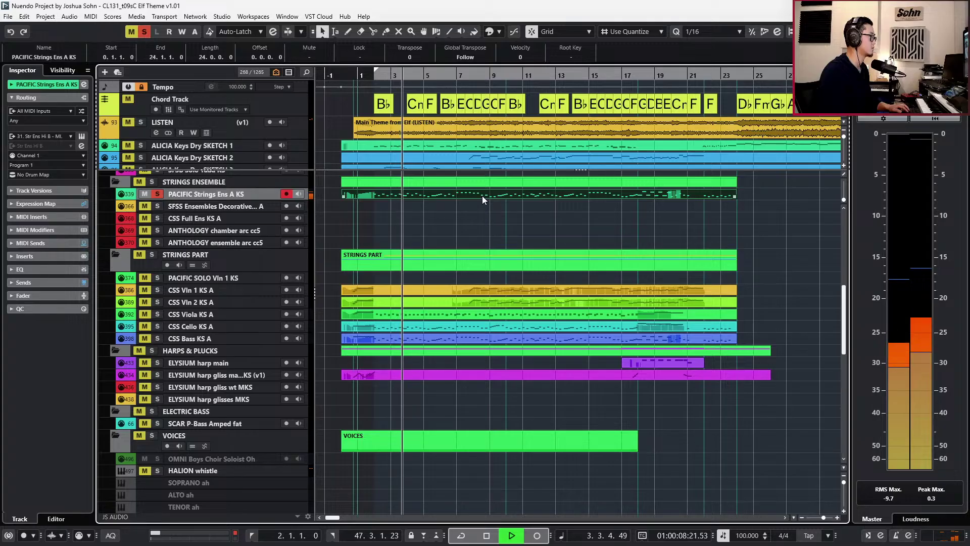
key("ctrl+e")
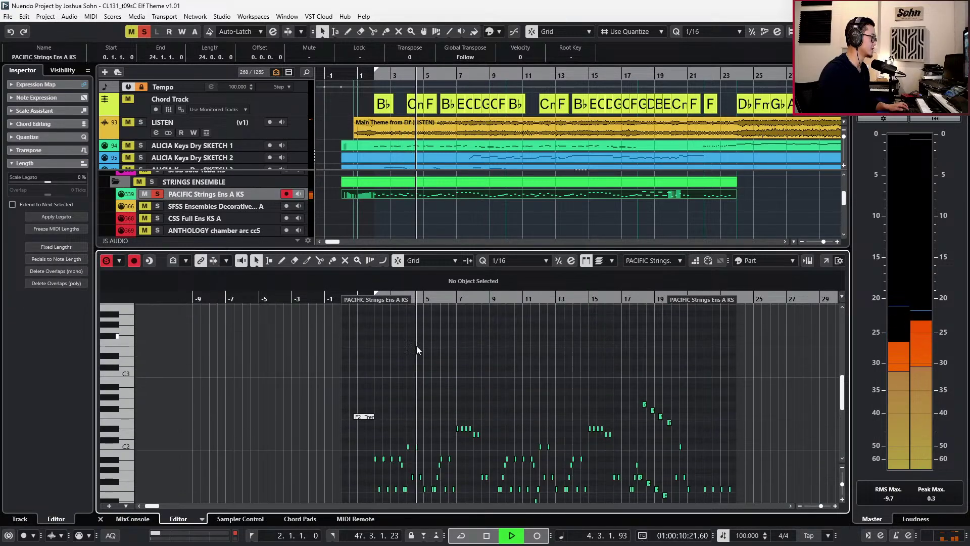
left_click_drag(376, 388, 765, 487)
key("shift+Down")
key("KP_1")
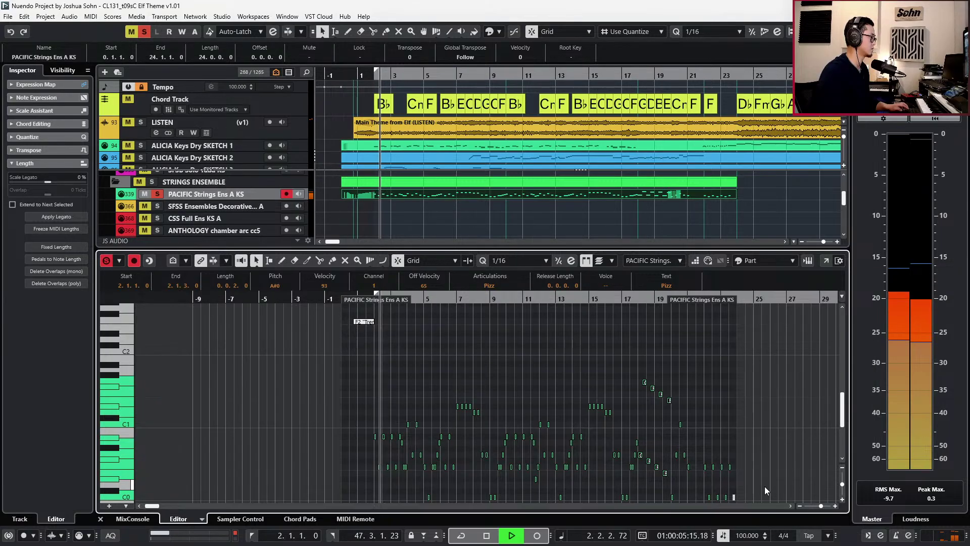
scroll(765, 482, "down", 1)
key("alt+l")
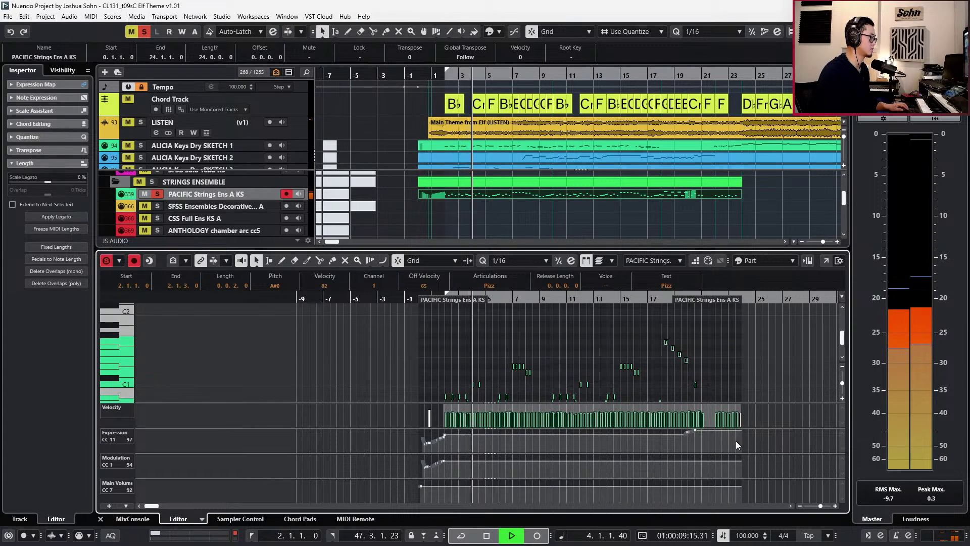
Close the strings editor and listen to the soloed PACIFIC ensemble together with CSS Bass KS A from bar 17 to bar 20.
key("Return")
key("KP_Add")
key("KP_Add")
scroll(622, 362, "right", 1)
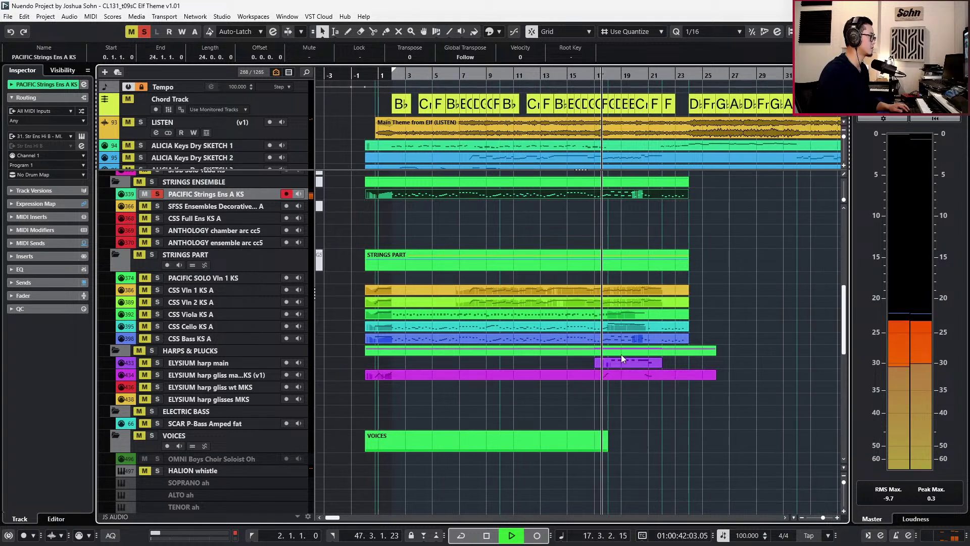
left_click(614, 341)
key("KP_Subtract")
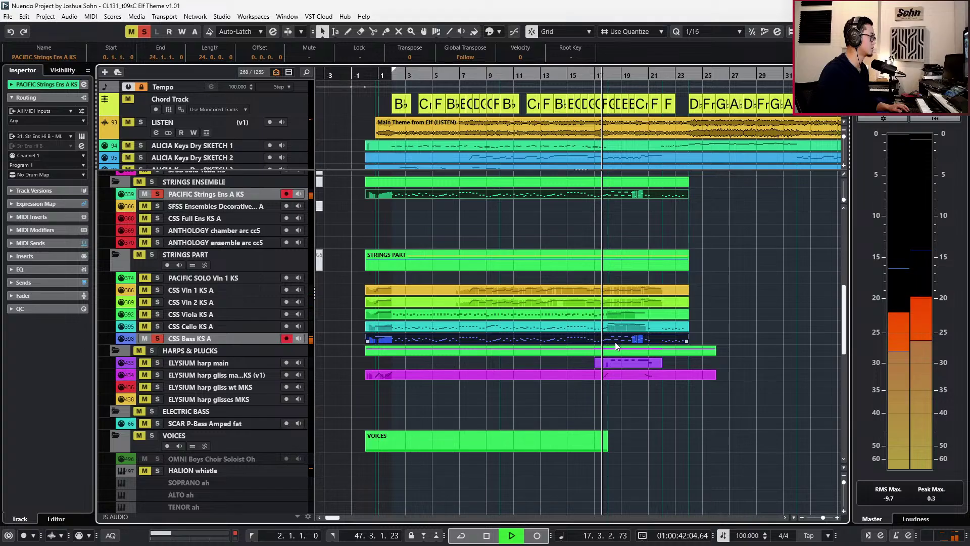
scroll(615, 342, "up", 2)
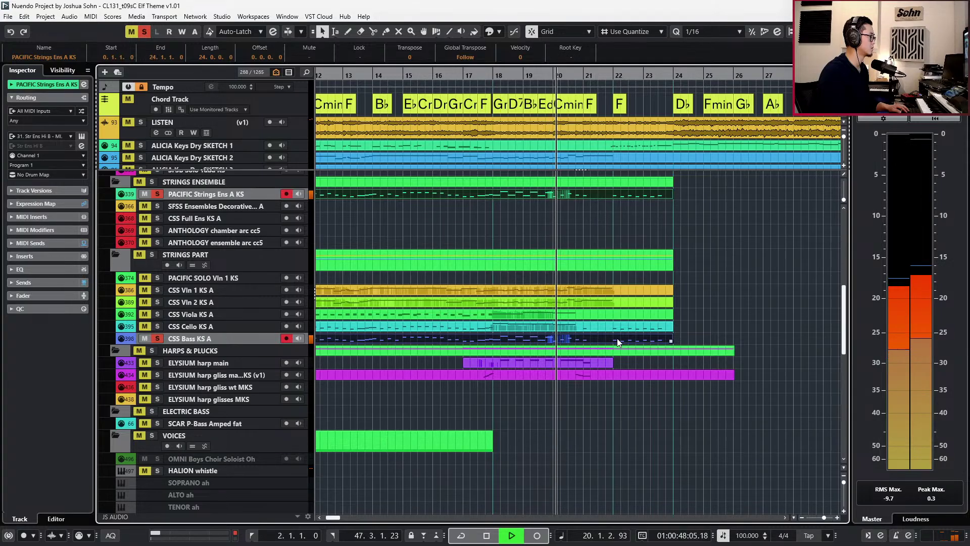
scroll(619, 336, "down", 3)
left_click(596, 229)
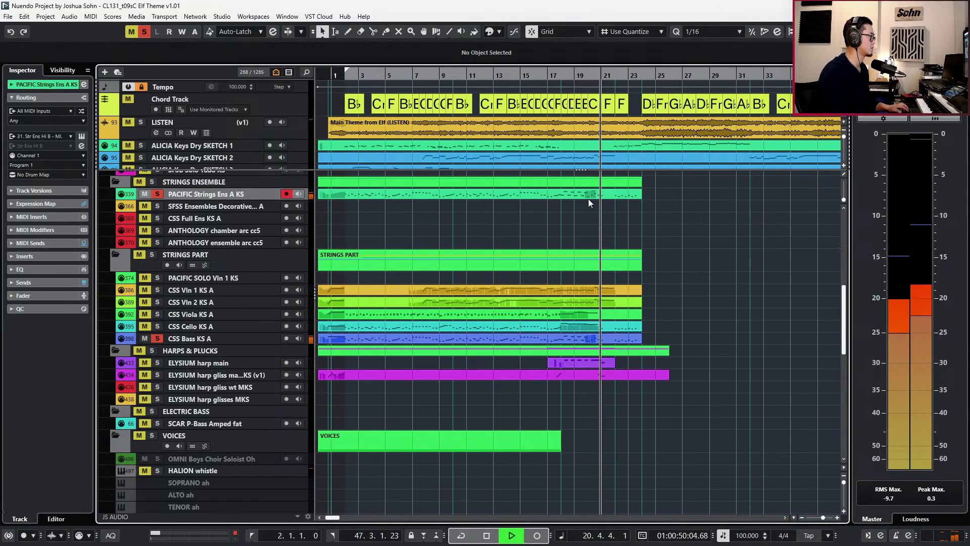
Clear all track solos and play the full arrangement through bar 19.
key("space")
key("shift+s")
key("ctrl+KP_Subtract")
key("ctrl+KP_Subtract")
key("ctrl+KP_Subtract")
key("space")
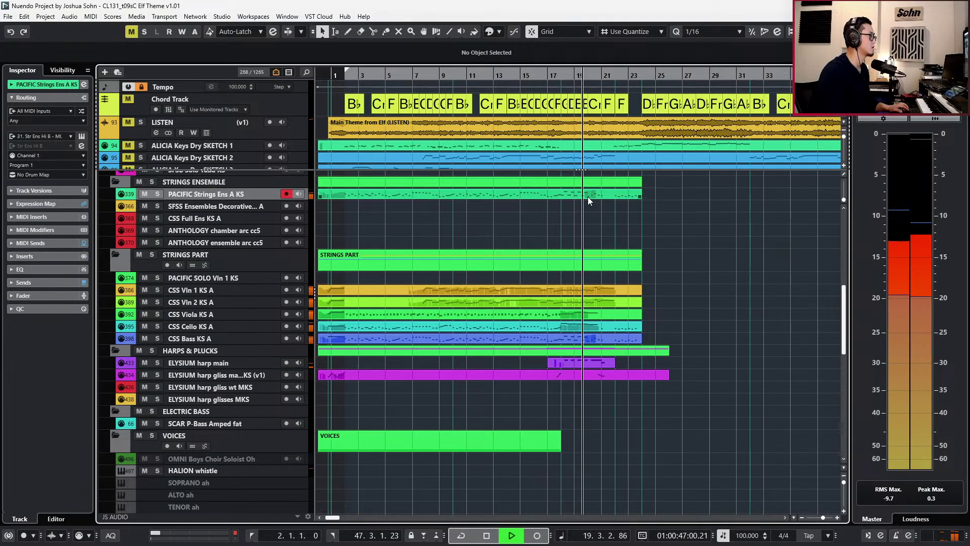
Set the locators to the PACIFIC Strings Ens A KS part, turn off editor solo, and listen to the arrangement from bar 20 with the editor closed.
double_click(594, 196)
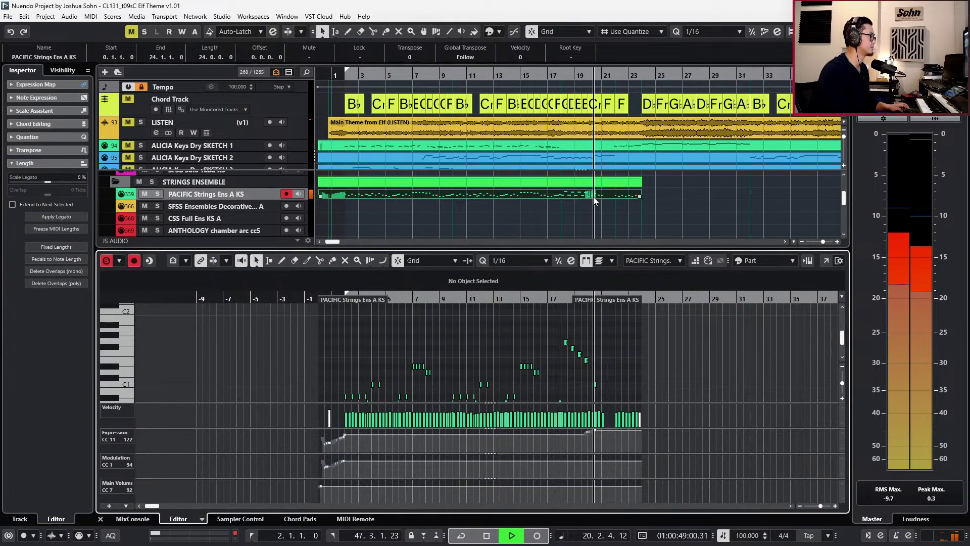
key("space")
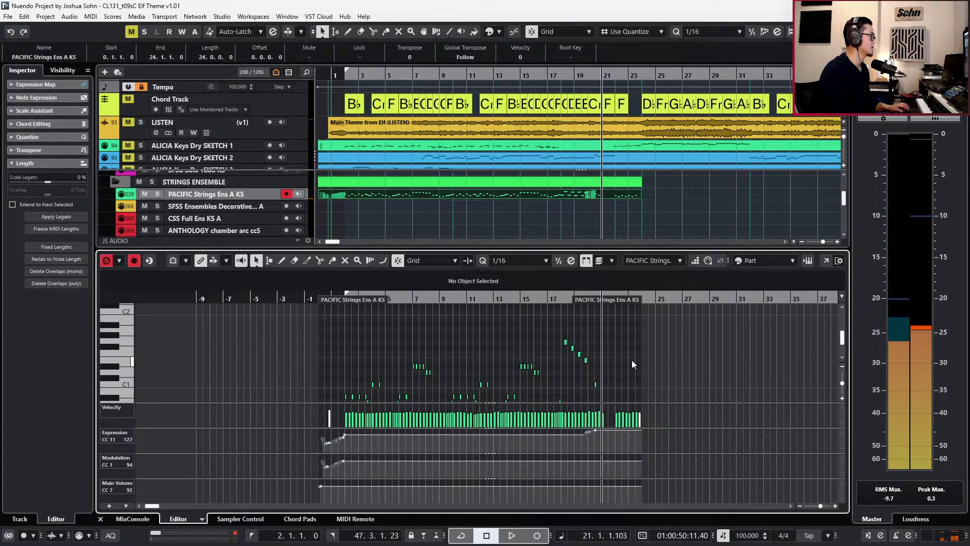
key("p")
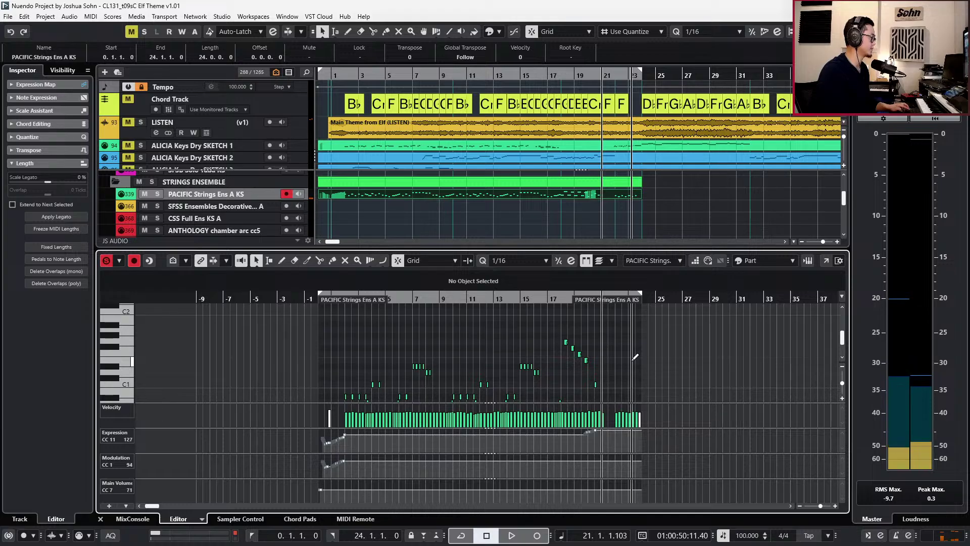
key("alt+s")
key("space")
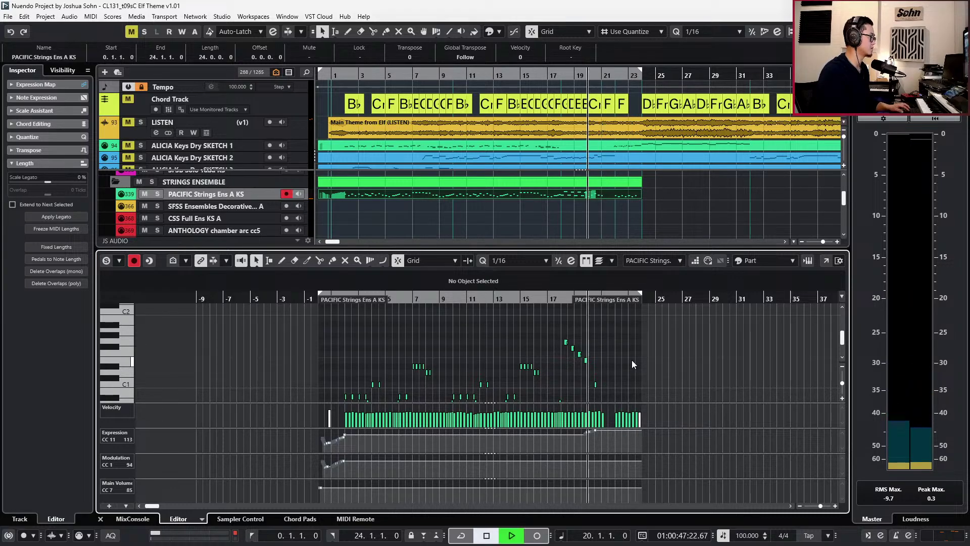
key("Return")
scroll(630, 349, "up", 4)
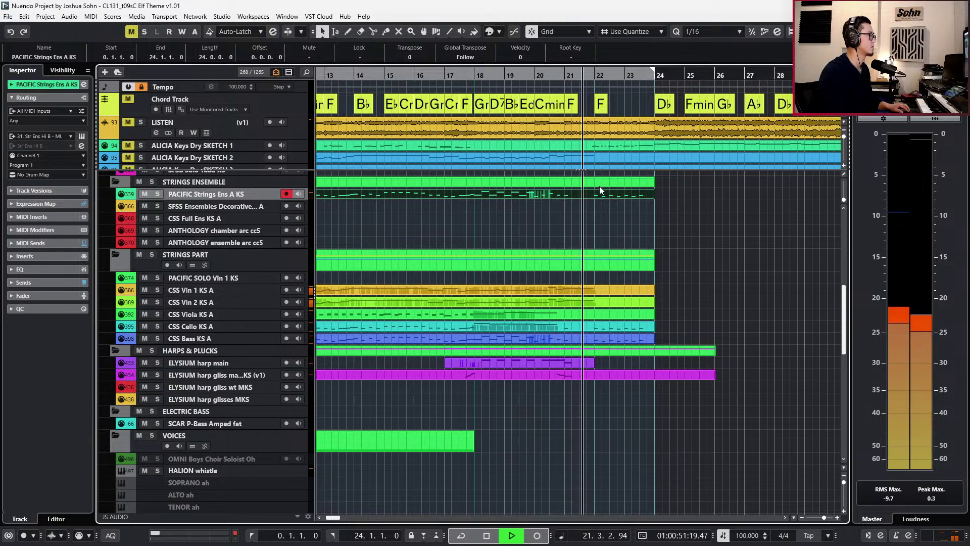
key("space")
Solo the LISTEN reference, play it through bars 20 to 22, and unsolo it.
left_click(517, 129)
key("s")
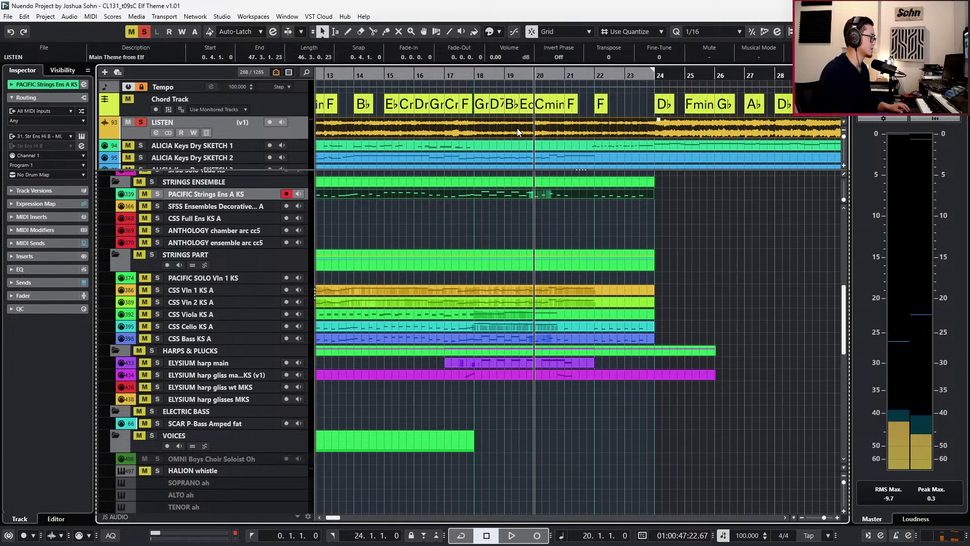
key("space")
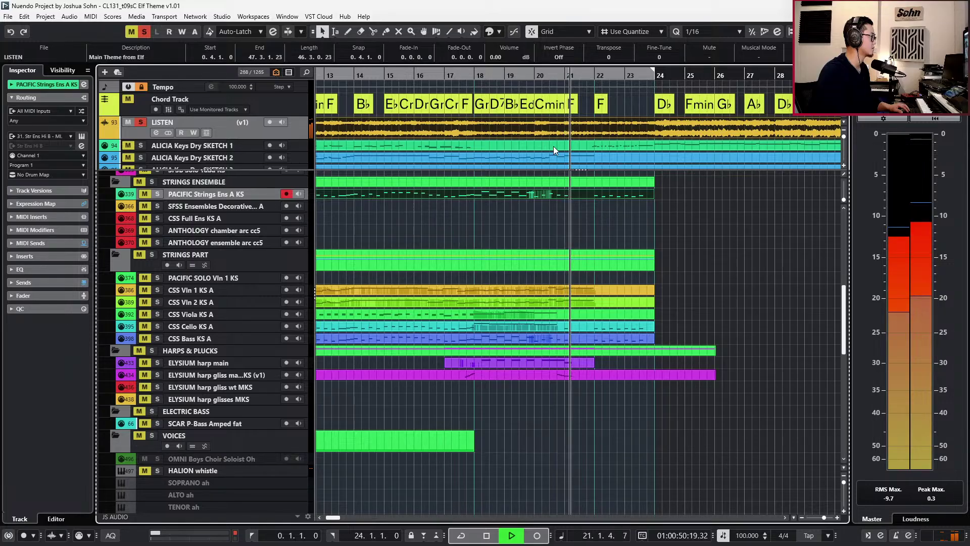
key("space")
key("space")
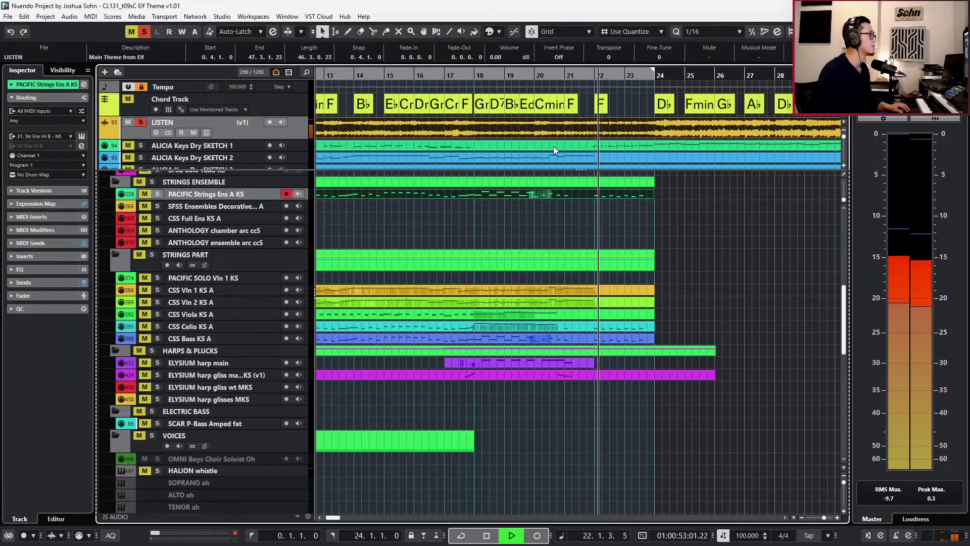
key("space")
key("KP_Subtract")
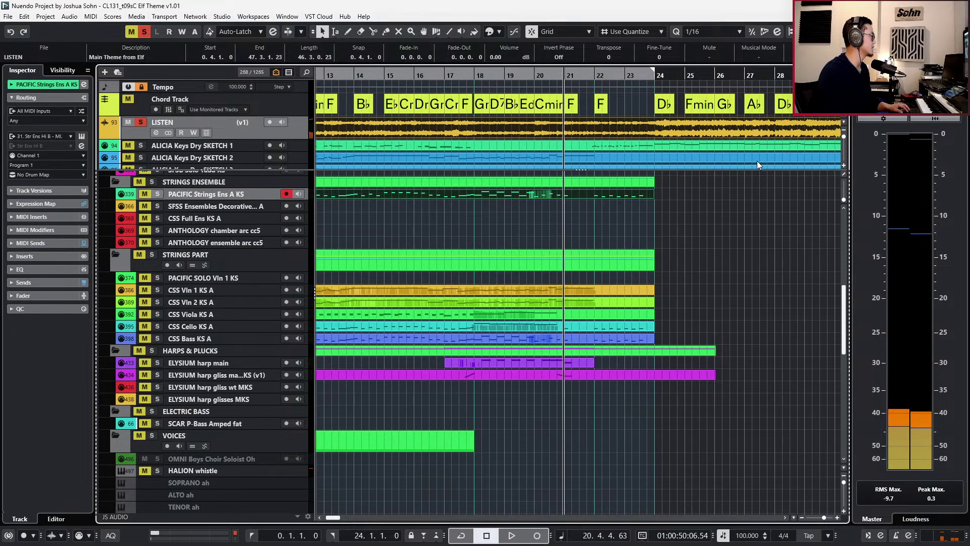
key("s")
Solo the ELYSIUM harp gliss maj MKS track, listen to its glissando into bar 21, and clear the solo.
scroll(667, 276, "up", 5)
scroll(666, 276, "down", 5)
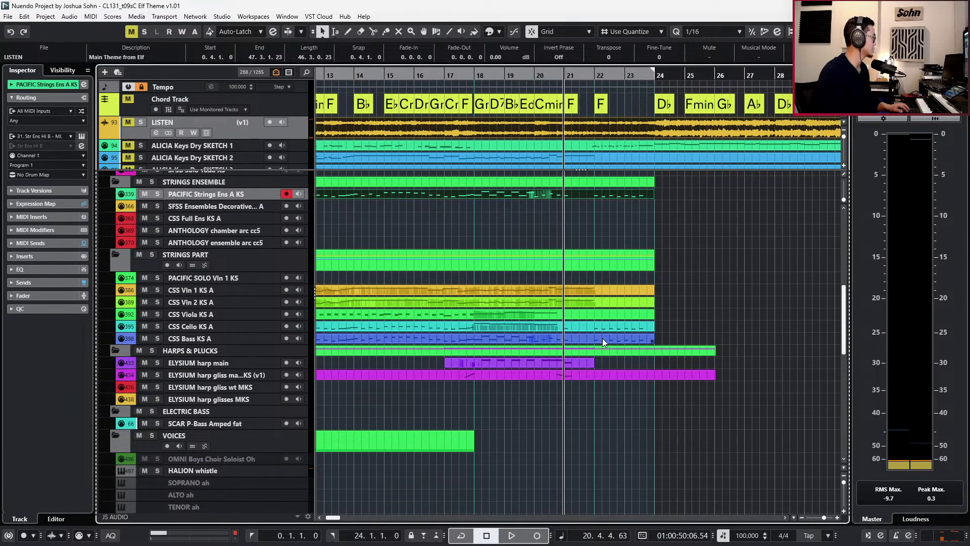
left_click(578, 375)
scroll(578, 370, "up", 3)
key("s")
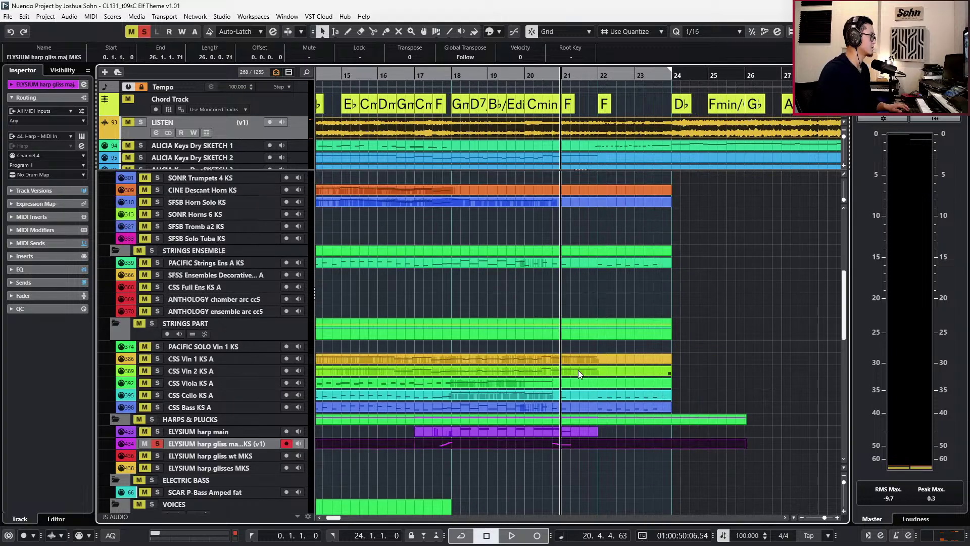
key("KP_Subtract")
key("space")
key("space")
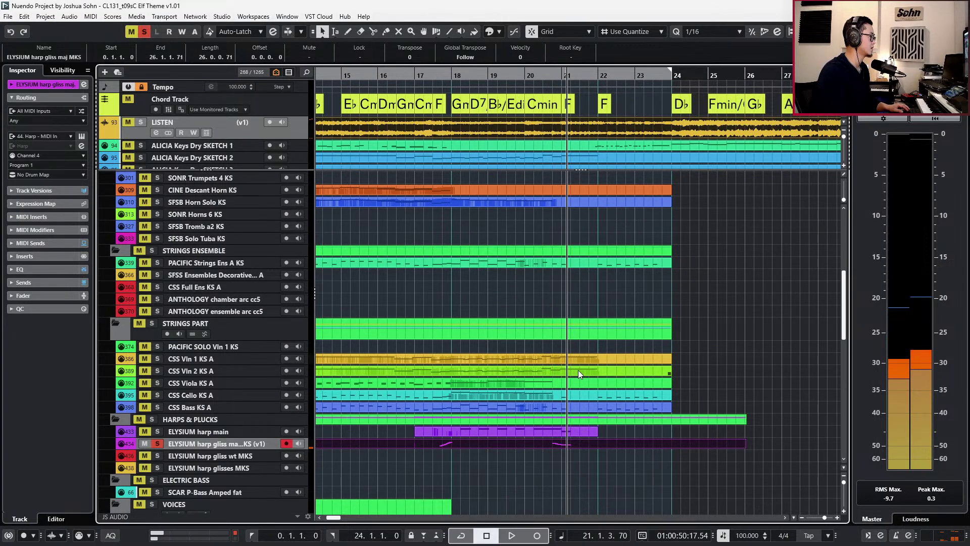
key("alt+s")
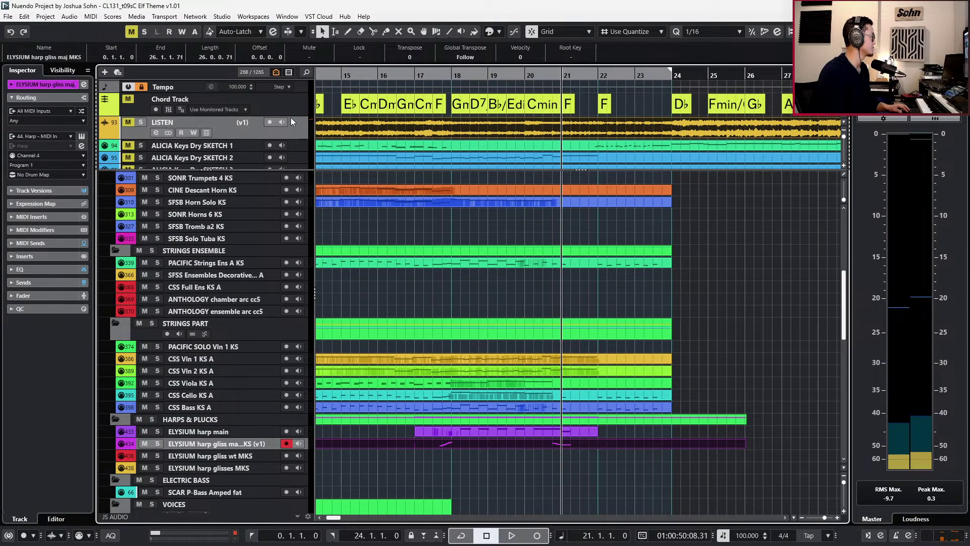
Solo the LISTEN reference, play it from bar 21, and unsolo it.
left_click(292, 132)
key("s")
key("space")
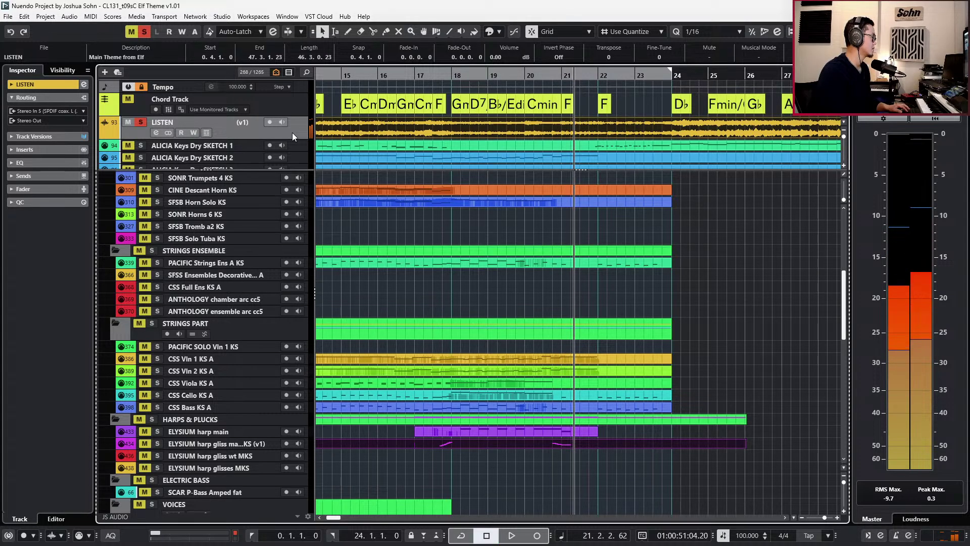
key("s")
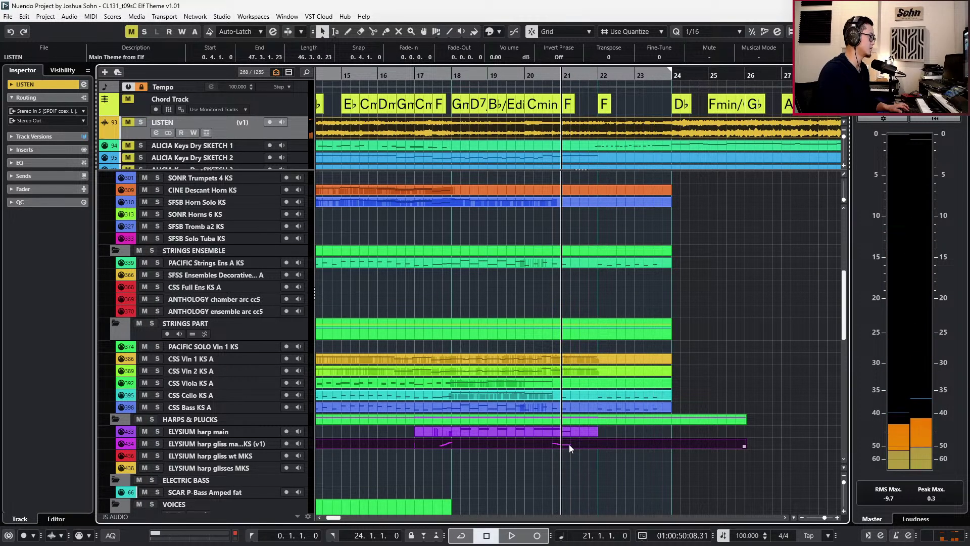
Open the ELYSIUM harp gliss maj part and transpose the descending glissando into bar 21 up by octaves to start on F5, then mute it.
double_click(569, 445)
scroll(570, 435, "up", 5)
key("alt+l")
left_click_drag(476, 337, 602, 474)
key("shift+Up")
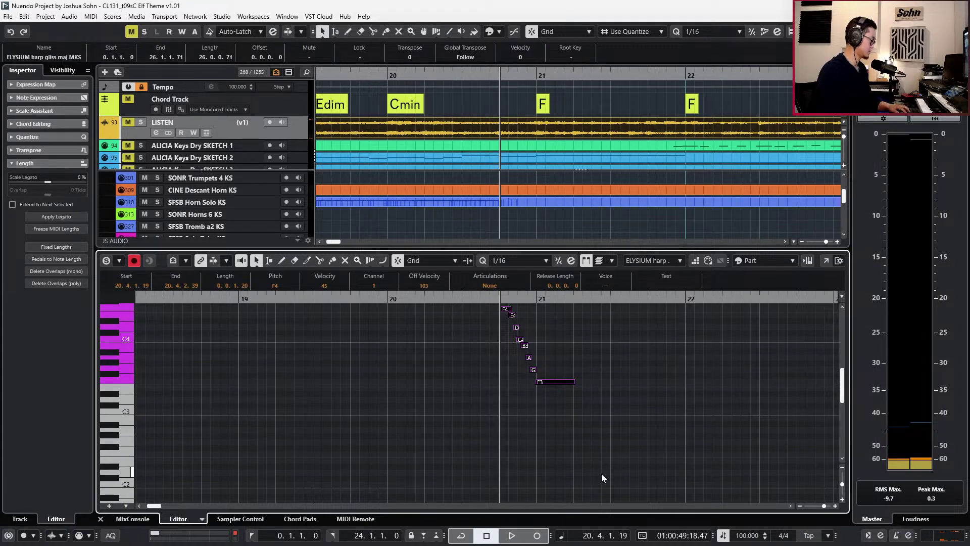
key("shift+Up")
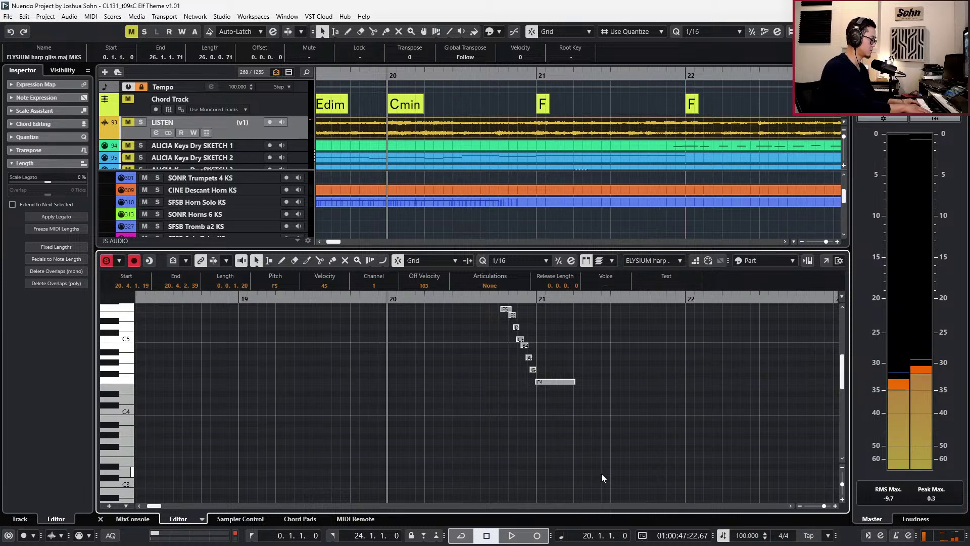
Play in a rising harp glissando from F2 to F3 leading into bar 21 and shift its notes to start at 20.4.2.113.
key("space")
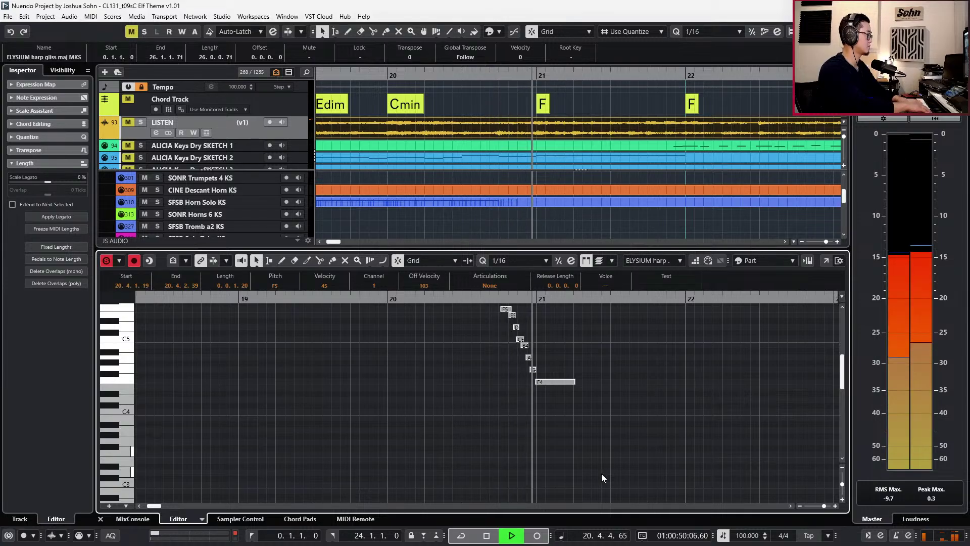
key("space")
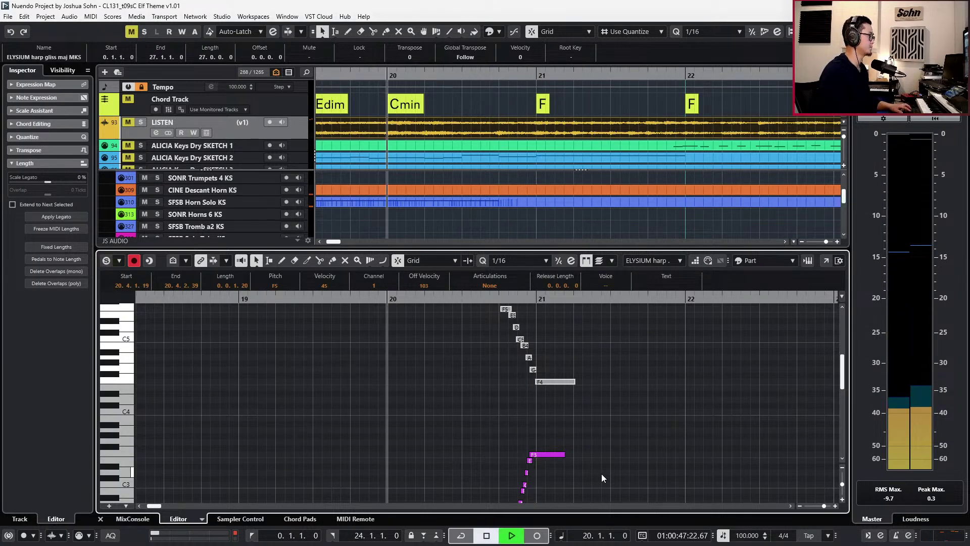
scroll(602, 478, "down", 4)
left_click_drag(481, 310, 641, 465)
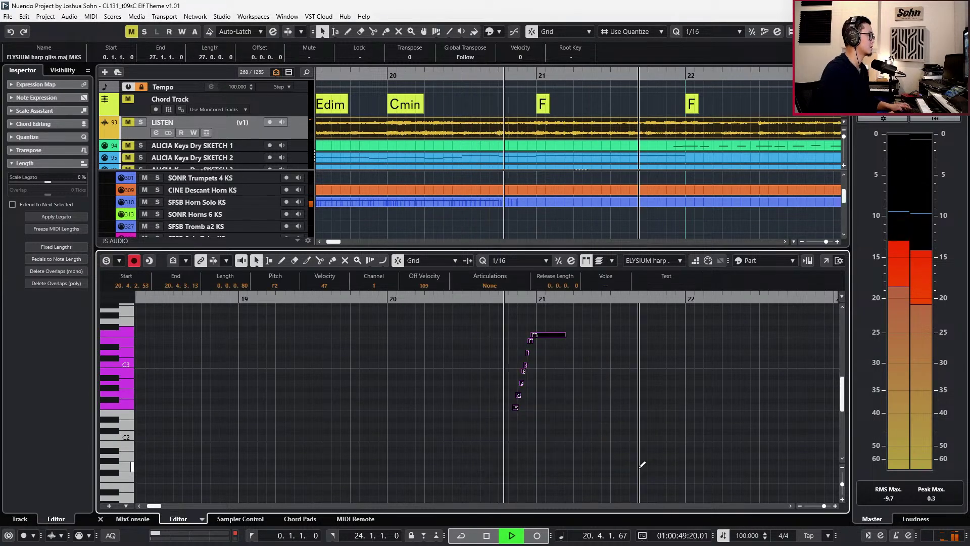
key("alt+Right")
key("space")
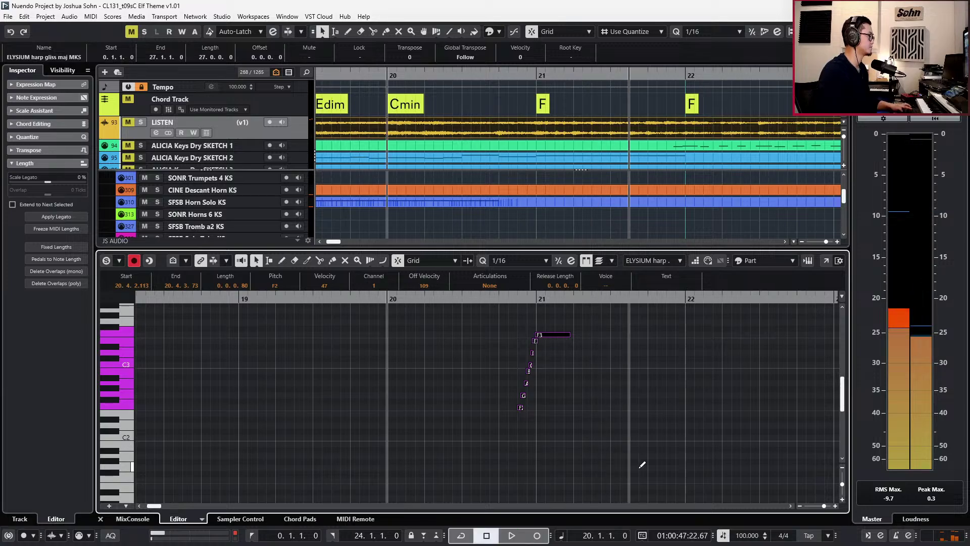
Show the controller lanes and draw a rising velocity ramp over the new glissando notes, starting at 24.
key("alt+l")
key("space")
mouse_move(527, 407)
left_mouse_down()
mouse_move(520, 412)
mouse_move(535, 410)
left_mouse_up()
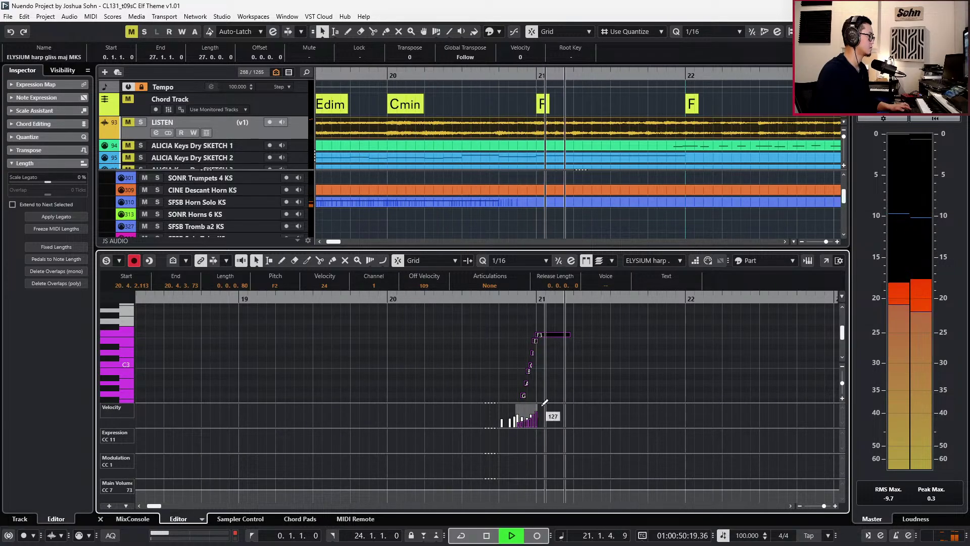
key("space")
Listen to the rising harp glissando in the arrangement and nudge its notes later to start at 20.4.3.13.
key("h")
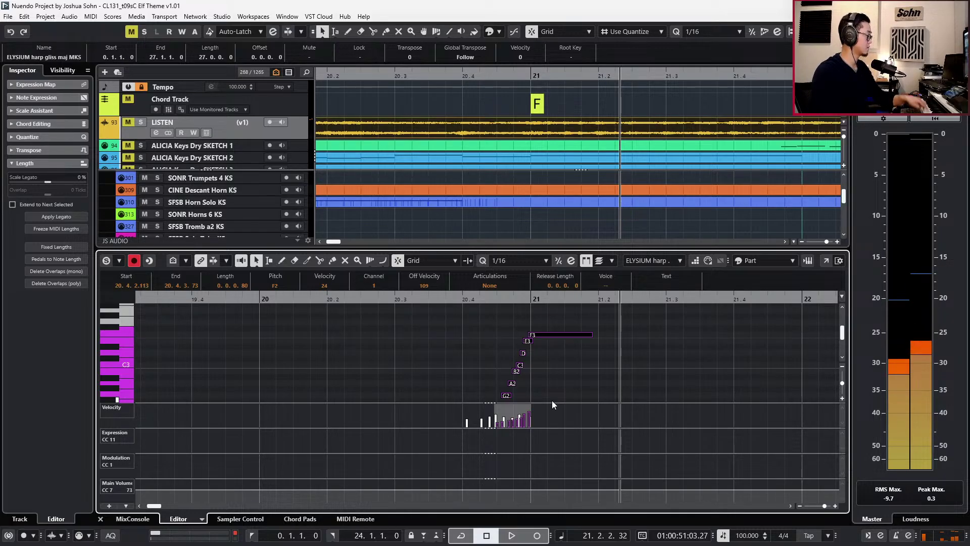
key("9")
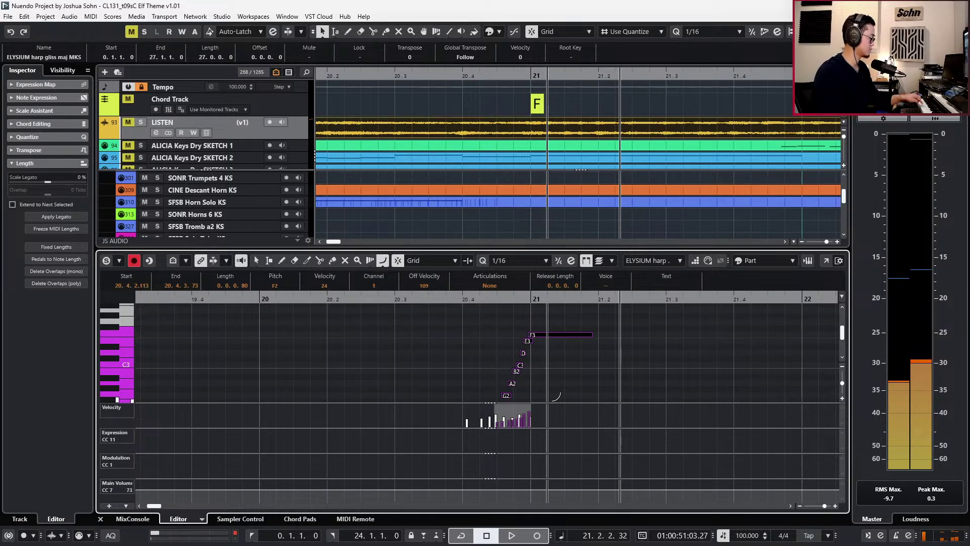
key("1")
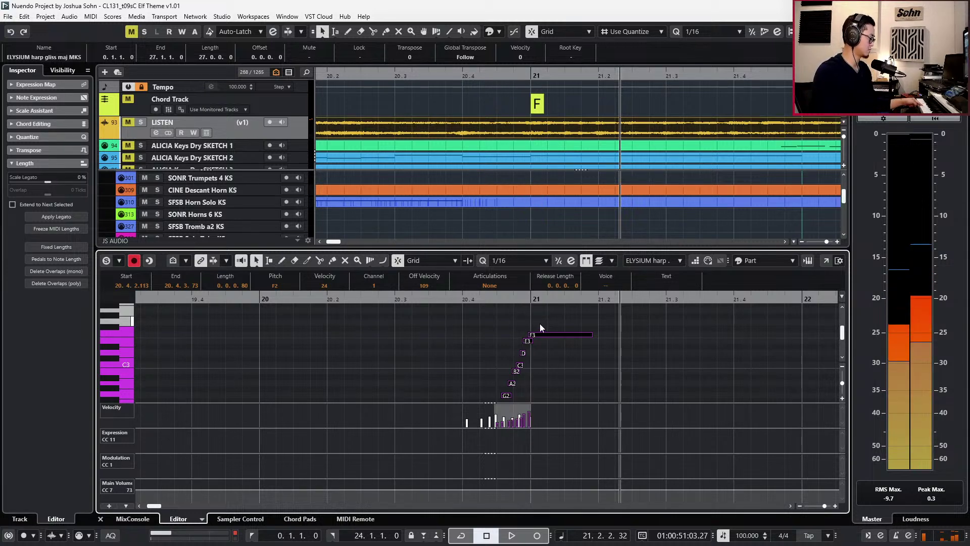
key("KP_0")
key("space")
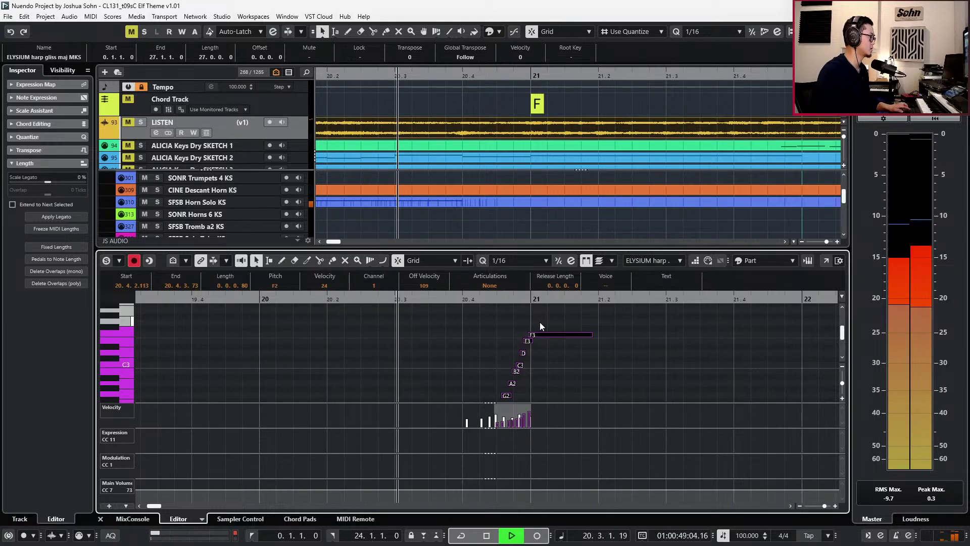
scroll(556, 328, "up", 1)
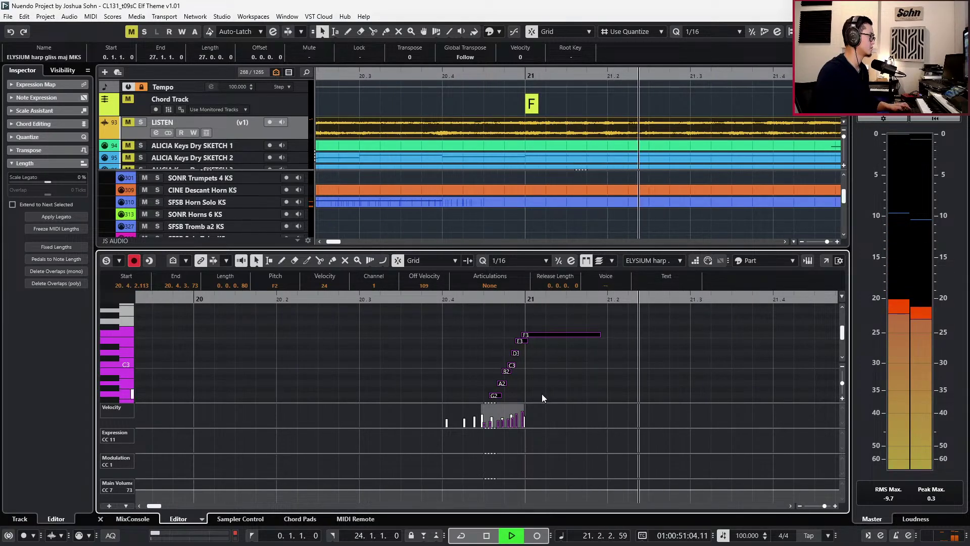
key("space")
key("ctrl+Right")
key("ctrl+Right")
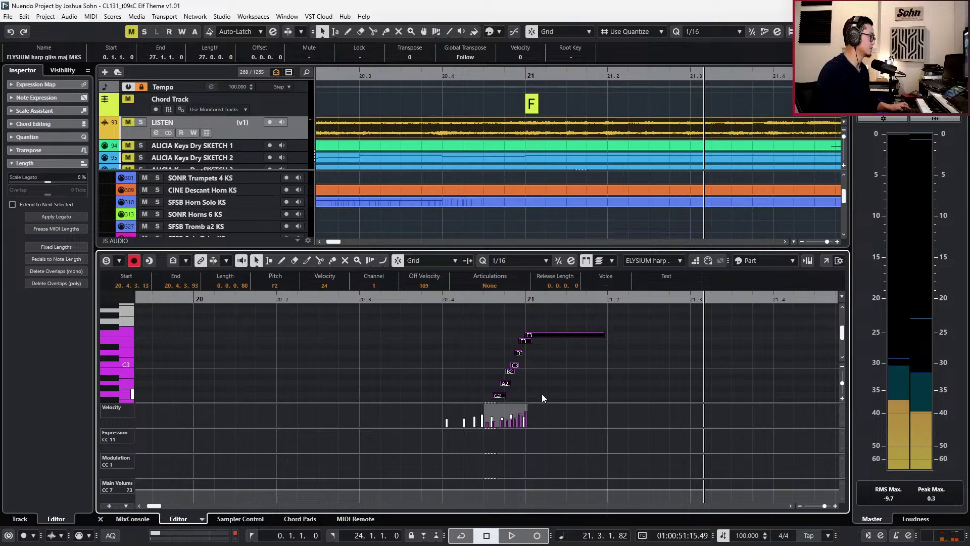
Locate the start of the glissando, close the editor, solo the LISTEN reference, and play it through bar 21.
mouse_move(524, 417)
key("l")
key("Return")
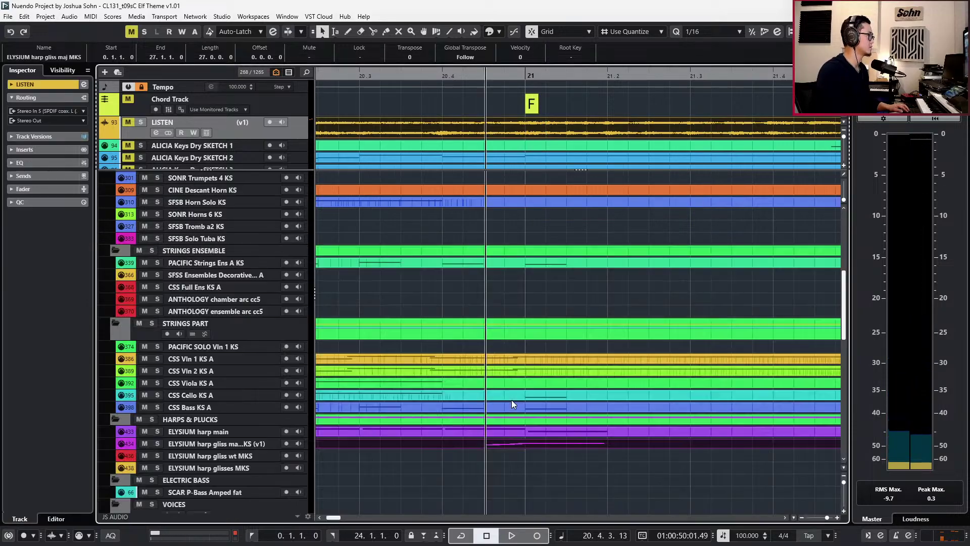
scroll(504, 126, "down", 3)
left_click(505, 126)
key("s")
key("space")
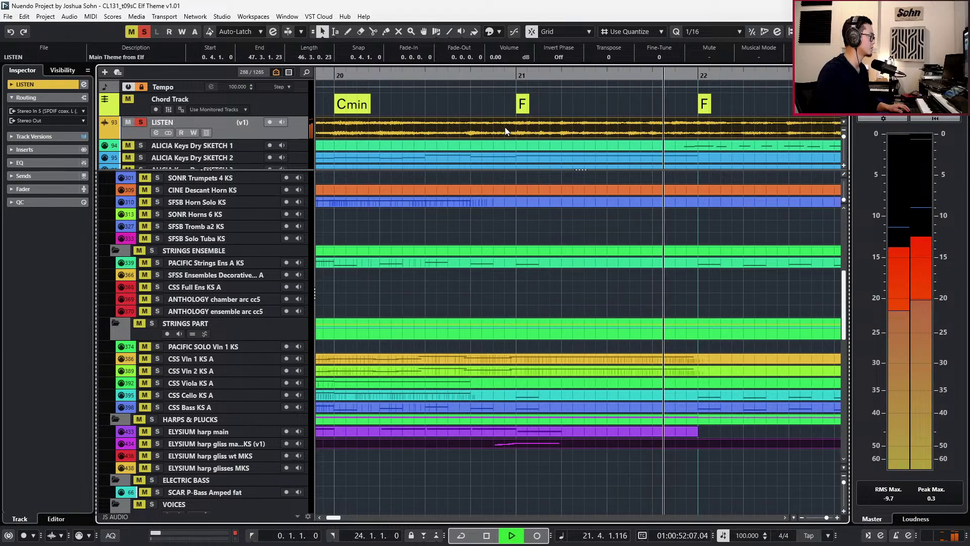
key("space")
key("ctrl+KP_Subtract")
key("ctrl+KP_Subtract")
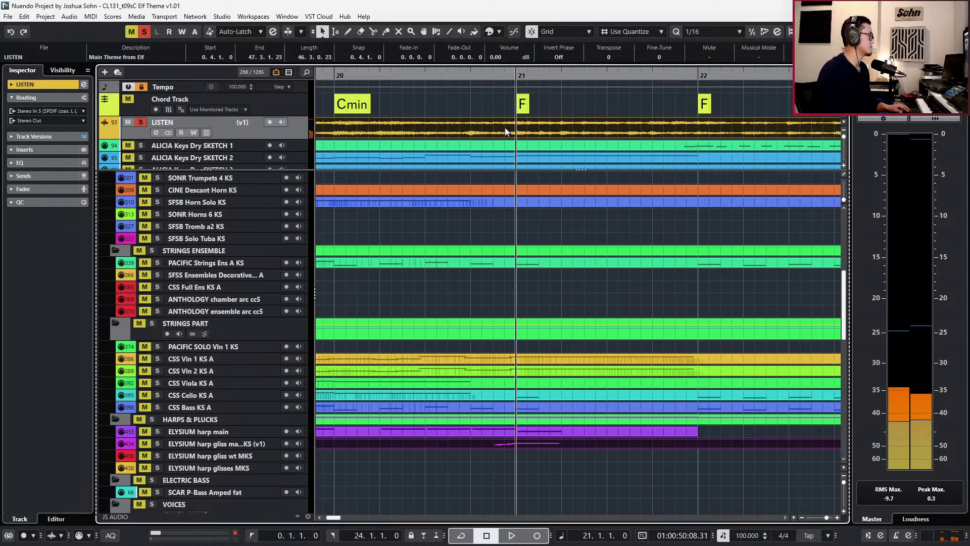
key("ctrl+KP_Add")
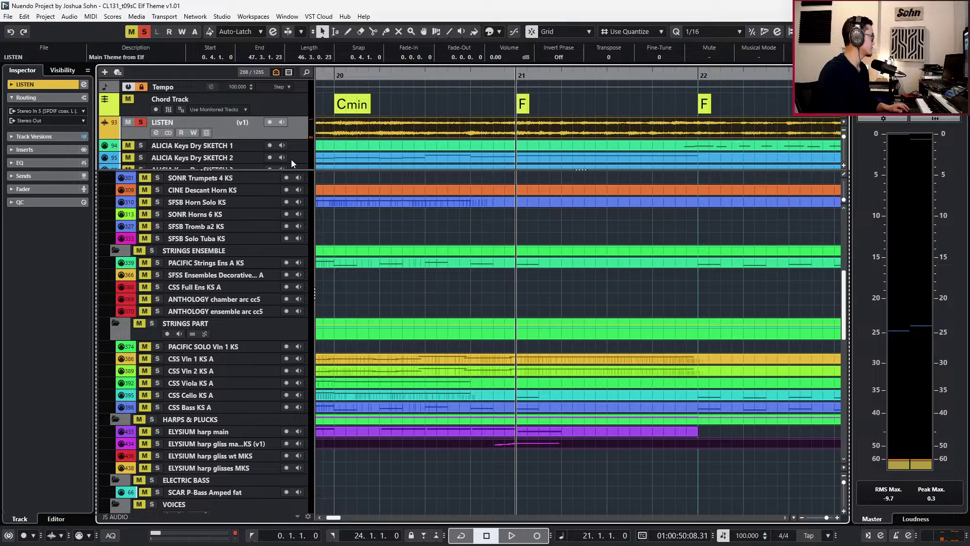
Select ALICIA Keys Dry SKETCH 1 and solo it with LISTEN, replaying bar 21 of the reference to work out its notes.
left_click(227, 146)
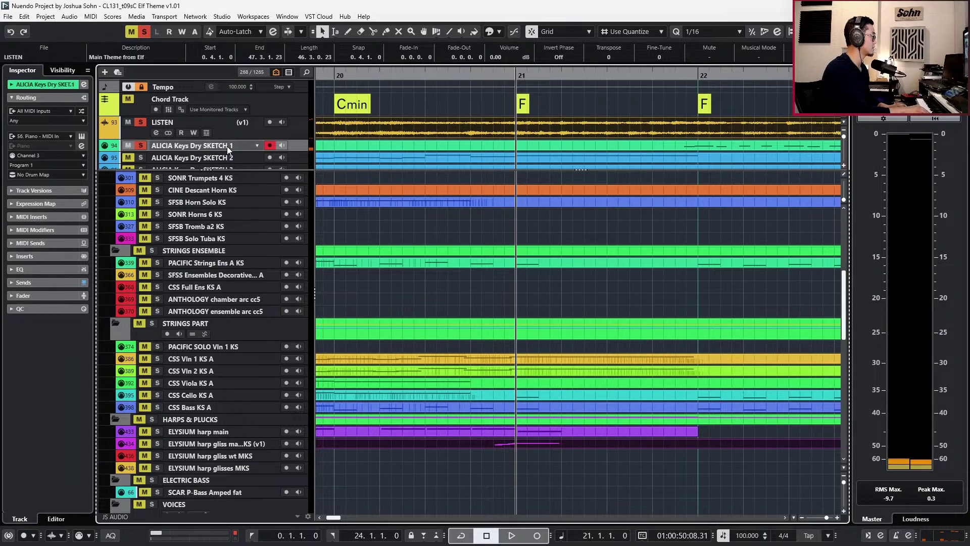
key("space")
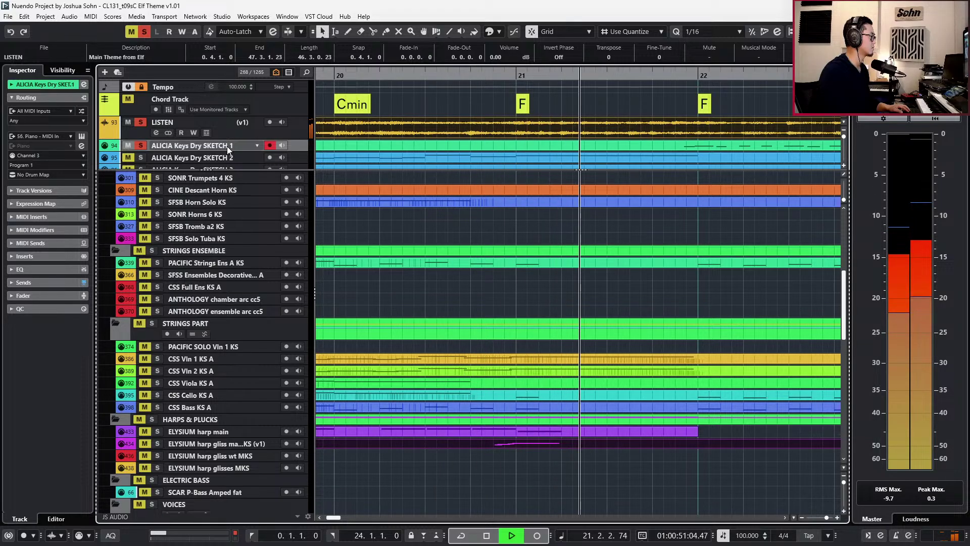
key("space")
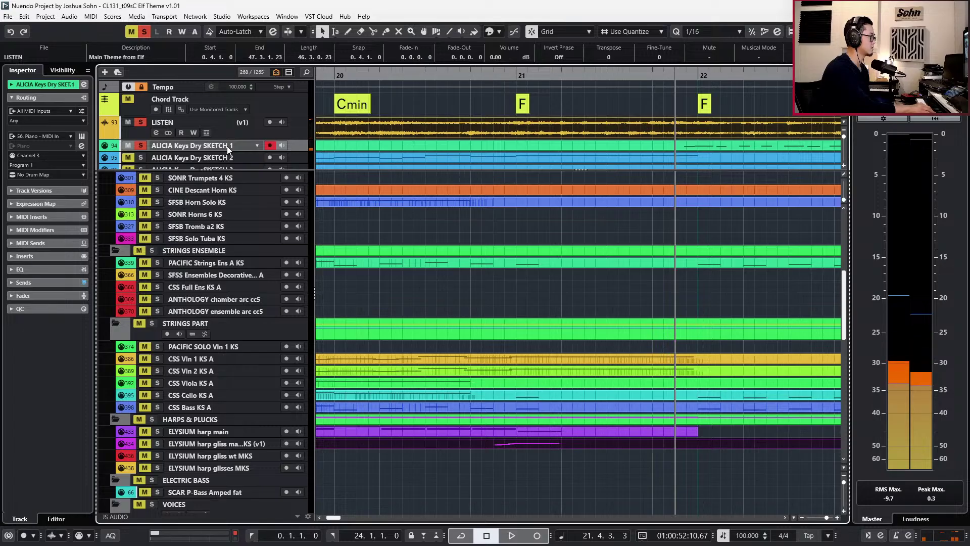
key("KP_Subtract")
key("space")
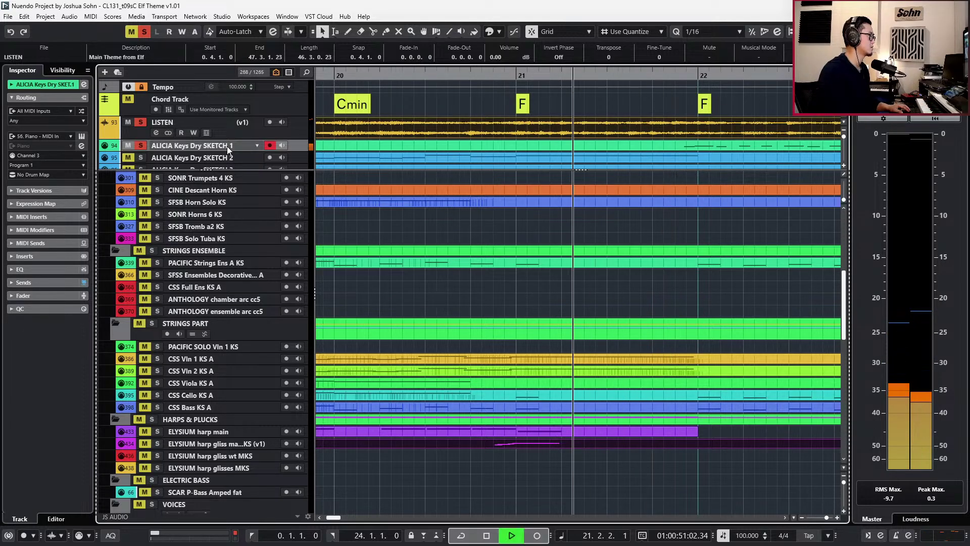
key("space")
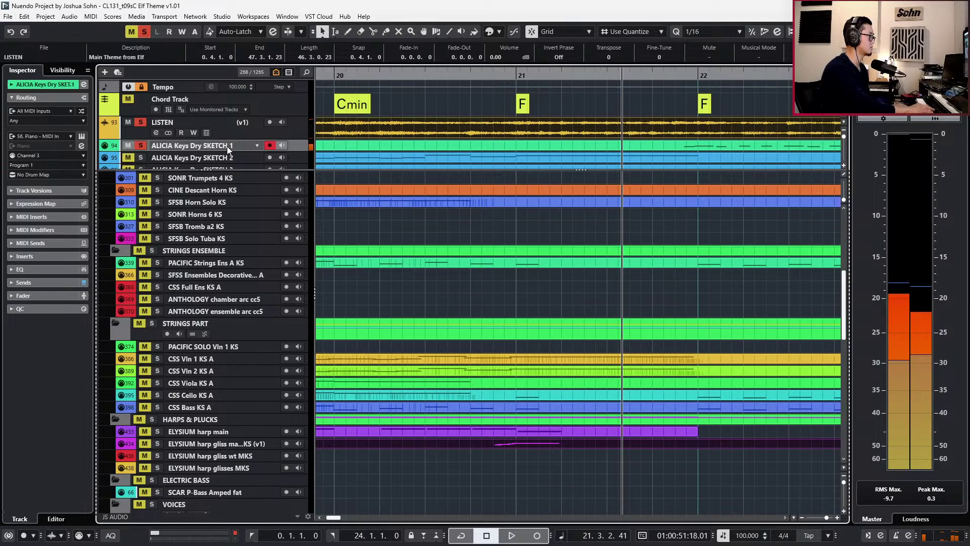
key("KP_Subtract")
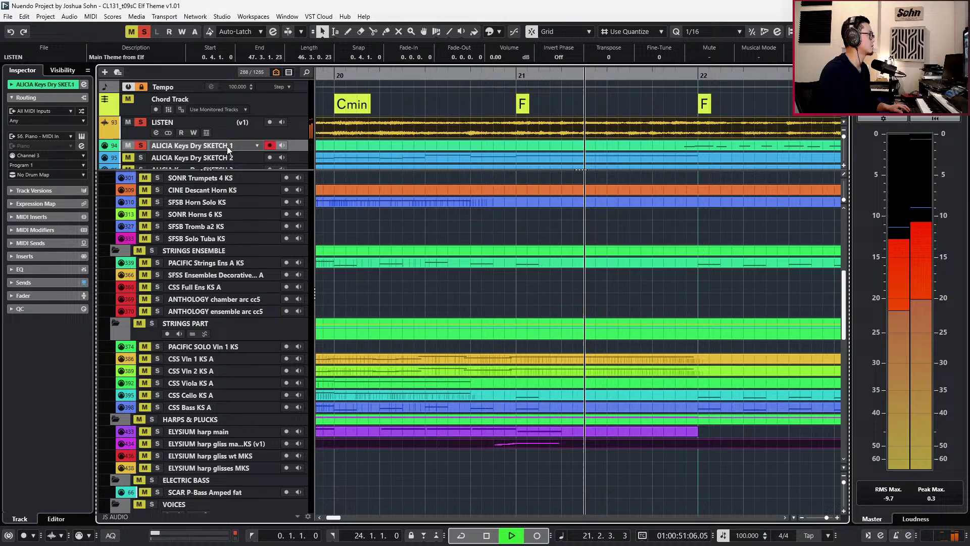
key("space")
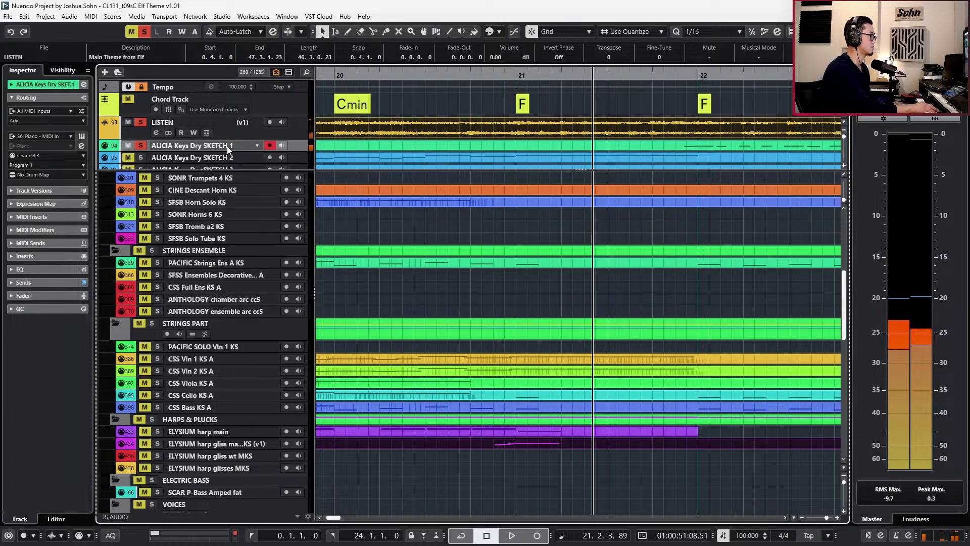
Replay the soloed LISTEN reference from the end of bar 20 through bar 21, pausing mid-bar to work out its notes on the piano.
key("KP_Subtract")
key("KP_Subtract")
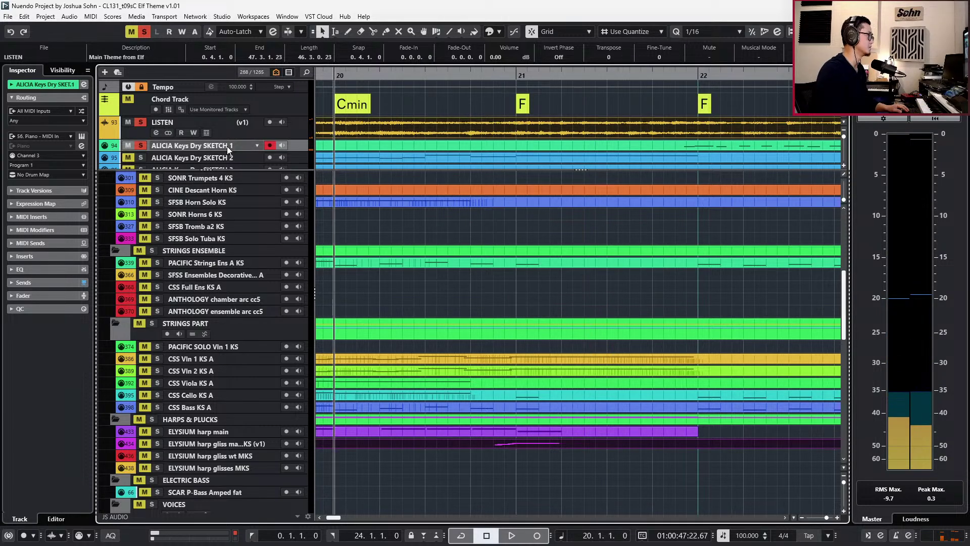
key("KP_Add")
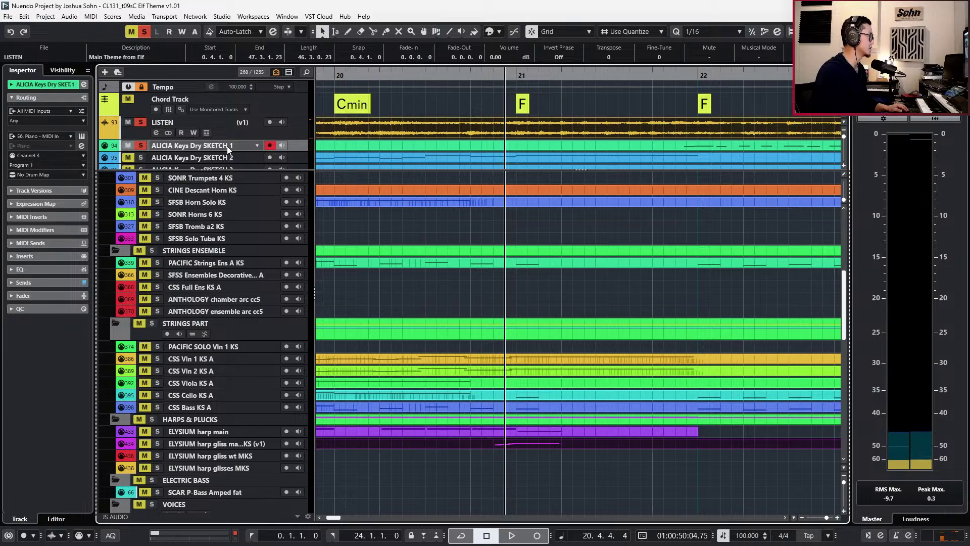
key("space")
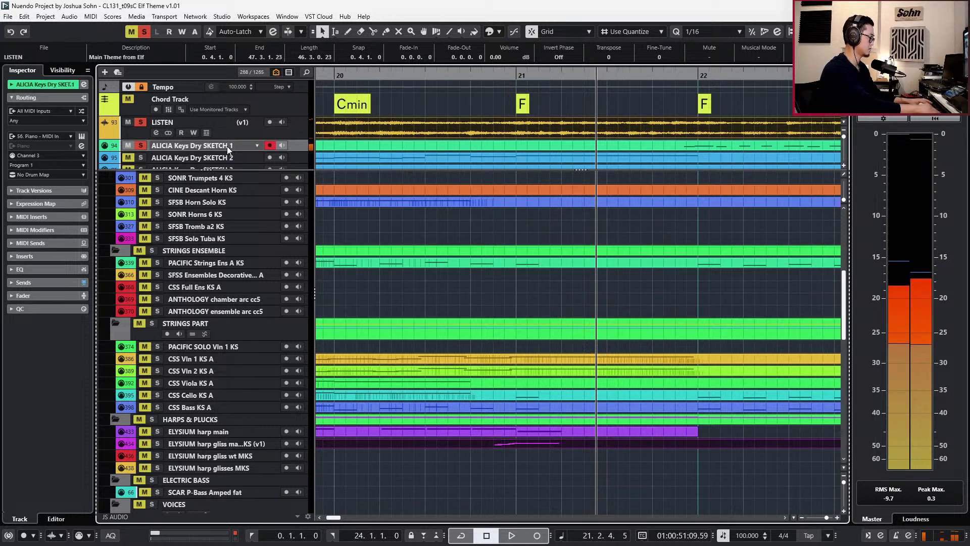
key("space")
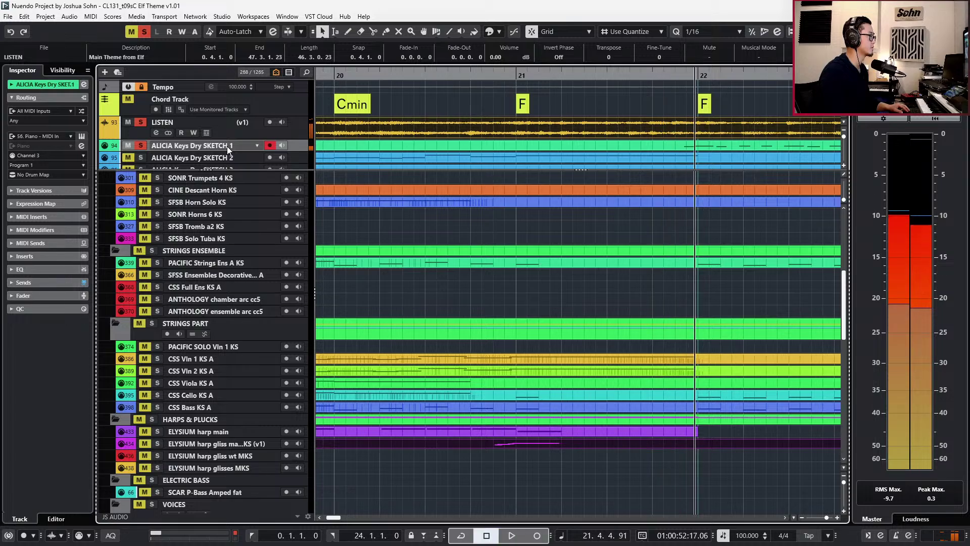
Replay bar 21 of the LISTEN reference in short stretches up to the bar 22 downbeat, checking its second half against the piano.
key("KP_Subtract")
key("space")
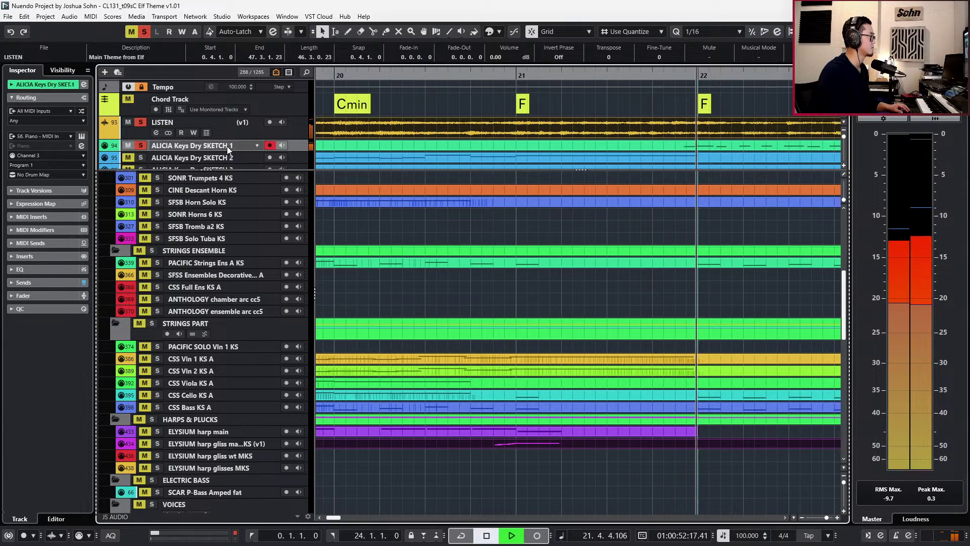
key("space")
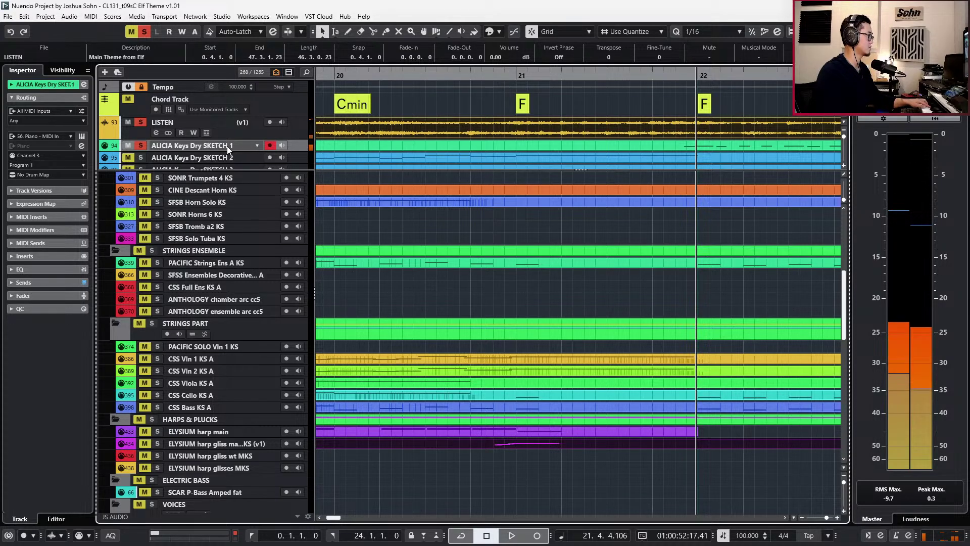
key("space")
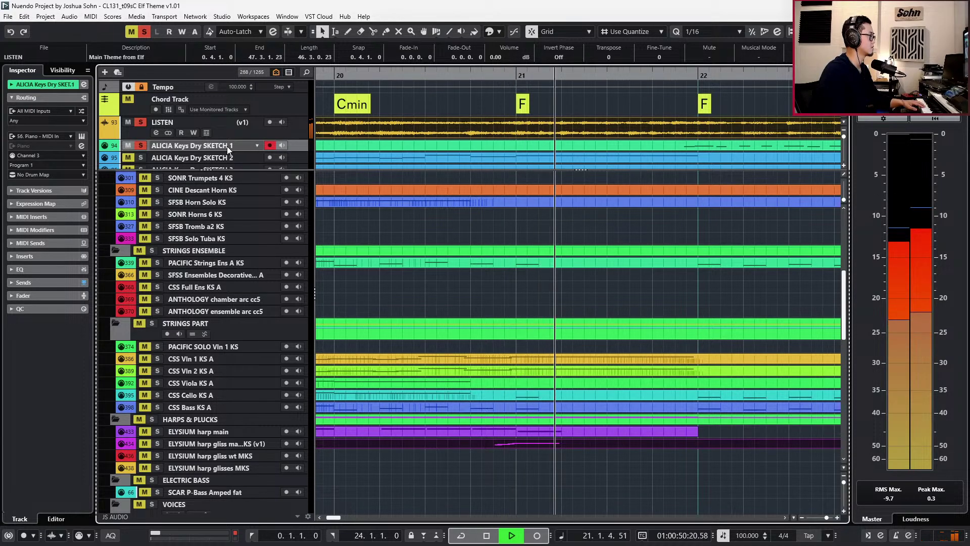
key("space")
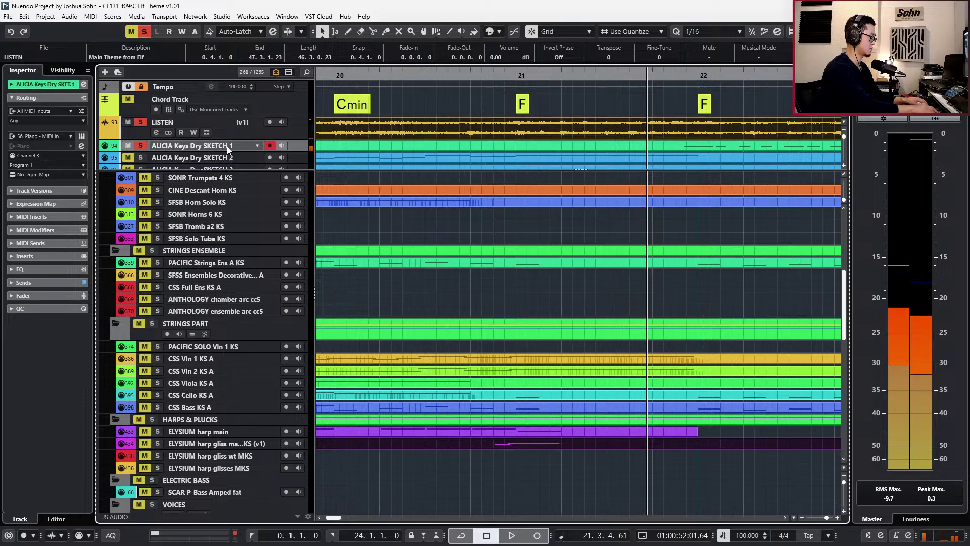
key("space")
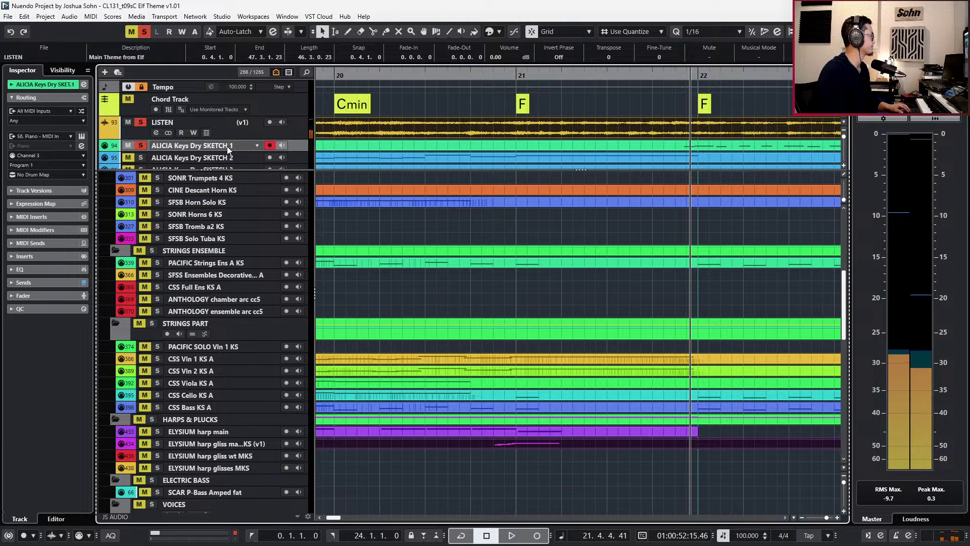
Repeat the transition from beat 4 of bar 20 into the opening of bar 21 to examine the notes around the downbeat.
key("KP_Subtract")
key("KP_Subtract")
key("space")
key("space")
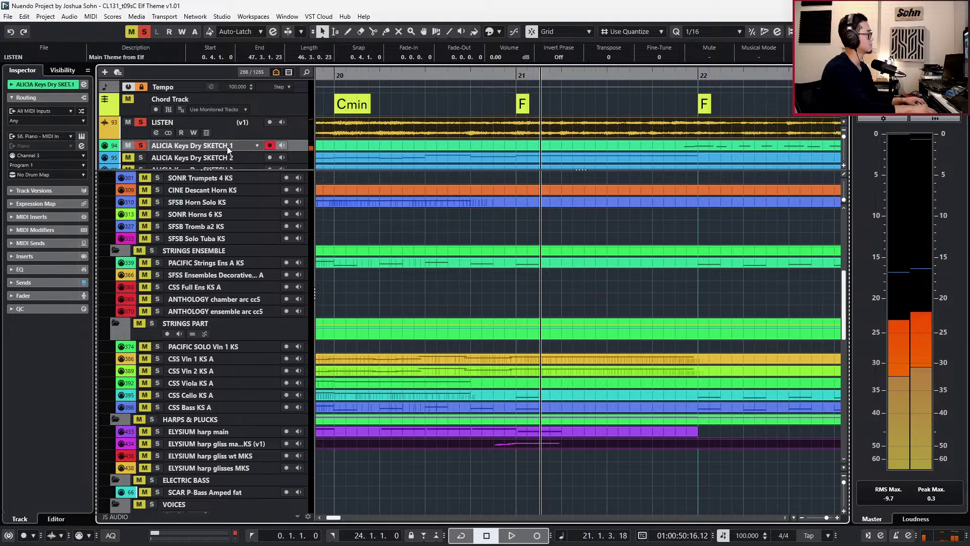
key("KP_Subtract")
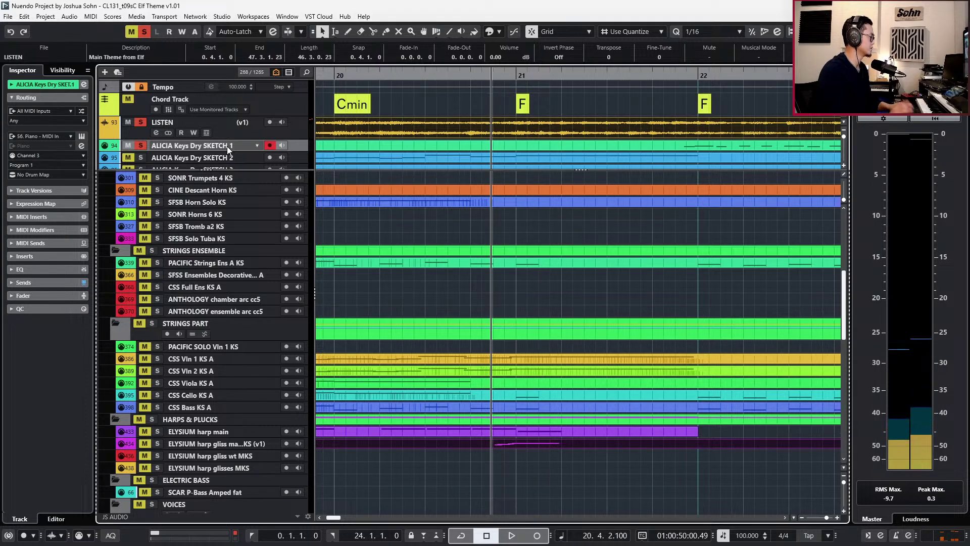
key("space")
key("space")
key("KP_Subtract")
key("KP_Subtract")
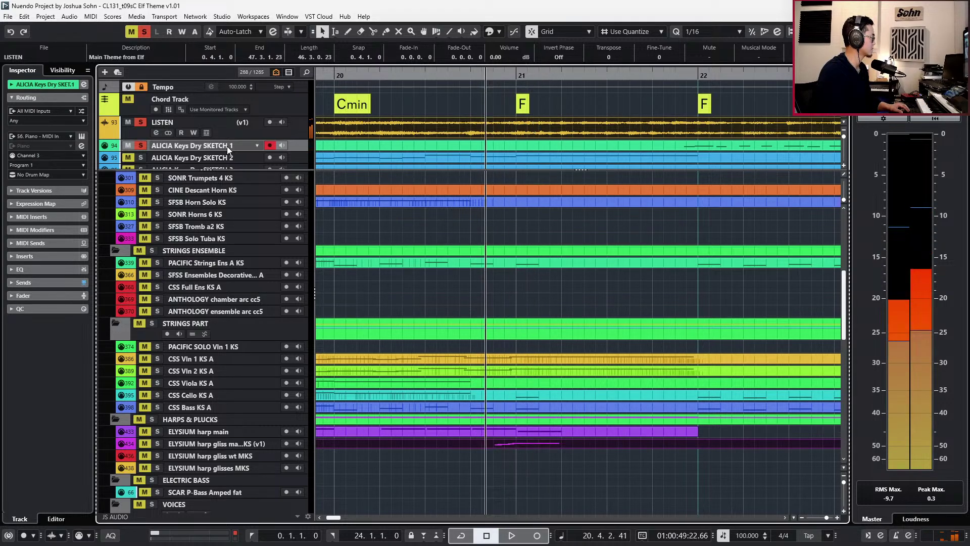
Play the LISTEN reference from the end of bar 20 into bar 22, and replay bar 21 to compare its notes with the piano.
key("space")
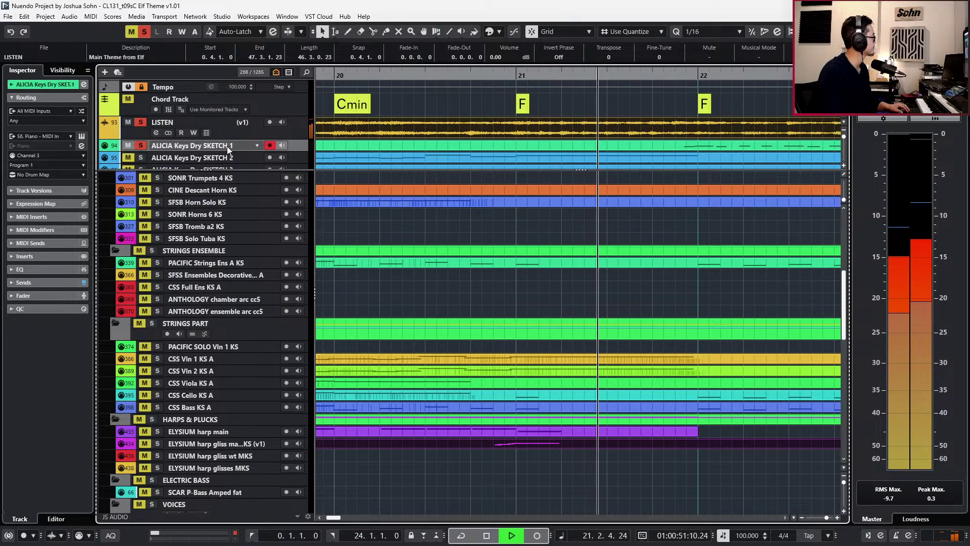
key("space")
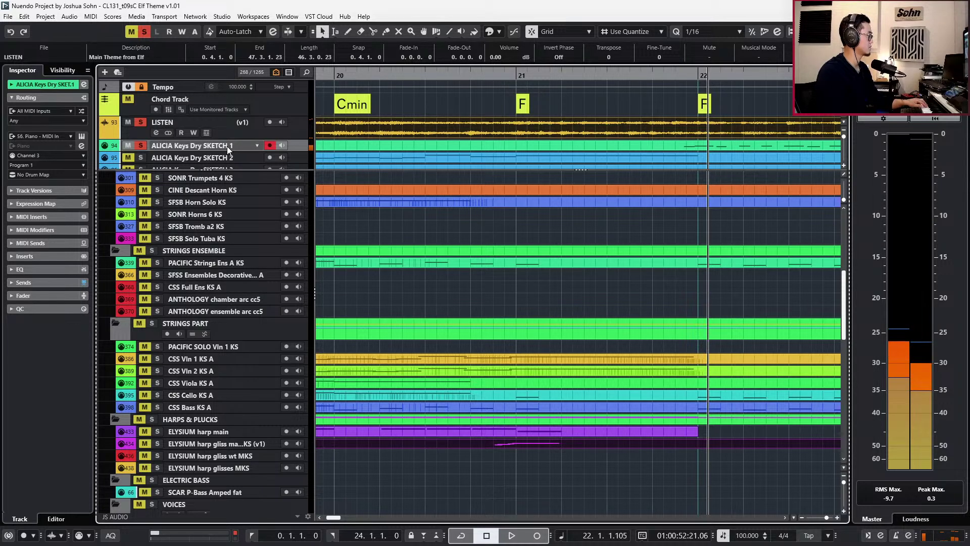
key("KP_Subtract")
key("space")
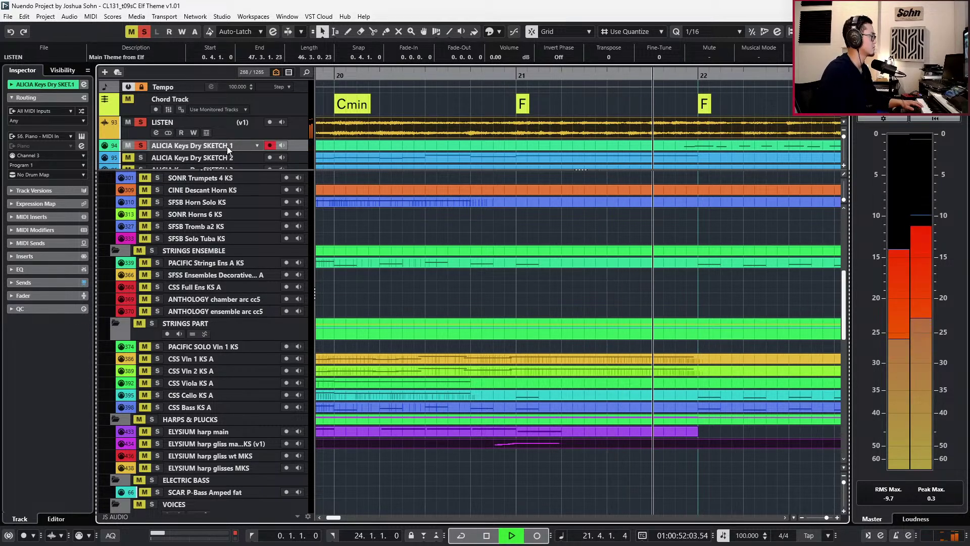
Audition bars 20 to 22 repeatedly with the LISTEN reference and the ALICIA Keys Dry SKETCH 1 track soloed.
key("space")
key("KP_Subtract")
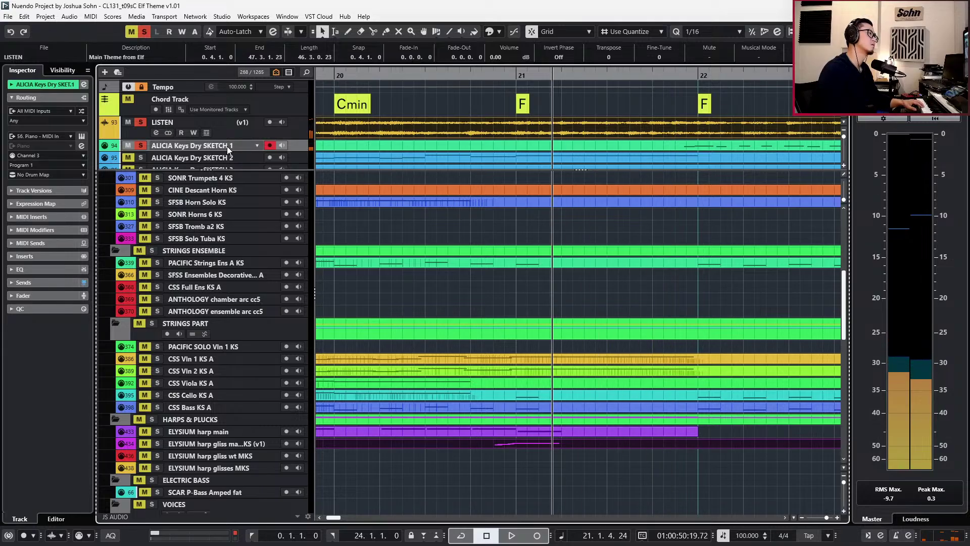
key("space")
key("space")
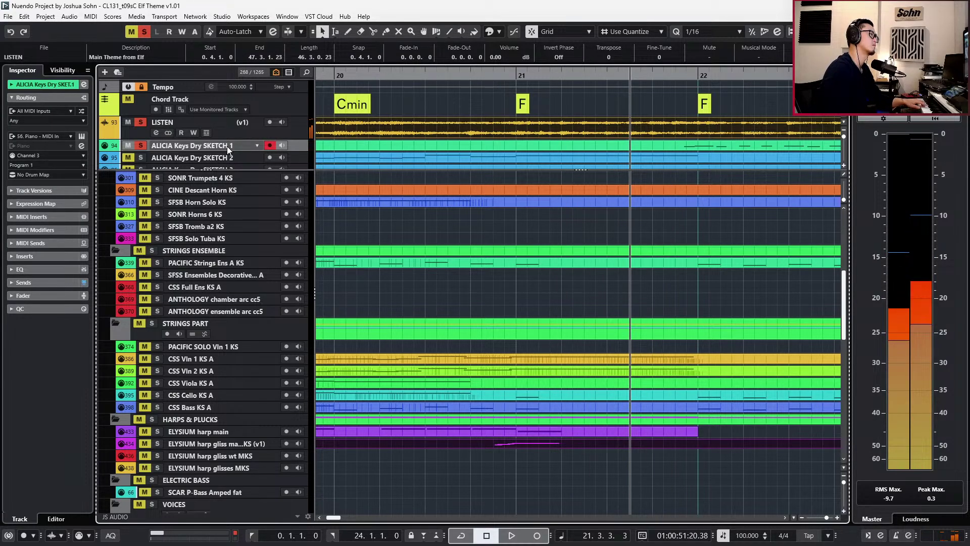
key("space")
key("space")
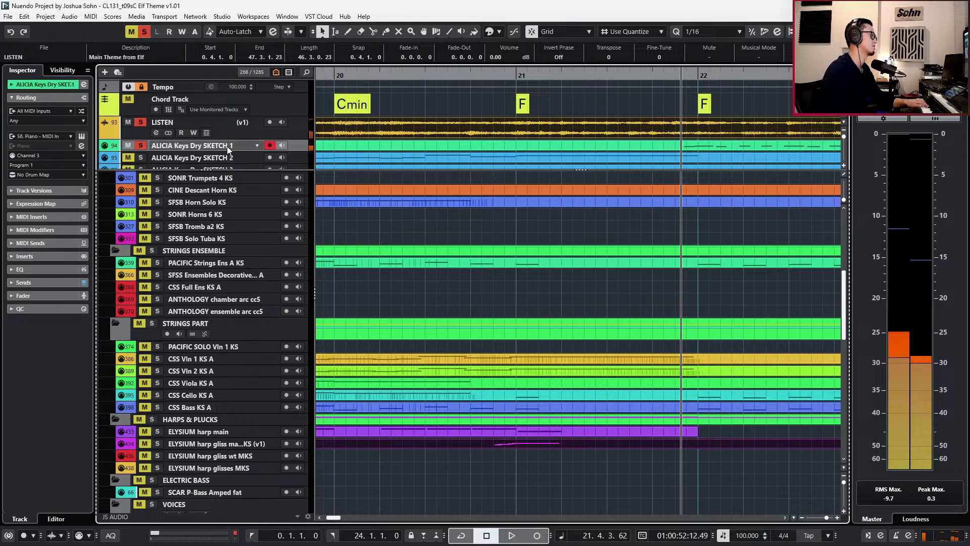
key("KP_0")
key("space")
key("space")
key("KP_Subtract")
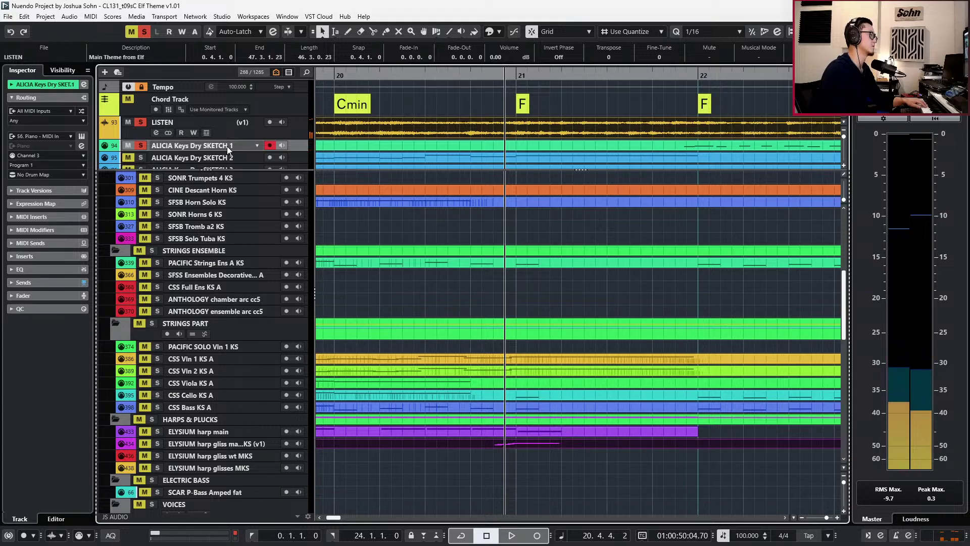
key("space")
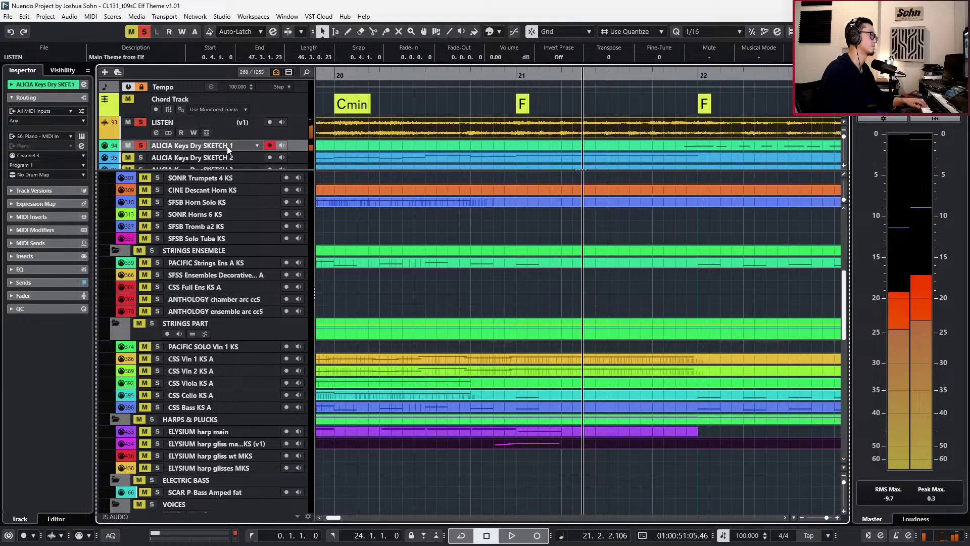
key("space")
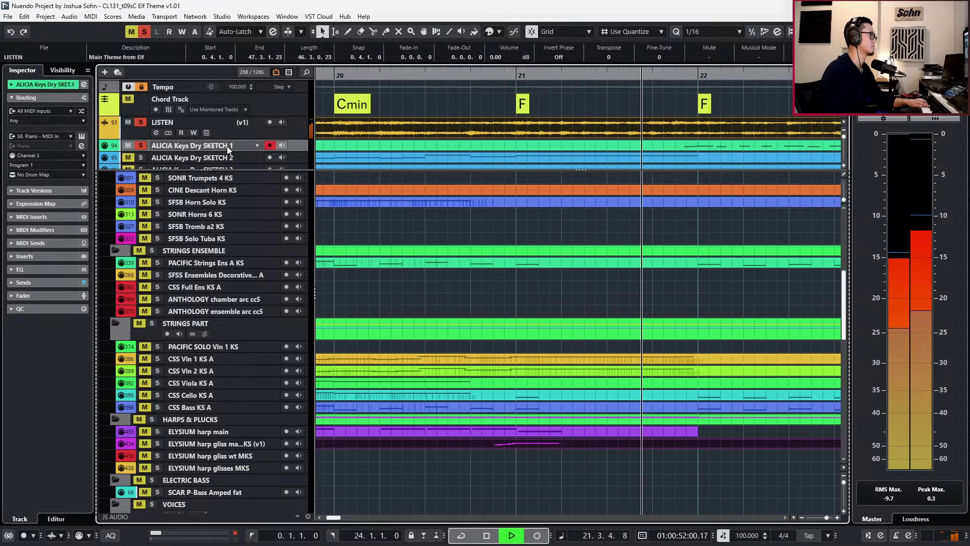
key("space")
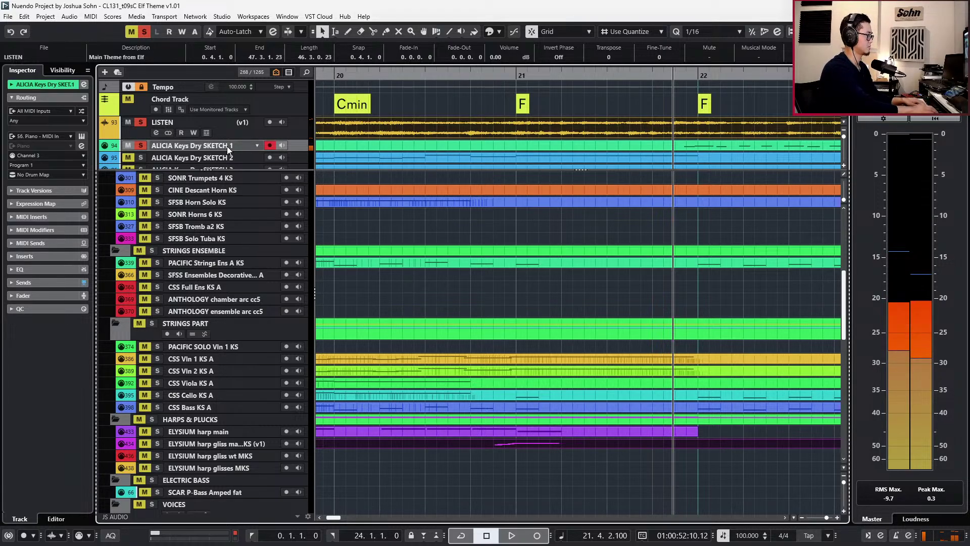
Clear the track solos, open the CSS Cello KS A part in the Key Editor at bar 20, and solo the editor.
key("KP_0")
scroll(364, 295, "down", 3)
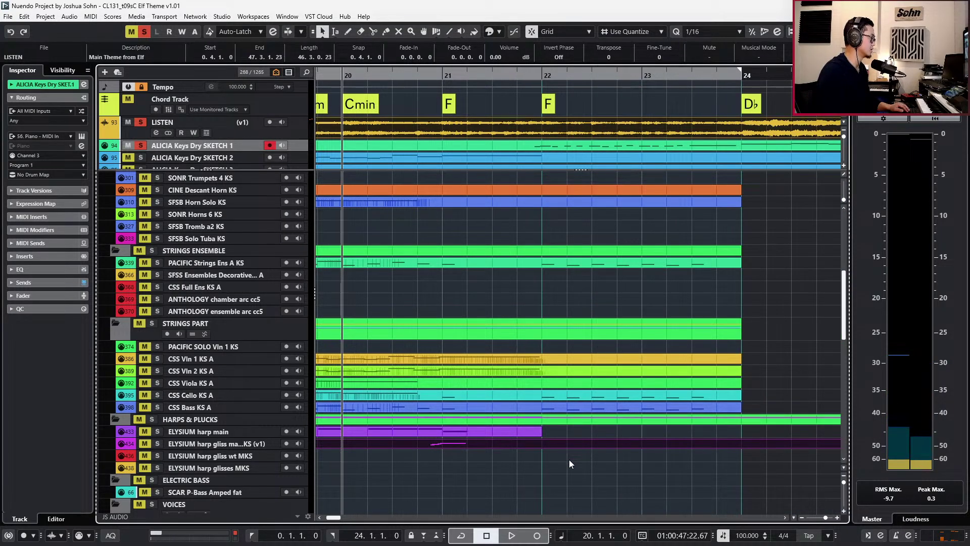
scroll(569, 460, "down", 3)
left_click(501, 328)
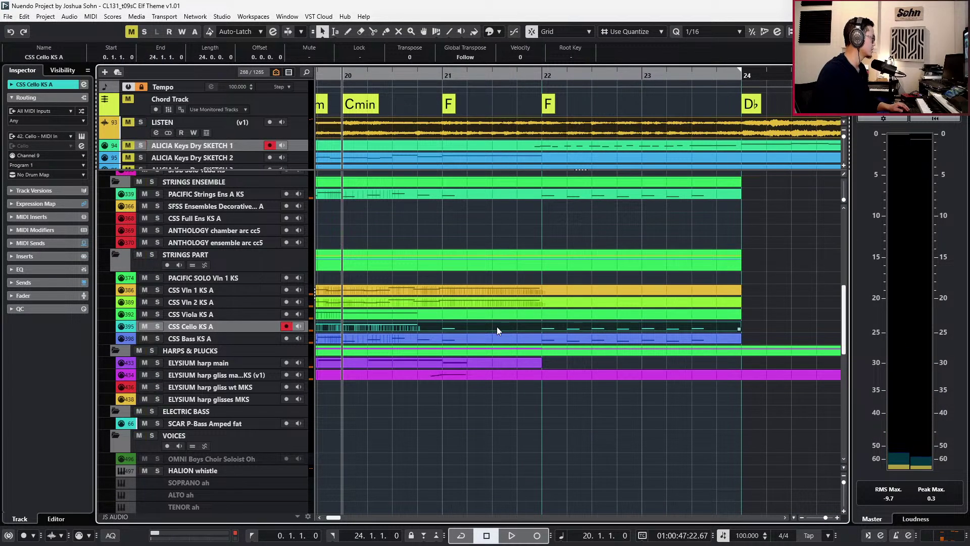
double_click(497, 326)
left_click_drag(386, 410, 387, 410)
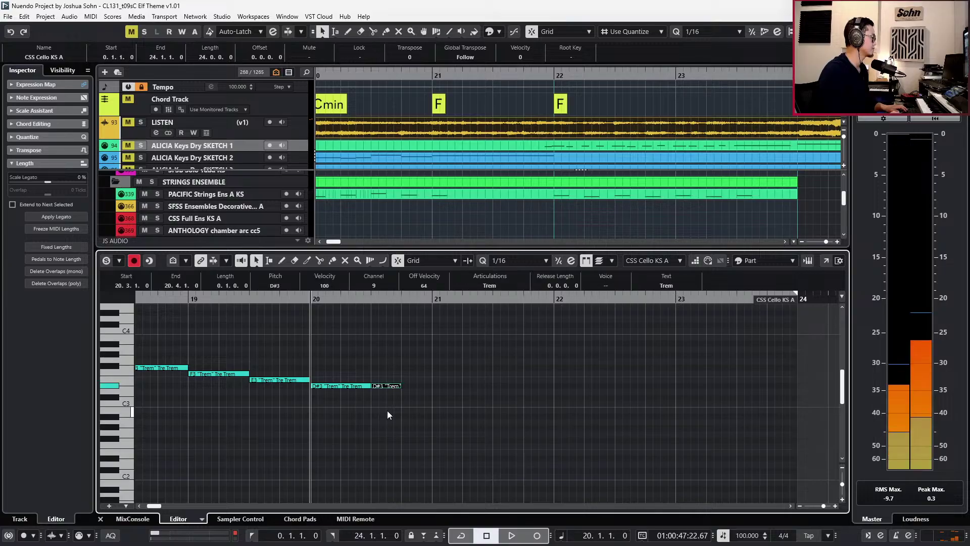
key("s")
key("KP_Subtract")
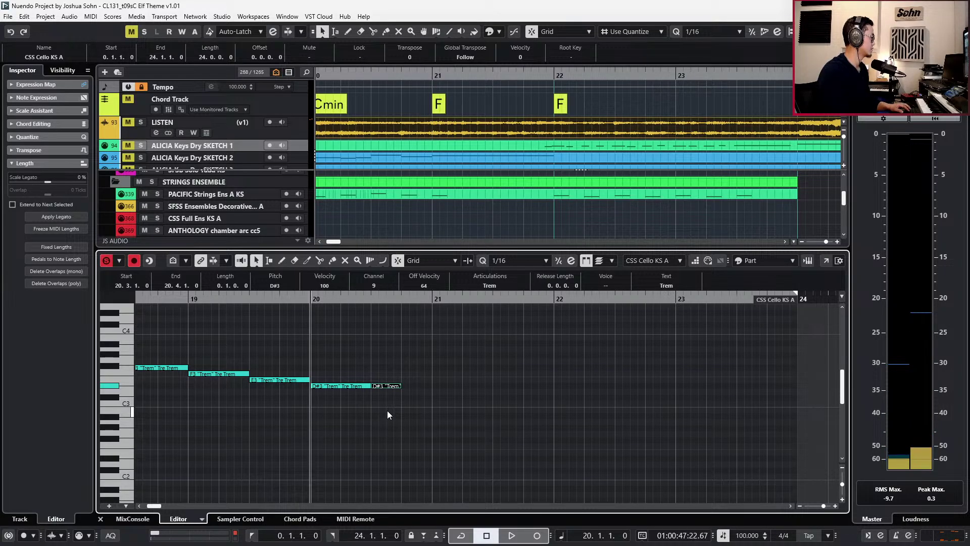
key("KP_Multiply")
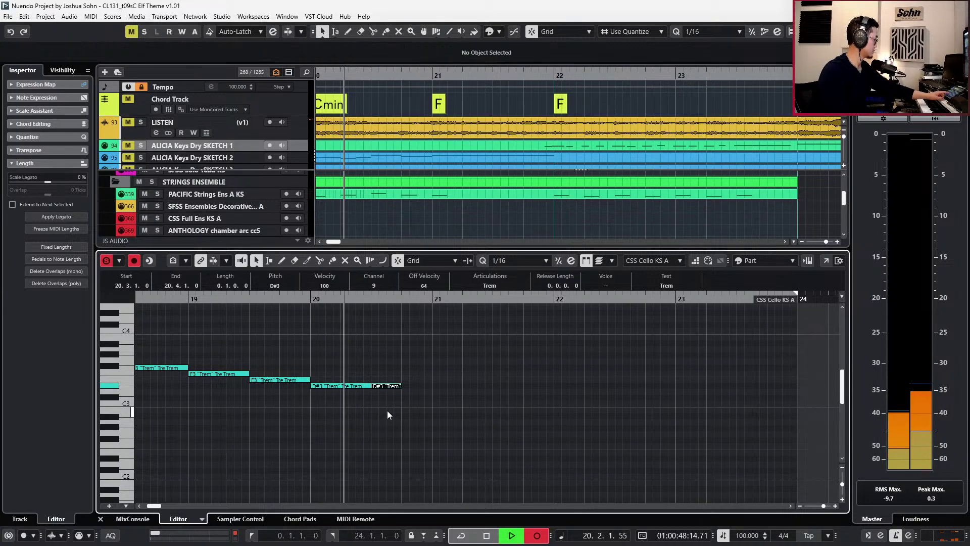
key("space")
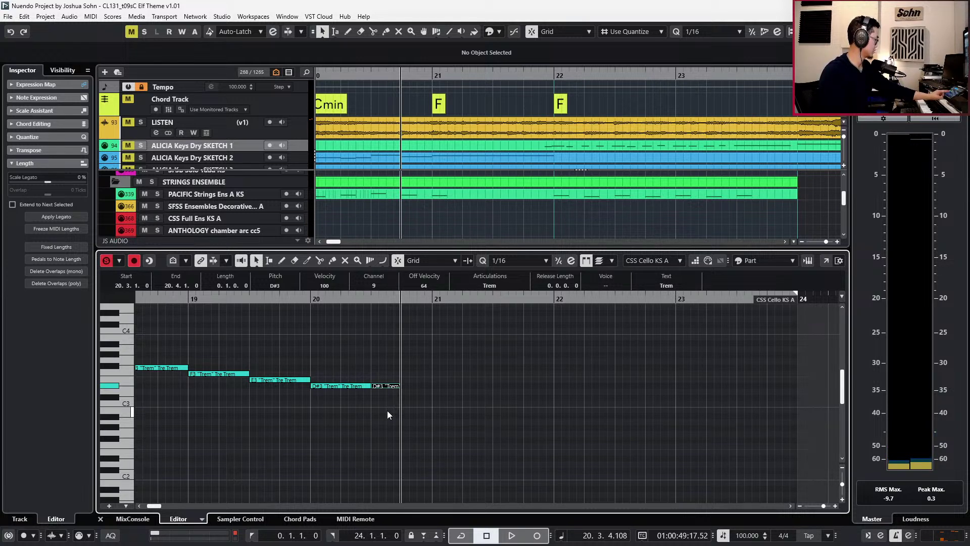
key("Page_Up")
key("KP_Multiply")
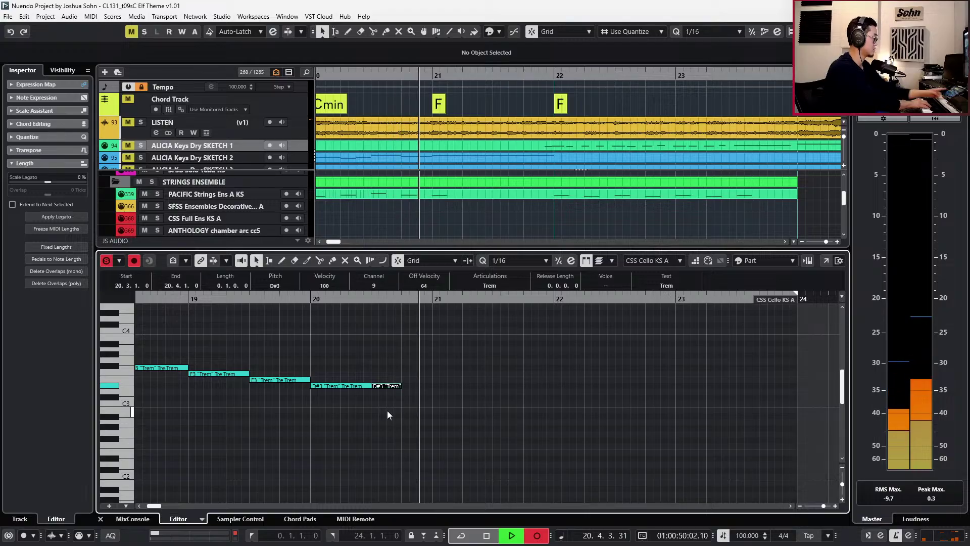
key("space")
Record an eighth-note pizzicato cello line in bar 21 rising F2, G2, A2, A#2 and descending back to F2.
key("KP_Multiply")
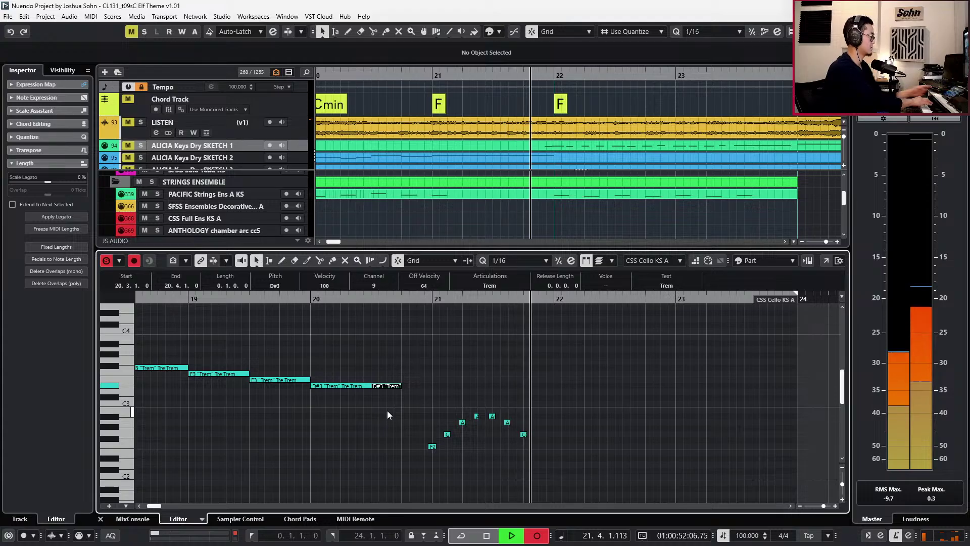
key("space")
Quantize the recorded bar 21 cello notes to 1/8 with 0.0.2.0 lengths, nudge them slightly earlier, and show the controller lanes.
left_click_drag(409, 409, 567, 483)
left_click_drag(554, 429, 414, 486)
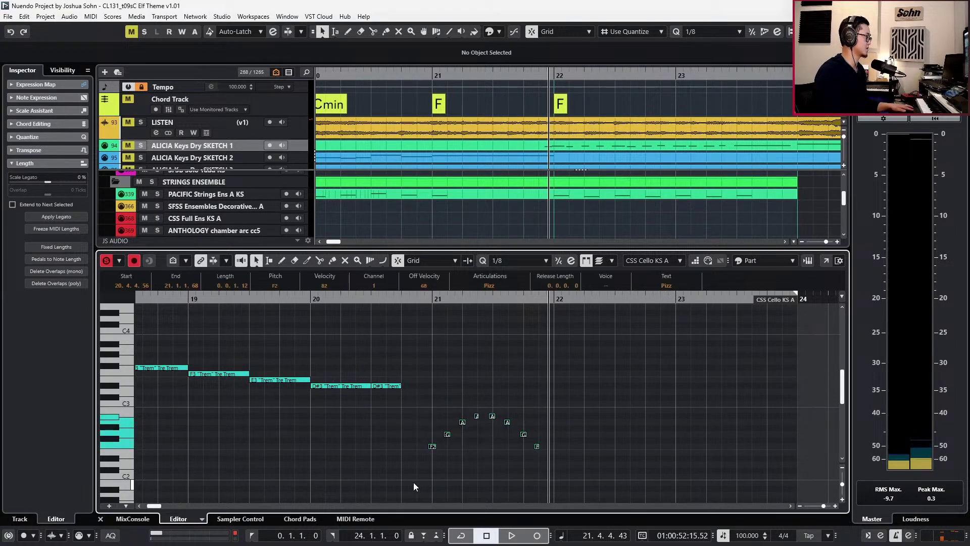
key("q")
key("l")
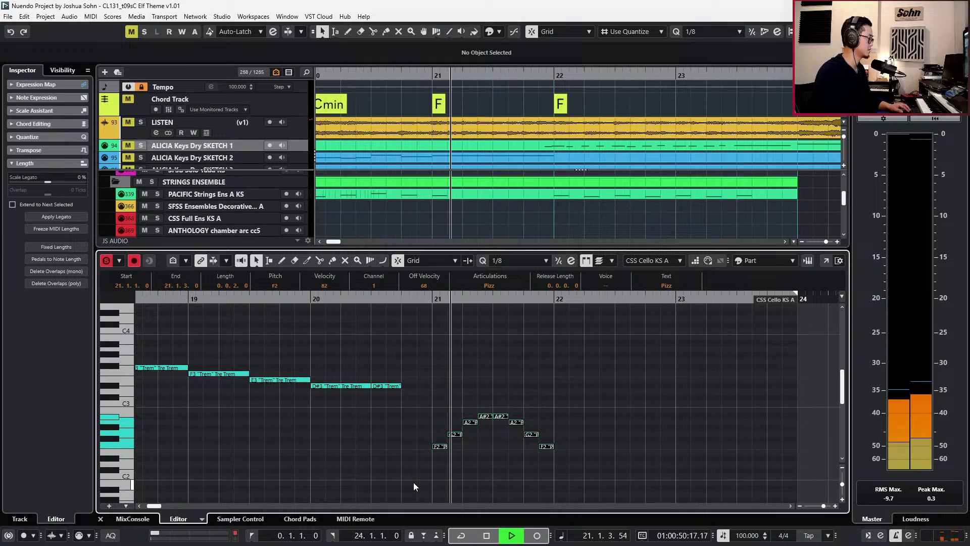
key("alt+Left")
key("alt+l")
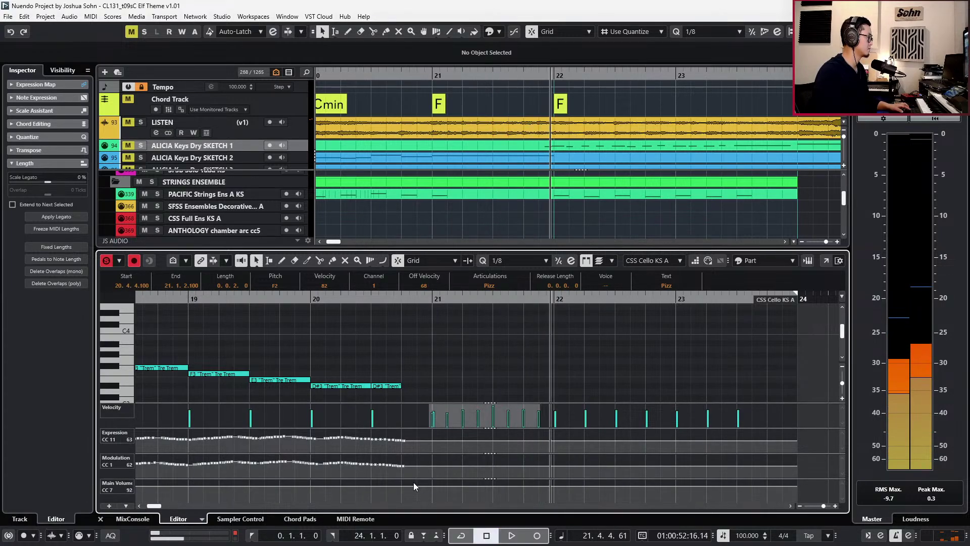
key("space")
Delete the old low F1 cello note at the start of bar 21 and mute the F1 and C1 notes in bars 22 and 23.
scroll(422, 368, "down", 5)
scroll(422, 368, "down", 4)
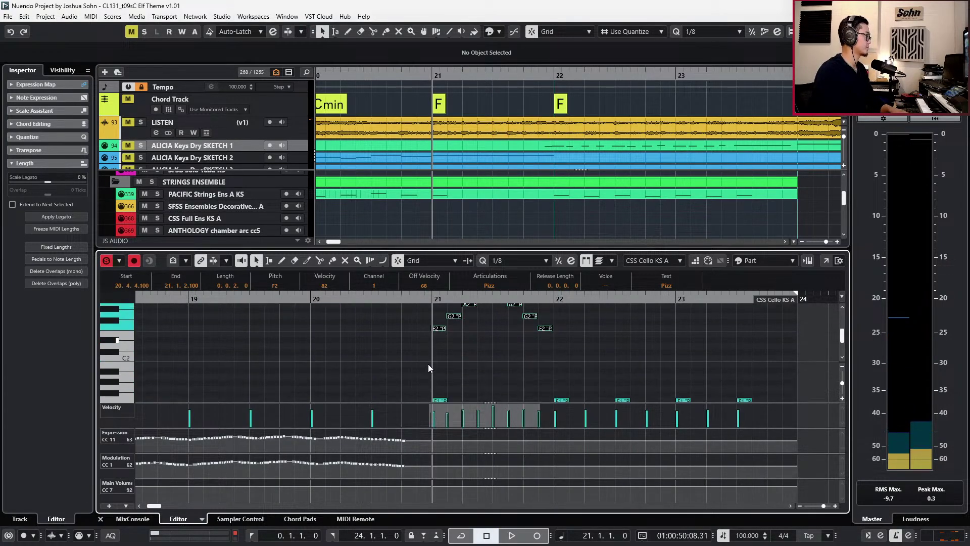
left_click_drag(426, 360, 448, 401)
key("Delete")
left_click_drag(490, 362, 545, 415)
scroll(557, 373, "up", 3)
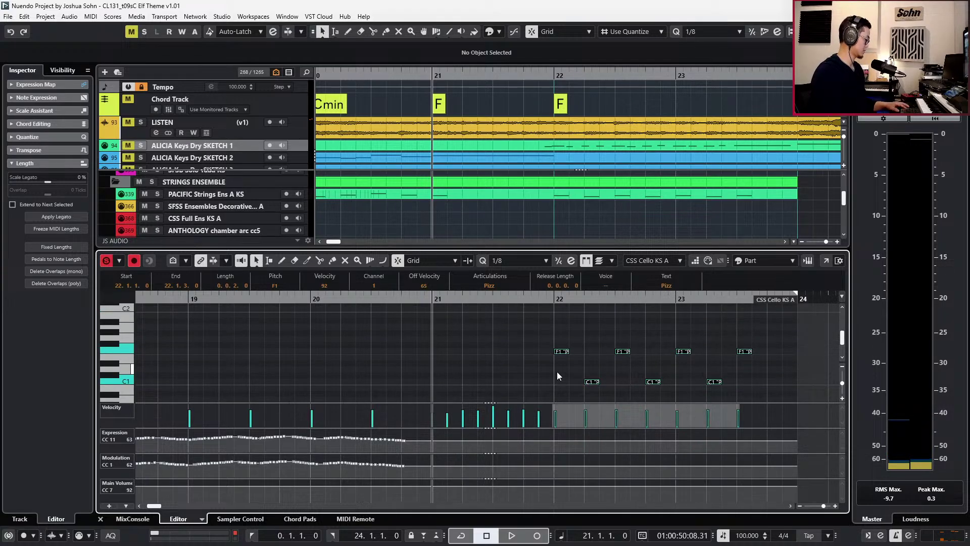
scroll(537, 347, "up", 6)
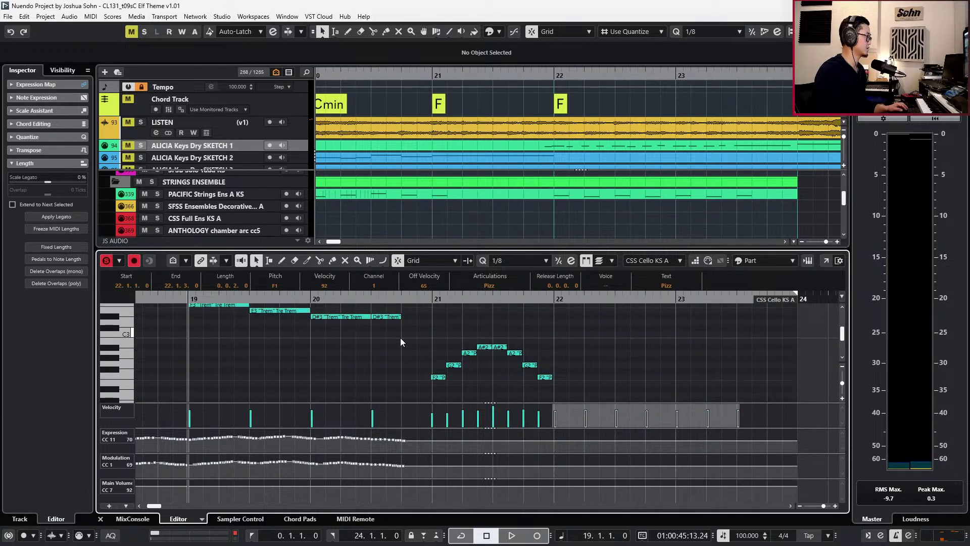
Raise the bar 21 cello note velocities, the first F2 to 102, and record an expression (CC 11) swell across the bar.
left_click_drag(410, 339, 566, 395)
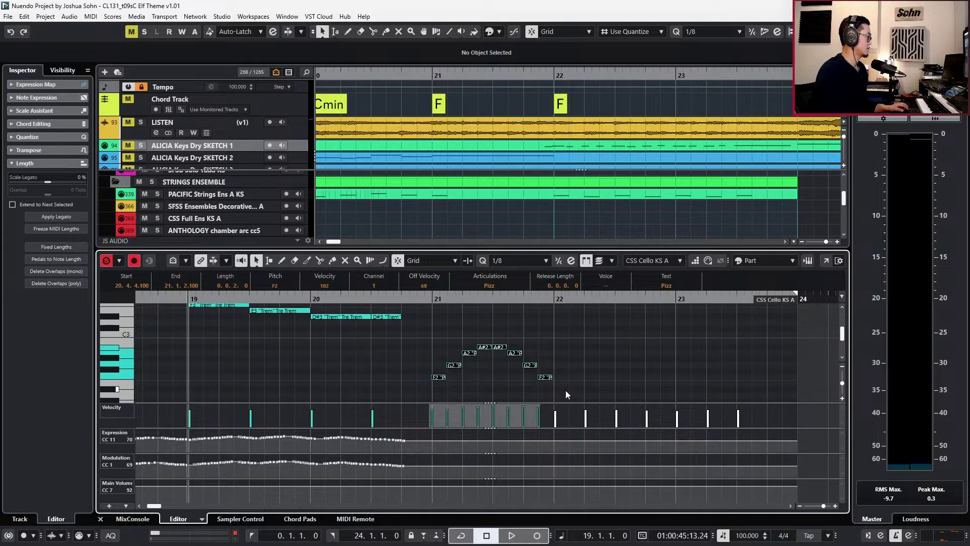
key("space")
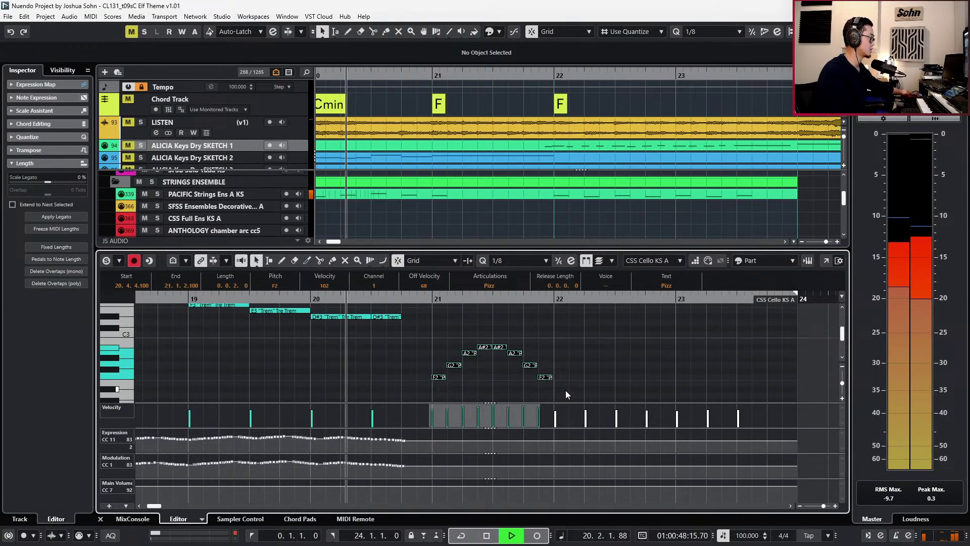
key("KP_Multiply")
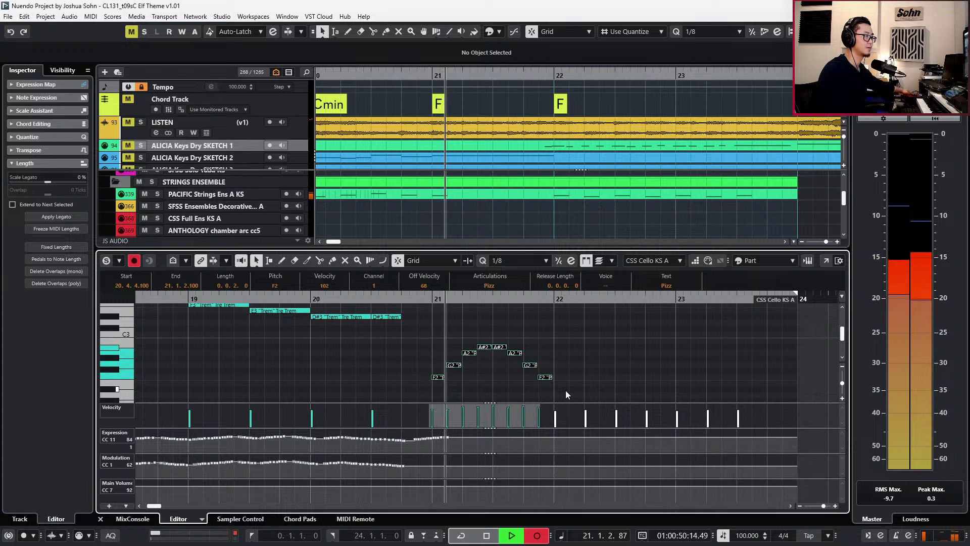
key("space")
Rebalance the velocities of the bar 21 cello notes, setting the first A#2 to 108 and the opening F2 to 110.
left_click(499, 347)
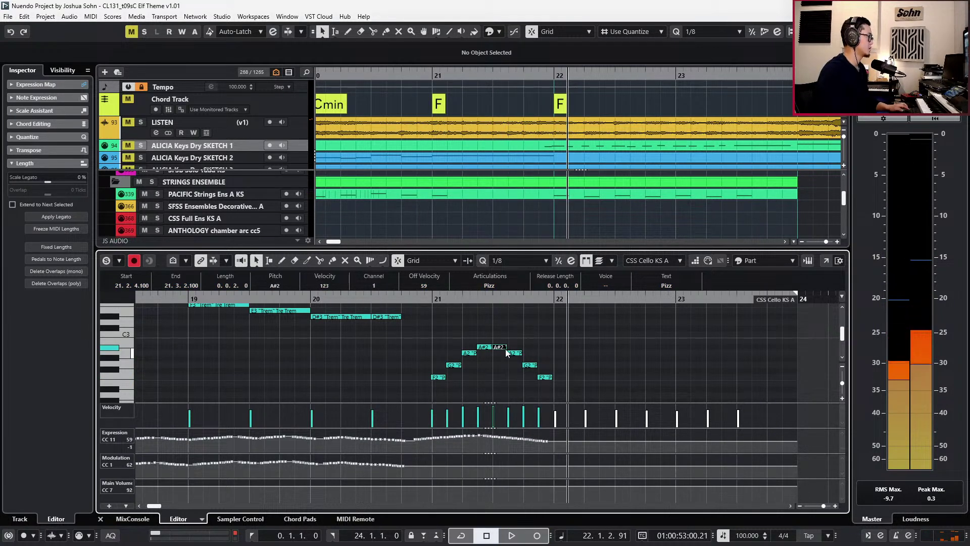
left_click_drag(425, 350, 575, 386)
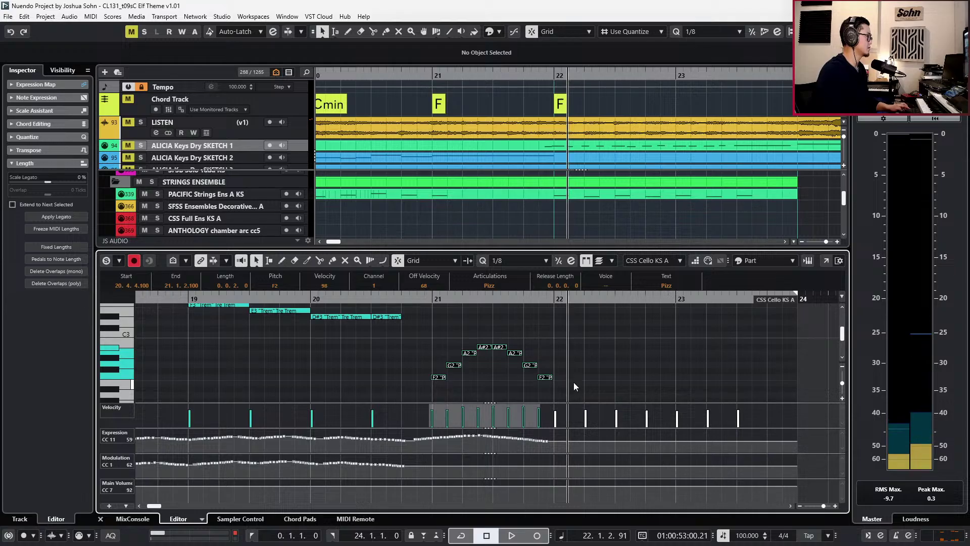
left_click_drag(449, 347, 506, 347)
key("l")
key("KP_Subtract")
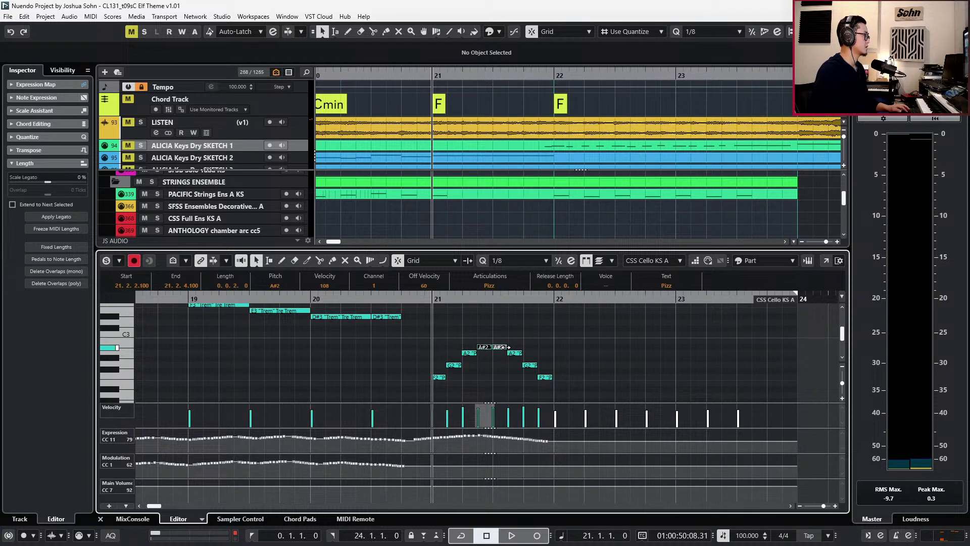
left_click_drag(427, 356, 453, 387)
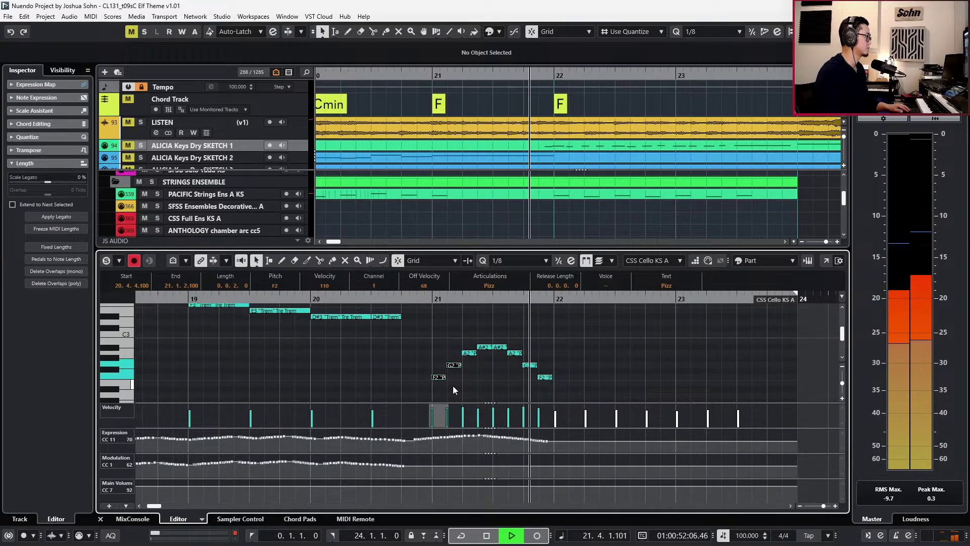
Copy all the cello notes in bar 21 and open the CSS Bass KS A part in the Key Editor.
key("space")
key("KP_0")
left_click_drag(412, 341, 565, 388)
key("Return")
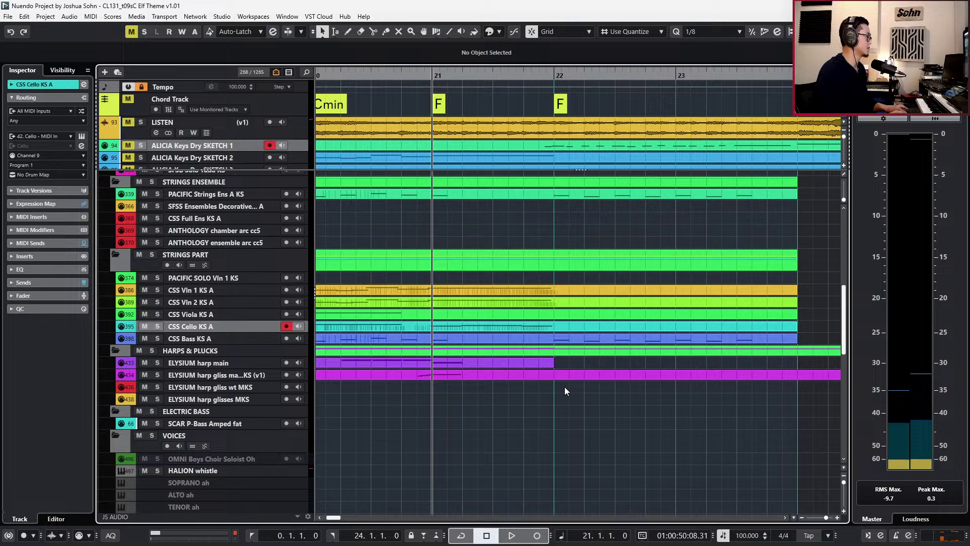
left_click(508, 341)
key("Return")
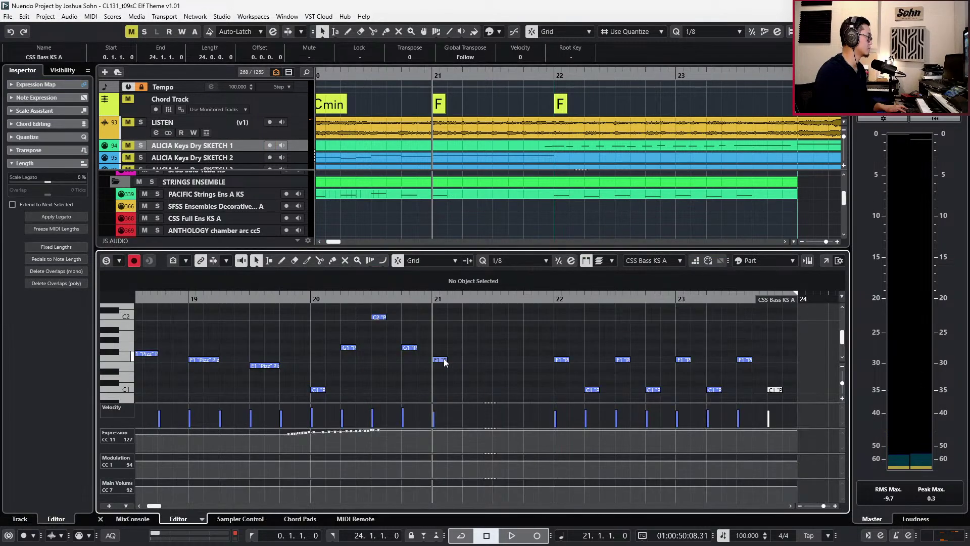
Paste the cello line into the bass part at bar 21 an octave lower, with its first note on F1 replacing the old one.
left_click(445, 360)
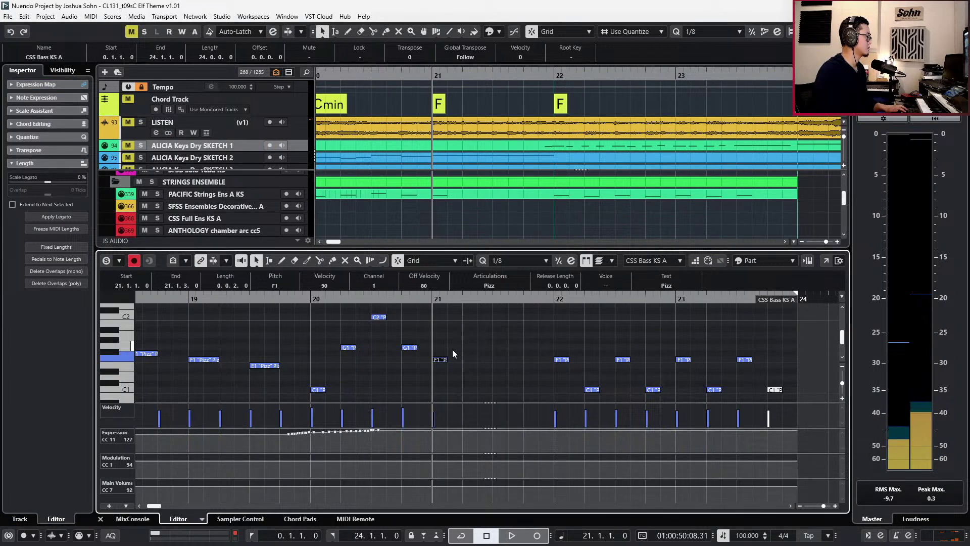
key("ctrl+v")
key("shift+Down")
scroll(453, 353, "down", 3)
left_click(452, 345)
left_click(443, 318)
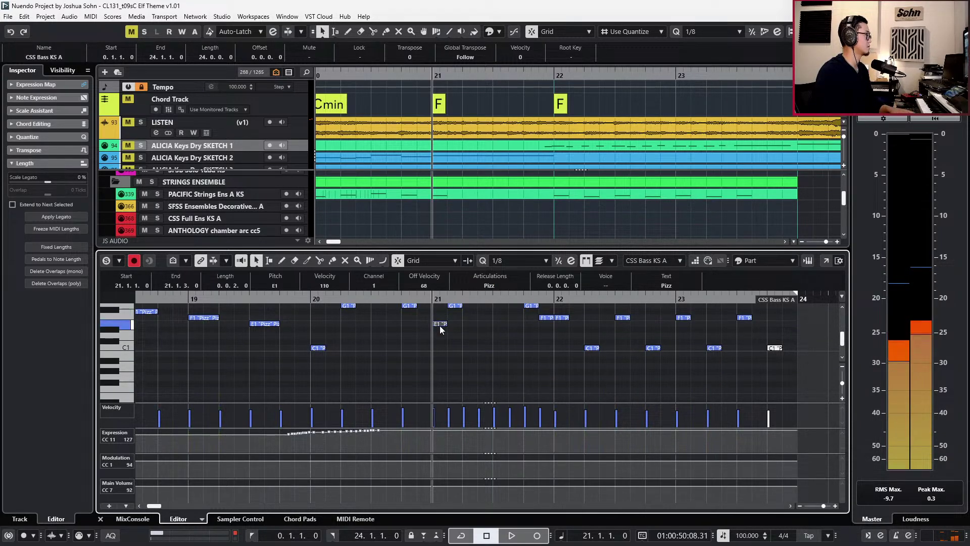
scroll(454, 328, "up", 2)
Mute the first four CSS Bass notes of bar 21 (F1, G1, A1, A#1) and play back the bar.
left_click_drag(433, 316, 489, 378)
key("space")
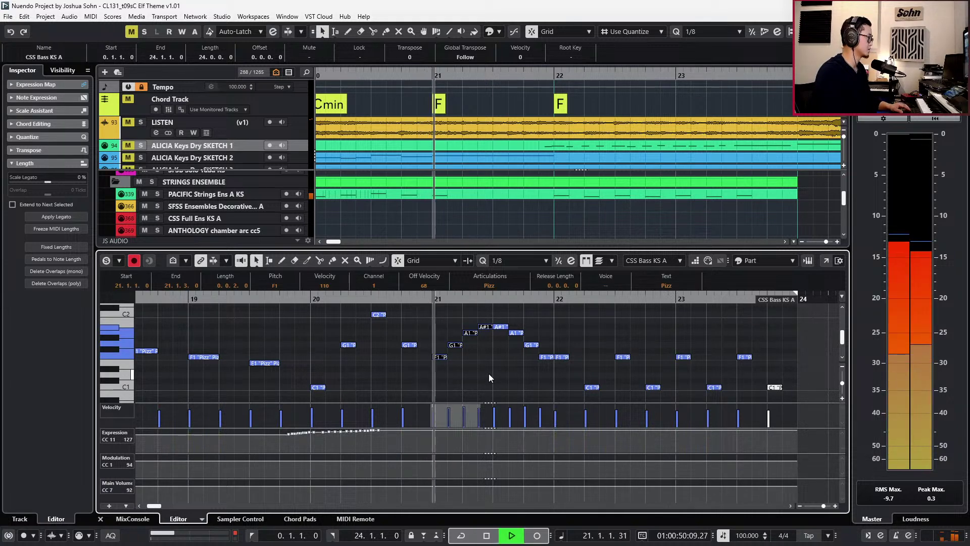
key("space")
key("space")
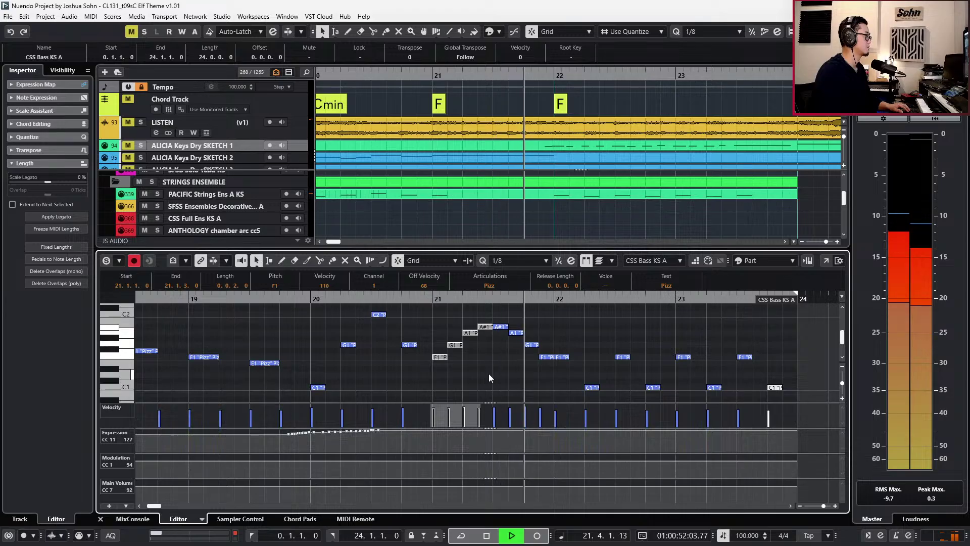
key("space")
Raise the velocities of the last four bass notes in bar 21, bringing the second A#1 to 91 and G1 to 102.
left_click_drag(502, 317, 544, 375)
key("alt+space")
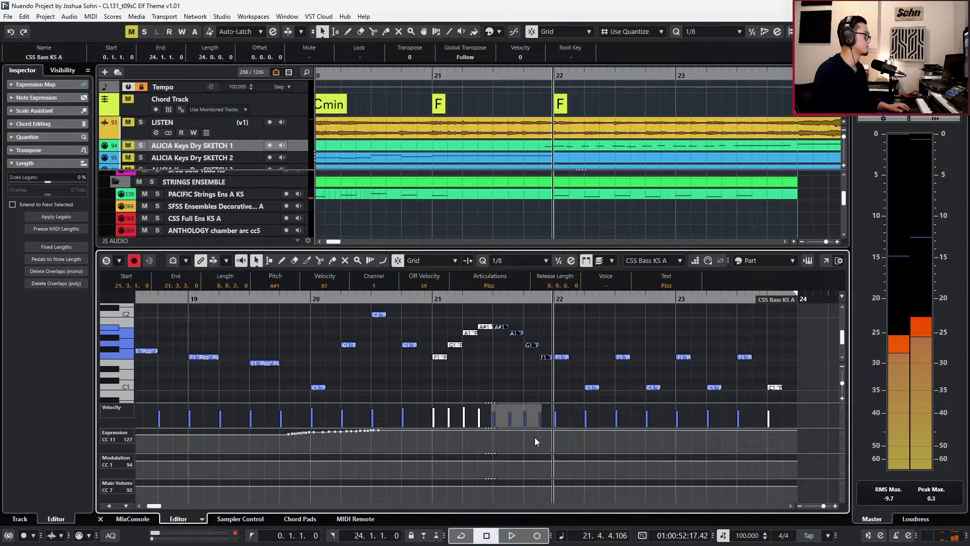
key("shift+alt+Up")
left_click_drag(531, 329, 544, 370)
key("KP_Subtract")
key("KP_Subtract")
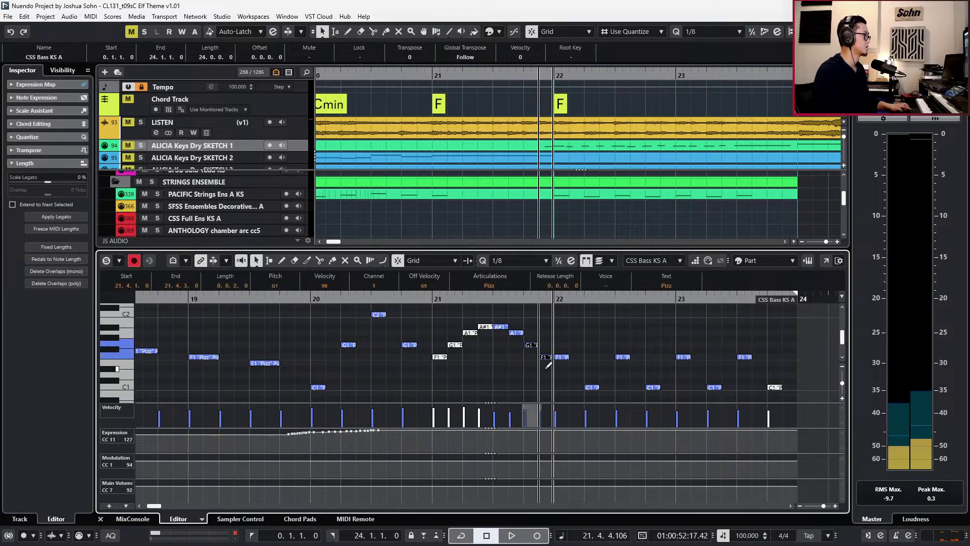
key("s")
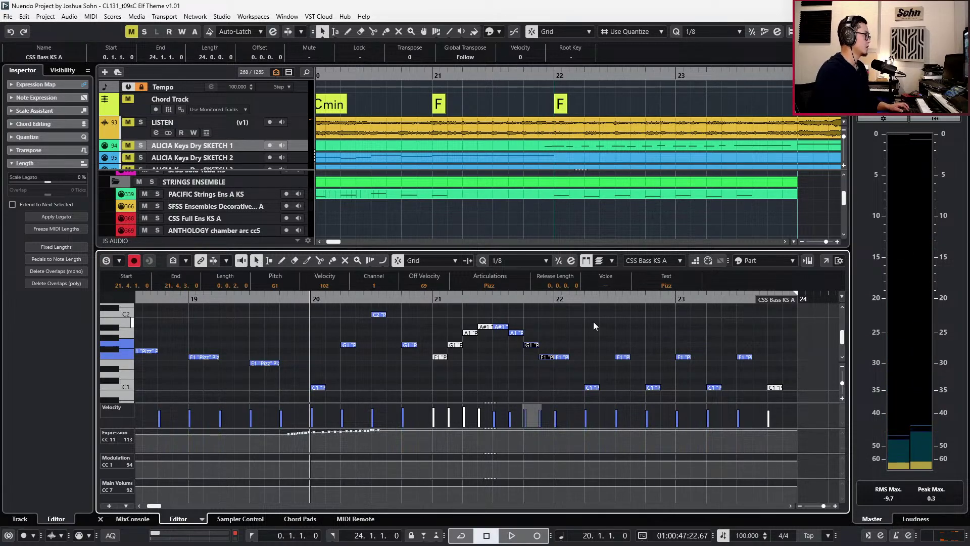
Copy all the bar 21 cello pizzicato notes and paste them at the same position in the CSS Viola KS A part.
key("ctrl+e")
key("KP_Add")
double_click(521, 328)
left_click_drag(423, 346, 580, 381)
key("l")
key("Return")
left_click(502, 315)
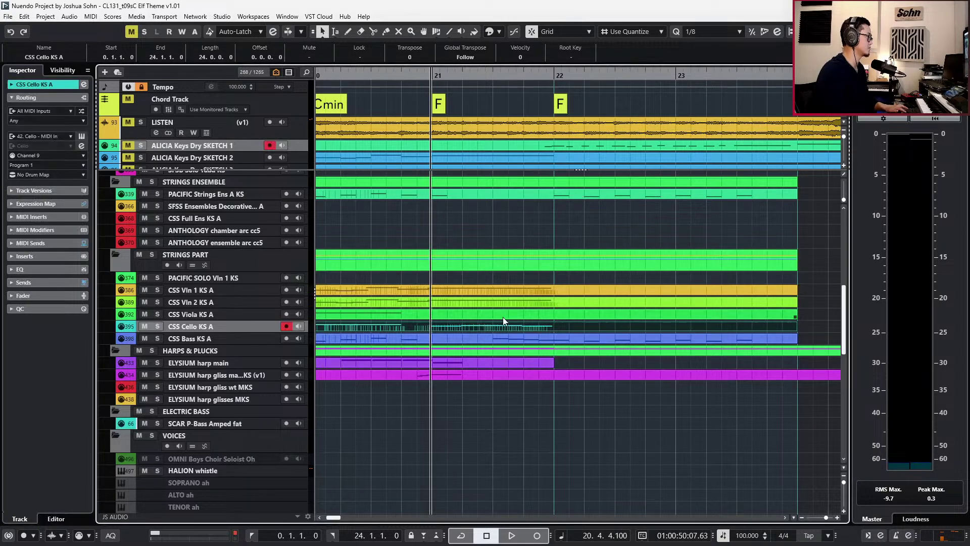
double_click(503, 316)
key("KP_Subtract")
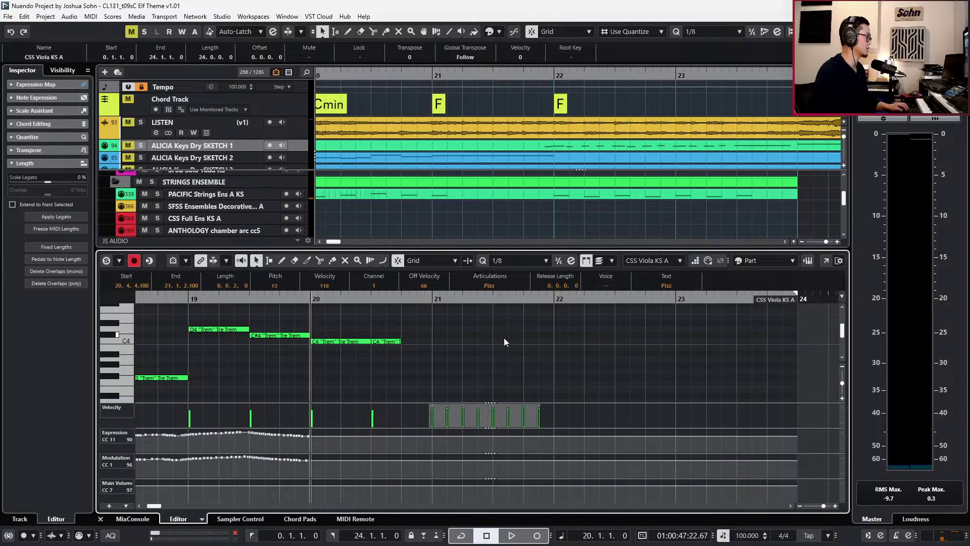
Transpose the pasted bar 21 viola notes up an octave so the line starts on F3, and play back the passage.
key("space")
scroll(520, 325, "up", 2)
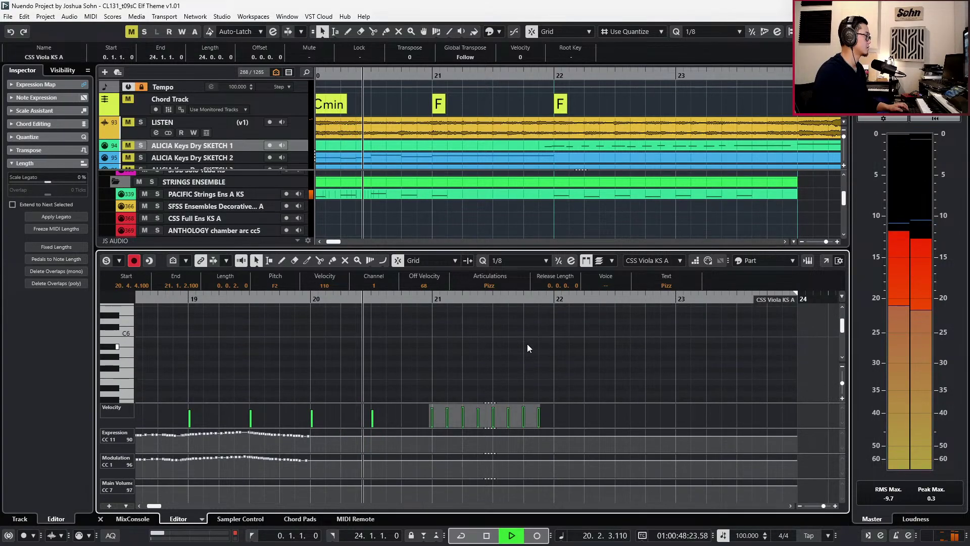
scroll(528, 348, "down", 4)
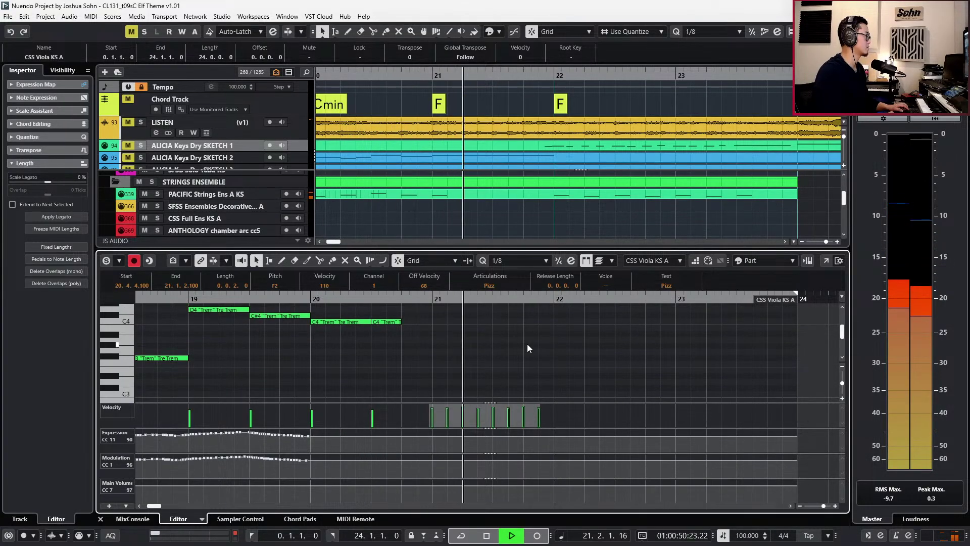
key("space")
scroll(527, 344, "down", 5)
scroll(526, 344, "up", 3)
key("shift+Up")
key("s")
key("l")
key("space")
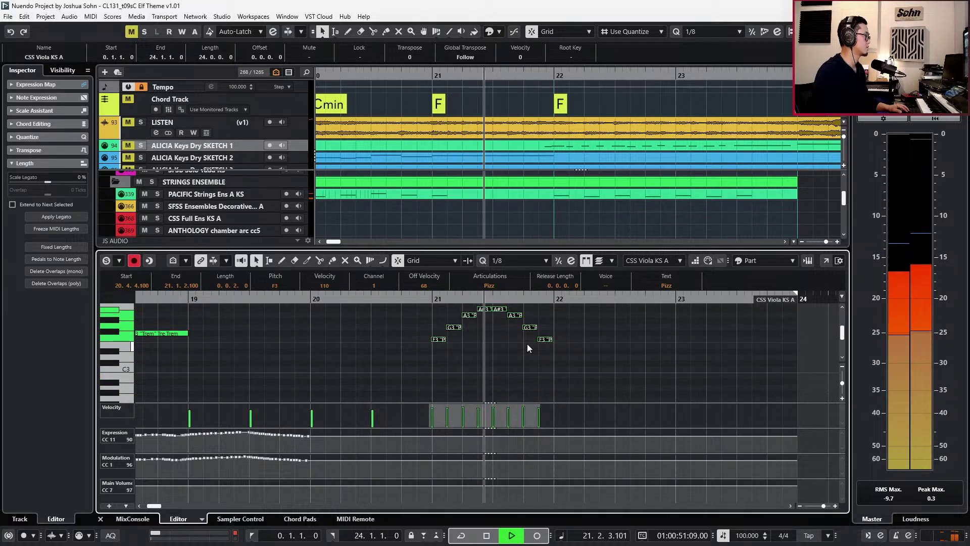
key("space")
Solo the LISTEN reference track, play it into bar 21, and clear the solo.
left_click(284, 134)
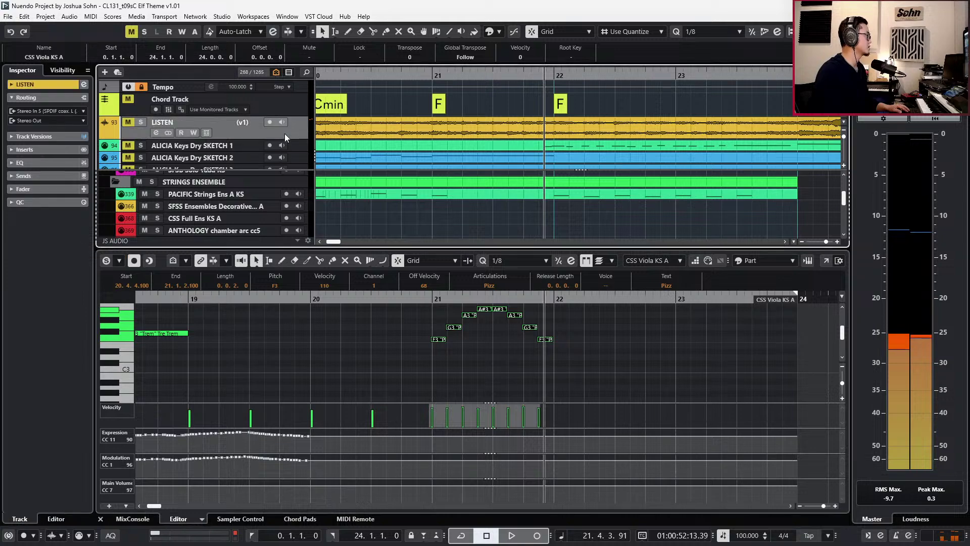
key("s")
key("KP_Subtract")
key("space")
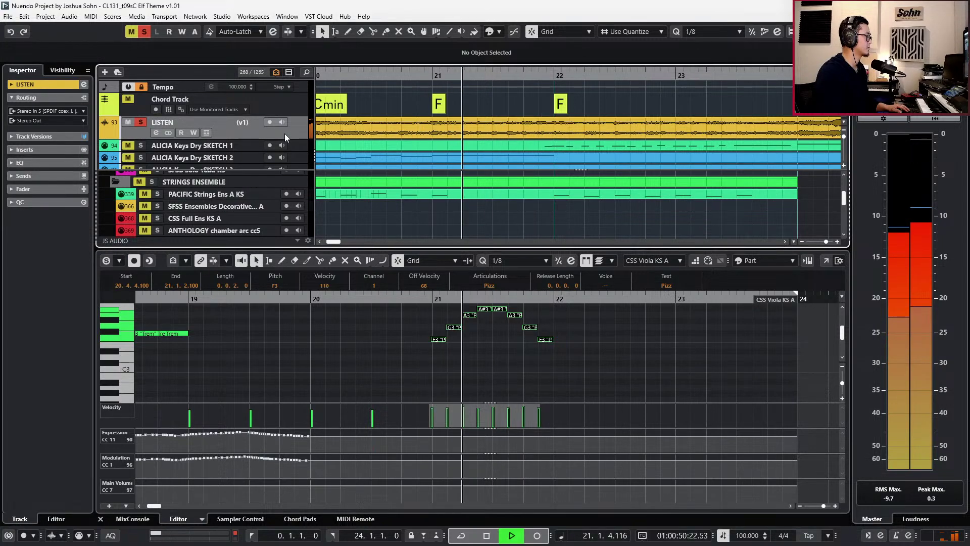
key("space")
key("s")
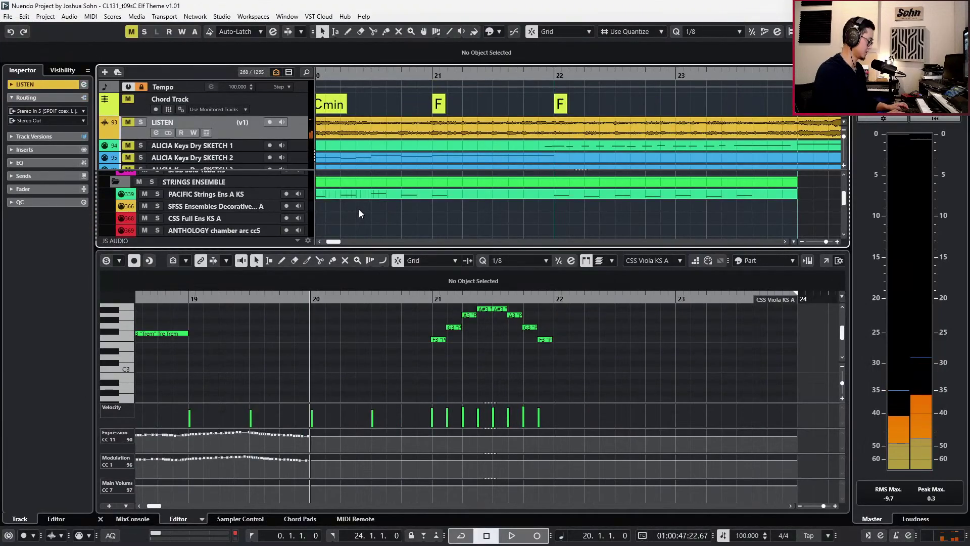
Return to the full arrangement, select the CSS Vln 1 and Vln 2 parts, and solo both tracks from bar 21.
key("ctrl+alt+e")
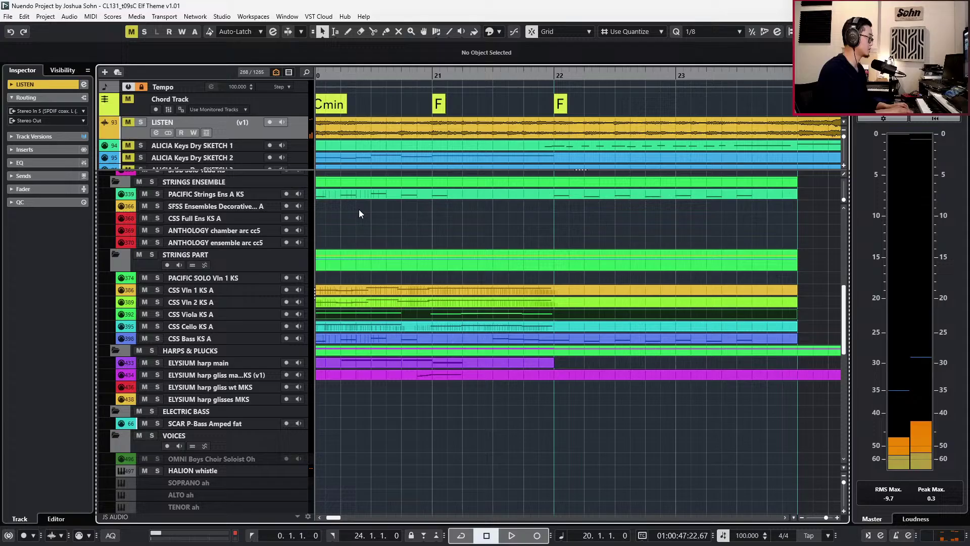
left_click(453, 303)
left_click(455, 292, "shift")
key("s")
key("KP_Add")
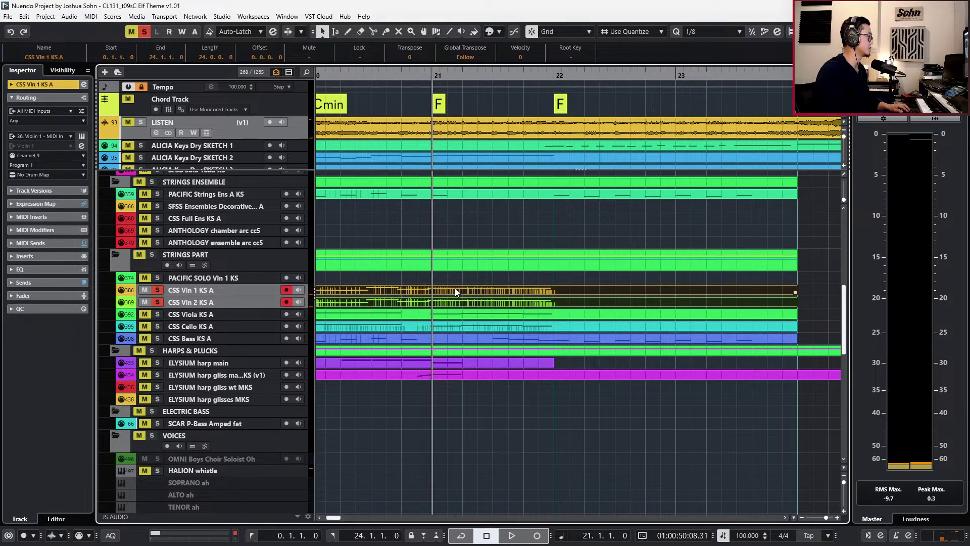
Listen to the soloed LISTEN reference around the start of bar 21 to check the violin line, and clear the solo.
left_click(293, 131)
key("space")
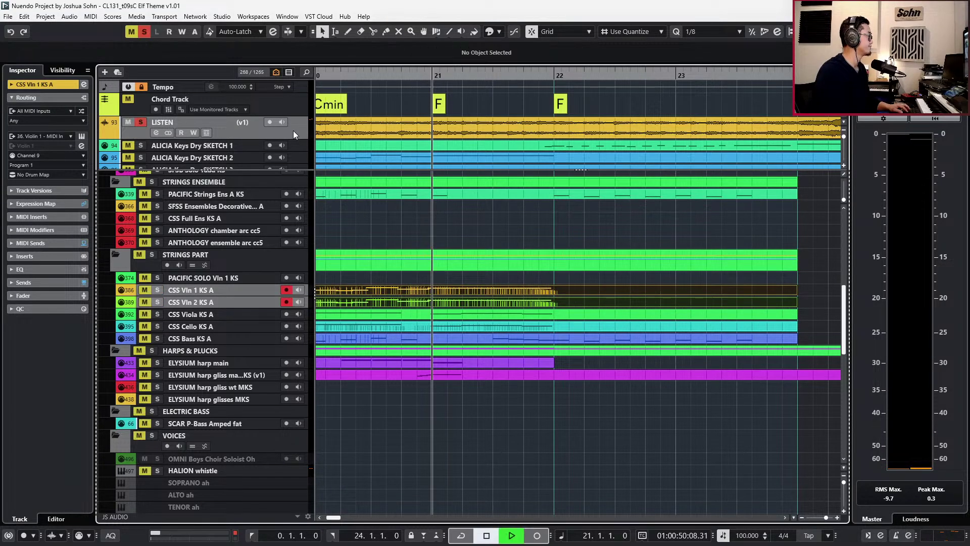
key("space")
key("KP_Subtract")
key("space")
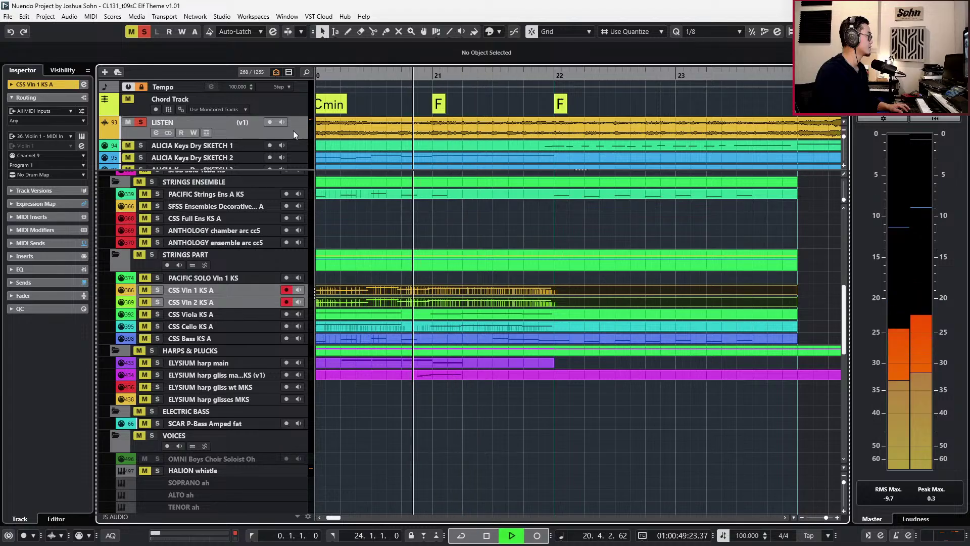
key("space")
key("s")
key("KP_Subtract")
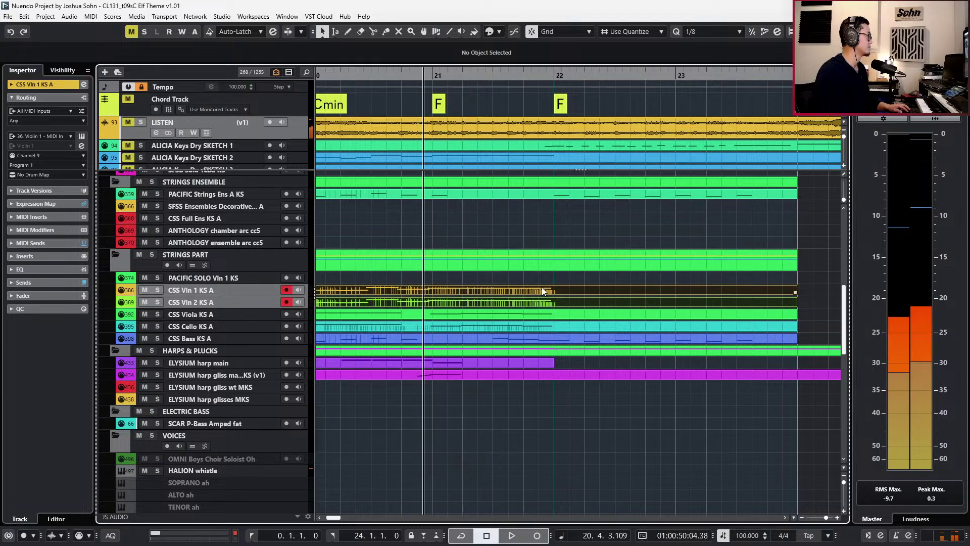
Lower the sustained legato F5 note in bar 21 of CSS Vln 1 to C5, and play back the full arrangement.
double_click(542, 290)
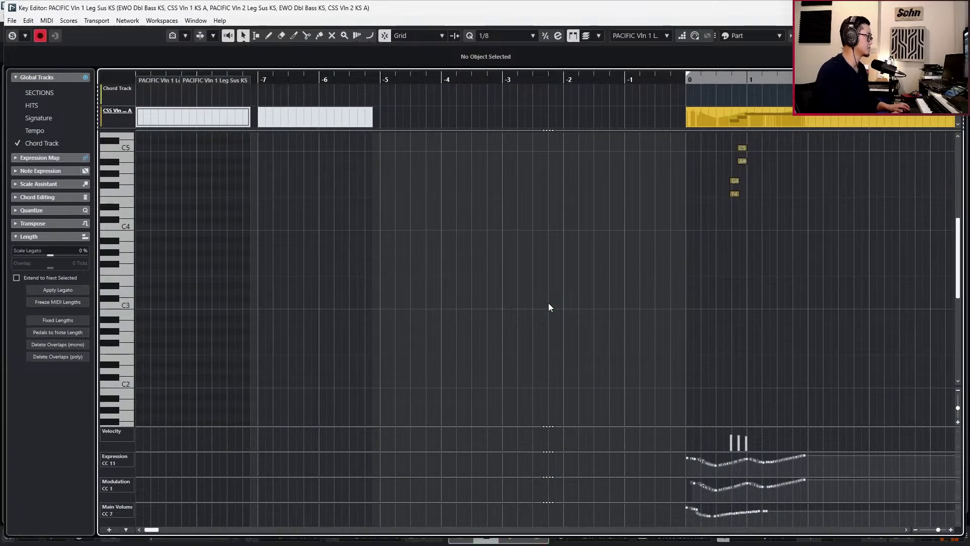
key("f")
scroll(299, 267, "up", 3)
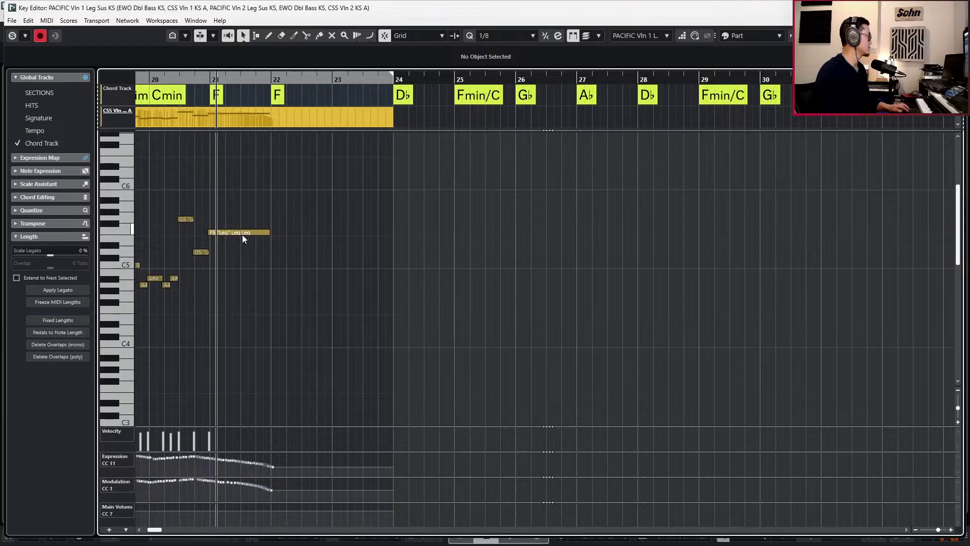
left_click_drag(243, 233, 235, 259)
key("Down")
key("s")
key("KP_Subtract")
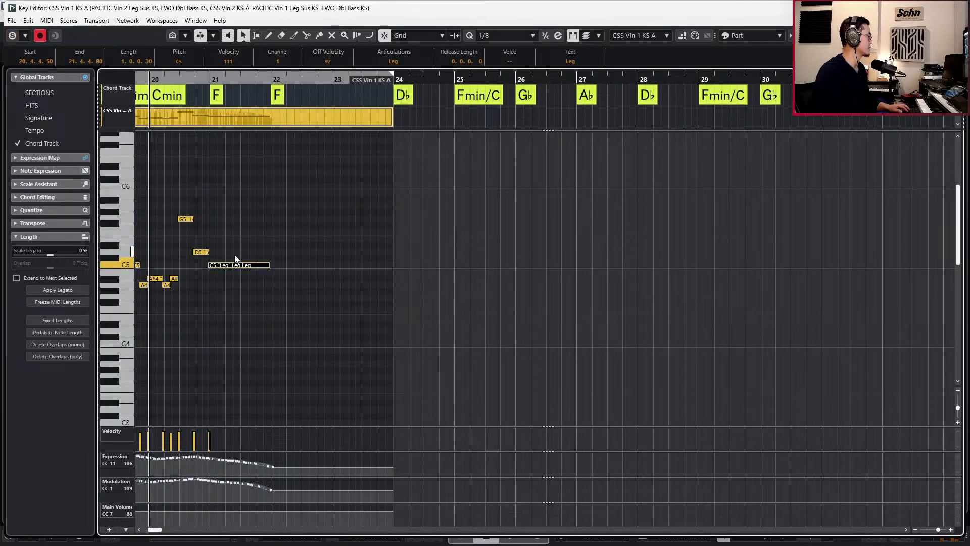
key("ctrl+e")
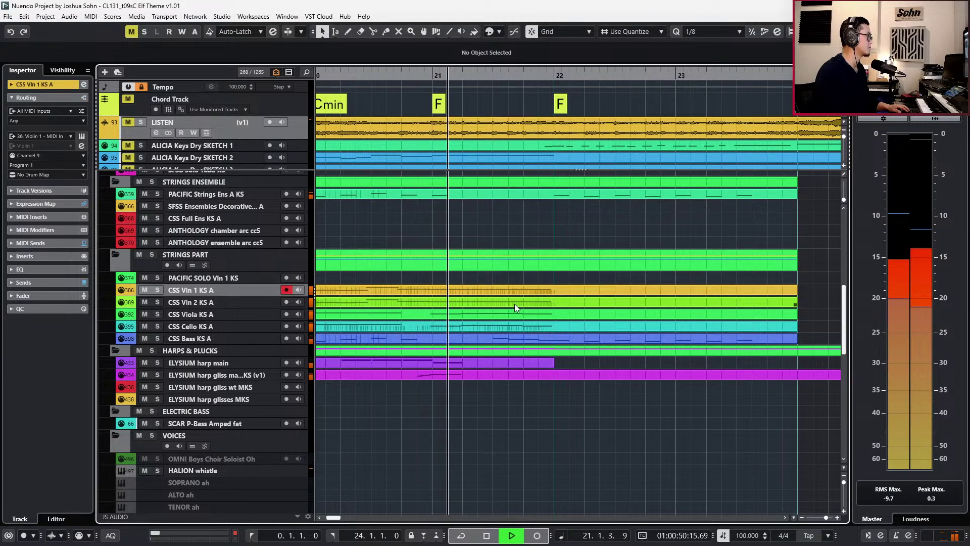
key("space")
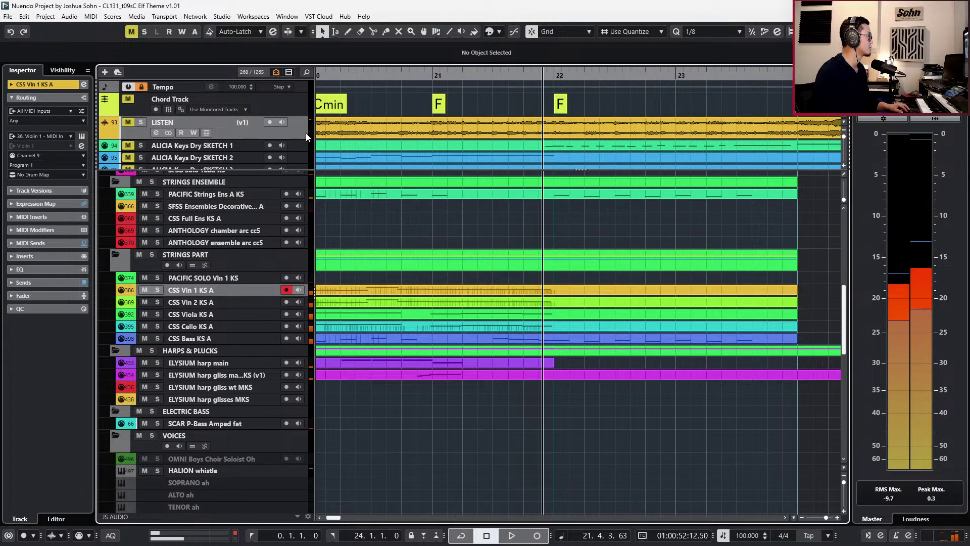
Solo CSS Vln 1 together with the LISTEN reference and play both through bar 21 to compare them.
key("s")
key("KP_Subtract")
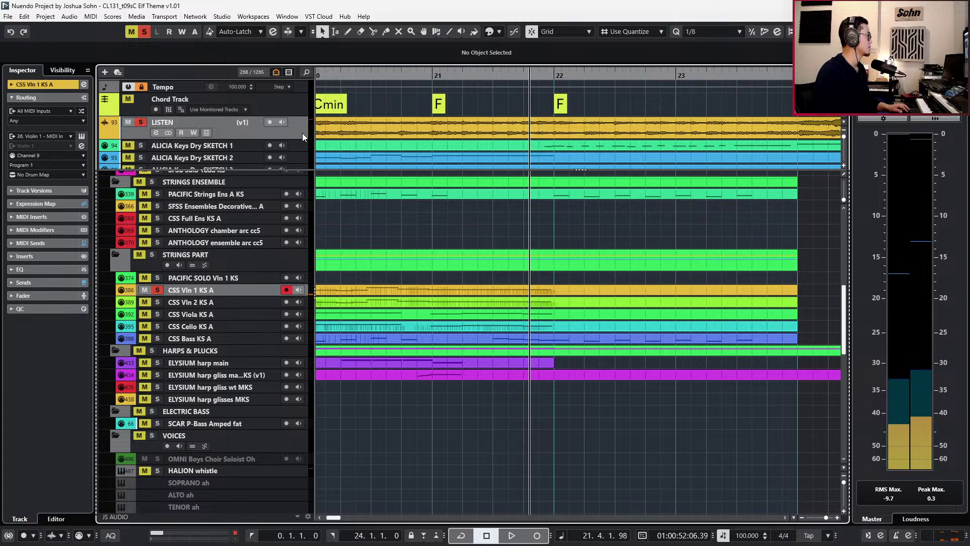
left_click(157, 291)
key("space")
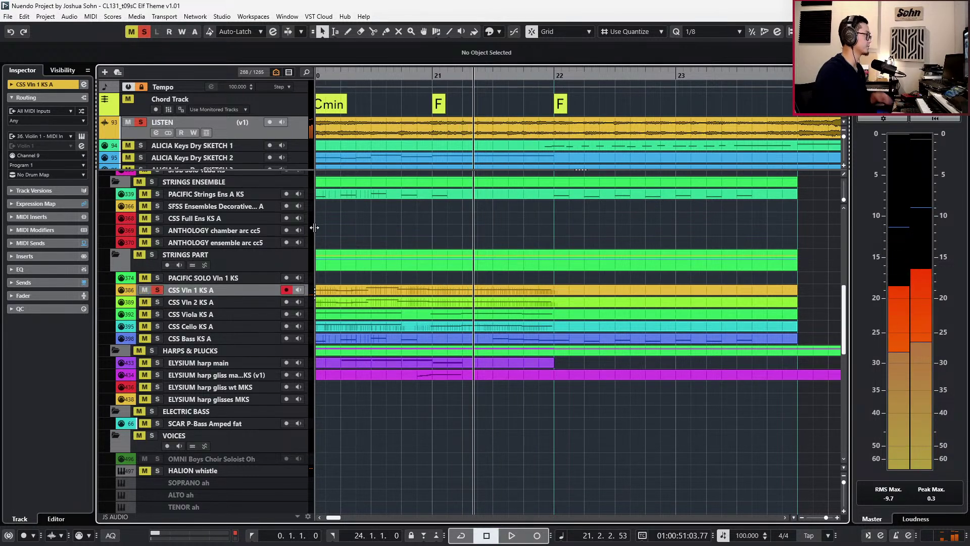
key("space")
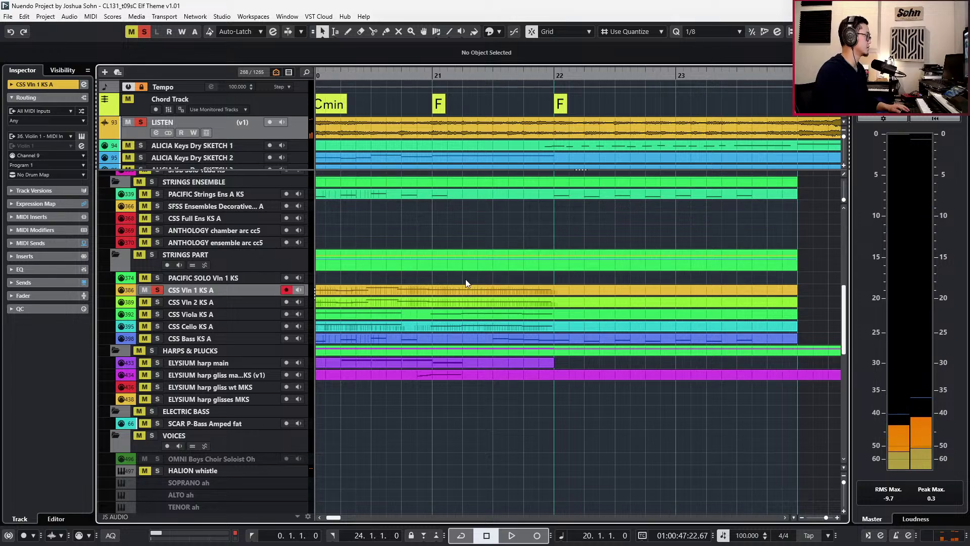
Clear all solos and mute the F0 pizzicato note at the start of bar 21 in the PACIFIC Strings Ens A part.
scroll(466, 280, "up", 3)
left_click(465, 263)
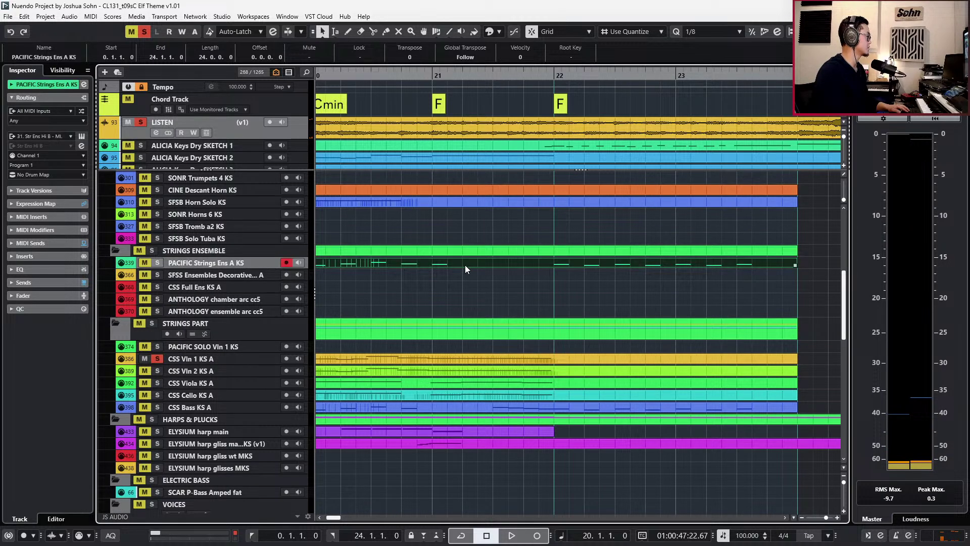
key("alt+s")
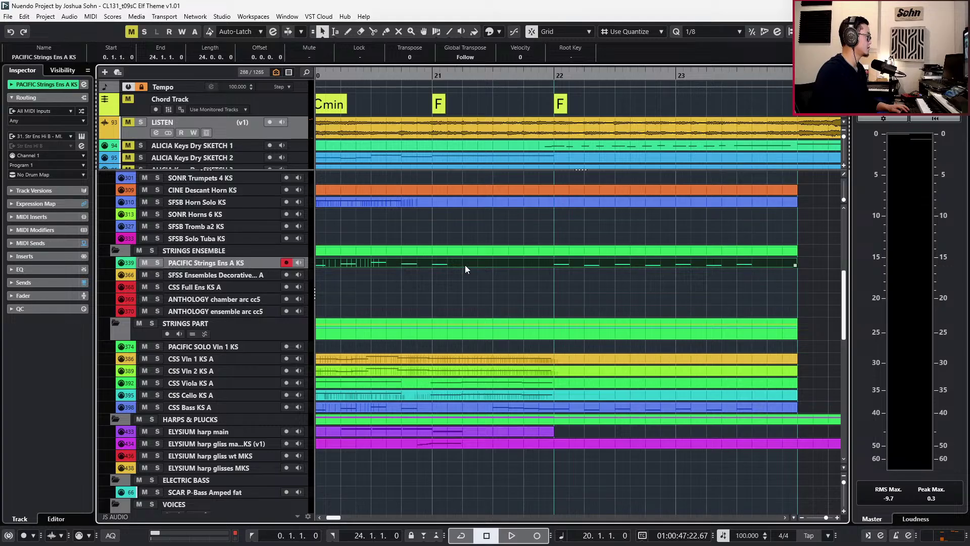
double_click(465, 265)
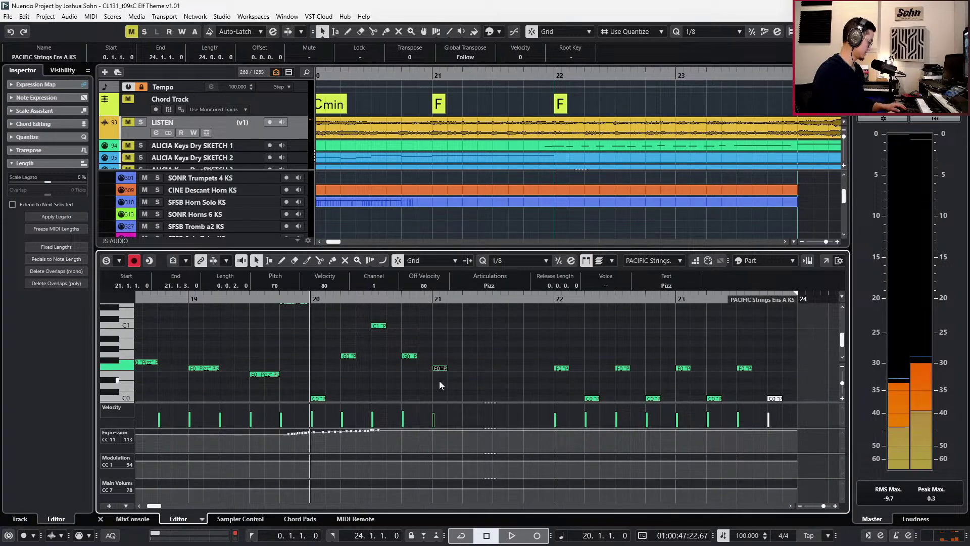
key("ctrl+e")
scroll(439, 380, "down", 3)
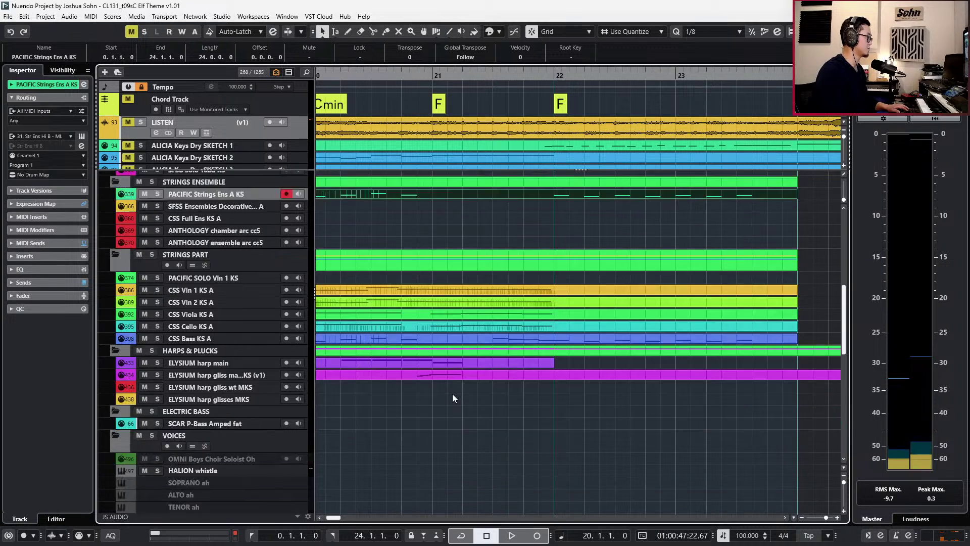
Copy the last four notes of bar 21 from the CSS Bass KS A part and set the cursor to 21.3.
double_click(466, 326)
key("ctrl+e")
double_click(486, 337)
left_click_drag(548, 371, 548, 371)
key("ctrl+e")
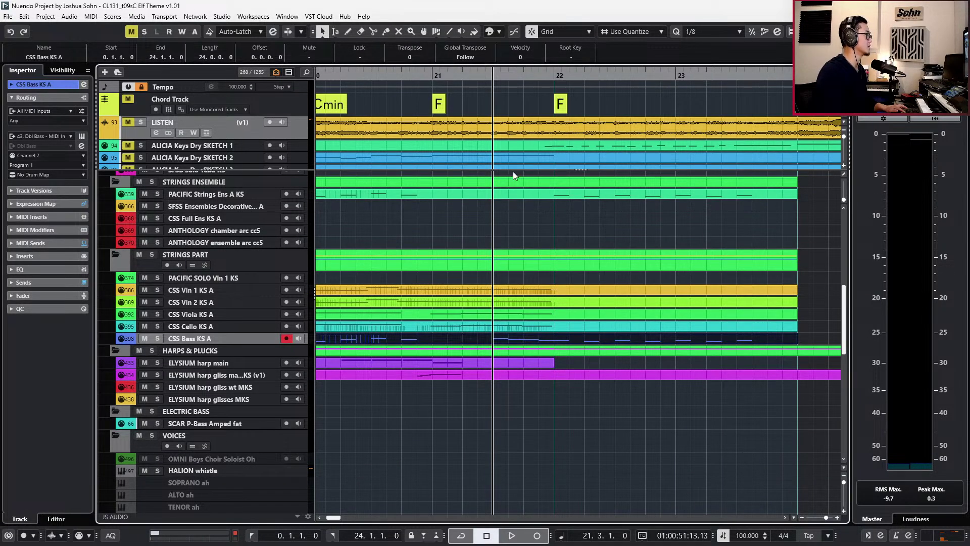
Paste the copied notes into the PACIFIC Strings Ens A part at 21.3, an octave lower from A#0, and play them back.
scroll(518, 243, "up", 5)
double_click(510, 400)
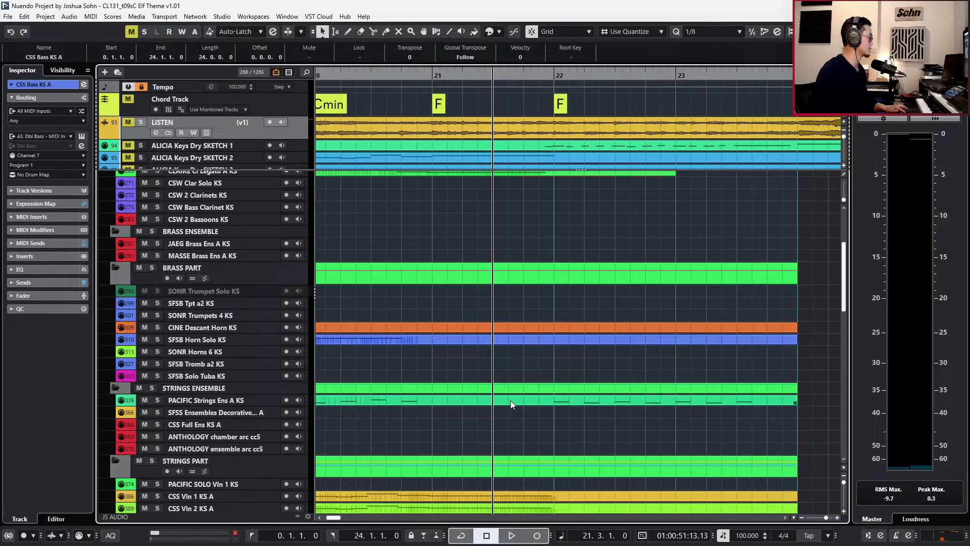
key("ctrl+v")
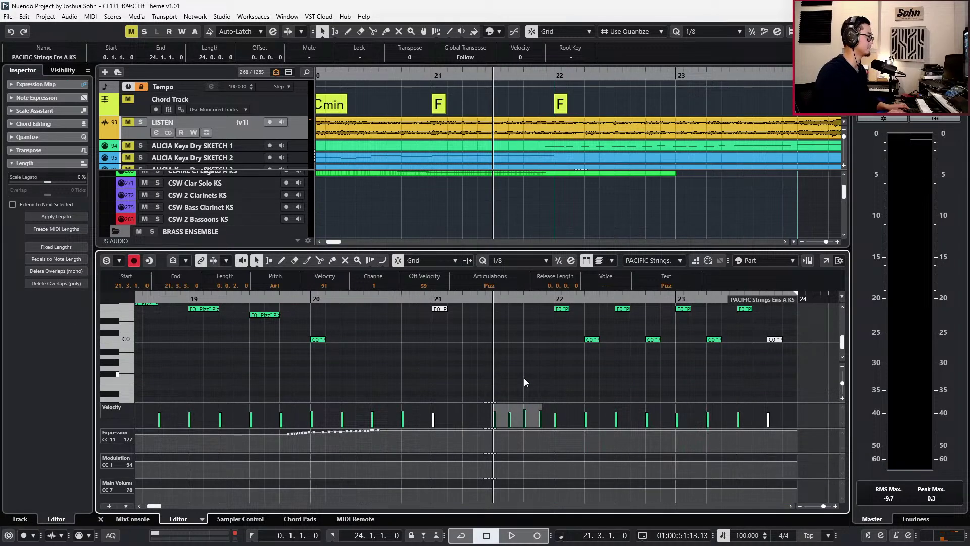
key("shift+Down")
key("shift+Down")
key("space")
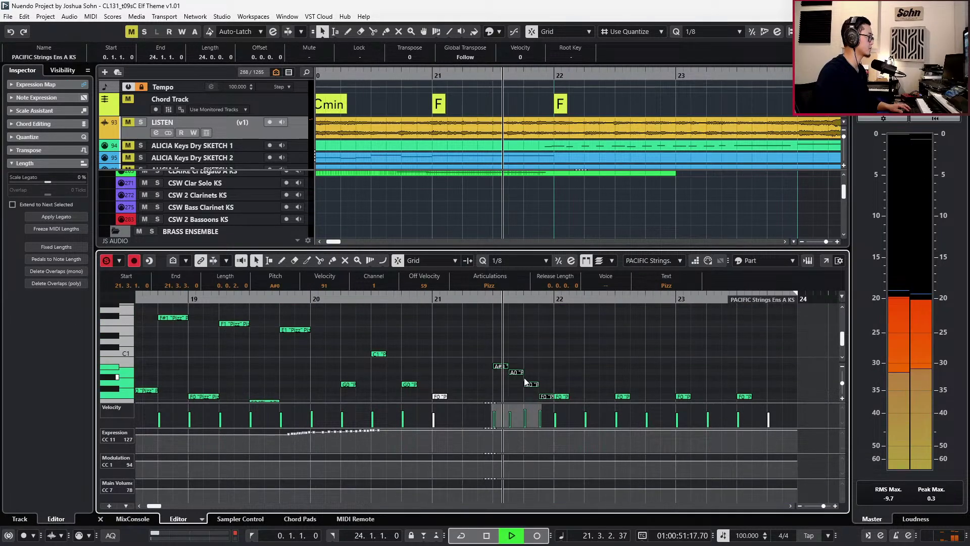
key("space")
key("ctrl+e")
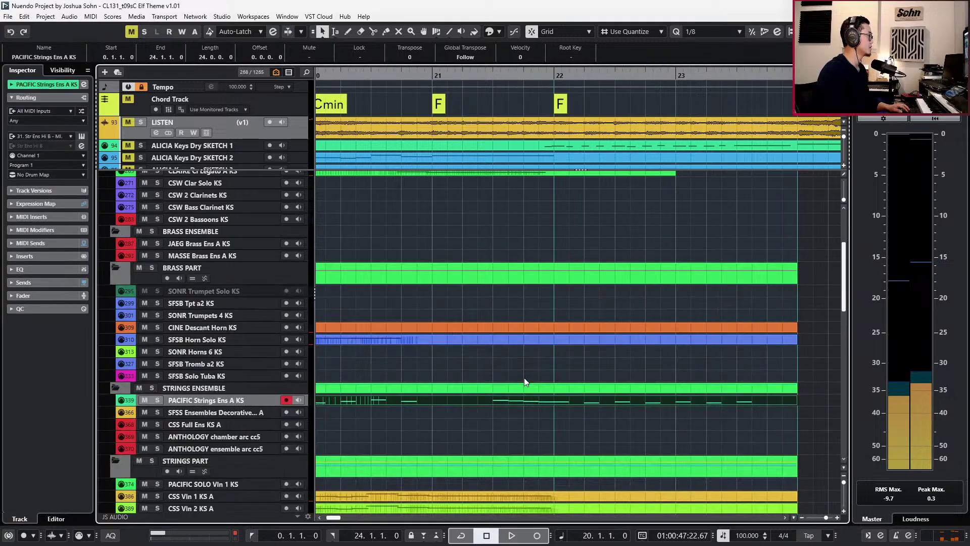
Extend the CSW 2 Clarinets part to the start of bar 23 and open it for note editing.
left_click(450, 339)
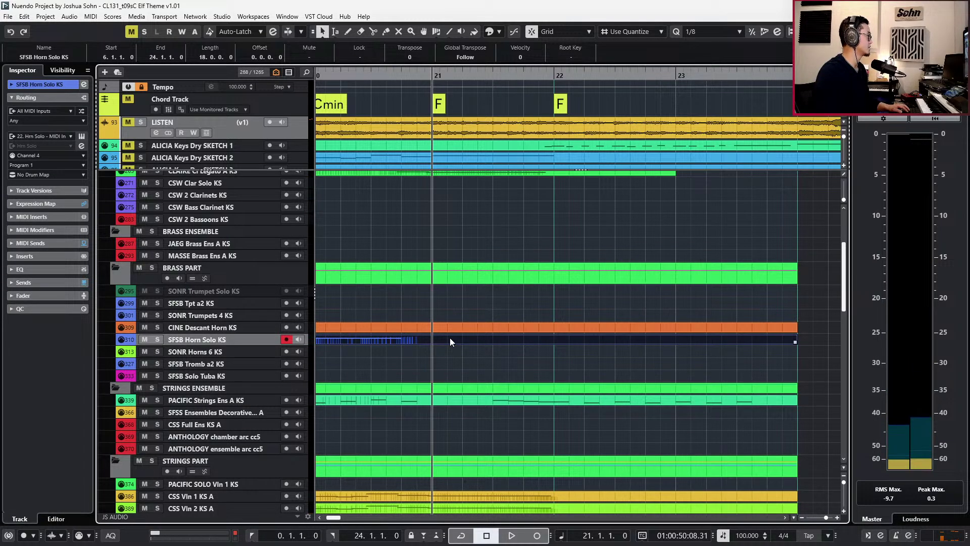
scroll(450, 323, "up", 3)
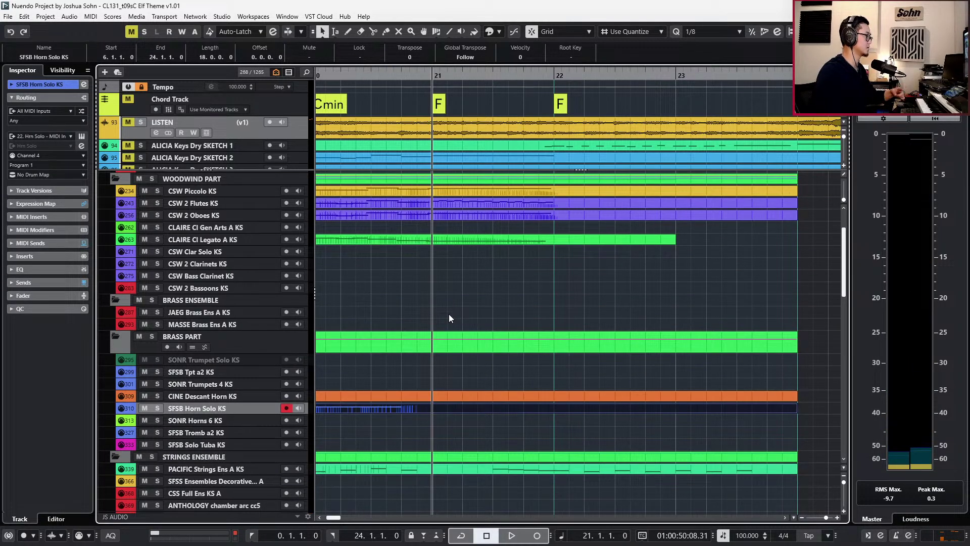
scroll(449, 314, "up", 3)
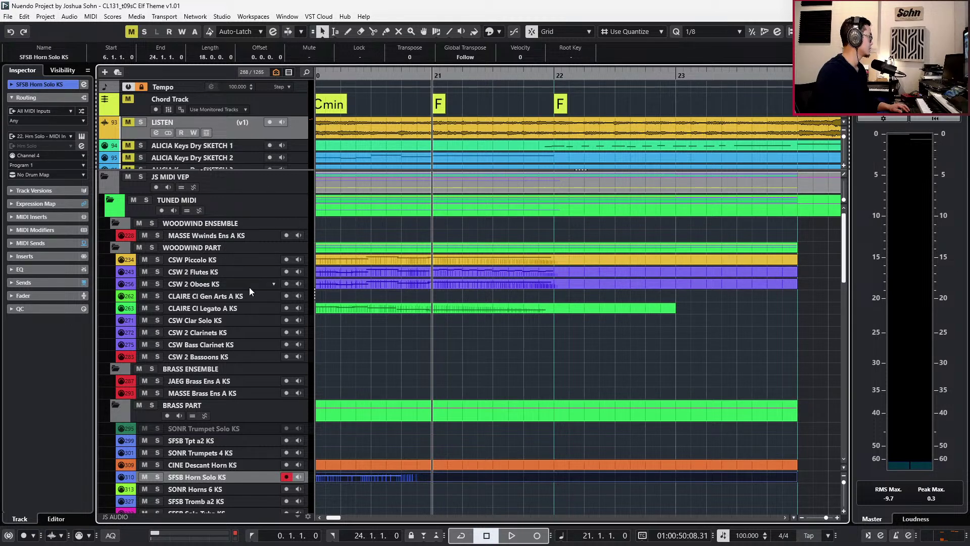
left_click(234, 321)
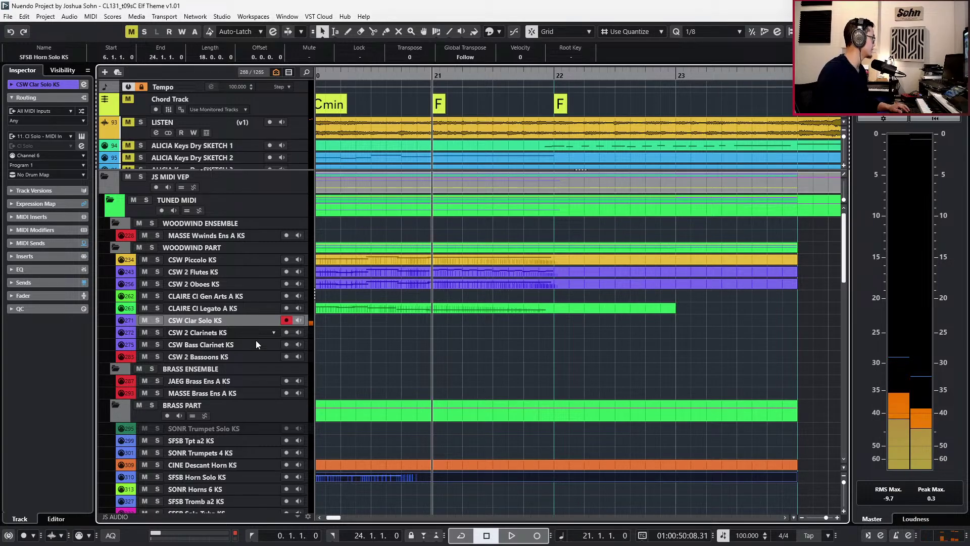
scroll(372, 325, "down", 3)
scroll(420, 331, "left", 4)
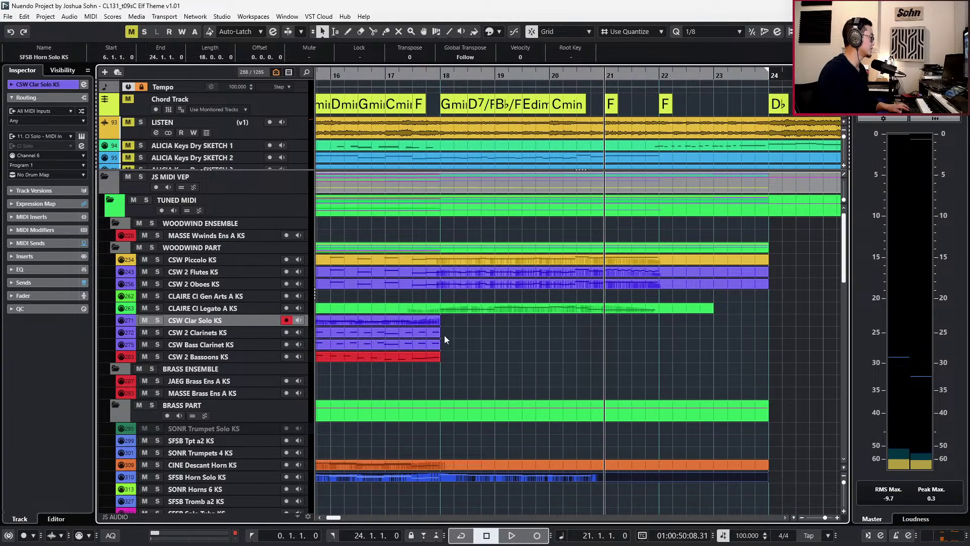
left_click_drag(440, 333, 684, 335)
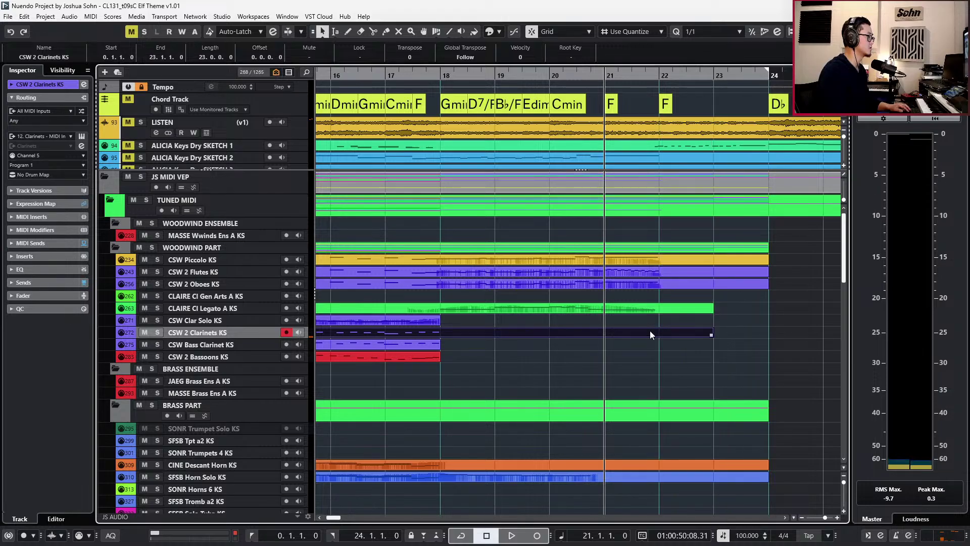
double_click(650, 332)
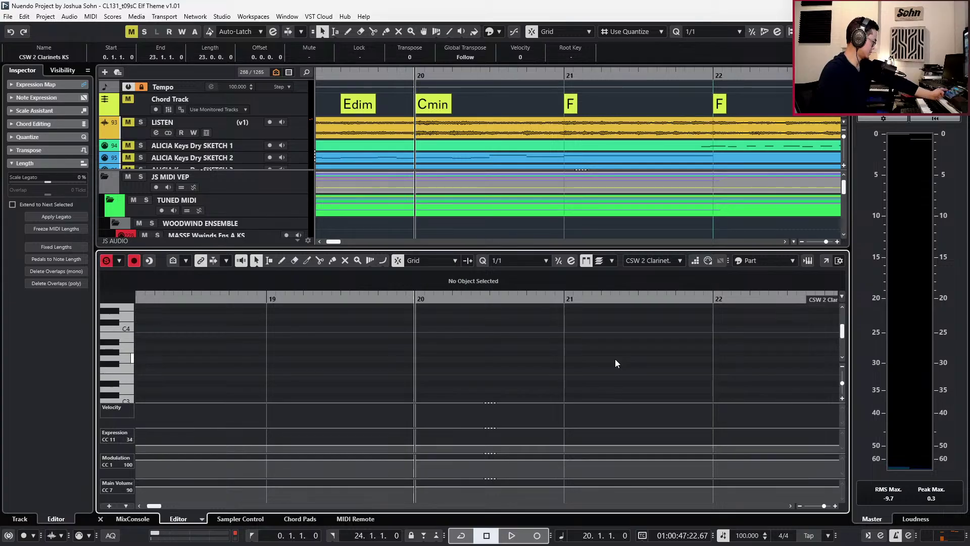
Record a descending eighth-note run from F4 to F3 through bar 21 in the clarinets part, and locate to its first note.
key("KP_Multiply")
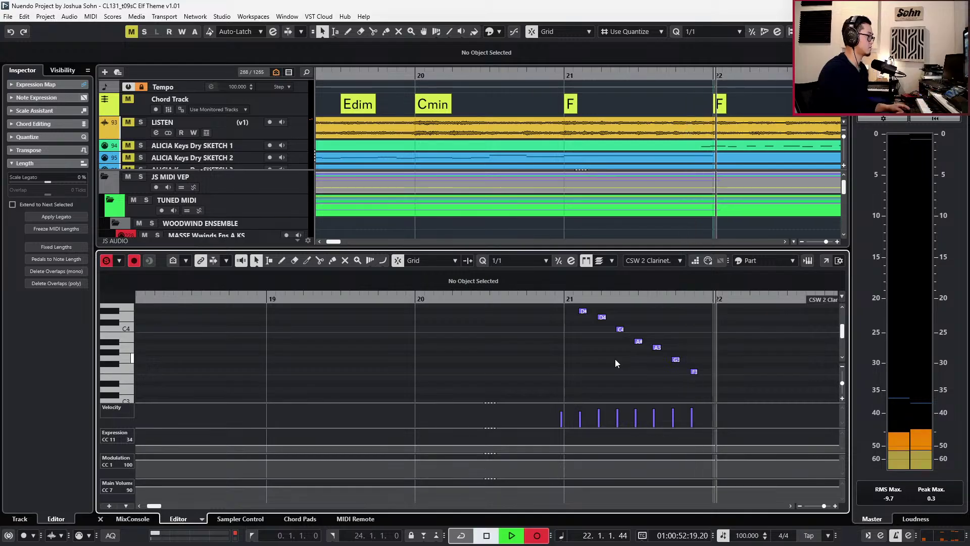
key("space")
key("alt+l")
left_click_drag(543, 331, 705, 420)
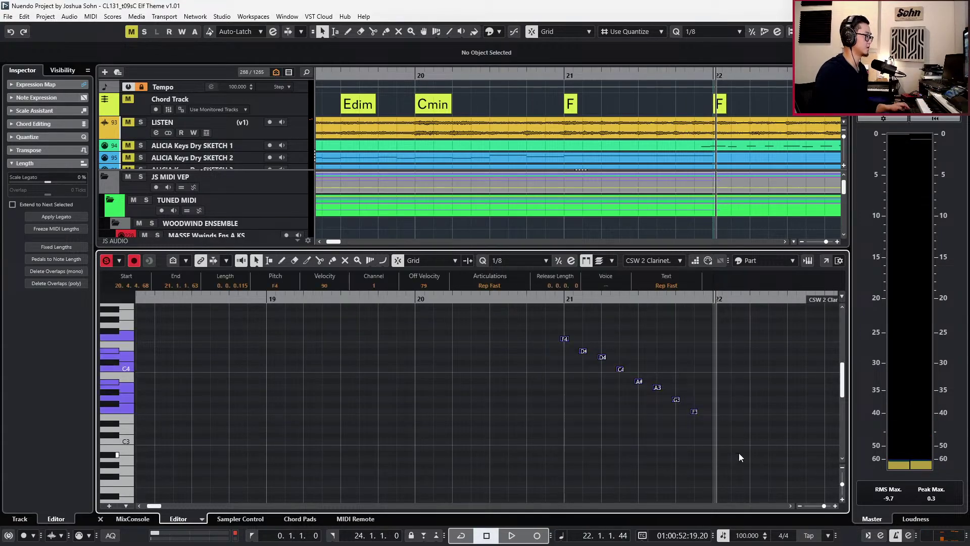
key("l")
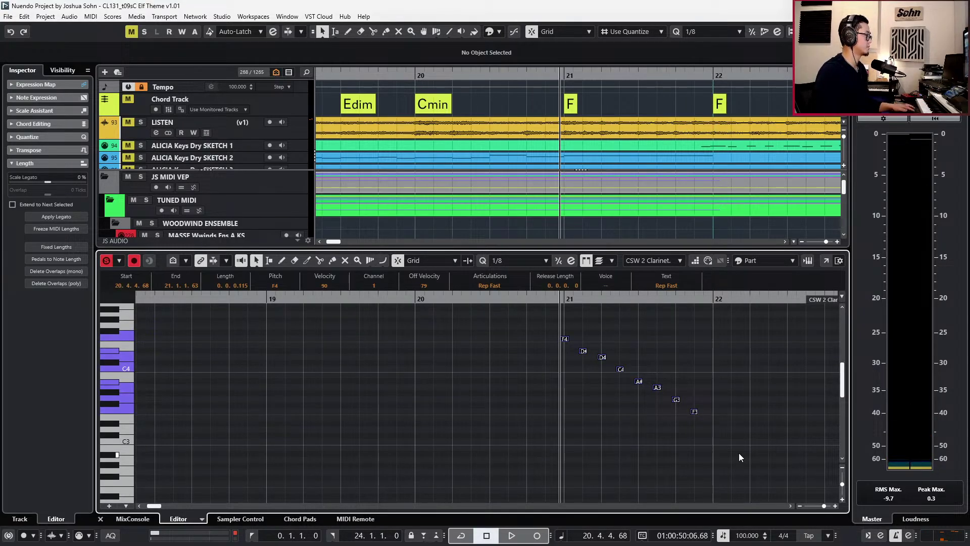
Draw a rising CC 11 Expression ramp to about 94 just before bar 21 in the clarinets part, and play from bar 20.
key("KP_Subtract")
key("alt+l")
left_click_drag(518, 444, 543, 435)
key("space")
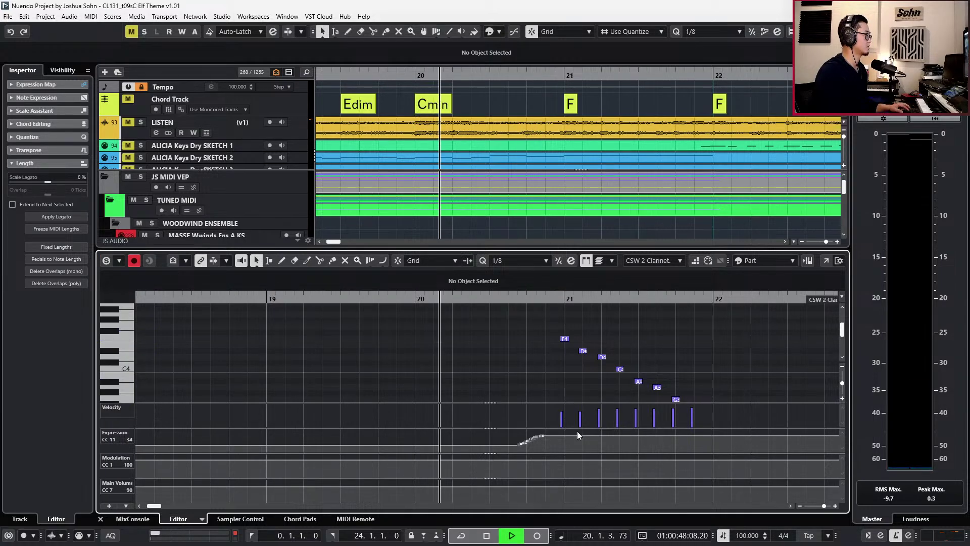
Select all eight notes of the clarinet run during playback, return the cursor to the first note, and close the note editor.
scroll(572, 357, "down", 2)
left_click_drag(556, 332, 654, 399)
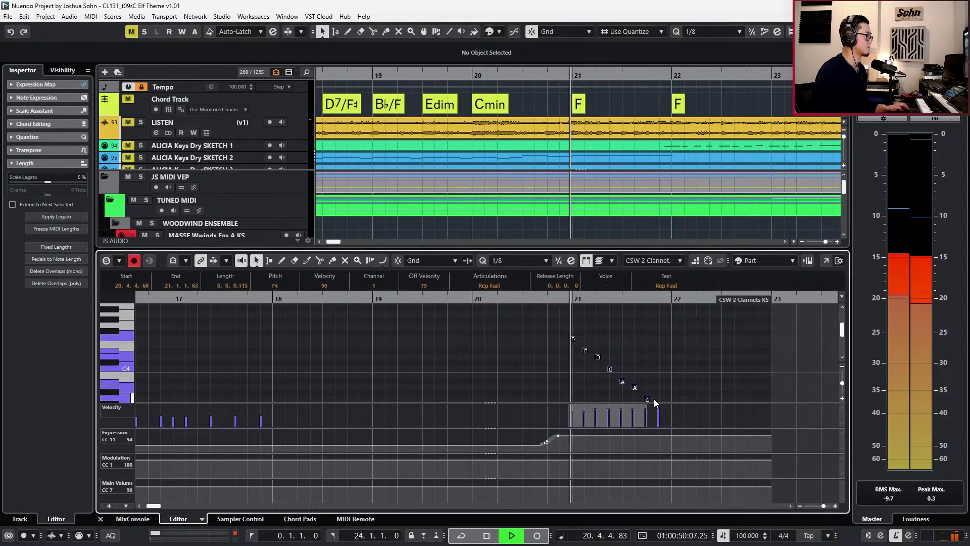
scroll(676, 360, "down", 2)
left_click(659, 373, "shift")
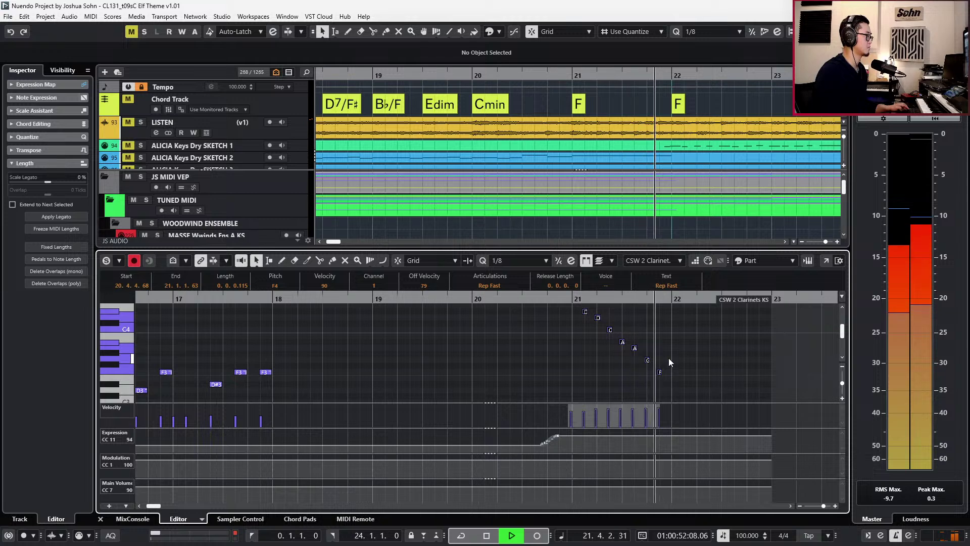
key("space")
scroll(663, 358, "up", 2)
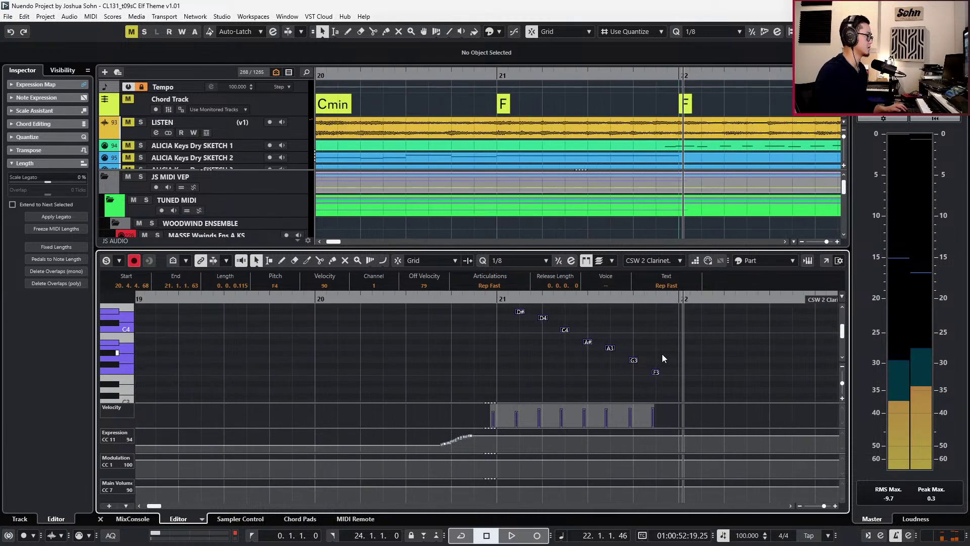
key("l")
key("Return")
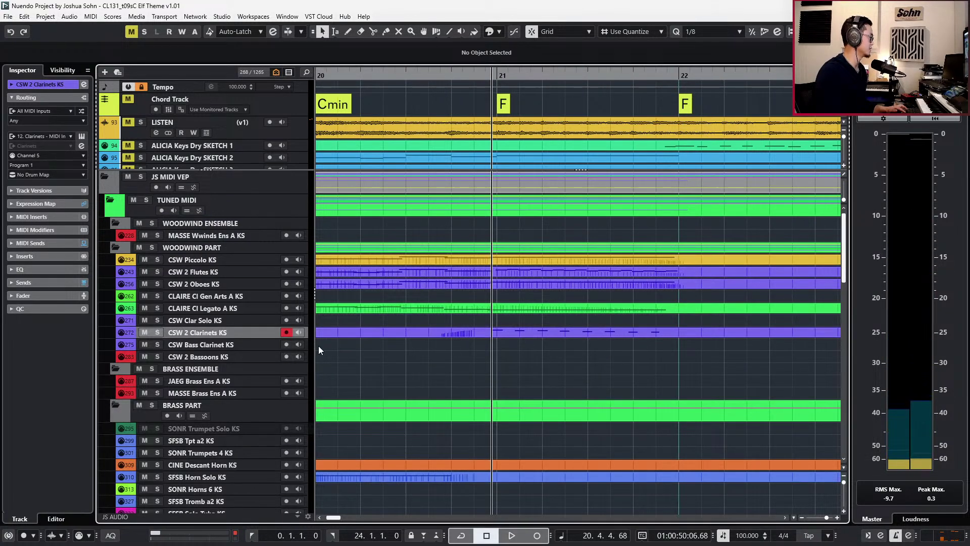
Solo the LISTEN reference track and play it from bar 20 toward bar 21.
left_click(216, 320)
scroll(380, 324, "down", 2)
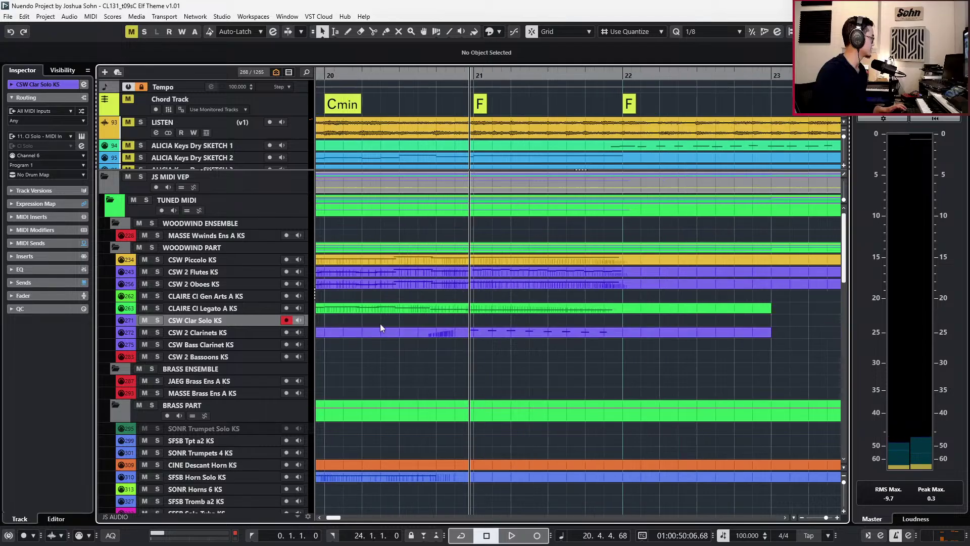
left_click(403, 310)
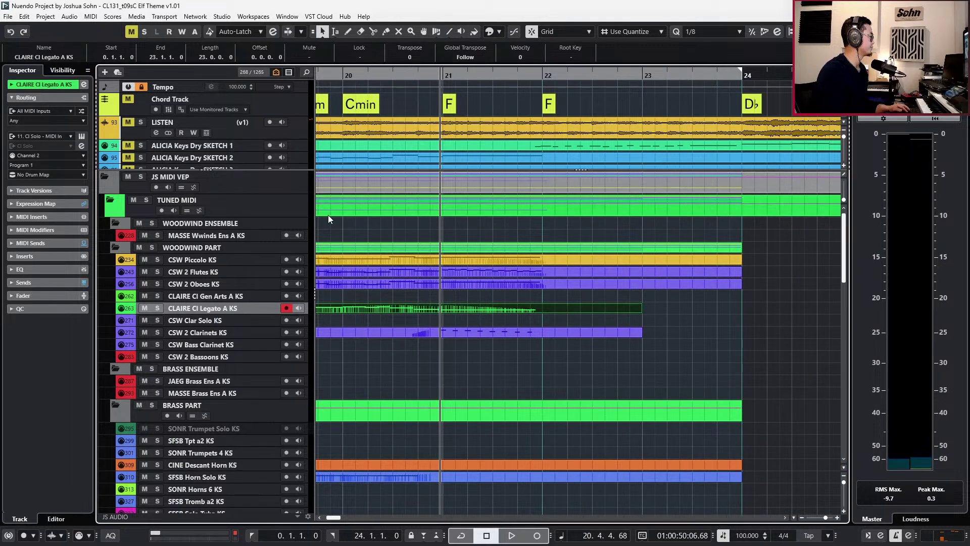
left_click(270, 132)
key("s")
key("space")
key("KP_Subtract")
key("space")
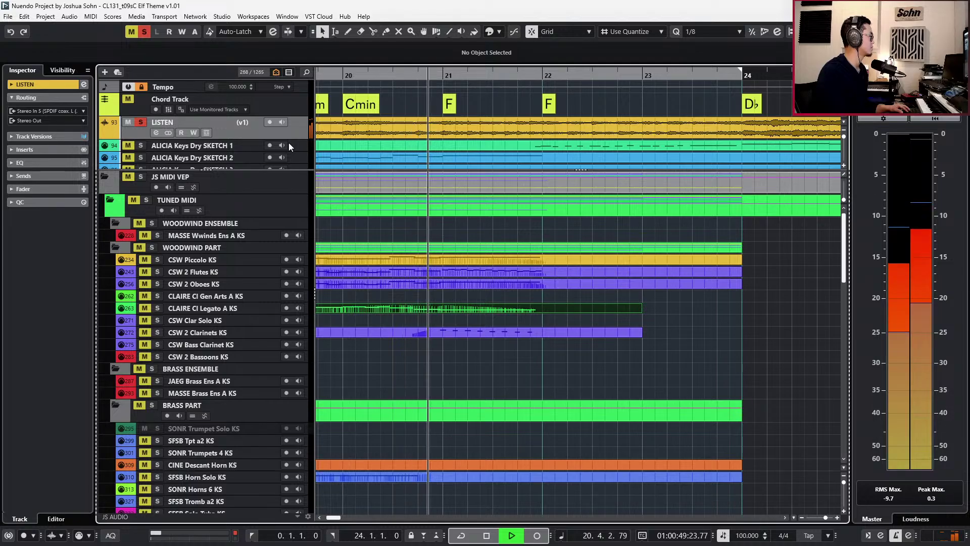
Replay the LISTEN reference from bar 20 through bar 21, and clear its solo.
key("space")
key("KP_Subtract")
key("g")
key("g")
key("KP_Subtract")
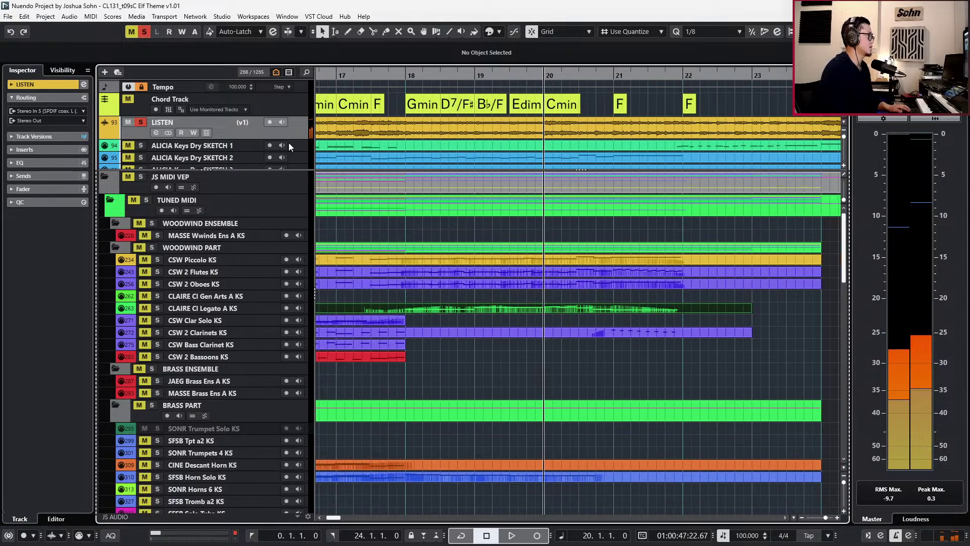
key("KP_Subtract")
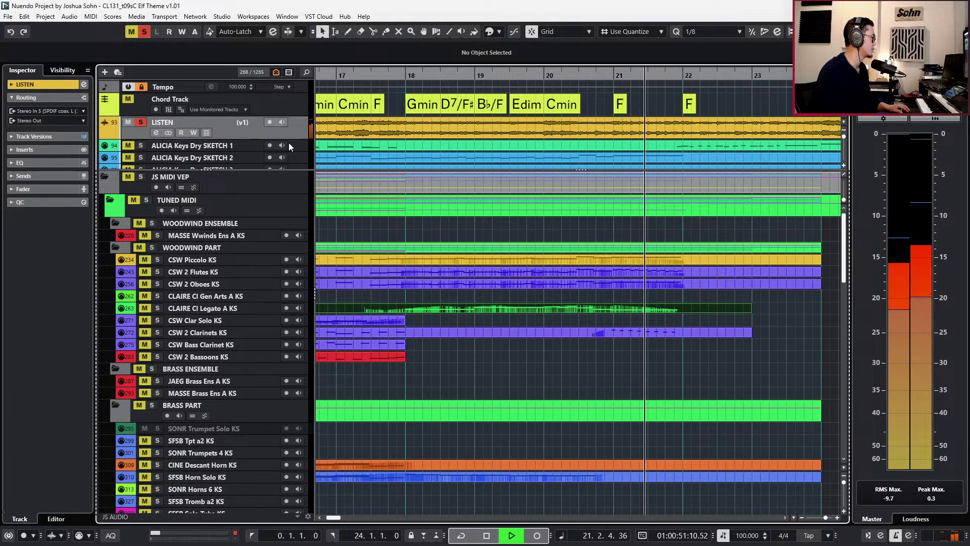
key("space")
key("s")
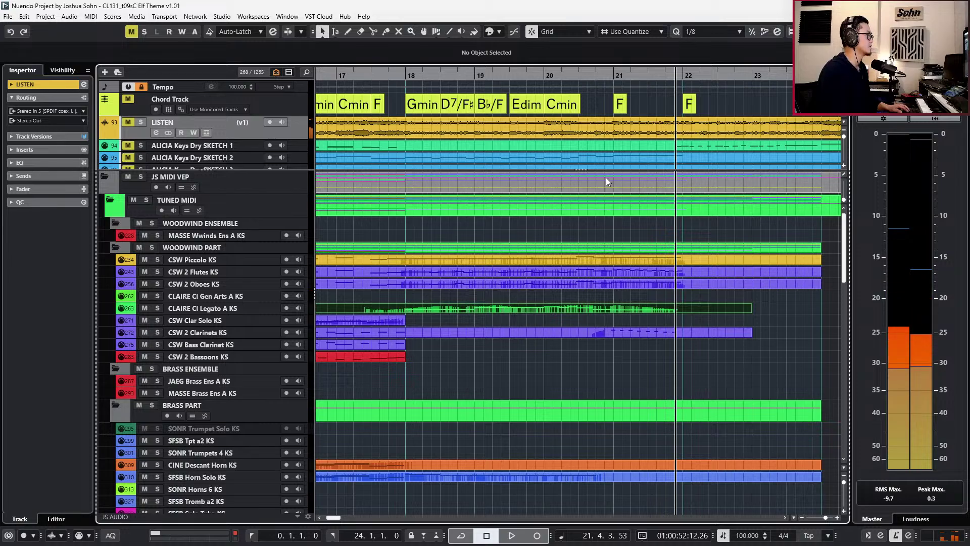
In the CLAIRE Cl Legato A part, shorten the last note at bar 21 to an eighth note and lower it to C3.
double_click(623, 307)
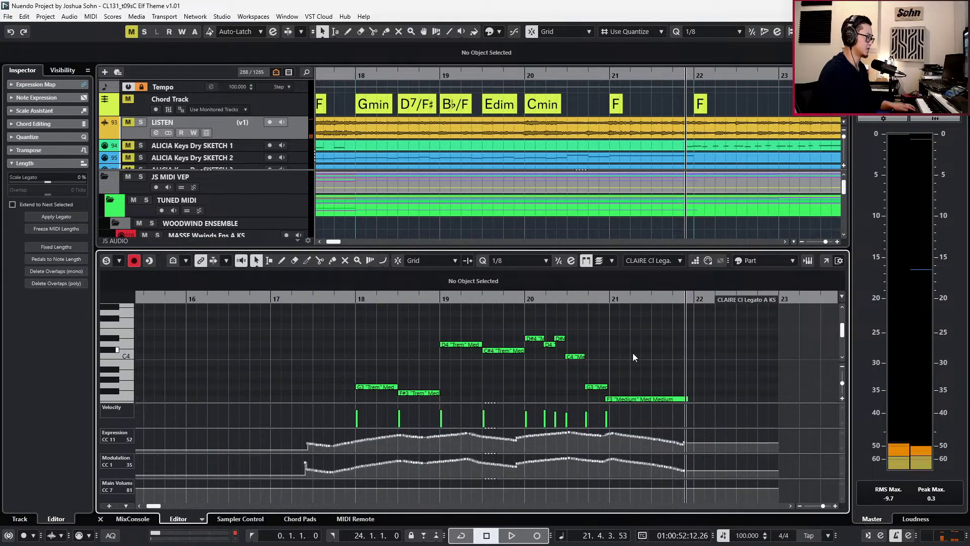
scroll(635, 354, "down", 2)
left_click(674, 360)
left_click_drag(685, 364, 612, 371)
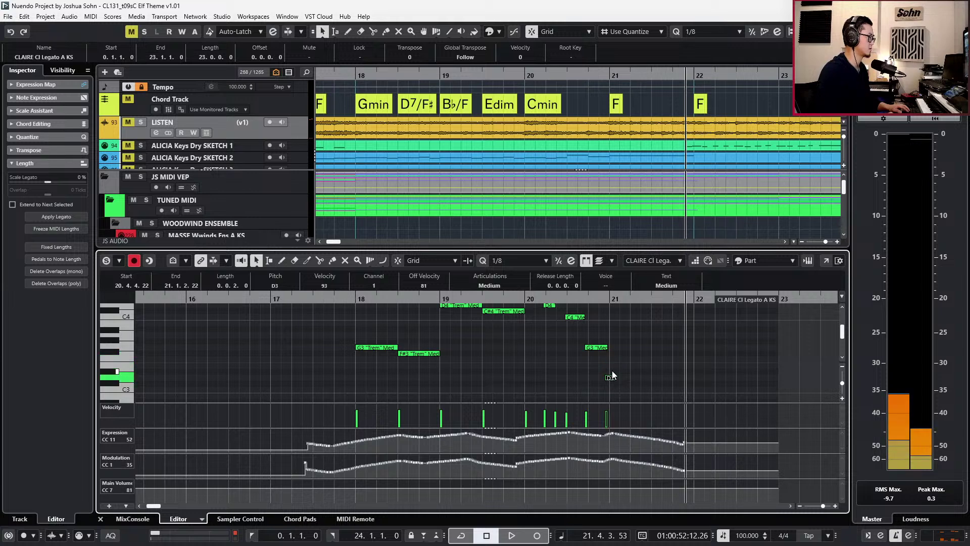
key("Down")
key("Down")
Locate to the shortened C3 note in the CLAIRE Cl Legato A part and play it back repeatedly.
key("l")
key("space")
key("space")
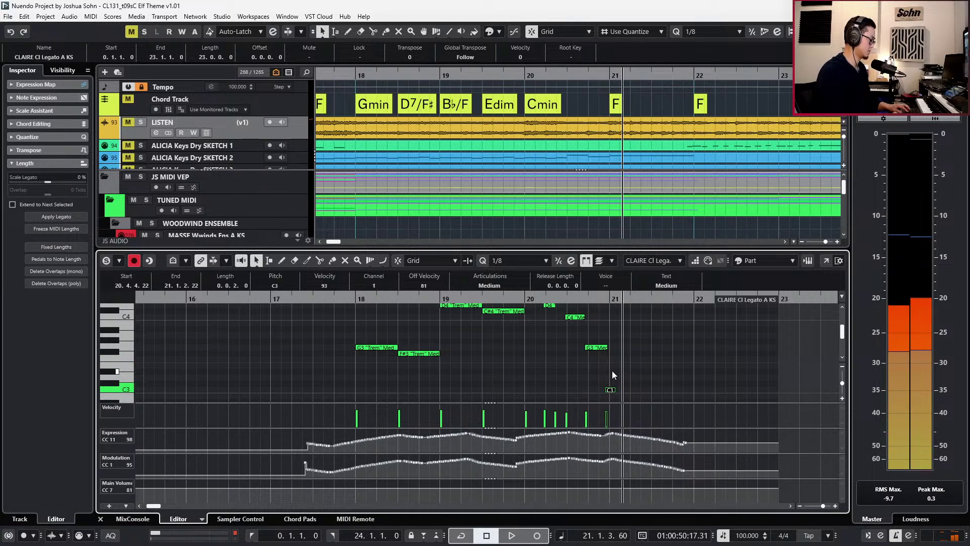
key("space")
key("space")
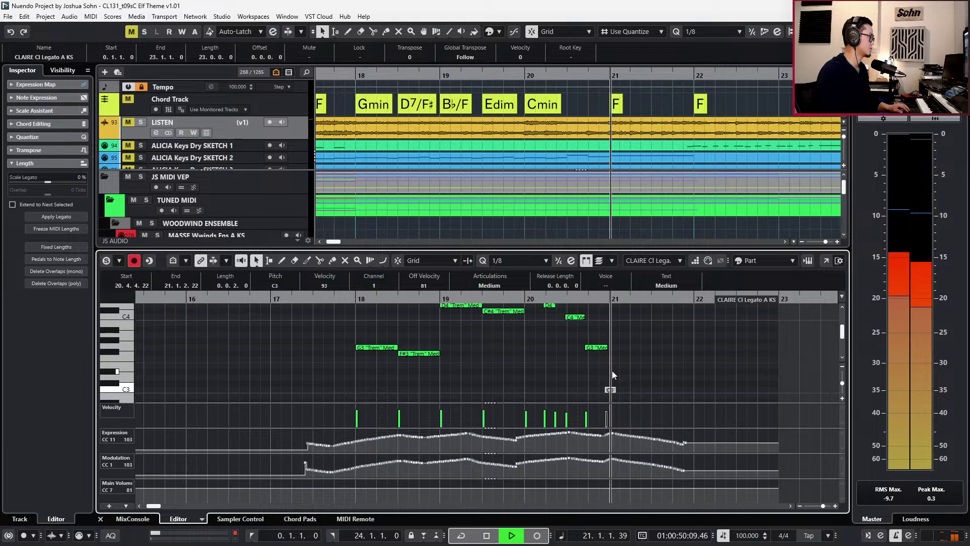
key("space")
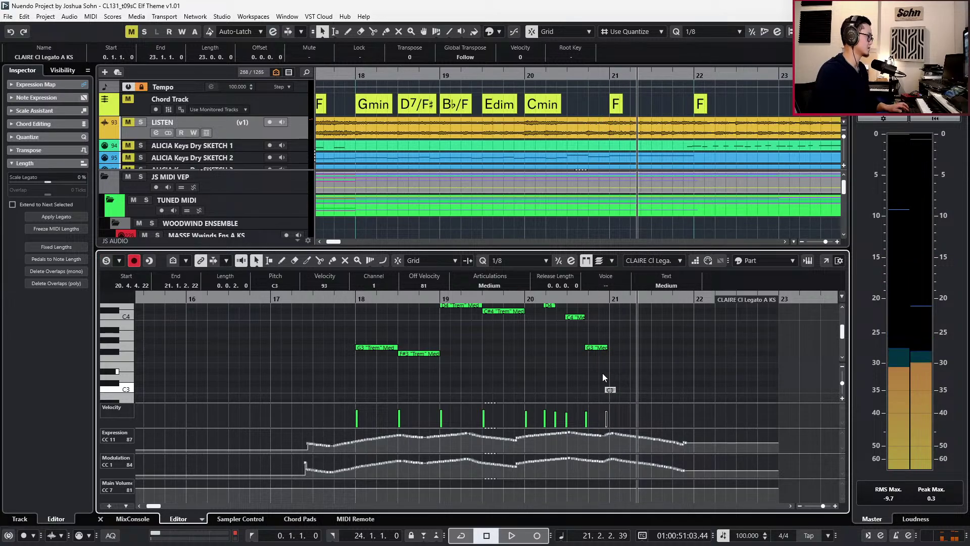
Lower the clarinet legato's whole CC 11 Expression curve to start at 35 and its CC 1 Modulation curve to start at 75.
left_click_drag(292, 436, 551, 459)
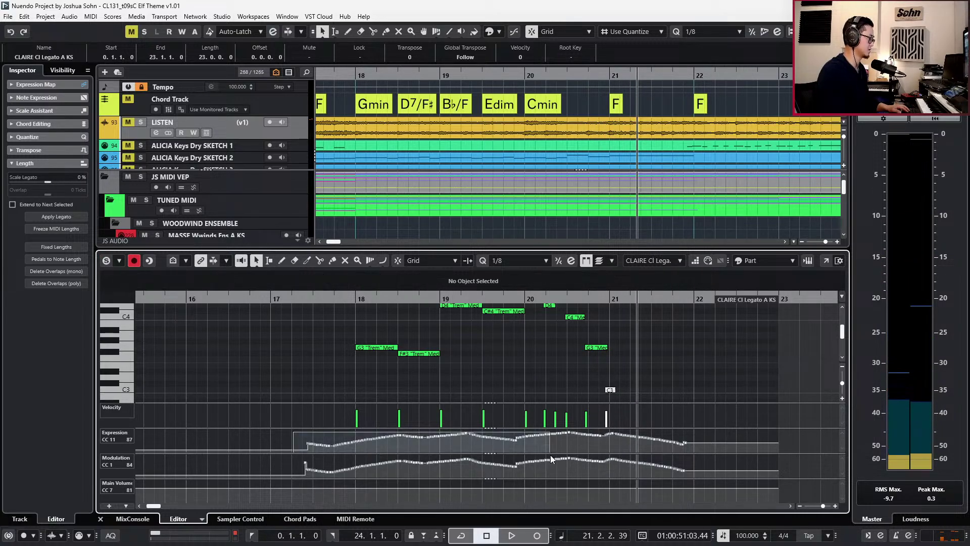
left_click_drag(715, 472, 714, 473)
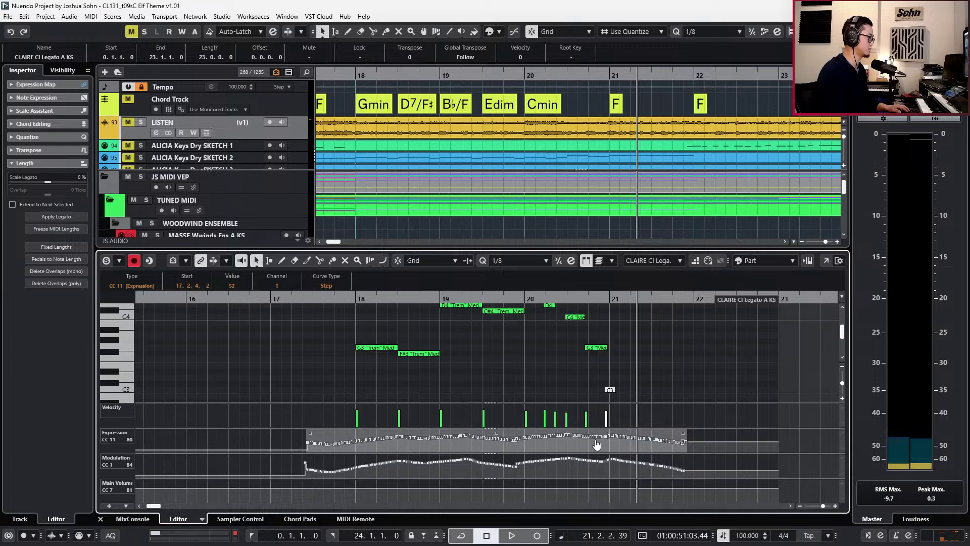
left_click_drag(526, 430, 527, 439)
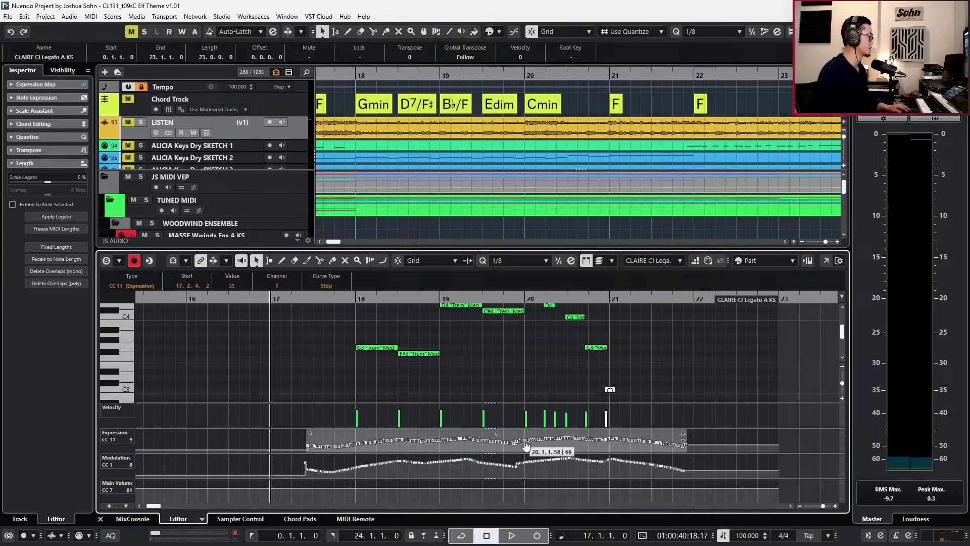
left_click_drag(304, 460, 732, 493)
left_click_drag(495, 459, 496, 465)
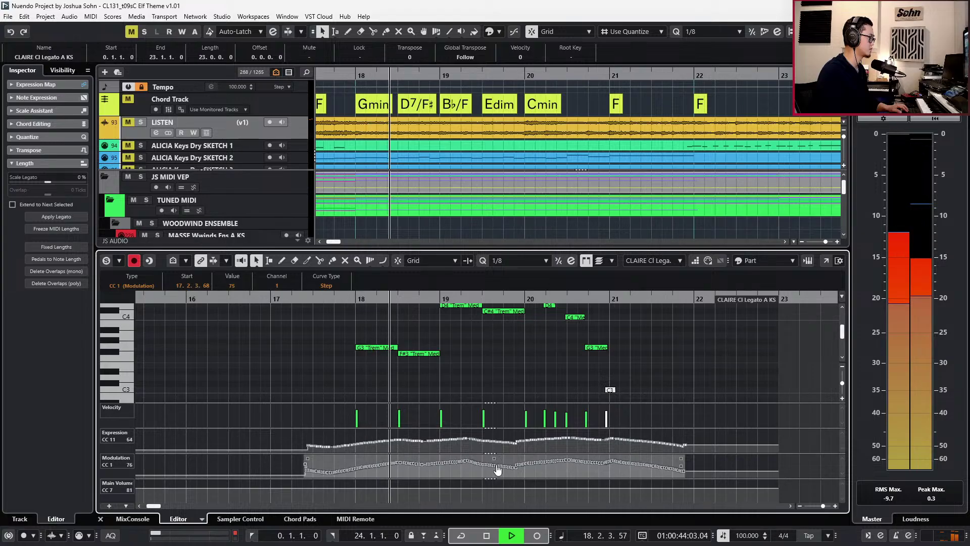
key("Return")
Split the CSW 2 Clarinets part at 20.3 and copy the section from there onto the CSW Bass Clarinet track.
scroll(533, 357, "down", 2)
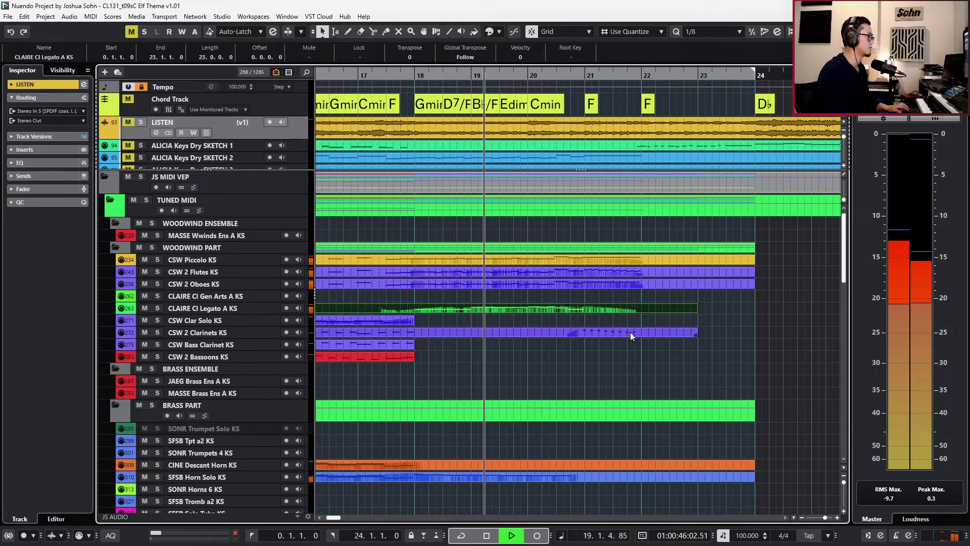
scroll(587, 342, "up", 1)
key("alt+3")
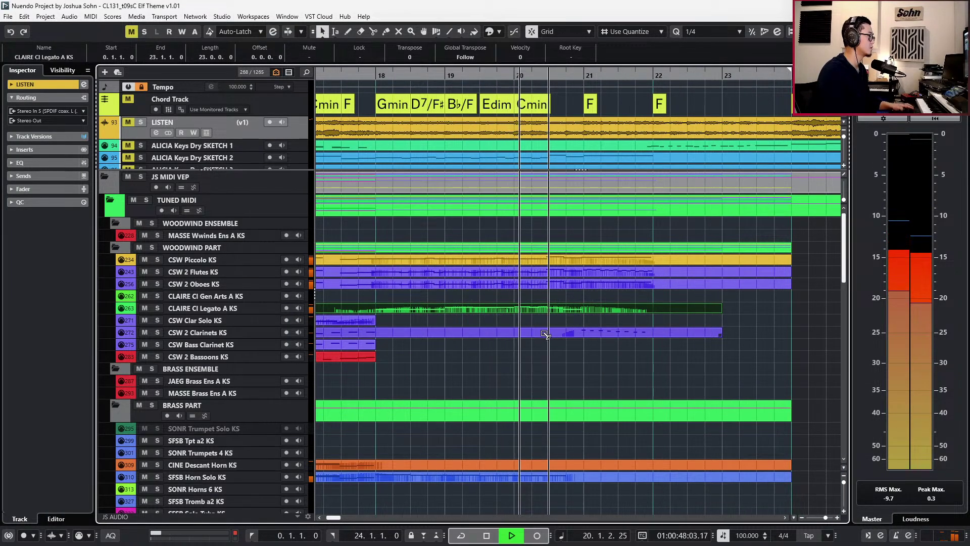
left_click(549, 333, "alt")
left_click_drag(560, 333, 561, 342)
left_click(577, 376)
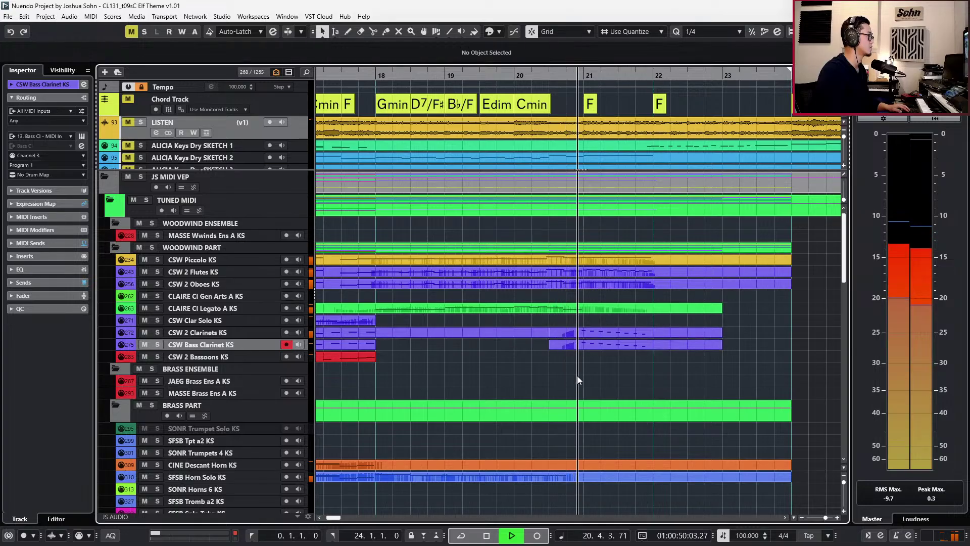
Rejoin the split CSW 2 Clarinets part and extend the earlier CSW Bass Clarinet part to meet the copied section at 20.3.
left_click(534, 335)
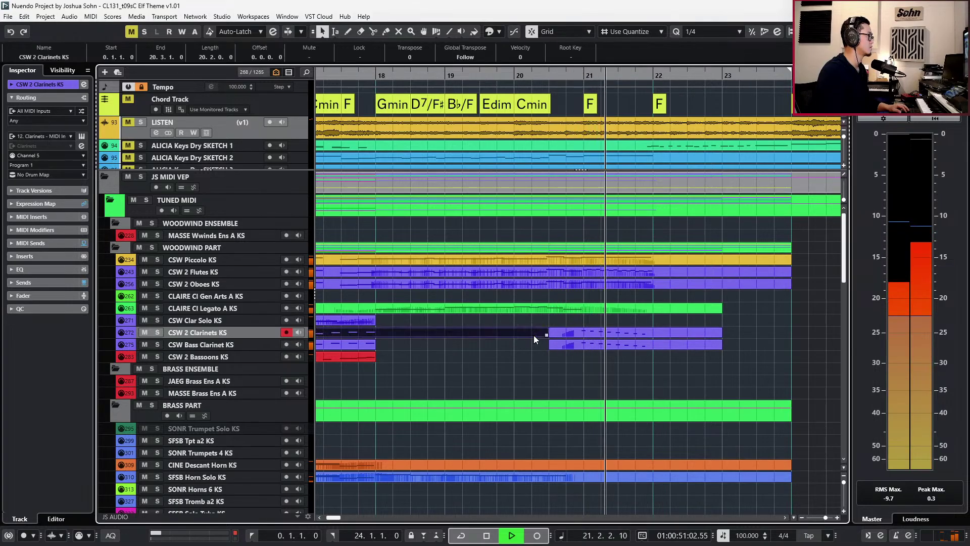
left_click(375, 345)
left_click_drag(376, 347, 549, 347)
left_click(589, 333)
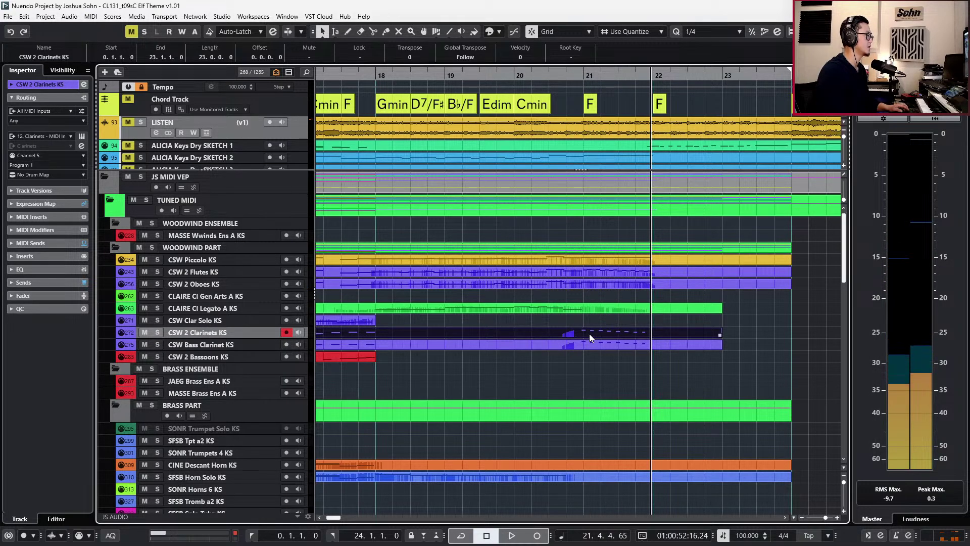
Check the bar 21 runs in the CSW 2 Clarinets and CSW Bass Clarinet parts, playing back the bass clarinet's.
scroll(589, 333, "up", 1)
double_click(590, 334)
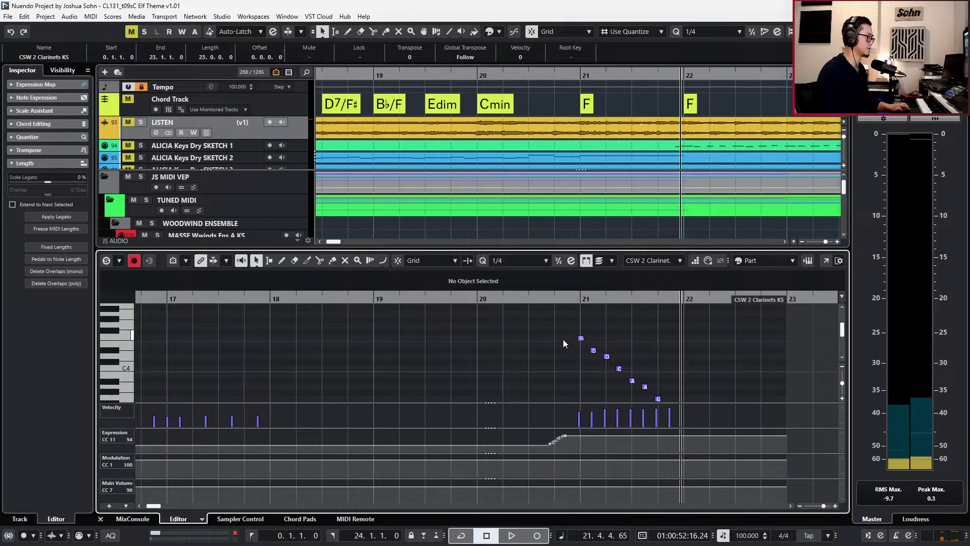
key("Return")
left_click_drag(565, 334, 572, 339)
key("ctrl+z")
double_click(571, 338)
key("space")
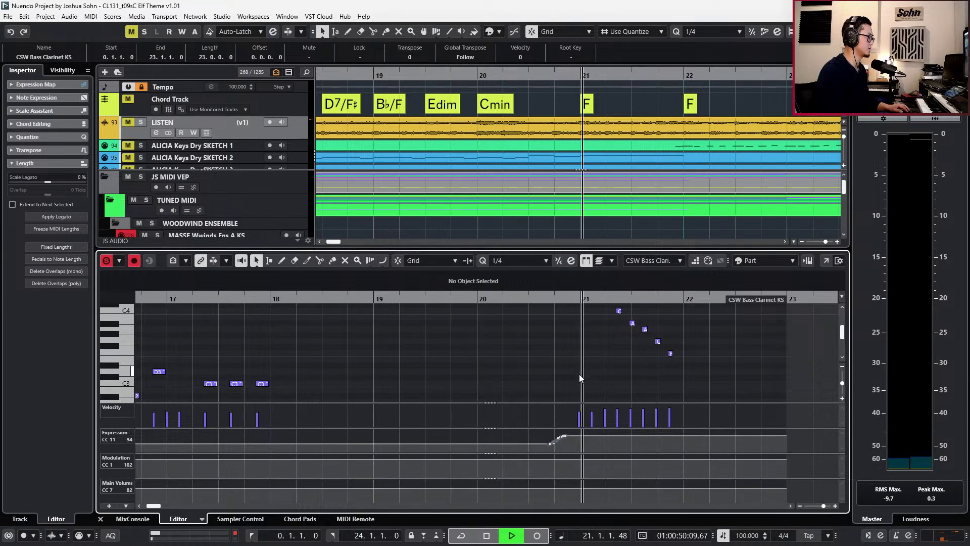
scroll(576, 364, "up", 3)
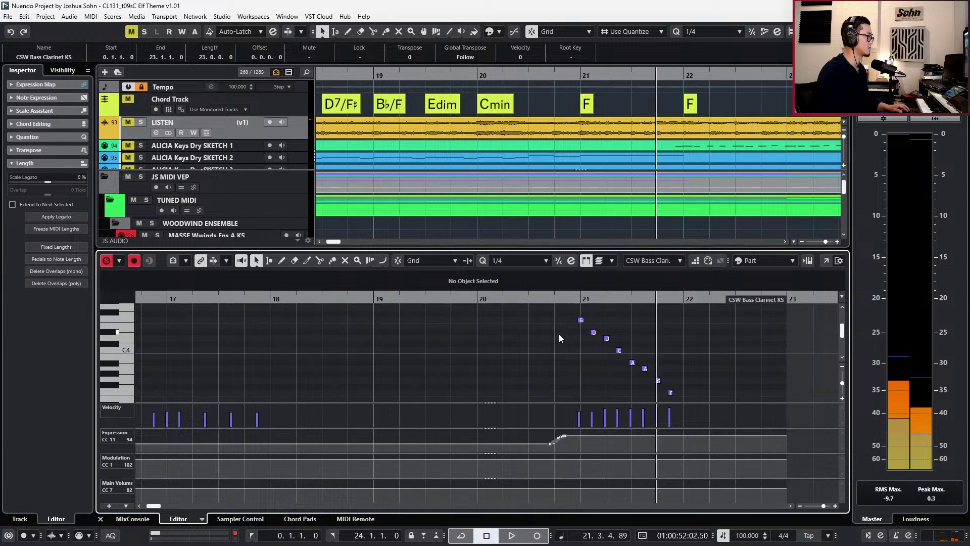
Transpose the CSW Bass Clarinet's bar 21 run down an octave so that it starts on F3.
left_click_drag(561, 326, 683, 406)
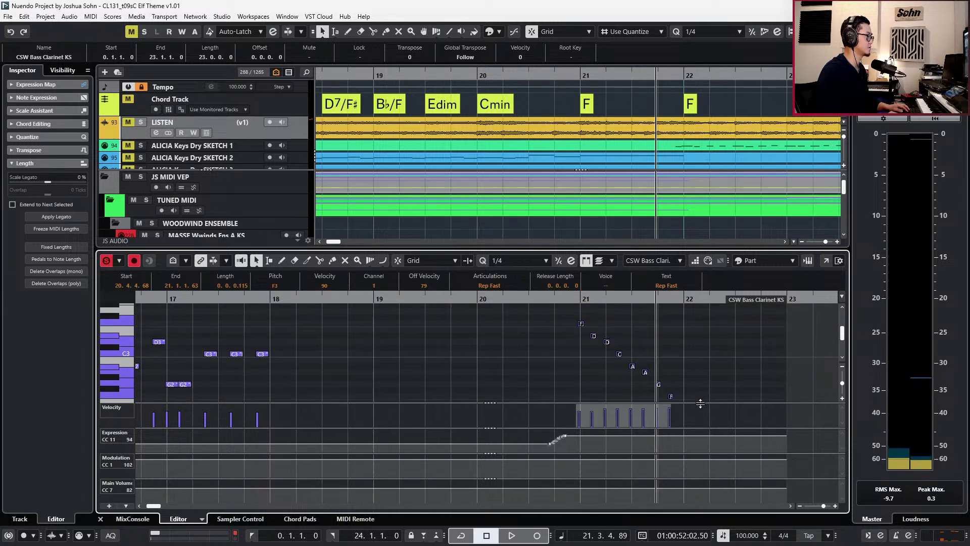
key("space")
key("space")
key("Return")
Play the full arrangement through bar 21 to hear the lowered bass clarinet run in context.
key("ctrl+KP_Subtract")
key("space")
key("g")
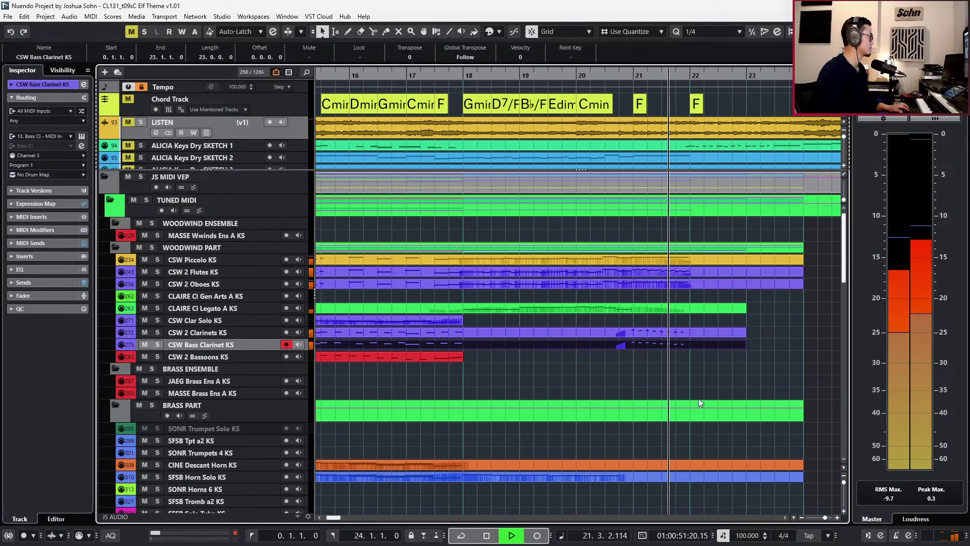
key("space")
key("h")
key("h")
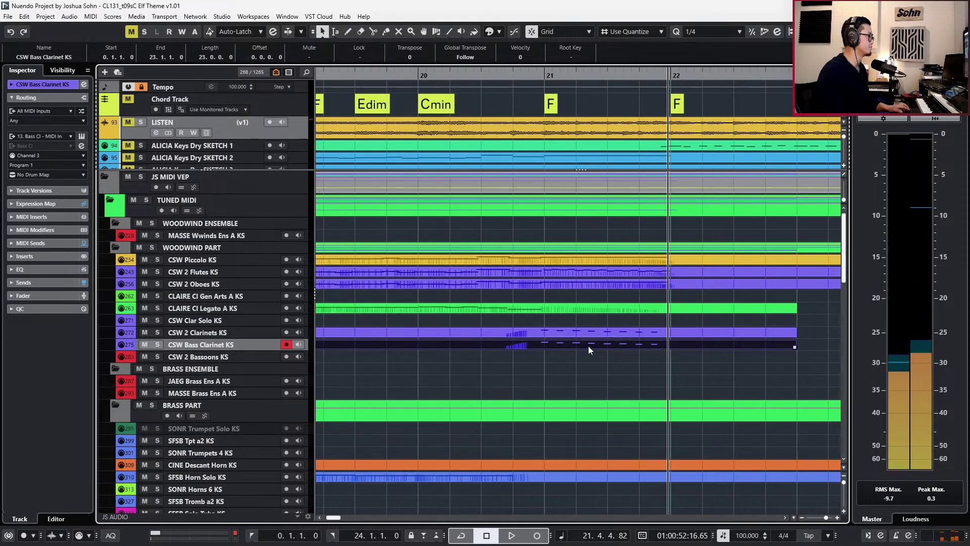
Solo the LISTEN reference track, play its bar 21, and unsolo it.
key("8")
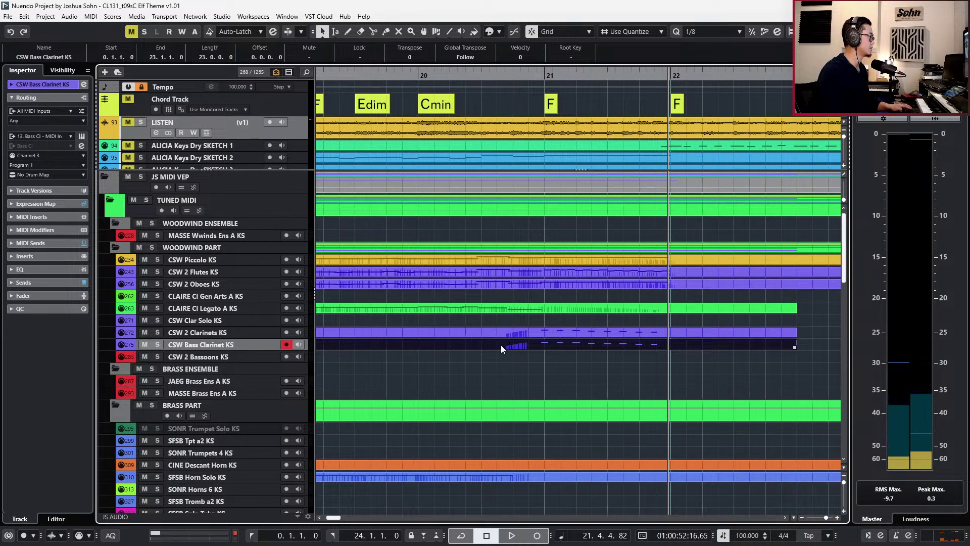
left_click(293, 133)
key("s")
key("KP_Subtract")
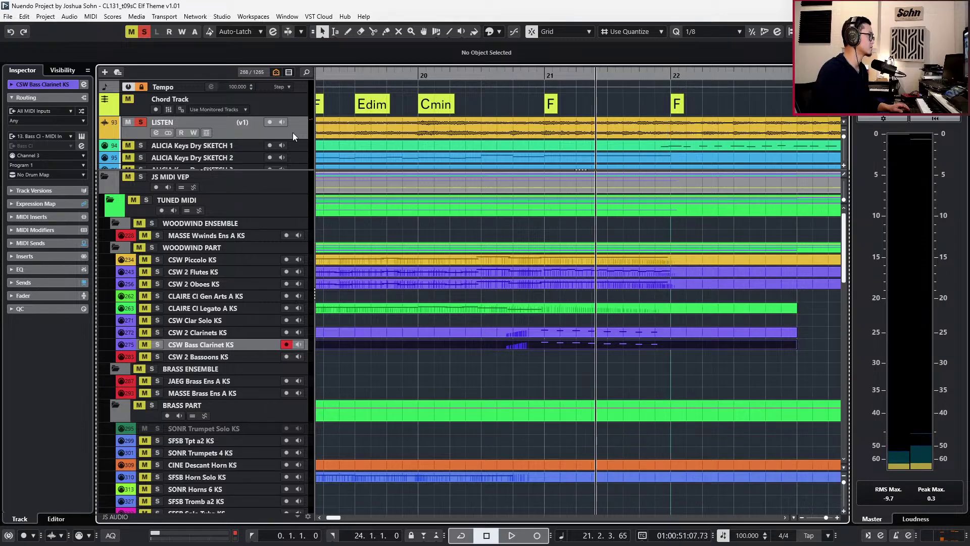
key("space")
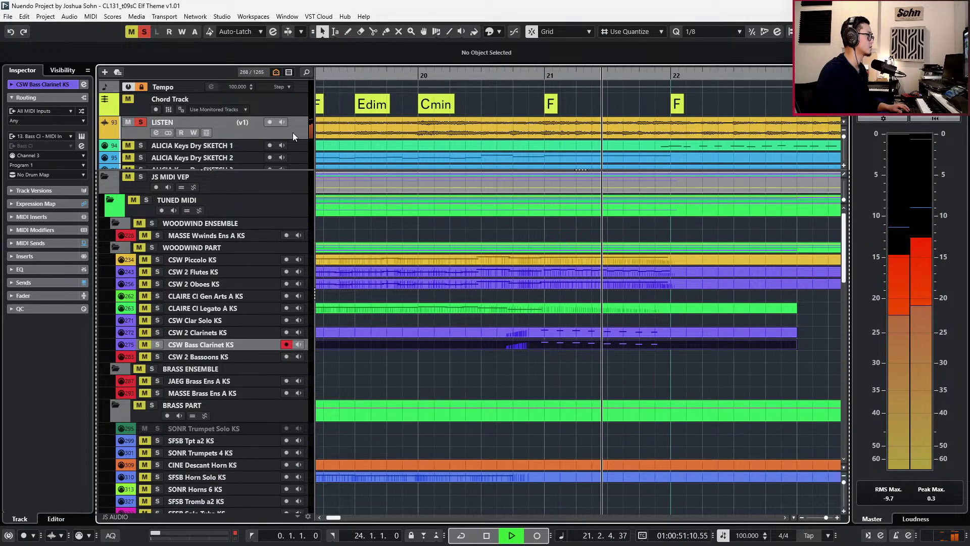
key("space")
key("s")
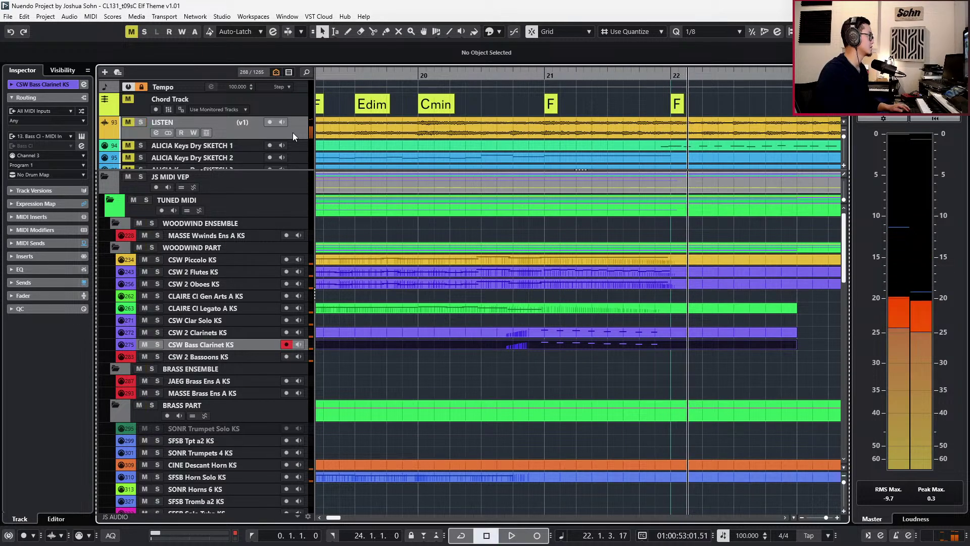
Copy the CSS Cello section from 20.4 to 24.1 onto the CSW 2 Bassoons track and glue it to the existing part.
scroll(556, 313, "down", 2)
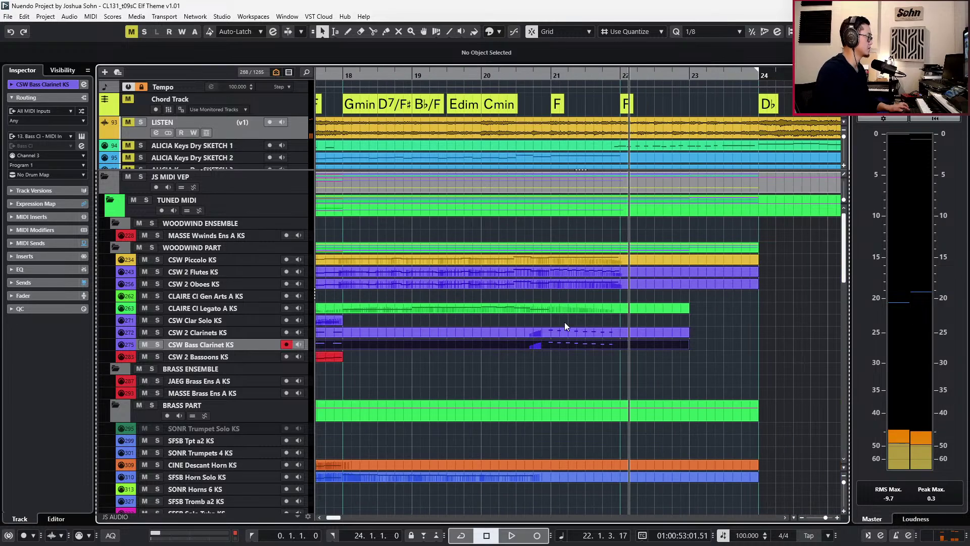
scroll(571, 334, "down", 5)
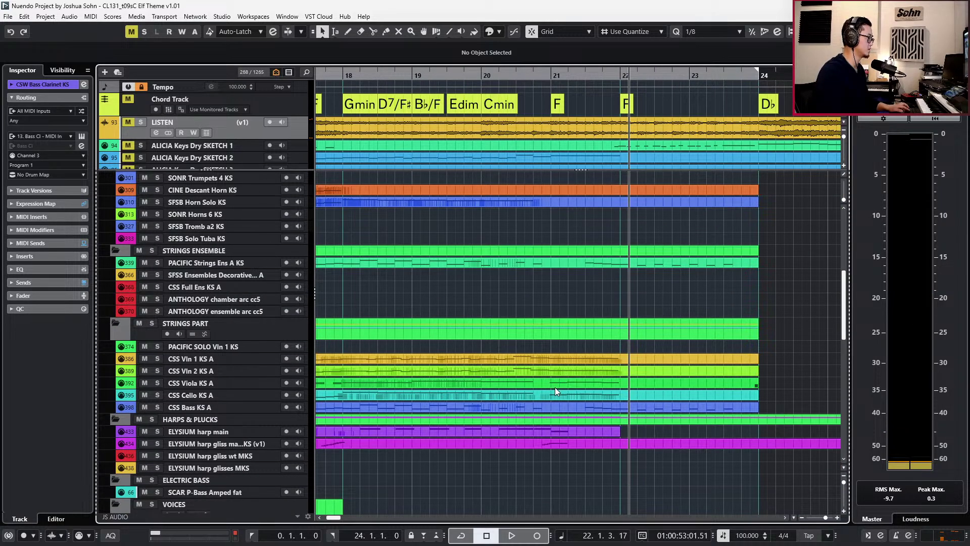
left_click(545, 396)
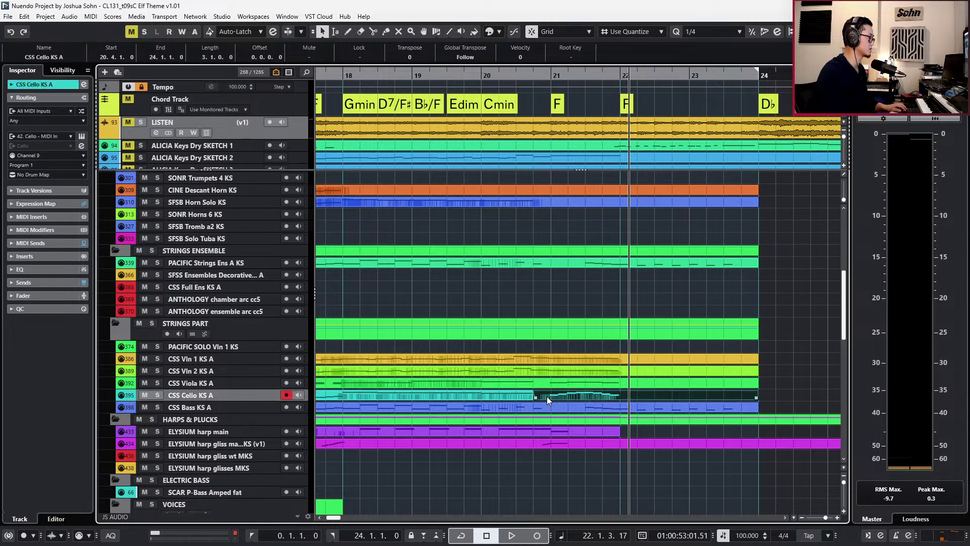
key("ctrl+z")
scroll(425, 314, "up", 5)
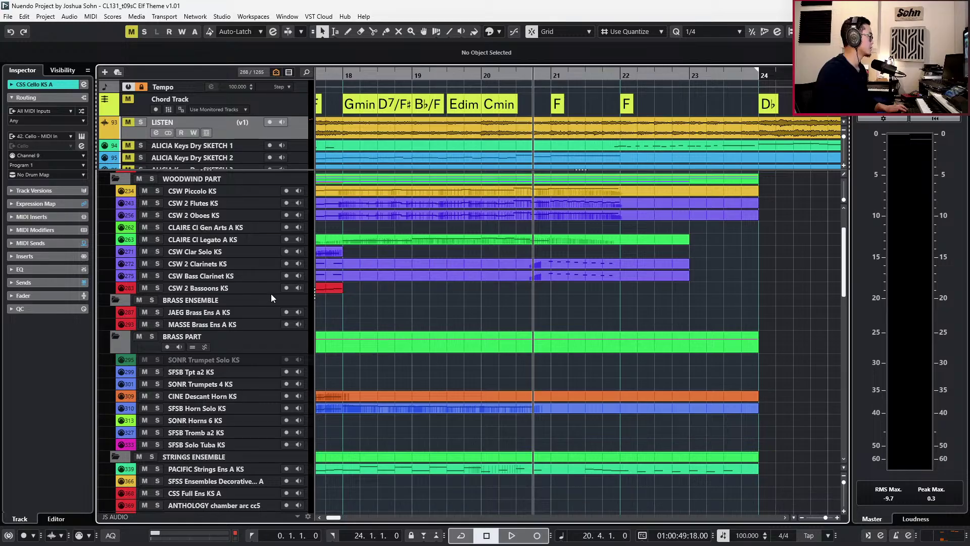
left_click(253, 290)
key("ctrl+v")
key("4")
left_click(339, 289)
key("1")
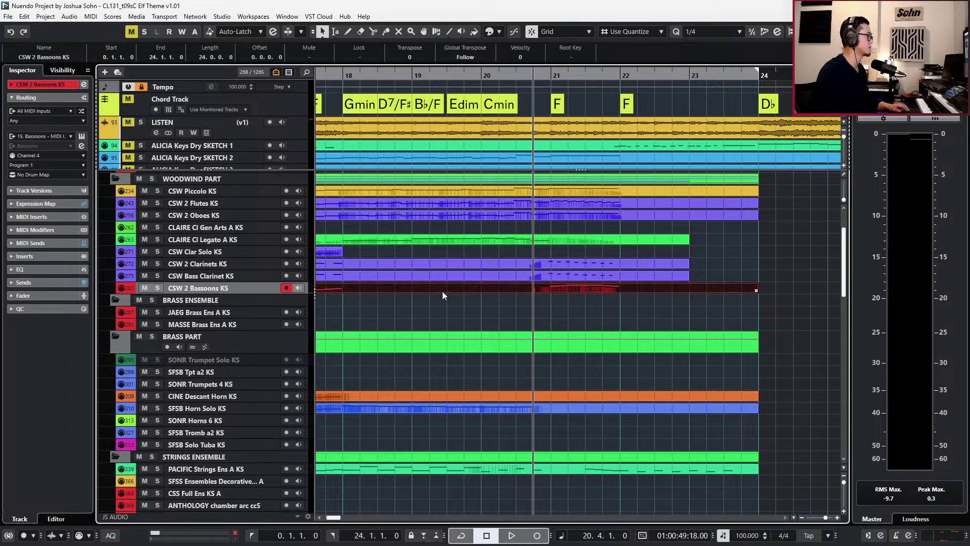
Examine the copied bar 21 figure in the CSW 2 Bassoons part and play it back with the arrangement.
double_click(443, 291)
scroll(517, 334, "up", 2)
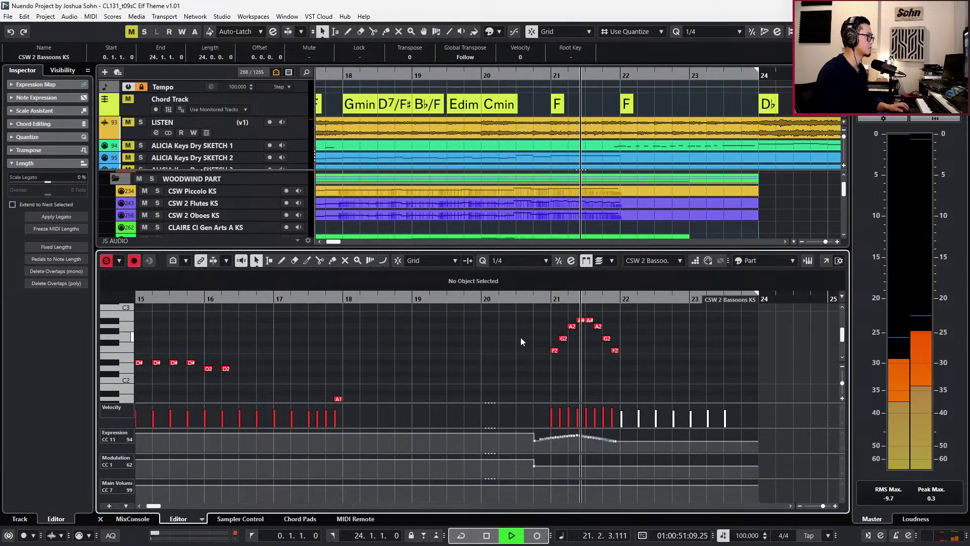
key("space")
key("ctrl+KP_Subtract")
key("ctrl+KP_Subtract")
key("space")
key("Return")
scroll(565, 277, "down", 1)
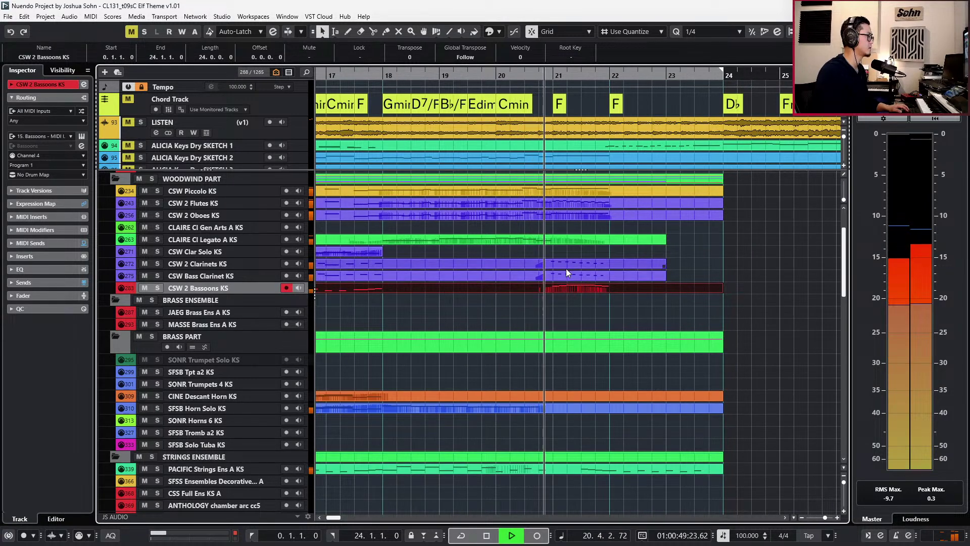
Copy the descending bar 21 run from the CSW 2 Clarinets part and locate to its start.
double_click(566, 268)
left_click_drag(545, 323, 653, 396)
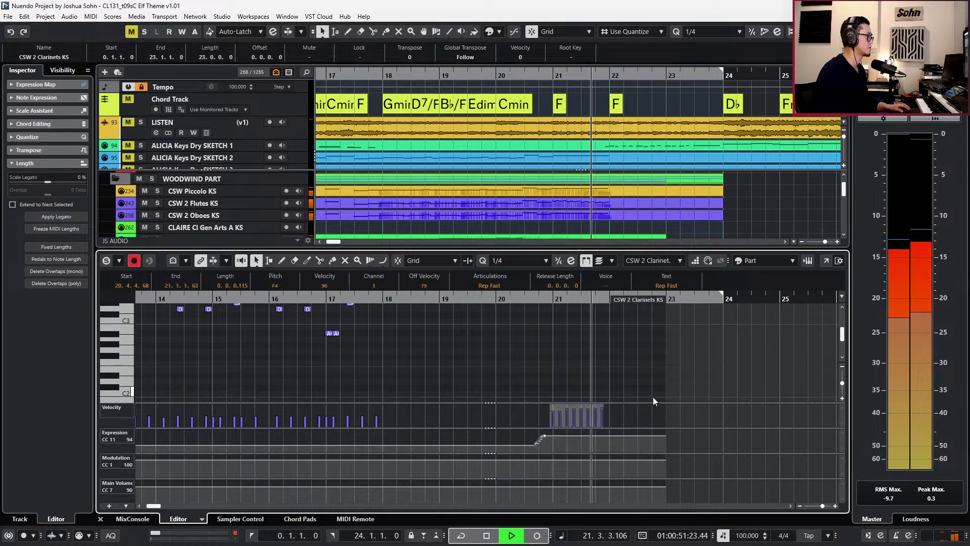
key("space")
key("ctrl+e")
Extend the CINEPERC Glockenspiel part to bar 22, paste the clarinet run there an octave higher from F5, and play it back.
scroll(636, 384, "down", 5)
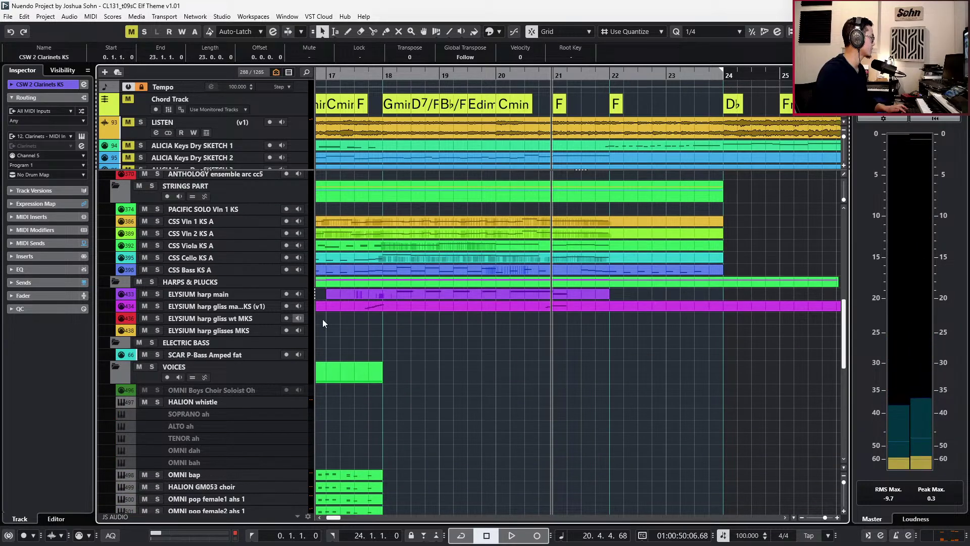
scroll(363, 350, "down", 5)
scroll(333, 354, "down", 8)
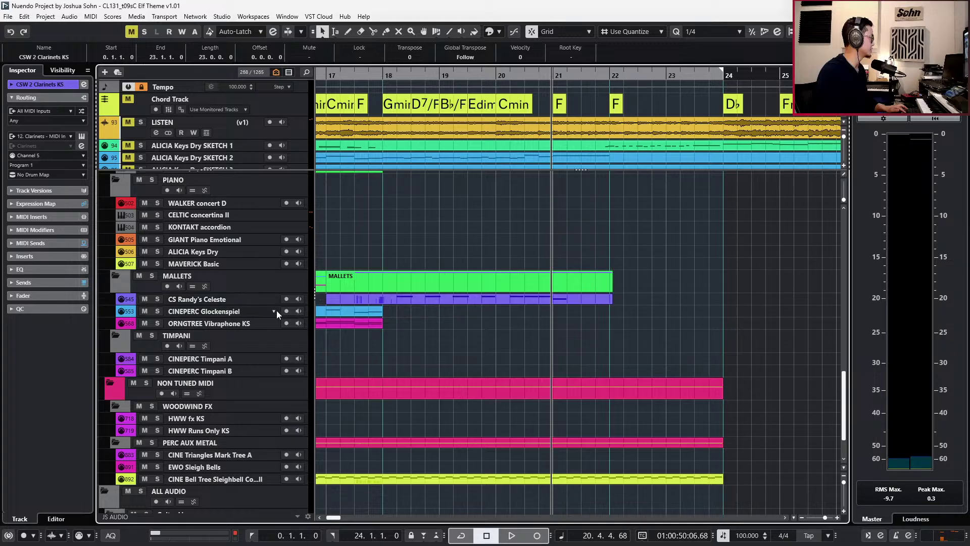
left_click_drag(382, 313, 604, 287)
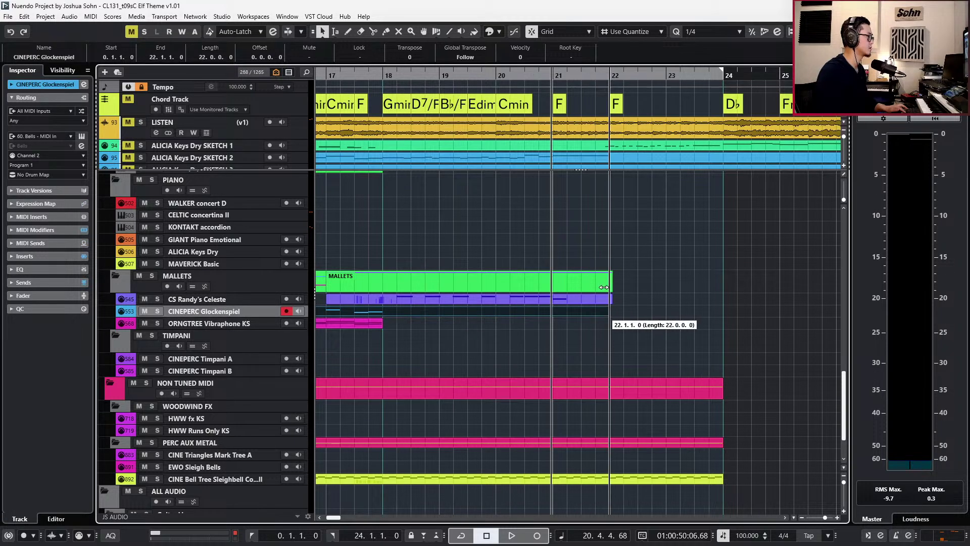
double_click(593, 311)
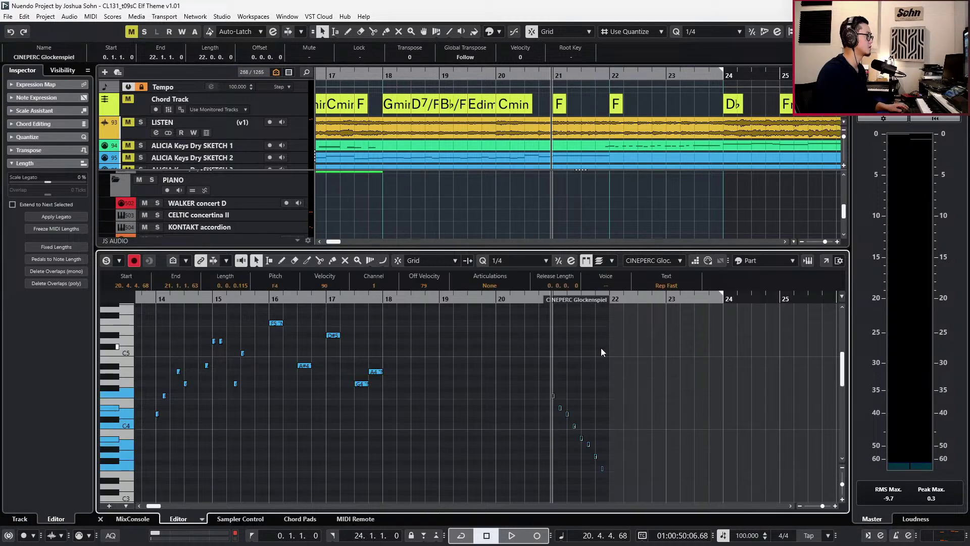
key("space")
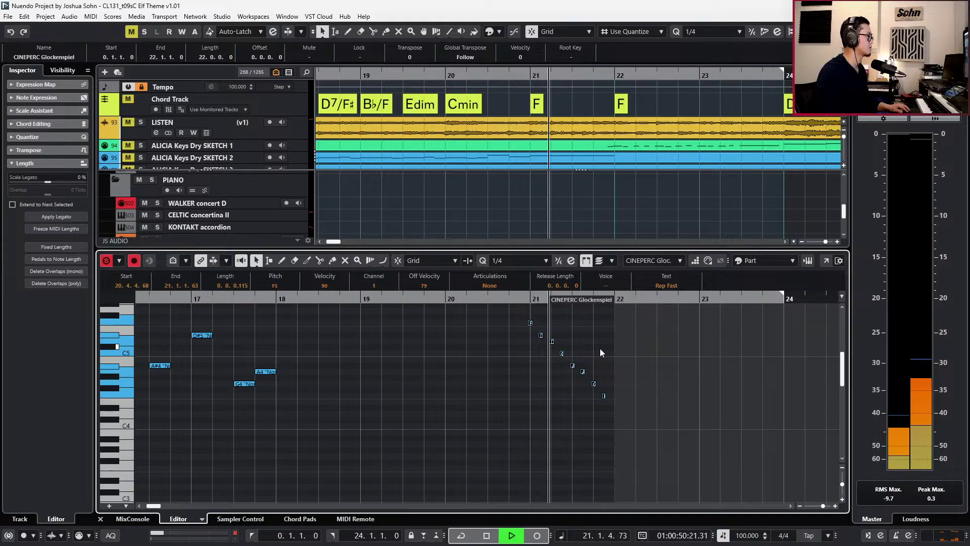
key("space")
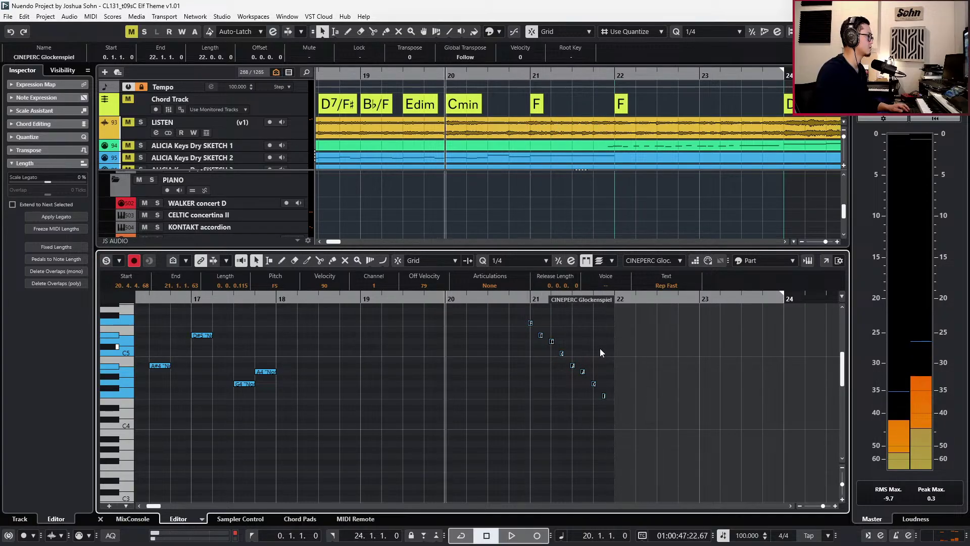
Quantize the pasted glockenspiel run to 1/8 notes and play it with the arrangement.
key("q")
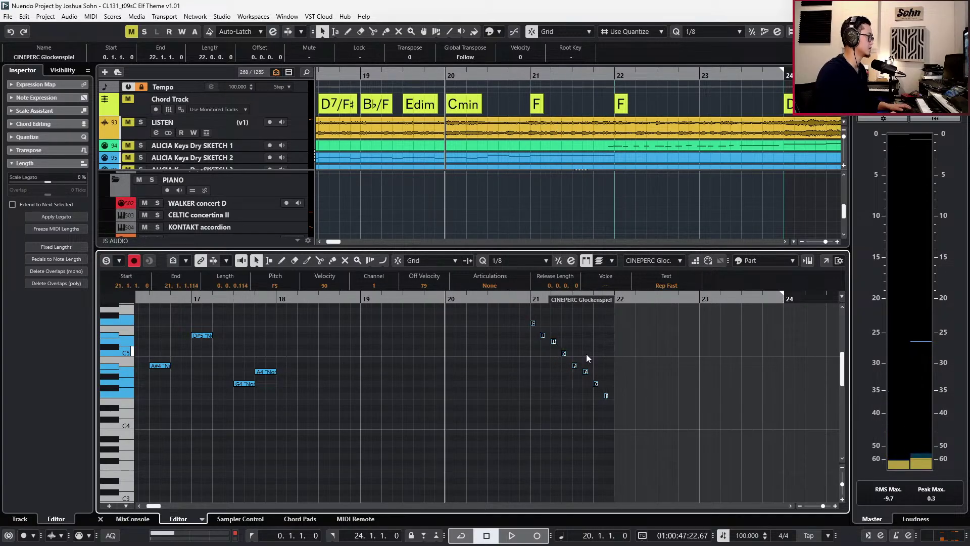
key("alt+l")
key("Return")
key("space")
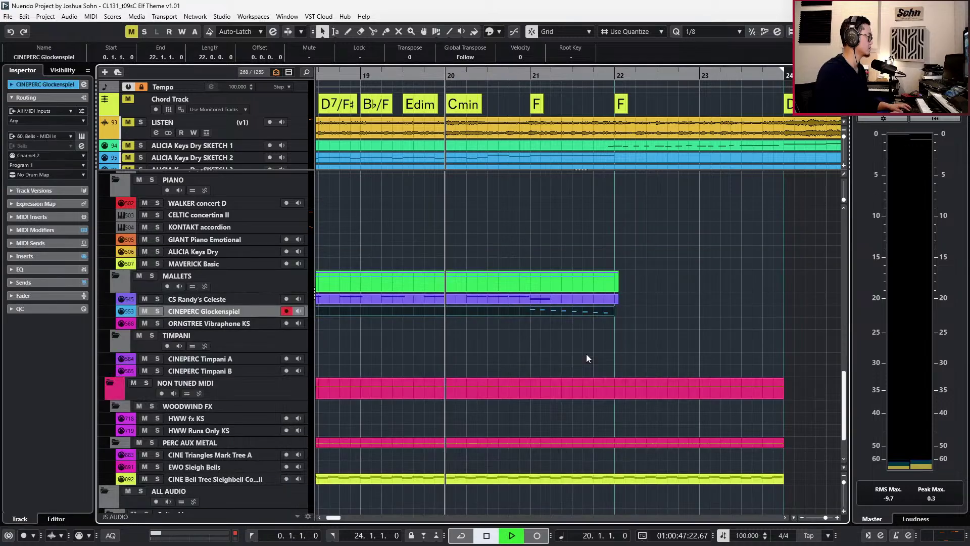
Extend the ORNGTREE Vibraphone part to bar 22 and trim the CS Randy's Celeste part to end there too.
scroll(588, 359, "down", 5)
left_click_drag(472, 326, 609, 334)
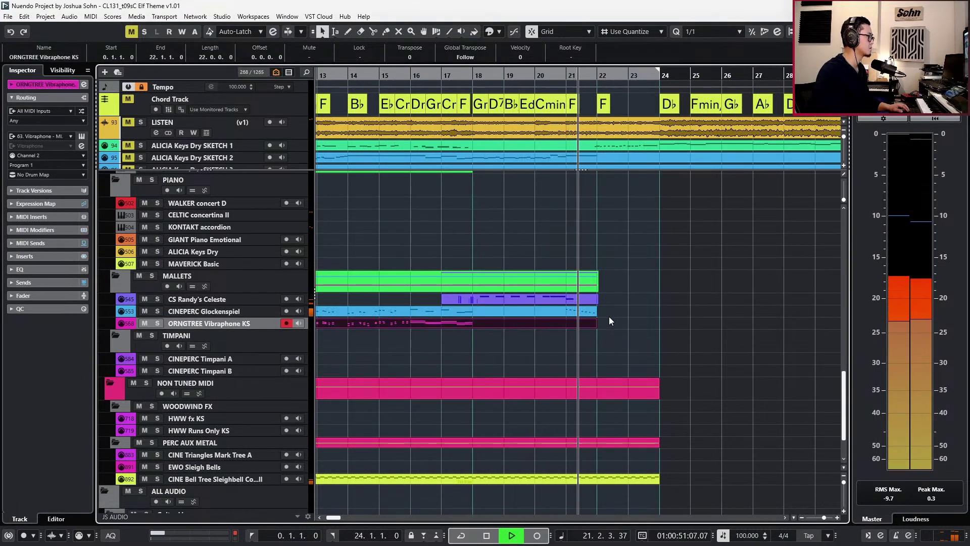
left_click(586, 298)
Solo the LISTEN reference track, replay the passage leading into bar 21, and unsolo it.
left_click(250, 128)
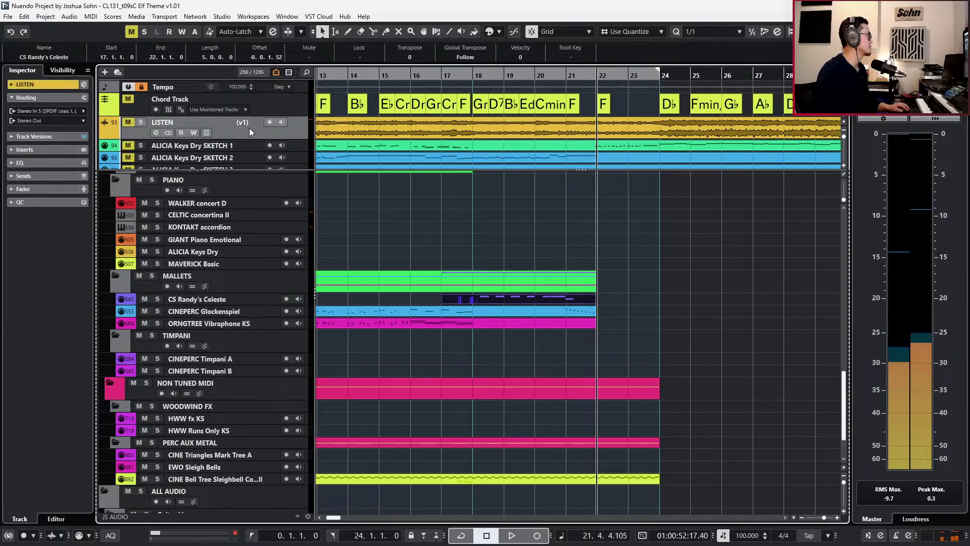
key("s")
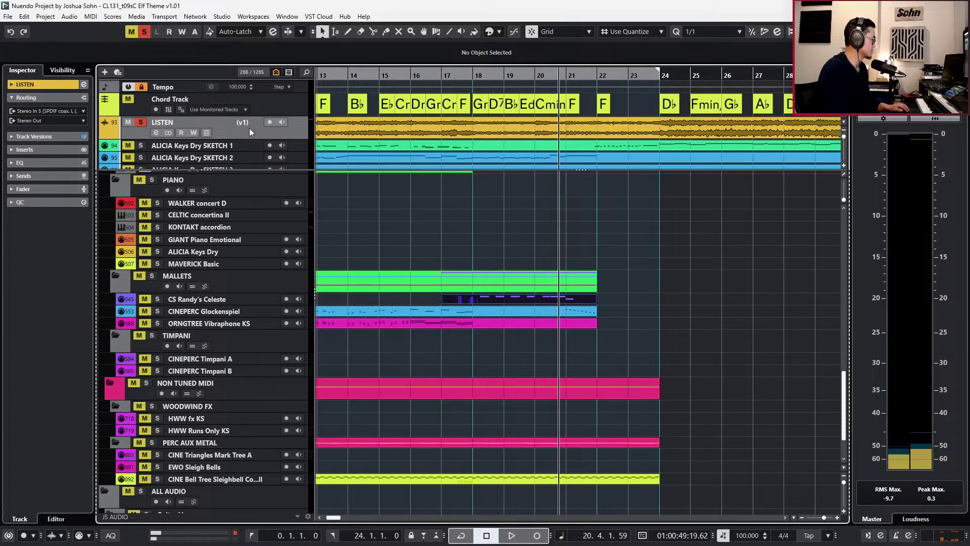
key("space")
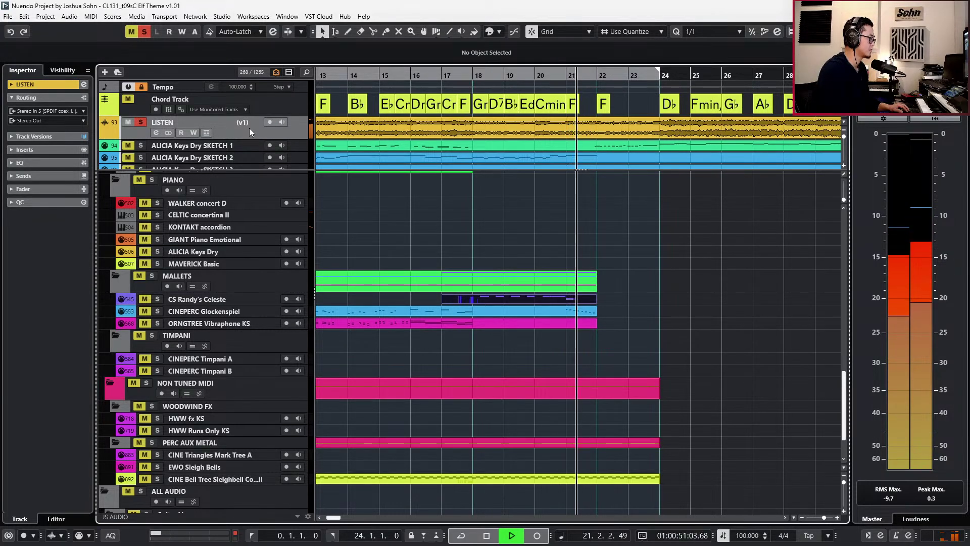
key("space")
key("s")
Delete the F2 note at the start of bar 21 in the CS Randy's Celeste part.
left_click(536, 322)
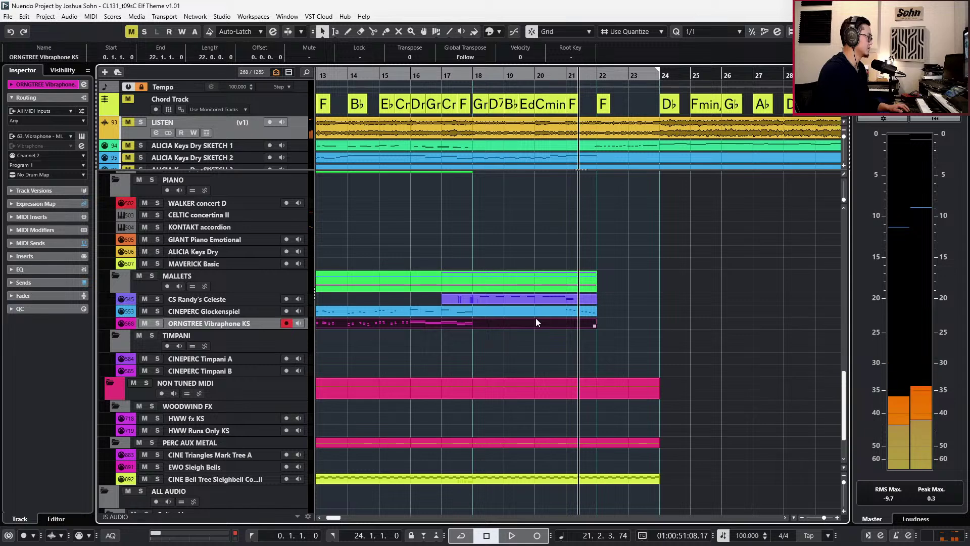
double_click(537, 323)
key("Return")
double_click(563, 303)
scroll(719, 373, "up", 3)
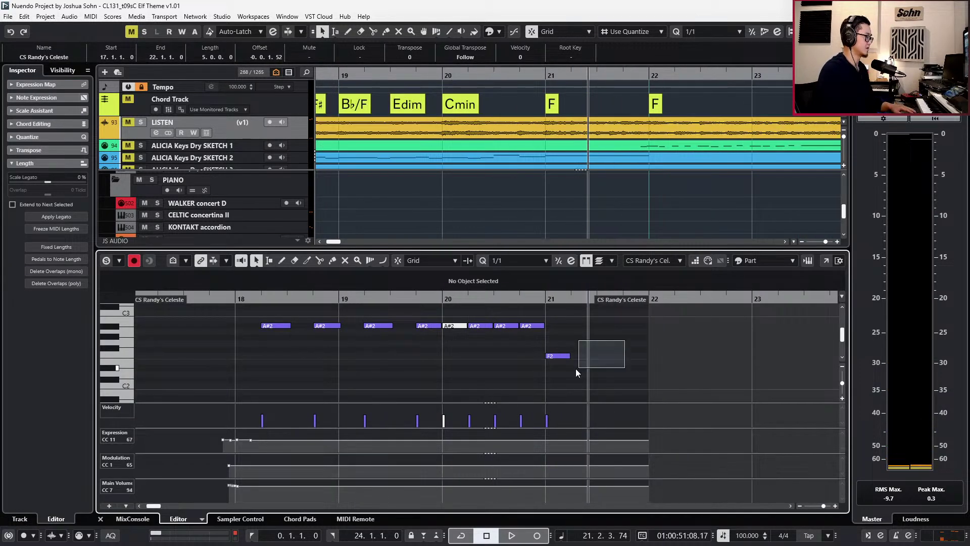
left_click_drag(578, 369, 557, 373)
key("Delete")
Record a sustained C2, F2 and C3 chord across bar 21 in the CS Randy's Celeste part.
key("KP_Subtract")
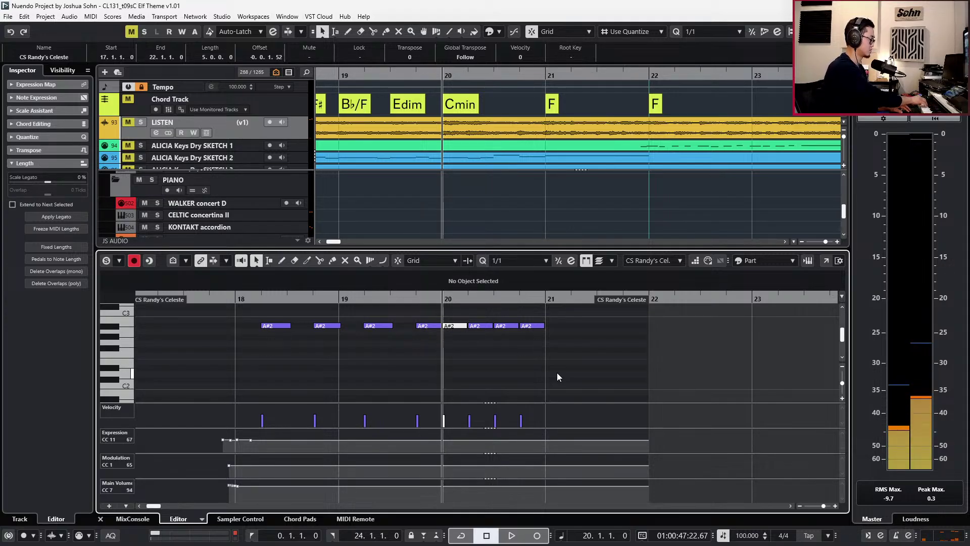
key("space")
key("KP_Multiply")
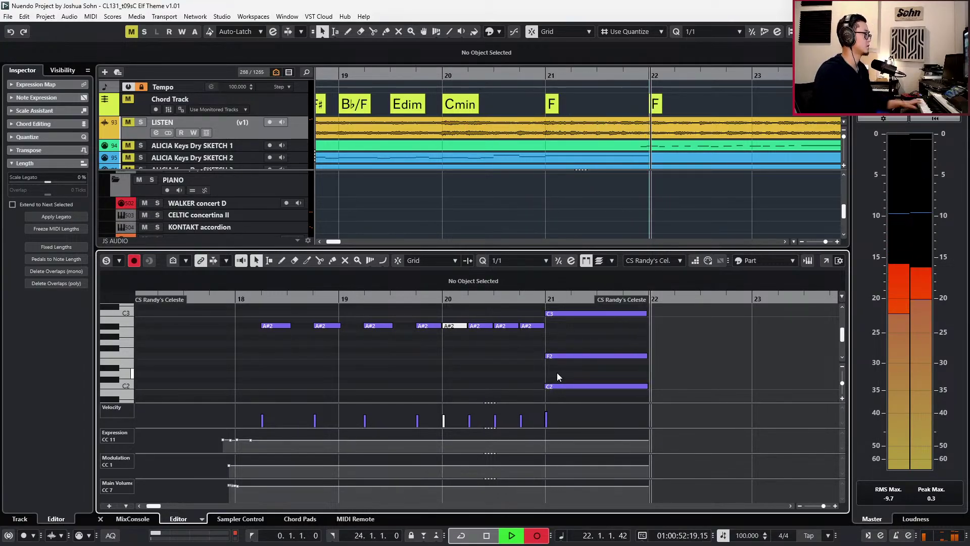
key("space")
key("Return")
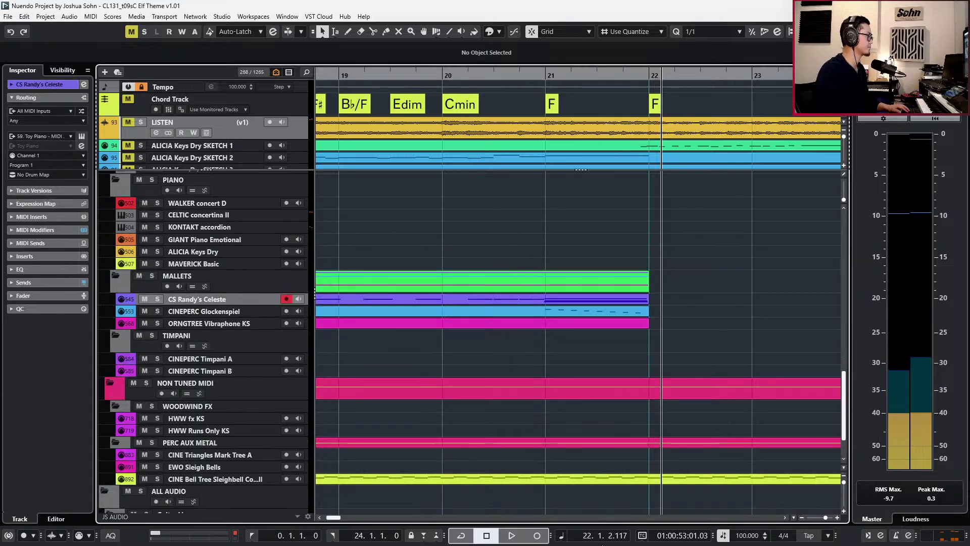
Solo the LISTEN reference track, play bar 21 twice, and unsolo it.
key("ctrl+KP_Subtract")
scroll(652, 406, "down", 2)
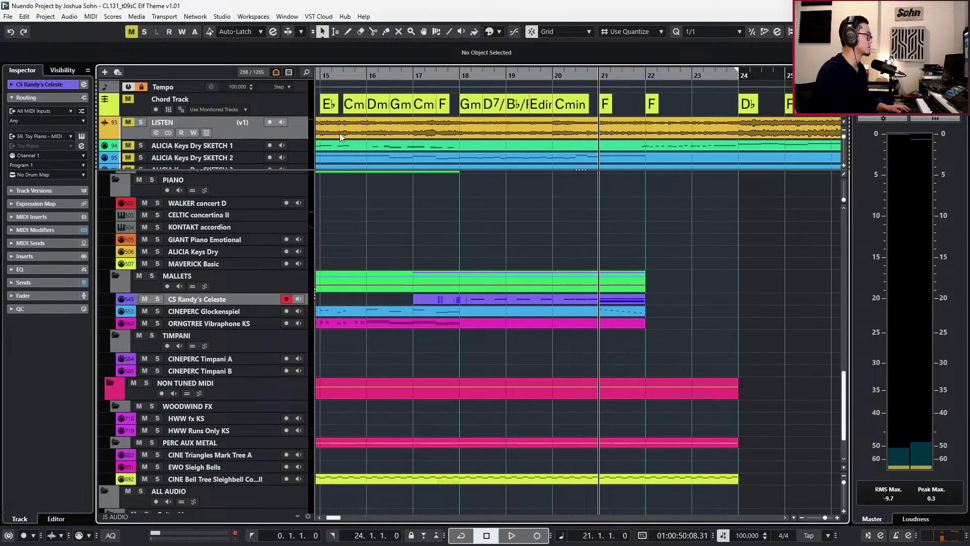
key("s")
key("space")
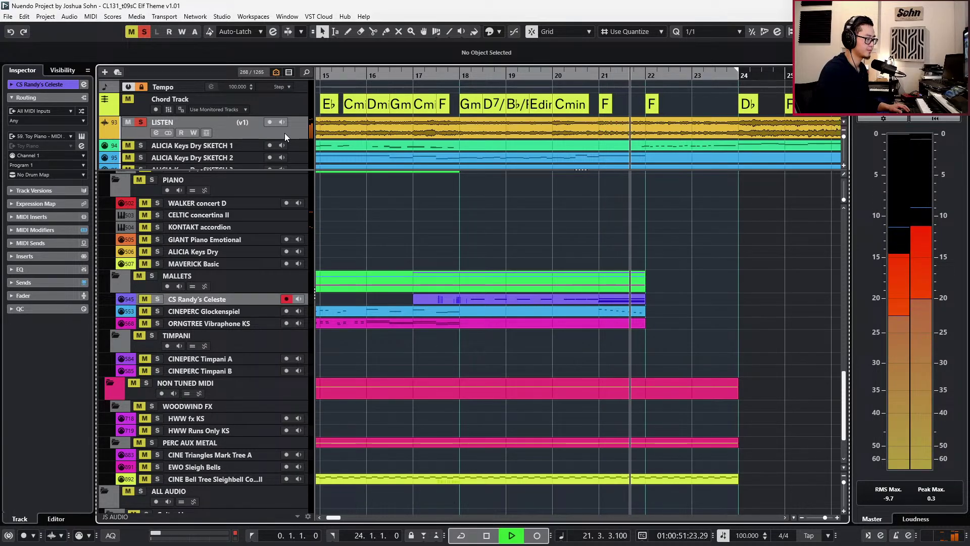
key("space")
key("space")
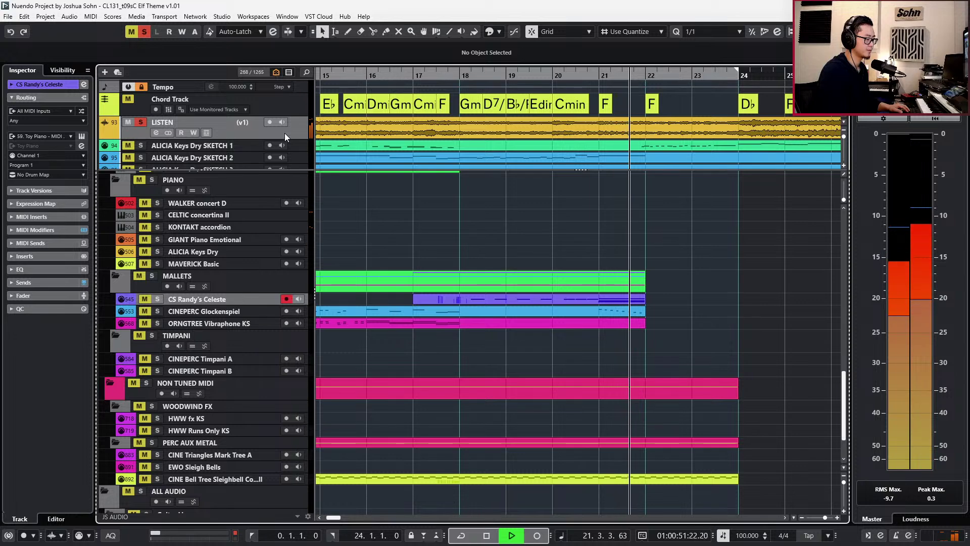
key("space")
key("s")
Copy the descending run in bar 21 from the CINEPERC Glockenspiel part into the ORNGTREE Vibraphone KS part at bar 21.
double_click(625, 314)
left_click_drag(572, 308, 682, 403)
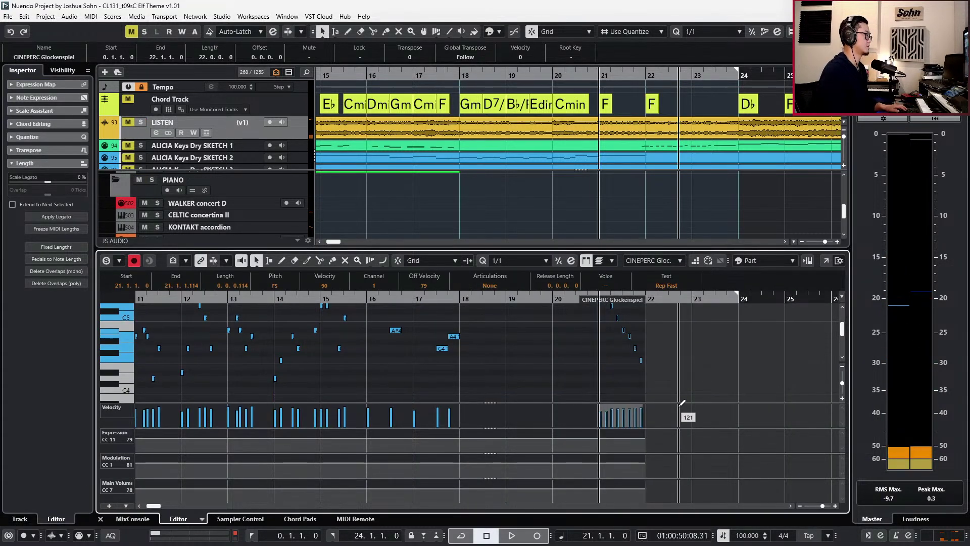
key("l")
key("Return")
double_click(629, 322)
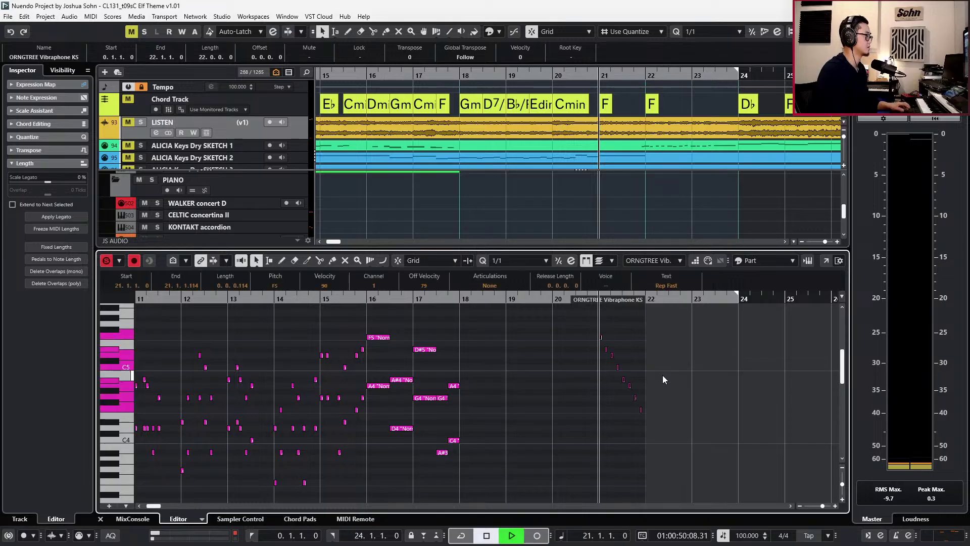
key("space")
Set all notes of the bar 21 vibraphone run to a fixed 1/8 length and play it from bar 21.
scroll(624, 373, "up", 2)
left_click_drag(527, 327, 710, 461)
key("space")
key("alt+4")
key("alt+l")
key("l")
key("space")
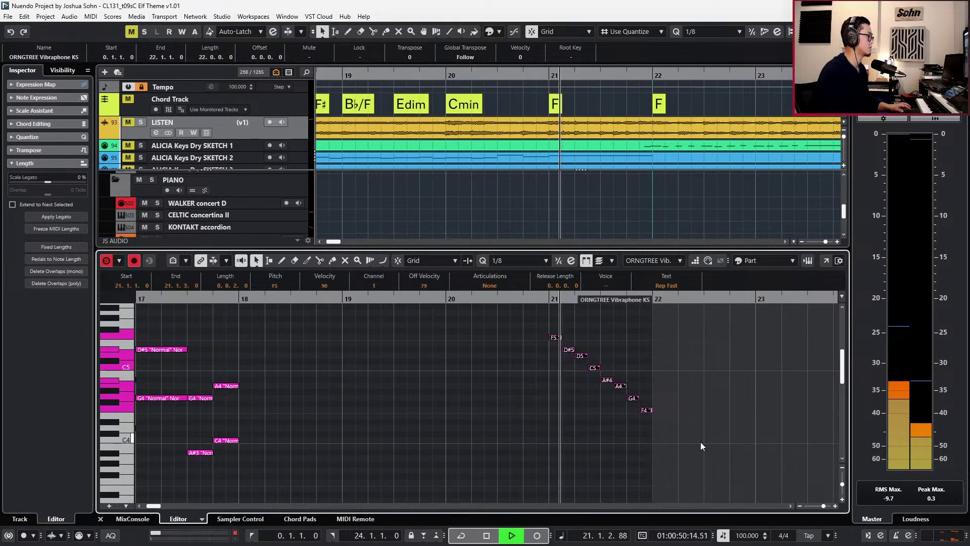
Shorten the vibraphone run's notes by a 1/32, play the bar, and show the controller lanes.
key("alt+6")
key("alt+shift+Left")
key("l")
key("space")
key("s")
key("space")
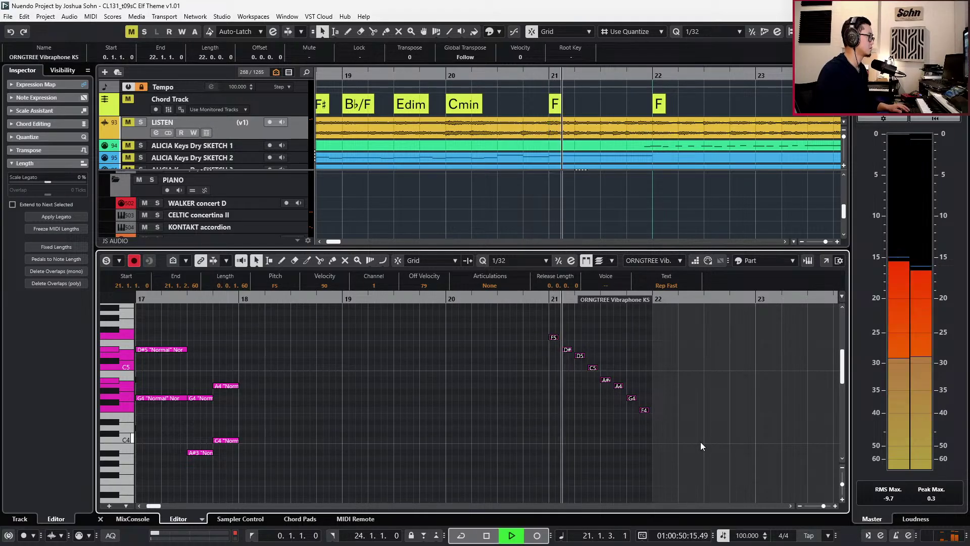
key("alt+l")
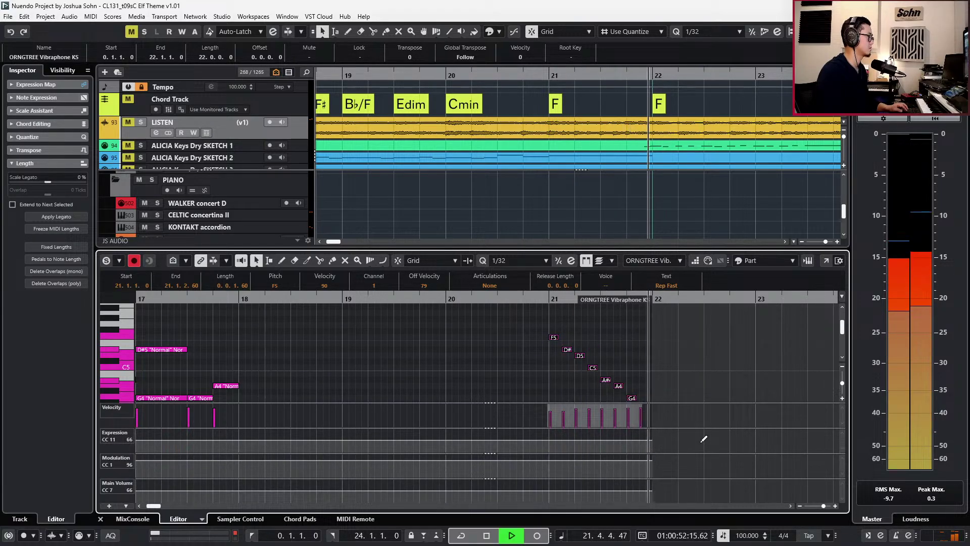
key("space")
key("l")
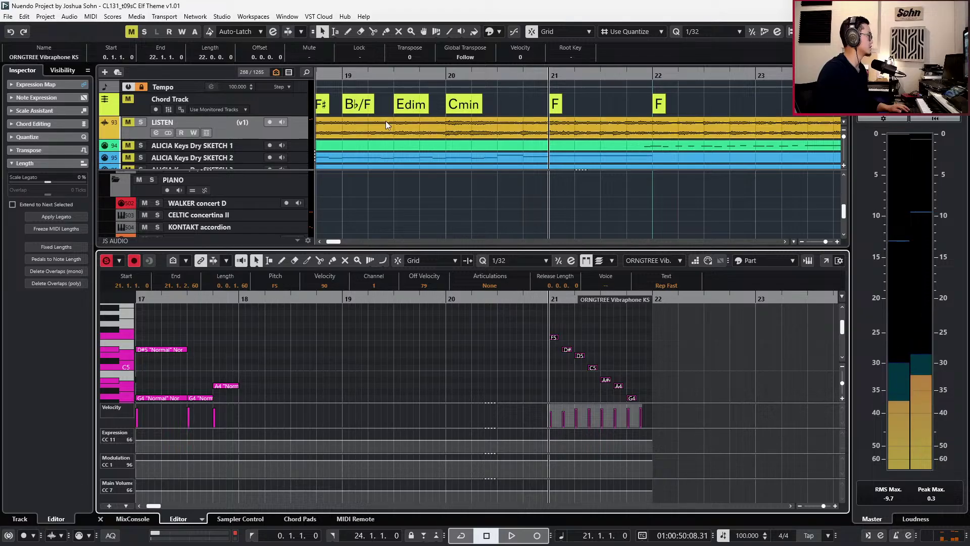
Play bar 21 with only the LISTEN track soloed to compare the vibraphone run, then unsolo it.
left_click(296, 132)
key("s")
key("space")
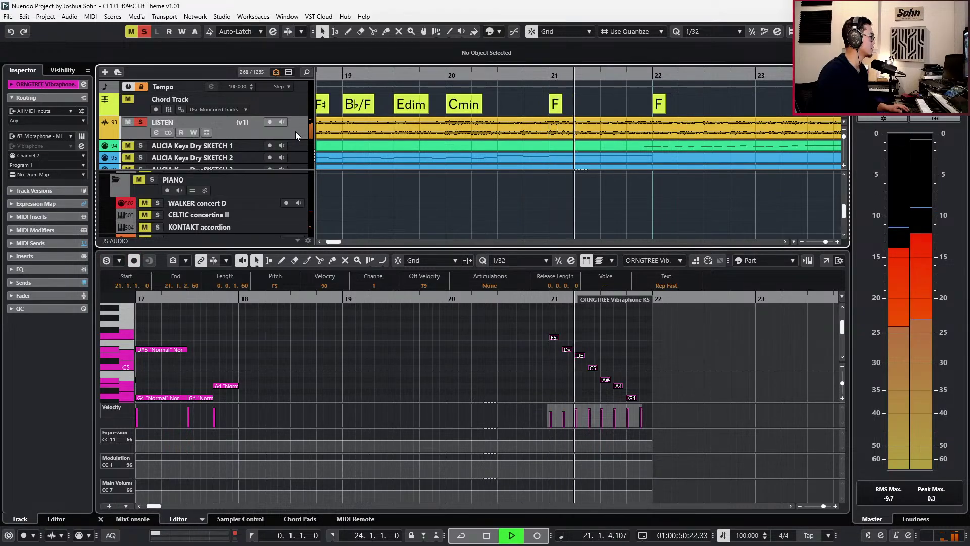
key("space")
key("s")
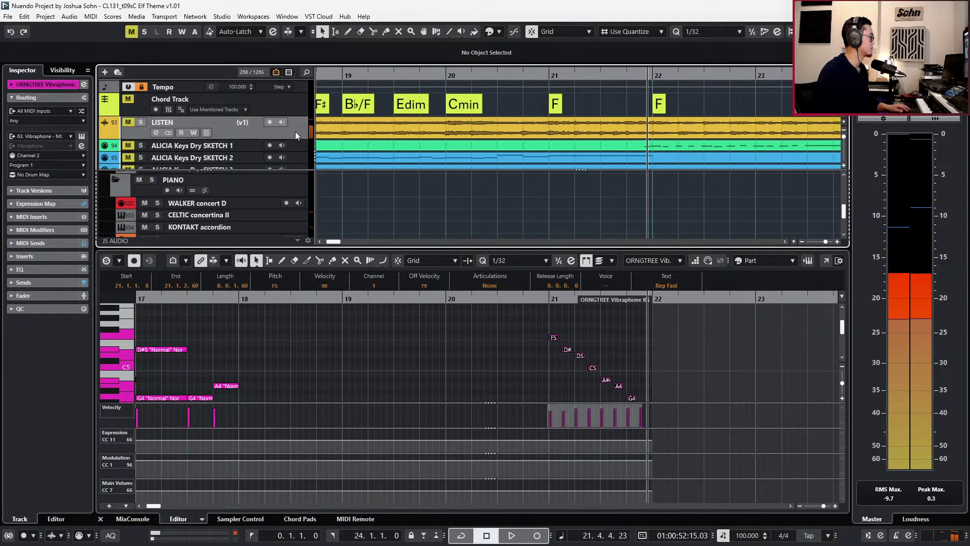
Raise the velocities of the vibraphone run's last three notes slightly, bringing the A4 to 110.
scroll(650, 327, "down", 1)
left_click(650, 329)
left_click_drag(654, 352, 614, 395)
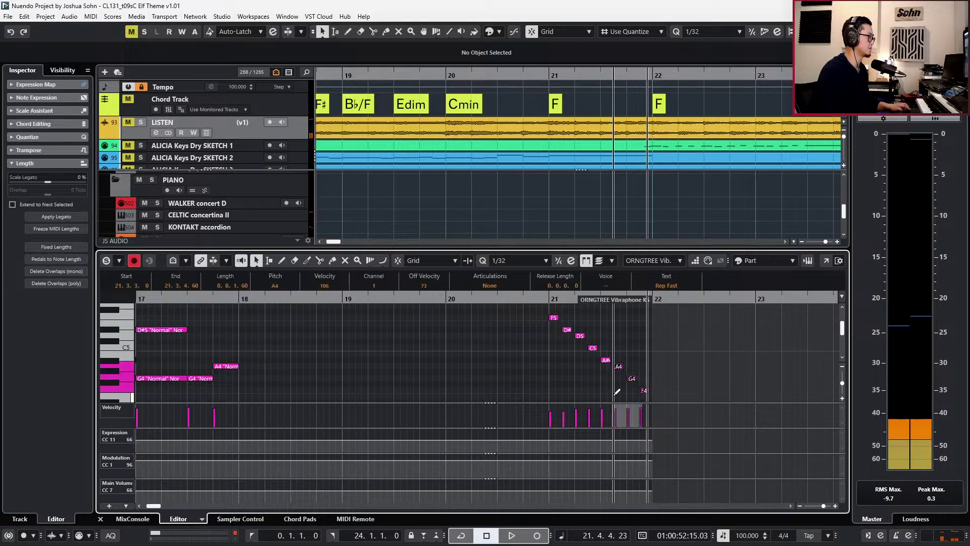
scroll(614, 395, "down", 7)
key("KP_0")
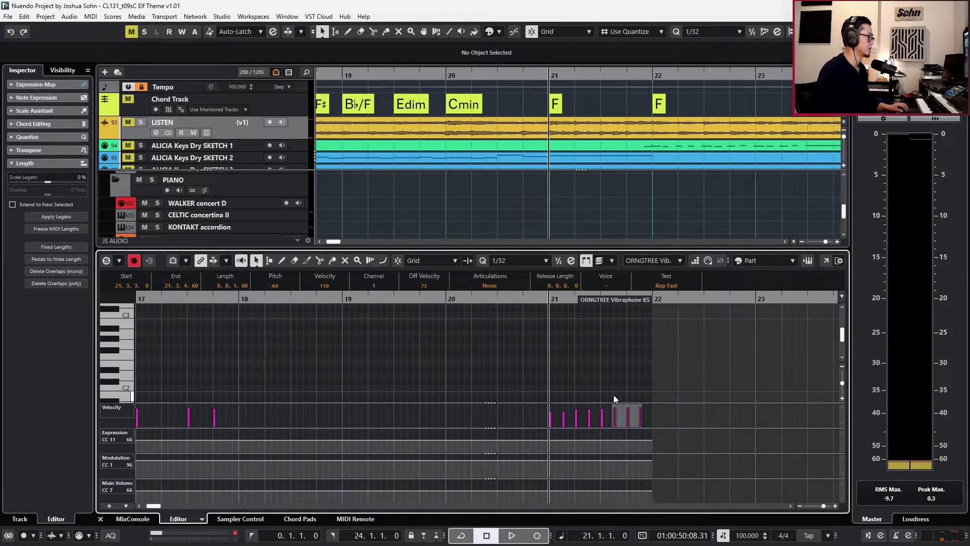
Duplicate the vibraphone run at bar 21, transpose the copy down eight semitones to start on A4, and play it.
left_click(610, 368)
scroll(609, 367, "up", 7)
left_click_drag(526, 335, 723, 459)
key("ctrl+c")
key("ctrl+v")
key("Down")
key("Down")
key("Down")
key("Down")
key("Down")
key("Down")
key("Down")
key("Down")
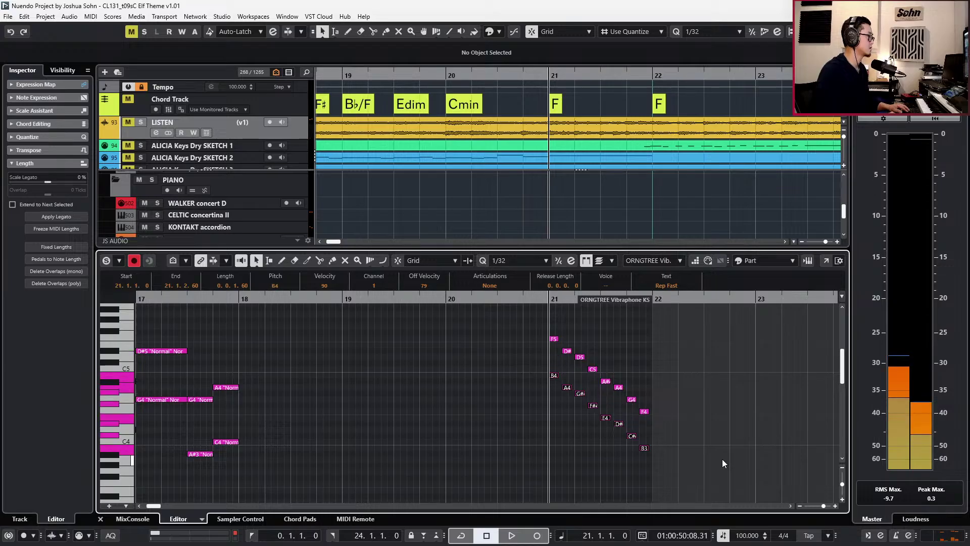
key("space")
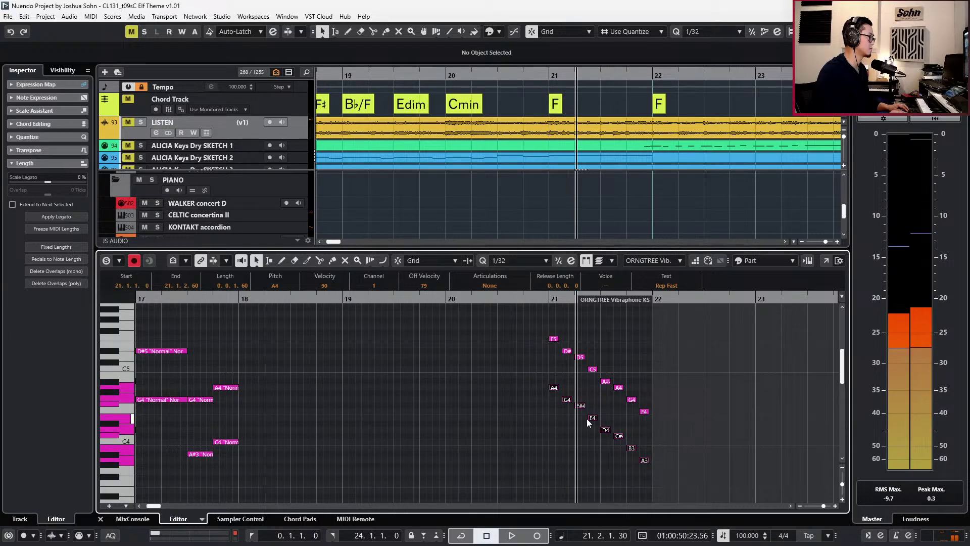
Transpose the duplicated lower run up three semitones to start on C5 and play it back.
key("Up")
key("Up")
key("Up")
key("space")
key("space")
Raise the lower run's second note from A#4 to C5.
scroll(649, 417, "up", 2)
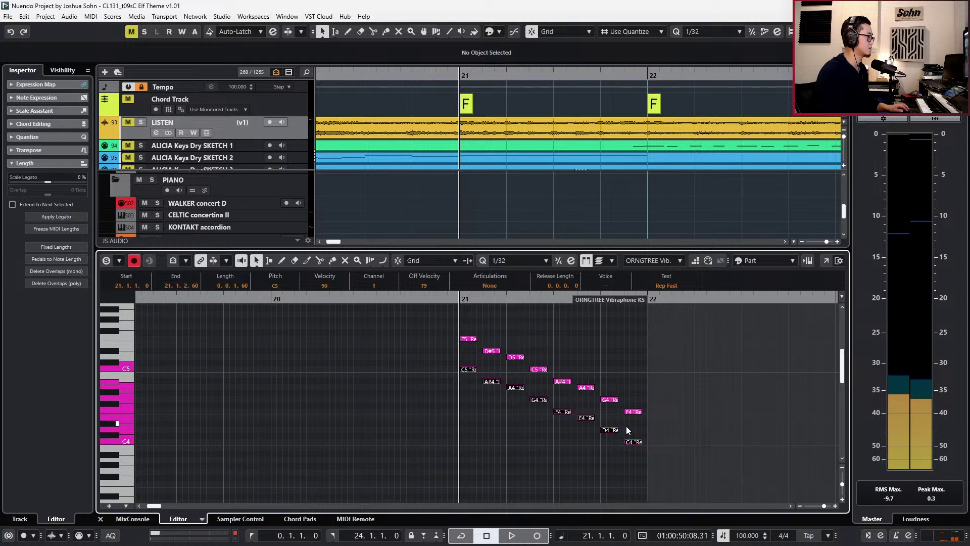
scroll(628, 426, "up", 2)
left_click(423, 421)
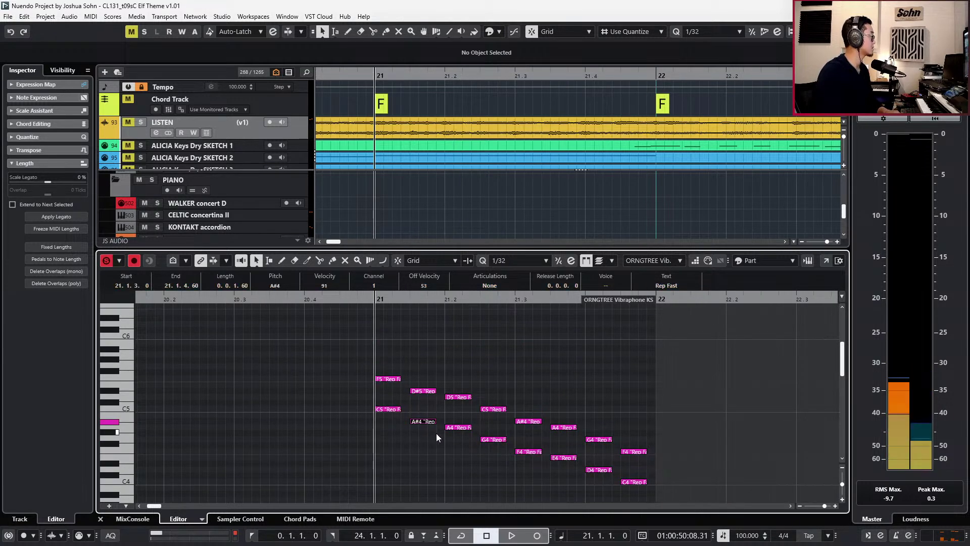
scroll(440, 428, "down", 3)
key("Up")
key("Up")
Audition the two-voice vibraphone run and lower the E4 note in beat 3 of bar 21 to D#4.
left_click(449, 348)
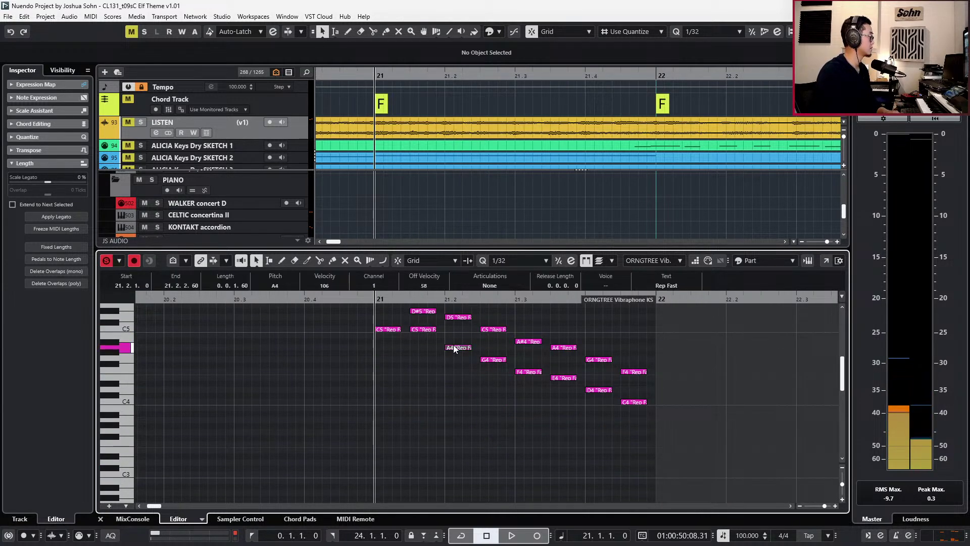
key("space")
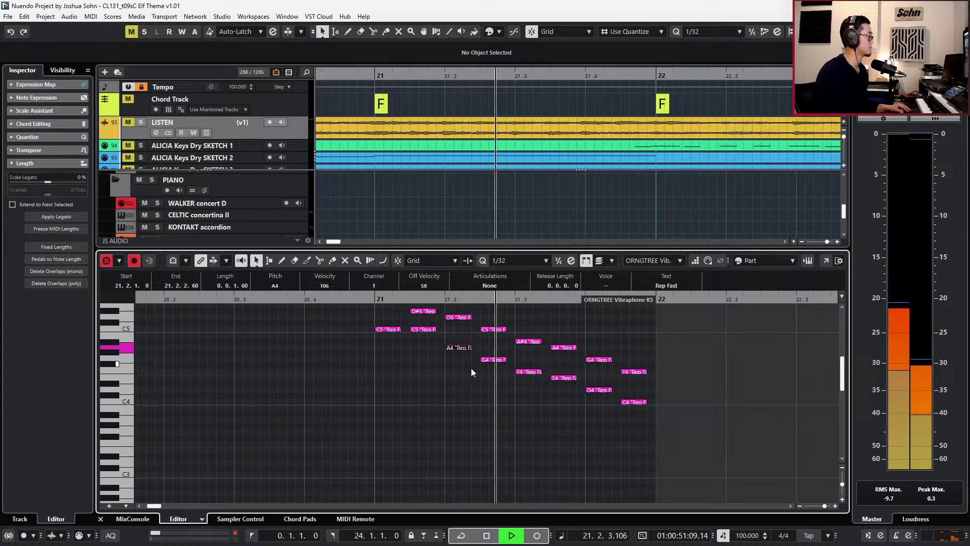
key("space")
scroll(470, 362, "up", 3)
key("space")
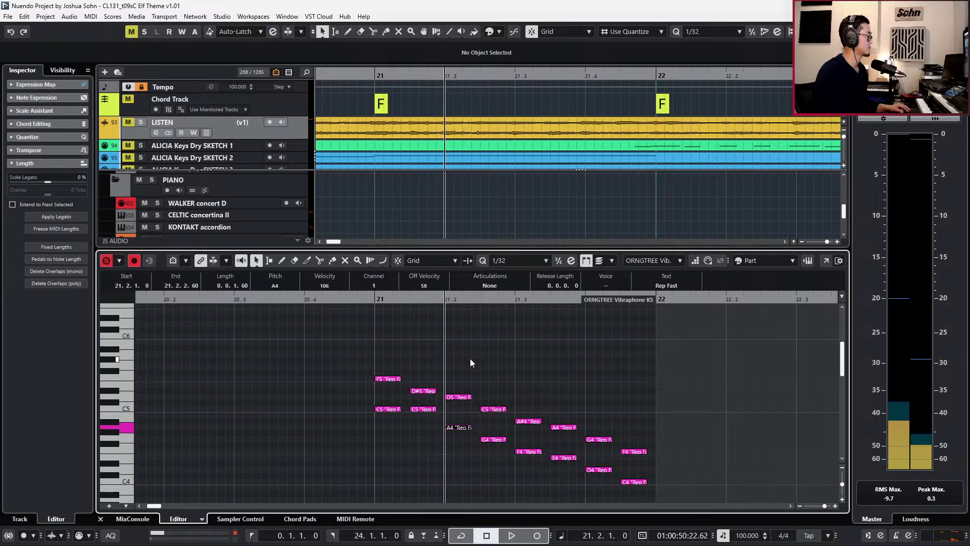
key("space")
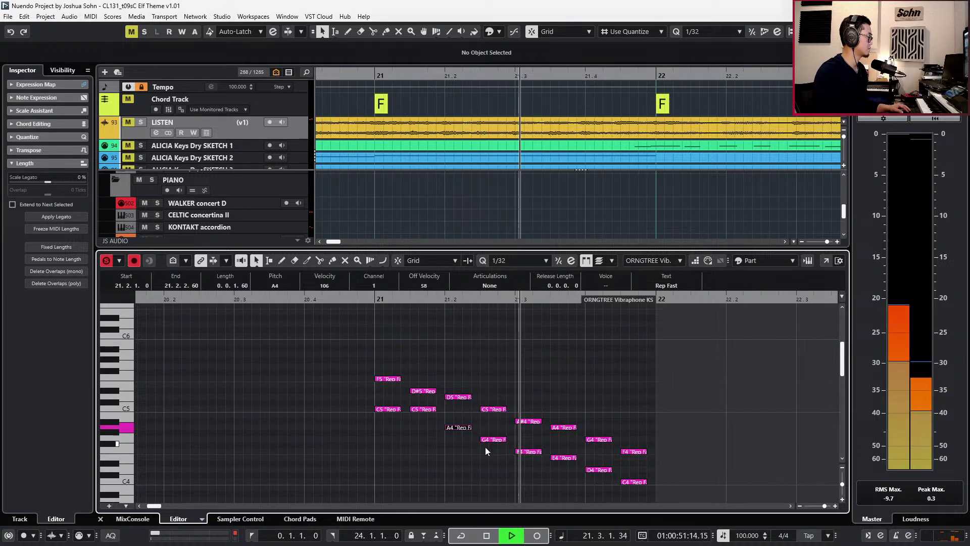
key("space")
left_click(564, 457)
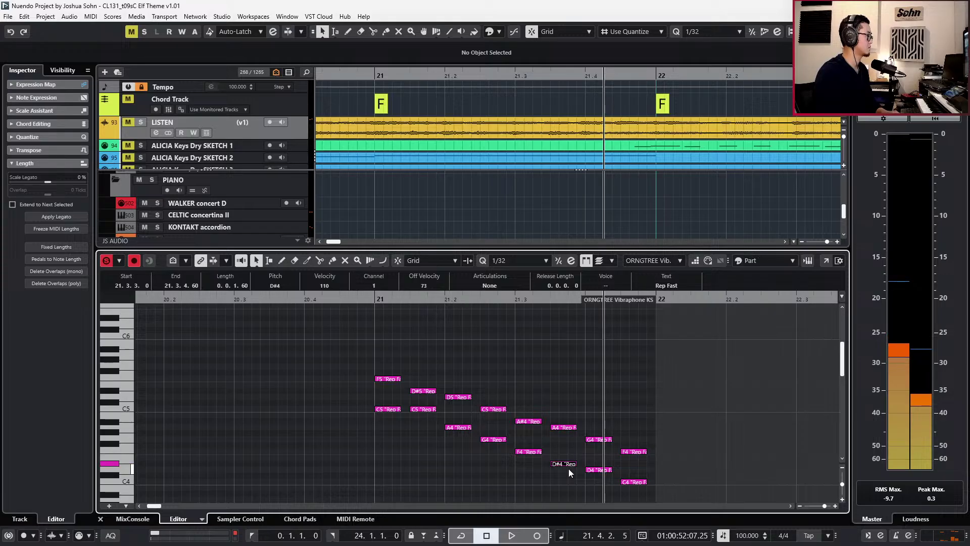
Play back the harmonised vibraphone run within the full arrangement and close the key editor.
key("l")
key("space")
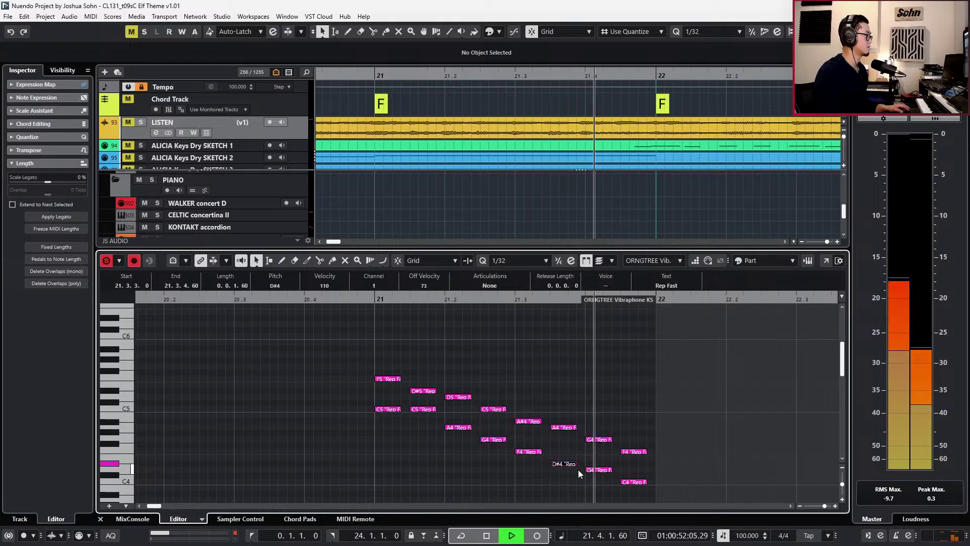
key("space")
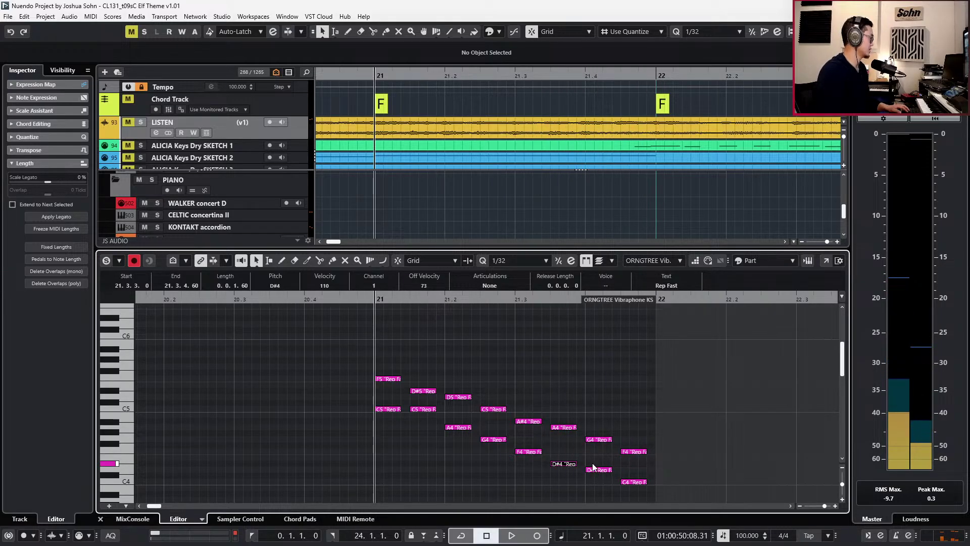
scroll(596, 463, "down", 2)
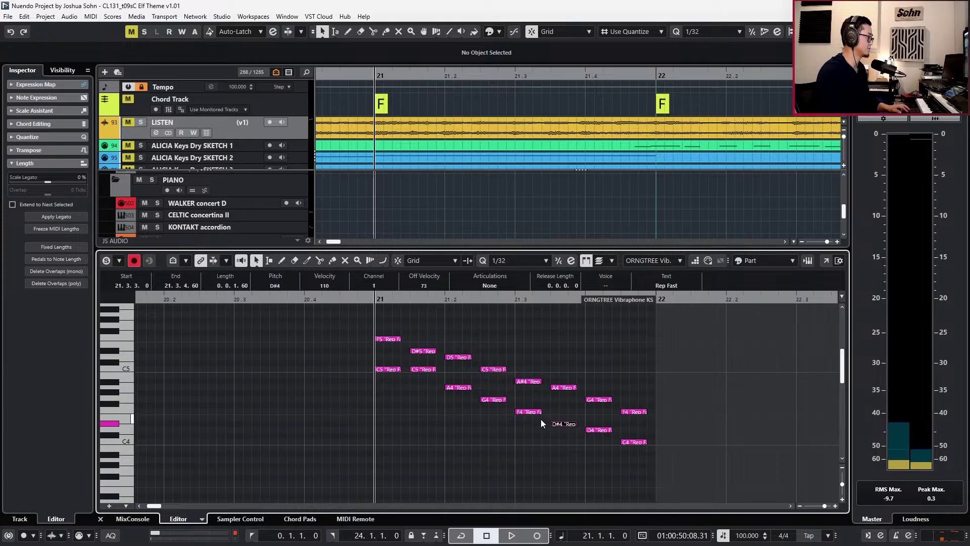
key("space")
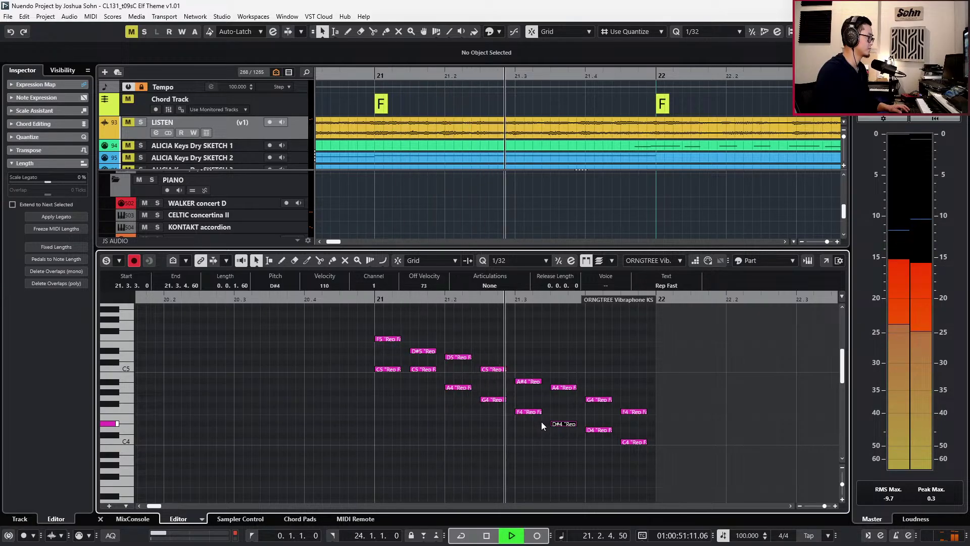
key("space")
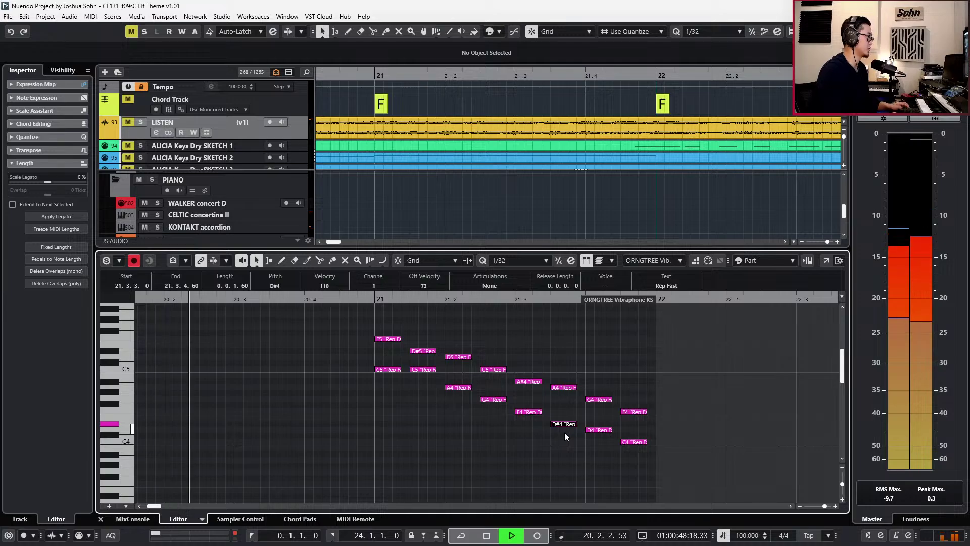
scroll(592, 431, "down", 4)
key("Return")
scroll(606, 404, "down", 2)
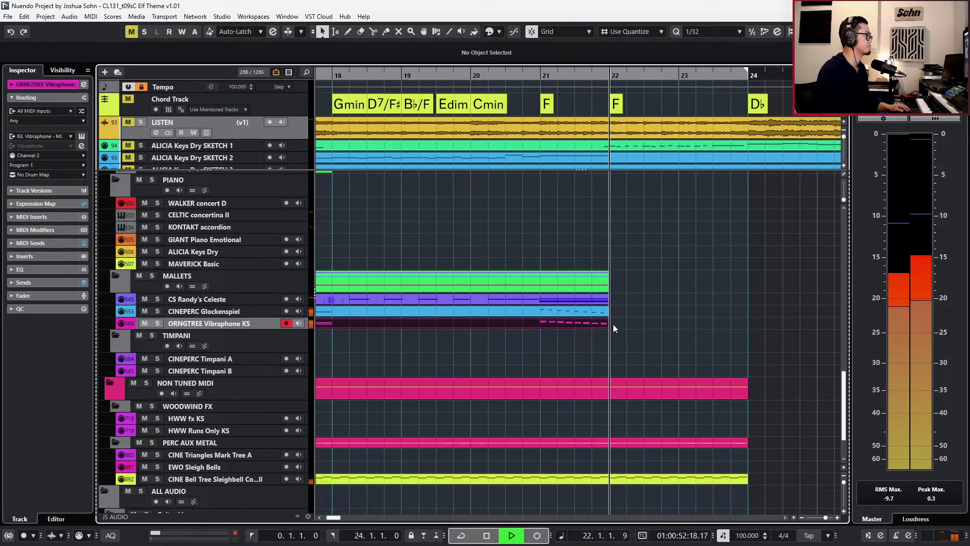
key("space")
scroll(612, 324, "down", 4)
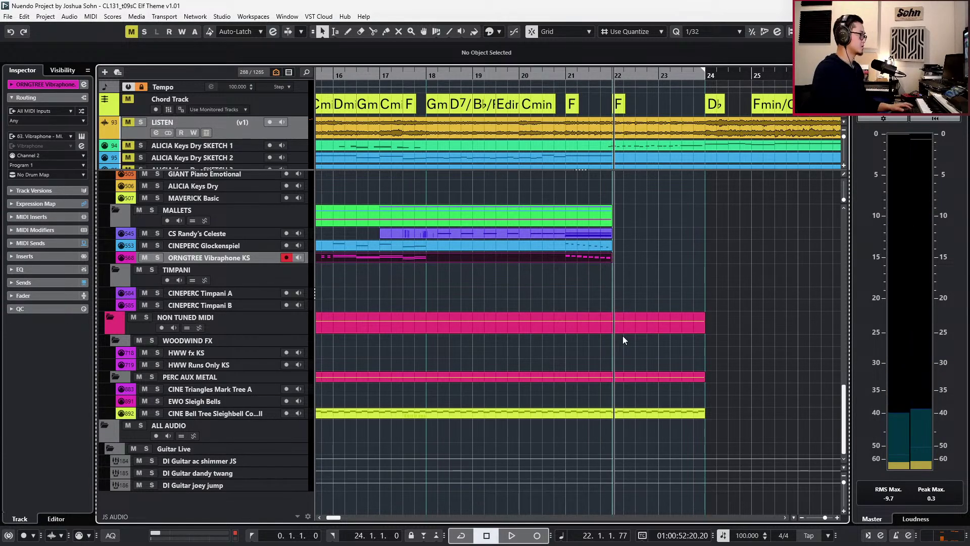
Solo the LISTEN track, play from bar 21 into bar 22, and unsolo it.
key("KP_Subtract")
key("KP_Subtract")
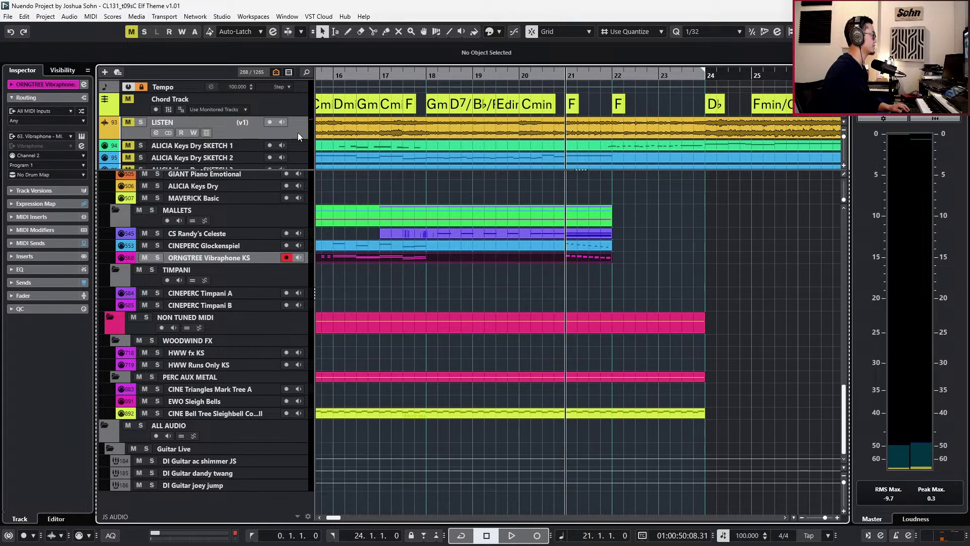
key("s")
key("space")
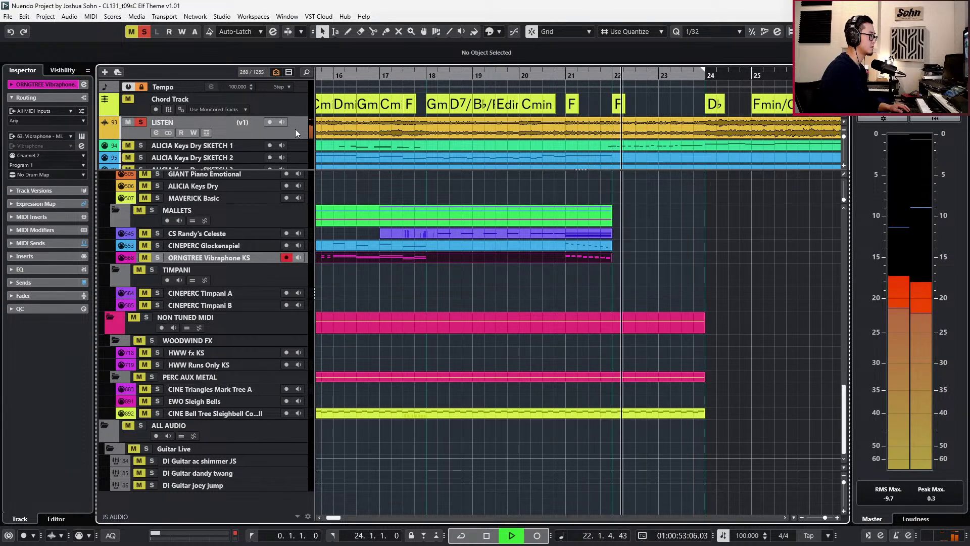
key("space")
key("s")
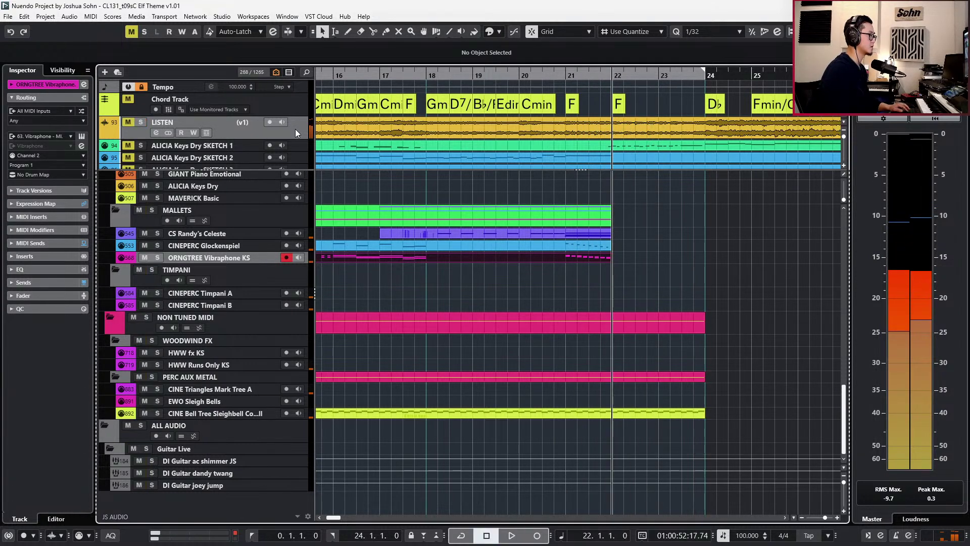
Extend the ORNGTREE Vibraphone, CINEPERC Glockenspiel and CS Randy's Celeste parts to bar 24.
left_click_drag(611, 258, 705, 259)
left_click(610, 246)
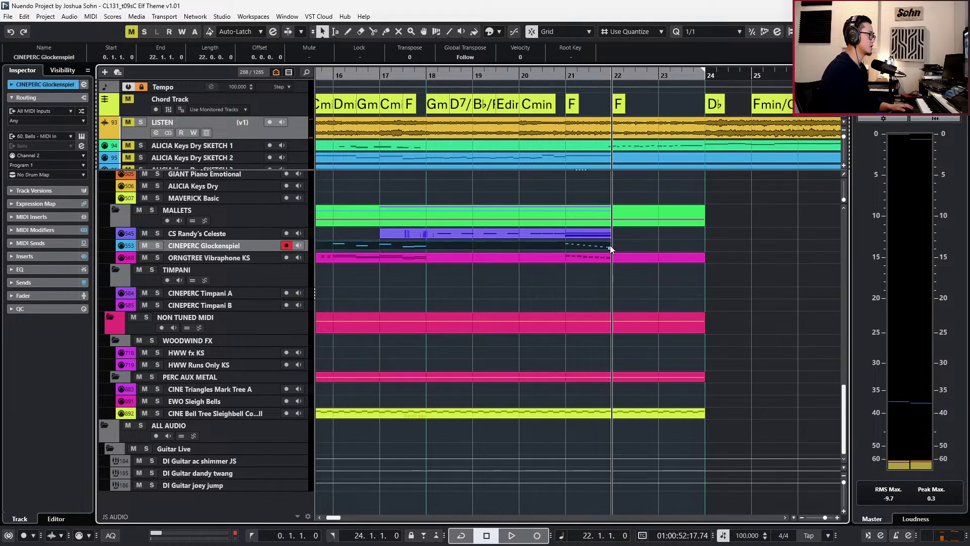
left_click(609, 235, "shift")
left_click_drag(611, 245, 705, 244)
Copy the SKETCH 1 phrase leading into bars 22 and 23 onto the KONTAKT accordion and CELTIC concertina II tracks.
double_click(648, 147)
left_click_drag(579, 328, 748, 405)
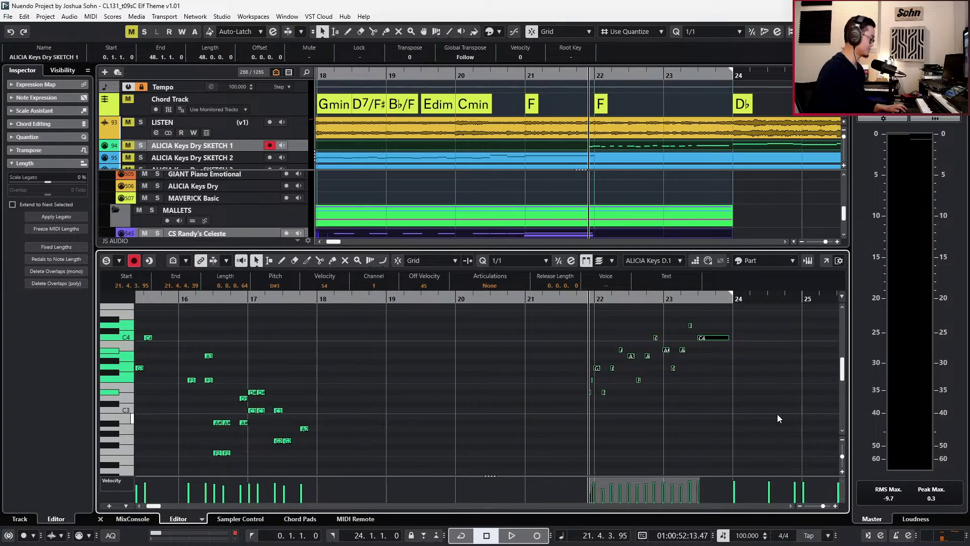
key("ctrl+e")
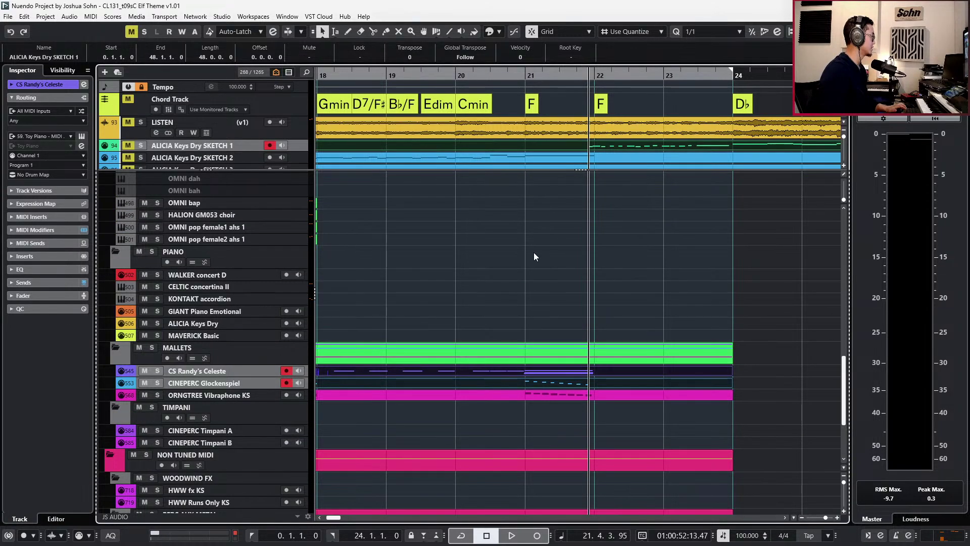
scroll(394, 286, "up", 15)
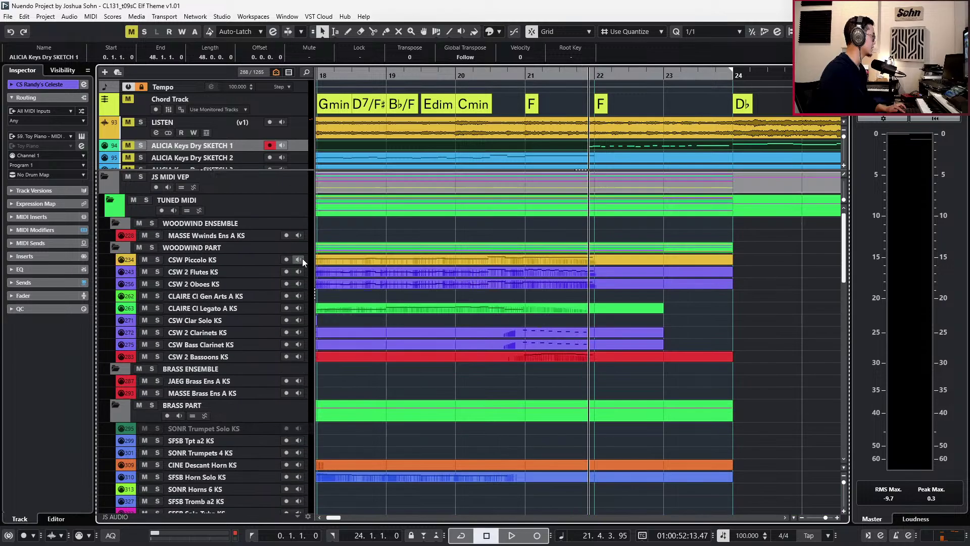
scroll(412, 323, "down", 15)
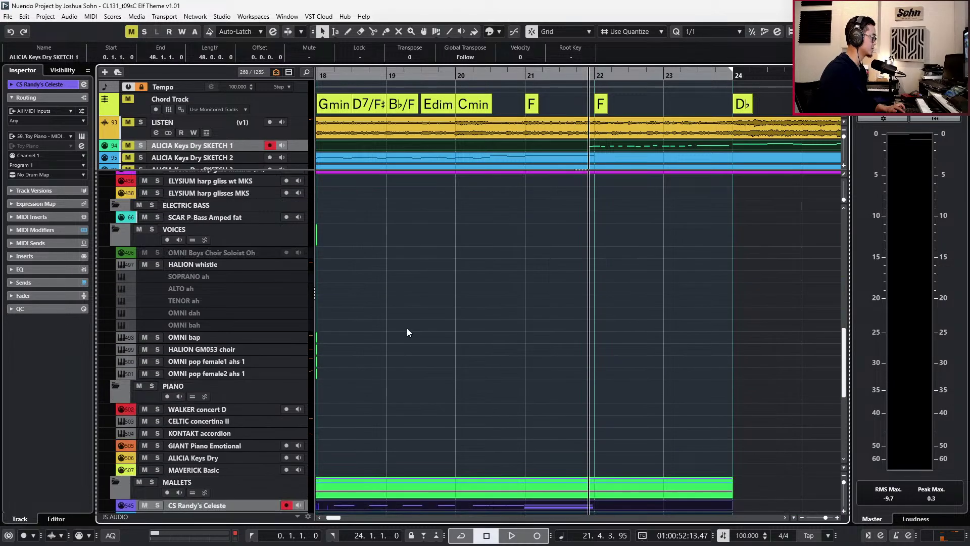
scroll(318, 317, "down", 3)
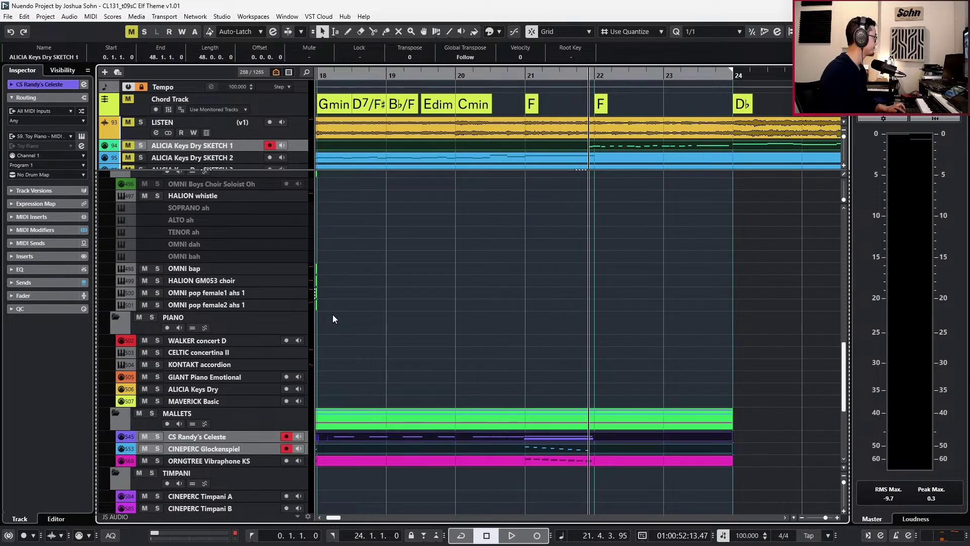
left_click(226, 351)
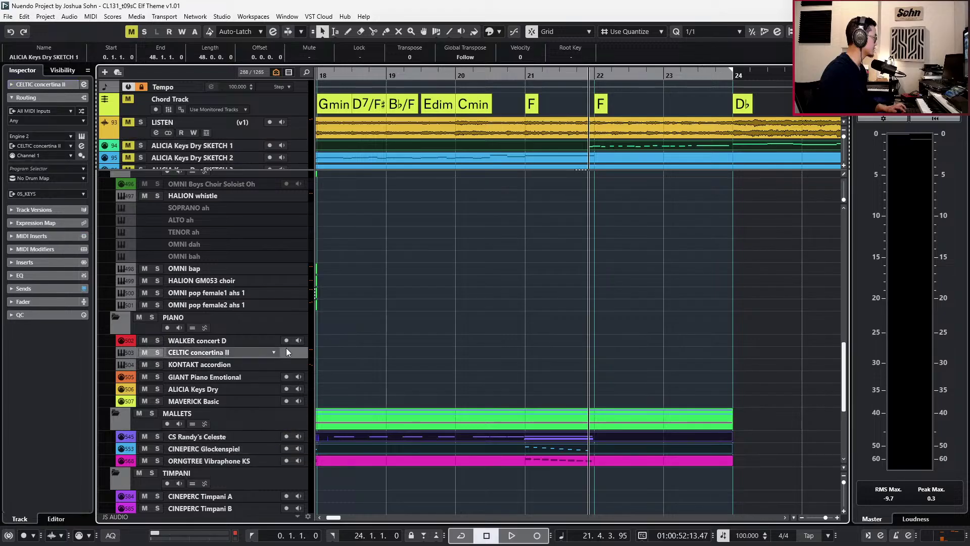
left_click(257, 339)
left_click(250, 365)
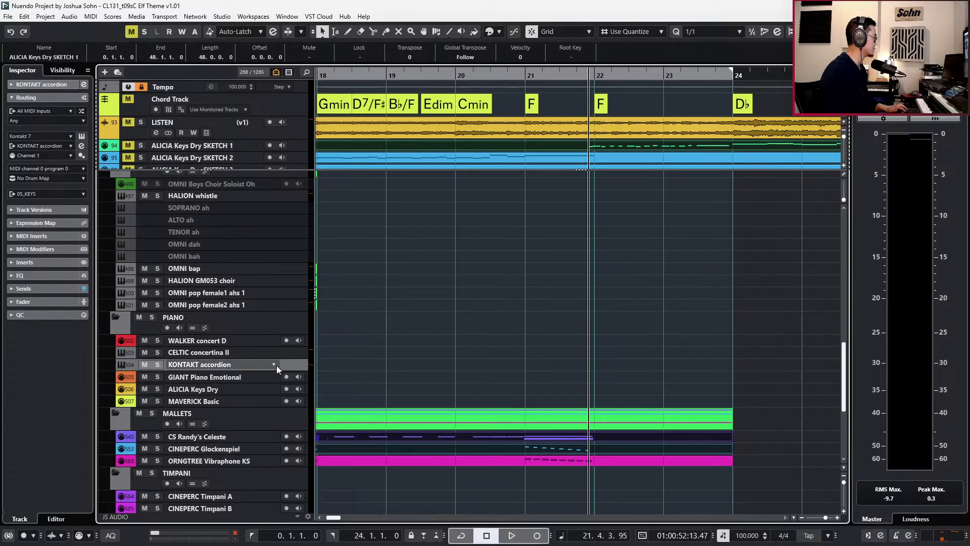
key("ctrl+v")
left_click_drag(601, 367, 603, 355)
Audition the pasted concertina and accordion phrases soloed from bar 22 through bar 23, then unsolo them.
key("s")
left_click(623, 375)
left_click(622, 365)
key("space")
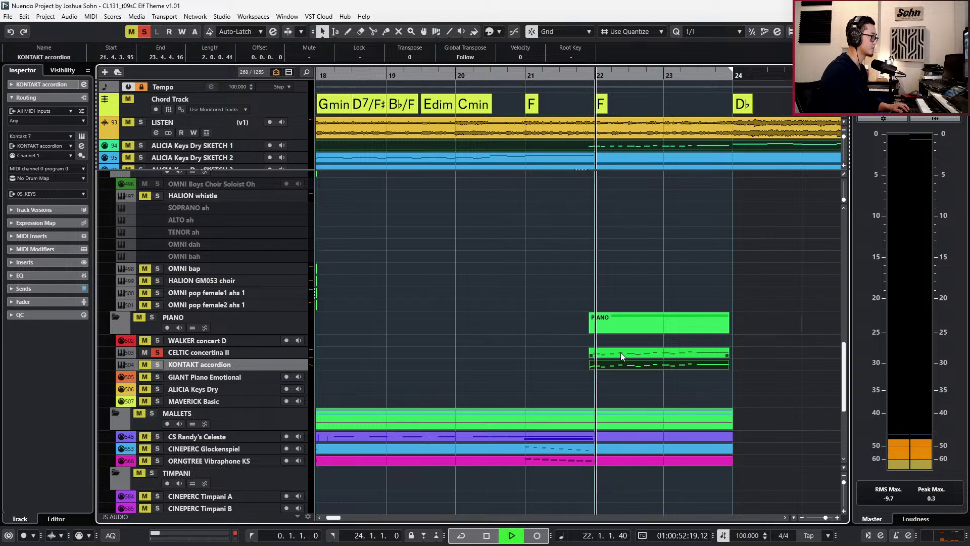
left_click(620, 366)
left_click(615, 375)
key("space")
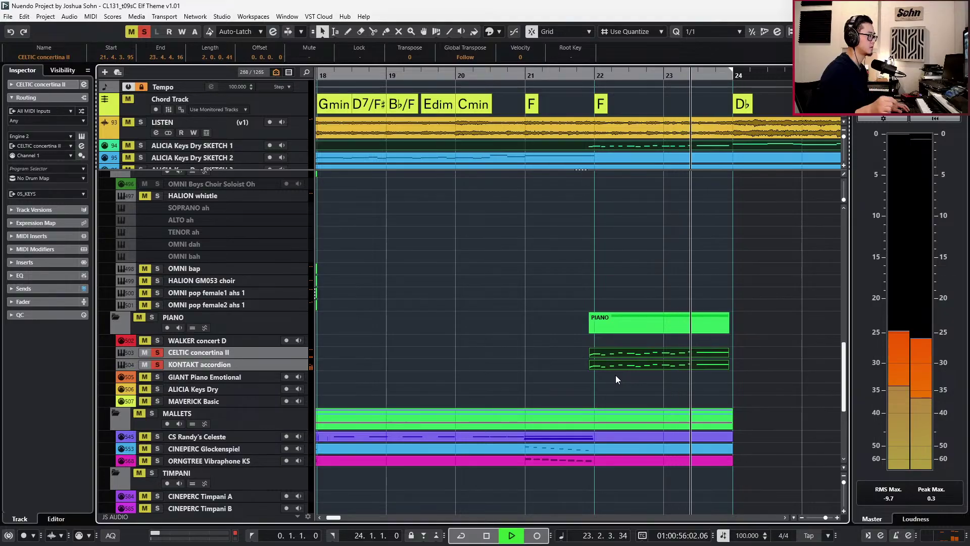
scroll(615, 375, "up", 2)
key("space")
key("s")
Extend the CELTIC concertina II and KONTAKT accordion parts into continuous parts from the project start to bar 24.
scroll(635, 324, "down", 3)
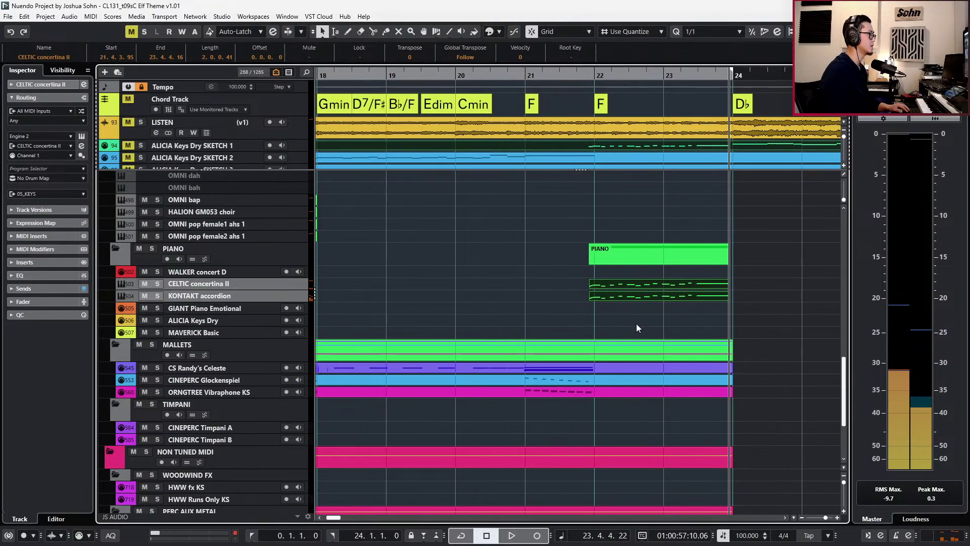
key("l")
scroll(636, 324, "down", 1)
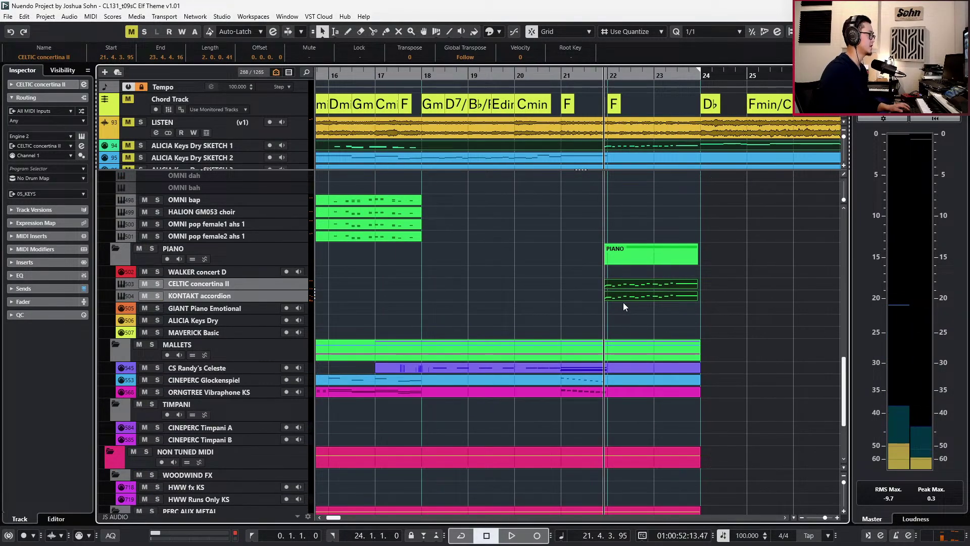
double_click(593, 287)
double_click(591, 297)
scroll(640, 311, "up", 1)
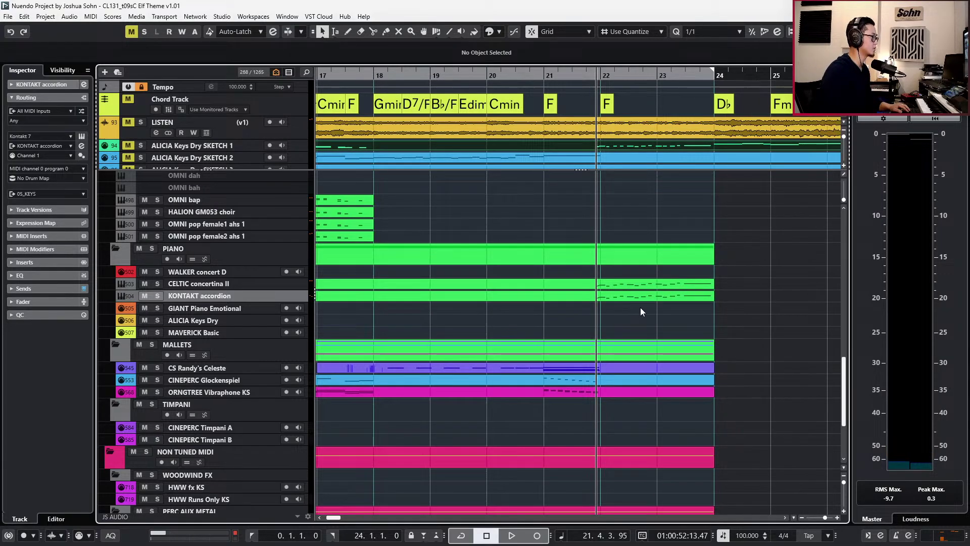
Copy the accordion phrase notes onto the OMNI bap, HALION GM053 choir, OMNI pop female1 and OMNI pop female2 tracks.
scroll(605, 297, "up", 1)
double_click(605, 296)
left_click_drag(568, 360, 755, 439)
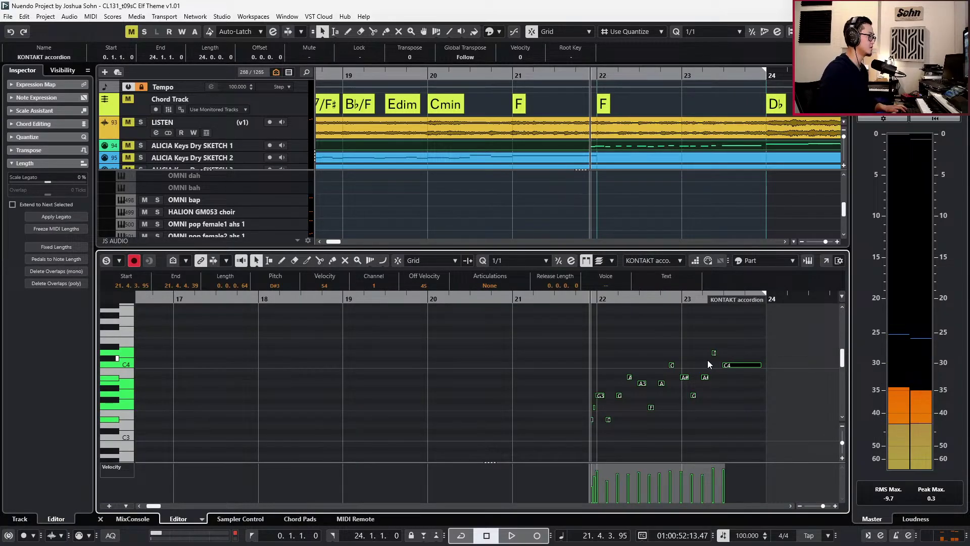
key("ctrl+e")
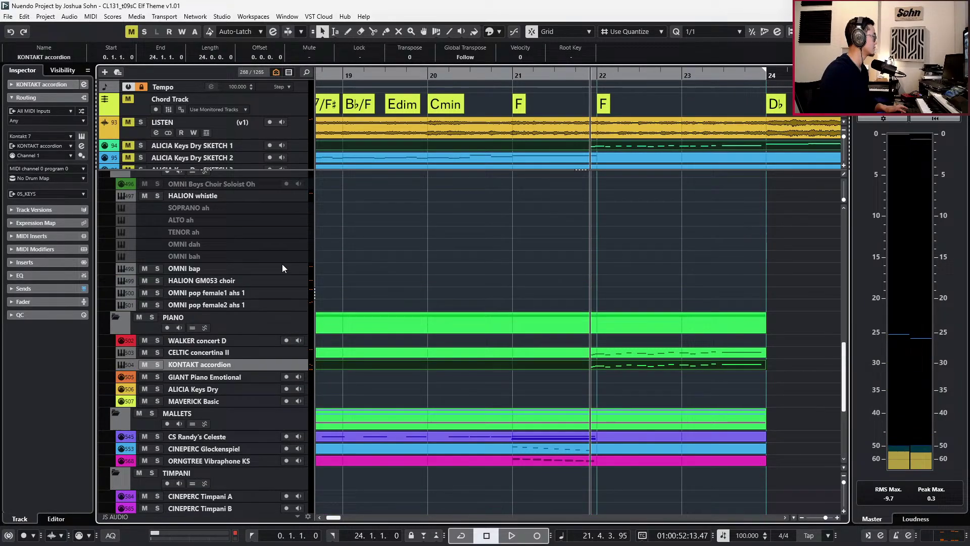
left_click(230, 293)
key("ctrl+v")
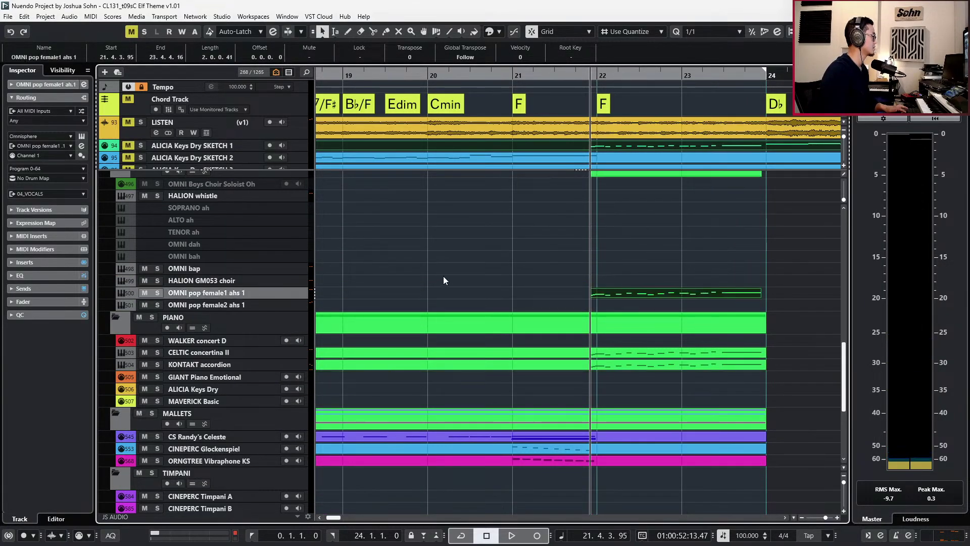
left_click(237, 275)
key("ctrl+v")
left_click(235, 280)
key("ctrl+v")
left_click(240, 305)
key("ctrl+v")
Open the four pasted voice parts together and delete the grace notes before the phrase's first G3.
left_click_drag(538, 276, 623, 304)
left_click(629, 268, "shift")
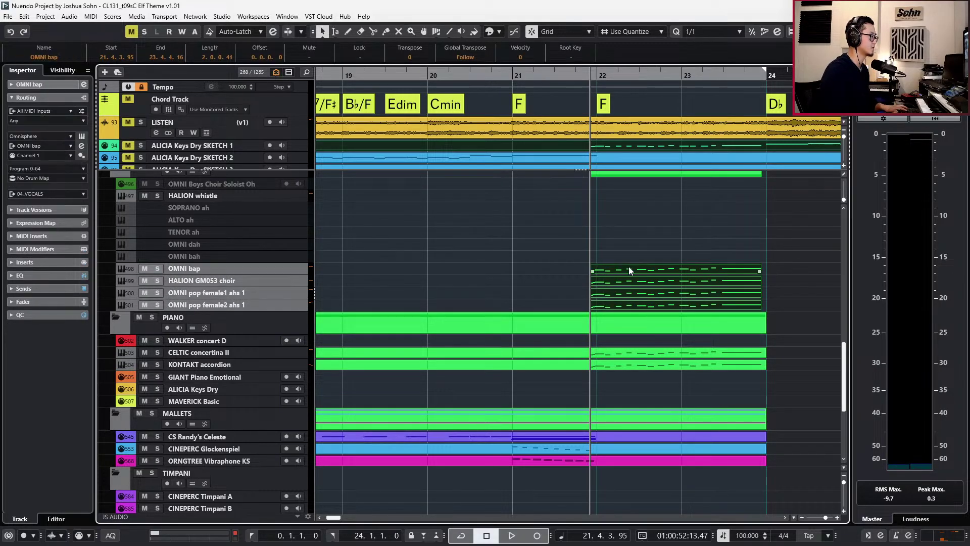
double_click(628, 268)
key("h")
left_click_drag(572, 409, 587, 421)
key("Delete")
Set the quantize grid to 1/16, play the voice phrase through its final C4, and close the key editor.
key("alt+4")
key("space")
key("g")
key("g")
key("alt+5")
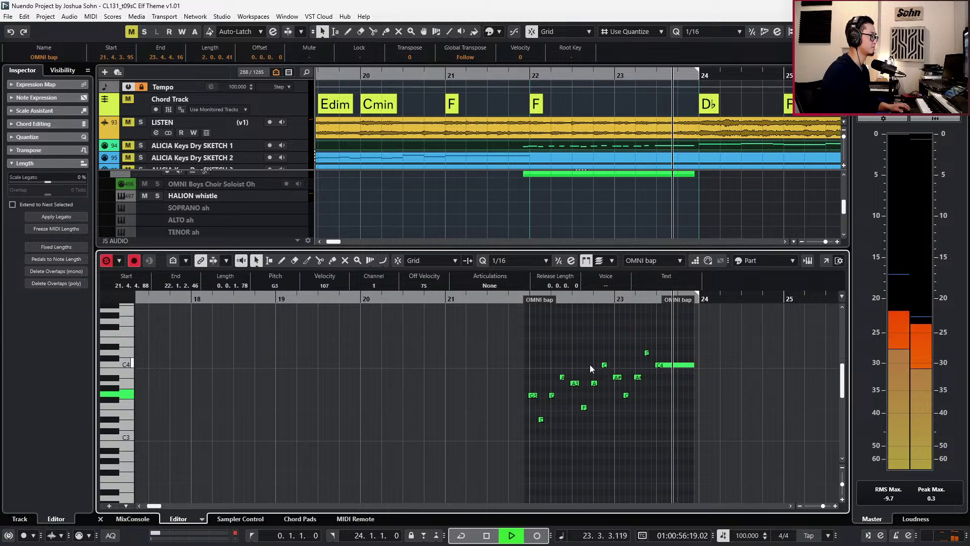
key("space")
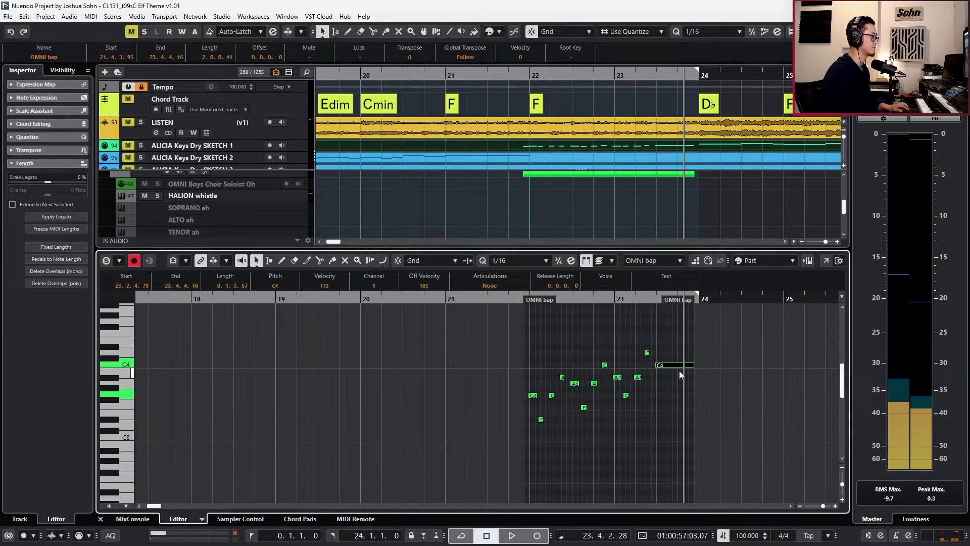
key("KP_0")
key("s")
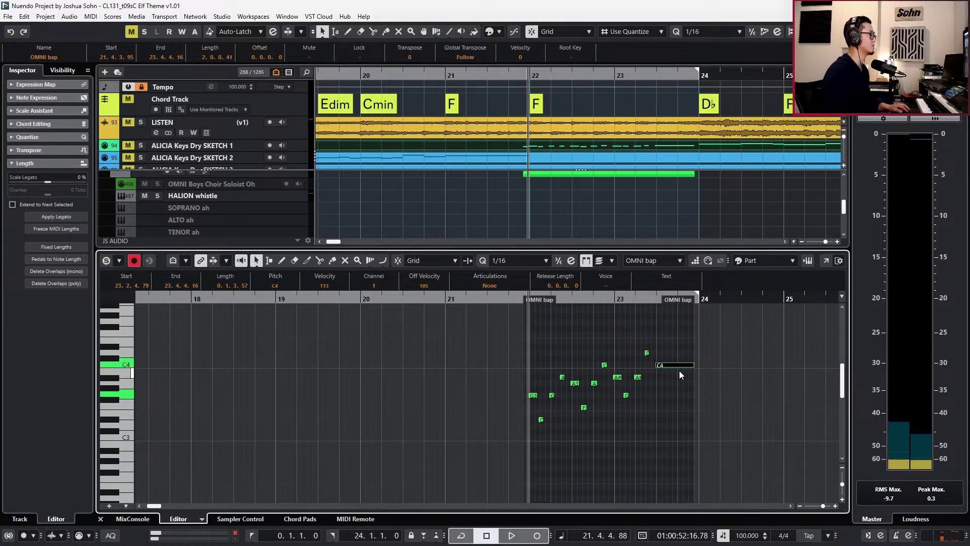
key("s")
key("Return")
scroll(638, 289, "up", 1)
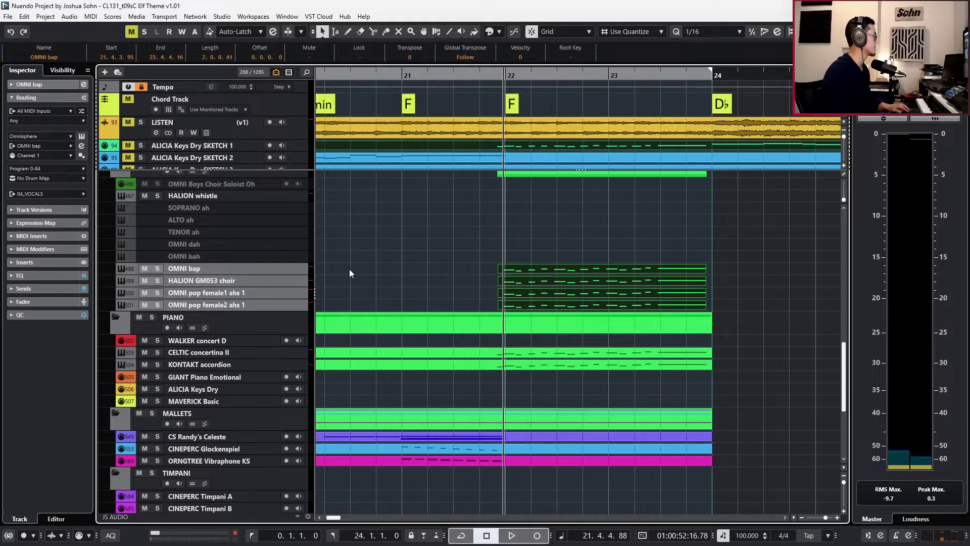
Enable the disabled OMNI bah track in the VOICES folder.
left_click(269, 260)
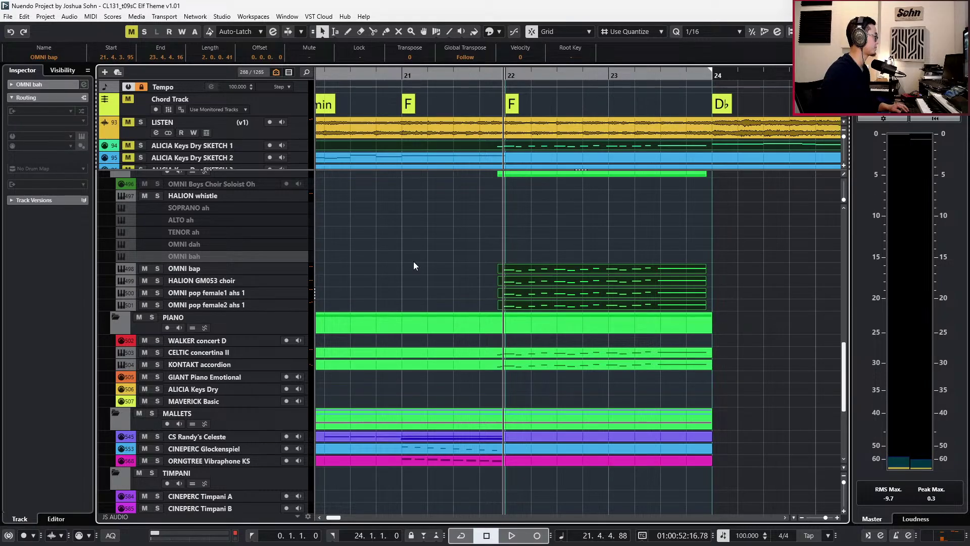
key("shift+e")
left_click(625, 244)
scroll(660, 262, "up", 1)
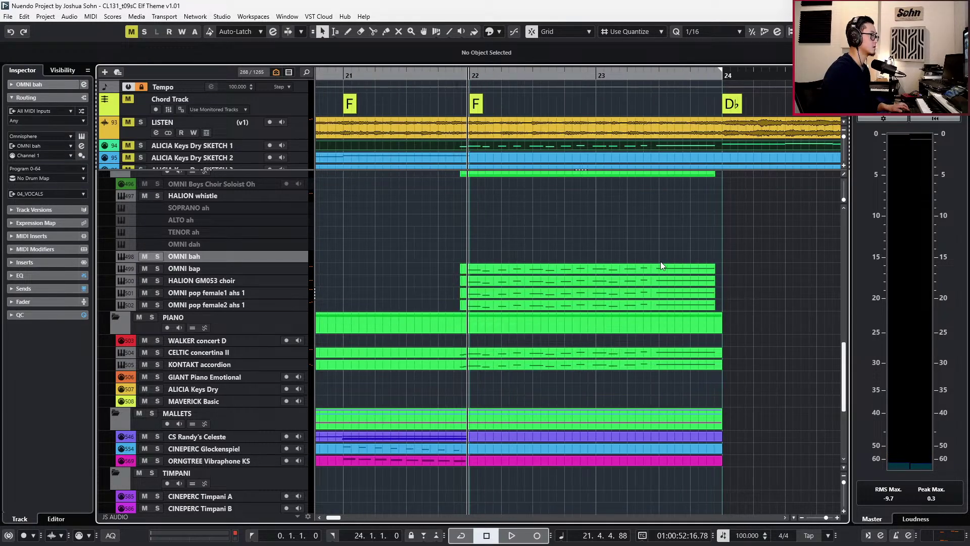
Copy the OMNI bap phrase onto OMNI bah and delete every note except the long final C4.
left_click(660, 262)
key("ctrl+e")
left_click_drag(445, 329, 641, 399)
key("Delete")
key("l")
key("Return")
Delete the long final C4 from the OMNI bap part in bar 23.
left_click(651, 278)
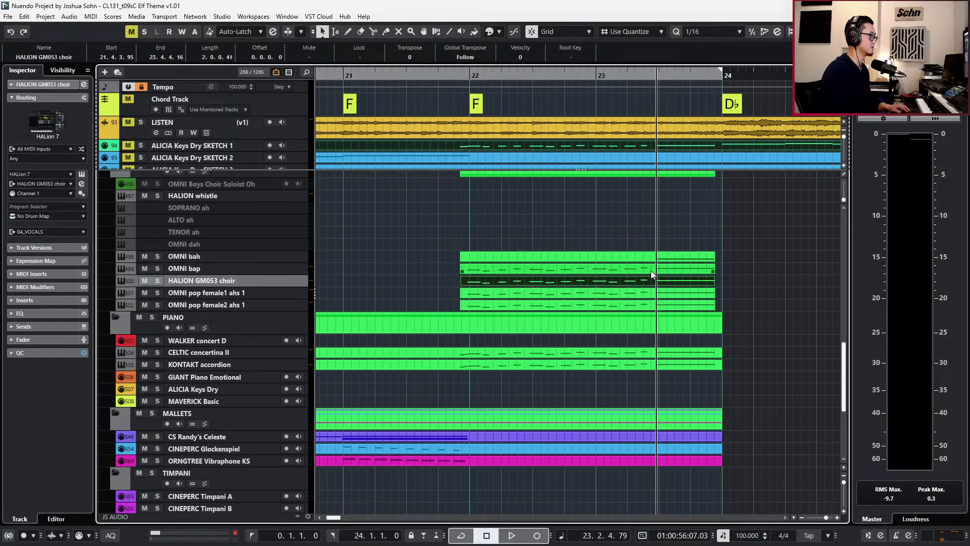
left_click(651, 270)
key("ctrl+e")
left_click_drag(672, 375, 673, 375)
key("Delete")
key("Return")
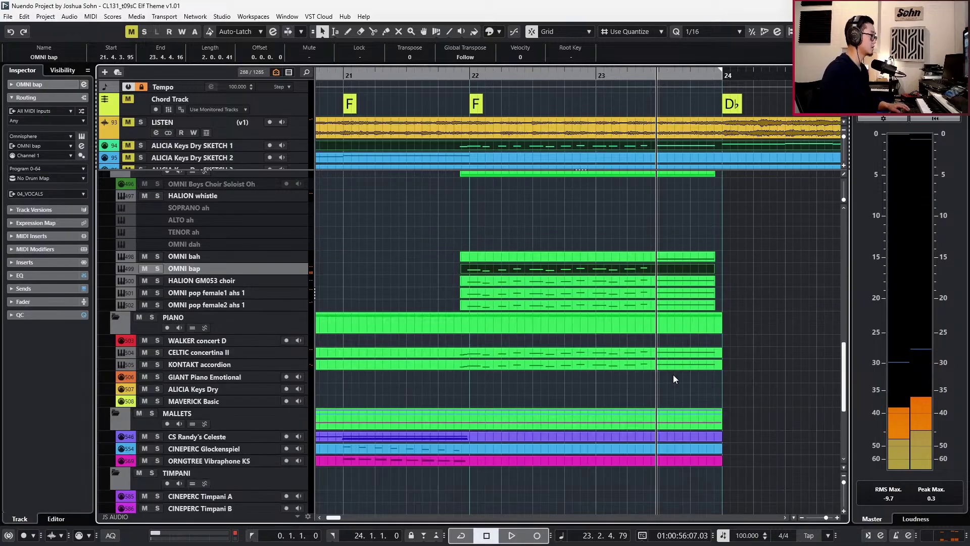
Extend the OMNI bah, OMNI bap, HALION choir and both OMNI pop female parts into continuous parts ending at bar 24.
key("ctrl+KP_Subtract")
key("ctrl+KP_Subtract")
scroll(635, 273, "up", 2)
left_click(615, 320)
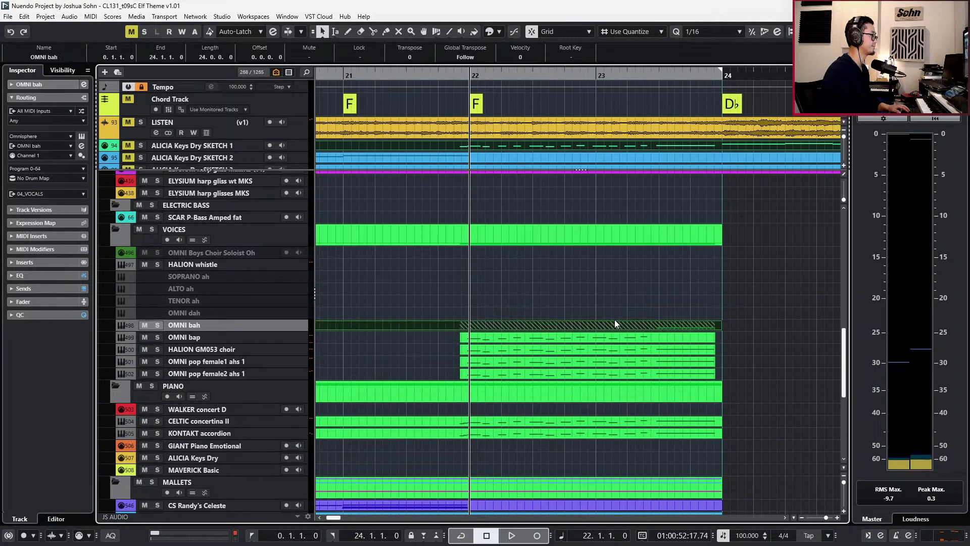
scroll(545, 344, "down", 3)
scroll(545, 348, "down", 2)
left_click(536, 324)
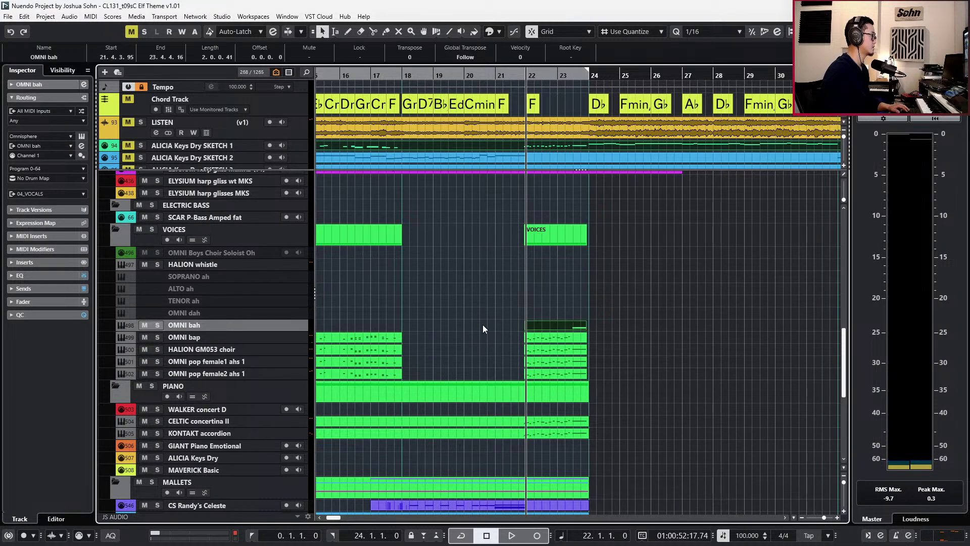
left_click_drag(369, 313, 537, 371)
key("g")
double_click(517, 327)
Record Expression 56, Modulation 82 and Main Volume 67 controller data into OMNI bah, playing from bar 20 to bar 24.
double_click(521, 326)
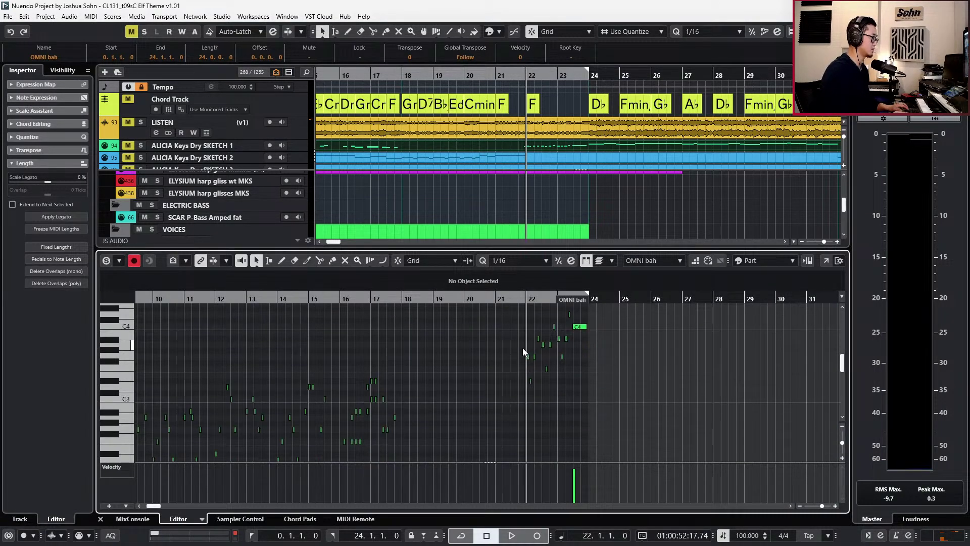
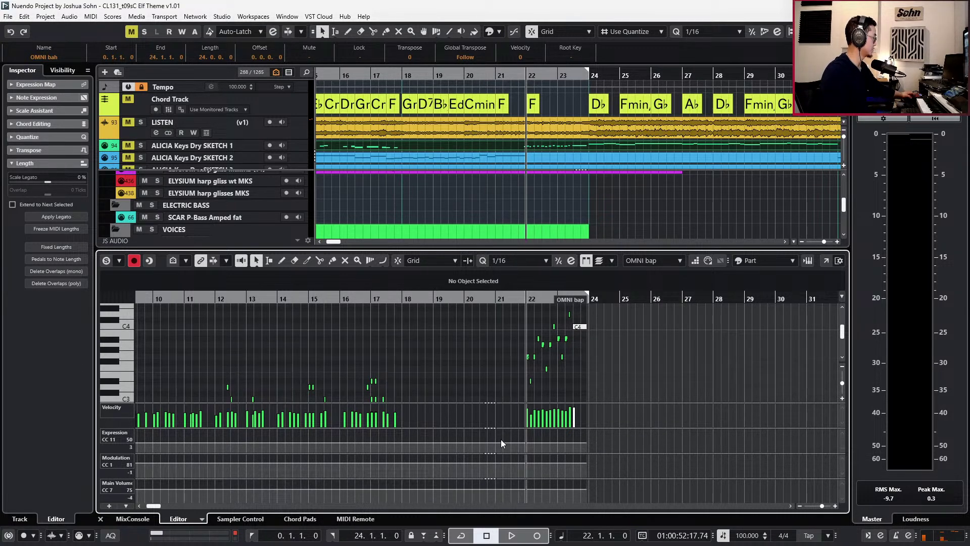
key("KP_Subtract")
key("Up")
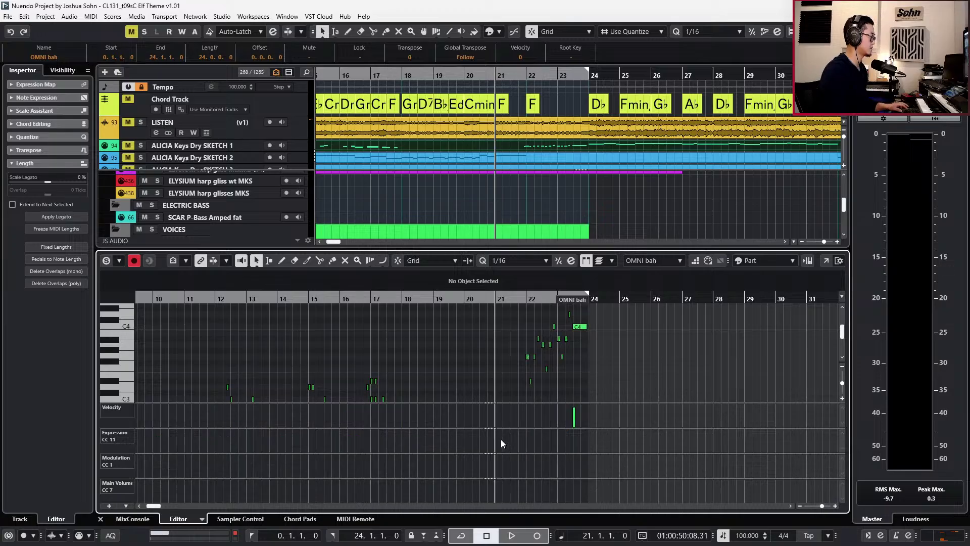
key("KP_Subtract")
key("space")
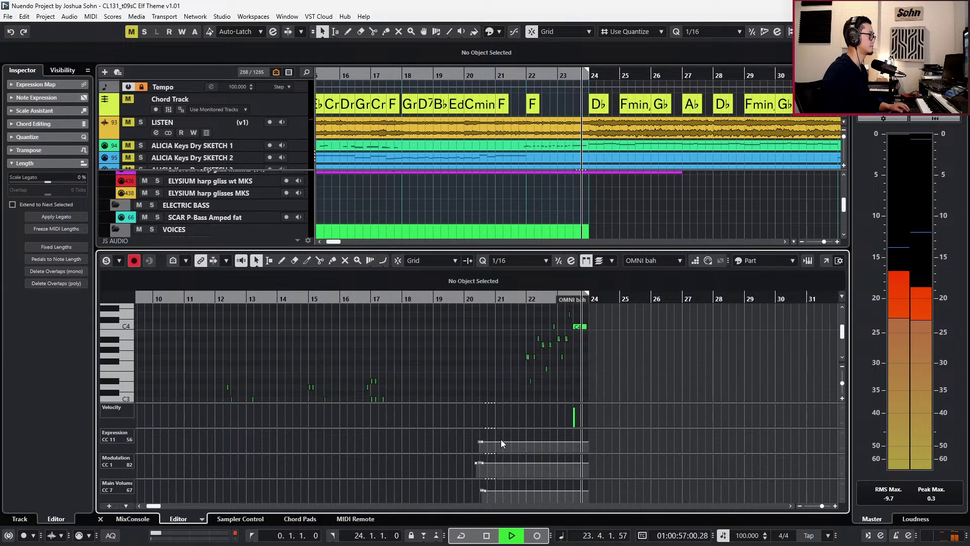
key("space")
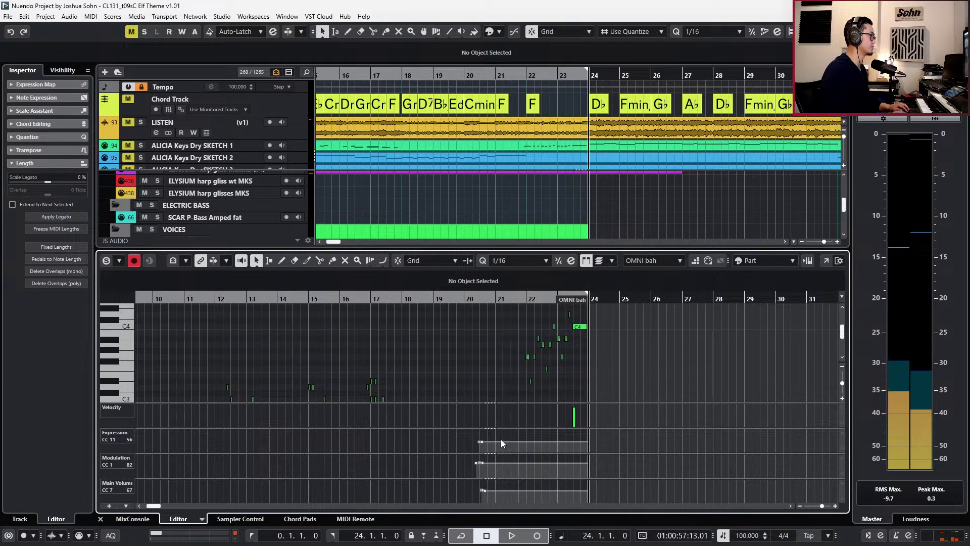
key("ctrl+e")
Solo the LISTEN reference track and play bars 22 to 23 repeatedly to hear how the voices are arranged.
key("ctrl+KP_Subtract")
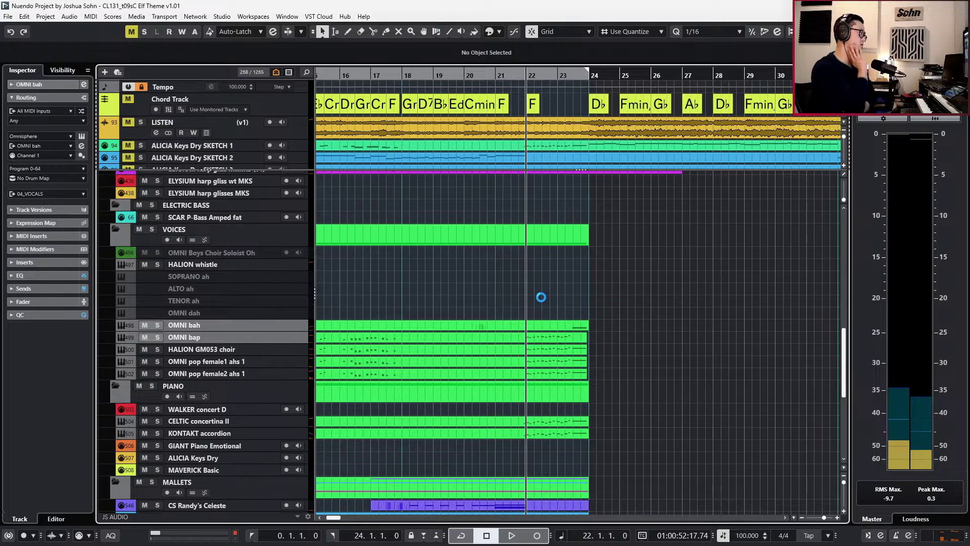
left_click(291, 126)
key("s")
key("space")
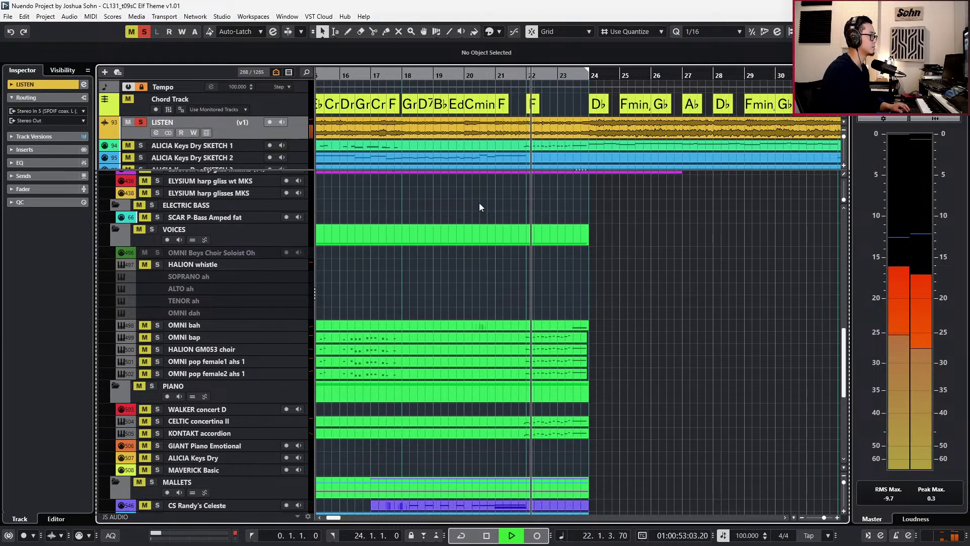
key("space")
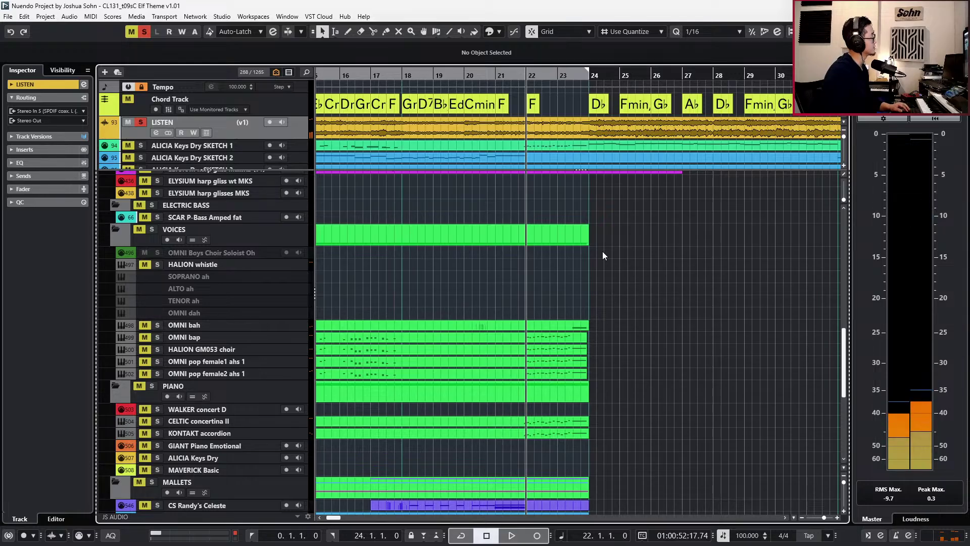
key("KP_Subtract")
key("space")
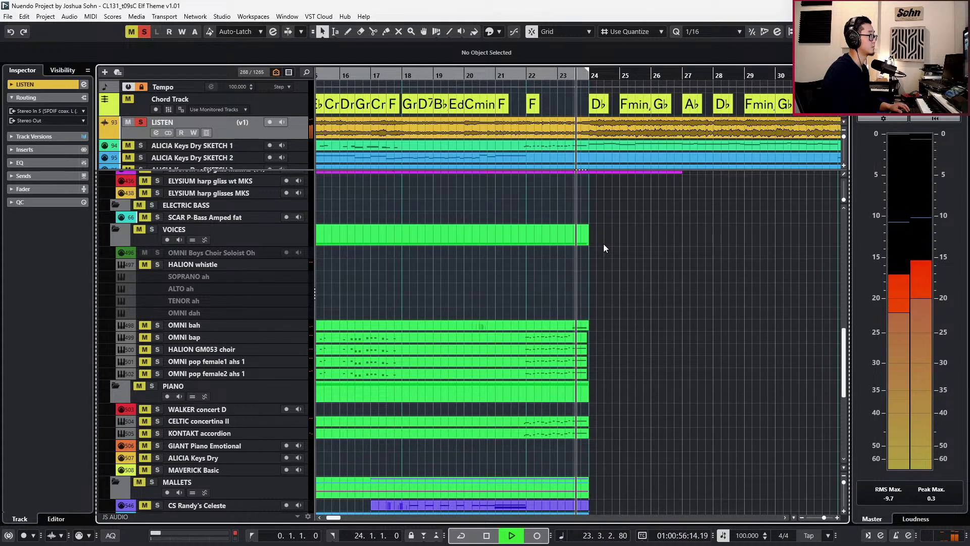
key("space")
scroll(569, 195, "up", 4)
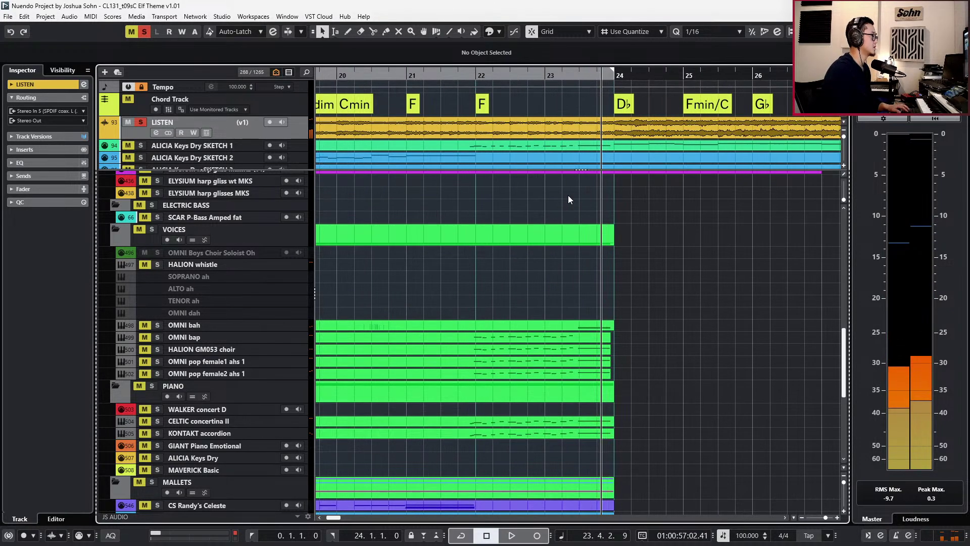
key("KP_Subtract")
key("KP_Subtract")
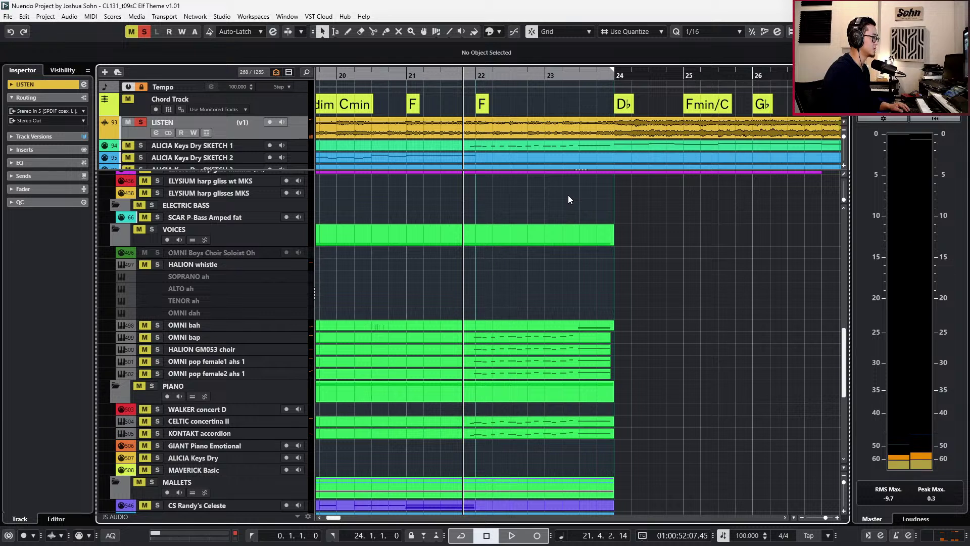
key("space")
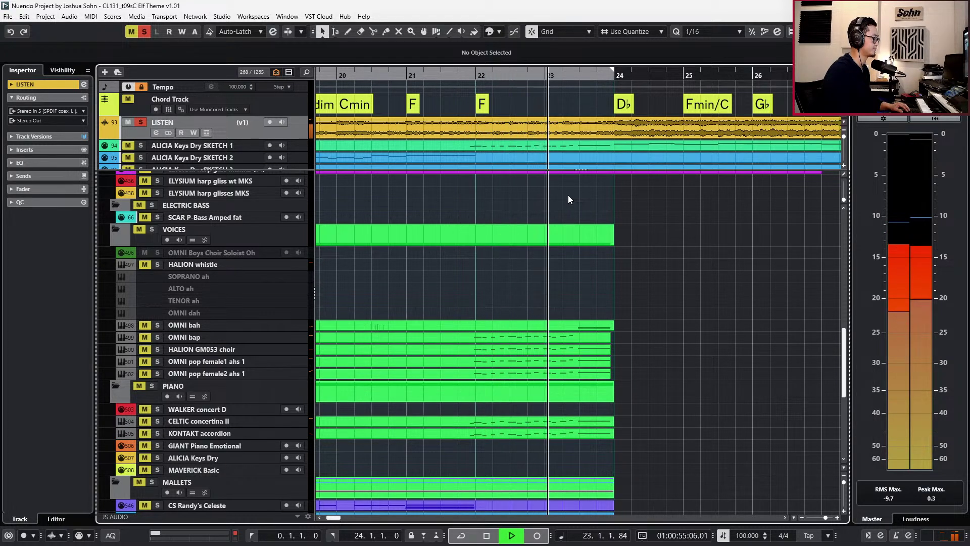
key("space")
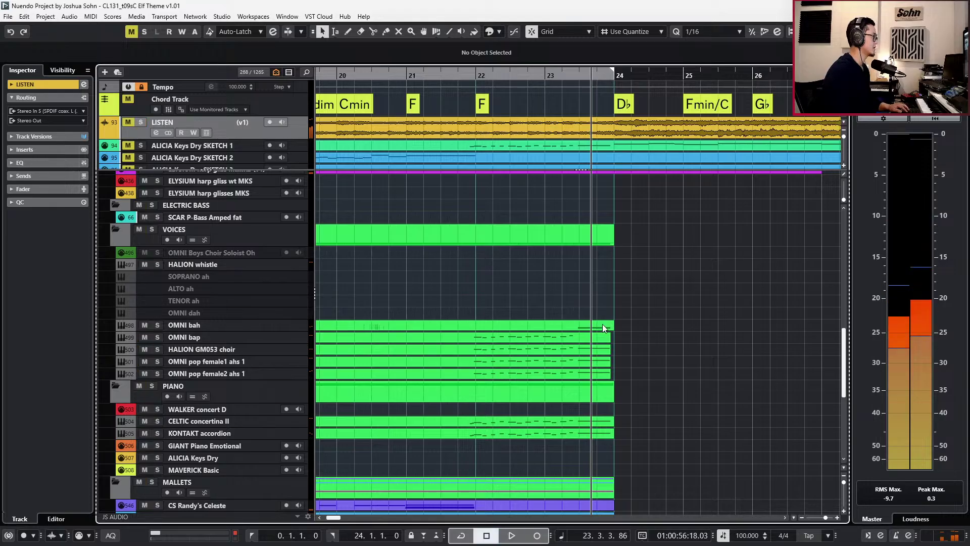
Inspect the OMNI bah and OMNI bap parts together in the Key Editor with the controller lanes hidden.
scroll(602, 316, "down", 8)
scroll(599, 298, "up", 6)
left_click(581, 270)
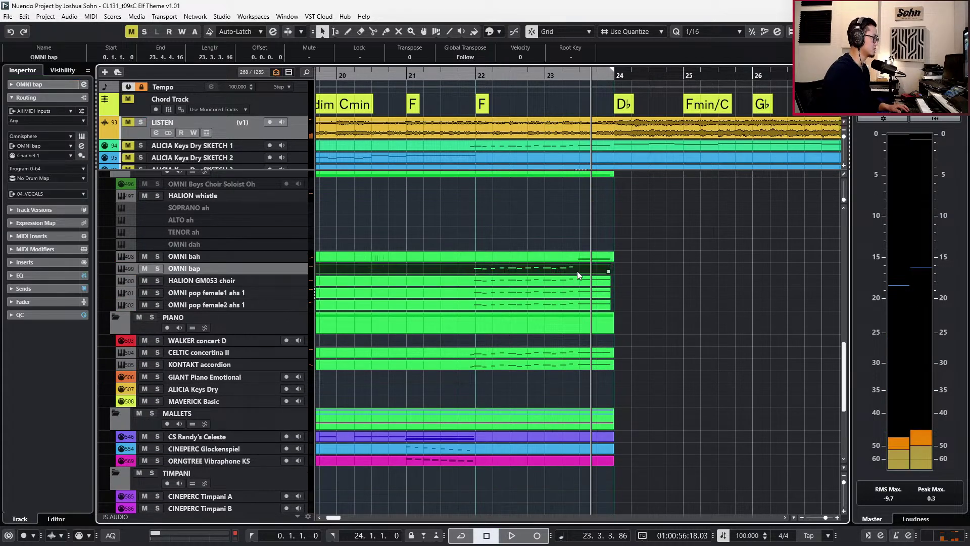
left_click(562, 259, "shift")
left_click(569, 260, "shift")
left_click(573, 257, "shift")
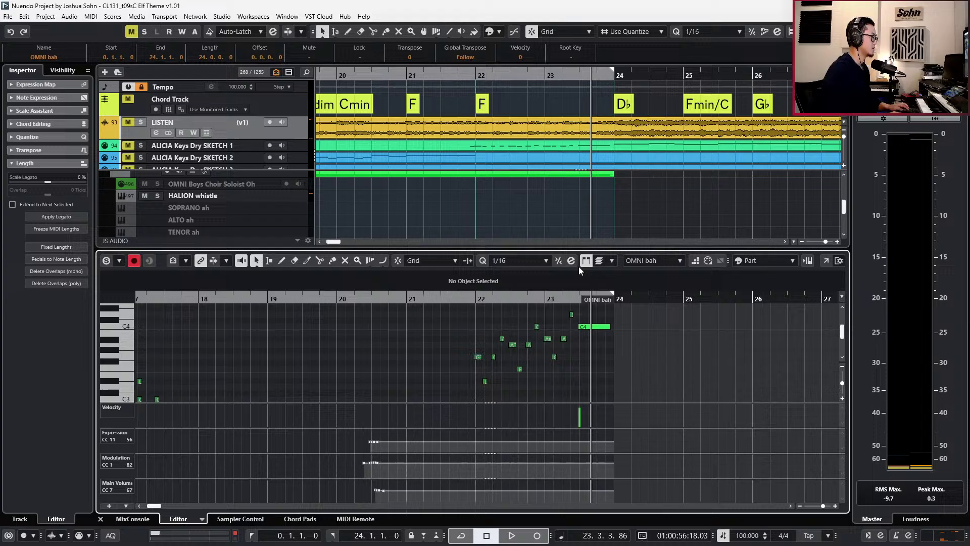
double_click(578, 266)
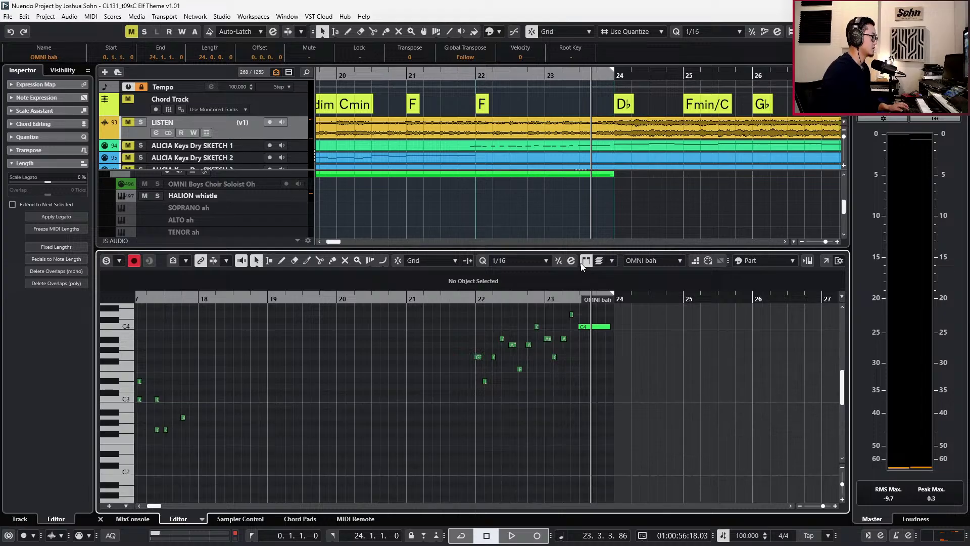
key("Return")
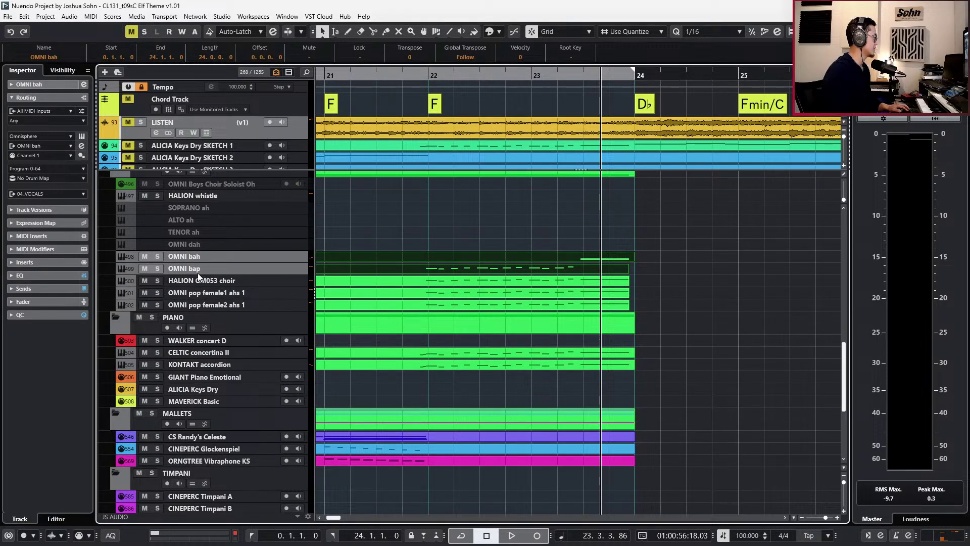
Colour the tracks from OMNI Boys Choir Soloist Oh down to KONTAKT accordion individually, running from red through green and blue to magenta.
left_click(135, 256)
scroll(135, 256, "down", 2)
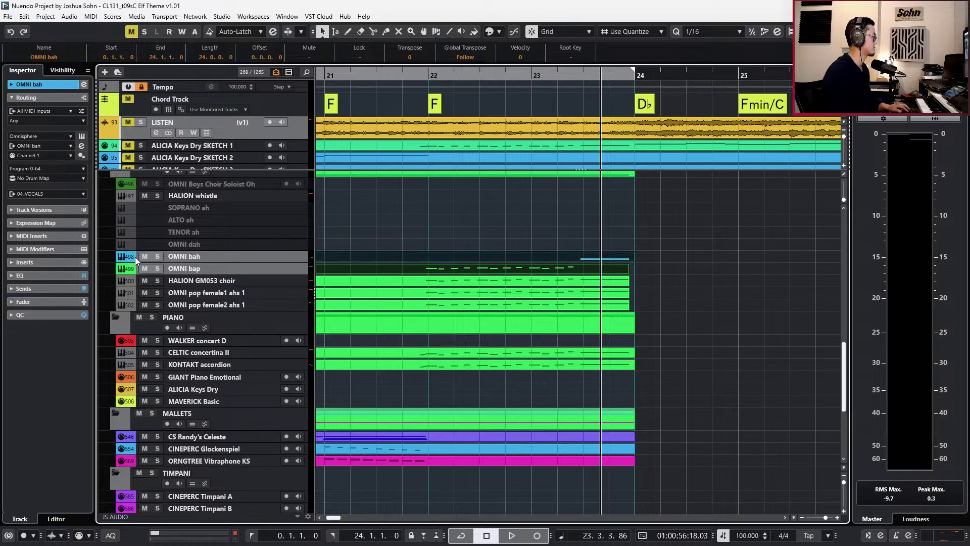
left_click(183, 187)
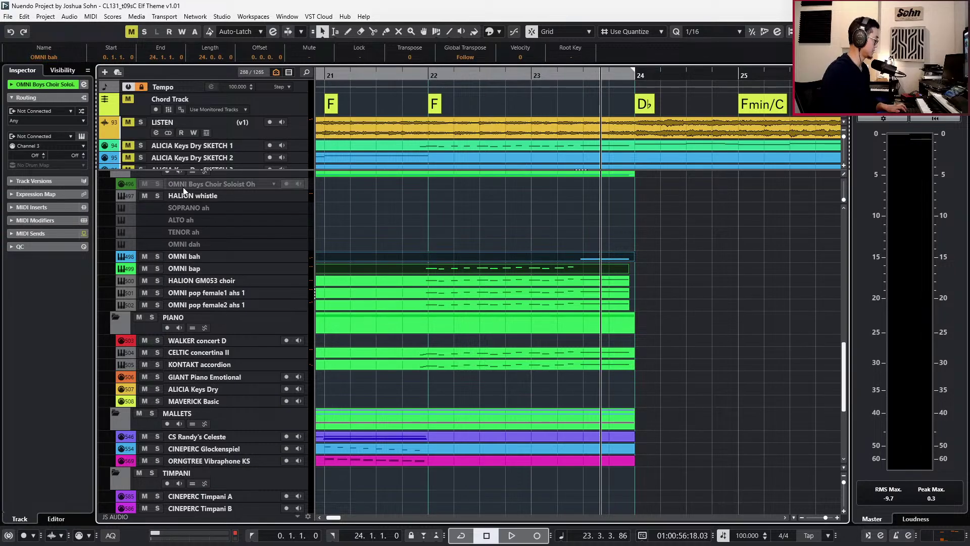
key("Down")
key("Down")
key("Down")
key("Down")
key("Down")
key("Down")
key("Down")
key("Down")
key("Down")
key("Down")
key("Down")
key("Down")
key("Down")
key("Down")
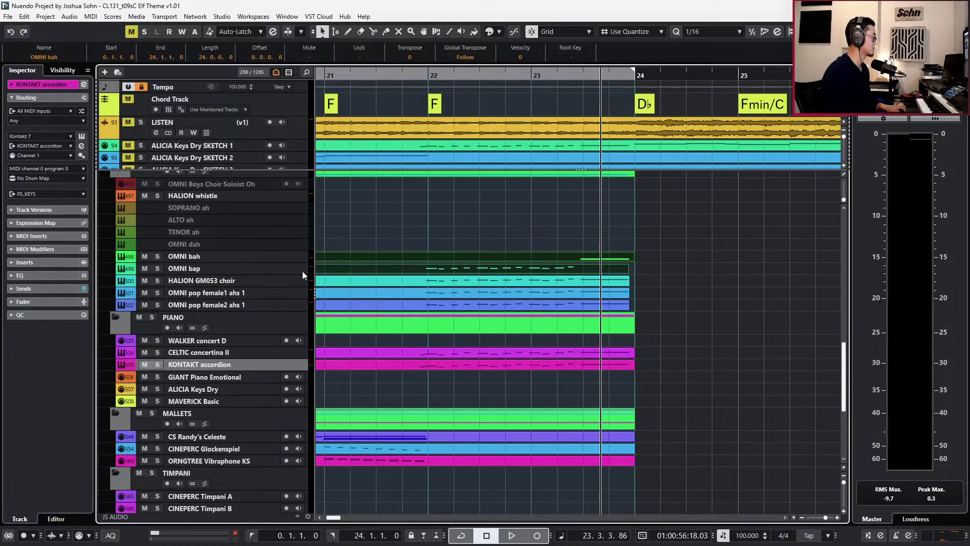
Open only the OMNI bah, OMNI bap and OMNI pop female1 parts together in the Key Editor.
left_click_drag(688, 238, 590, 299)
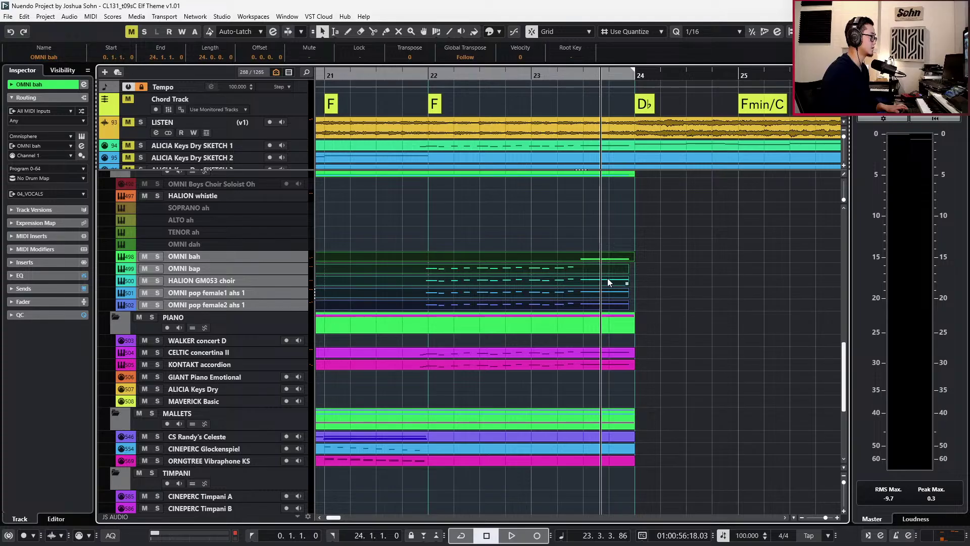
left_click(605, 281)
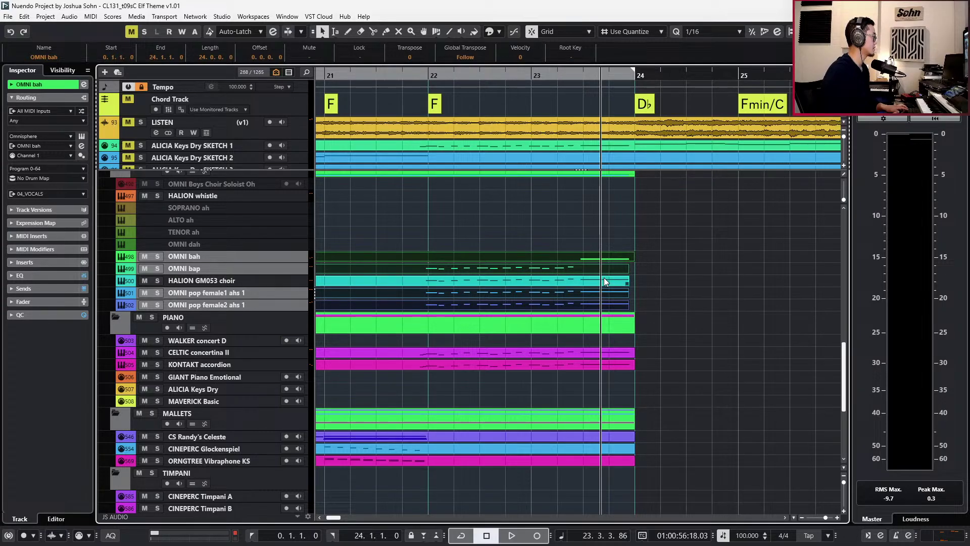
key("ctrl+e")
key("alt+l")
scroll(538, 340, "up", 1)
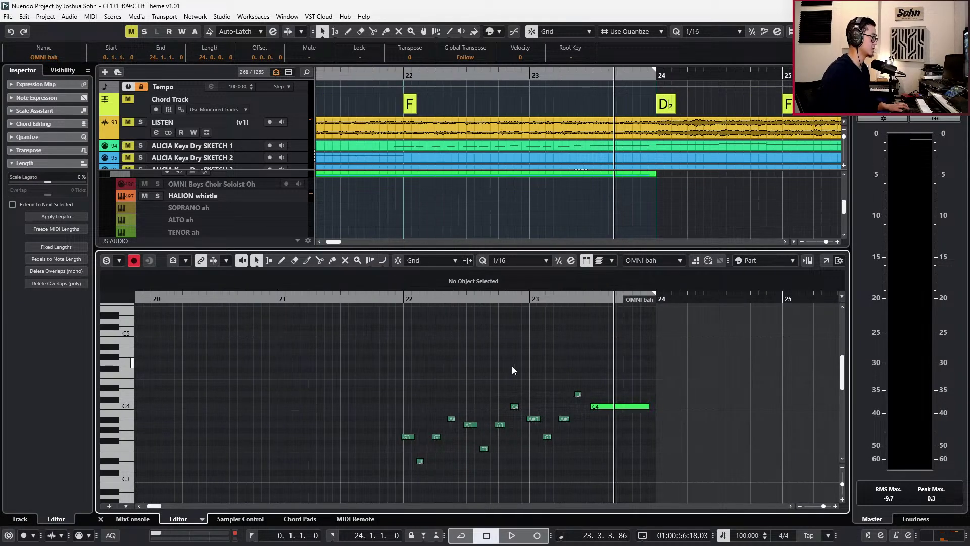
scroll(429, 397, "down", 1)
key("ctrl+e")
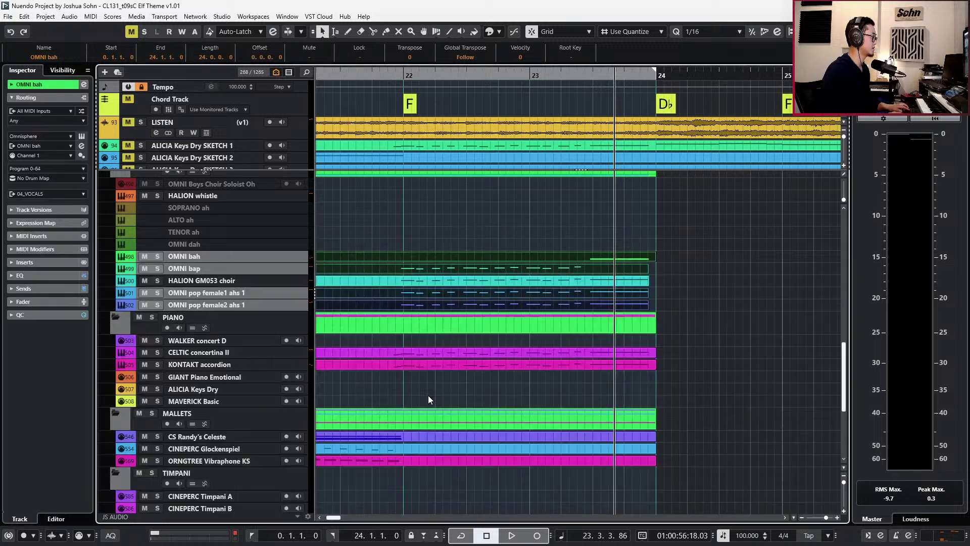
left_click(485, 305)
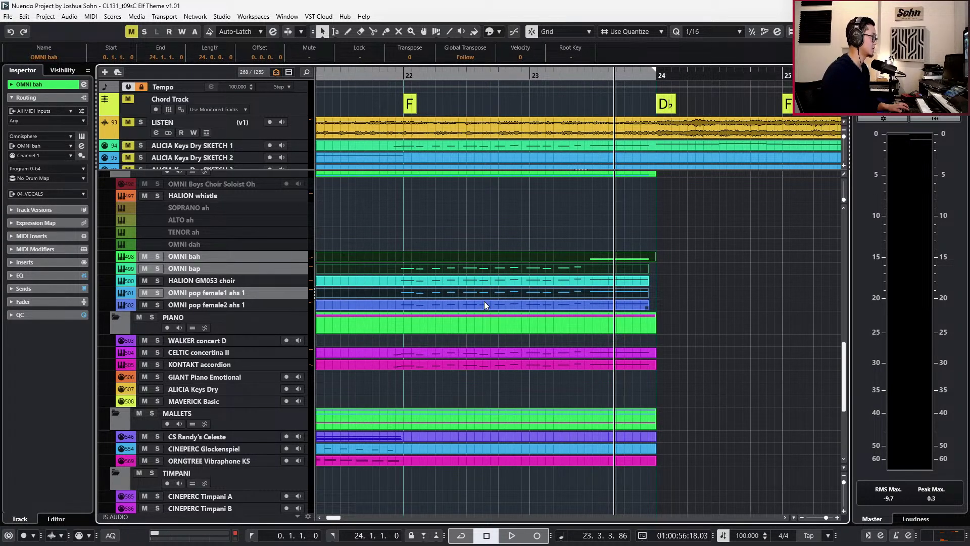
key("ctrl+e")
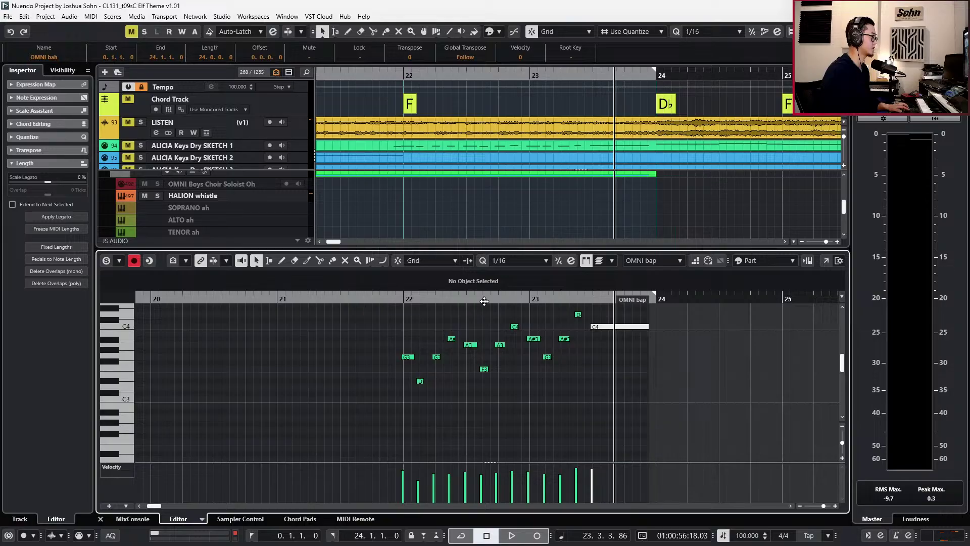
Transpose the short OMNI bap notes in bars 22–23 and OMNI bah's long C4 down one octave.
scroll(440, 344, "up", 3)
left_click(600, 261)
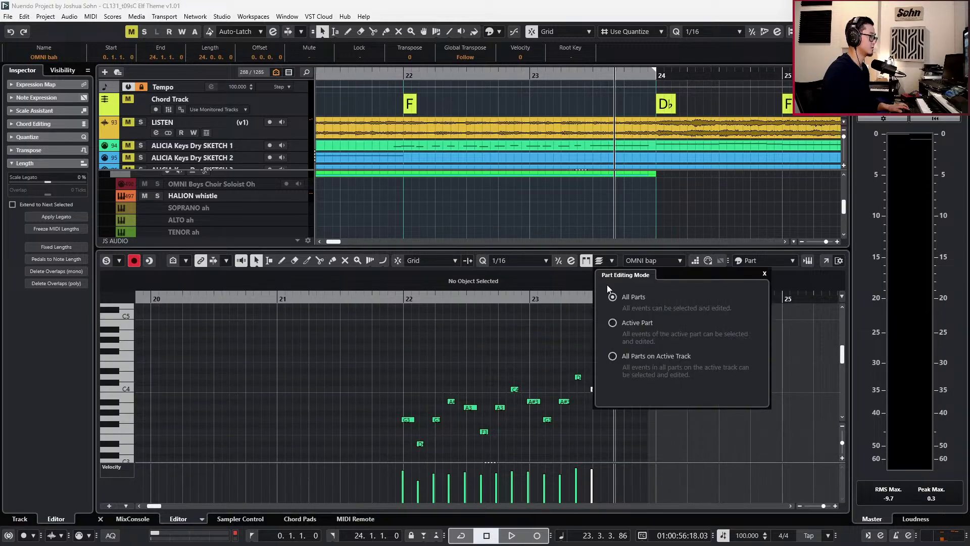
left_click(634, 322)
left_click_drag(368, 366, 584, 447)
key("shift+Down")
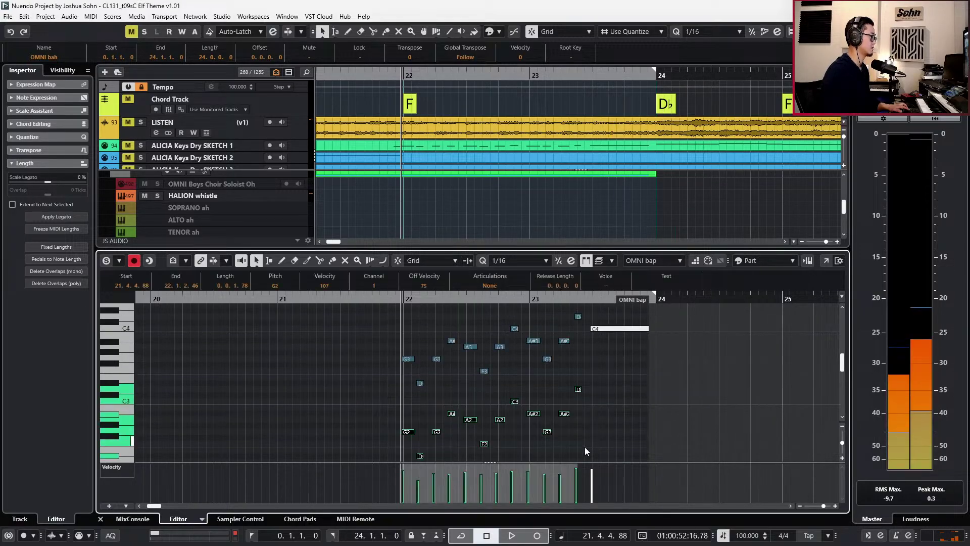
left_click(634, 329)
left_click(635, 328)
left_click(635, 328)
key("shift+Down")
Transpose the lowered OMNI bap phrase and OMNI bah's long note up five semitones, putting the long note on F3.
left_click_drag(622, 376, 308, 476)
scroll(414, 413, "up", 4)
scroll(419, 406, "up", 5)
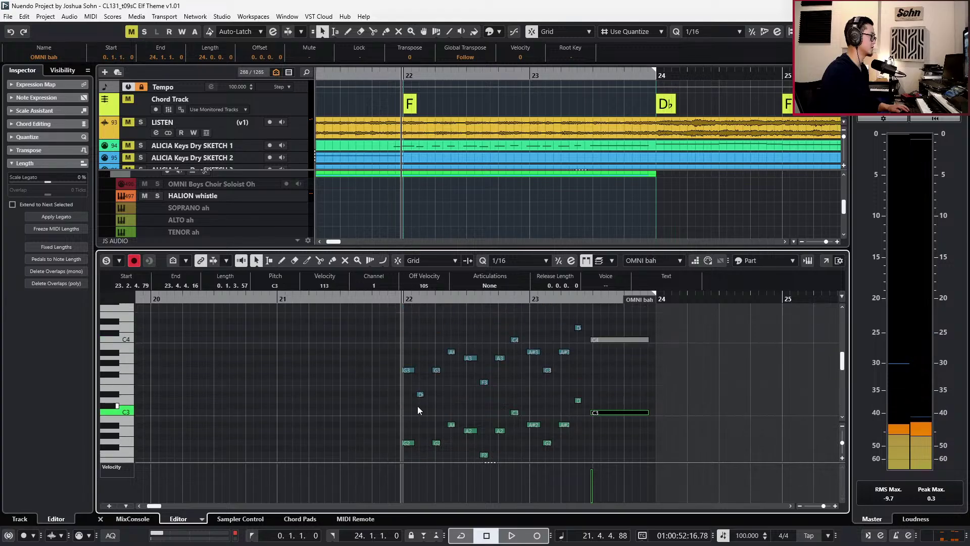
left_click(598, 261)
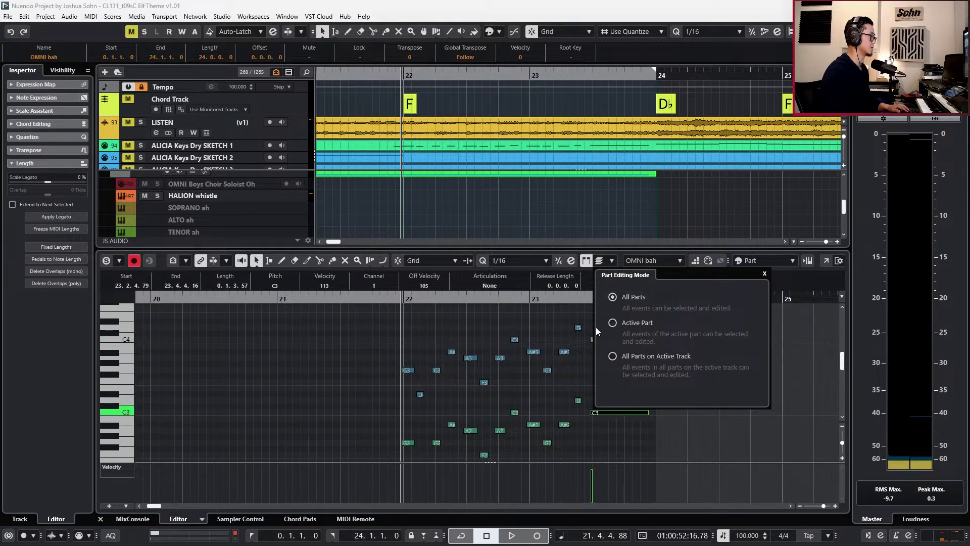
left_click(477, 383)
left_click(434, 407)
scroll(412, 395, "down", 5)
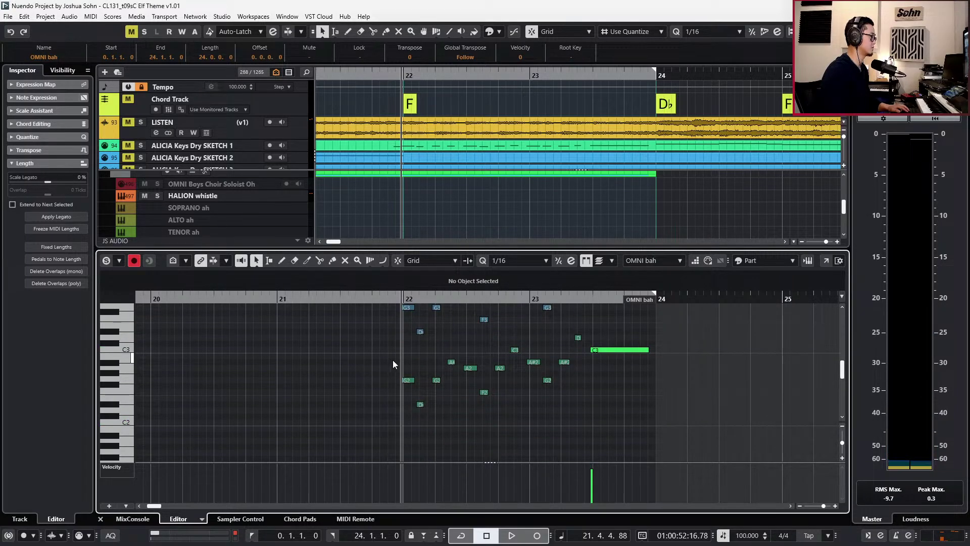
left_click_drag(393, 360, 563, 422)
left_click_drag(509, 336, 647, 373)
scroll(574, 393, "up", 1)
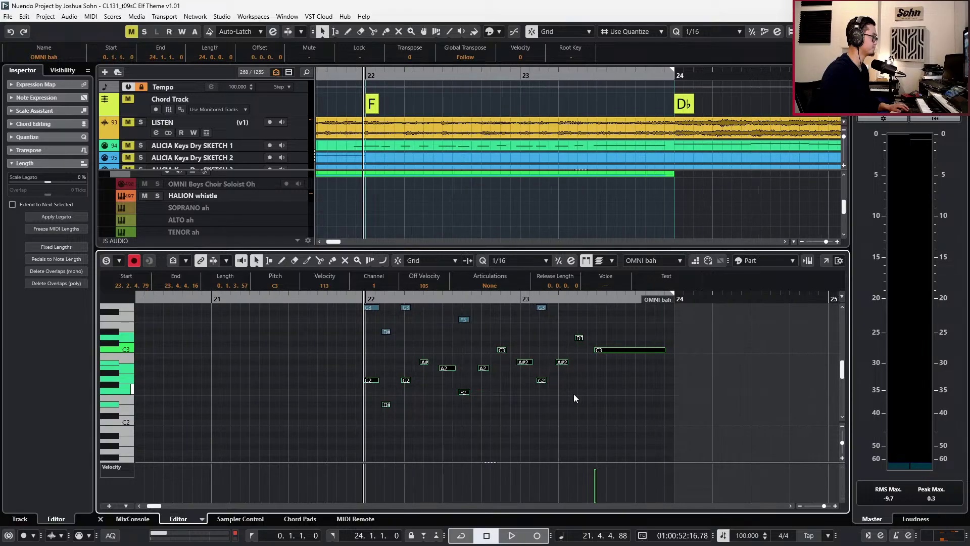
scroll(553, 398, "up", 3)
key("Up")
key("Up")
key("Up")
key("Up")
key("Up")
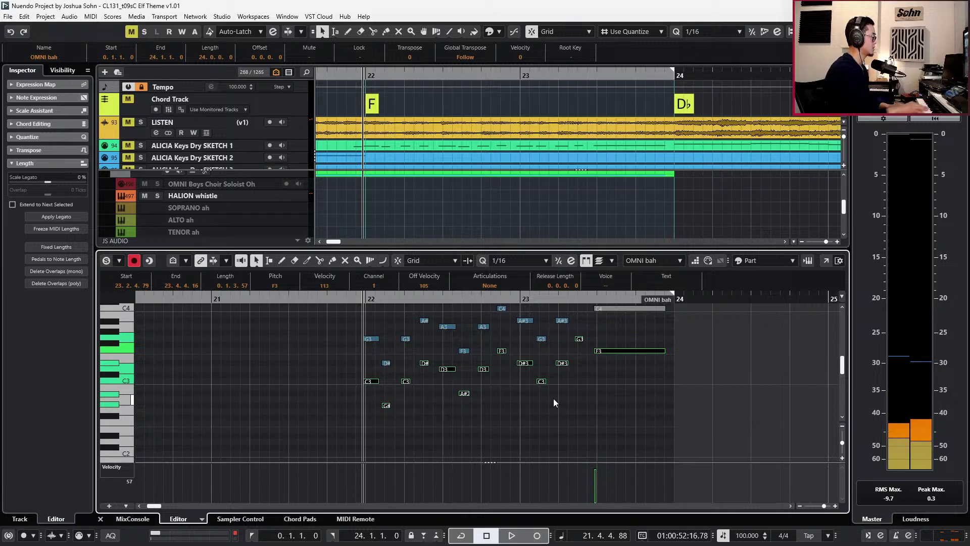
Raise the first three OMNI bap notes of bar 22 to D#3, C3 and D#3.
left_click(370, 417)
left_click(386, 405)
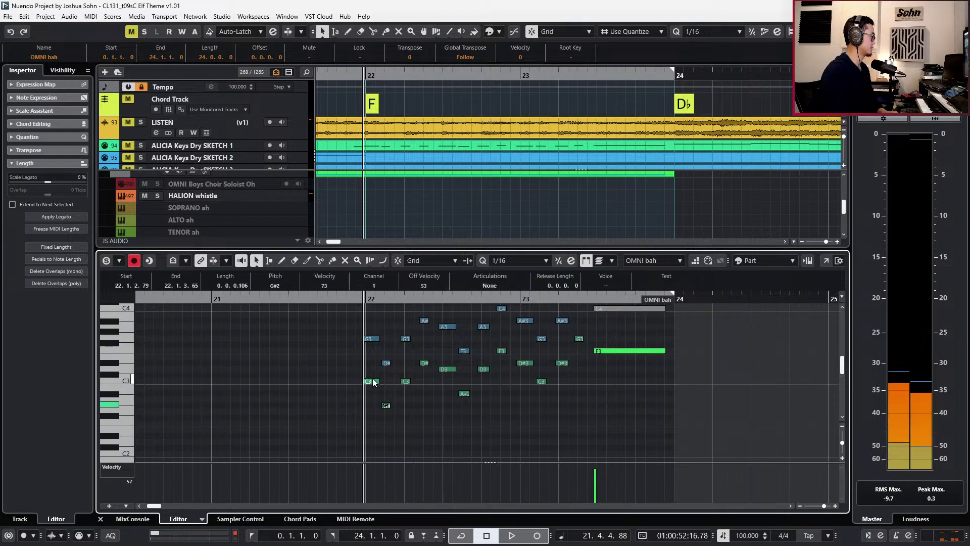
left_click(373, 380)
key("Up")
key("Up")
key("Up")
left_click_drag(379, 393, 397, 420)
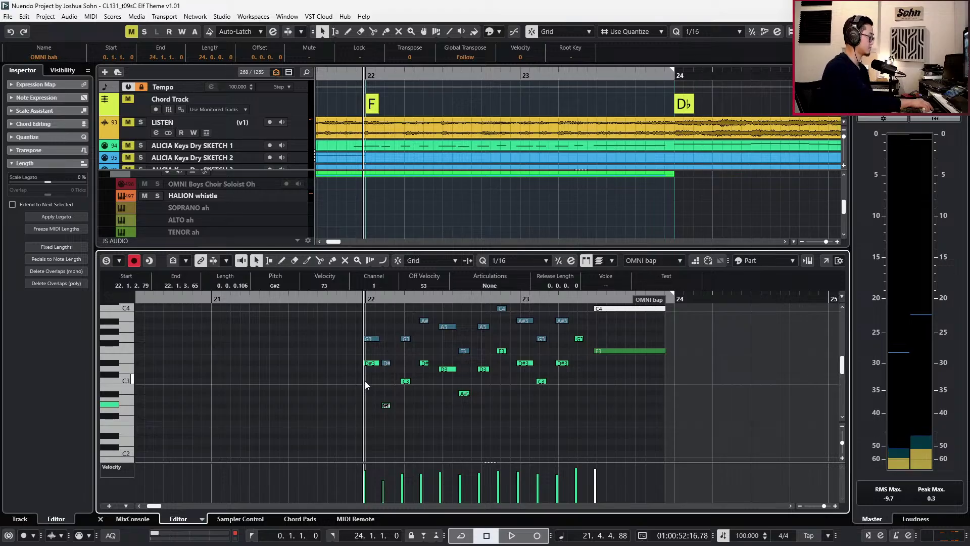
key("Up")
key("Up")
left_click(406, 382)
key("Up")
key("Up")
key("Up")
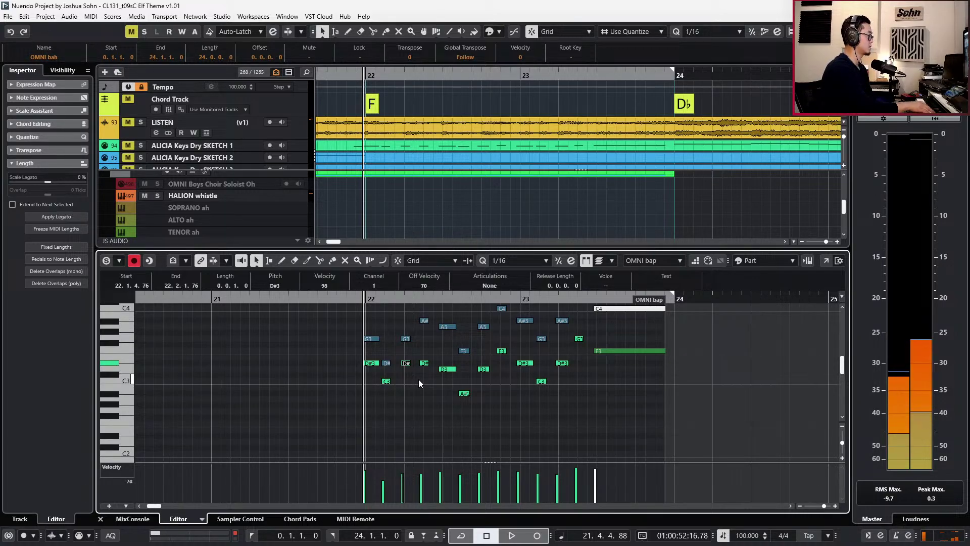
key("Up")
key("Up")
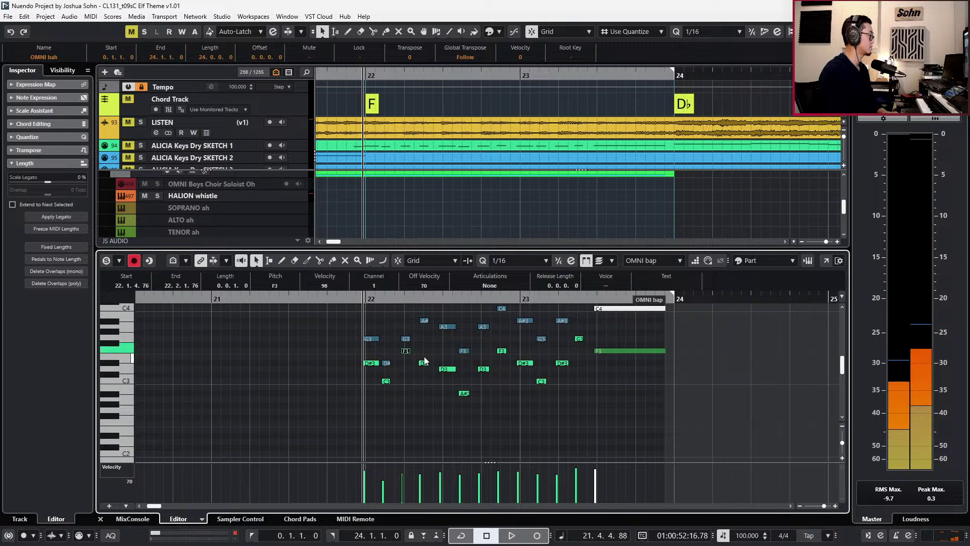
key("ctrl+z")
key("ctrl+z")
Raise the fourth and fifth OMNI bap notes of bar 22 to F3.
left_click(426, 363)
key("Up")
key("Up")
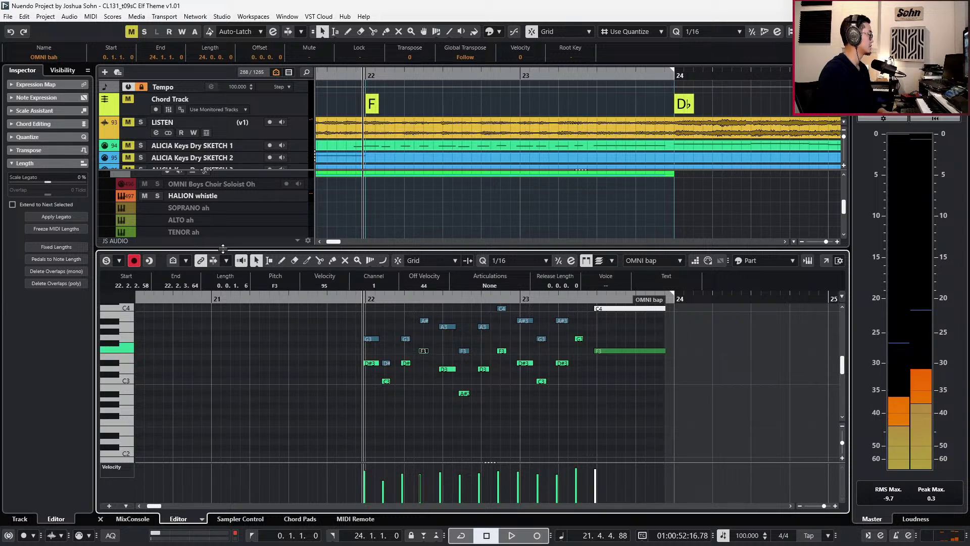
left_click(443, 368)
key("Up")
key("Up")
key("Up")
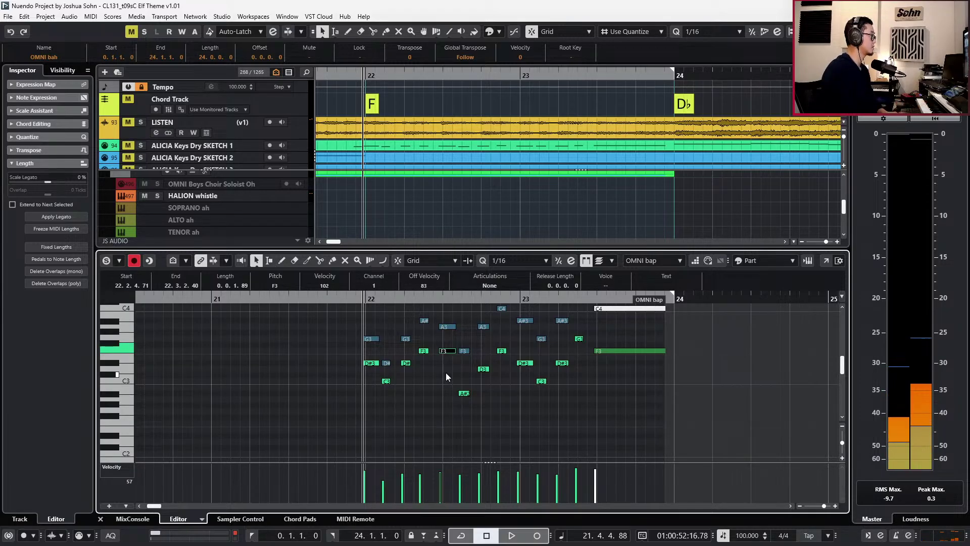
Raise the sixth OMNI bap note of bar 22 to C3 and the seventh to F3.
left_click_drag(455, 385, 465, 415)
key("Up")
key("Up")
left_click_drag(475, 355, 488, 384)
key("Up")
key("Up")
key("Up")
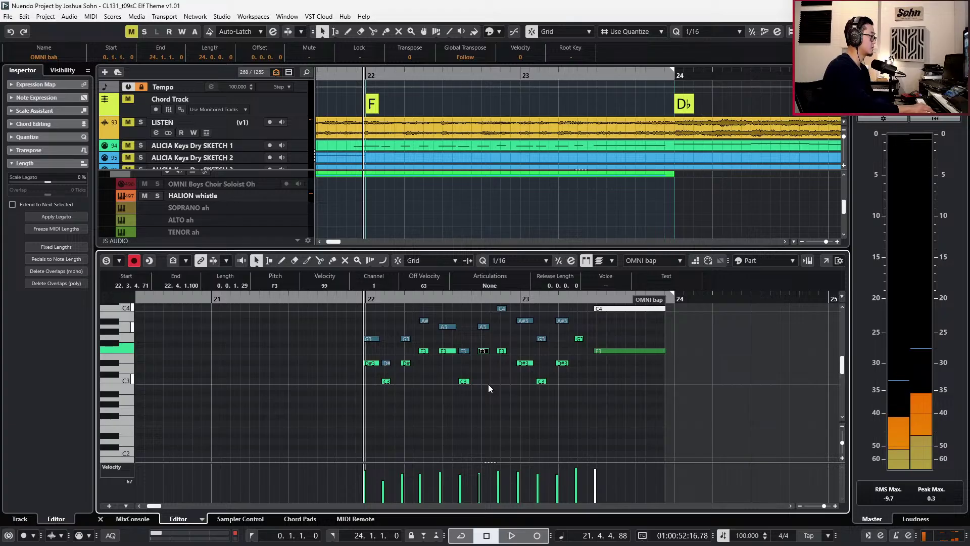
Raise the eighth OMNI bap note of bar 22 to A3 and the first note of bar 23 to F3.
key("Right")
key("Up")
key("Up")
key("Up")
key("Up")
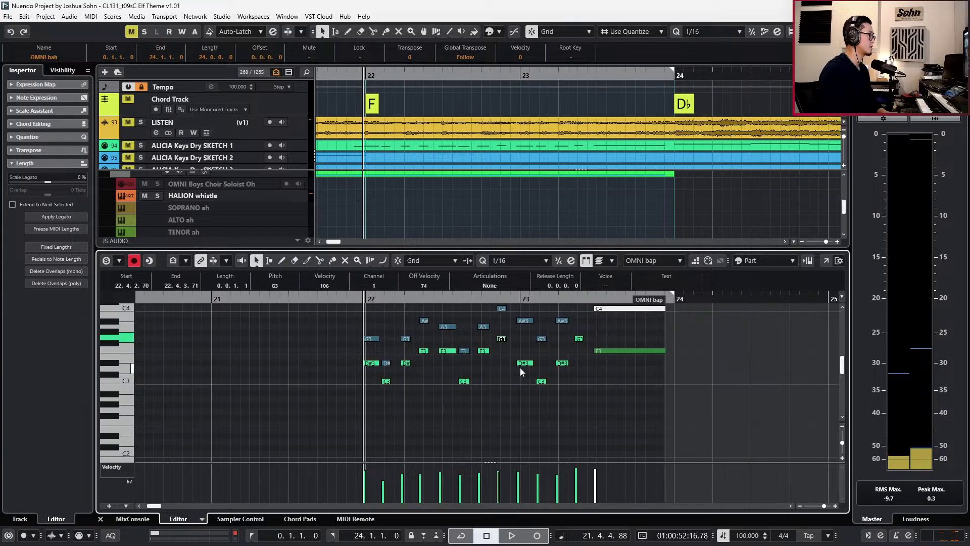
key("Right")
key("Up")
key("Up")
key("Up")
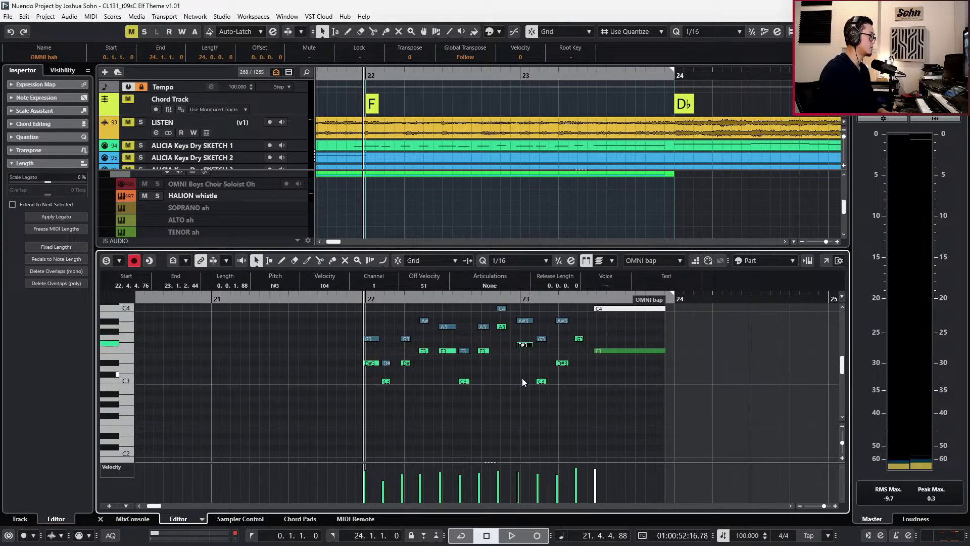
key("Down")
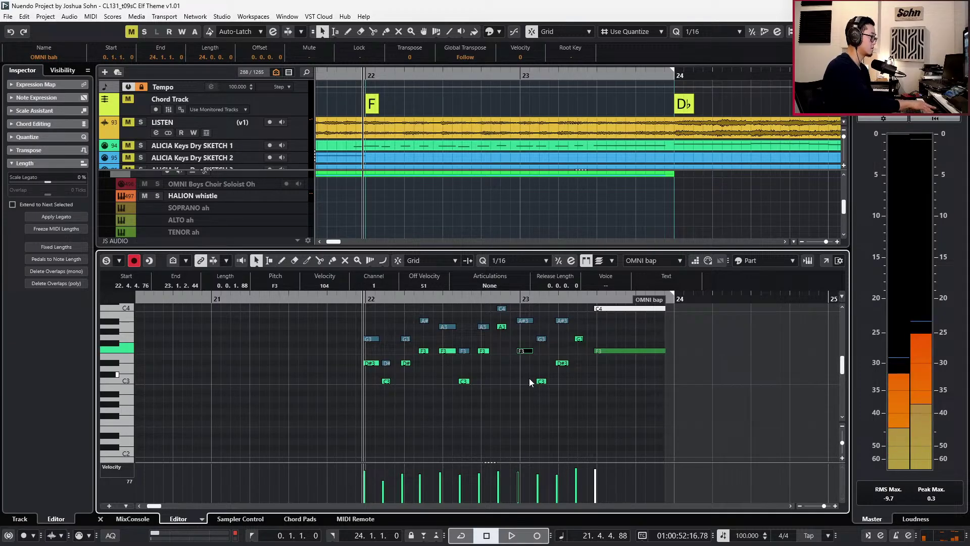
Raise the second OMNI bap note of bar 23 to D#3 and the third to F3.
left_click(541, 382)
key("Up")
key("Up")
key("Up")
left_click(562, 363)
key("Up")
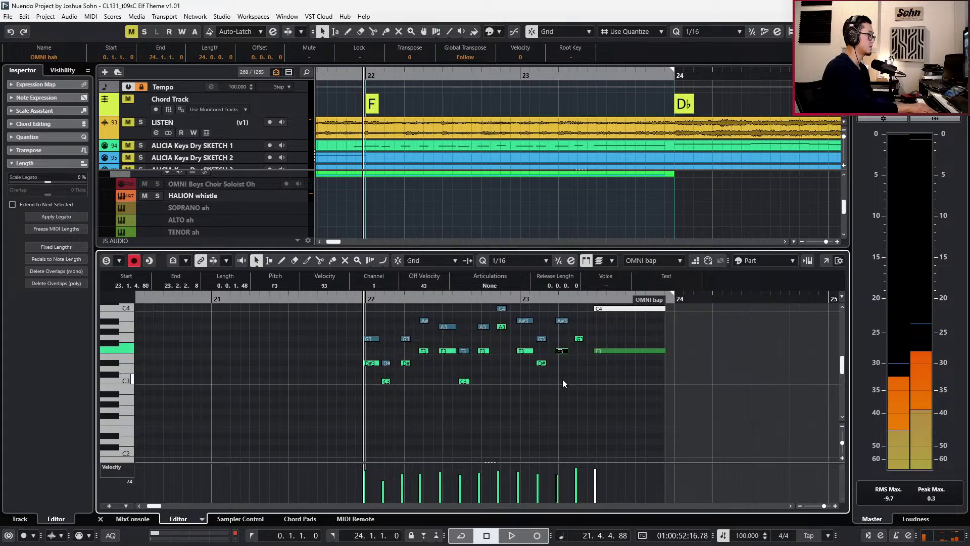
Raise the last short OMNI bap note of bar 23 to A#3.
scroll(563, 383, "up", 2)
left_click(576, 370)
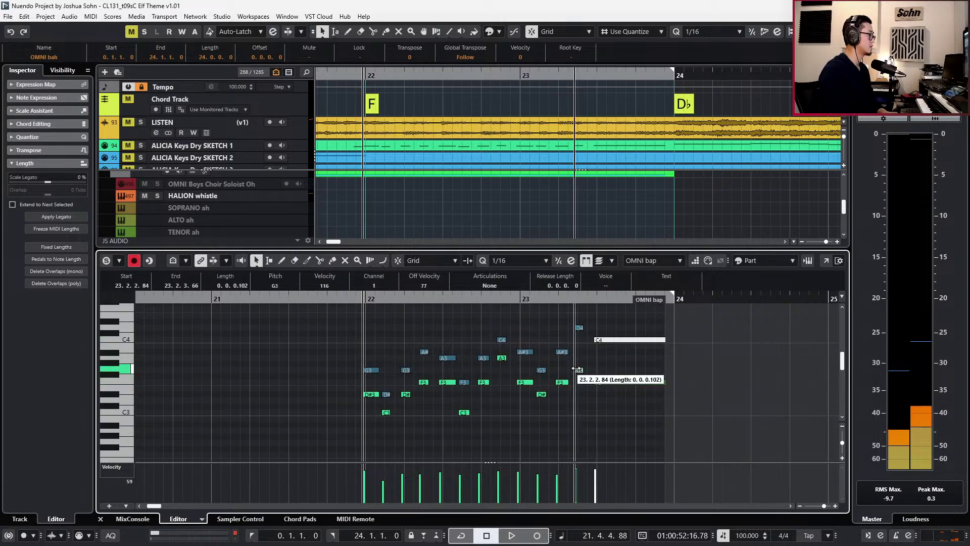
key("ctrl+z")
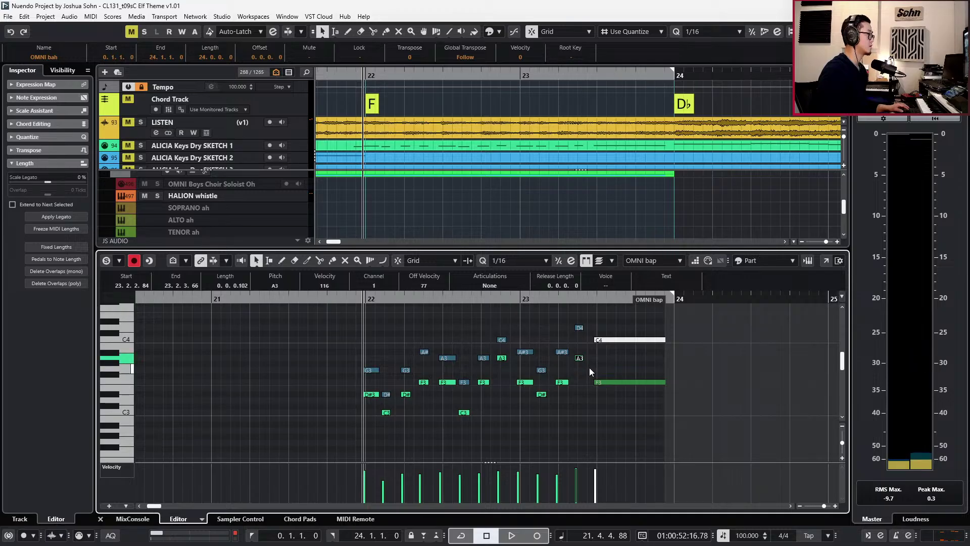
key("Up")
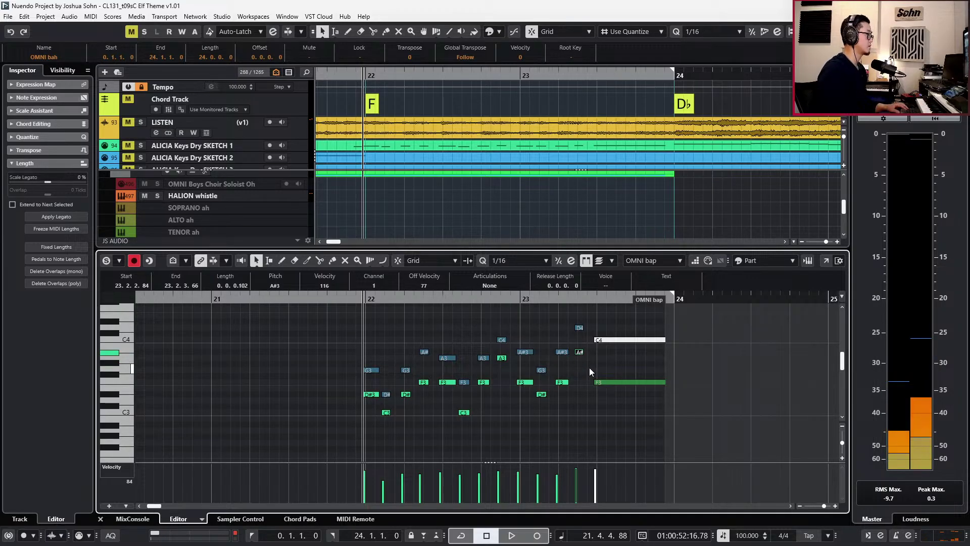
Raise OMNI bah's long note in bar 23 to A3 and play back the harmonised phrase.
left_click(601, 383)
key("Up")
key("Up")
key("Up")
key("Up")
key("space")
key("space")
key("s")
key("l")
key("space")
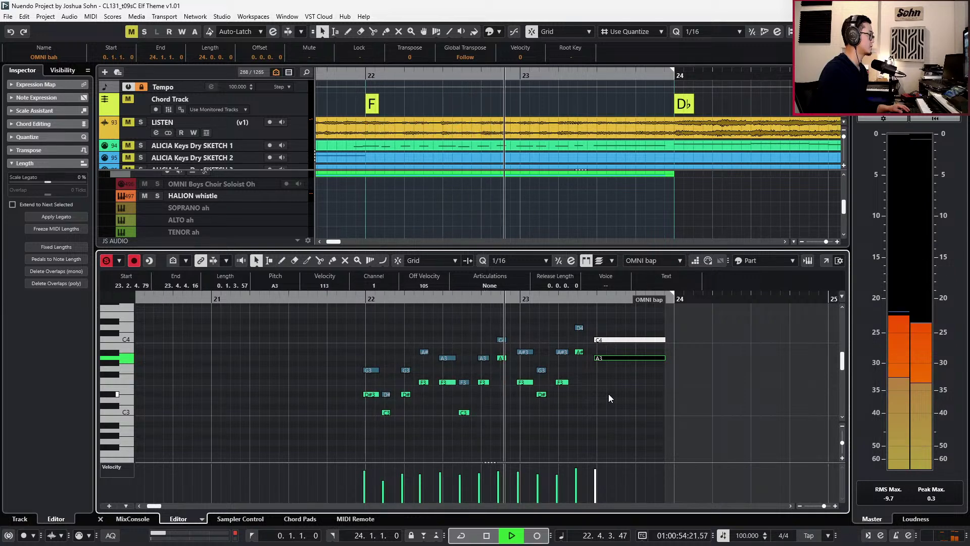
key("space")
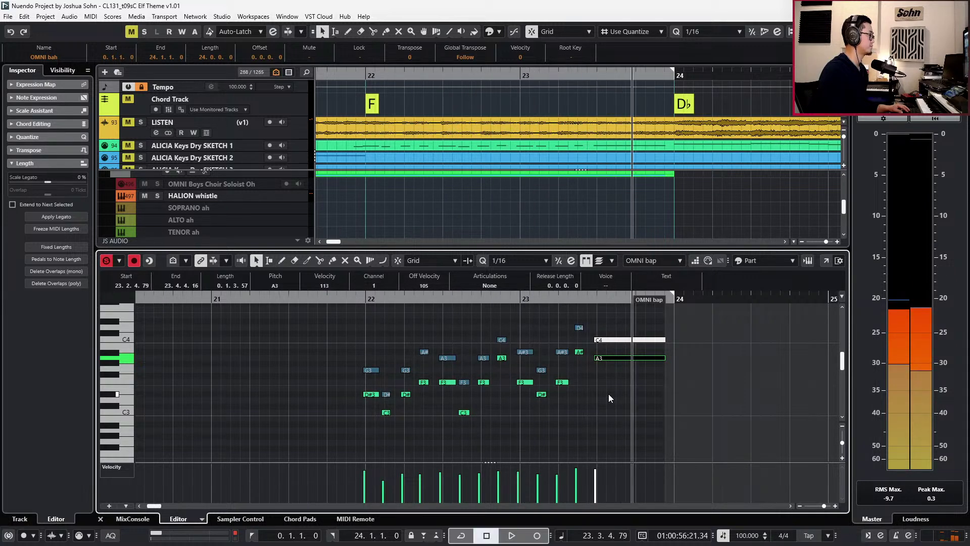
Lower the velocities of OMNI bap's short notes in bars 22–23 during playback, bringing the first note to 81.
key("ctrl+e")
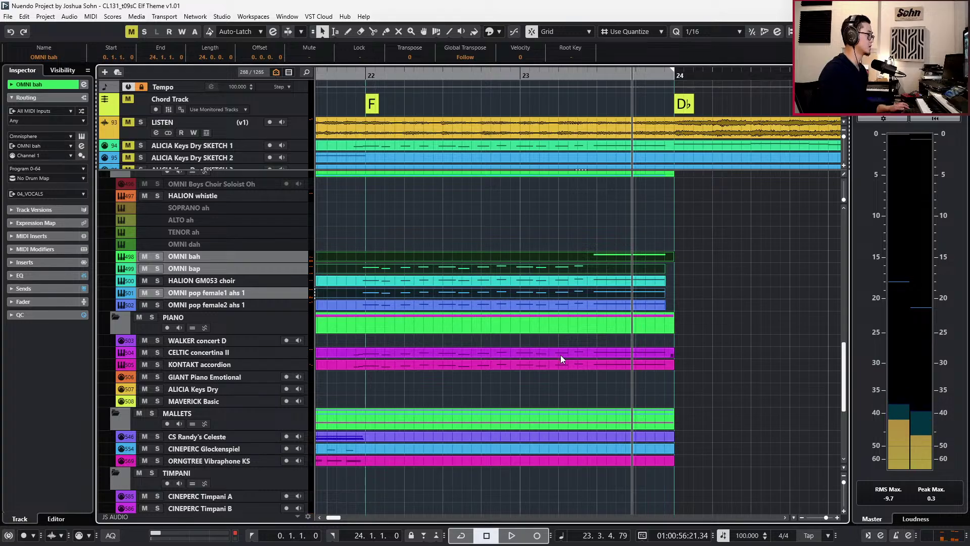
key("g")
double_click(528, 268)
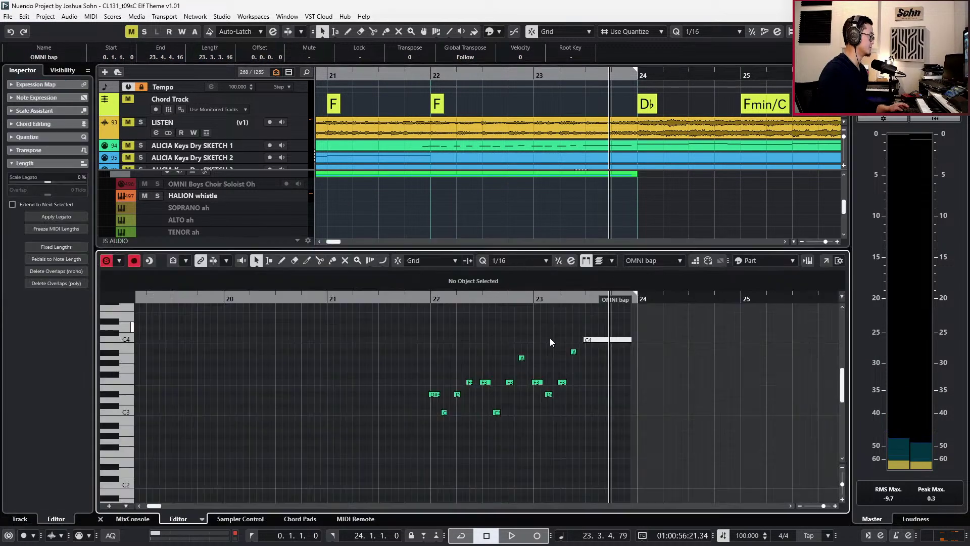
key("g")
left_click_drag(444, 358, 571, 406)
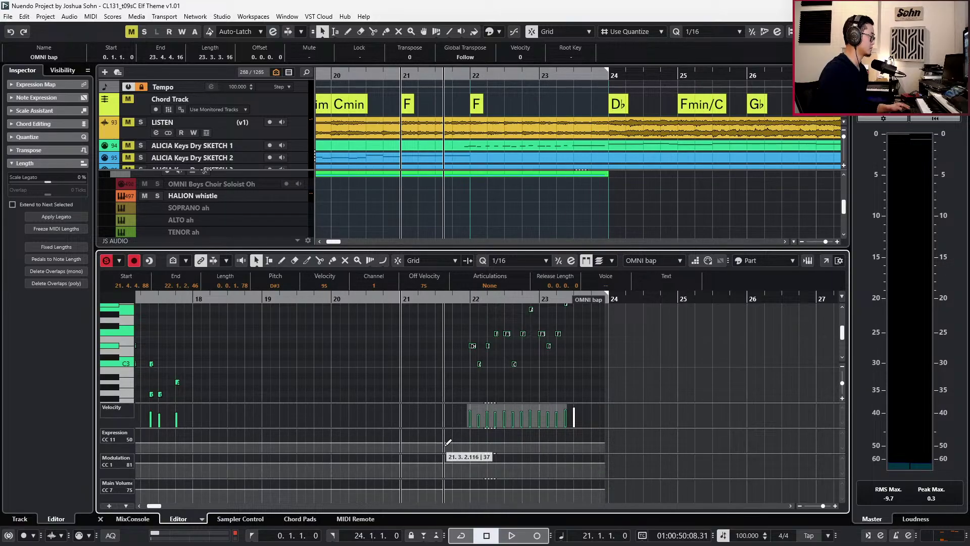
key("space")
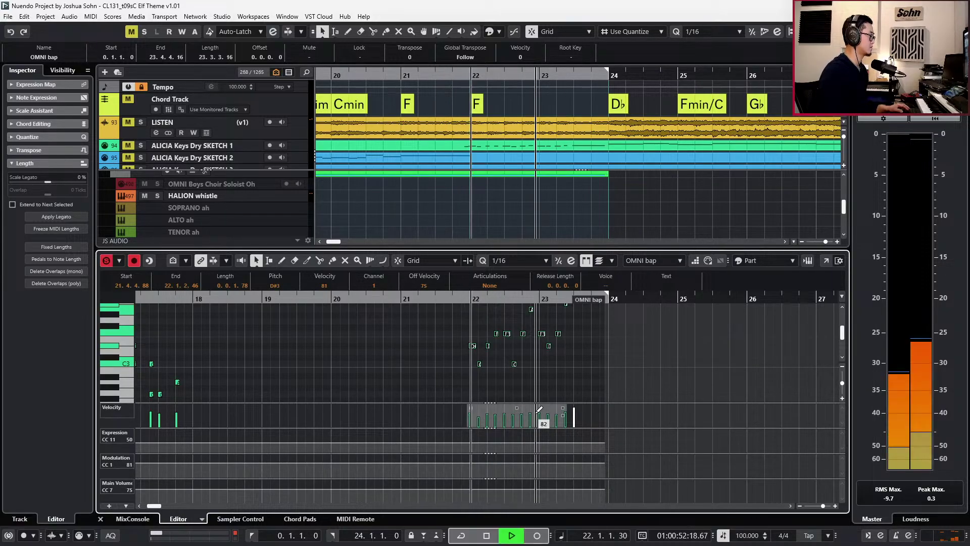
key("Return")
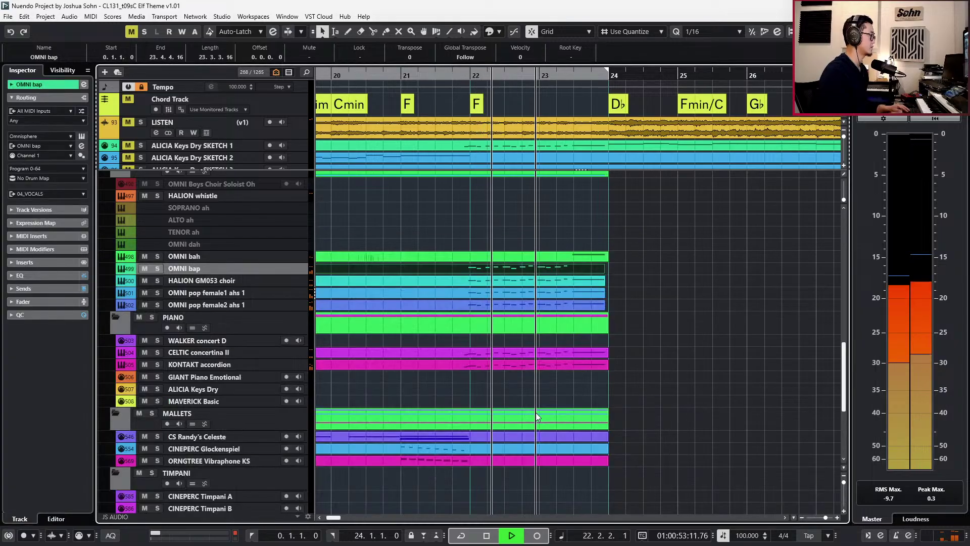
key("space")
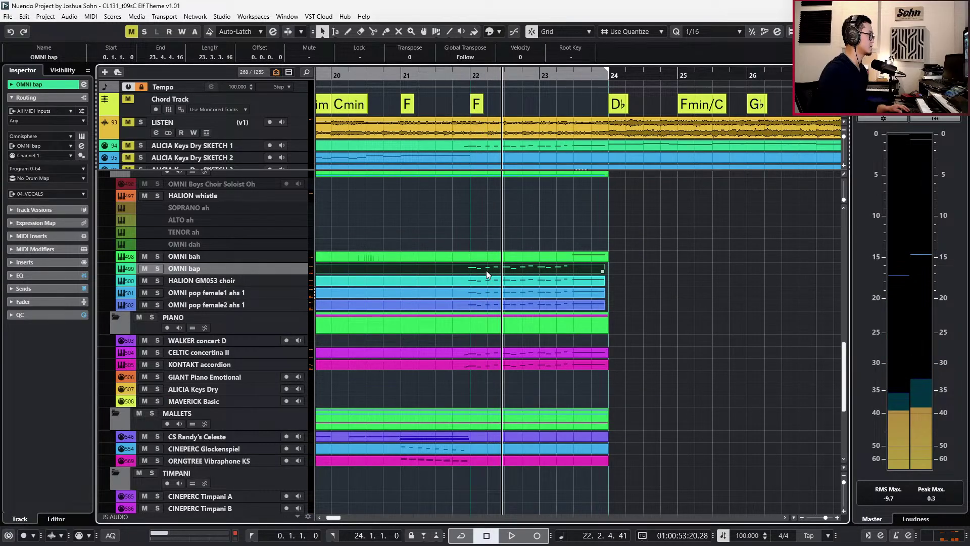
Replace the short notes in bars 22–23 of OMNI pop female2 ahs 1 with a copy of the OMNI bap phrase.
double_click(486, 271)
scroll(444, 326, "up", 1)
left_click_drag(442, 326, 604, 392)
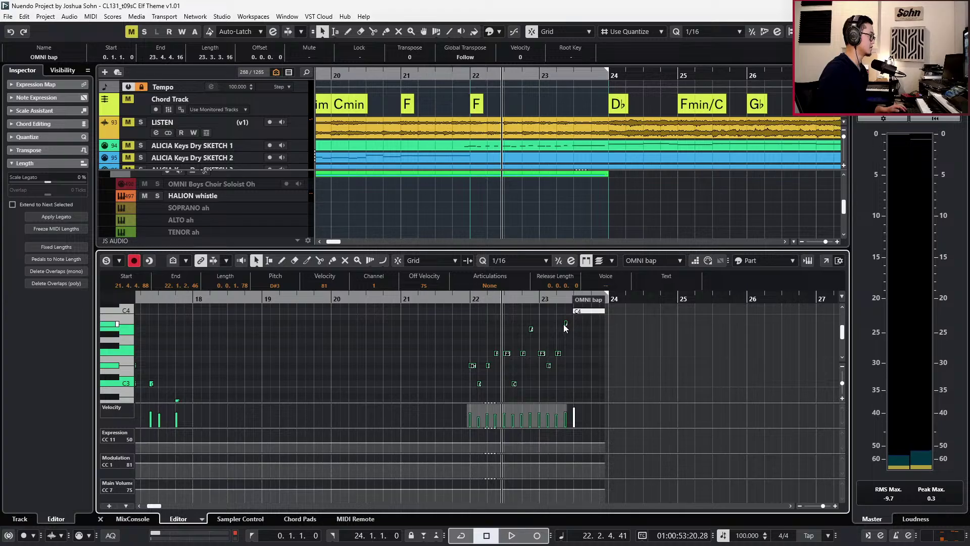
key("Return")
double_click(531, 304)
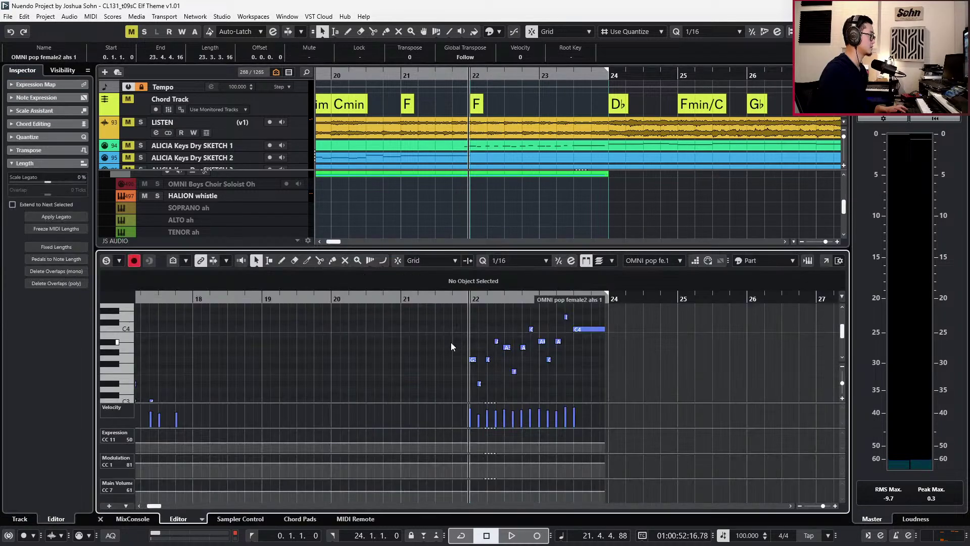
left_click_drag(459, 336, 567, 392)
key("Down")
key("Down")
key("Down")
key("Down")
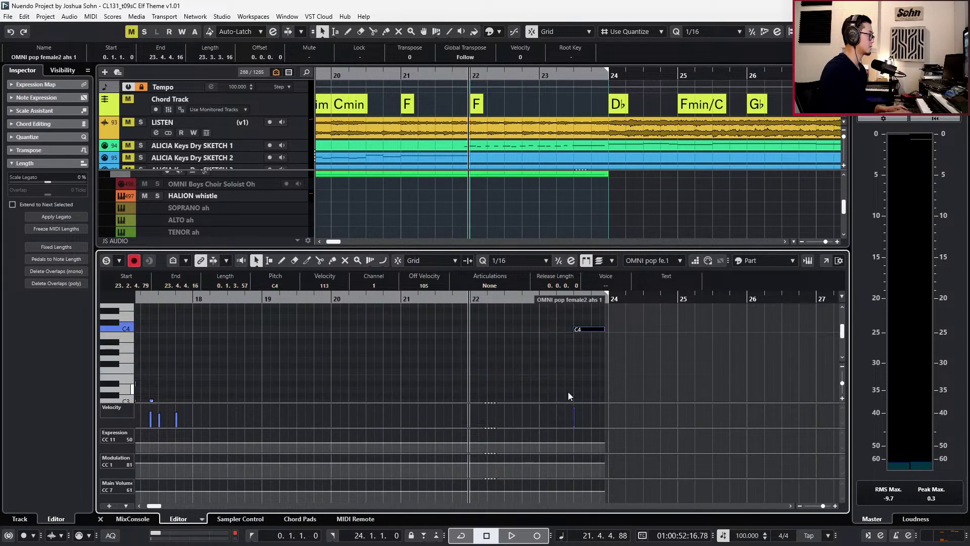
Play back bars 22–23 to check the OMNI pop female2 harmony with the other voices.
key("space")
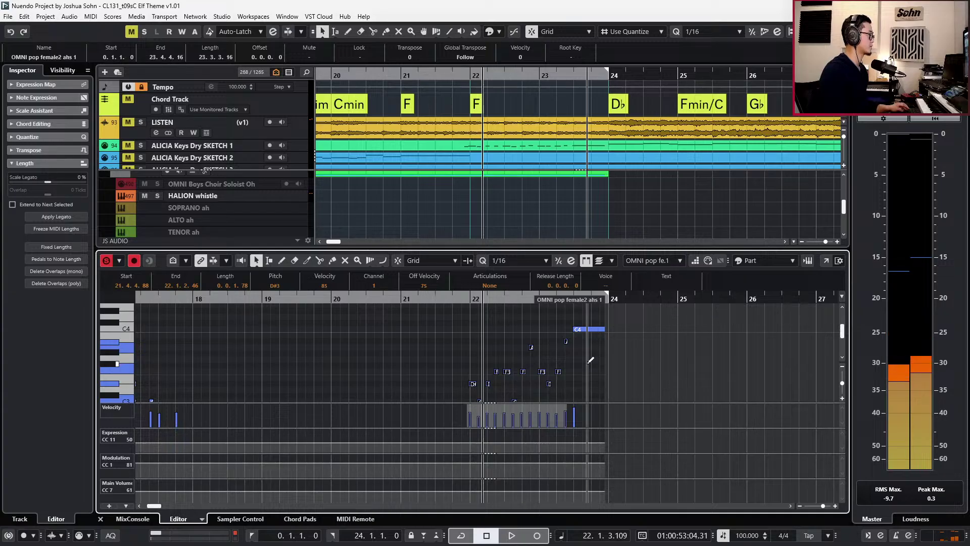
key("space")
left_click(586, 329)
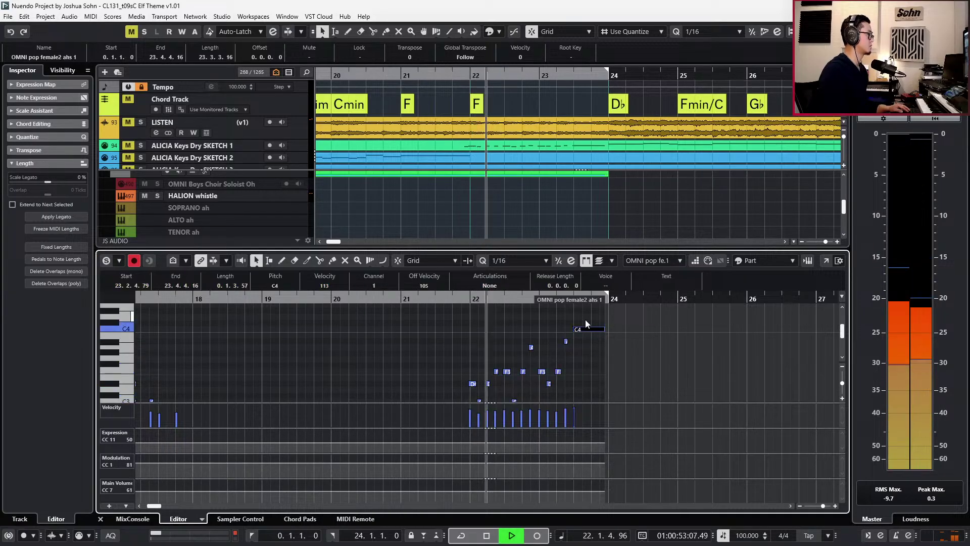
key("ctrl+e")
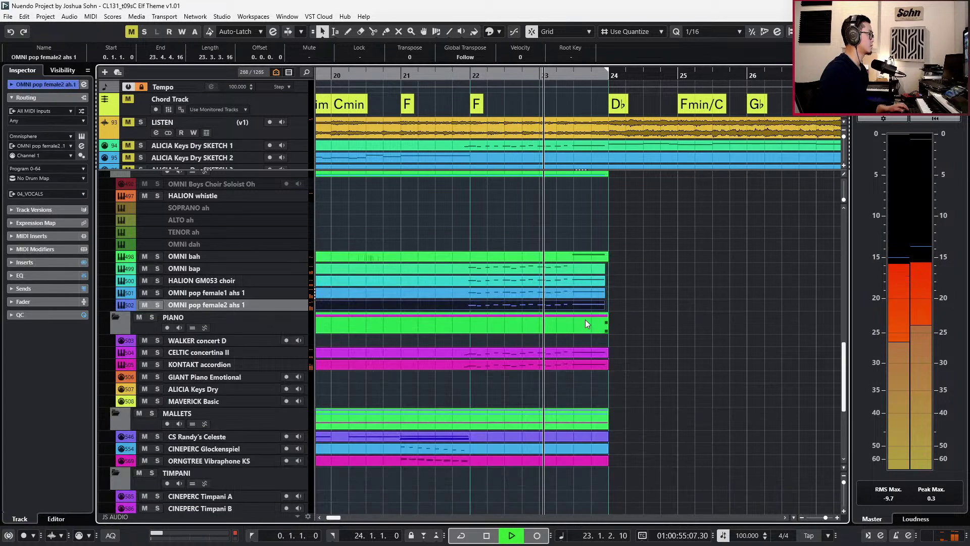
scroll(611, 316, "up", 5)
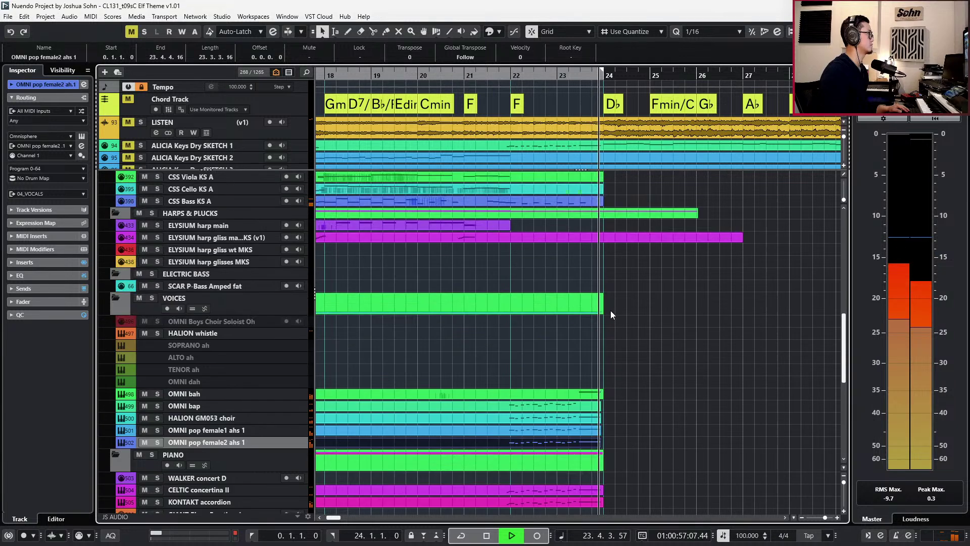
key("space")
key("KP_Subtract")
key("KP_Subtract")
Lower the velocity of OMNI bah's long A3 note to 93 and play it back.
double_click(578, 392)
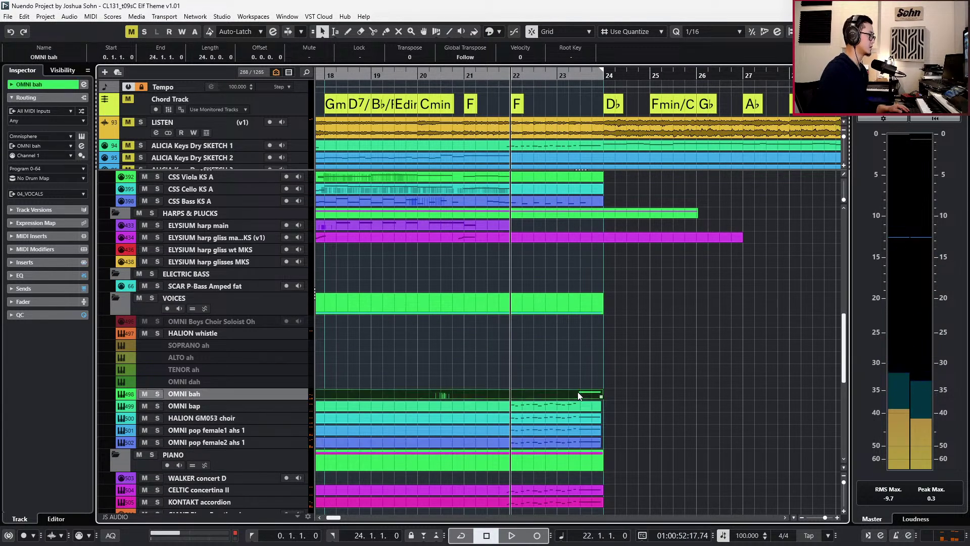
left_click(588, 345)
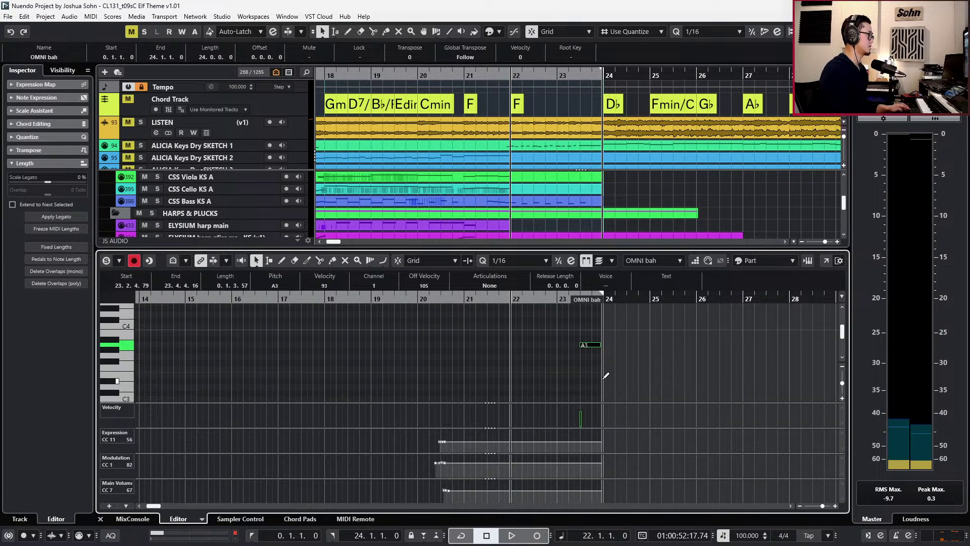
key("space")
key("ctrl+e")
scroll(602, 378, "down", 2)
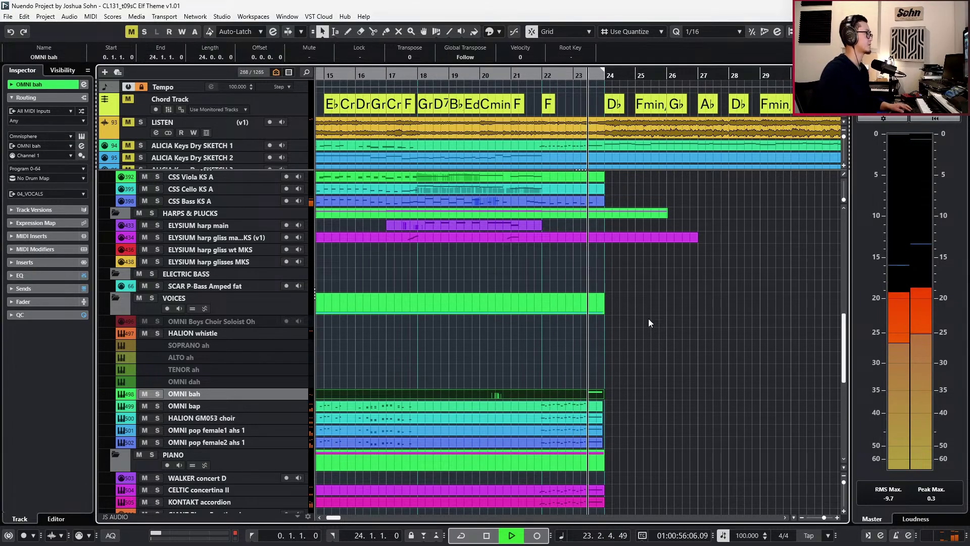
key("space")
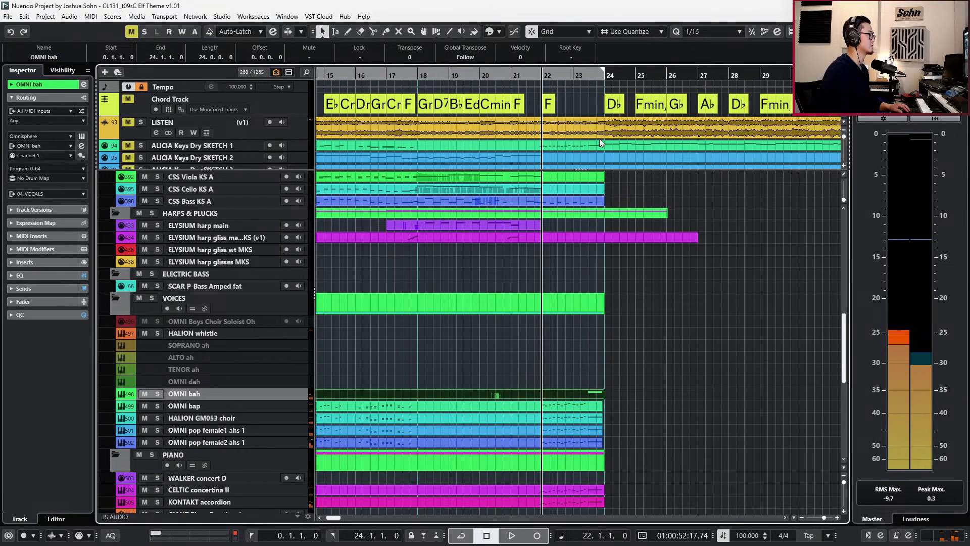
Listen to the LISTEN reference track alone from bar 22 and unsolo it.
left_click(287, 135)
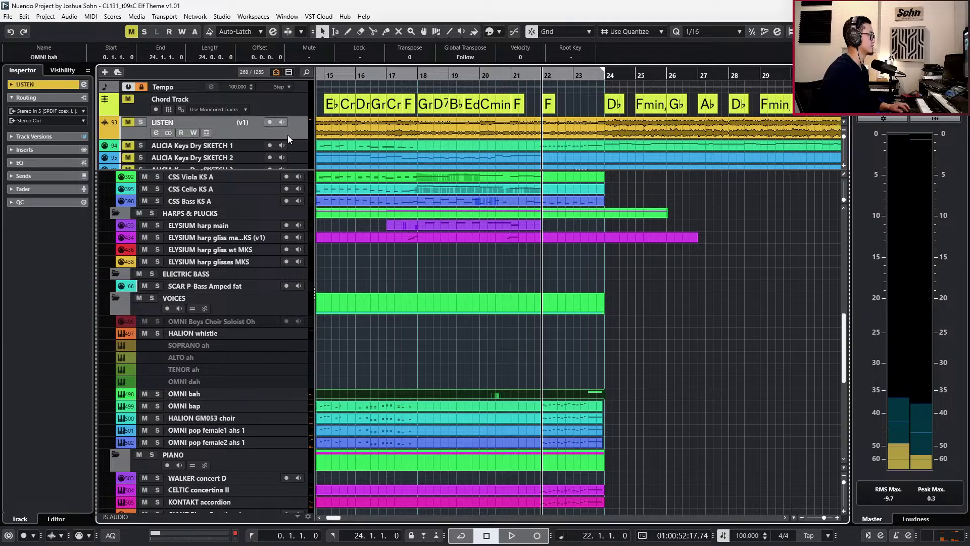
key("s")
key("space")
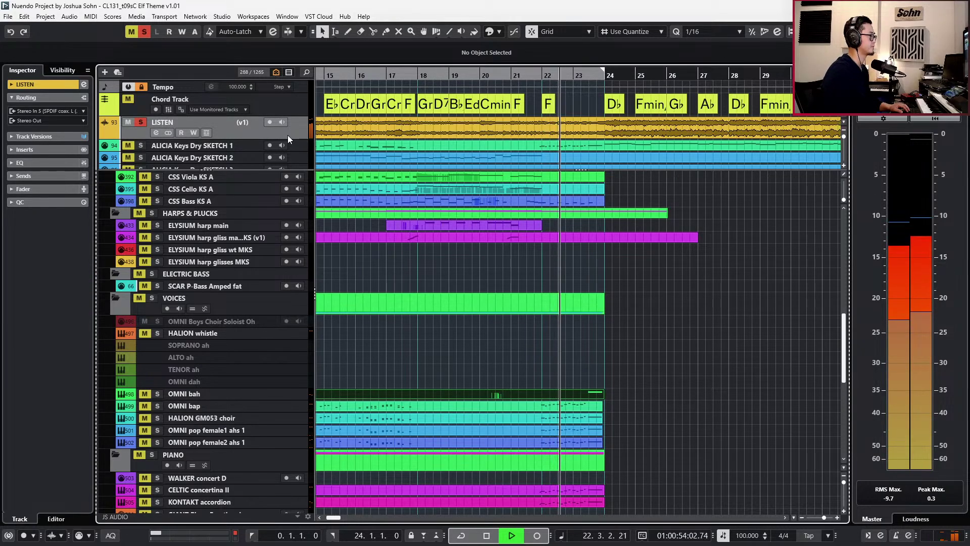
key("space")
key("s")
Transpose the bar 22–23 pizzicato notes of CSS Bass KS A and PACIFIC Strings Ens A KS up one octave.
left_click(520, 247)
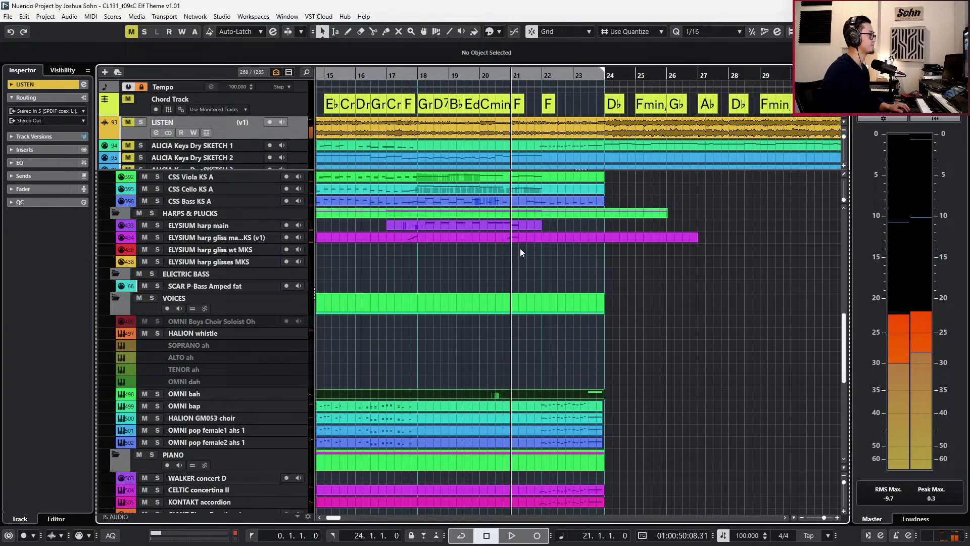
left_click(551, 202)
scroll(572, 256, "down", 1)
scroll(570, 254, "up", 4)
left_click(571, 263, "shift")
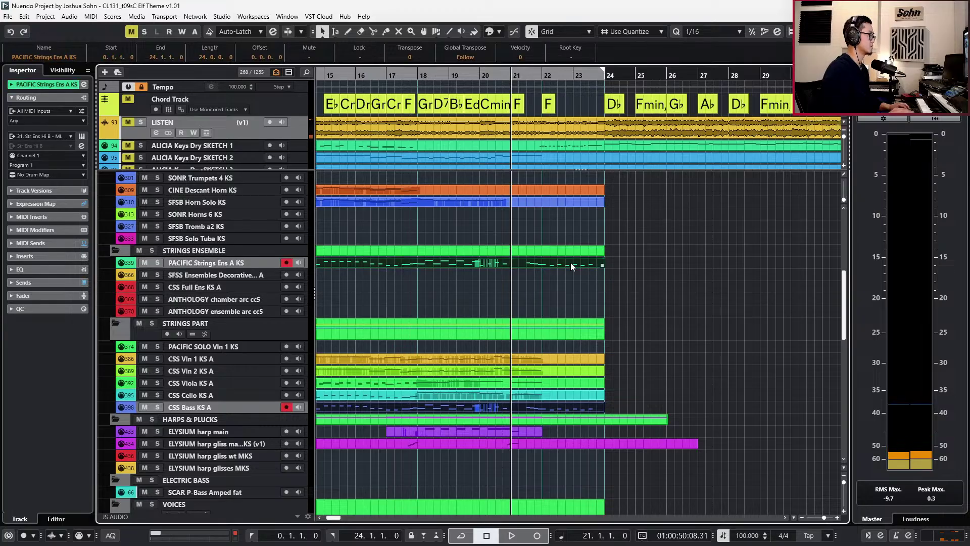
double_click(571, 263)
key("alt+l")
scroll(575, 320, "up", 2)
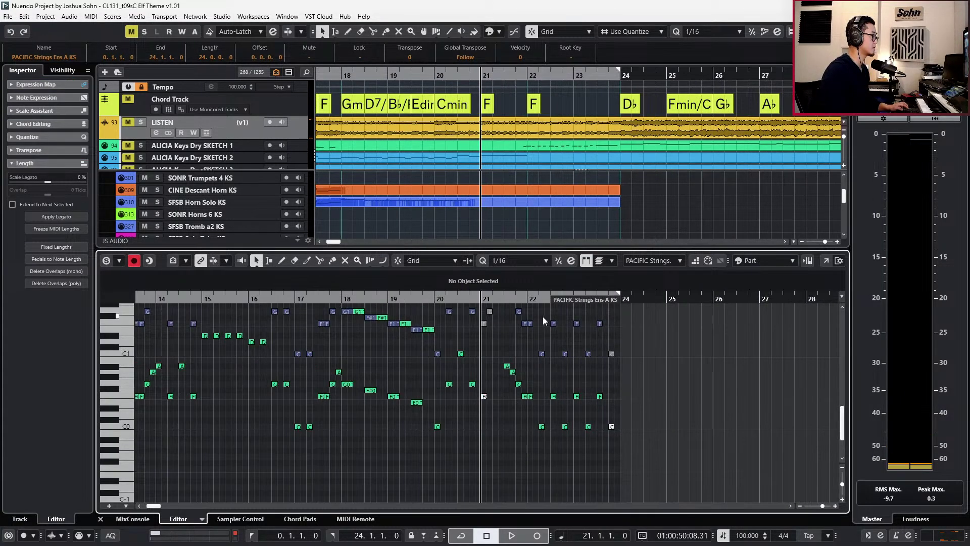
left_click_drag(532, 317, 657, 439)
key("shift+Up")
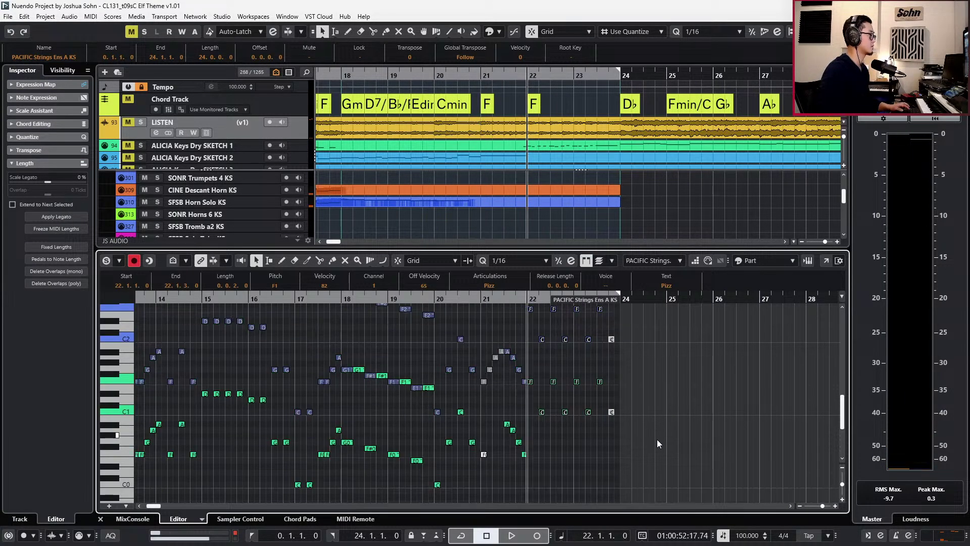
Compare bars 22–23 of the mix with the soloed LISTEN reference track, then unsolo it and replay the mix.
key("space")
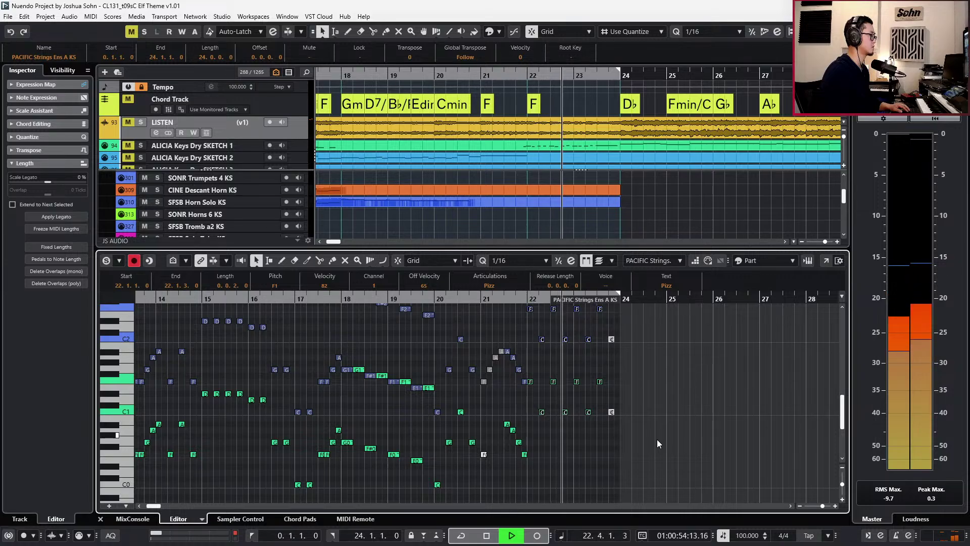
key("space")
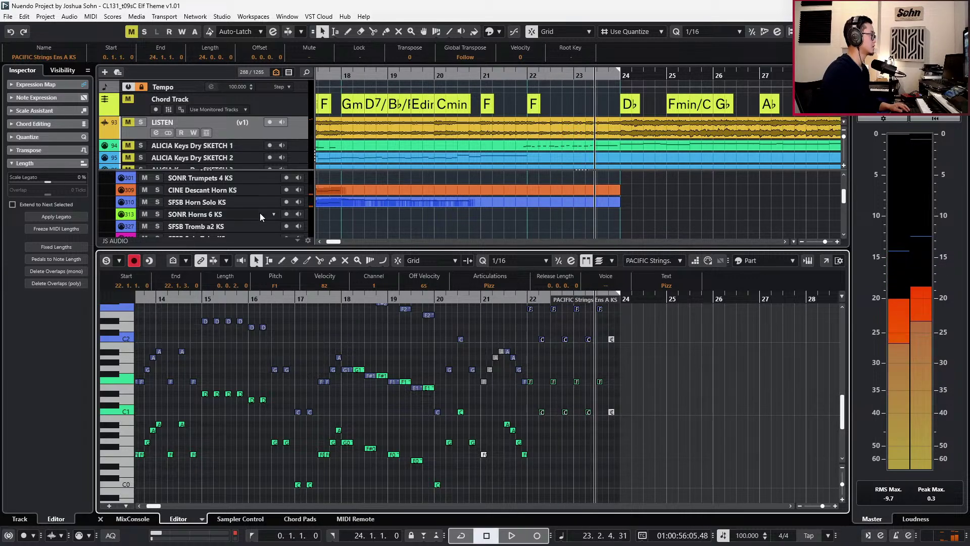
left_click(276, 135)
key("s")
key("ctrl+KP_Subtract")
key("ctrl+KP_Subtract")
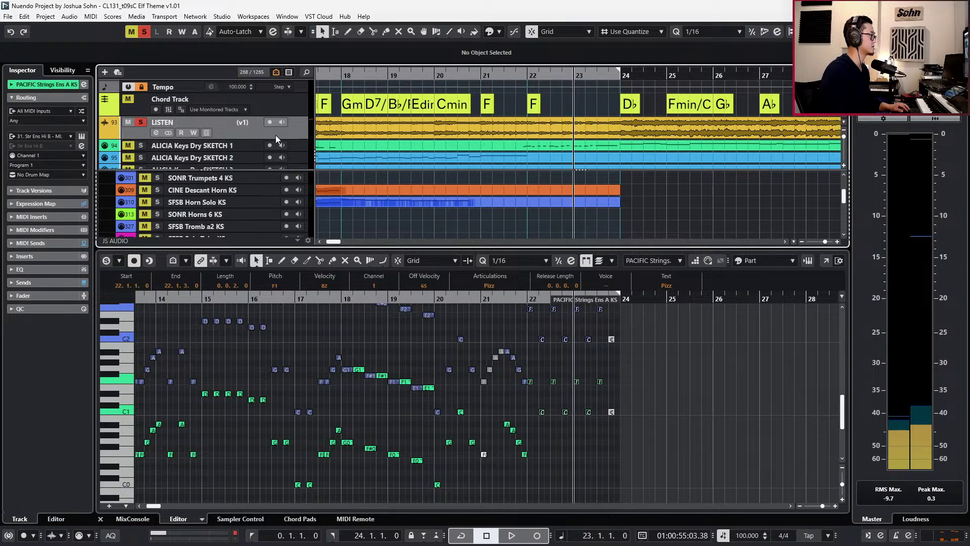
key("space")
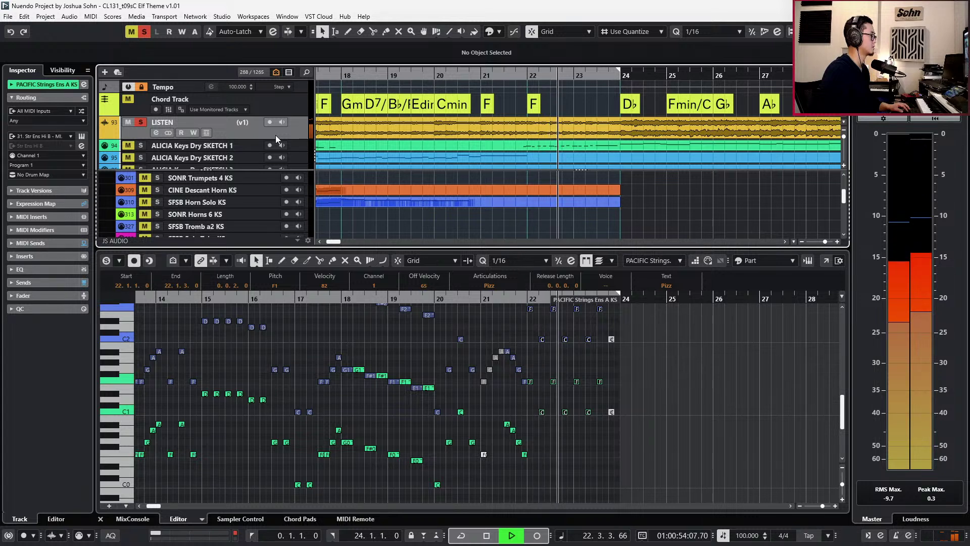
key("space")
key("s")
key("ctrl+KP_Subtract")
key("space")
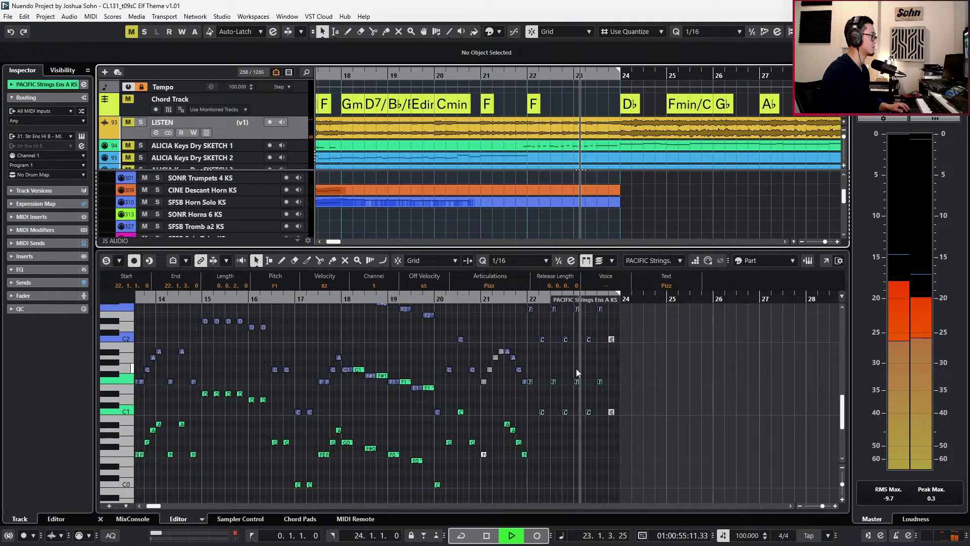
Transpose the CSS Bass KS A pizzicato notes in bars 22–23 down one octave and play them back.
key("space")
left_click(530, 309)
left_click_drag(521, 306, 619, 343)
key("shift+Down")
key("KP_0")
key("space")
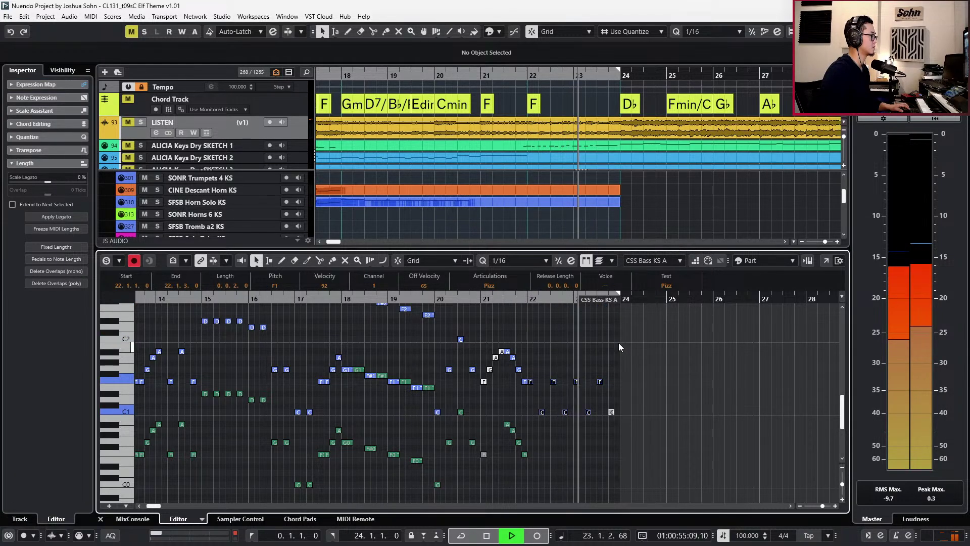
key("space")
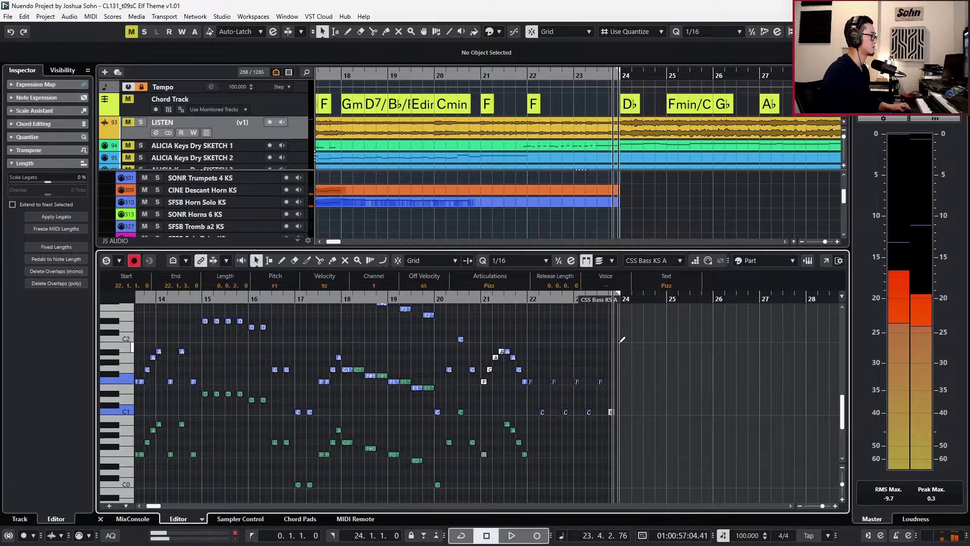
Lower the velocity of the CSS Bass KS A pizzicato notes in bars 22–23 to 84.
key("KP_0")
key("alt+l")
key("KP_Subtract")
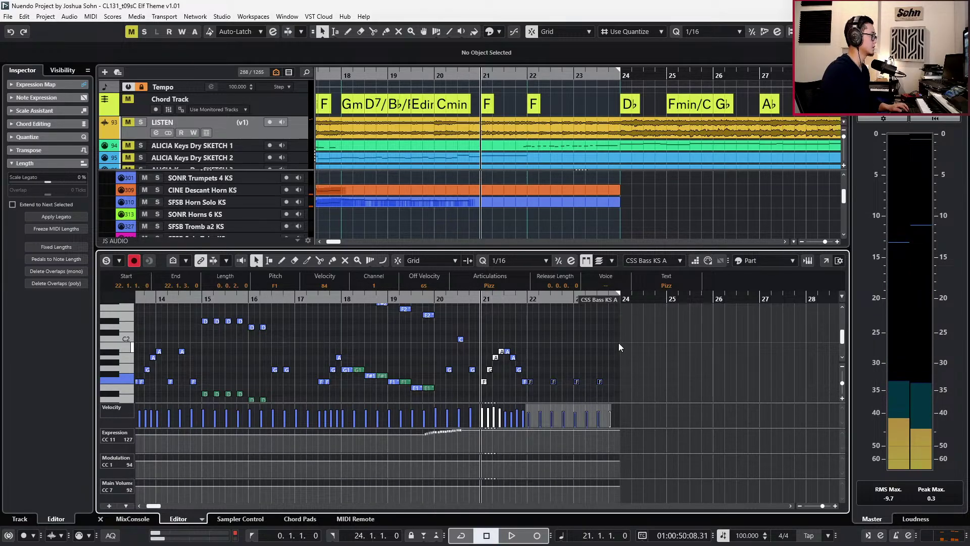
key("Return")
scroll(592, 365, "down", 1)
left_click(559, 405)
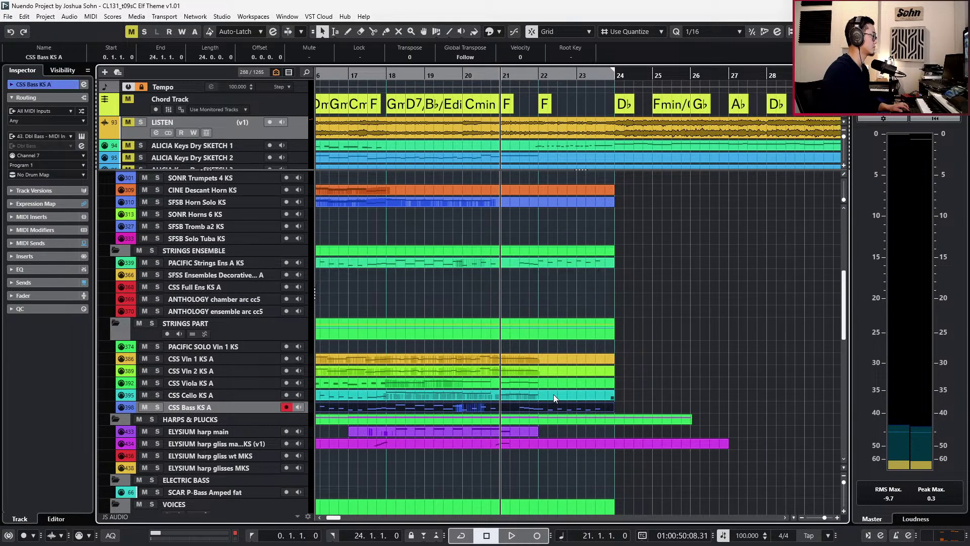
Transpose the CSS Bass KS A pizzicato notes in bars 22–23 up one octave, leaving out the final note.
left_click(647, 377)
double_click(596, 404)
scroll(560, 379, "up", 2)
scroll(548, 362, "down", 3)
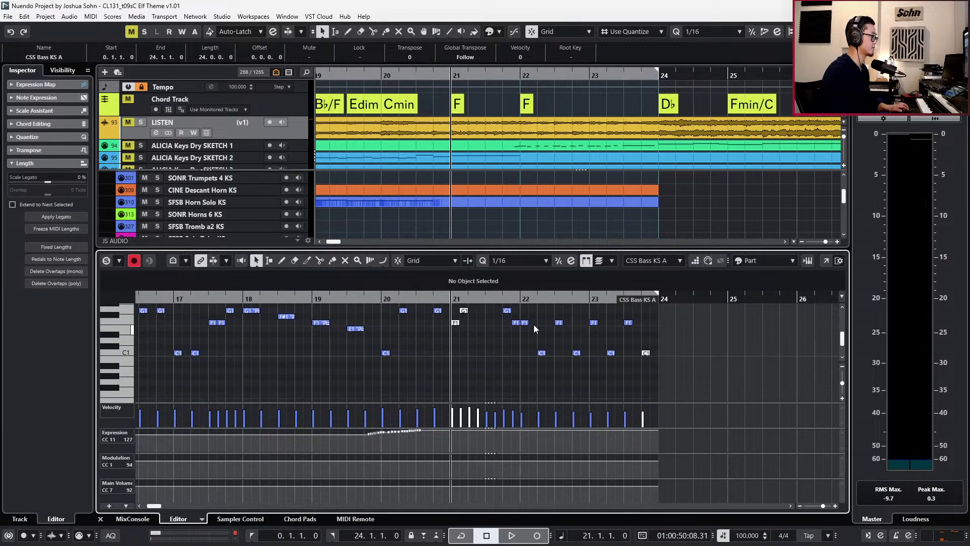
left_click_drag(523, 312, 631, 382)
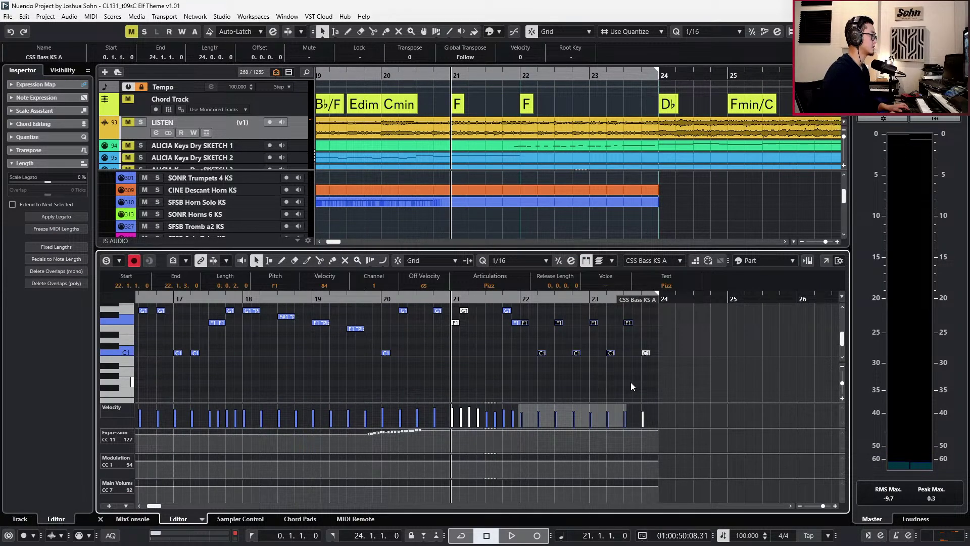
key("l")
key("ctrl+e")
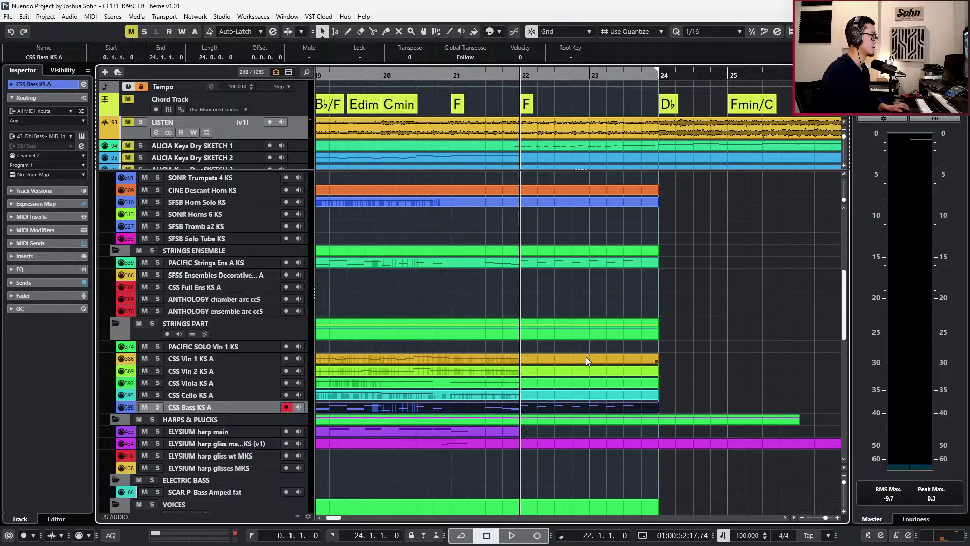
Transpose the PACIFIC Strings Ens A KS pizzicato notes in bars 22–23, except the final one, down one octave and play them back.
left_click(575, 262)
key("ctrl+e")
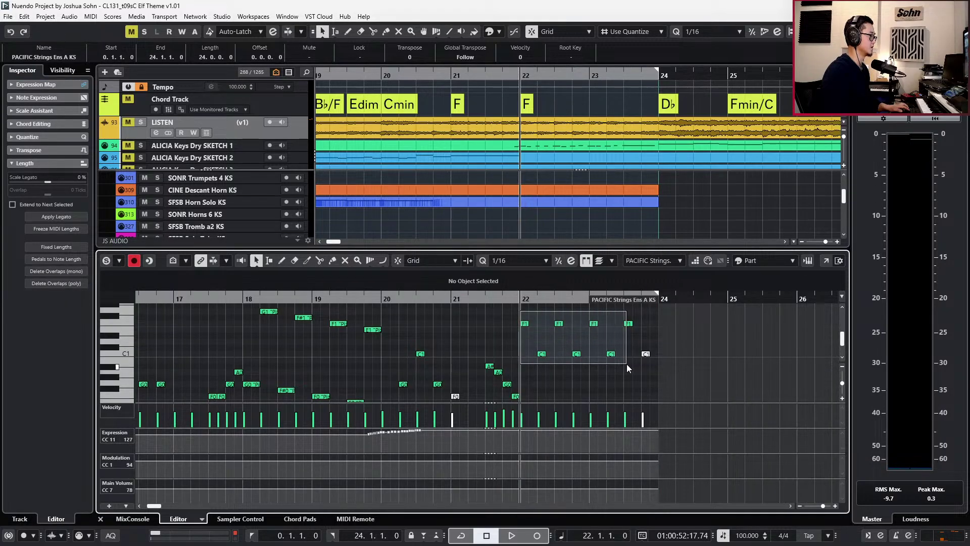
left_click_drag(626, 363, 626, 364)
key("shift+Down")
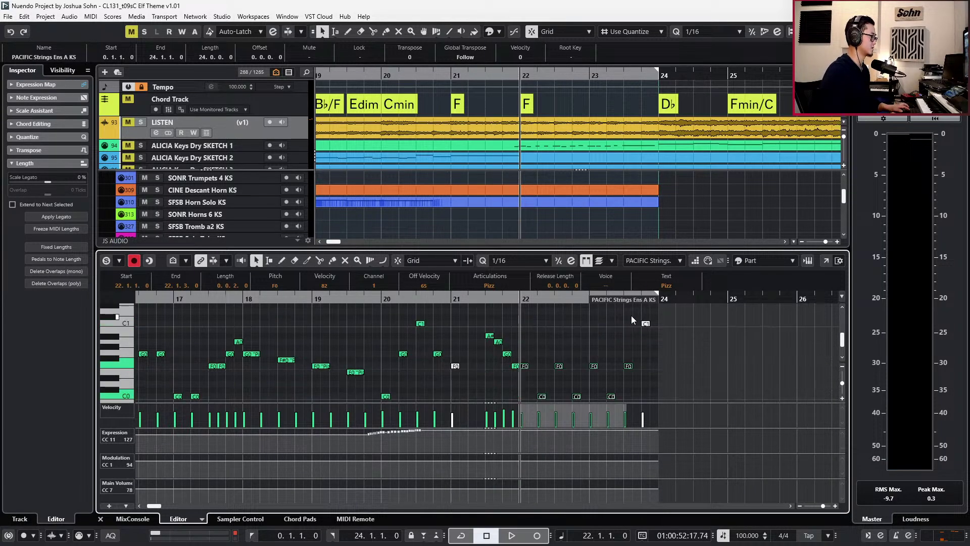
key("space")
key("ctrl+e")
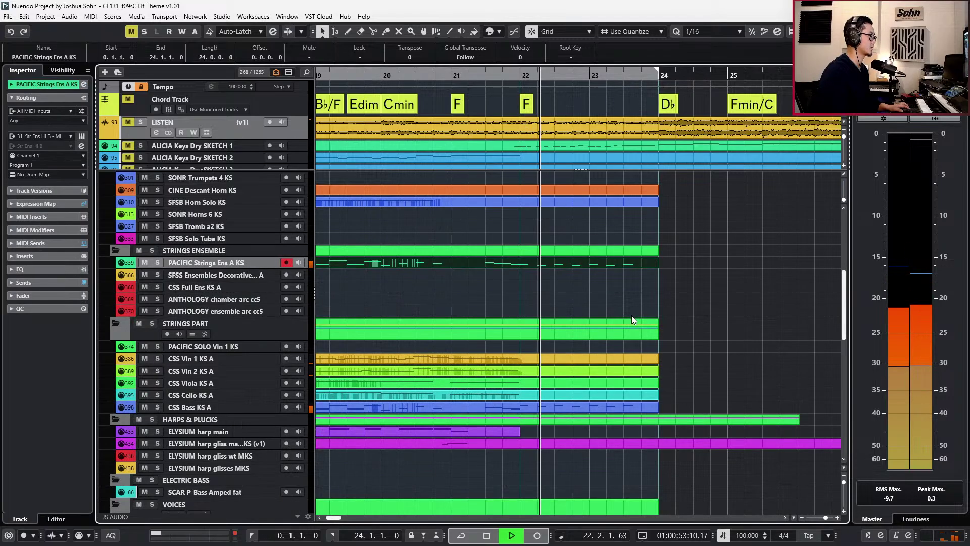
key("space")
Copy the F2 and C2 pizzicato notes of bars 22–23 from CSS Bass KS A into CSS Cello KS A at bar 22.
left_click(591, 410)
key("ctrl+e")
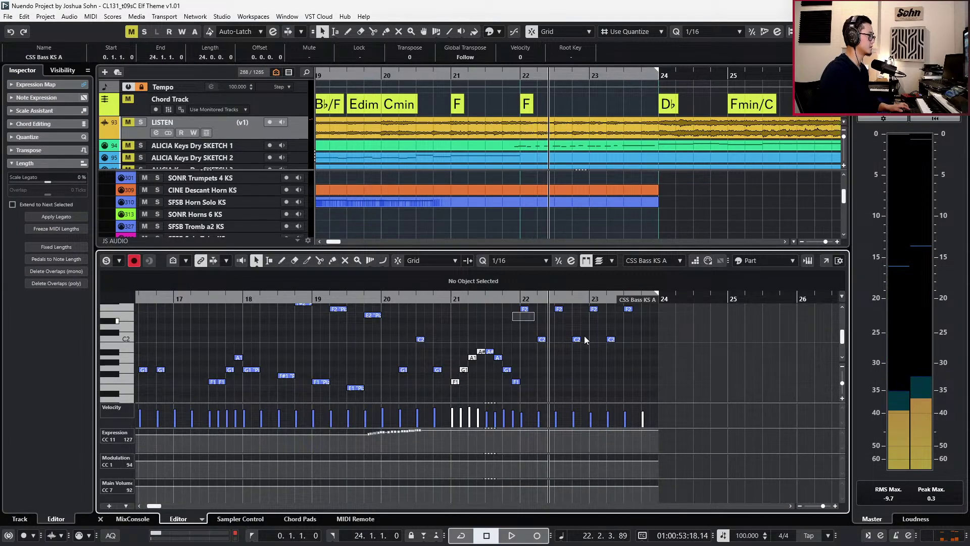
key("KP_0")
key("ctrl+e")
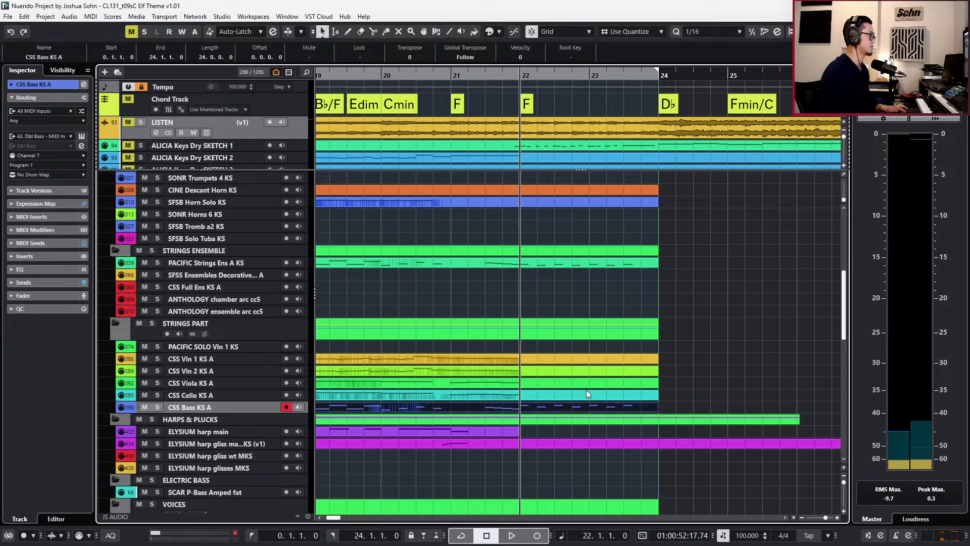
left_click(586, 393)
key("ctrl+e")
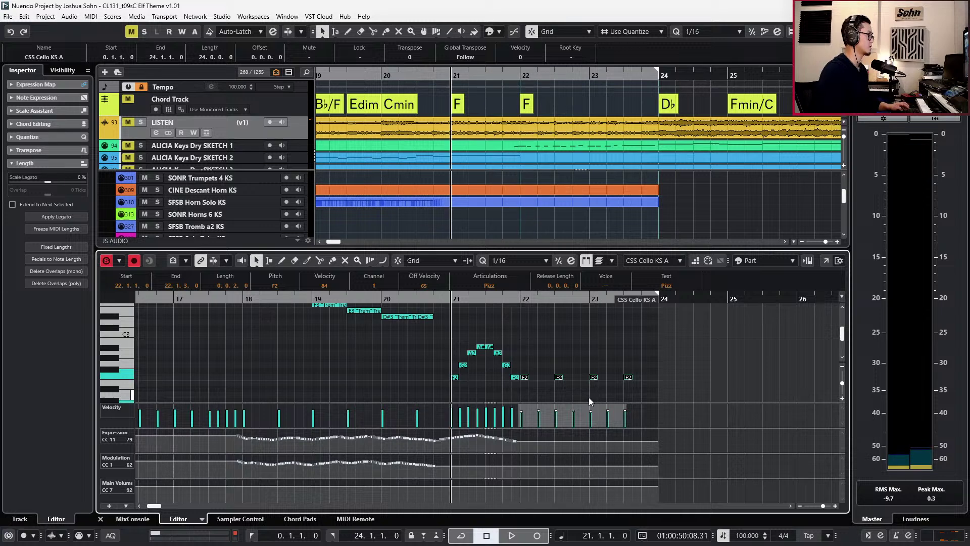
left_click(590, 397)
Try a velocity of 116 on the bar 22–23 CSS Cello KS A pizzicato notes, then set it to 96 during playback.
key("space")
key("g")
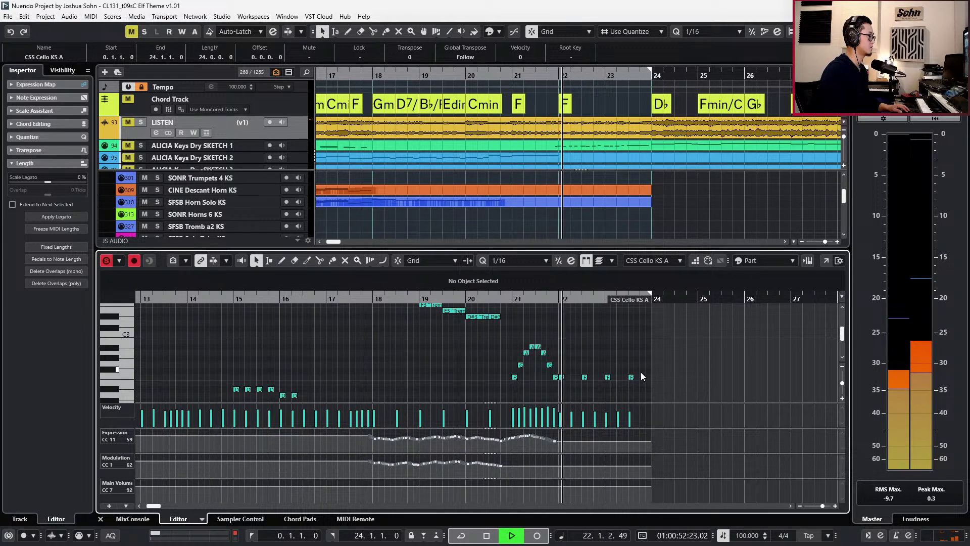
scroll(641, 375, "down", 2)
key("h")
left_click_drag(555, 324, 672, 387)
key("alt+Up")
key("l")
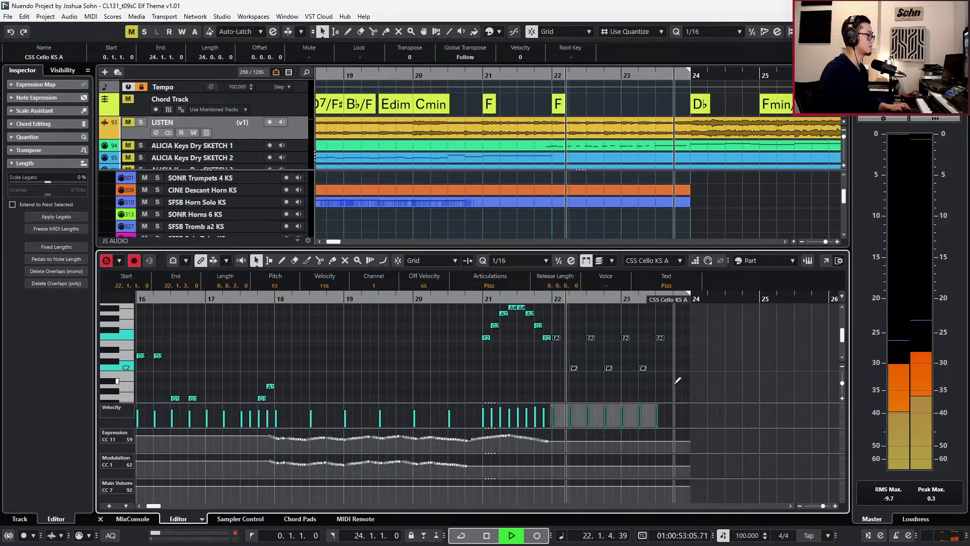
key("alt+Down")
key("l")
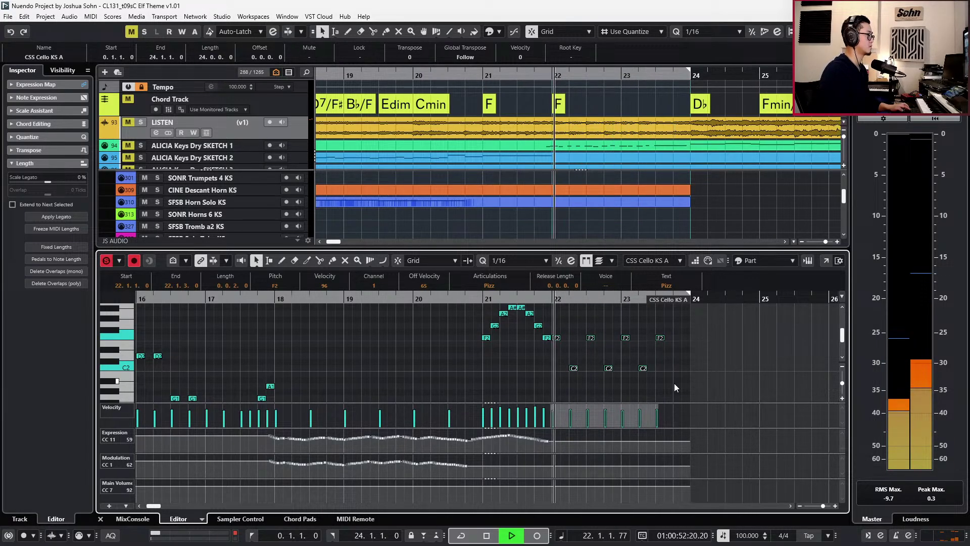
key("space")
Play back bars 22–23 to check the cello pizzicato with the full arrangement.
key("ctrl+KP_Subtract")
key("space")
key("Return")
key("g")
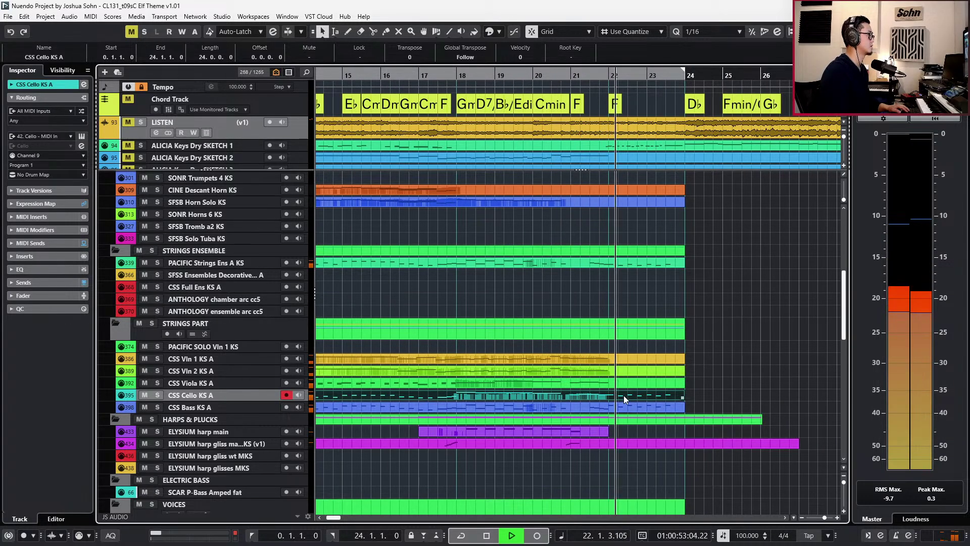
scroll(643, 374, "right", 1)
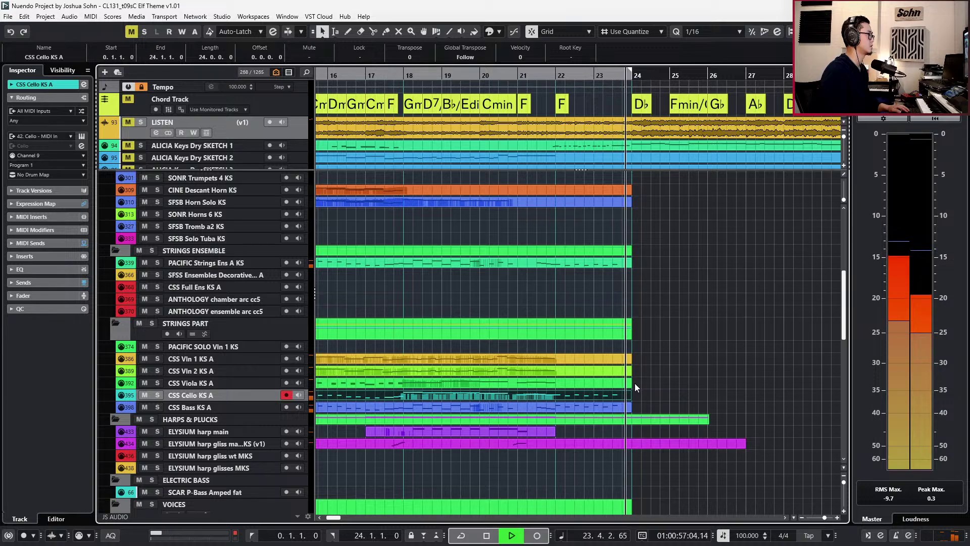
key("space")
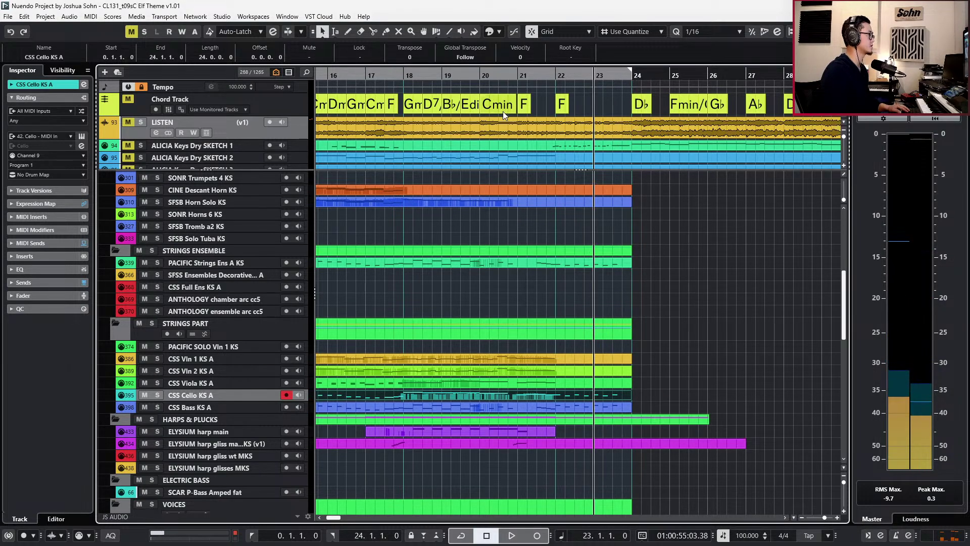
Listen to the LISTEN reference track alone around bar 22 and unsolo it.
left_click(517, 127)
key("s")
key("KP_Subtract")
key("space")
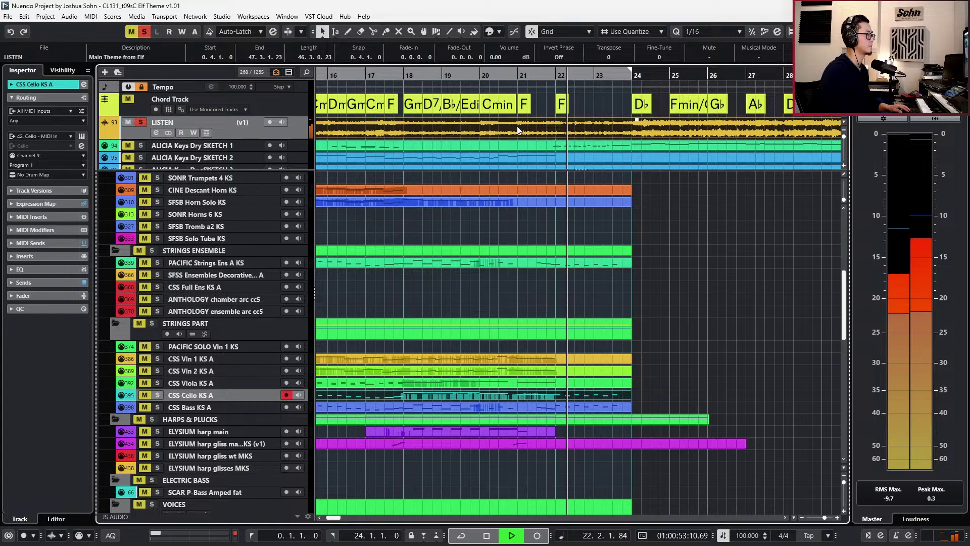
key("s")
key("space")
Delete the long F5 legato note in bar 21 of the CSW Piccolo KS part.
scroll(532, 259, "up", 5)
left_click(537, 261)
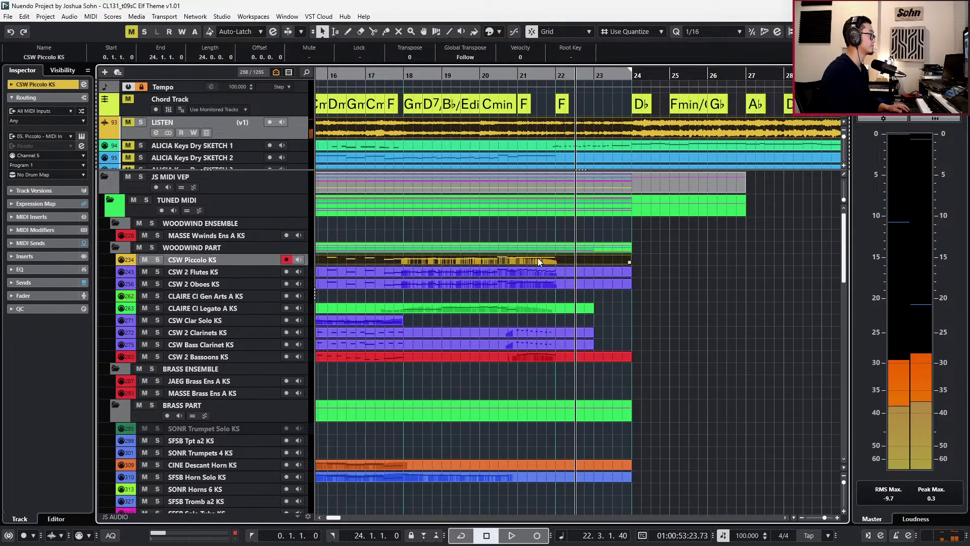
double_click(538, 260)
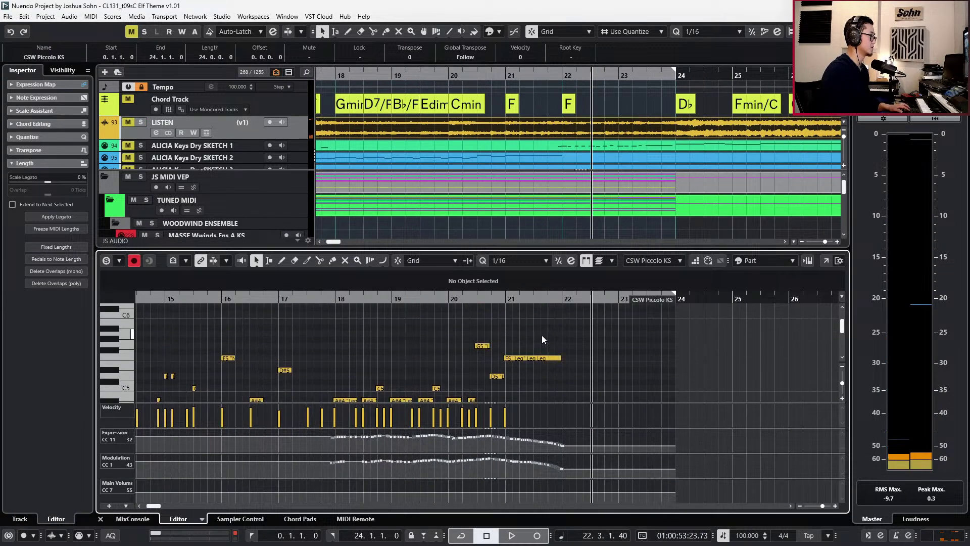
key("Delete")
key("KP_Subtract")
key("KP_Subtract")
key("Return")
Copy the bar 21 Rep Fast notes from CSW 2 Flutes KS into CSW Piccolo KS and play them back.
double_click(528, 271)
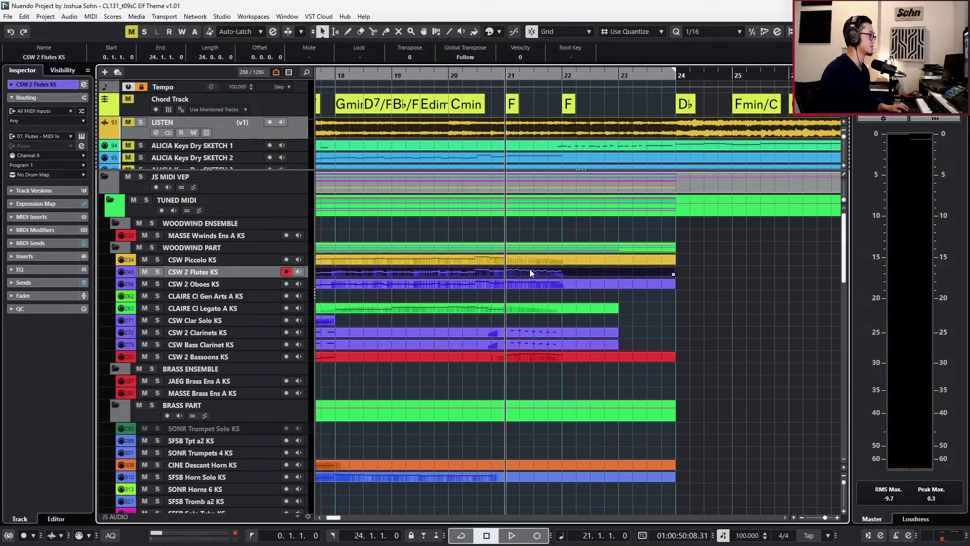
key("Return")
left_click(560, 259)
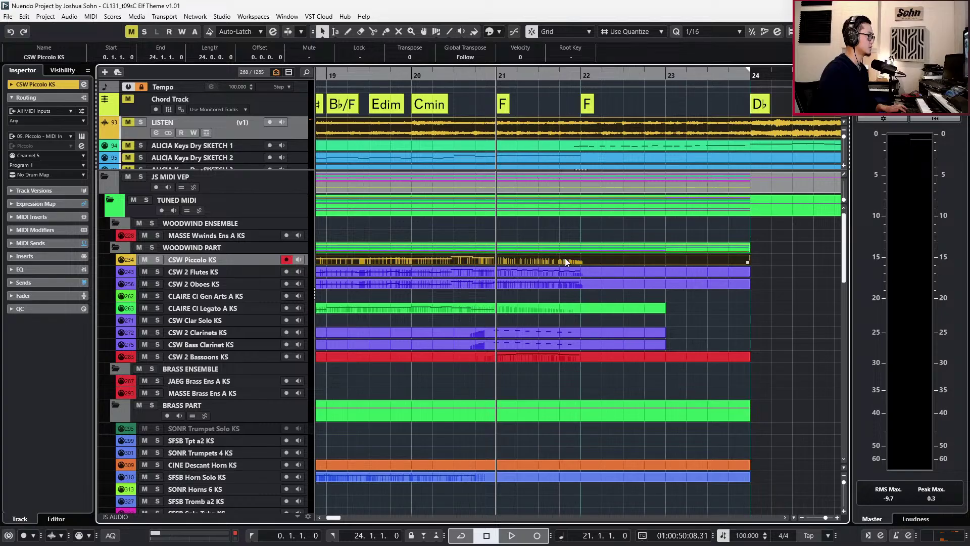
double_click(565, 259)
key("space")
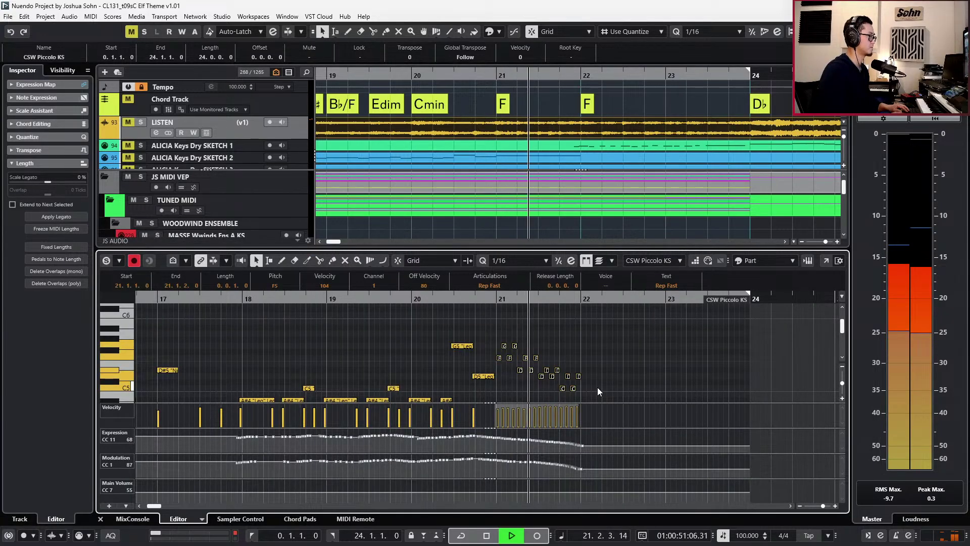
key("Return")
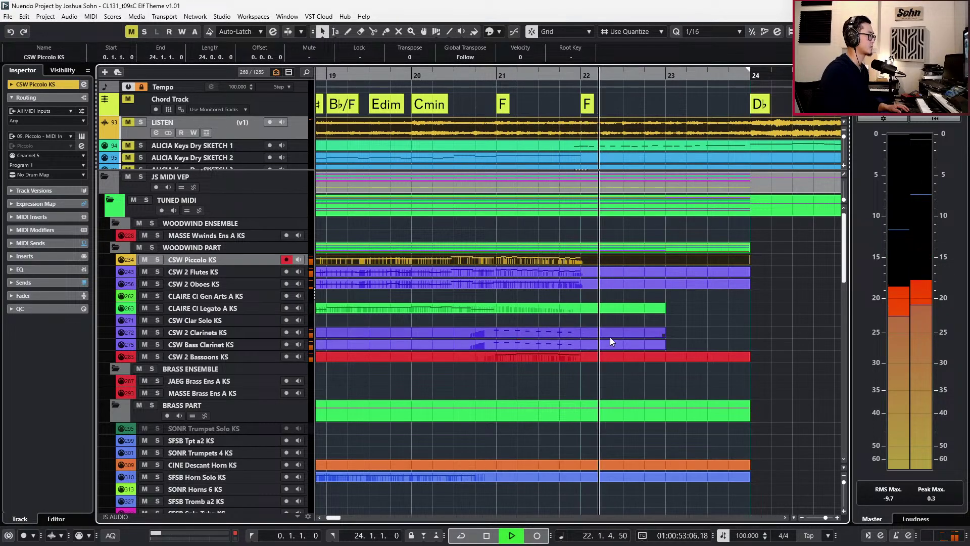
key("space")
Solo the LISTEN reference track and replay bars 21–23 to study the passage.
left_click(277, 135)
key("s")
key("KP_Subtract")
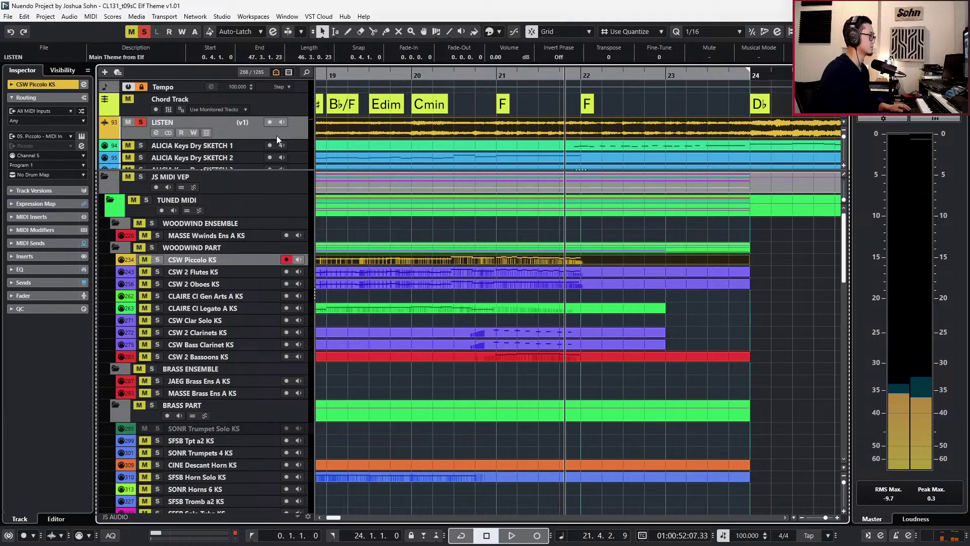
key("space")
scroll(482, 161, "right", 3)
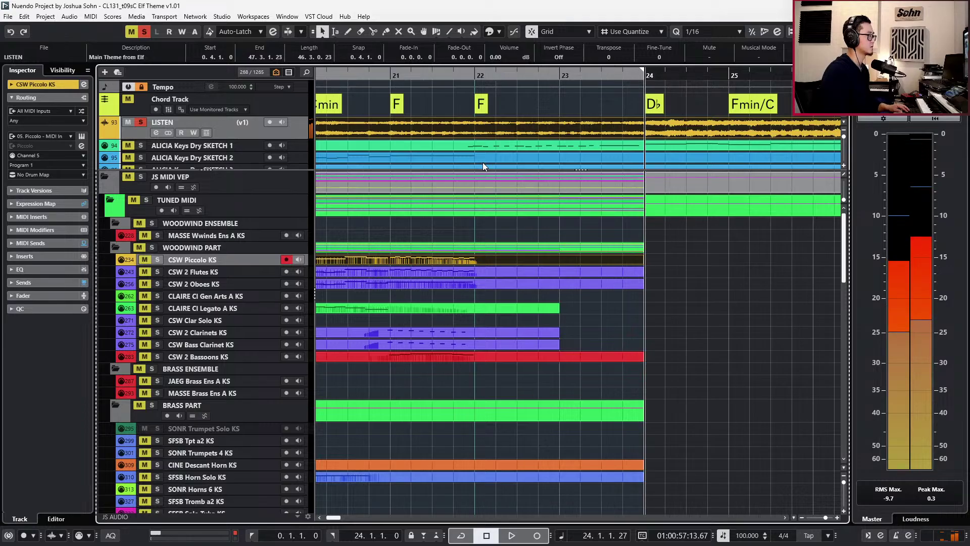
key("KP_Subtract")
key("KP_Subtract")
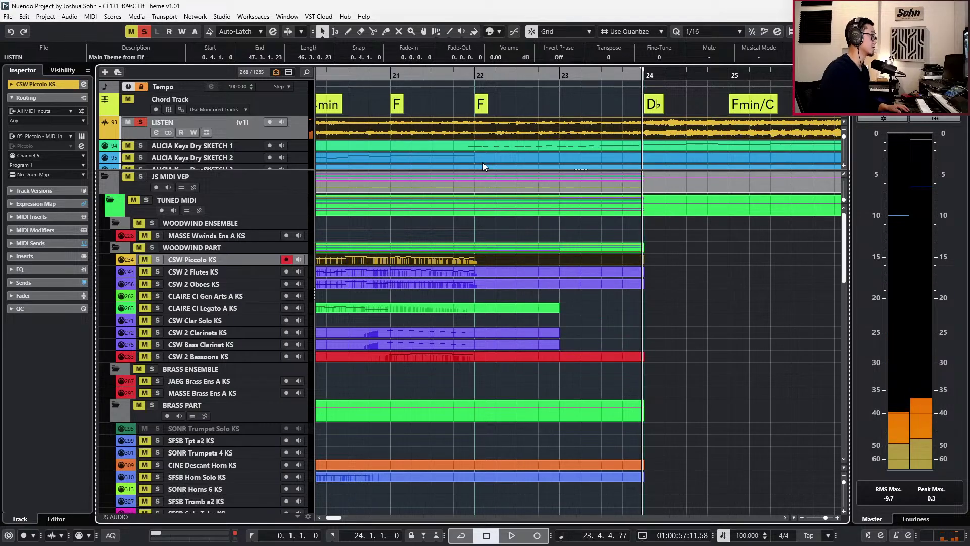
key("space")
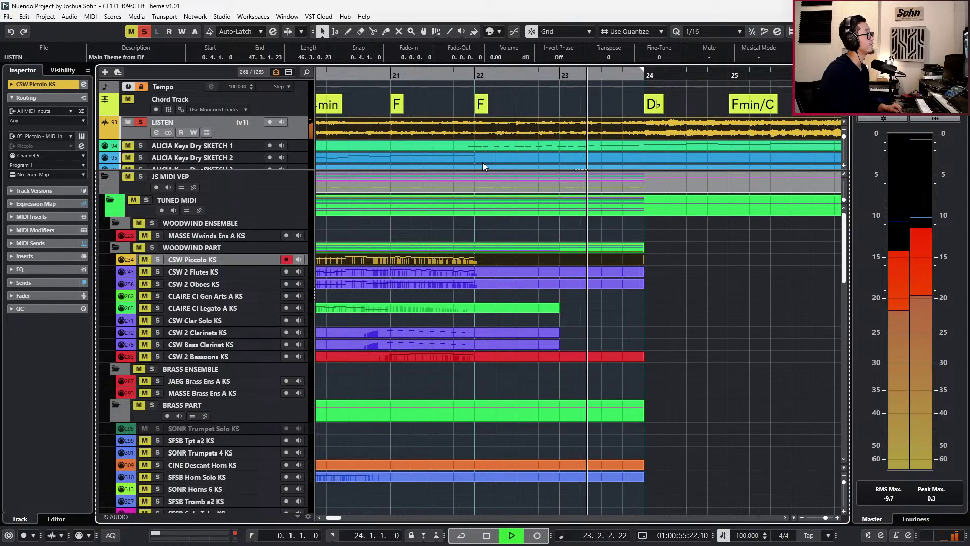
Stop playback, return to bar 21 and unsolo the LISTEN reference track.
key("space")
key("KP_Subtract")
key("KP_Subtract")
key("KP_Subtract")
key("s")
scroll(605, 315, "left", 2)
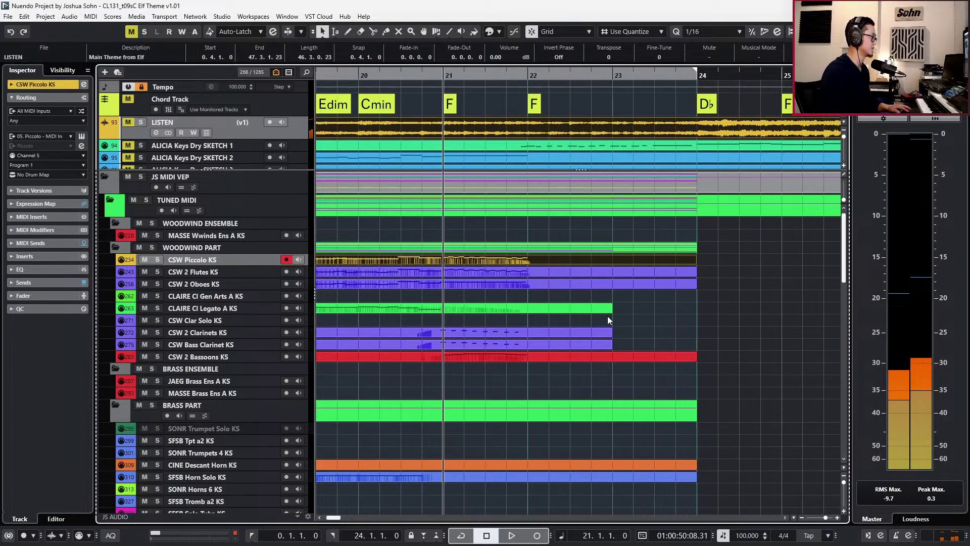
Select the CSS Vln 1, Vln 2 and Viola KS A parts and briefly solo them.
scroll(606, 319, "down", 10)
left_click(620, 291)
left_click_drag(693, 277, 684, 310)
key("Home")
key("s")
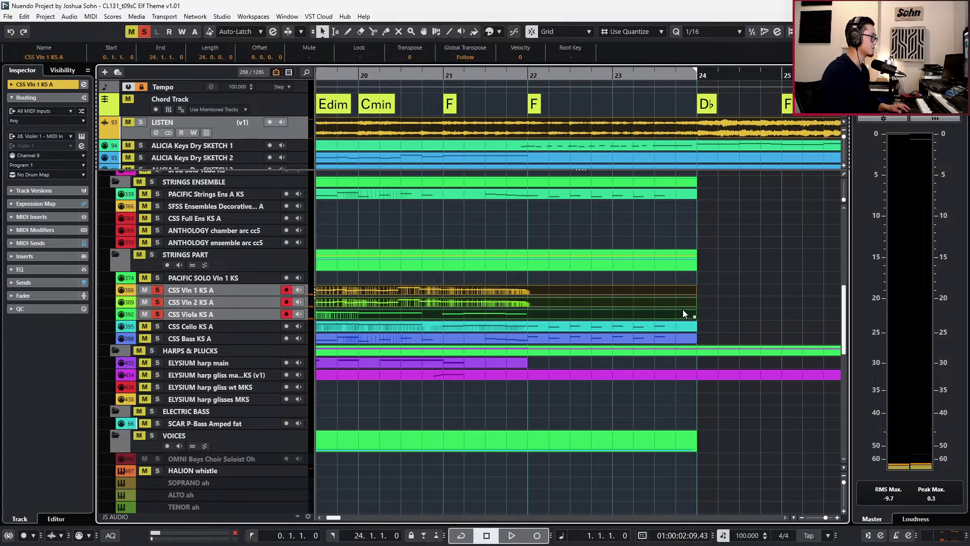
key("s")
Select the CSS Vln 2 and Viola KS A parts, audition bars 21–22 with them soloed, and unsolo them.
key("KP_2")
key("KP_Subtract")
key("KP_Subtract")
key("KP_Subtract")
key("KP_Add")
left_click_drag(712, 305, 688, 315)
key("space")
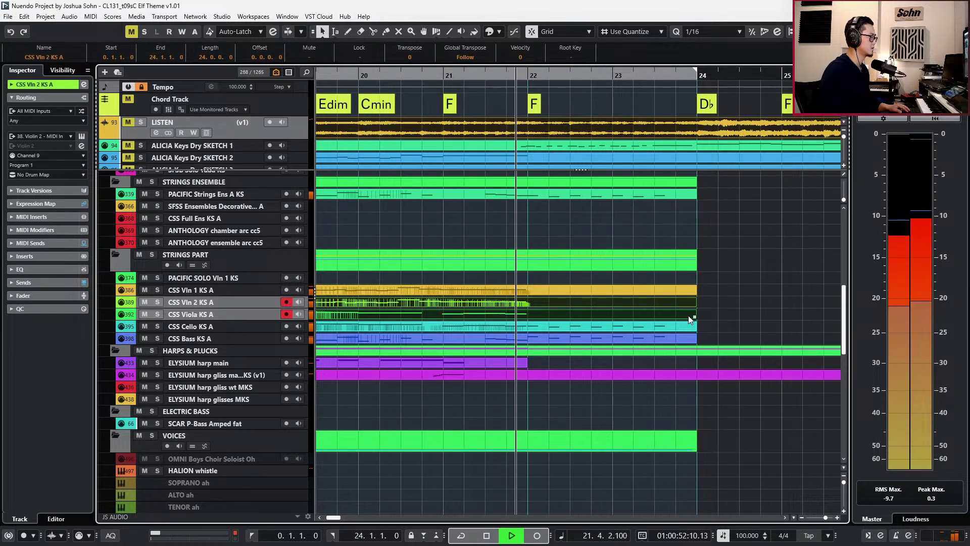
key("s")
key("space")
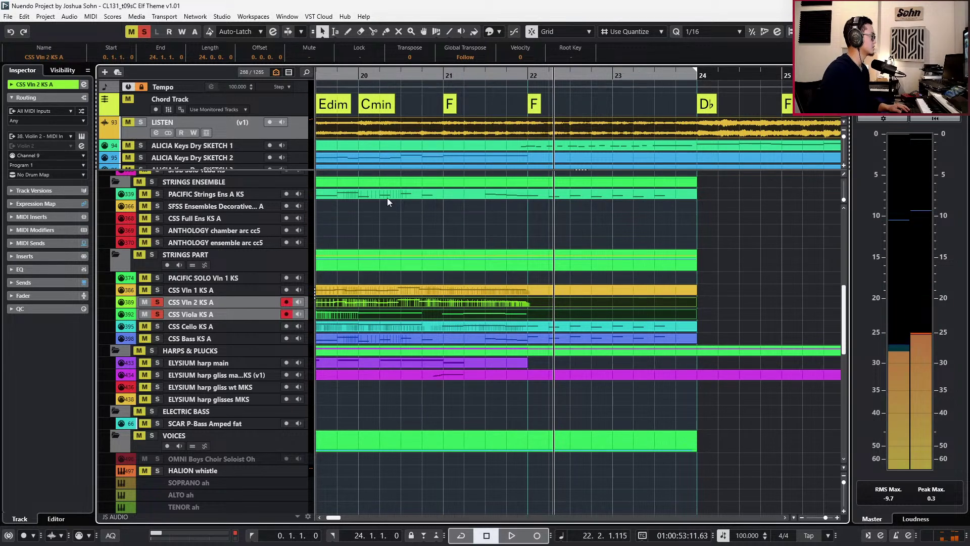
key("s")
Copy the upper voice notes of bars 22–23 from the OMNI pop female1 ahs 1 part and locate the cursor at their start.
scroll(581, 326, "down", 8)
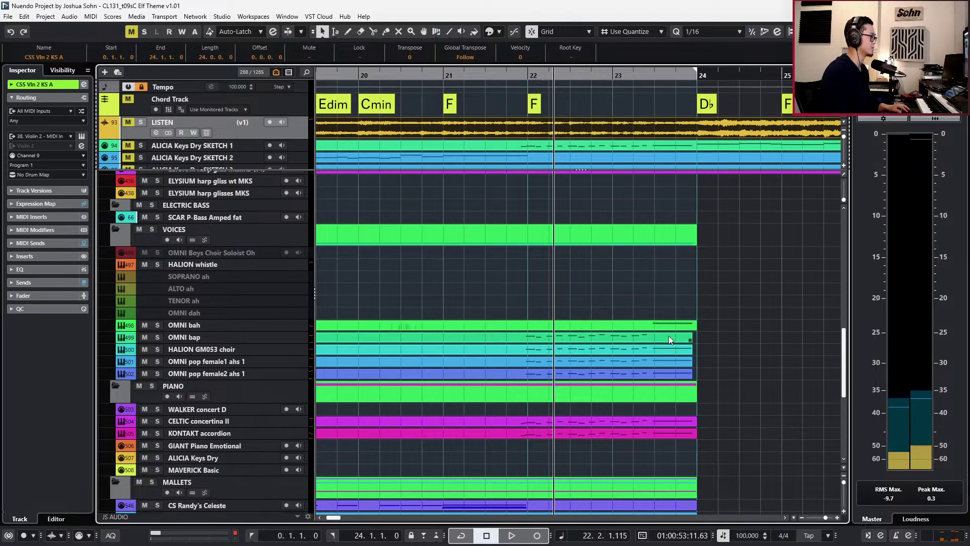
left_click(663, 351)
left_click(662, 362)
left_click(660, 377, "shift")
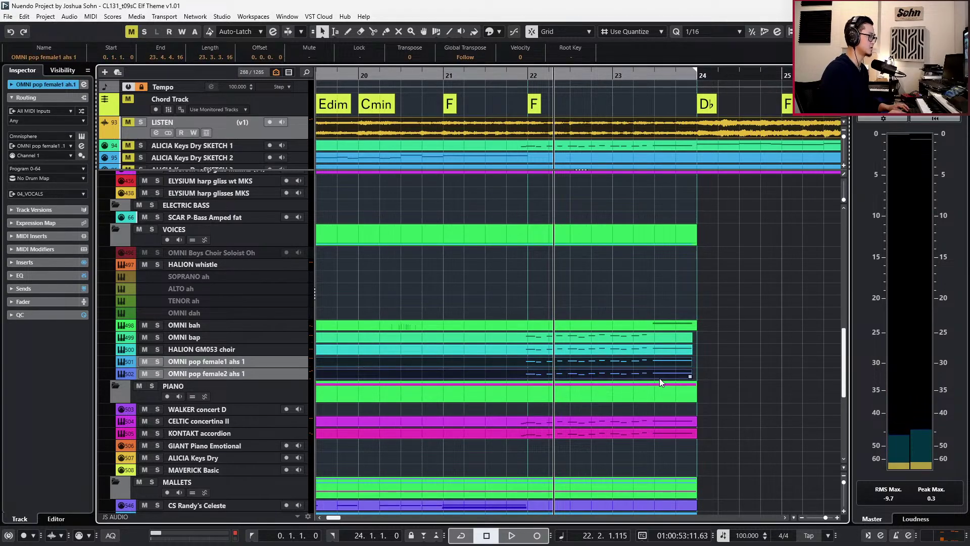
double_click(660, 378)
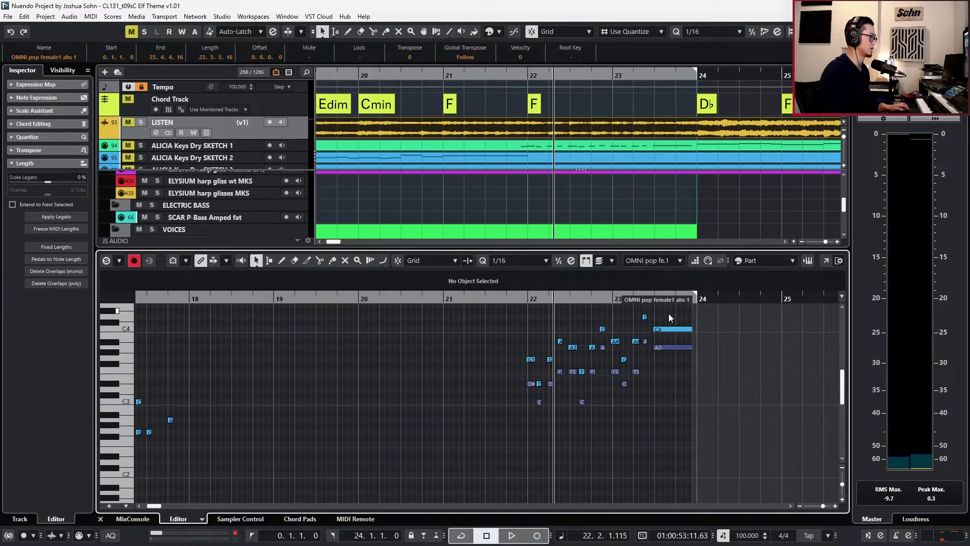
mouse_move(643, 332)
left_mouse_down()
mouse_move(641, 344)
mouse_move(638, 335)
left_mouse_up()
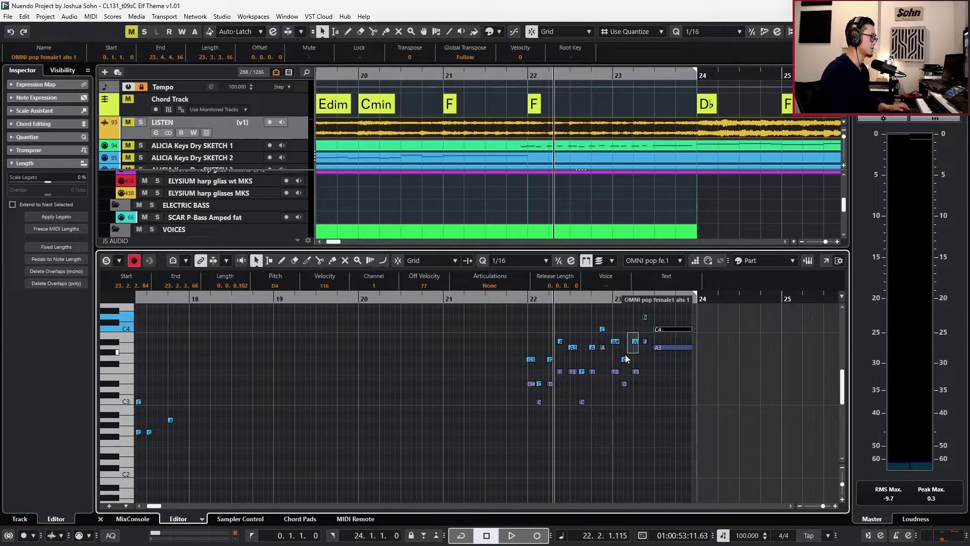
left_click_drag(500, 323, 691, 360)
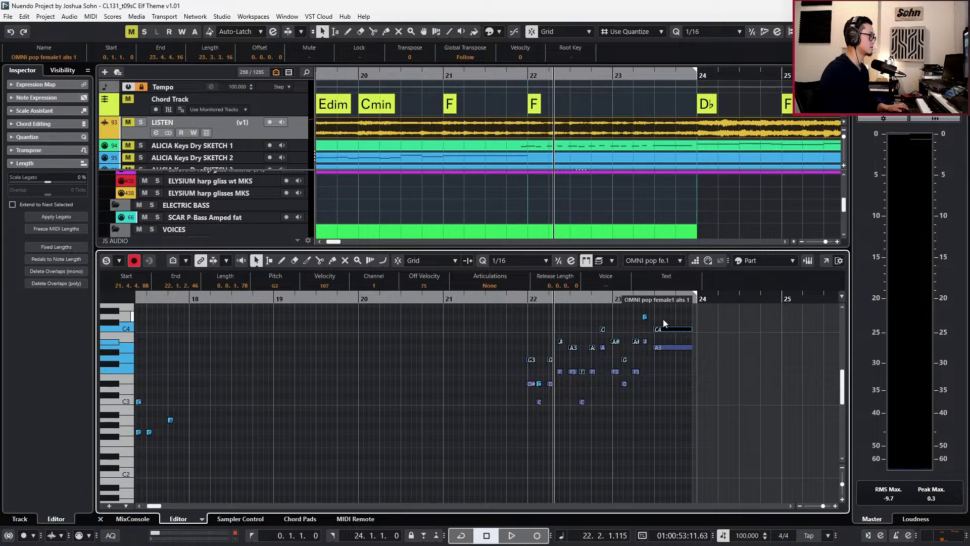
key("l")
key("Return")
scroll(599, 320, "up", 6)
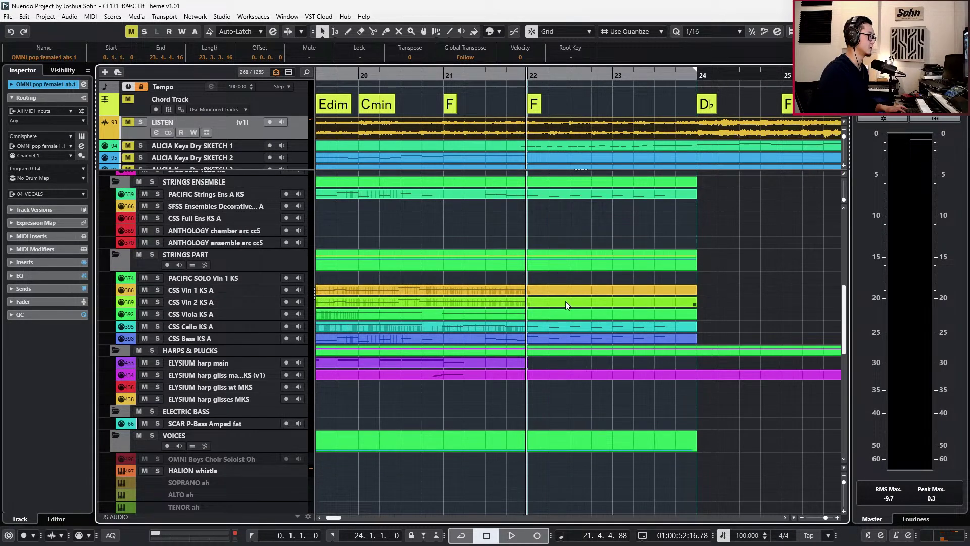
Paste the copied voice notes at bar 22 of the CSS Vln 2 KS A part.
double_click(566, 301)
scroll(581, 353, "up", 3)
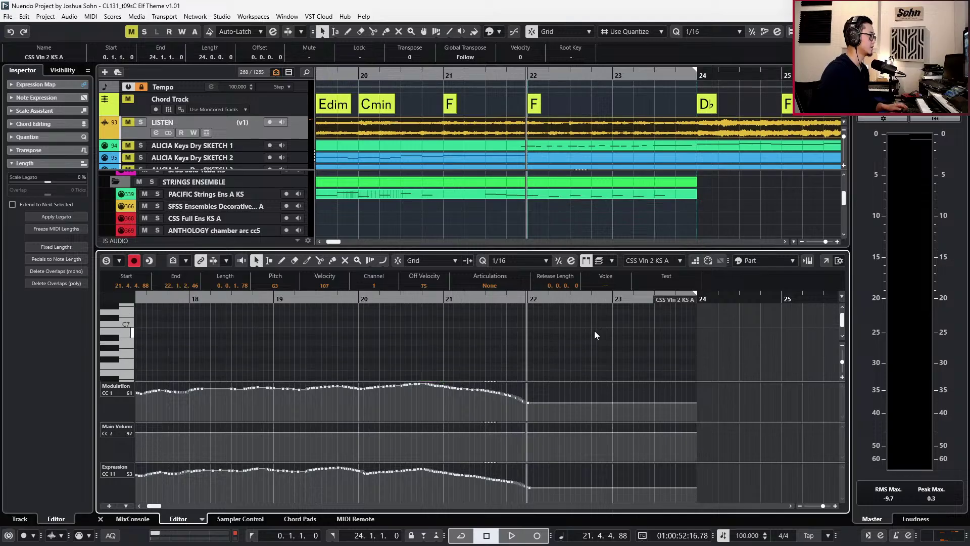
left_click(594, 332)
key("alt+l")
scroll(596, 336, "down", 6)
left_click_drag(477, 359, 695, 437)
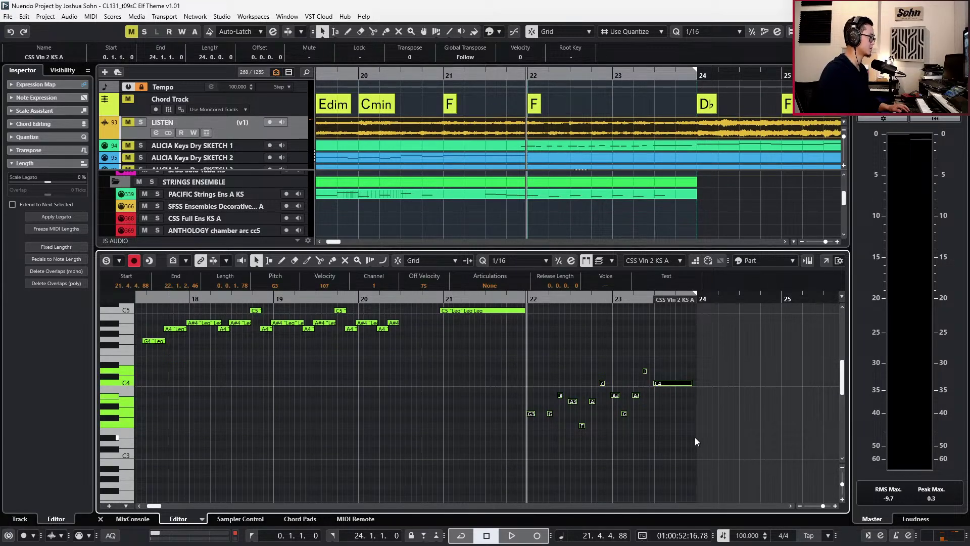
key("ctrl+e")
Examine the bar 22–23 notes of the OMNI pop female1 ahs 1 part.
scroll(601, 328, "down", 3)
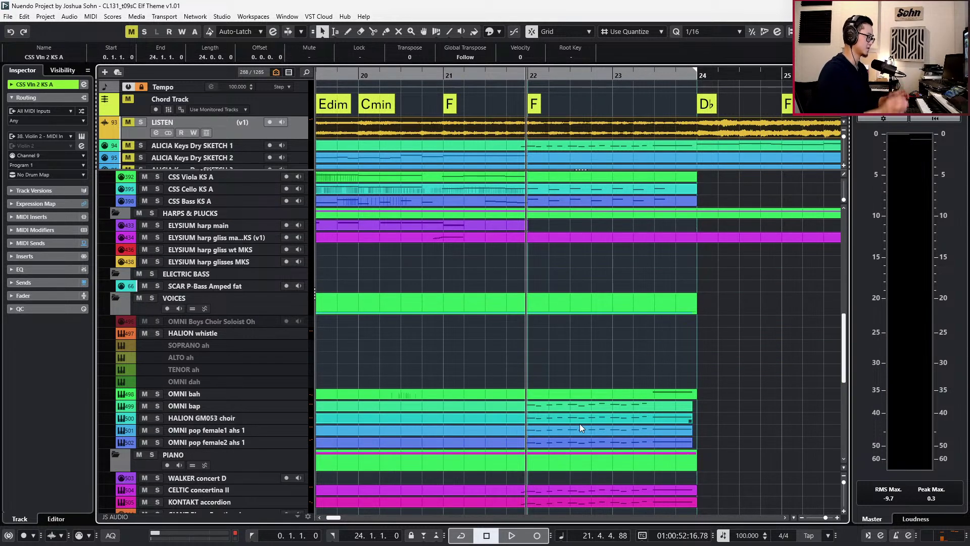
left_click(580, 424)
scroll(579, 420, "down", 2)
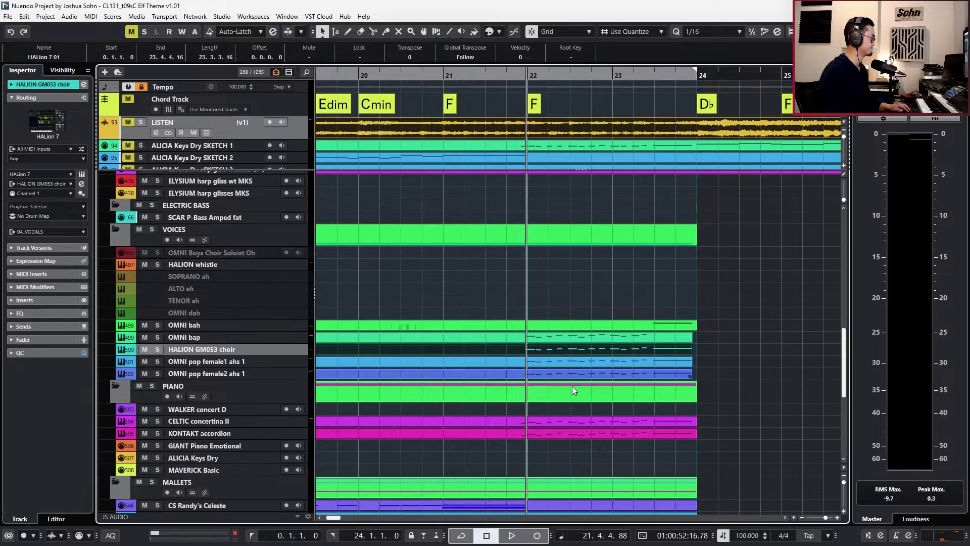
scroll(586, 425, "down", 2)
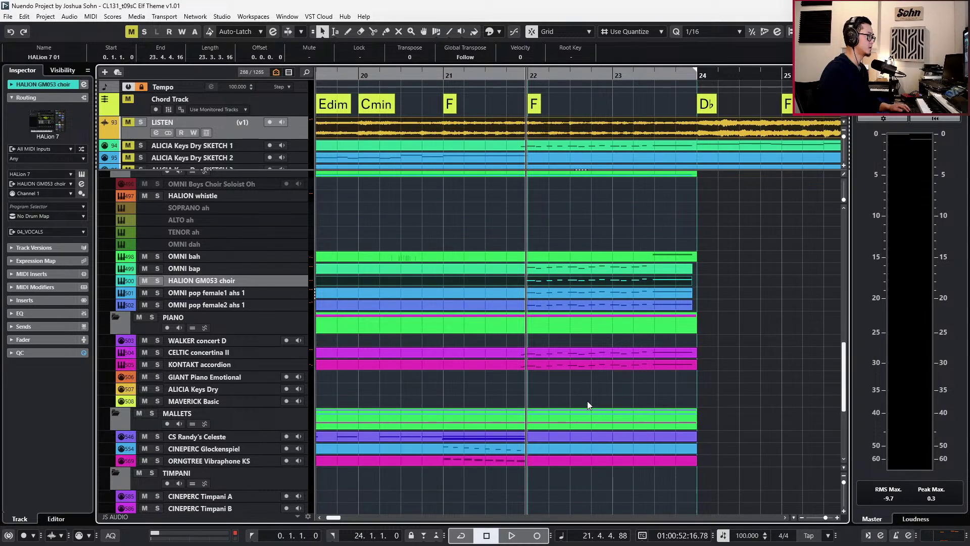
left_click(561, 293)
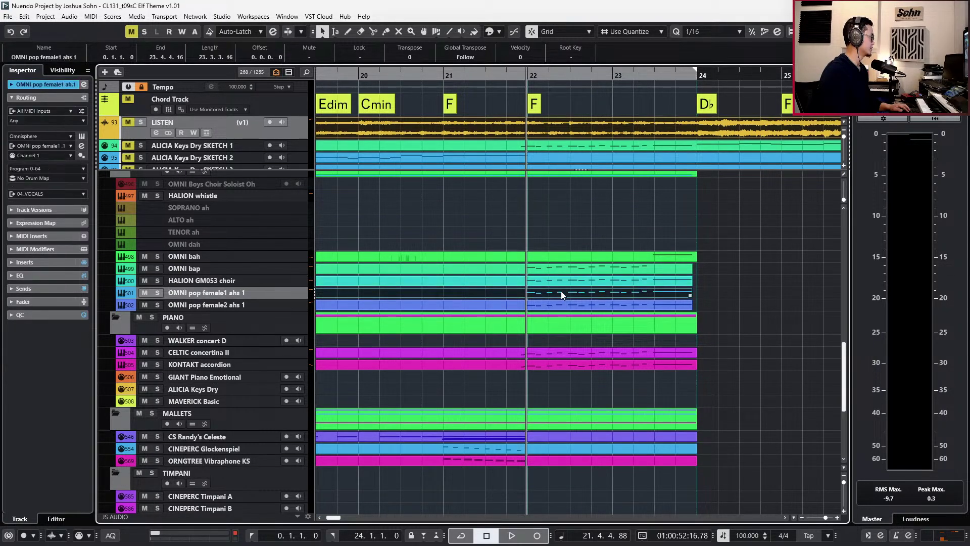
key("Return")
left_click_drag(499, 322, 614, 373)
key("Return")
Copy the lower voice notes of bars 22–23, without the final long note, from the OMNI pop female2 ahs 1 part.
left_click(577, 307)
double_click(575, 307)
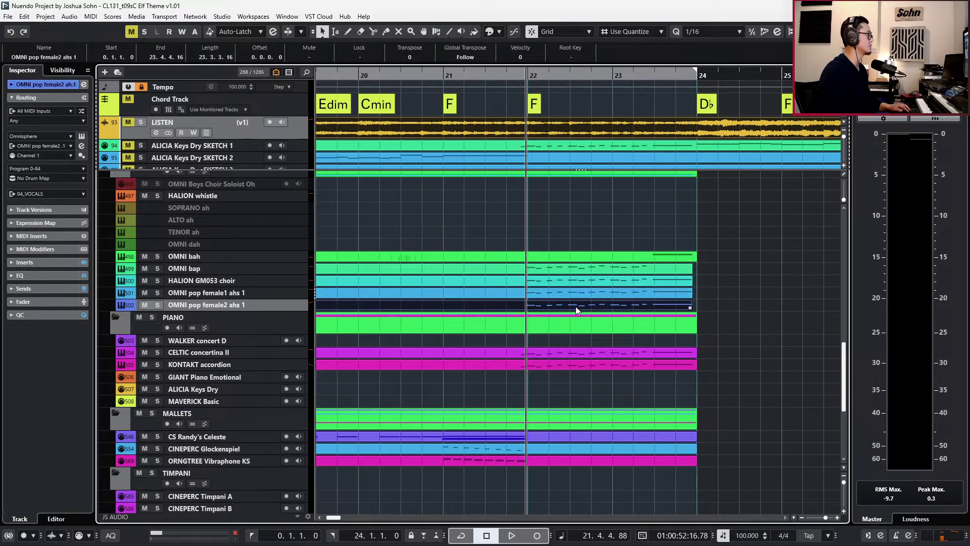
left_click_drag(504, 329, 644, 393)
scroll(650, 335, "up", 1)
key("Return")
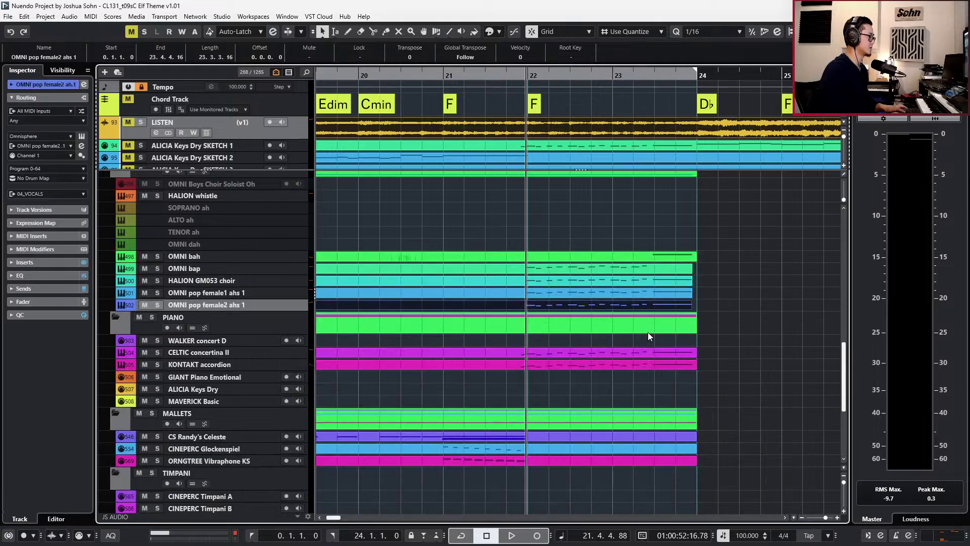
scroll(641, 331, "up", 6)
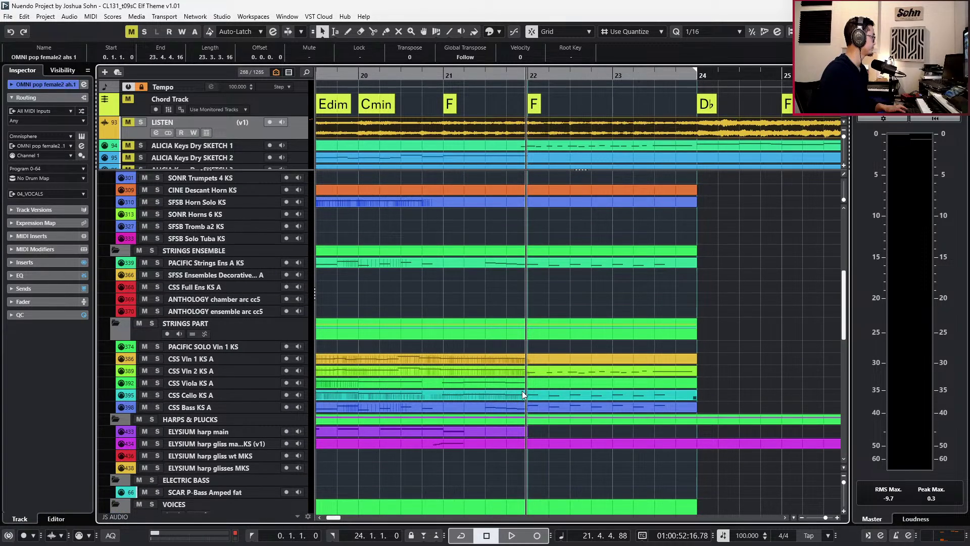
Move the bar 22–23 line from CSS Vln 2 KS A to CSS Viola KS A and paste the lower voice notes into Vln 2.
key("h")
key("j")
left_click_drag(529, 372, 529, 383)
left_click(532, 369)
key("Delete")
key("ctrl+z")
Glue the adjoining parts at bar 22 together on CSS Vln 2 KS A and on CSS Viola KS A.
left_click(499, 372)
left_click(614, 373, "shift")
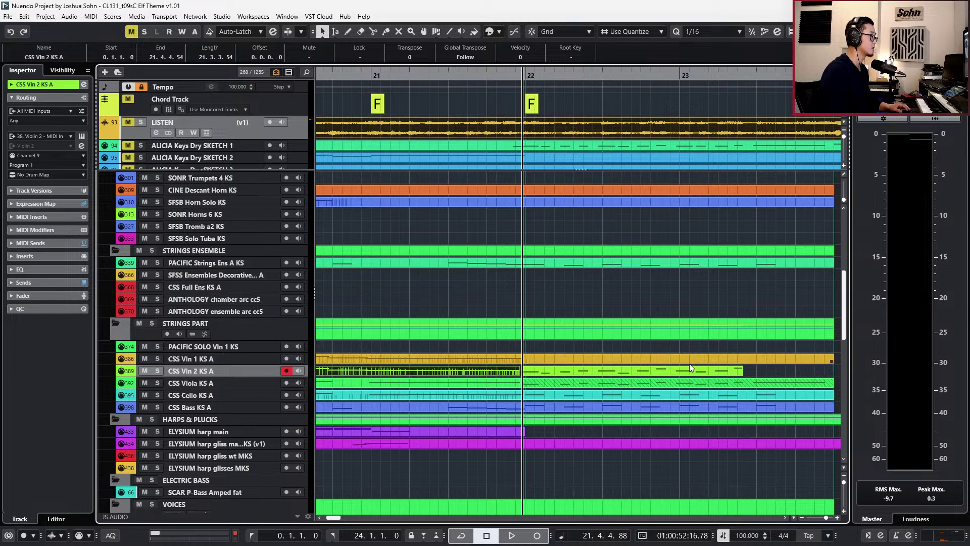
key("ctrl+g")
left_click(512, 385)
left_click(541, 384, "shift")
key("ctrl+g")
Extend the end of the CSS Vln 2 KS A part to bar 24.
left_click(570, 373)
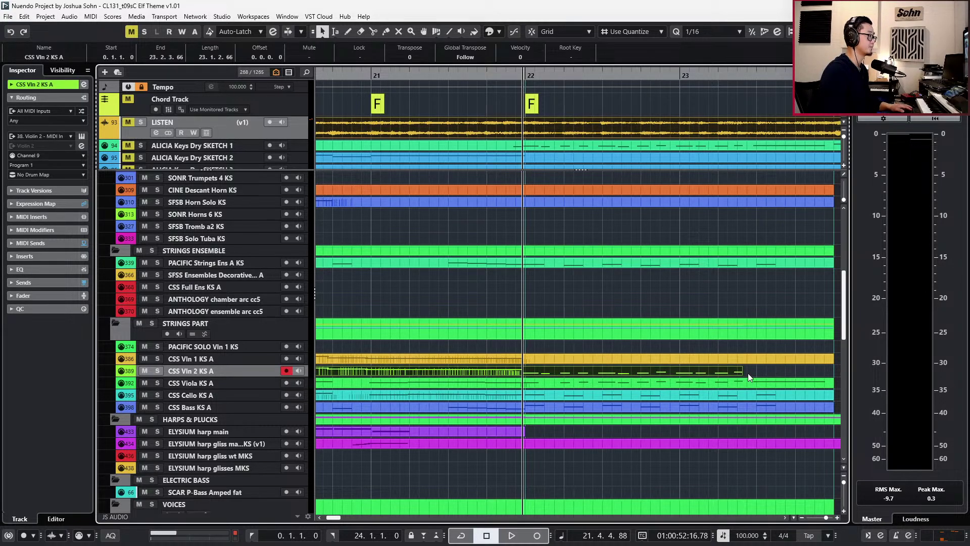
key("g")
left_click_drag(742, 374, 817, 375)
key("j")
key("j")
Transpose the bar 22–23 notes of CSS Vln 2 KS A up an octave and set their articulation to Pizzicato.
double_click(807, 374)
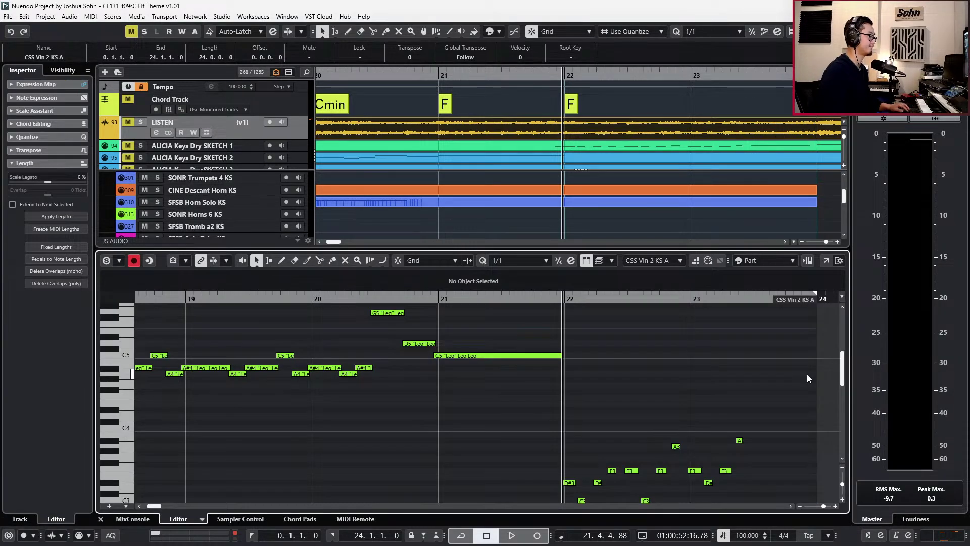
left_click_drag(745, 449, 813, 469)
key("shift+Up")
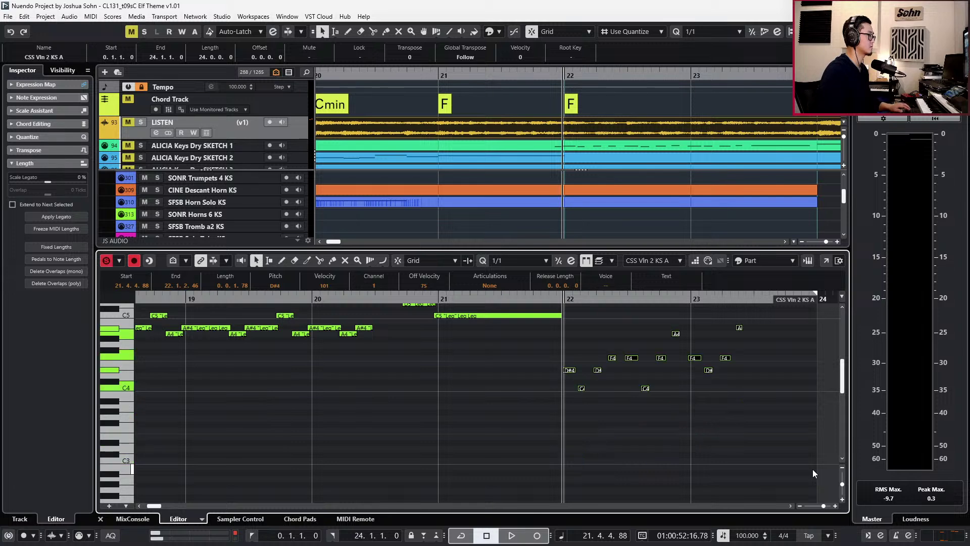
key("space")
left_click(493, 285)
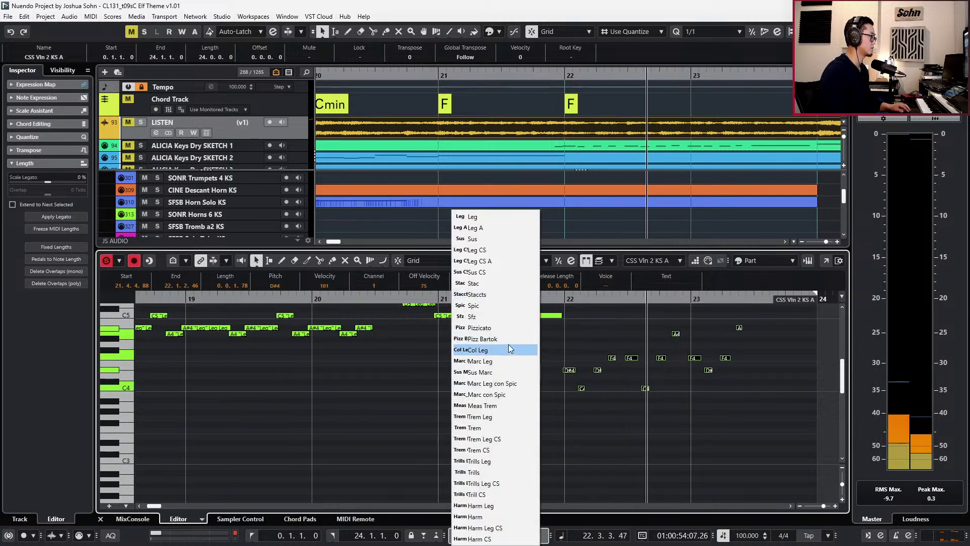
left_click(504, 327)
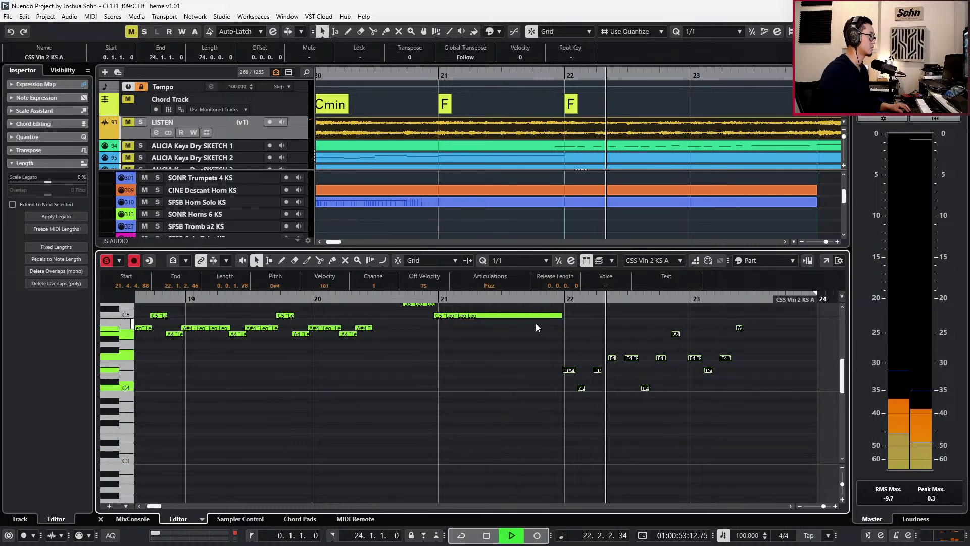
Set the quantize value to 1/8 and play back the CSS Vln 2 KS A pizzicato passage.
key("alt+4")
scroll(588, 329, "down", 2)
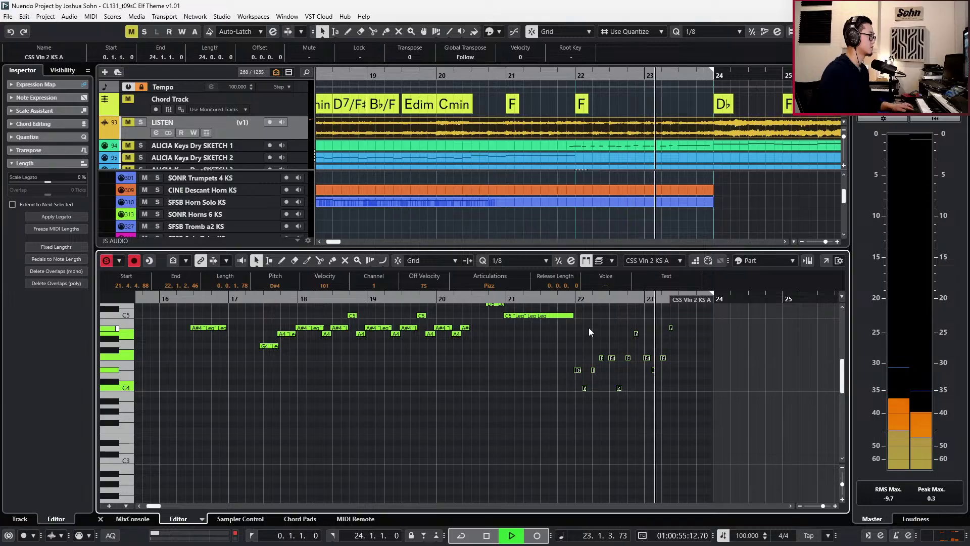
key("space")
key("l")
key("space")
key("ctrl+e")
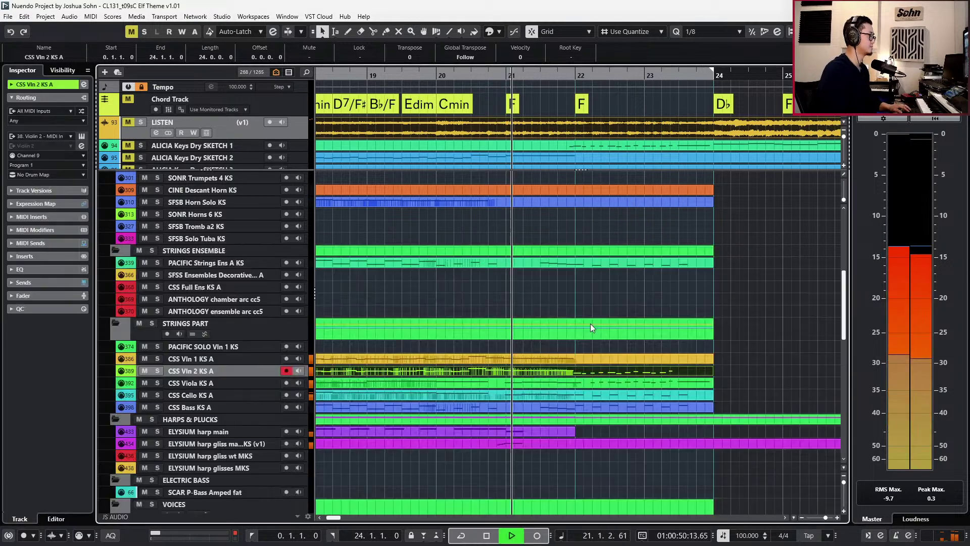
Open the CSS Viola KS A part and audition its bar 22–23 notes.
double_click(578, 385)
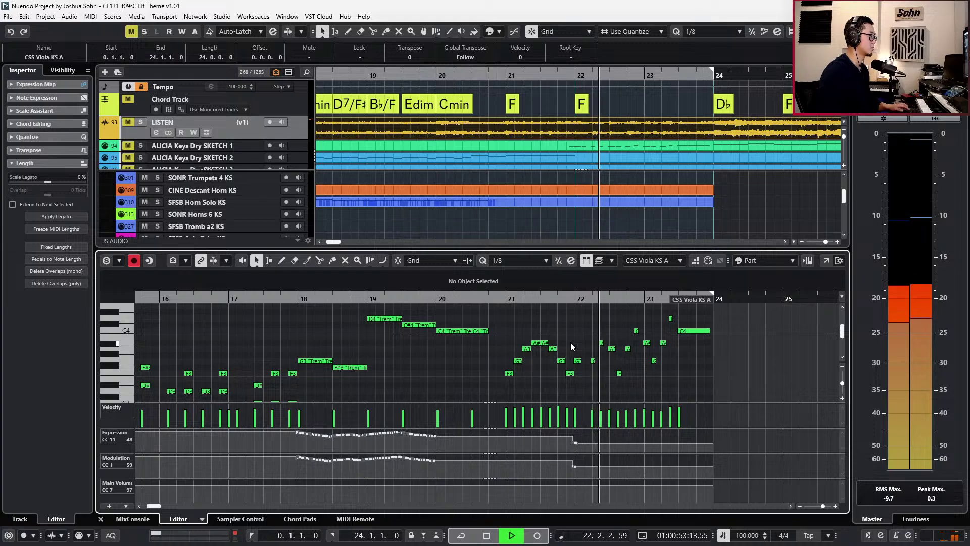
key("space")
scroll(595, 334, "up", 4)
left_click_drag(586, 317, 805, 386)
key("space")
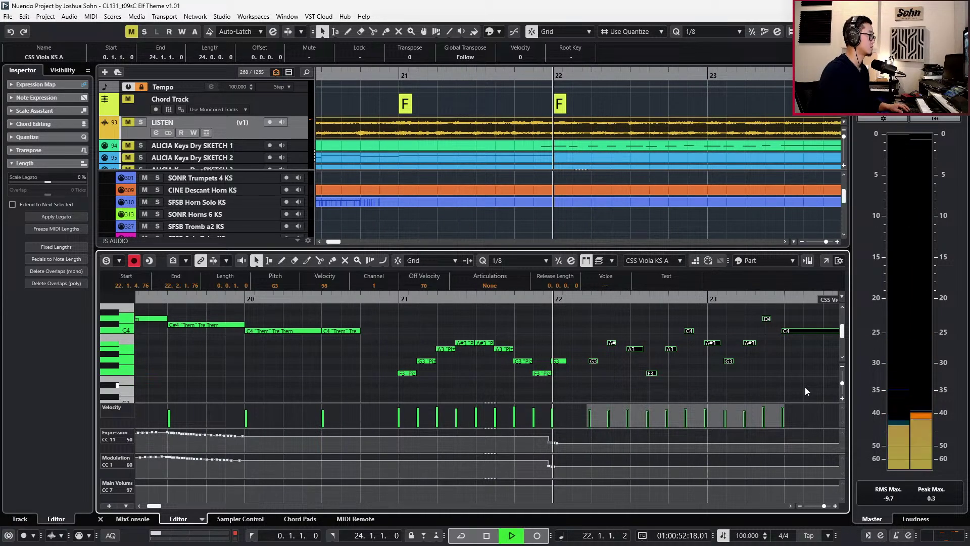
key("space")
scroll(636, 348, "down", 2)
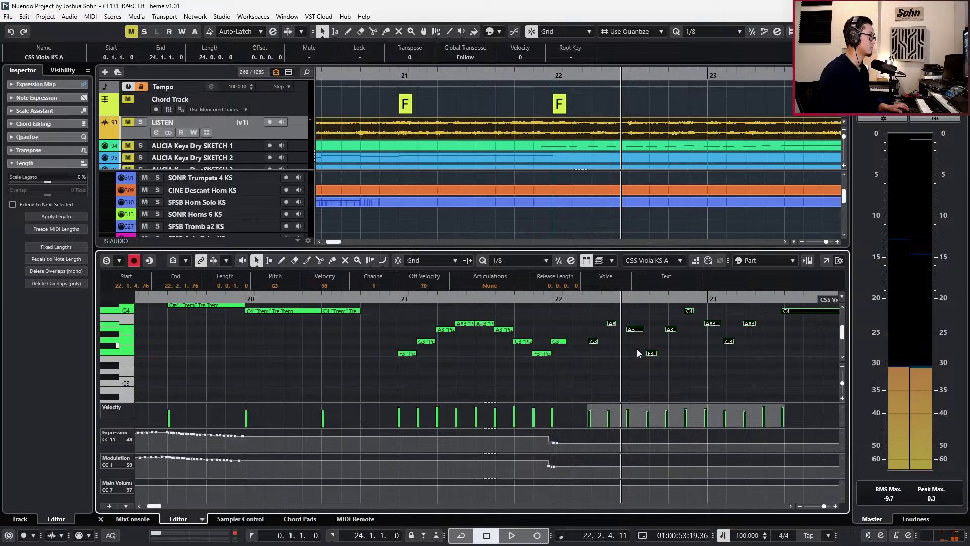
Add a D#3 note at 22.1.3 in CSS Viola KS A by copying the following G3, and play it back from bar 21.
left_click(593, 341)
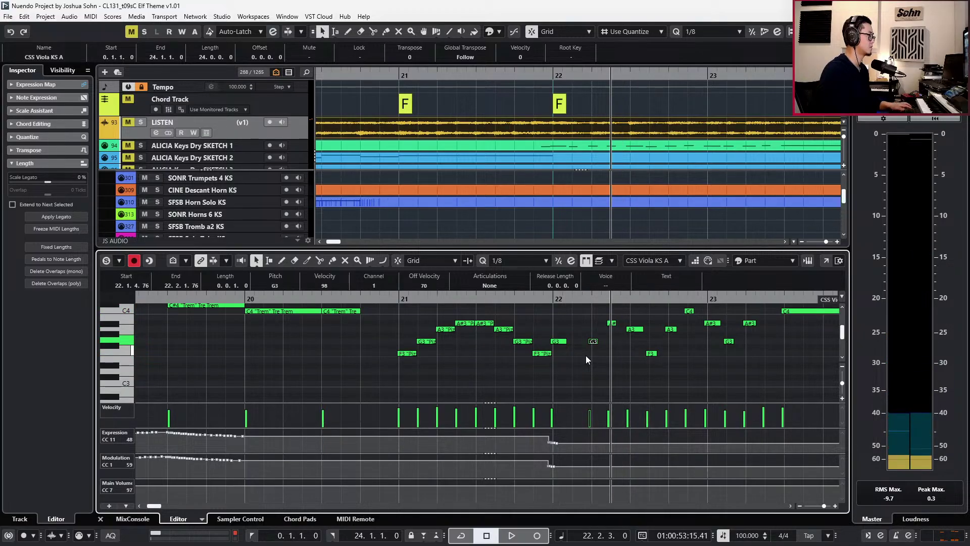
key("ctrl+KP_Subtract")
key("ctrl+KP_Subtract")
key("ctrl+v")
key("Down")
key("Down")
key("s")
key("ctrl+KP_Subtract")
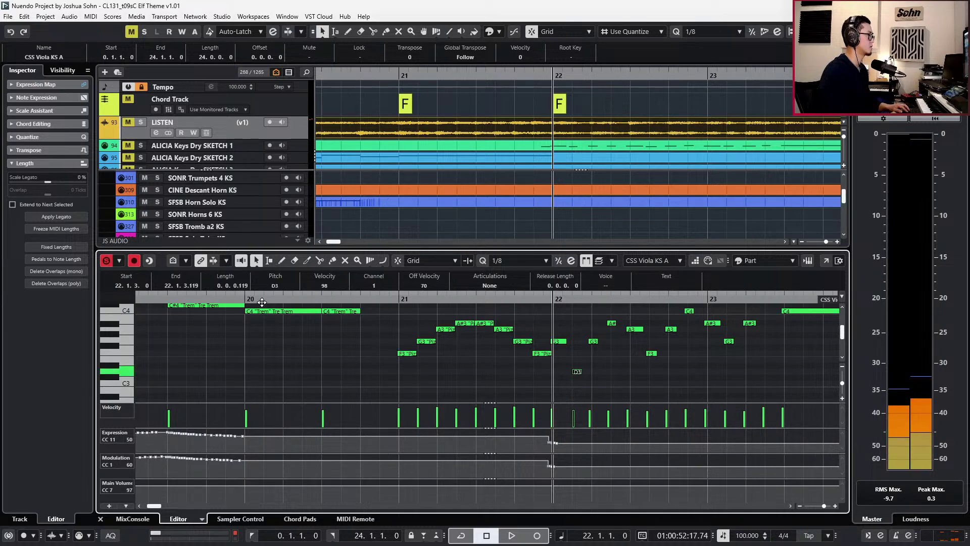
key("Down")
key("Down")
key("KP_Subtract")
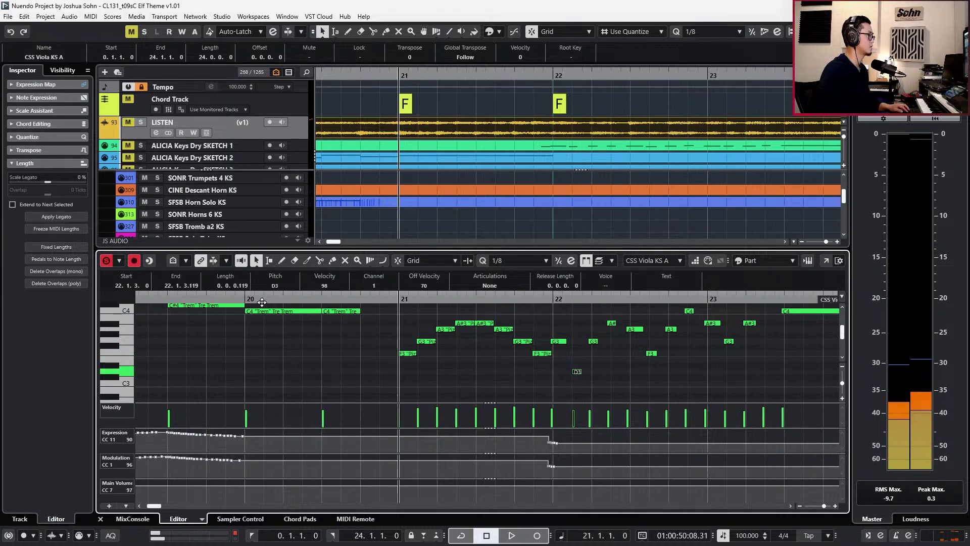
key("Up")
key("space")
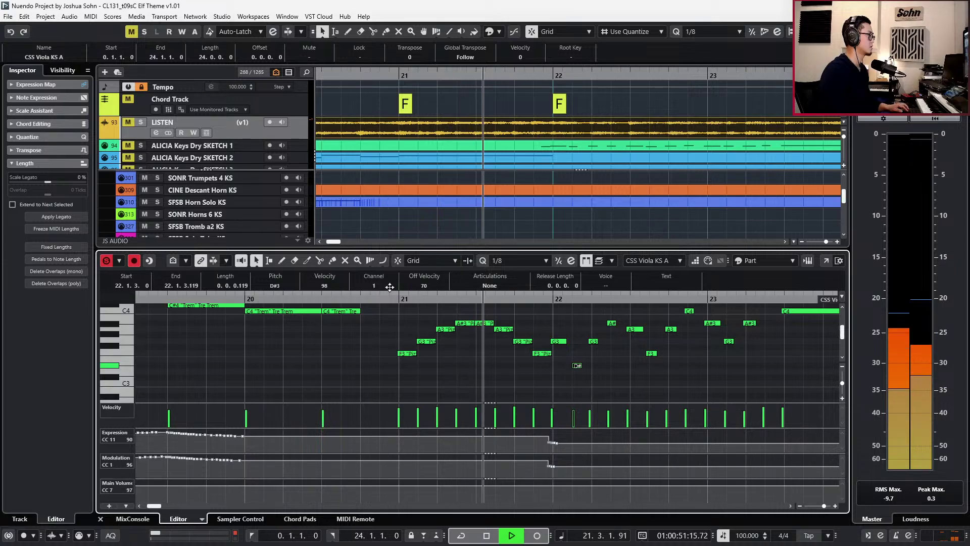
Cut the bar 22–23 notes from CSS Viola KS A and place the playback cursor at 21.4.4.100.
key("g")
scroll(548, 317, "up", 1)
left_click_drag(544, 319, 755, 389)
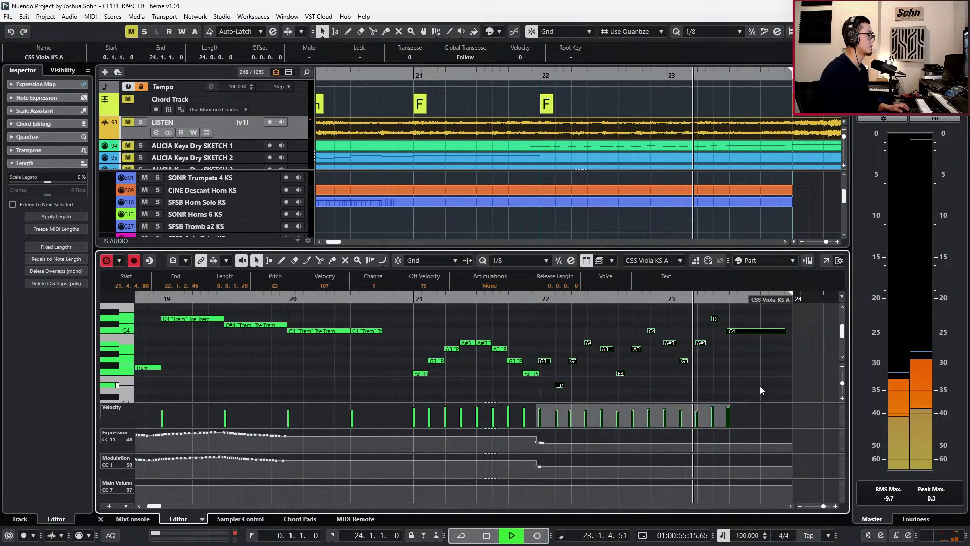
key("space")
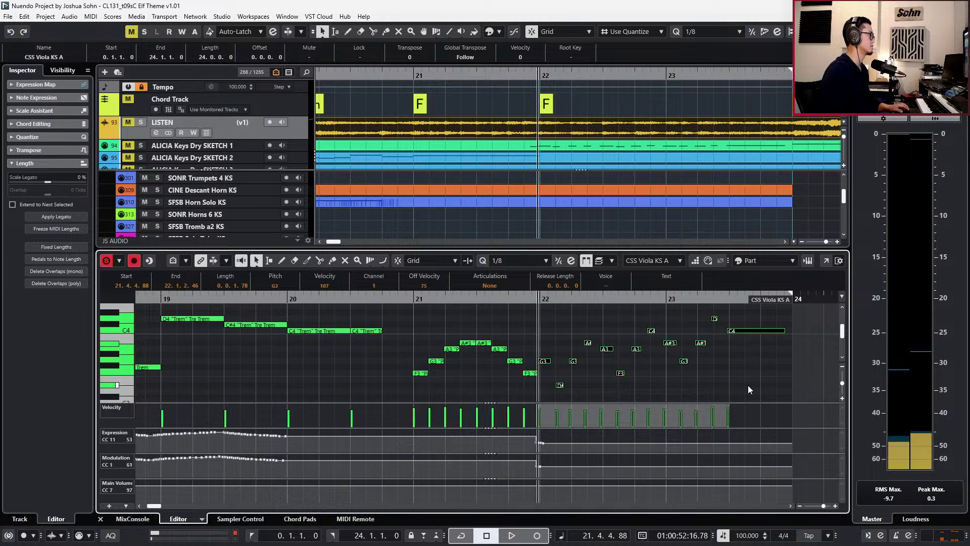
key("q")
key("alt+Left")
key("l")
key("ctrl+e")
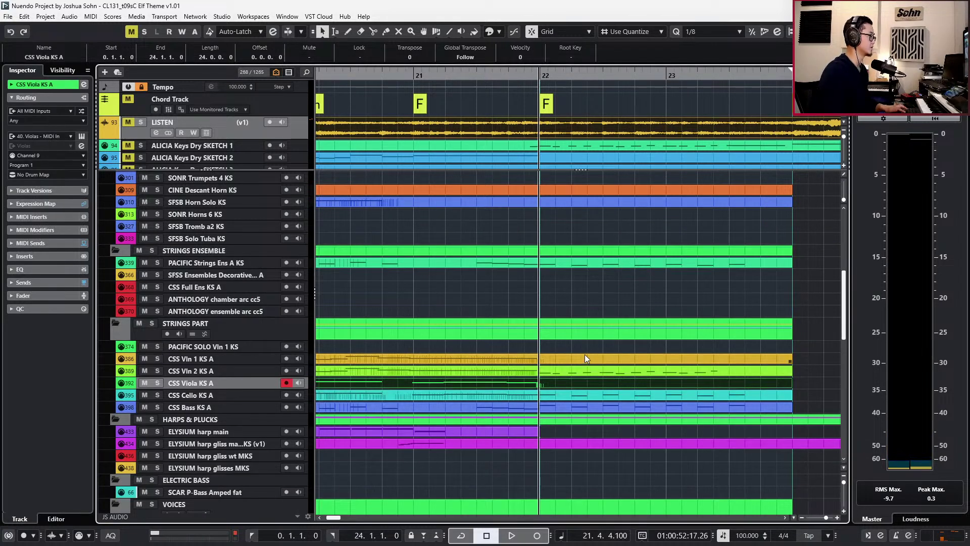
Paste the cut viola notes into CSS Vln 2 KS A at bar 22 and transpose them up an octave.
left_click(582, 372)
key("ctrl+e")
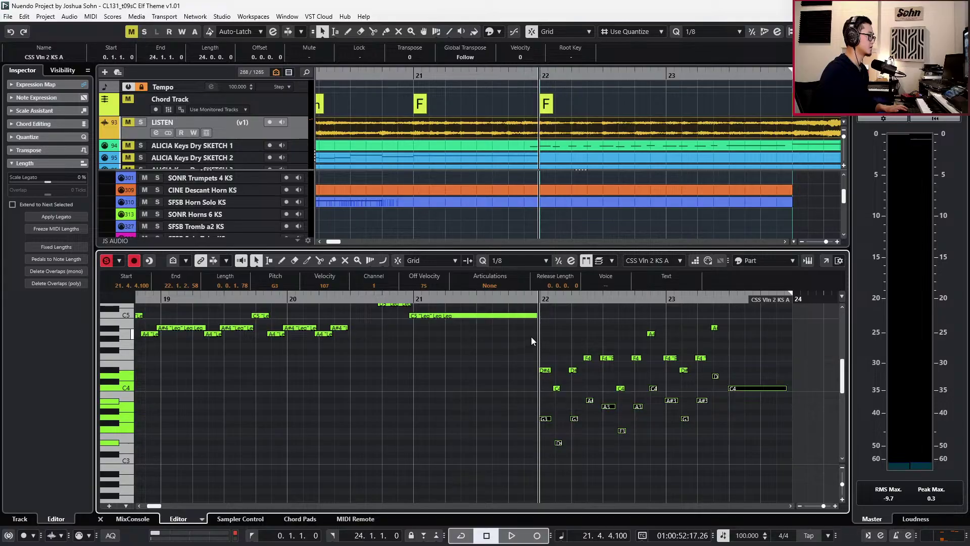
key("shift+Up")
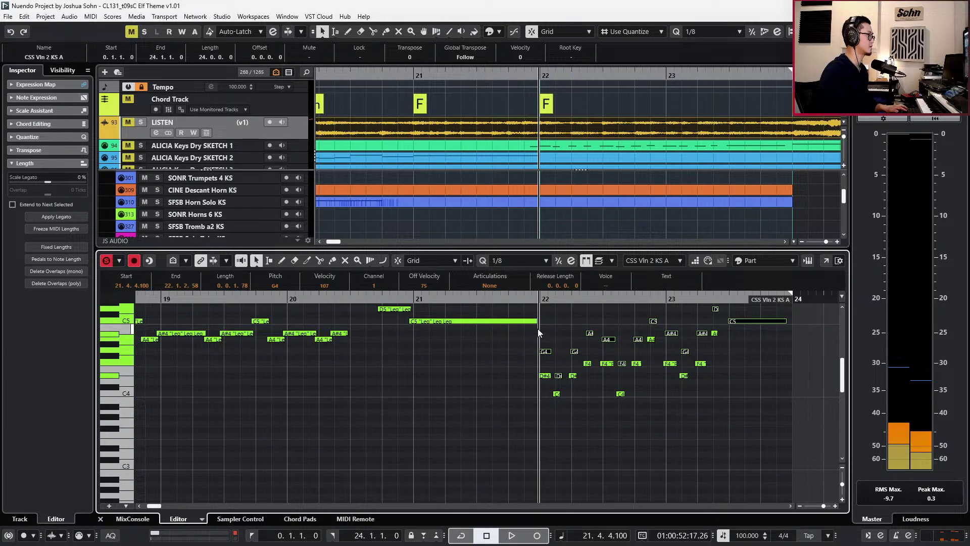
left_click_drag(545, 311, 817, 404)
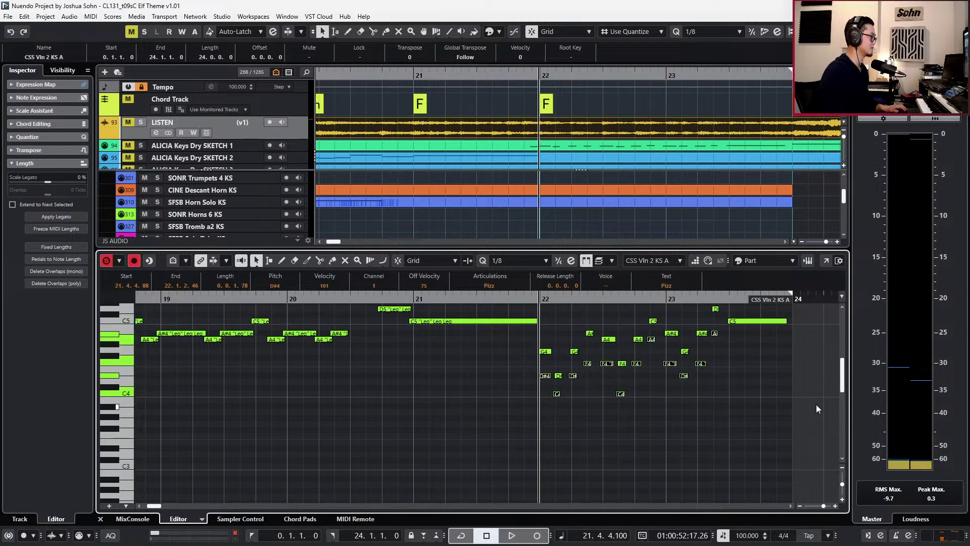
key("ctrl+e")
key("ctrl+e")
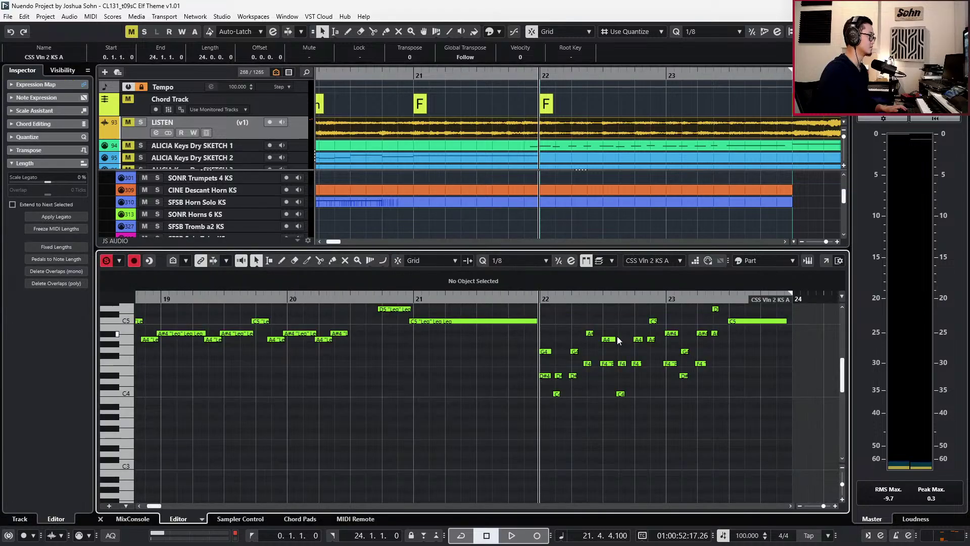
key("ctrl+z")
key("ctrl+z")
key("ctrl+shift+z")
key("ctrl+shift+z")
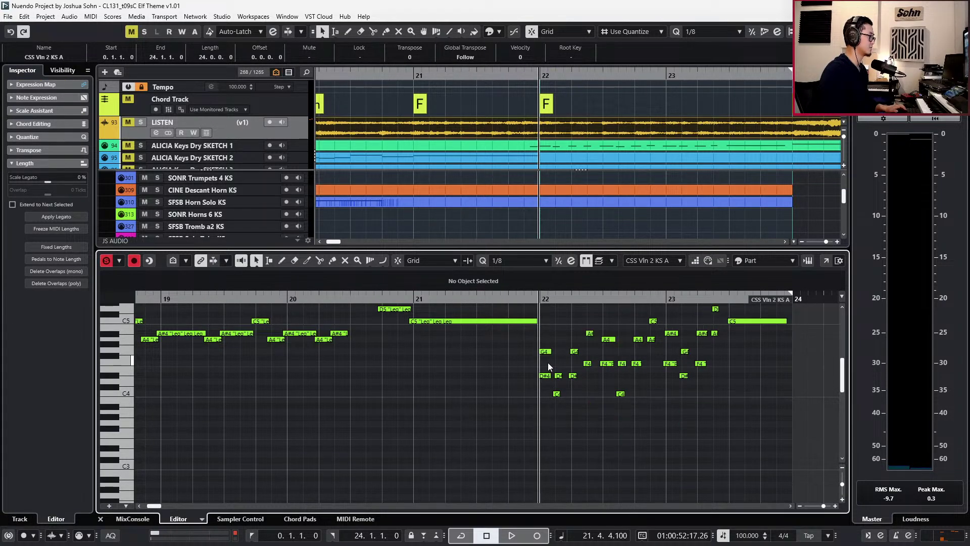
Copy the bar 22–23 notes with Pizz articulation from CSS Vln 2 KS A into CSS Viola KS A and transpose them down an octave.
left_click(546, 375)
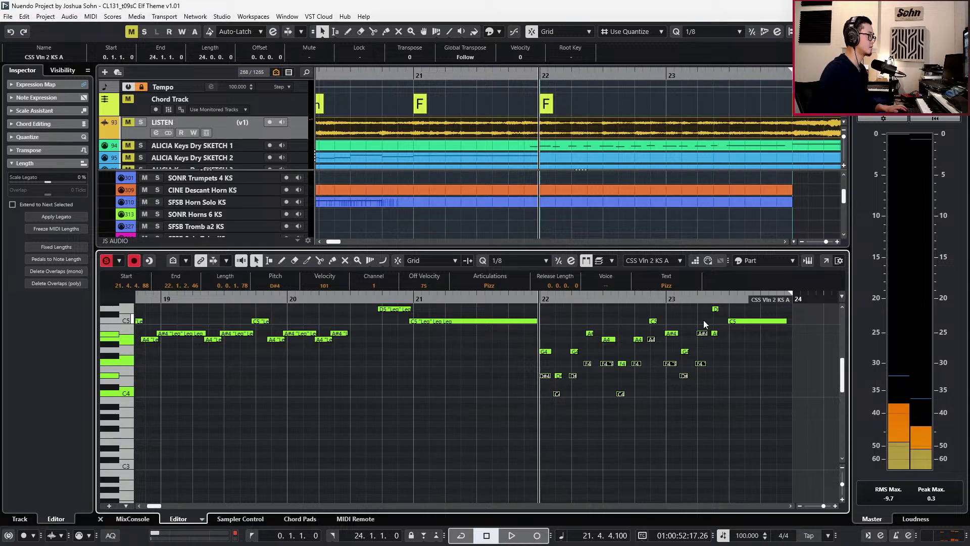
scroll(727, 333, "up", 3)
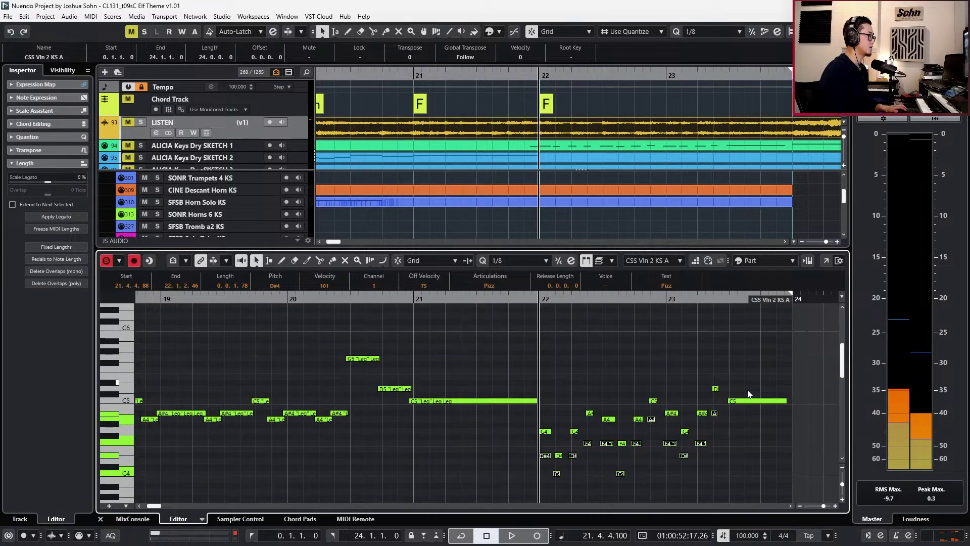
key("l")
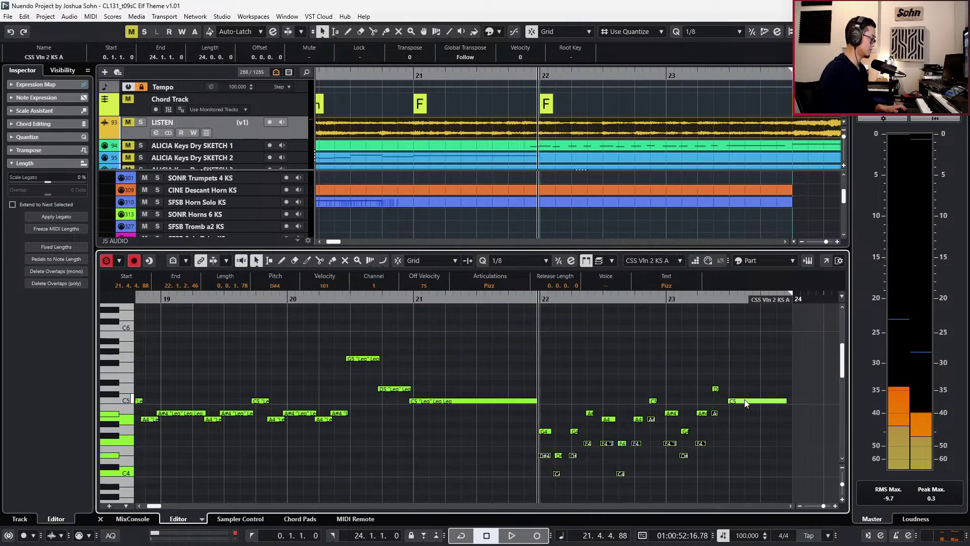
key("Return")
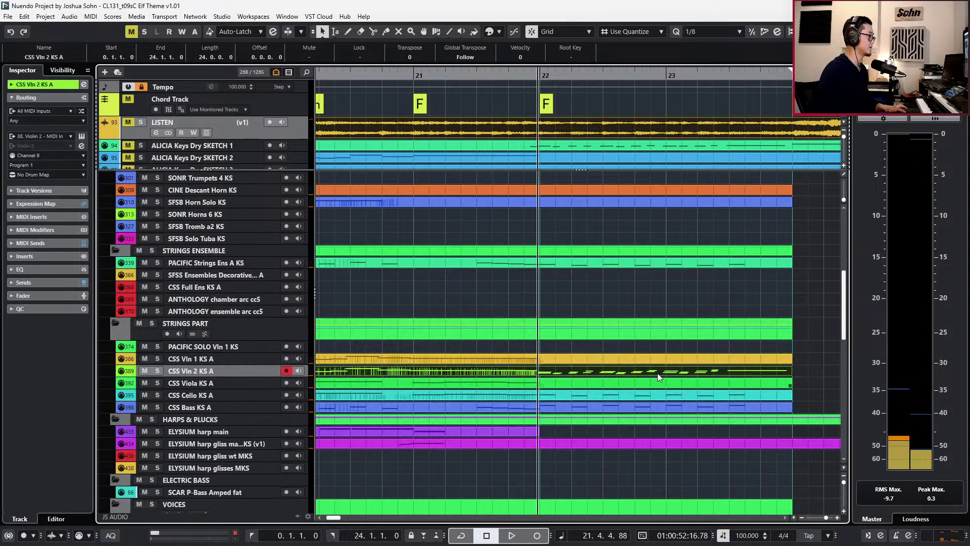
double_click(626, 387)
key("shift+Down")
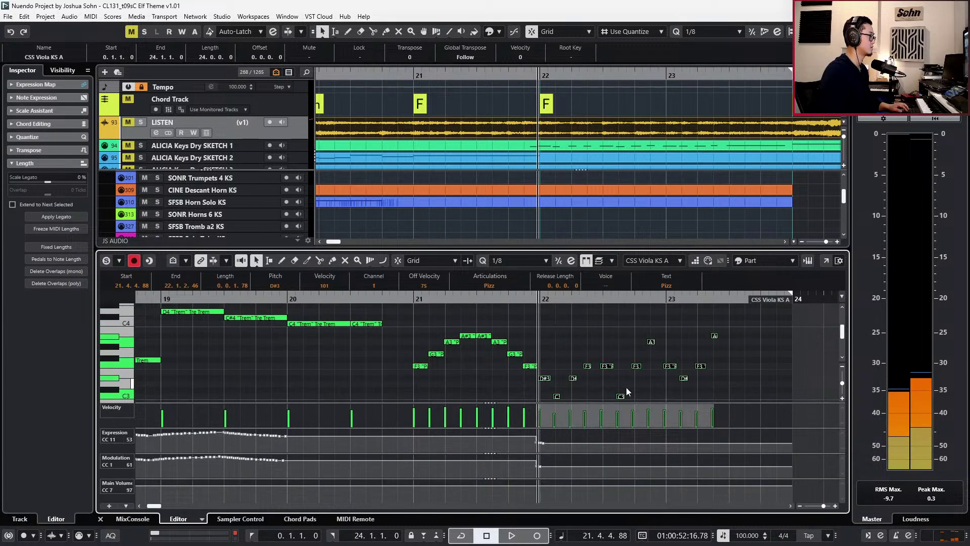
Audition the pasted CSS Viola KS A notes and delete the Expression and Modulation dips at the start of bar 22.
key("space")
key("space")
key("s")
key("space")
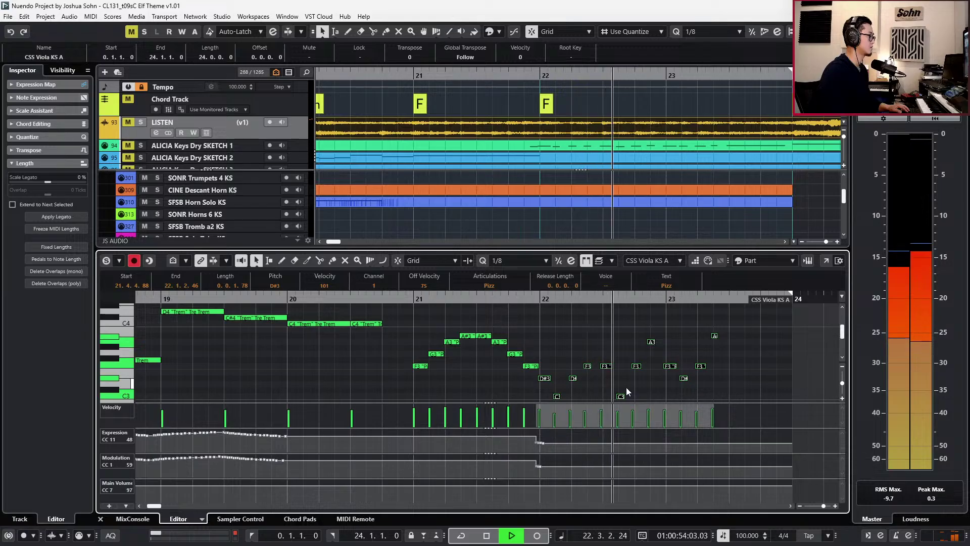
key("space")
left_click_drag(526, 433, 568, 431)
key("space")
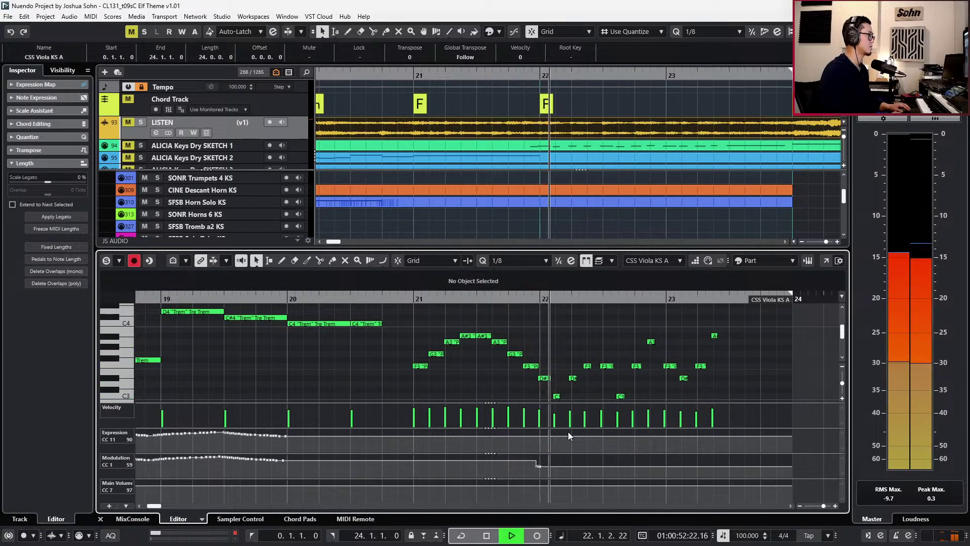
Open the CSS Vln 2 KS A part and play back its bar 22–23 notes.
key("ctrl+e")
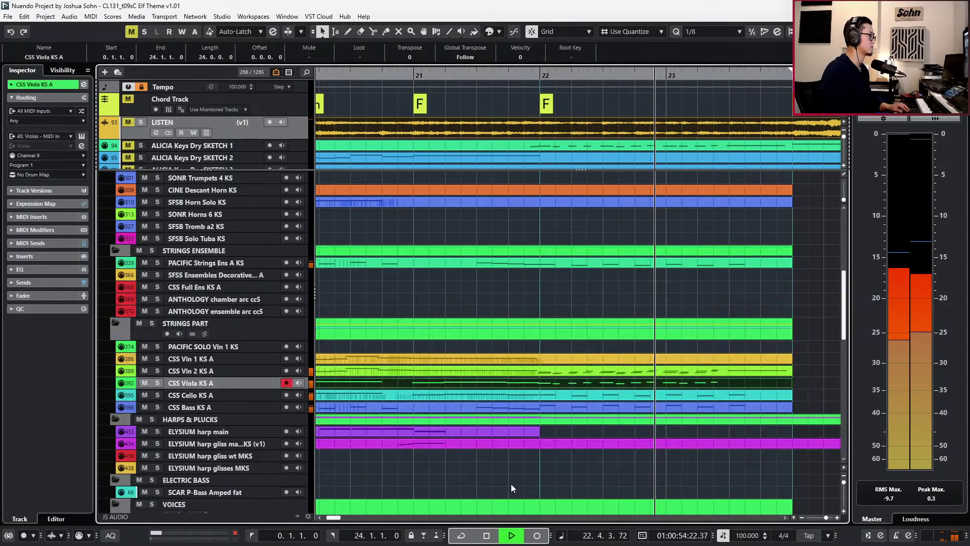
double_click(588, 371)
key("space")
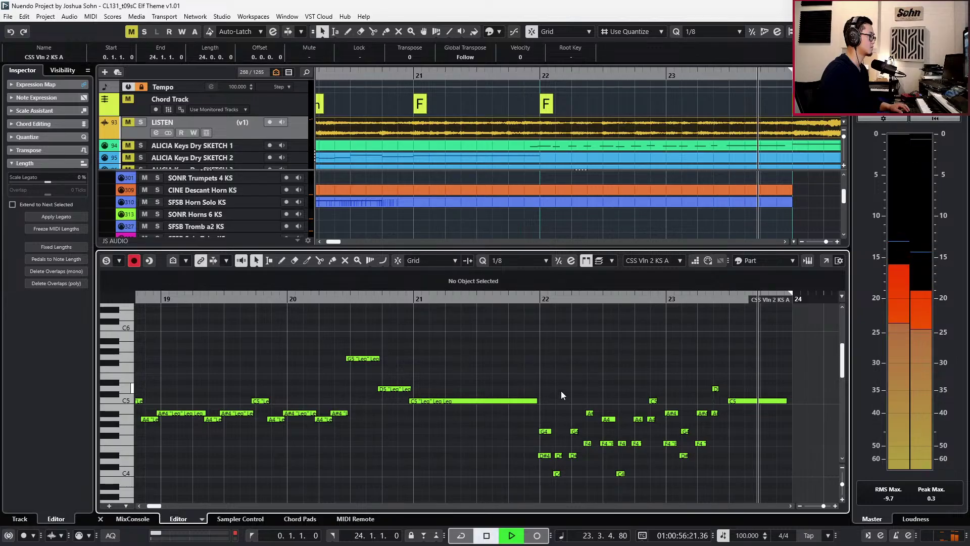
key("KP_0")
key("space")
scroll(550, 354, "down", 3)
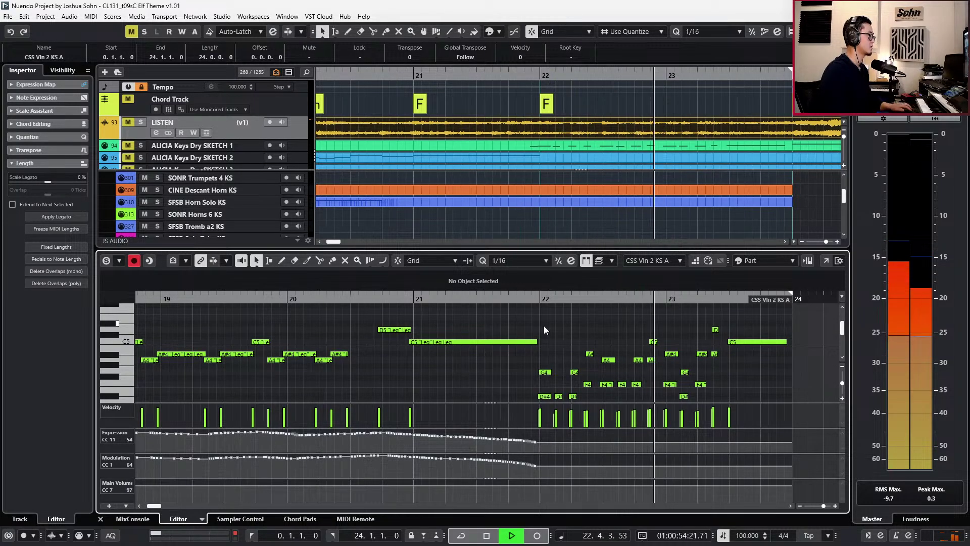
Quantize all bar 22–23 notes of CSS Vln 2 KS A to 1/8.
left_click_drag(547, 335, 772, 400)
key("space")
key("q")
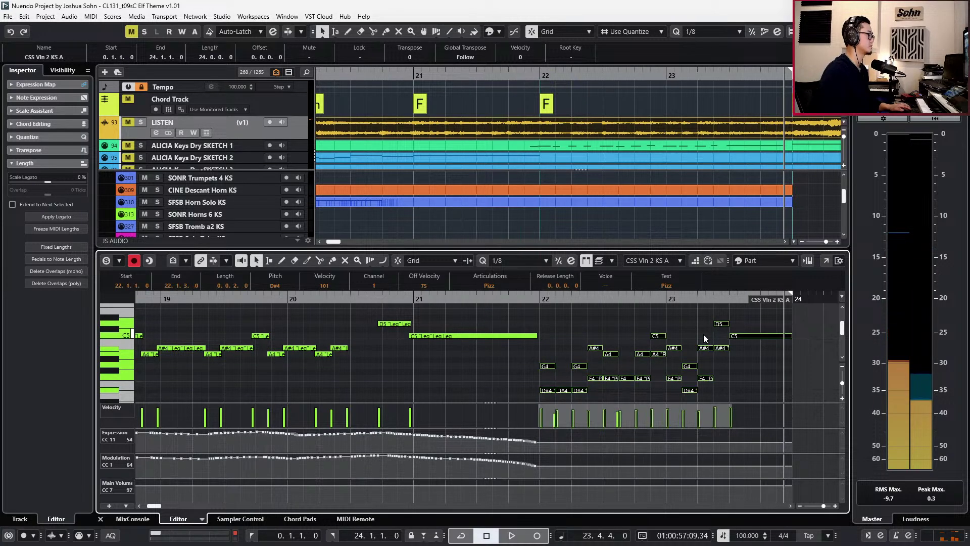
Transpose the bar 22–23 notes of CSS Vln 2 KS A down an octave and play them back from bar 22.
key("KP_0")
key("shift+Down")
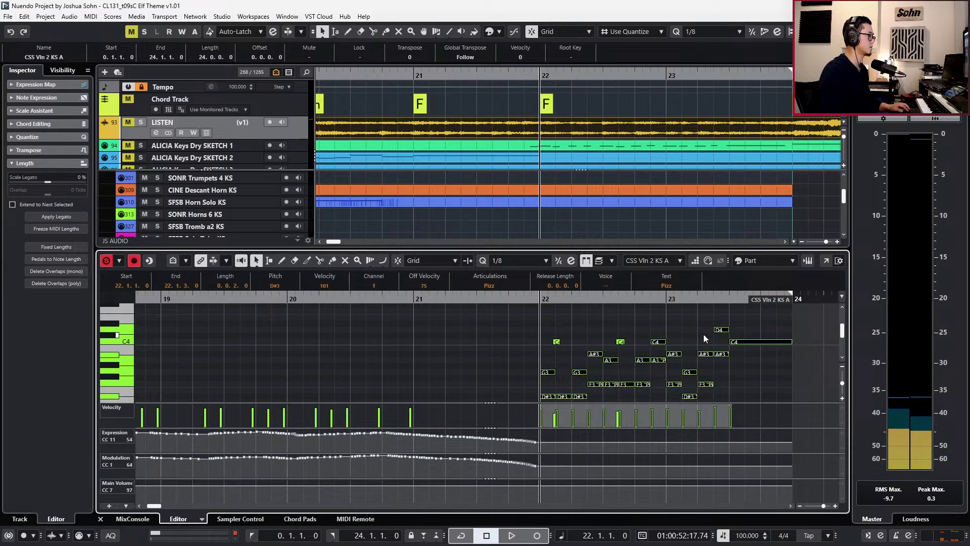
key("shift+Up")
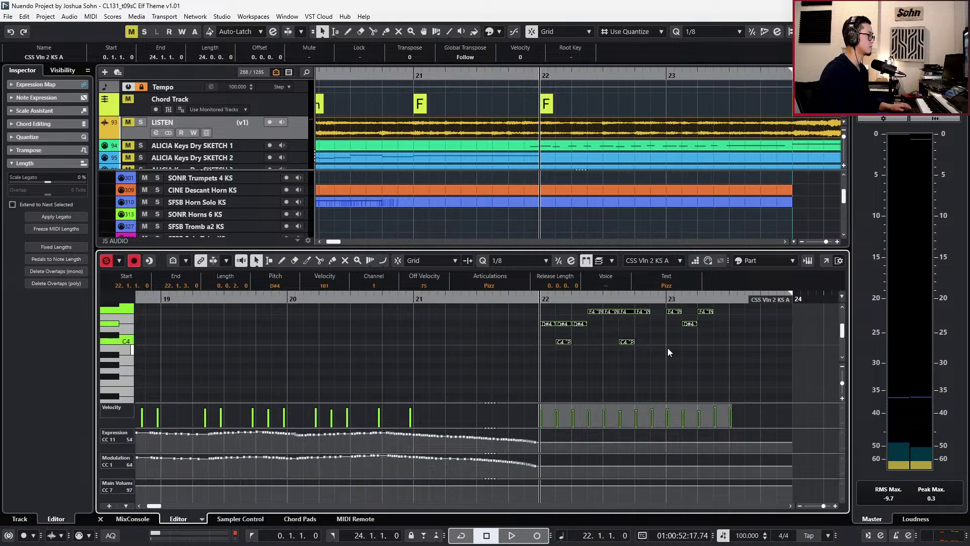
key("shift+Down")
key("space")
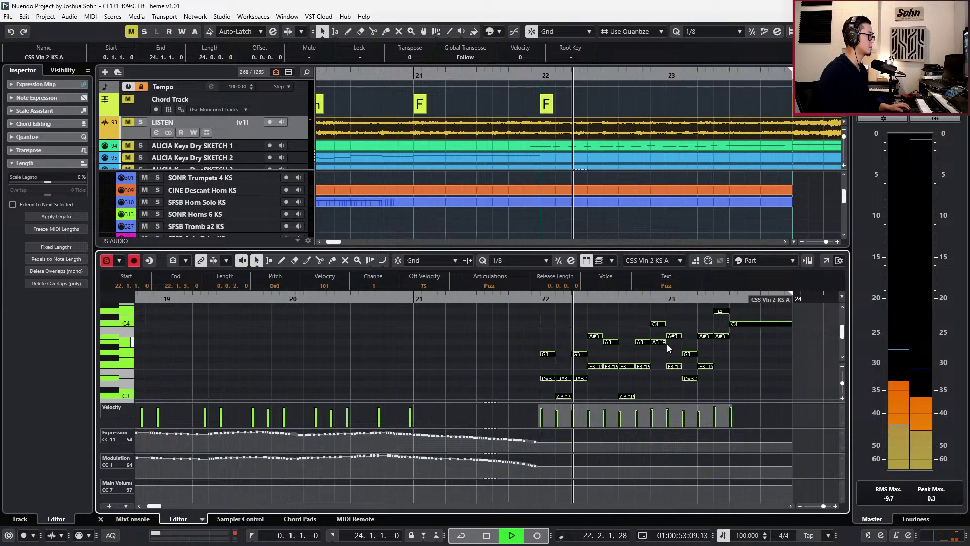
Nudge the CSS Vln 2 KS A notes slightly earlier so the first starts at 21.4.4.100, and play them back.
key("ctrl+Left")
key("space")
key("s")
key("space")
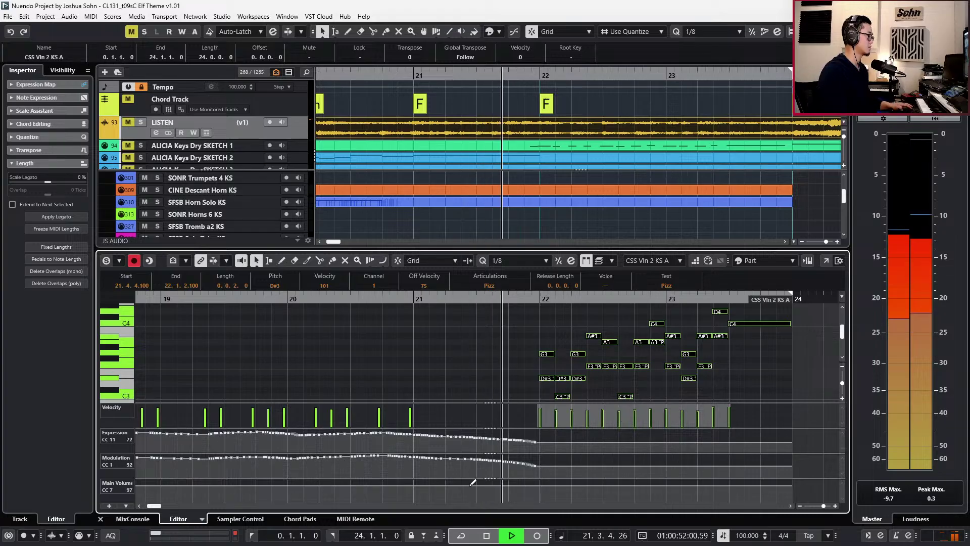
Add an Expression value of 76 at 21.4.4.103 in CSS Vln 2 KS A and stop playback.
left_click(542, 440)
left_click(539, 440)
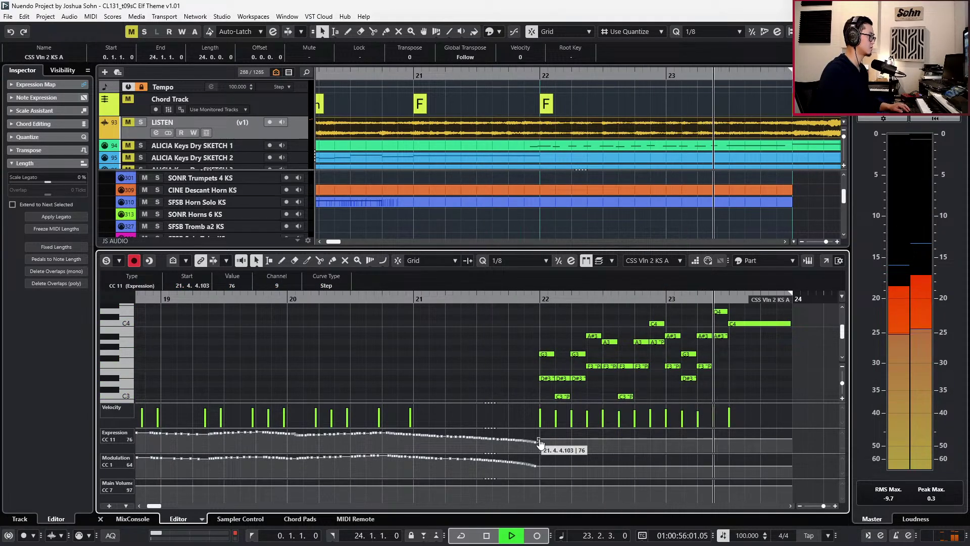
key("space")
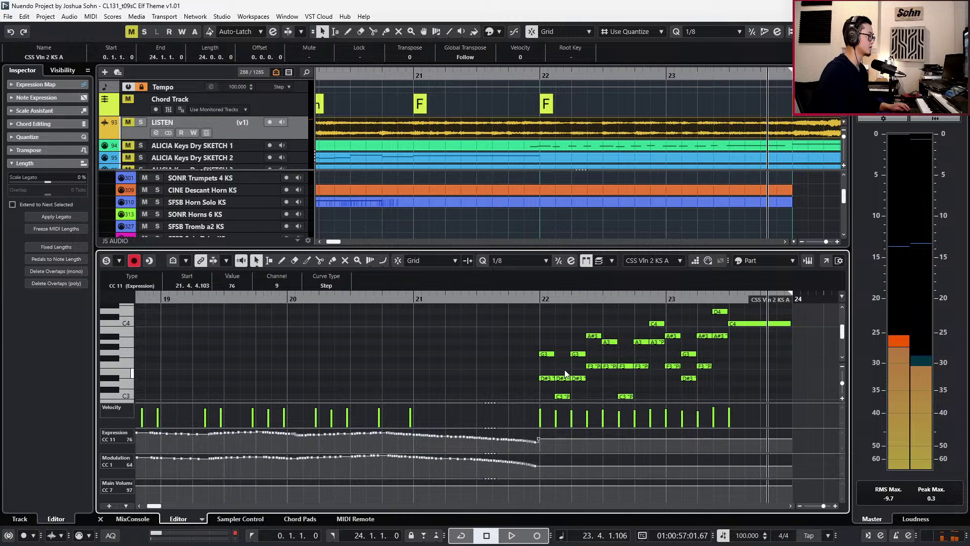
Delete the lower Pizz voice from bars 22–23 of CSS Vln 2 KS A, keeping only the upper melody notes from G3 to the long C4.
key("alt+l")
left_click(542, 378)
key("Delete")
left_click_drag(551, 391, 578, 411)
key("Delete")
left_click(581, 379)
key("Delete")
left_click(594, 365)
key("Delete")
left_click(606, 367)
key("Delete")
left_click_drag(613, 388, 637, 409)
key("Delete")
left_click(642, 367)
key("Delete")
left_click(658, 342)
key("Delete")
left_click(673, 367)
key("Delete")
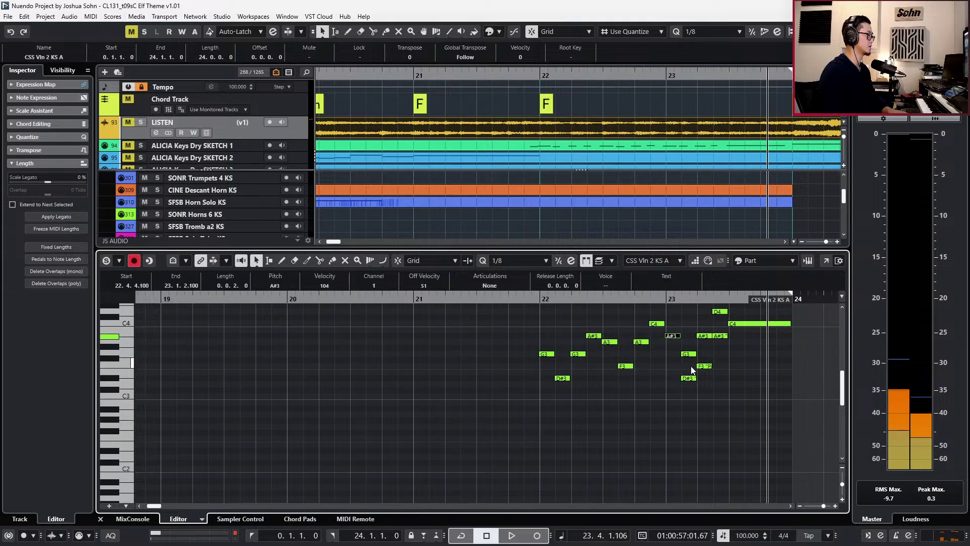
left_click(691, 378)
key("Delete")
left_click(705, 366)
key("Delete")
left_click(723, 335)
key("Delete")
Set the articulation of the remaining bar 22–23 notes in CSS Vln 2 KS A to Pizzicato.
scroll(723, 346, "up", 4)
left_click_drag(758, 350, 540, 468)
left_click(489, 285)
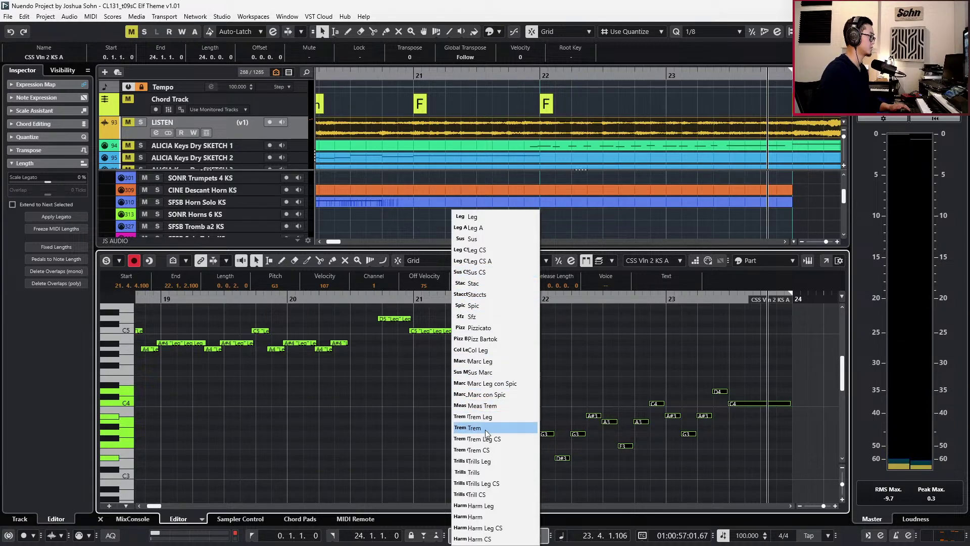
left_click(489, 327)
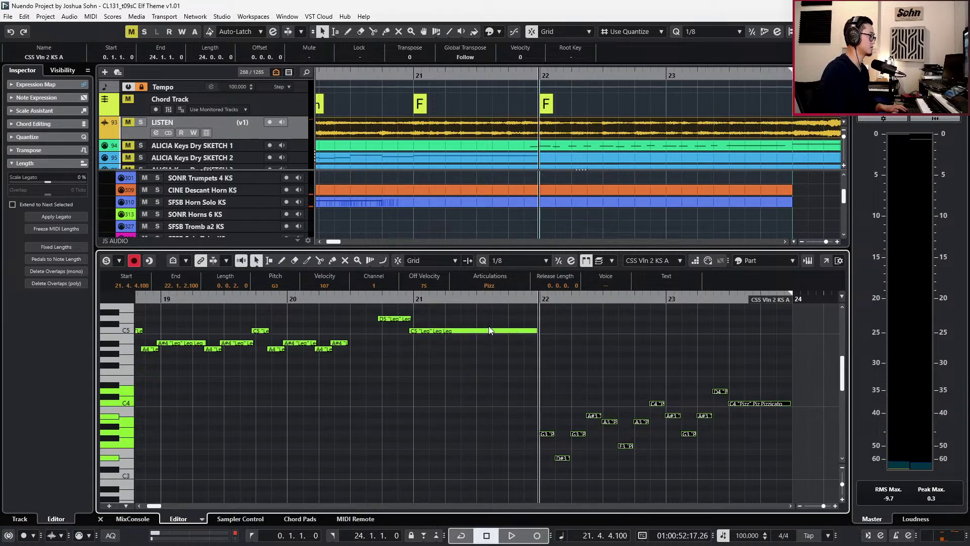
Quantize the bar 22–23 notes of CSS Viola KS A to 1/8 and shift them earlier so the first starts at 21.4.4.100.
key("ctrl+alt+e")
double_click(590, 380)
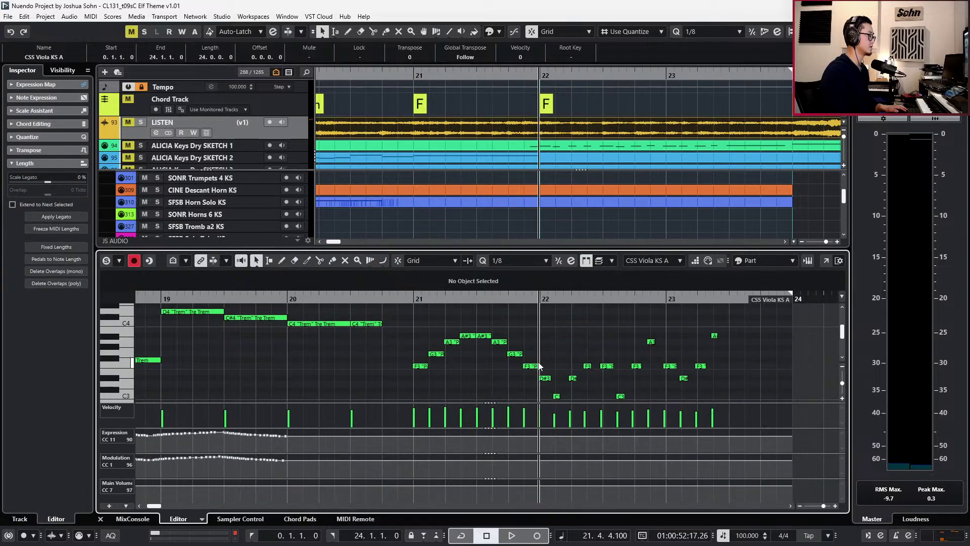
left_click_drag(543, 326, 758, 445)
key("ctrl+l")
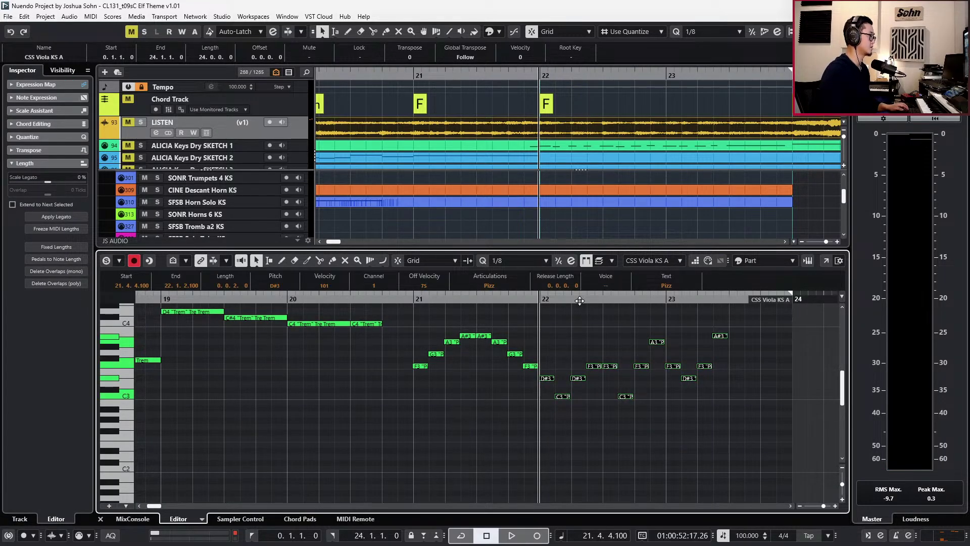
key("alt+l")
key("alt+l")
key("alt+l")
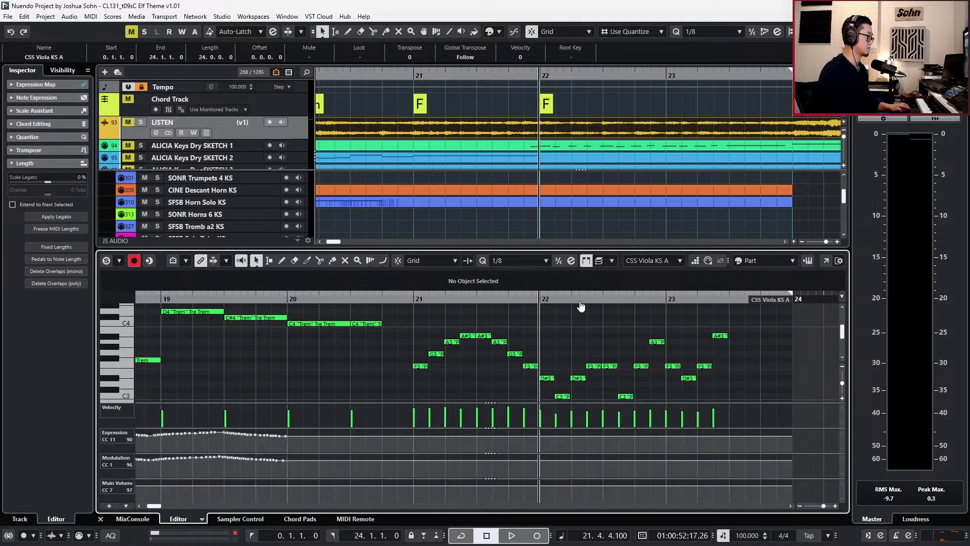
Add an A3 pizzicato note at 23.2.4.100 in CSS Viola KS A, lengthen it to 0.2.0.0, and return the cursor to bar 22.
left_click(731, 342)
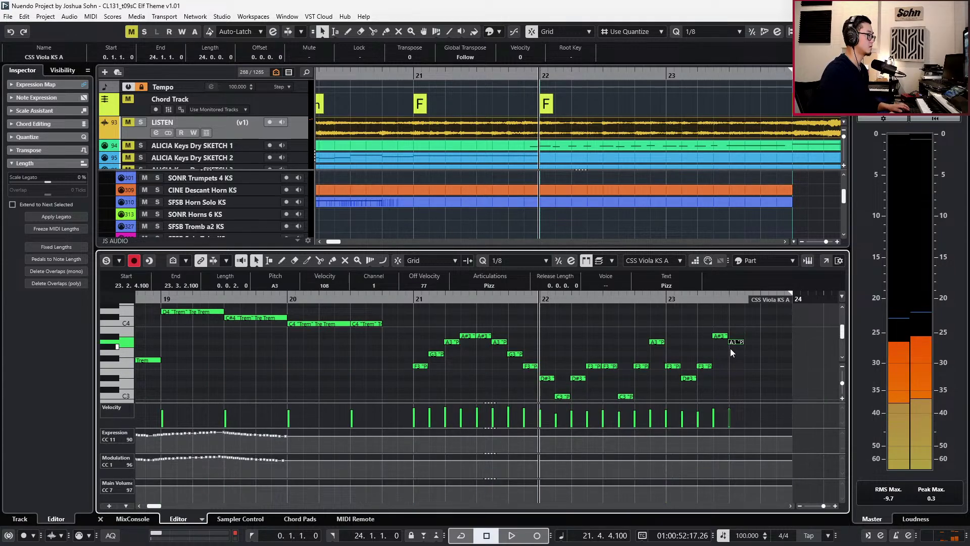
key("alt+shift+Right")
key("alt+shift+Right")
key("ctrl+Left")
key("ctrl+KP_Add")
key("ctrl+KP_Subtract")
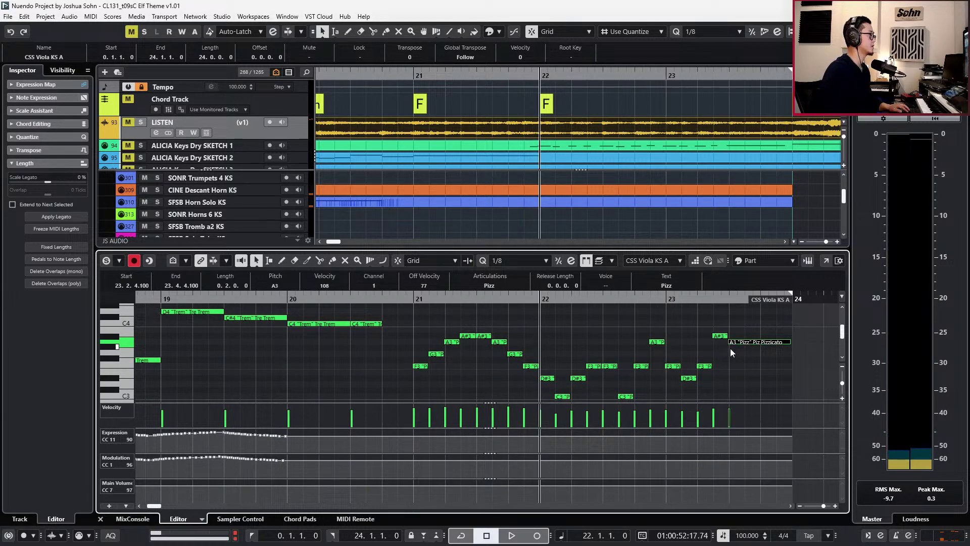
Solo the LISTEN reference track and play back bars 22–23.
left_click(307, 129)
key("s")
key("space")
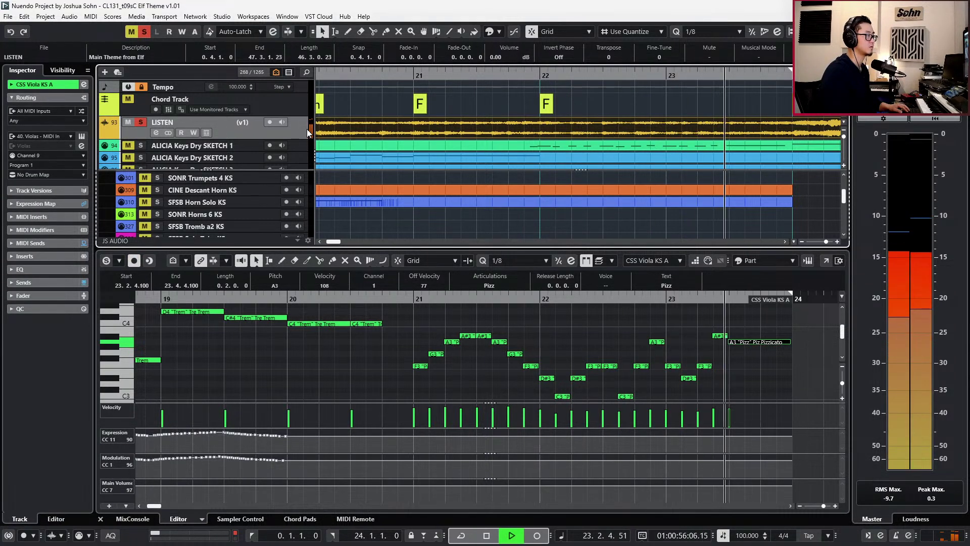
key("space")
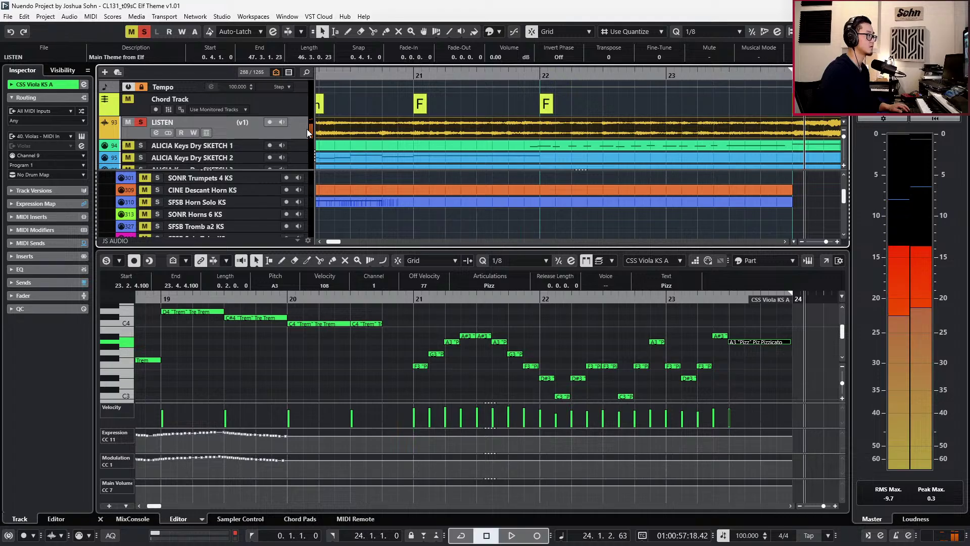
Unsolo the LISTEN reference track, move the cursor back to bar 23 and close the viola editor.
key("s")
key("ctrl+KP_Subtract")
key("Return")
key("Return")
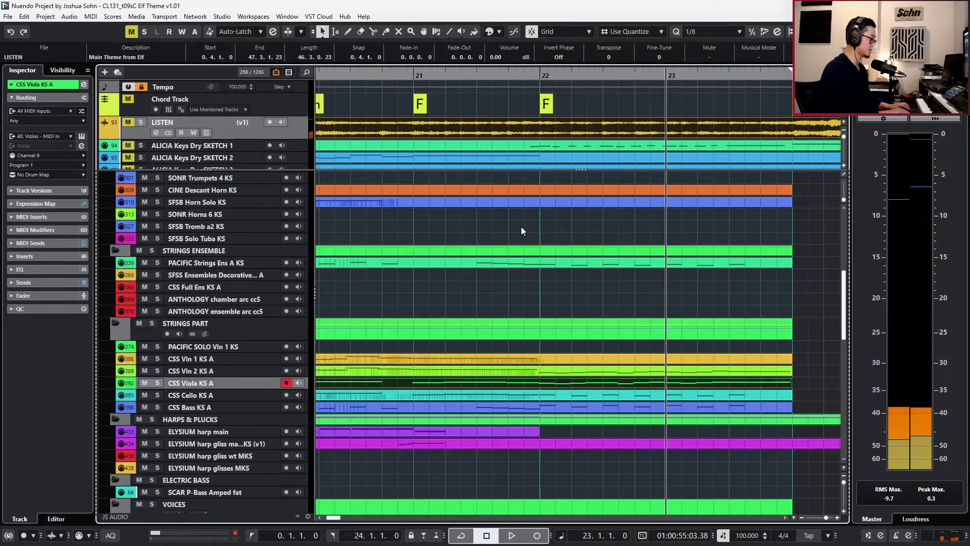
Find the KONTAKT accordion track in the PIANO folder and open its part for editing around bars 22–23.
scroll(520, 227, "down", 3)
scroll(765, 393, "down", 3)
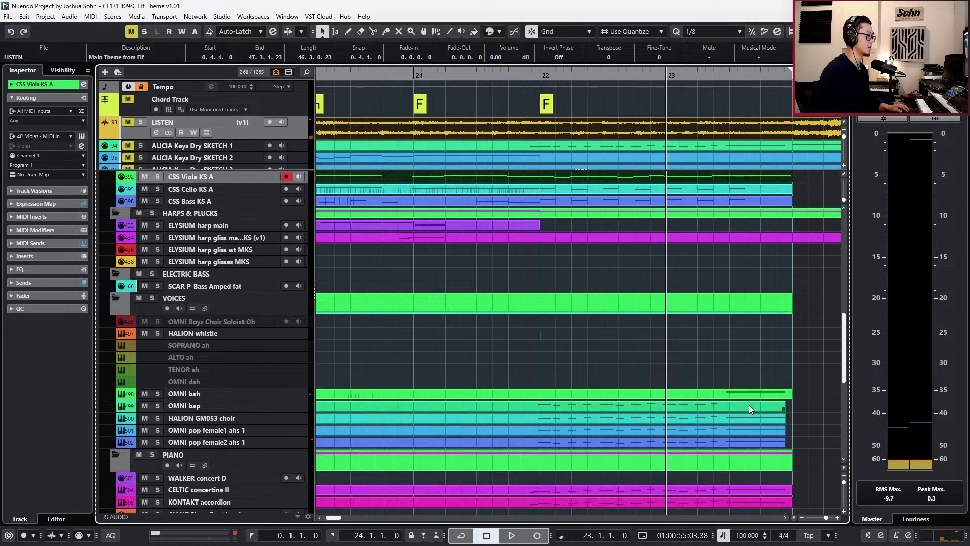
left_click(749, 396)
scroll(749, 396, "down", 5)
scroll(748, 391, "up", 10)
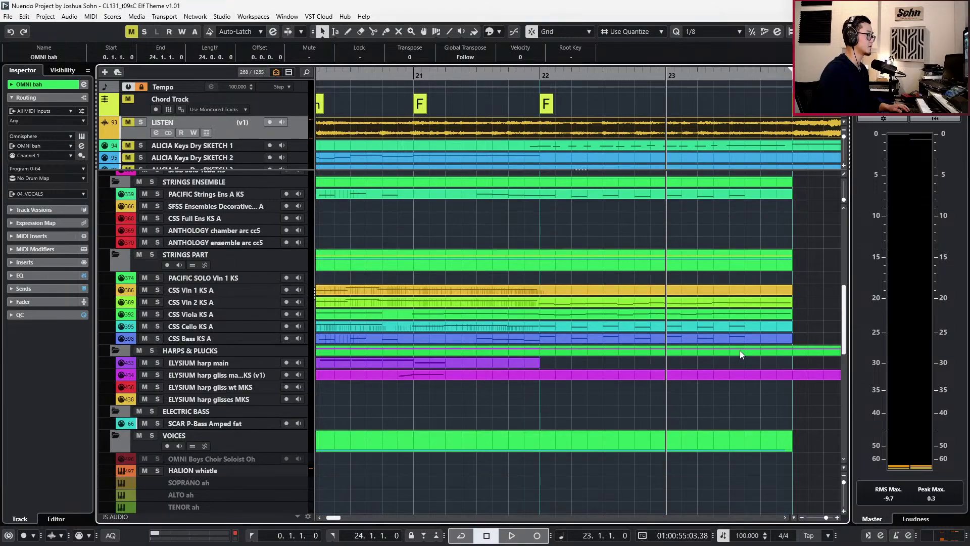
scroll(739, 360, "up", 2)
scroll(739, 360, "down", 11)
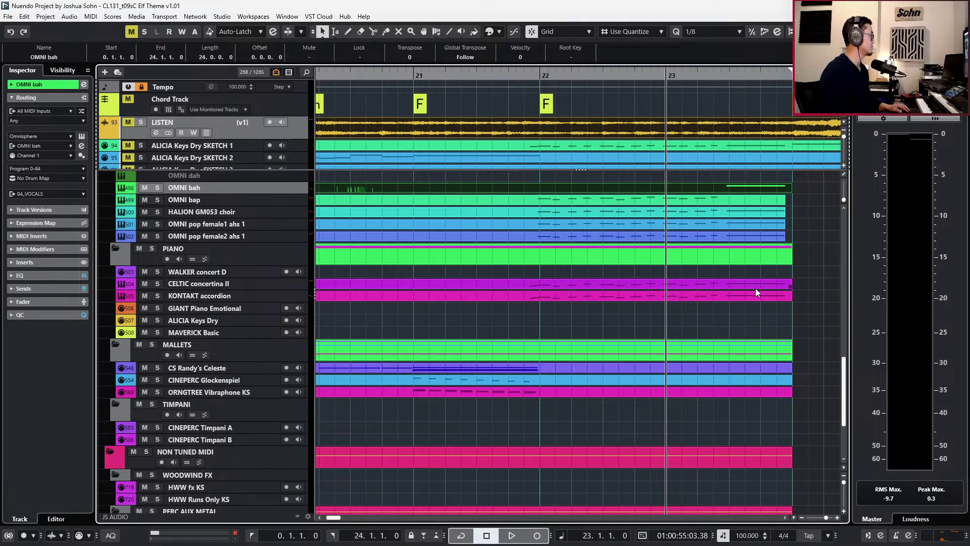
left_click(756, 284)
scroll(722, 395, "right", 3)
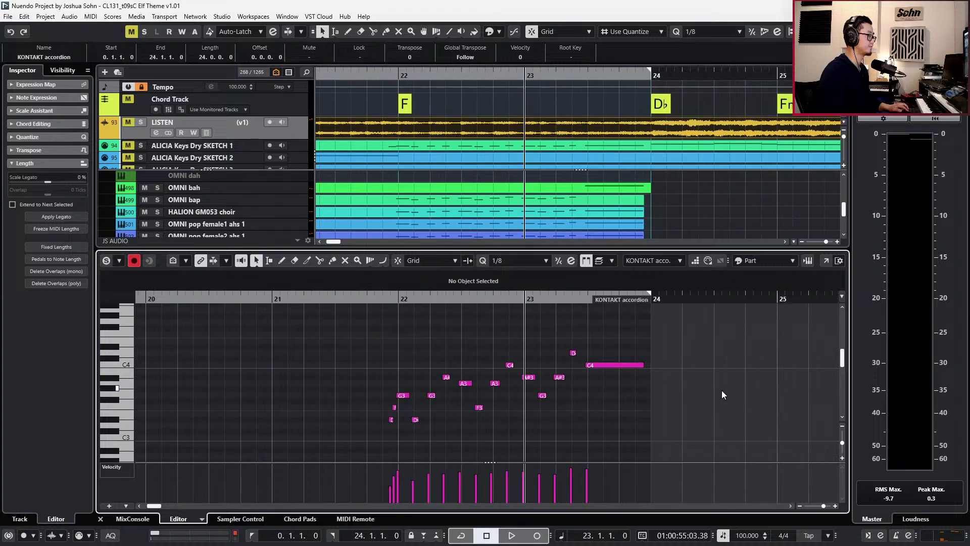
Solo the KONTAKT accordion part and record Expression, Modulation and Main Volume rides with the controller lanes shown over bars 21–23.
key("alt+l")
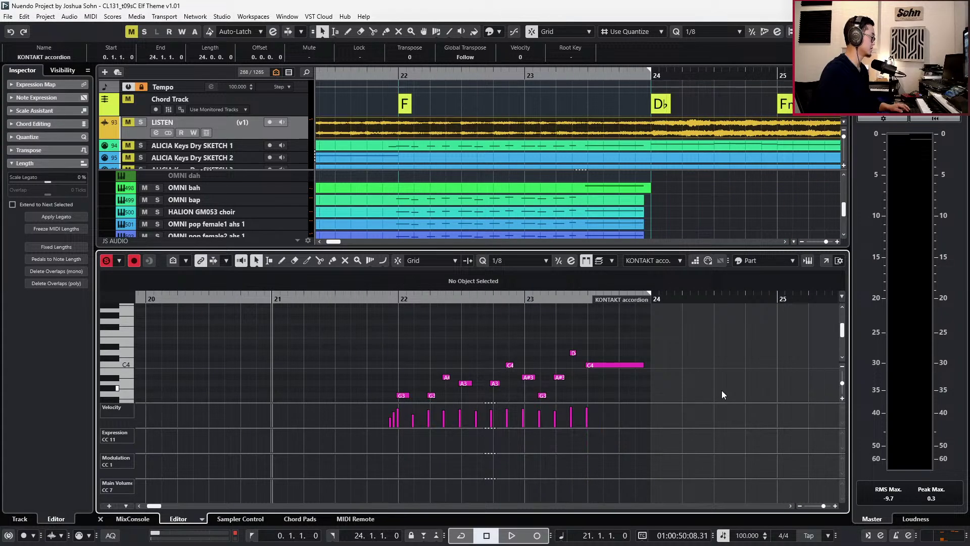
key("space")
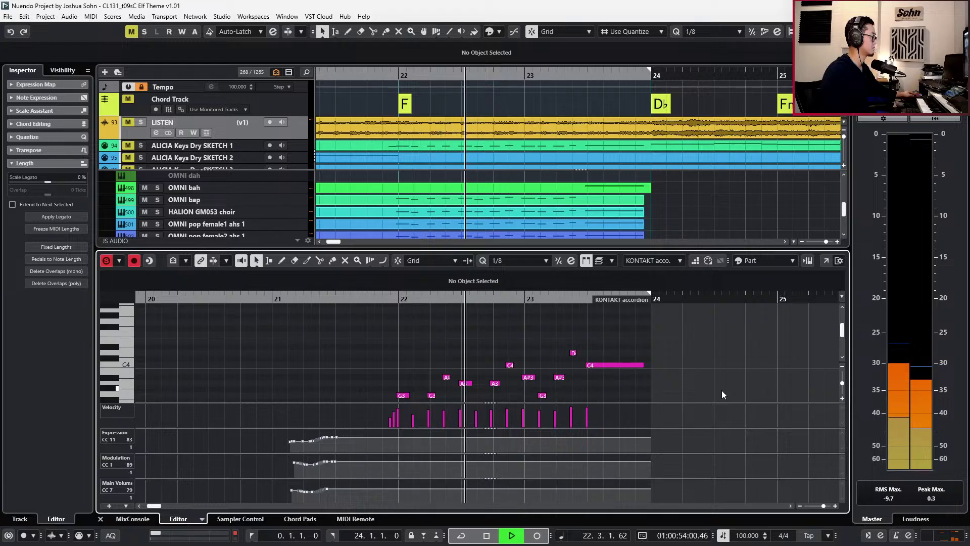
key("KP_Multiply")
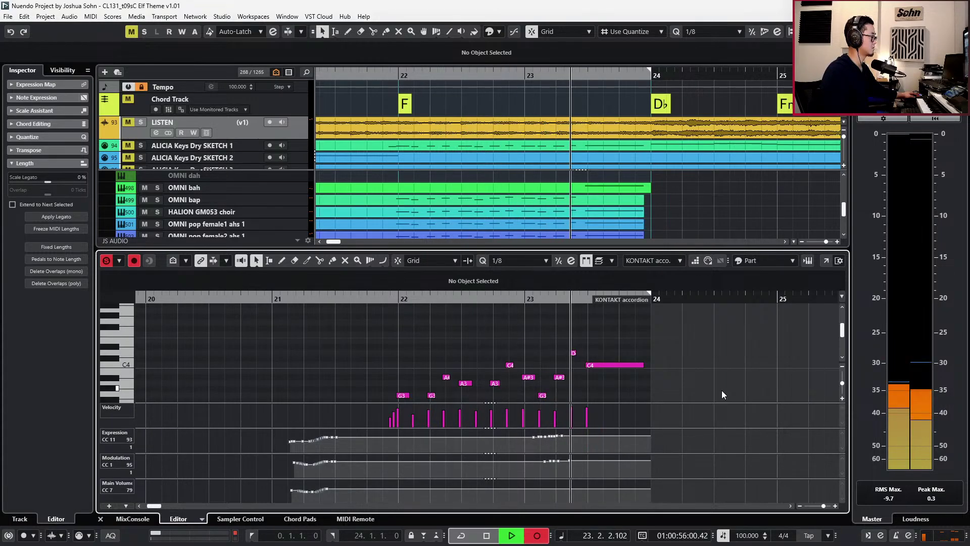
key("space")
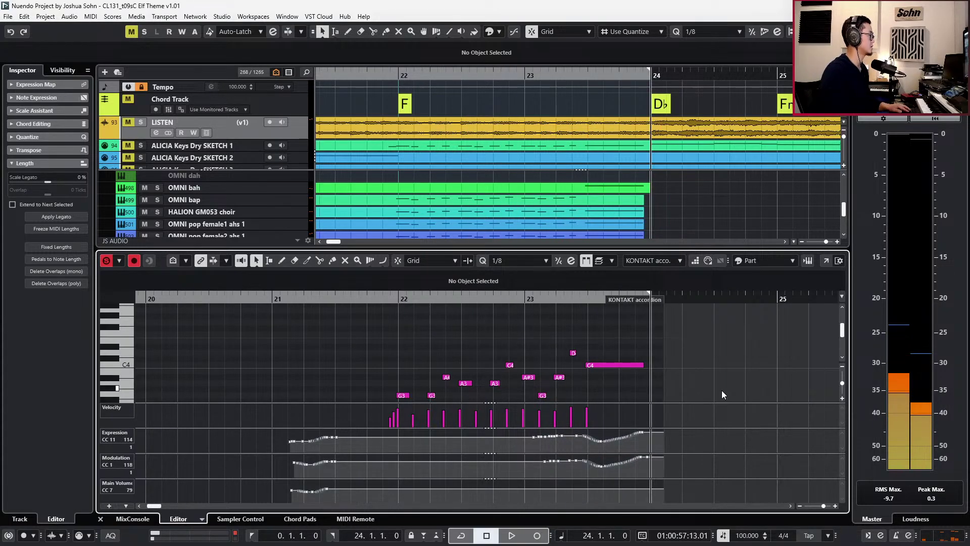
Return to the full arrangement and trim the KONTAKT accordion part to end at bar 24.
key("ctrl+e")
key("space")
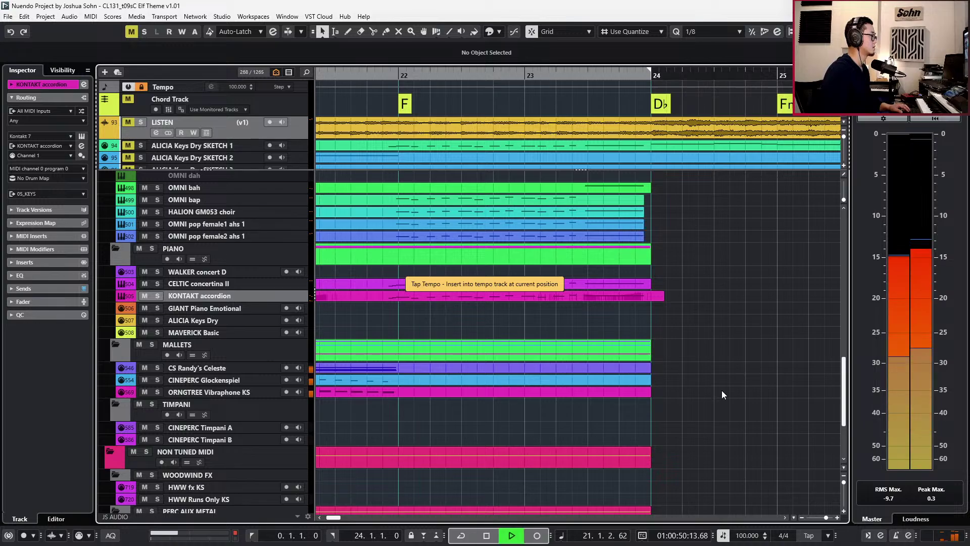
left_click_drag(663, 298, 653, 298)
scroll(656, 297, "down", 2)
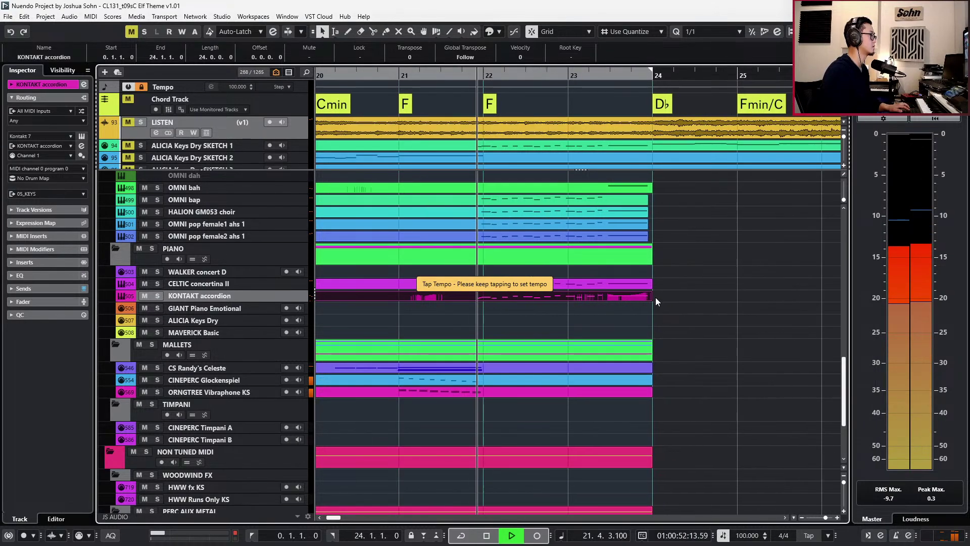
Reopen the KONTAKT accordion part and play back its bar 21–22 section within the full mix.
double_click(594, 295)
key("space")
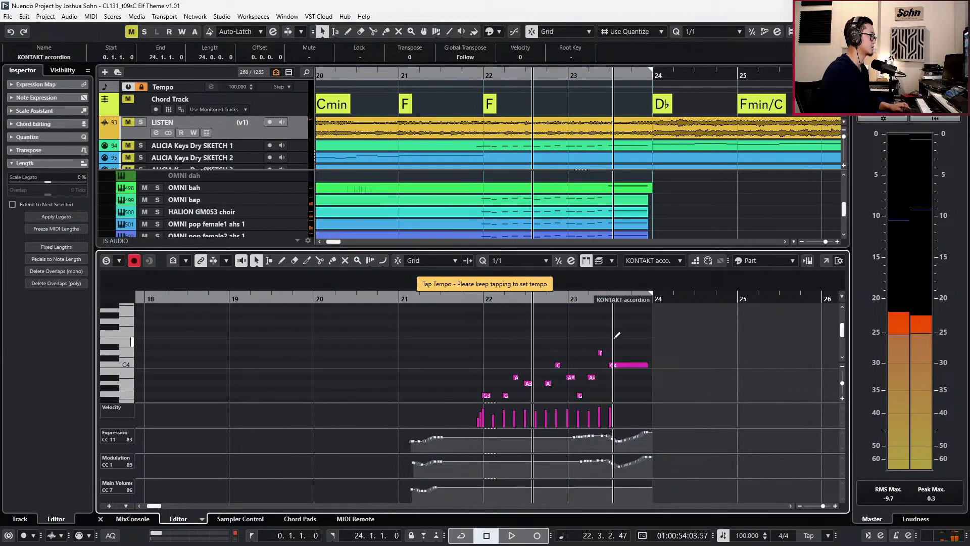
key("ctrl+KP_Subtract")
key("space")
key("space")
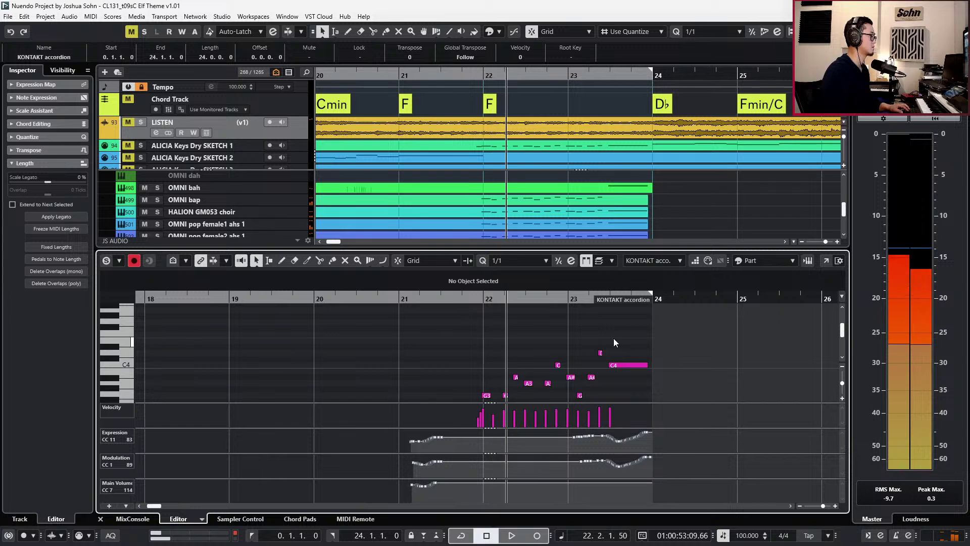
Record new Expression and Modulation rides for the KONTAKT accordion from bar 21 into bar 22, and close the editor.
key("ctrl+KP_Subtract")
key("alt+s")
key("ctrl+KP_Subtract")
key("KP_Multiply")
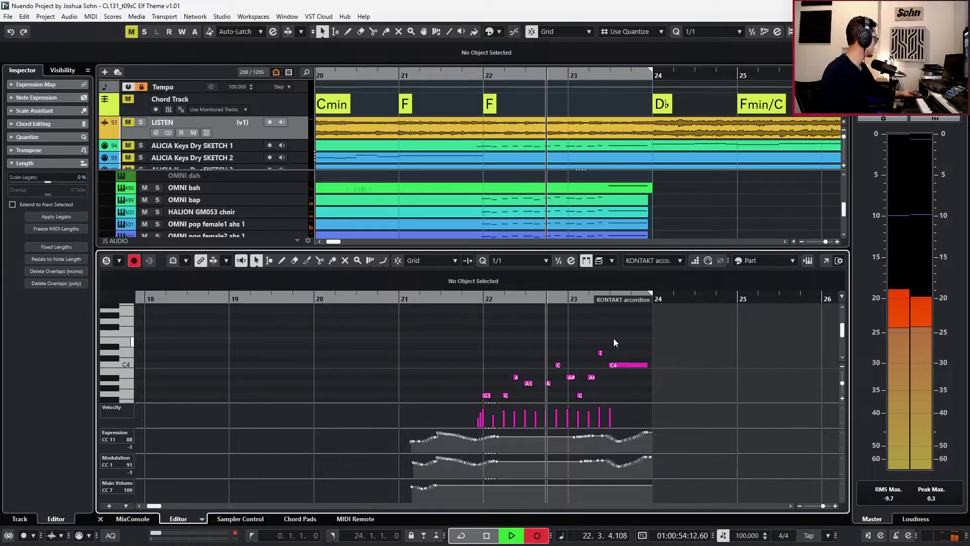
key("KP_Multiply")
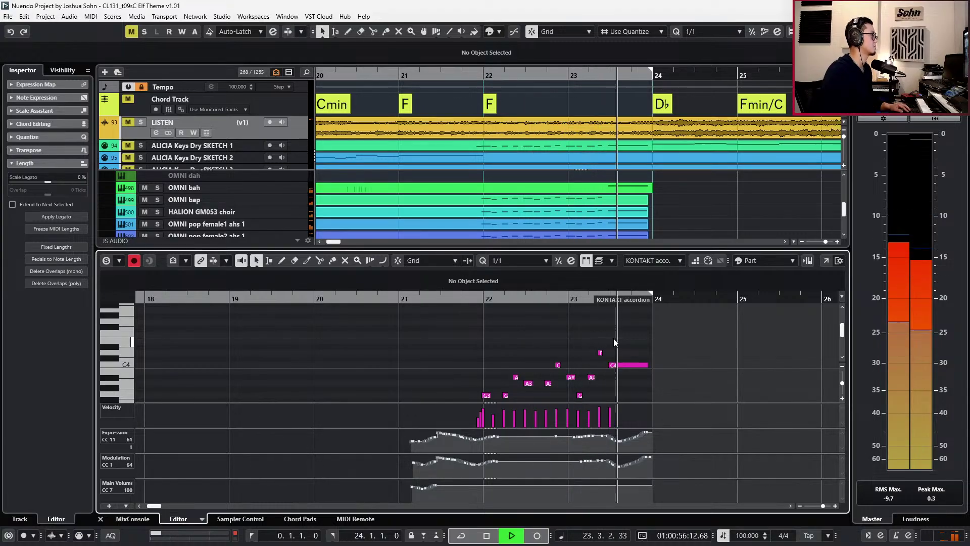
key("Return")
key("space")
Reopen the KONTAKT accordion part and audition its bar 22–23 line soloed.
double_click(631, 295)
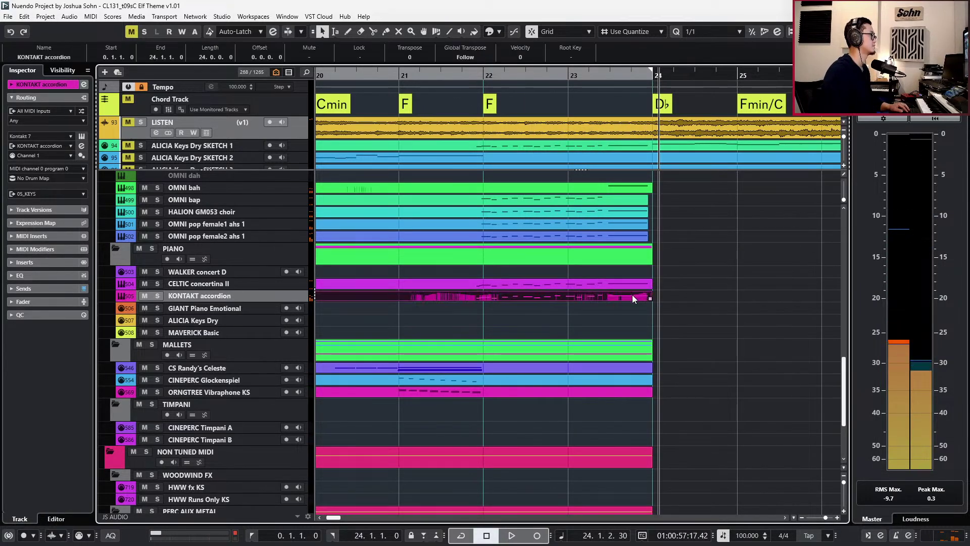
key("space")
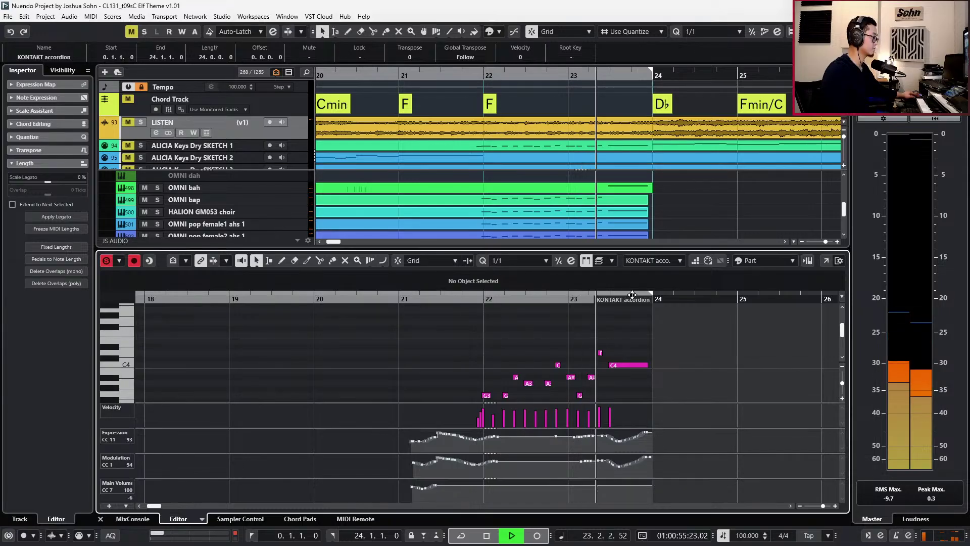
Record Main Volume (CC 7) changes into the KONTAKT accordion part through bar 23, close the part and return the playhead to bar 20.
key("ctrl+KP_Subtract")
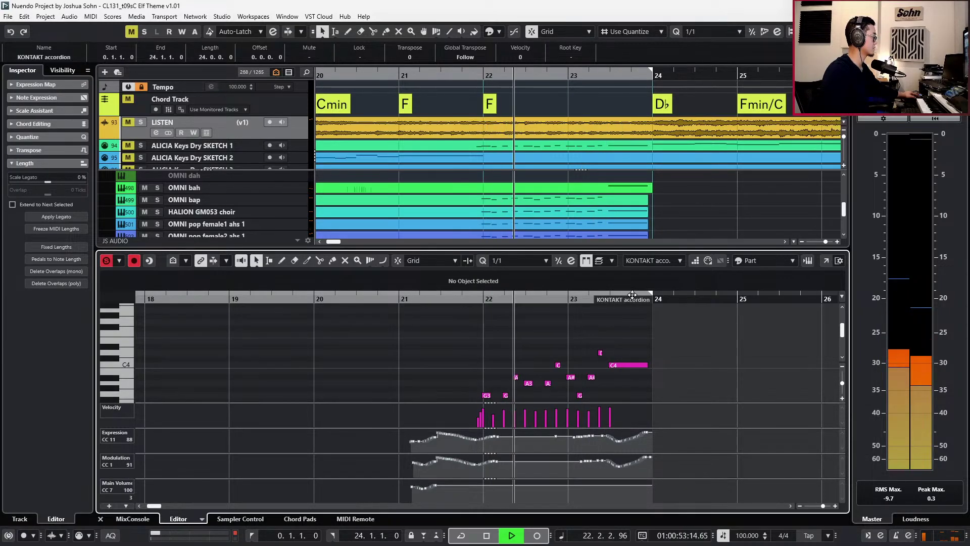
key("KP_Multiply")
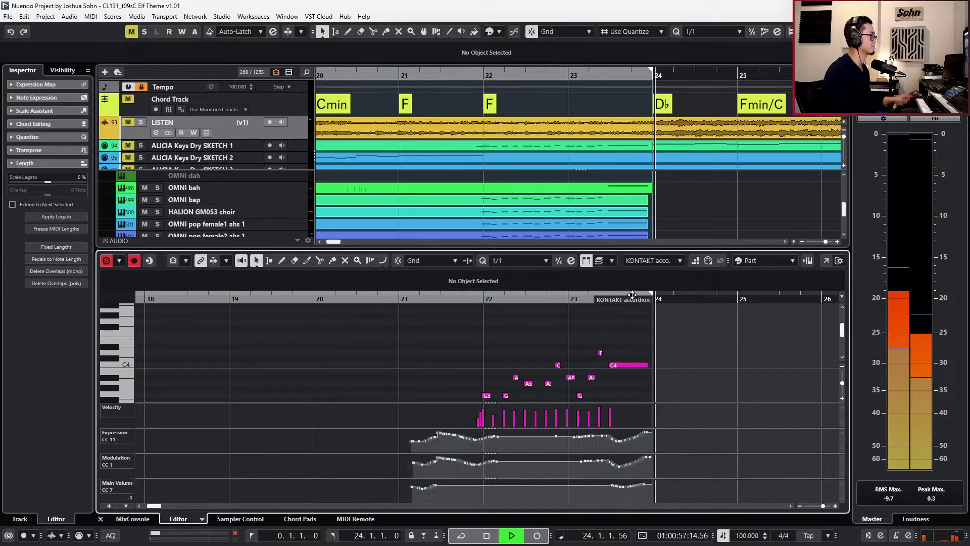
key("space")
key("ctrl+KP_Subtract")
key("ctrl+KP_Subtract")
key("ctrl+KP_Subtract")
key("ctrl+KP_Subtract")
key("Return")
scroll(660, 289, "down", 2)
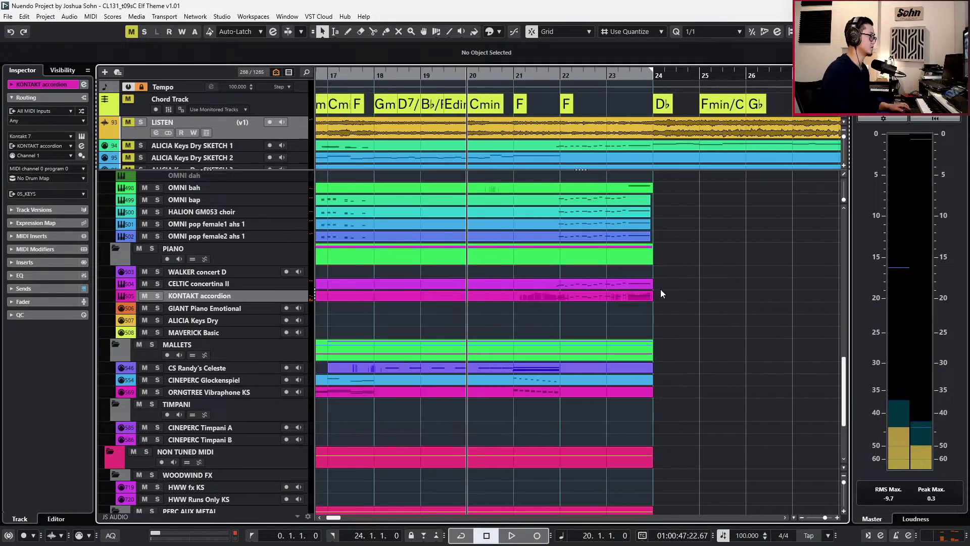
Extend the ELYSIUM harp main part so it ends at bar 24.
key("space")
left_click_drag(657, 199, 654, 237)
scroll(666, 243, "up", 5)
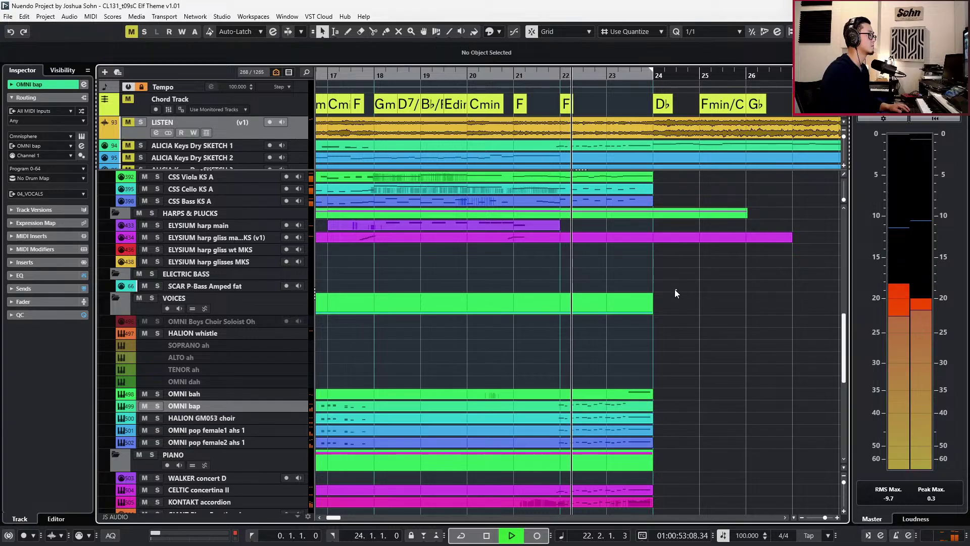
left_click_drag(561, 227, 642, 232)
scroll(642, 232, "up", 5)
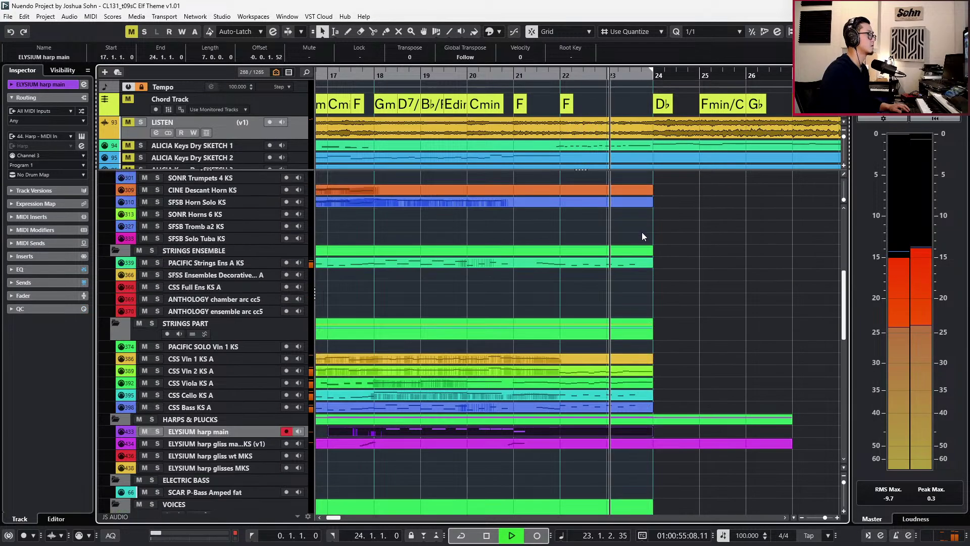
Split the ELYSIUM harp gliss part at bar 24, delete the piece after the split and stop playback.
left_click(654, 444, "alt")
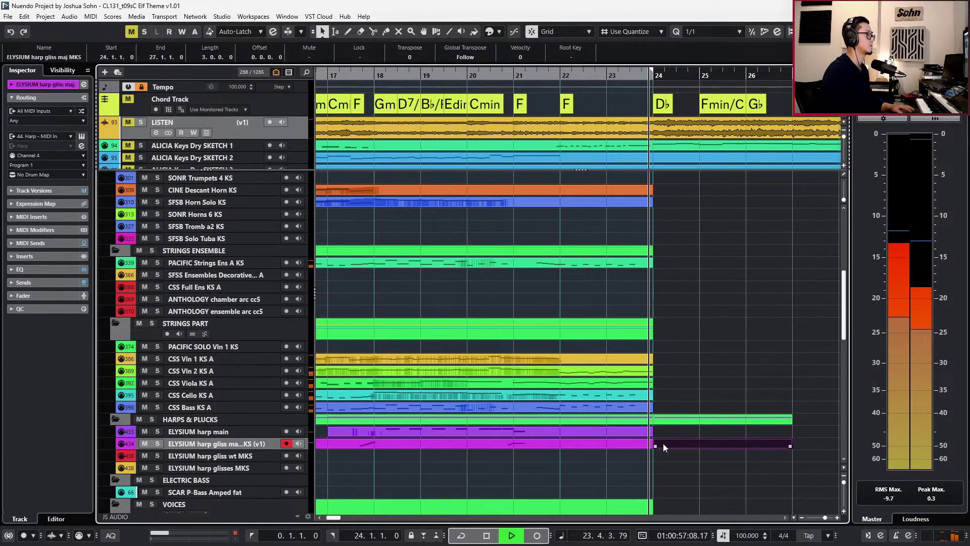
key("Delete")
scroll(666, 463, "down", 2)
key("space")
Open the CELTIC concertina II part for note editing with the playhead at bar 21.
scroll(594, 314, "down", 1)
scroll(593, 319, "down", 2)
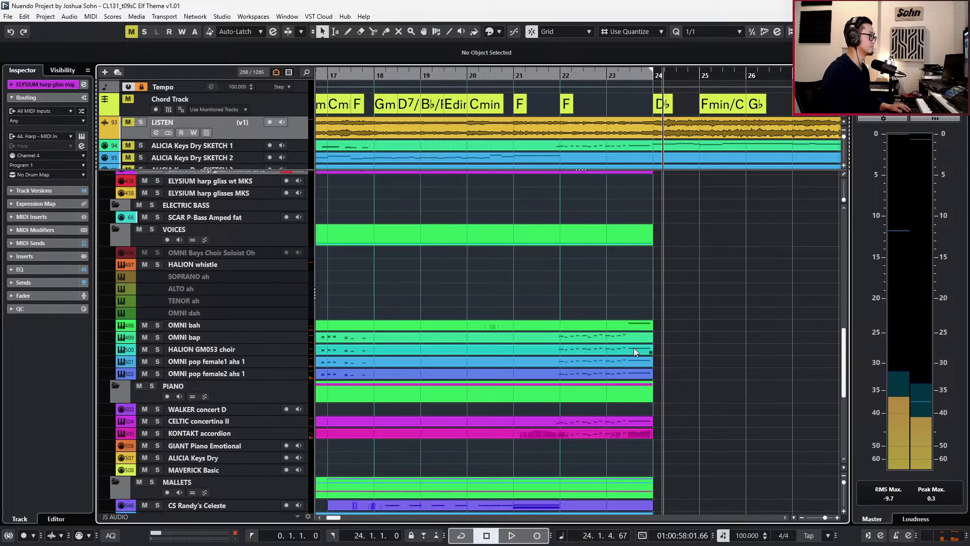
double_click(632, 436)
key("KP_Subtract")
key("KP_Subtract")
key("KP_Subtract")
key("KP_Subtract")
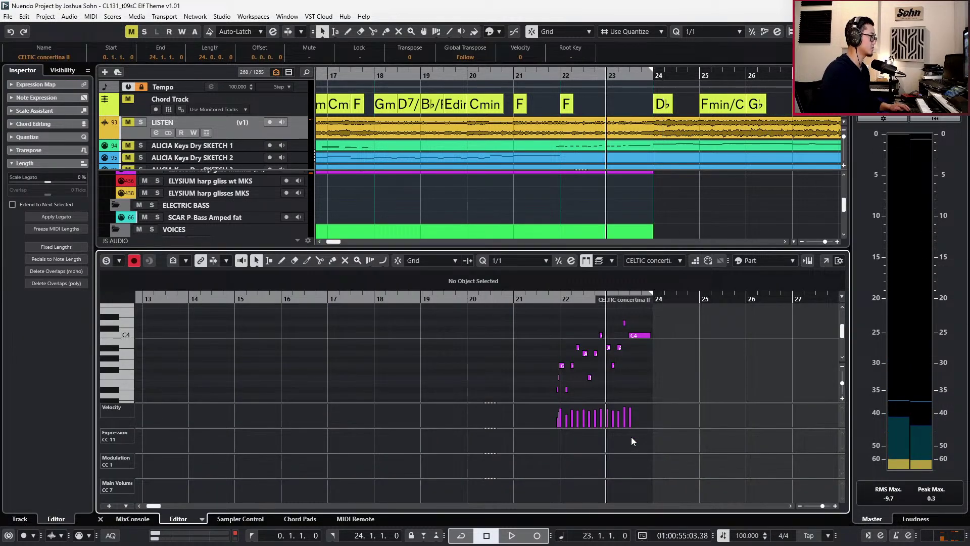
scroll(625, 402, "up", 2)
scroll(620, 365, "up", 2)
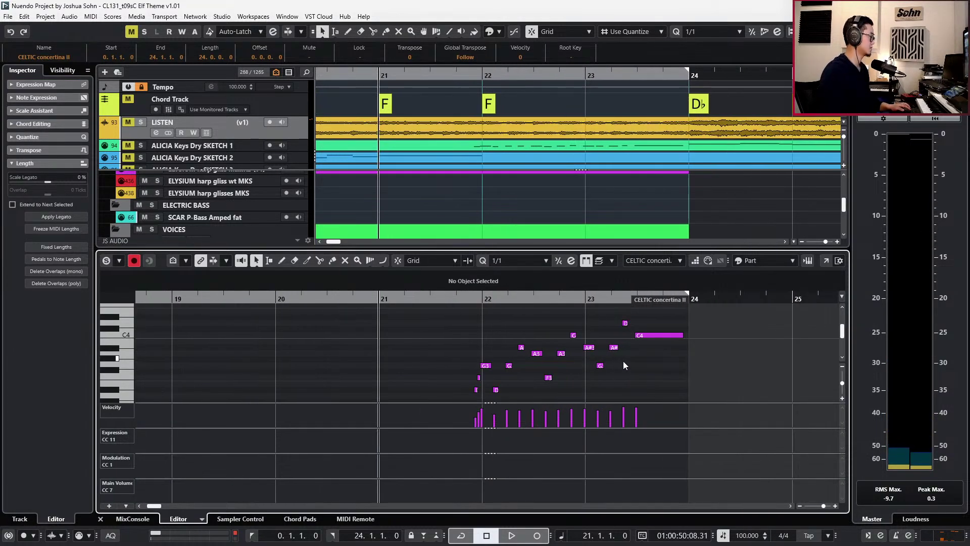
Record Expression, Modulation and Main Volume controller moves into the CELTIC concertina II part from bar 21, and close the part.
key("Right")
key("space")
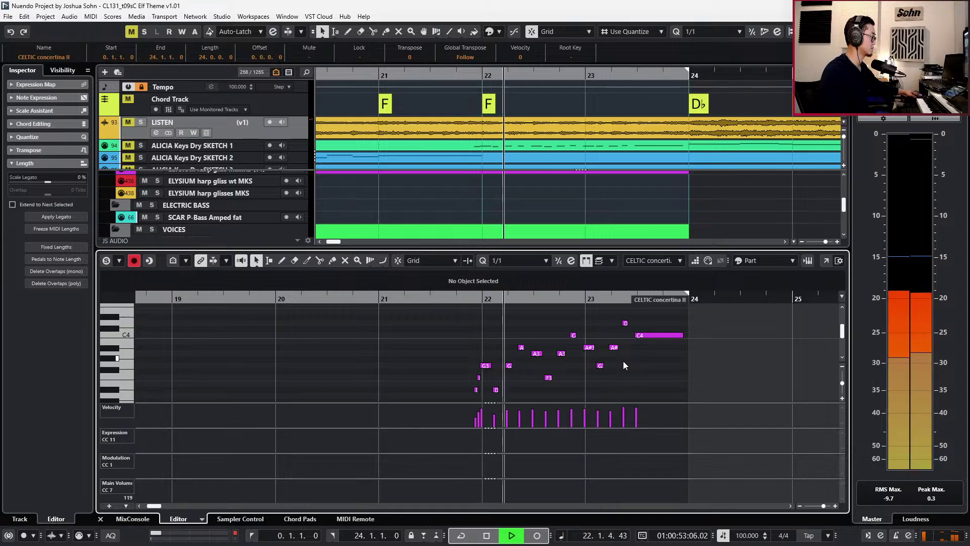
key("Left")
key("Left")
key("KP_Multiply")
key("KP_Multiply")
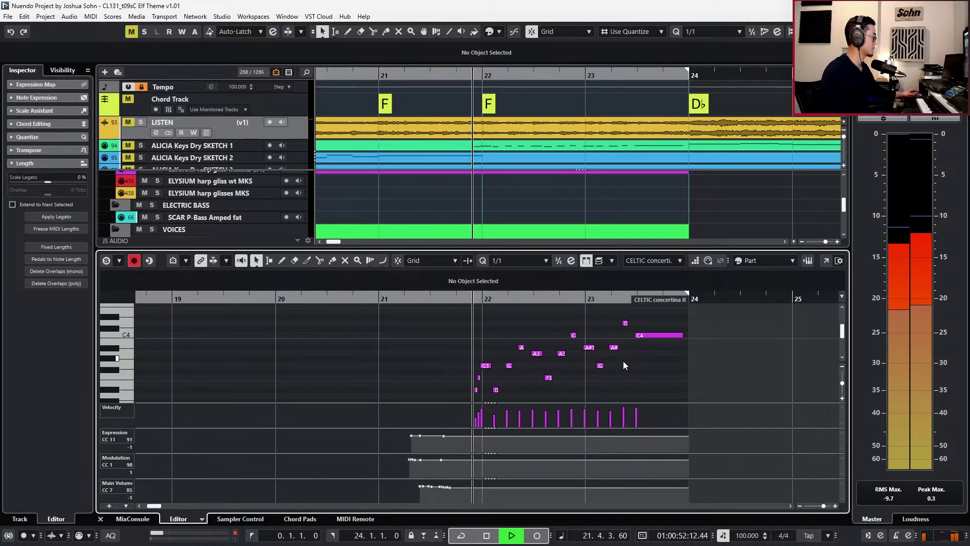
key("space")
key("Return")
Solo the CELTIC concertina II and KONTAKT accordion parts and open both together for note editing.
left_click_drag(702, 422, 671, 448)
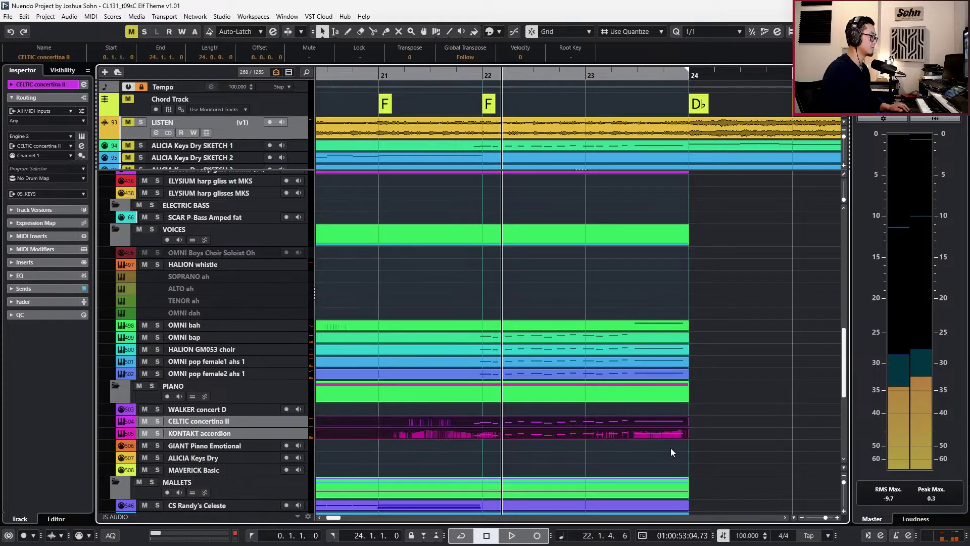
key("s")
key("Left")
key("ctrl+e")
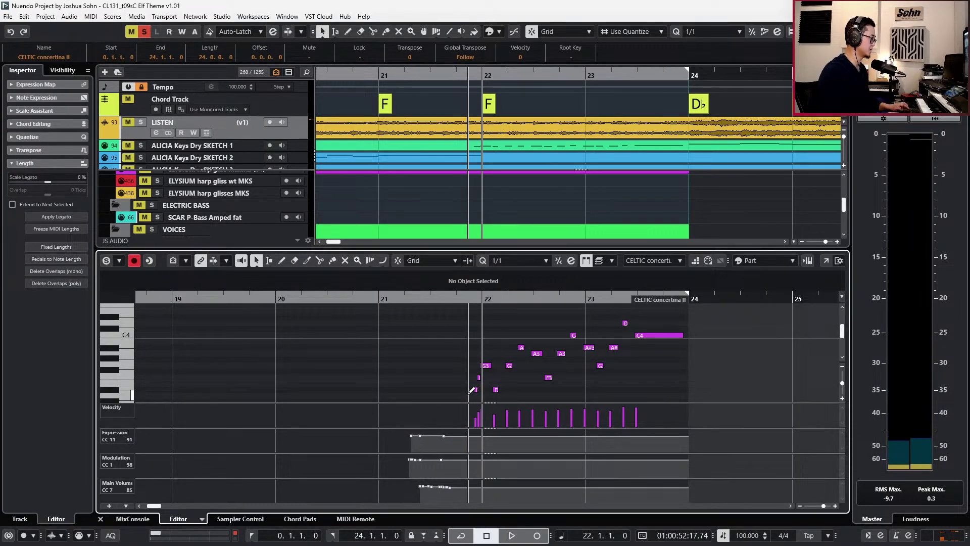
Hide the controller lanes and set the quantize value to 1/16.
key("alt+l")
key("h")
key("h")
key("alt+5")
Try fixed 1/16 lengths on the short notes from bar 22 in both the concertina and accordion parts, and audition the result.
left_click_drag(490, 323, 693, 412)
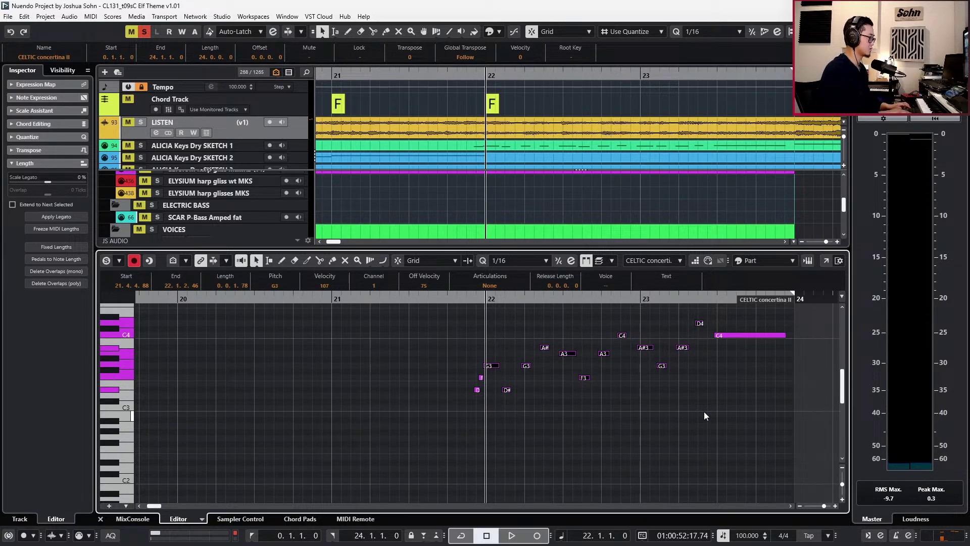
key("alt+q")
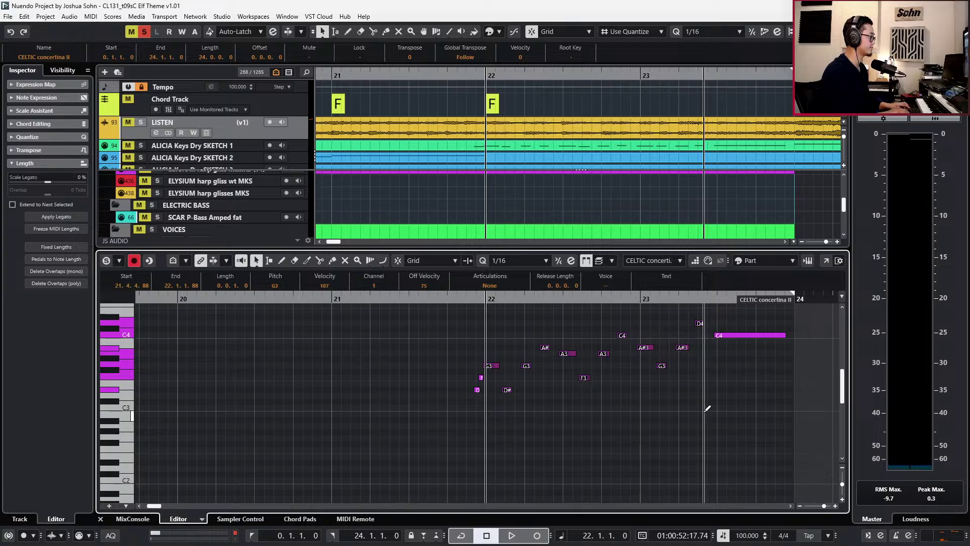
key("alt+Down")
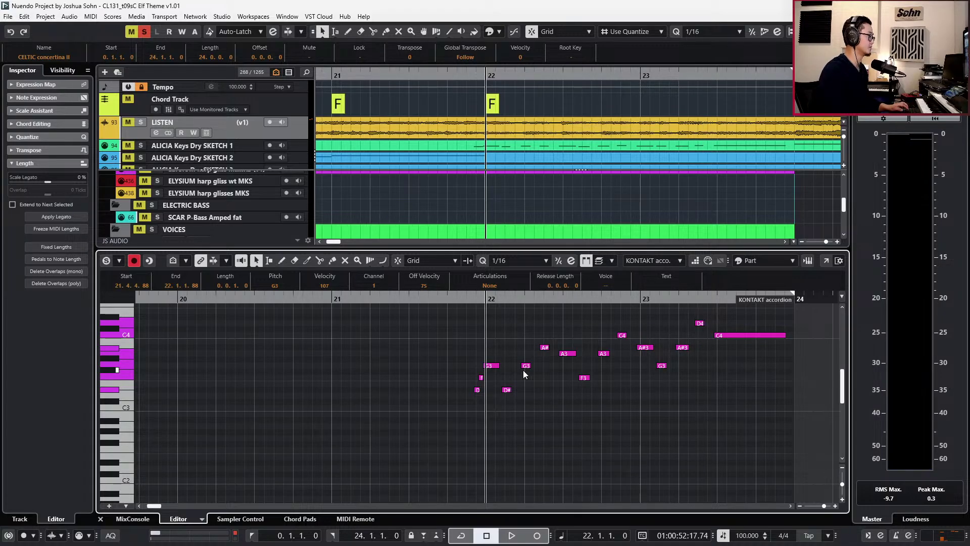
left_click_drag(492, 311, 702, 437)
key("alt+q")
key("space")
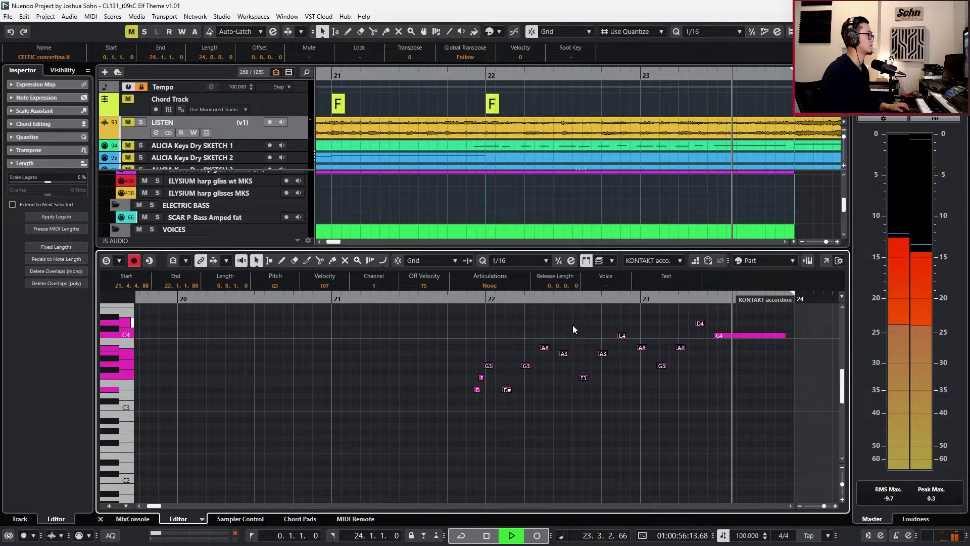
key("space")
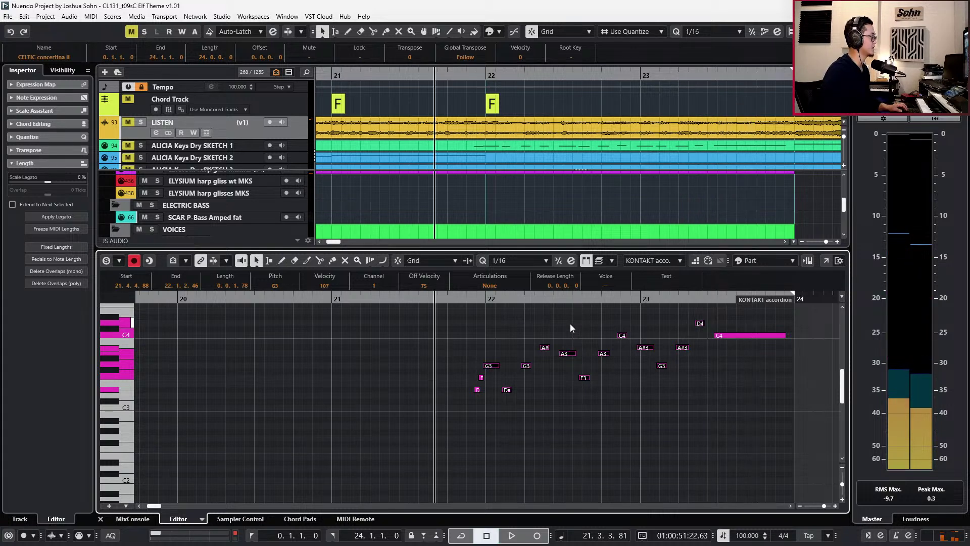
Switch part editing to All Parts, shorten the run of notes from bar 22 so its first G3 lasts 0.0.1.48, and audition it.
left_click_drag(484, 327, 705, 403)
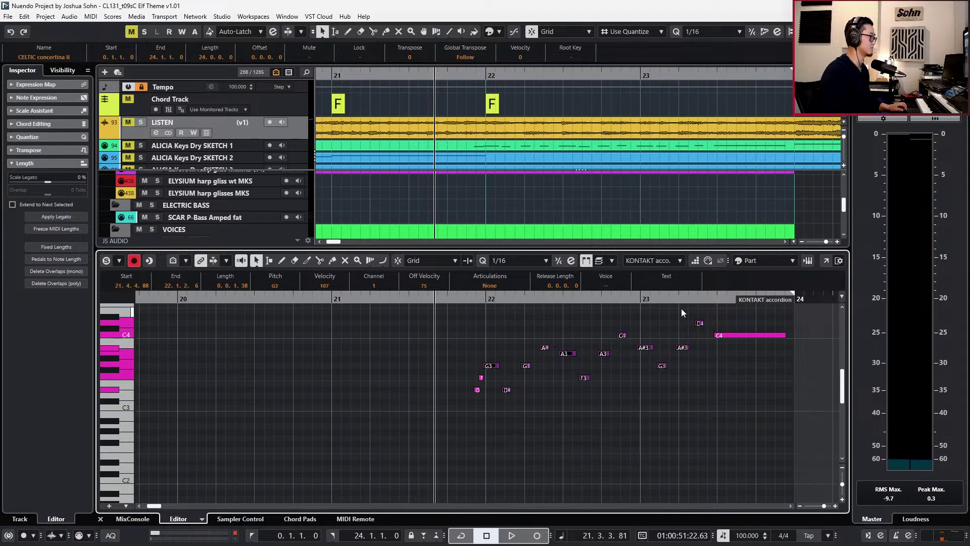
left_click(610, 262)
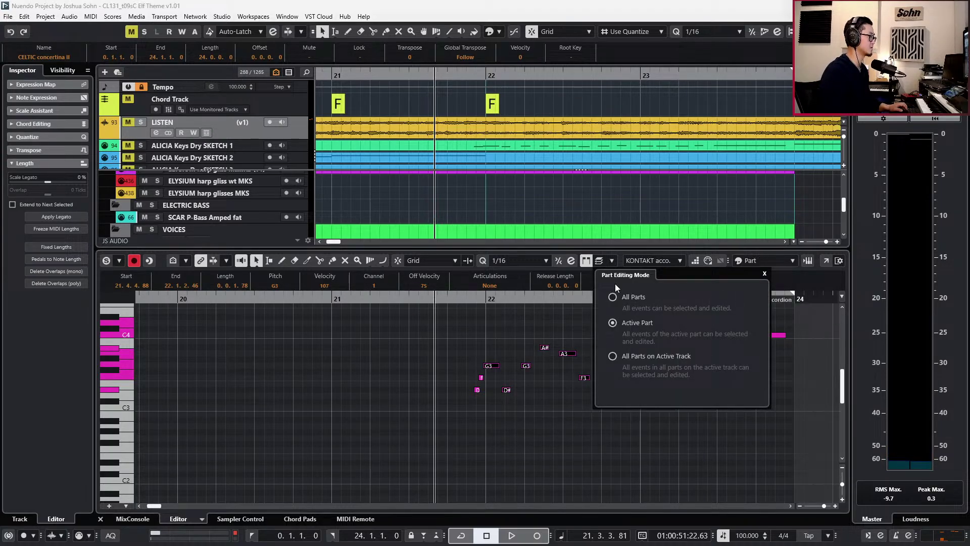
left_click(549, 315)
left_click_drag(480, 326, 707, 410)
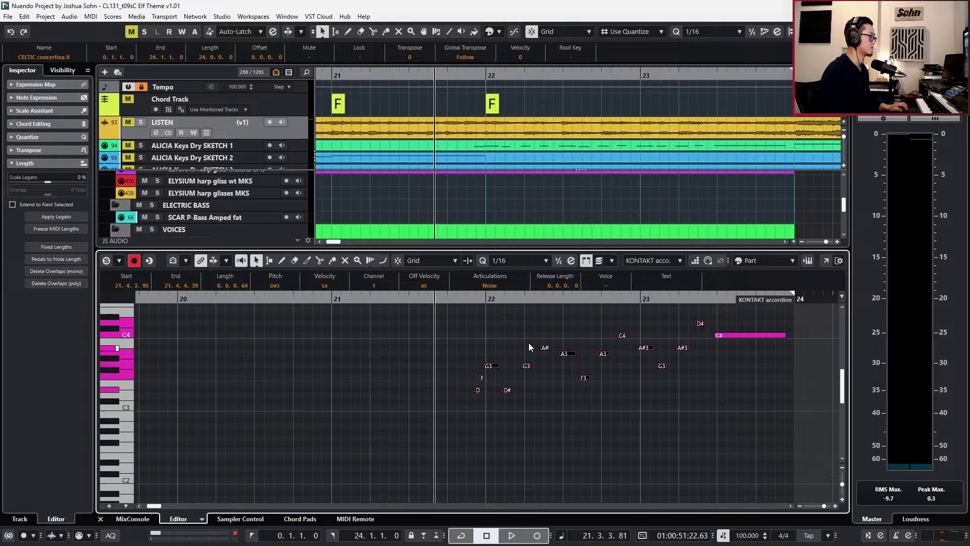
left_click_drag(500, 324, 706, 434)
left_click_drag(499, 366, 497, 366)
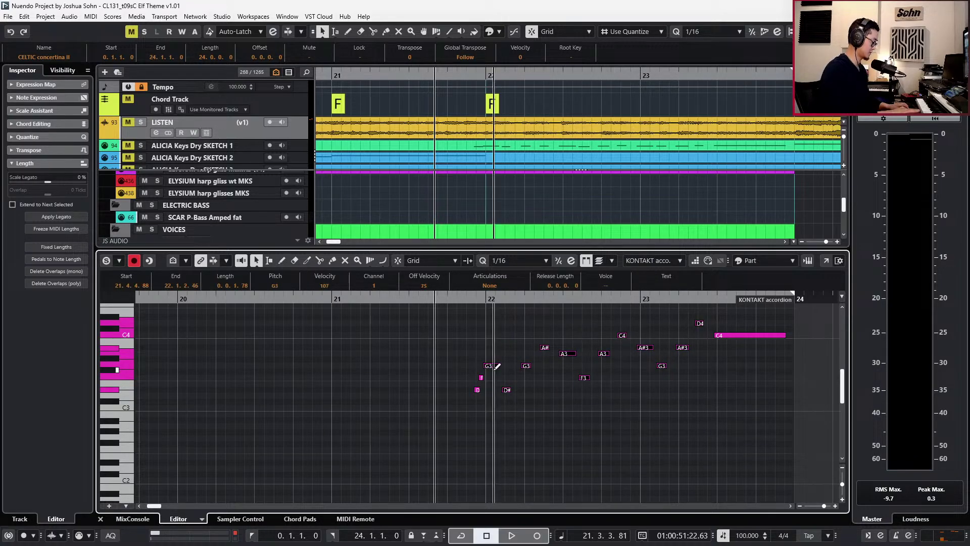
key("space")
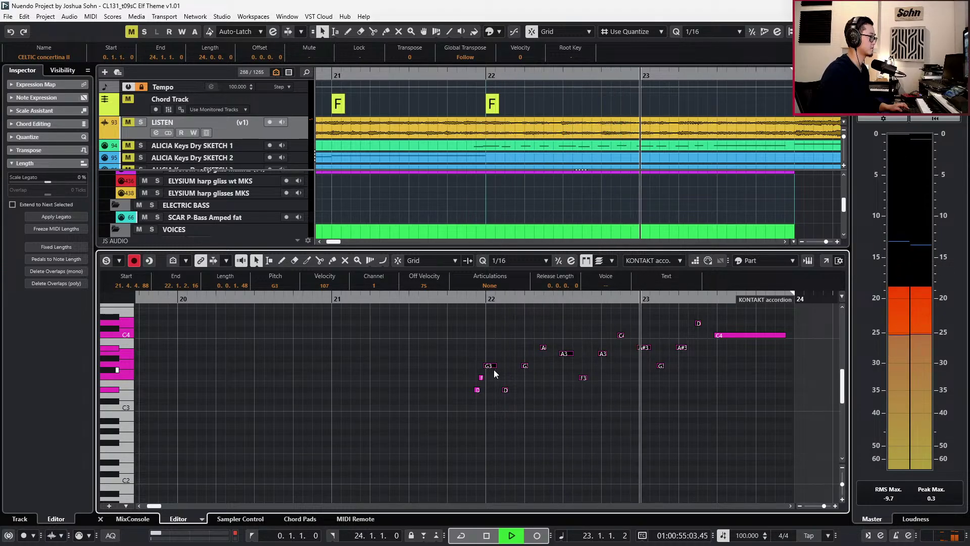
key("space")
Lengthen the D4 before the held C4 to 0.0.0.102, close the parts and move the playhead back to bar 21.
left_click_drag(685, 316, 706, 323)
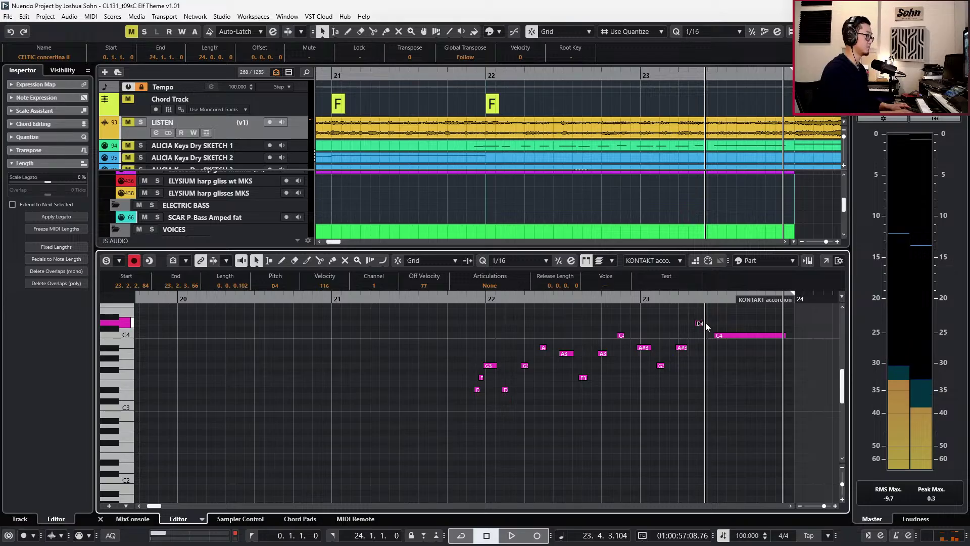
key("ctrl+KP_Subtract")
key("ctrl+KP_Subtract")
key("Return")
key("ctrl+KP_Subtract")
key("ctrl+KP_Subtract")
key("ctrl+KP_Subtract")
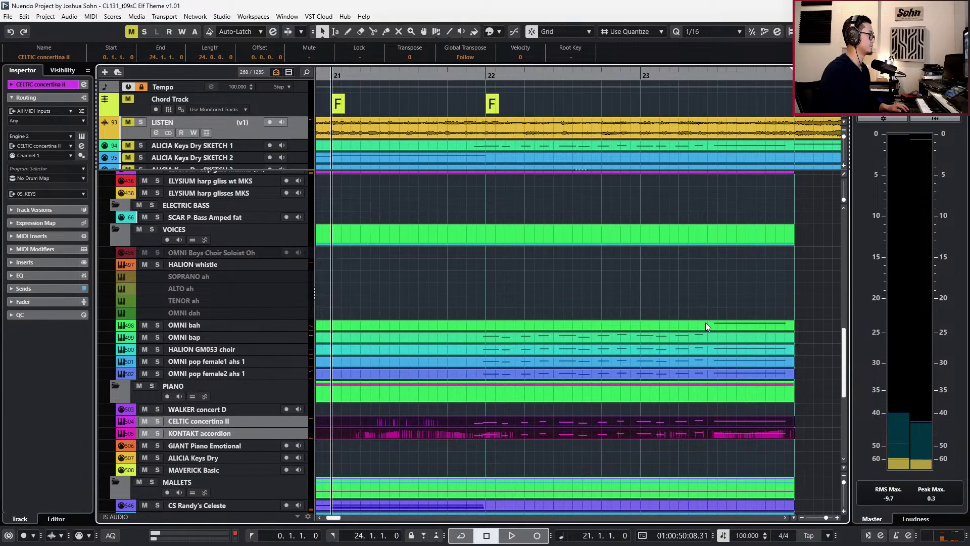
Select the CINE Triangles Mark Tree A track for recording, with the playhead moved to bar 23.
scroll(705, 322, "down", 2)
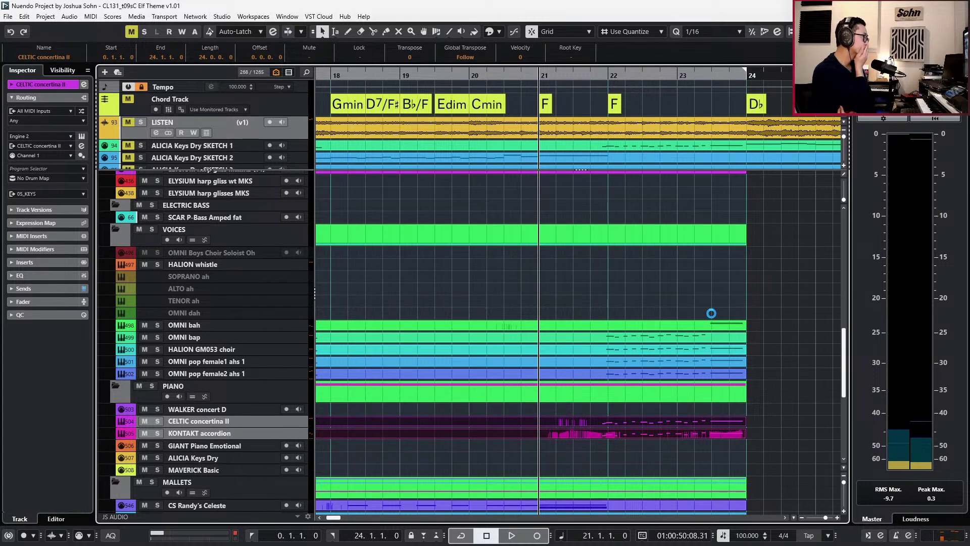
key("ctrl+KP_Add")
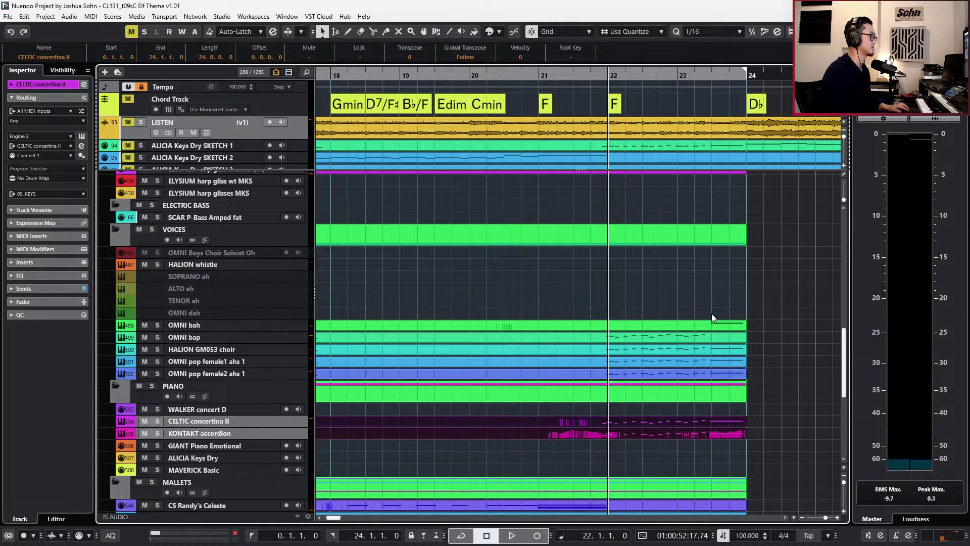
scroll(692, 341, "down", 2)
scroll(678, 329, "right", 2)
scroll(663, 319, "up", 2)
key("ctrl+KP_Subtract")
key("ctrl+KP_Subtract")
key("ctrl+KP_Add")
key("ctrl+KP_Add")
key("ctrl+KP_Add")
scroll(663, 277, "down", 6)
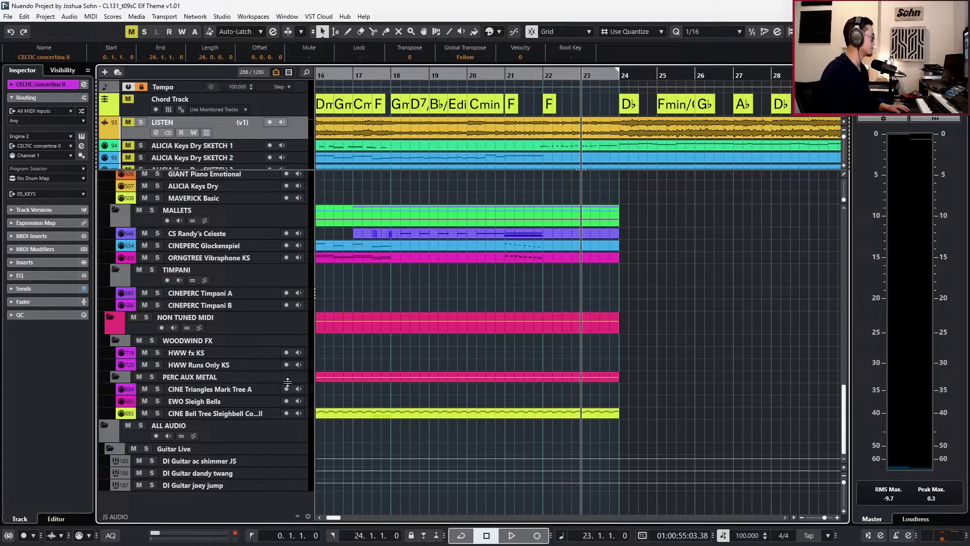
left_click(224, 397)
left_click(230, 389)
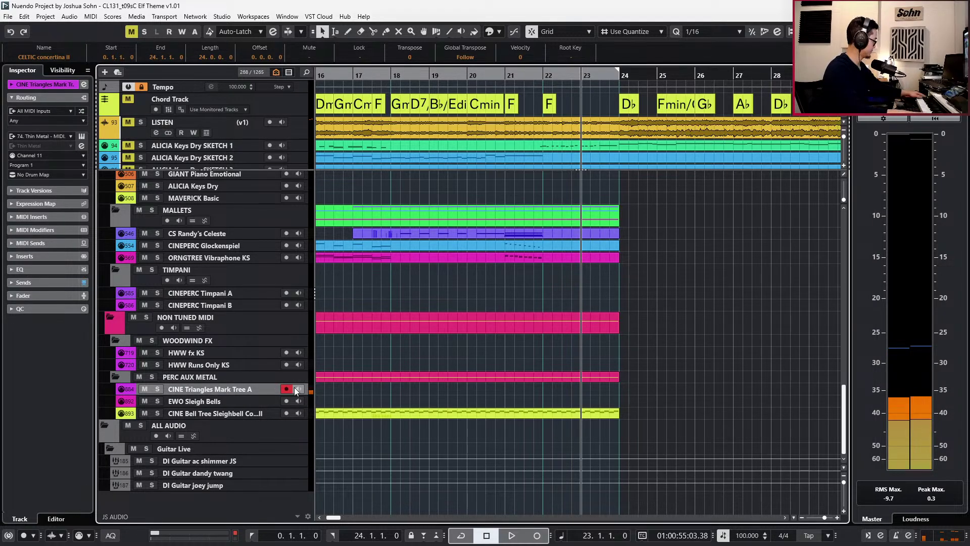
Record a mark tree part on CINE Triangles Mark Tree A from bar 22 into bar 24.
key("ctrl+KP_Subtract")
key("space")
key("KP_Multiply")
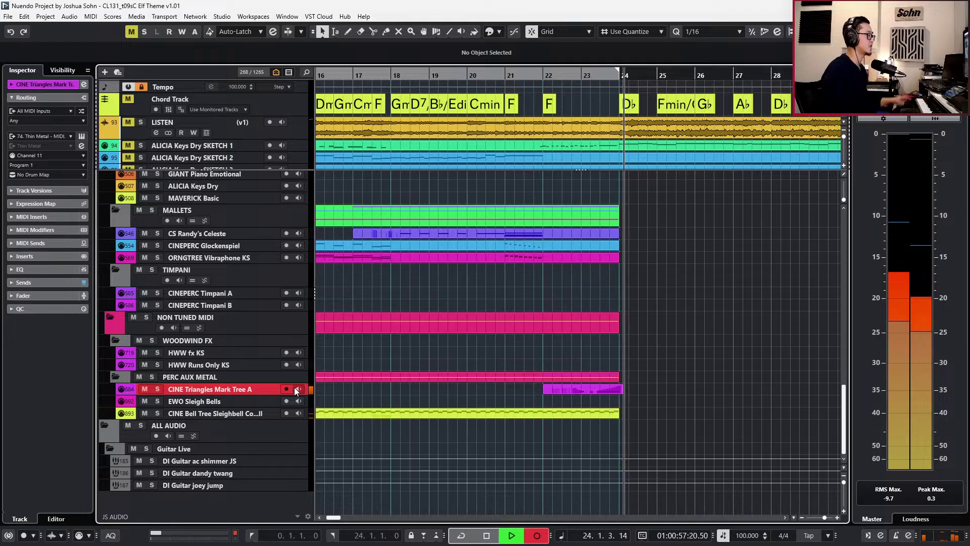
key("space")
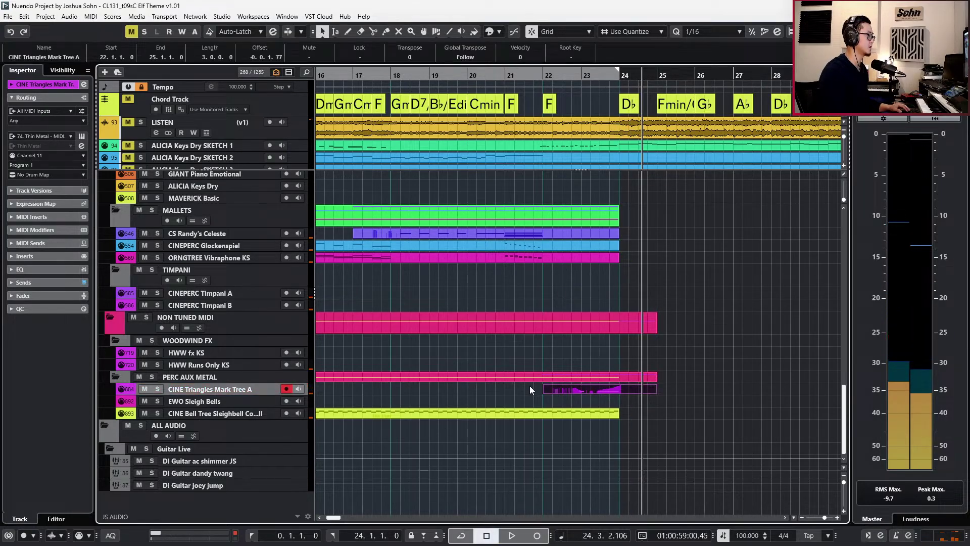
Delete the unwanted note near bar 23 in the recorded mark tree part, keeping the C6, and close the part.
double_click(567, 386)
left_click_drag(582, 371, 577, 345)
key("Delete")
key("Return")
key("KP_0")
key("ctrl+e")
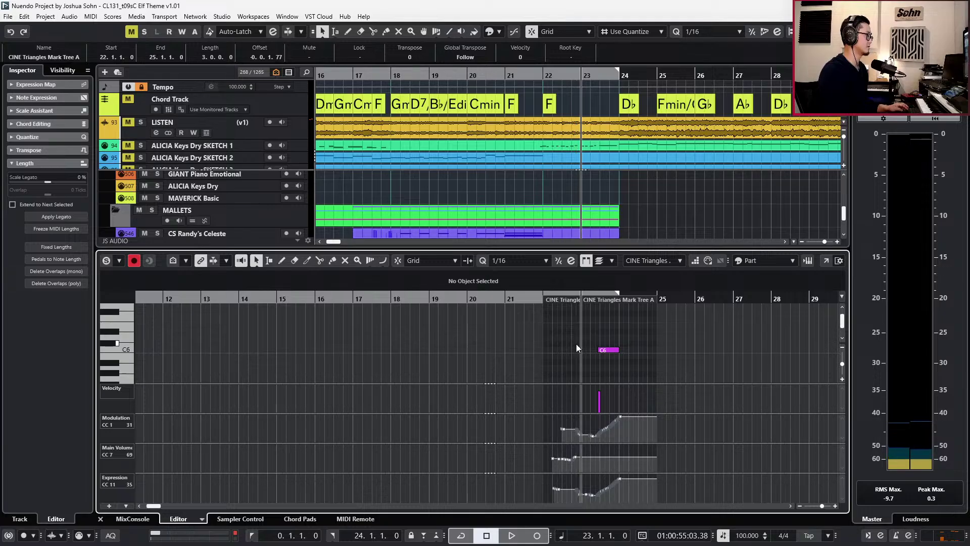
key("ctrl+e")
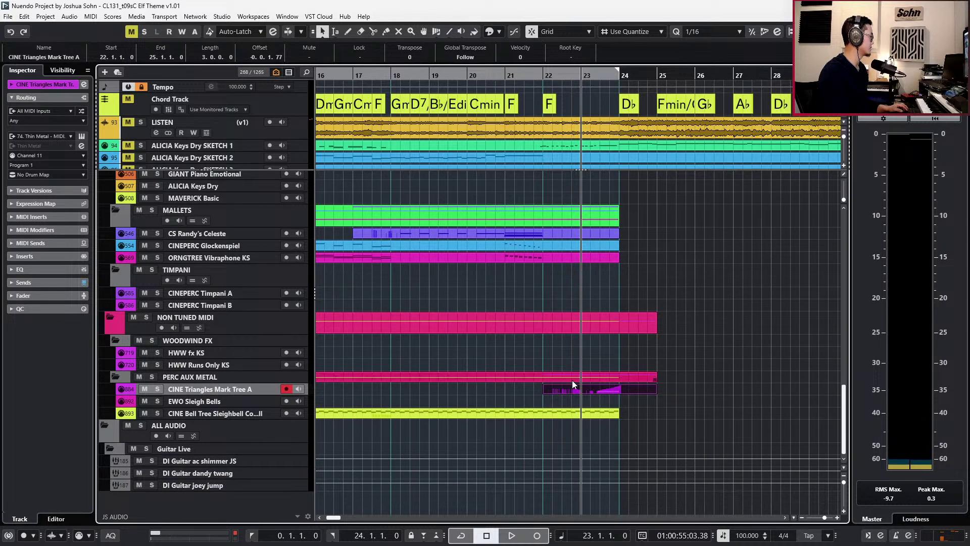
scroll(585, 278, "up", 4)
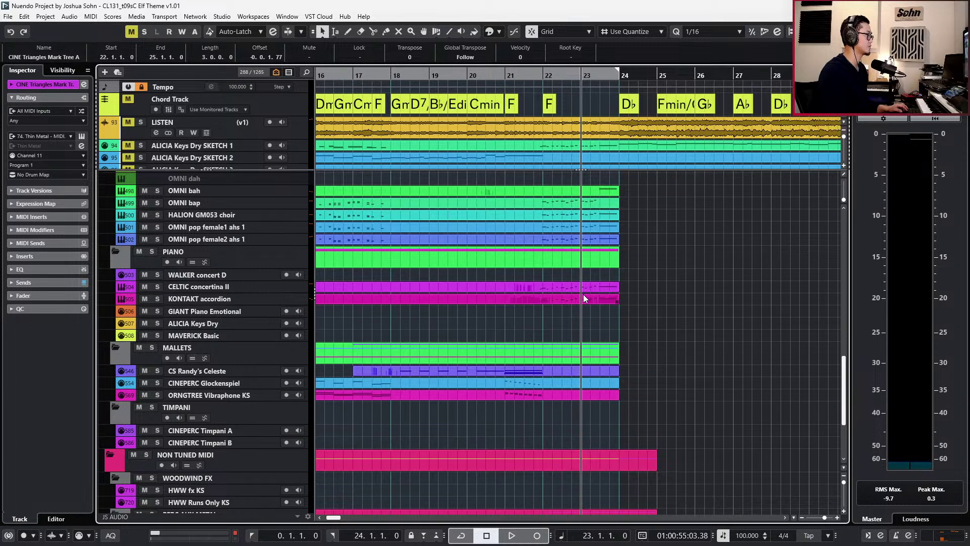
scroll(629, 237, "up", 1)
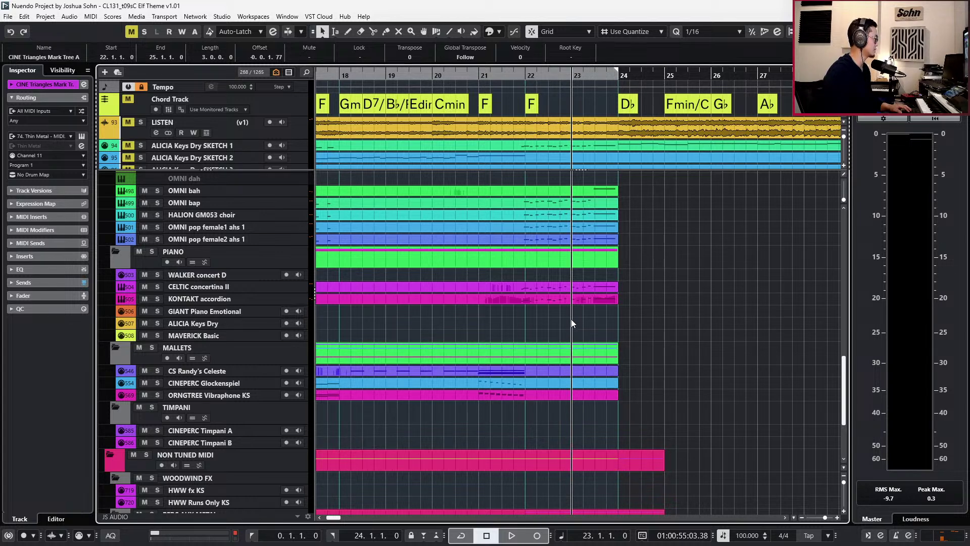
Extend the ELYSIUM harp gliss maj MKS part to bar 25 and open it for editing.
scroll(597, 321, "down", 2)
scroll(597, 322, "up", 8)
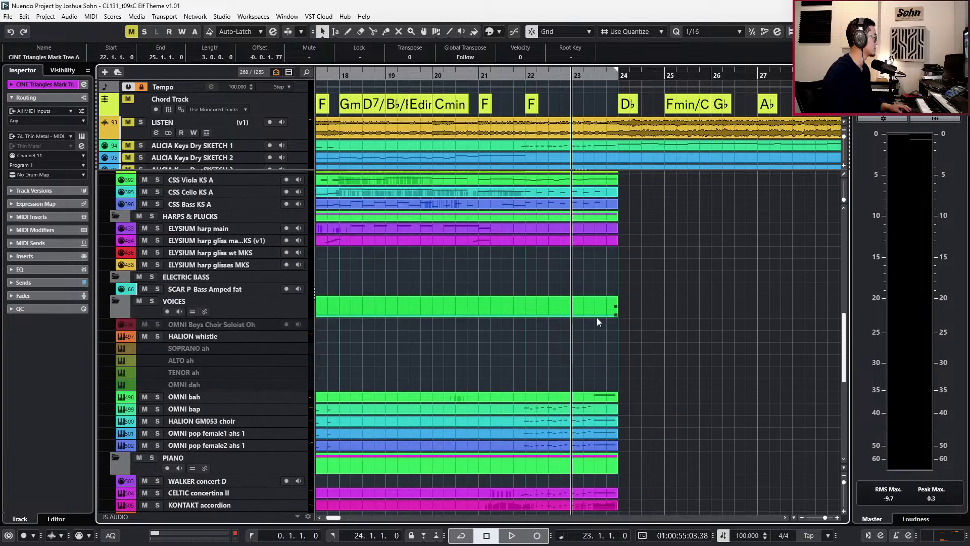
left_click(562, 244)
left_click_drag(625, 243, 656, 242)
double_click(654, 241)
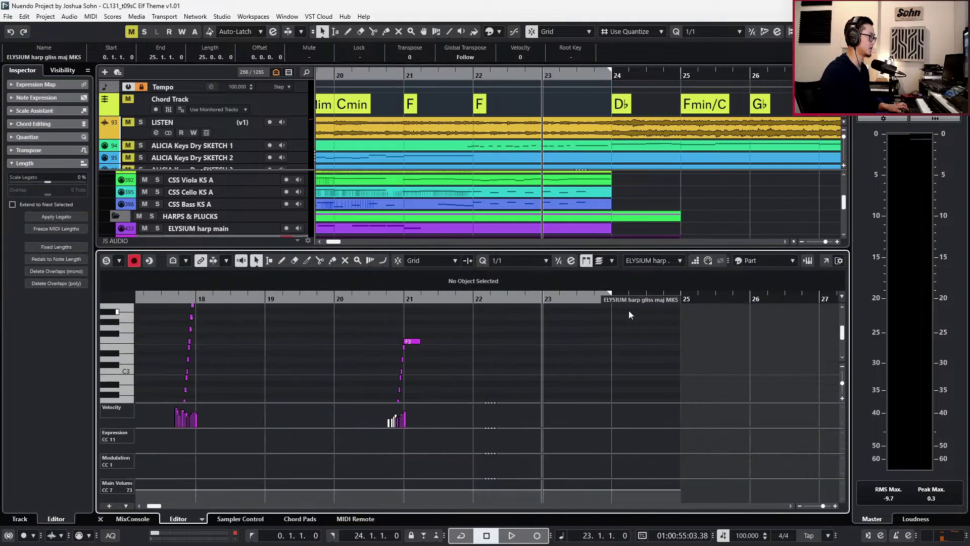
Copy the F3 harp note from bar 21 to bar 22 and lengthen the copy to one full bar (1.0.0.0).
scroll(464, 365, "up", 10)
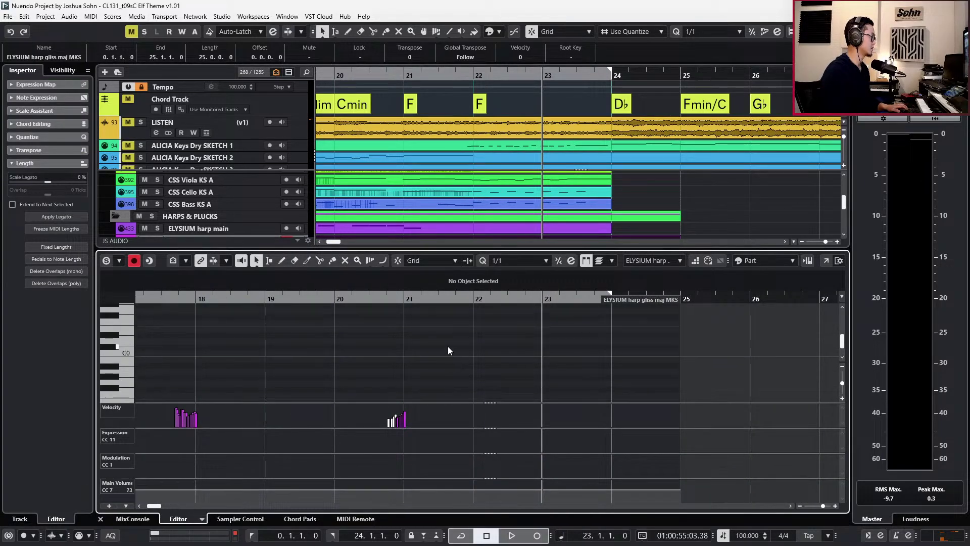
left_click_drag(418, 367, 417, 372)
key("ctrl+c")
key("KP_Subtract")
key("ctrl+v")
key("alt+shift+Right")
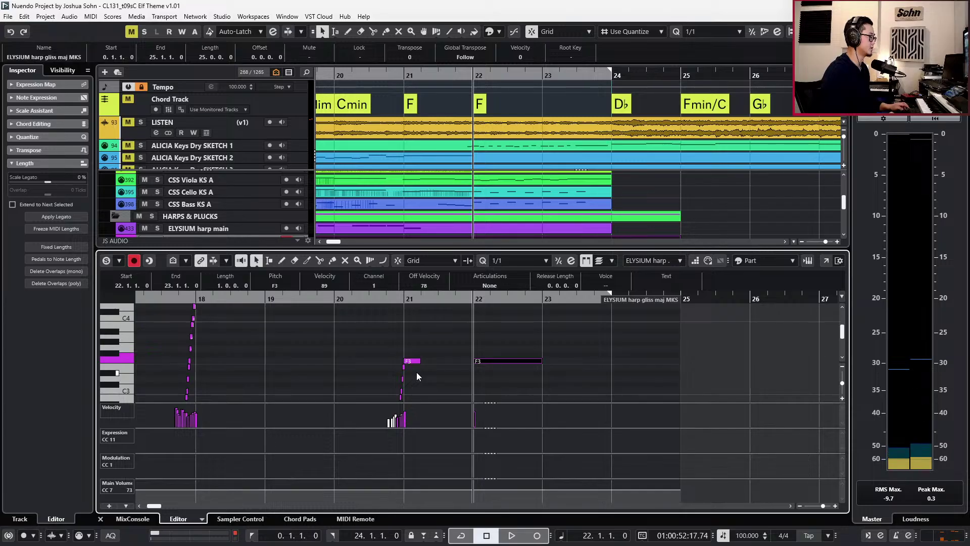
Transpose the copied harp note at bar 22 down to the C#-2 keyswitch.
key("shift+Down")
key("shift+Down")
key("shift+Down")
key("shift+Down")
key("shift+Down")
key("Up")
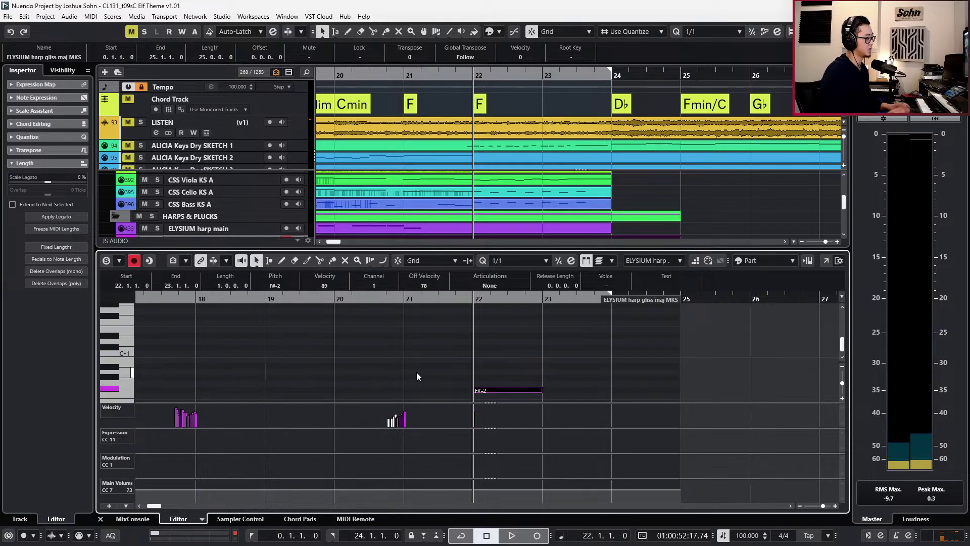
key("Down")
key("Down")
key("Down")
key("Down")
key("Down")
key("Down")
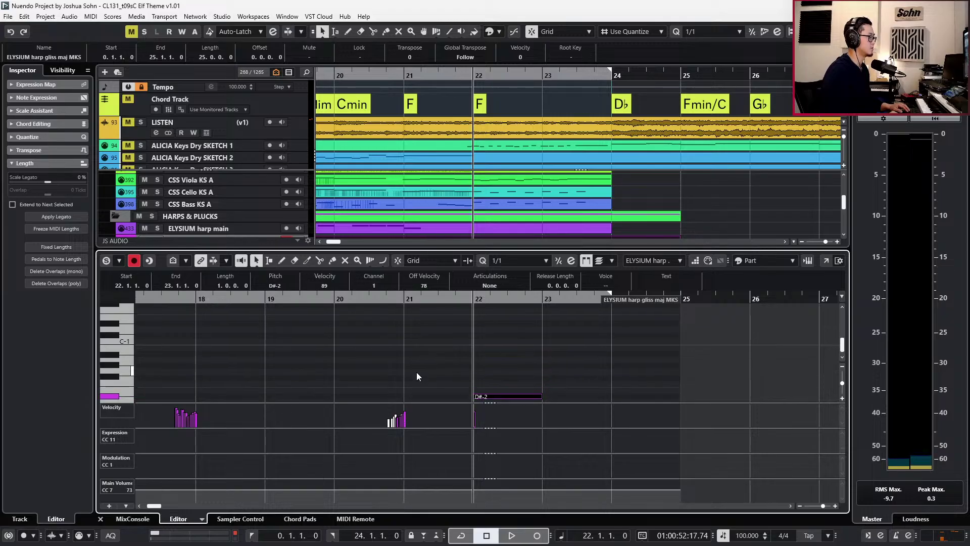
key("Up")
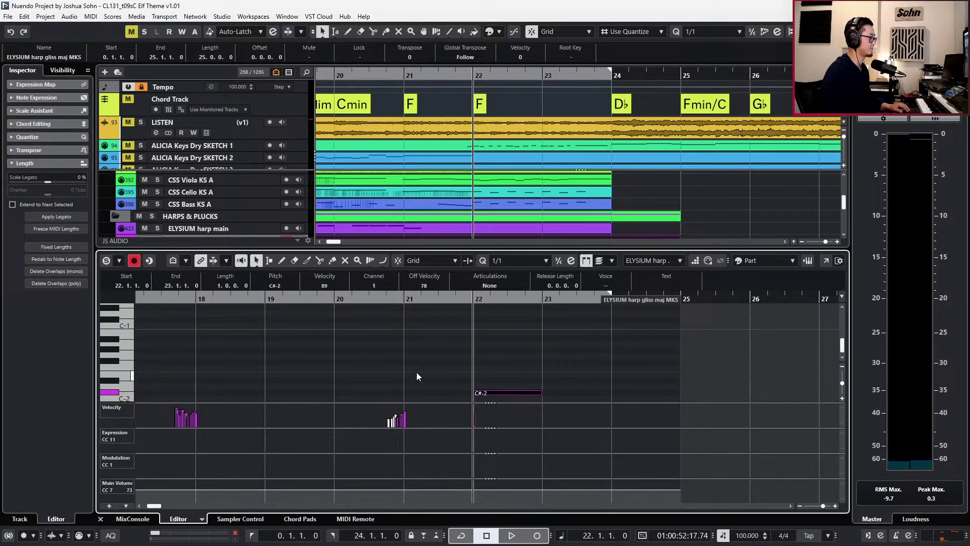
Play the passage from bar 22, try to record a harp glissando leading into bar 24, and undo the take.
key("space")
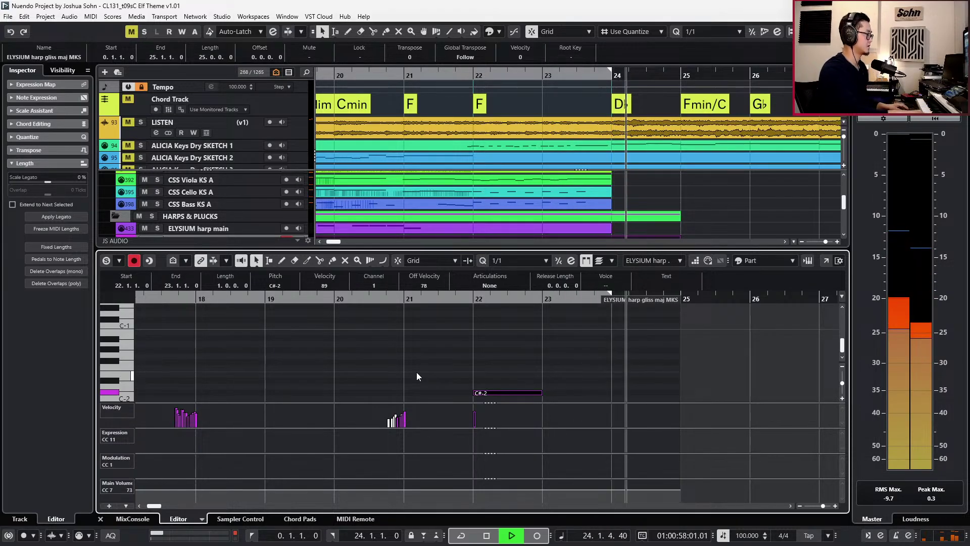
key("space")
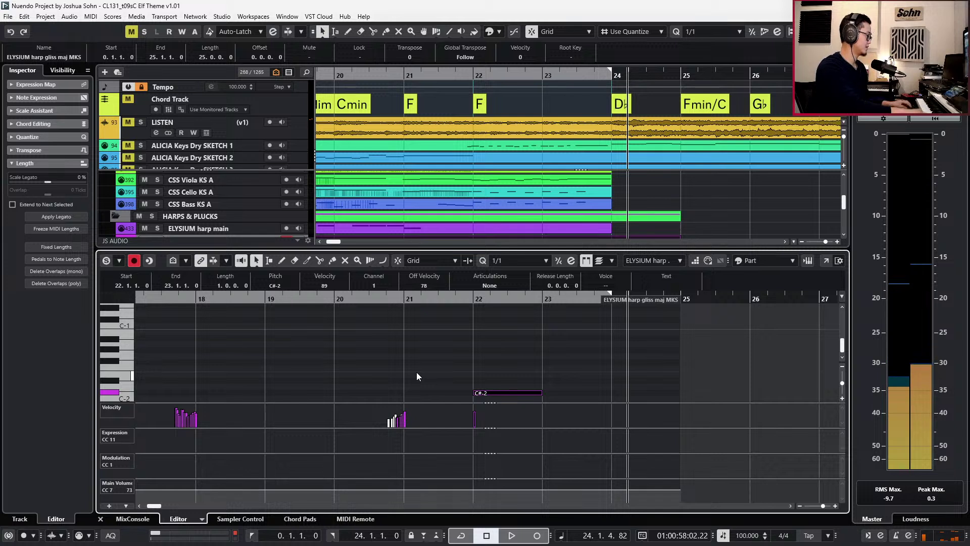
key("l")
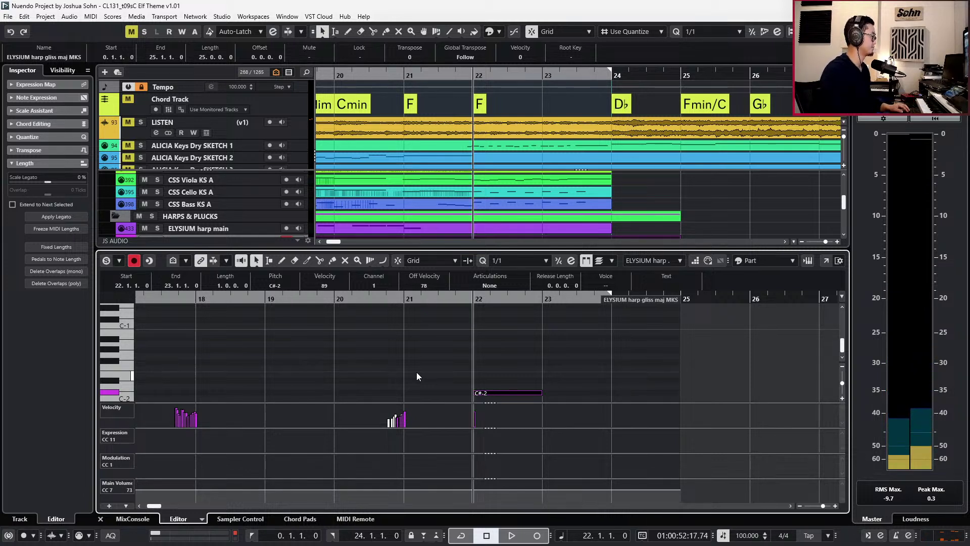
key("KP_Multiply")
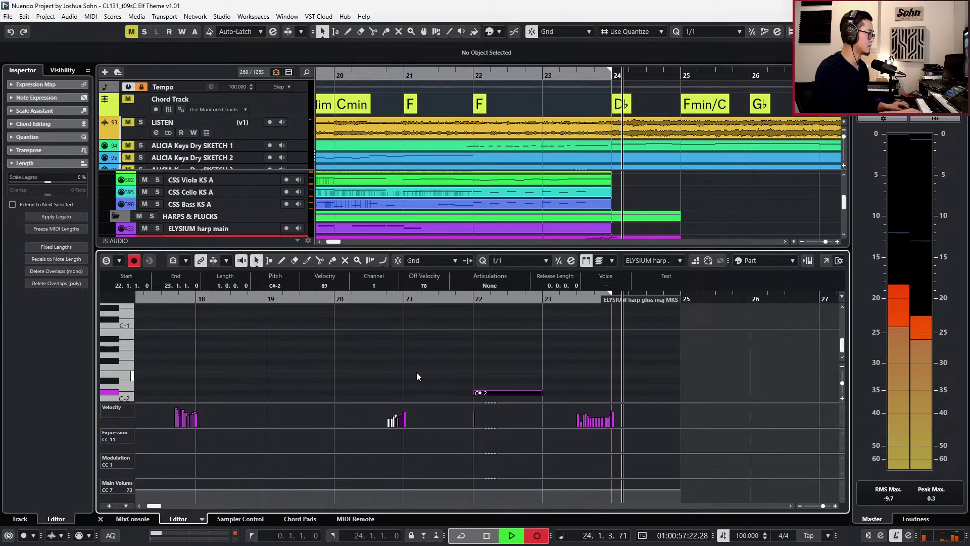
key("space")
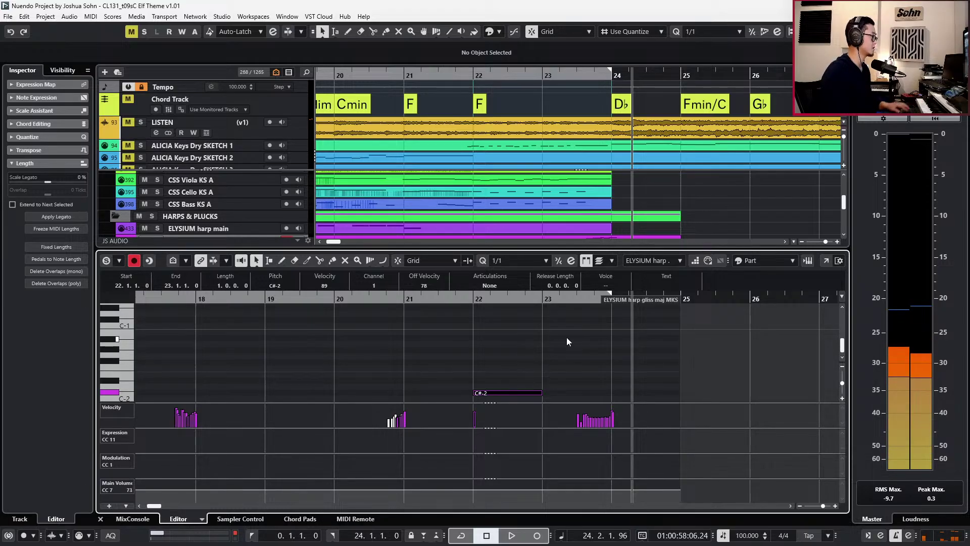
key("ctrl+z")
Solo the harp part and try out the glissando notes at bar 23, alternating with the ALICIA Keys Dry SKETCH 1 piano.
key("s")
key("KP_Subtract")
key("KP_Subtract")
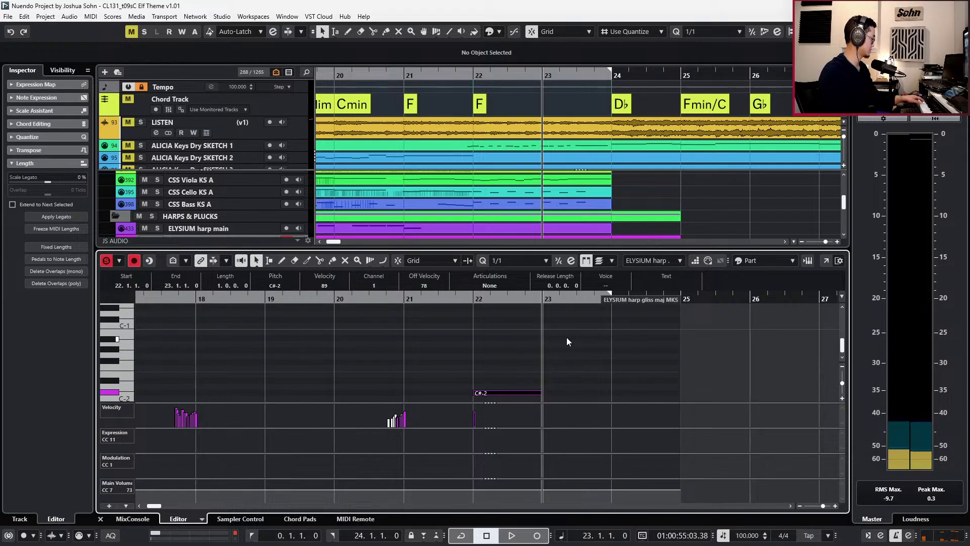
left_click(171, 146)
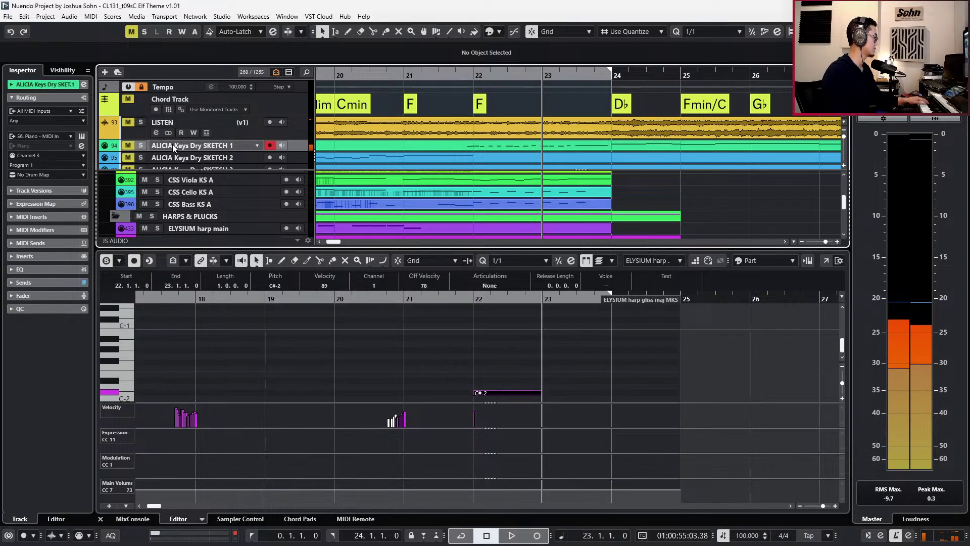
left_click(535, 365)
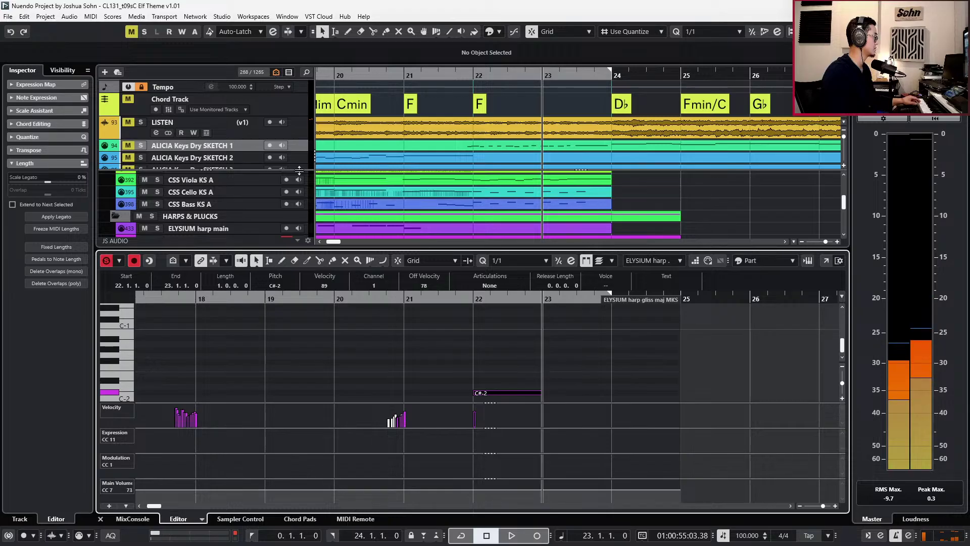
left_click(231, 151)
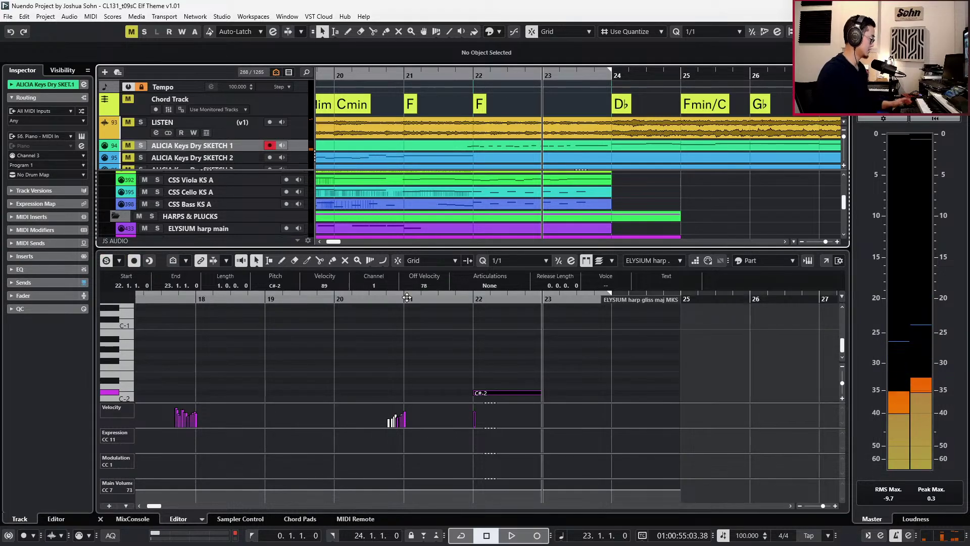
left_click(495, 402)
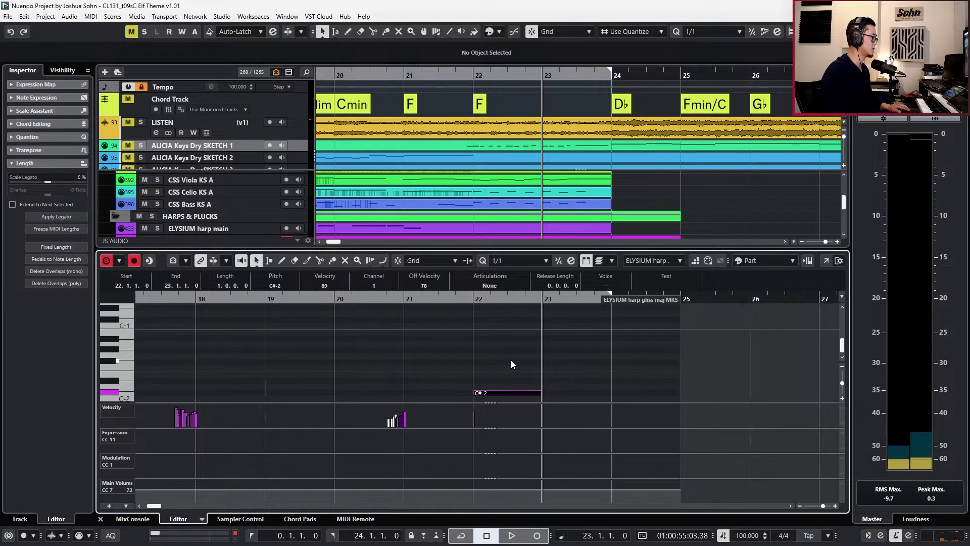
Turn off the solo, play from bar 21 and record a new harp glissando in bar 23 leading into bar 24.
key("ctrl+KP_Subtract")
key("ctrl+KP_Subtract")
key("ctrl+KP_Add")
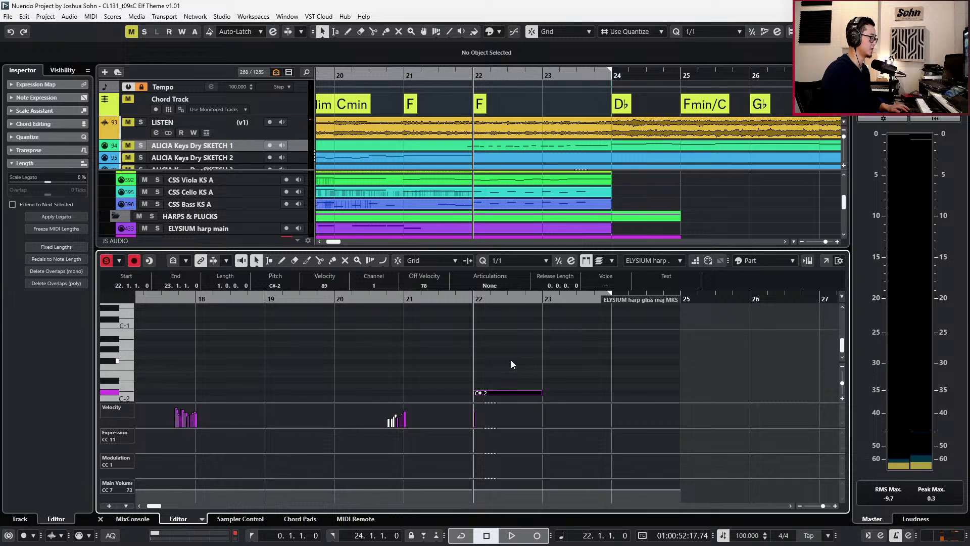
scroll(512, 360, "down", 1)
key("b")
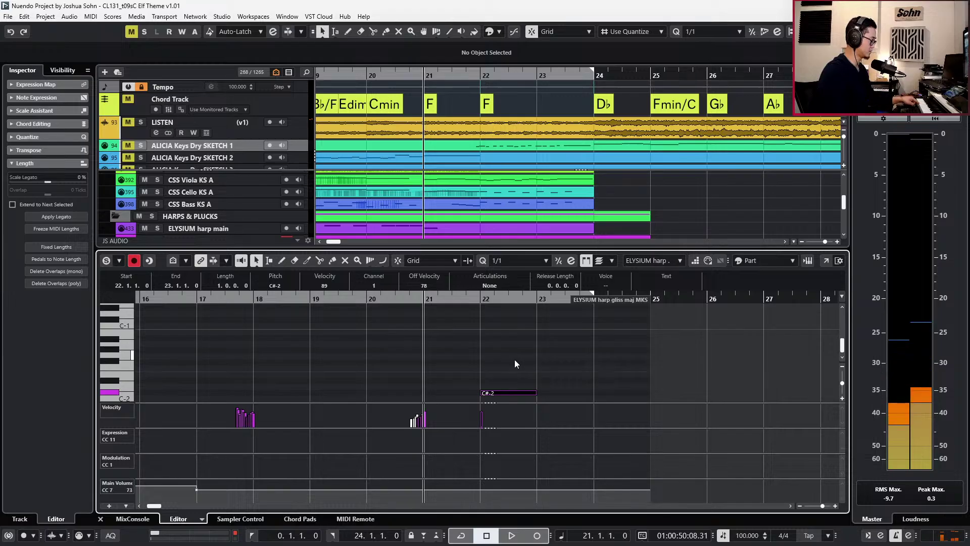
key("n")
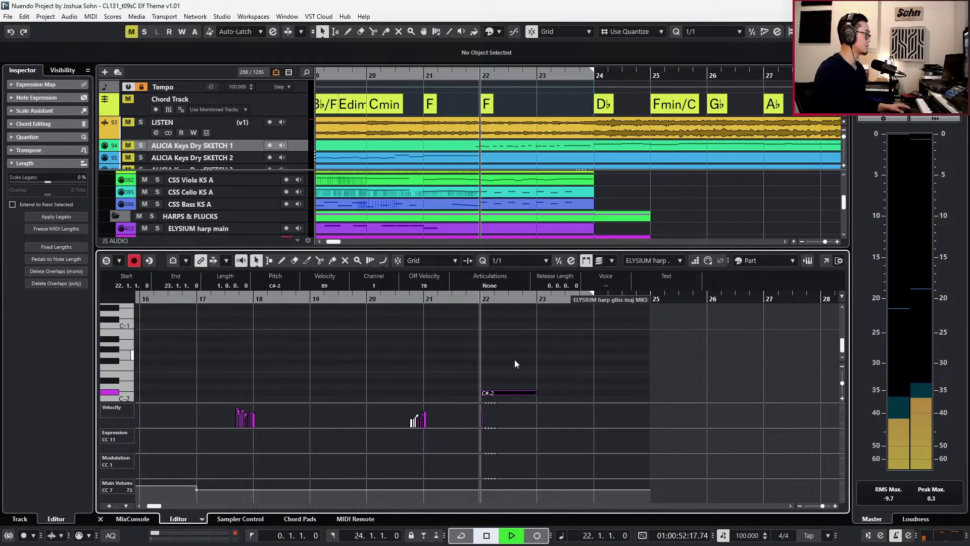
key("KP_Multiply")
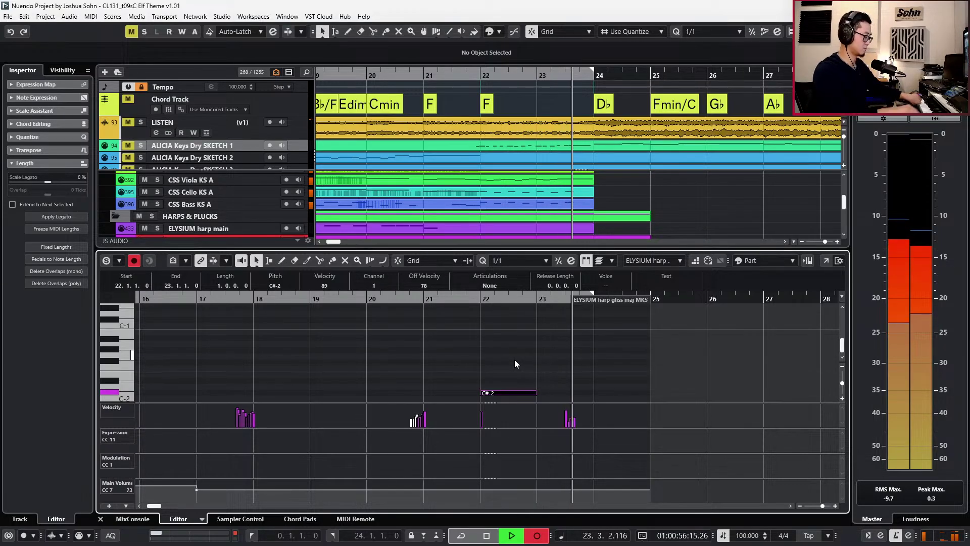
key("space")
key("KP_Subtract")
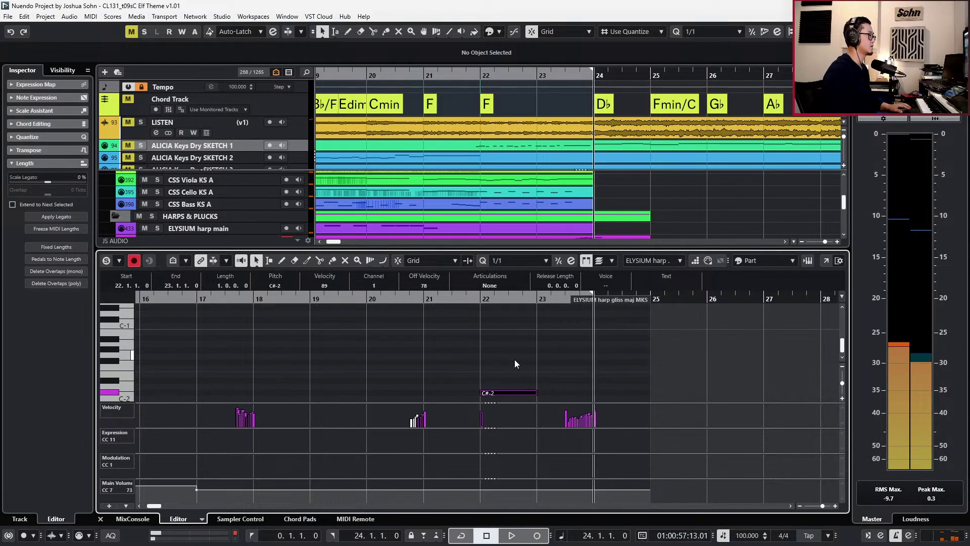
Close the harp part and play back the recorded glissando from bar 23 into bar 24.
key("KP_Subtract")
key("Return")
key("h")
key("h")
left_click(605, 244)
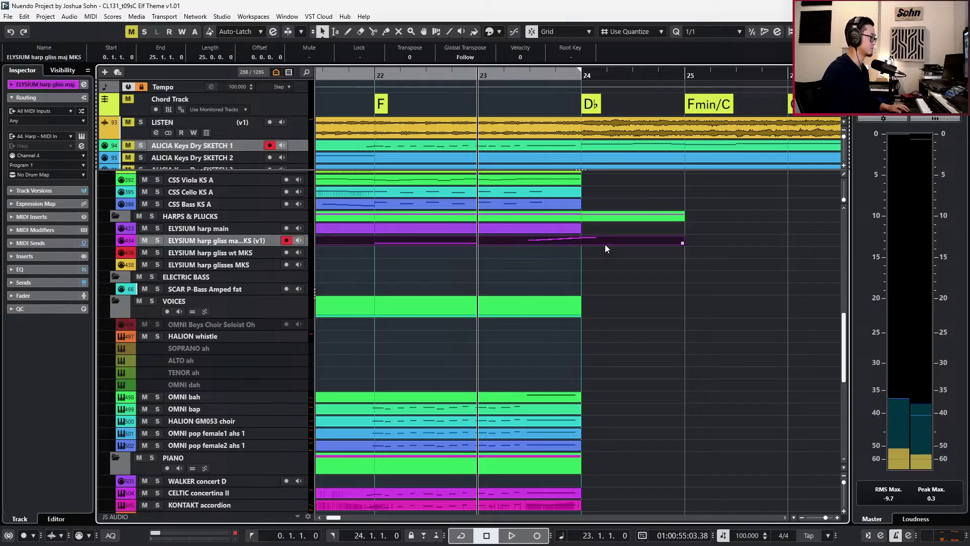
key("space")
key("g")
key("g")
key("g")
key("g")
key("g")
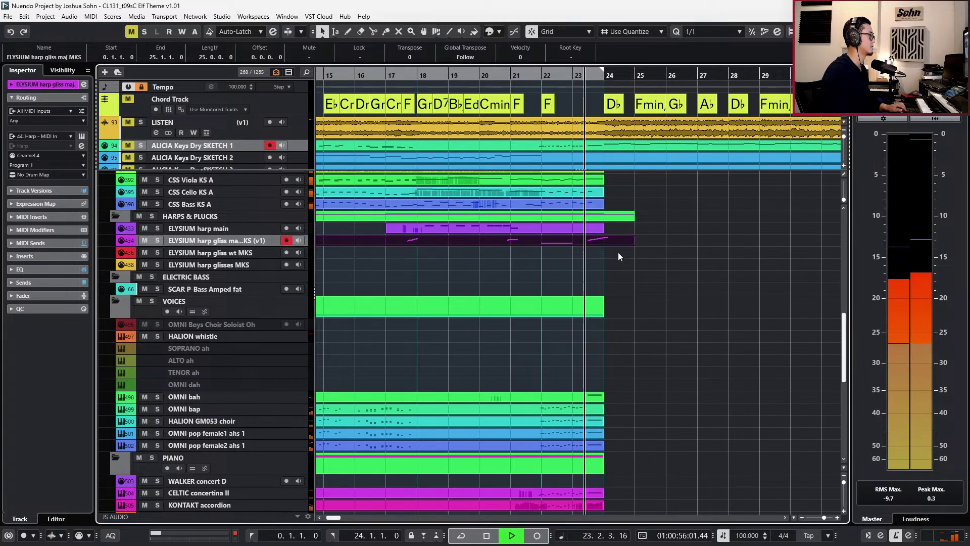
key("space")
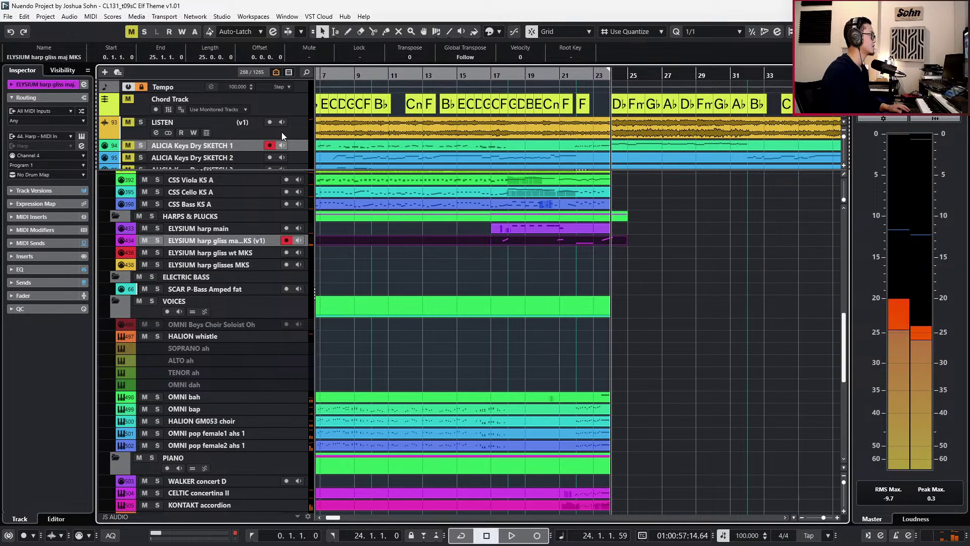
Solo the LISTEN reference track to compare its bar 23 with the mockup, and release the solo.
left_click(299, 130)
key("h")
key("s")
key("KP_Subtract")
scroll(584, 145, "right", 3)
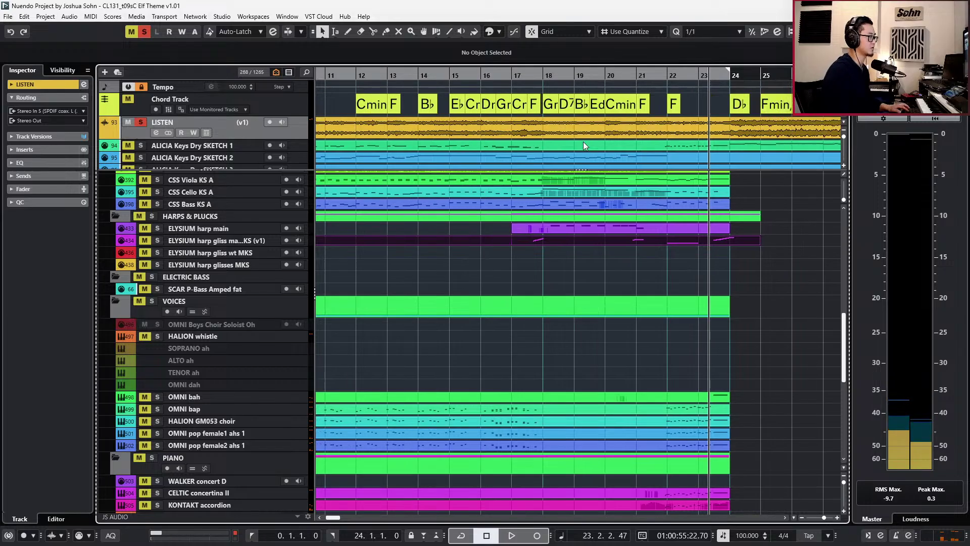
key("space")
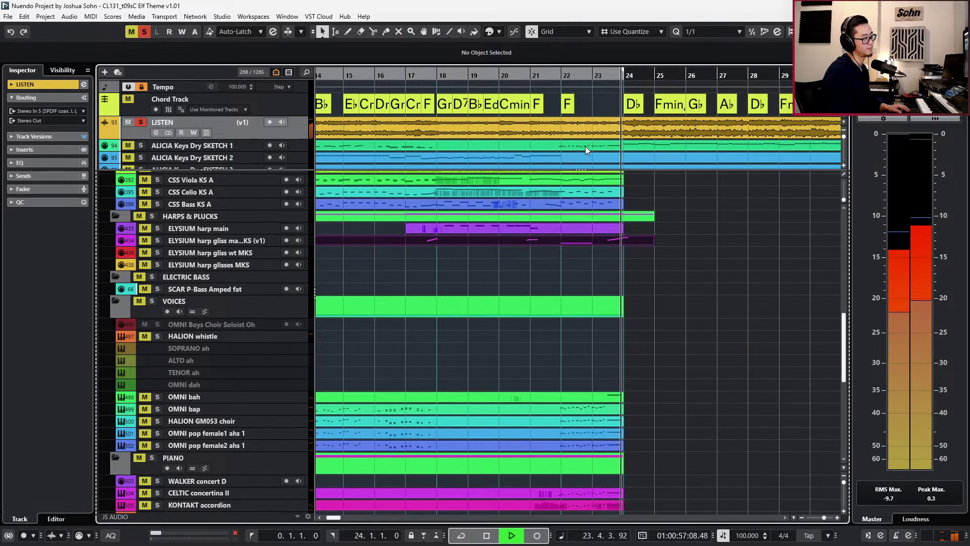
key("space")
key("s")
key("KP_Subtract")
key("s")
key("space")
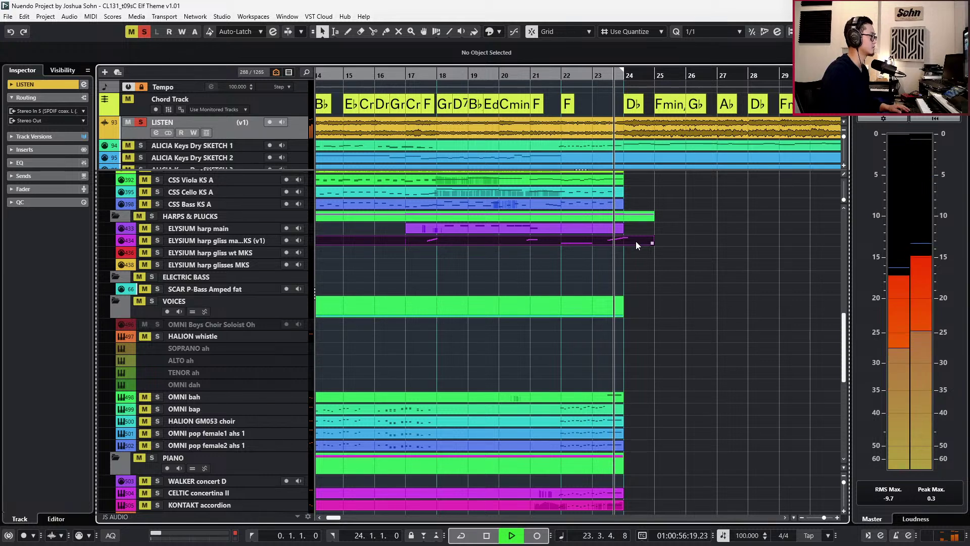
key("s")
key("space")
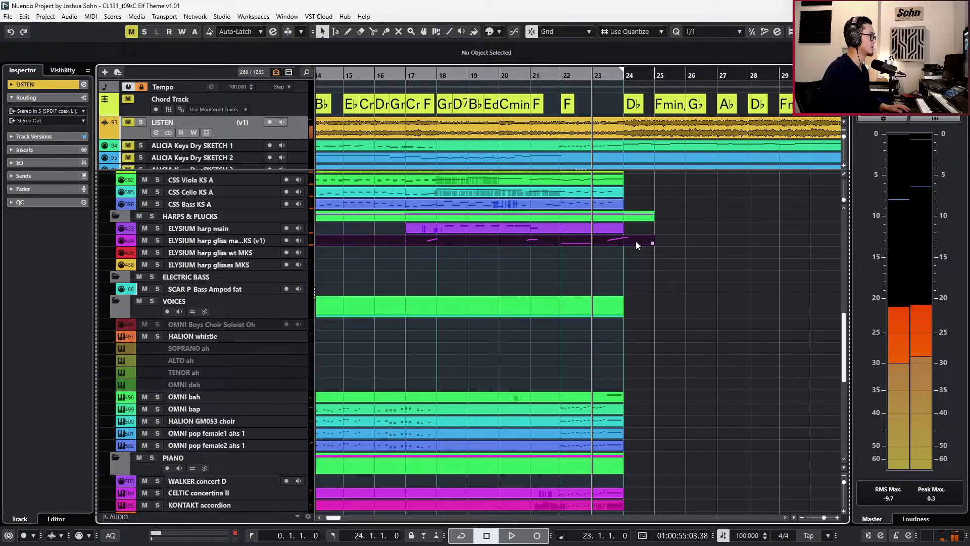
Transpose the bar 23 glissando notes in the ELYSIUM harp gliss part down an octave, starting on G1, and play them back.
double_click(635, 241)
key("alt+l")
scroll(662, 374, "up", 2)
scroll(626, 379, "up", 9)
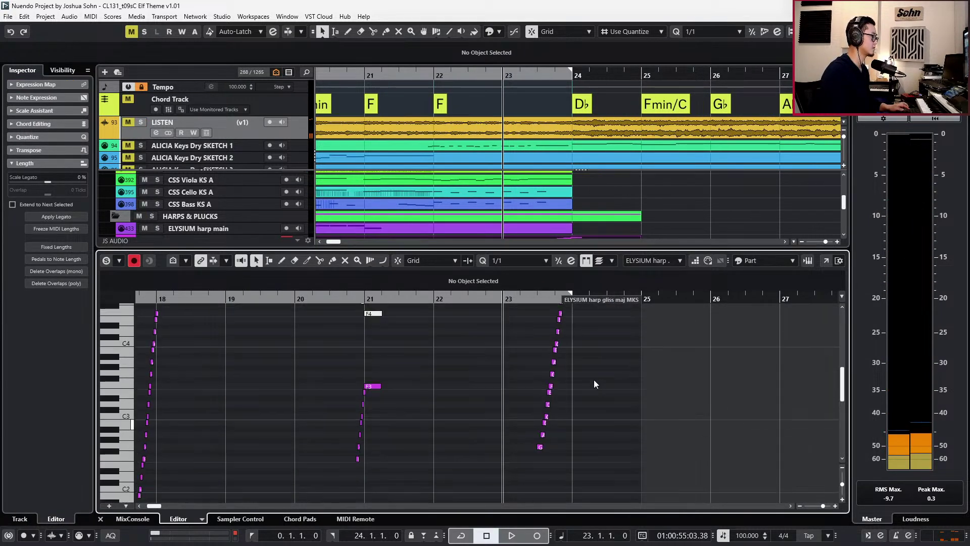
scroll(590, 323, "down", 4)
key("space")
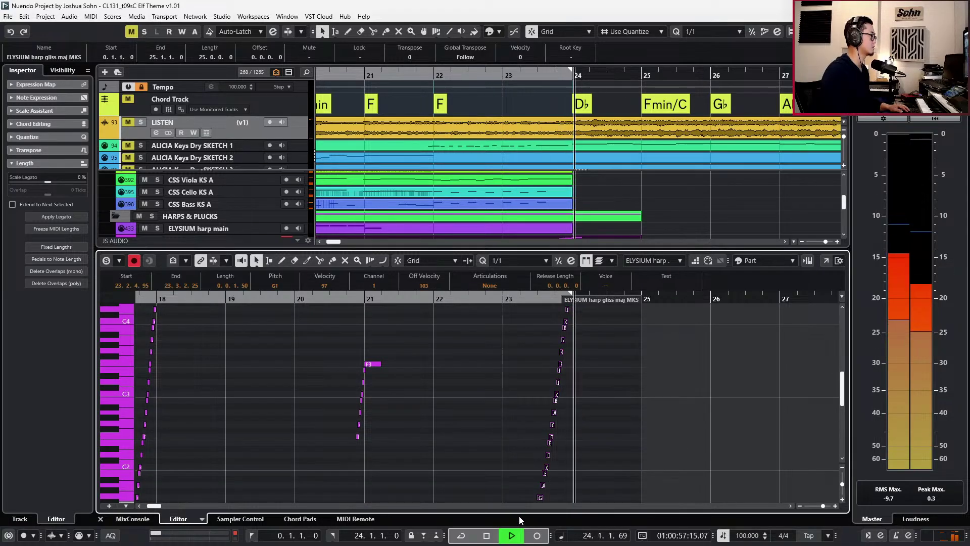
key("space")
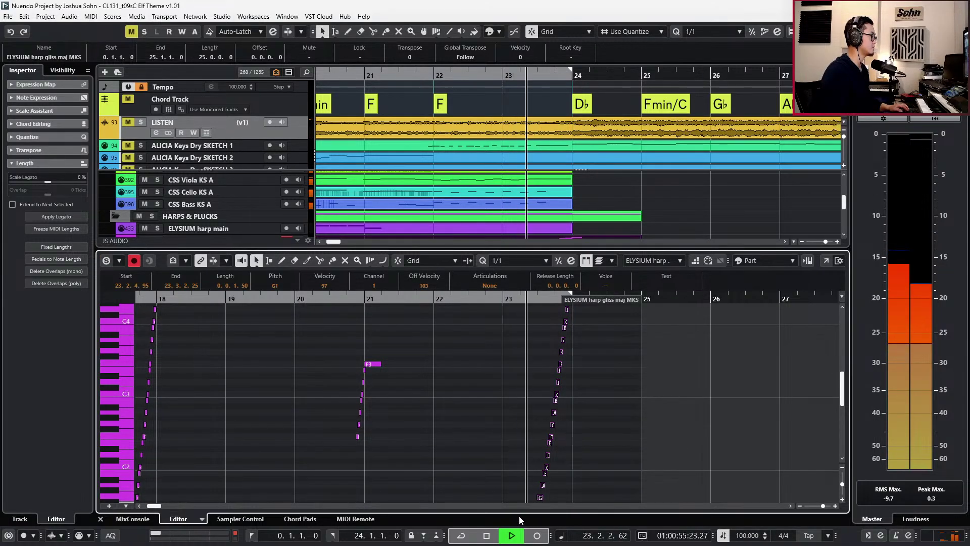
Close the harp editor and split the ELYSIUM harp gliss part at 23.1.4.103, just before the glissando.
key("Return")
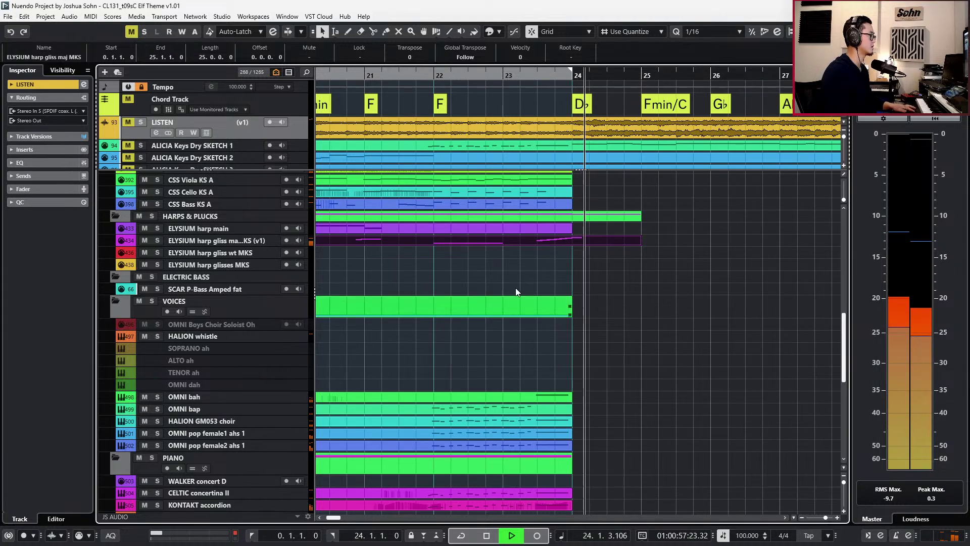
key("space")
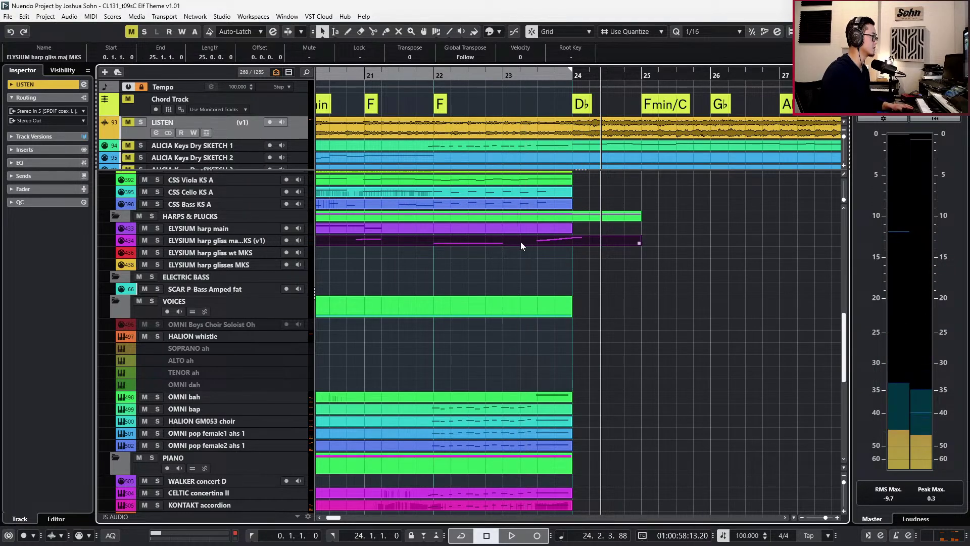
left_click(519, 242, "alt")
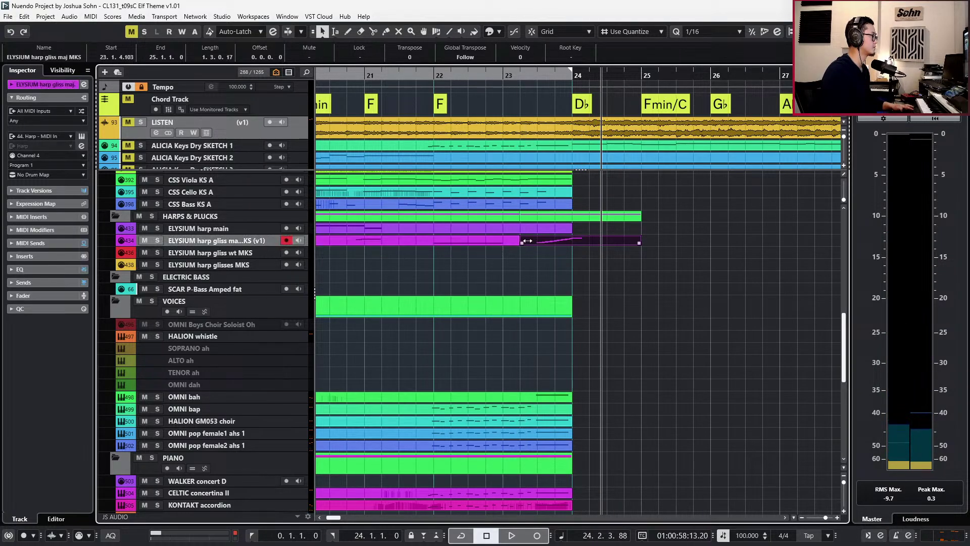
Undo the split of the ELYSIUM harp gliss part and open the part's notes around bar 23 for editing.
key("ctrl+z")
double_click(555, 243)
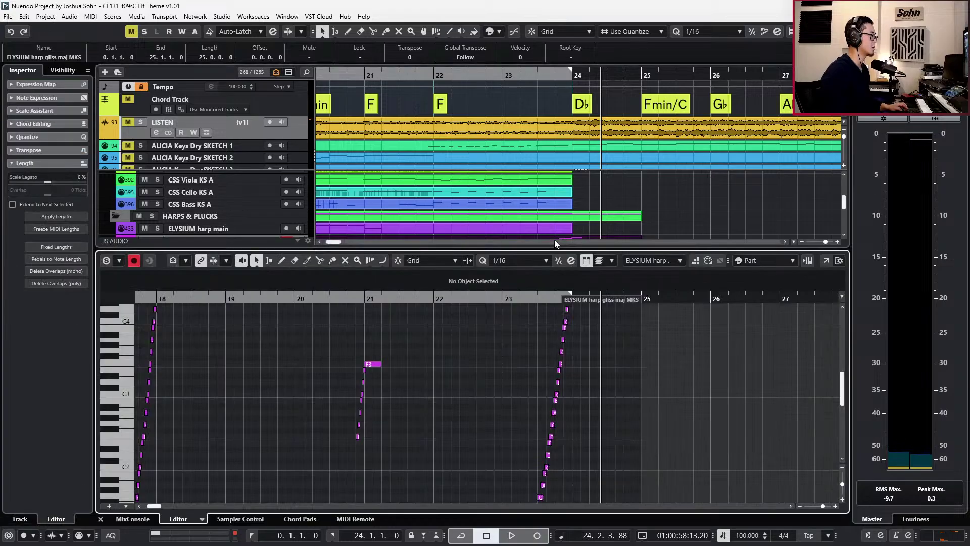
scroll(595, 428, "up", 3, "ctrl")
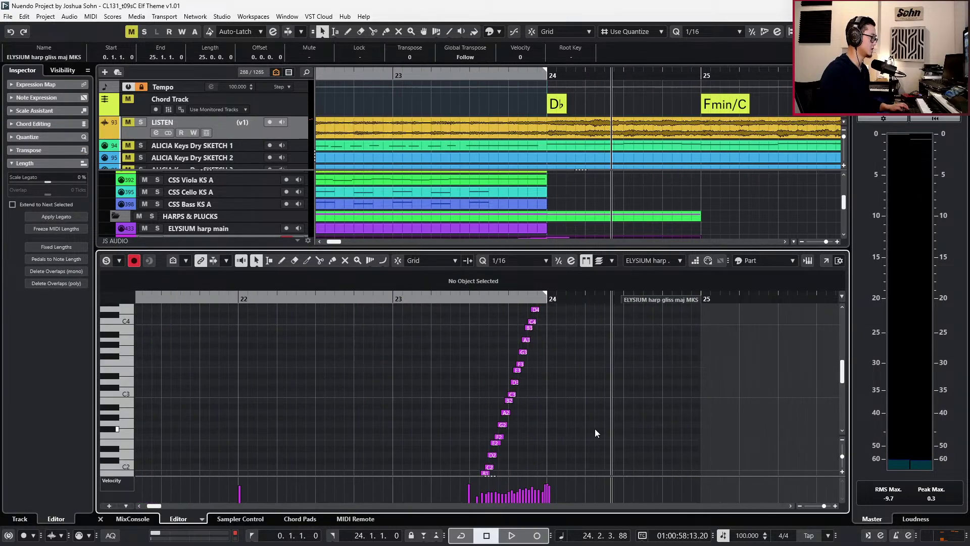
Taper the velocities of the bar 23 harp glissando toward its end and play it back.
mouse_move(574, 479)
left_mouse_down()
mouse_move(551, 496)
mouse_move(475, 489)
mouse_move(554, 493)
left_mouse_up()
key("space")
key("space")
key("KP_Subtract")
key("KP_Subtract")
key("space")
scroll(542, 398, "down", 3)
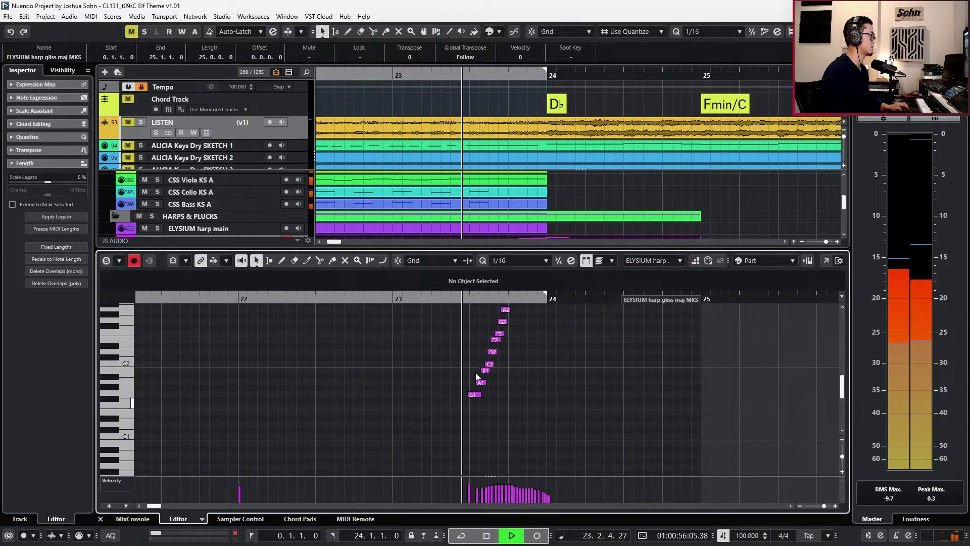
Select all the bar 23 glissando notes and transpose them down so that the run starts on C1.
left_click_drag(468, 424, 590, 244)
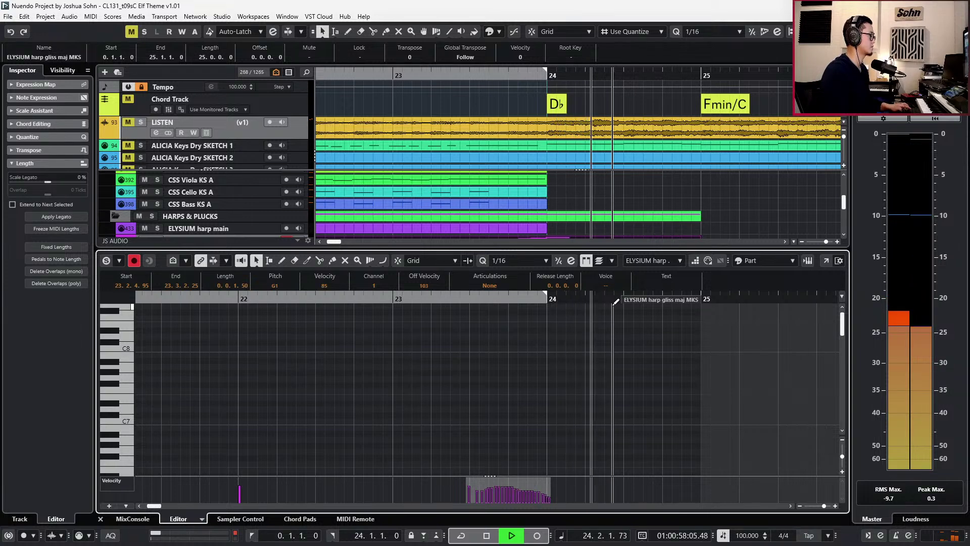
key("l")
key("space")
scroll(613, 348, "down", 6)
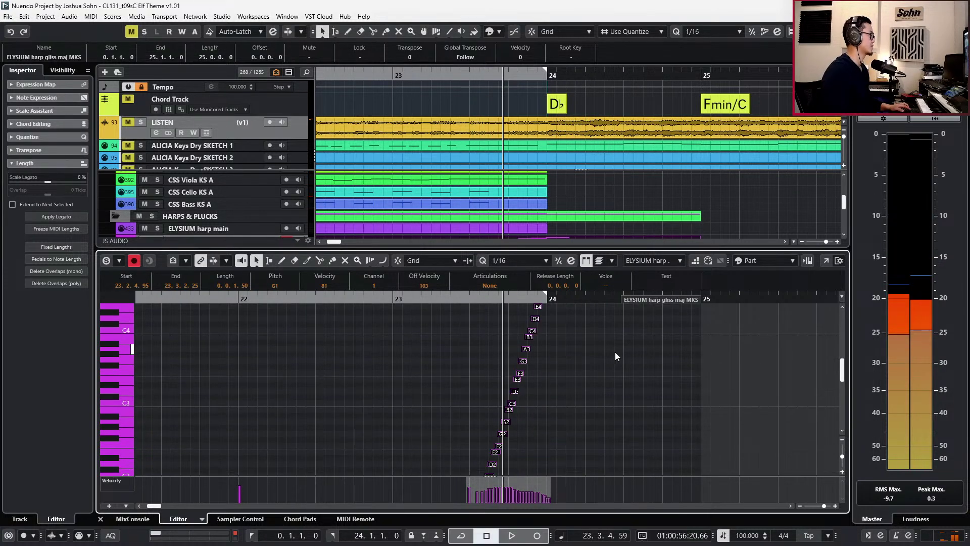
scroll(627, 357, "down", 4)
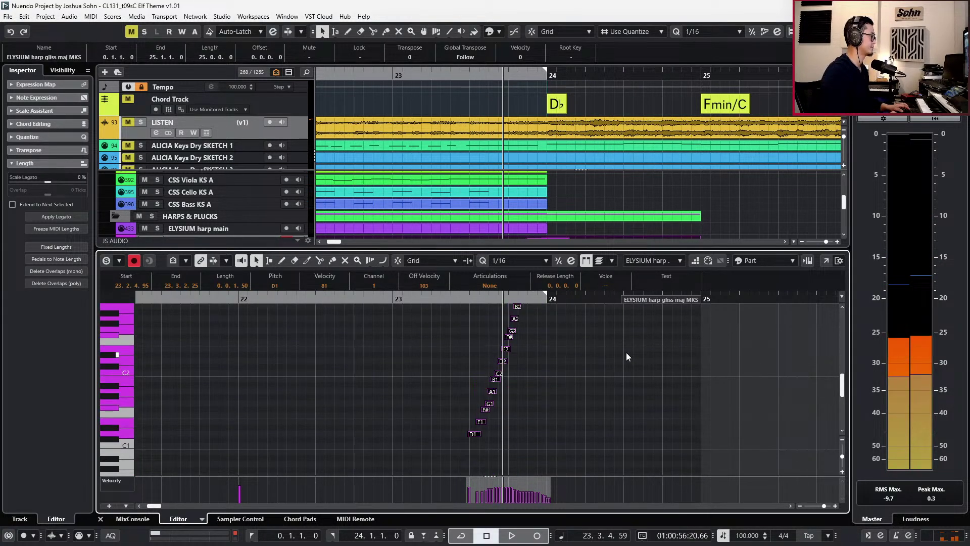
scroll(626, 353, "up", 5)
key("l")
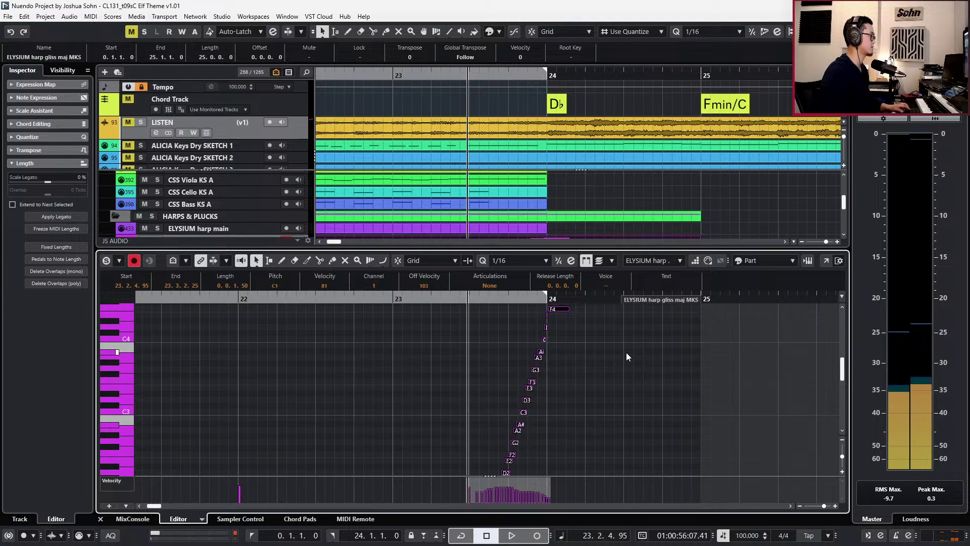
Play back the transposed glissando from bar 23 into bar 24 and close the harp part's editor.
key("space")
scroll(627, 353, "down", 4)
key("space")
key("space")
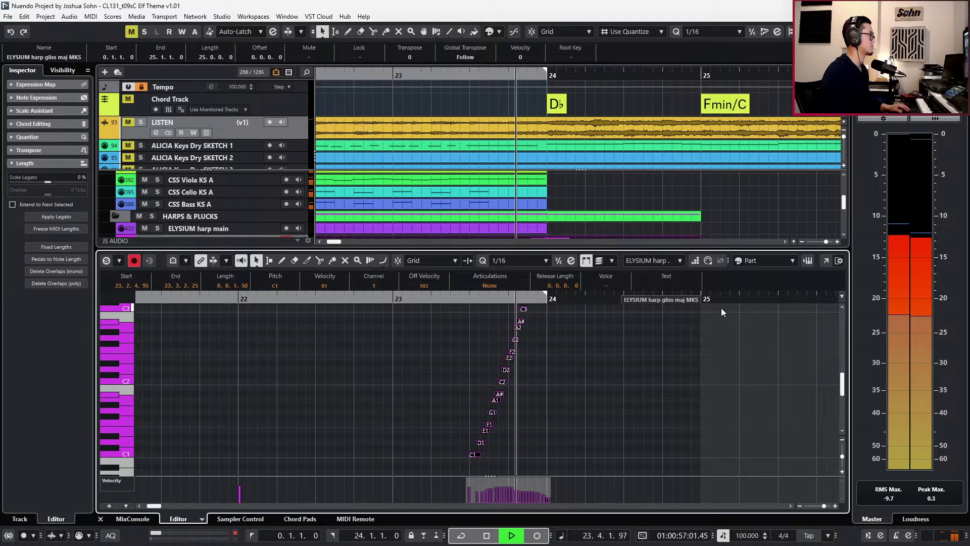
key("Return")
key("space")
scroll(681, 318, "down", 1)
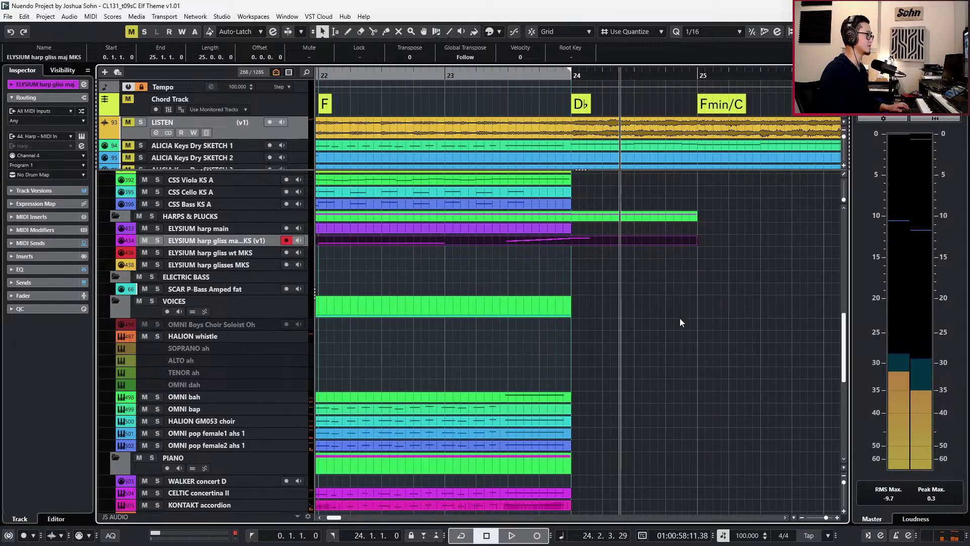
Solo the LISTEN reference track, play it from bar 23 and release the solo.
key("KP_Subtract")
key("KP_Subtract")
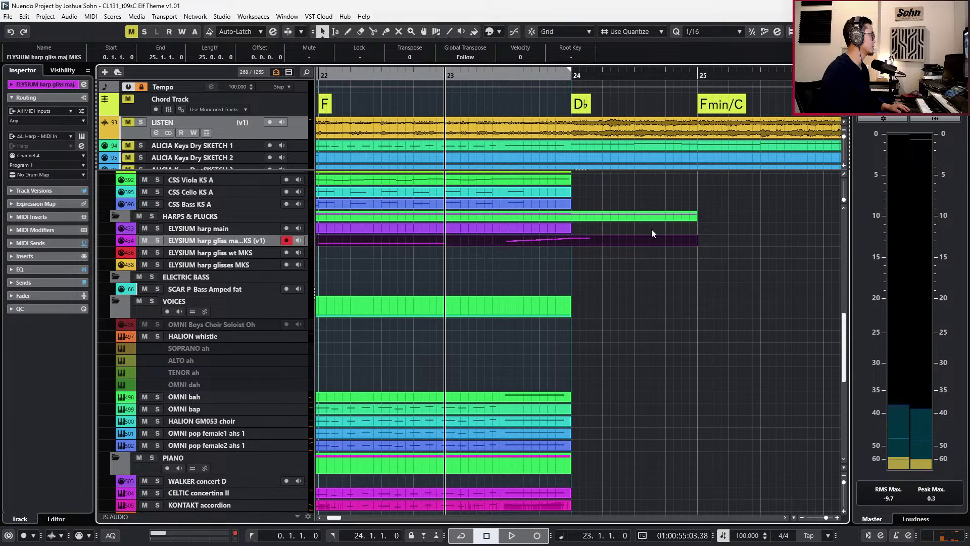
scroll(636, 190, "up", 3)
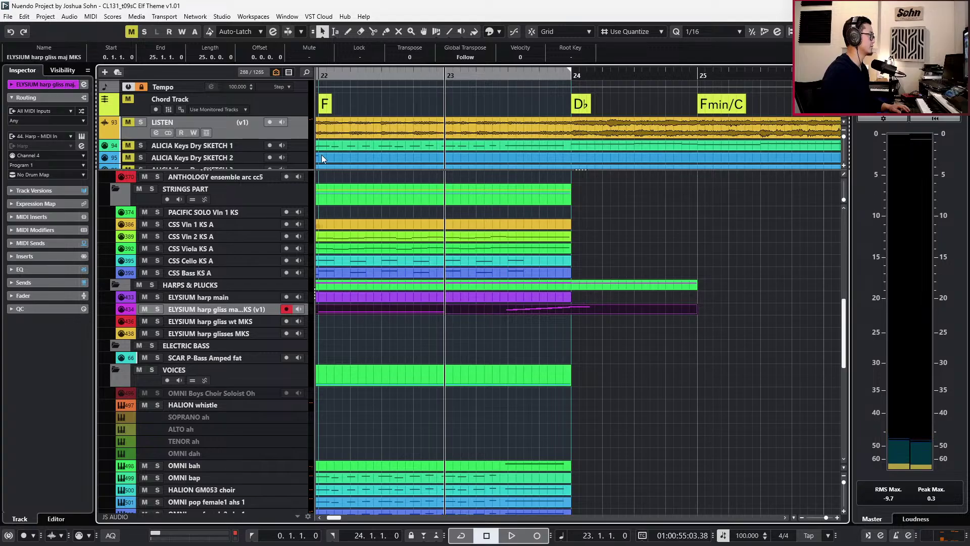
key("s")
key("space")
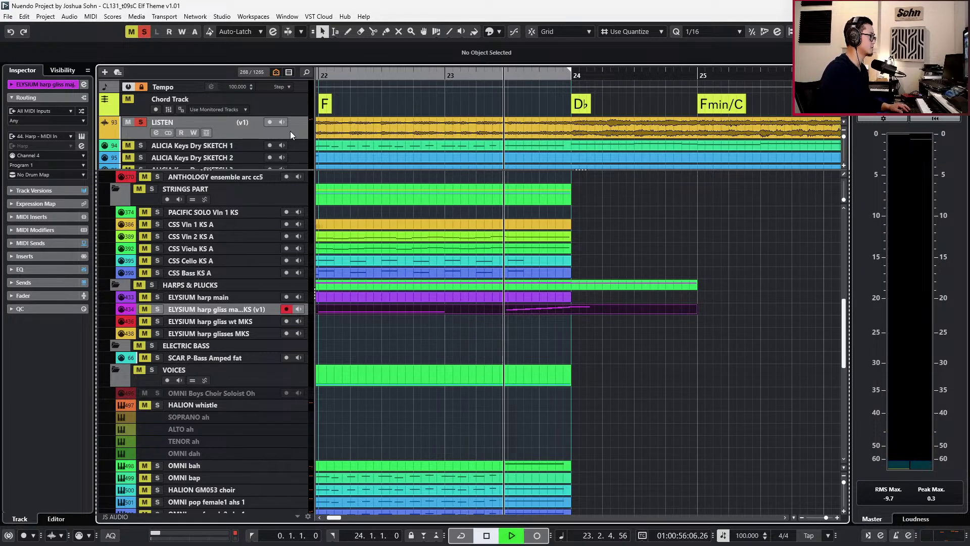
key("space")
key("s")
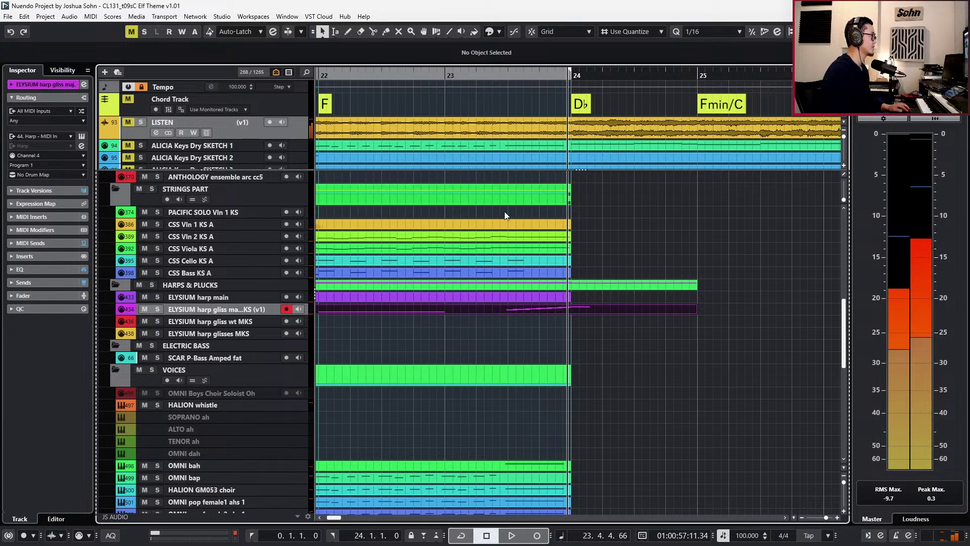
Select the CSS Cello, CSS Bass and PACIFIC Strings Ens parts and open their bar 23 notes for editing.
left_click_drag(587, 261, 556, 274)
scroll(554, 279, "up", 3)
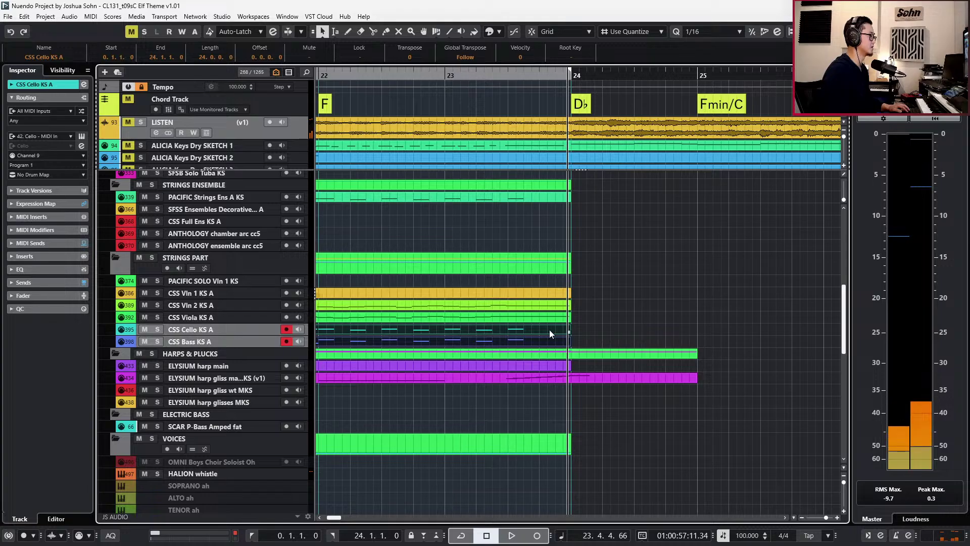
left_click(536, 197, "shift")
scroll(559, 232, "up", 6)
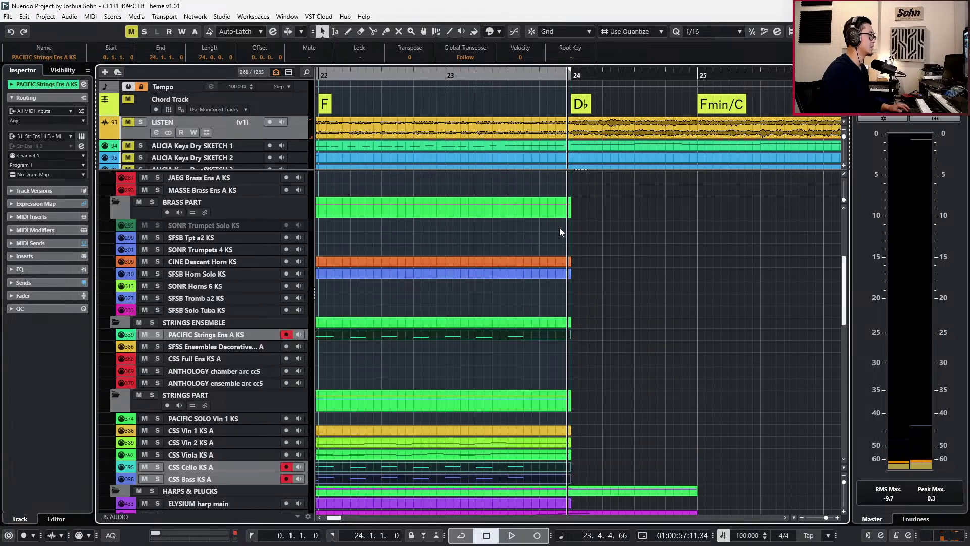
key("Return")
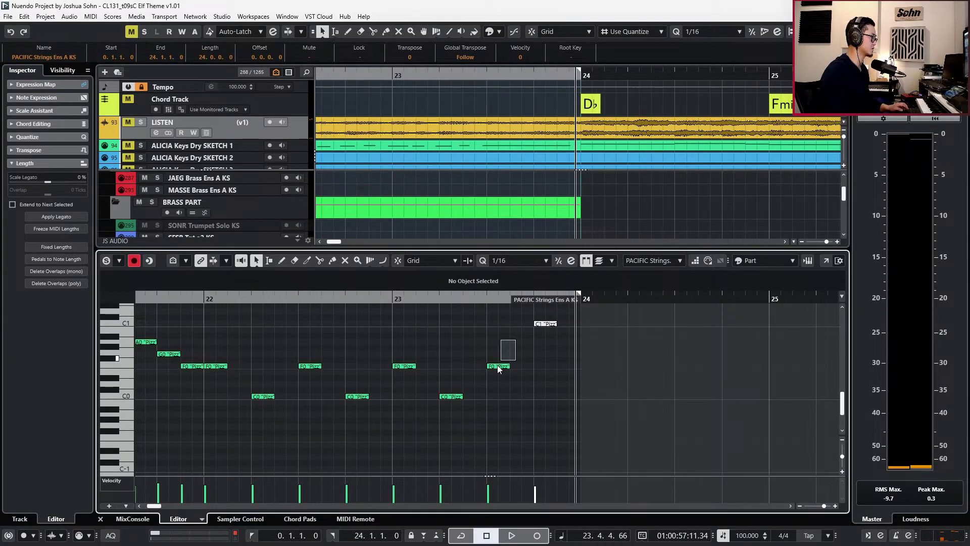
Copy the PACIFIC Strings Ens F0 pizz note from beat 3 of bar 23 to 23.4.1.0, play it back and close the editor.
left_click(500, 365)
key("space")
key("KP_Add")
key("KP_Add")
key("KP_Add")
key("KP_Add")
key("KP_Add")
key("KP_Add")
key("ctrl+v")
key("KP_Subtract")
key("KP_Subtract")
key("space")
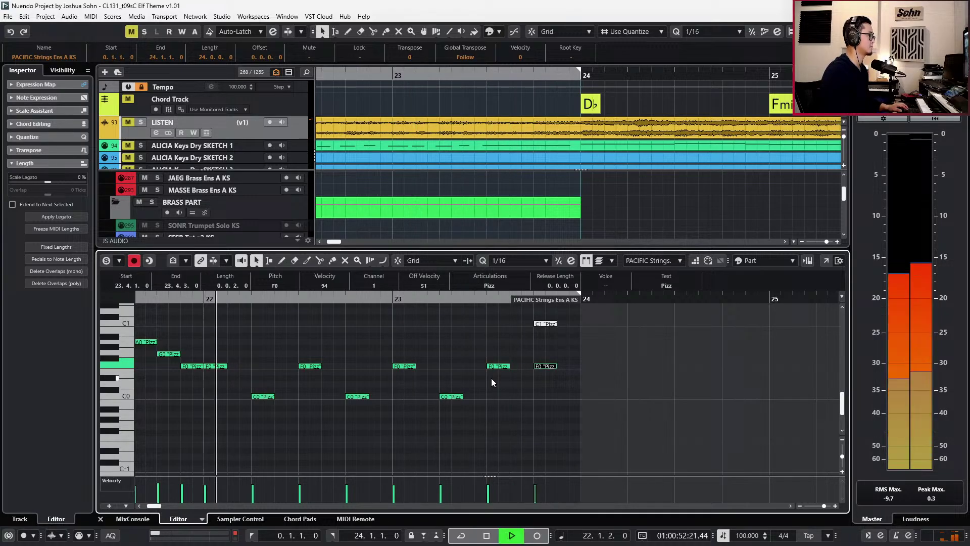
key("Return")
Open the CSS Cello and CSS Bass parts, check their pizz notes during playback and close the editor.
scroll(519, 368, "down", 3)
scroll(561, 361, "left", 3)
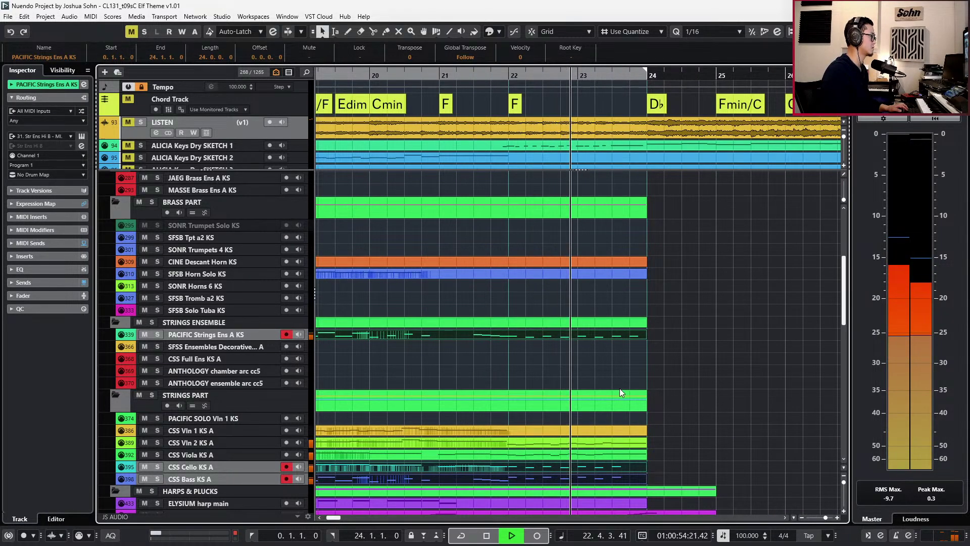
left_click_drag(658, 465, 635, 478)
key("Return")
key("h")
key("h")
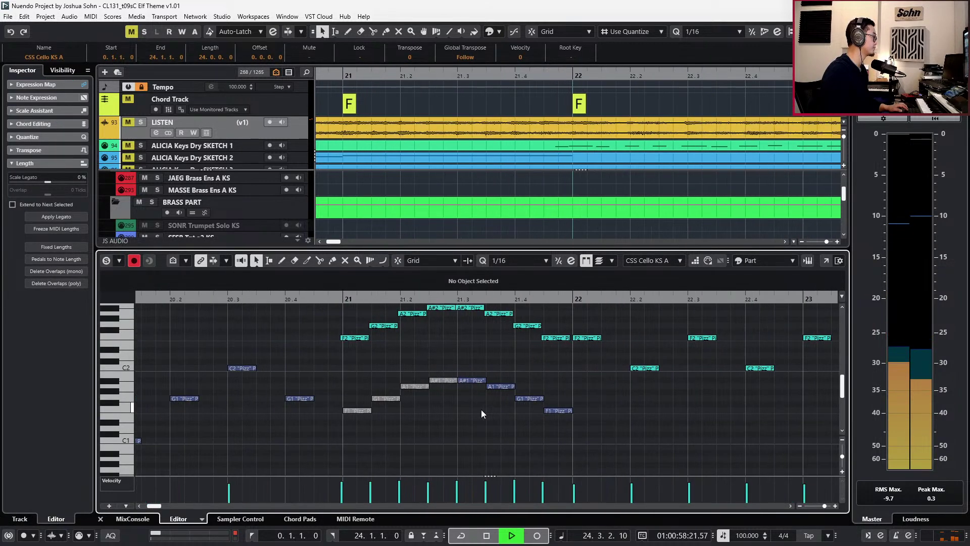
key("space")
key("Return")
key("g")
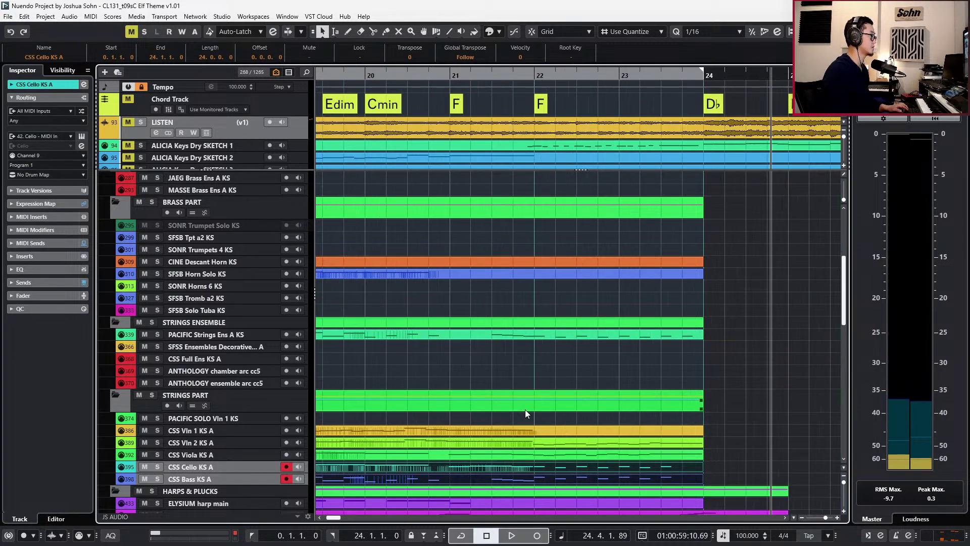
Extend the CLAIRE Cl Legato, CSW 2 Clarinets and CSW Bass Clarinet parts to the start of bar 24.
key("g")
scroll(571, 385, "right", 1)
scroll(572, 377, "up", 8)
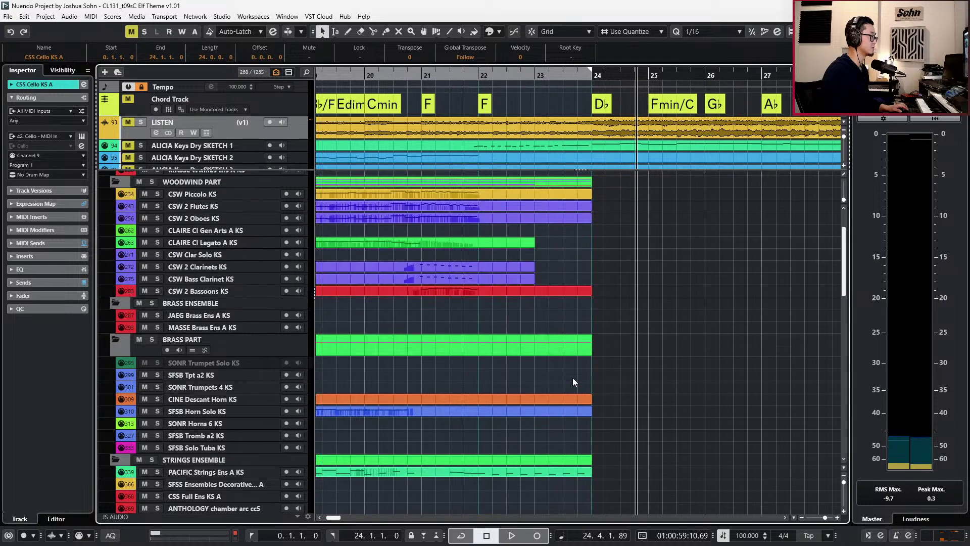
left_click_drag(541, 309, 592, 346)
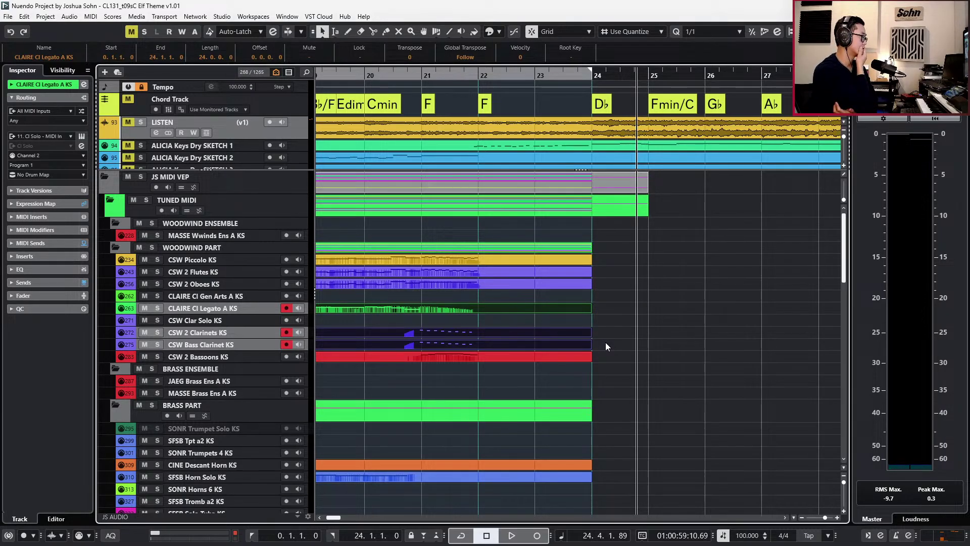
scroll(606, 342, "right", 2)
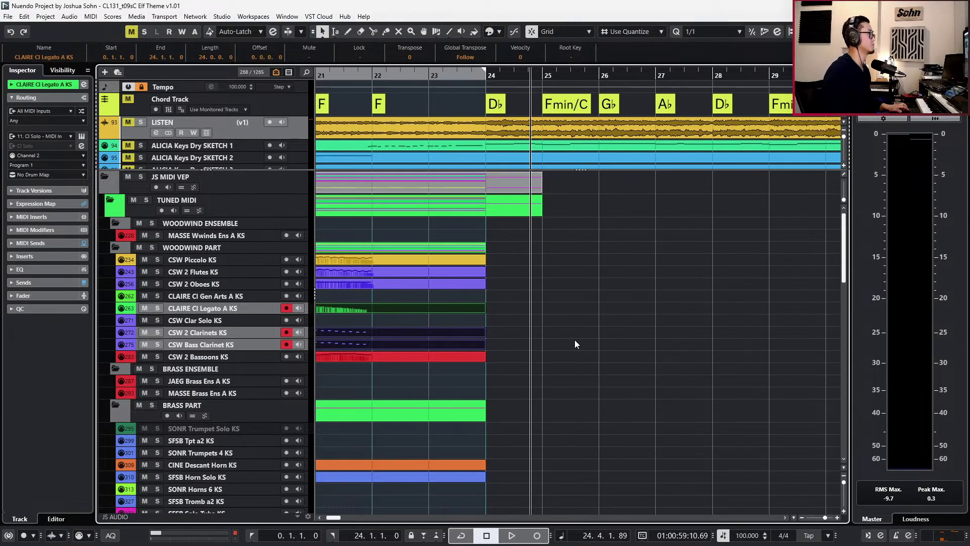
Solo the LISTEN reference track and listen to the section from bar 24 to bar 32.
scroll(562, 295, "down", 3)
left_click(539, 144)
scroll(538, 144, "right", 1)
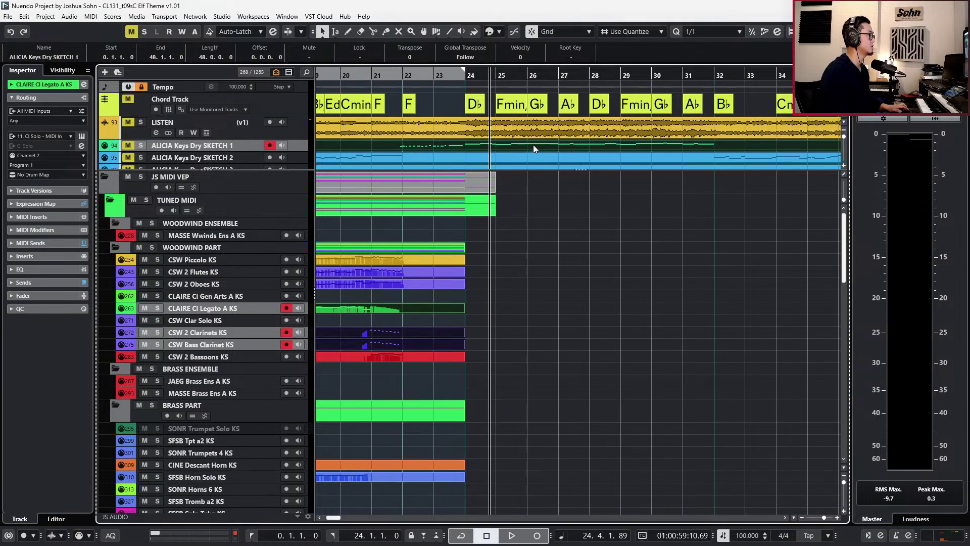
left_click(293, 134)
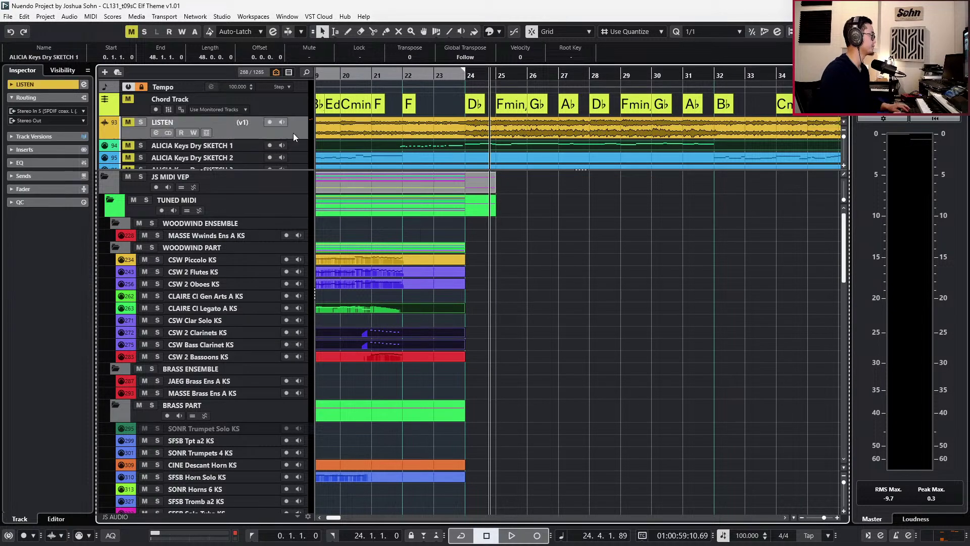
key("s")
key("space")
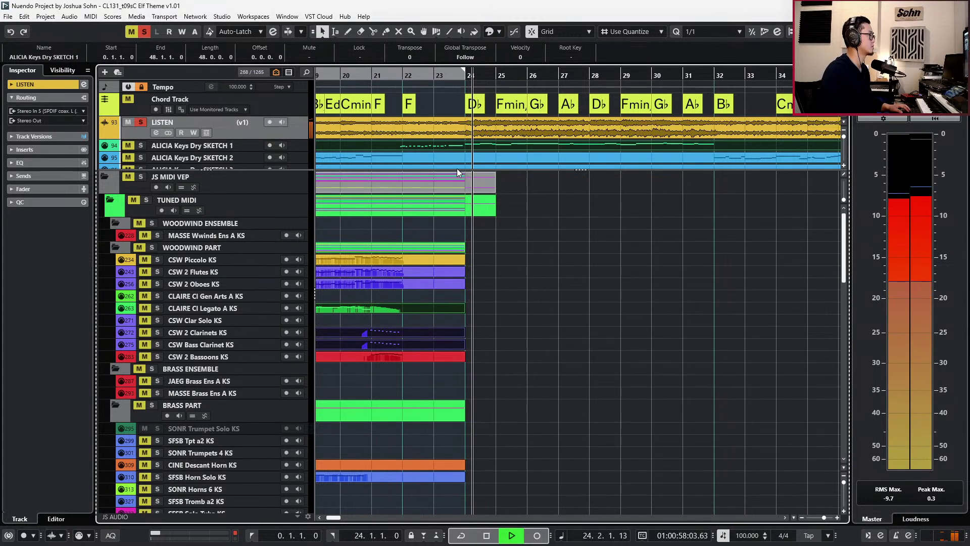
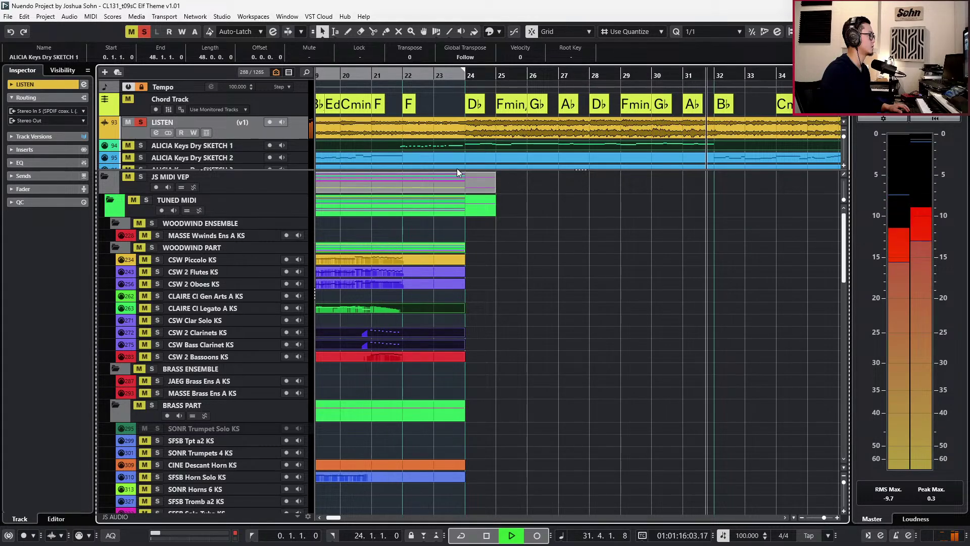
key("space")
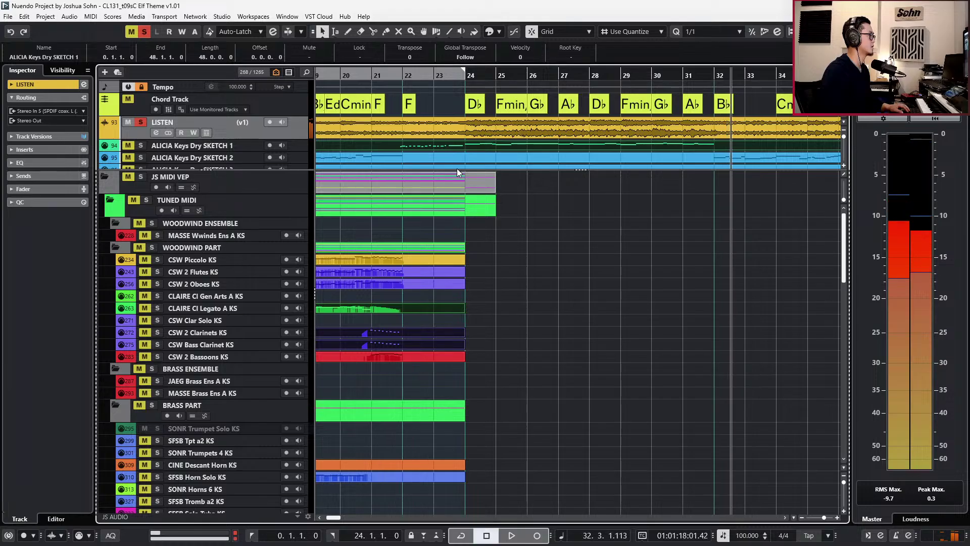
Return the playhead to bar 24, look through the orchestral tracks there and release the LISTEN solo.
key("KP_Subtract")
key("KP_Subtract")
key("KP_Subtract")
key("KP_Subtract")
key("KP_Subtract")
key("KP_Subtract")
key("KP_Subtract")
key("KP_Subtract")
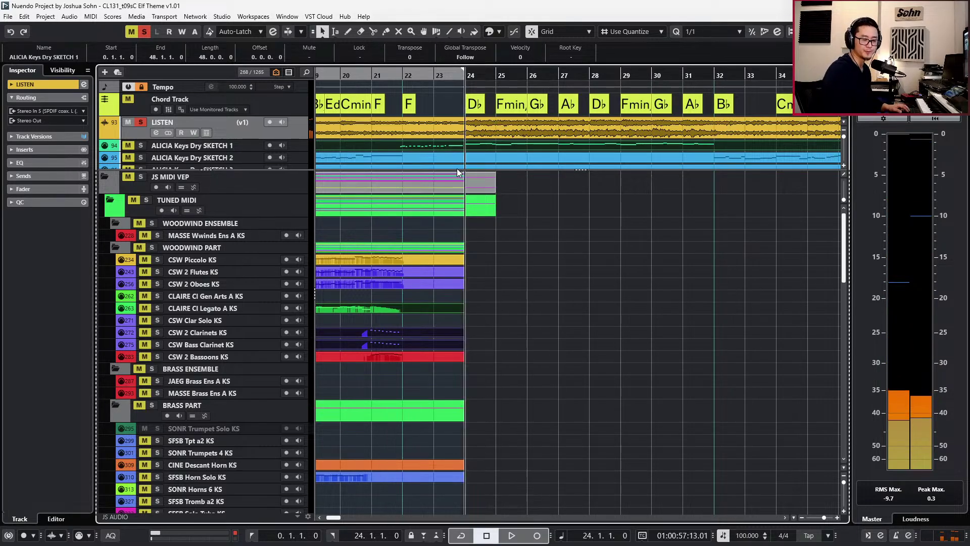
key("KP_Add")
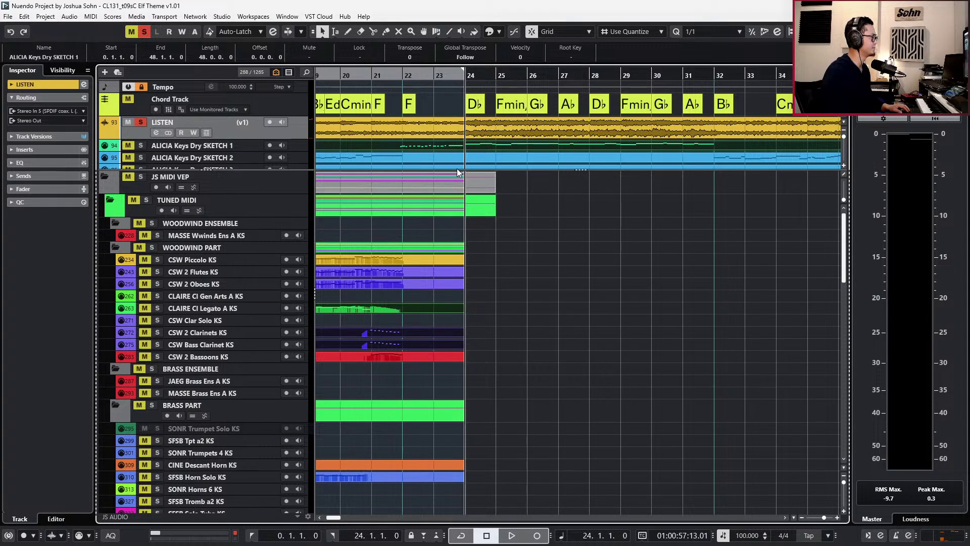
scroll(561, 225, "down", 1)
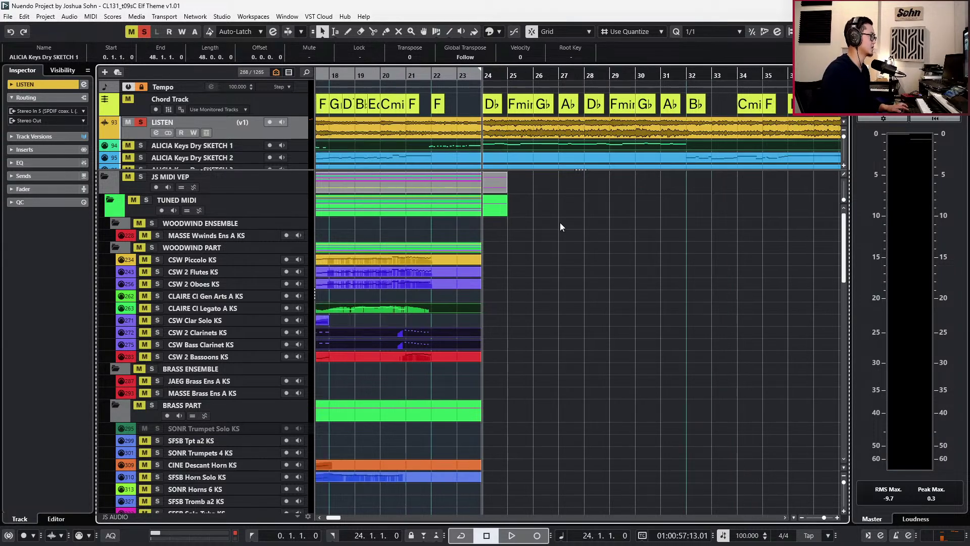
scroll(563, 227, "right", 1)
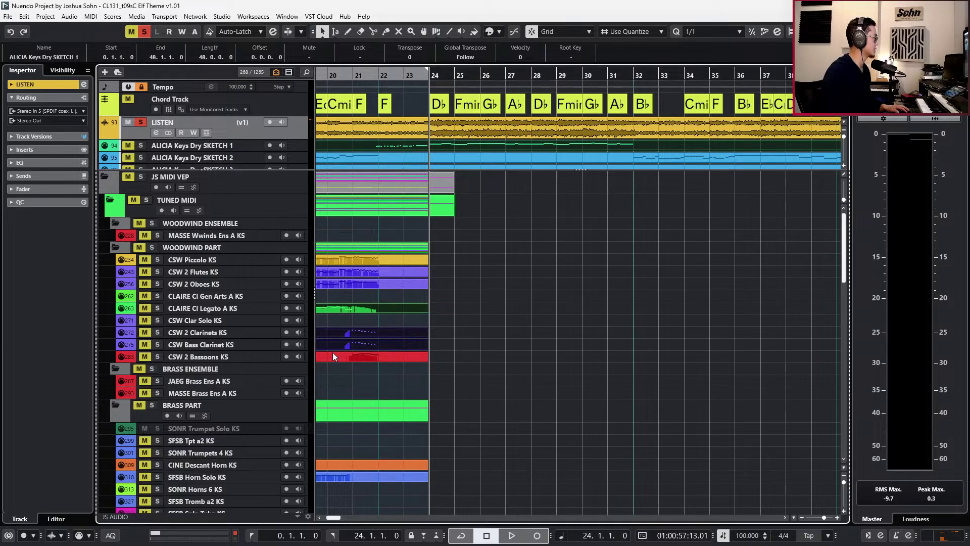
scroll(384, 329, "down", 8)
scroll(370, 331, "up", 6)
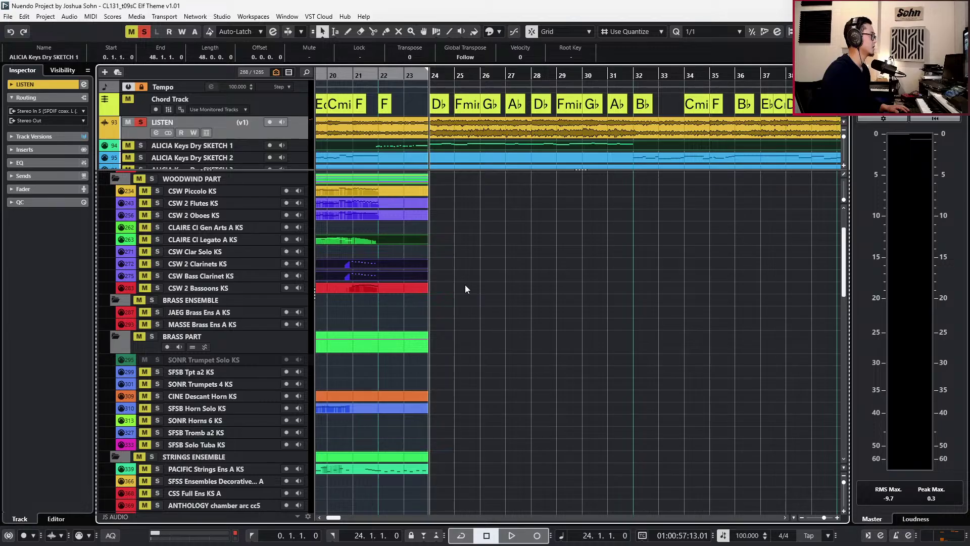
key("s")
Open the ALICIA Keys Dry SKETCH 4 part to show its bass notes around bar 24.
scroll(466, 146, "down", 3)
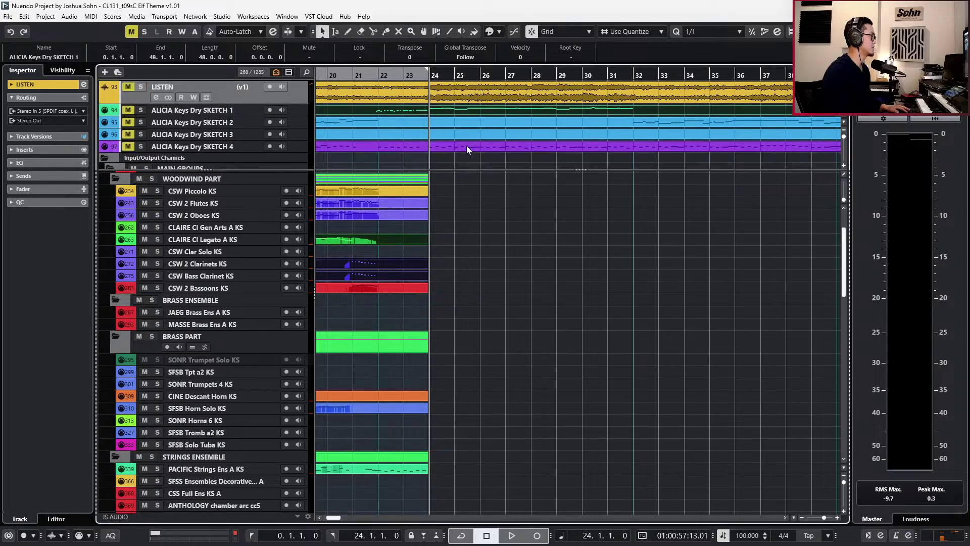
scroll(428, 132, "up", 2)
double_click(429, 114)
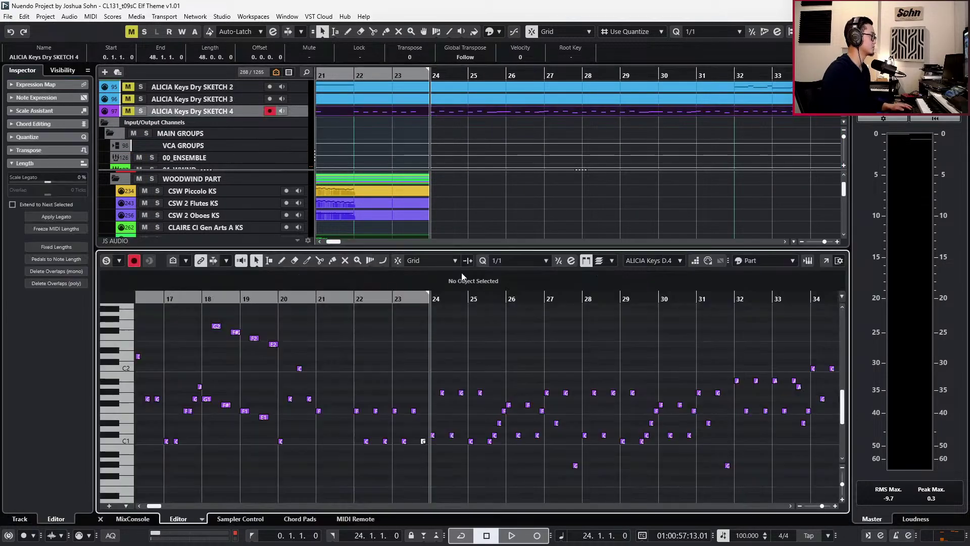
Select and copy the ALICIA Keys Dry SKETCH 4 bass notes from bar 24 through bar 31, returning the playhead to bar 24.
key("g")
left_click_drag(436, 364, 635, 472)
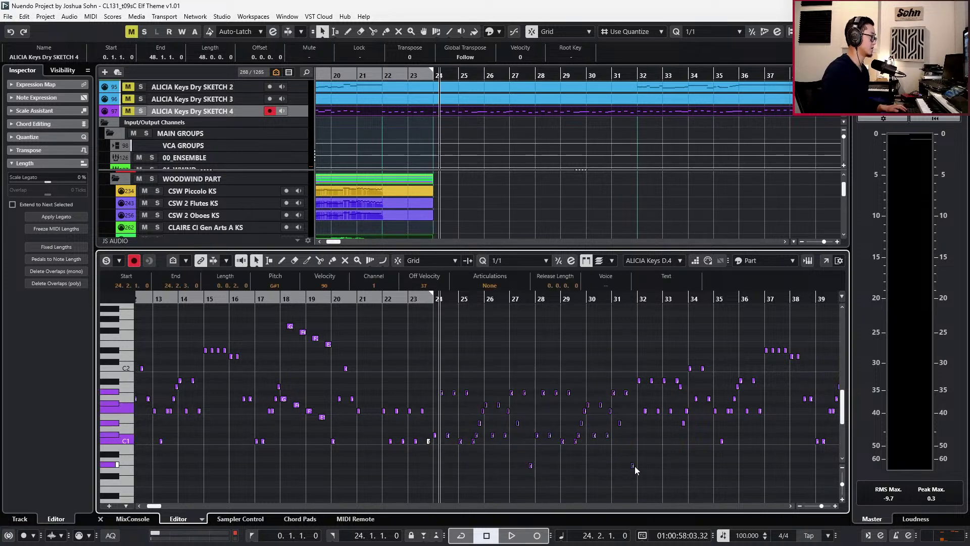
key("h")
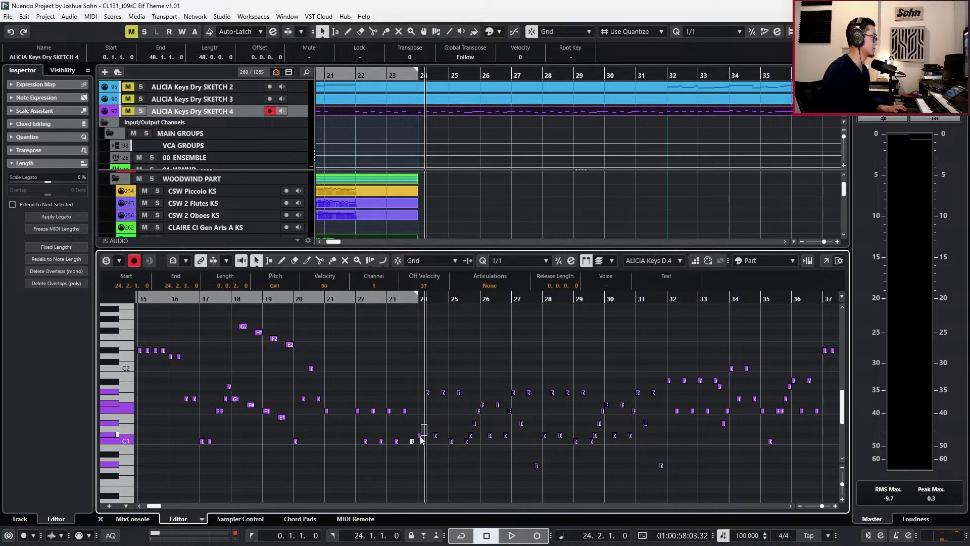
left_click_drag(422, 436, 420, 440)
key("l")
key("Return")
Extend the CSS Bass KS A part to bar 32 and paste the copied notes at bar 24, one octave higher.
scroll(446, 365, "down", 6)
key("g")
key("g")
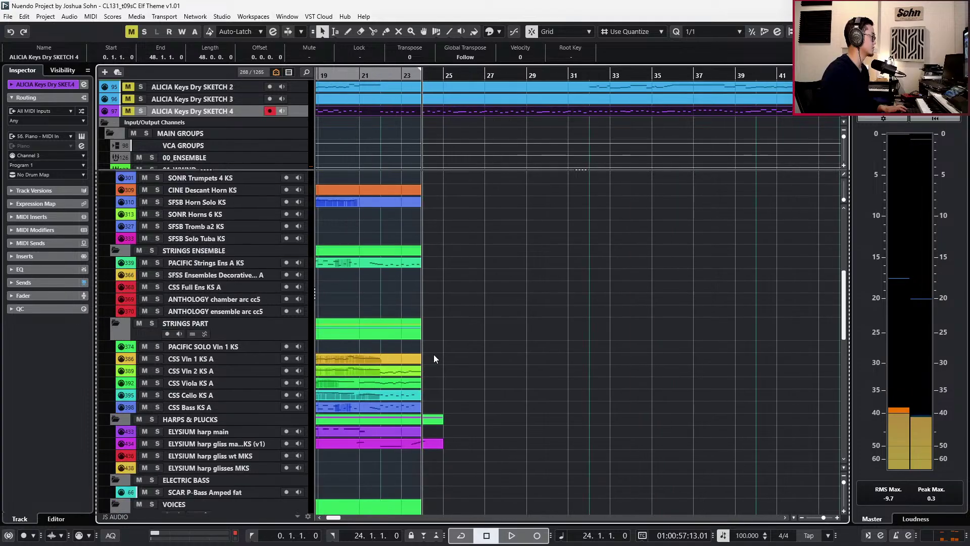
left_click_drag(420, 407, 582, 409)
key("ctrl+e")
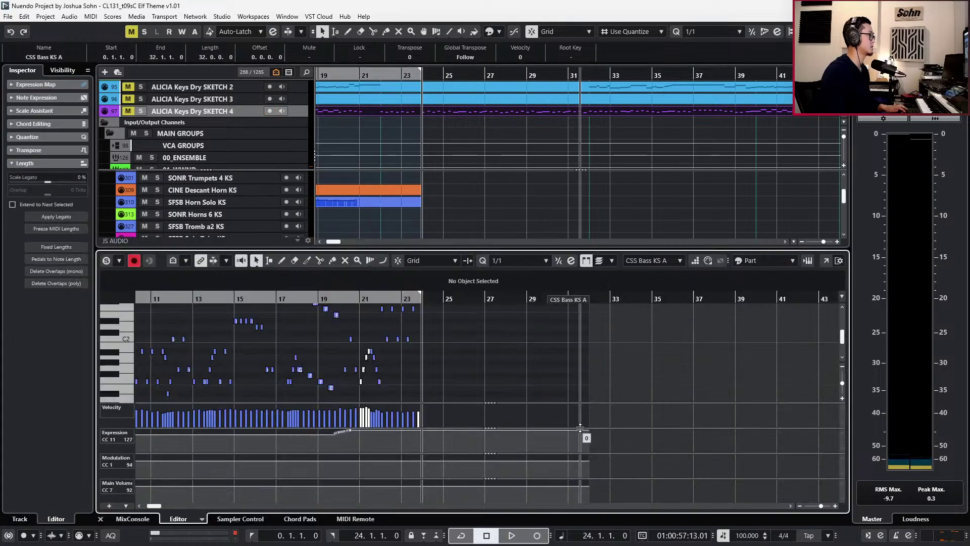
key("space")
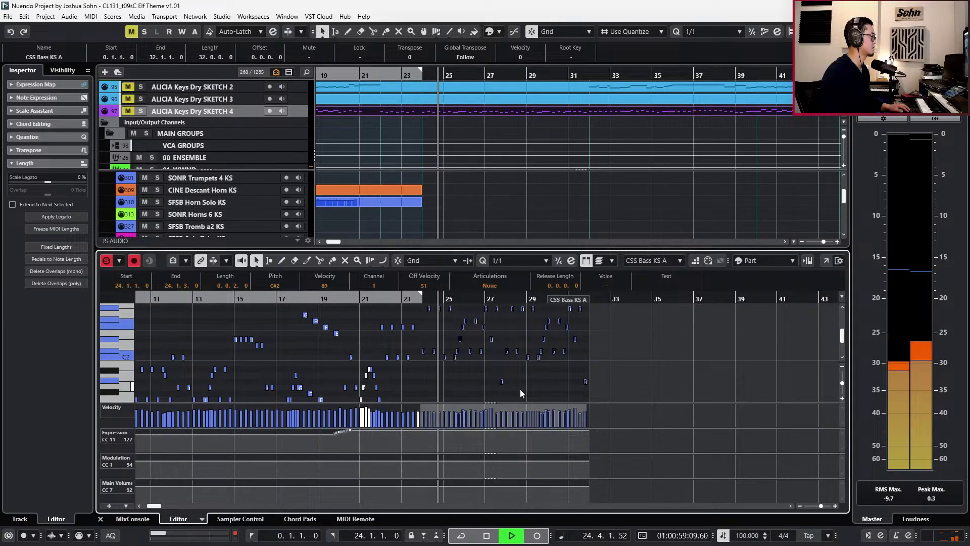
Set the locators around the pasted CSS Bass KS A notes in bars 24 to 31 and audition the line's opening.
scroll(435, 341, "up", 4)
scroll(449, 357, "up", 3)
key("space")
key("space")
key("p")
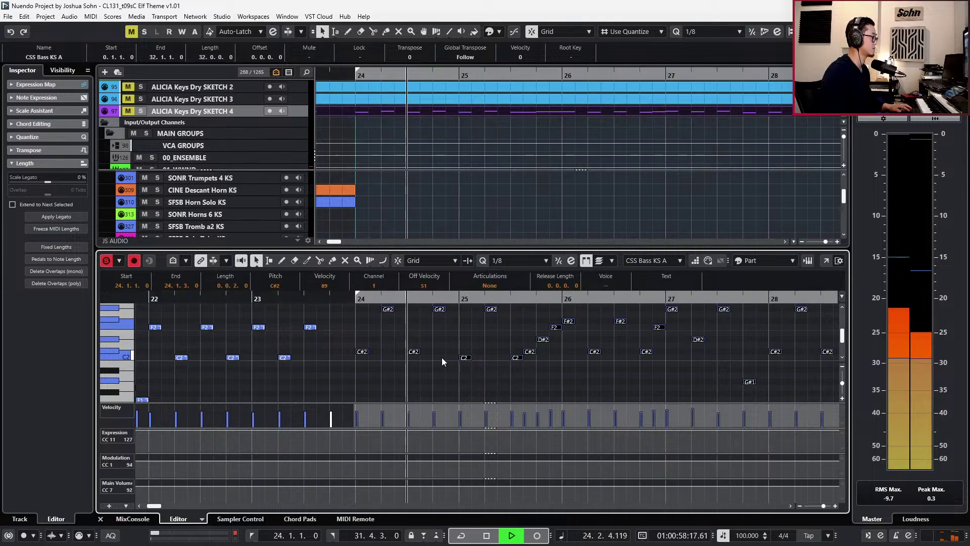
key("space")
left_click(405, 341)
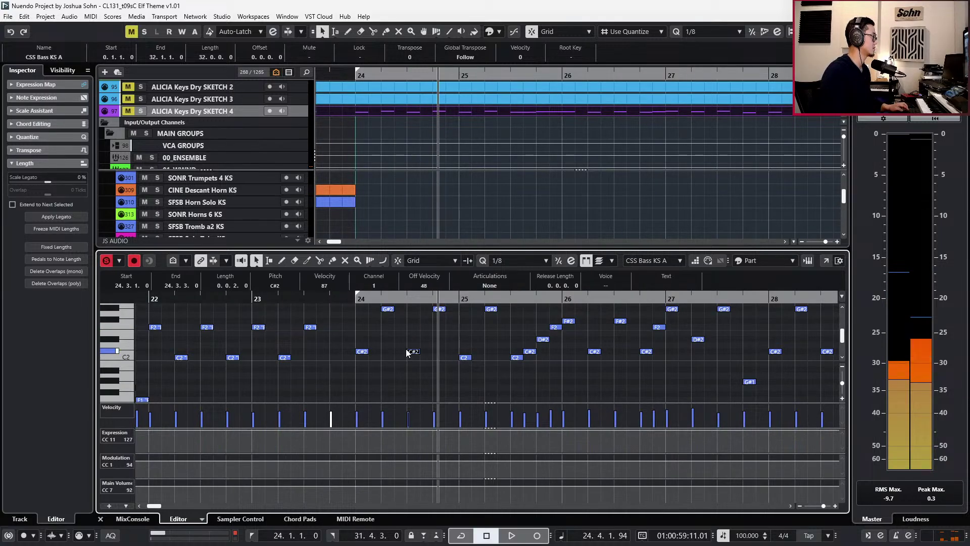
scroll(405, 349, "down", 2)
left_click(411, 348)
key("space")
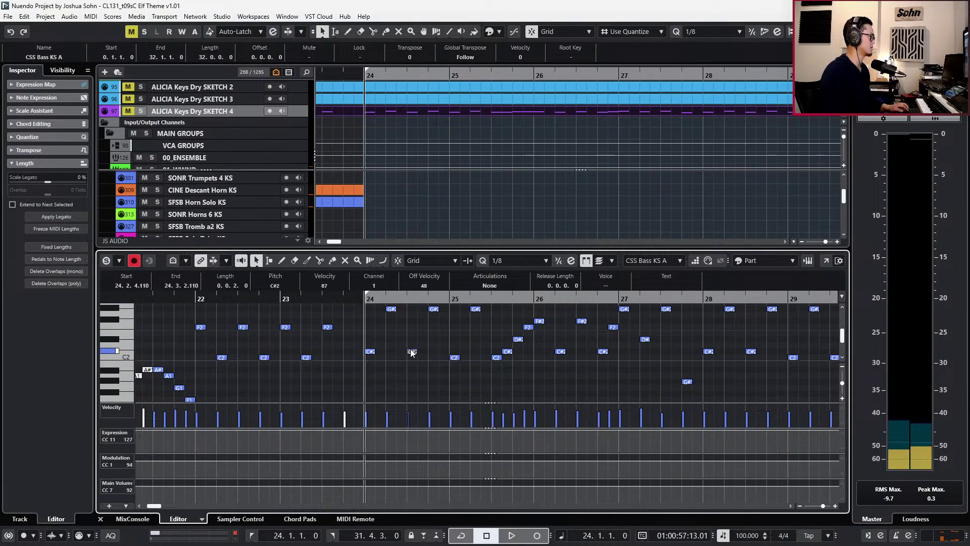
Compare the soloed LISTEN reference with the unsoloed mockup from bar 24 and close the CSS Bass note editor.
scroll(288, 95, "up", 3)
left_click(299, 128)
key("s")
key("space")
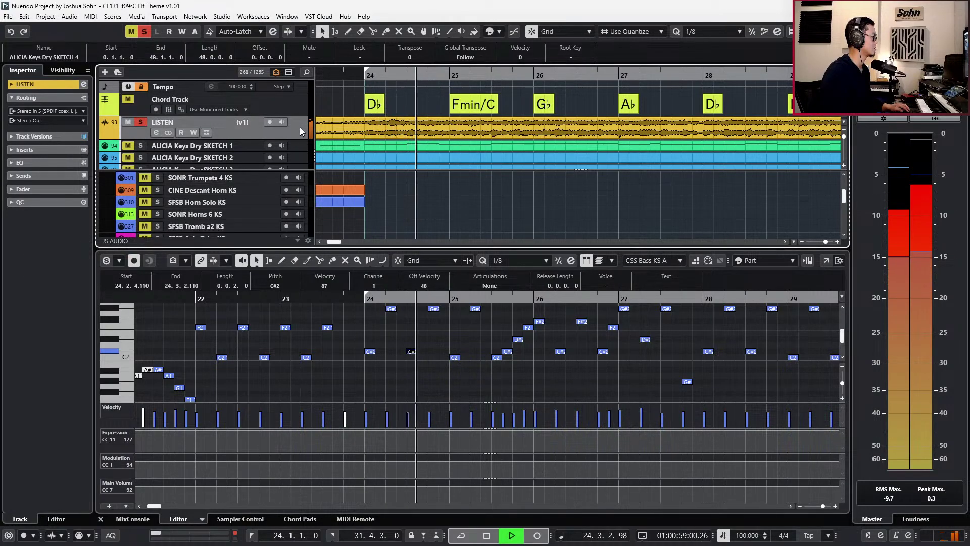
key("s")
key("space")
key("space")
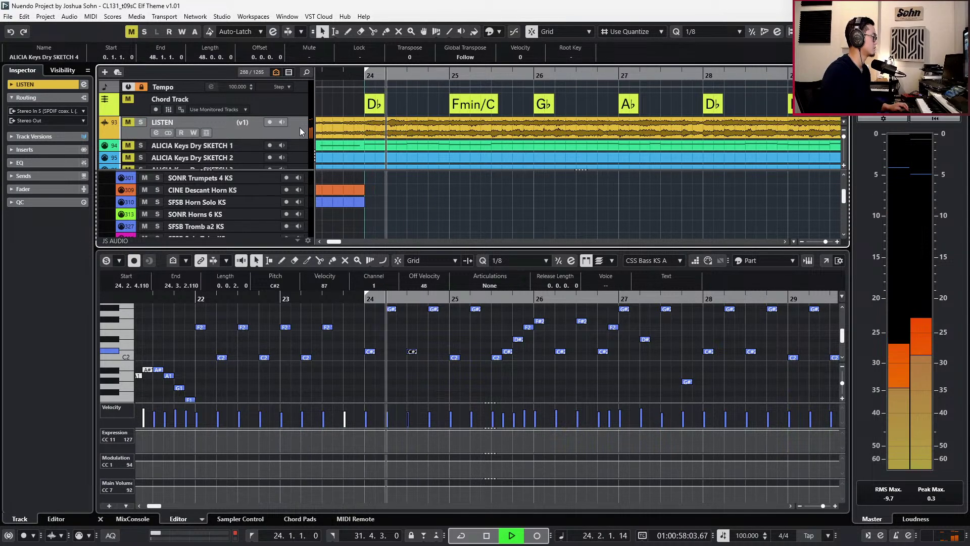
key("space")
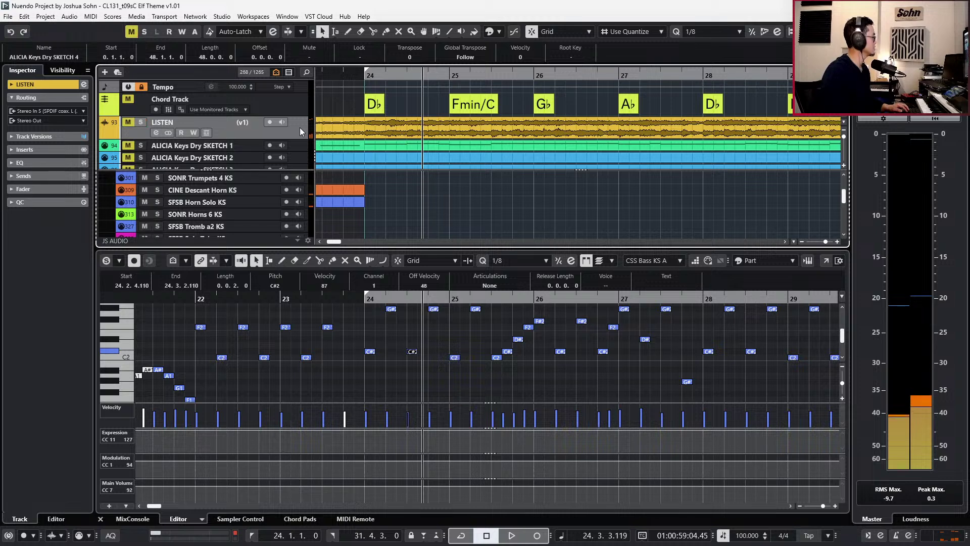
key("Return")
key("Return")
Copy the bar 24 to 32 section of the CSS Bass part to PACIFIC Strings Ens A KS and join it to the existing part.
scroll(593, 417, "down", 3)
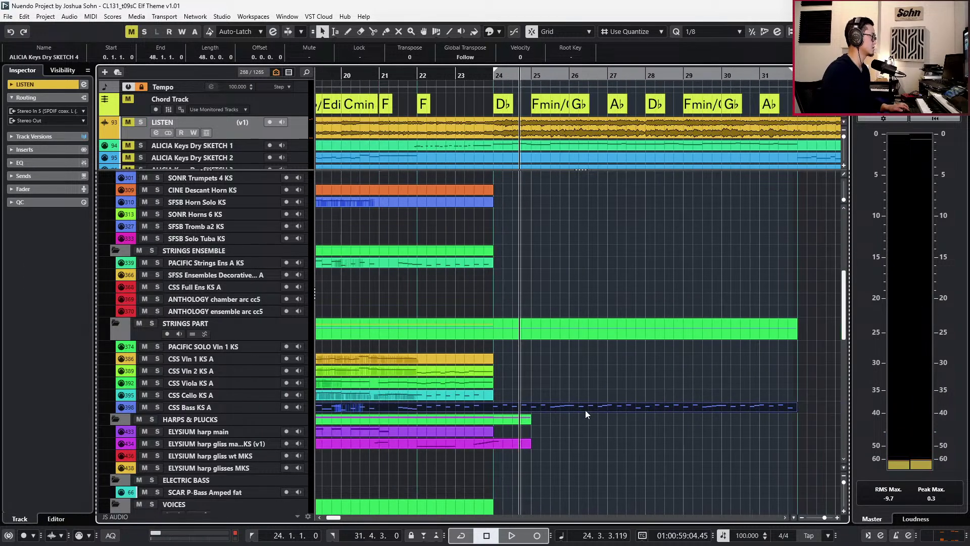
left_click(493, 409, "alt")
left_click_drag(507, 408, 500, 264)
left_click(477, 266)
left_click(496, 265, "shift")
Transpose the copied PACIFIC Strings notes from bar 24 down to start on C#0 and set their articulation to Pizz.
key("Return")
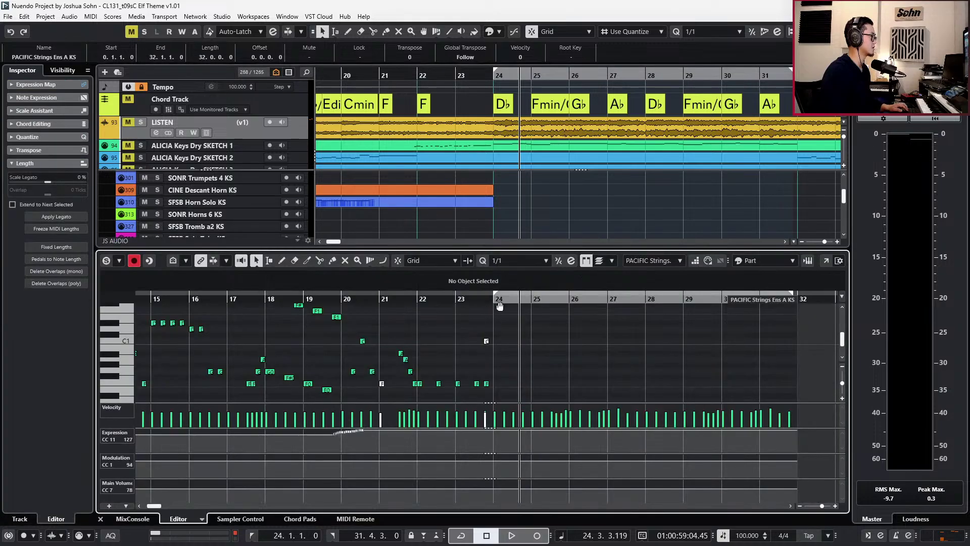
scroll(487, 310, "up", 2)
left_click_drag(486, 309, 812, 399)
key("space")
key("shift+Down")
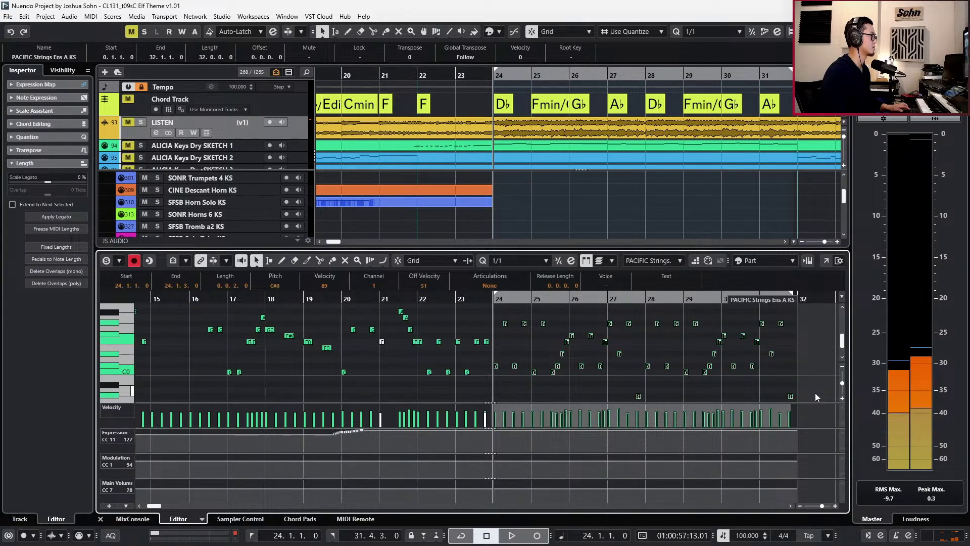
left_click(489, 285)
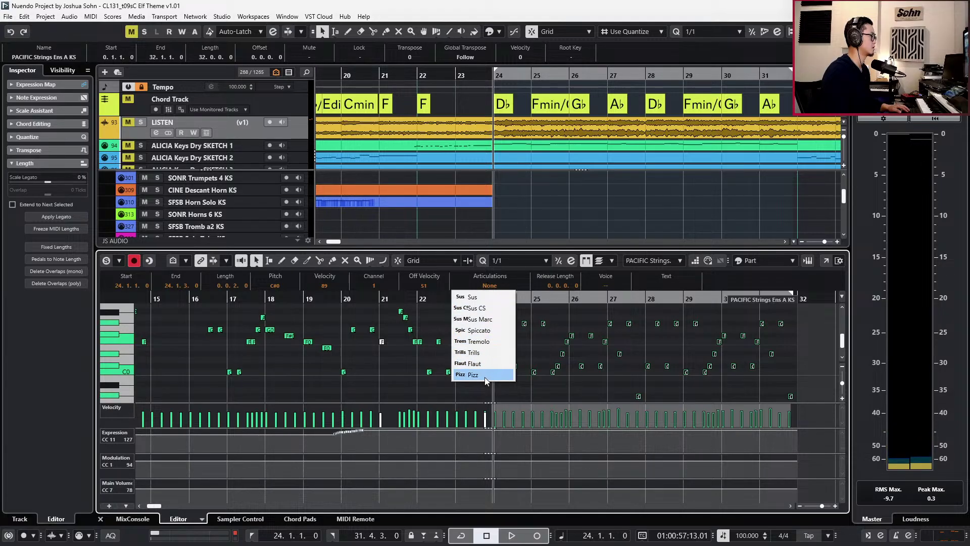
left_click(484, 377)
key("space")
key("Return")
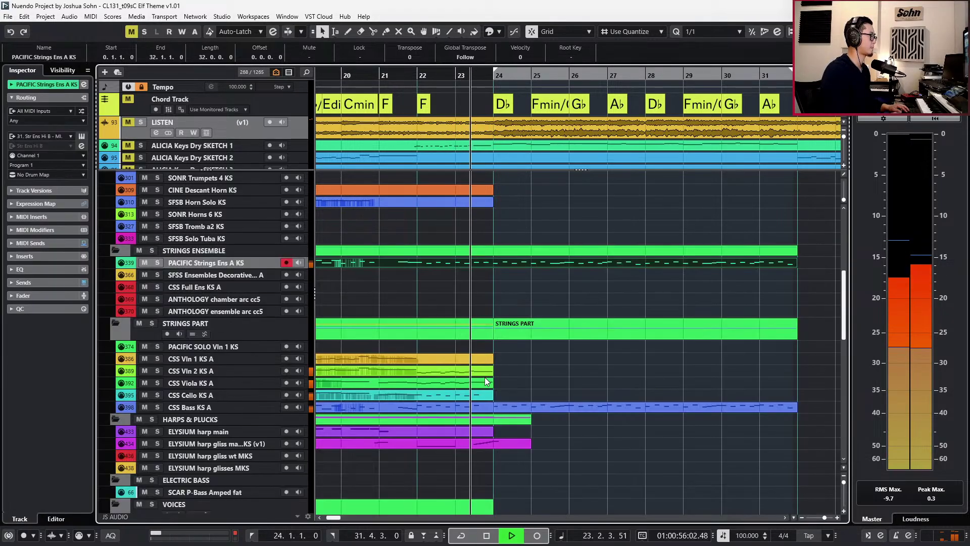
Copy the bar 24 to 32 bass section to CSS Cello KS A and join it to the existing cello part.
key("g")
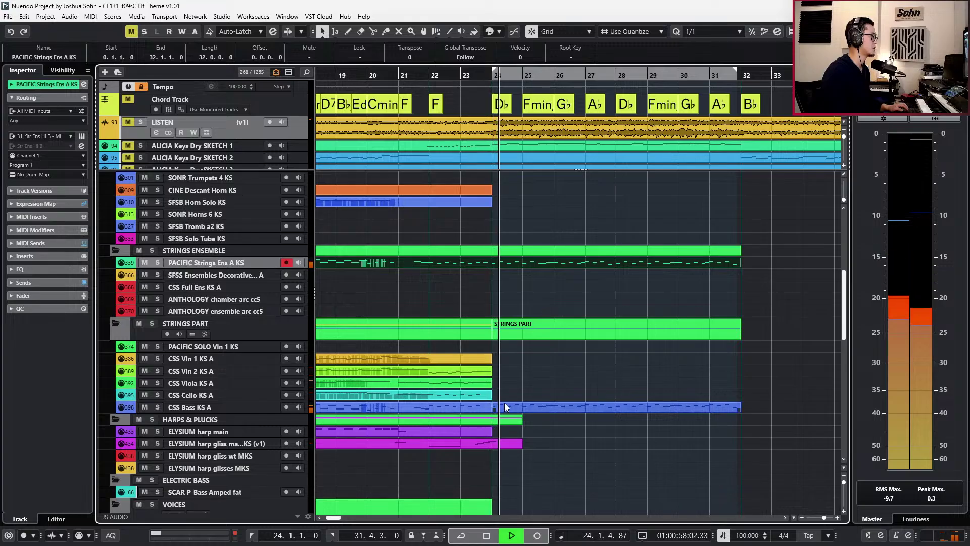
left_click(481, 397)
key("ctrl+z")
Solo and release the CSS Cello KS A track and listen to the mockup from bar 23 into bar 29.
key("s")
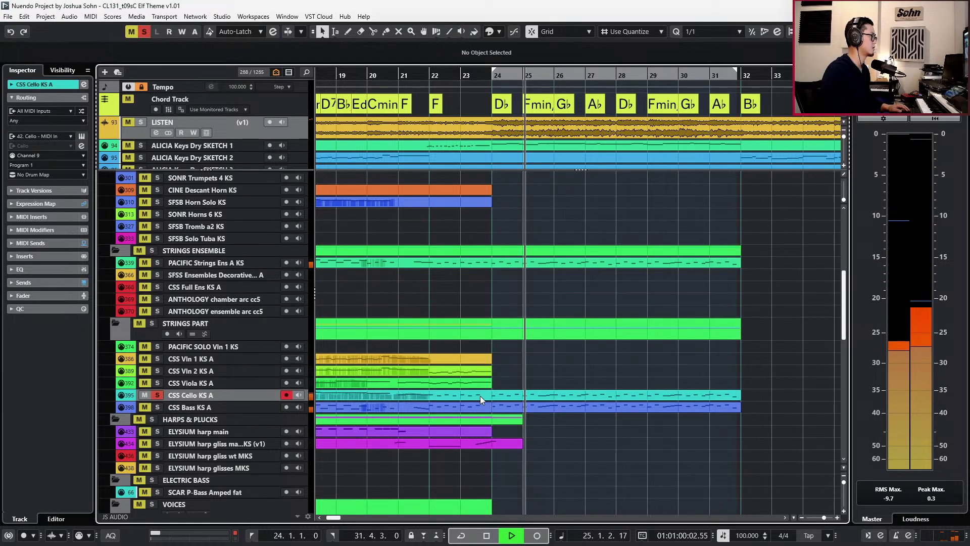
key("KP_1")
key("s")
key("ctrl+KP_Subtract")
key("ctrl+KP_Subtract")
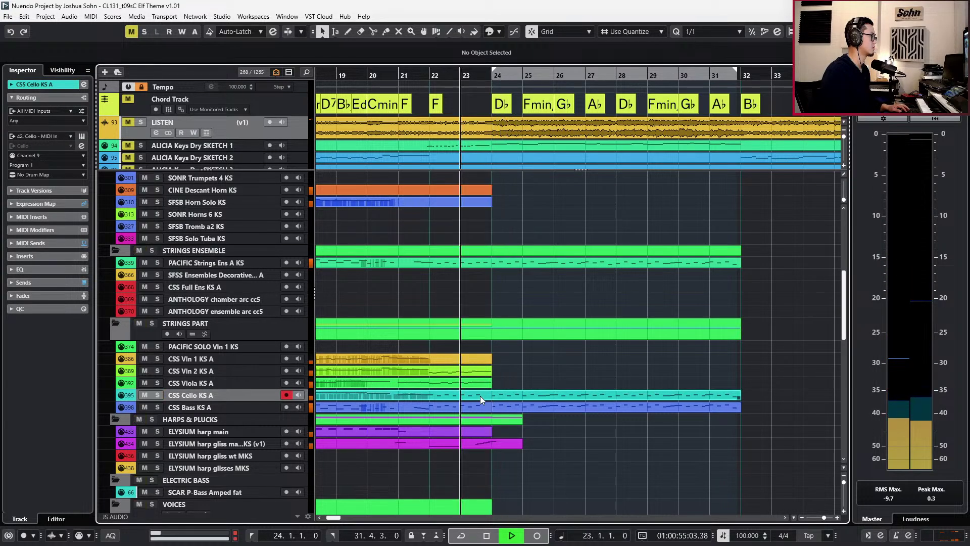
left_click(478, 410)
key("ctrl+shift+a")
key("g")
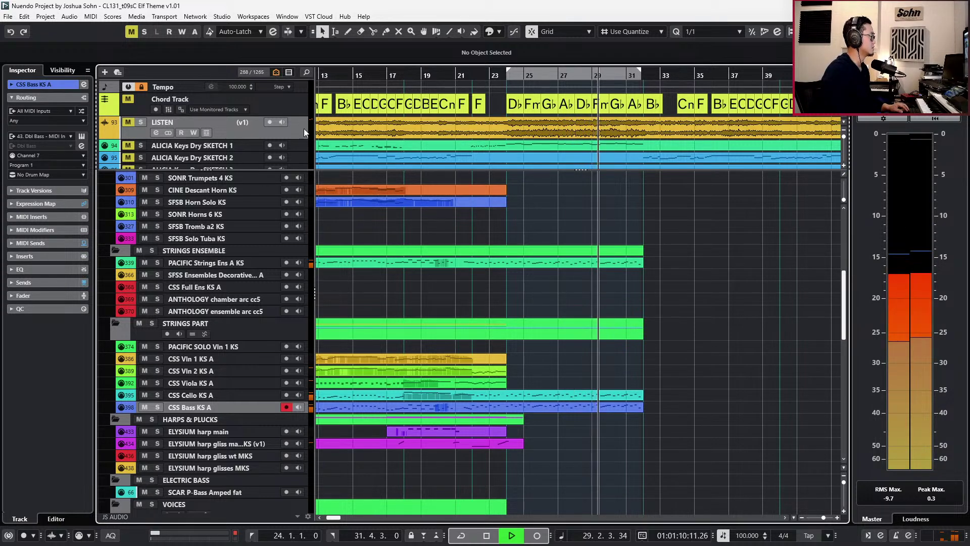
key("space")
Solo the LISTEN reference track, listen to bars 24 and 25, and release the solo.
key("s")
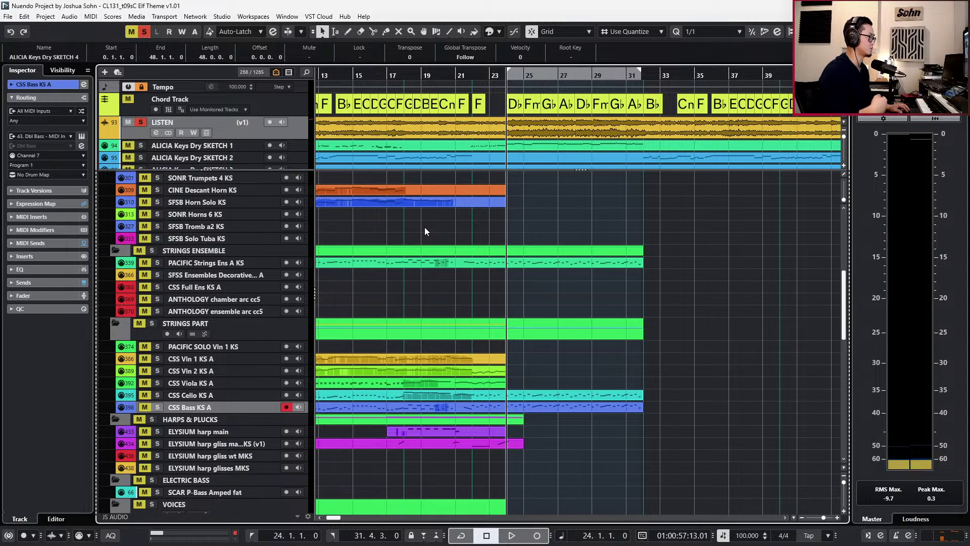
key("space")
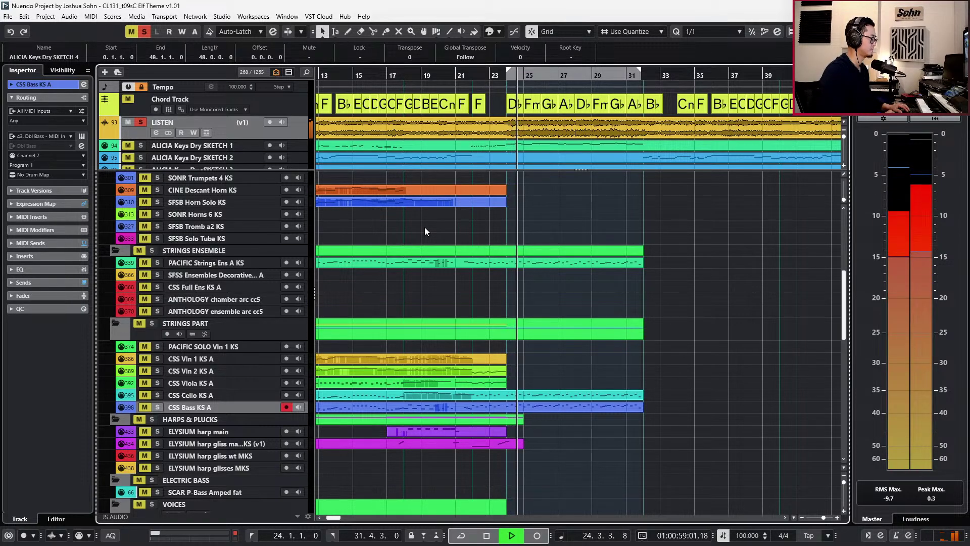
scroll(564, 198, "up", 3)
scroll(471, 148, "up", 4)
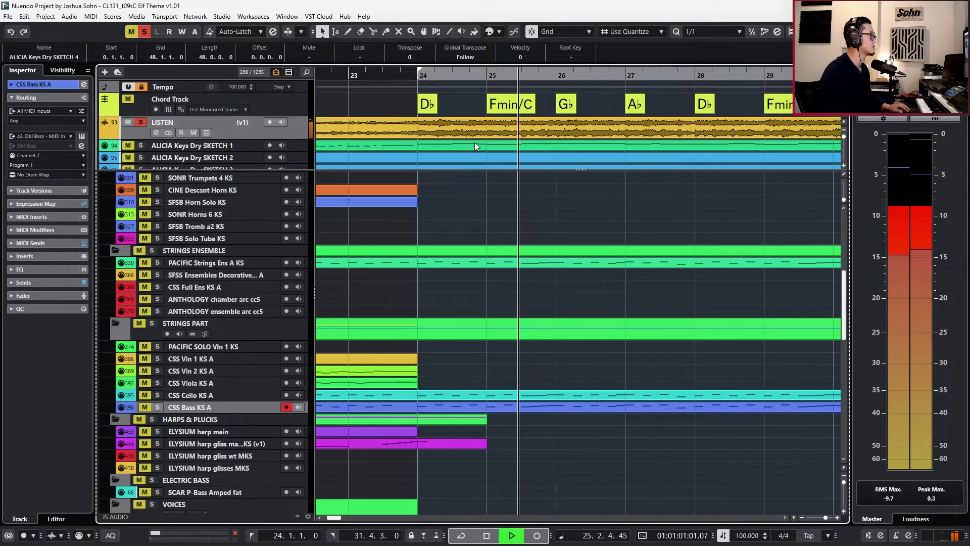
key("space")
key("s")
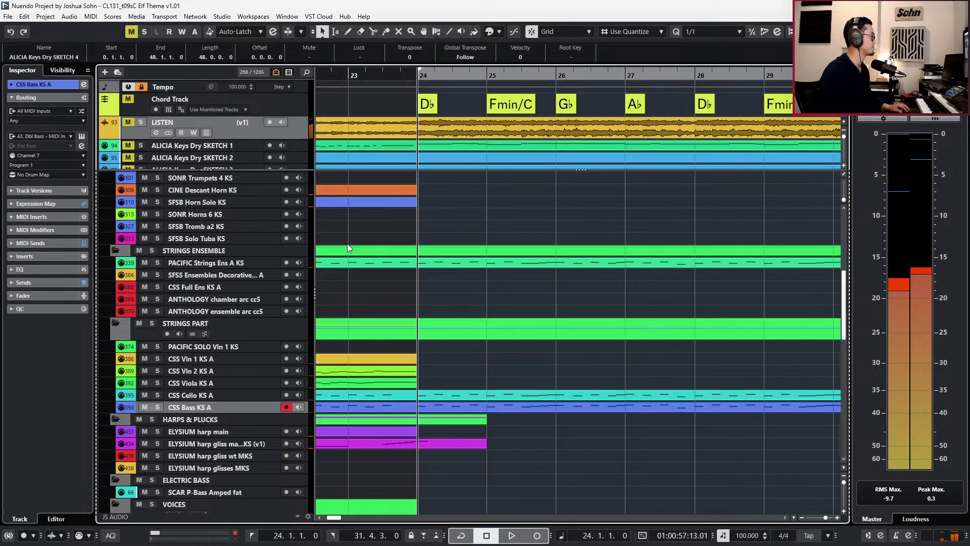
Extend the CSS Viola KS A part to bar 32 and open it for note editing.
left_click_drag(416, 387, 773, 375)
key("g")
key("g")
scroll(620, 392, "right", 2)
left_click_drag(558, 389, 695, 389)
double_click(674, 383)
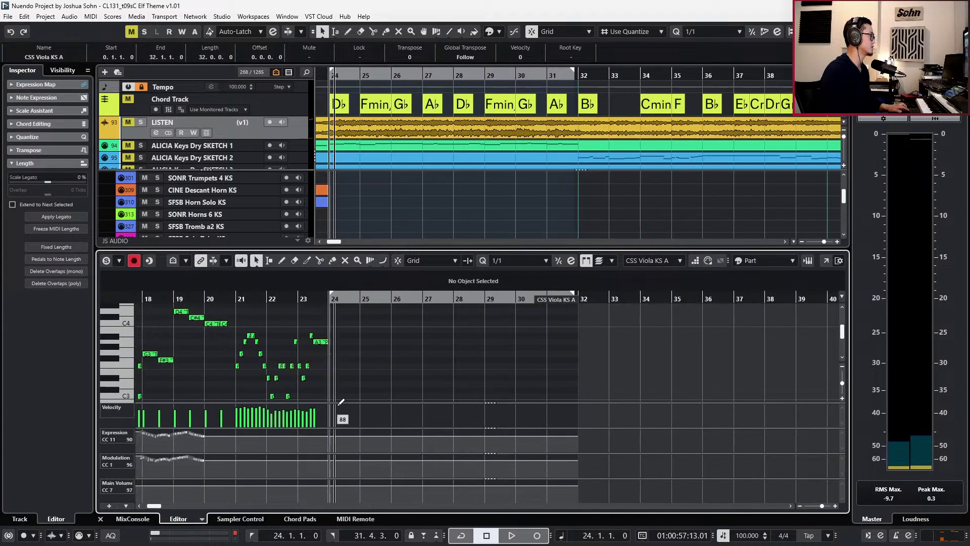
Record offbeat CSS Viola KS A note pairs, C#3 with F3 in bar 24 and C3 with F3 in the first half of bar 25.
scroll(336, 391, "up", 6)
scroll(336, 389, "left", 3)
key("space")
key("space")
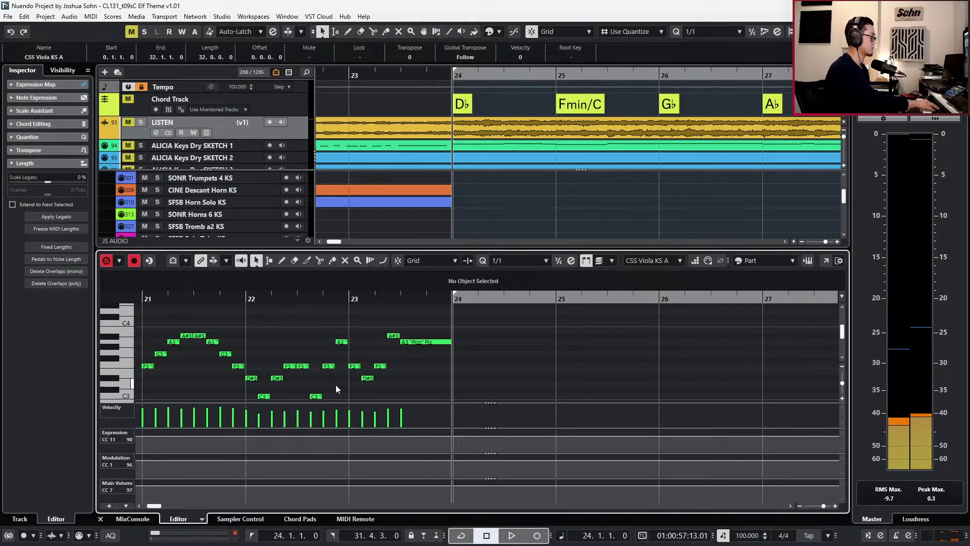
key("space")
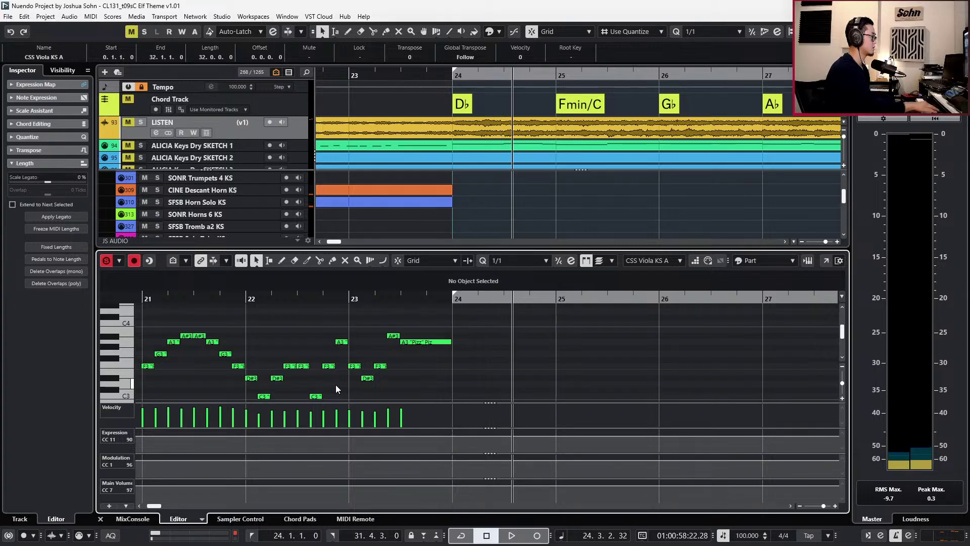
key("space")
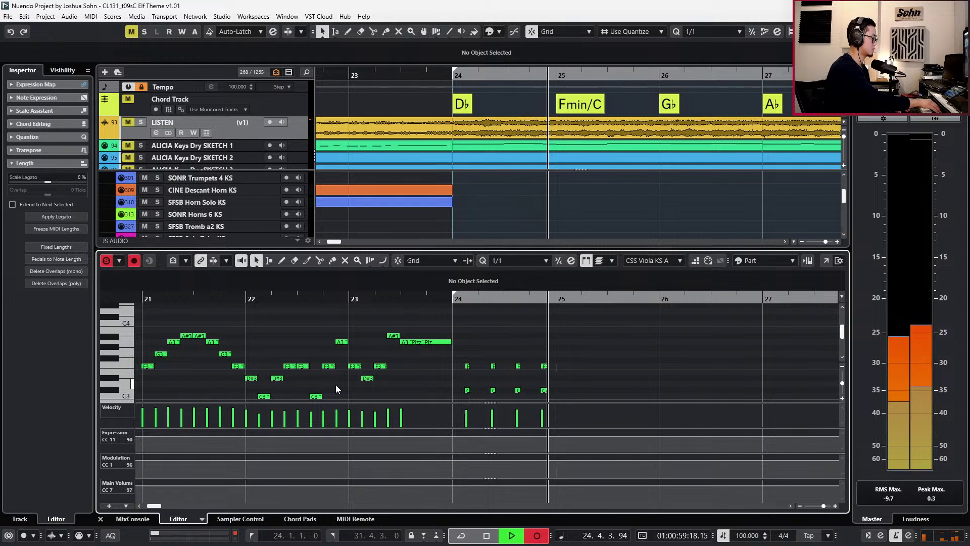
key("space")
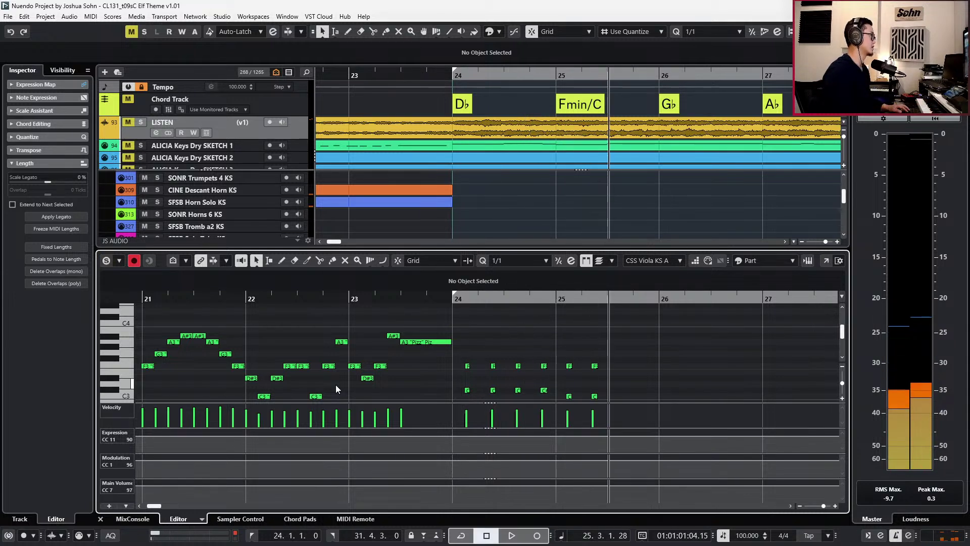
Solo the LISTEN reference to hear bar 25, release the solo and return the playhead to bar 25.
left_click(294, 130)
key("s")
key("KP_Subtract")
key("space")
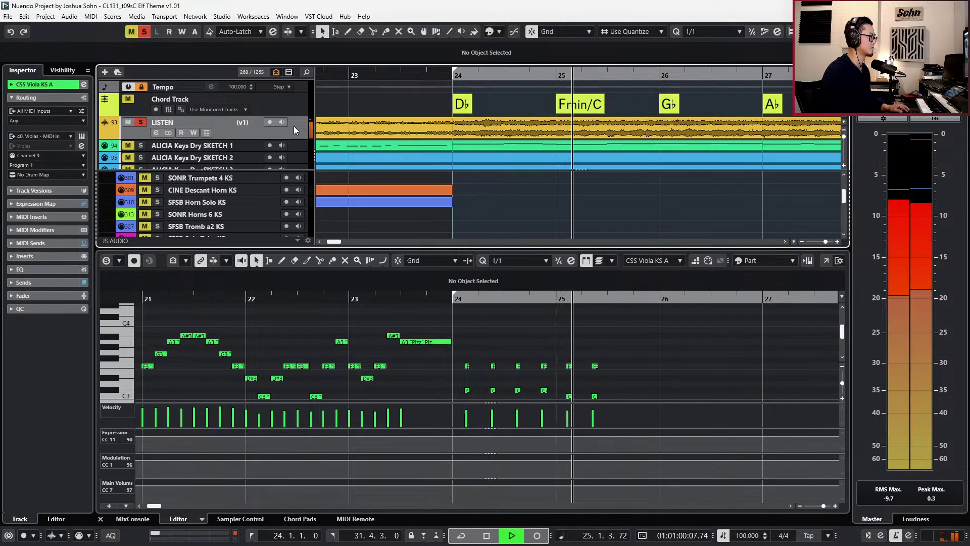
key("space")
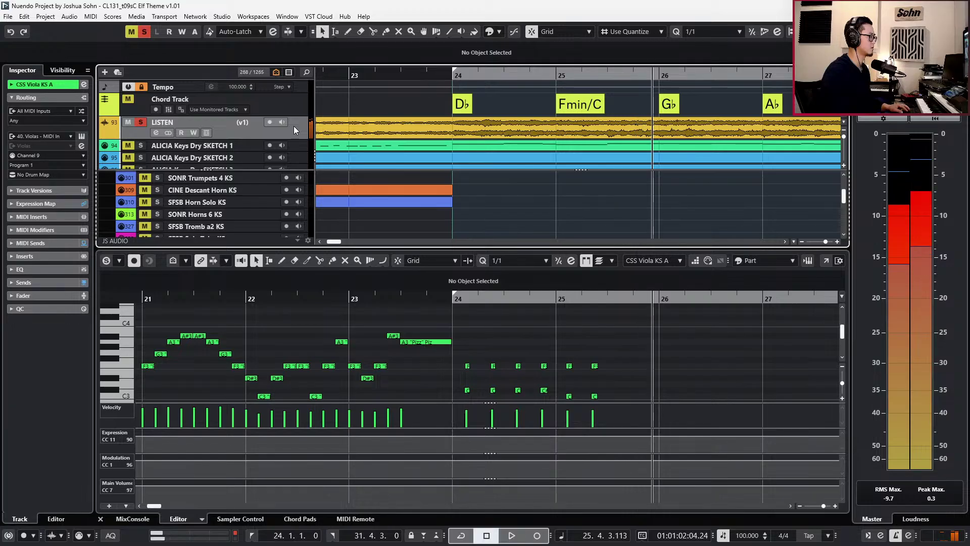
key("s")
key("KP_Subtract")
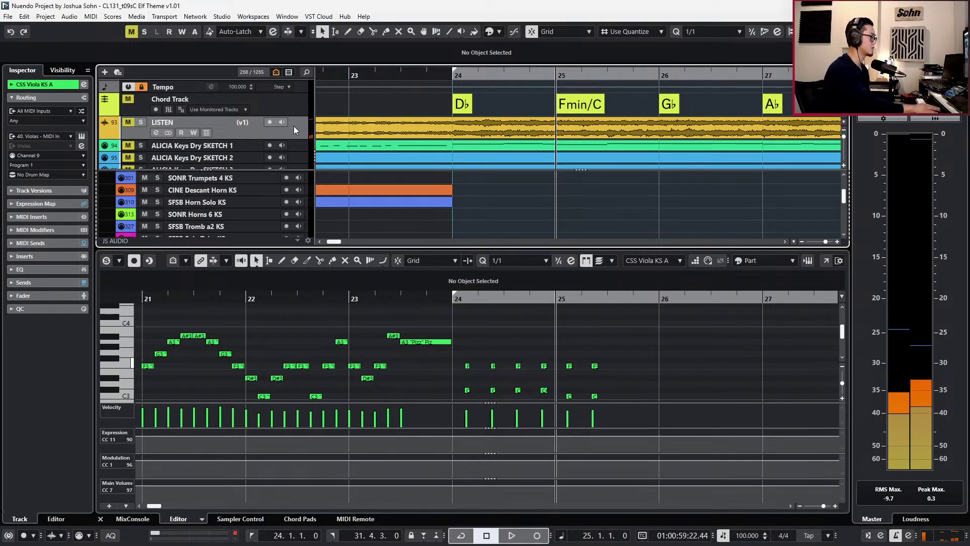
Record a rising CSS Viola KS A run of C3, C#3, D#3 and F3 in the second half of bar 25.
scroll(637, 422, "up", 1)
key("alt+4")
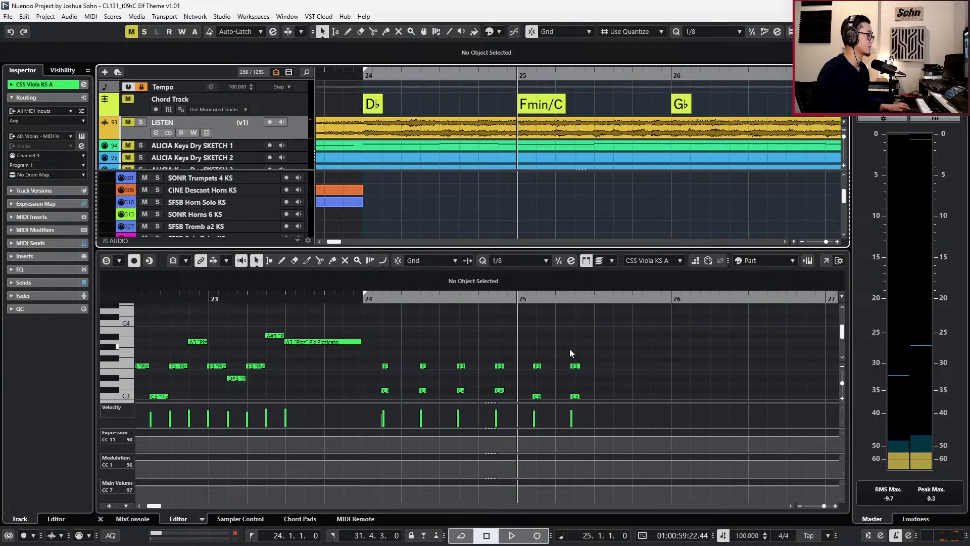
scroll(569, 349, "up", 2)
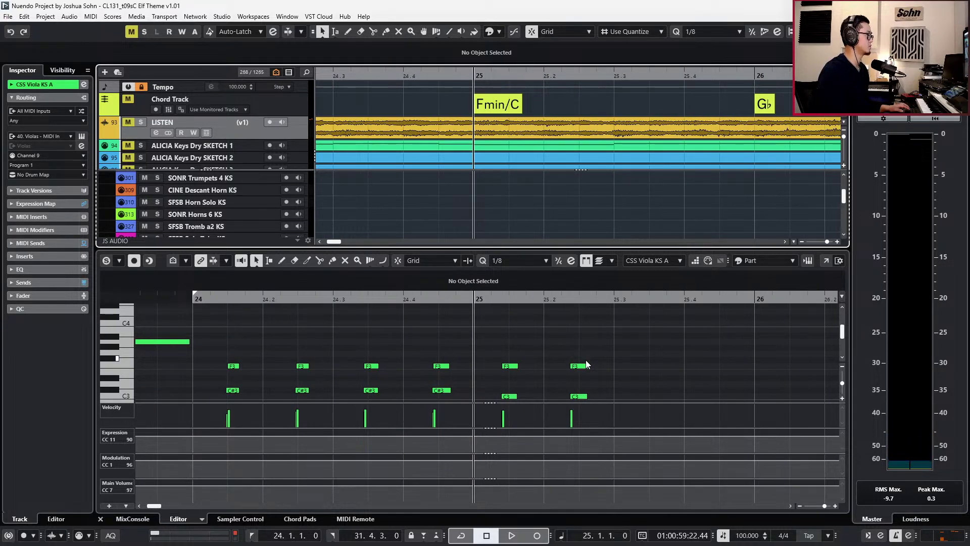
key("KP_Multiply")
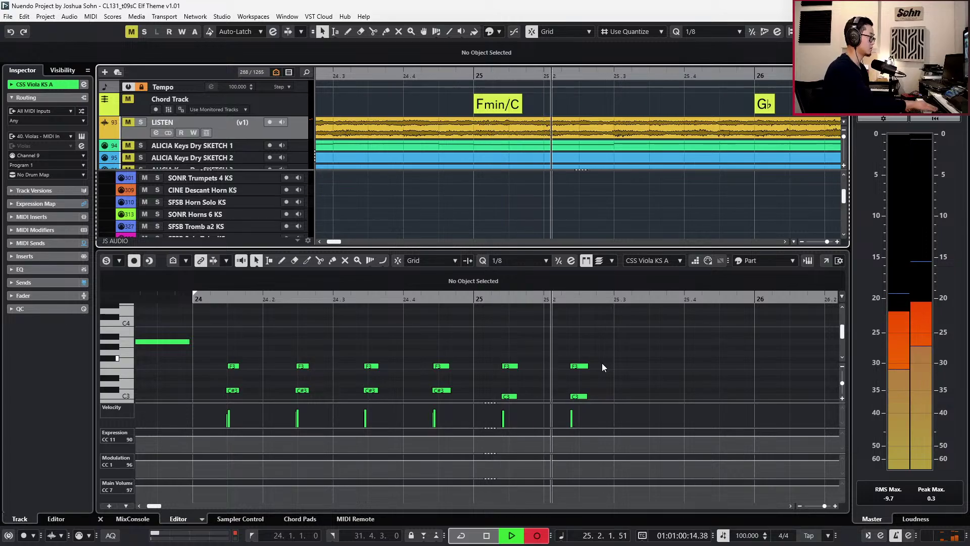
key("space")
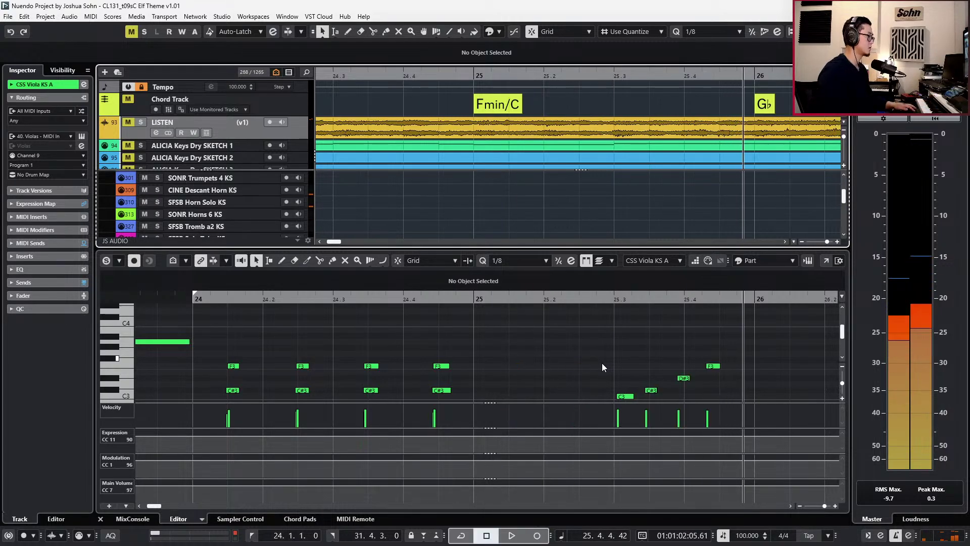
Quantize the recorded four-note viola run in bar 25 to the 1/8 grid.
scroll(641, 358, "down", 2)
left_click_drag(614, 325, 759, 384)
key("q")
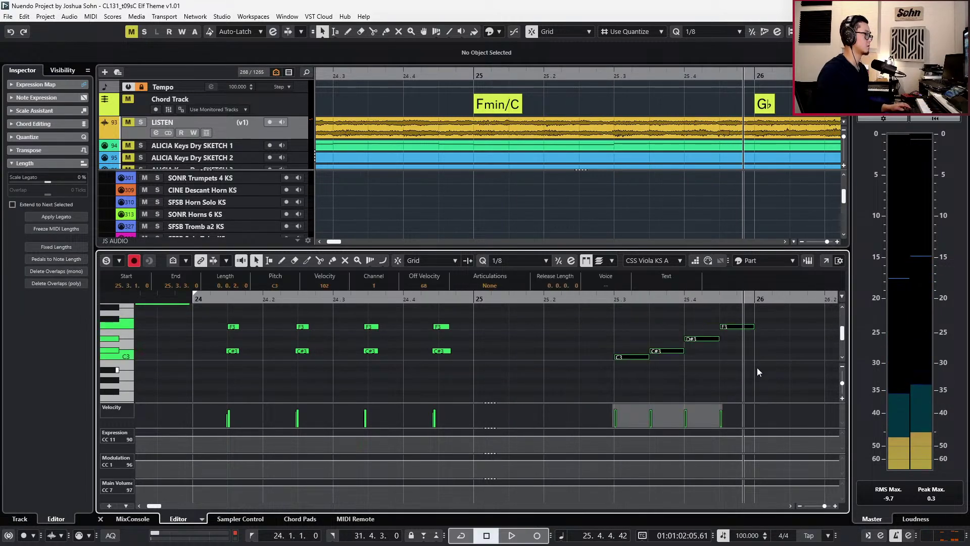
scroll(748, 366, "up", 2)
left_click(747, 363)
key("alt+l")
Set the articulation of all viola notes in bars 24 and 25 to Pizzicato and play them back.
key("g")
left_click_drag(388, 342, 785, 444)
key("space")
left_click(487, 285)
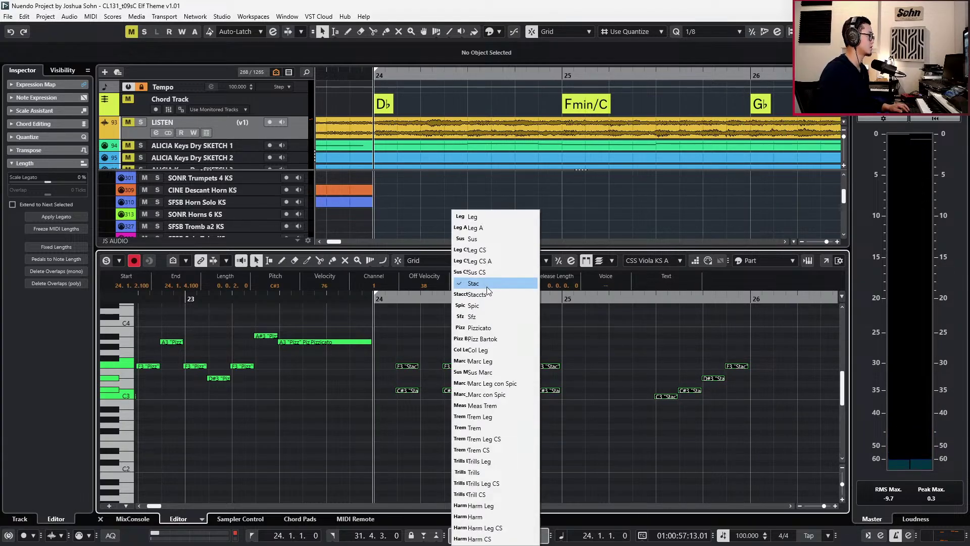
left_click(481, 329)
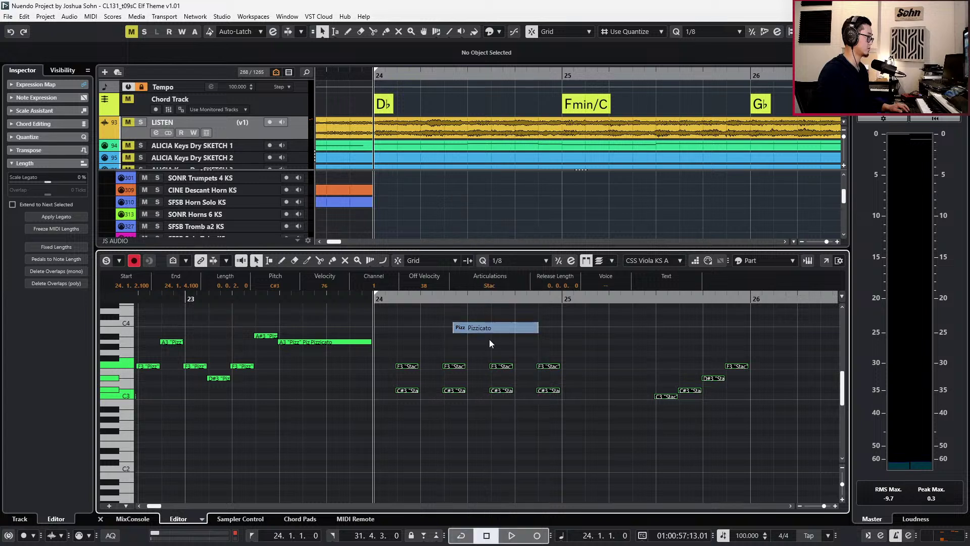
key("space")
key("space")
Duplicate bar 24's last note pair into two offbeats in the first half of bar 25, lowering the bottom notes to C3.
left_click_drag(553, 351, 549, 403)
key("ctrl+d")
key("ctrl+Right")
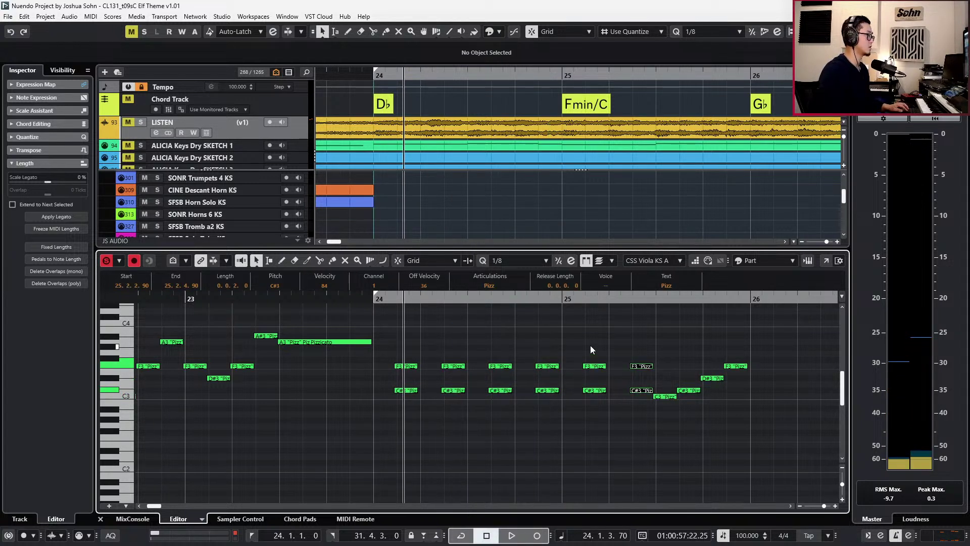
left_click_drag(592, 385, 635, 400)
key("Down")
scroll(661, 384, "down", 2)
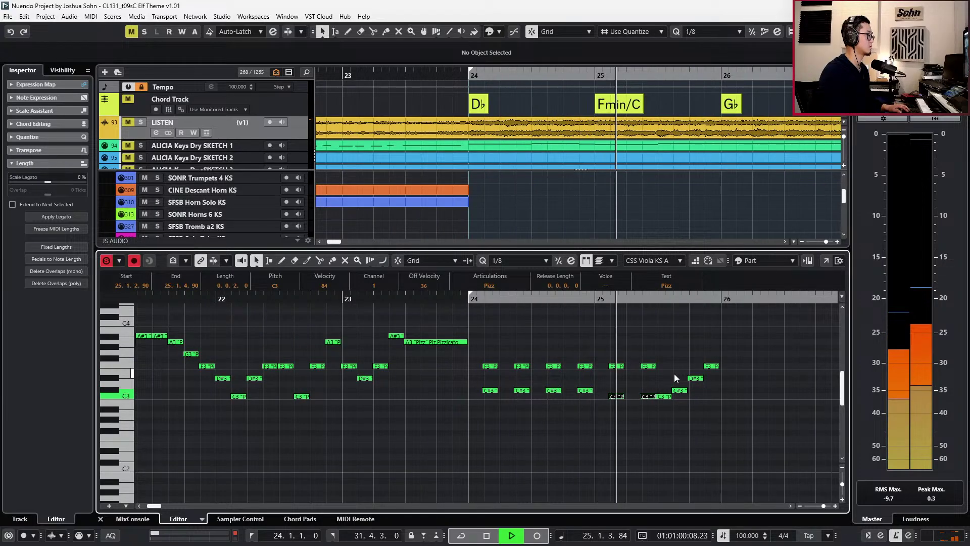
key("space")
Select the rising viola run in bar 25 and listen to it leading into bar 26.
left_click_drag(663, 358, 721, 412)
key("l")
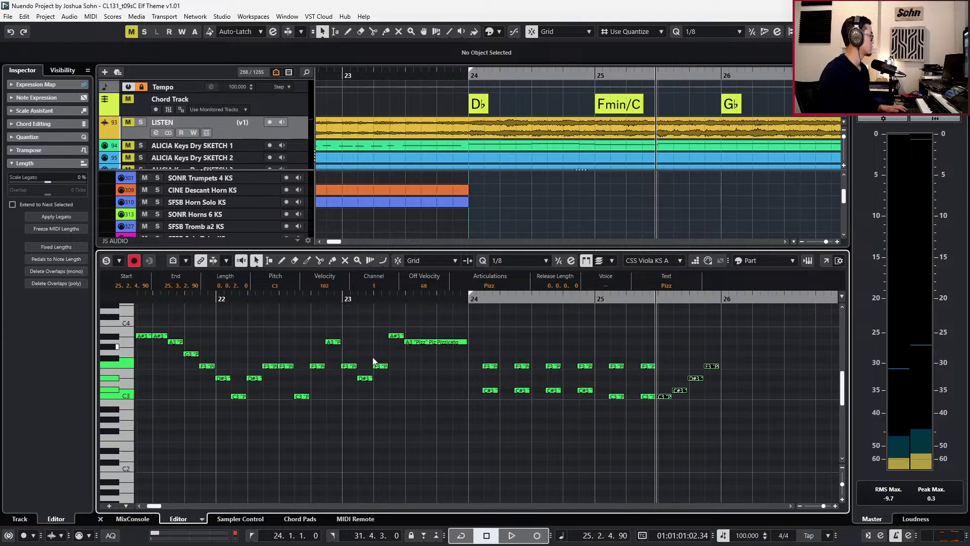
key("ctrl+a")
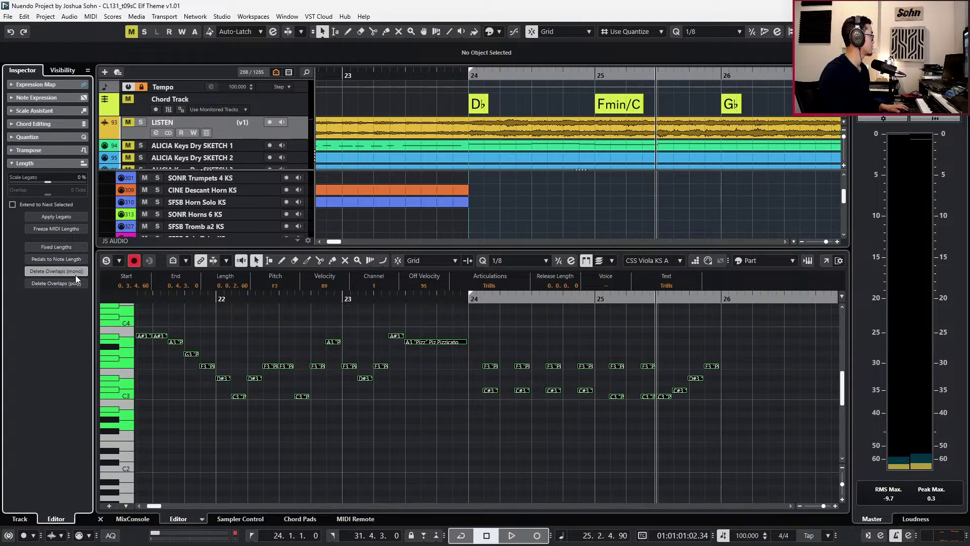
left_click_drag(662, 353, 738, 413)
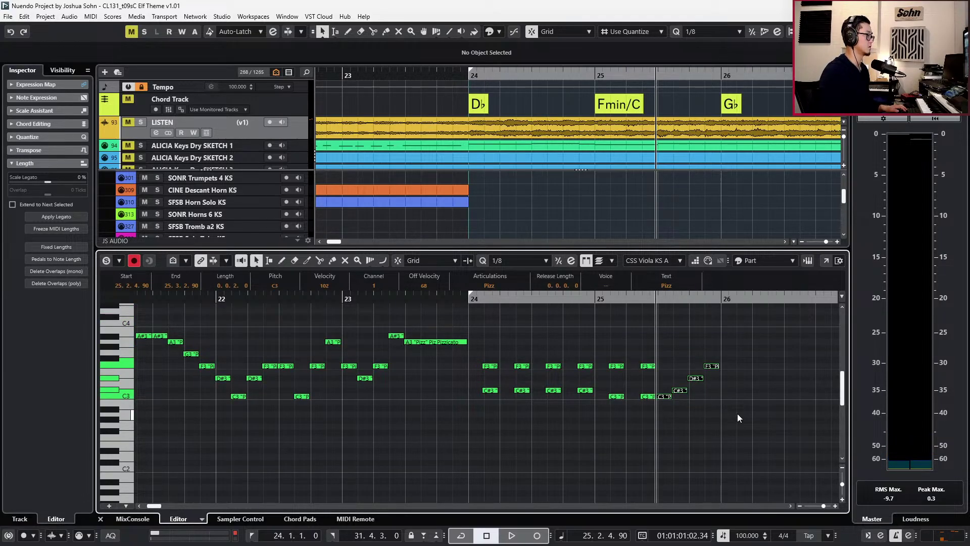
key("ctrl+KP_Subtract")
key("ctrl+KP_Subtract")
key("ctrl+KP_Subtract")
key("ctrl+KP_Add")
key("space")
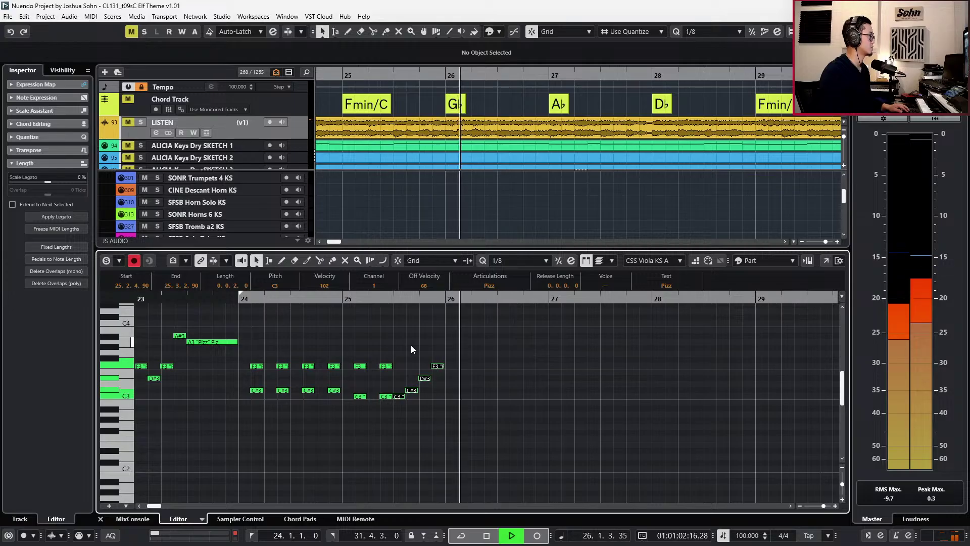
key("space")
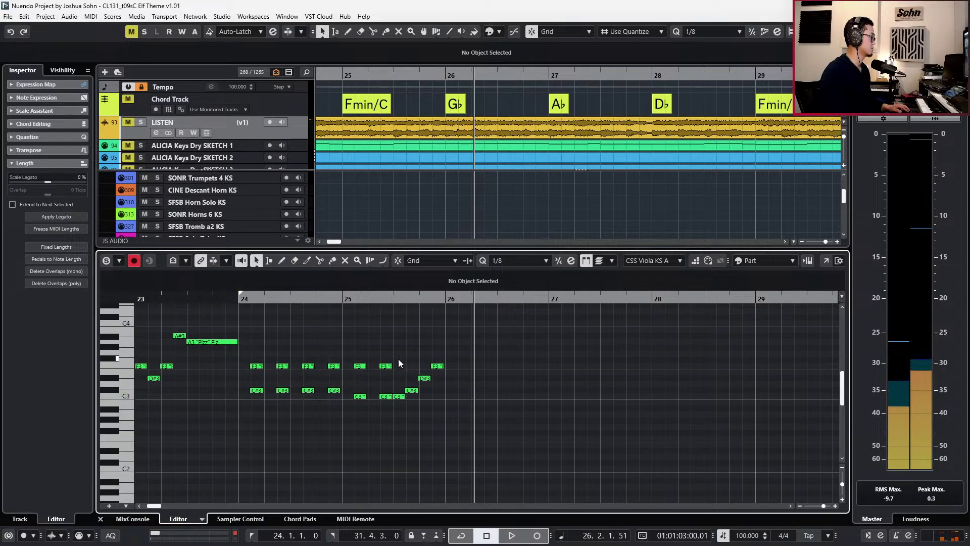
Copy the first C3 of the bar 25 run and raise the copy to F3, then play it back.
left_click(402, 397)
key("space")
key("Up")
key("Up")
key("Up")
key("Up")
key("Up")
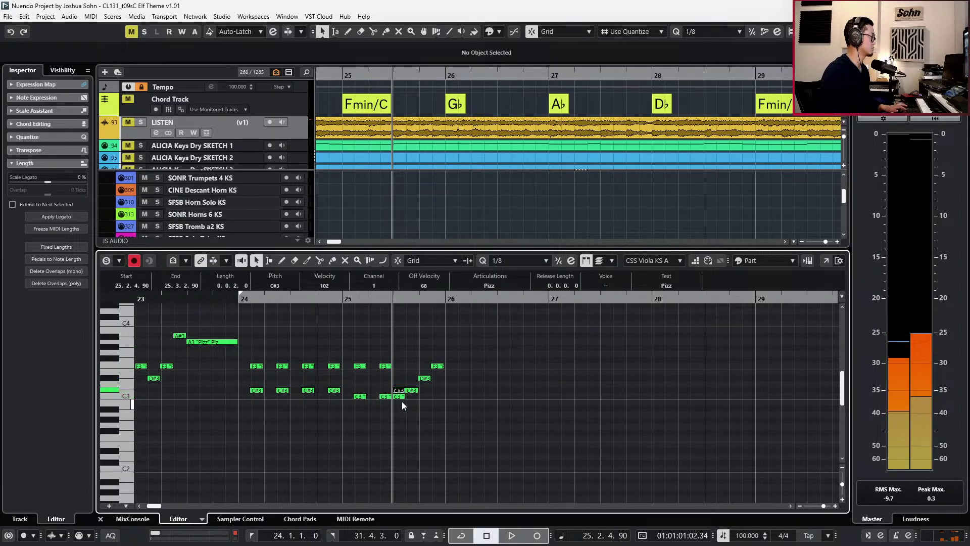
key("space")
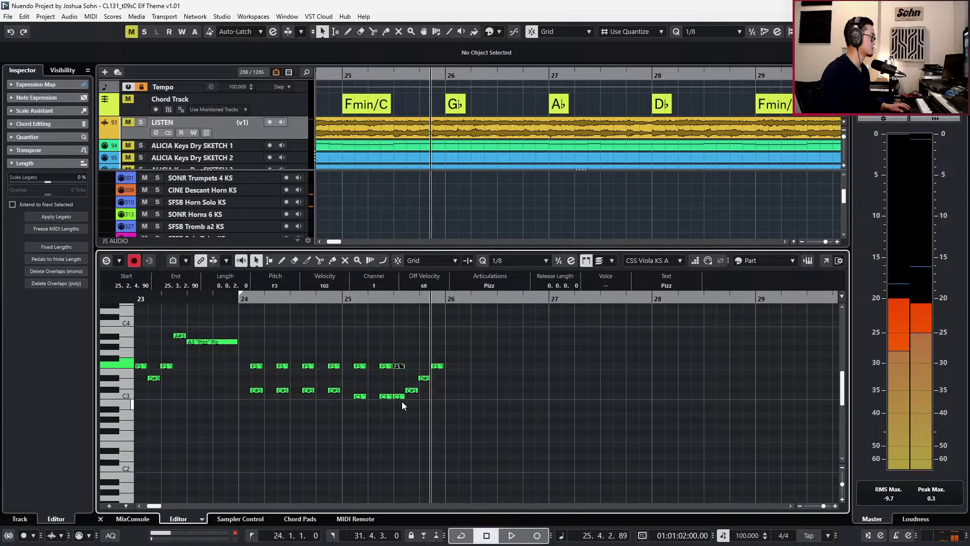
Copy the remaining three notes of the bar 25 run and transpose the copies up to F3, G3 and A3.
key("l")
left_click_drag(410, 352, 482, 416)
key("ctrl+c")
key("l")
key("ctrl+v")
key("Up")
key("Up")
key("Up")
key("Up")
key("Up")
key("Down")
key("KP_Subtract")
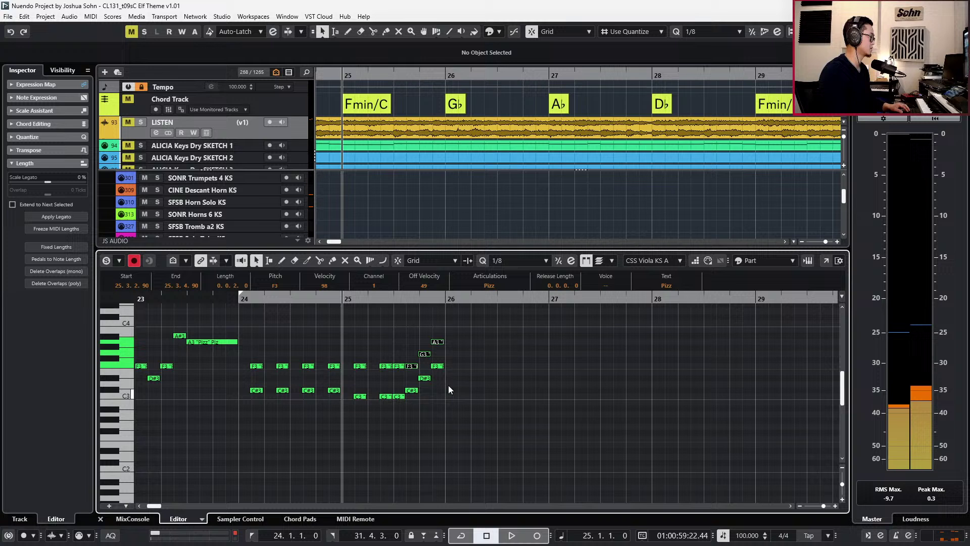
Lower the copied G3 on beat 4 of bar 25 to F3 and play the bar.
left_click(426, 354)
key("Up")
key("Down")
key("Down")
key("Down")
key("Down")
key("Up")
key("space")
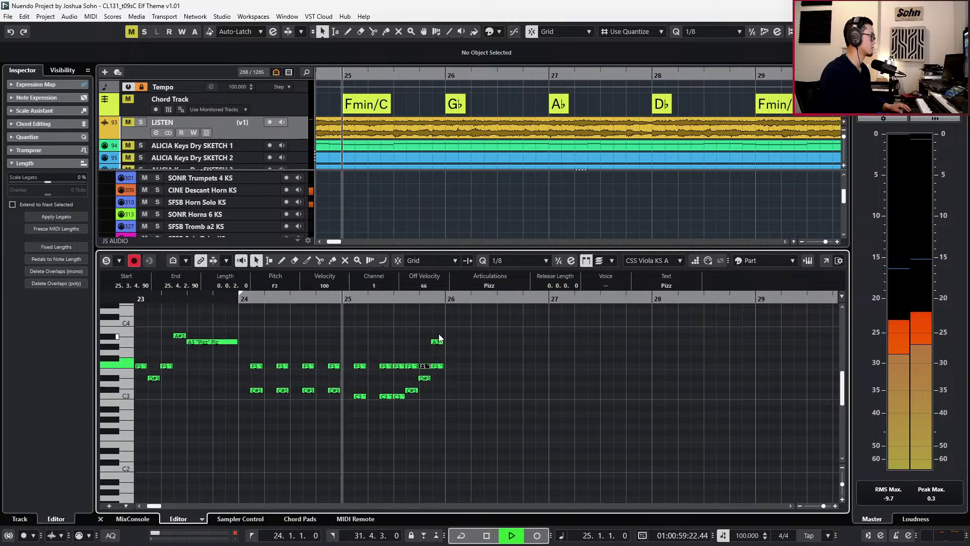
Move the A3 at the end of bar 25 down to C3 and listen to the bar.
left_click(437, 342)
key("shift+Down")
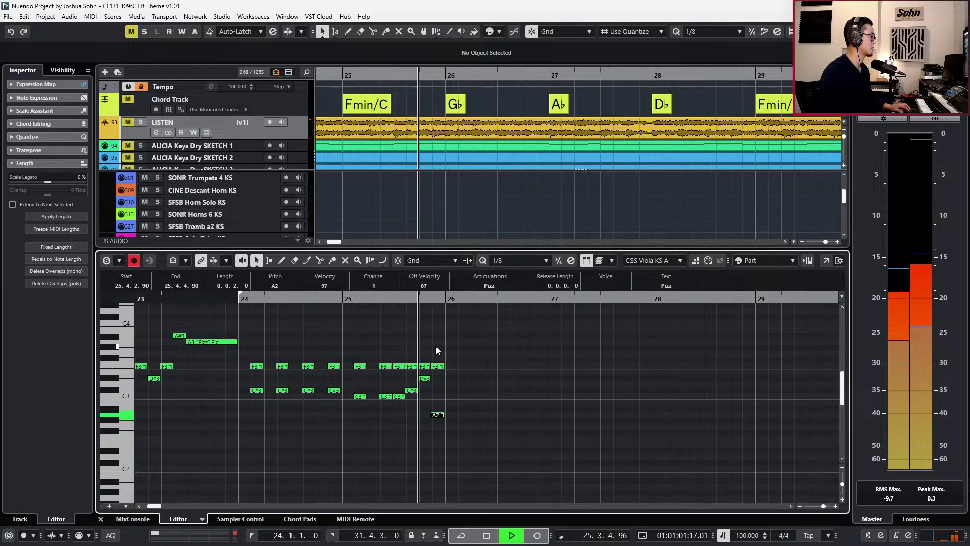
key("Up")
key("Up")
key("Up")
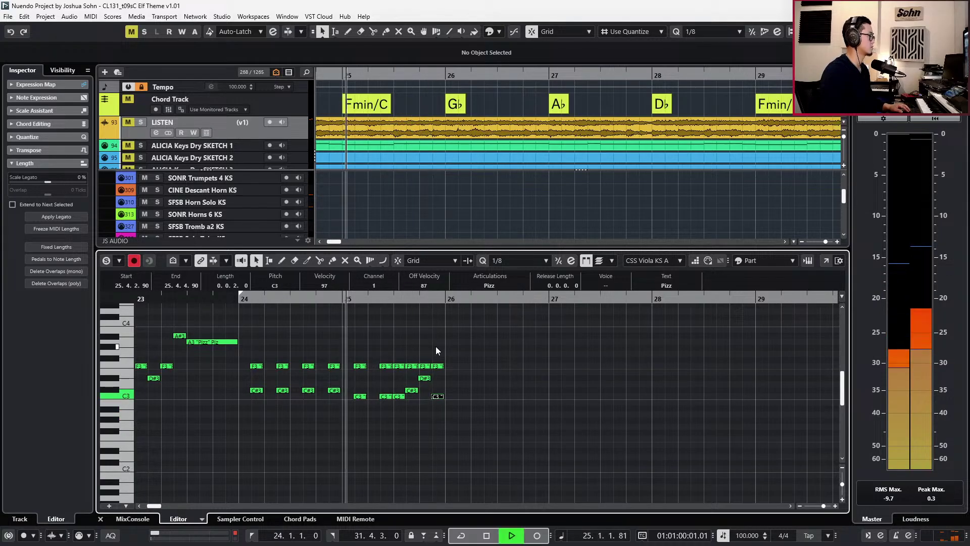
scroll(440, 347, "down", 3)
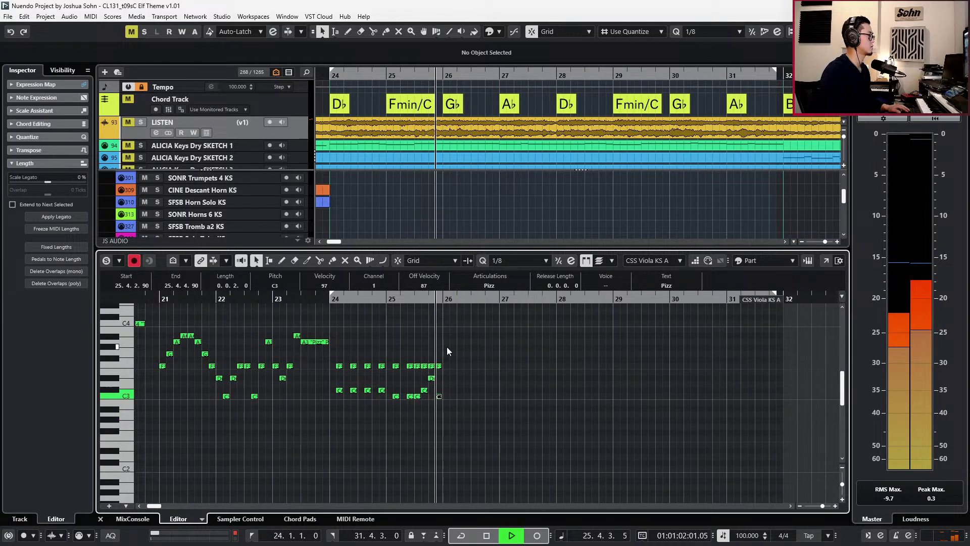
key("space")
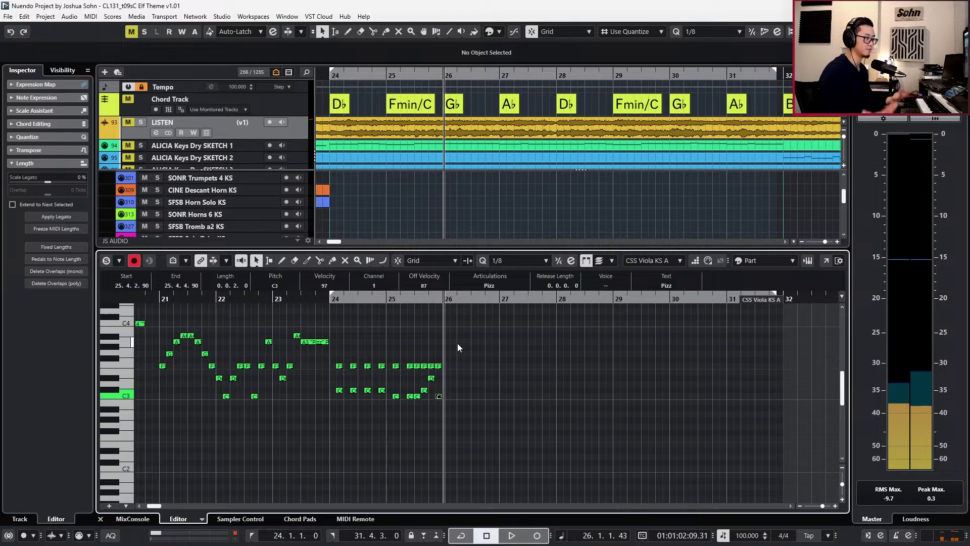
Duplicate the viola notes of bars 24 and 25 into bars 26 and 27 and play the transition.
left_click_drag(339, 350, 474, 426)
scroll(460, 422, "up", 3)
key("ctrl+d")
key("ctrl+Right")
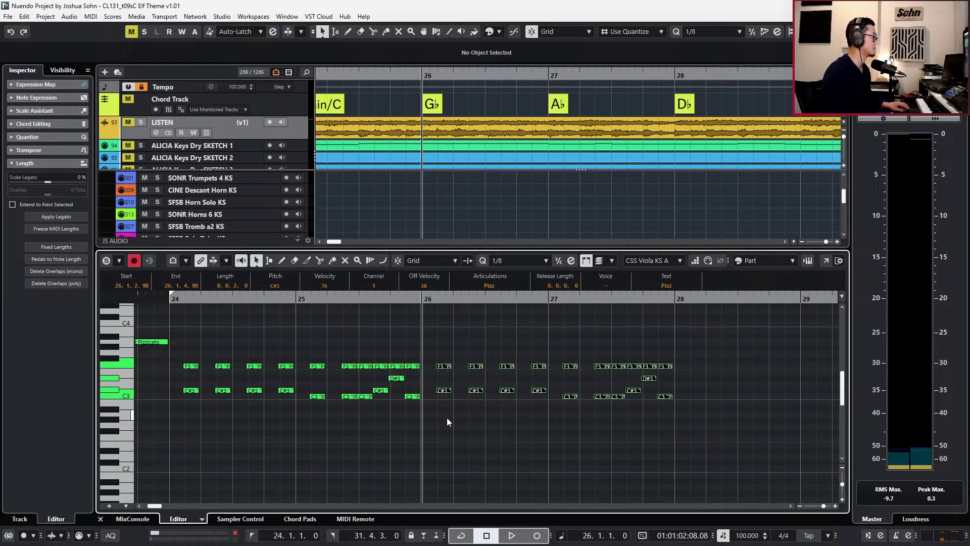
key("ctrl+KP_Subtract")
key("space")
key("space")
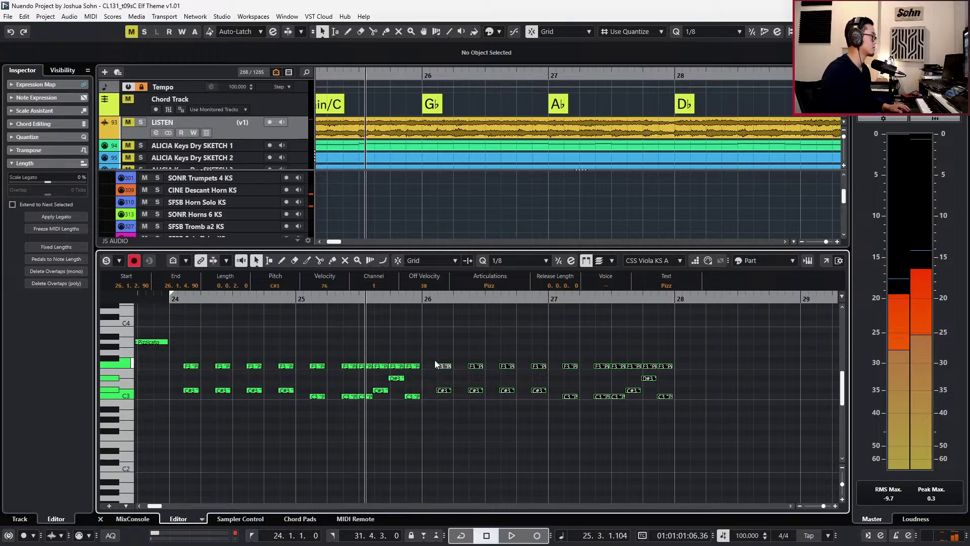
Raise the four upper notes in bar 26 to F#3 and try F#3 for the first upper note of bar 27.
left_click_drag(433, 353, 484, 371)
left_click_drag(574, 376, 551, 376)
key("Up")
key("space")
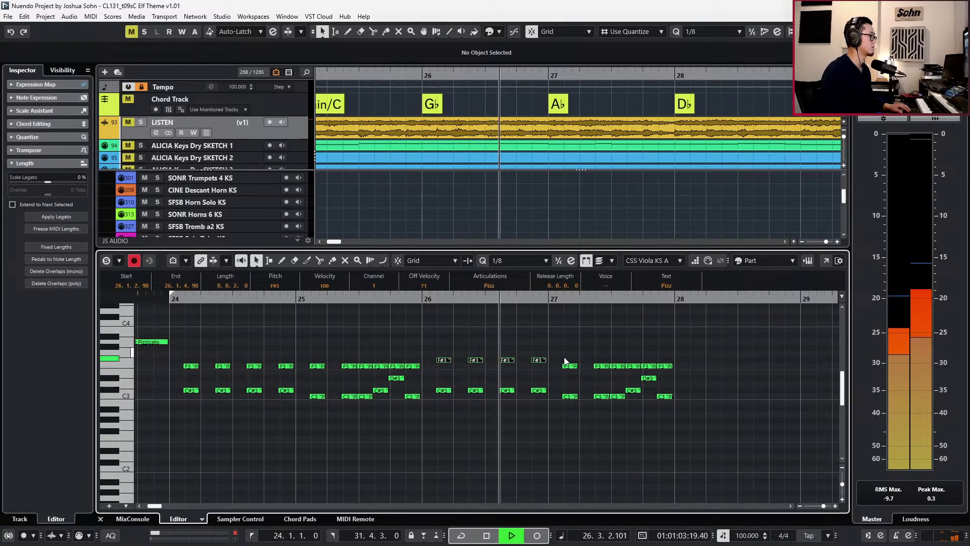
key("space")
left_click(570, 366)
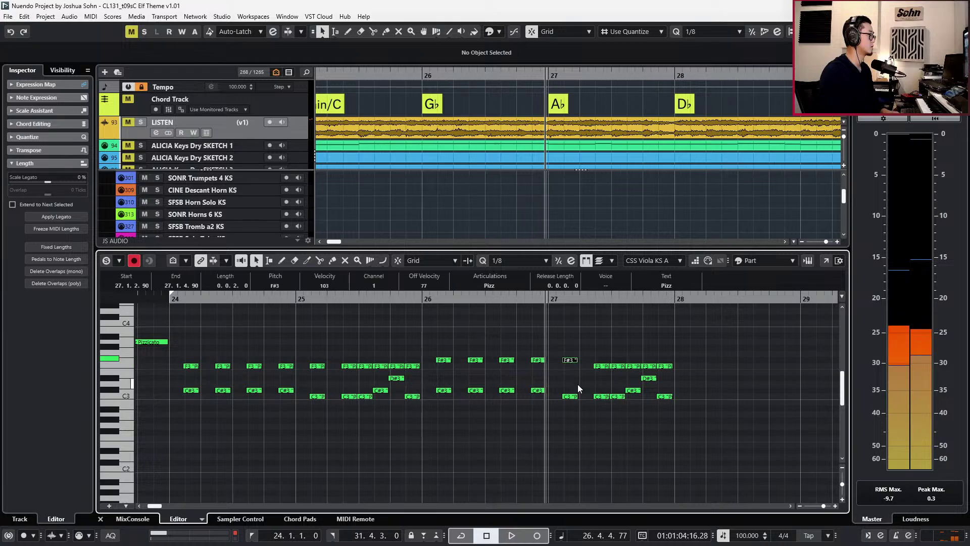
key("Down")
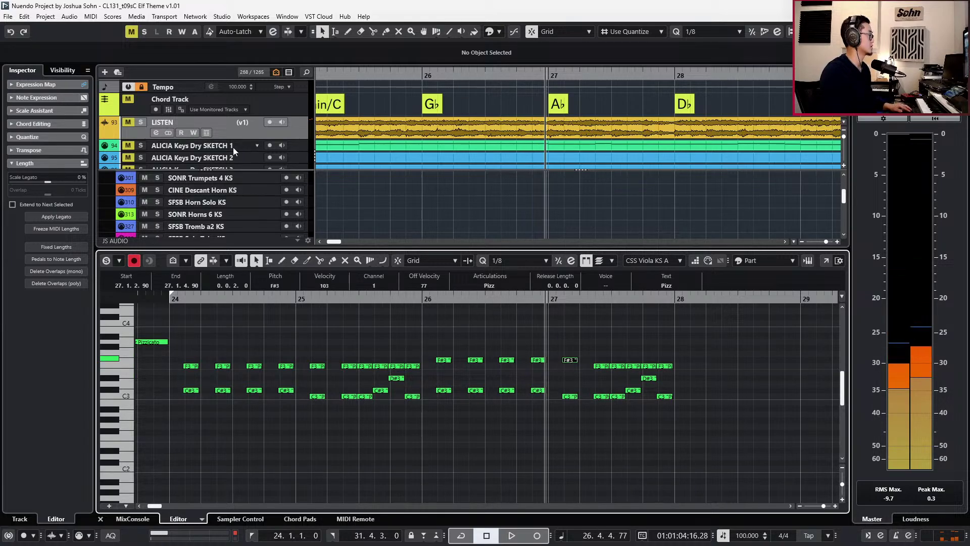
Solo the LISTEN reference track, listen to bars 26 and 27, and release the solo.
left_click(263, 129)
key("s")
key("KP_Subtract")
key("space")
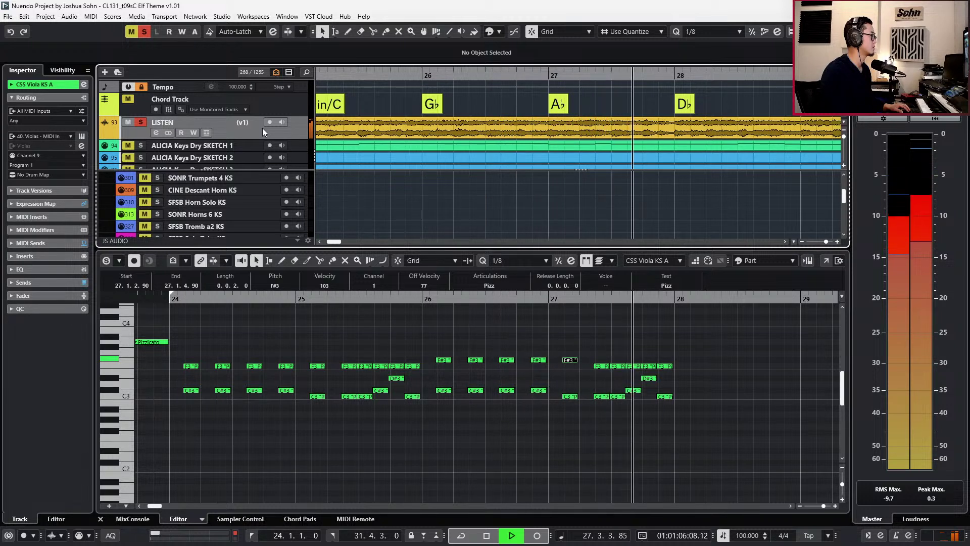
key("space")
key("s")
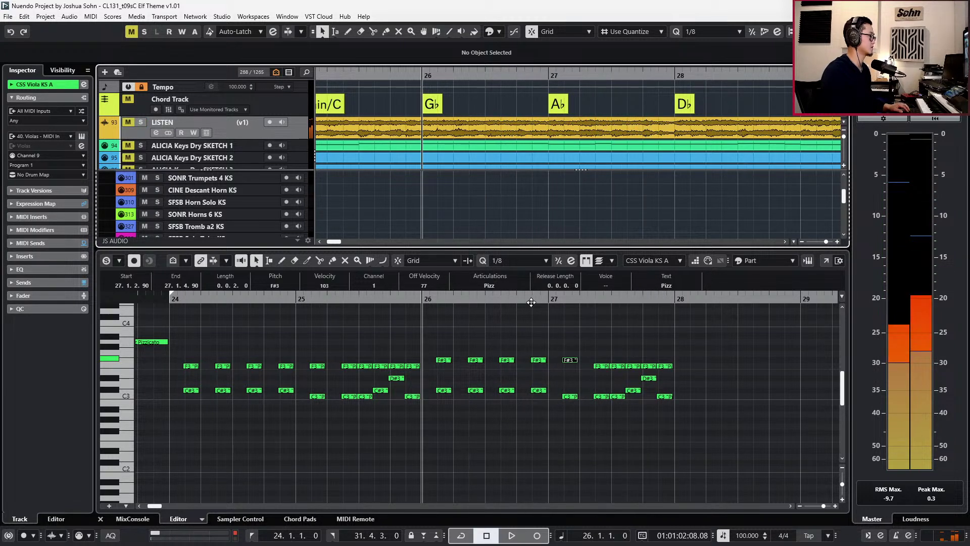
Lower the first three upper viola notes in bar 27 to D#3 and play them back.
left_click(570, 338)
left_click(571, 360)
key("Down")
key("Down")
left_click_drag(594, 353, 622, 376)
key("Down")
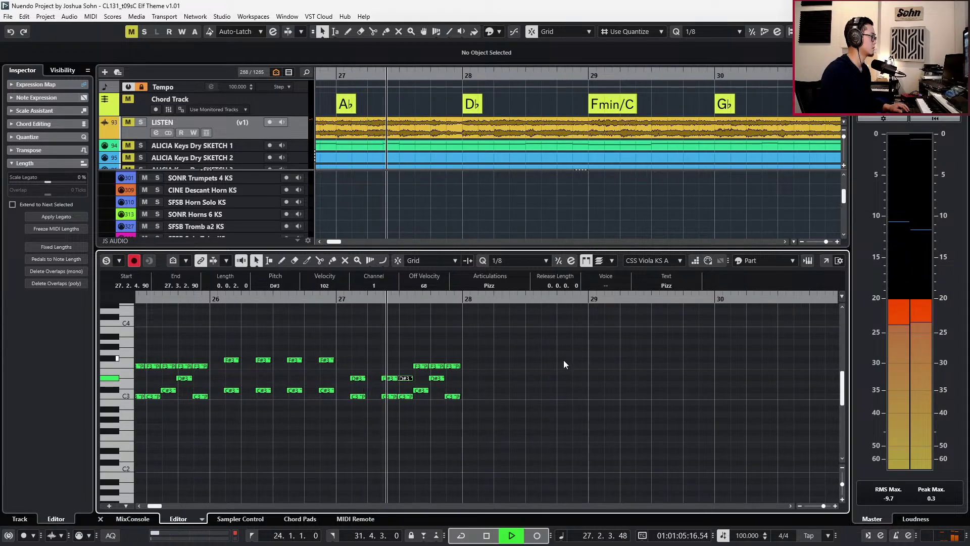
key("space")
left_click(417, 355)
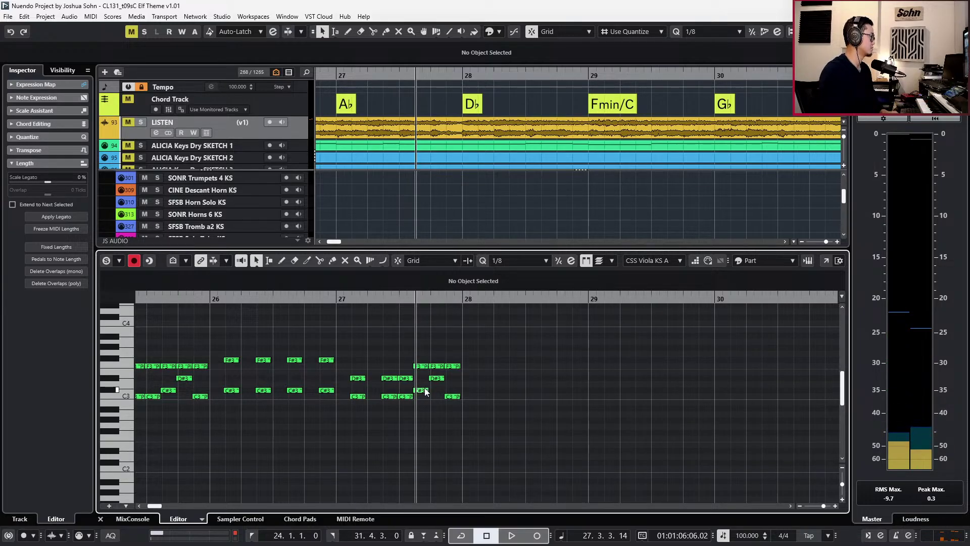
Lower the next two upper notes in bar 27 to D#3 and the bottom note on beat 4 to C3.
left_click(404, 378)
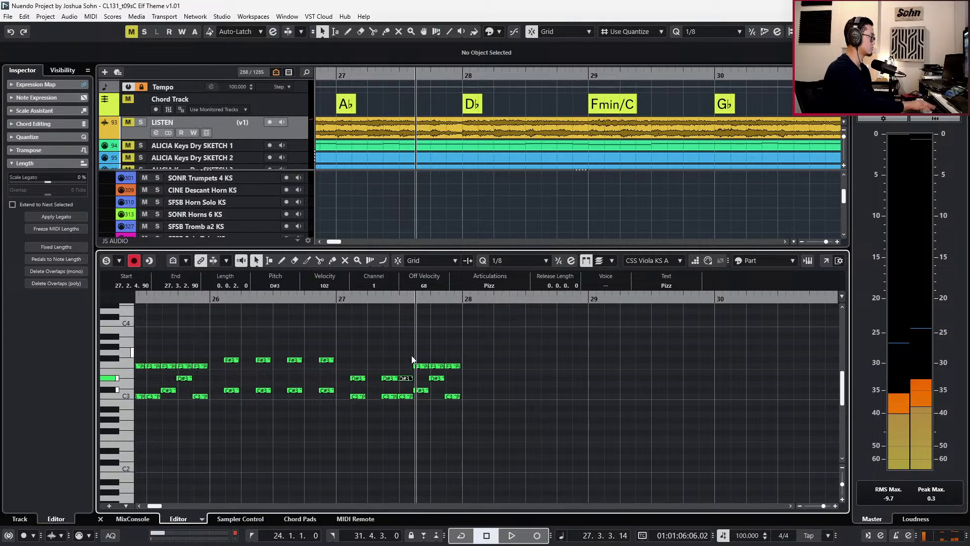
left_click_drag(423, 344, 437, 369)
key("Down")
key("Down")
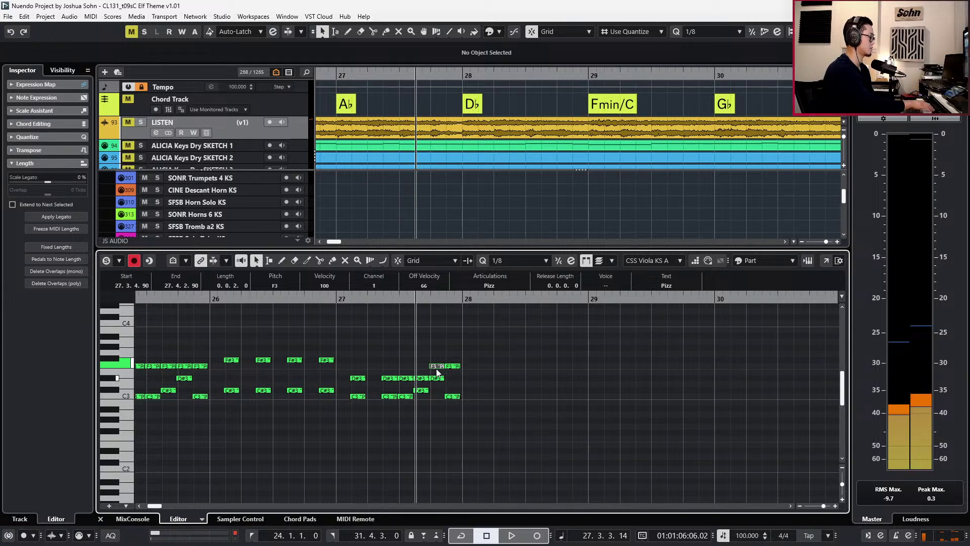
left_click(437, 378)
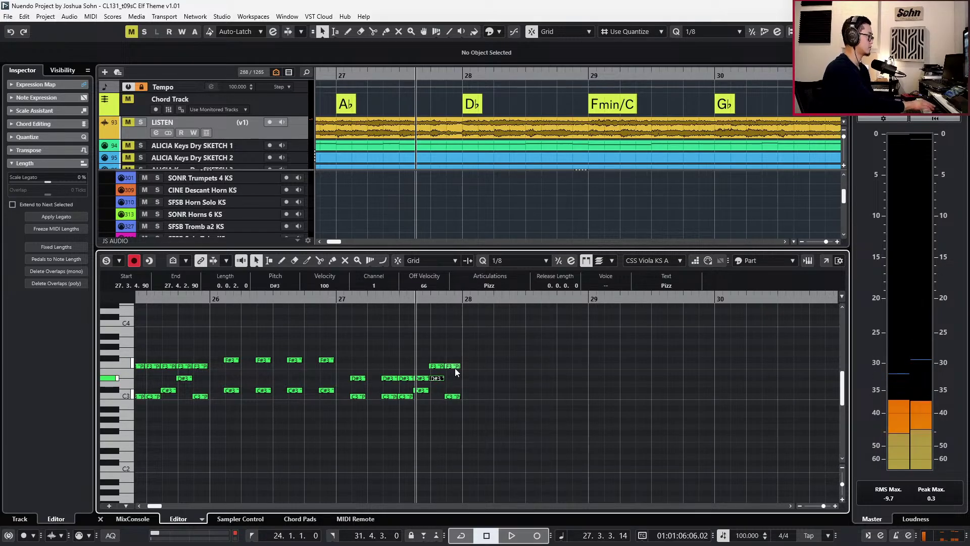
left_click(456, 365)
left_click_drag(437, 361, 439, 372)
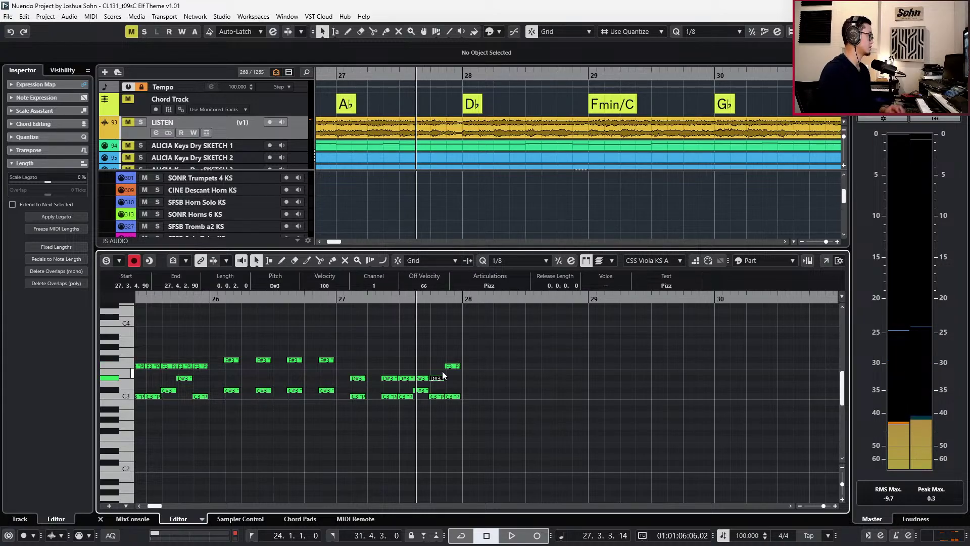
Duplicate the pizzicato viola notes of bars 24 to 27 into bars 28 to 31, shifted to start at 28.1.2.90.
key("space")
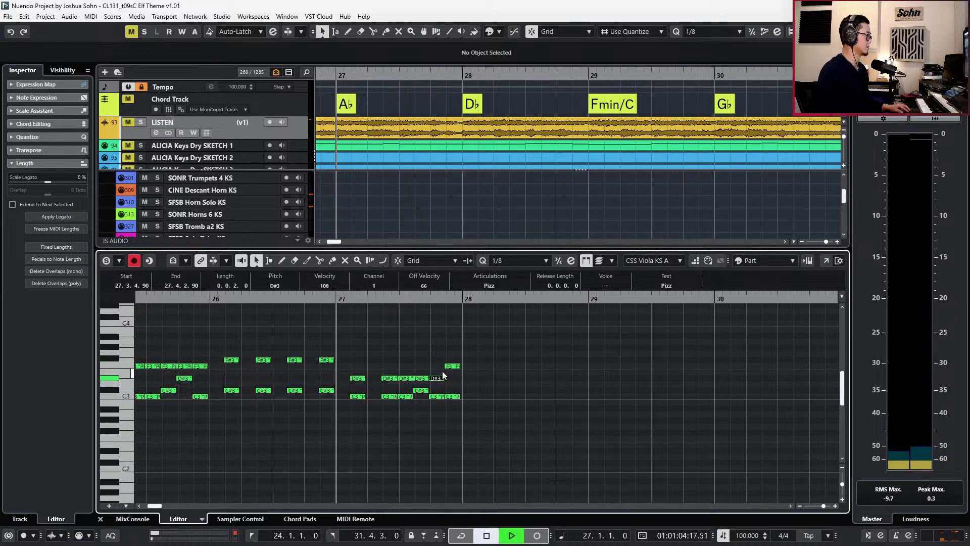
scroll(510, 351, "down", 2)
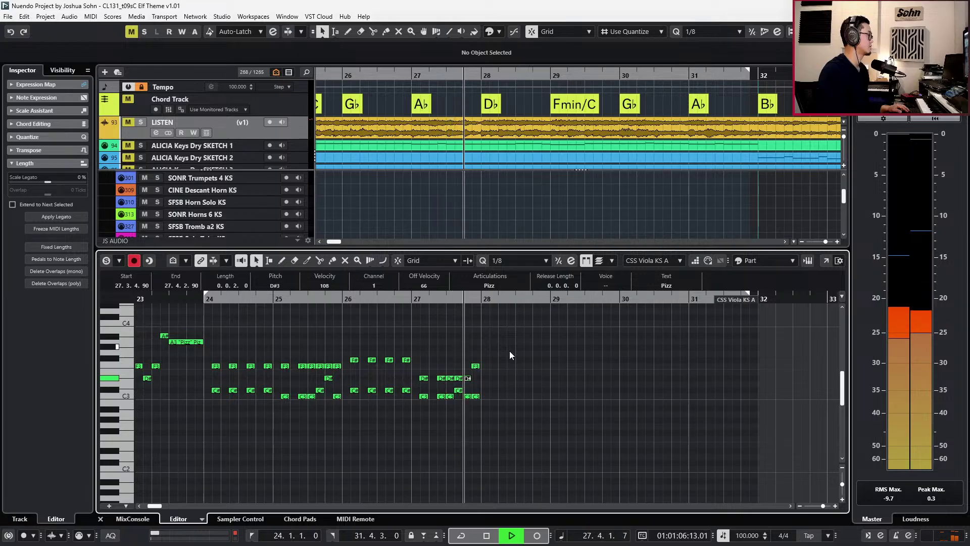
key("space")
left_click_drag(504, 339, 214, 426)
key("l")
key("ctrl+d")
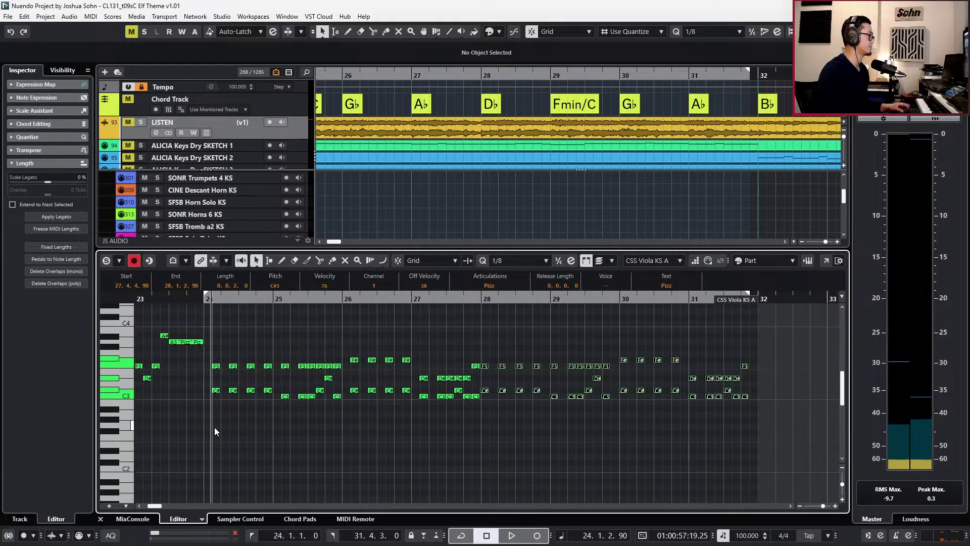
key("space")
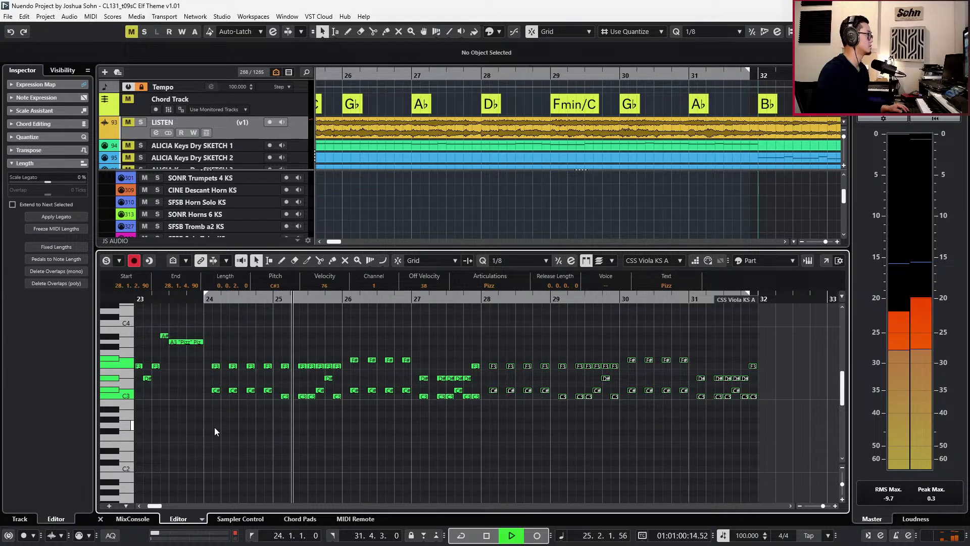
key("space")
key("KP_Add")
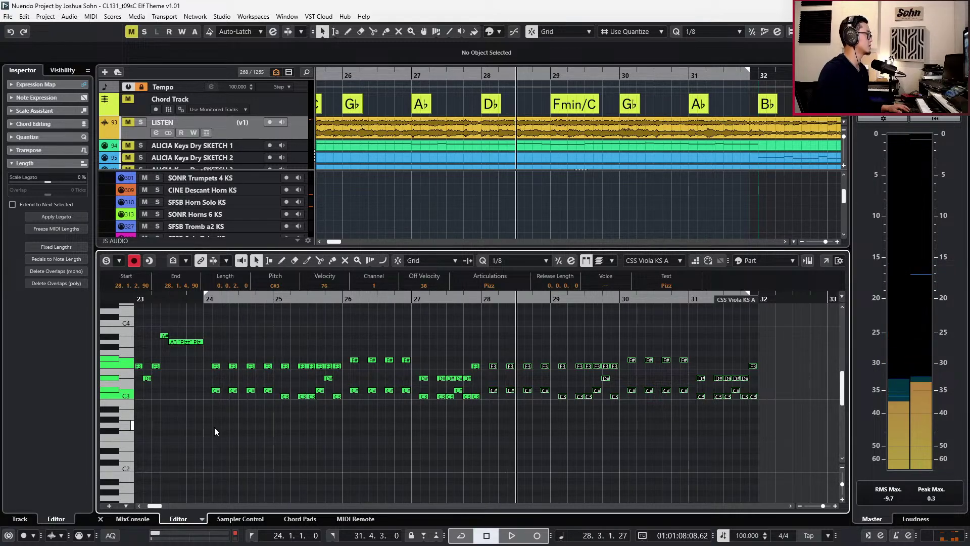
Solo the LISTEN reference track, listen through bar 30, and release the solo.
left_click(282, 137)
key("s")
key("space")
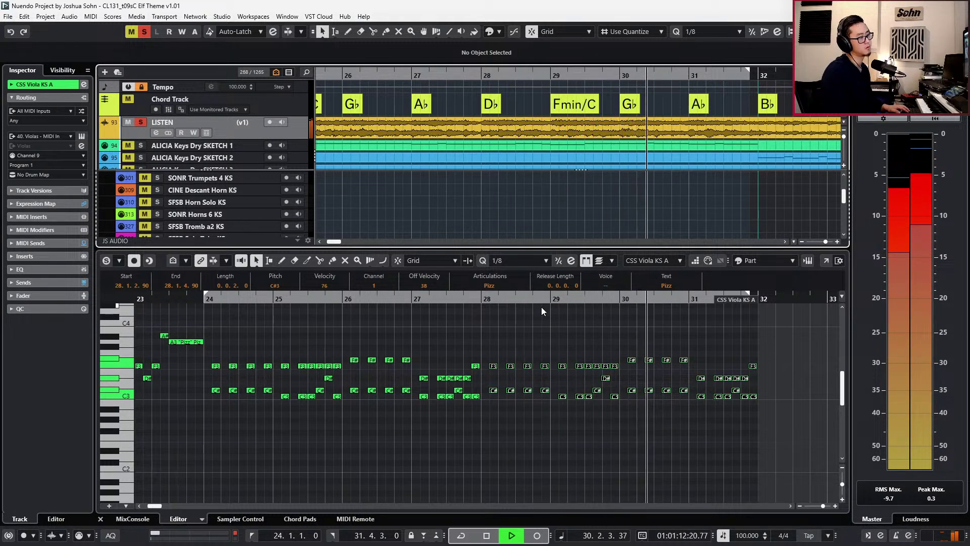
key("space")
key("s")
Move the first two lower viola notes in bar 30 up to A#3 and play them back.
left_click_drag(628, 344, 648, 395)
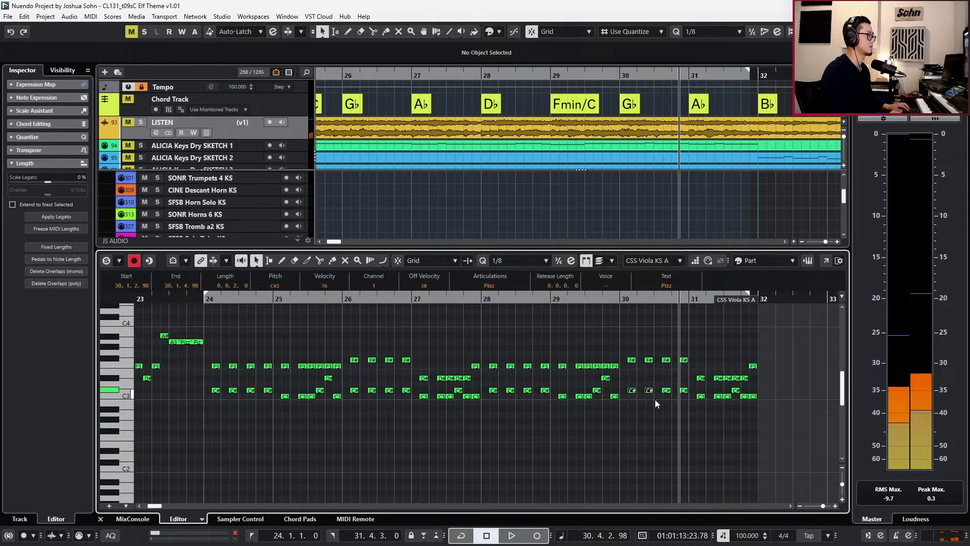
key("Down")
key("l")
key("space")
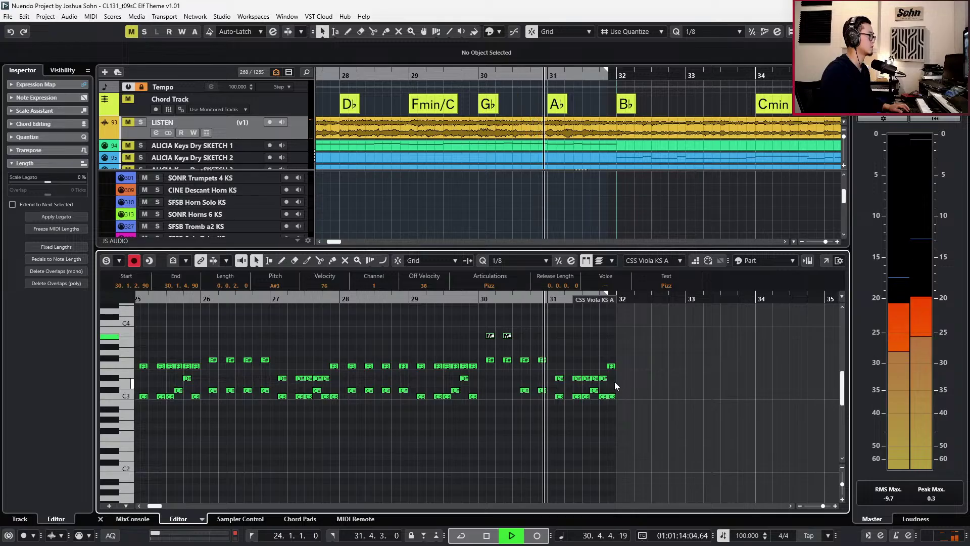
key("space")
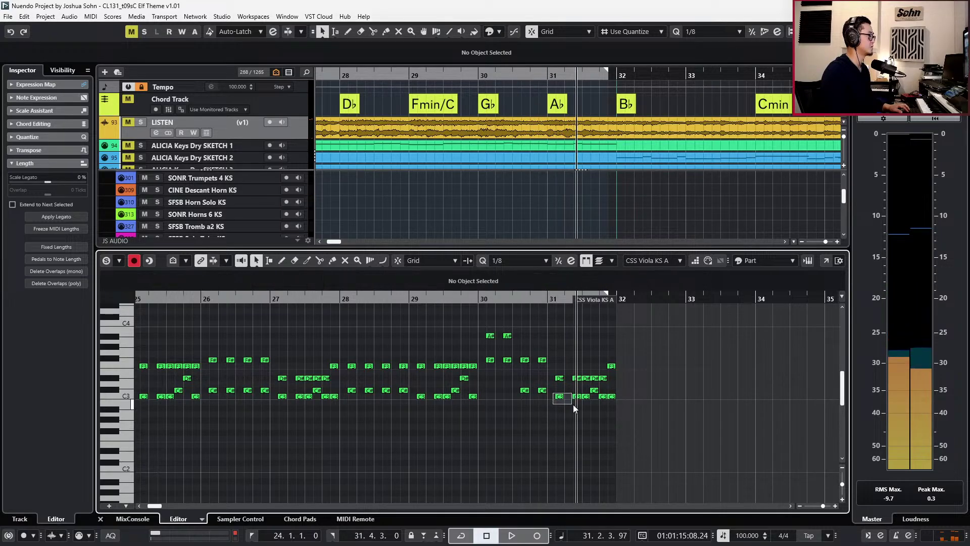
Move the first two lower viola notes in bar 31 up to G#3 and play the bar back.
key("Down")
key("Down")
key("Down")
key("Down")
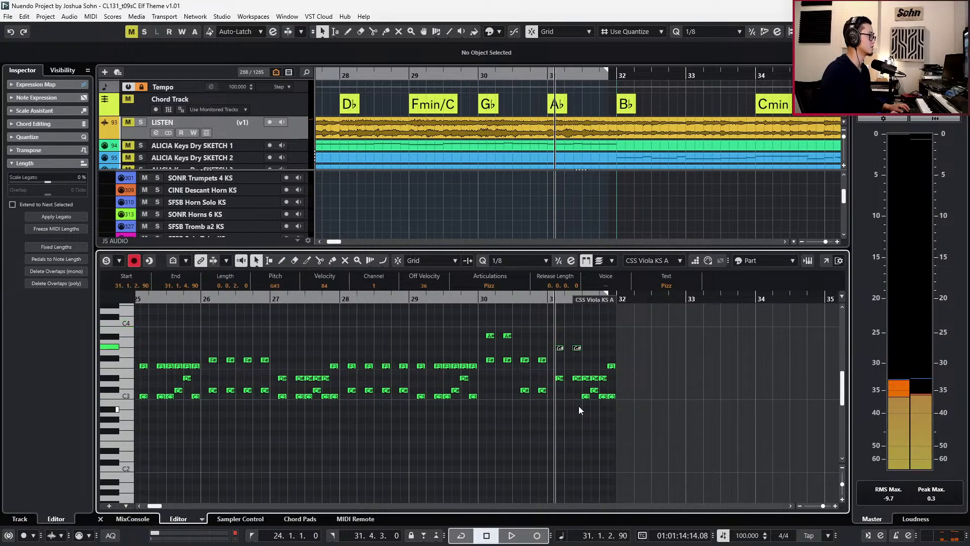
key("space")
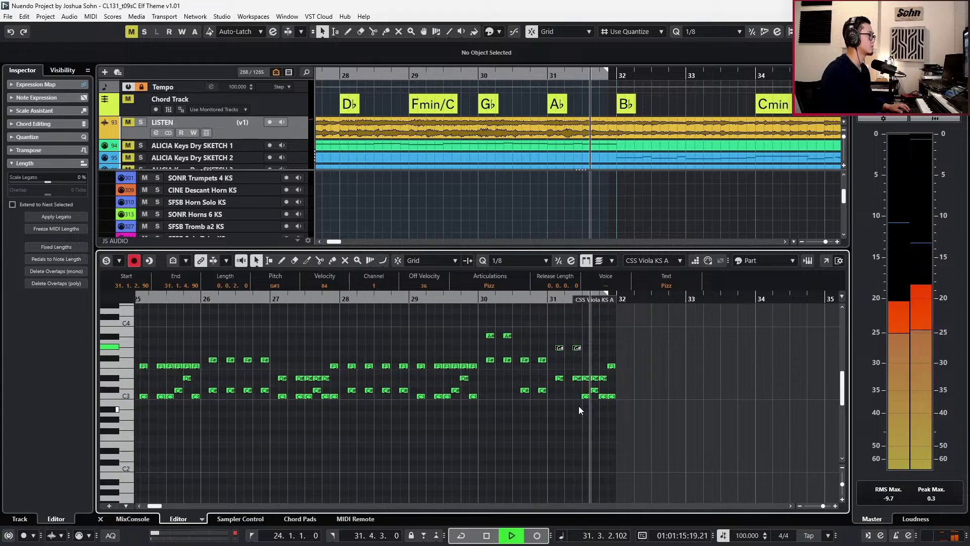
key("space")
Solo the LISTEN reference track, listen to bar 31 twice, and release the solo.
left_click(299, 121)
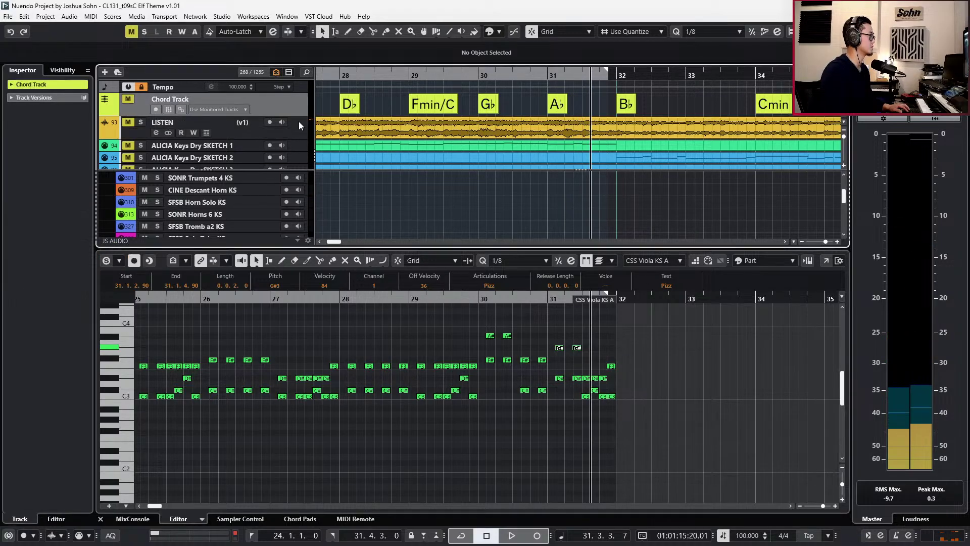
key("s")
key("space")
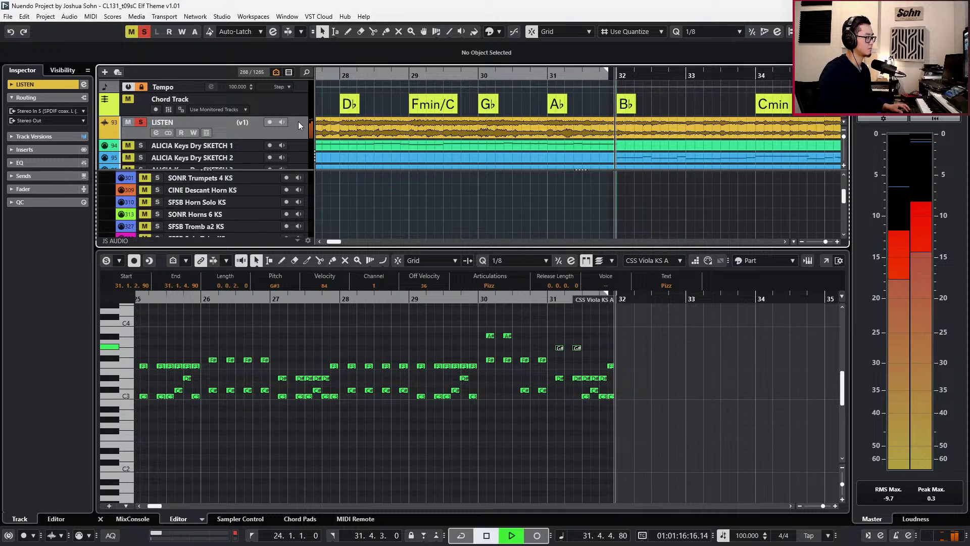
key("space")
key("space")
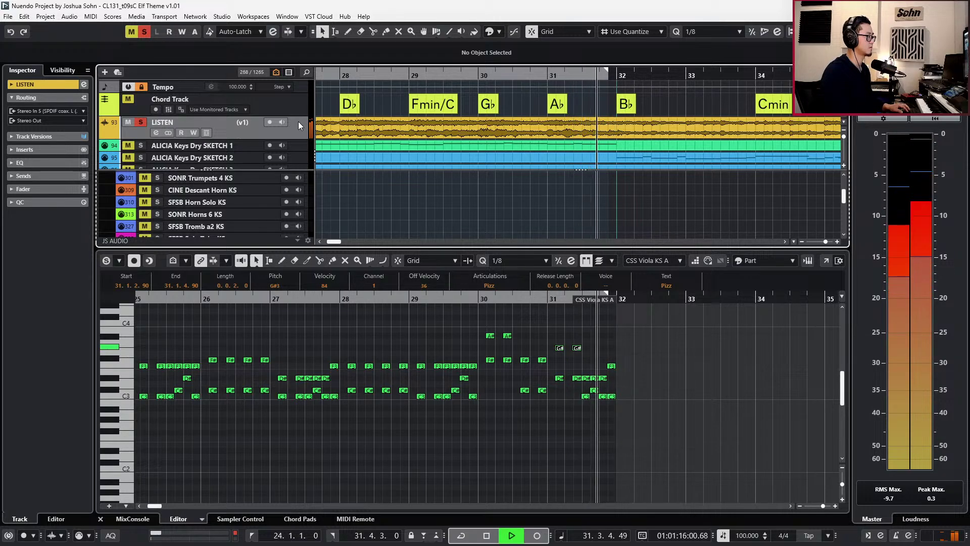
key("space")
key("s")
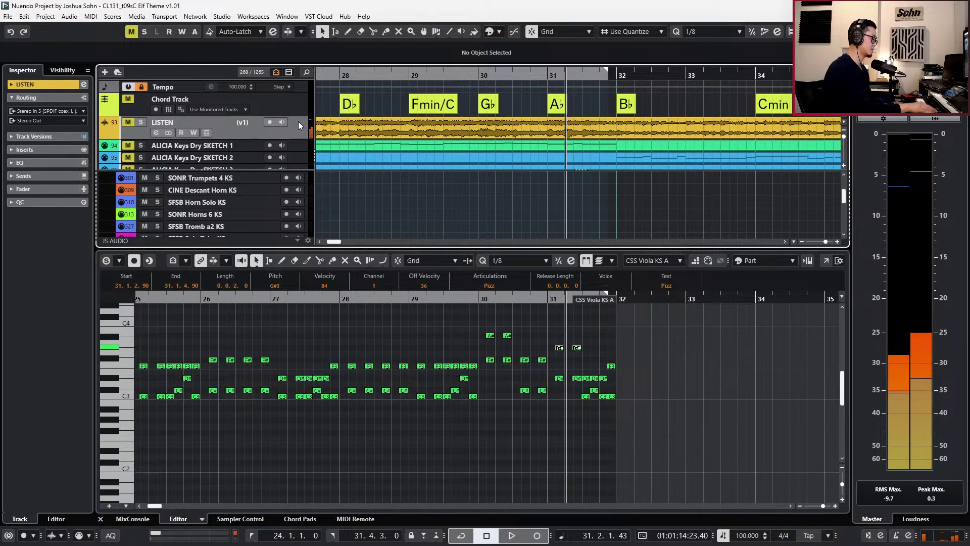
Raise the remaining four lower viola notes in bar 31 to G#3, A#3, C4 and G#3 and play them back.
left_click(577, 419)
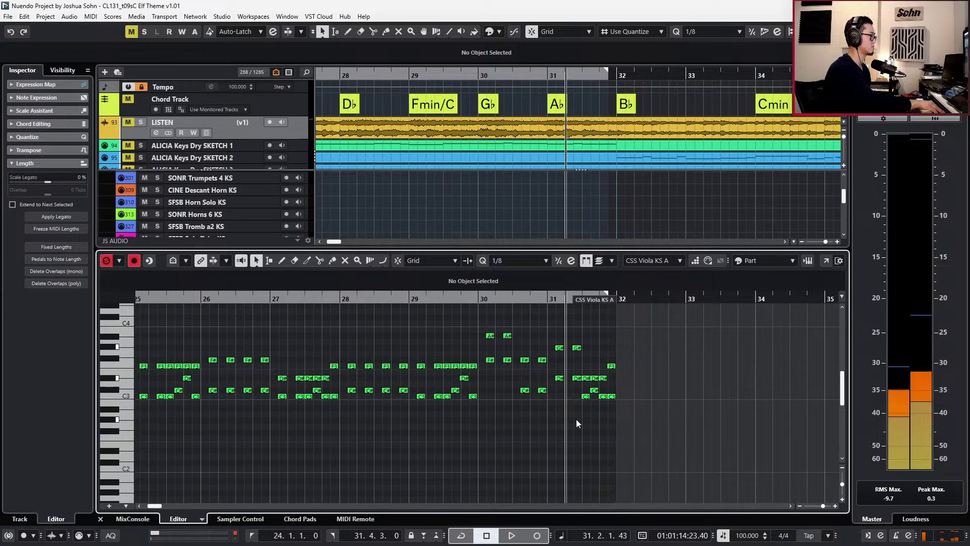
key("h")
left_click(578, 396)
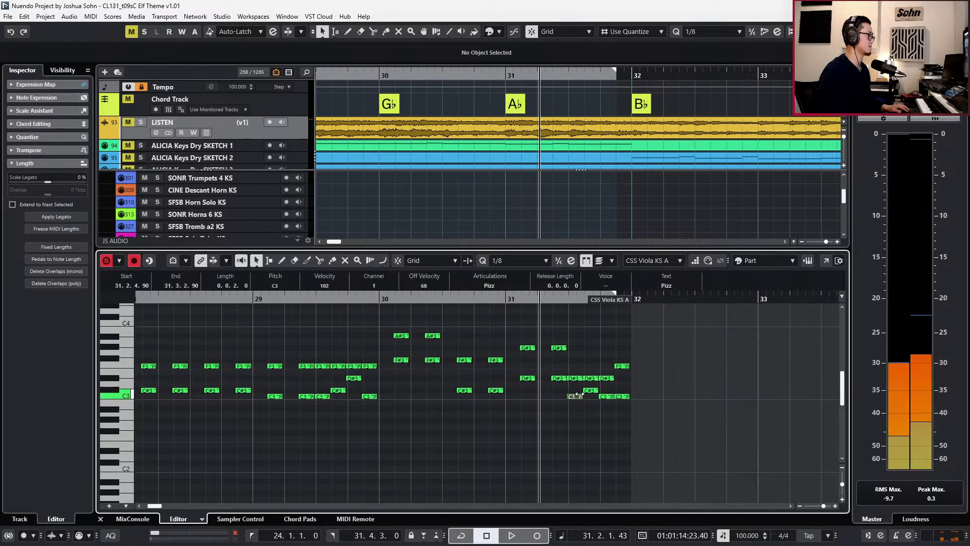
key("Down")
key("Down")
left_click(591, 348)
left_click(590, 341)
key("Up")
key("shift+Up")
left_click_drag(605, 387, 626, 400)
key("shift+Up")
key("Down")
key("Down")
key("Down")
key("Down")
key("space")
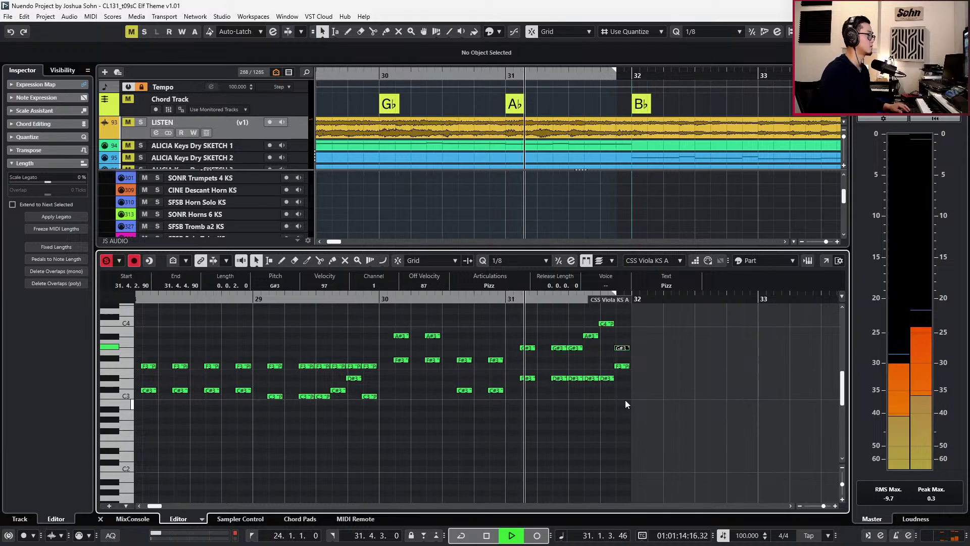
key("space")
Lower the F3 at the end of bar 31 to D#3 and play the bar back.
left_click(619, 367)
key("Down")
key("Down")
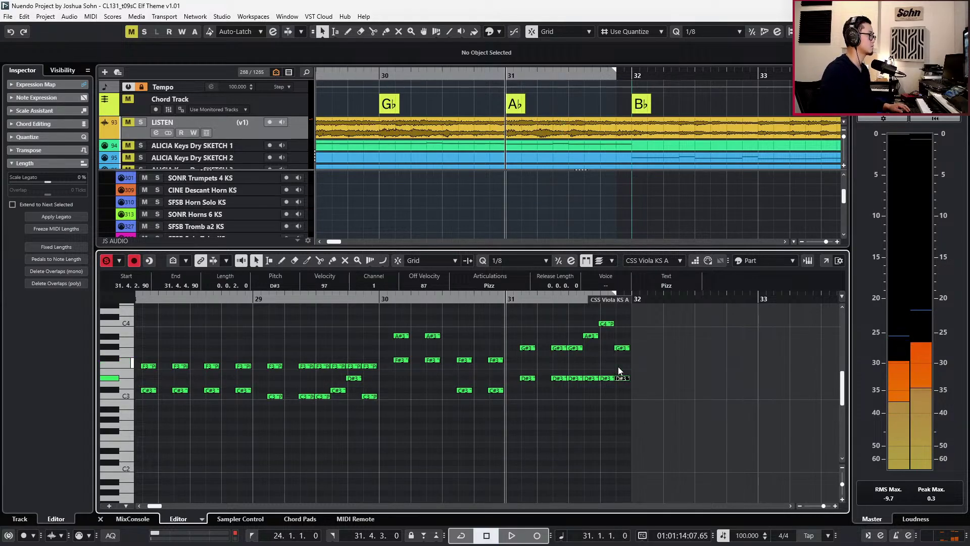
key("space")
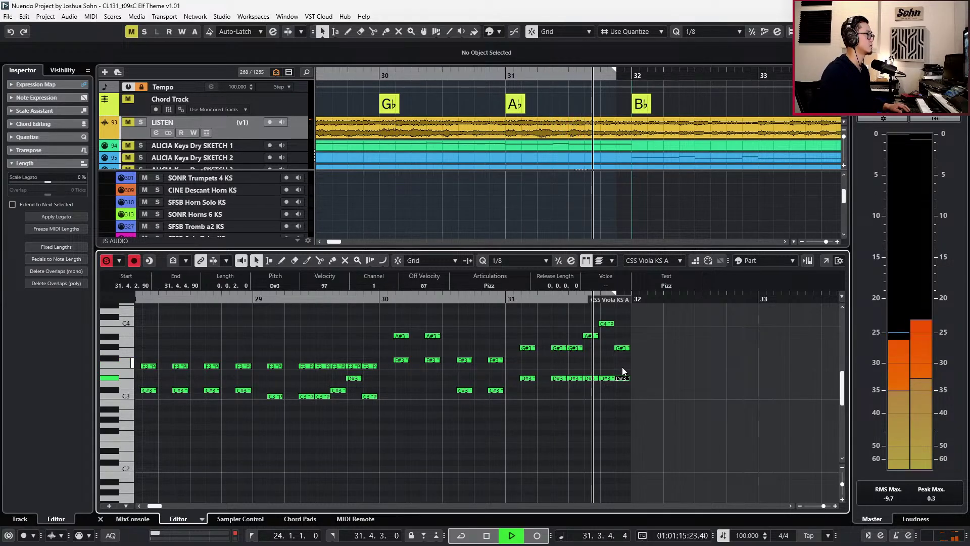
key("space")
Raise the D#3 beneath the C4 in bar 31 to G#3 and play the bar back.
left_click(607, 378)
key("Up")
key("Up")
key("Up")
key("Up")
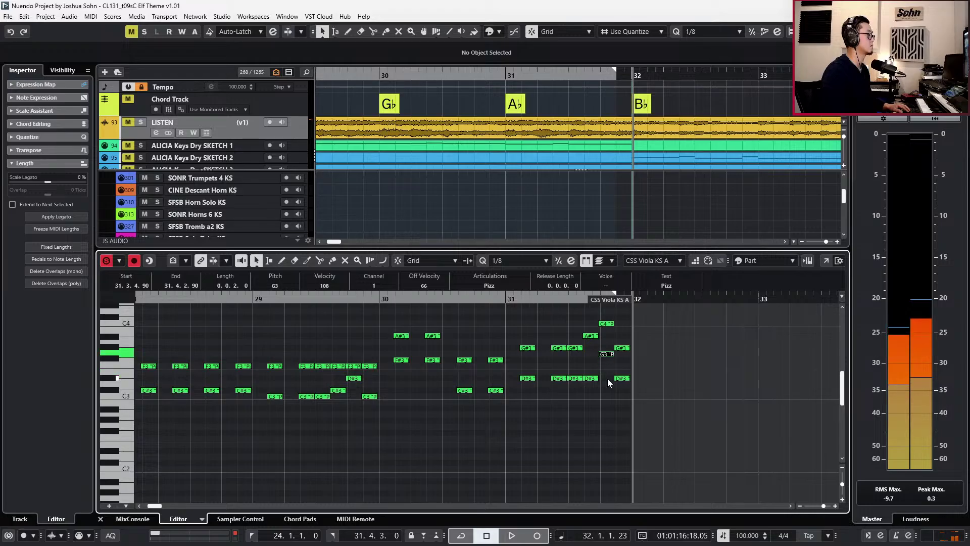
key("Up")
key("space")
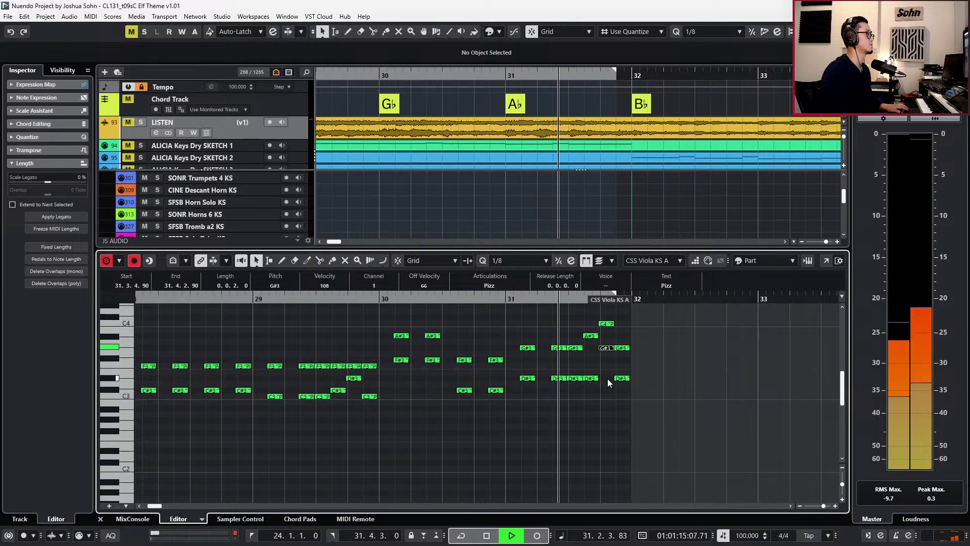
key("g")
key("g")
key("g")
key("space")
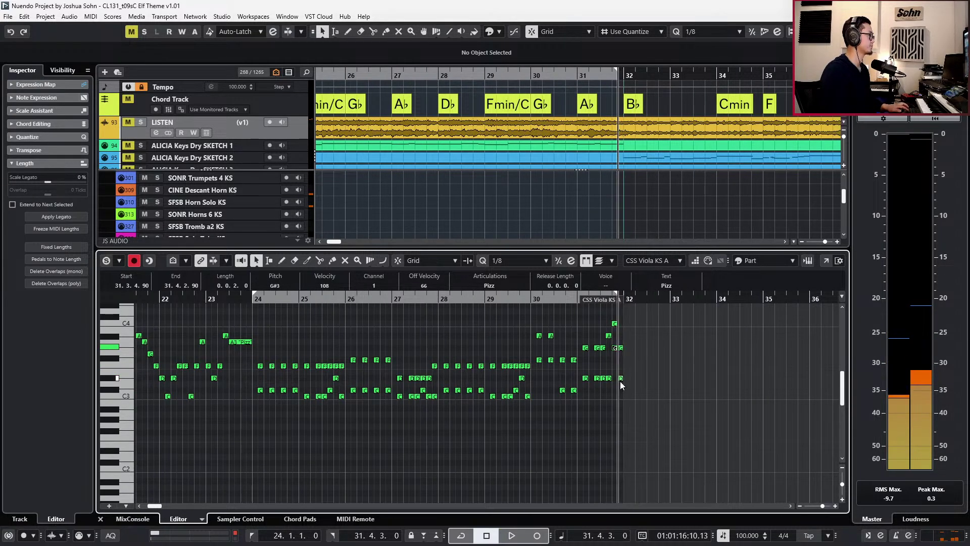
Copy the CSS Viola KS A part starting at bar 24 onto the CSW 2 Clarinets KS track at bar 24.
key("KP_Subtract")
key("Return")
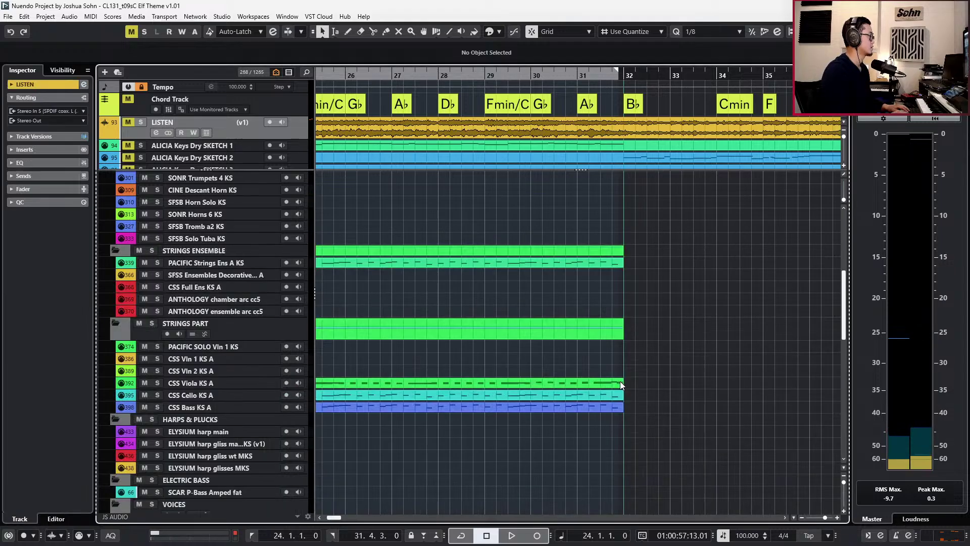
scroll(620, 381, "down", 3, "ctrl")
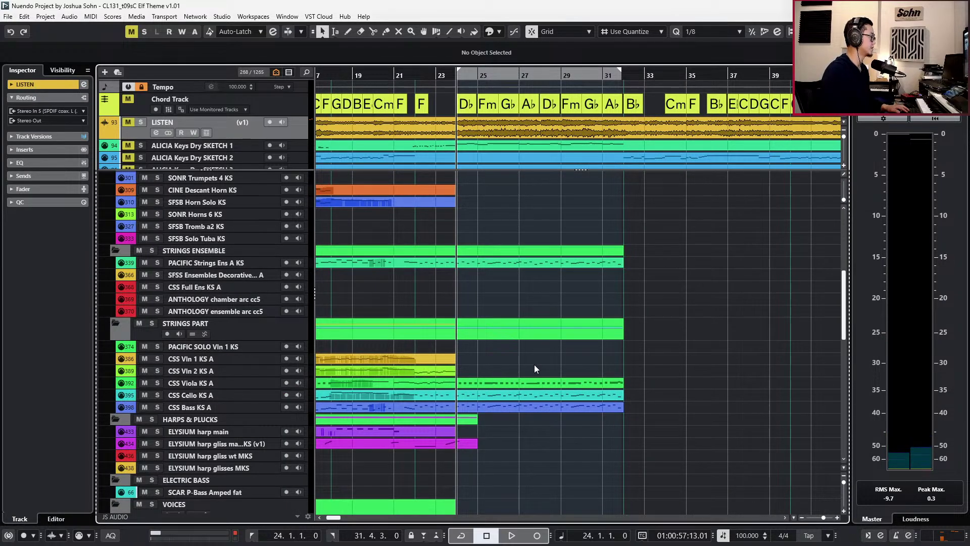
key("h")
scroll(450, 383, "up", 3)
scroll(450, 402, "up", 1)
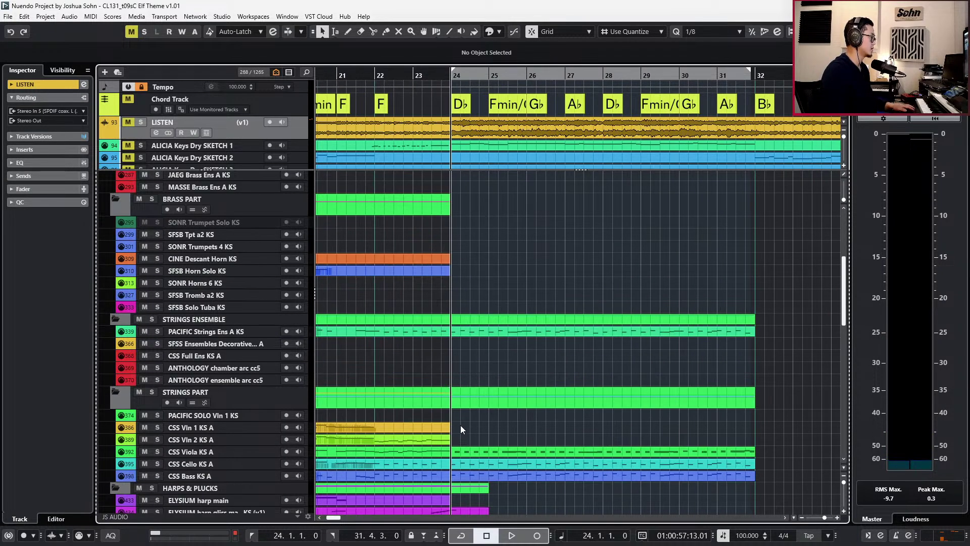
left_click(459, 453)
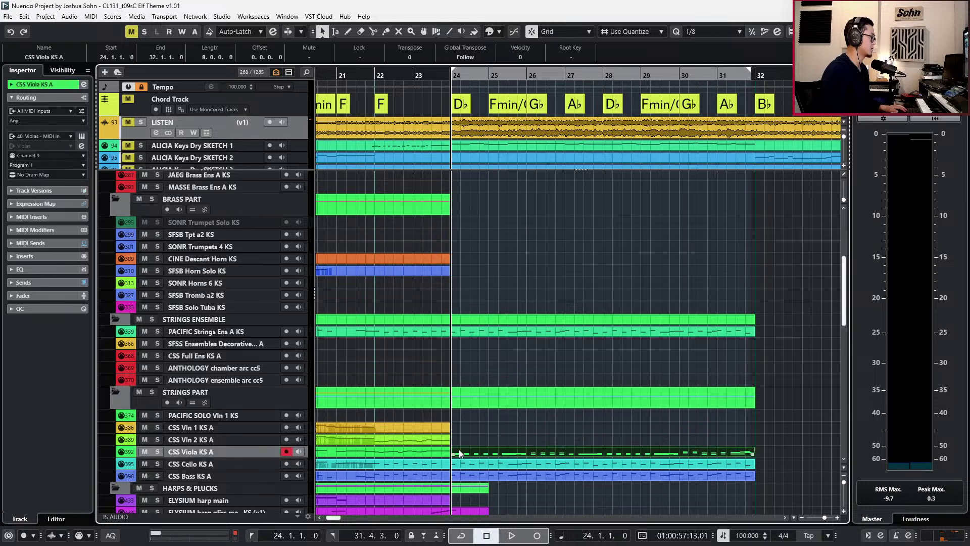
left_click(457, 427)
scroll(448, 416, "up", 3)
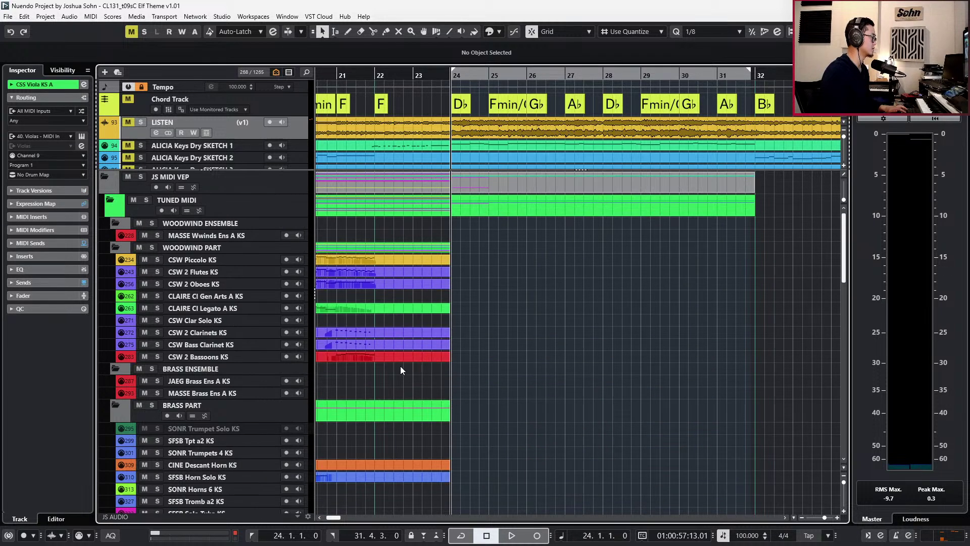
left_click(252, 337)
key("ctrl+v")
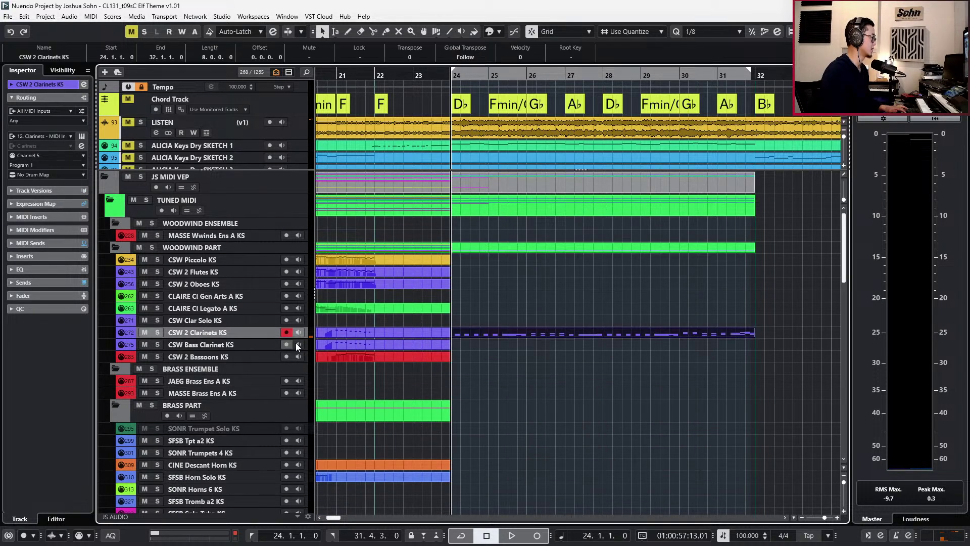
Open the copied CSW 2 Clarinets KS part to examine its notes, and return to the arrangement.
double_click(480, 333)
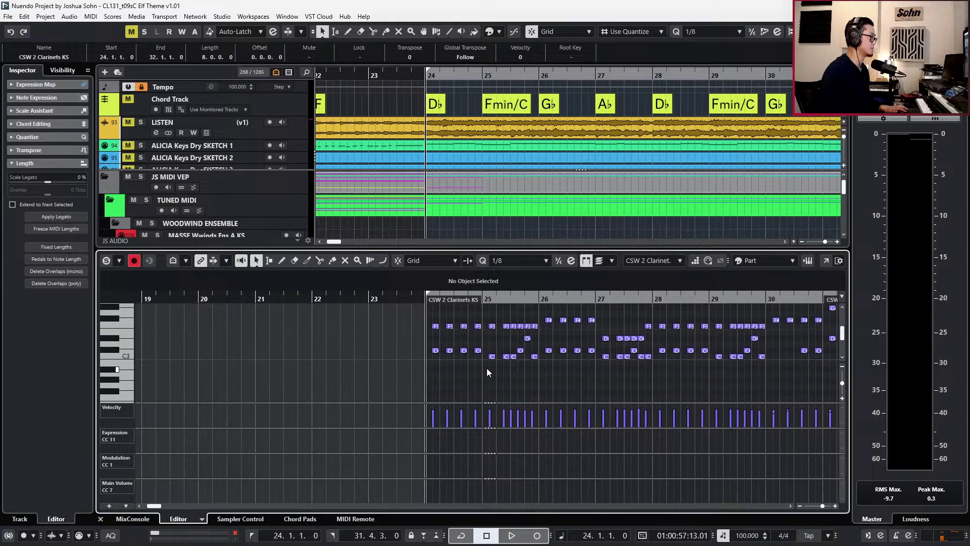
left_click_drag(519, 377, 580, 368)
key("Return")
left_click(497, 293)
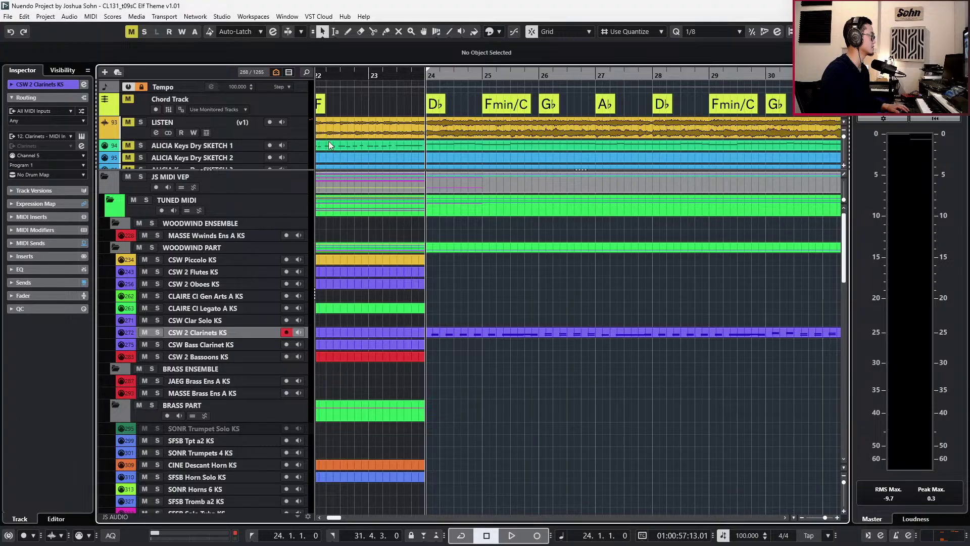
Solo the LISTEN reference track, listen to bars 24 and 25, and release the solo.
left_click(302, 129)
key("s")
key("space")
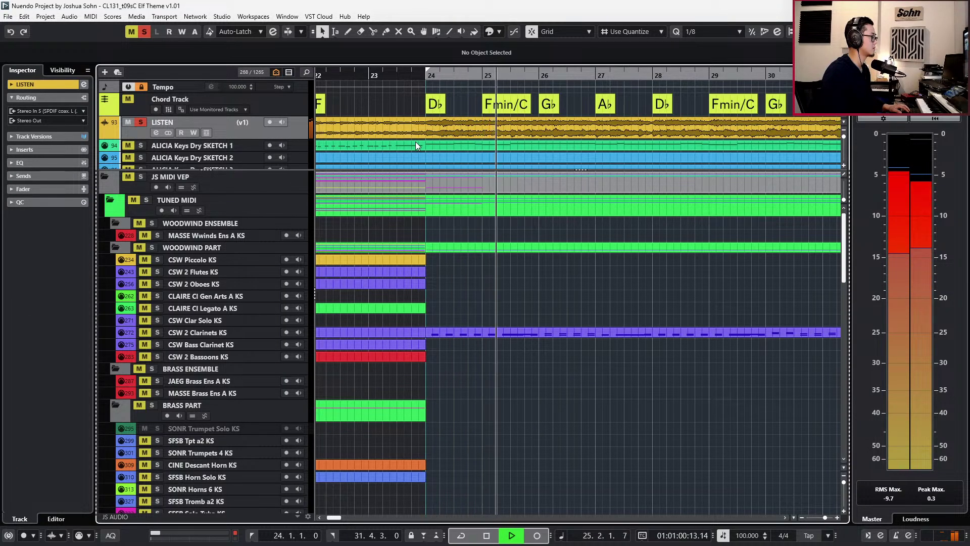
key("space")
key("s")
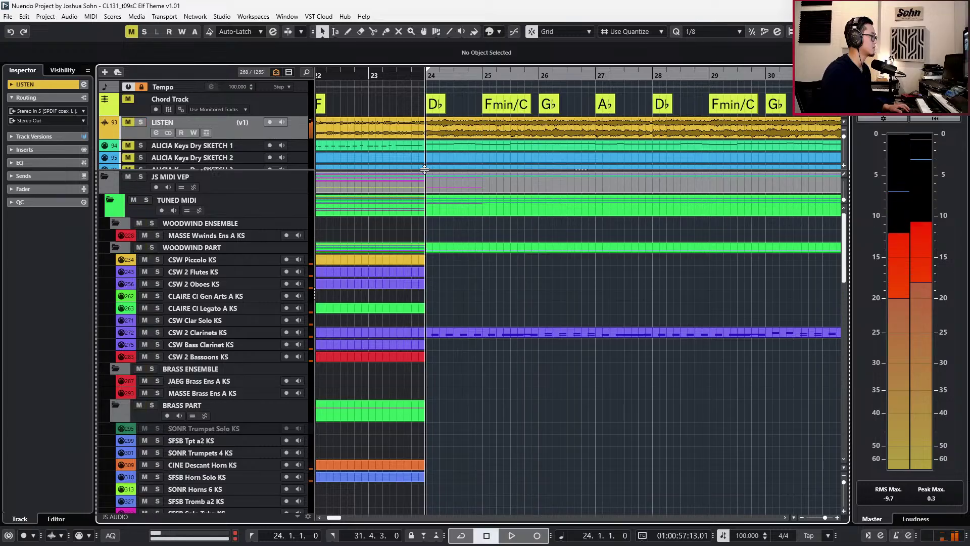
Select the CSW 2 Clarinets KS part at bar 24 and play the bar with the LISTEN reference track temporarily unmuted.
scroll(492, 217, "down", 6)
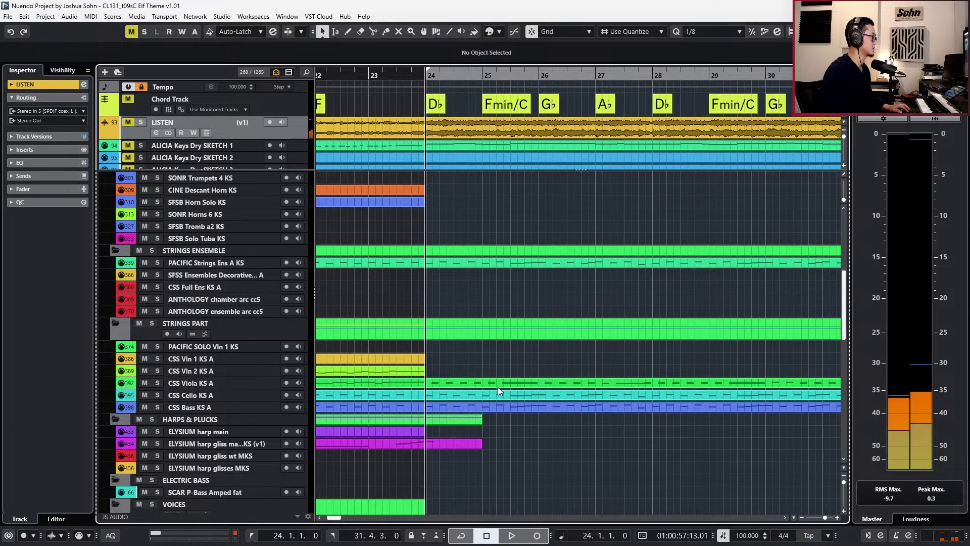
left_click(497, 384)
scroll(493, 357, "up", 3)
left_click(469, 197)
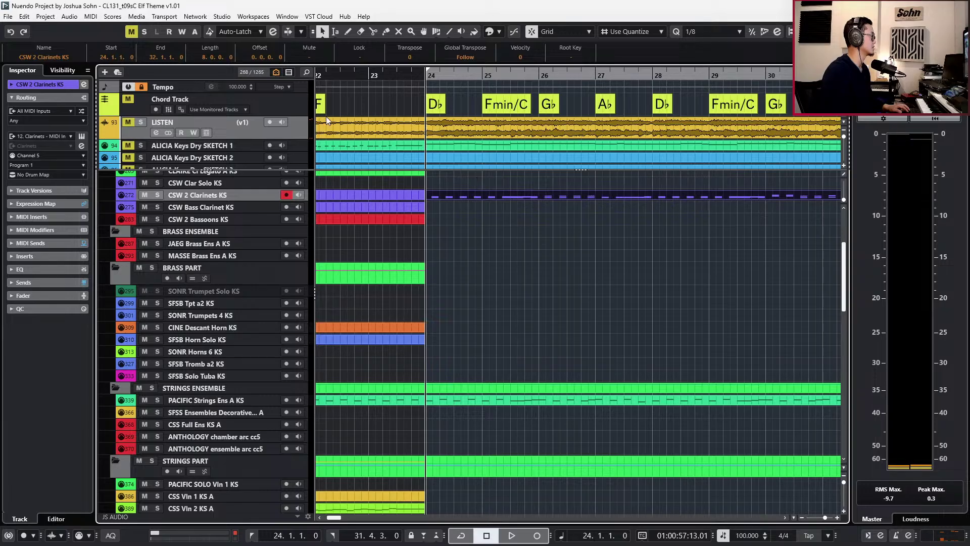
key("space")
key("space")
left_click(126, 122)
key("space")
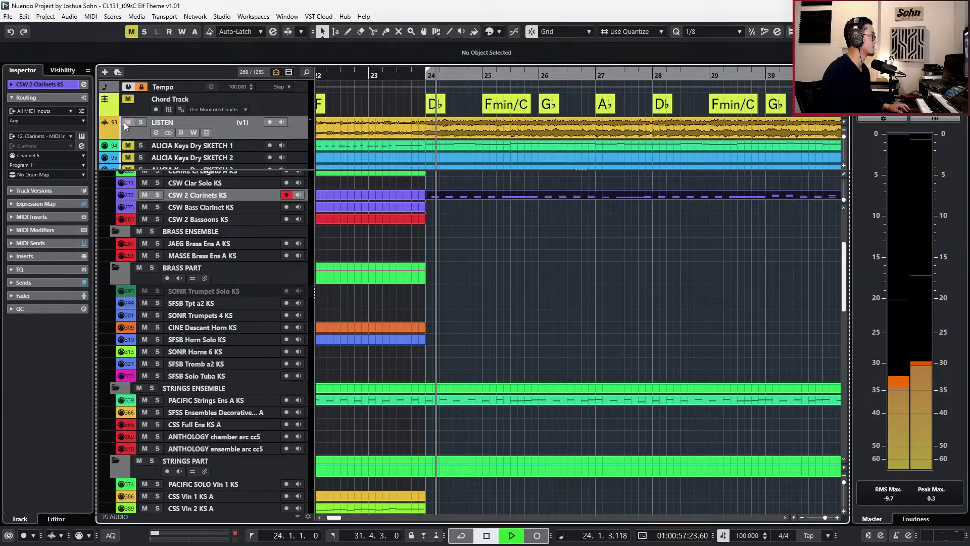
left_click(127, 122)
key("space")
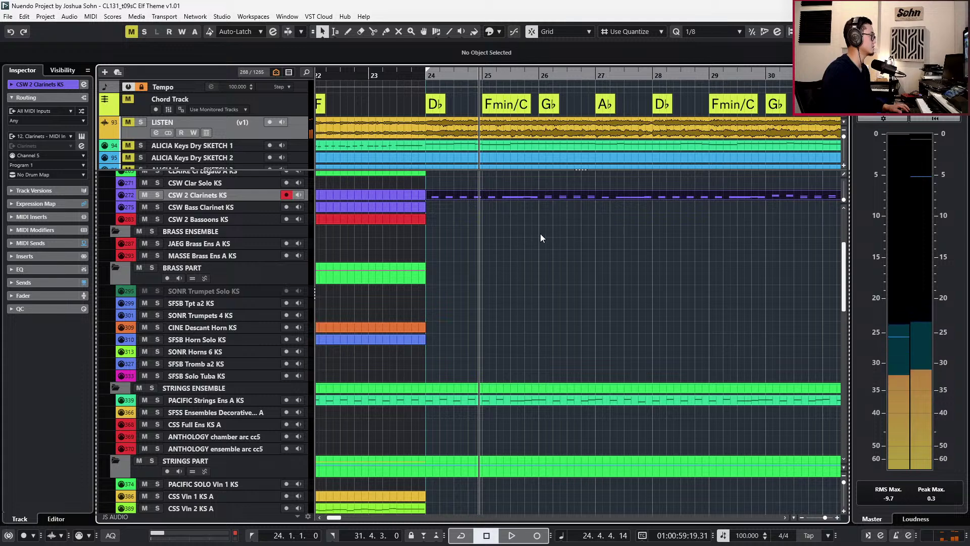
Open the CSW 2 Clarinets KS part for note editing, solo it, and play it from bar 24.
double_click(483, 198)
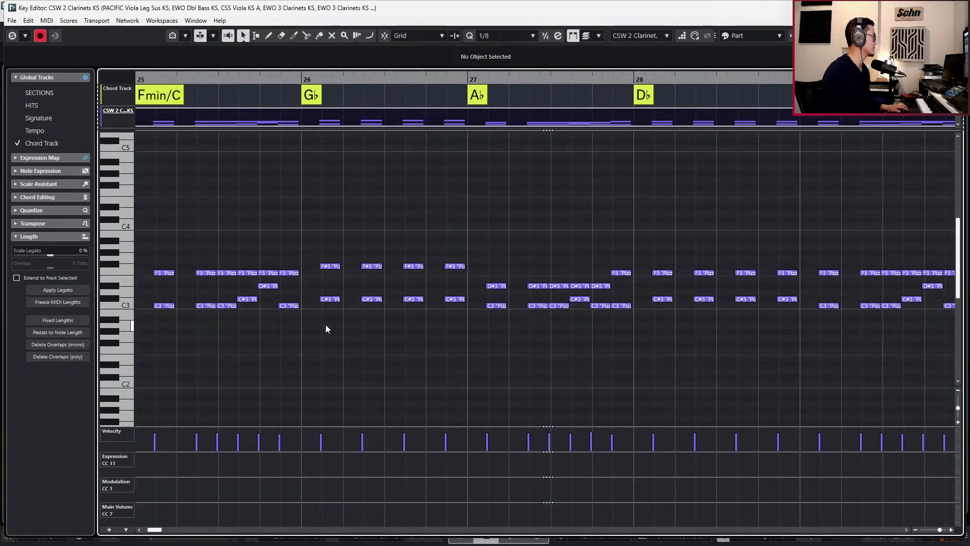
scroll(344, 327, "left", 3)
key("s")
key("KP_1")
key("space")
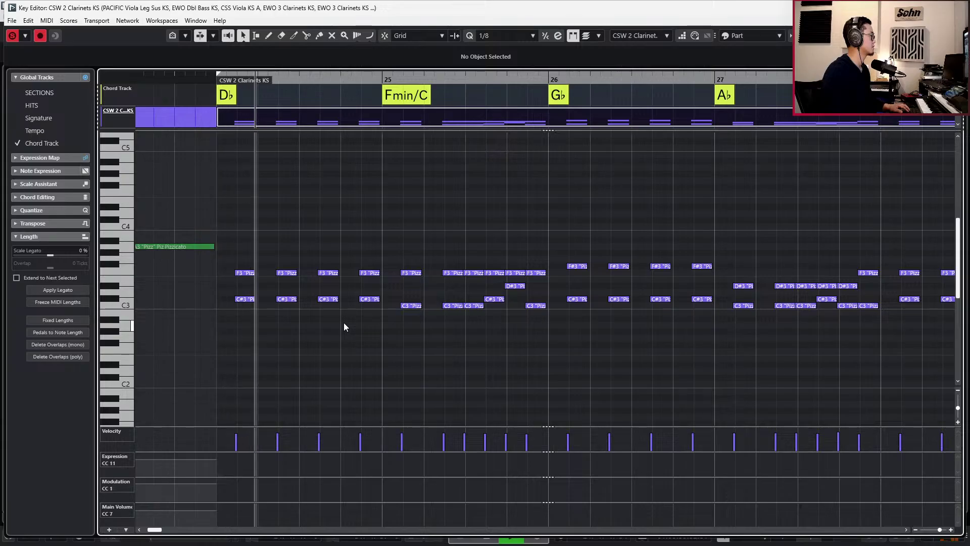
Raise the third F3 in bar 24 of the clarinet part to F#3 and duplicate it onto beat 4 as F3.
left_click(329, 274)
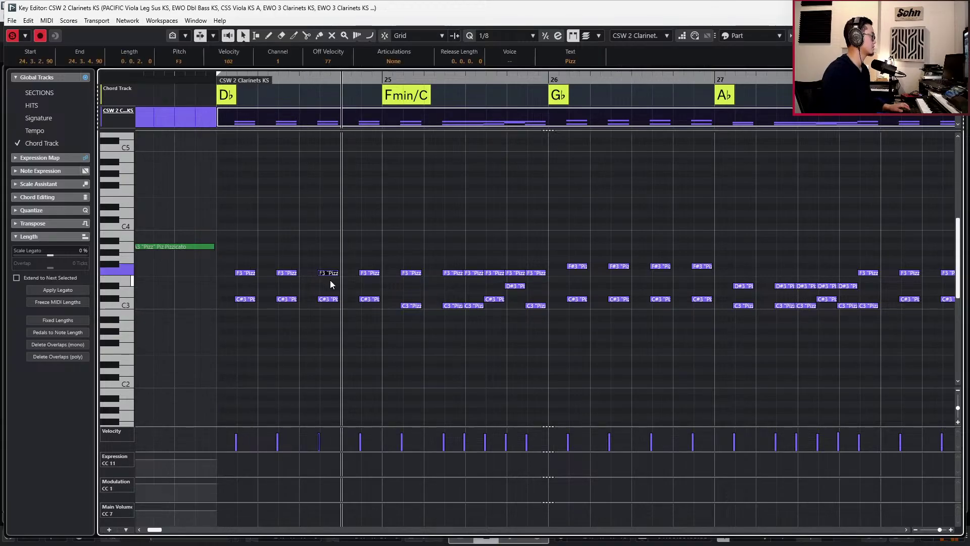
left_click(353, 266)
left_click(332, 266)
key("ctrl+d")
key("Down")
key("Down")
key("Up")
Try the last upper note of bar 24 at D#3 and play the bar back.
left_click(377, 275)
key("Down")
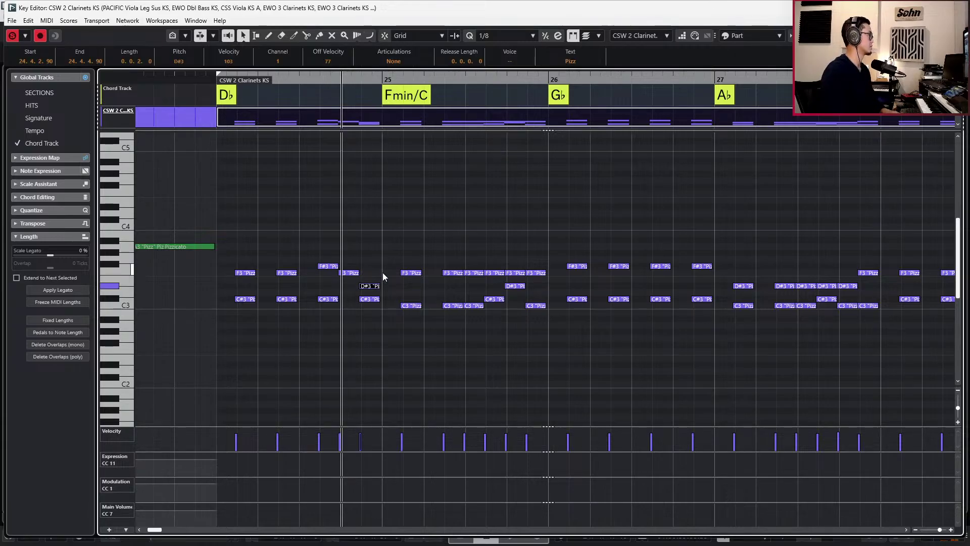
key("KP_1")
key("space")
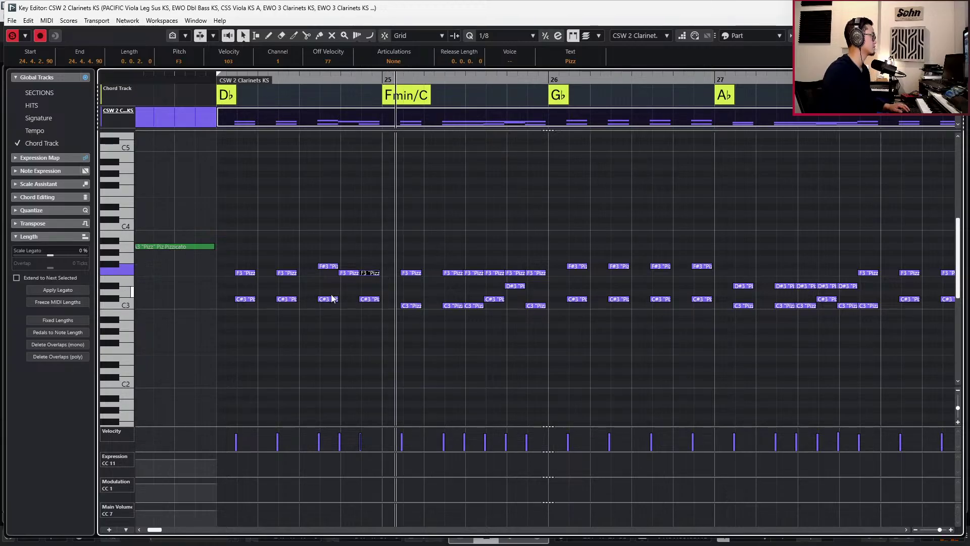
Lower the last F3 of bar 24 to G#2 and play the clarinet part from the bar's start.
left_click(330, 298)
left_click(371, 274)
key("shift+Down")
key("Up")
key("Up")
key("Up")
key("Up")
key("Down")
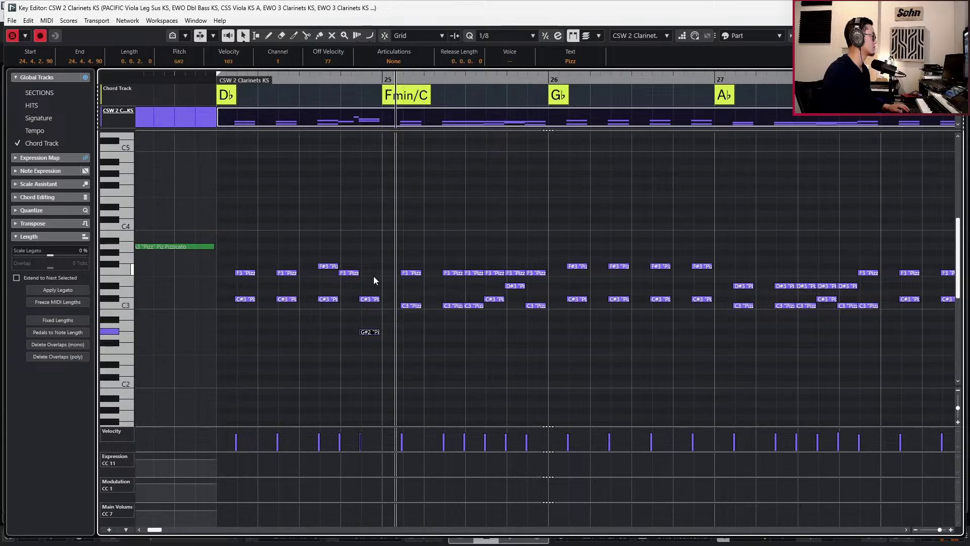
key("KP_Subtract")
key("space")
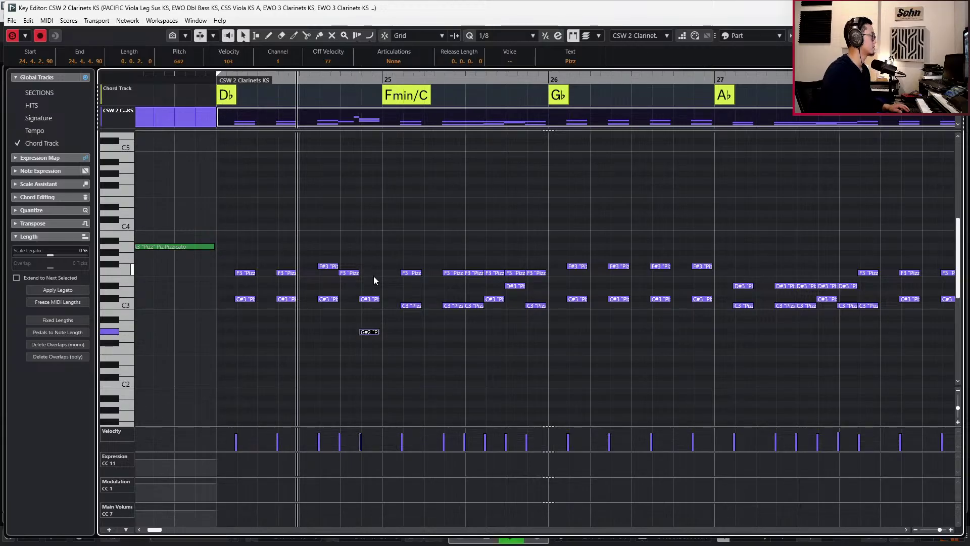
Duplicate the F3 on beat 4 of bar 24, lower the copy to C#3, and play the bar back.
left_click(353, 273)
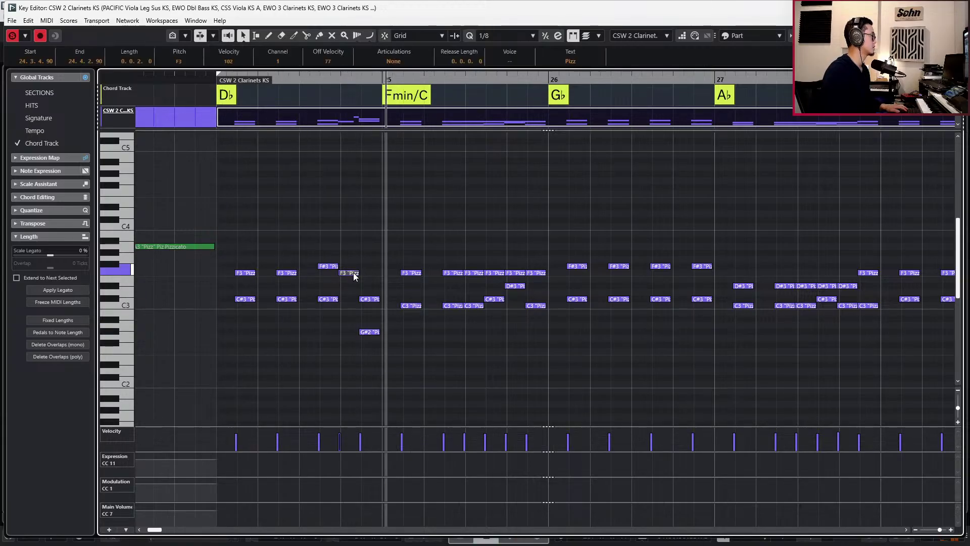
key("ctrl+v")
key("Down")
key("Down")
key("Down")
key("Down")
key("space")
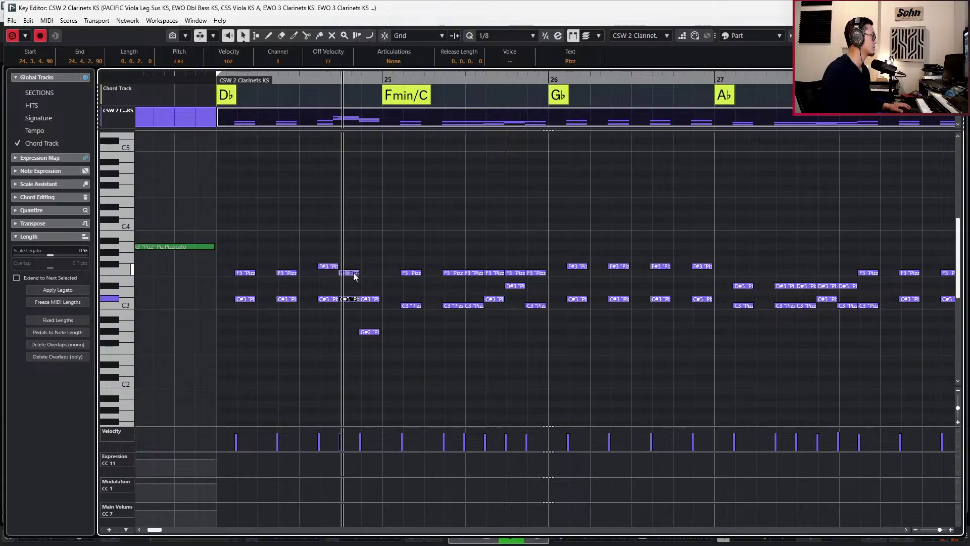
key("space")
key("KP_Subtract")
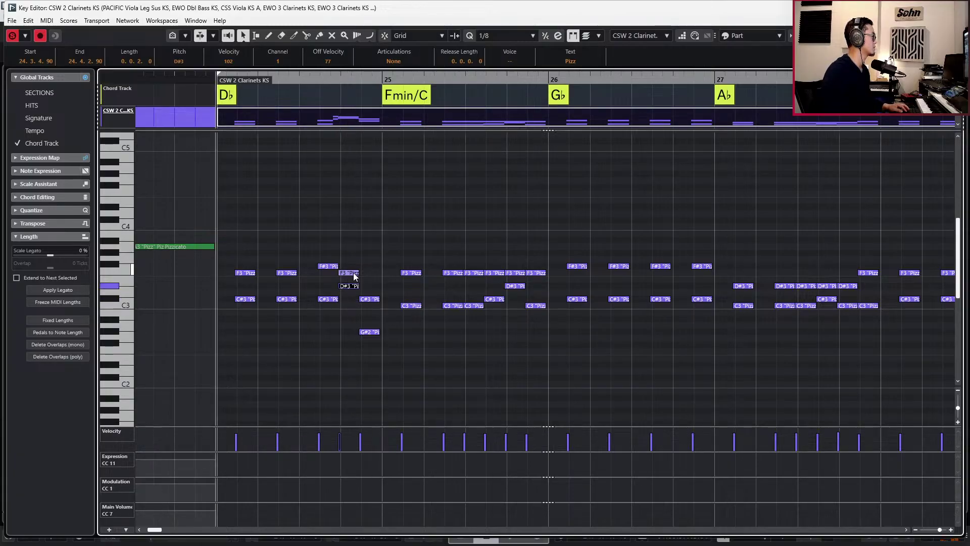
key("Down")
key("space")
key("space")
key("space")
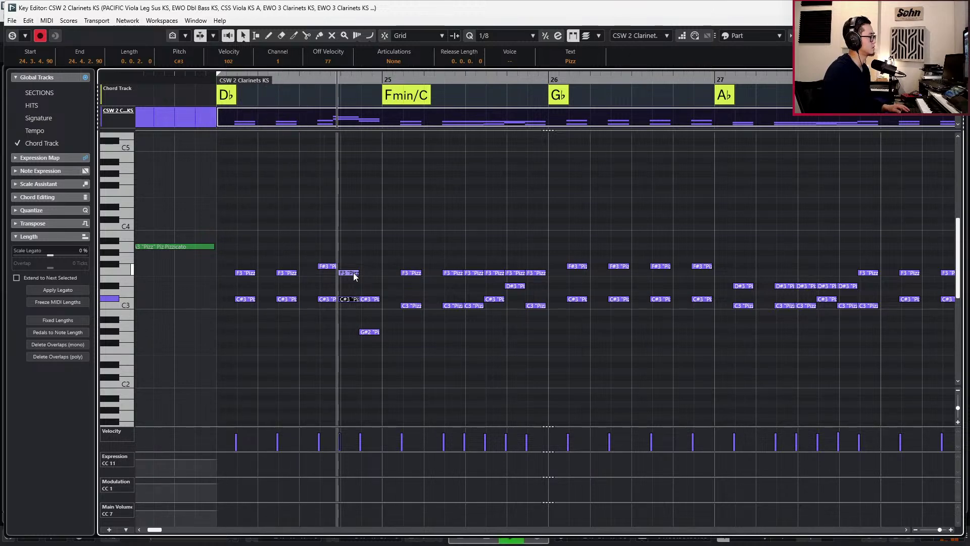
key("space")
Return to the arrangement, solo the LISTEN reference track, listen to bar 24, and release the solo.
key("Return")
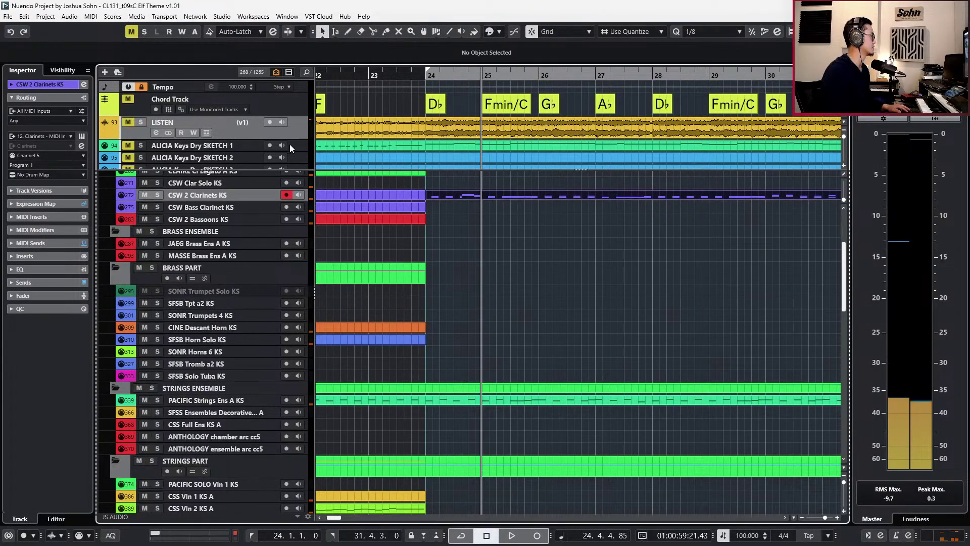
key("s")
key("KP_Subtract")
key("space")
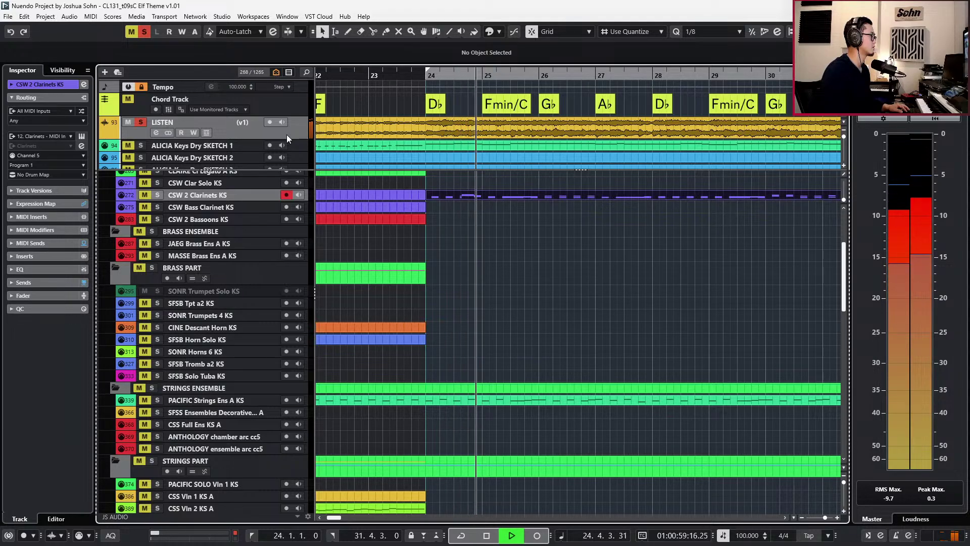
key("space")
key("s")
Reopen the clarinet part below the arrangement and raise the last C#3 of bar 24 to F#3.
key("Return")
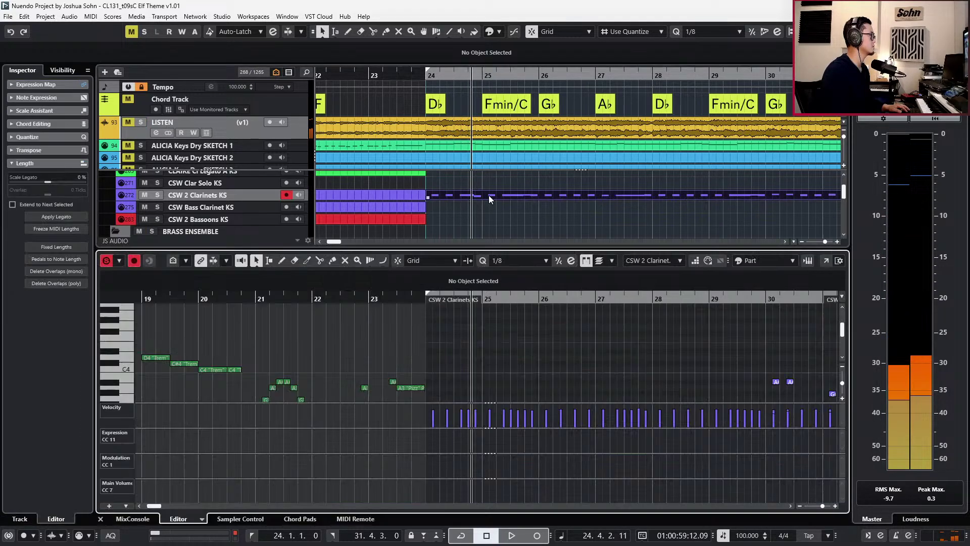
scroll(480, 317, "up", 3)
scroll(484, 354, "down", 1)
key("Return")
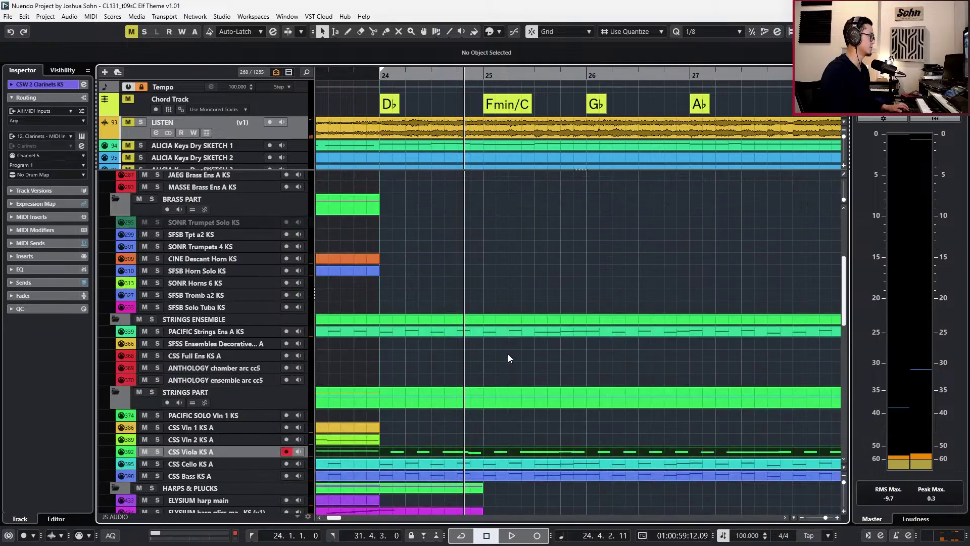
scroll(508, 356, "down", 3)
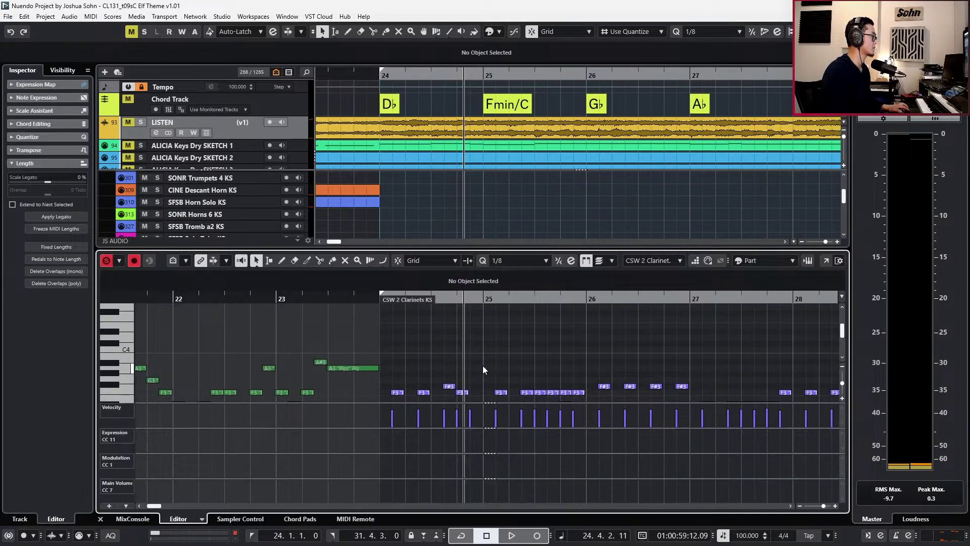
scroll(482, 366, "up", 3)
scroll(476, 363, "down", 2)
left_click(476, 378)
key("Up")
key("Up")
key("Up")
key("Up")
key("Up")
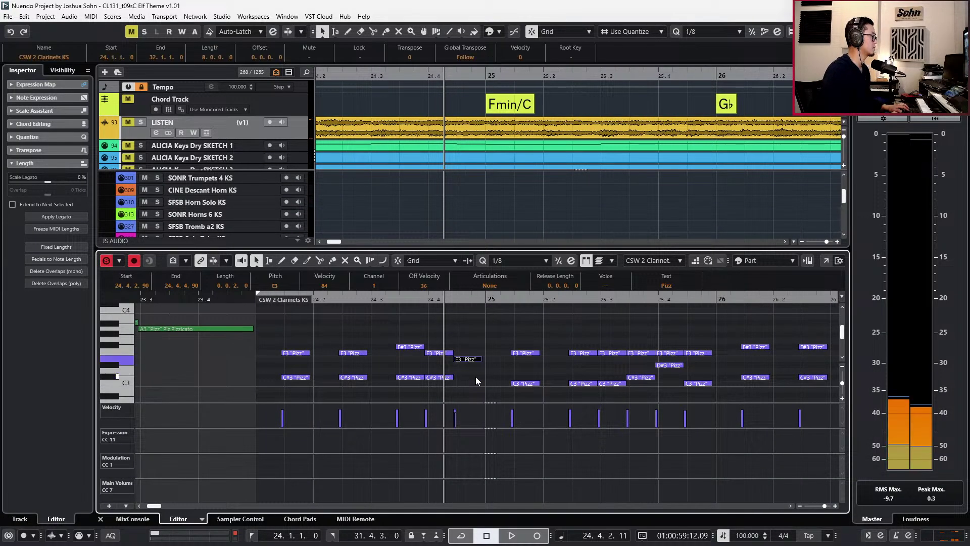
Raise the G#2 at the end of bar 24 to C#3 and play the clarinet part back.
scroll(476, 377, "down", 2)
left_click(474, 369)
key("Up")
key("Up")
key("Up")
key("Up")
key("Up")
key("space")
left_click(469, 382)
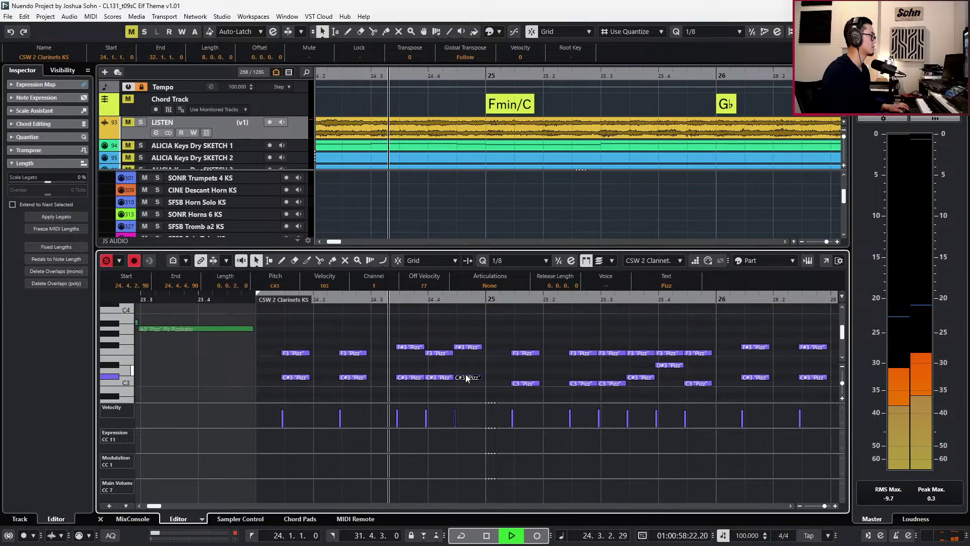
key("space")
Try swapping the F#3 before beat 4 with the F3 on beat 4, undo both pitch changes, and play bar 24 back.
left_click(415, 347)
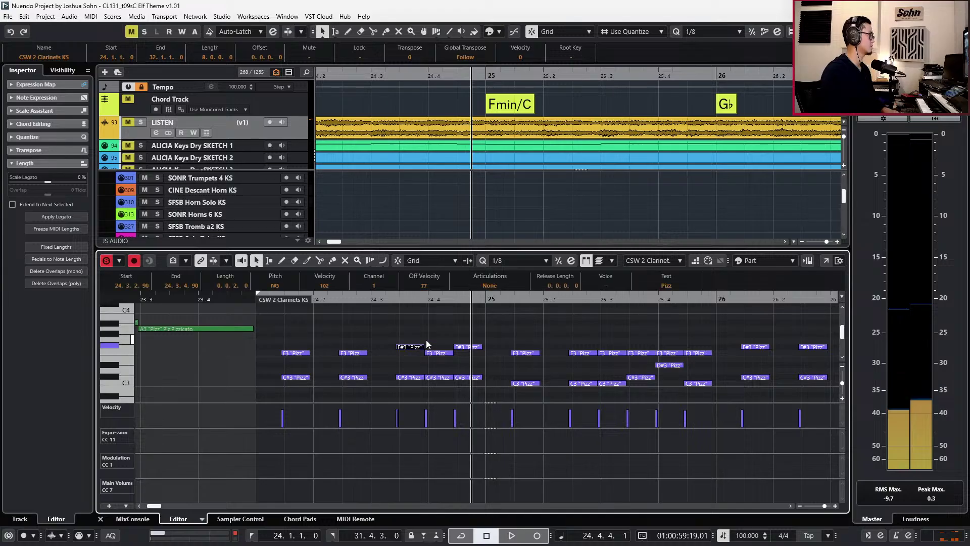
key("Down")
left_click(435, 352)
key("Up")
key("KP_1")
key("ctrl+z")
key("ctrl+z")
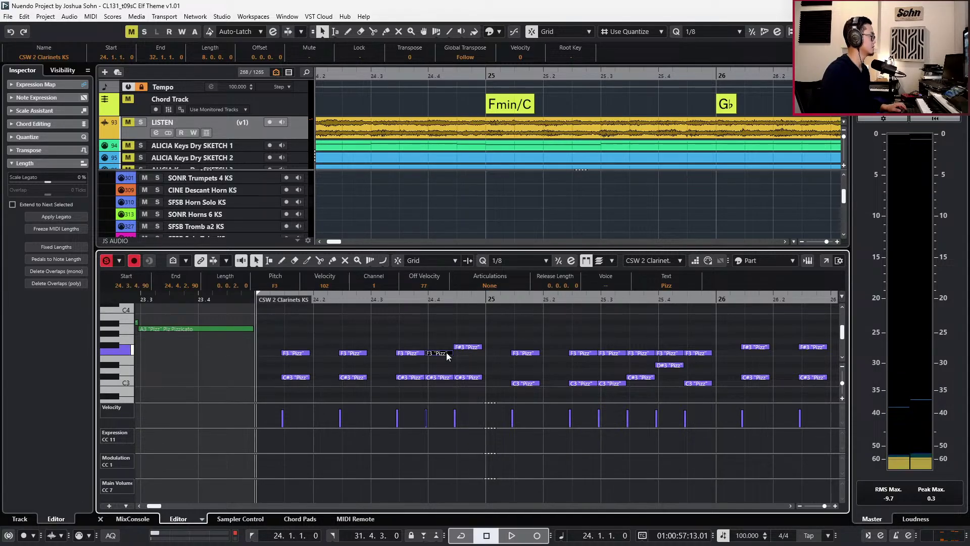
key("space")
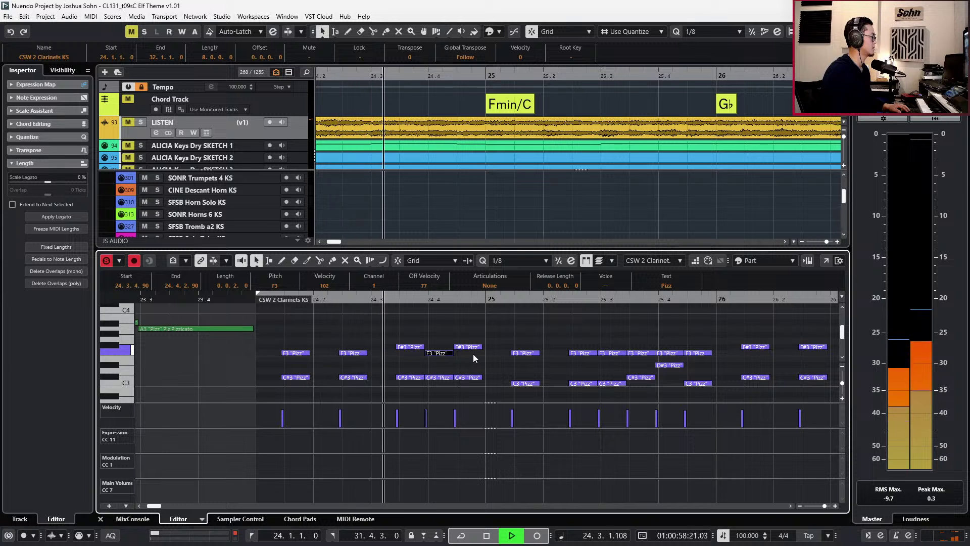
key("space")
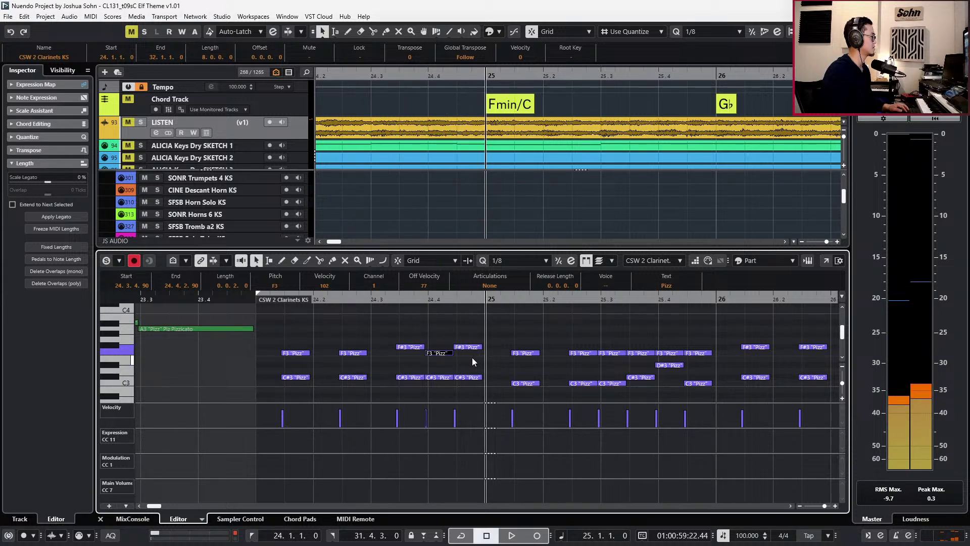
Solo the LISTEN reference track, listen to the second half of bar 24, and release the solo.
left_click(293, 128)
key("s")
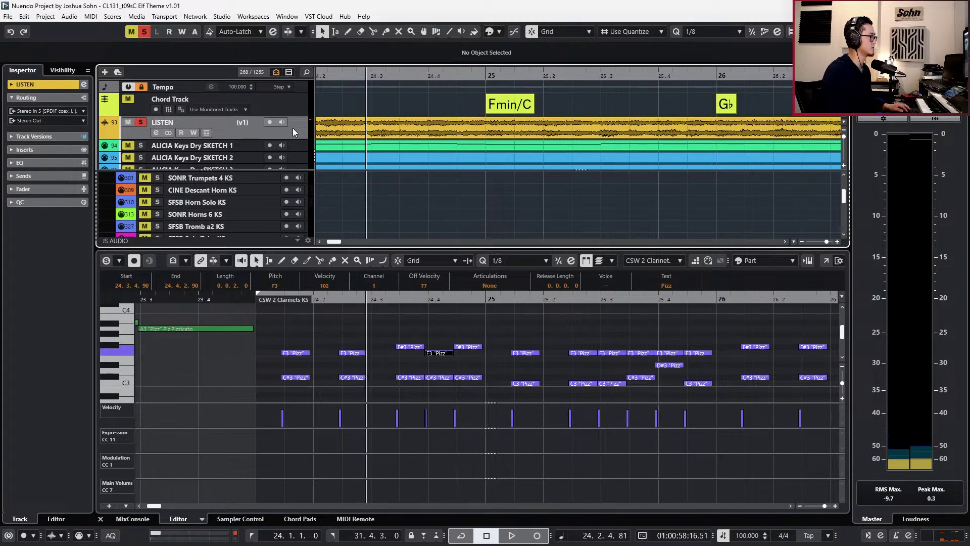
key("space")
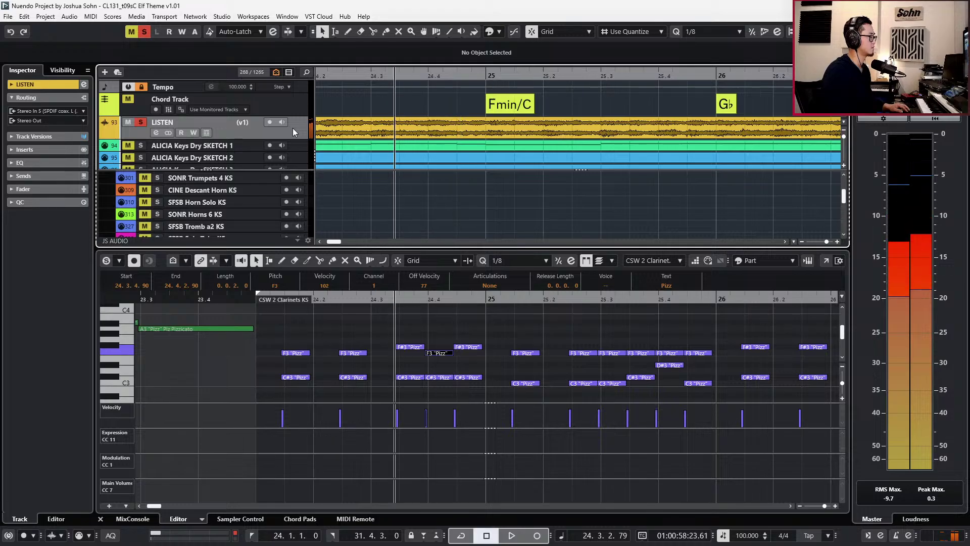
key("s")
key("space")
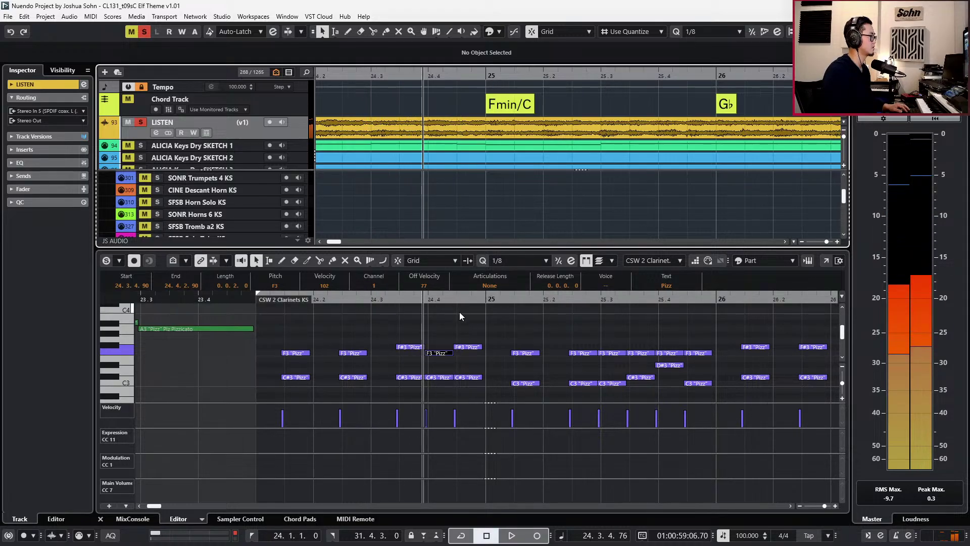
Change the last three upper clarinet notes of bar 24 to F3, F#3 and F3, and play the bar back.
left_click(417, 329)
left_click(412, 347)
key("Down")
left_click(447, 342)
left_click(459, 348)
key("Down")
left_click_drag(444, 341, 445, 356)
left_click(445, 356)
key("Up")
key("space")
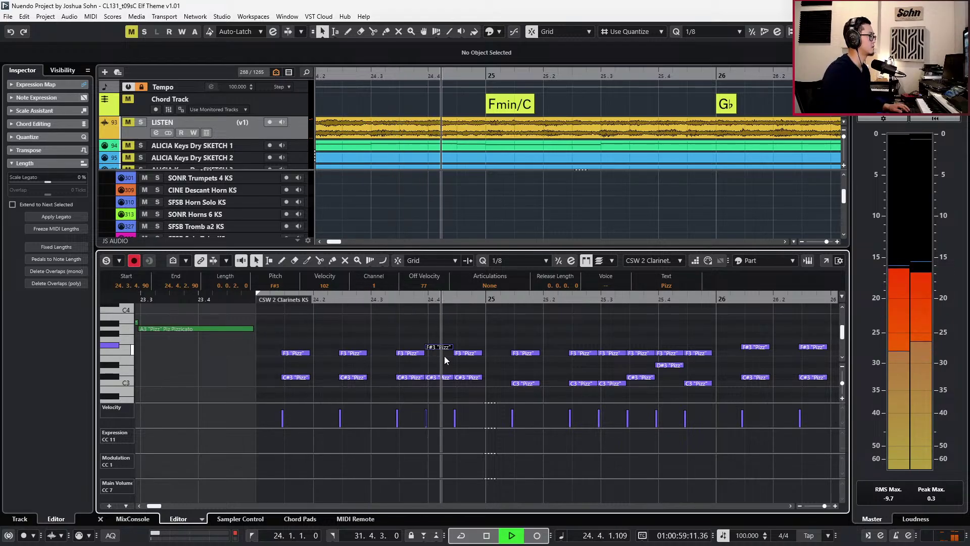
key("space")
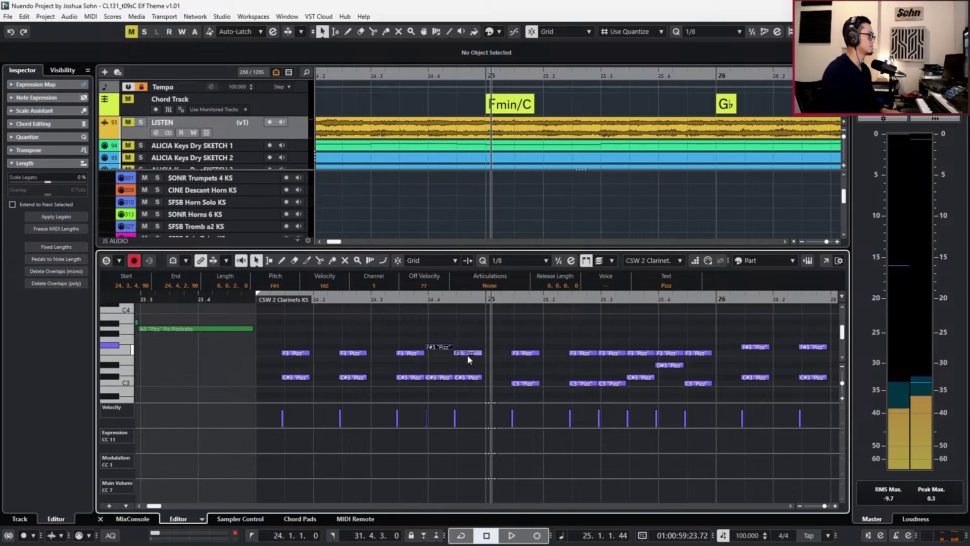
Lower the last C#3 of bar 24 to C3 and play the clarinet part from the start of the bar.
left_click(472, 379)
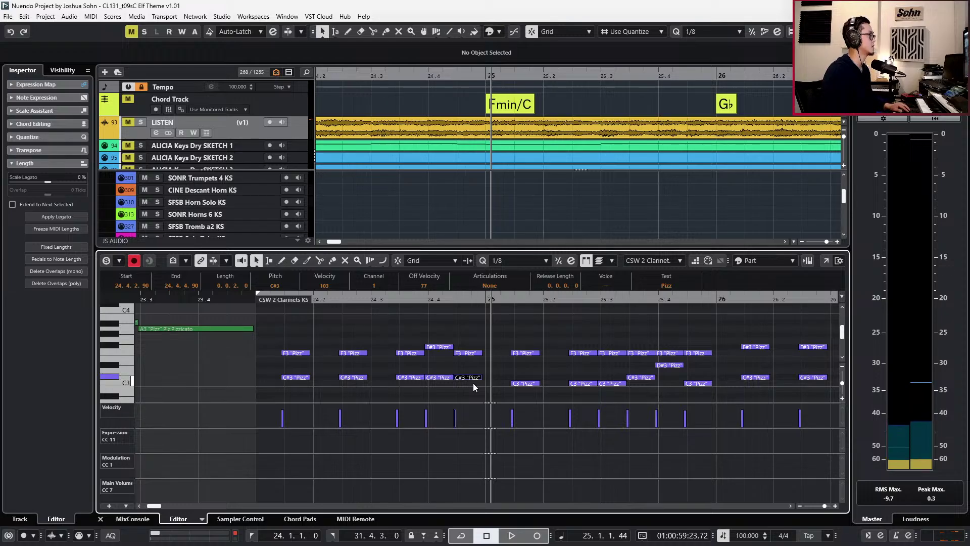
key("g")
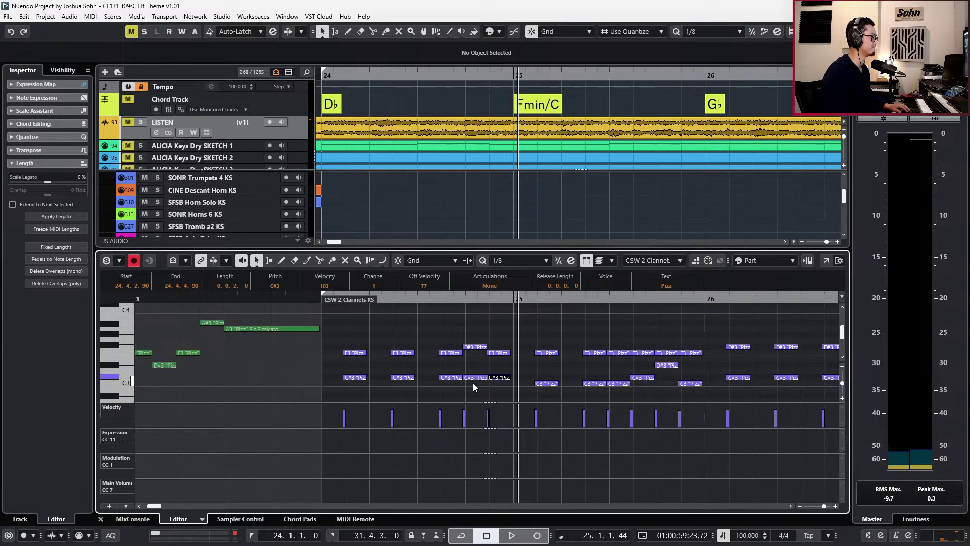
key("Down")
key("Down")
key("Up")
key("Up")
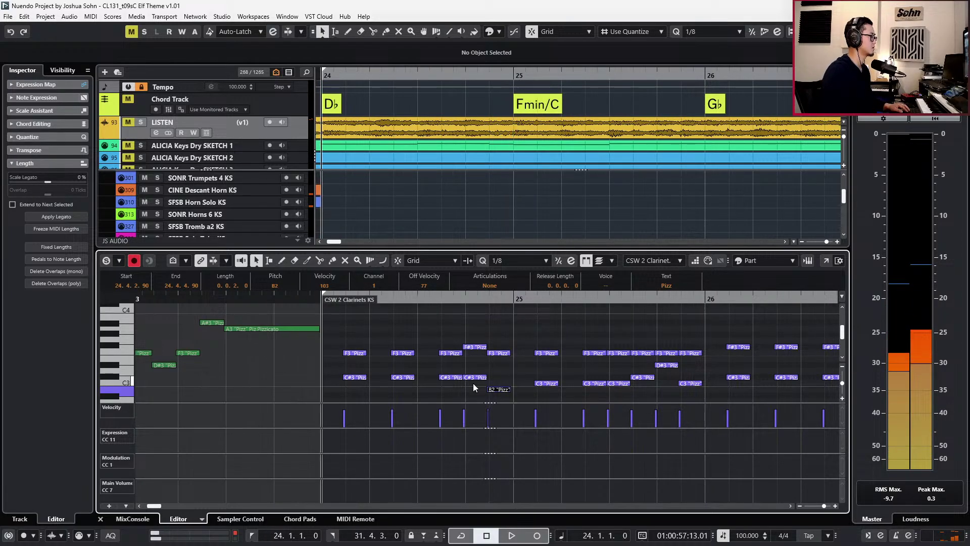
key("space")
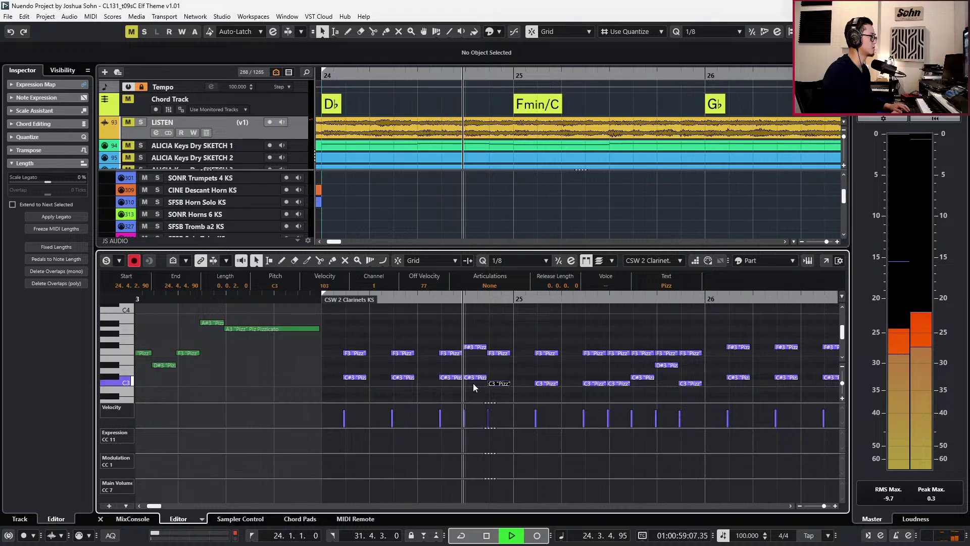
Set the last two lower clarinet notes of bar 24 to C3 and C#3, and play the bar back.
key("Down")
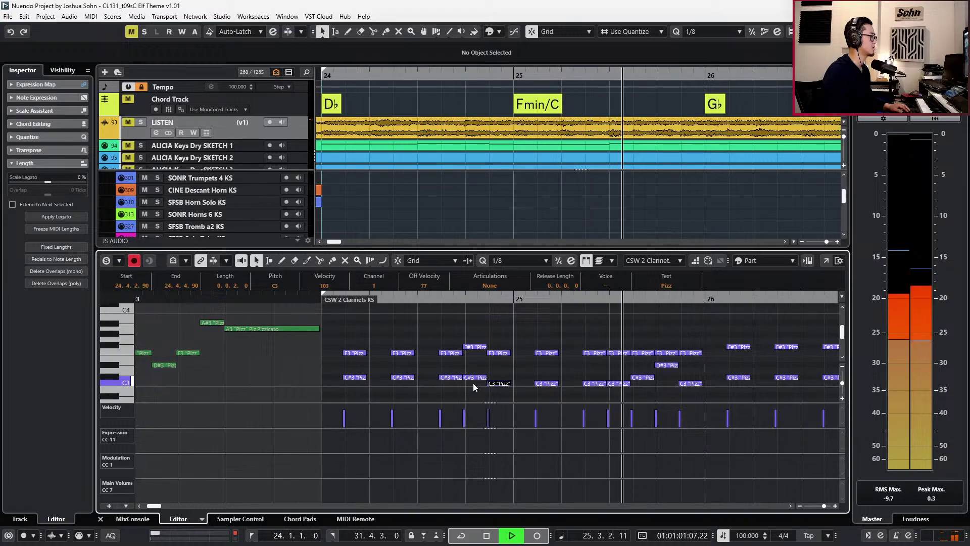
key("space")
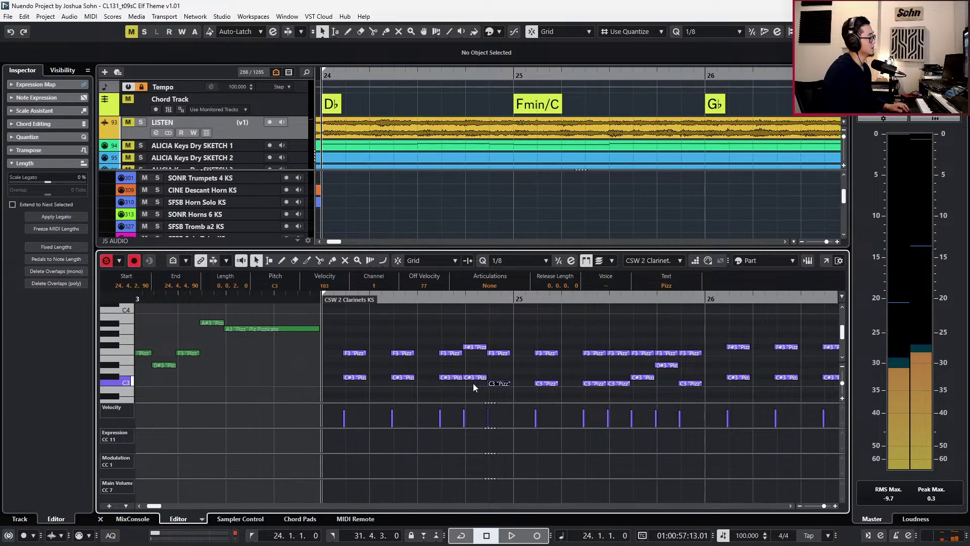
left_click(471, 378)
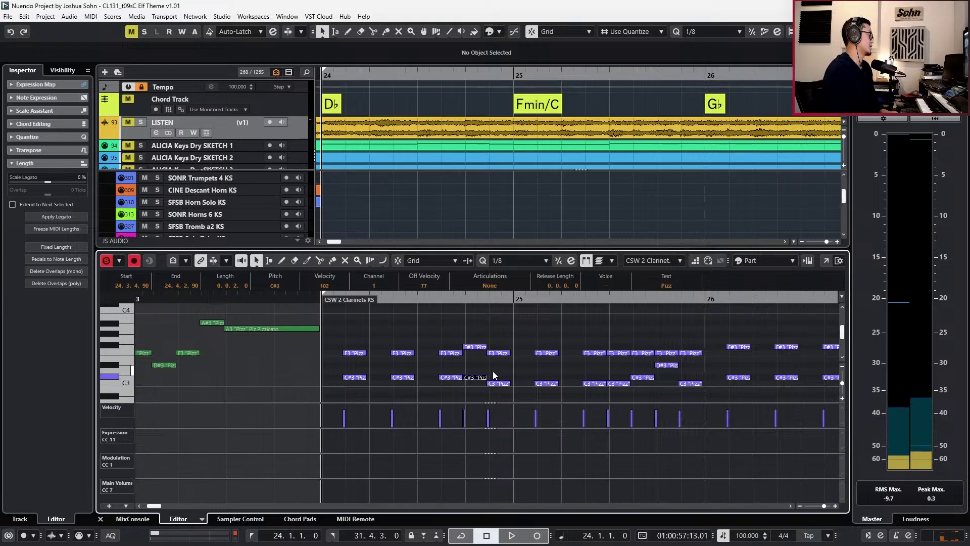
key("Up")
key("space")
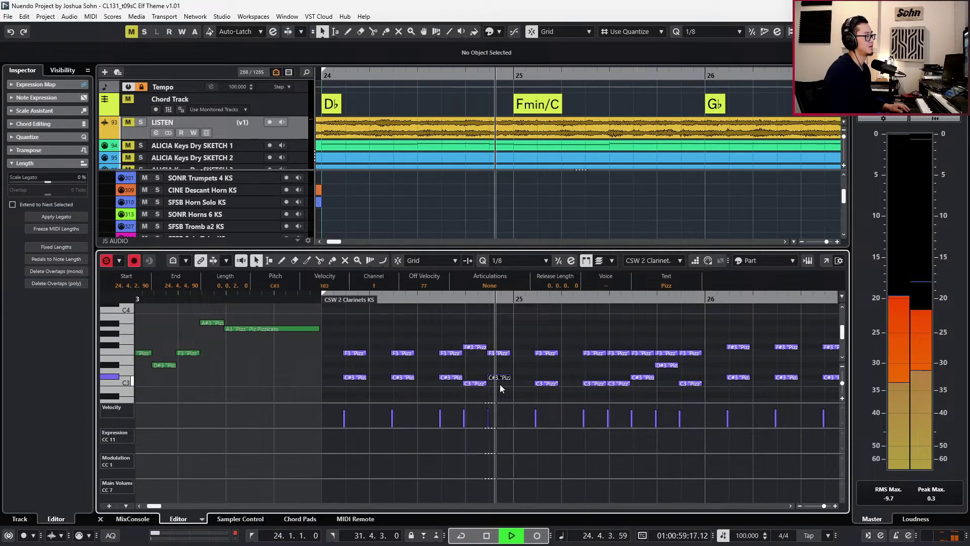
key("space")
key("space")
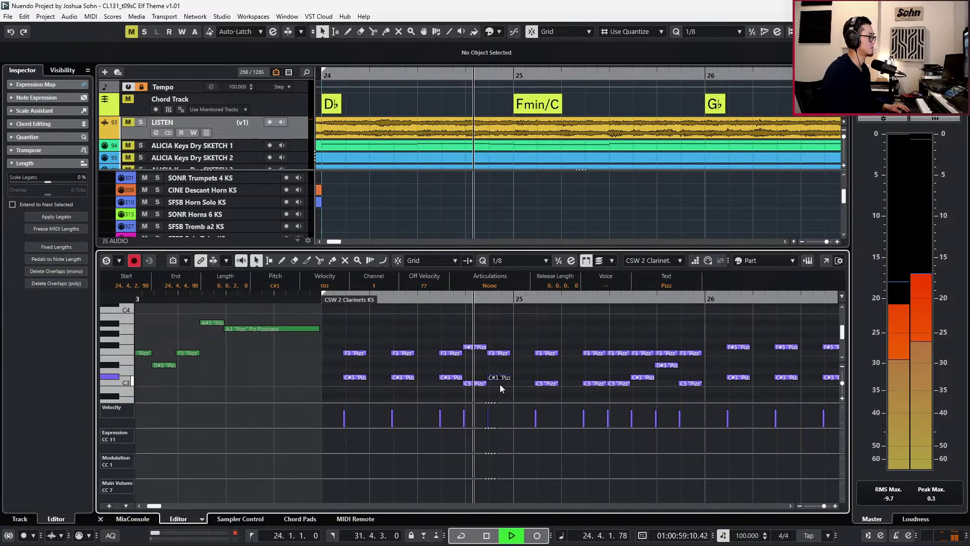
key("Return")
key("space")
Solo the LISTEN reference track, listen to it from bar 24 into bar 29, and release the solo.
scroll(517, 384, "down", 5)
key("KP_Subtract")
key("KP_Subtract")
key("KP_Subtract")
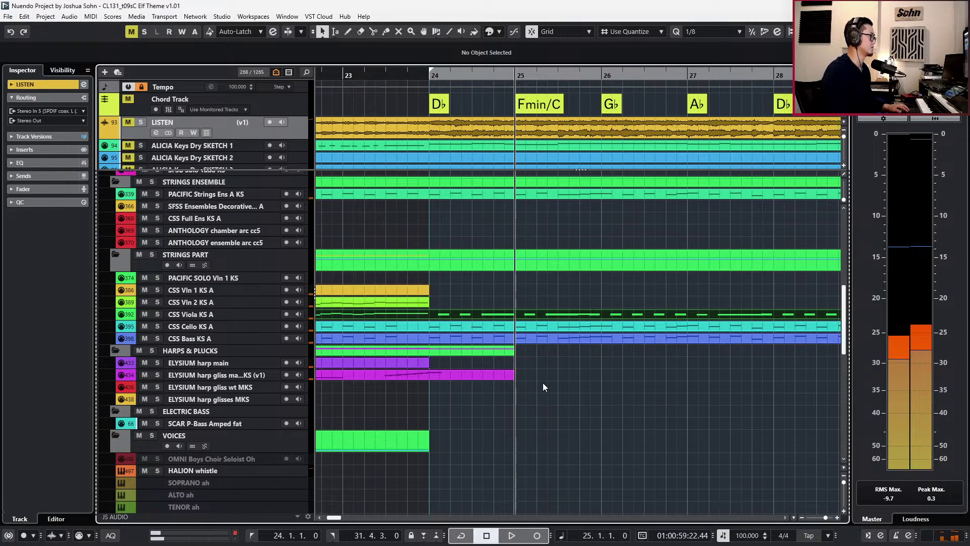
scroll(542, 383, "down", 4)
scroll(539, 268, "up", 2)
scroll(538, 263, "up", 10)
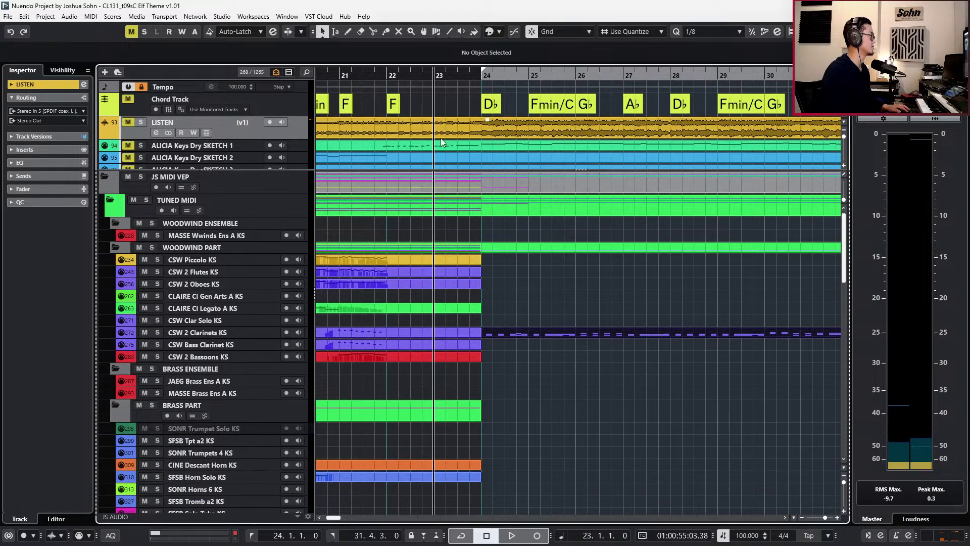
left_click(306, 115)
left_click(304, 121)
key("s")
scroll(379, 149, "down", 3)
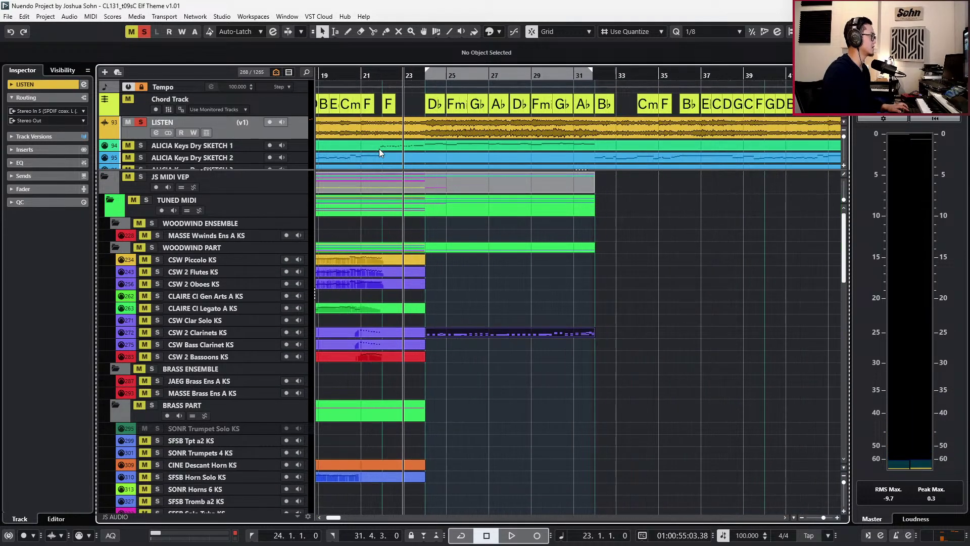
scroll(379, 149, "right", 2)
key("KP_1")
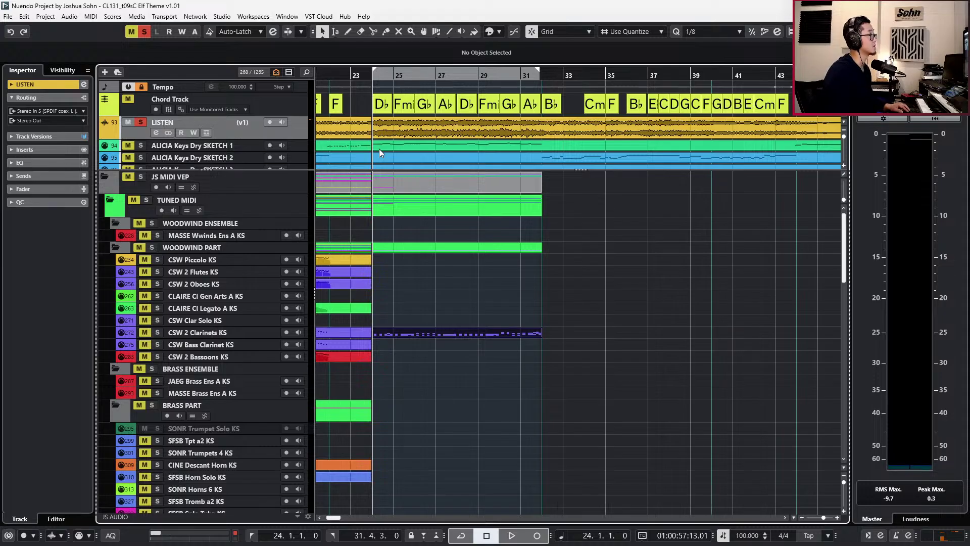
key("space")
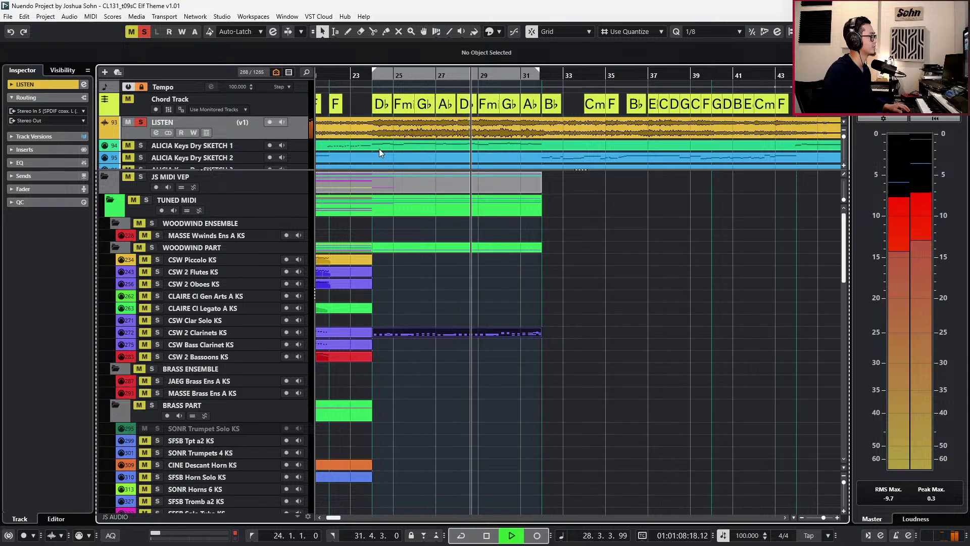
key("space")
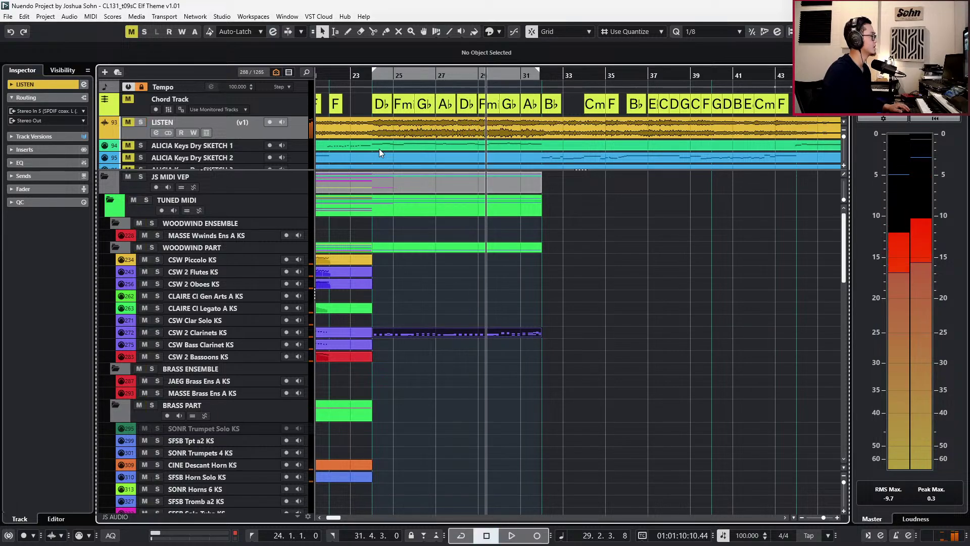
Copy the bars 24 to 31 part from the CSW 2 Clarinets track onto the CSW Clar Solo track and solo the latter.
key("KP_Subtract")
key("KP_Subtract")
key("KP_Subtract")
key("KP_Subtract")
scroll(385, 326, "up", 2)
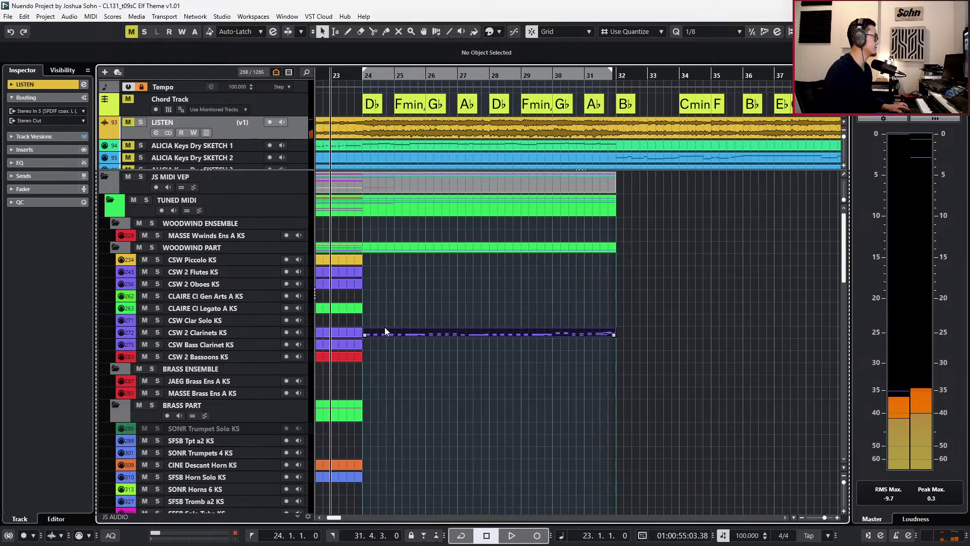
scroll(387, 325, "left", 1)
scroll(387, 325, "up", 2)
left_click(461, 335)
key("l")
scroll(466, 339, "up", 1)
scroll(465, 338, "down", 1)
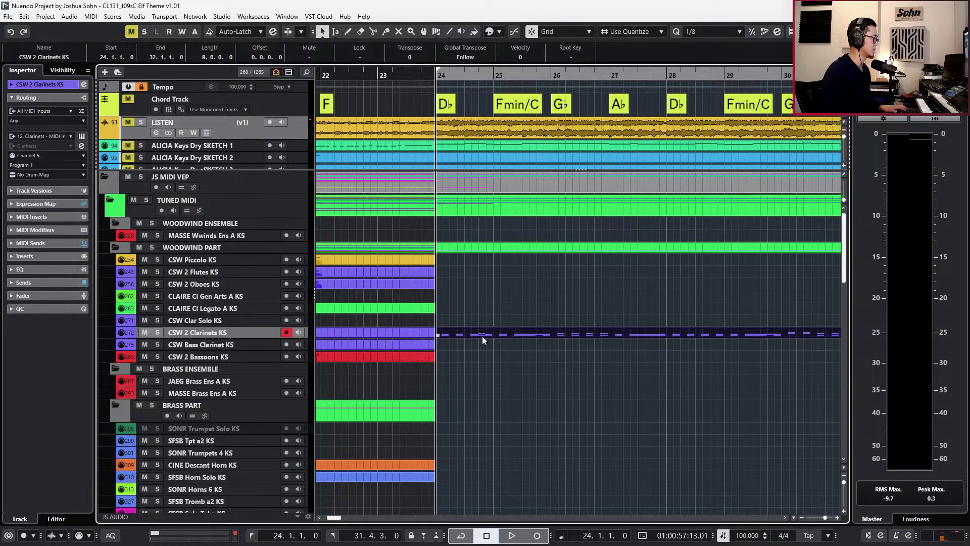
left_click_drag(441, 333, 441, 321)
scroll(455, 320, "down", 3)
key("s")
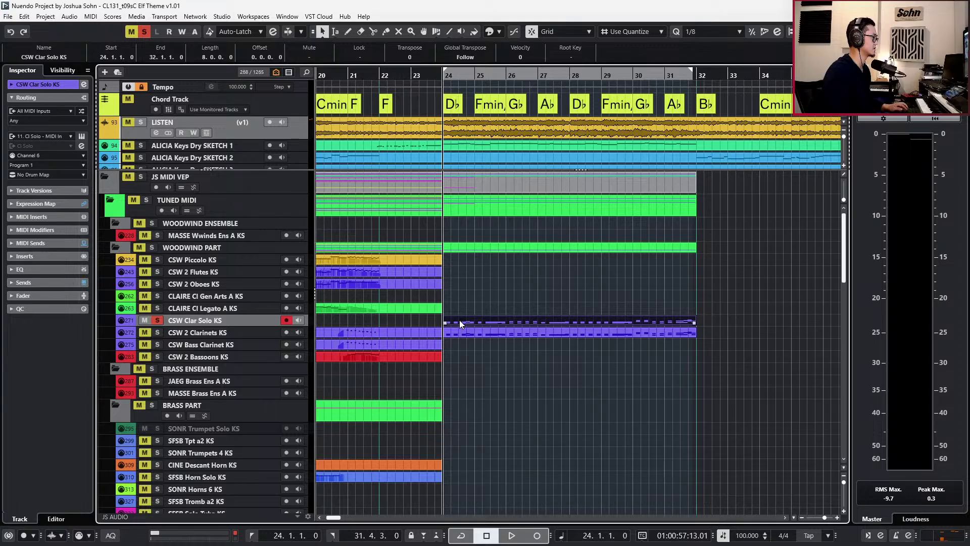
Mute the lower-line notes in the copied CSW Clar Solo part throughout bars 24 to 31.
double_click(460, 320)
key("h")
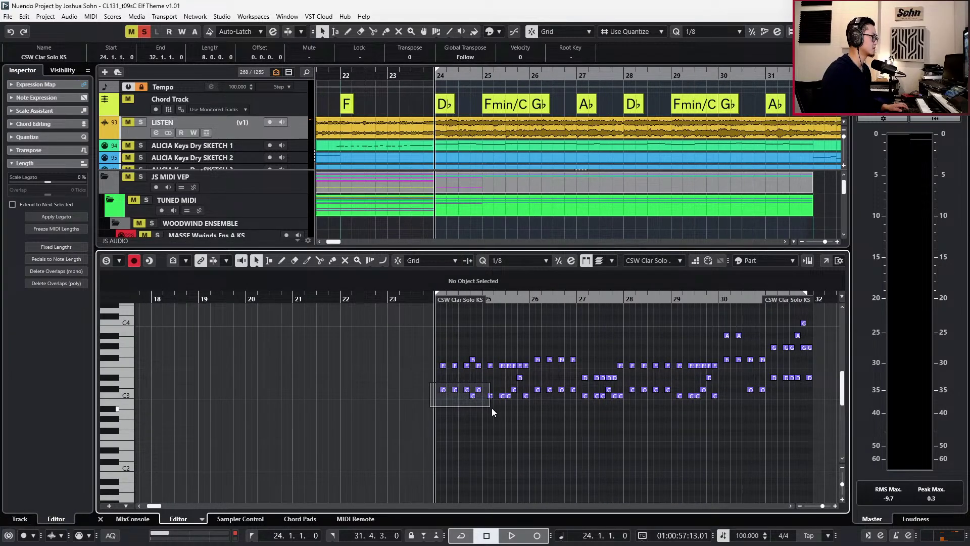
left_click_drag(492, 408, 492, 407)
scroll(528, 407, "right", 3)
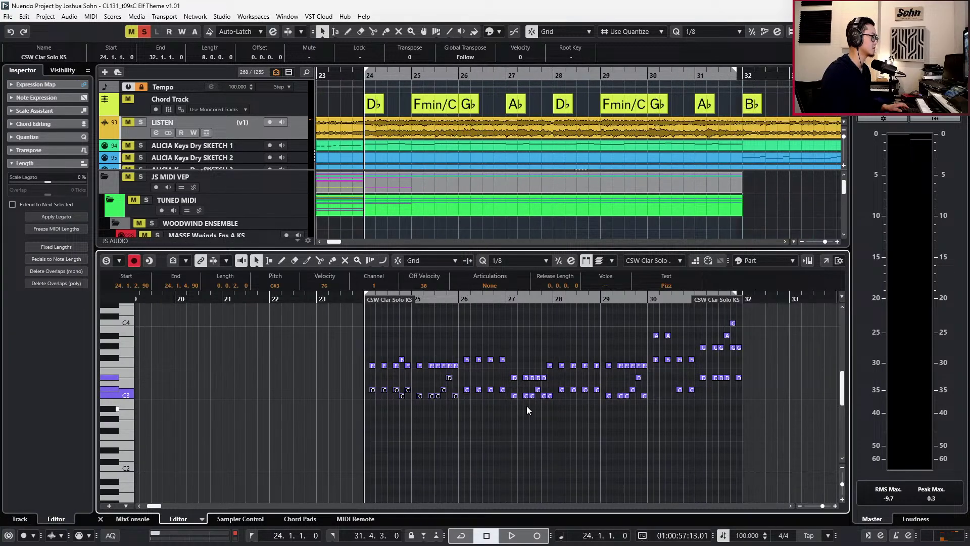
left_click_drag(460, 380, 644, 405)
left_click_drag(653, 355, 702, 405)
left_click_drag(699, 364, 760, 389)
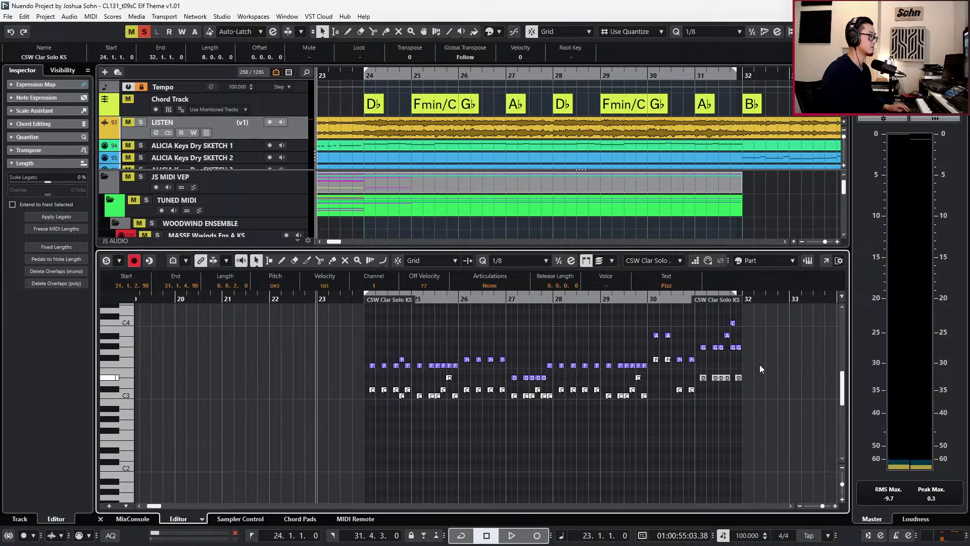
scroll(754, 362, "up", 2)
left_click(722, 347)
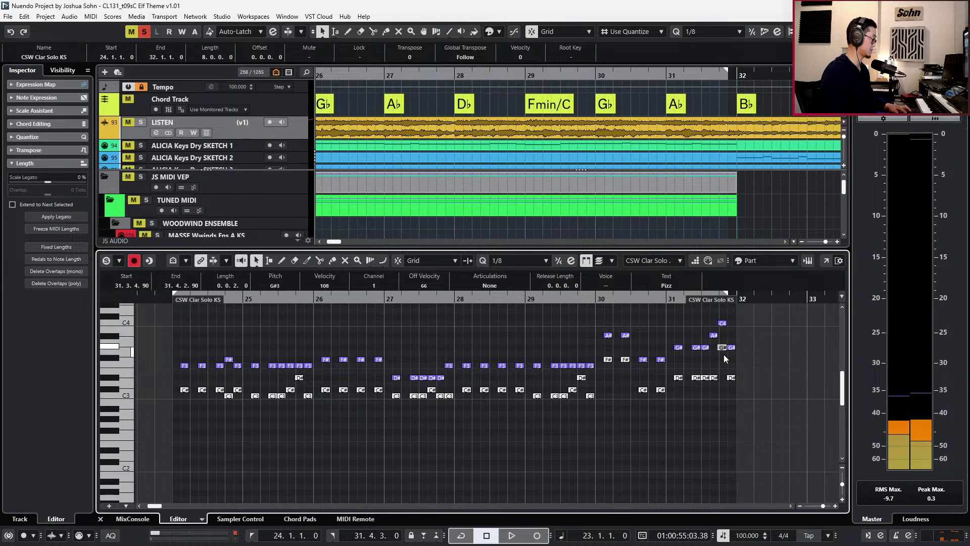
Paste the Clar Solo notes into the CSW 2 Clarinets part from bar 24, with the upper-line notes muted instead of the lower ones.
scroll(728, 357, "down", 2)
left_click_drag(789, 310, 339, 478)
key("Return")
double_click(424, 332)
left_click_drag(367, 333, 748, 393)
scroll(690, 292, "up", 2)
key("KP_Add")
key("ctrl+v")
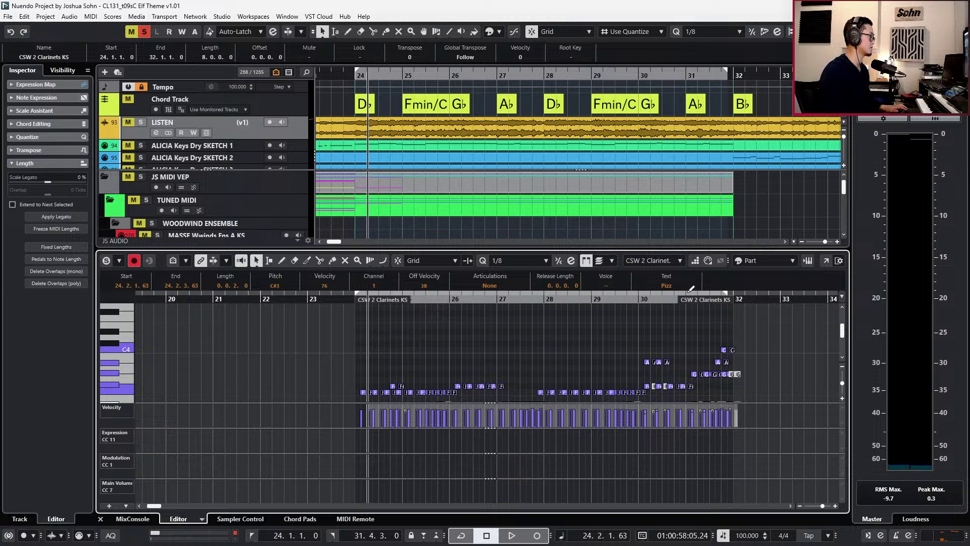
key("ctrl+z")
key("KP_1")
left_click_drag(753, 337, 333, 376)
scroll(386, 354, "up", 3)
scroll(387, 354, "up", 4)
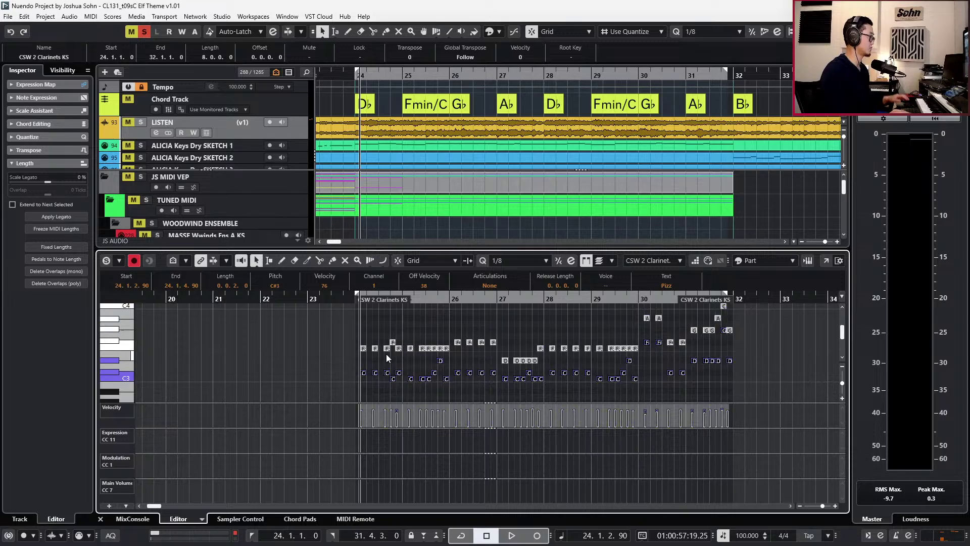
Set the articulation of all notes in the new CSW Clar Solo and CSW 2 Clarinets parts to Rep Fast.
key("Return")
left_click_drag(415, 278, 424, 344)
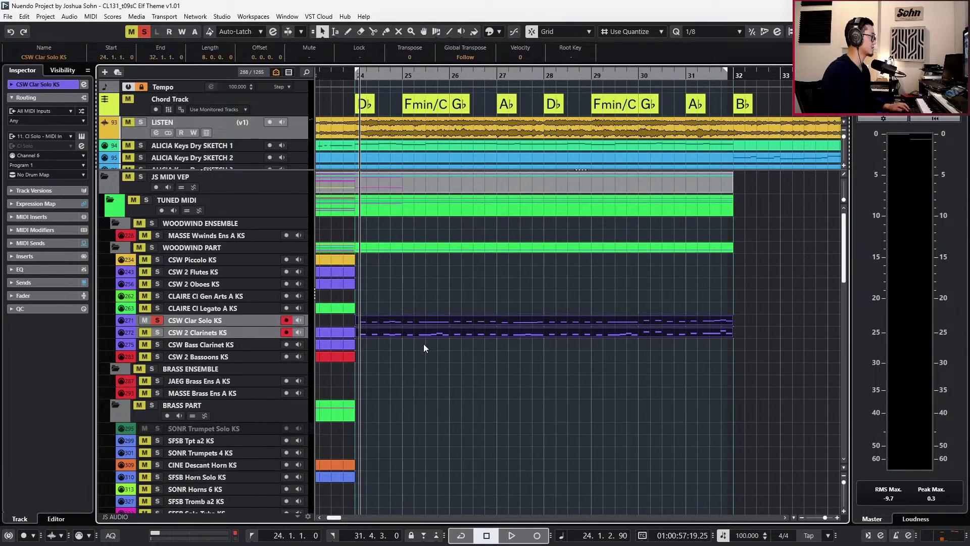
key("Return")
key("ctrl+a")
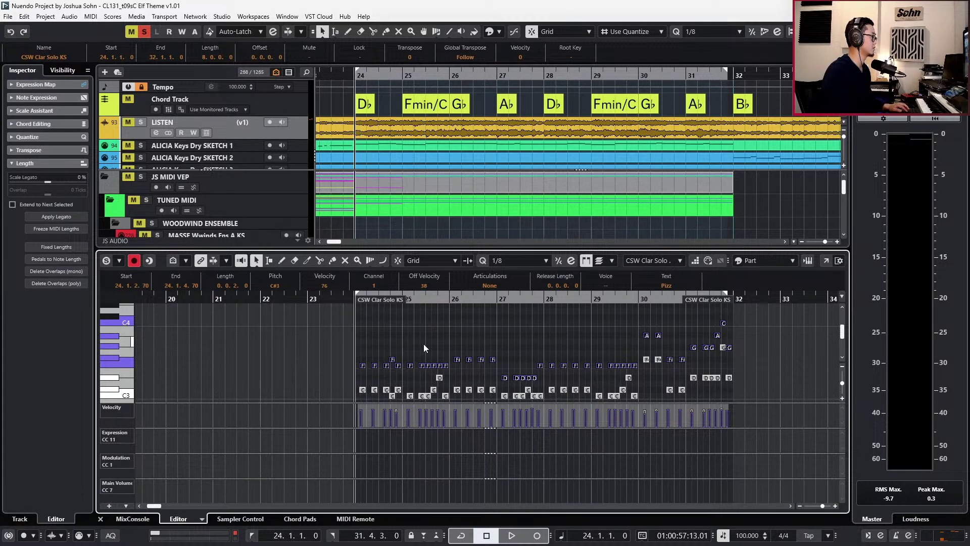
left_click(490, 285)
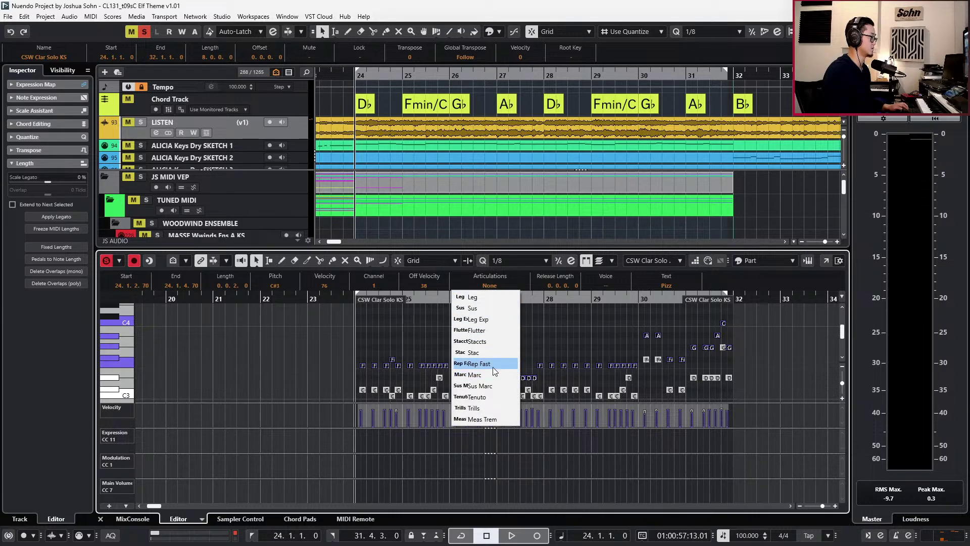
left_click(493, 366)
left_click(490, 286)
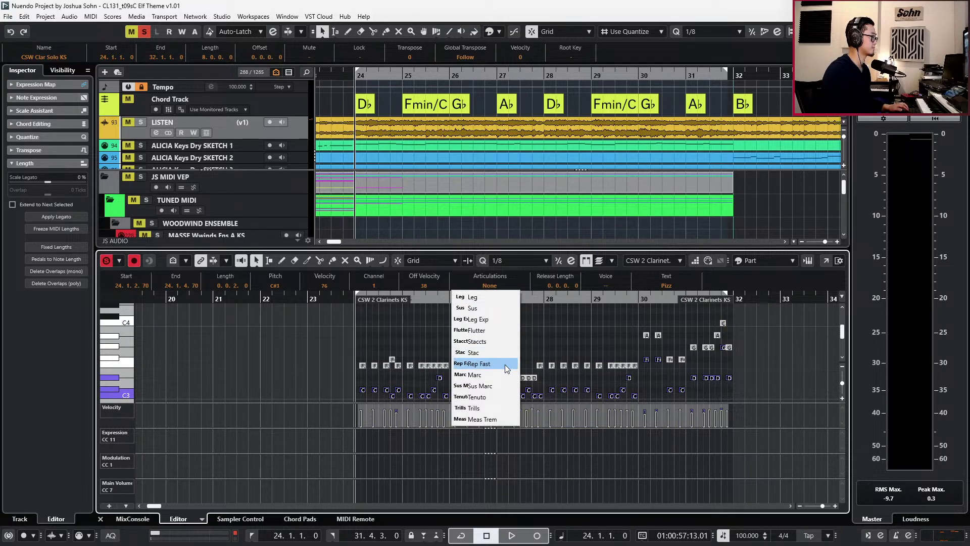
left_click(507, 360)
Release the clarinet solo and play the full mockup from about bar 22.
key("ctrl+KP_Subtract")
key("ctrl+KP_Subtract")
key("s")
key("space")
scroll(500, 343, "down", 2)
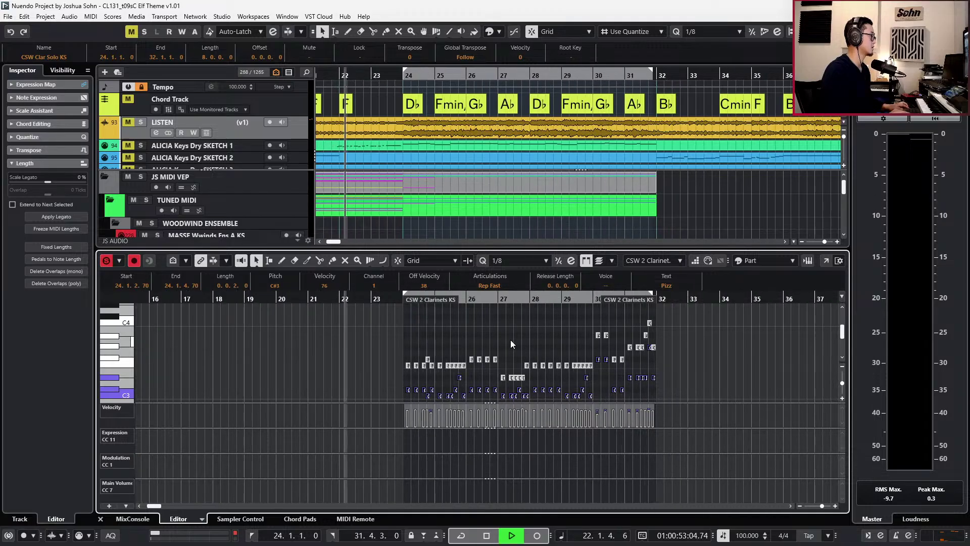
Glue the new bars 24 to 31 parts to the earlier parts on the CSW 2 Clarinets and CSW Clar Solo tracks.
key("Return")
scroll(511, 338, "down", 4)
key("4")
left_click(448, 266)
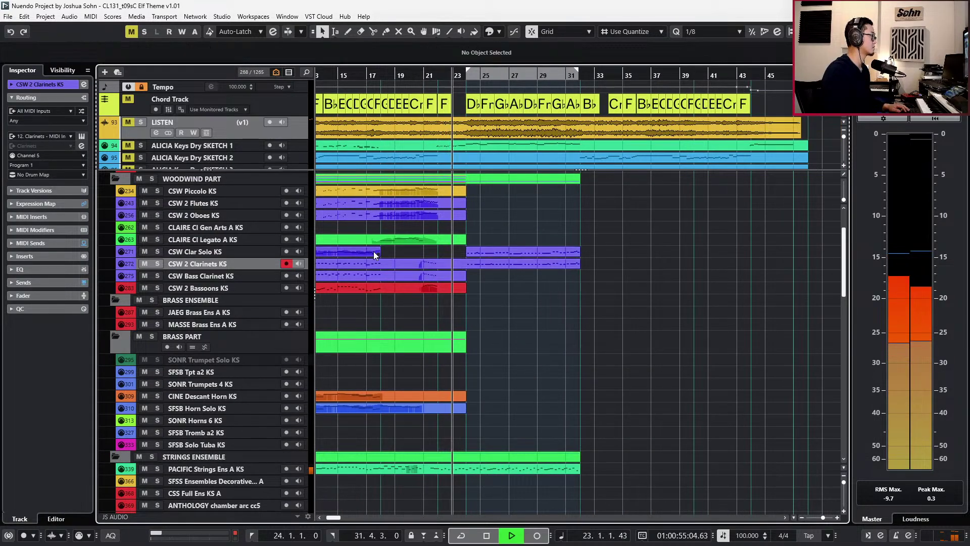
left_click(374, 253)
key("1")
Lower the velocities of all clarinet notes in bars 24 to 31, bringing the first C#3 to 52, and play the passage back.
left_click_drag(542, 233, 544, 284)
key("Return")
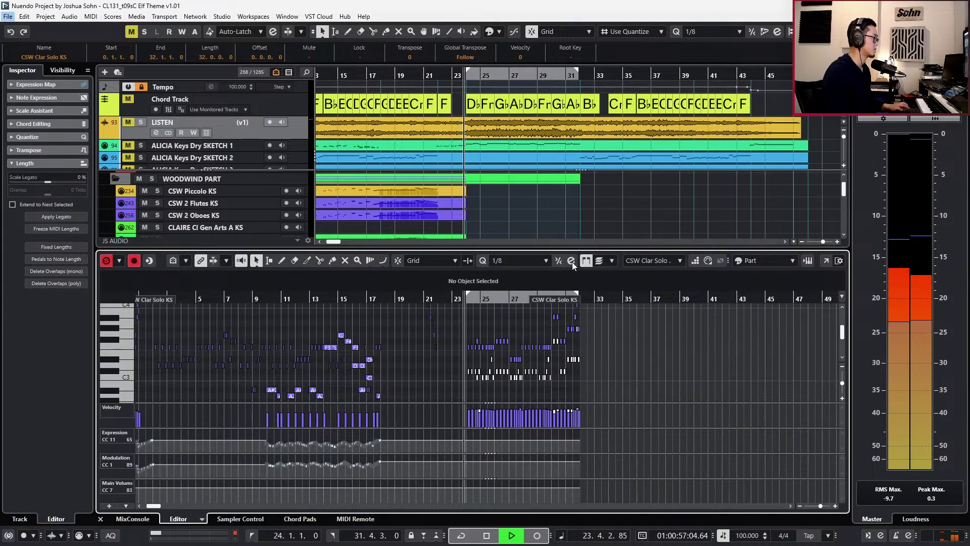
key("alt")
key("alt+space")
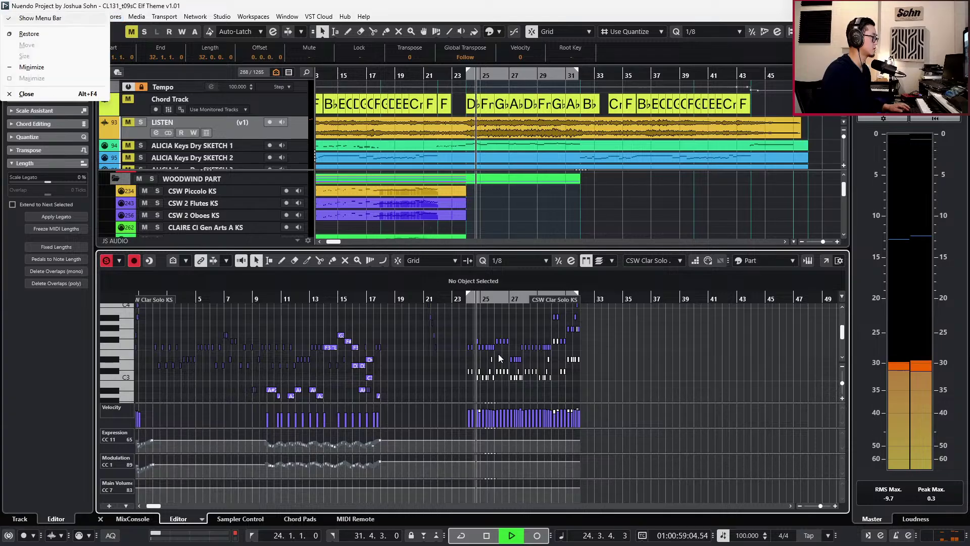
key("Escape")
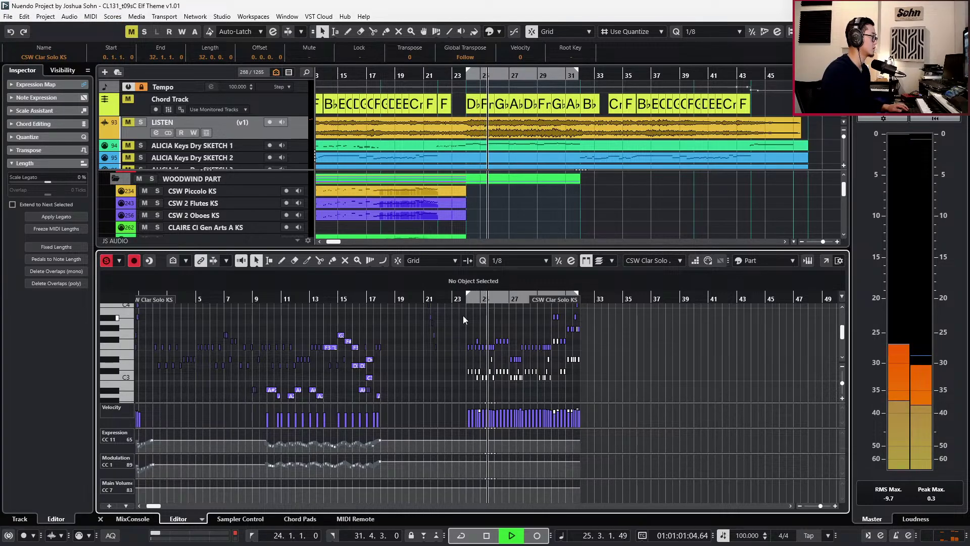
scroll(462, 316, "up", 1)
left_click_drag(462, 318, 598, 399)
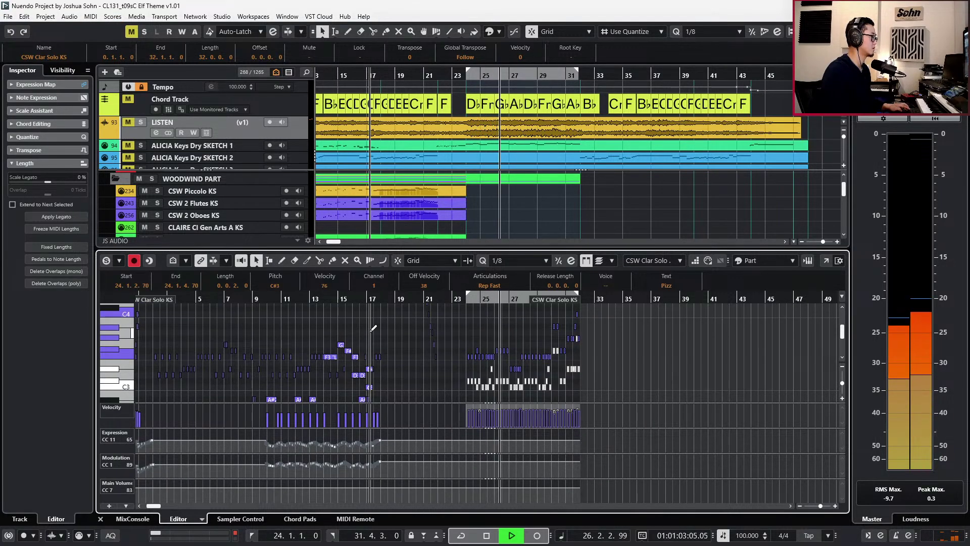
key("alt+Down")
key("KP_1")
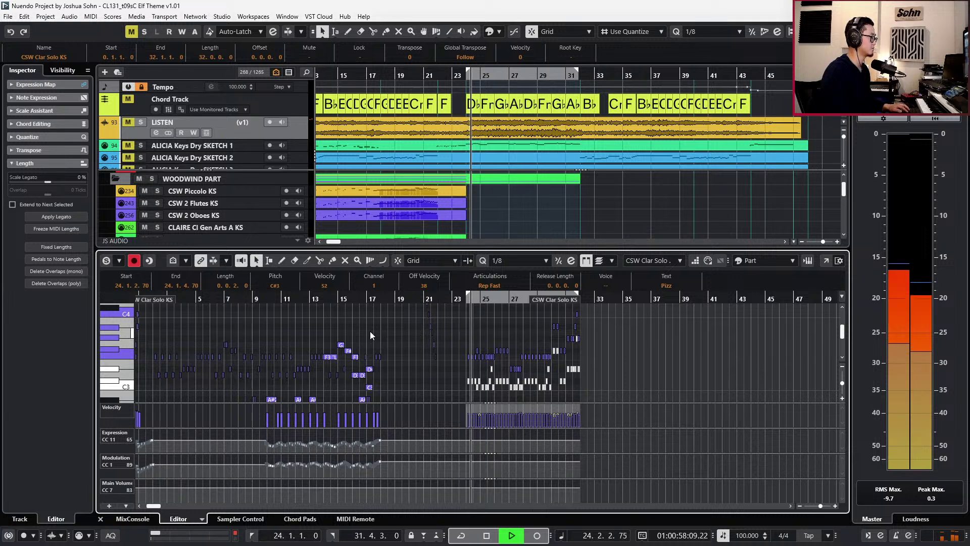
key("KP_1")
key("space")
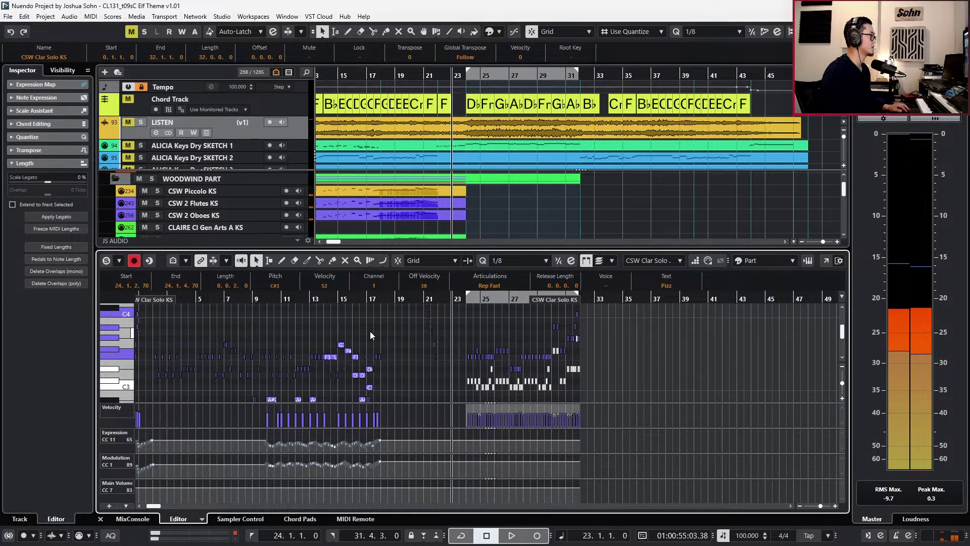
Copy the PACIFIC Strings Ens A KS part for bars 24 to 31 onto the CSW Bass Clarinet KS and CSW 2 Bassoons KS tracks.
key("Return")
scroll(520, 365, "up", 4)
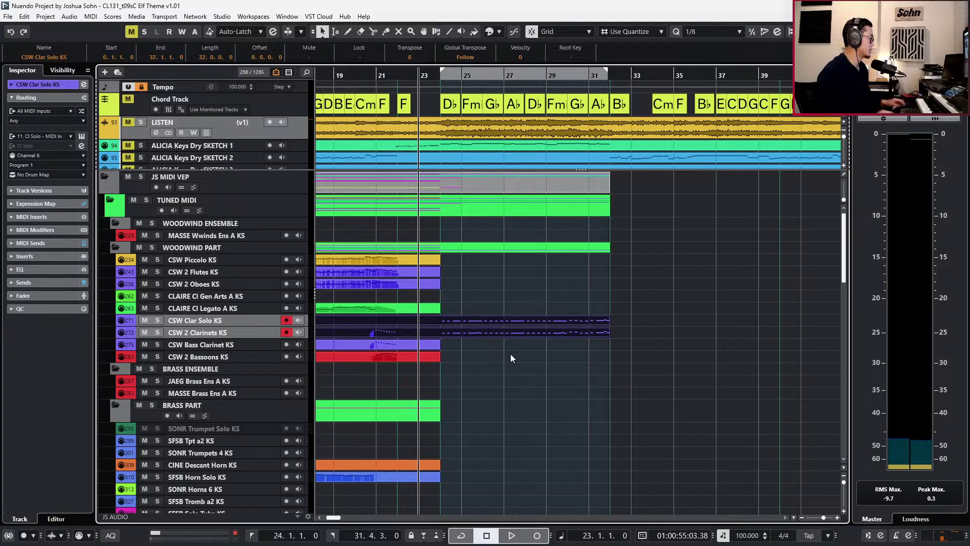
scroll(477, 338, "down", 8)
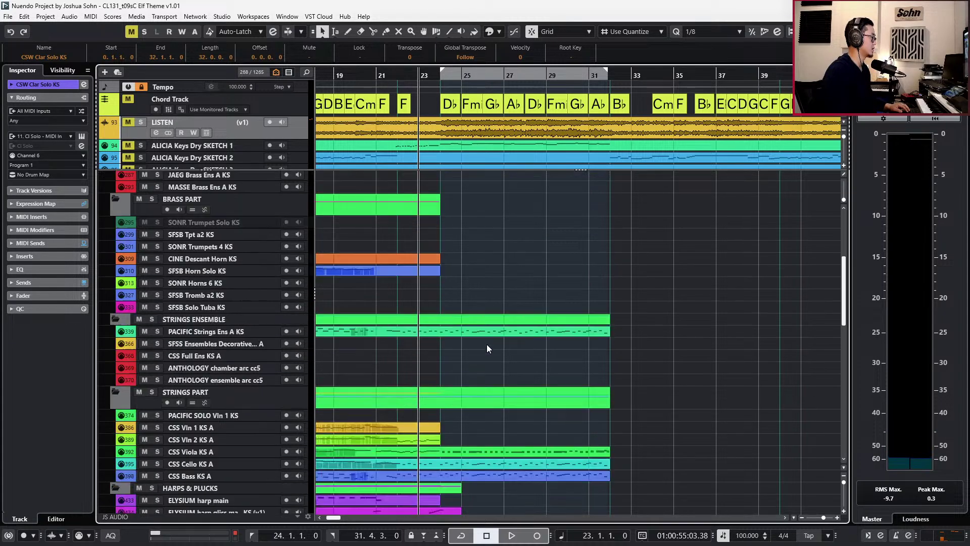
scroll(447, 345, "up", 1, "ctrl")
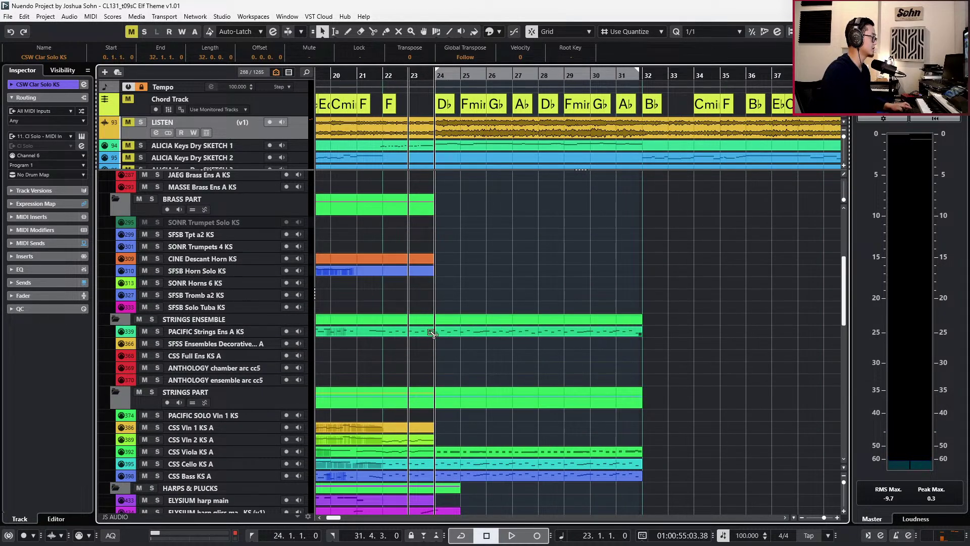
left_click(432, 332)
scroll(440, 323, "up", 8)
key("l")
left_click(226, 344)
key("ctrl+v")
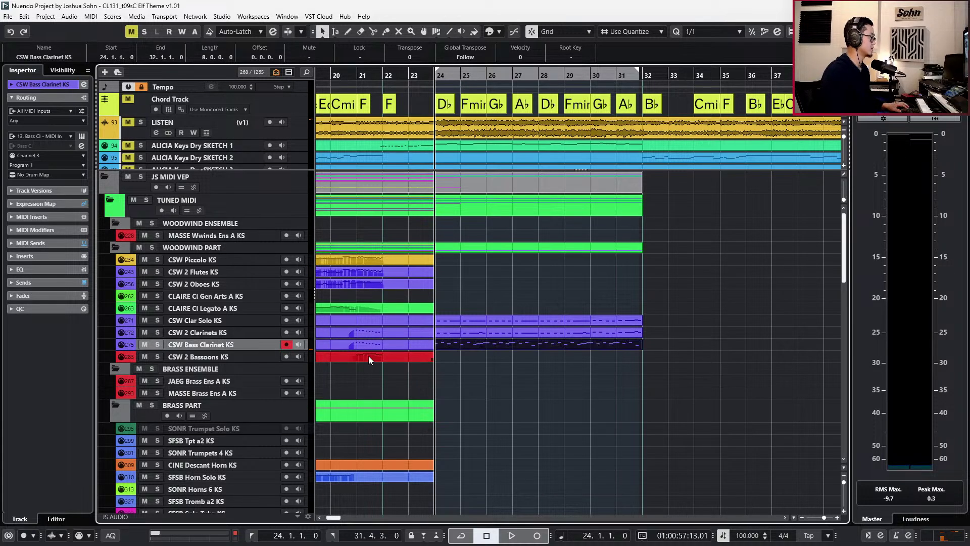
left_click(261, 356)
key("ctrl+v")
Audition the pasted woodwind bars in solo, then glue the new bass clarinet and bassoon parts to their earlier parts.
key("s")
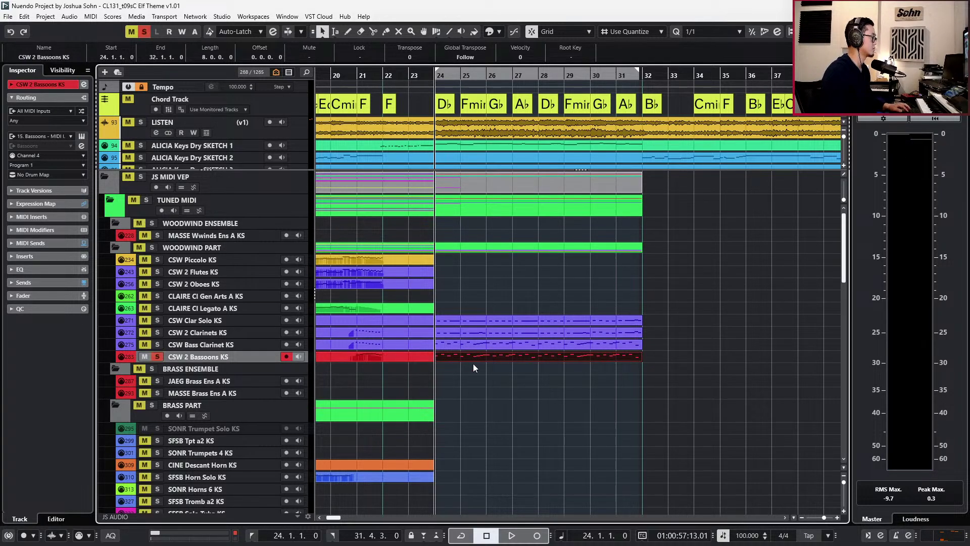
left_click_drag(473, 364, 465, 344)
key("space")
key("space")
key("s")
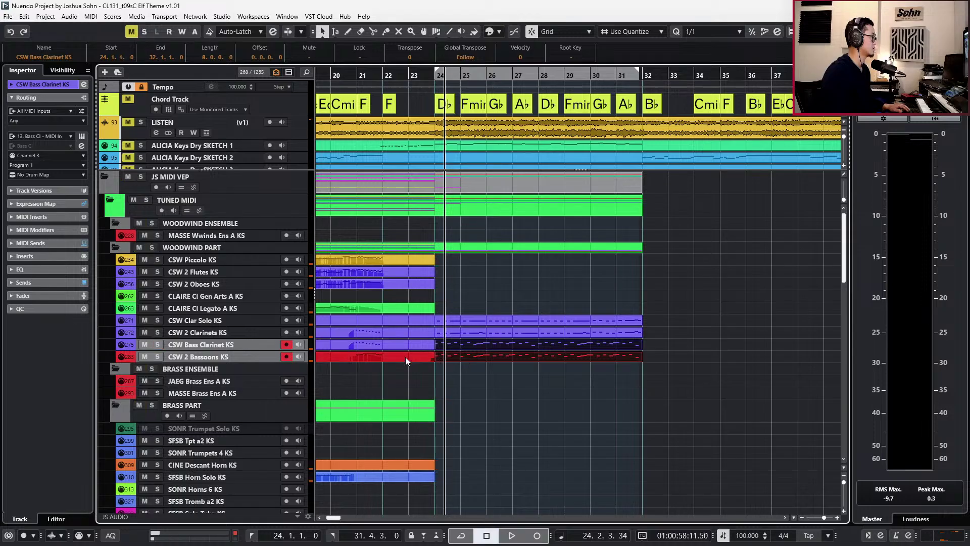
left_click(406, 357)
left_click(411, 347)
Set the articulation of the CSW Bass Clarinet KS notes in bars 24 to 31 to Staccts.
double_click(456, 343)
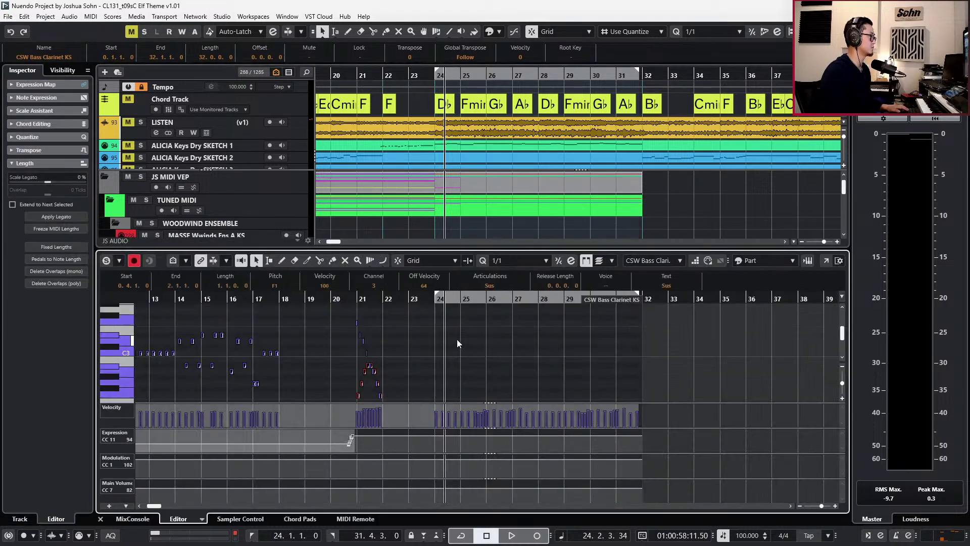
scroll(450, 318, "down", 3)
left_click_drag(431, 327, 653, 399)
scroll(432, 311, "up", 2)
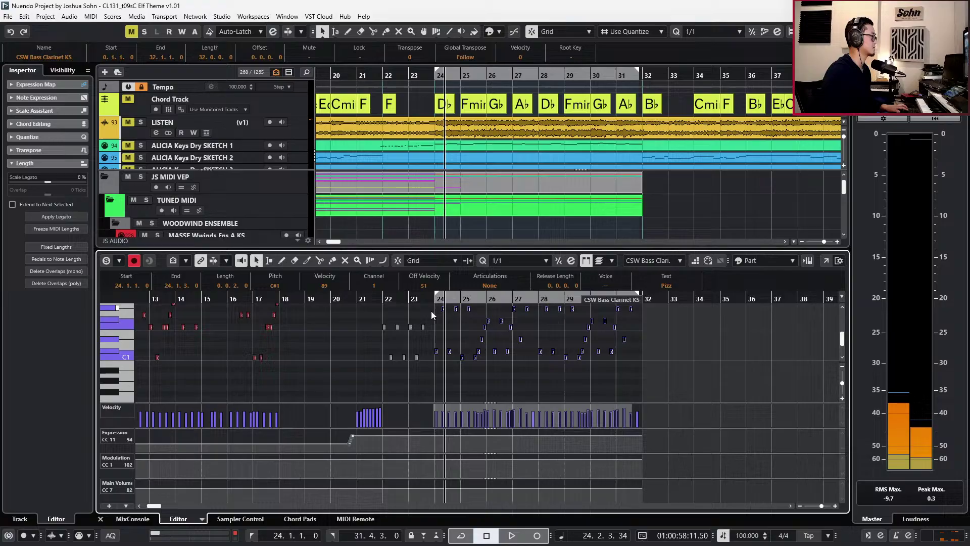
left_click(485, 286)
left_click(492, 353)
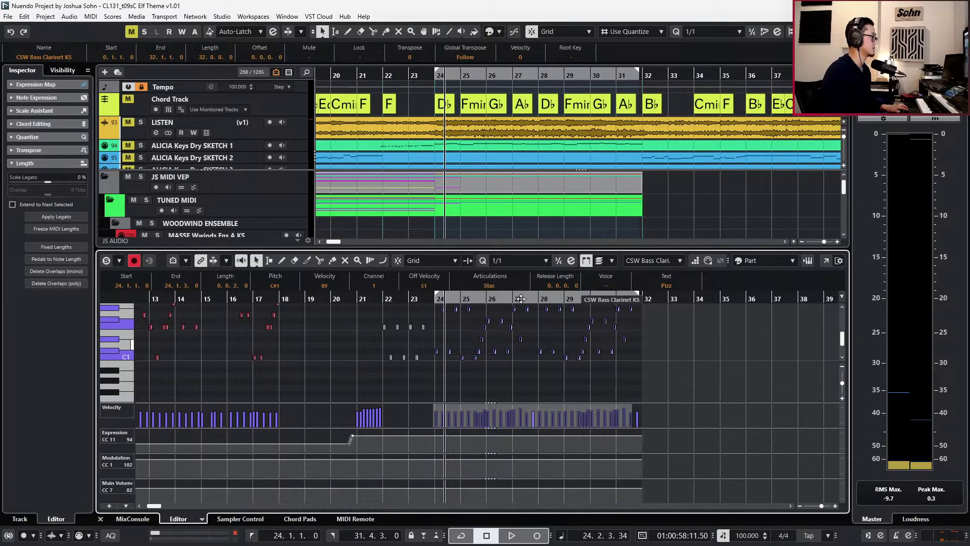
left_click(503, 287)
left_click(499, 338)
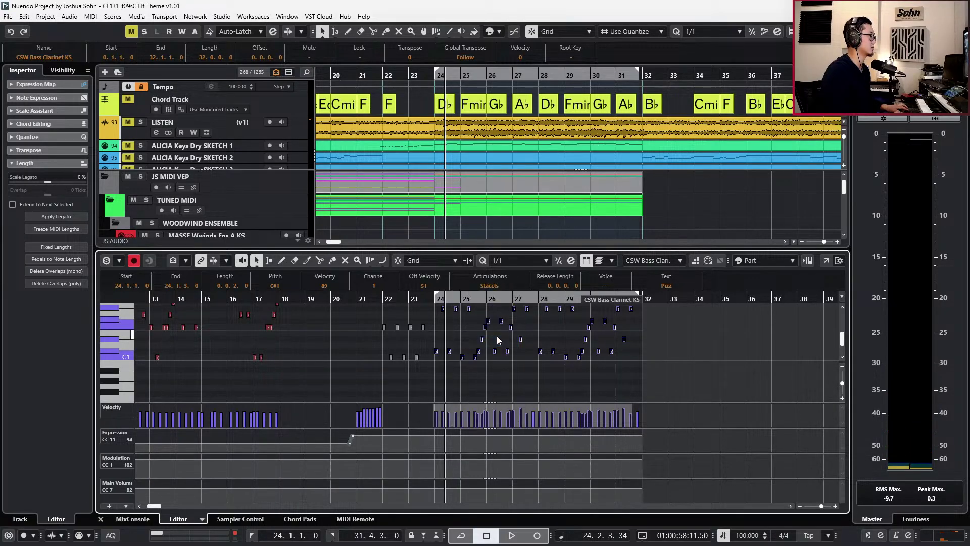
Set the CSW 2 Bassoons KS notes in bars 24 to 31 to the Staccts articulation and play the passage back.
key("Page_Down")
left_click(493, 286)
left_click(491, 340)
key("space")
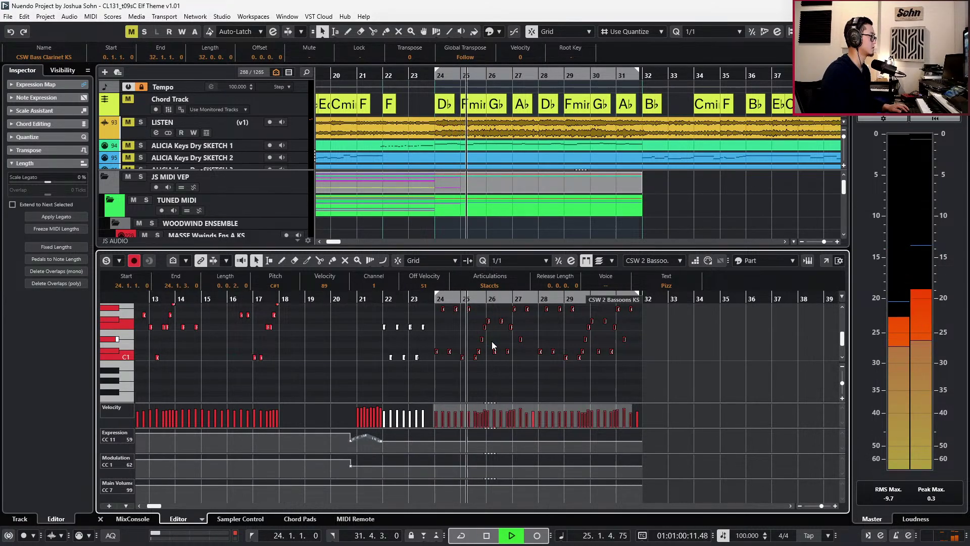
scroll(477, 338, "up", 3)
scroll(479, 337, "up", 2)
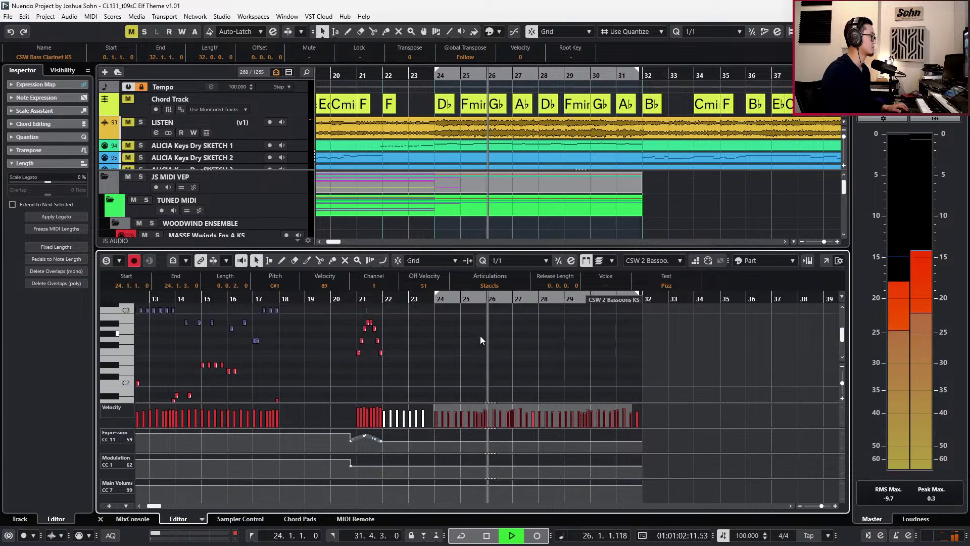
scroll(480, 335, "down", 3)
key("ctrl+e")
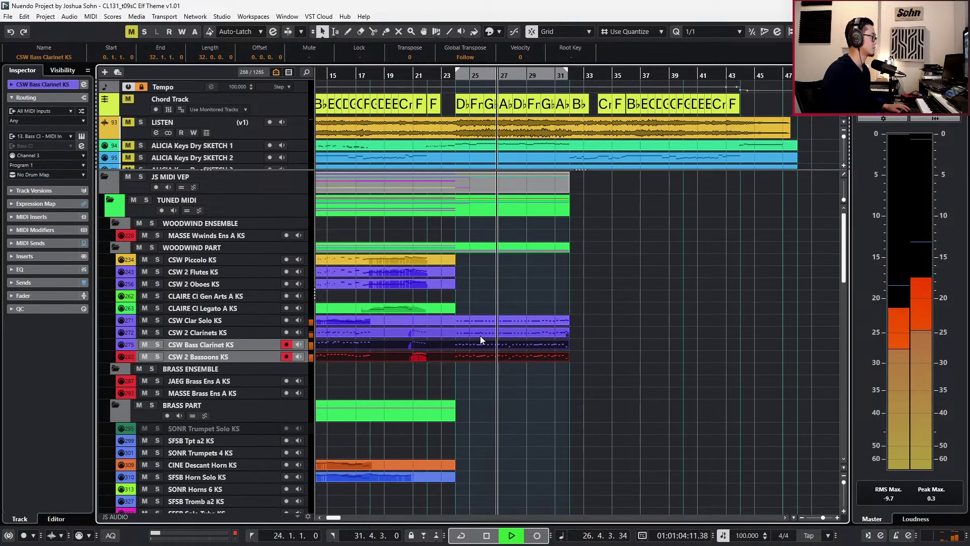
key("space")
Return to bar 24 and look through the woodwind, brass, strings, harp, voice, piano and mallet tracks for bars 24 to 31.
key("ctrl+KP_Subtract")
key("ctrl+KP_Subtract")
key("ctrl+KP_Subtract")
key("ctrl+KP_Subtract")
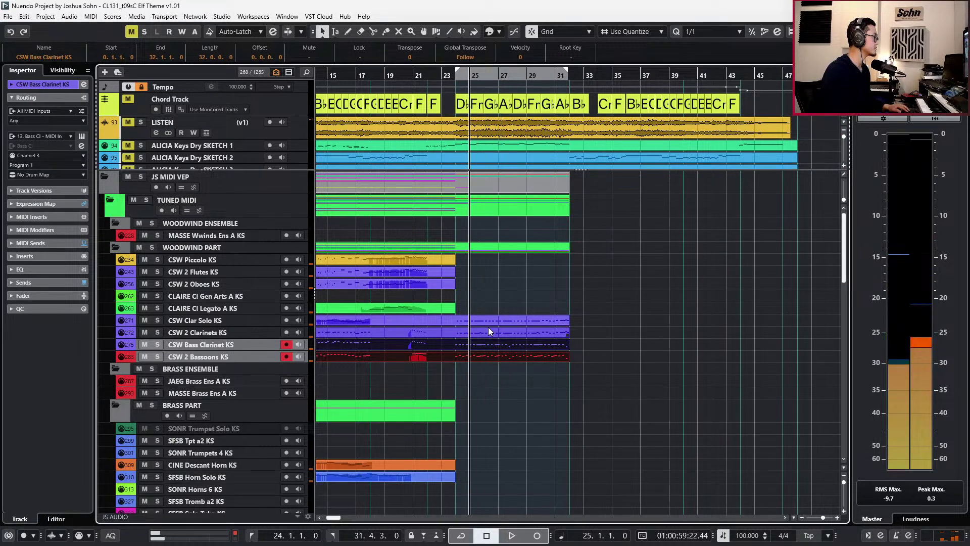
scroll(479, 328, "down", 3)
scroll(479, 326, "down", 2)
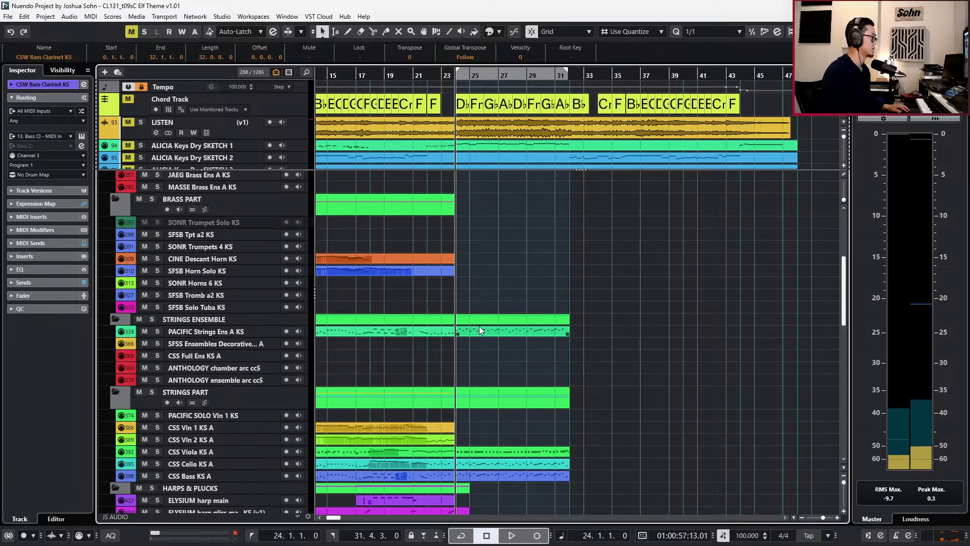
scroll(479, 326, "down", 3)
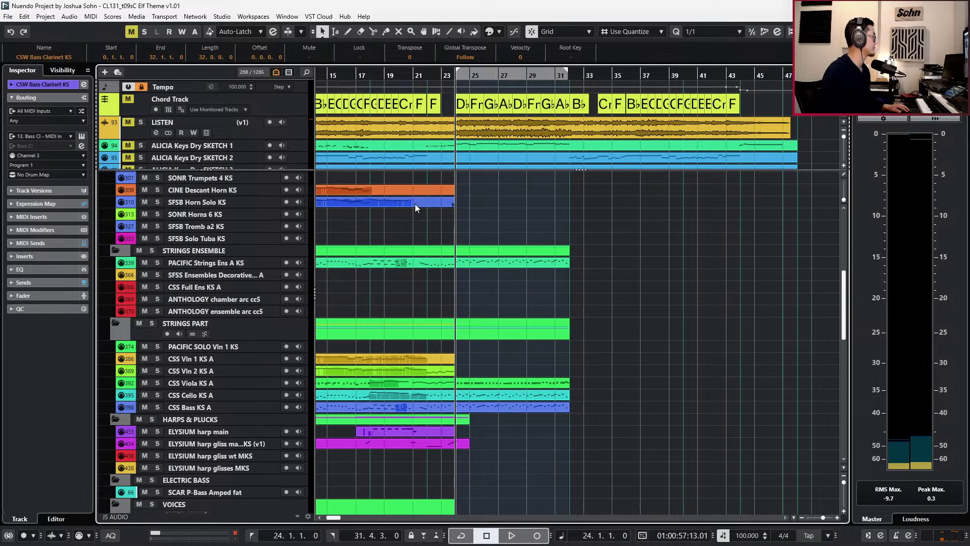
scroll(445, 209, "up", 6)
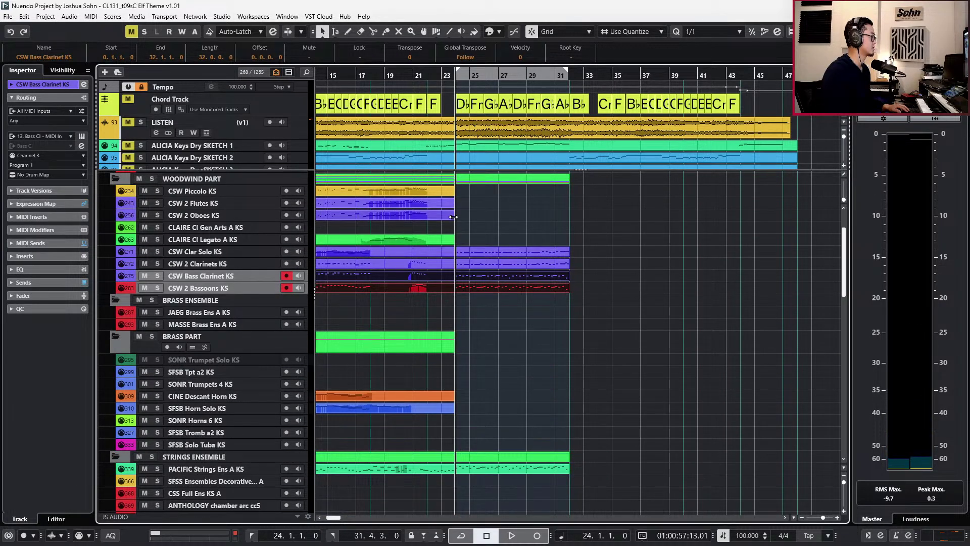
scroll(475, 273, "down", 15)
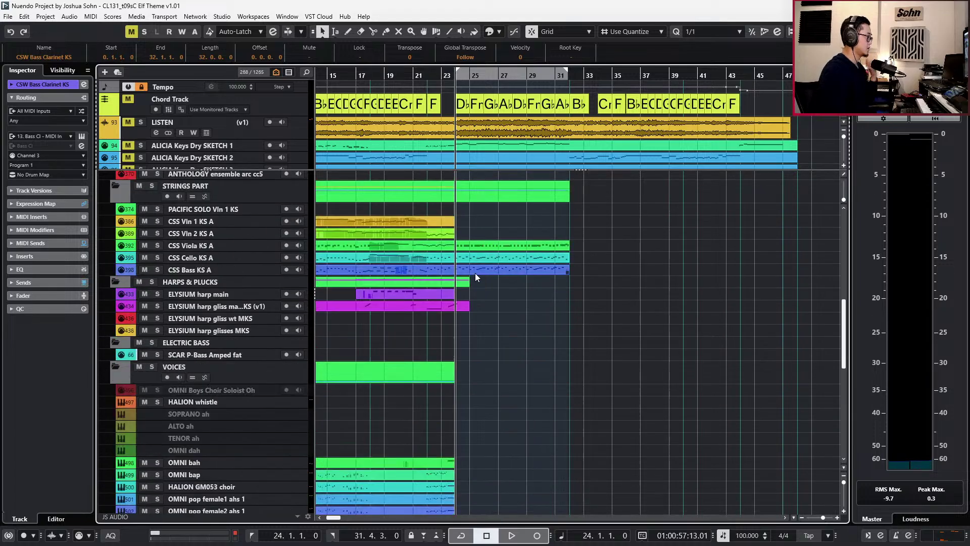
scroll(475, 273, "down", 5)
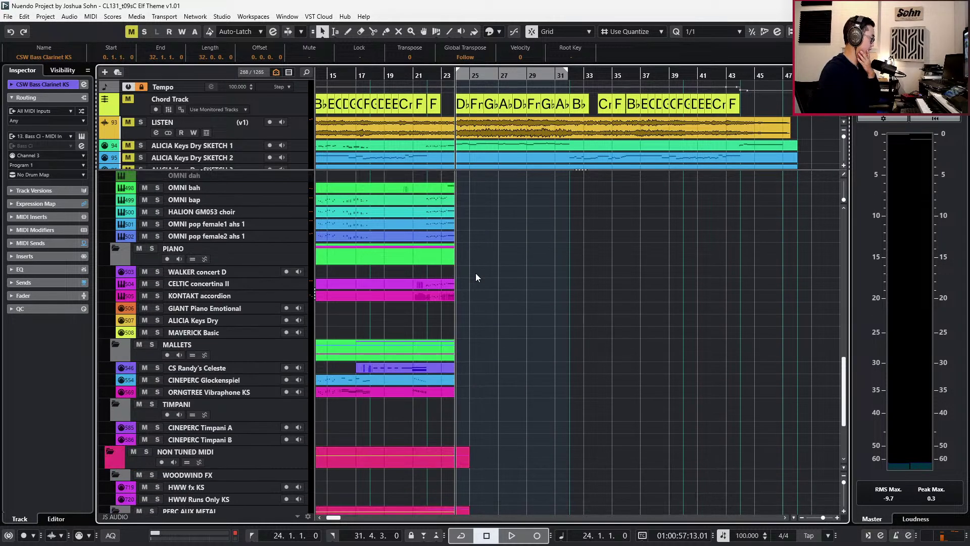
Play the ALICIA Keys Dry SKETCH 1 melody from bar 24 and shorten the G#5 in that bar to 0.1.0.0.
double_click(469, 143)
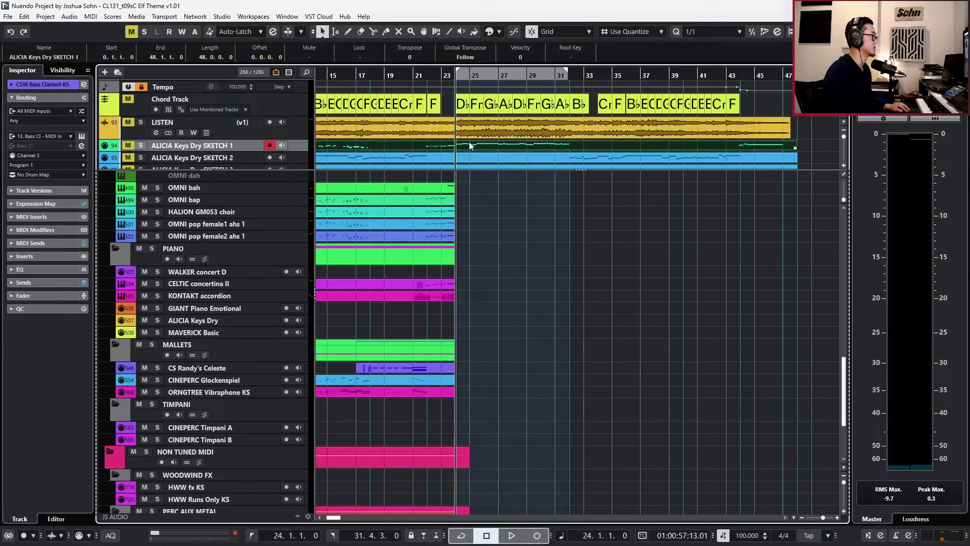
scroll(459, 360, "up", 3)
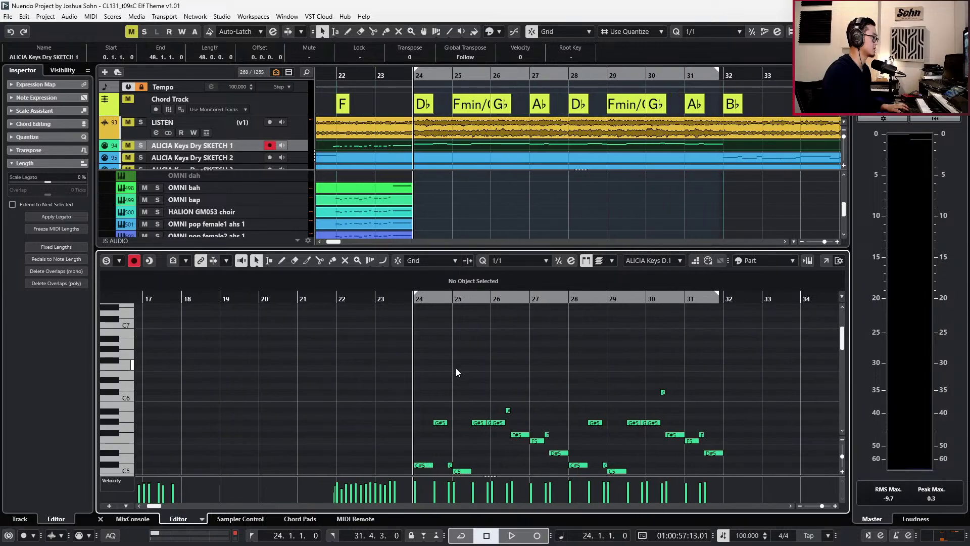
key("alt+5")
scroll(468, 402, "up", 2)
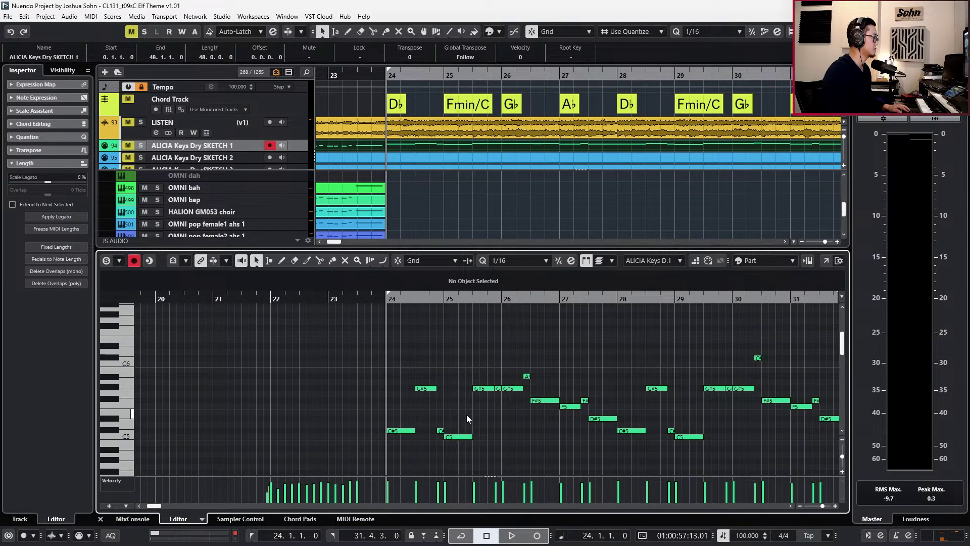
key("h")
key("space")
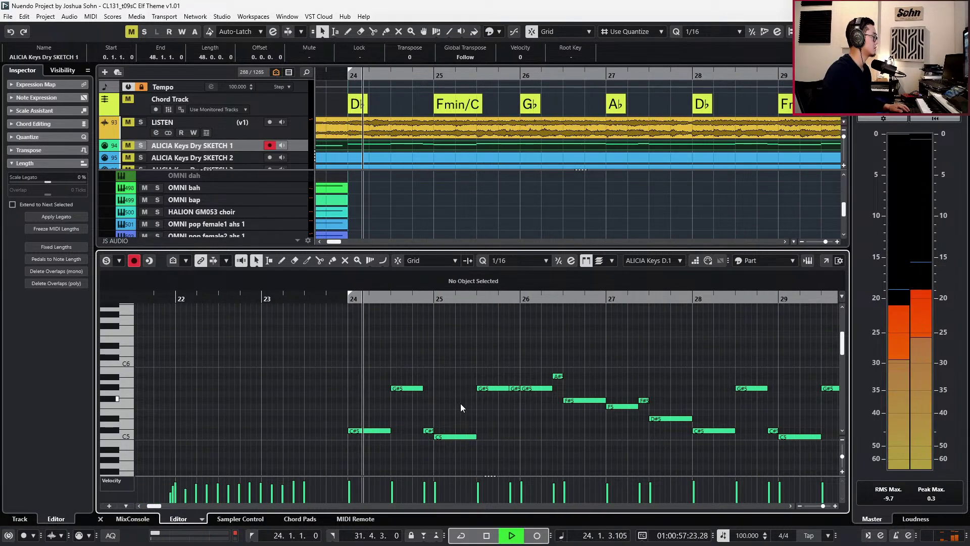
key("space")
left_click(412, 389)
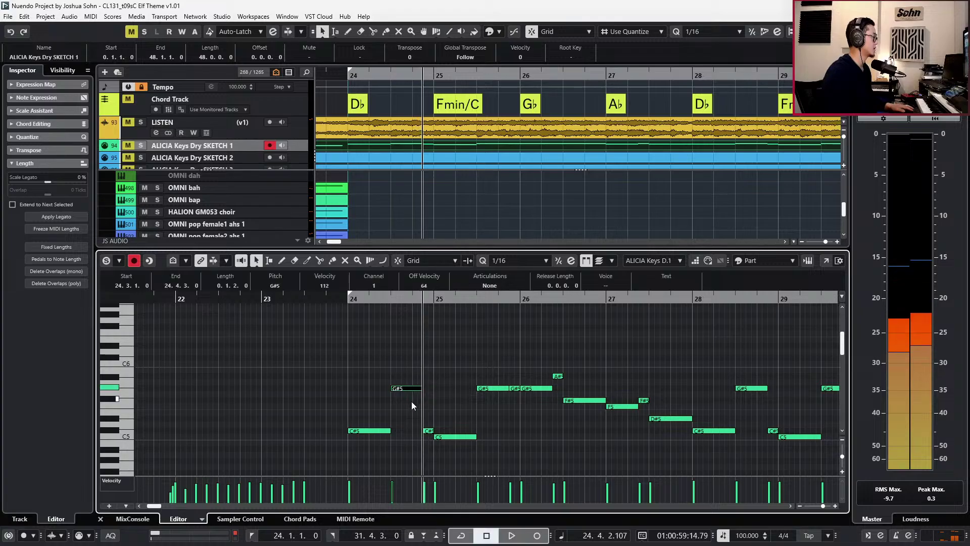
key("alt+4")
key("alt+shift+Left")
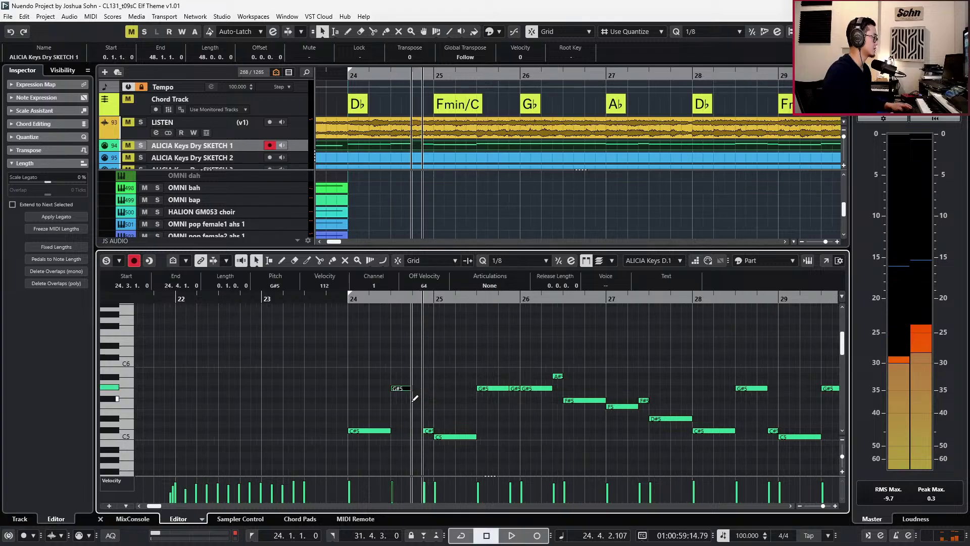
Solo the LISTEN reference track, play bar 24 to check the melody's note lengths, and release the solo.
left_click(285, 133)
key("s")
key("space")
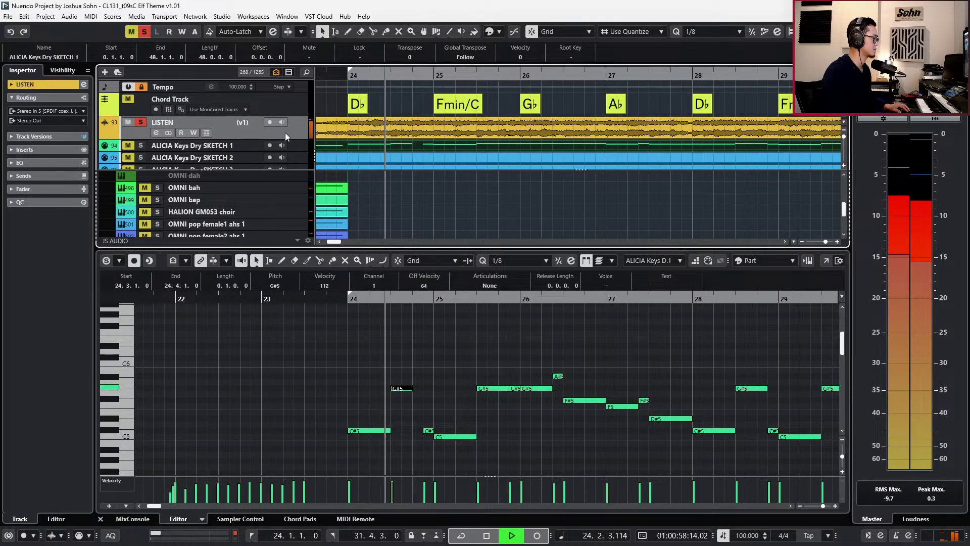
key("space")
key("s")
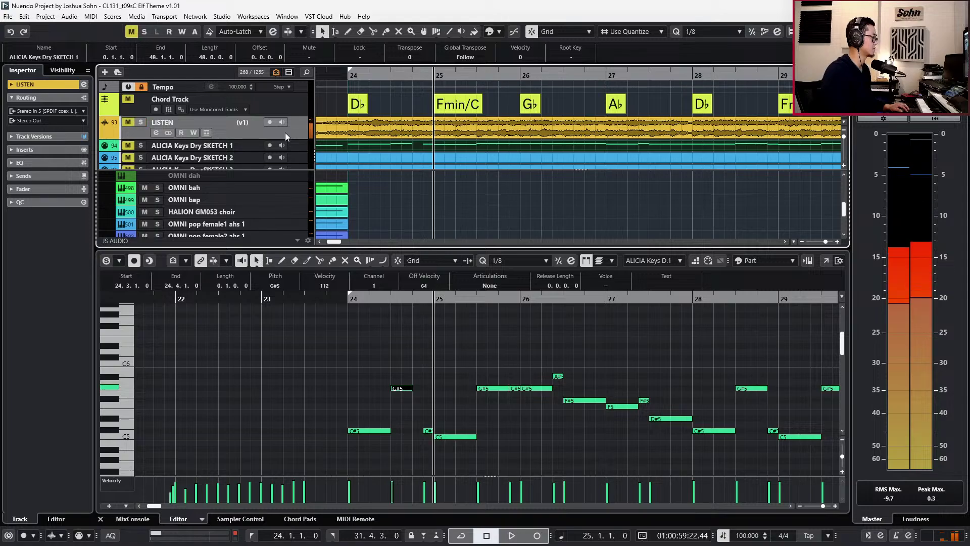
Shorten the G#5 in bar 28 of the sketch melody to 0.1.0.0 and close the note editor.
scroll(518, 371, "right", 5)
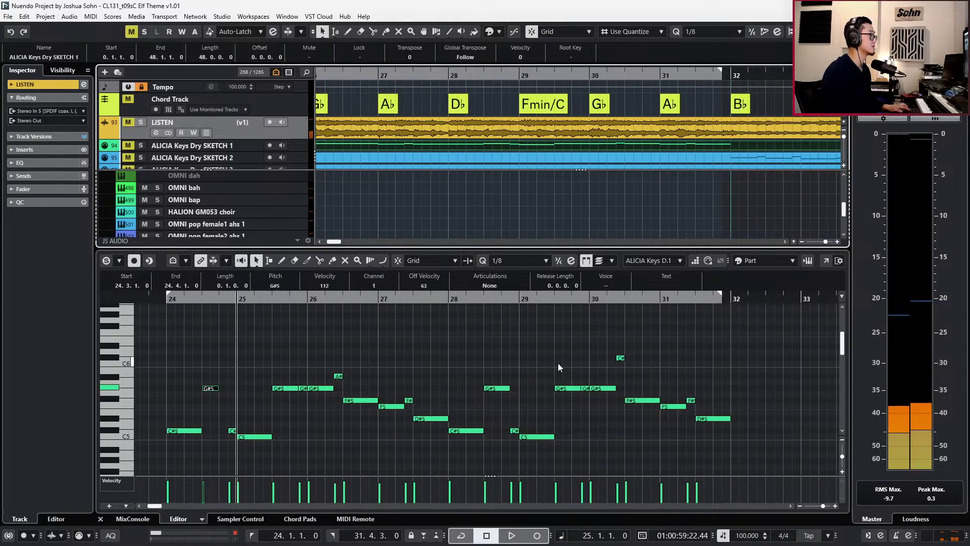
left_click_drag(508, 388, 495, 388)
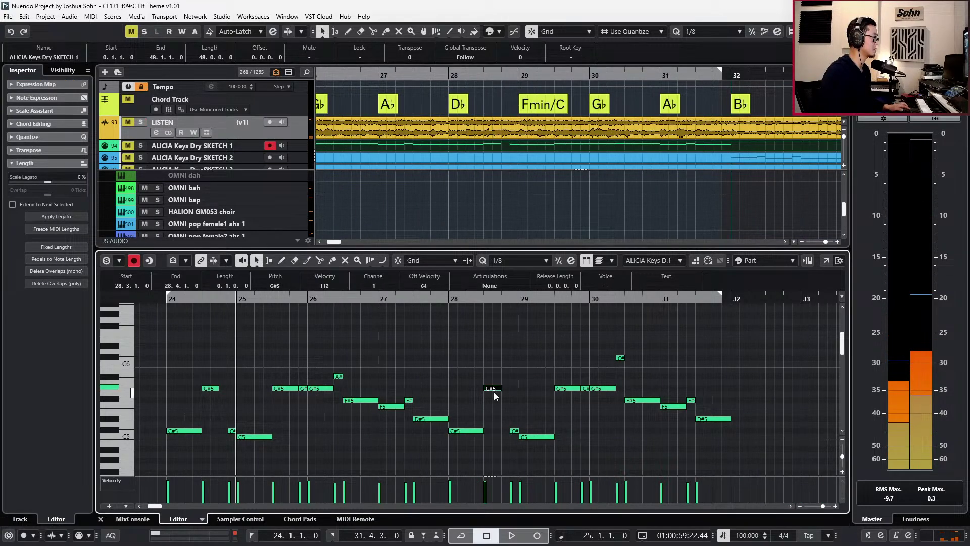
scroll(493, 392, "down", 3)
key("Return")
Split the ALICIA Keys Dry SKETCH 1 part at bars 24 and 32, and place the cursor at the start of bar 24.
scroll(498, 409, "left", 2)
key("alt+1")
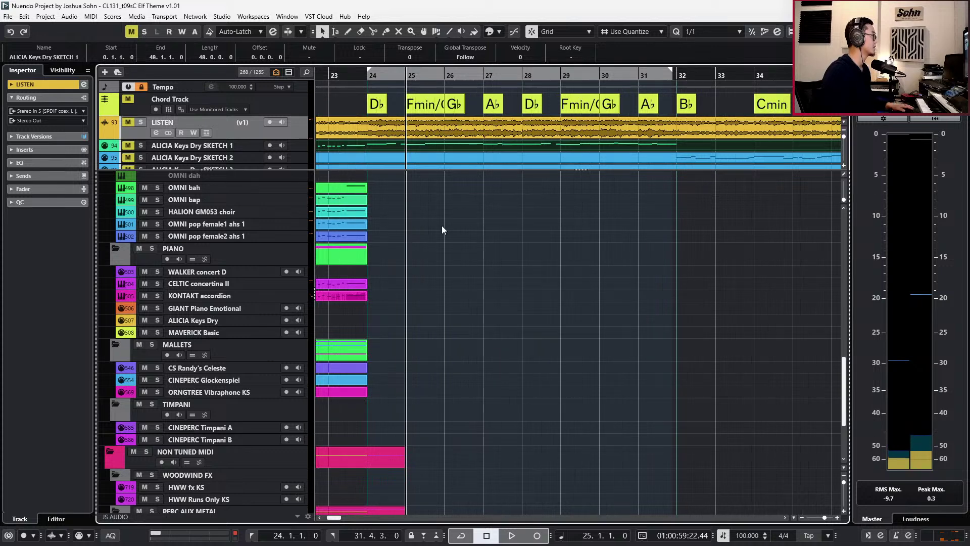
left_click(371, 146, "alt")
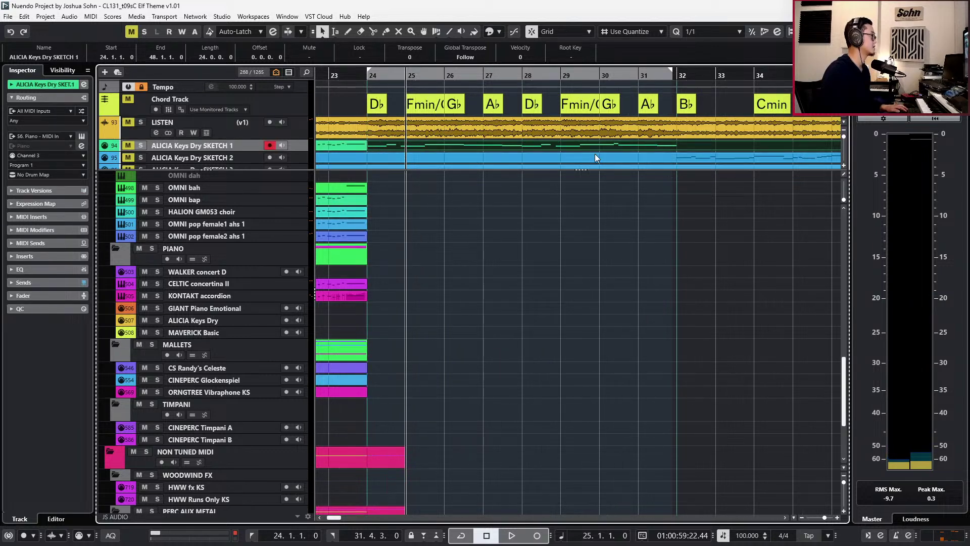
left_click(676, 146, "alt")
key("l")
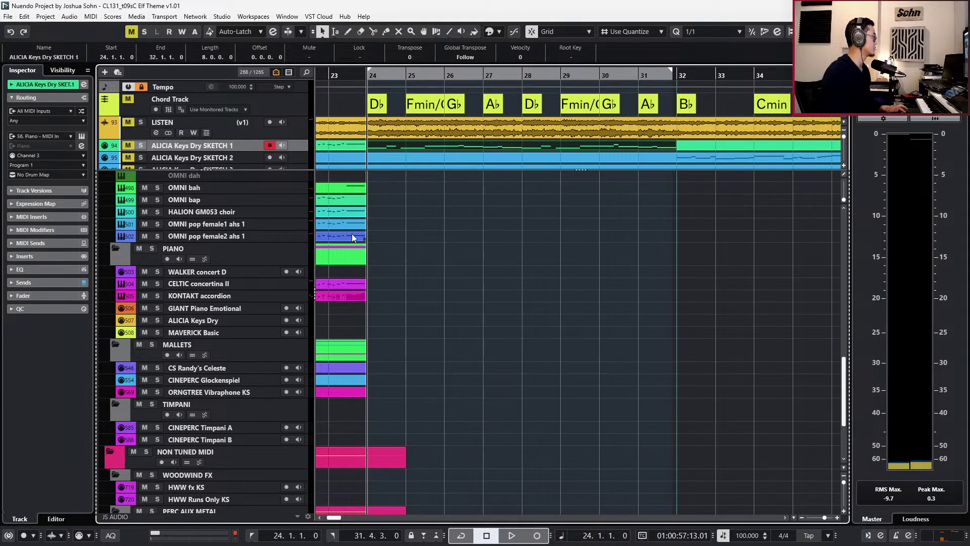
Paste the bars 24 to 31 melody onto CSS Vln 1 KS A and CSS Vln 2 KS A, and glue it to their earlier parts.
scroll(279, 256, "up", 3)
scroll(251, 278, "down", 3)
scroll(258, 270, "up", 8)
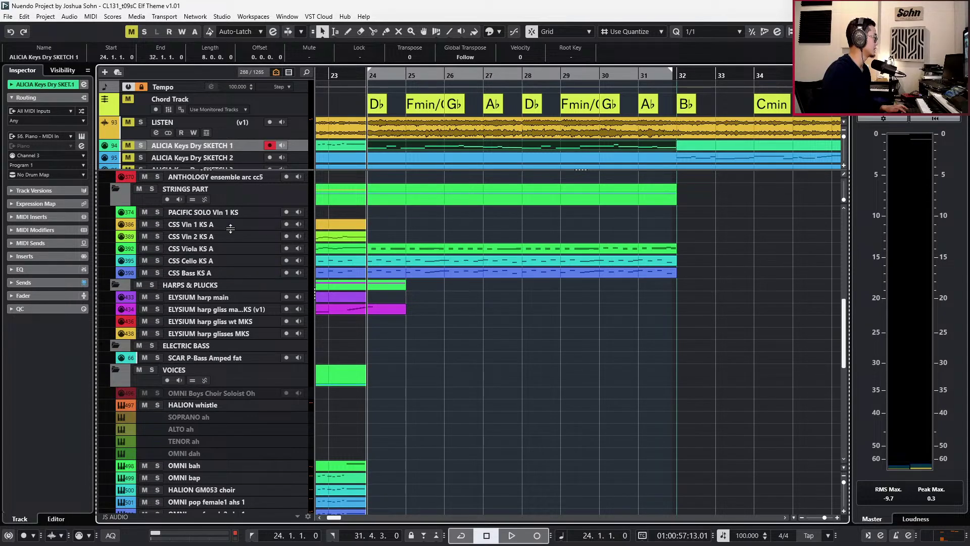
left_click(231, 228)
key("ctrl+v")
left_click(238, 236)
key("ctrl+v")
left_click(393, 221, "shift")
mouse_move(389, 219)
left_mouse_down()
mouse_move(371, 232)
mouse_move(383, 220)
mouse_move(386, 235)
left_mouse_up()
Apply the Leg articulation to the bars 24 to 31 notes of CSS Vln 1 KS A.
key("Return")
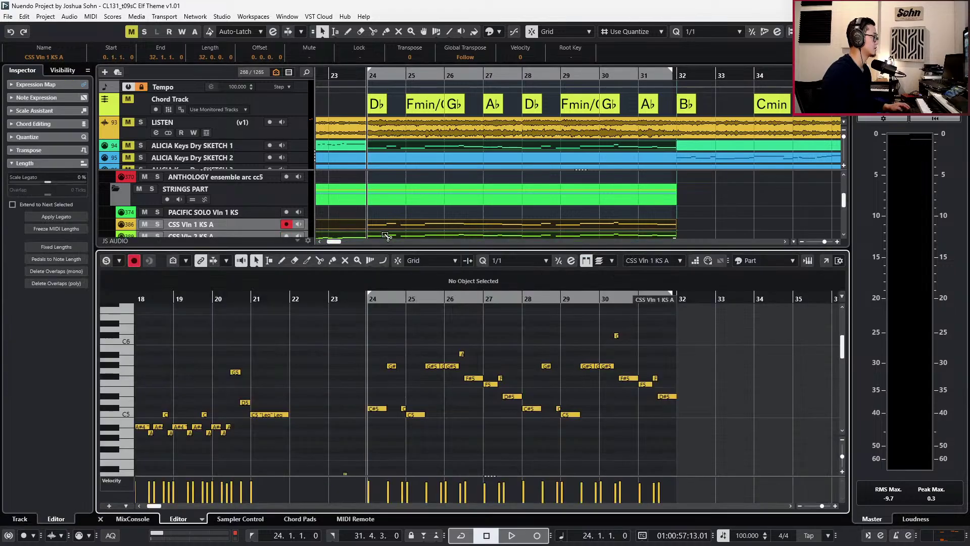
left_click_drag(614, 398, 615, 397)
left_click_drag(680, 327, 363, 424)
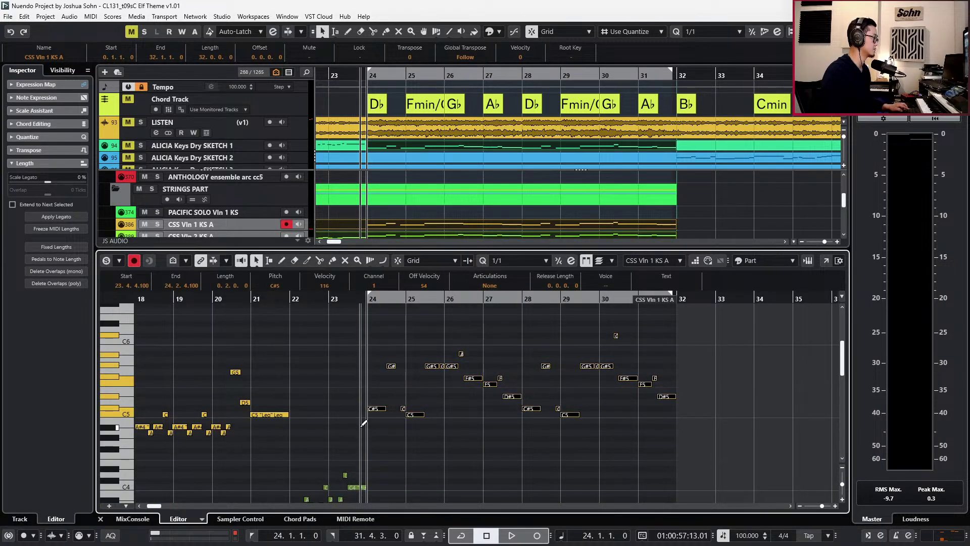
scroll(360, 423, "up", 3)
left_click_drag(397, 379, 403, 414)
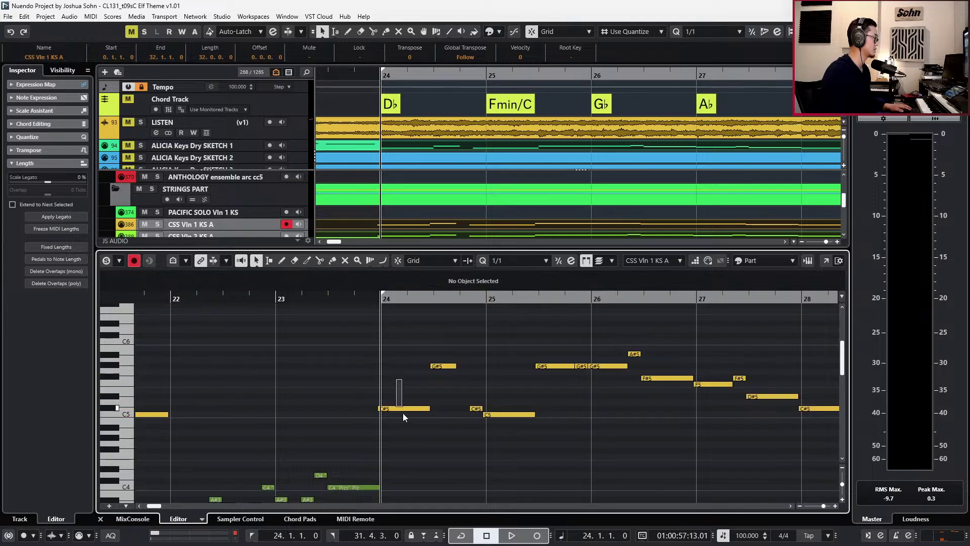
key("space")
scroll(409, 425, "down", 4)
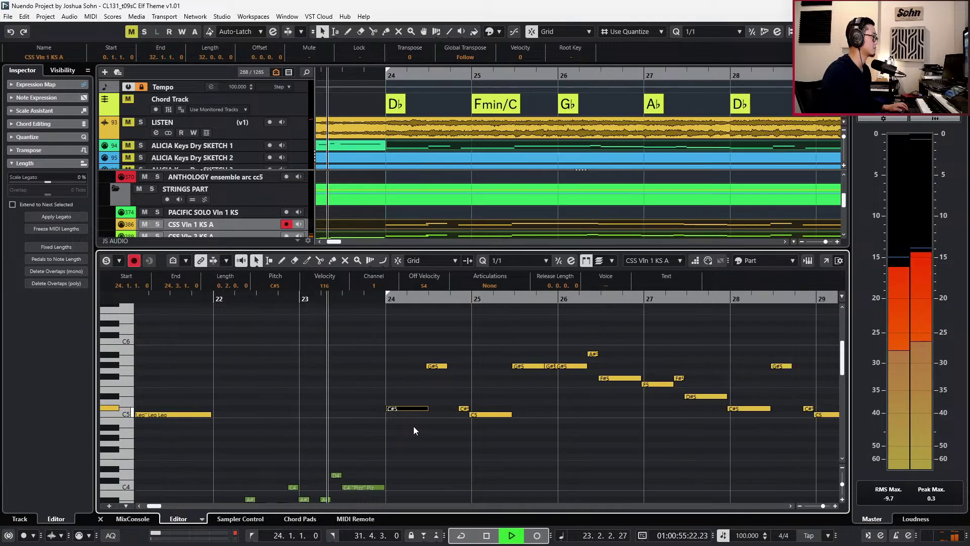
left_click_drag(386, 328, 627, 422)
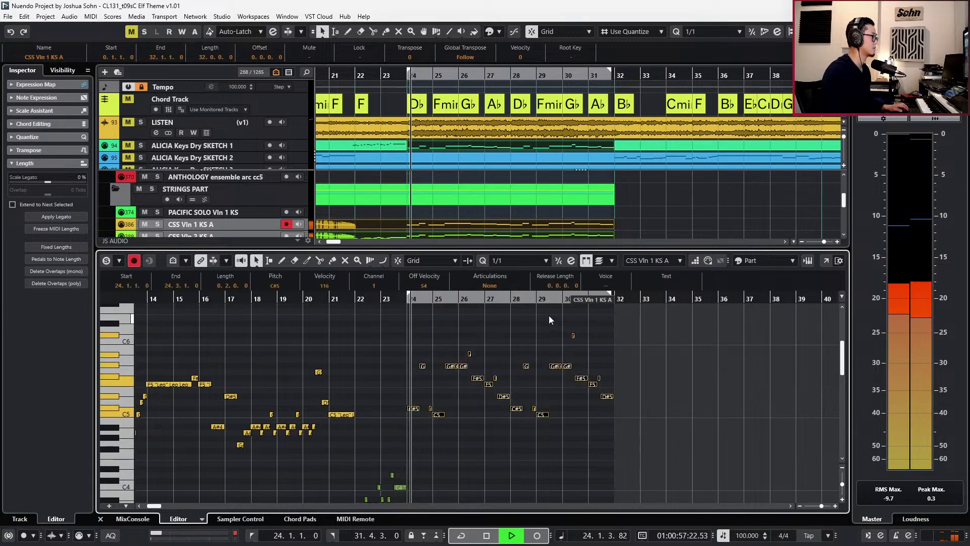
key("space")
left_click(495, 285)
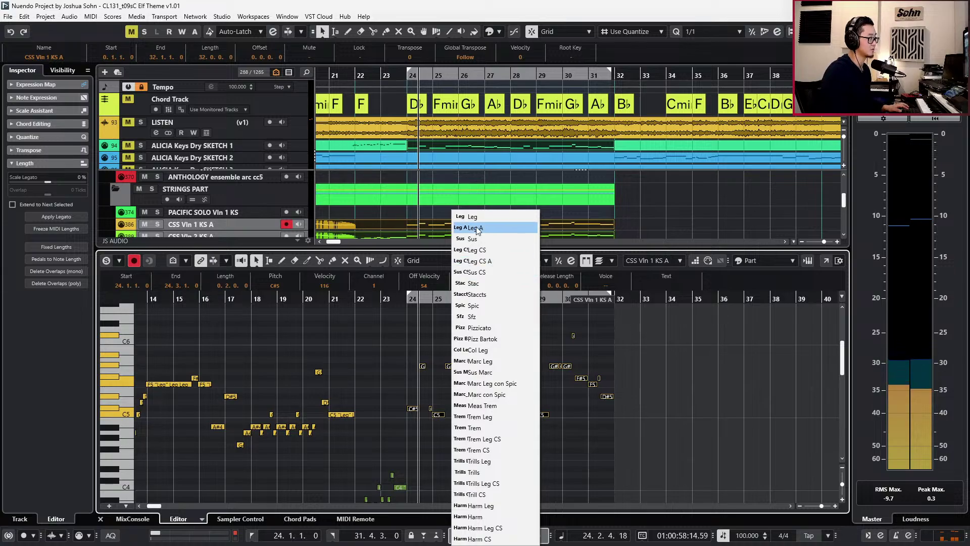
left_click(475, 217)
Apply the Leg articulation to the bars 24 to 31 notes of CSS Vln 2 KS A.
key("Page_Down")
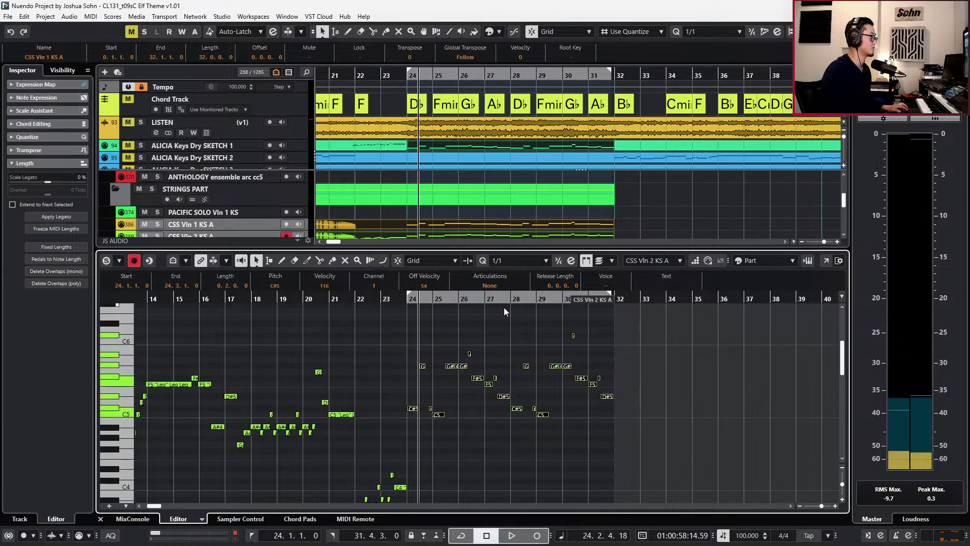
left_click(490, 285)
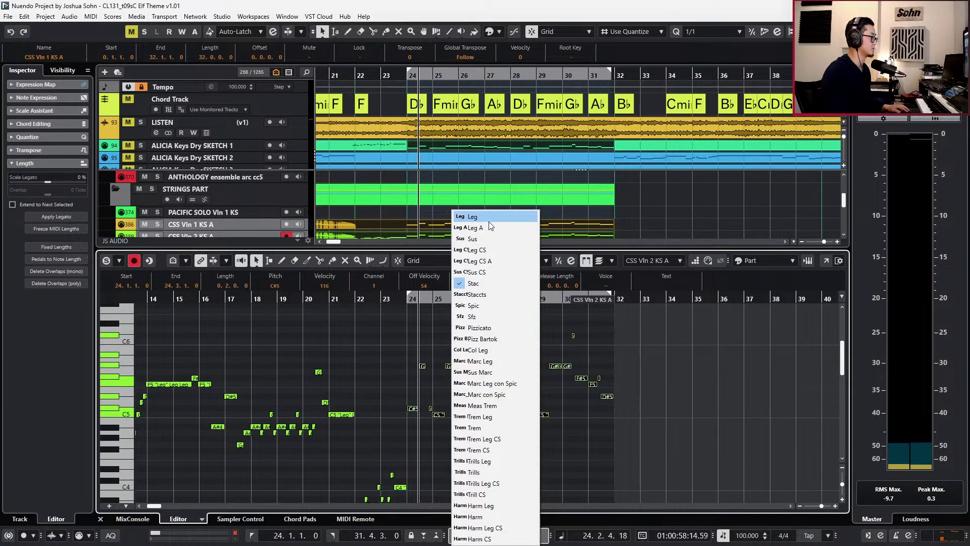
left_click(490, 221)
Play the violin melody from bar 24 and show the velocity, expression and modulation lanes in the note editor.
key("space")
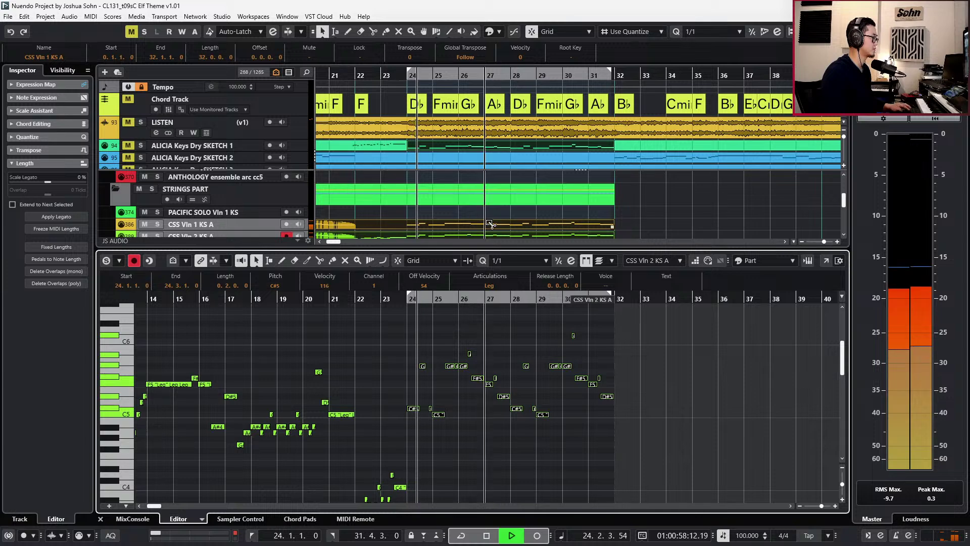
key("alt+l")
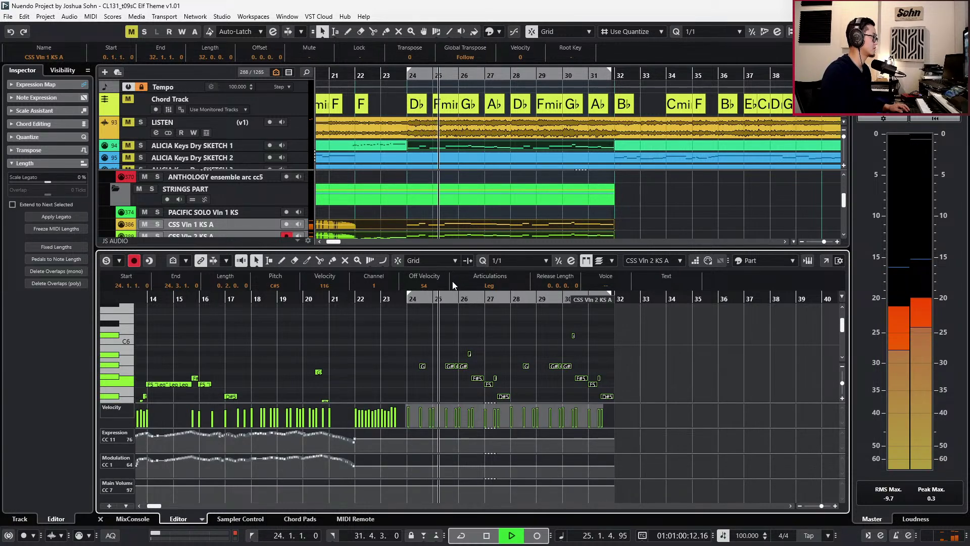
key("space")
left_click(487, 287)
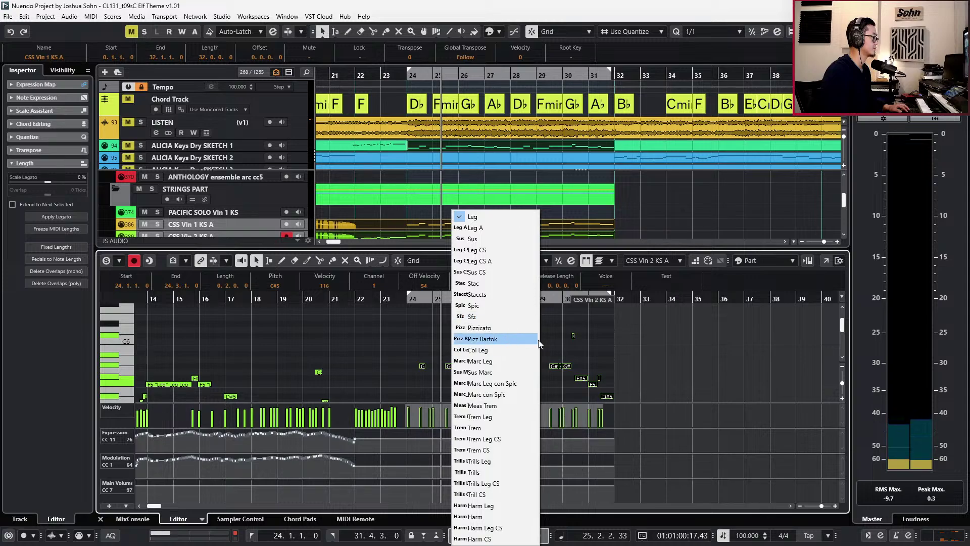
left_click(558, 342)
Record a short take of expression and modulation on CSS Vln 2 KS A from just before bar 24 to bar 26.
key("KP_Subtract")
key("KP_Subtract")
key("KP_Subtract")
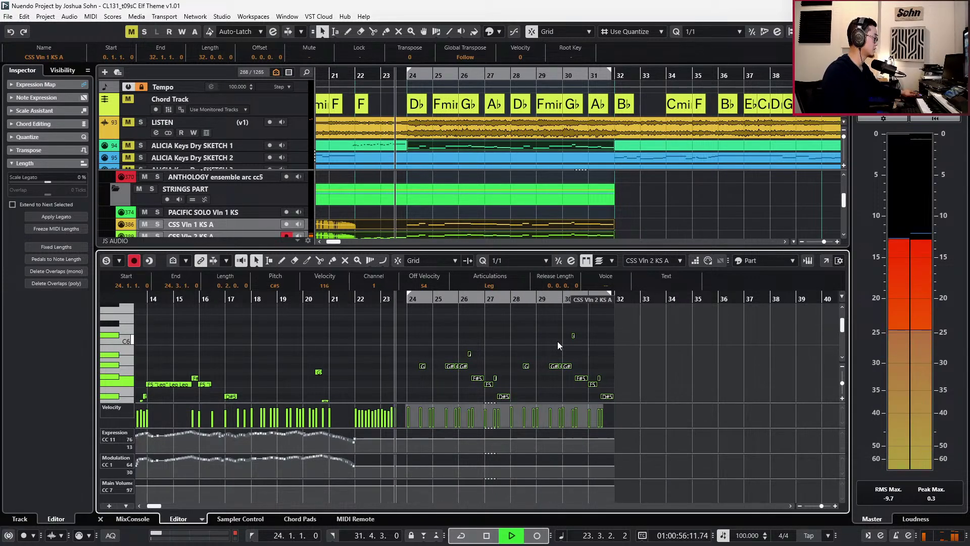
key("KP_Multiply")
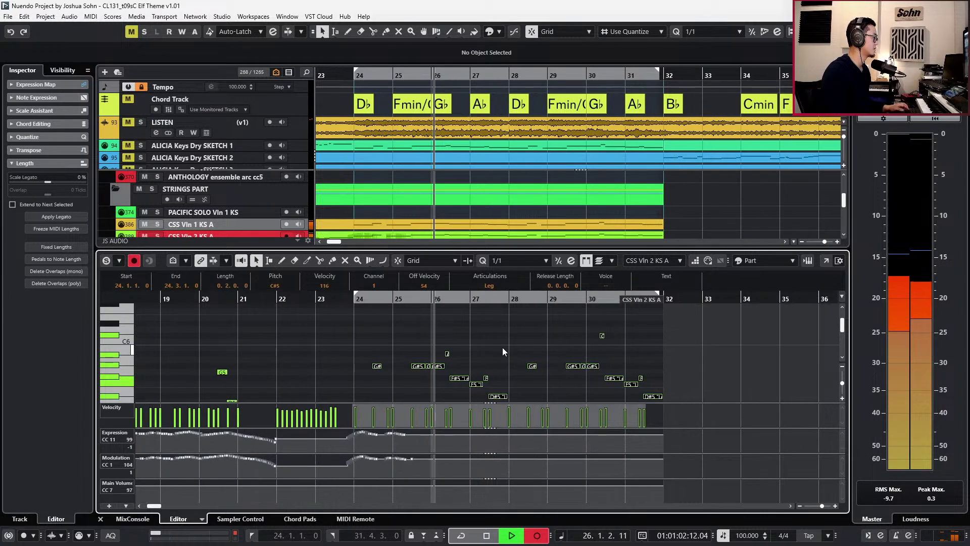
key("space")
Set the quantize value to 1/16, nudge the G#5 in bar 24 of CSS Vln 2 KS A earlier to 24.2.4.10, and play it back.
key("alt+5")
scroll(391, 359, "up", 3)
scroll(399, 354, "down", 2)
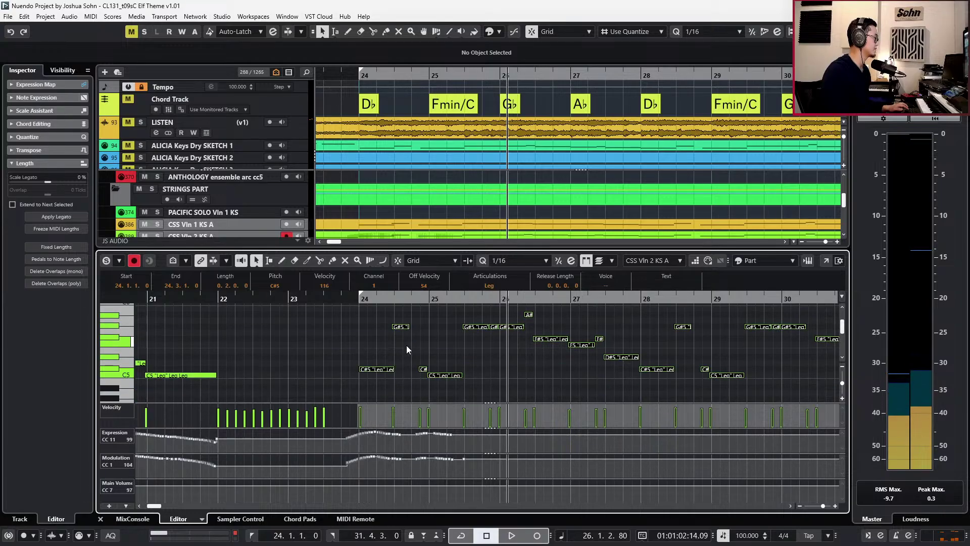
left_click(401, 326)
key("alt+Left")
key("alt+Left")
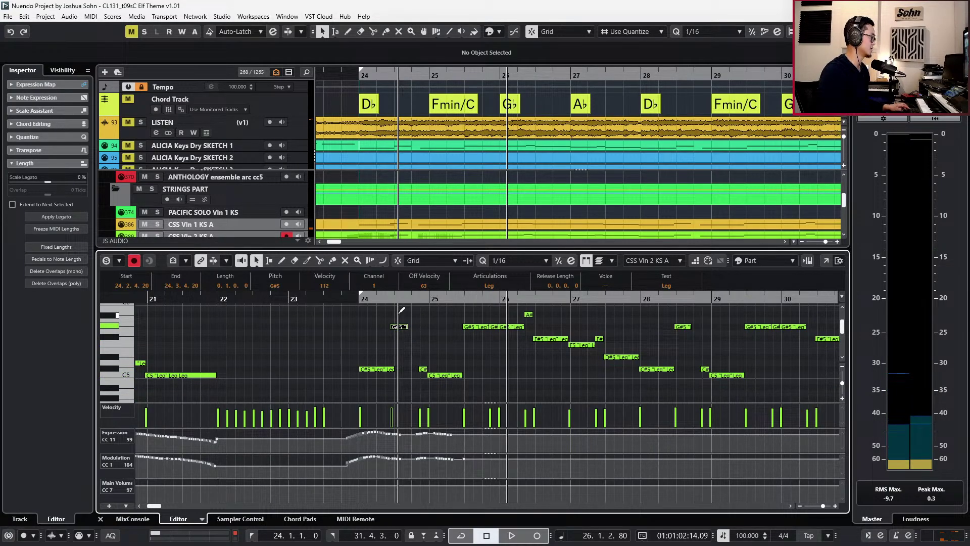
key("space")
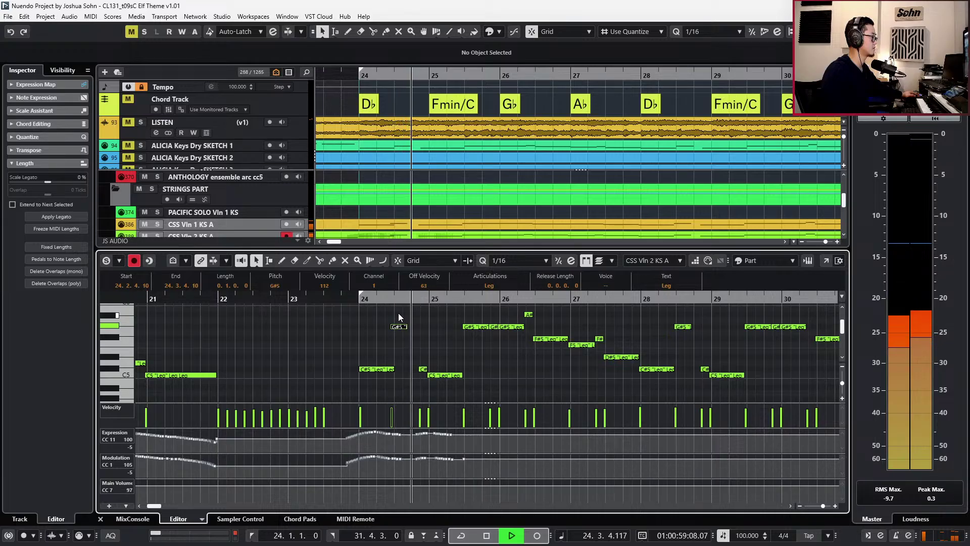
key("space")
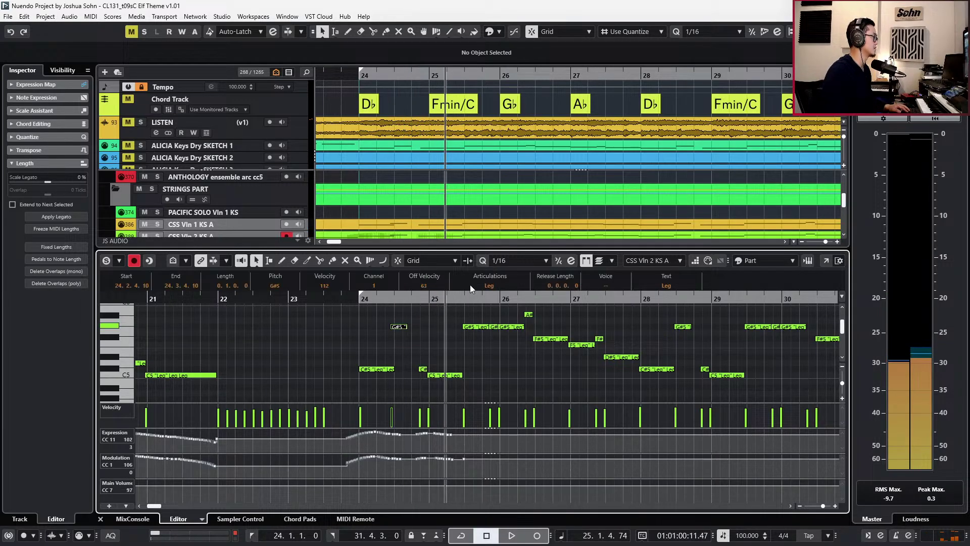
Change the G#5 in bar 24 of CSS Vln 2 KS A to the Marc Leg articulation and audition it.
left_click(496, 289)
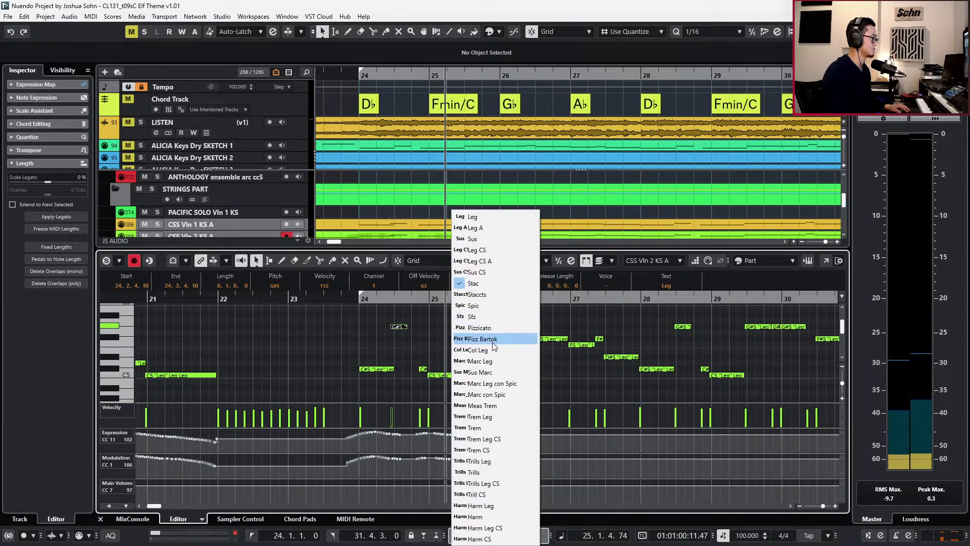
left_click(490, 361)
key("space")
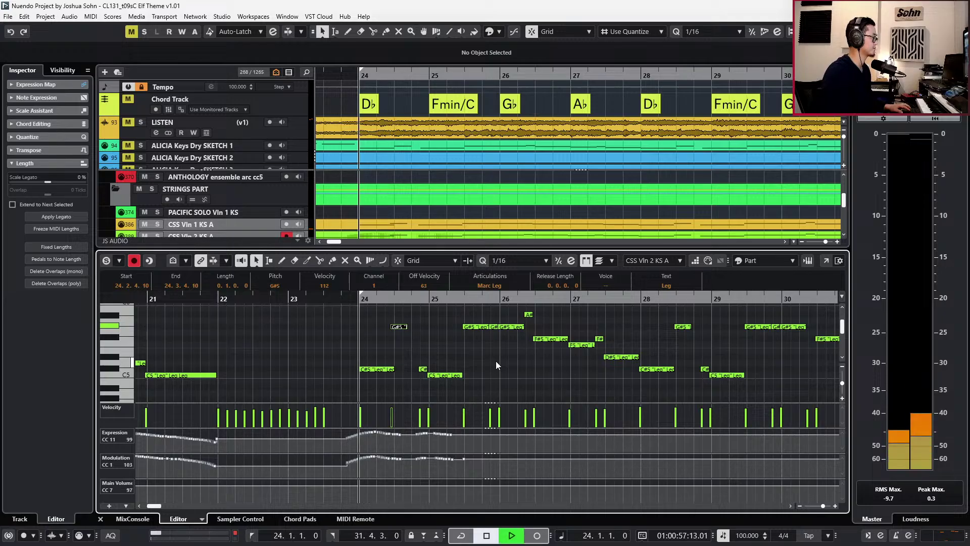
key("space")
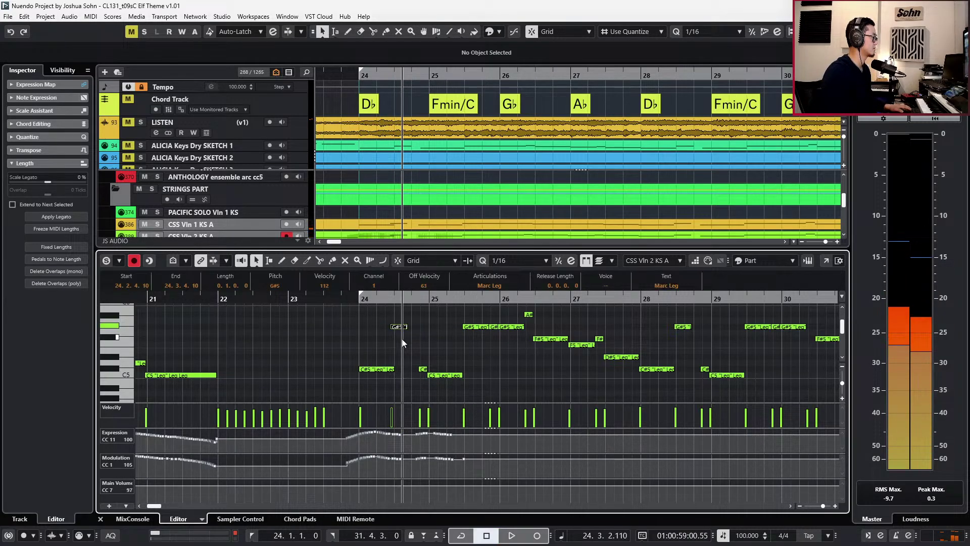
Move the start of that G#5 to 24.3.1.0 and set its length to 0.1.0.0, checking it in playback.
key("ctrl+Right")
key("space")
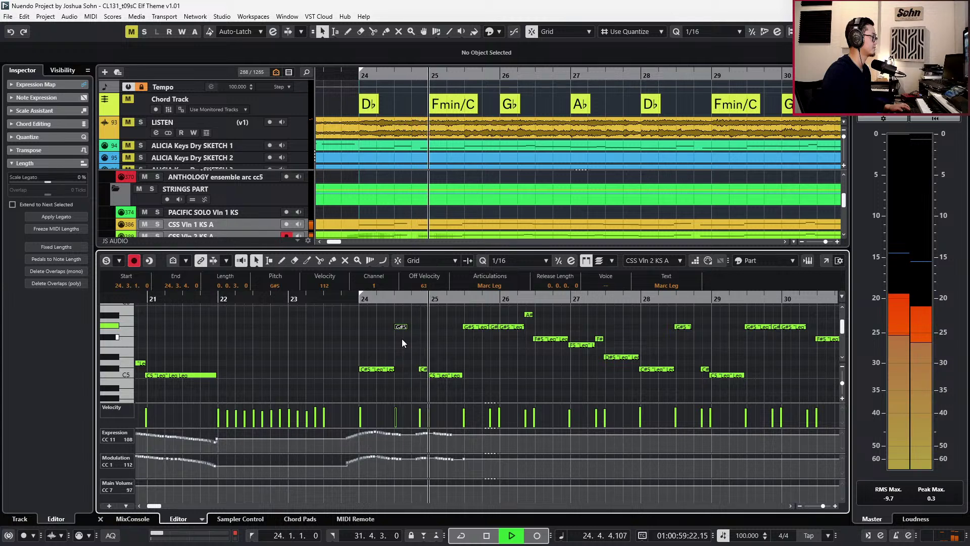
key("alt+shift+Right")
key("alt+shift+Right")
key("l")
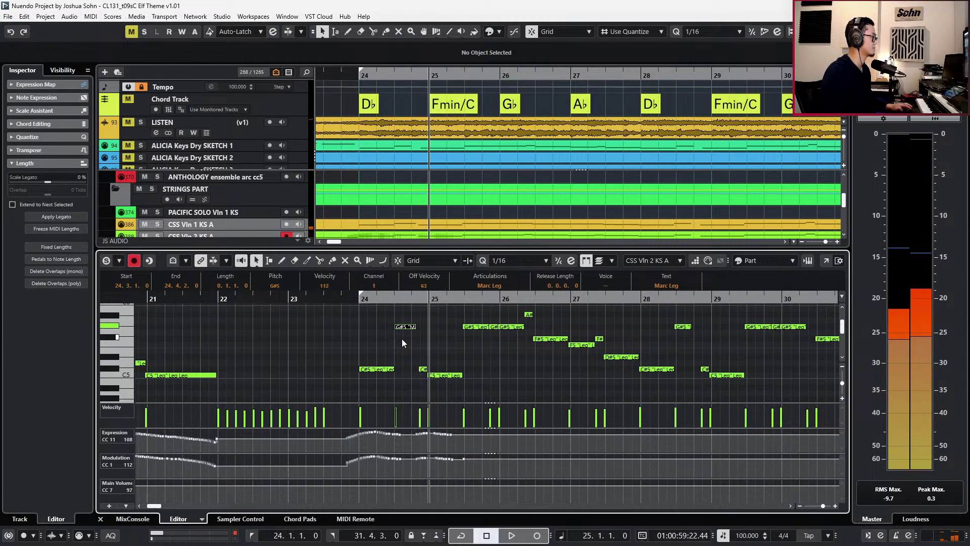
key("space")
key("alt+Left")
Record expression and modulation on CSS Vln 2 KS A through bars 24 to 31 and close the note editor.
key("space")
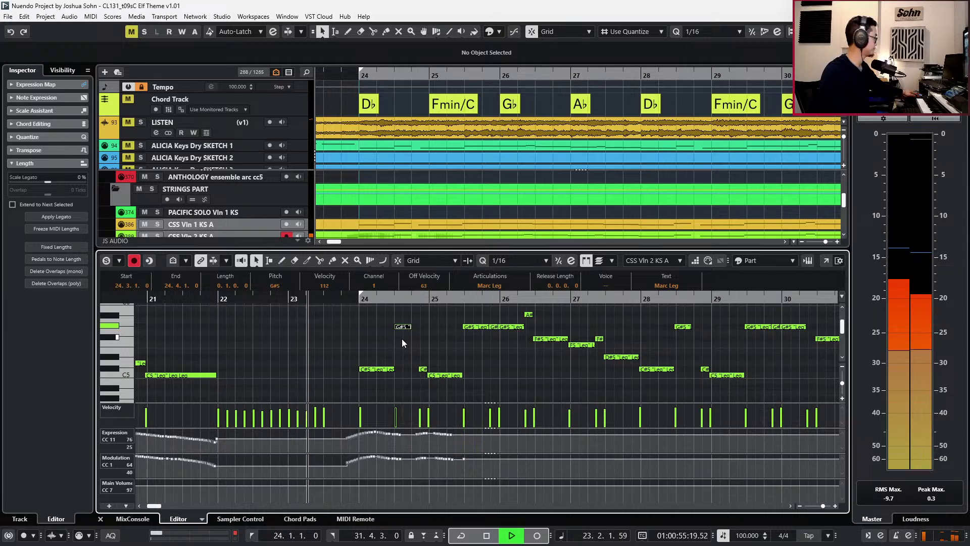
key("KP_Multiply")
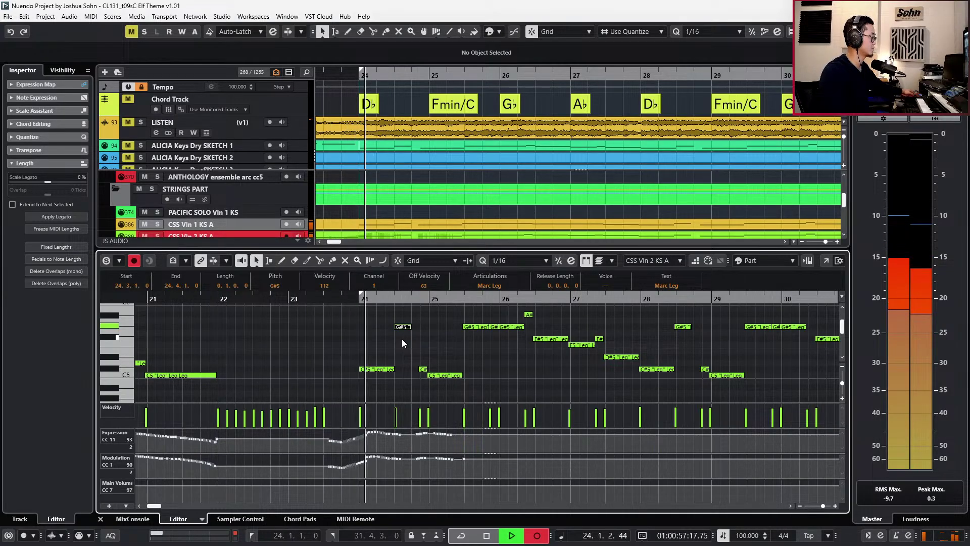
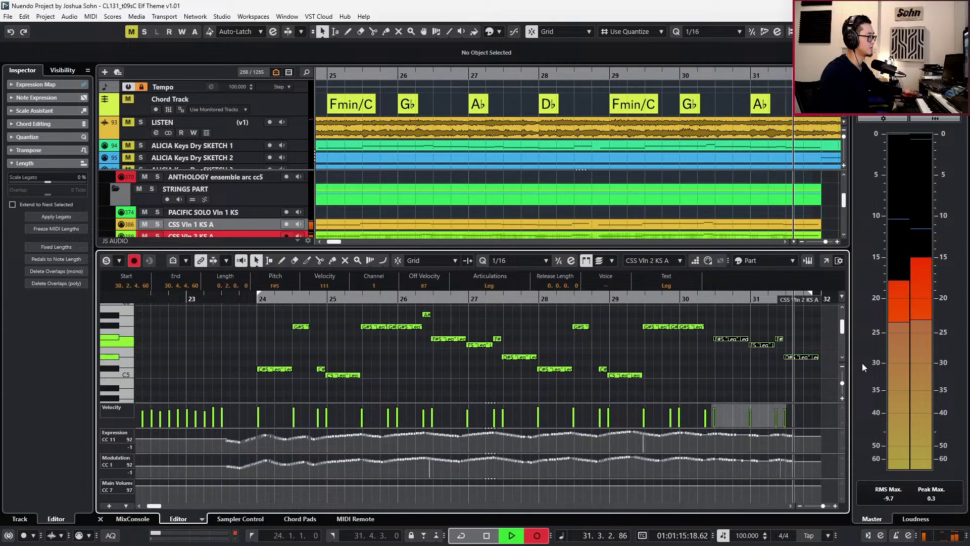
key("space")
key("Return")
key("g")
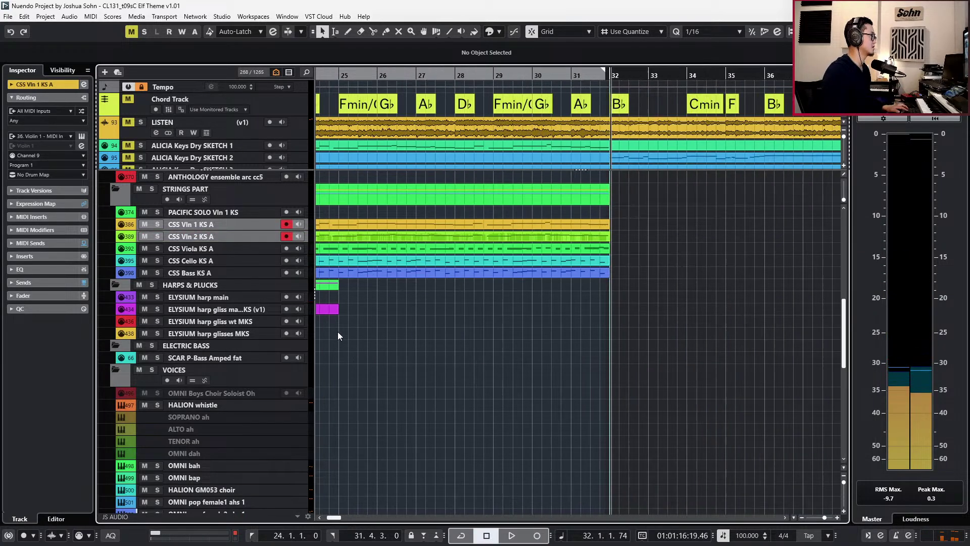
Transpose the bars 24 to 31 notes of CSS Vln 2 KS A down one octave and close the note editor.
scroll(359, 230, "left", 3)
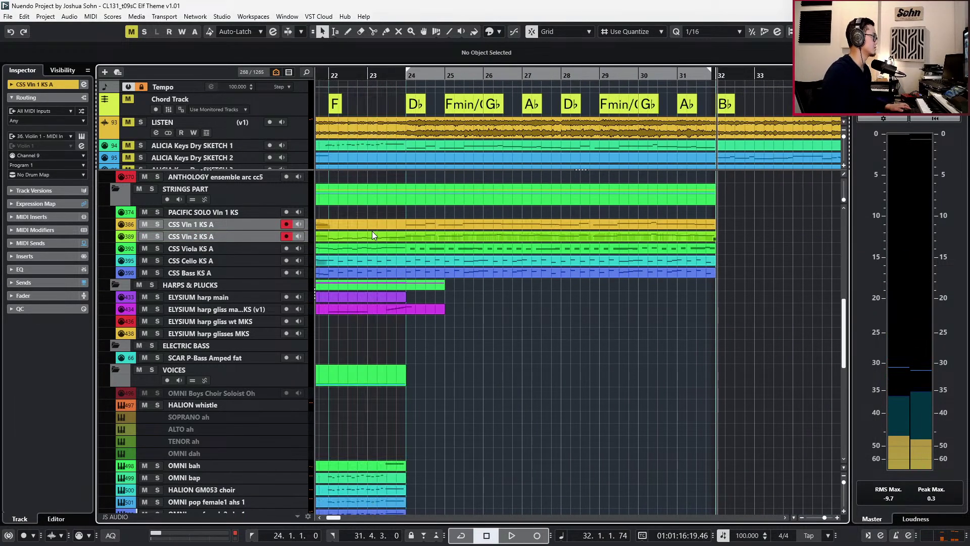
double_click(406, 235)
left_click_drag(404, 312, 732, 404)
key("shift+Down")
key("l")
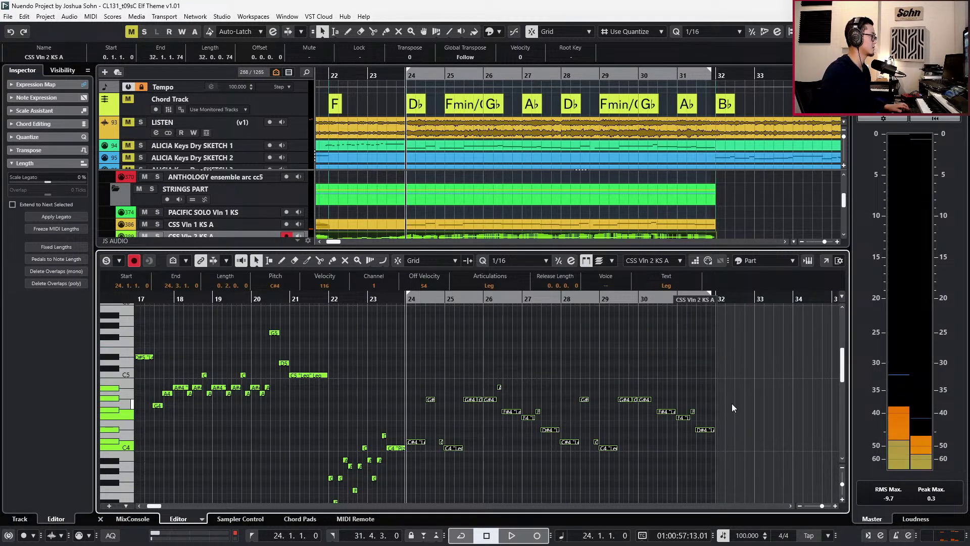
key("Return")
Apply the Marc Leg articulation to the G#5 in bar 24 of CSS Vln 1 KS A, with the cursor moved back to bar 23.
double_click(533, 223)
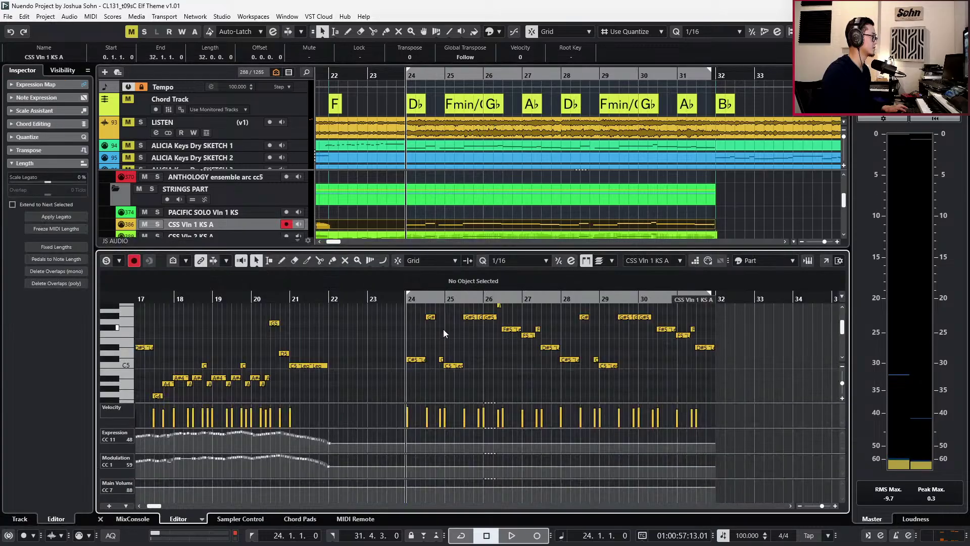
key("s")
key("KP_Subtract")
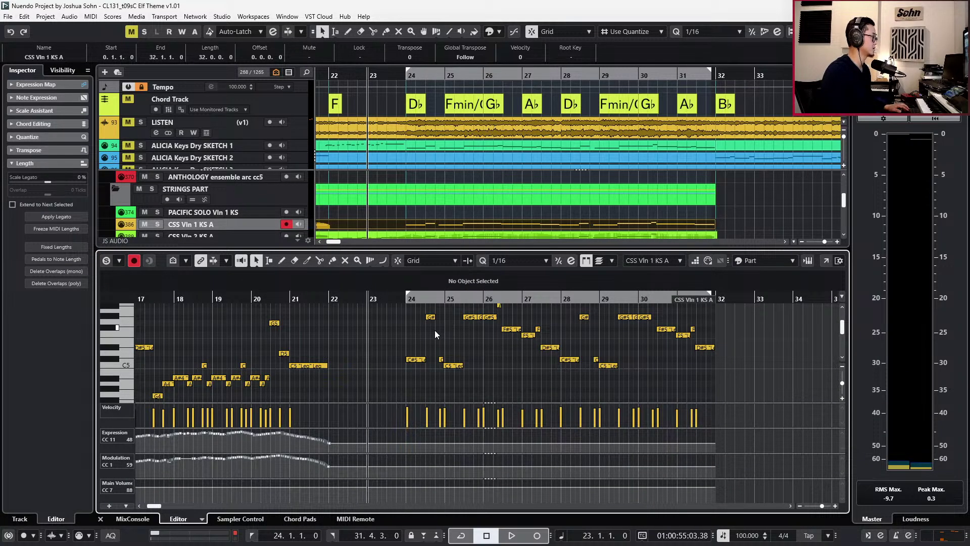
scroll(432, 322, "up", 1)
left_click(430, 318)
left_click(490, 287)
left_click(490, 289)
left_click(491, 286)
left_click(494, 361)
scroll(504, 372, "down", 2, "ctrl")
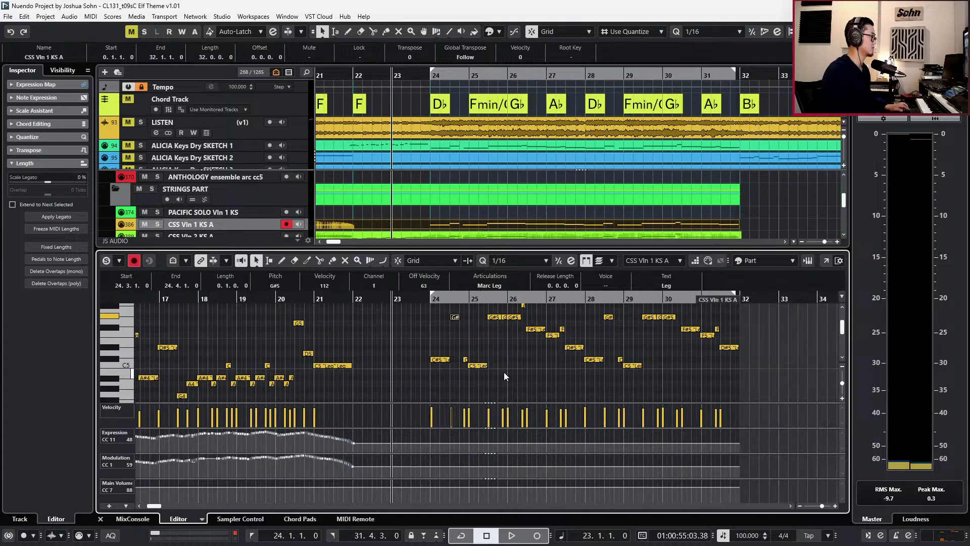
Record expression and modulation on CSS Vln 1 KS A through bars 24 to 31.
key("space")
key("KP_Multiply")
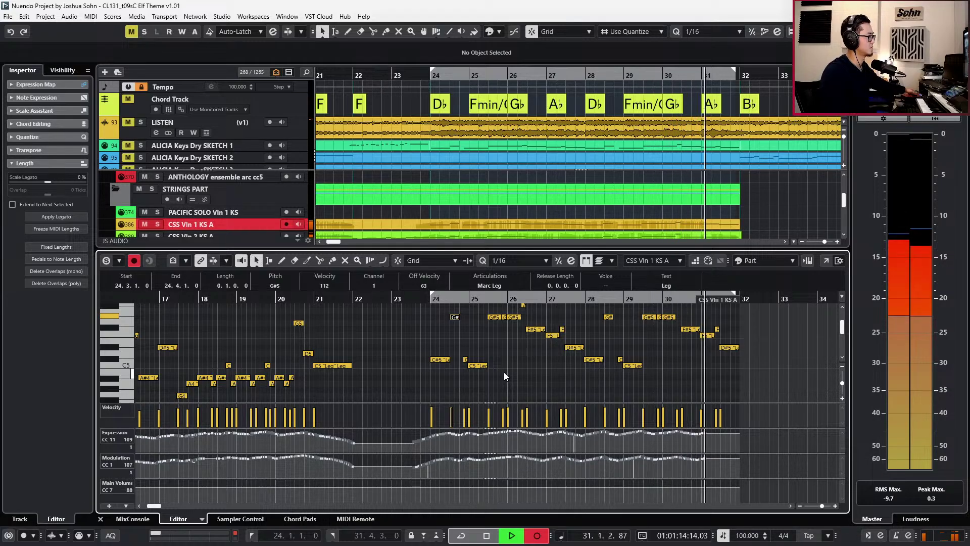
key("space")
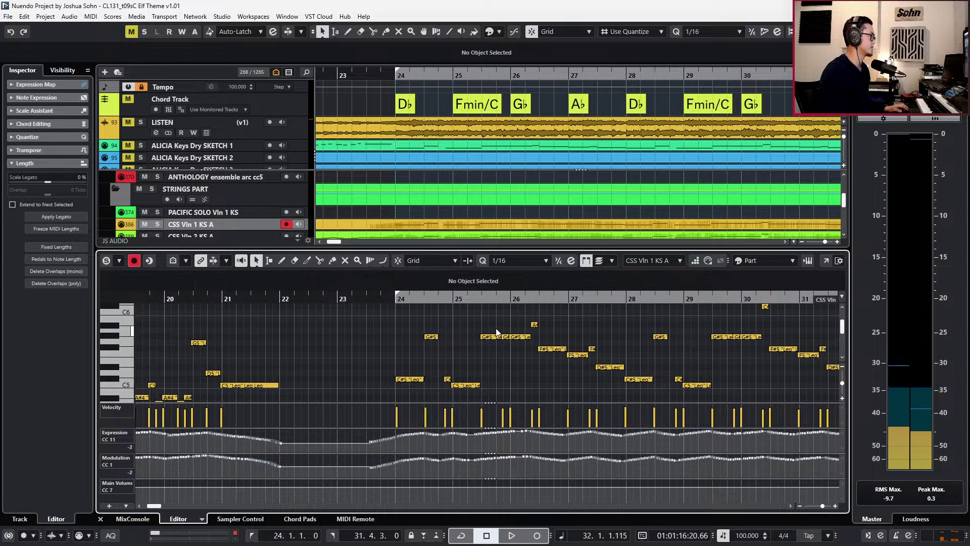
Move the cursor to the first of the repeated G#5 notes in bar 25 of CSS Vln 1 KS A.
scroll(501, 342, "up", 2)
left_click_drag(493, 324, 517, 352)
left_click_drag(522, 324, 489, 348)
key("s")
key("l")
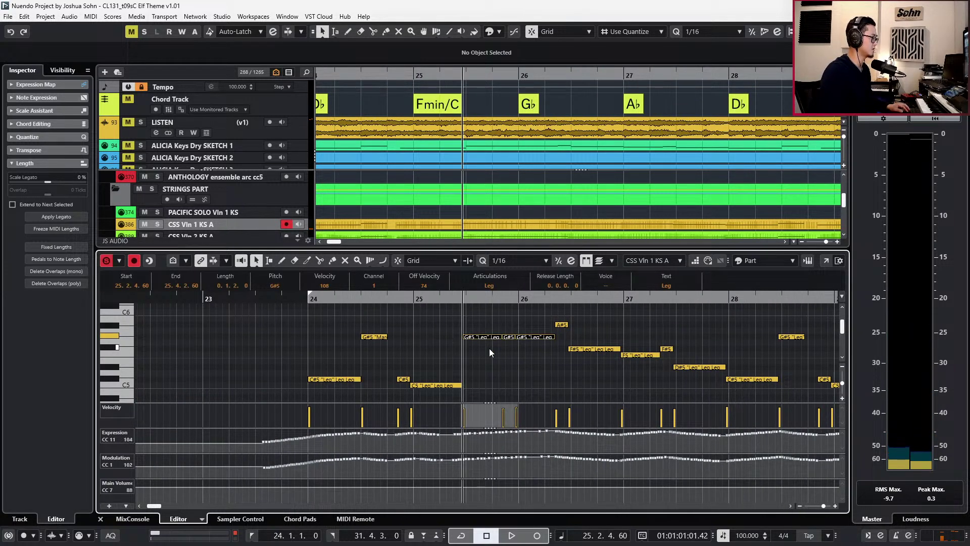
scroll(499, 326, "down", 2)
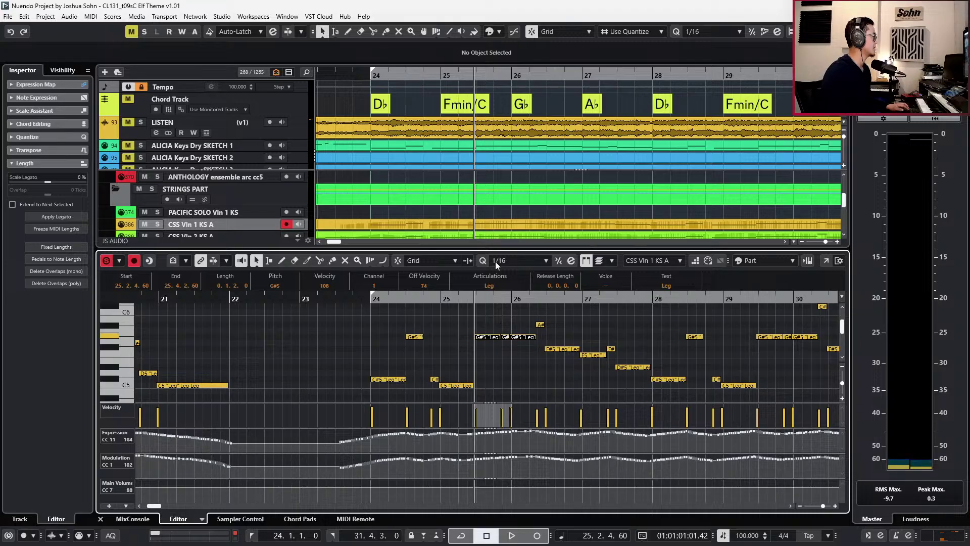
Lower the velocities of the repeated G# notes from bar 25 in CSS Vln 1 KS A and CSS Vln 2 KS A, the first to 64.
left_click(501, 226)
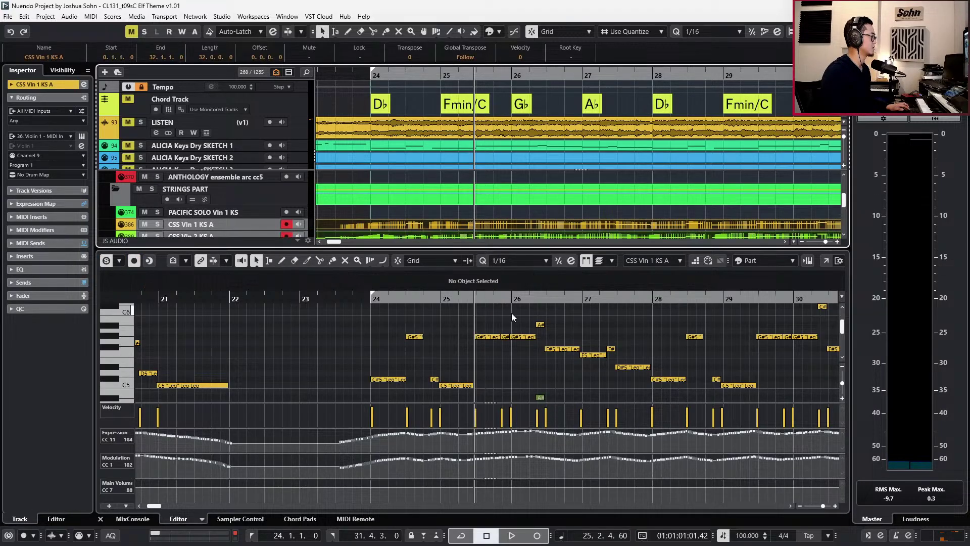
left_click_drag(484, 323, 521, 351)
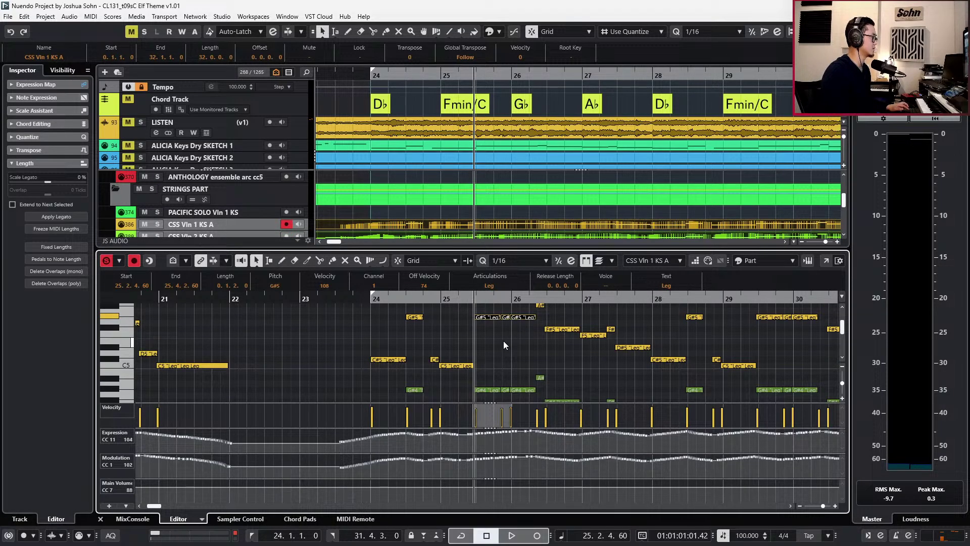
key("h")
key("h")
key("h")
key("h")
key("h")
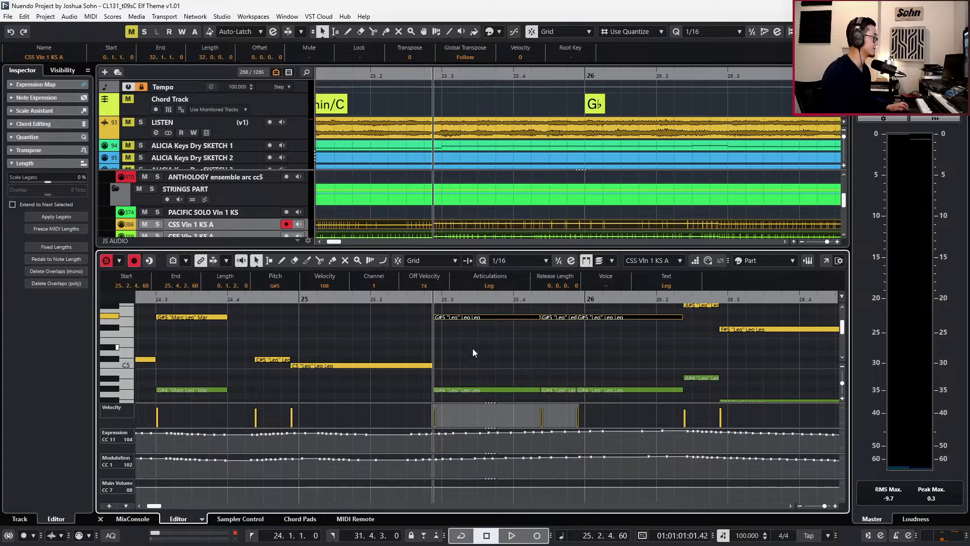
key("g")
left_click_drag(475, 351, 560, 395)
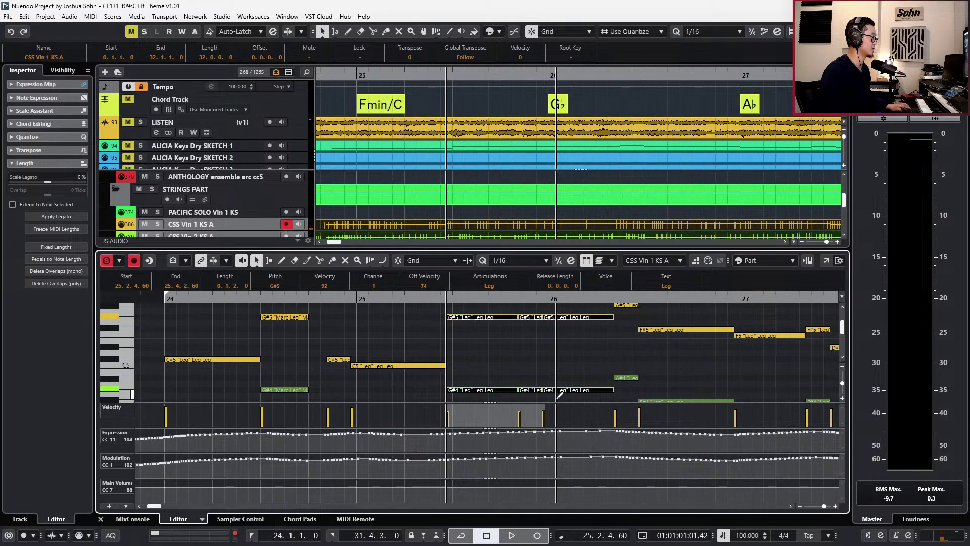
key("g")
key("g")
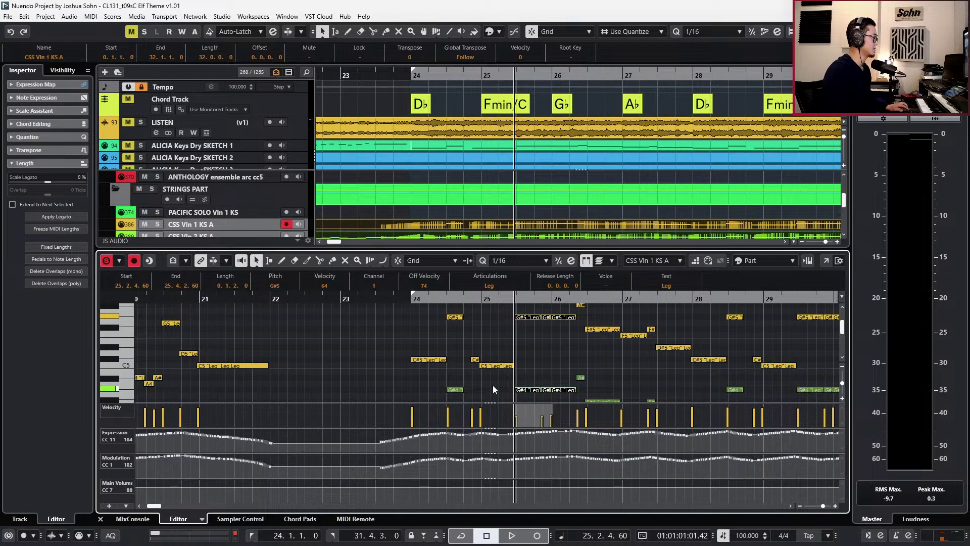
Hide the controller lanes, select both violin melodies from bar 24 onward and play them back.
left_click(446, 332)
key("alt+l")
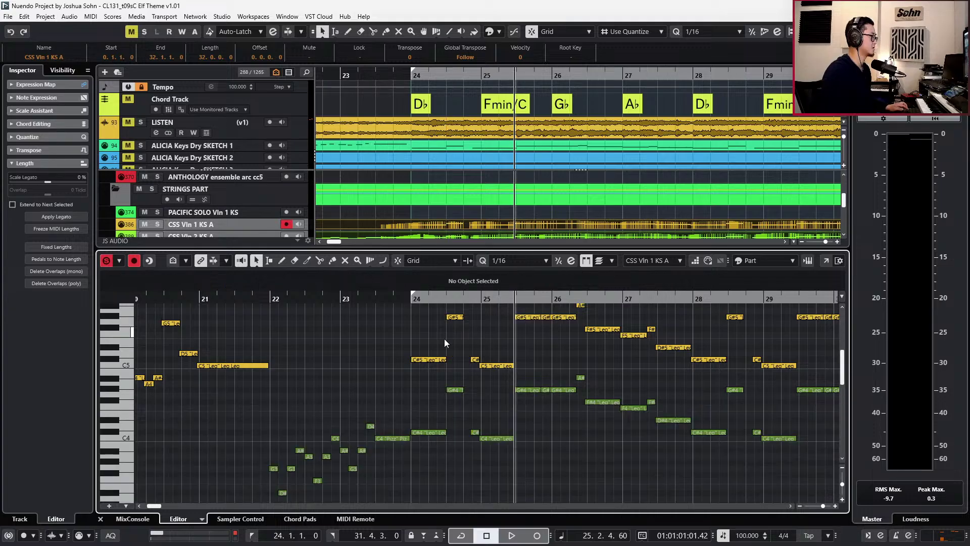
scroll(444, 337, "down", 1)
scroll(432, 321, "up", 1)
left_click_drag(429, 317, 805, 493)
key("space")
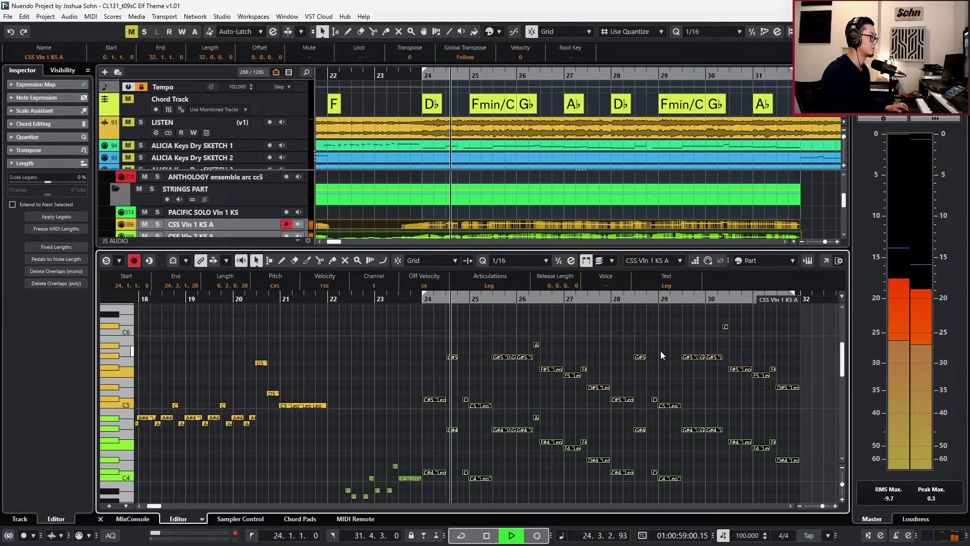
Lengthen the G#5 and G#4 in bar 28 to 0.1.0.80 and the following C# pair to 0.0.2.40, and stop playback.
left_click(641, 358)
left_click_drag(645, 438, 643, 442)
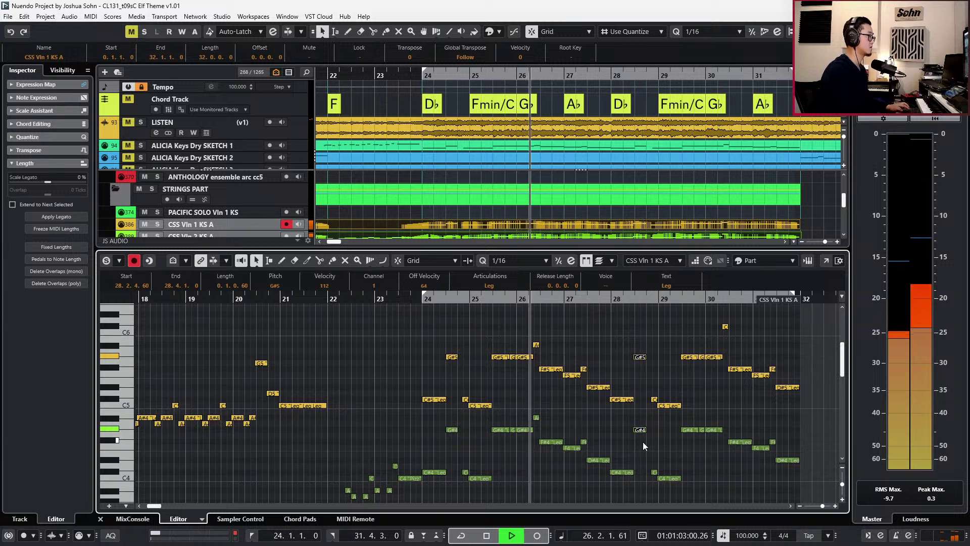
scroll(642, 442, "up", 2)
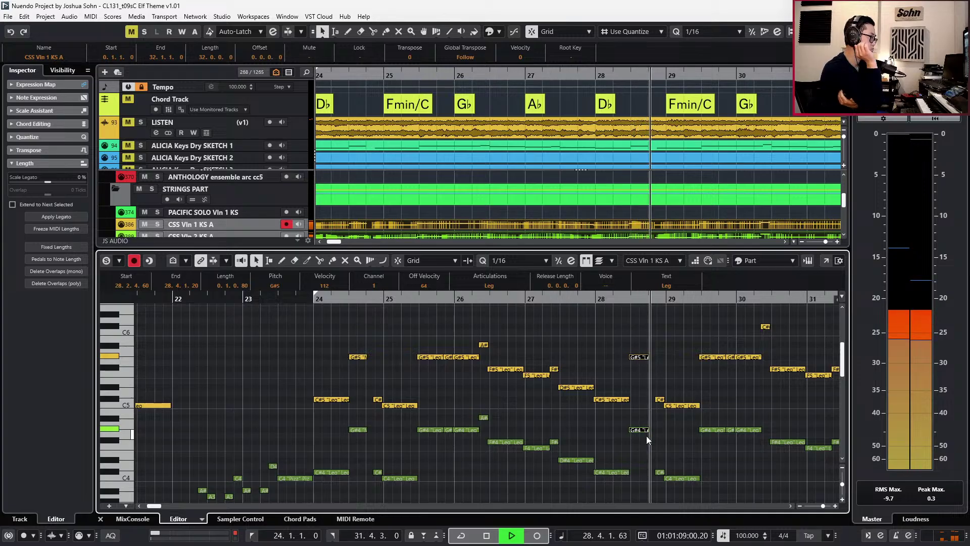
left_click(647, 437)
left_click_drag(661, 387, 661, 477)
left_click(661, 477, "alt+shift")
key("alt+shift+Right")
key("space")
Lower the C#6 in bar 30 of CSS Vln 2 KS A by an octave, delete the leftover C#6 and close the note editor.
scroll(665, 462, "up", 1)
scroll(676, 439, "right", 2)
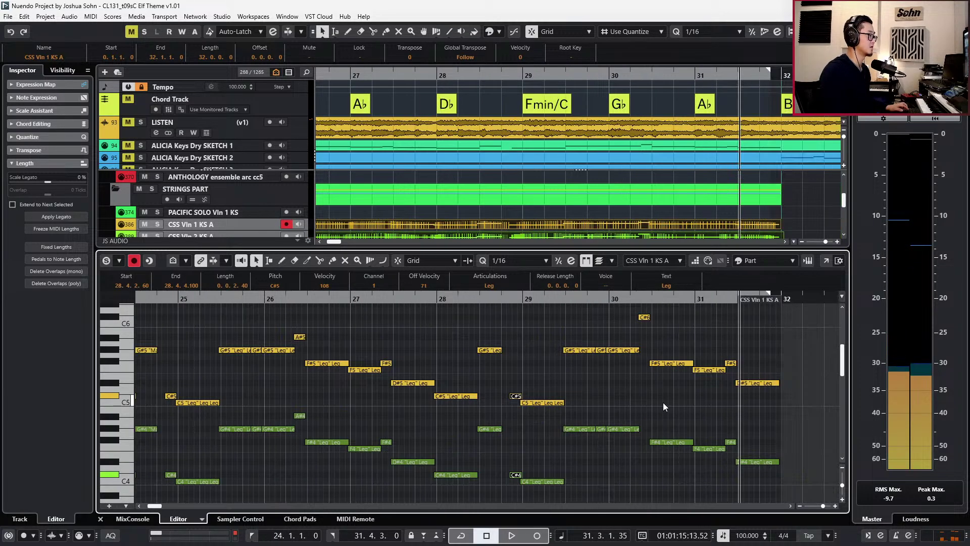
left_click(644, 317)
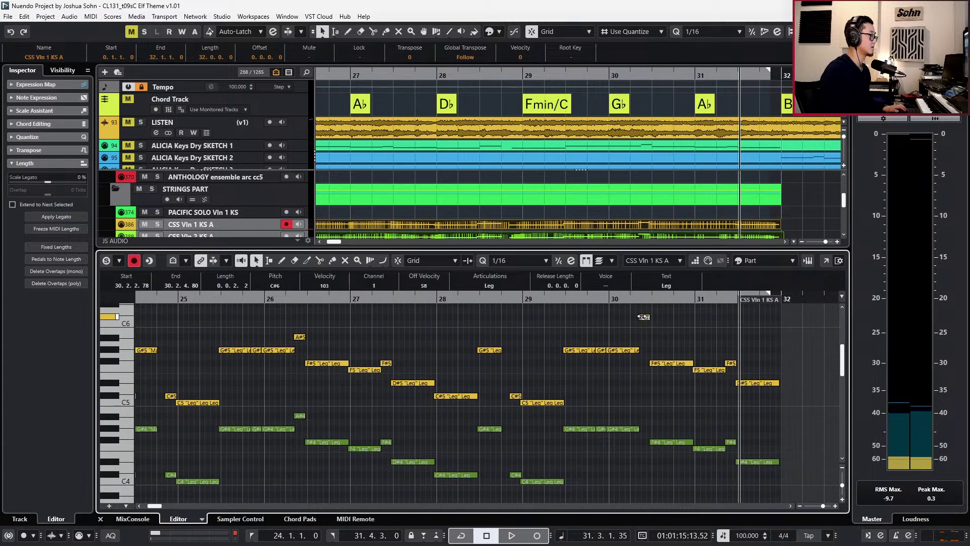
key("l")
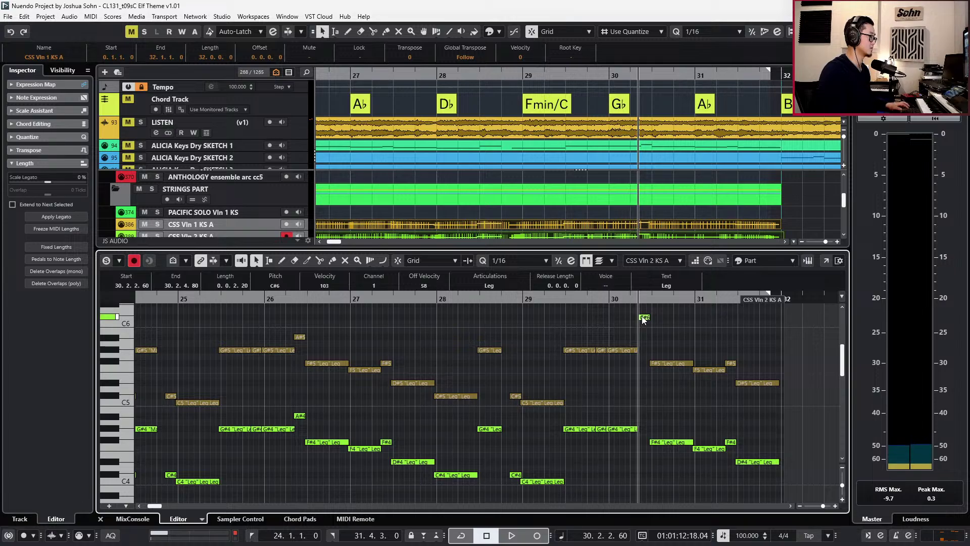
left_click(652, 327)
left_click(646, 318)
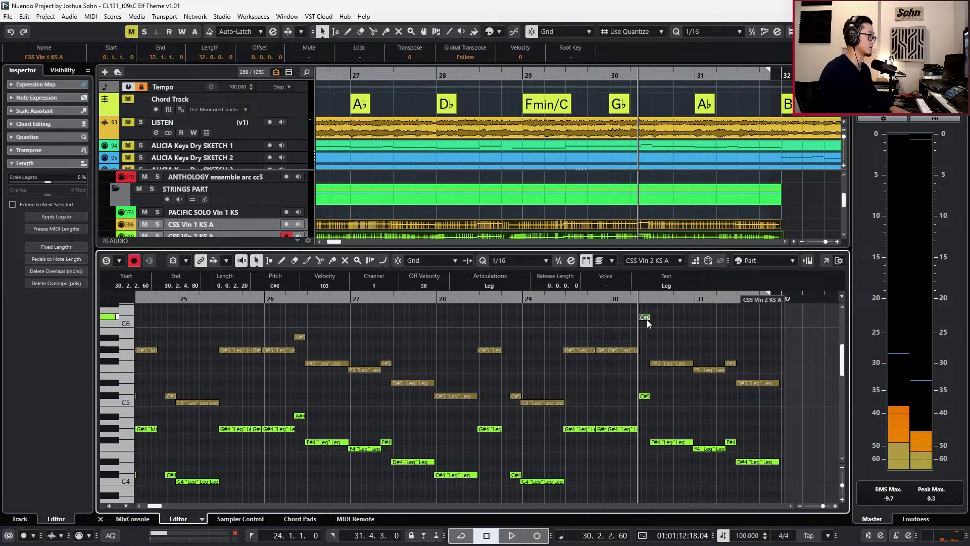
key("Delete")
key("KP_Subtract")
key("KP_Subtract")
key("KP_Subtract")
key("KP_Subtract")
key("Return")
Look through the brass, strings, harp and voice tracks around bars 21 to 31 for instruments to layer with the violins.
scroll(653, 326, "down", 2)
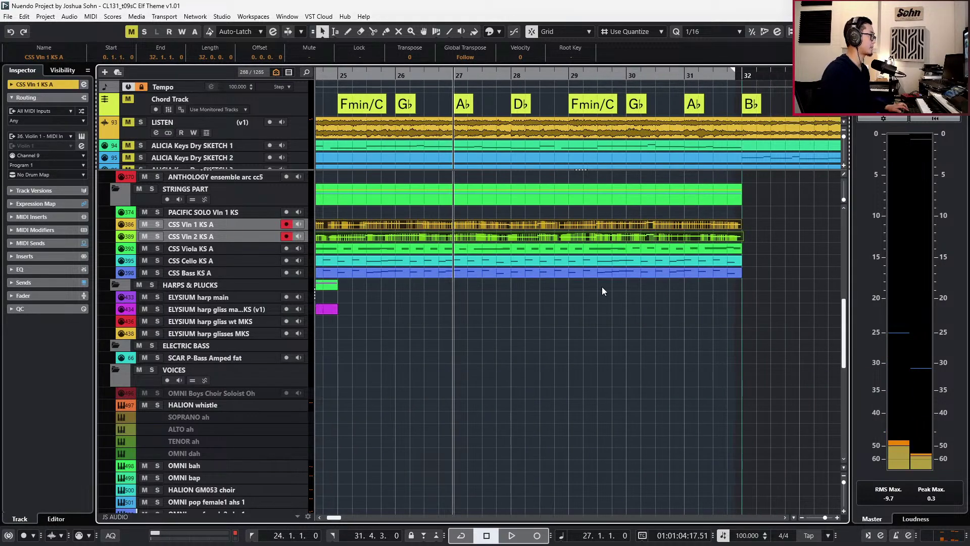
scroll(566, 270, "down", 2)
scroll(505, 247, "left", 1)
scroll(502, 248, "down", 1)
scroll(496, 247, "up", 3)
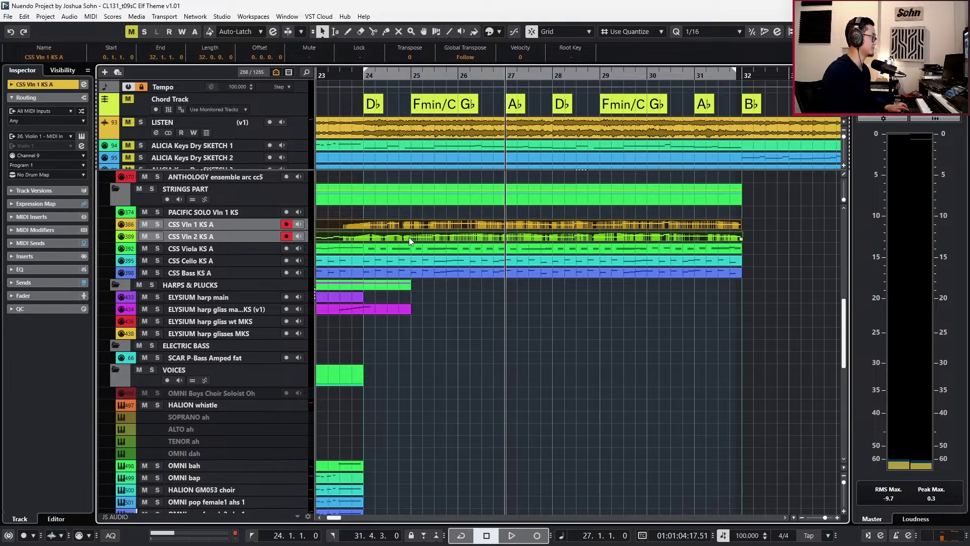
scroll(409, 238, "left", 4)
left_click(237, 231)
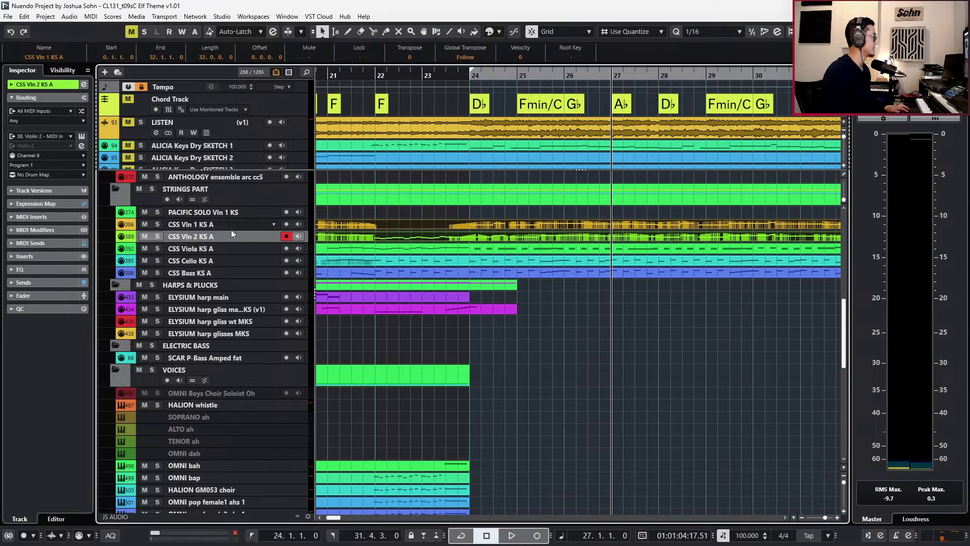
scroll(232, 230, "up", 3)
scroll(263, 284, "up", 2)
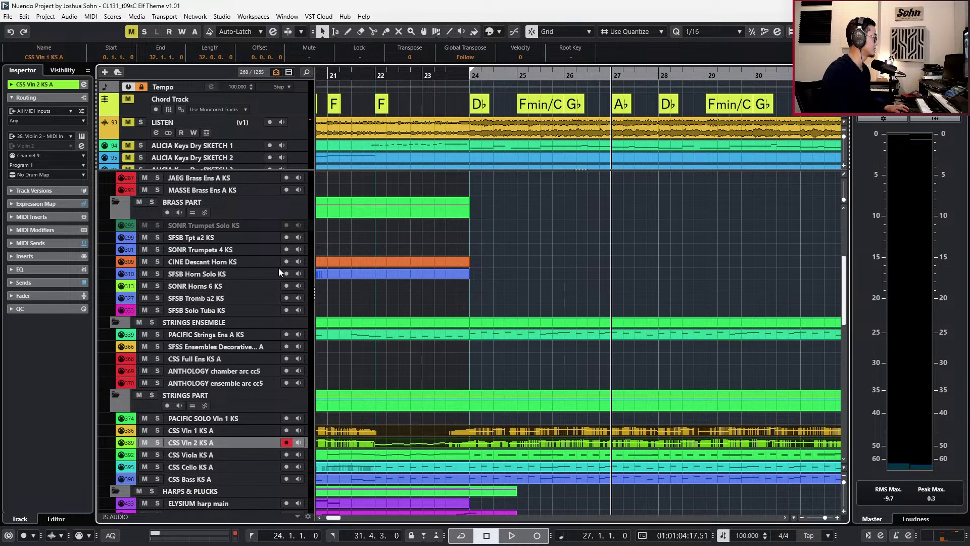
scroll(276, 270, "up", 3)
scroll(286, 282, "down", 6)
Show the PACIFIC Vln 1 KS and PACIFIC Vln 2 KS tracks in the track list, then enable and select both.
left_click(203, 290)
key("ctrl+f")
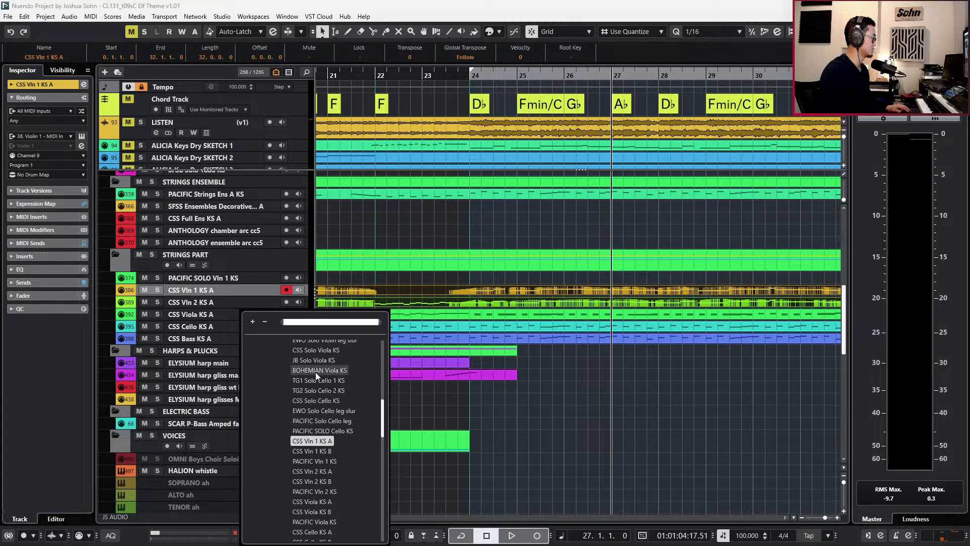
scroll(338, 420, "down", 2)
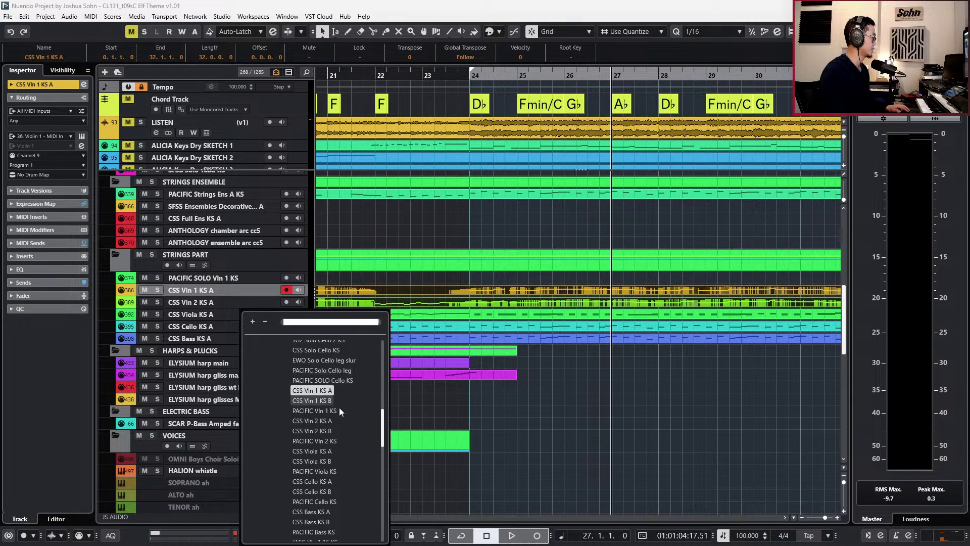
left_click(338, 414)
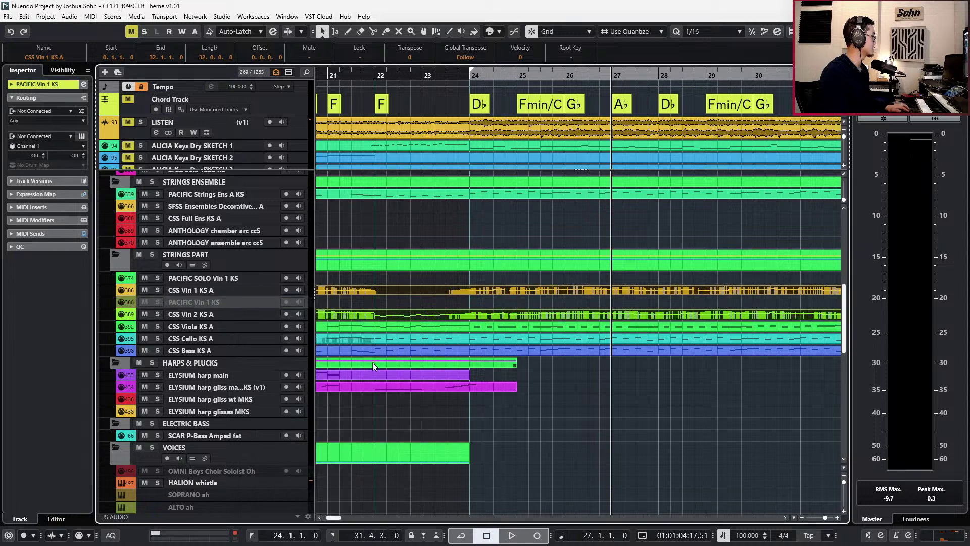
key("ctrl+f")
left_click(433, 498)
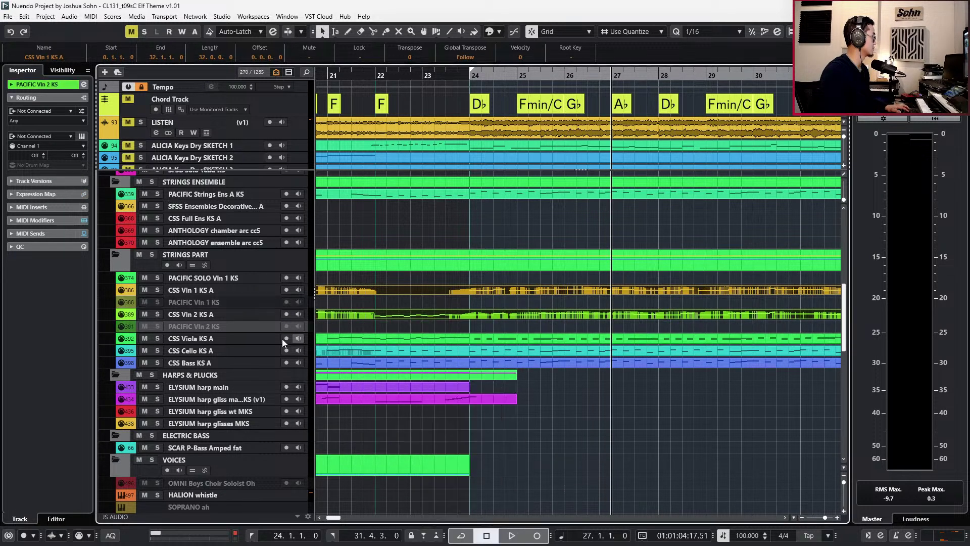
left_click(247, 300, "ctrl")
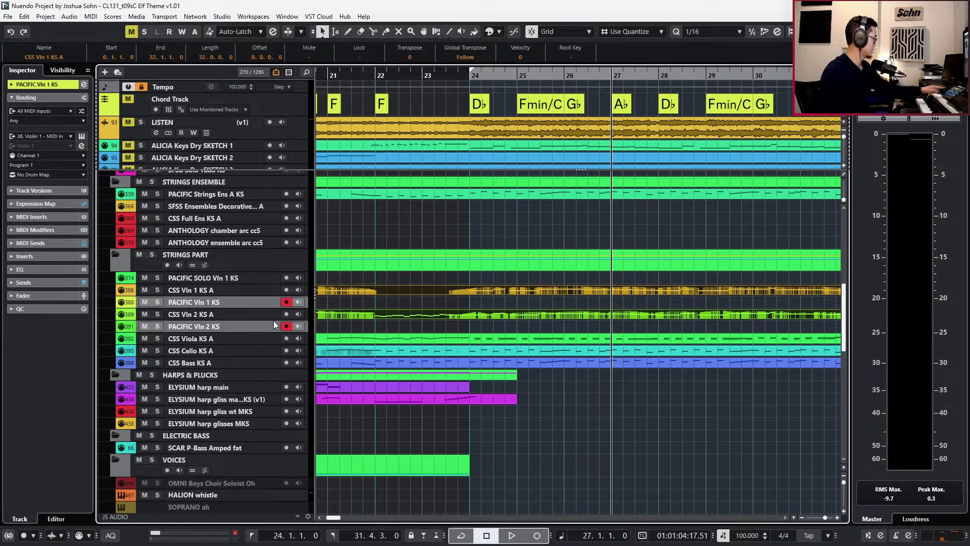
Split the CSS Vln 1 KS A part at 23.3.3 on a 1/8 grid and copy its second half to PACIFIC Vln 1 KS and PACIFIC Vln 2 KS.
scroll(516, 287, "down", 1, "ctrl")
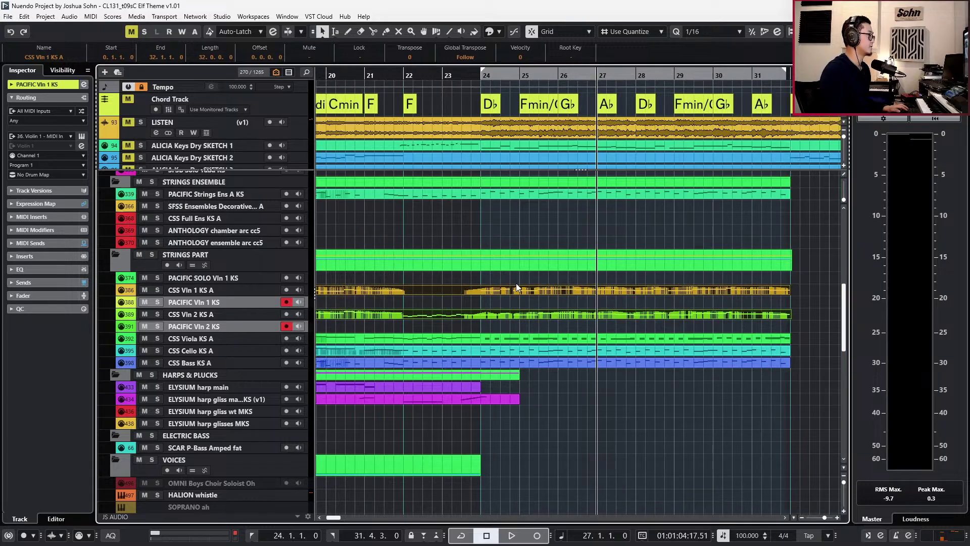
left_click(492, 289)
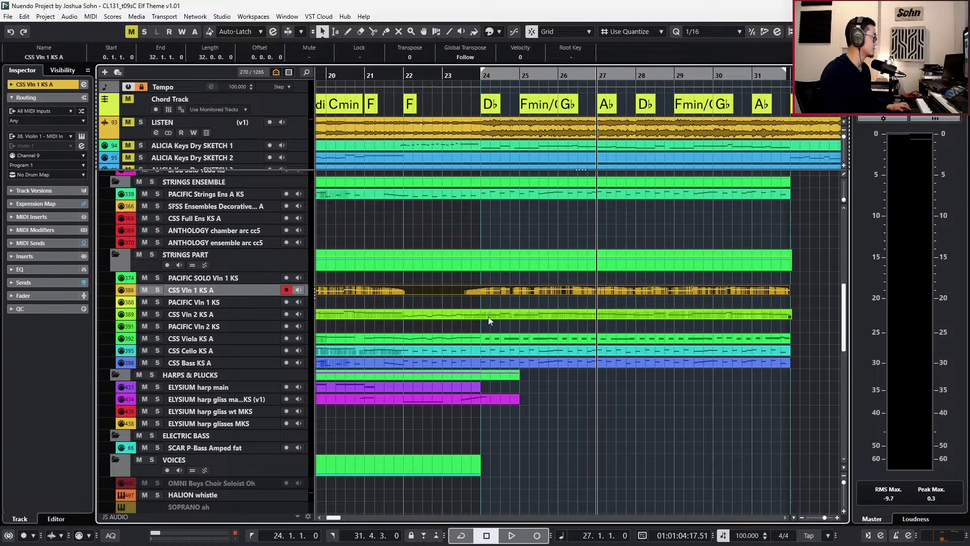
scroll(486, 315, "up", 1, "ctrl")
key("alt+1")
key("alt+4")
left_click(457, 292, "alt")
left_click_drag(471, 292, 469, 323)
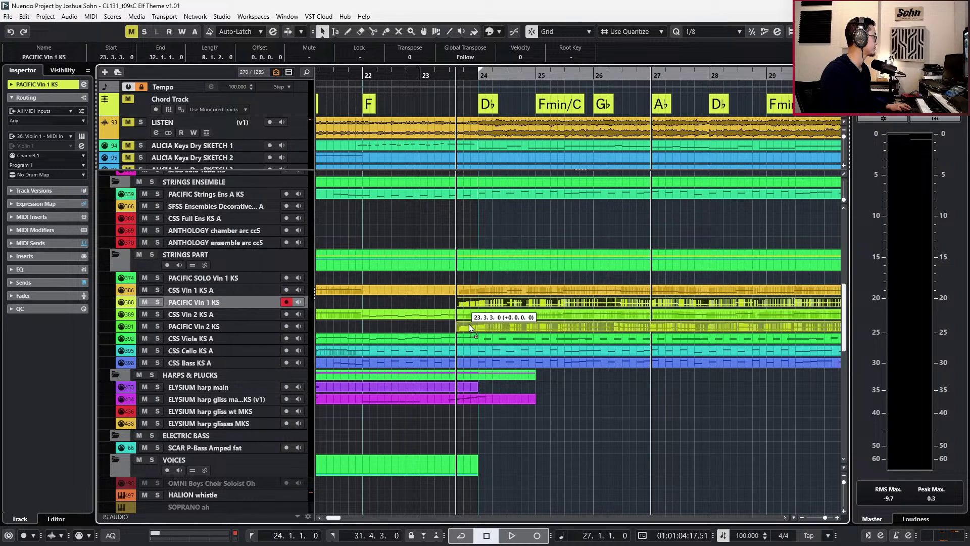
Solo PACIFIC Vln 1 KS and PACIFIC Vln 2 KS and play back their copied parts.
key("s")
key("alt+space")
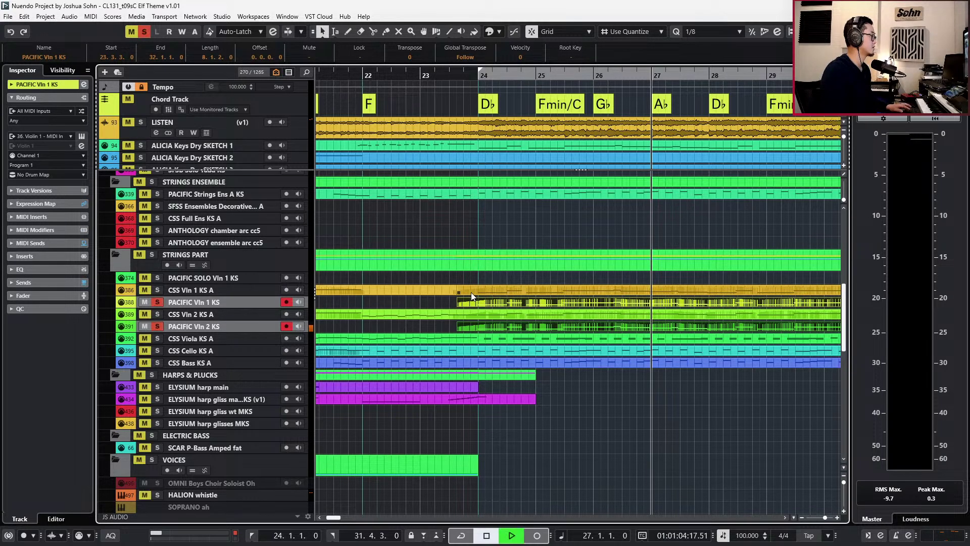
key("Return")
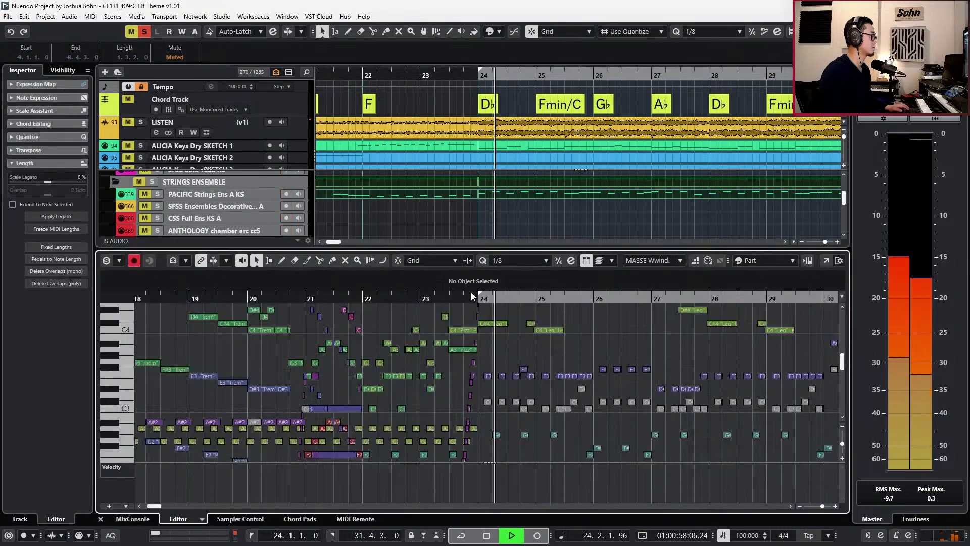
key("Return")
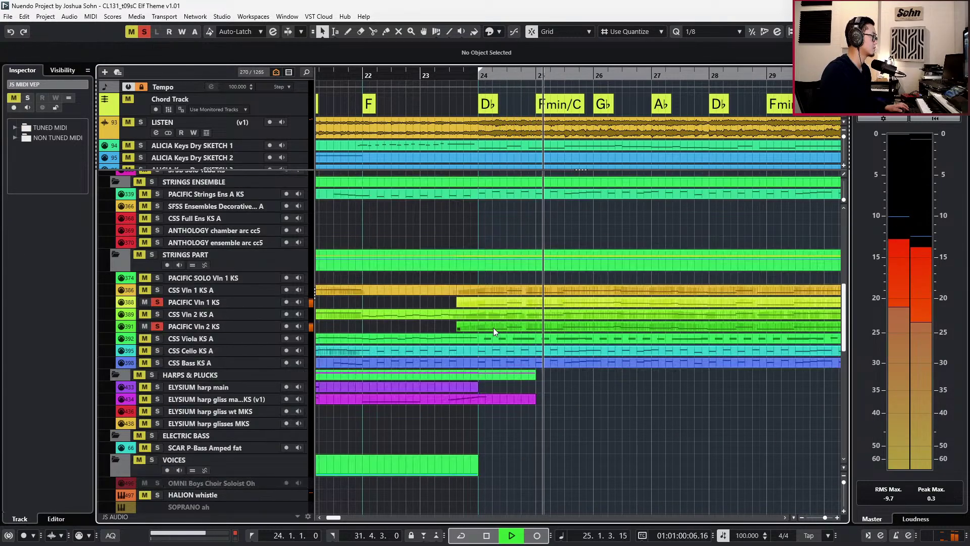
Open both PACIFIC violin parts in the note editor and lower all note velocities, the first C#5 to 100.
left_click(494, 327)
left_click(493, 309)
key("Return")
key("space")
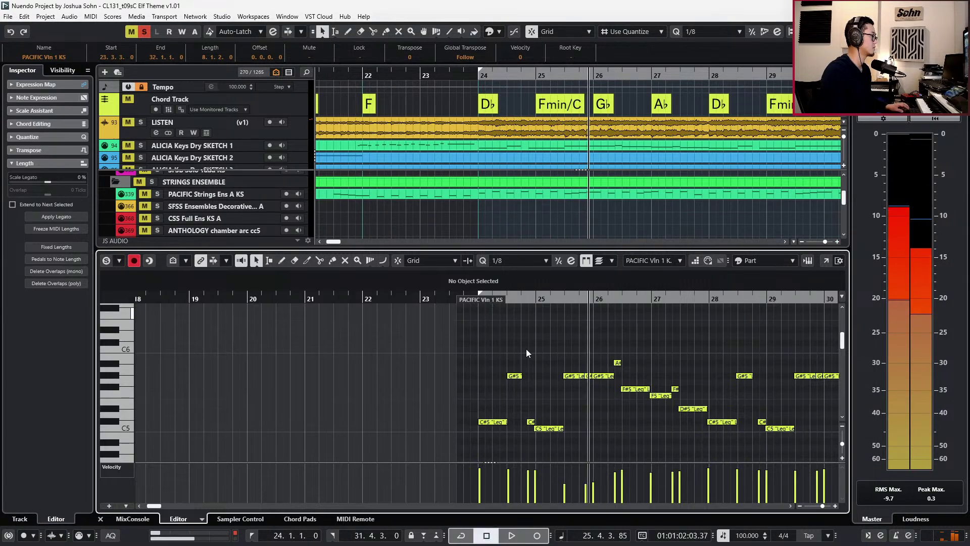
key("ctrl+a")
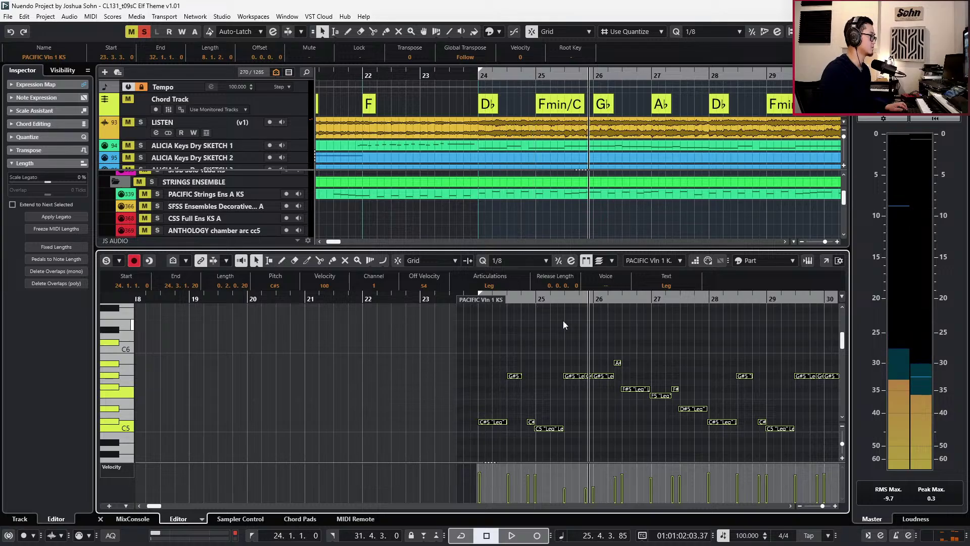
Draw a starting main volume (CC 7) value of about 79 before bar 24 in PACIFIC Vln 1 KS and PACIFIC Vln 2 KS.
scroll(566, 319, "down", 2)
key("alt+1")
key("ctrl+KP_Subtract")
key("ctrl+KP_Subtract")
key("ctrl+KP_Subtract")
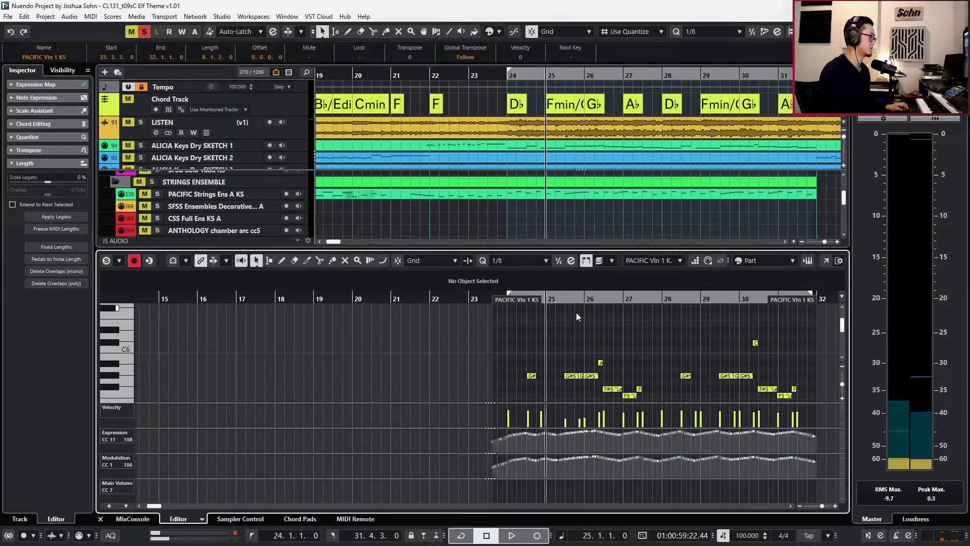
key("ctrl+KP_Add")
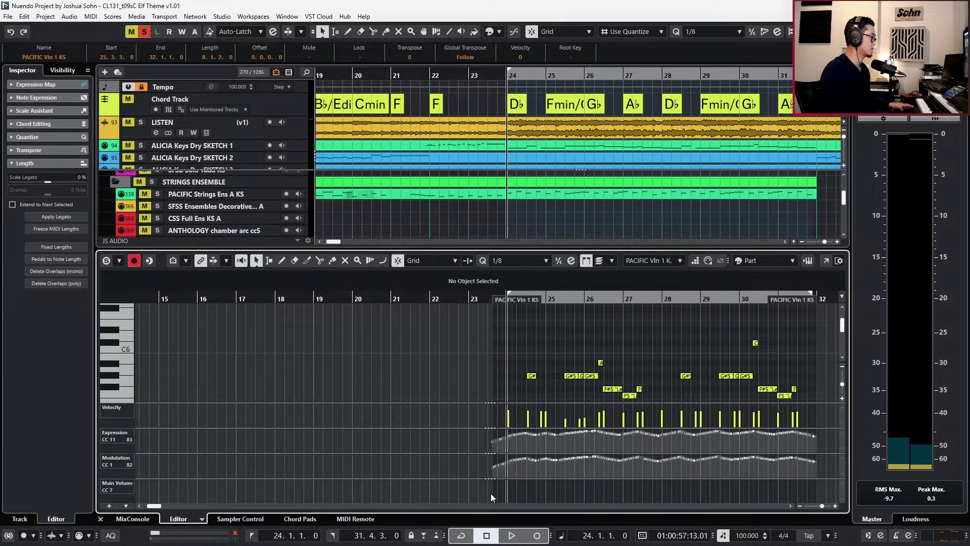
left_click(497, 489, "alt")
key("Down")
left_click(498, 488, "alt")
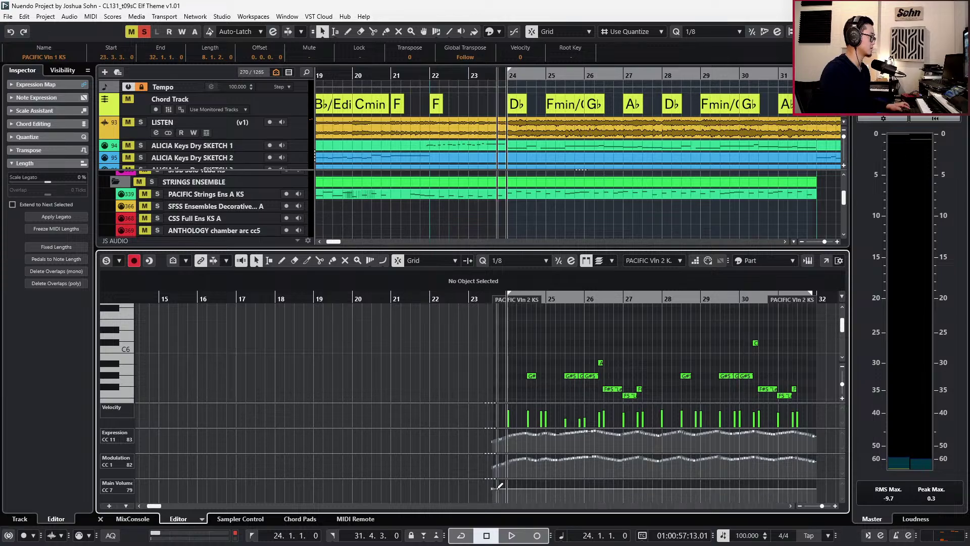
Play back the PACIFIC violin parts from bar 24, then remove mono overlaps from all their notes.
key("space")
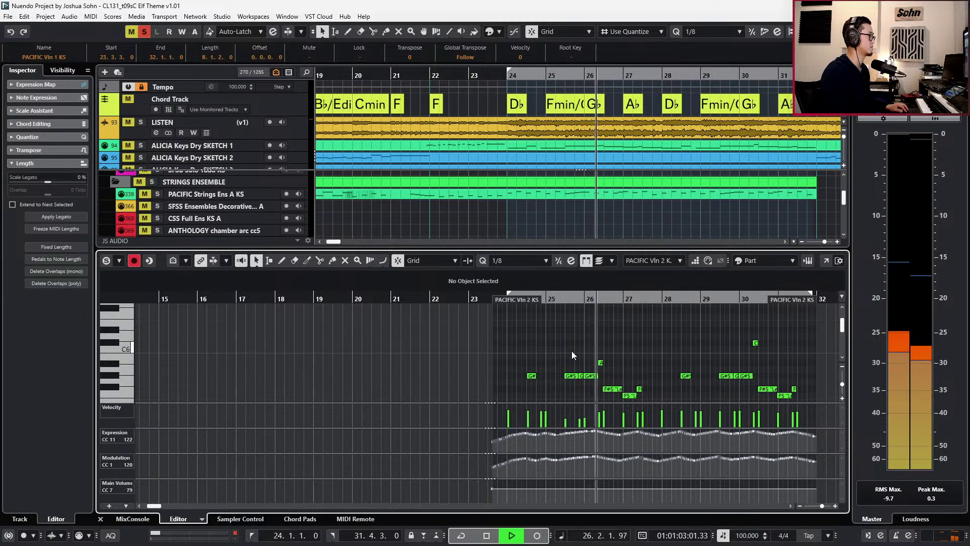
key("space")
key("ctrl+a")
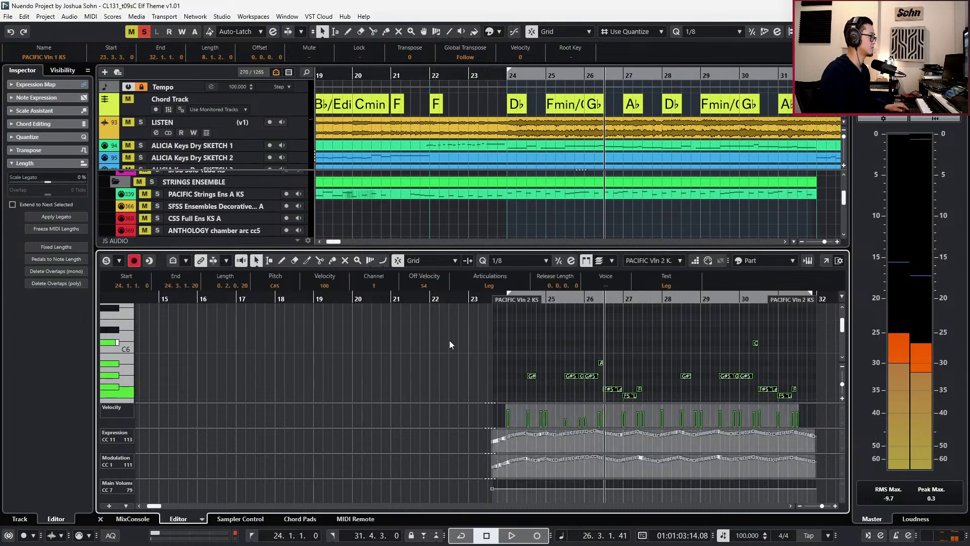
left_click(38, 270)
key("Return")
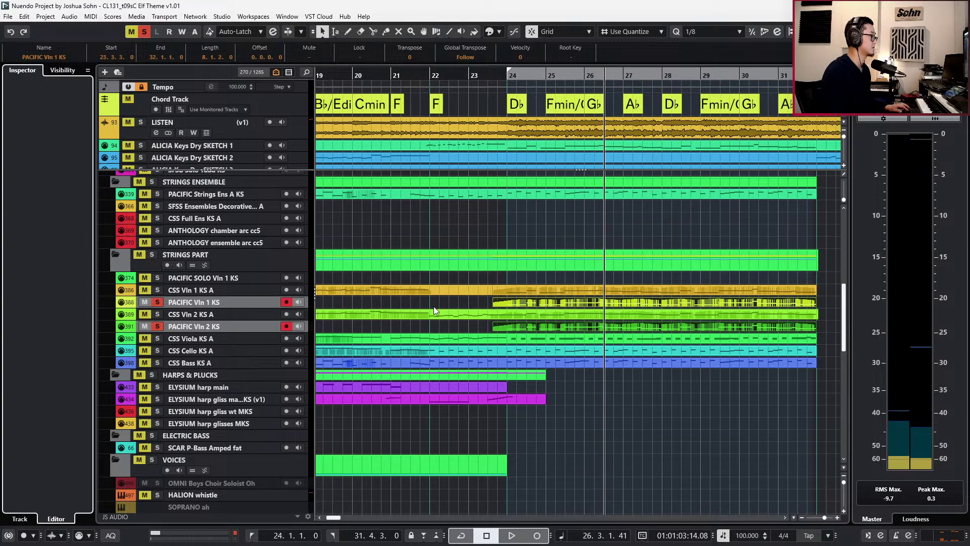
Open the CSS Vln 1 KS A and CSS Vln 2 KS A parts together and delete the mono overlaps in their notes.
left_click(518, 287)
left_click(517, 311, "shift")
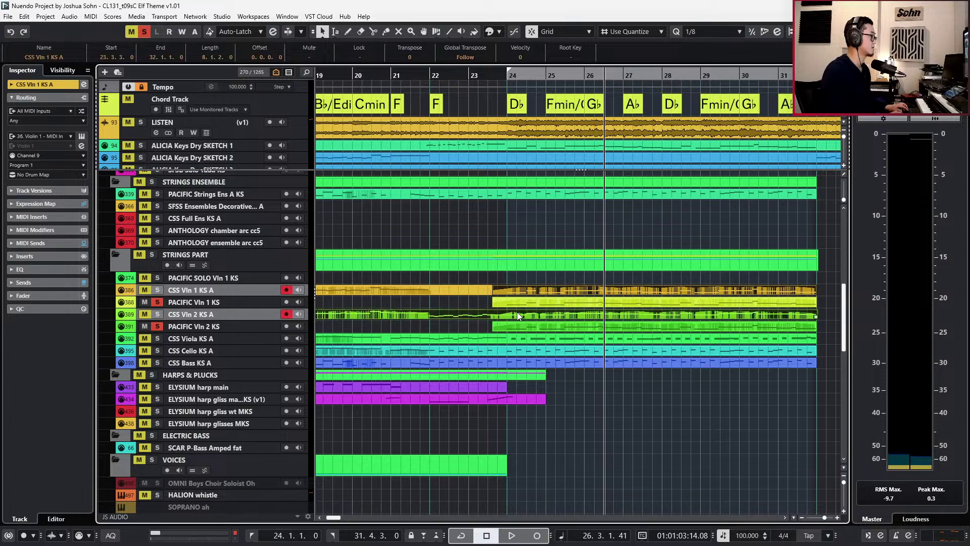
key("ctrl+e")
left_click(55, 272)
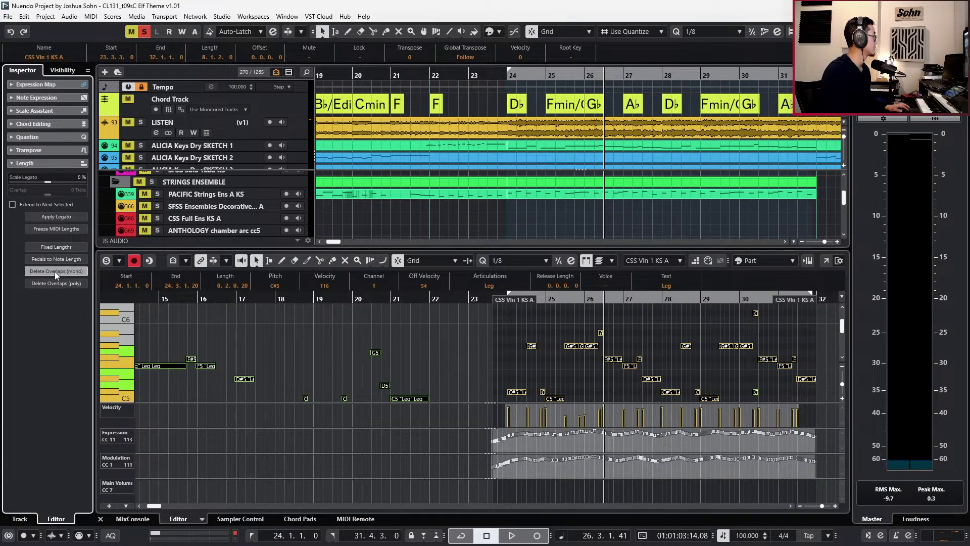
key("ctrl+e")
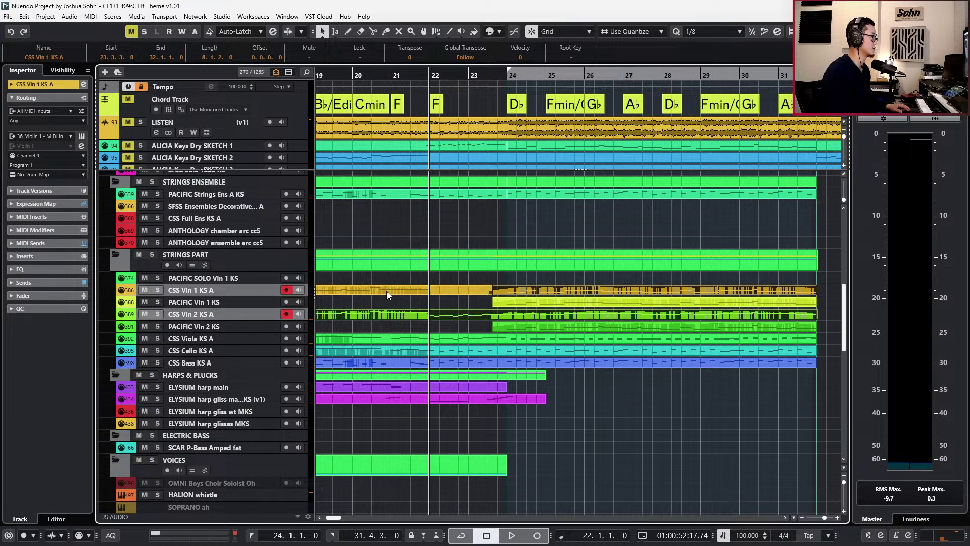
Play the unsoloed mix from bar 22 to hear the layered violins in context.
left_click(445, 301)
key("space")
scroll(551, 302, "down", 2)
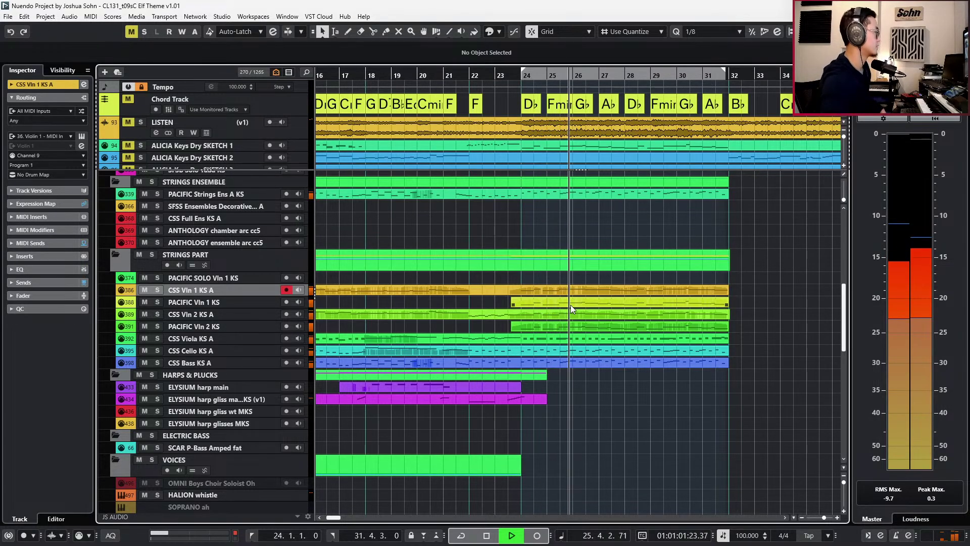
Open the four CSS and PACIFIC violin parts together and inspect the octave G# notes around 24.3 and 28.3 during playback.
left_click_drag(574, 279, 570, 327)
key("Return")
scroll(560, 331, "up", 3)
key("alt+l")
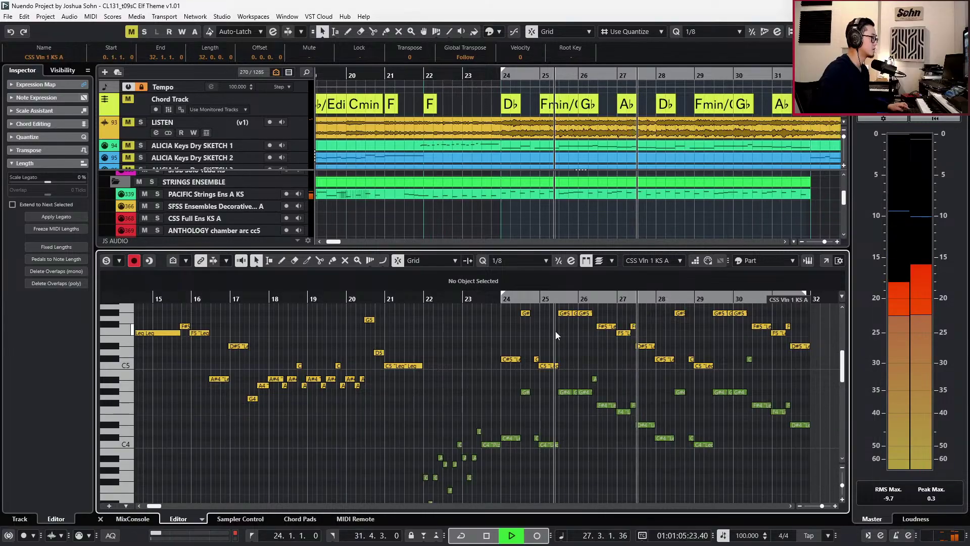
scroll(548, 326, "up", 2)
left_click_drag(513, 405, 507, 313)
scroll(508, 313, "up", 1)
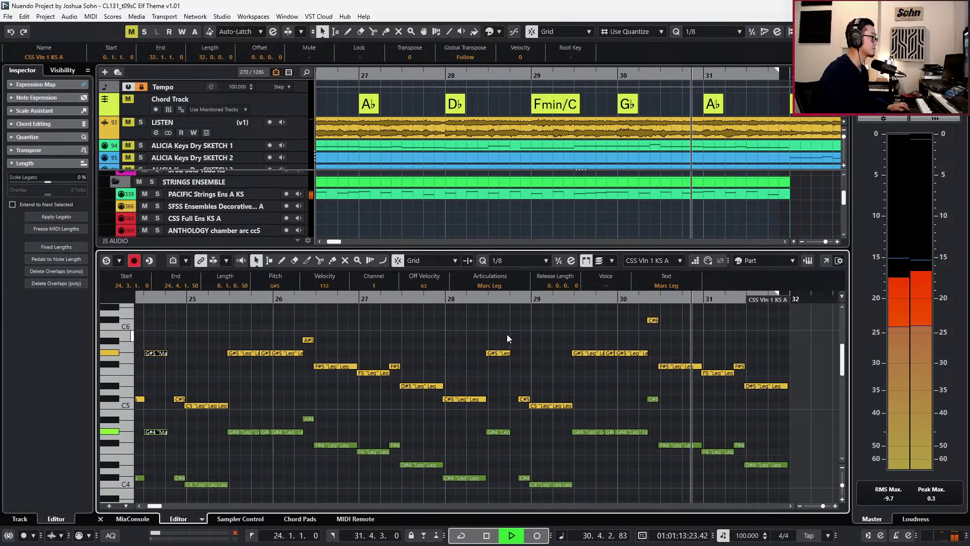
left_click_drag(509, 335, 507, 460)
left_click(507, 460, "alt+shift")
key("alt+shift+Right")
key("space")
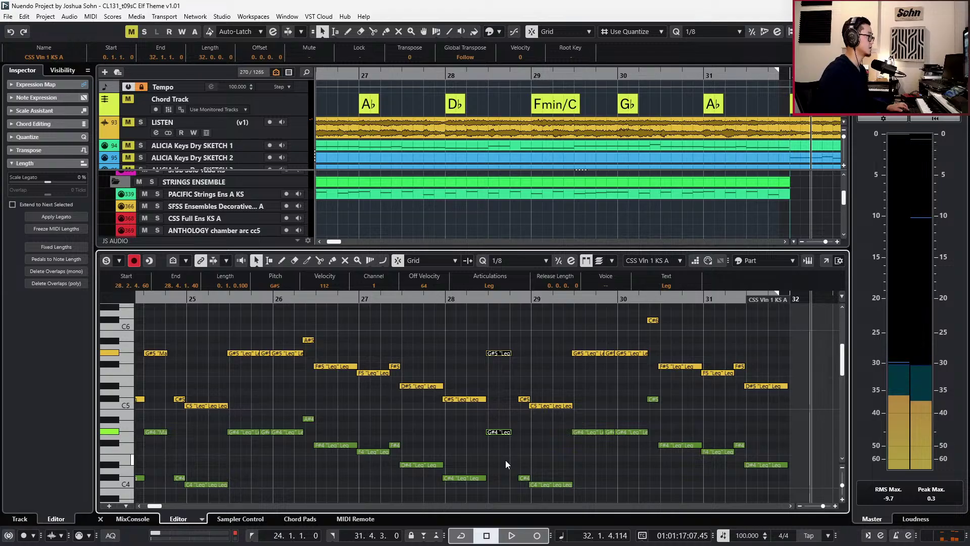
scroll(505, 460, "down", 5)
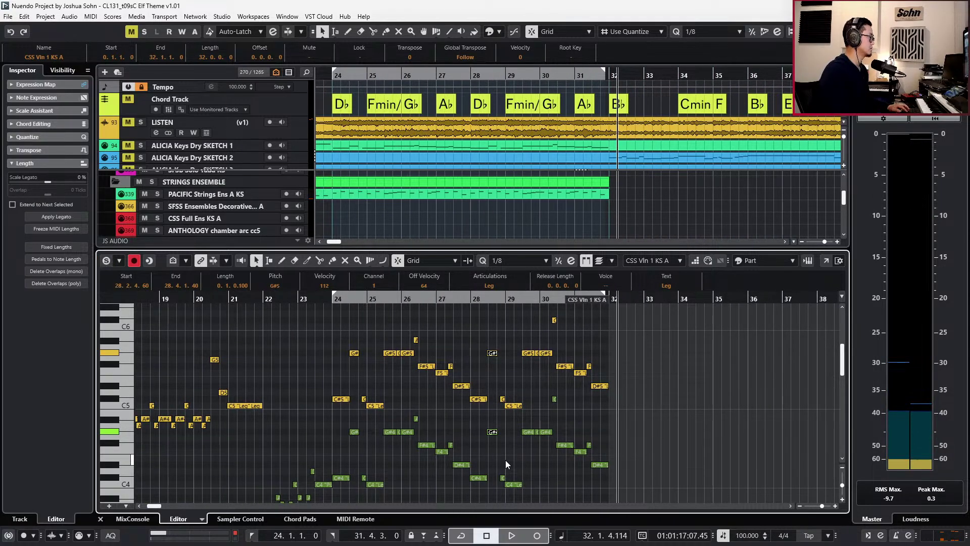
key("KP_1")
key("Return")
scroll(531, 414, "left", 3)
key("KP_Subtract")
key("KP_Subtract")
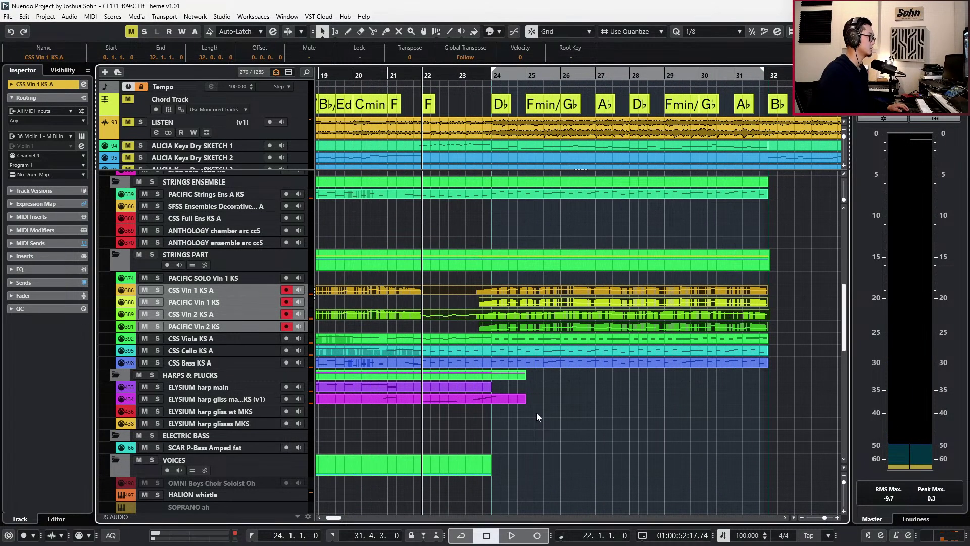
Set the locators to the CSS Vln 1 KS A part, 0.1.1.0 to 32.1.1.0, and create parts over that range in PACIFIC Vln 1 KS and PACIFIC Vln 2 KS.
left_click(471, 296)
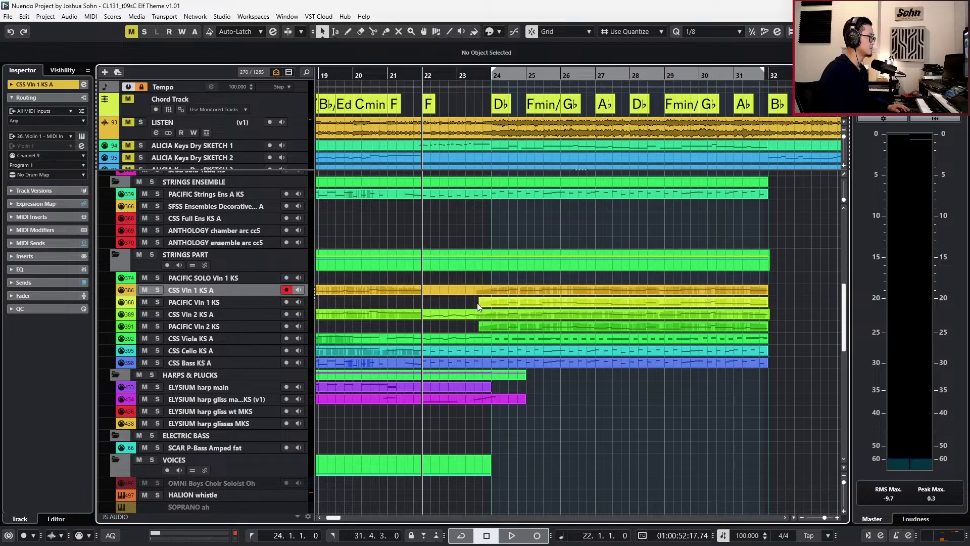
left_click(483, 288)
key("p")
left_click(470, 302)
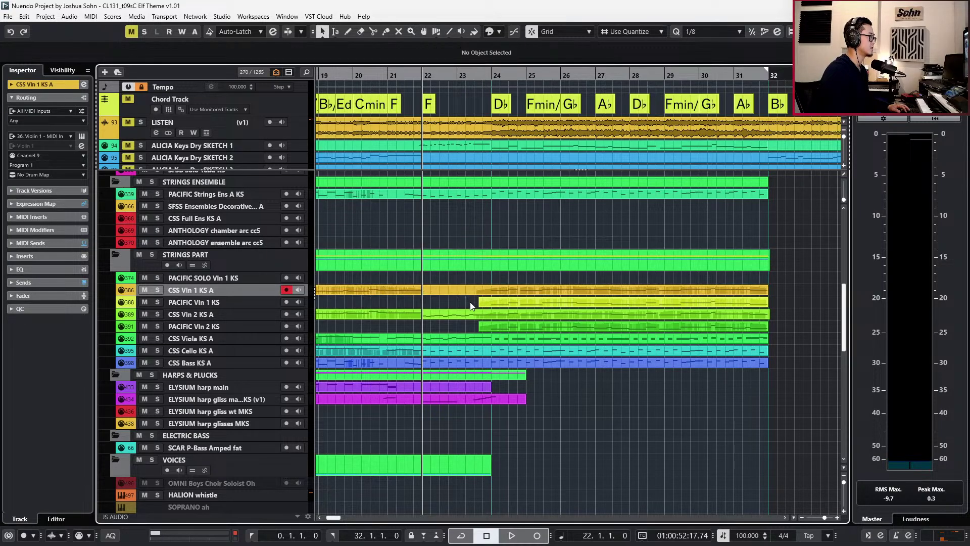
double_click(470, 302)
double_click(468, 323)
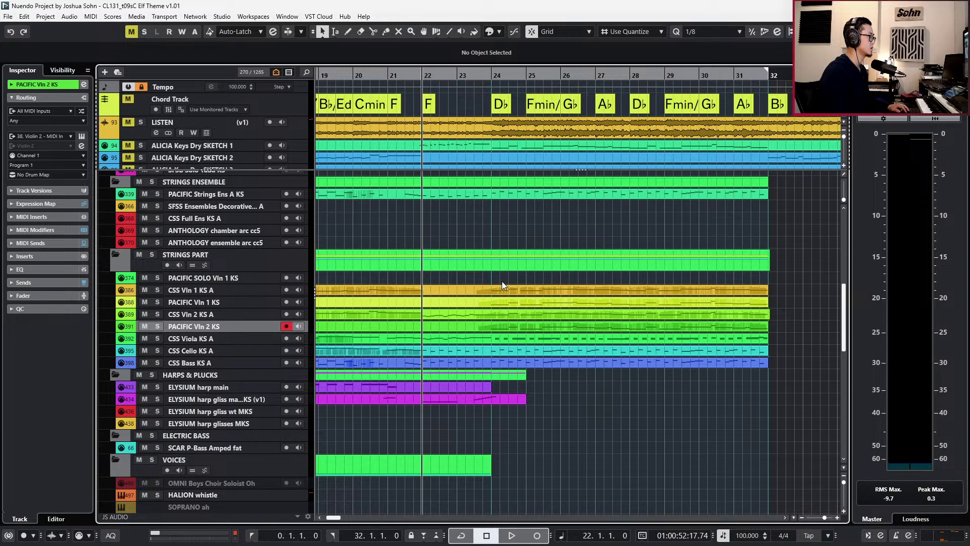
Select the CSS Vln 1 KS A and PACIFIC Vln 2 KS parts together.
left_click(499, 302)
left_click(499, 290)
left_click(496, 326, "shift")
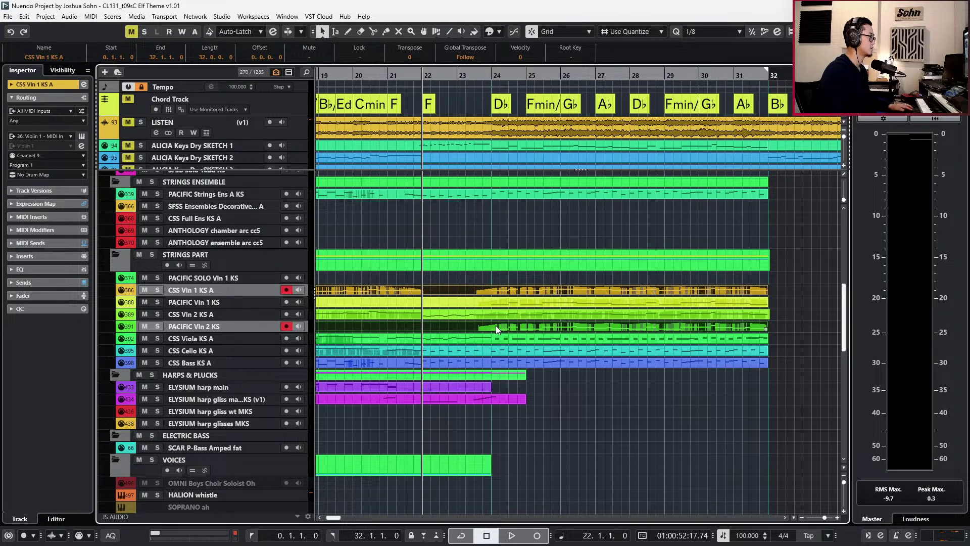
Set the left locator to bar 23 and play the strings passage from there.
key("KP_Add")
key("ctrl+KP_1")
key("Return")
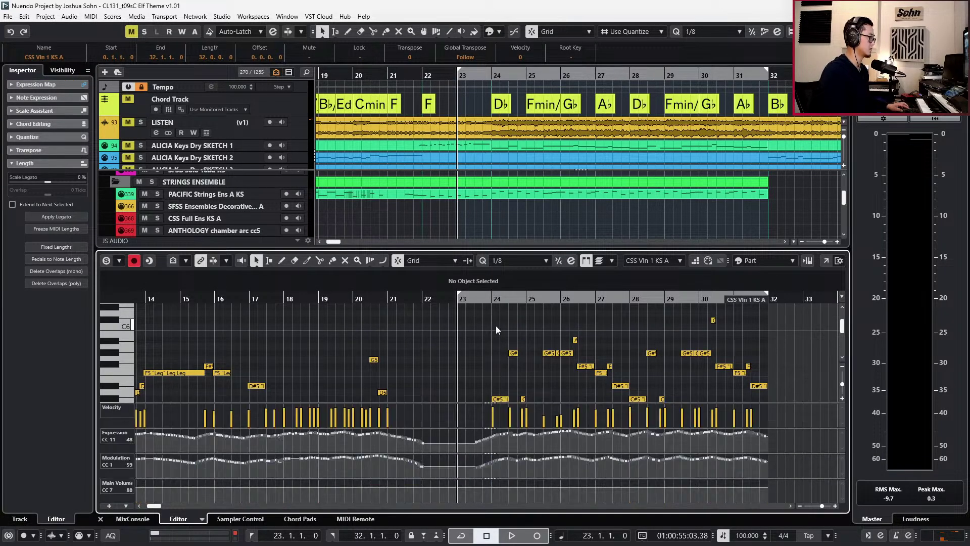
key("space")
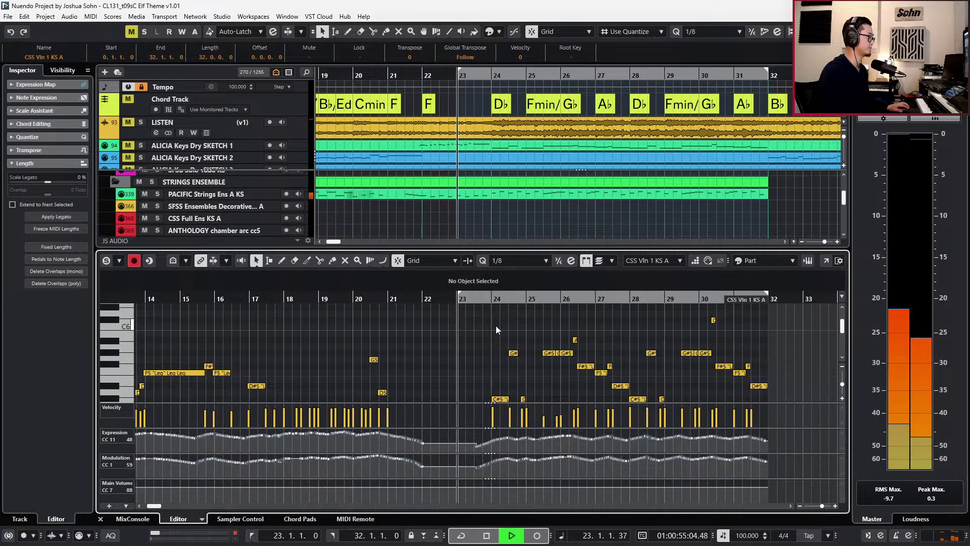
key("Return")
scroll(496, 328, "down", 1)
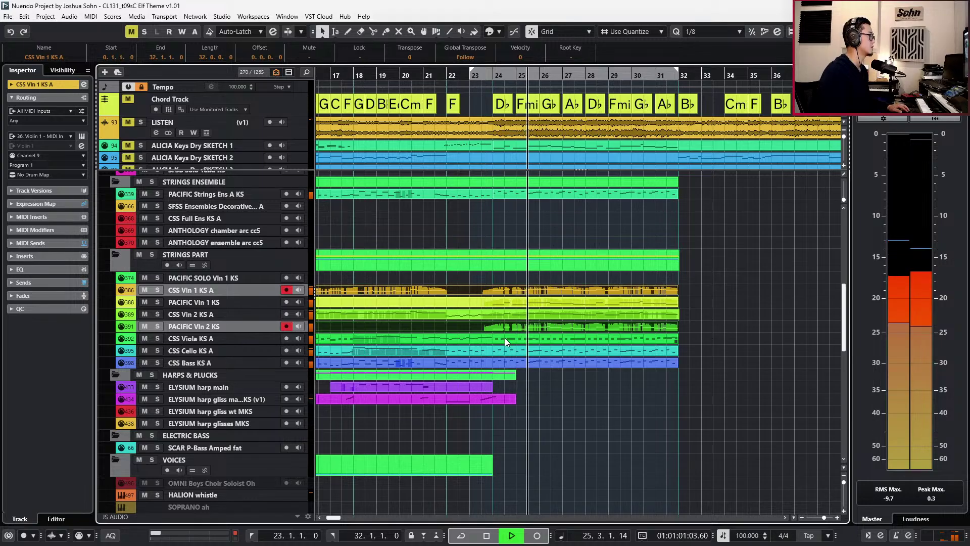
key("space")
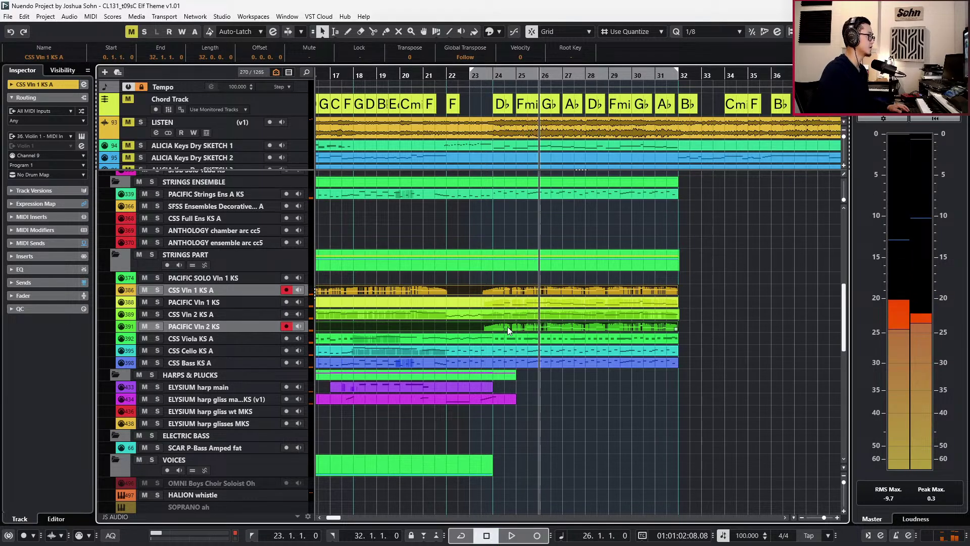
Place the playhead at bar 24 and copy the melody notes from that bar onward in the CSS Vln 2 part.
key("ctrl+KP_Subtract")
key("ctrl+KP_Subtract")
scroll(548, 288, "up", 1)
scroll(540, 273, "up", 3)
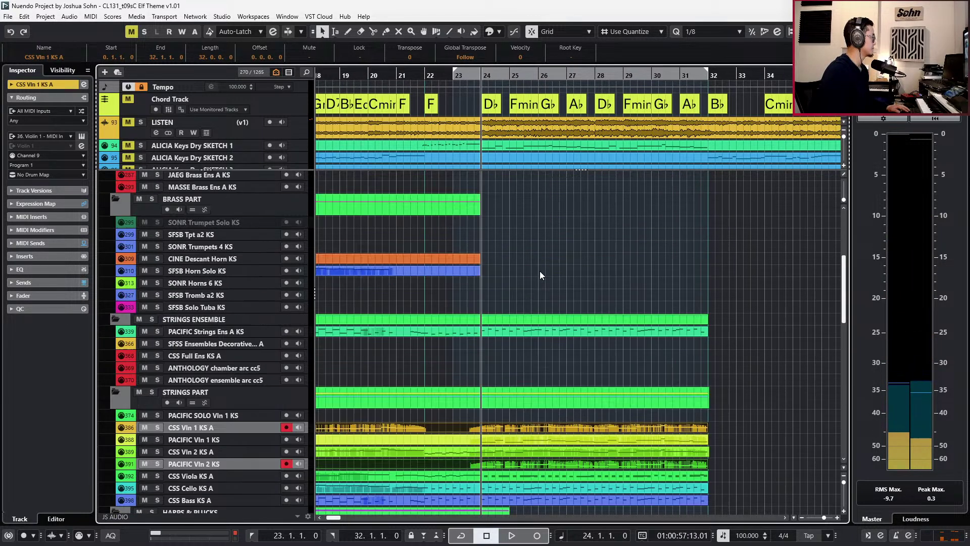
scroll(540, 271, "up", 3)
scroll(545, 290, "down", 3)
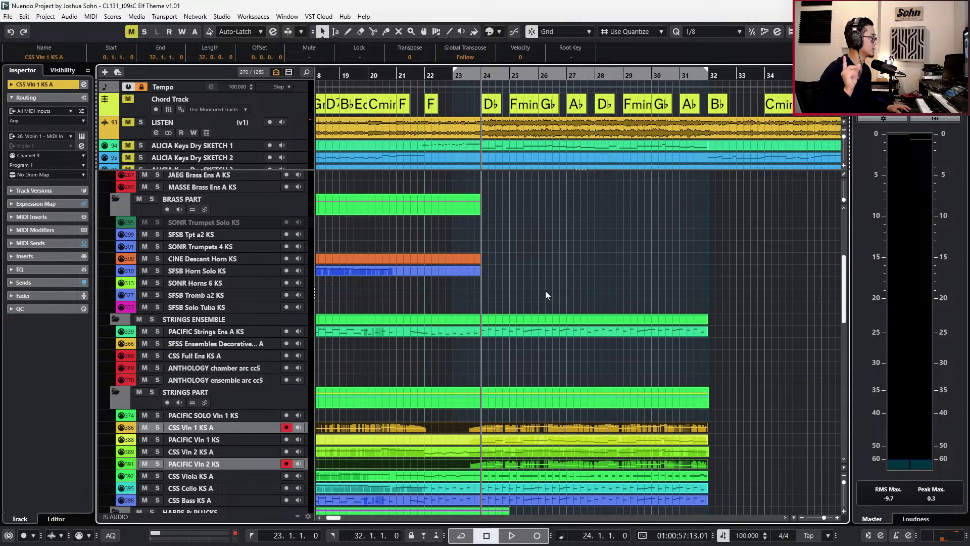
left_click(466, 432)
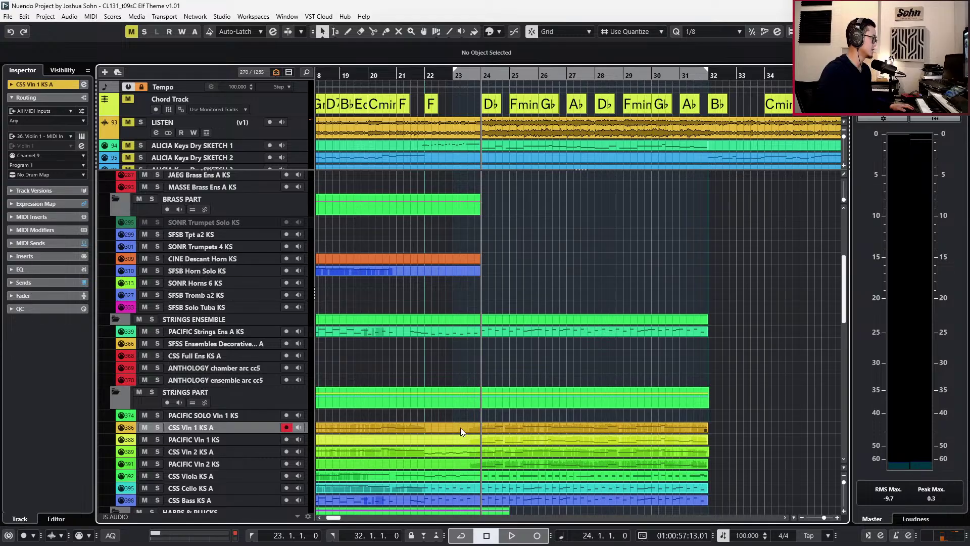
left_click(475, 442)
double_click(476, 449)
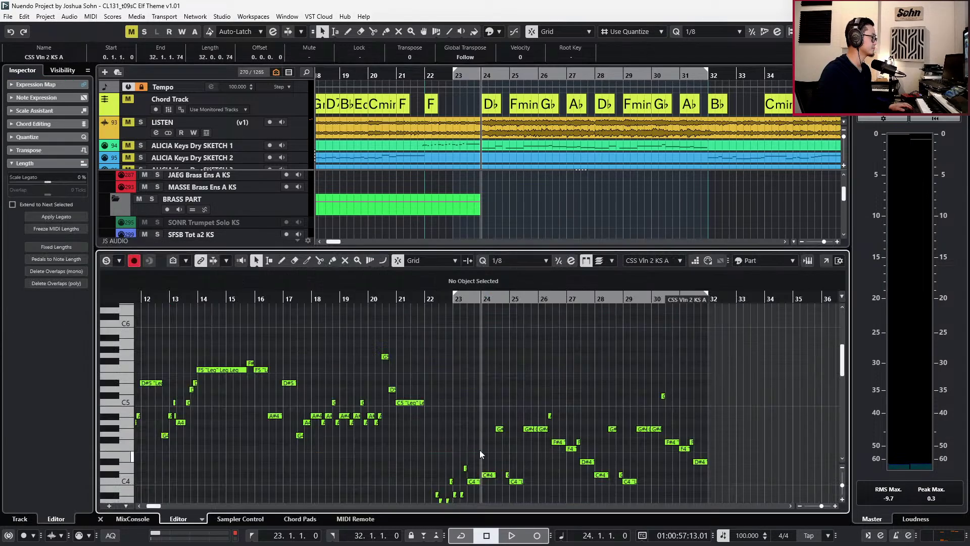
left_click_drag(597, 411, 748, 512)
scroll(571, 443, "up", 2)
key("ctrl+e")
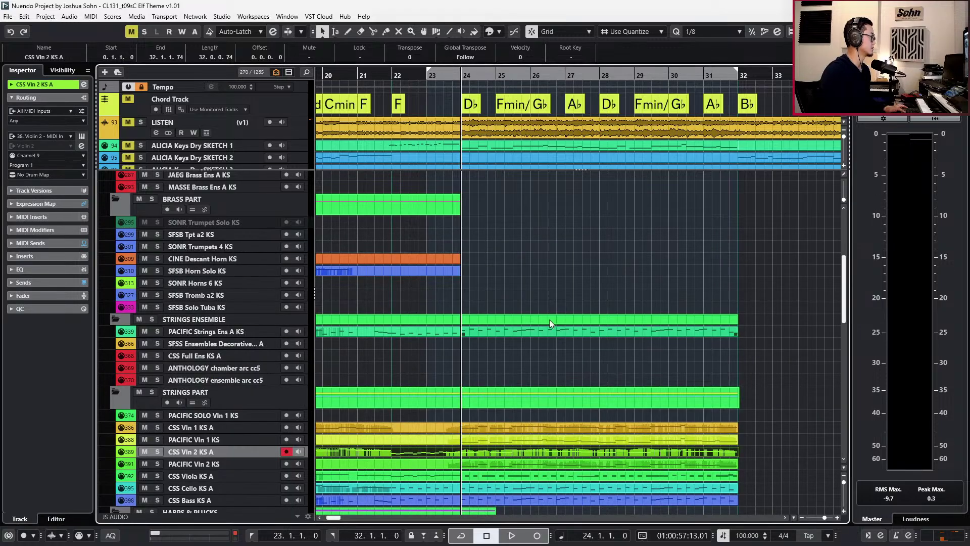
Create a part on the HALION whistle track from bar 23 to bar 32 containing the copied melody.
left_click(244, 357)
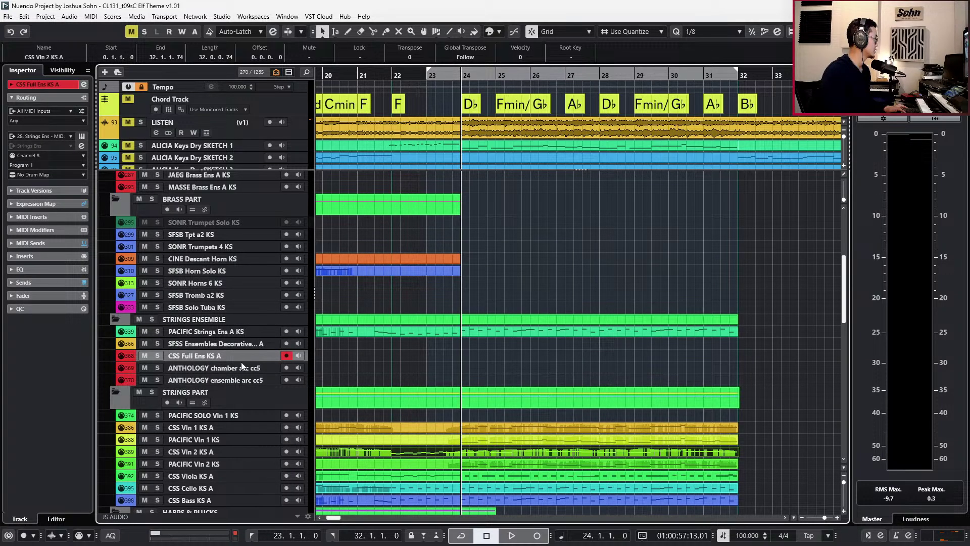
scroll(248, 362, "down", 10)
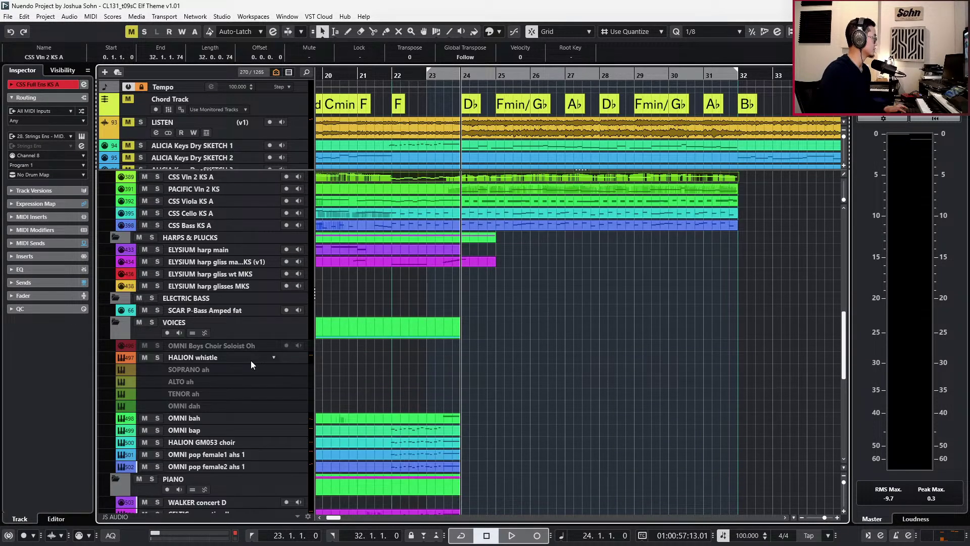
left_click(251, 361)
double_click(463, 357)
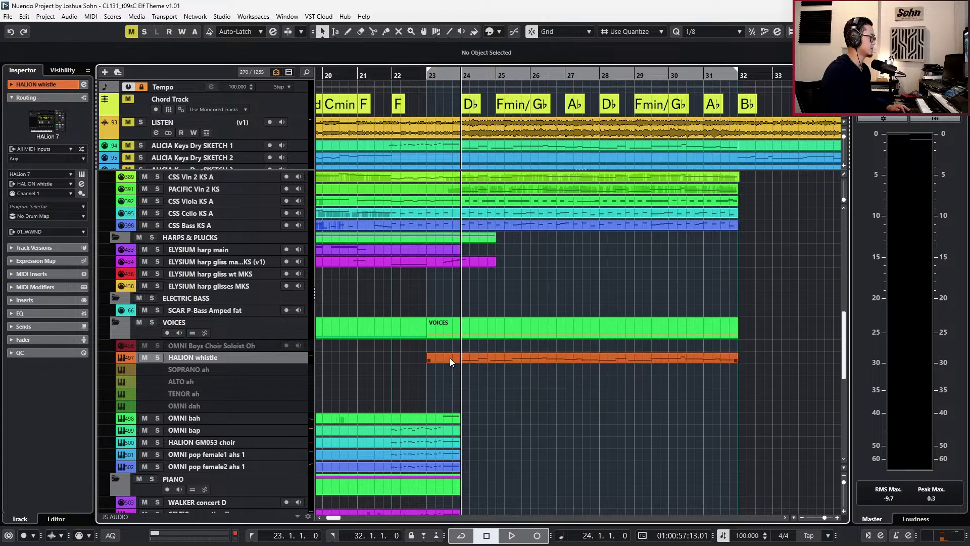
Solo the HALION whistle track, audition its melody from bar 24 and inspect its notes, returning the playhead to bar 23.
key("s")
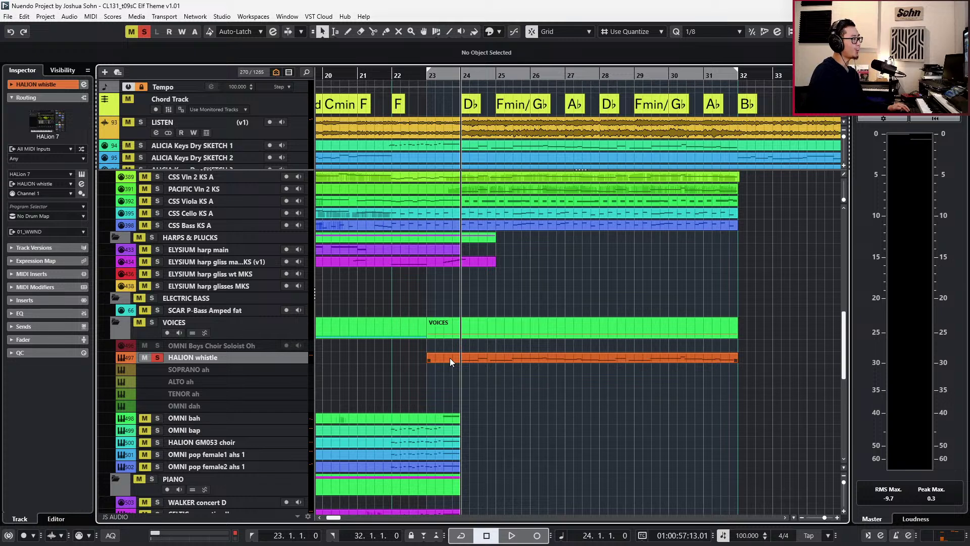
key("space")
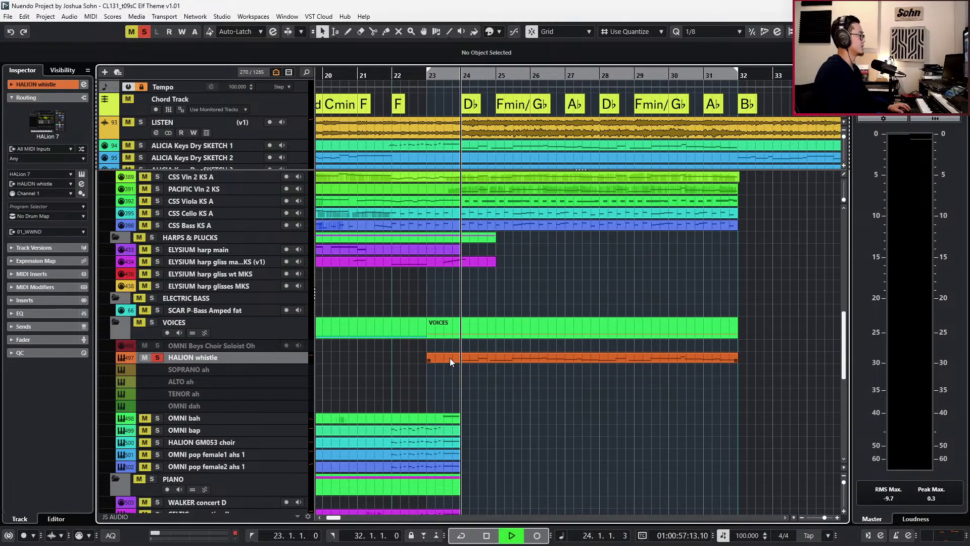
double_click(450, 358)
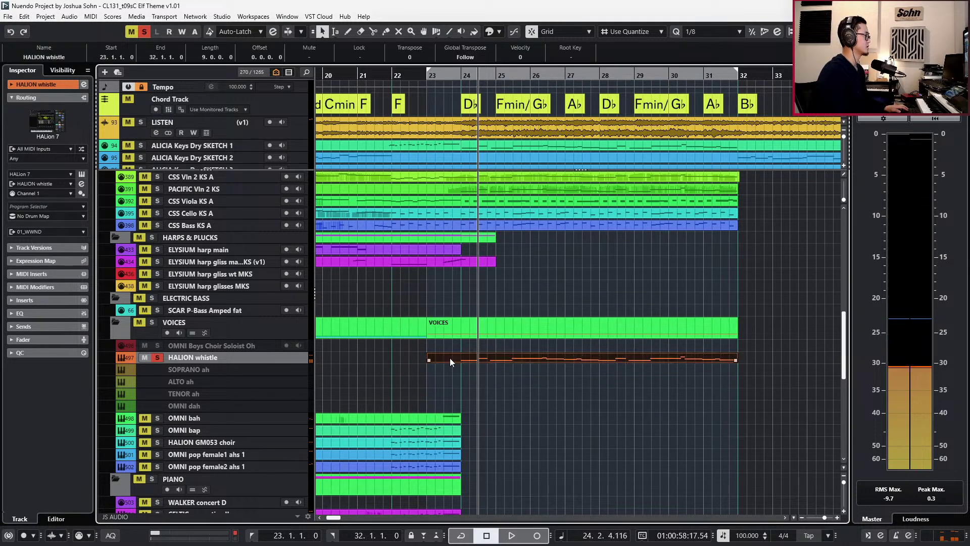
key("space")
key("space")
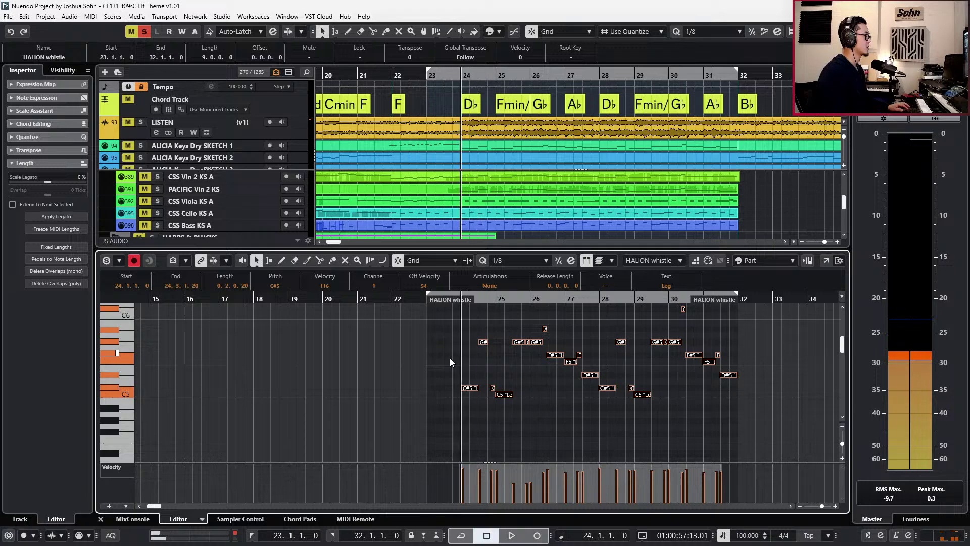
key("KP_1")
key("Return")
Add a send to VERB01-WW on the HALION whistle channel.
key("e")
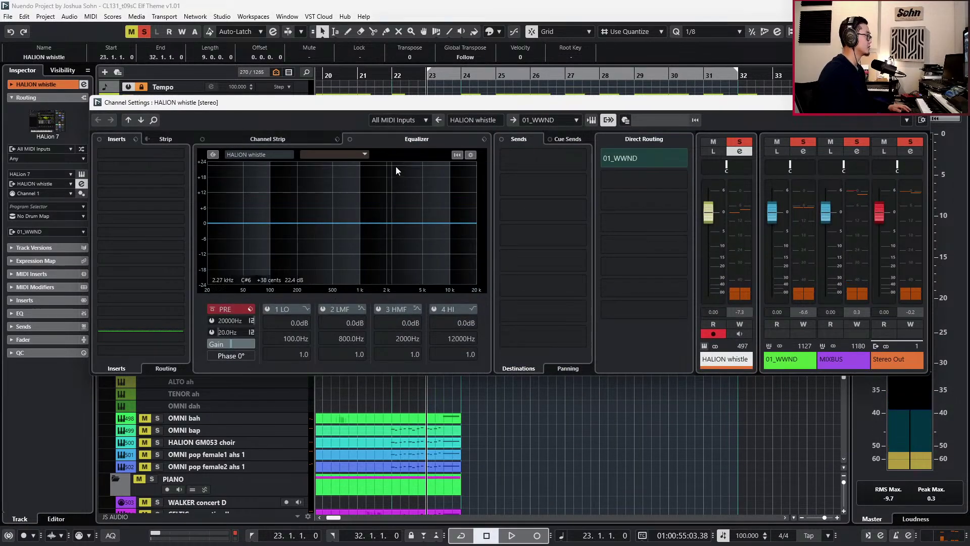
left_click(541, 157)
type("ww")
left_click(551, 197)
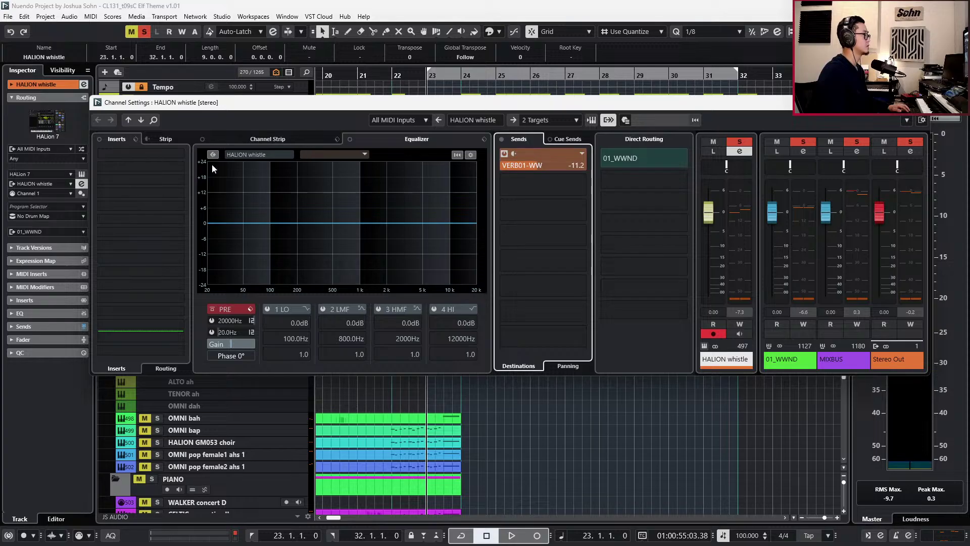
Insert ValhallaRoom on the whistle channel and set its mix to 26.3 % and decay to 2.51 s during playback.
left_click(179, 155)
type("val")
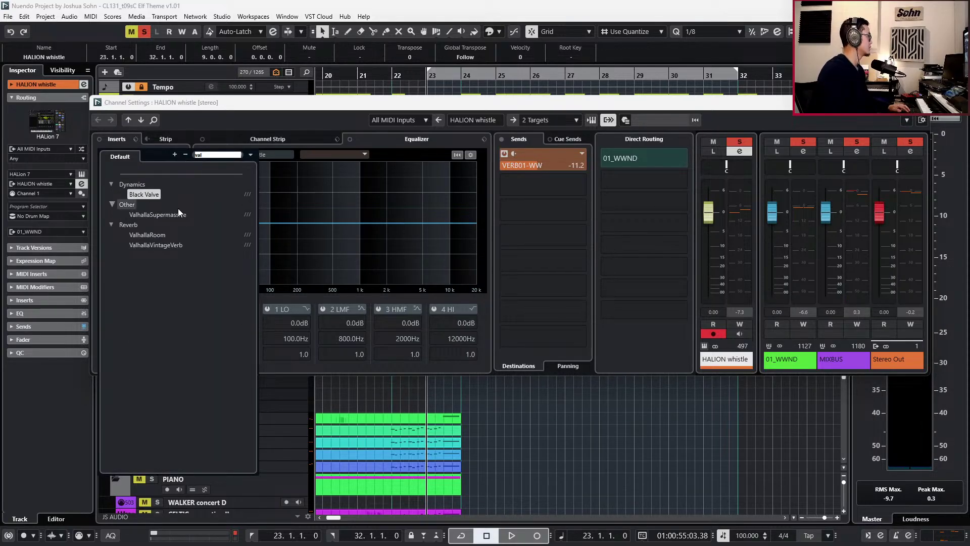
left_click(179, 232)
key("space")
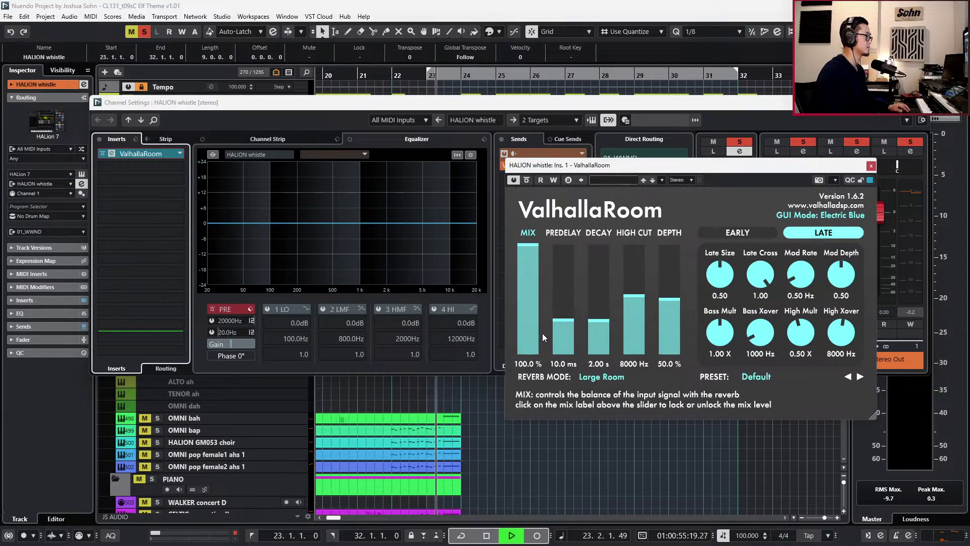
left_click_drag(538, 333, 598, 318)
Enable the whistle channel's low-cut filter at 66.8 Hz, close its settings, unsolo the track and stop playback.
left_click(218, 332)
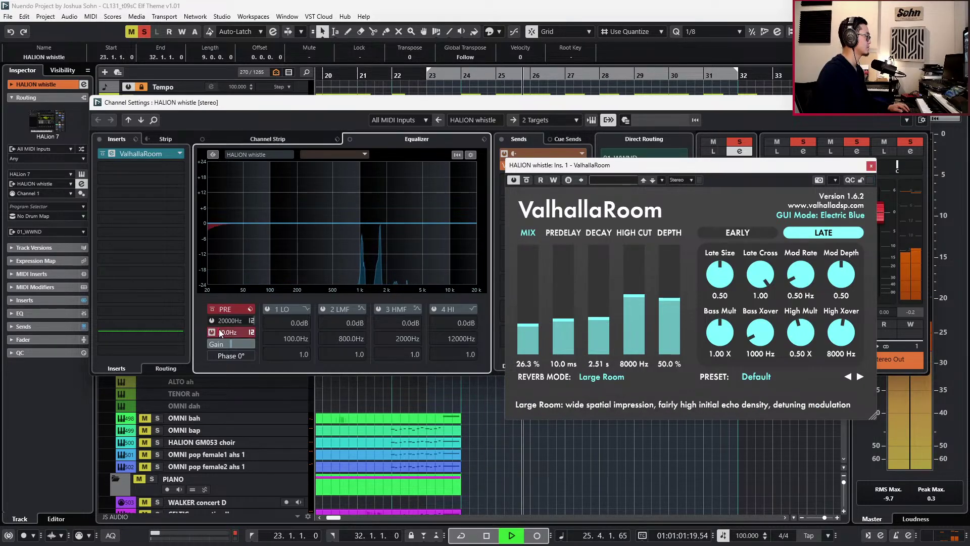
left_click_drag(262, 333, 303, 322)
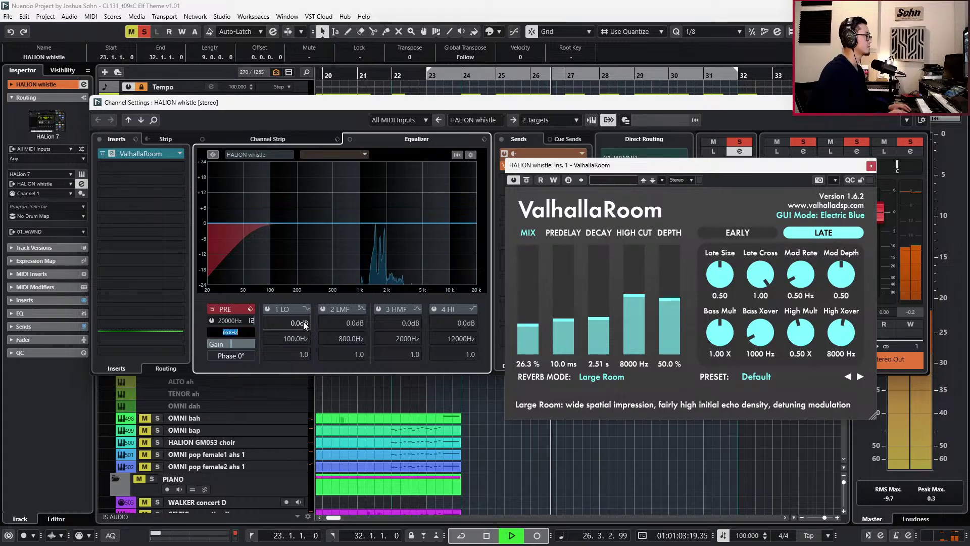
left_click(872, 165)
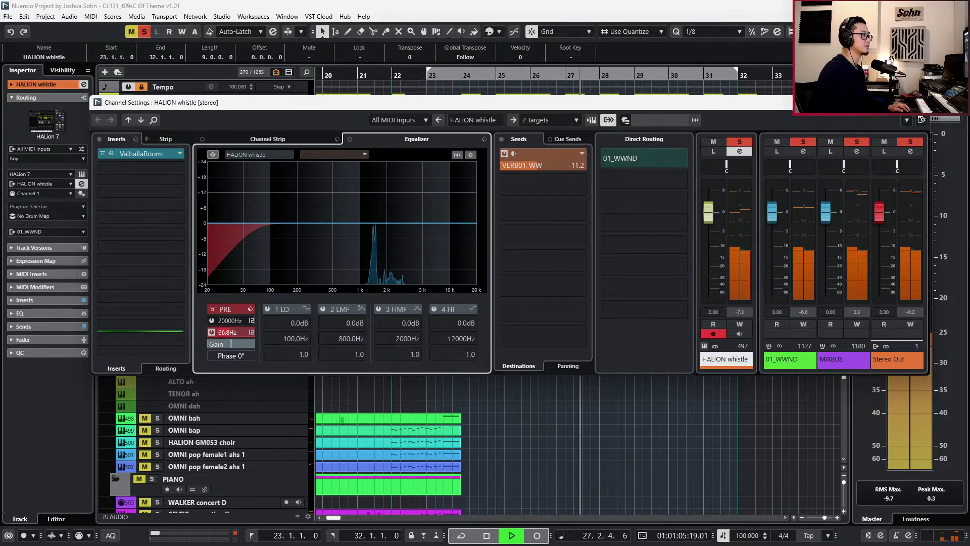
key("Escape")
key("s")
key("space")
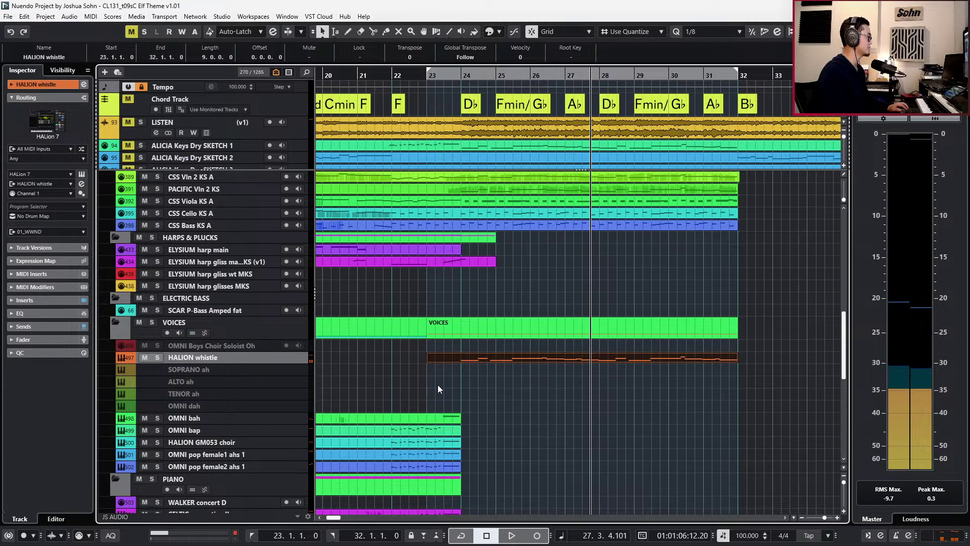
Duplicate the HALION whistle track and rename the copy SOUNDIRON theremin.
key("ctrl+d")
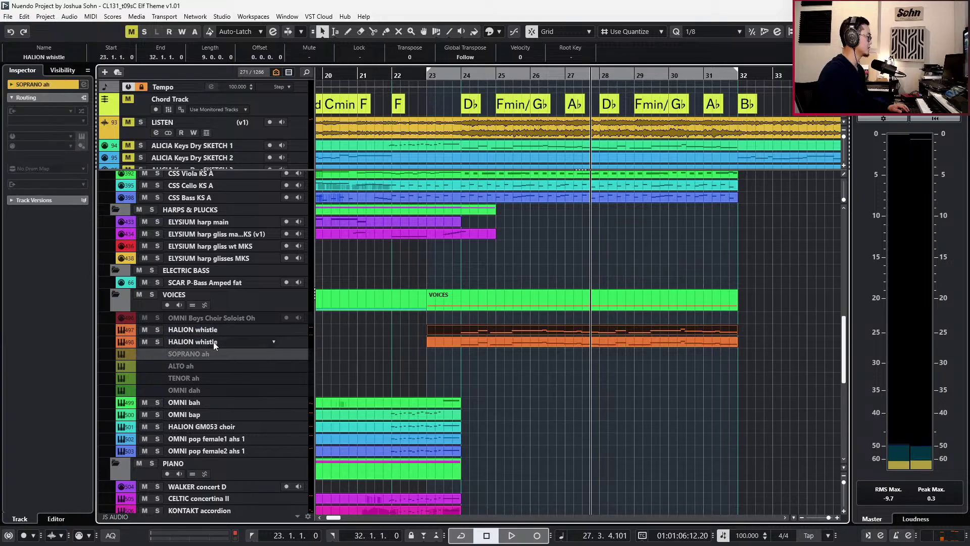
type("SOUNDIRO")
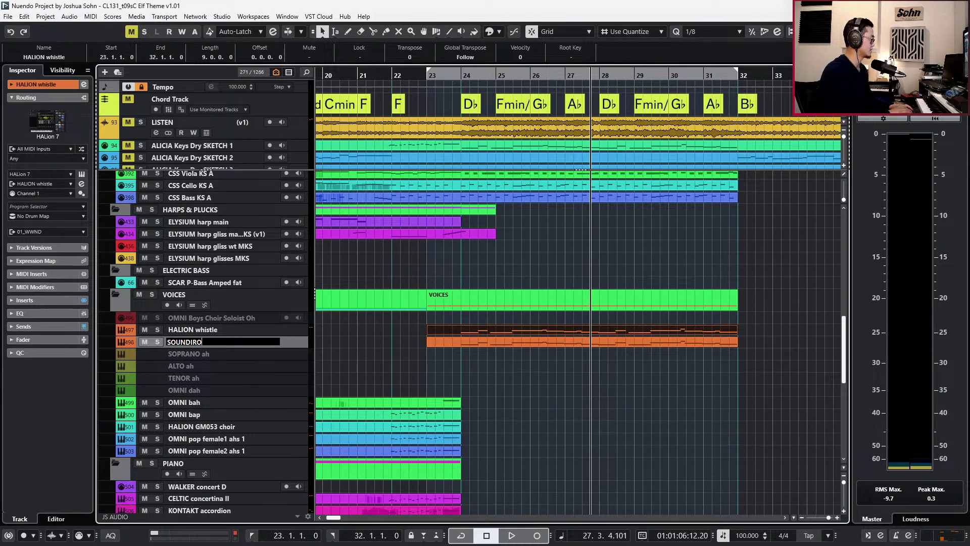
type("N theremin")
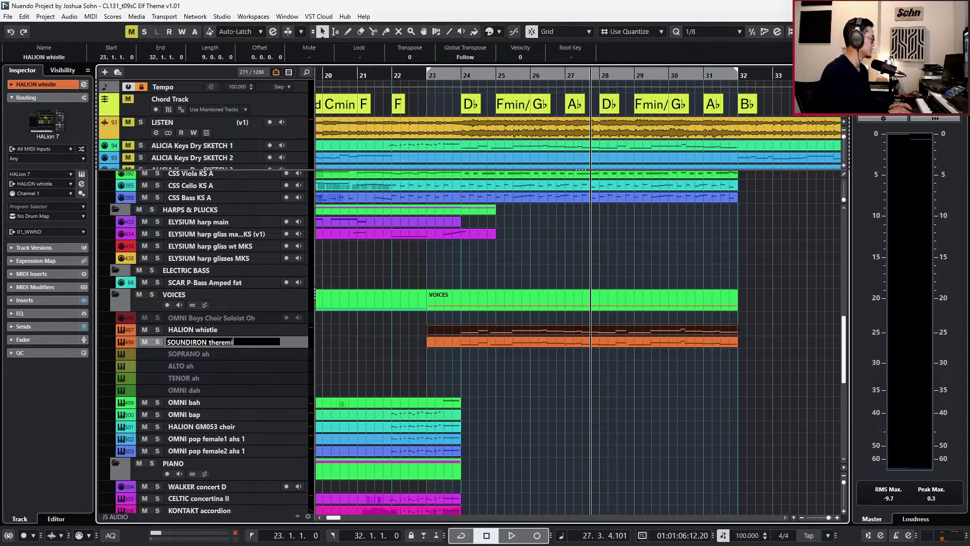
key("Return")
Replace the HALion 7 instrument on the SOUNDIRON theremin track with Kontakt 7.
left_click(213, 342, "alt+shift")
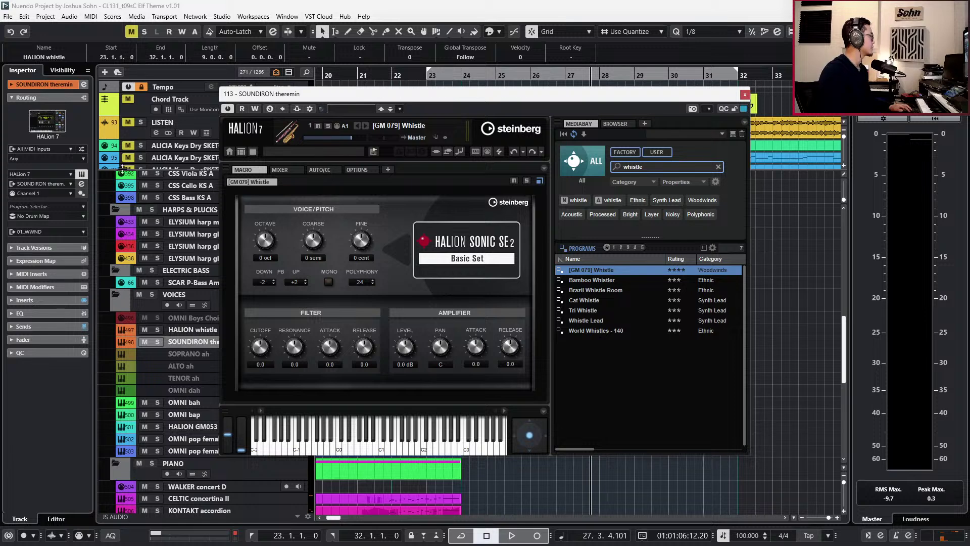
left_click(39, 175)
type("kont")
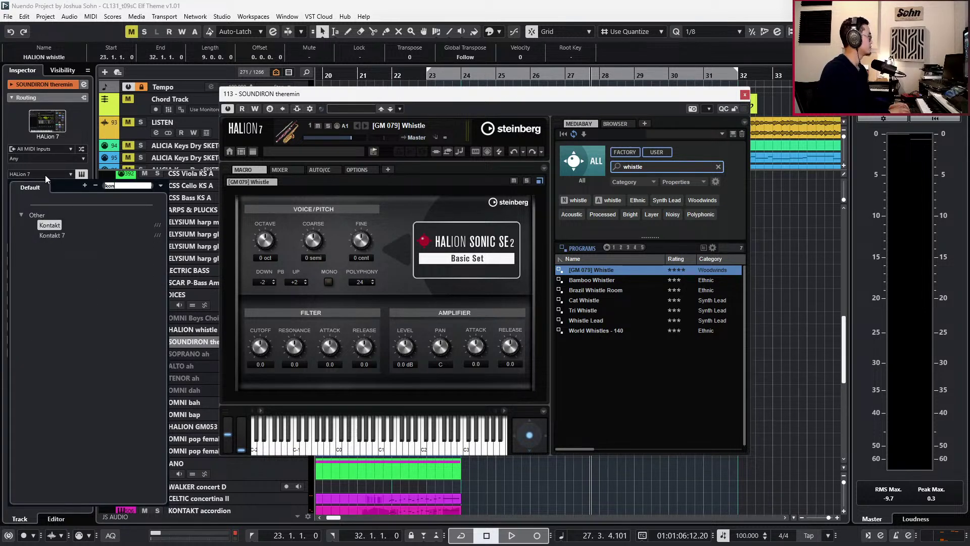
left_click(31, 226)
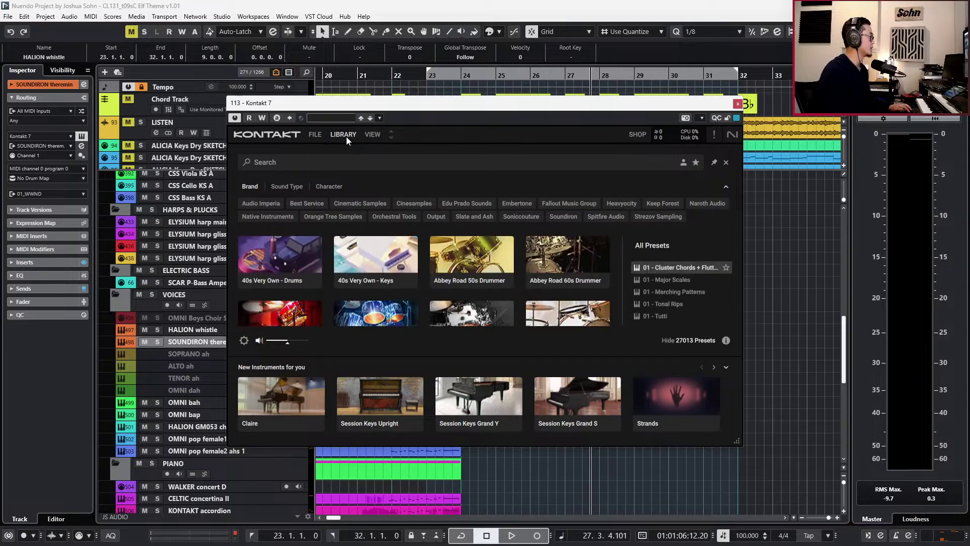
Switch Kontakt to its classic view and browse the file tree to the Soundiron folder.
left_click(343, 135)
left_click(363, 135)
left_click(365, 147)
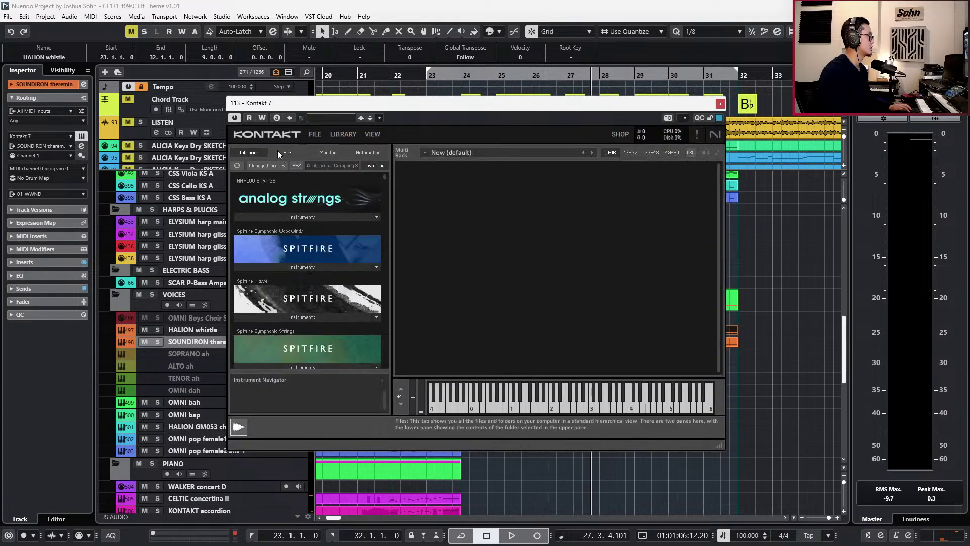
scroll(272, 222, "down", 10)
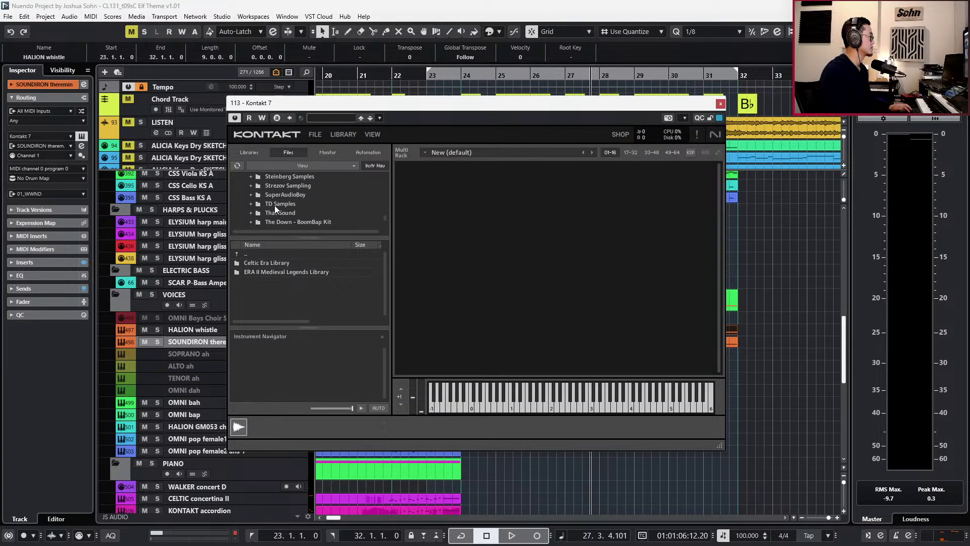
scroll(281, 202, "up", 3)
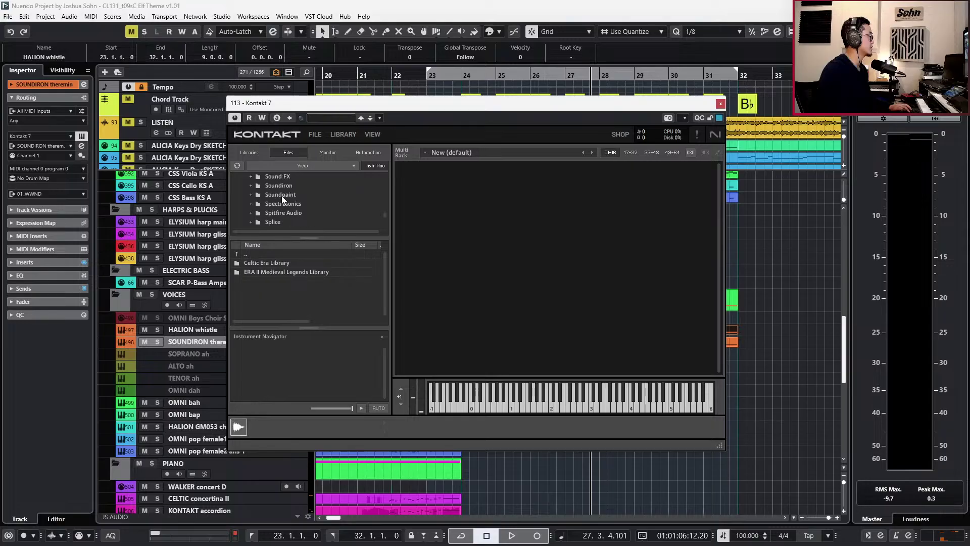
Load Theremin+ Classic.nki from the Instruments folder of the Soundiron Theremin+ library.
left_click(279, 186)
scroll(280, 292, "down", 5)
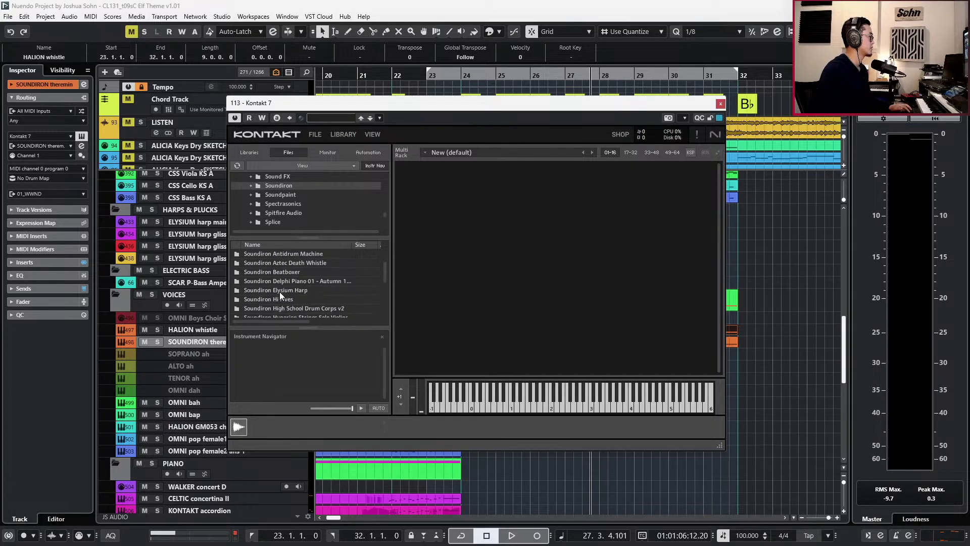
scroll(280, 293, "down", 1)
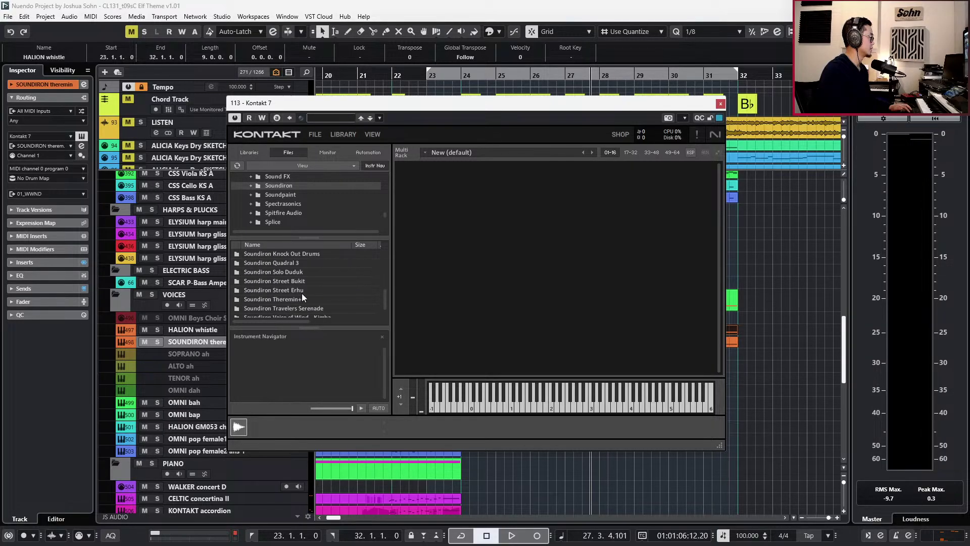
double_click(302, 296)
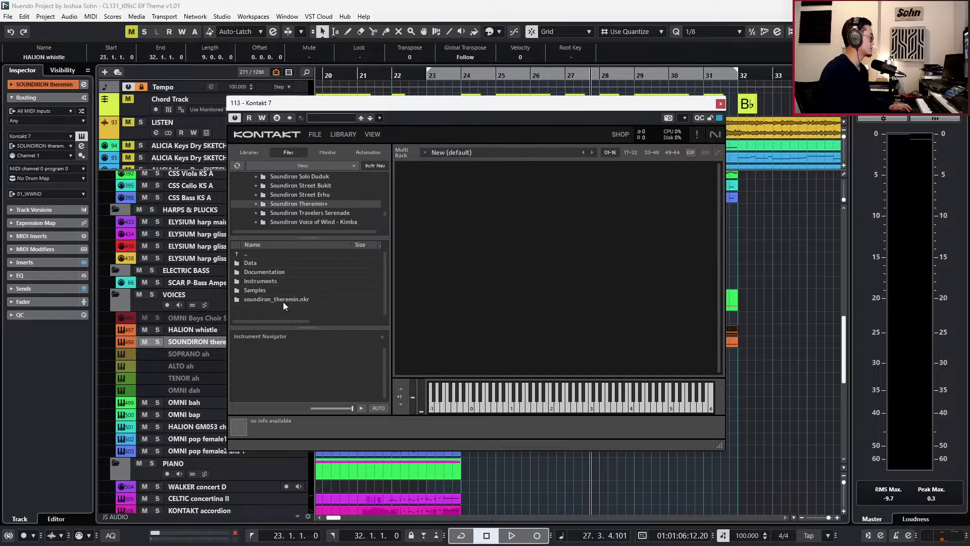
double_click(284, 281)
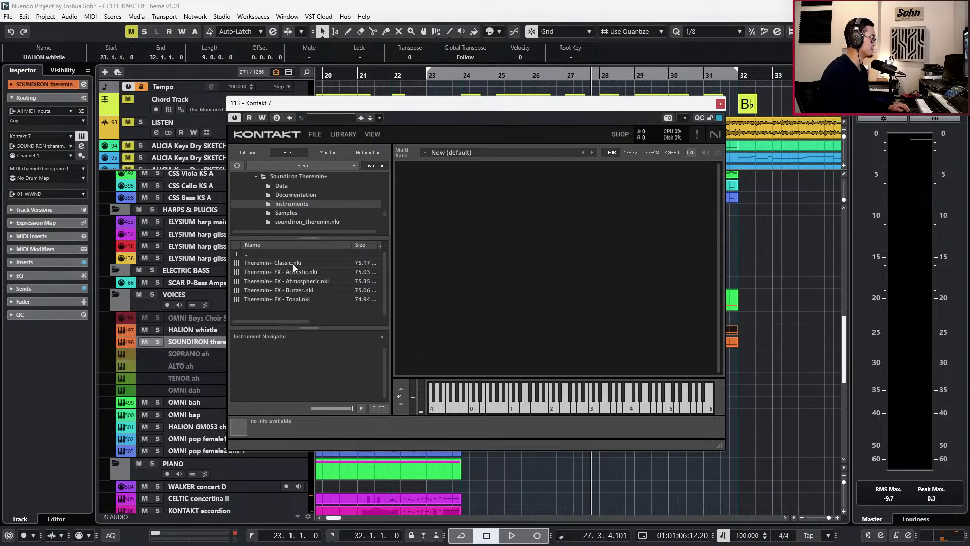
double_click(292, 263)
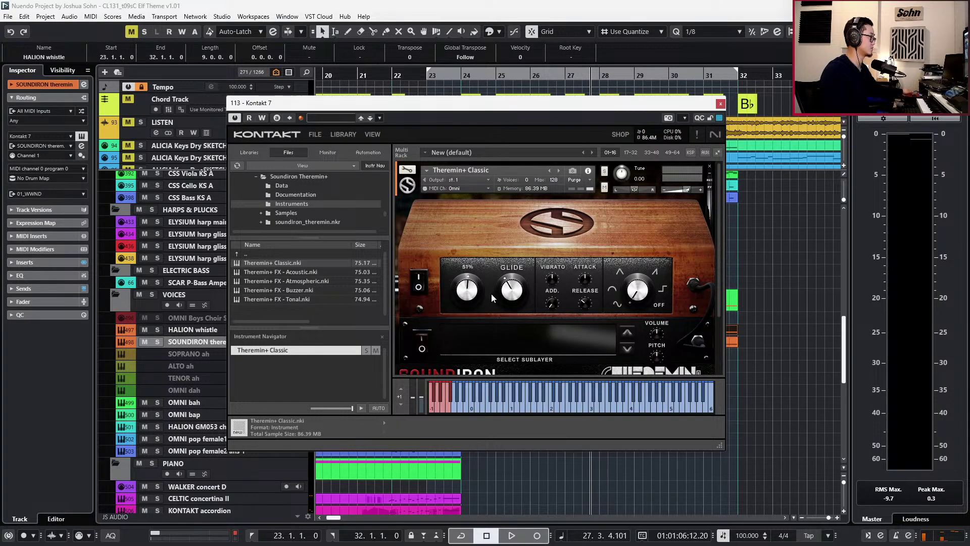
Try different Glide amounts on the theremin, settle on 13 %, and close the instrument and channel settings windows.
left_click_drag(515, 289, 523, 250)
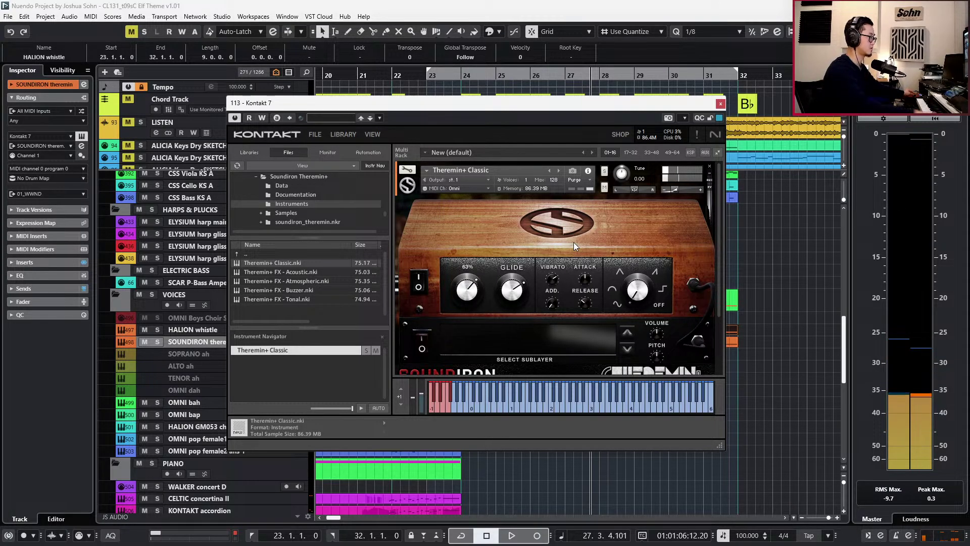
left_click_drag(511, 290, 502, 360)
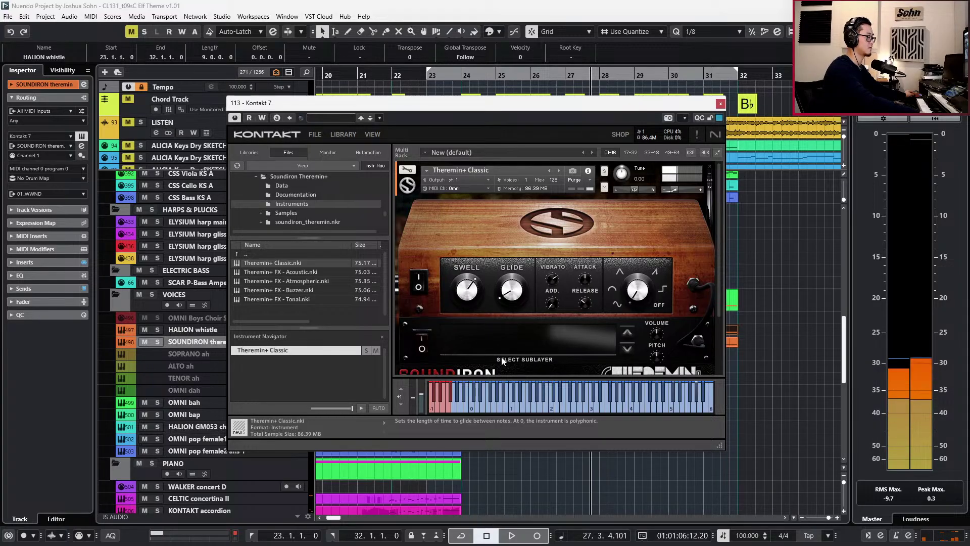
left_click_drag(508, 299, 515, 287)
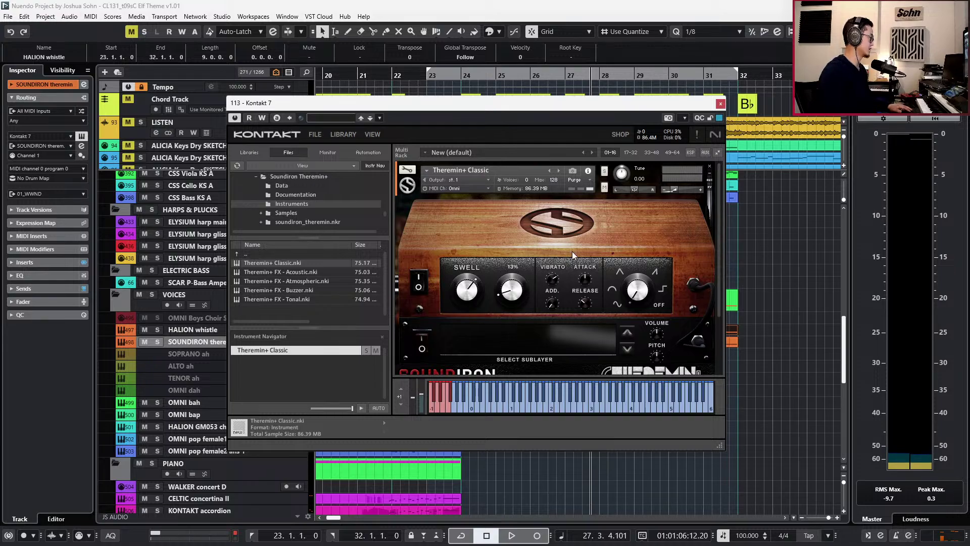
key("e")
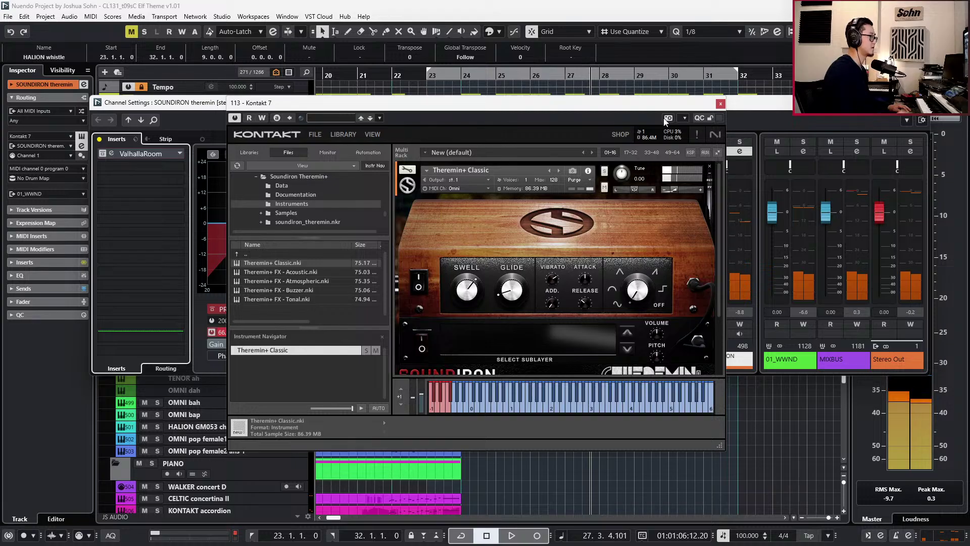
left_click(923, 104)
left_click(720, 103)
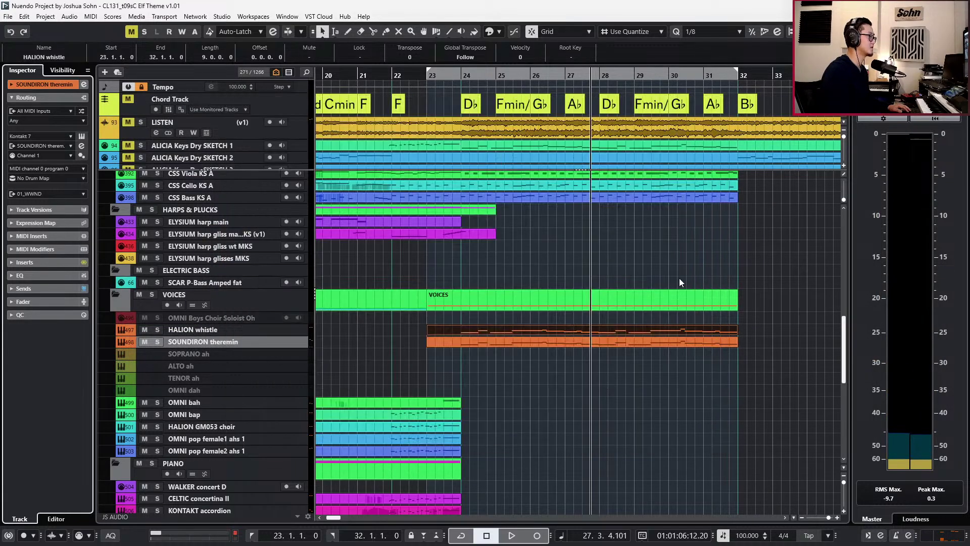
Solo the SOUNDIRON theremin part, play it from bar 24, and select all its notes in the key editor.
left_click(605, 341)
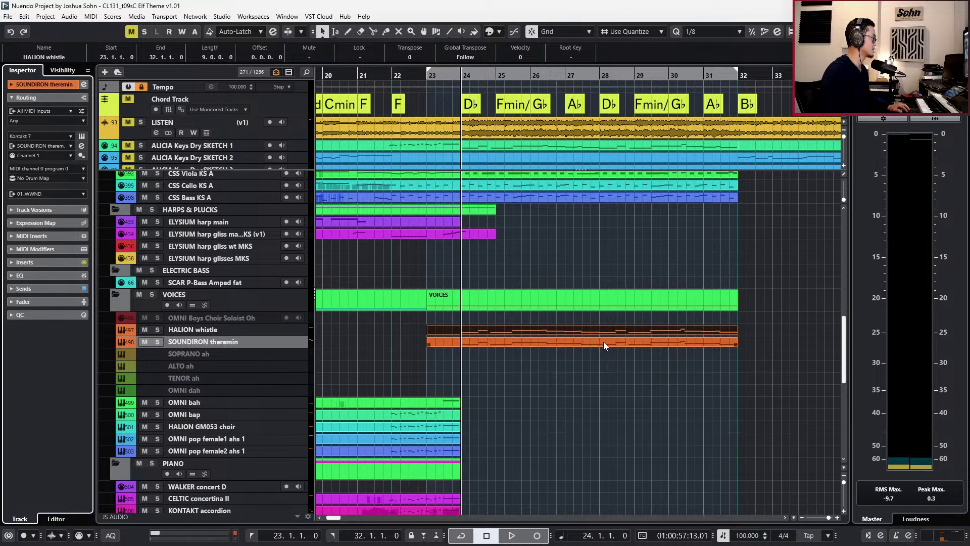
key("s")
key("space")
double_click(602, 341)
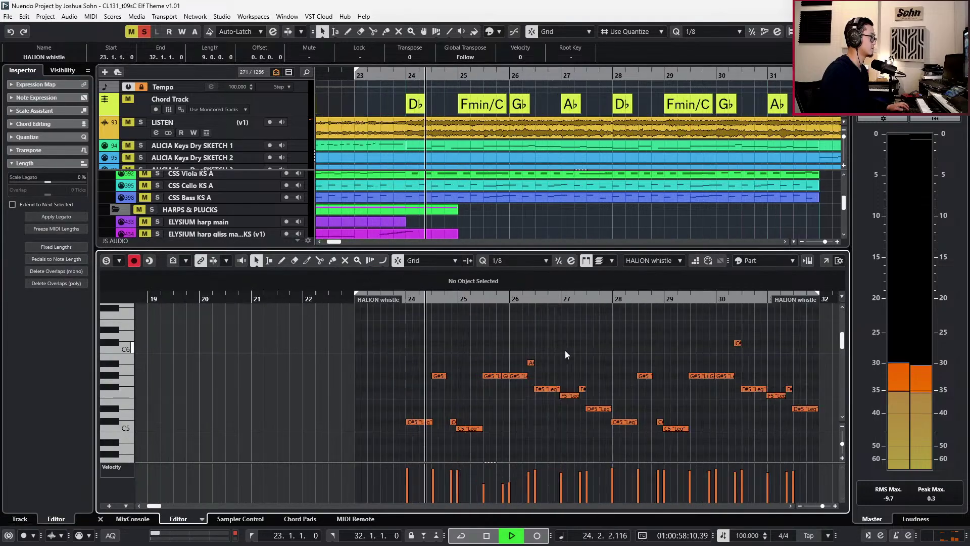
key("ctrl+a")
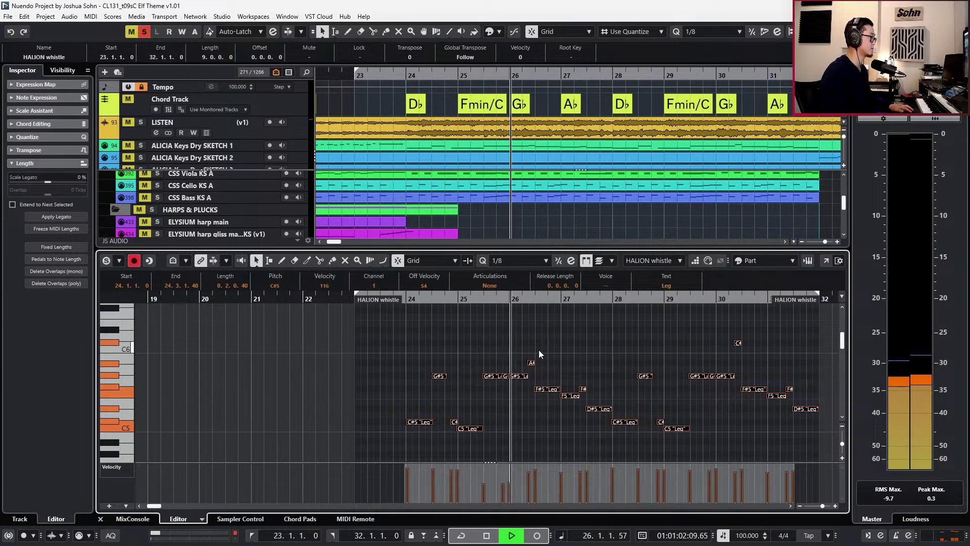
Set the theremin's Glide to 22 % during playback, stop, and close Kontakt.
key("space")
left_click_drag(488, 360, 495, 386)
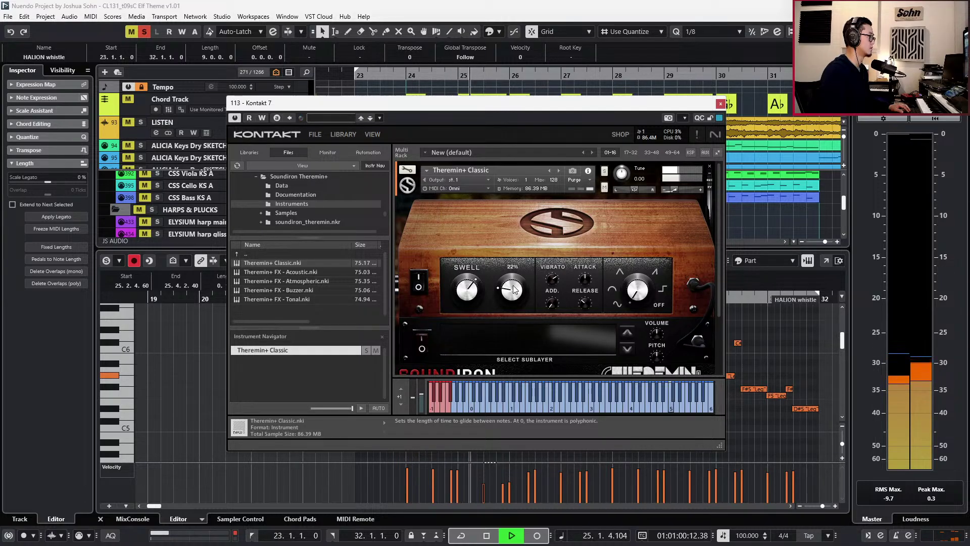
key("space")
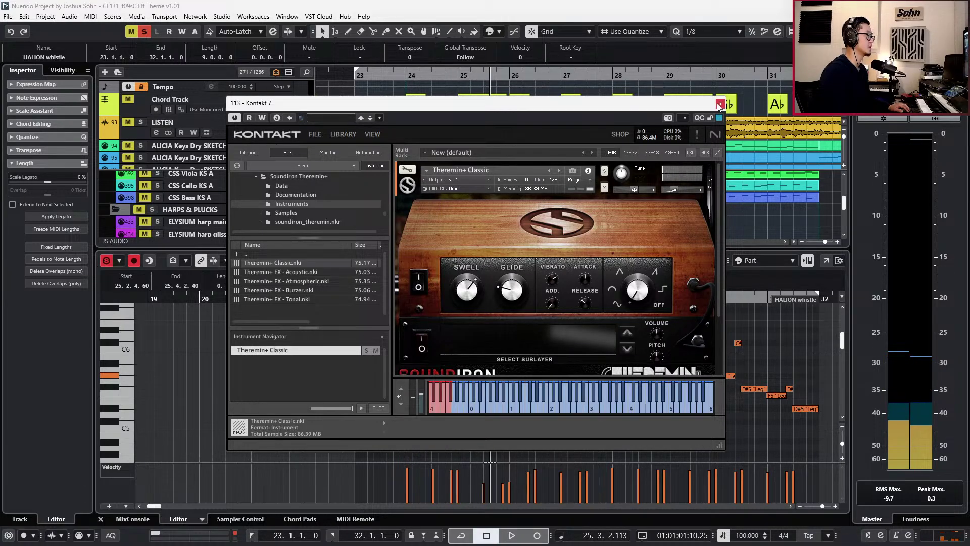
left_click(720, 105)
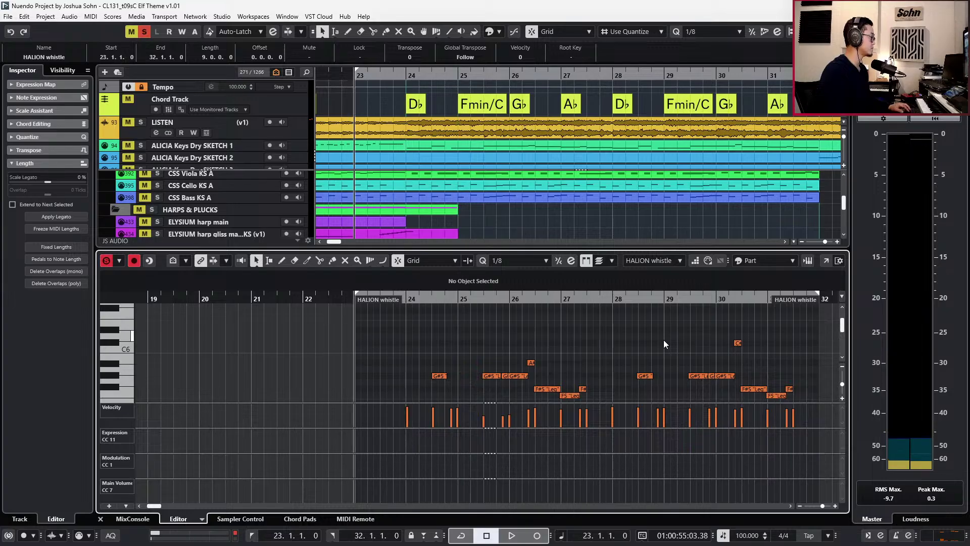
Record modulation (CC 1) and main volume (CC 7) moves on the theremin part from bar 23 and close the editor.
key("KP_Multiply")
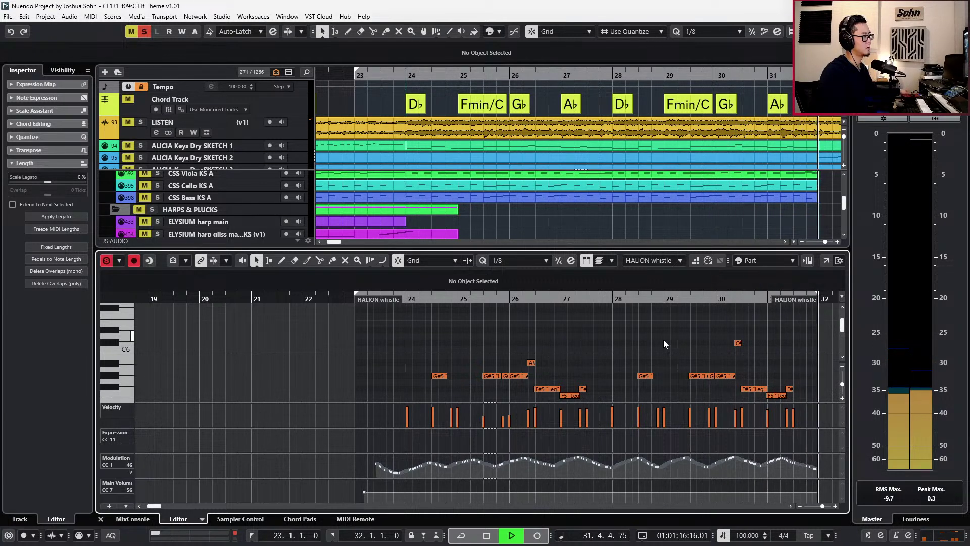
key("Return")
key("KP_Subtract")
key("KP_1")
Record expression, modulation and main volume moves on the HALION whistle part from bar 23 and return to the arrangement.
double_click(660, 329)
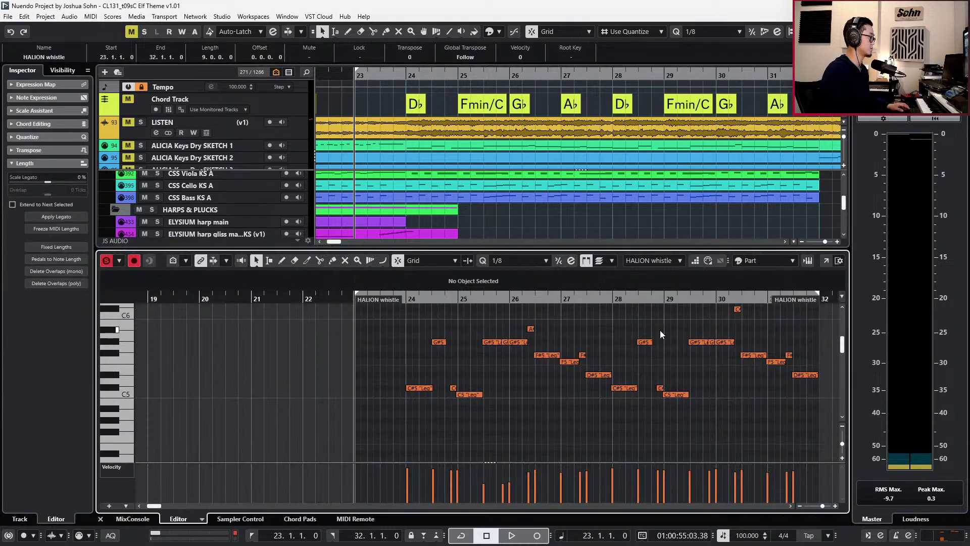
key("KP_Multiply")
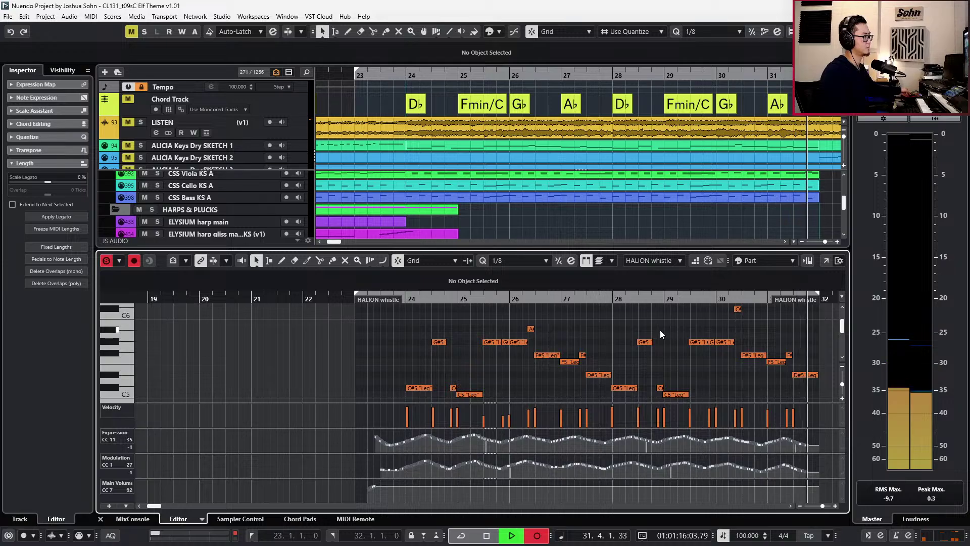
key("ctrl+e")
key("KP_Subtract")
key("KP_1")
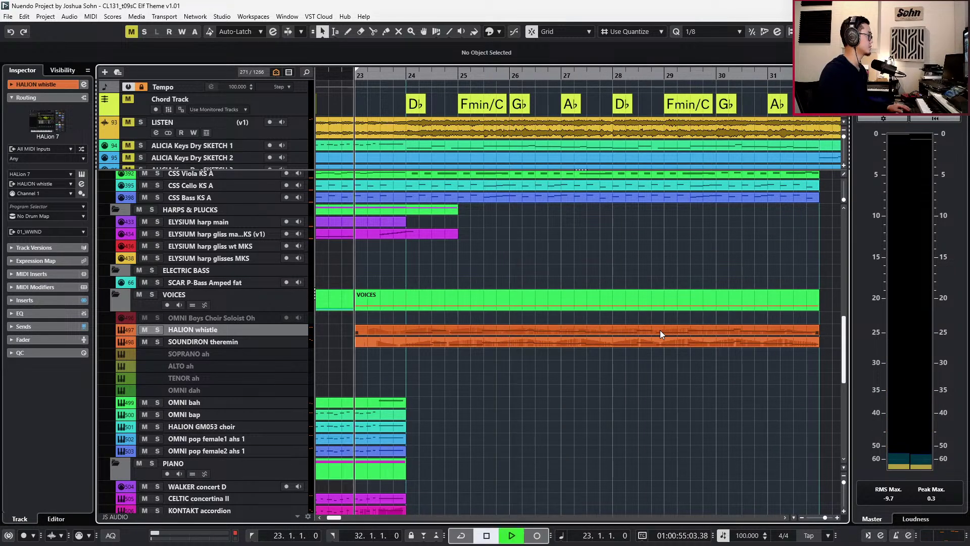
Play the whistle and theremin with the full arrangement from bar 23 and inspect the whistle part in the key editor.
key("space")
scroll(654, 379, "down", 3)
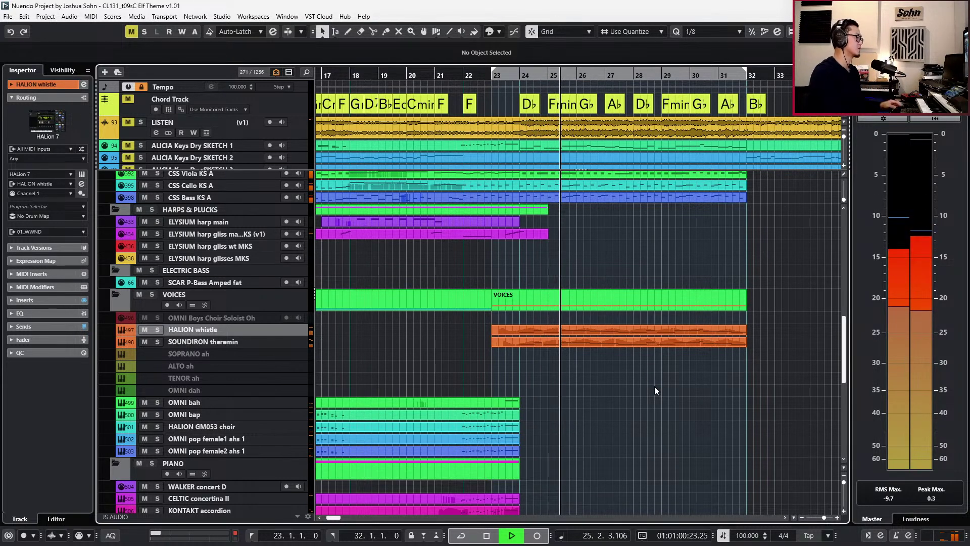
left_click(581, 326)
double_click(581, 330)
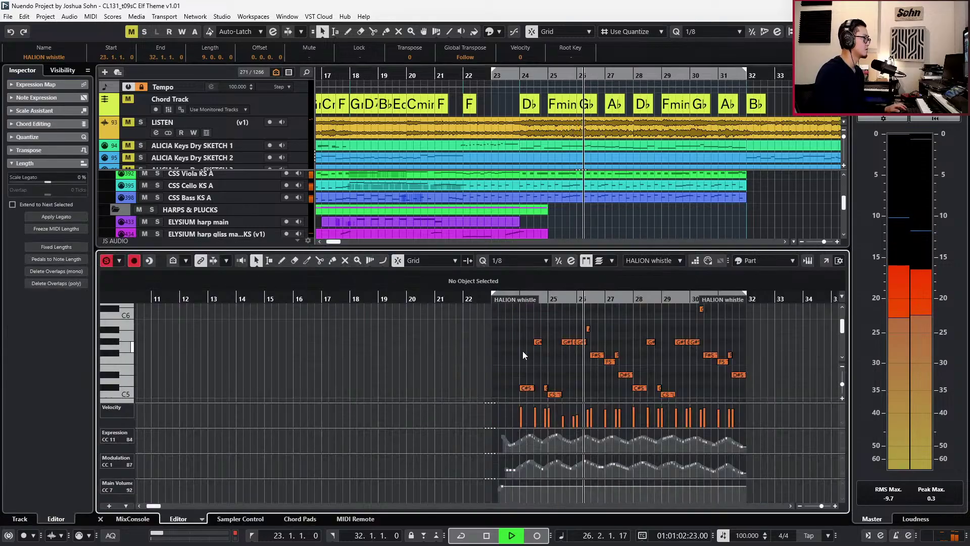
key("space")
key("space")
key("Return")
scroll(561, 255, "up", 5)
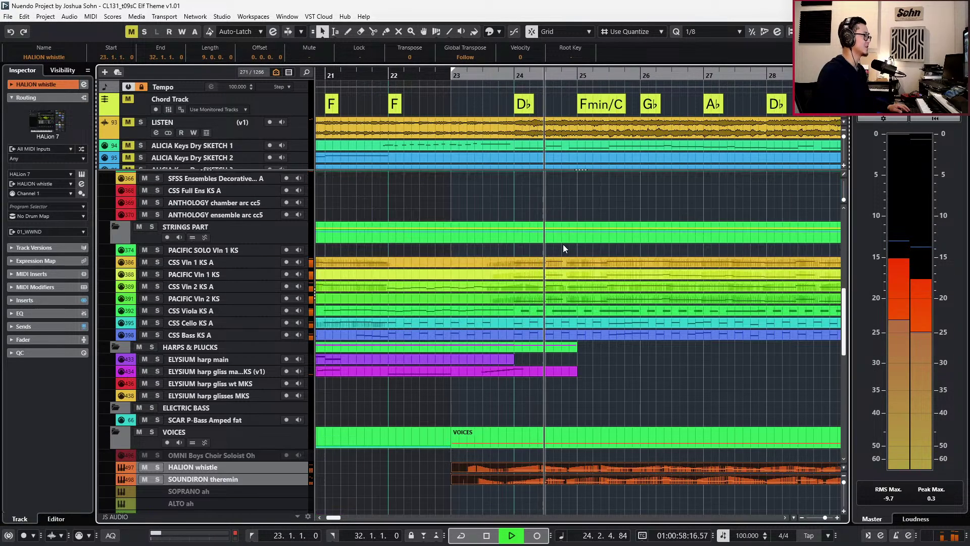
Open the four CSS and PACIFIC first and second violin parts together and check the G#4 note in bar 24.
left_click(565, 253)
left_click_drag(565, 299, 566, 298)
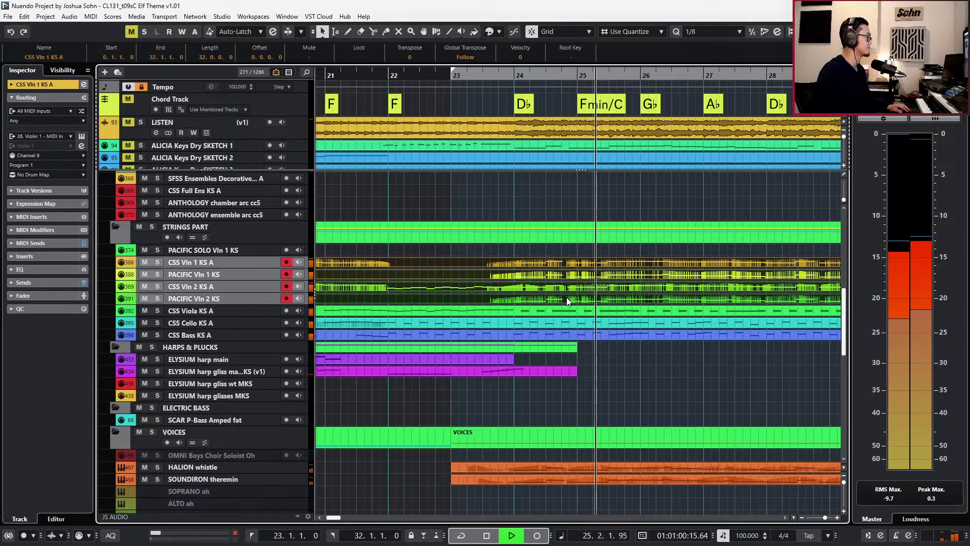
double_click(566, 298)
scroll(582, 359, "down", 3)
left_click(557, 373)
key("alt+s")
key("l")
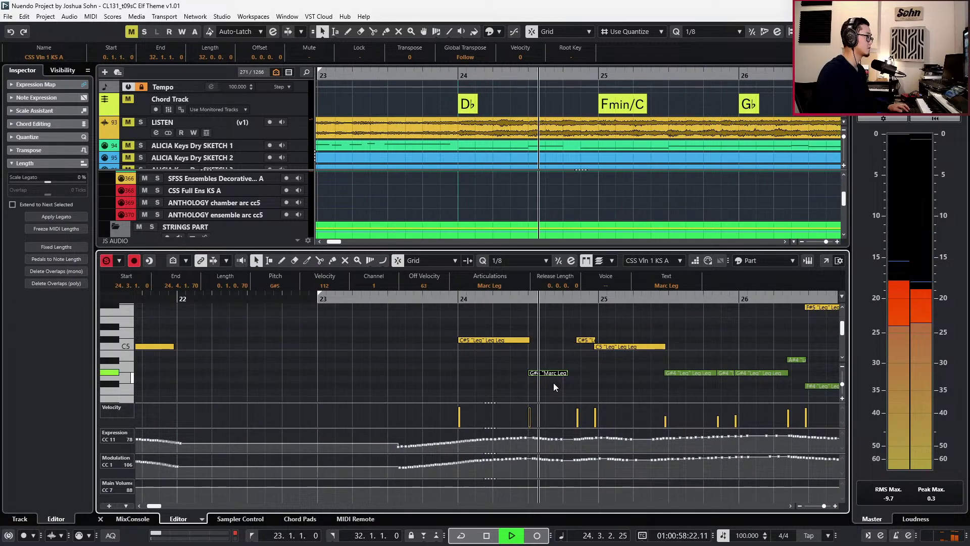
key("space")
key("ctrl+Down")
key("KP_1")
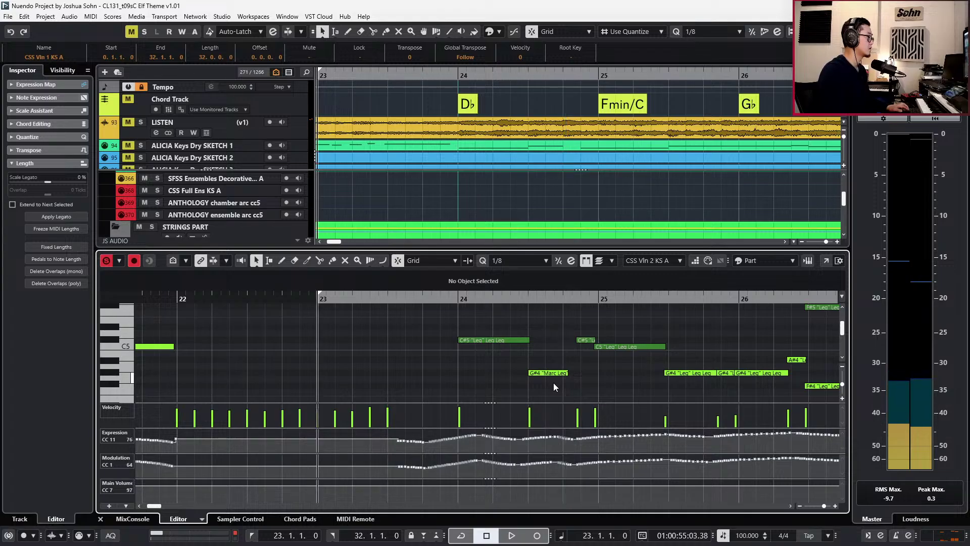
Close the violin editor and listen to the full passage from bar 23 up to bar 32.
key("Return")
key("space")
scroll(550, 400, "down", 2)
key("g")
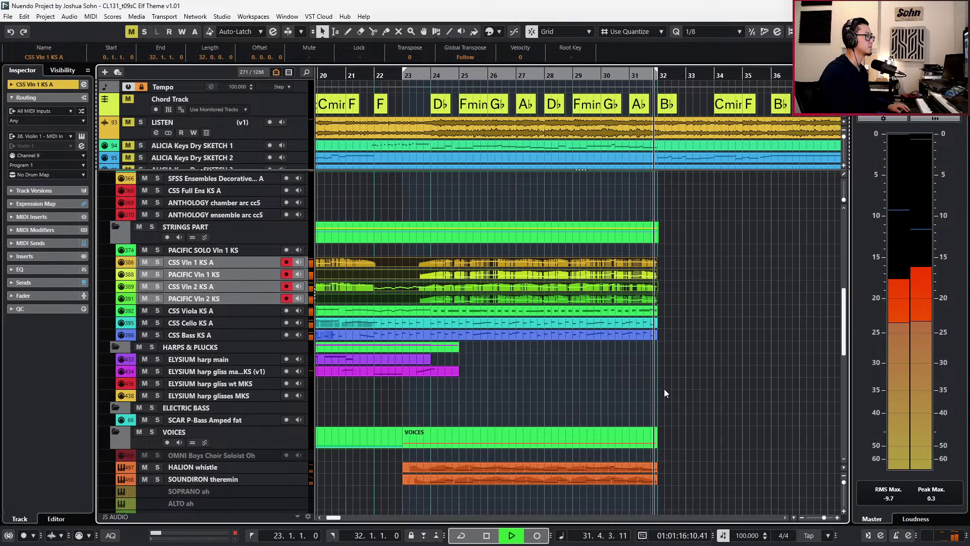
Nudge the final F#5 and D#5 notes of bar 31 slightly later in the whistle and theremin parts.
left_click_drag(666, 444, 647, 487)
key("Return")
scroll(641, 398, "up", 4)
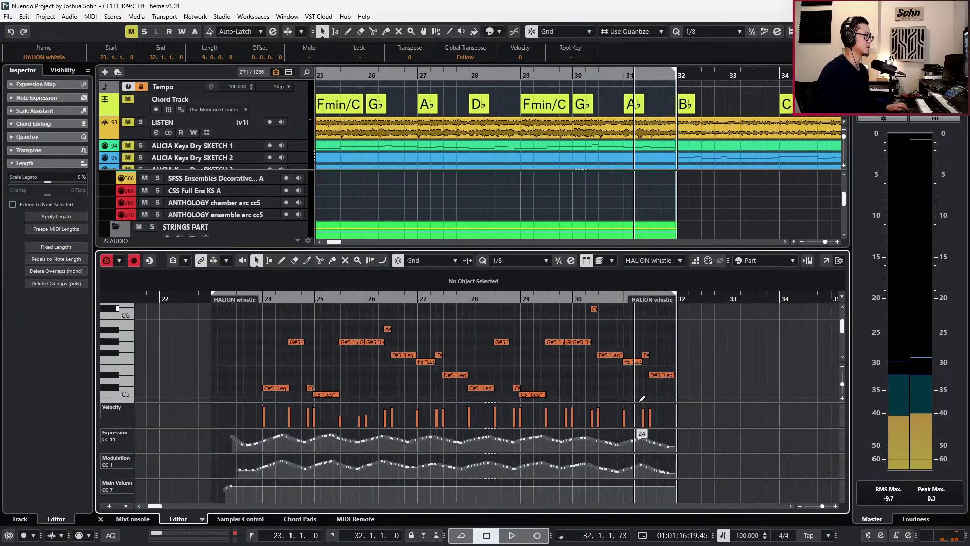
key("alt+l")
scroll(636, 386, "up", 3)
left_click(687, 376)
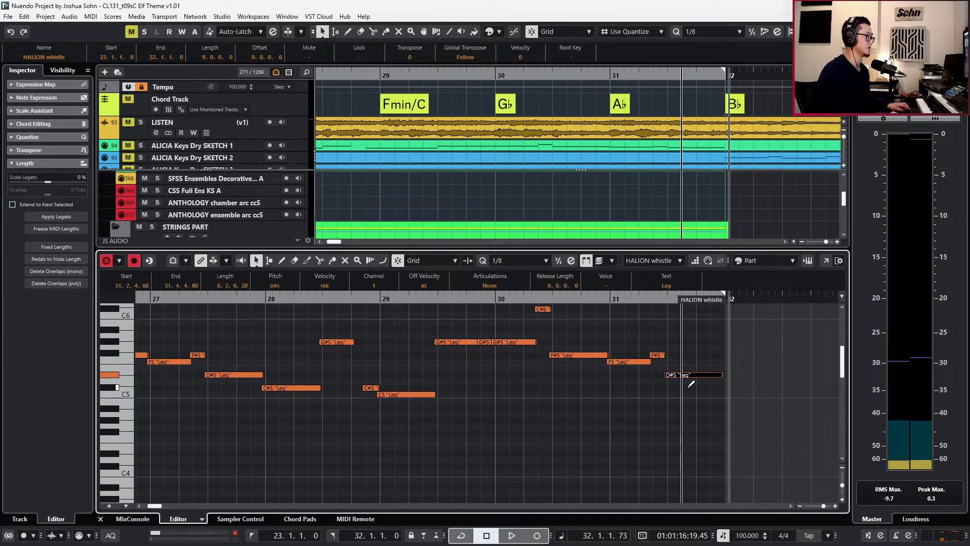
key("KP_Subtract")
key("KP_Subtract")
key("space")
left_click_drag(680, 340, 659, 371)
key("alt+shift+Right")
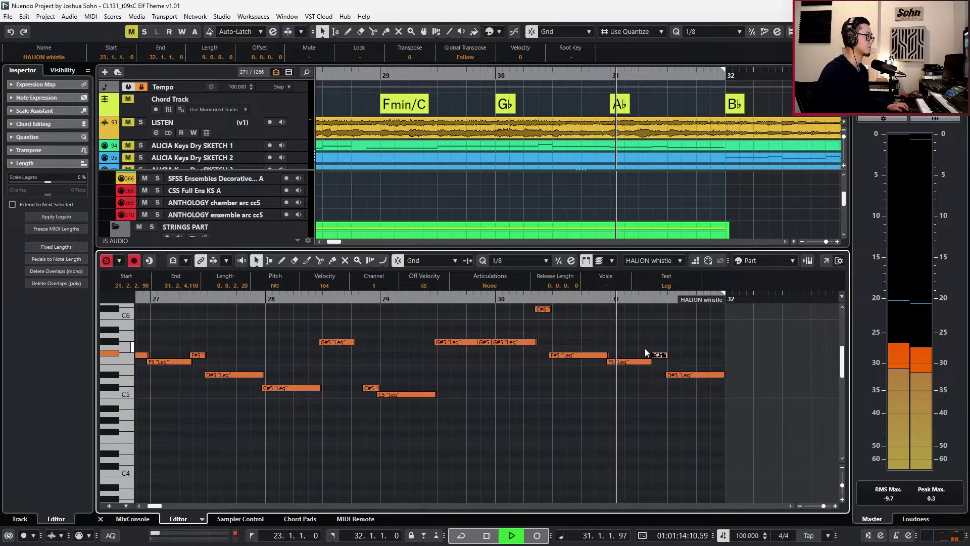
key("Return")
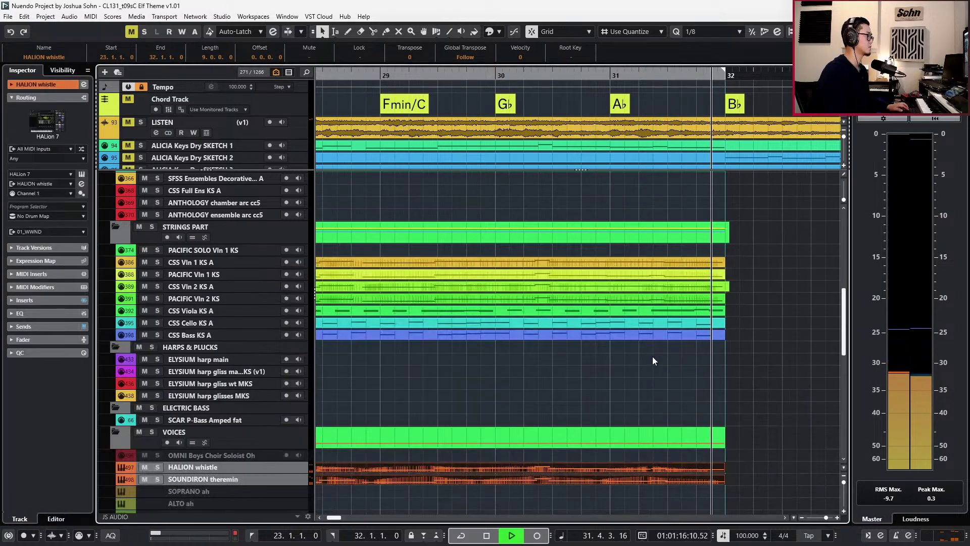
Stop playback and trim the end of the CSS Vln 2 KS A part back to bar 32.
scroll(656, 358, "down", 2)
key("space")
left_click_drag(697, 289, 694, 290)
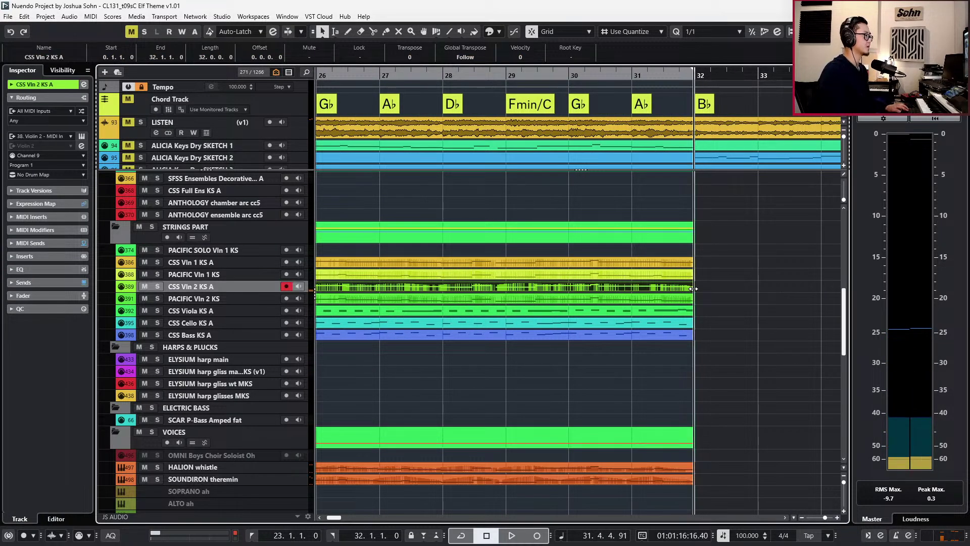
Solo the LISTEN reference track and play it back from bar 23.
scroll(710, 308, "down", 2)
key("KP_Subtract")
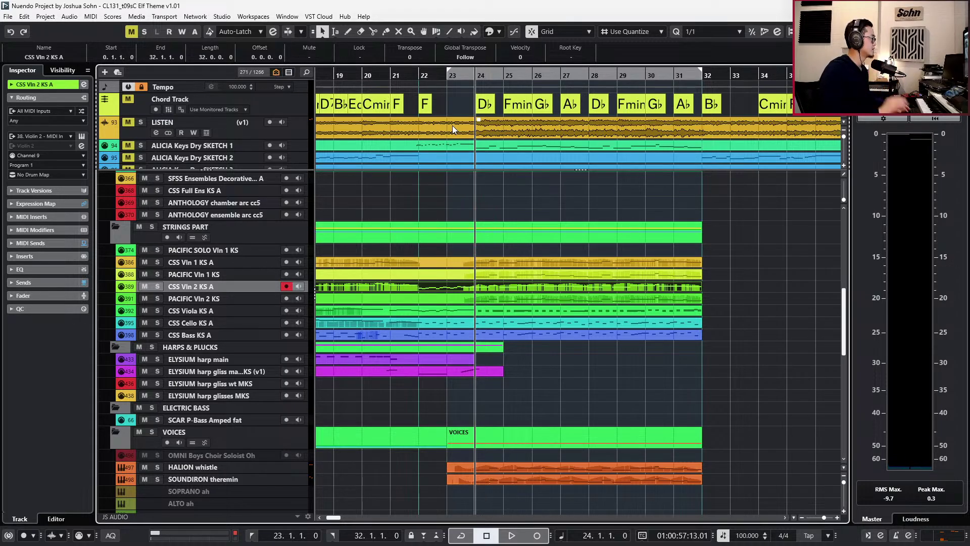
key("KP_Subtract")
scroll(453, 125, "up", 2)
scroll(453, 126, "down", 1)
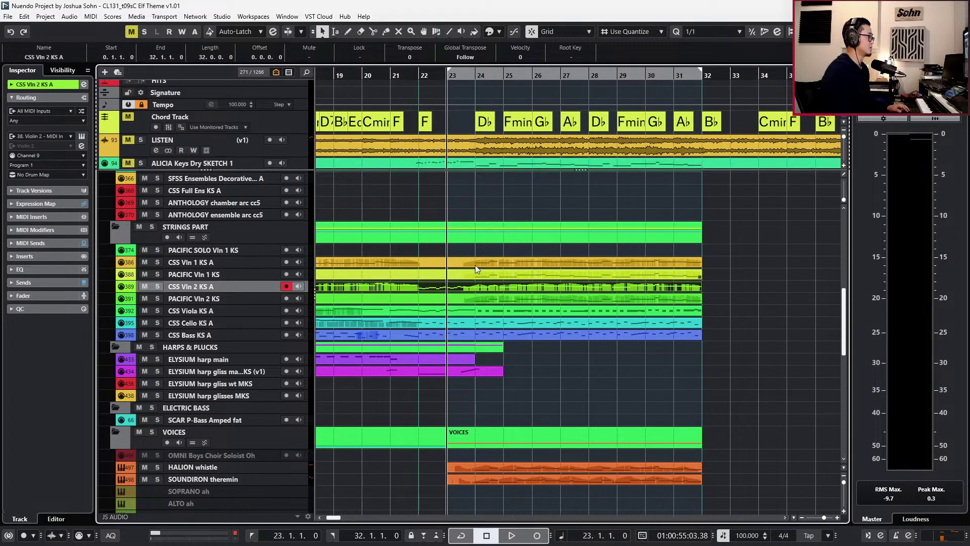
scroll(426, 150, "down", 1)
left_click(429, 147)
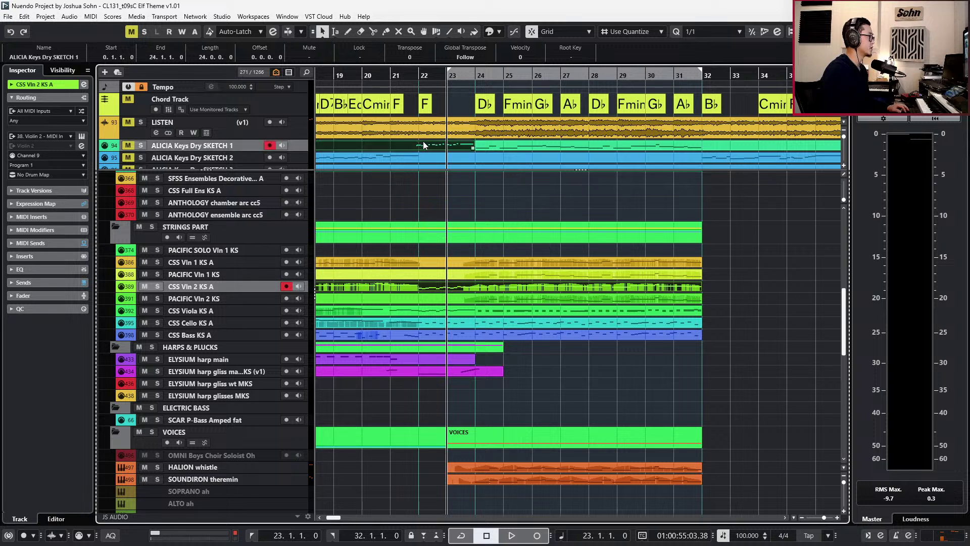
left_click(290, 133)
key("s")
key("space")
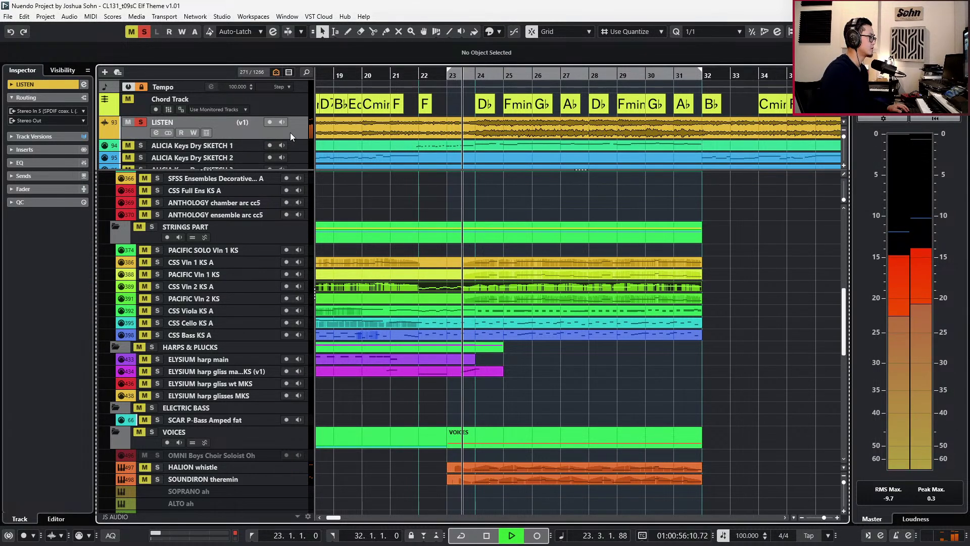
Return to bar 22 and replay the soloed LISTEN reference through bar 23.
key("space")
key("KP_Subtract")
key("KP_Add")
key("KP_Subtract")
key("space")
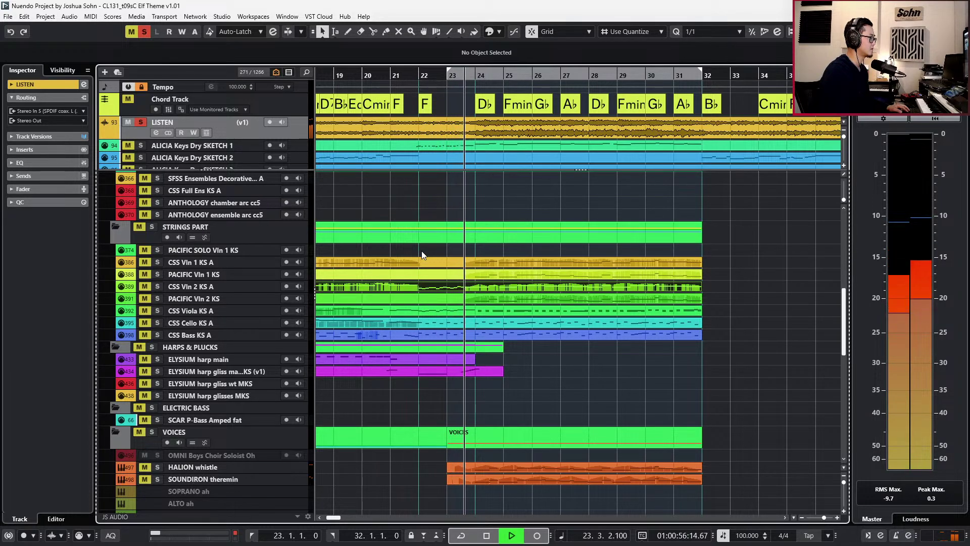
key("space")
Find the CS Randy's Celeste track, solo it alongside the LISTEN reference and audition bars 22 to 23.
scroll(456, 305, "down", 10)
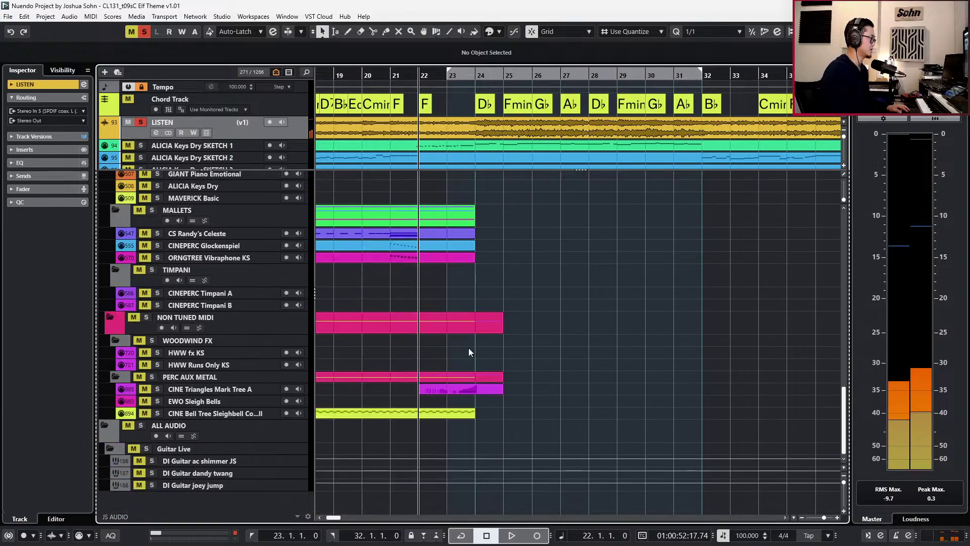
left_click(463, 235)
key("space")
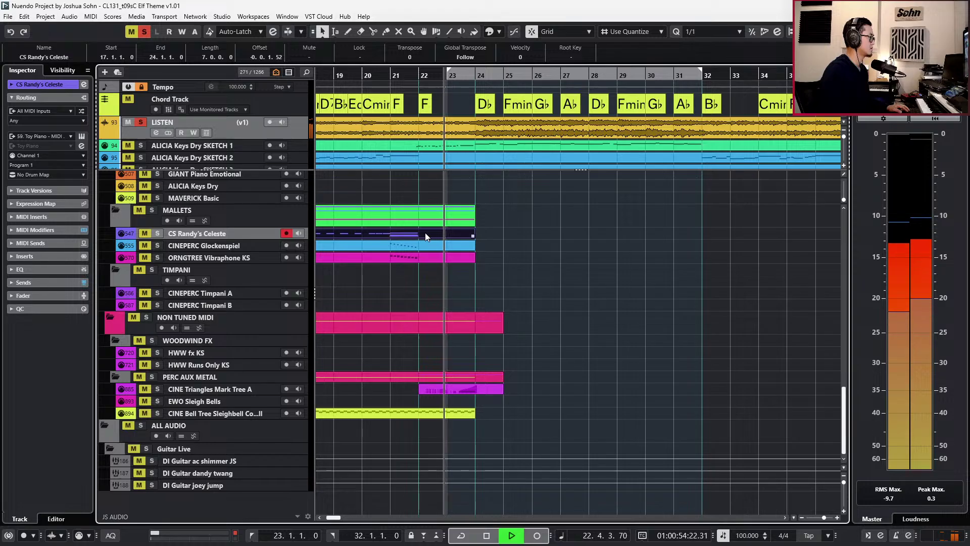
key("space")
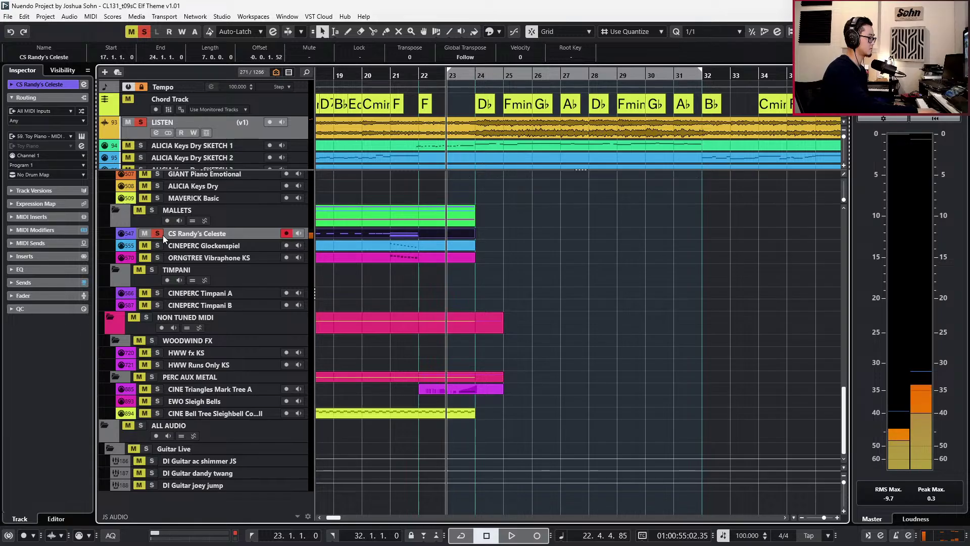
key("space")
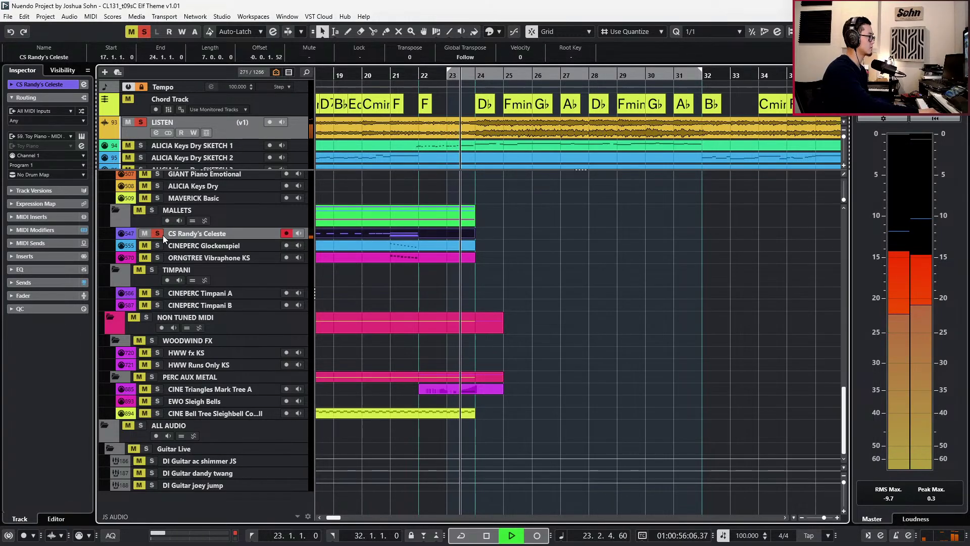
key("space")
Replay the soloed reference and celeste from earlier bars, going back as far as bar 21.
key("ctrl+KP_Subtract")
key("ctrl+KP_Subtract")
key("space")
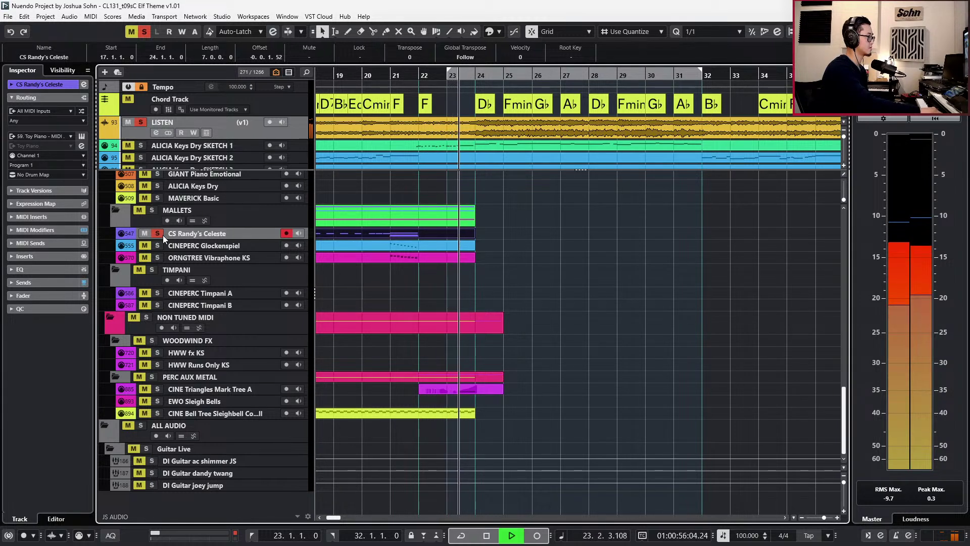
key("space")
key("ctrl+KP_Subtract")
key("ctrl+KP_Subtract")
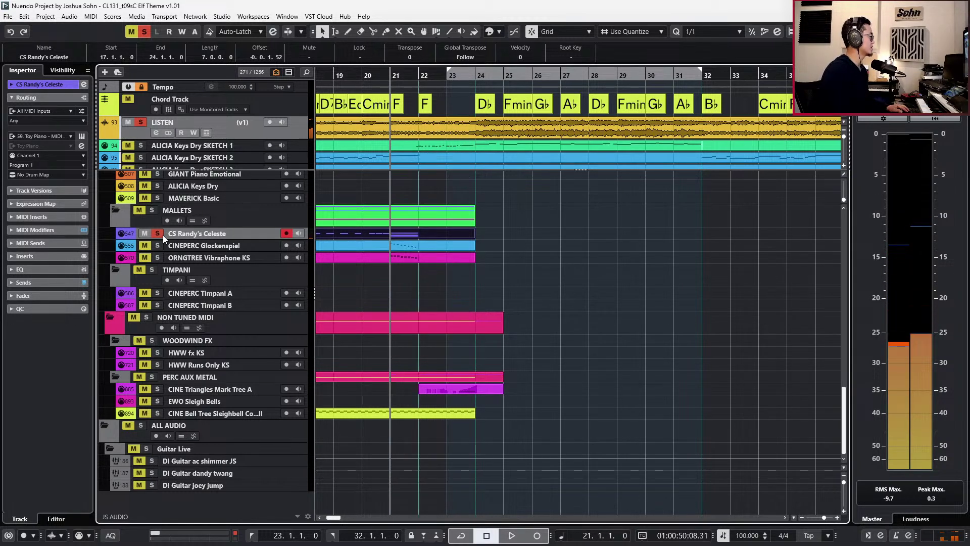
key("space")
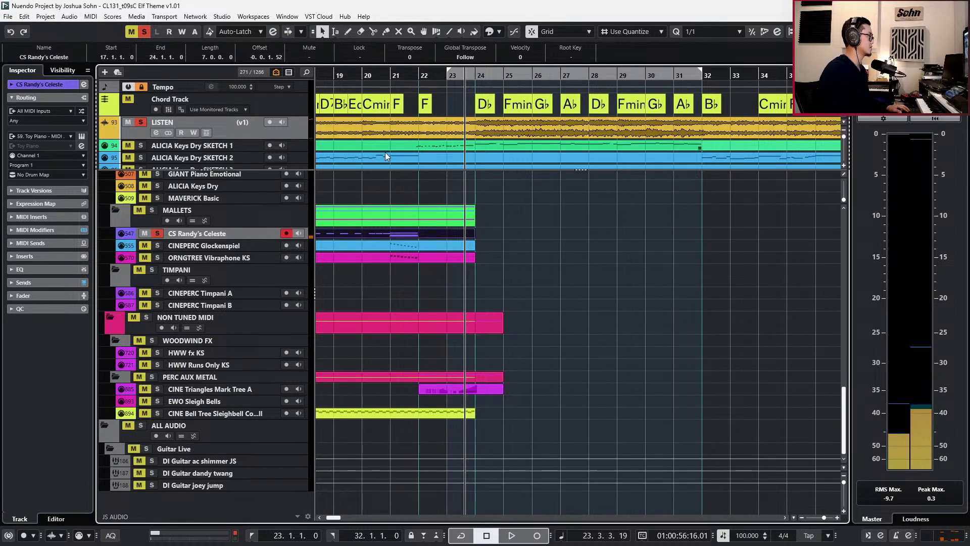
Open the CS Randy's Celeste part and record its melody over bars 22 and 23, stopping at bar 24.
double_click(429, 233)
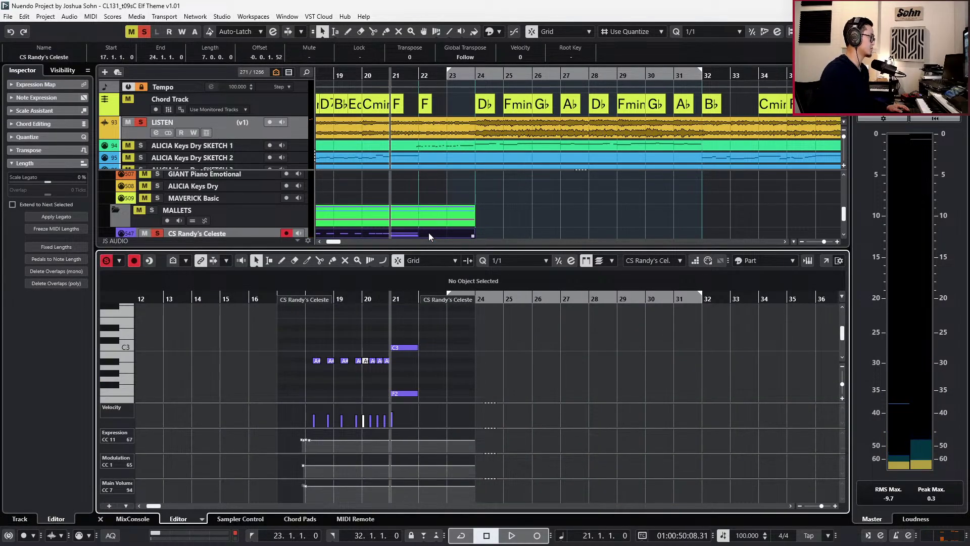
key("space")
key("KP_Multiply")
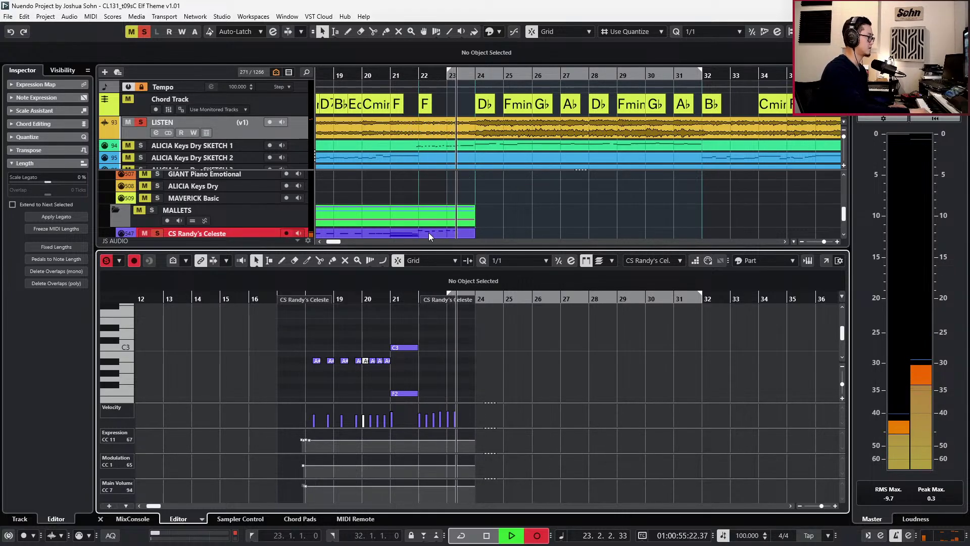
key("space")
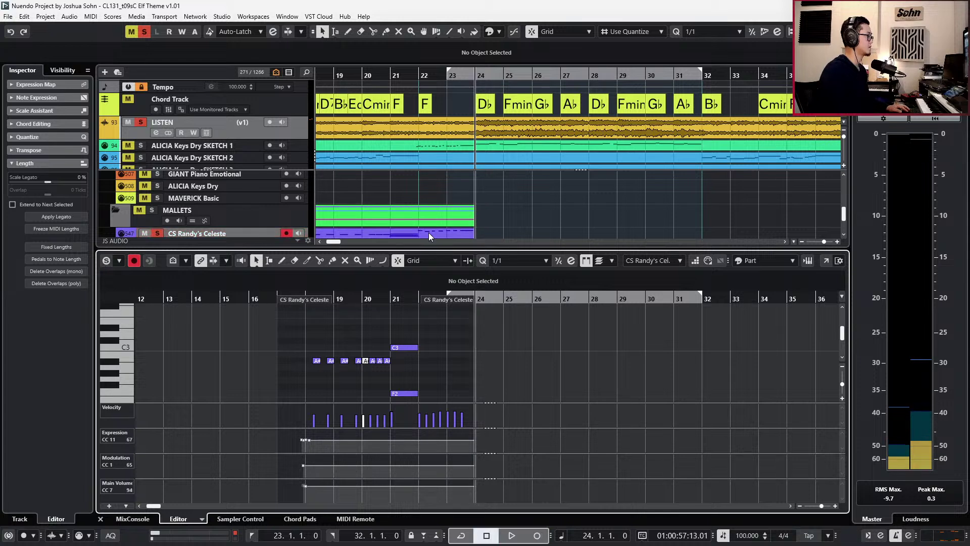
Set the quantize value to 1/8, play back the recorded celeste notes in the full mix and close the editor.
key("space")
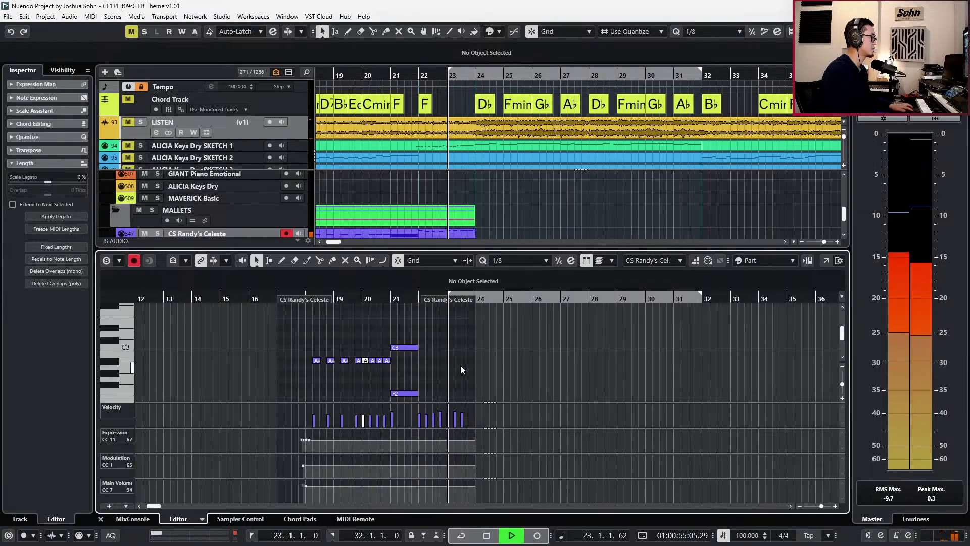
key("alt+4")
scroll(446, 366, "up", 3)
scroll(439, 361, "down", 6)
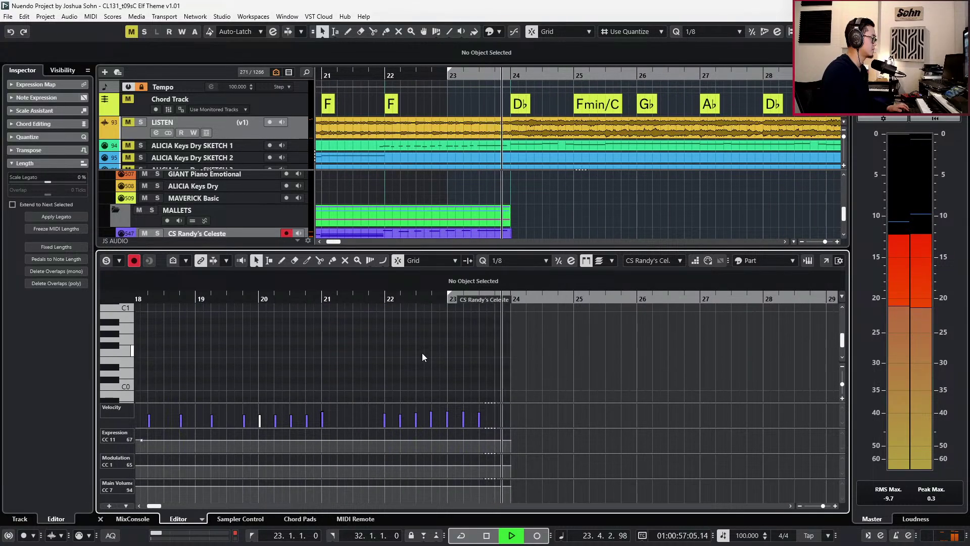
key("ctrl+e")
key("space")
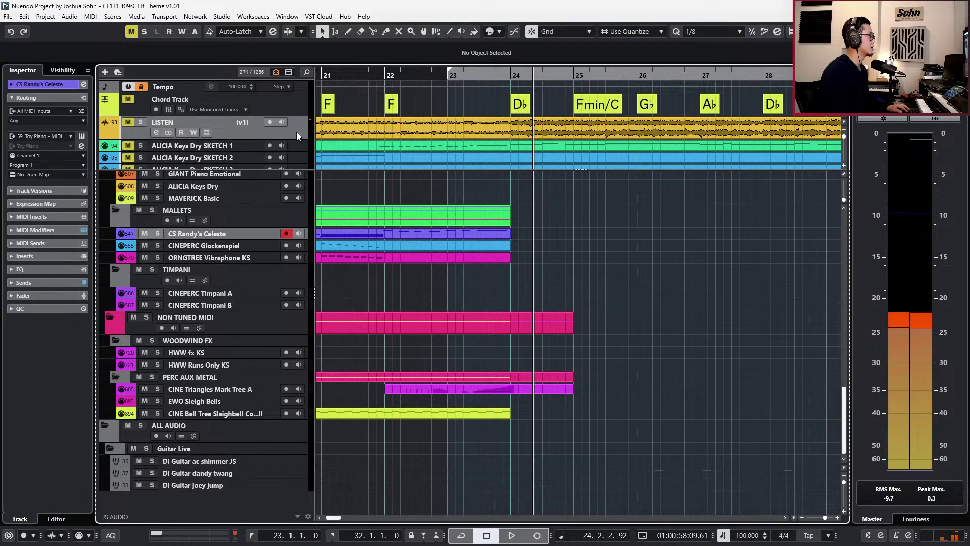
Solo the LISTEN reference and listen to the passage from bar 24 through bar 31.
key("s")
key("space")
scroll(495, 237, "right", 3)
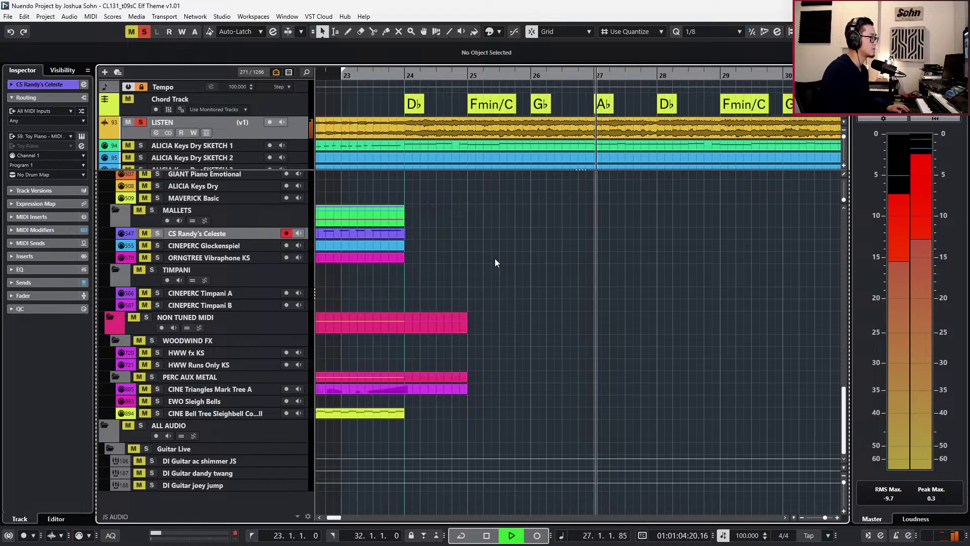
left_click(404, 236)
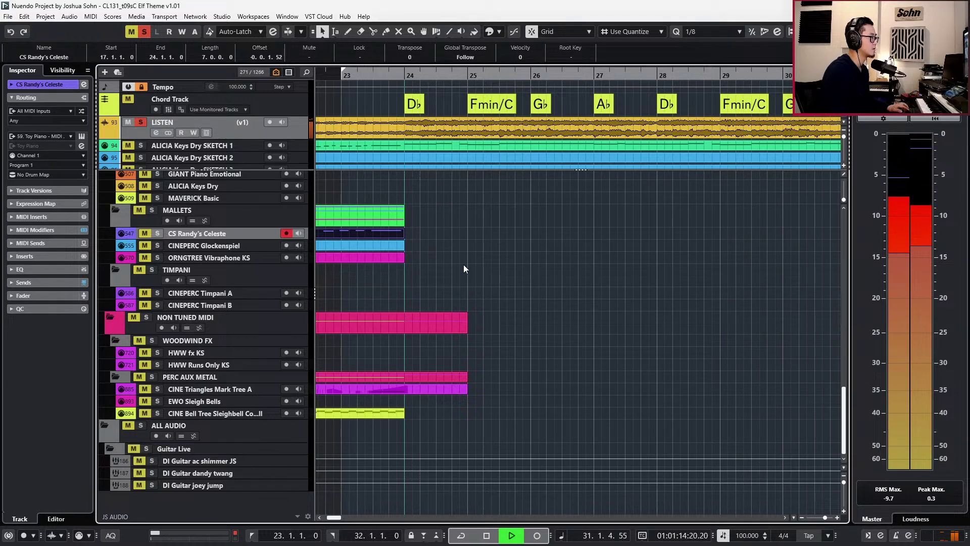
scroll(457, 260, "down", 3)
scroll(483, 271, "right", 1)
key("space")
Move playback to bar 24, replay the soloed reference up to about bar 28 and unsolo it.
key("KP_Subtract")
key("KP_Subtract")
key("KP_Subtract")
key("KP_Subtract")
key("KP_Subtract")
key("KP_Subtract")
key("KP_Subtract")
key("KP_Subtract")
key("KP_Subtract")
key("KP_Add")
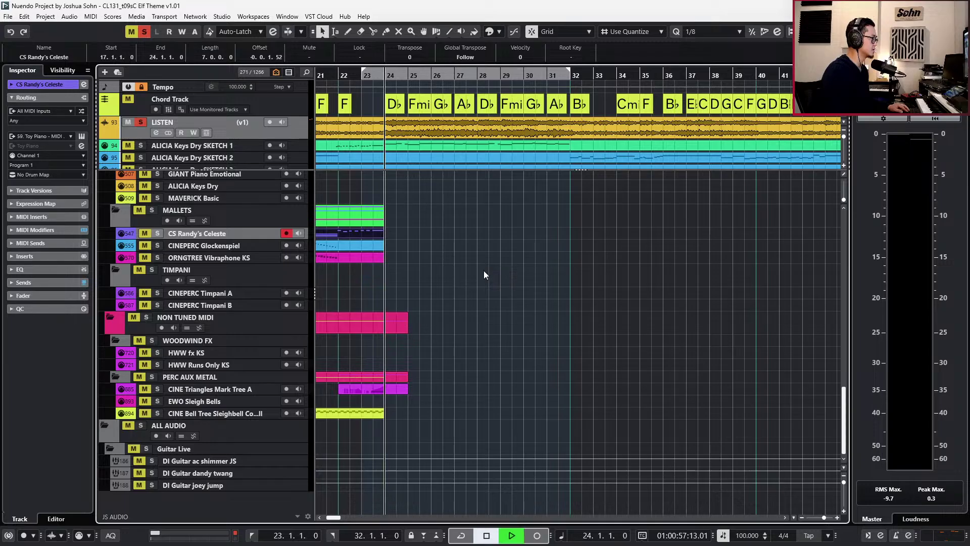
key("space")
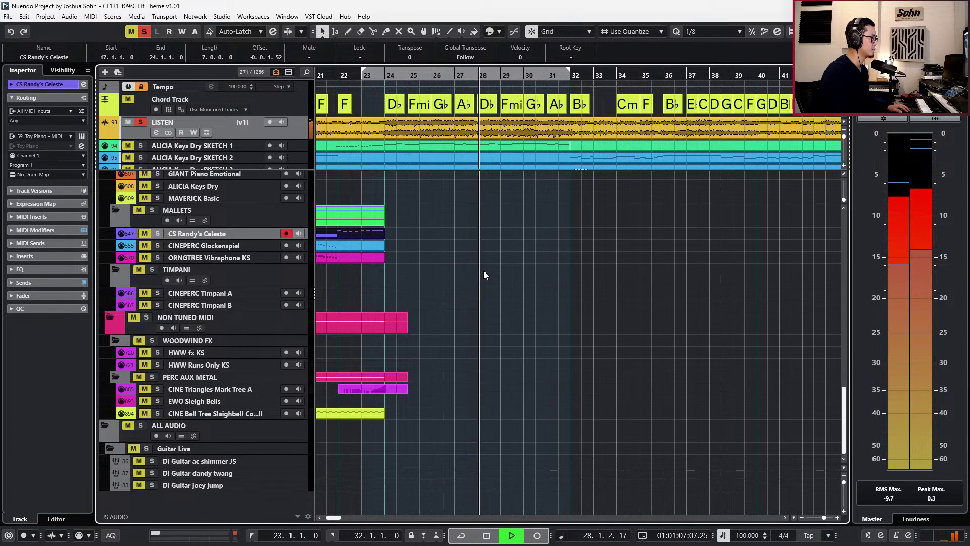
key("space")
Copy the HALION whistle part and paste it onto the CS Randy's Celeste track at bar 24.
scroll(483, 271, "up", 5)
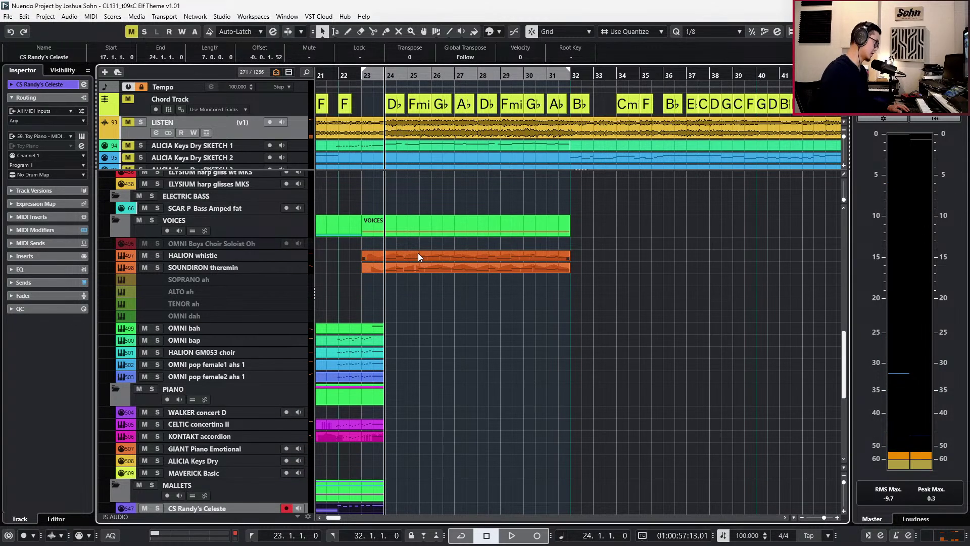
scroll(418, 252, "up", 4)
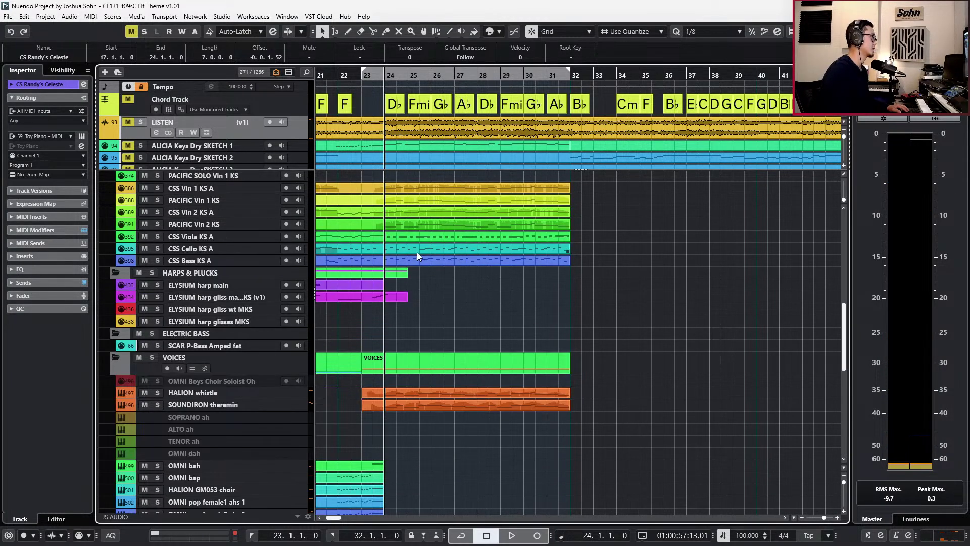
left_click(411, 394)
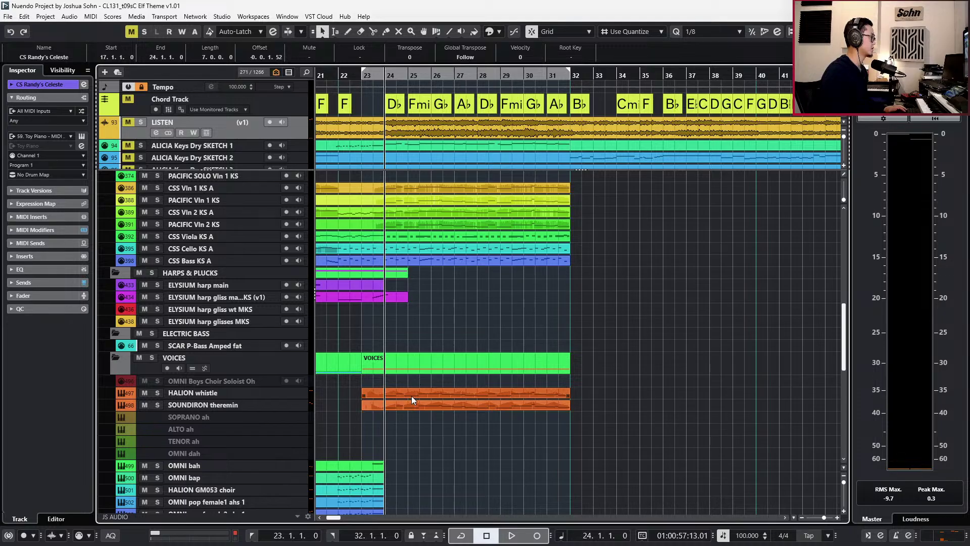
scroll(412, 409, "down", 10)
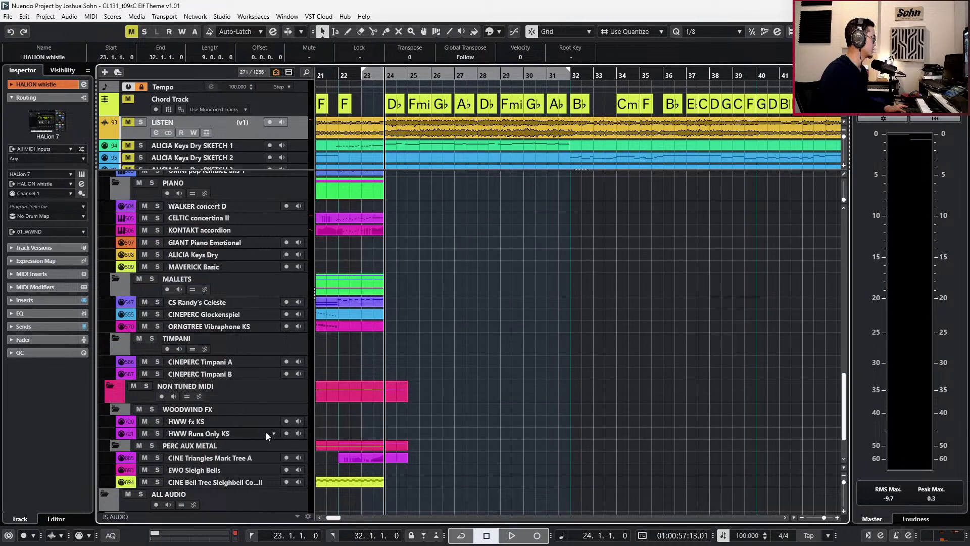
scroll(250, 393, "down", 2)
scroll(232, 349, "up", 2)
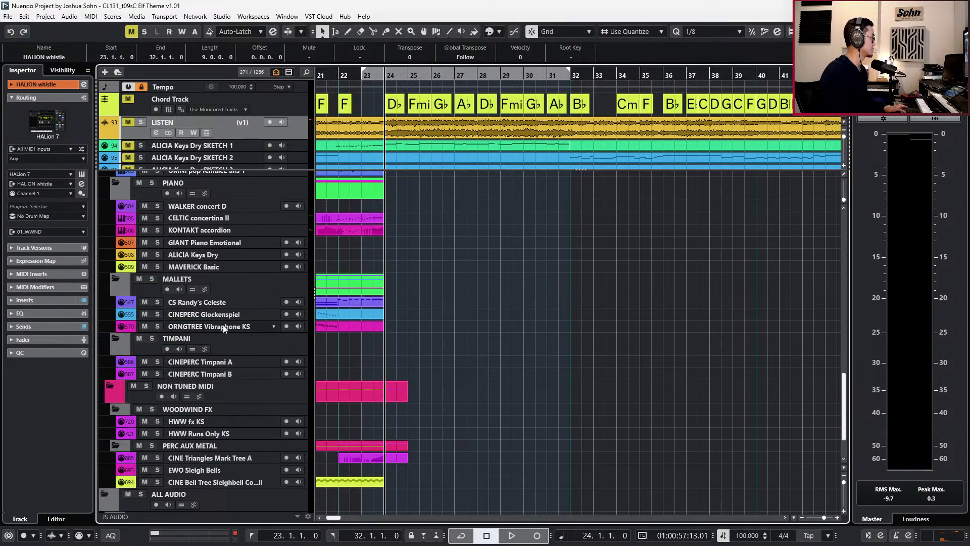
left_click(219, 303)
key("ctrl+v")
key("alt+1")
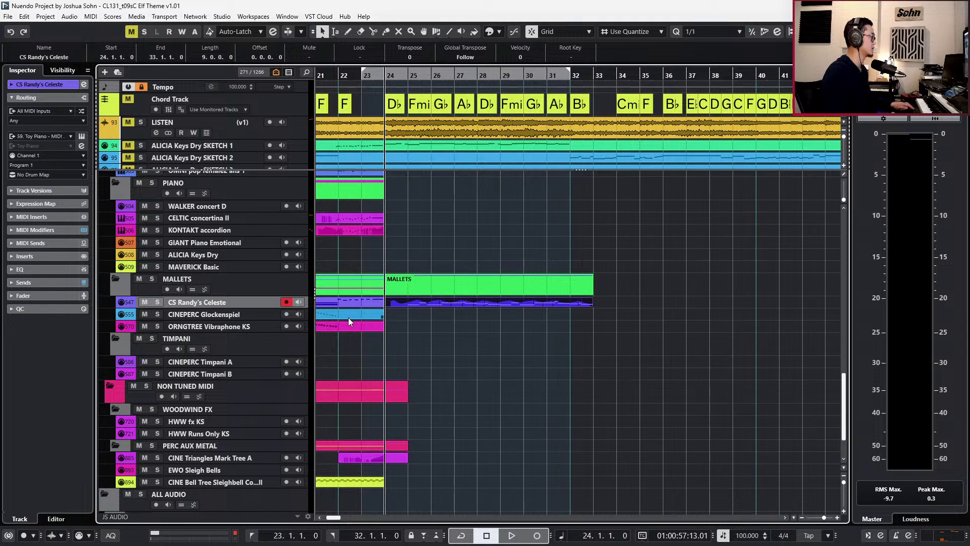
Shift and trim the pasted celeste part to span bars 24 to 32, and join it with the preceding celeste part.
key("ctrl+Left")
key("ctrl+Left")
key("ctrl+Right")
key("alt+Right")
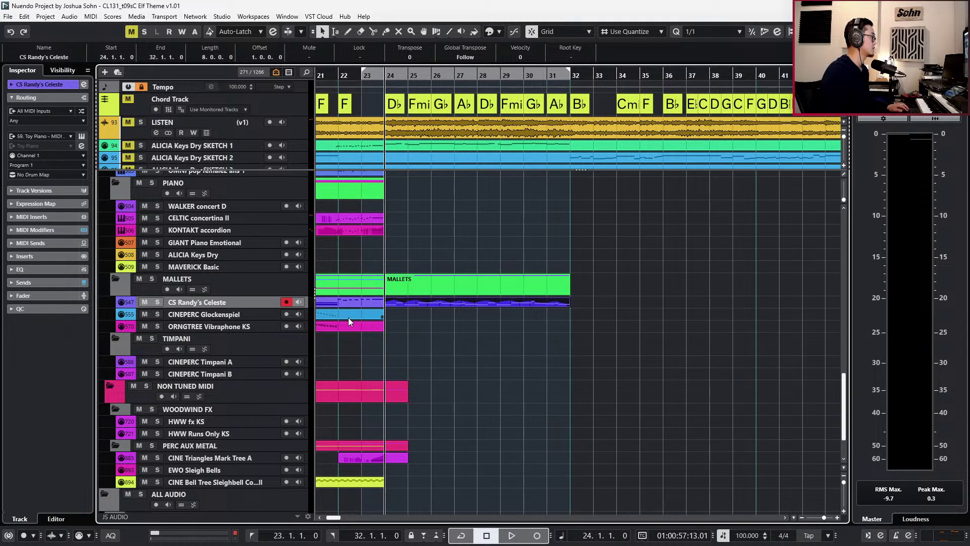
left_click_drag(379, 306, 317, 305)
Open the joined celeste part and delete the Expression CC 11 and Modulation CC 1 data from bar 24 to 32.
double_click(393, 304)
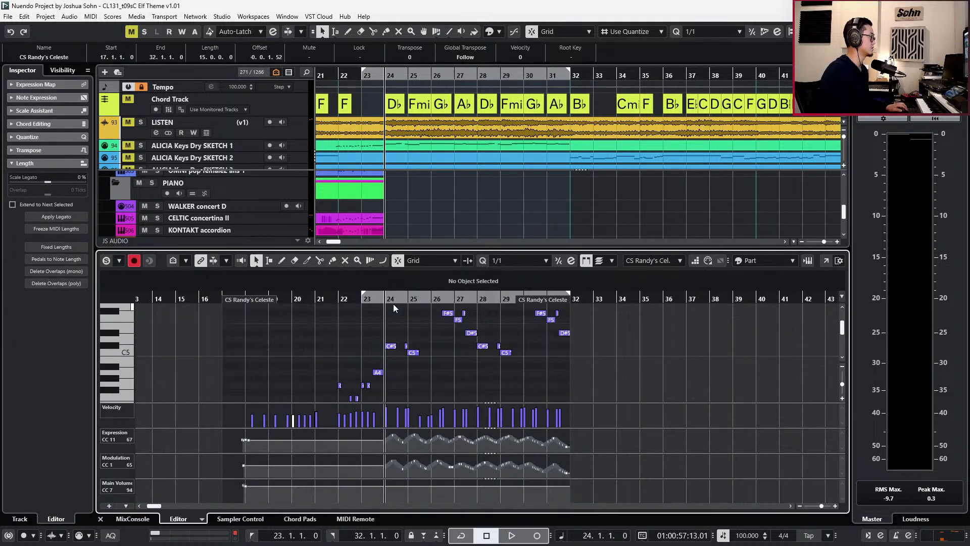
left_click_drag(372, 447, 667, 441)
key("Delete")
left_click_drag(357, 466, 672, 475)
key("Delete")
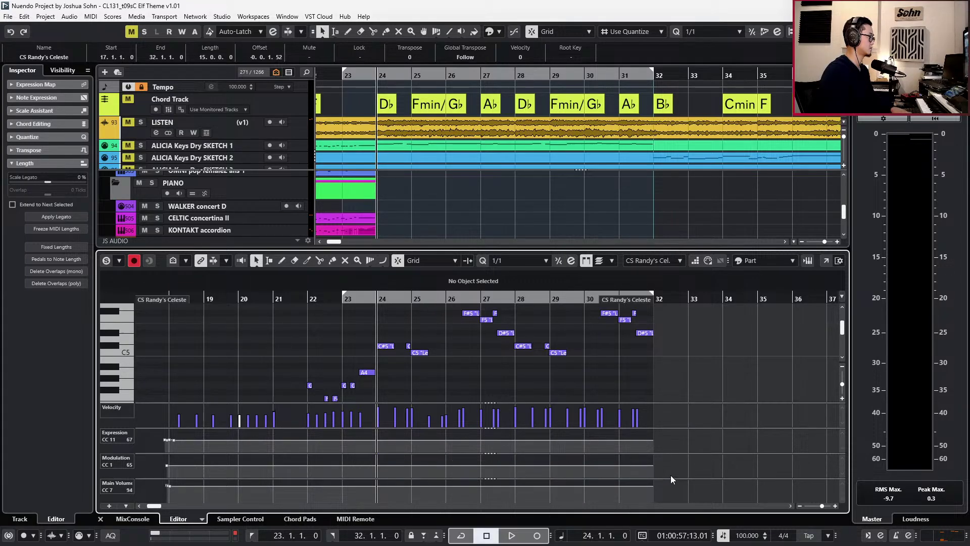
Transpose the celeste notes from bar 24 onward down one octave, reduce their velocities with the first at 88, and audition them.
key("space")
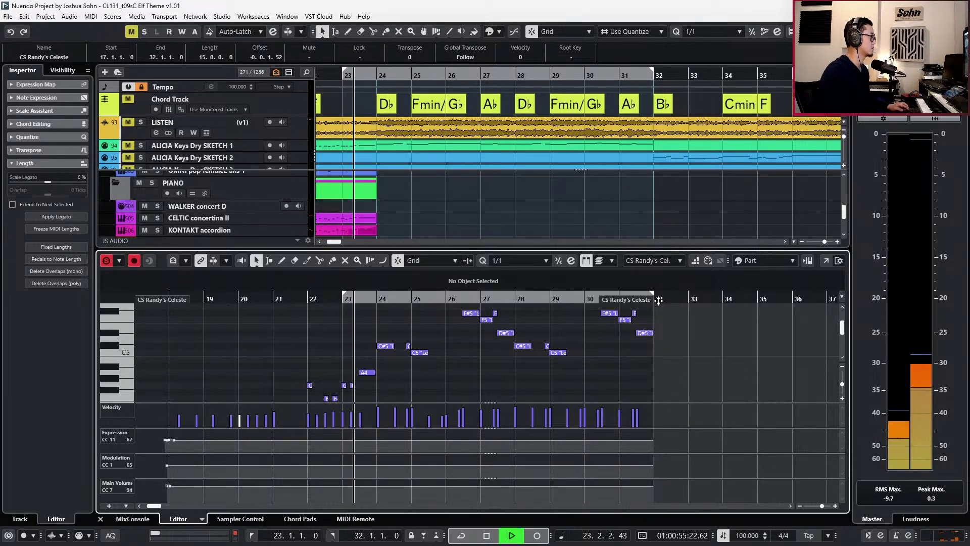
scroll(666, 315, "up", 3)
left_click_drag(668, 316, 374, 398)
key("space")
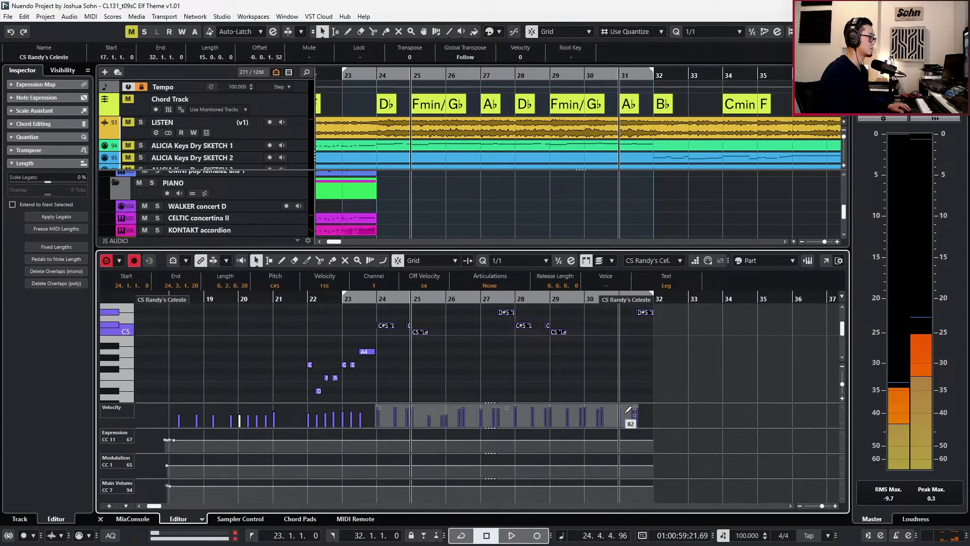
key("shift+Down")
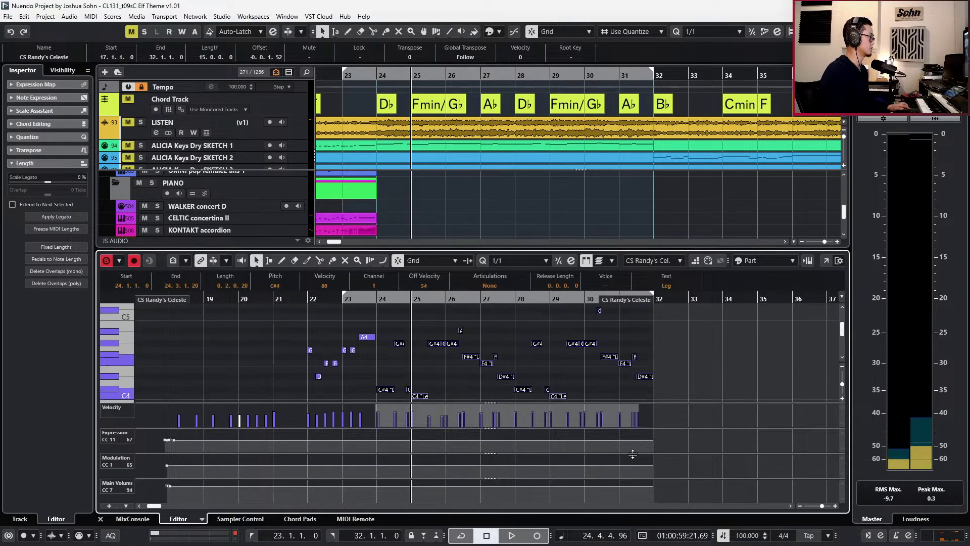
key("space")
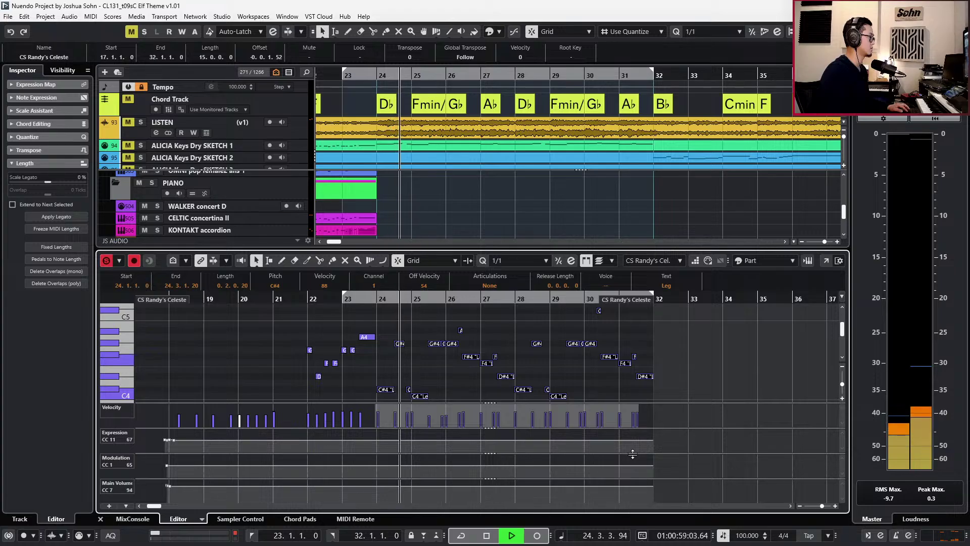
Paste the copied melody part onto the SONR Horns 6 KS track so that it spans bars 23 to 32.
key("space")
key("KP_Subtract")
key("KP_Subtract")
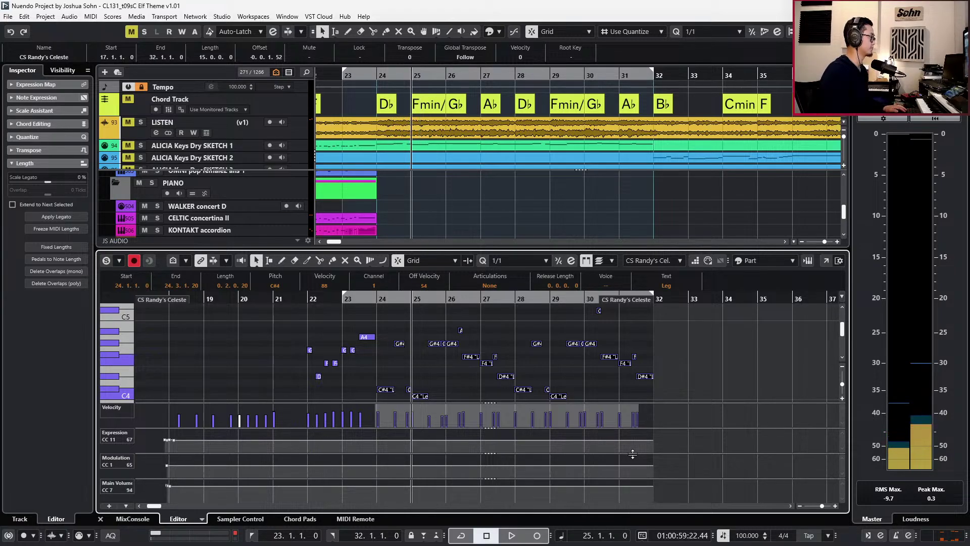
key("Return")
scroll(417, 320, "up", 10)
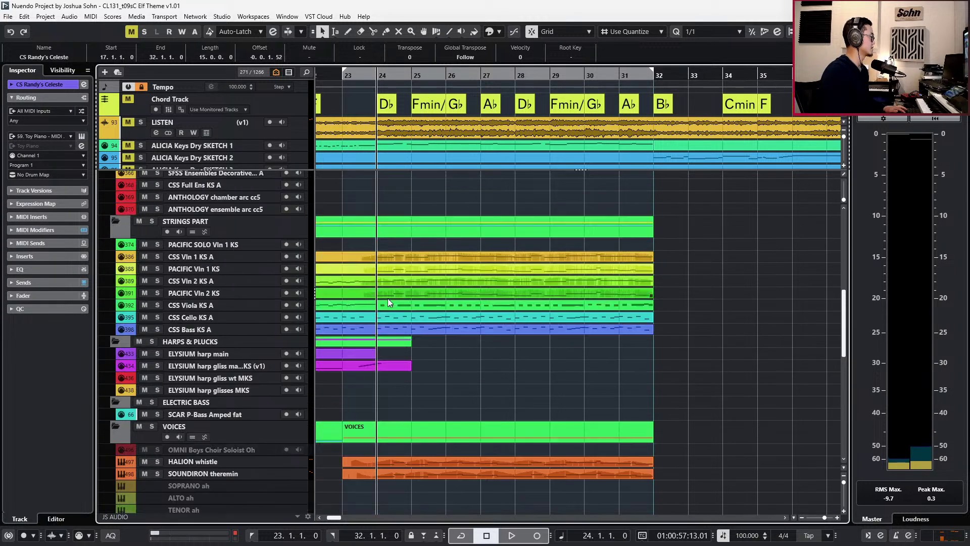
scroll(289, 298, "up", 3)
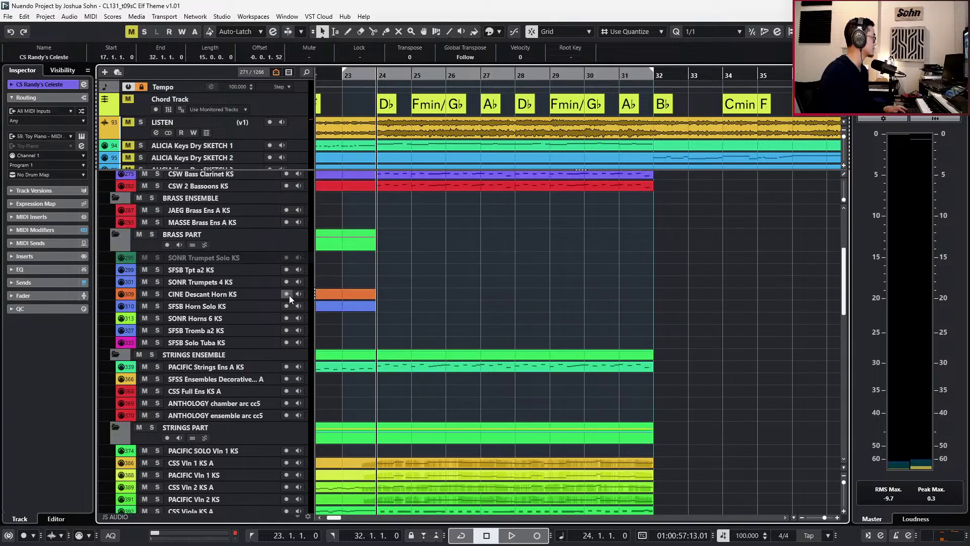
left_click(229, 303)
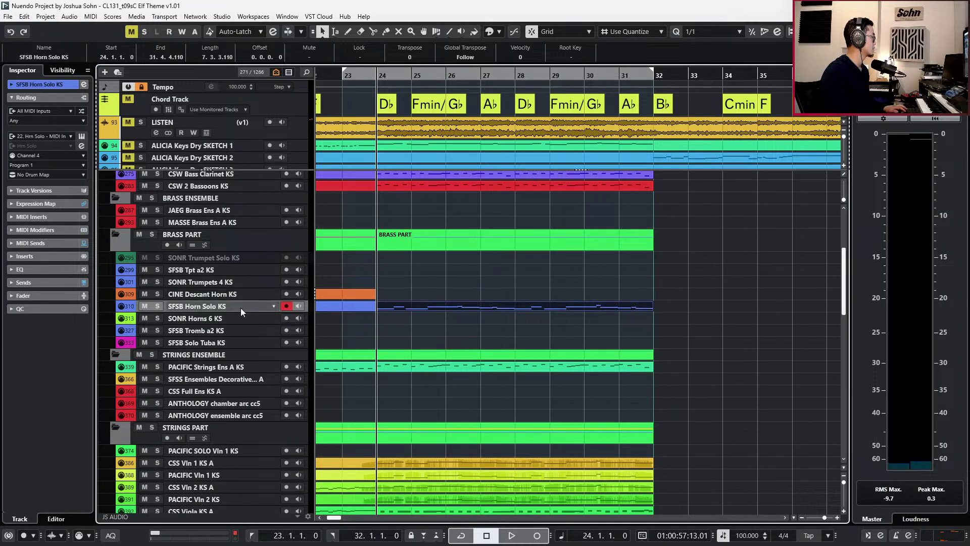
left_click(244, 317)
key("ctrl+v")
left_click(356, 317)
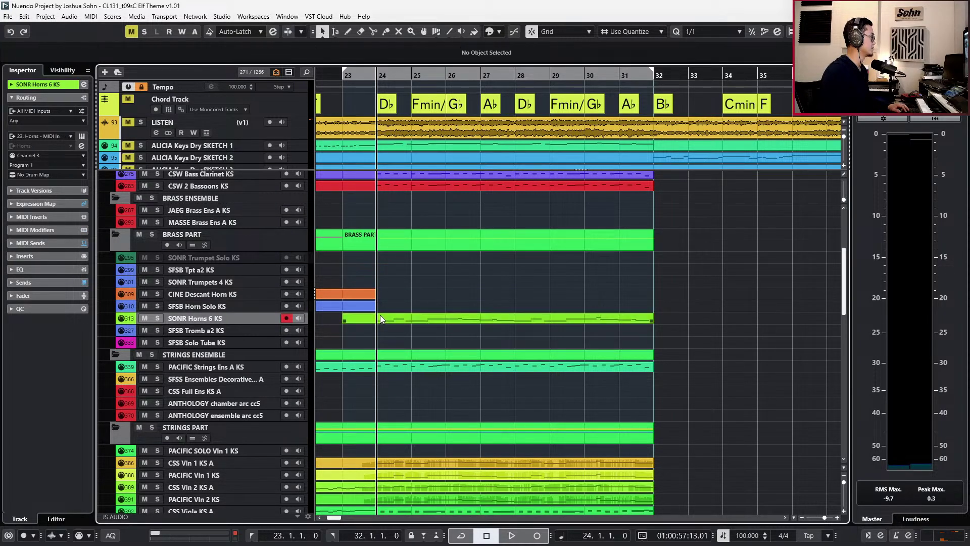
Copy the SONR Horns 6 melody onto the CINE Descant Horn KS track, join it with the preceding part, and audition it soloed.
left_click_drag(366, 319, 352, 300)
key("s")
key("space")
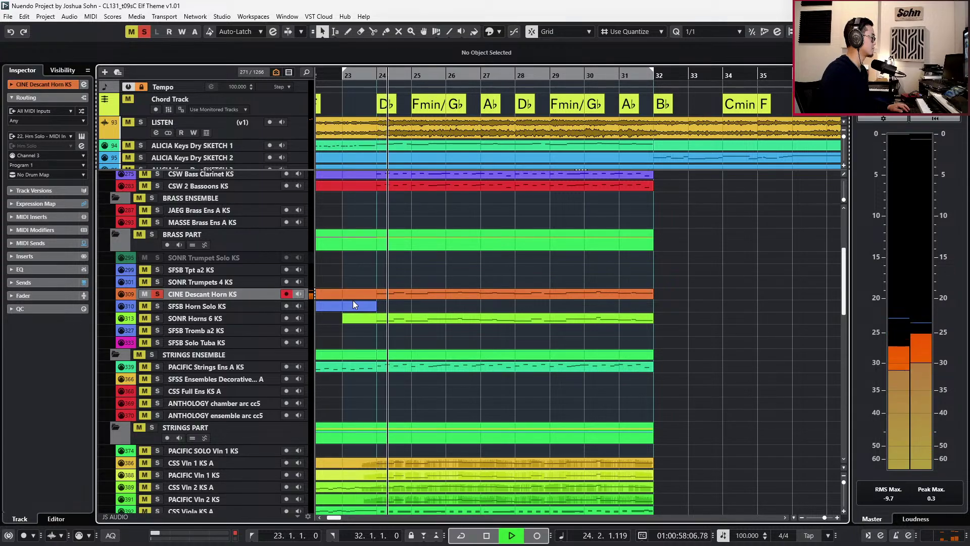
Open the CINE Descant Horn and SONR Horns 6 parts together, transpose the melody notes from bar 24 down one octave, and audition them.
left_click(411, 294)
left_click(412, 317, "shift")
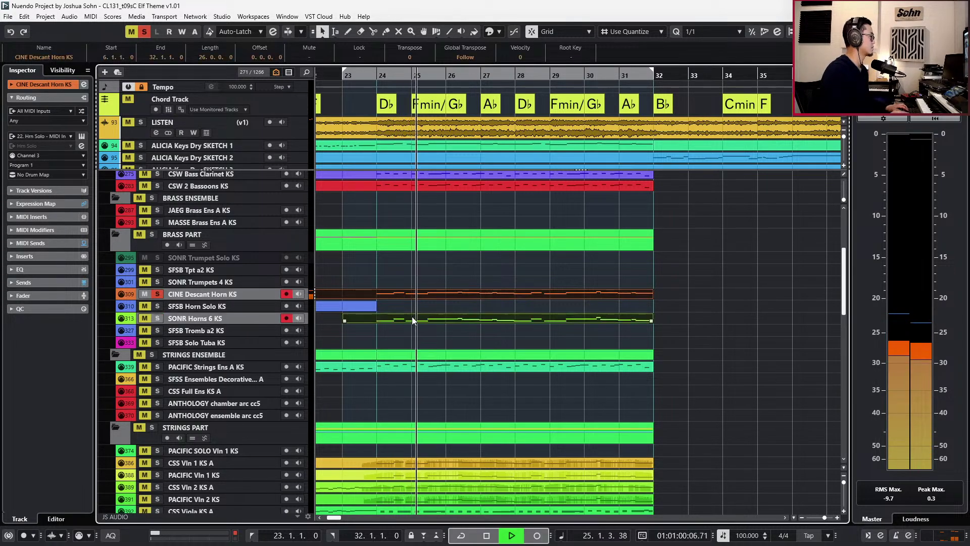
key("Return")
scroll(413, 321, "down", 2)
key("l")
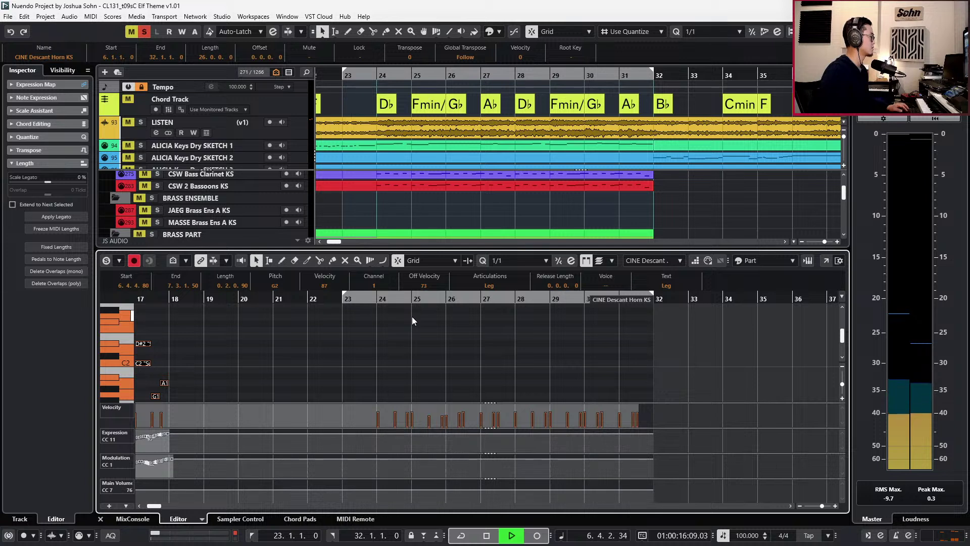
scroll(412, 316, "up", 5)
key("space")
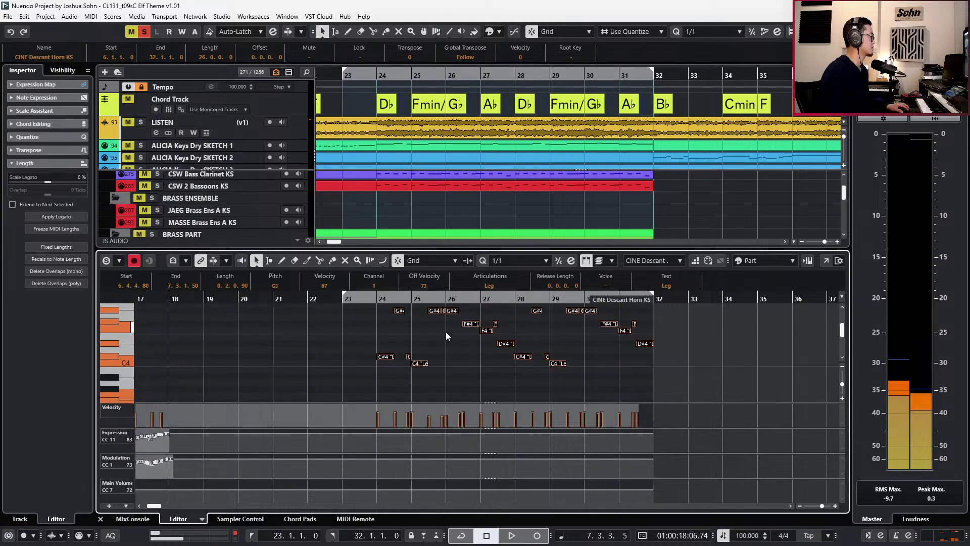
scroll(425, 337, "up", 3)
left_click_drag(358, 329, 721, 421)
key("shift+Down")
scroll(687, 386, "up", 1)
key("space")
key("space")
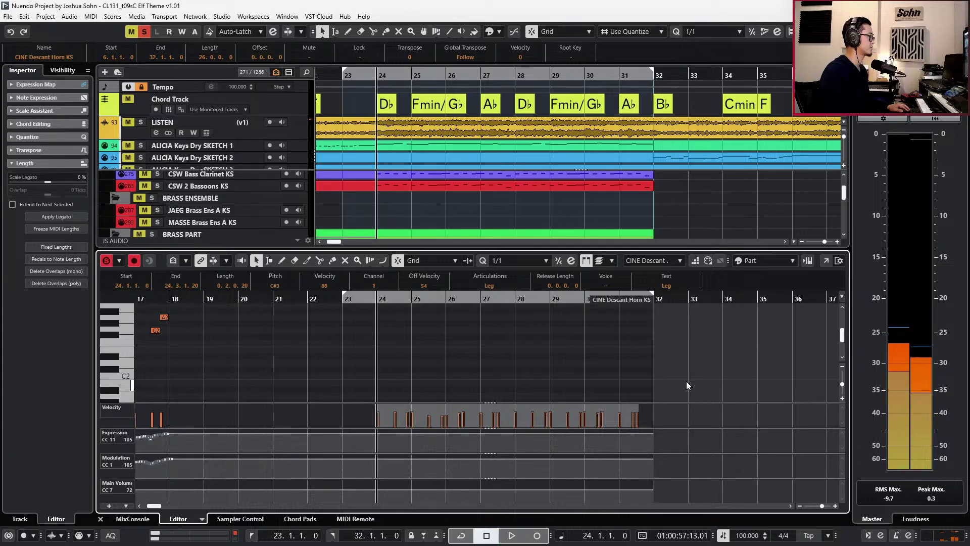
Turn off solo, open the SONR Horns 6 part, and record Expression CC 11 and Modulation CC 1 swells through to bar 32.
key("KP_1")
key("Return")
key("s")
double_click(502, 319)
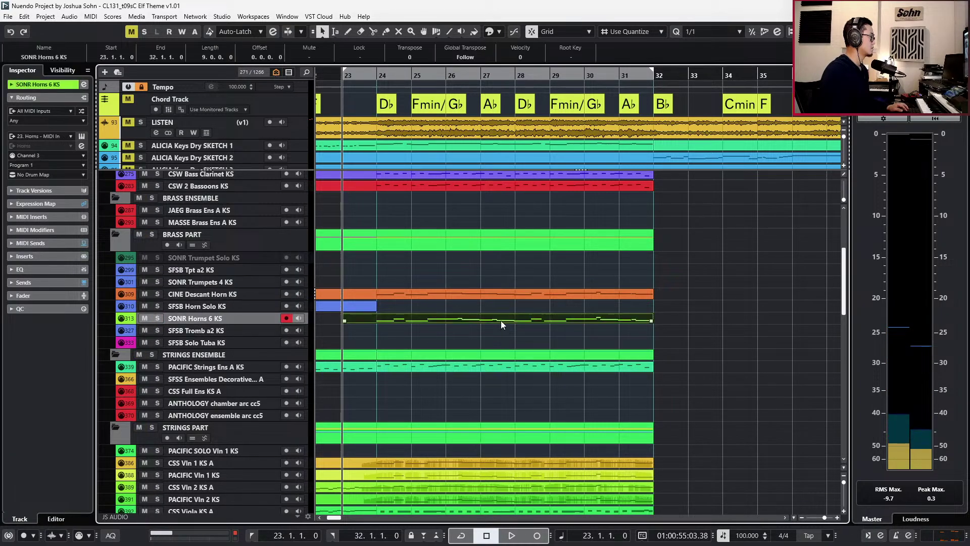
key("space")
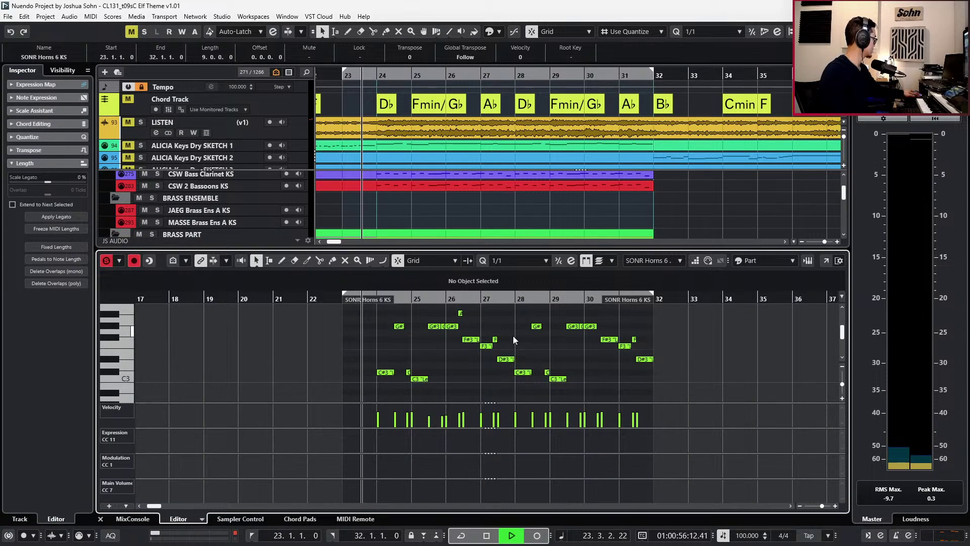
key("KP_Multiply")
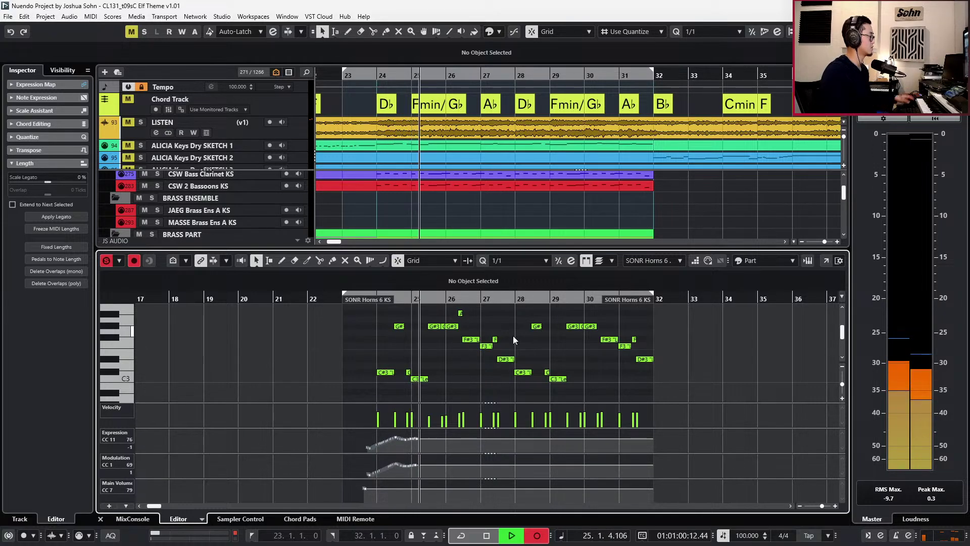
key("space")
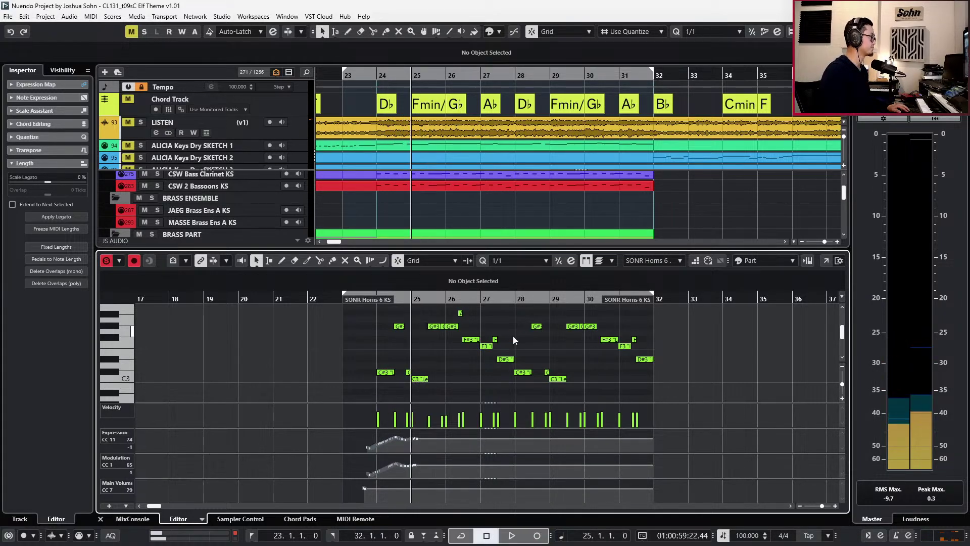
key("KP_Multiply")
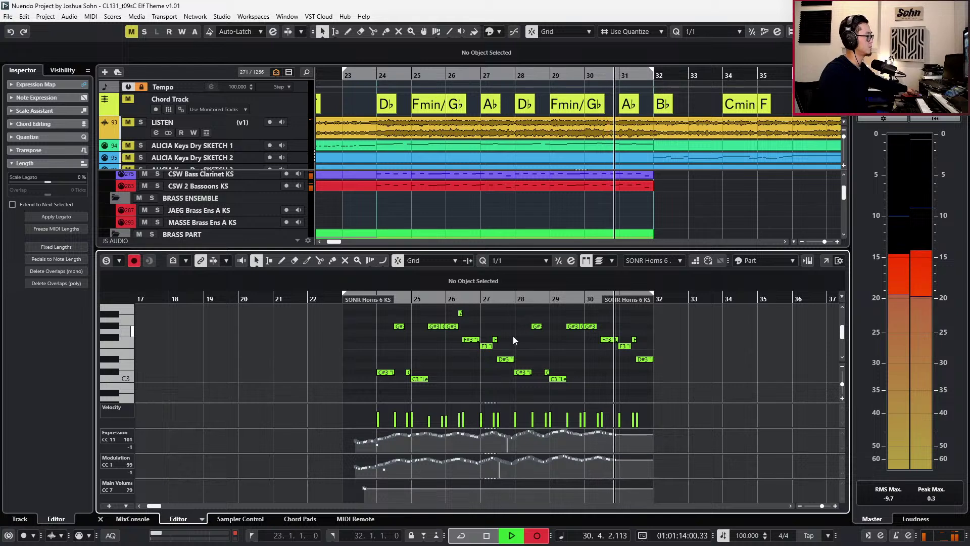
scroll(515, 339, "up", 2)
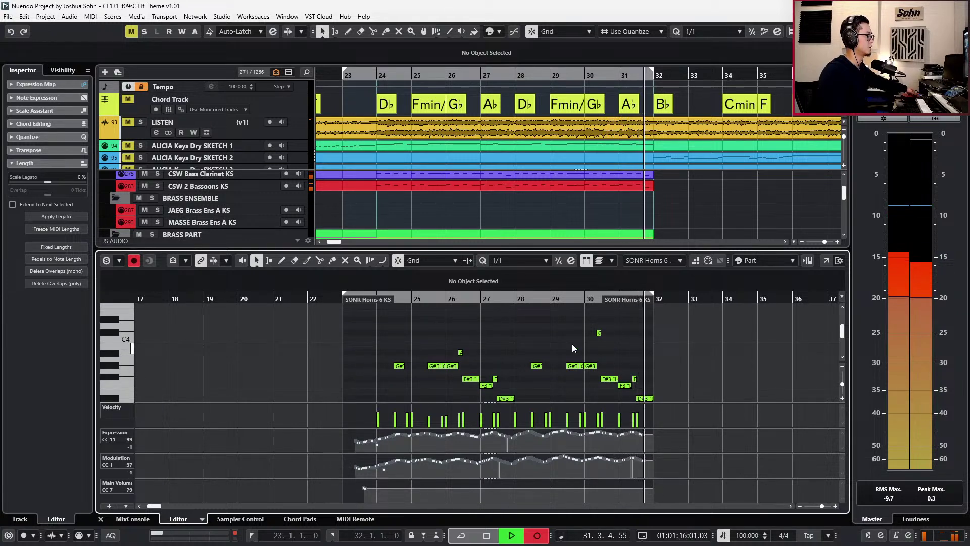
scroll(550, 364, "down", 2)
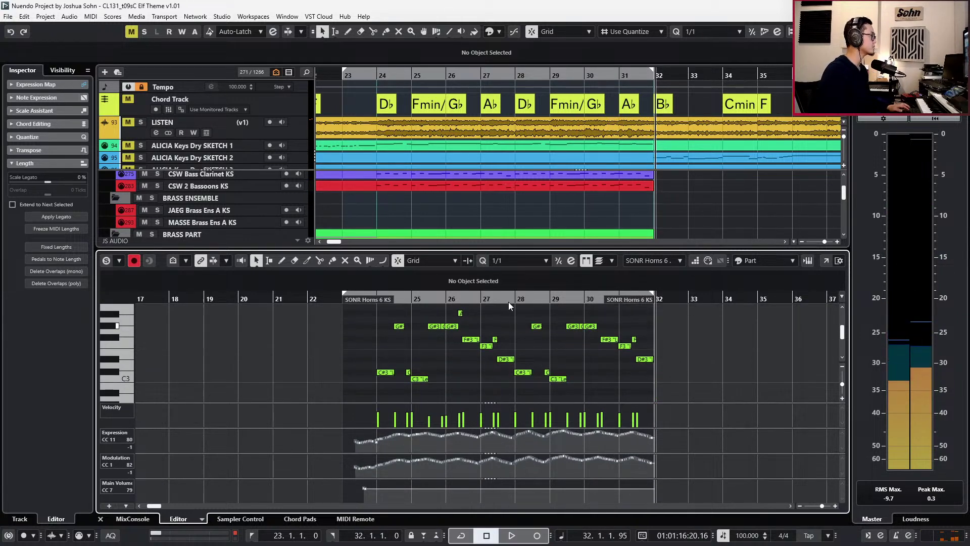
Solo the LISTEN reference track, play it from bar 24 to compare the melody, and turn the solo off.
left_click(141, 122)
left_click(362, 76)
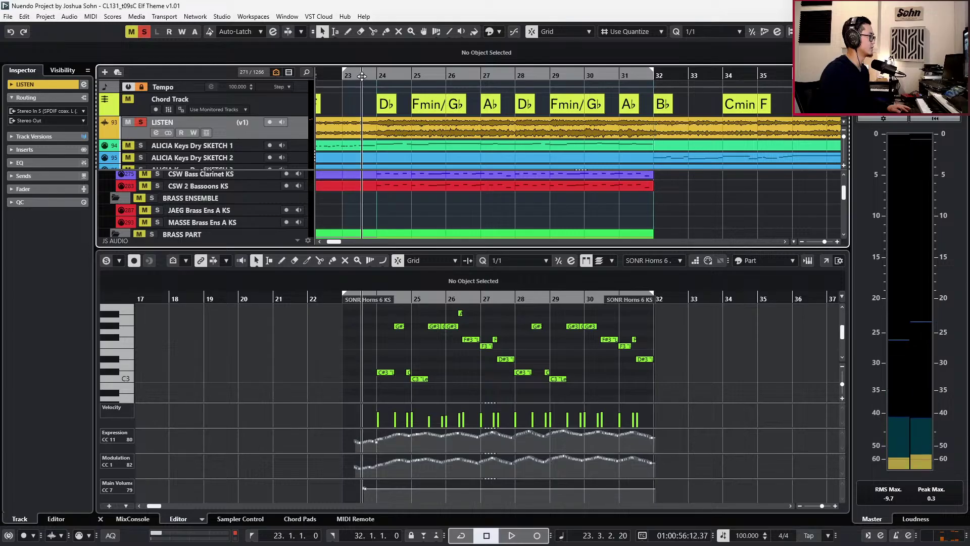
scroll(400, 331, "up", 2)
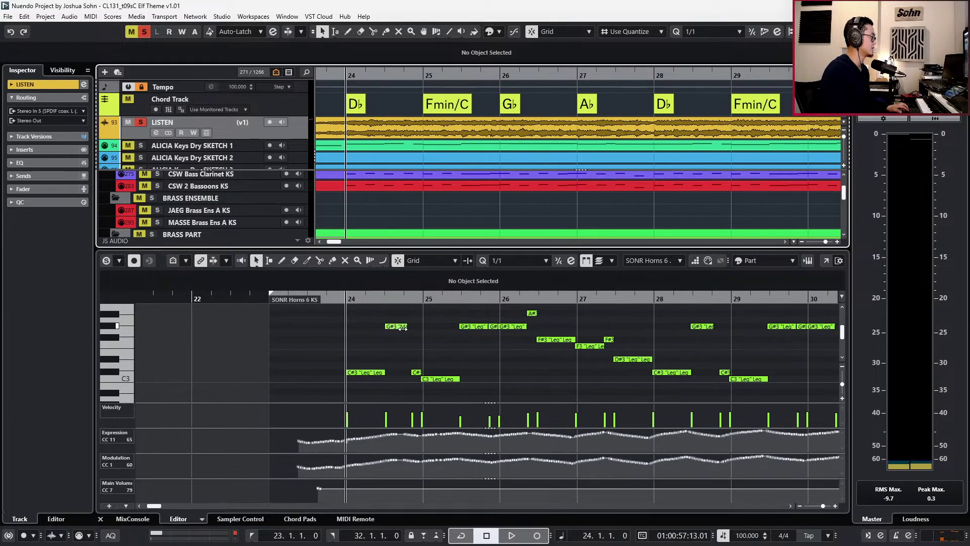
key("space")
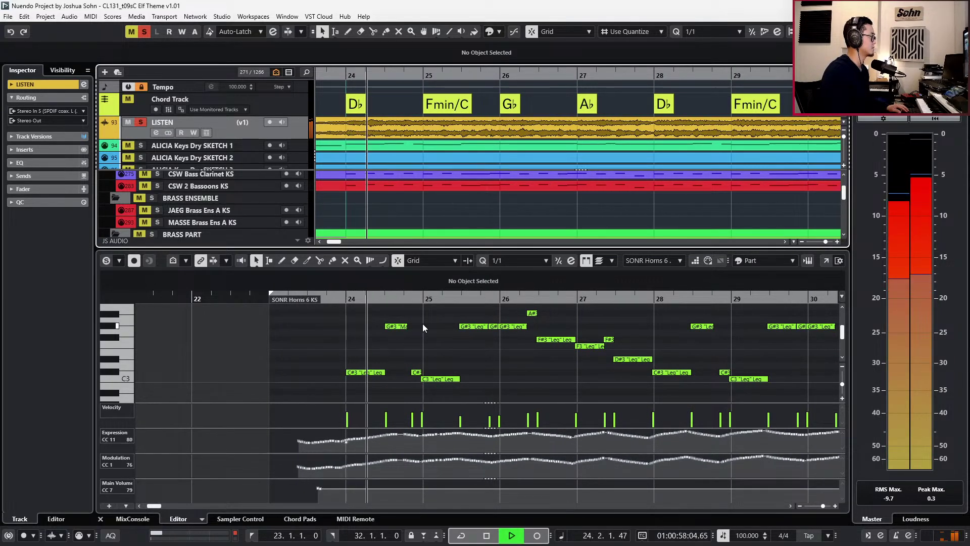
key("space")
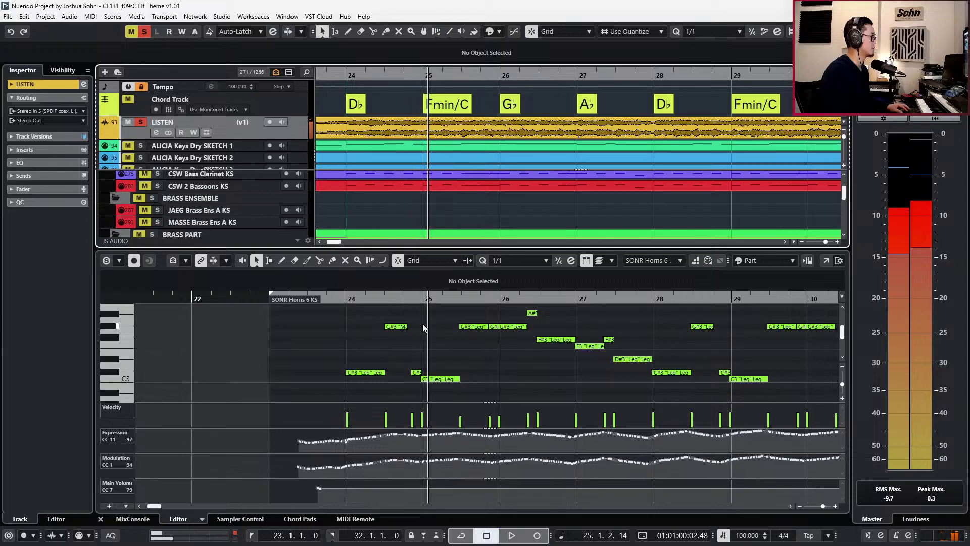
key("g")
key("s")
Audition the SONR Horns 6 and CINE Descant Horn parts within the full arrangement from bar 24.
left_click(413, 327)
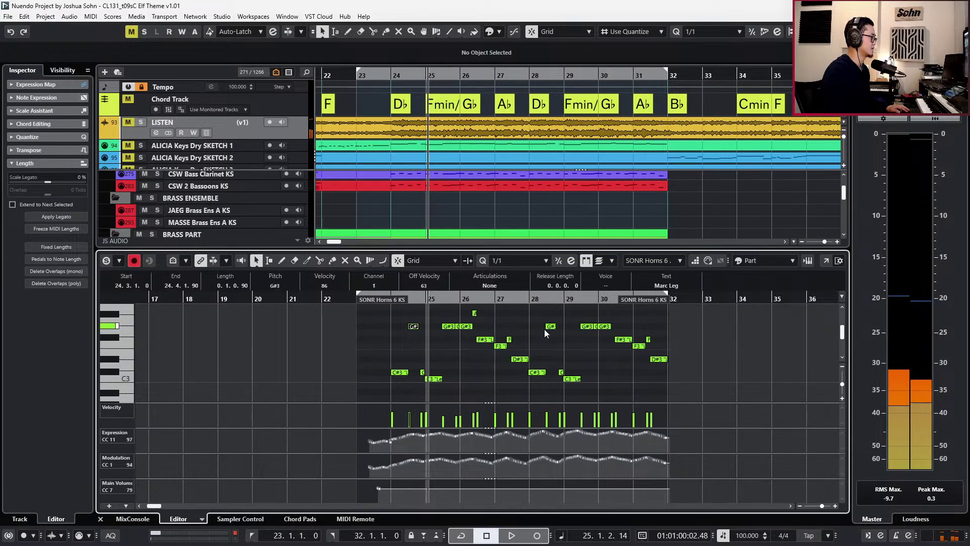
key("h")
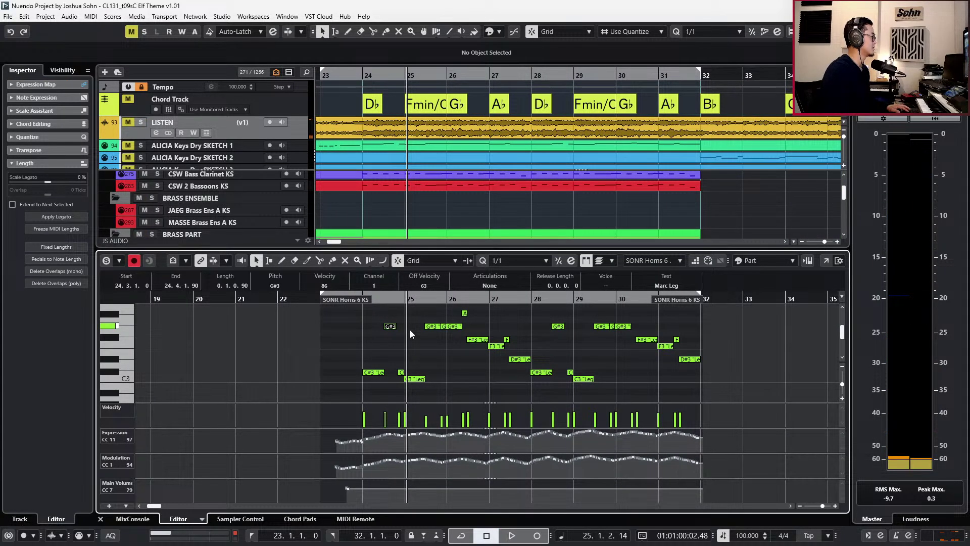
key("KP_Subtract")
key("Return")
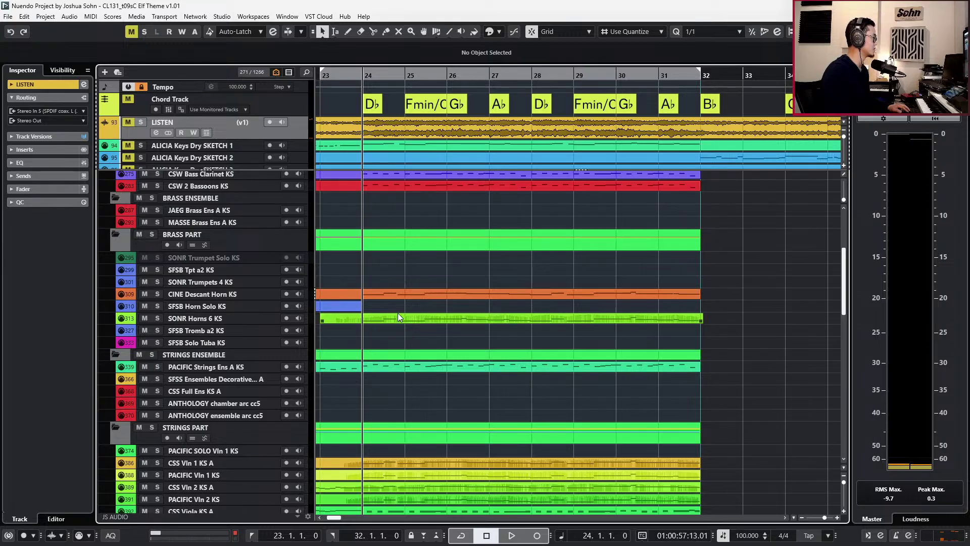
left_click(399, 317)
left_click(393, 294)
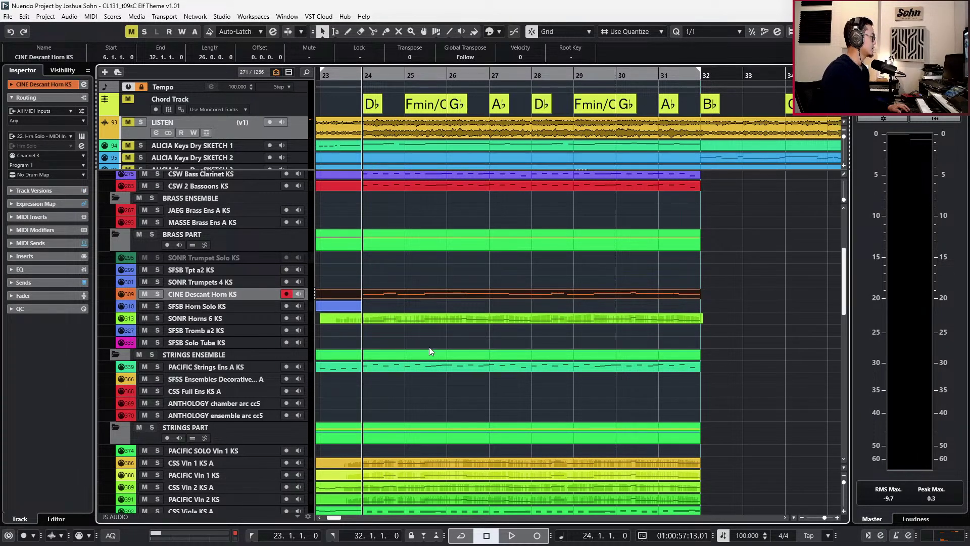
key("space")
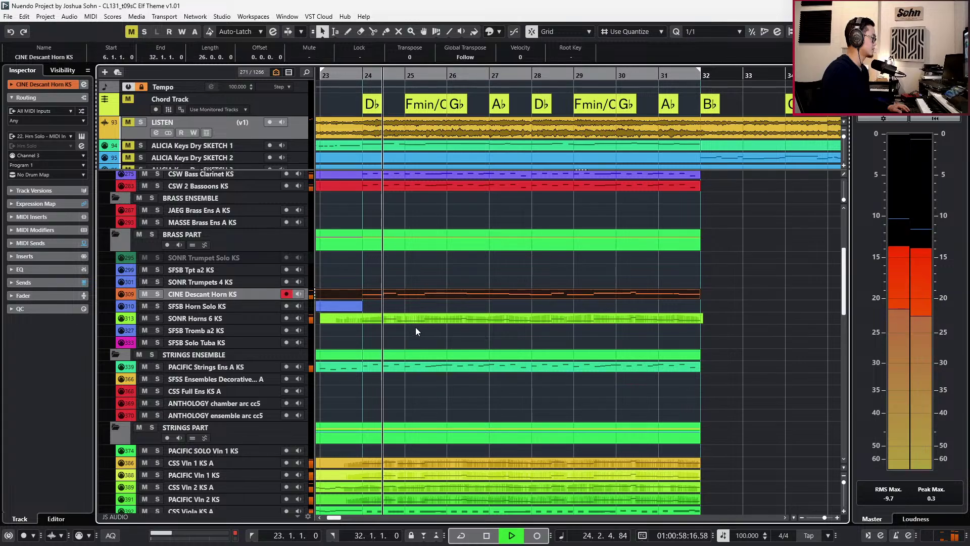
key("space")
Set the quantize value to 1/16, lengthen the SONR Horns 6 G#3 notes in bars 24 and 28 by one sixteenth, and audition them.
left_click(404, 320)
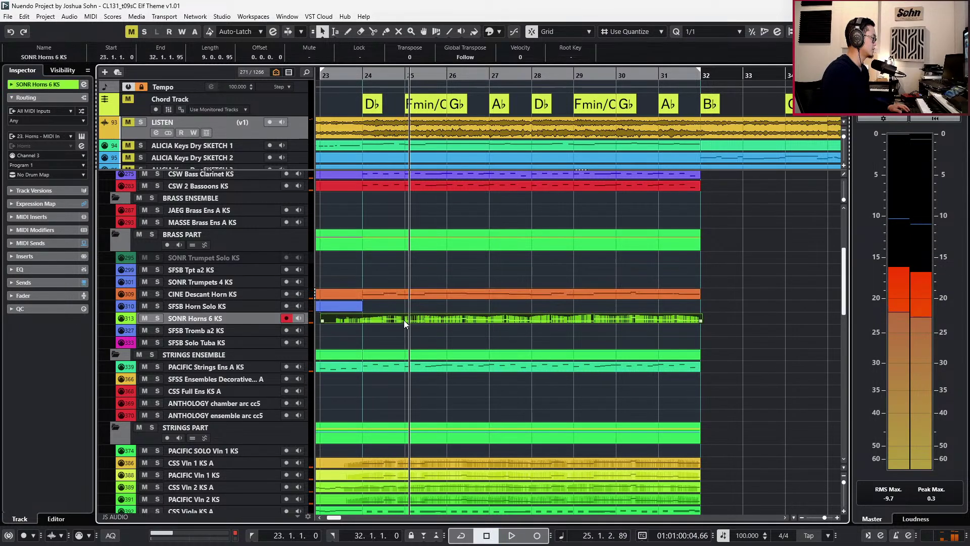
double_click(505, 317)
left_click(391, 327)
scroll(581, 316, "up", 3)
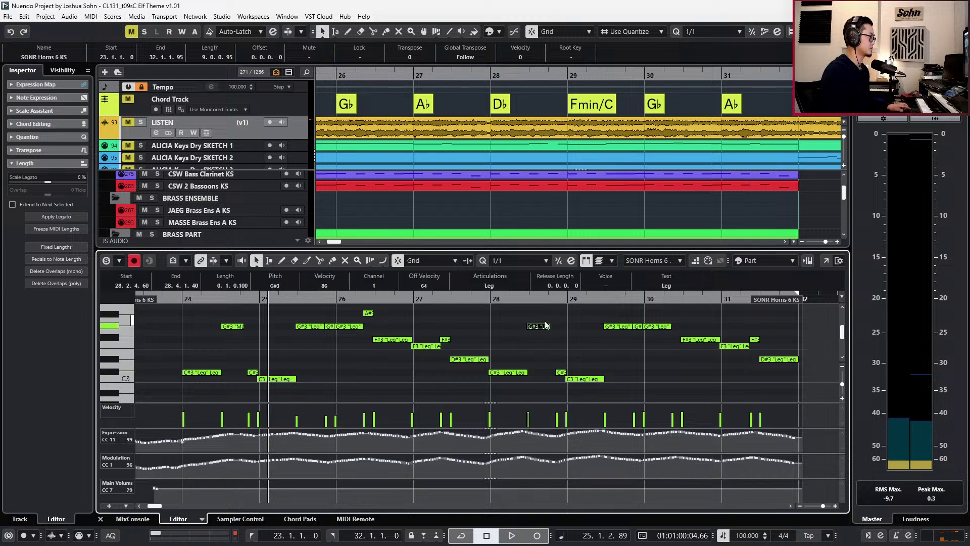
left_click(239, 327, "shift")
key("alt+5")
key("alt+shift+Right")
key("l")
key("space")
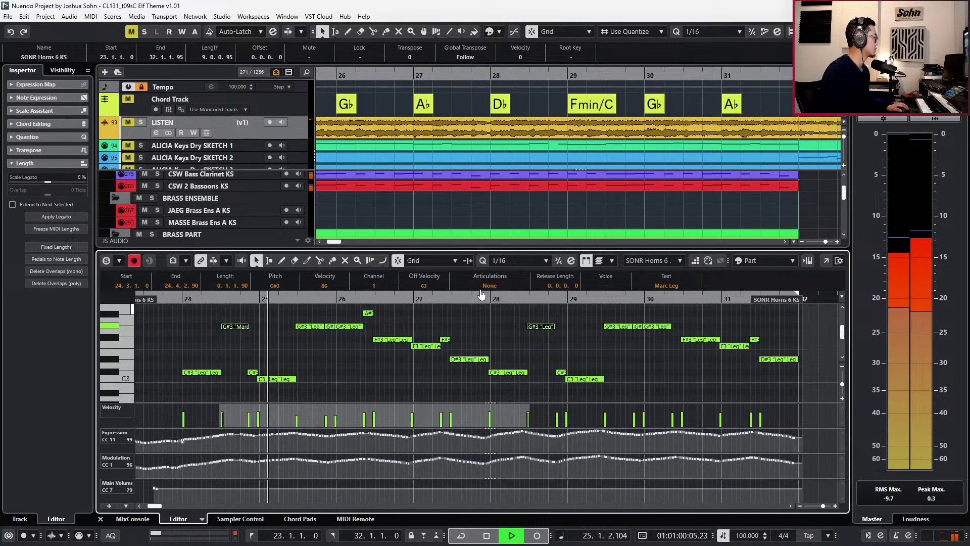
key("ctrl+a")
key("space")
left_click(496, 320)
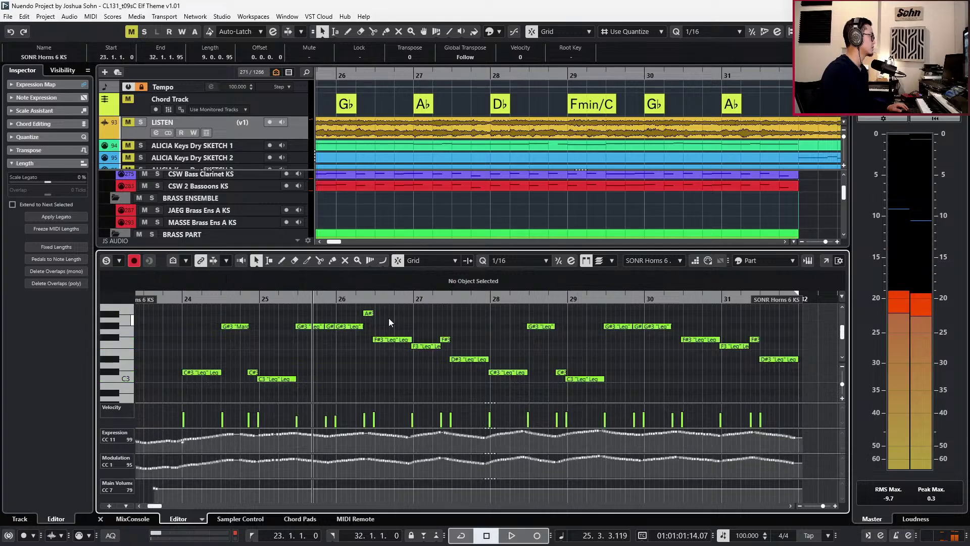
left_click(303, 326)
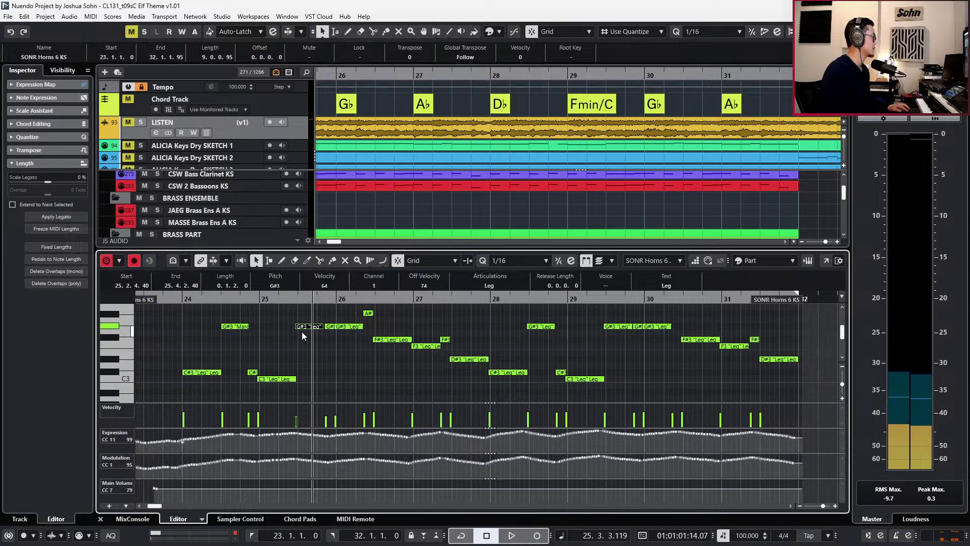
key("s")
key("KP_Subtract")
left_click(248, 313)
left_click_drag(247, 312, 774, 396)
key("KP_Subtract")
key("s")
Replace the CINE Descant Horn KS part with a copy of the SONR Horns 6 part starting at bar 23, and play from bar 24.
key("Return")
scroll(757, 372, "left", 5)
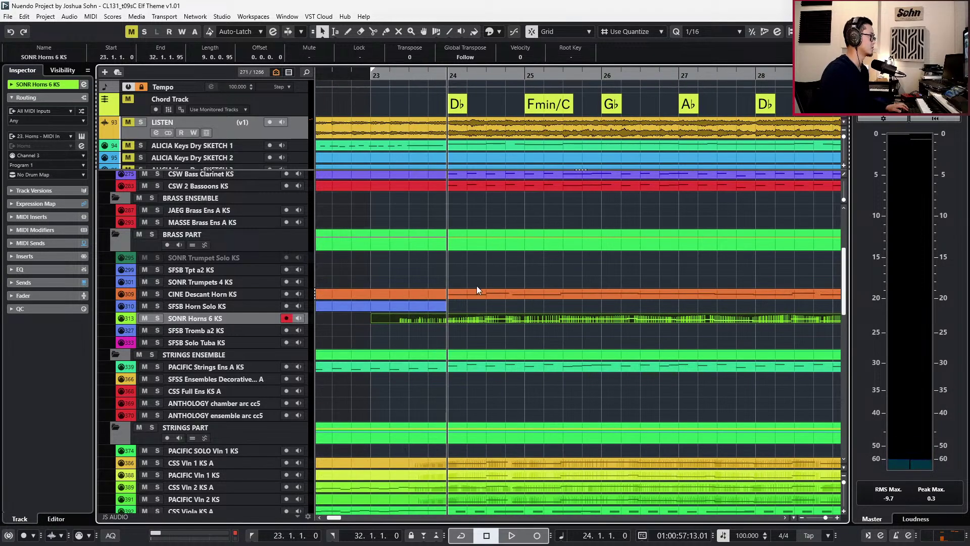
left_click(471, 294)
key("Delete")
left_click_drag(473, 314, 472, 295)
key("space")
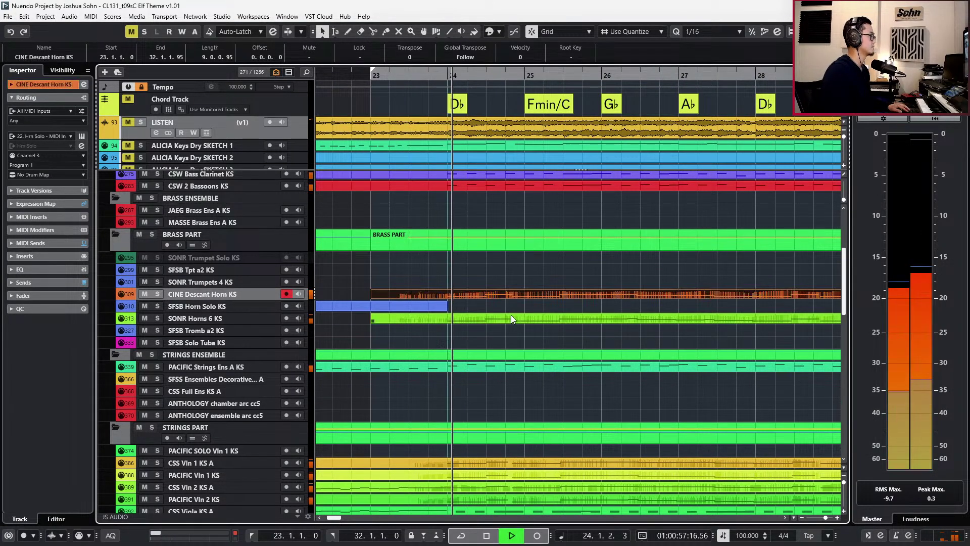
Smooth out the Expression and Modulation dips around bars 25 and 29 in the SONR Horns 6 part, and play it back.
key("g")
key("g")
left_click(545, 319)
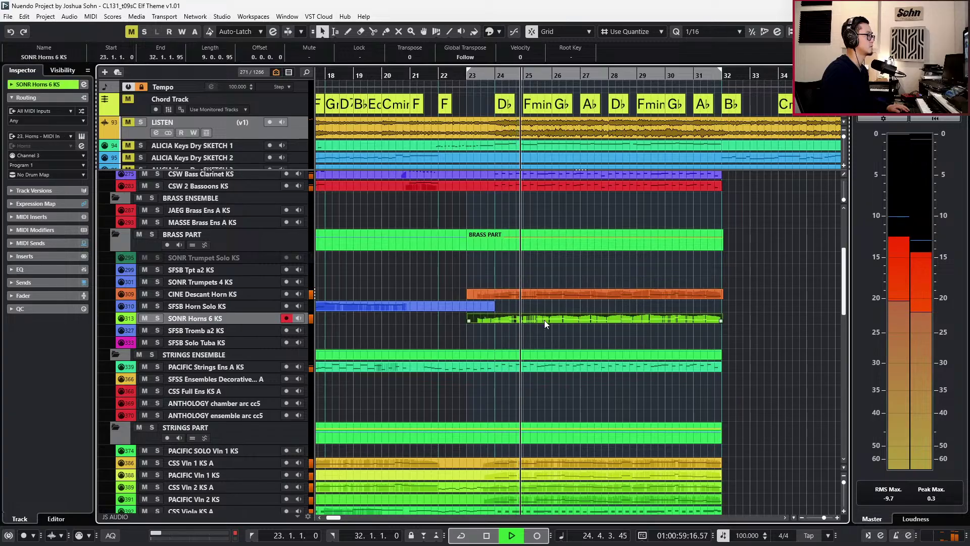
key("ctrl+e")
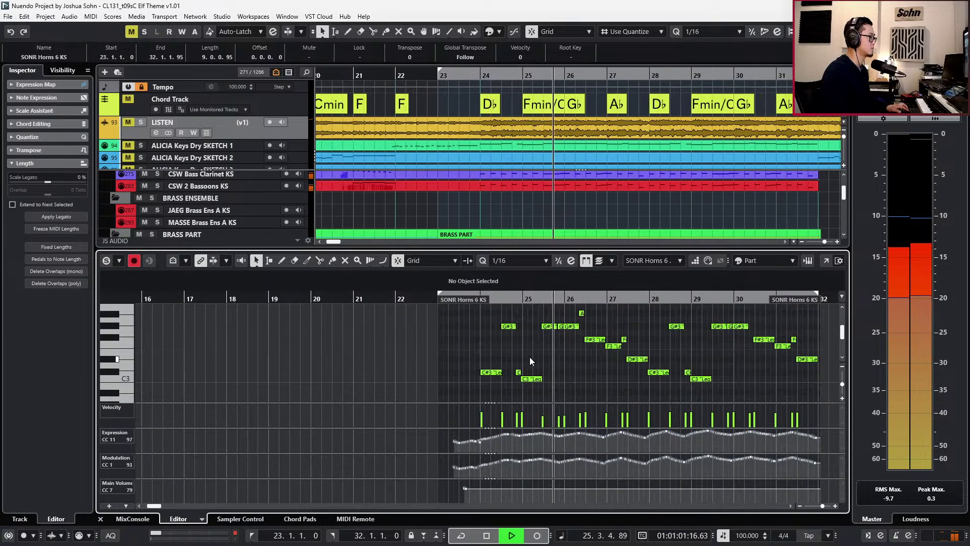
scroll(529, 360, "up", 2)
mouse_move(500, 439)
left_mouse_down()
mouse_move(527, 430)
mouse_move(507, 433)
mouse_move(530, 434)
mouse_move(503, 457)
mouse_move(531, 460)
mouse_move(501, 460)
mouse_move(555, 455)
left_mouse_up()
key("Delete")
key("space")
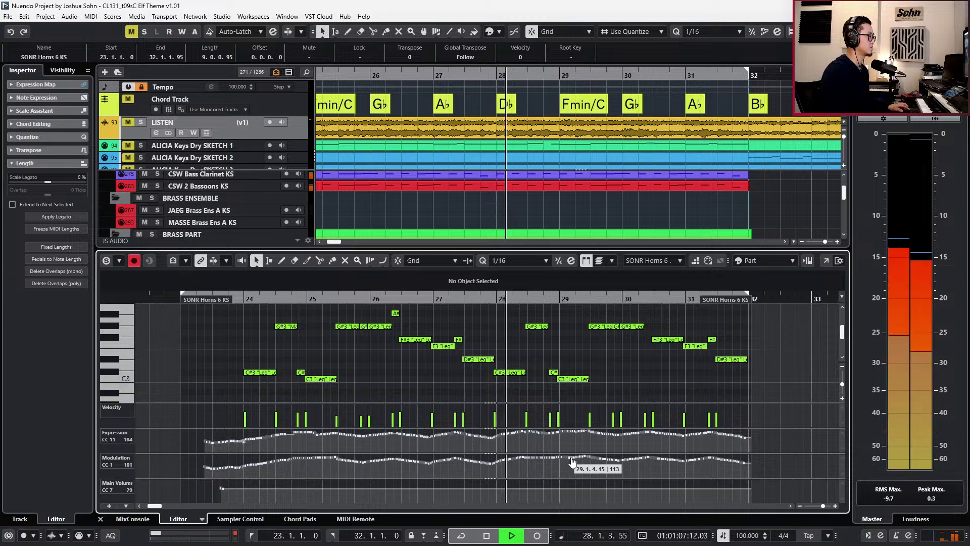
Open the CINE Descant Horn KS part to examine its notes and controller curves during playback.
key("Return")
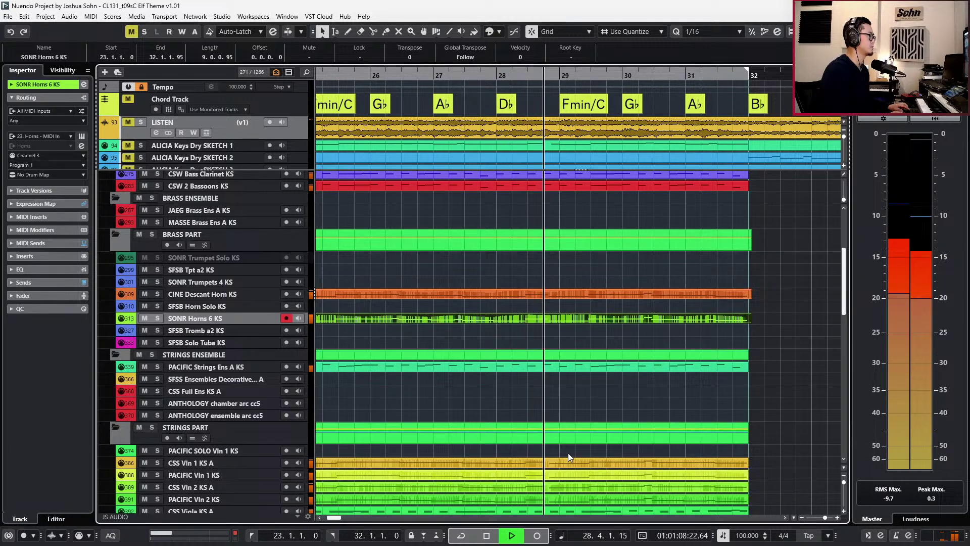
double_click(550, 293)
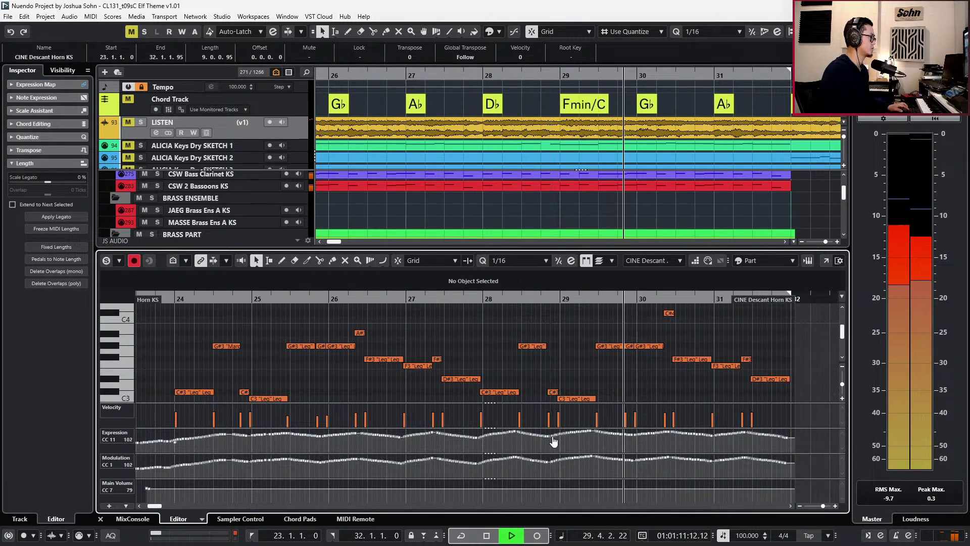
key("ctrl+e")
key("space")
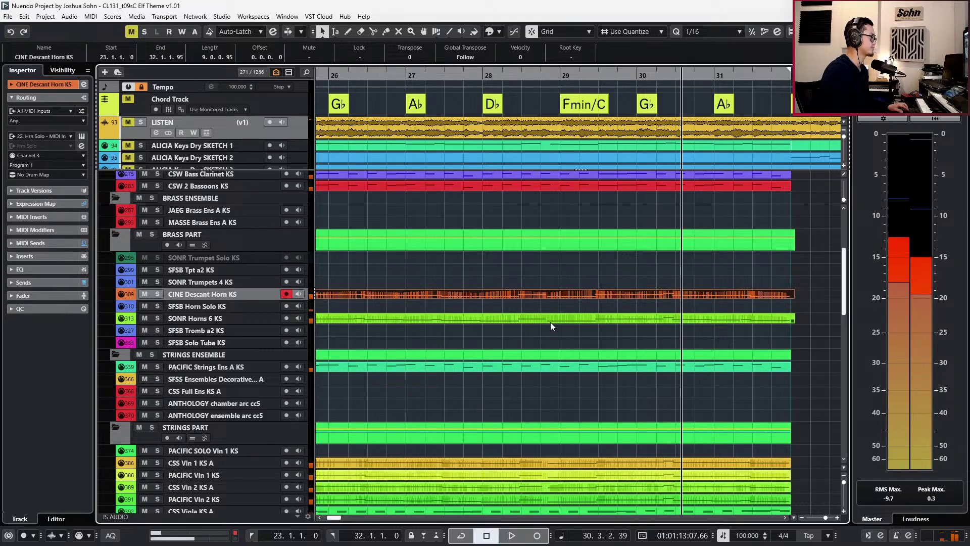
Zoom in on bars 26 to 30 of the SONR Horns 6 part and audition it from bar 28, also with editor solo on.
double_click(551, 322)
key("ctrl+KP_Subtract")
key("ctrl+KP_Subtract")
key("ctrl+KP_Subtract")
key("space")
scroll(548, 434, "up", 3)
key("space")
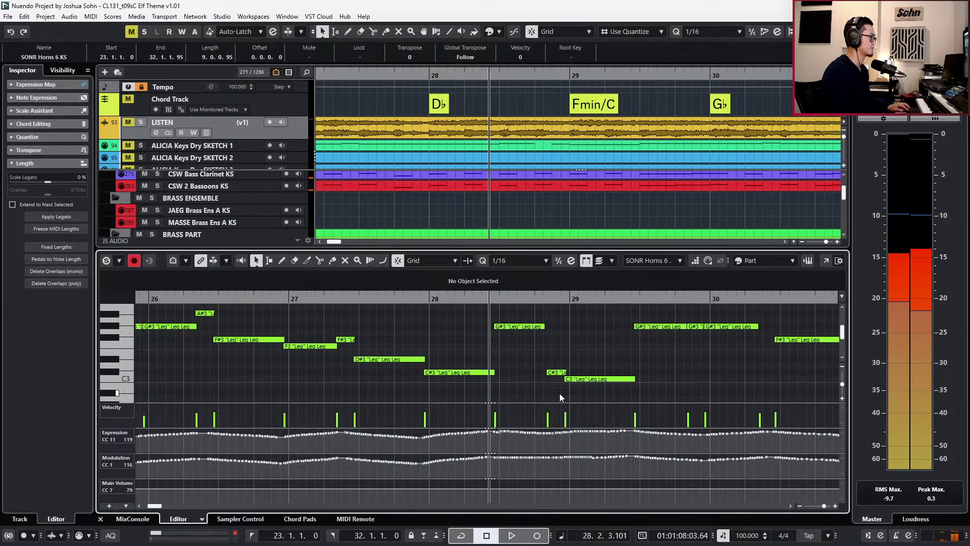
key("s")
key("space")
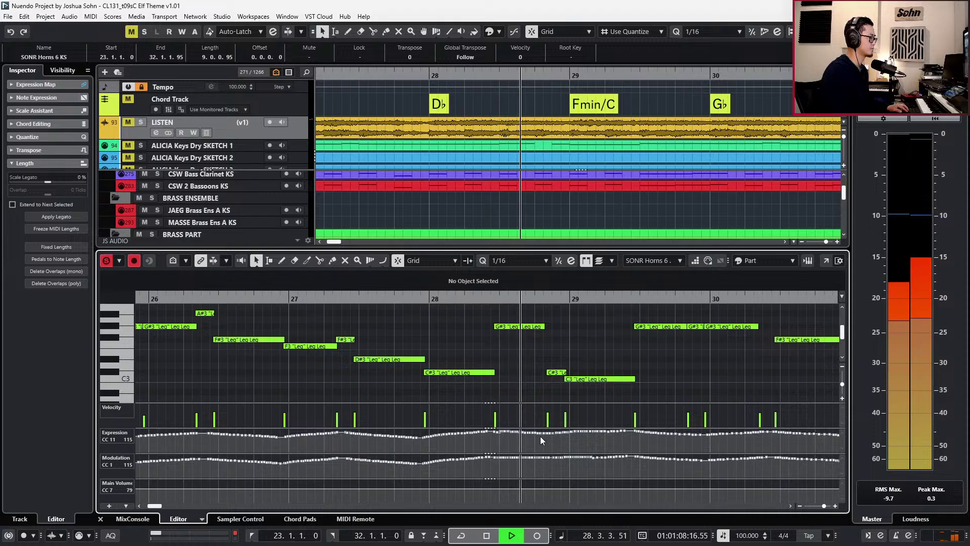
key("space")
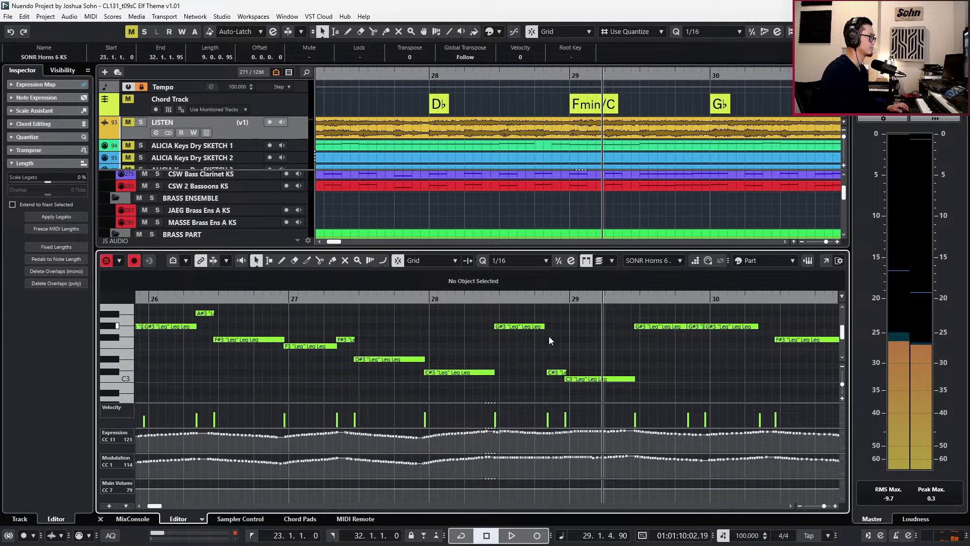
Shape a dip in the SONR Horns 6 Expression curve late in bar 28, rising to 127, and audition it in the full arrangement.
left_click_drag(510, 429, 583, 433)
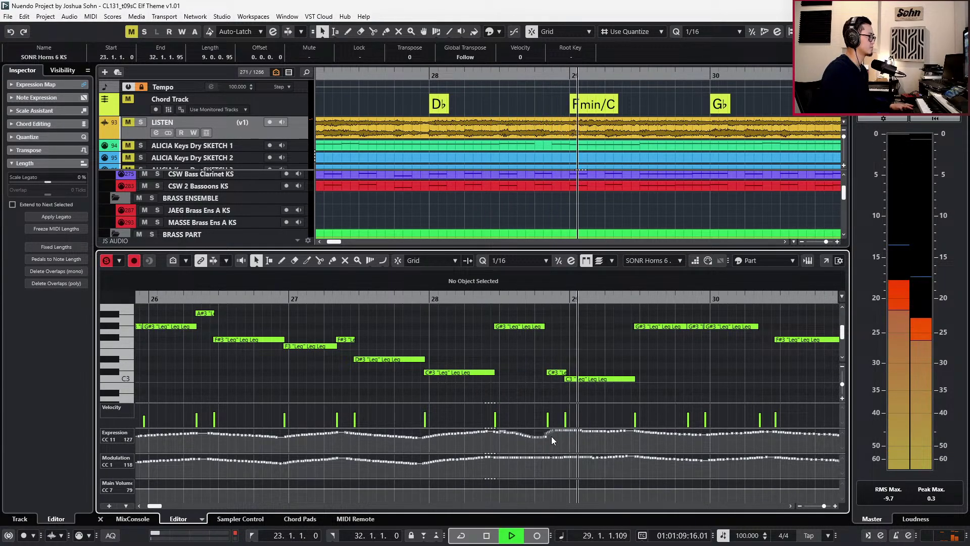
key("space")
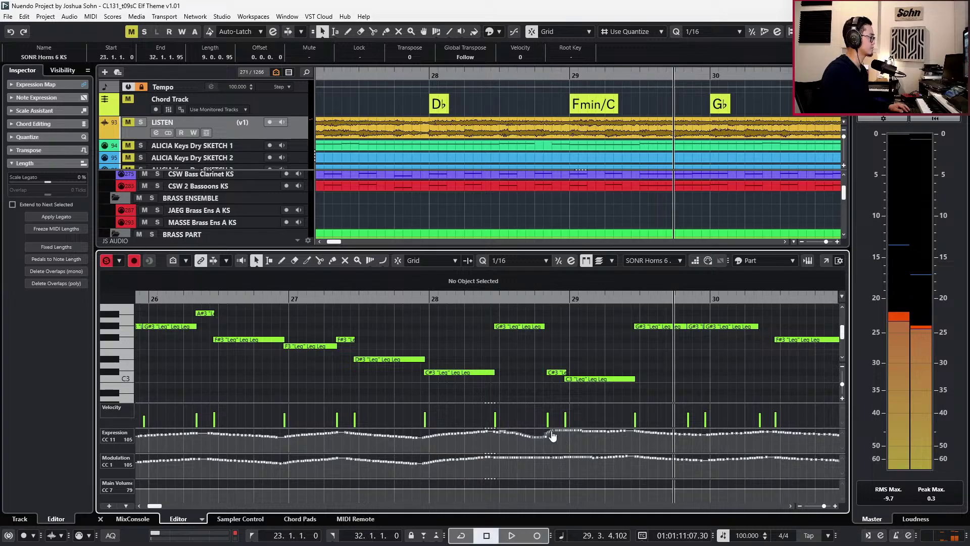
left_click_drag(547, 439, 564, 436)
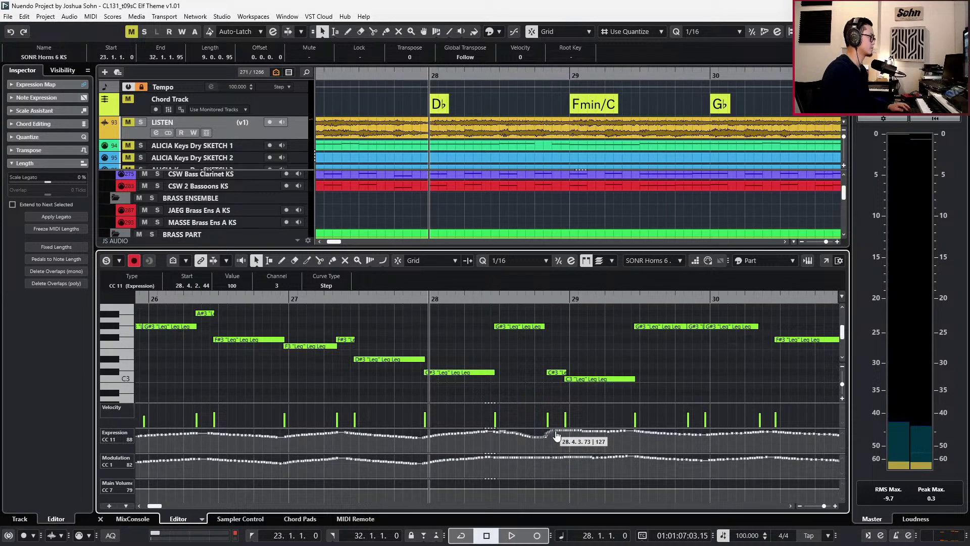
key("space")
scroll(570, 393, "down", 3)
left_click(576, 350)
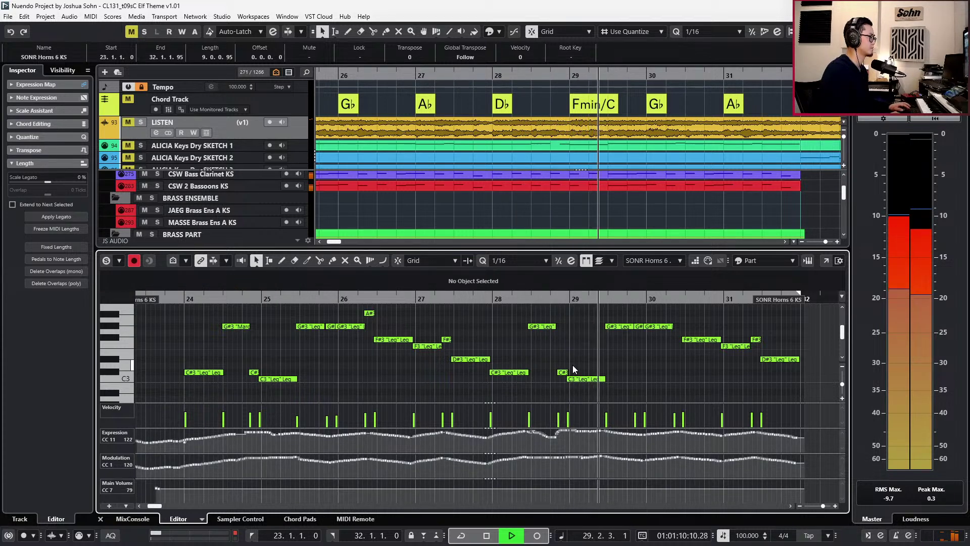
key("ctrl+e")
key("g")
key("g")
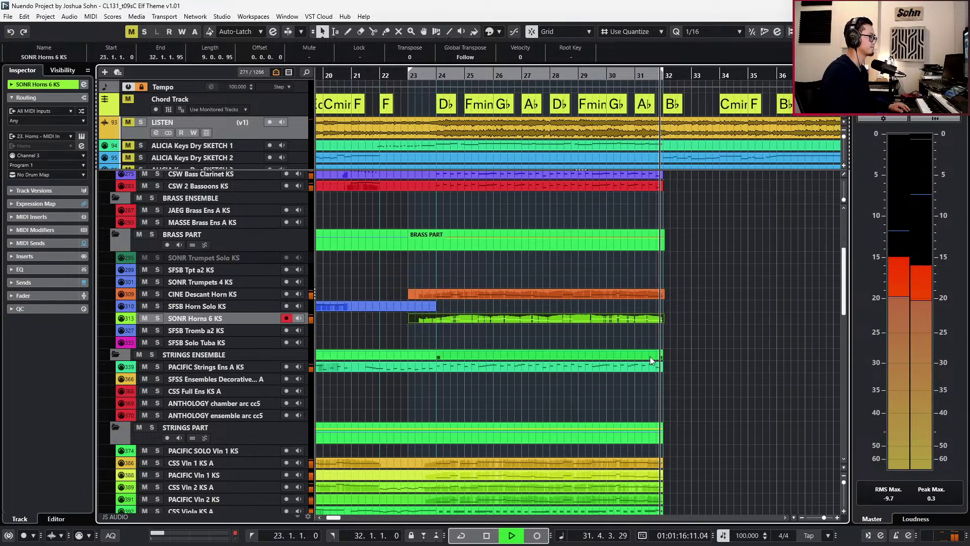
Return the playhead to bar 24, set the quantize value to 1/1, and extend the CINE Bell Tree Sleighbell Cowbell part to bar 32.
key("space")
key("KP_Subtract")
key("KP_Subtract")
key("KP_Subtract")
key("KP_Subtract")
key("KP_Subtract")
key("KP_Subtract")
key("KP_Subtract")
key("KP_Subtract")
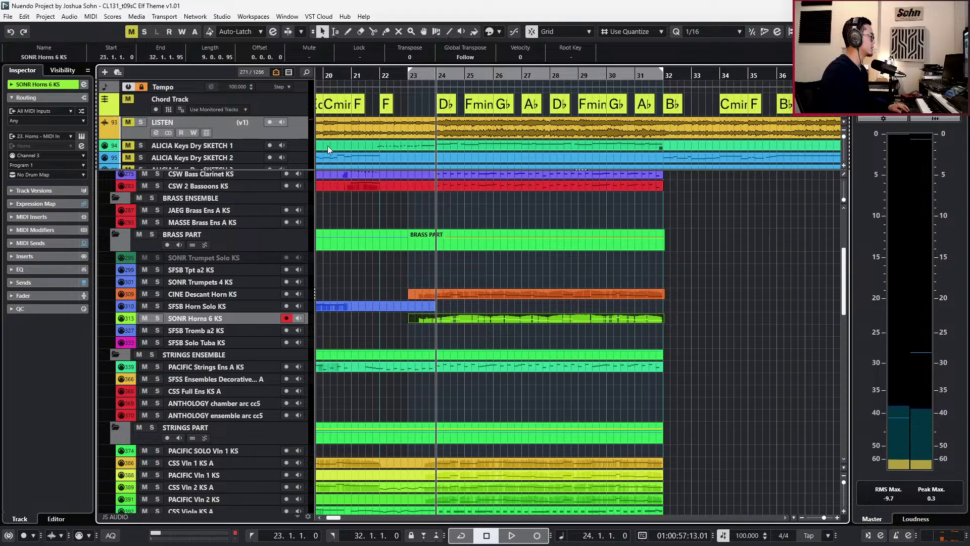
scroll(374, 244, "down", 15)
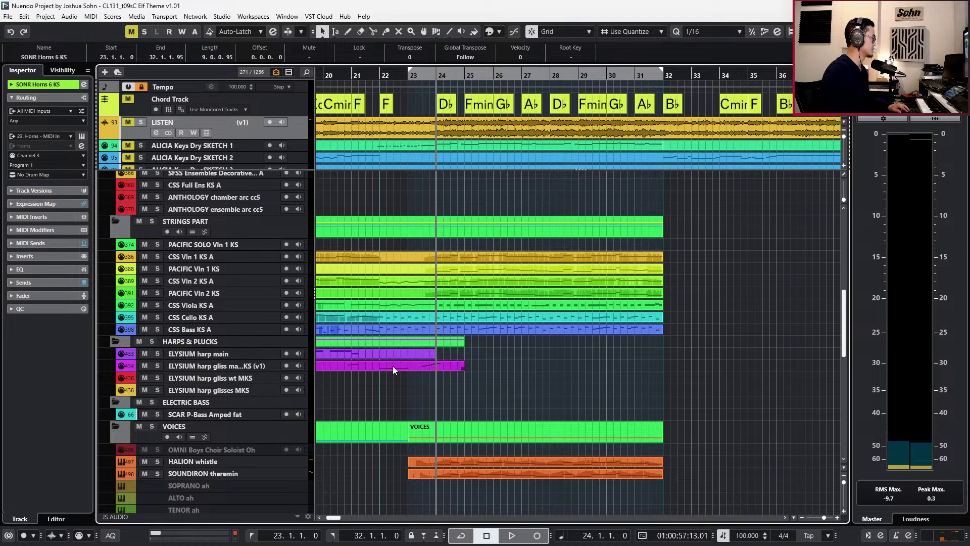
scroll(510, 378, "down", 4)
key("alt+1")
left_click_drag(433, 415, 656, 389)
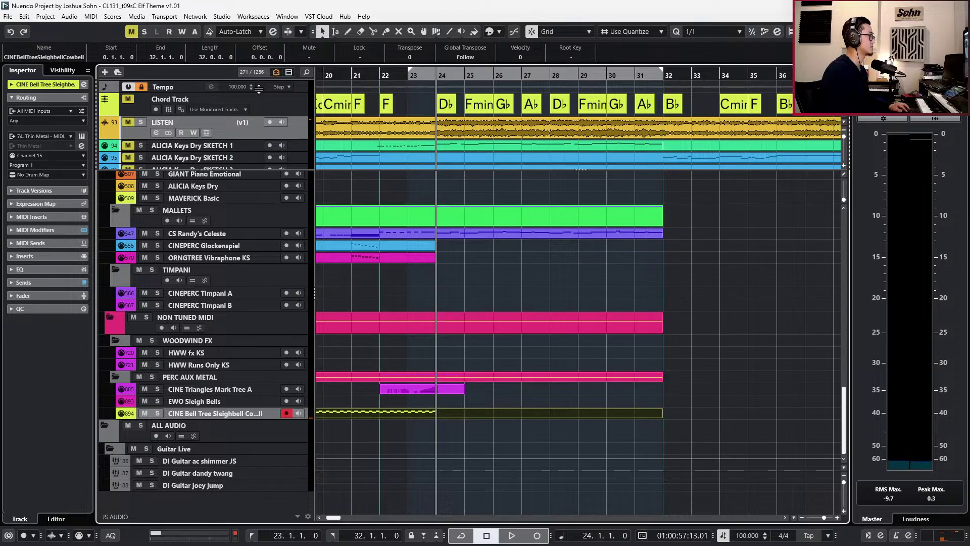
Solo the LISTEN reference track, play the passage from bar 24, and turn the solo off.
left_click(254, 130)
key("s")
key("space")
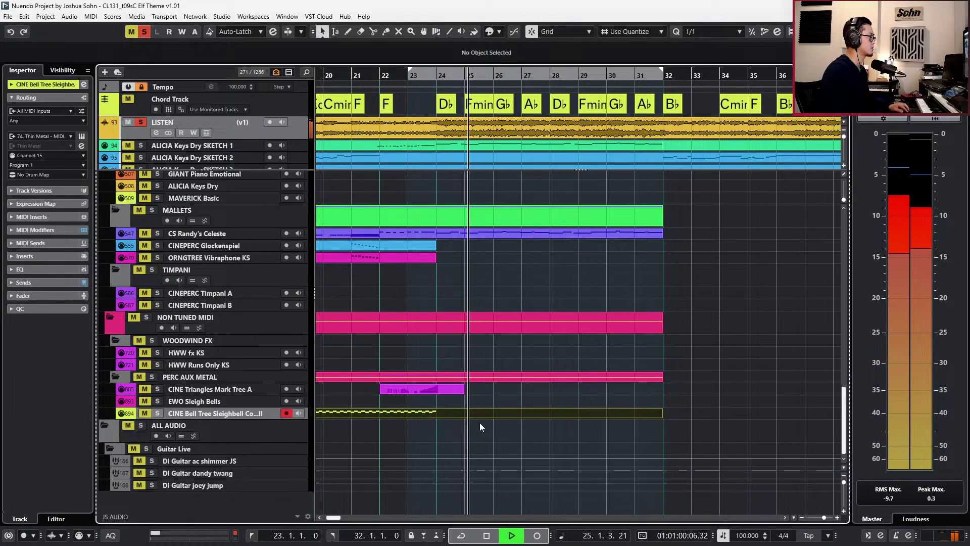
key("space")
key("s")
Draw a rise in the sleighbell part's Expression curve just before bar 24, up to 61.
double_click(468, 414)
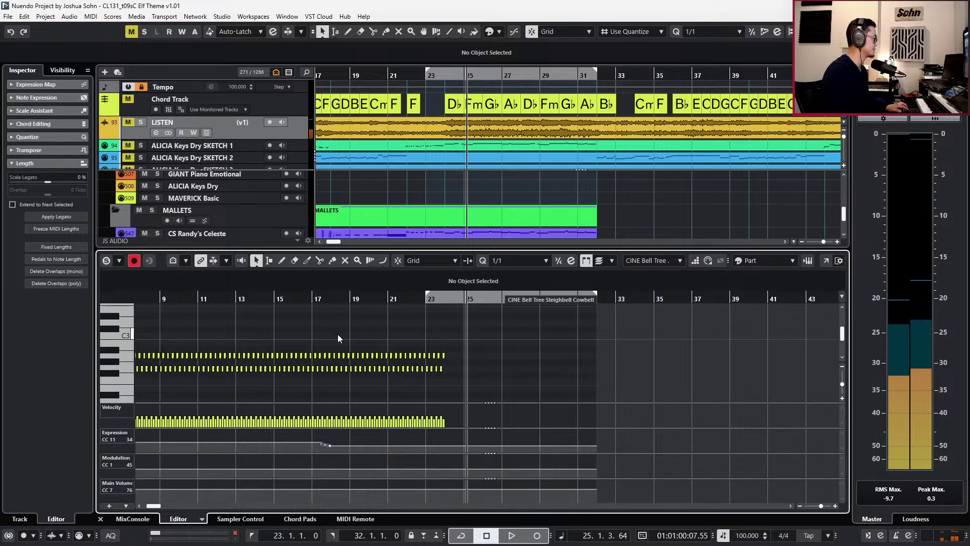
key("h")
key("h")
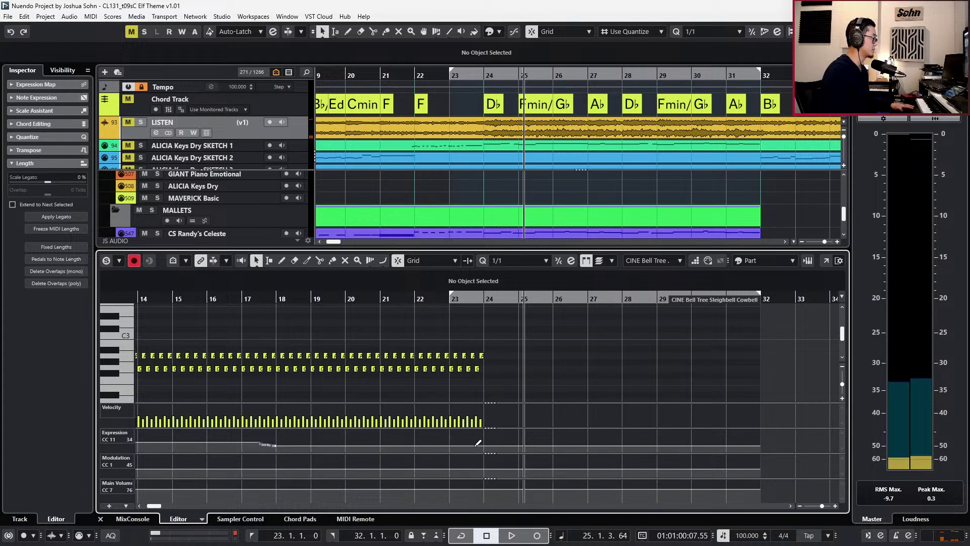
left_click_drag(477, 443, 483, 441)
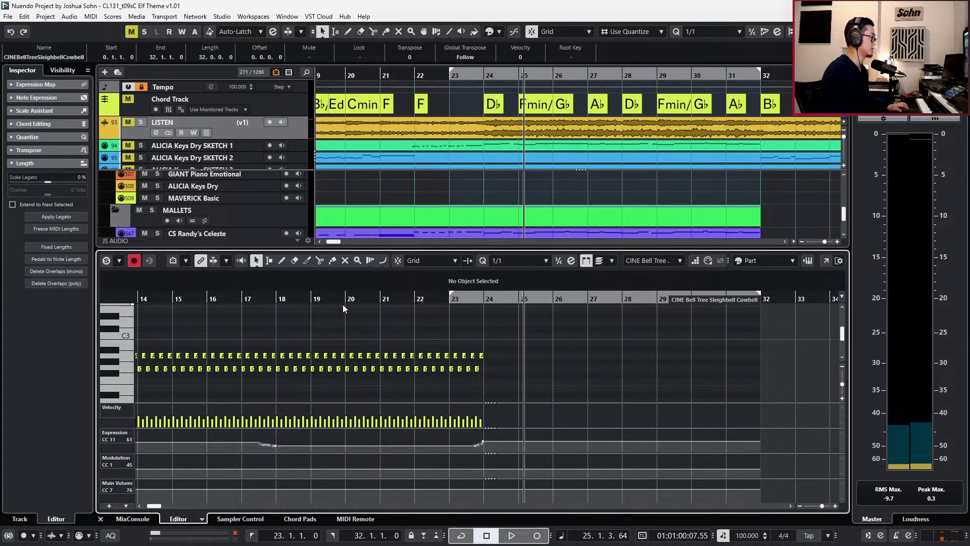
Duplicate the sleighbell notes from bar 24 up to bar 32, trim the copies past the part's end, and play them back.
left_click_drag(324, 356, 557, 383)
key("ctrl+d")
key("ctrl+d")
key("space")
key("g")
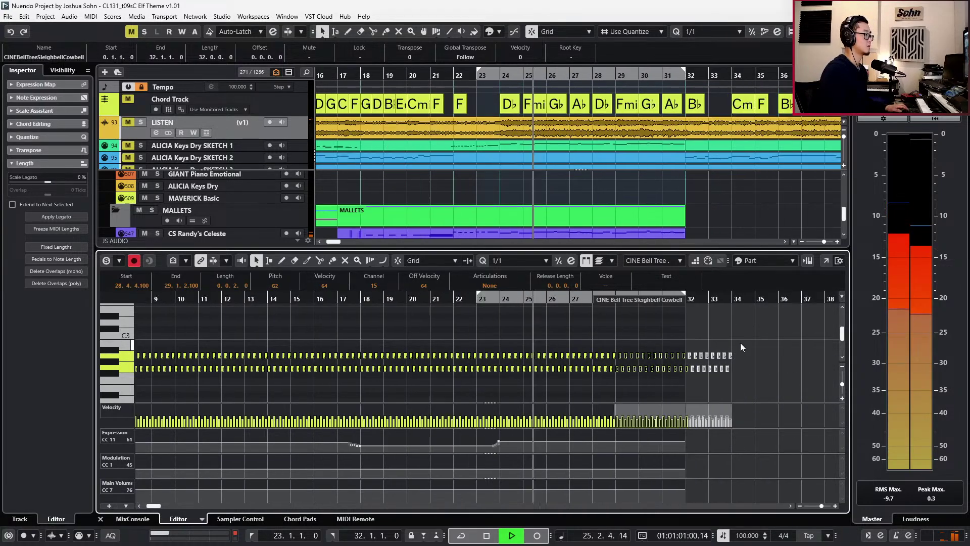
left_click(623, 350)
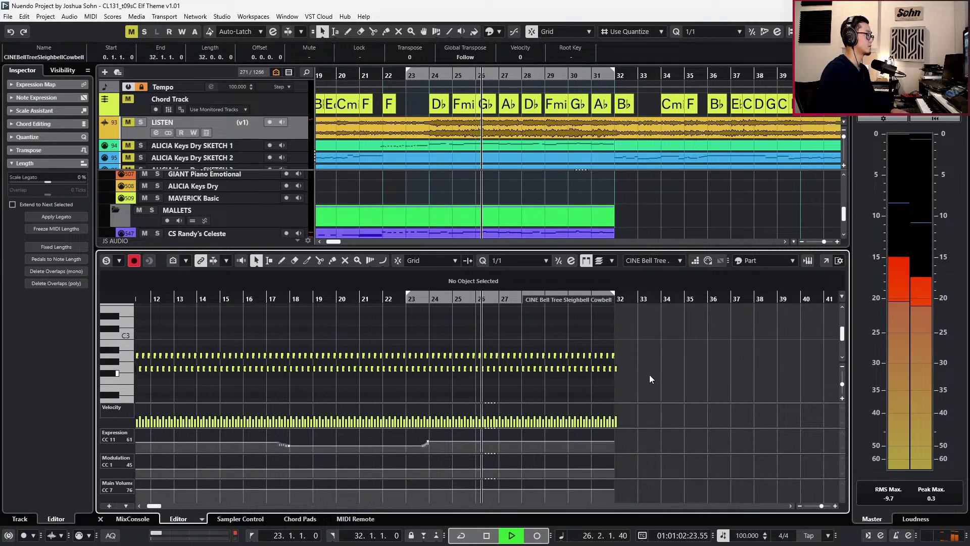
key("ctrl+e")
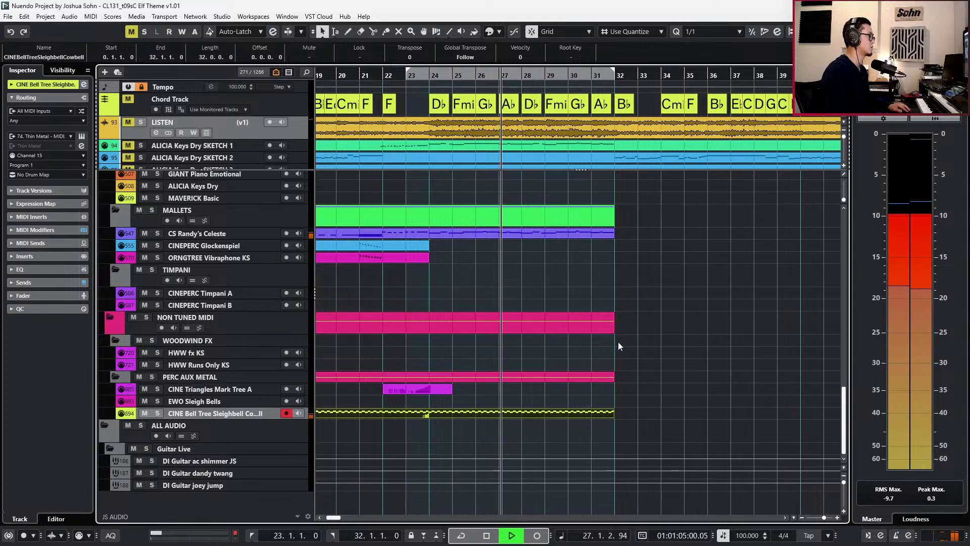
Reopen the sleighbell part to check the Expression rise at bar 24, and return the playhead to bar 24.
scroll(618, 341, "up", 3)
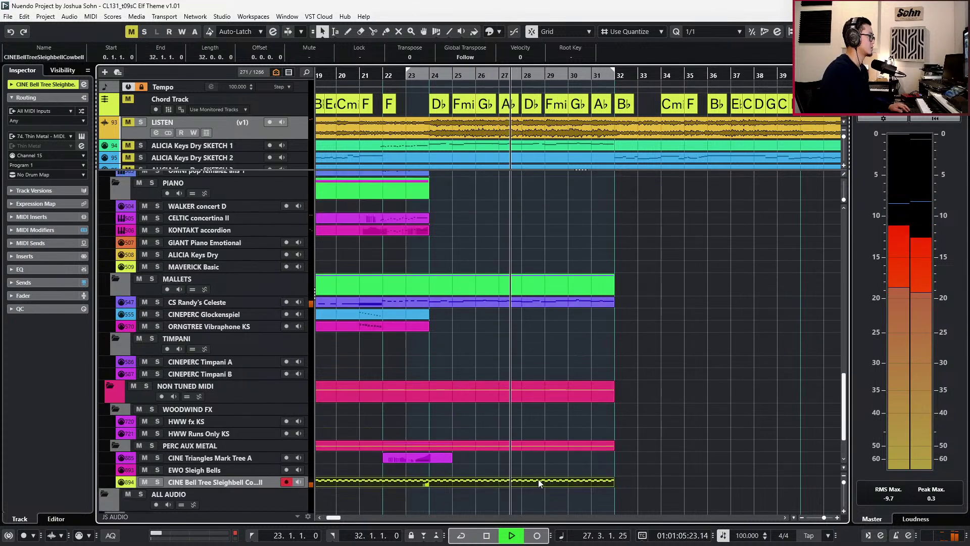
key("space")
double_click(509, 484)
scroll(429, 440, "up", 3)
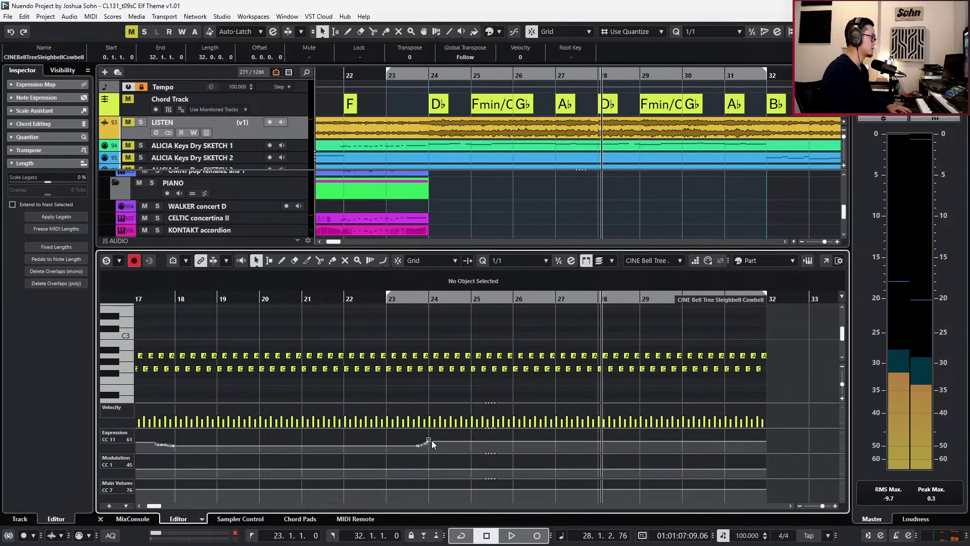
key("ctrl+e")
key("KP_Subtract")
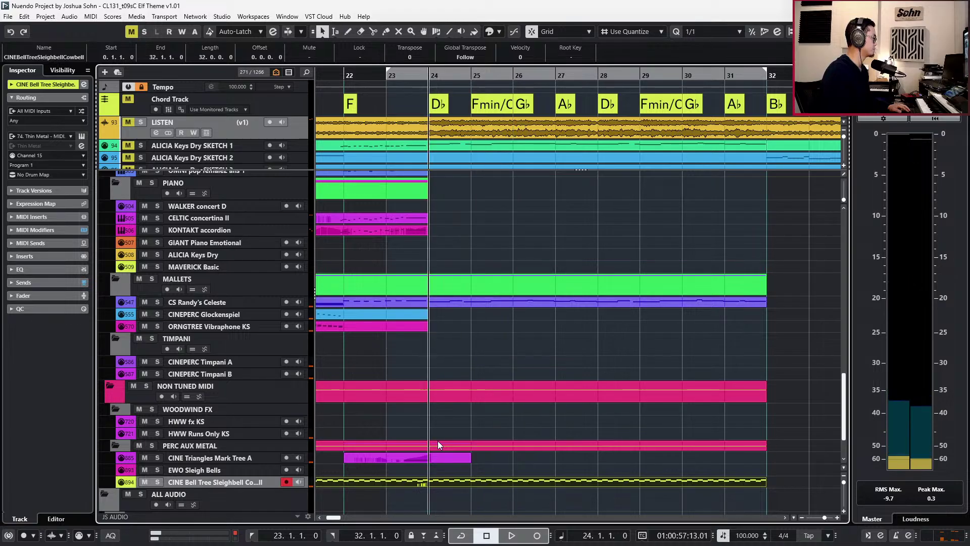
Extend the ORNGTREE Vibraphone KS and CINEPERC Glockenspiel parts to bar 32.
scroll(438, 441, "up", 3)
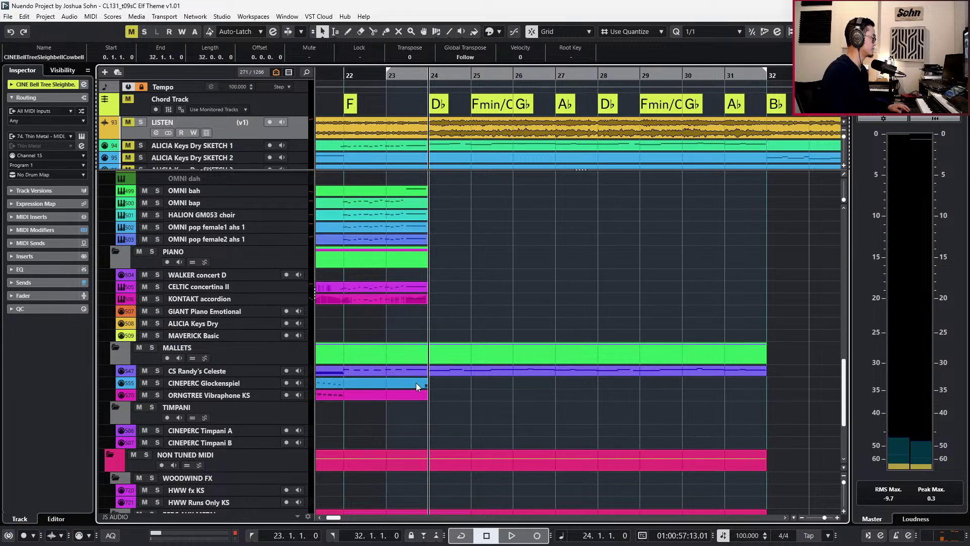
left_click_drag(427, 396, 767, 396)
left_click_drag(430, 385, 771, 370)
left_click(632, 396)
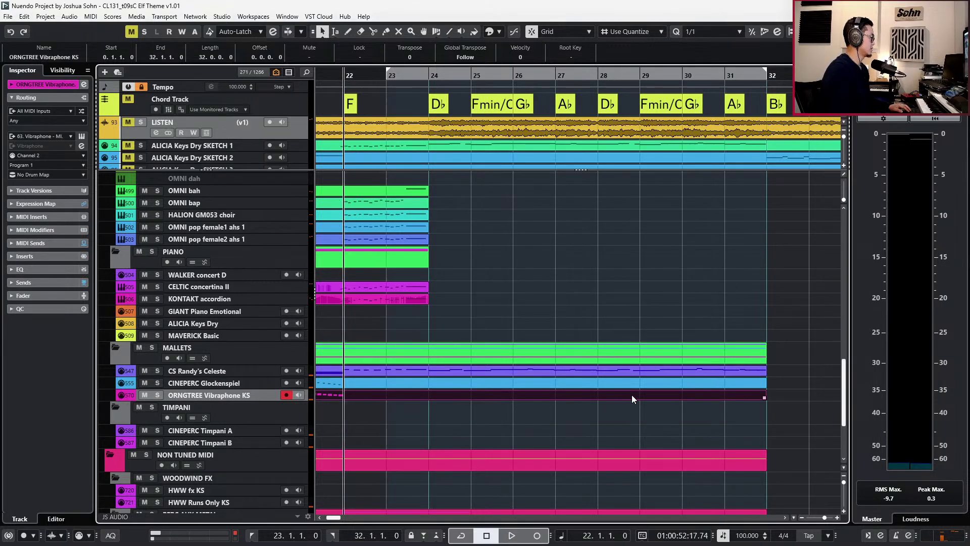
Copy the melody notes from bar 24 to bar 32 in the CS Randy's Celeste part.
key("KP_1")
double_click(626, 372)
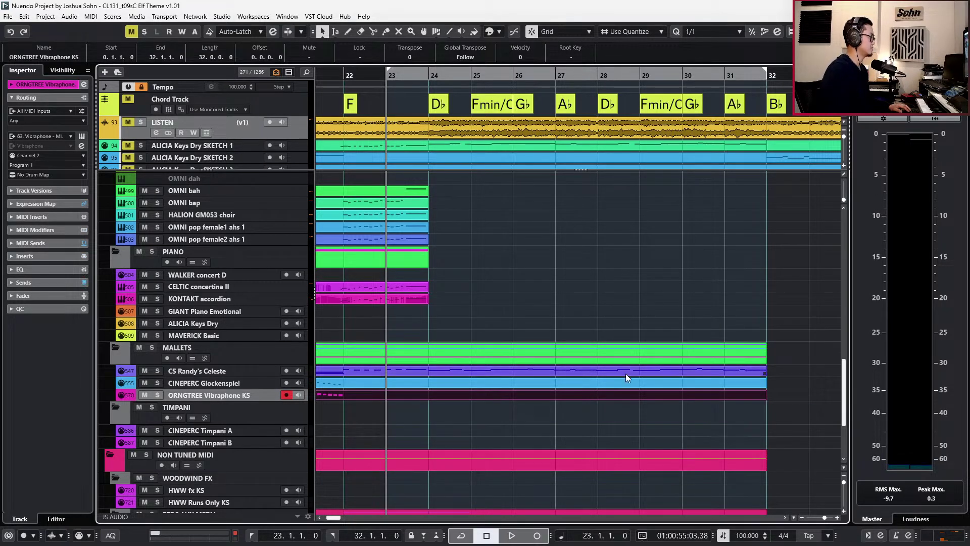
left_click_drag(429, 336, 767, 376)
scroll(702, 342, "up", 3)
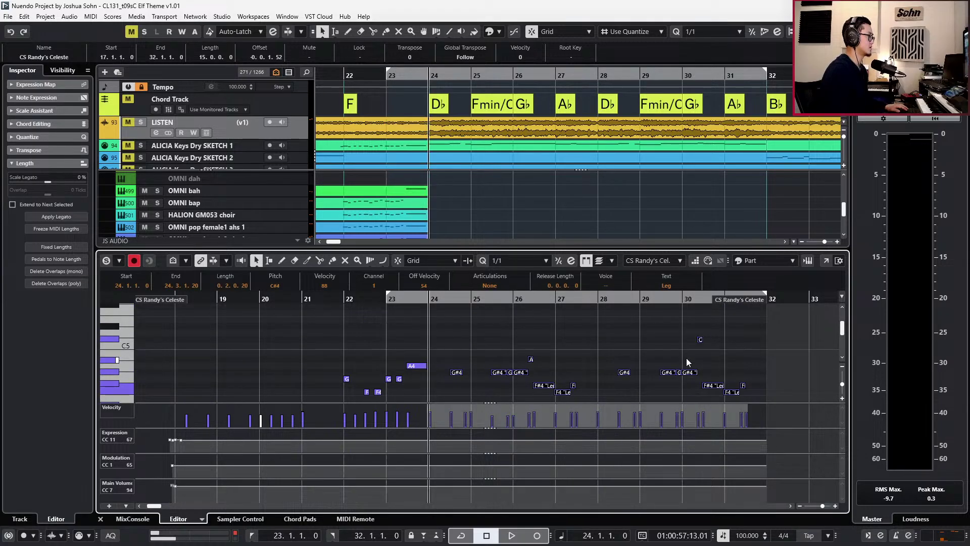
key("ctrl+e")
Paste the celeste melody into the CINEPERC Glockenspiel part at bar 24, play it, and set the quantize value to 1/8.
left_click(472, 397)
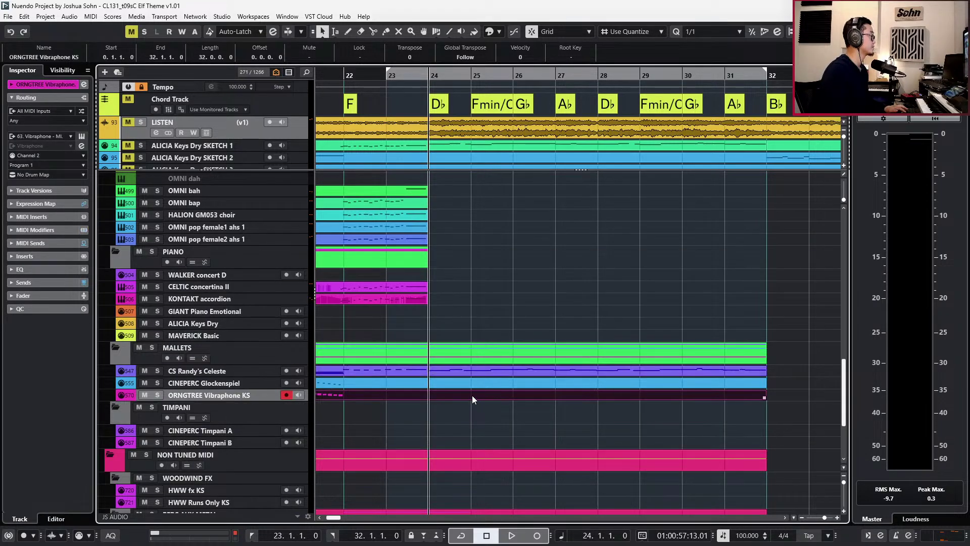
key("ctrl+e")
key("ctrl+e")
left_click(470, 382)
key("ctrl+e")
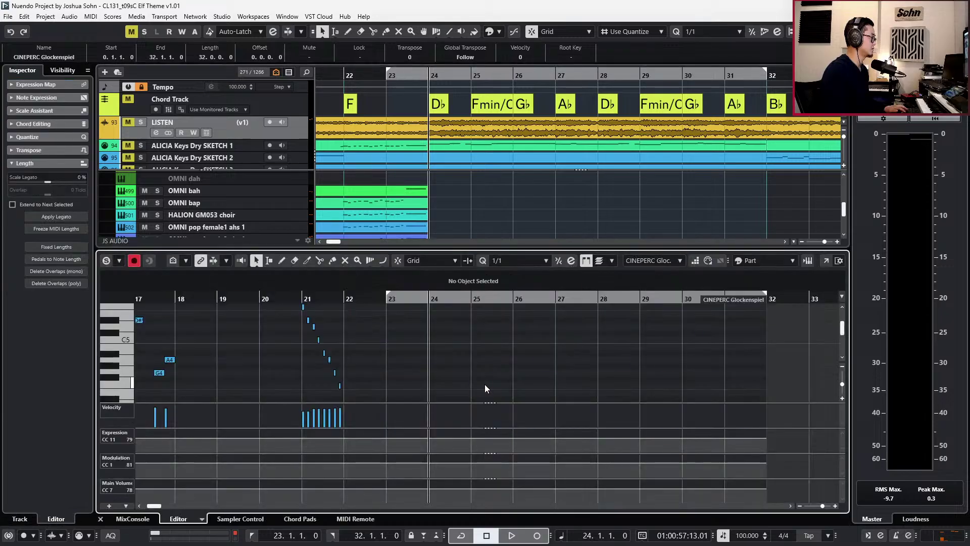
key("ctrl+v")
key("space")
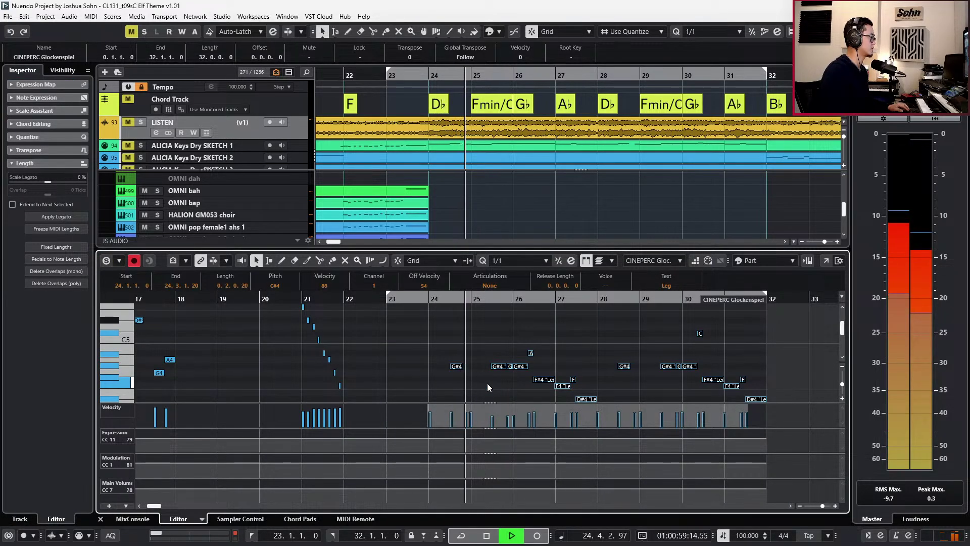
key("alt+4")
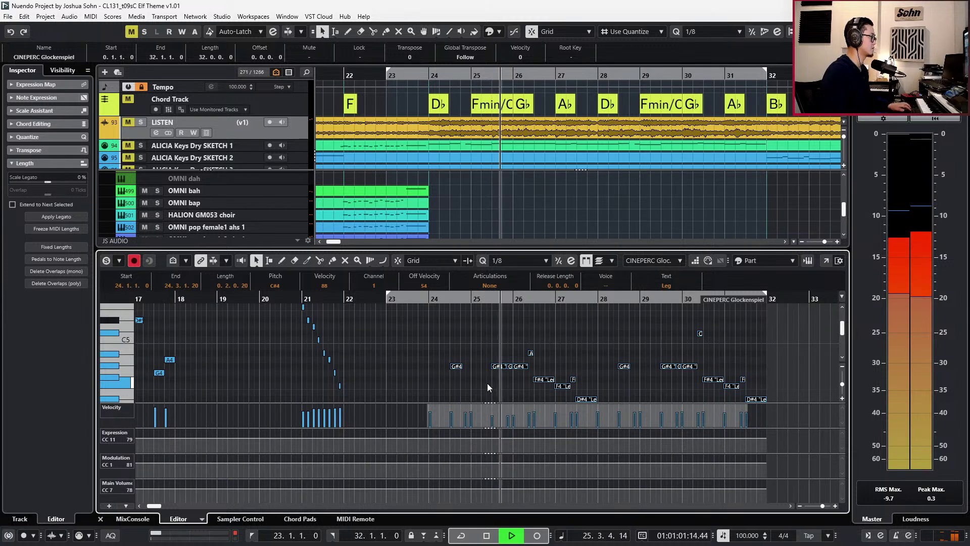
Finish auditioning the melody pasted into the CINEPERC Glockenspiel part and close its note editor.
scroll(507, 378, "down", 1)
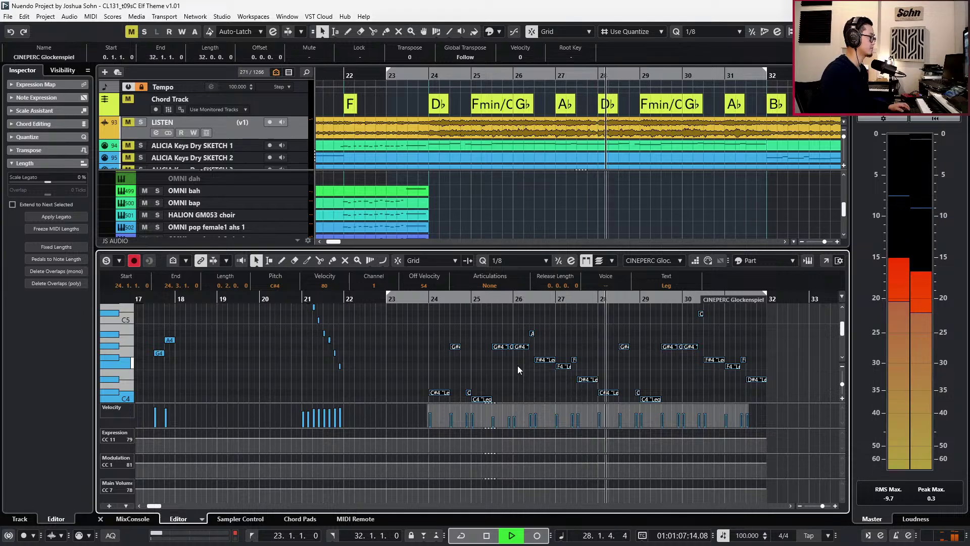
key("space")
key("ctrl+e")
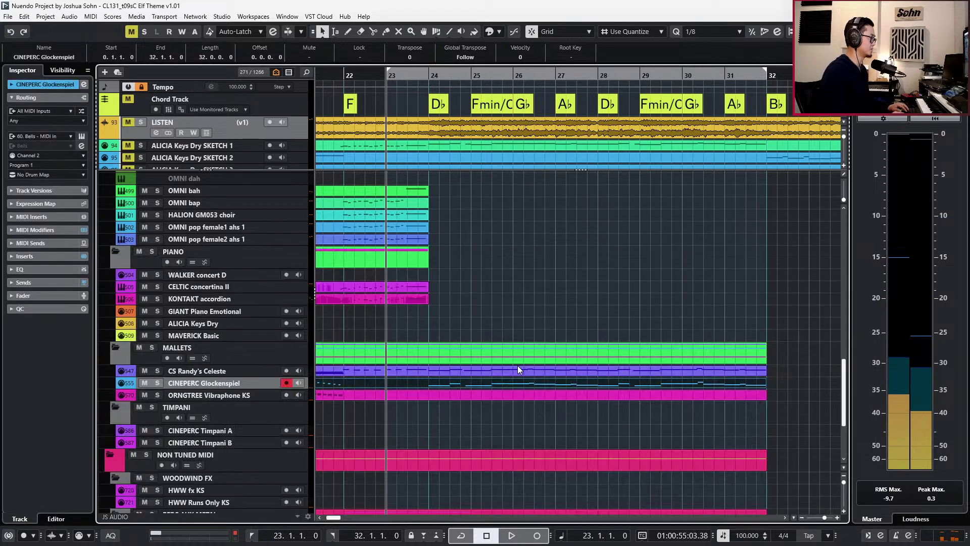
Select the ORNGTREE Vibraphone KS part in the mallets group and move the playhead to bar 23.
scroll(514, 367, "down", 1)
scroll(511, 369, "down", 2)
scroll(508, 370, "left", 1)
key("KP_Subtract")
key("KP_Subtract")
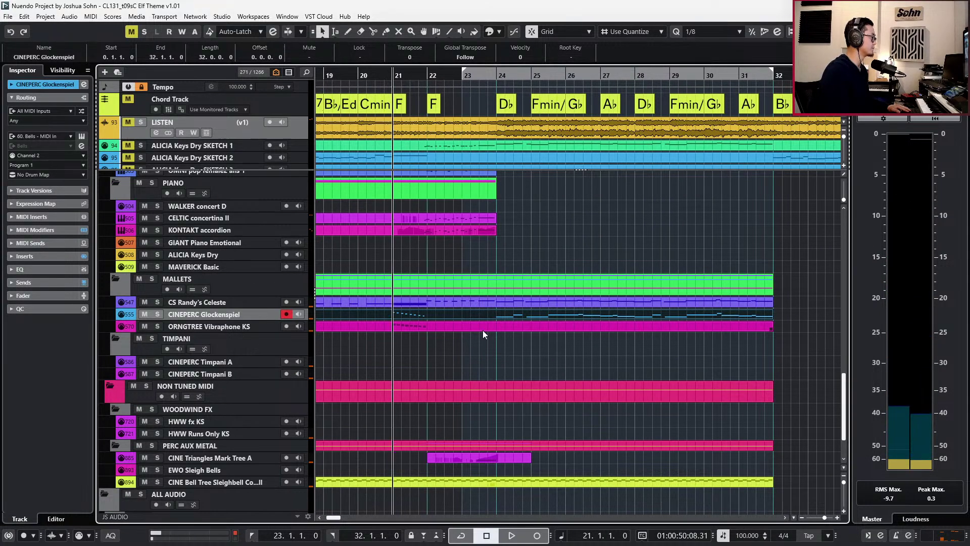
left_click(472, 325)
key("KP_Add")
key("KP_Add")
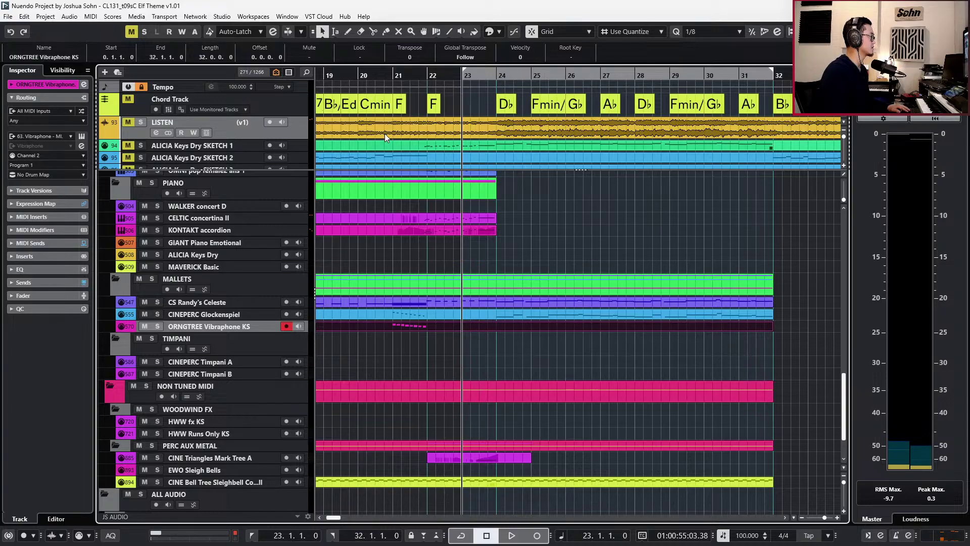
Solo the LISTEN reference, play it from bar 24, then unsolo it and return the playhead to bar 24.
key("s")
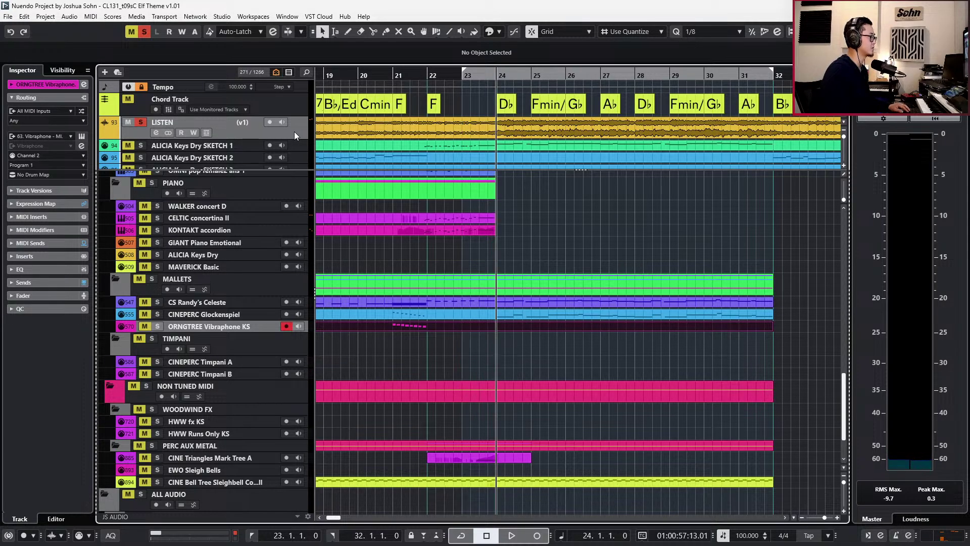
key("space")
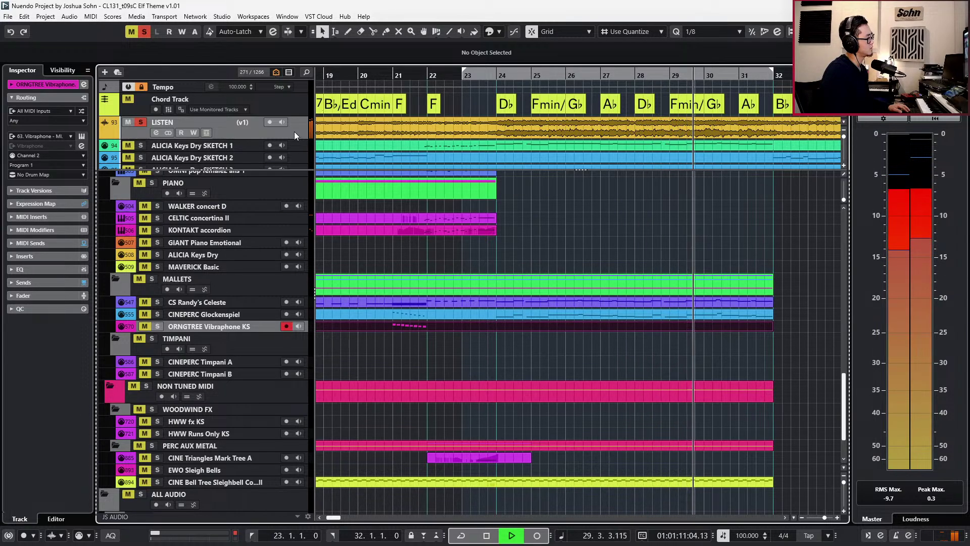
key("space")
key("s")
key("KP_Subtract")
key("KP_Subtract")
key("KP_Subtract")
key("KP_Subtract")
key("KP_Subtract")
key("KP_Subtract")
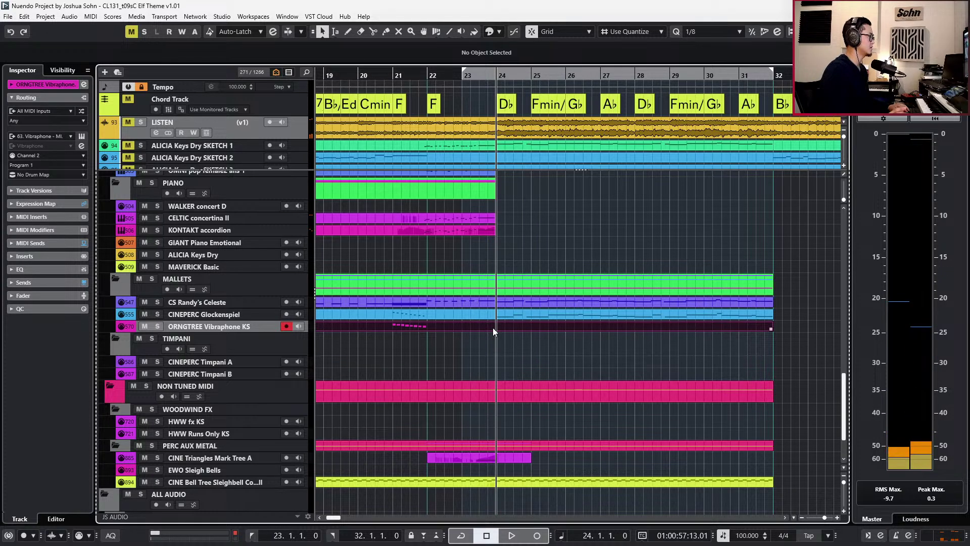
Replay the soloed LISTEN reference from bar 24 to study the mallet figure, then turn the solo off.
key("space")
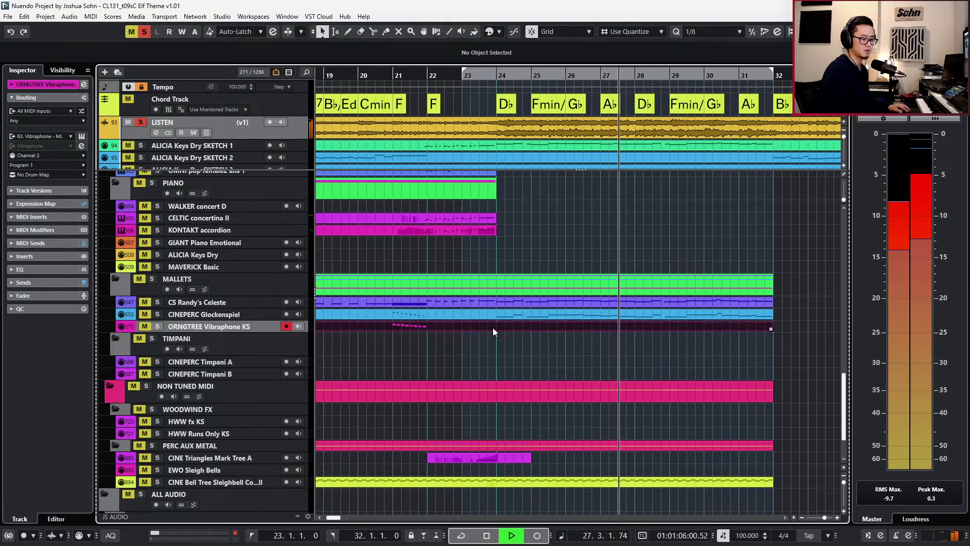
key("space")
key("s")
key("KP_Subtract")
key("KP_Subtract")
key("KP_Subtract")
key("KP_Subtract")
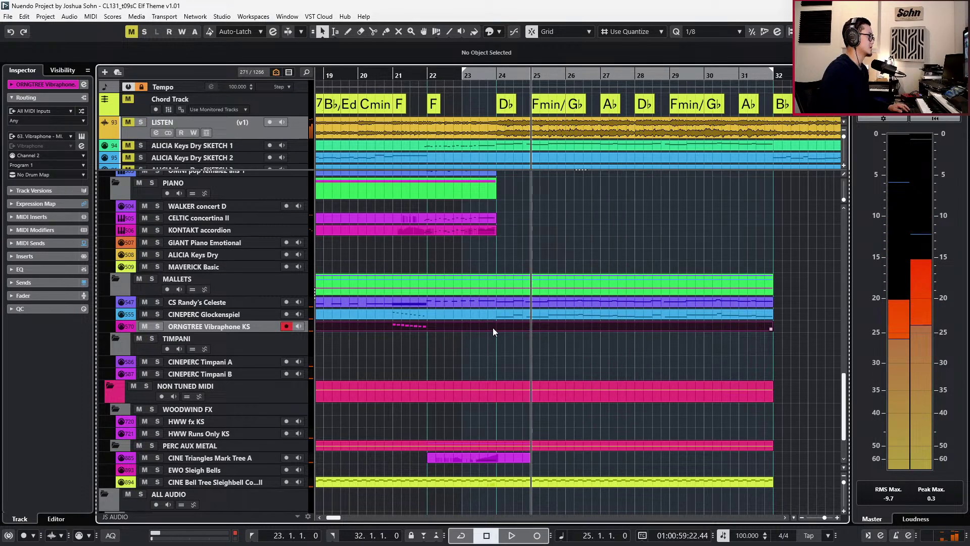
Open the ORNGTREE Vibraphone KS part for note editing, locate to bar 23 and switch the metronome click.
double_click(493, 327)
scroll(511, 353, "up", 3)
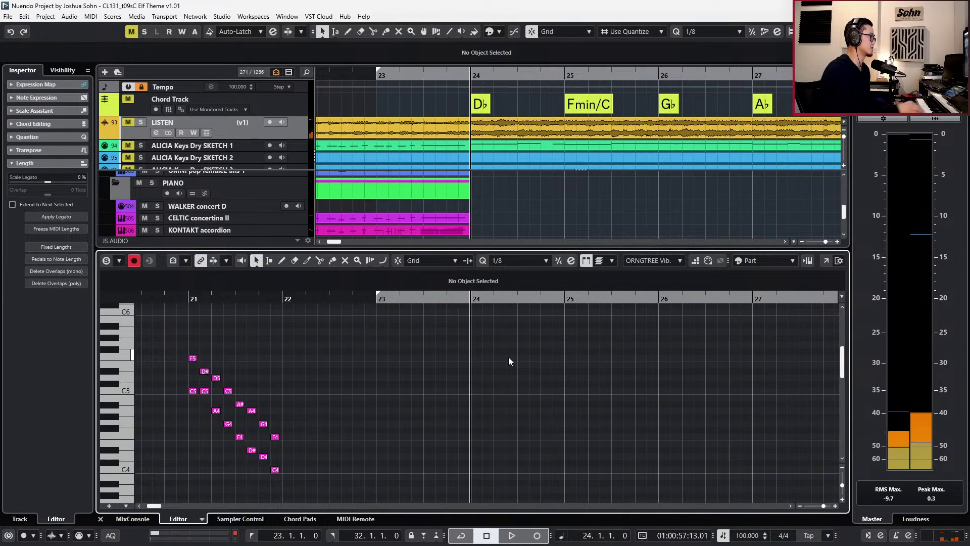
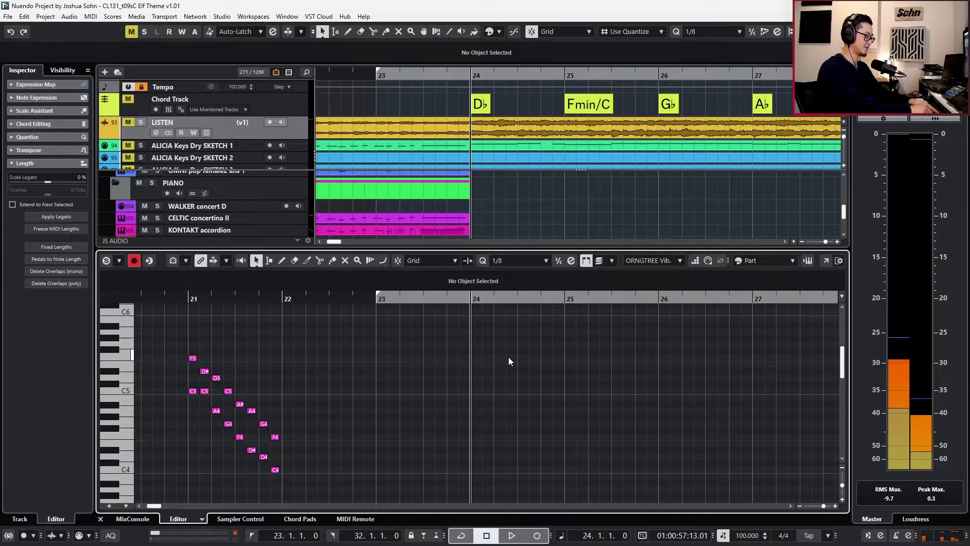
key("KP_1")
key("c")
key("space")
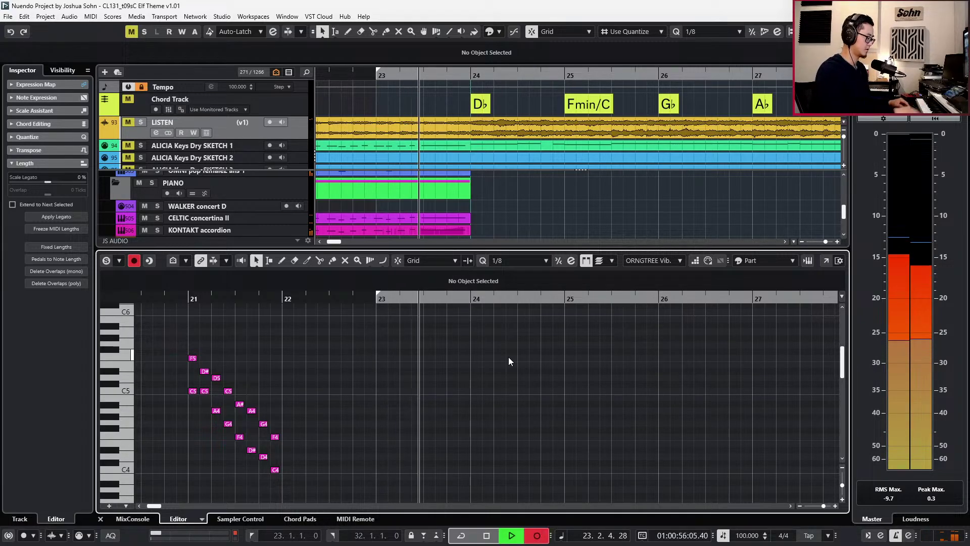
key("KP_Multiply")
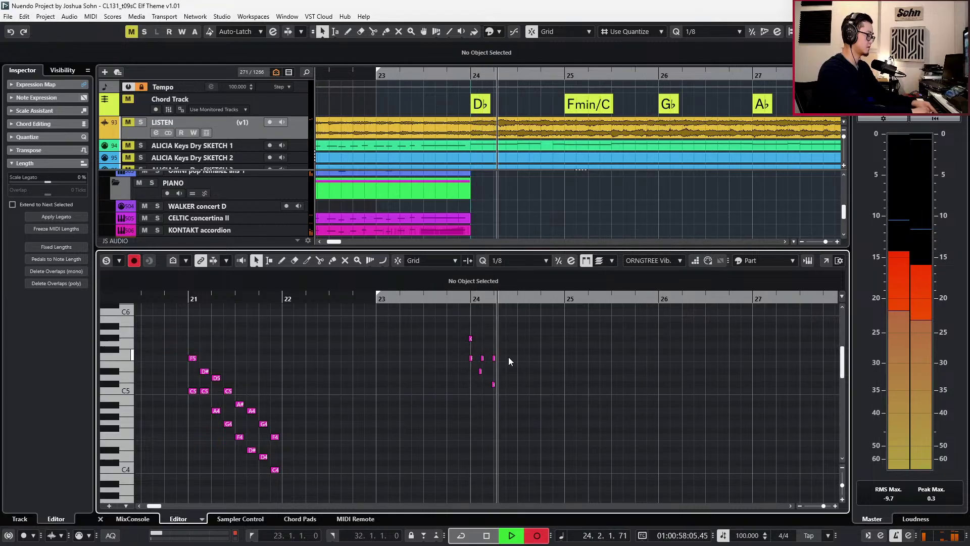
key("space")
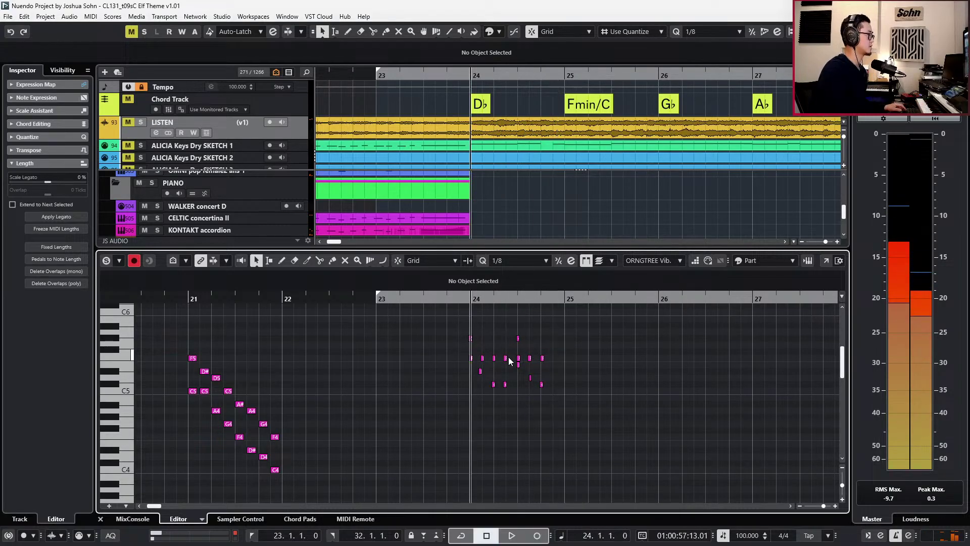
key("KP_1")
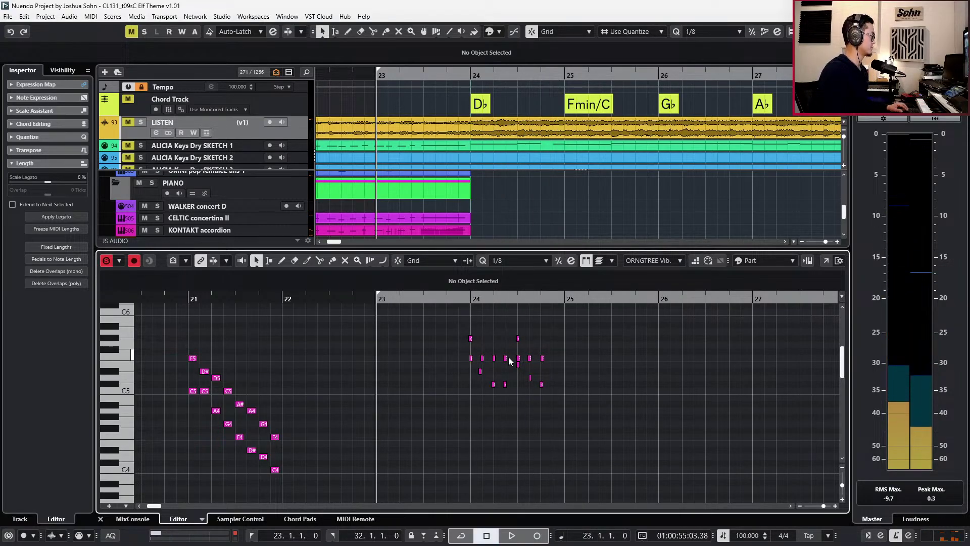
key("ctrl+z")
key("KP_Multiply")
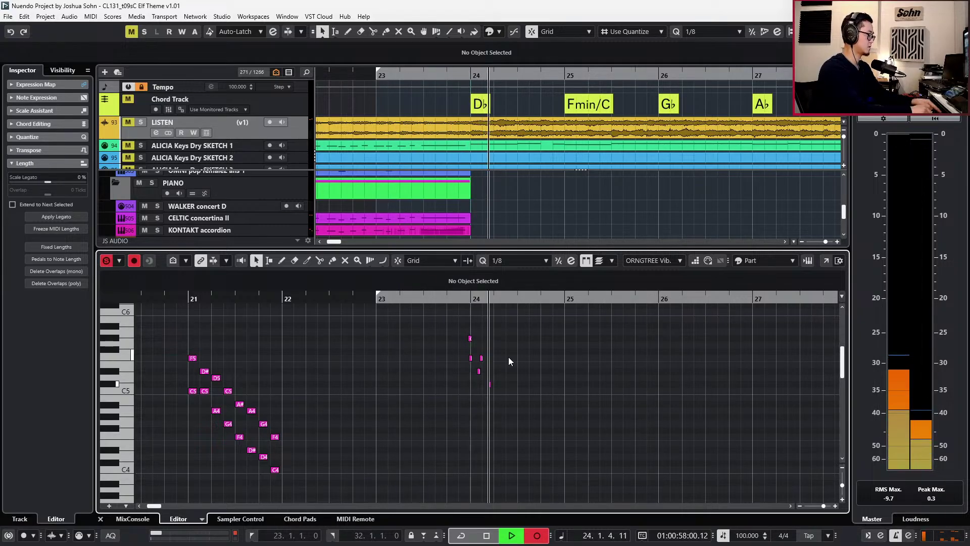
key("space")
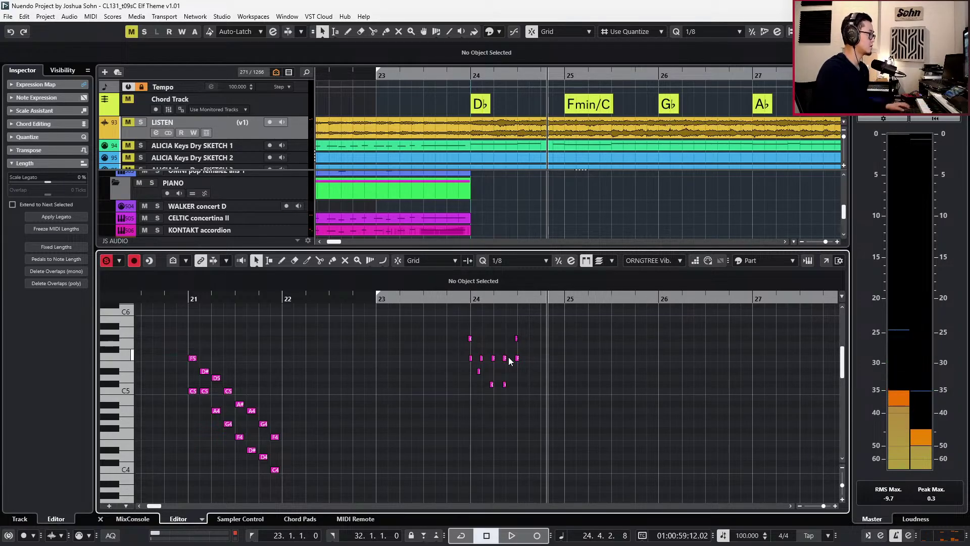
key("KP_Subtract")
key("KP_Subtract")
key("ctrl+z")
key("KP_Multiply")
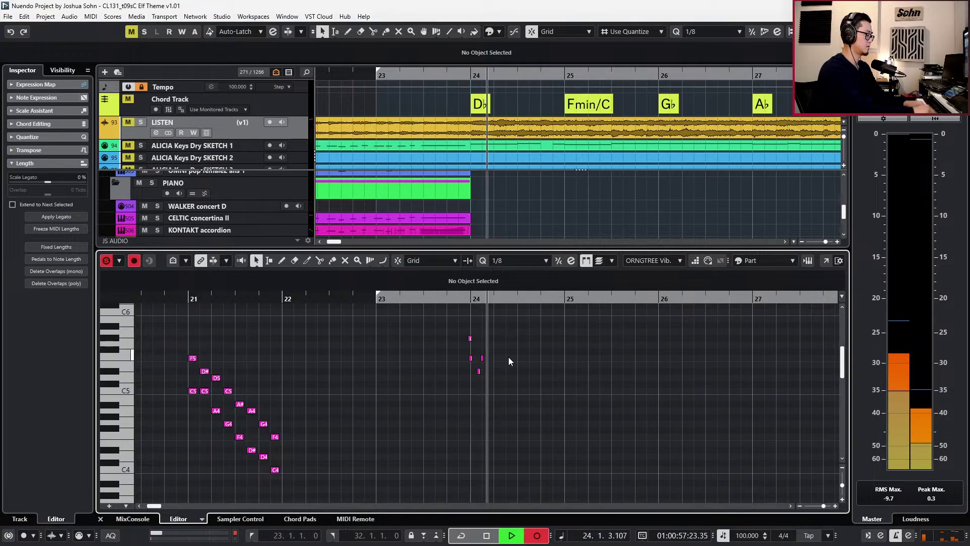
key("space")
key("ctrl+z")
Record the two-voice vibraphone pattern across bar 24, starting from the bar 23 locator.
key("KP_1")
key("KP_Multiply")
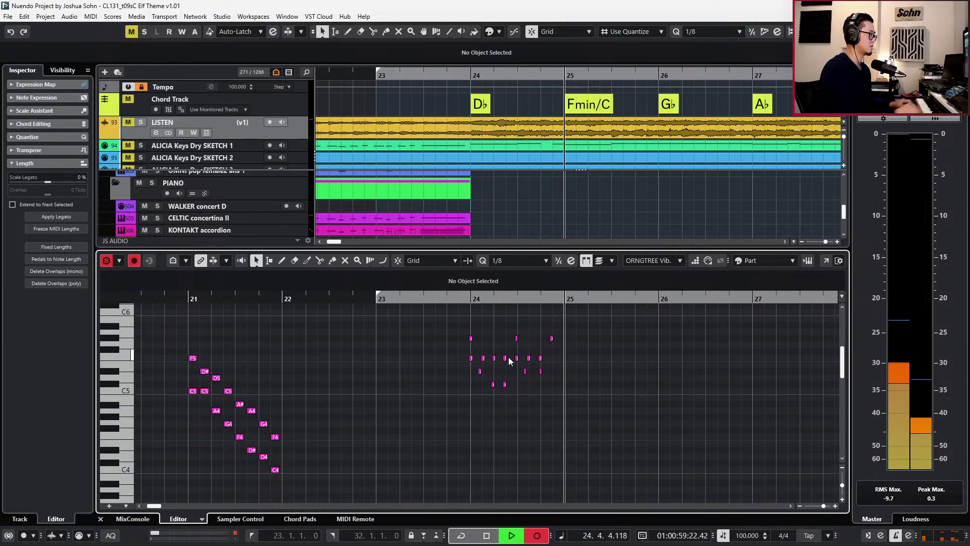
key("space")
Lower the vibraphone D#5 on beat 4 of bar 24 to C#5 and add an F5 under the last G#5.
scroll(514, 363, "up", 4)
left_click(571, 371)
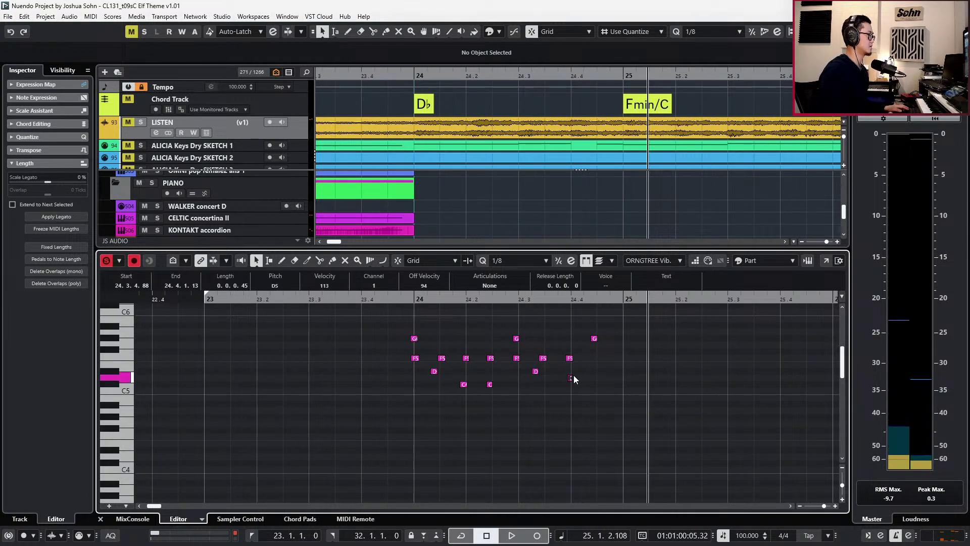
left_click(593, 339)
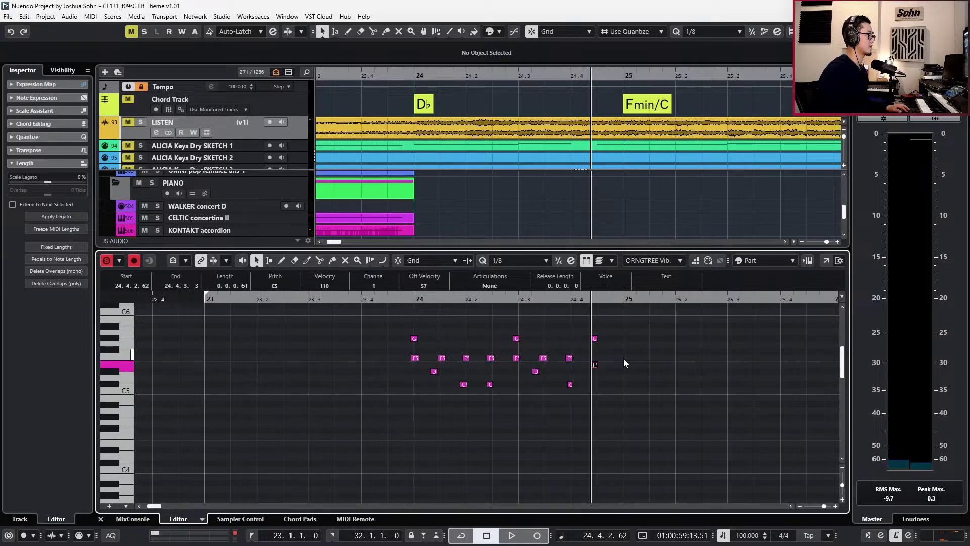
key("Up")
Quantize all vibraphone notes in bar 24 to 1/16 with sixteenth-note lengths and play them back.
key("s")
key("ctrl+KP_Subtract")
key("ctrl+KP_Subtract")
key("space")
left_click_drag(637, 298, 386, 405)
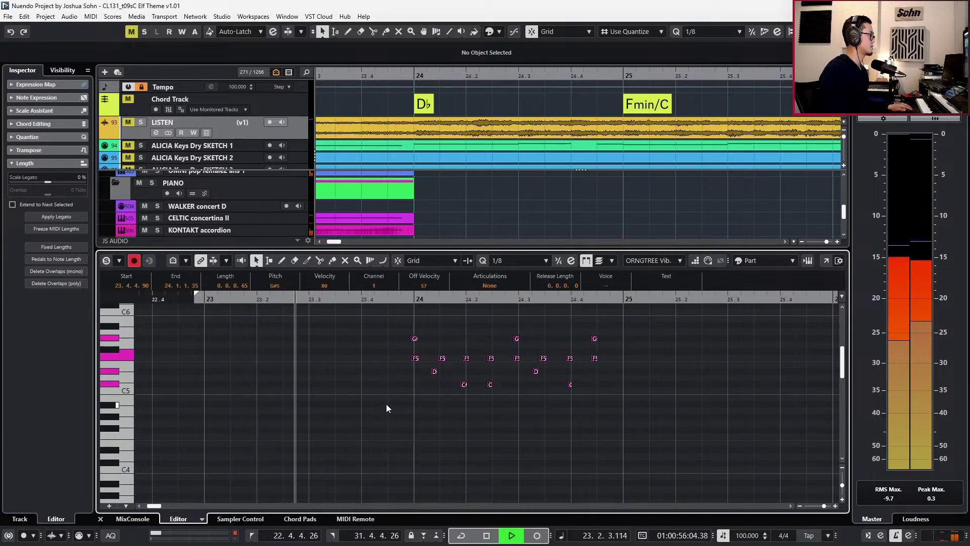
key("space")
key("q")
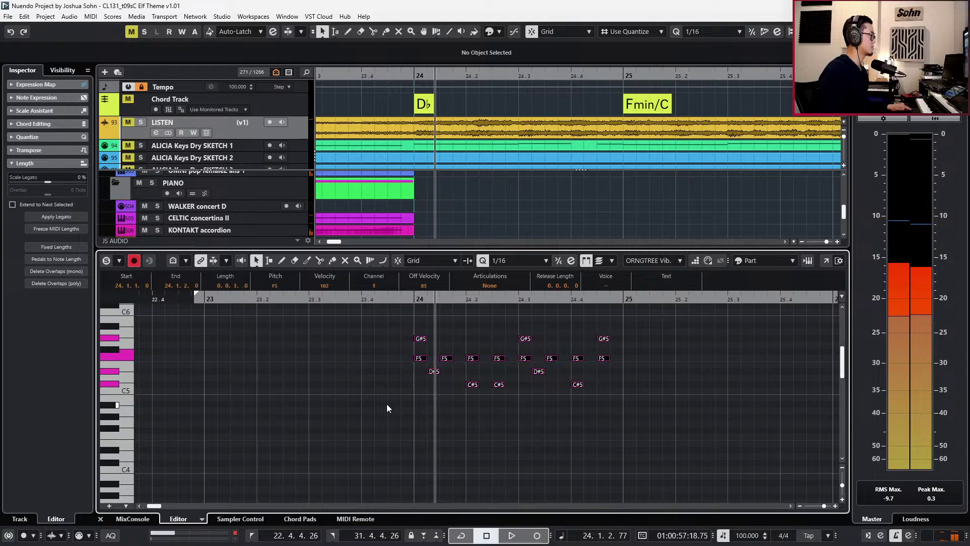
key("l")
key("space")
key("space")
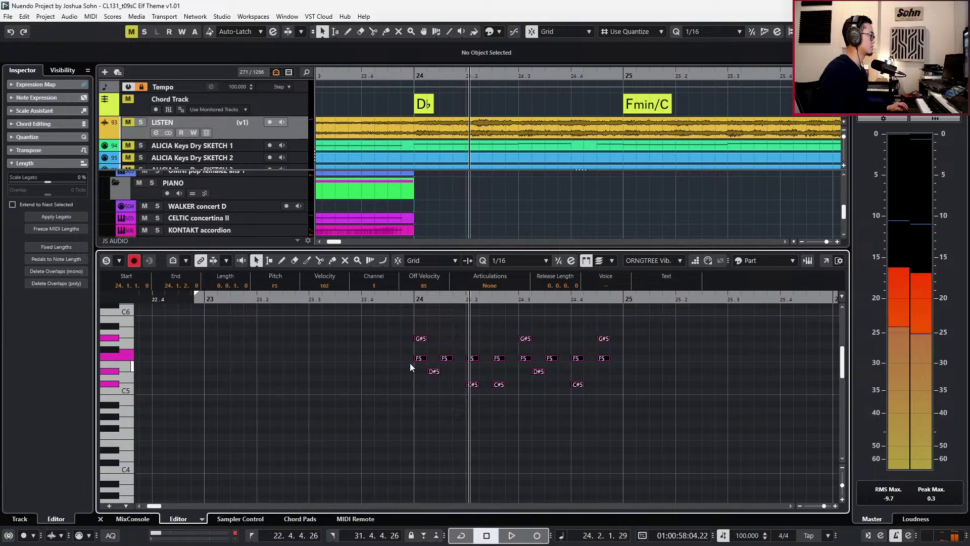
Try shifting the D#5 and F5 pairs after beats 1 and 3 of bar 24 a sixteenth later.
left_click_drag(432, 350, 454, 378)
key("alt+Right")
key("l")
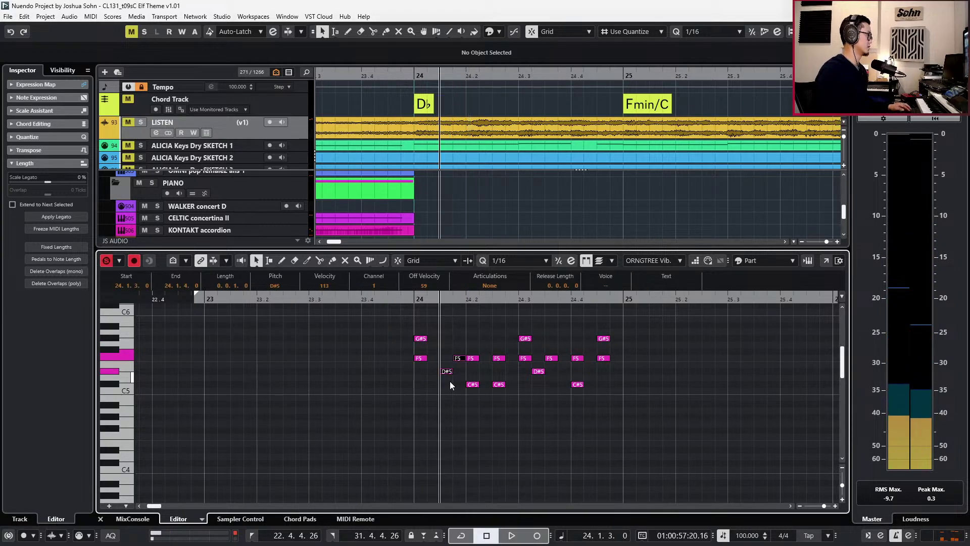
key("b")
key("space")
left_click_drag(539, 352, 555, 380)
key("ctrl+Right")
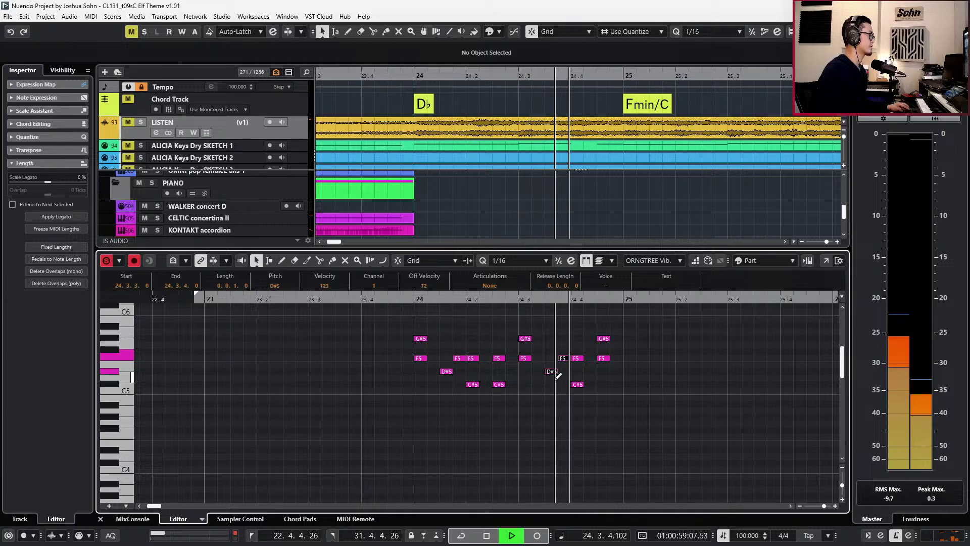
key("space")
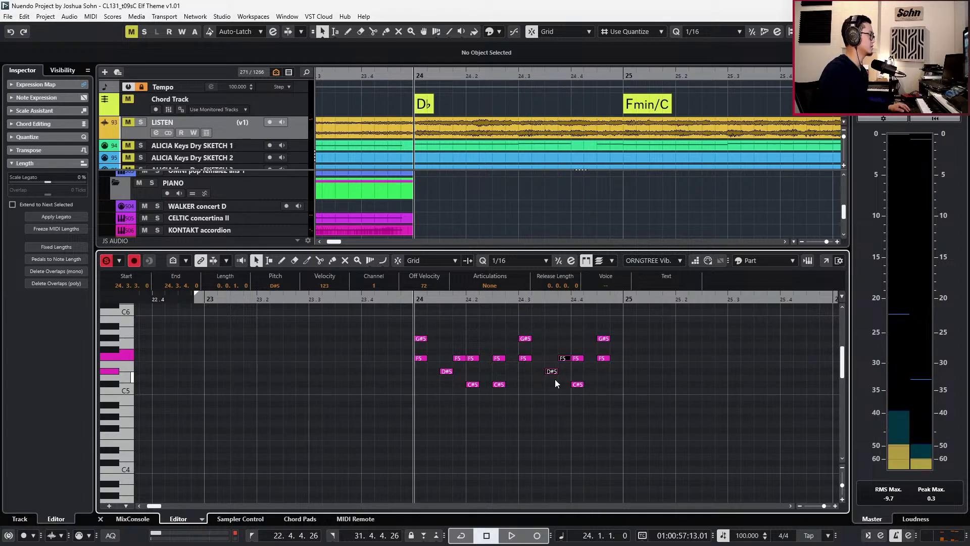
Set the quantize value to 1/16 Triplet, align both D#5 and F5 pairs in bar 24 to that grid, and play the pattern.
key("KP_Subtract")
key("KP_Add")
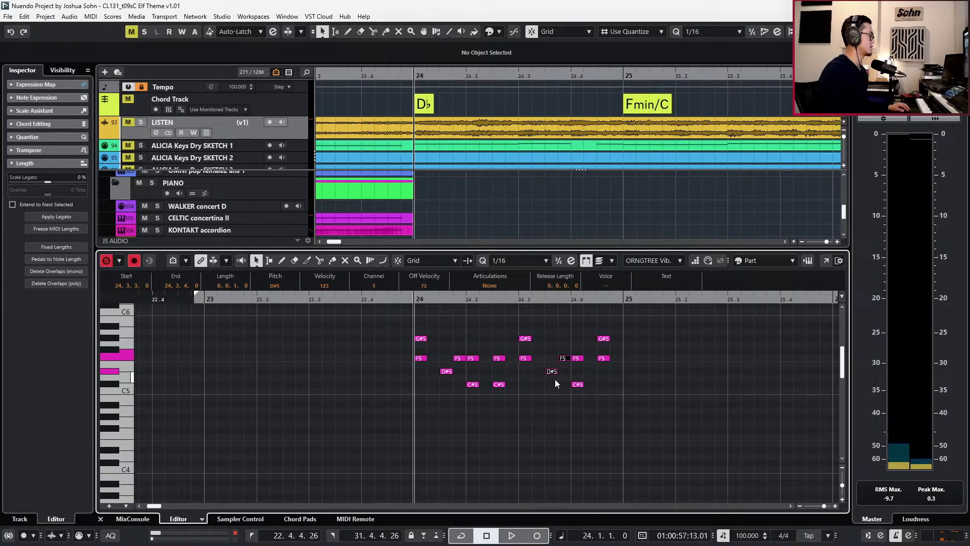
key("comma")
left_click_drag(446, 347, 460, 390)
key("ctrl+Left")
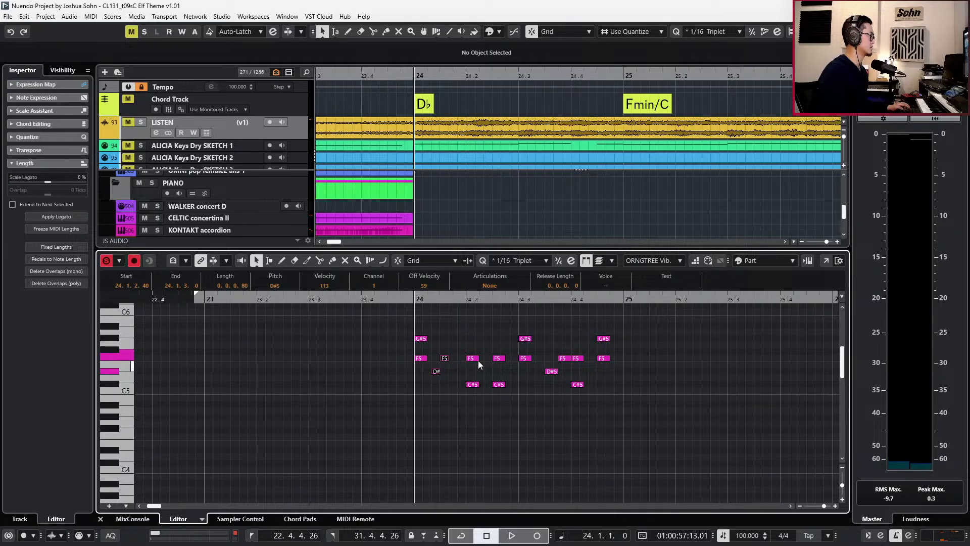
left_click_drag(544, 350, 564, 376)
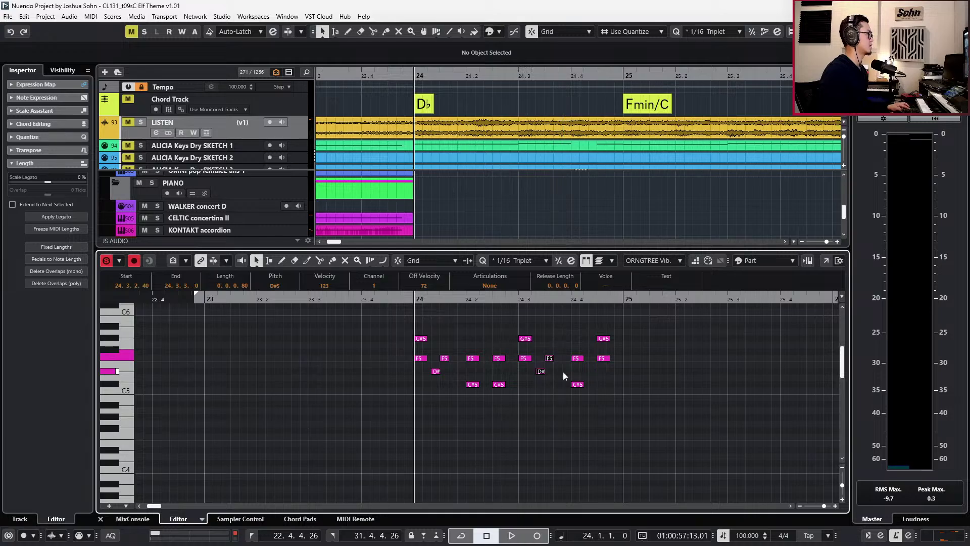
key("space")
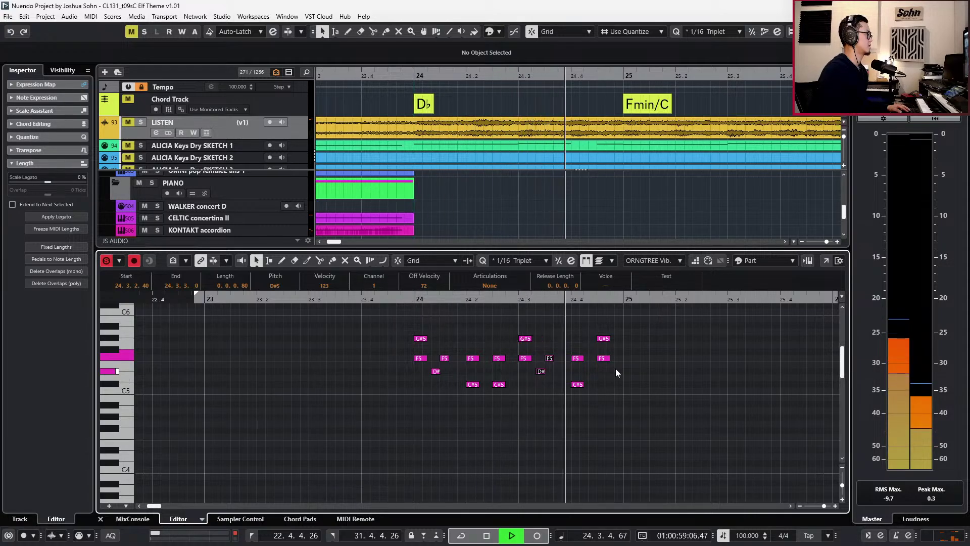
key("space")
key("space")
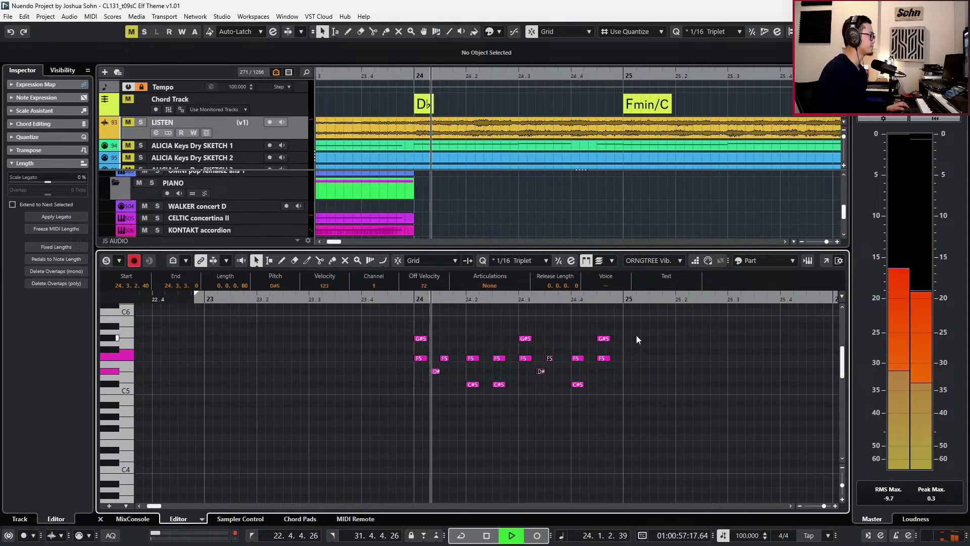
Duplicate the complete bar 24 vibraphone pattern into bar 25.
key("g")
key("g")
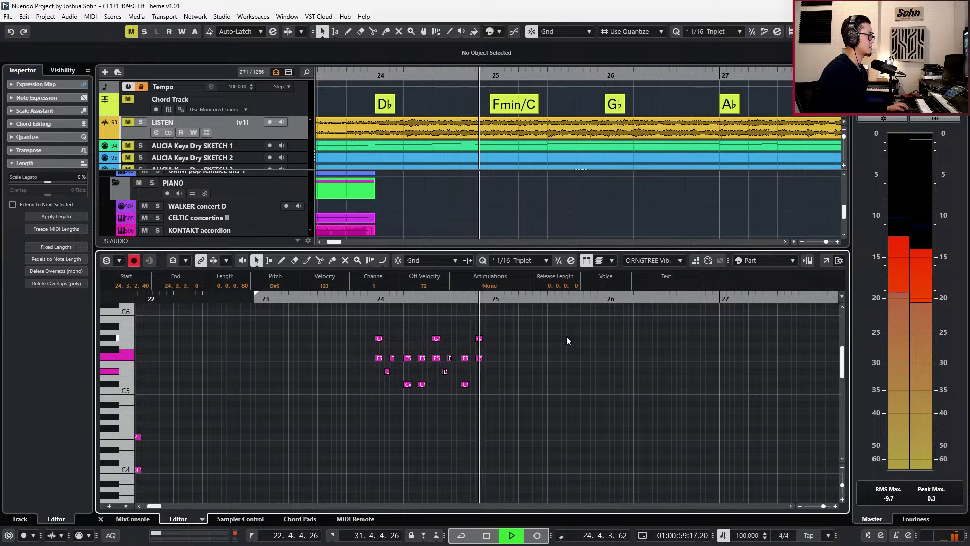
key("space")
left_click_drag(566, 335, 377, 419)
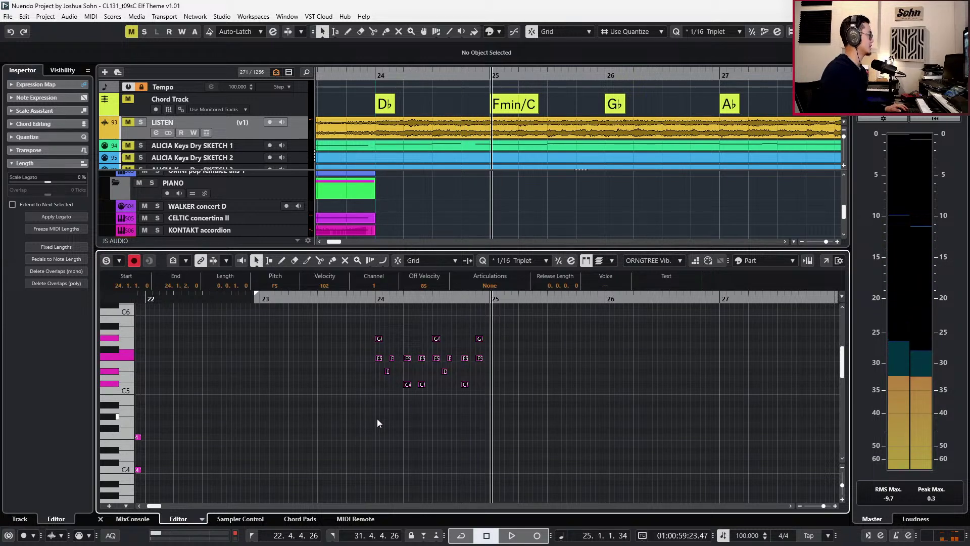
key("ctrl+d")
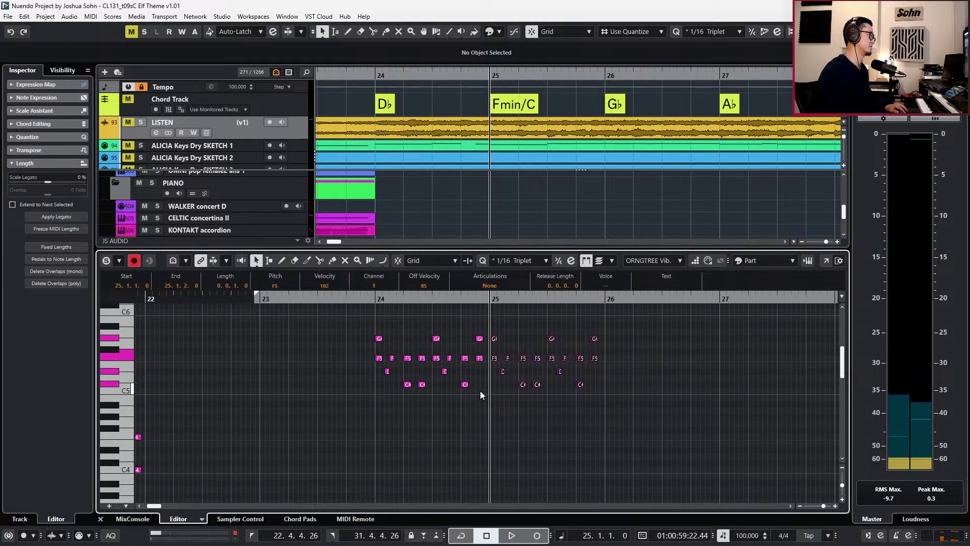
Lower the three C#5 notes in bar 25 of the vibraphone part to C5 and play the bar back.
left_click_drag(495, 326, 552, 348)
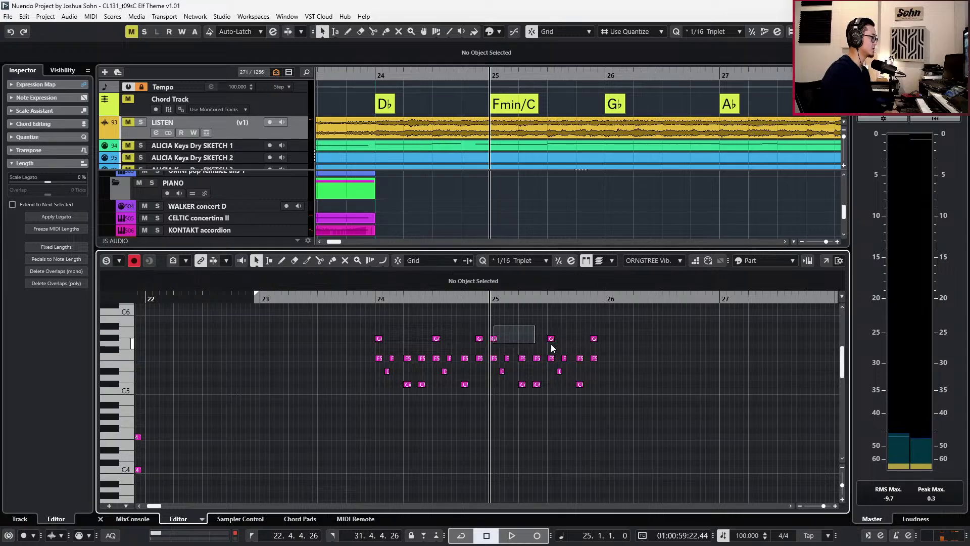
left_click_drag(617, 341, 617, 342)
key("s")
key("space")
key("space")
left_click_drag(507, 380, 610, 404)
key("Down")
key("space")
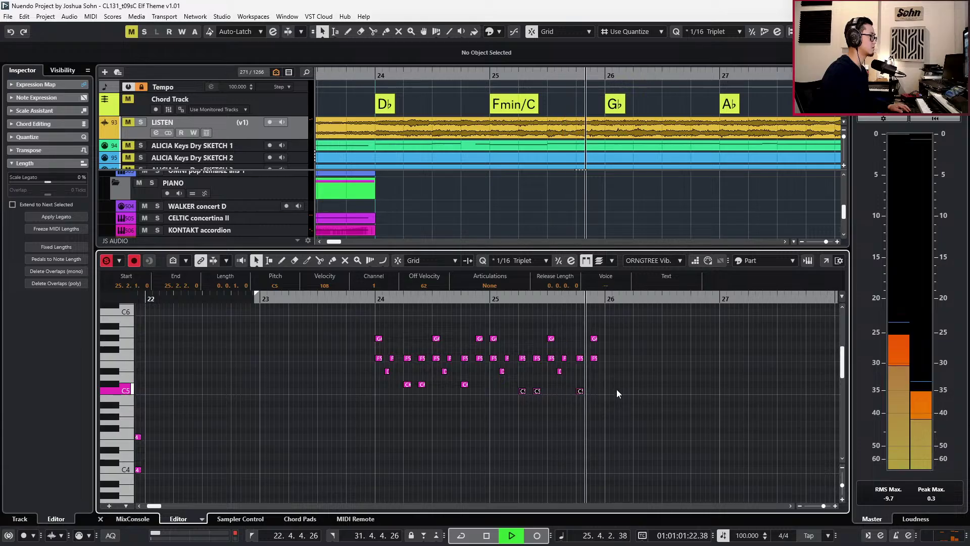
key("space")
left_click_drag(618, 309, 596, 328)
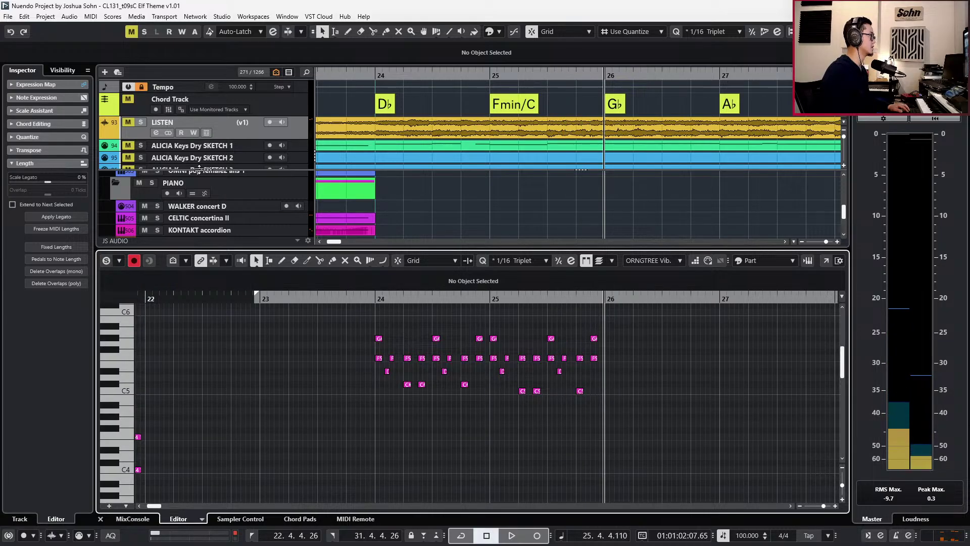
Solo the LISTEN track and play the reference through bar 26.
left_click(293, 126)
key("s")
key("space")
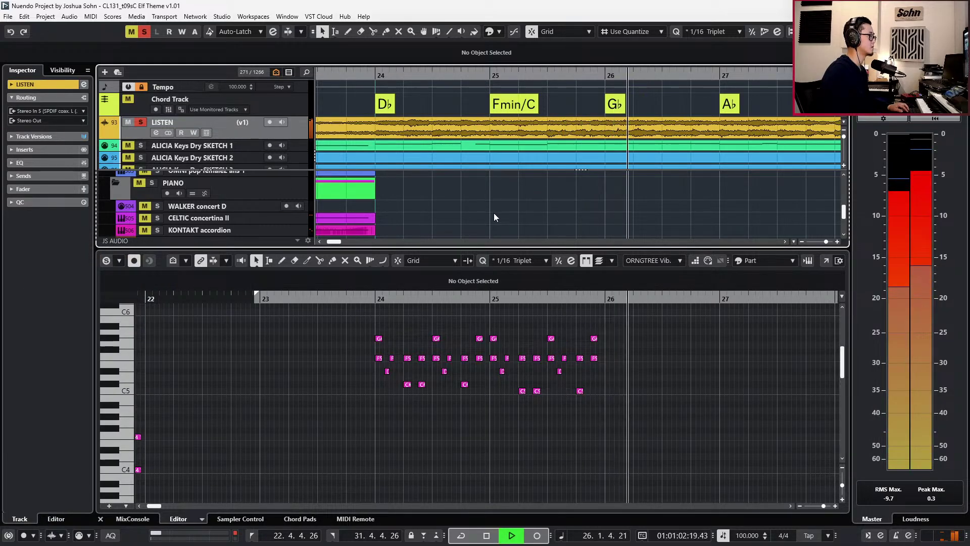
key("s")
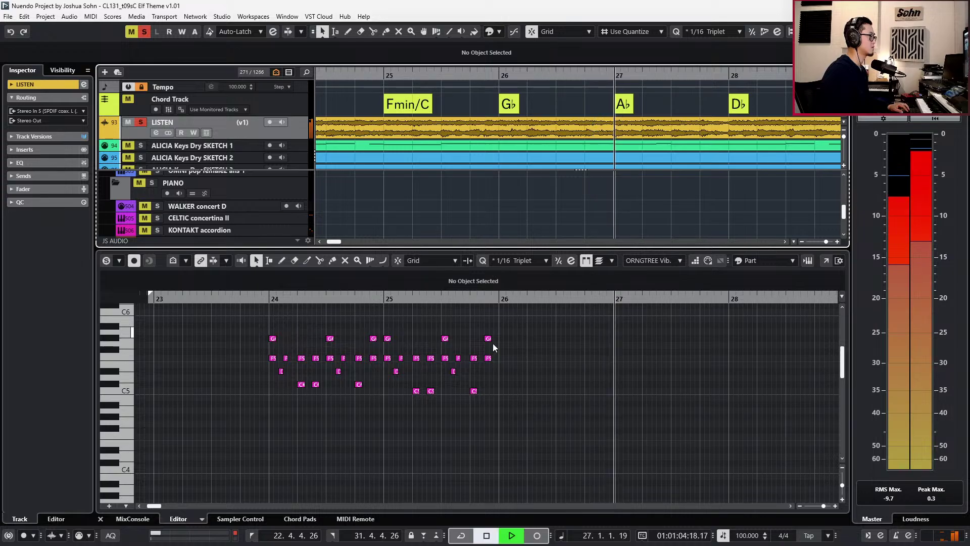
key("space")
key("KP_Subtract")
key("KP_Subtract")
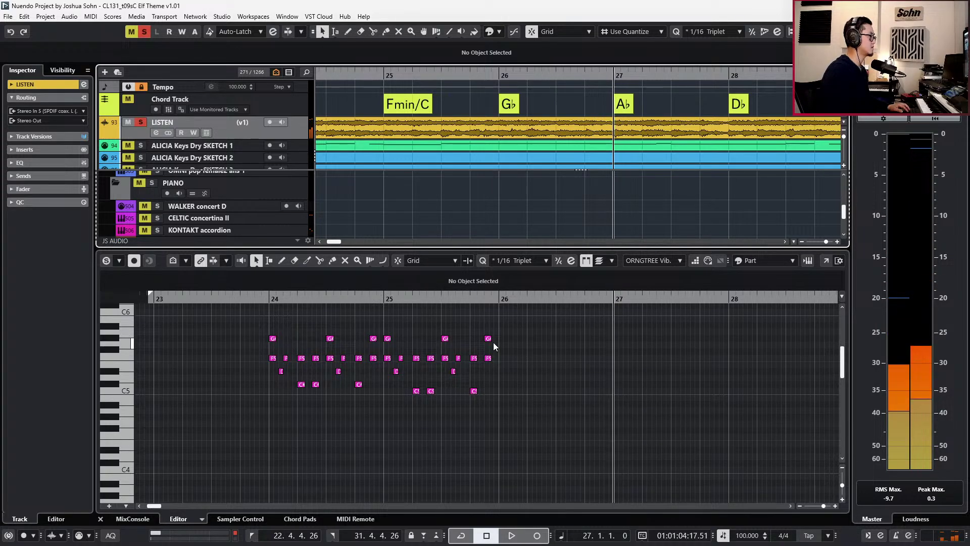
key("s")
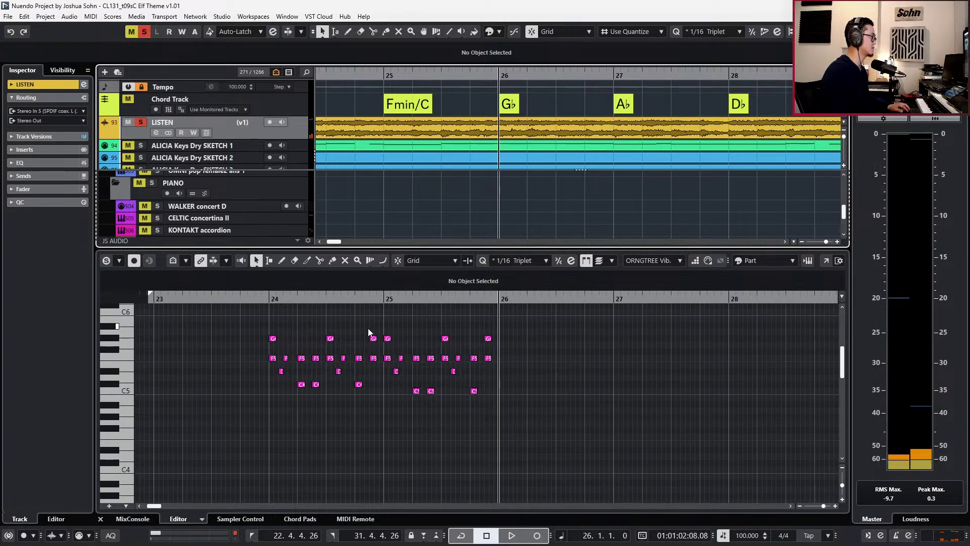
Copy the first two beats of the bar 25 vibraphone pattern to the start of bar 26 and compare with the reference.
left_click(386, 336)
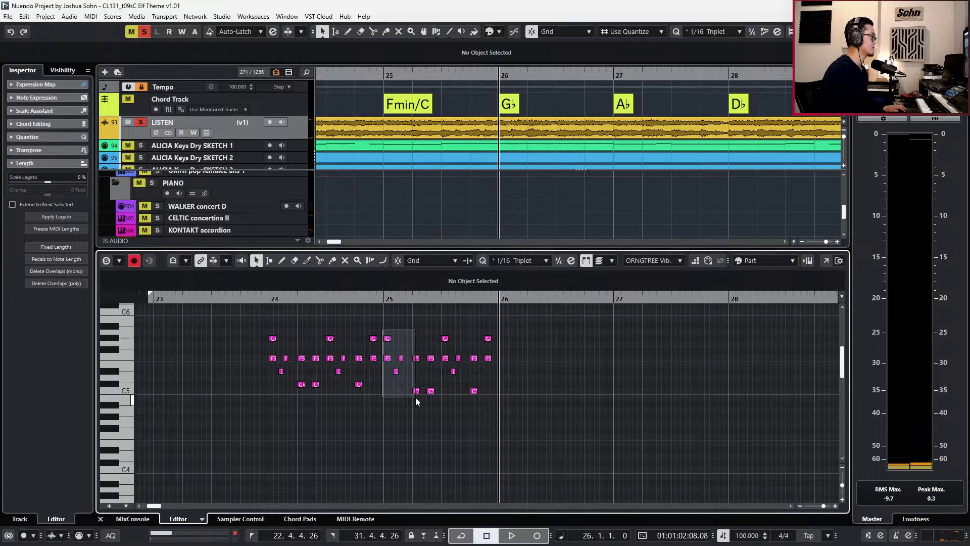
left_click_drag(431, 404, 435, 405)
key("ctrl+c")
key("ctrl+v")
key("space")
key("h")
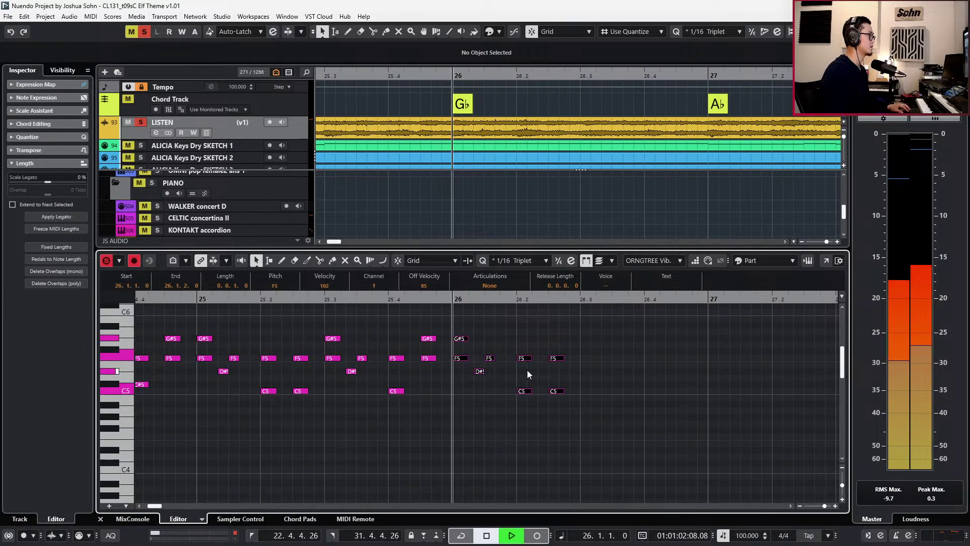
key("space")
key("space")
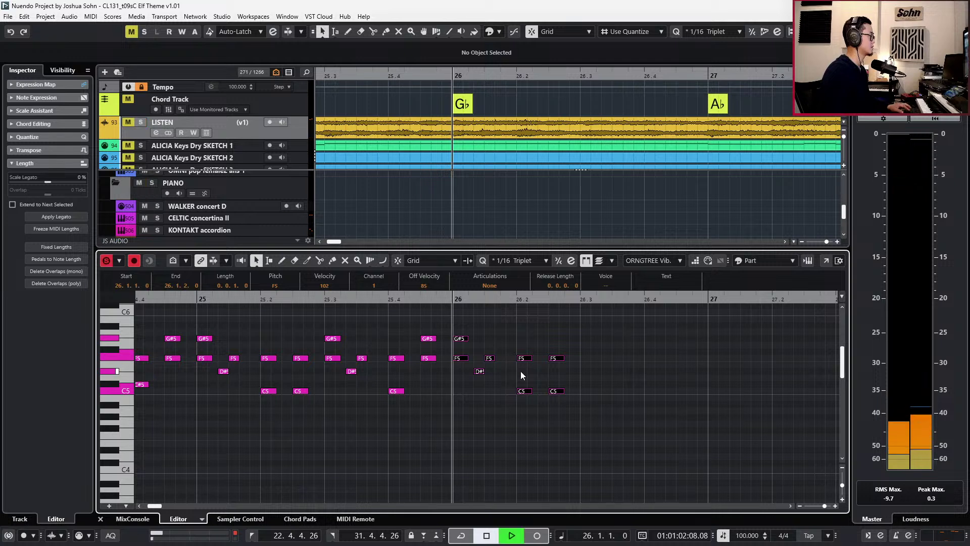
key("space")
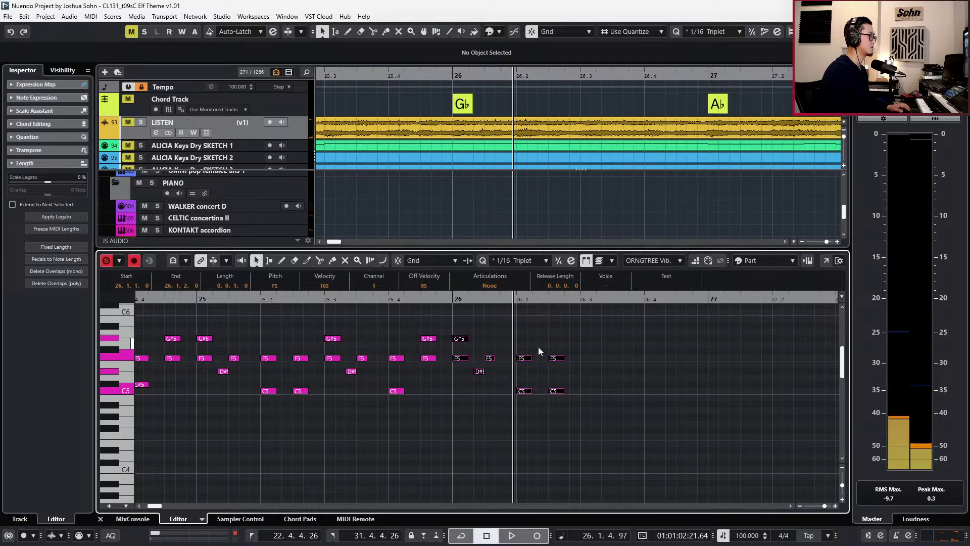
Move the last F5 on beat 2 of bar 26 earlier to 26.2.2.40 and play the figure.
left_click(555, 391)
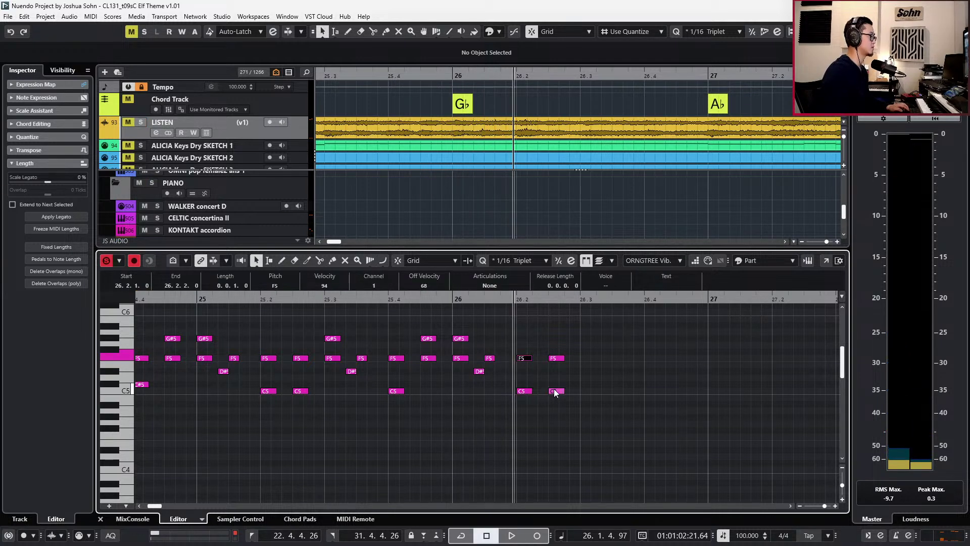
key("space")
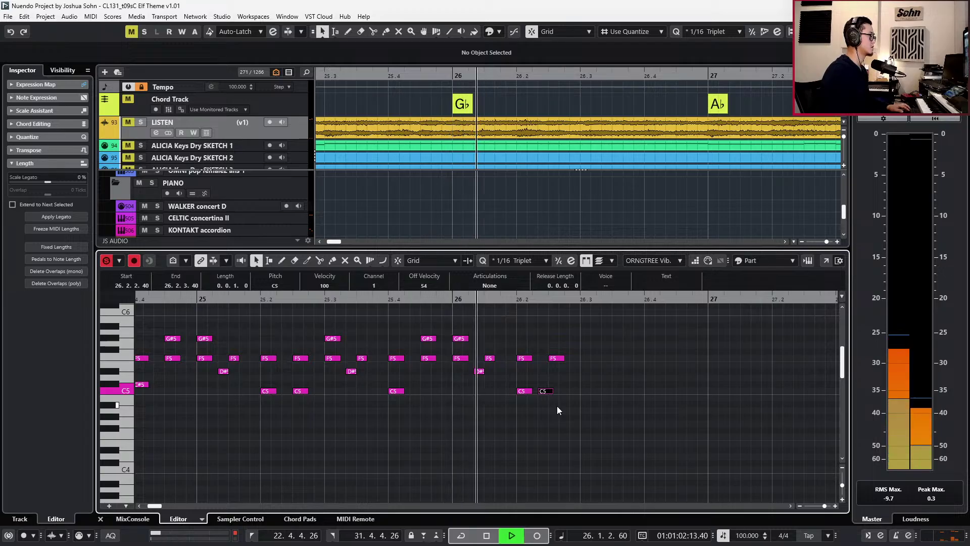
key("space")
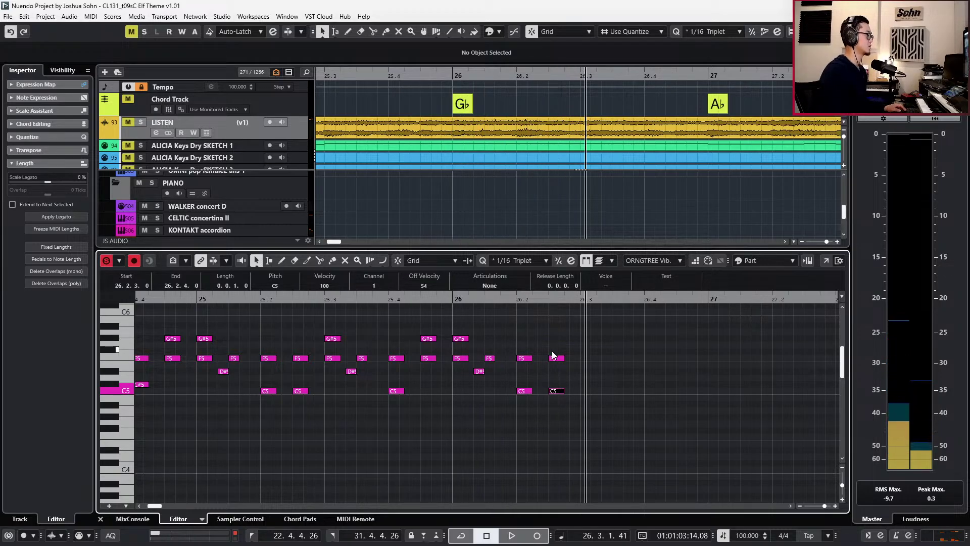
left_click(559, 371)
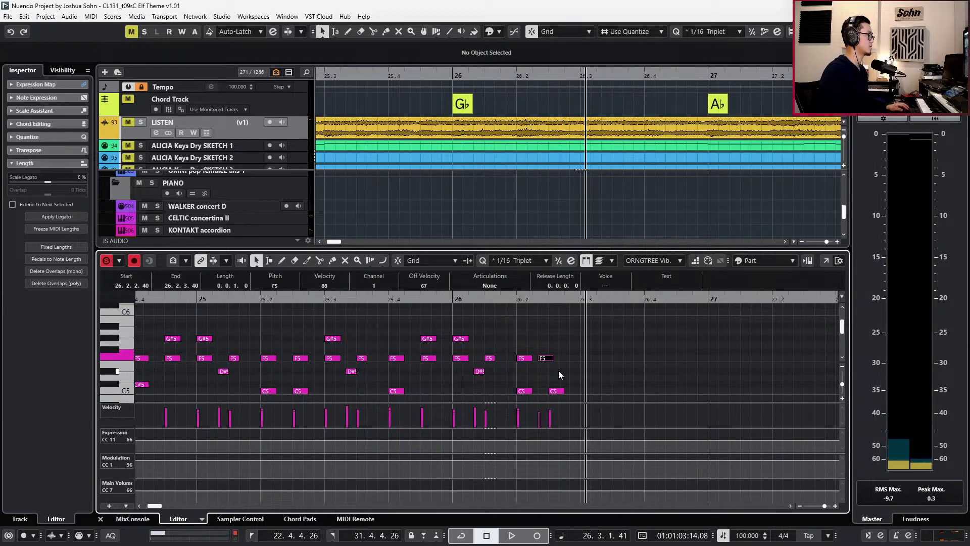
key("space")
key("space")
Copy the two-beat vibraphone figure at the start of bar 26 to beat 3 of the same bar and play it.
left_click_drag(574, 329, 459, 430)
left_click(458, 440)
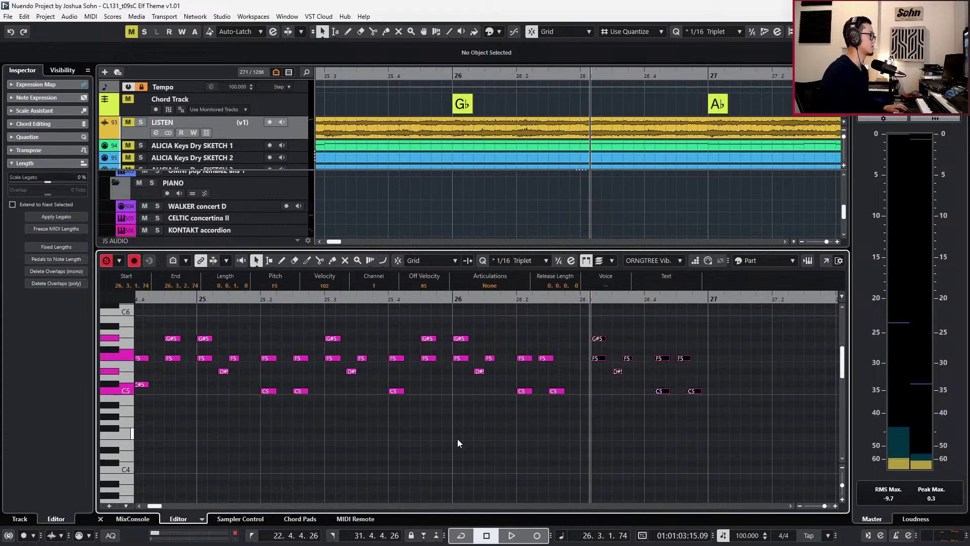
key("ctrl+v")
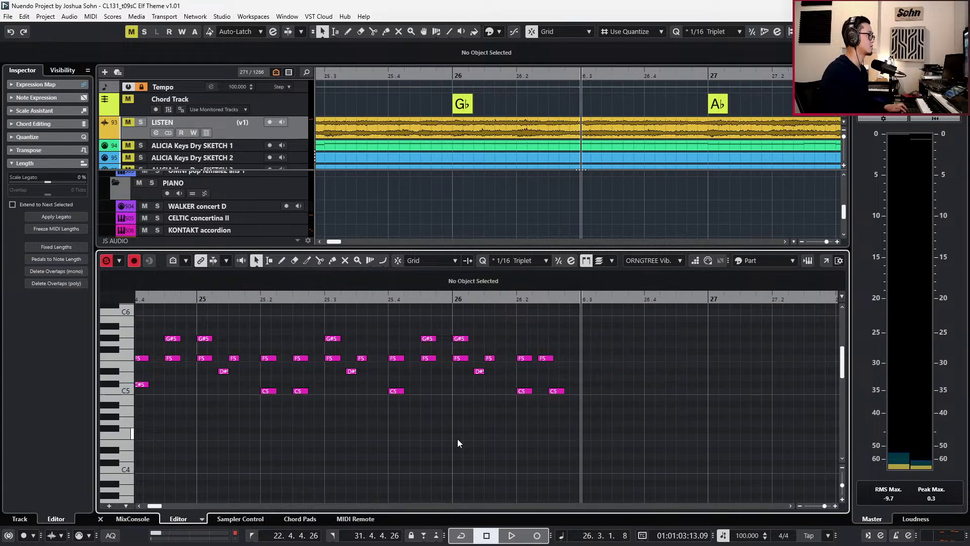
scroll(483, 415, "down", 3)
key("space")
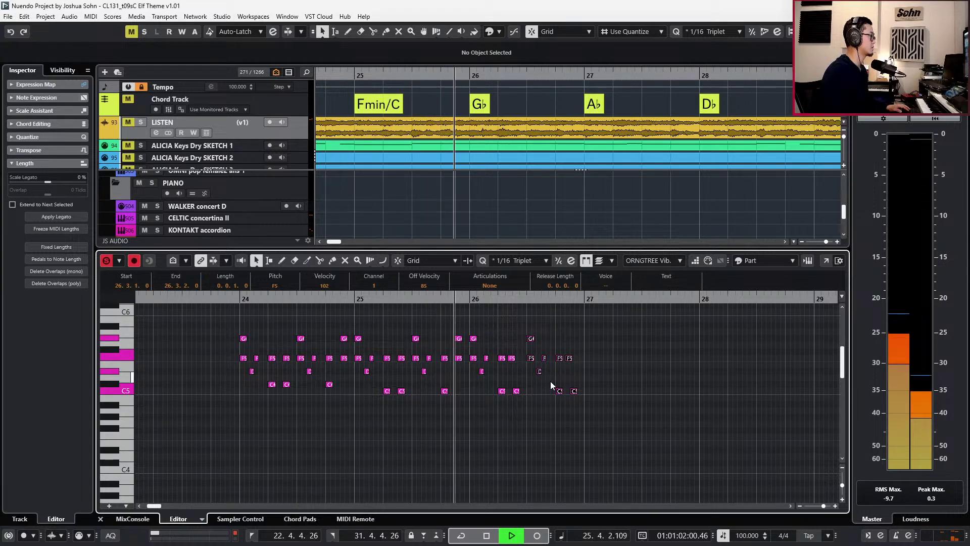
key("space")
Try lower pitches for the four C5 notes in bar 26, set them to C#5, and play the bar.
left_click_drag(471, 394, 611, 413)
key("Down")
key("space")
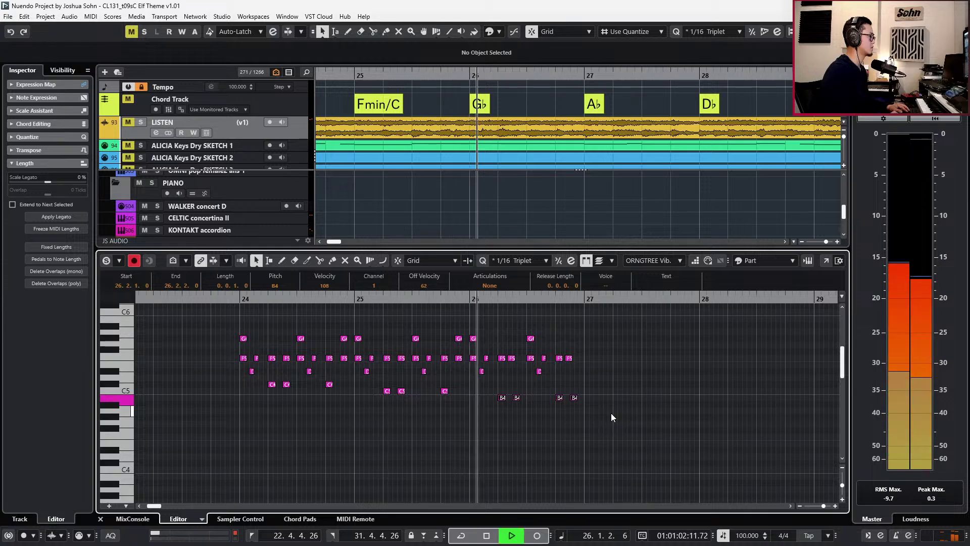
key("Down")
key("Up")
key("Up")
key("Up")
key("space")
key("s")
key("space")
key("space")
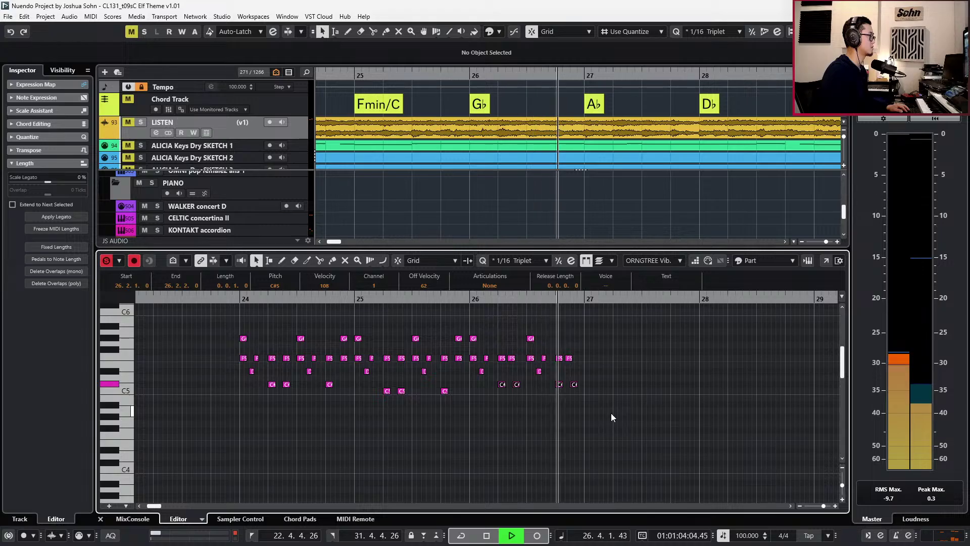
key("space")
Copy the bar 26 vibraphone pattern to bar 27, lower its C#5 notes to C5, and play it back.
key("KP_Add")
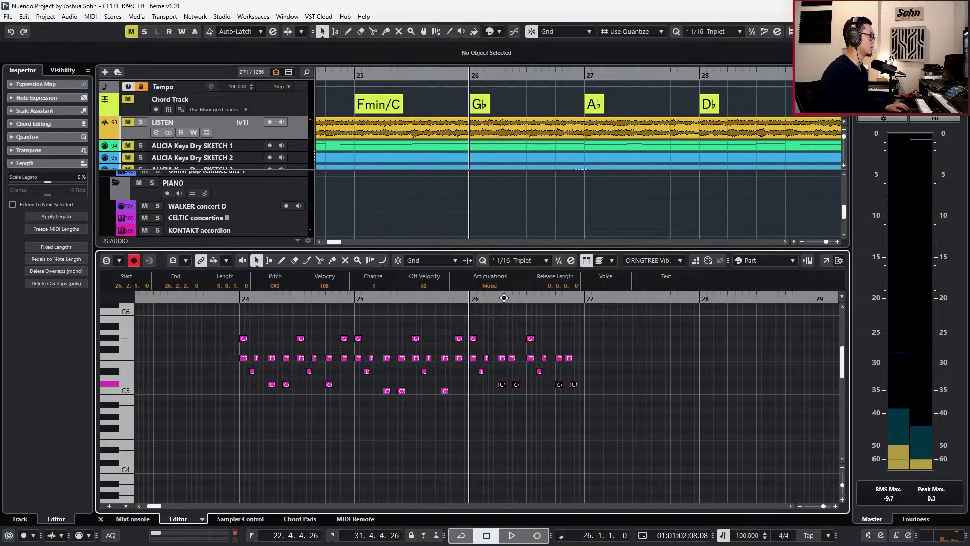
left_click_drag(471, 324, 769, 389)
key("ctrl+c")
key("KP_Add")
key("ctrl+v")
scroll(626, 403, "up", 1)
key("Down")
key("space")
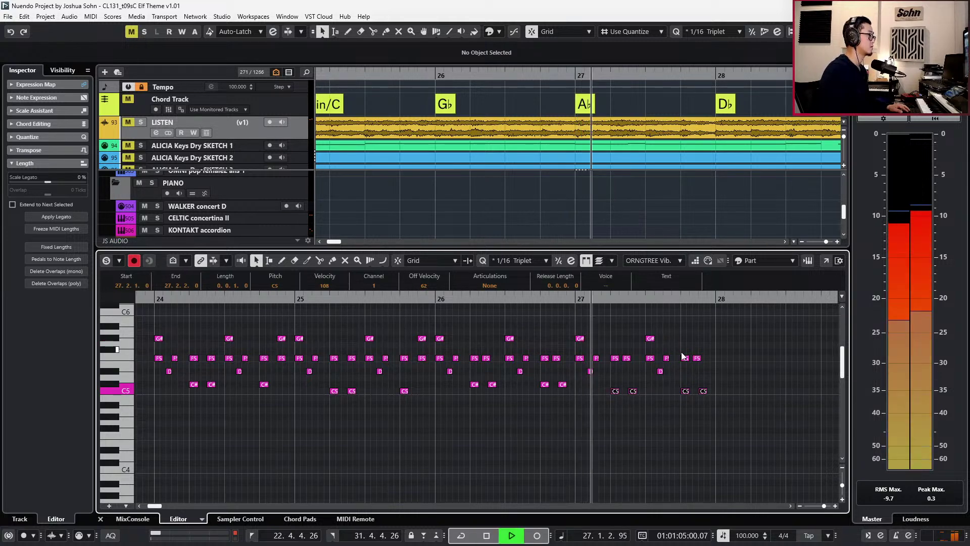
key("g")
key("g")
key("space")
Duplicate the four-bar vibraphone pattern from bars 24–27 to bar 28.
left_click_drag(718, 319, 381, 426)
key("ctrl+c")
key("KP_Add")
key("ctrl+v")
key("g")
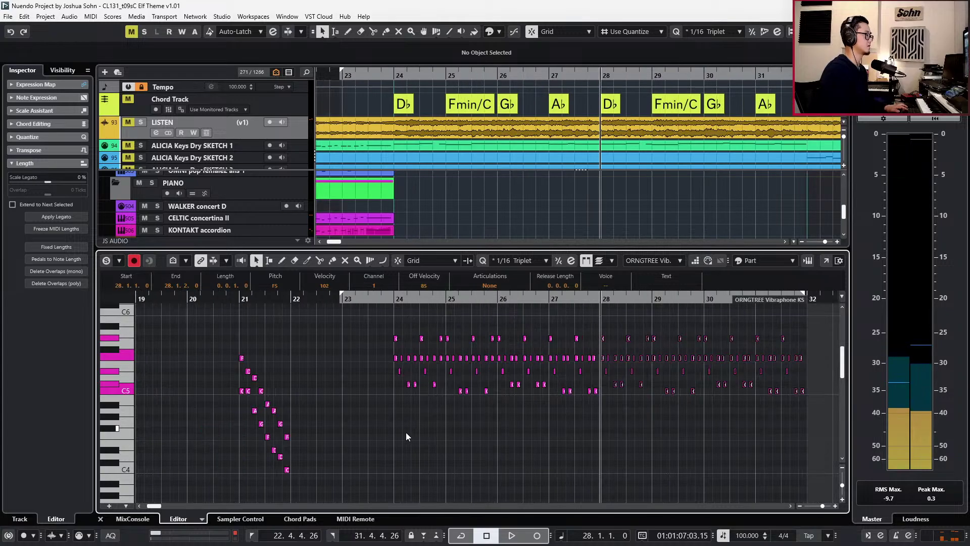
Close the vibraphone editor and play the full arrangement from around bar 24.
key("KP_Subtract")
key("KP_Subtract")
key("KP_Subtract")
key("KP_Subtract")
key("KP_Subtract")
key("Return")
key("space")
key("g")
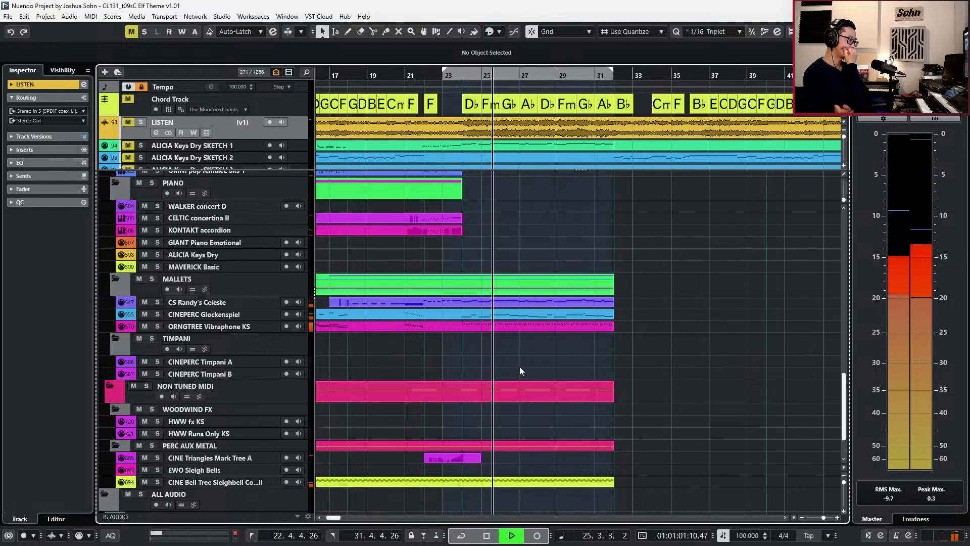
key("space")
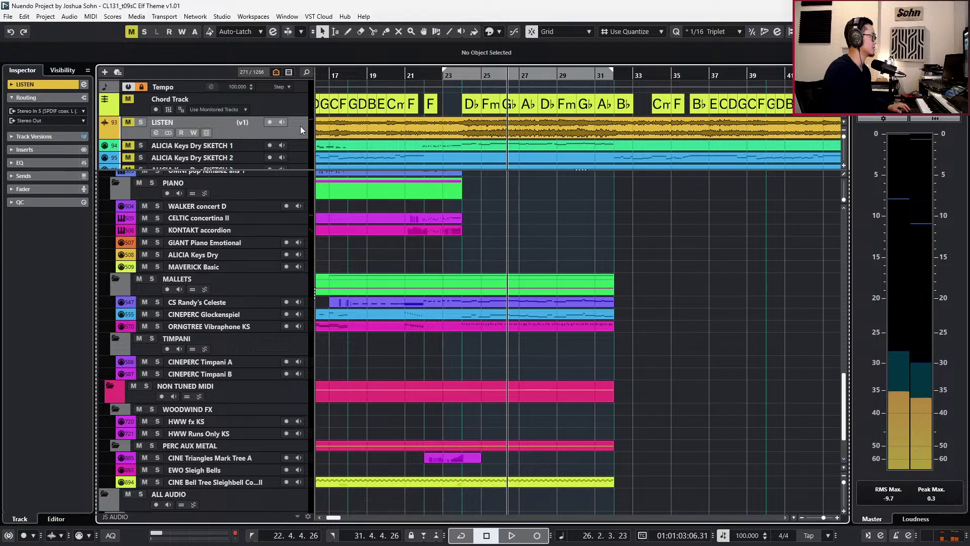
Solo the LISTEN track to hear the reference from bar 24, unsolo it, and return to bar 24.
key("s")
key("KP_Subtract")
key("KP_Subtract")
key("KP_Subtract")
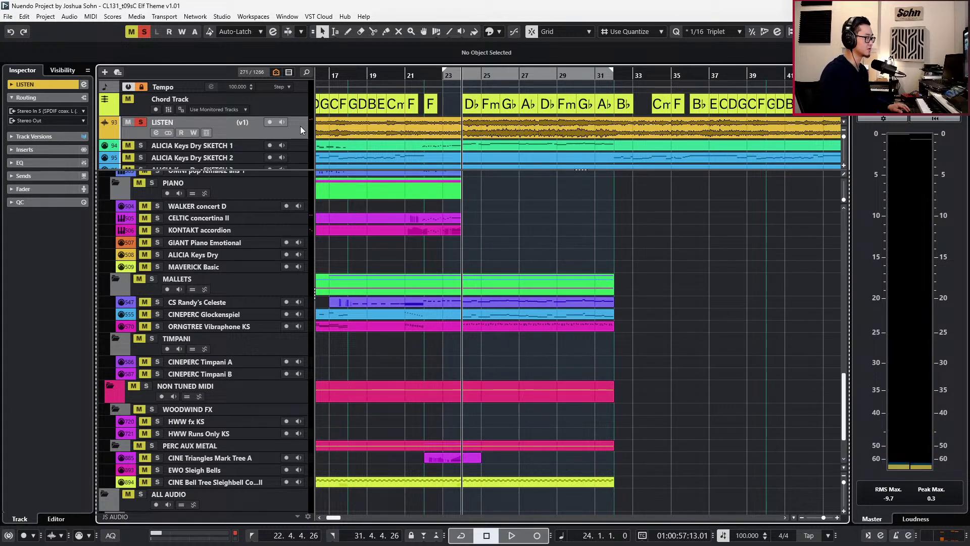
key("space")
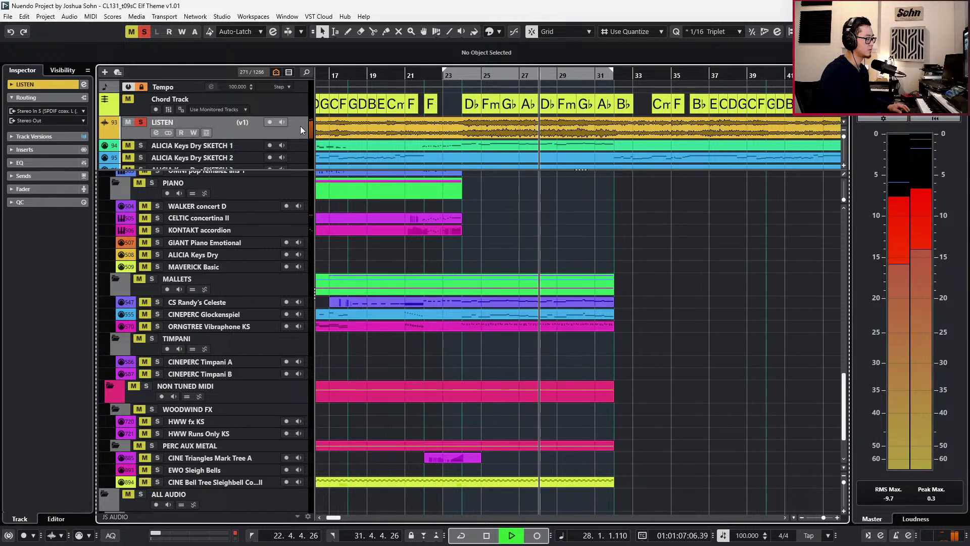
key("space")
key("s")
key("KP_Subtract")
key("KP_Subtract")
key("KP_Subtract")
Open the CSS Bass KS A part, copy its notes from bar 24 onward, and close the editor.
scroll(422, 288, "up", 1)
scroll(494, 321, "up", 3)
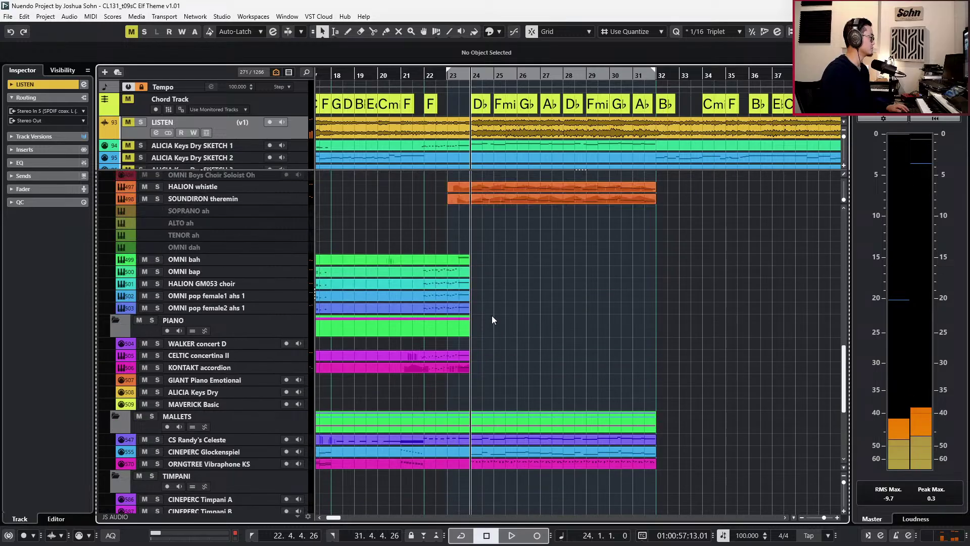
scroll(501, 227, "up", 4)
scroll(506, 329, "down", 8)
scroll(505, 308, "up", 4)
scroll(487, 255, "up", 6)
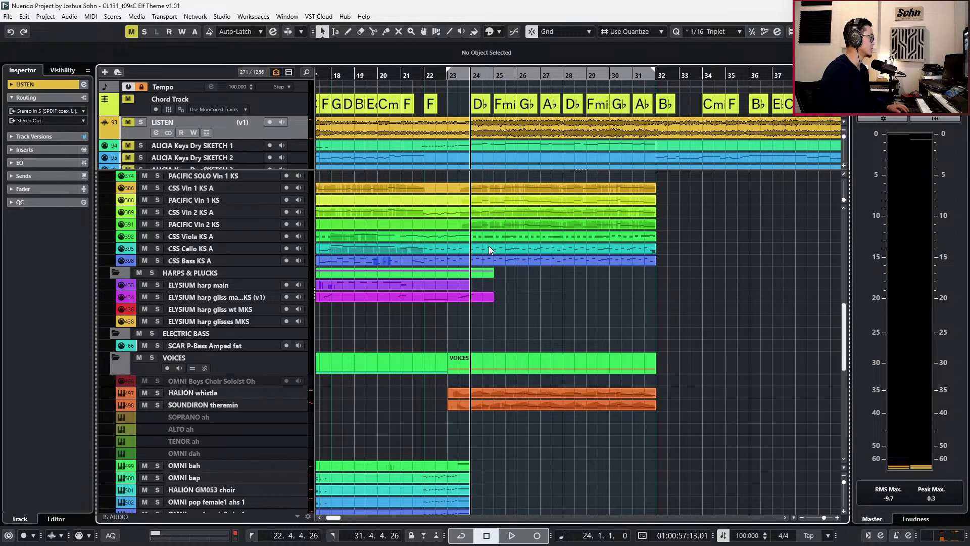
double_click(487, 259)
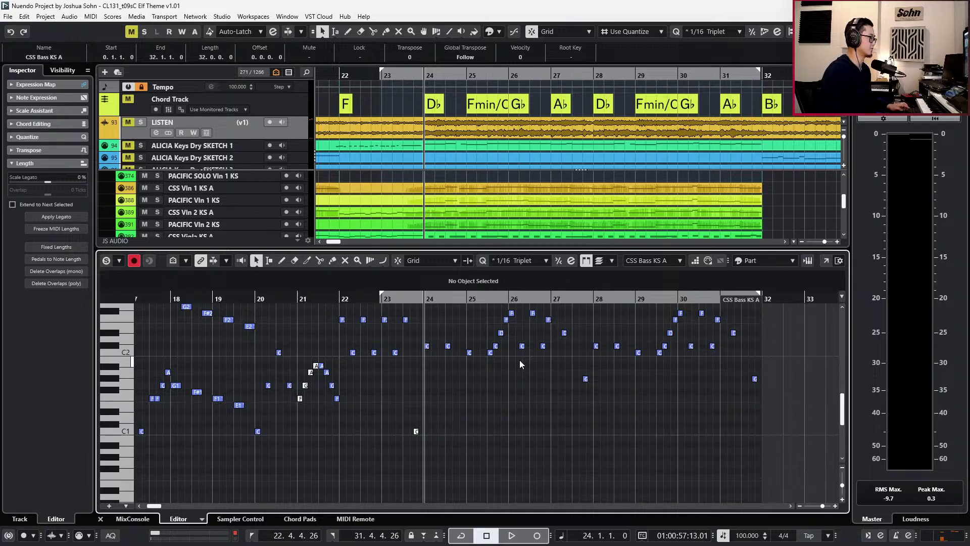
scroll(470, 355, "up", 2)
left_click_drag(475, 343, 775, 431)
key("Return")
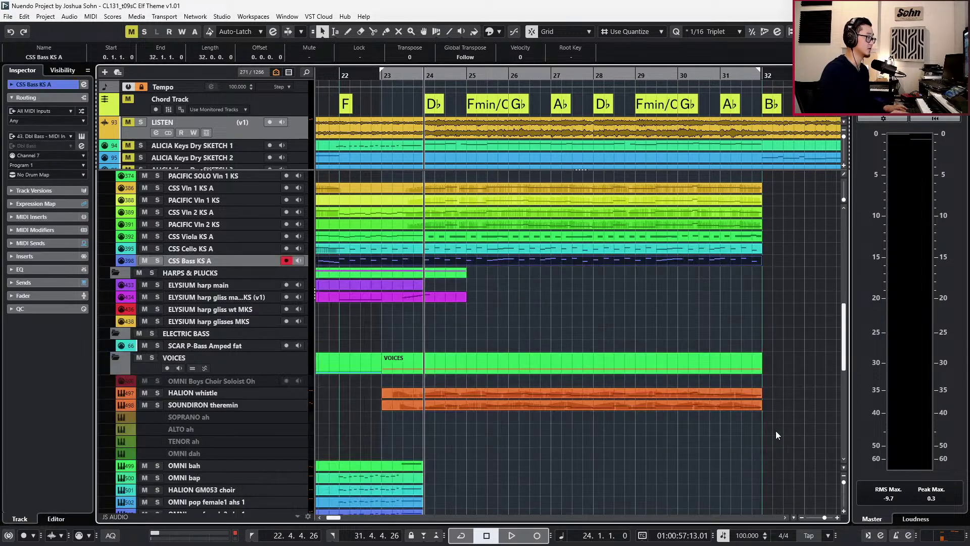
Create a CINEPERC Timpani A part across the locator range and paste the copied bass material at bar 24.
scroll(630, 373, "down", 5)
scroll(464, 365, "down", 5)
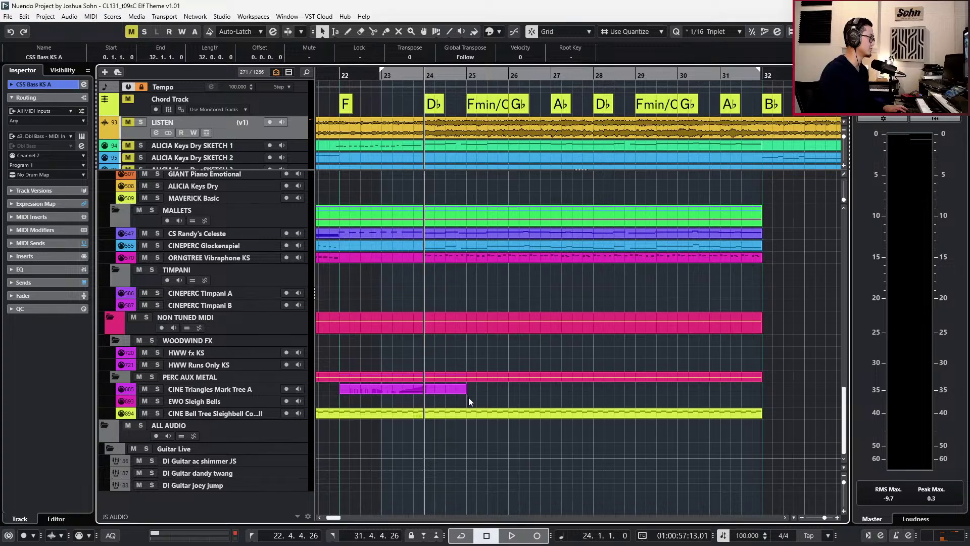
scroll(468, 397, "up", 2)
left_click(470, 333)
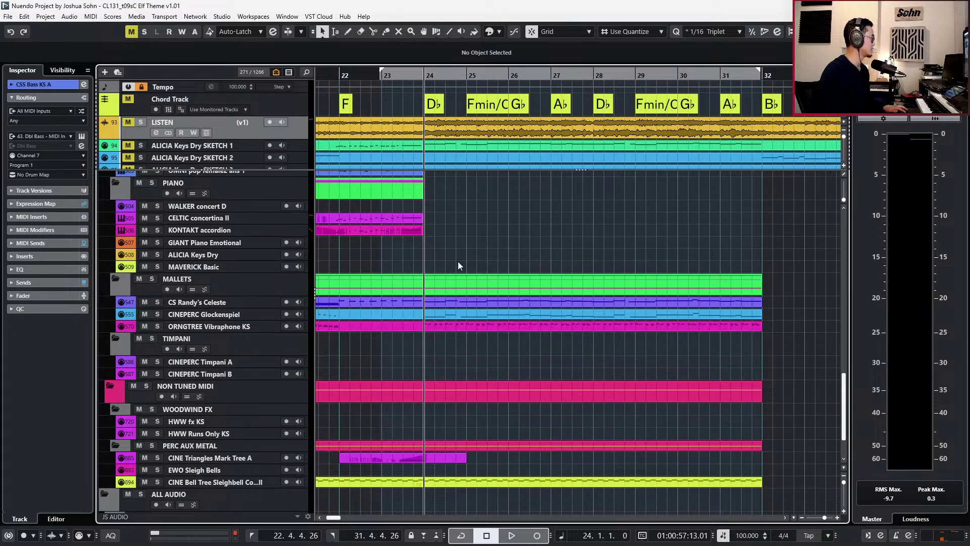
scroll(445, 252, "up", 4)
scroll(444, 261, "down", 5)
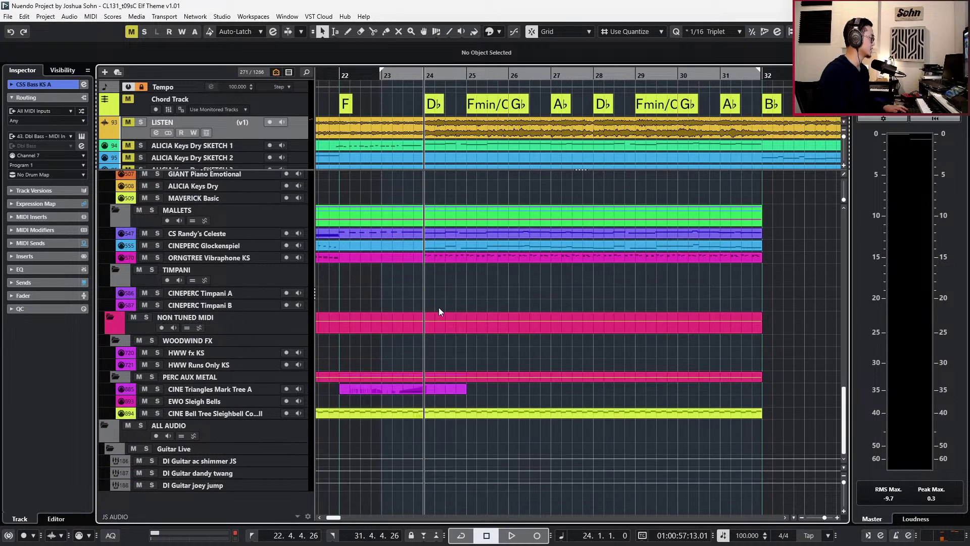
double_click(421, 289)
key("ctrl+v")
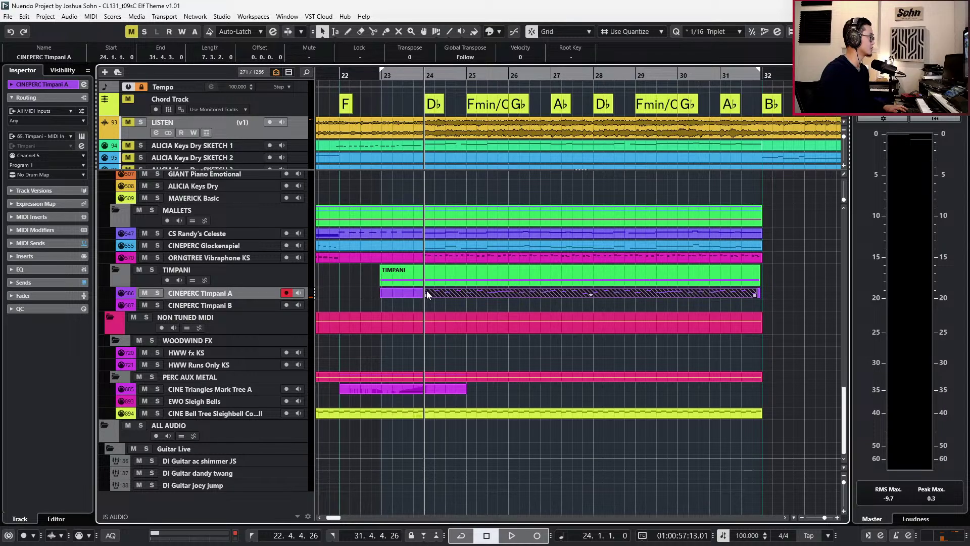
Open the CINEPERC Timpani A part and reduce bar 24 to a single C#2 note lasting the whole bar.
left_click(390, 289)
double_click(407, 289)
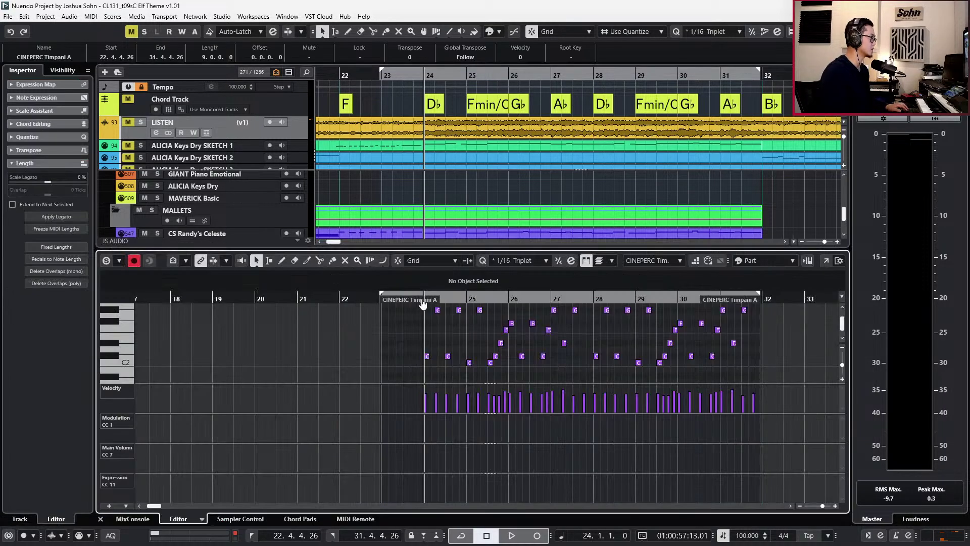
scroll(426, 317, "up", 2)
scroll(435, 359, "up", 3)
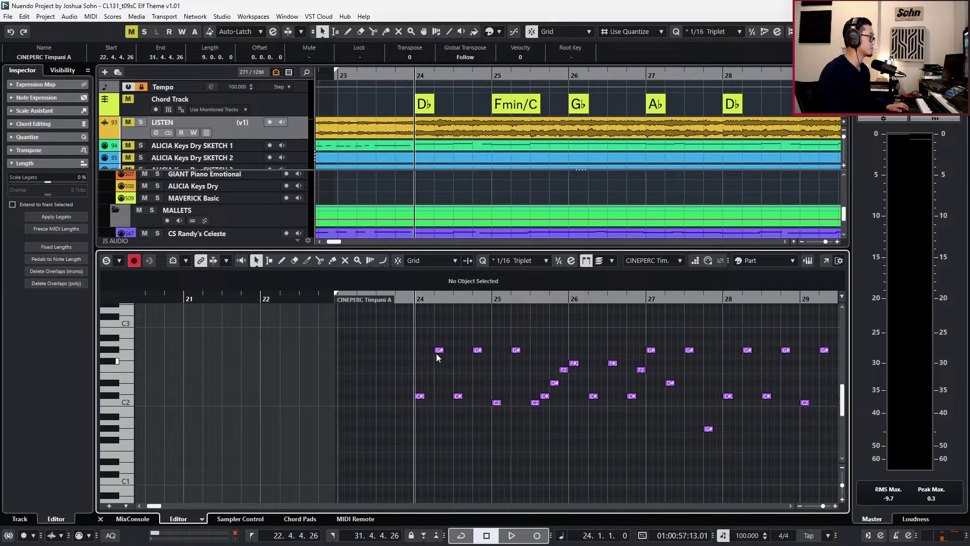
left_click_drag(514, 405, 486, 405)
key("Delete")
left_click_drag(435, 379, 410, 423)
key("1")
key("shift+l")
Remove the extra timpani notes in bar 25, keeping only the first C2 and stretching it to a full bar.
left_click_drag(508, 346, 527, 365)
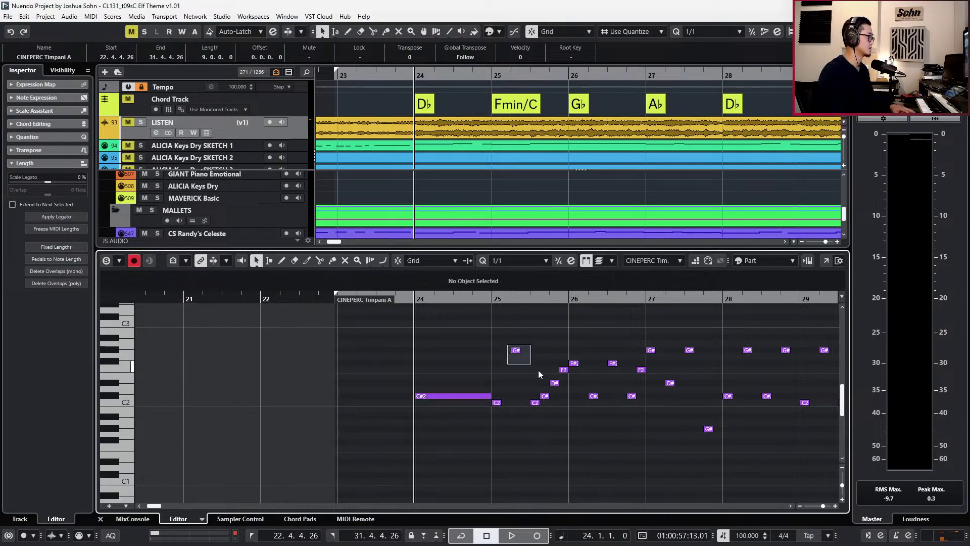
left_click_drag(555, 407, 555, 408)
key("Delete")
key("Delete")
left_click_drag(555, 356, 498, 423)
key("shift+l")
scroll(506, 391, "right", 2)
scroll(490, 368, "down", 1)
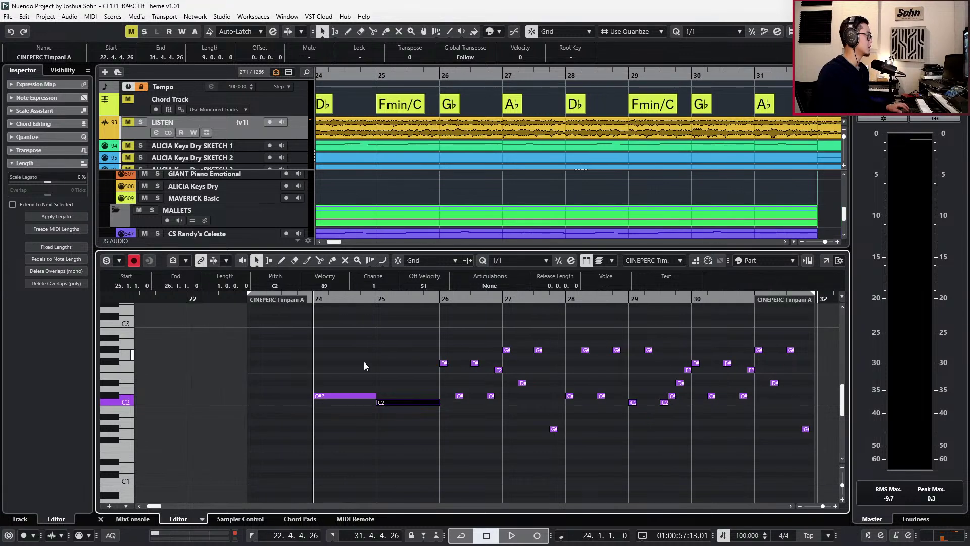
left_click_drag(373, 365, 345, 413)
Thin timpani bars 26 and 27 to their opening F#2 and G#2 notes and make each a whole bar long.
left_click_drag(441, 341, 495, 374)
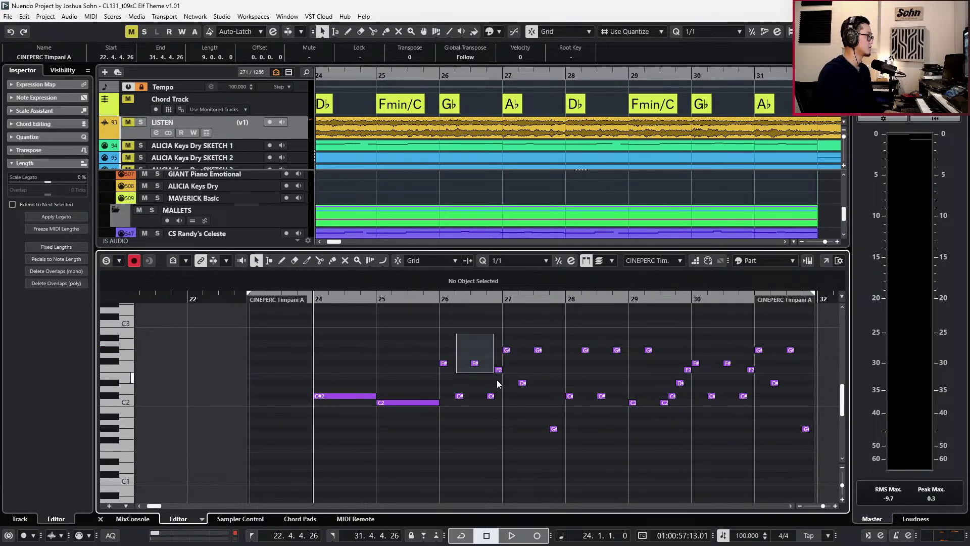
left_click_drag(496, 408, 501, 409)
key("Delete")
left_click_drag(524, 326, 557, 441)
key("Delete")
left_click_drag(556, 336, 428, 377)
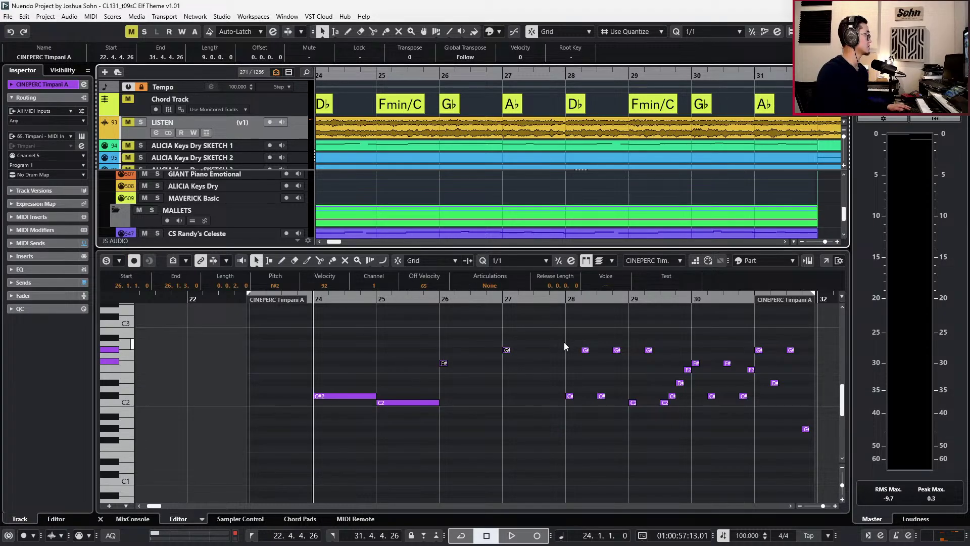
key("shift+l")
key("ctrl+z")
left_click(541, 388)
key("ctrl+z")
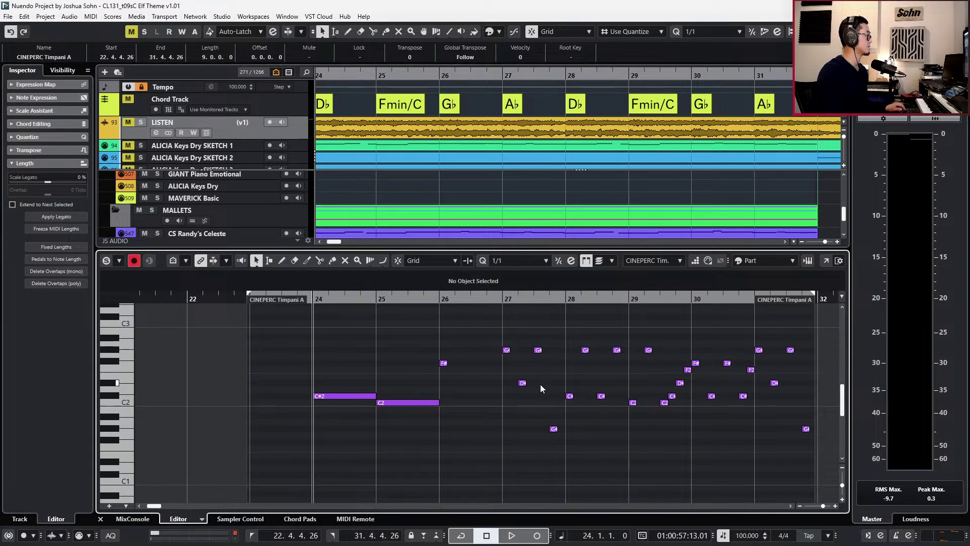
key("ctrl+shift+z")
left_click_drag(538, 331, 443, 381)
key("shift+l")
Delete all the timpani notes from bar 28 onward and start playback from bar 24.
left_click_drag(586, 335, 797, 433)
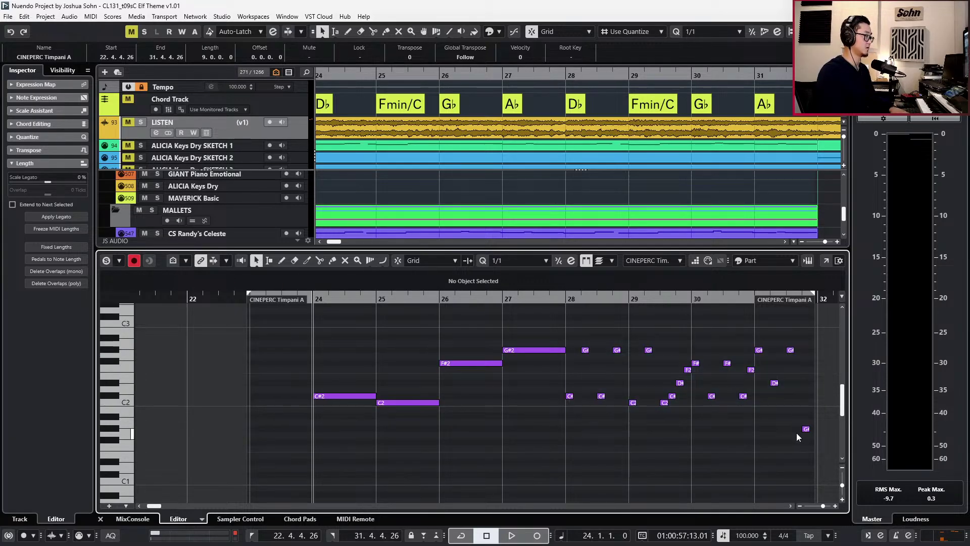
key("Delete")
left_click_drag(597, 323, 466, 374)
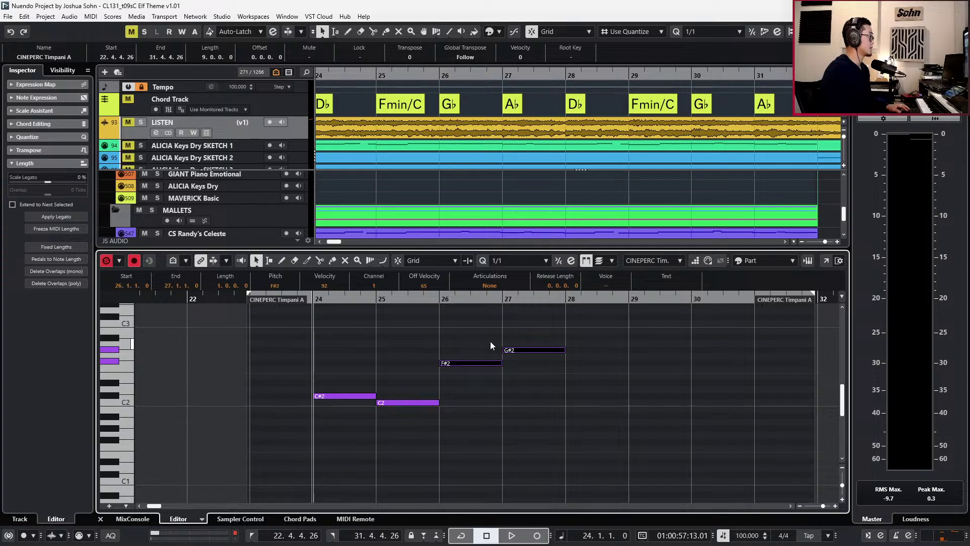
key("space")
Stop playback and transpose the timpani note in bar 26 down to C#2.
left_click(473, 363)
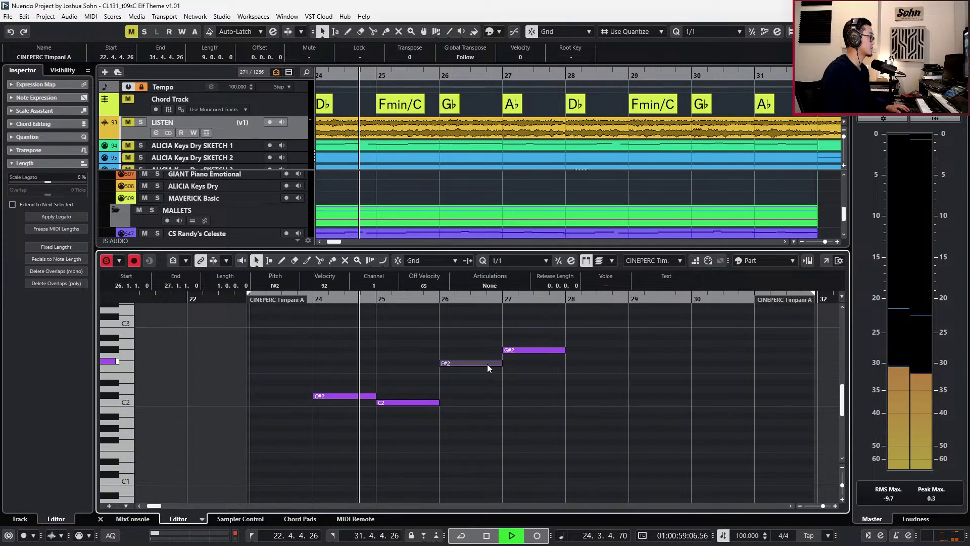
key("space")
key("Down")
key("Down")
key("Down")
key("Down")
key("Down")
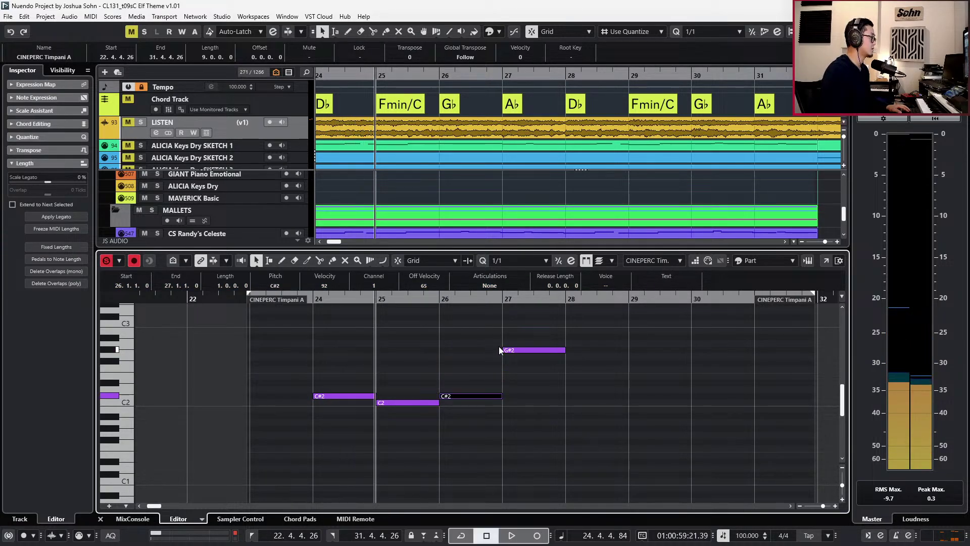
Transpose the timpani note in bar 27 down to C2.
left_click(505, 350)
key("Down")
key("Down")
key("Down")
key("Down")
key("Down")
key("Down")
key("Down")
key("Down")
key("Up")
key("Up")
key("Down")
key("Down")
Duplicate the four-bar timpani pattern from bars 24–27 into bars 28–31.
key("s")
key("KP_0")
scroll(530, 369, "down", 3)
left_click_drag(529, 362, 359, 447)
key("ctrl+d")
key("ctrl+KP_Subtract")
key("alt+l")
Close the timpani editor and play the full arrangement from around bar 23 while checking which tracks still lack parts.
key("space")
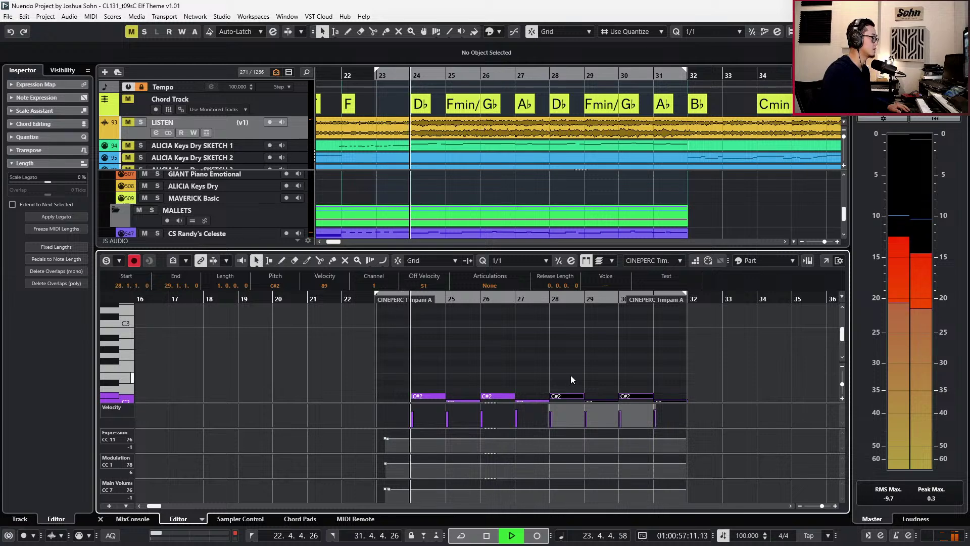
key("space")
key("Return")
key("ctrl+KP_Subtract")
key("space")
scroll(577, 354, "down", 3)
scroll(594, 335, "up", 4)
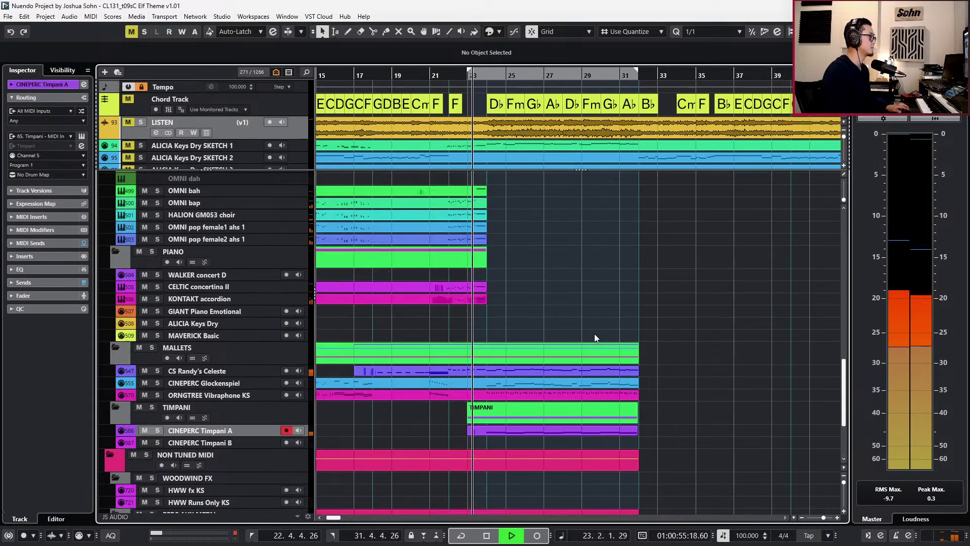
scroll(555, 299, "up", 2)
Extend the end of the ELYSIUM harp main part to bar 25 and stop playback after reviewing the remaining tracks.
left_click_drag(502, 256, 480, 367)
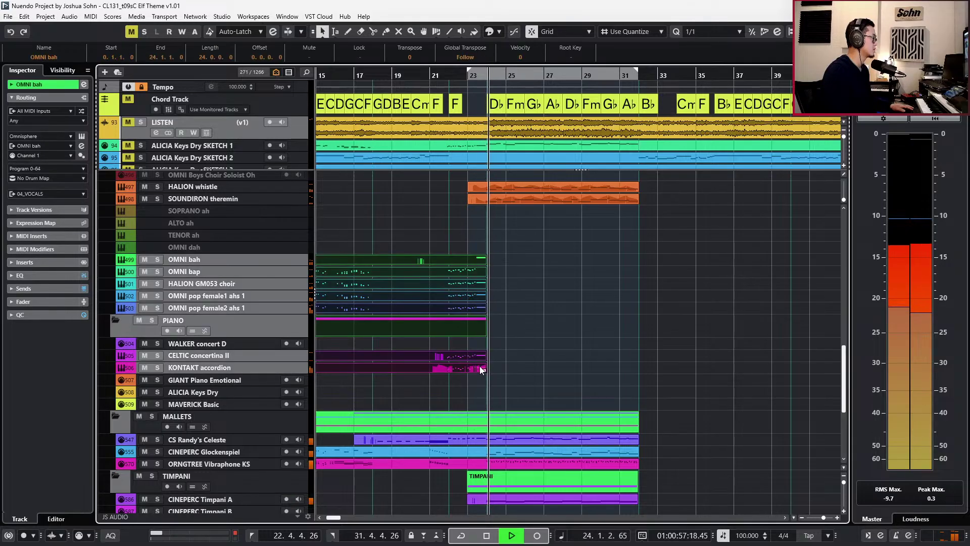
scroll(511, 358, "up", 3)
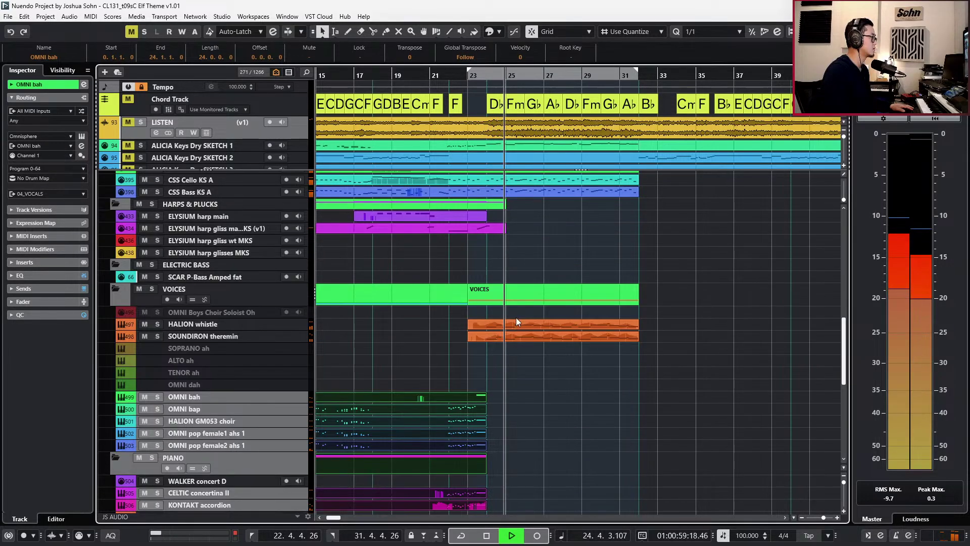
scroll(517, 318, "up", 3)
left_click_drag(486, 286, 502, 288)
scroll(522, 346, "up", 4)
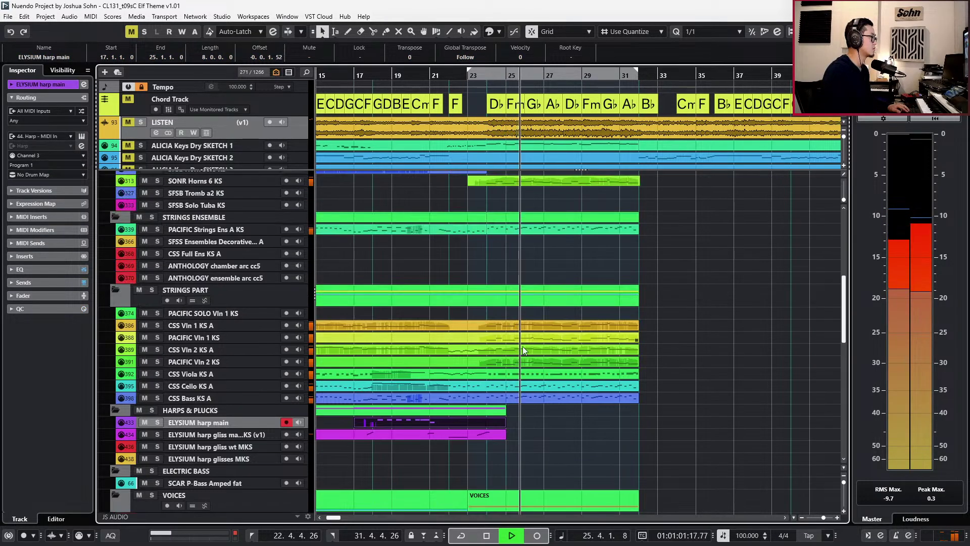
scroll(544, 351, "up", 4)
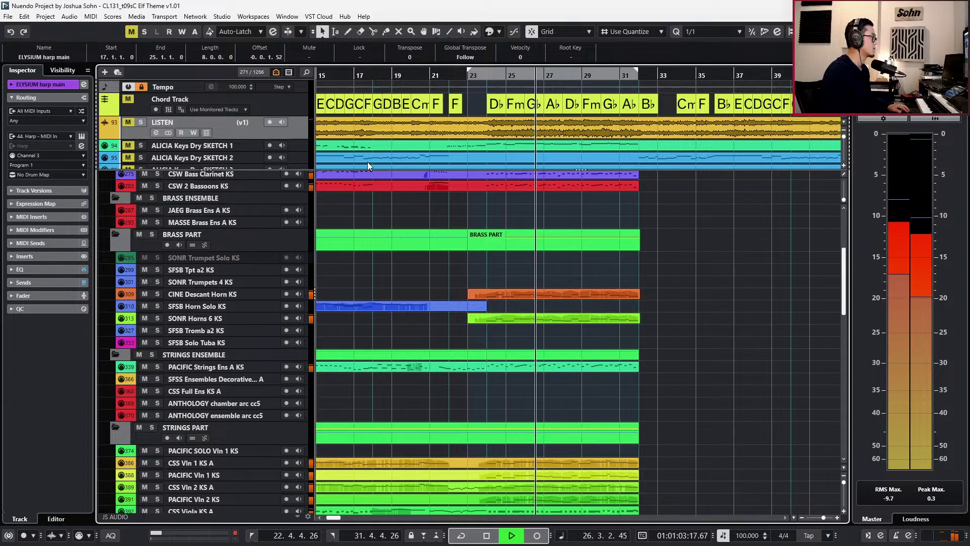
key("space")
Solo the LISTEN track, play the reference from bar 23 to about bar 30, and unsolo it.
left_click(287, 131)
key("s")
key("KP_Subtract")
key("KP_Subtract")
key("KP_Subtract")
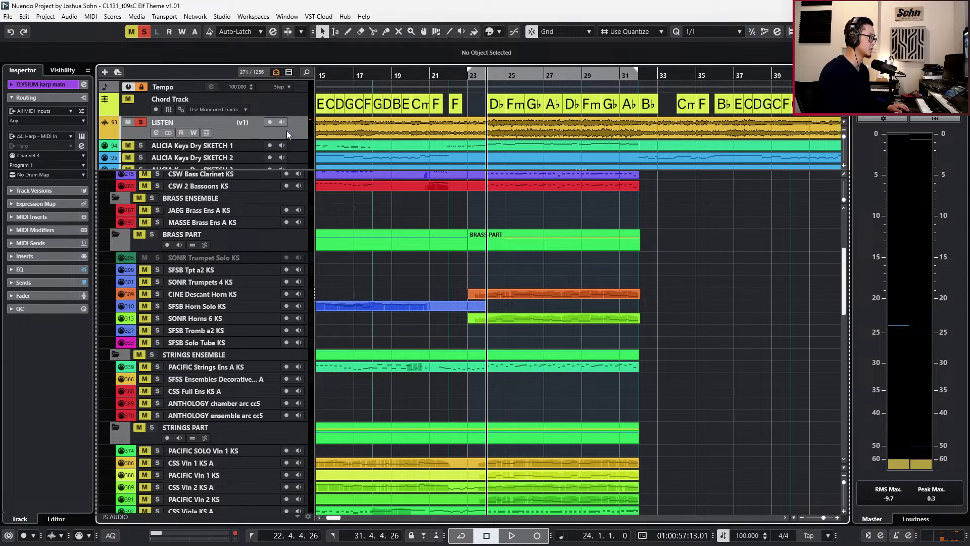
key("KP_Subtract")
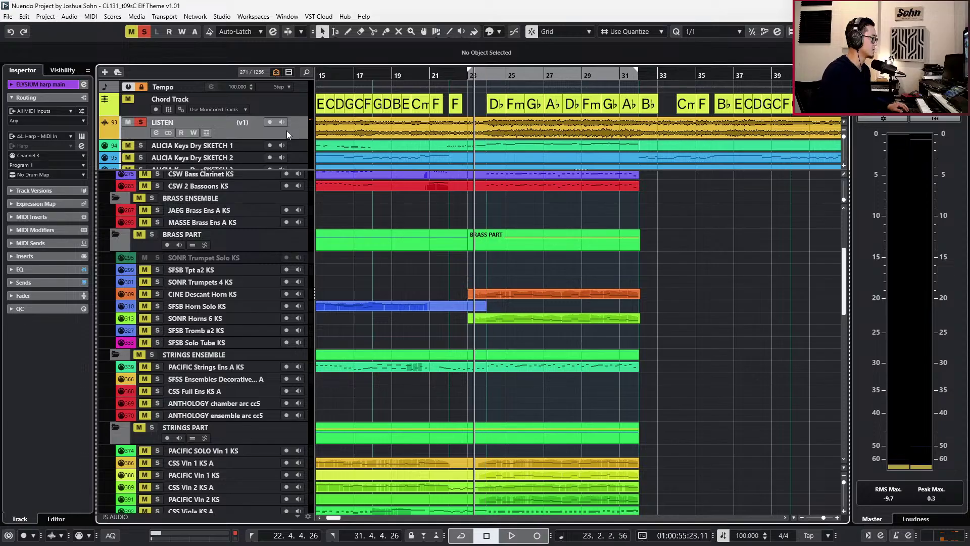
key("space")
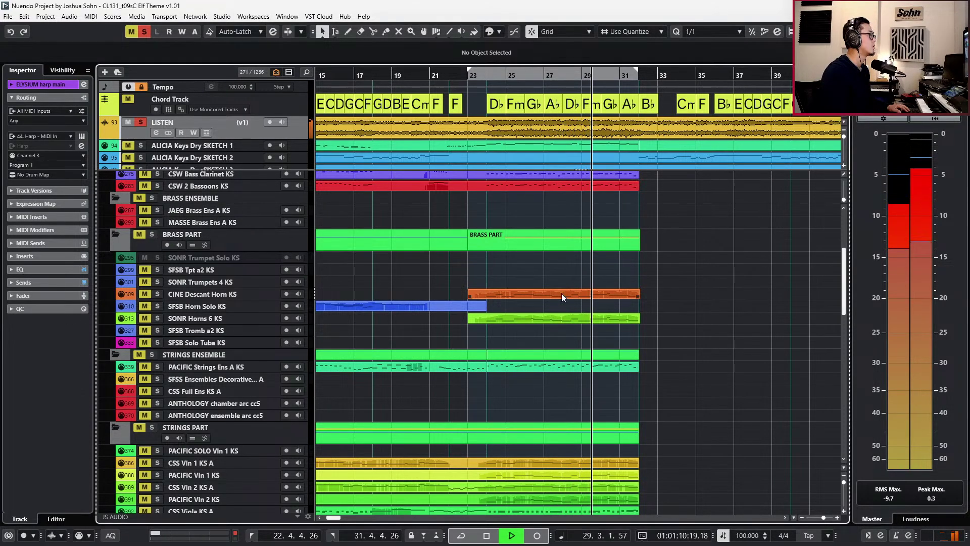
scroll(673, 312, "up", 3)
scroll(577, 326, "up", 3)
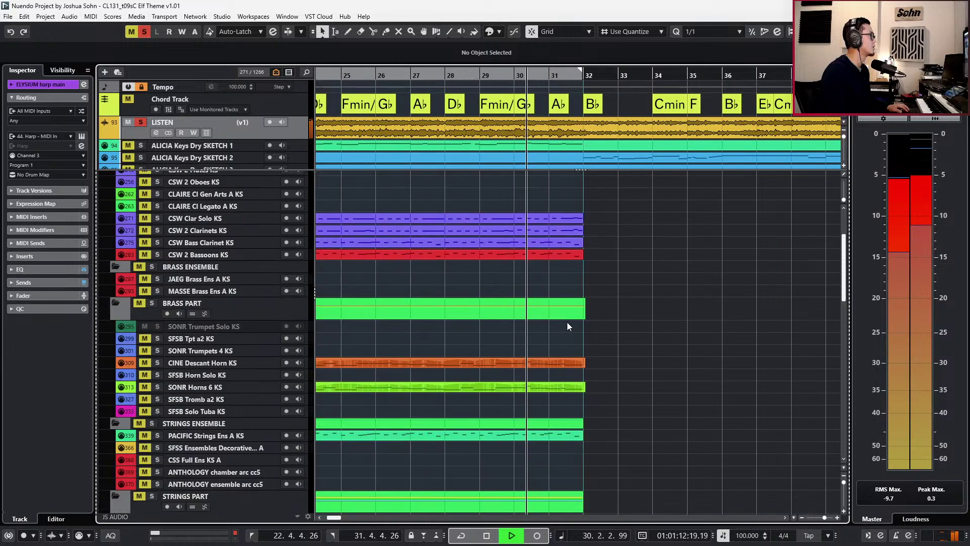
scroll(567, 322, "down", 2)
key("space")
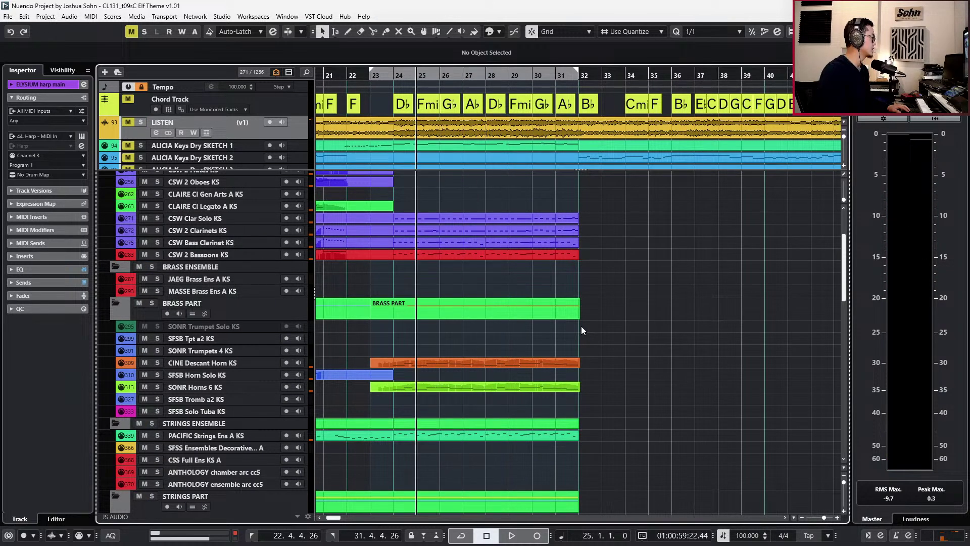
Shorten the CSW Piccolo, CSW 2 Flutes, CSW 2 Oboes and CLAIRE Cl Legato parts by one bar to end at bar 23.
scroll(465, 307, "up", 3)
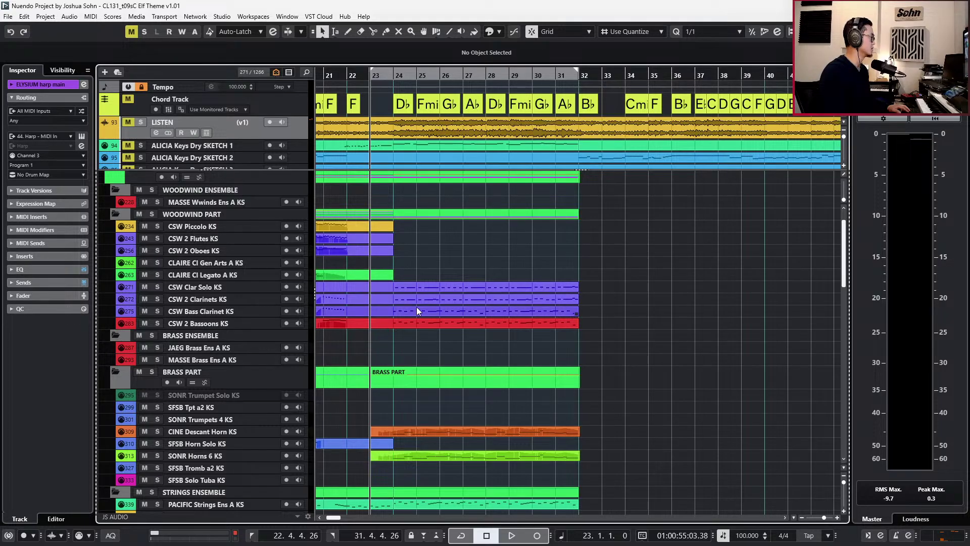
scroll(422, 274, "up", 1)
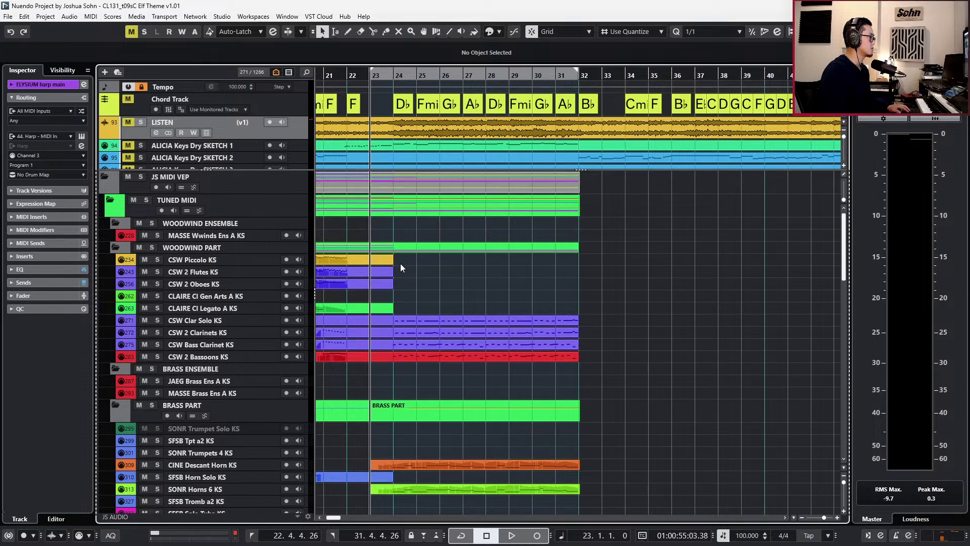
left_click_drag(393, 293, 389, 300)
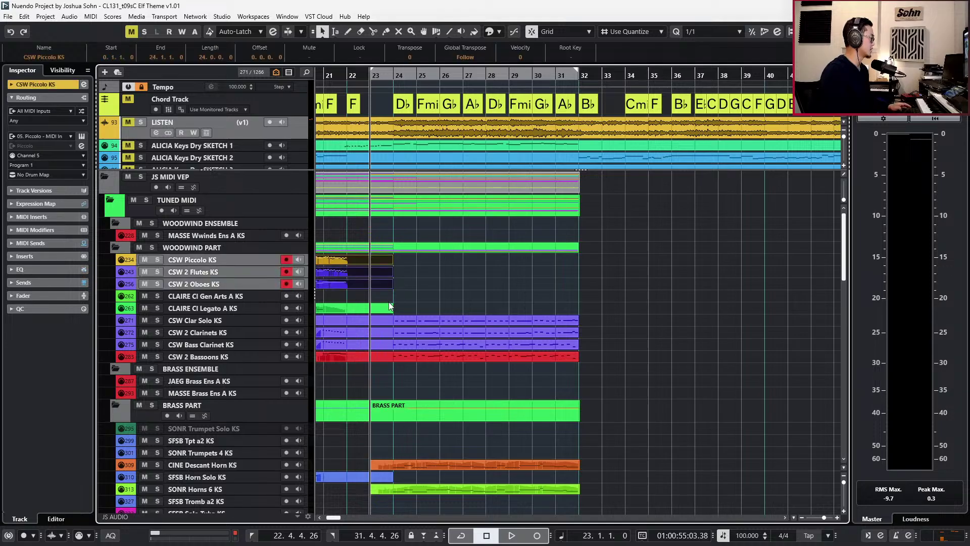
key("alt+shift+Left")
left_click(410, 306)
key("alt+shift+Left")
Copy the CSS Vln 1 KS A part at bar 23 and paste it onto the CSW 2 Flutes, CSW 2 Oboes and CSW Piccolo tracks.
scroll(464, 308, "down", 4)
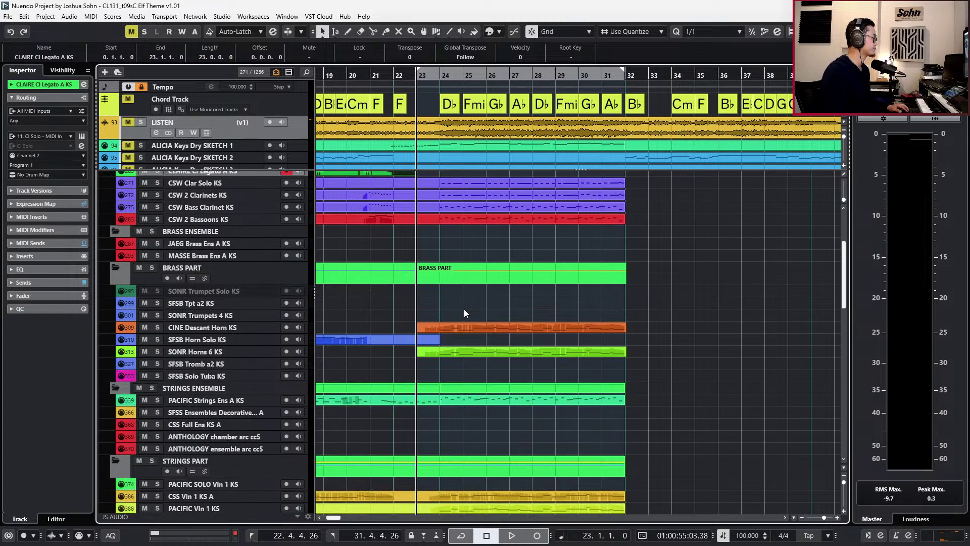
scroll(474, 410, "down", 2)
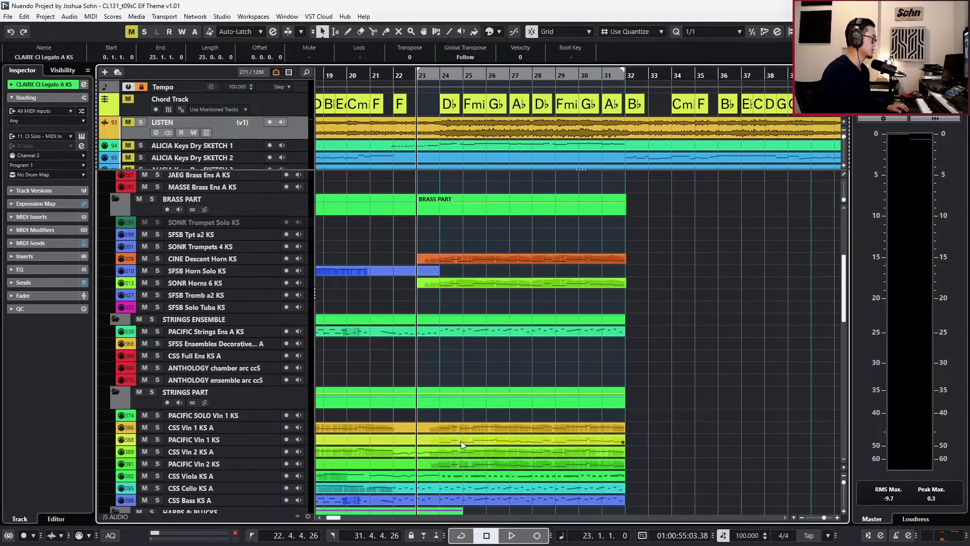
left_click(461, 429)
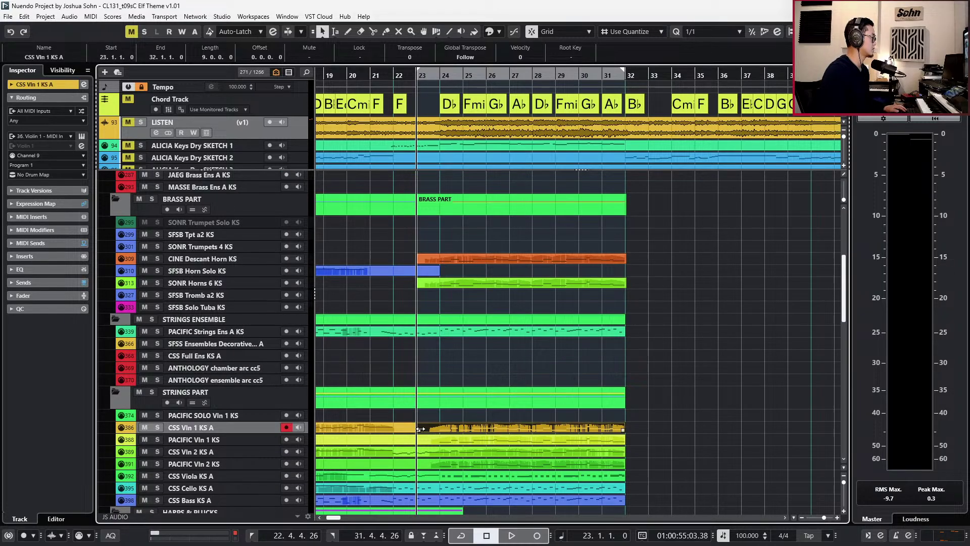
scroll(348, 311, "up", 6)
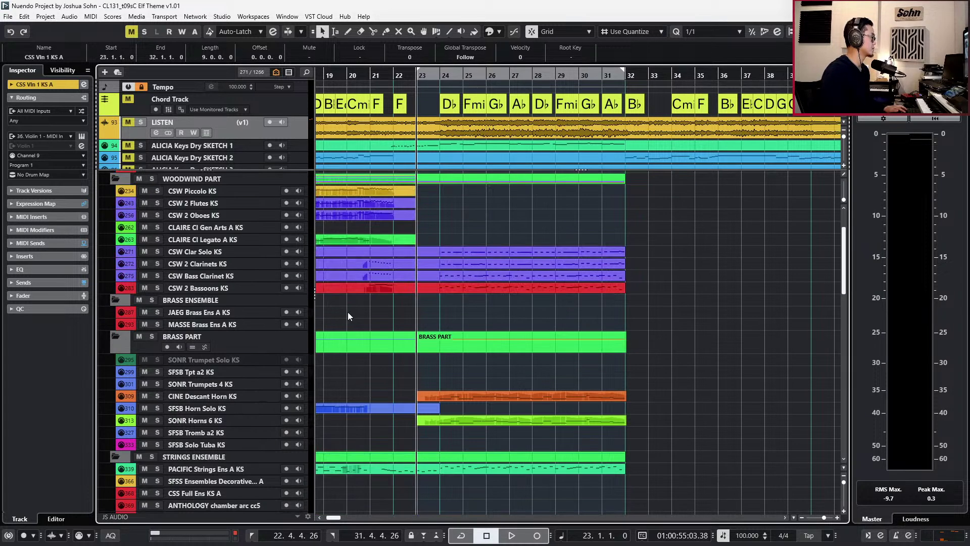
left_click(259, 272)
key("ctrl+v")
left_click(249, 279)
key("ctrl+v")
left_click(248, 314)
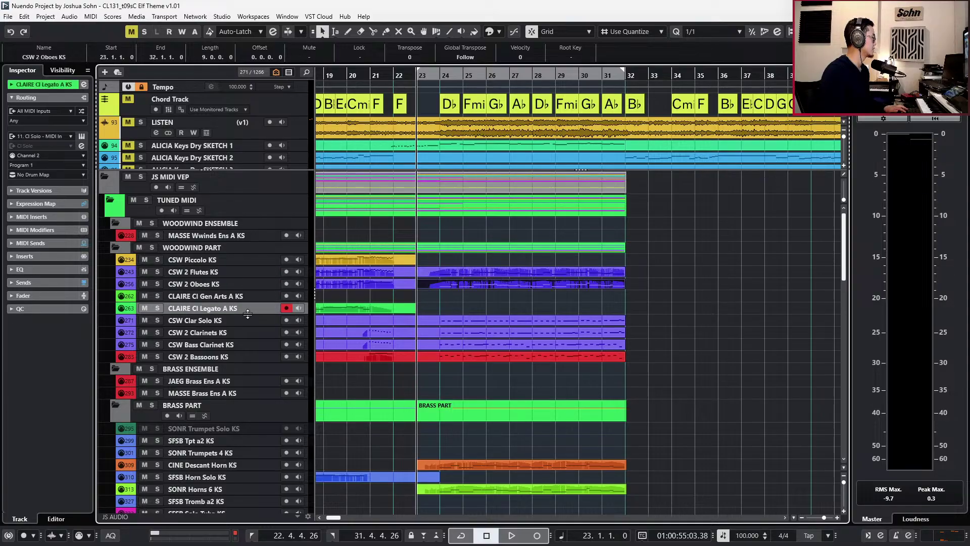
left_click(250, 259)
key("ctrl+v")
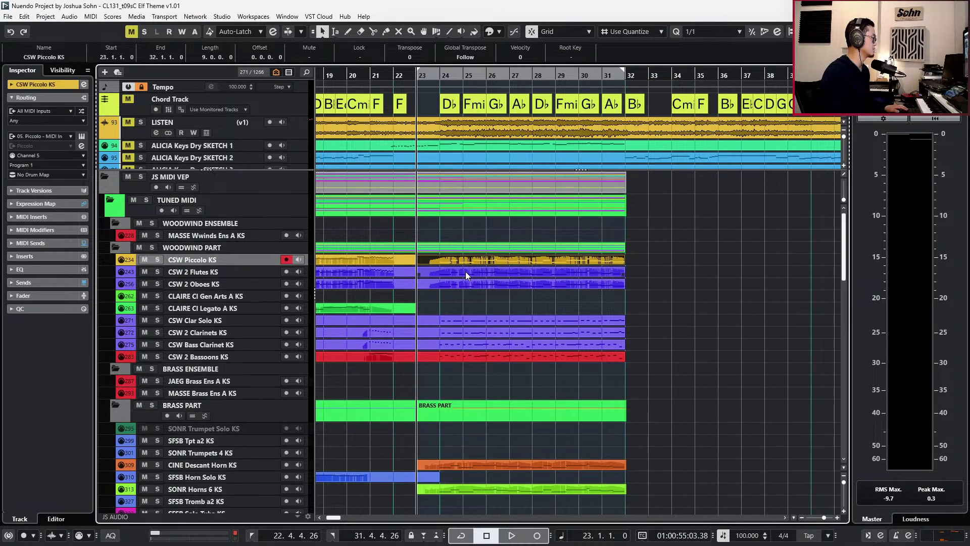
Solo the CSW 2 Oboes track and place the playhead at bar 24.
left_click(415, 261)
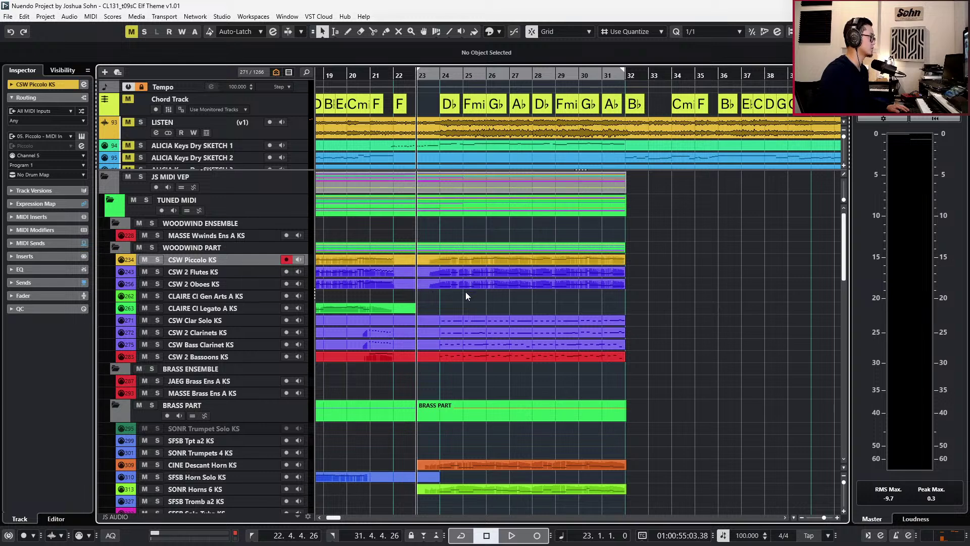
left_click_drag(465, 291, 460, 263)
left_click(409, 274)
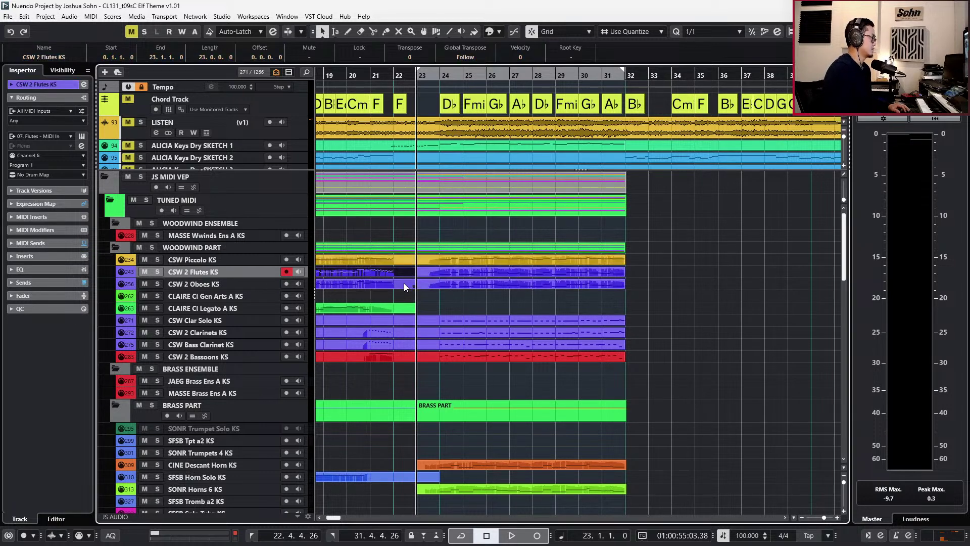
left_click(405, 283)
key("s")
key("KP_Add")
key("KP_Add")
key("KP_Subtract")
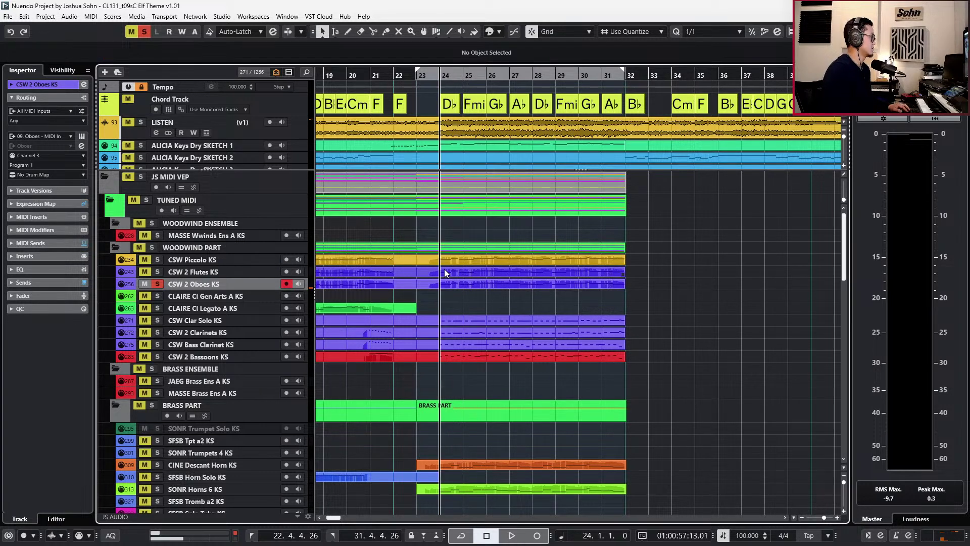
Solo CSW Piccolo and CSW 2 Flutes, unsolo CSW 2 Oboes, and play from bar 24.
left_click(256, 263)
key("s")
left_click(244, 274)
left_click(244, 280)
key("s")
left_click(244, 273)
key("s")
key("space")
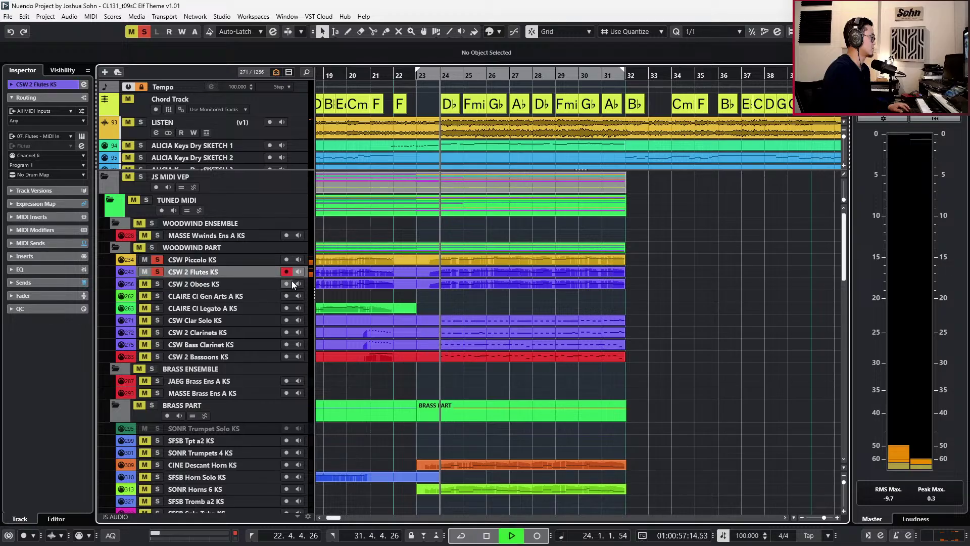
Unsolo the woodwinds and transpose the CSW 2 Oboes notes from bar 24 onward down one octave.
key("space")
key("s")
left_click(447, 285)
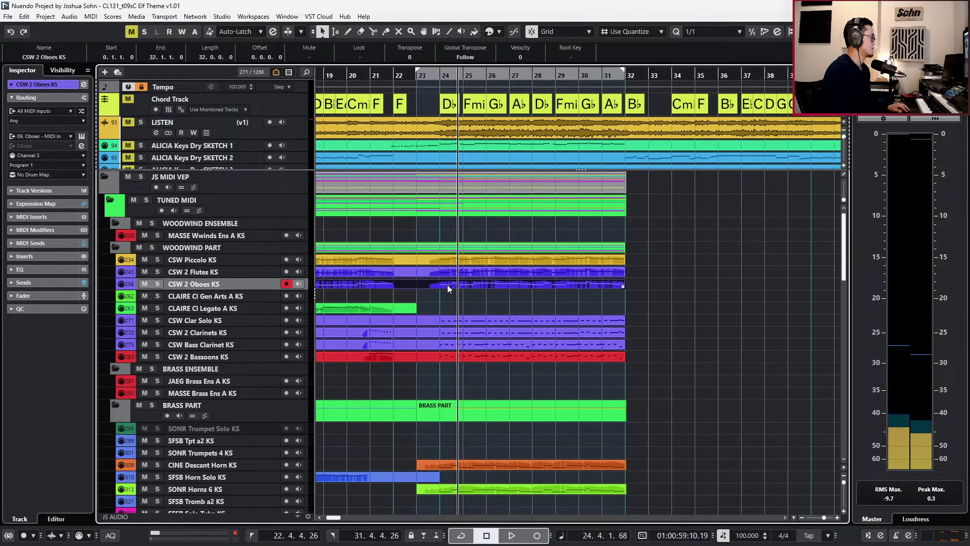
double_click(443, 286)
scroll(438, 316, "up", 2)
left_click_drag(431, 312, 627, 398)
scroll(626, 363, "up", 2)
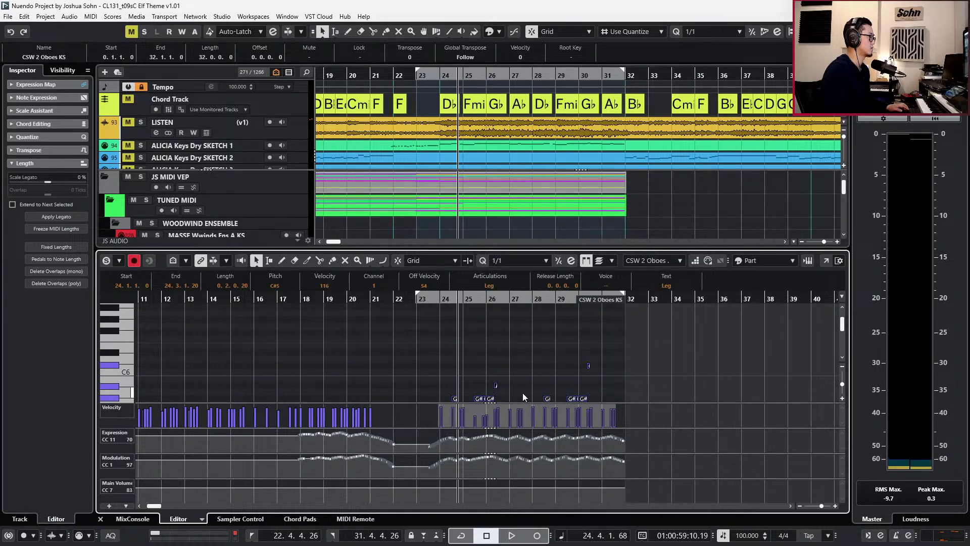
key("shift+Down")
Play back the lowered CSW 2 Oboes line, starting from bars 24 and 23.
key("s")
key("l")
key("space")
key("space")
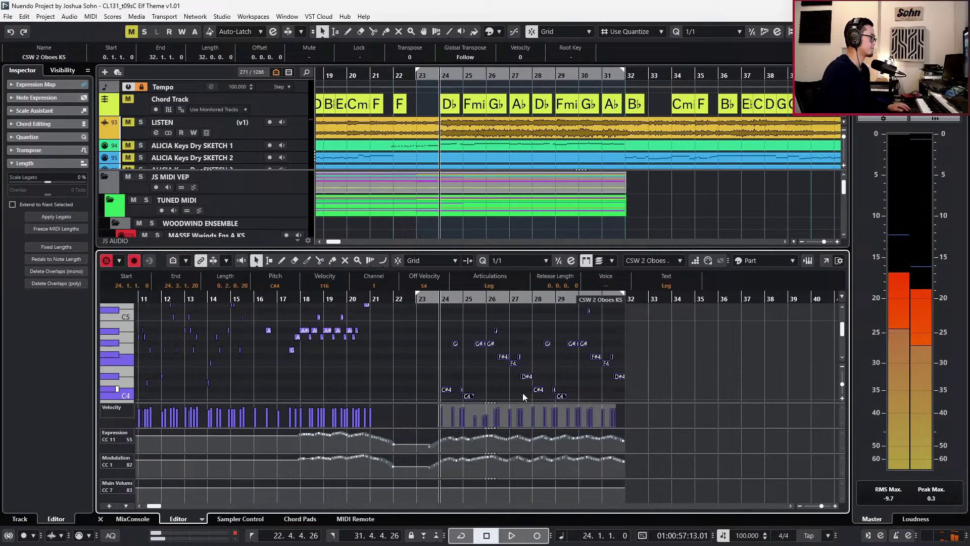
key("space")
key("KP_1")
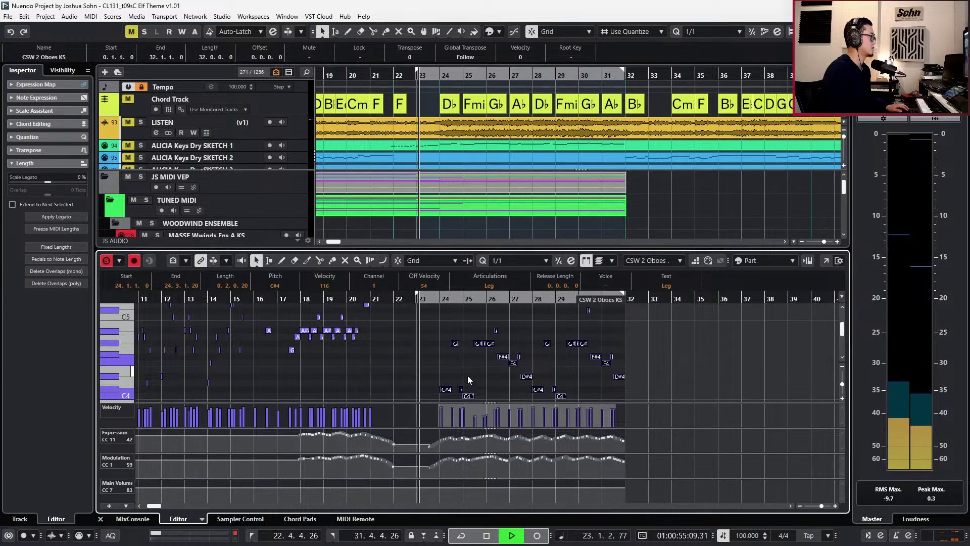
Solo the CSW Piccolo, CSW 2 Flutes and CSW 2 Oboes tracks and open their parts together in the Key Editor with articulations shown.
key("Return")
left_click_drag(459, 293, 467, 263)
key("s")
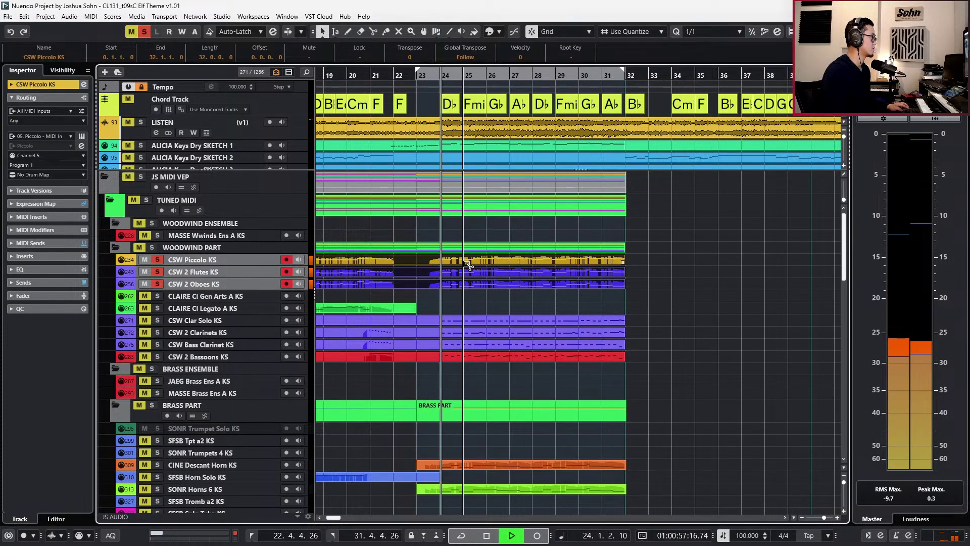
key("Return")
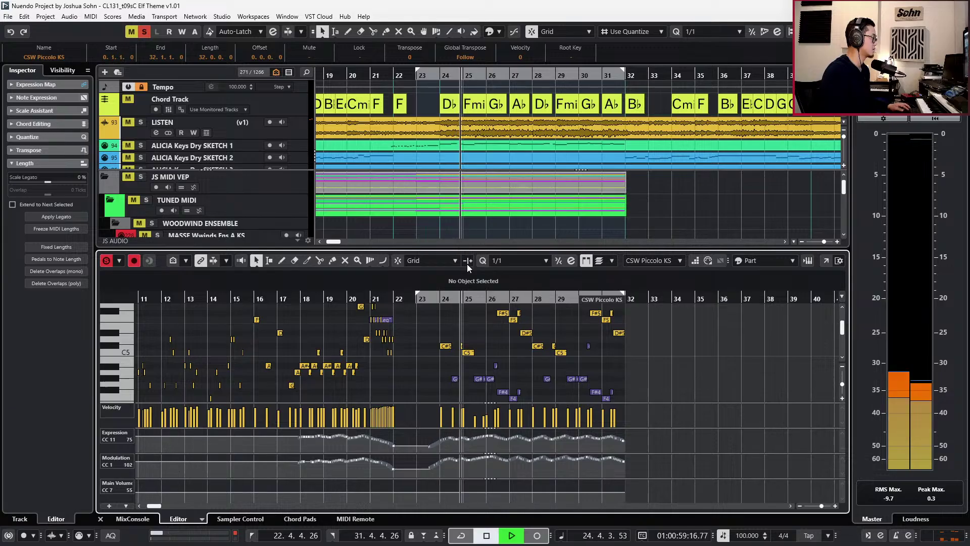
key("a")
key("h")
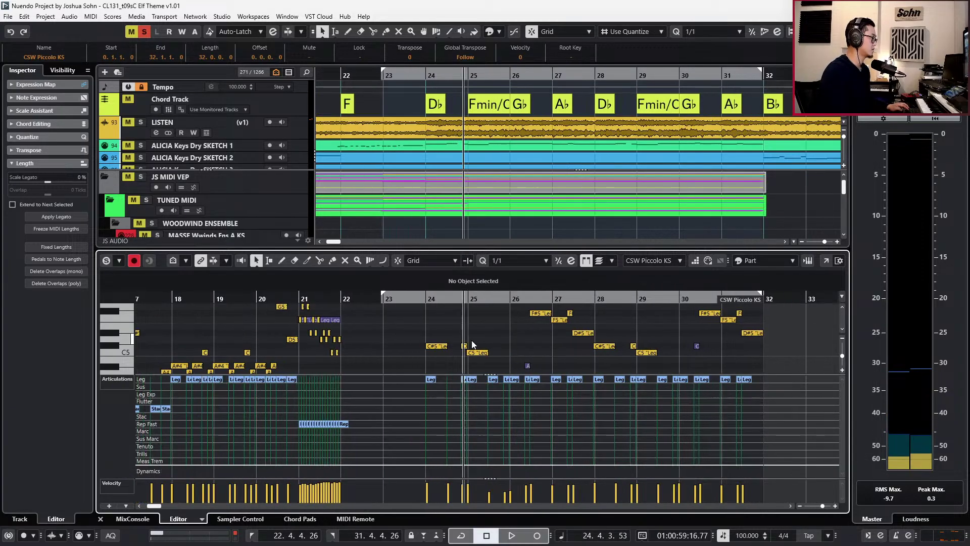
Delete the Leg articulation at bar 24 beat 3 in the CSW Piccolo part.
scroll(462, 349, "down", 4)
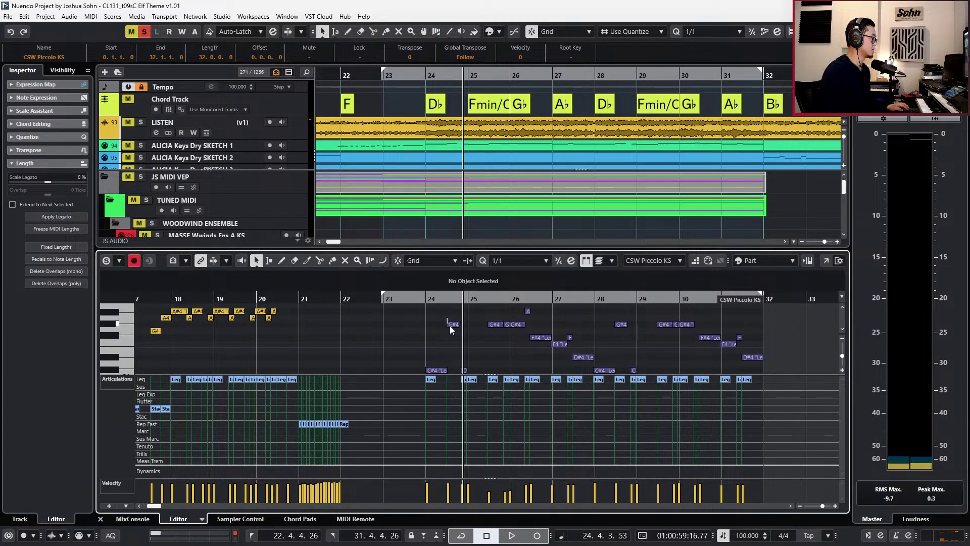
scroll(455, 335, "down", 10)
scroll(448, 357, "up", 8)
left_click(452, 380)
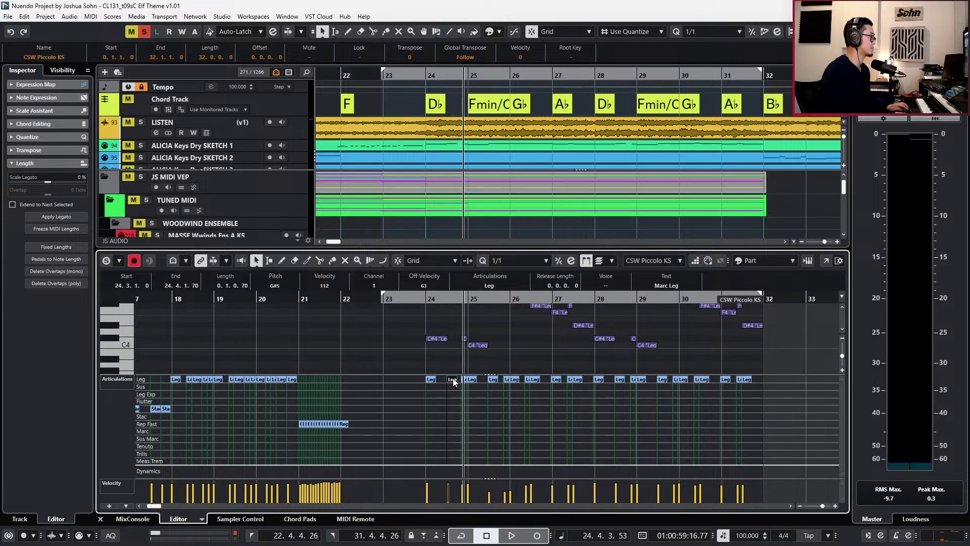
key("Delete")
key("Delete")
Unsolo the high woodwinds and play the full arrangement from bar 23.
key("KP_Subtract")
key("KP_Subtract")
key("s")
key("space")
key("Return")
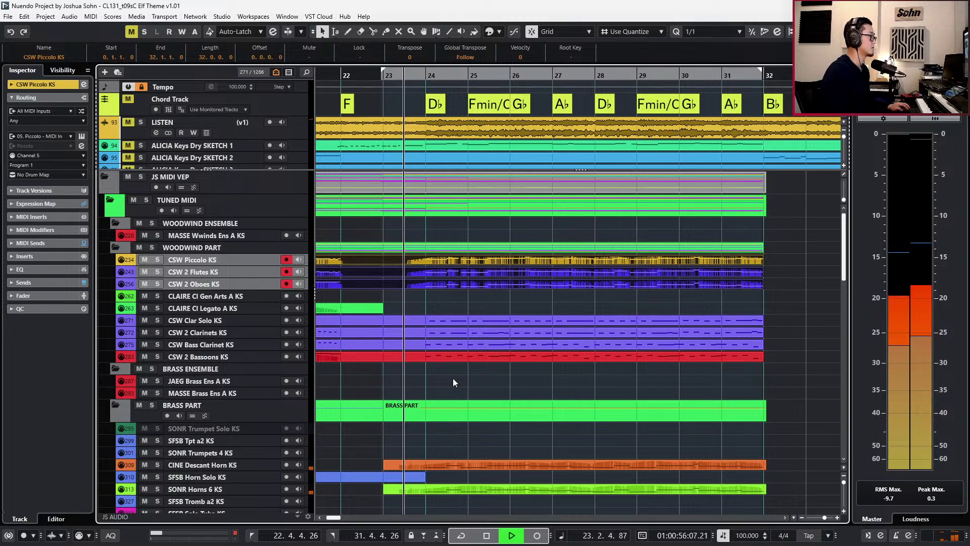
scroll(464, 362, "down", 1)
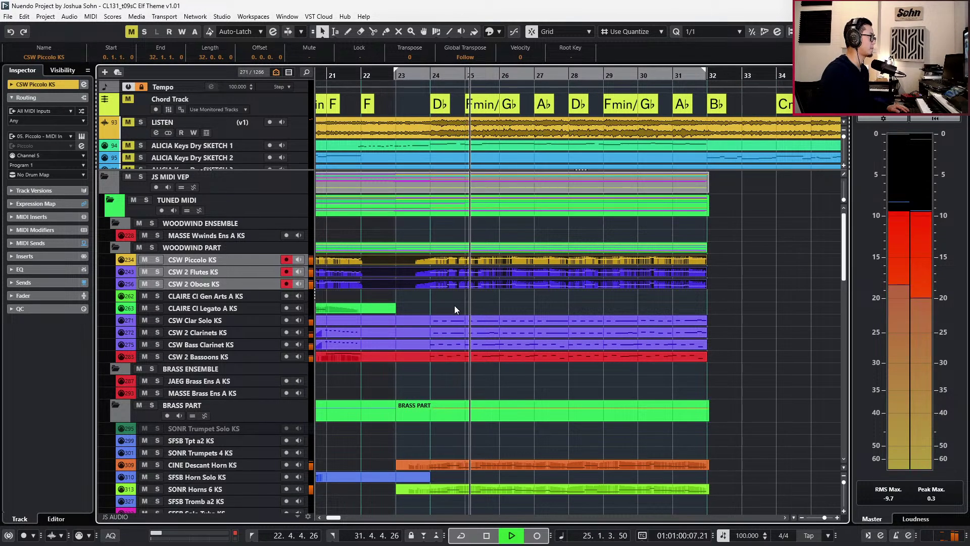
Solo the piccolo, flutes and oboes, and transpose the CSW Piccolo notes from bar 24 onward down one octave.
key("s")
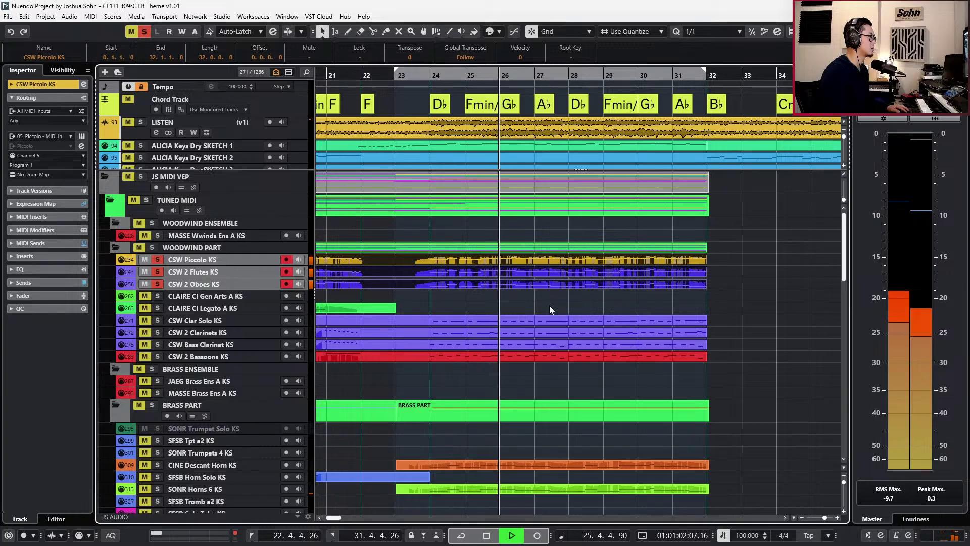
left_click(602, 274)
left_click(599, 264)
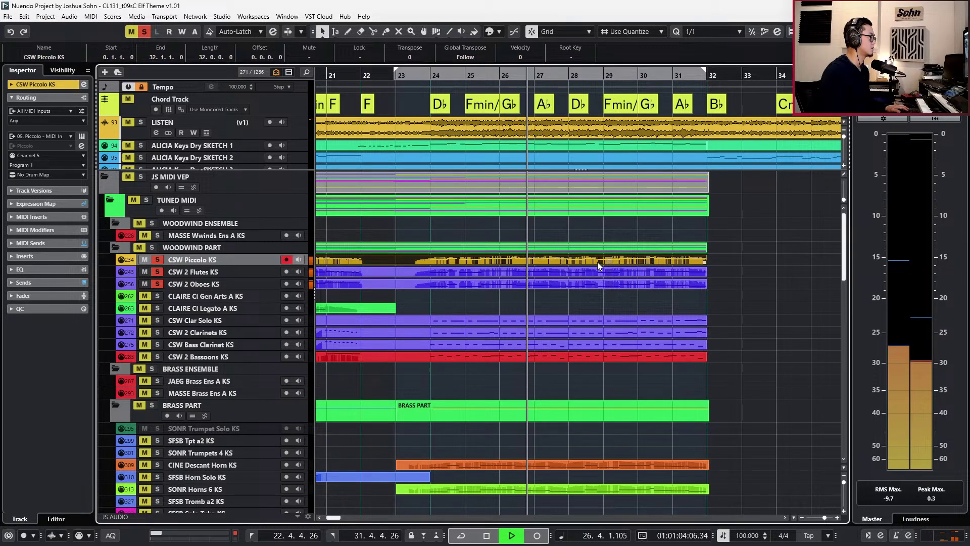
key("ctrl+e")
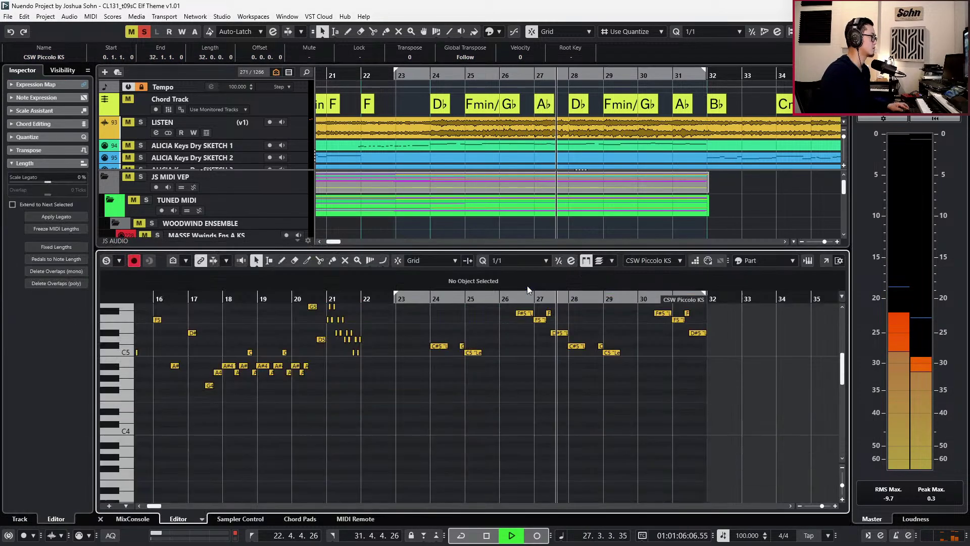
scroll(473, 324, "up", 3)
left_click_drag(405, 329, 672, 444)
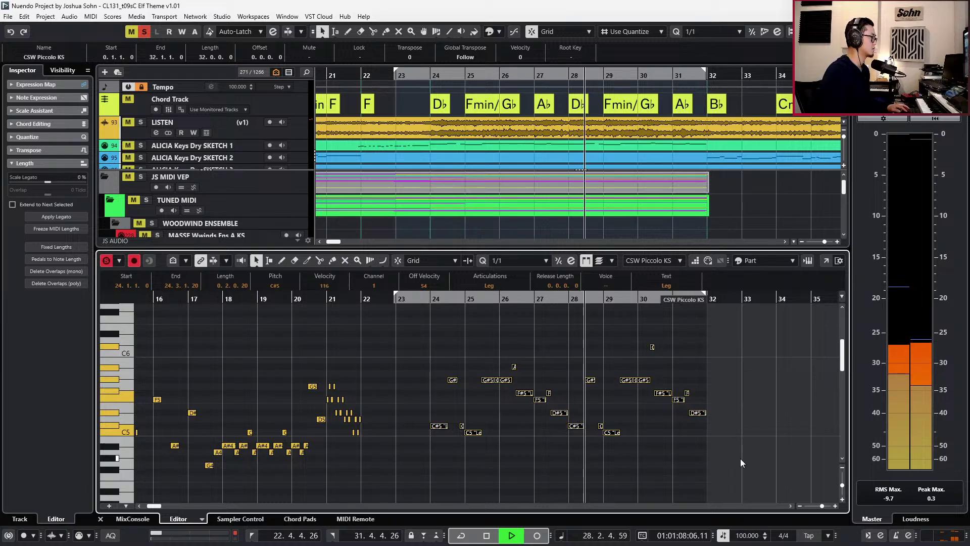
key("shift+Down")
key("space")
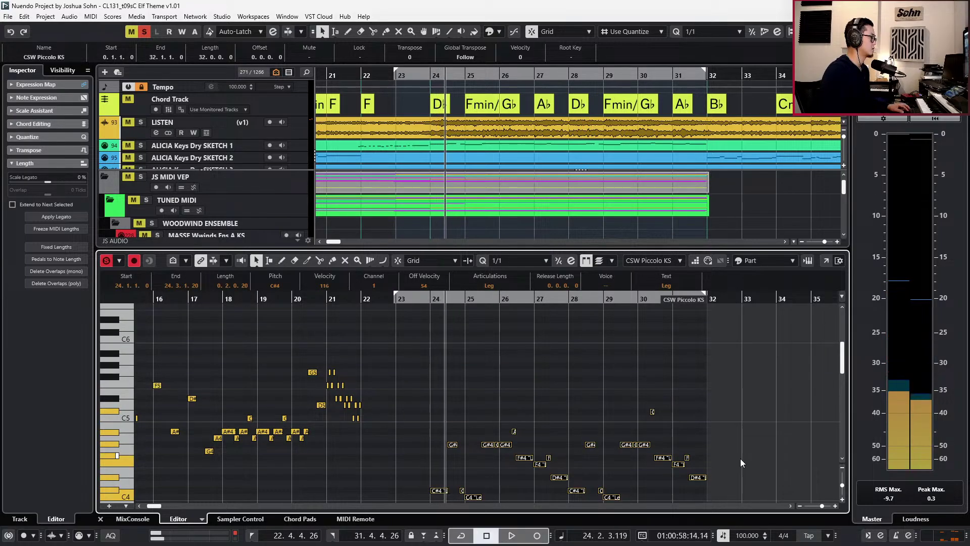
key("ctrl+e")
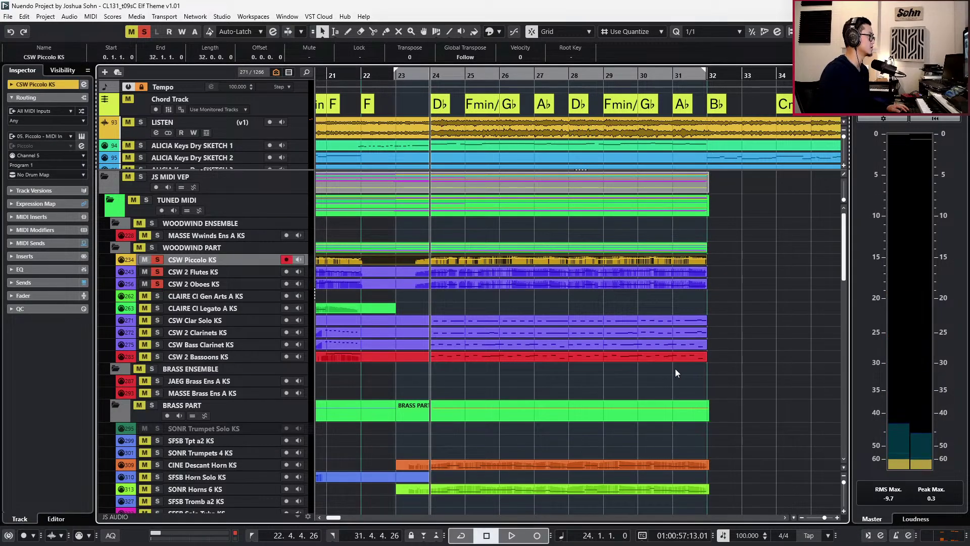
Transpose the CSW 2 Flutes notes from bar 24 onward down one octave and play back the soloed woodwinds.
double_click(574, 274)
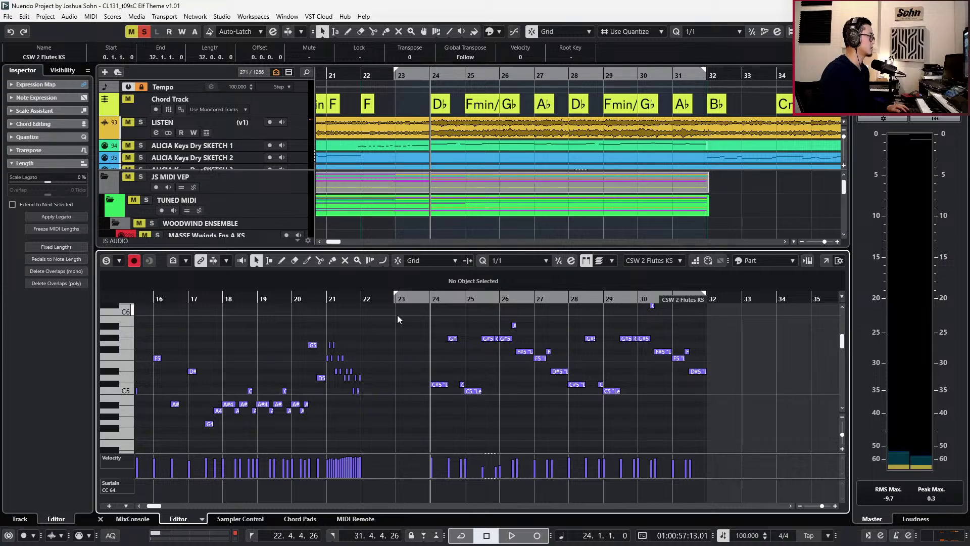
left_click_drag(412, 318, 767, 429)
key("shift+Down")
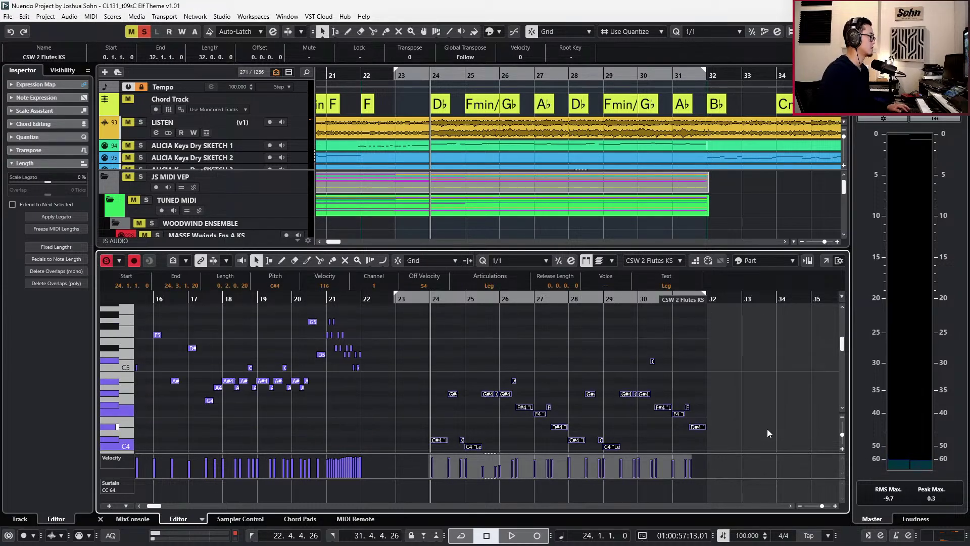
key("space")
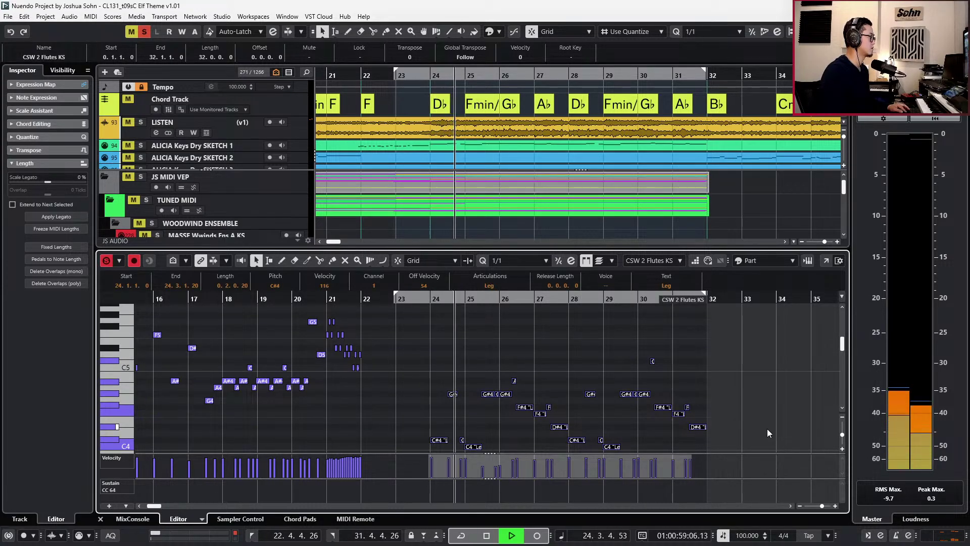
key("space")
key("KP_1")
key("space")
key("Return")
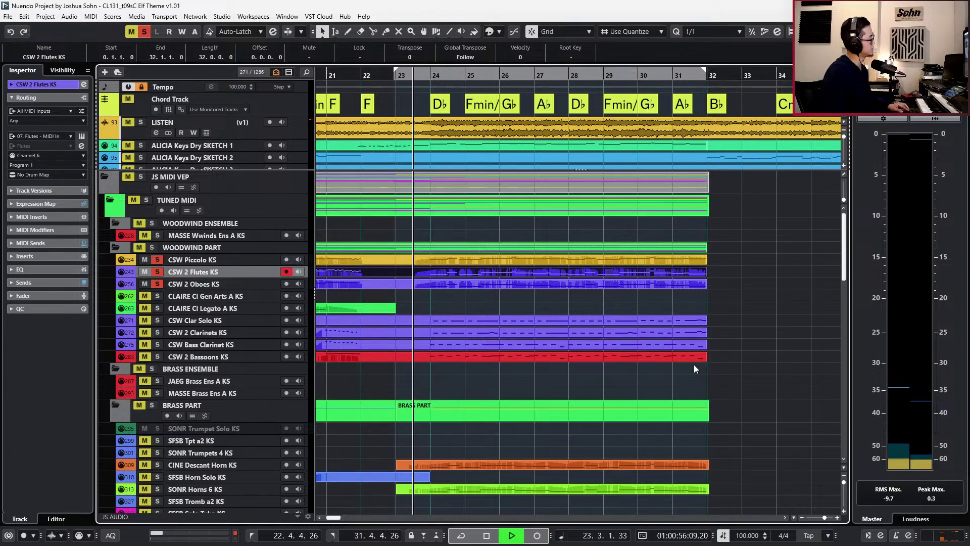
Unsolo the high woodwinds and play them with the full orchestra from bar 23.
key("space")
key("s")
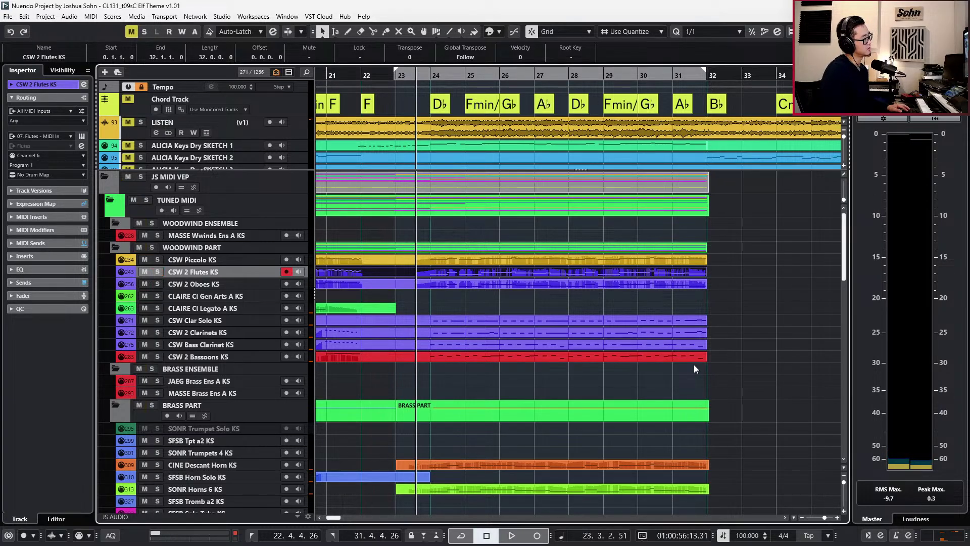
key("space")
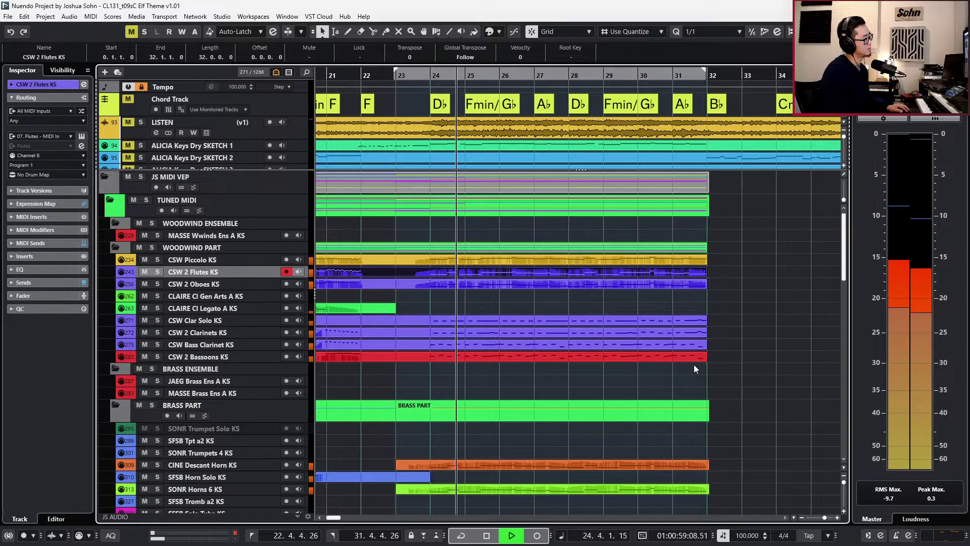
key("space")
key("space")
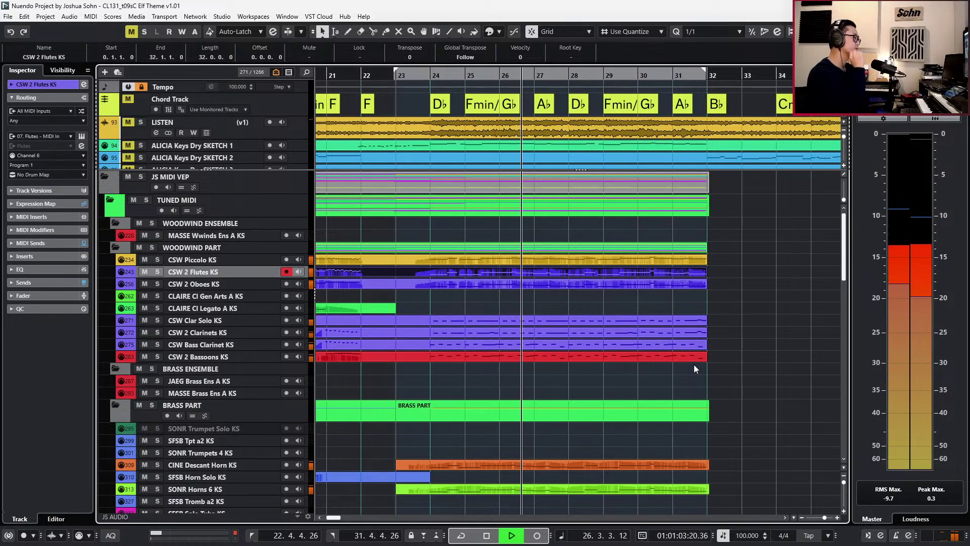
scroll(590, 397, "down", 3)
scroll(546, 383, "down", 3)
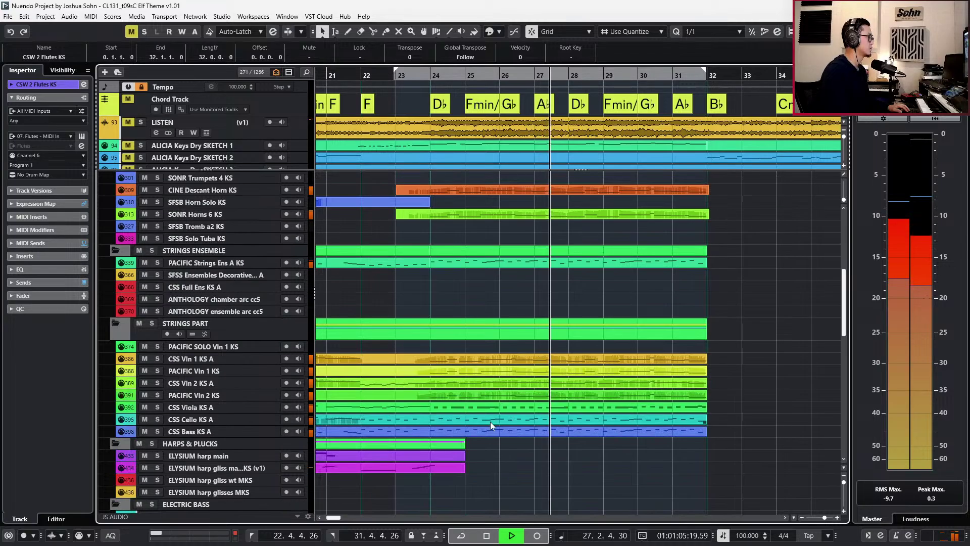
double_click(450, 360)
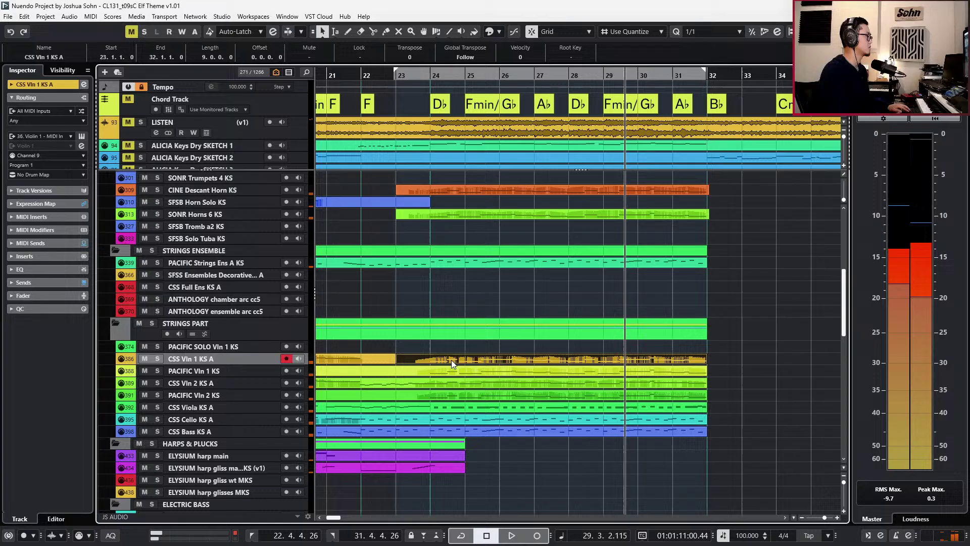
left_click(363, 357)
key("ctrl+shift+a")
Move the playhead to bar 23, solo the LISTEN reference track and play it.
key("KP_Subtract")
key("KP_Subtract")
key("KP_Subtract")
key("KP_Subtract")
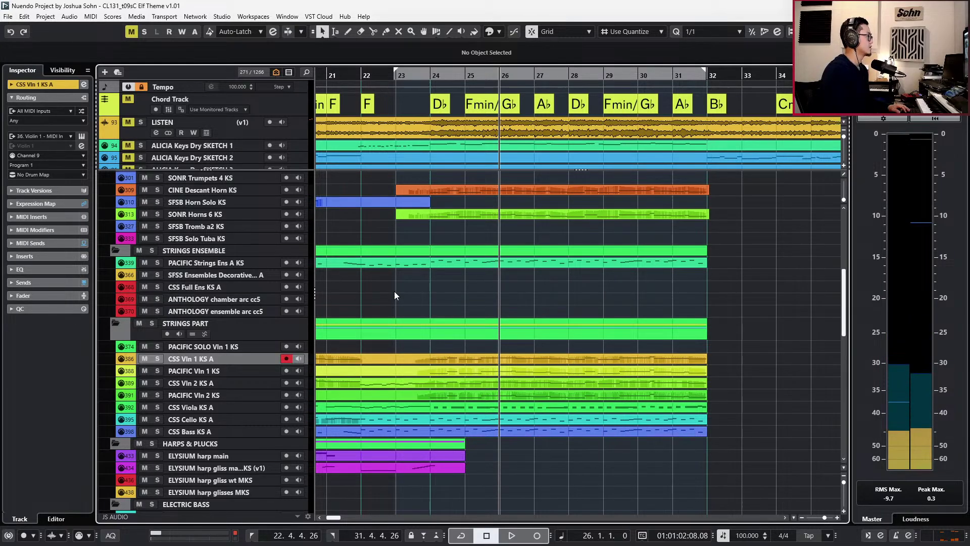
left_click(433, 264)
key("g")
key("KP_Subtract")
key("KP_Subtract")
key("KP_Subtract")
scroll(433, 264, "up", 4)
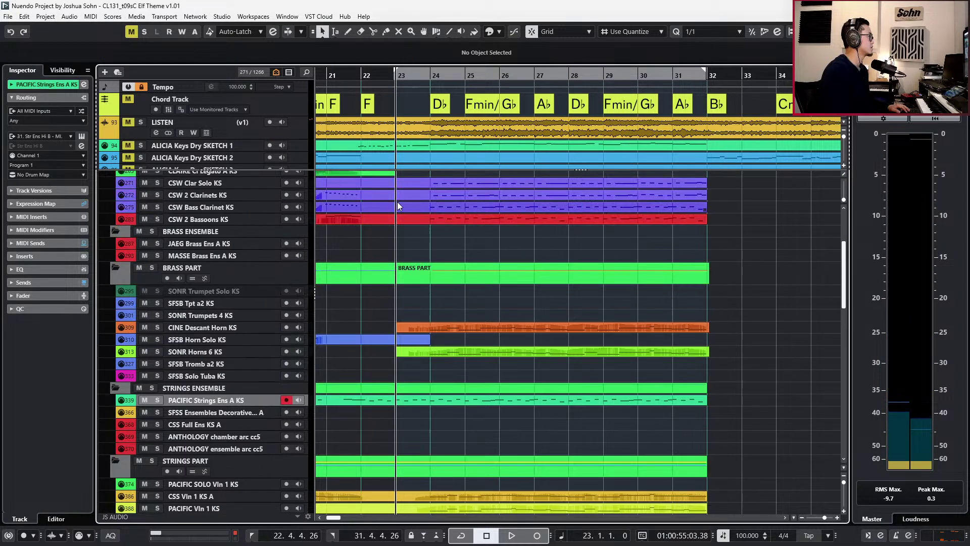
left_click(289, 134)
key("s")
key("space")
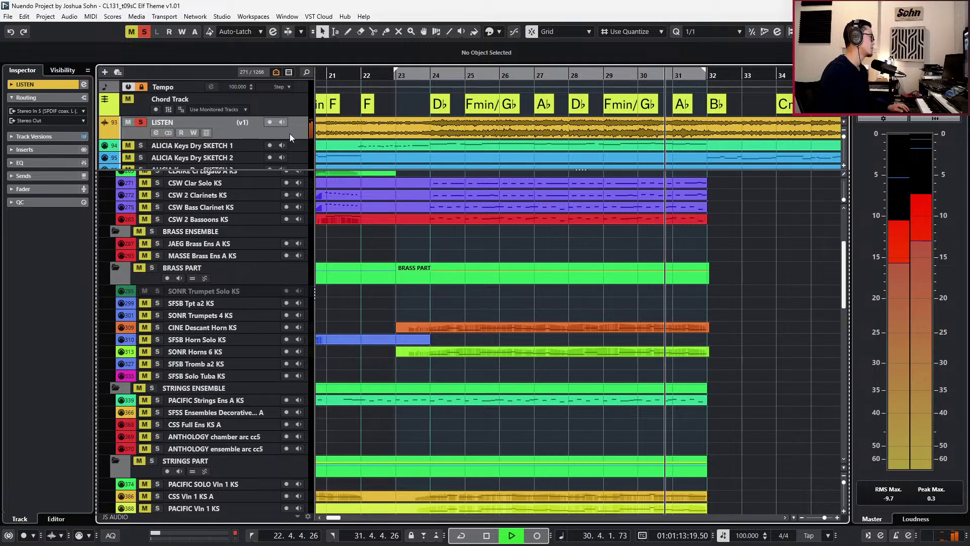
Stop playback, unsolo the LISTEN track and move the playhead back to bar 22.
key("space")
key("s")
key("KP_Subtract")
key("KP_Subtract")
key("KP_Subtract")
key("KP_Subtract")
key("KP_Subtract")
key("KP_Subtract")
key("KP_Subtract")
key("KP_Subtract")
key("KP_Subtract")
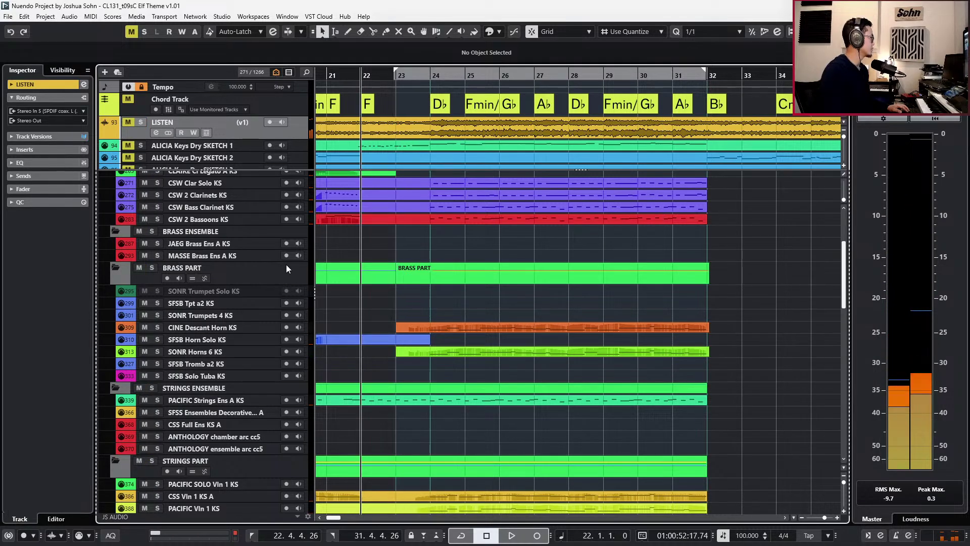
Create an empty 48-bar part on the SFSB Tromb a2 track, matching the range of the ALICIA Keys Dry SKETCH 2 part.
double_click(403, 366)
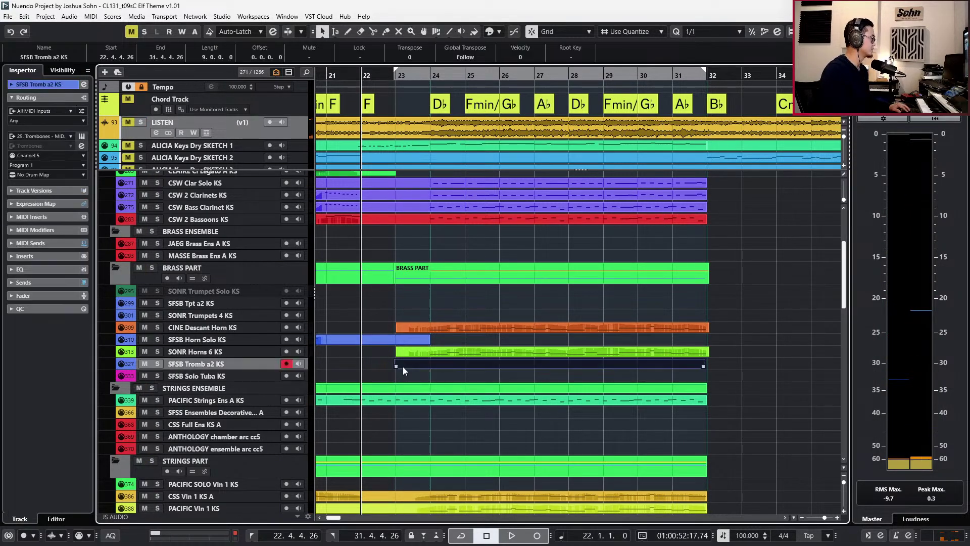
key("ctrl+e")
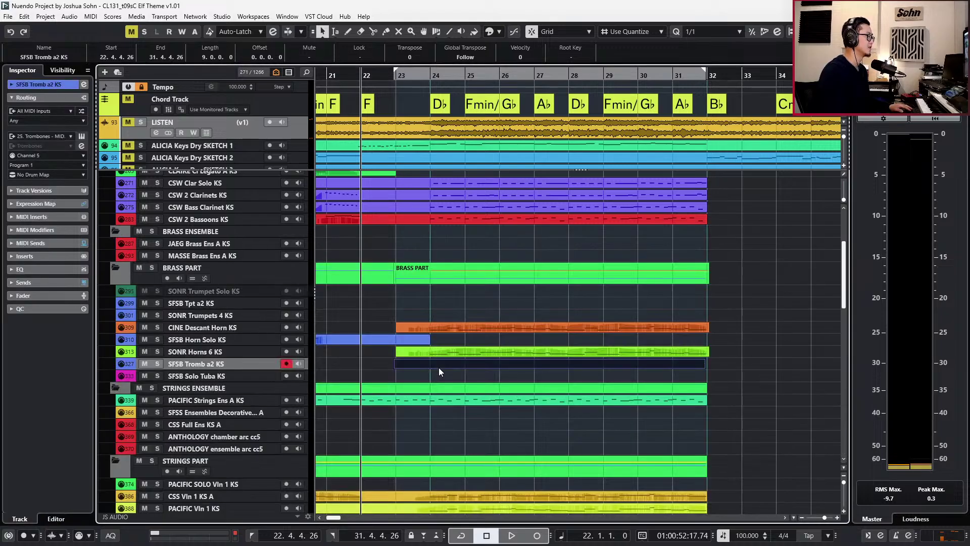
left_click(479, 157)
left_click(522, 380)
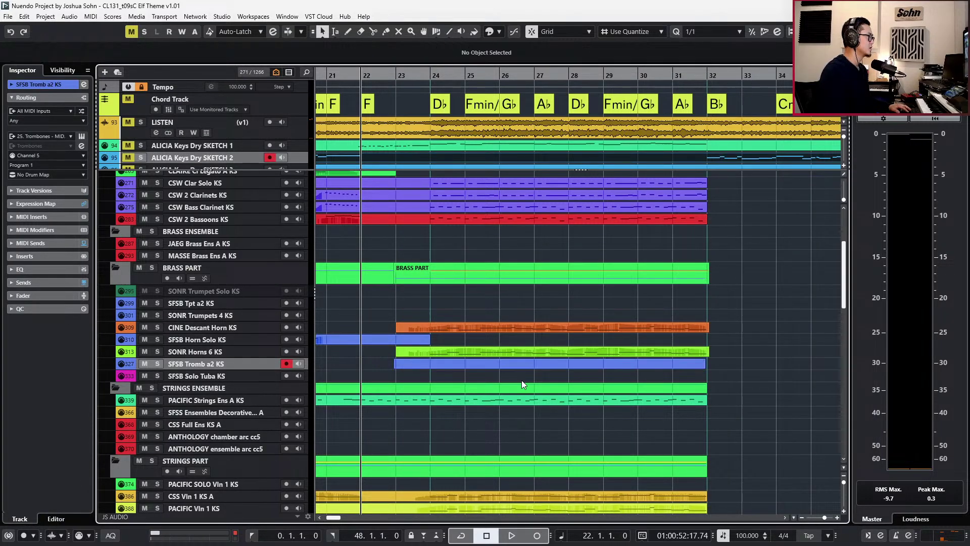
double_click(375, 367)
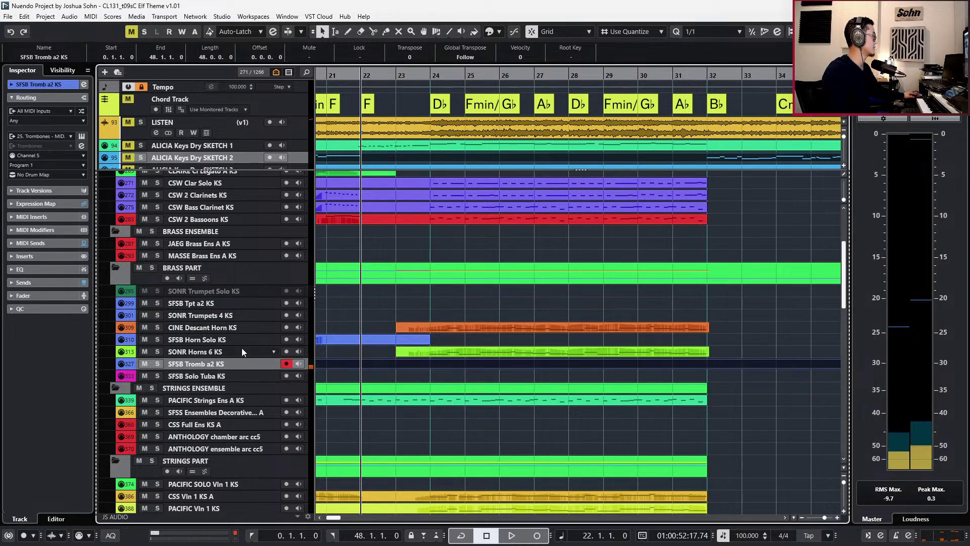
left_click(242, 363)
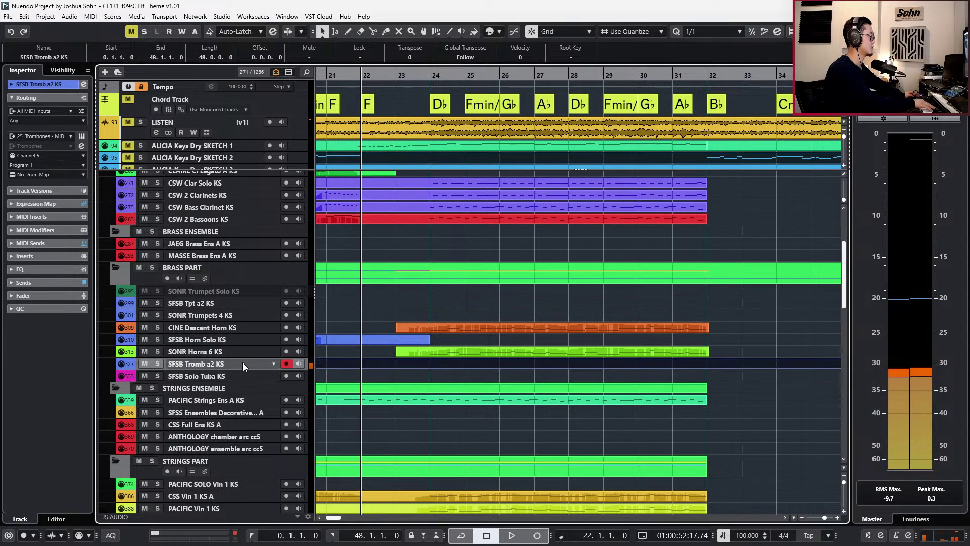
Move the playhead to bar 24, play the LISTEN reference track soloed, stop playback and unsolo it.
key("KP_Add")
key("KP_Add")
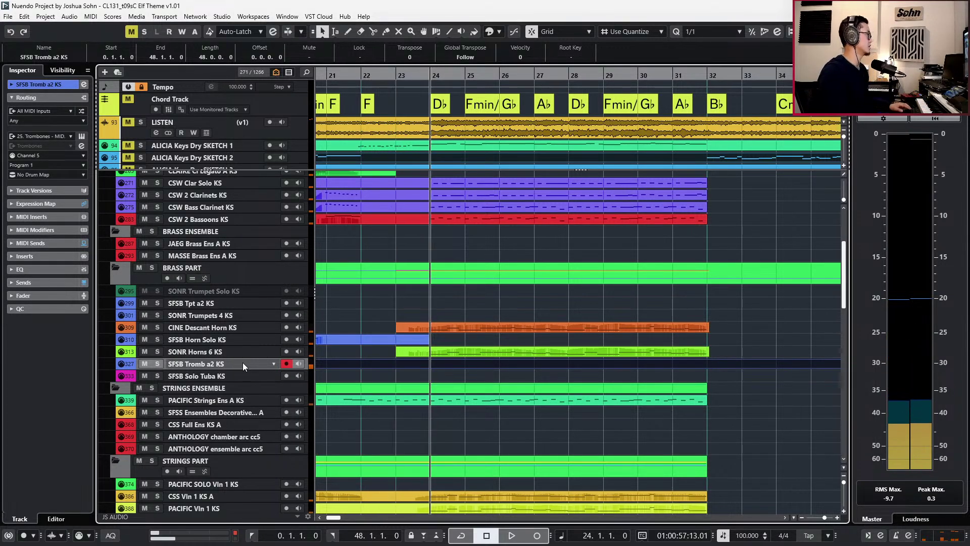
left_click(227, 124)
key("s")
key("space")
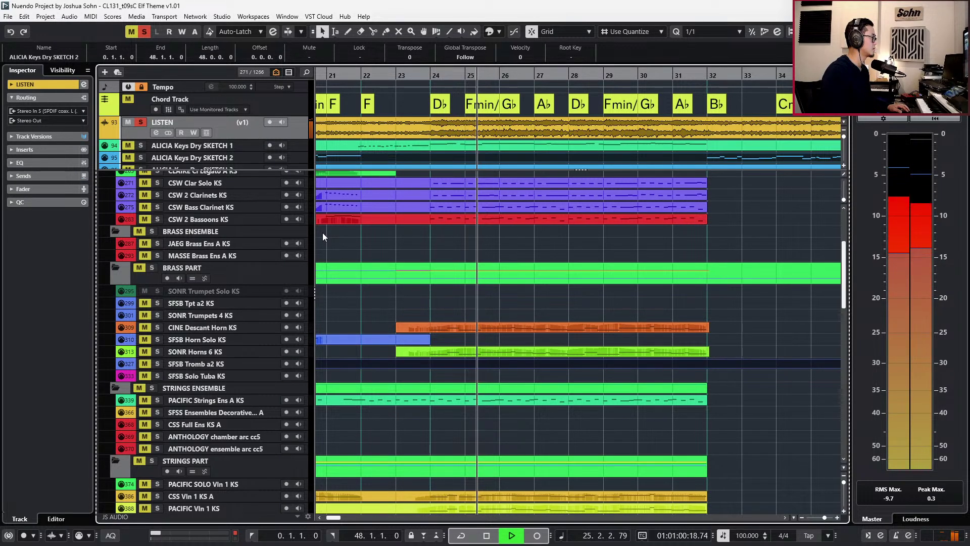
key("space")
key("s")
Select the part on the SFSB Tromb a2 track and move the playhead back to bar 24.
left_click(453, 328)
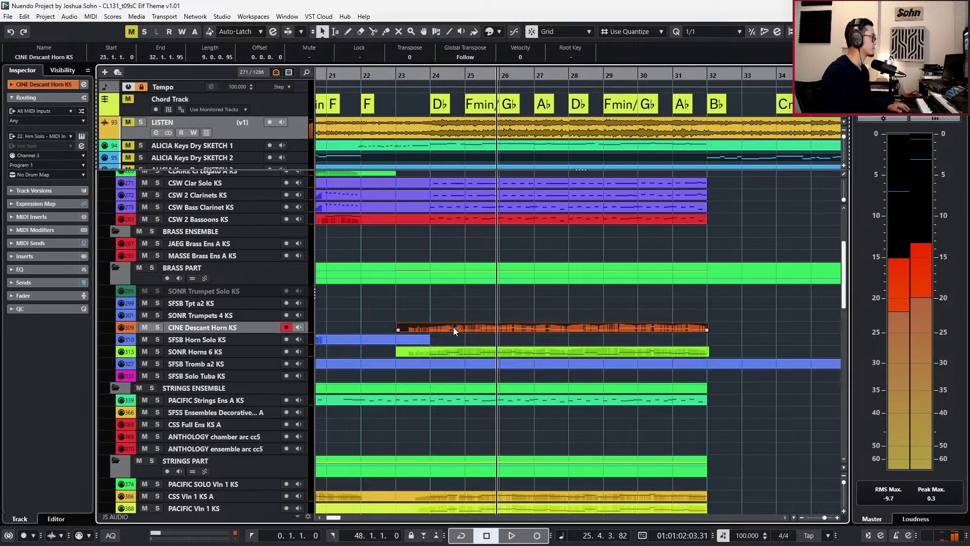
left_click(431, 366)
key("KP_Subtract")
key("KP_Subtract")
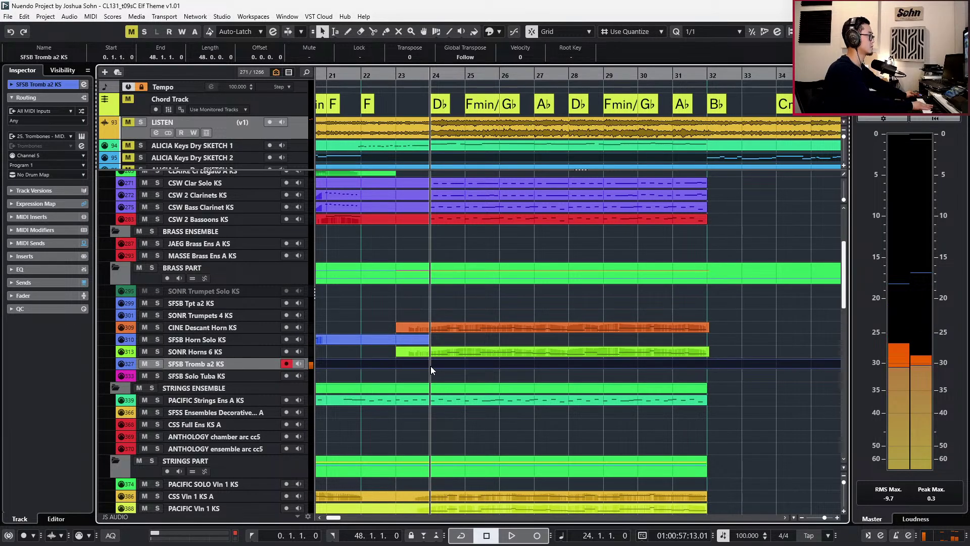
Play the soloed LISTEN reference track from bar 26, stop in bar 27 and unsolo it.
key("KP_Add")
key("KP_Add")
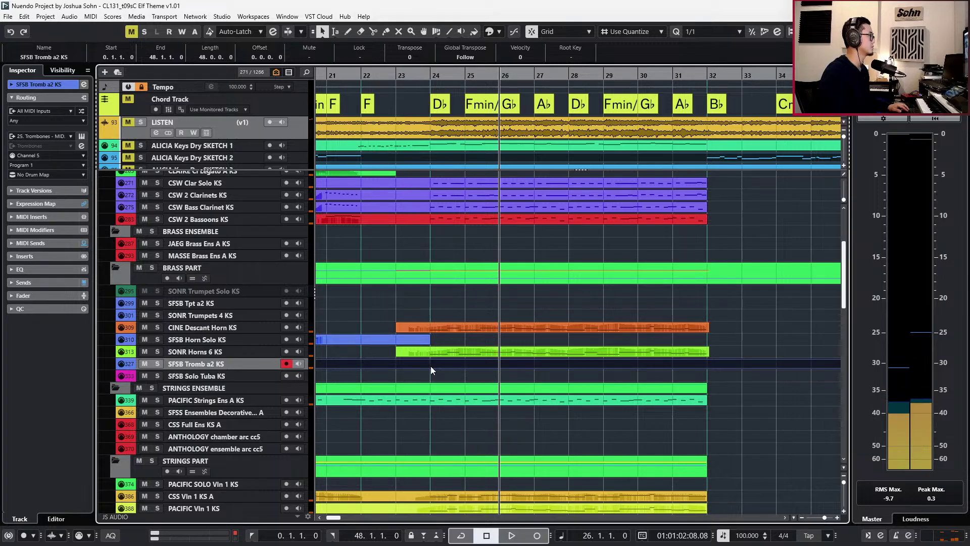
key("s")
key("s")
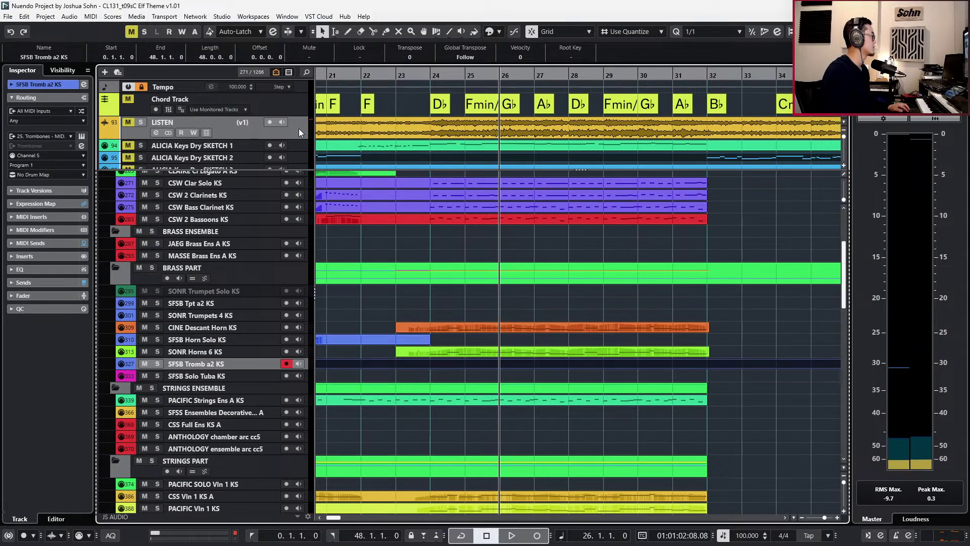
key("s")
key("space")
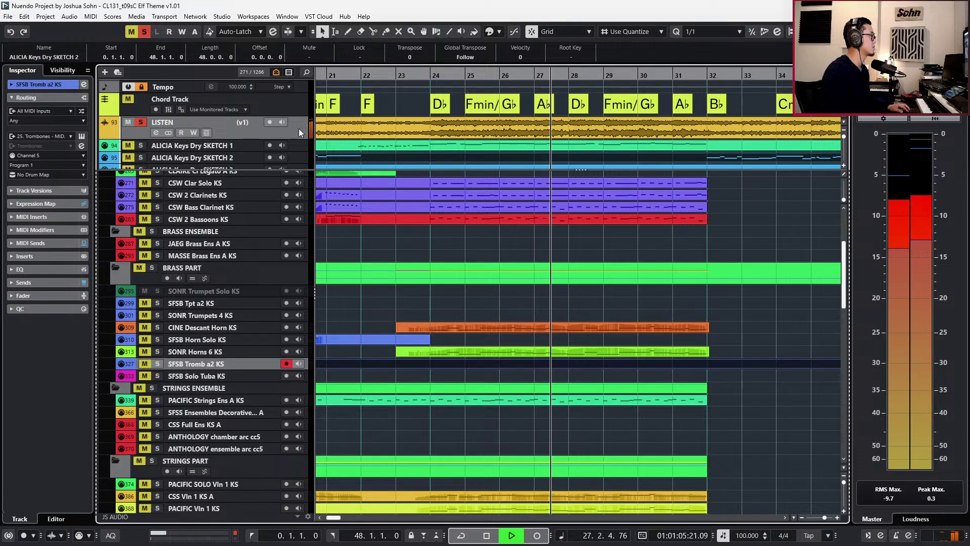
key("space")
key("s")
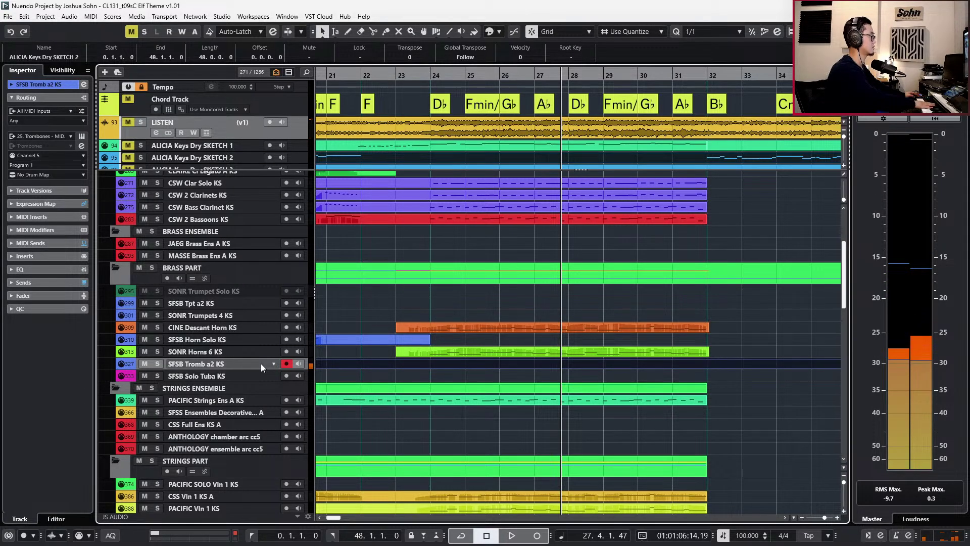
Open the SFSB Tromb a2 part for note editing and play the arrangement from bar 23.
double_click(475, 365)
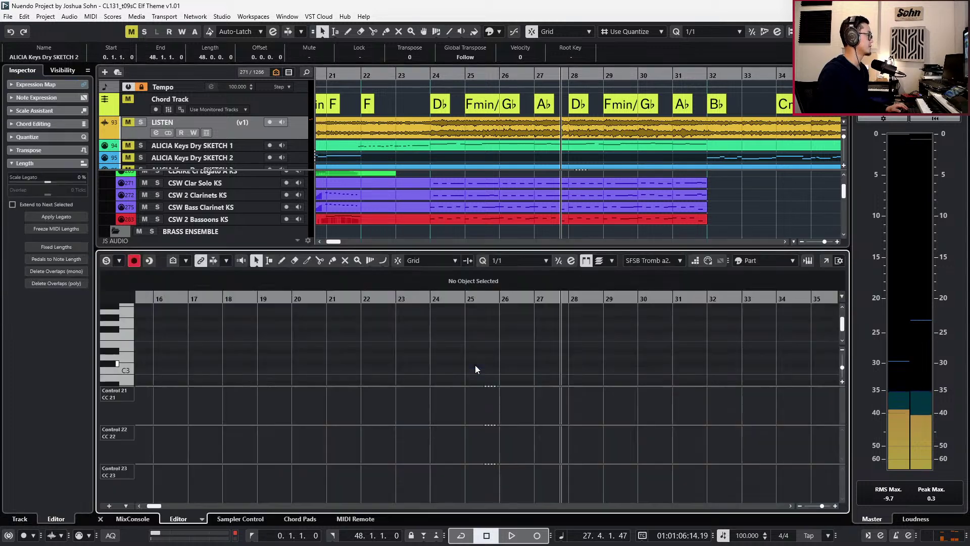
key("space")
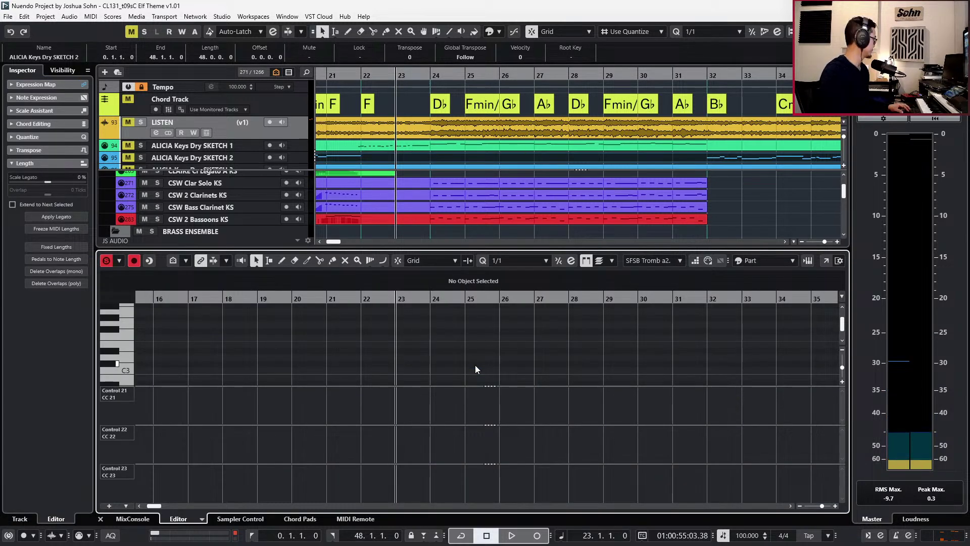
key("space")
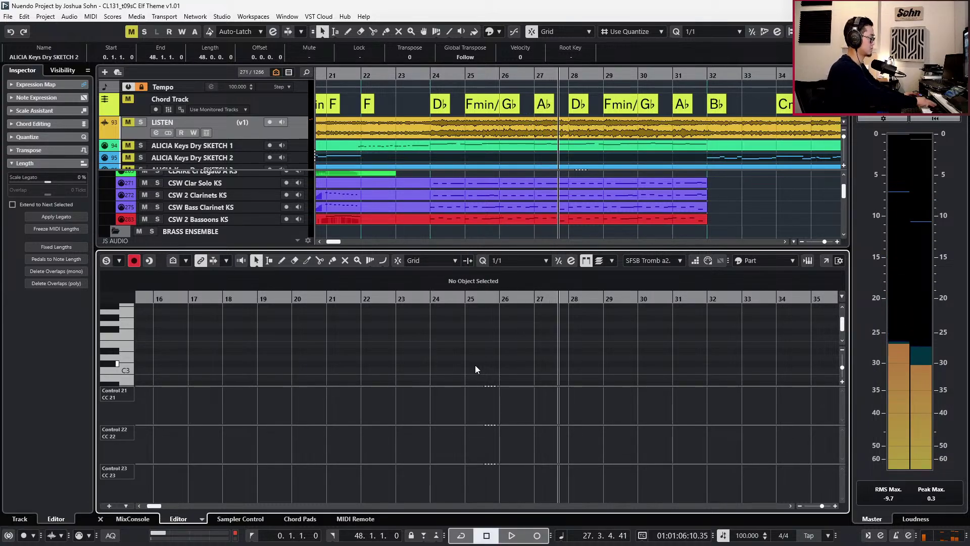
Try recording a take of the trombone line from bar 24 and undo it.
key("space")
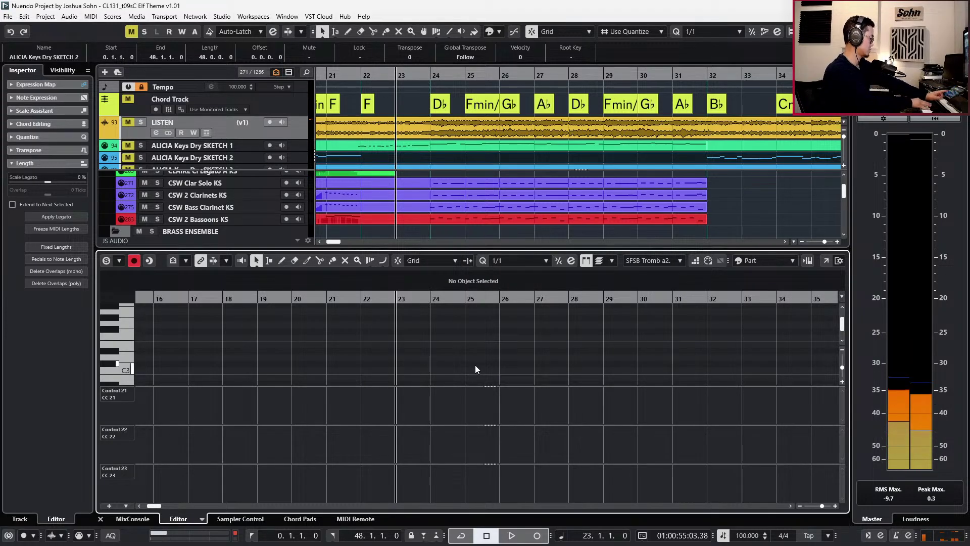
key("KP_Multiply")
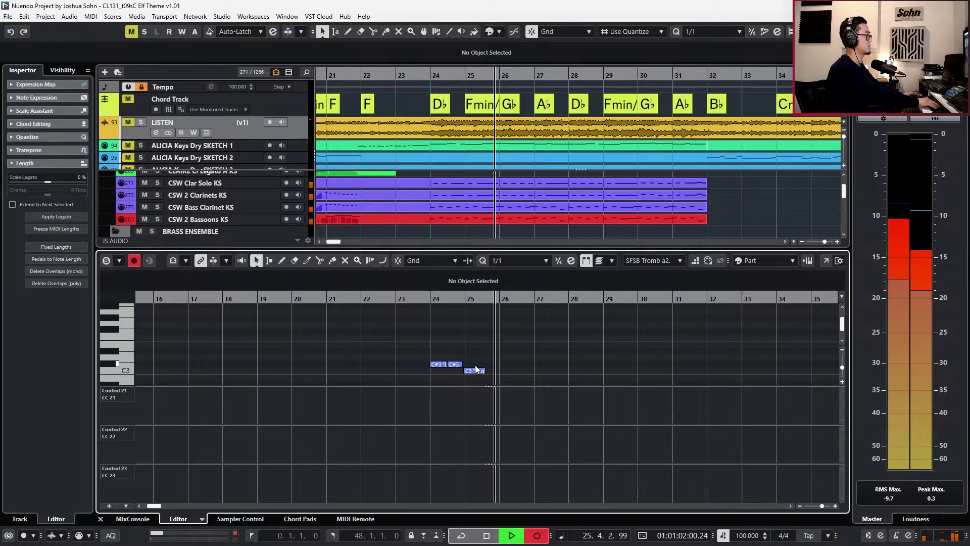
key("space")
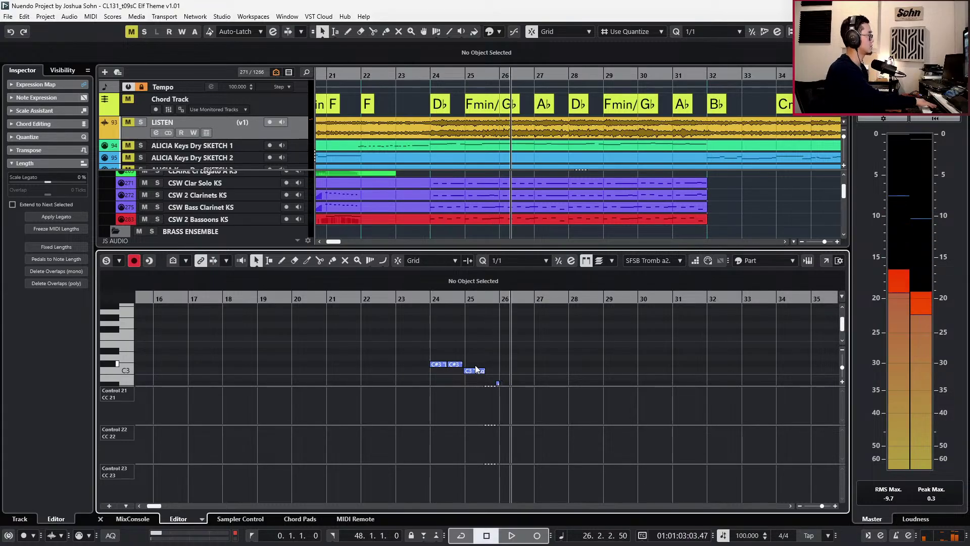
key("ctrl+z")
Record the trombone line on SFSB Tromb a2 over bars 24 to 27, starting playback from bar 23.
key("space")
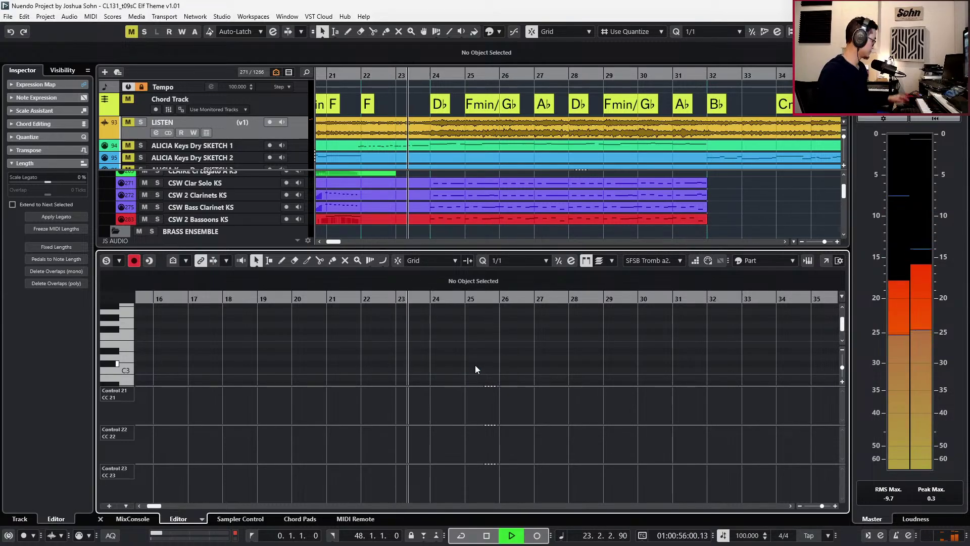
key("KP_Multiply")
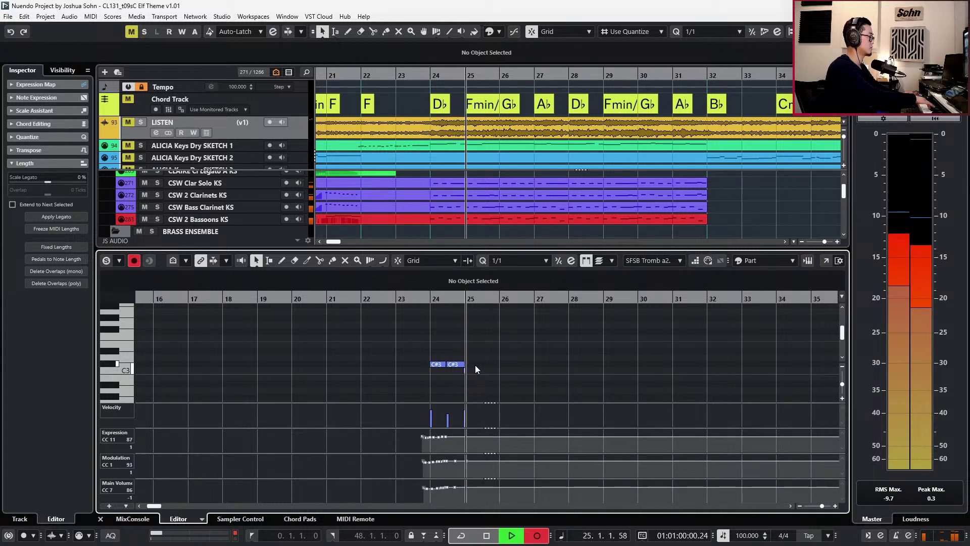
key("KP_Multiply")
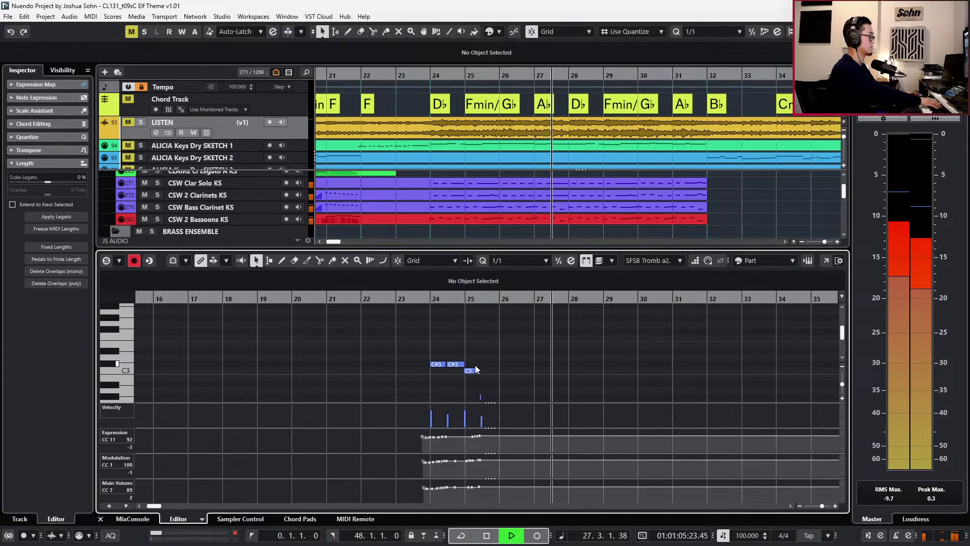
key("space")
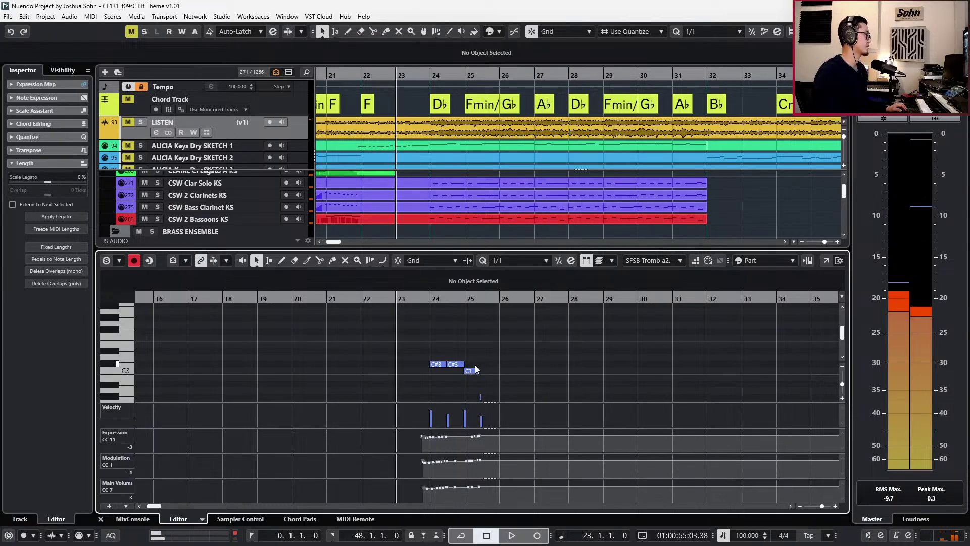
Set the grid quantize to 1/8 and lengthen the very short G#2 note in bar 25 to about the start of bar 26.
scroll(501, 347, "down", 2)
scroll(488, 350, "up", 1)
scroll(487, 364, "up", 1)
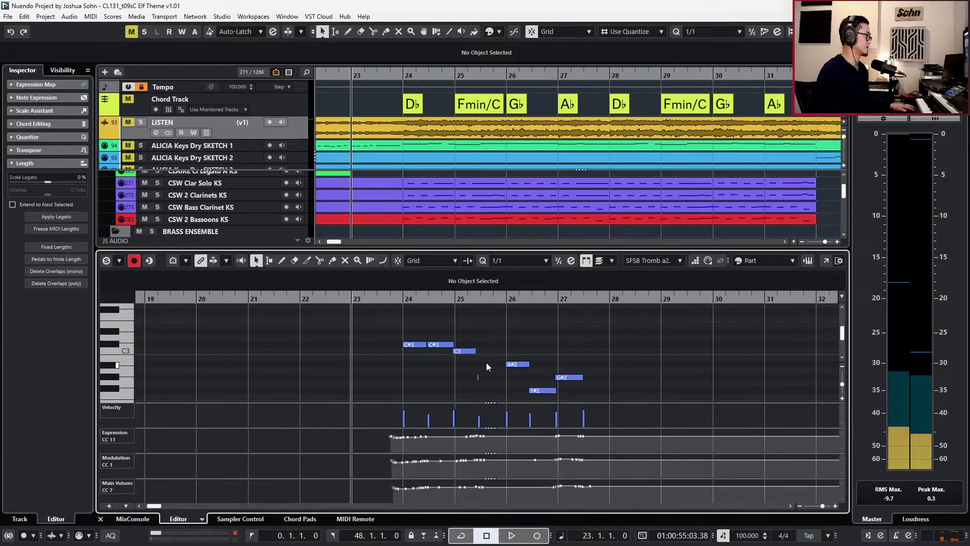
key("alt+4")
left_click_drag(487, 363, 472, 387)
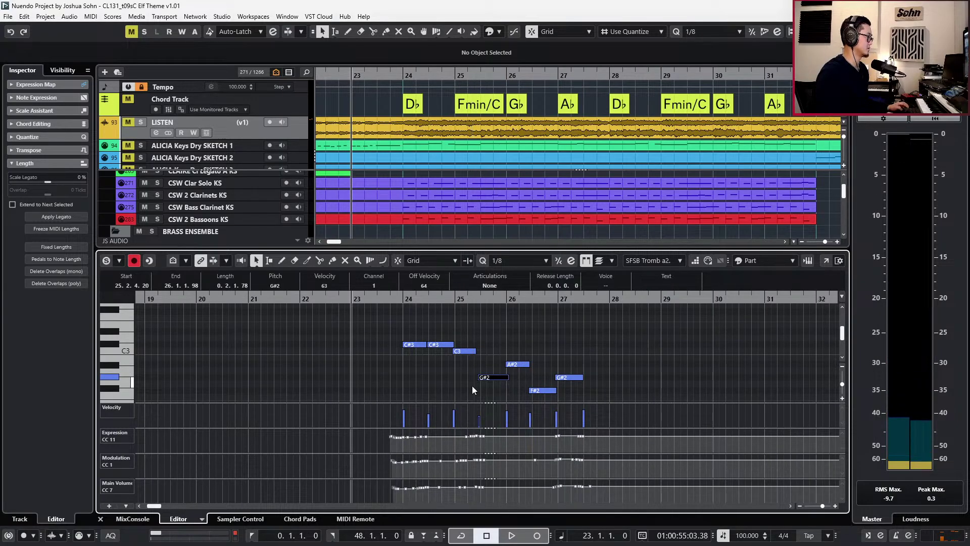
Replace the recorded Main Volume (CC 7) points with one constant level starting midway through bar 23, and briefly play the part.
left_click(383, 499)
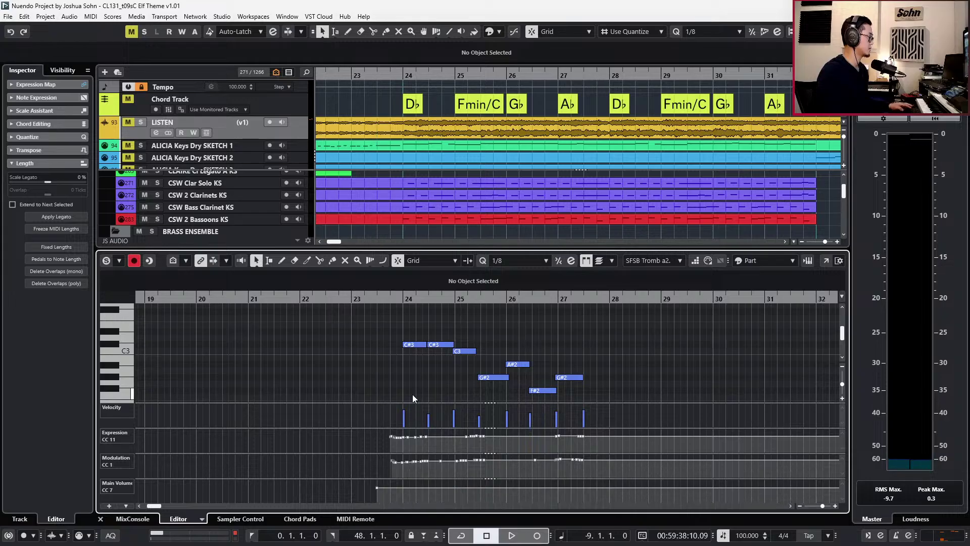
key("space")
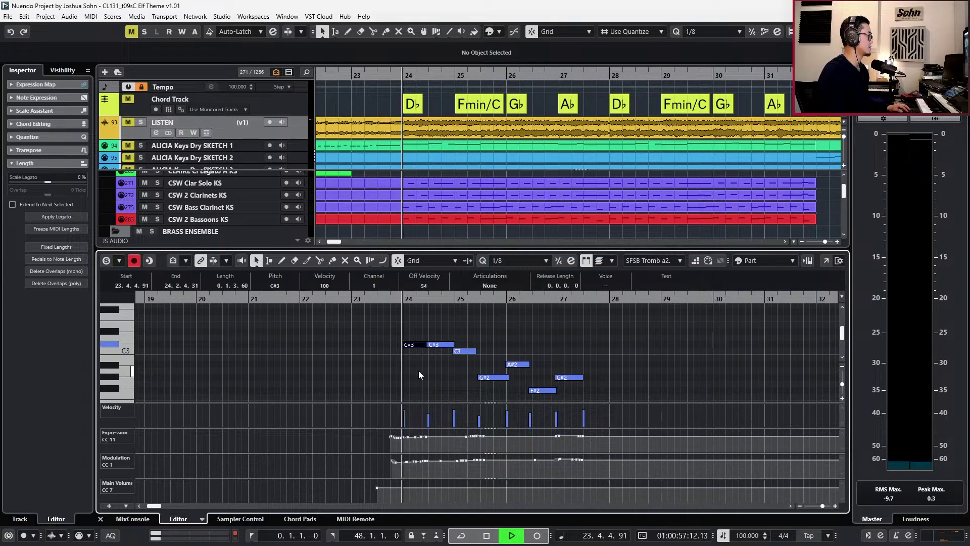
key("space")
Select all the recorded trombone notes in bars 24 to 27 and assign them the Leg articulation.
scroll(454, 354, "down", 1)
left_click_drag(404, 312, 602, 402)
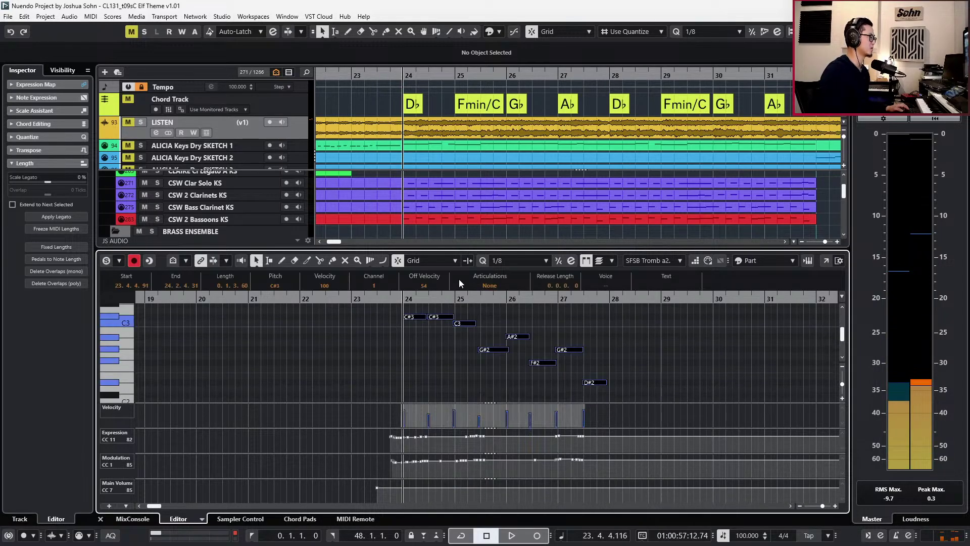
left_click(489, 285)
left_click(485, 309)
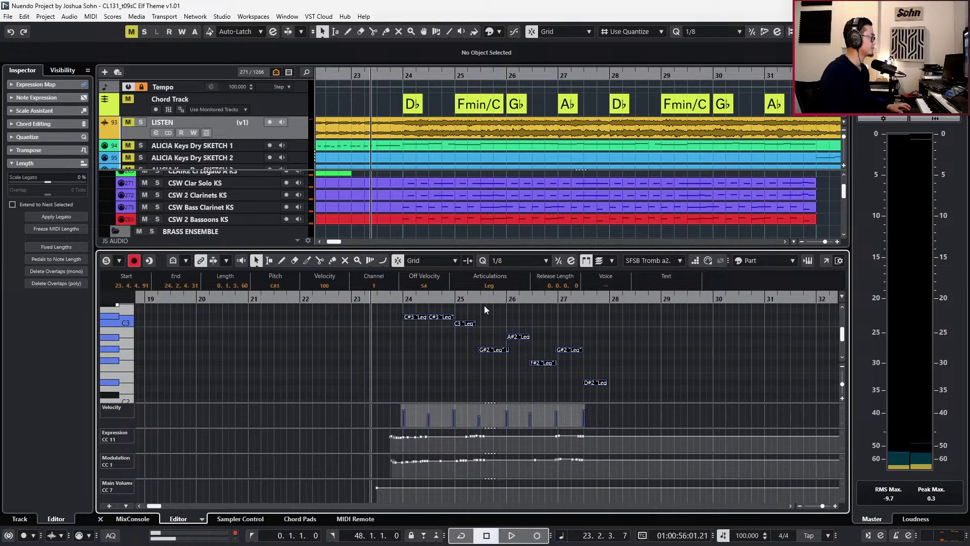
Play the trombone phrase with the orchestra and duplicate its bar 24–27 notes into bars 28 to 31.
scroll(549, 370, "down", 2)
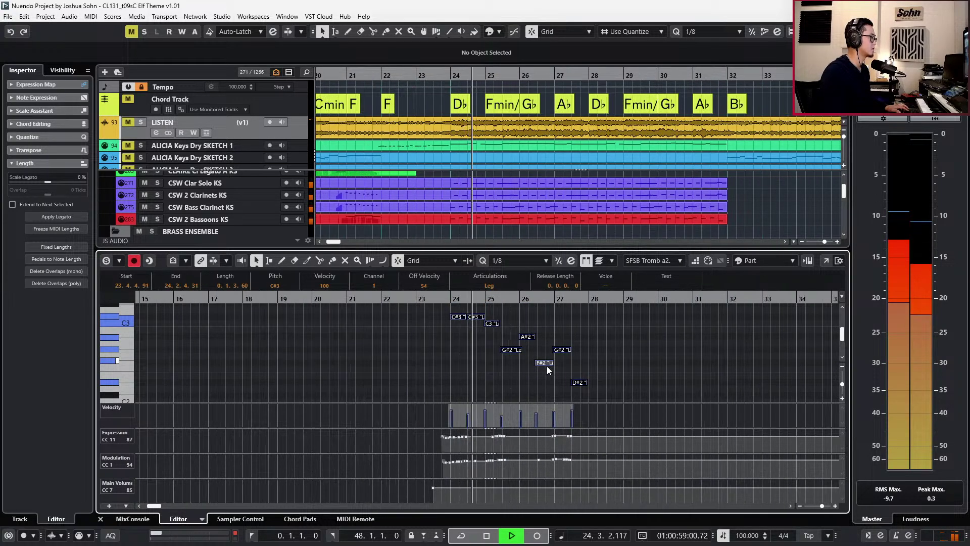
scroll(509, 331, "up", 1)
scroll(510, 331, "right", 1)
scroll(510, 334, "up", 1)
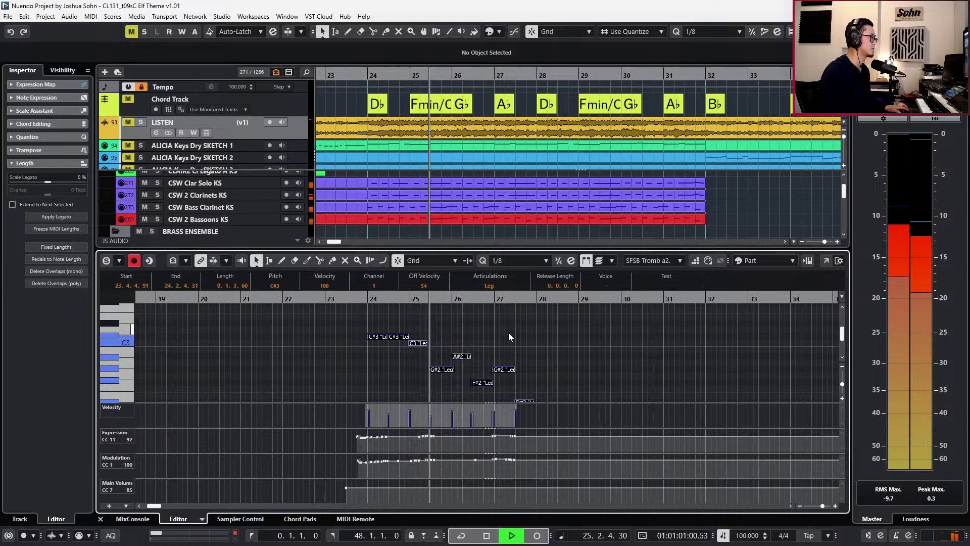
scroll(509, 337, "down", 1)
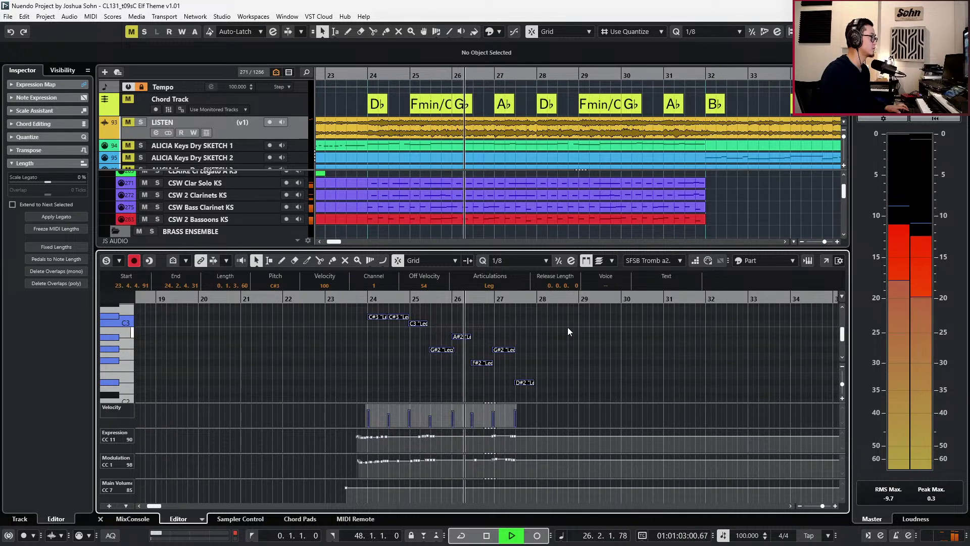
left_click(577, 355)
scroll(566, 358, "up", 1)
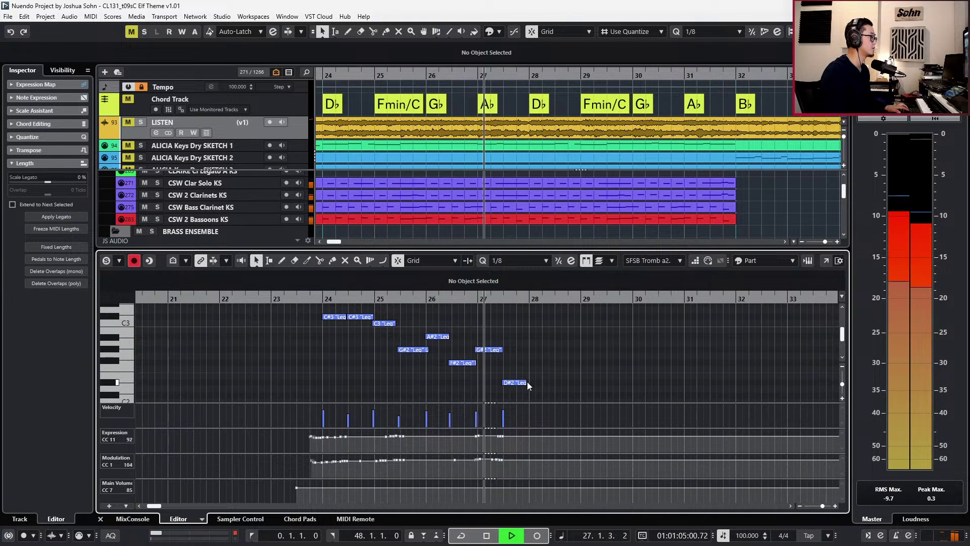
left_click_drag(526, 314, 308, 400)
key("ctrl+d")
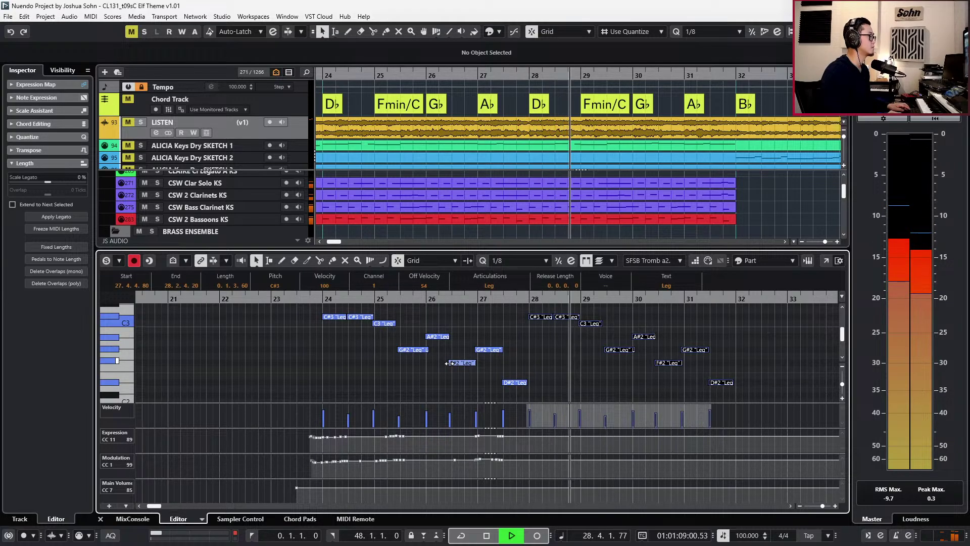
Lengthen the final D#2 note to the start of bar 32 and close the note editor.
scroll(721, 377, "right", 3)
left_click(634, 373)
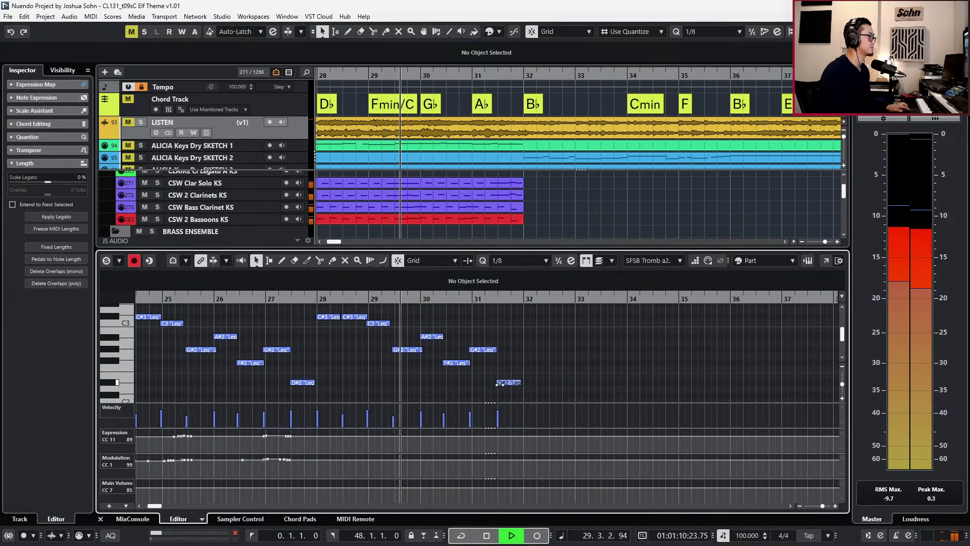
left_click_drag(520, 383, 524, 383)
key("Return")
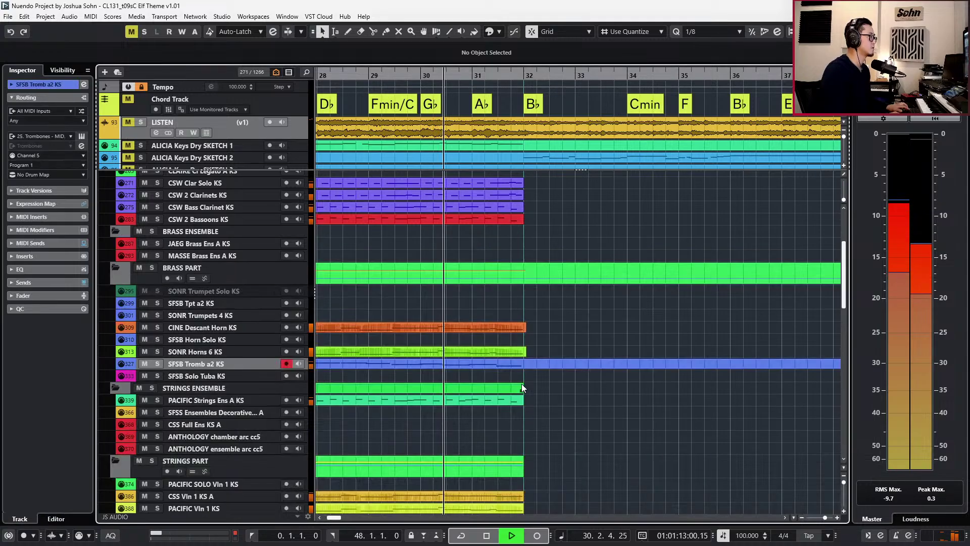
Set the quantize back to 1/1, trim the SFSB Tromb a2 part to end at bar 32 and stop playback.
scroll(516, 381, "down", 1)
key("alt+1")
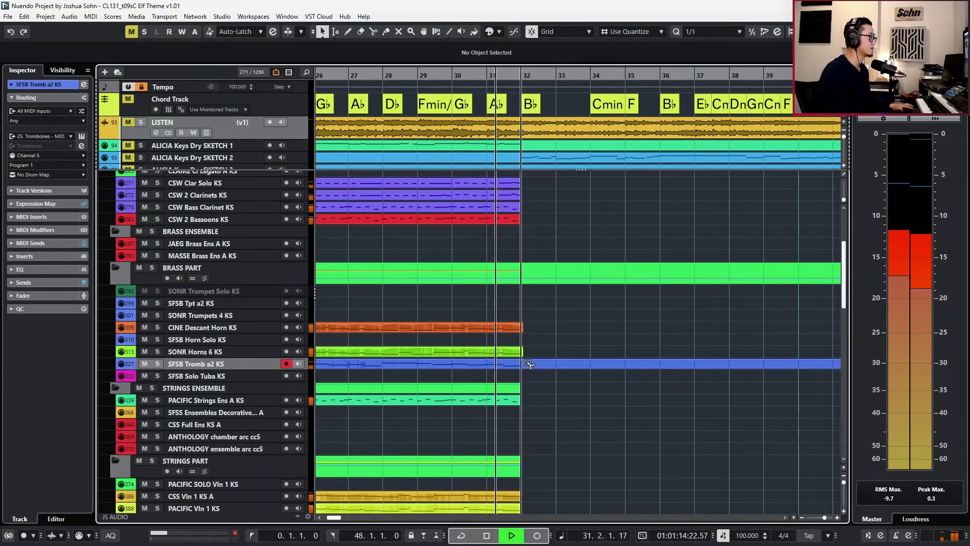
key("space")
scroll(559, 369, "down", 2)
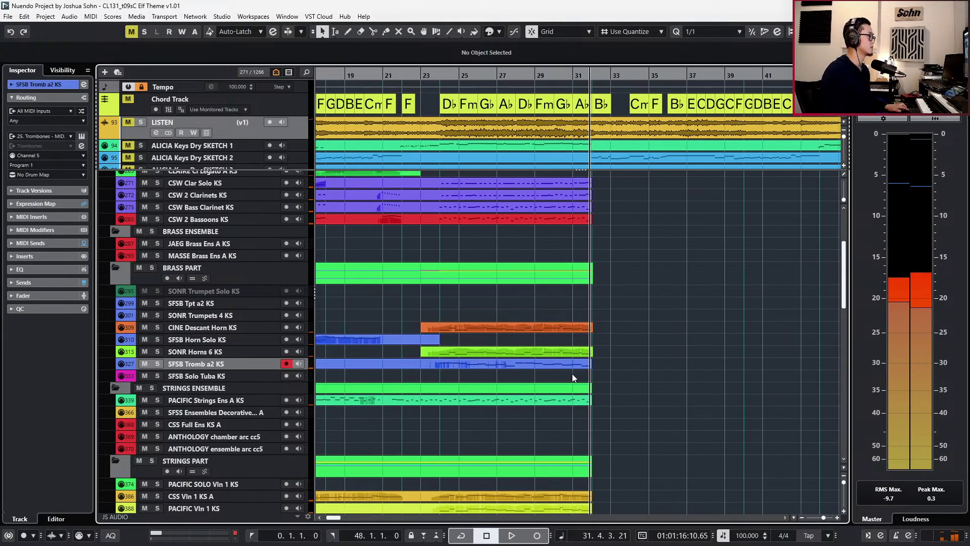
Move the playhead back to bar 23, then select and solo the SFSB Solo Tuba track.
key("KP_Subtract")
key("KP_Subtract")
key("KP_Subtract")
key("KP_Subtract")
key("KP_Subtract")
key("KP_Subtract")
key("KP_Subtract")
key("KP_Subtract")
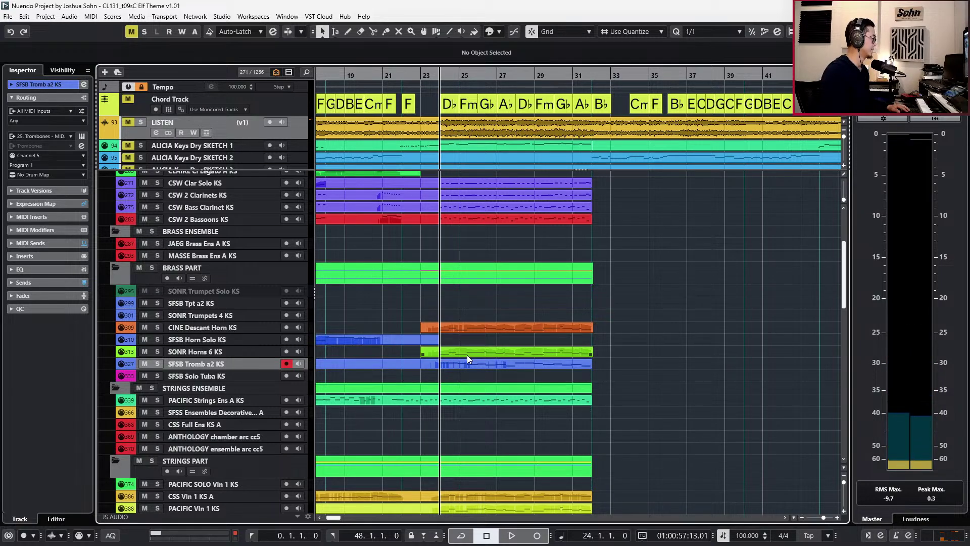
left_click_drag(402, 366, 417, 372)
key("KP_Subtract")
key("Delete")
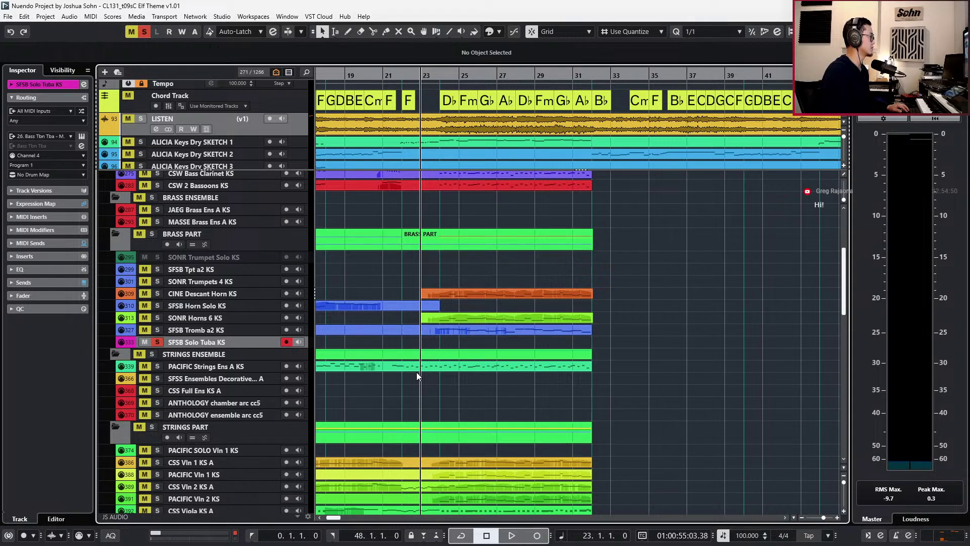
Copy the full-length PACIFIC Strings Ens A part onto the SFSB Solo Tuba track, starting from the project start.
scroll(477, 345, "down", 3)
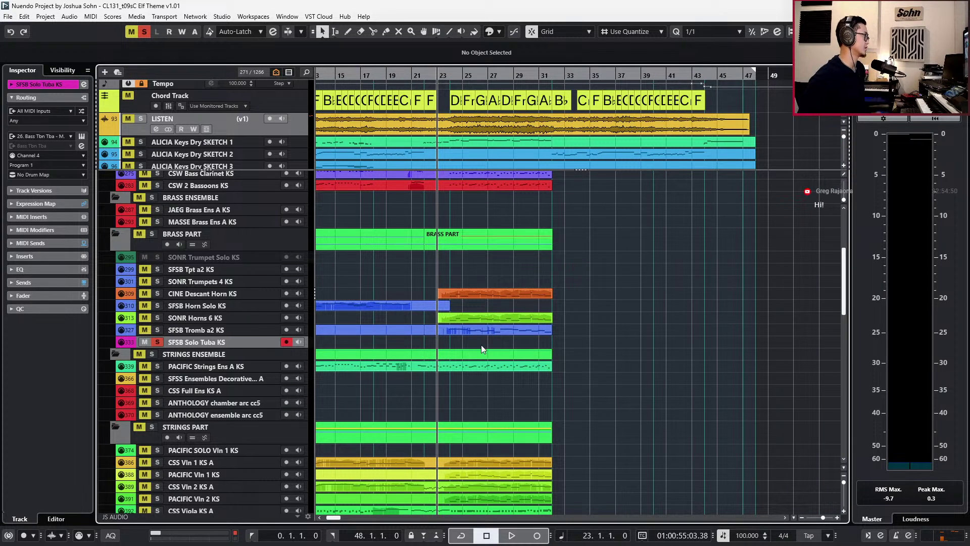
scroll(481, 345, "left", 5)
key("Up")
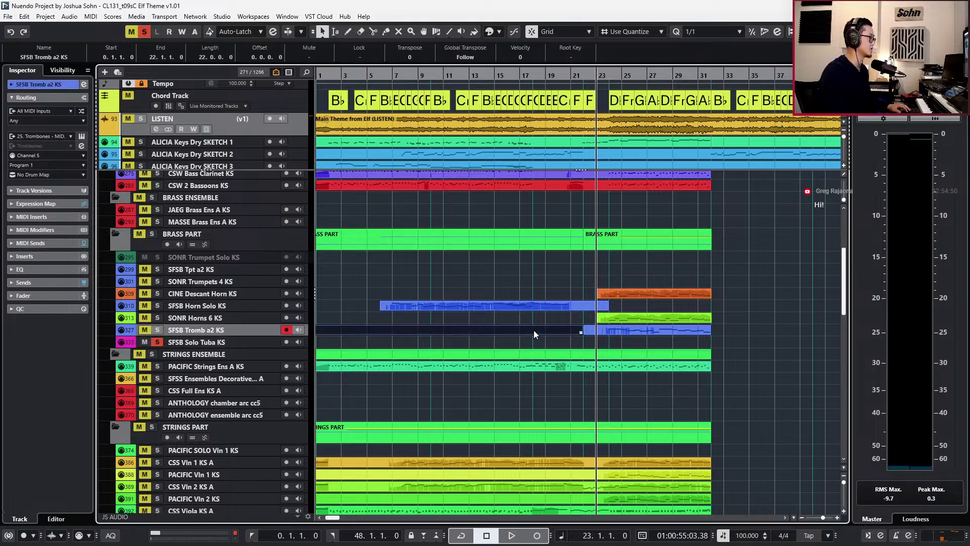
scroll(575, 351, "down", 3)
scroll(583, 353, "down", 5)
scroll(581, 357, "up", 4)
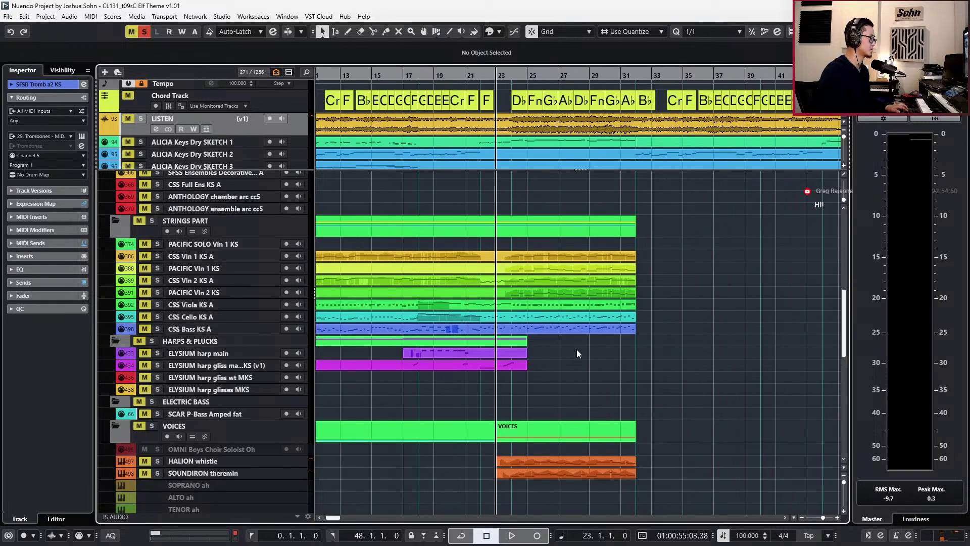
left_click(562, 332)
scroll(582, 333, "left", 4)
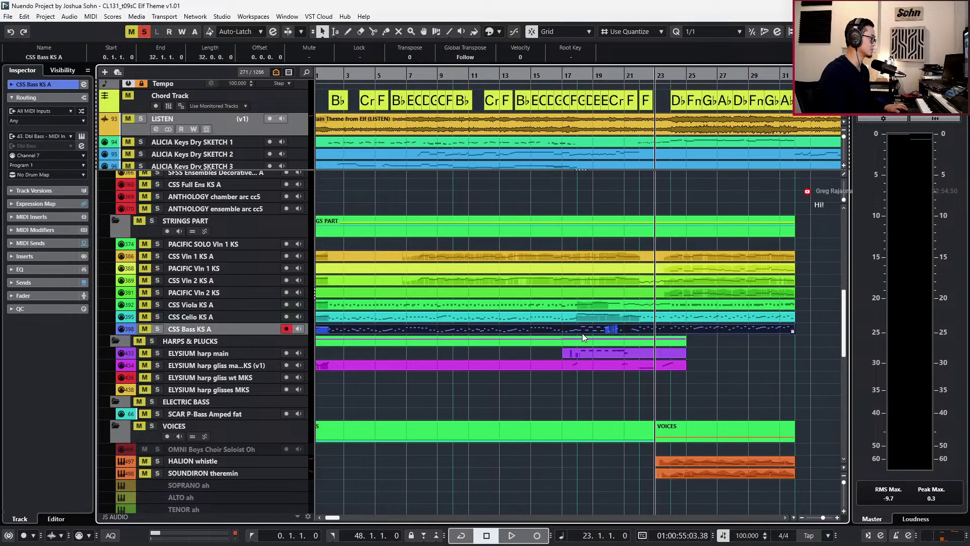
scroll(582, 333, "down", 2)
scroll(563, 333, "up", 4)
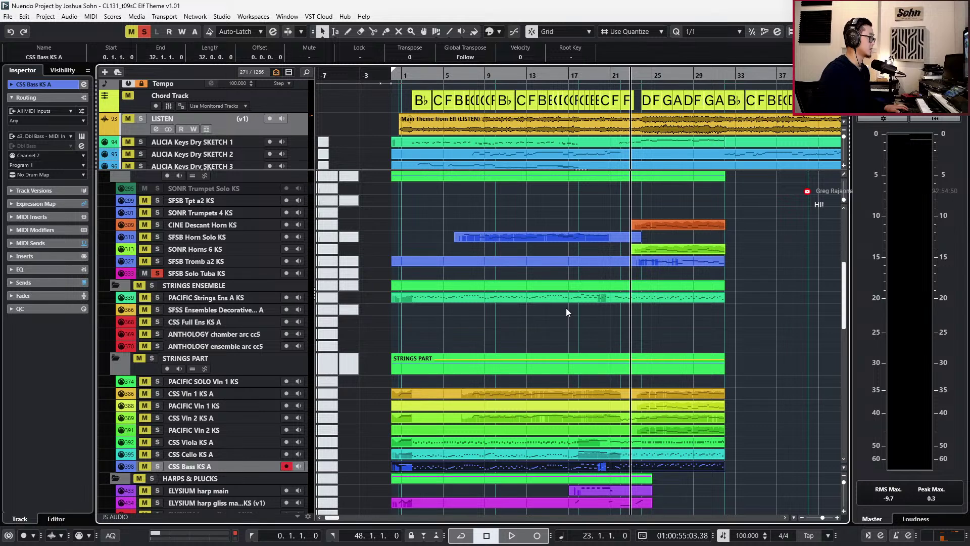
left_click(565, 299)
key("Home")
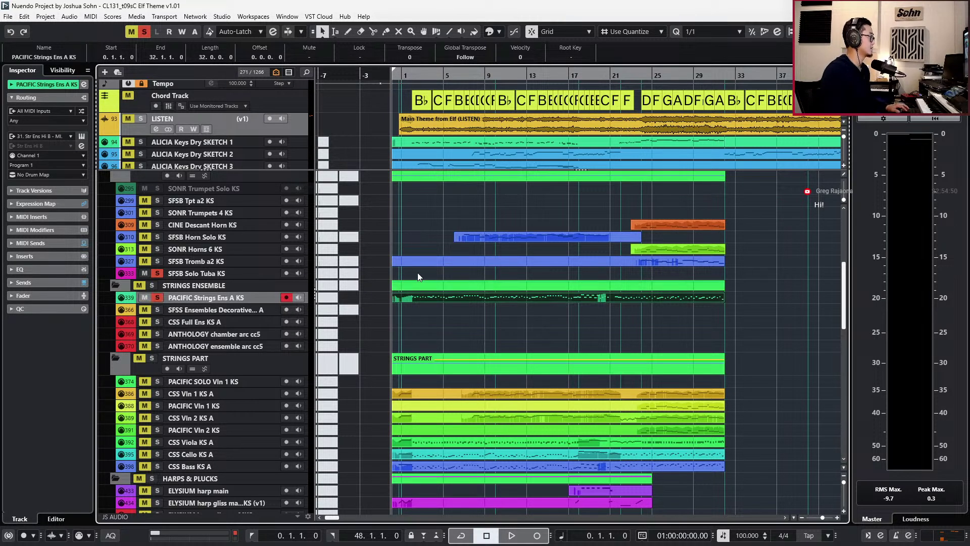
left_click(247, 273)
key("space")
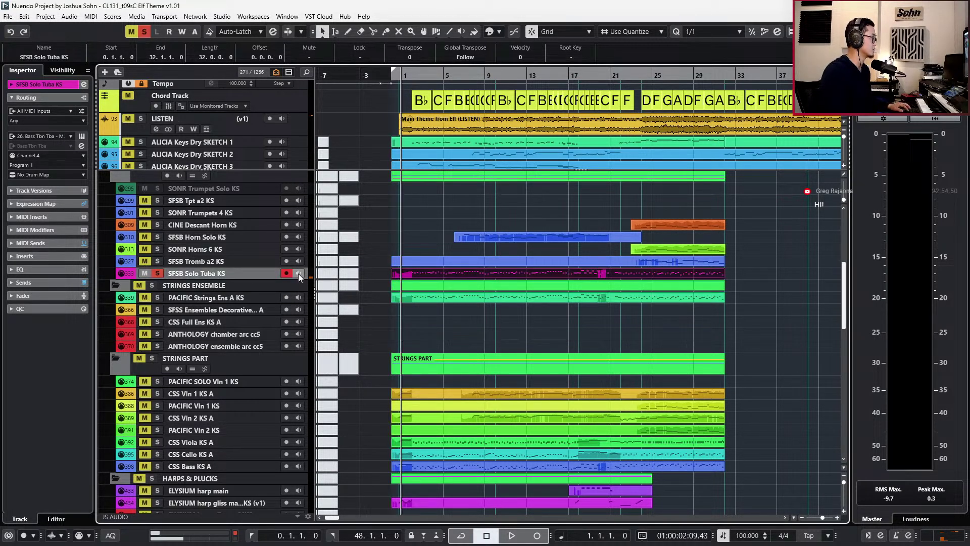
Set the articulation of all notes in the Solo Tuba part to Stac and audition it from the start.
double_click(462, 274)
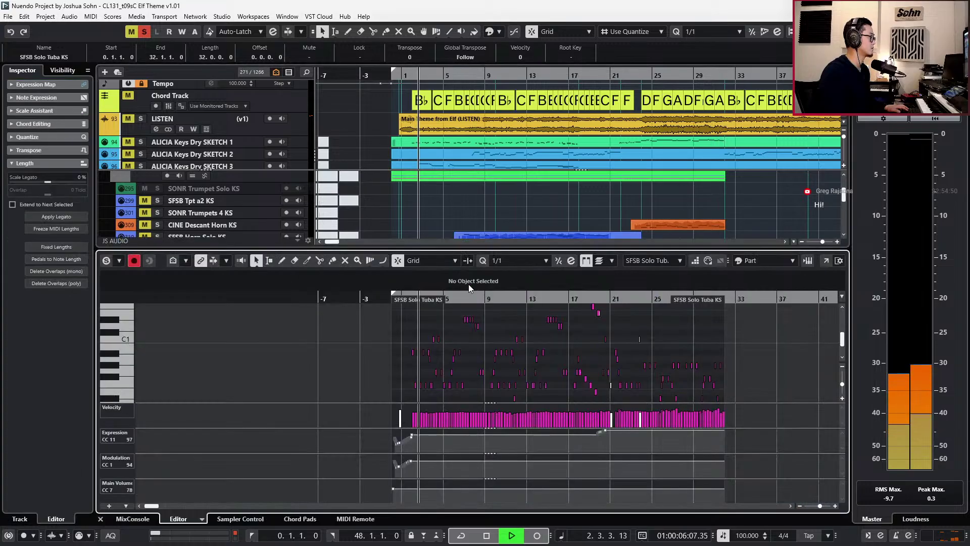
left_click(480, 285)
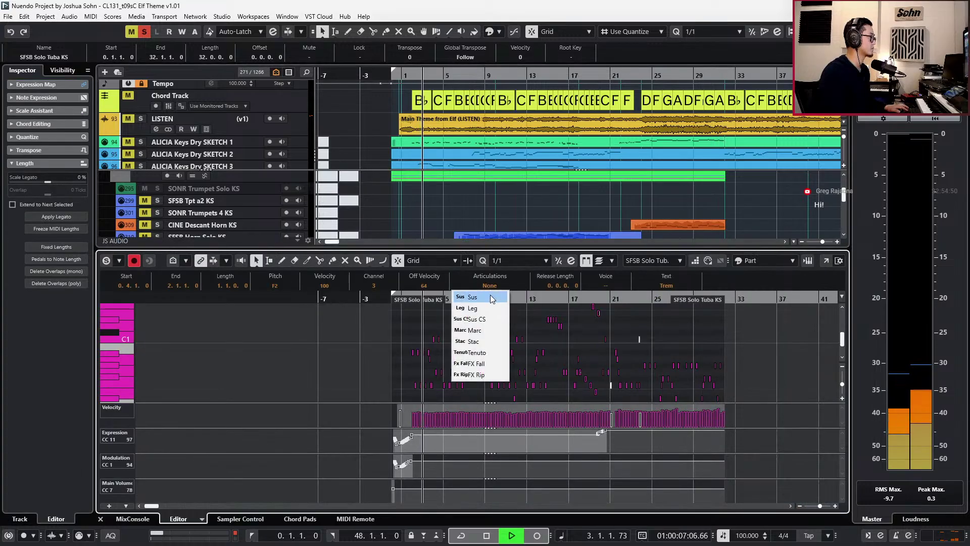
left_click(490, 342)
key("Home")
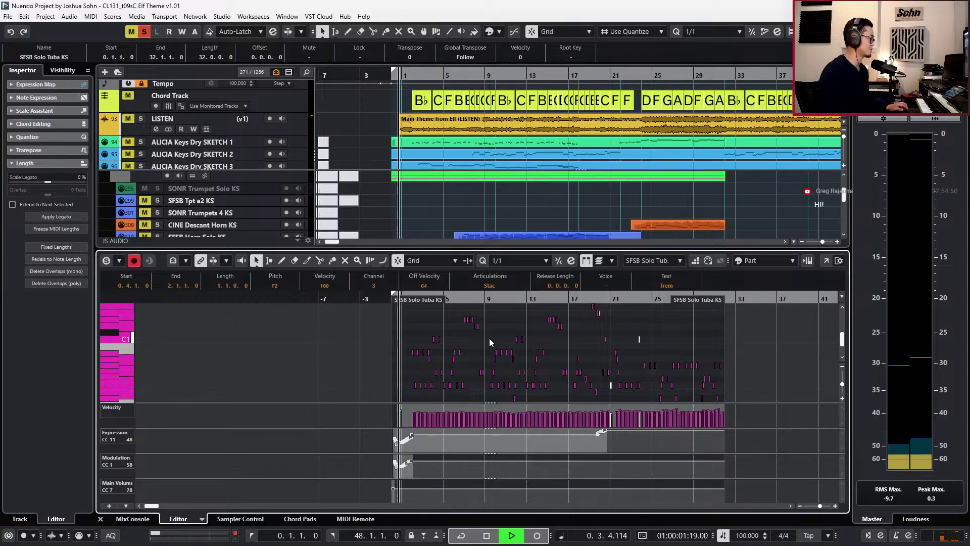
scroll(479, 342, "up", 2)
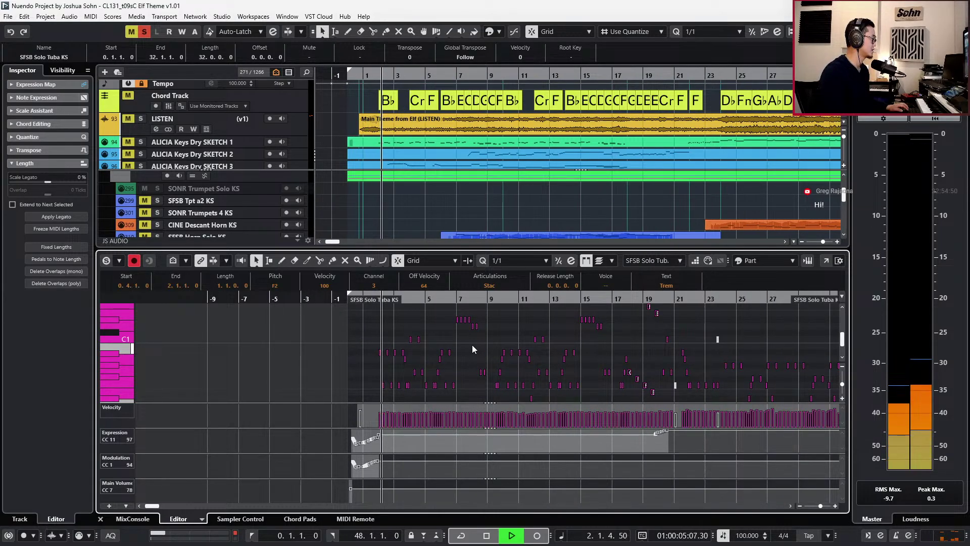
scroll(473, 346, "down", 2)
key("space")
Delete the tuba part's CC 11 Expression points around bars 19–20, then audition briefly from bar 16.
key("KP_Add")
key("KP_Add")
key("KP_Add")
key("KP_Add")
key("KP_Add")
key("KP_Add")
key("KP_Add")
key("KP_Add")
key("KP_Add")
key("KP_Add")
key("KP_Add")
key("KP_Add")
key("KP_Add")
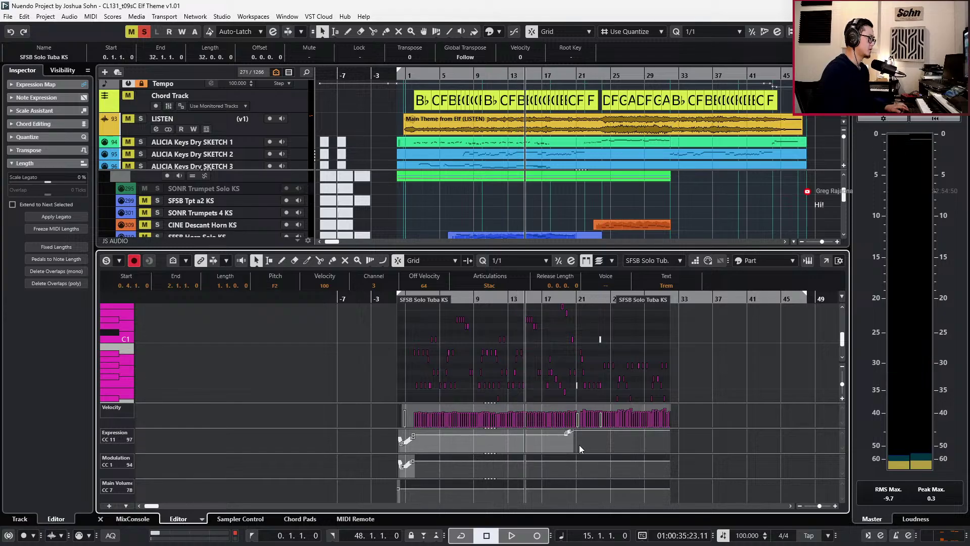
scroll(580, 445, "up", 2)
left_click_drag(579, 441, 521, 421)
key("Delete")
key("KP_Add")
key("space")
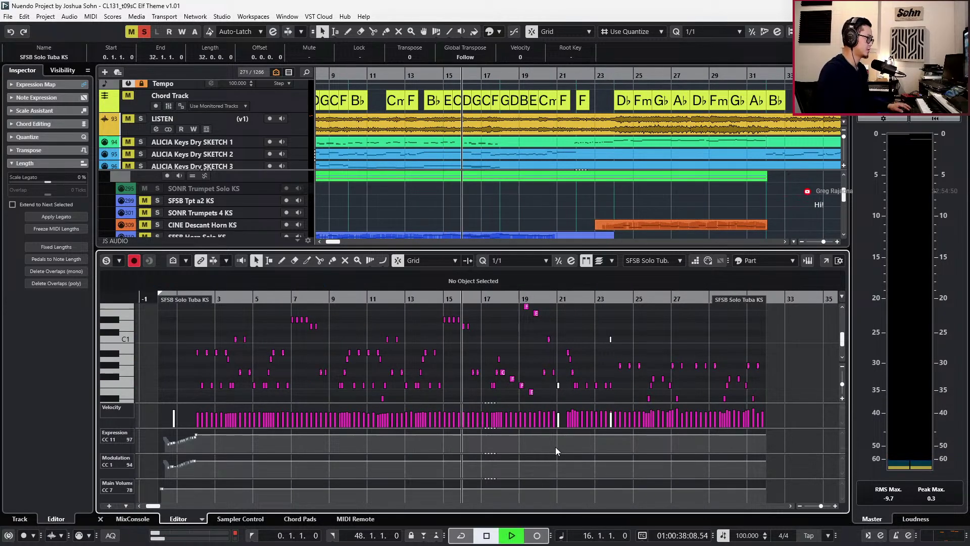
key("space")
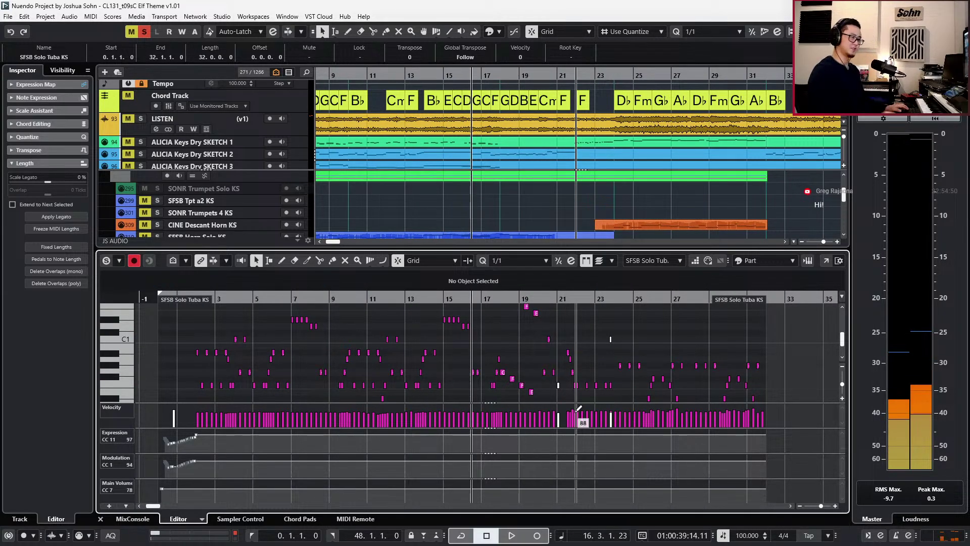
Close the note editor, unsolo the tuba and play the full orchestra from bar 23.
key("KP_Add")
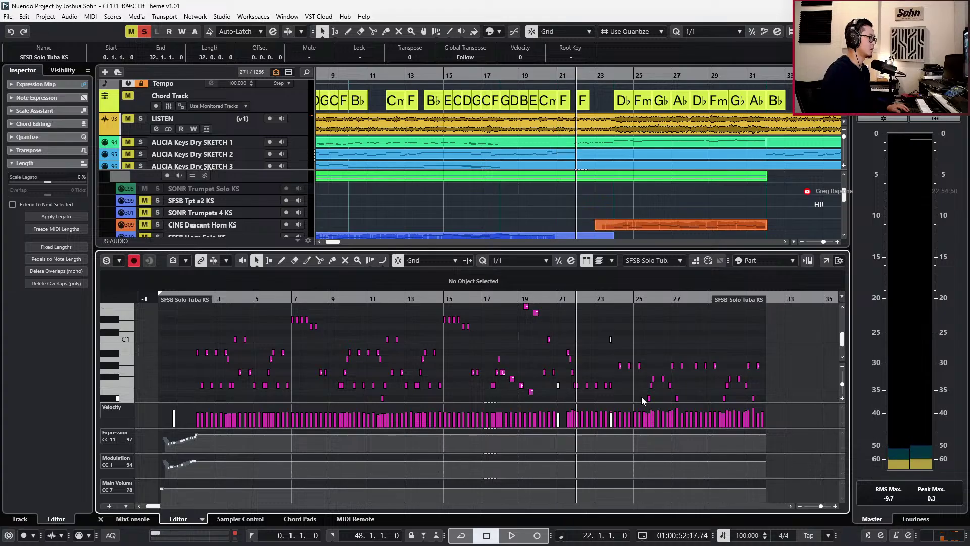
key("ctrl+e")
key("g")
key("g")
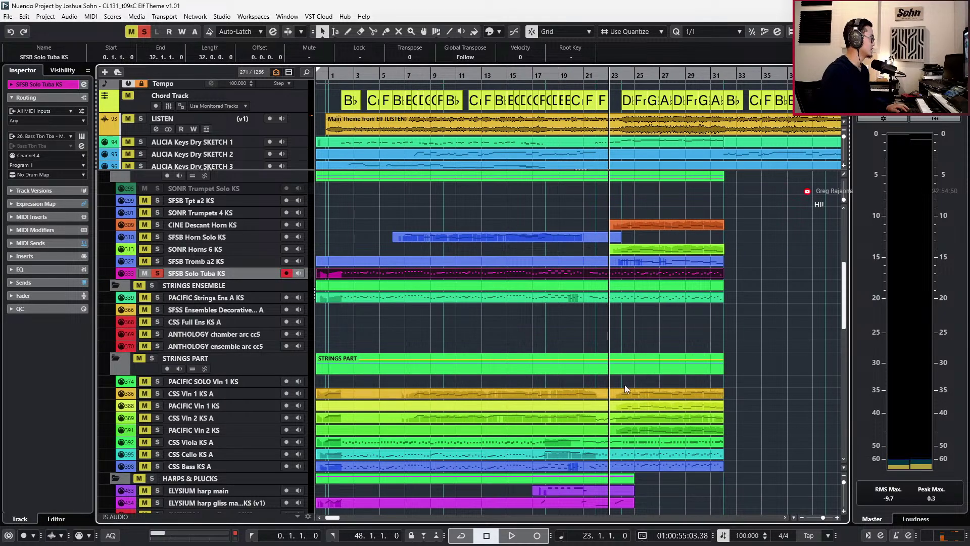
key("g")
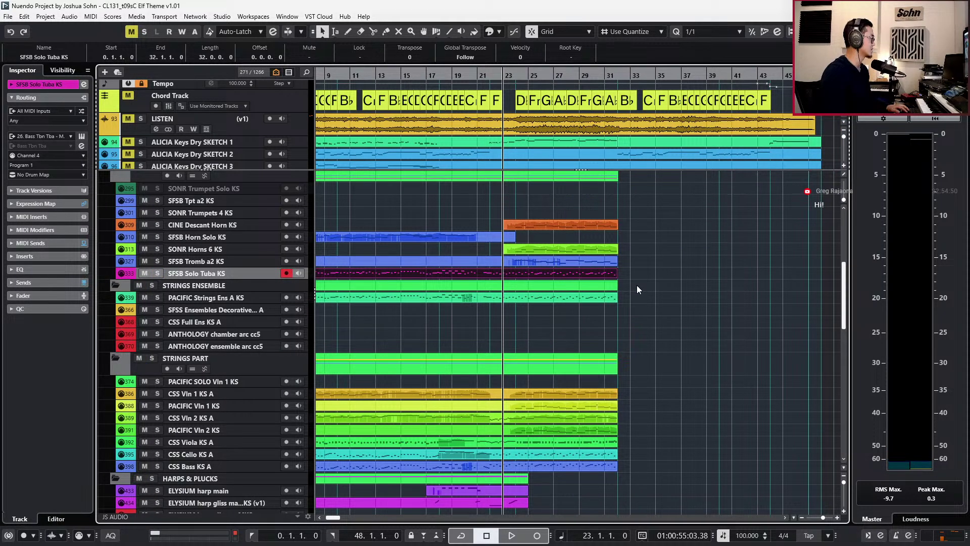
key("ctrl+e")
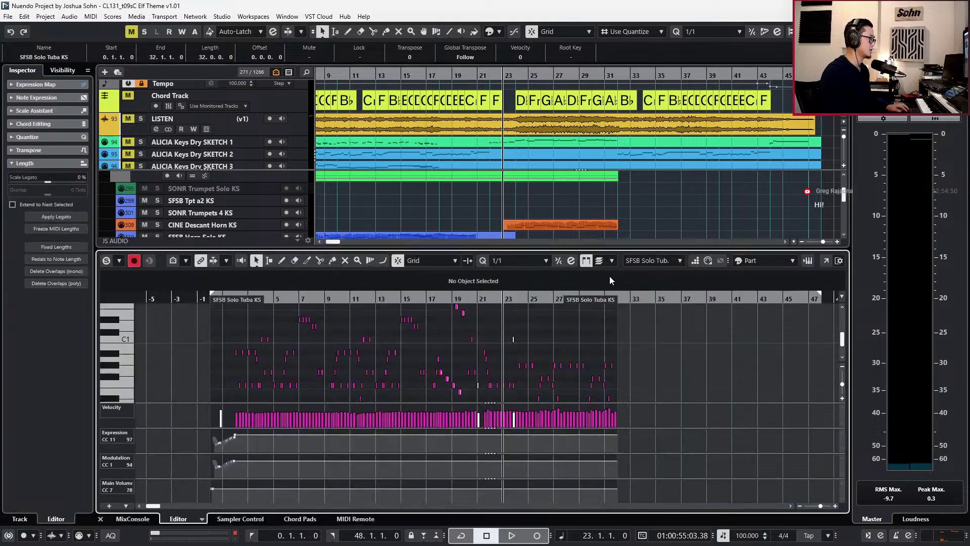
key("ctrl+e")
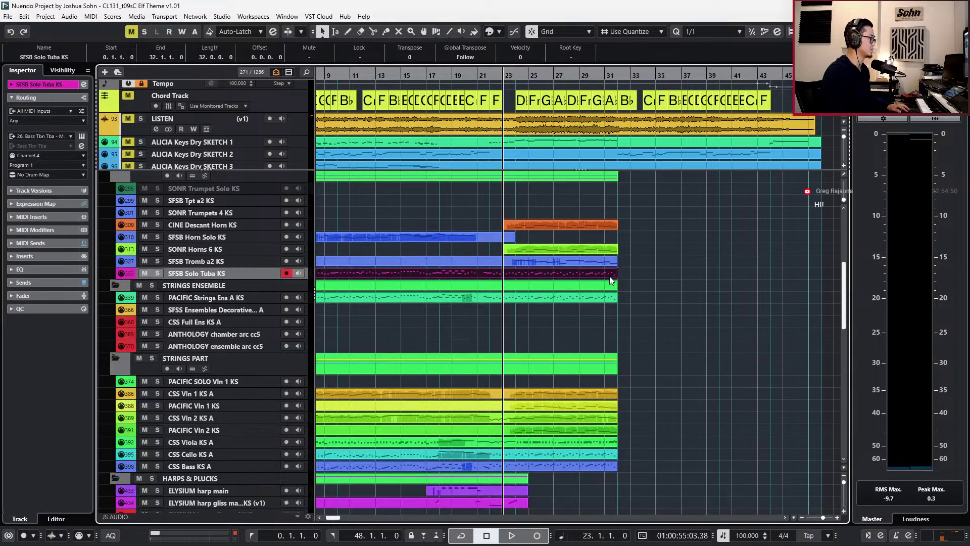
key("space")
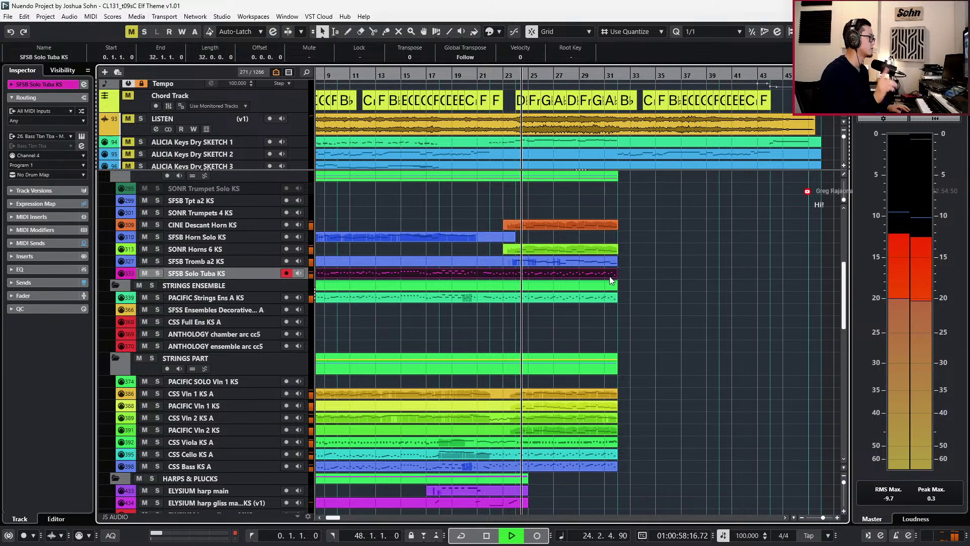
Check the SFSB Tromb a2 notes during playback, listen through the orchestral tracks and stop at bar 31.
double_click(593, 263)
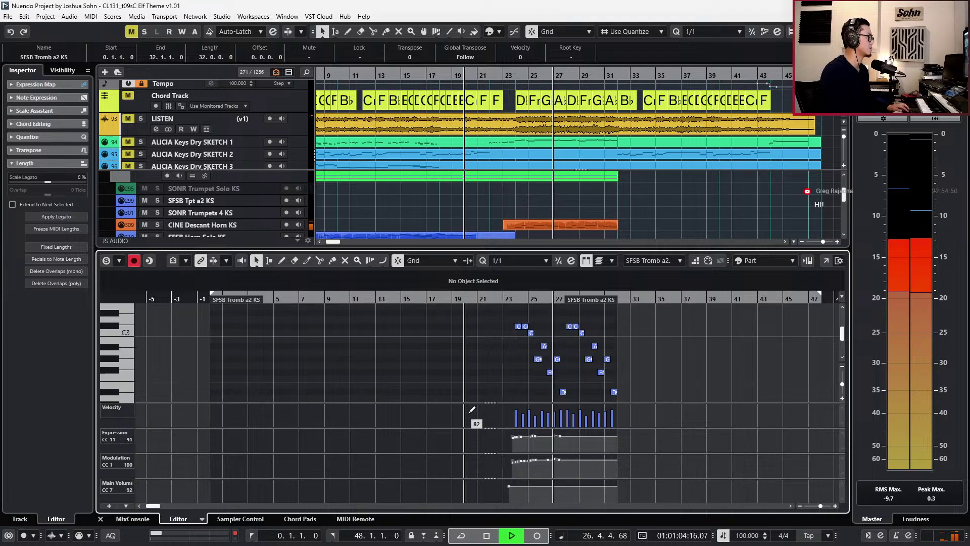
key("Return")
scroll(566, 337, "up", 6)
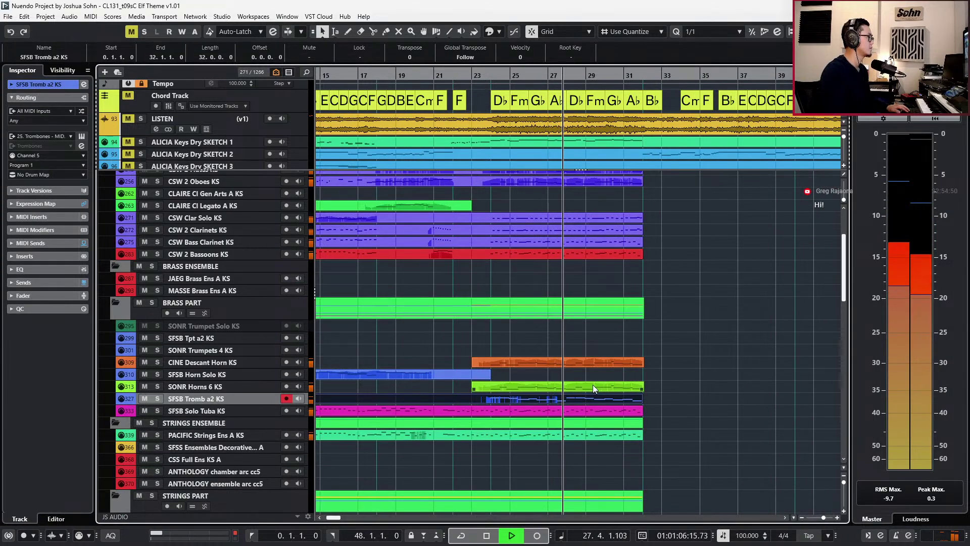
scroll(593, 387, "right", 1)
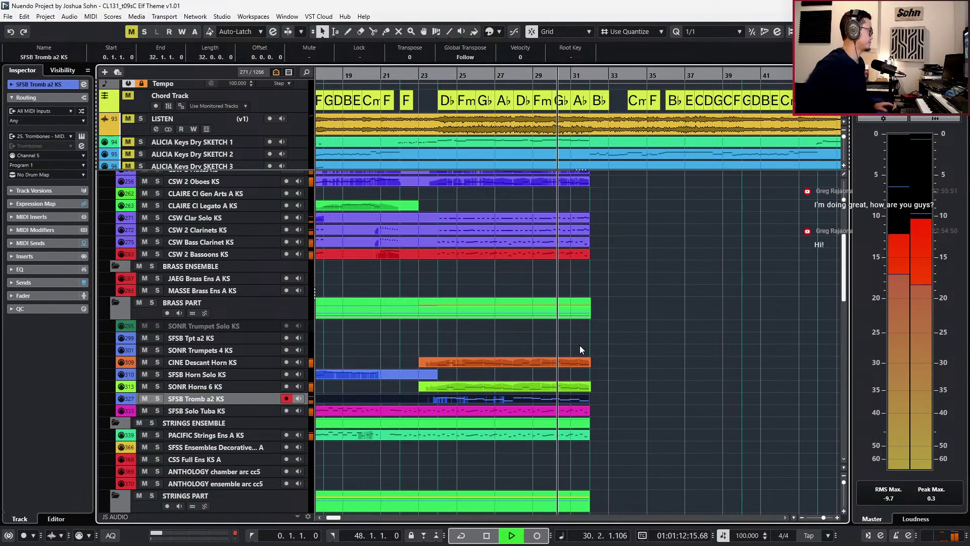
scroll(586, 303, "down", 3)
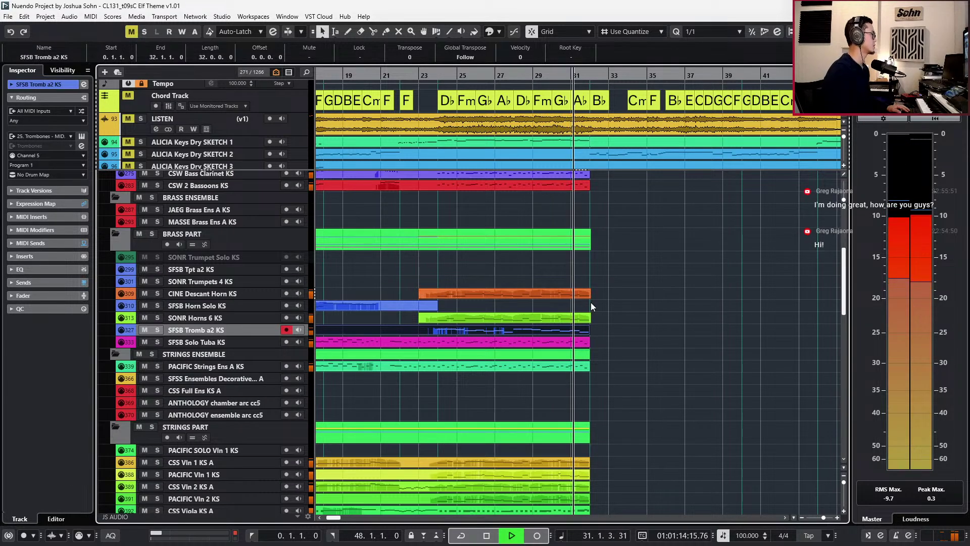
scroll(592, 319, "down", 6)
key("space")
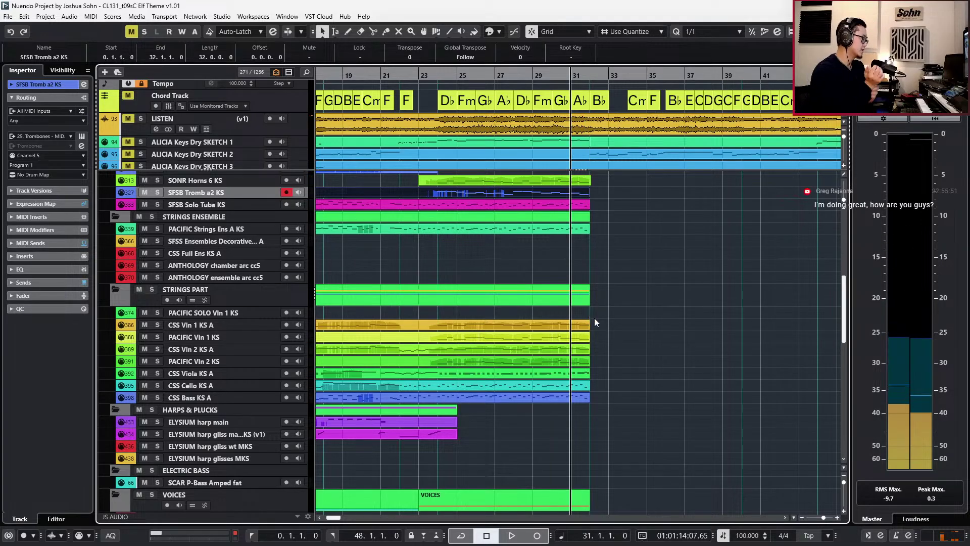
Copy the HALION whistle part to the OMNI pop female1 ahs 1 track at bar 23 and trim its start to bar 24.
key("KP_Subtract")
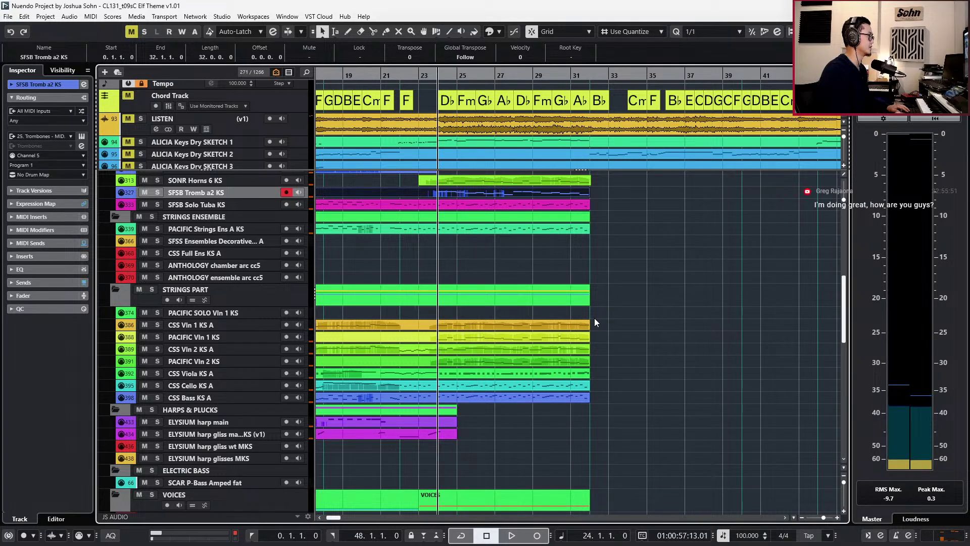
scroll(523, 308, "down", 6)
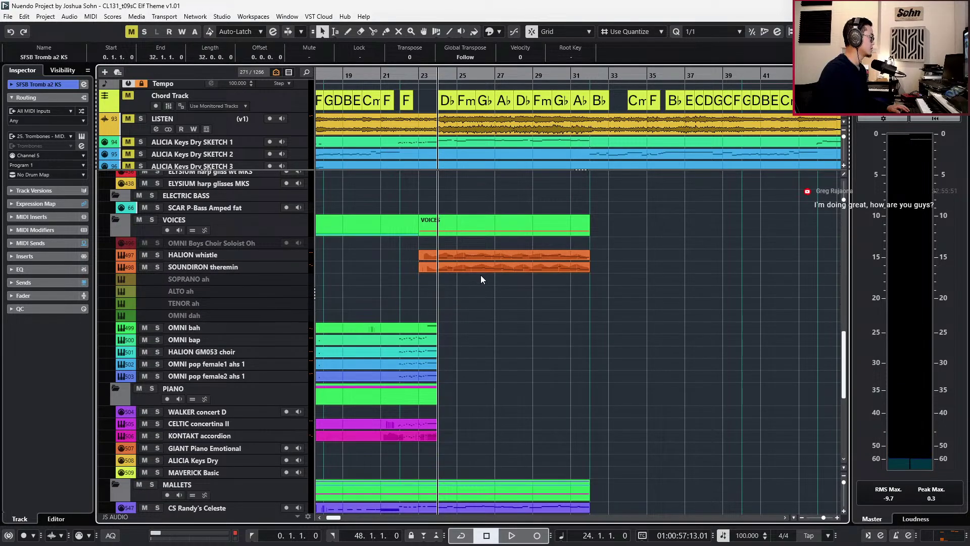
left_click(475, 256)
key("KP_Subtract")
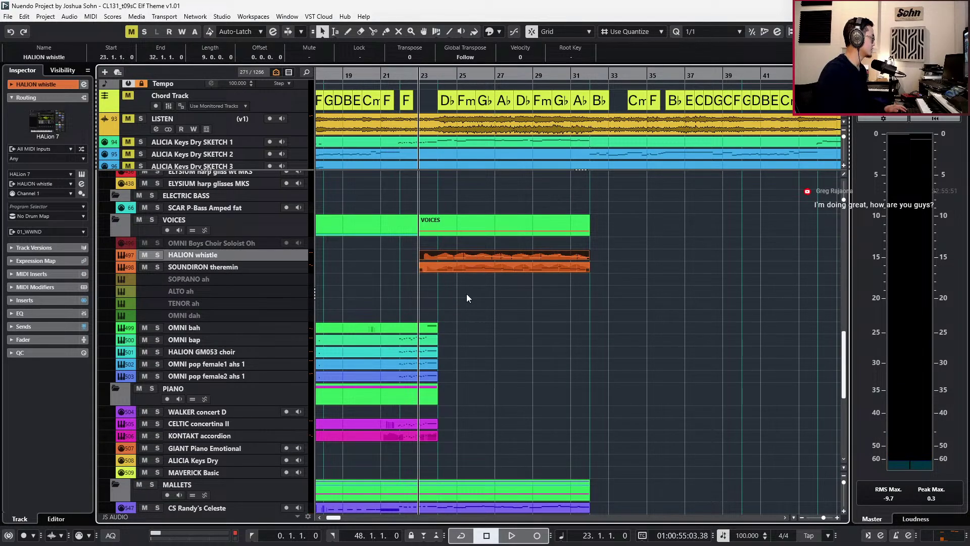
left_click(228, 352)
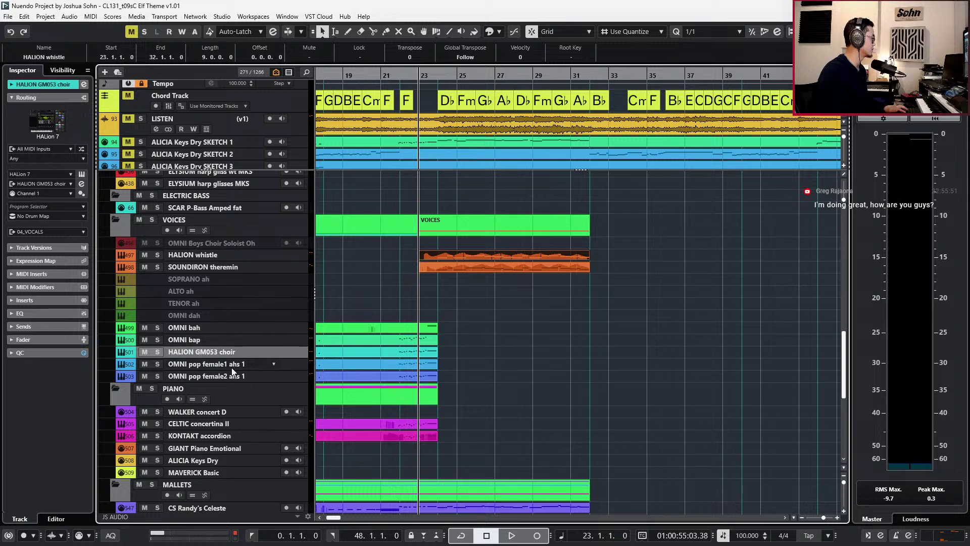
left_click(231, 368)
key("h")
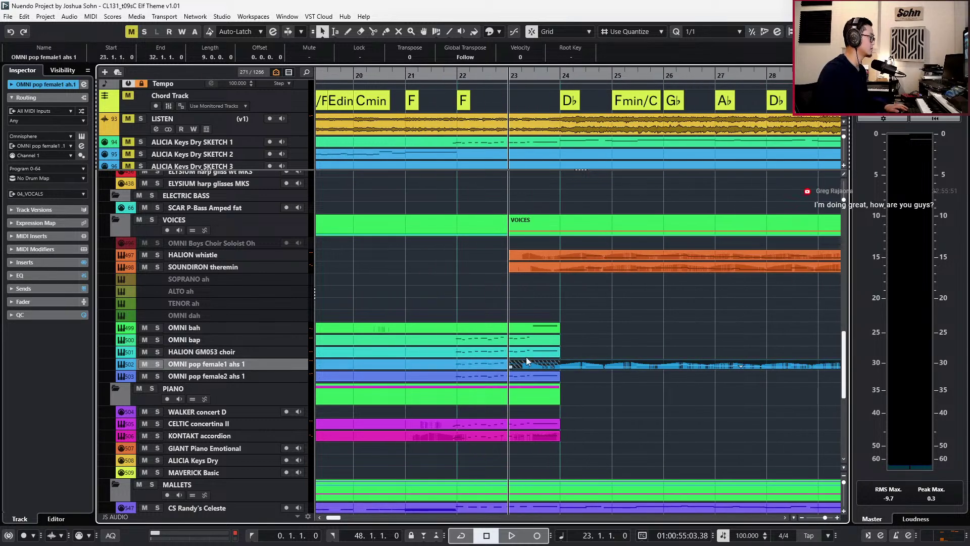
left_click(571, 365)
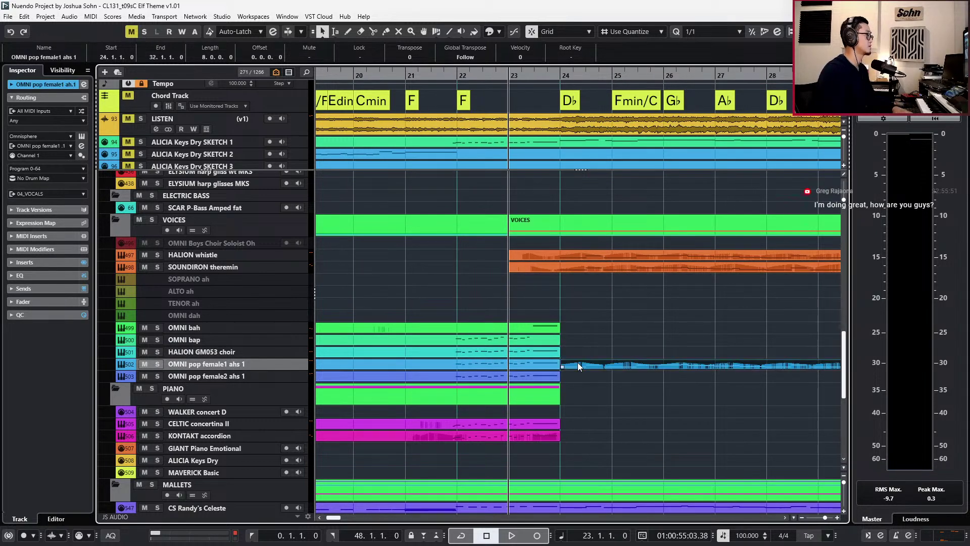
Copy the trimmed bar 24 part onto the HALION GM053 choir and OMNI bah tracks.
left_click_drag(581, 365, 586, 354)
left_click(588, 341)
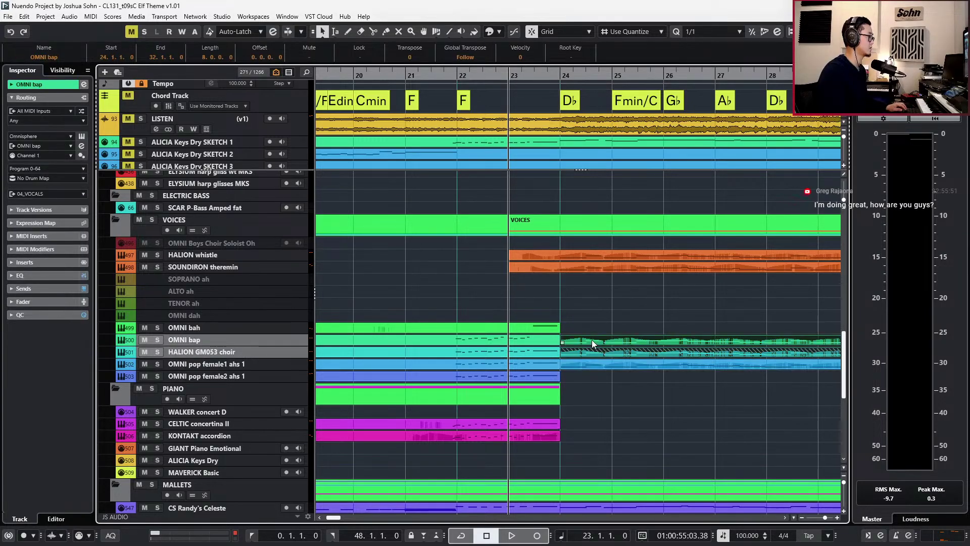
left_click_drag(589, 350, 593, 378)
left_click_drag(587, 317, 589, 340)
Solo the OMNI bah track, audition its part from bar 24 and check its notes in the note editor.
key("l")
key("s")
key("space")
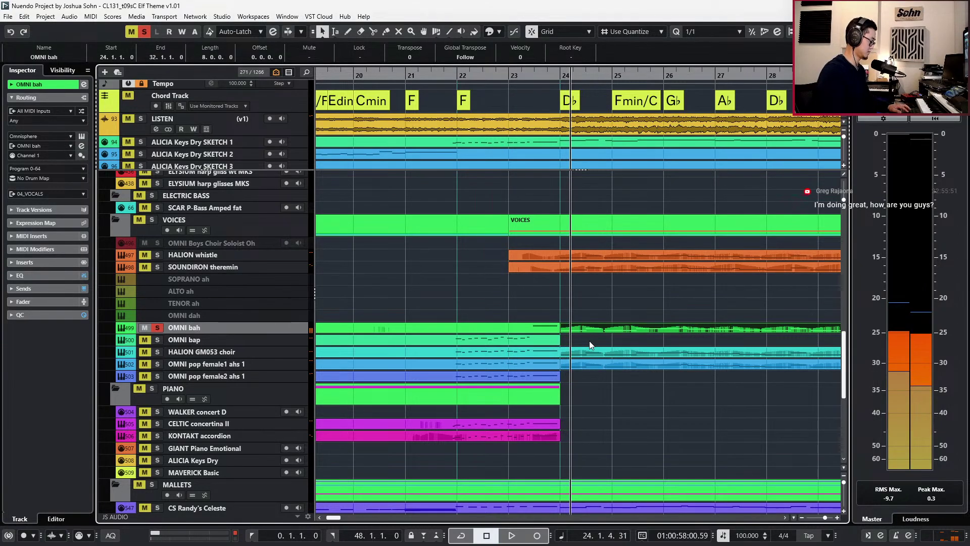
key("ctrl+e")
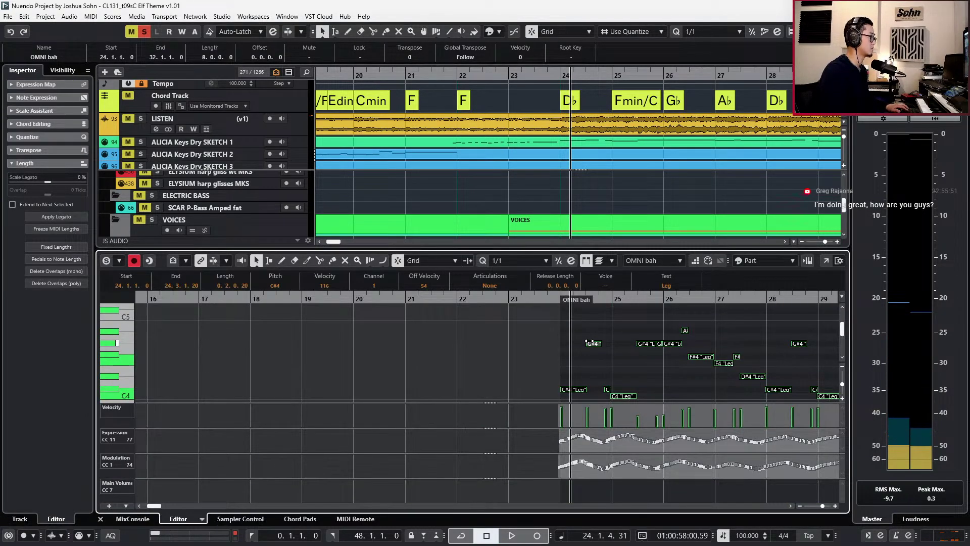
key("space")
key("ctrl+e")
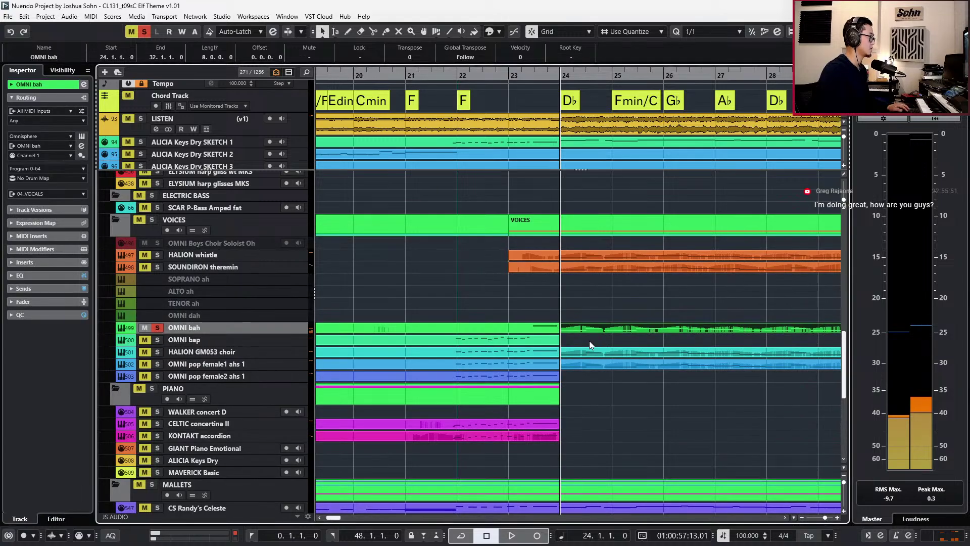
Glue the OMNI bah parts together at bar 24 and open the joined part in the note editor.
key("s")
key("shift+b")
key("space")
key("4")
left_click(552, 330)
key("1")
key("Return")
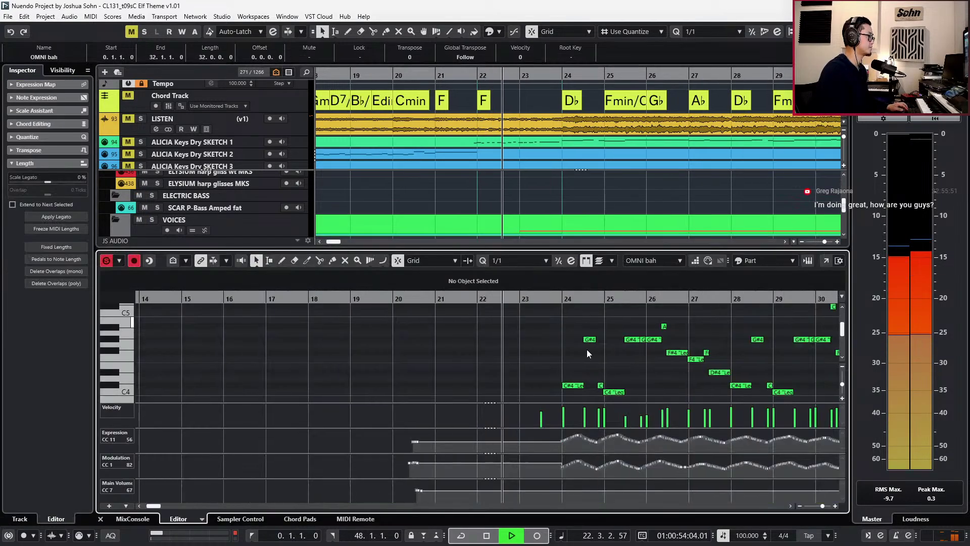
Select the OMNI bah notes from bar 24, set the left locator to 23.3.1.9, lower the Expression curve from bar 24 and play it back.
scroll(582, 356, "down", 3)
scroll(579, 321, "up", 1)
key("s")
key("space")
left_click_drag(578, 320, 773, 393)
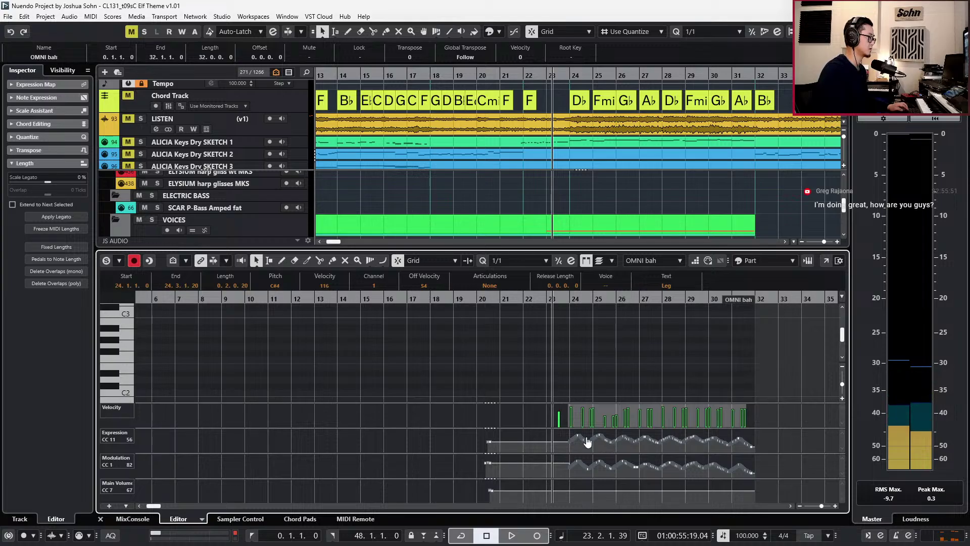
key("ctrl+KP_1")
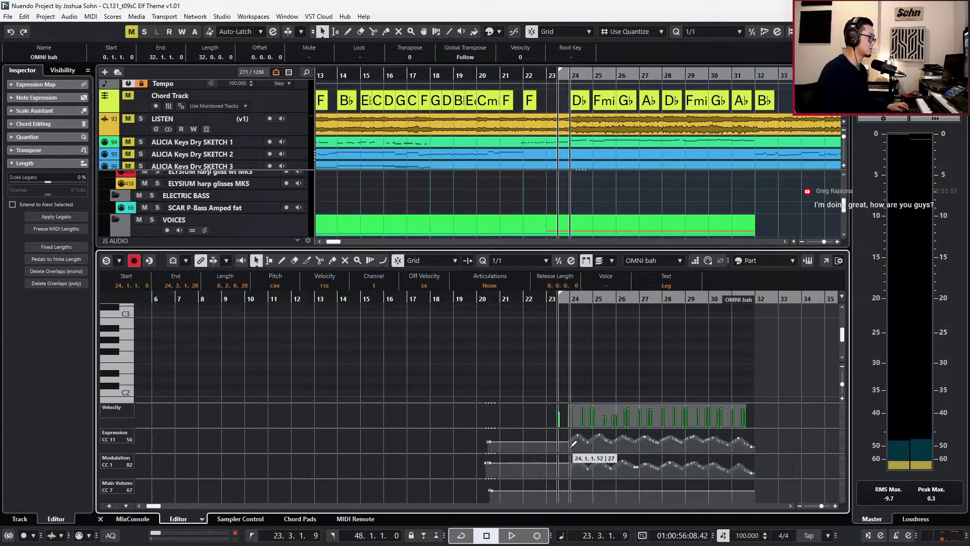
left_click(610, 364)
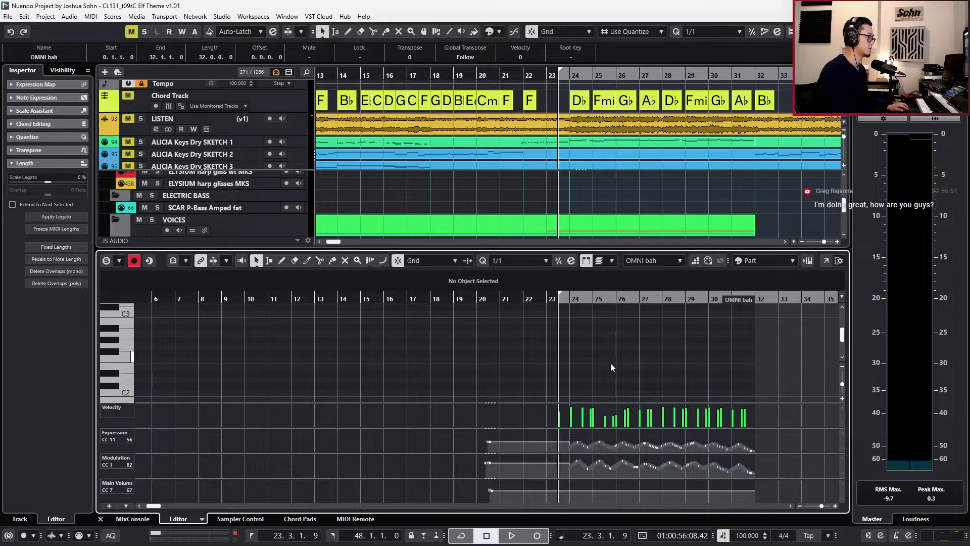
key("space")
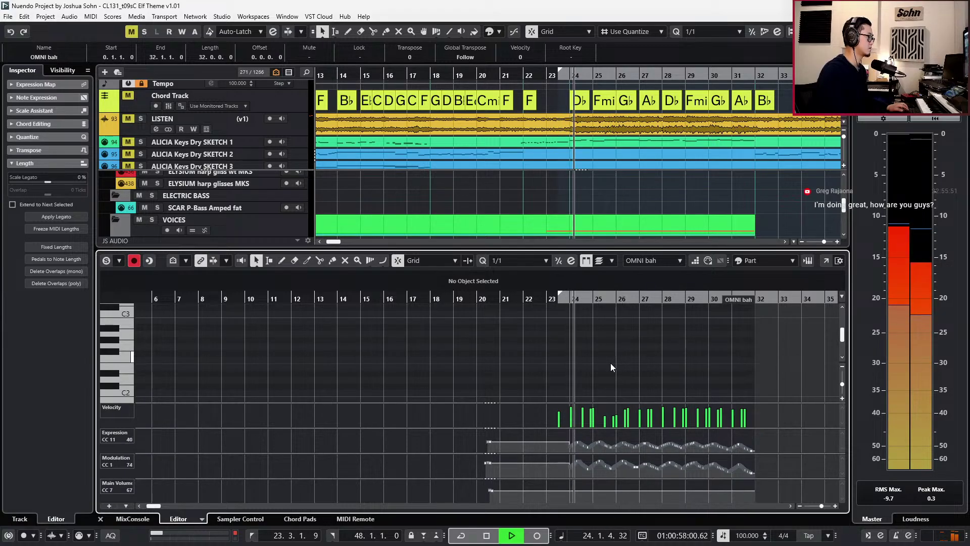
Close the note editor and glue the HALION GM053 choir and OMNI pop female1 ahs 1 parts together at bar 24.
key("ctrl+alt+e")
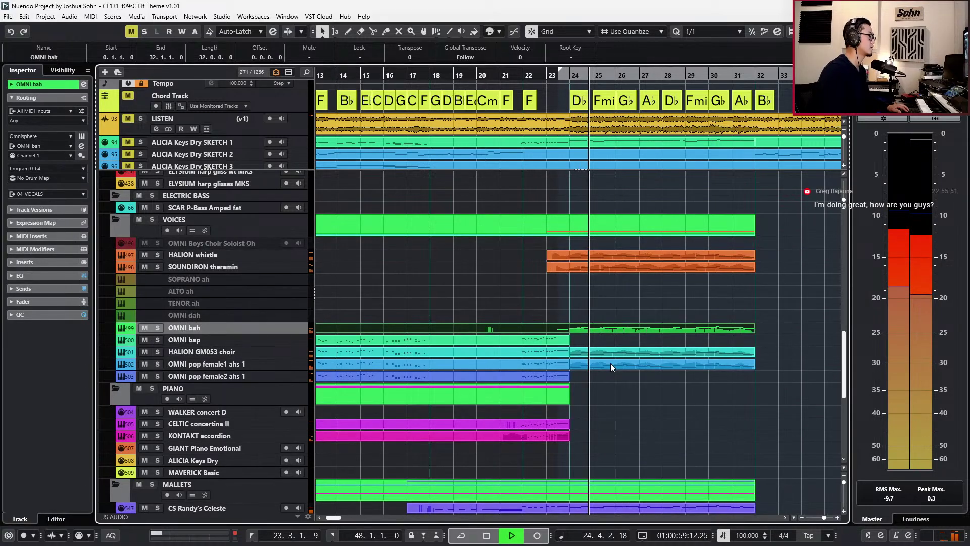
left_click(565, 352)
left_click(560, 361)
Solo the OMNI bah, HALION GM053 choir and OMNI pop female1 ahs 1 tracks for playback from bar 24.
left_click_drag(596, 316, 605, 384)
key("s")
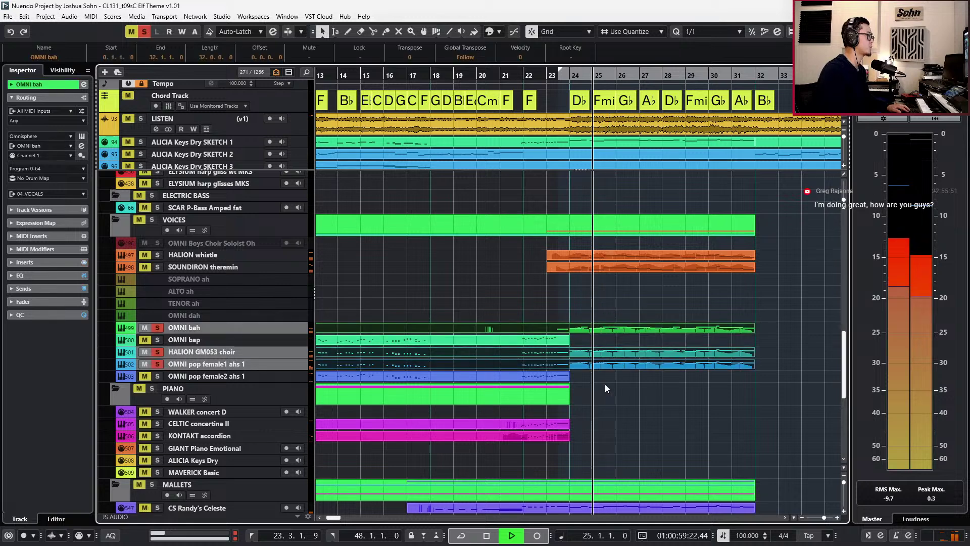
left_click(605, 384)
left_click(605, 358)
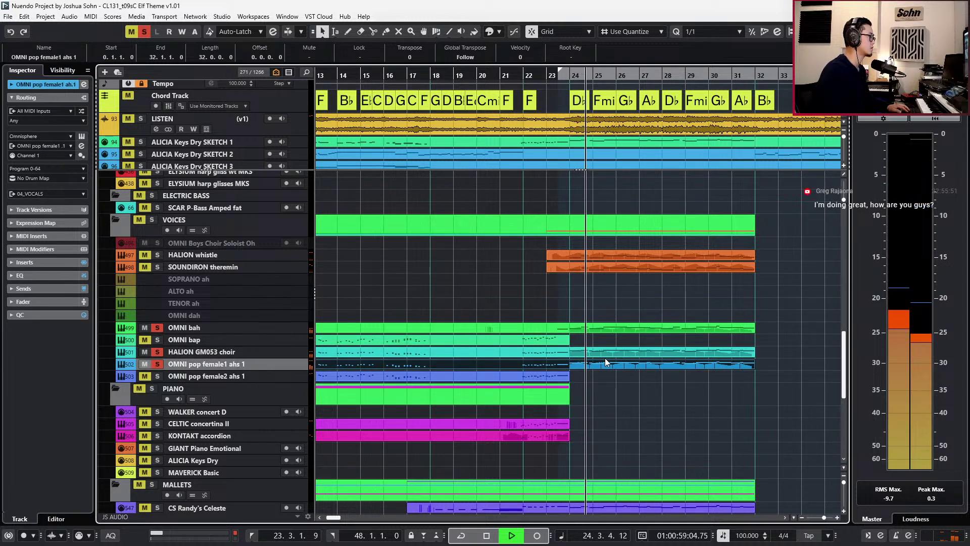
Transpose the HALION GM053 choir notes from bar 24 down by octaves to start on C#3 and replay them.
left_click(604, 353)
key("ctrl+alt+e")
left_click_drag(592, 358, 799, 486)
key("shift+Down")
key("shift+Down")
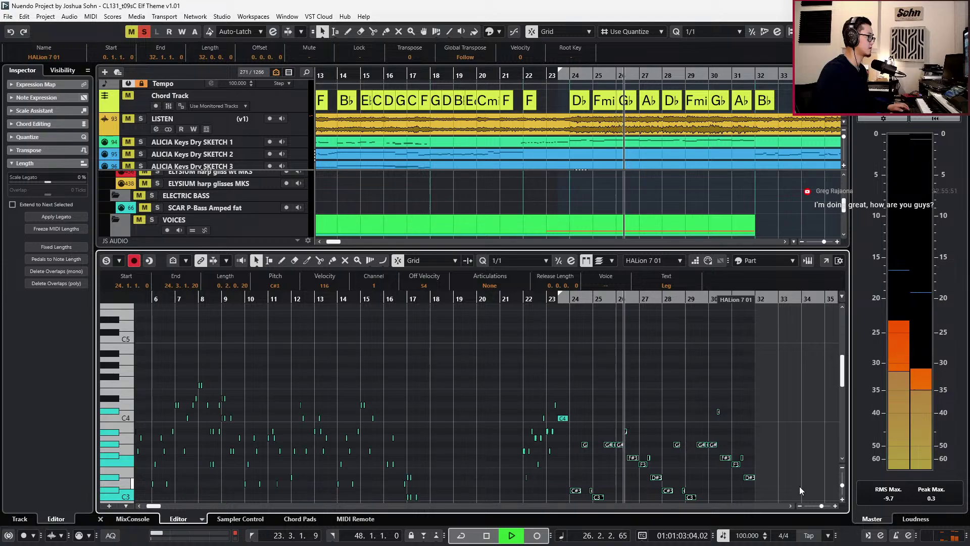
key("l")
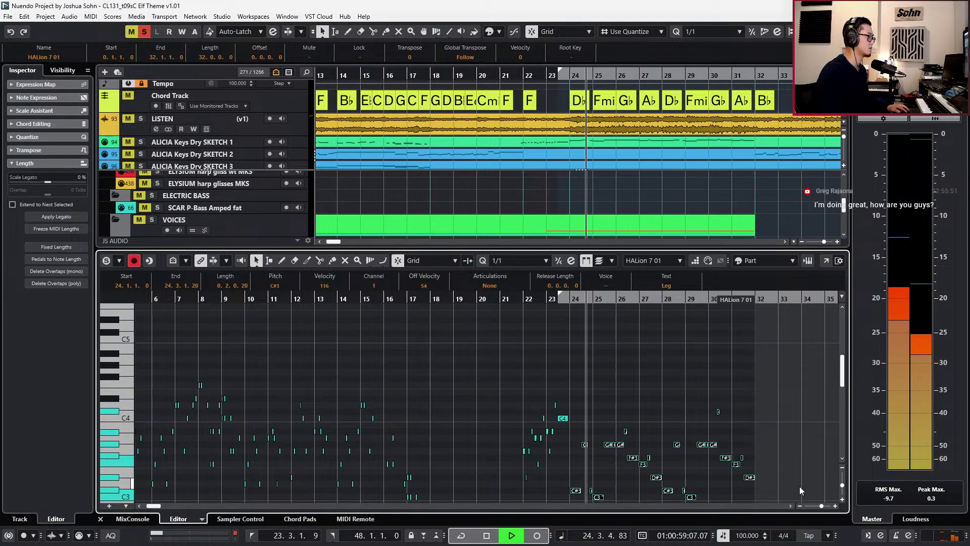
Try the selected HALion GM053 choir notes from bar 24 one octave higher and listen to the passage.
key("shift+Up")
key("l")
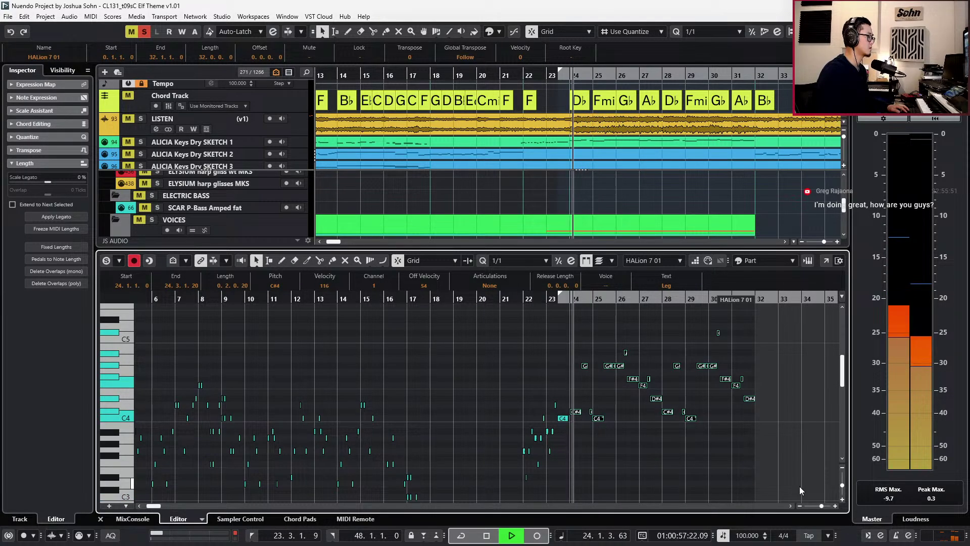
key("ctrl+e")
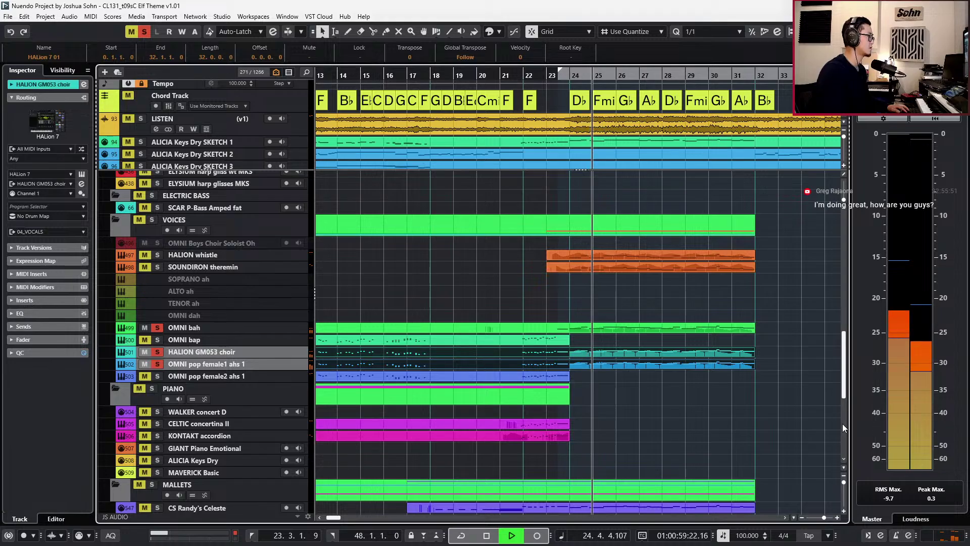
Transpose the HALion GM053 choir notes from bar 24 onward down one octave and replay the passage.
left_click(636, 353)
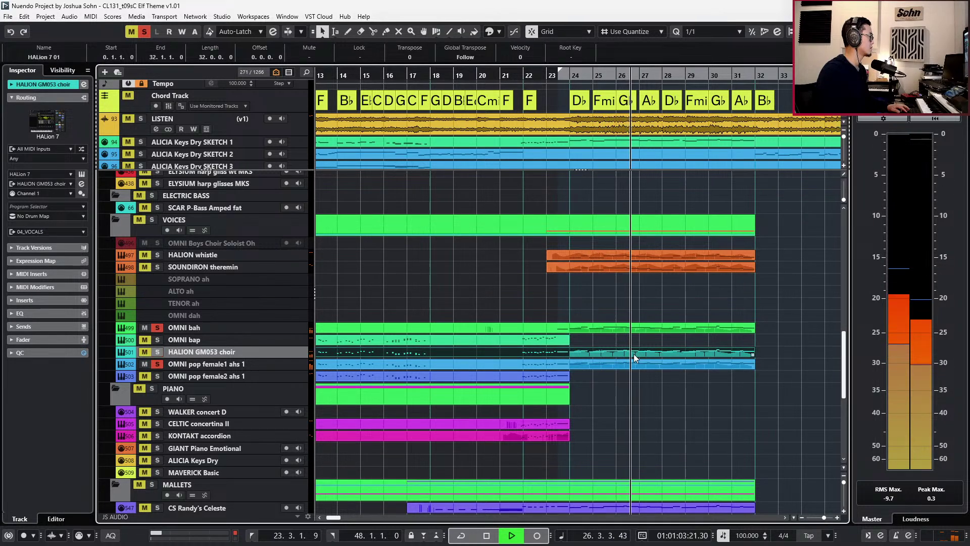
left_click(630, 364)
key("s")
left_click(620, 355)
double_click(620, 356)
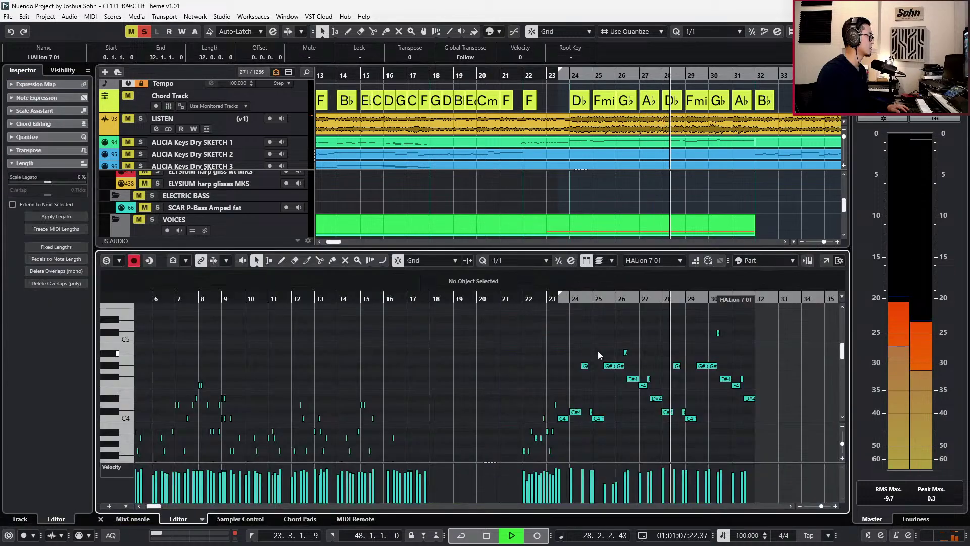
left_click_drag(575, 328, 750, 448)
key("shift+Down")
key("l")
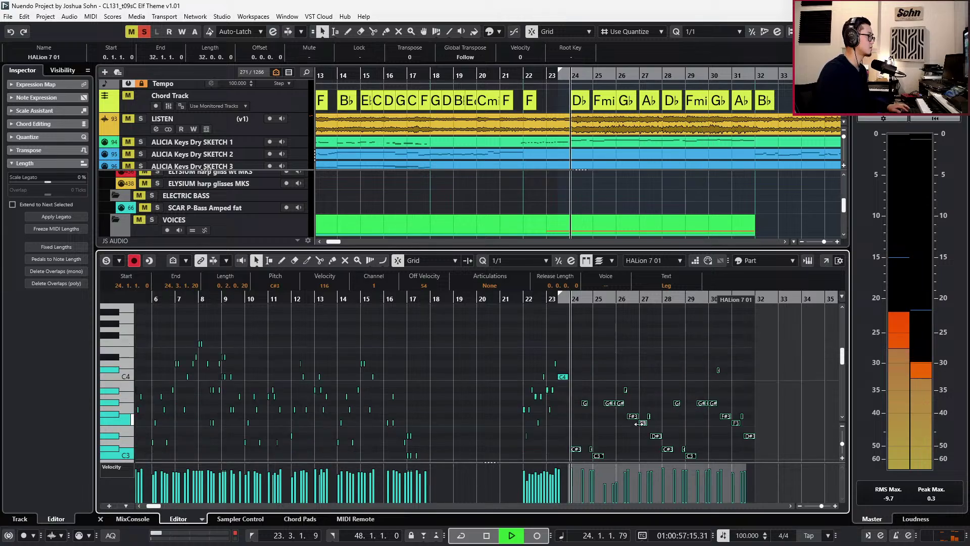
Return to the arrangement and clear the voice solos to hear the choir in the full mix.
key("ctrl+KP_Subtract")
key("Return")
key("s")
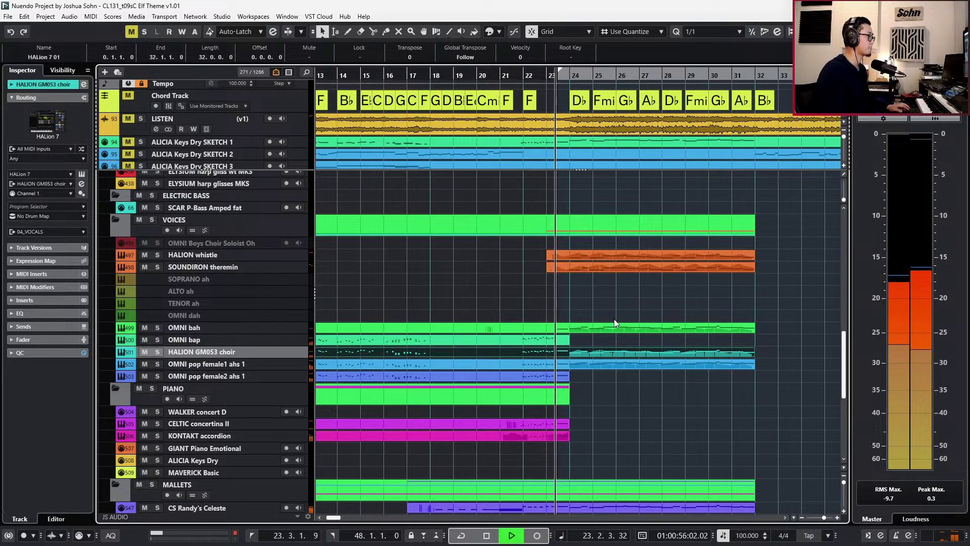
scroll(619, 341, "down", 1)
scroll(604, 340, "right", 1)
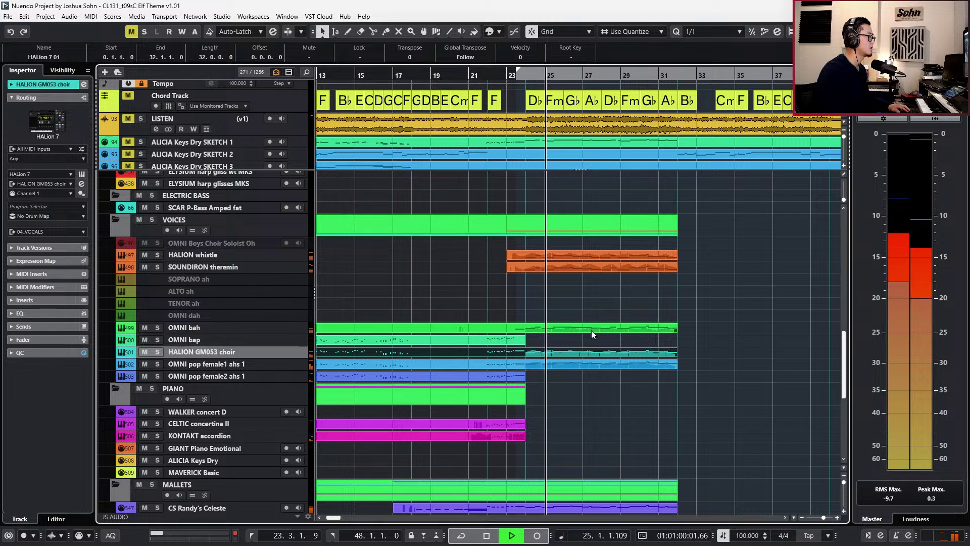
Copy the SFSB Tromb a2 KS notes from bars 24 to 31.
scroll(606, 368, "up", 4)
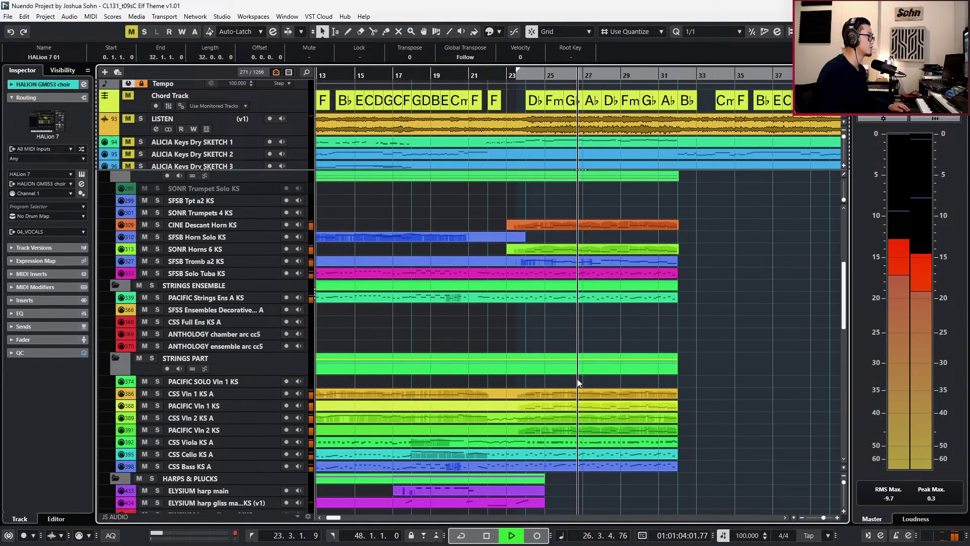
scroll(576, 382, "up", 6)
key("space")
left_click(548, 262)
double_click(548, 262)
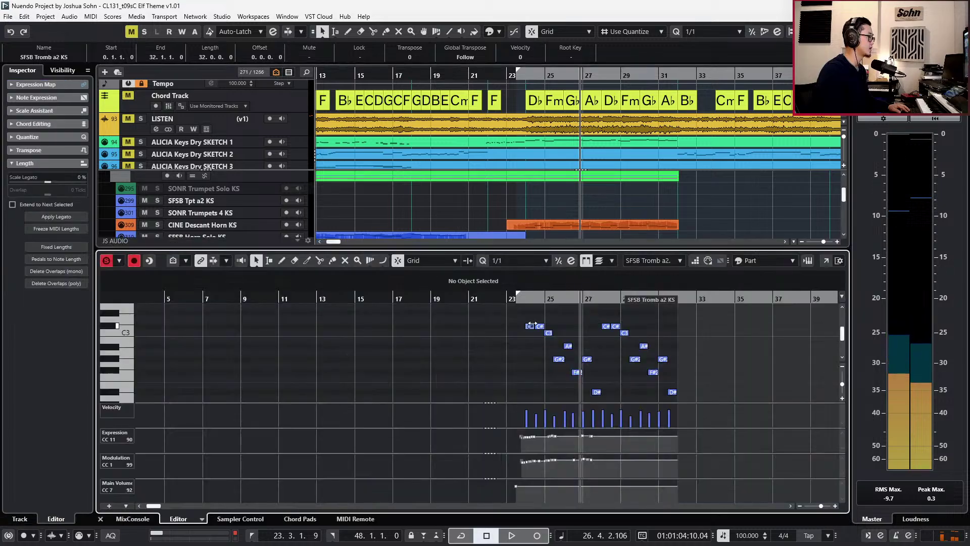
left_click_drag(526, 311, 733, 383)
key("l")
key("Escape")
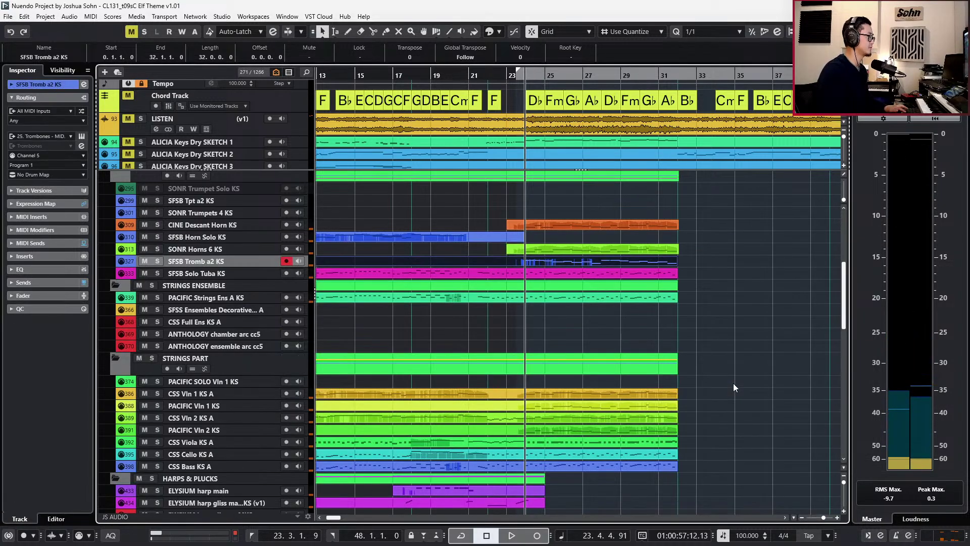
Replace the HALion GM053 choir notes from bar 24 with the trombone line, raised to start on C#4, and play it.
scroll(665, 404, "down", 2)
scroll(590, 374, "down", 6)
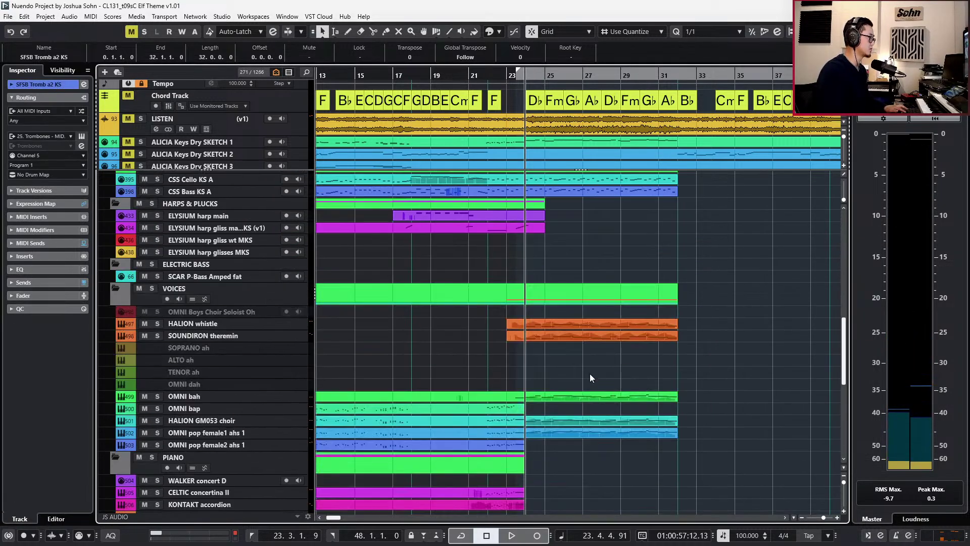
double_click(574, 420)
key("alt+l")
scroll(574, 420, "up", 2)
left_click_drag(509, 375, 747, 485)
key("shift+Down")
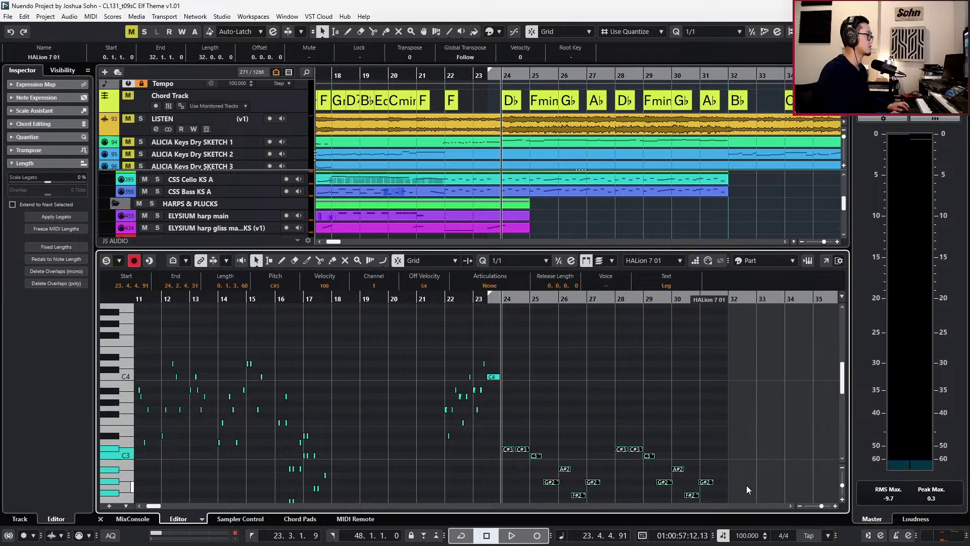
key("shift+Up")
key("space")
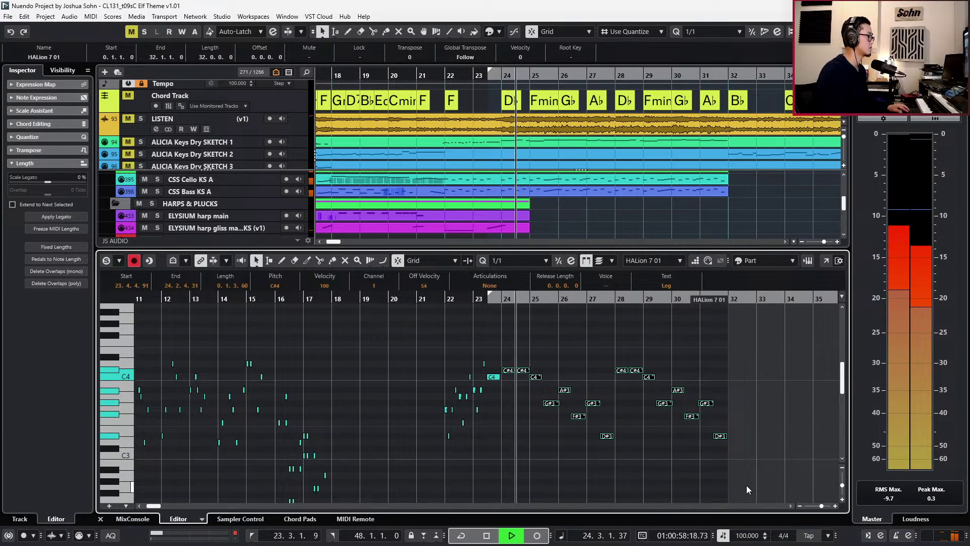
Audition the new choir line with its velocity, expression and modulation lanes shown, using a 1/8 quantize setting.
key("alt+8")
key("alt+l")
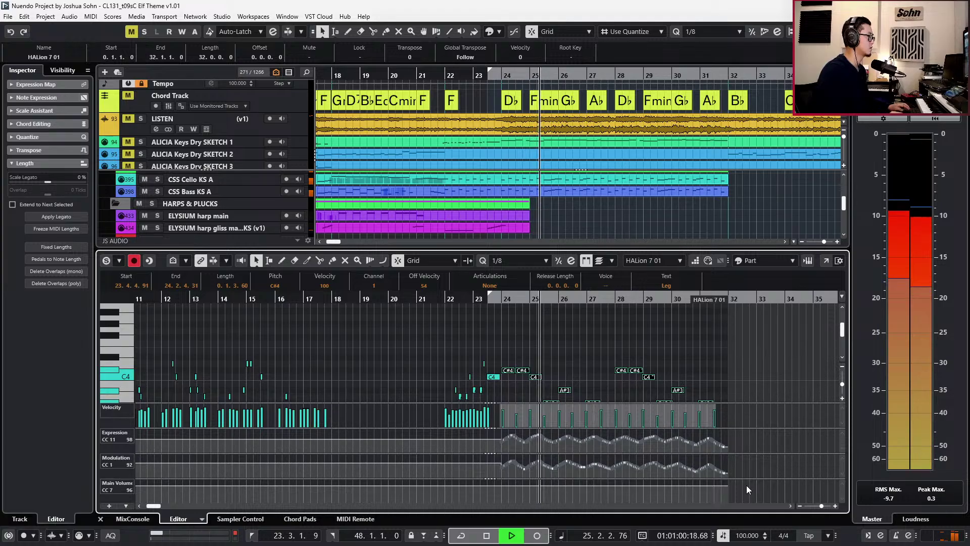
key("l")
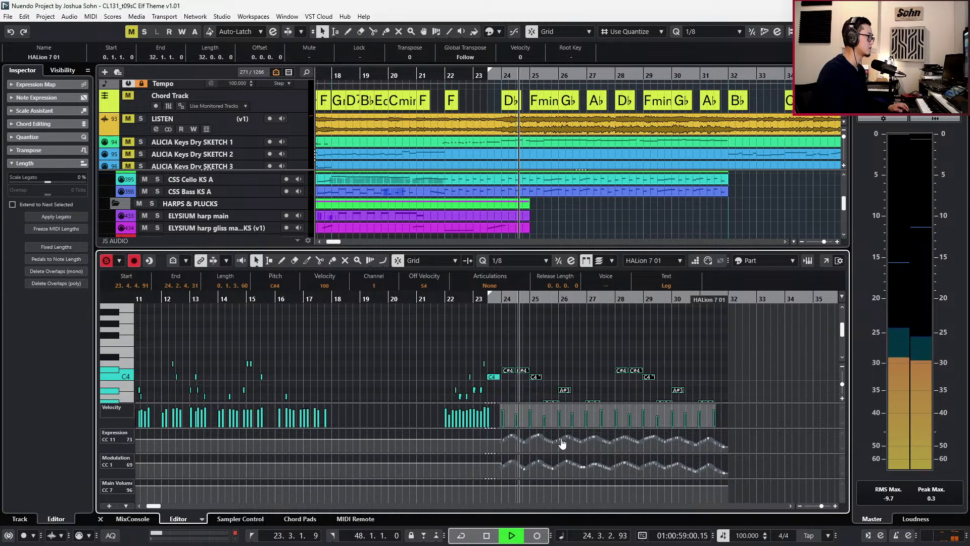
key("ctrl+e")
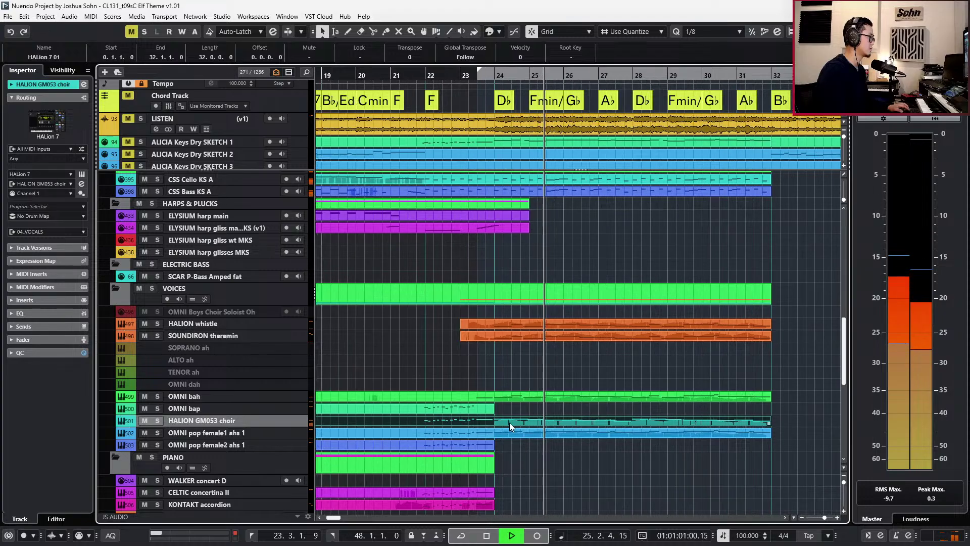
Copy the HALion GM053 choir notes from bars 24 to 31 and check the OMNI pop female1 ahs 1 part.
key("space")
double_click(501, 423)
left_click_drag(498, 353, 799, 381)
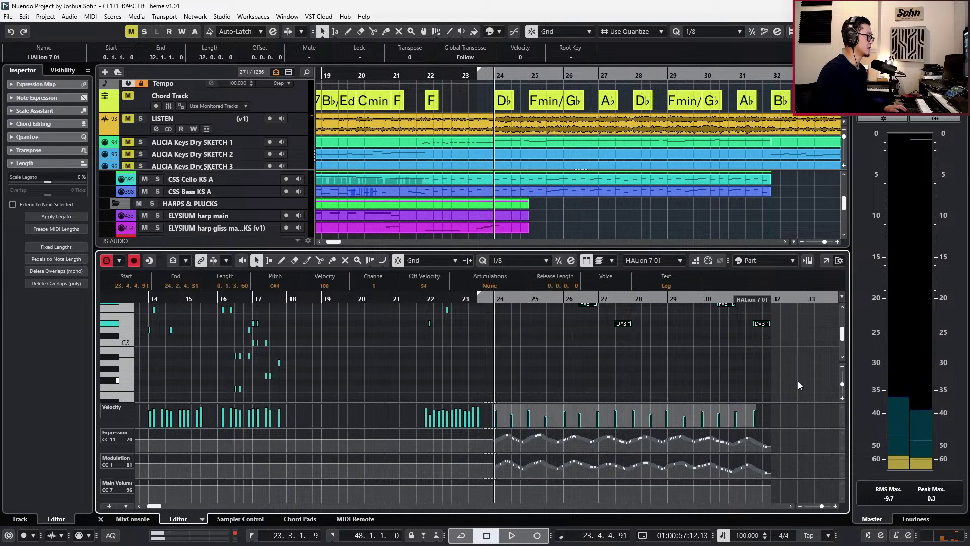
key("ctrl+e")
left_click(613, 434)
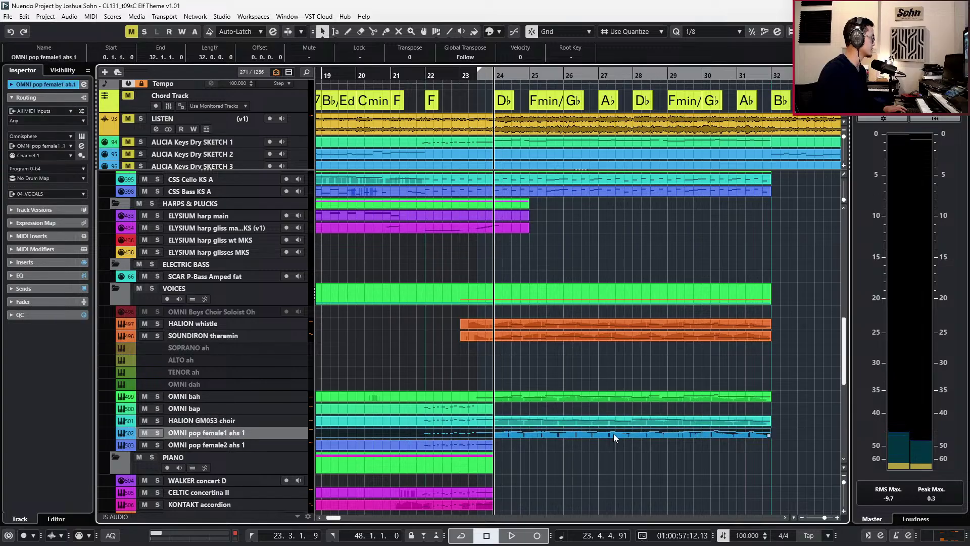
double_click(614, 434)
key("ctrl+e")
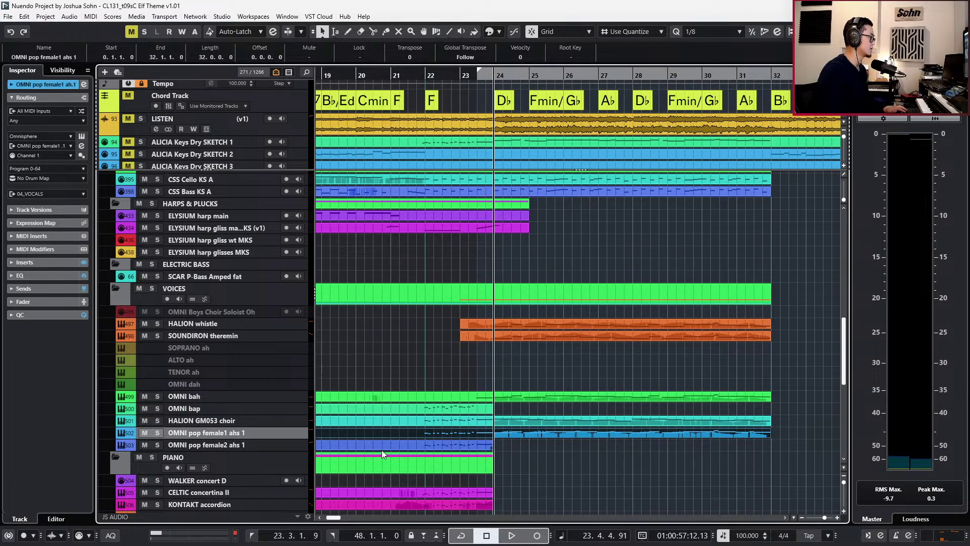
Add the copied line to OMNI pop female2 ahs 1 at bar 24 and glue it to the existing part.
left_click(244, 448)
left_click(468, 443)
key("4")
left_click(468, 443)
key("1")
key("KP_Subtract")
Solo the vocal parts that play from bar 24 for audition and extend the OMNI bap part to bar 32.
left_click_drag(510, 387, 532, 459)
key("s")
key("space")
left_click_drag(493, 409, 771, 410)
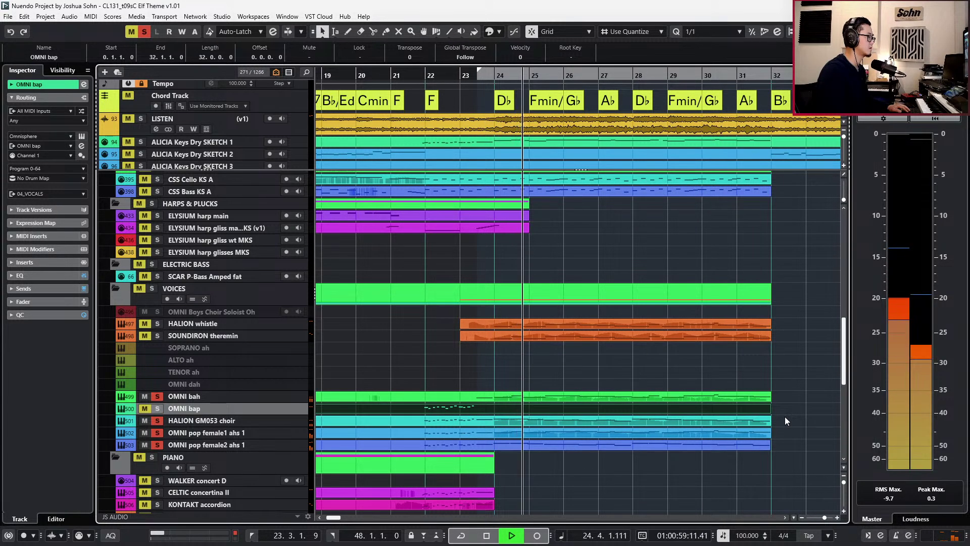
Record expression (CC 11) and modulation (CC 1) swells over the OMNI pop female2 ahs 1 notes in bars 24 to 31.
left_click(758, 456)
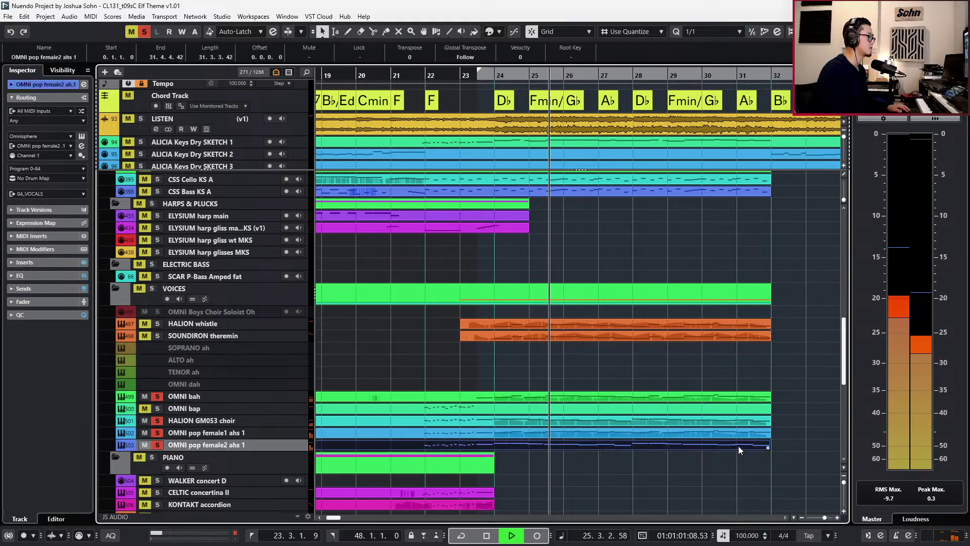
double_click(738, 445)
key("space")
key("KP_Subtract")
key("KP_Subtract")
key("KP_Subtract")
key("KP_Subtract")
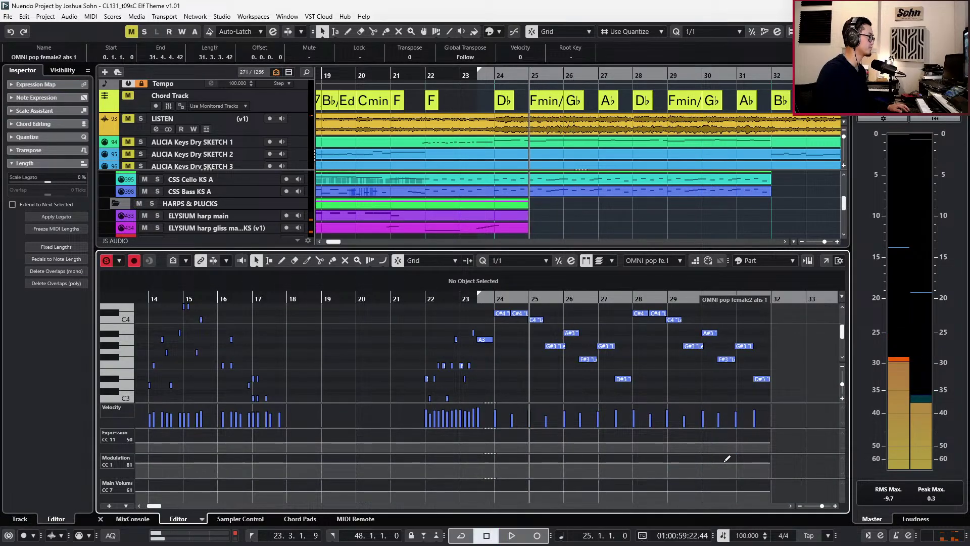
key("space")
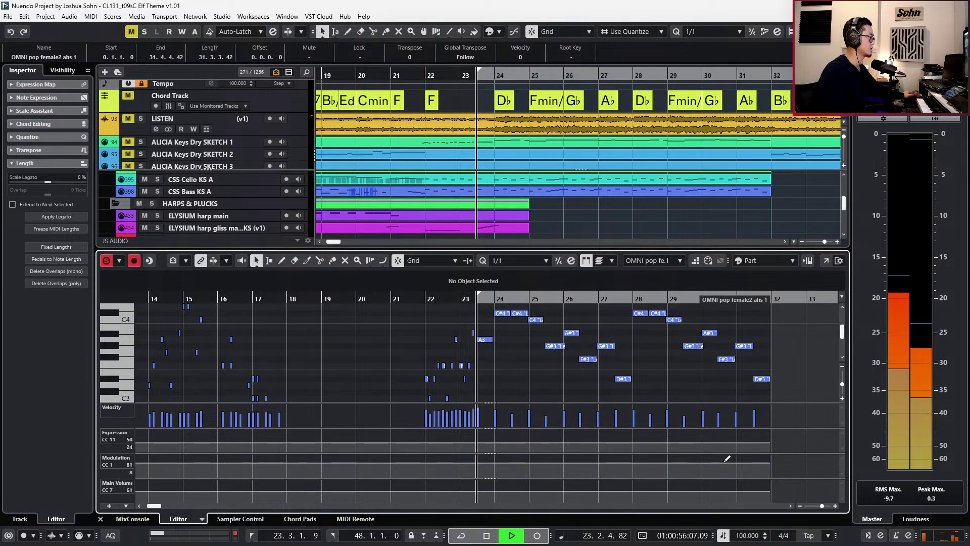
key("KP_Multiply")
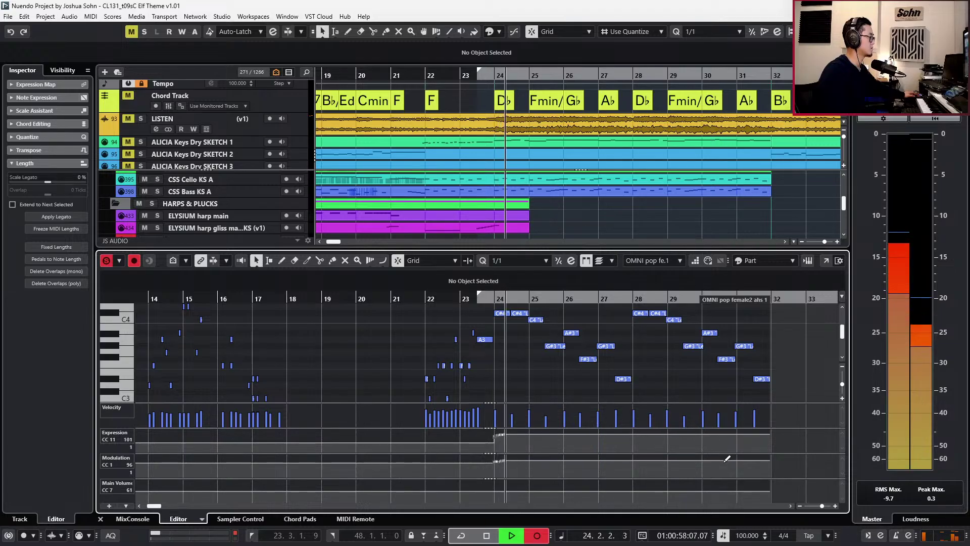
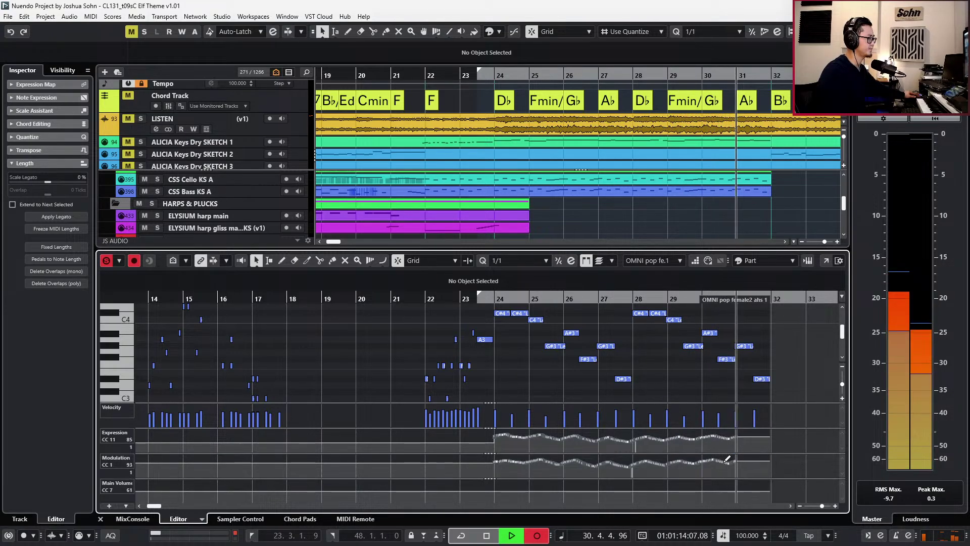
key("KP_Multiply")
key("space")
key("Return")
Turn off the solo on OMNI pop female2 ahs 1 and rewind the playback position to bar 25.
key("s")
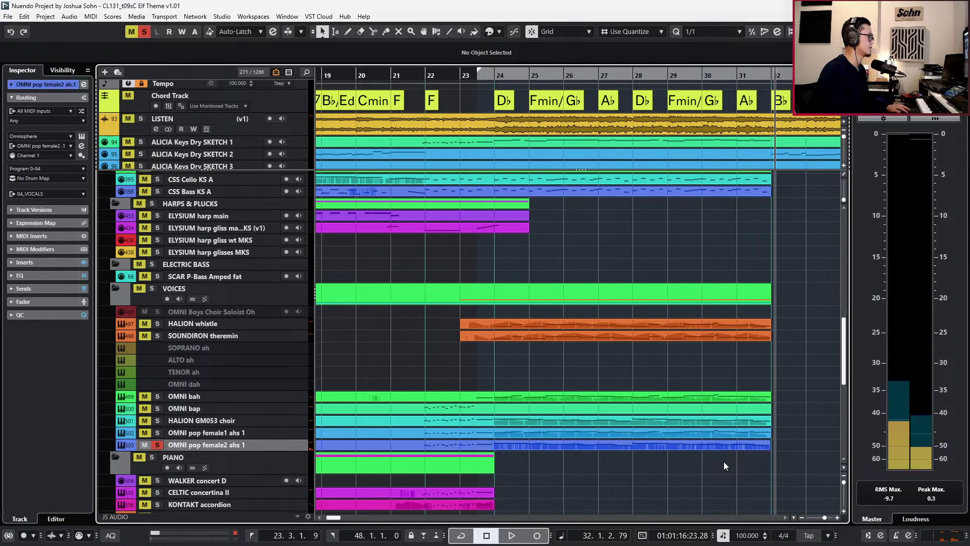
key("s")
key("KP_Subtract")
key("KP_Subtract")
key("KP_Subtract")
key("KP_Subtract")
key("KP_Subtract")
key("KP_Subtract")
key("KP_Subtract")
key("KP_Subtract")
key("KP_Subtract")
key("KP_Subtract")
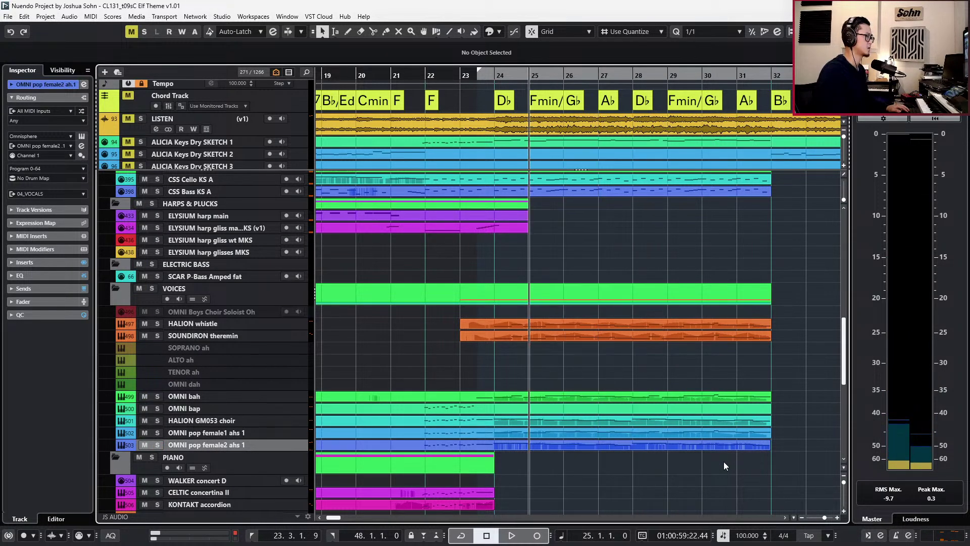
Select the two ELYSIUM harp parts and look over the woodwind, brass, string and voice tracks around bars 23 to 32.
left_click(672, 424)
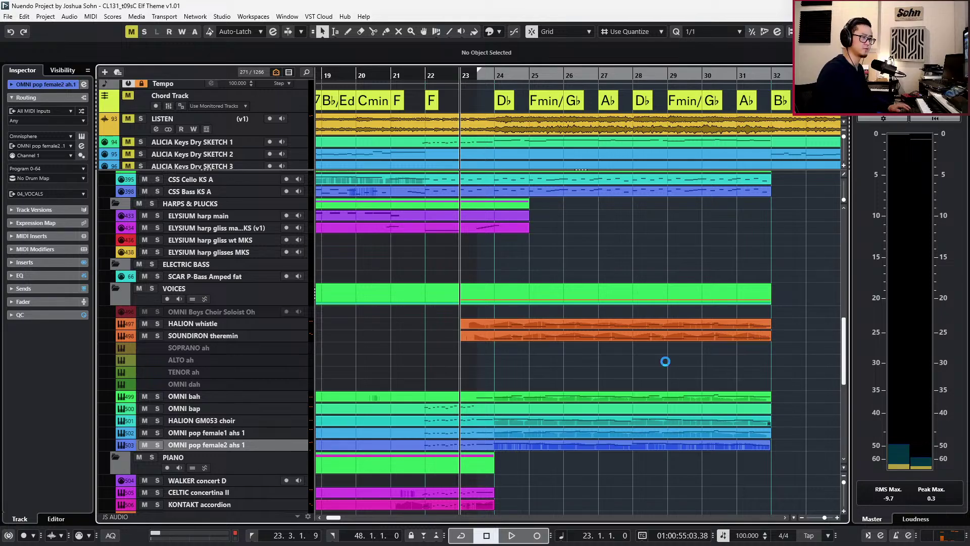
left_click_drag(547, 217, 523, 231)
key("n")
scroll(536, 243, "down", 3)
key("g")
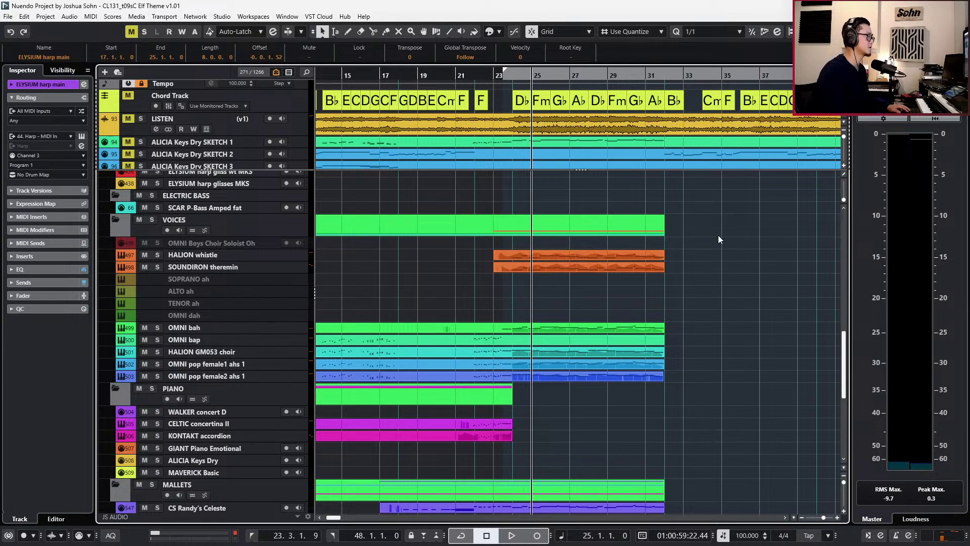
scroll(736, 264, "down", 6)
scroll(730, 284, "up", 10)
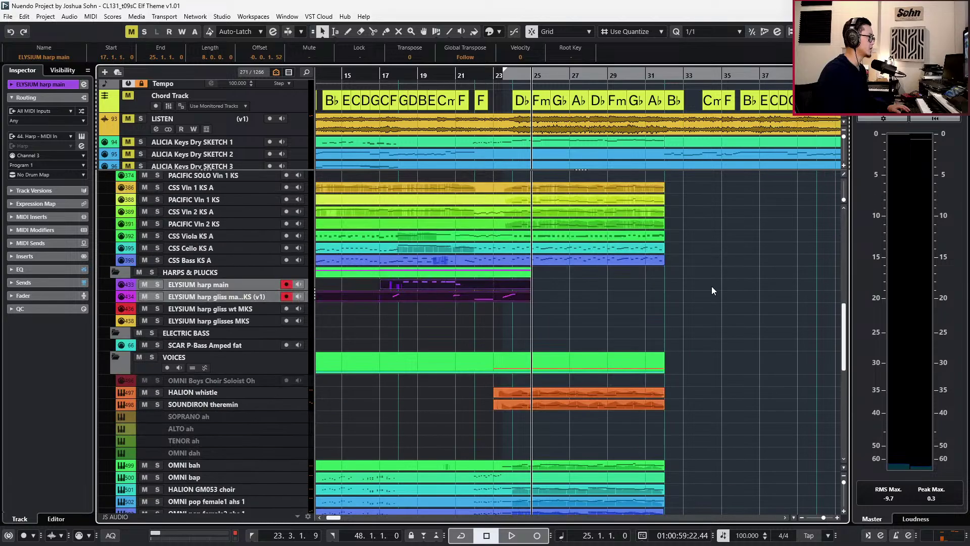
scroll(681, 290, "up", 5)
key("b")
scroll(672, 283, "up", 3)
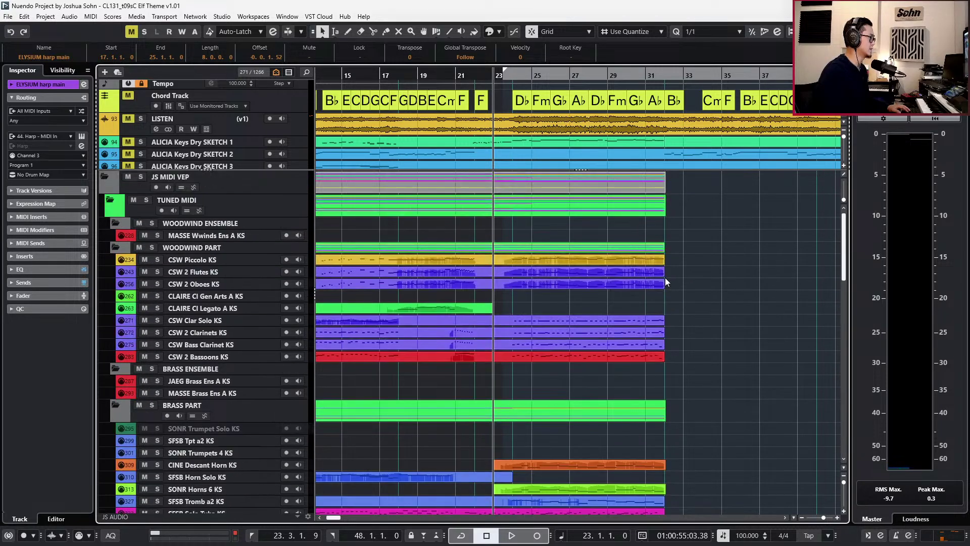
scroll(657, 278, "down", 5)
scroll(632, 283, "down", 3)
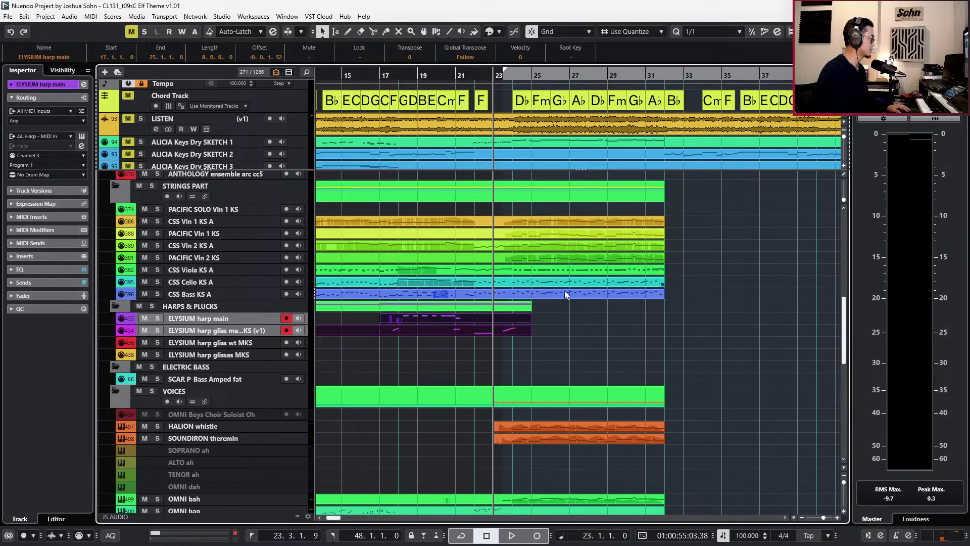
scroll(354, 419, "down", 3)
scroll(375, 406, "up", 6)
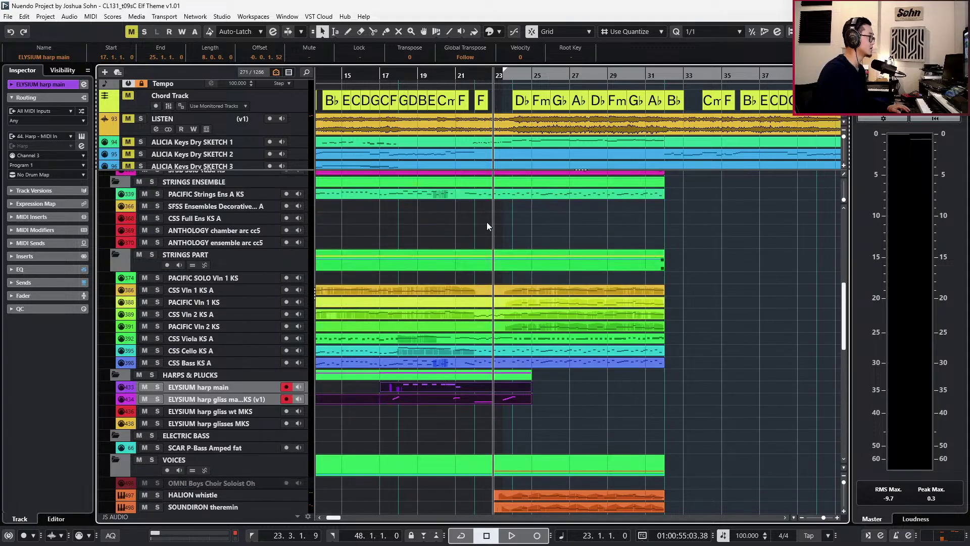
Set the locator range from bar 24 to bar 34 and return the playback position to bar 24.
left_click(550, 123)
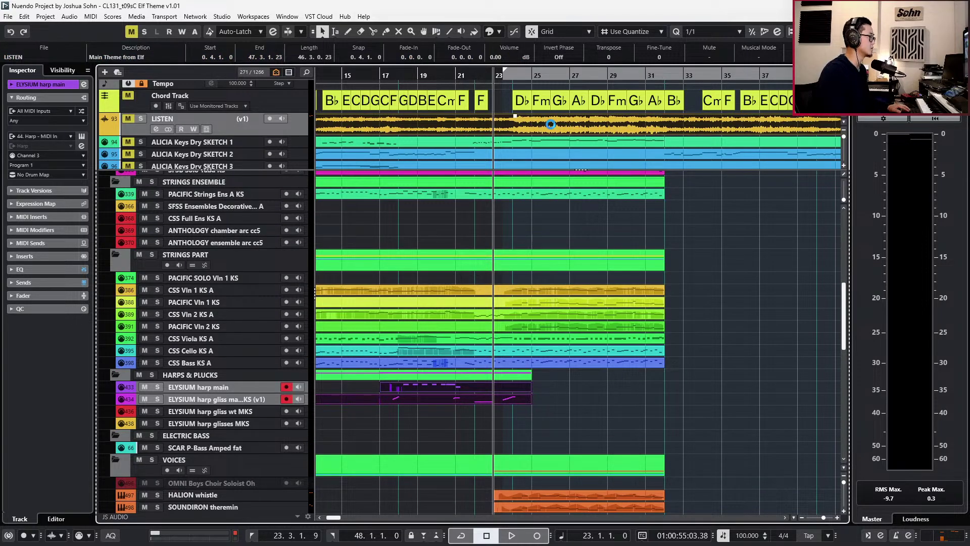
key("KP_Add")
key("ctrl+KP_1")
key("KP_Add")
key("KP_Add")
key("KP_Add")
key("KP_Add")
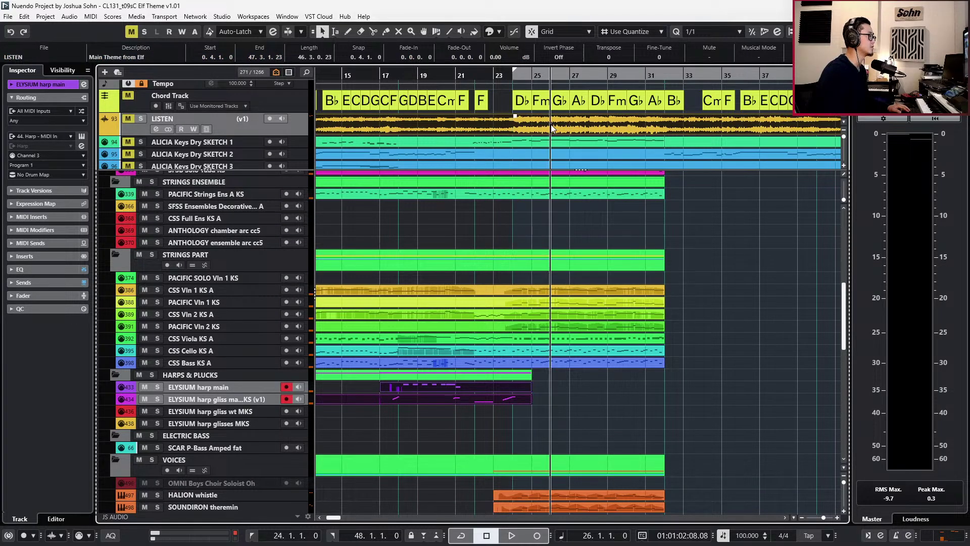
key("KP_Add")
key("KP_Add")
key("KP_Add")
key("KP_Add")
key("KP_Add")
key("KP_Add")
key("ctrl+KP_2")
key("KP_1")
scroll(545, 150, "up", 2)
scroll(558, 129, "right", 2)
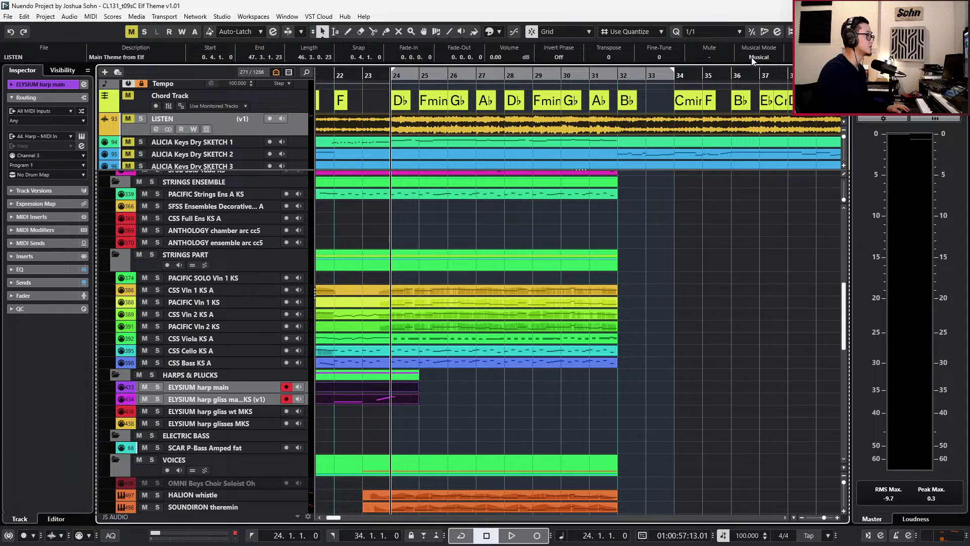
Set the fixed project tempo to 60 BPM.
key("t")
left_click(746, 533)
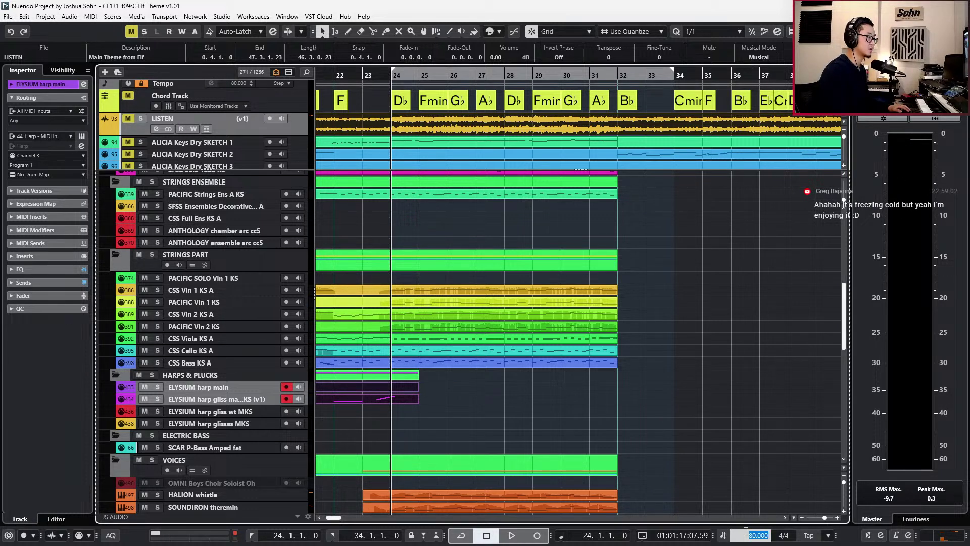
type("60")
key("Return")
Solo the LISTEN reference track and audition it from bar 26.
key("space")
key("space")
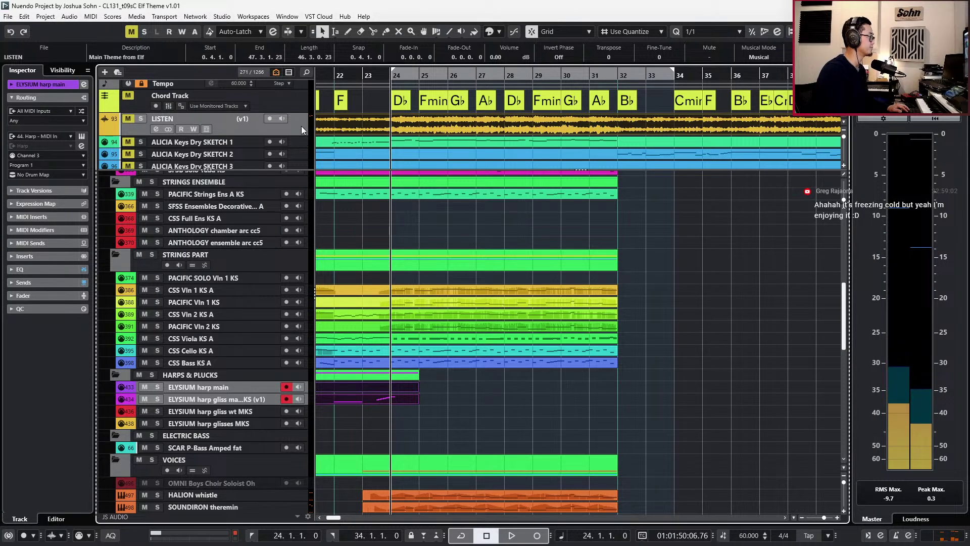
key("s")
key("space")
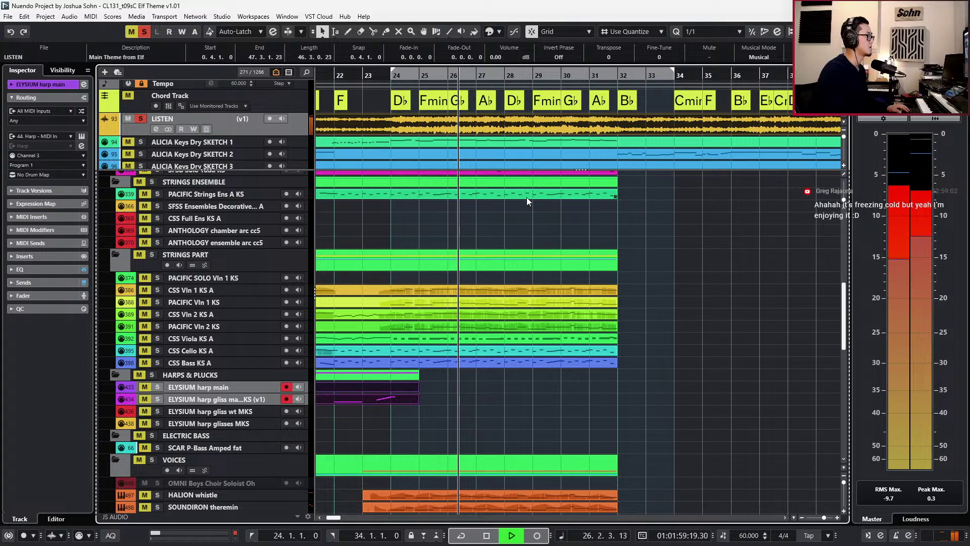
key("space")
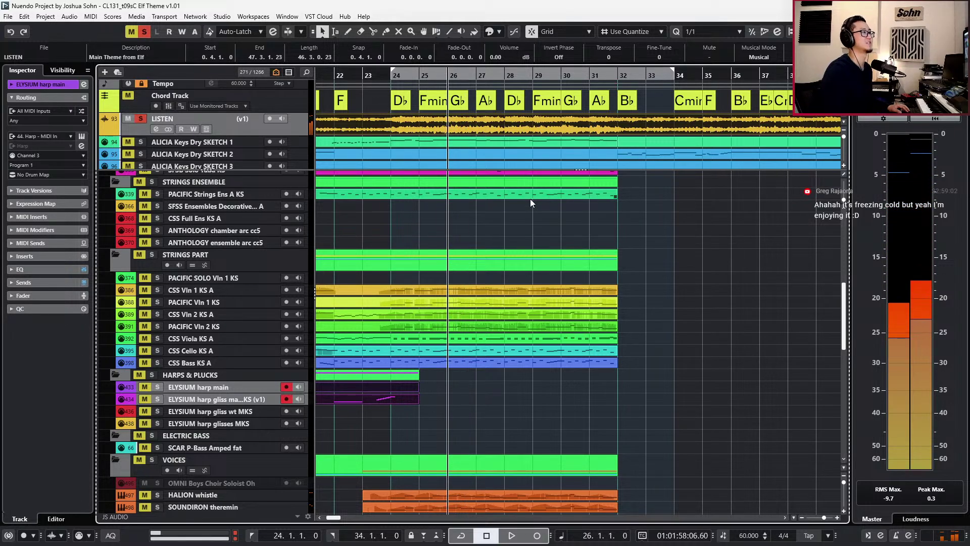
Set the fixed project tempo to 70 BPM and start playback of the soloed reference.
left_click(739, 535)
type("70")
key("Return")
key("space")
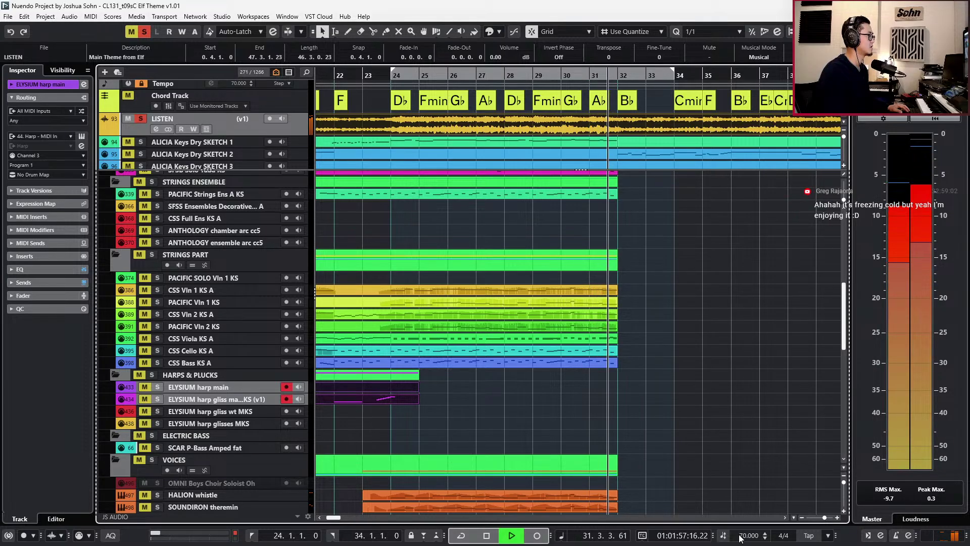
Replay the LISTEN reference around bars 24 to 26 and turn off its solo.
key("space")
key("KP_Subtract")
key("KP_Subtract")
key("space")
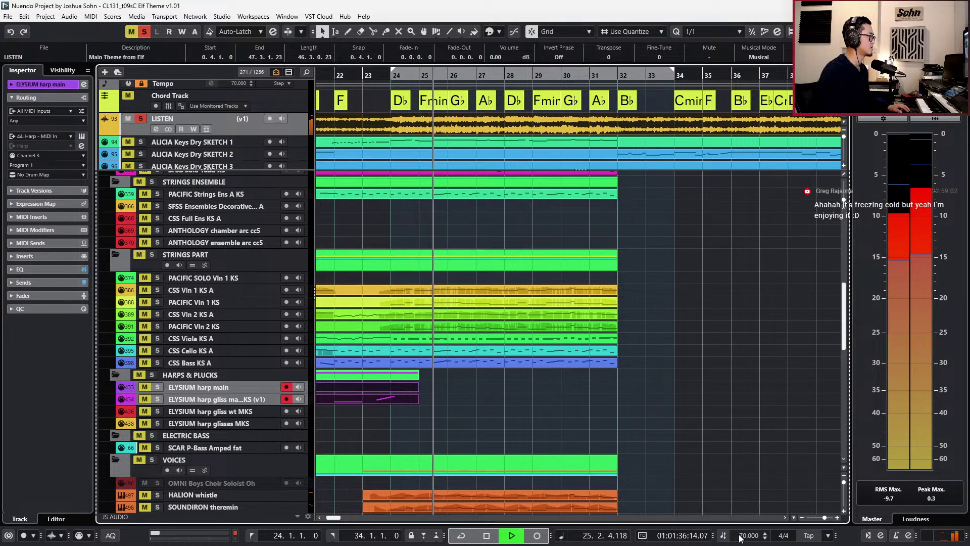
key("space")
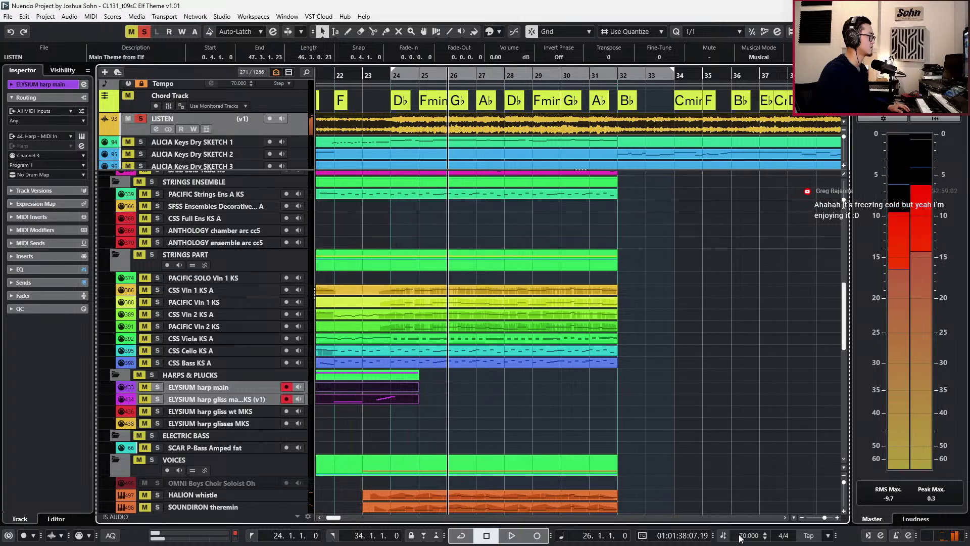
key("space")
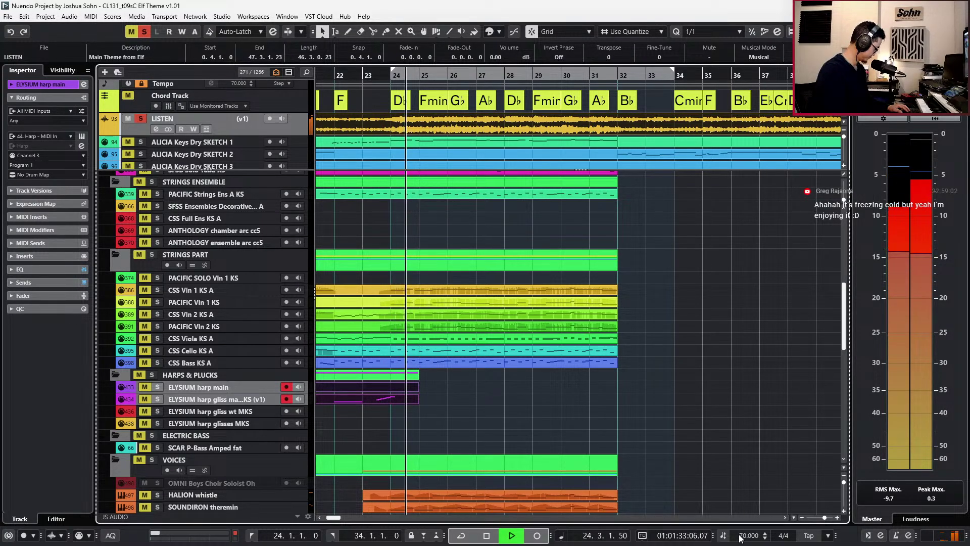
key("space")
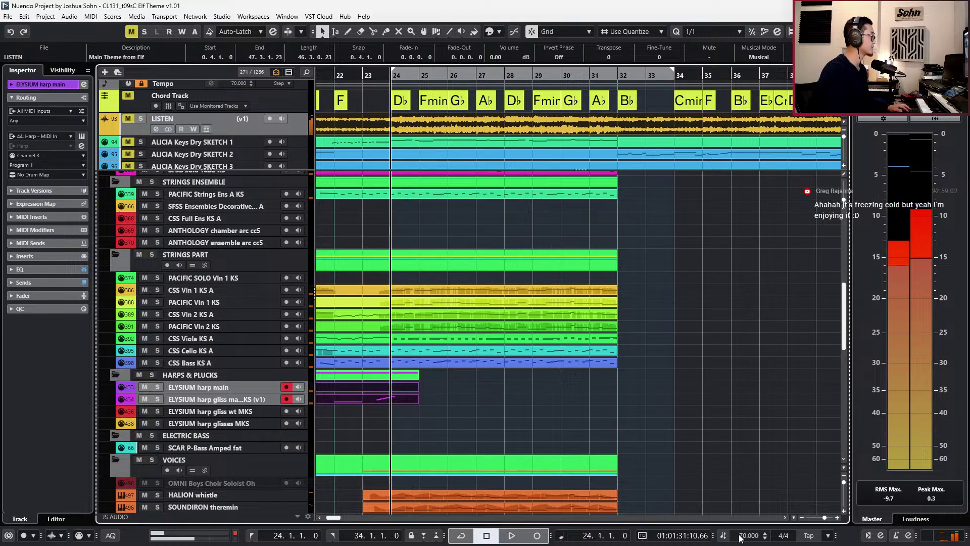
Extend the KONTAKT accordion part to bar 32 and open it in the key editor.
scroll(777, 436, "down", 4)
scroll(422, 367, "down", 4)
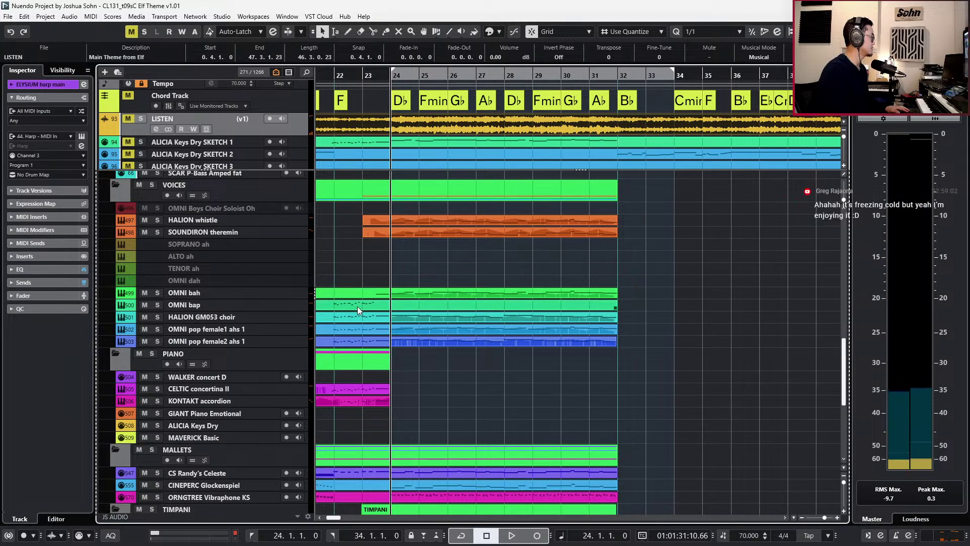
scroll(338, 308, "up", 2)
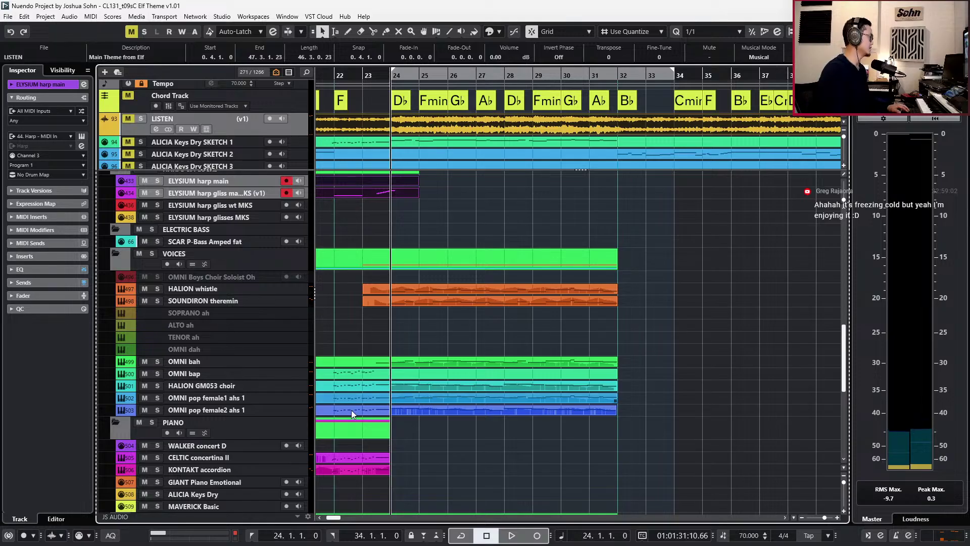
left_click(410, 463)
left_click_drag(387, 473, 618, 471)
double_click(593, 469)
scroll(316, 378, "up", 4)
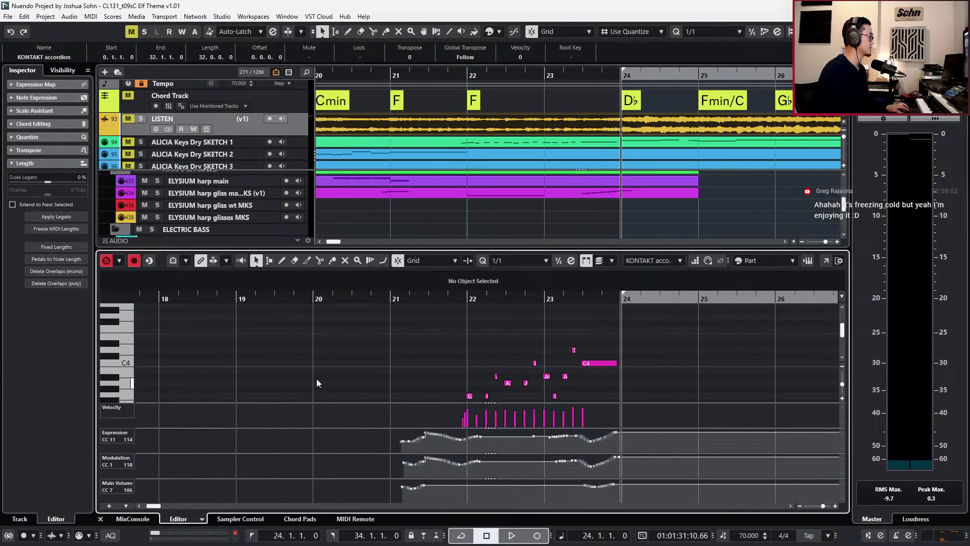
Audition the accordion sound at bar 24 and compare it with the soloed LISTEN reference.
scroll(353, 374, "right", 4)
key("space")
key("space")
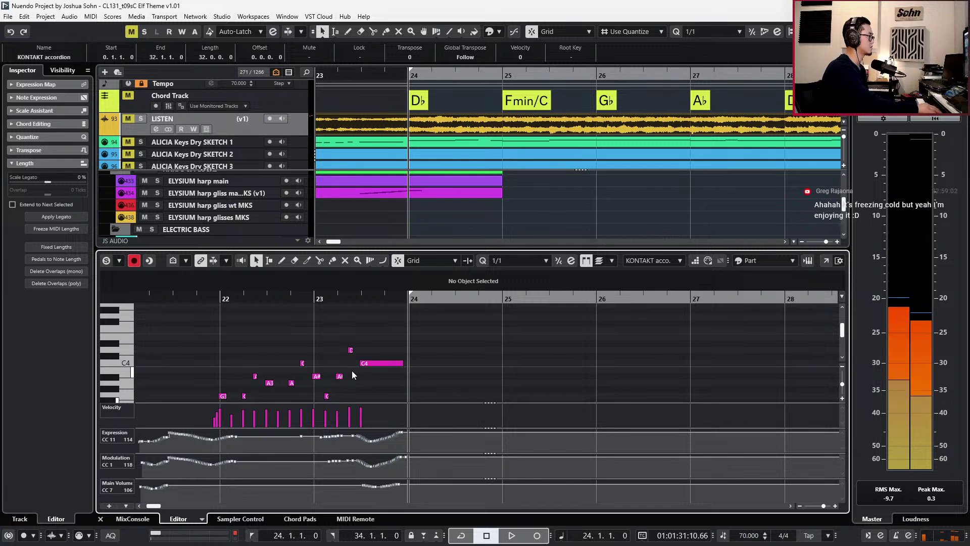
left_click(291, 109)
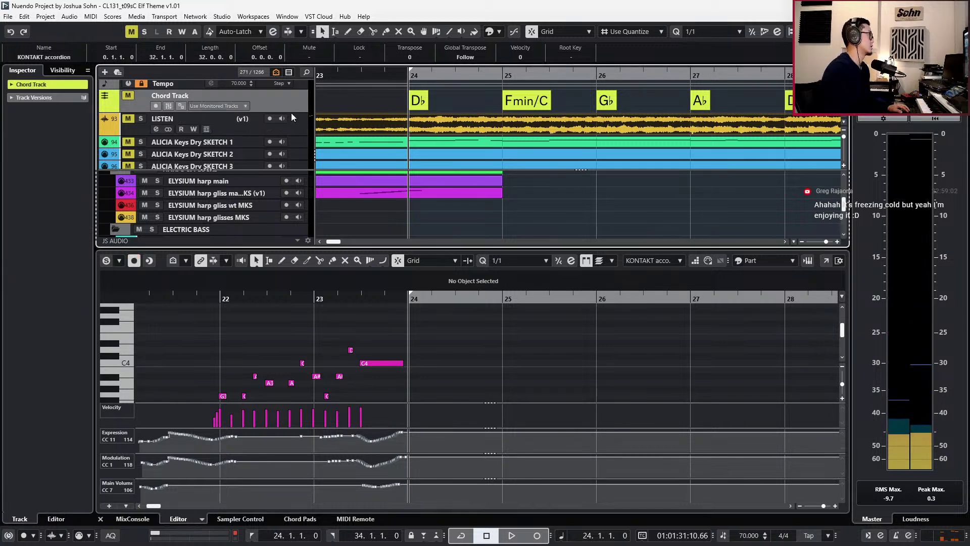
left_click(292, 118)
key("s")
key("space")
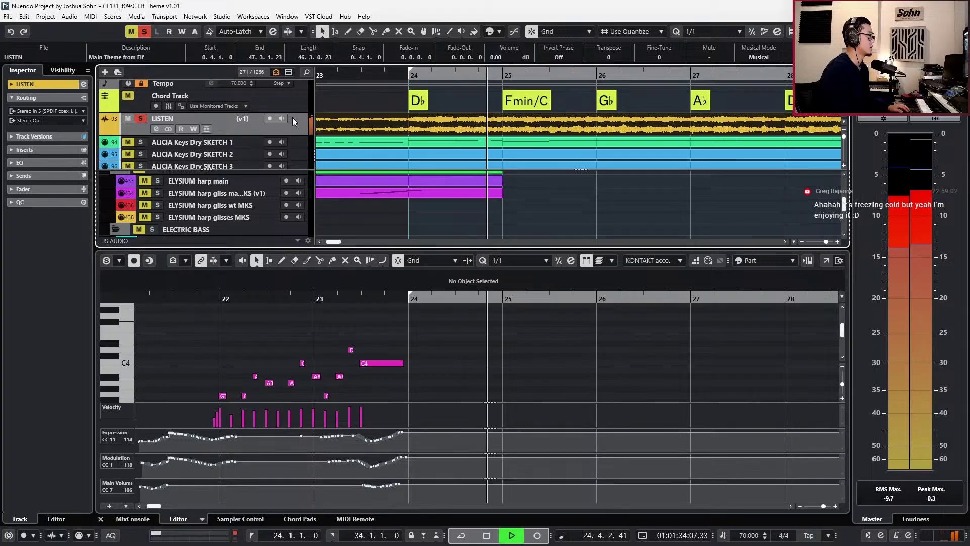
key("space")
key("s")
Try recording a single-note KONTAKT accordion line across bar 24.
left_click(448, 376)
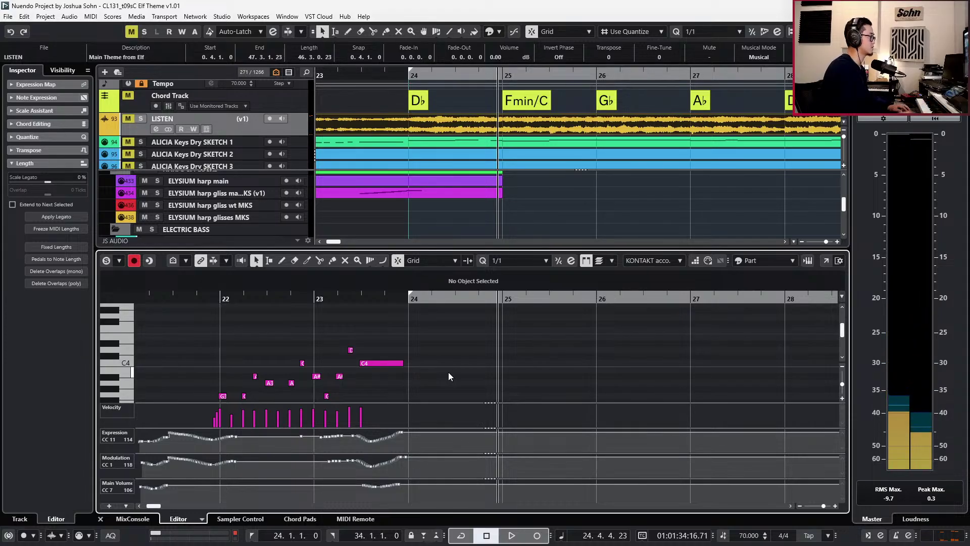
key("KP_Subtract")
key("KP_Subtract")
key("space")
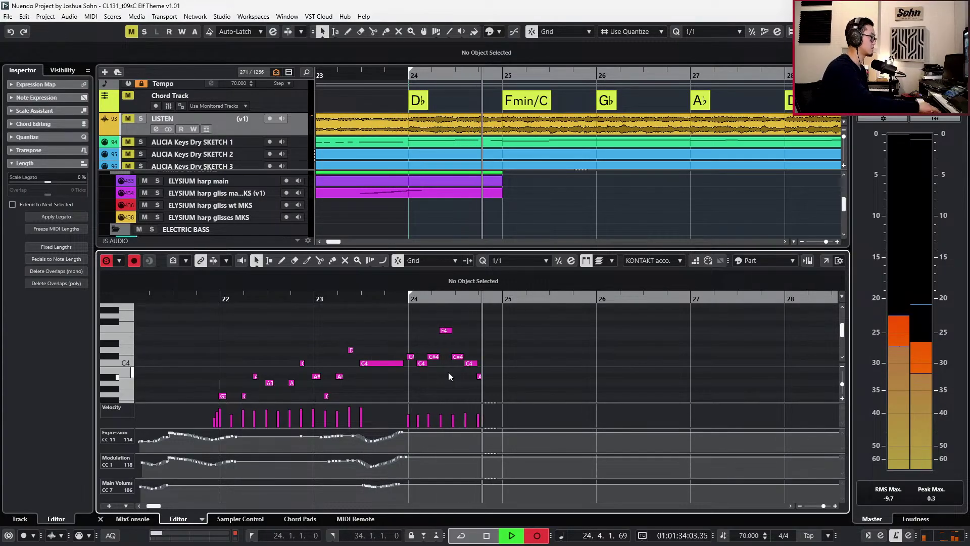
key("space")
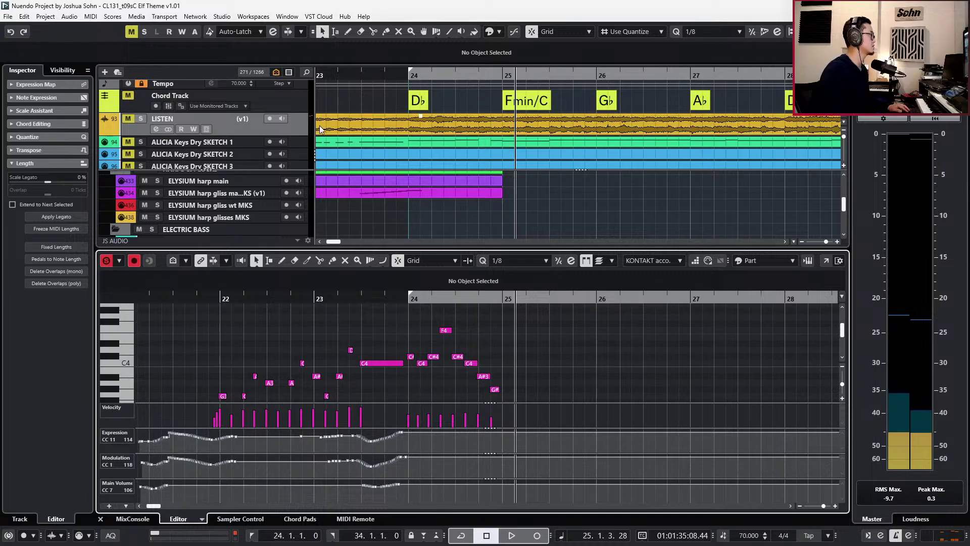
Solo the LISTEN reference, replay bar 24 twice, and turn the solo off.
left_click(296, 122)
key("s")
key("KP_Subtract")
key("space")
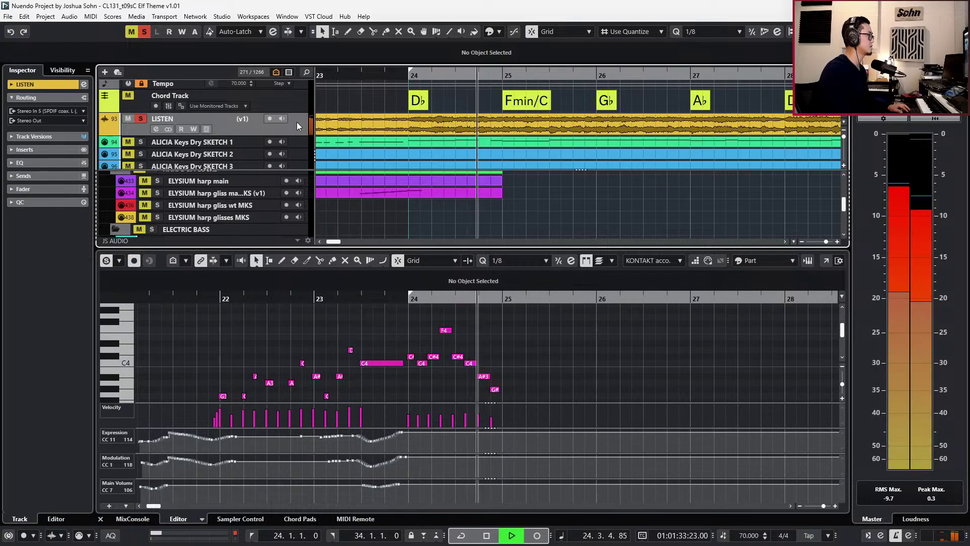
key("space")
key("KP_Subtract")
key("space")
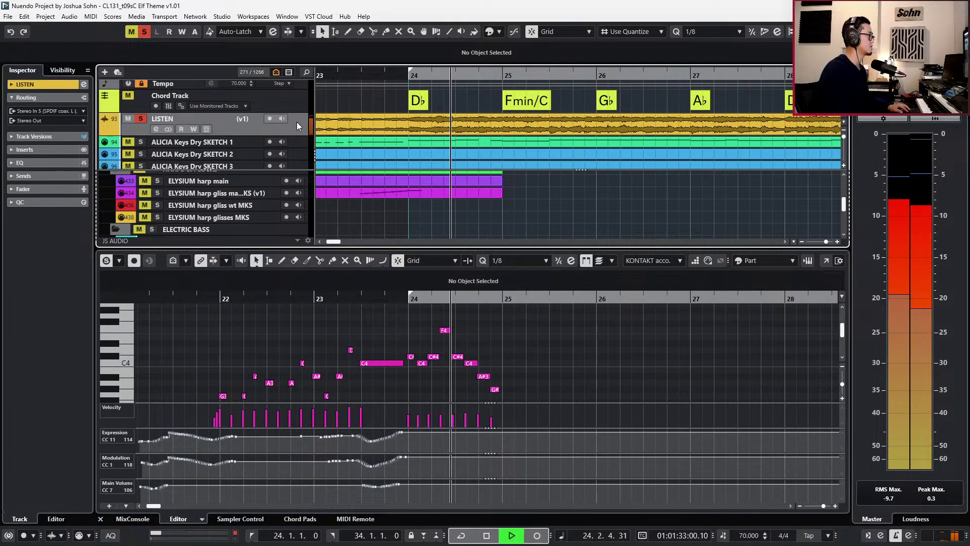
key("space")
key("s")
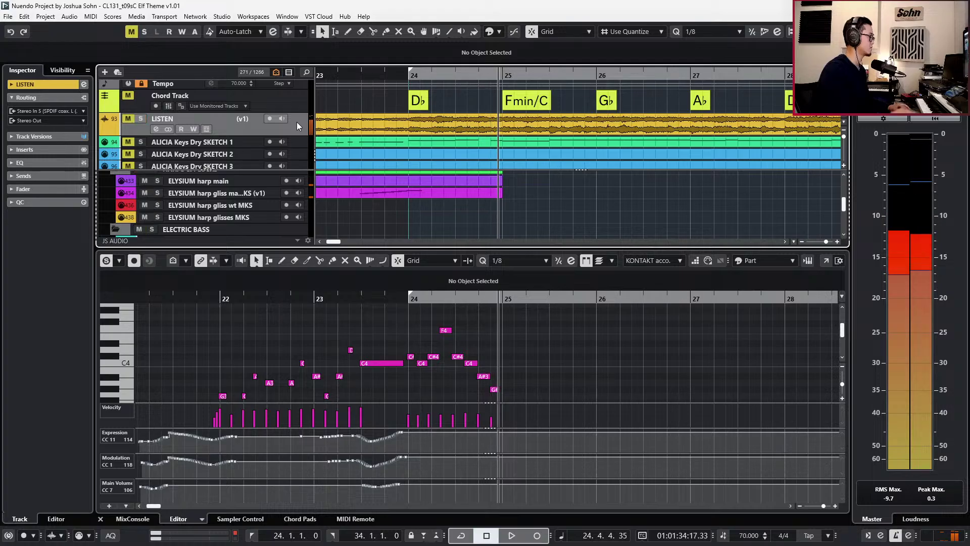
Set the quantize grid to 1/16 and play back the accordion line from bar 24.
left_click(609, 352)
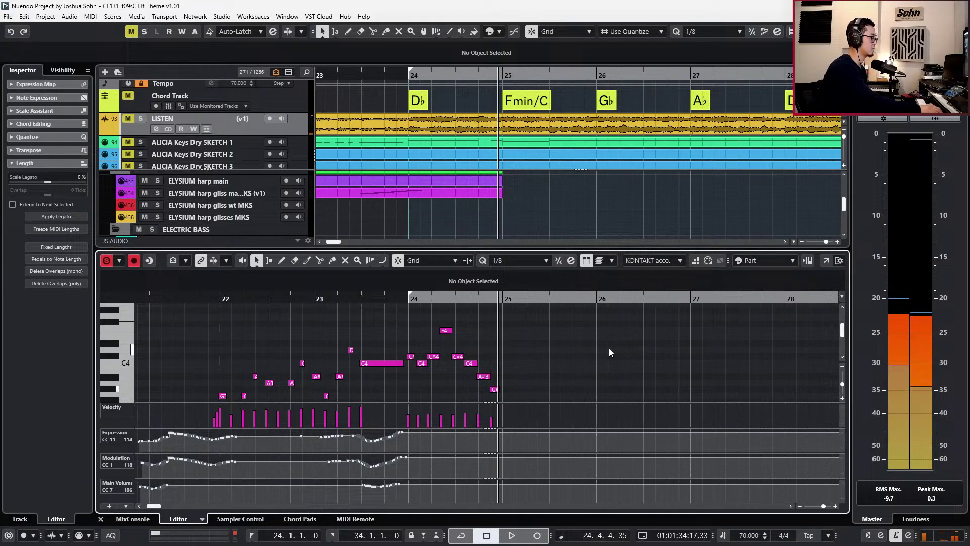
key("alt+5")
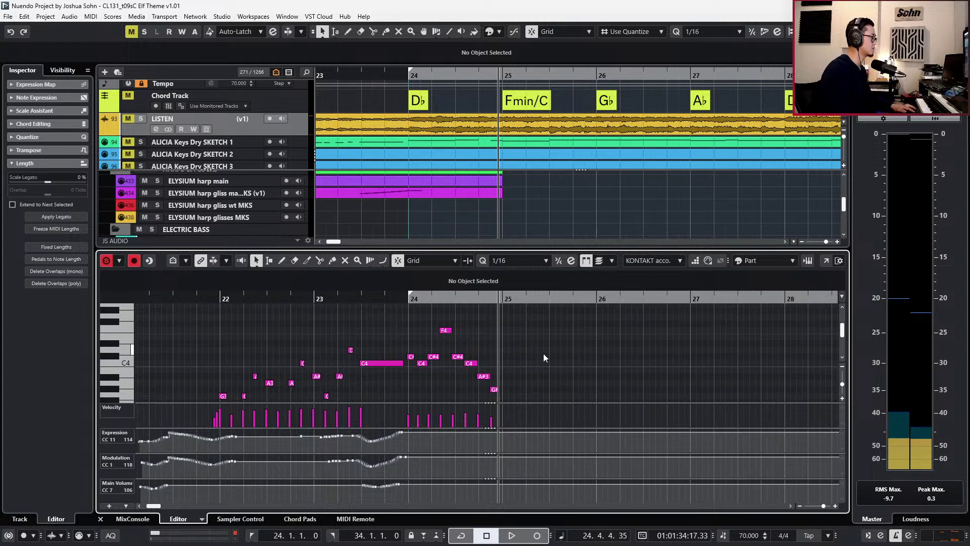
scroll(539, 351, "up", 2)
key("KP_1")
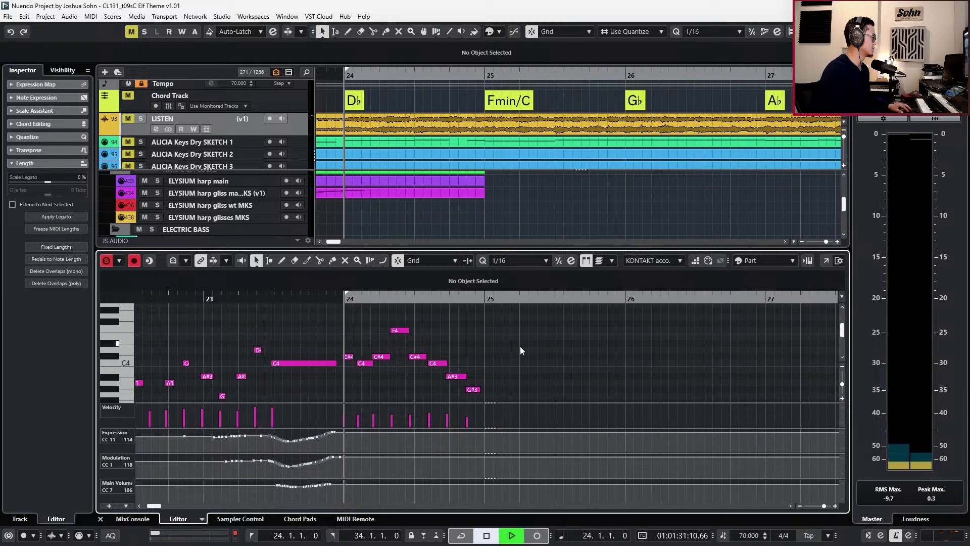
key("space")
Delete the accordion notes recorded in bar 24.
left_click_drag(496, 324, 355, 400)
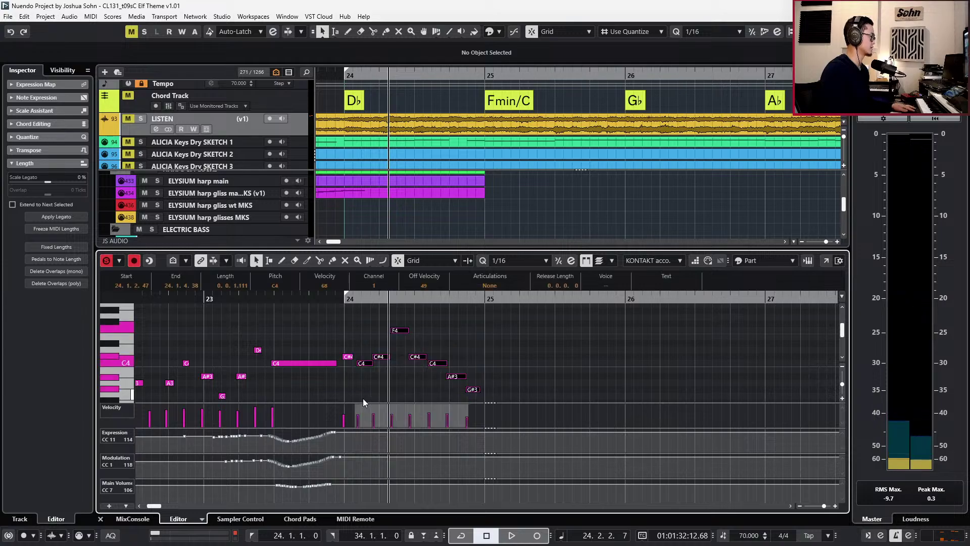
scroll(485, 384, "down", 1)
key("Delete")
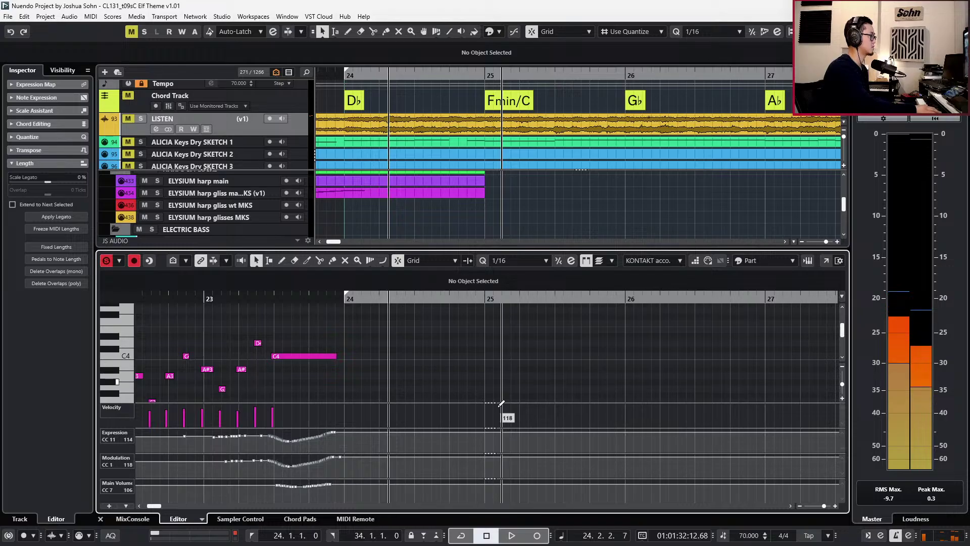
Replay bar 24 of the soloed LISTEN reference and return to the accordion part at bar 24 with the solo off.
left_click(292, 117)
key("s")
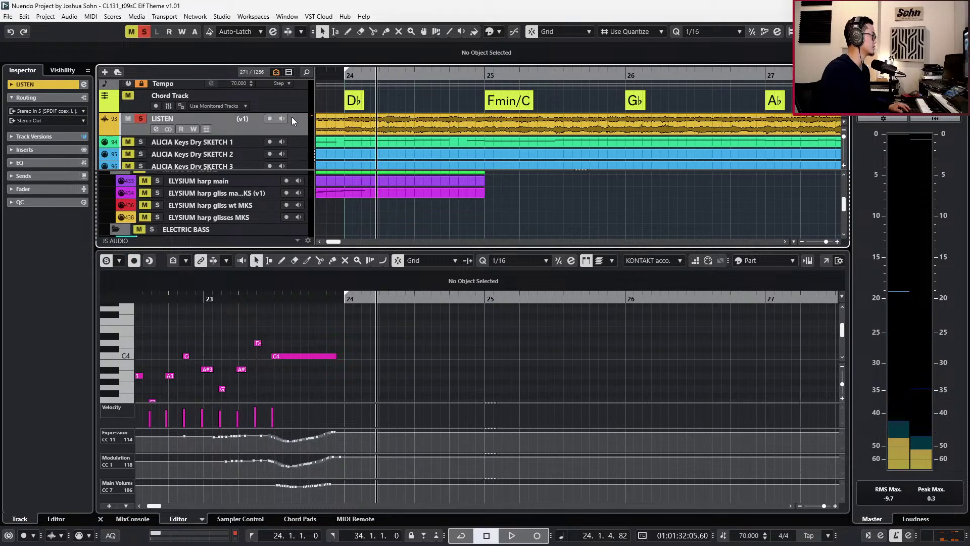
key("space")
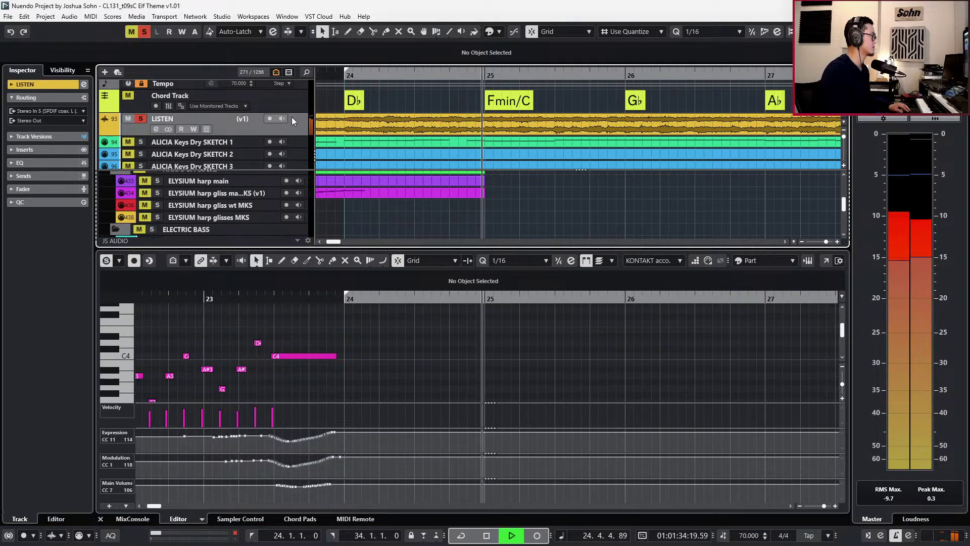
key("space")
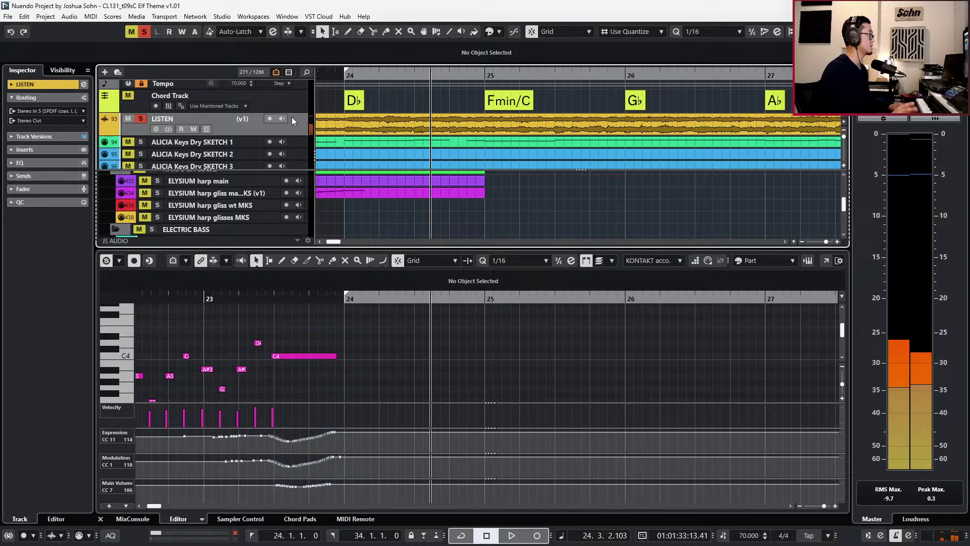
key("space")
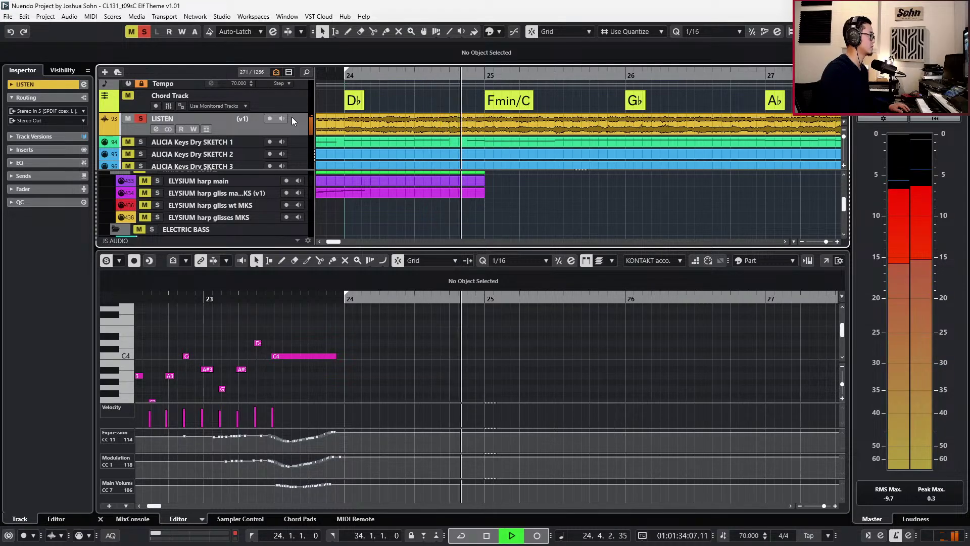
left_click(375, 344)
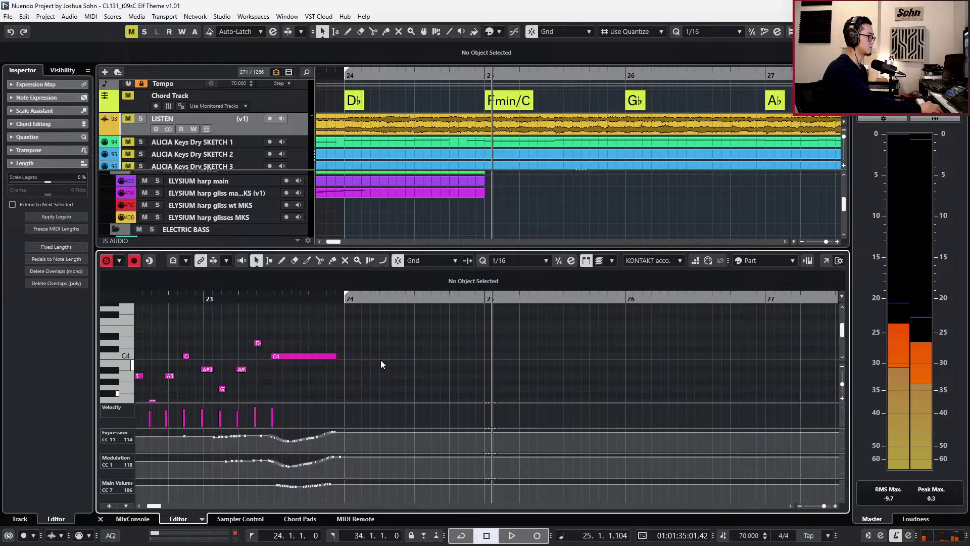
key("space")
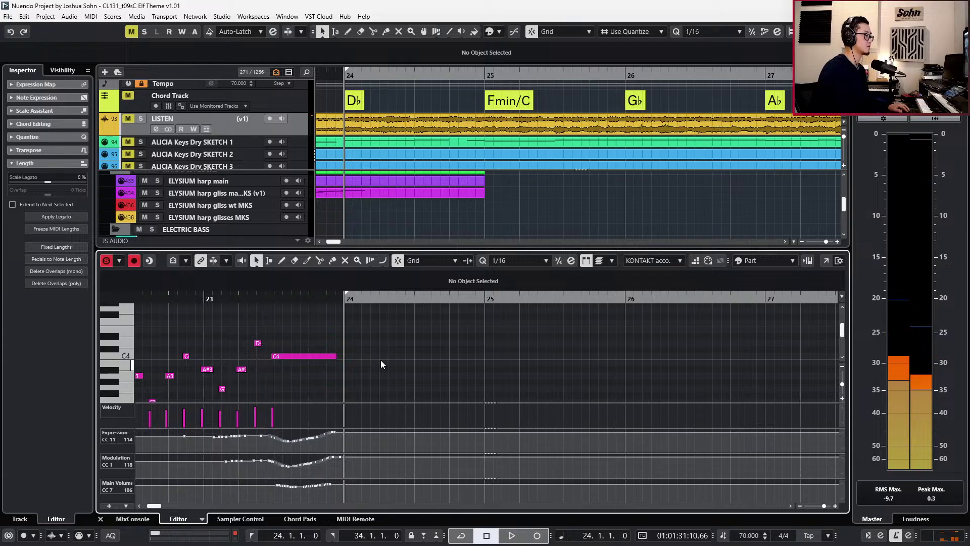
key("space")
key("KP_Multiply")
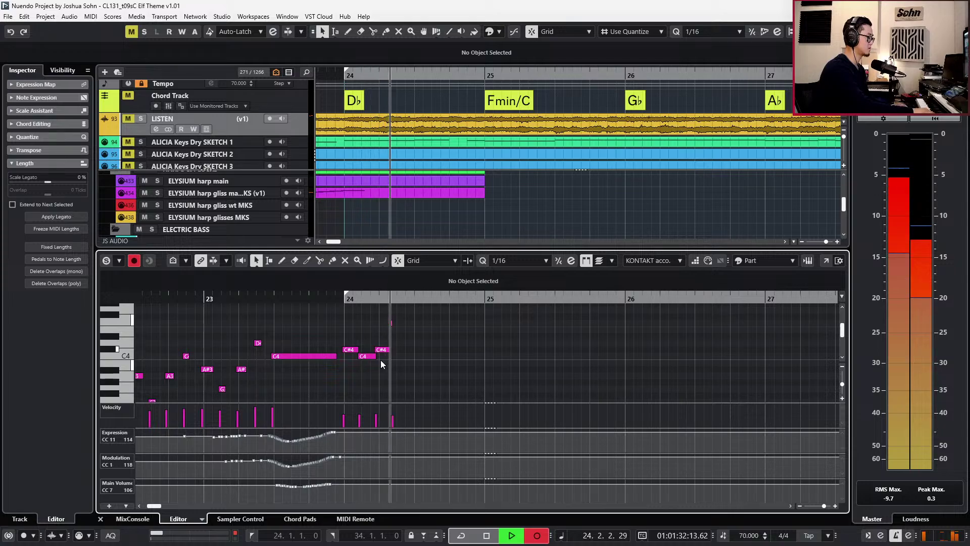
key("space")
key("ctrl+z")
Start playback ahead of bar 24 and record the sixteenth-note accordion run through bar 24.
key("space")
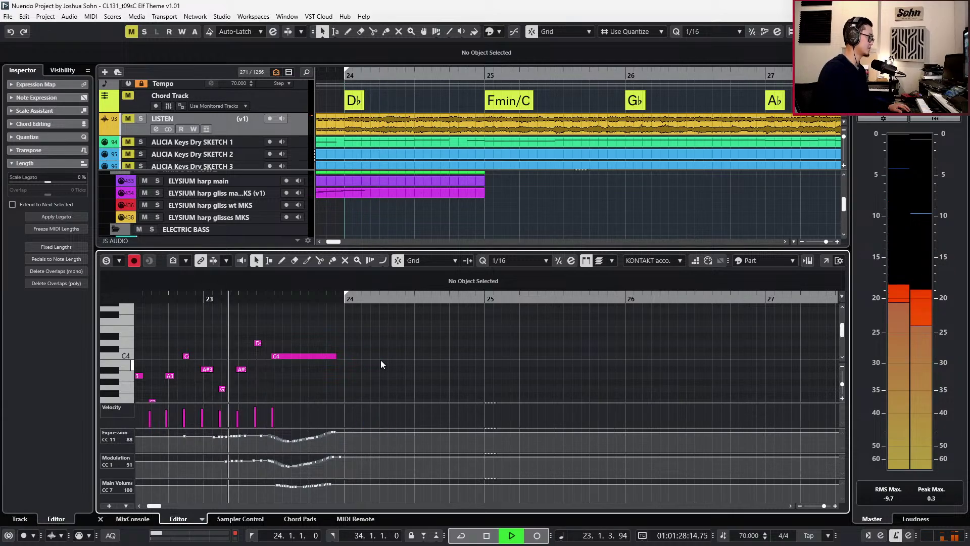
key("KP_Multiply")
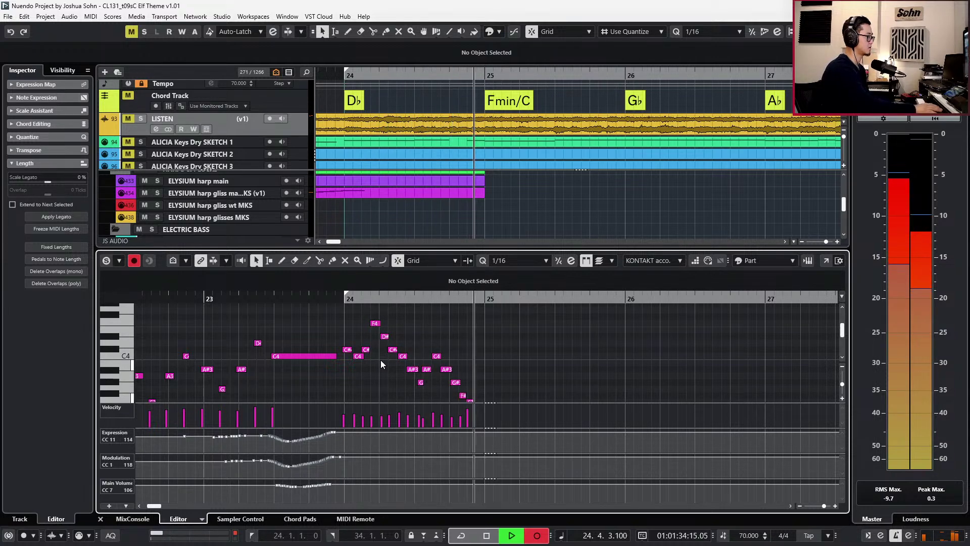
key("space")
scroll(415, 288, "up", 1)
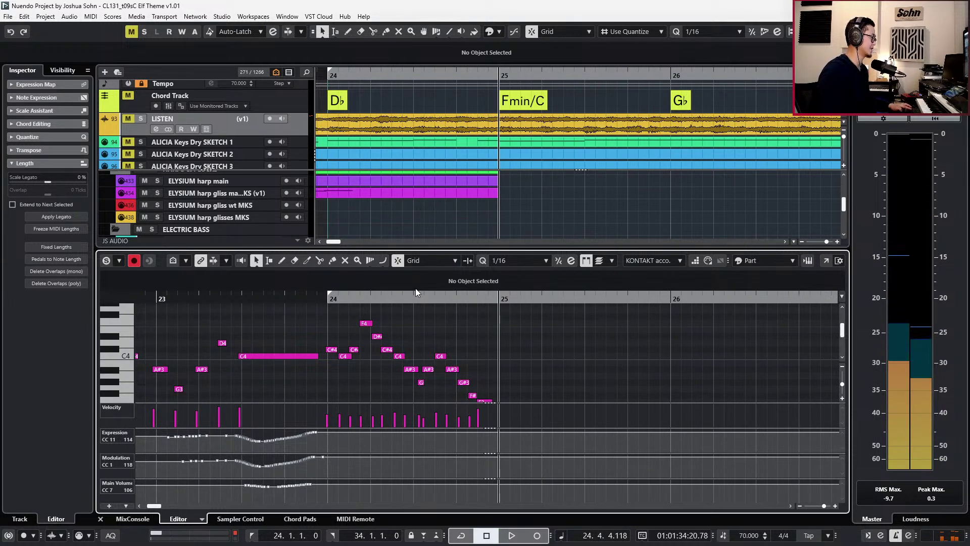
Hide the controller lanes and quantize the recorded bar 24 accordion notes to 1/16 starts and lengths.
key("alt+l")
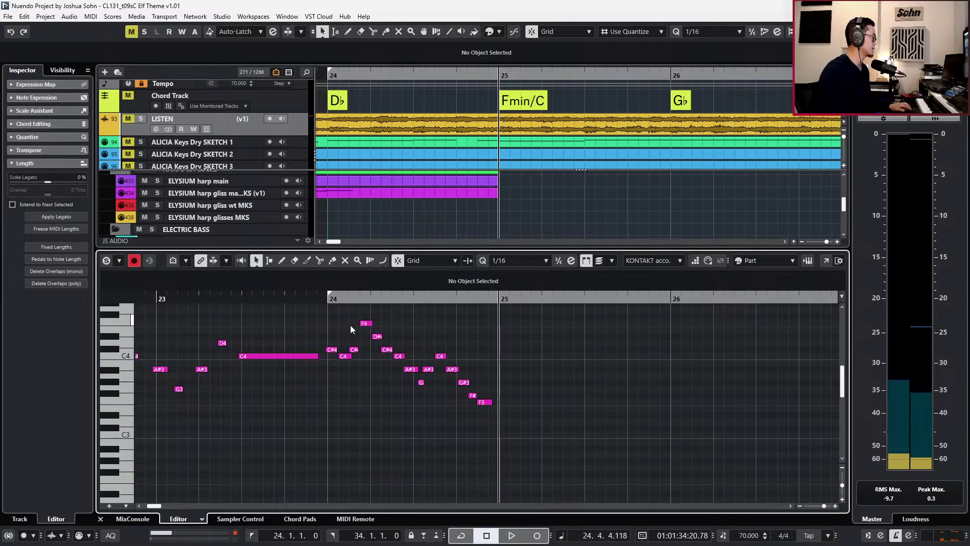
left_click_drag(338, 313, 491, 403)
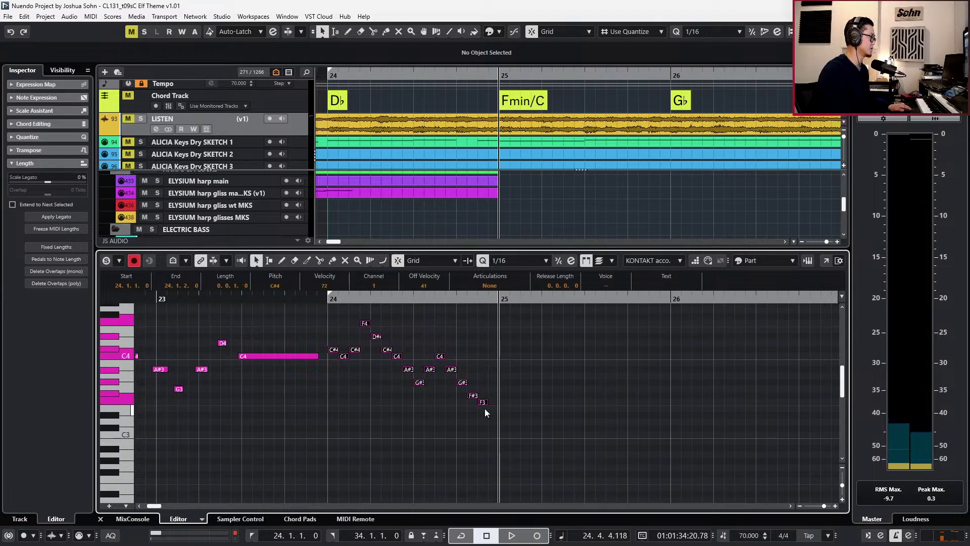
left_click(488, 388)
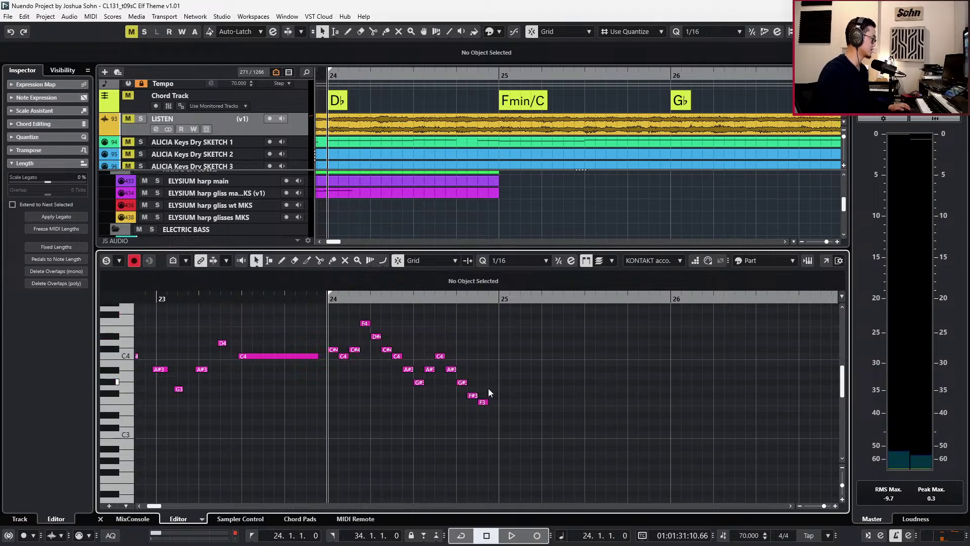
Move the last five accordion notes of bar 24, C4 down to F3, one sixteenth later.
left_click(484, 402)
left_click_drag(443, 345, 512, 430)
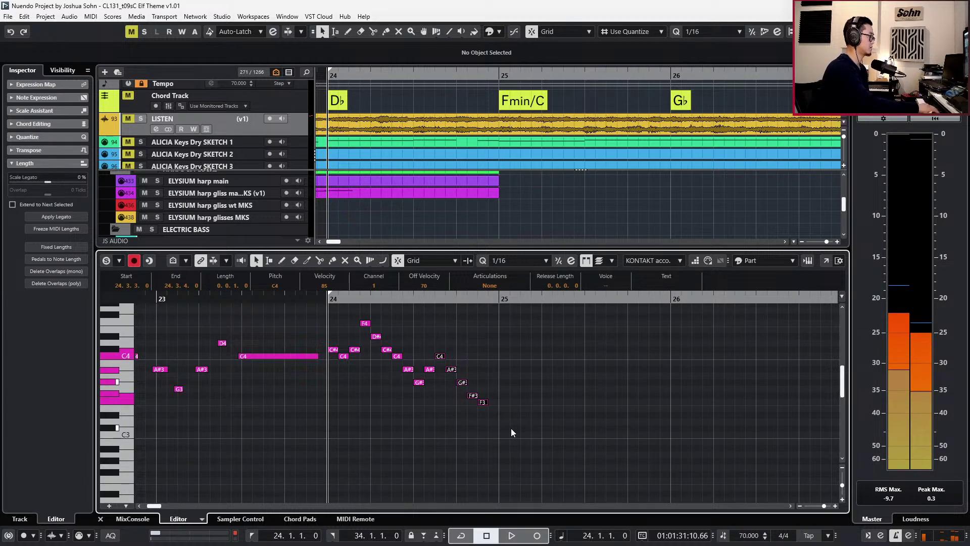
key("ctrl+Right")
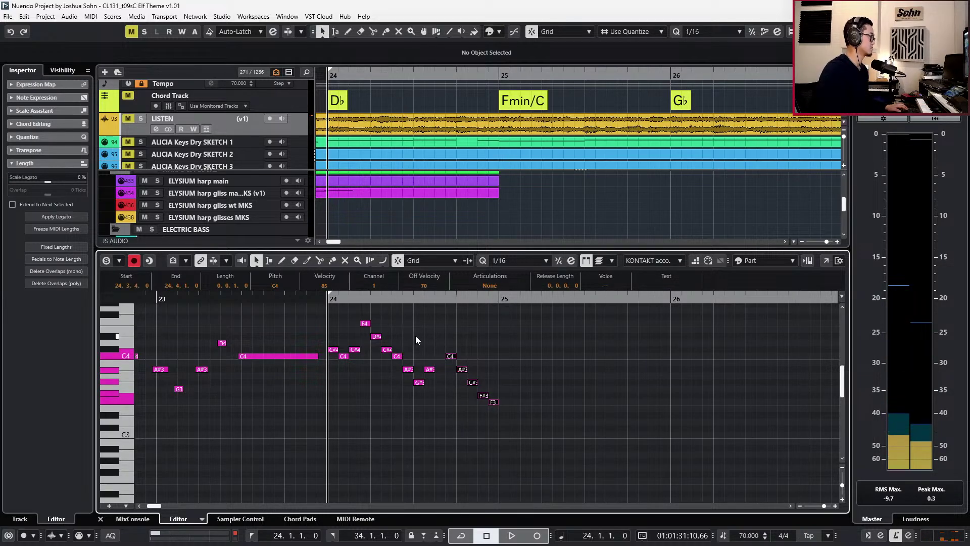
Fill the gap at 24.3.3 with a sixteenth-note C#4 copied from the following C4, and play back bar 24.
left_click_drag(441, 349, 450, 362)
key("l")
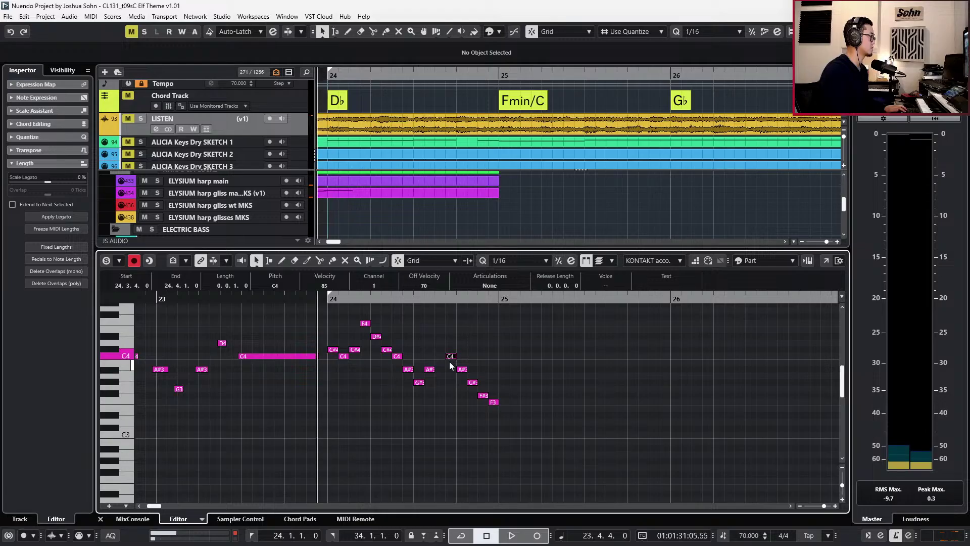
key("ctrl+v")
key("space")
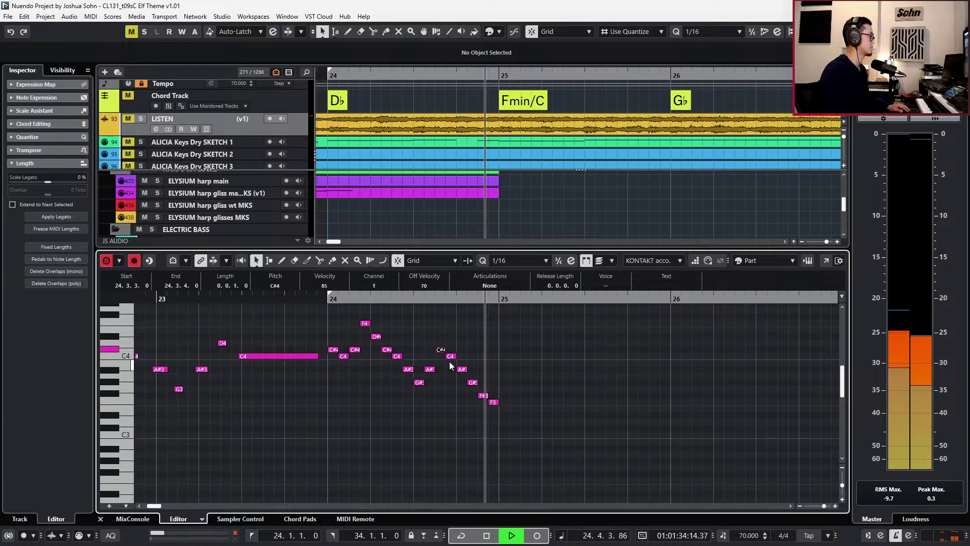
key("space")
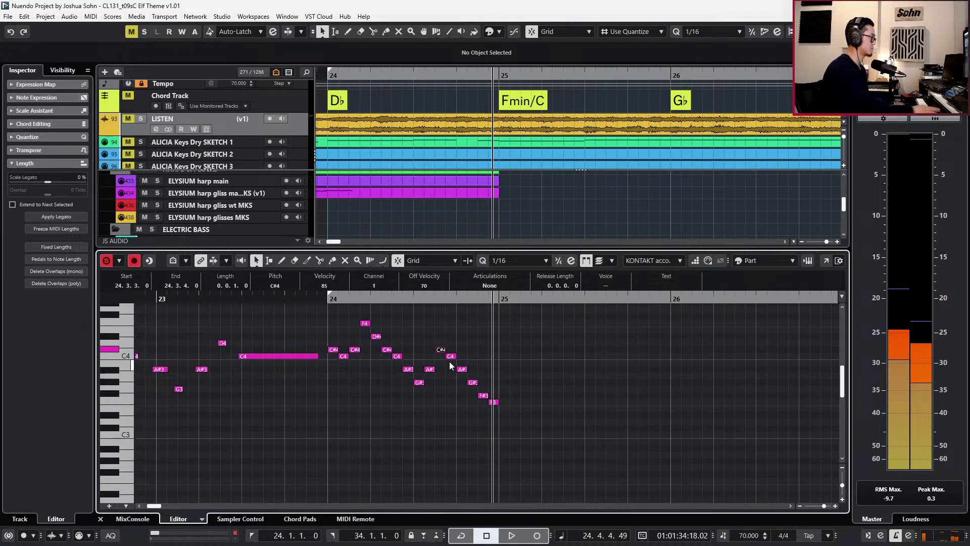
Change the five notes after bar 24's F4 peak to C#4, C4, A#3, G#3 and F#3.
left_click_drag(374, 325, 403, 378)
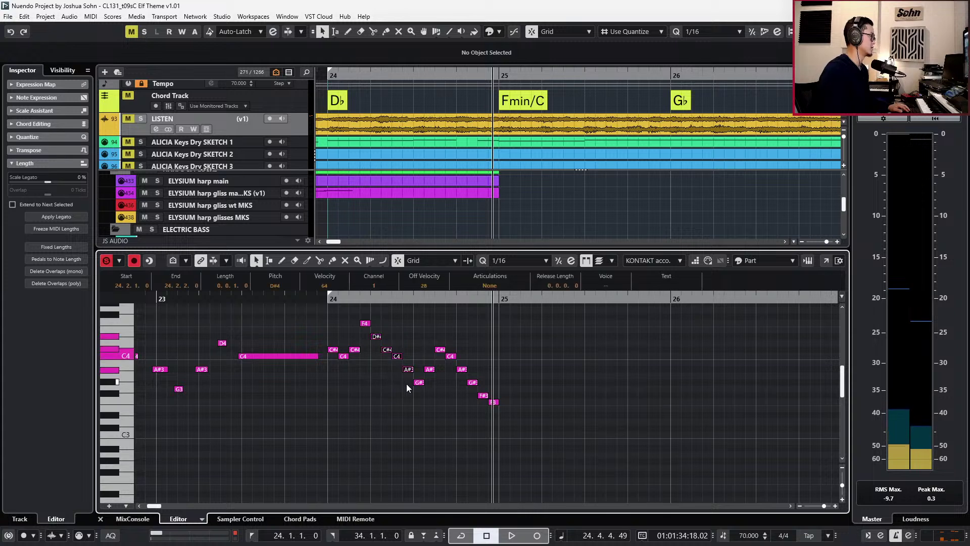
key("Down")
key("Down")
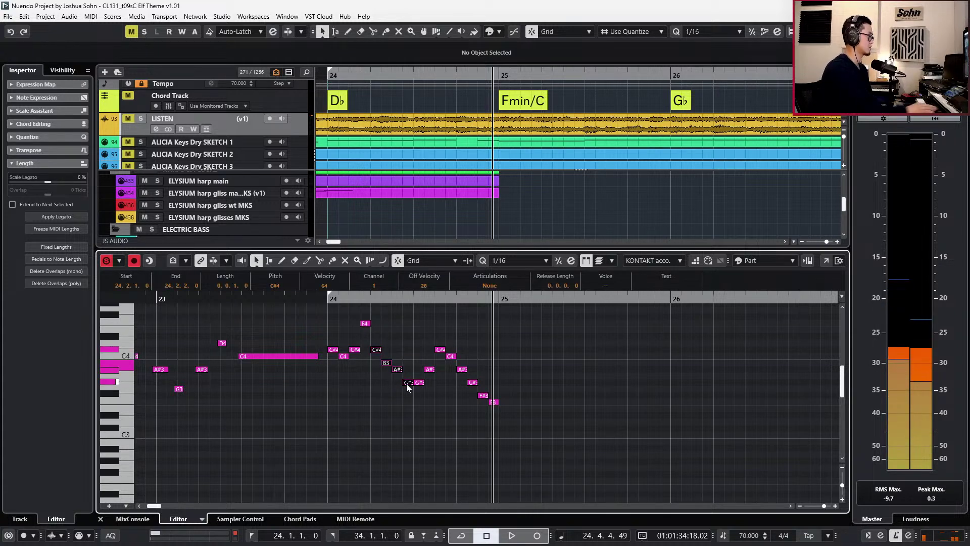
left_click_drag(385, 365, 389, 361)
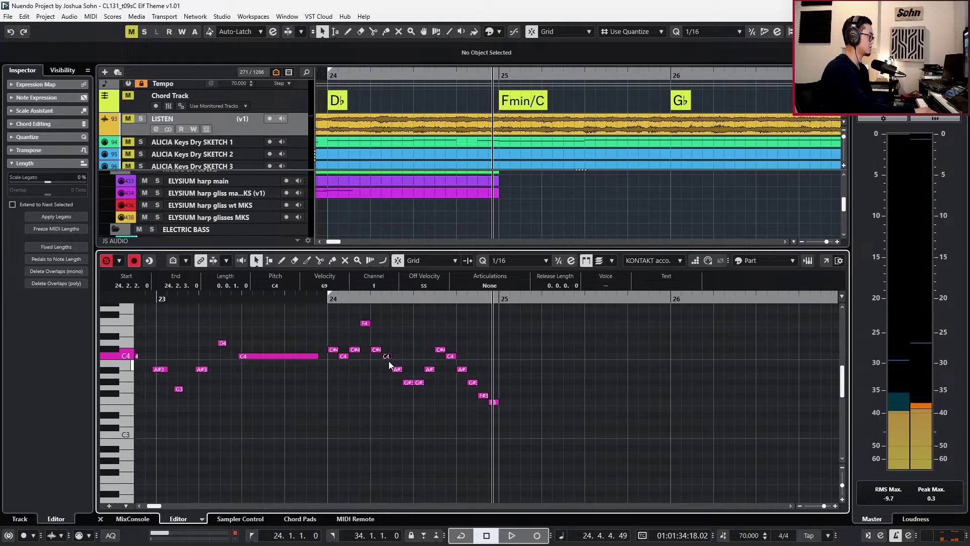
left_click_drag(417, 383, 424, 392)
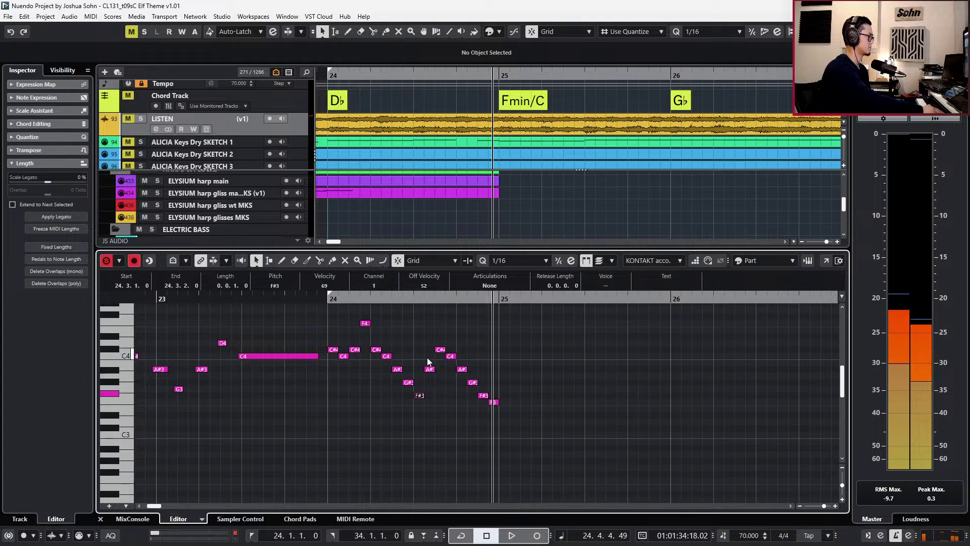
Play back the corrected accordion line through bar 24, stopping at bar 25.
key("KP_Subtract")
key("KP_Subtract")
key("KP_Add")
key("s")
key("space")
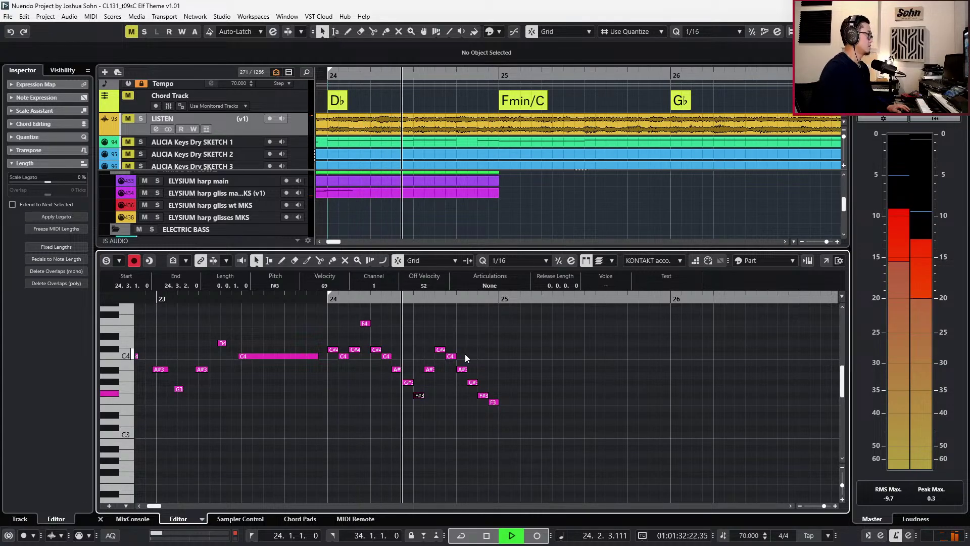
key("space")
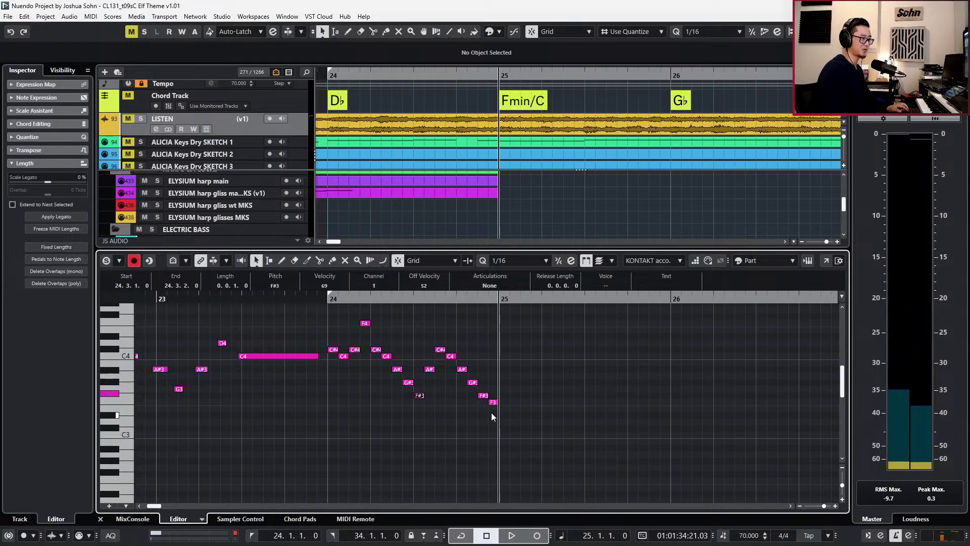
Solo the LISTEN reference, replay it twice from bar 25, and turn the solo off.
key("g")
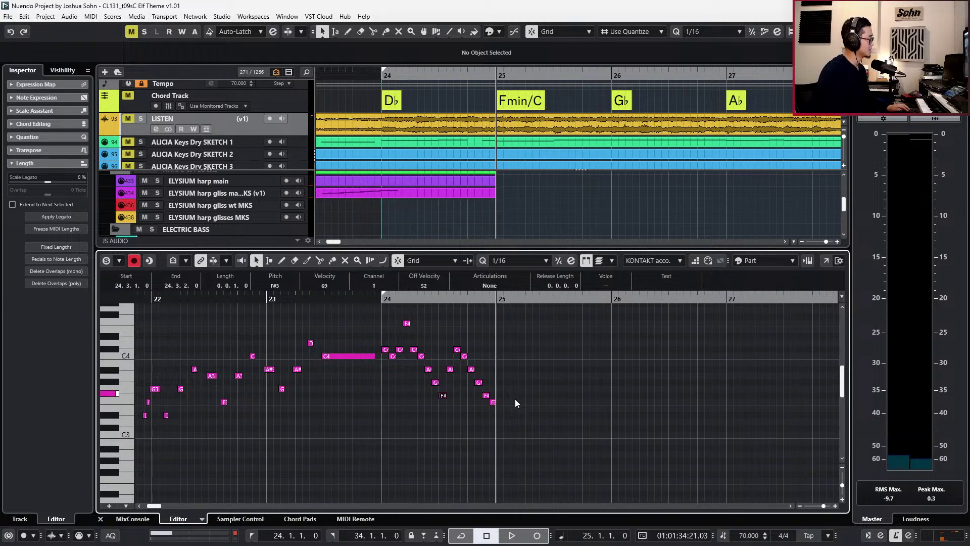
scroll(505, 389, "right", 3)
key("h")
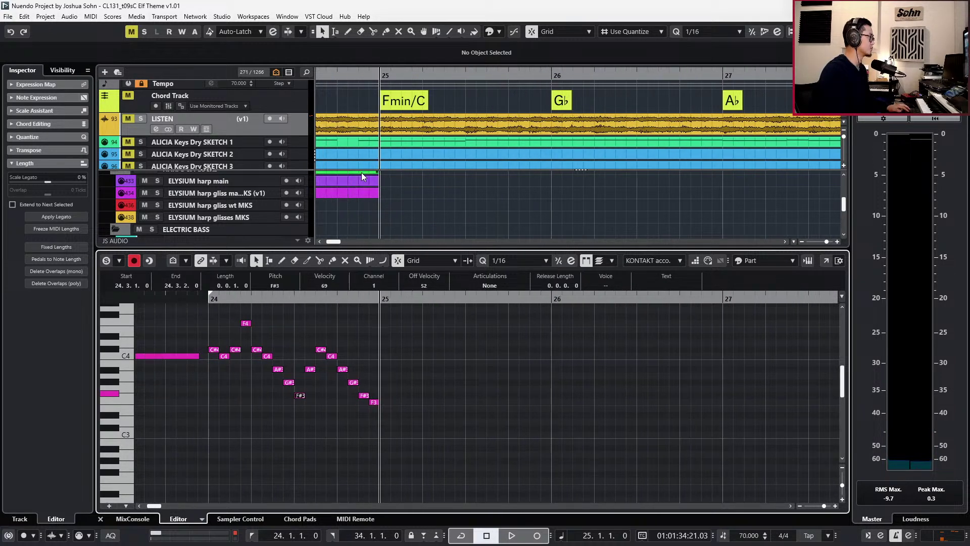
left_click(286, 131)
key("s")
key("space")
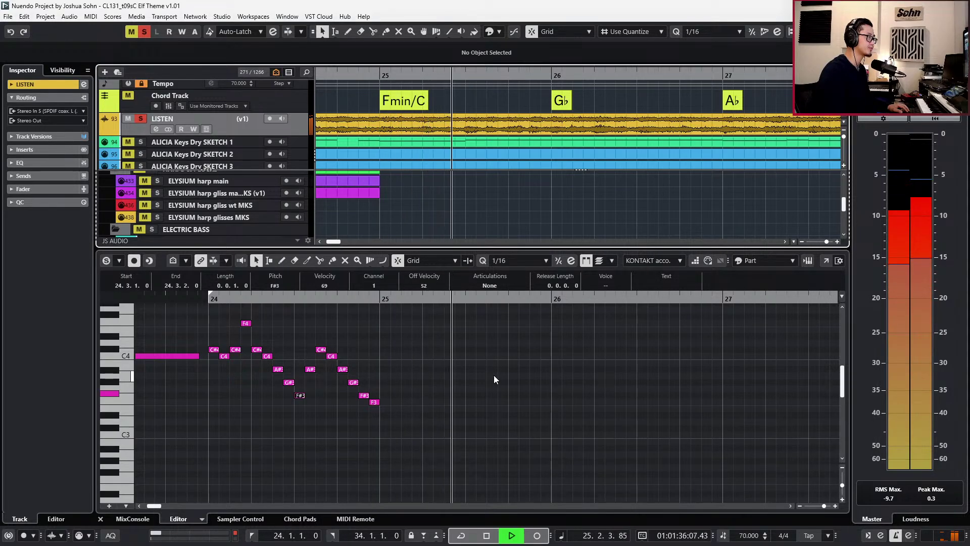
key("space")
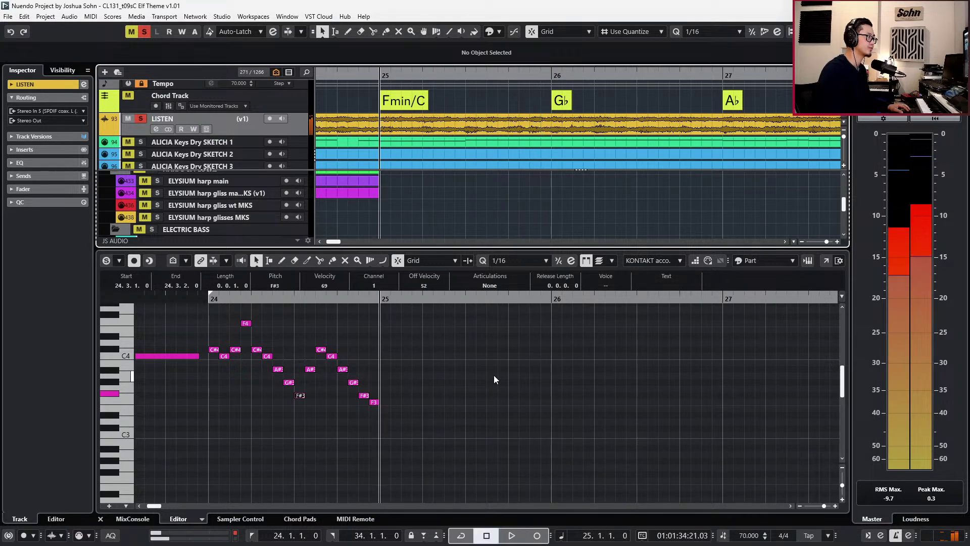
key("space")
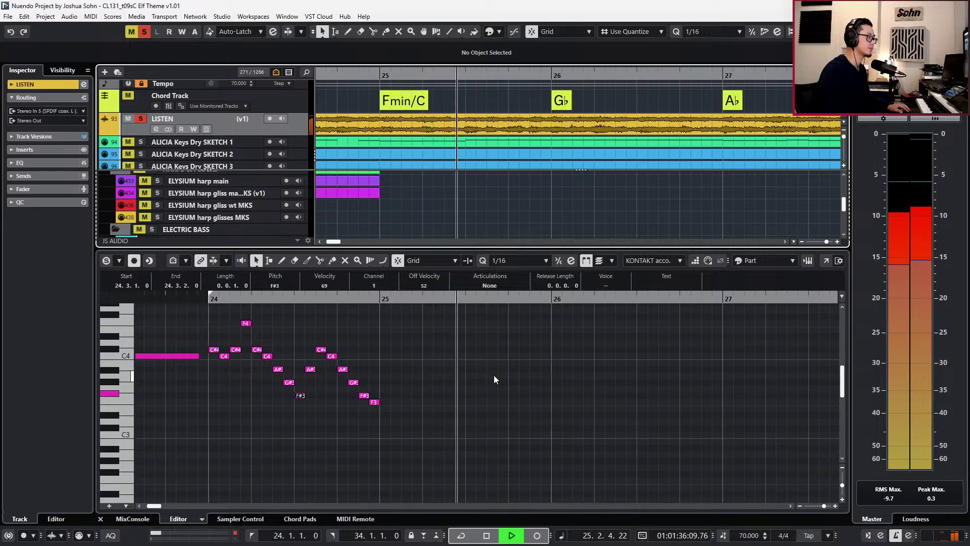
key("space")
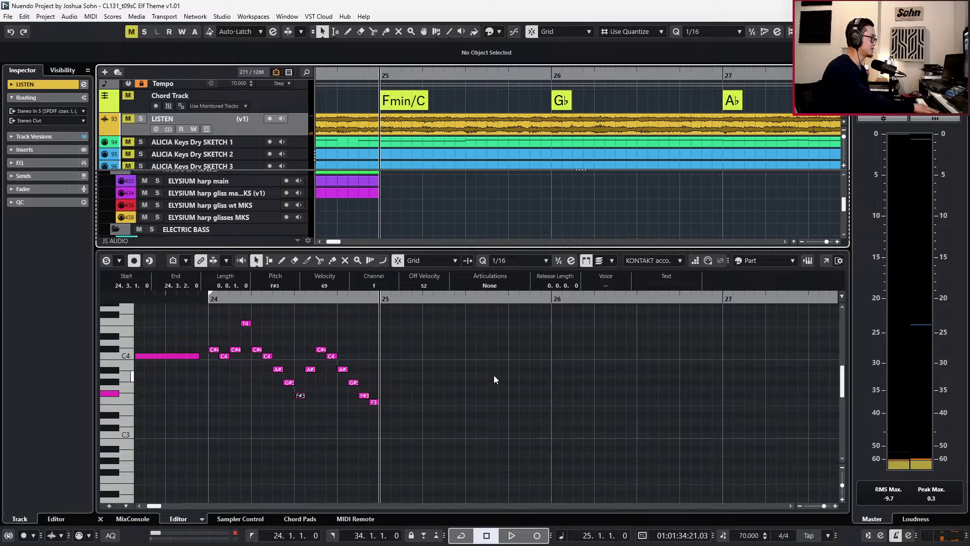
Return to the accordion part and rehearse bar 25 over playback from bar 24.
left_click(494, 378)
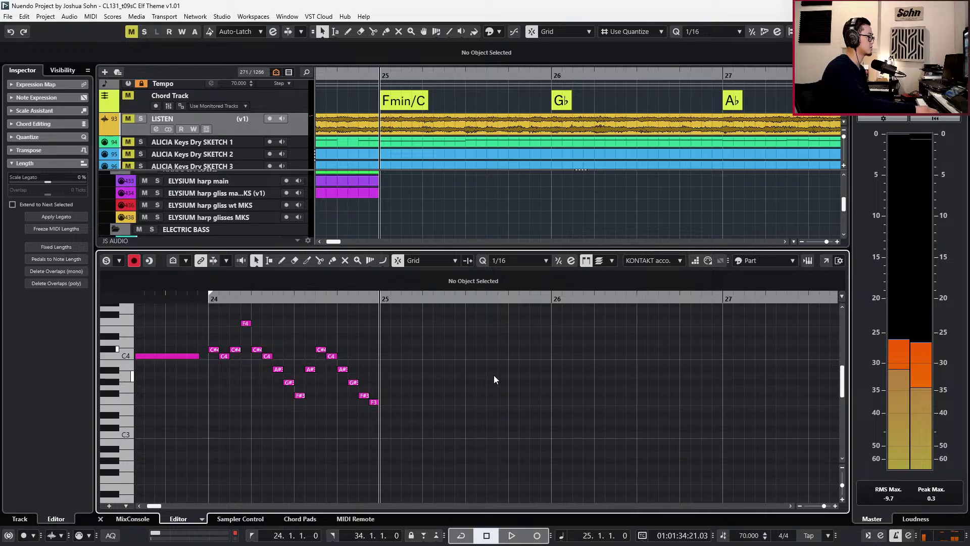
key("KP_1")
key("space")
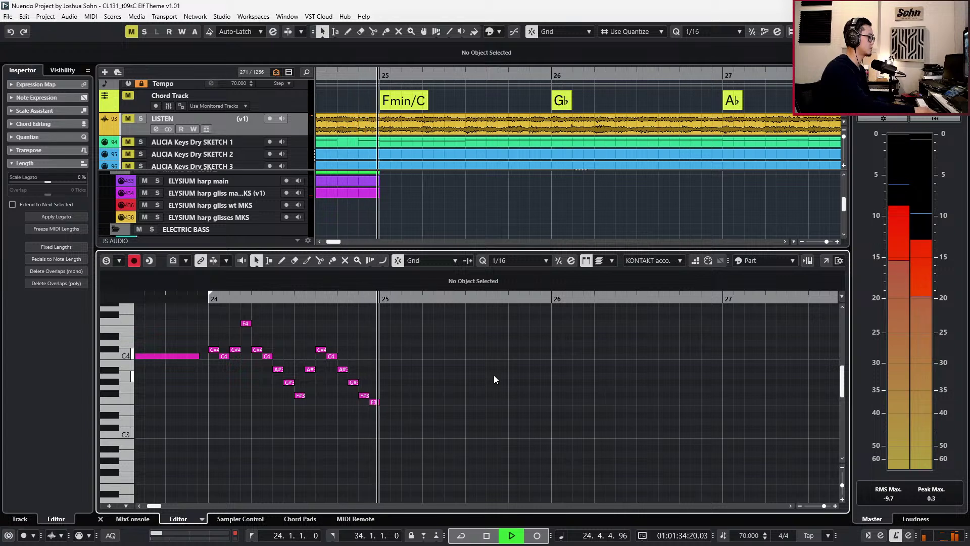
key("space")
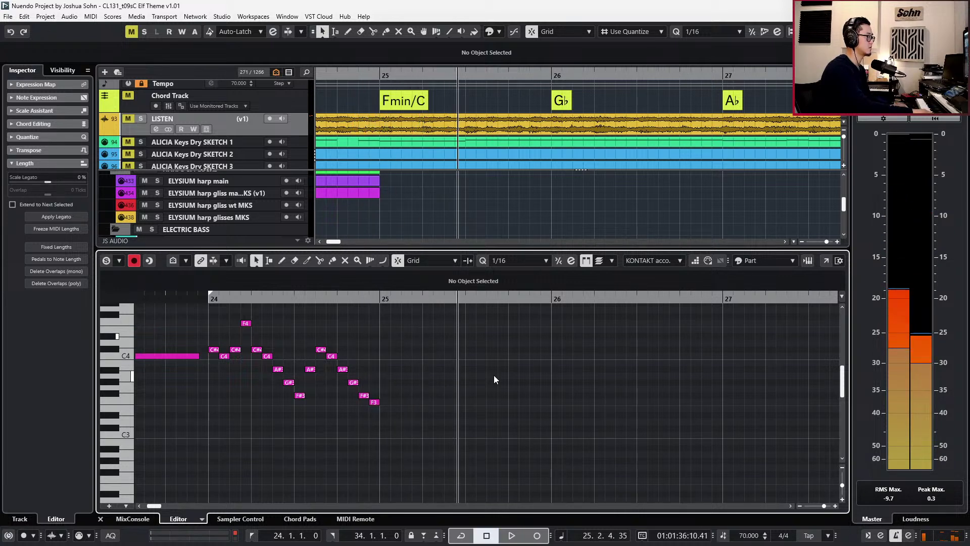
key("s")
key("ctrl+KP_Subtract")
key("space")
key("space")
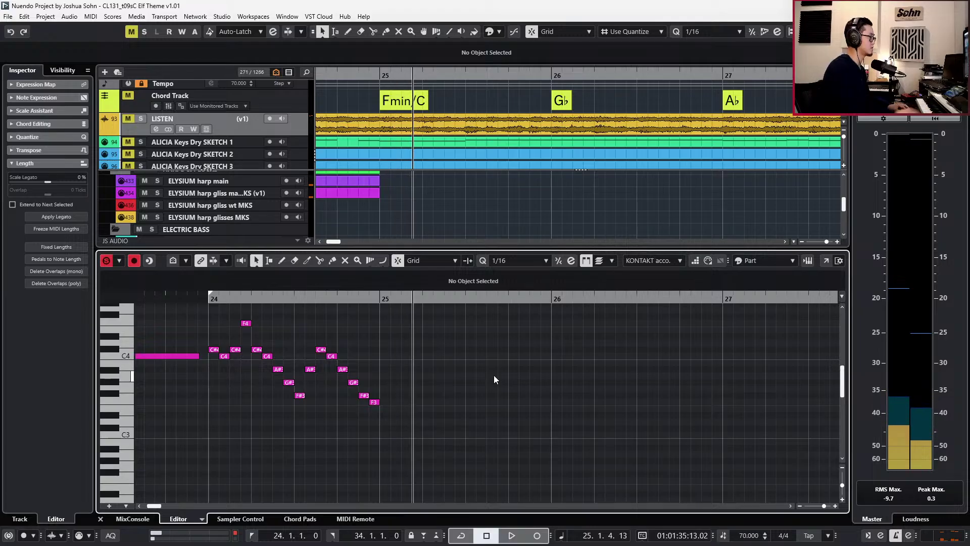
Play the accordion run over bar 25 during playback and insert it as a retrospective recording.
key("ctrl+KP_Subtract")
key("KP_1")
key("space")
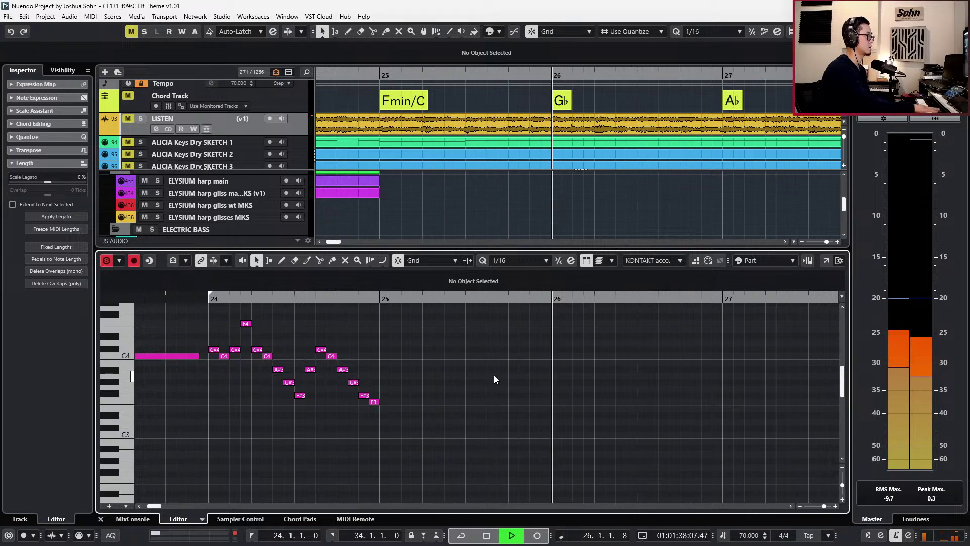
key("space")
key("shift+KP_Multiply")
Quantize all bar 25 accordion notes to 1/16 and return the cursor to bar 24.
left_click_drag(381, 313, 563, 385)
left_click_drag(586, 371, 514, 407)
key("q")
key("KP_Subtract")
key("KP_Subtract")
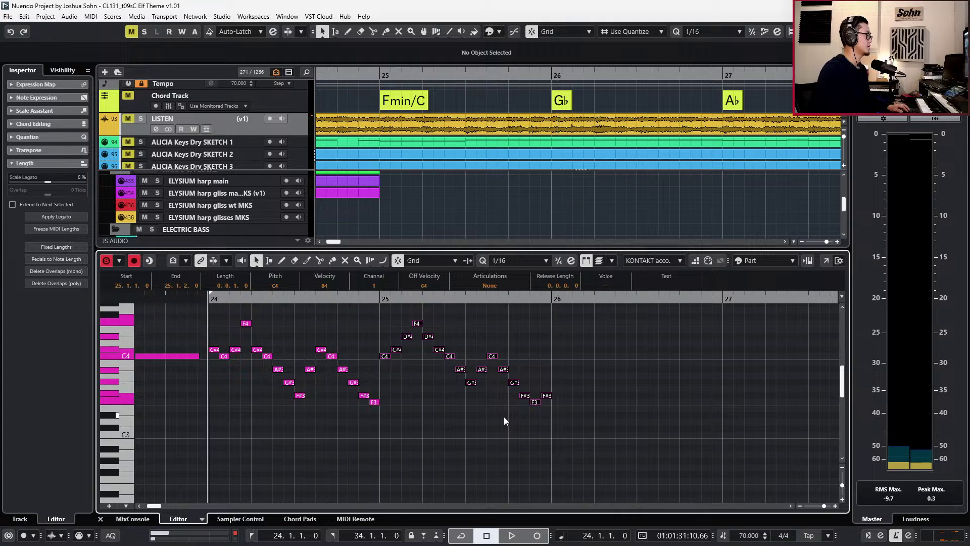
Show the controller lanes, lower the bar 25 velocities together with the first note at 78, and play the line back into bar 26.
key("alt+l")
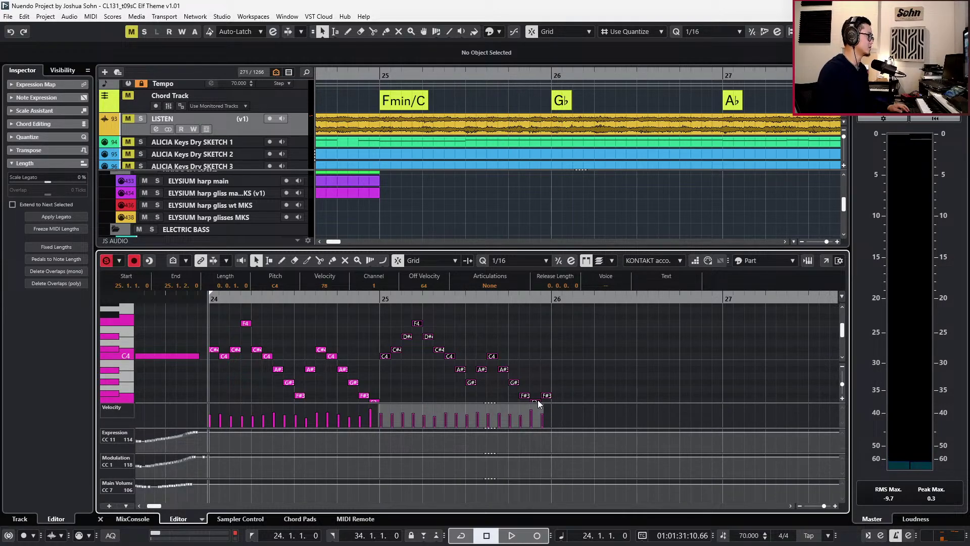
key("space")
left_click(393, 393)
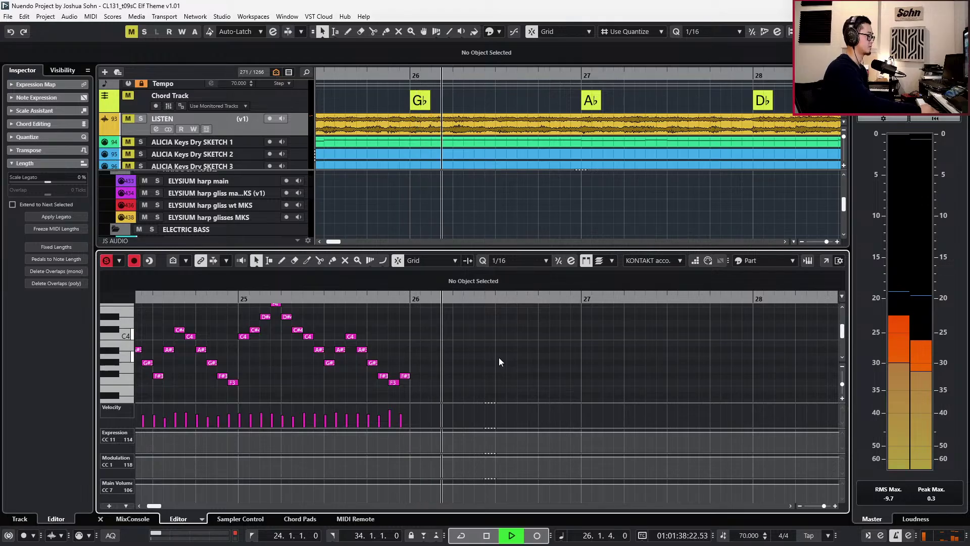
key("space")
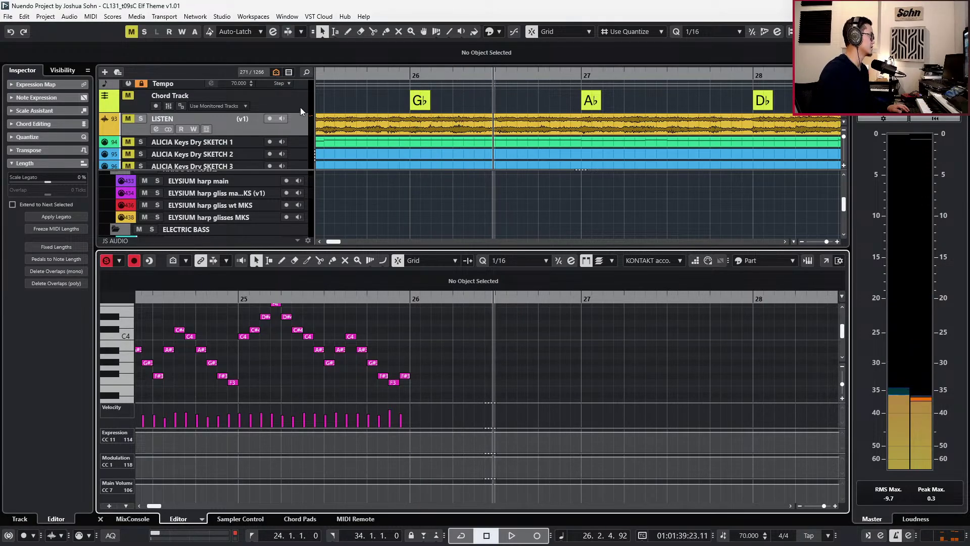
Solo the LISTEN reference track, audition bar 26 twice and release the solo.
left_click(299, 127)
key("s")
key("space")
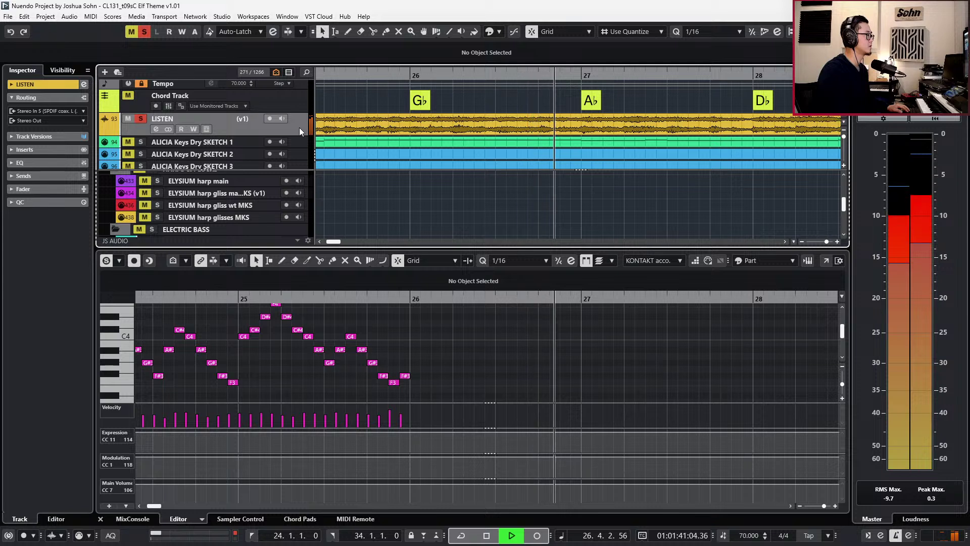
key("space")
key("space")
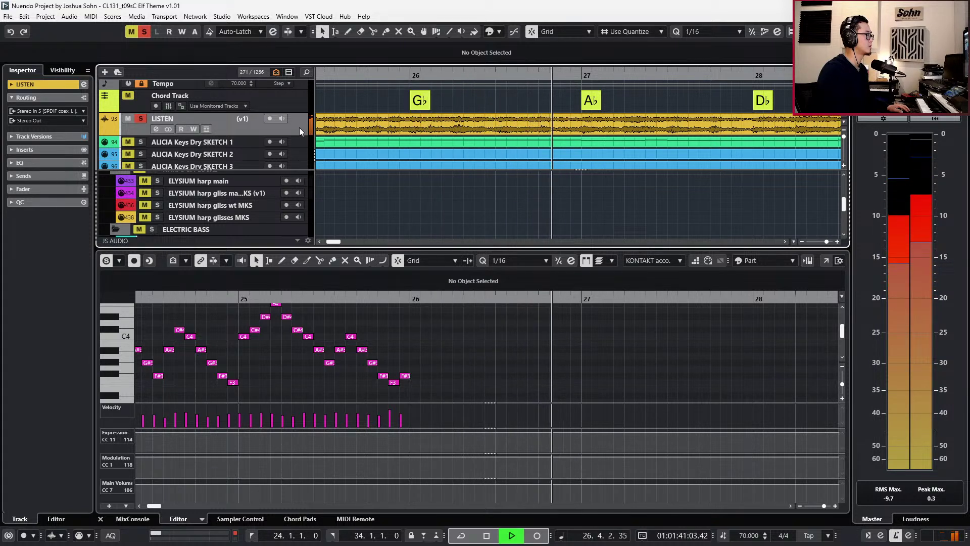
key("space")
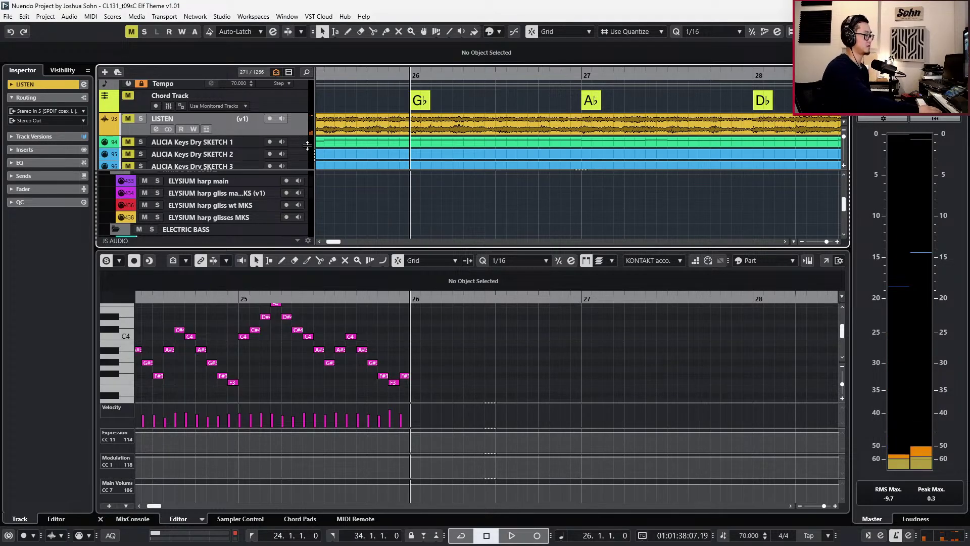
Try to record the accordion run over bar 26 with a lead-in from bar 25, and undo the take.
left_click(398, 327)
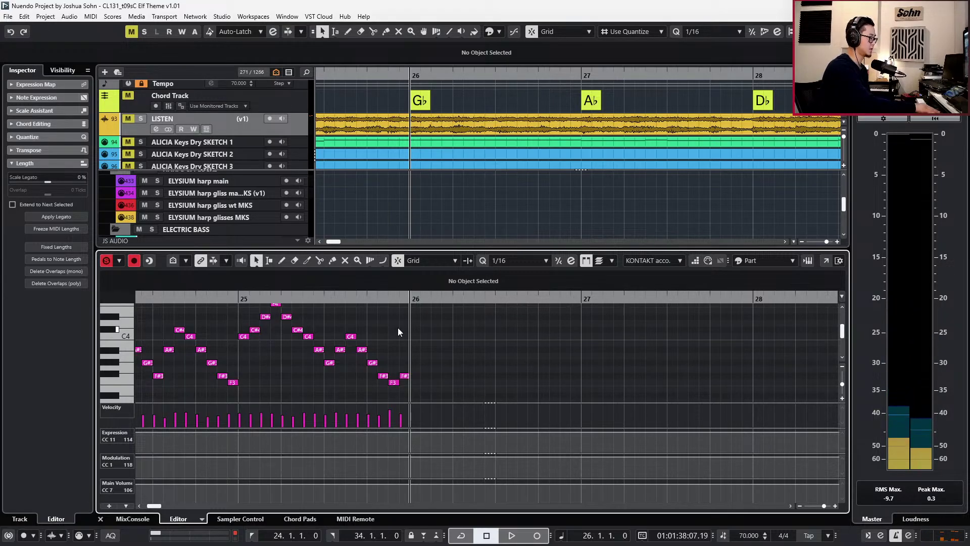
key("KP_Multiply")
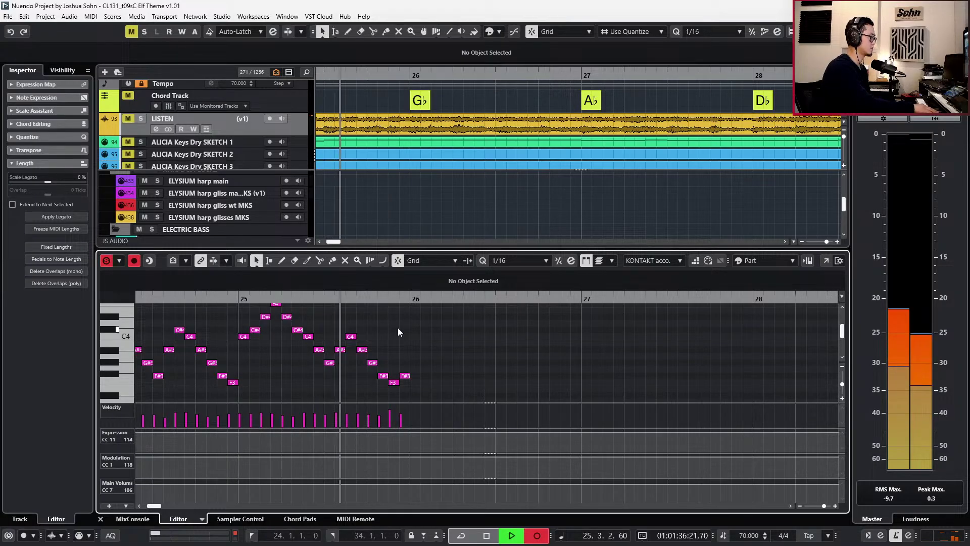
key("space")
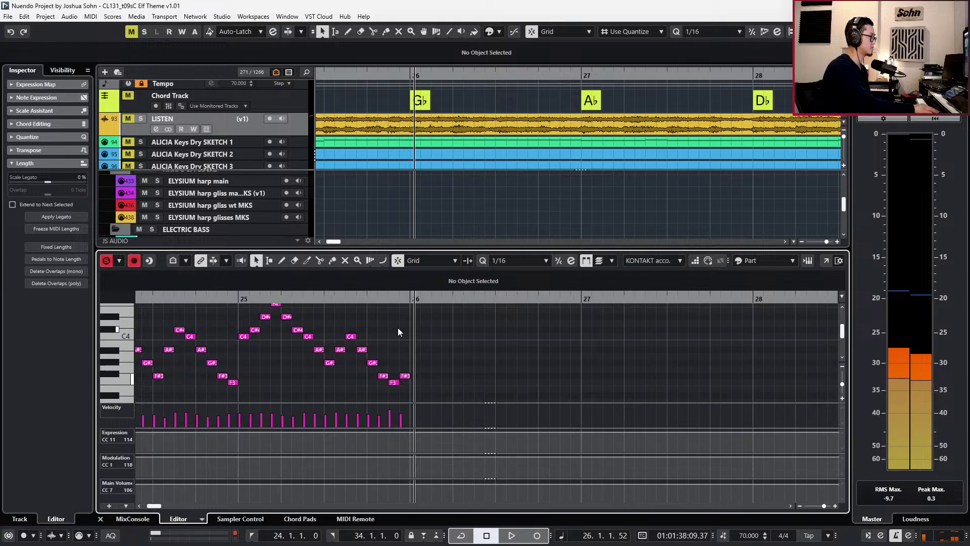
key("KP_Subtract")
key("KP_Multiply")
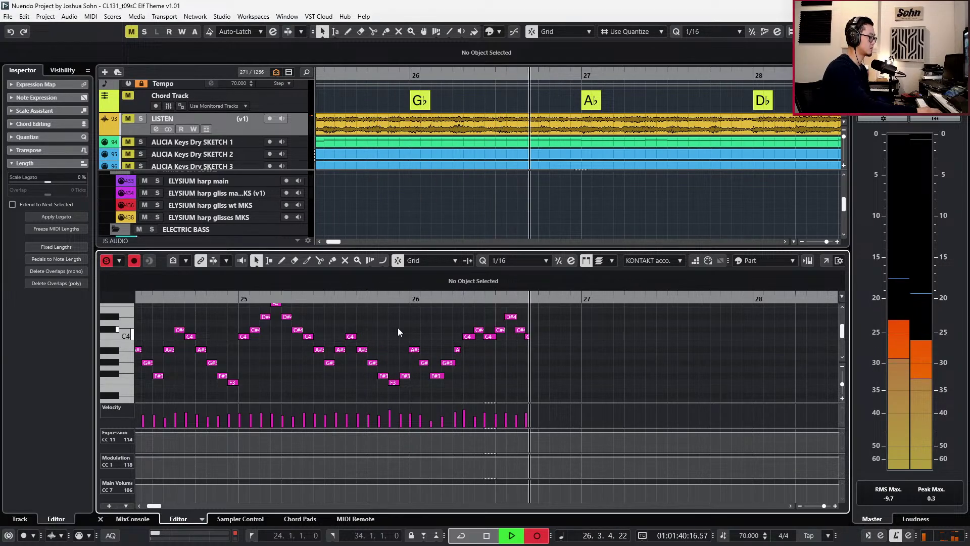
key("space")
key("KP_0")
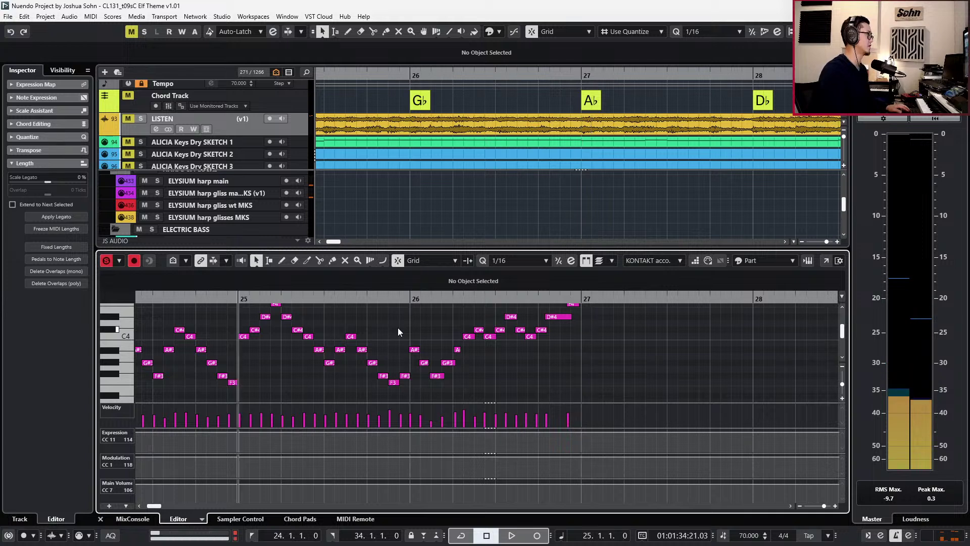
scroll(536, 374, "up", 2)
key("ctrl+z")
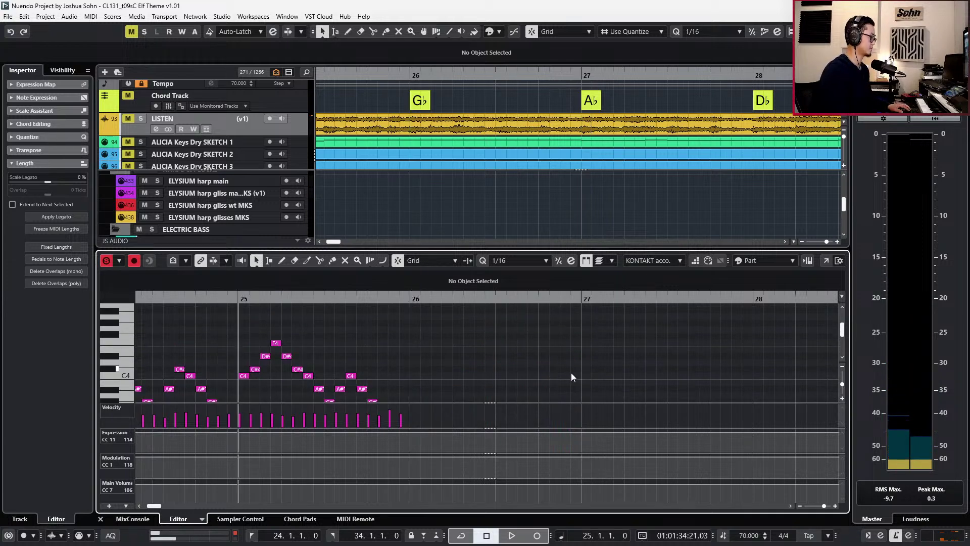
Play the accordion run over bar 26 during playback from bar 25 and insert it as a retrospective recording.
key("space")
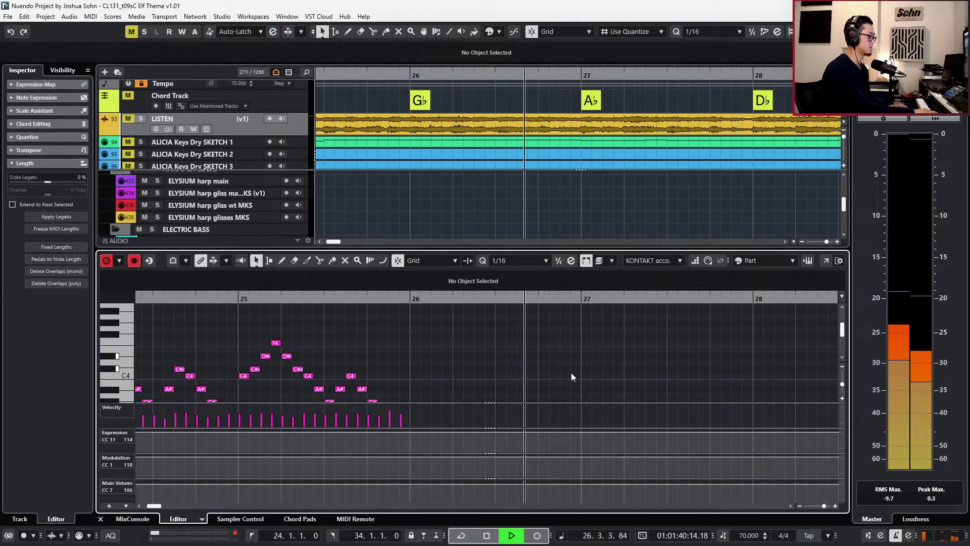
key("space")
key("shift+KP_Multiply")
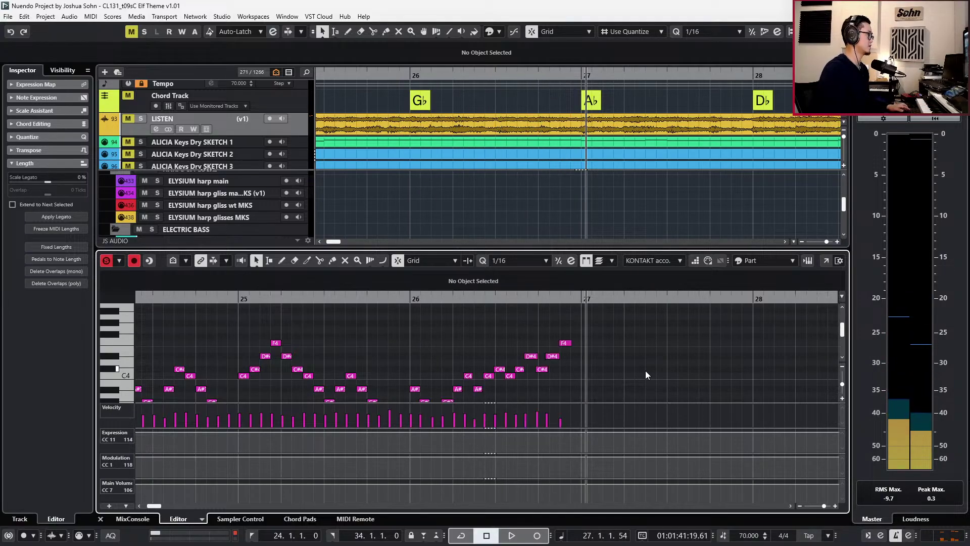
Shift the last three accordion notes of bar 26, C#4, D#4 and F4, one sixteenth later.
scroll(645, 371, "down", 1)
scroll(592, 319, "up", 1)
left_click_drag(587, 326, 574, 349)
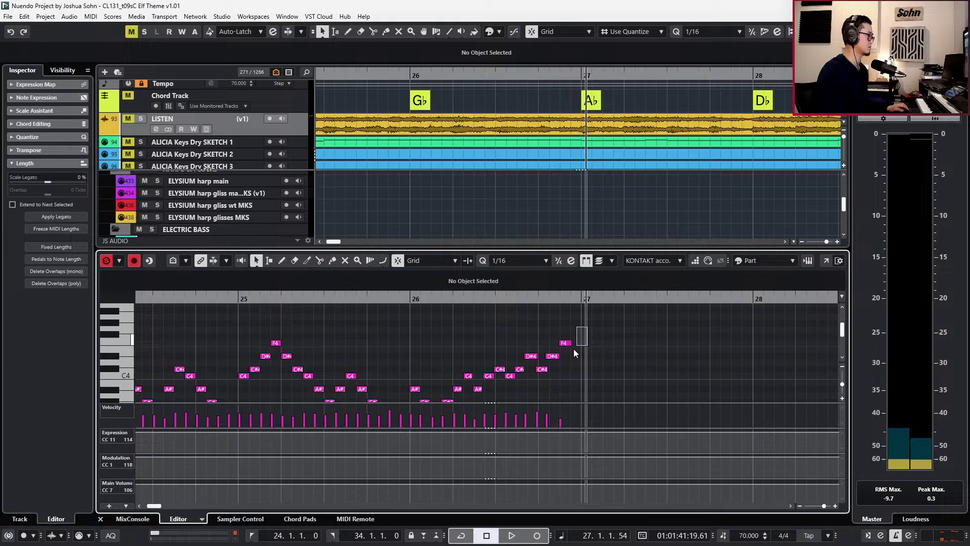
left_click_drag(546, 379, 545, 380)
key("alt+Right")
left_click(547, 360)
left_click(554, 371)
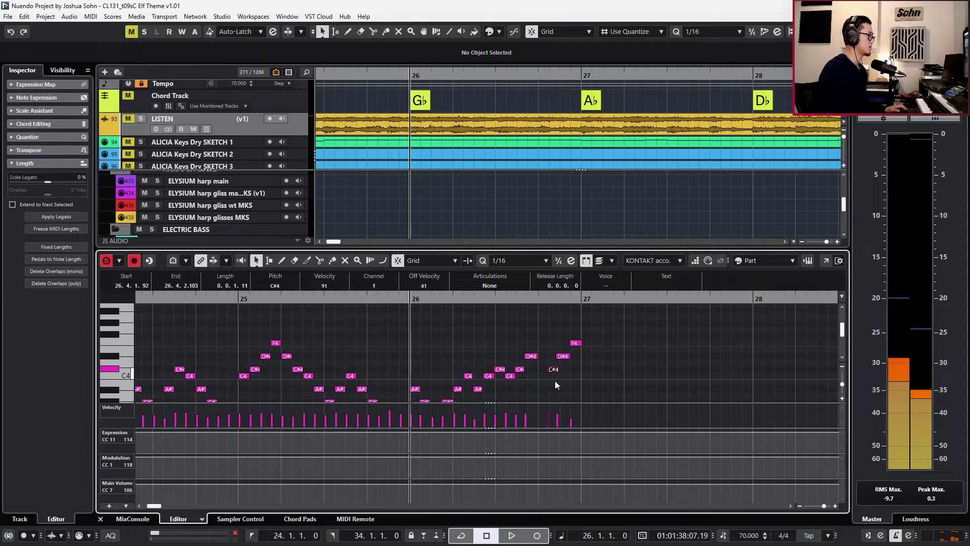
Fill the gap near the end of bar 26 with a C4 and lower the D#4 before it to A#3.
key("l")
key("ctrl+v")
key("KP_0")
key("Up")
scroll(609, 328, "down", 1)
left_click(530, 338)
key("Down")
key("Down")
key("Down")
key("Down")
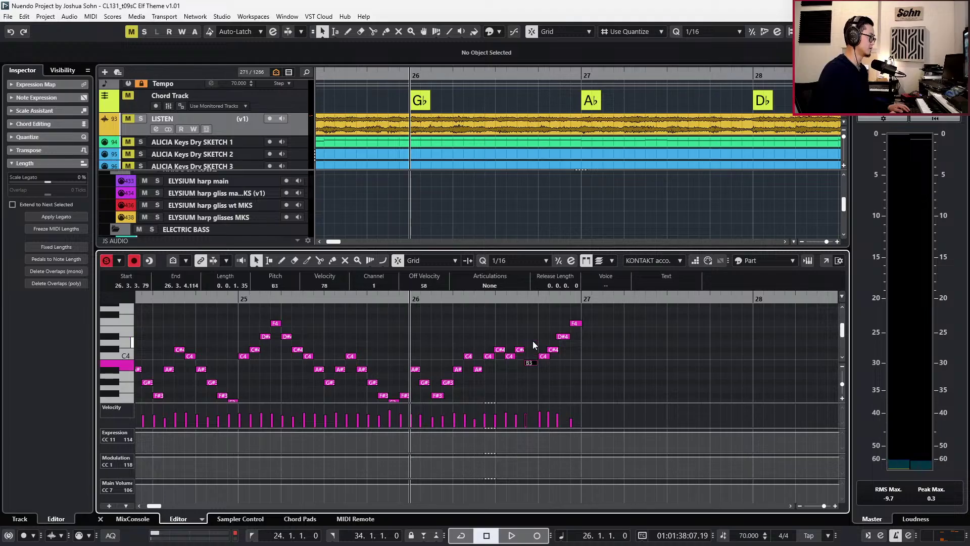
Play the corrected run, then select all bar 26 accordion notes and quantize them to 1/16.
key("space")
left_click_drag(582, 308, 421, 400)
key("space")
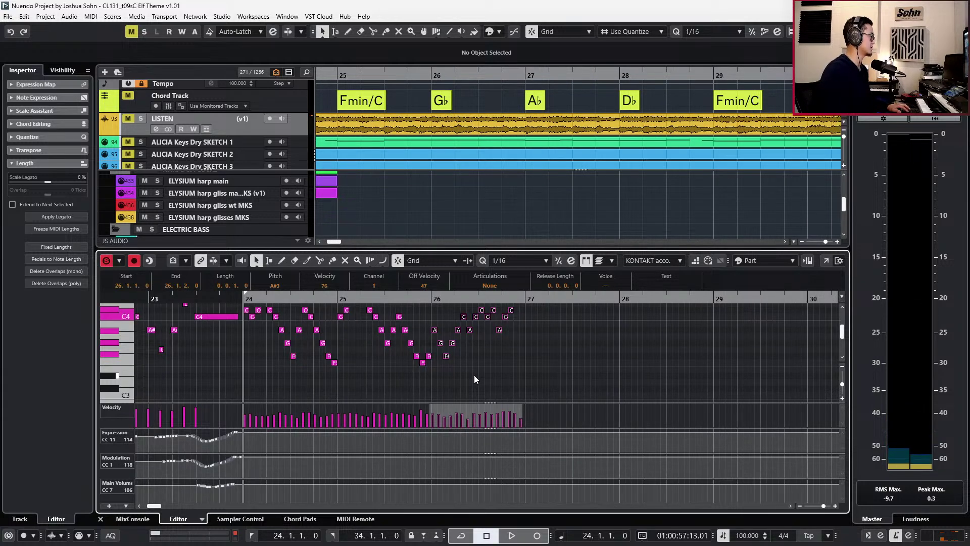
Play the accordion line back from bar 23 through bar 26 at 100 BPM.
key("KP_Subtract")
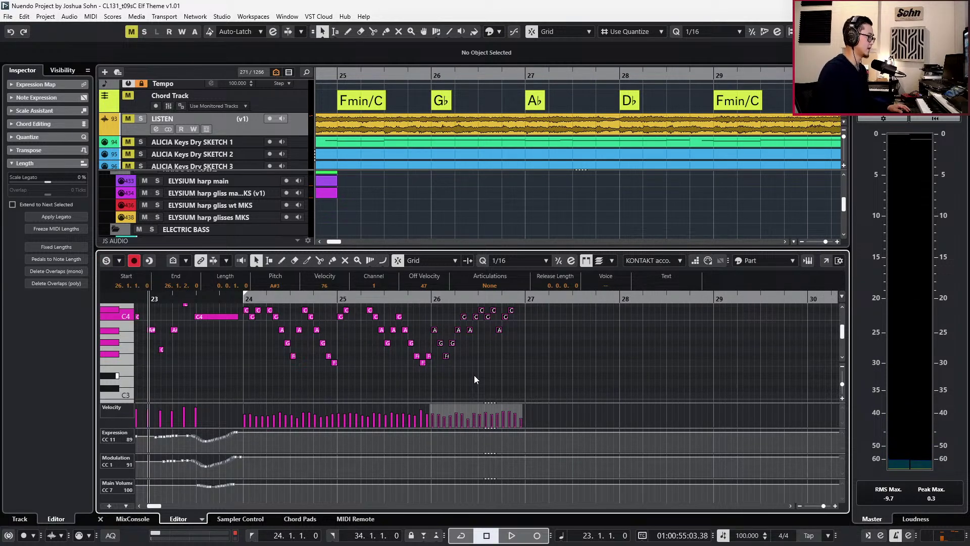
key("space")
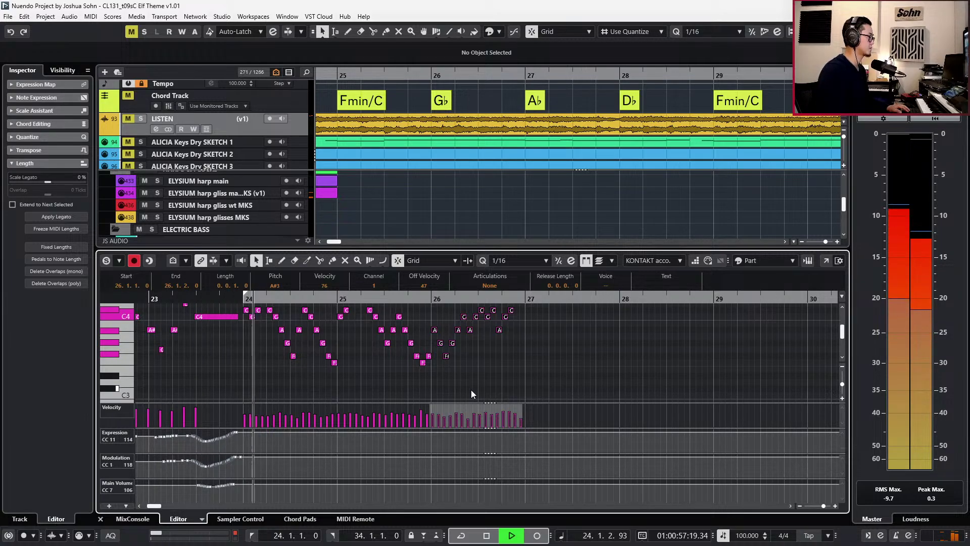
scroll(485, 379, "up", 2)
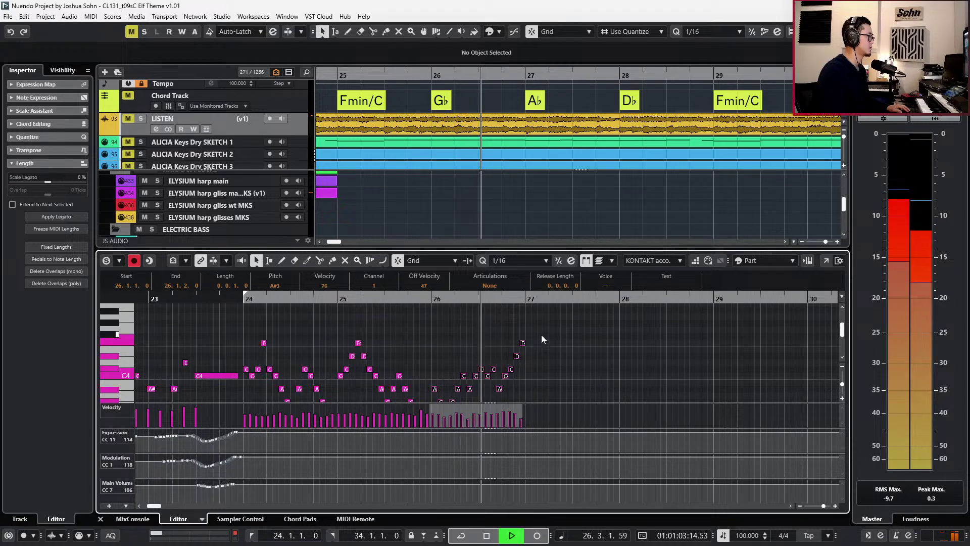
key("space")
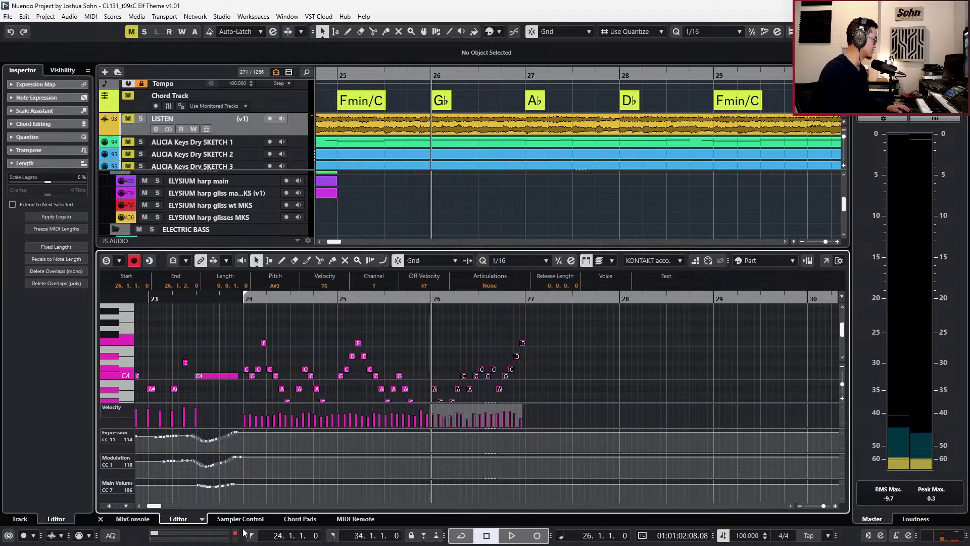
Close the note editor, find the KONTAKT accordion track in the arrangement and reopen its part for editing.
key("ctrl+alt+e")
scroll(379, 323, "down", 10)
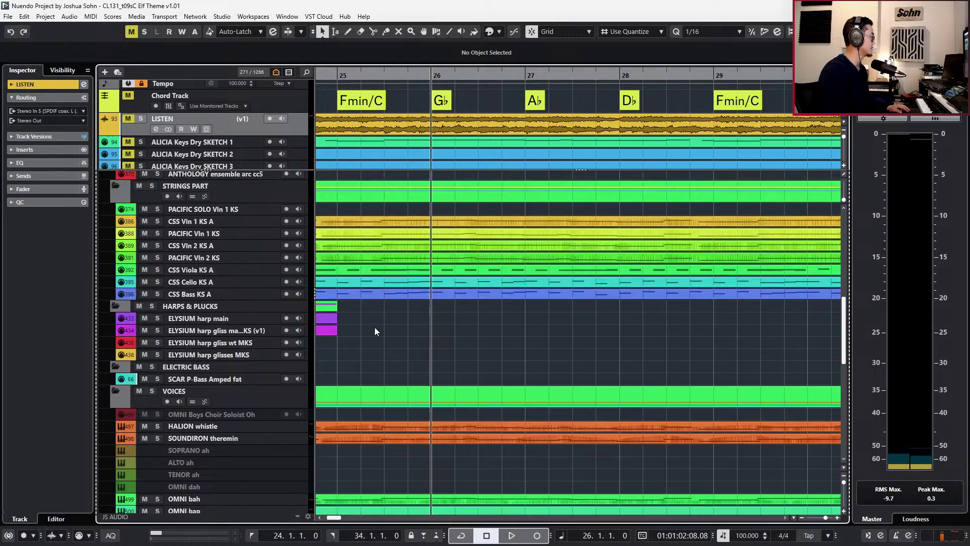
scroll(381, 317, "down", 15)
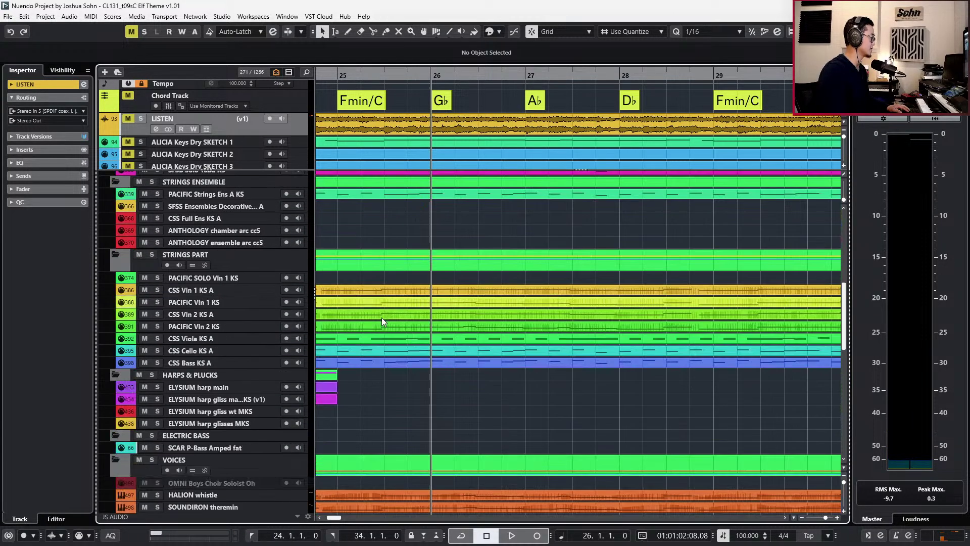
scroll(467, 349, "down", 2, "ctrl")
scroll(470, 347, "down", 3)
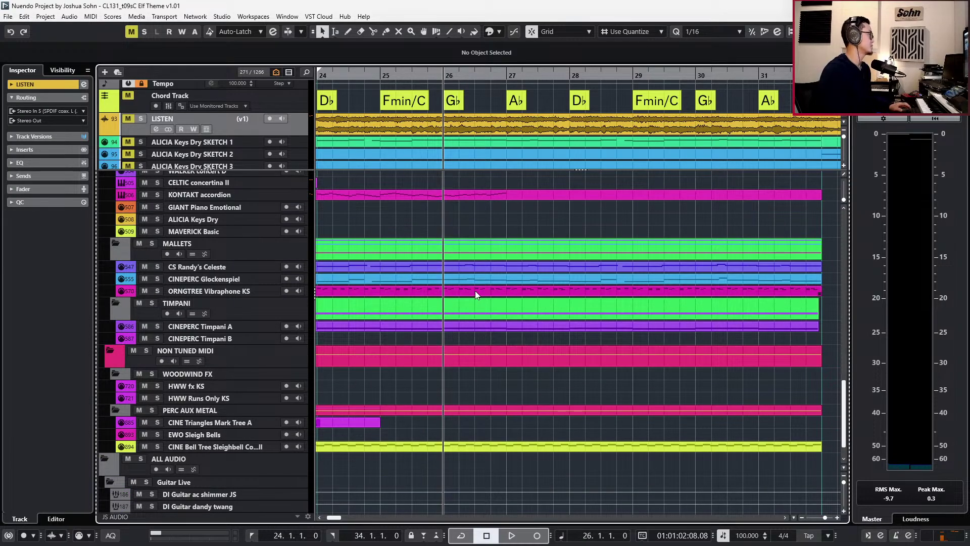
double_click(479, 199)
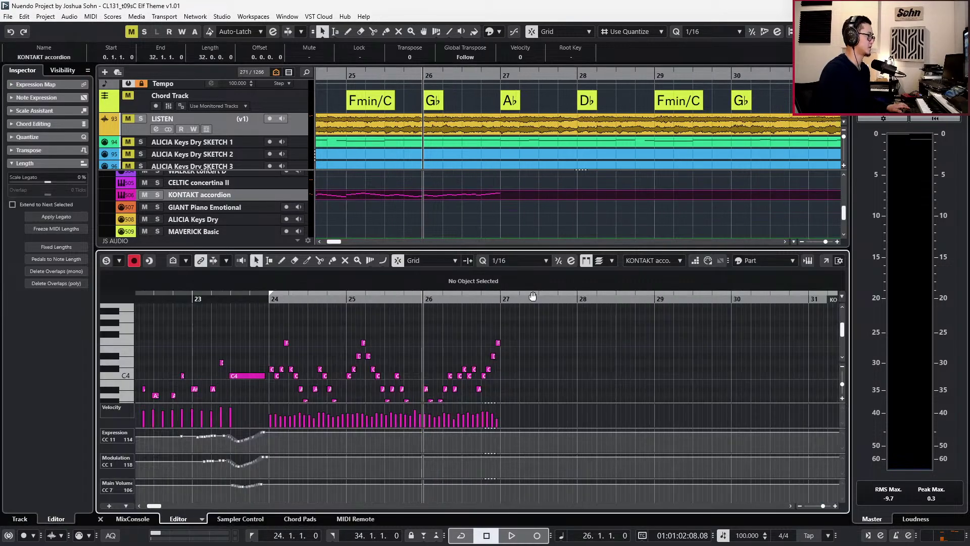
Hide the controller lanes in the accordion editor and place the cursor at bar 27.
key("KP_Add")
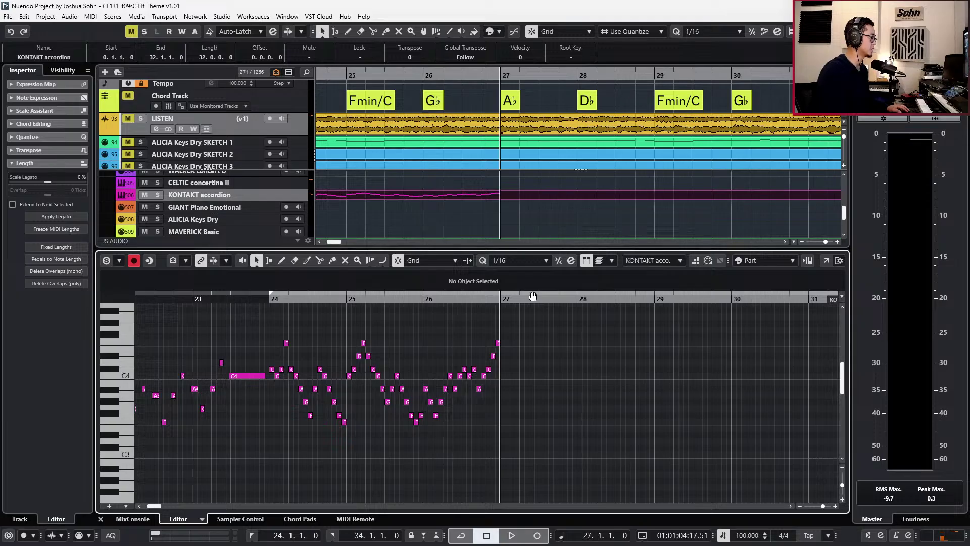
key("KP_Subtract")
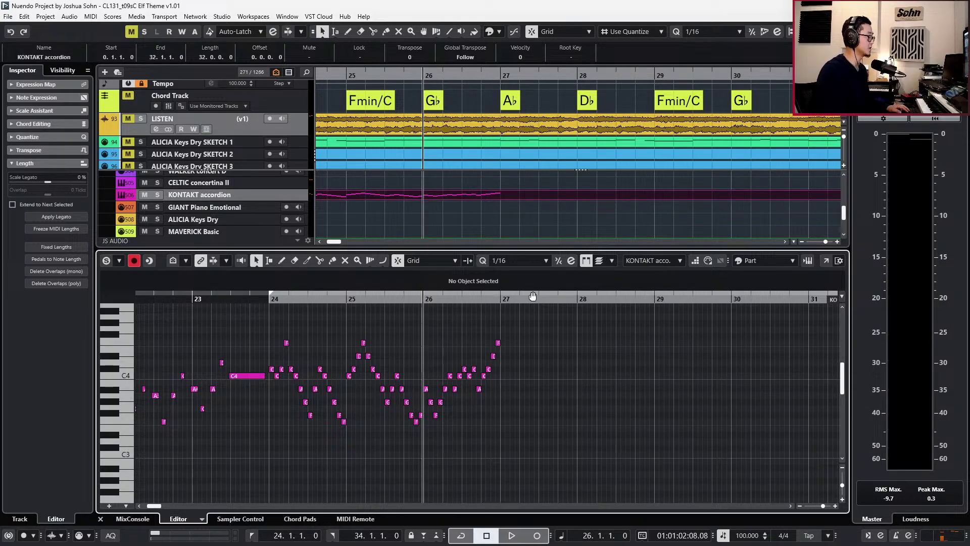
left_click_drag(533, 296, 510, 336)
scroll(509, 332, "left", 1)
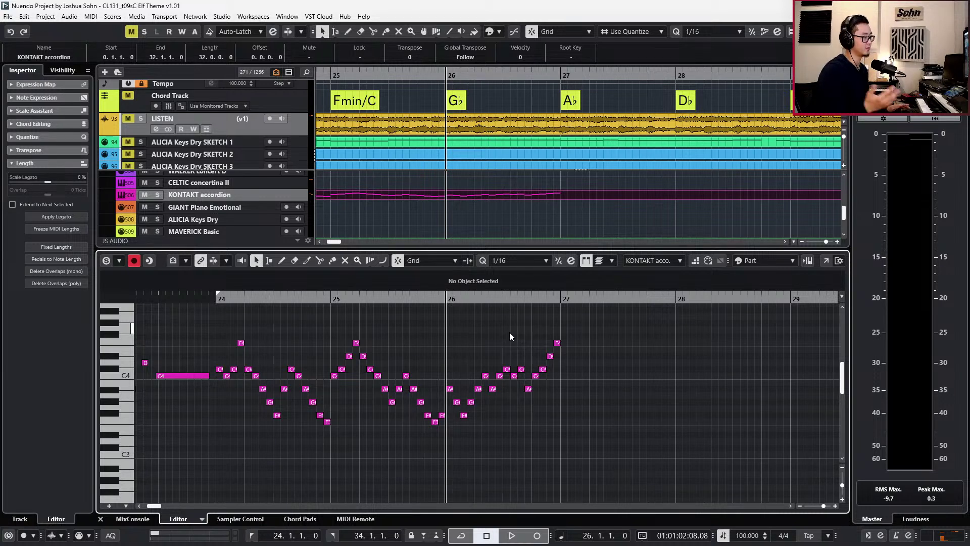
key("KP_Subtract")
key("KP_Add")
key("KP_Add")
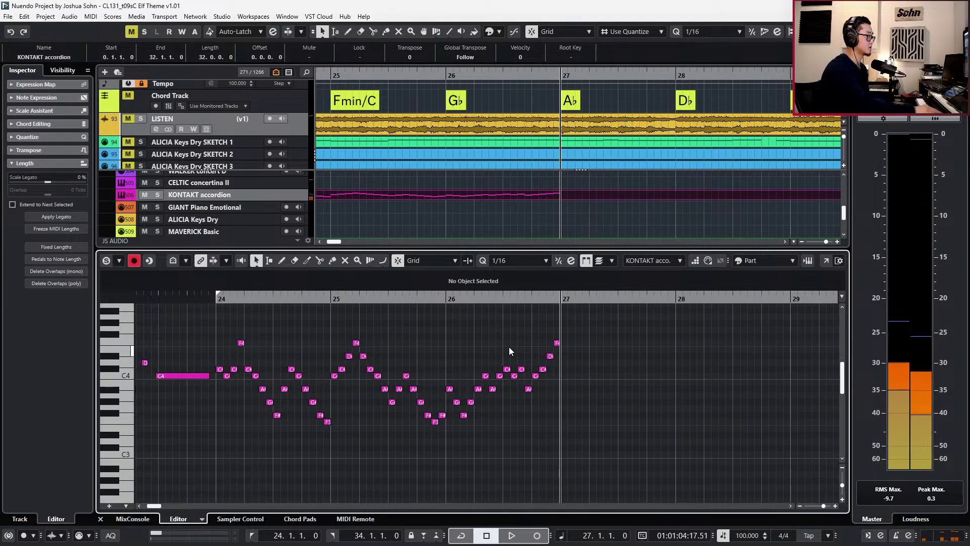
Solo the LISTEN reference track, audition the start of bar 27 and release the solo.
left_click(303, 120)
key("s")
key("space")
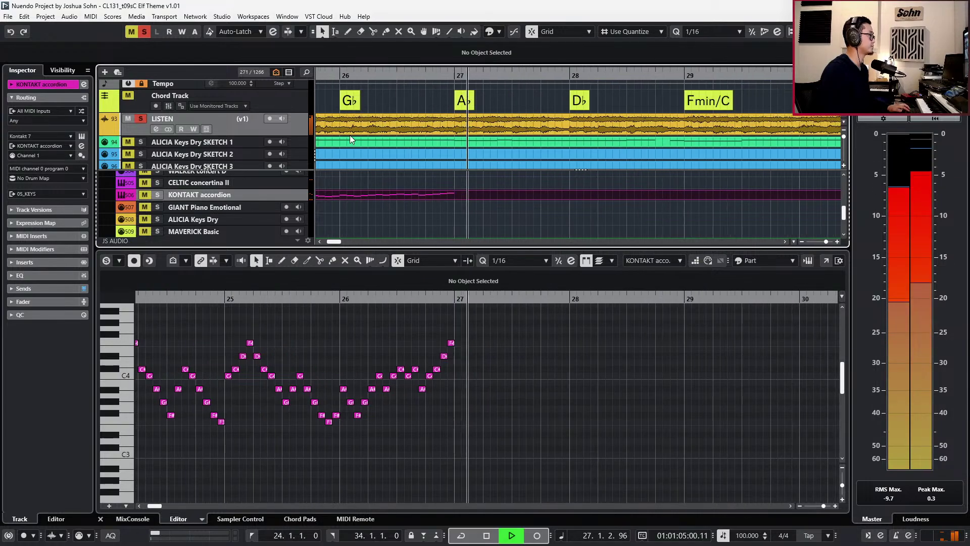
key("s")
key("space")
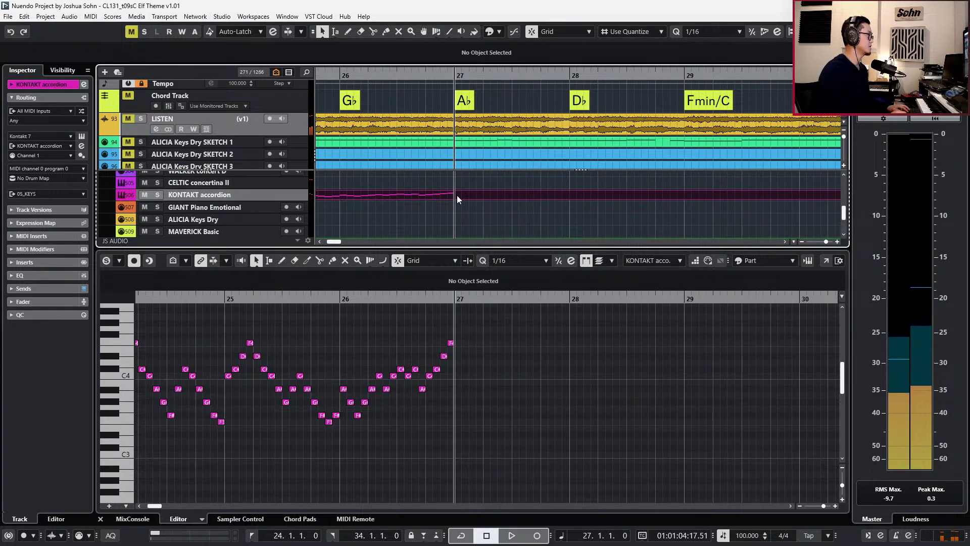
Return to the accordion part and play the line back from bar 26 into bar 27.
left_click(513, 443)
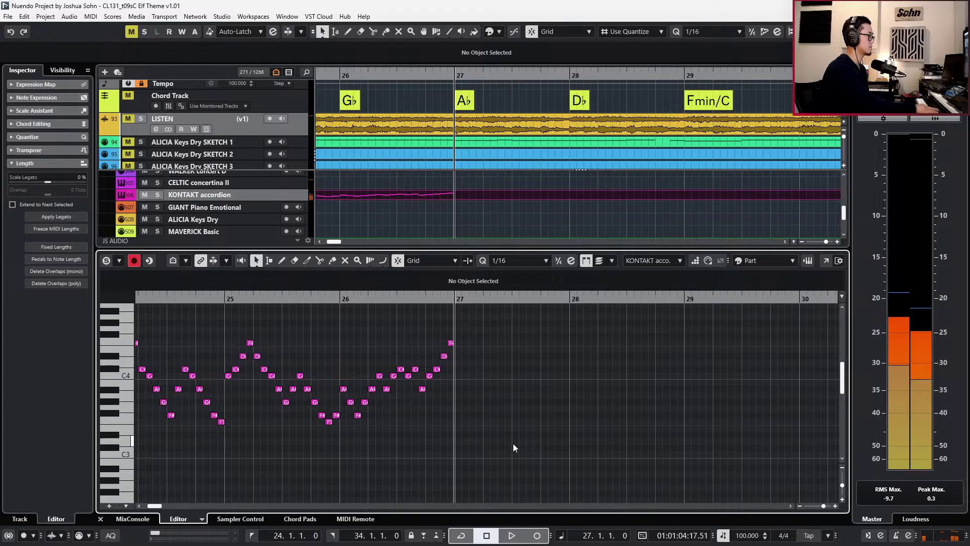
key("space")
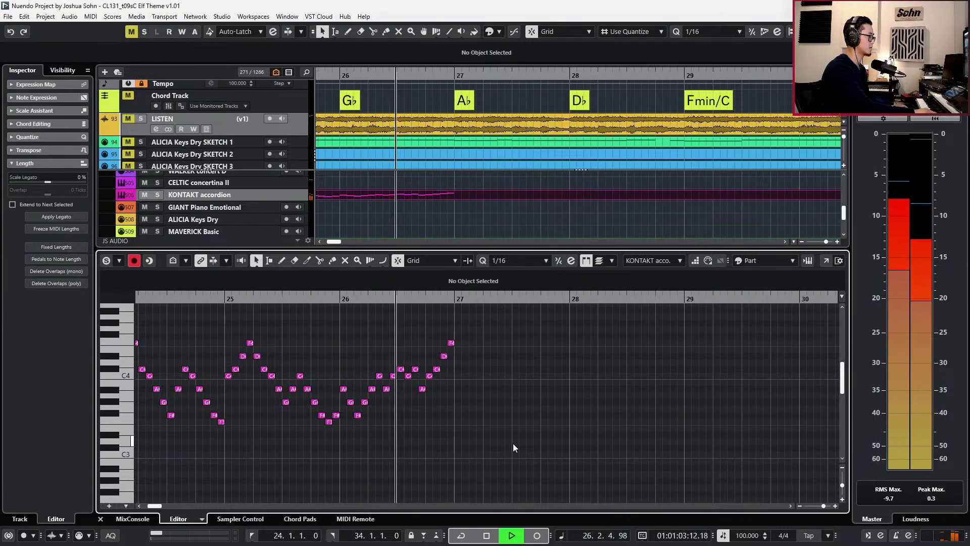
key("space")
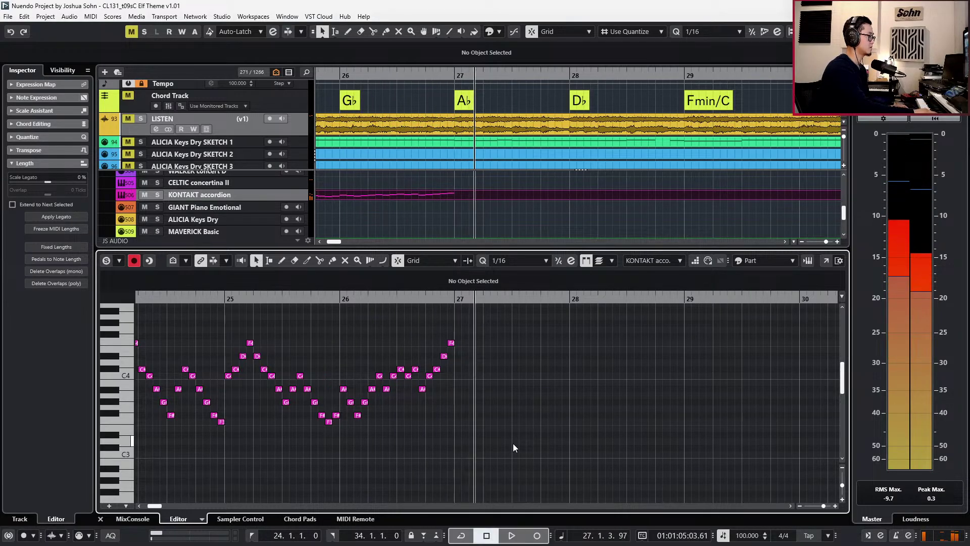
Try two takes of the KONTAKT accordion line starting at bar 27, undoing each one.
key("space")
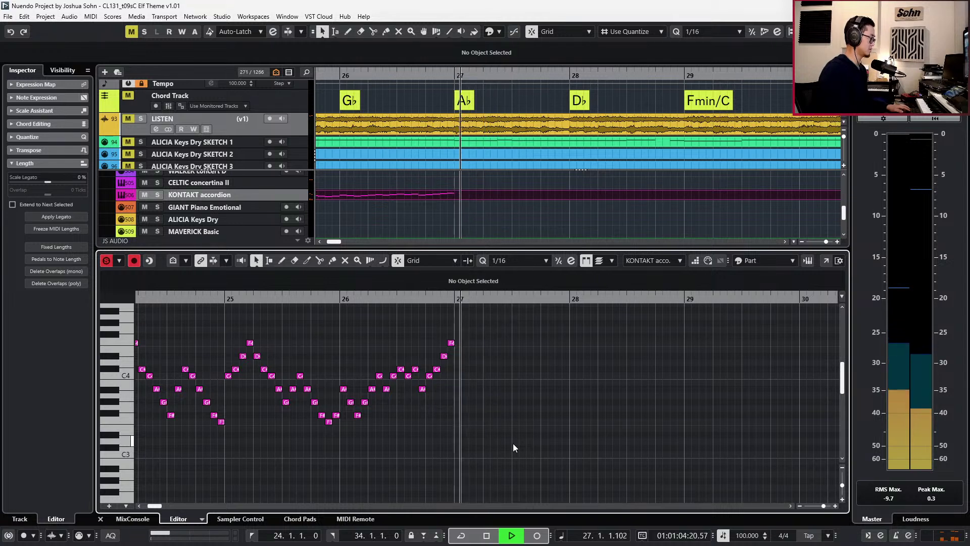
key("space")
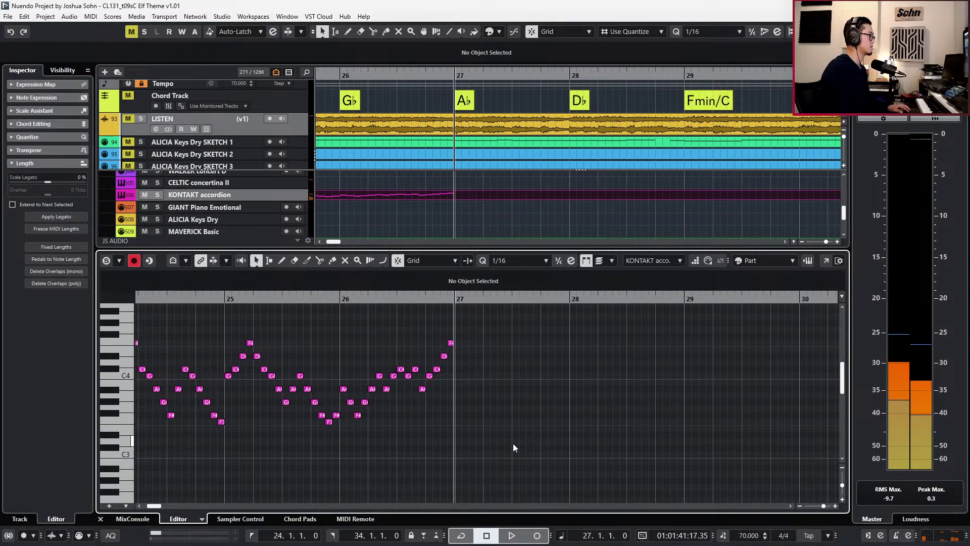
key("KP_Multiply")
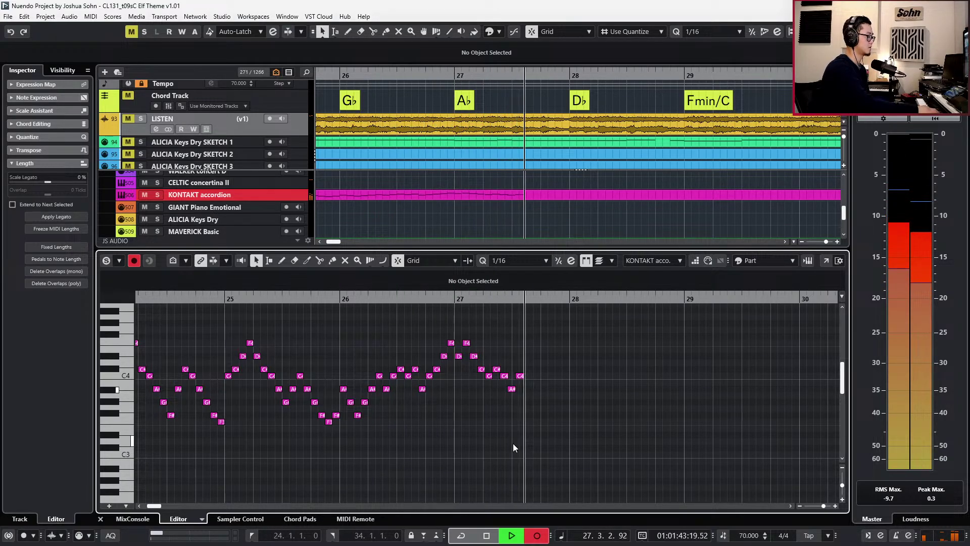
key("space")
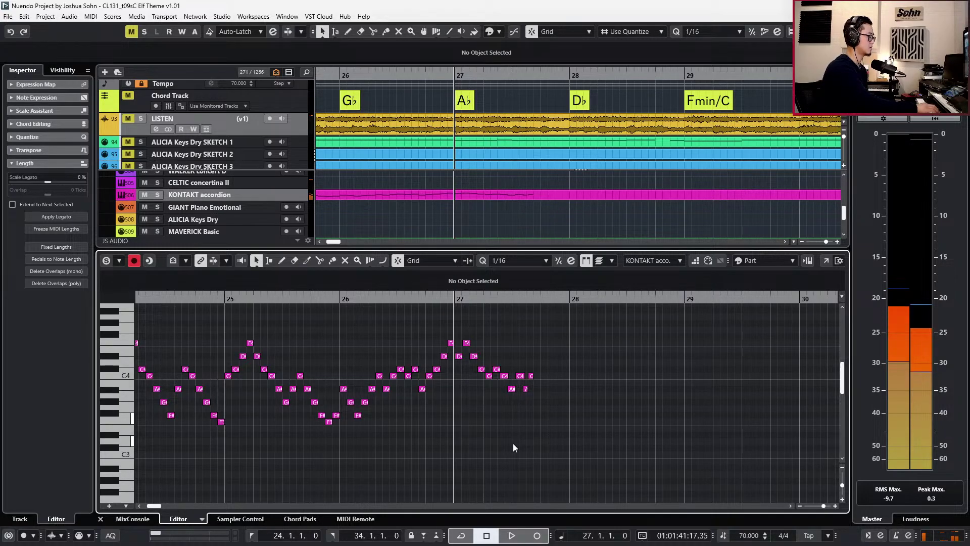
key("ctrl+KP_Subtract")
key("ctrl+z")
key("KP_Multiply")
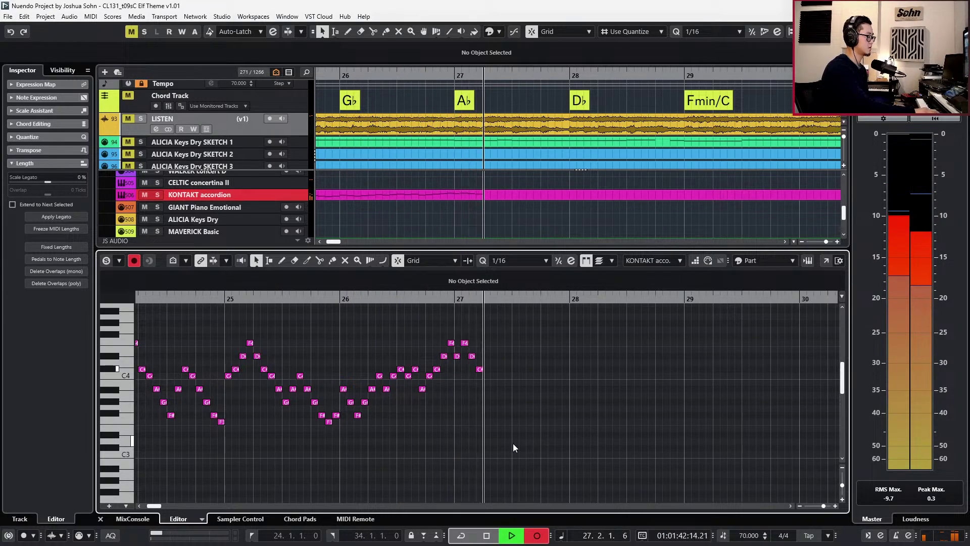
key("space")
key("ctrl+z")
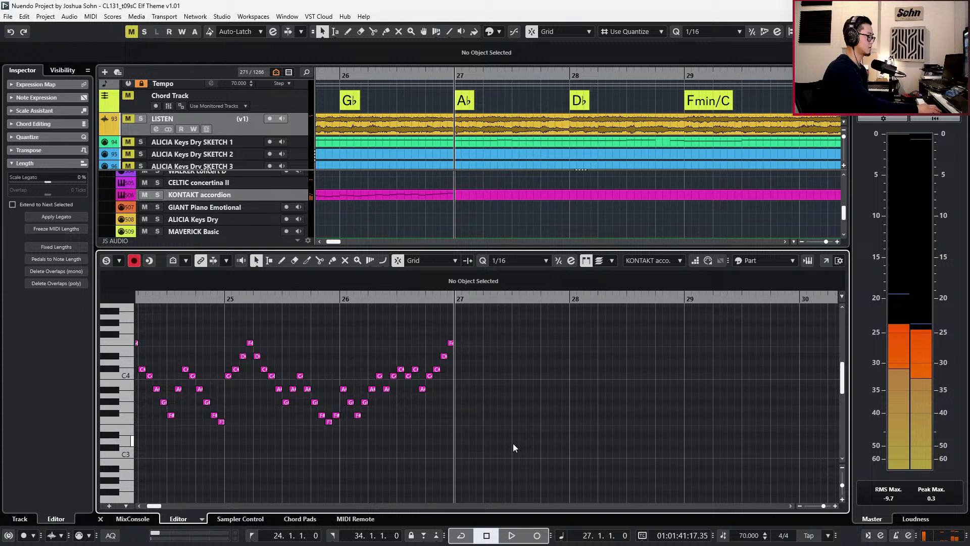
Try two further takes of the descending accordion run through bar 27, using a bar 26 lead-in for the second, and undo both.
key("KP_Multiply")
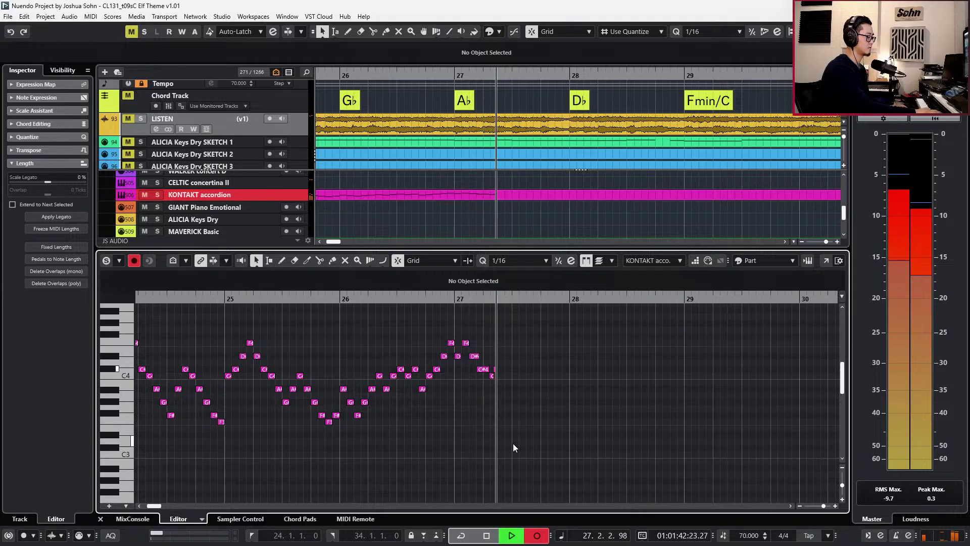
key("KP_0")
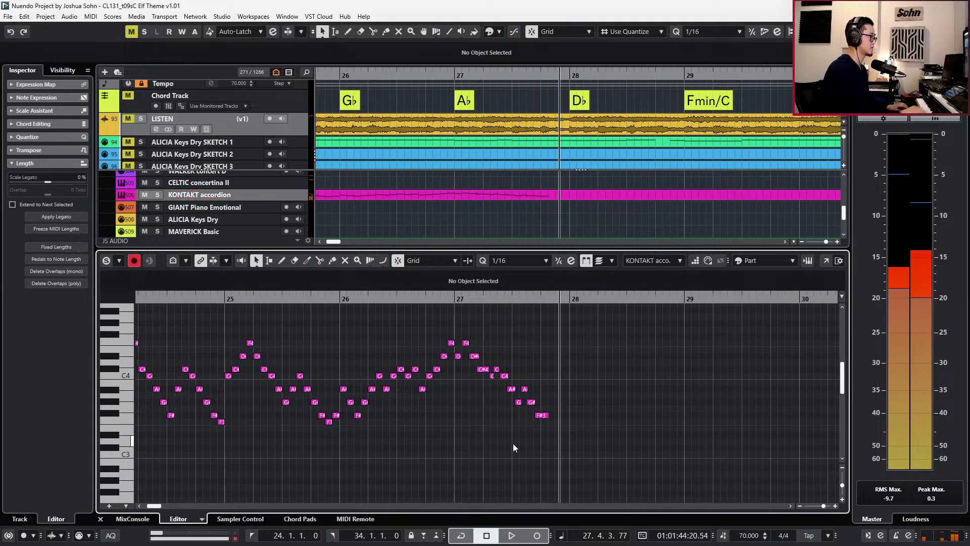
key("KP_0")
key("ctrl+z")
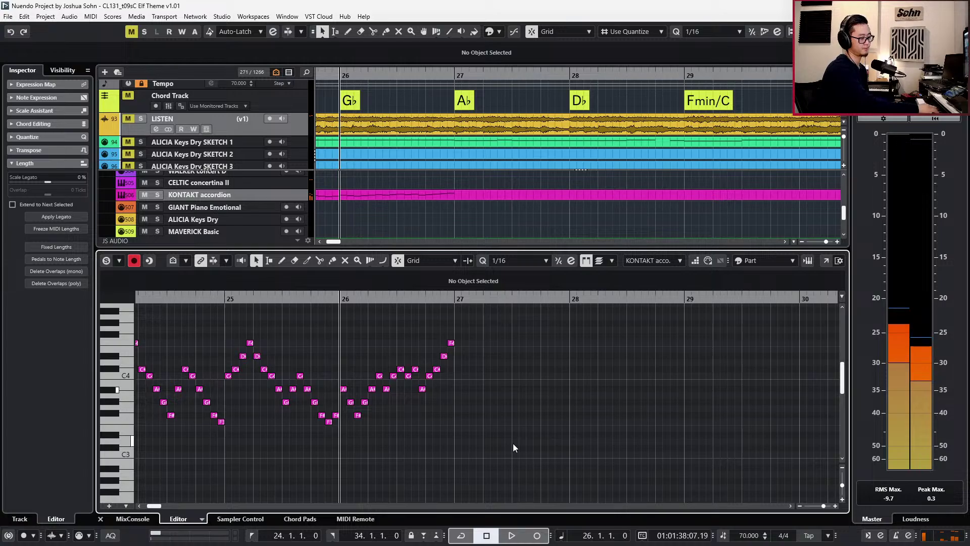
key("space")
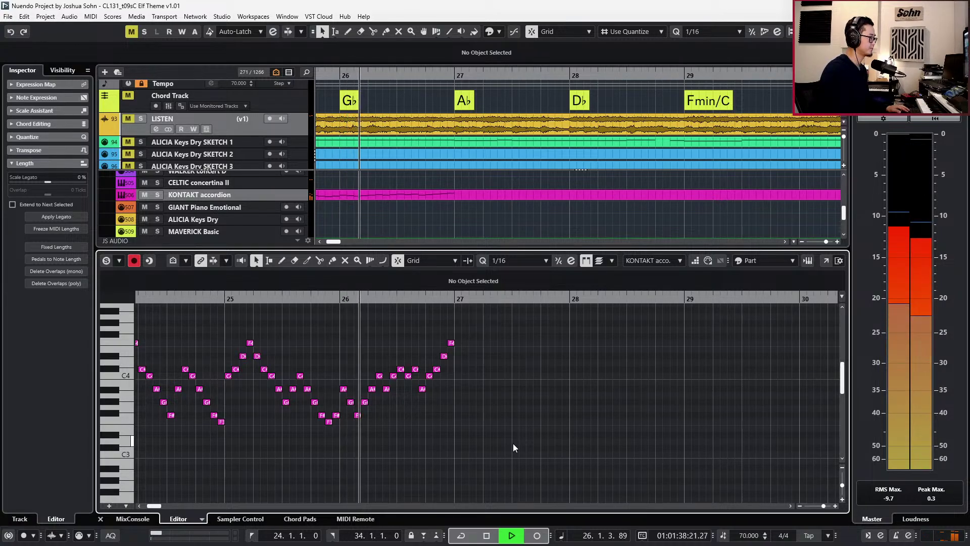
key("KP_Multiply")
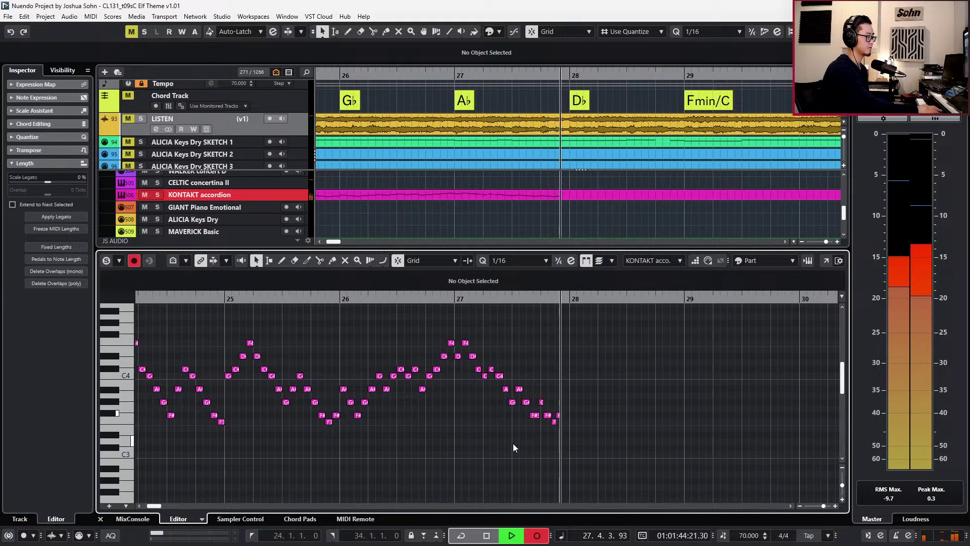
key("space")
key("ctrl+z")
Record the descending accordion run through bar 27 with a lead-in from bar 26 and quantize its notes to 1/16.
key("space")
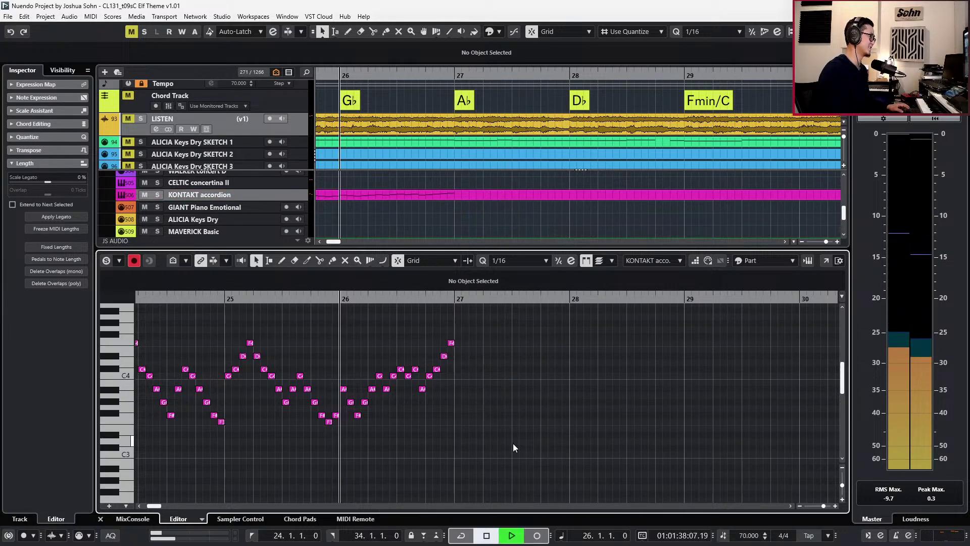
key("KP_Multiply")
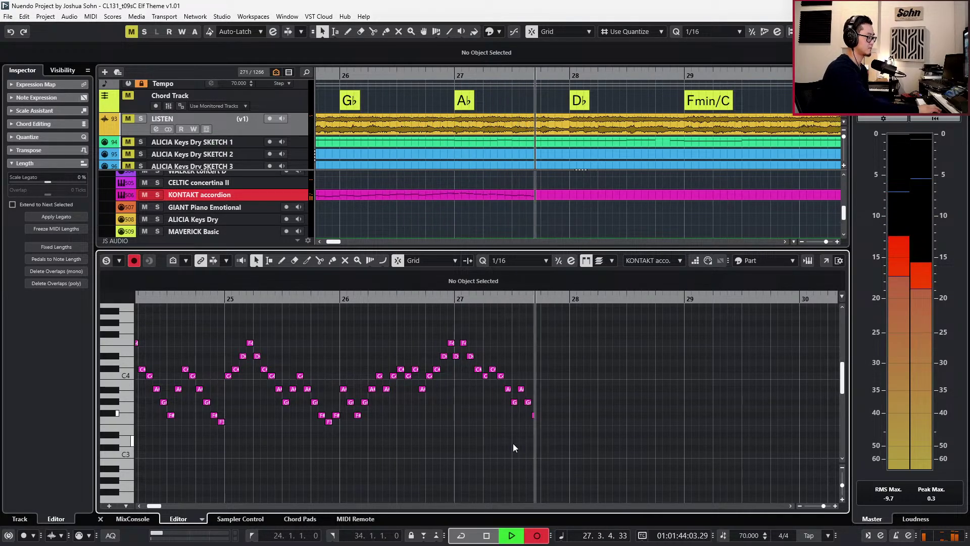
key("space")
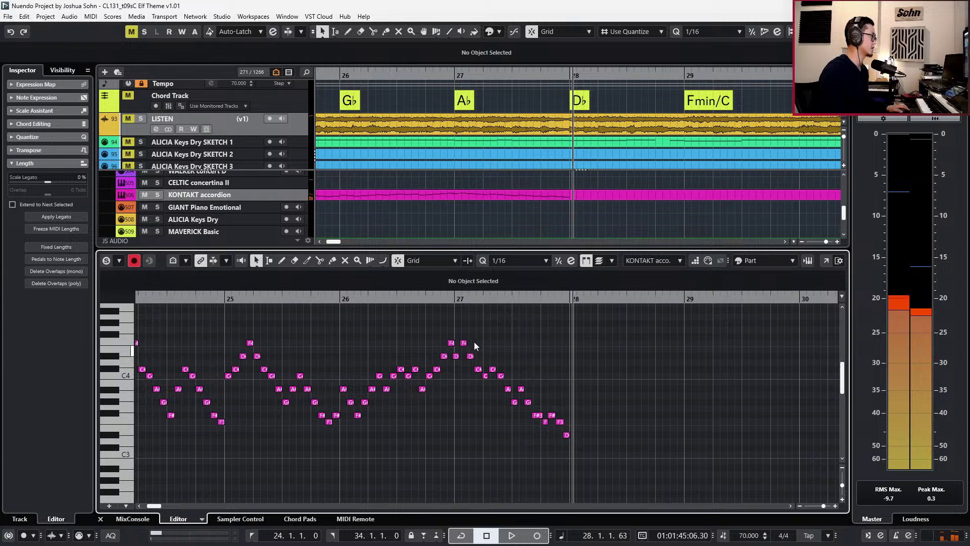
left_click_drag(459, 340, 590, 455)
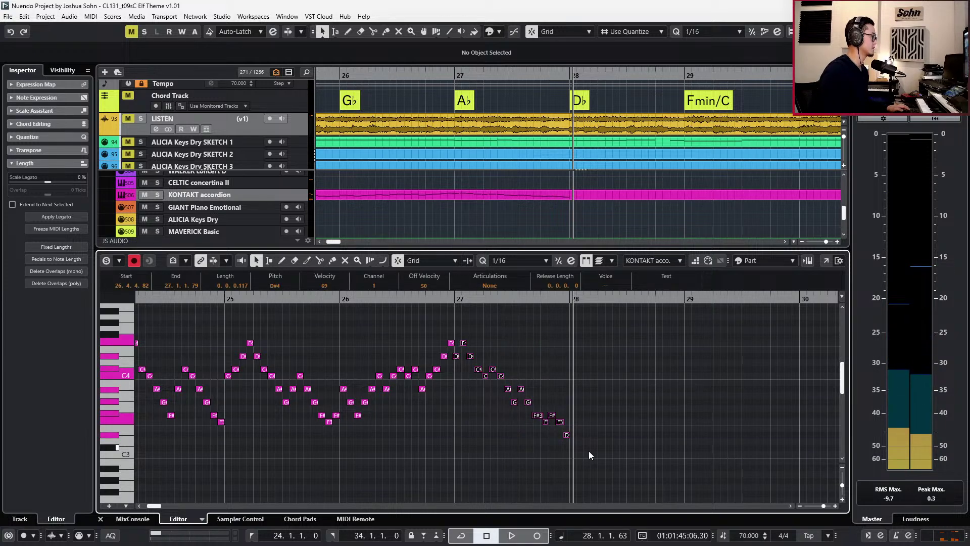
key("q")
key("minus")
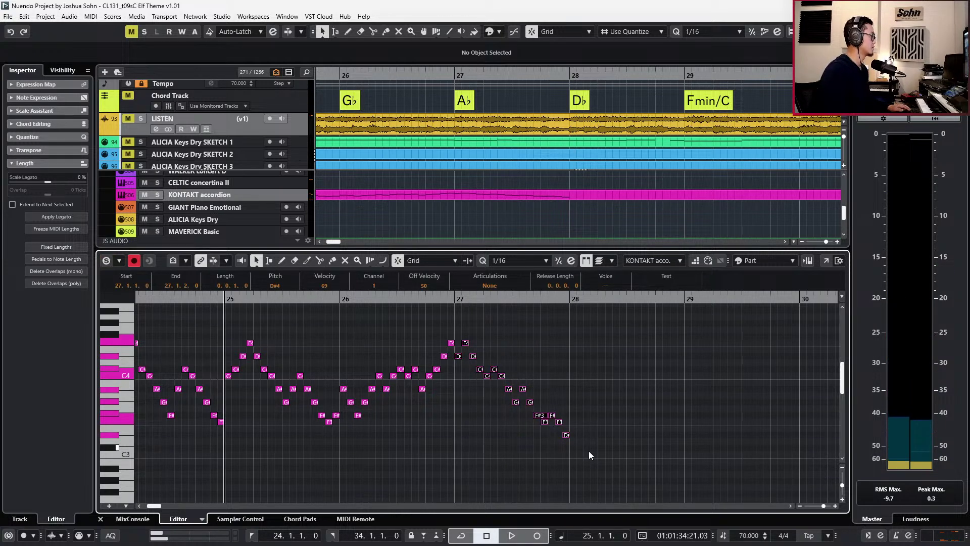
scroll(590, 451, "down", 2)
key("space")
key("space")
Copy the accordion notes of bars 24 to 27 and paste them at bar 28.
left_click_drag(590, 314, 328, 459)
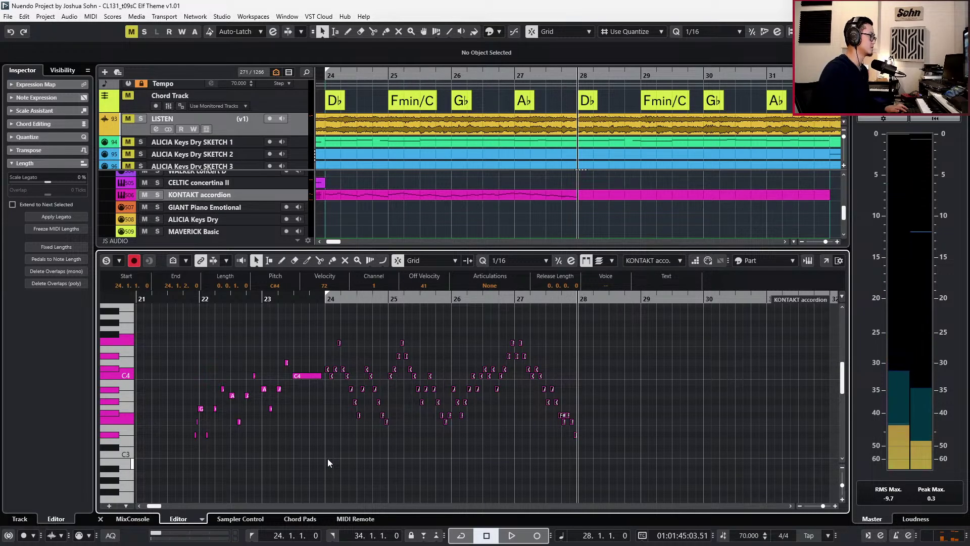
key("KP_Add")
key("KP_Subtract")
key("ctrl+v")
Delete the pasted accordion notes in bar 28, keeping the copied notes from bar 29 onward.
scroll(508, 398, "up", 2)
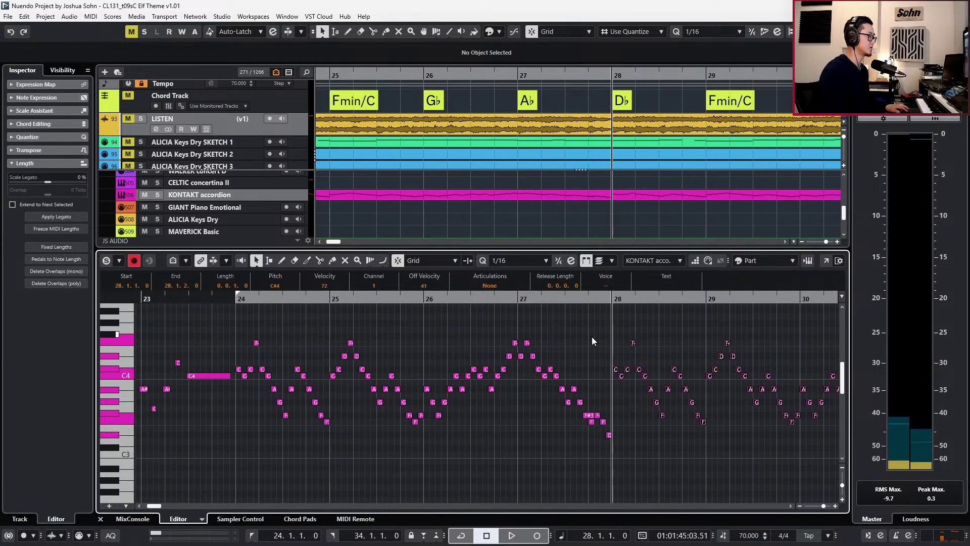
scroll(593, 336, "right", 3)
left_click(401, 333)
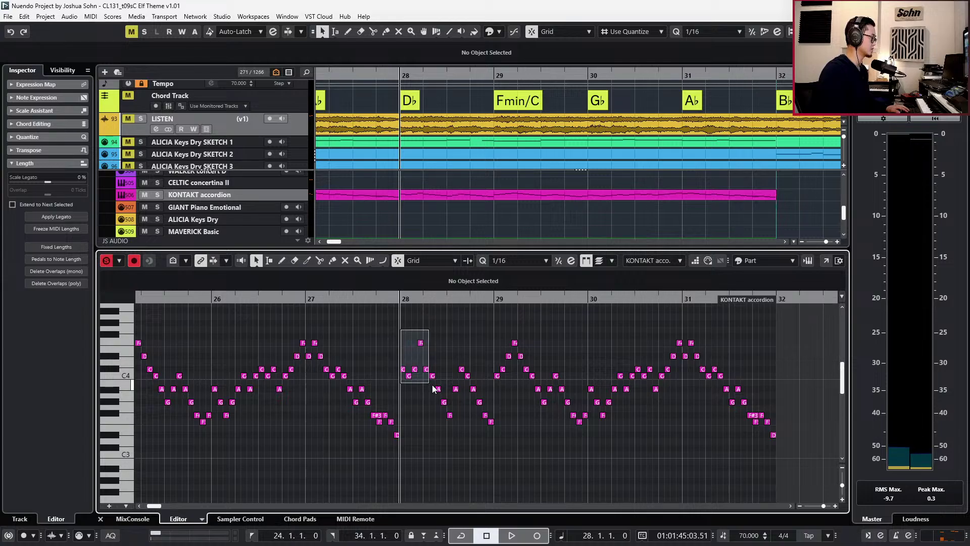
left_click_drag(421, 383, 490, 425)
key("Delete")
Play back bar 27 and shorten the overlapping F#3 at 27.3.4 to one sixteenth.
key("space")
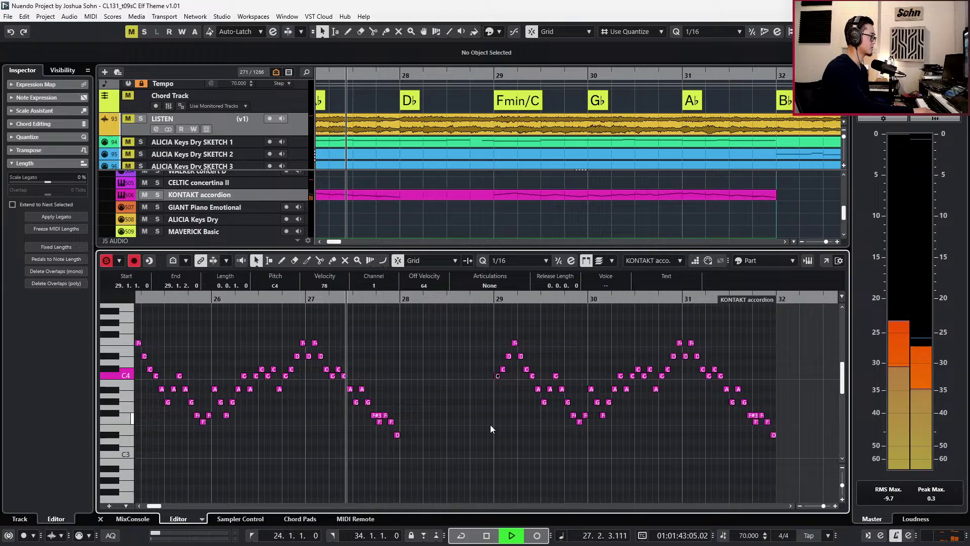
key("space")
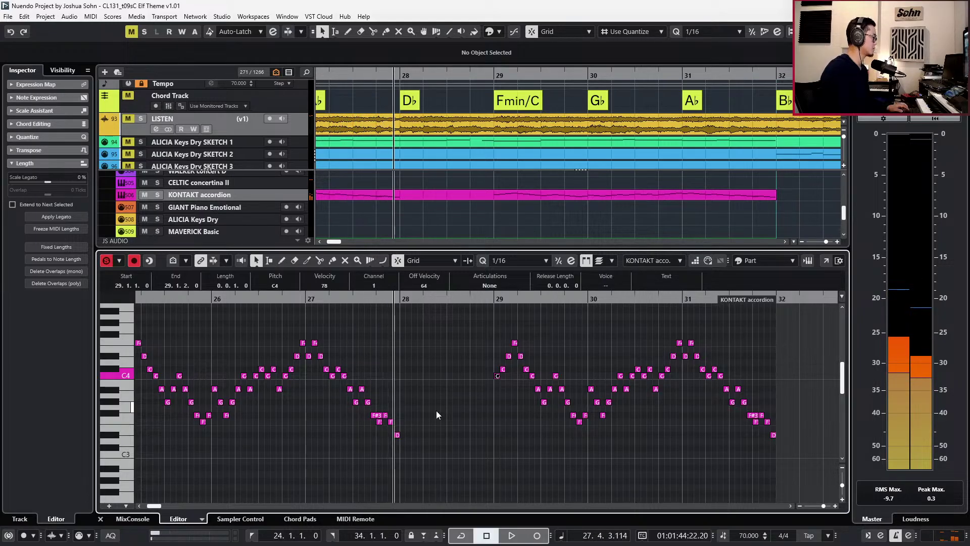
left_click(374, 413)
Try to record the accordion line into bar 28 with a lead-in from bar 27, then undo the take.
key("space")
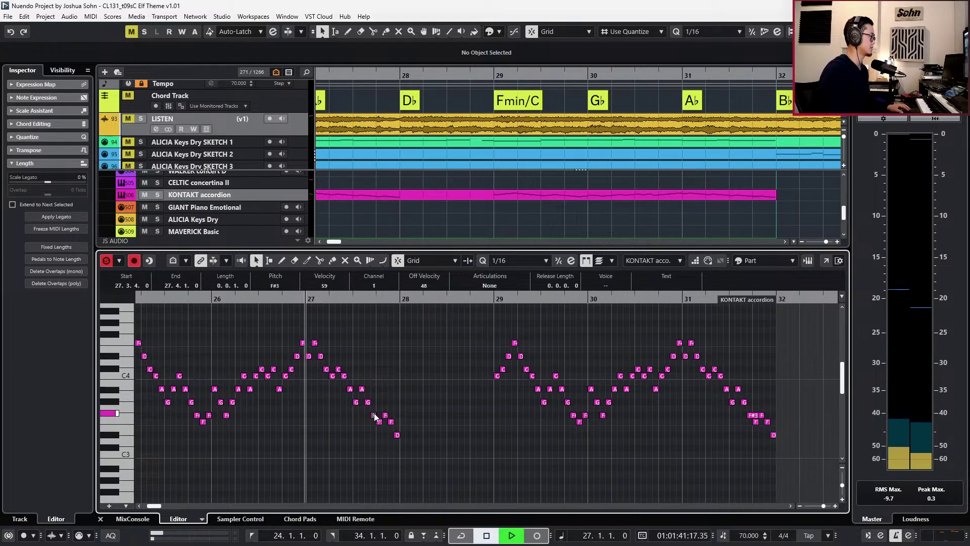
key("KP_Multiply")
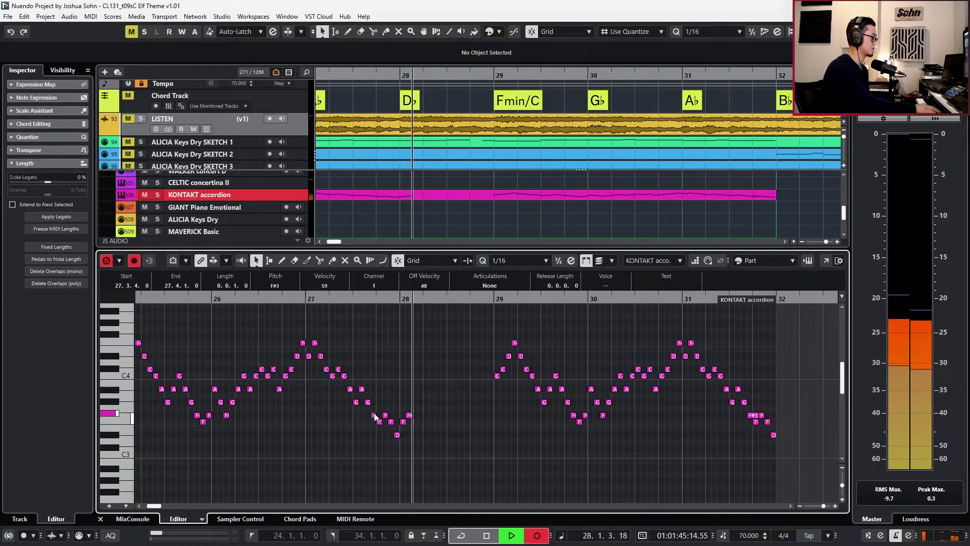
key("space")
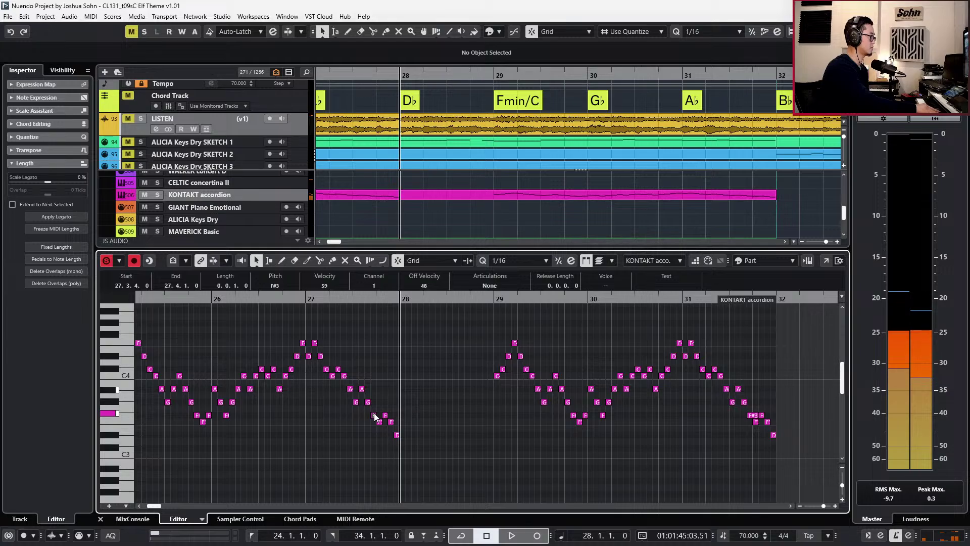
Record a new accordion line through bar 28, leading into the copied notes at bar 29.
key("space")
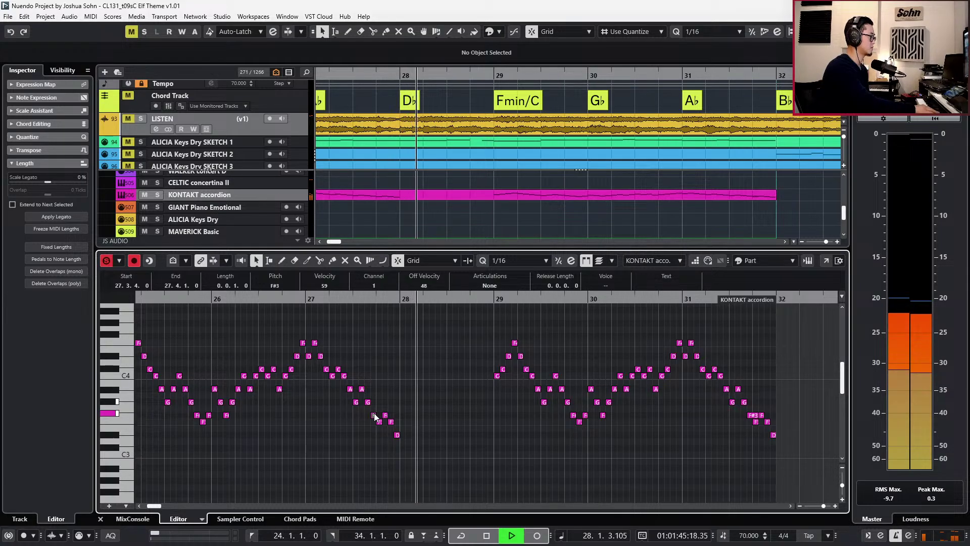
key("KP_Multiply")
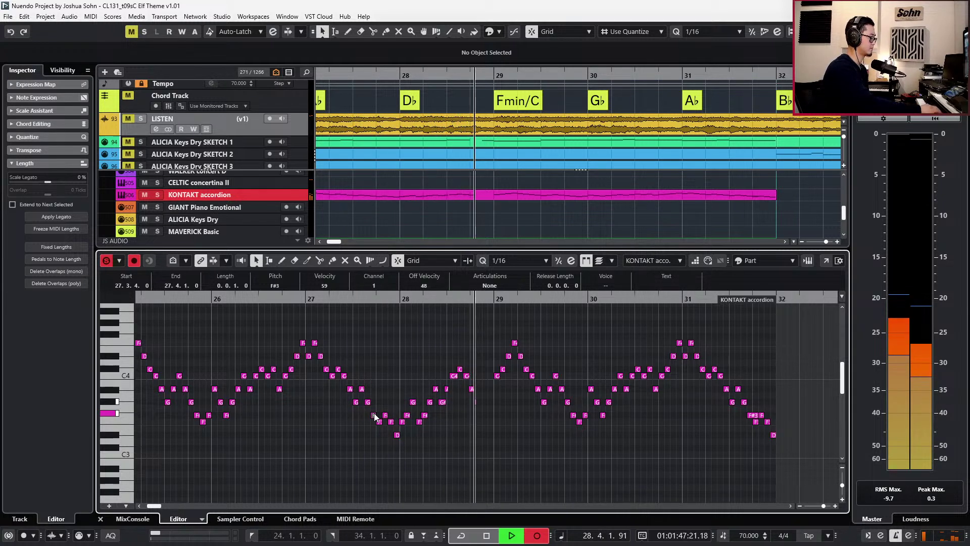
key("space")
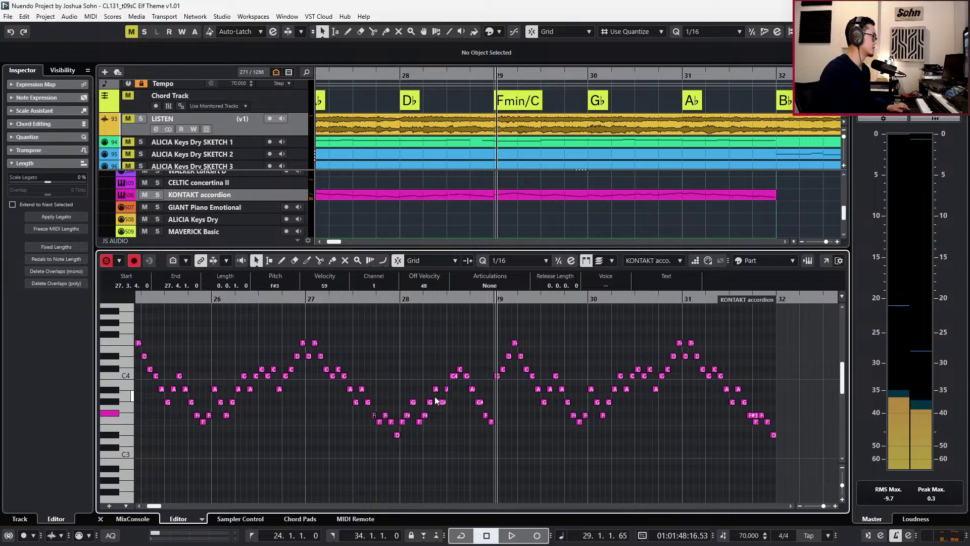
Quantize the recorded bar 28 notes to 1/16, move the C4 in beat three to 28.3.2 and play the bar back.
scroll(437, 399, "up", 1)
key("KP_Subtract")
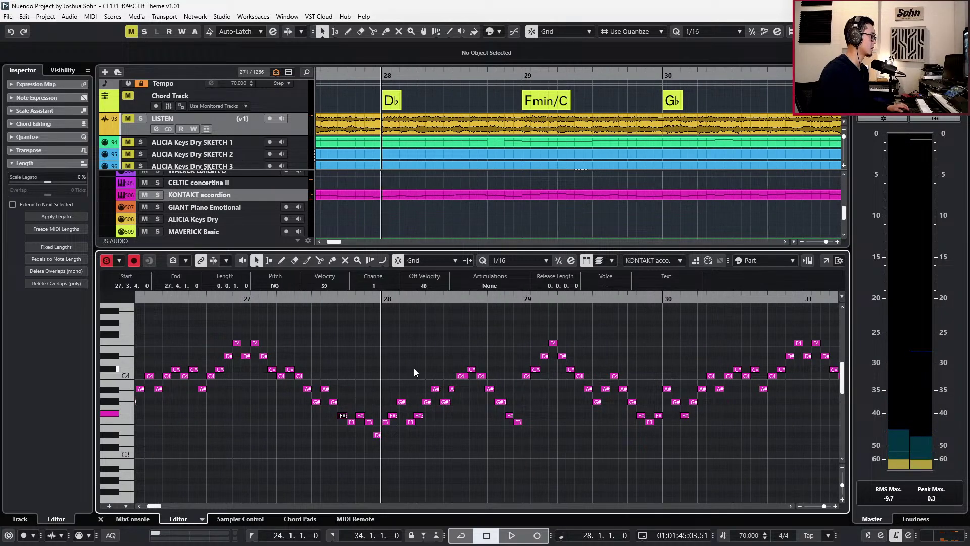
left_click_drag(389, 357, 516, 444)
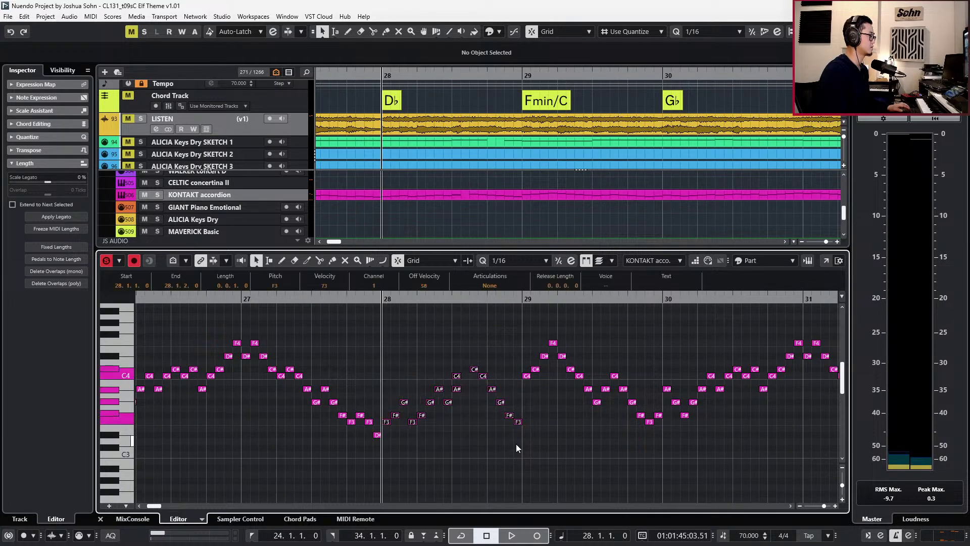
left_click_drag(457, 378, 466, 376)
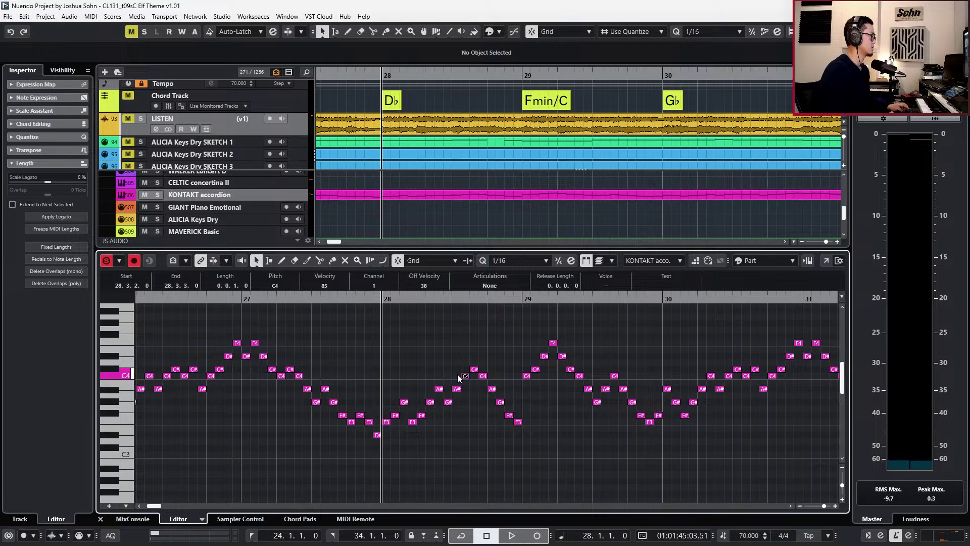
key("space")
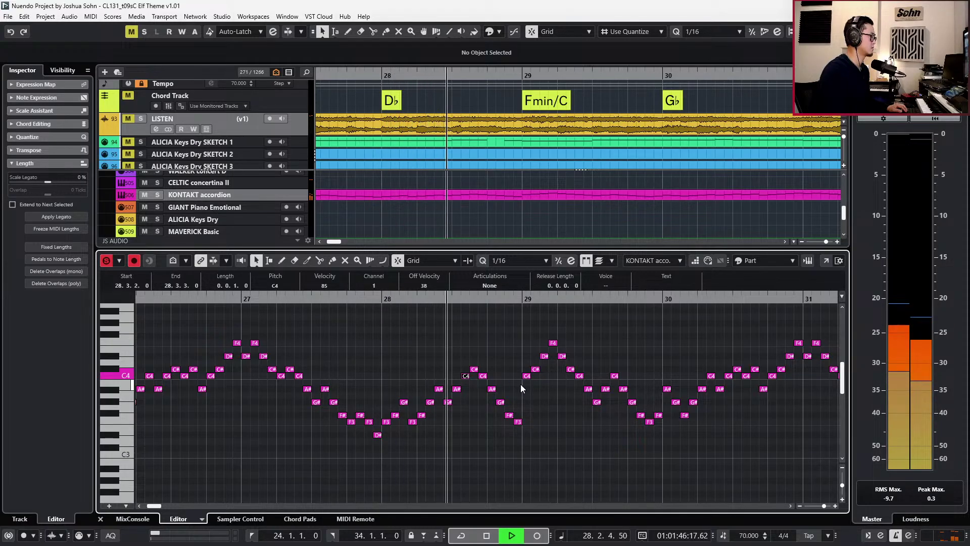
key("space")
Raise the last two accordion notes of bar 28 to A#3 and C#4.
scroll(521, 394, "up", 1)
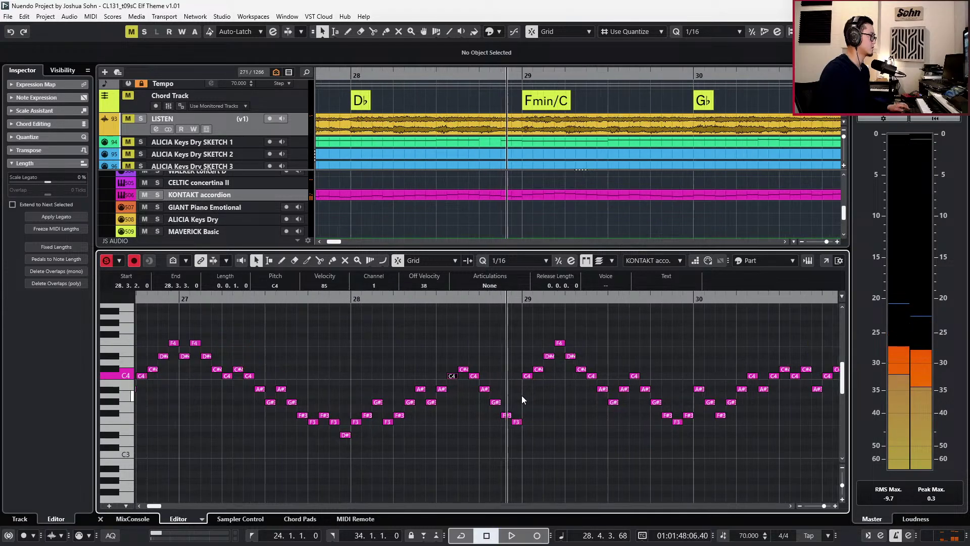
left_click(503, 400)
left_click(508, 416)
key("Up")
key("Up")
key("Up")
key("Up")
left_click(519, 421)
key("Up")
key("Up")
key("Up")
key("Up")
key("Up")
key("Up")
key("Up")
key("Up")
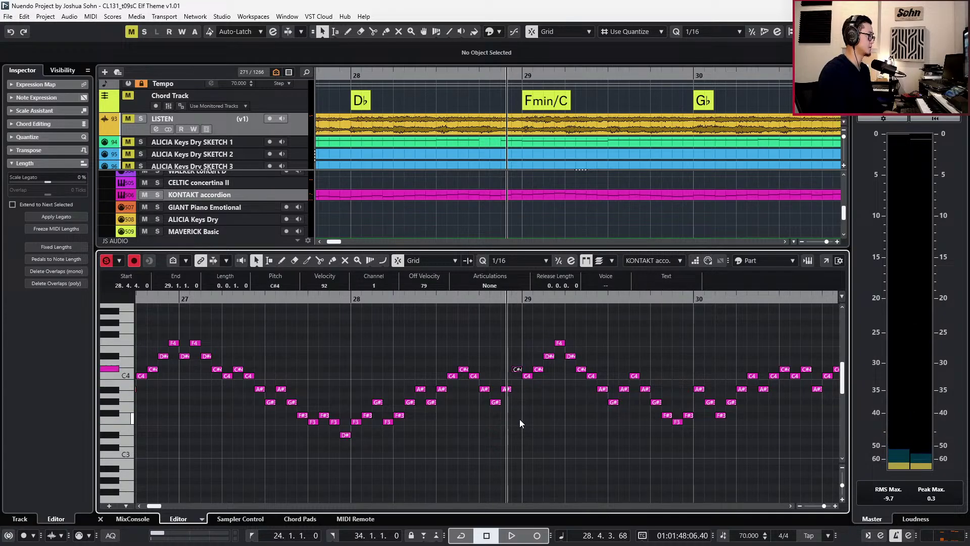
Play back the corrected accordion line through bar 28 toward bar 29.
key("space")
key("g")
key("g")
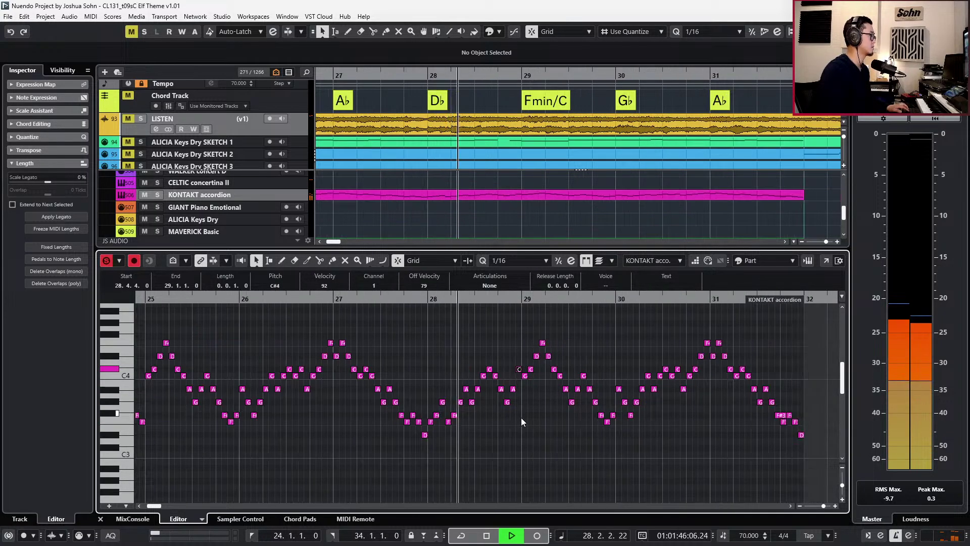
key("h")
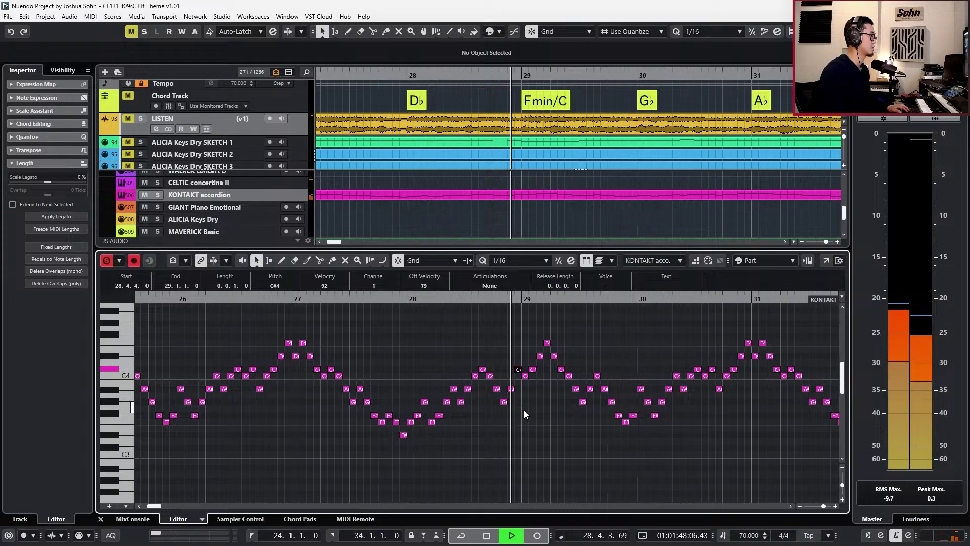
Close the note editor and play the full arrangement from bar 24 toward bar 29.
key("space")
key("KP_Subtract")
key("KP_Subtract")
key("KP_Subtract")
key("KP_Subtract")
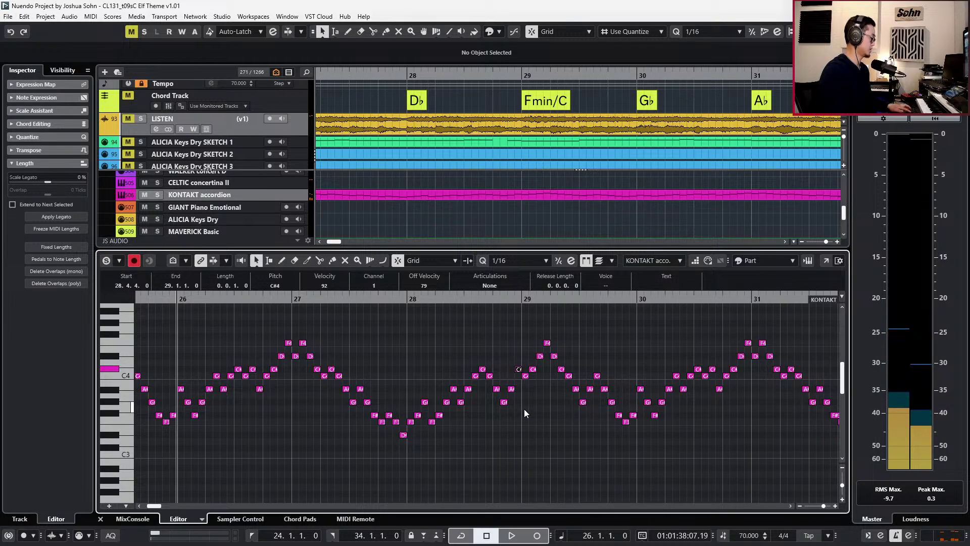
key("ctrl+e")
key("g")
key("g")
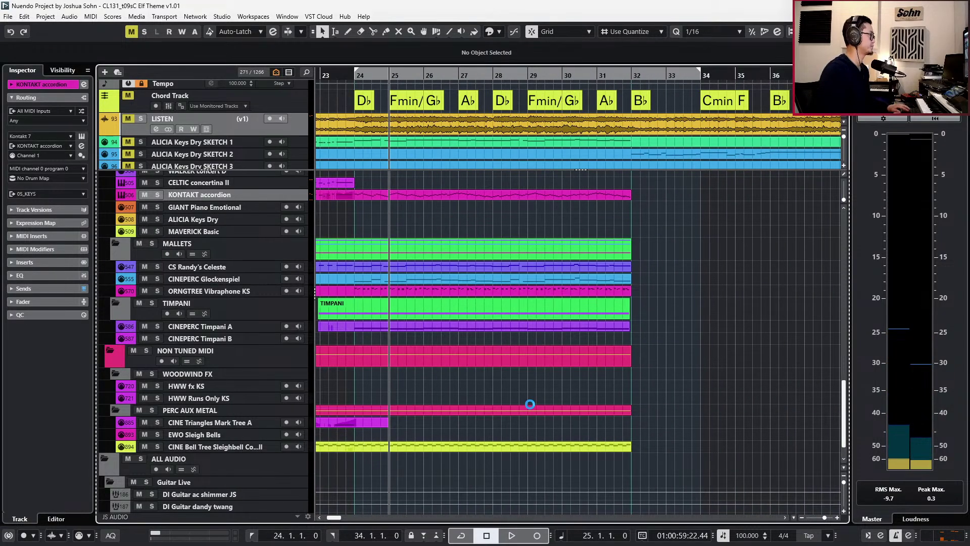
key("Left")
key("space")
key("g")
key("g")
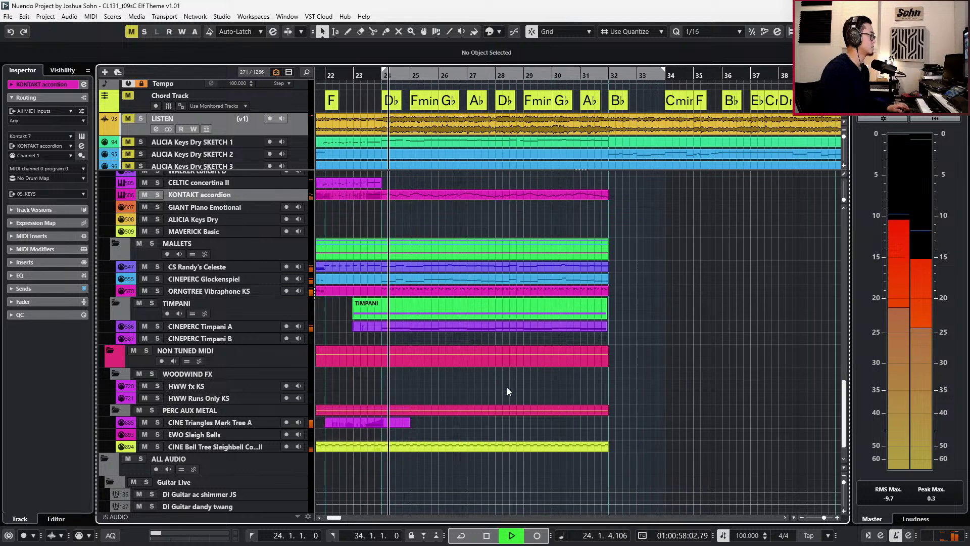
key("g")
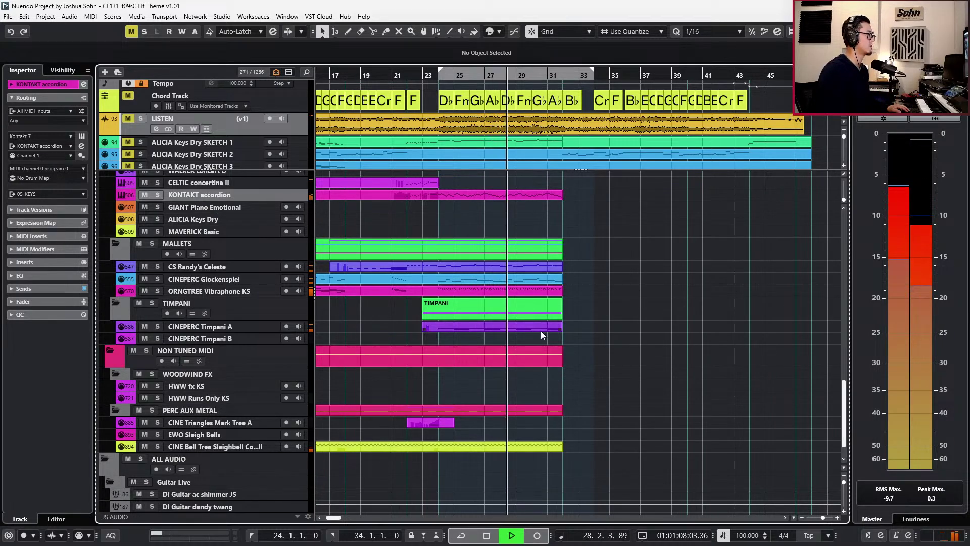
scroll(485, 268, "up", 3)
scroll(438, 277, "up", 5)
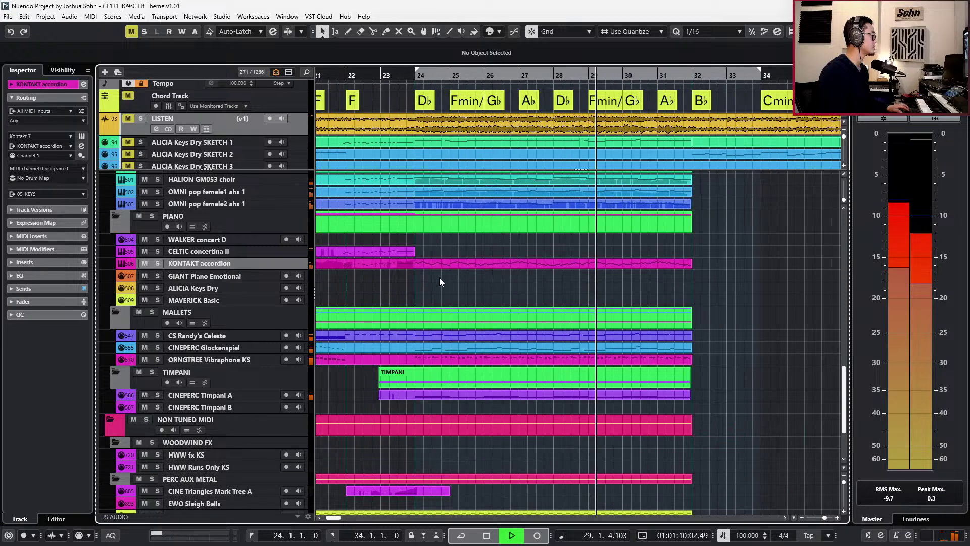
Copy the accordion part at bars 24 to 32 onto the CELTIC concertina II track and play through to bar 32.
left_click_drag(420, 261, 420, 251)
left_click(445, 275)
scroll(452, 268, "down", 5)
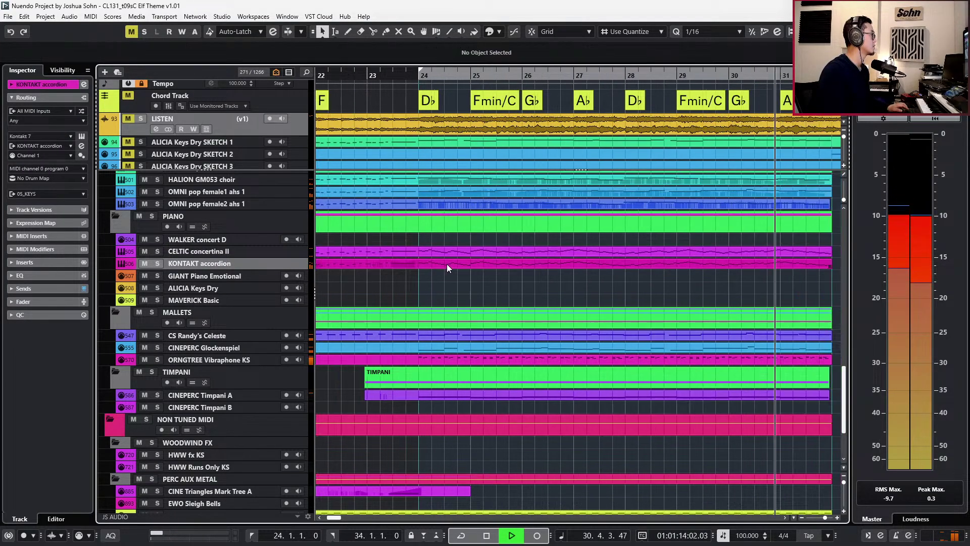
scroll(662, 281, "right", 2)
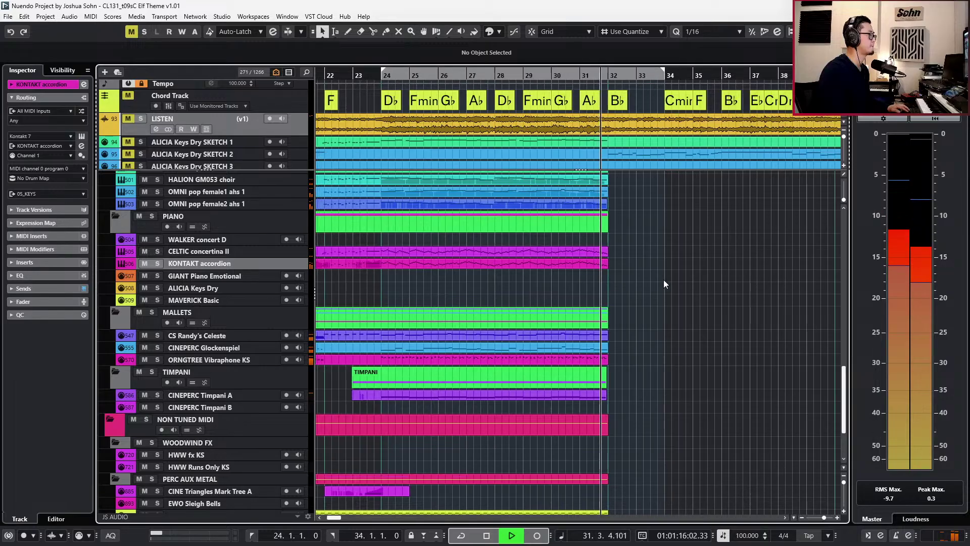
key("space")
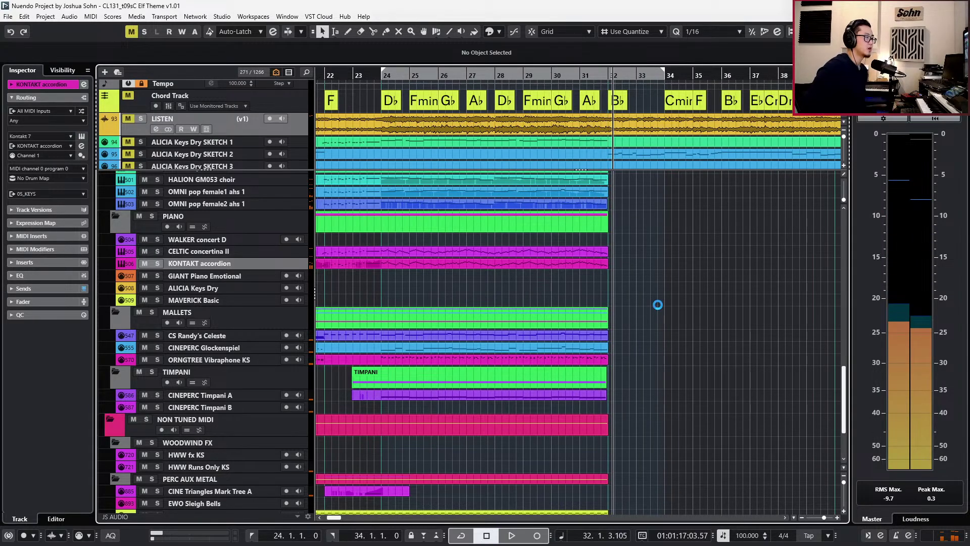
Solo the LISTEN reference track, audition the end of bar 31 repeatedly, and unsolo it.
key("ctrl+KP_Subtract")
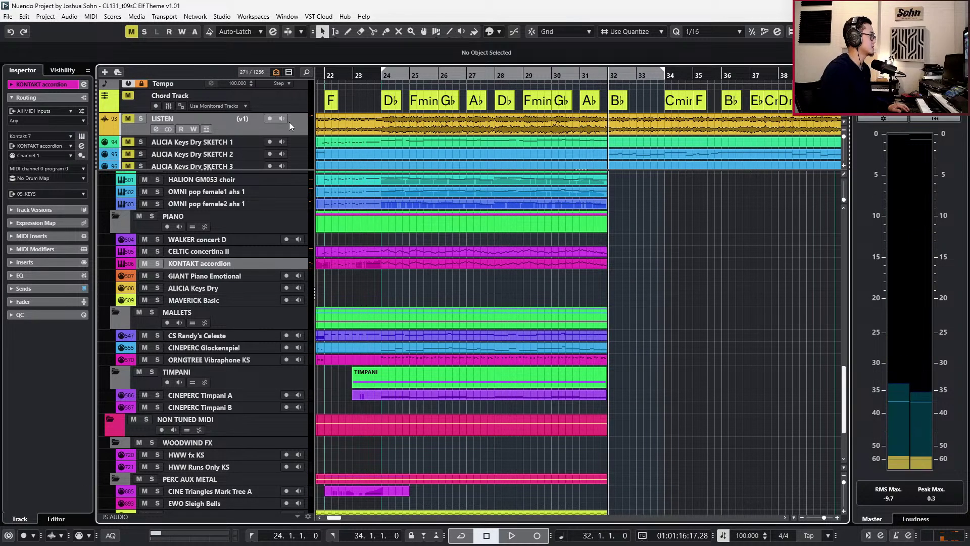
key("s")
scroll(481, 124, "up", 4)
scroll(481, 125, "right", 4)
key("space")
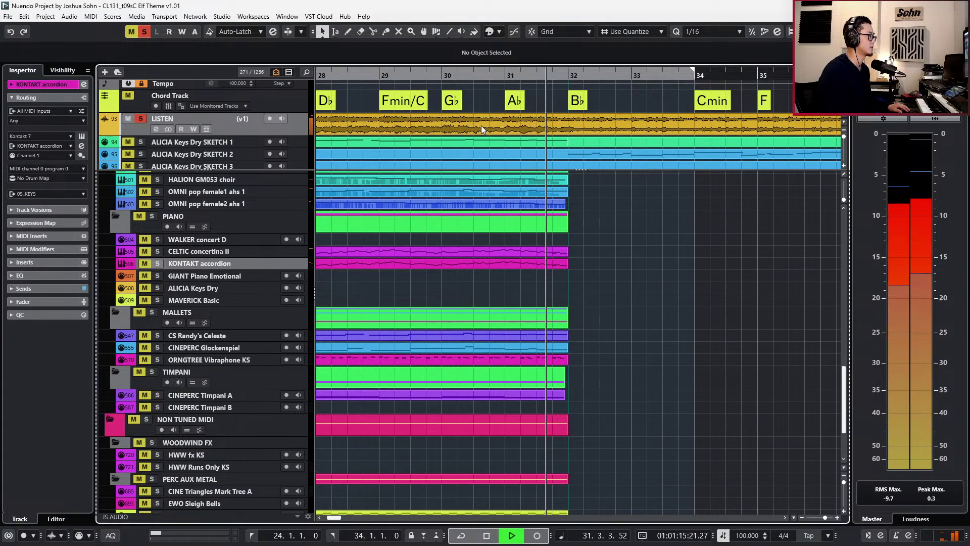
key("space")
key("ctrl+KP_Subtract")
key("ctrl+KP_Subtract")
key("space")
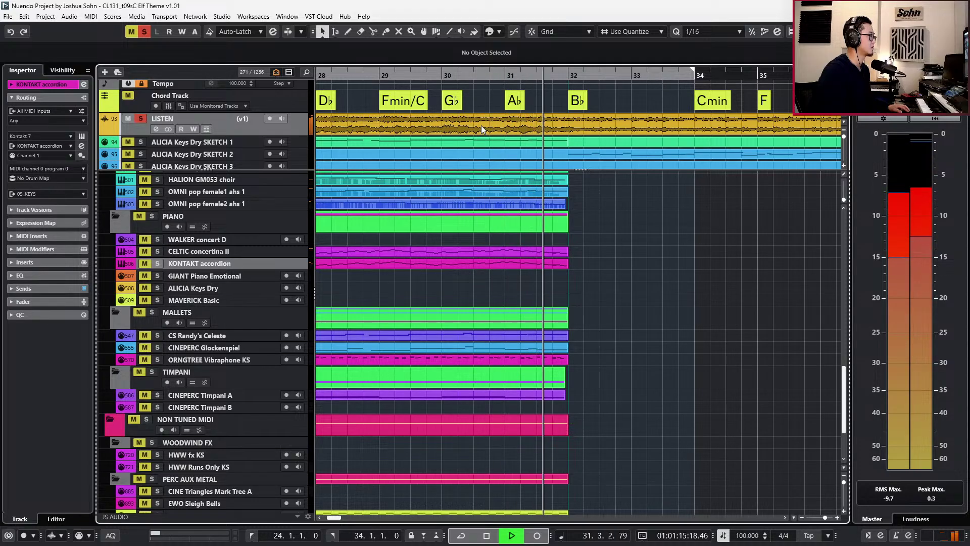
key("space")
key("s")
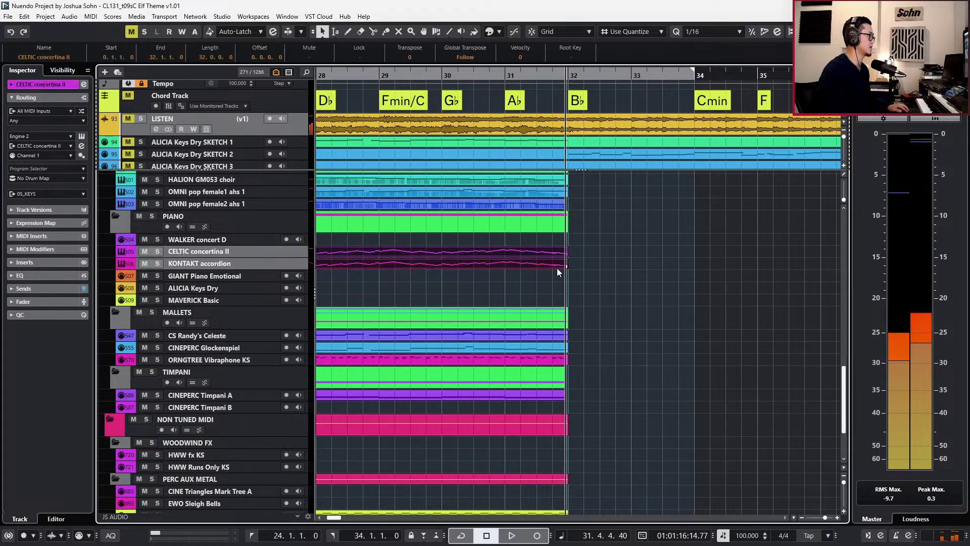
Open the concertina and accordion parts together in the note editor and split the overlapping F#3 at 31.4.1.
double_click(557, 268)
key("space")
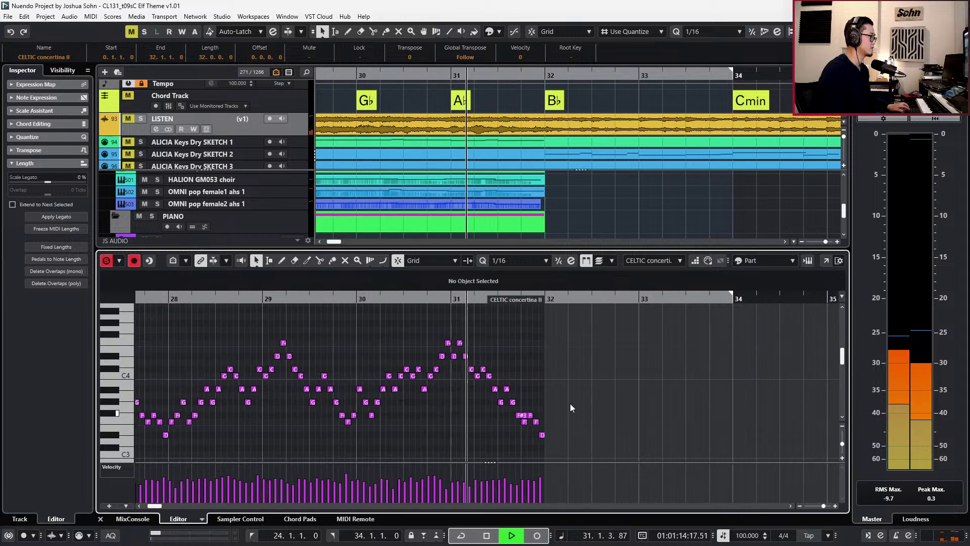
scroll(562, 413, "up", 2)
key("space")
scroll(502, 397, "up", 1)
left_click(479, 414, "alt")
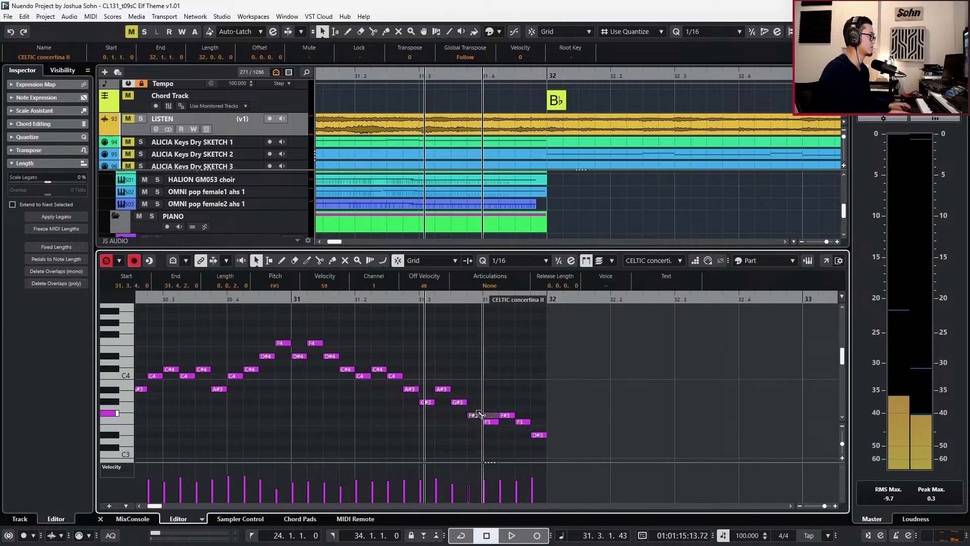
key("space")
key("space")
Delete the F#3 at 31.4.2 and the closing D#3 of bar 31, and set the note at 31.4.1 to F#3.
left_click(491, 402)
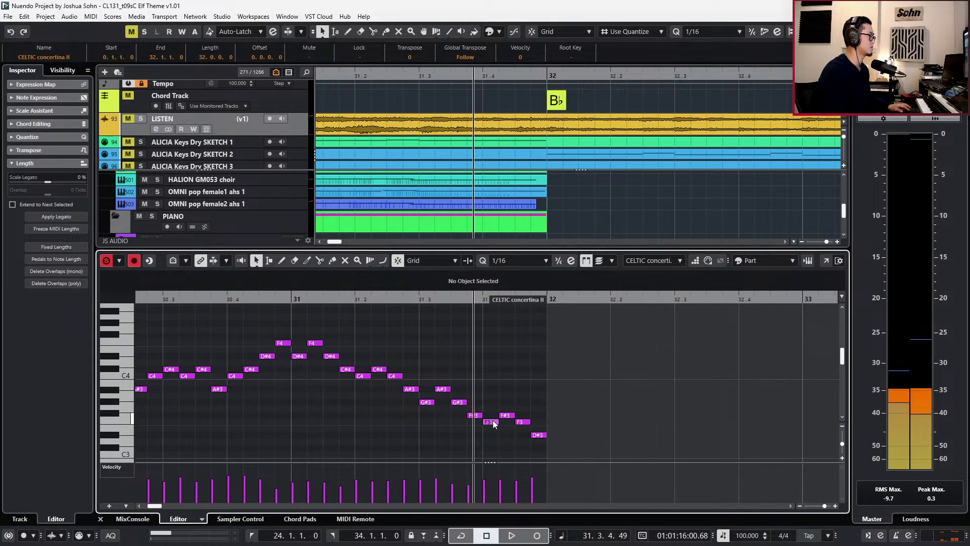
left_click(494, 423)
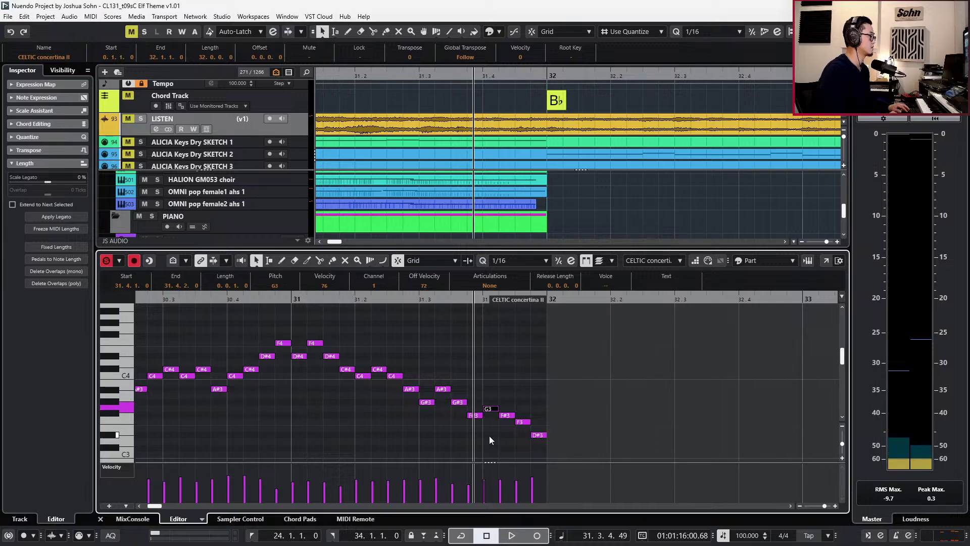
left_click(509, 415)
left_click_drag(531, 420, 539, 448)
key("Delete")
key("ctrl+c")
key("ctrl+KP_Add")
key("ctrl+KP_Add")
key("ctrl+KP_Add")
key("ctrl+v")
key("Down")
key("KP_Subtract")
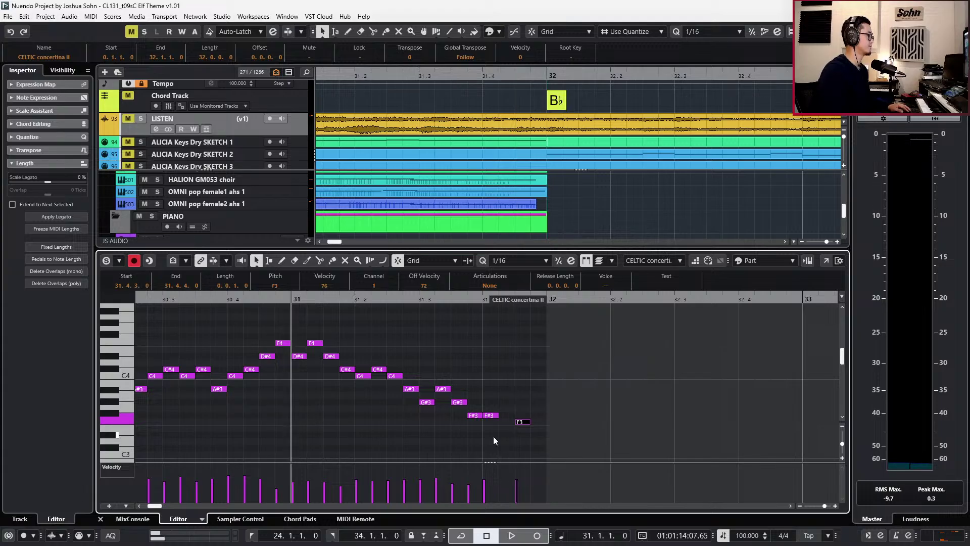
Lower the note at 31.4.1 to F3 and play bar 31 into bar 32.
left_click(490, 412)
left_click_drag(491, 416, 498, 429)
key("space")
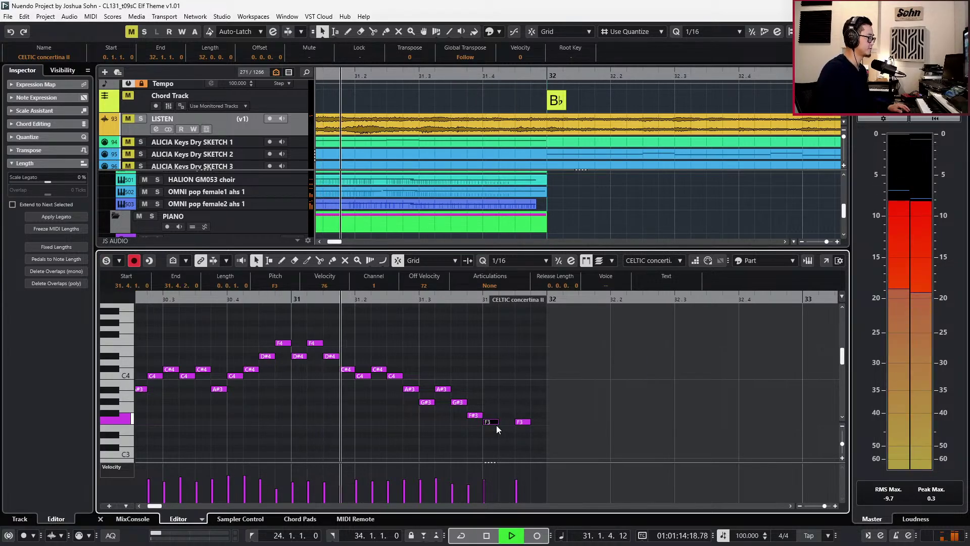
scroll(523, 414, "down", 4)
key("space")
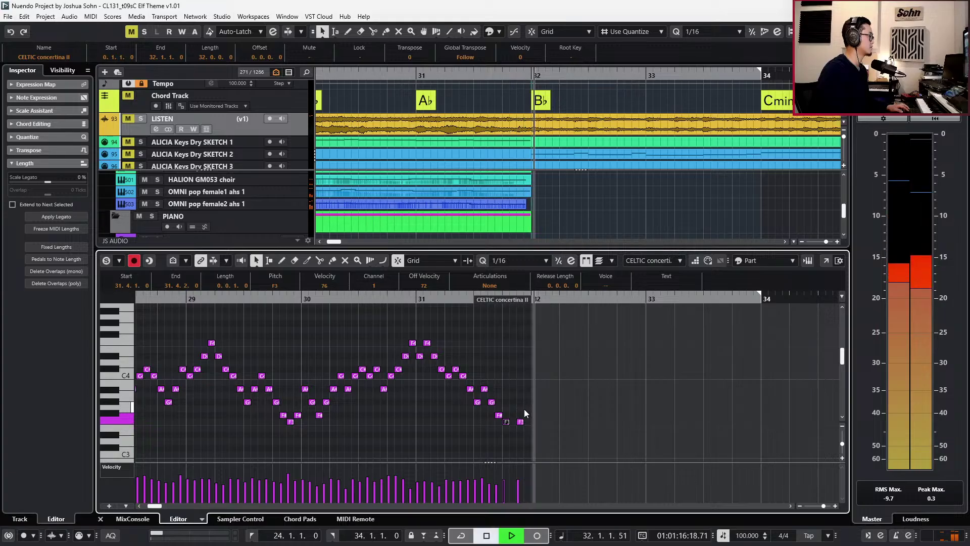
Solo the LISTEN reference, replay bars 30 and 31 to study the line's ending, and unsolo it.
left_click(301, 128)
key("s")
key("KP_Subtract")
key("KP_Subtract")
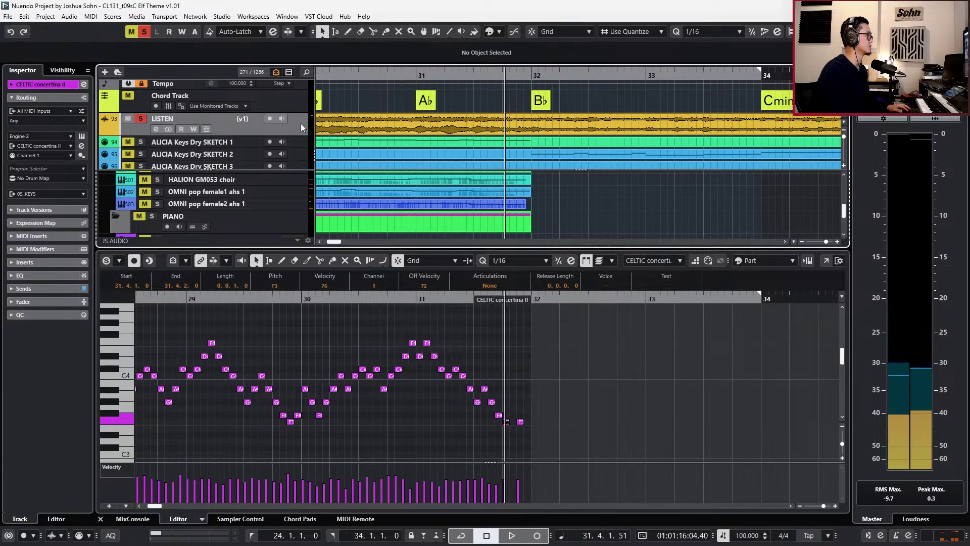
key("space")
key("space")
key("KP_Subtract")
key("space")
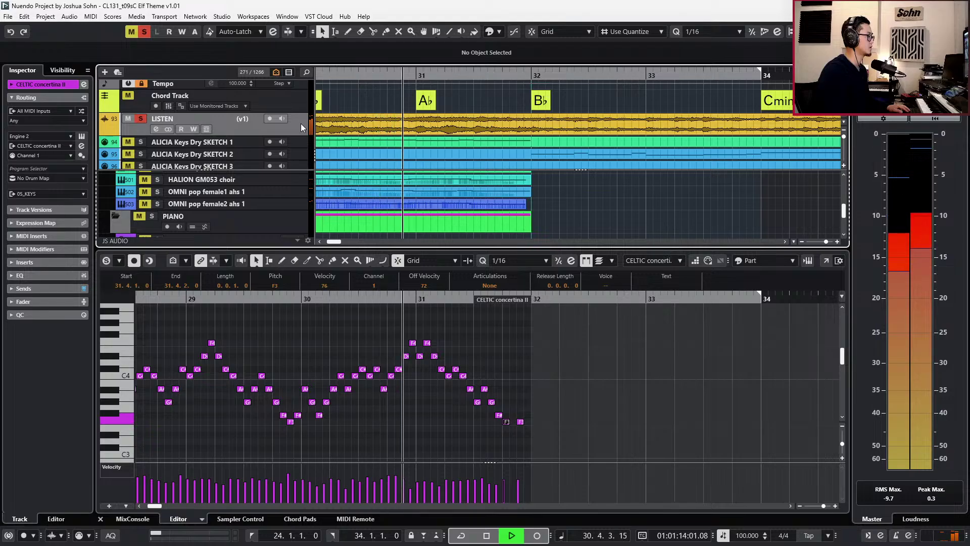
key("space")
key("s")
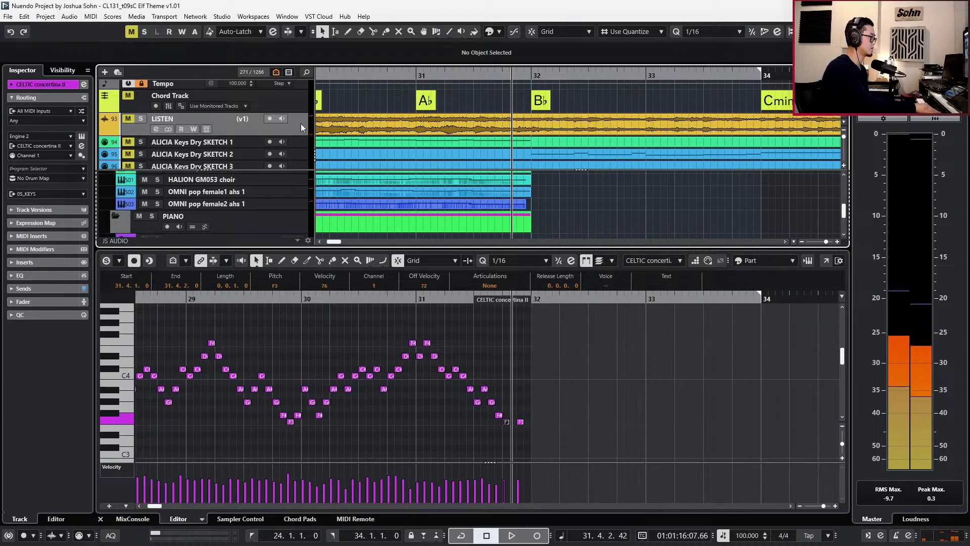
Raise the note at 31.4.1 to A#3, delete the last F3 of bar 31 and play back from bar 30.
key("KP_Subtract")
key("KP_Subtract")
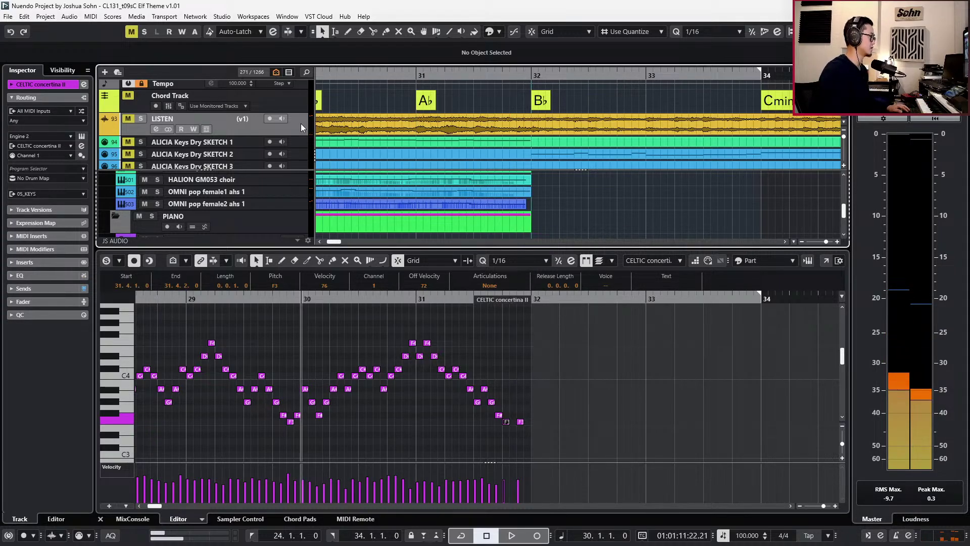
scroll(342, 139, "up", 1)
key("Up")
key("Up")
key("Up")
key("Up")
key("Up")
key("space")
left_click(607, 423)
key("Delete")
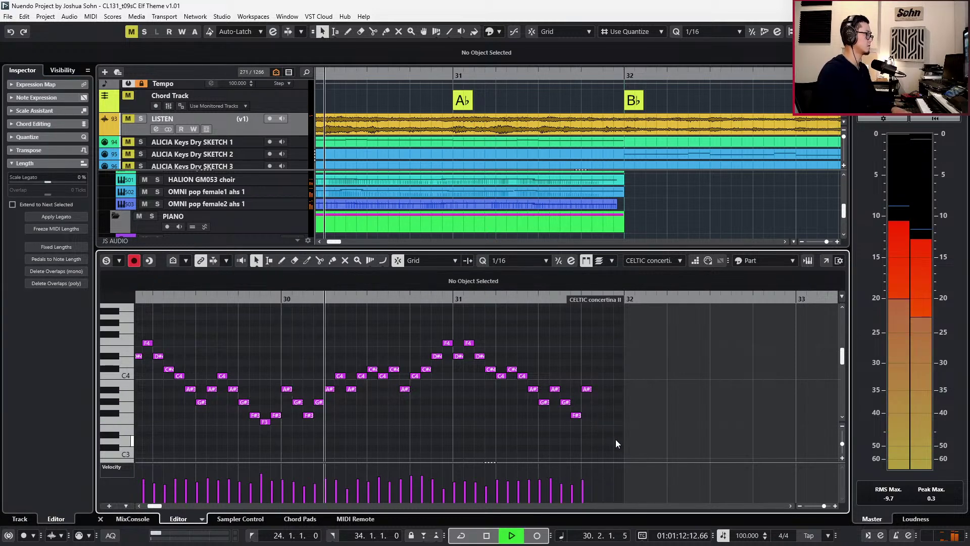
scroll(615, 422, "down", 2)
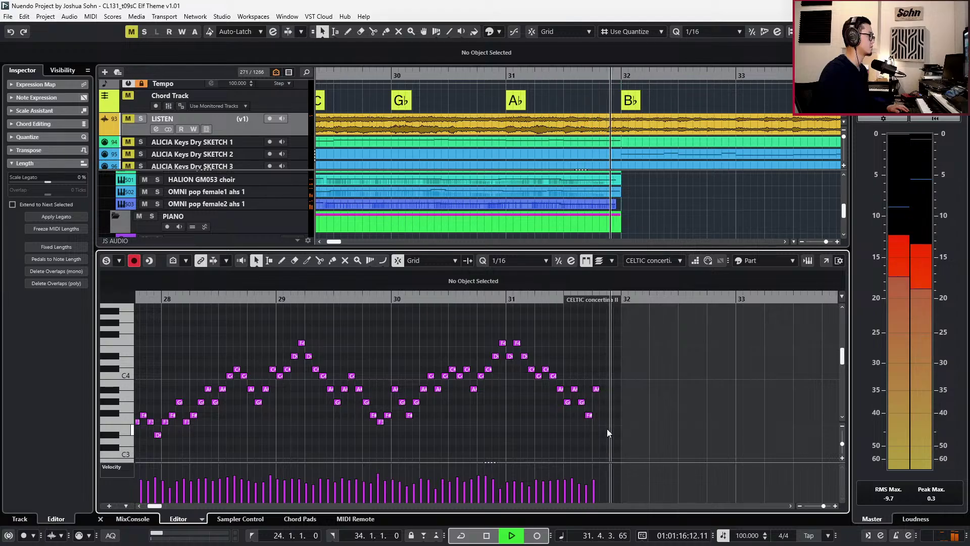
key("space")
Lengthen the A#3 at 31.4.1 to two sixteenths, lower the three notes before it to F#3, D#3 and F3, and play back.
left_click(598, 389)
key("ctrl+KP_Subtract")
key("ctrl+KP_Subtract")
key("ctrl+KP_Subtract")
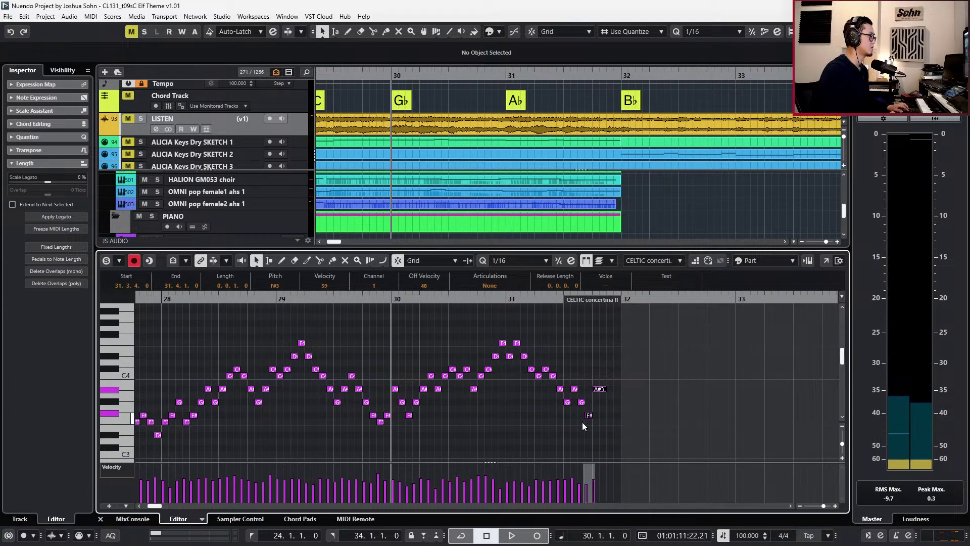
scroll(598, 391, "up", 2)
left_click_drag(576, 380, 585, 421)
key("Down")
key("Down")
key("Down")
key("Down")
key("Down")
key("Down")
key("Down")
key("space")
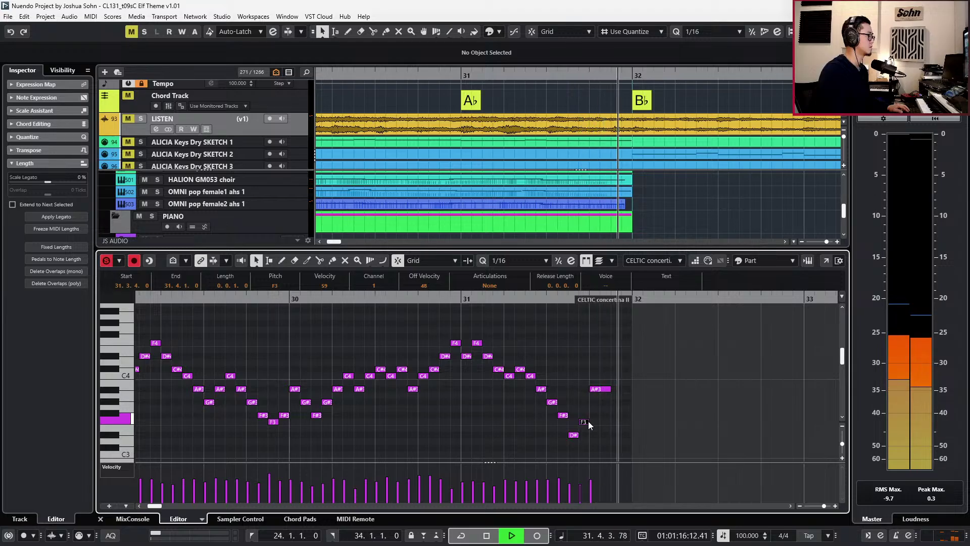
Replay the ending of bar 31, lower its last note to G#3 and listen again.
key("space")
key("s")
key("space")
scroll(592, 423, "down", 2)
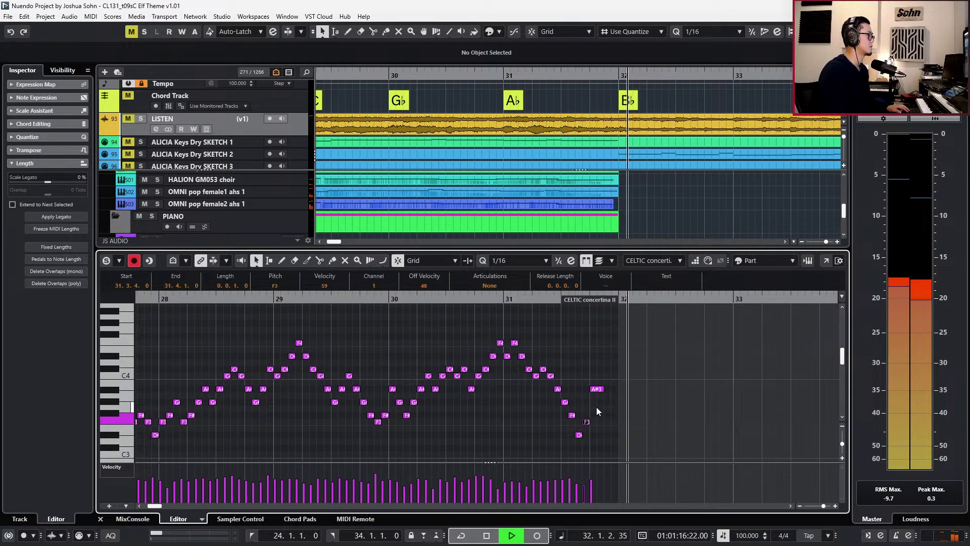
key("space")
key("Right")
key("Down")
key("Down")
key("space")
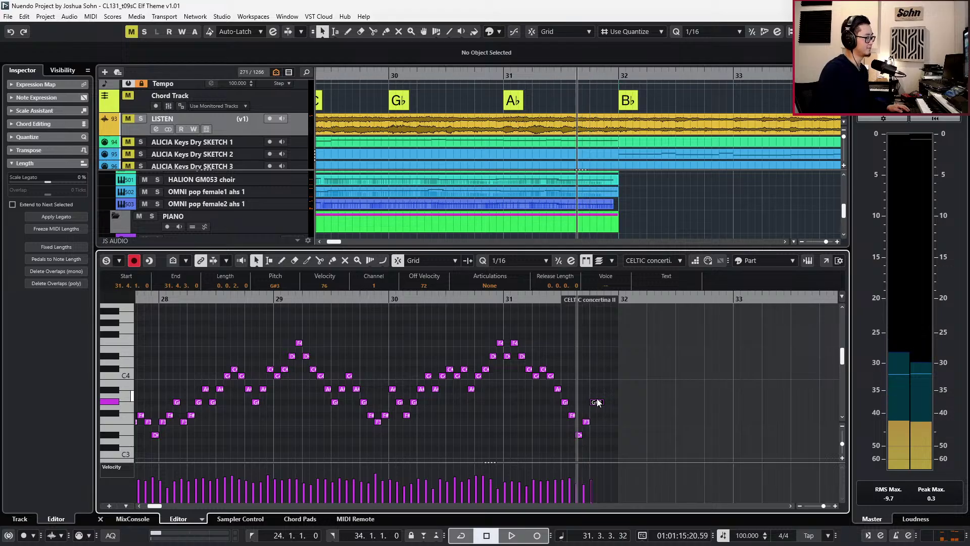
key("space")
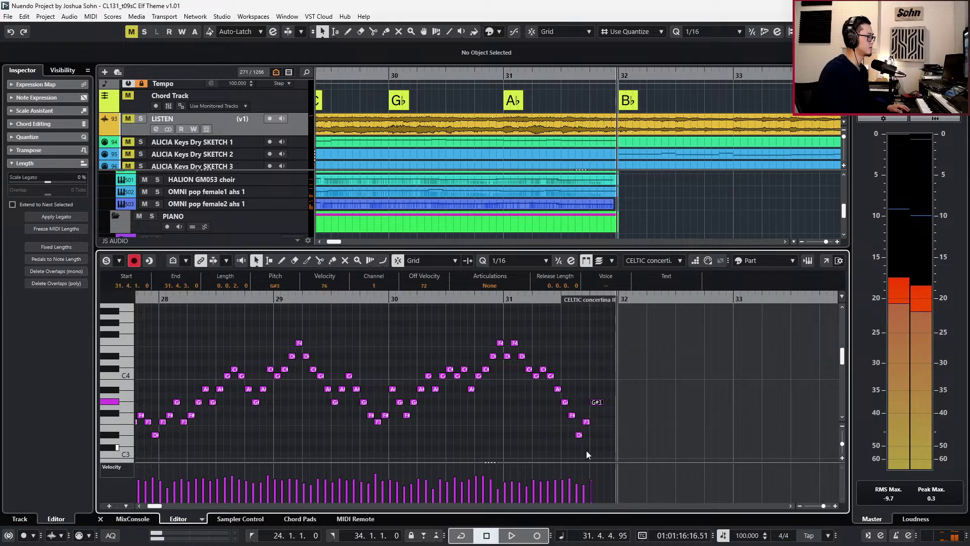
Raise the note at 31.3.4 to F#3 and the one at 31.3.3 to F3, replaying bar 31.
left_click(585, 422)
key("Up")
key("space")
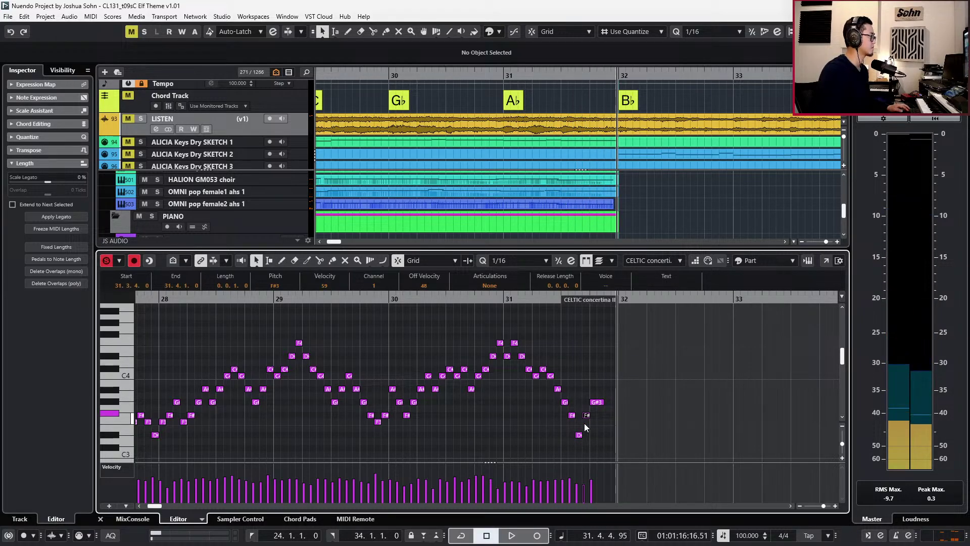
key("space")
left_click(579, 434)
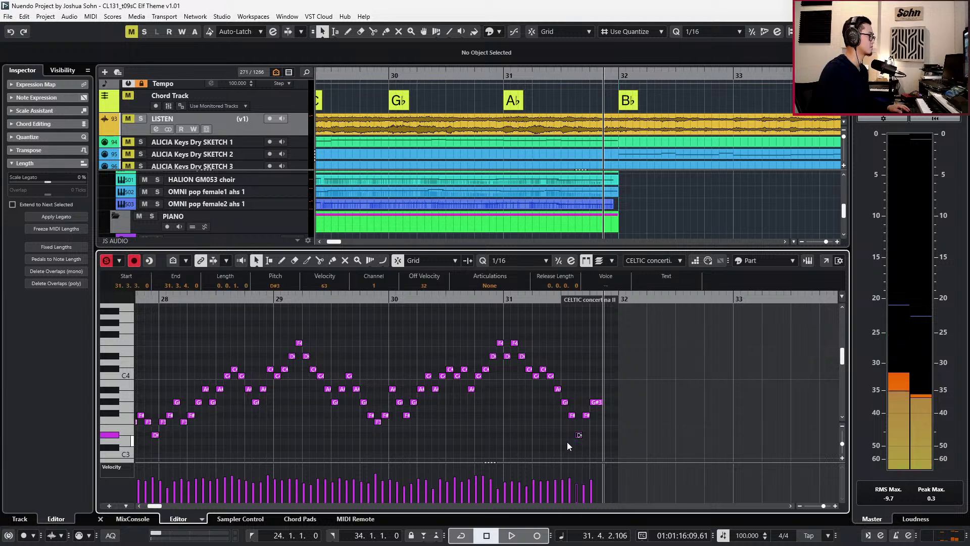
key("Down")
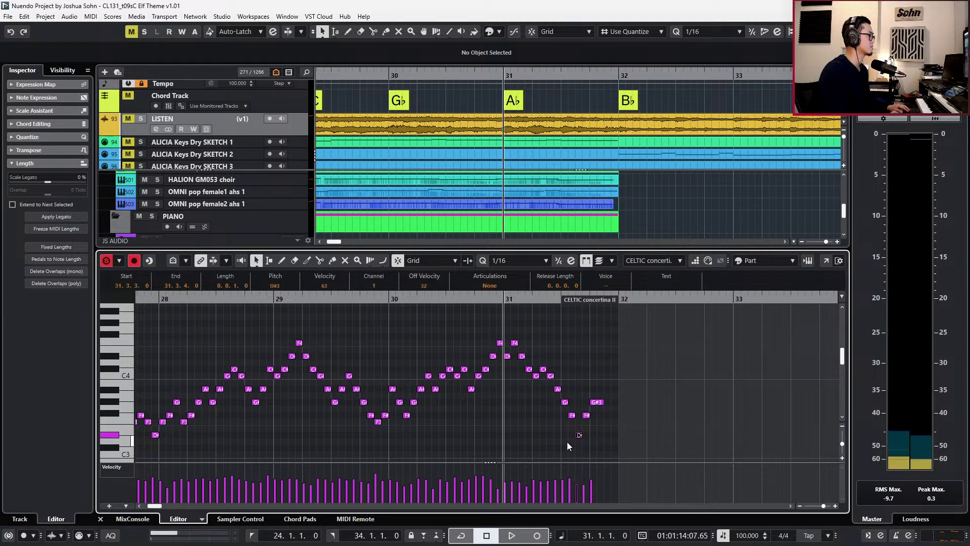
key("Up")
key("Up")
key("space")
key("space")
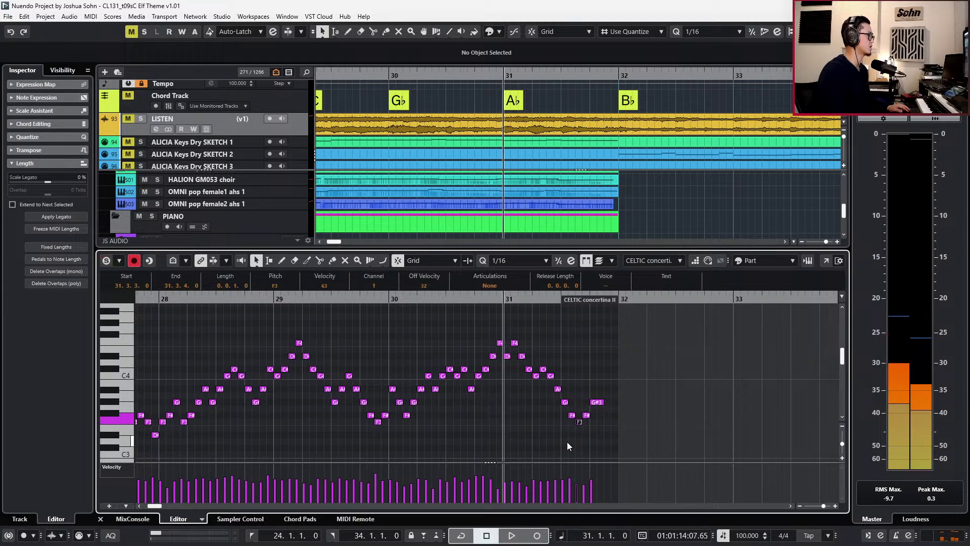
Close the note editor and return the playback position to bar 29 in the arrangement.
key("KP_Subtract")
key("Return")
scroll(605, 406, "down", 3)
key("KP_Subtract")
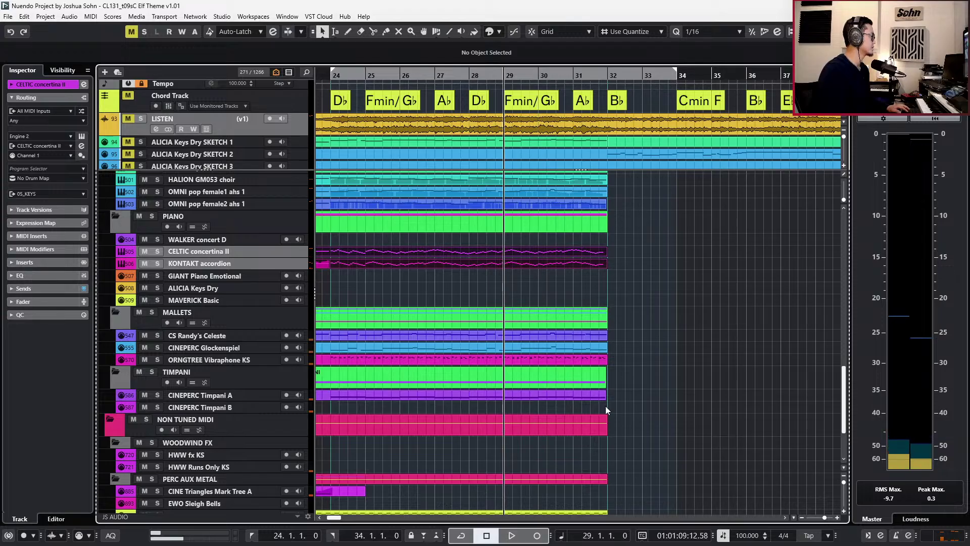
Open the CELTIC concertina II part in the note editor and record an expression (CC 11) curve from bar 24 to 32.
key("g")
left_click(540, 251)
key("KP_Subtract")
key("KP_Subtract")
key("KP_Subtract")
key("Return")
scroll(507, 379, "up", 3)
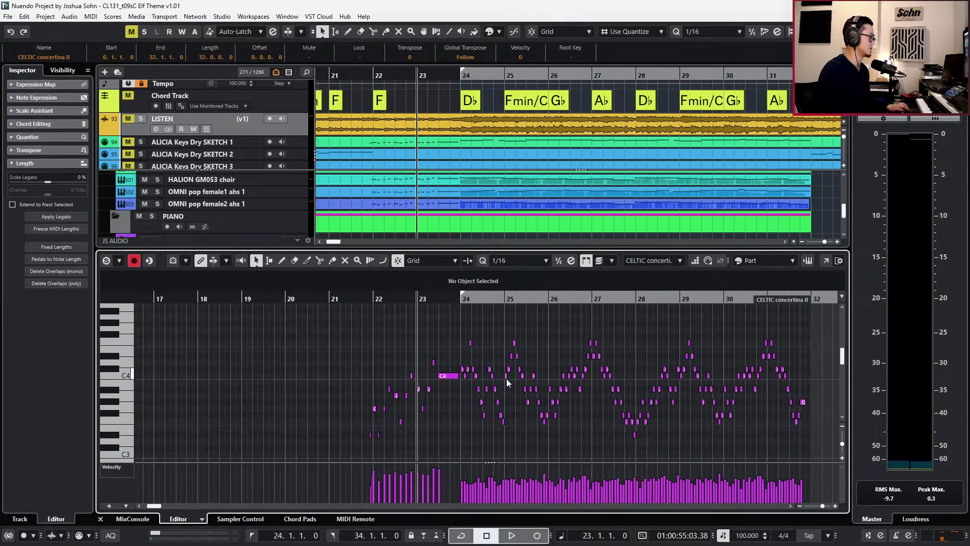
key("alt+l")
key("space")
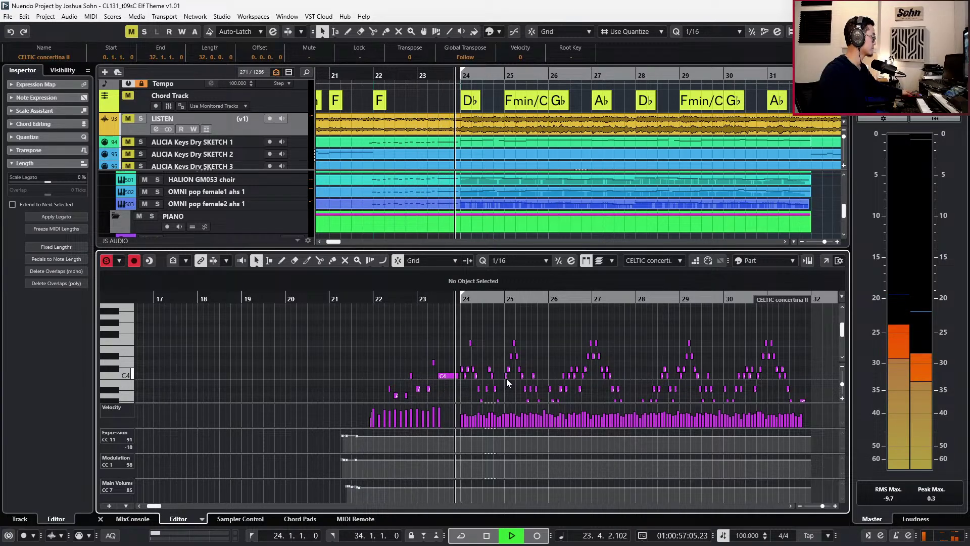
key("KP_Multiply")
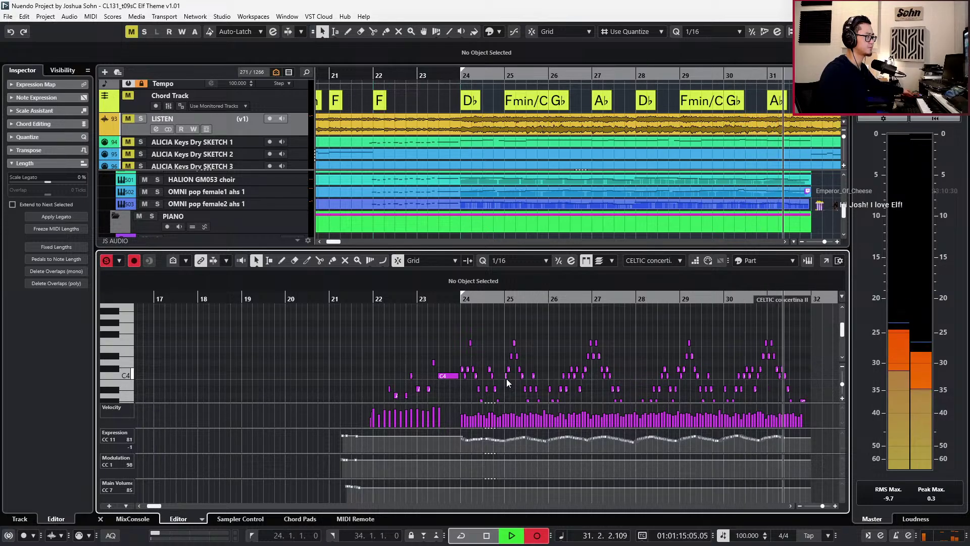
key("space")
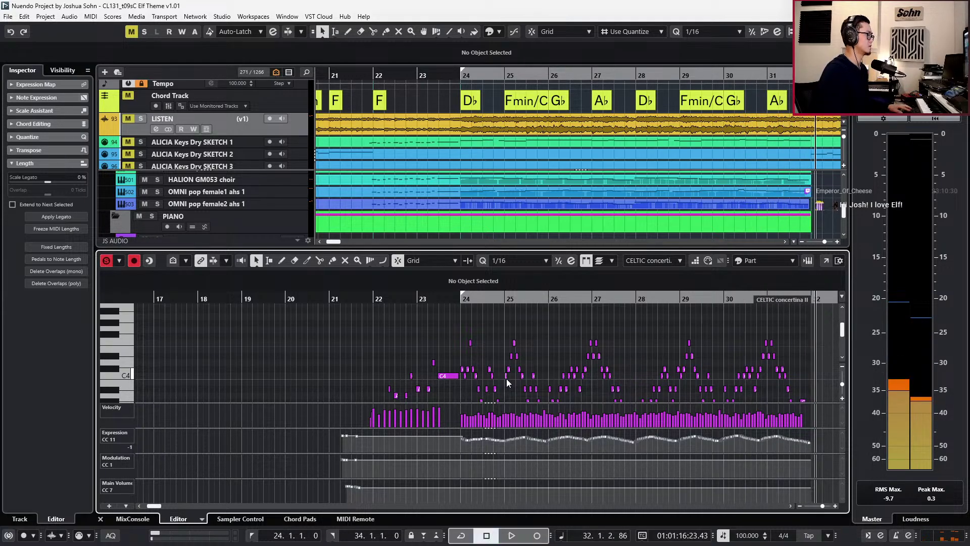
Move the concertina's recorded expression curve from bar 24 onward into the Modulation (CC 1) lane.
left_click_drag(461, 434, 839, 449)
key("l")
key("Delete")
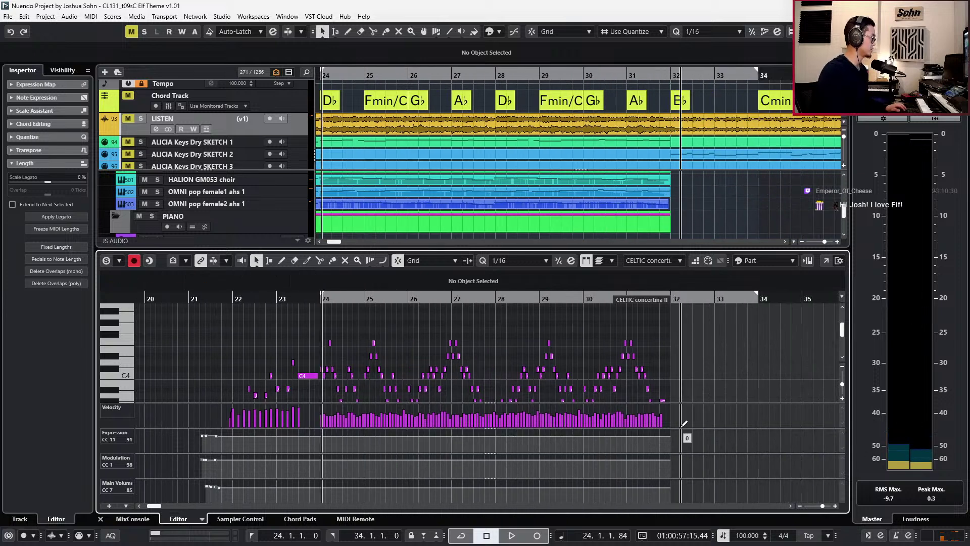
key("ctrl+shift+z")
key("ctrl+x")
left_click(412, 473)
key("ctrl+v")
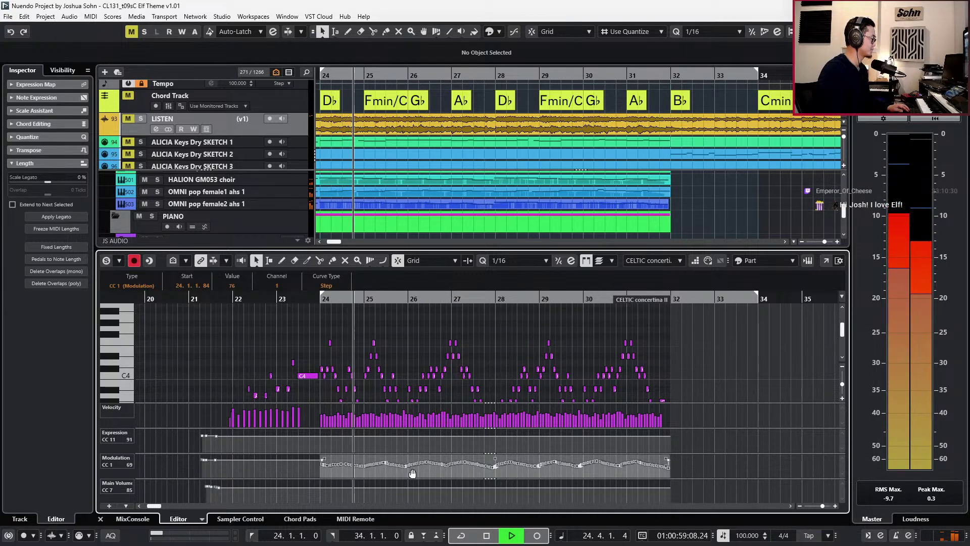
Close the note editor, stop playback and solo the CELTIC concertina II track.
key("Return")
scroll(461, 345, "down", 1)
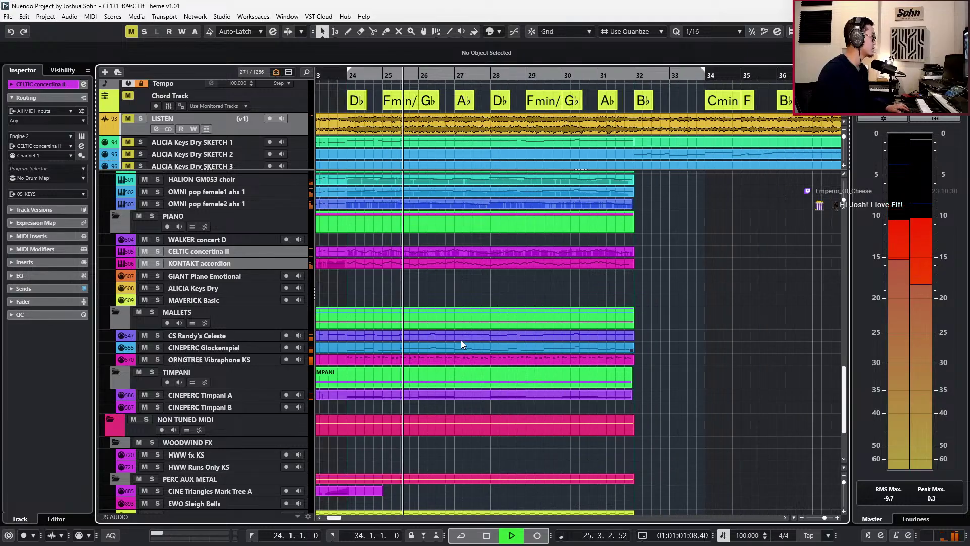
scroll(461, 340, "down", 1)
key("Up")
key("space")
key("s")
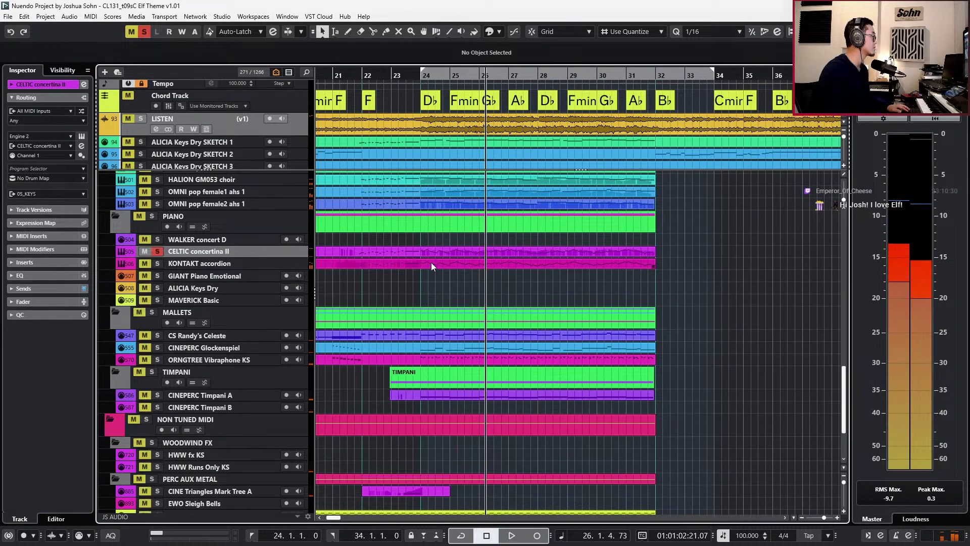
Raise the KONTAKT accordion's expression curve from bar 24 to the end of the part, bringing its first value to 87.
left_click(432, 264)
key("Return")
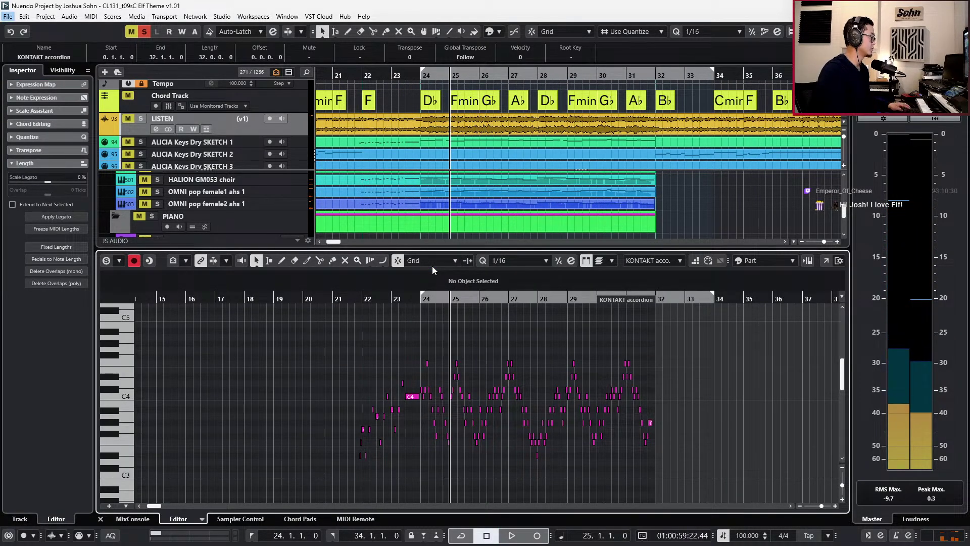
key("alt+c")
key("KP_1")
key("shift+End")
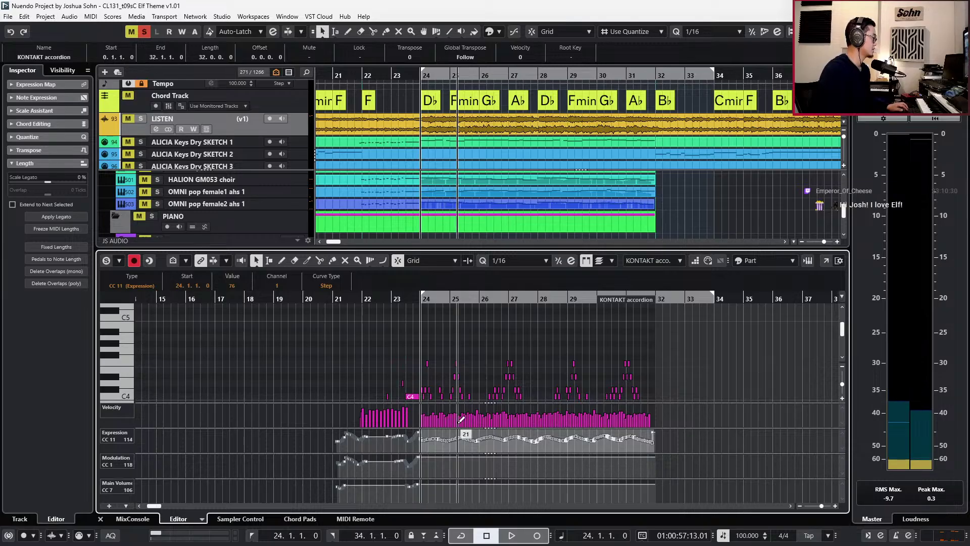
left_click_drag(457, 429, 456, 421)
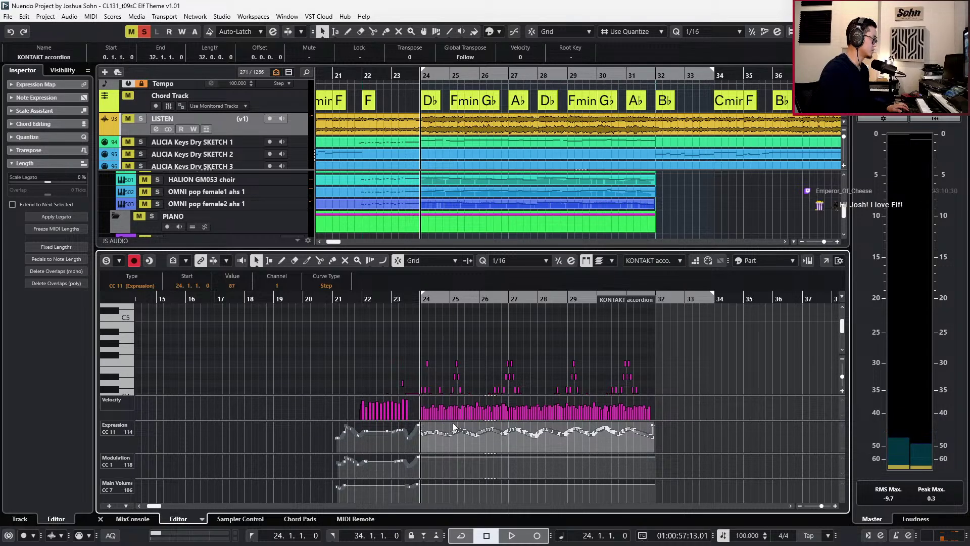
scroll(453, 427, "up", 4)
left_click(365, 433)
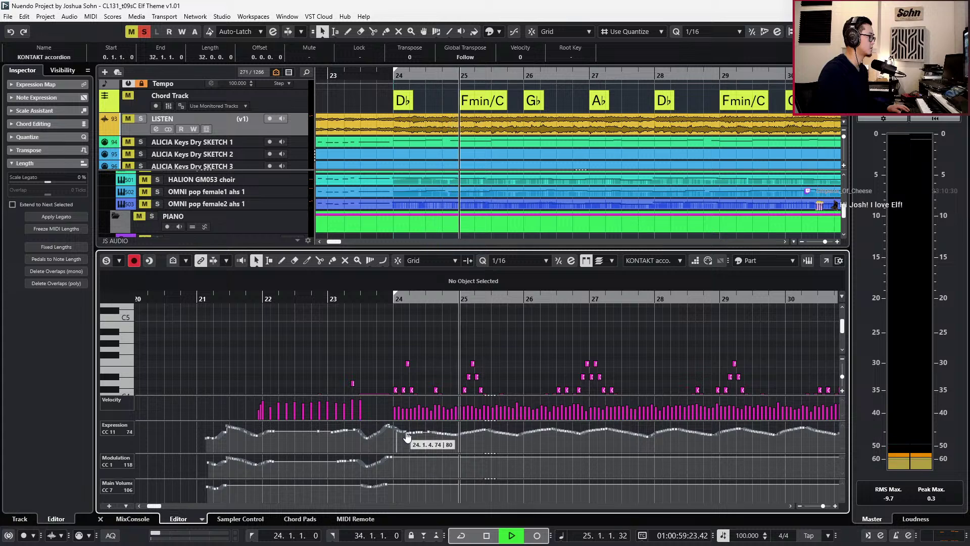
Replay the accordion passage from bar 24, leave the note editor and audition the accordion soloed together with the concertina.
key("space")
key("KP_Subtract")
key("KP_Subtract")
key("space")
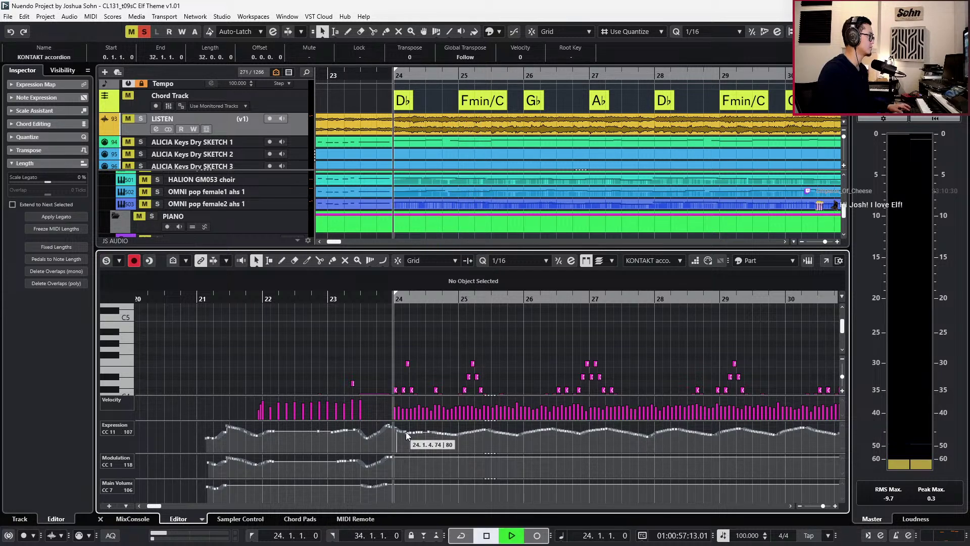
key("Return")
key("space")
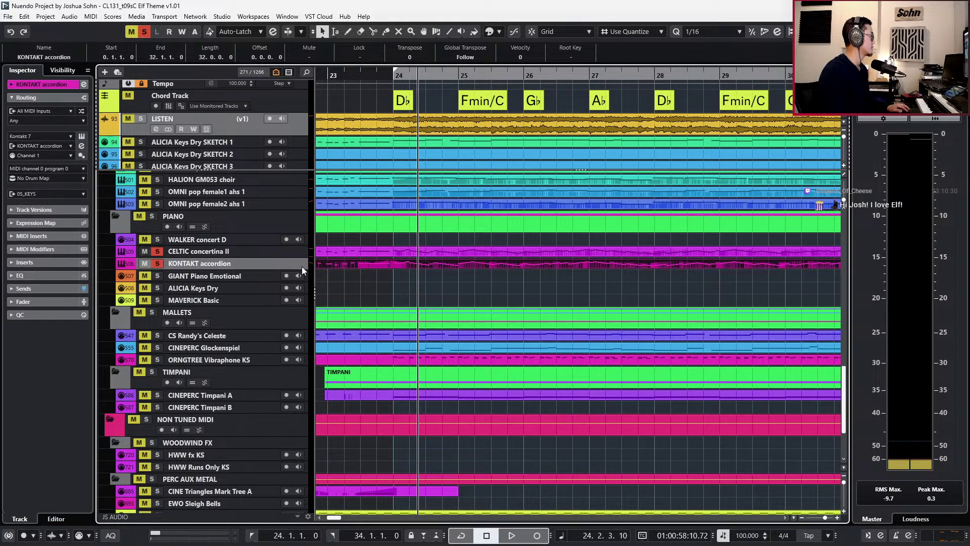
key("space")
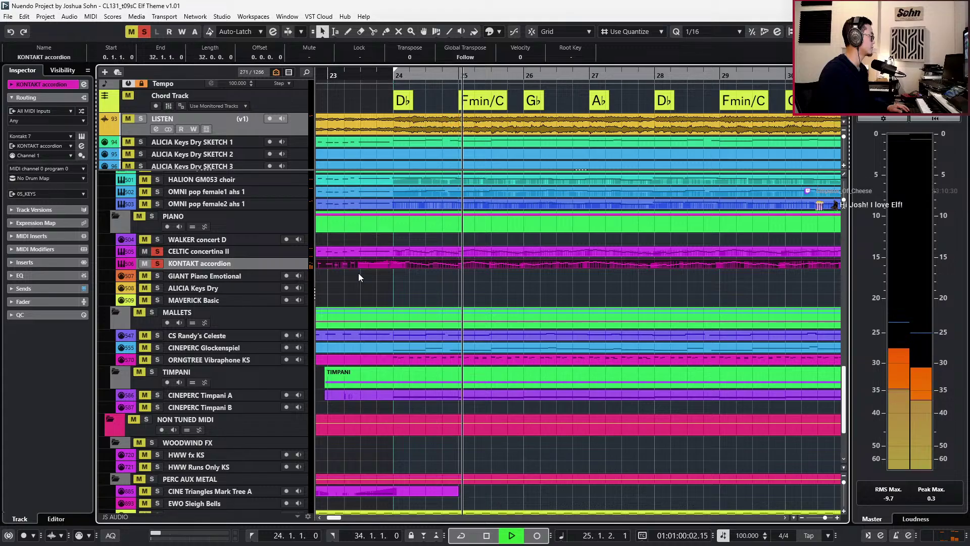
key("space")
Clear the solos and play the full arrangement from bar 24 into bar 30, selecting the ALICIA Keys Dry SKETCH 1 track.
key("alt+s")
key("KP_Subtract")
key("KP_Subtract")
key("space")
scroll(377, 278, "down", 3)
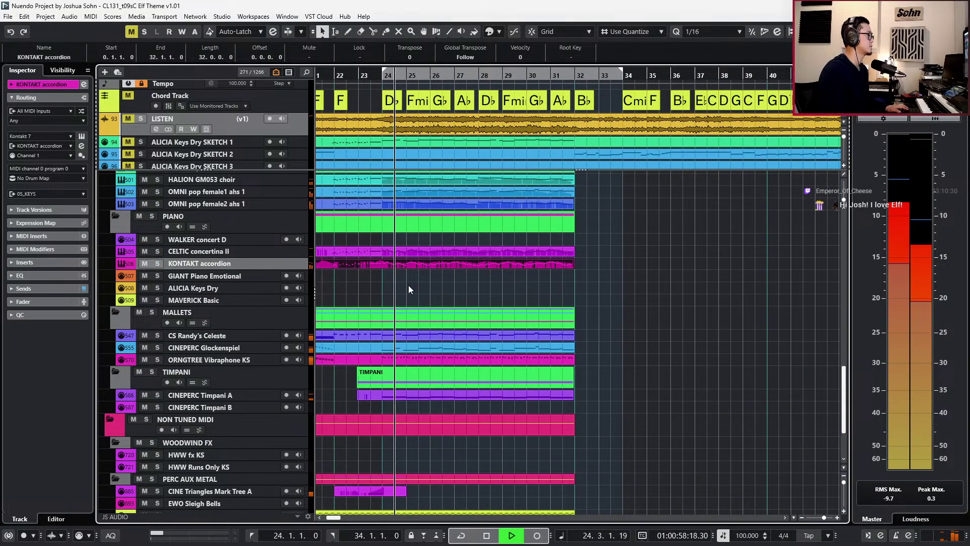
scroll(410, 286, "down", 3)
left_click(479, 141)
left_click(532, 181)
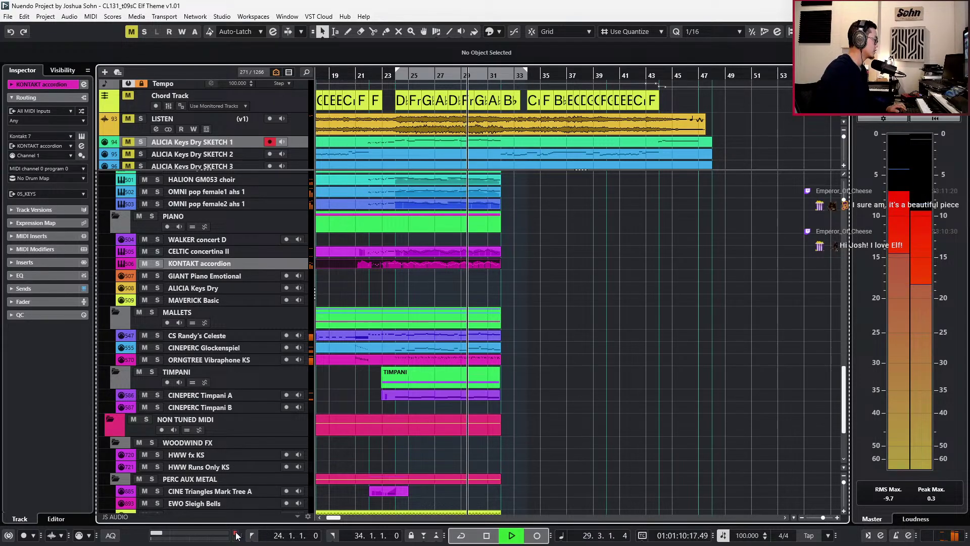
scroll(526, 445, "down", 3, "ctrl")
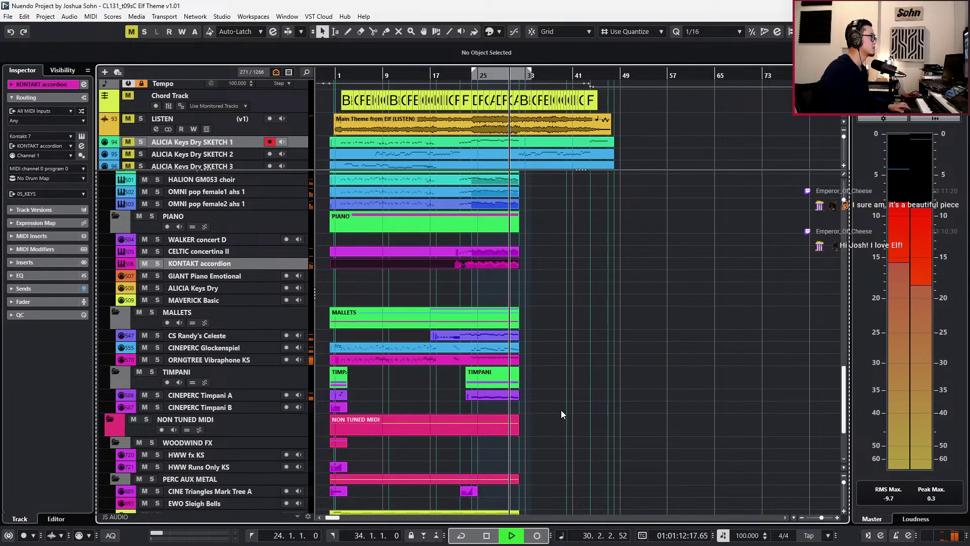
scroll(529, 383, "up", 1, "ctrl")
key("space")
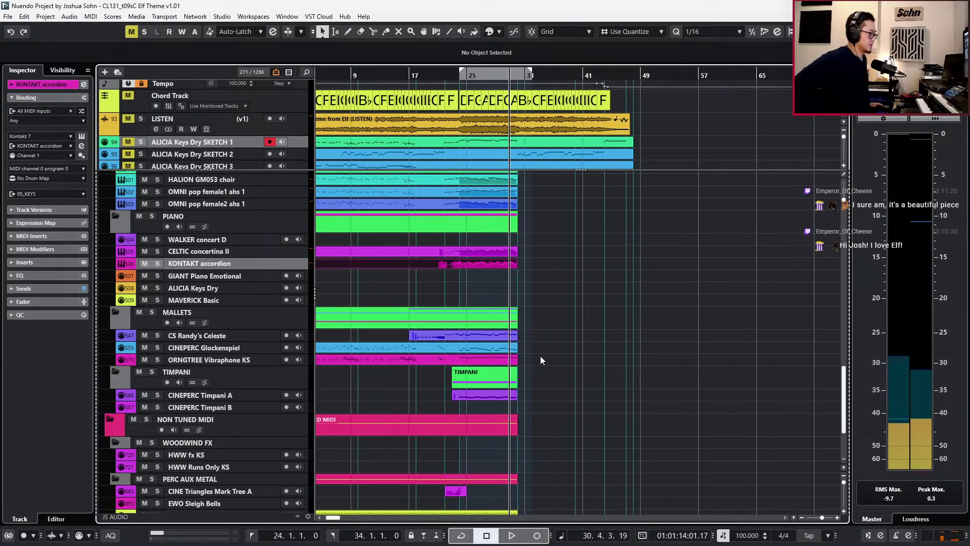
Extend the start of the HALION whistle and SOUNDIRON theremin parts back to line up with the other voice parts.
scroll(531, 341, "up", 3)
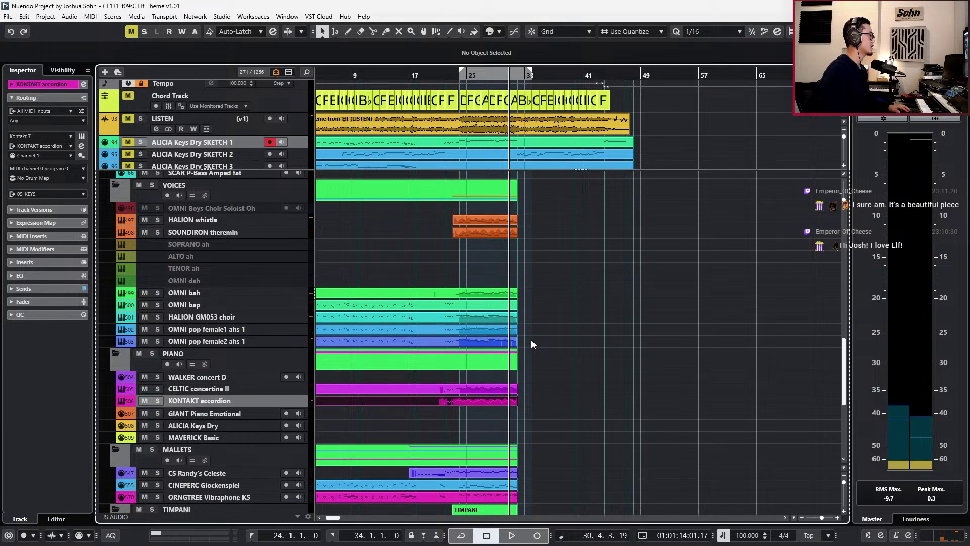
scroll(529, 326, "down", 2, "ctrl")
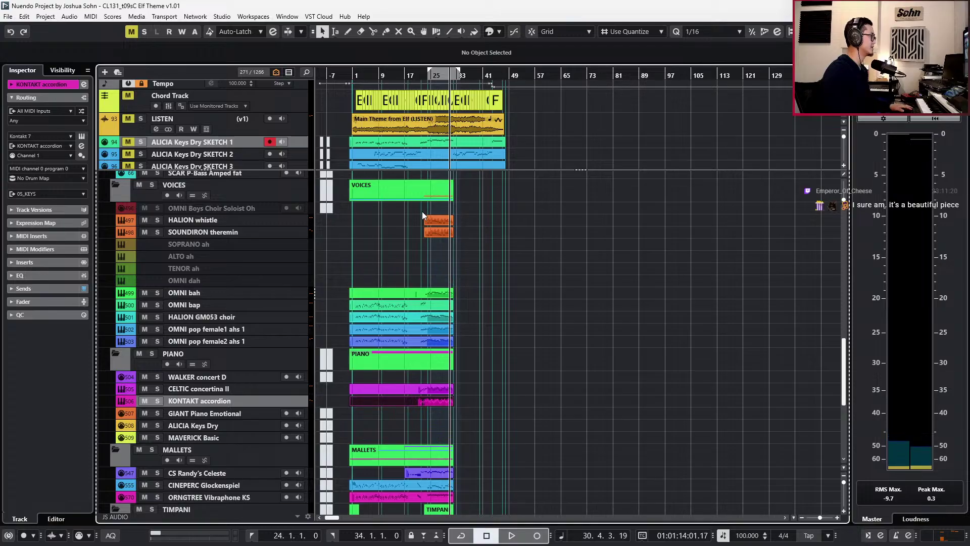
left_click_drag(417, 223, 350, 233)
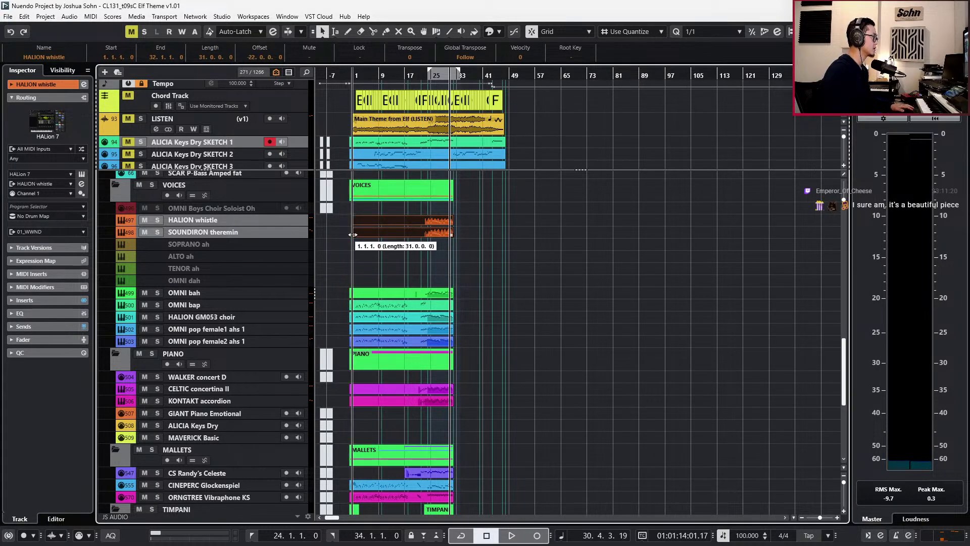
left_click(349, 236)
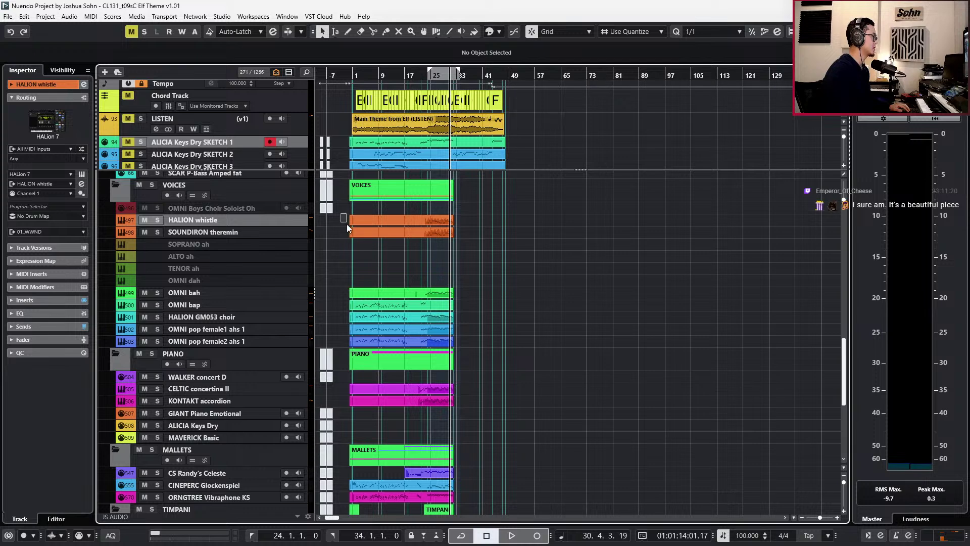
Set the locators around the ALICIA Keys Dry SKETCH 1 part, from bar 0 to bar 48.
scroll(350, 233, "up", 3)
scroll(395, 212, "up", 8)
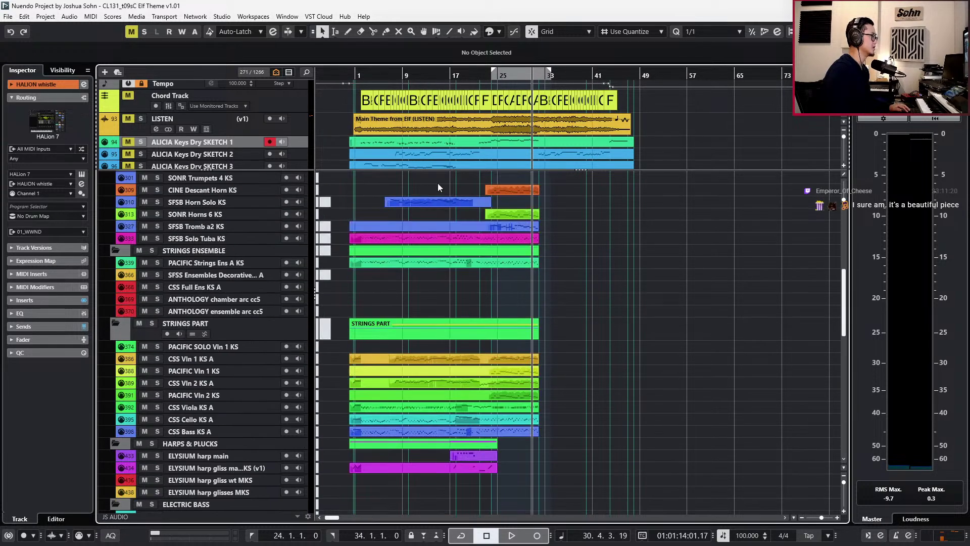
scroll(545, 158, "up", 2)
left_click(554, 144)
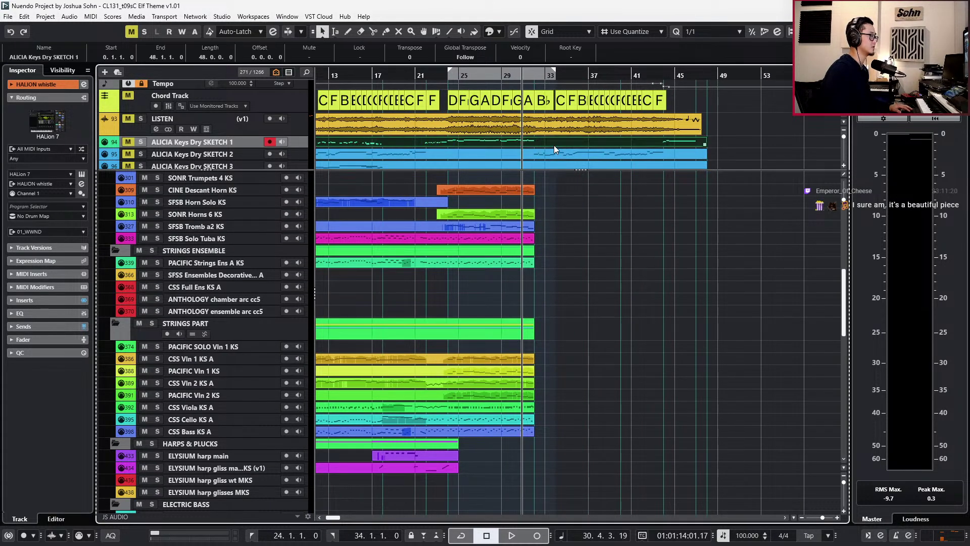
key("p")
scroll(554, 144, "left", 5)
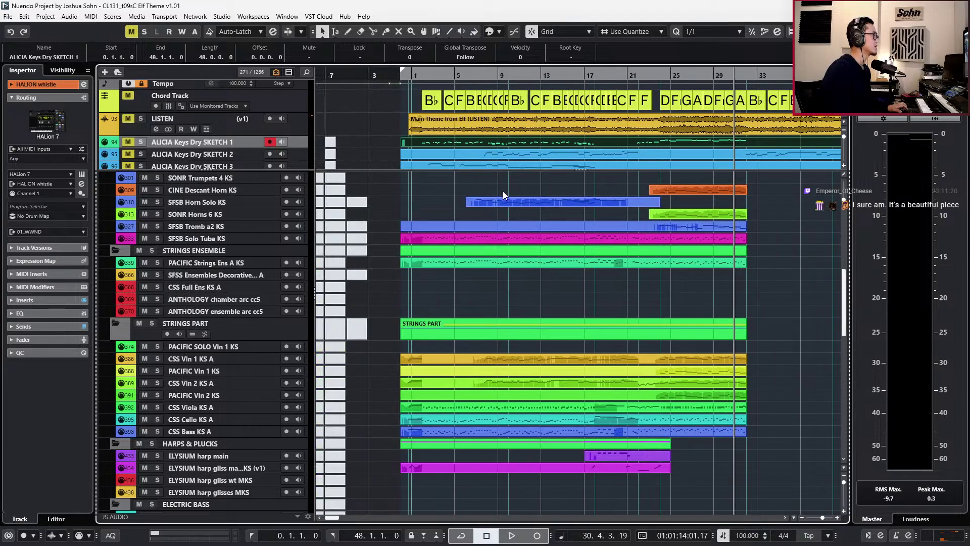
scroll(777, 102, "right", 3)
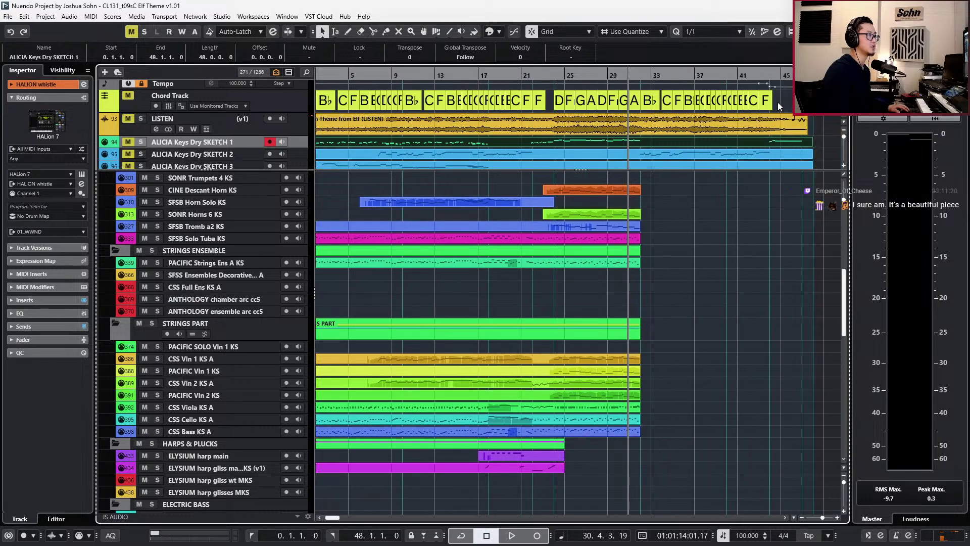
Bring the SECTIONS track into view and set the left locator to bar 10, where A Repeat begins.
scroll(738, 116, "up", 3)
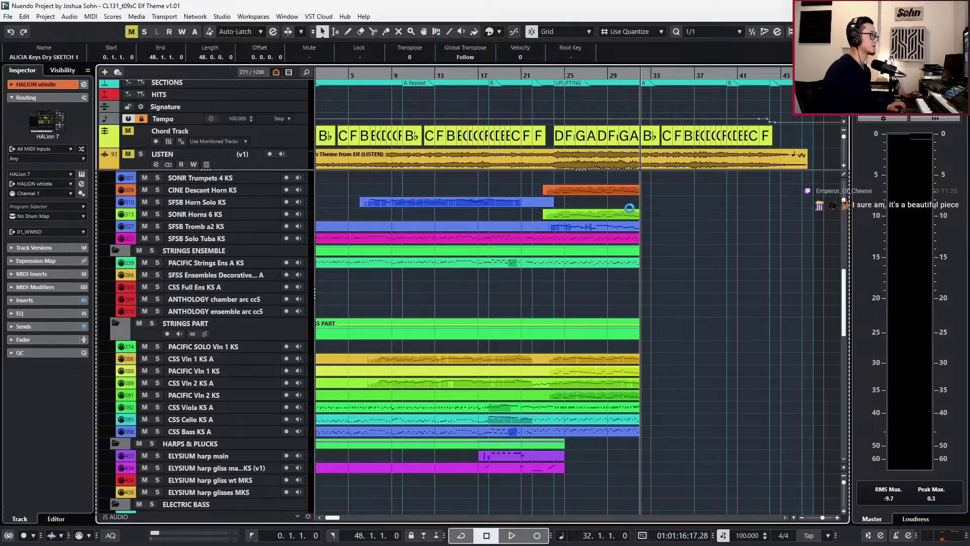
key("KP_Subtract")
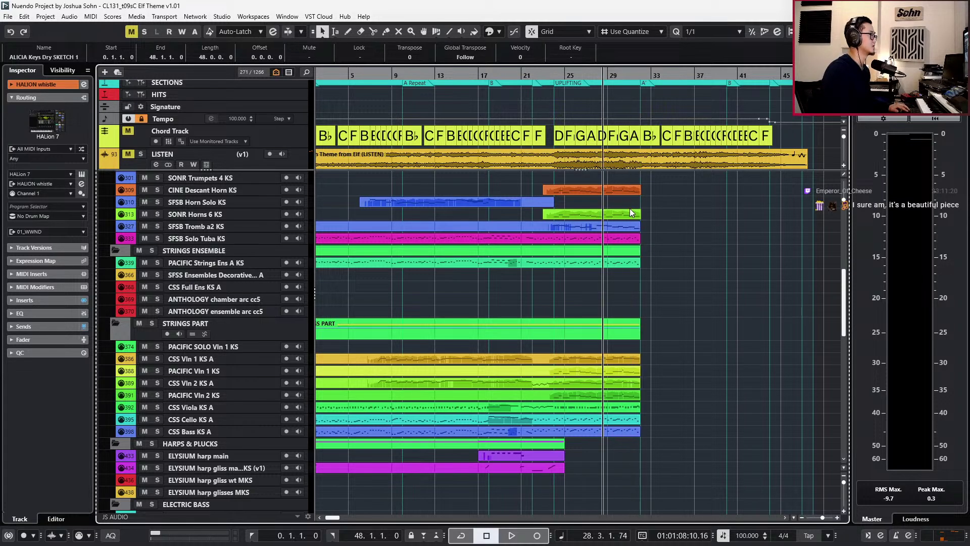
key("KP_Subtract")
key("KP_Subtract")
key("KP_Subtract")
key("KP_Subtract")
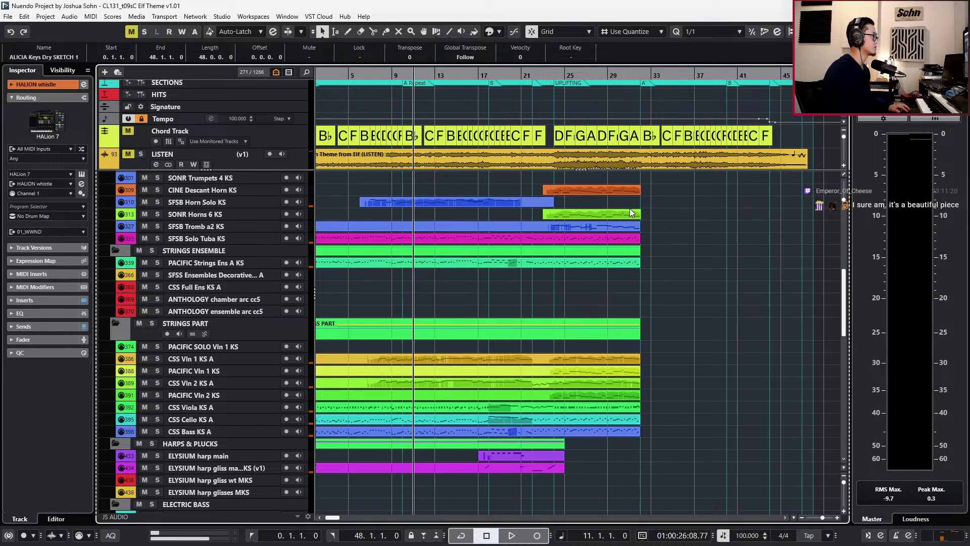
key("ctrl+KP_1")
Move the playback position forward to bar 22 and set the right locator there.
key("KP_Add")
key("KP_Add")
key("KP_Add")
key("KP_Add")
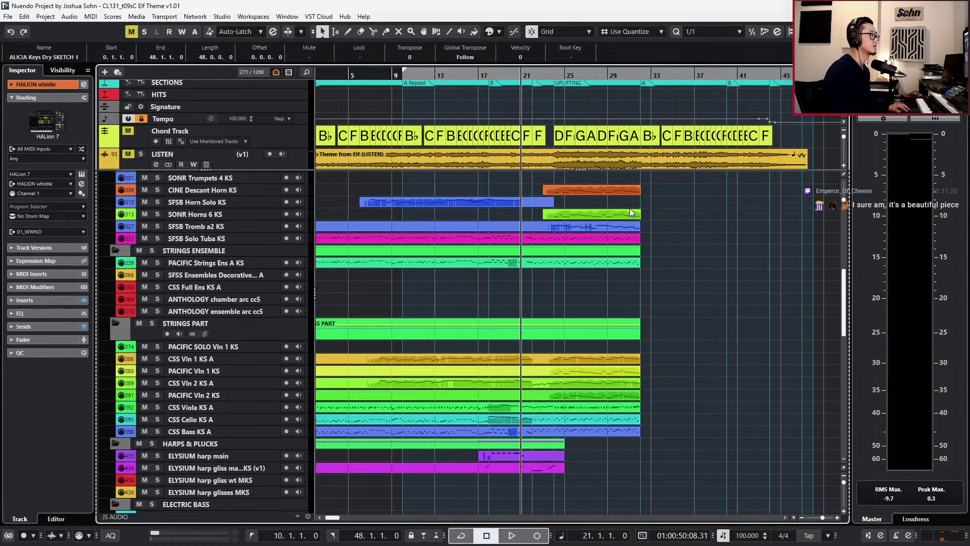
key("KP_Add")
key("ctrl+KP_2")
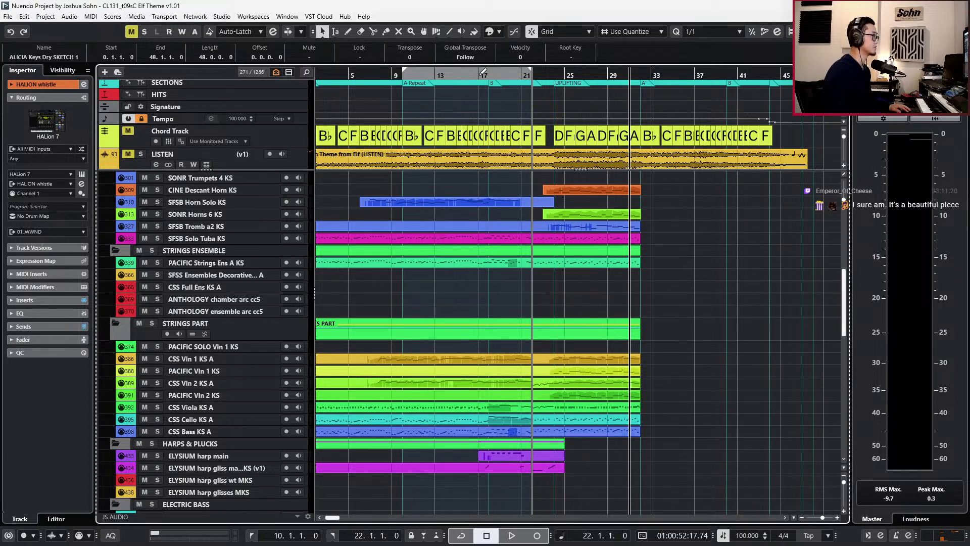
Select the SECTIONS track, the LISTEN track and finally the Chord Track.
left_click(269, 83)
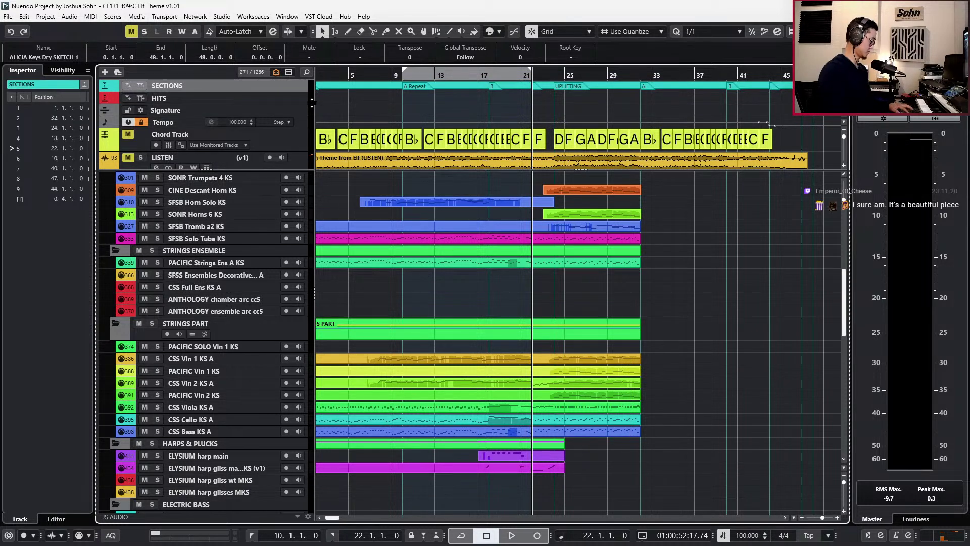
left_click(296, 163)
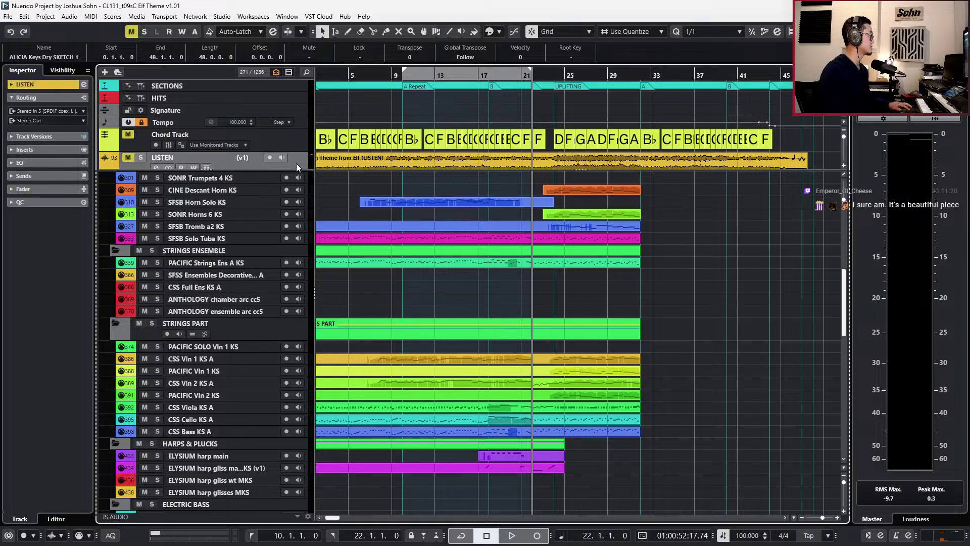
left_click(305, 143)
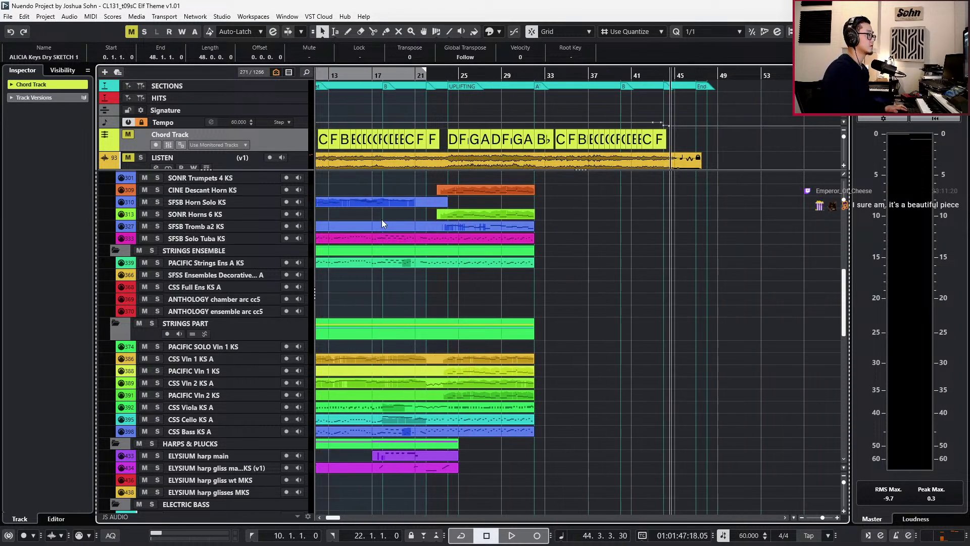
Move the playback position to bar 53, past the end of the piece, and paste the copied orchestral parts there.
scroll(382, 223, "right", 3)
key("KP_Add")
key("KP_Add")
key("KP_Add")
key("KP_Add")
key("KP_Add")
key("KP_Add")
key("KP_Add")
key("KP_Add")
key("KP_Add")
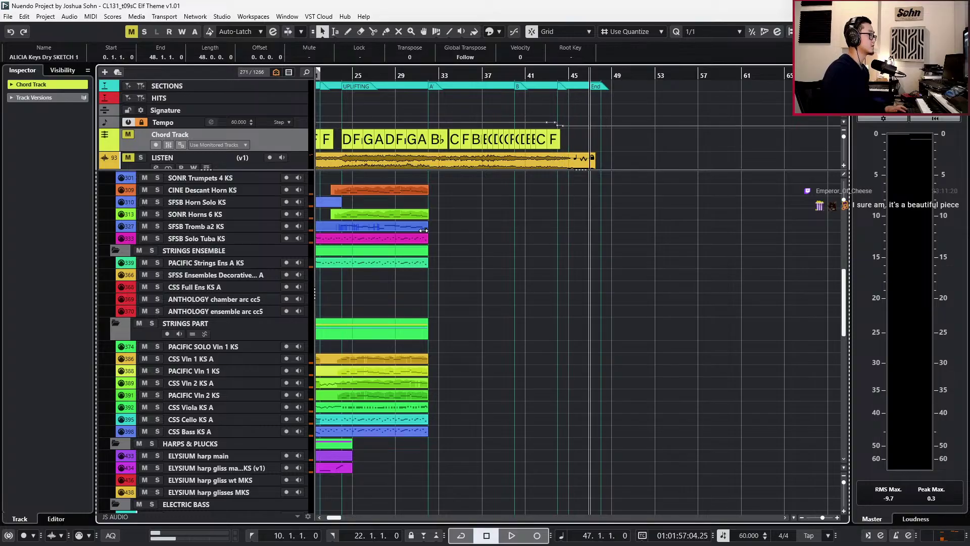
key("ctrl+v")
scroll(664, 287, "up", 5)
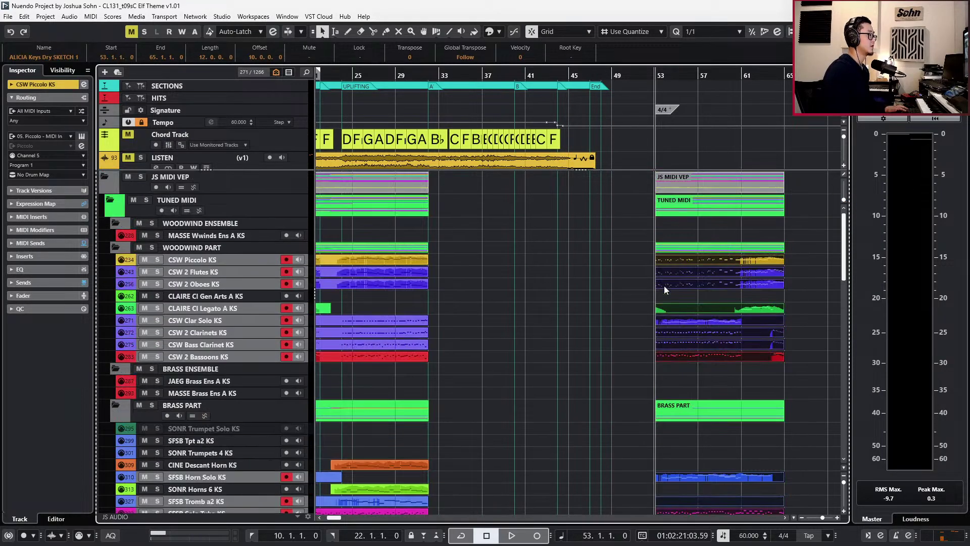
Extend the pasted JS MIDI VEP parts by a bar at both ends and split them at 52.4.1 and 65.1.1.
left_click(679, 187)
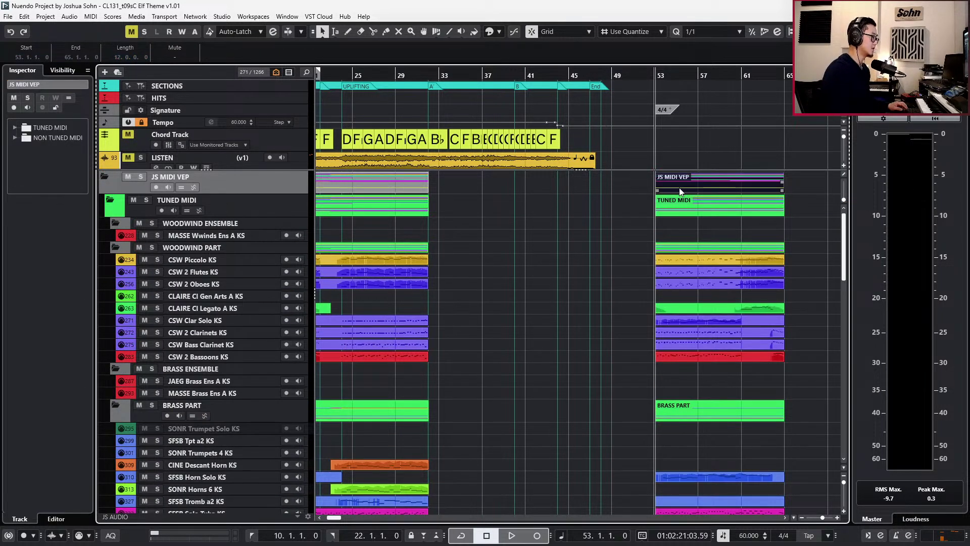
scroll(679, 187, "up", 3)
left_click_drag(638, 189, 635, 189)
scroll(637, 189, "right", 1)
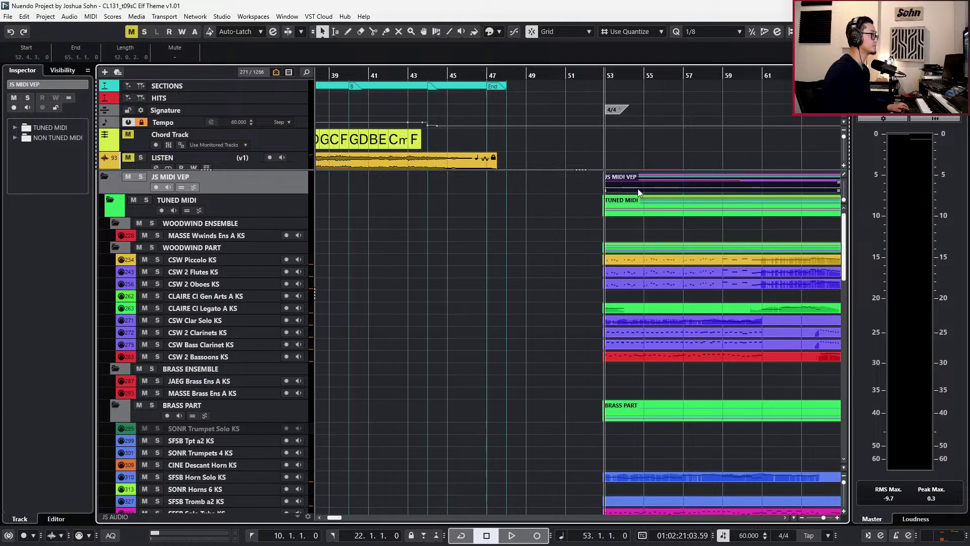
key("ctrl+Left")
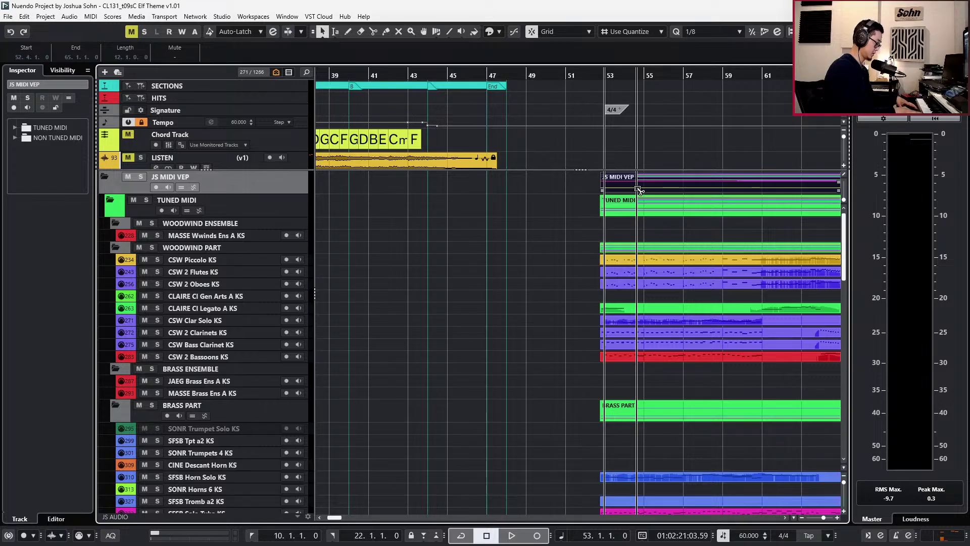
key("alt+x")
scroll(576, 176, "right", 1)
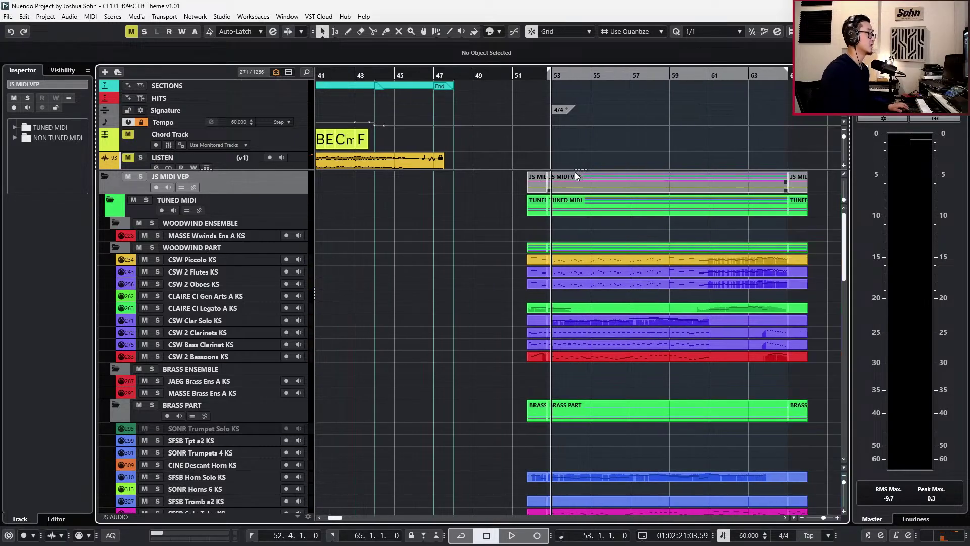
Delete the leftover JS MIDI VEP pieces before 52.4.1 and after bar 65.
left_click(541, 184)
key("Delete")
left_click(797, 185)
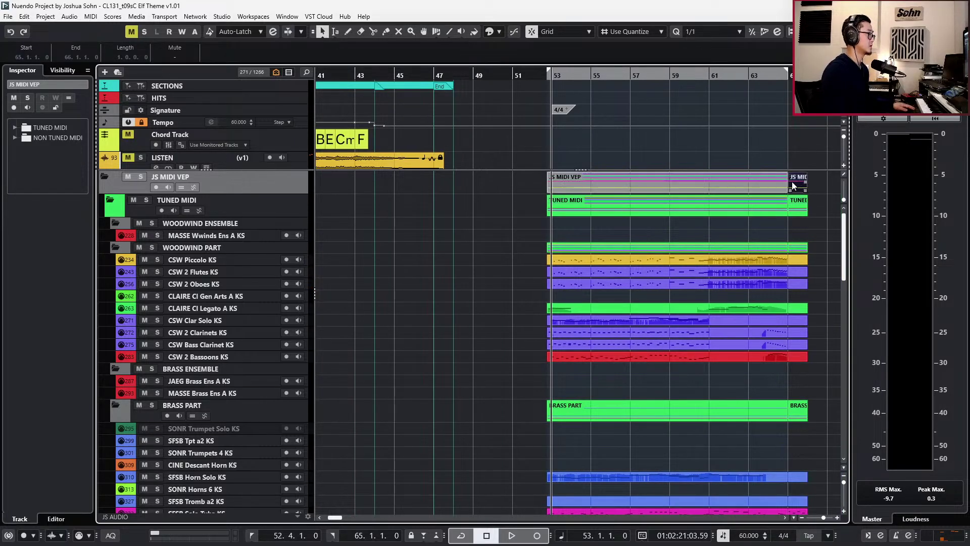
key("g")
key("Delete")
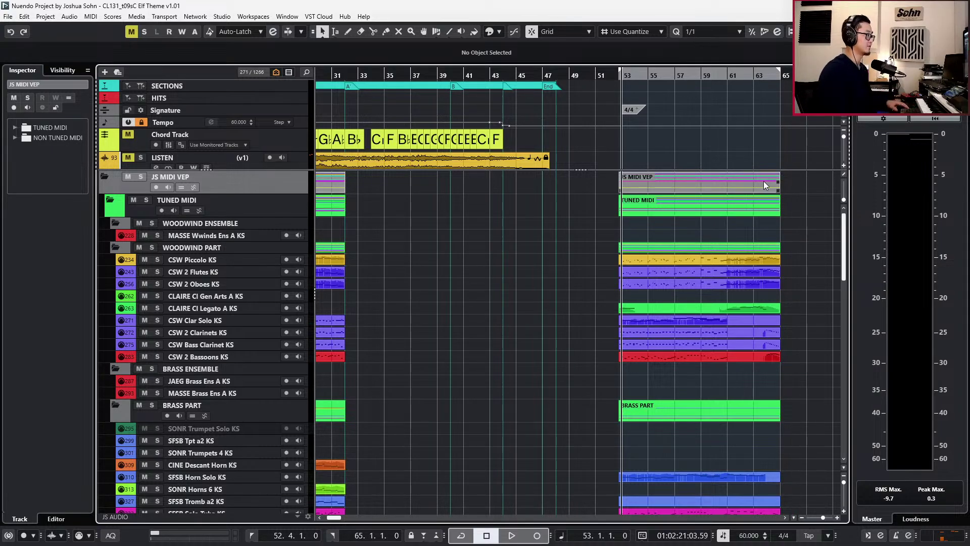
Nudge the pasted JS MIDI VEP folder part back so it starts at 31.4.1, and play briefly from bar 31.
left_click(730, 177)
key("ctrl+Left")
key("ctrl+Left")
key("ctrl+Left")
key("ctrl+Left")
key("ctrl+Left")
key("ctrl+Left")
key("ctrl+Left")
key("ctrl+Left")
key("ctrl+Left")
key("ctrl+Left")
key("ctrl+Left")
key("ctrl+Left")
key("ctrl+Left")
key("ctrl+Left")
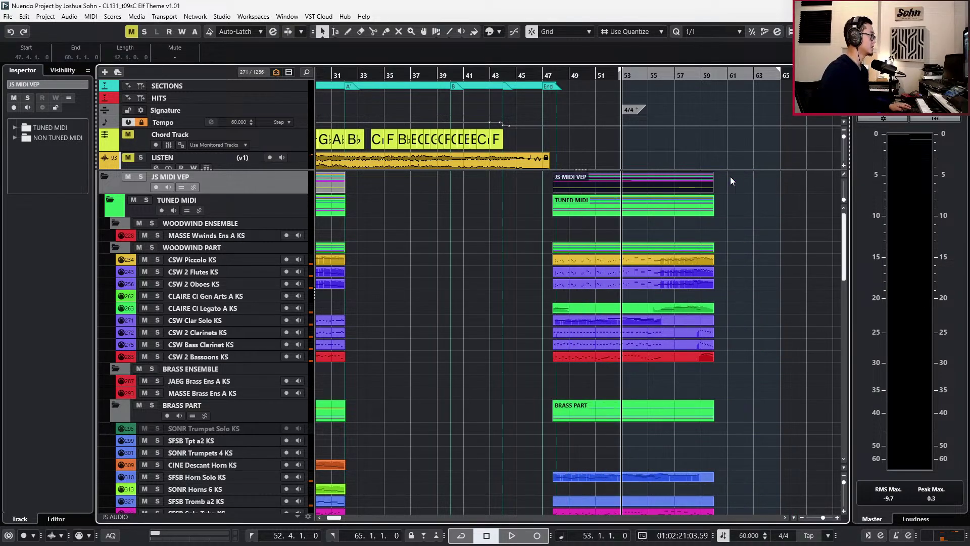
key("ctrl+Left")
key("ctrl+Left")
key("ctrl+Left")
key("ctrl+Left")
key("ctrl+Left")
key("ctrl+Left")
key("ctrl+Left")
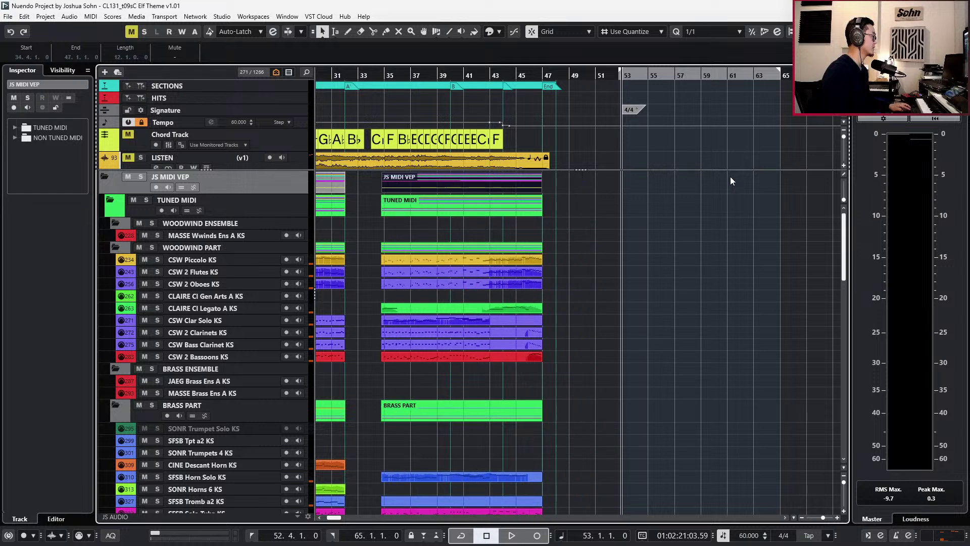
key("l")
key("space")
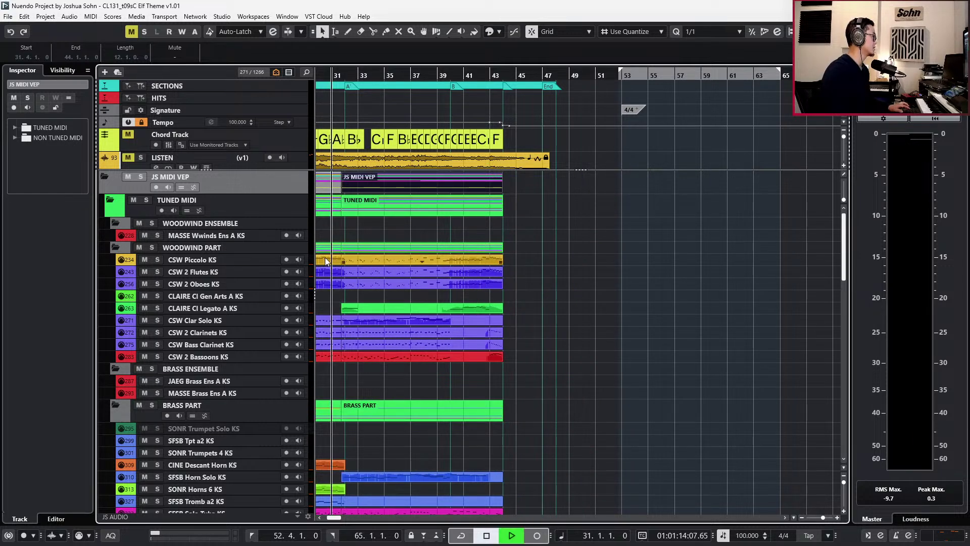
Trim the start of the moved JS MIDI VEP part to 31.4.4.54 and join it with the preceding parts.
scroll(381, 234, "up", 3)
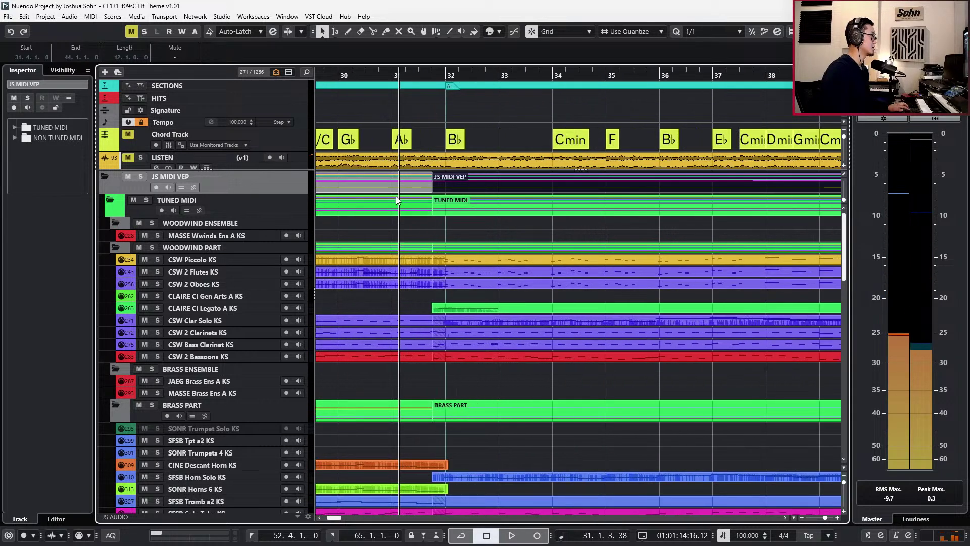
left_click_drag(435, 189, 446, 190)
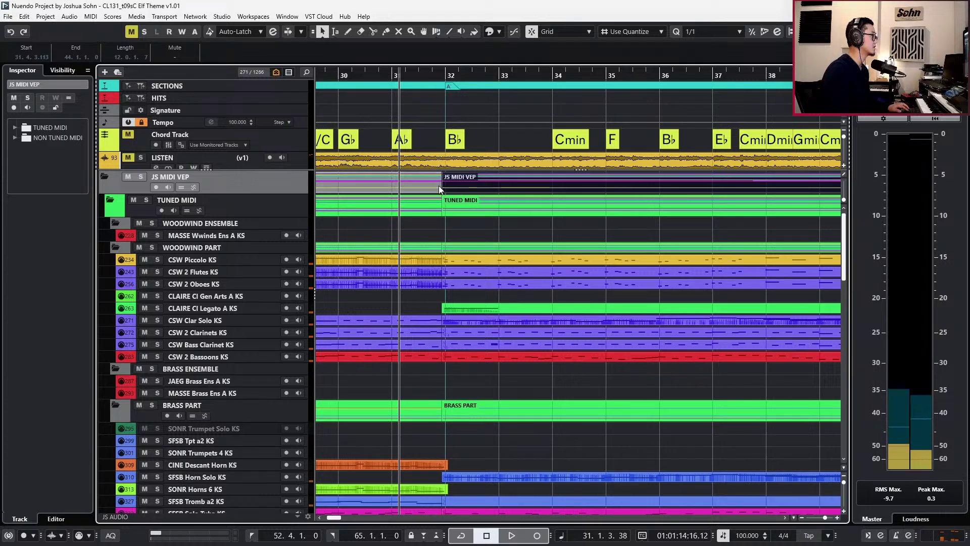
left_click(433, 190)
scroll(443, 223, "up", 2)
left_click_drag(442, 190, 444, 190)
key("h")
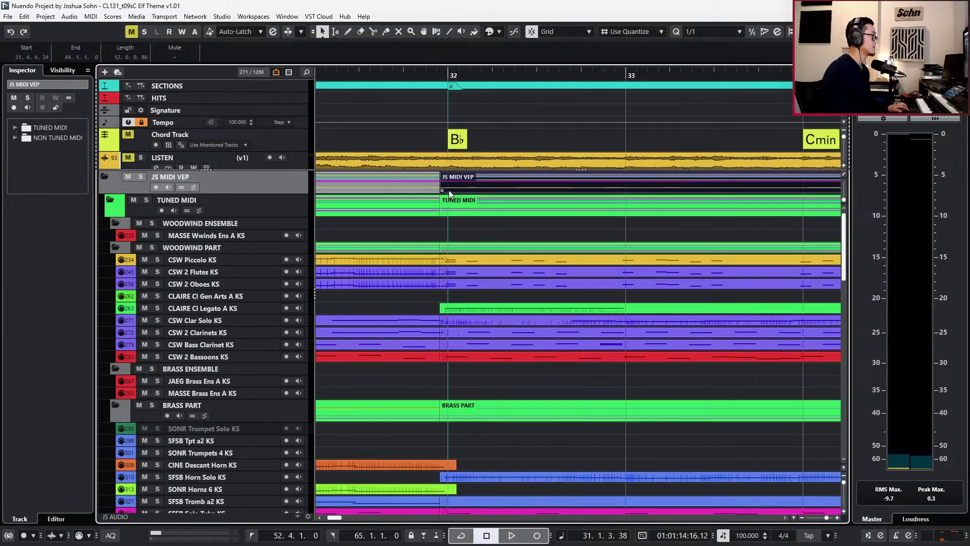
left_click_drag(443, 191, 446, 191)
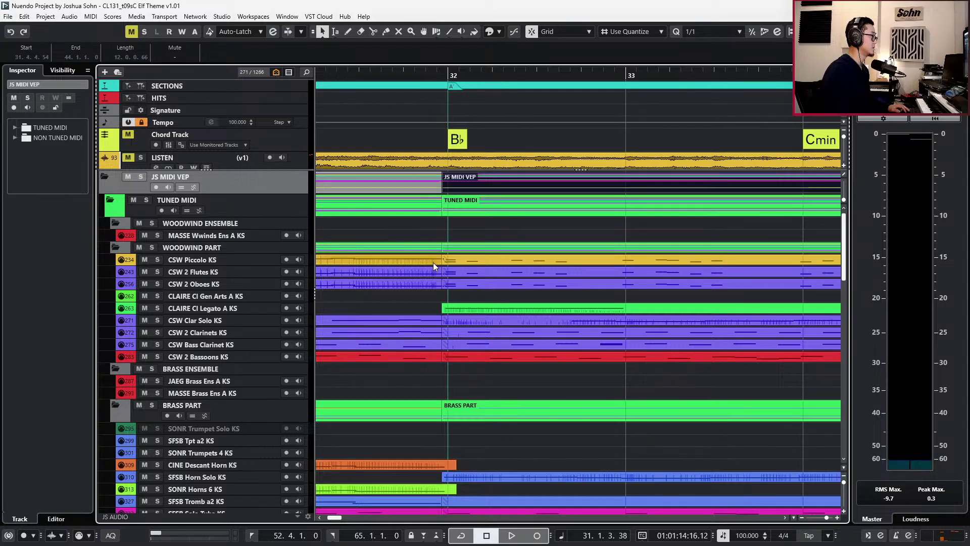
Open the CSW Piccolo, 2 Flutes and 2 Oboes parts together in the editor and examine the notes around bar 32.
left_click(422, 262)
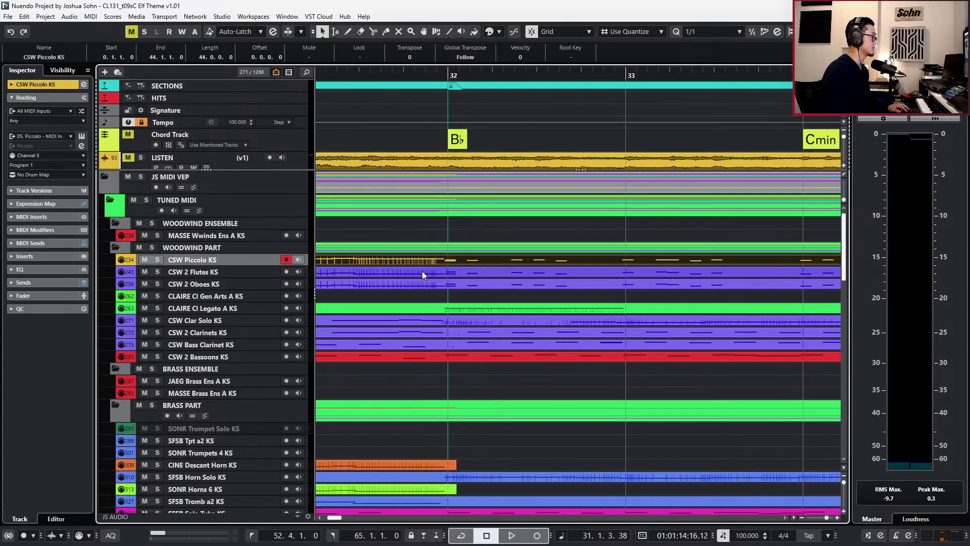
left_click(423, 272, "shift")
left_click(425, 285, "shift")
key("Return")
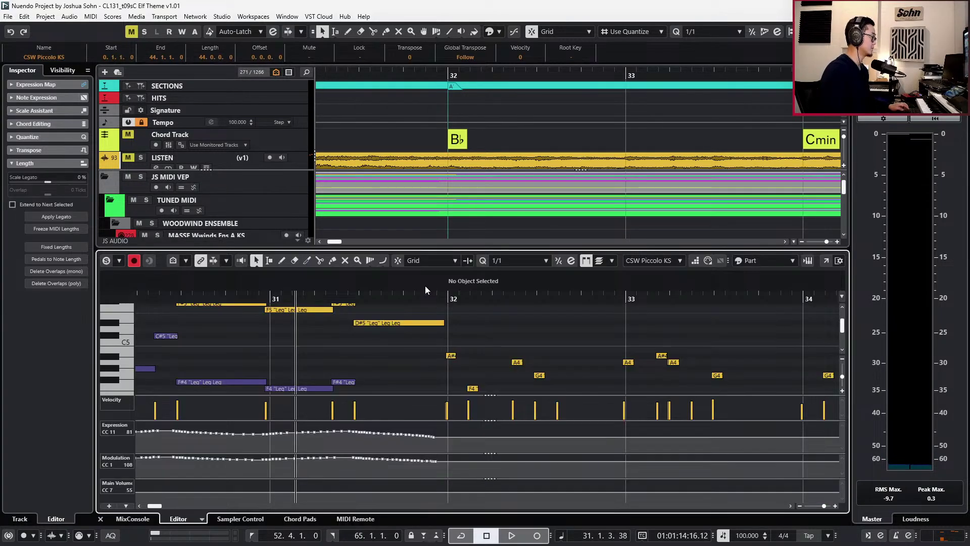
key("Return")
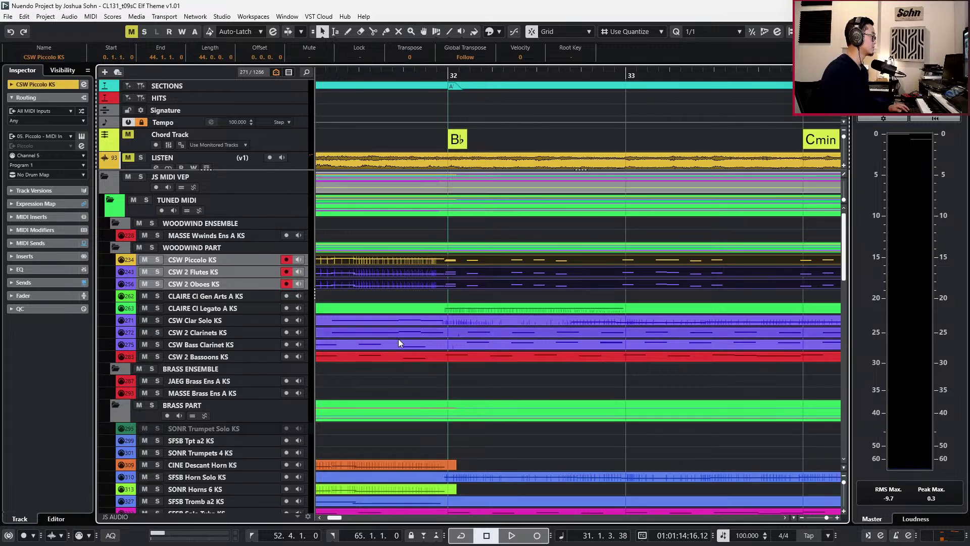
Select the CSW 2 Bassoons part, audition the transition up to bar 32, and select the LISTEN recording.
left_click(409, 357)
left_click(400, 309)
key("ctrl+z")
scroll(430, 326, "down", 3)
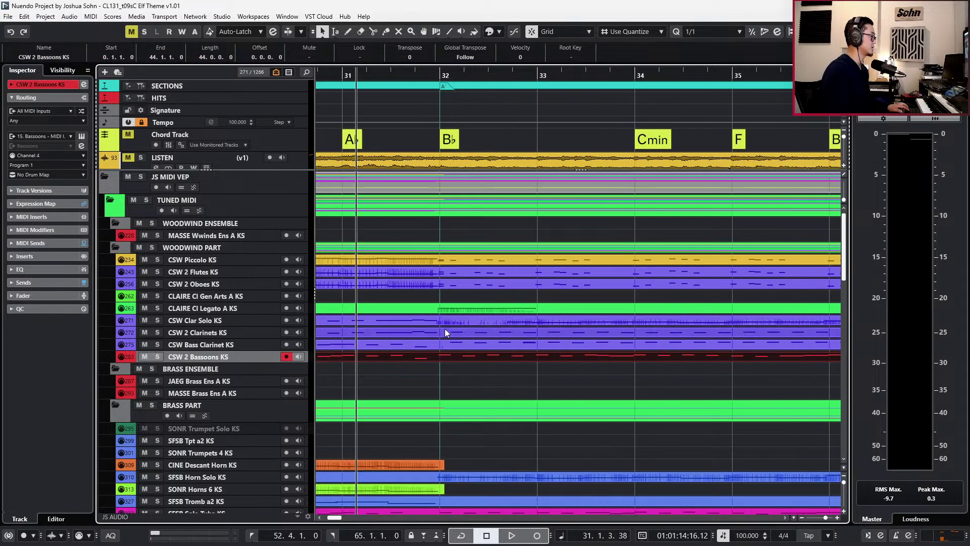
scroll(500, 390, "down", 3)
key("space")
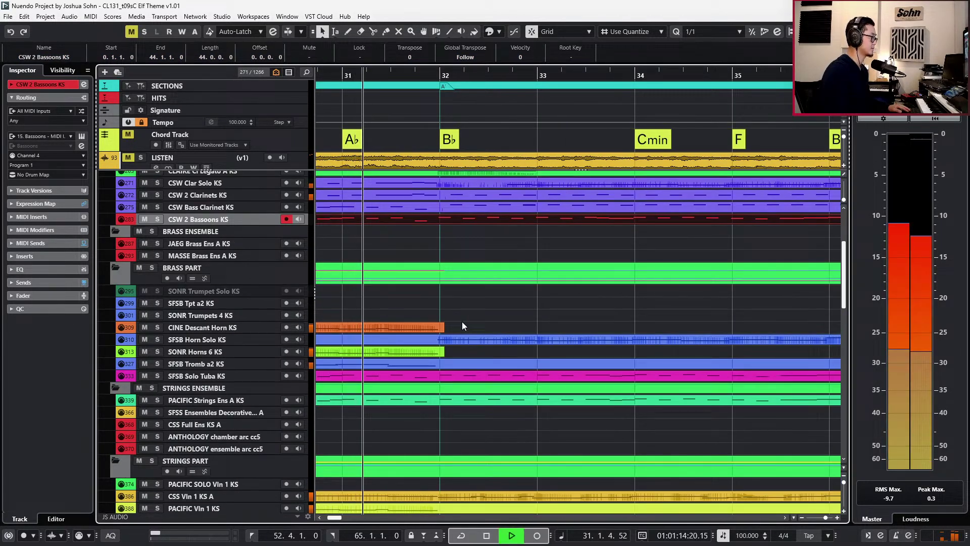
left_click(442, 263, "alt+shift")
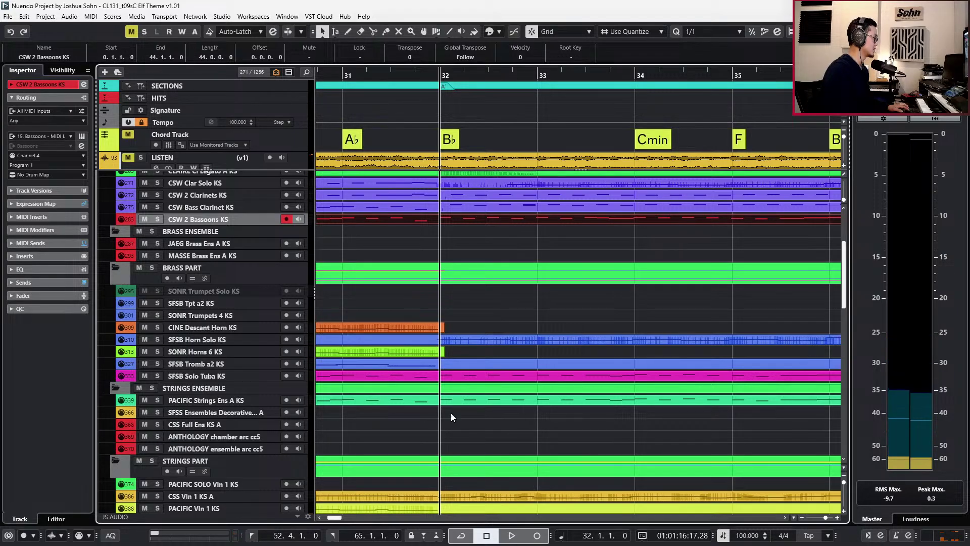
scroll(484, 357, "down", 2)
left_click(557, 155)
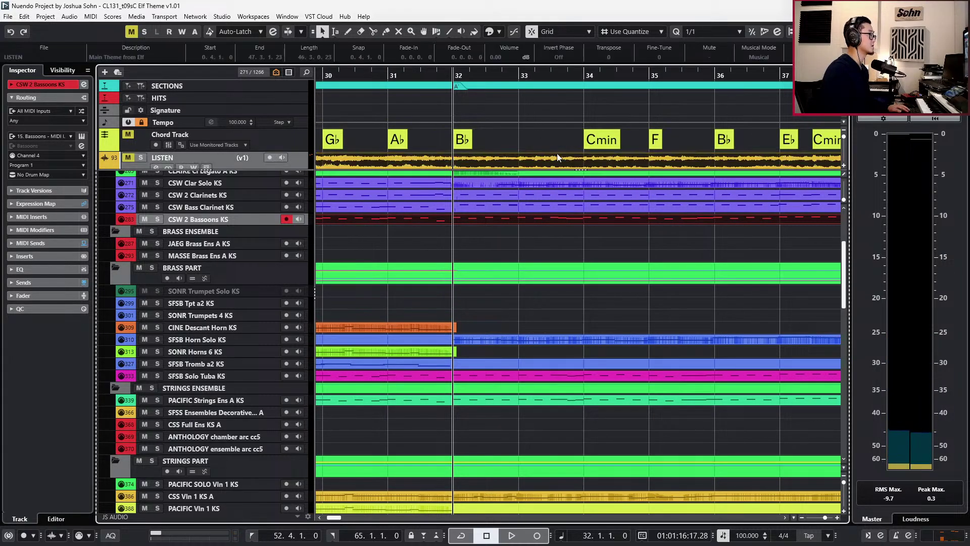
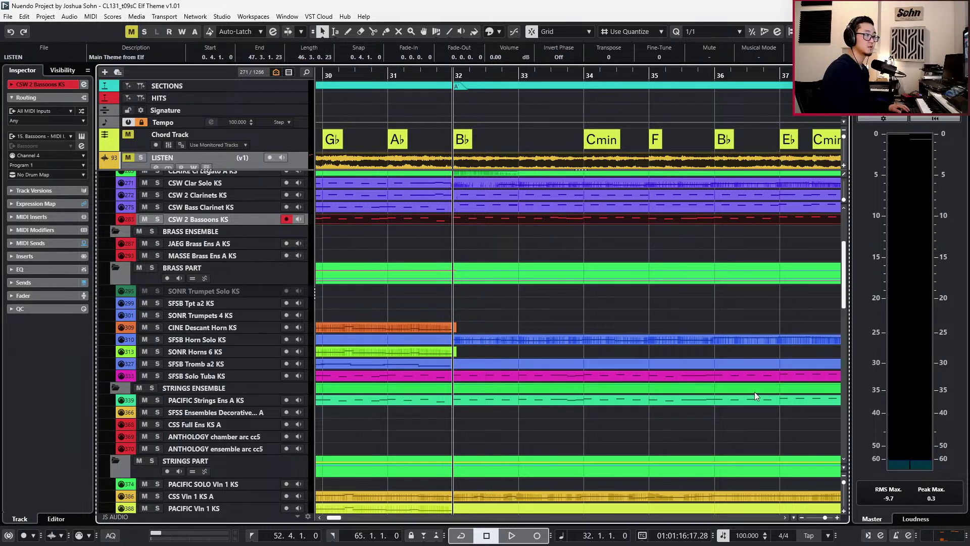
Play back from bar 31 into bar 32 with the strings tracks in view.
scroll(644, 340, "down", 3)
key("KP_Subtract")
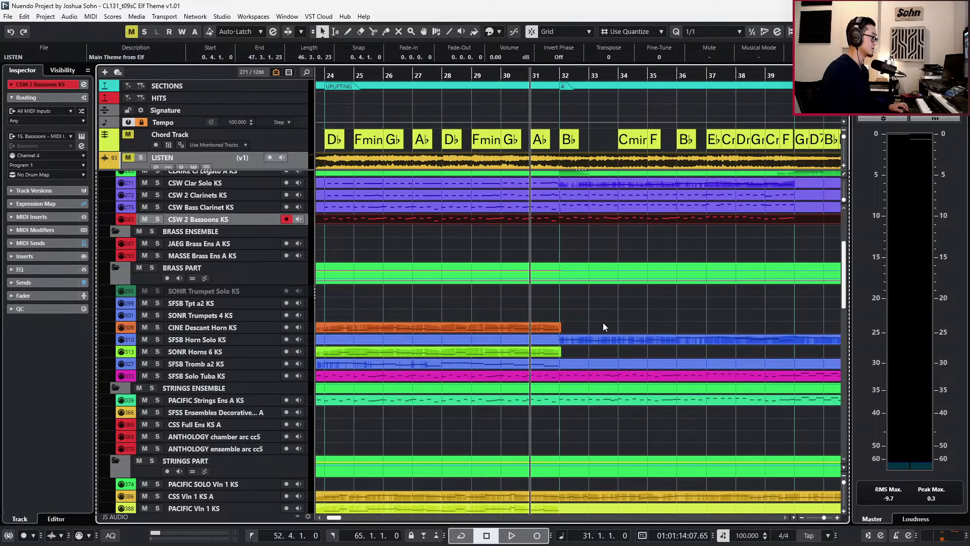
scroll(603, 309, "down", 3)
key("space")
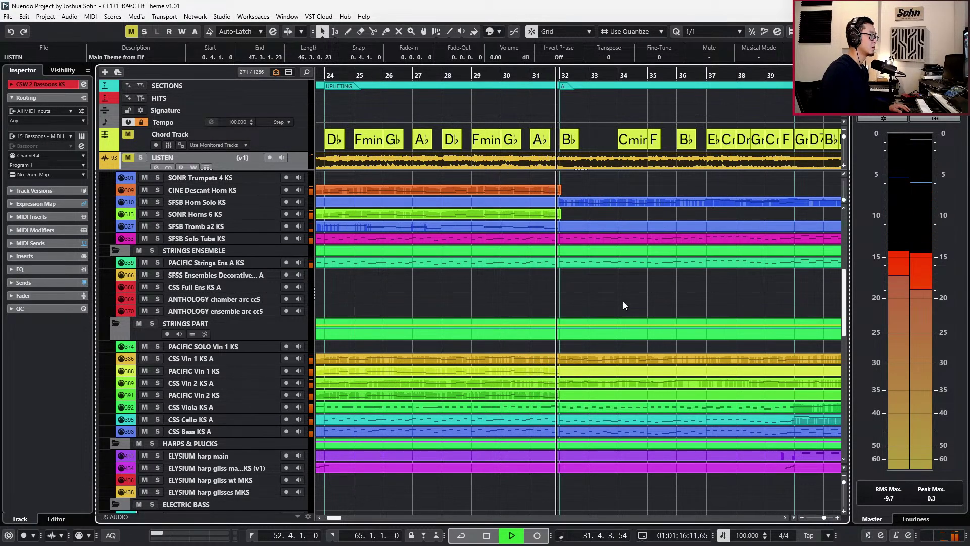
key("space")
key("h")
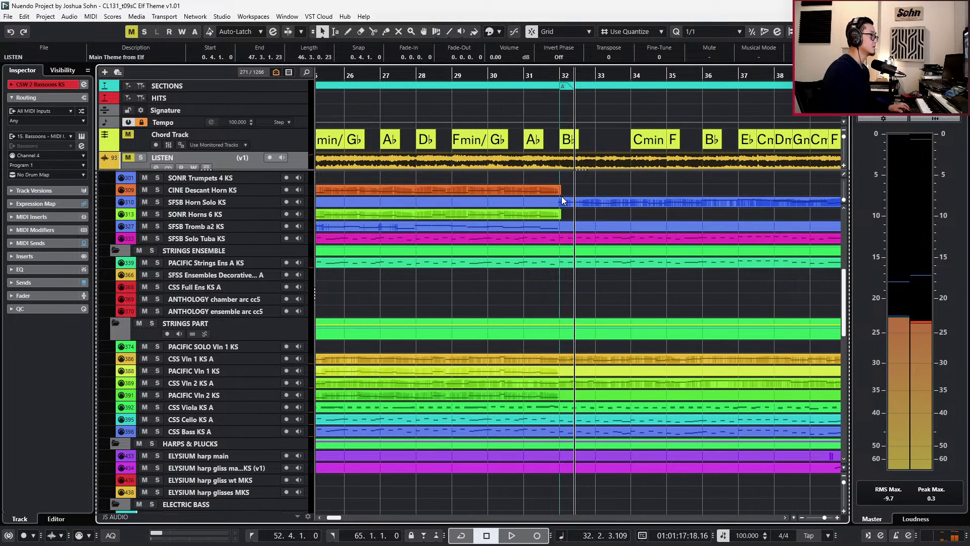
Trim the ends of the CINE Descant Horn and SONR Horns 6 parts to bar 32.
scroll(561, 205, "up", 3)
double_click(562, 219)
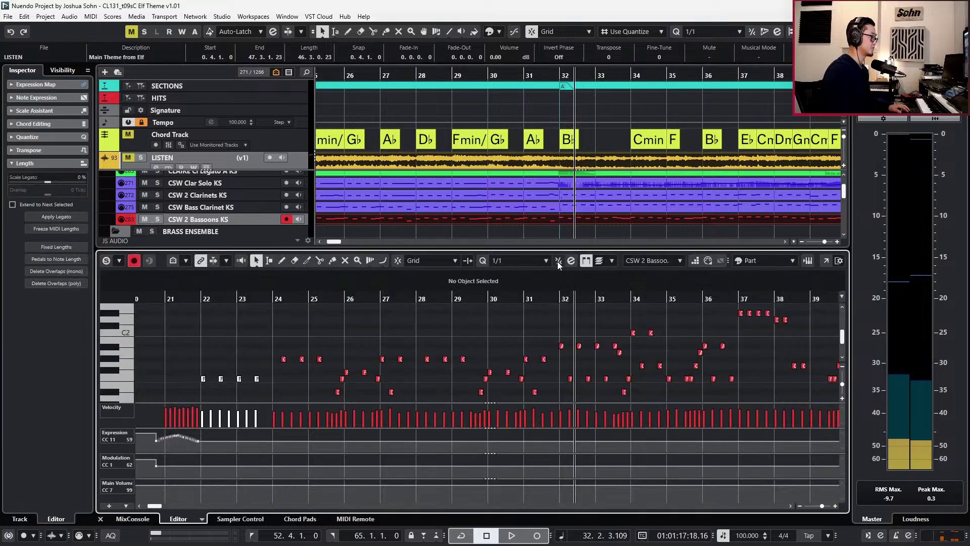
key("Return")
left_click(558, 315)
left_click_drag(559, 329, 561, 361)
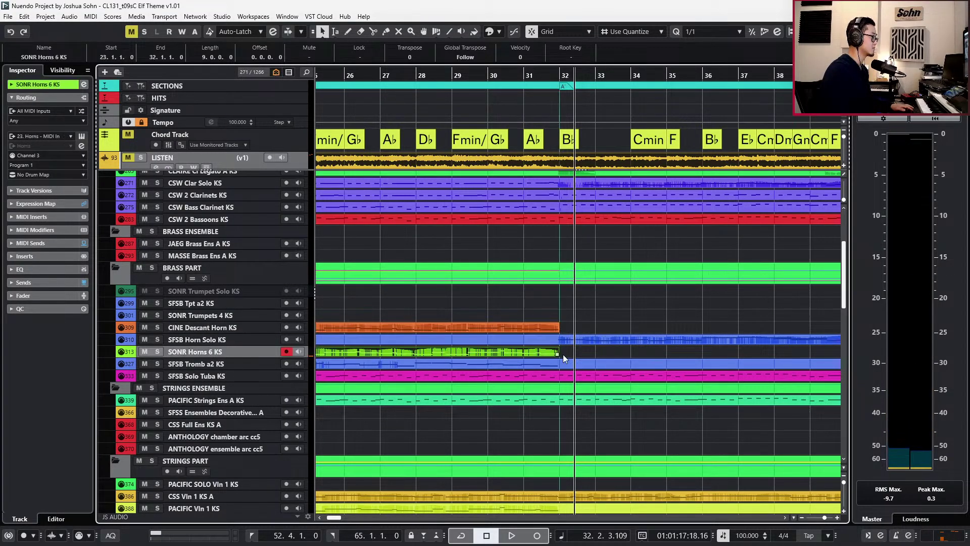
Examine the SFSB Horn Solo part and the trombone, tuba and PACIFIC Strings Ens parts around bar 32 in the editor.
left_click(568, 344)
double_click(569, 342)
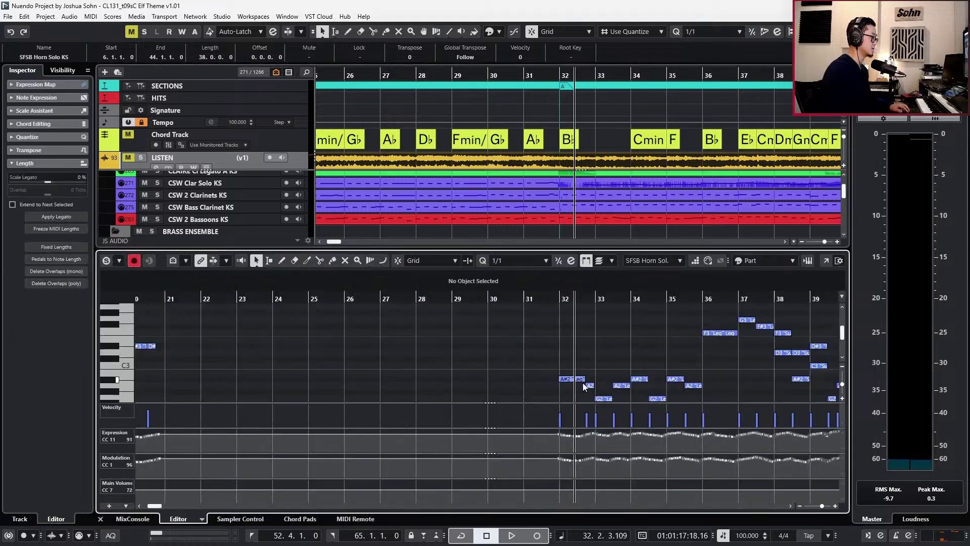
key("Return")
left_click_drag(601, 411, 595, 362)
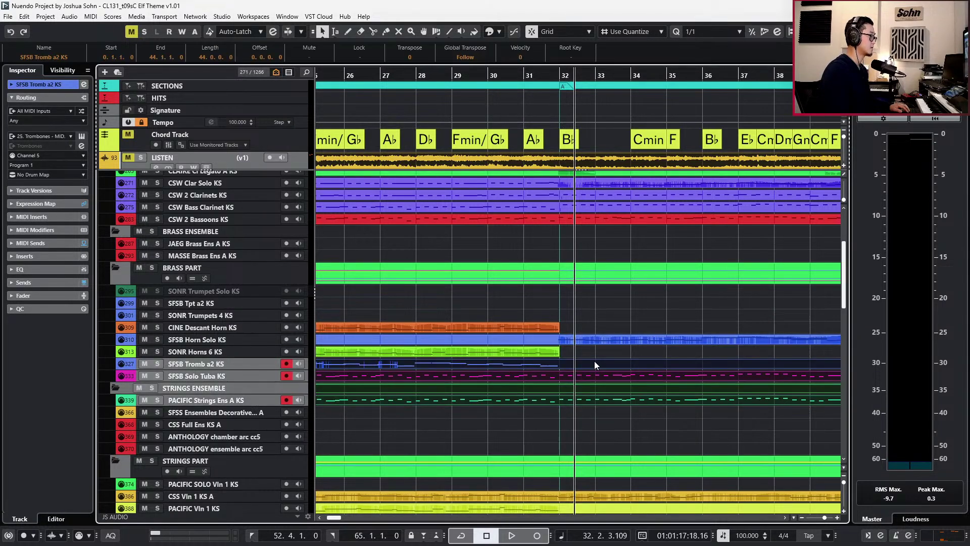
key("Return")
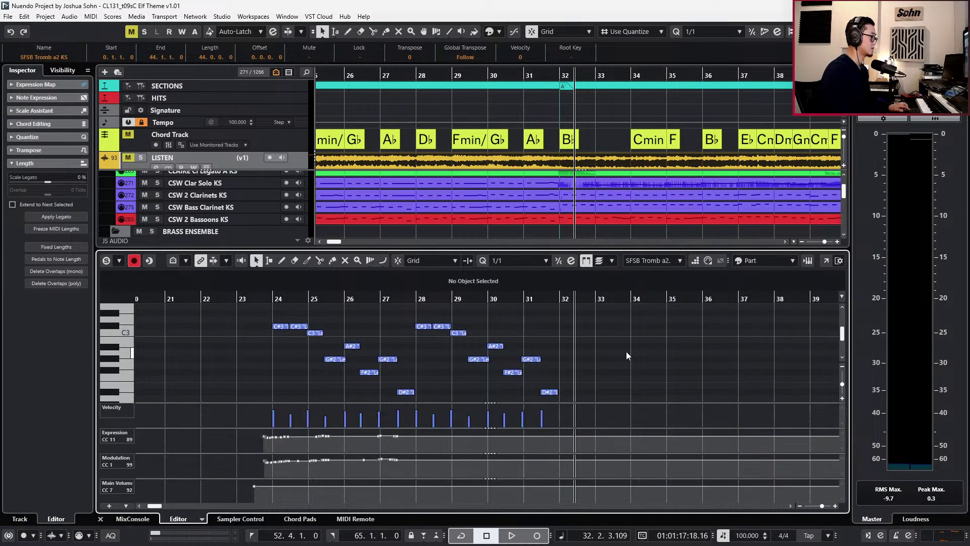
key("ctrl+e")
Set the left locator to bar 32, examine the CSS and PACIFIC string parts there in the editor, and return to bar 31.
left_click(570, 281)
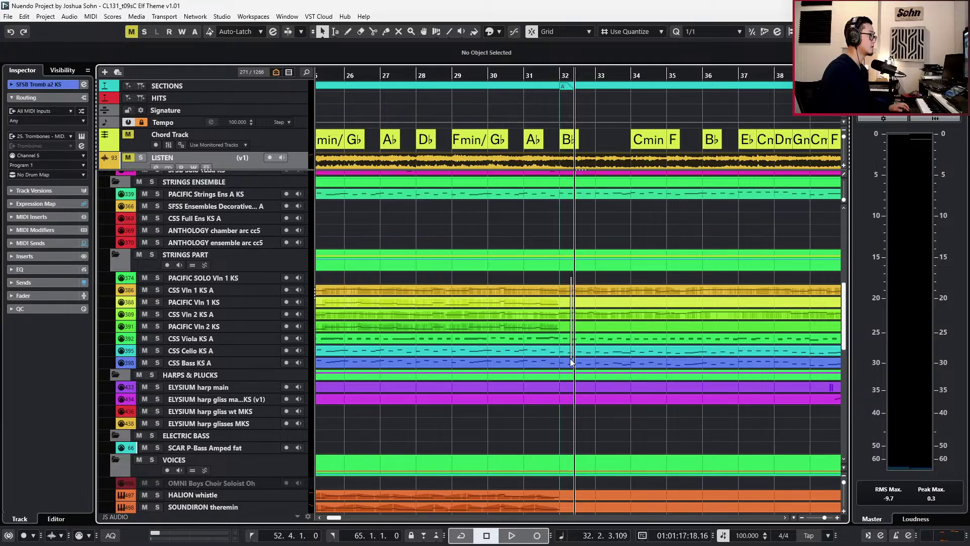
left_click_drag(572, 361, 581, 359)
key("ctrl+e")
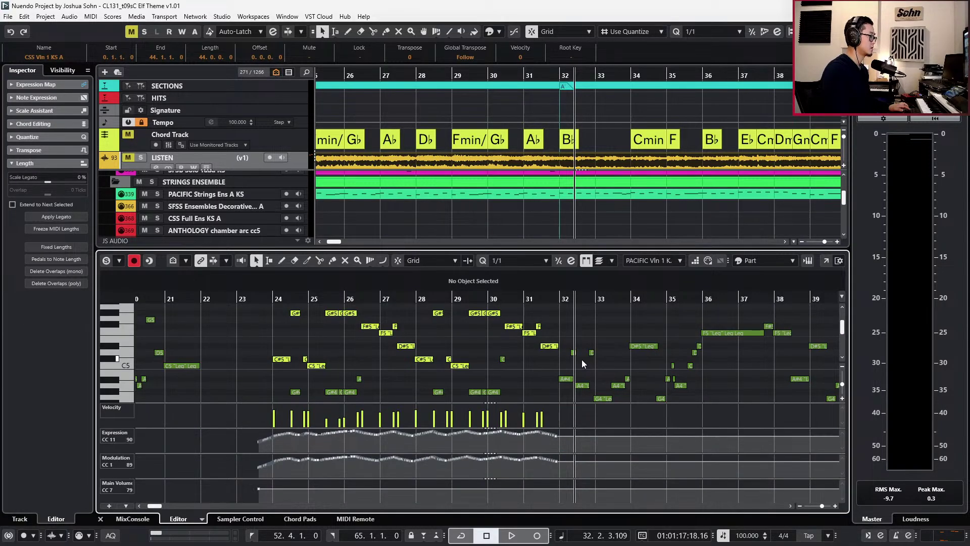
key("KP_Subtract")
key("ctrl+KP_1")
scroll(581, 360, "up", 1)
key("h")
key("h")
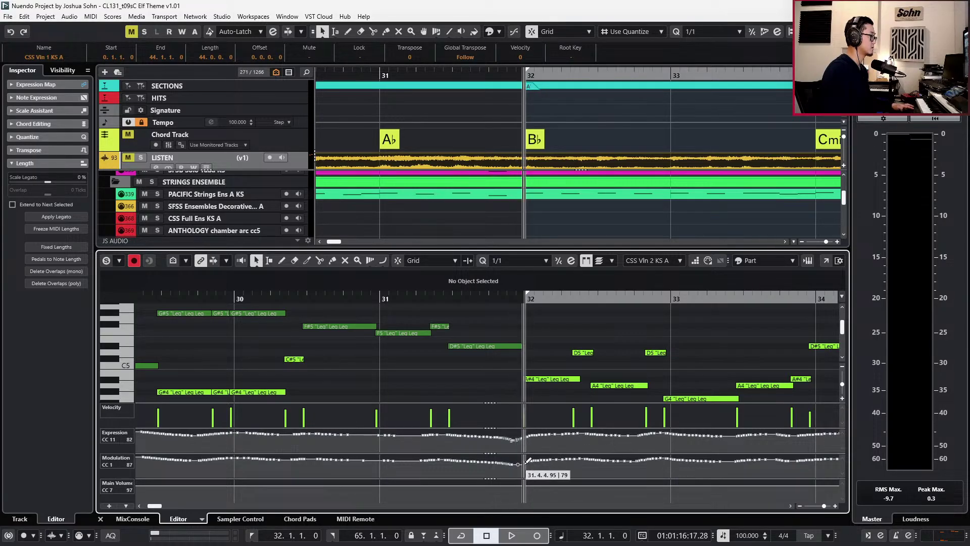
key("ctrl+e")
key("KP_Subtract")
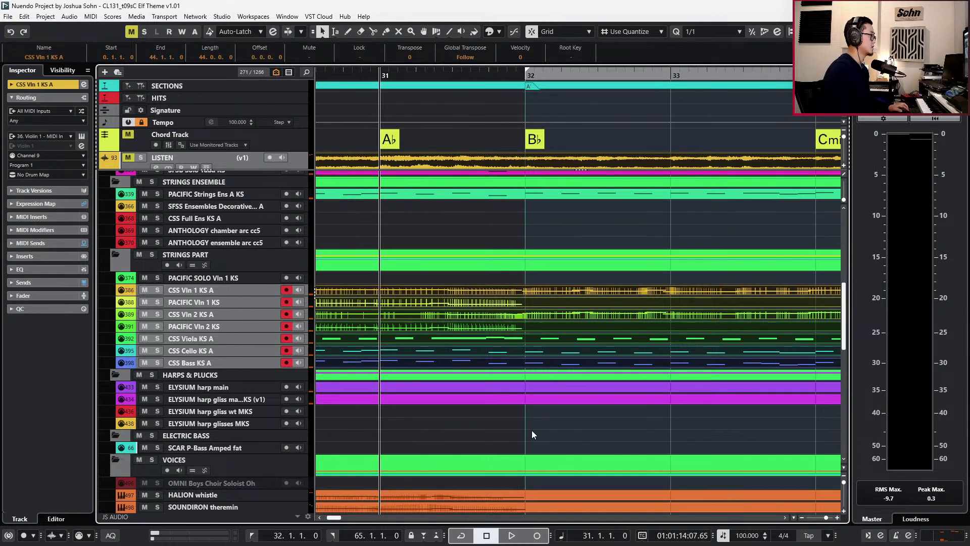
Compare the expression and modulation curves of the CSS and PACIFIC violin parts around bar 32 in the editor.
key("ctrl+e")
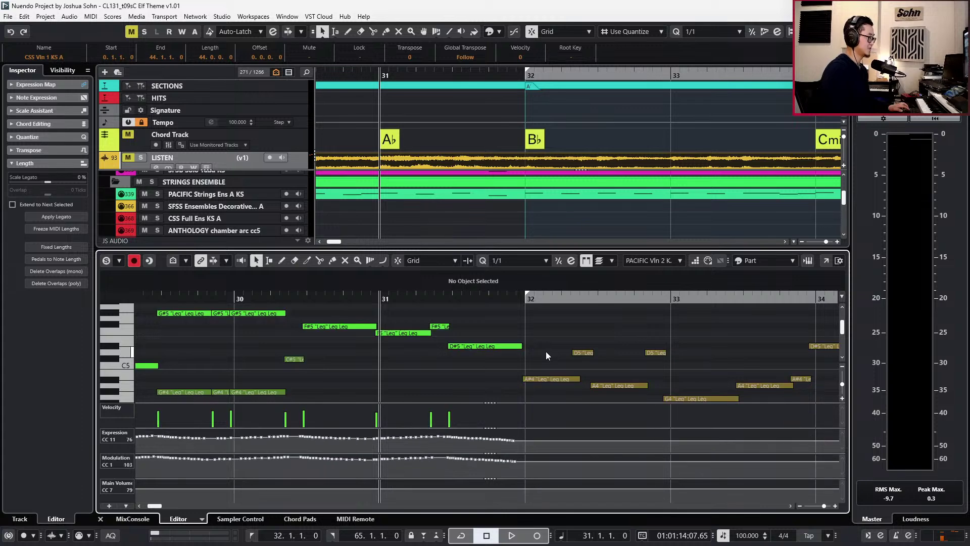
key("Up")
key("Up")
key("Up")
key("Up")
key("Up")
key("Down")
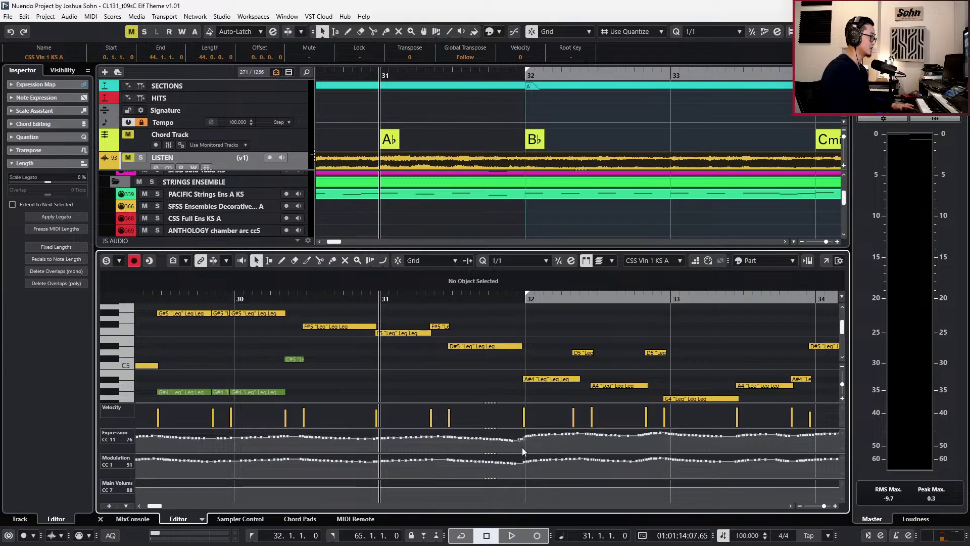
key("Down")
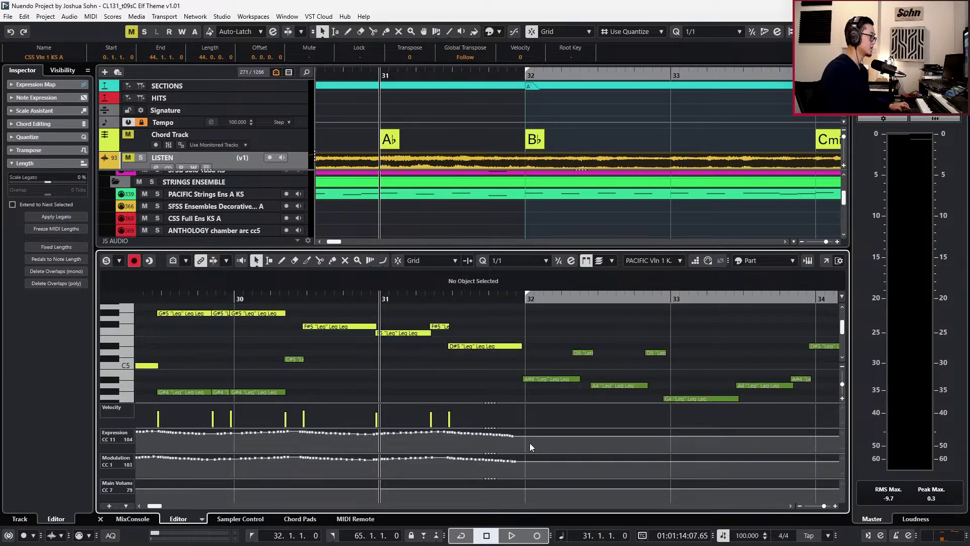
Examine the OMNI bah, HALion choir and OMNI pop female parts around bar 32 in the editor.
key("Return")
scroll(530, 441, "down", 5)
left_click_drag(540, 335, 528, 409)
key("Return")
key("Down")
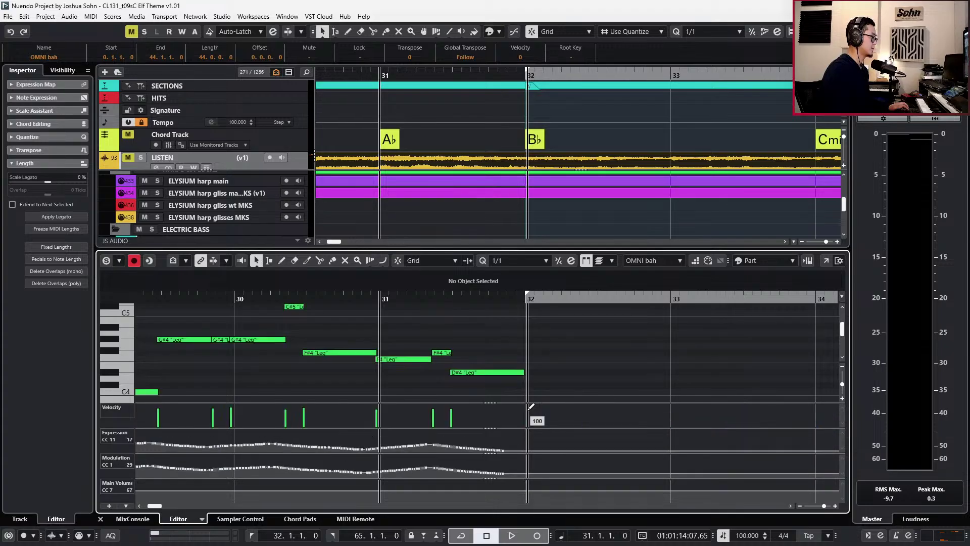
key("ctrl+alt+e")
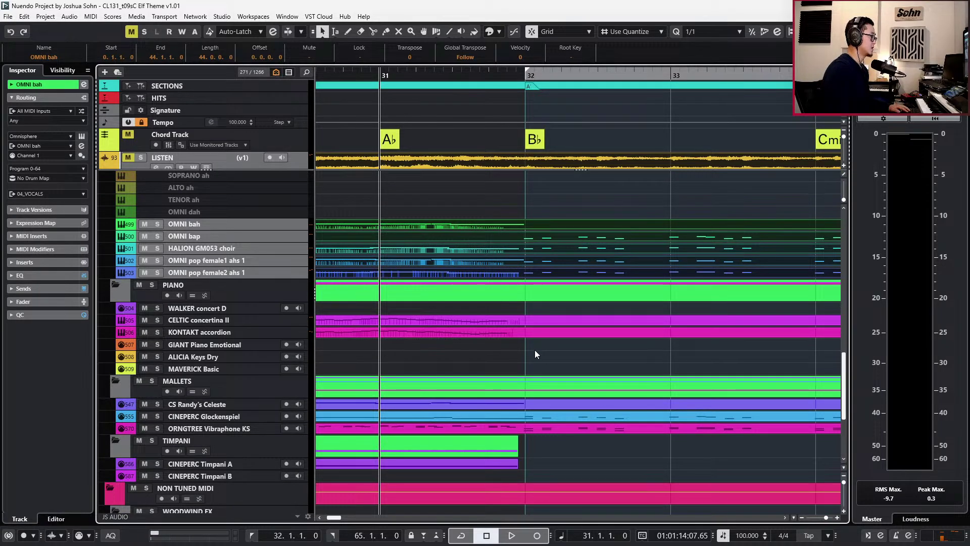
Examine the CINEPERC Glockenspiel and ORNGTREE Vibraphone parts around bar 32 in the editor.
left_click_drag(535, 350, 530, 314)
key("l")
left_click_drag(552, 433, 553, 420)
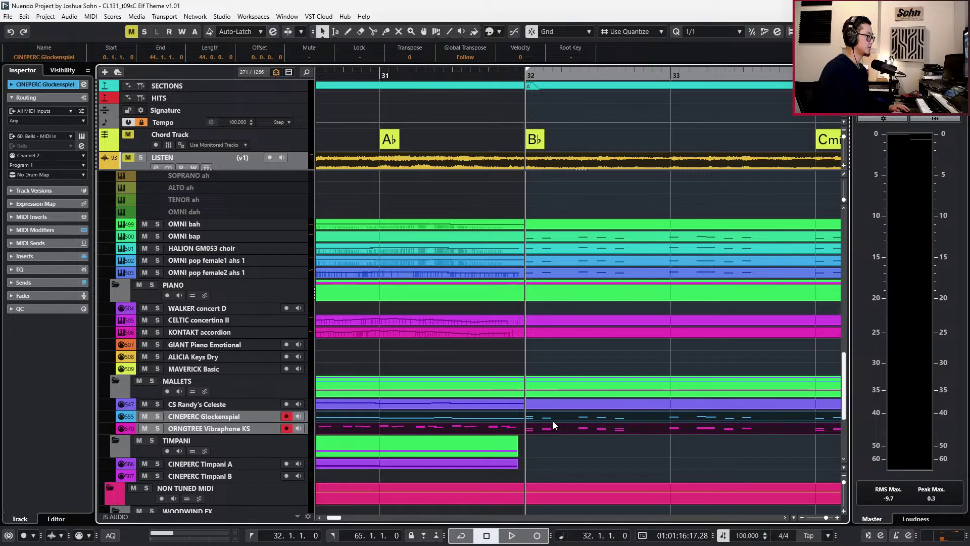
key("ctrl+alt+e")
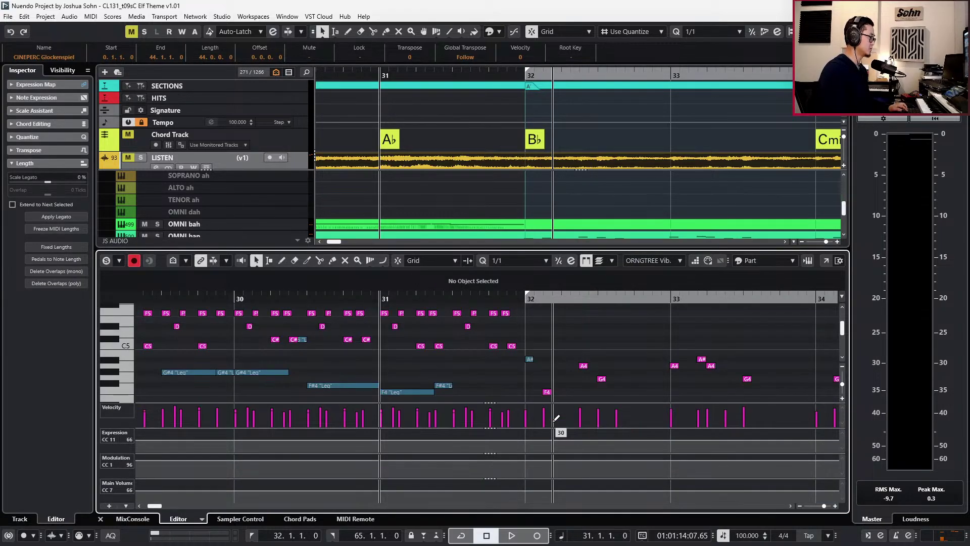
key("ctrl+alt+e")
Extend the CINEPERC Timpani A and CINE Triangles Mark Tree A parts to bar 44, matching the ends of the other parts.
scroll(553, 421, "down", 2, "ctrl")
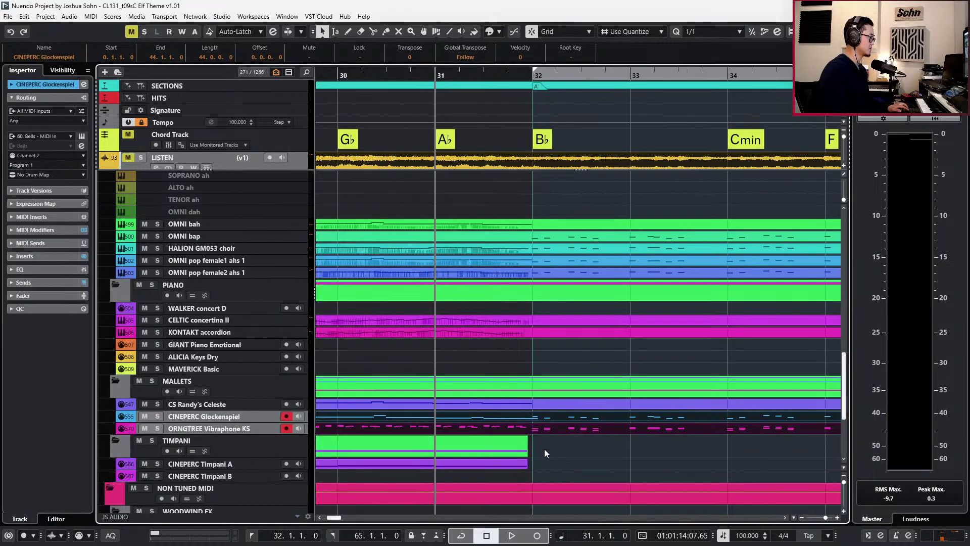
left_click(522, 467)
scroll(556, 467, "down", 4, "ctrl")
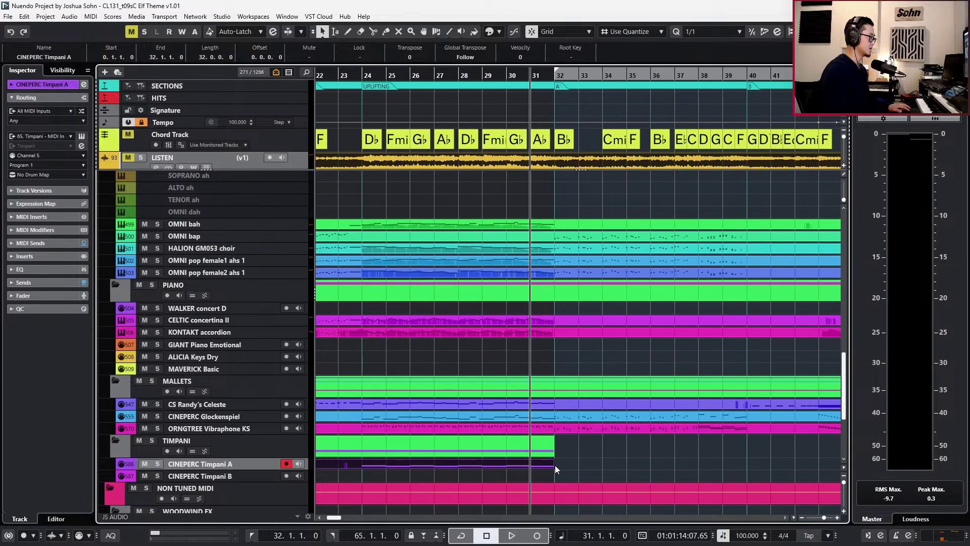
scroll(555, 467, "down", 3, "ctrl")
left_click_drag(556, 464, 679, 459)
scroll(631, 422, "down", 3)
left_click_drag(479, 423, 685, 415)
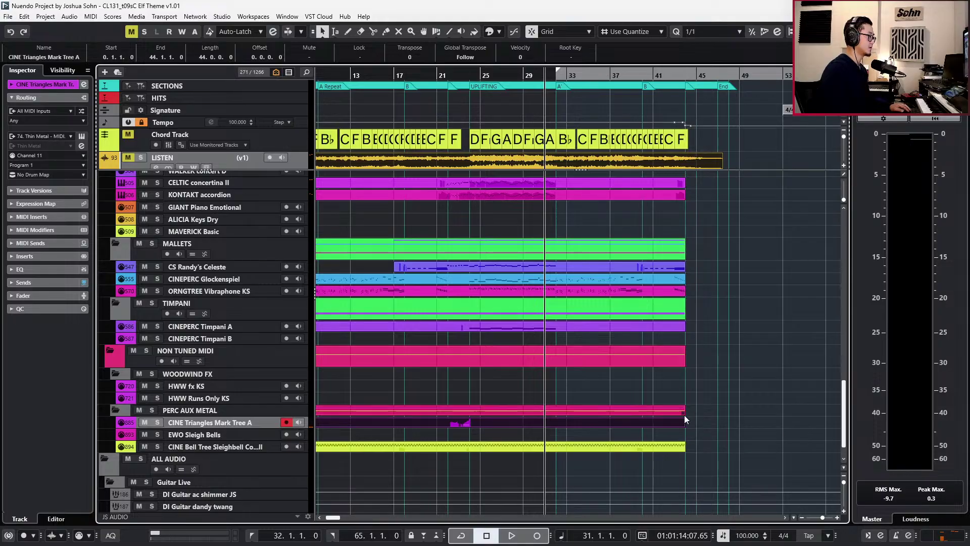
Audition the transition into bar 32 with the LISTEN reference soloed, ending with the solo off and the cursor at bar 31.
key("KP_1")
key("space")
left_click(304, 159)
key("space")
key("s")
key("space")
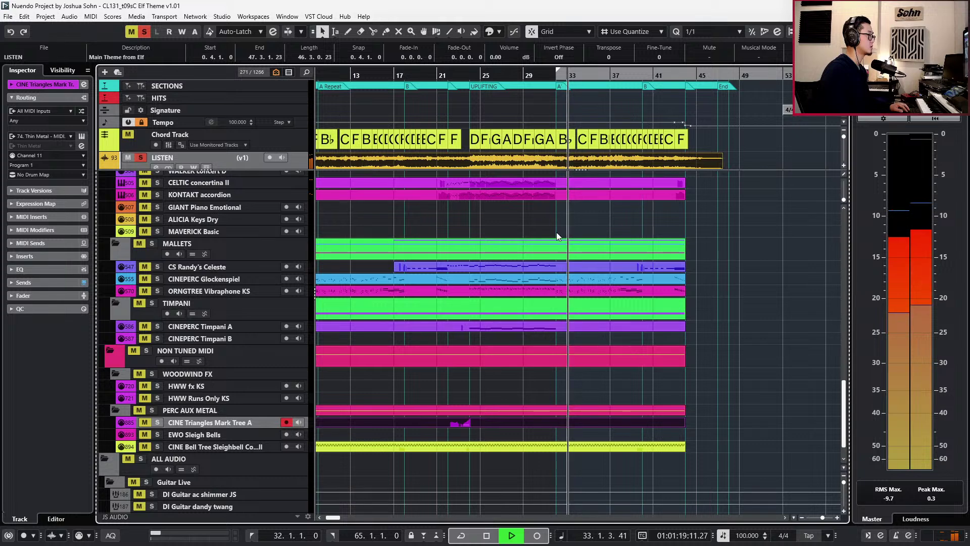
scroll(637, 272, "up", 5)
key("space")
key("KP_1")
key("KP_Subtract")
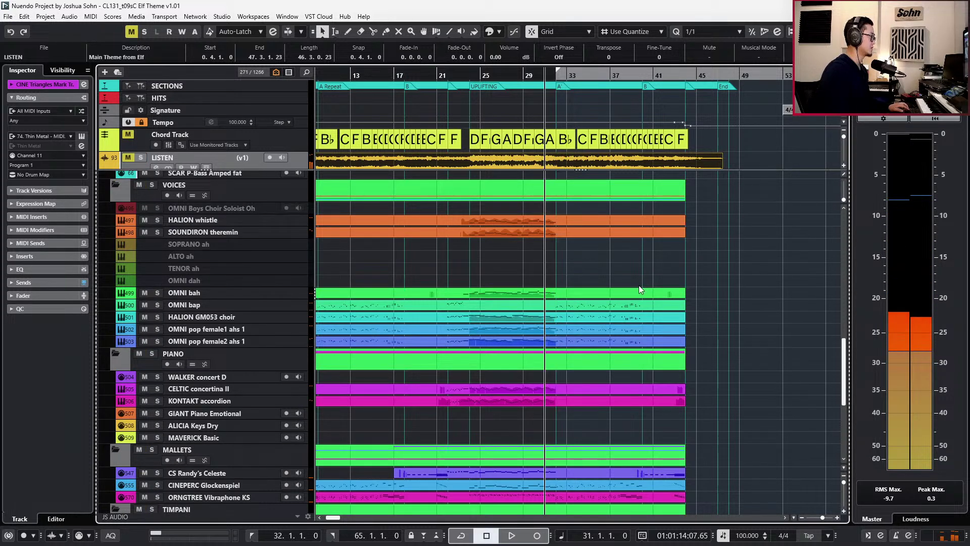
Open the OMNI bap, HALion choir and OMNI pop female parts together in the editor and make the HALion choir part active.
scroll(640, 282, "up", 2)
key("s")
left_click_drag(741, 302, 712, 339)
key("Return")
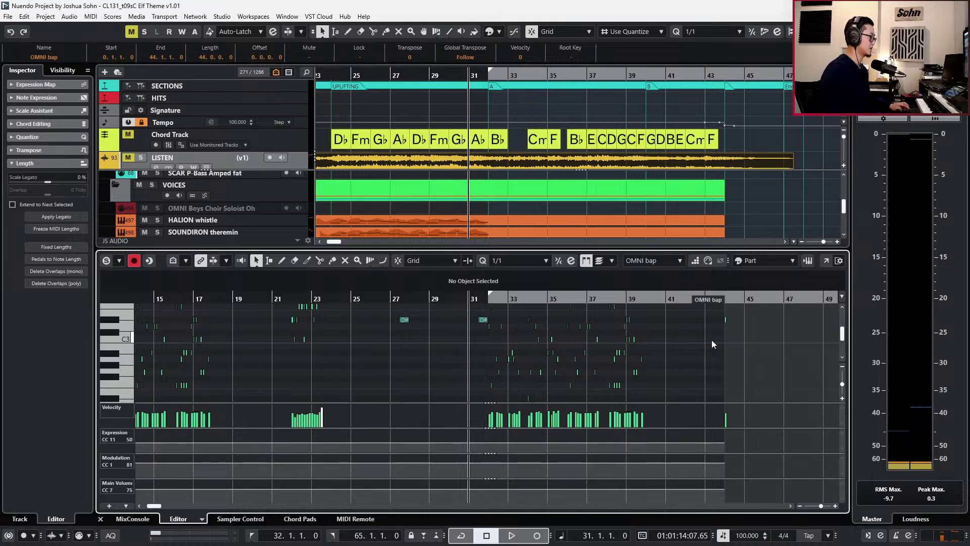
scroll(683, 390, "down", 4)
scroll(614, 396, "up", 2)
key("Page_Down")
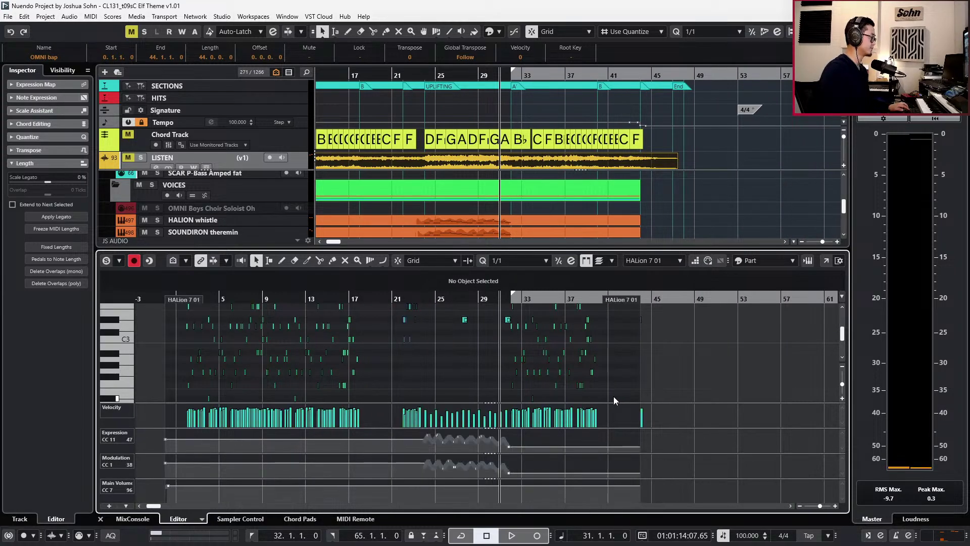
Raise the HALion choir expression to 70 and its modulation to 76 at the start of bar 32.
key("h")
key("h")
key("h")
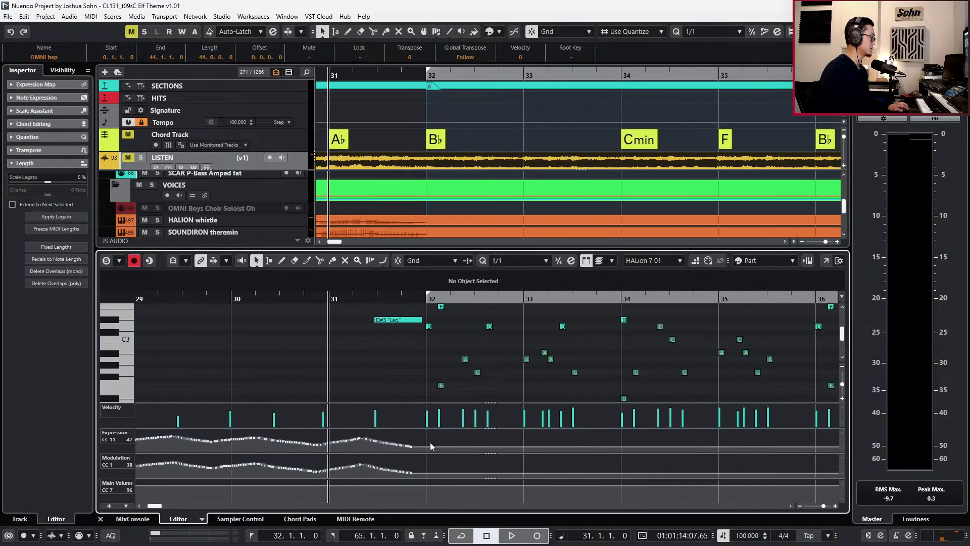
mouse_move(428, 444)
left_mouse_down()
mouse_move(429, 436)
mouse_move(460, 444)
left_mouse_up()
scroll(467, 439, "down", 3)
key("g")
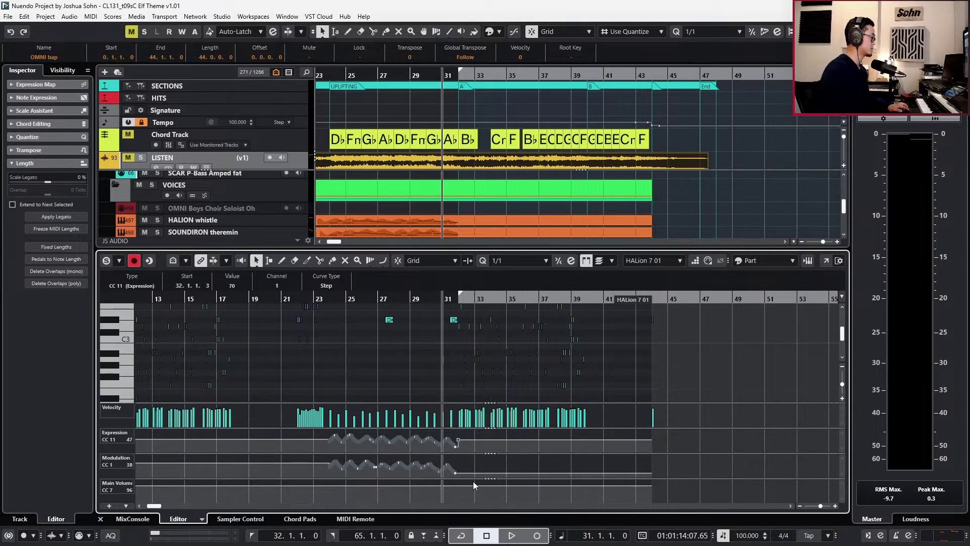
key("h")
left_click_drag(457, 473, 458, 466)
key("h")
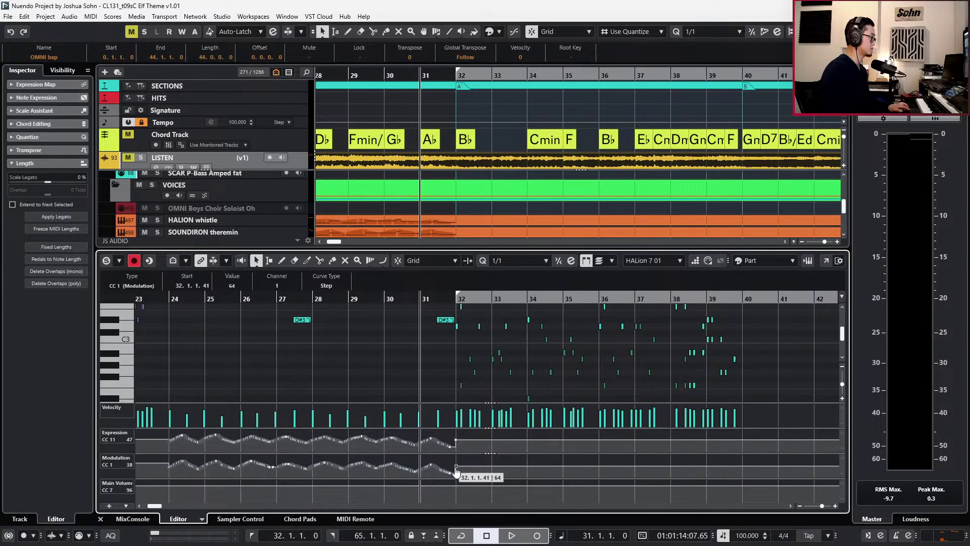
key("g")
key("g")
Play back from bar 31 into bar 32 and inspect the choir's last D#3 note before the section change.
key("space")
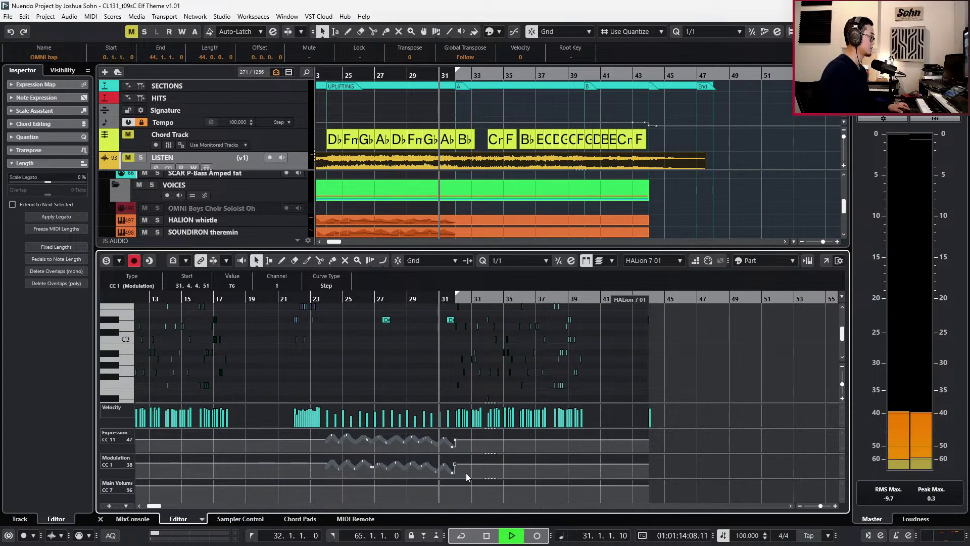
key("h")
key("h")
left_click(419, 320)
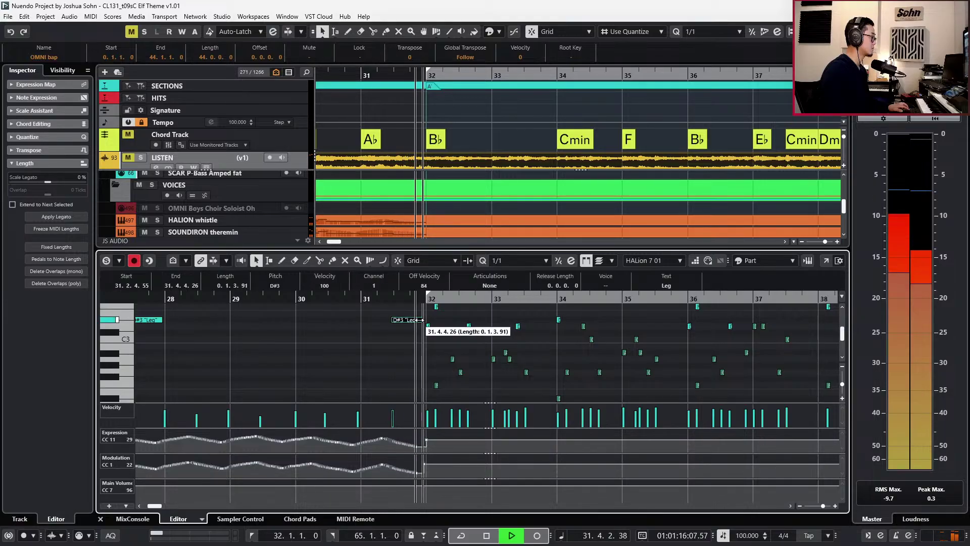
key("space")
Audition the voice parts soloed in the editor and set the HALion choir modulation to 85 just before bar 32.
left_click(427, 464)
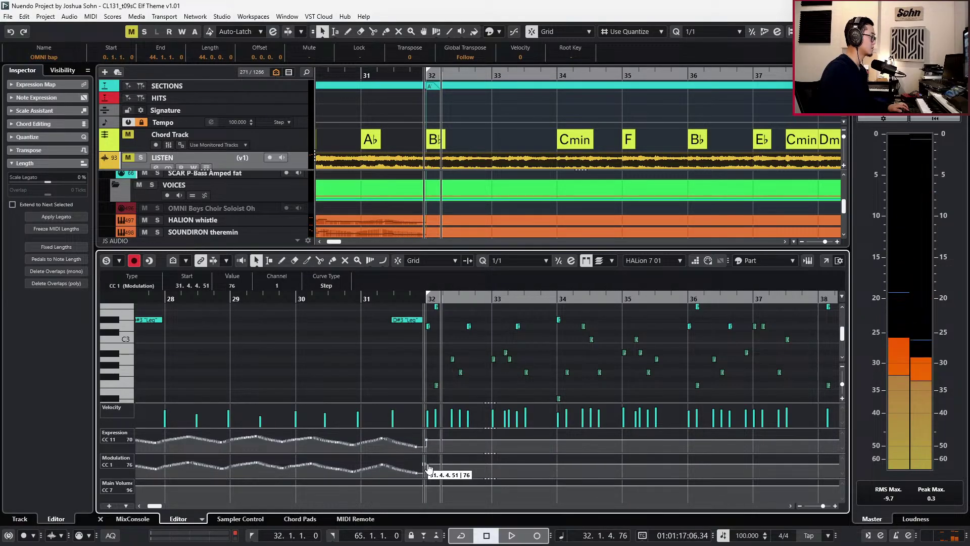
left_click_drag(428, 466, 431, 466)
key("s")
left_click(427, 465)
key("space")
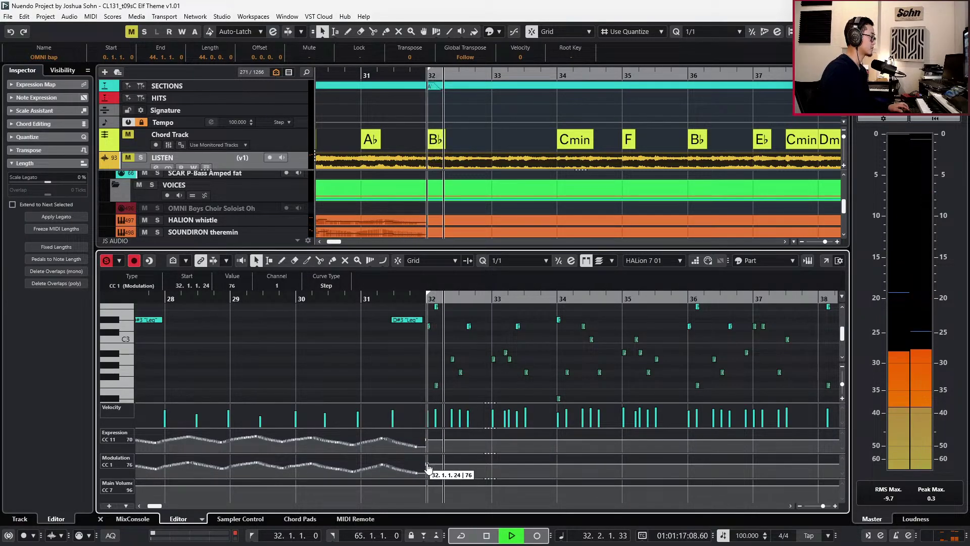
key("space")
left_click_drag(428, 468, 426, 466)
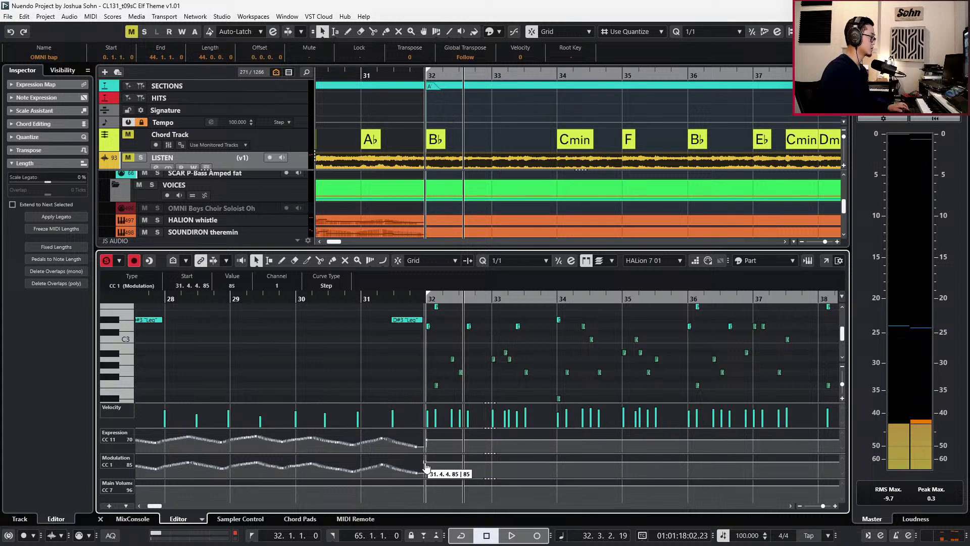
Raise the expression of the OMNI pop female1 part at bar 32 and set its modulation there to 67.
key("Tab")
scroll(445, 453, "down", 3)
left_click(440, 446)
left_click_drag(439, 446, 439, 470)
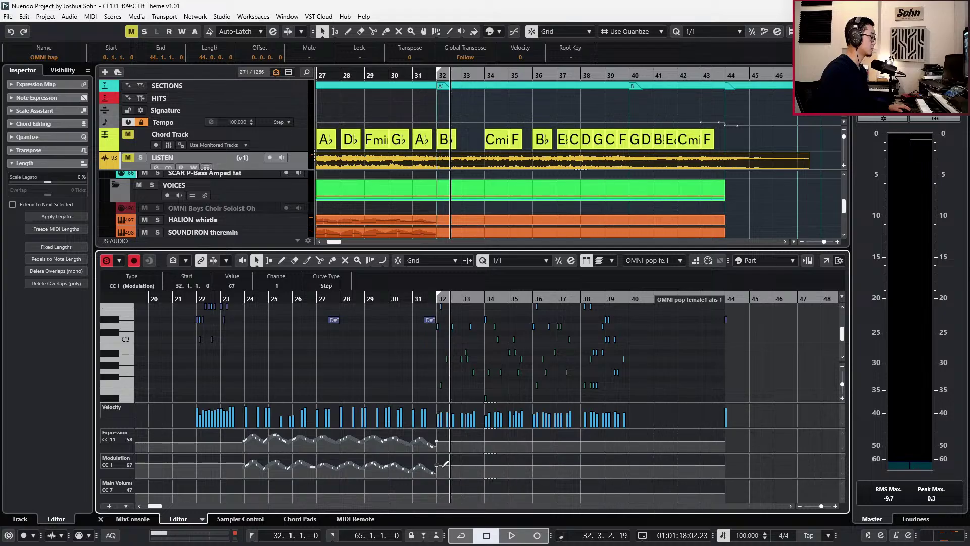
left_click(437, 442)
Set the OMNI pop female2 modulation to 91 and its expression to 73 at bar 32, then switch to the OMNI bap part.
left_click(446, 462)
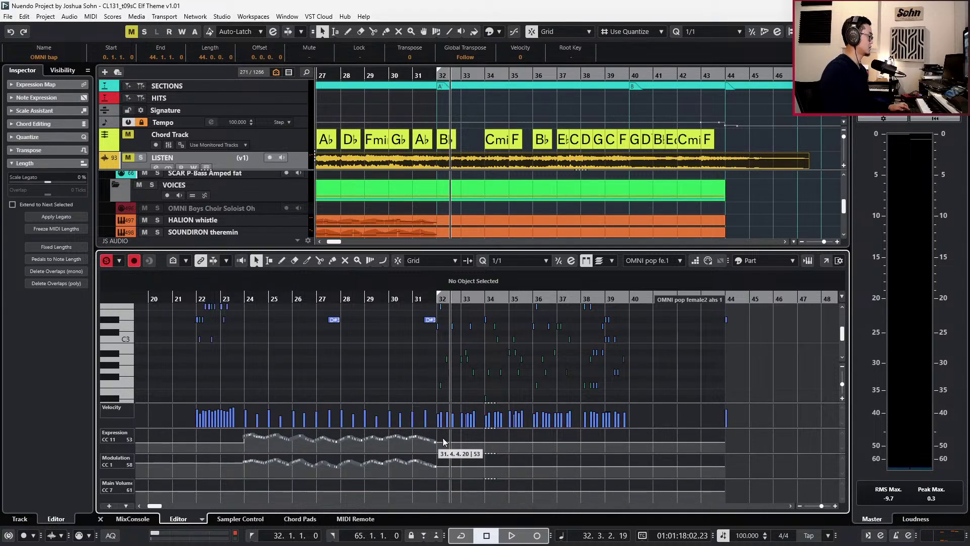
left_click_drag(446, 463, 440, 436)
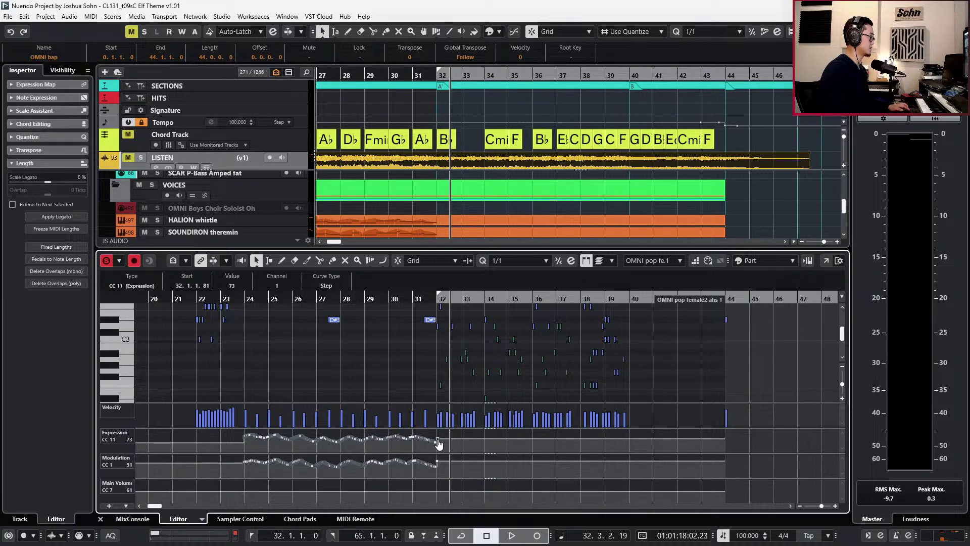
key("Down")
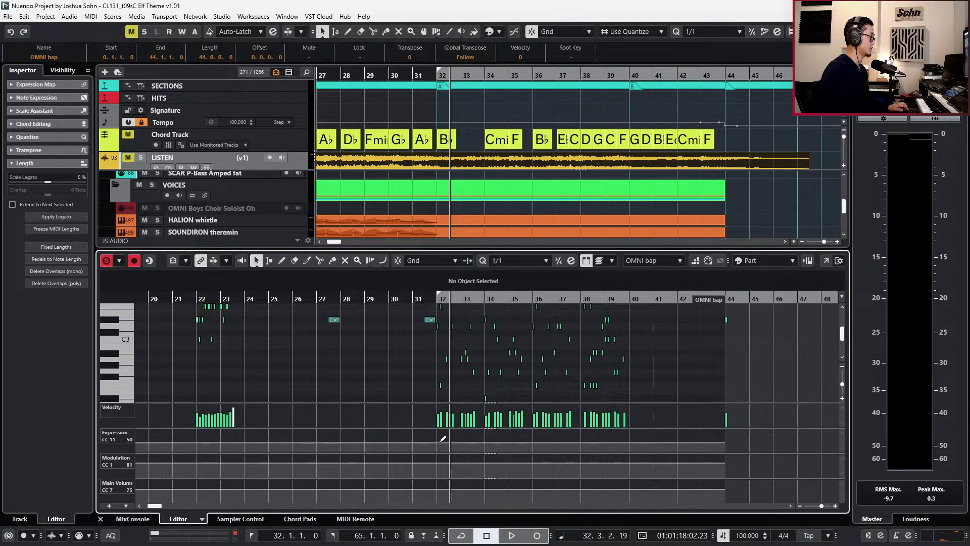
Open all parts of the JS MIDI VEP folder in the key editor during playback and delete the stray notes starting at bar 44.
key("space")
key("ctrl+e")
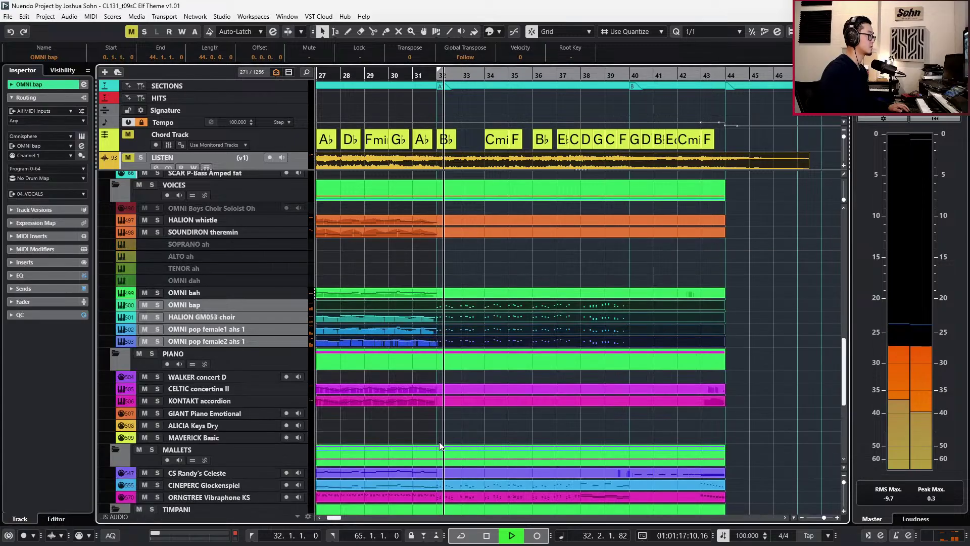
scroll(690, 280, "up", 10)
double_click(693, 187)
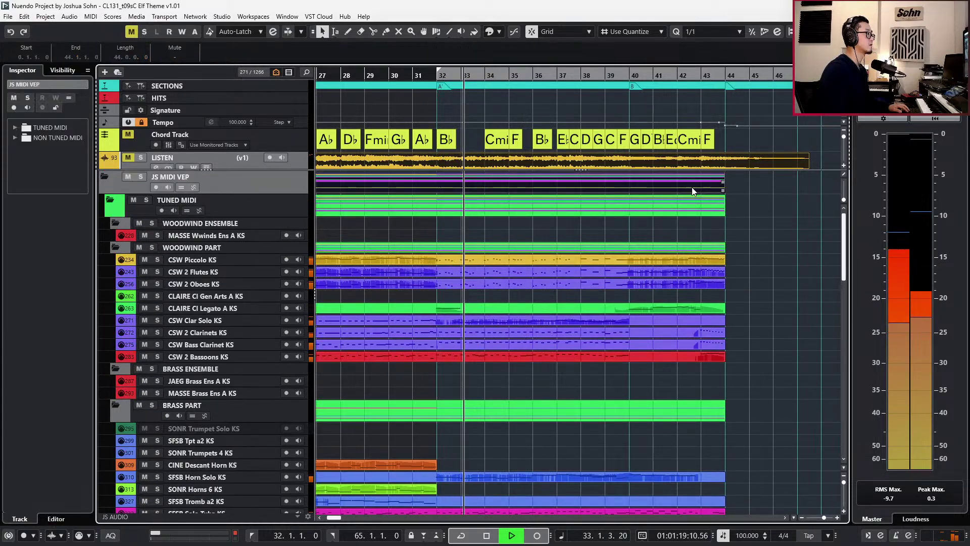
key("alt+l")
scroll(602, 279, "right", 10)
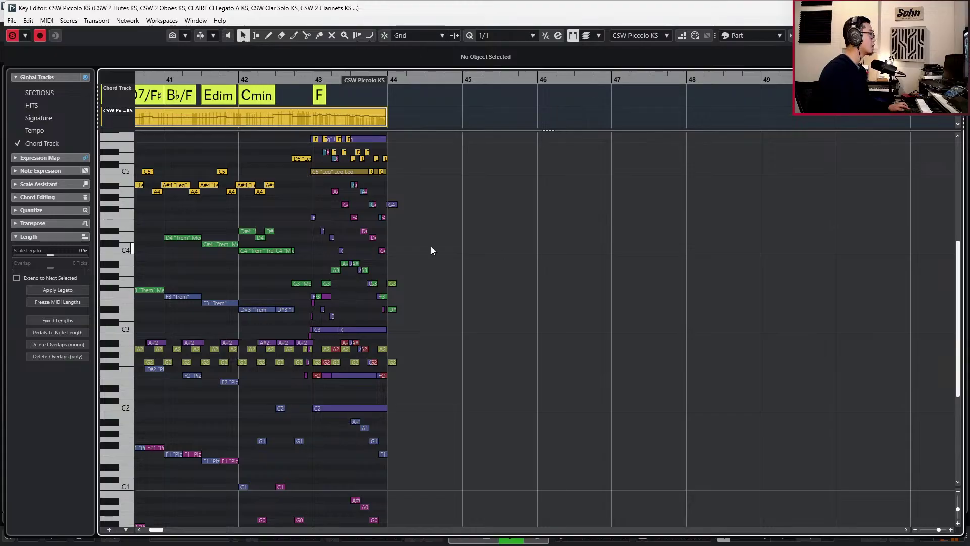
scroll(431, 246, "up", 1)
left_click_drag(375, 294, 408, 502)
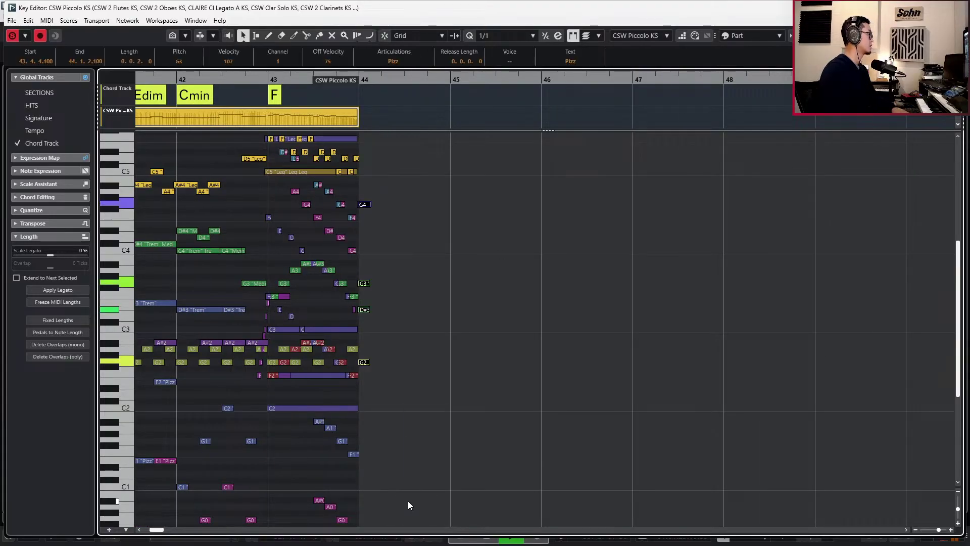
key("Escape")
Reopen all the MIDI parts in the key editor and check across the pitch range for notes left past bar 44.
key("Return")
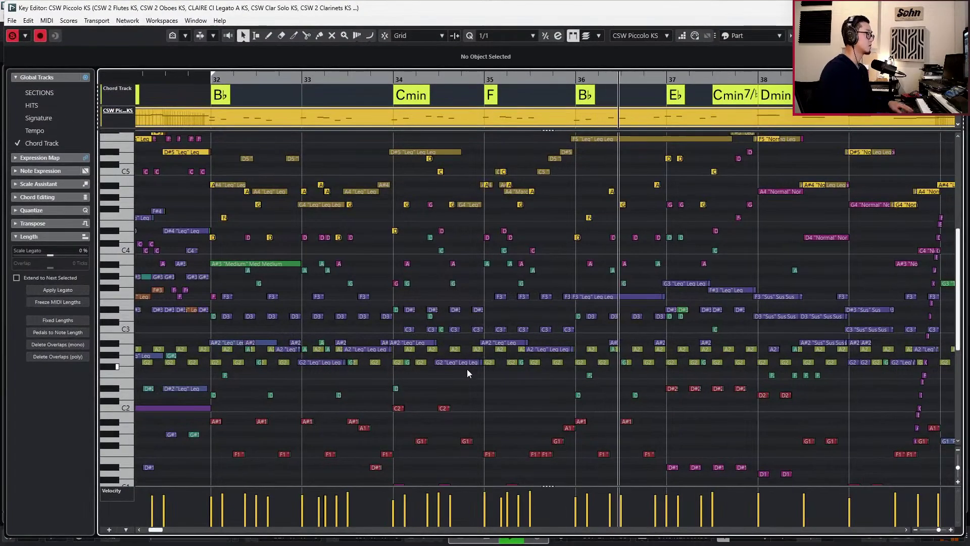
scroll(468, 369, "down", 2)
scroll(470, 366, "right", 10)
scroll(471, 361, "up", 1)
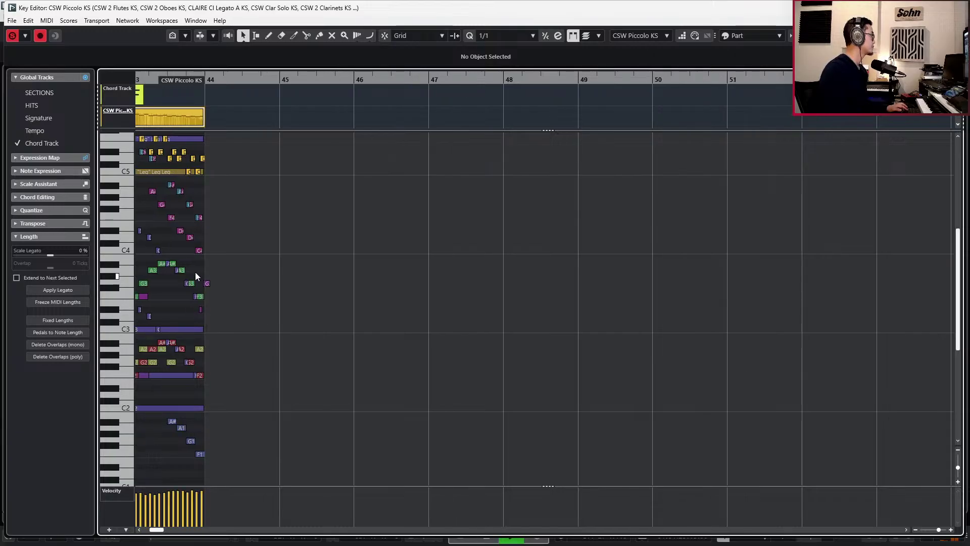
scroll(228, 343, "down", 5)
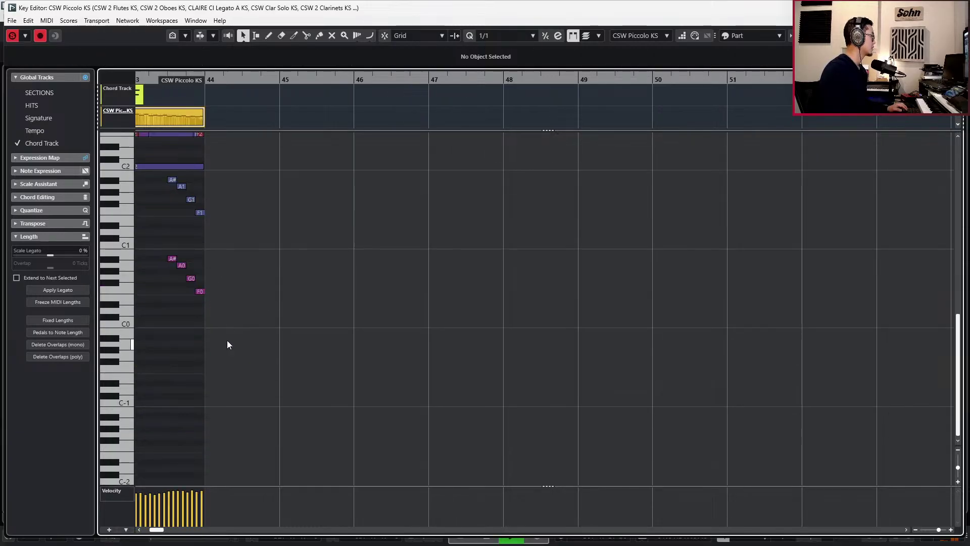
Return to the arrangement and follow the playback of the A' section with the brass and strings tracks in view.
key("Escape")
key("g")
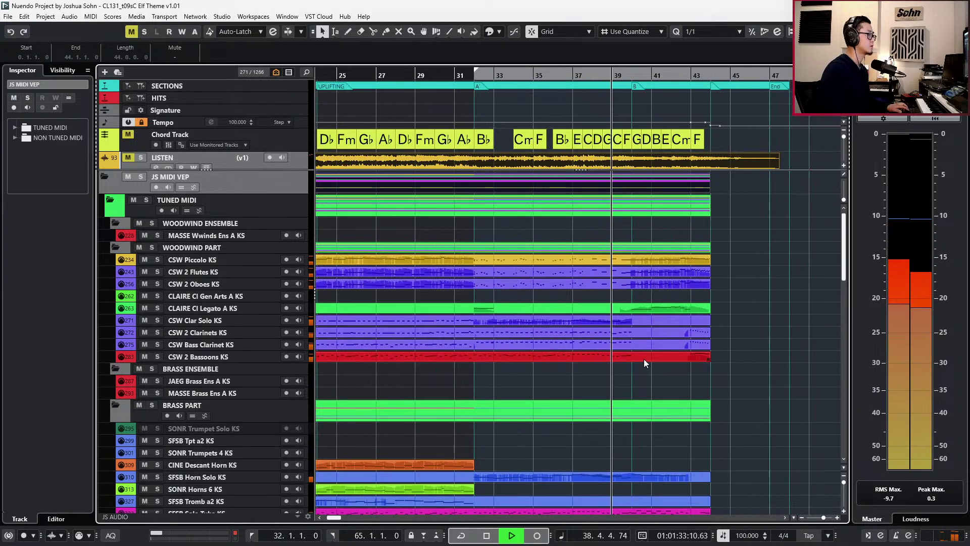
scroll(644, 359, "down", 4)
key("g")
scroll(669, 362, "right", 2)
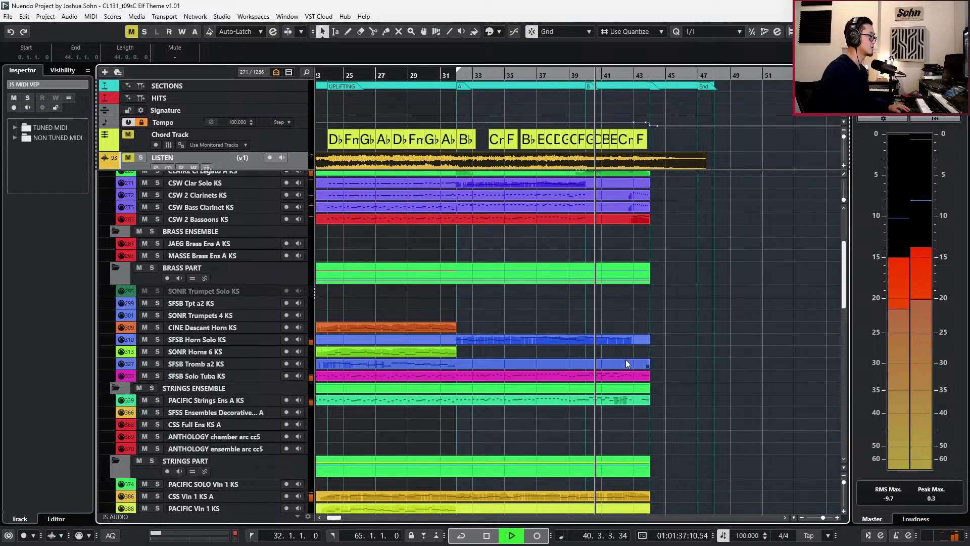
Stop playback, open the ELYSIUM harp gliss maj part and copy its C#-2 keyswitch note from bar 22 to bar 41.
scroll(594, 332, "down", 2)
key("space")
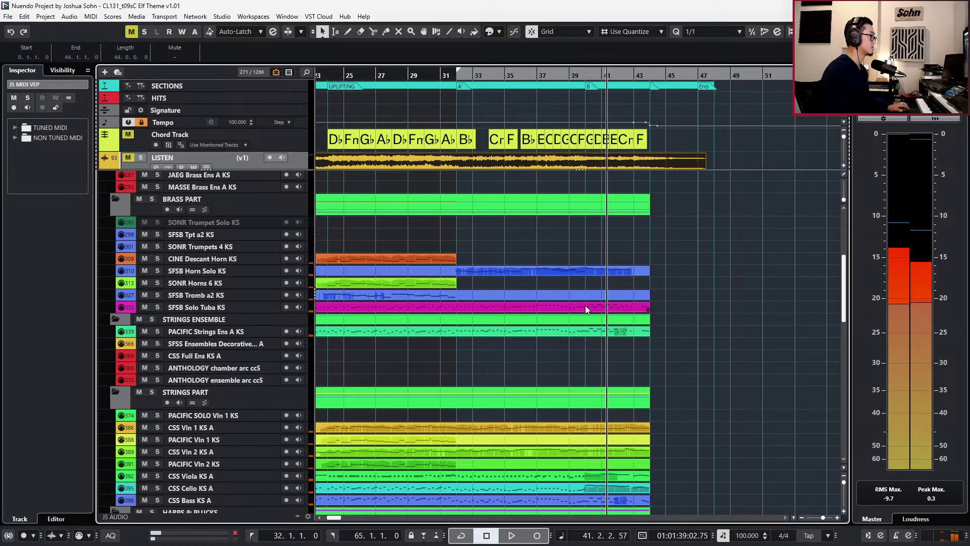
scroll(586, 313, "down", 3)
double_click(585, 328)
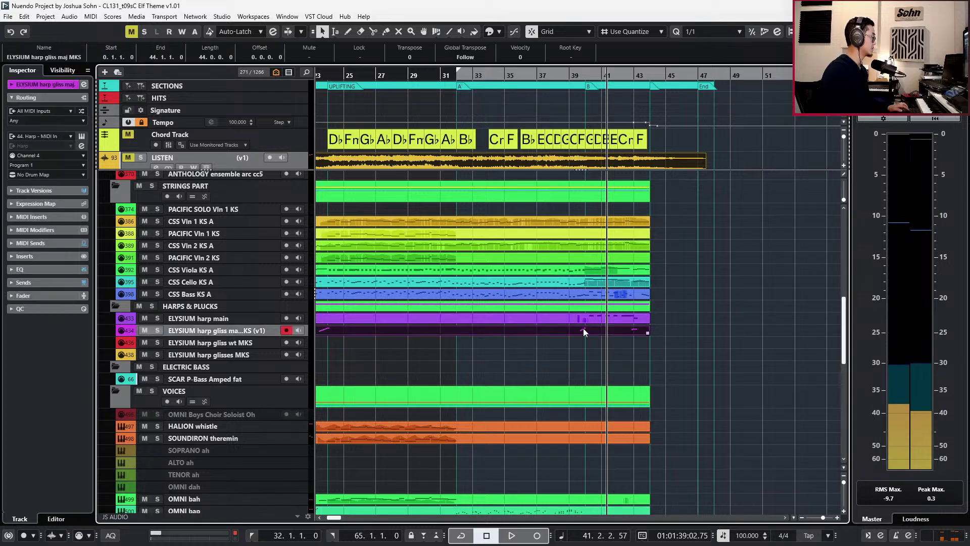
key("g")
key("g")
scroll(505, 379, "down", 5)
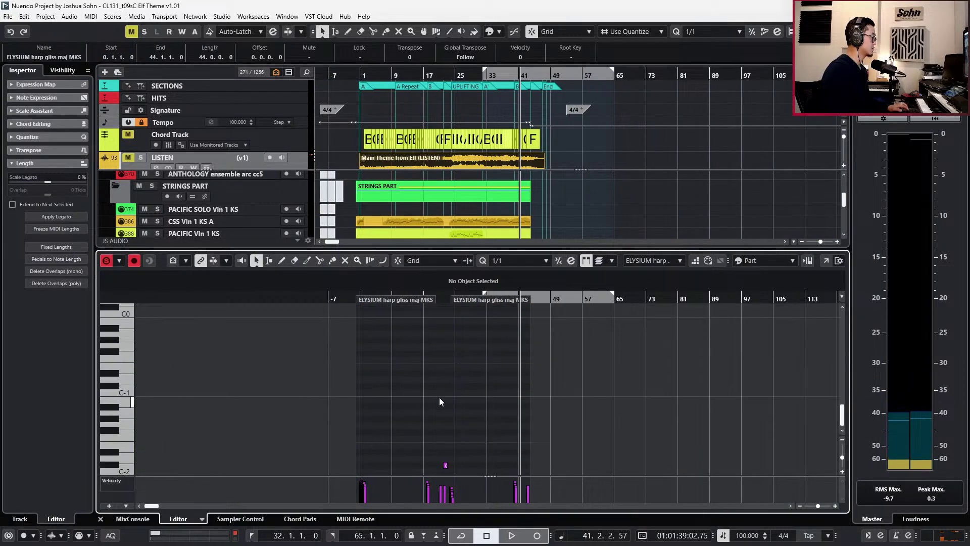
left_click_drag(474, 487, 478, 485)
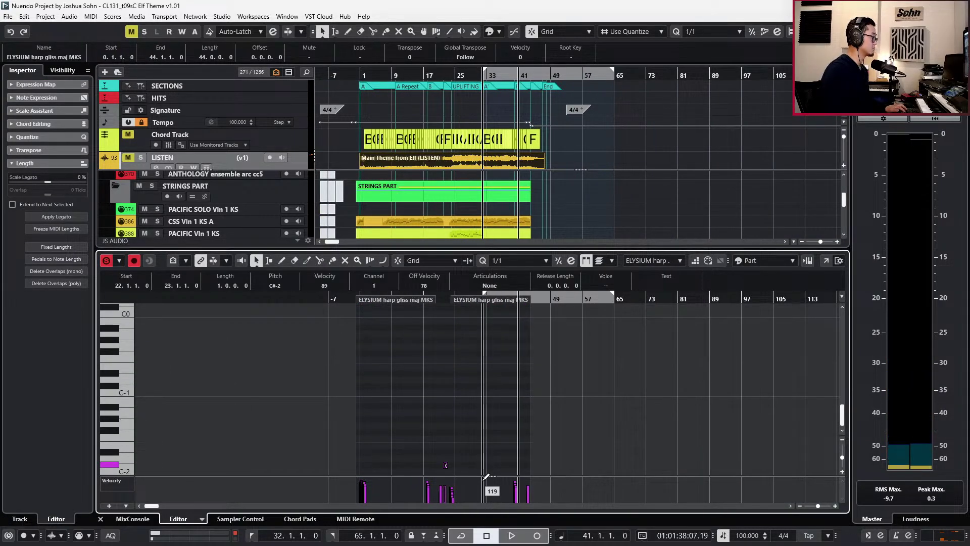
key("ctrl+v")
left_click(637, 334)
scroll(638, 334, "up", 4)
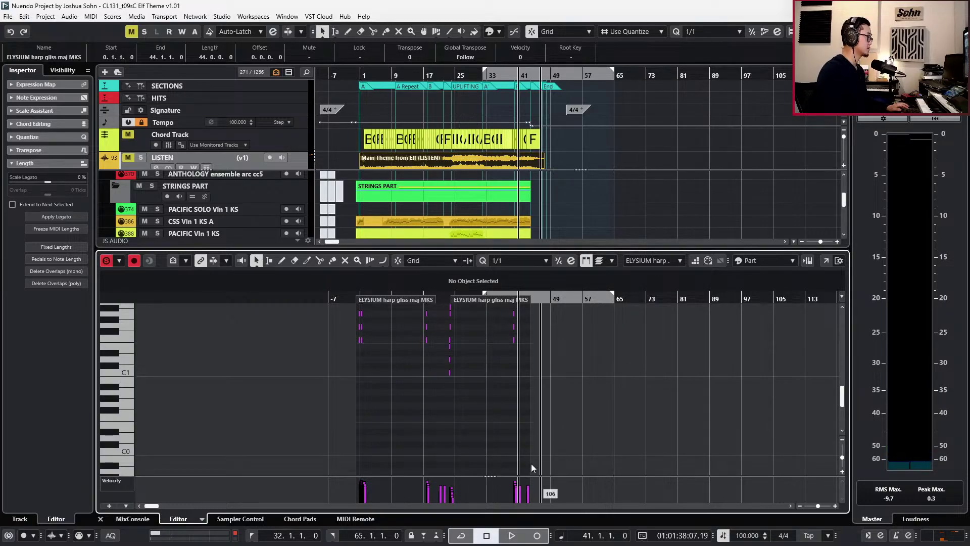
Raise the copied keyswitch note at bar 41 to F-2 and extend its start back to bar 37.
scroll(528, 450, "down", 4)
key("h")
key("h")
key("h")
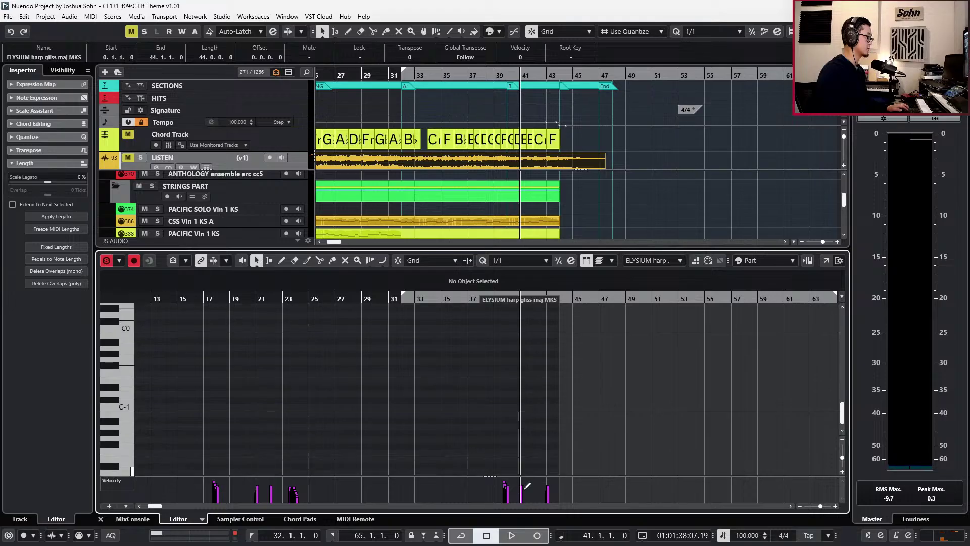
left_click(526, 465)
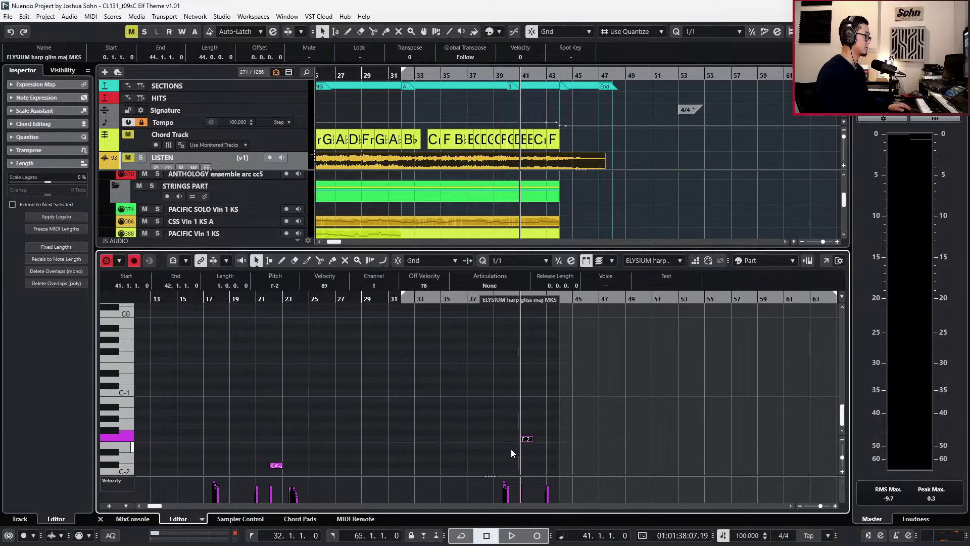
left_click_drag(522, 439, 473, 439)
Copy the five-bar F-2 keyswitch note to the start of the harp gliss part at bar 0 and audition it.
key("g")
key("g")
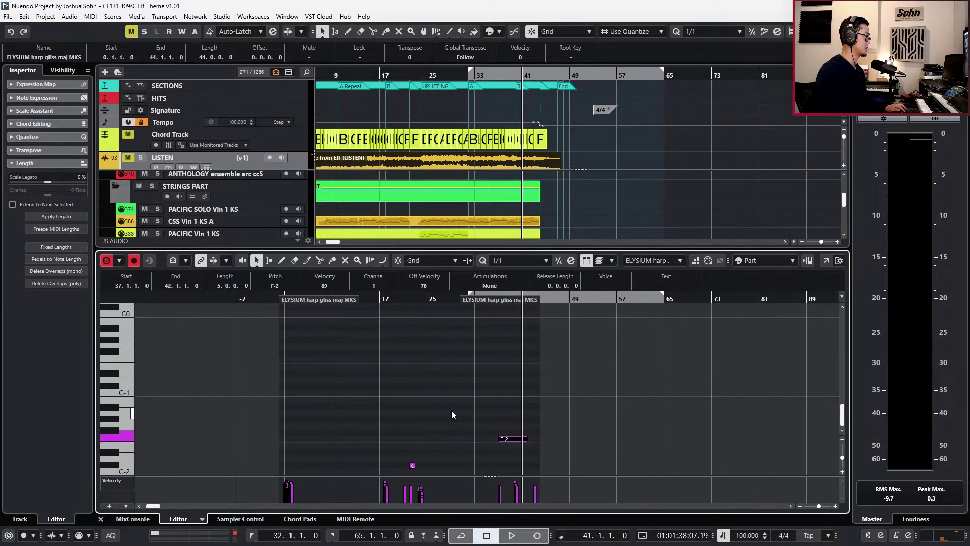
key("l")
key("KP_1")
key("Return")
scroll(450, 368, "left", 2)
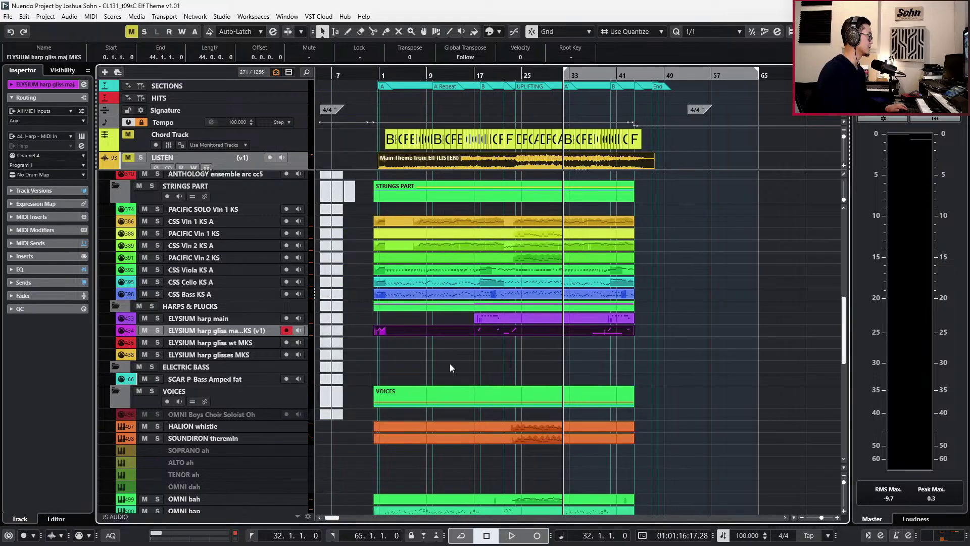
left_click(441, 331)
key("p")
key("KP_1")
key("ctrl+e")
scroll(390, 396, "down", 1)
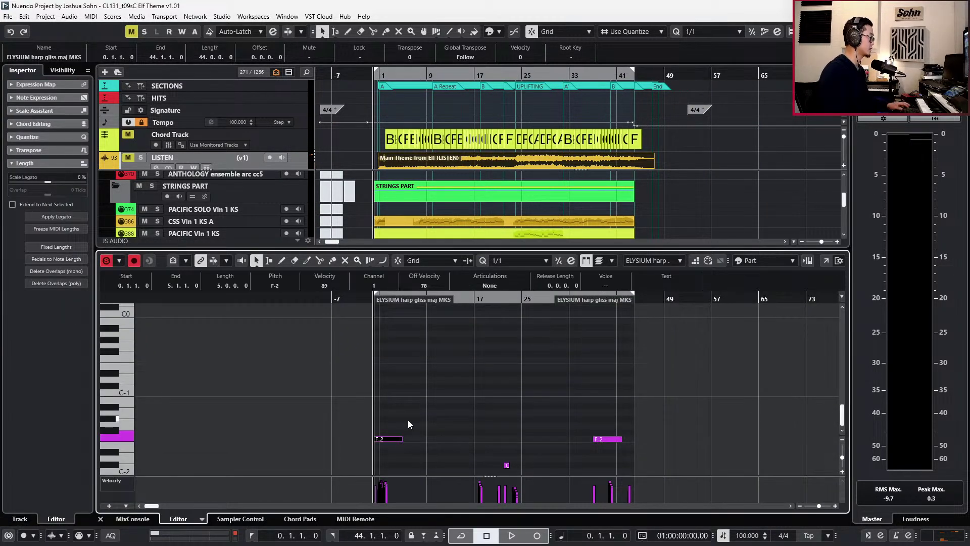
key("space")
key("space")
key("ctrl+e")
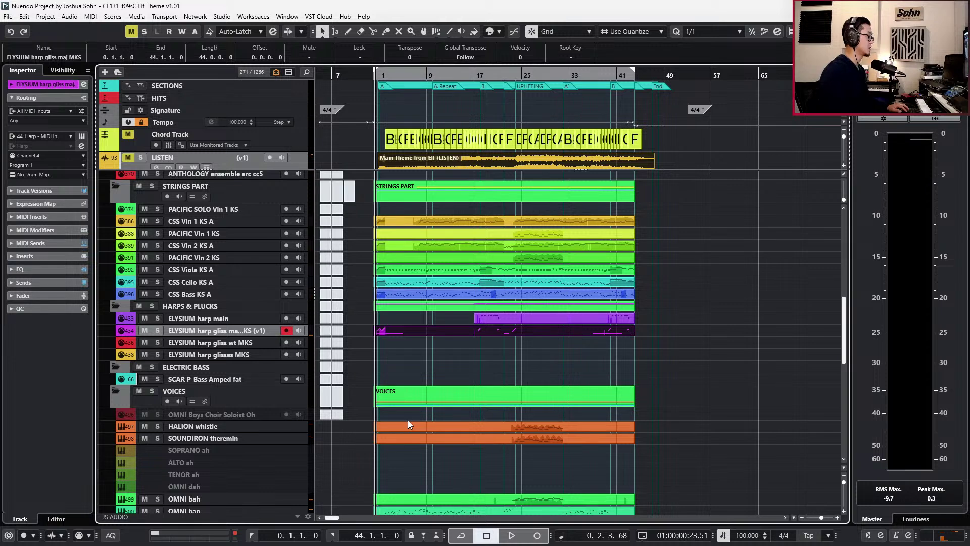
Play the arrangement from bar 37 and follow the harp and strings tracks into the B section.
key("ctrl+e")
scroll(415, 435, "down", 1)
left_click_drag(380, 407, 569, 415)
key("ctrl+e")
key("KP_Add")
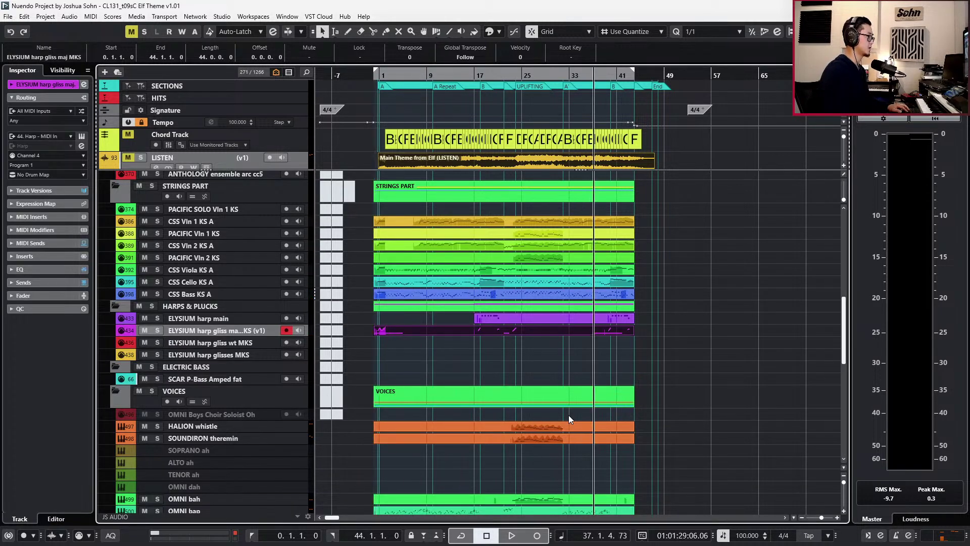
left_click(445, 318)
key("ctrl+shift+a")
key("space")
key("h")
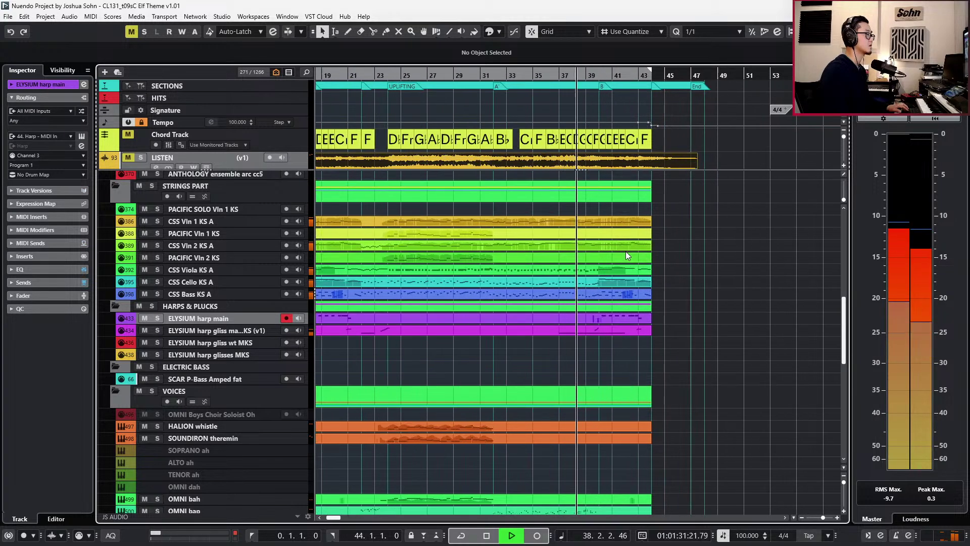
scroll(622, 252, "right", 1)
scroll(620, 248, "right", 1)
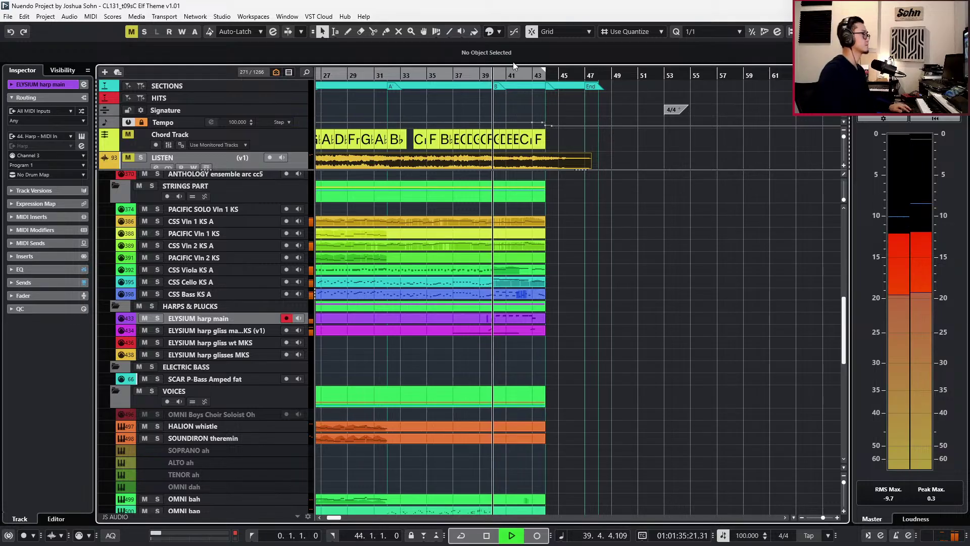
Set the locators from 0.4.1 to 48.1.1 and alternate between the mockup and the soloed LISTEN track to compare the ending.
left_click(529, 89)
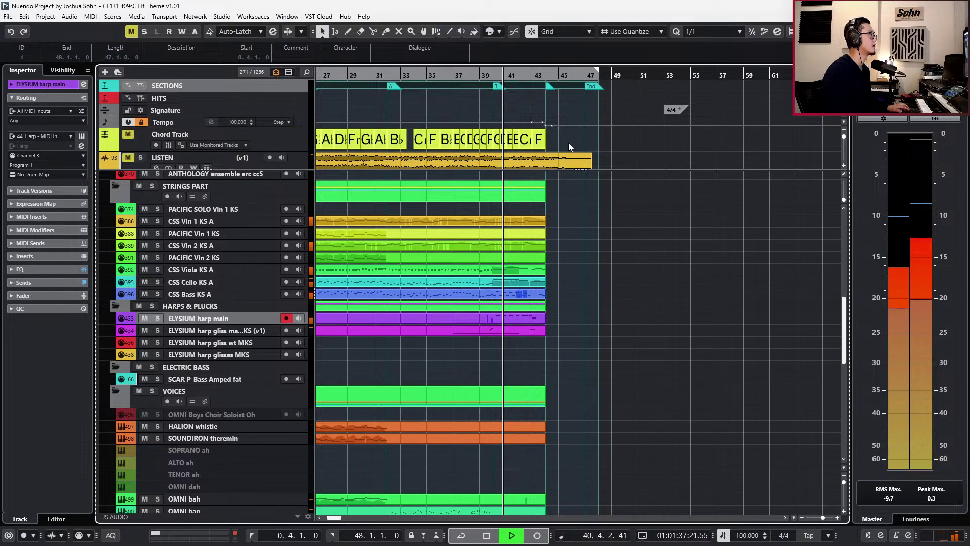
scroll(568, 143, "up", 3)
left_click(546, 161)
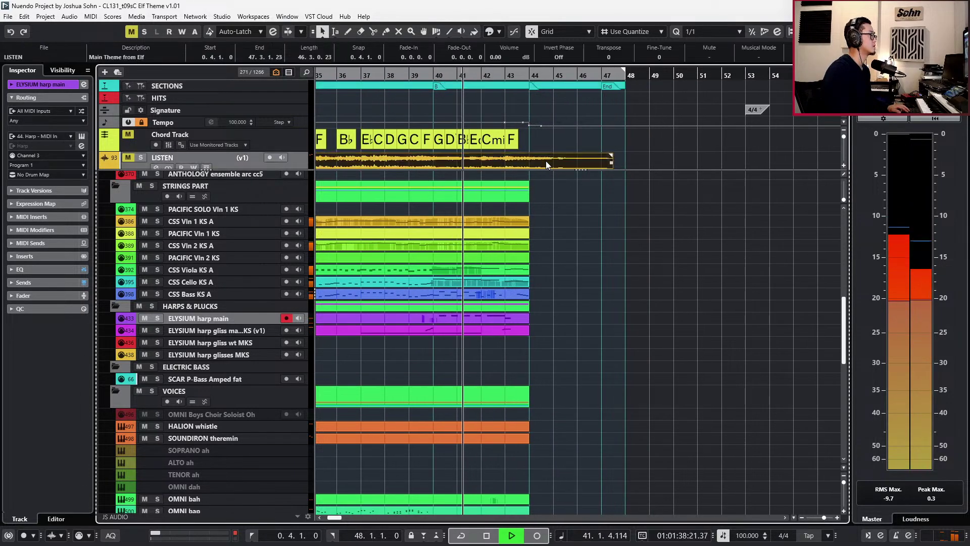
left_click(289, 146)
left_click(300, 159)
key("s")
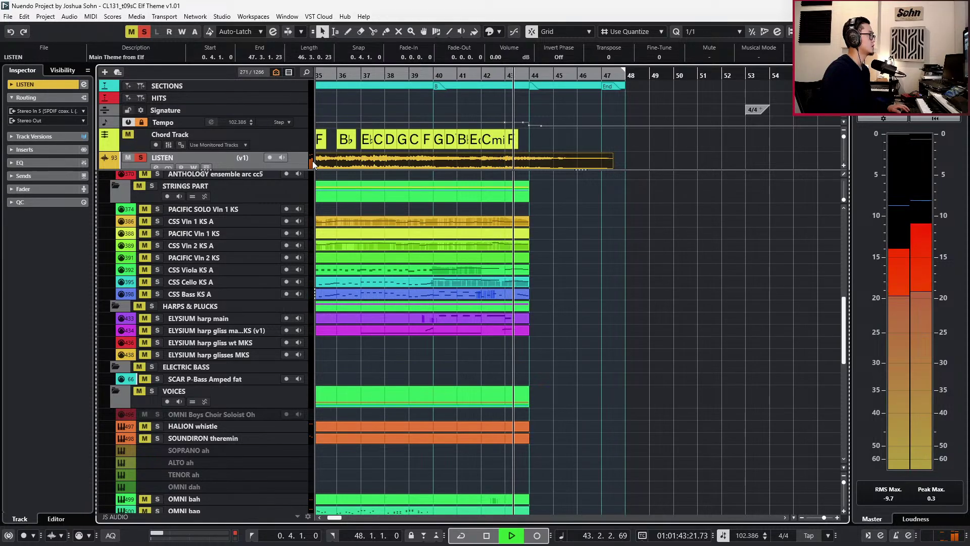
key("s")
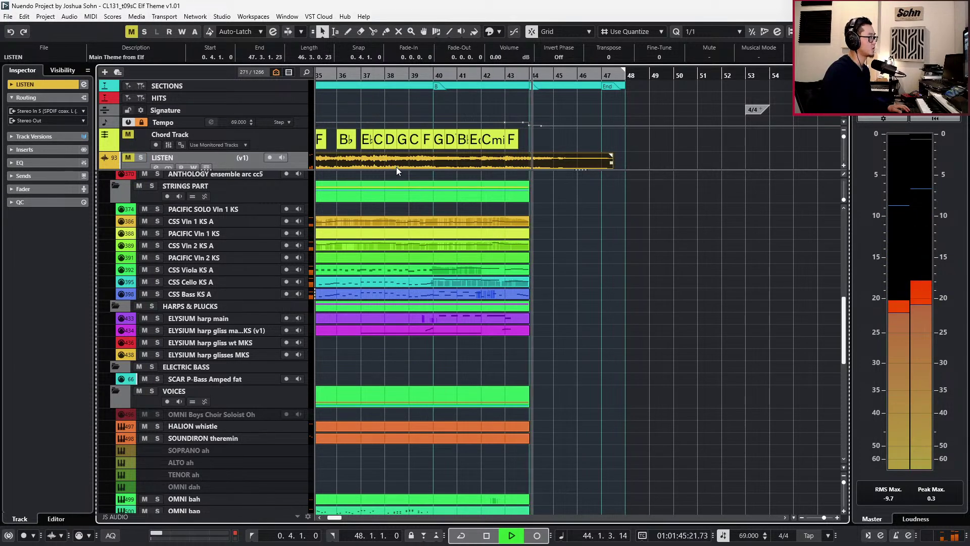
key("s")
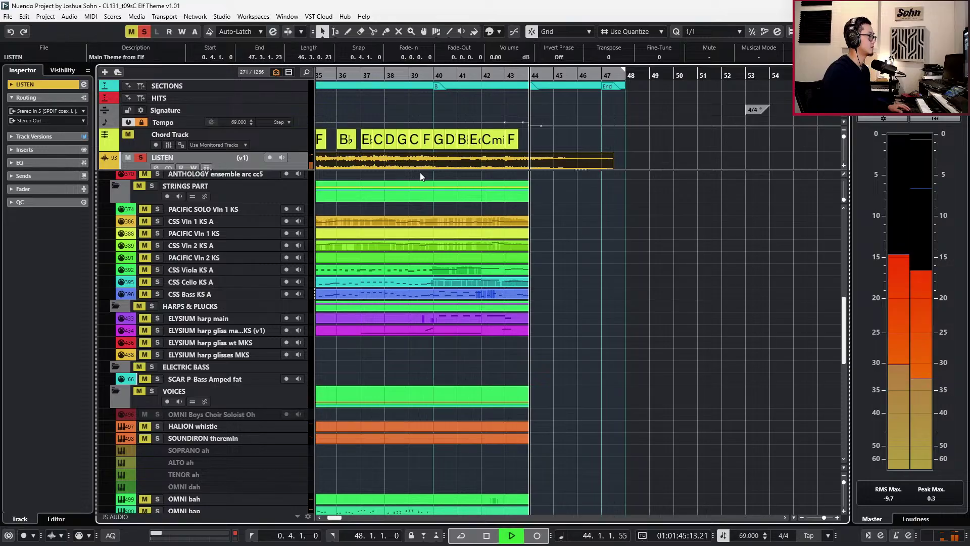
scroll(568, 265, "up", 3)
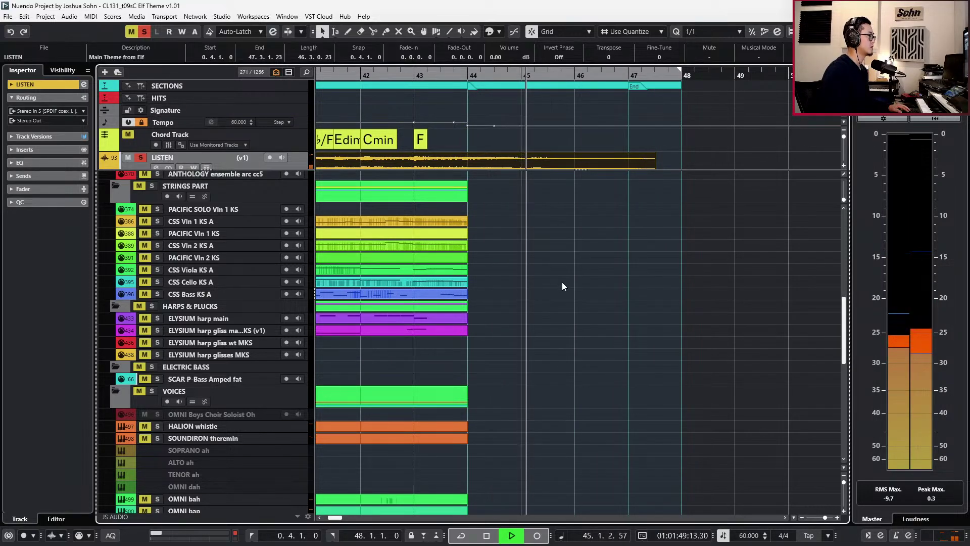
Stop playback and copy the closing melody notes around bar 44 from the ALICIA Keys Dry SKETCH 1 part.
scroll(500, 162, "down", 2)
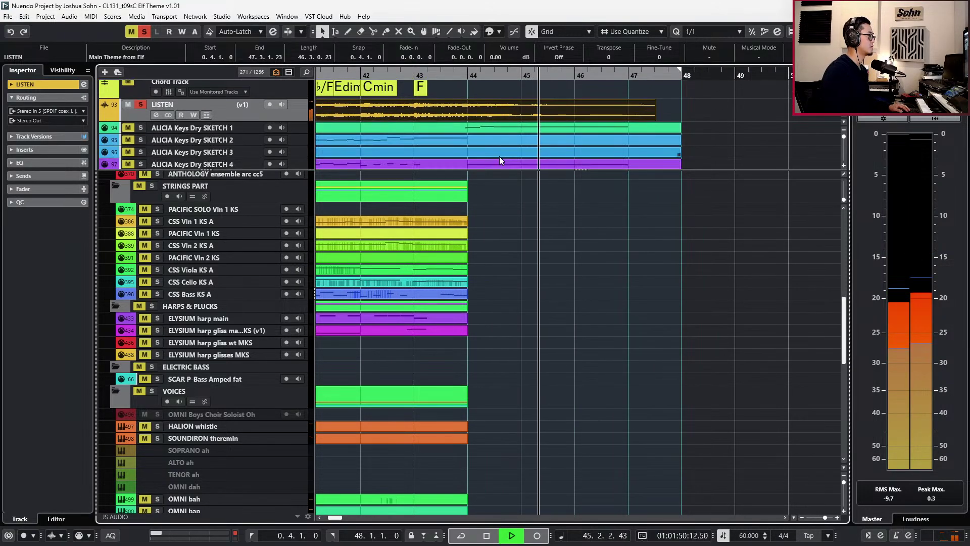
key("space")
double_click(493, 127)
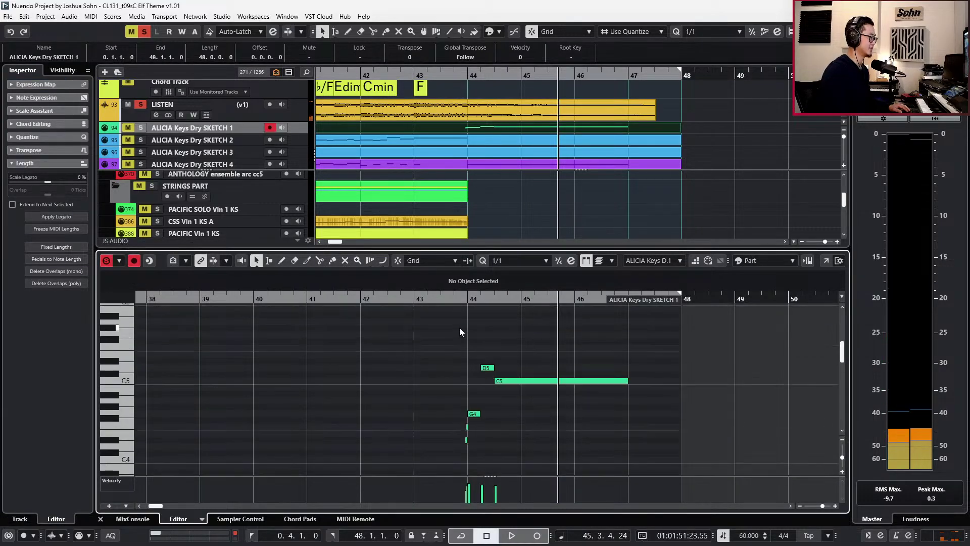
left_click_drag(463, 366, 587, 457)
key("l")
key("ctrl+x")
key("ctrl+z")
left_click_drag(731, 338, 316, 488)
key("Return")
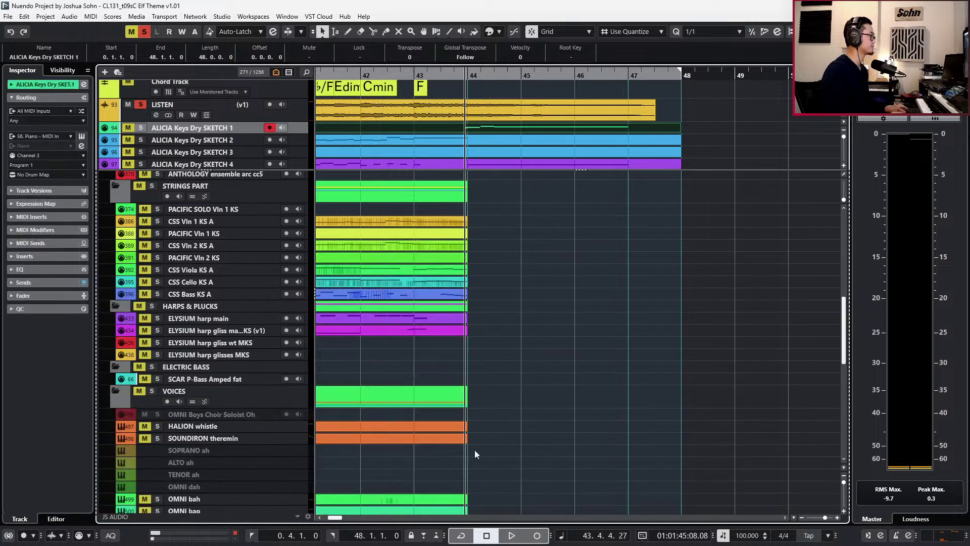
Extend the CELTIC concertina II part to bar 48 and paste the copied closing notes into it.
scroll(429, 293, "down", 3)
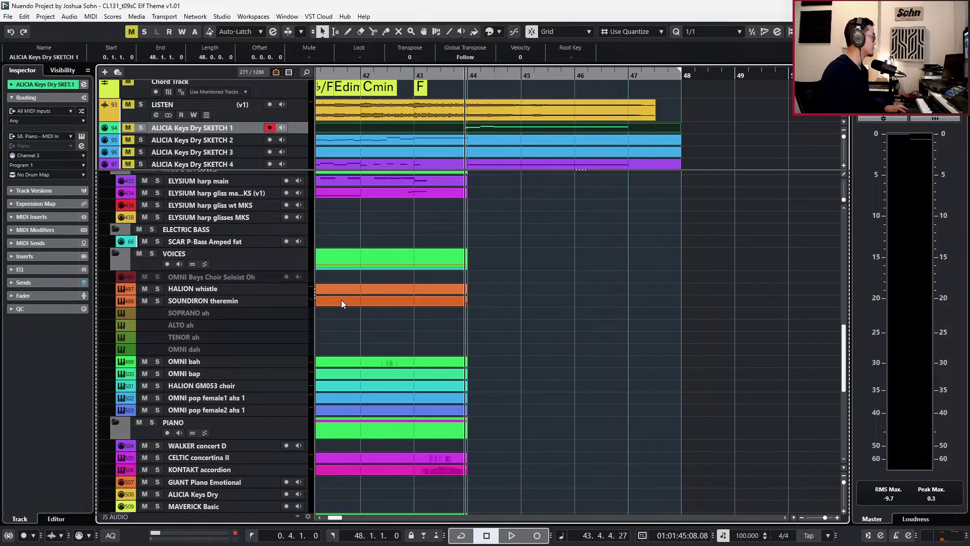
scroll(344, 311, "down", 3)
left_click(270, 324)
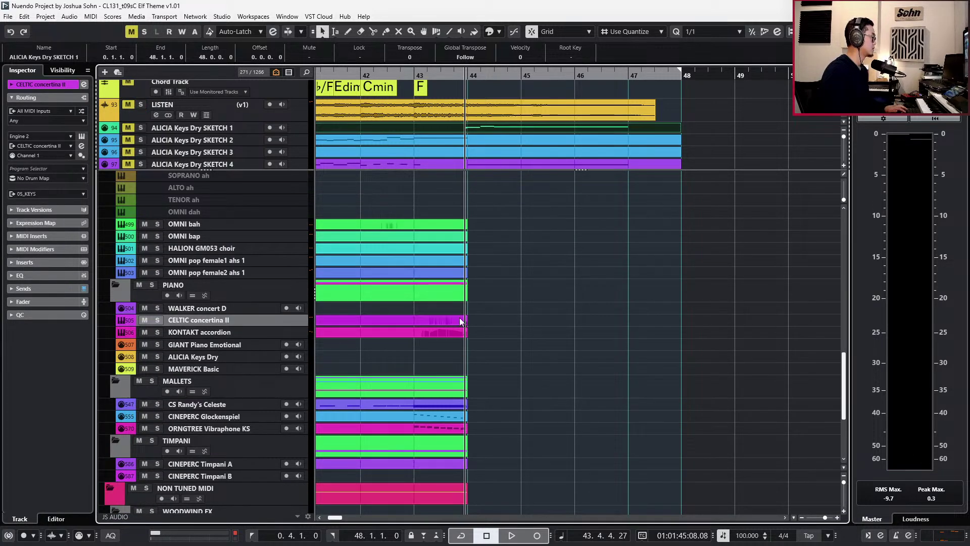
left_click_drag(465, 320, 668, 322)
double_click(668, 323)
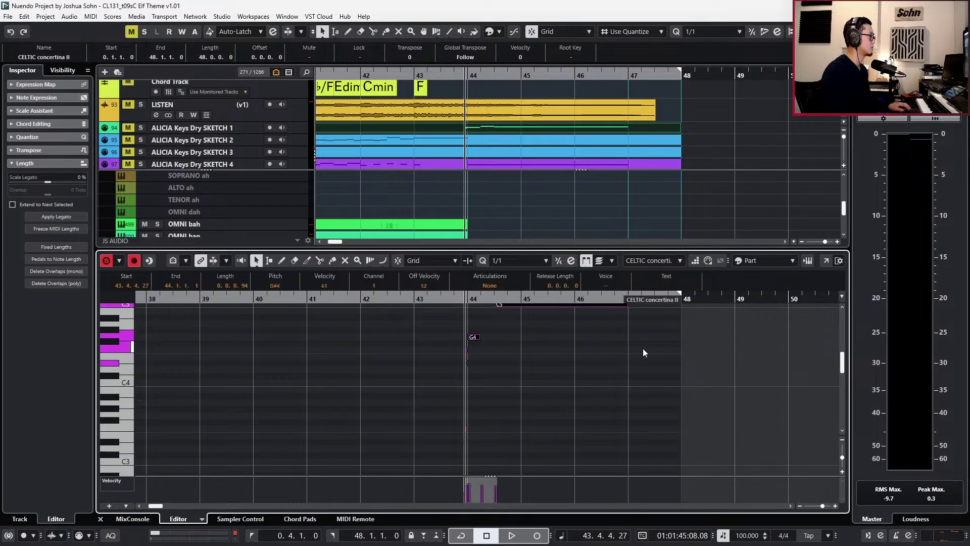
Audition the pasted concertina notes and delete the stray low note just before bar 44.
key("space")
key("space")
left_click_drag(503, 415, 459, 457)
key("Delete")
key("KP_Subtract")
key("s")
key("space")
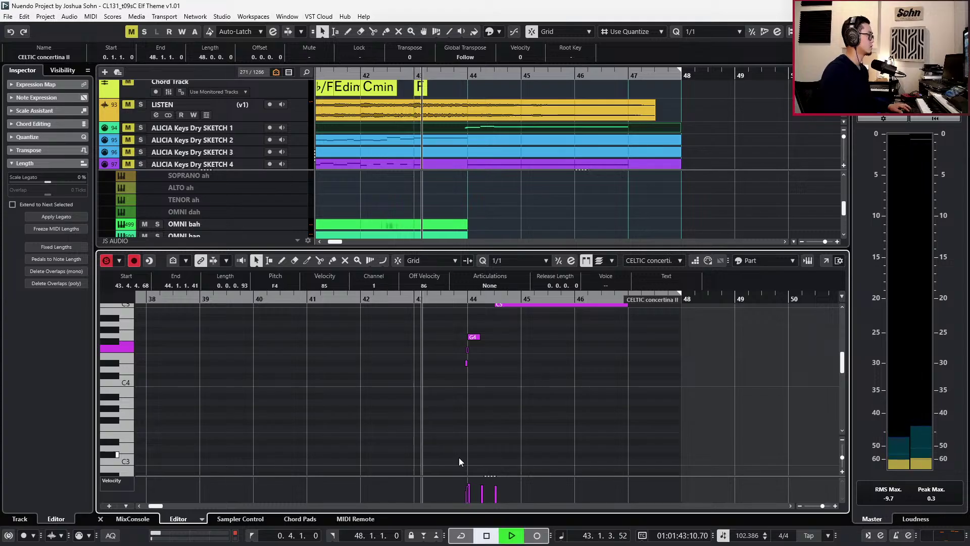
Transpose the concertina's closing notes down one octave, audition them and return to the arrangement.
scroll(420, 330, "up", 2)
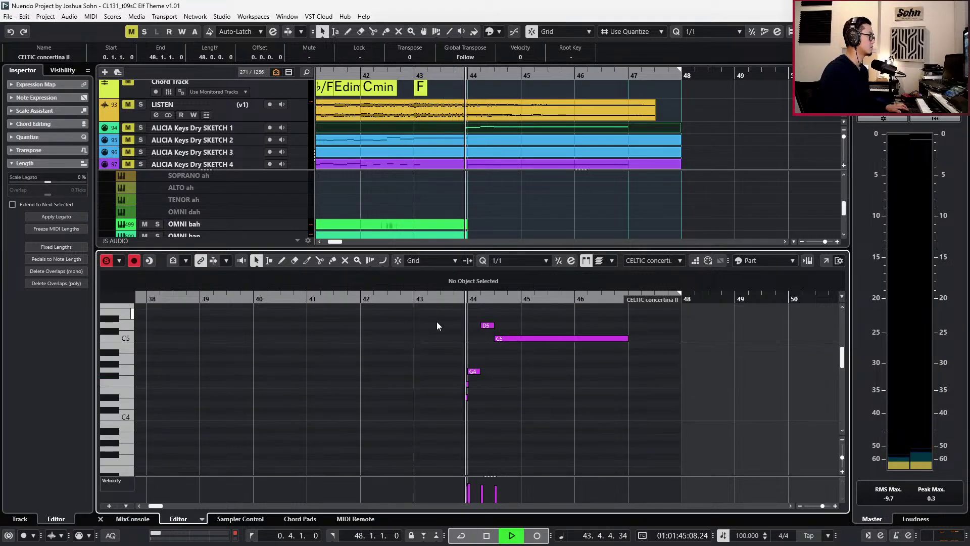
left_click_drag(427, 316, 598, 442)
key("shift+Down")
key("s")
key("l")
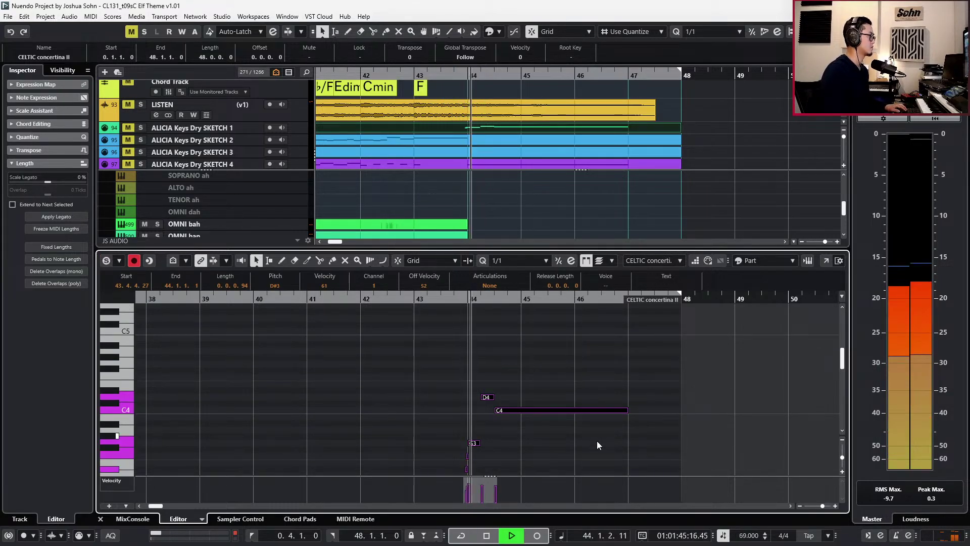
key("space")
key("ctrl+e")
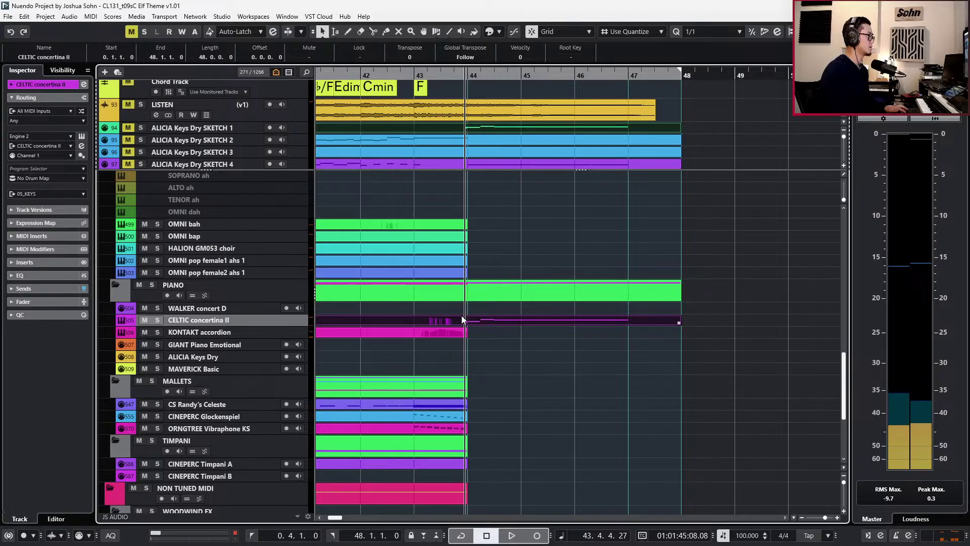
Extend the KONTAKT accordion part to bar 49 and paste the closing notes into it just before bar 44.
left_click_drag(464, 334, 678, 333)
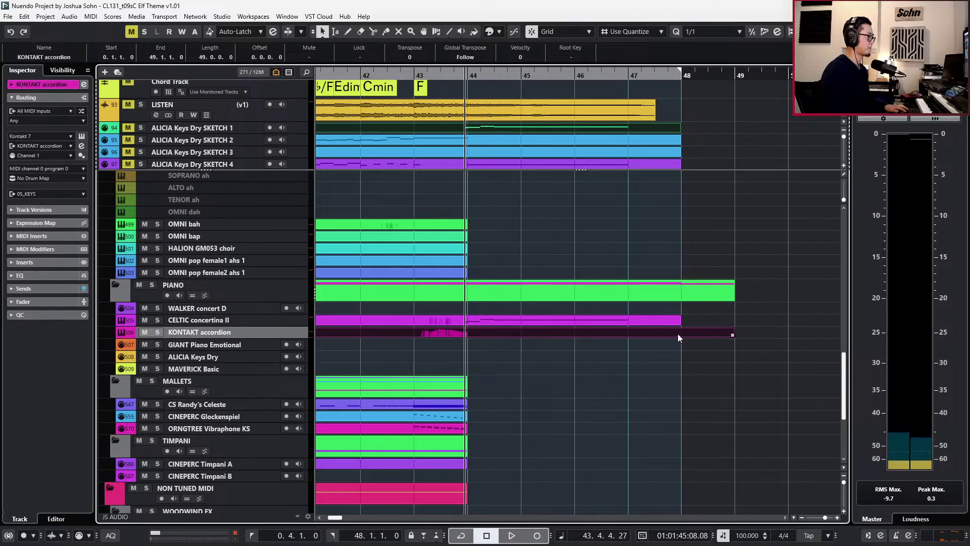
key("ctrl+e")
left_click_drag(463, 387, 433, 411)
key("Delete")
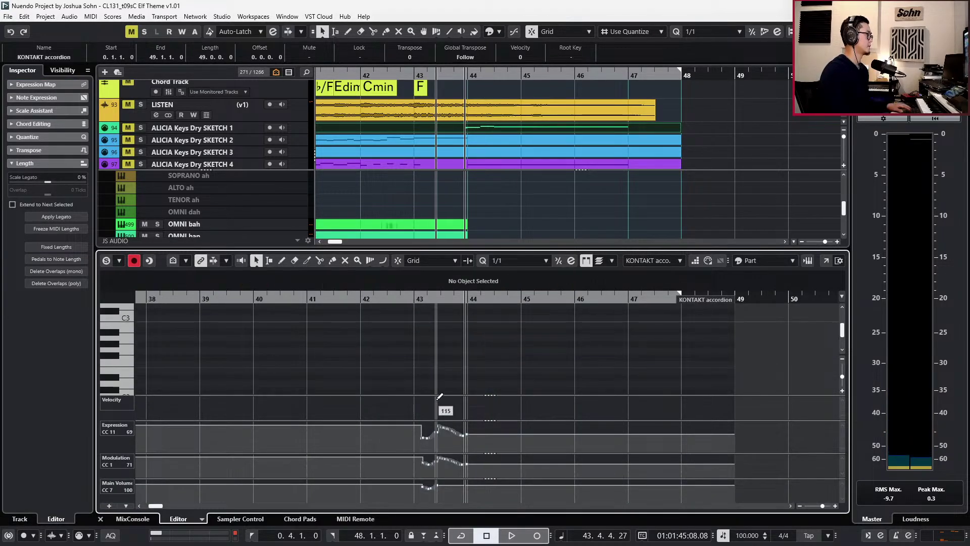
key("ctrl+v")
Audition the accordion's closing notes, then record expression and modulation curves over them from just before bar 44 into bar 46.
key("space")
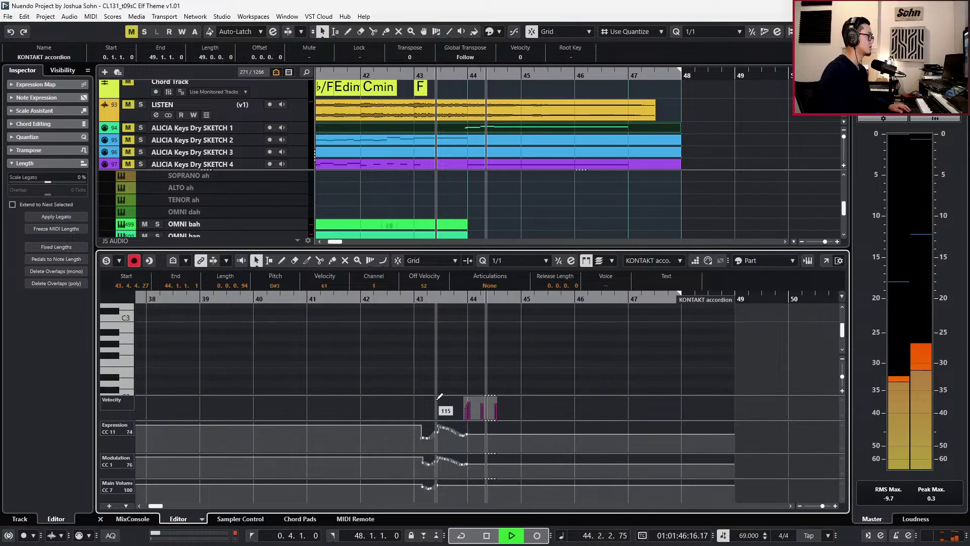
key("space")
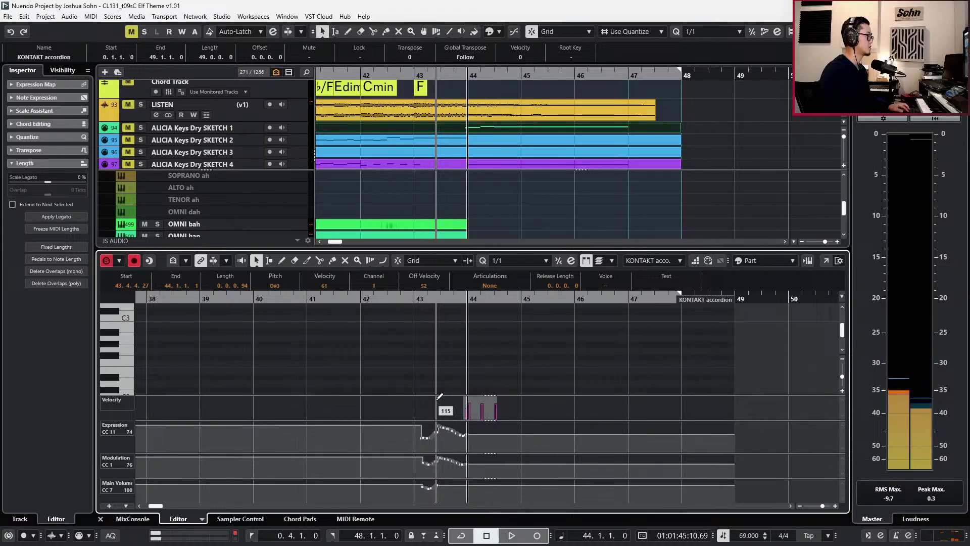
key("KP_Multiply")
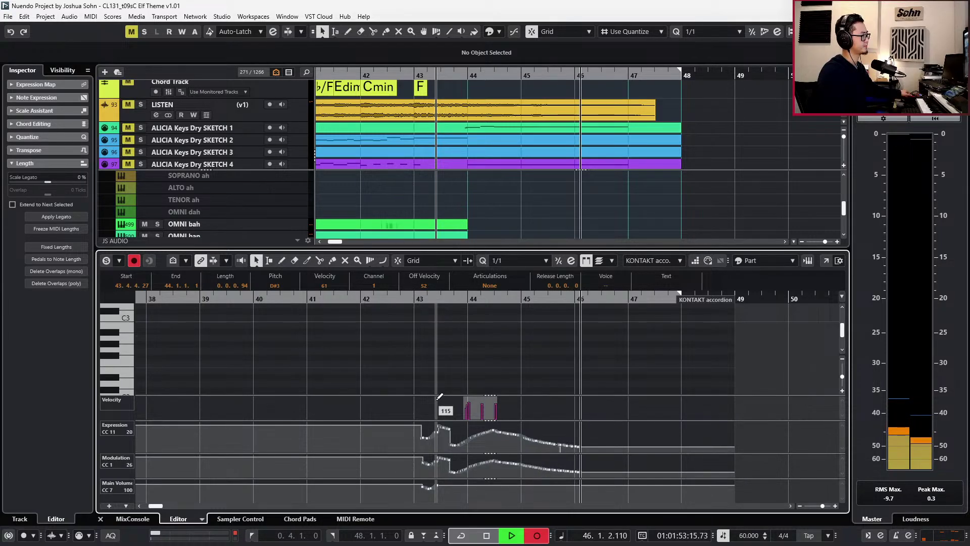
key("KP_Multiply")
key("space")
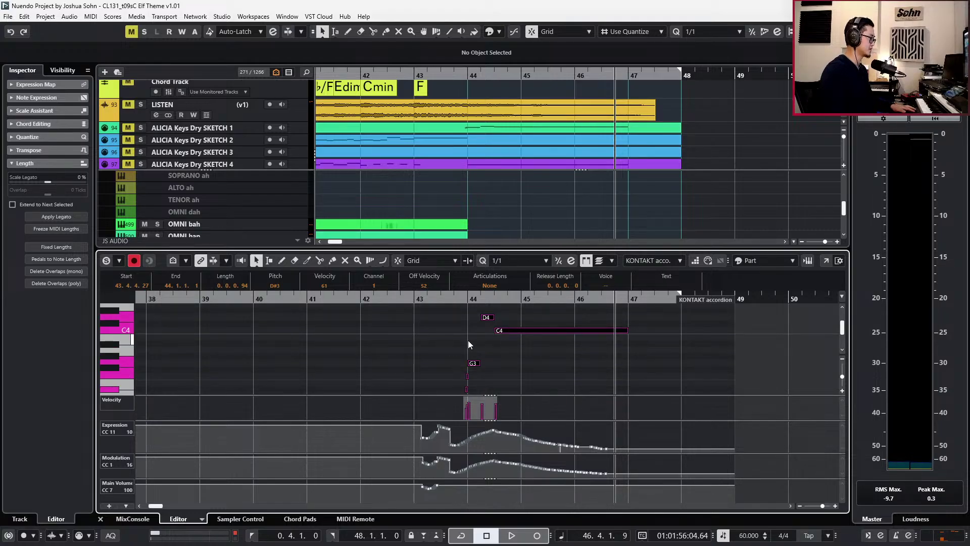
Lower the accordion's expression curve between bars 43 and 44, set quantize to 1/16 and lengthen the G3 at bar 44 to 0.1.0.20.
scroll(473, 352, "up", 3)
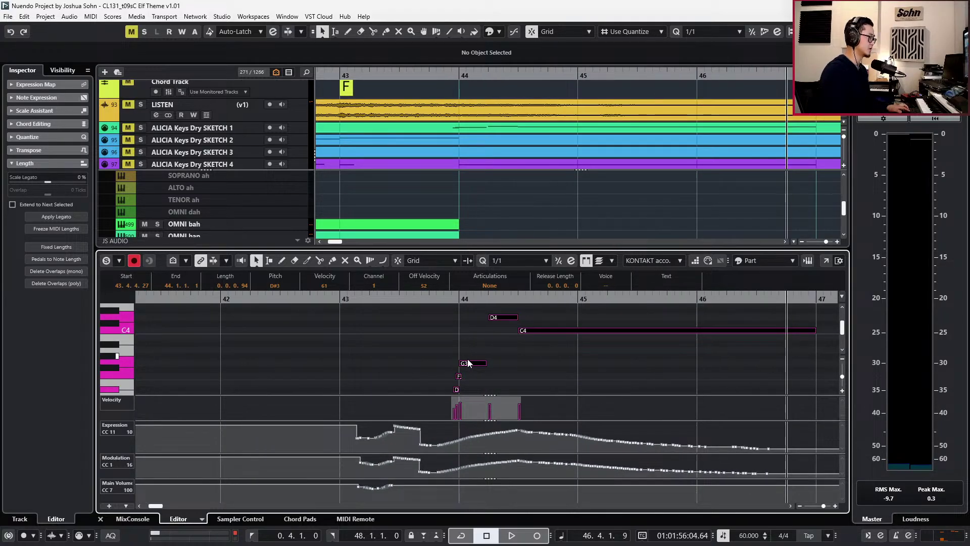
left_click_drag(426, 446, 382, 443)
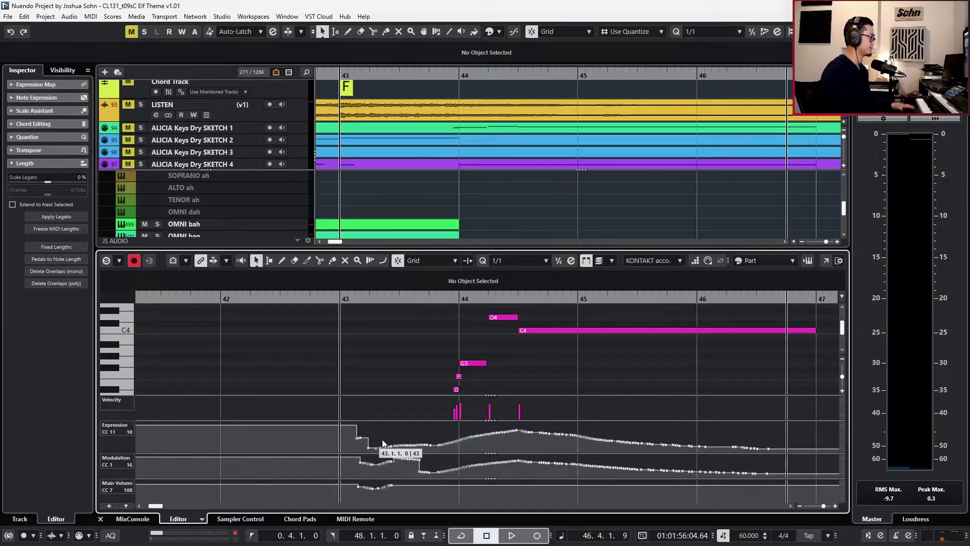
scroll(492, 352, "down", 1)
scroll(491, 353, "right", 2)
scroll(510, 346, "up", 1)
key("alt+5")
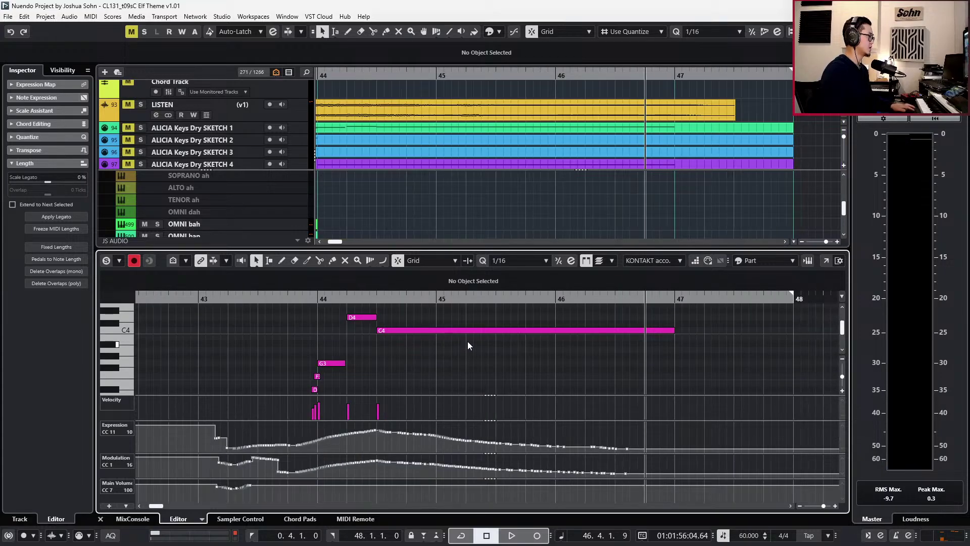
left_click(330, 363)
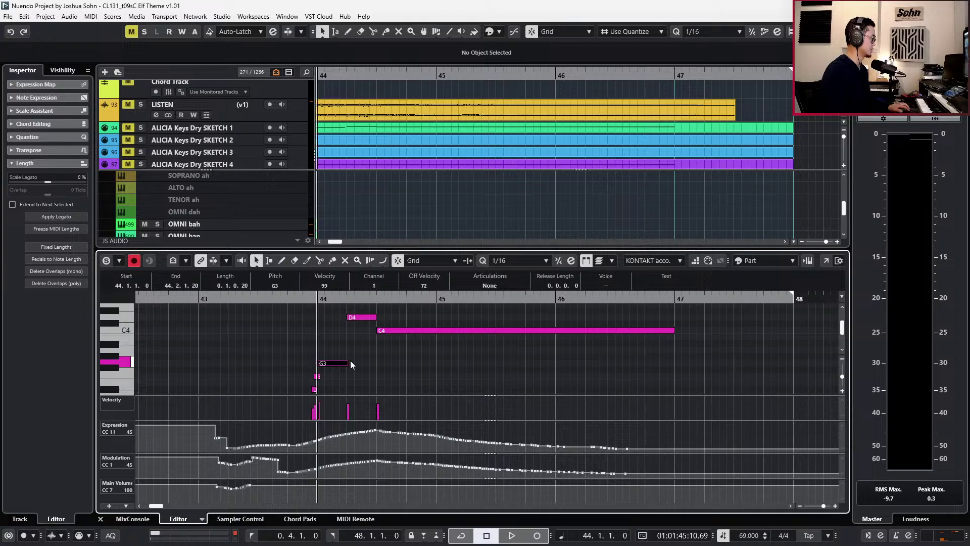
Open the CELTIC concertina II part and lengthen its G3 at bar 44 to 0.1.0.36.
key("Return")
scroll(351, 364, "left", 3)
double_click(433, 321)
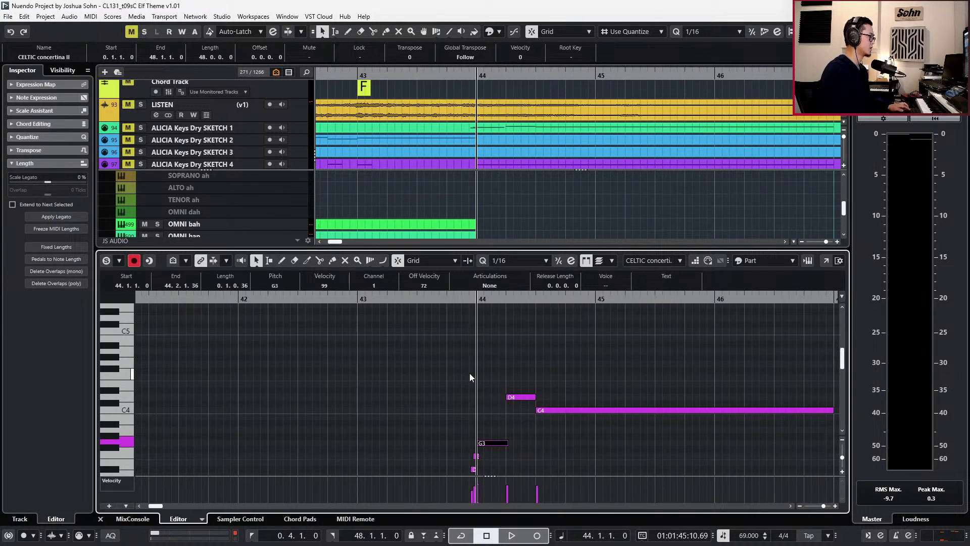
Solo the LISTEN reference and play its ending from bar 44, then return to the full mix.
key("ctrl+e")
left_click(281, 115)
key("s")
key("space")
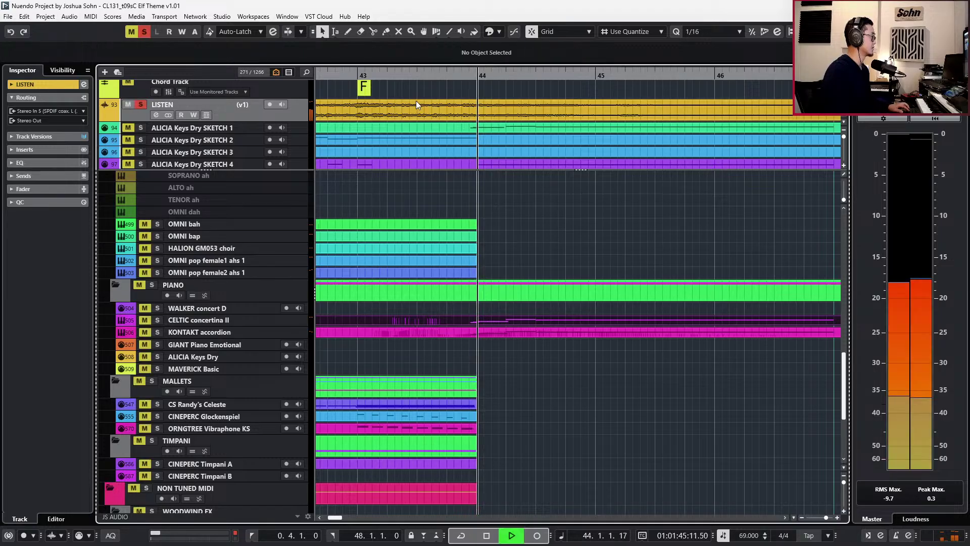
key("g")
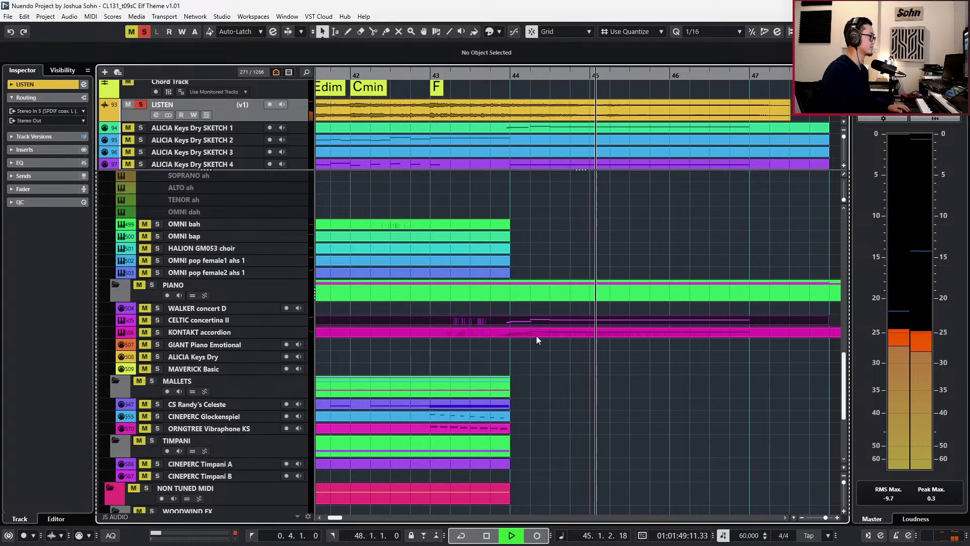
key("space")
key("s")
Play the mockup's ending from bar 44 and compare it with the soloed LISTEN reference.
key("ctrl+KP_Subtract")
key("ctrl+KP_Subtract")
key("space")
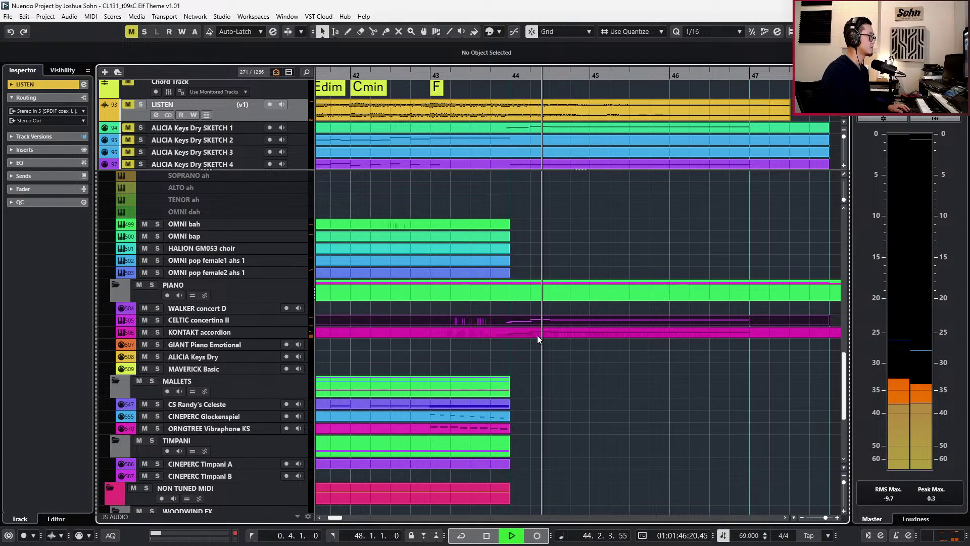
key("space")
key("s")
key("s")
key("space")
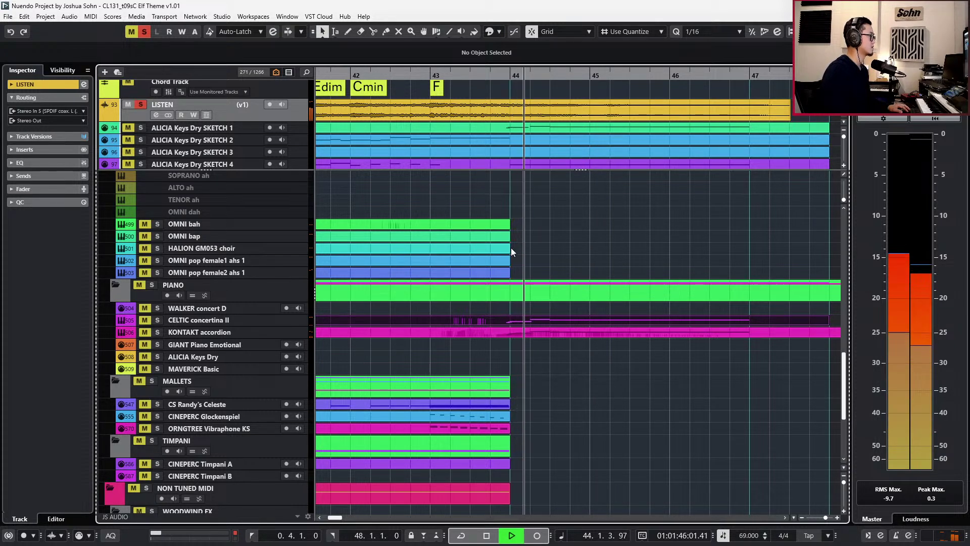
Shorten the CELTIC concertina II G3 at bar 44 to 0.0.3.36 and audition it from that note.
double_click(525, 320)
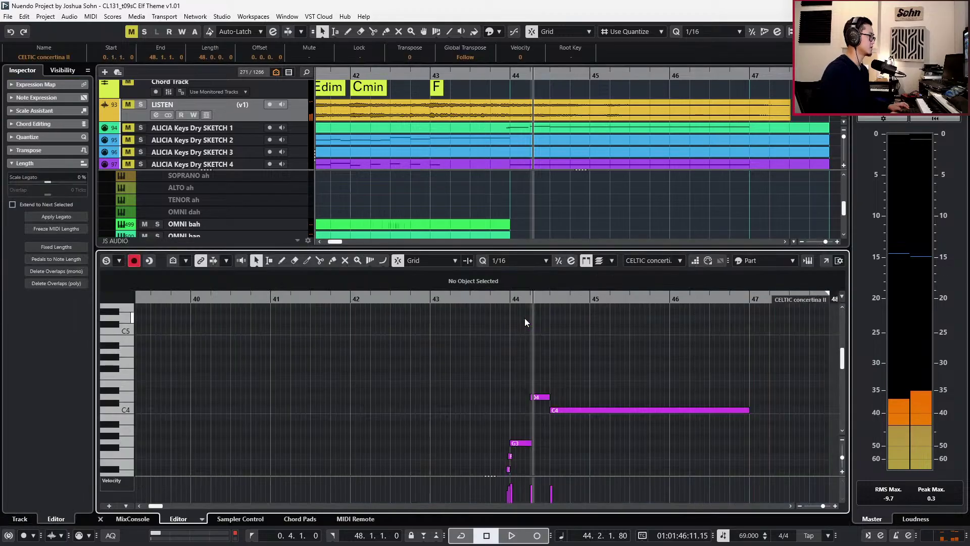
left_click(525, 444)
key("h")
key("h")
key("h")
key("h")
key("alt+shift+Left")
key("l")
key("space")
key("space")
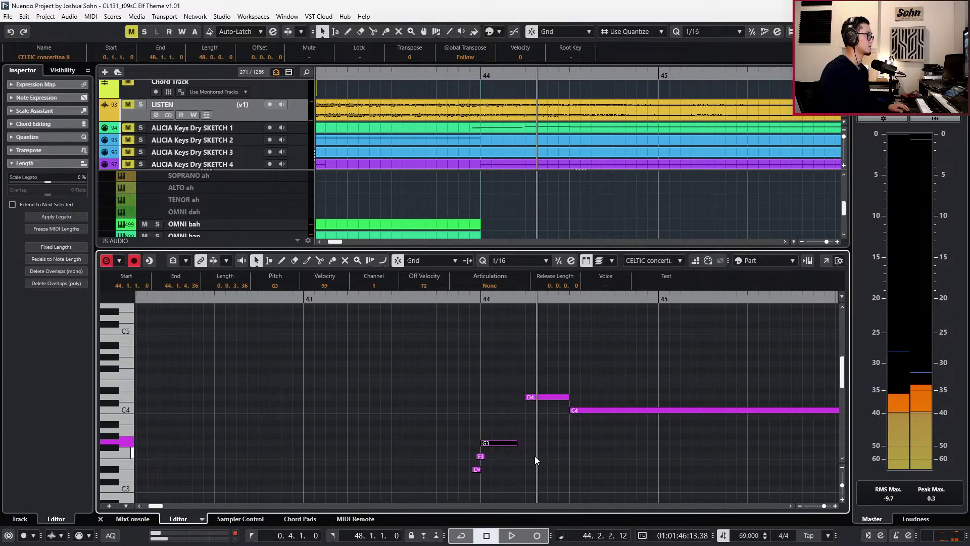
key("Return")
Solo the LISTEN reference and study its ending from bar 43 to decide which instrument to add.
left_click(502, 119)
key("s")
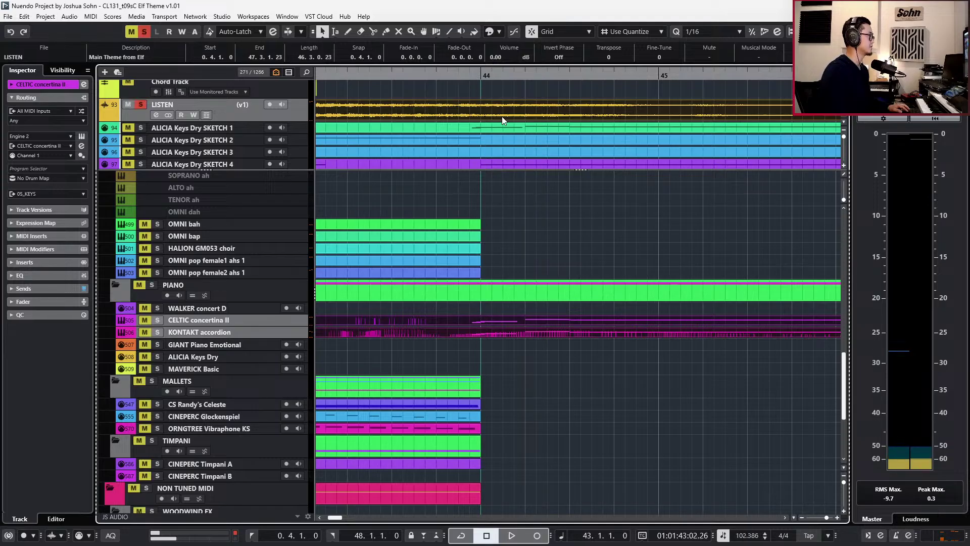
key("g")
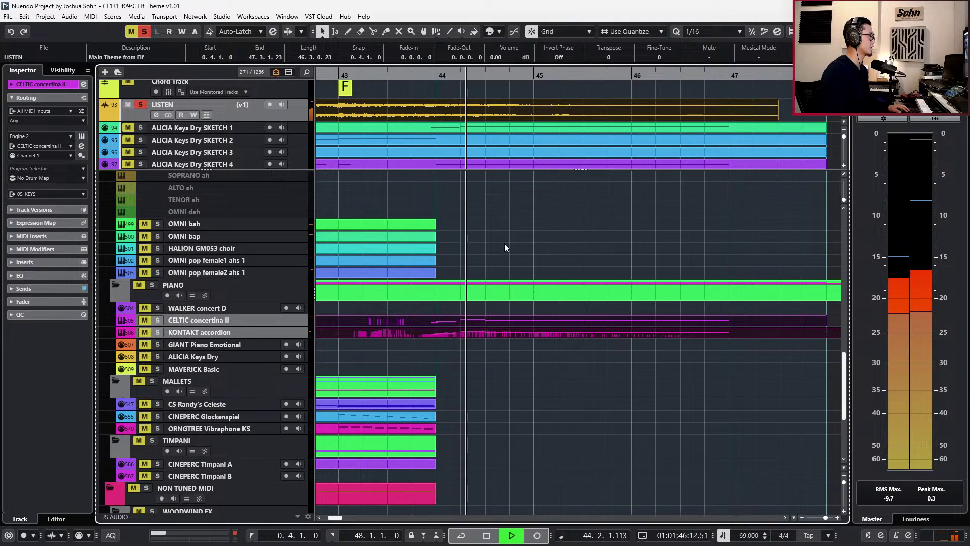
scroll(505, 243, "up", 3)
scroll(493, 259, "up", 3)
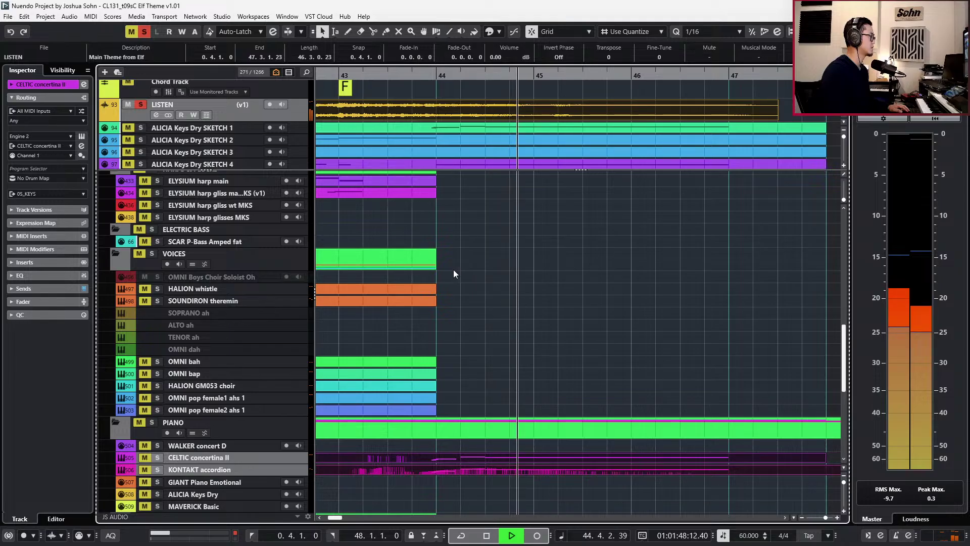
scroll(452, 270, "up", 3)
key("space")
key("KP_Subtract")
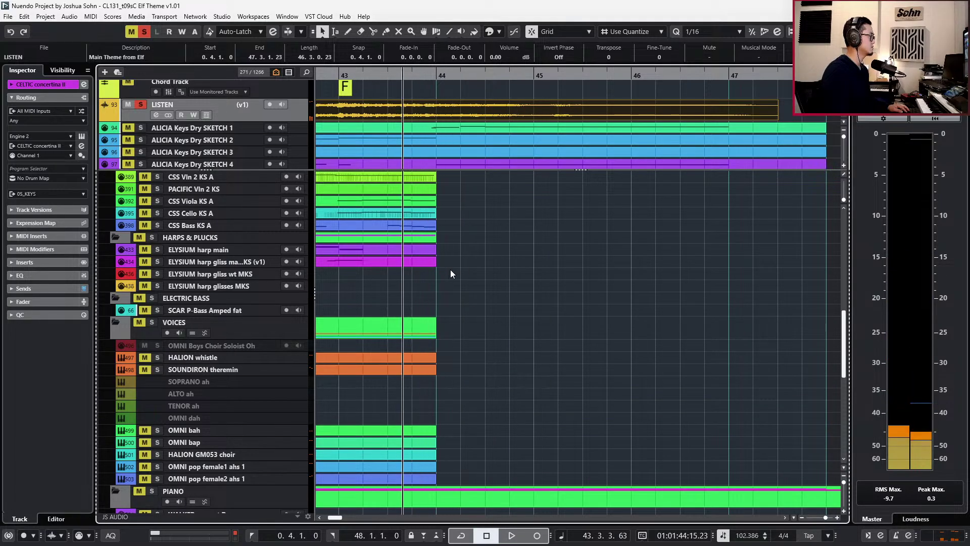
key("space")
scroll(373, 266, "up", 8)
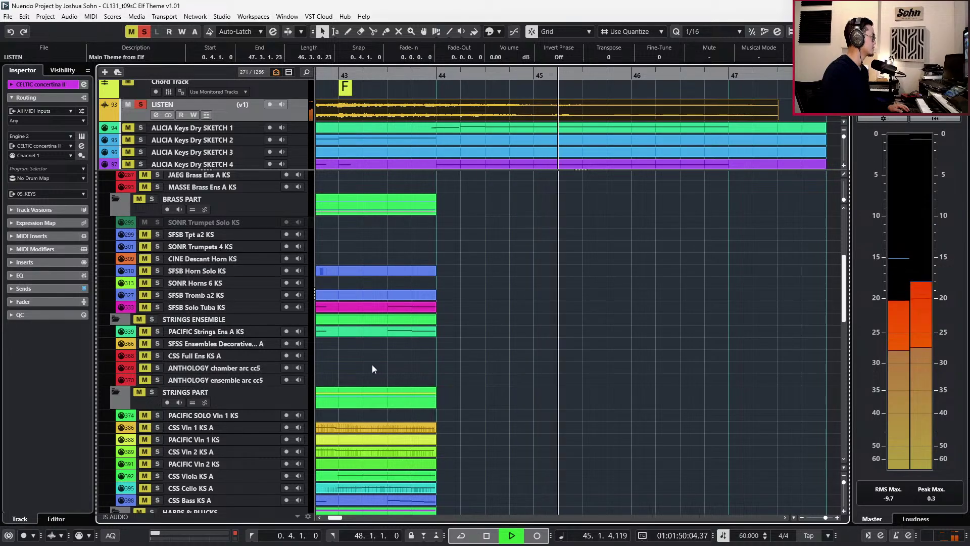
key("space")
key("s")
Create a part on PACIFIC SOLO Vln 1 KS ending at bar 48 and open it for recording from bar 43.
left_click(244, 332)
scroll(399, 333, "down", 3)
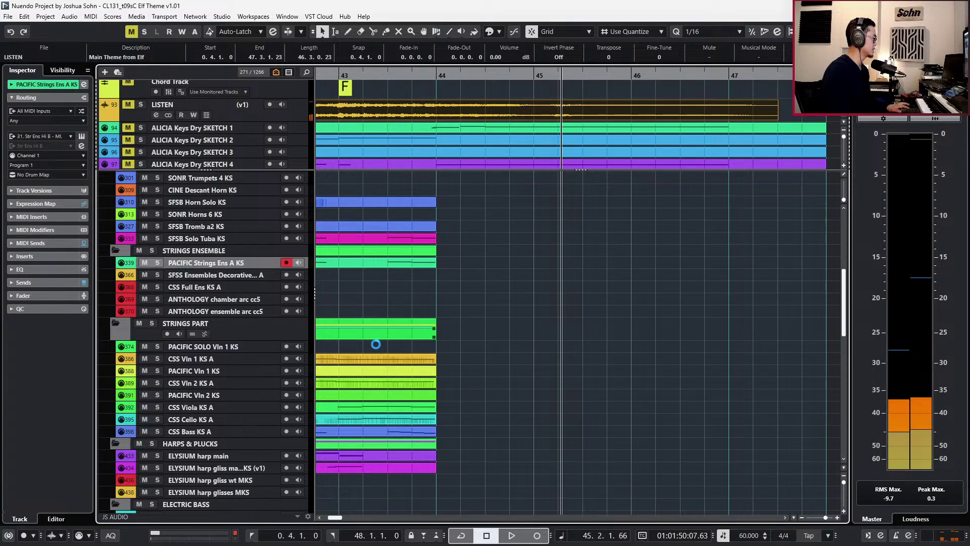
double_click(385, 345)
double_click(401, 344)
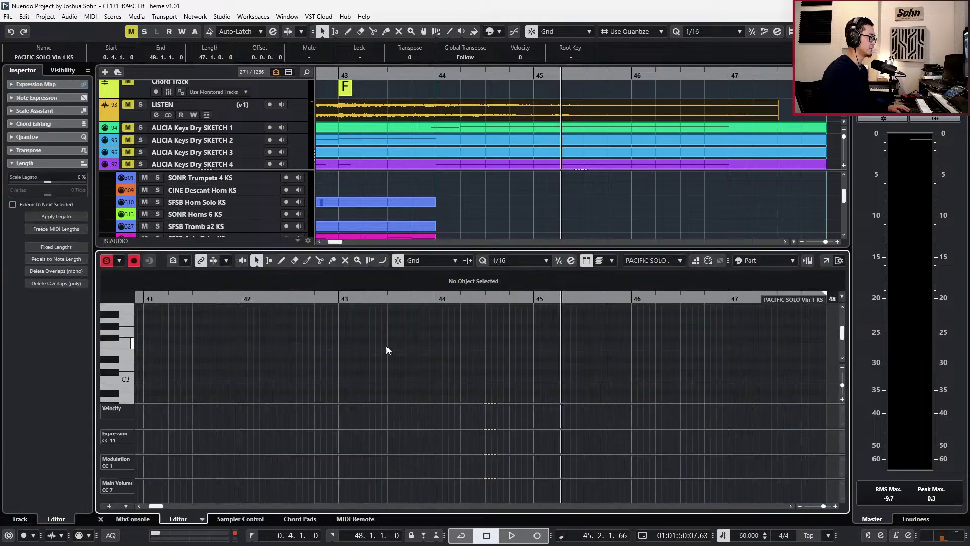
key("KP_Subtract")
key("KP_Subtract")
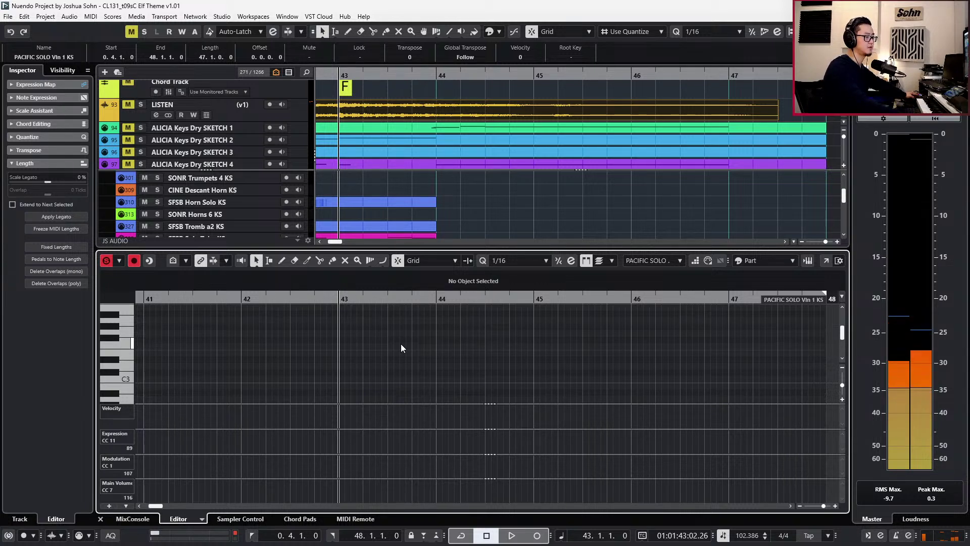
key("space")
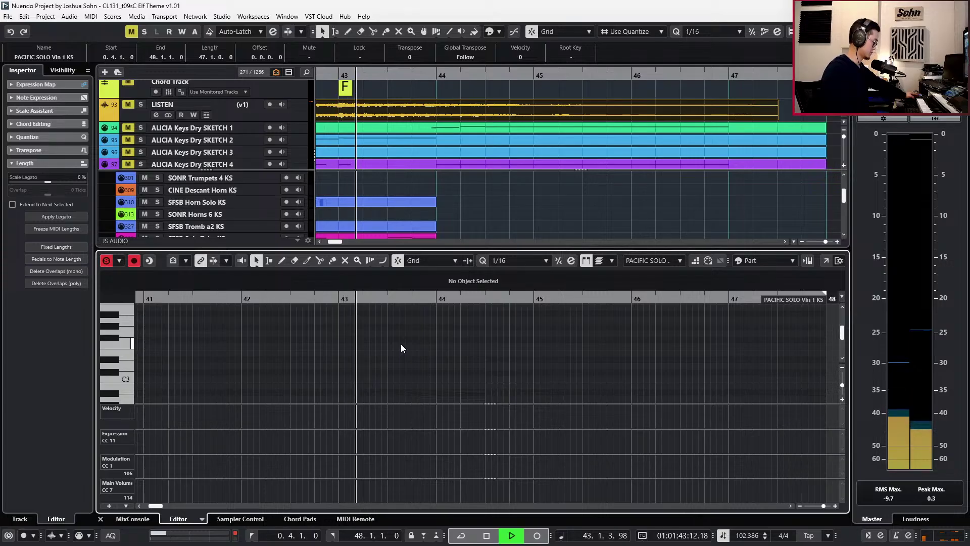
key("KP_Multiply")
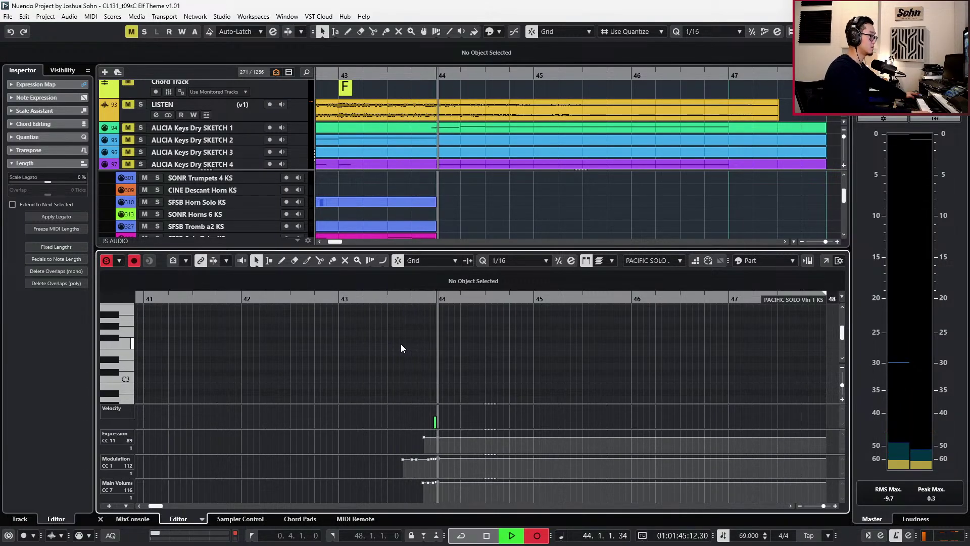
key("space")
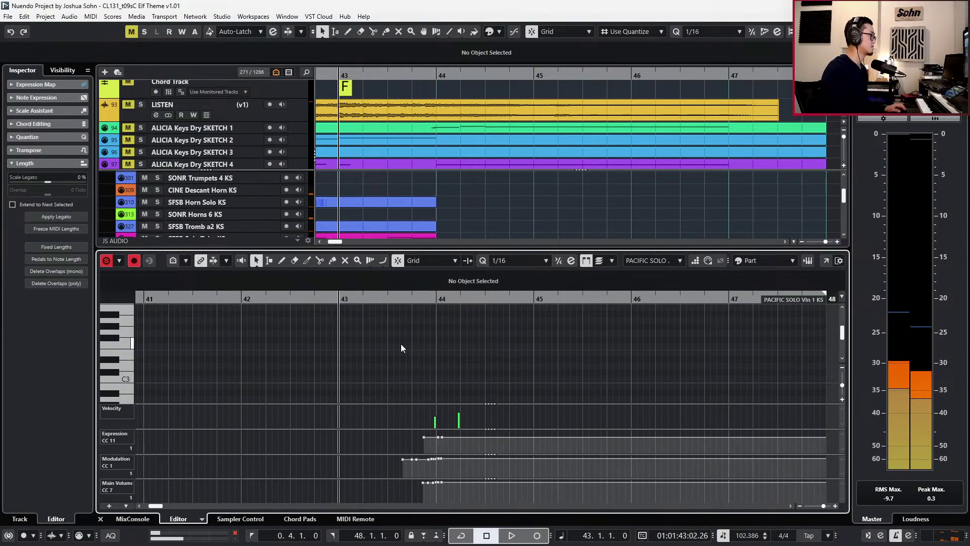
key("ctrl+z")
key("space")
key("space")
key("s")
key("KP_Multiply")
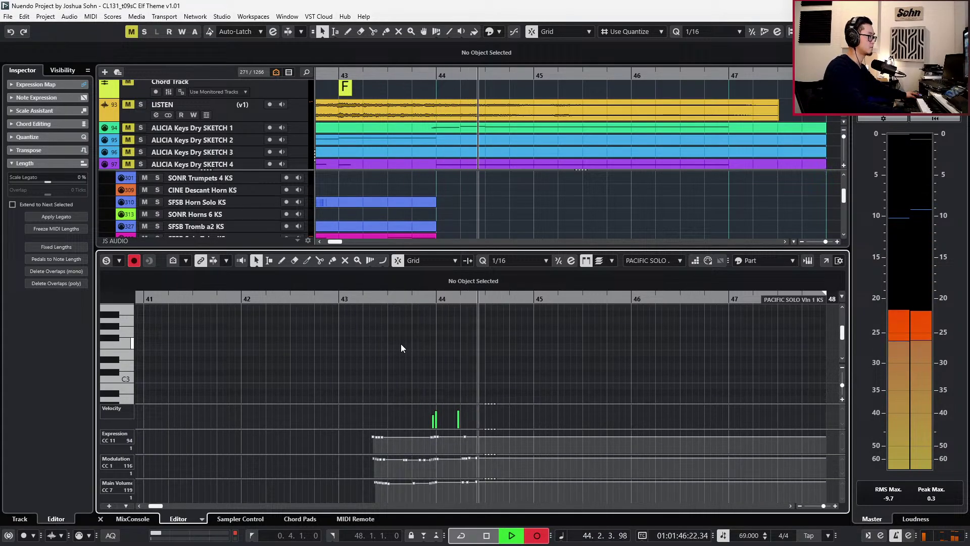
key("space")
key("ctrl+z")
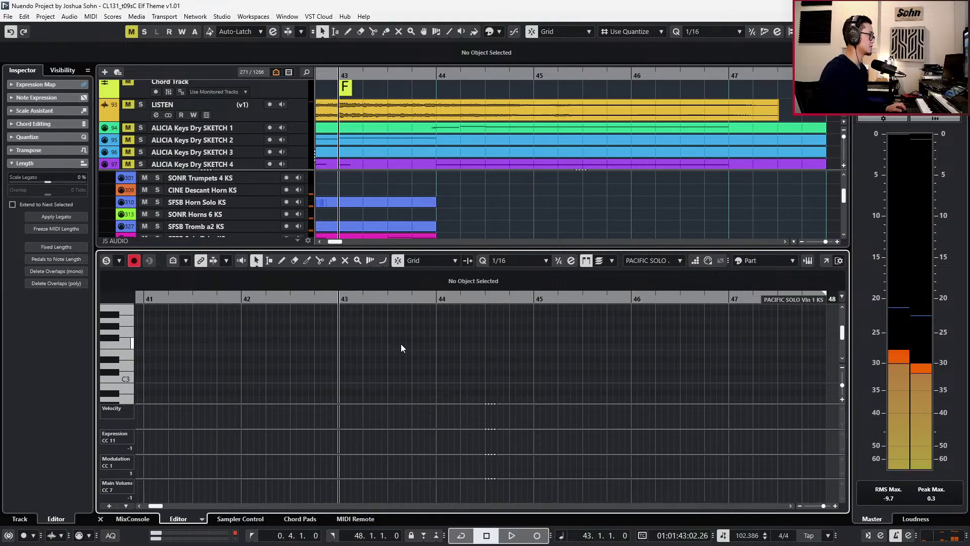
Record the solo violin's closing melody with expression, modulation and volume moves from bar 43 to about bar 47.
key("KP_Multiply")
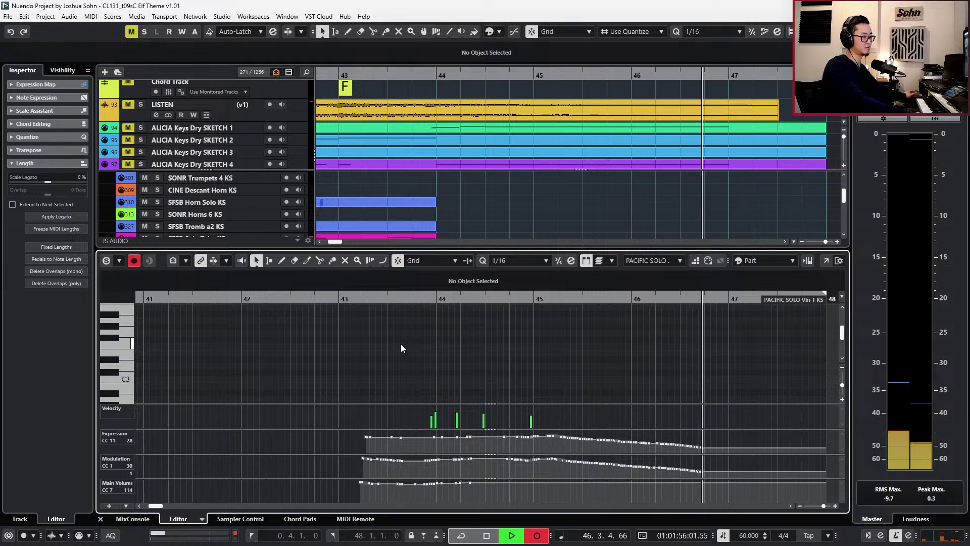
key("space")
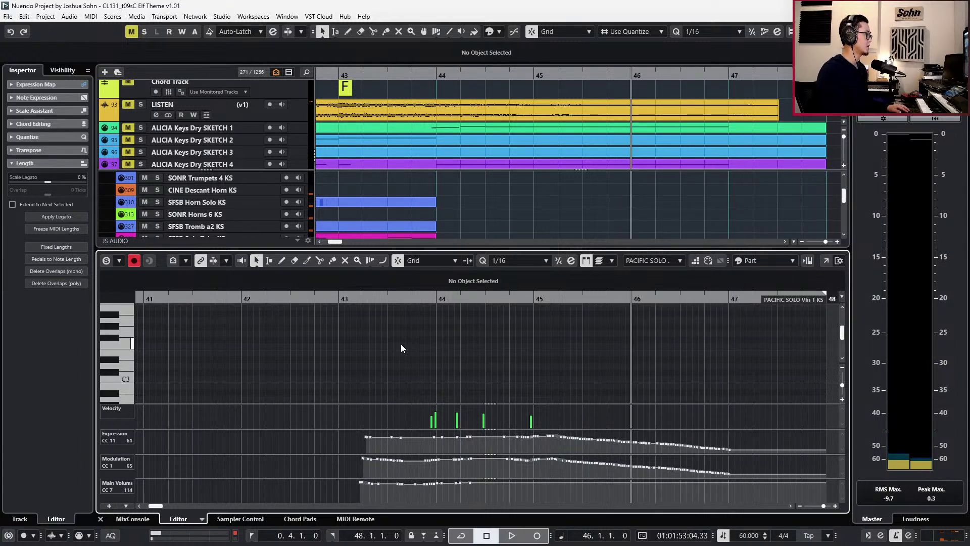
key("ctrl+alt+e")
Assign the Leg articulation to the solo violin's notes from the first G4 through the F5 near bar 45.
scroll(469, 320, "up", 5)
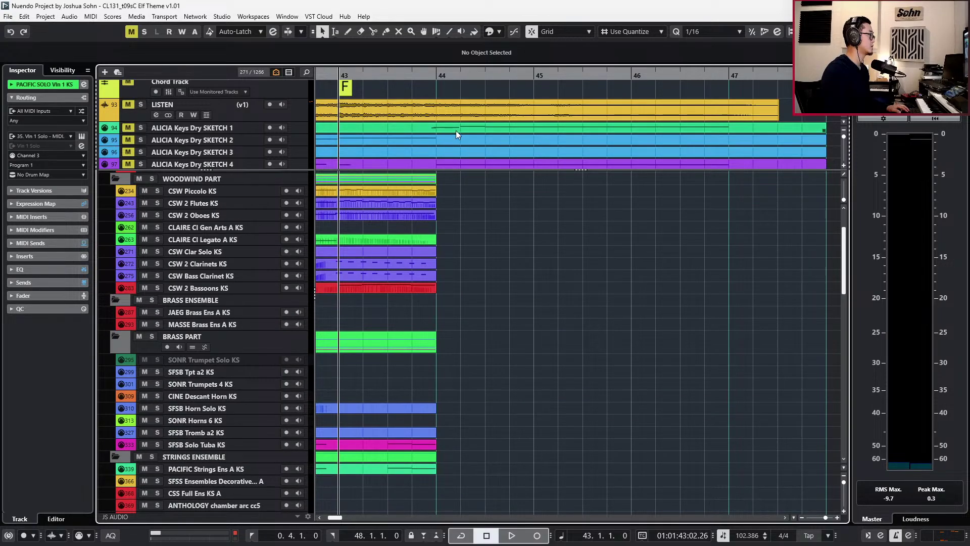
scroll(518, 222, "down", 4)
double_click(492, 417)
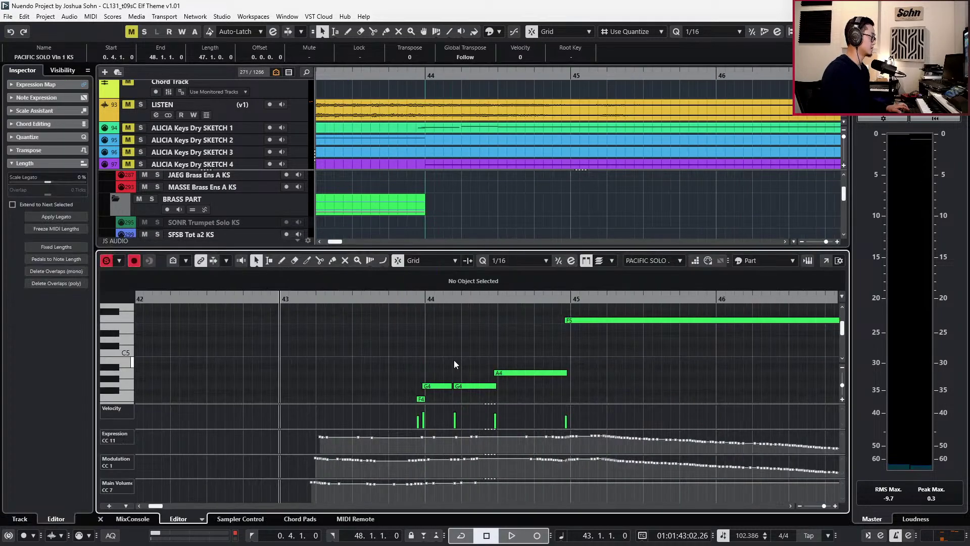
left_click_drag(442, 357, 500, 312)
left_click_drag(532, 374, 573, 391)
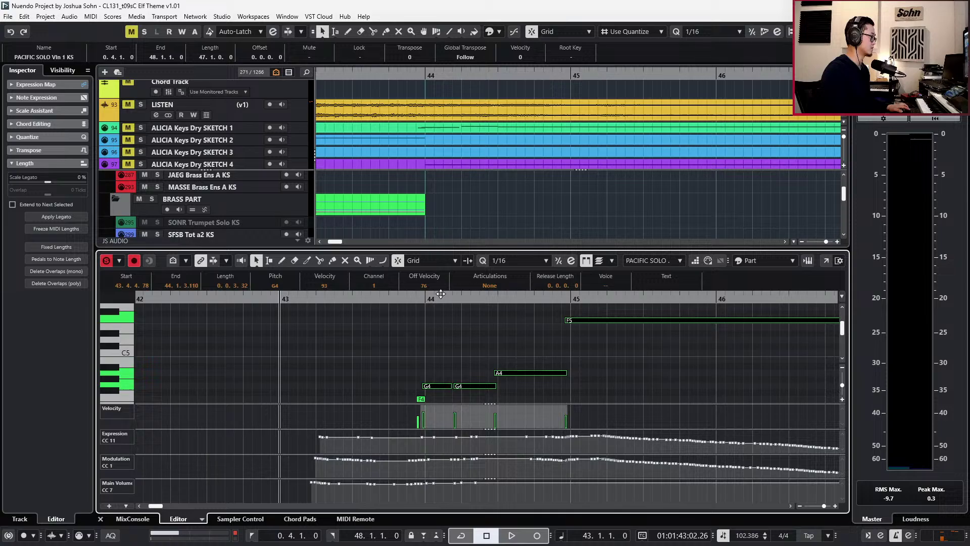
left_click(490, 285)
left_click(480, 298)
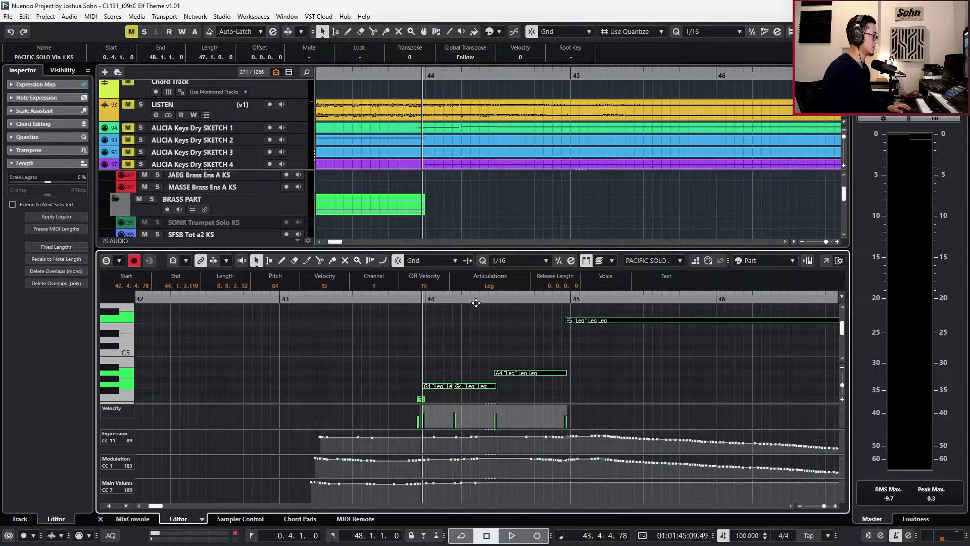
Audition the solo violin line and trim the start of the first G4 before bar 44 to 43.4.4.91.
key("KP_Multiply")
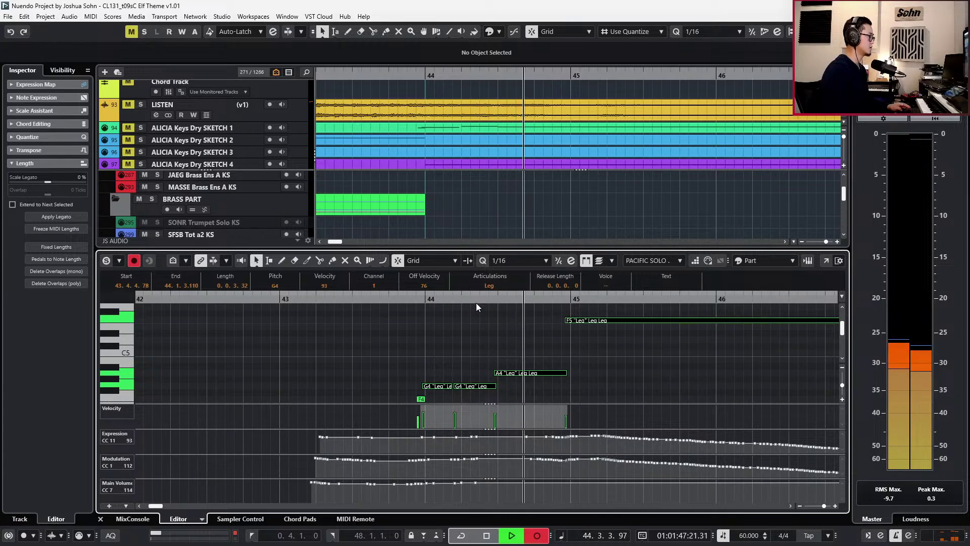
key("space")
key("alt+1")
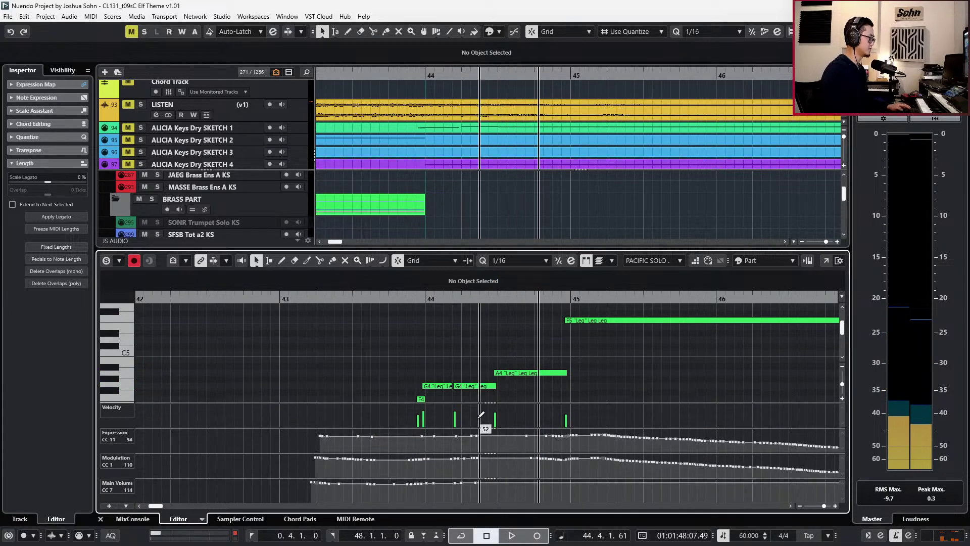
scroll(473, 357, "up", 2)
scroll(475, 351, "down", 2)
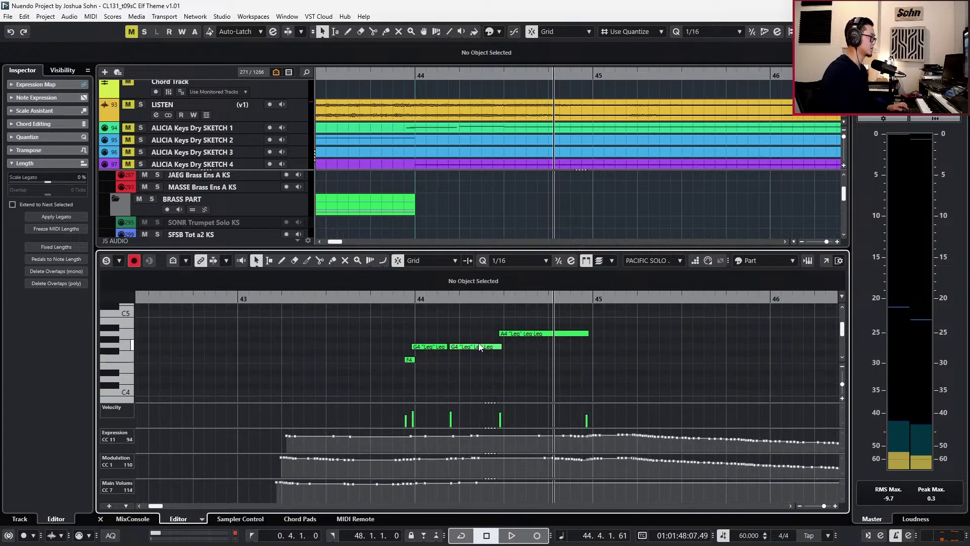
left_click(414, 346)
key("KP_Subtract")
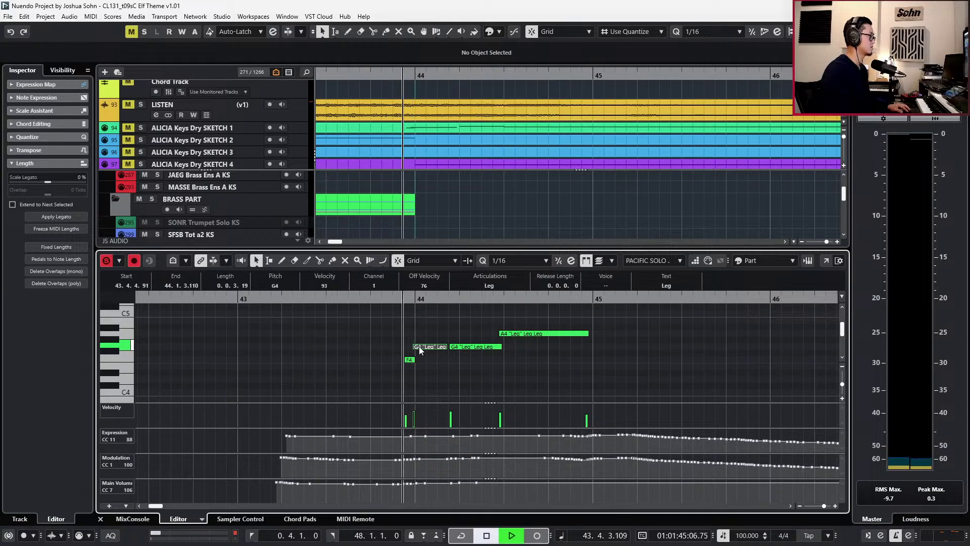
key("space")
key("space")
Start the short grace note before bar 44 at 43.4.4.42, transpose it up to F#4, and audition it in solo.
left_click(404, 359)
left_click_drag(405, 360, 409, 360)
key("Up")
key("l")
key("space")
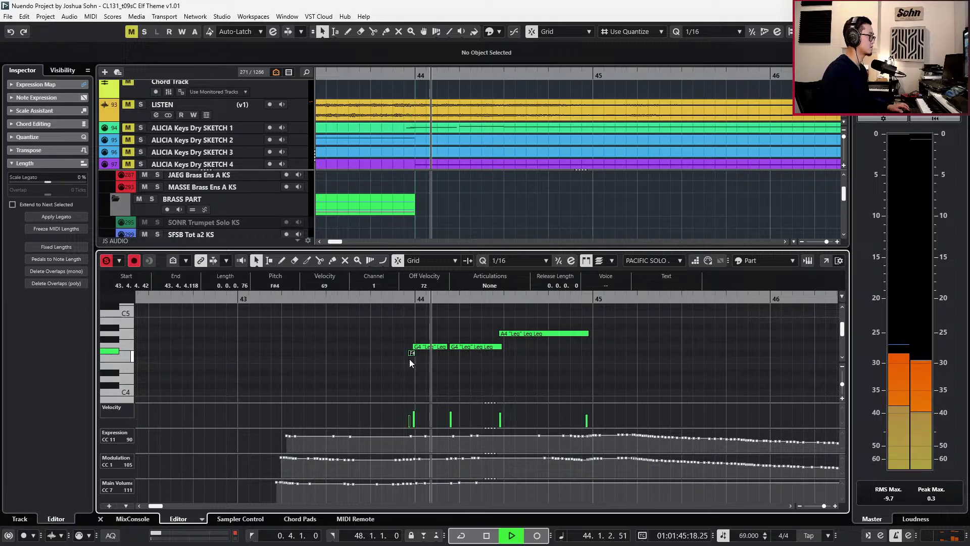
key("space")
During playback, lengthen the first G4 to end at 44.1.4.53 and delay the second G4's start to meet it.
key("space")
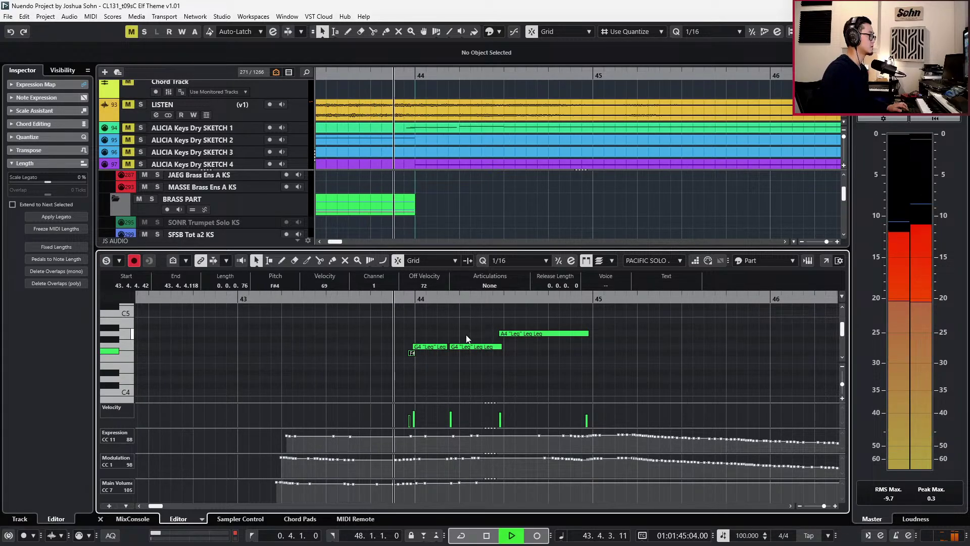
left_click_drag(451, 347, 456, 347)
scroll(549, 348, "up", 2)
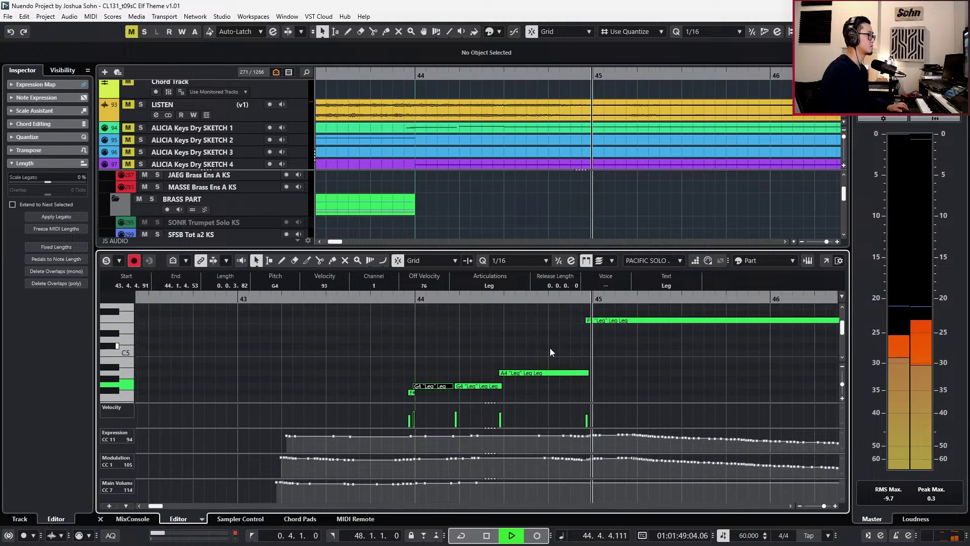
key("space")
Trim the long F5's start to 44.4.4.77 and extend the preceding A4 to 45.1.1.17 so the two overlap.
left_click(586, 322)
left_click_drag(586, 322, 590, 322)
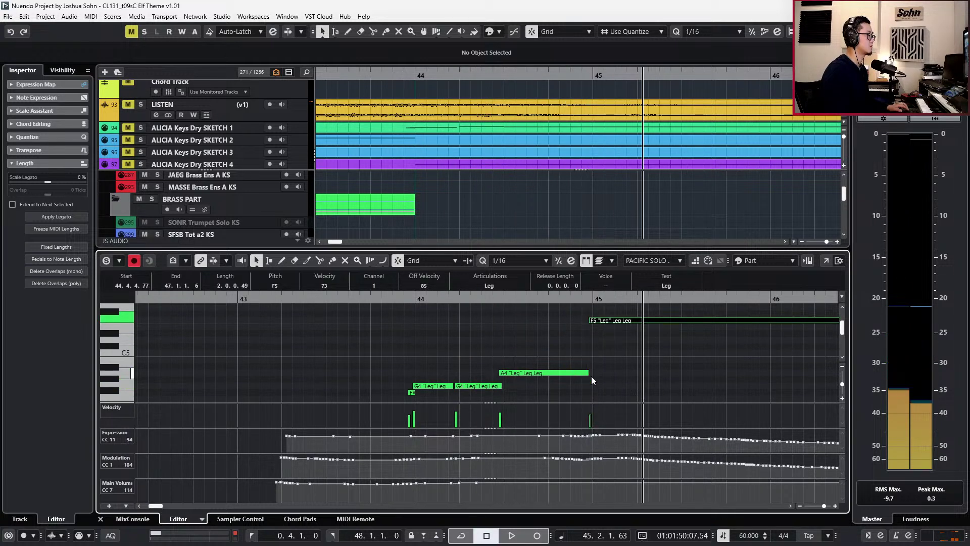
left_click_drag(588, 375, 594, 375)
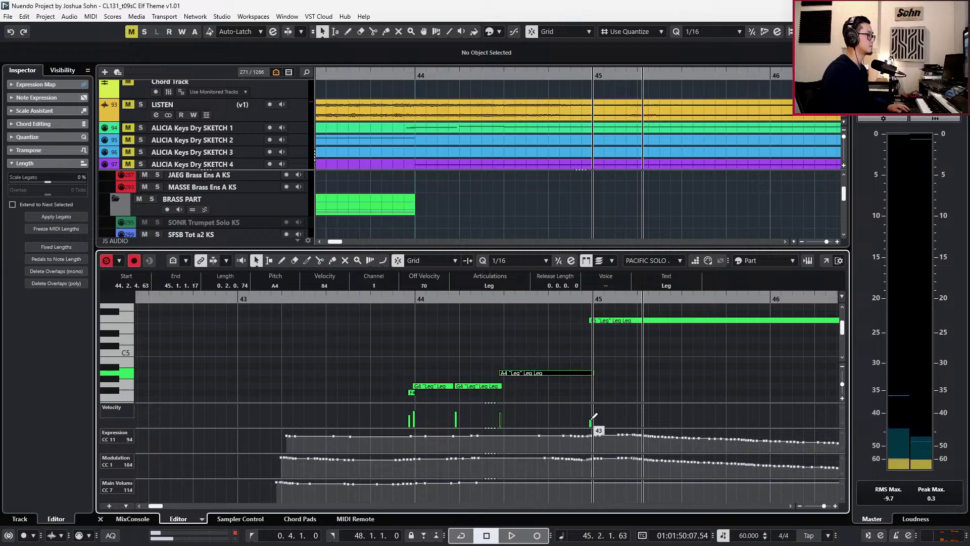
Raise the velocity of the long F5 at bar 45 and audition the A4 to F5 transition in solo.
key("space")
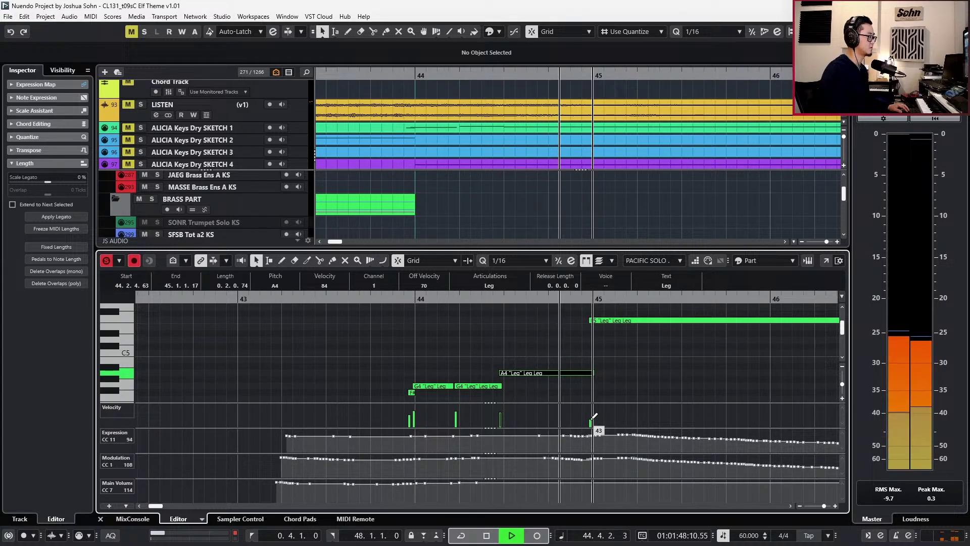
key("space")
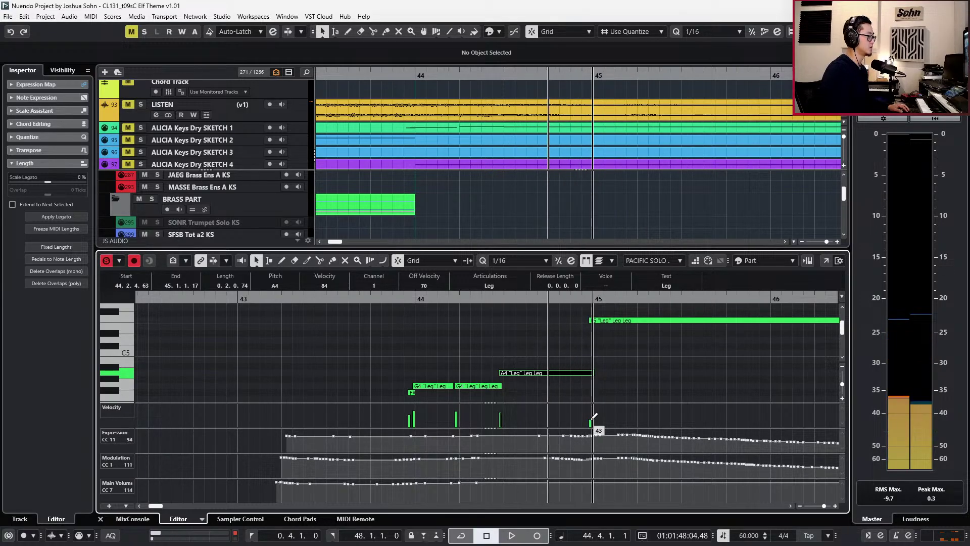
key("space")
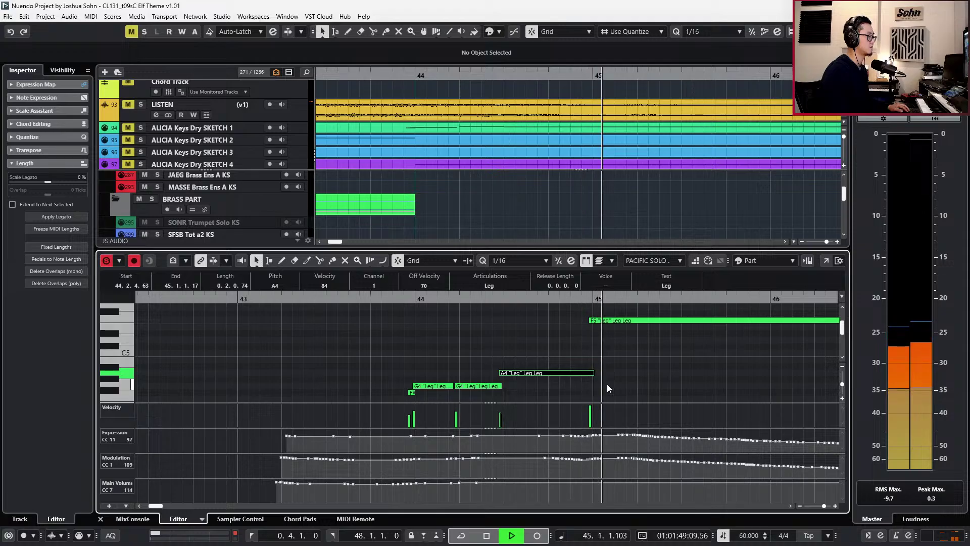
key("space")
Turn off the editor solo, play the violin ending from before bar 44 with the full mix, and return to the arrangement.
key("s")
key("KP_Subtract")
key("space")
key("g")
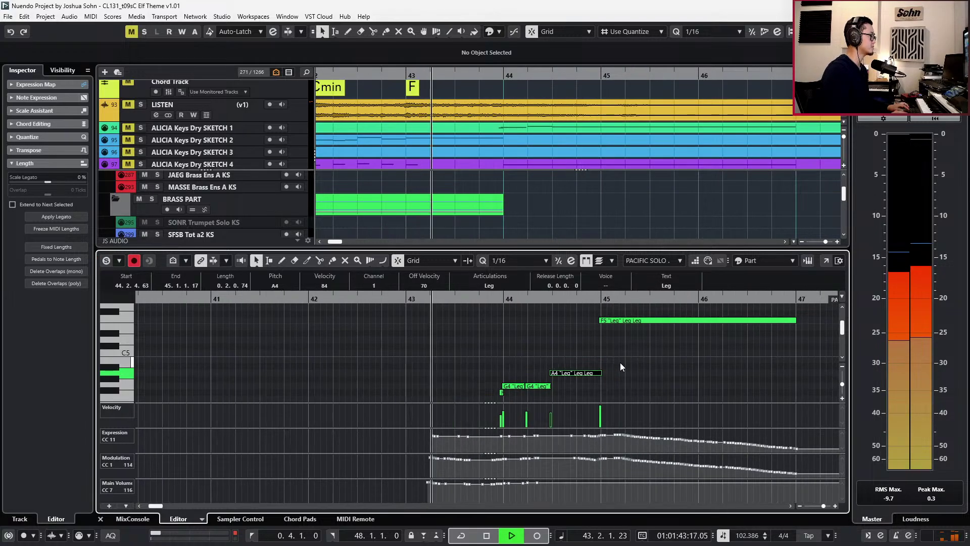
key("Return")
key("g")
key("g")
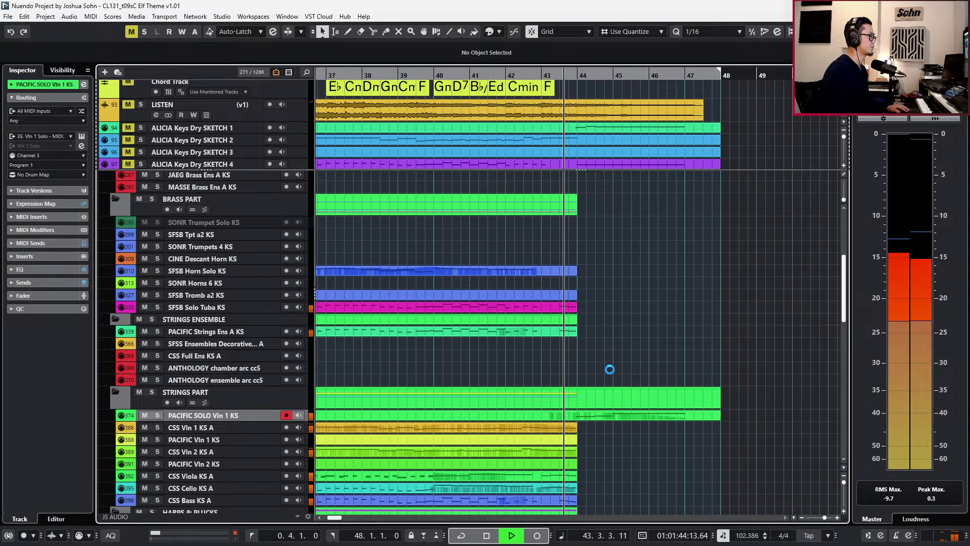
Examine the PACIFIC SOLO Vln 1 KS notes and controller curves from bar 44 during playback, and stop playback.
double_click(622, 416)
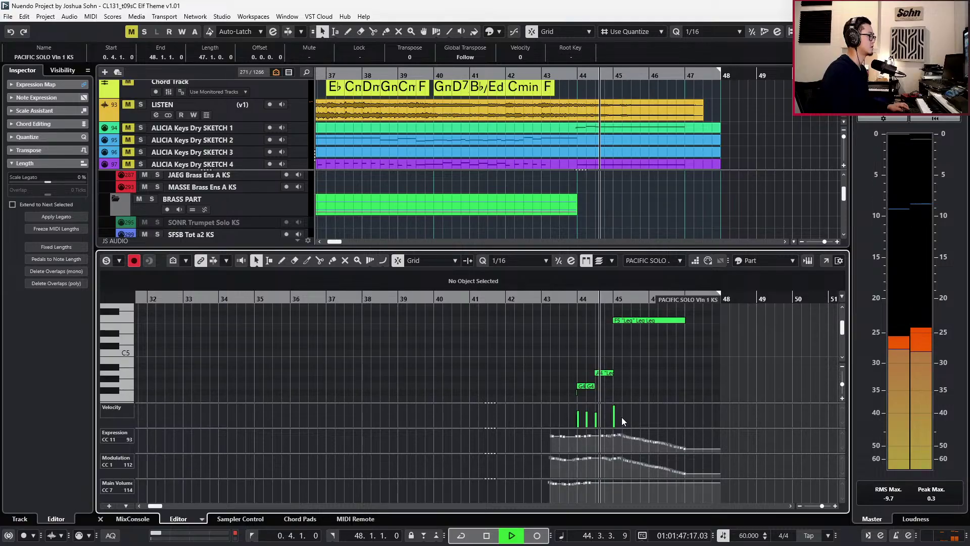
key("ctrl+e")
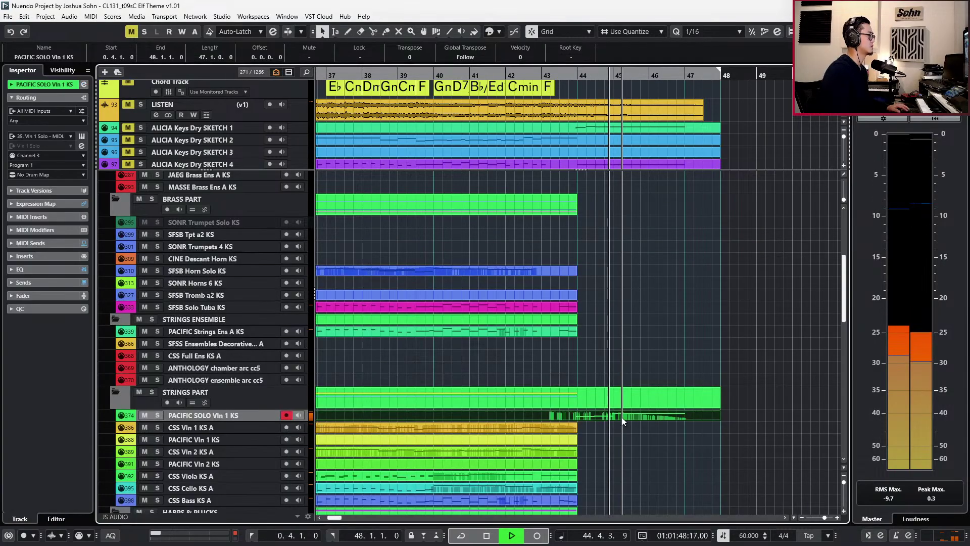
double_click(594, 416)
key("space")
key("Return")
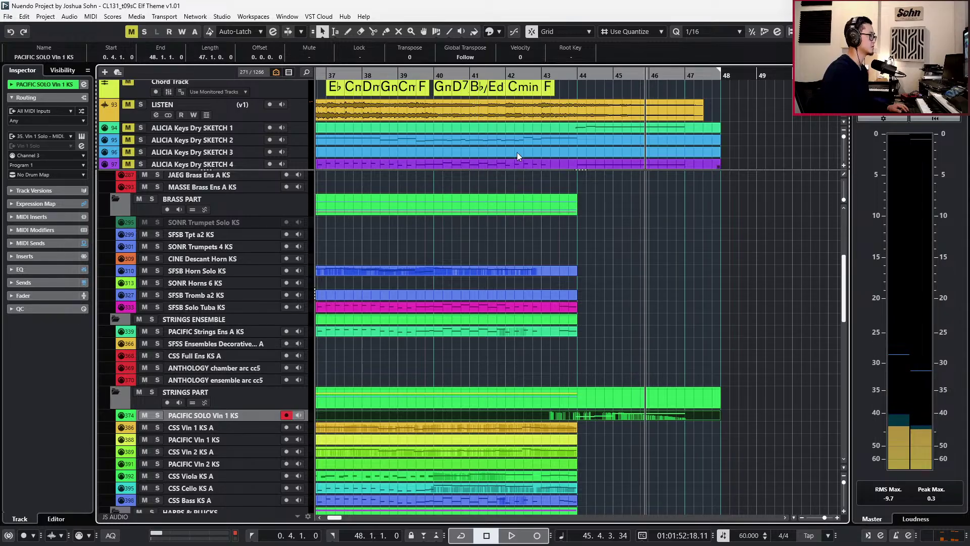
Play the LISTEN reference track in solo from bar 44 and clear its solo.
left_click(550, 116)
key("KP_Subtract")
key("KP_Subtract")
key("s")
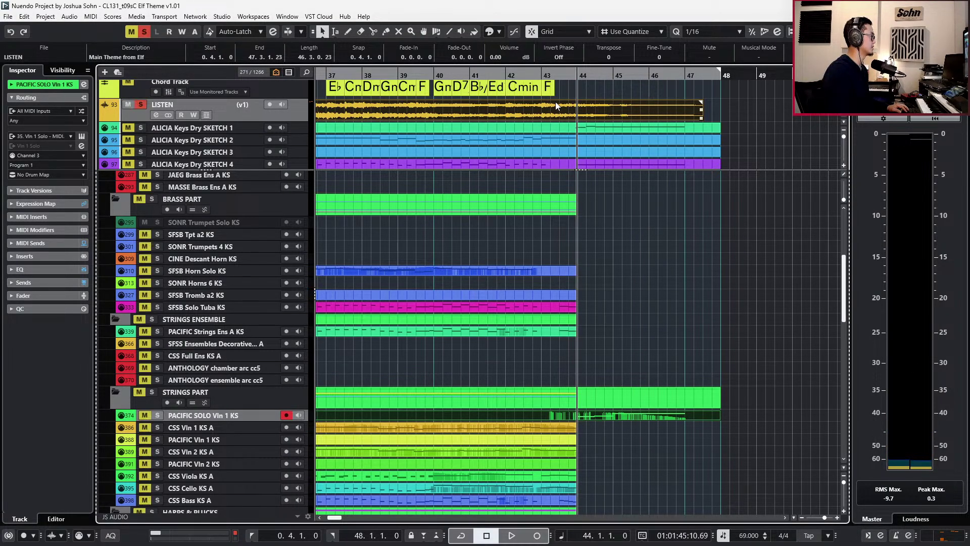
key("space")
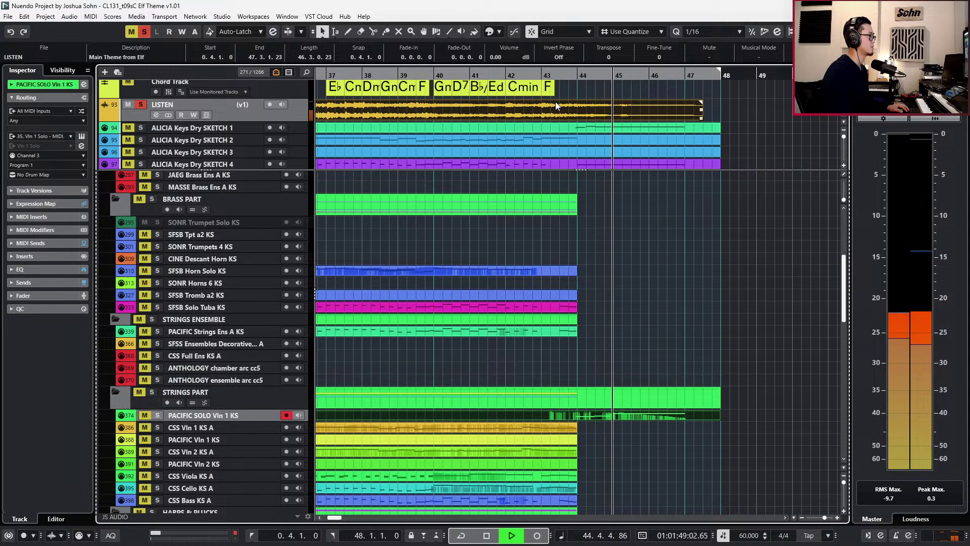
key("space")
key("KP_Subtract")
key("space")
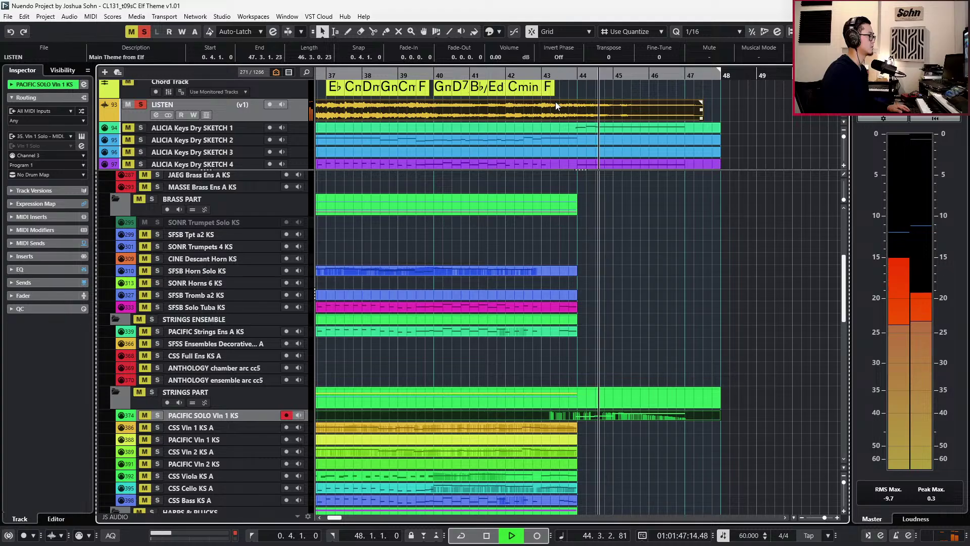
scroll(658, 407, "down", 5)
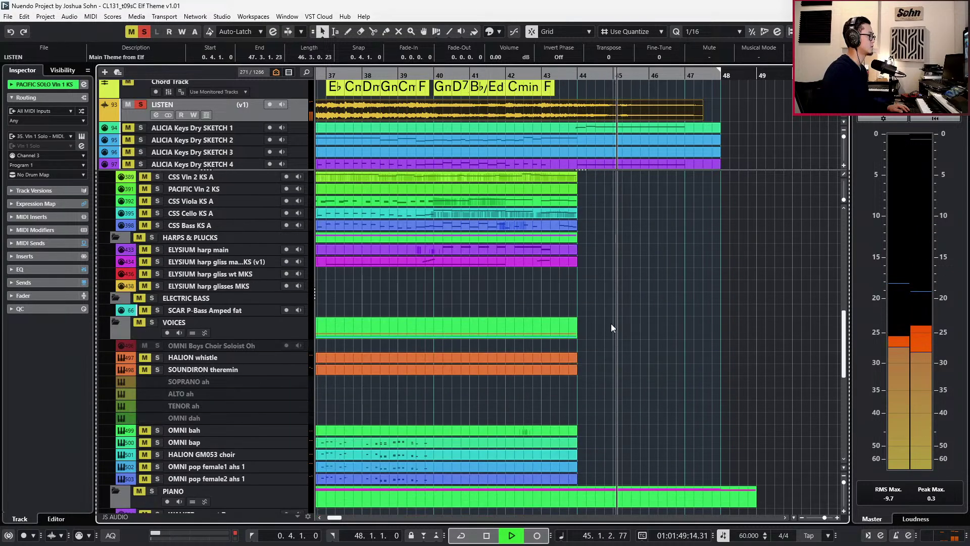
key("space")
key("s")
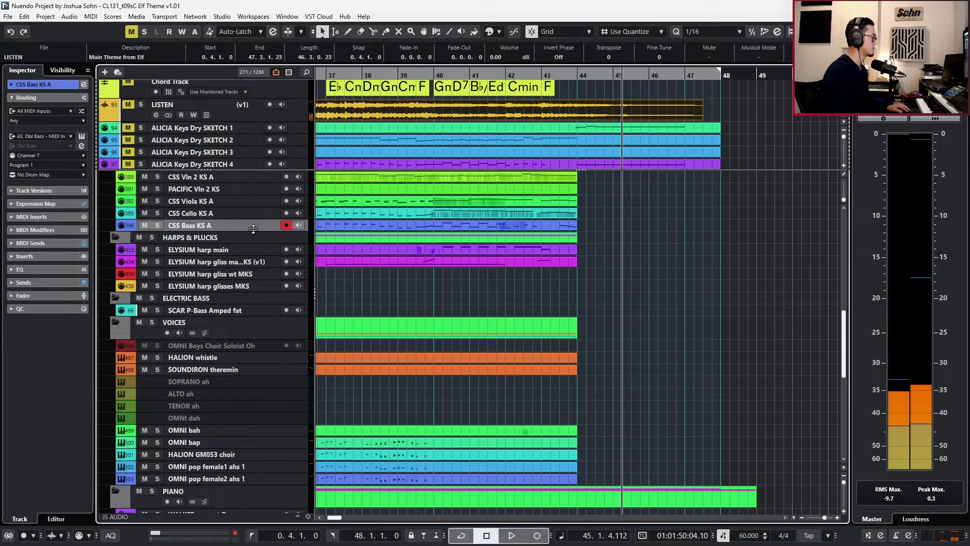
Rewind to bar 43, audition the LISTEN reference track in solo across bar 44, and clear its solo.
left_click(247, 214)
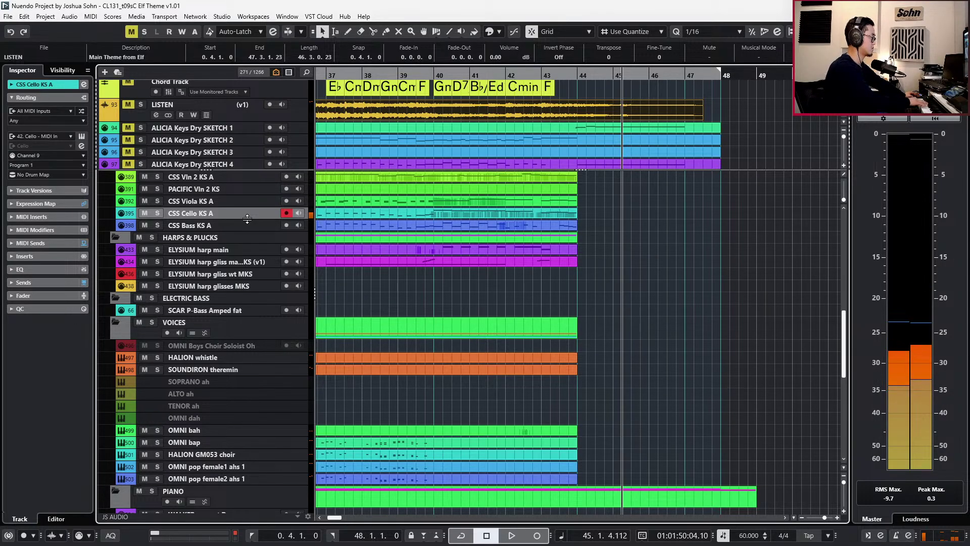
key("KP_Subtract")
key("KP_Subtract")
key("KP_Subtract")
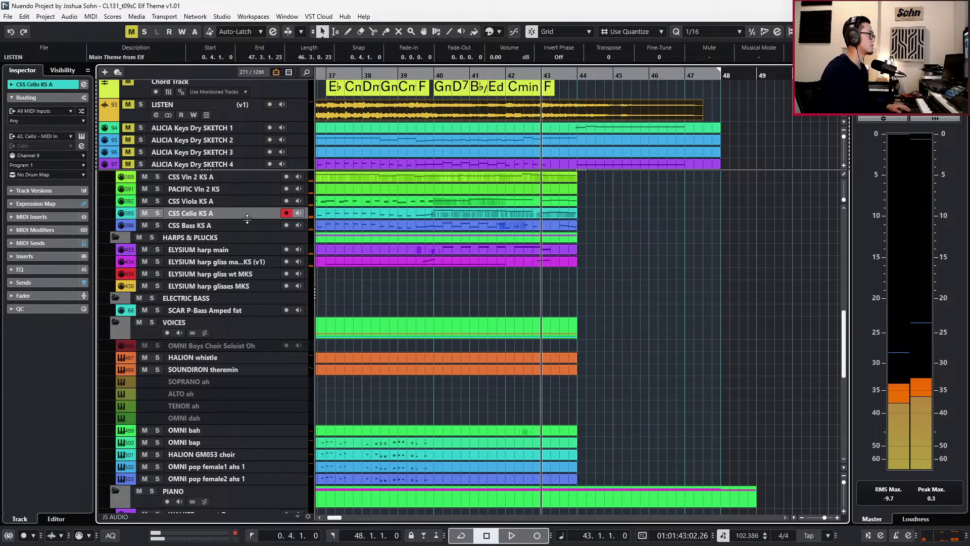
left_click(275, 110)
key("s")
key("space")
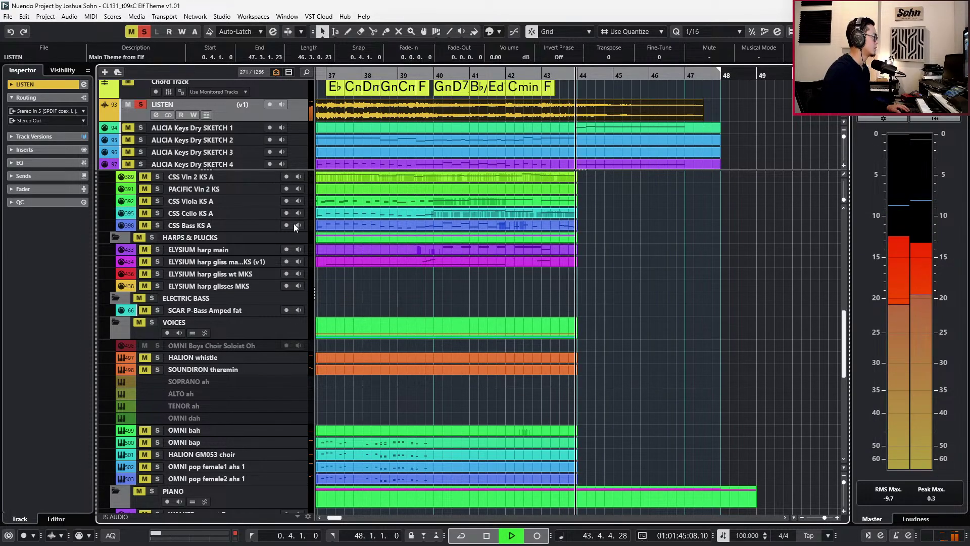
key("space")
key("s")
Extend the CSS Cello KS A part from bar 44 to bar 48 and open it for note editing with a 1/1 grid.
left_click(251, 215)
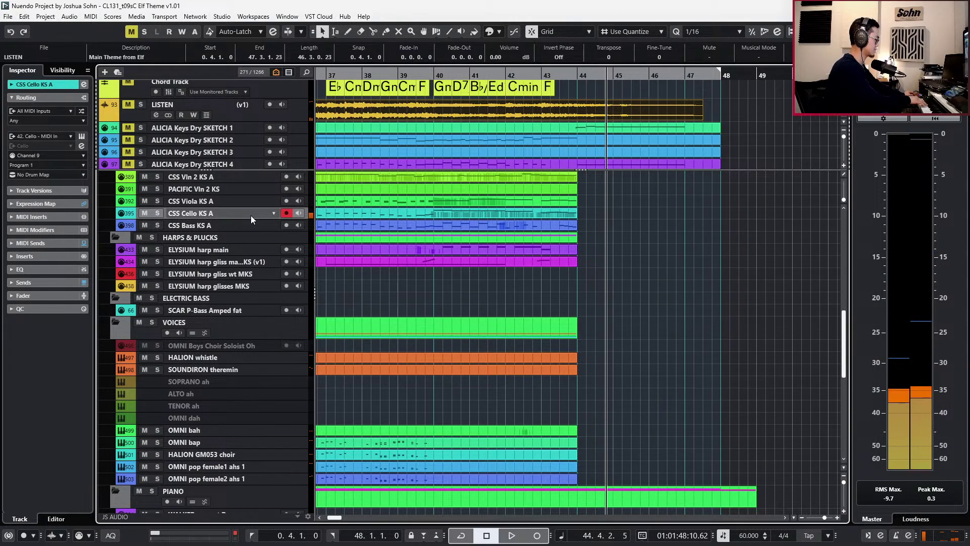
key("KP_Subtract")
key("KP_Subtract")
key("alt+1")
left_click_drag(573, 218, 700, 219)
double_click(684, 213)
scroll(635, 223, "up", 5)
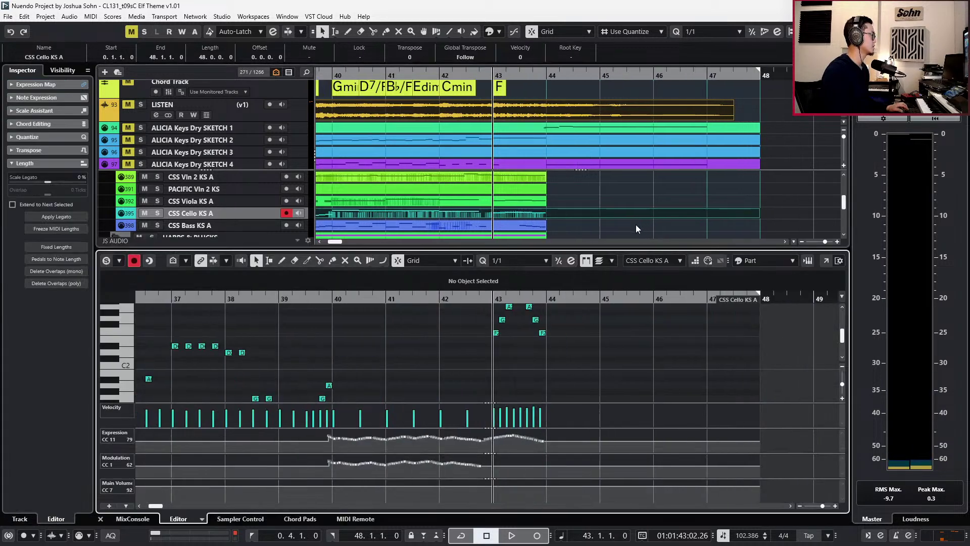
Insert a one-bar D#2 cello note at bar 44 and assign it the Leg articulation.
key("space")
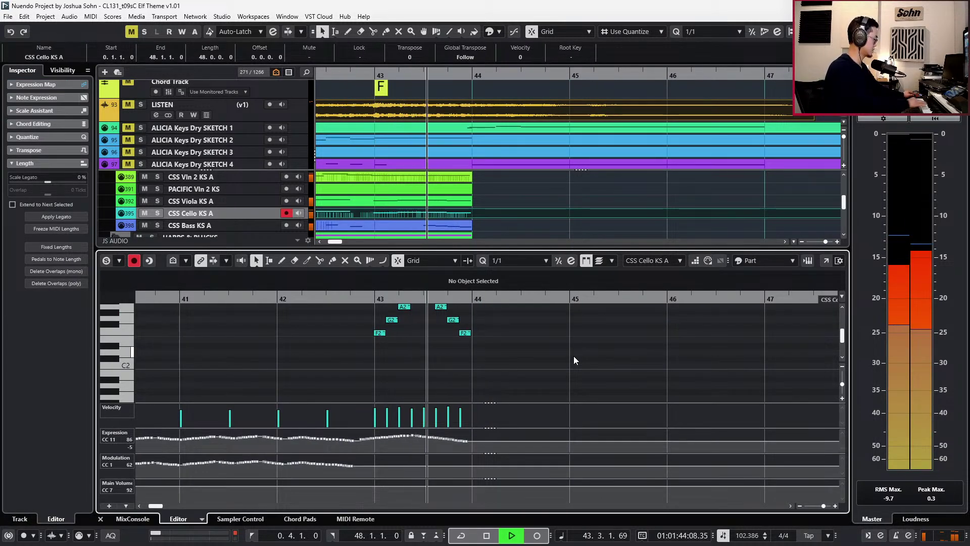
key("space")
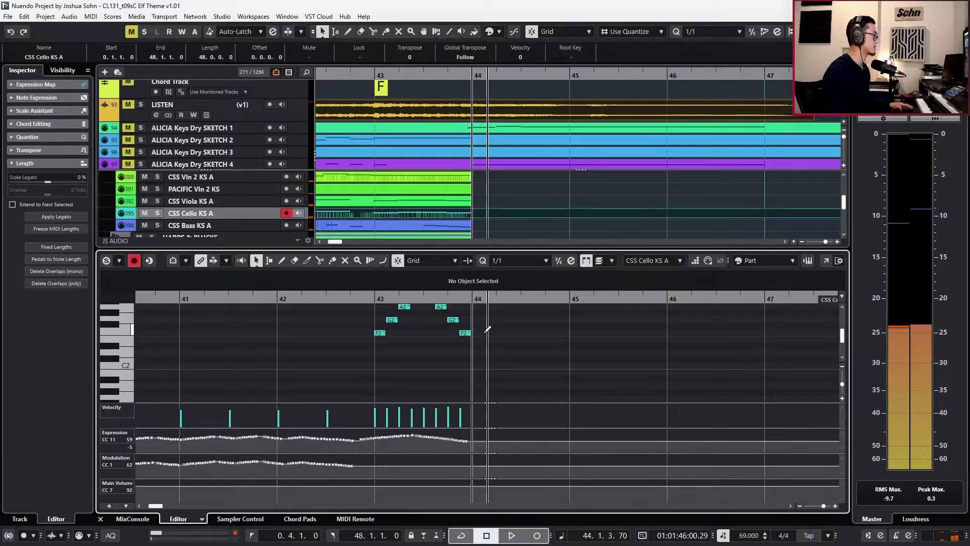
left_click(485, 346, "alt")
left_click(472, 286)
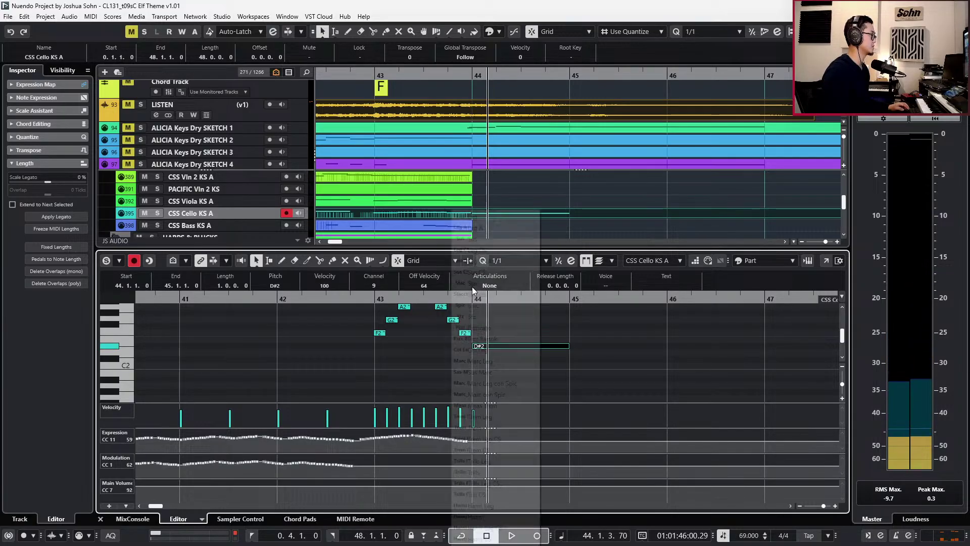
left_click(505, 217)
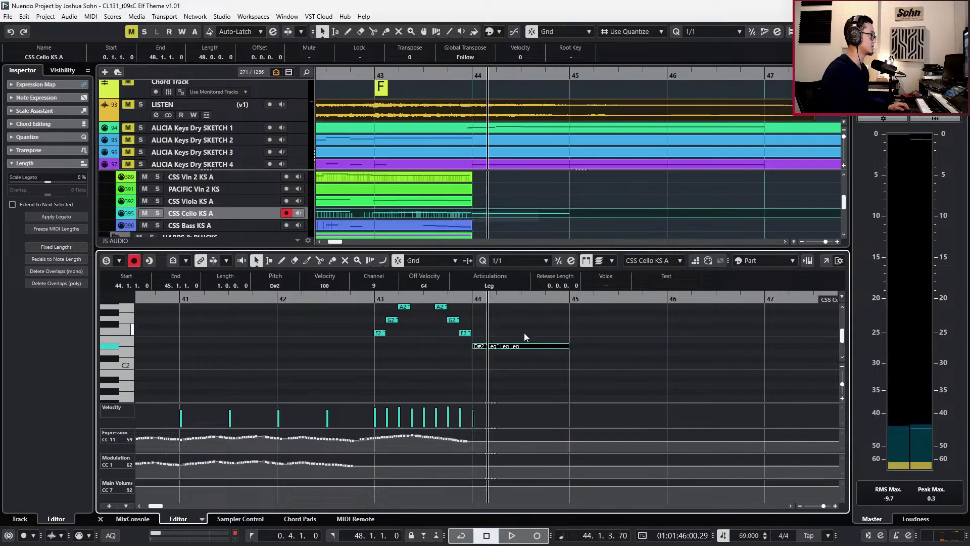
Raise the cello's expression and modulation curves leading into the D#2 note at bar 44 and play it back.
key("b")
key("b")
key("j")
mouse_move(468, 441)
left_mouse_down()
mouse_move(481, 435)
mouse_move(476, 460)
mouse_move(470, 441)
mouse_move(481, 436)
left_mouse_up()
key("space")
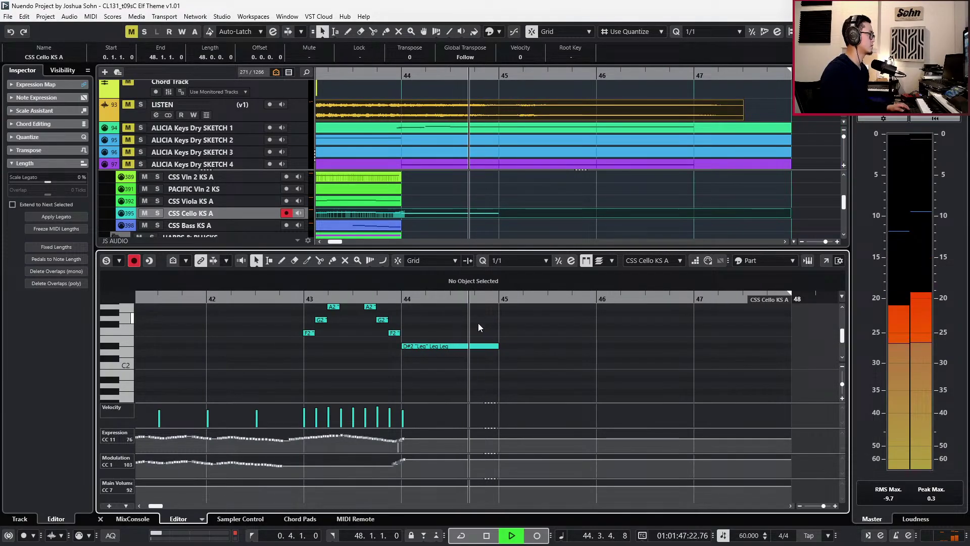
key("space")
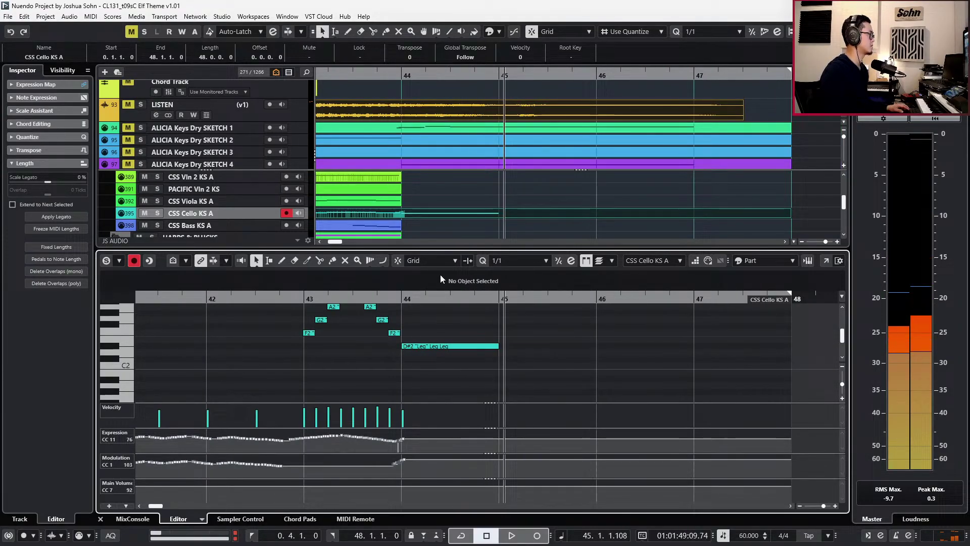
Solo the LISTEN reference track and play it onward from bar 45.
left_click(288, 111)
key("s")
key("space")
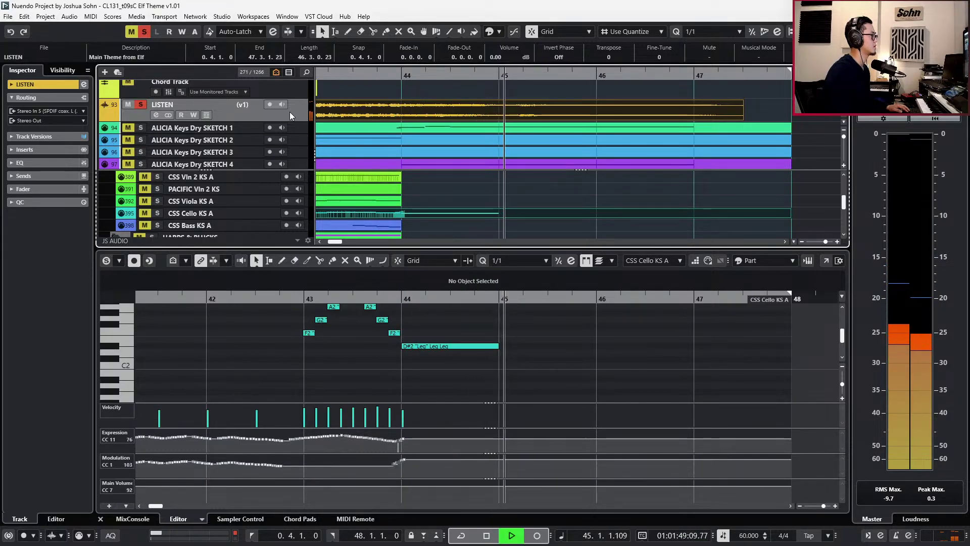
With a 1/4 grid, split the D#2 cello note at beat 3 of bar 44 and extend its second half to bar 47.
key("alt+3")
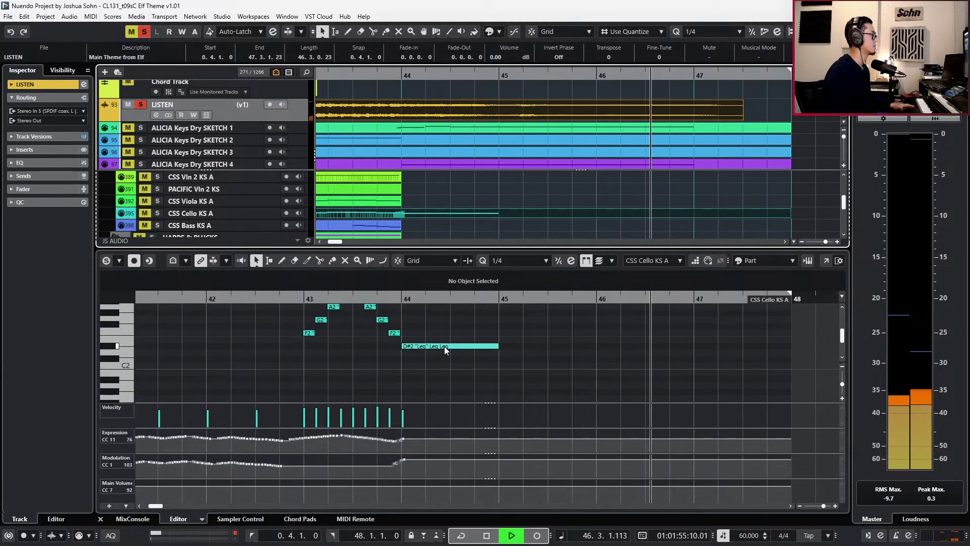
left_click(445, 347, "alt")
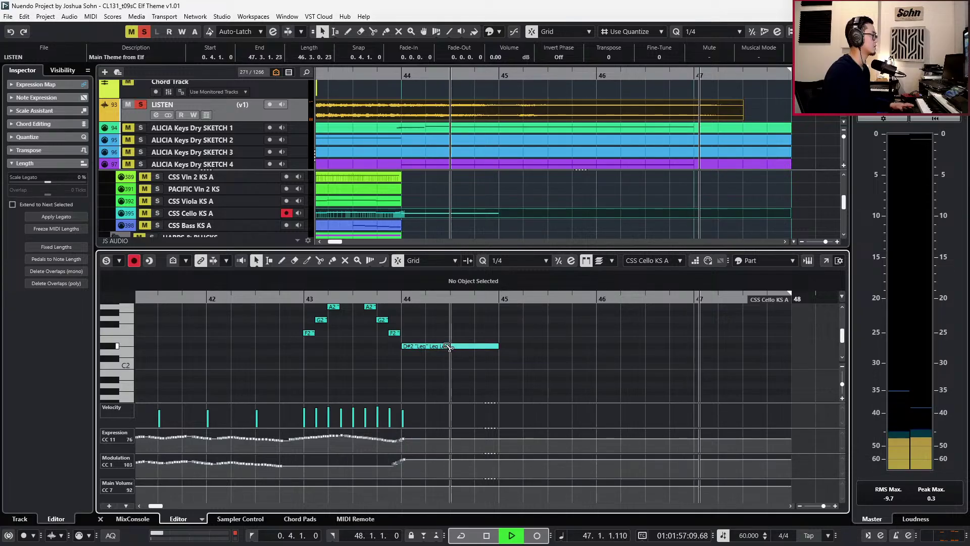
key("space")
left_click(468, 346)
key("alt+shift+Right")
key("alt+shift+Right")
key("alt+shift+Right")
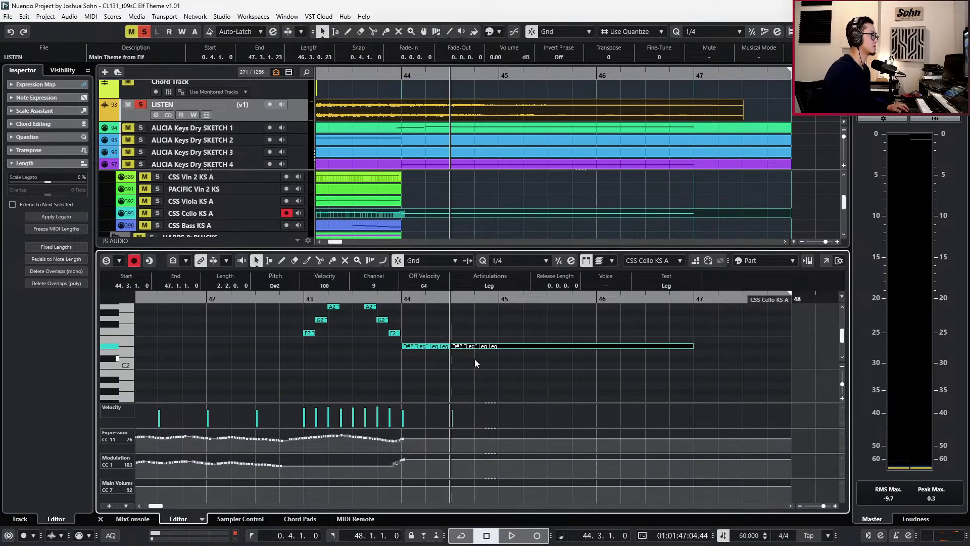
Check where the final long F1 note ends in the ALICIA Keys Dry SKETCH 4 part.
left_click(636, 163)
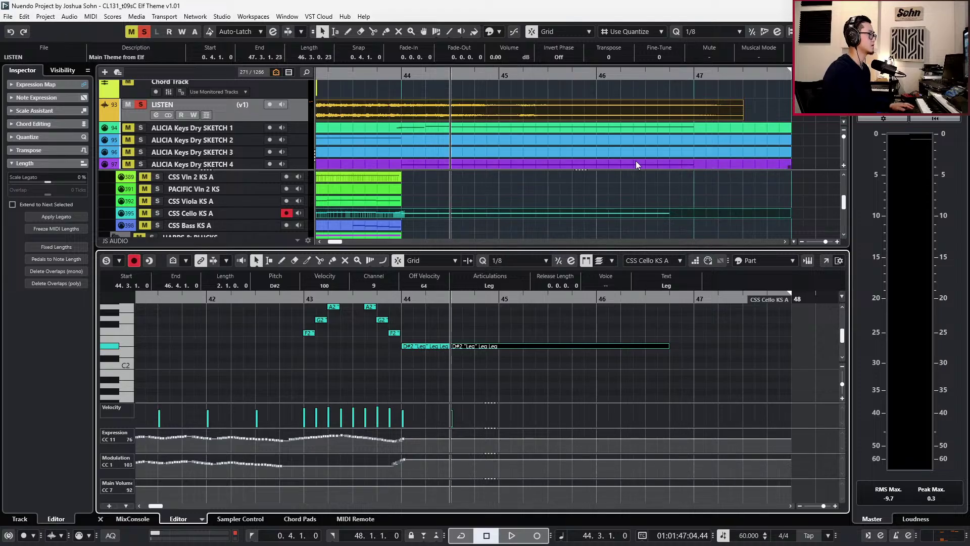
key("s")
key("Tab")
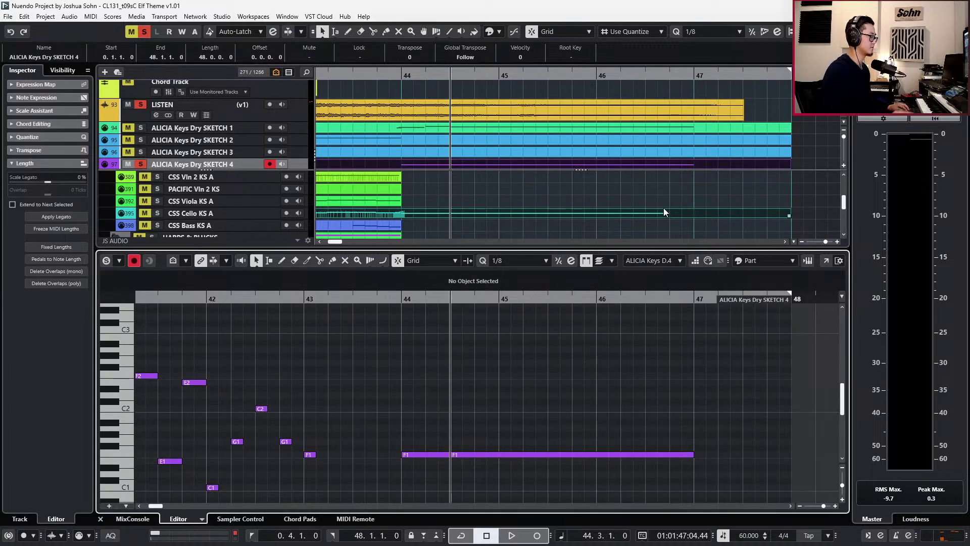
key("ctrl+e")
scroll(663, 208, "up", 10)
scroll(663, 239, "up", 4)
scroll(682, 263, "down", 15)
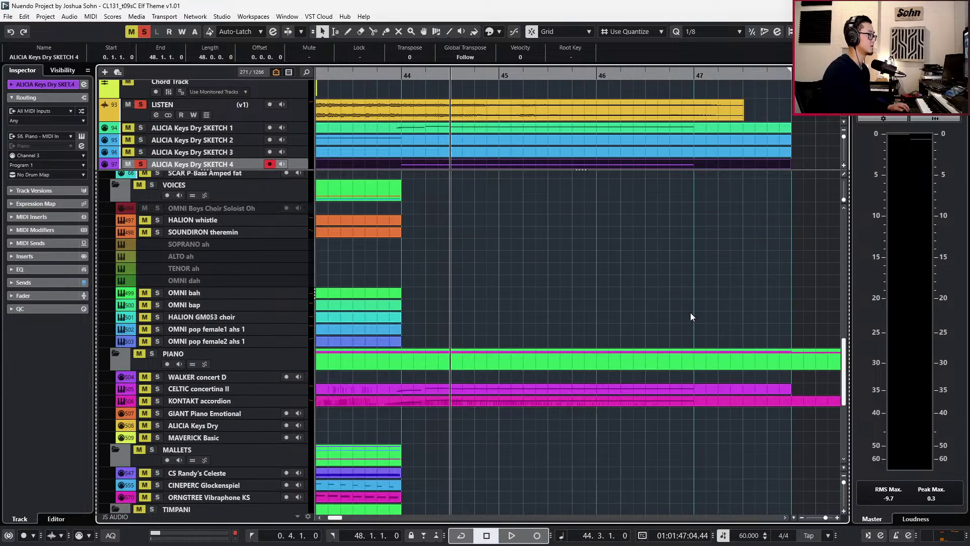
Check the closing notes of the CELTIC concertina II part.
left_click(672, 390)
key("ctrl+e")
left_click_drag(663, 366, 654, 450)
key("ctrl+e")
scroll(645, 333, "up", 4)
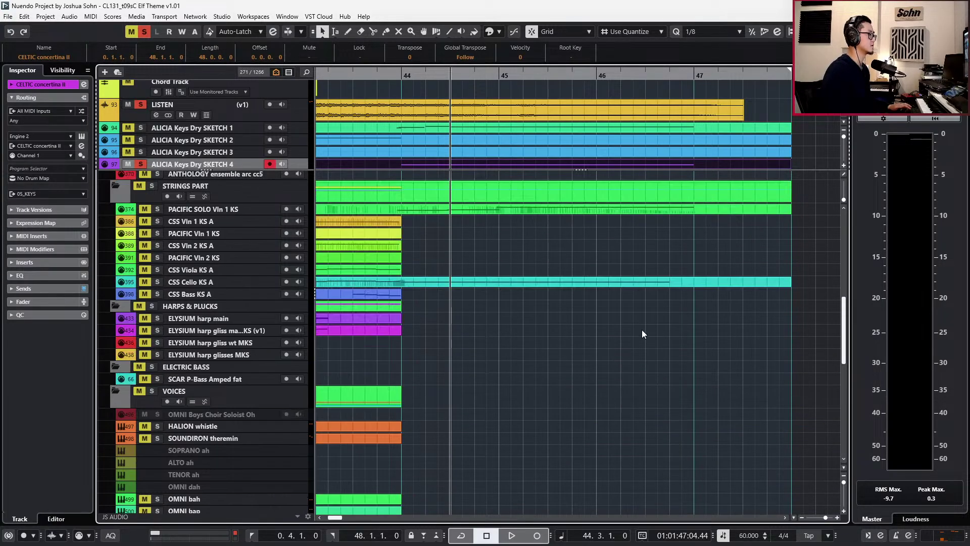
Shorten the solo violin's final F5 note to beat 4 of bar 46 and fit the expression and modulation fades to it.
left_click(644, 211)
key("ctrl+e")
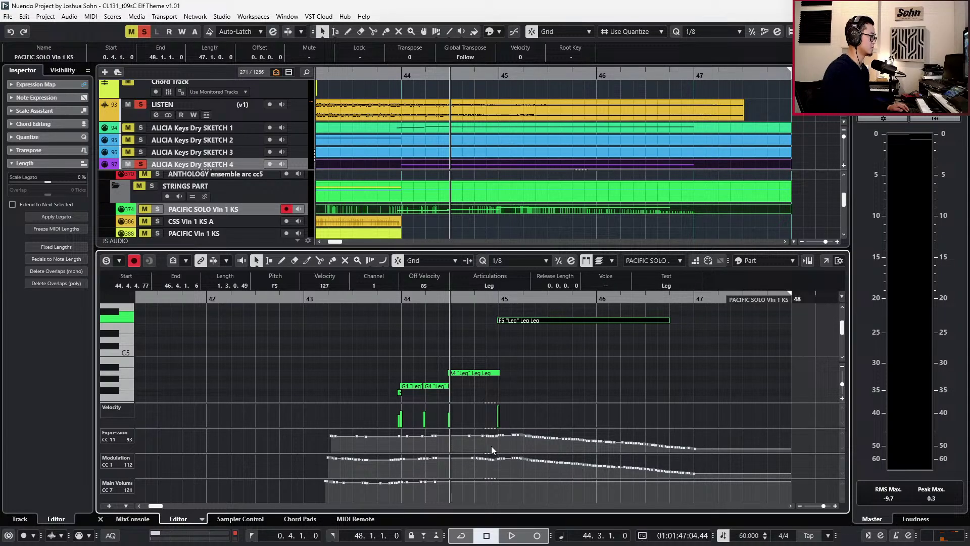
left_click_drag(512, 445, 670, 451)
left_click_drag(509, 462, 678, 474)
Clear the LISTEN solo, return to bar 43 and open the CSS Cello KS A part for editing.
key("Return")
key("s")
key("KP_Subtract")
key("KP_Subtract")
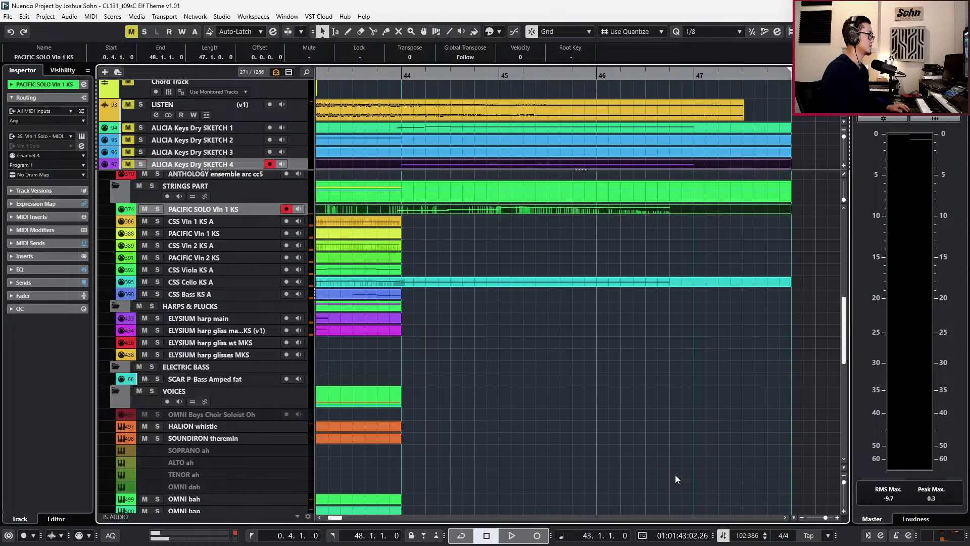
scroll(675, 475, "up", 2)
double_click(611, 352)
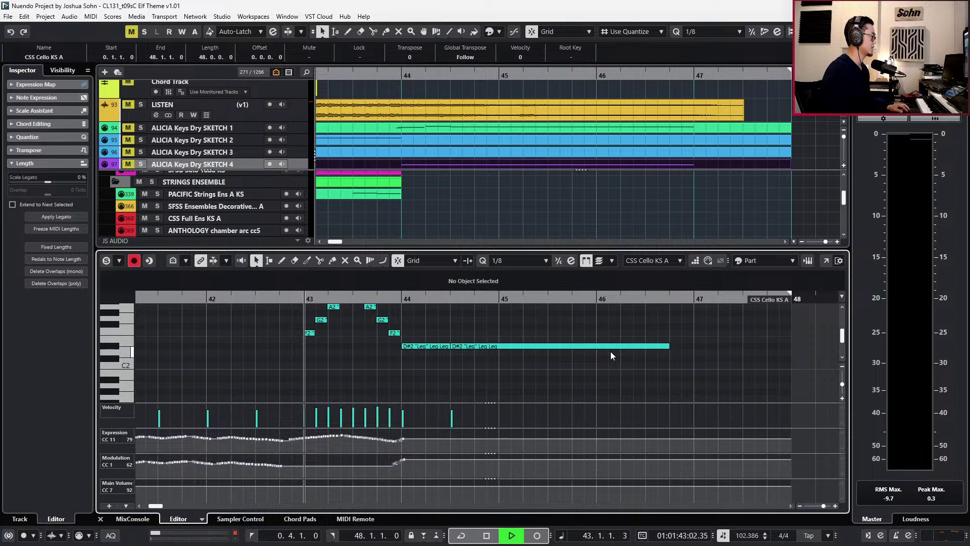
Try to record expression and modulation over the cello's D#2 notes, starting near the end of bar 43.
key("space")
key("KP_Multiply")
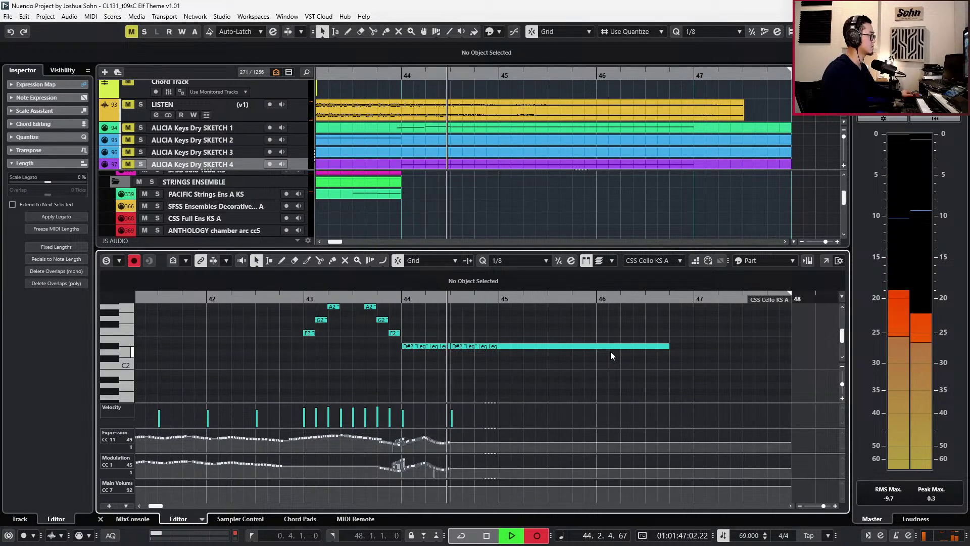
key("space")
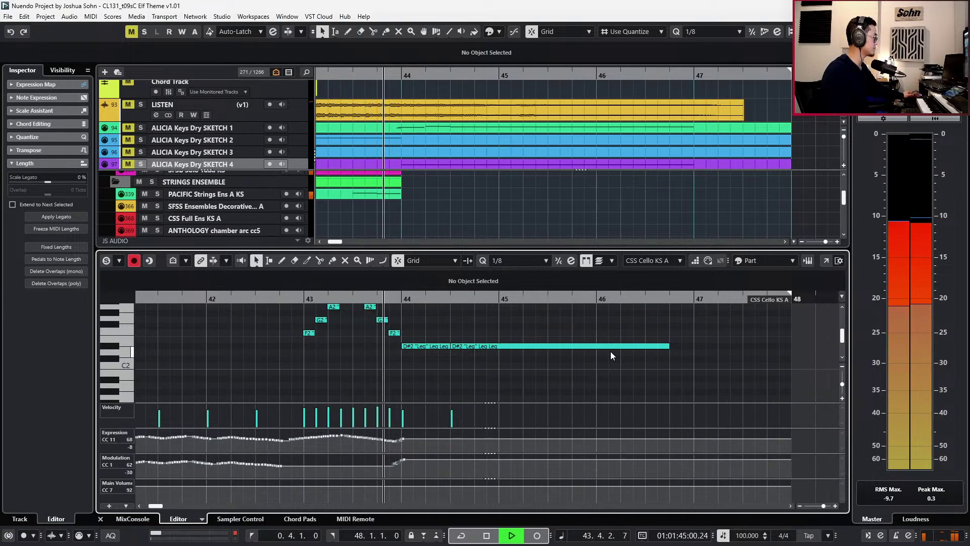
Record fading expression and modulation over the cello's D#2 notes up to beat 4 of bar 46, and erase stray controller points around bar 44.
key("KP_Multiply")
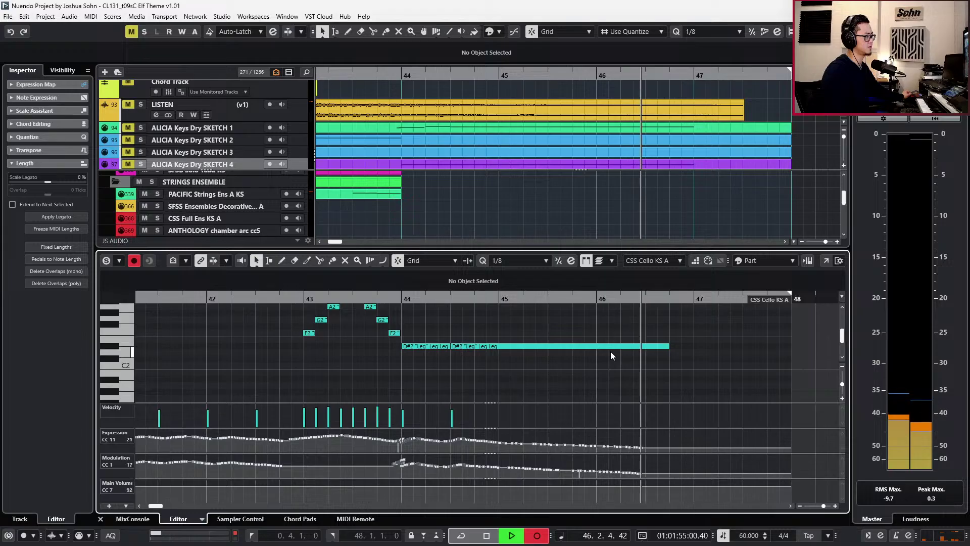
key("KP_Multiply")
key("space")
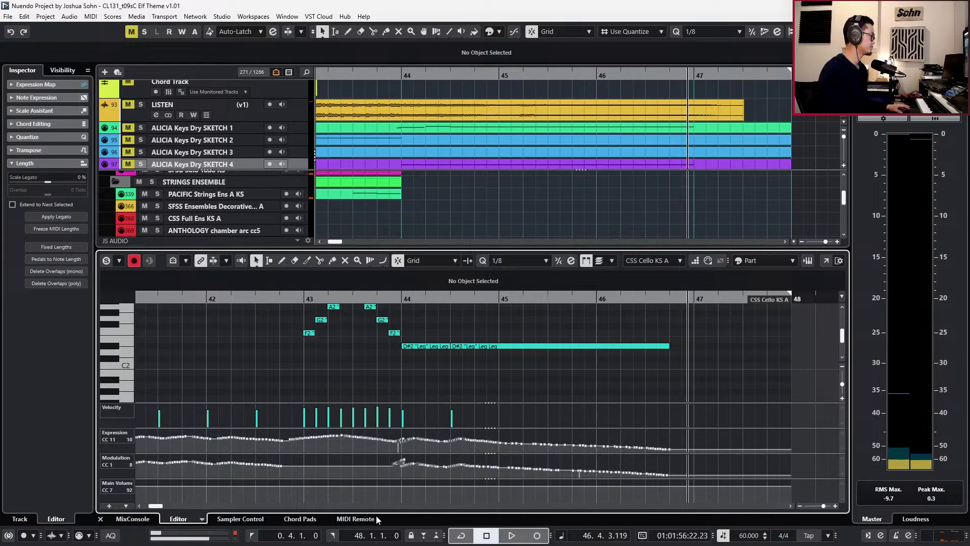
mouse_move(414, 466)
left_mouse_down()
mouse_move(391, 465)
mouse_move(397, 441)
left_mouse_up()
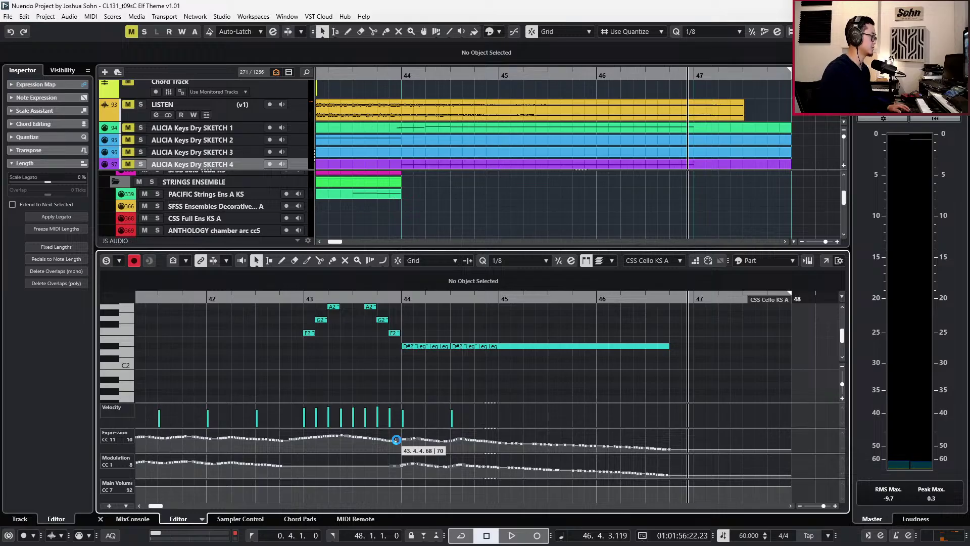
Close the cello editor and extend the CSS Bass KS A part from bar 44 to bar 48.
key("KP_Subtract")
key("ctrl+e")
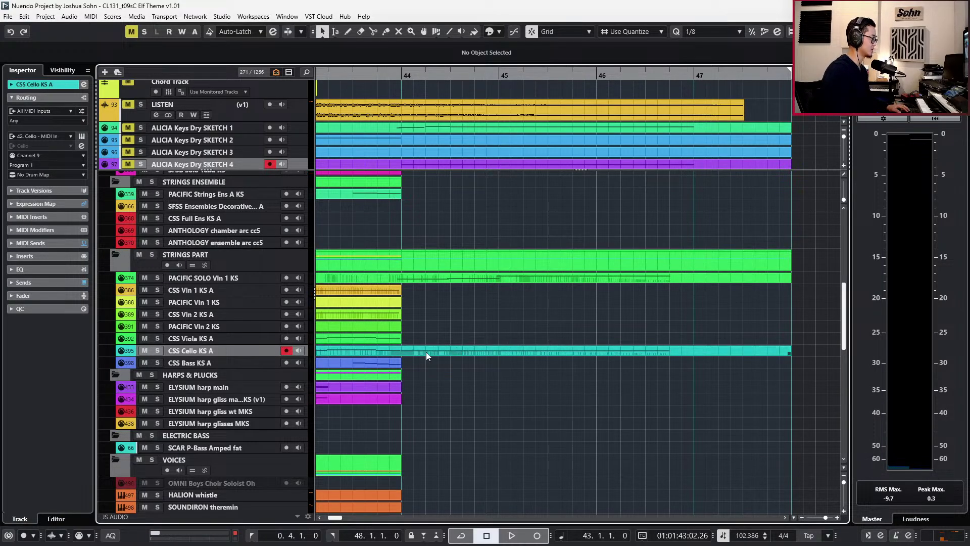
left_click(396, 363)
left_click_drag(399, 363, 792, 365)
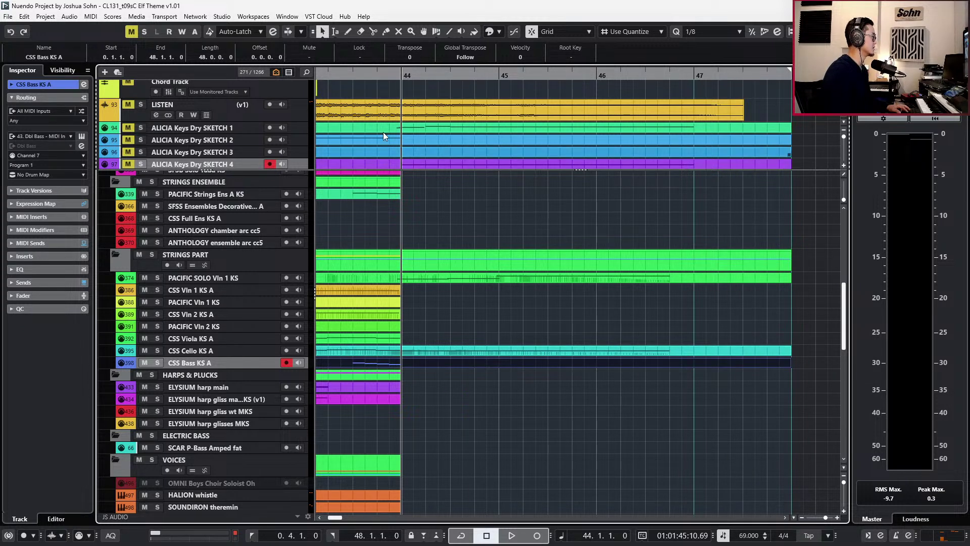
Listen to the soloed LISTEN reference from bar 44 and try out bass notes on CSS Bass KS A.
left_click(303, 118)
key("s")
key("space")
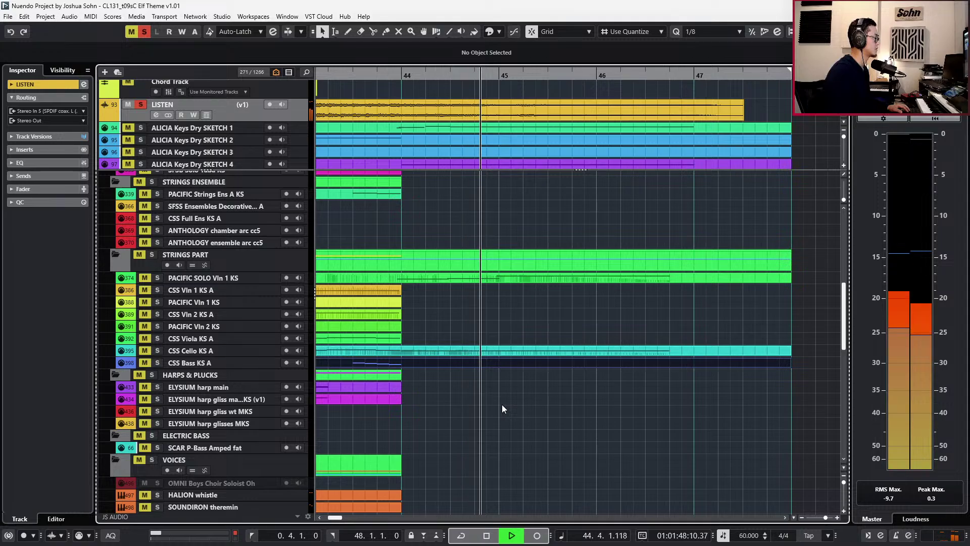
key("space")
key("s")
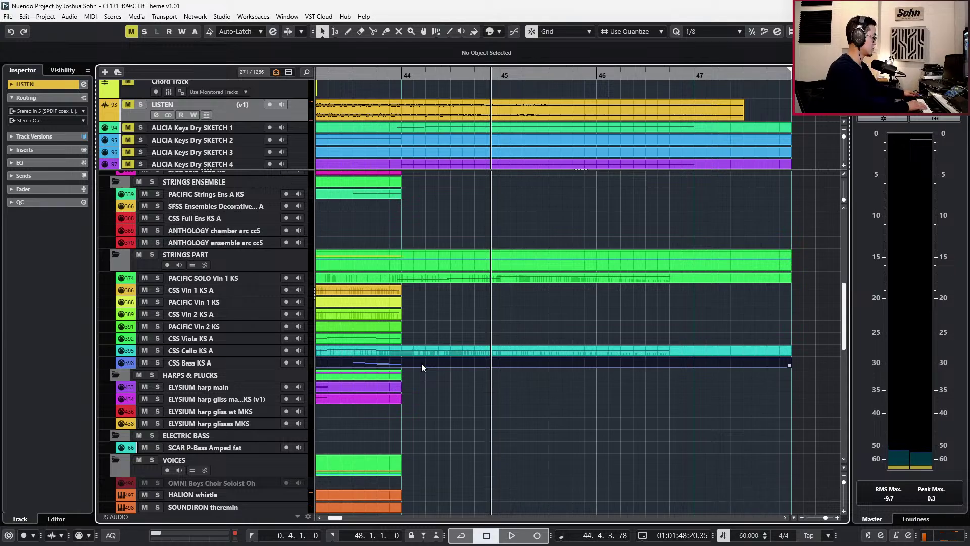
left_click(223, 360)
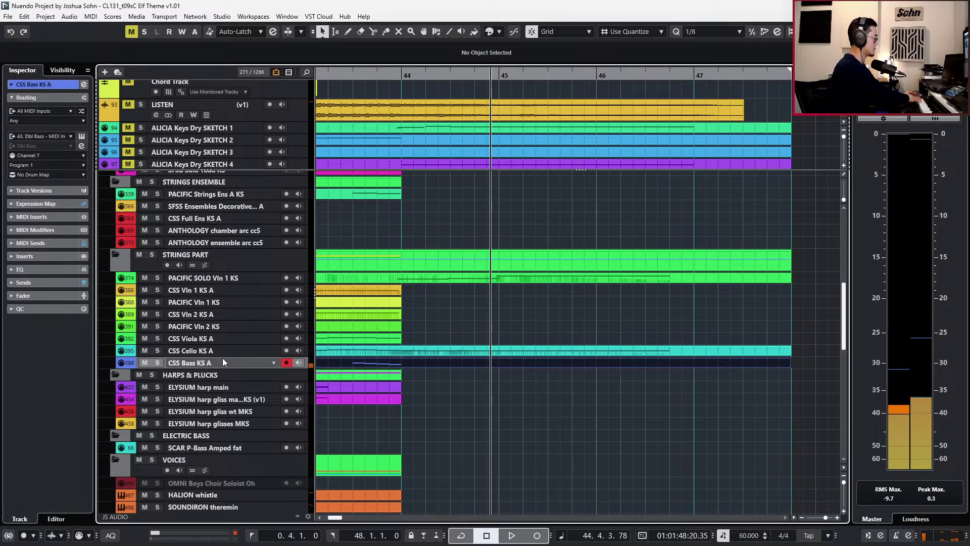
left_click(279, 120)
key("s")
key("space")
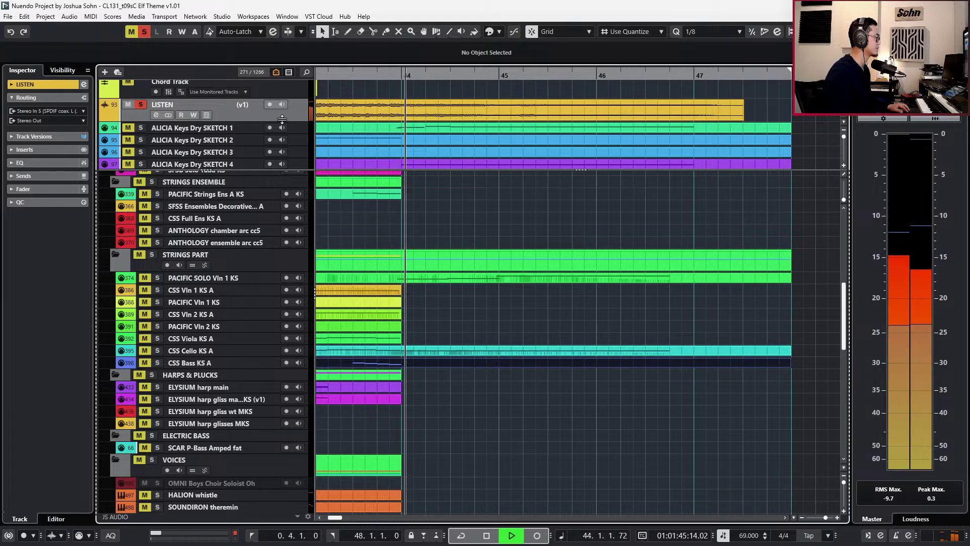
key("space")
key("s")
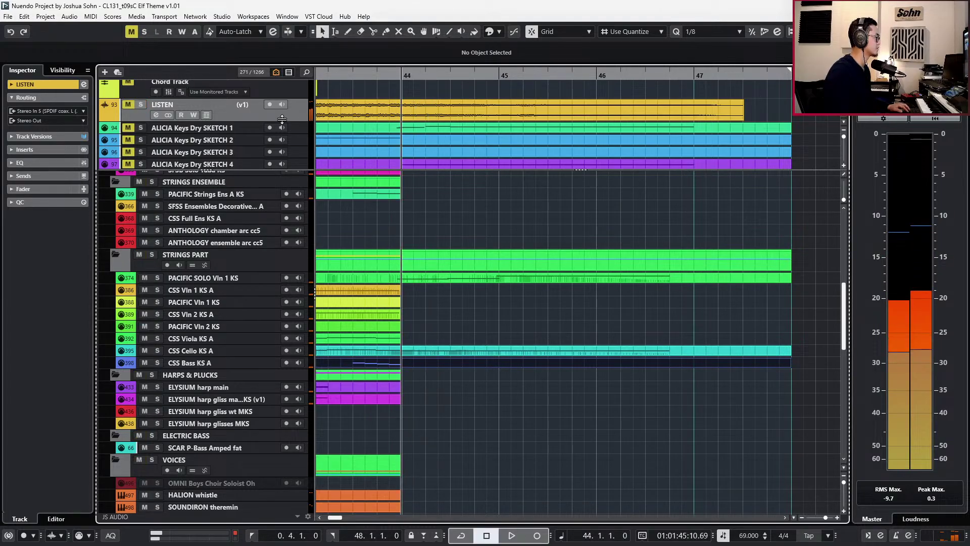
In the CSS Bass KS A part, duplicate the last F1 into a half note at bar 44 and a second from beat 3 to bar 46 beat 4.
double_click(483, 362)
key("space")
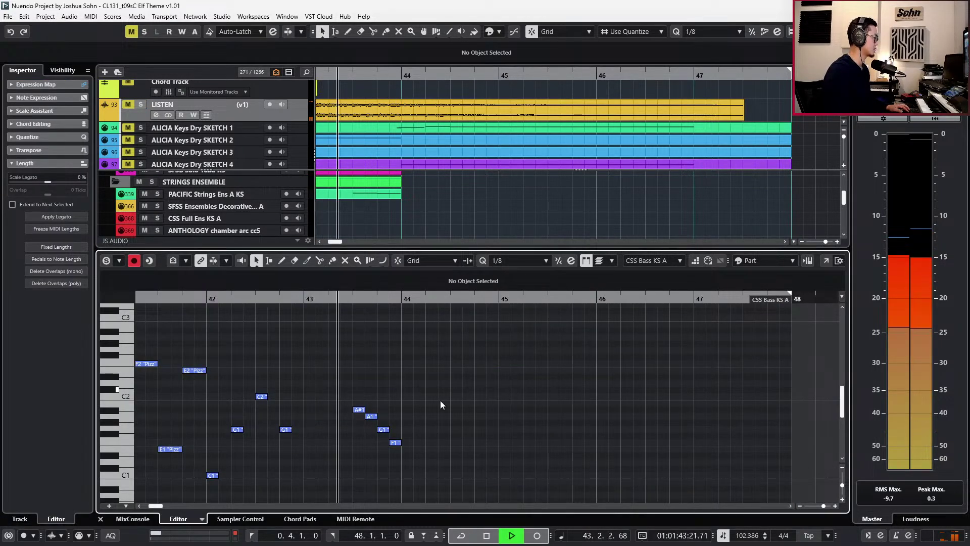
key("space")
left_click_drag(431, 421, 394, 465)
left_click(399, 442)
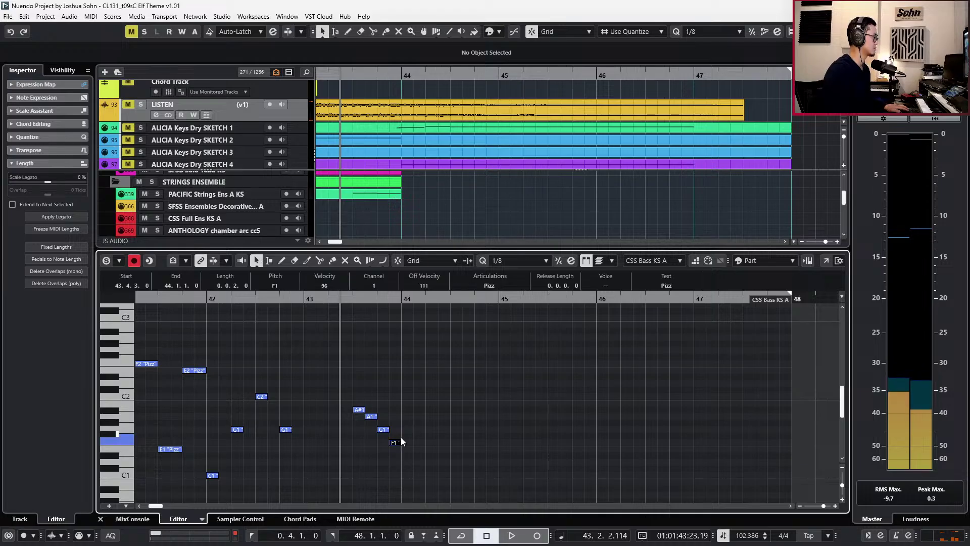
key("alt+shift+Left")
key("ctrl+d")
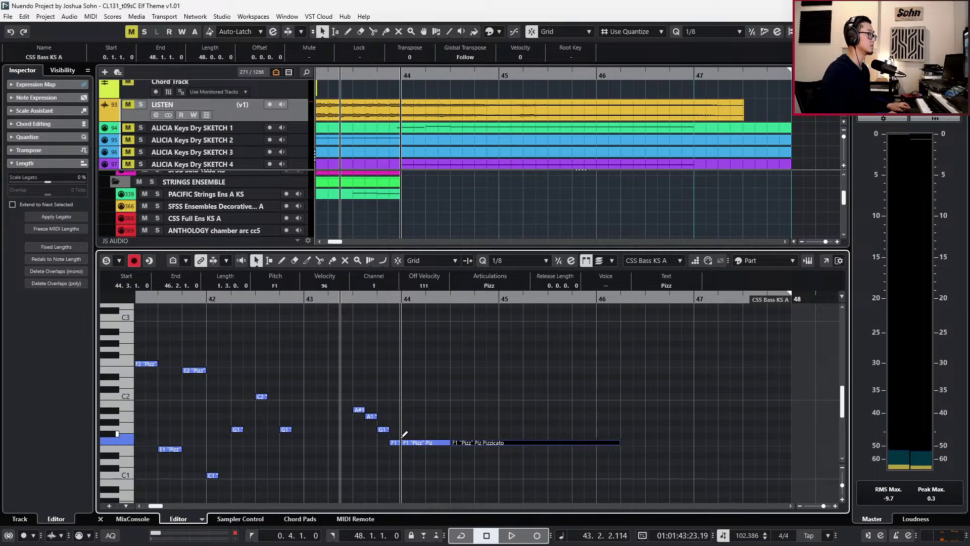
key("alt+shift+Right")
left_click_drag(406, 435, 477, 445)
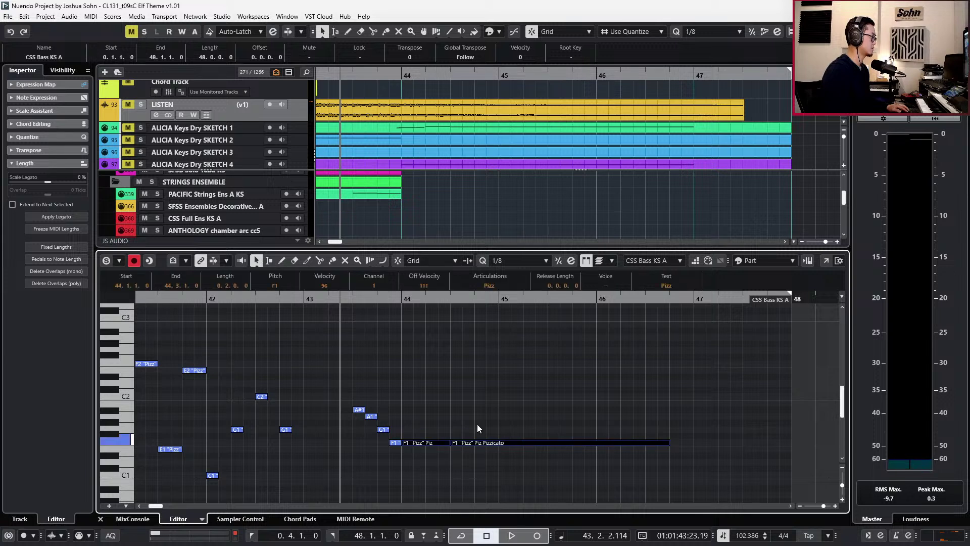
Set the articulation of the two long F1 bass notes to Leg.
scroll(480, 283, "up", 4)
left_click(479, 283)
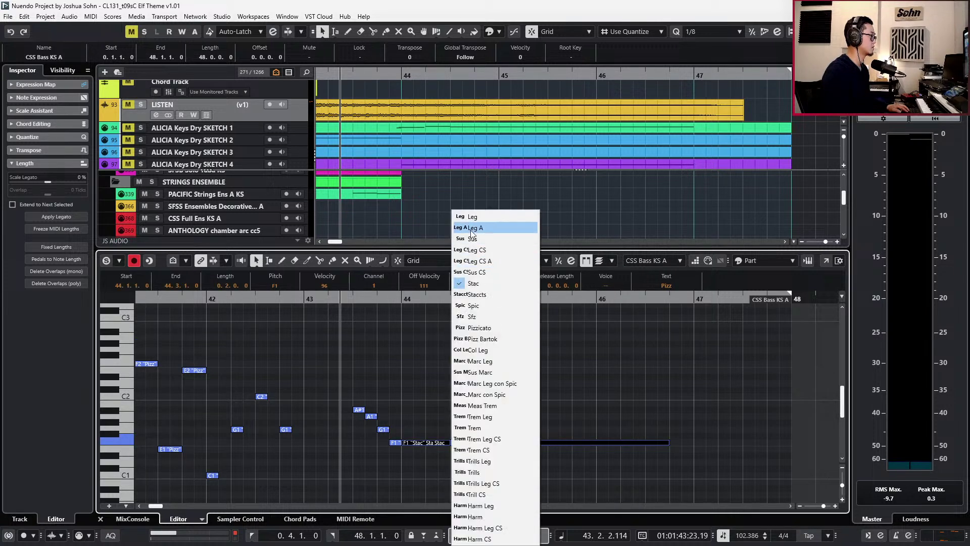
left_click(475, 220)
Shorten the F1 pizzicato note just before bar 44 to 0.0.1.80 and play the bass line from bar 43.
left_click(392, 444)
key("alt+shift+Left")
key("s")
key("alt+l")
key("KP_Subtract")
scroll(444, 361, "down", 5)
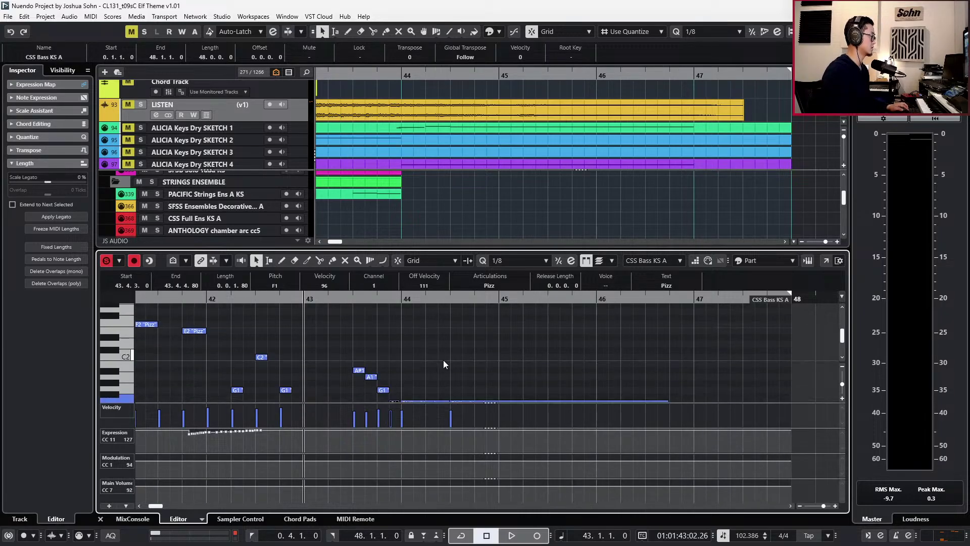
key("space")
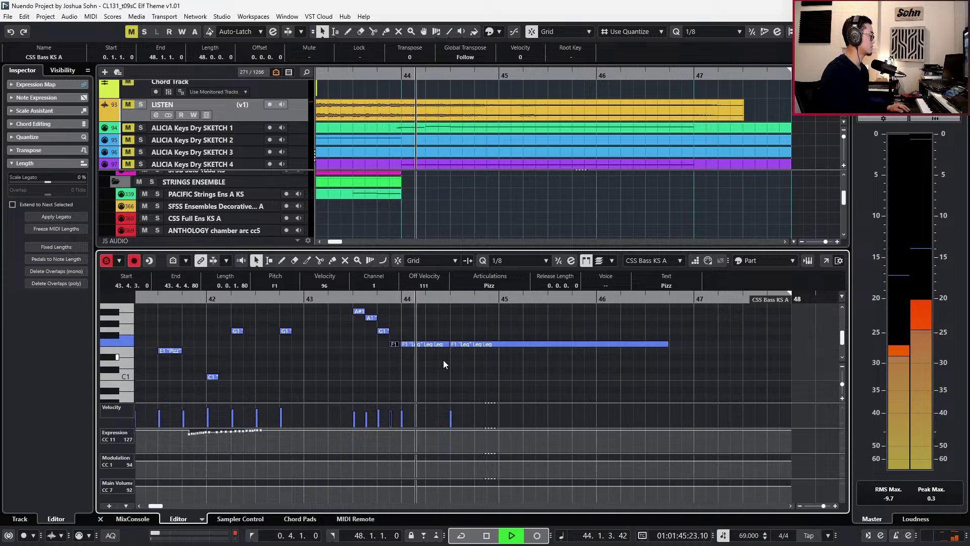
key("space")
Transpose both long bass notes up to C2.
left_click_drag(423, 317, 496, 369)
key("Up")
key("Up")
key("Up")
key("Up")
key("Up")
key("Up")
key("Up")
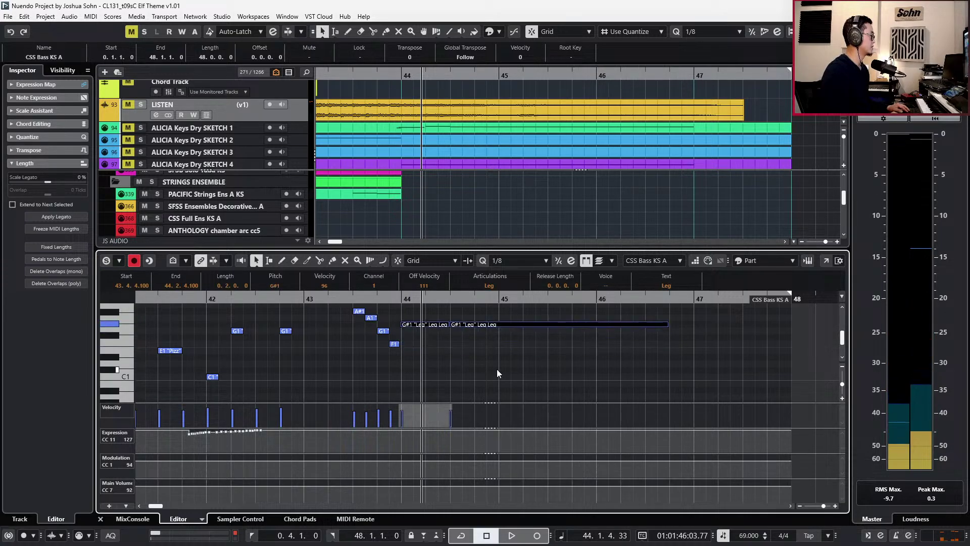
Record fading expression and modulation over the two C2 bass notes from bar 44 to beat 4 of bar 46.
key("space")
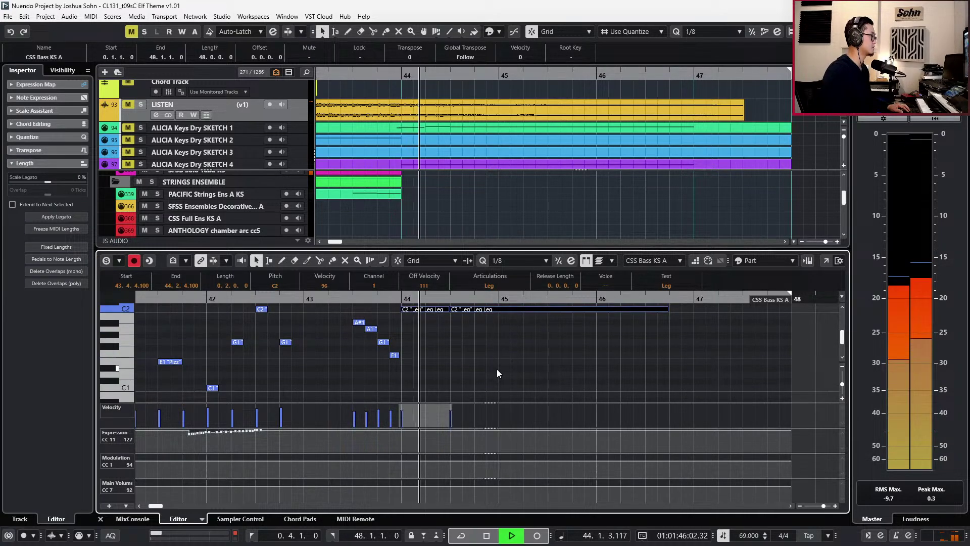
key("space")
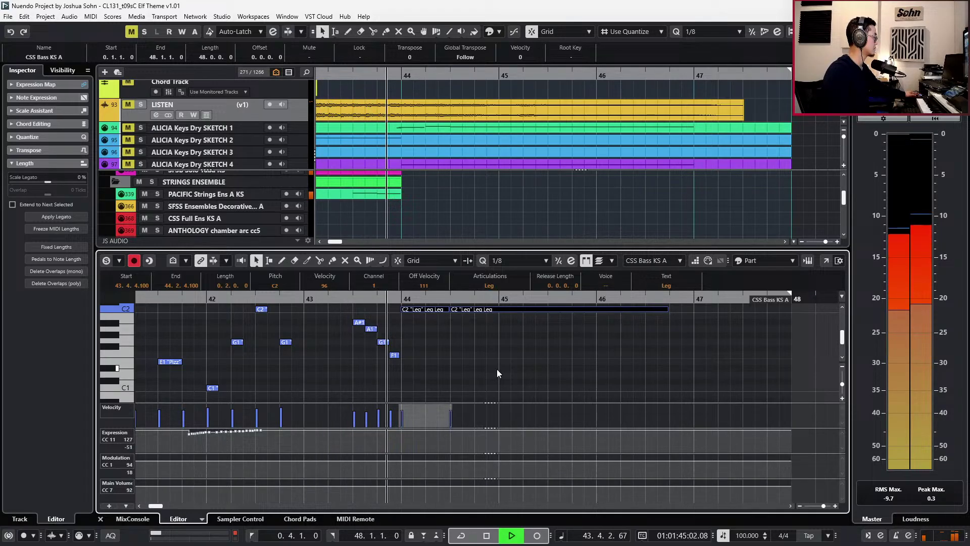
key("KP_Multiply")
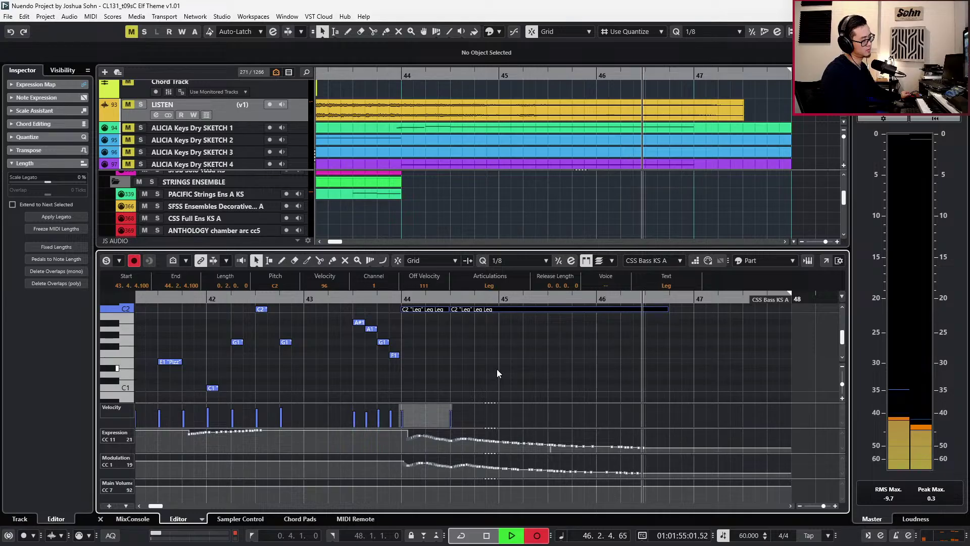
key("space")
Lower the second long bass note to F1, start it slightly early at 44.2.4.80, and play the bass solo from bar 43.
left_click_drag(469, 365, 480, 312)
key("Down")
key("Down")
key("Down")
key("Down")
key("Down")
key("Down")
key("Down")
left_click(483, 309, "alt+shift")
key("ctrl+Left")
key("l")
key("ctrl+KP_Subtract")
key("ctrl+KP_Subtract")
key("s")
key("space")
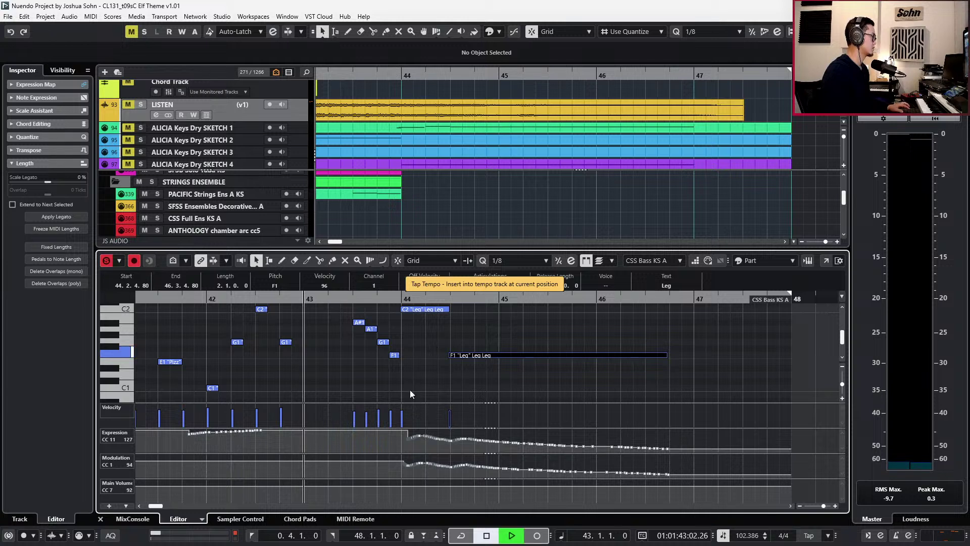
Adjust the bass expression and modulation points around the start of bar 44 with snapping off.
key("j")
mouse_move(390, 432)
left_mouse_down()
mouse_move(414, 437)
mouse_move(392, 433)
mouse_move(403, 437)
mouse_move(409, 466)
left_mouse_up()
key("j")
key("space")
Close the bass editor and play the full arrangement through bars 43 and 44.
key("KP_Subtract")
key("KP_Subtract")
key("KP_Subtract")
key("Return")
key("space")
scroll(440, 354, "down", 2)
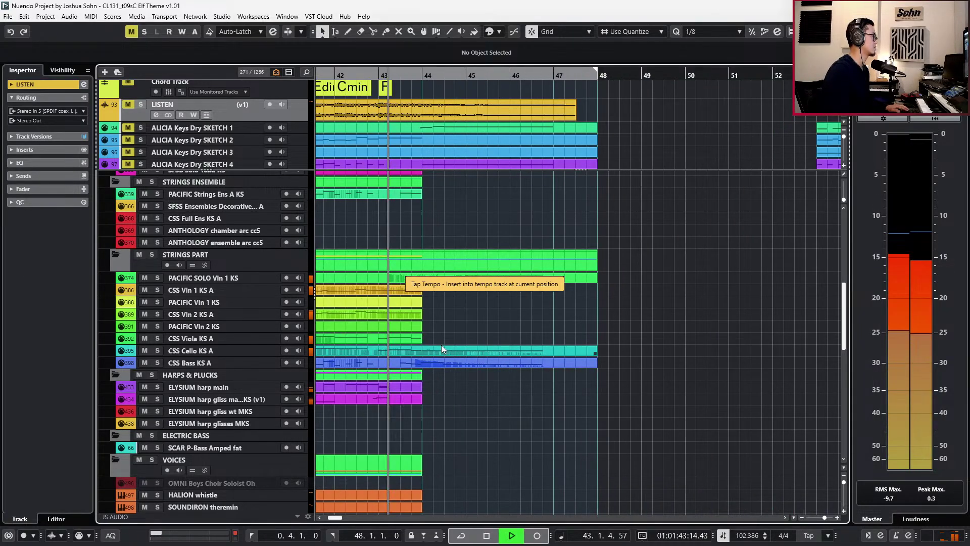
scroll(443, 345, "down", 5)
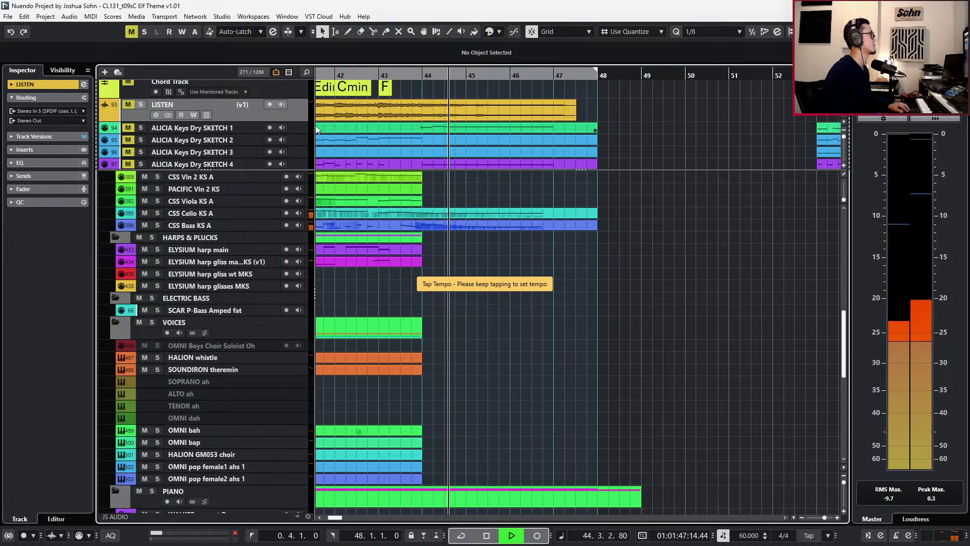
key("space")
Play the soloed LISTEN reference over the ending for comparison and clear its solo.
key("s")
key("KP_Subtract")
key("KP_Subtract")
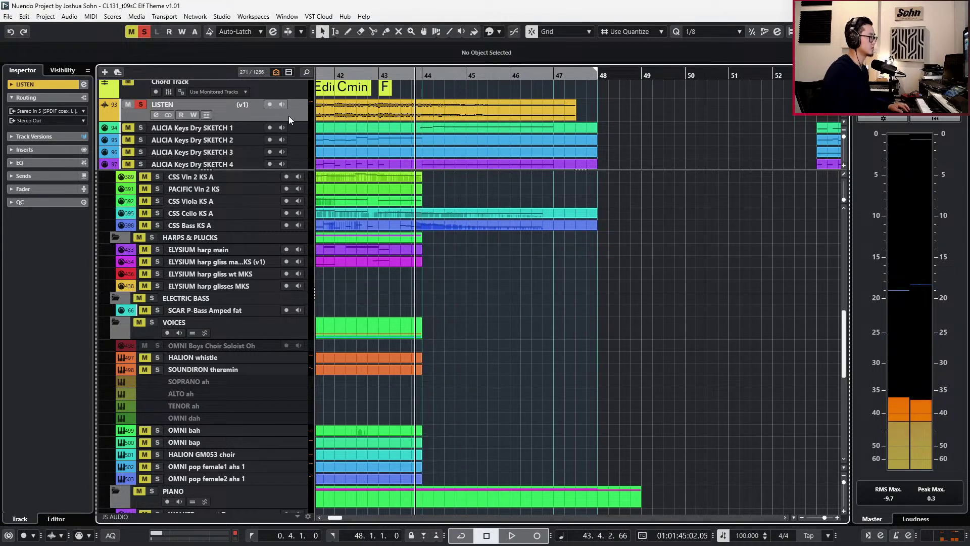
key("space")
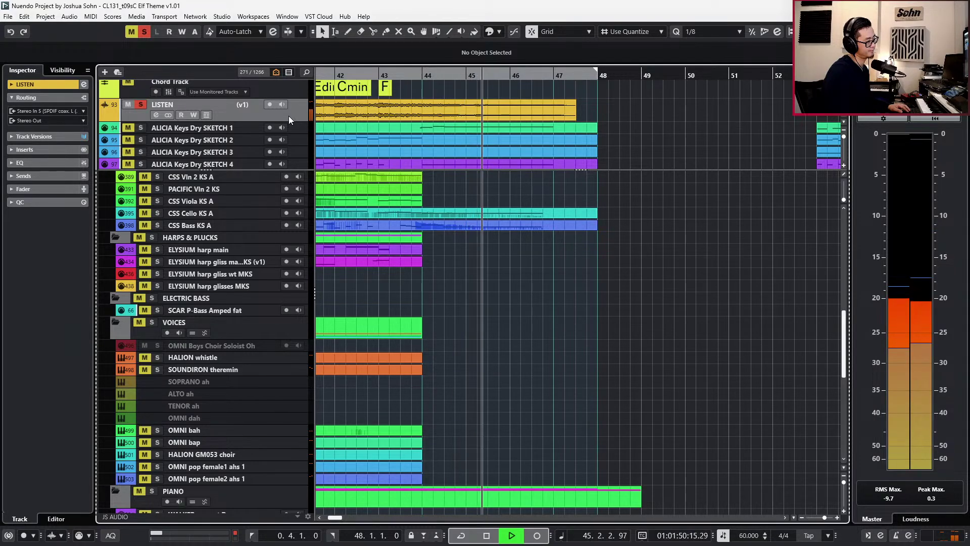
key("s")
key("space")
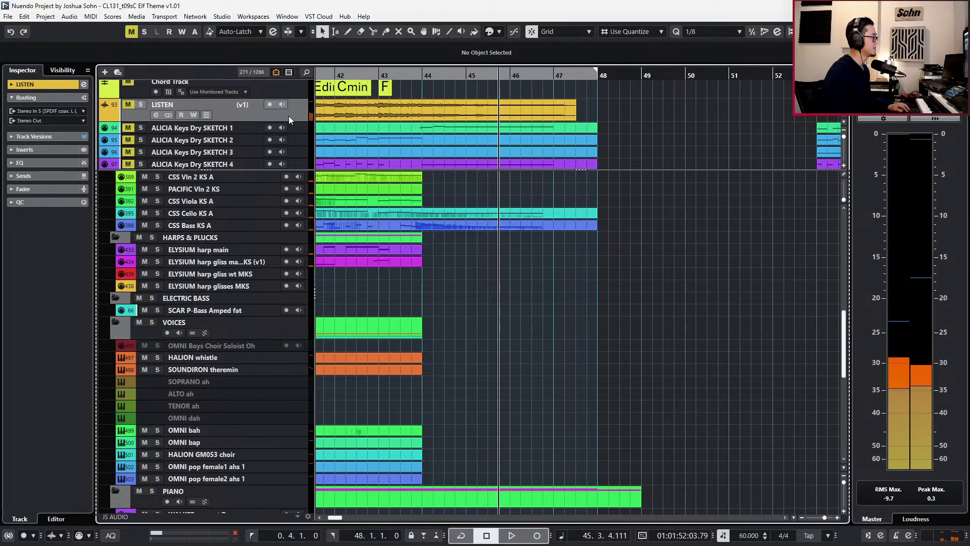
Play CSS Bass KS A alone from bar 43 to check its ending notes, and clear its solo.
left_click(471, 226)
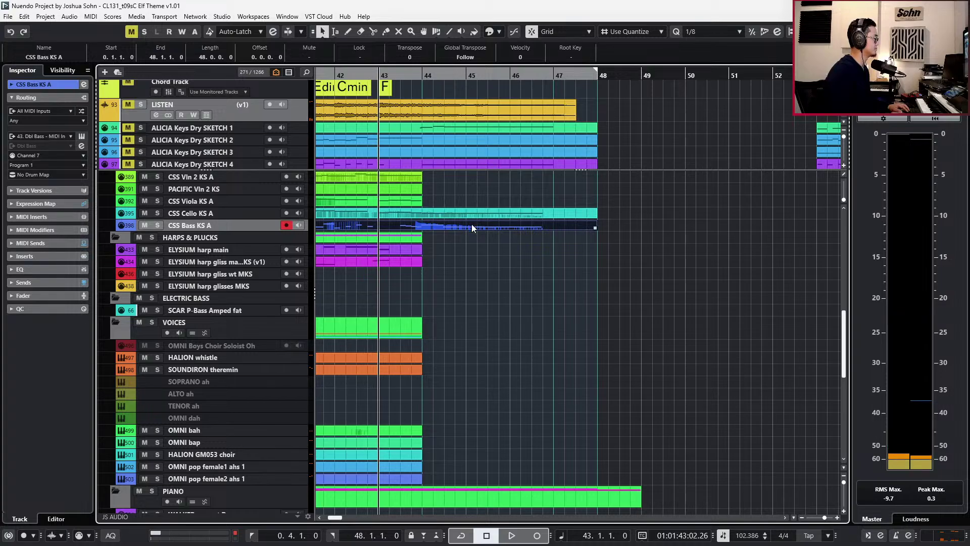
key("s")
key("space")
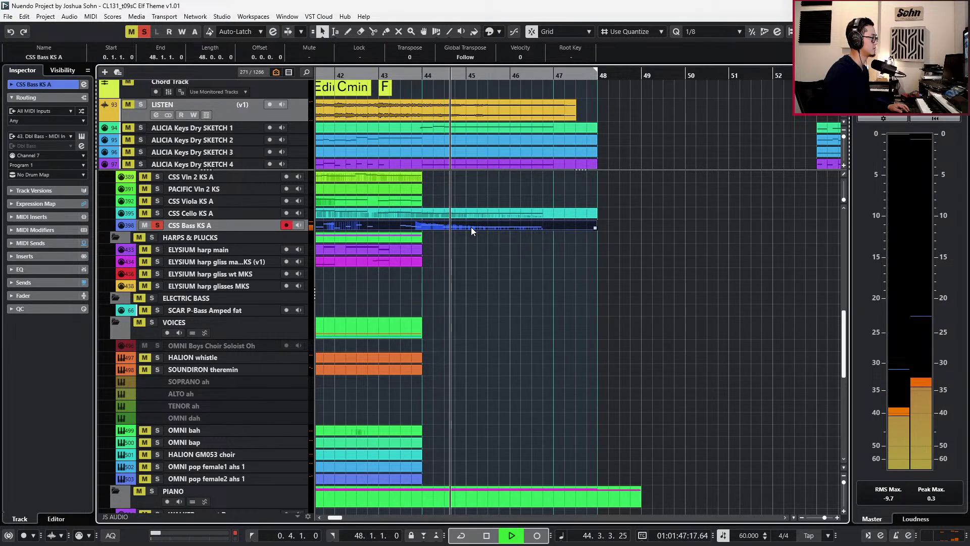
key("s")
key("space")
Raise the bass's final long note from F1 to C2 and play the bass solo to check it.
double_click(471, 227)
left_click(475, 335)
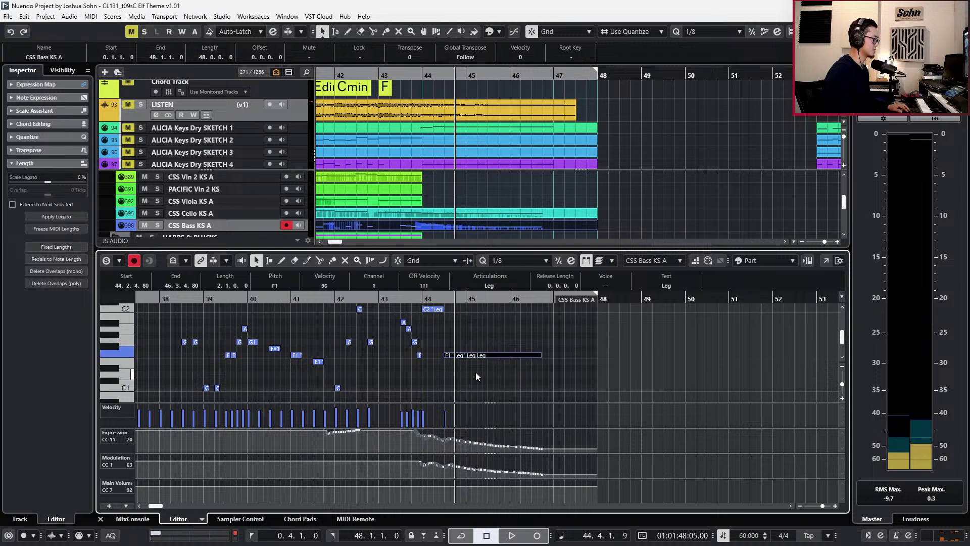
key("Up")
key("Up")
key("Up")
key("Up")
key("s")
key("space")
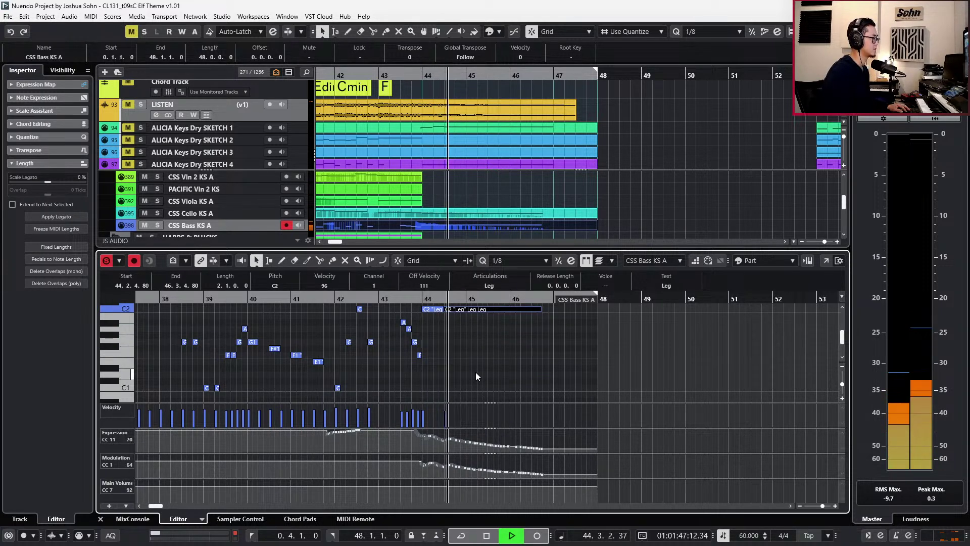
key("space")
key("s")
Delete the mono overlap between the two C2 bass notes and play the ending to check it.
key("KP_Subtract")
key("space")
left_click(441, 352)
left_click(430, 309)
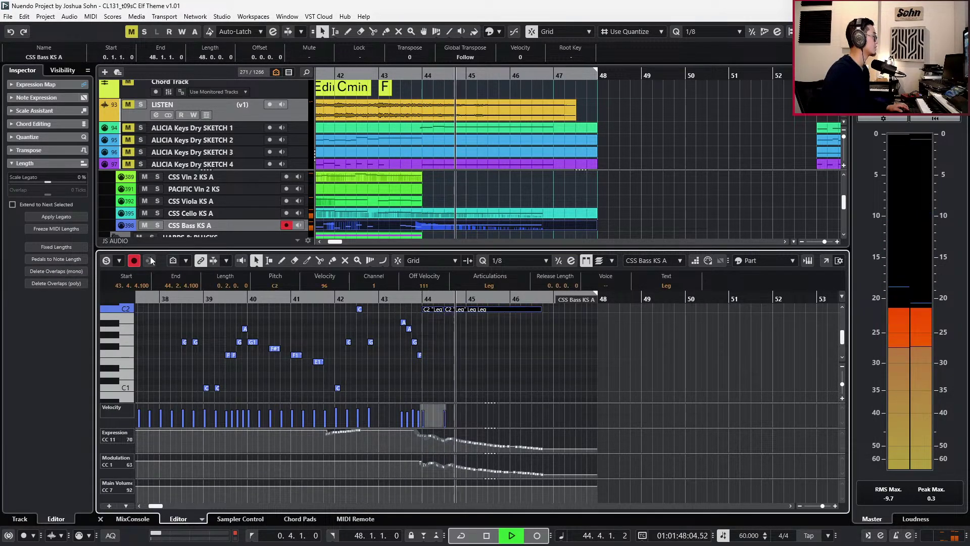
key("space")
left_click(79, 273)
key("space")
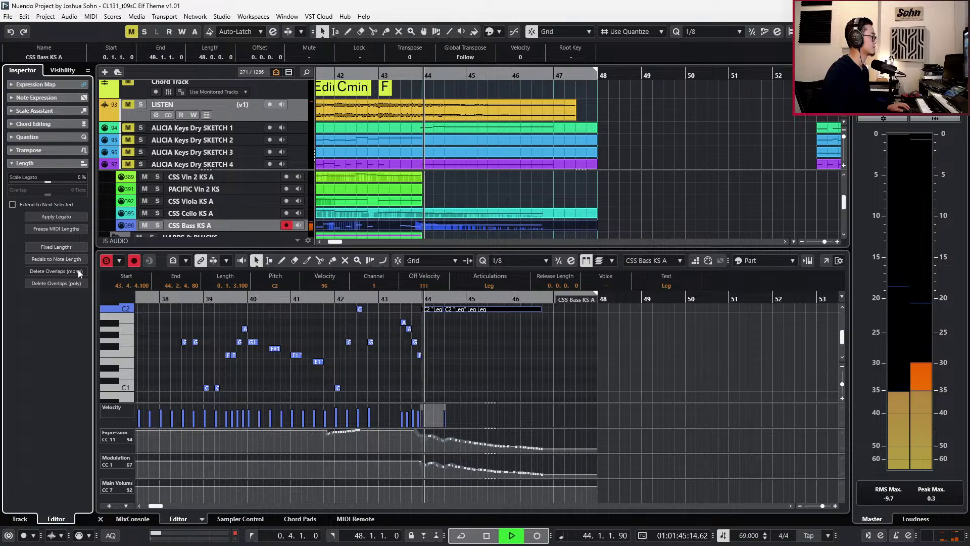
key("Return")
scroll(524, 279, "down", 2)
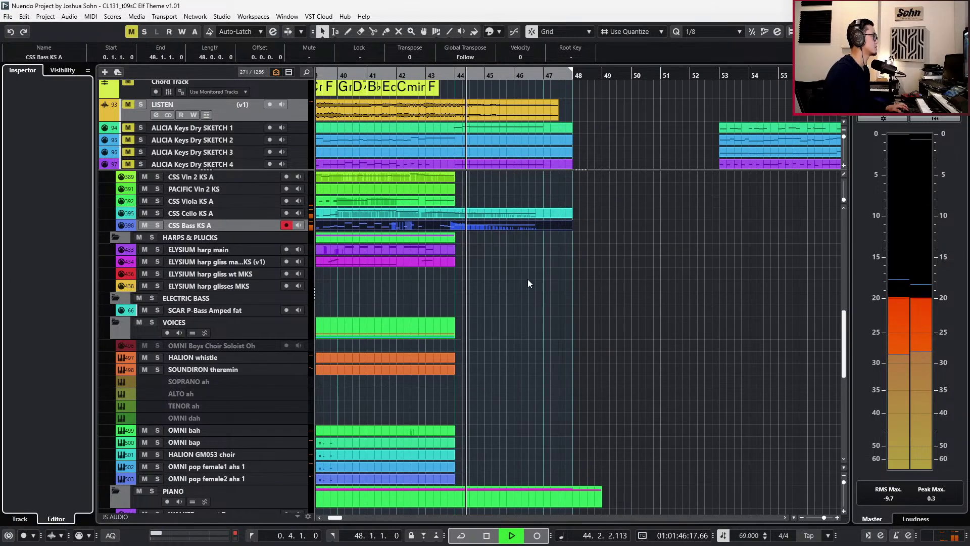
key("space")
Transpose both long bass notes up to D#2, play the ending, close the editor and return to bar 43.
key("ctrl+e")
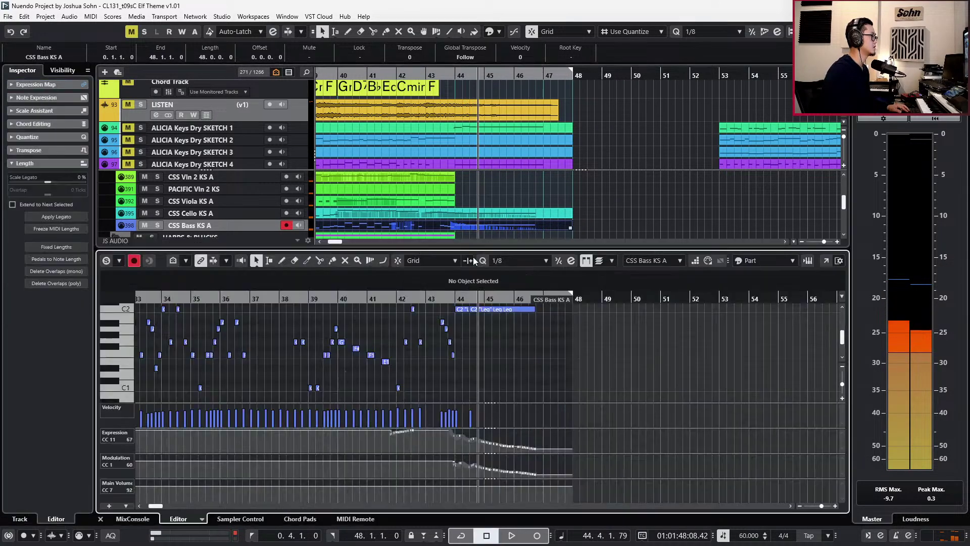
key("h")
scroll(482, 333, "up", 2)
left_click_drag(454, 326, 491, 358)
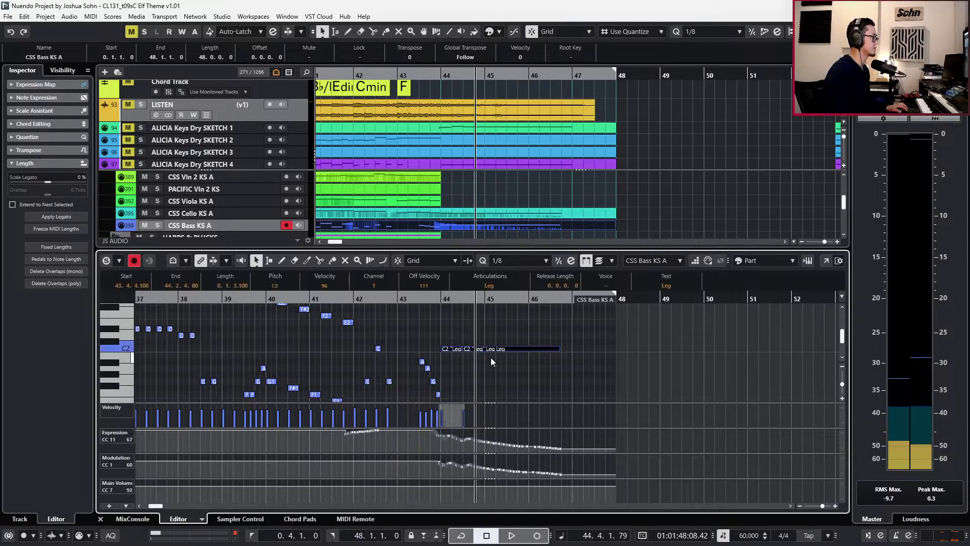
key("Up")
key("Up")
key("Up")
key("space")
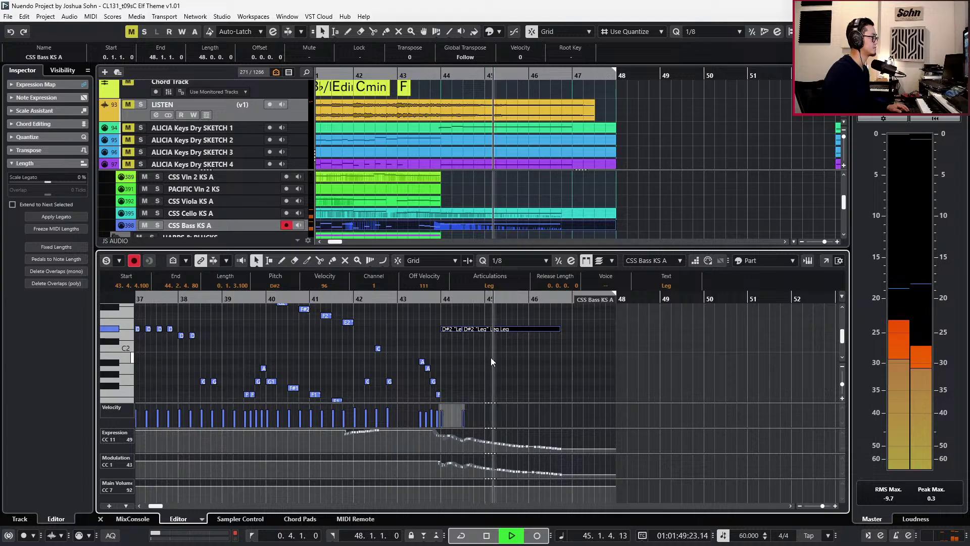
key("space")
key("Return")
key("KP_Subtract")
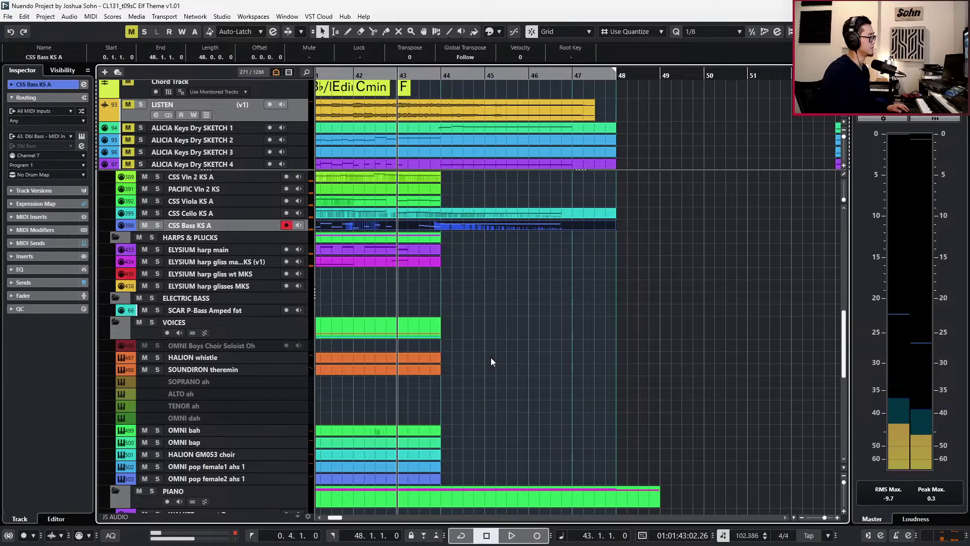
Play the LISTEN reference track alone from bar 43 to hear the ending.
scroll(468, 273, "up", 1, "ctrl")
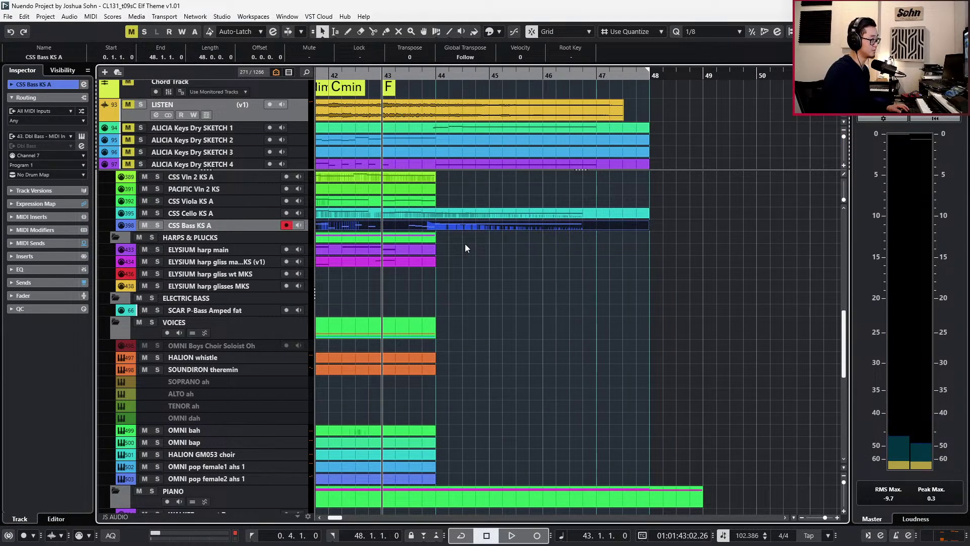
scroll(456, 229, "up", 3)
left_click(440, 268)
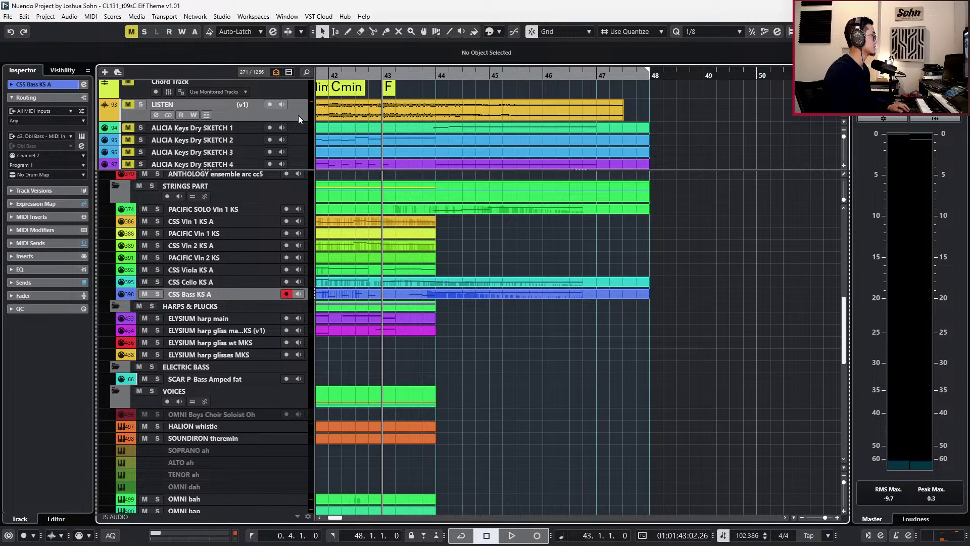
left_click(140, 105)
key("space")
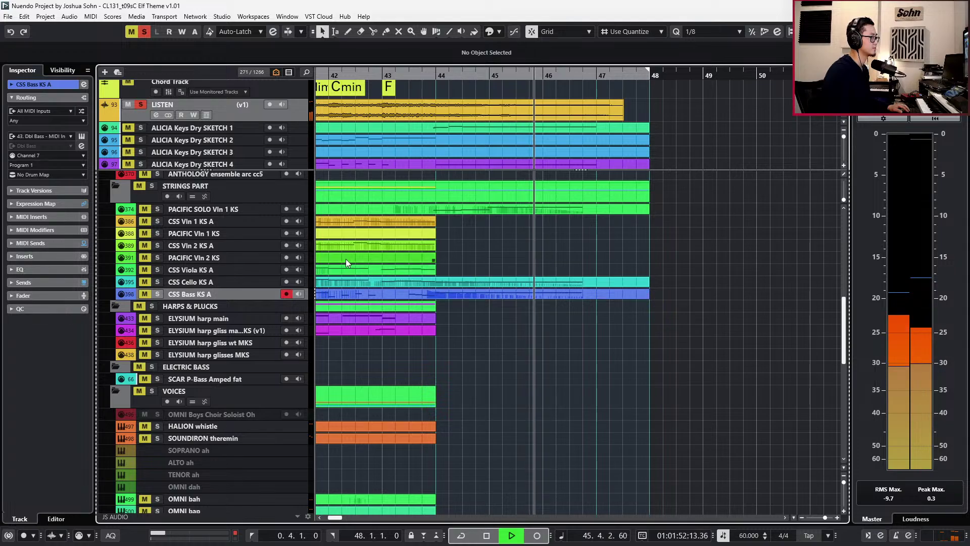
key("space")
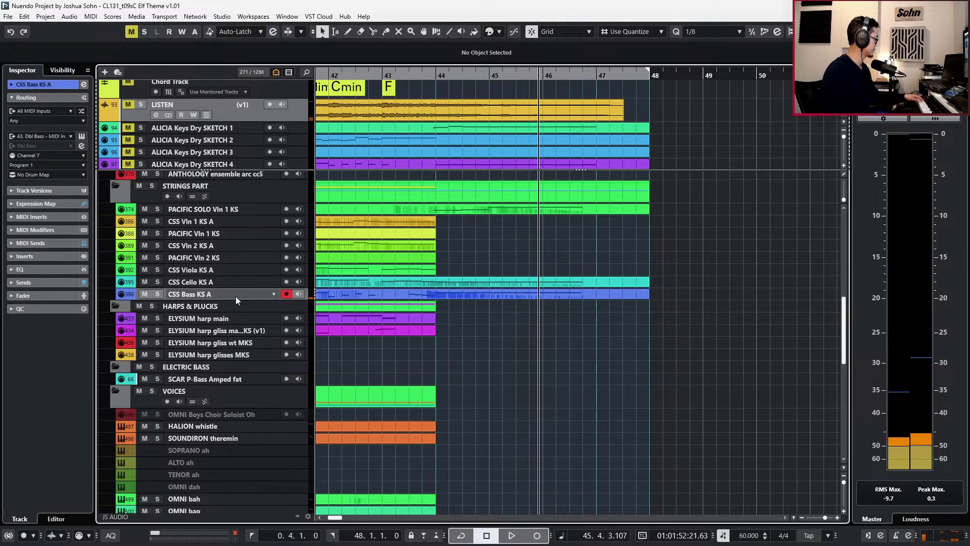
Solo CSS Bass KS A briefly, return to bar 44 and play the LISTEN reference alone from there.
key("s")
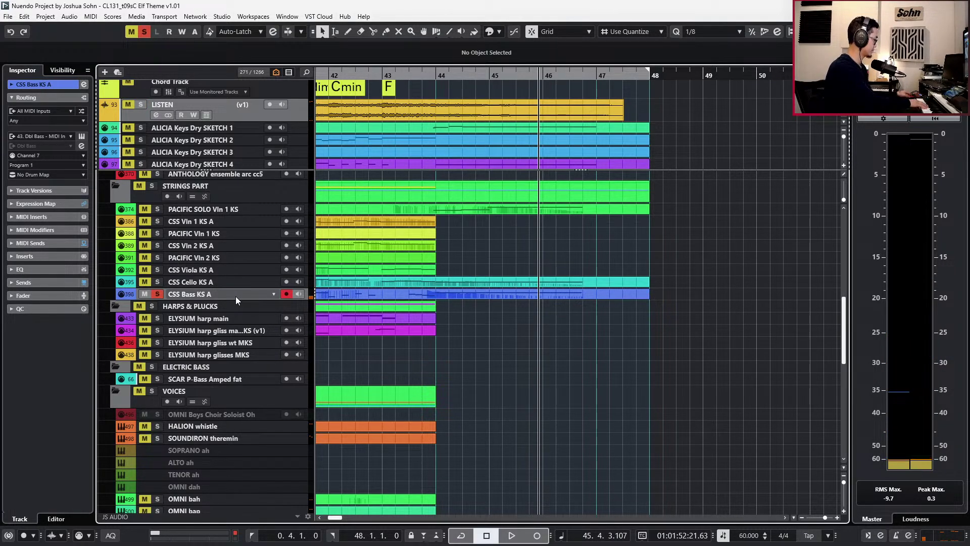
key("KP_Subtract")
key("KP_Subtract")
key("s")
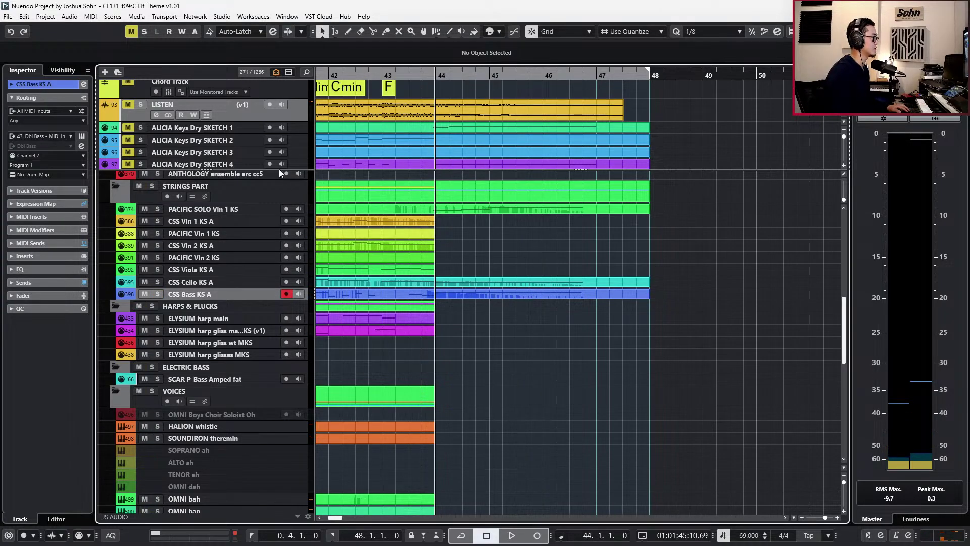
key("s")
key("space")
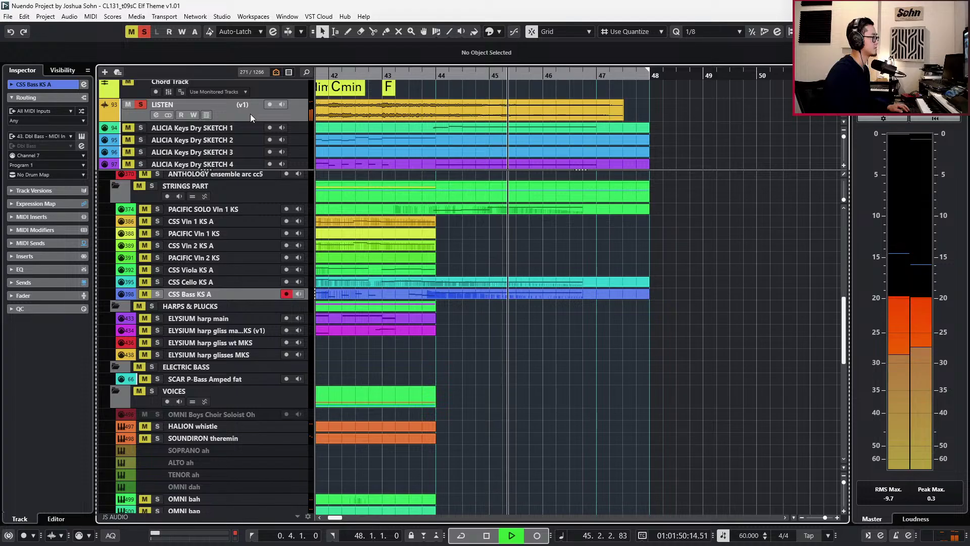
key("space")
key("s")
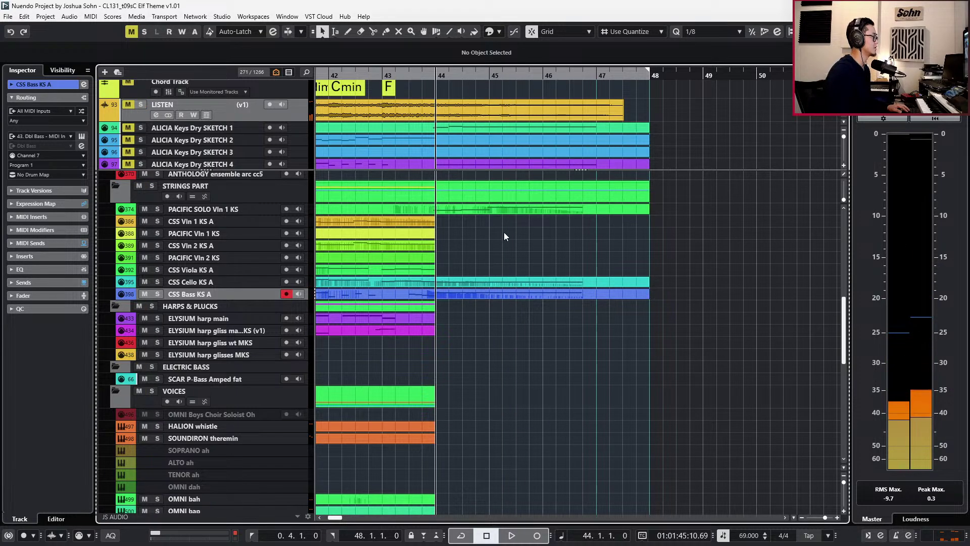
Open the CSS Bass part, compare its ending with LISTEN from bar 44, close the editor and return to bar 43.
double_click(542, 295)
key("space")
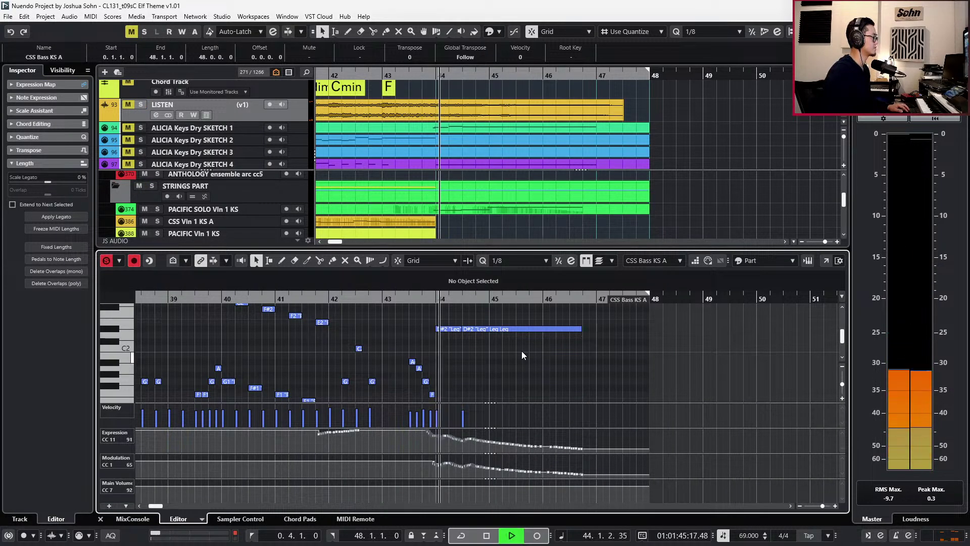
left_click(248, 116)
key("s")
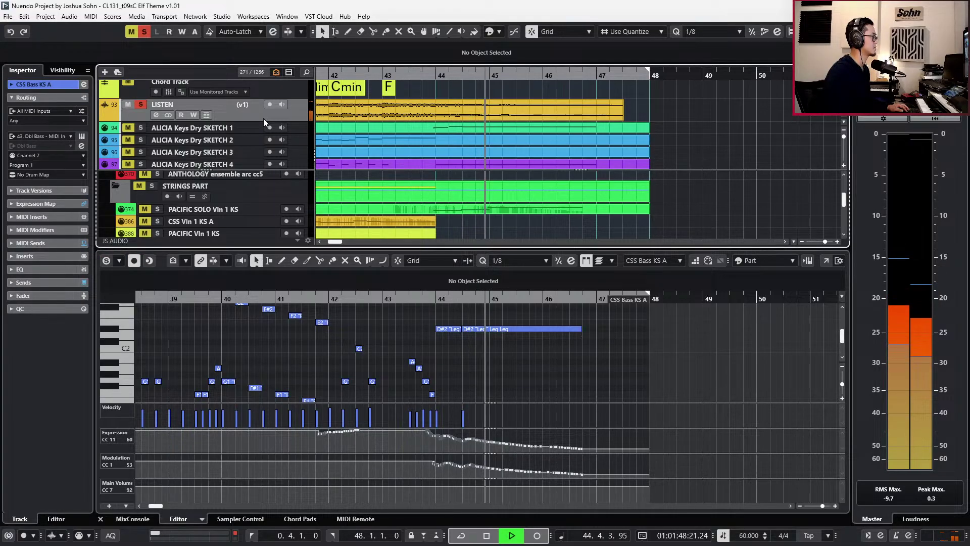
key("space")
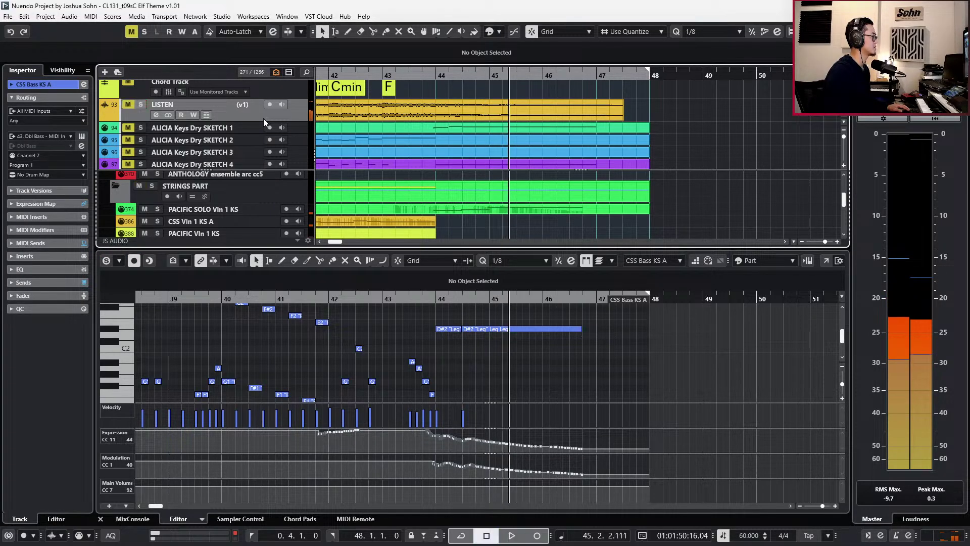
key("KP_0")
key("s")
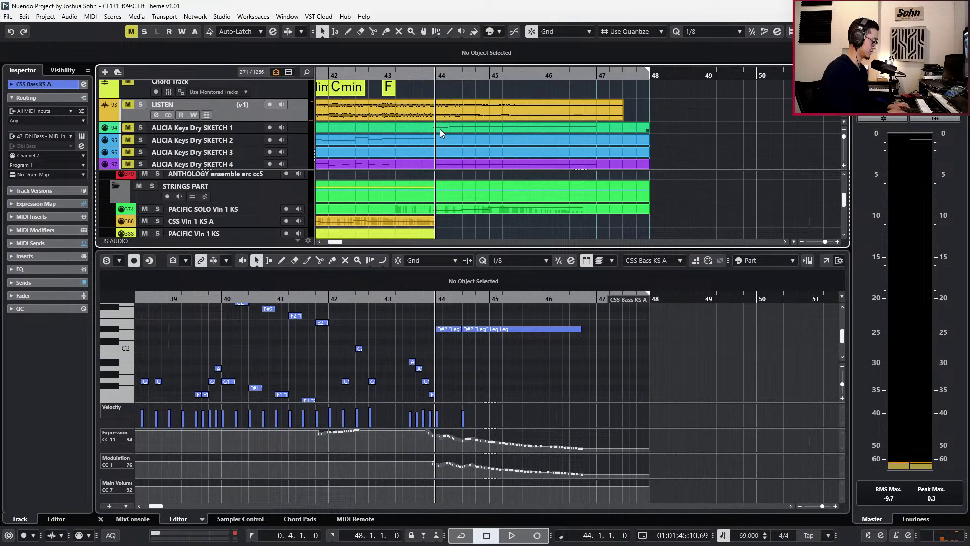
key("Return")
key("ctrl+KP_Subtract")
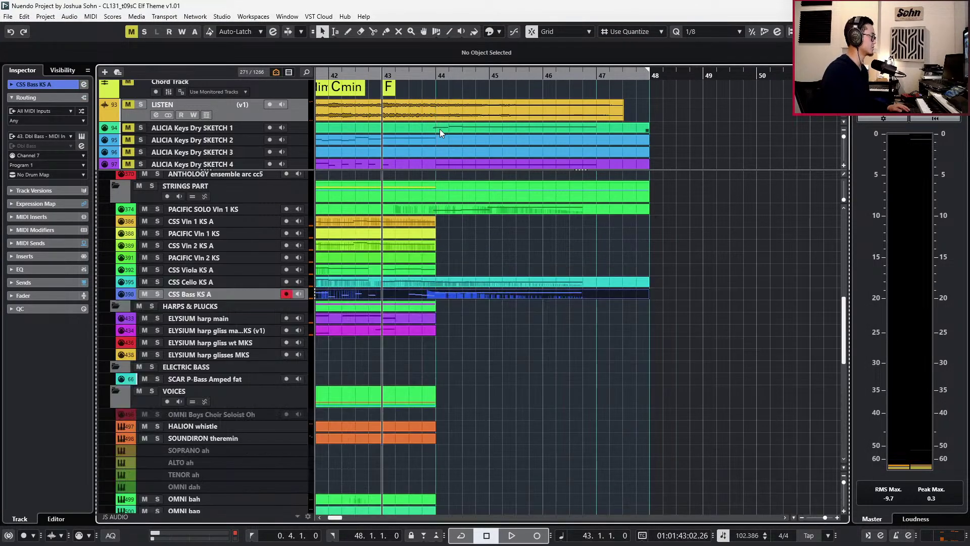
Extend the CSS and PACIFIC violin 1 and 2 parts and the CSS Viola part from bar 44 to bar 48.
left_click(435, 236)
left_click_drag(433, 269, 651, 265)
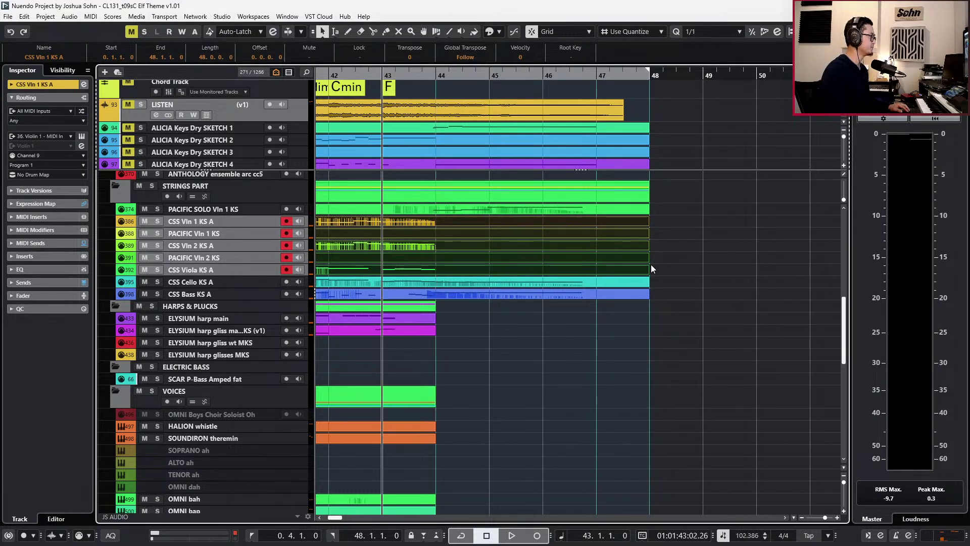
left_click(469, 242)
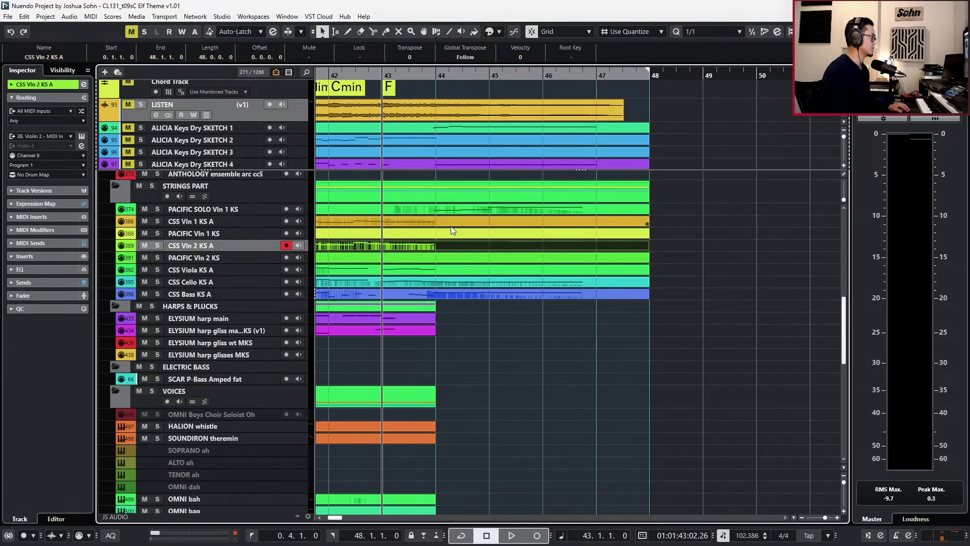
left_click(433, 273)
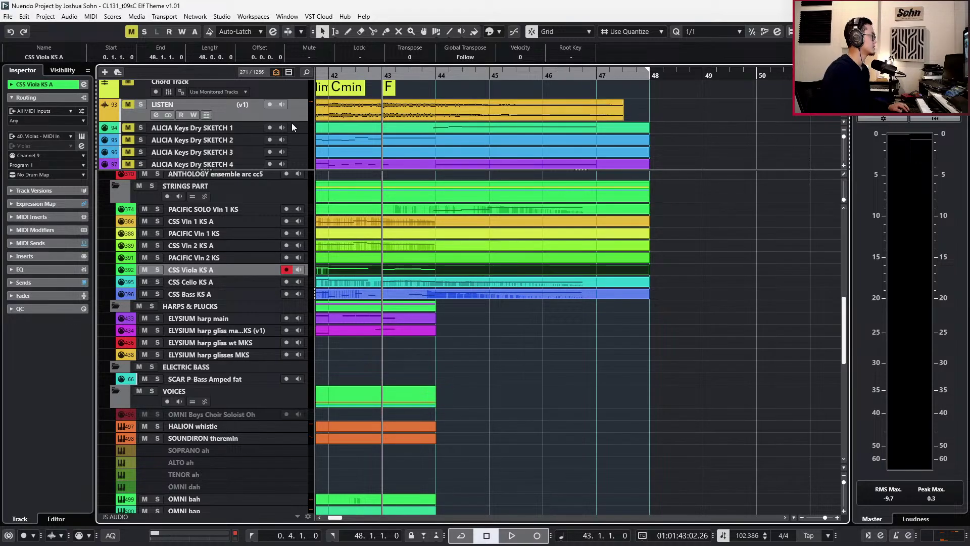
Listen to the soloed LISTEN track from bar 43 into bar 46 for the inner string notes.
key("s")
key("space")
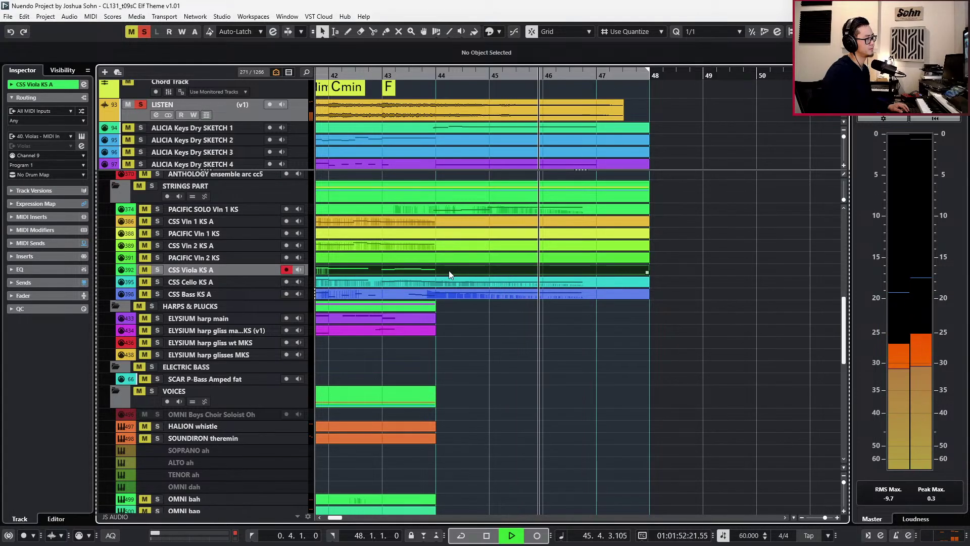
key("space")
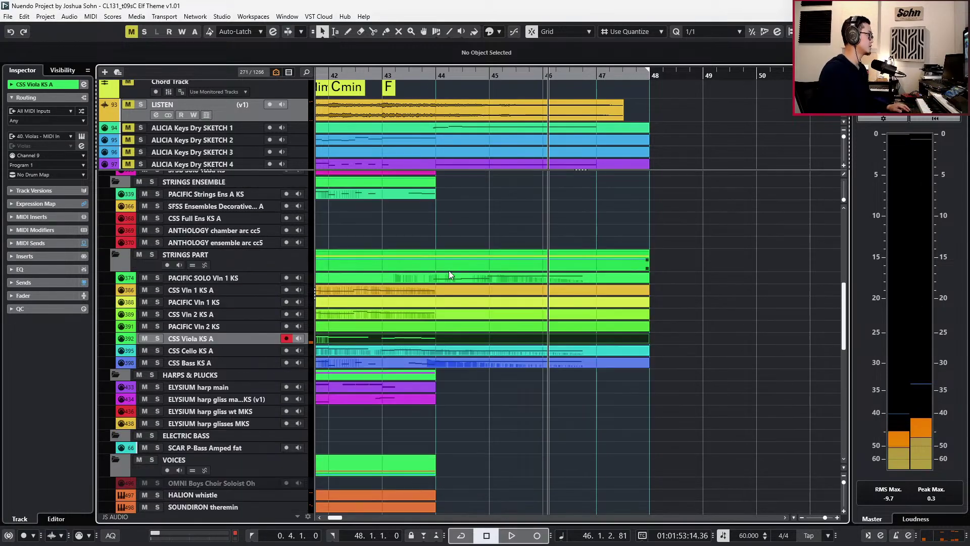
Copy the last C5 note in CSS Vln 2 KS A to bar 44, lengthen it to three bars and play it.
scroll(449, 271, "up", 3)
double_click(442, 319)
left_click_drag(439, 313, 420, 392)
key("ctrl+c")
key("KP_Subtract")
key("KP_Subtract")
key("KP_Subtract")
key("ctrl+v")
key("alt+shift+Right")
key("alt+shift+Right")
key("space")
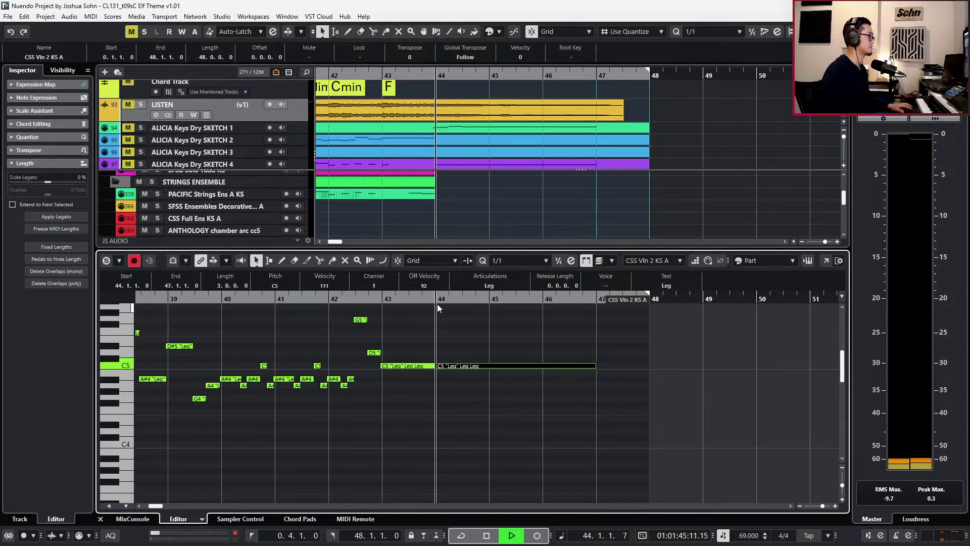
Try the long CSS Vln 2 note an octave lower at C4 and play it from bar 44.
key("shift+Down")
key("space")
key("space")
key("s")
key("space")
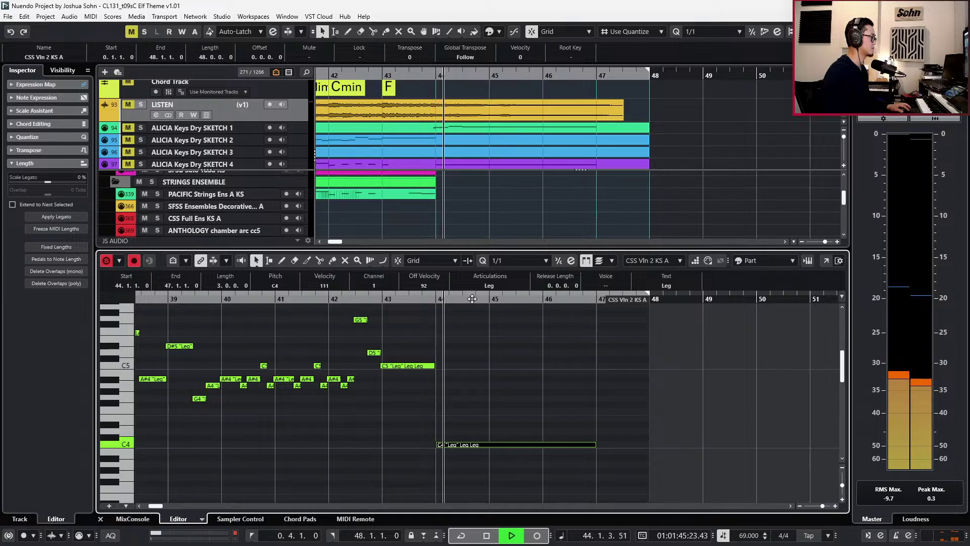
key("space")
key("s")
Show the controller lanes, lower the long CSS Vln 2 note from bar 44 to F#4 and close the editor.
key("alt+l")
key("ctrl+KP_Subtract")
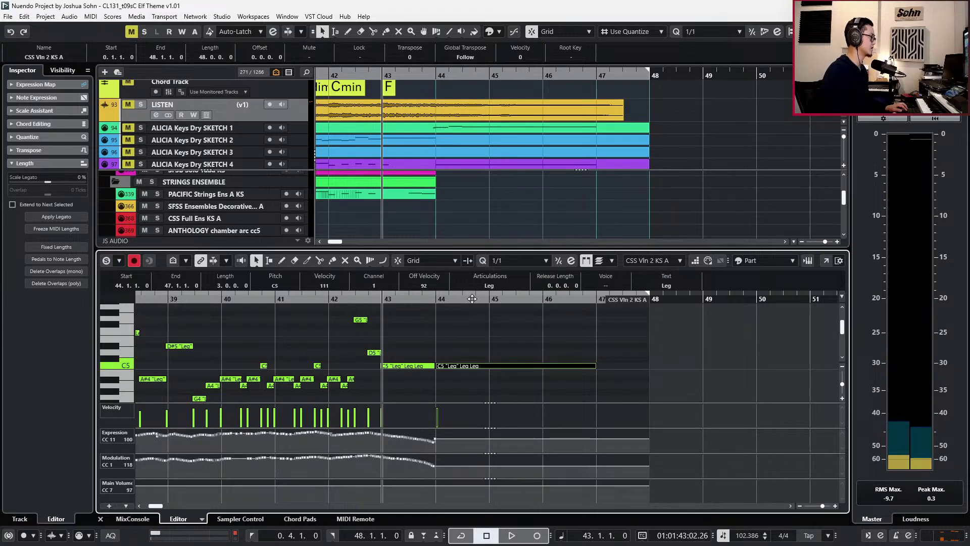
key("Down")
key("Down")
key("Down")
key("Down")
key("Down")
key("Down")
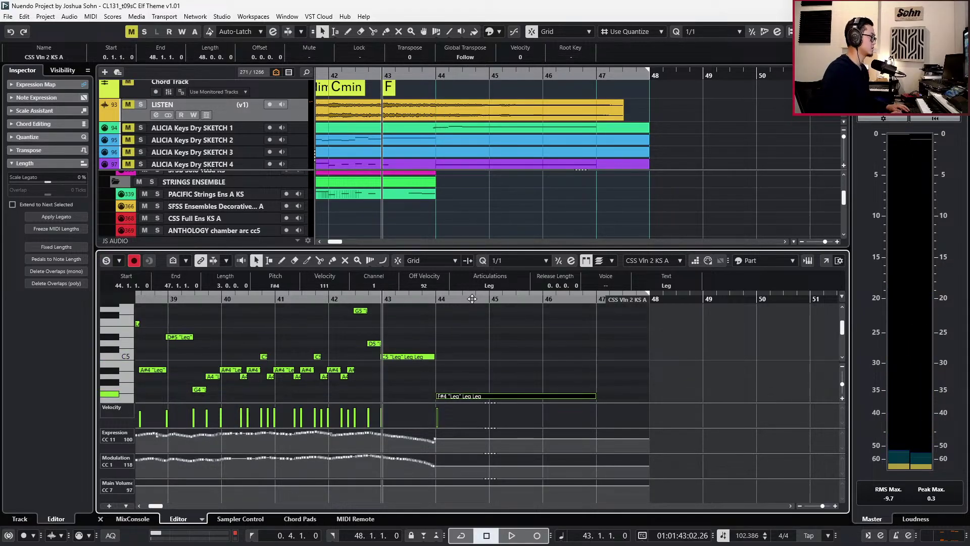
key("ctrl+e")
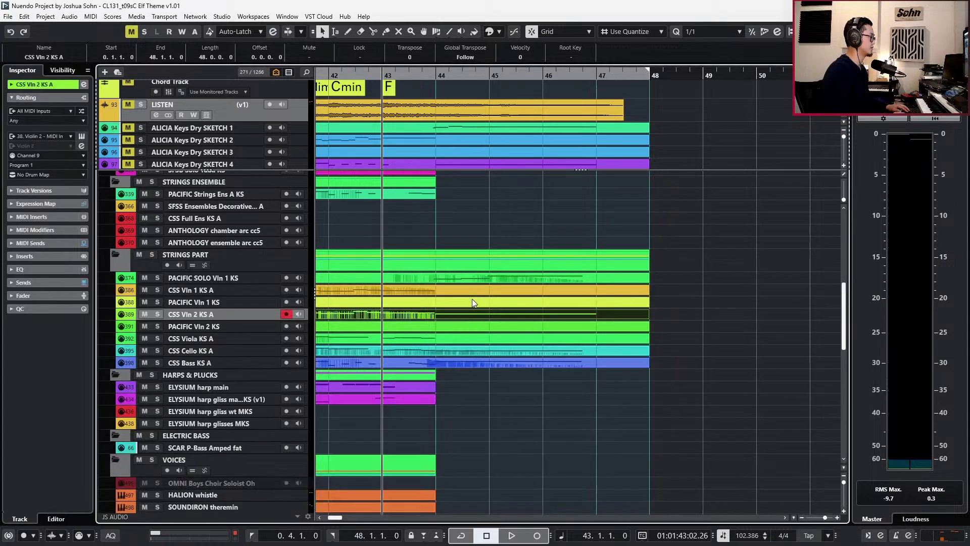
Paste the copied note into CSS Viola KS A at bar 44, lower it to C4, extend it to 46.4 and set quantize to 1/8.
double_click(466, 335)
key("KP_Add")
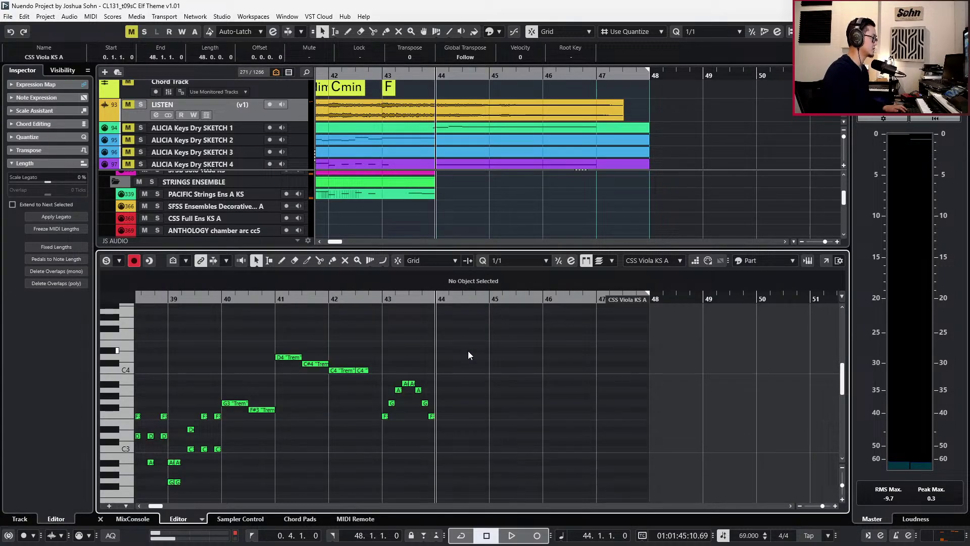
key("ctrl+v")
scroll(468, 356, "down", 2)
scroll(460, 363, "up", 8)
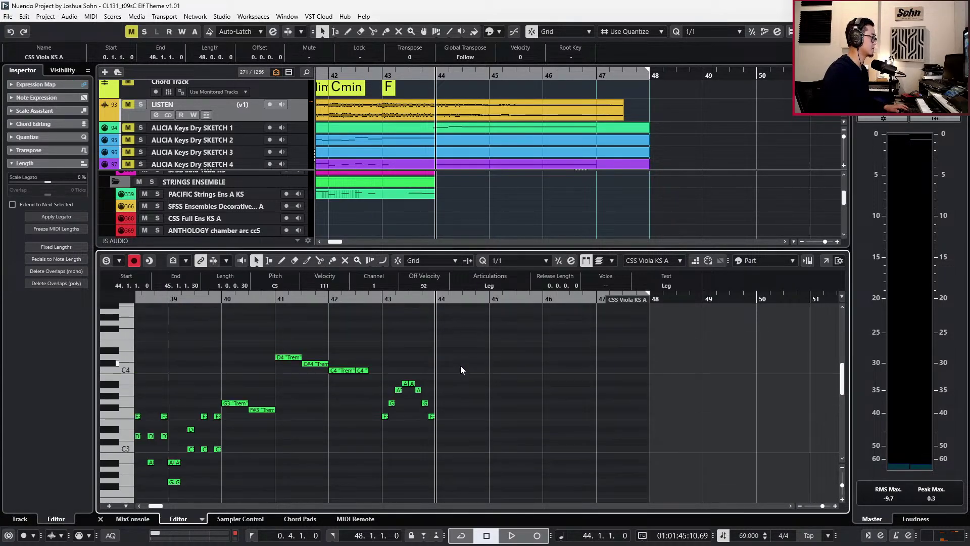
key("shift+Down")
key("alt+shift+Right")
key("alt+shift+Right")
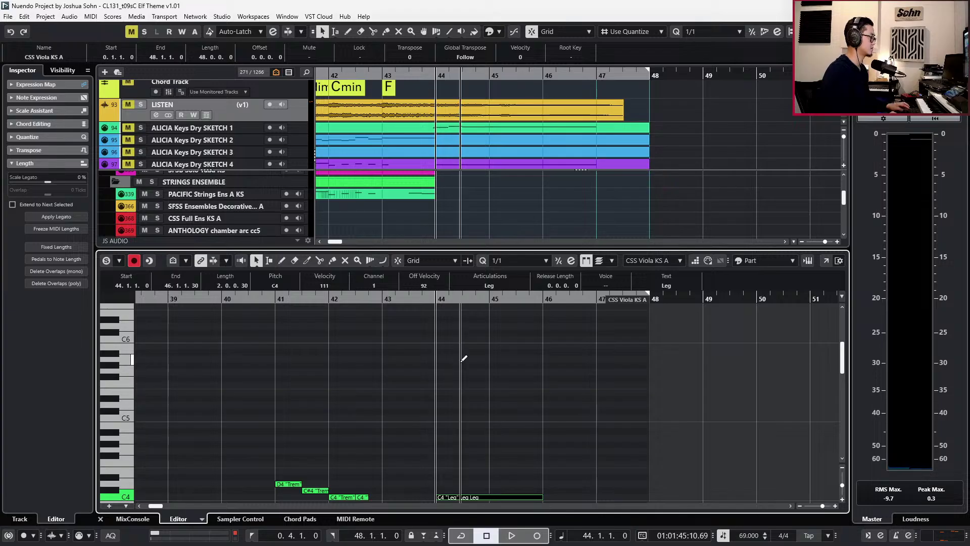
scroll(505, 356, "down", 4)
key("alt+4")
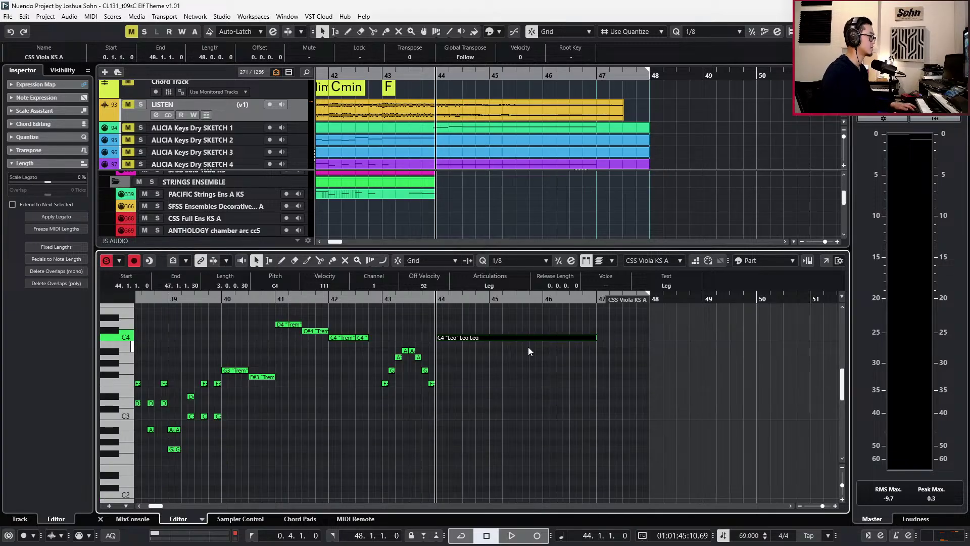
Try recording Expression and Modulation for the long CSS Viola note, starting playback from bar 43.
key("space")
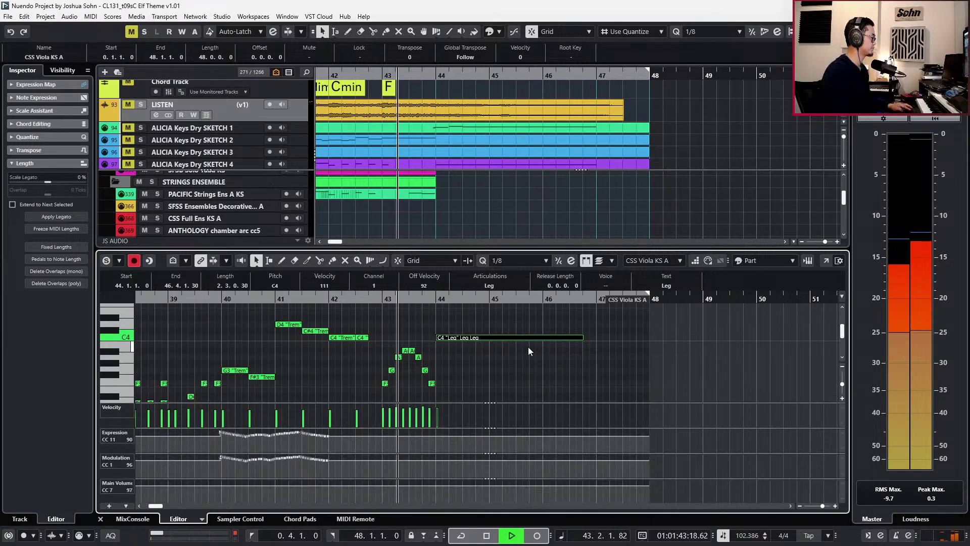
key("KP_Multiply")
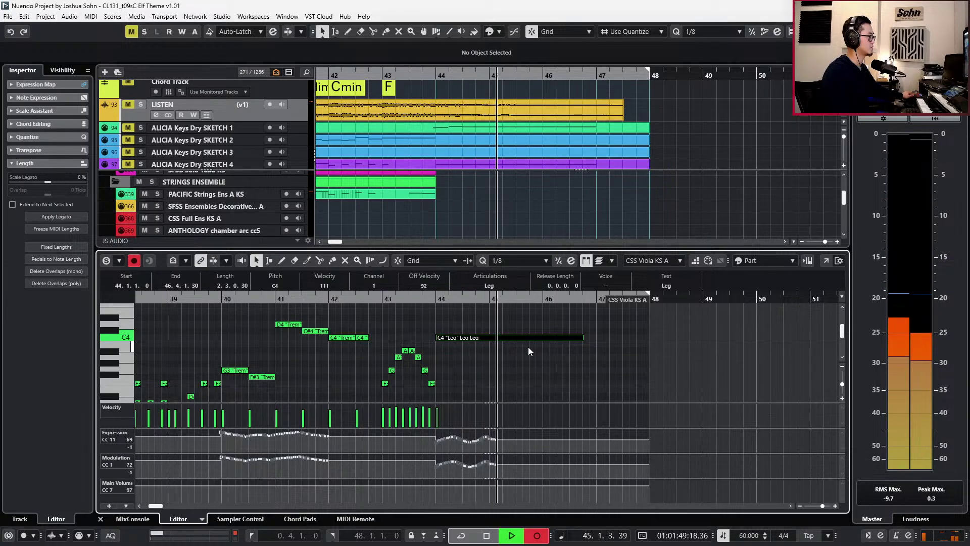
key("space")
Record a fading Expression and Modulation ride over the long CSS Viola C4 note until bar 46.4.
key("space")
key("h")
key("KP_Multiply")
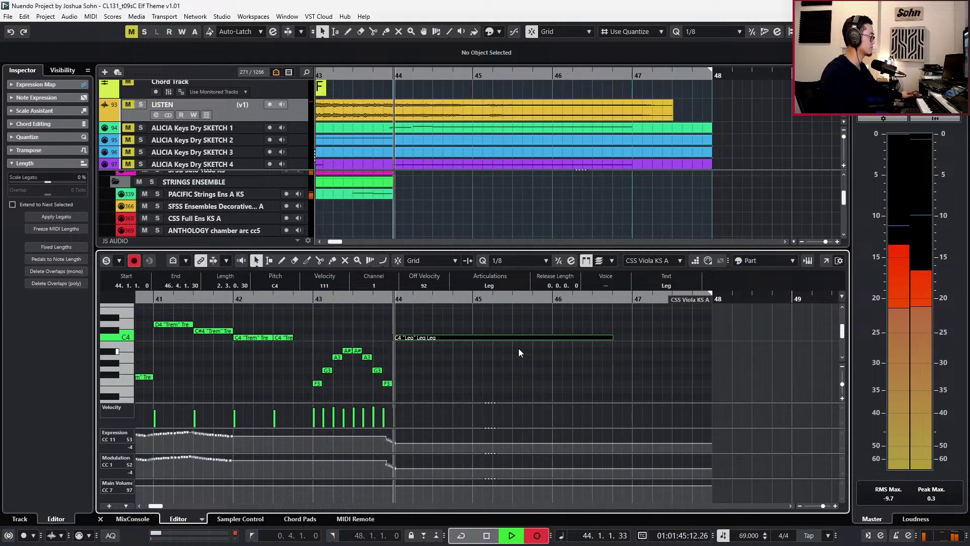
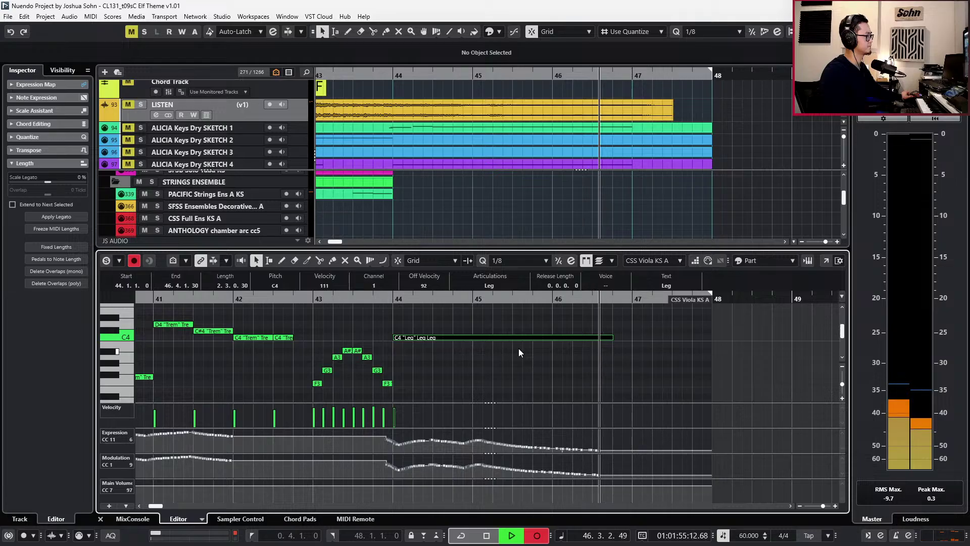
key("space")
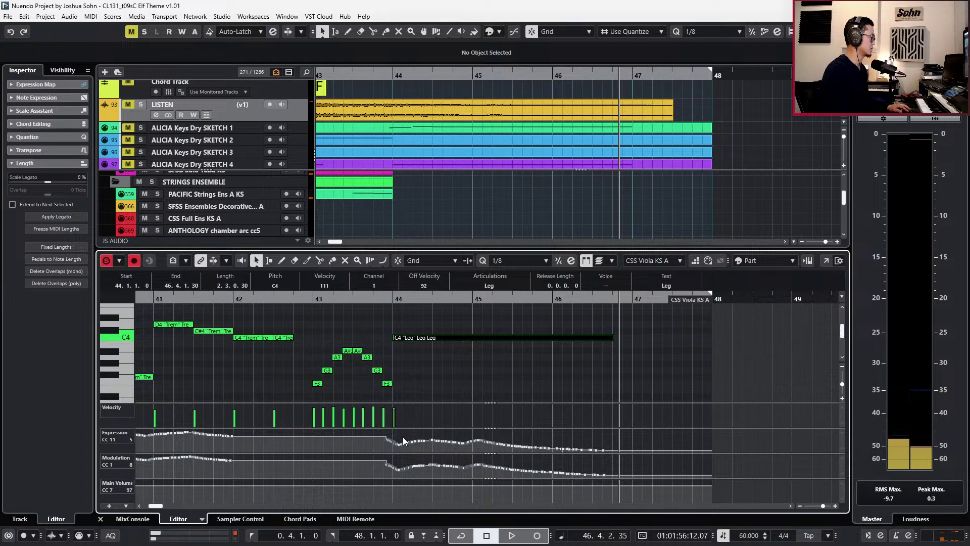
Play the LISTEN reference alone from bar 44 to compare it with the viola ending.
left_click(284, 115)
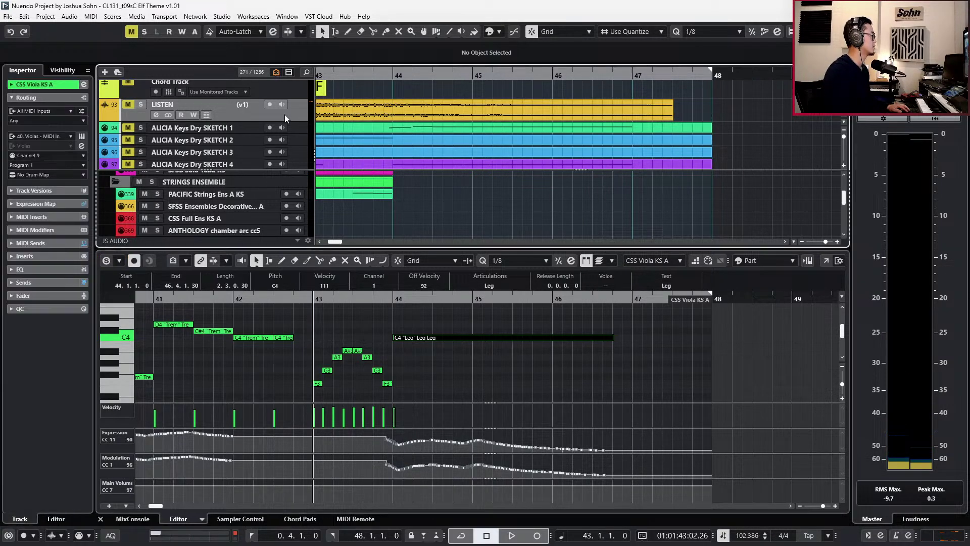
key("s")
key("KP_Add")
key("space")
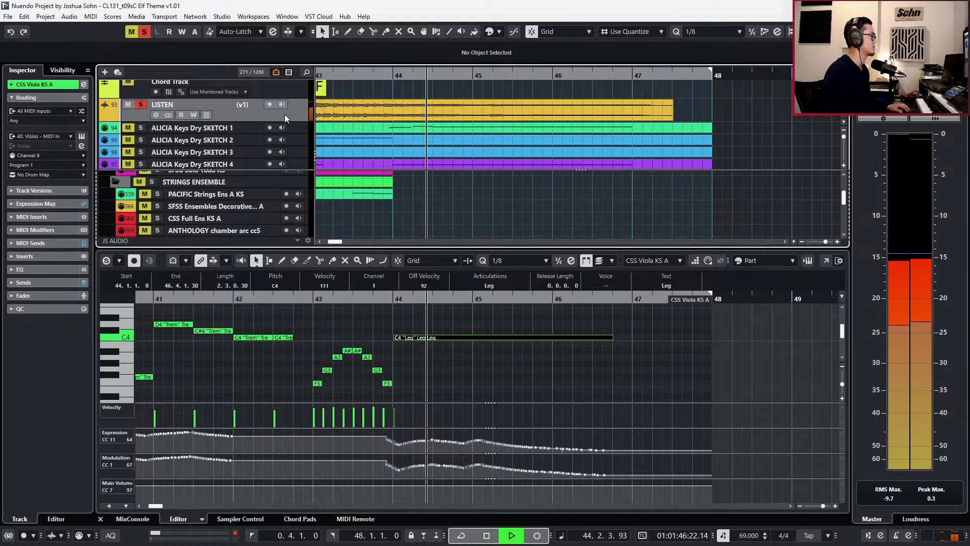
key("space")
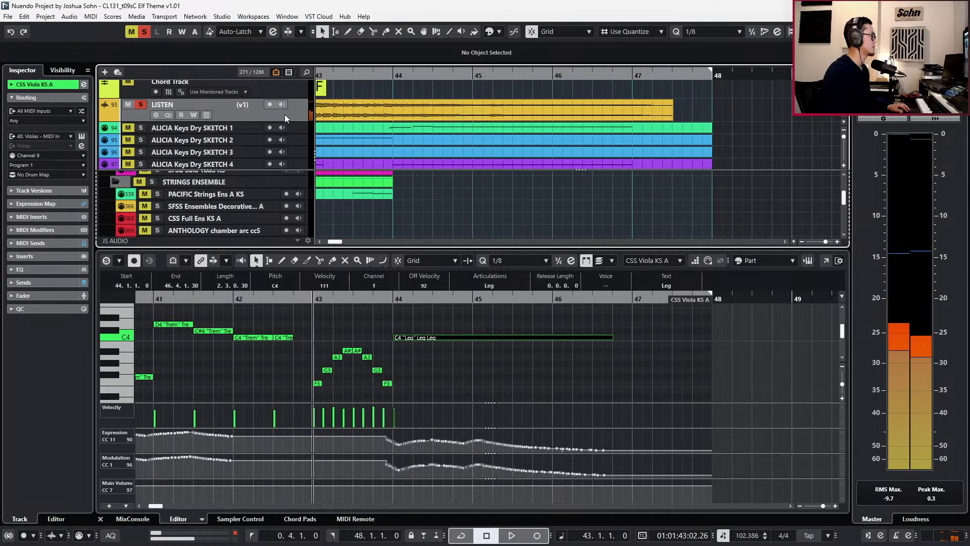
Play the soloed LISTEN reference from bar 43 through the bar 44 ending, stop, and turn its solo off.
key("space")
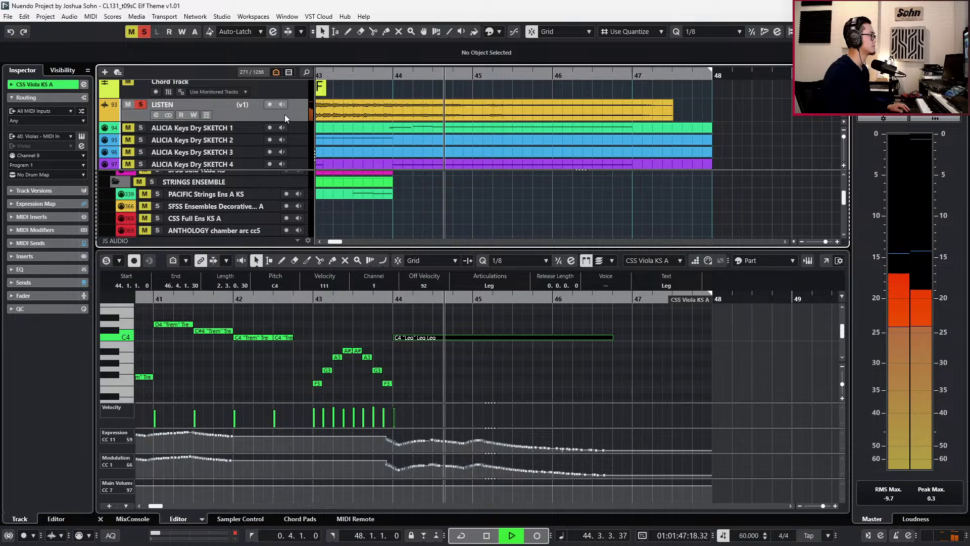
key("space")
key("s")
Lower the long CSS Viola note to A#3, split it at 44.3, and lower the second part to A3.
left_click(470, 359)
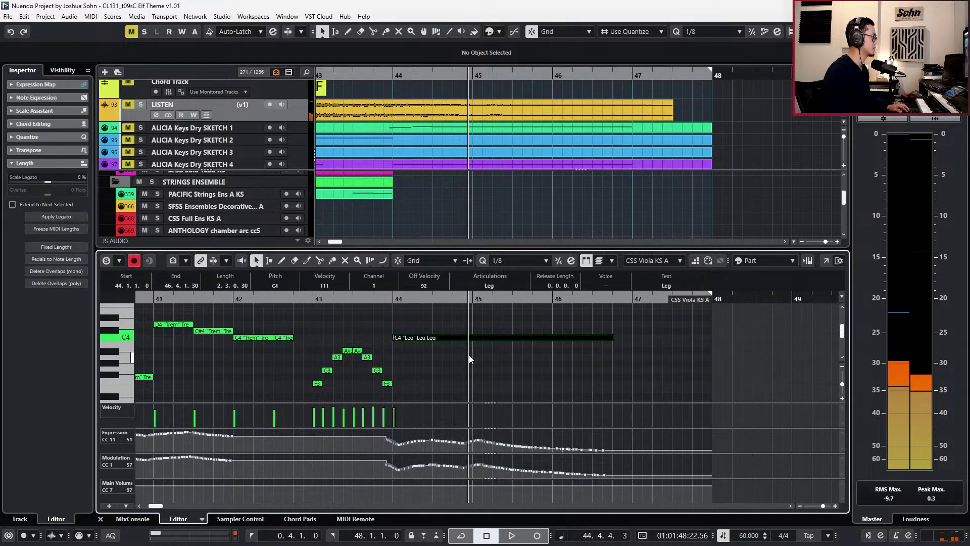
key("Down")
key("Down")
key("Down")
key("Up")
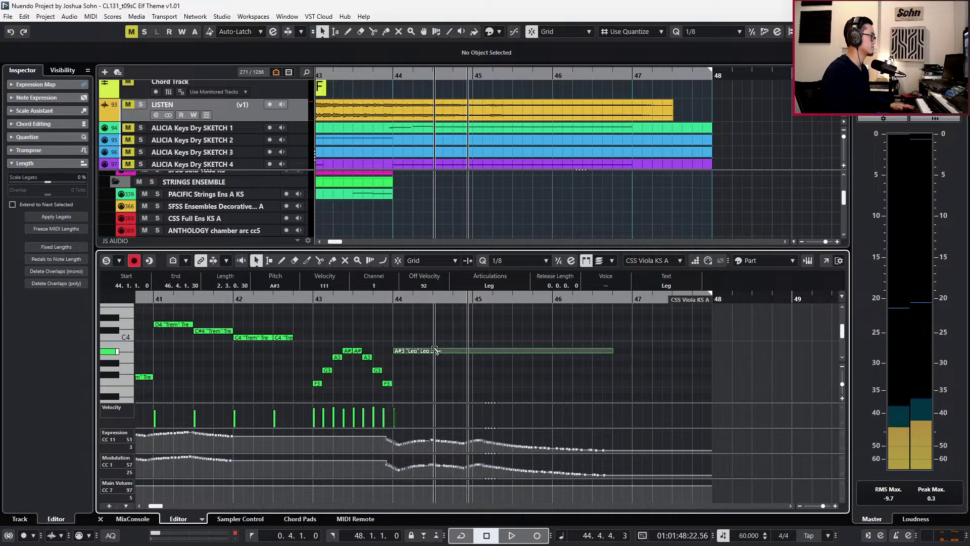
left_click(435, 350)
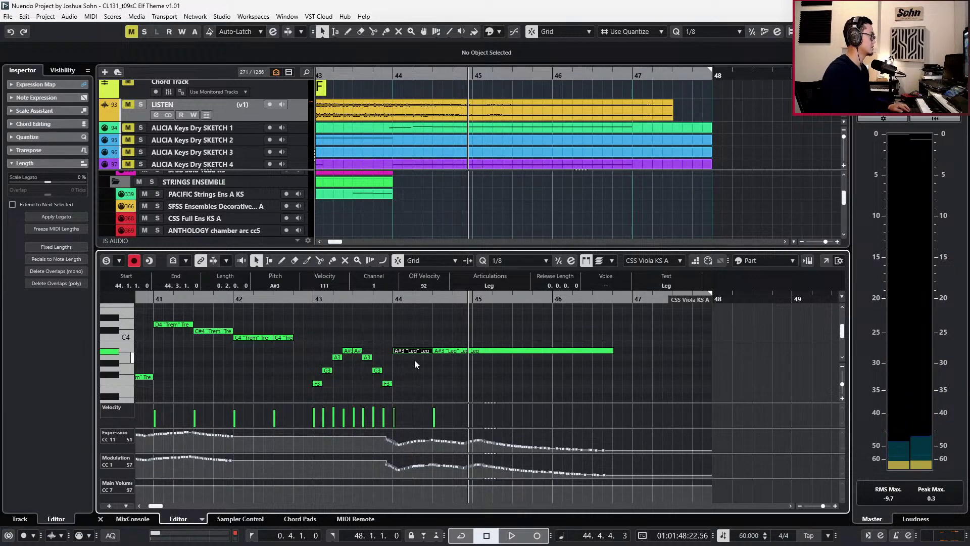
left_click(435, 350)
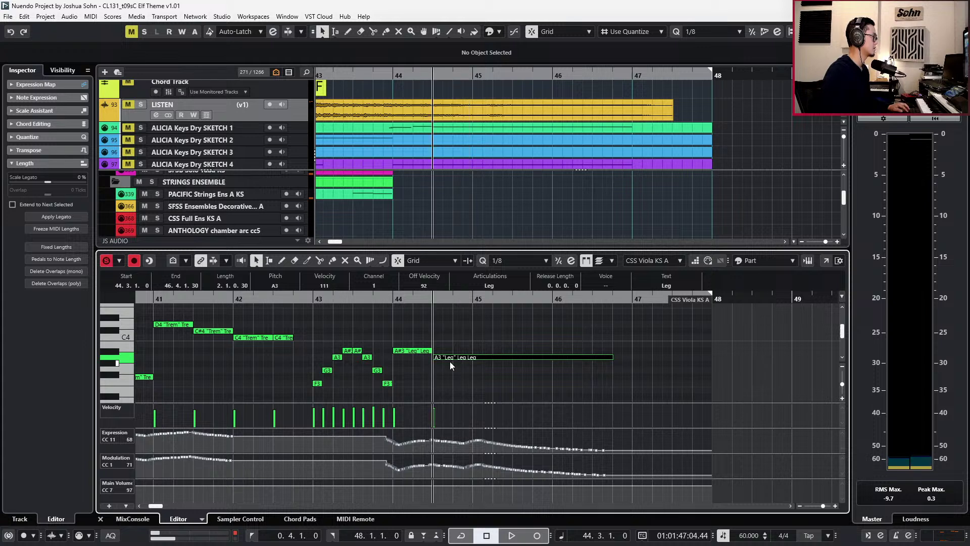
Record a new Expression and Modulation ride over the viola notes into bar 45 and clear the stray Modulation point near 44.1.1.90.
key("KP_Multiply")
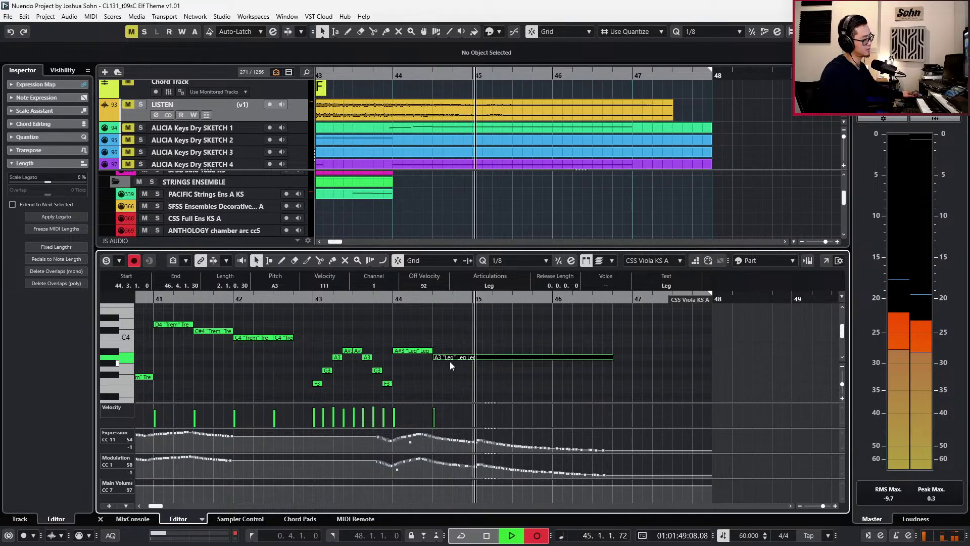
key("space")
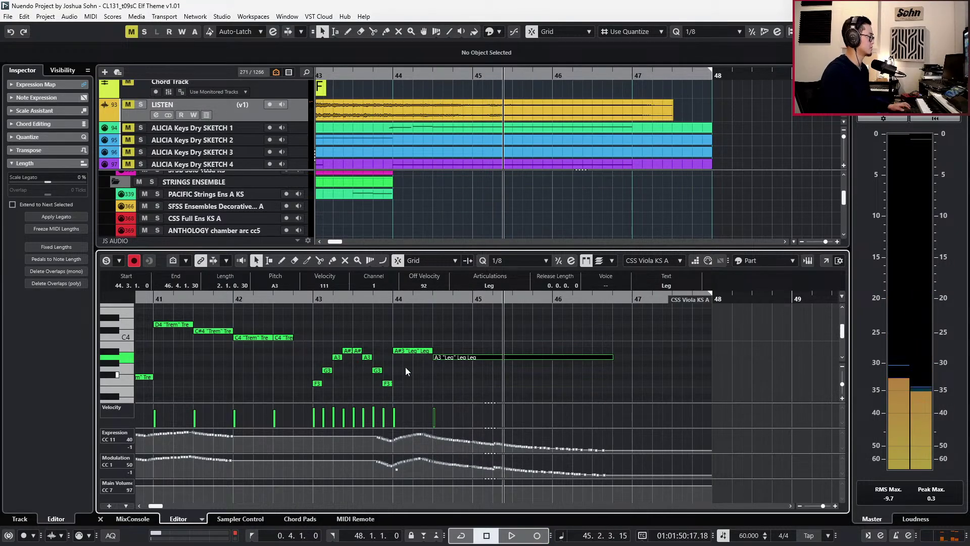
left_click(400, 472)
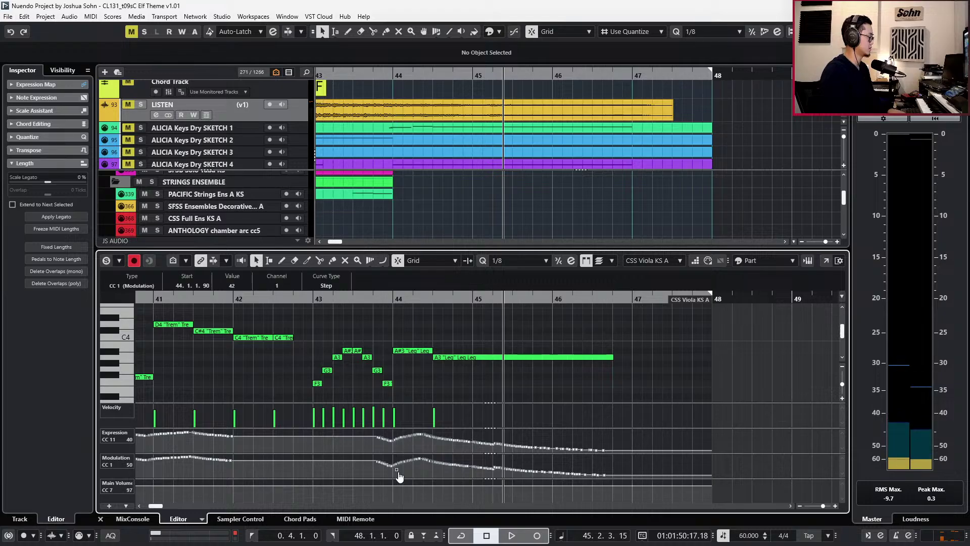
Transpose the two viola notes down an octave to A#2 and A2, nudge their start to 43.4.4.80, and play them back.
left_click_drag(412, 326, 480, 384)
key("shift+Down")
key("l")
key("space")
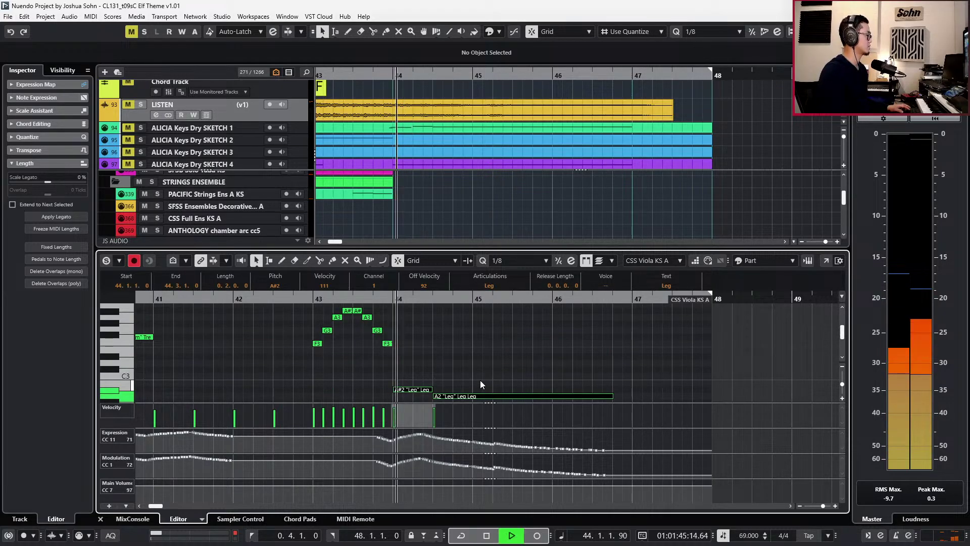
key("ctrl+Left")
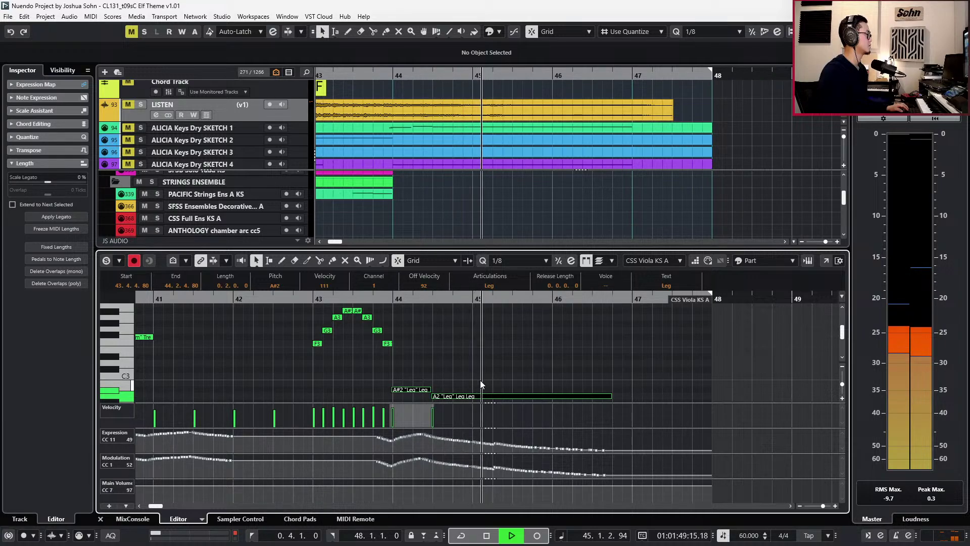
left_click(490, 449)
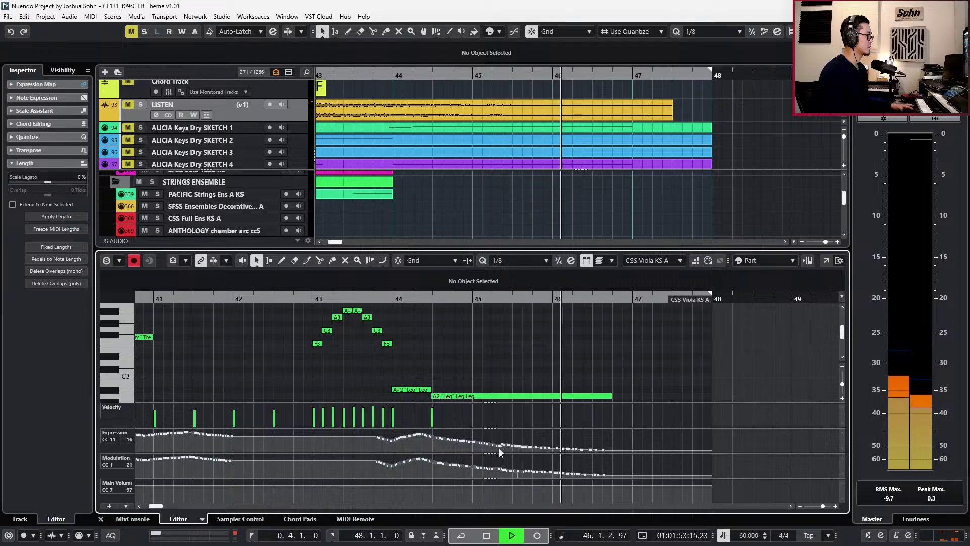
key("space")
Copy the A#2 and A2 viola notes and open the CSS Cello KS A part for editing.
left_click_drag(490, 381, 389, 421)
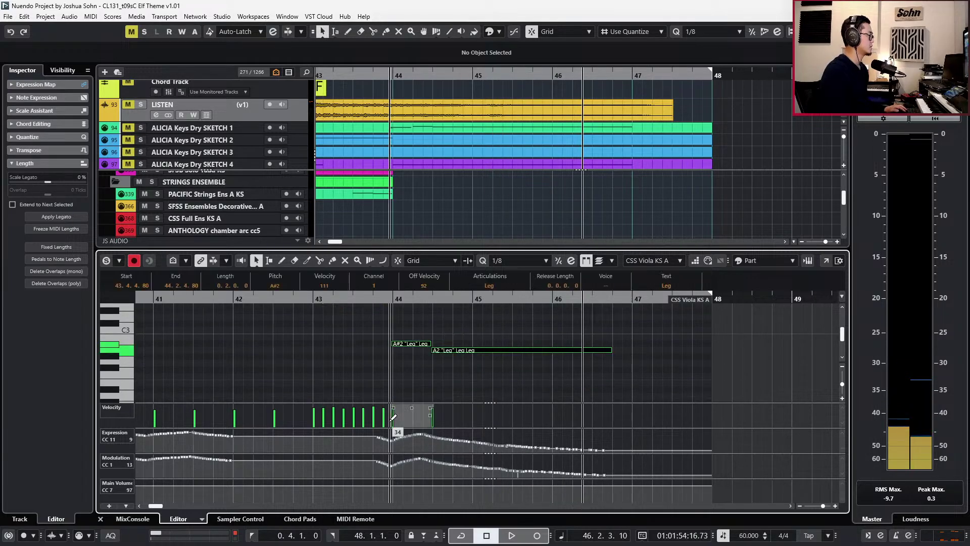
key("Return")
double_click(441, 355)
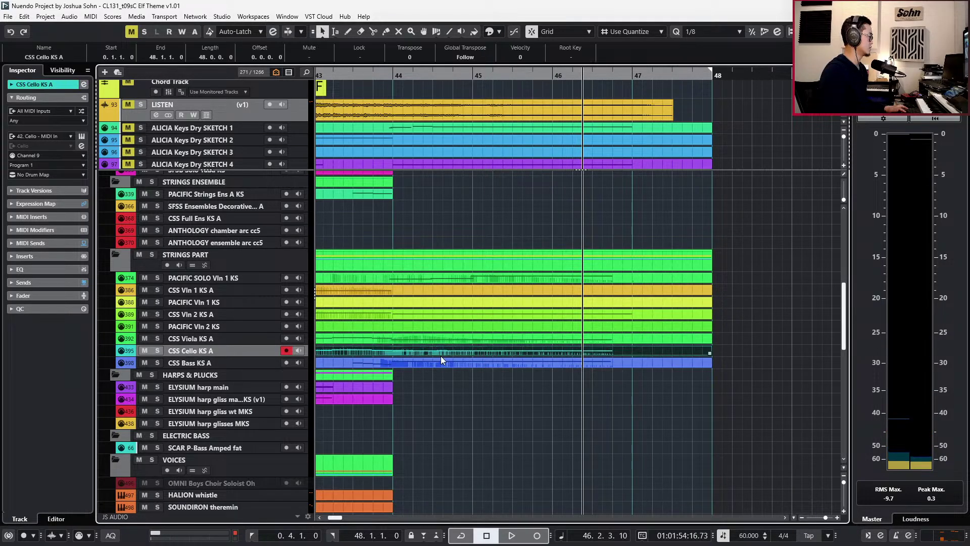
key("ctrl+v")
scroll(438, 354, "up", 1)
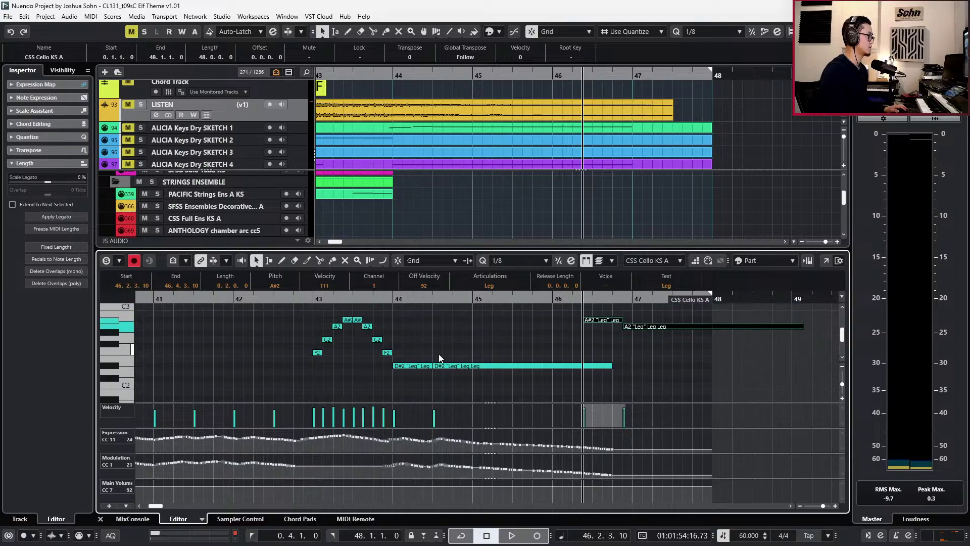
key("ctrl+z")
Paste the copied viola notes into CSS Cello KS A at bar 44 and play the passage to compare them with the cello line.
key("KP_Subtract")
key("ctrl+KP_Subtract")
key("ctrl+KP_Subtract")
key("ctrl+KP_Subtract")
key("ctrl+KP_Add")
key("ctrl+v")
key("space")
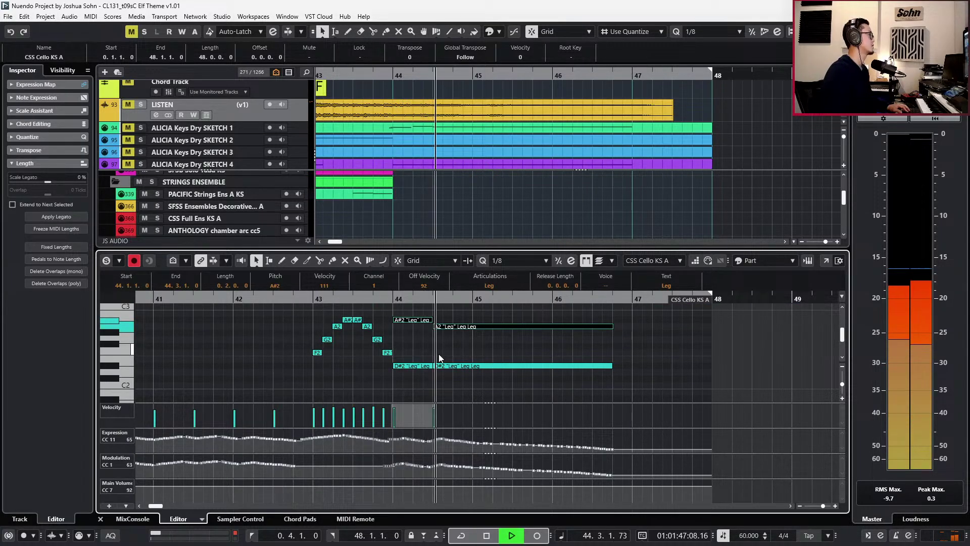
key("ctrl+e")
key("space")
Reopen the CSS Viola KS A part, try both ending notes at C3, and play them back.
double_click(428, 340)
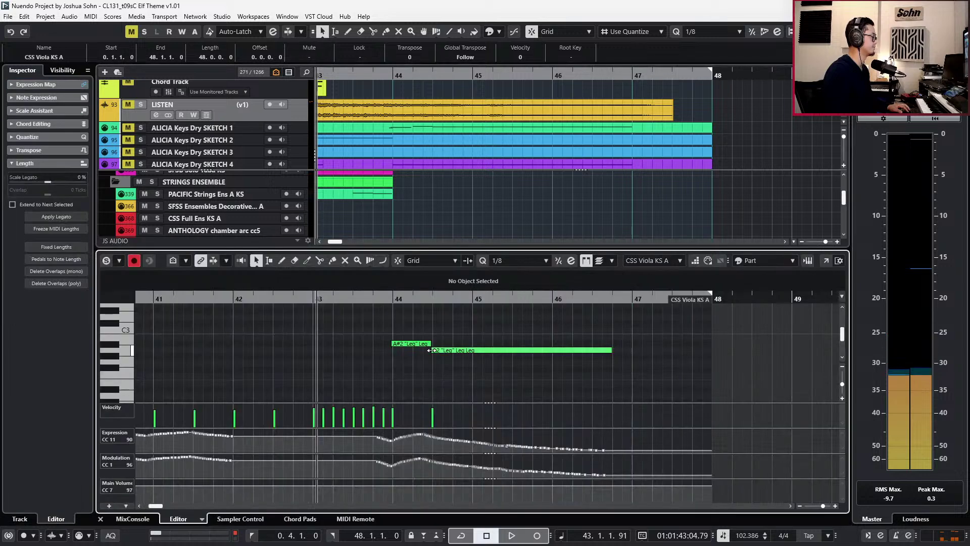
left_click_drag(421, 332, 411, 364)
scroll(443, 360, "up", 3)
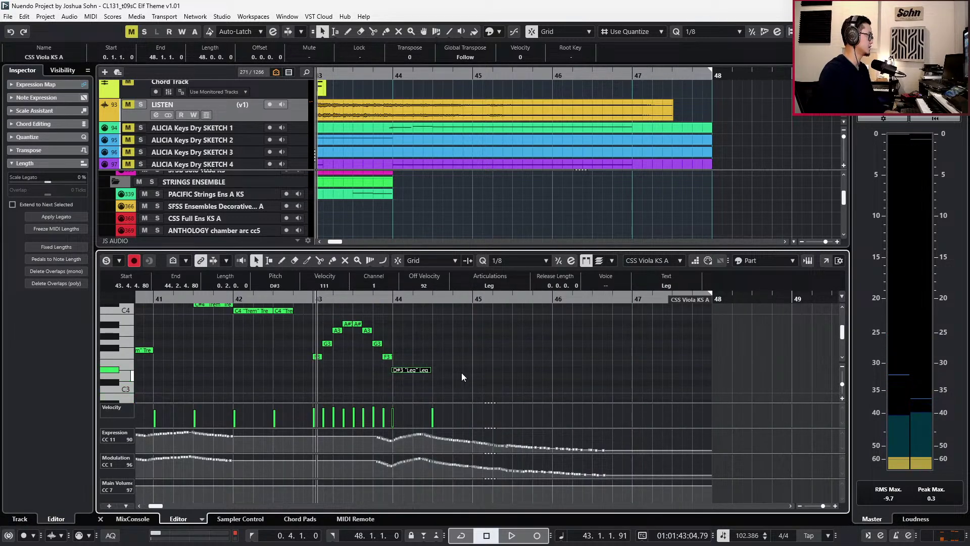
scroll(460, 380, "down", 2)
left_click(469, 390)
key("Up")
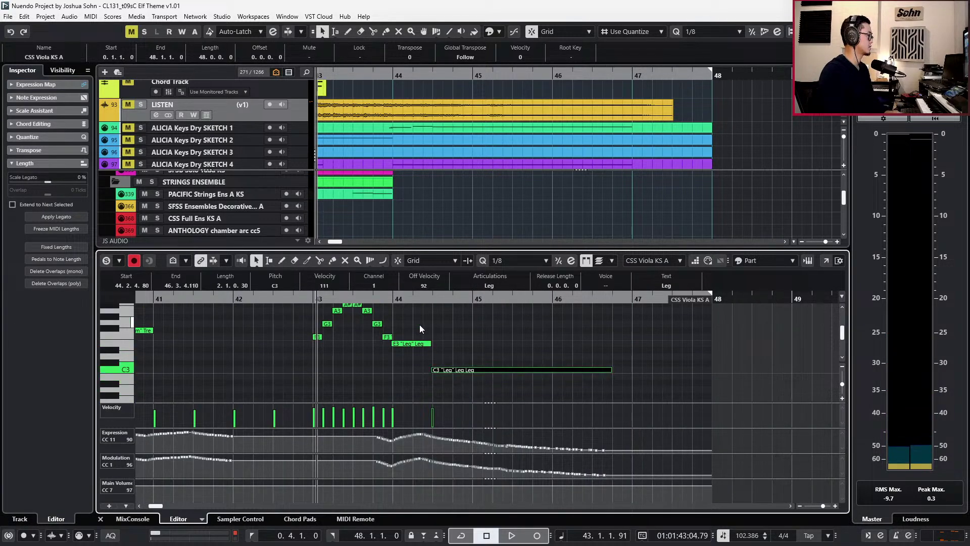
key("space")
Scale down the viola's Expression and Modulation curves from bar 44 to bar 46, starting at 48 and 45.
left_click_drag(389, 431, 644, 494)
left_click_drag(495, 433, 496, 438)
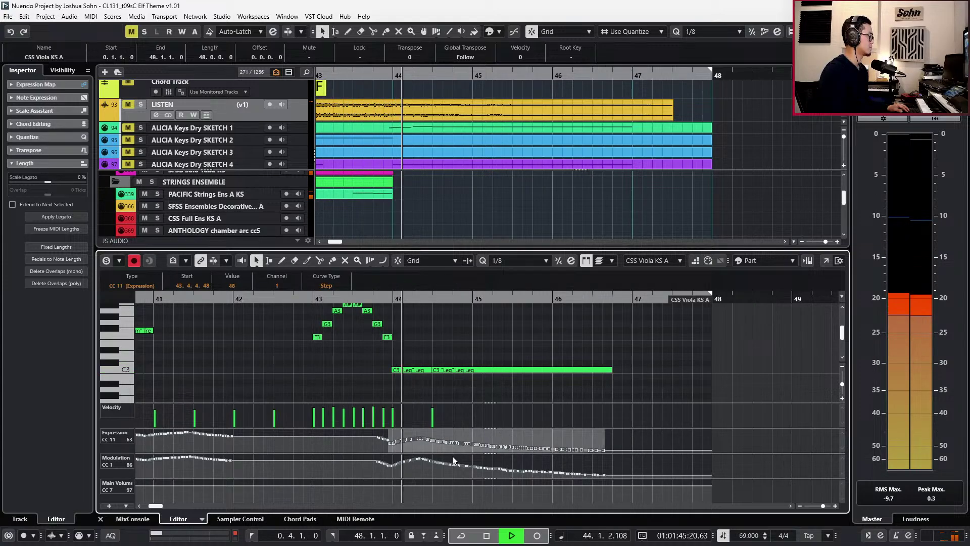
left_click_drag(388, 459, 607, 480)
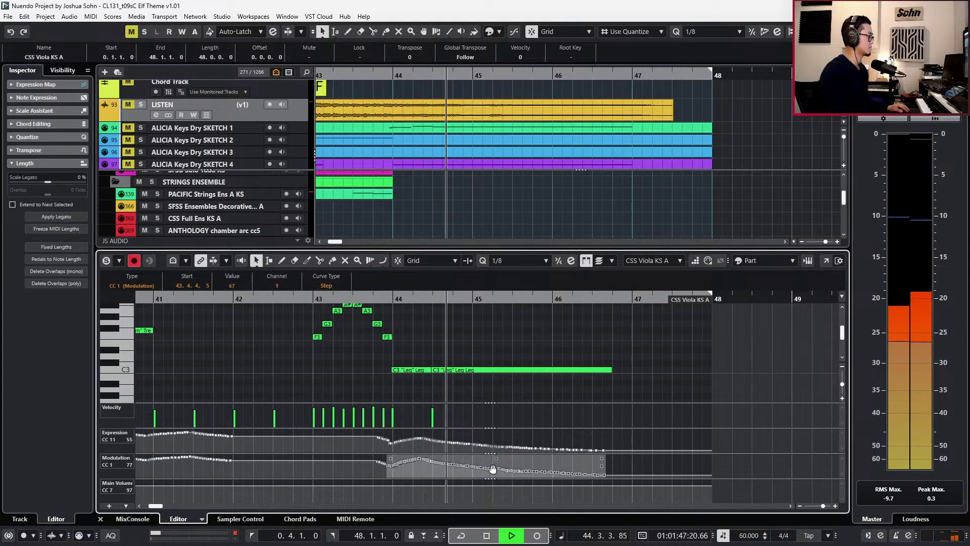
left_click_drag(493, 469, 492, 475)
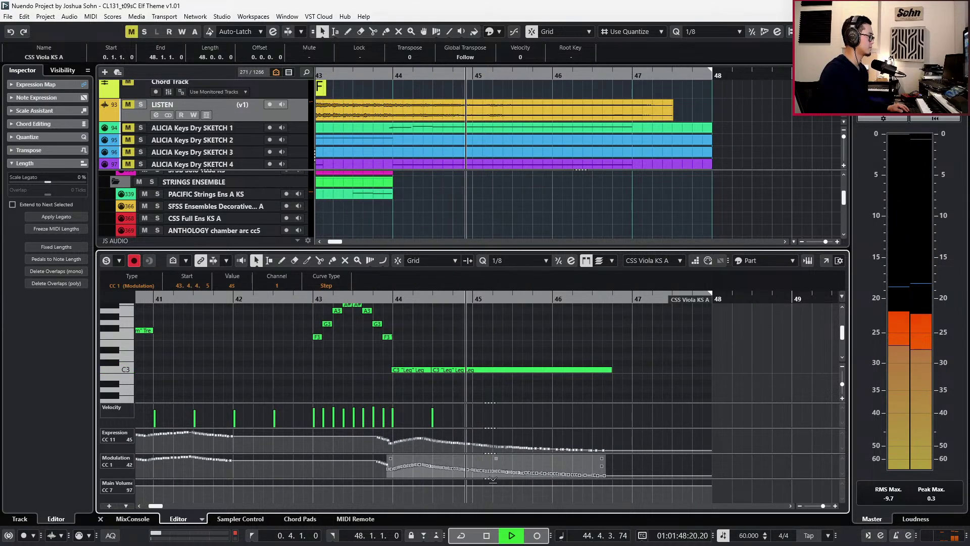
Select the first viola note of the ending and audition the passage around bar 44.
left_click(407, 369)
key("space")
key("KP_Subtract")
key("KP_Subtract")
key("space")
key("space")
key("KP_Subtract")
Solo the LISTEN track and play its ending around bar 44 twice to hear the viola's first pitch.
left_click(297, 100)
key("s")
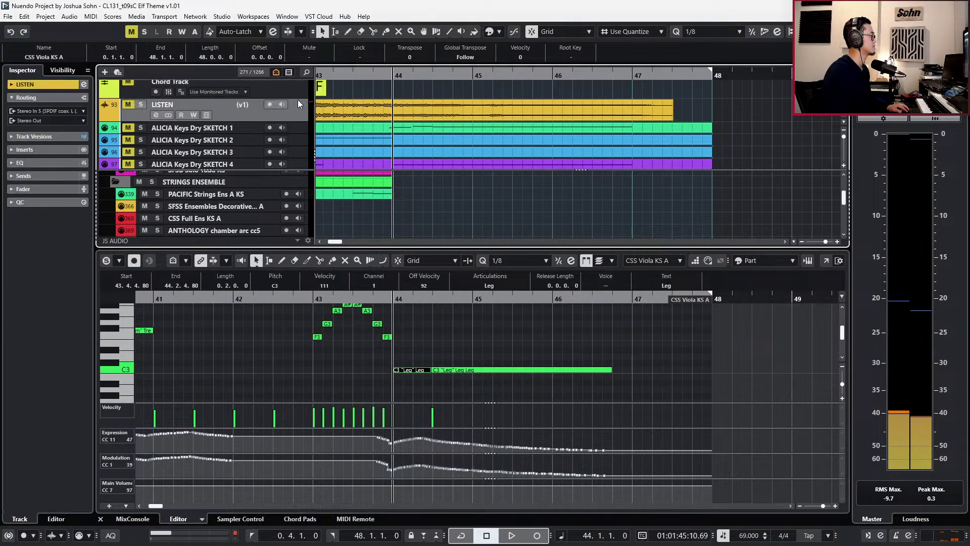
key("space")
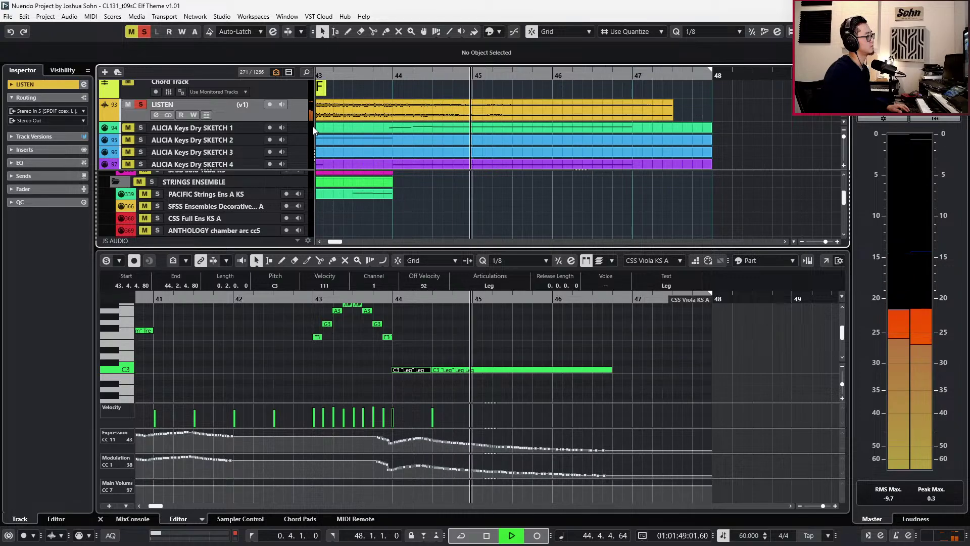
key("space")
key("KP_Subtract")
key("KP_Subtract")
key("space")
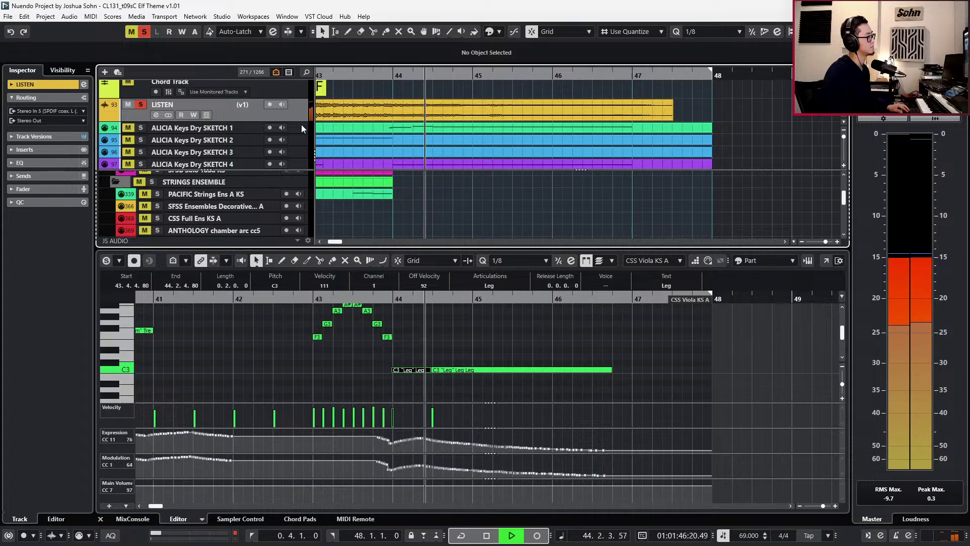
key("space")
Turn off the LISTEN solo and play the mockup from bar 44 for comparison.
key("ctrl+KP_Subtract")
key("ctrl+KP_Subtract")
key("ctrl+KP_Add")
key("s")
key("space")
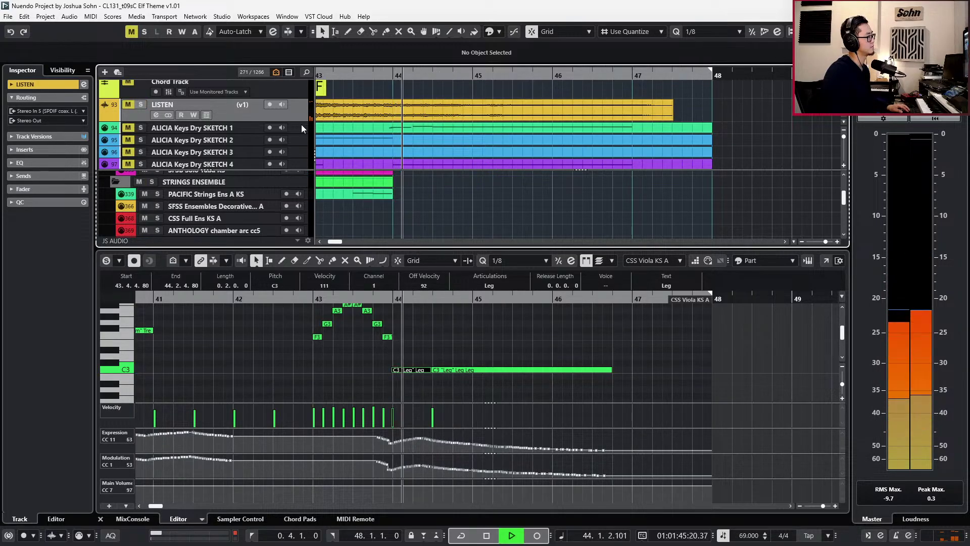
key("space")
Lower the first viola note at bar 44 to A#2 and play the passage from its start.
left_click(416, 394)
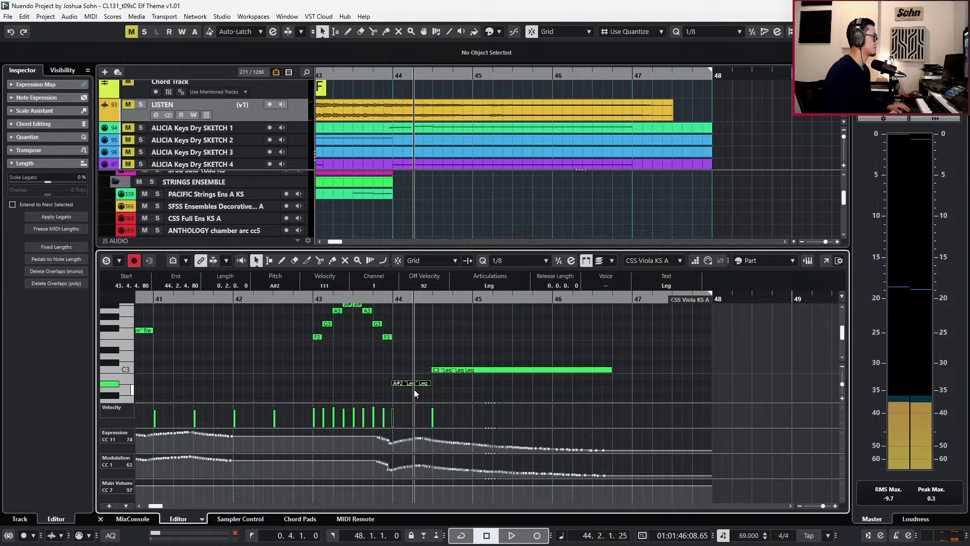
key("space")
key("l")
key("s")
key("space")
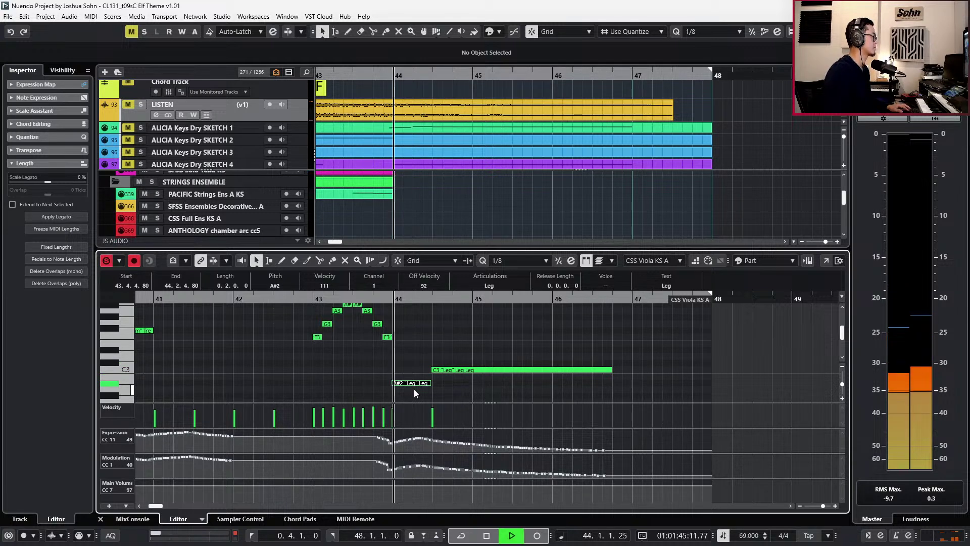
key("space")
key("space")
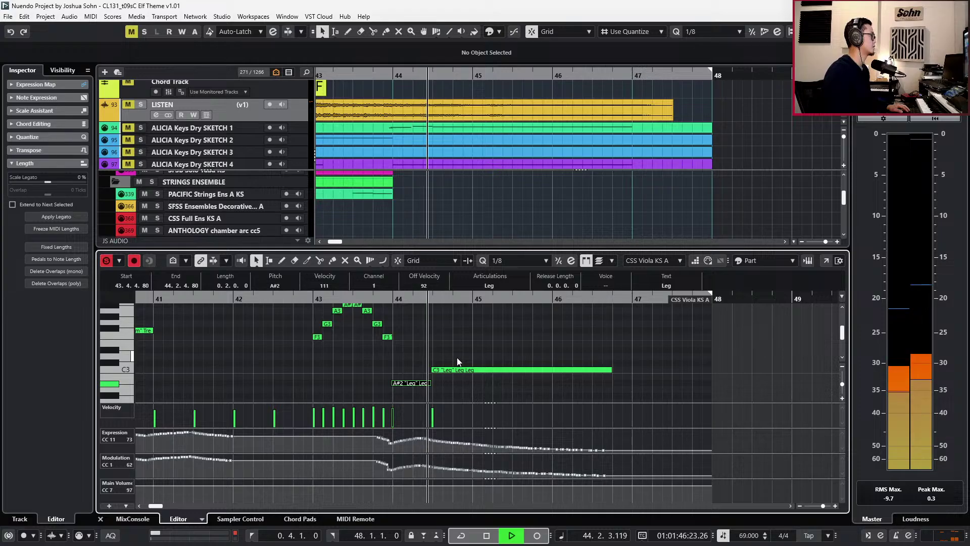
key("space")
Close the viola editor and play the full mockup arrangement from bar 43 to bar 45.
key("ctrl+alt+e")
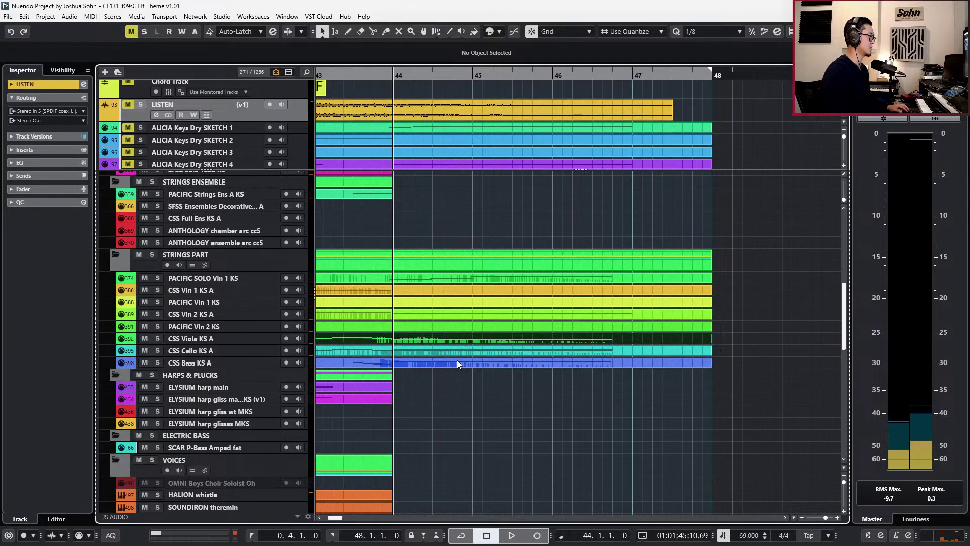
key("KP_Subtract")
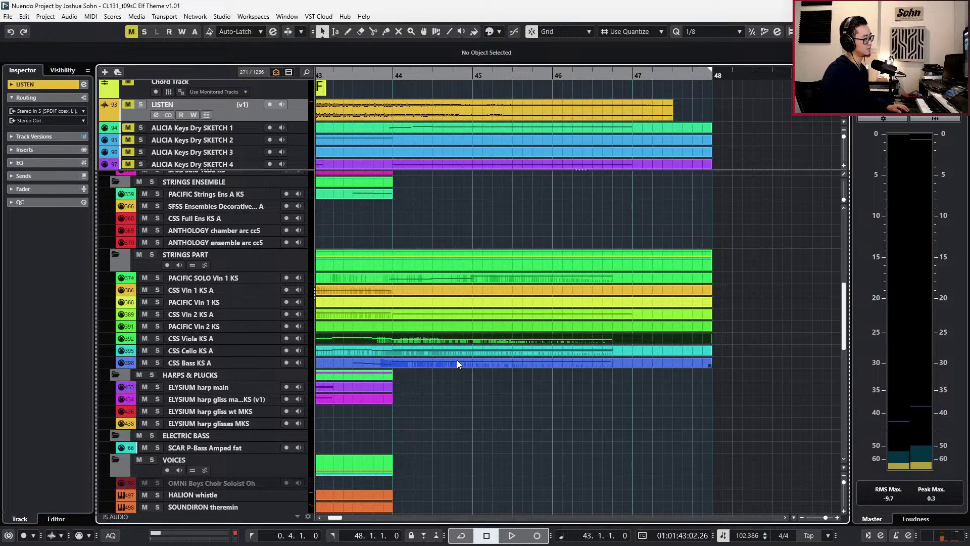
scroll(457, 360, "down", 2)
key("space")
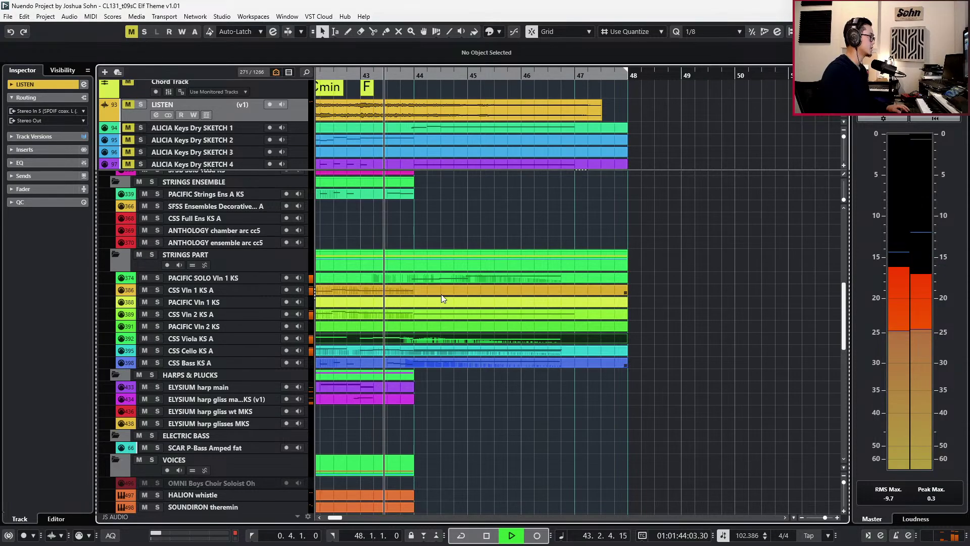
scroll(450, 296, "down", 1)
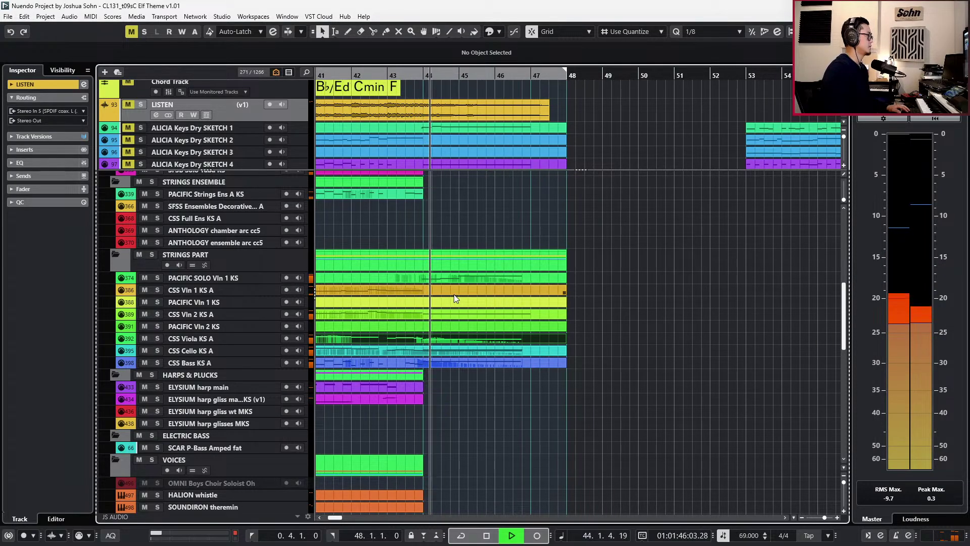
key("space")
Reopen the CSS Viola KS A part, lower the long second note to A2, and play it back.
double_click(446, 339)
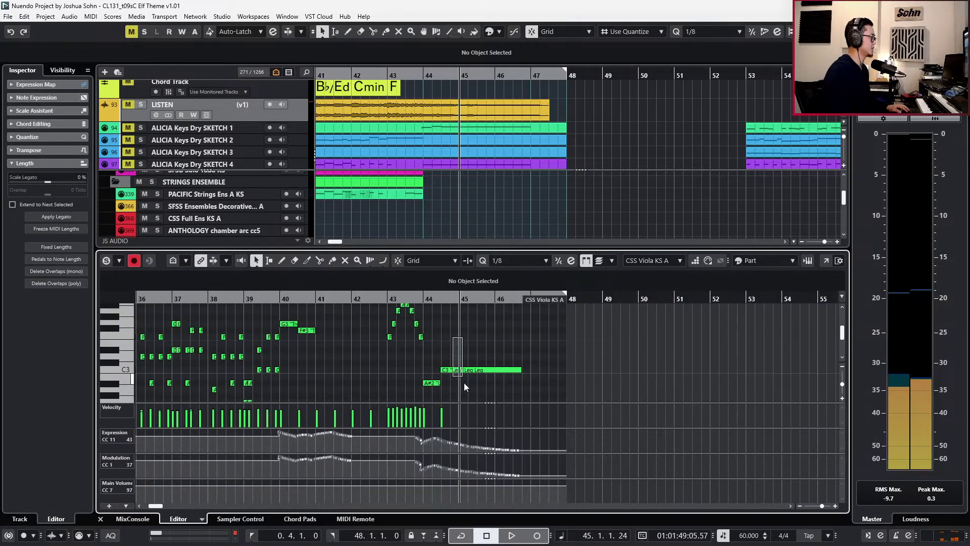
left_click_drag(464, 387, 466, 393)
key("Down")
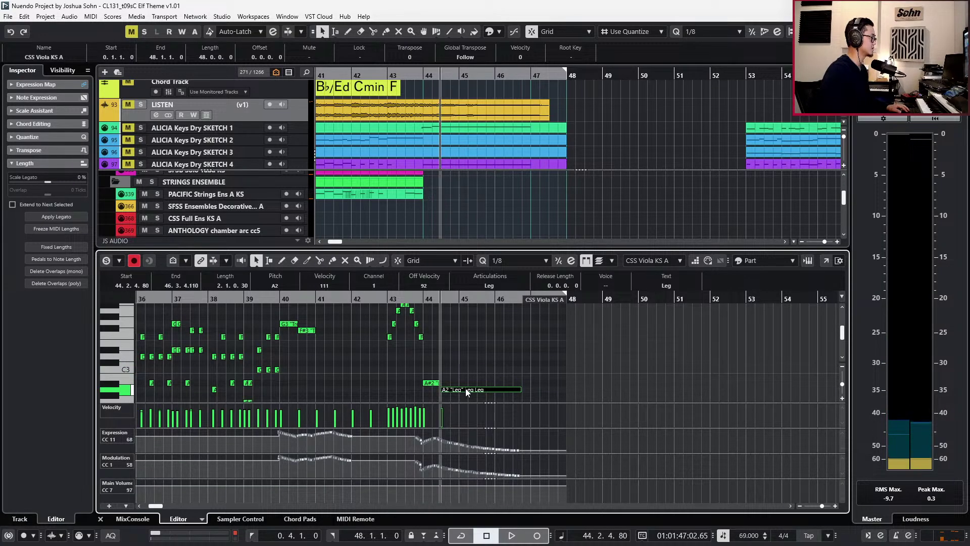
key("space")
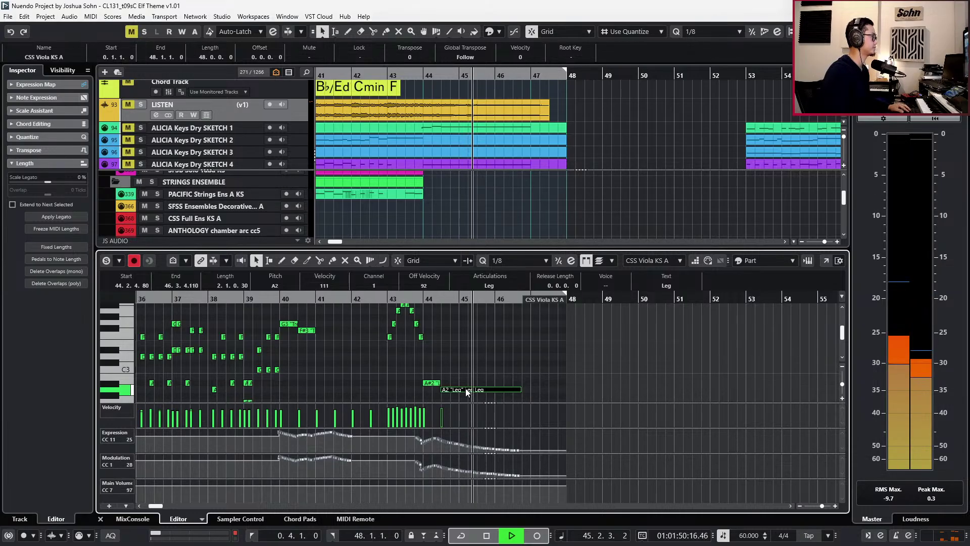
Close the CSS Viola KS A editor and play the full arrangement from bar 43 into bar 44.
key("space")
key("ctrl+e")
scroll(485, 295, "up", 3)
key("space")
scroll(458, 339, "up", 2)
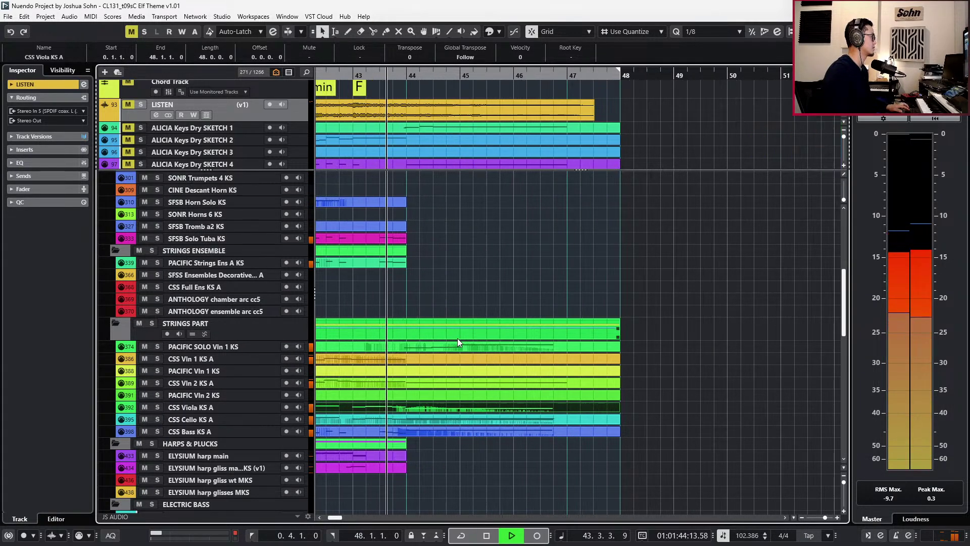
scroll(457, 338, "down", 3)
key("space")
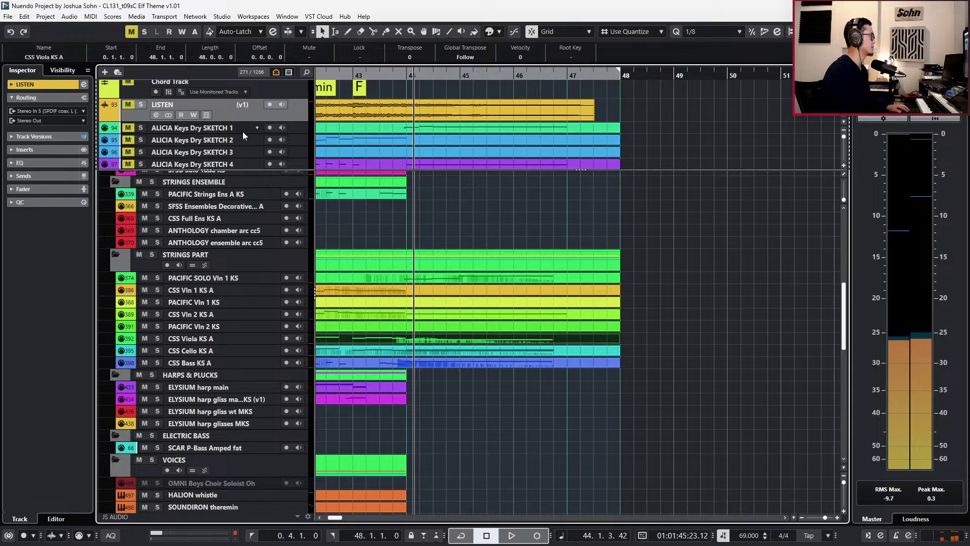
Look through the harp, voices, piano, mallets and percussion tracks around bar 44, returning to the strings.
scroll(440, 349, "up", 1)
scroll(411, 356, "down", 3)
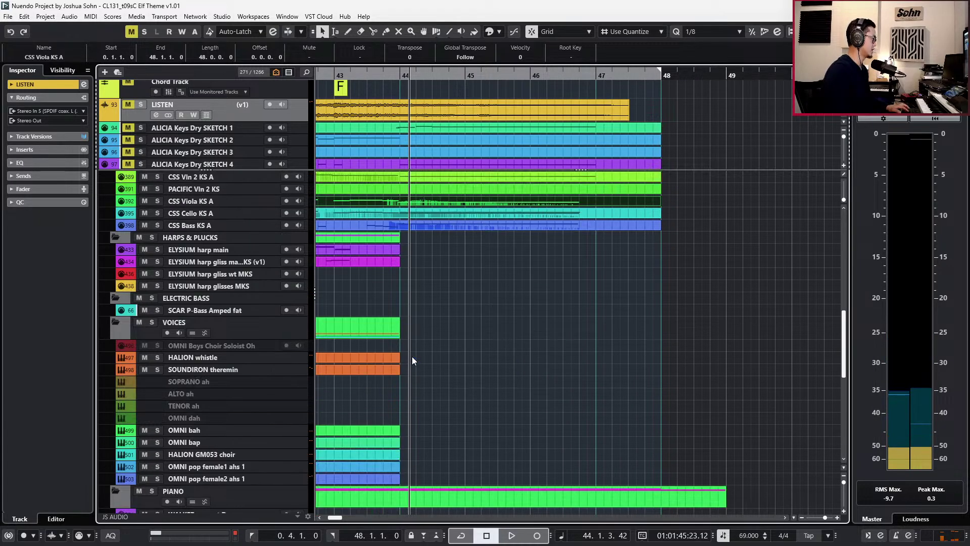
scroll(411, 357, "down", 2)
scroll(412, 356, "down", 4)
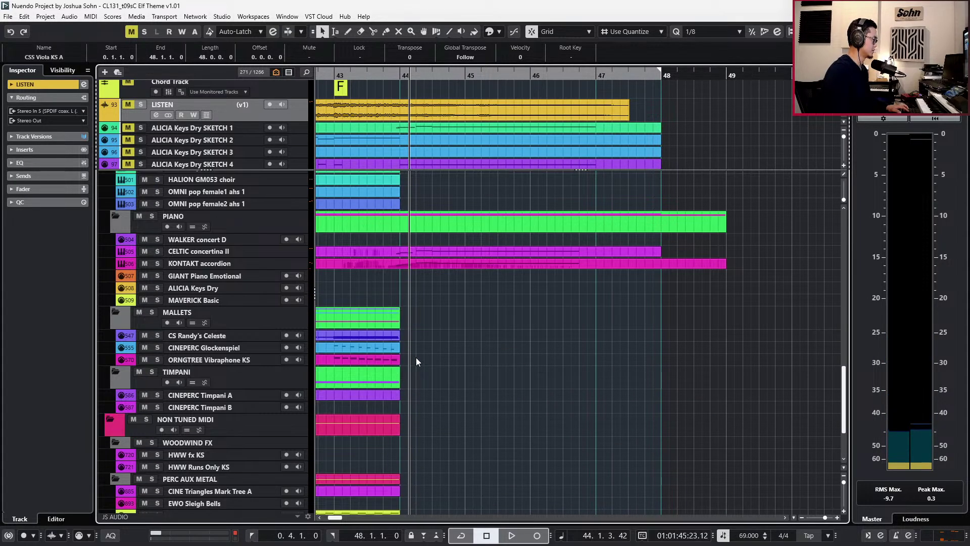
scroll(416, 357, "down", 2)
scroll(399, 360, "up", 8)
scroll(390, 362, "up", 3)
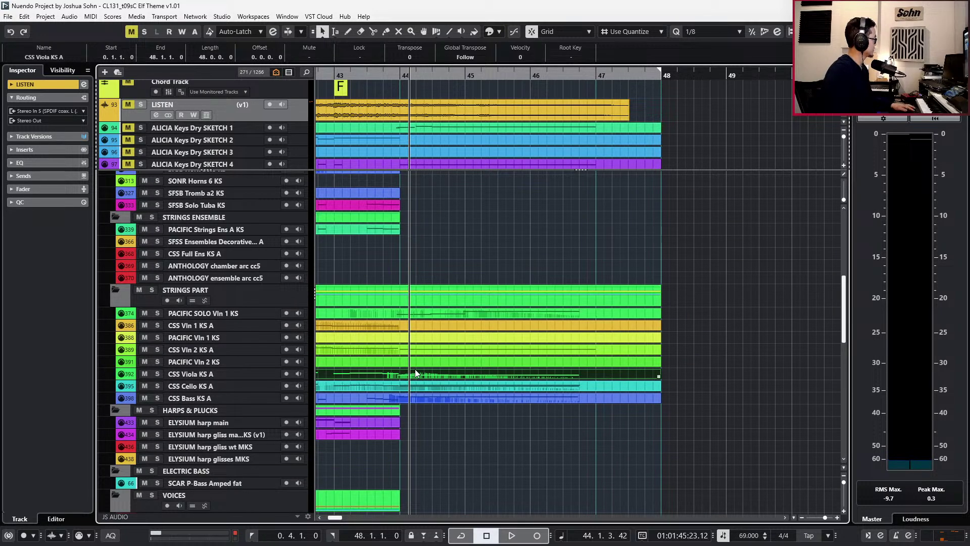
scroll(403, 375, "up", 1)
Copy the CSS Viola KS A ending from bar 44 onward, leaving the original viola part whole.
key("j")
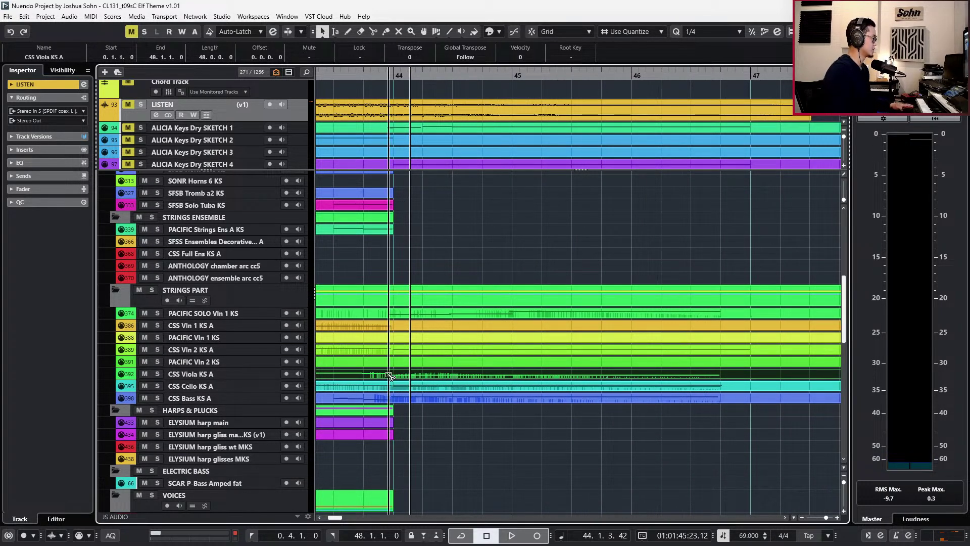
left_click(389, 374, "alt")
key("l")
key("ctrl+z")
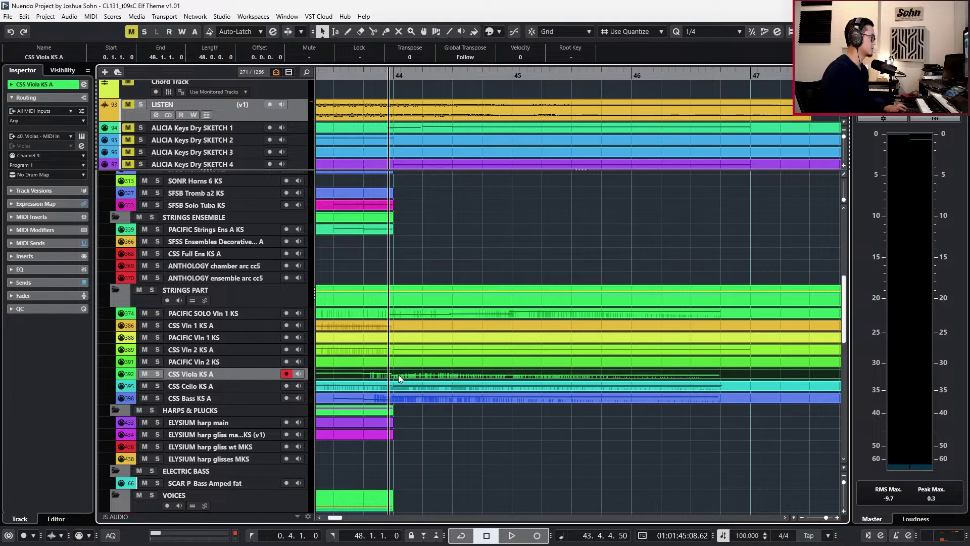
scroll(389, 347, "up", 5)
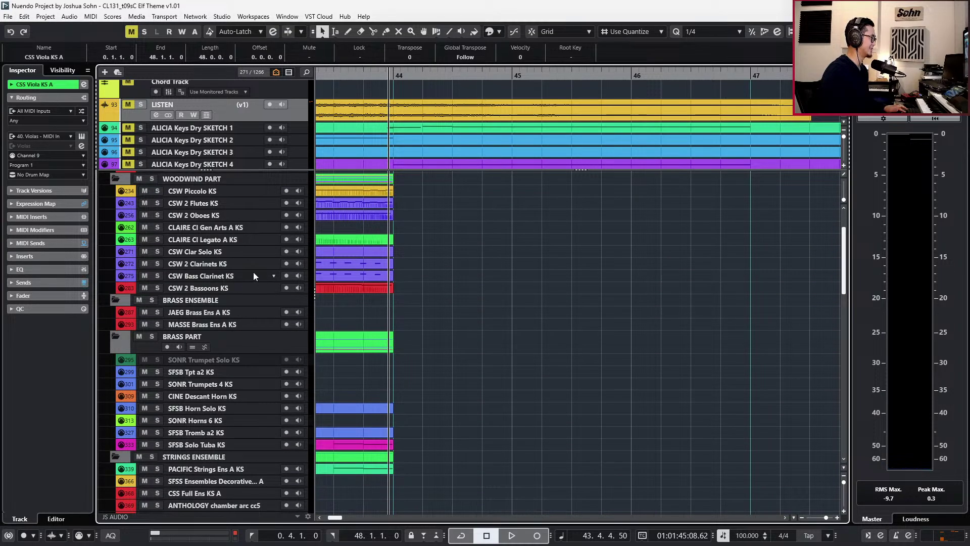
Paste the viola ending onto the CSW 2 Clarinets track at bar 44 and open that part in the key editor.
left_click(254, 275)
left_click(230, 254)
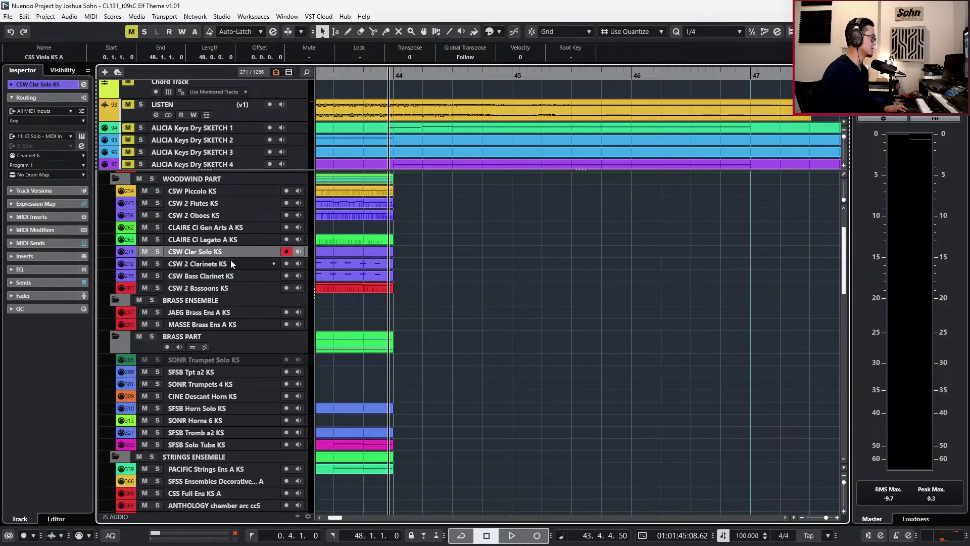
left_click(235, 262)
double_click(390, 264)
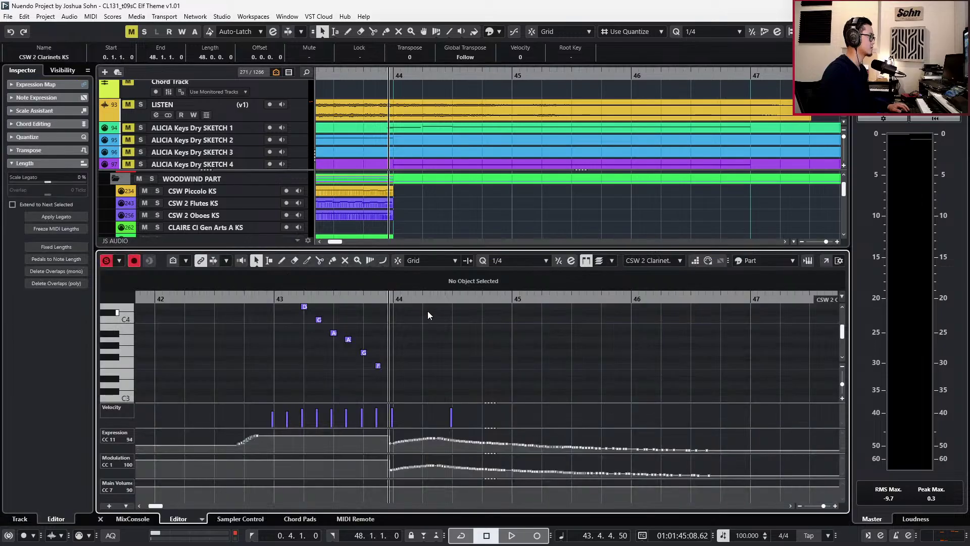
Select the two long clarinet notes at bar 44, play them back, and close the editor.
scroll(439, 330, "down", 2)
left_click_drag(432, 336, 458, 401)
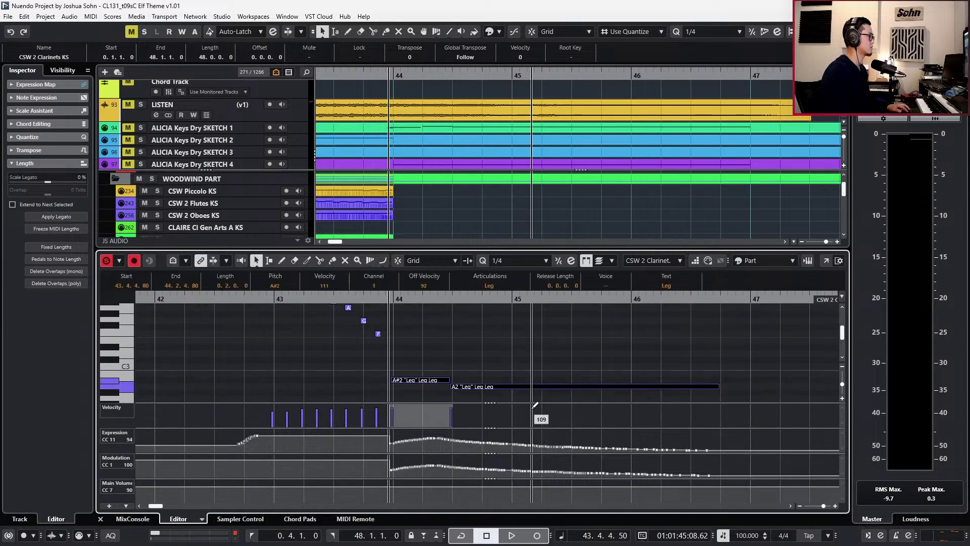
key("space")
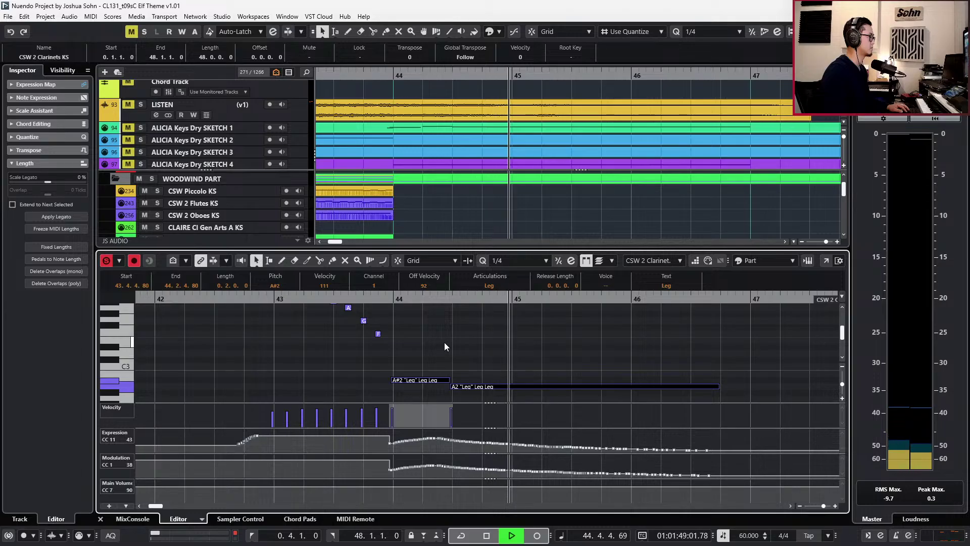
key("space")
key("Return")
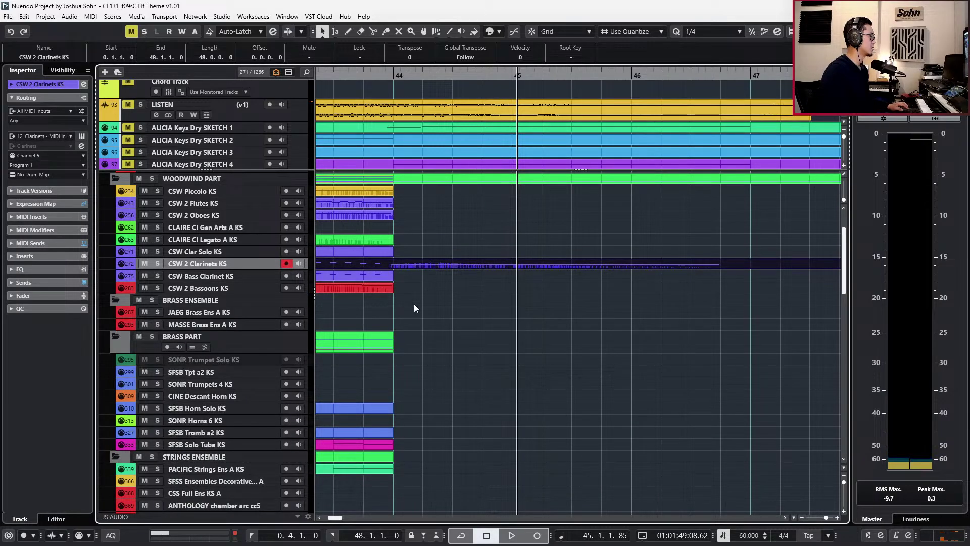
Copy the CSS Bass KS A ending from bar 44 onward, leaving the original bass part whole.
scroll(414, 305, "down", 10)
scroll(412, 353, "up", 3)
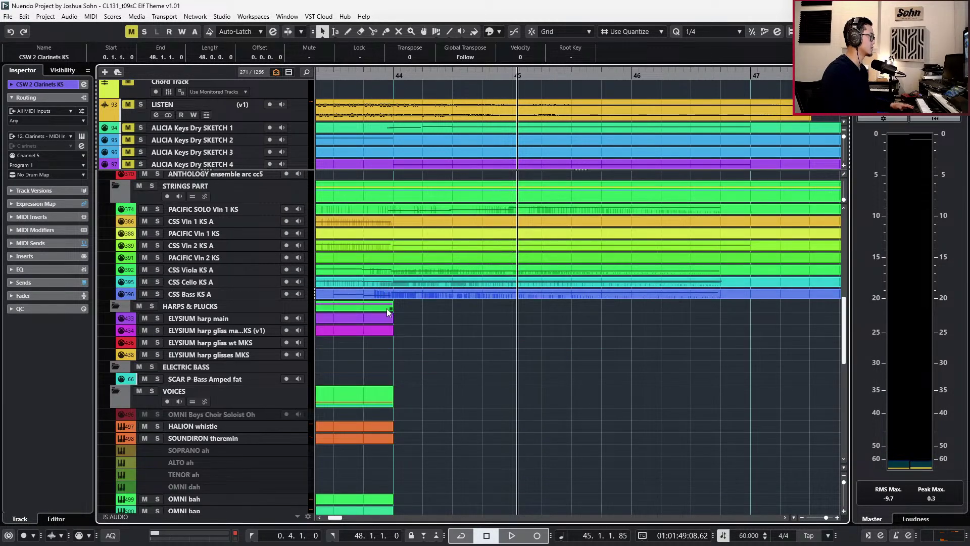
key("j")
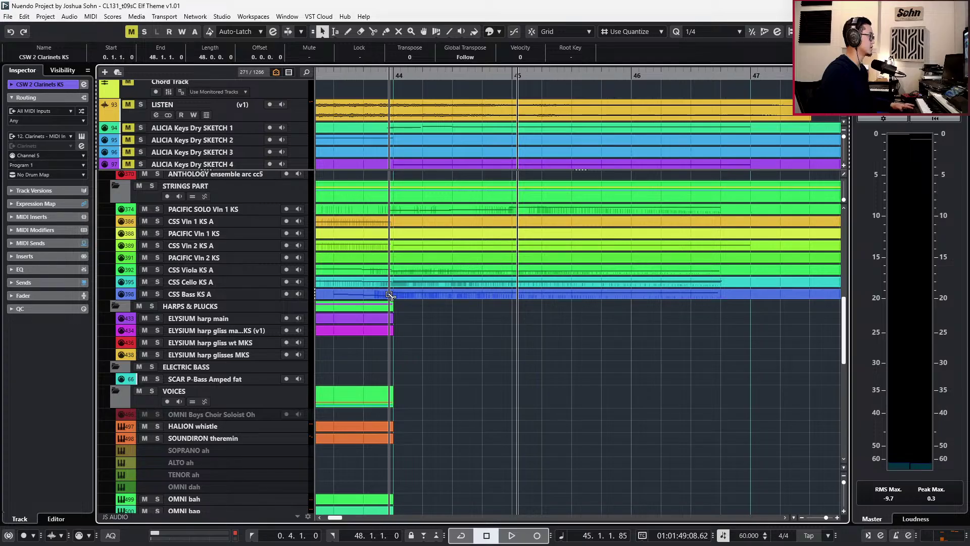
left_click(389, 294, "alt")
left_click(399, 294)
key("l")
key("ctrl+z")
Paste the bass ending at bar 44 onto the CSW 2 Bassoons and CSW Bass Clarinet tracks.
scroll(374, 271, "up", 5)
scroll(373, 272, "up", 5)
left_click(250, 290)
key("ctrl+v")
key("ctrl+shift+a")
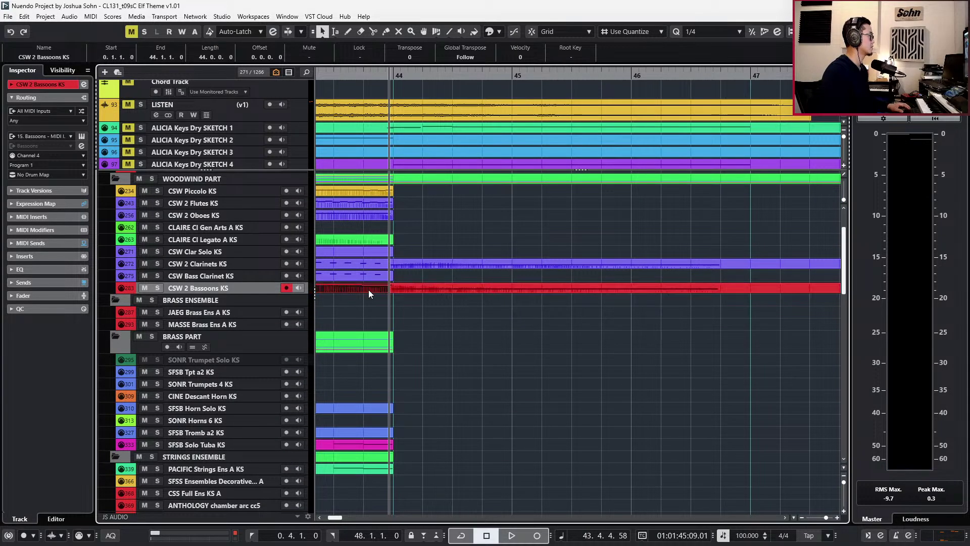
left_click(244, 277)
key("ctrl+v")
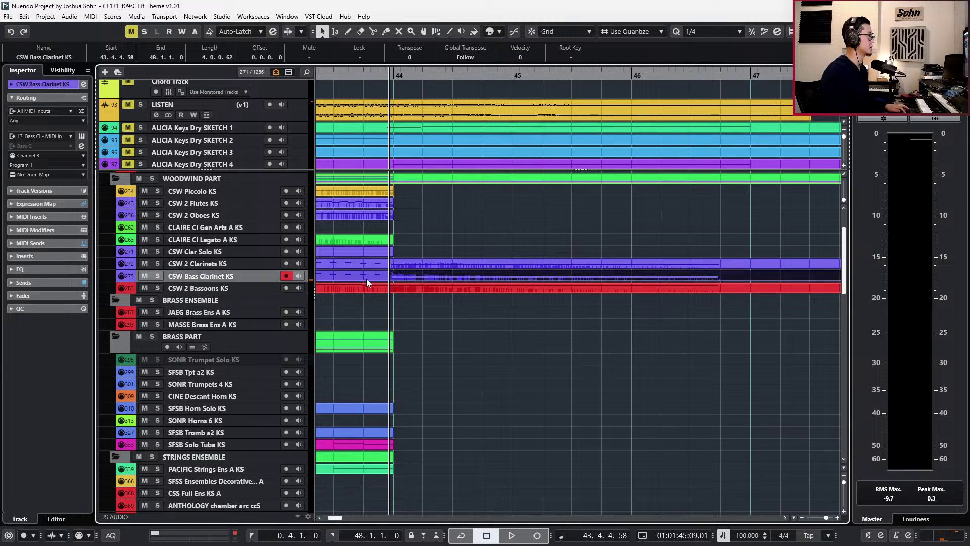
Solo the bass clarinet and bassoon parts, open both in the key editor, and play the ending at bar 44.
left_click_drag(429, 304, 424, 277)
key("s")
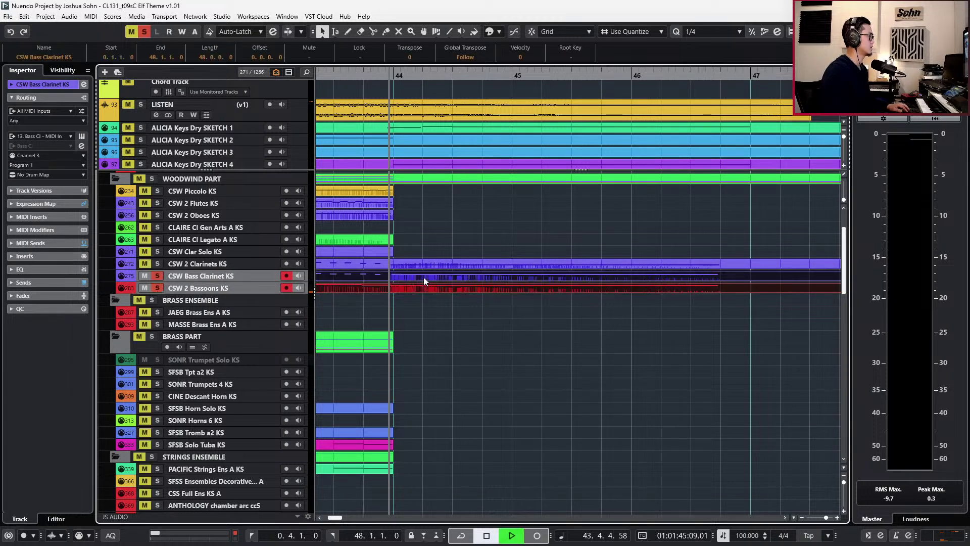
key("space")
key("Return")
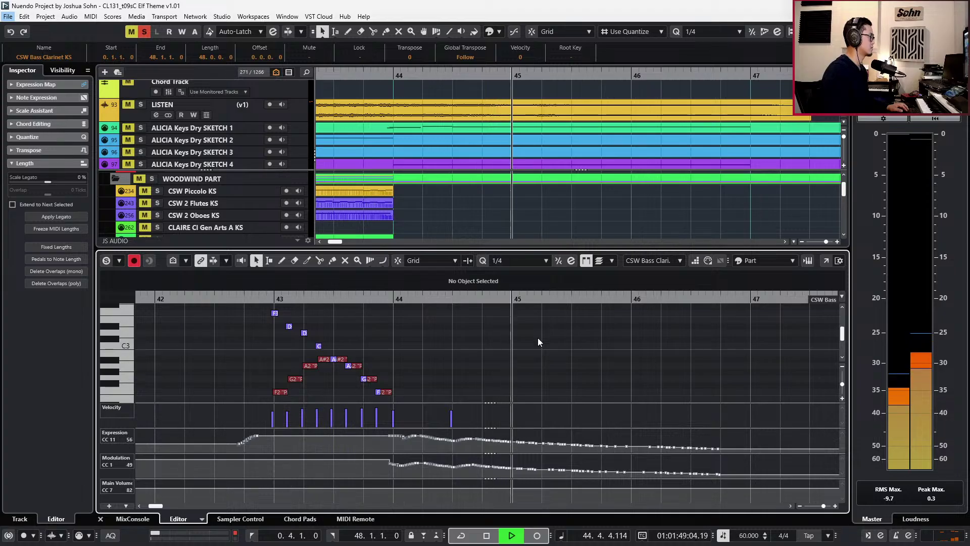
key("ctrl+KP_Subtract")
key("ctrl+KP_Subtract")
key("ctrl+KP_Subtract")
scroll(538, 337, "down", 3)
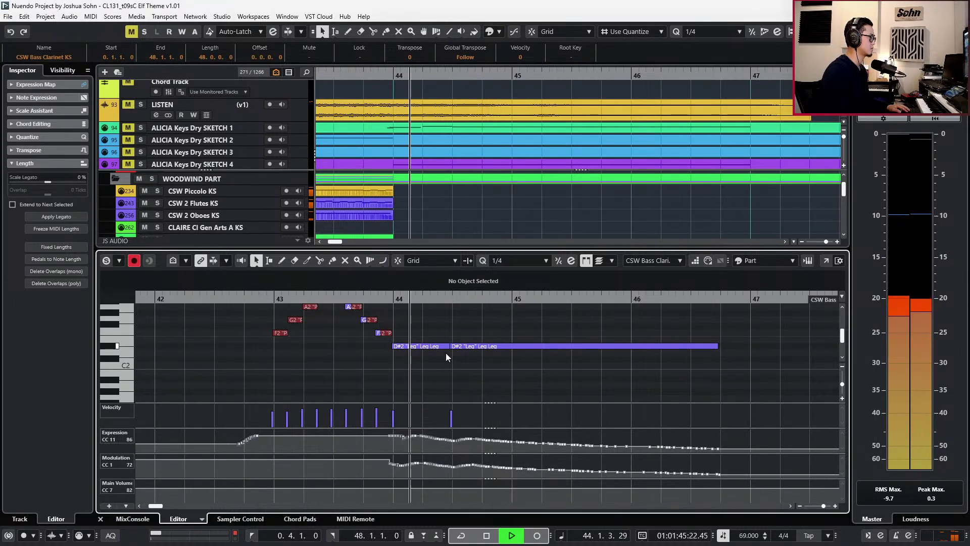
key("space")
Make the CSW 2 Bassoons part active, lower its Expression (CC 11) curve from bar 44 onward, and play it back.
left_click_drag(453, 404, 391, 428)
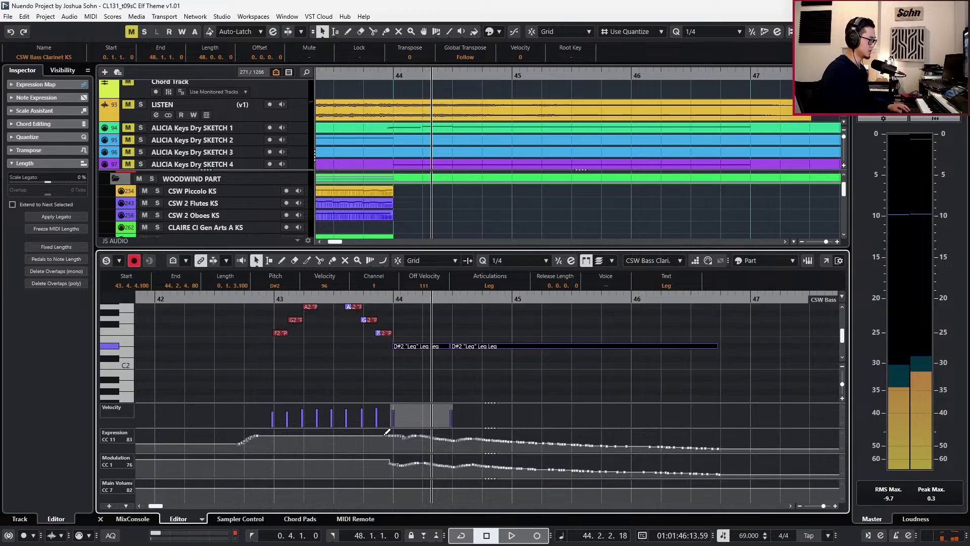
key("alt+Down")
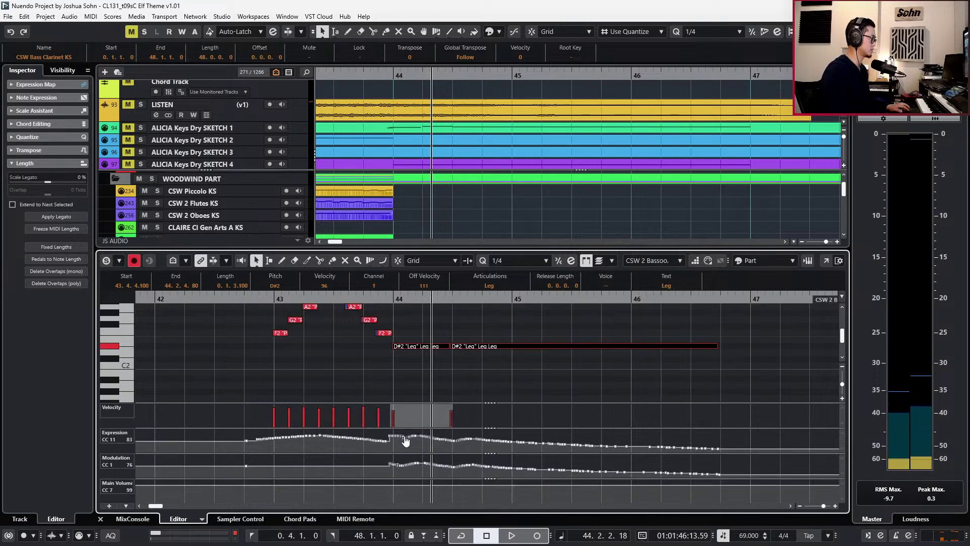
left_click_drag(387, 431, 675, 451)
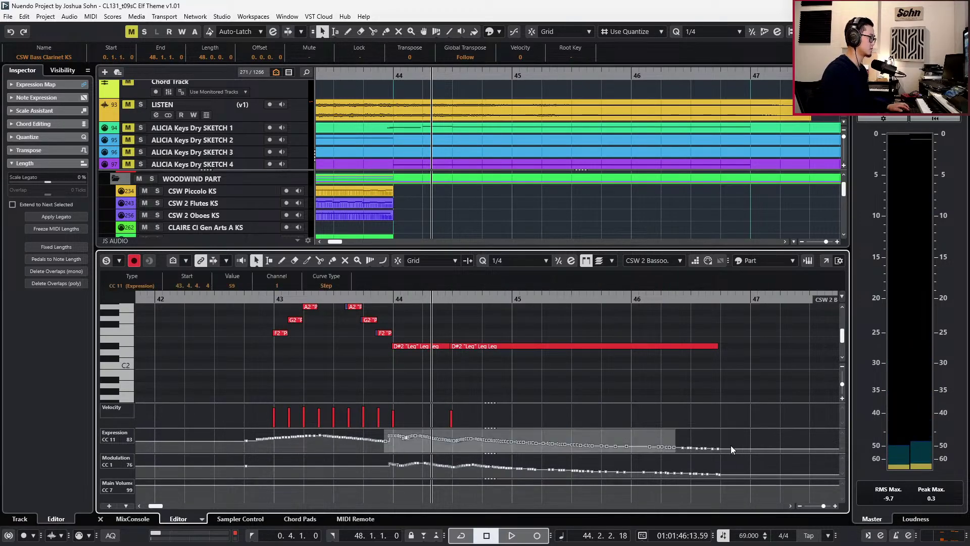
left_click_drag(528, 431, 521, 451)
key("KP_Subtract")
key("KP_Subtract")
key("Left")
key("Right")
key("Delete")
key("space")
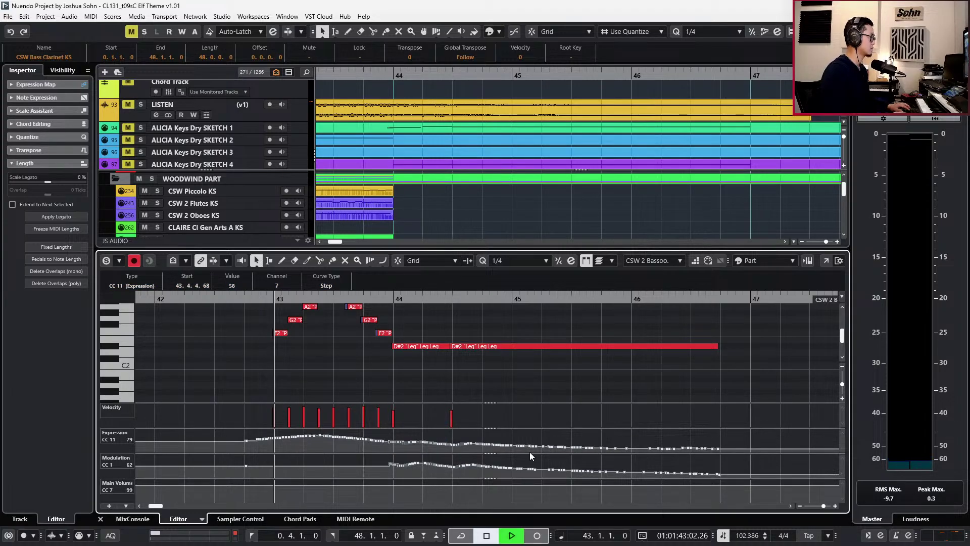
Lower the bassoons' Modulation (CC 1) curve slightly from bar 44 to the end of the phrase.
left_click_drag(360, 455, 784, 478)
left_click_drag(542, 459, 542, 466)
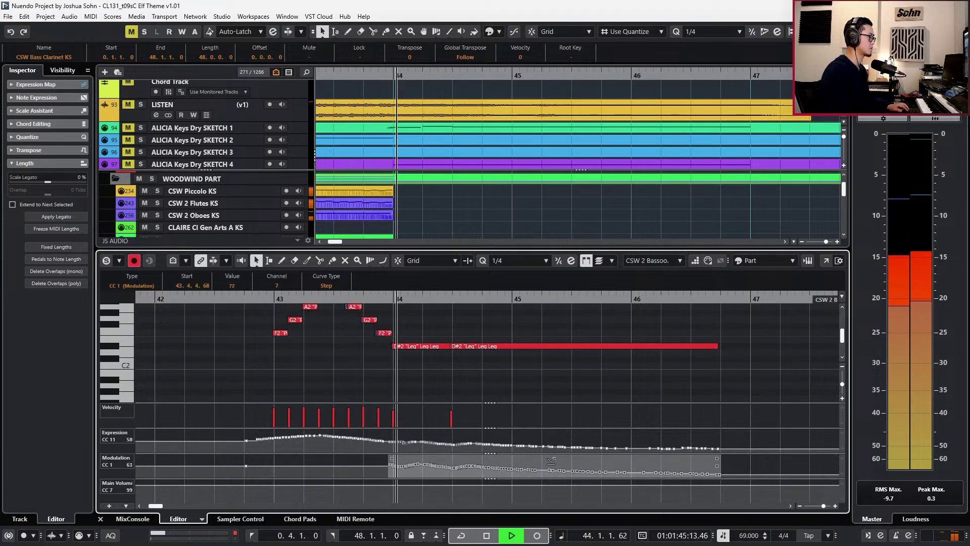
key("space")
Try higher pitches up to F3 for the first bass clarinet note at bar 44, ending back on D#2.
left_click(417, 347)
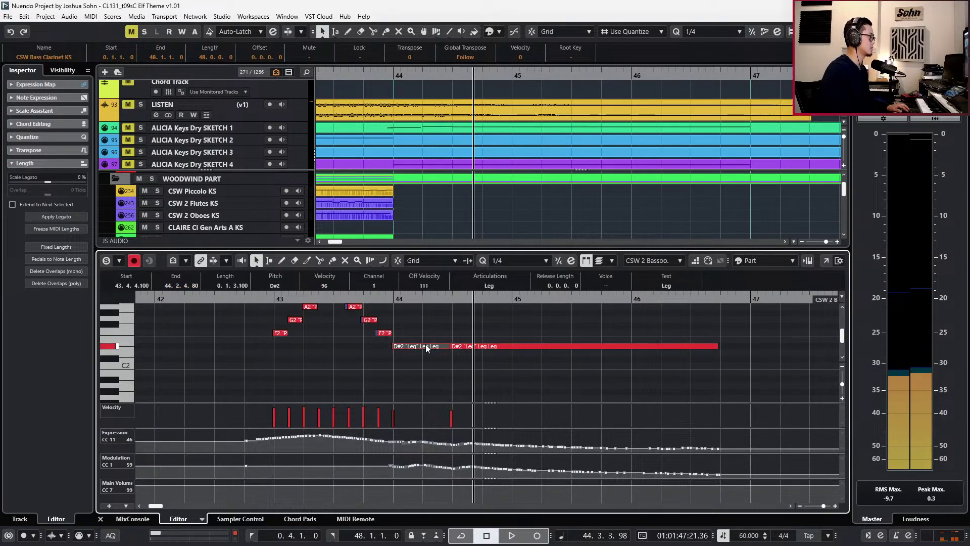
key("Tab")
left_click(426, 347)
key("Up")
key("Up")
key("Up")
key("Up")
key("Up")
key("Up")
key("Up")
key("Up")
key("Up")
key("Up")
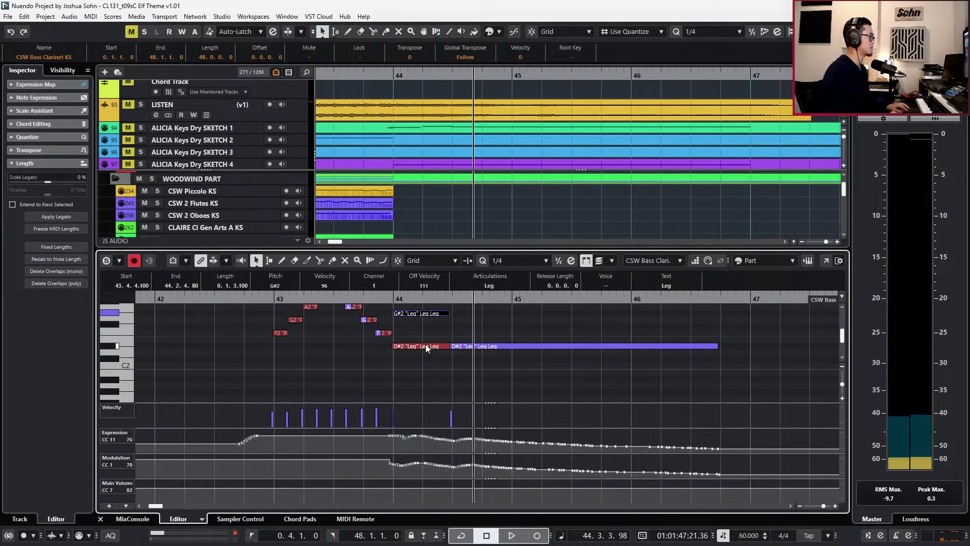
key("Down")
key("Down")
key("Down")
key("Down")
key("Down")
key("Down")
key("Down")
key("Down")
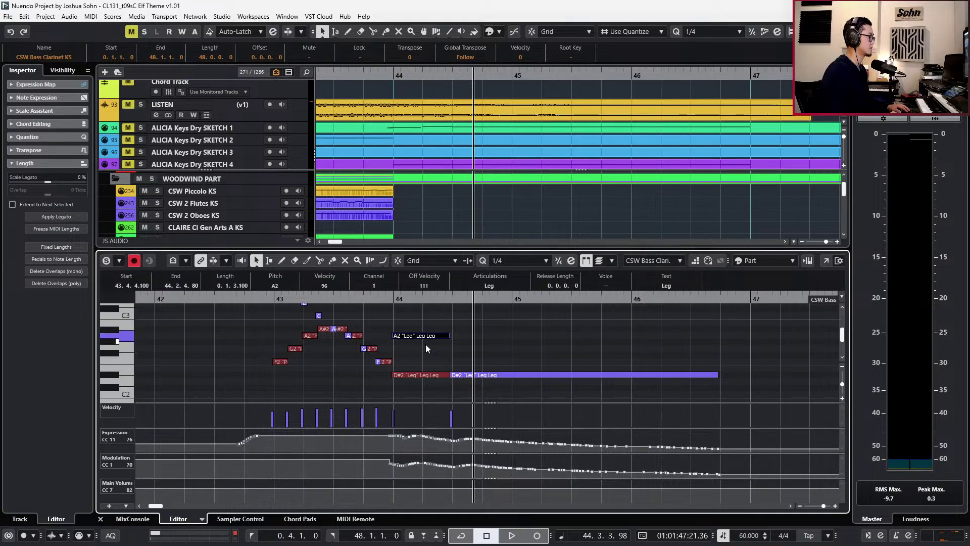
key("Up")
key("Up")
key("Up")
key("Up")
key("Up")
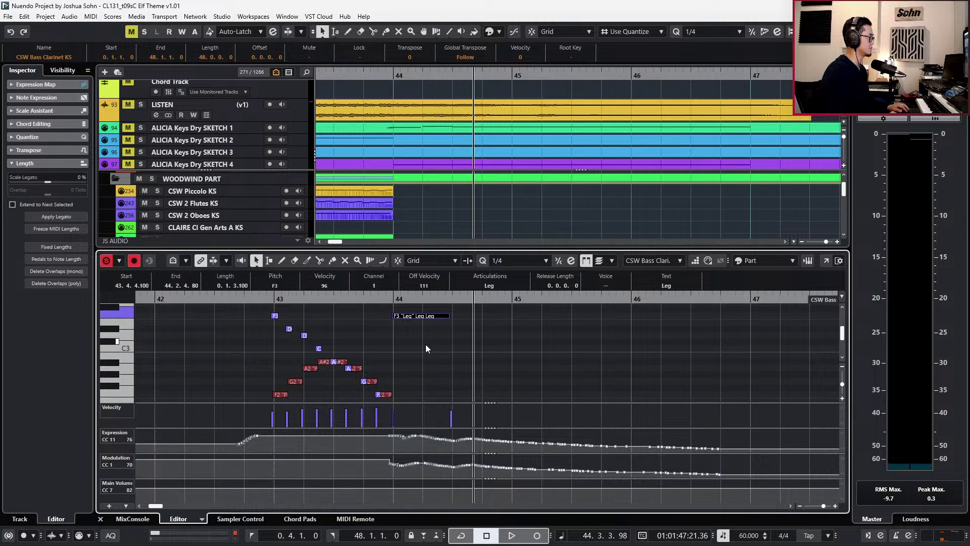
key("shift+Down")
key("Down")
key("Down")
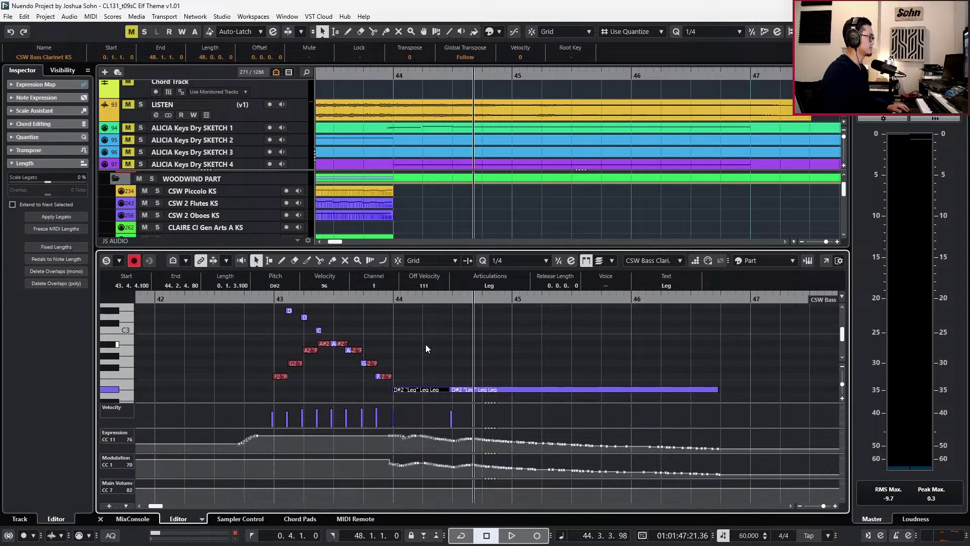
Play the passage from bar 43, close the editor, and listen to the ending with the woodwinds unsoloed.
key("space")
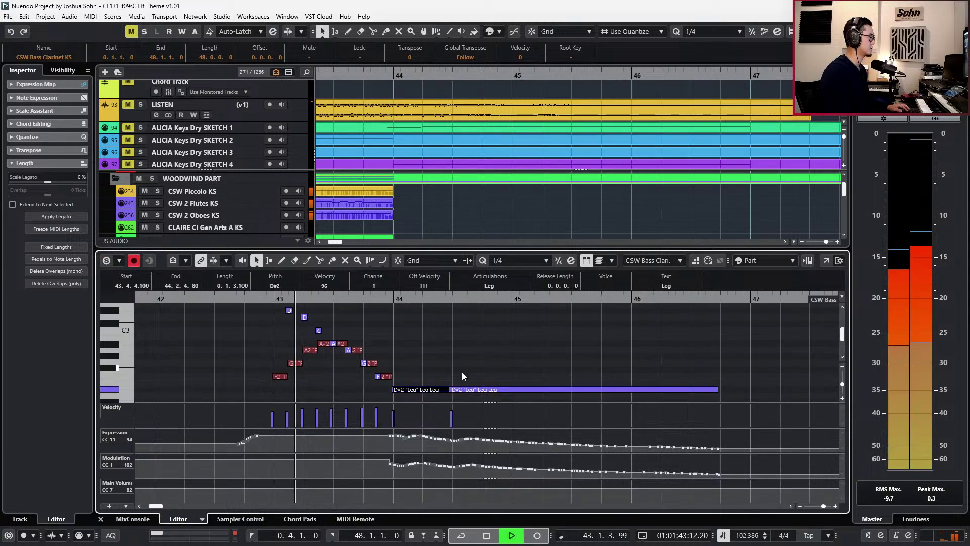
key("ctrl+e")
scroll(466, 390, "down", 2, "ctrl")
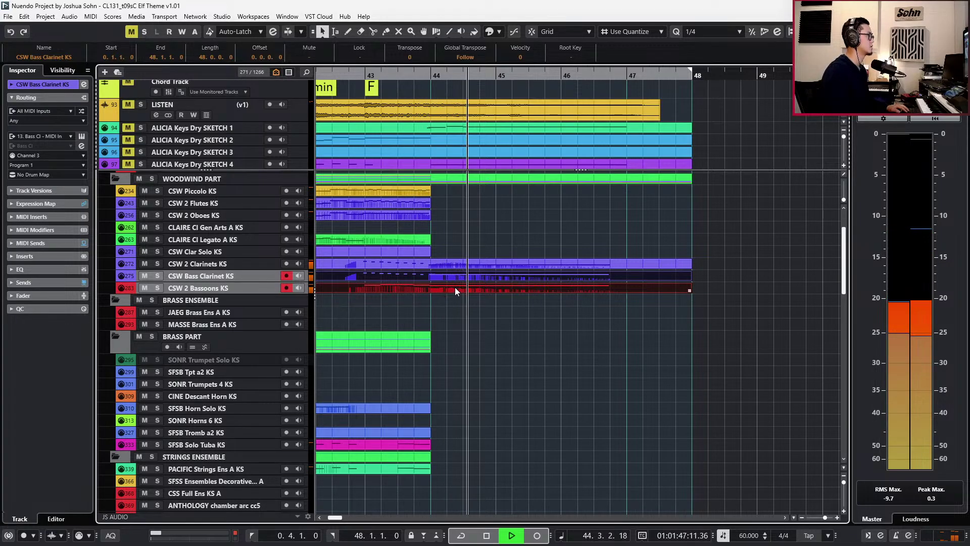
Solo the CSW 2 Bassoons part, open it in the key editor, and play its notes from bar 44.
left_click(484, 291)
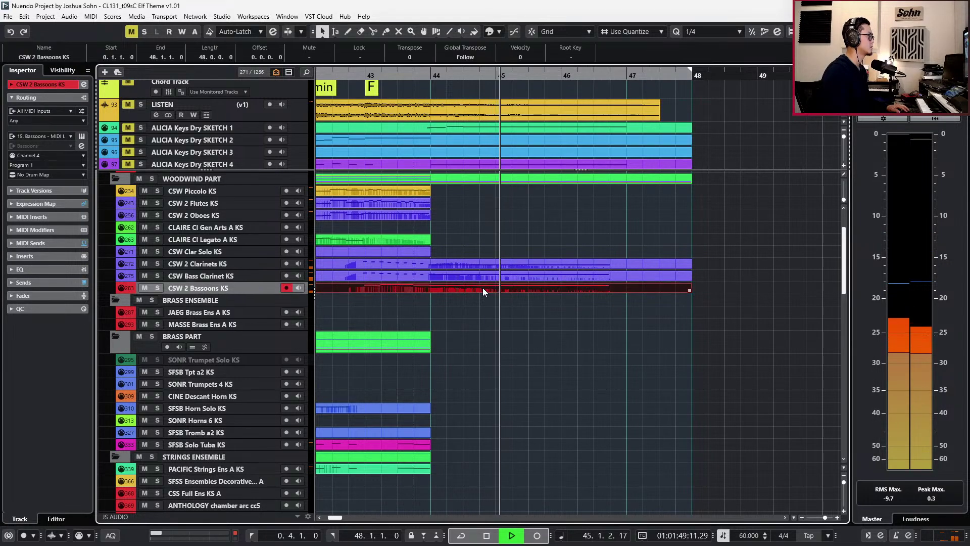
key("s")
key("KP_Subtract")
key("KP_Subtract")
key("KP_Subtract")
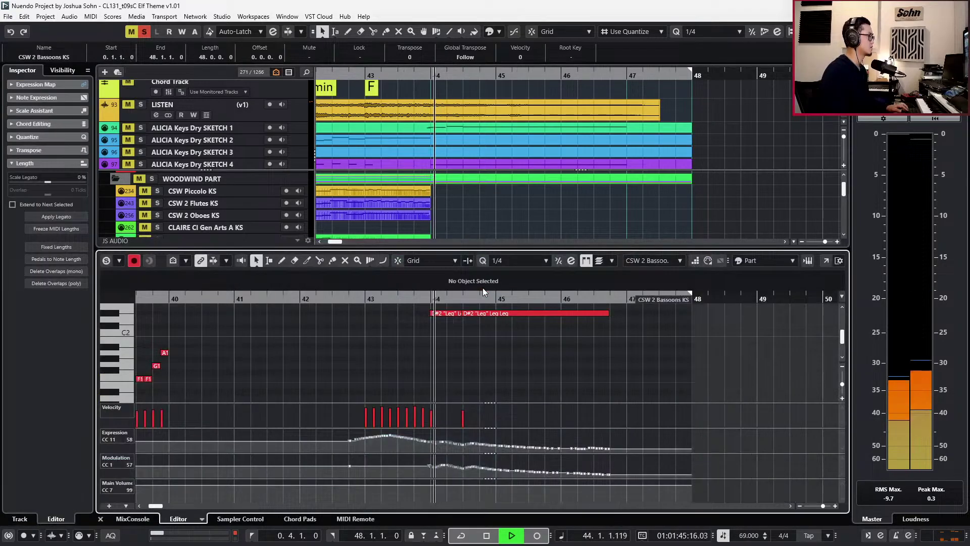
double_click(483, 288)
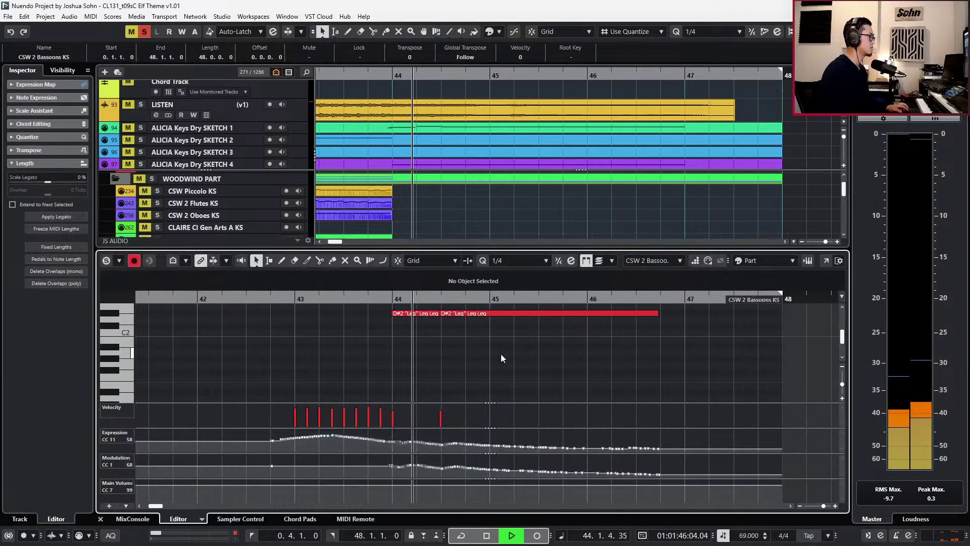
Raise the bassoons' second long note after bar 44 to F2, audition the passage, and close the editor with the part unsoloed.
key("space")
left_click(476, 352)
key("Up")
key("Up")
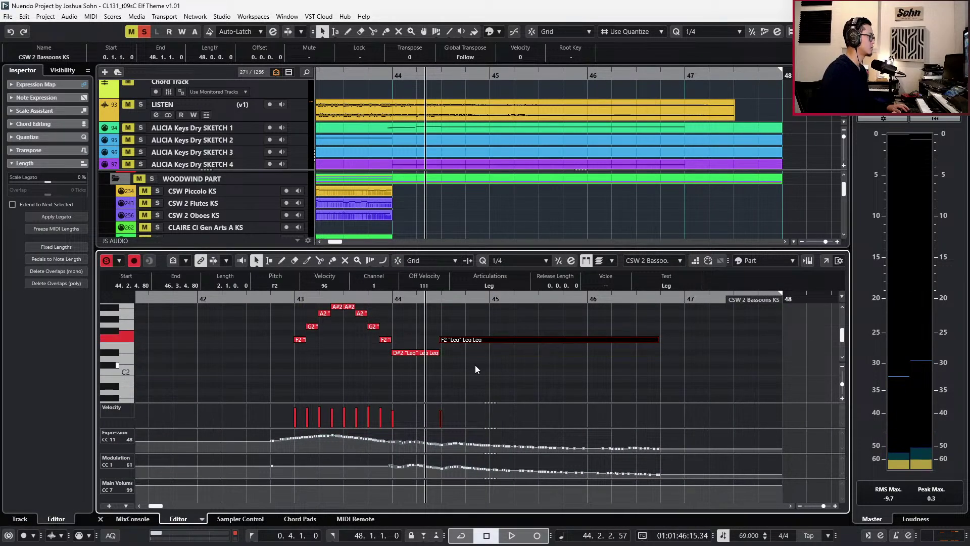
key("space")
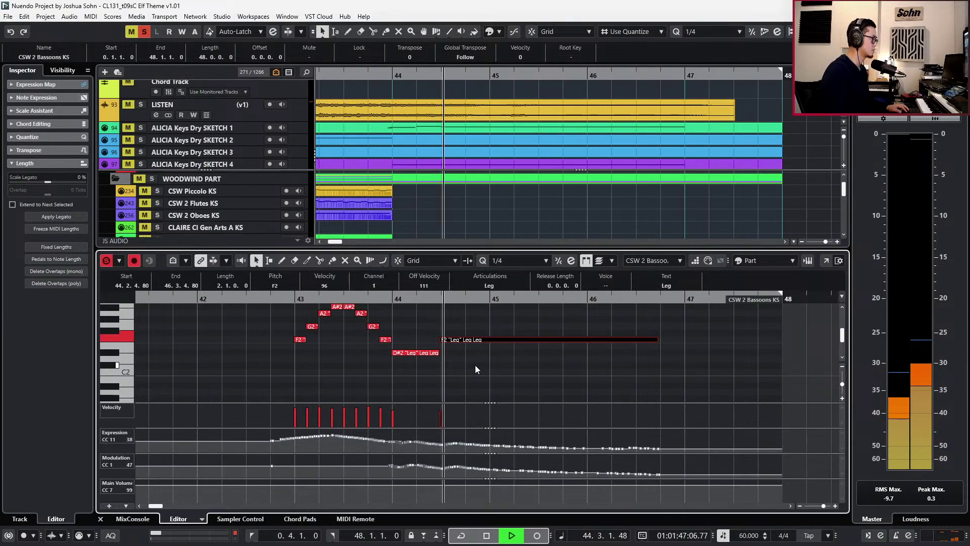
key("space")
key("space")
key("Return")
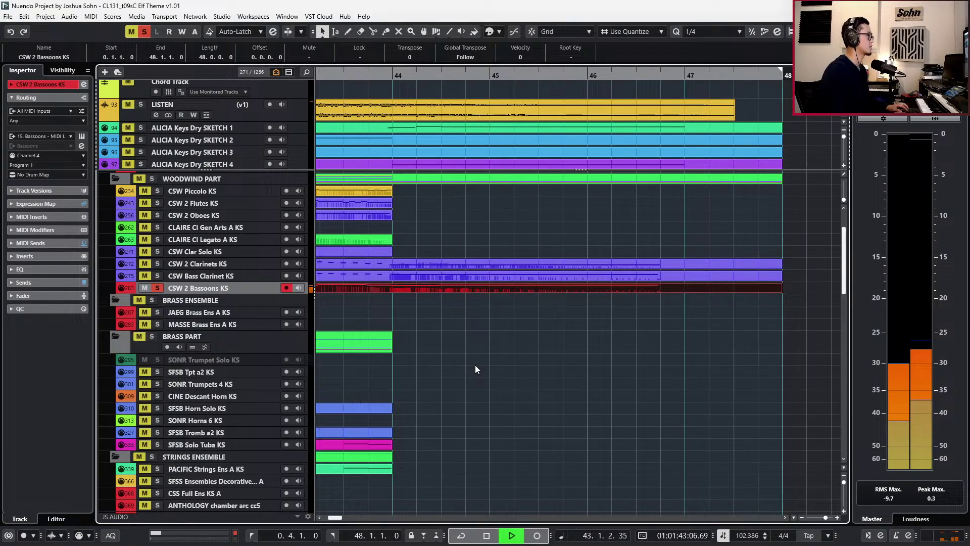
key("s")
Open the CSW Bass Clarinet part and raise its second legato note after bar 44 to F2.
double_click(450, 275)
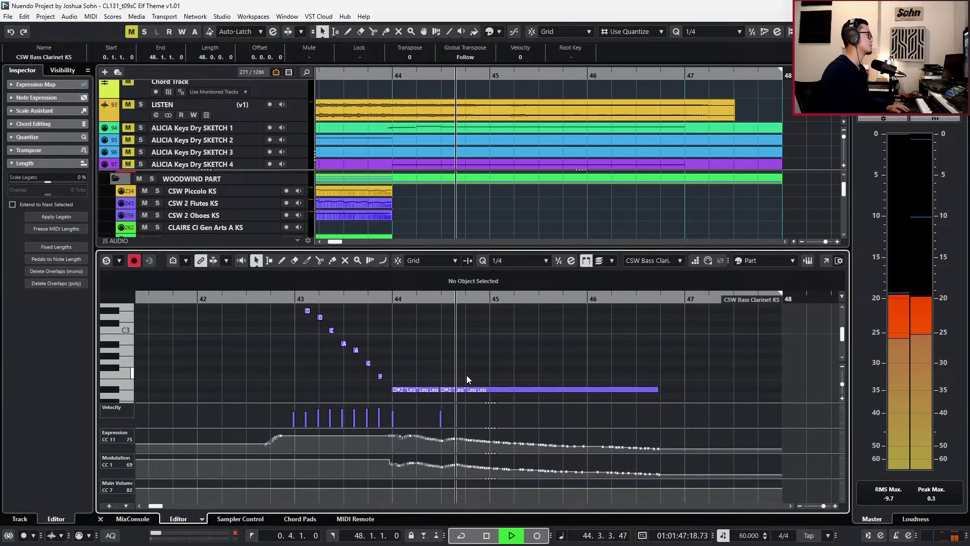
scroll(466, 402, "down", 1)
scroll(466, 403, "down", 4)
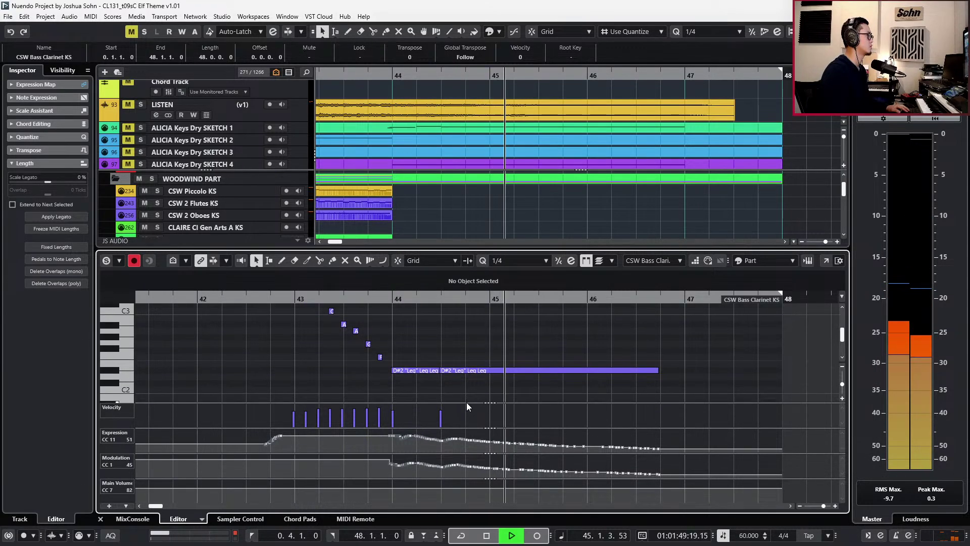
scroll(466, 402, "down", 1)
key("Left")
key("space")
key("Up")
key("Up")
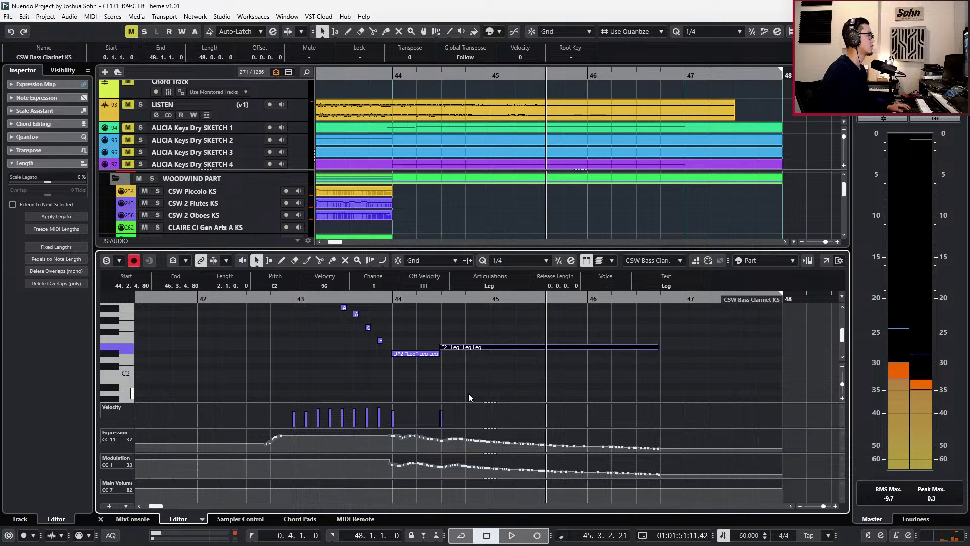
Close the bass clarinet's editor, listen to the ending from before bar 44, and return to bar 44.
key("l")
key("s")
key("KP_Subtract")
key("s")
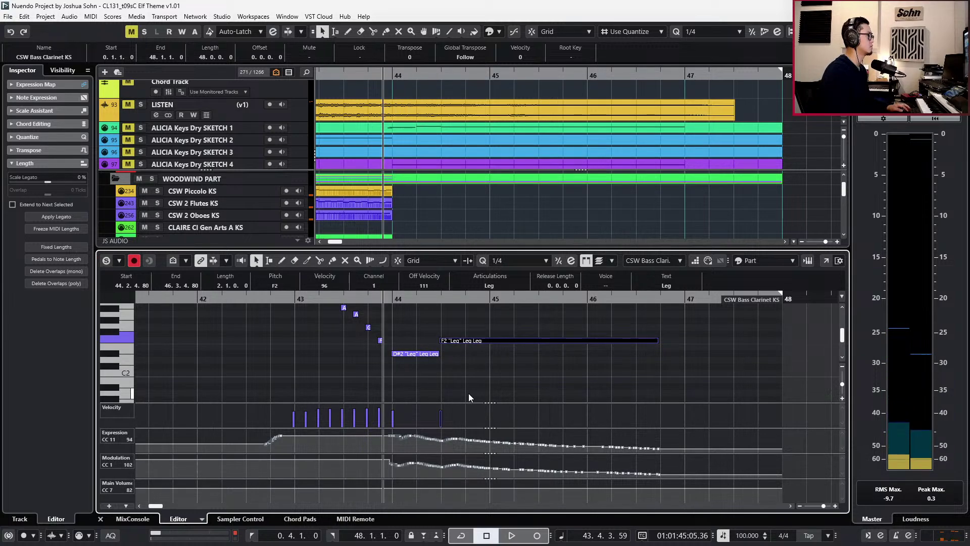
key("Return")
key("space")
scroll(477, 385, "down", 2)
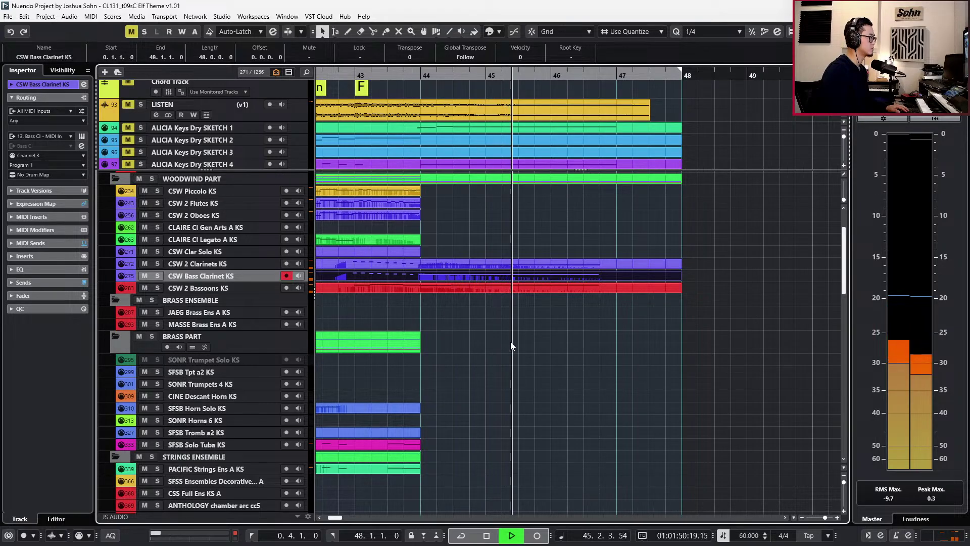
key("space")
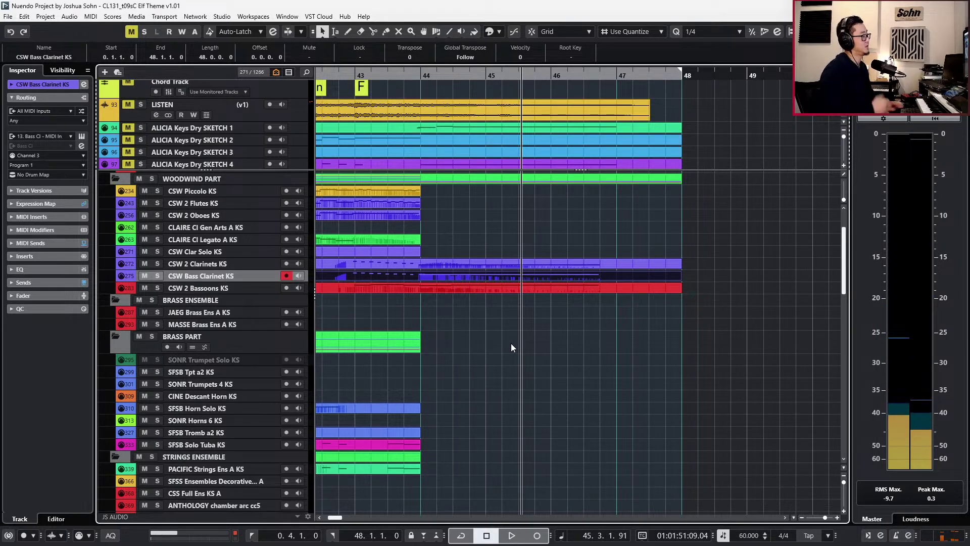
key("KP_Subtract")
key("KP_Subtract")
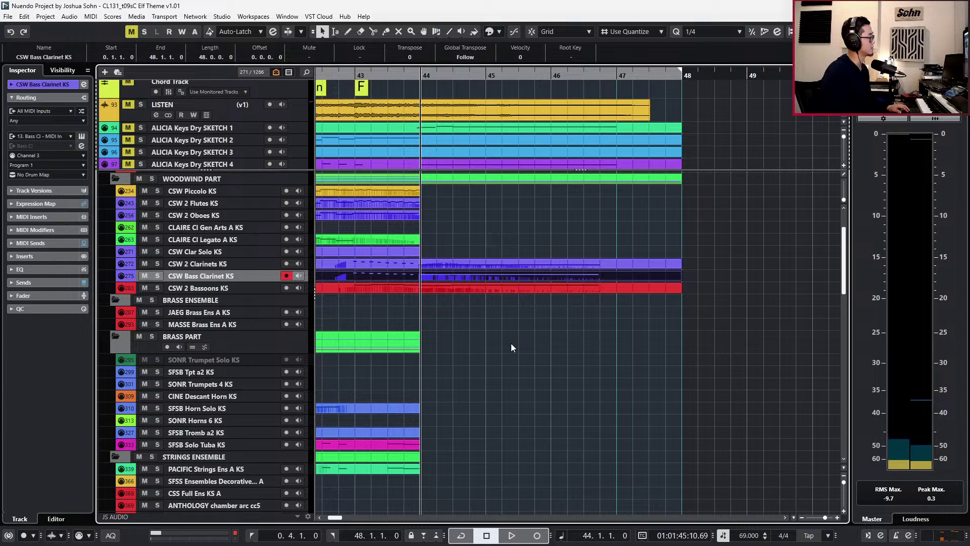
left_click_drag(519, 241, 514, 273)
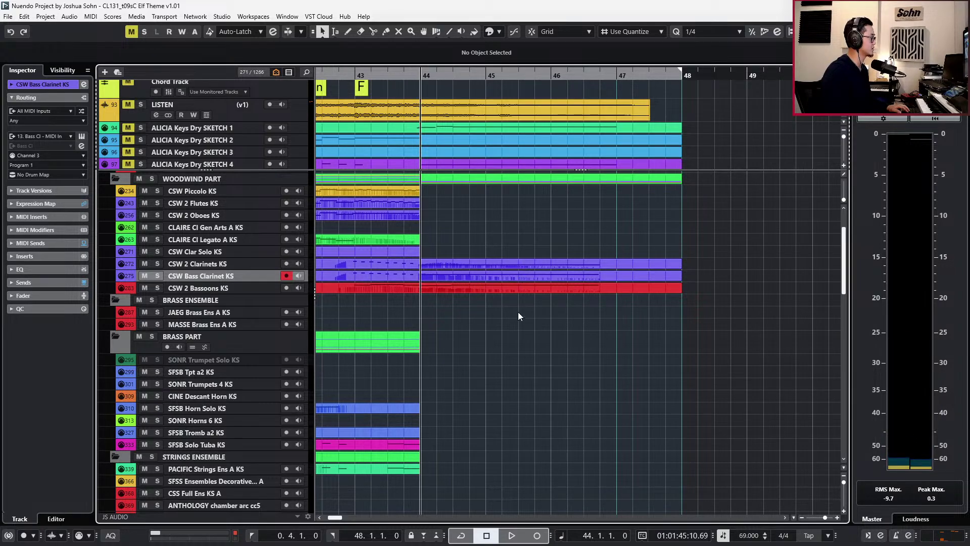
left_click_drag(519, 317, 513, 276)
key("s")
key("s")
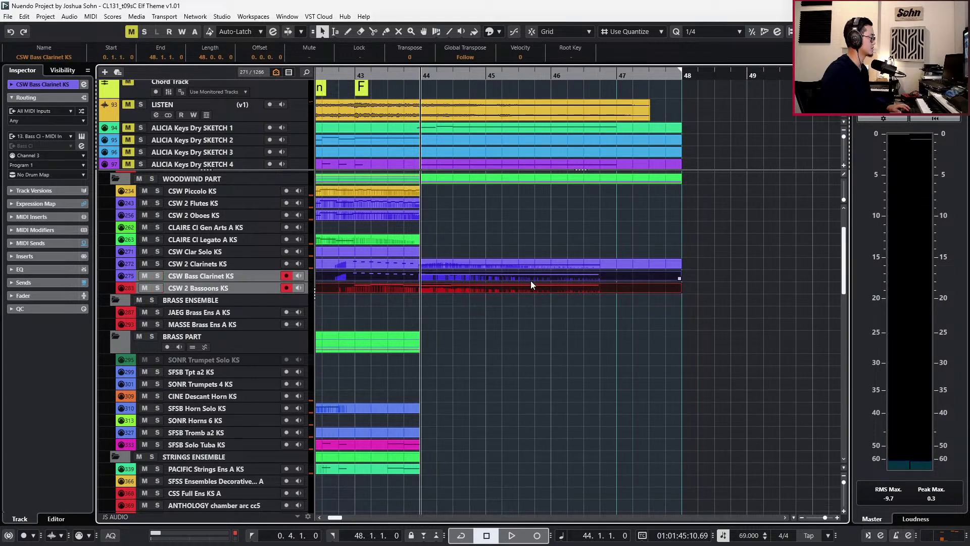
Open the CSS Cello part, raise its lower long note after bar 44 to F2, and play the ending.
scroll(531, 281, "down", 5)
left_click(524, 361)
double_click(523, 351)
left_click(461, 346)
key("Up")
key("Up")
key("space")
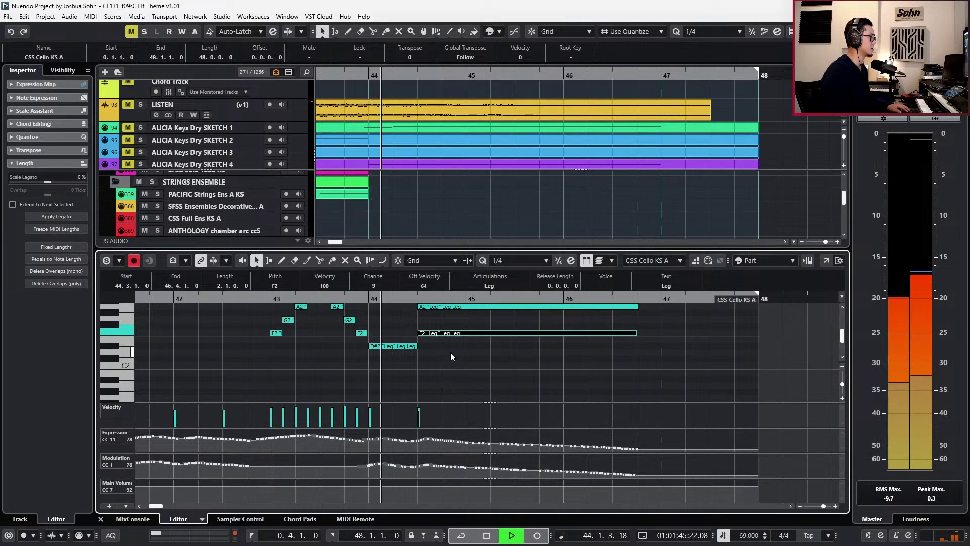
key("g")
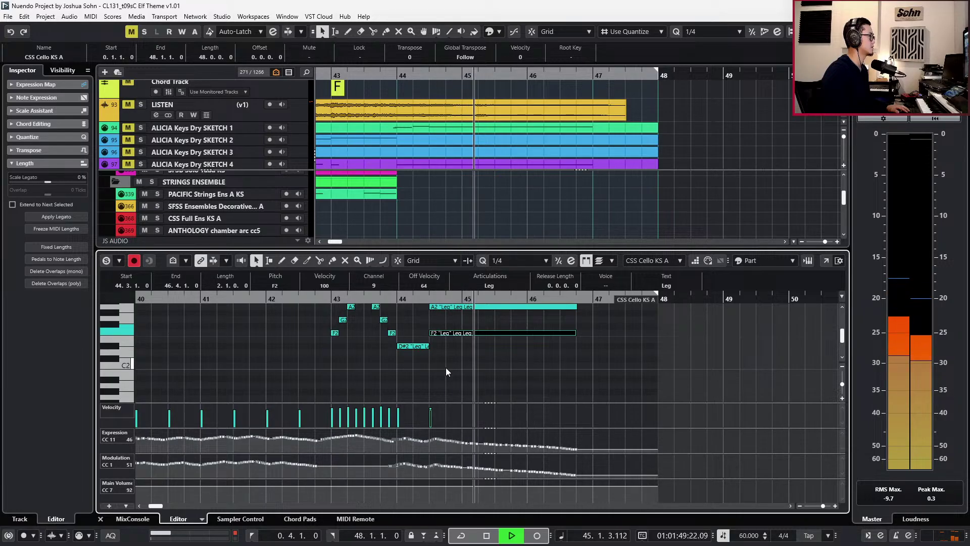
key("space")
key("ctrl+alt+e")
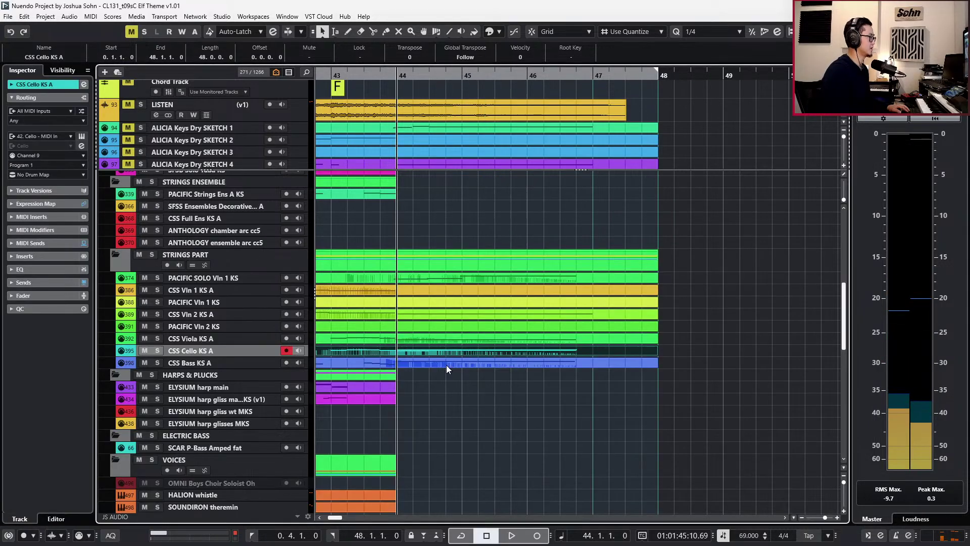
Open the CSS Bass part, check its notes from bar 44, and close the editor.
double_click(447, 365)
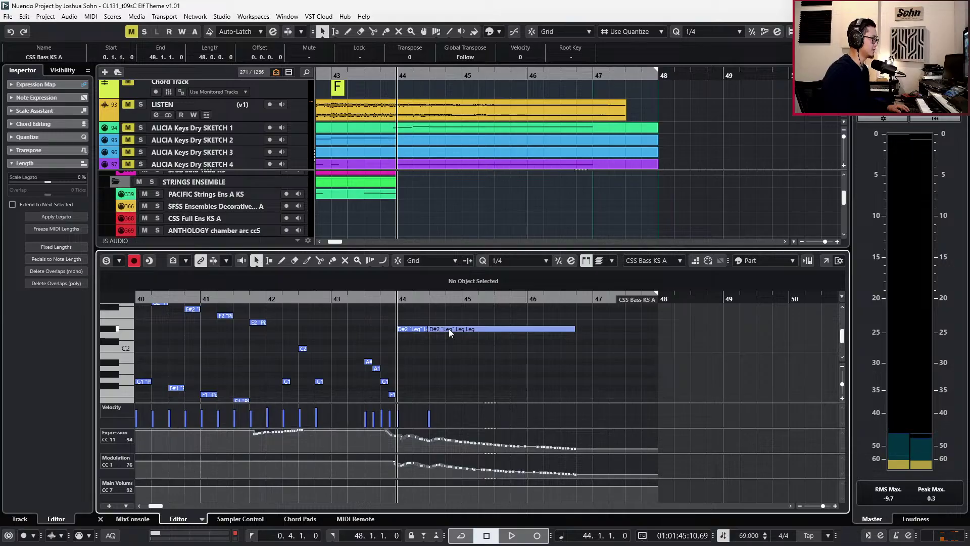
key("Return")
key("KP_Subtract")
scroll(449, 328, "down", 2, "ctrl")
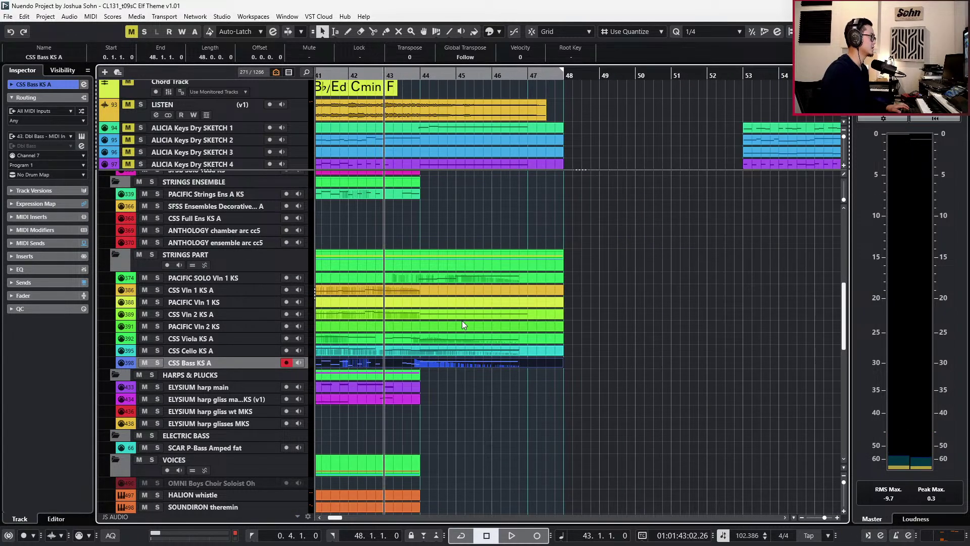
scroll(459, 315, "up", 4)
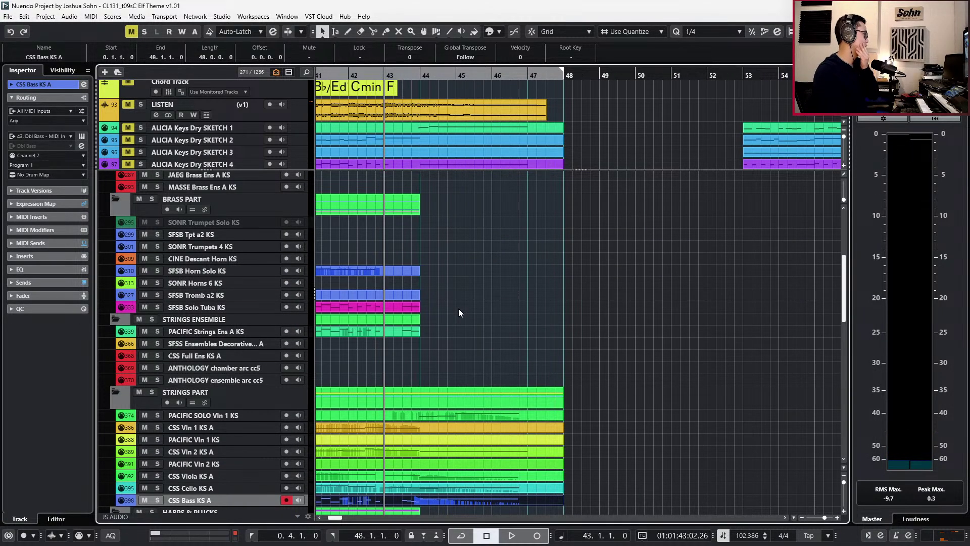
Try to extend the SFSB Solo Tuba part from bar 44 to about bar 48, and undo the extension.
left_click_drag(419, 307, 559, 307)
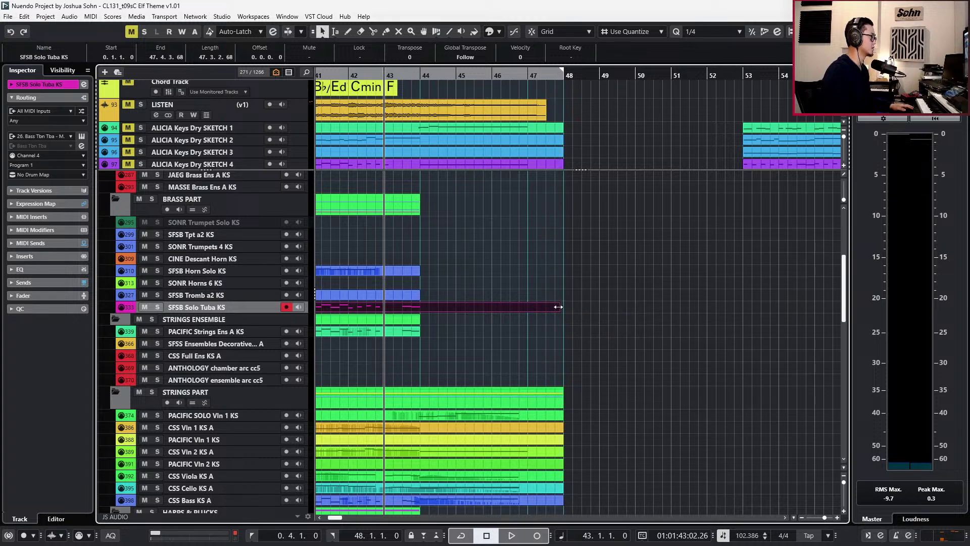
key("ctrl+z")
scroll(505, 283, "up", 5)
scroll(425, 365, "up", 2, "ctrl")
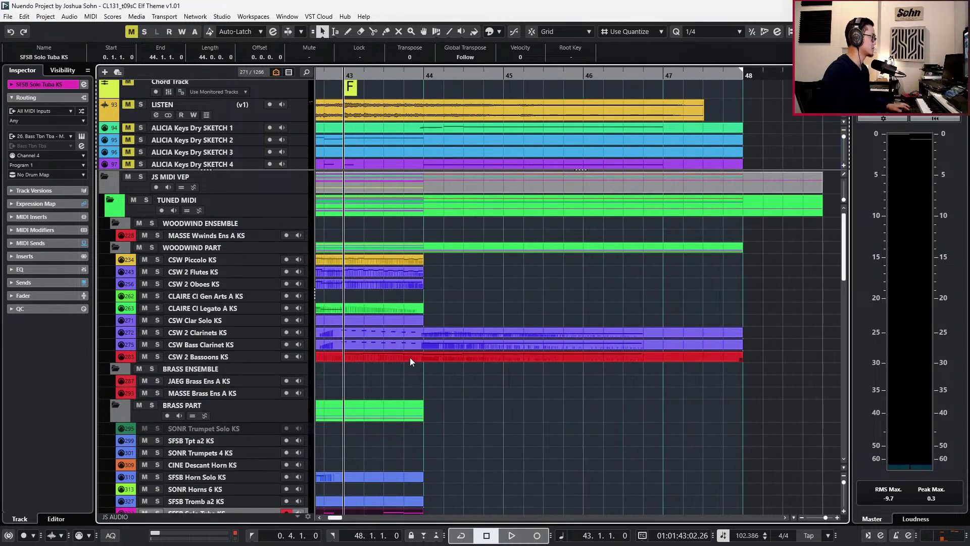
Split the CSS Bass part just before bar 44 and copy its ending section.
scroll(413, 353, "down", 6)
left_click(421, 363)
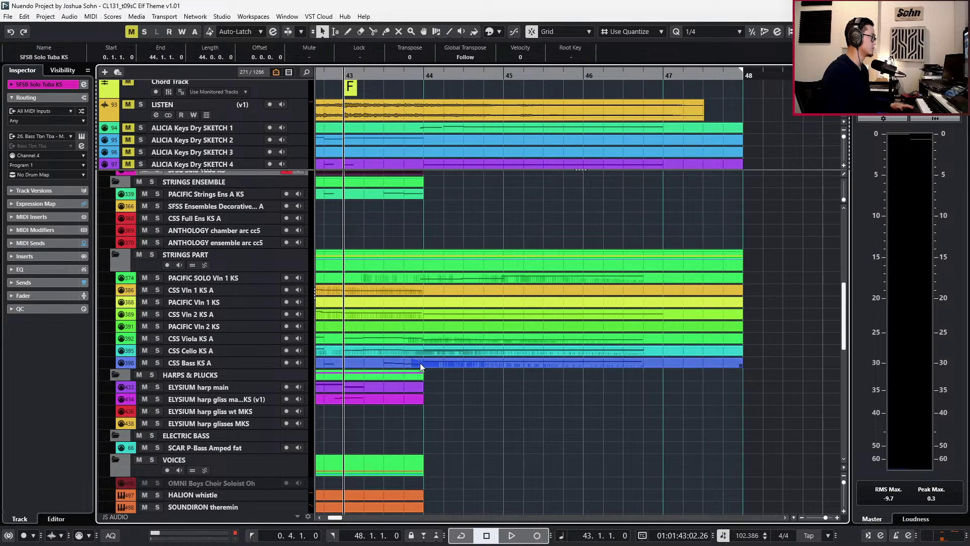
left_click(422, 364, "alt")
left_click(434, 363)
key("l")
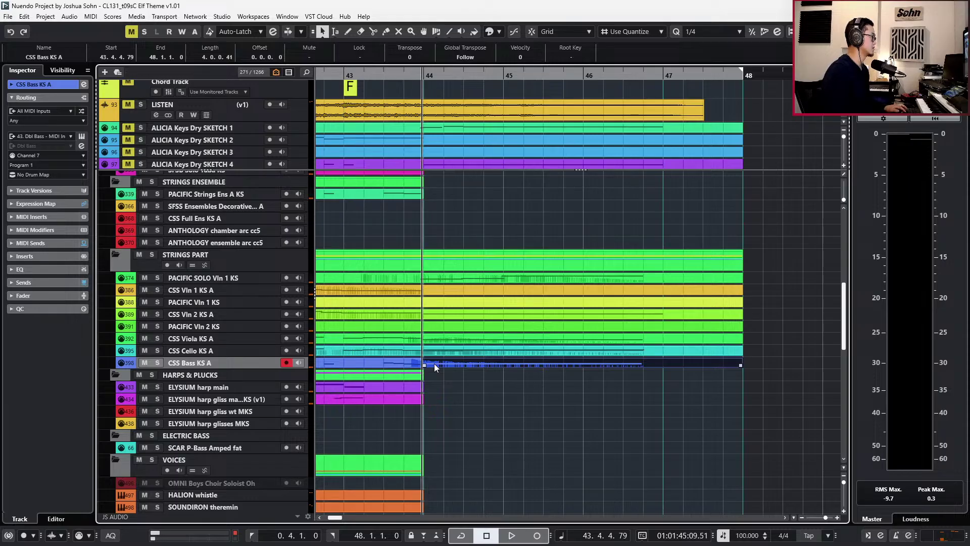
Paste the bass ending onto the SFSB Solo Tuba track just before bar 44 and join it to the existing tuba part.
left_click(435, 376)
scroll(422, 332, "up", 3)
left_click(266, 241)
key("ctrl+v")
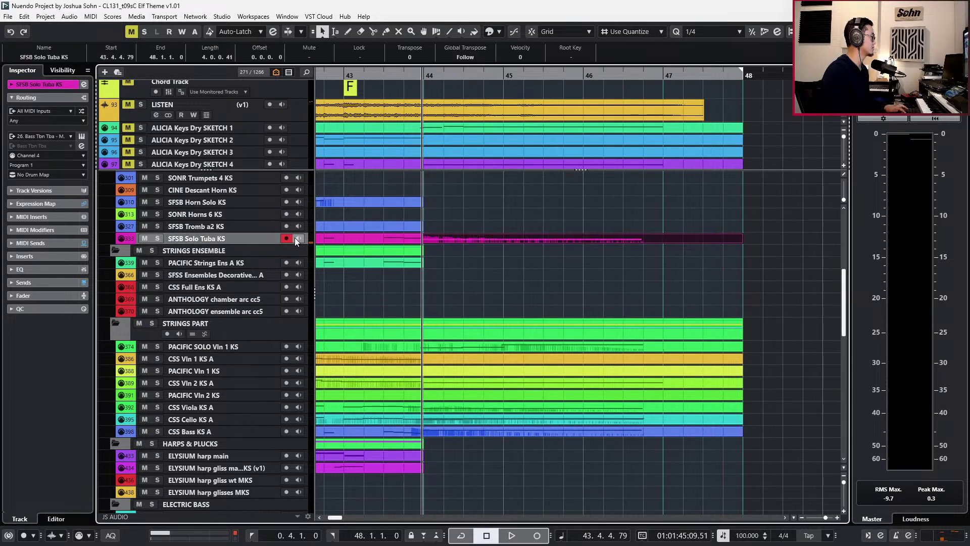
left_click(349, 242)
key("g")
Open the tuba part, select both pasted legato notes from bar 44, and lower them two octaves to D#0.
double_click(394, 238)
scroll(468, 319, "down", 3)
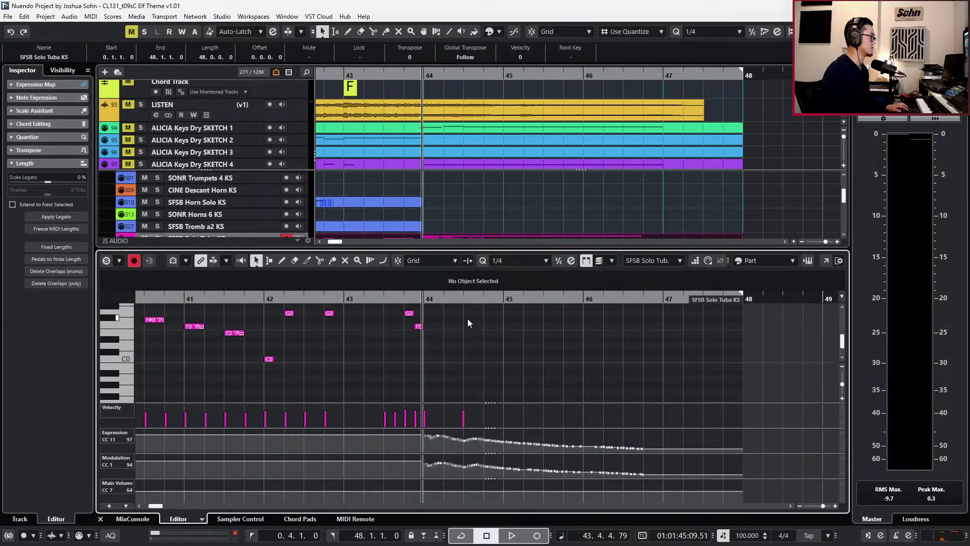
scroll(462, 319, "up", 4)
scroll(458, 318, "up", 3)
left_click_drag(461, 319, 578, 401)
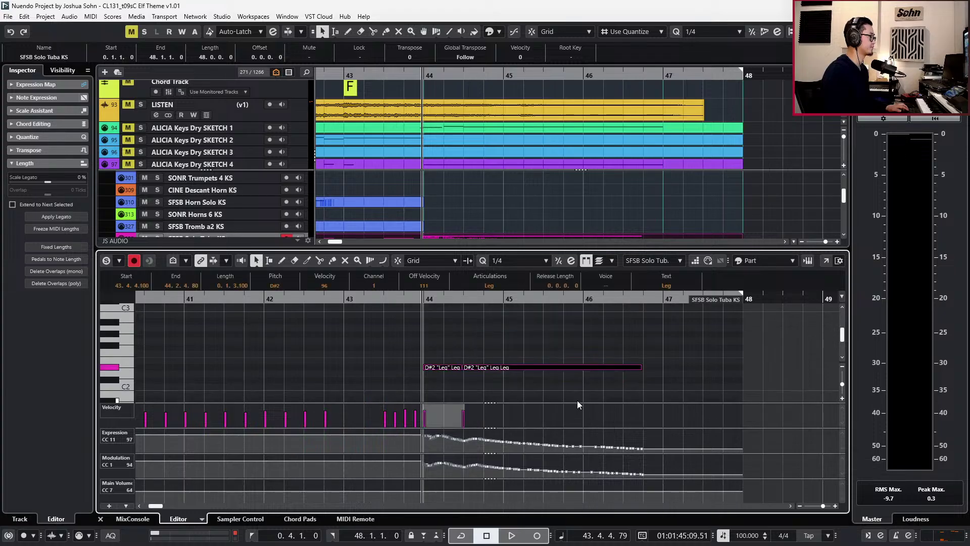
key("shift+Down")
key("shift+Down")
Audition the two tuba notes and raise them an octave to D#1.
key("space")
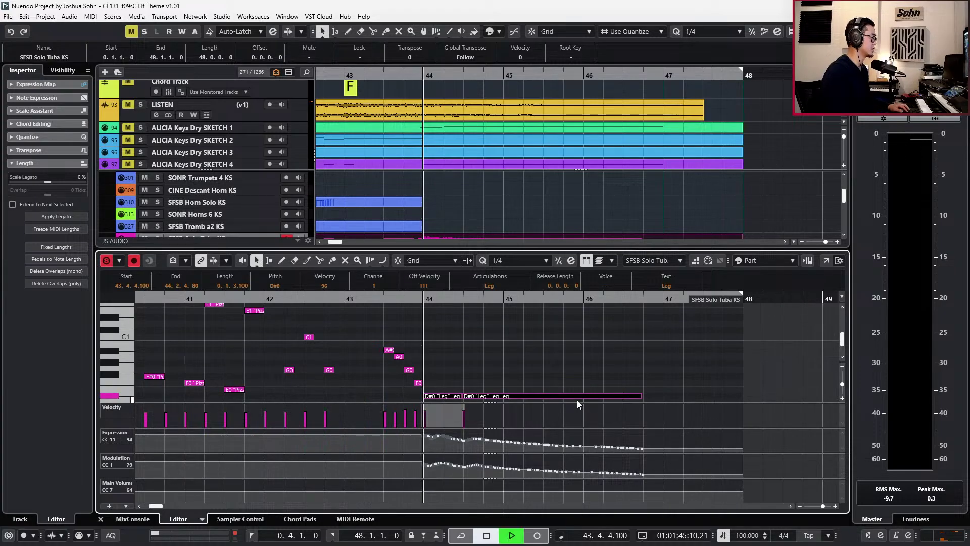
key("Up")
key("Down")
key("shift+Up")
key("l")
key("space")
key("space")
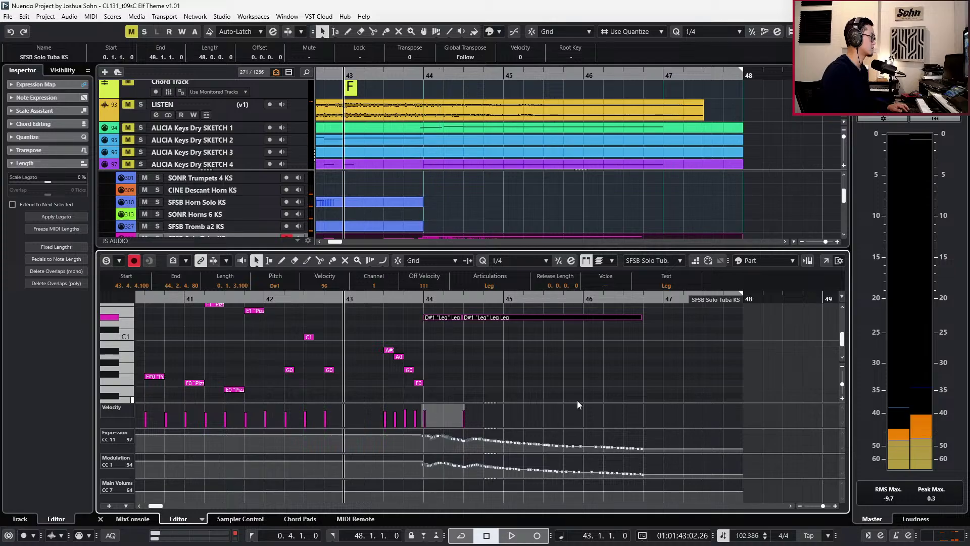
Close the tuba's editor and listen to the ending from bar 43 with the full arrangement.
key("space")
key("Return")
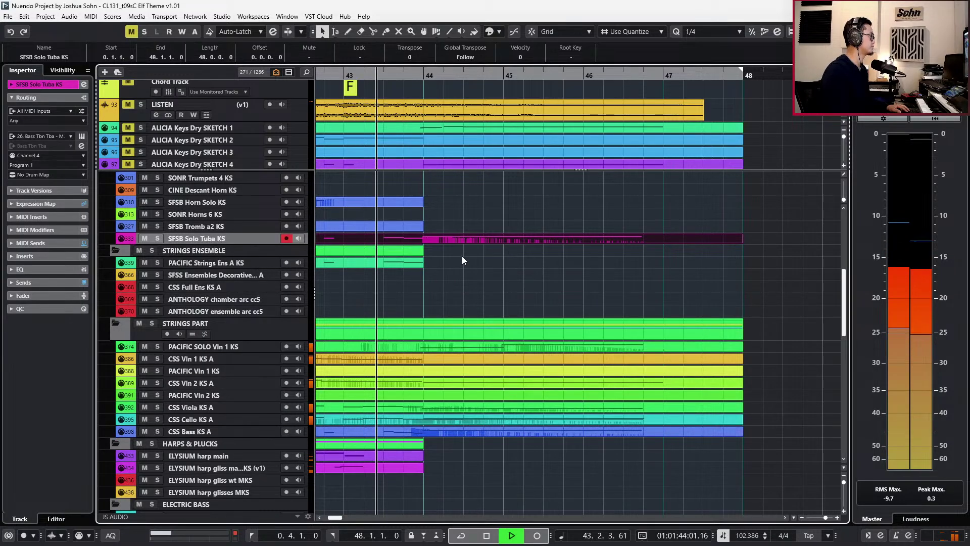
scroll(435, 249, "up", 2)
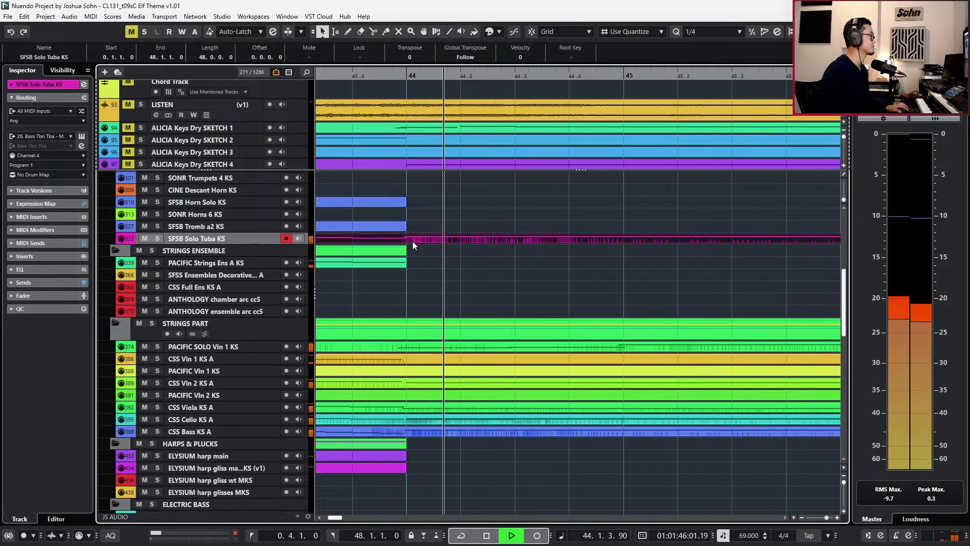
scroll(419, 247, "up", 3)
scroll(411, 217, "down", 2)
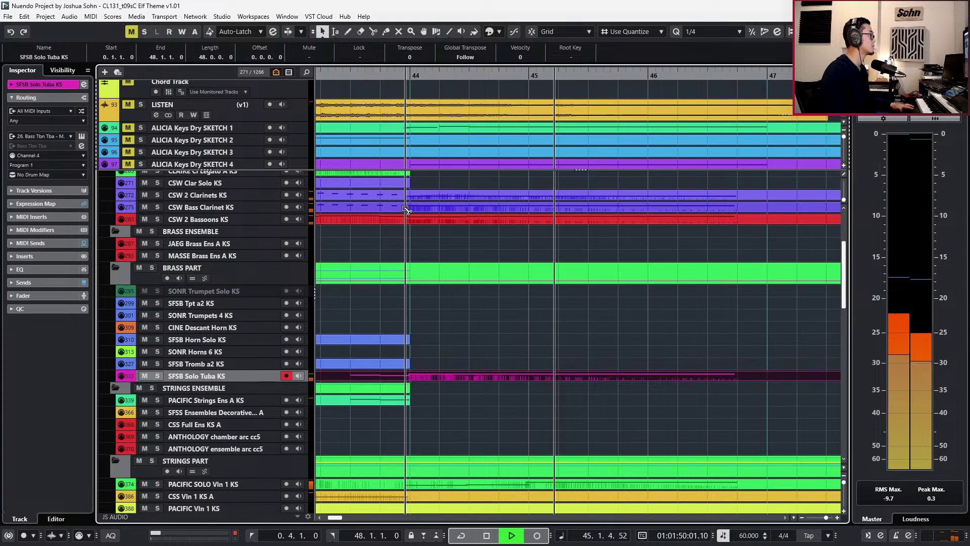
Copy the bass clarinet's ending section onto the SFSB Tromb a2 track at bar 44 and join it to the existing part.
left_click_drag(416, 208, 420, 365)
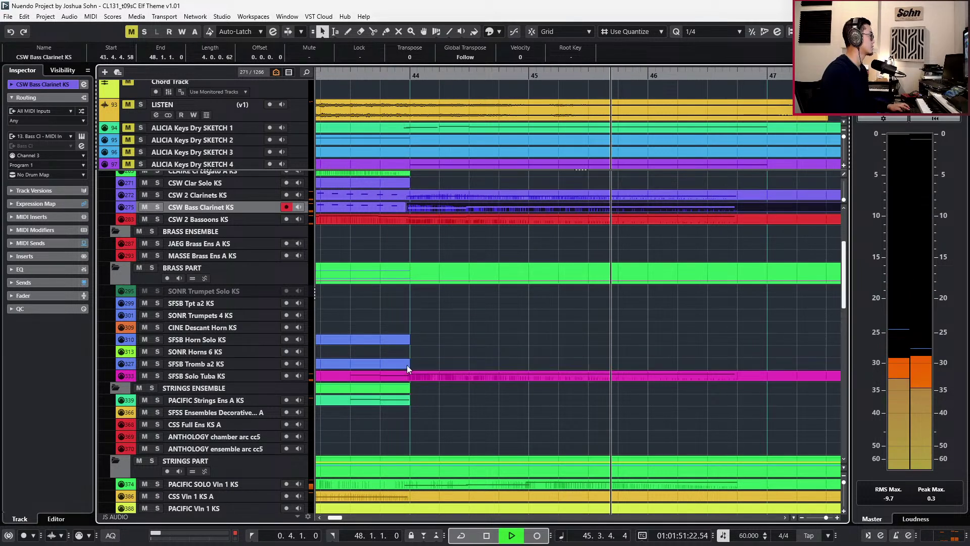
key("space")
left_click(408, 363)
Open the trombone part, lower its Expression (CC 11) curve slightly from bar 44 to the end of the phrase, and play it.
double_click(411, 363)
left_click_drag(400, 329, 508, 397)
key("space")
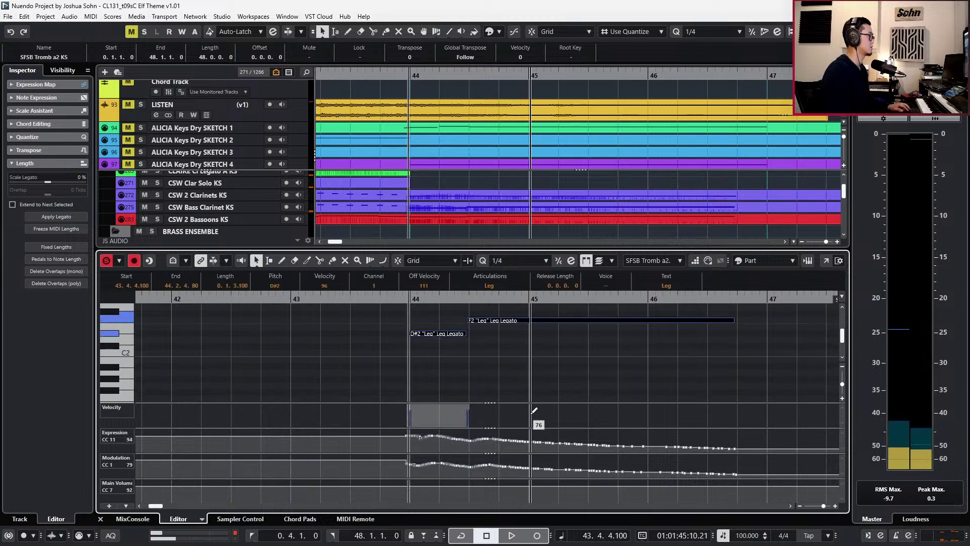
left_click_drag(400, 433, 776, 451)
left_click_drag(571, 433, 569, 445)
key("space")
key("ctrl+KP_Subtract")
key("space")
Try lowering the trombones' second legato note to D2 during playback, and undo the pitch change.
left_click(522, 320)
key("Down")
key("Down")
key("Down")
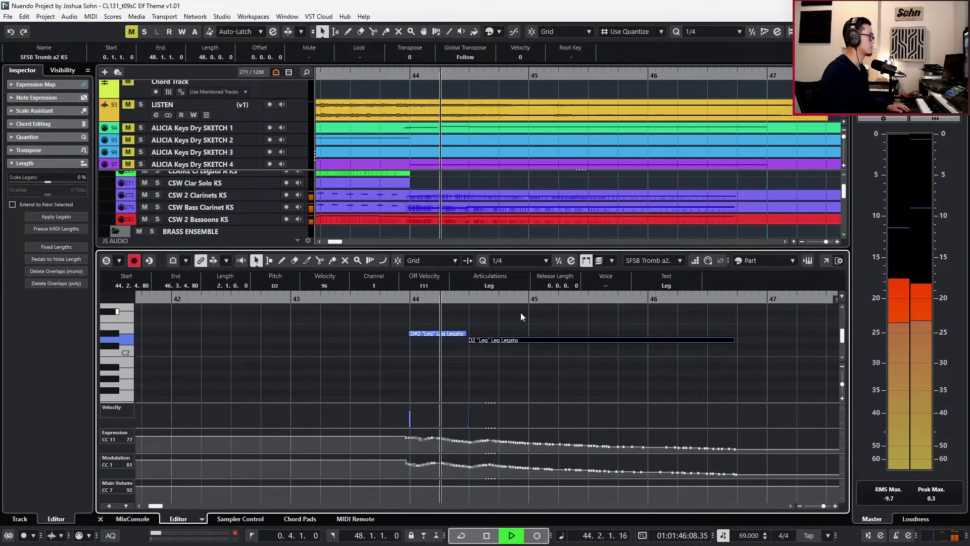
key("space")
key("ctrl+z")
scroll(428, 345, "up", 1)
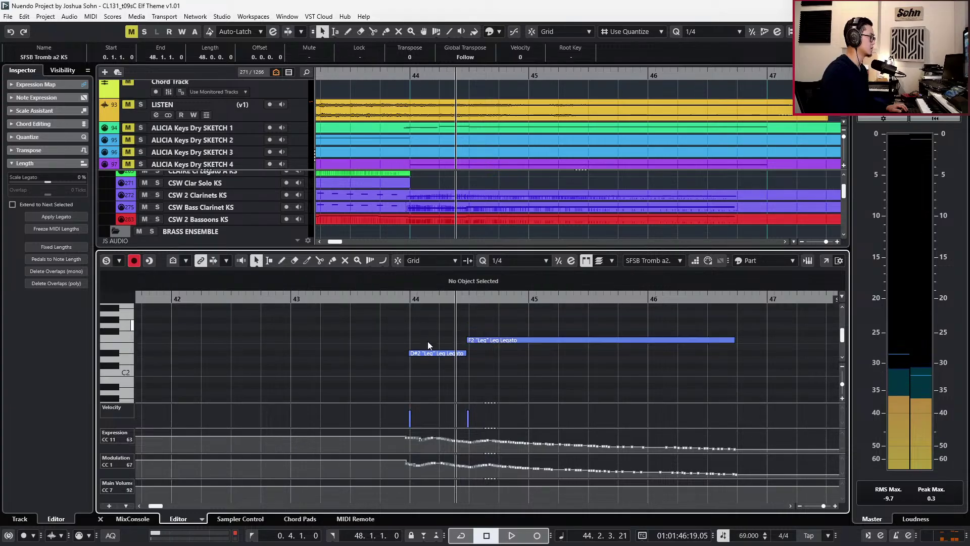
Raise the trombones' first legato note at bar 44 to A#2.
left_click(429, 353)
key("Up")
key("Up")
key("Up")
key("Up")
key("Up")
key("Up")
key("Up")
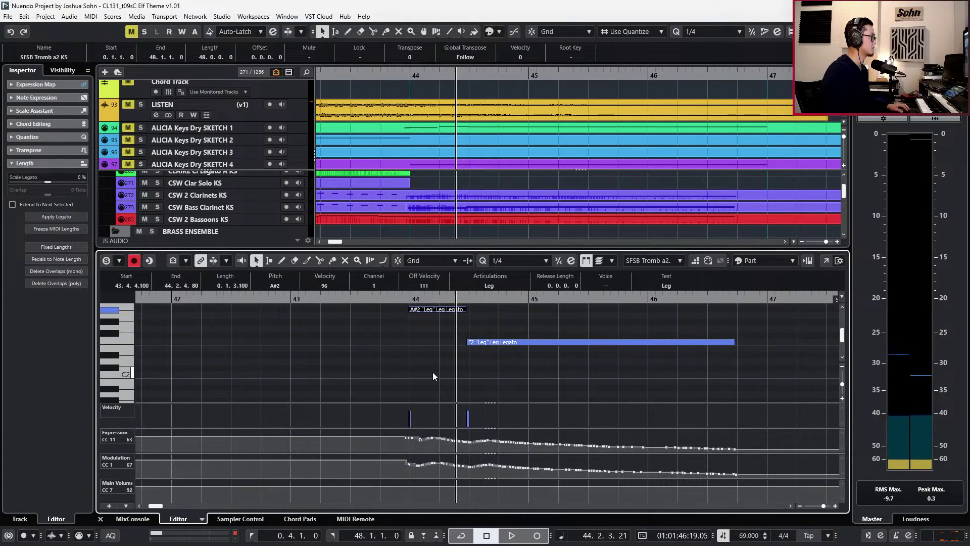
Raise the trombones' second legato note to A2 and play the ending with the full arrangement in view.
left_click(490, 342)
key("Up")
key("Up")
key("Up")
key("Up")
key("space")
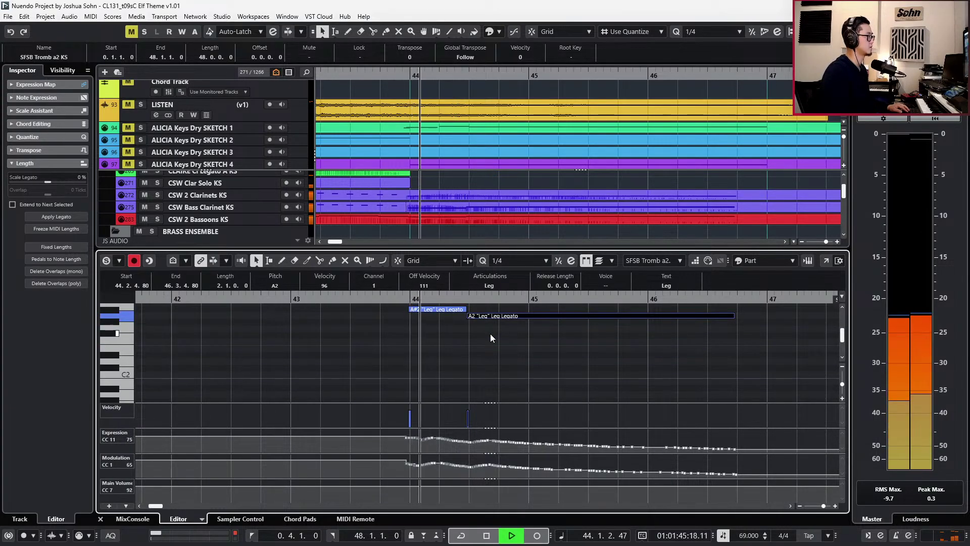
key("ctrl+e")
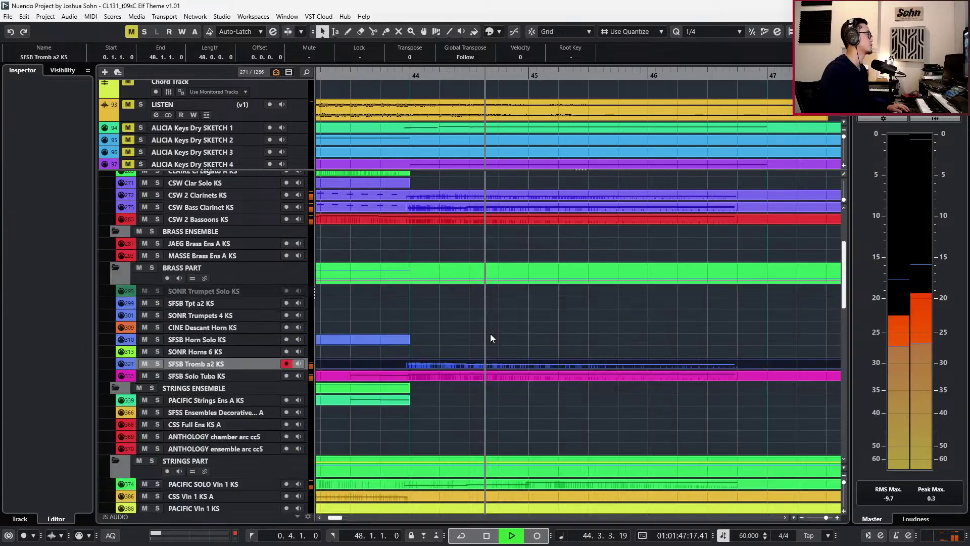
scroll(488, 322, "up", 2)
scroll(493, 335, "down", 1)
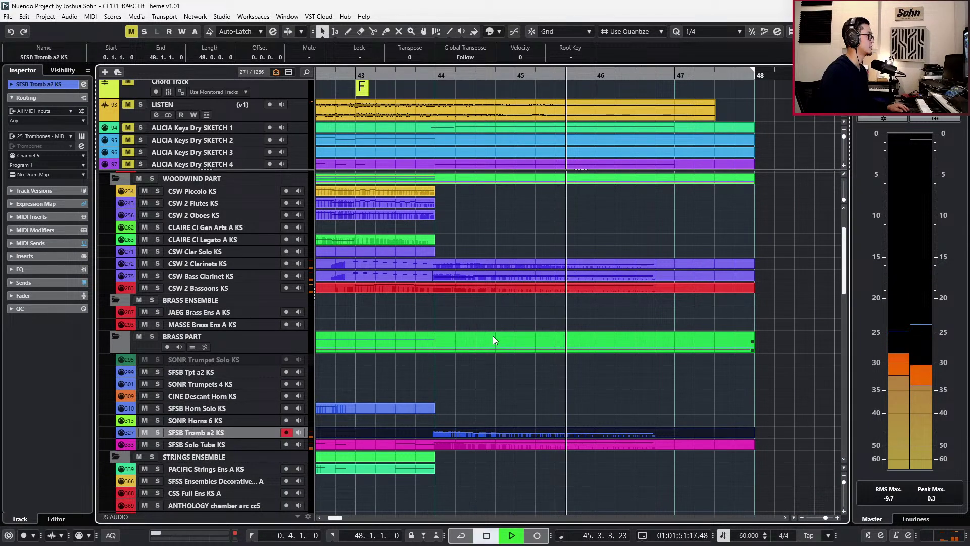
key("space")
Extend the SFSB Horn Solo part to bar 48, and play the soloed LISTEN reference past bar 44.
left_click(461, 408)
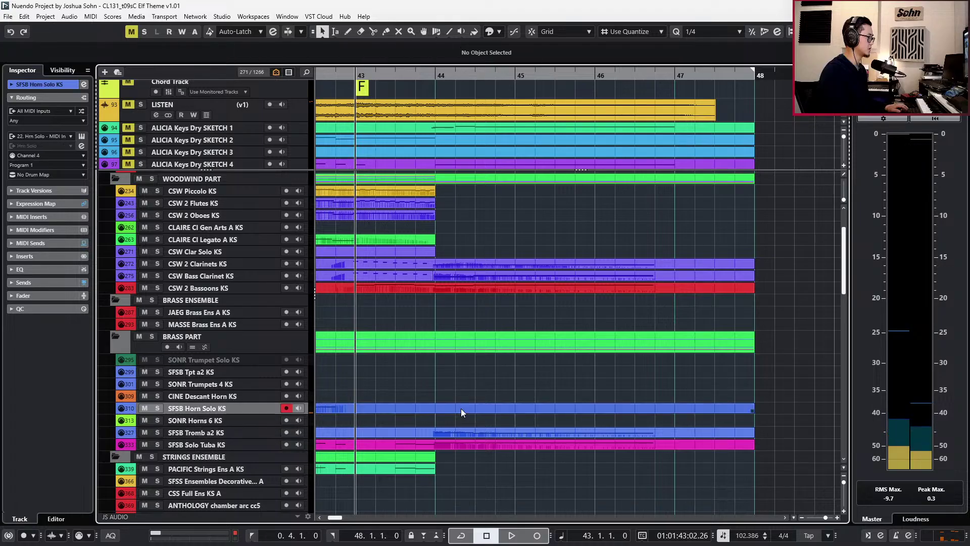
left_click(248, 117)
key("s")
key("space")
scroll(382, 279, "down", 5)
scroll(436, 293, "down", 12)
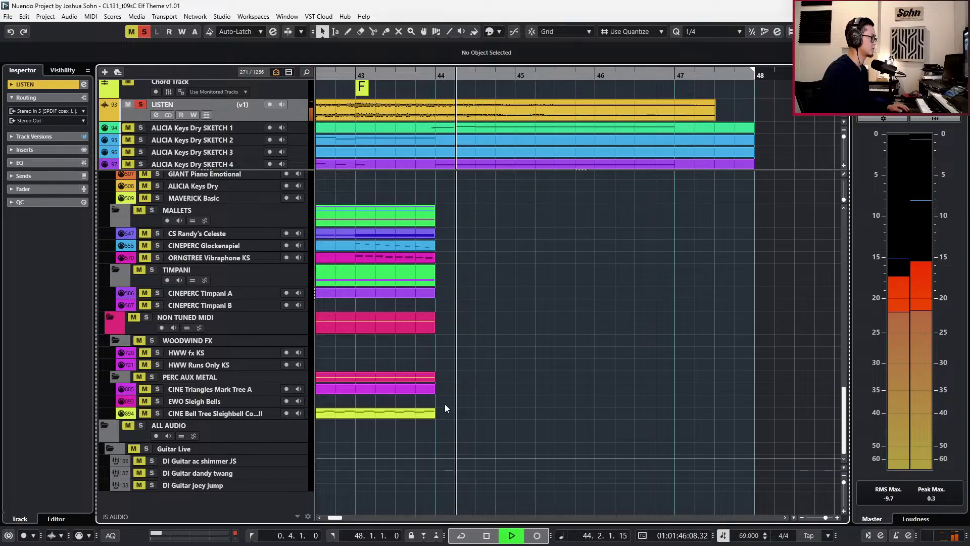
key("space")
Extend the CINE Bell Tree Sleighbell Cowbell part to about bar 47, open it, and add another G2 note after its closing notes.
left_click_drag(436, 415, 663, 414)
double_click(638, 412)
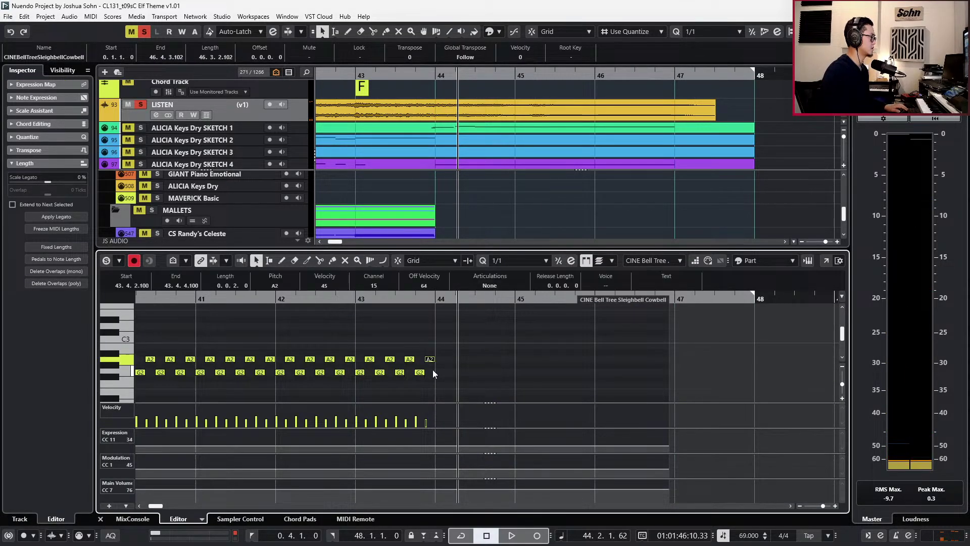
left_click_drag(433, 370, 422, 380)
key("ctrl+d")
key("ctrl+Right")
key("alt+3")
key("ctrl+Left")
key("ctrl+Left")
key("ctrl+Left")
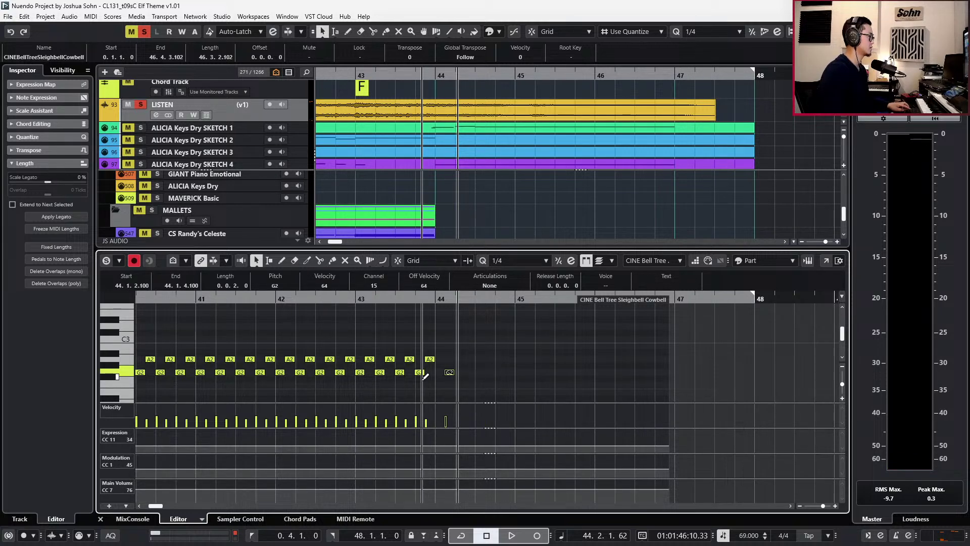
key("Return")
key("Return")
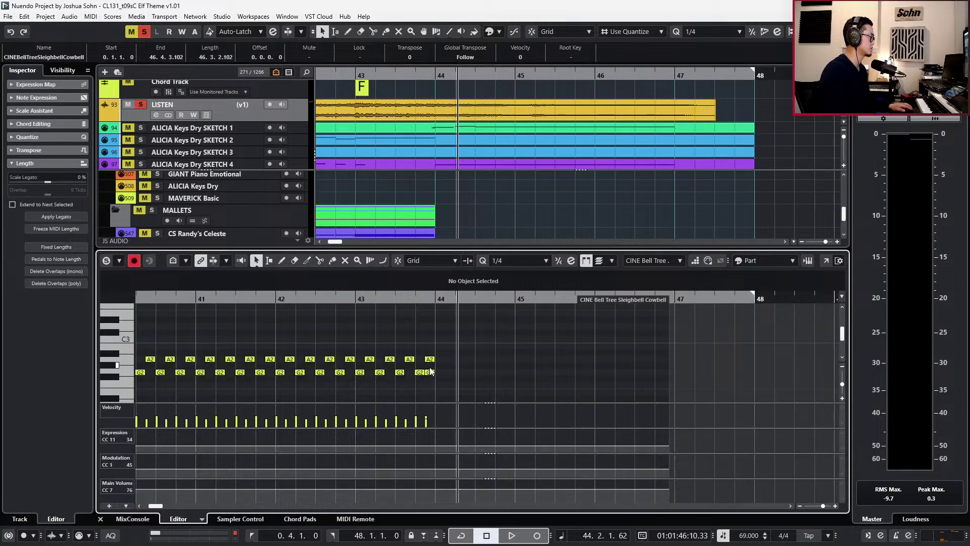
Move the added sleighbell G2 note to the start of bar 44 and play the reference from bar 43.
left_click(431, 373)
key("alt+4")
key("ctrl+Right")
key("ctrl+KP_Subtract")
key("ctrl+KP_Subtract")
key("Return")
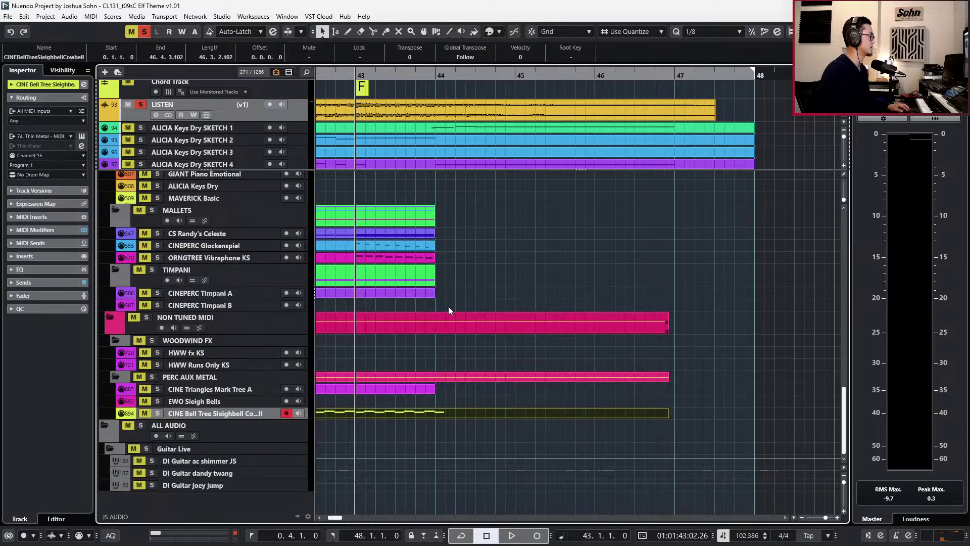
key("space")
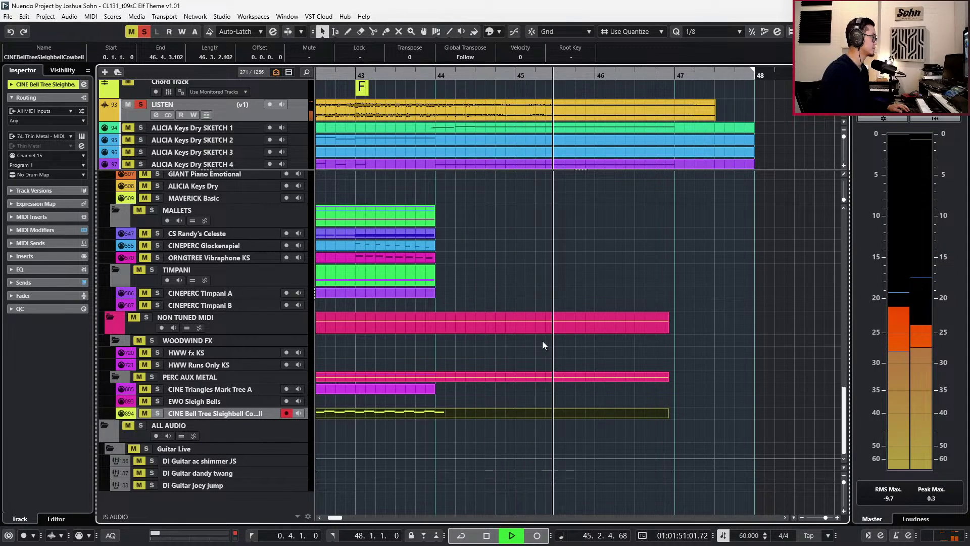
Extend the CINE Triangles Mark Tree A part to bar 48, open it, and record a D6 note in bar 45 with LISTEN unsoloed.
left_click(241, 391)
double_click(479, 386)
double_click(479, 387)
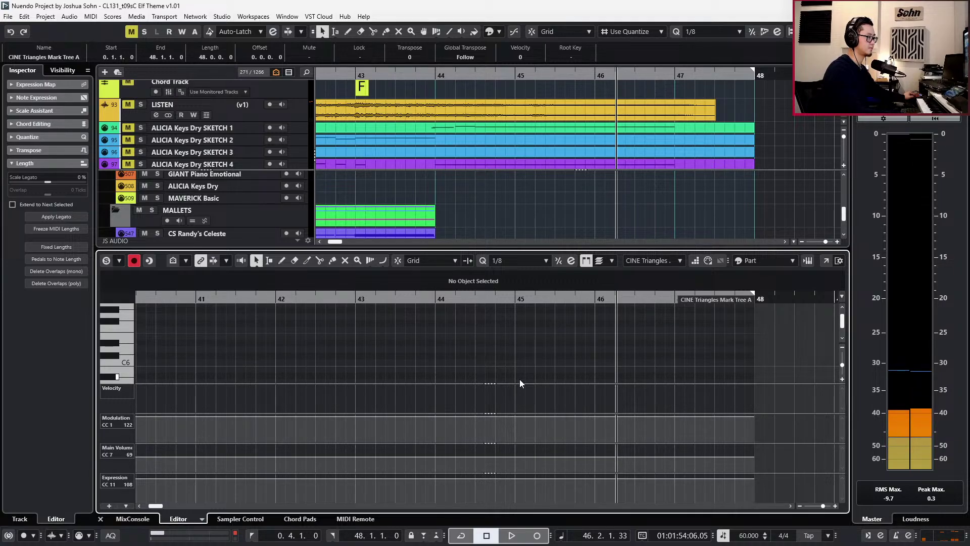
key("KP_Subtract")
key("KP_Subtract")
key("space")
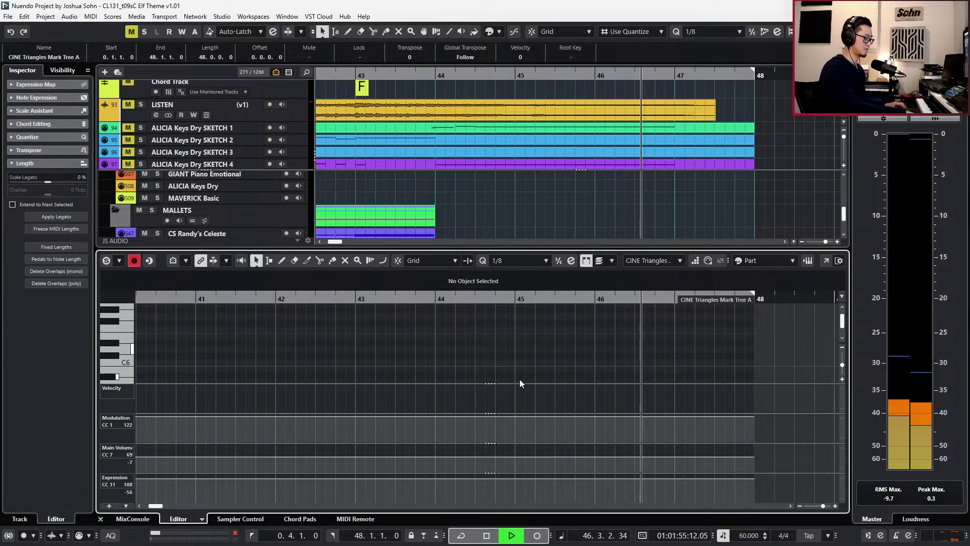
key("space")
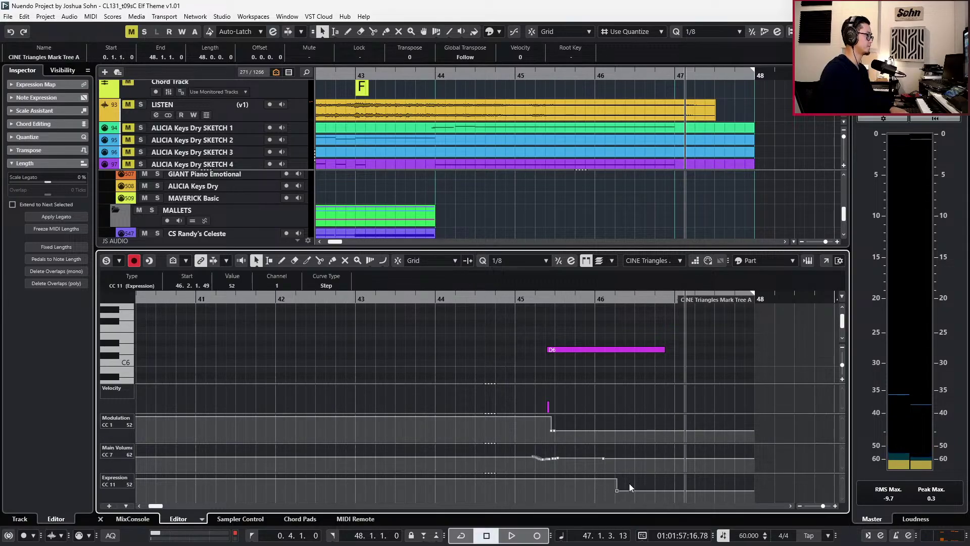
Delete the newly recorded Expression, Main Volume and Modulation points from the triangle part's bars 45 and 46.
key("Delete")
left_click_drag(513, 446, 670, 481)
key("Delete")
left_click_drag(540, 426, 568, 438)
key("Delete")
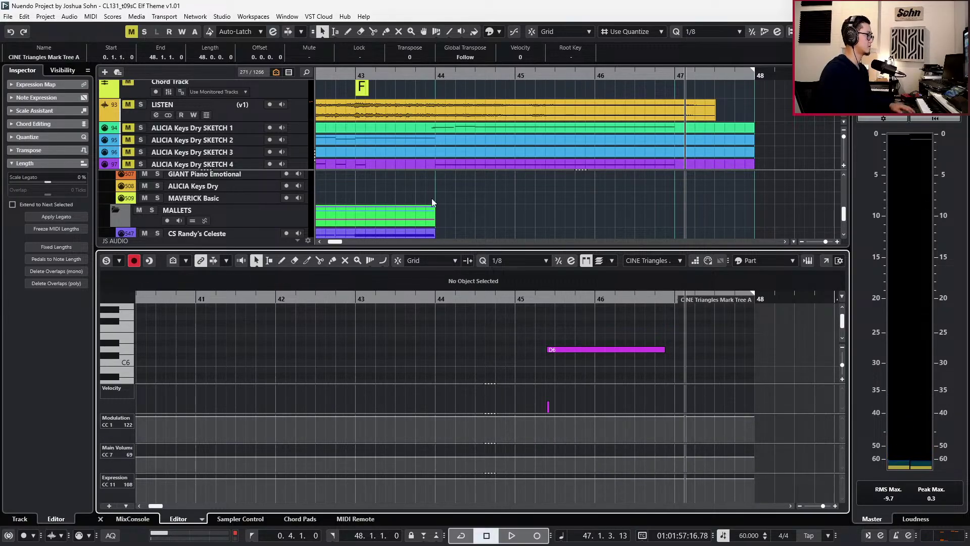
Solo the LISTEN reference and play it from around bar 44 to check the triangle's timing.
left_click(298, 111)
key("s")
key("KP_Subtract")
key("KP_Subtract")
key("KP_Subtract")
key("space")
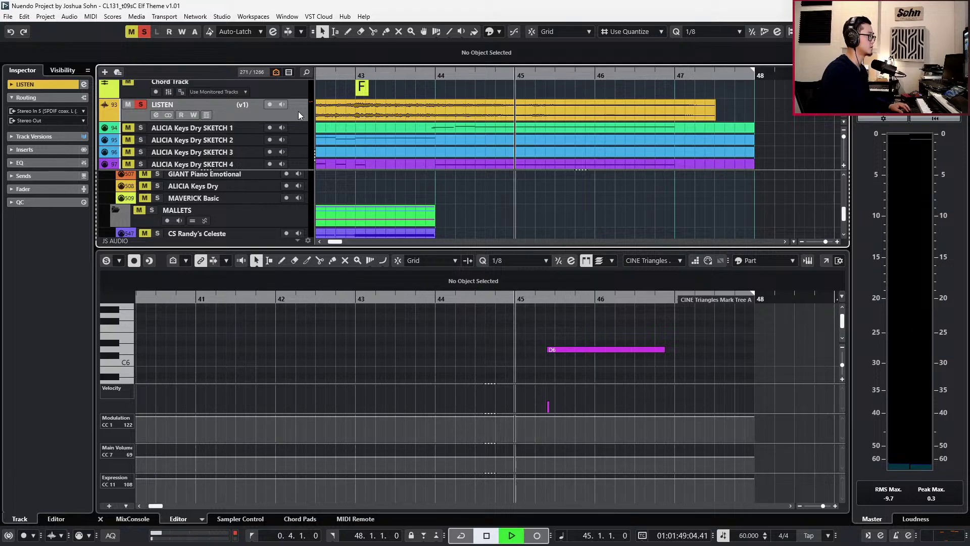
key("space")
key("KP_Subtract")
key("space")
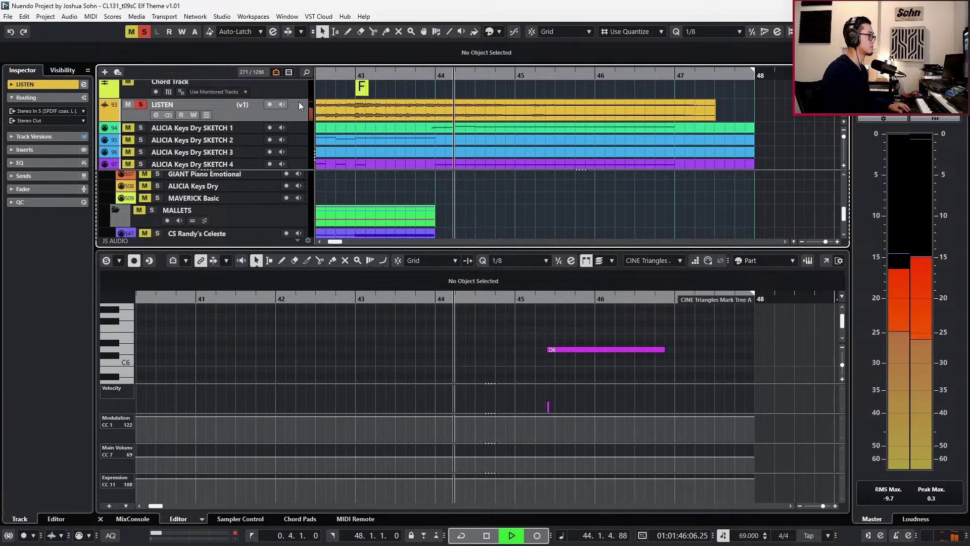
Set the triangle's D6 note to start at bar 45 and last two bars, and play it against the reference.
left_click(581, 350)
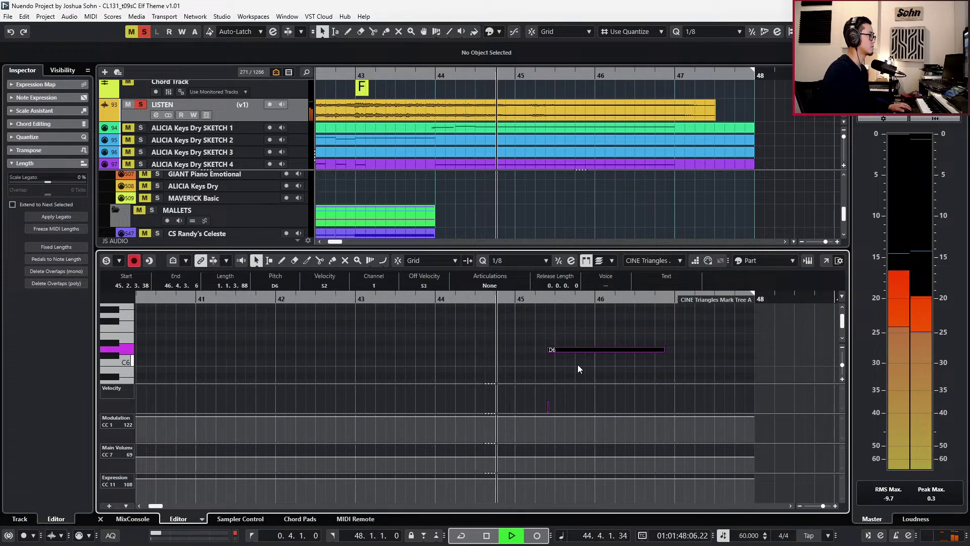
key("alt+Left")
key("alt+Left")
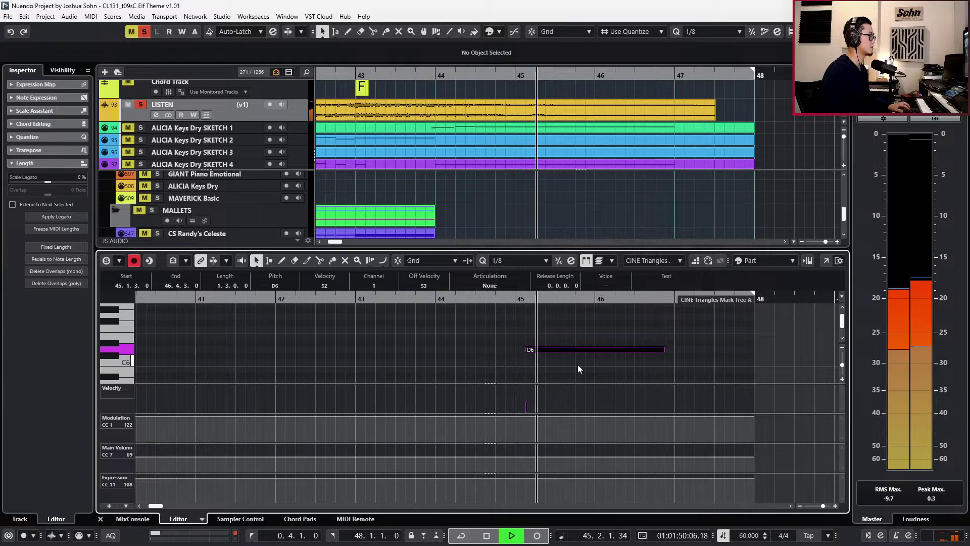
key("Left")
key("l")
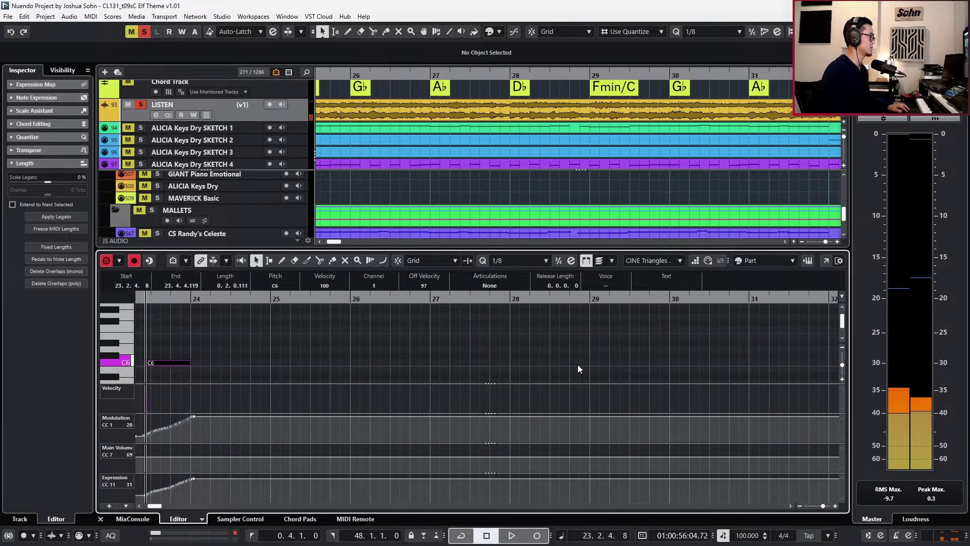
key("KP_2")
key("f")
key("g")
key("g")
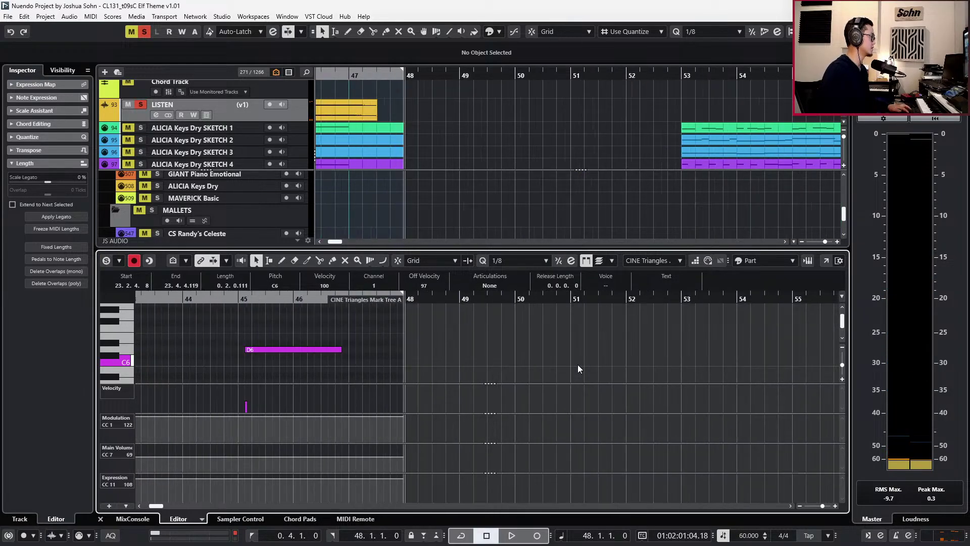
key("Right")
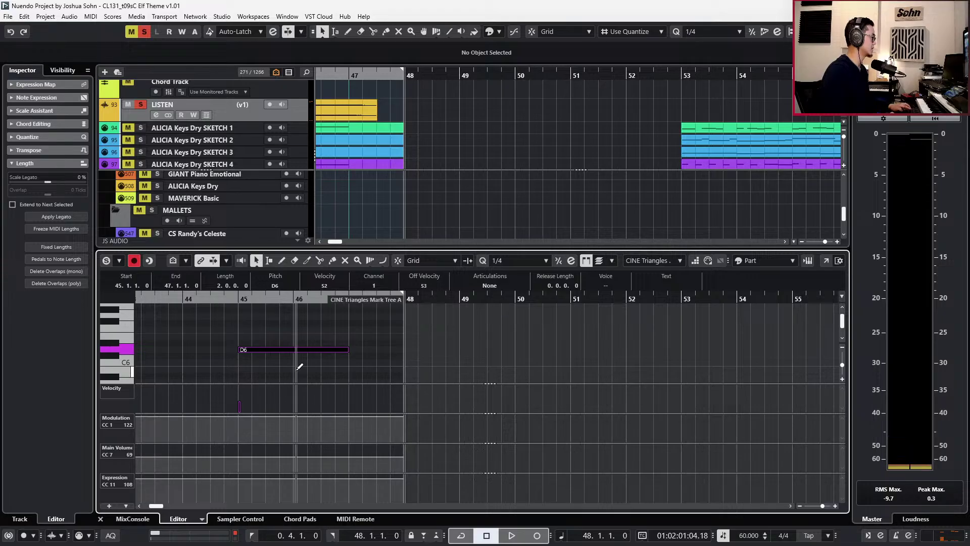
key("l")
key("space")
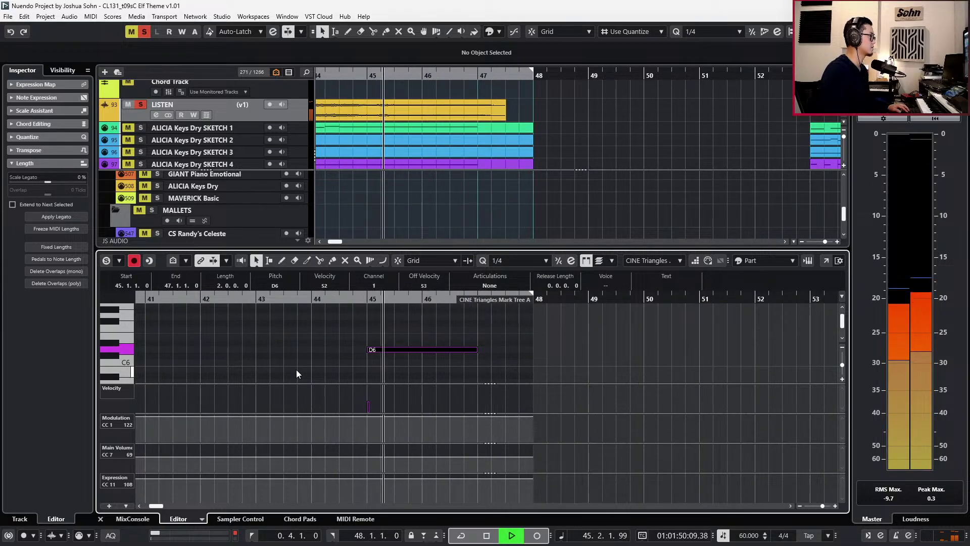
Unsolo the LISTEN reference and play the mockup from bar 45 with the triangle note.
key("ctrl+alt+e")
key("space")
key("s")
key("space")
key("space")
double_click(408, 387)
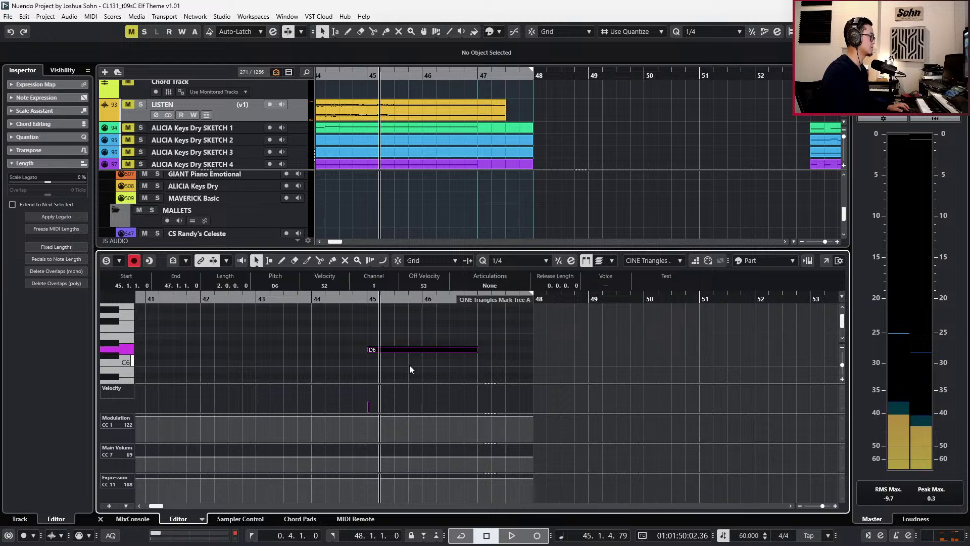
Try lowering the triangle's note to C#6 and C6, and return it to D6.
key("Down")
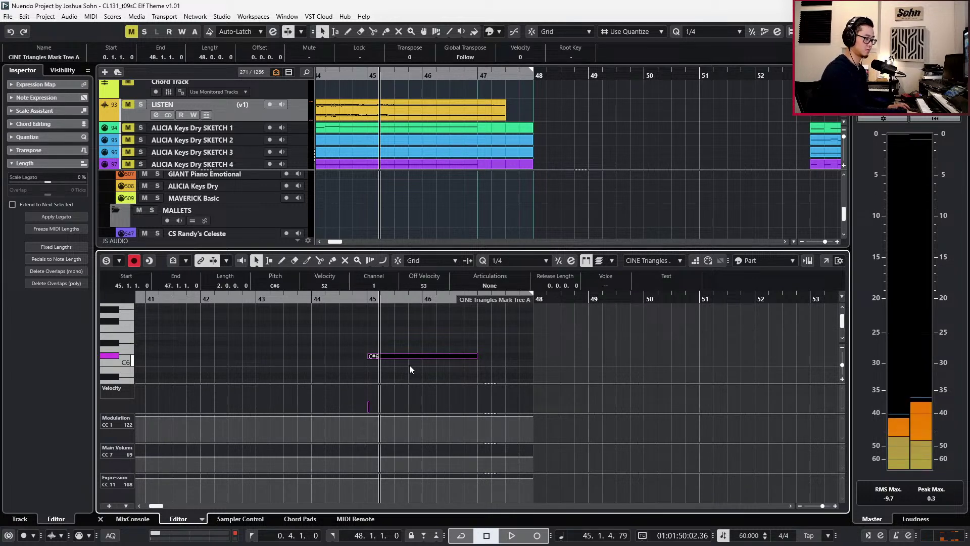
key("Down")
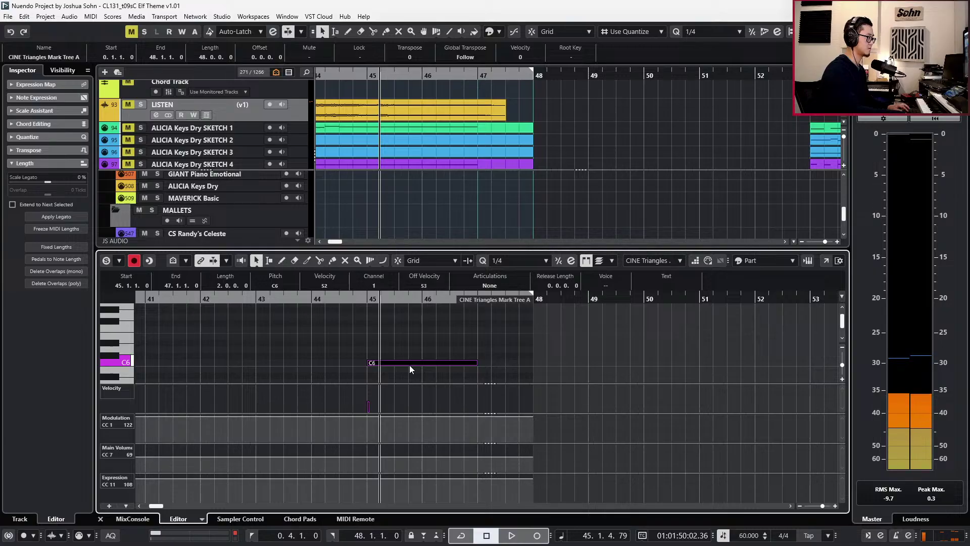
key("Up")
key("Up")
Lower the triangle's Expression (CC 11) to about 72 from just before bar 45 during playback, and close the part.
key("KP_Subtract")
key("KP_Subtract")
key("space")
left_click_drag(433, 484, 432, 486)
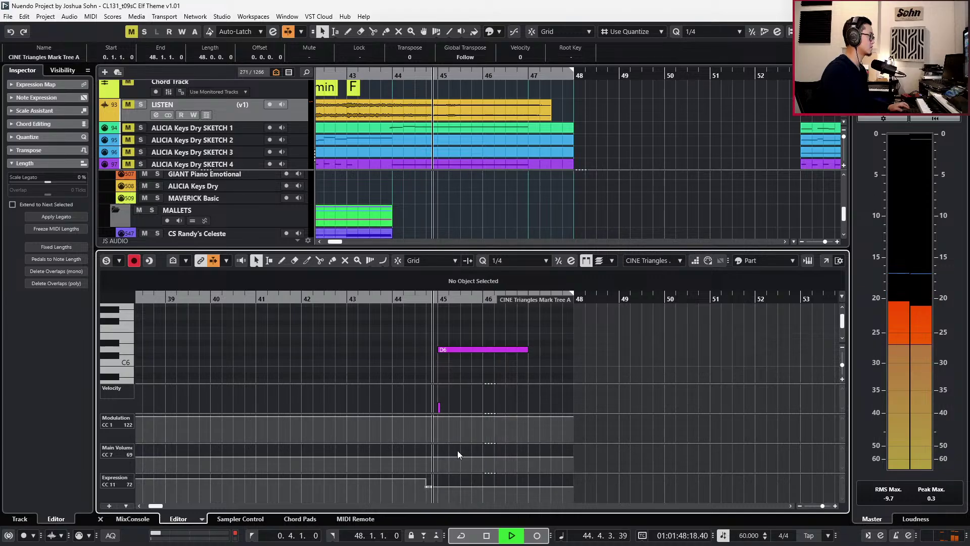
key("ctrl+alt+e")
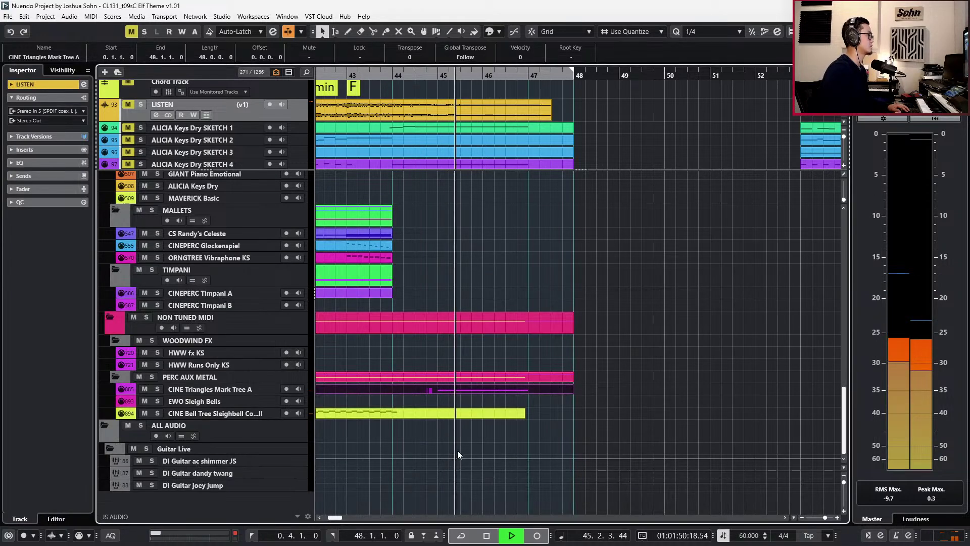
scroll(546, 399, "down", 2)
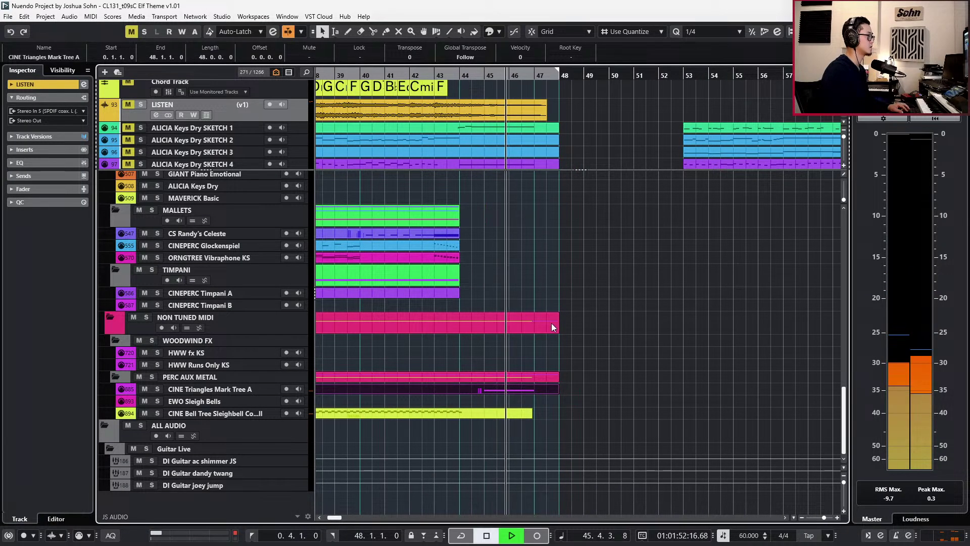
scroll(550, 324, "up", 2)
key("space")
Extend the ELYSIUM harp main part from bar 44 to bar 48.
key("KP_Subtract")
key("KP_Subtract")
key("KP_Subtract")
scroll(485, 326, "up", 2)
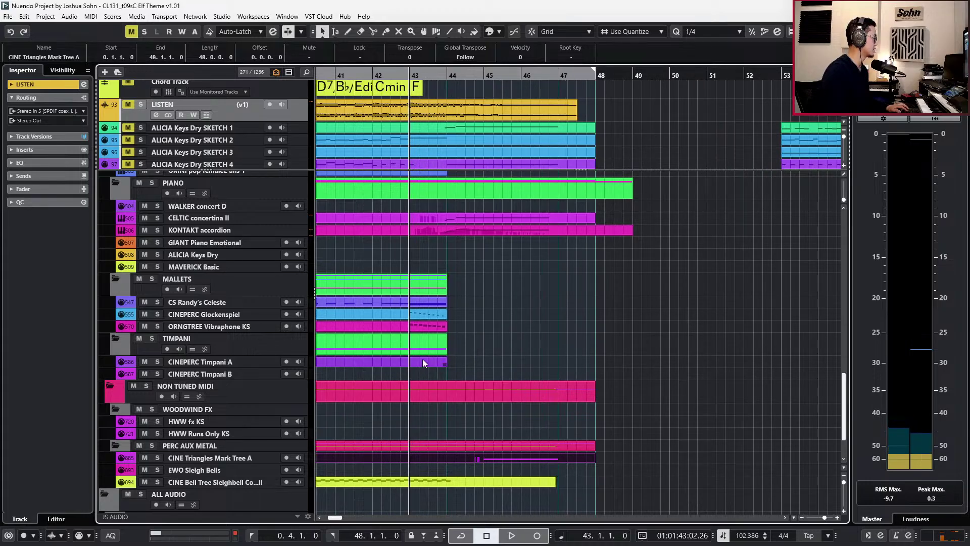
scroll(234, 241, "up", 6)
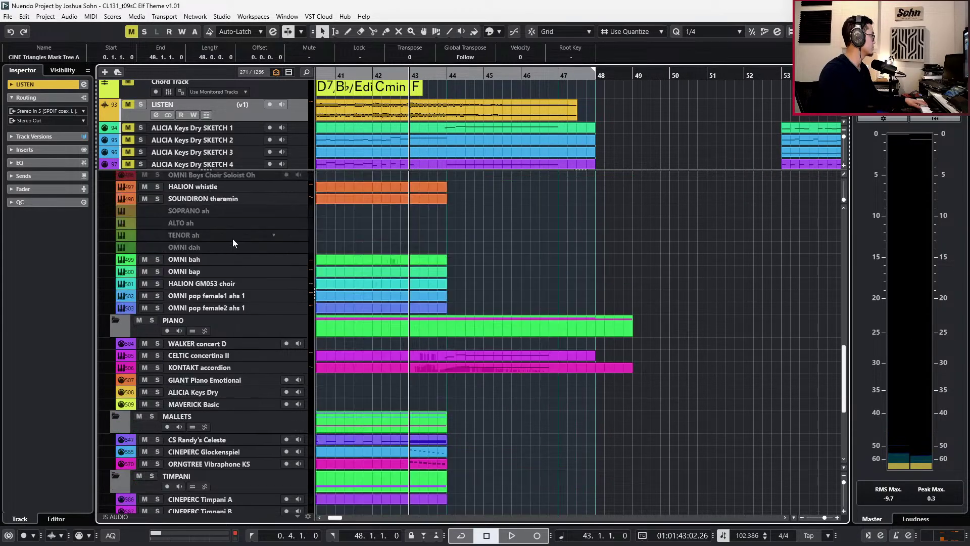
left_click(227, 217)
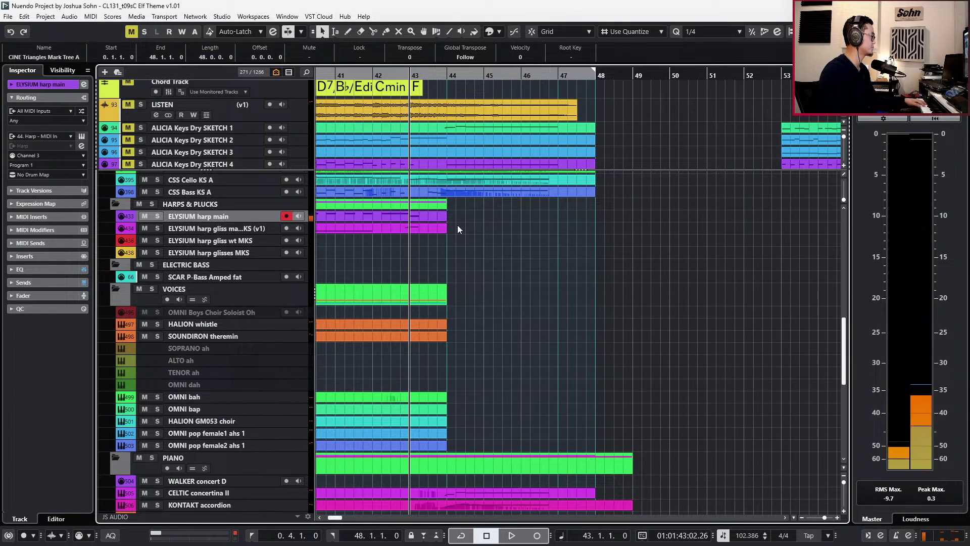
left_click_drag(446, 216, 597, 218)
scroll(576, 227, "up", 1)
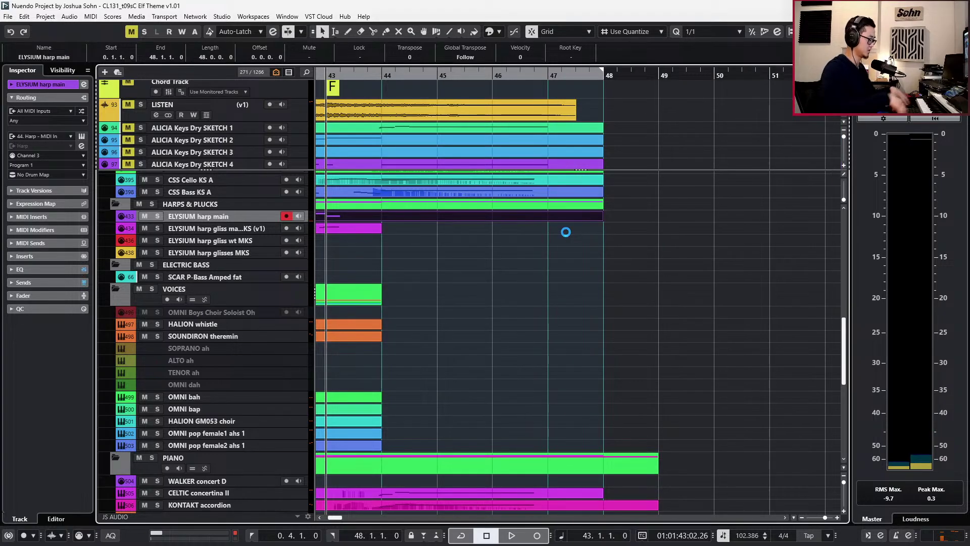
Solo the LISTEN reference and play it from bar 44 to examine the harp's ending.
key("KP_Add")
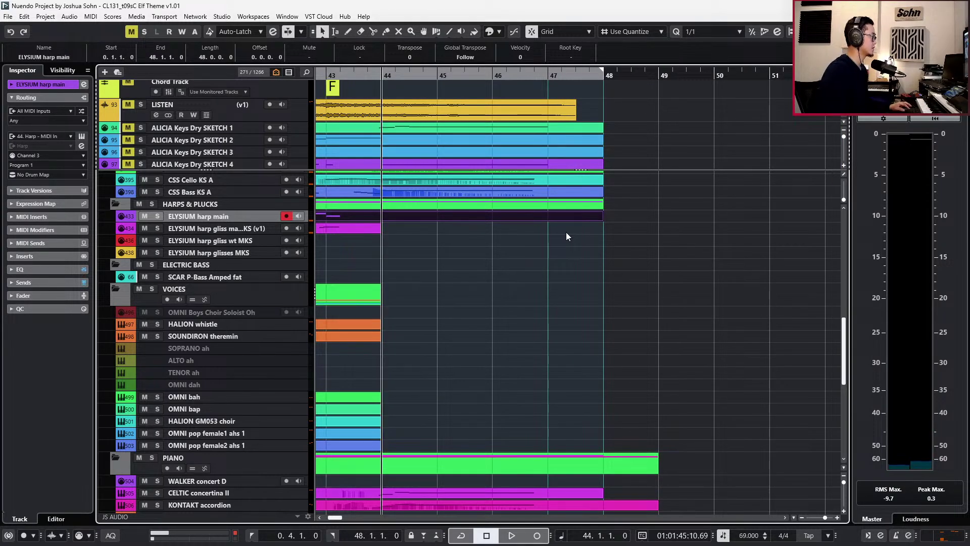
left_click(281, 119)
key("s")
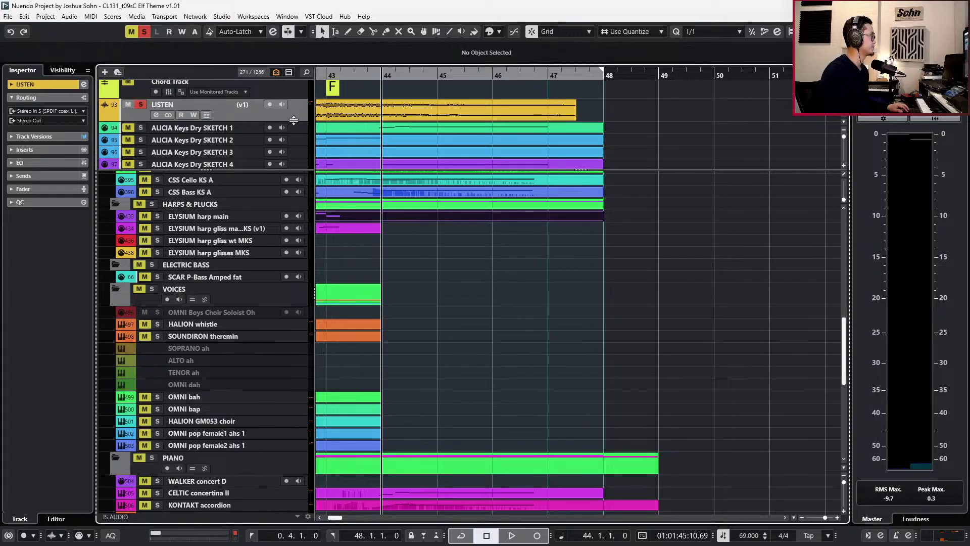
key("space")
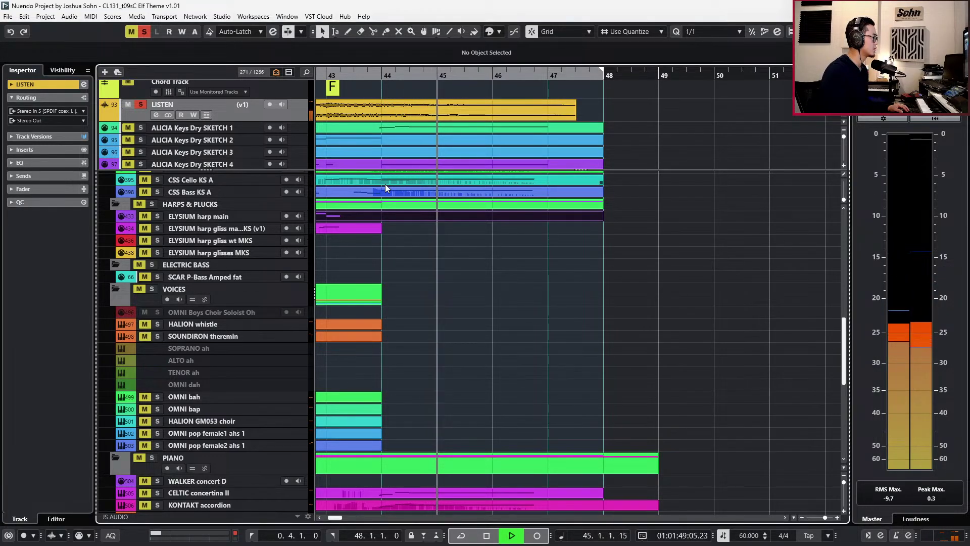
Replay the soloed LISTEN reference from bar 44 and work out its harp notes on the ELYSIUM harp main track.
key("s")
key("space")
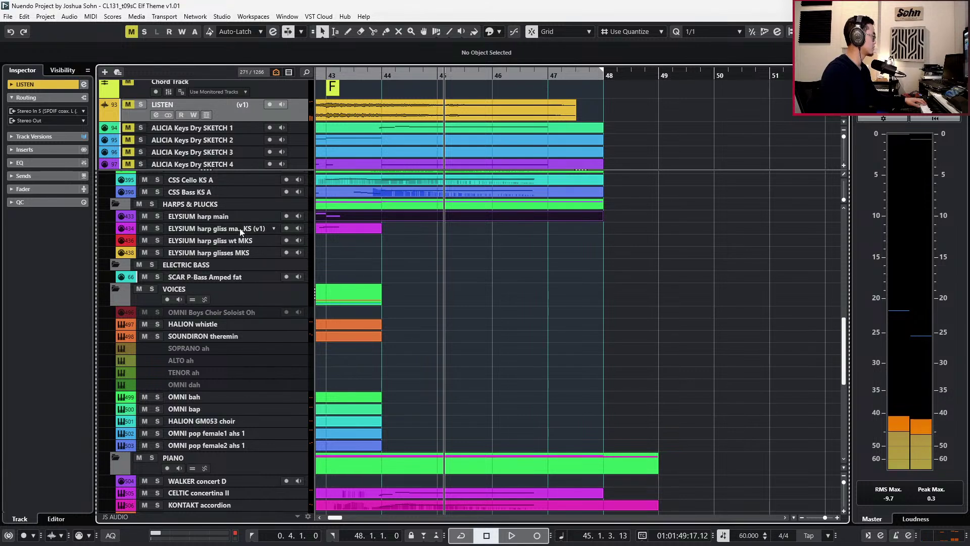
left_click(229, 217)
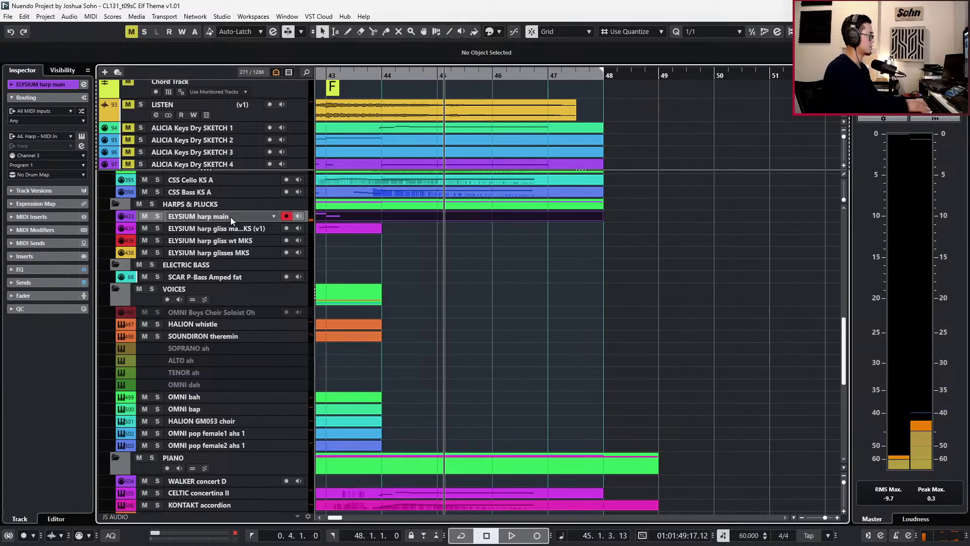
key("KP_Subtract")
key("KP_Subtract")
left_click(260, 110)
key("s")
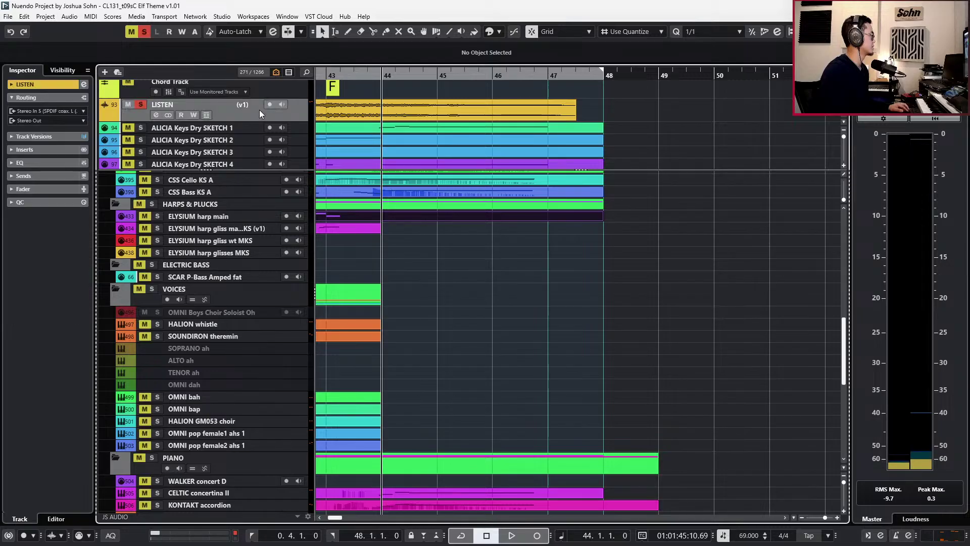
key("space")
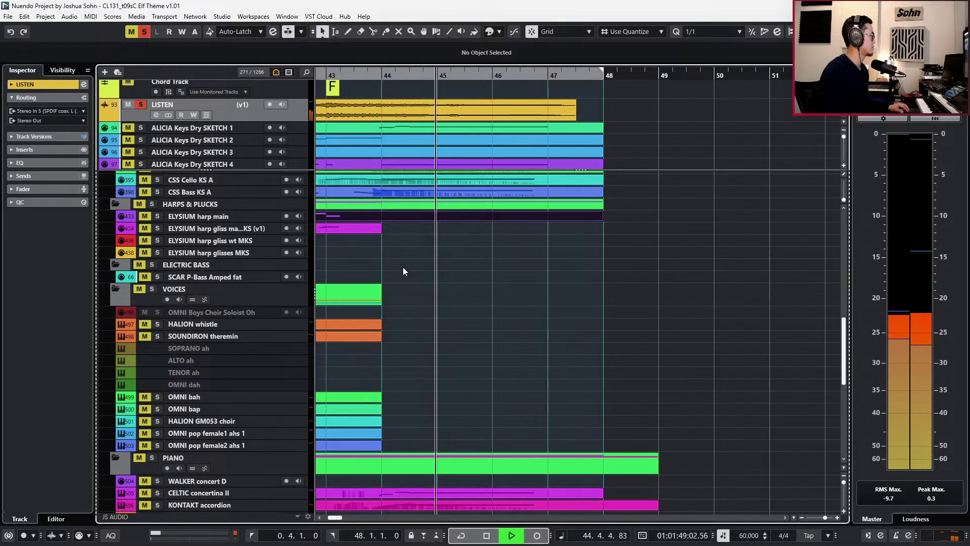
key("space")
key("s")
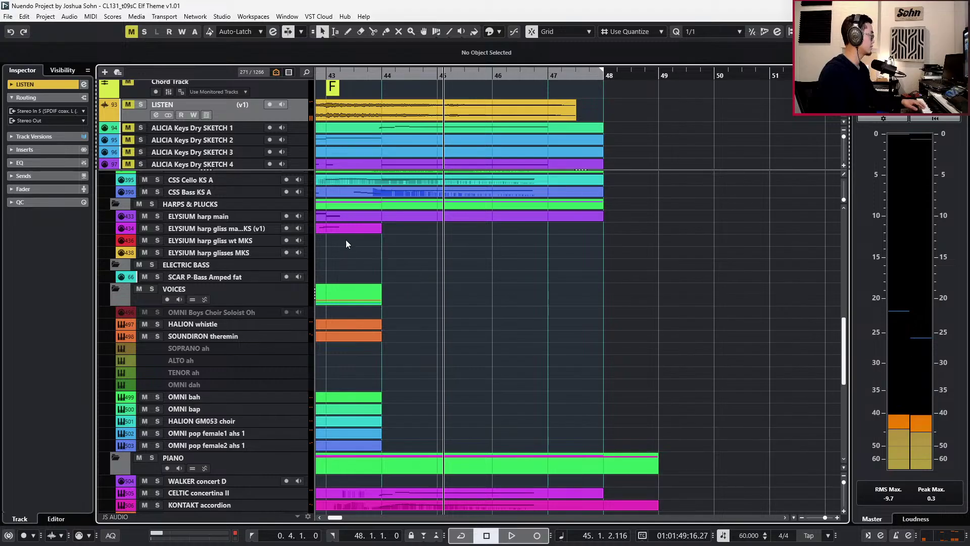
Try the harp notes on ELYSIUM harp main and compare them with the soloed LISTEN reference at the start of bar 44.
left_click(248, 218)
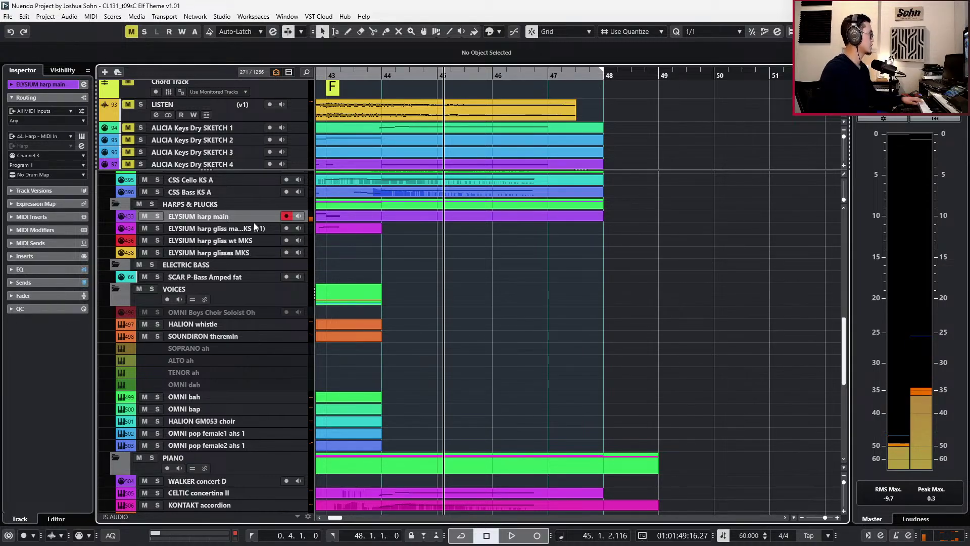
left_click(229, 111)
key("s")
key("KP_Subtract")
key("space")
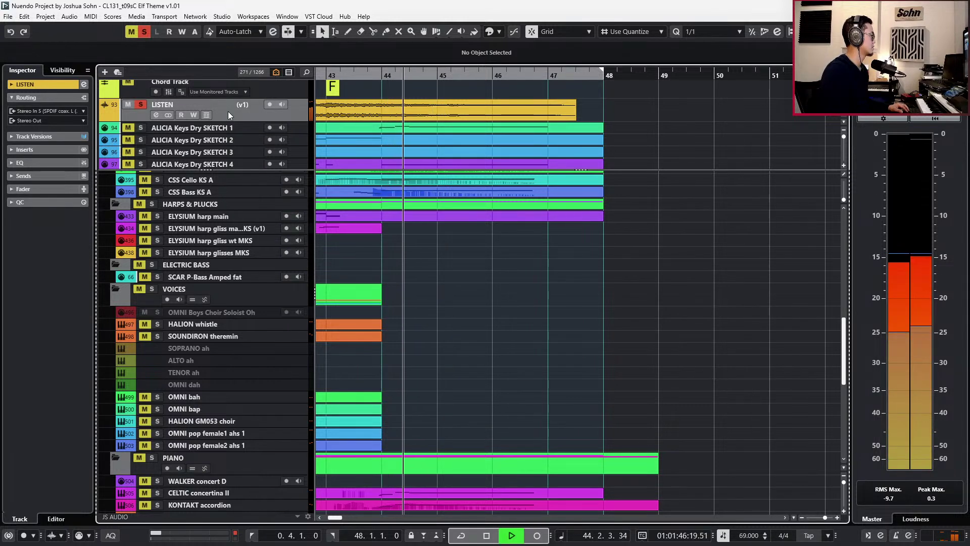
key("space")
Open the ELYSIUM harp main part and record a rising A2, C3, D#3, F3, A3 arpeggio from mid-bar 44, held until bar 46.
left_click(233, 217)
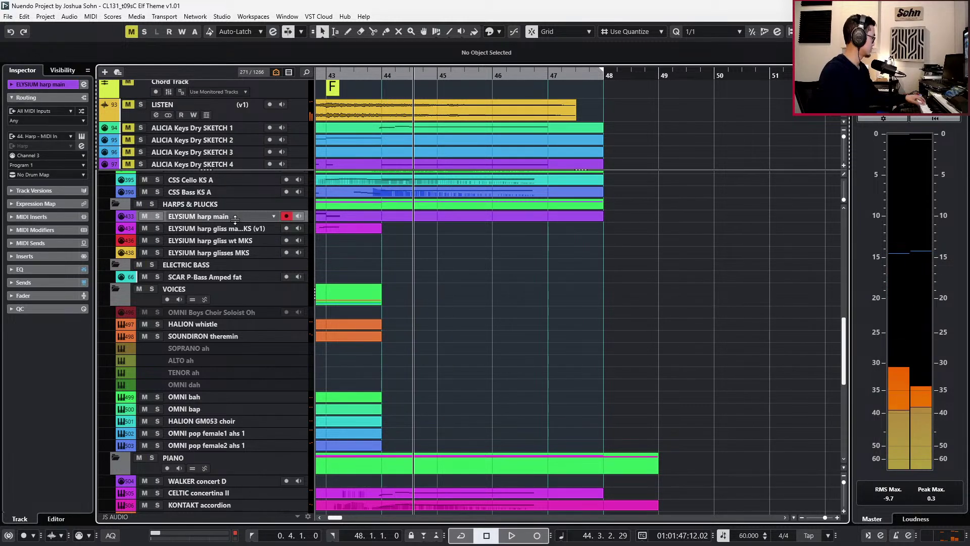
double_click(339, 221)
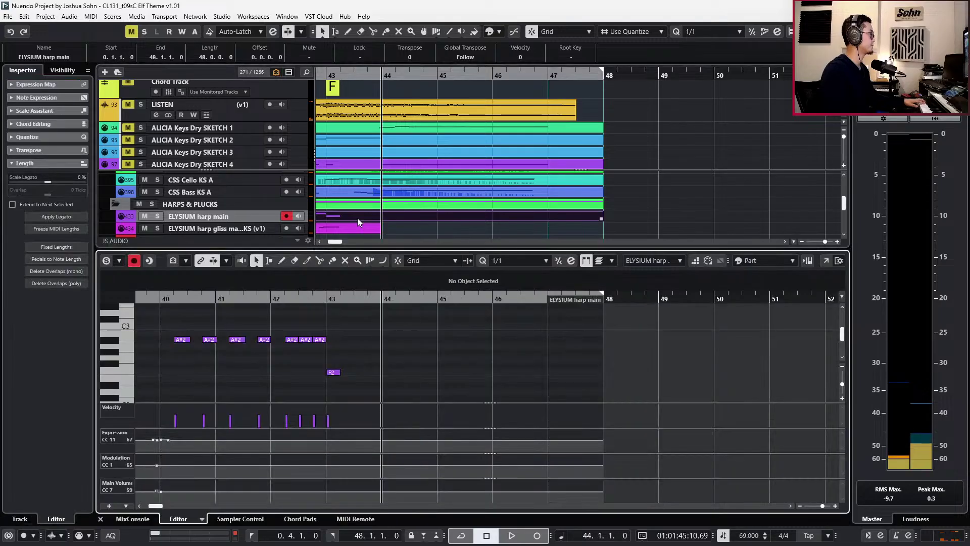
key("KP_Multiply")
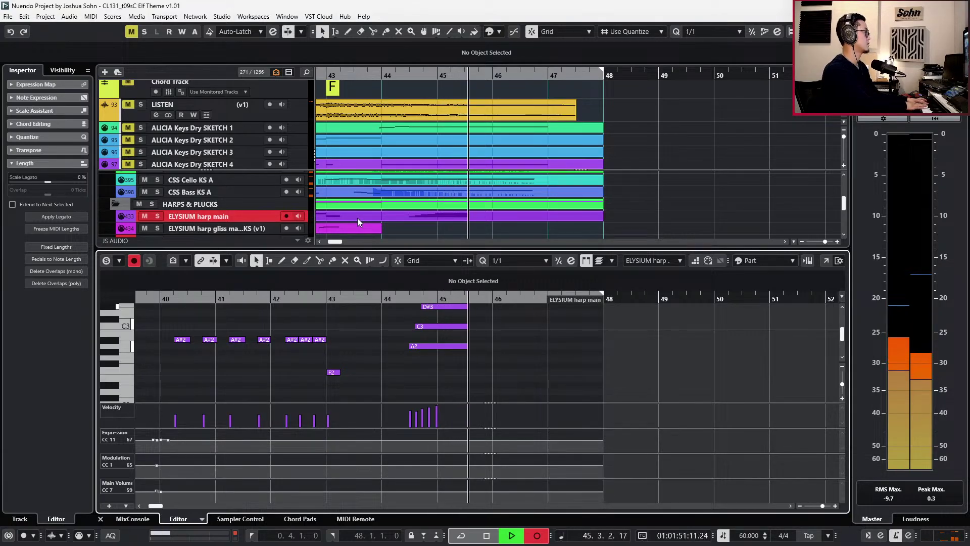
key("space")
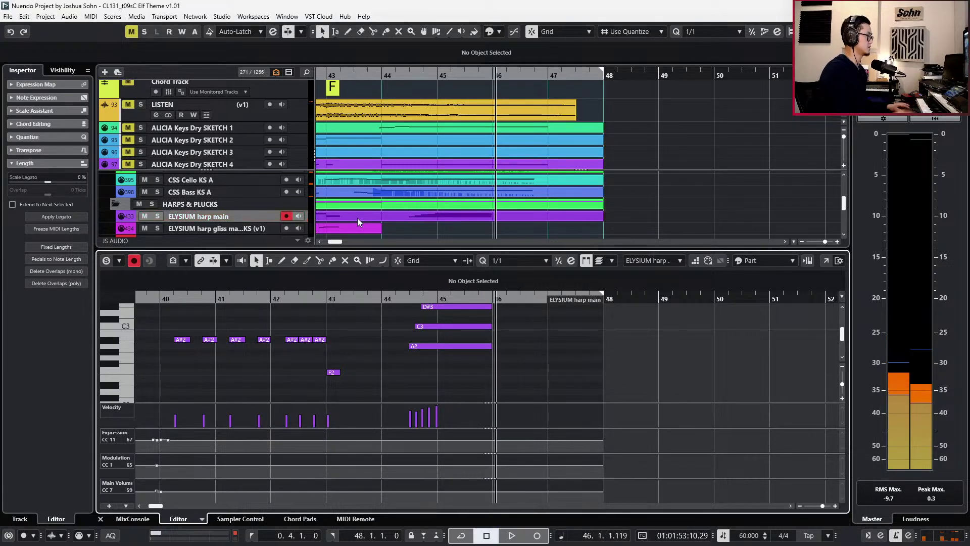
Play back the mockup from bar 43 to review the lead-in to the recorded harp arpeggio.
scroll(406, 330, "up", 1)
key("KP_Subtract")
key("KP_Subtract")
key("KP_Subtract")
key("KP_Subtract")
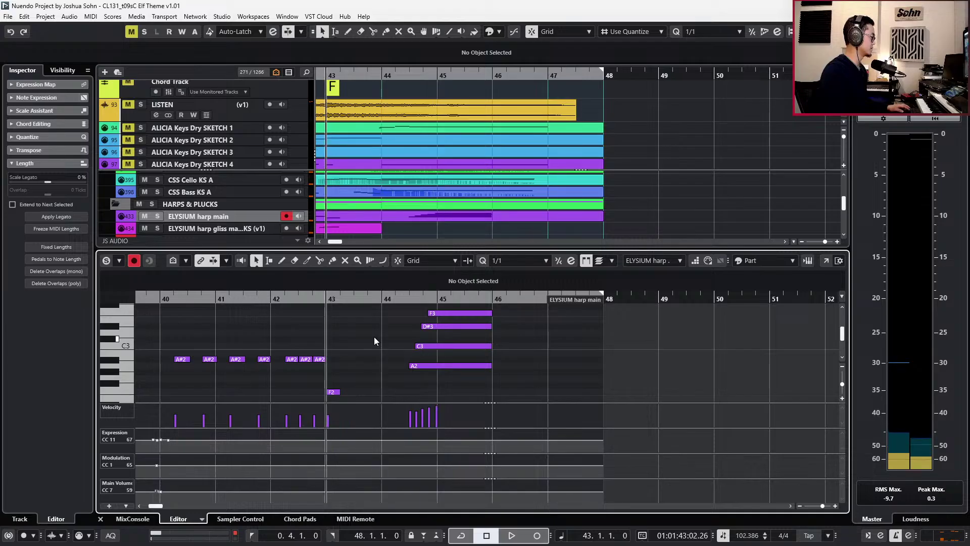
key("space")
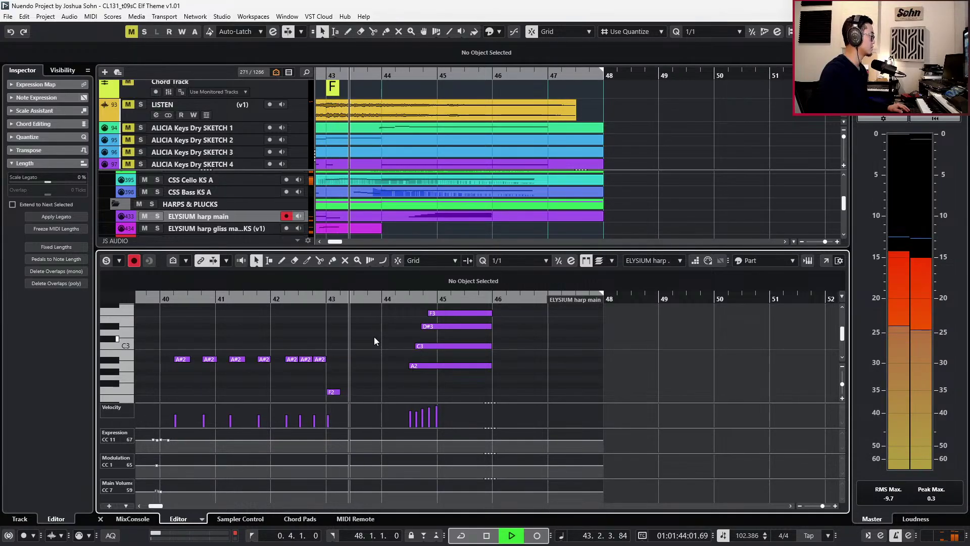
key("KP_Multiply")
key("space")
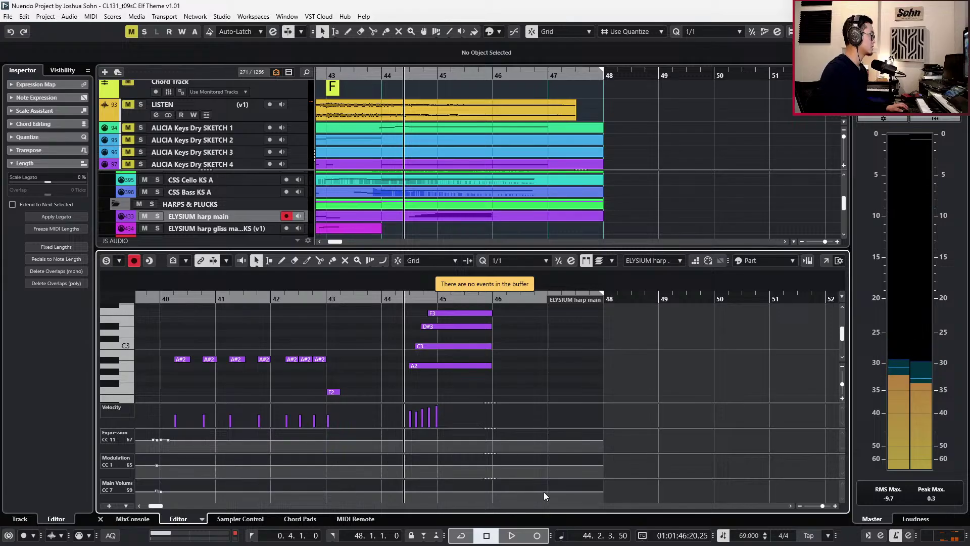
Record an F2, C3 and F3 harp chord at bar 44 and align it to the beat with the grid at 1/8.
scroll(433, 374, "up", 1)
key("KP_Multiply")
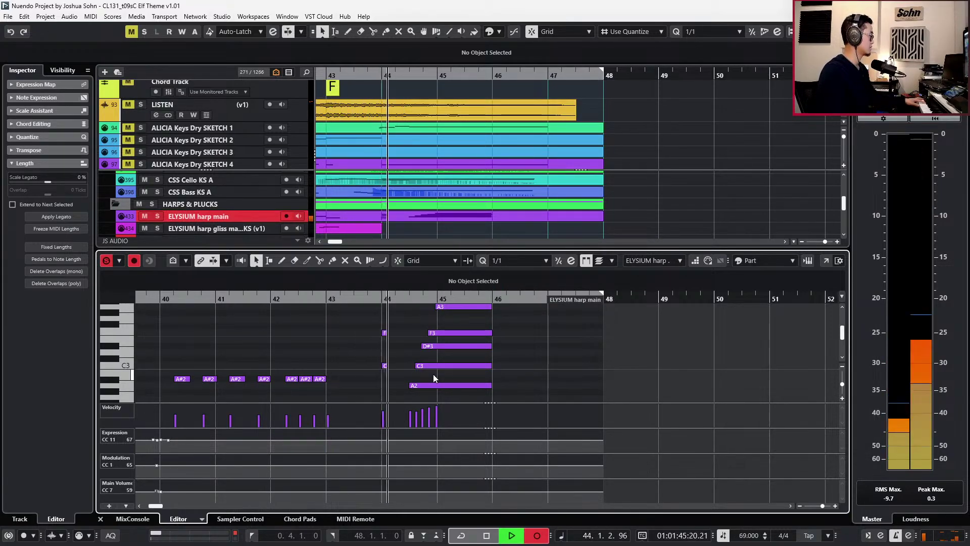
key("KP_Multiply")
key("alt+4")
scroll(380, 329, "up", 2)
left_click_drag(380, 323, 379, 392)
scroll(400, 372, "down", 2)
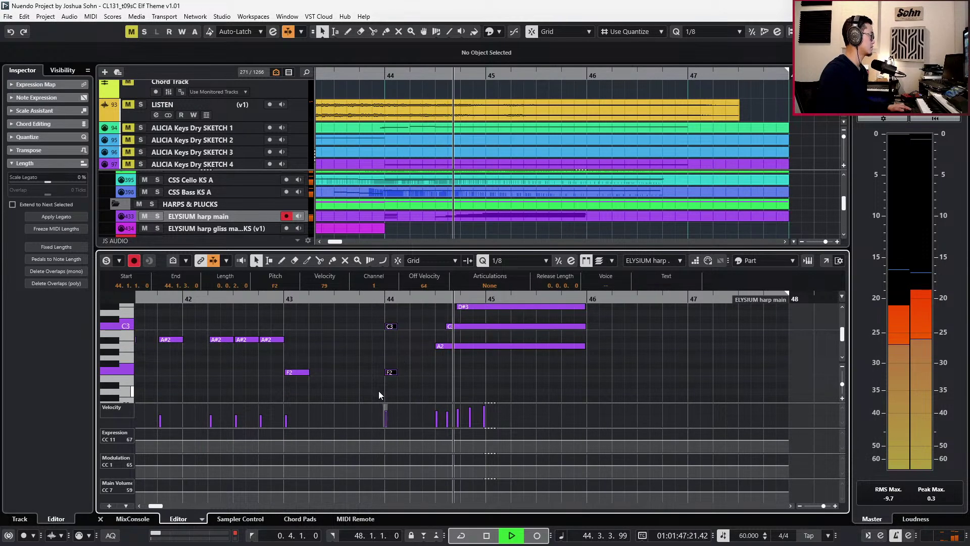
Lengthen the bar 44 harp chord notes to 0.1.2.0 and audition them with the arpeggio.
key("alt+shift+Right")
key("alt+shift+Right")
left_click_drag(405, 318, 410, 388)
scroll(429, 370, "up", 3)
key("space")
key("s")
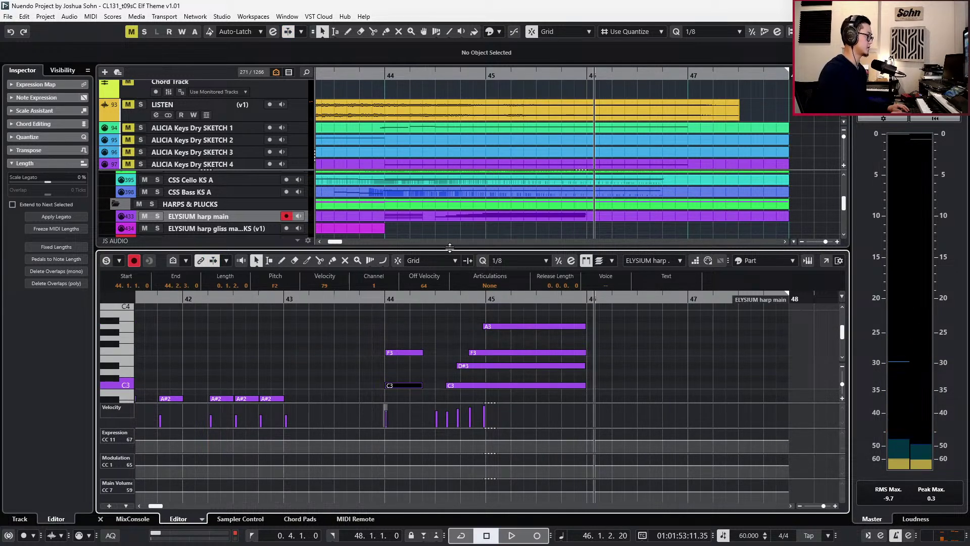
Close the harp main part and extend the ELYSIUM harp gliss maj MKS part from bar 44 to bar 48.
key("Return")
left_click(435, 230)
key("g")
key("g")
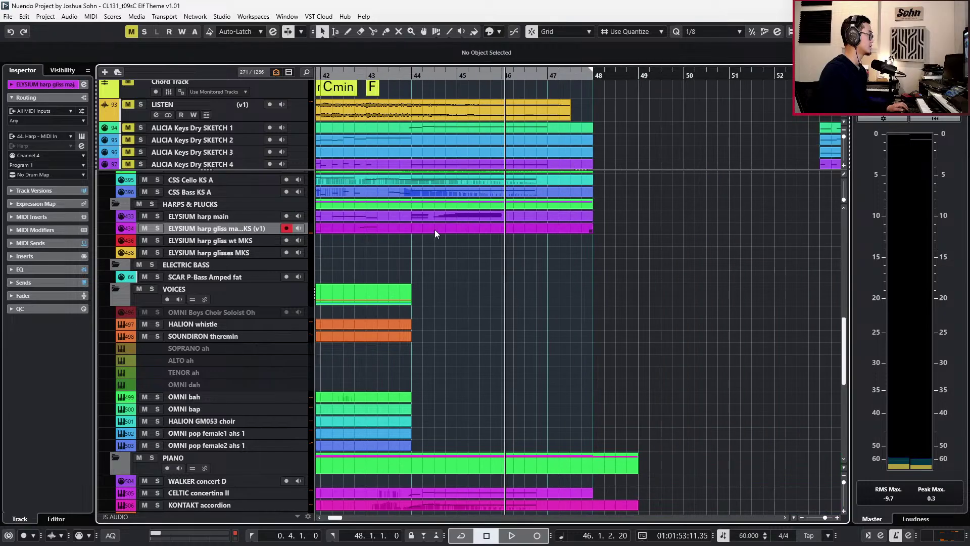
left_click(430, 217)
left_click(433, 229, "shift")
left_click(436, 213)
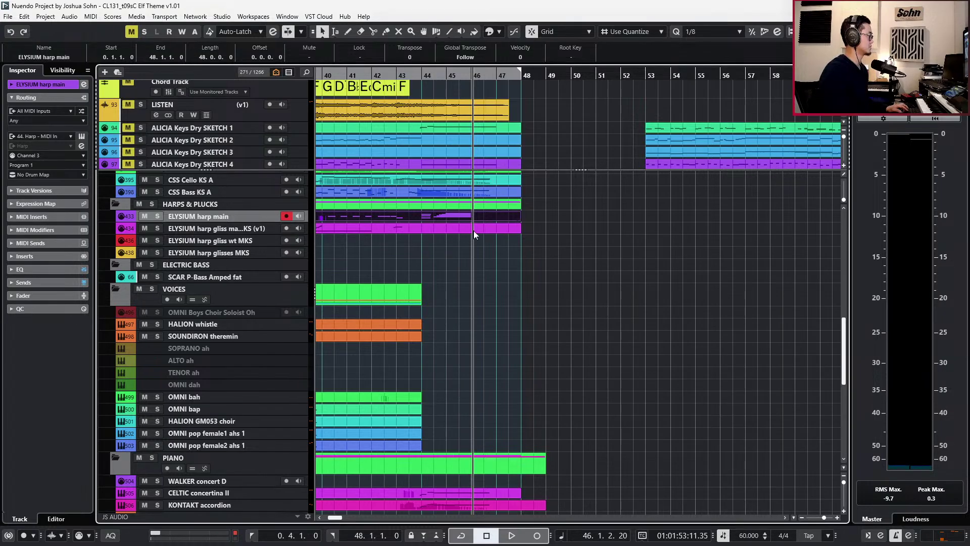
Play the soloed LISTEN reference from bar 44 to examine the harp gesture, and unsolo it.
key("KP_Subtract")
key("KP_Subtract")
scroll(470, 240, "up", 1)
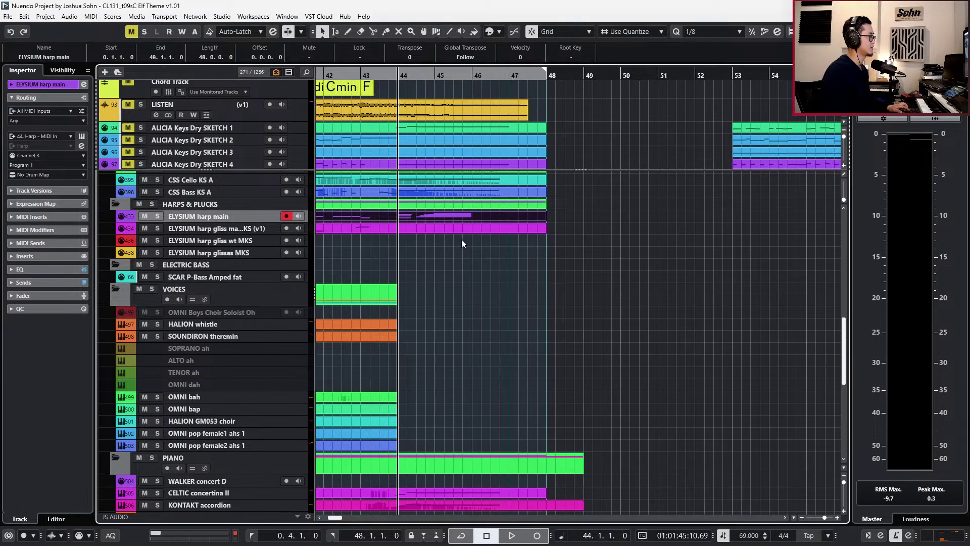
left_click(457, 232)
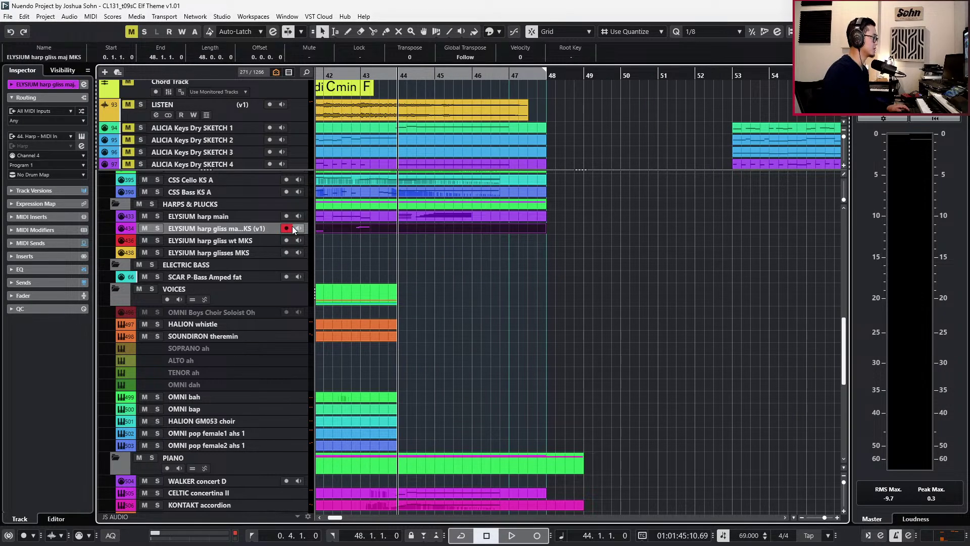
left_click(298, 117)
key("s")
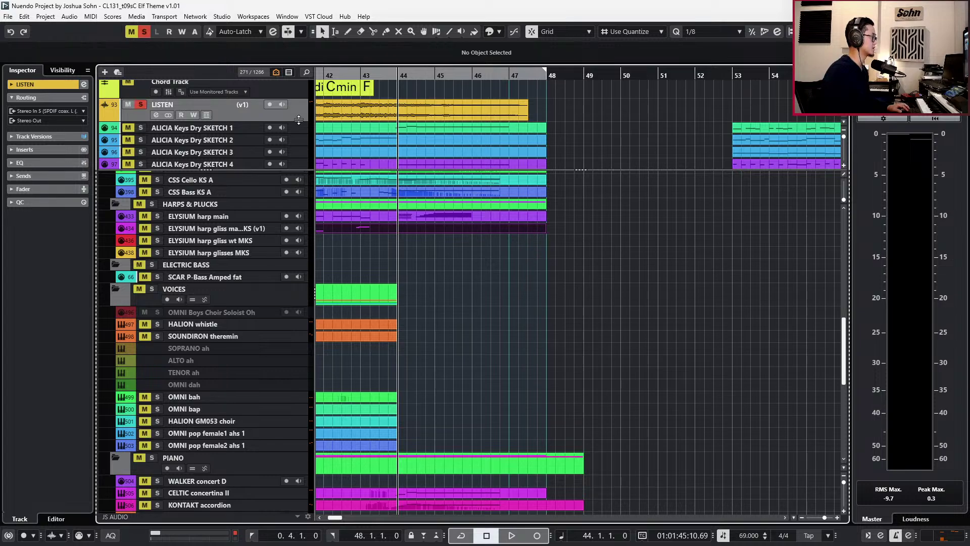
key("space")
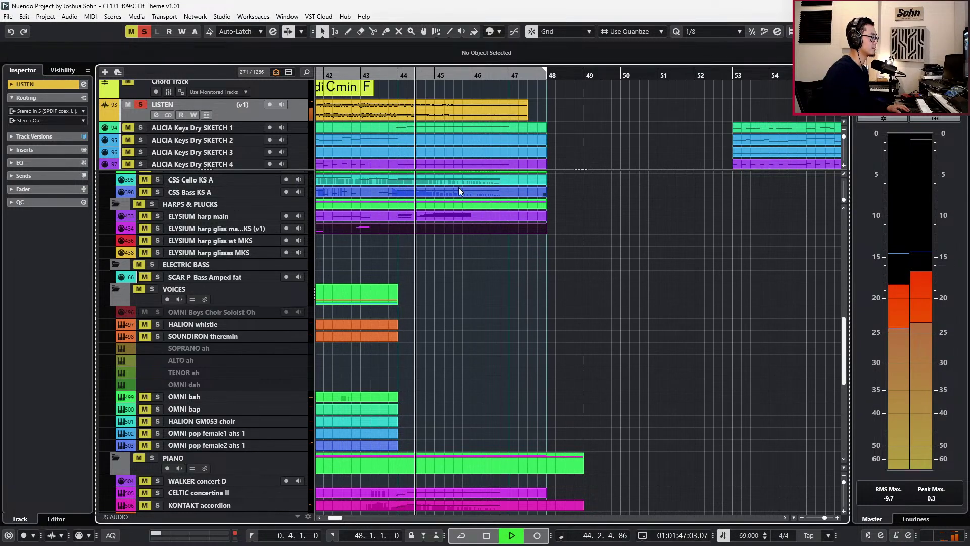
key("space")
key("s")
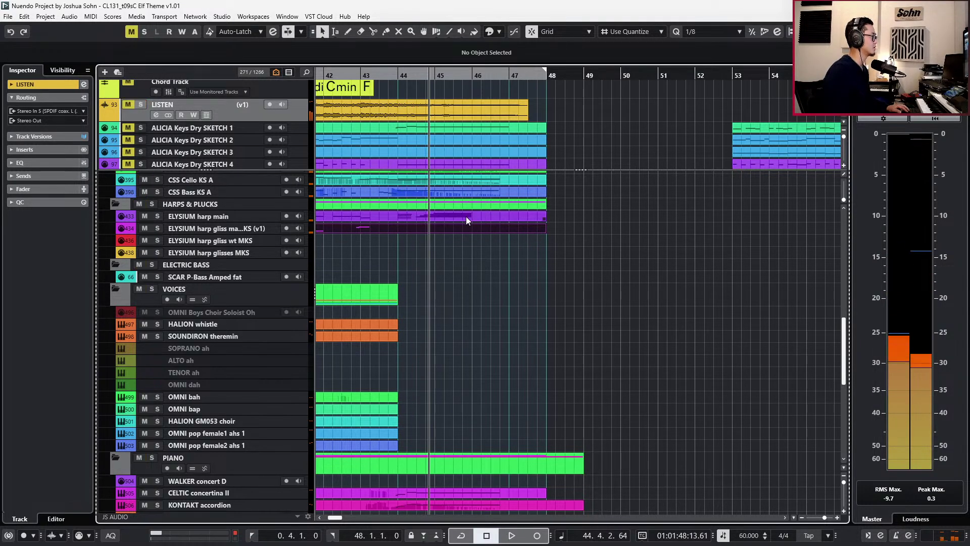
Look through the woodwind, brass, string, harp and keyboard tracks to review which instruments play from bar 44.
scroll(465, 217, "up", 5)
scroll(454, 277, "up", 4)
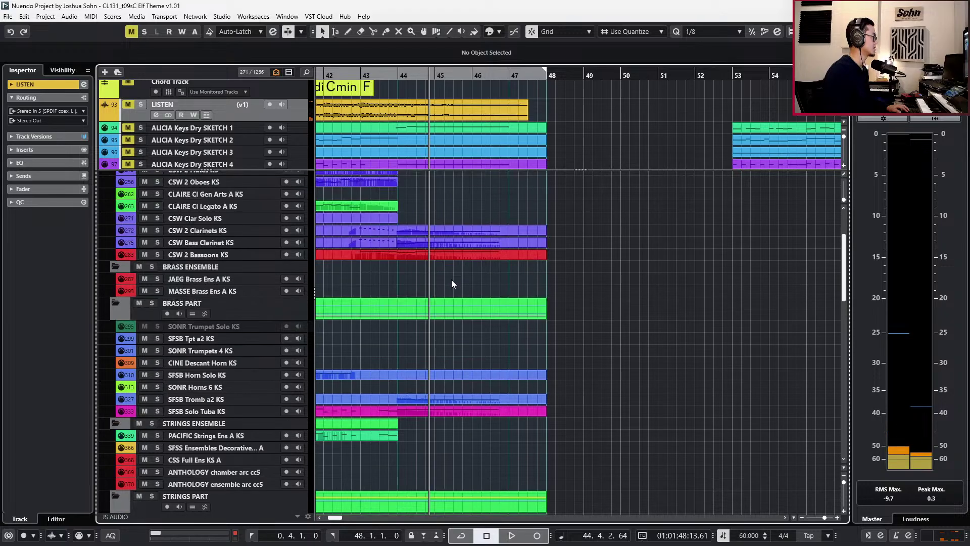
left_click(388, 306)
scroll(439, 291, "down", 3)
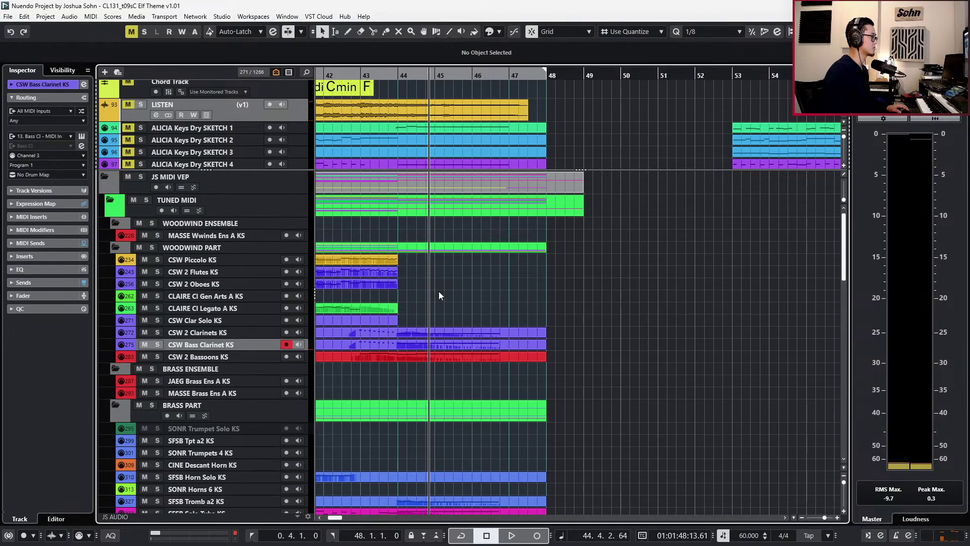
scroll(455, 296, "down", 3)
scroll(452, 298, "down", 2)
left_click(439, 317)
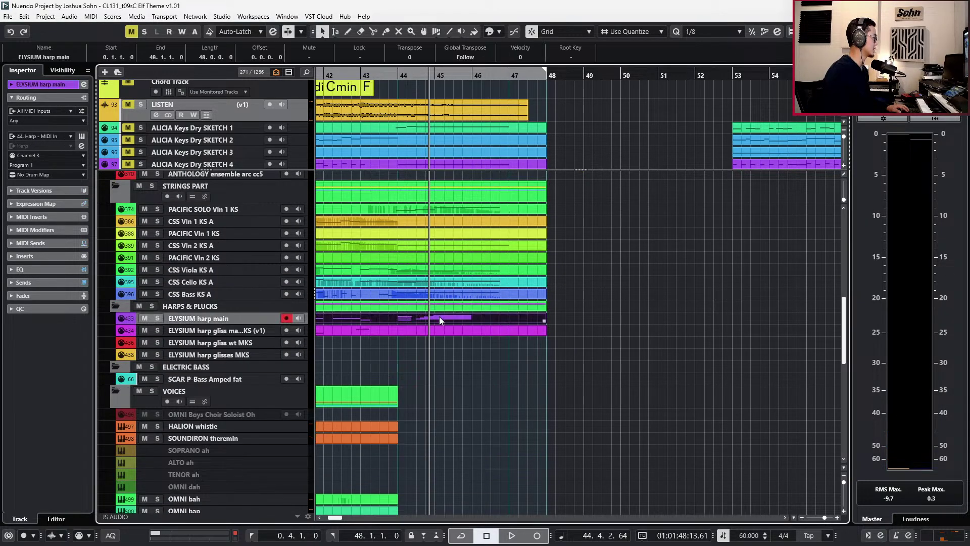
scroll(430, 311, "up", 4)
scroll(431, 306, "up", 4)
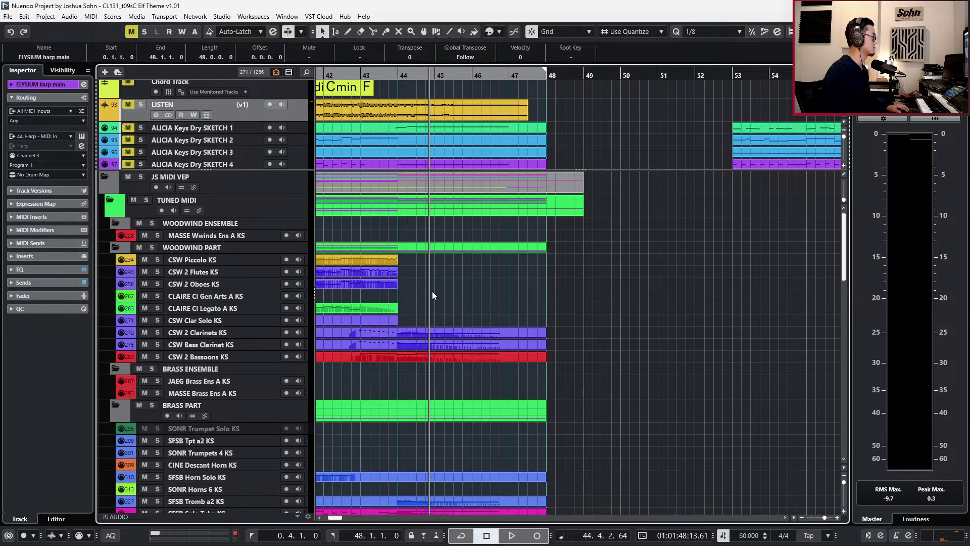
scroll(459, 334, "down", 8)
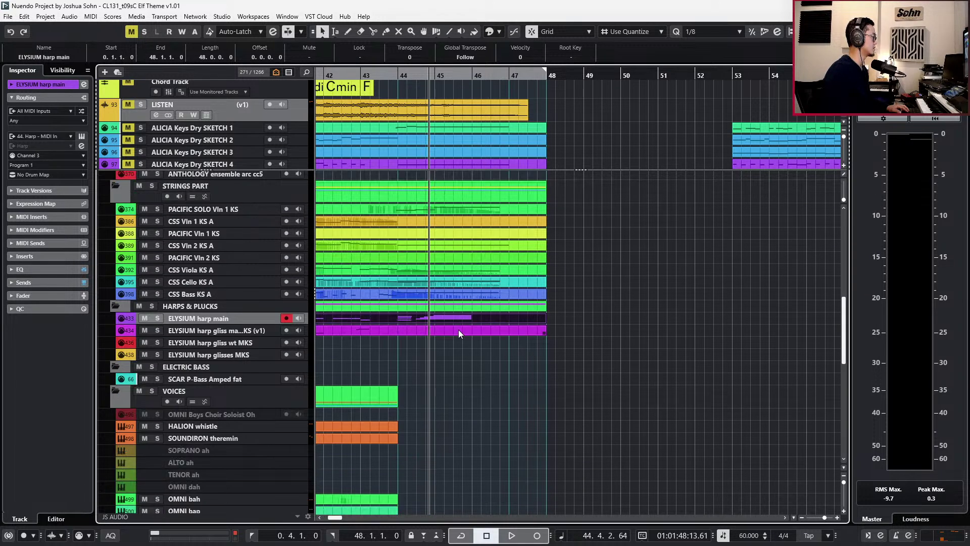
scroll(458, 334, "down", 3)
Open the CELTIC concertina II part and double its held C4 in bar 44 three semitones lower, on A3.
double_click(460, 404)
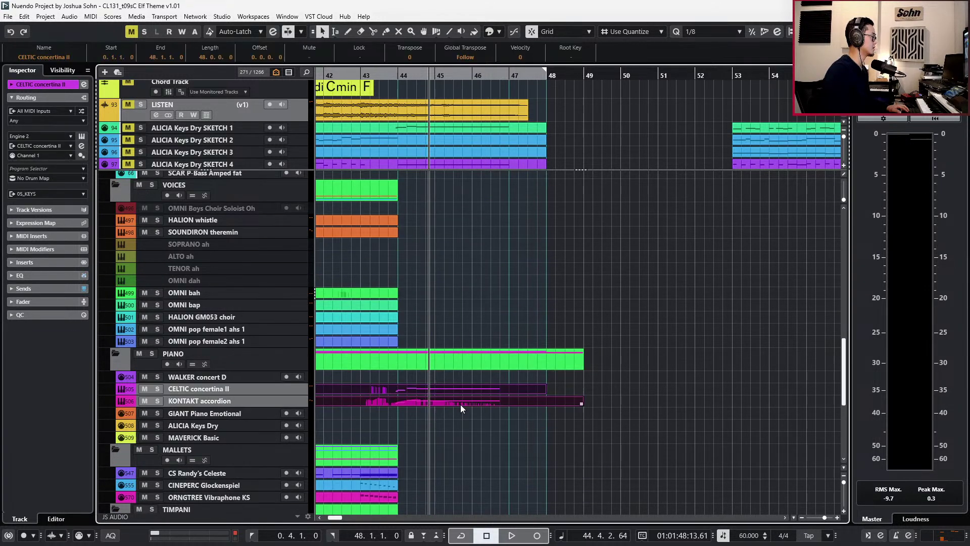
scroll(462, 363, "up", 2)
key("alt+l")
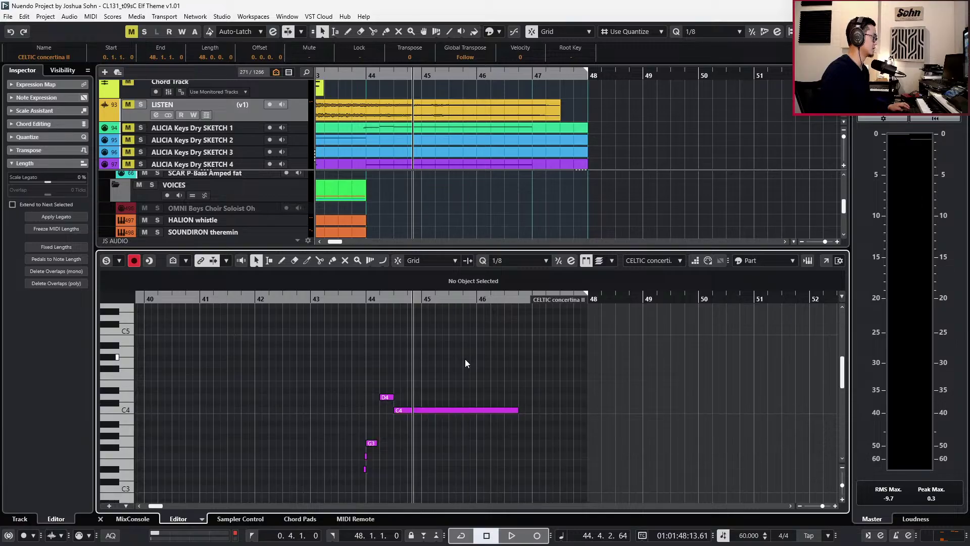
left_click(453, 410)
key("ctrl+c")
key("s")
key("l")
key("ctrl+v")
key("Down")
key("Down")
key("Down")
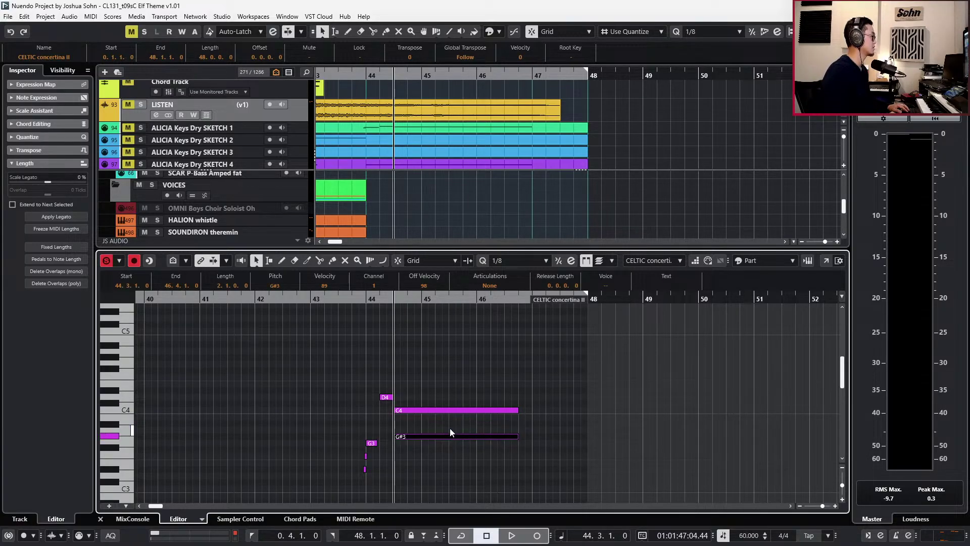
Try a harmony note on A#3 below the concertina's D4 in bar 44, audition it and delete it.
left_click(386, 399)
key("l")
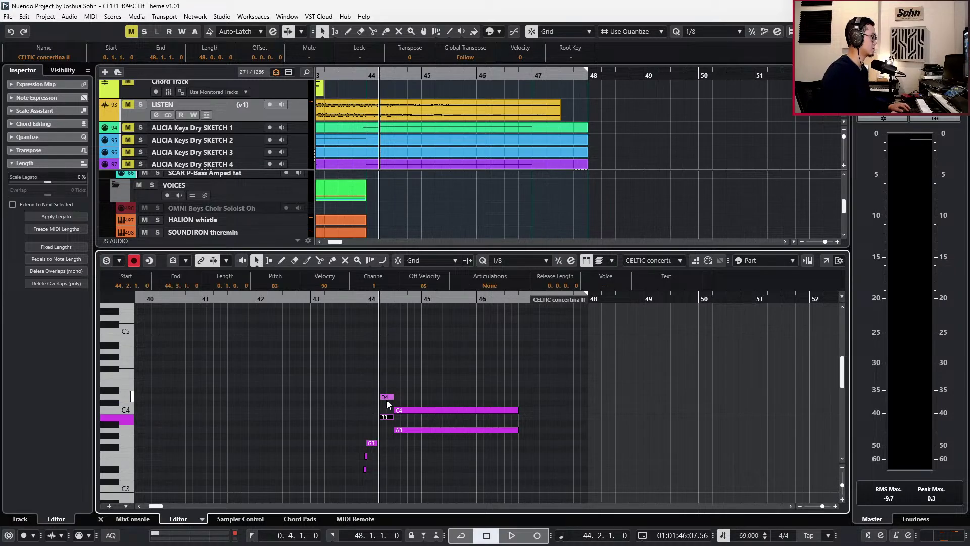
key("Down")
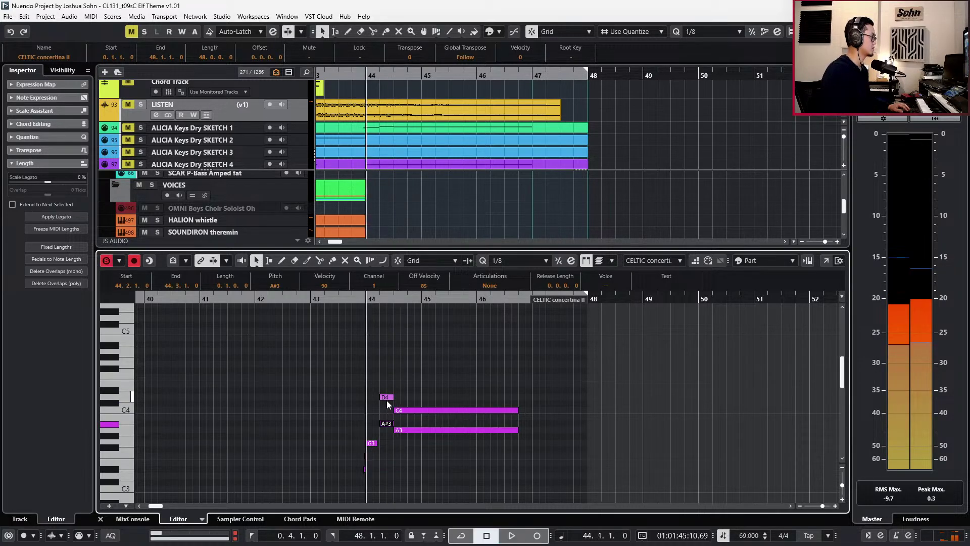
key("h")
key("space")
key("space")
left_click(393, 435)
left_click(387, 424)
key("Delete")
key("alt+l")
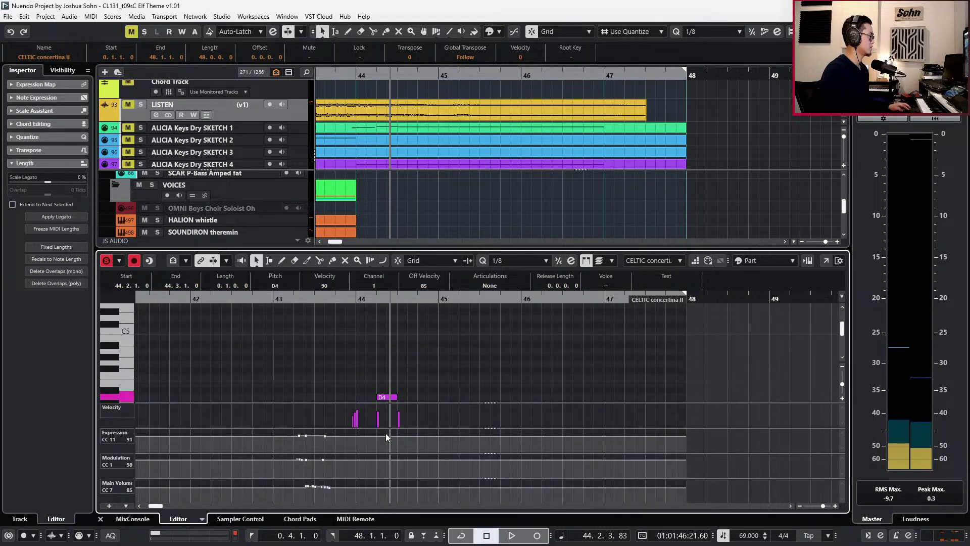
Audition bar 44, and record an expression and modulation swell for the CELTIC concertina II from bar 44 into bar 45.
key("space")
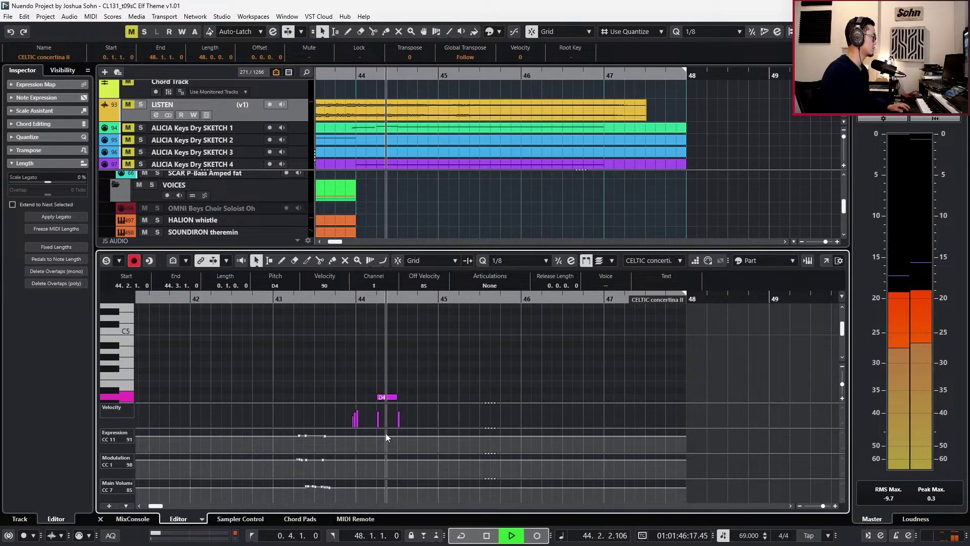
key("space")
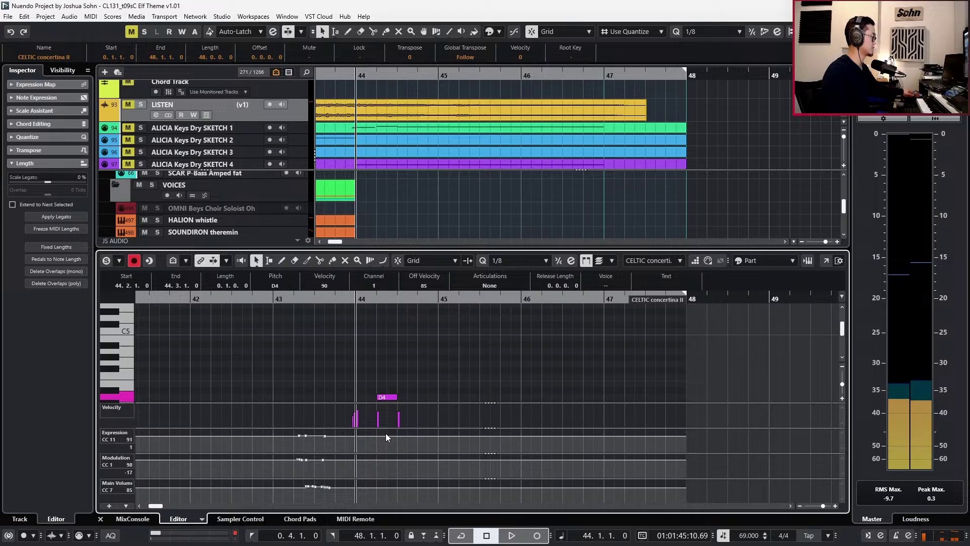
key("KP_Multiply")
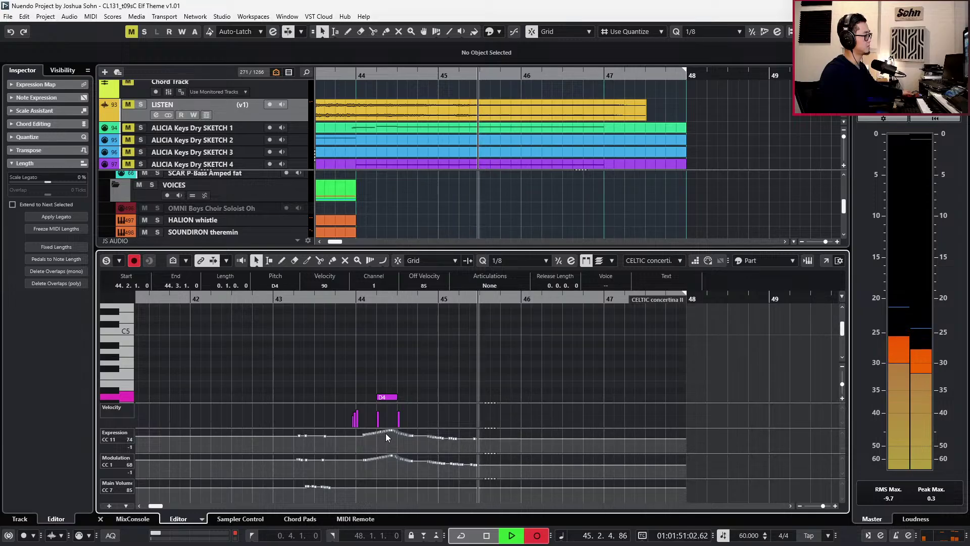
key("KP_Multiply")
key("space")
key("ctrl+z")
key("KP_0")
Play the ending from bar 43 with the KONTAKT accordion part, checking its held C4 and A3 notes.
scroll(454, 326, "up", 1)
scroll(468, 330, "down", 4)
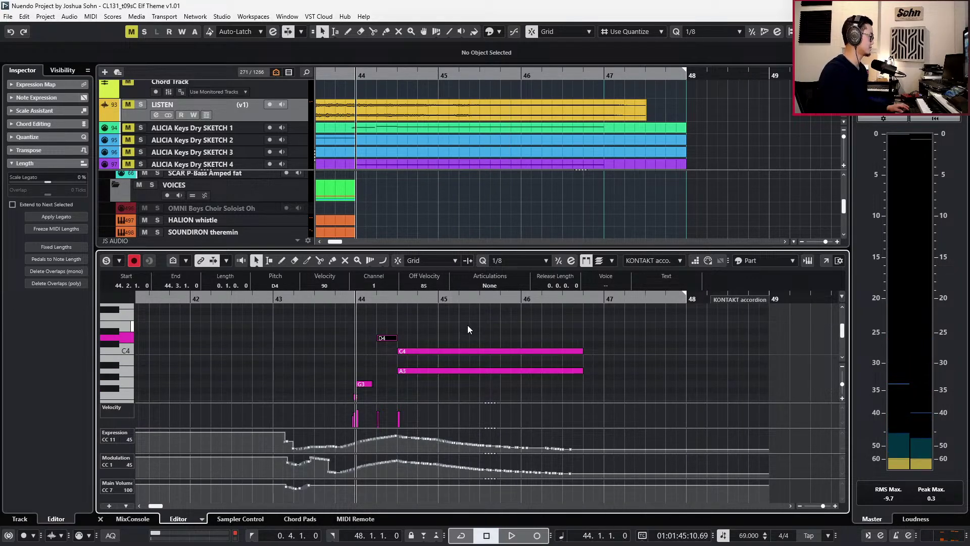
key("space")
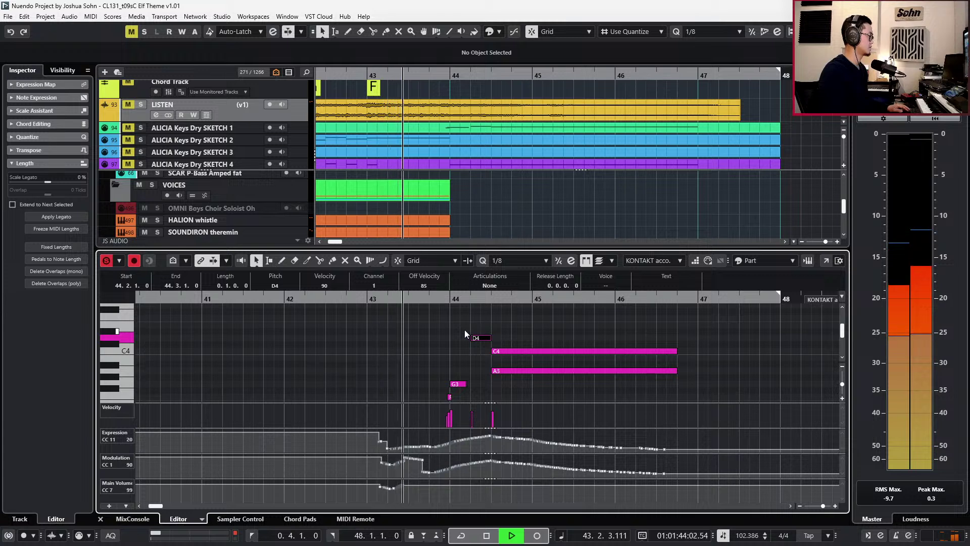
key("space")
left_click(502, 374)
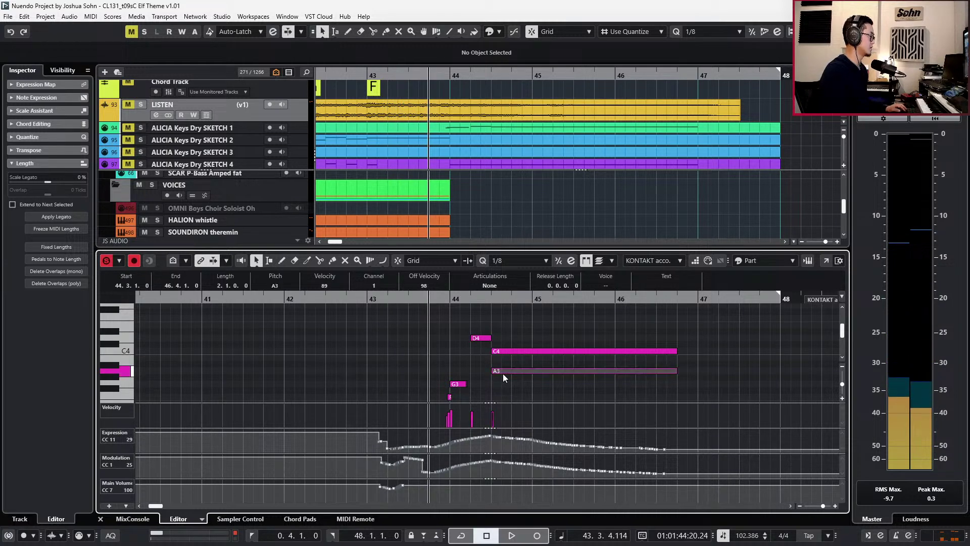
key("l")
key("Right")
scroll(503, 374, "down", 3)
key("ctrl+KP_Subtract")
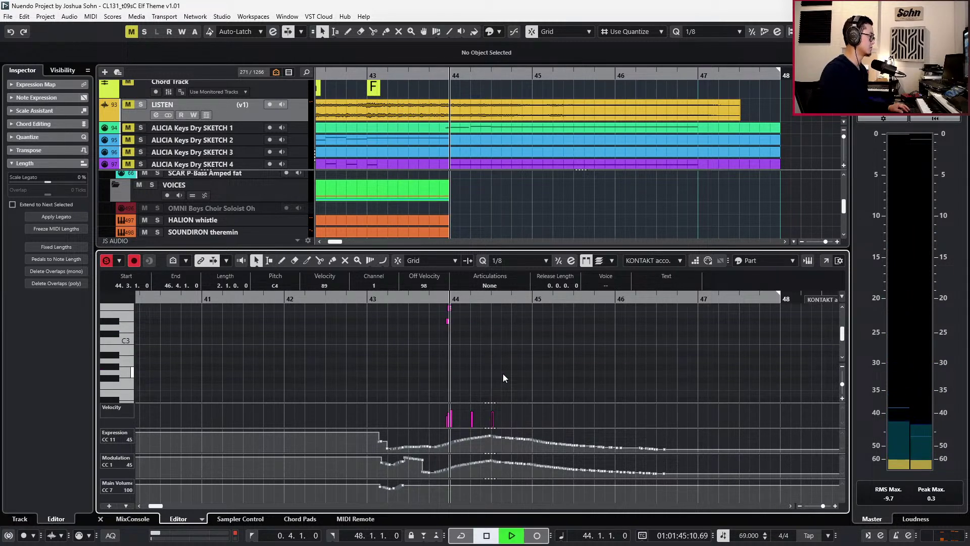
key("space")
scroll(529, 365, "up", 3)
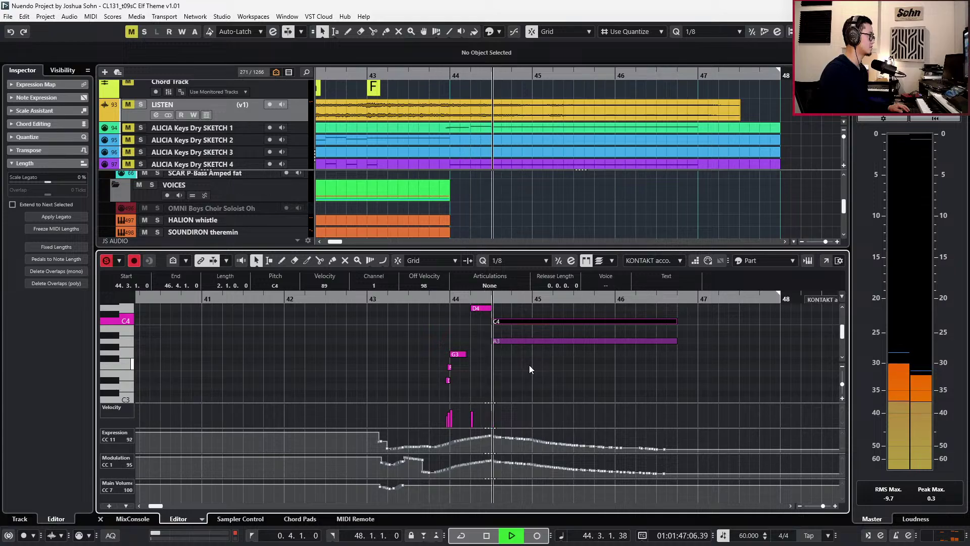
Delete the CELTIC concertina II expression points that follow beat 3 of bar 44, and audition the held notes.
left_click(512, 342)
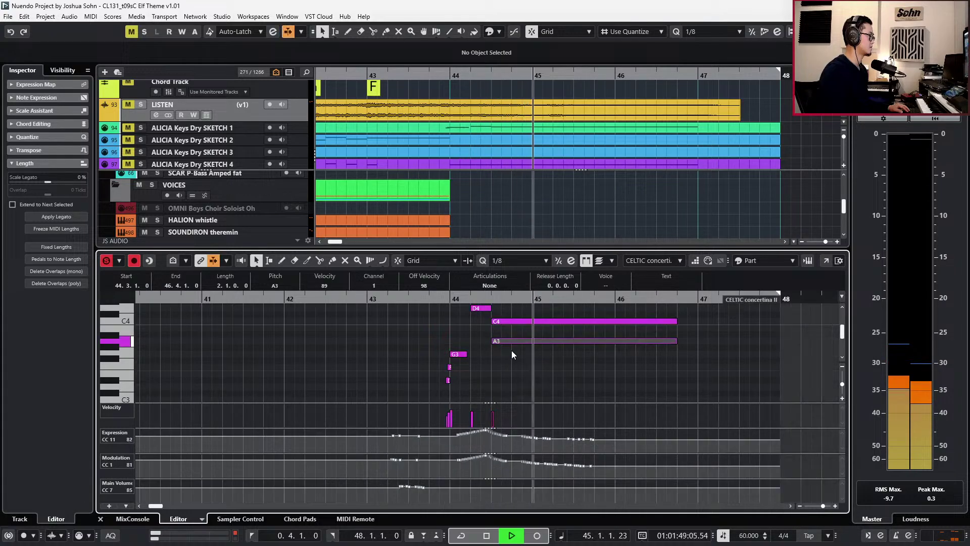
key("space")
left_click_drag(492, 443, 626, 424)
key("Delete")
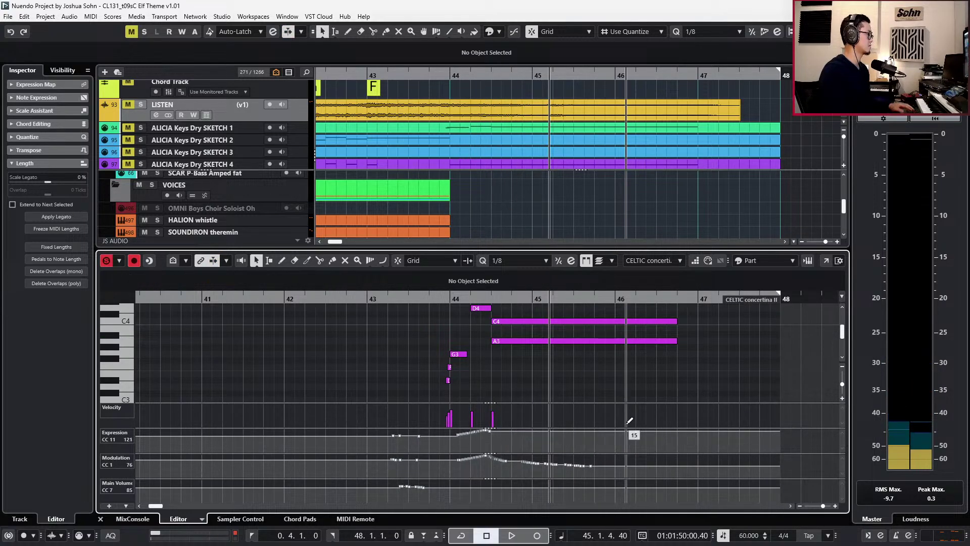
key("space")
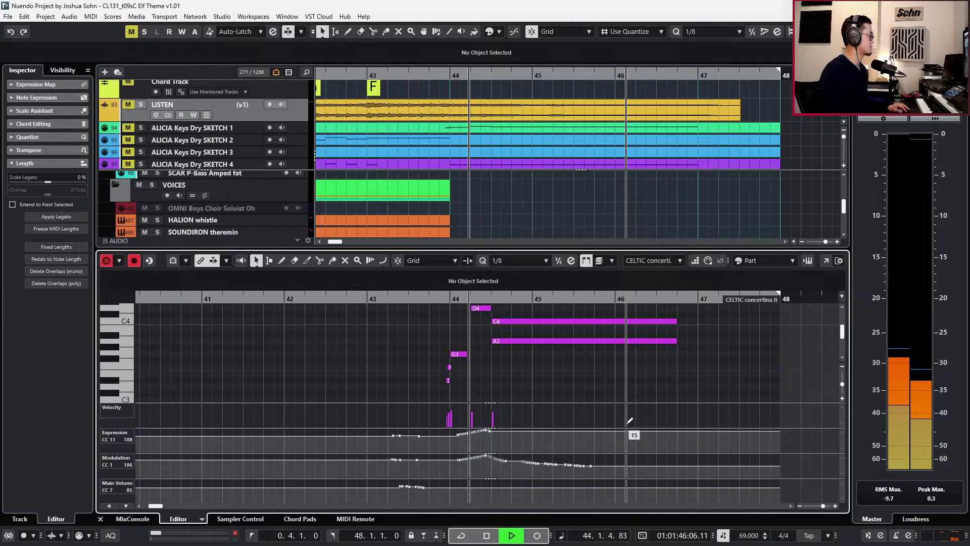
key("space")
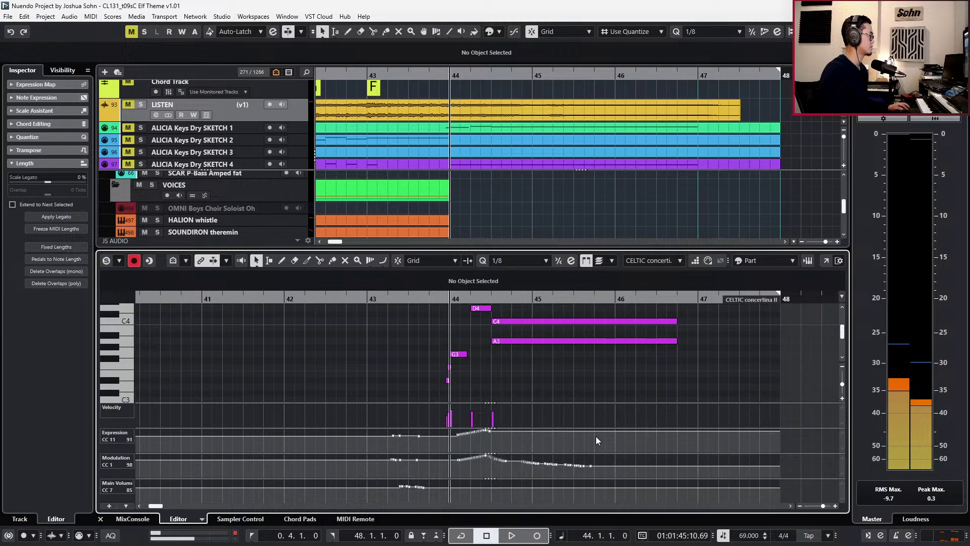
key("space")
Add a main volume point of 91 to the CELTIC concertina II part at 43.4.1.75 and play the ending.
key("Return")
scroll(601, 432, "down", 2)
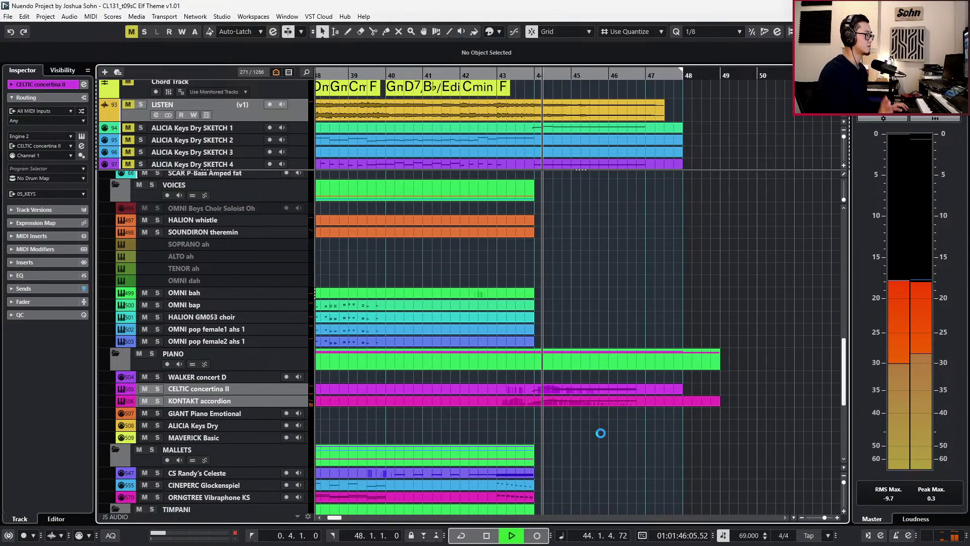
double_click(630, 389)
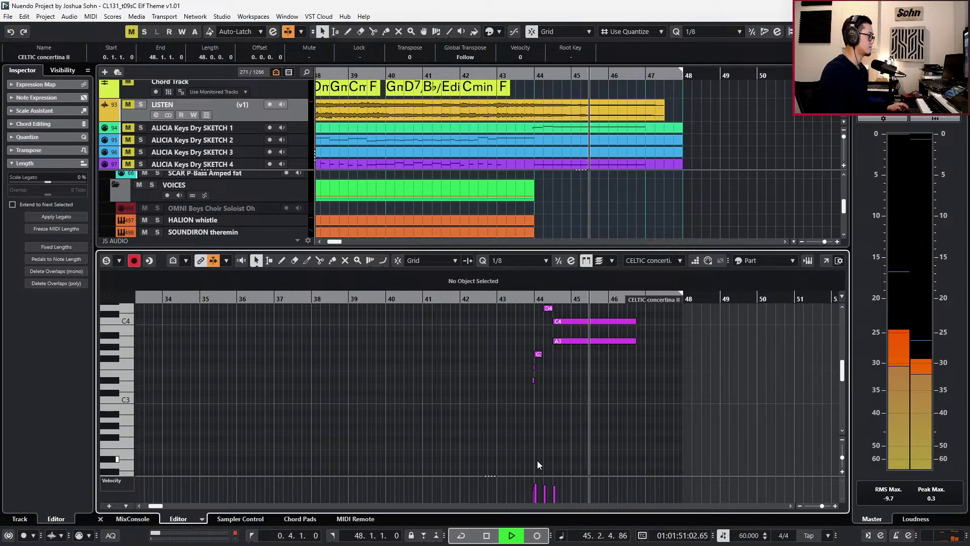
key("Return")
key("space")
left_click(574, 408)
double_click(561, 392)
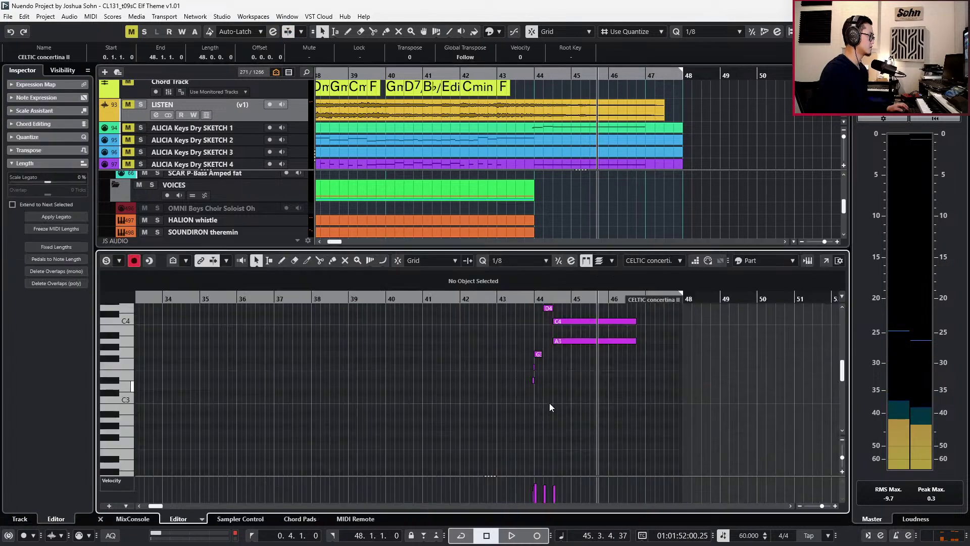
key("alt+l")
scroll(523, 477, "up", 2)
left_click(529, 485)
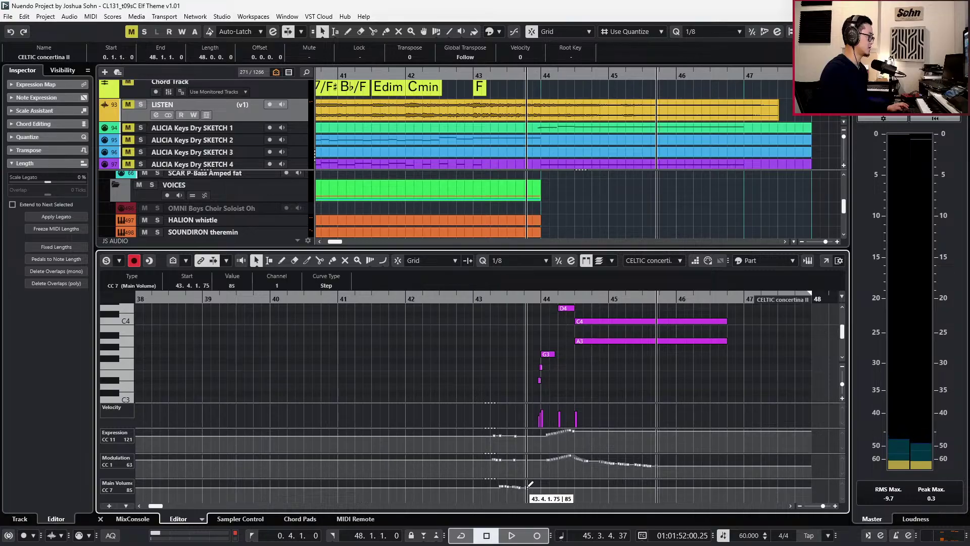
key("KP_Subtract")
key("KP_Subtract")
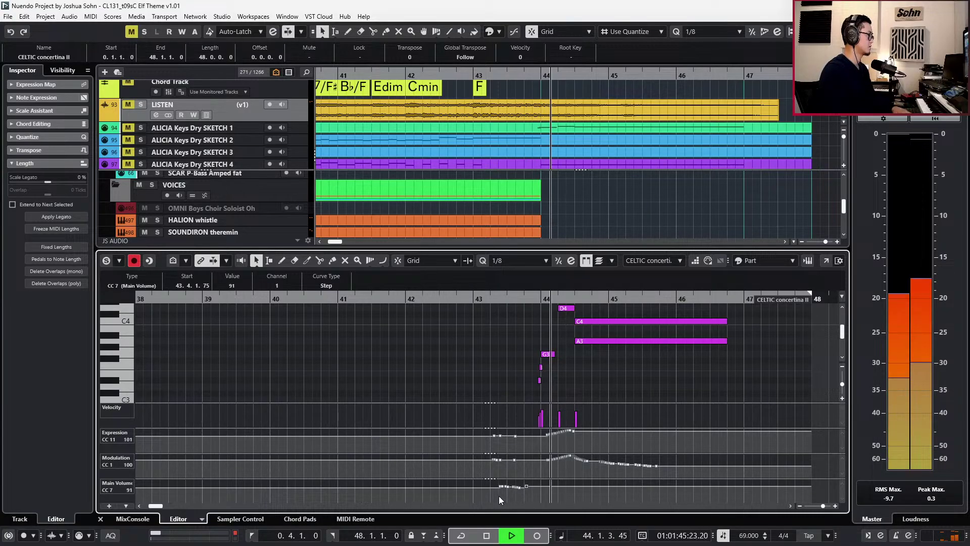
key("Return")
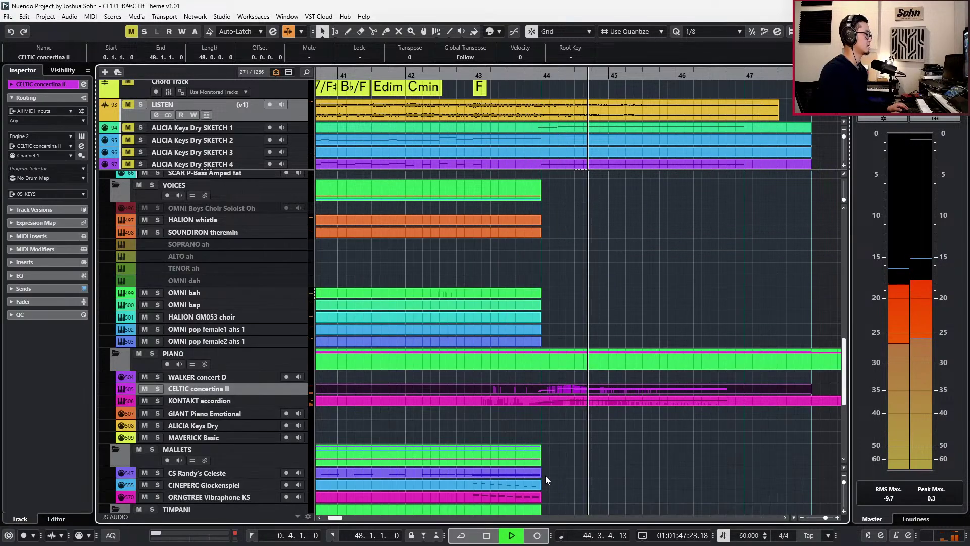
scroll(557, 440, "down", 1)
key("space")
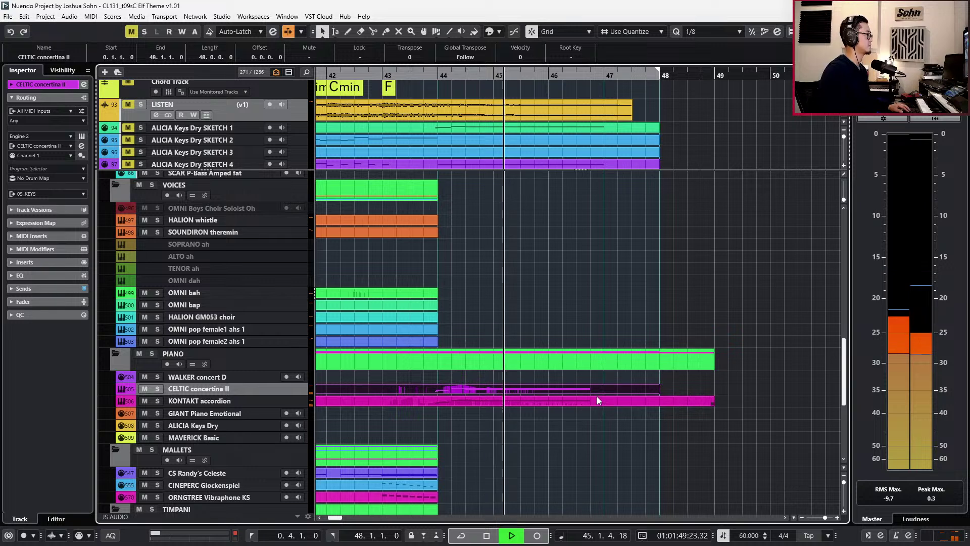
Solo the LISTEN reference, play its ending from bar 44 into bar 46, and turn the solo off.
scroll(492, 292, "down", 5)
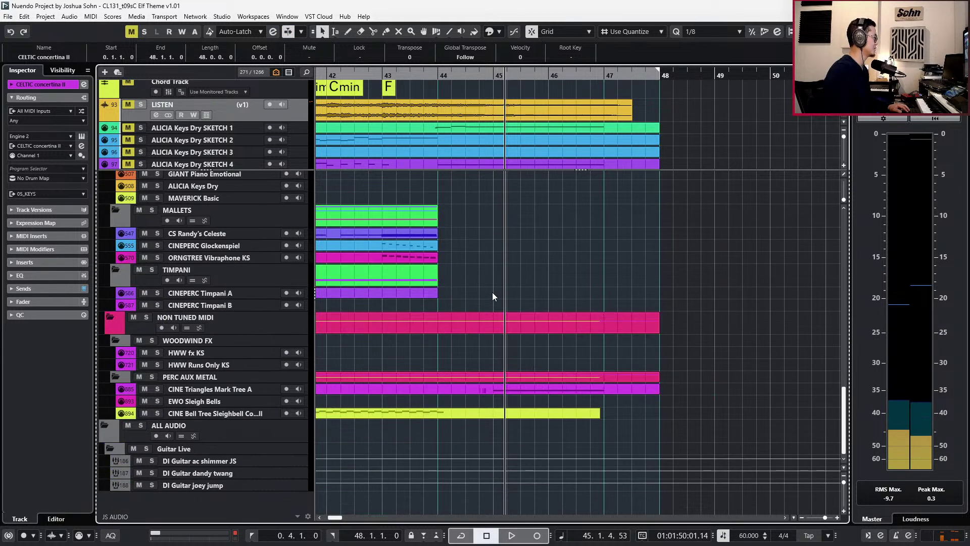
scroll(235, 303, "up", 3)
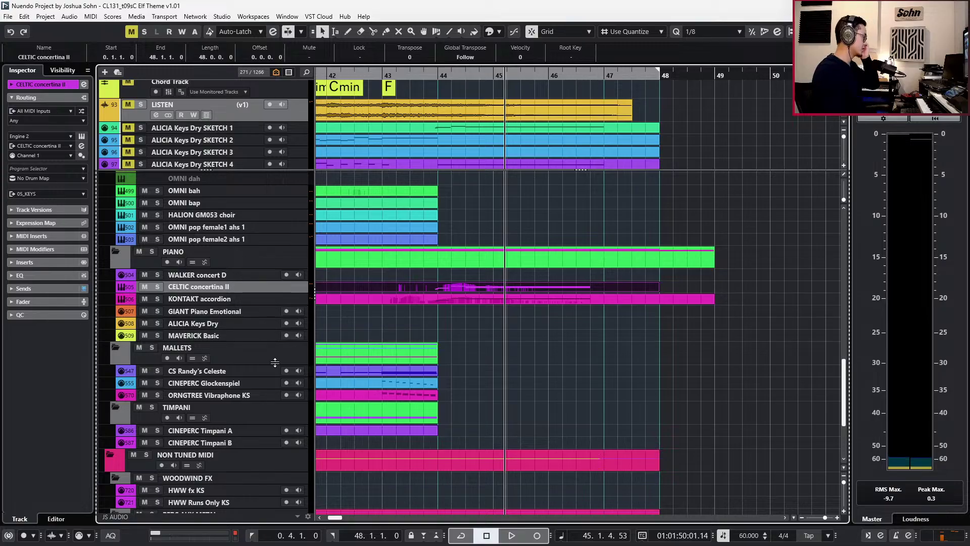
scroll(378, 383, "up", 4)
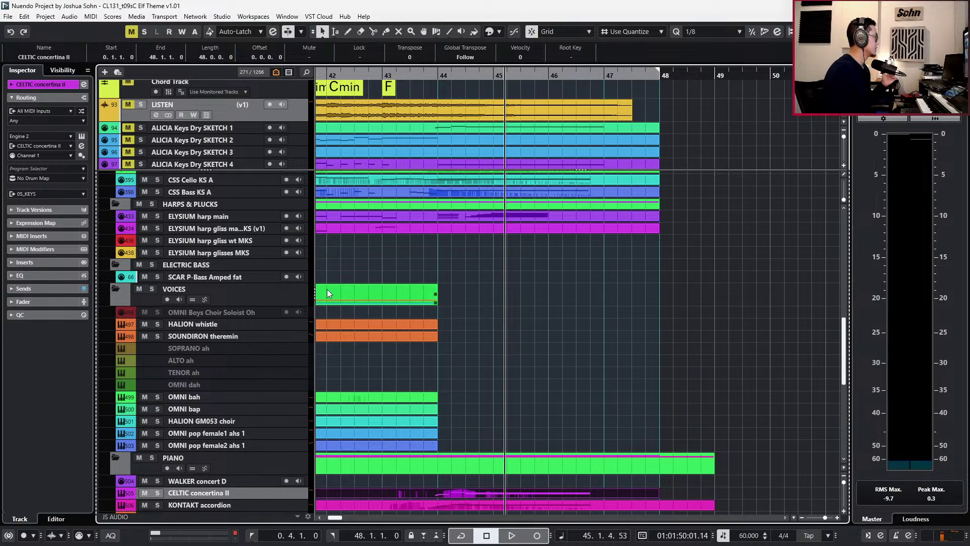
left_click(256, 228)
left_click(223, 114)
key("s")
key("space")
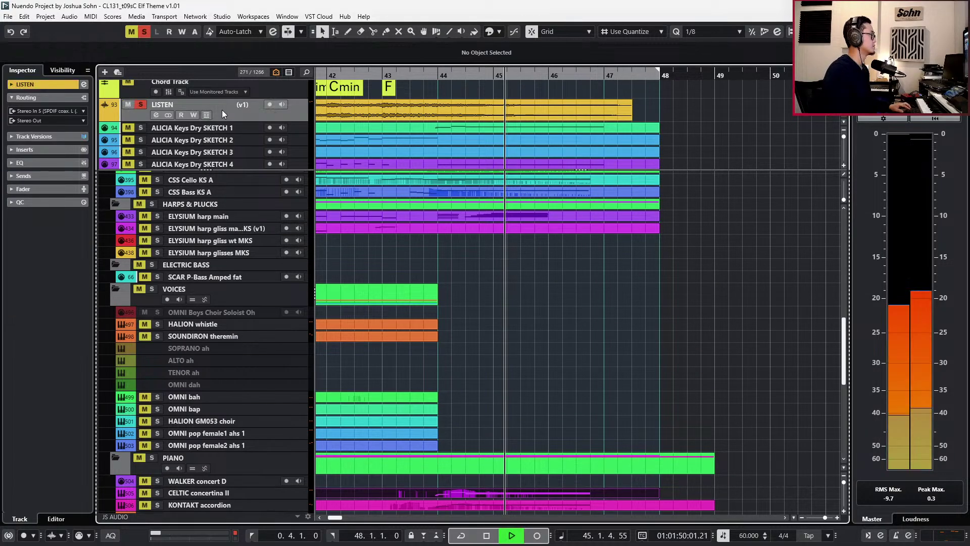
key("KP_Subtract")
key("space")
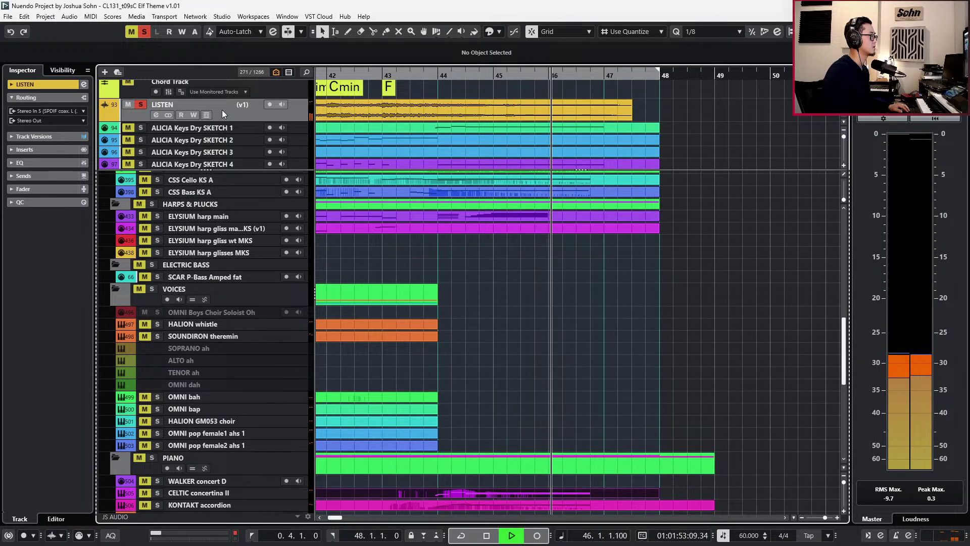
key("space")
key("s")
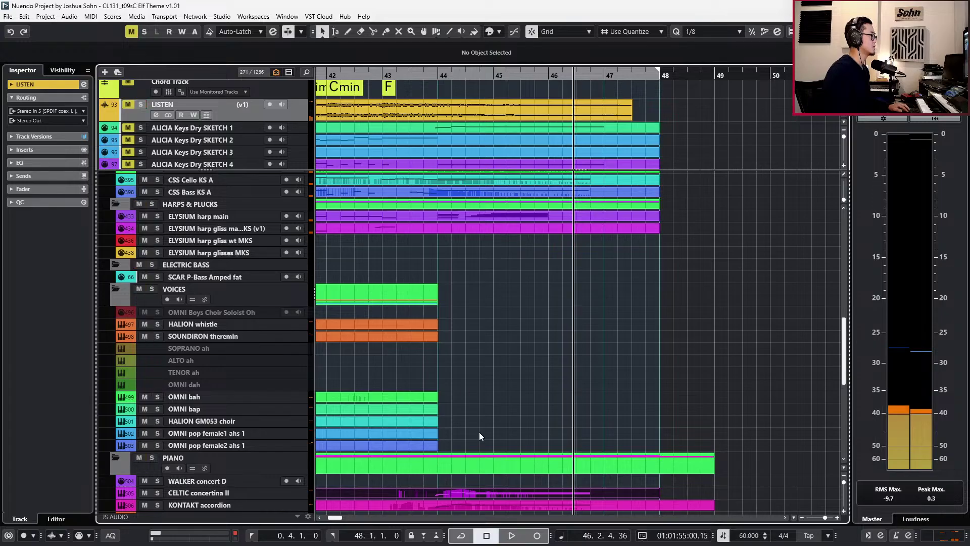
Record sweeping harp glissandi down and up from bar 45 to bar 46 in the ELYSIUM harp gliss maj MKS part.
scroll(329, 302, "up", 5)
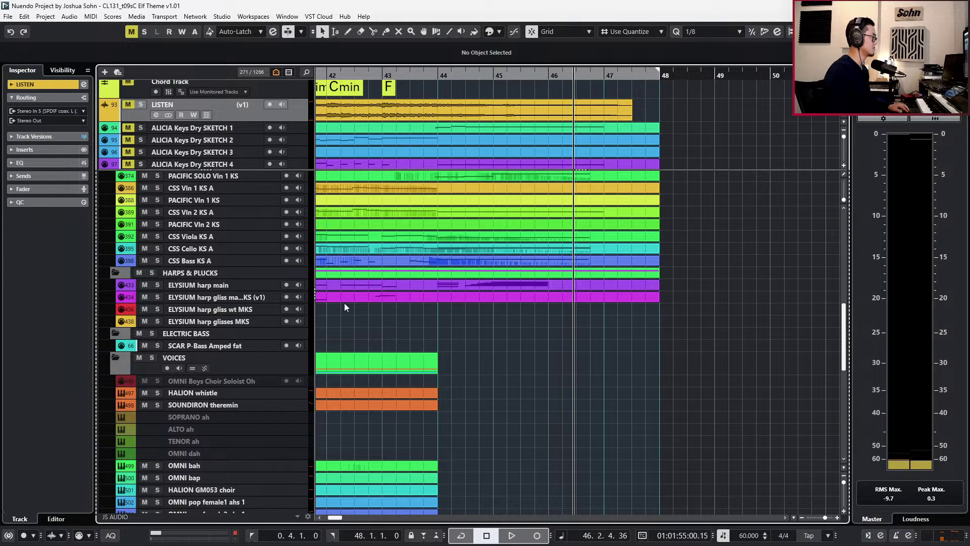
left_click(237, 297)
left_click(528, 297)
double_click(528, 299)
left_click(528, 296)
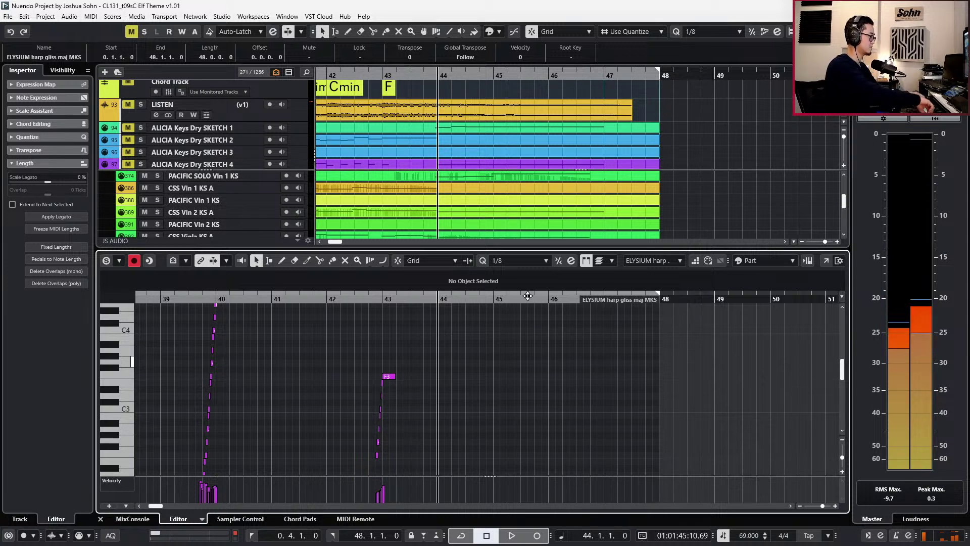
key("KP_Subtract")
key("KP_Multiply")
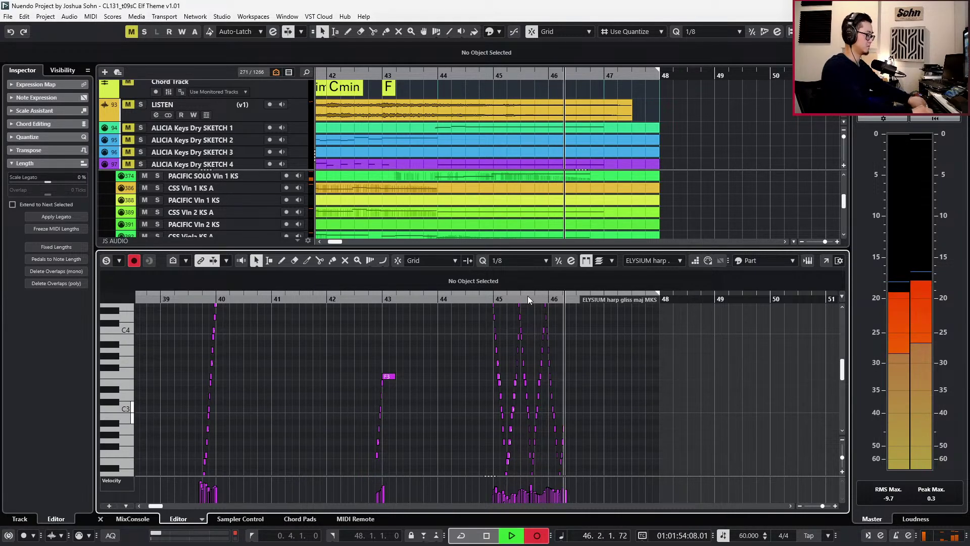
key("space")
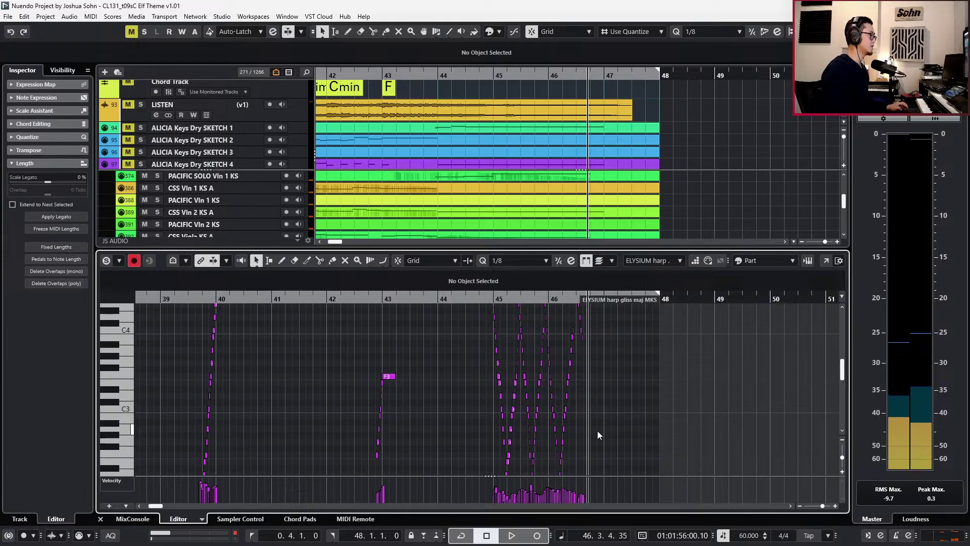
Copy the harp gliss part's long F-2 keyswitch note from bar 37 to the start of bar 44.
key("alt+l")
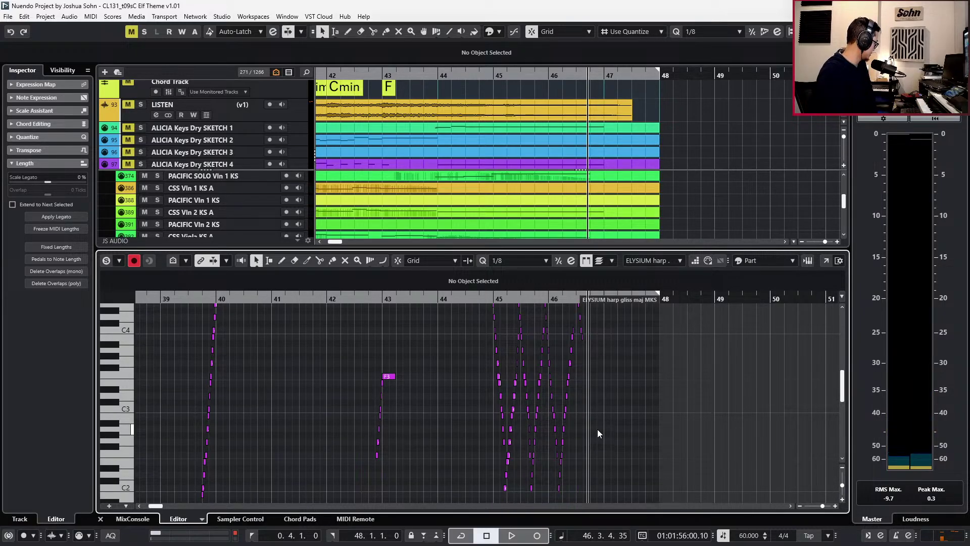
scroll(598, 429, "down", 8)
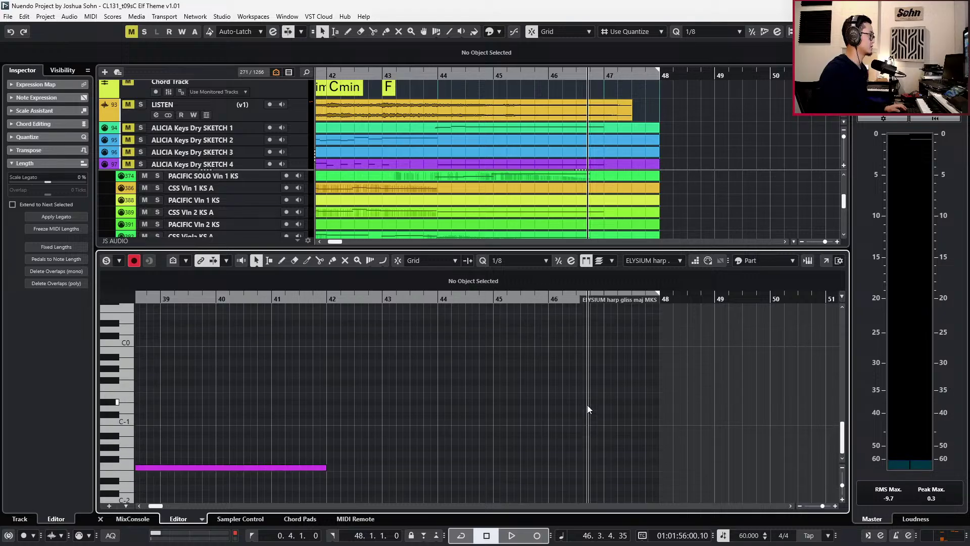
scroll(582, 399, "up", 6)
key("g")
scroll(581, 399, "down", 6)
left_click_drag(438, 433, 364, 493)
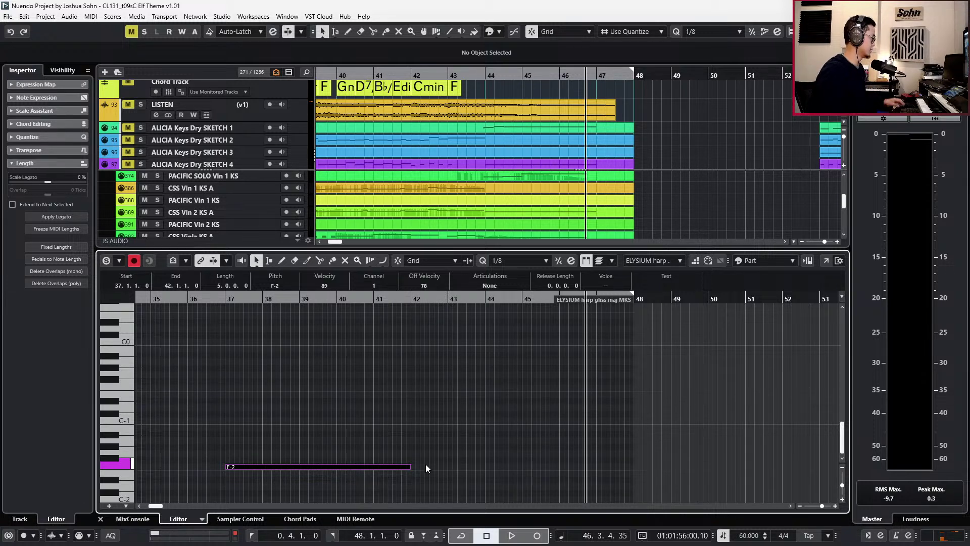
key("KP_Subtract")
key("KP_Subtract")
key("KP_Subtract")
key("ctrl+v")
Transpose the keyswitch note at bar 44 to D#-2 and play the harp glissandi.
key("Down")
key("Down")
key("Down")
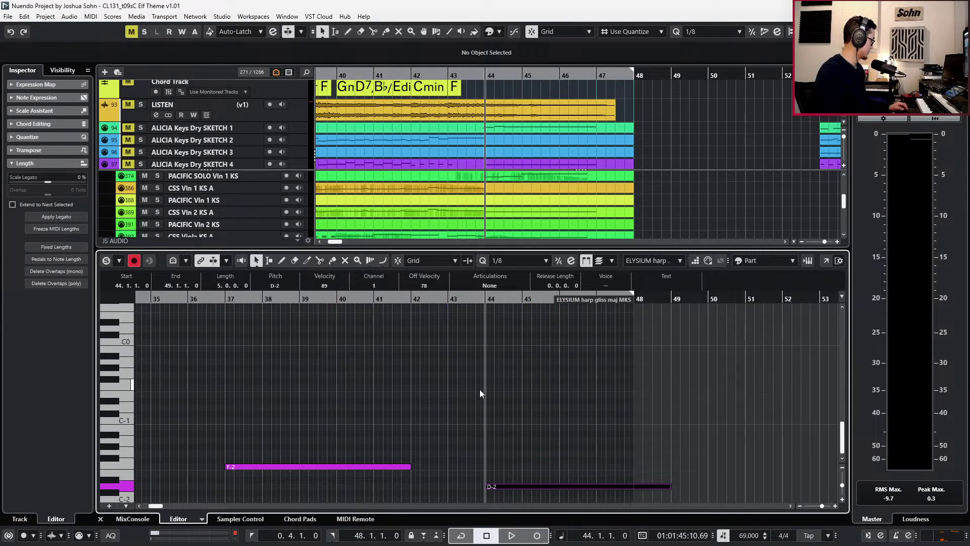
key("Up")
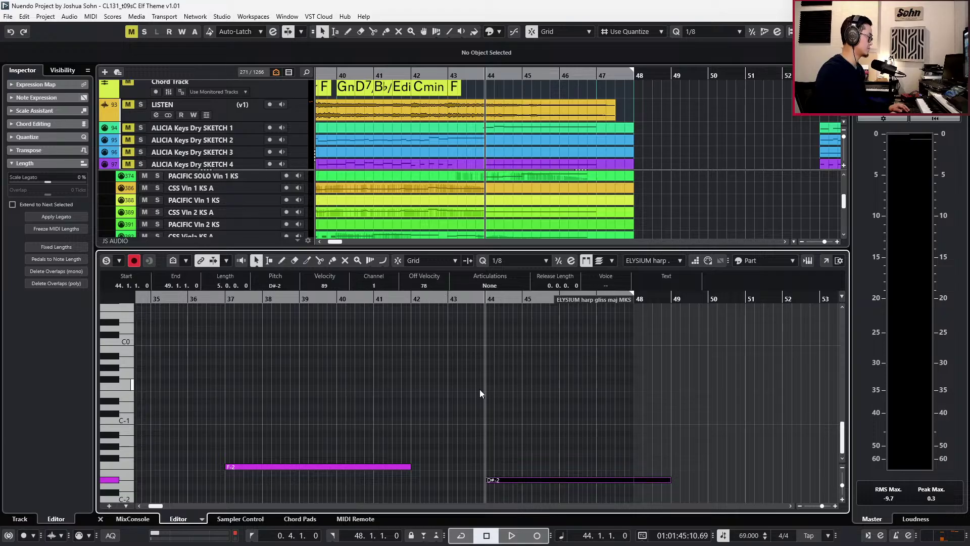
key("space")
scroll(536, 355, "up", 7)
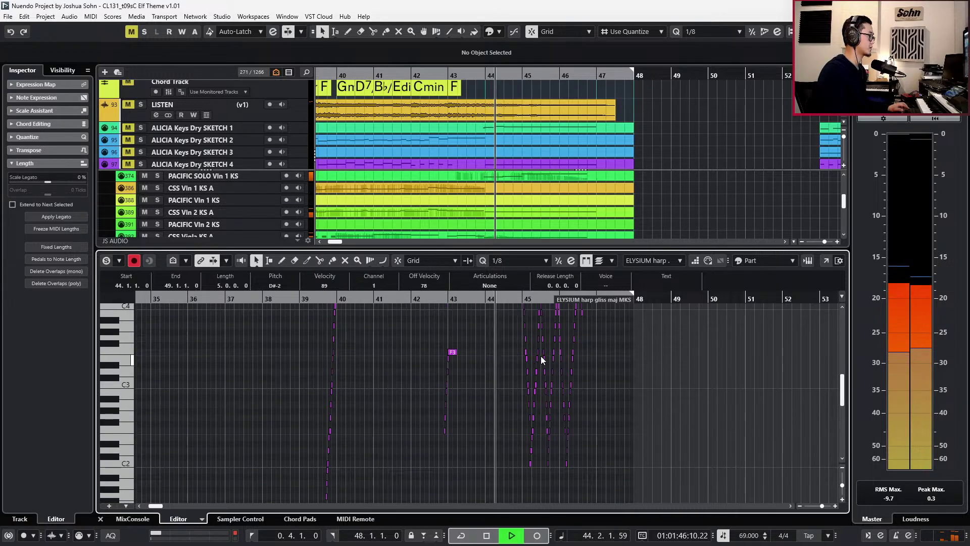
Delete all the recorded harp glissando notes between bars 45 and 47 in the ELYSIUM harp gliss maj MKS part.
scroll(541, 355, "up", 3)
scroll(558, 348, "up", 2)
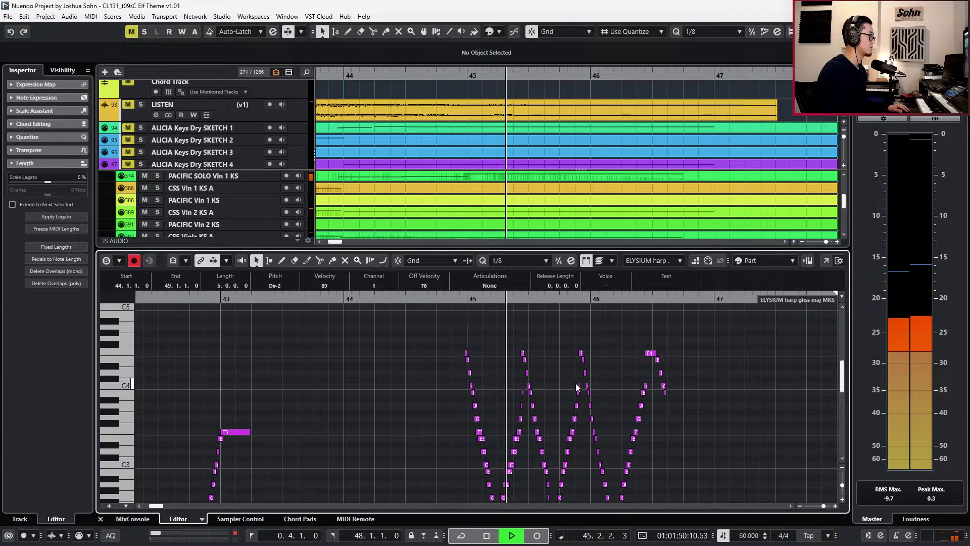
left_click_drag(449, 347, 688, 455)
scroll(688, 451, "down", 3)
key("Delete")
key("space")
left_click_drag(683, 417, 441, 493)
key("Delete")
key("KP_Multiply")
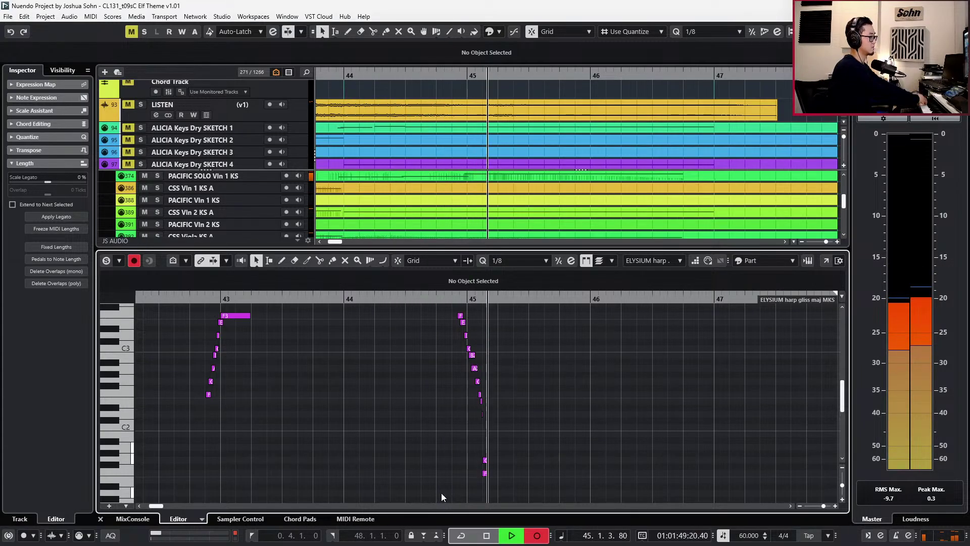
key("space")
key("ctrl+z")
key("space")
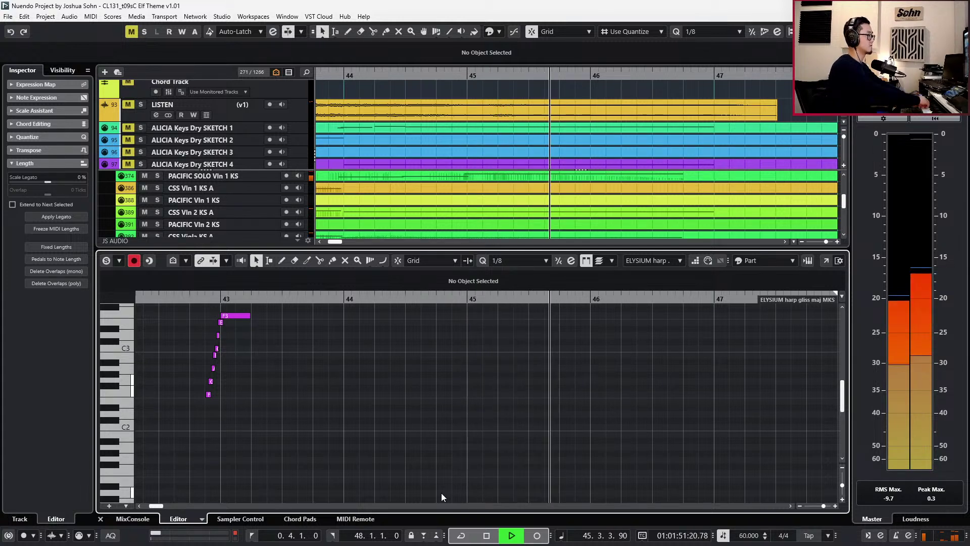
key("space")
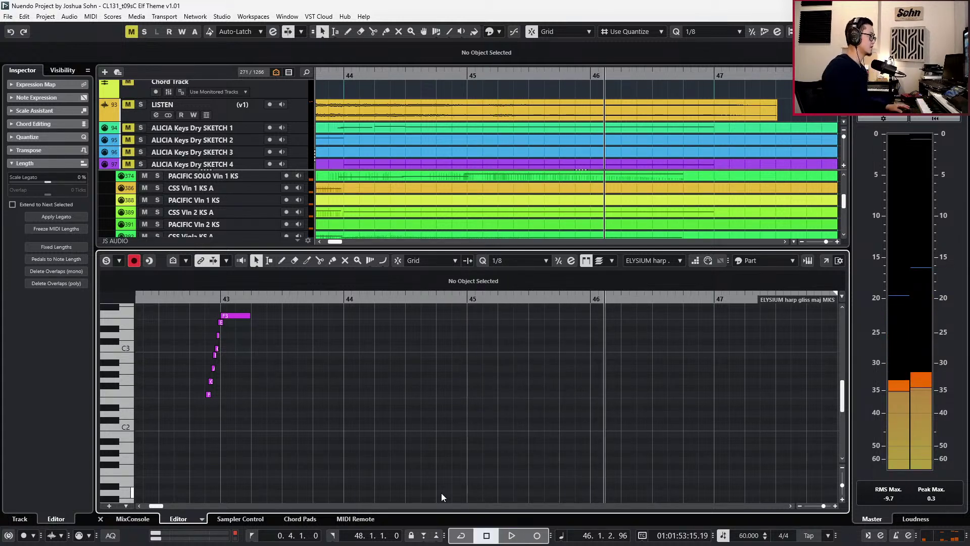
Record new harp glissandi sweeping down and up from bar 45 to bar 47, and display the velocity lane.
key("KP_Multiply")
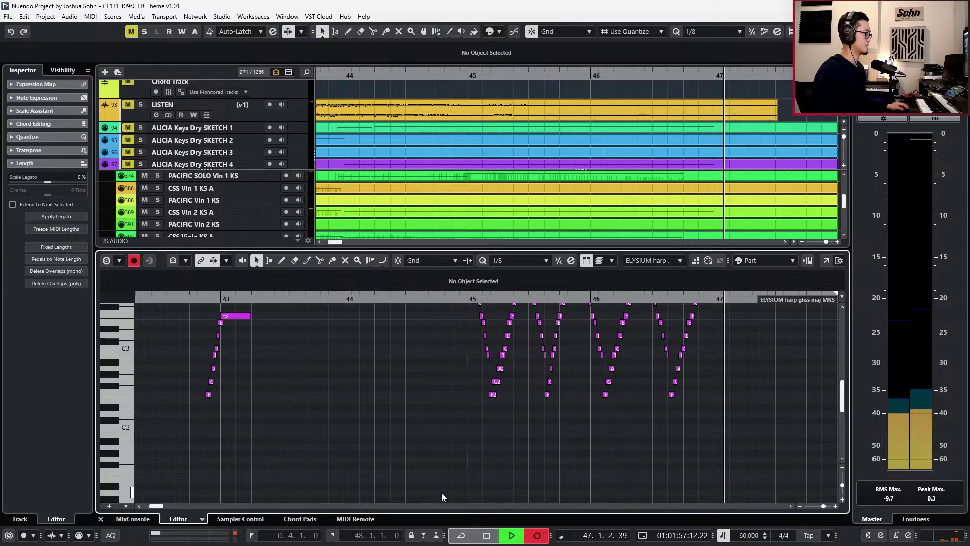
key("alt+l")
scroll(567, 388, "down", 1)
key("space")
Lower the velocities of all the new glissando notes together, bringing the first F4 to 18, and play them back.
scroll(556, 383, "up", 2)
left_click_drag(449, 320, 710, 454)
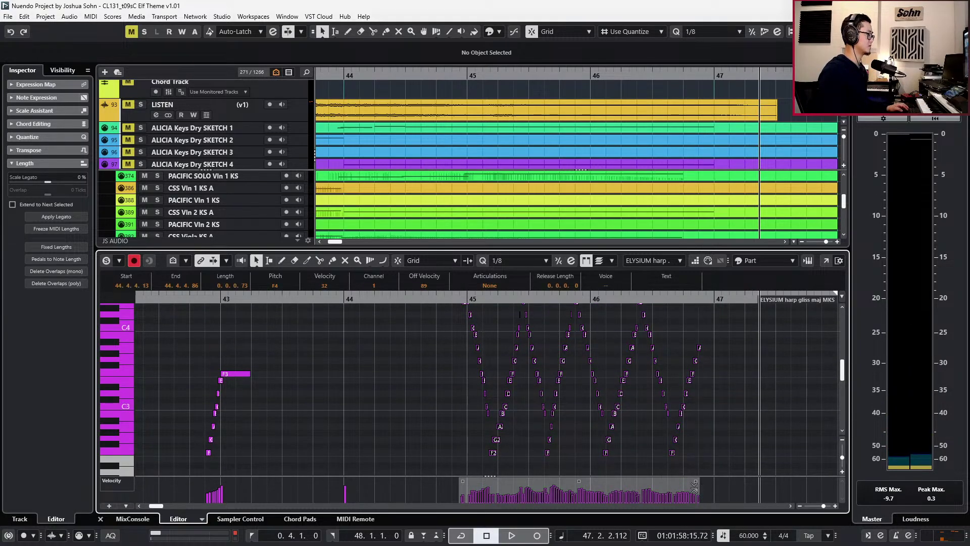
left_click_drag(594, 480, 603, 491)
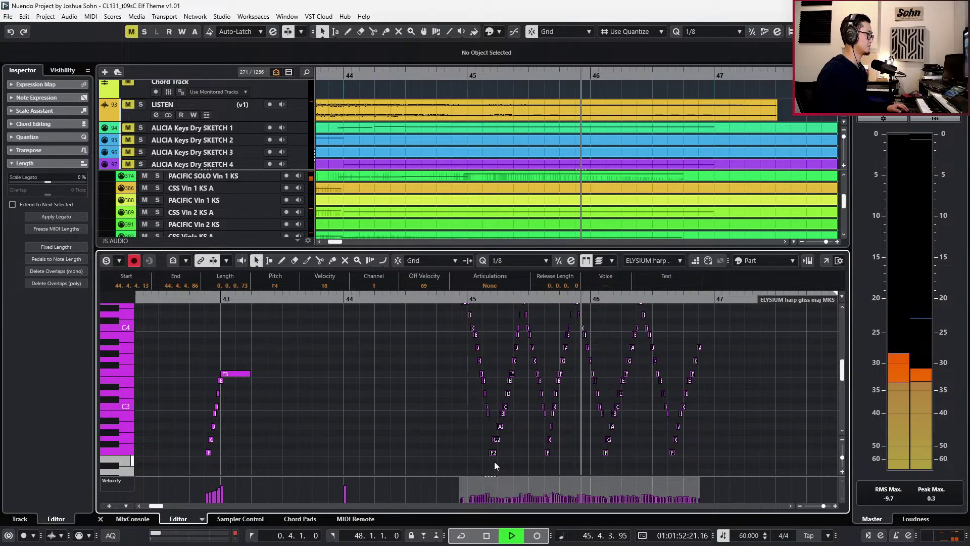
key("h")
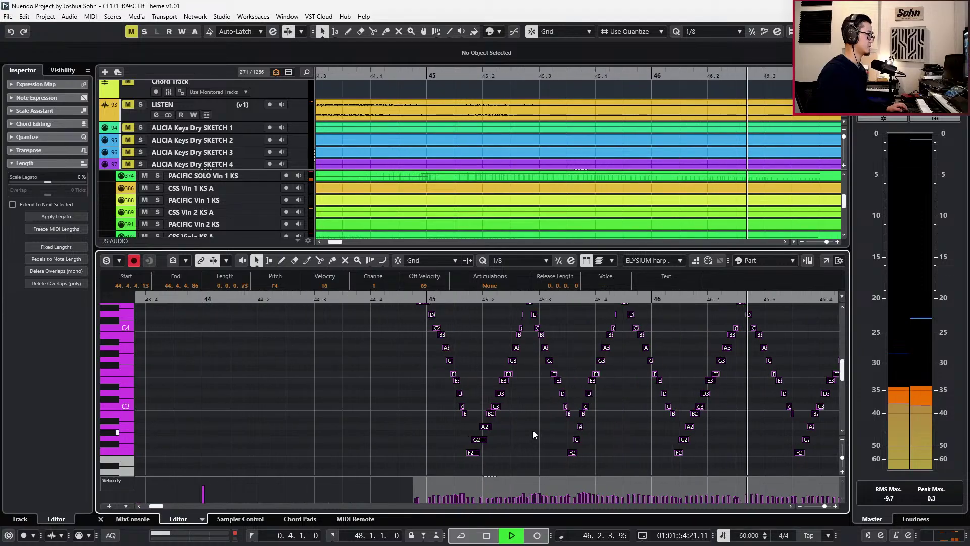
key("space")
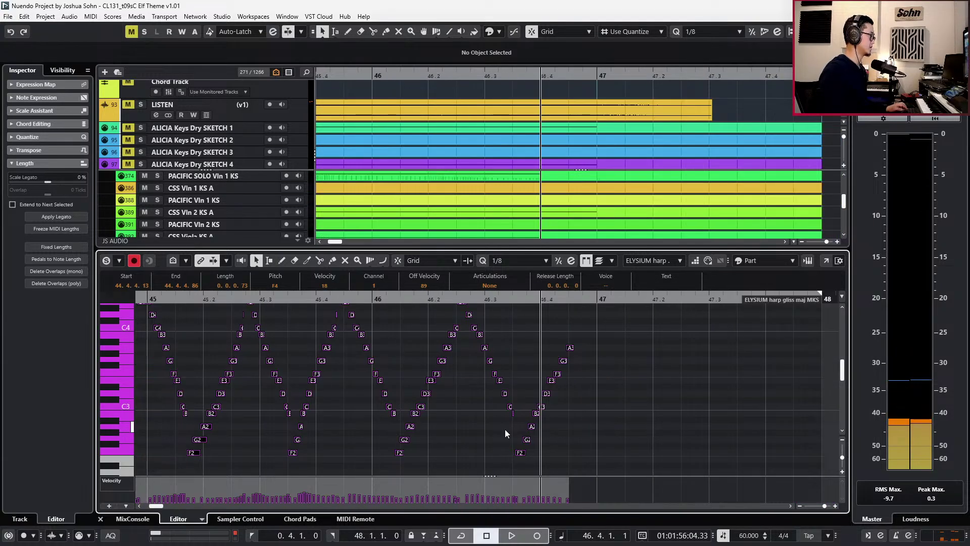
Nudge the final rising run from F2 to A3 in bar 46 later, so its F2 starts at 46.3.3.39.
key("h")
left_click(514, 413)
key("h")
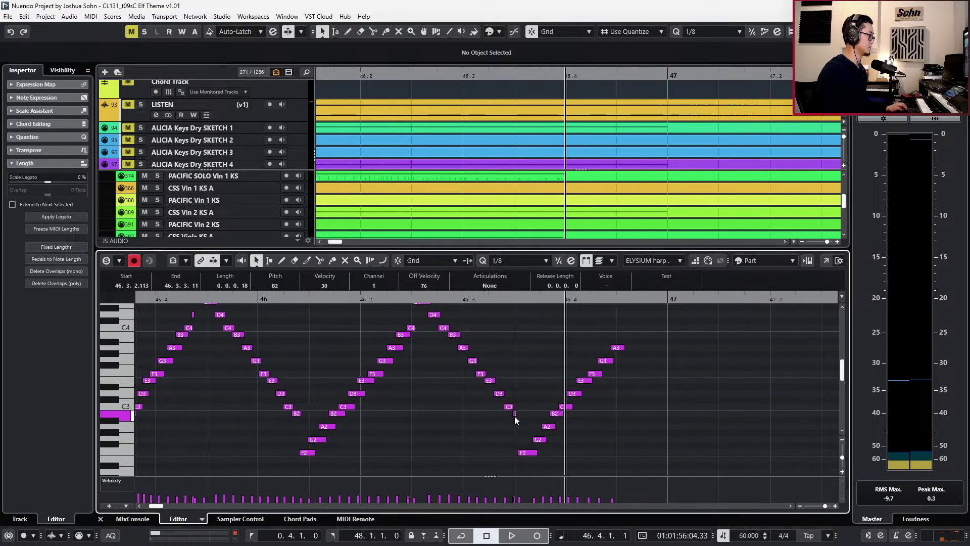
left_click_drag(533, 363, 655, 452)
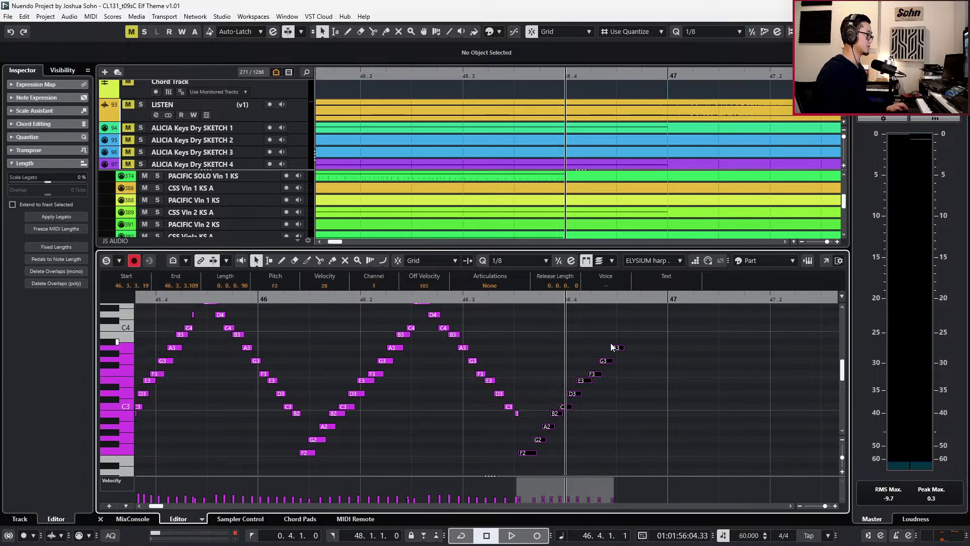
key("g")
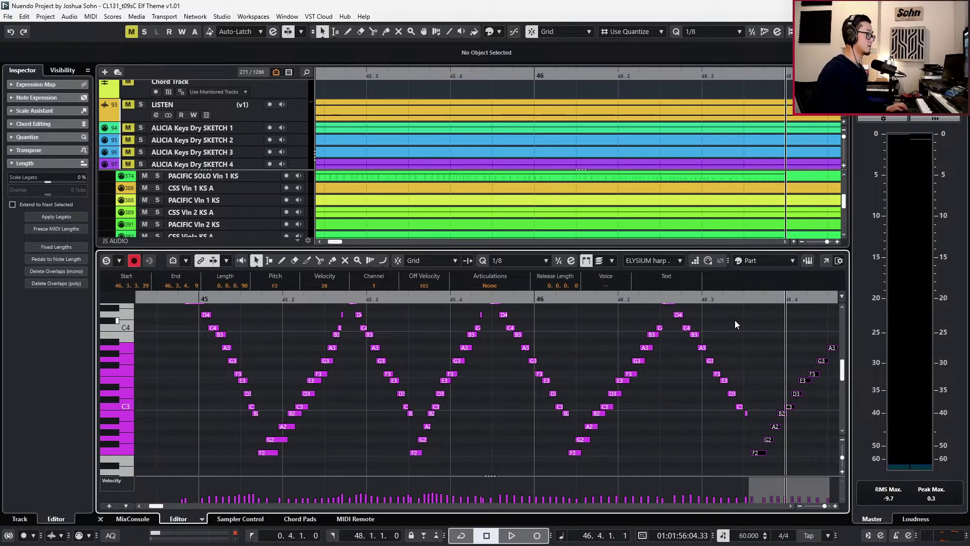
Nudge only the G2 to A3 notes of the final rising run earlier, so G2 starts at 46.3.3.86.
left_click_drag(778, 332, 794, 444)
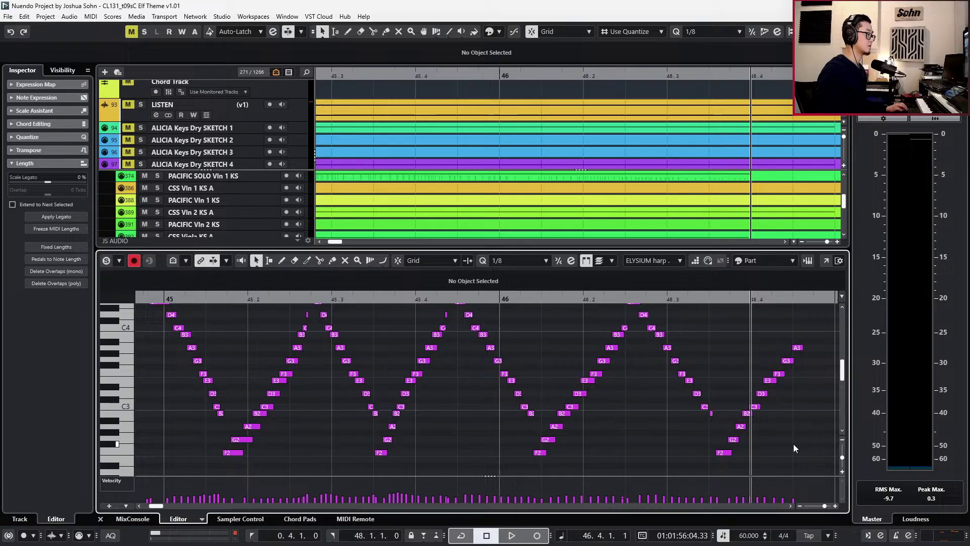
left_click(733, 439, "shift")
left_click_drag(779, 353, 820, 335)
key("alt+Left")
scroll(815, 309, "down", 3)
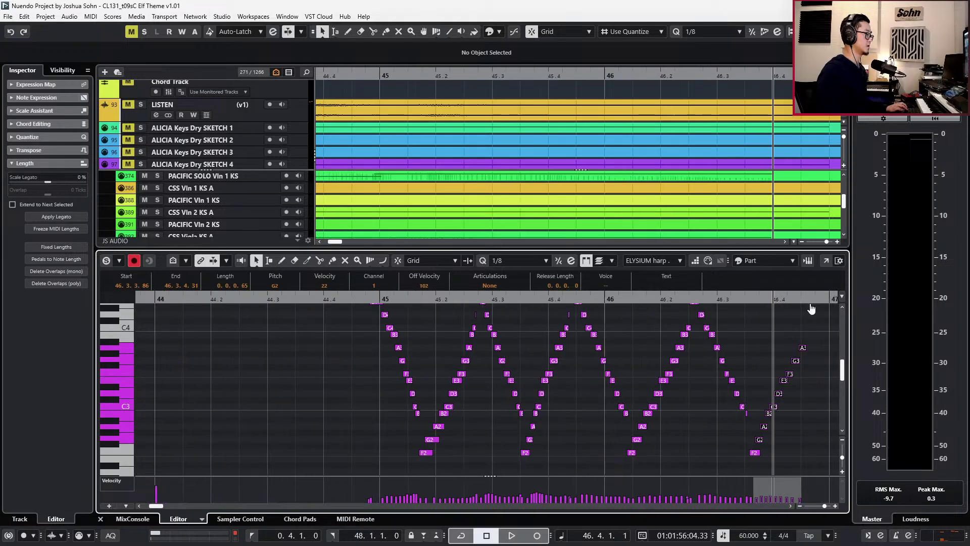
Play the harp glissandi from bar 44 to check the timing of the sweeps.
key("ctrl+KP_Subtract")
key("ctrl+KP_Subtract")
key("ctrl+KP_Subtract")
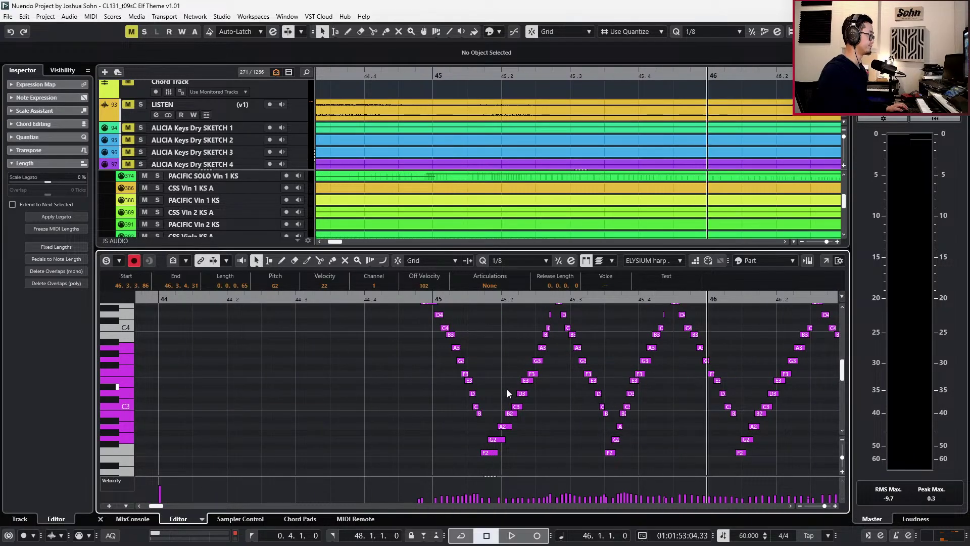
key("space")
scroll(509, 397, "right", 2)
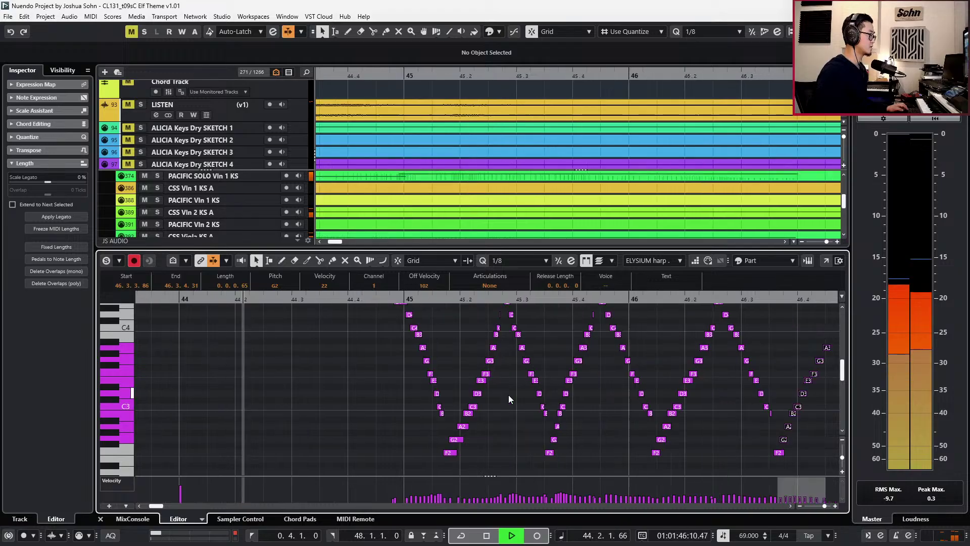
scroll(421, 384, "up", 1)
scroll(414, 376, "up", 1)
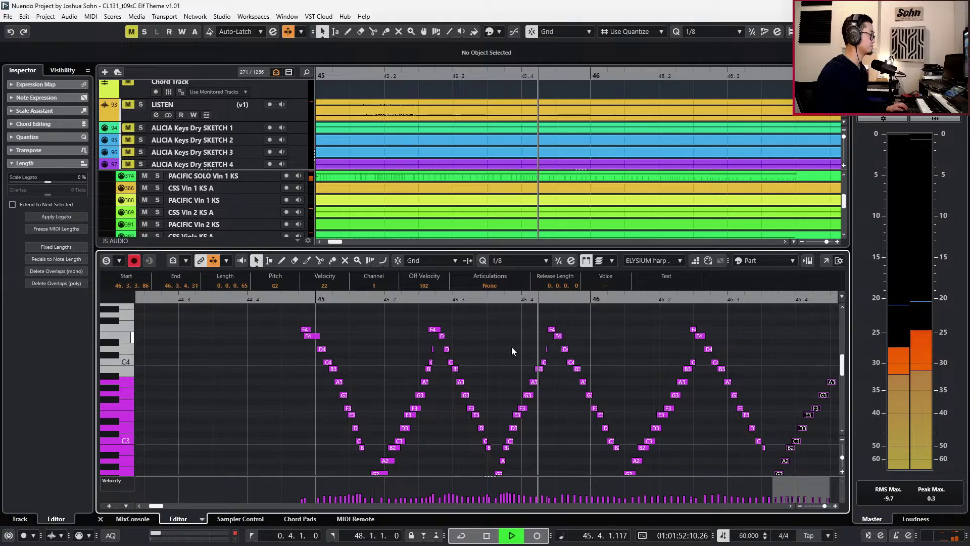
Nudge every glissando note from the low F2 in beat 3 of bar 45 onward later, to start at 45.3.3.34.
scroll(507, 349, "down", 2)
left_click(491, 418)
scroll(501, 366, "up", 2)
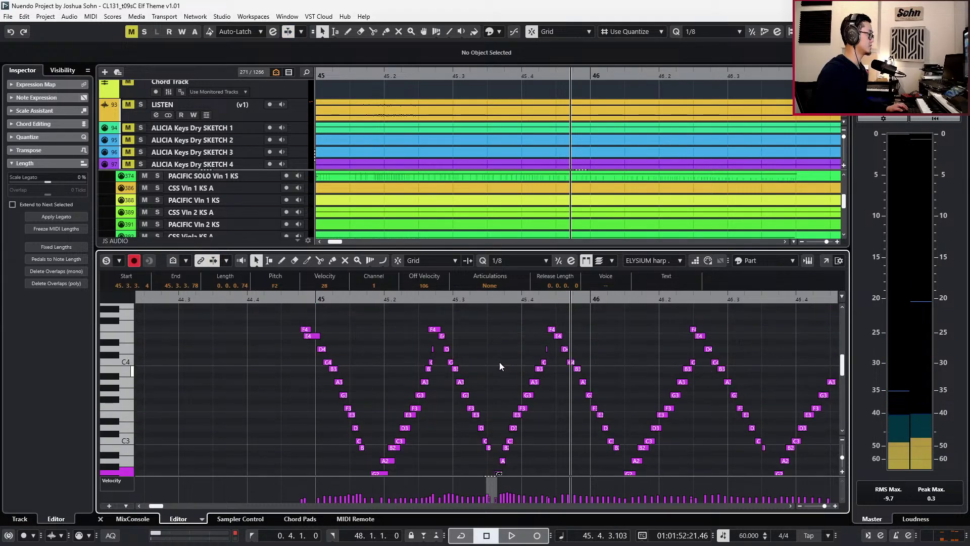
left_click_drag(574, 390, 733, 506)
scroll(602, 420, "up", 3)
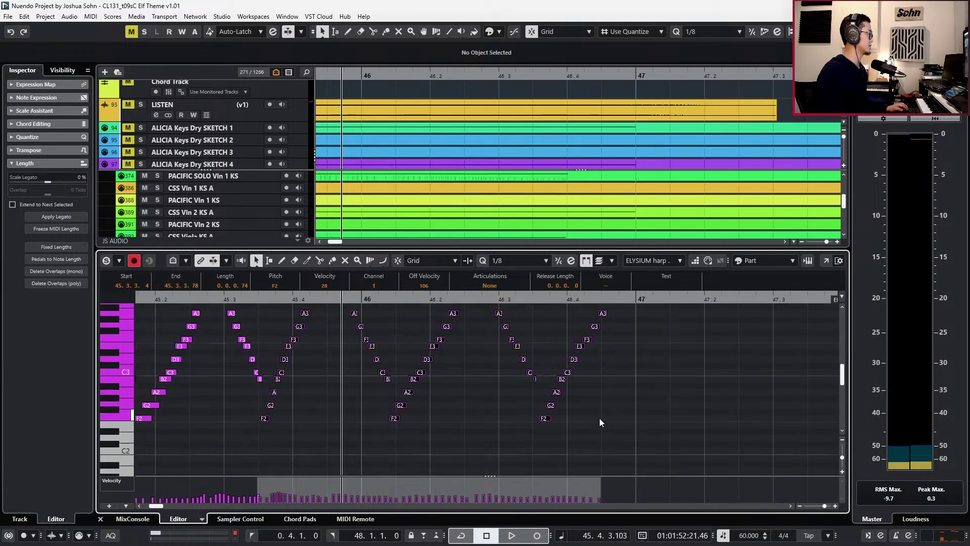
key("alt+Right")
key("alt+Right")
key("alt+Right")
Play the glissandi through bar 45 and examine the turning point around the low F2 in beat 3.
key("l")
key("ctrl+KP_Subtract")
key("space")
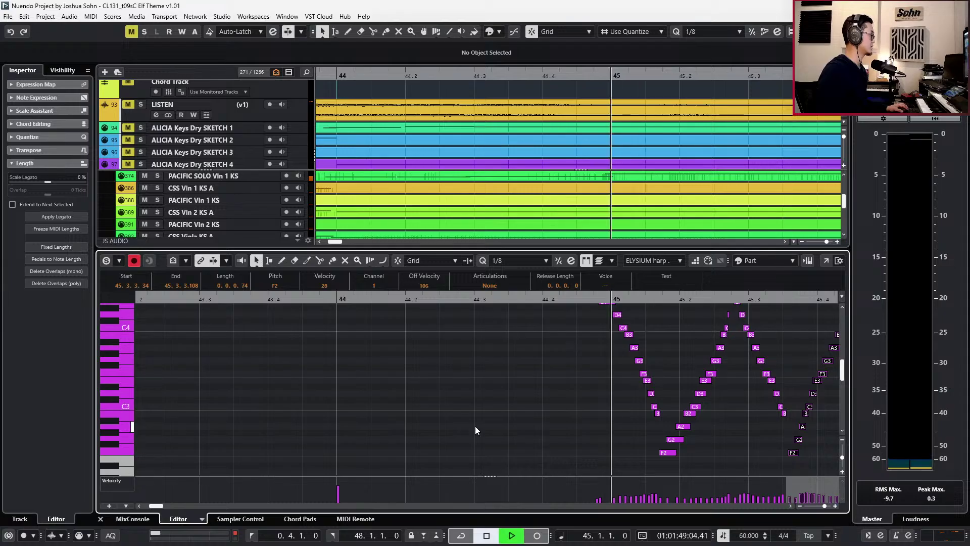
scroll(524, 403, "right", 3)
scroll(504, 405, "up", 5)
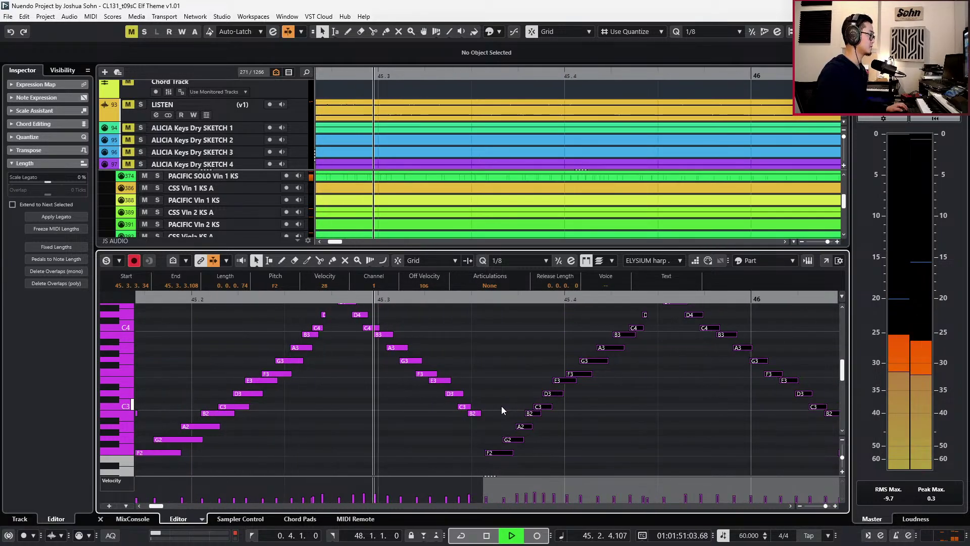
key("space")
Fill the falling run in beat 3 of bar 45 by copying its B2 note to A2 and G2.
left_click(476, 418)
left_click(475, 412)
key("ctrl+d")
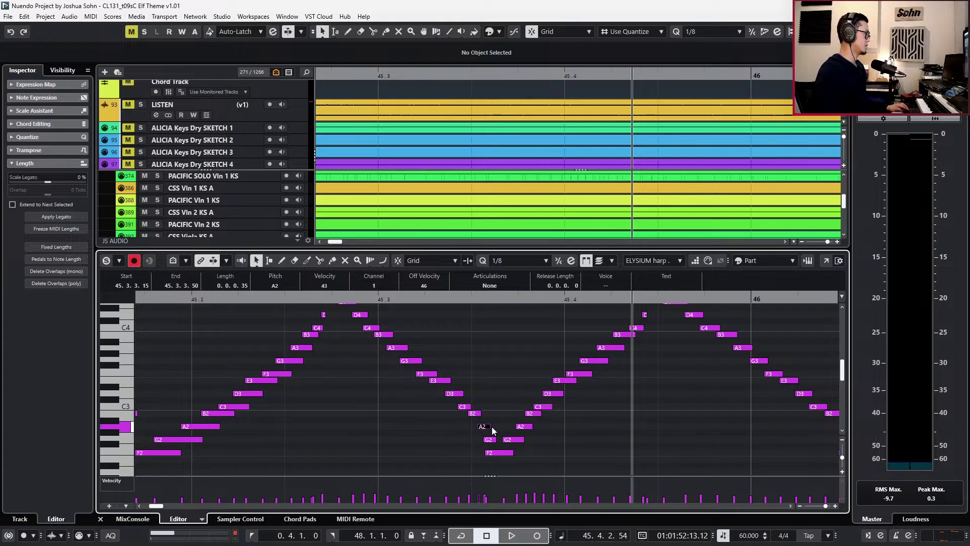
key("g")
Nudge the notes from the low F2 onward to start at 45.3.3.74, move the added G2 to 45.3.3.40, and play the passage.
left_click_drag(525, 461, 815, 302)
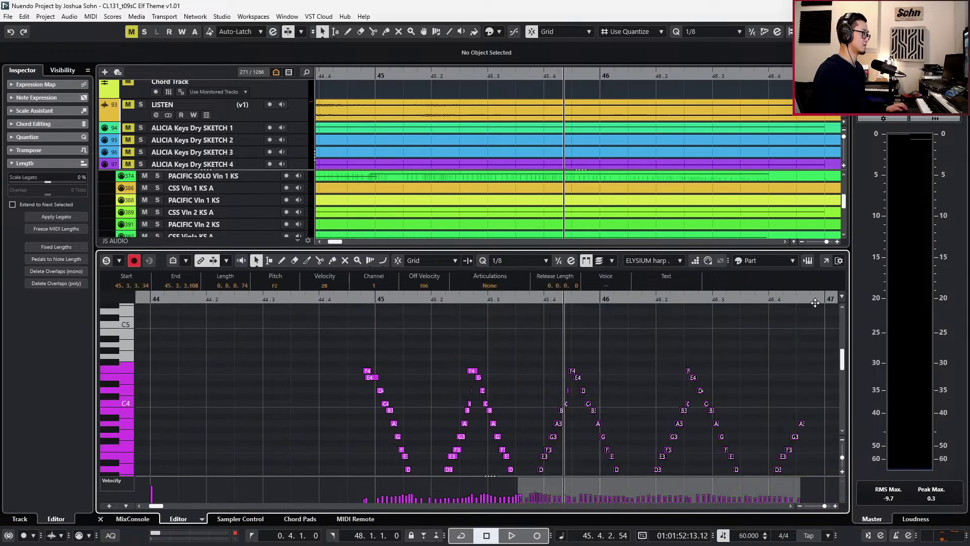
key("space")
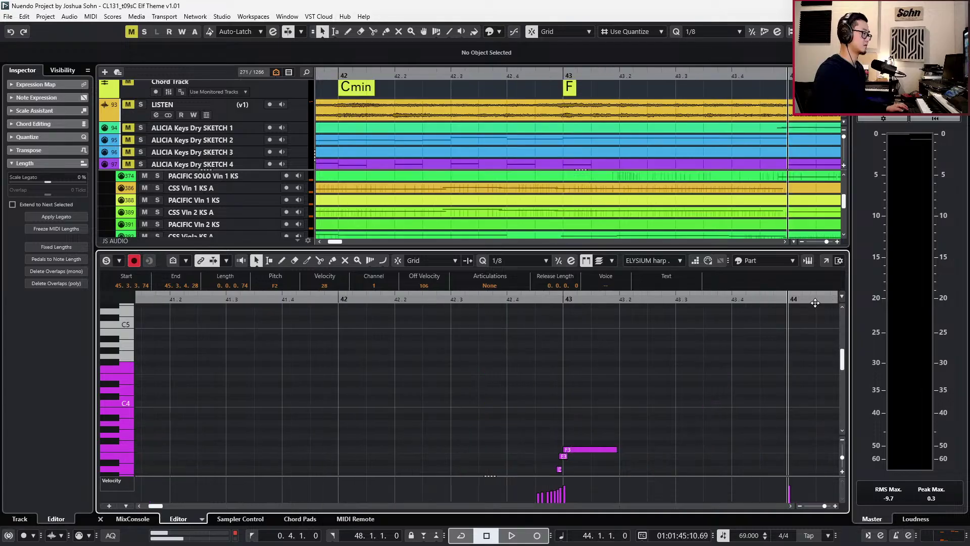
scroll(672, 364, "down", 6)
key("h")
scroll(683, 366, "up", 3)
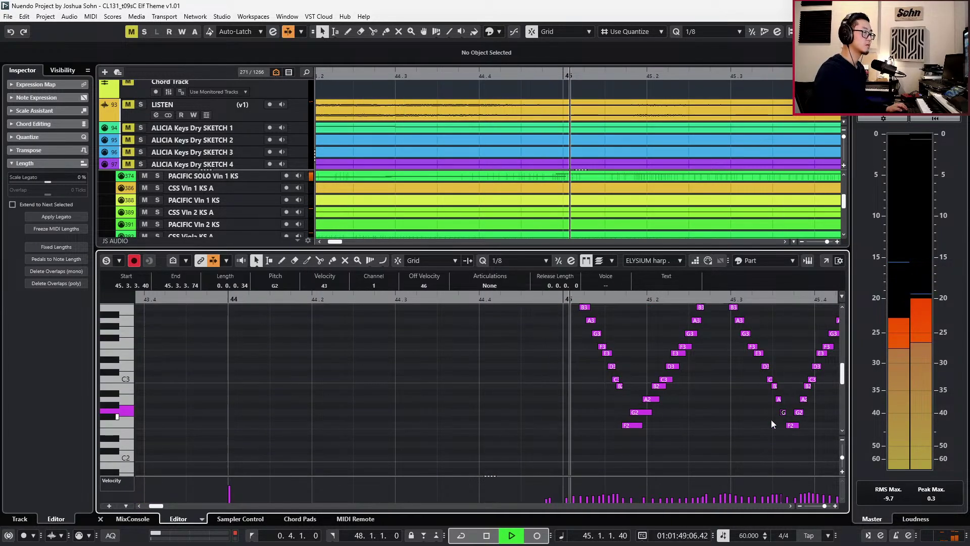
left_click(711, 458)
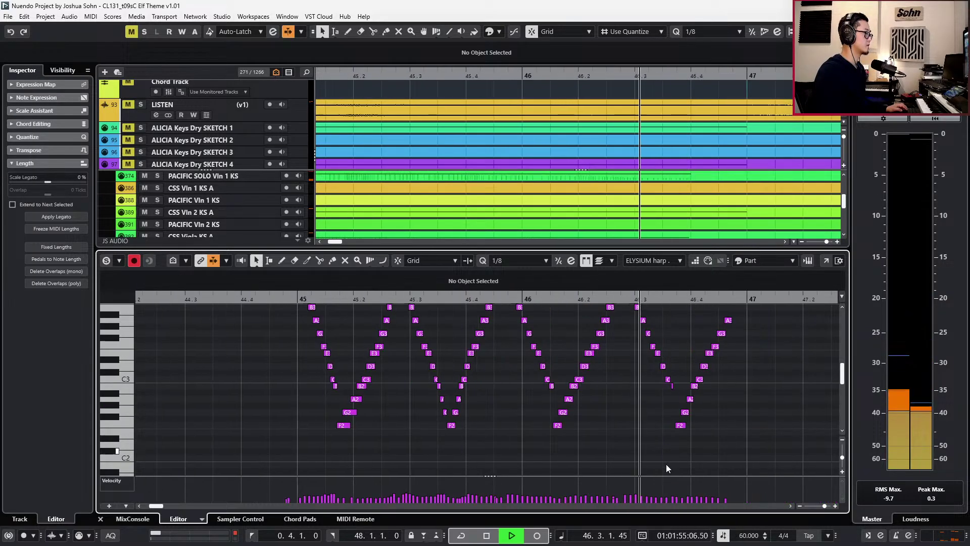
key("space")
Lengthen the very short D4 near the peak before bar 46 by moving its start to 45.4.2.108.
scroll(464, 380, "up", 4)
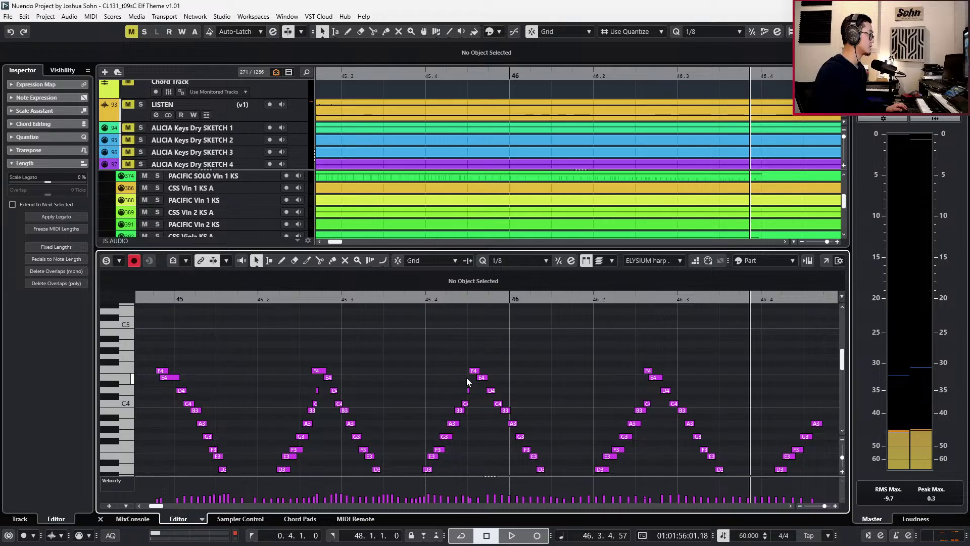
scroll(474, 367, "up", 4)
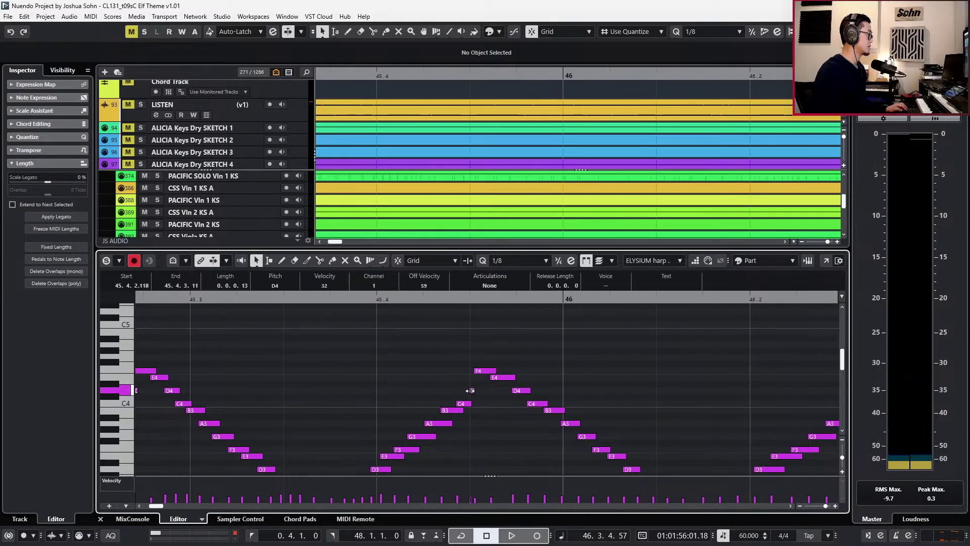
left_click_drag(469, 390, 468, 390)
scroll(469, 391, "down", 8)
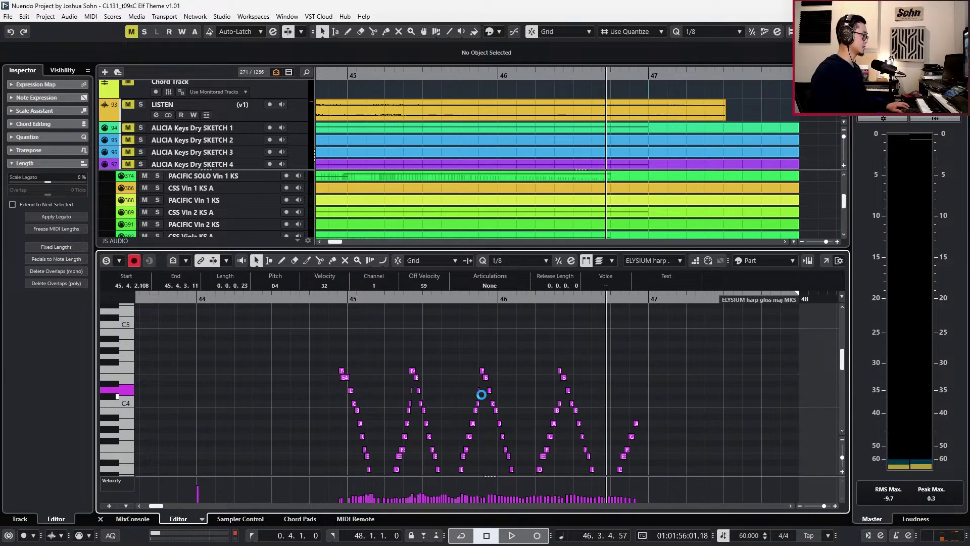
Reopen the ELYSIUM harp gliss maj MKS part in the editor with its velocity, expression, modulation and main volume lanes shown.
key("ctrl+e")
scroll(522, 383, "down", 4)
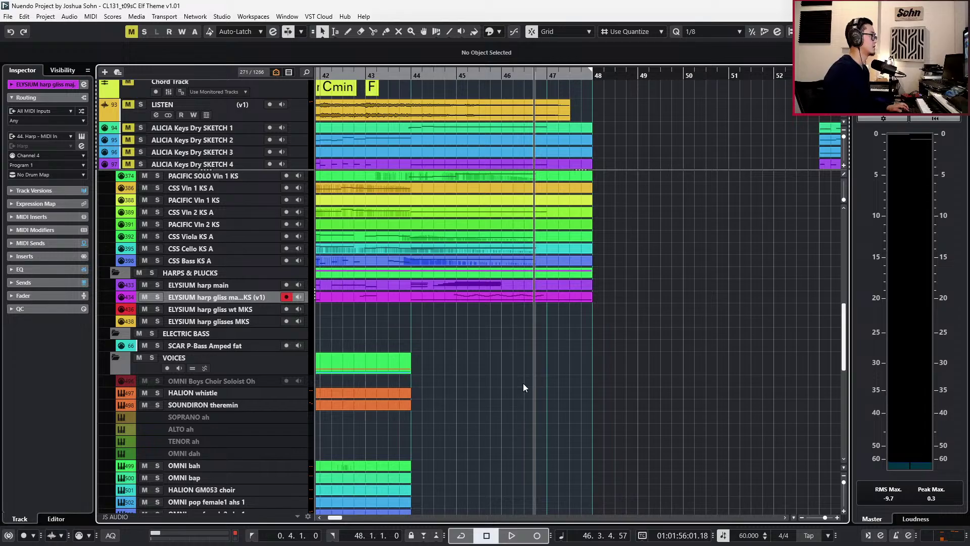
key("KP_Subtract")
left_click(506, 297)
key("ctrl+e")
key("alt+l")
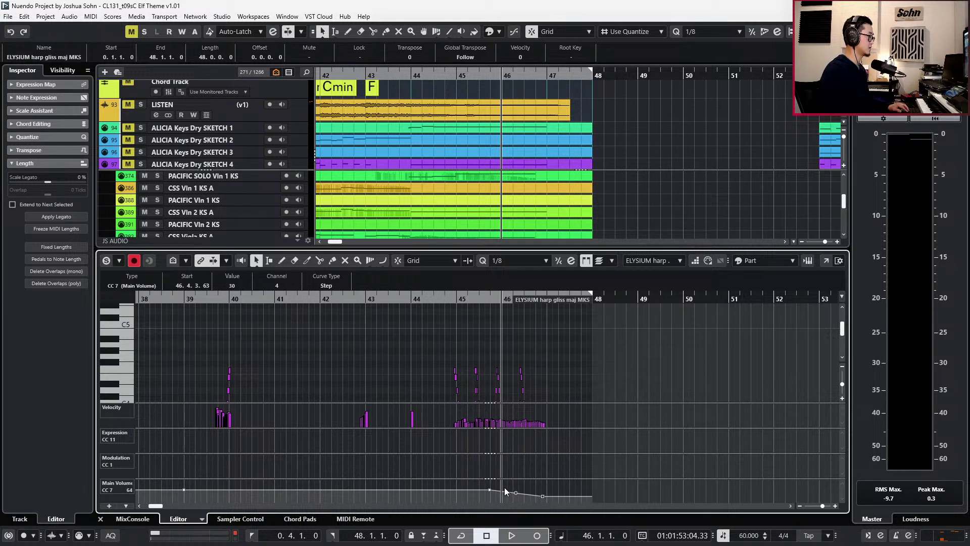
Reshape the CC 7 main volume curve with a ramp point of 73 at 45.2.2.28 and a gentle decline toward bar 47.
key("space")
left_click_drag(543, 496, 472, 478)
key("alt+7")
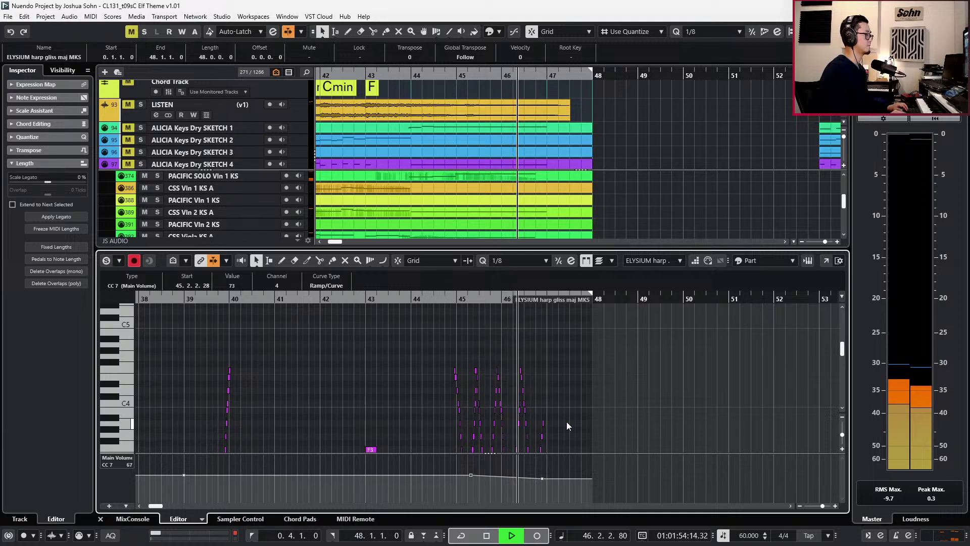
Play the harp ending past bar 47 and display the velocity, expression, modulation and main volume lanes together.
key("ctrl+e")
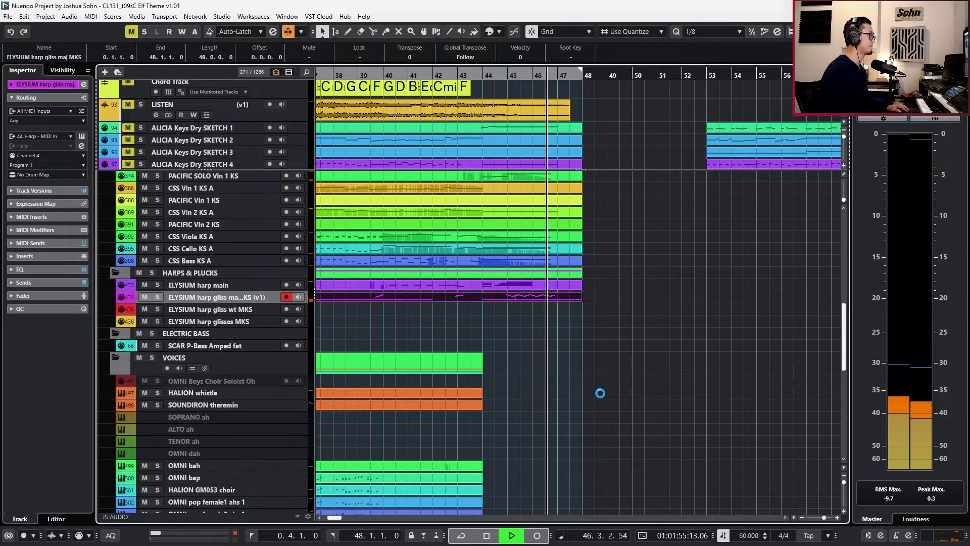
key("ctrl+e")
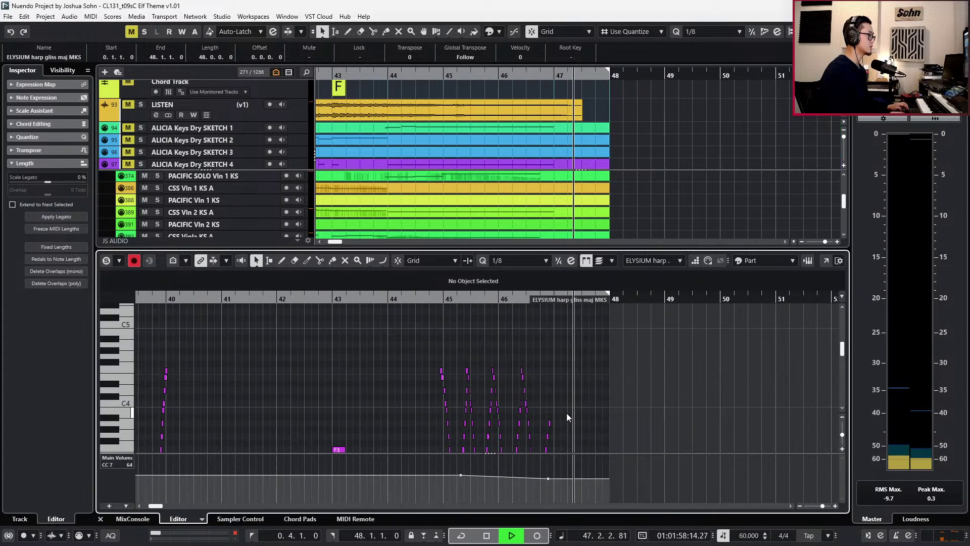
key("alt+1")
scroll(553, 386, "up", 3)
scroll(548, 363, "down", 5)
key("space")
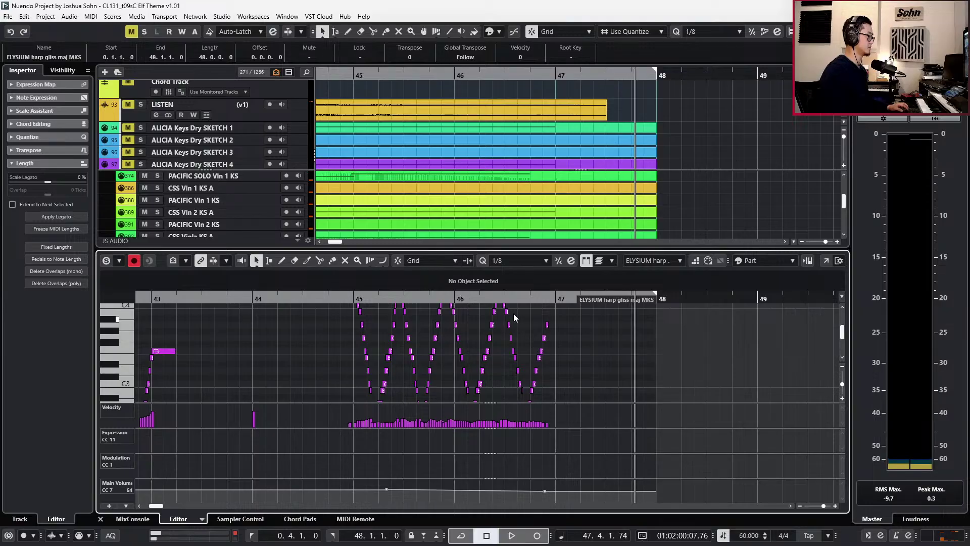
Taper the velocities of the closing harp glissando notes down toward bar 47 and close the harp part's editor.
left_click_drag(508, 325, 601, 424)
scroll(569, 357, "up", 4)
left_click_drag(566, 331, 534, 406)
left_click(554, 384)
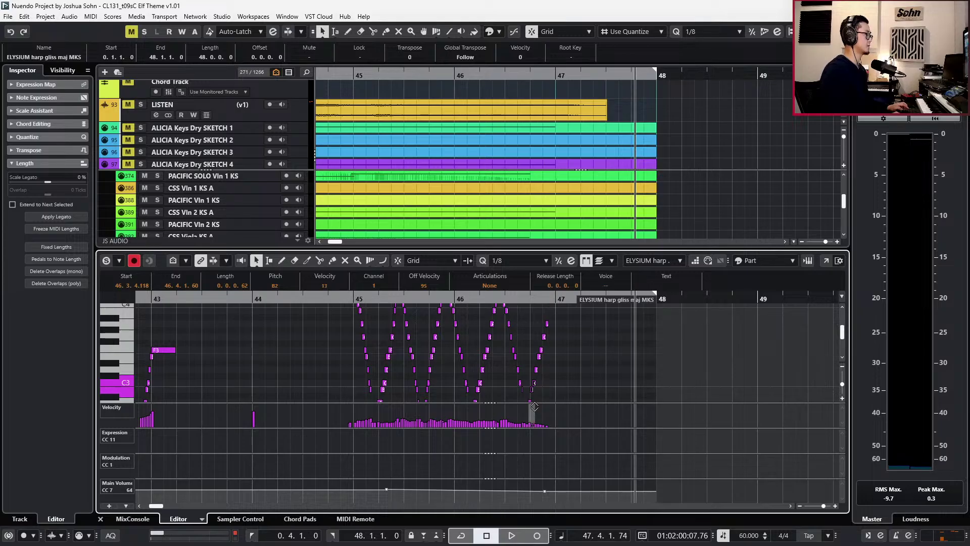
key("Return")
scroll(568, 381, "down", 3)
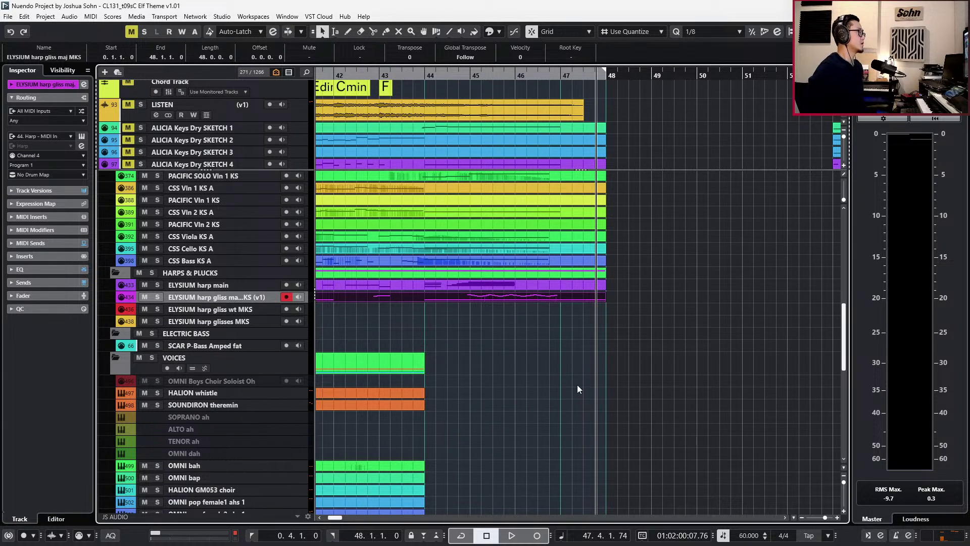
Return to the project start and extend the CINE Descant Horn and SONR Horns 6 parts to bar 48.
key("KP_1")
scroll(561, 393, "down", 4)
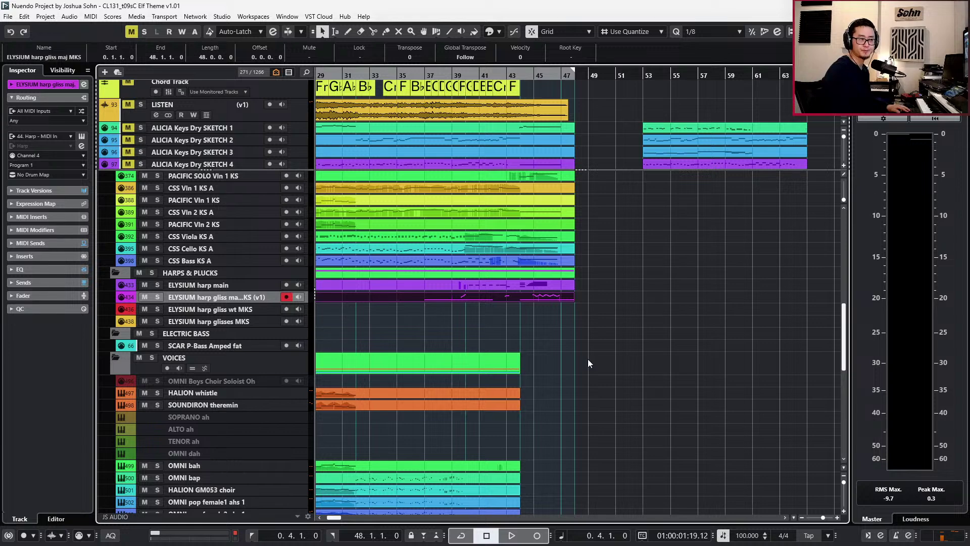
scroll(588, 359, "down", 1)
scroll(587, 359, "left", 5)
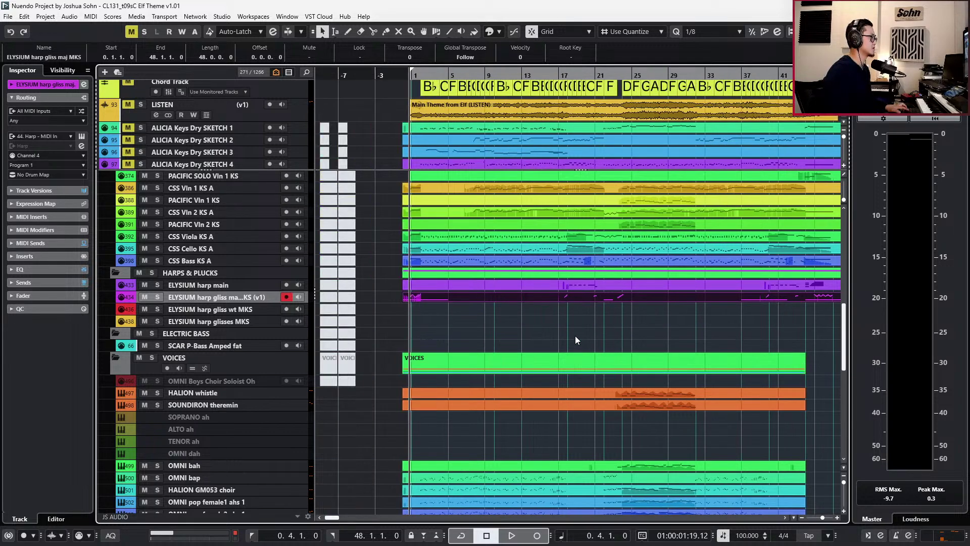
scroll(577, 336, "up", 6)
scroll(575, 339, "up", 3)
left_click(590, 431)
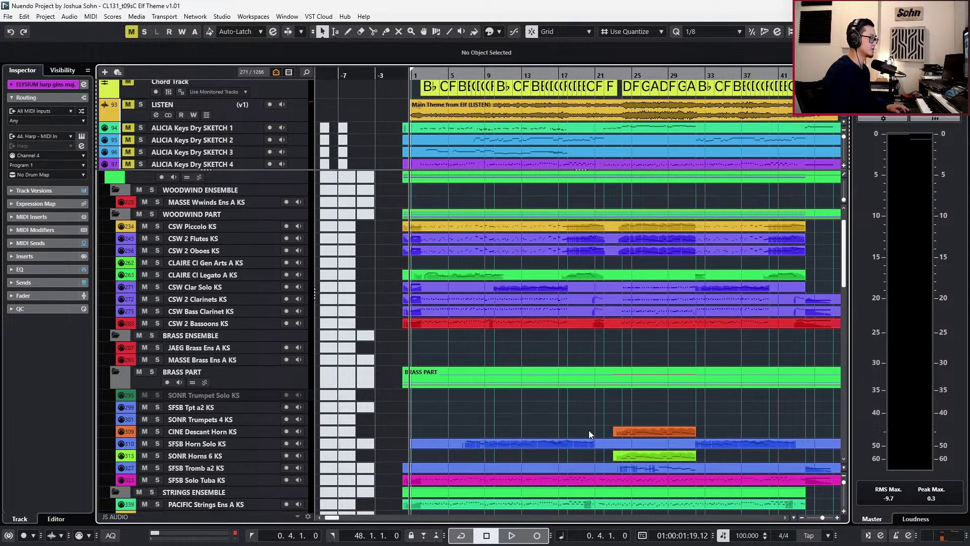
left_click(587, 454)
key("g")
key("g")
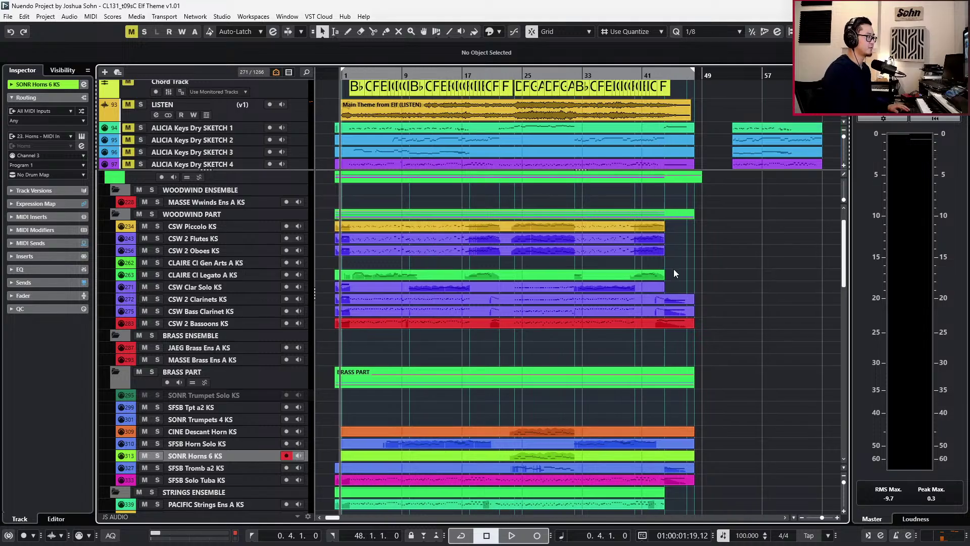
Extend the CINEPERC Timpani B, HWW Runs Only and CINE Bell Tree Sleighbell parts to bar 48.
scroll(680, 228, "down", 15)
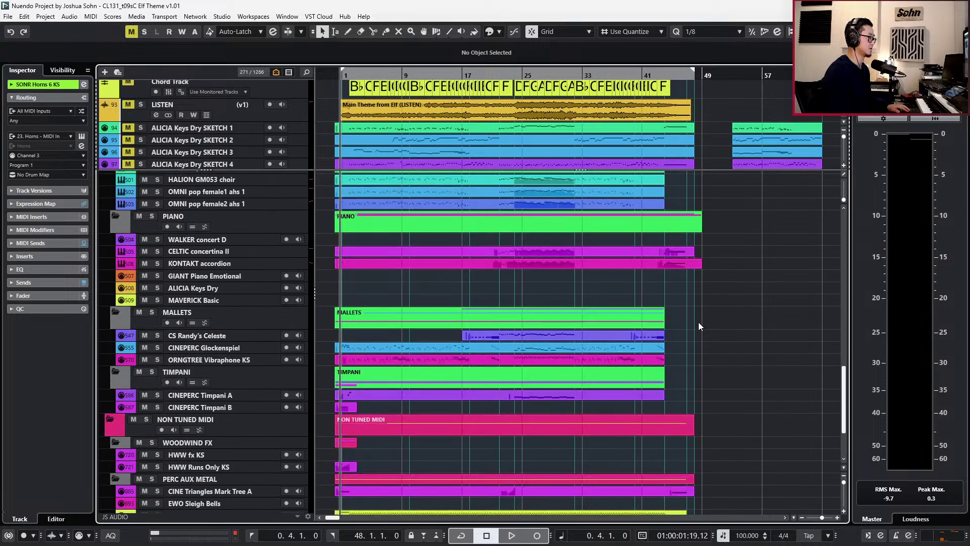
double_click(424, 406)
double_click(407, 463)
scroll(407, 462, "down", 4)
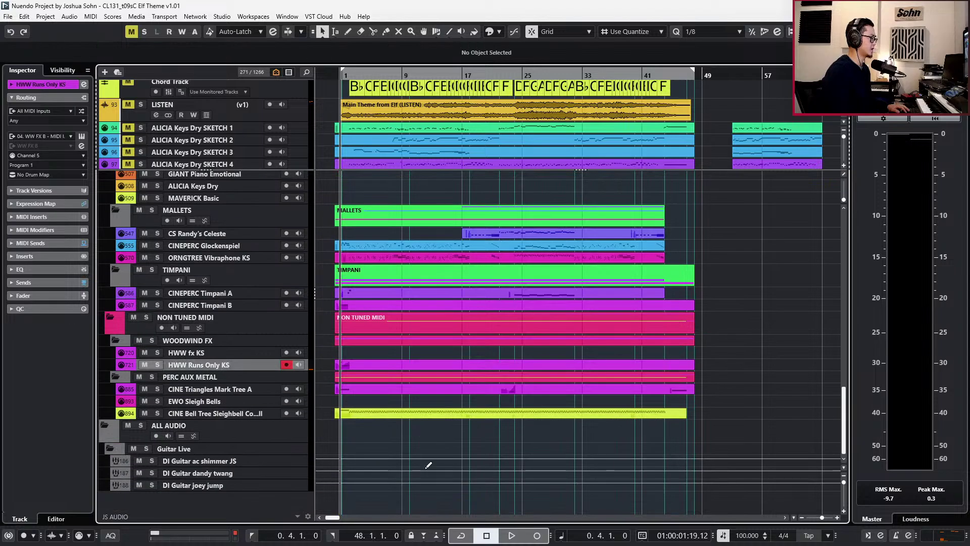
double_click(693, 415)
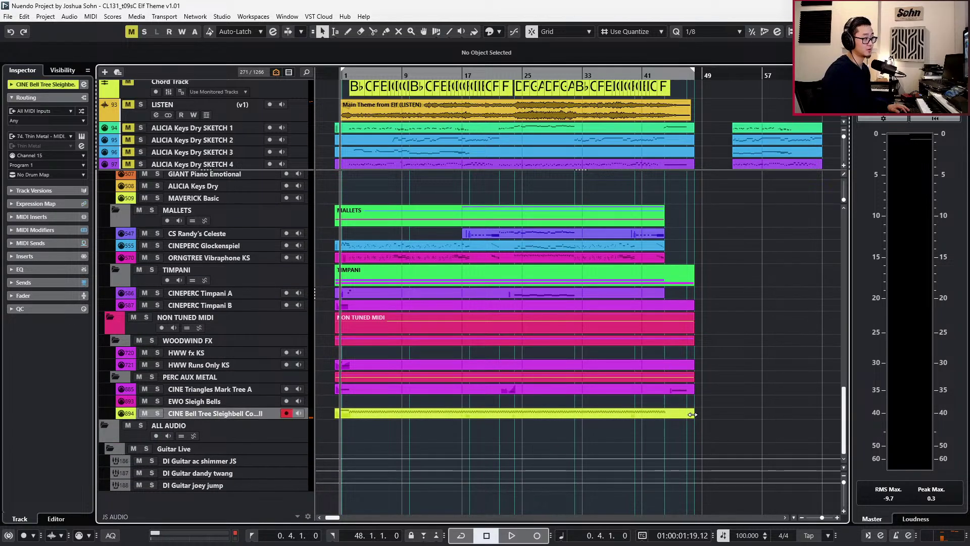
Extend the ORNGTREE Vibraphone, CINEPERC Glockenspiel, CS Randy's Celeste and CINEPERC Timpani A parts to bar 48.
scroll(683, 404, "up", 5)
double_click(670, 393)
double_click(668, 382)
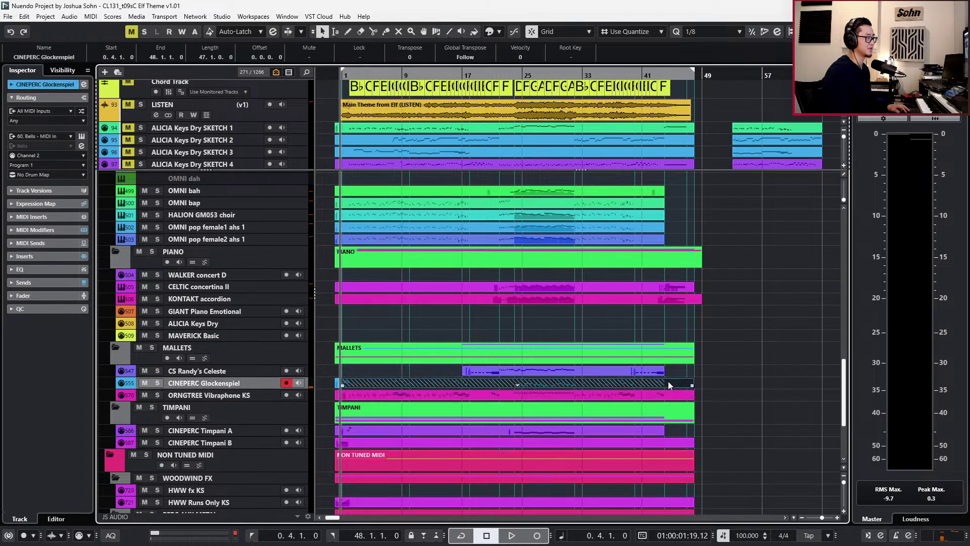
double_click(668, 373)
double_click(674, 429)
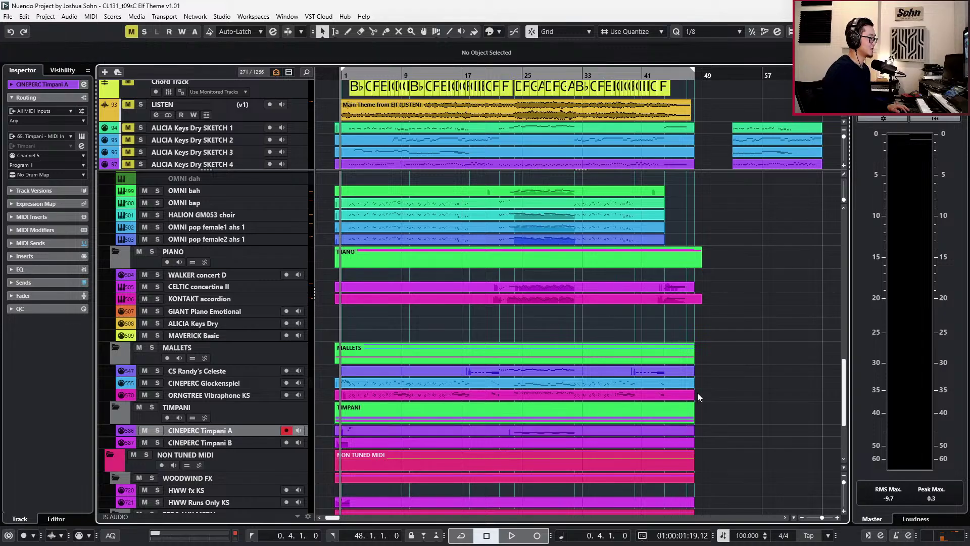
Set the grid to 1/1 and lengthen the whole JS MIDI VEP folder part past bar 49.
scroll(684, 275, "up", 3)
scroll(697, 283, "up", 10)
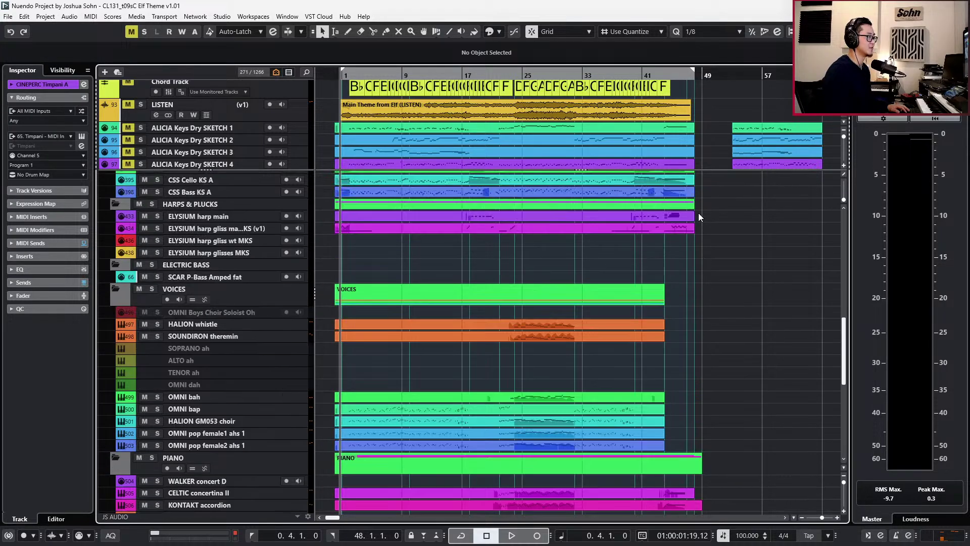
left_click(674, 189)
left_click_drag(674, 189, 675, 189)
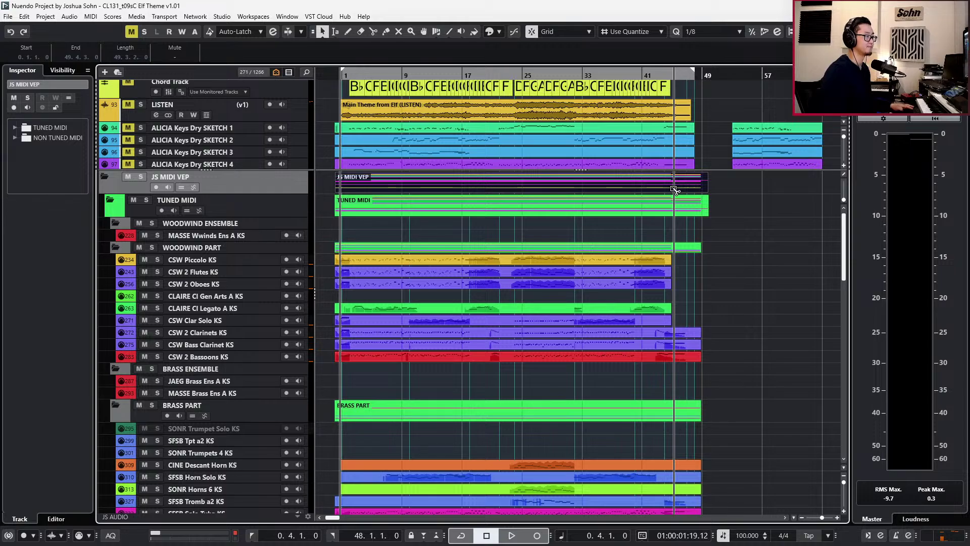
key("alt+shift+Right")
key("alt+shift+Right")
key("alt+shift+Right")
key("alt+shift+Right")
key("alt+shift+Right")
key("alt+shift+Right")
key("alt+shift+Right")
key("alt+shift+Right")
key("alt+shift+Right")
key("alt+shift+Right")
key("alt+shift+Right")
key("alt+shift+Right")
key("alt+shift+Right")
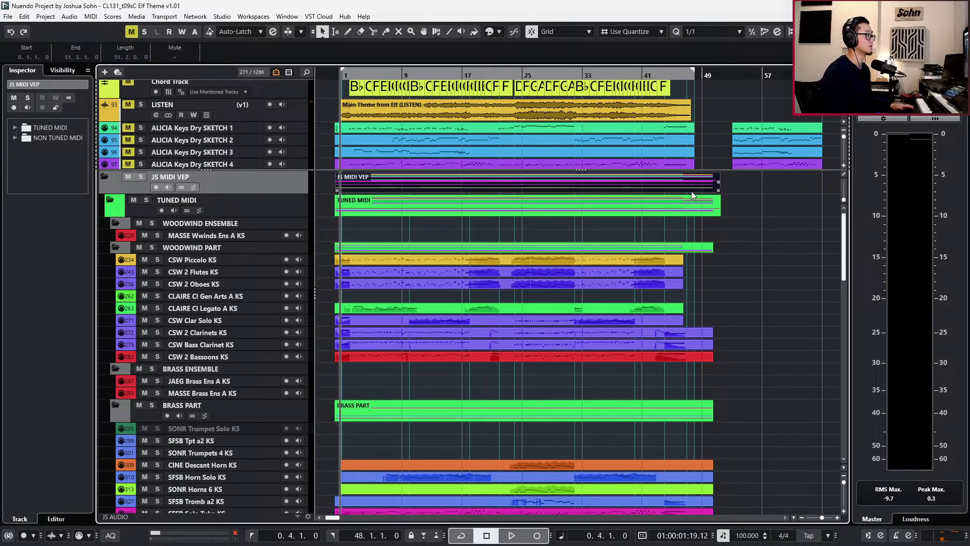
Split the JS MIDI VEP folder part at bar 48 and delete the excess after it.
left_click_drag(691, 191, 699, 184)
left_click(694, 182, "alt")
left_click(708, 184)
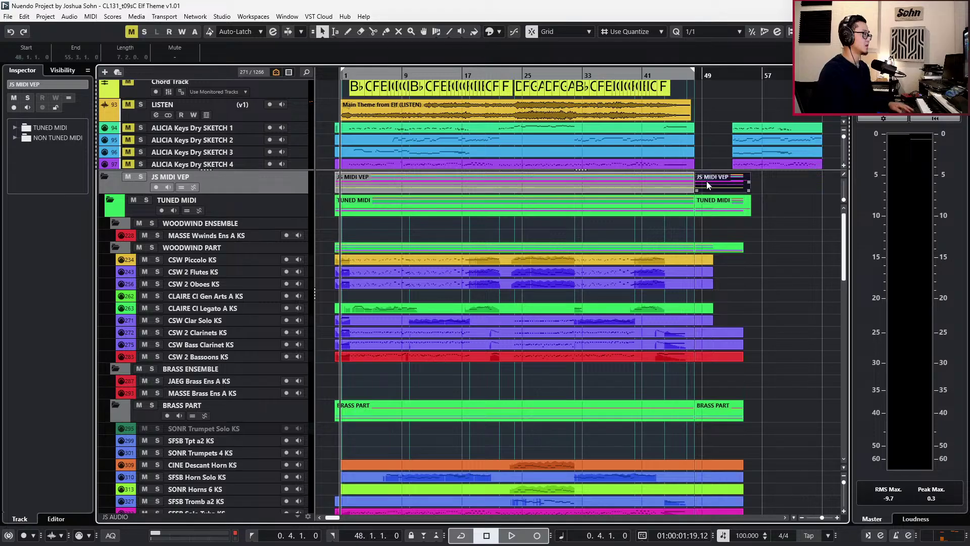
key("Delete")
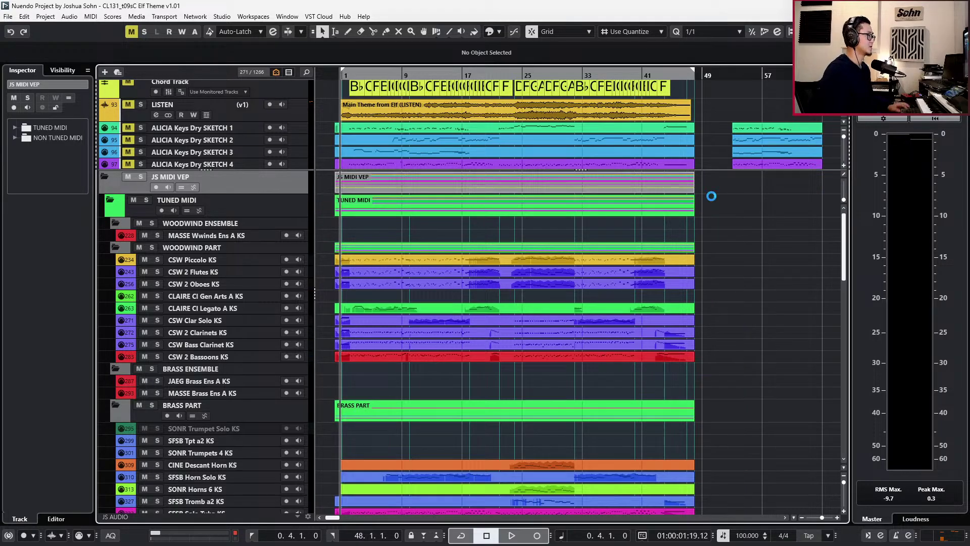
Open all parts of the JS MIDI VEP folder together in the Key Editor and play from the start.
double_click(581, 180)
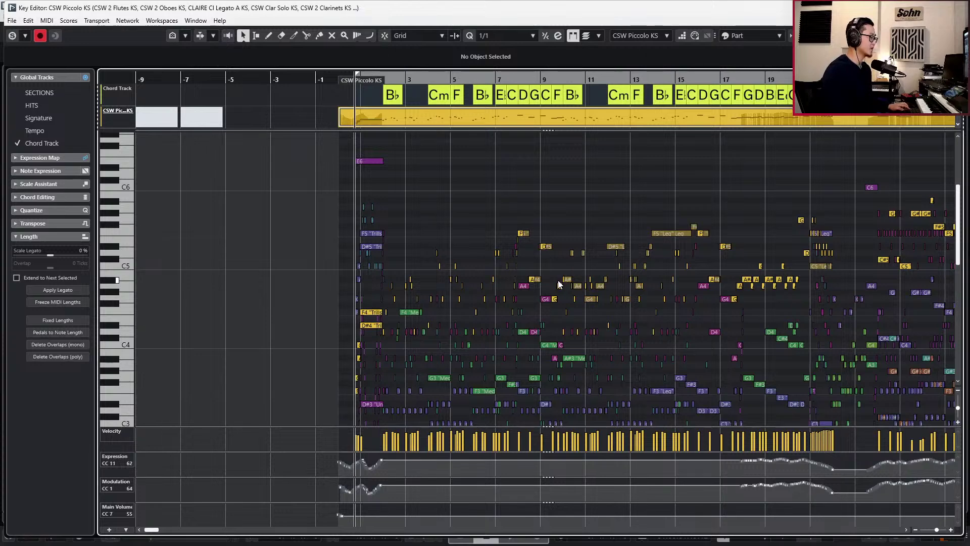
key("g")
key("g")
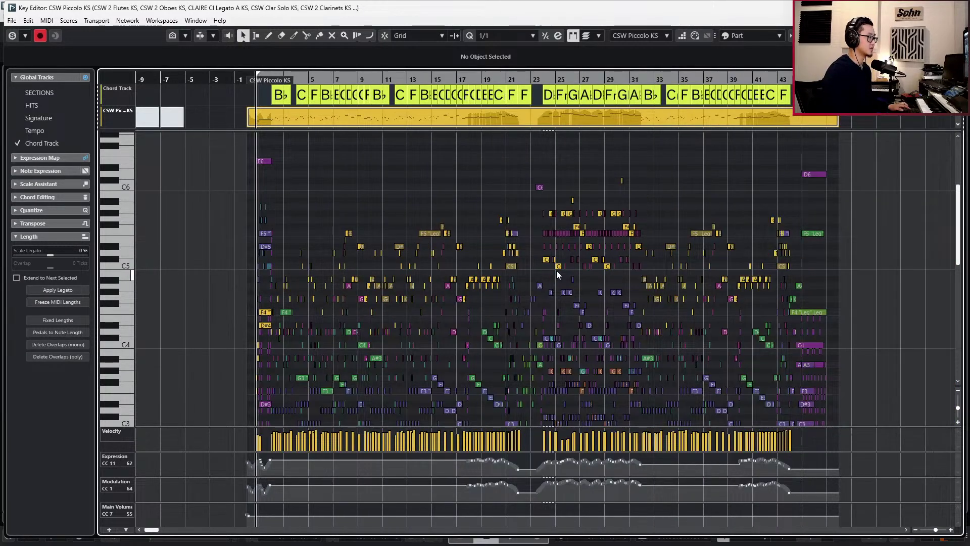
scroll(552, 286, "down", 4)
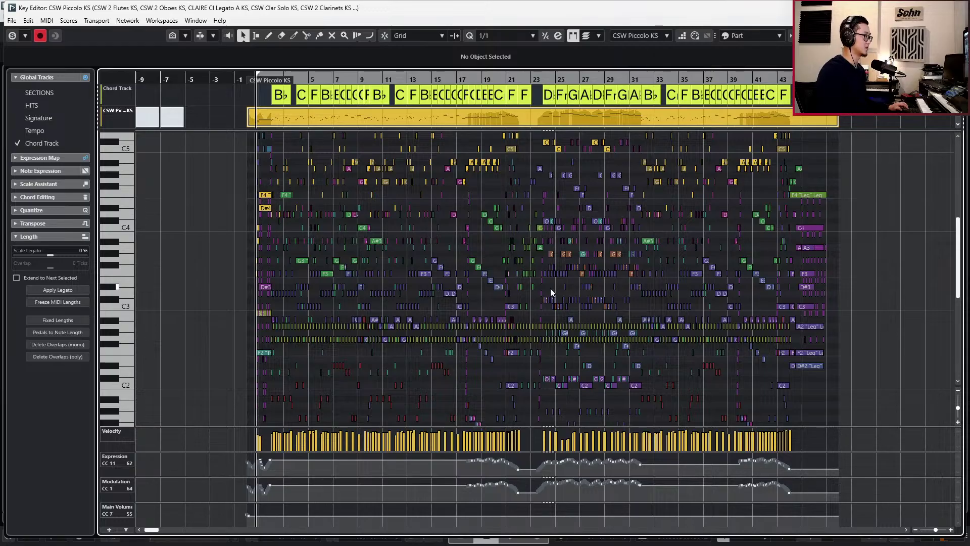
key("space")
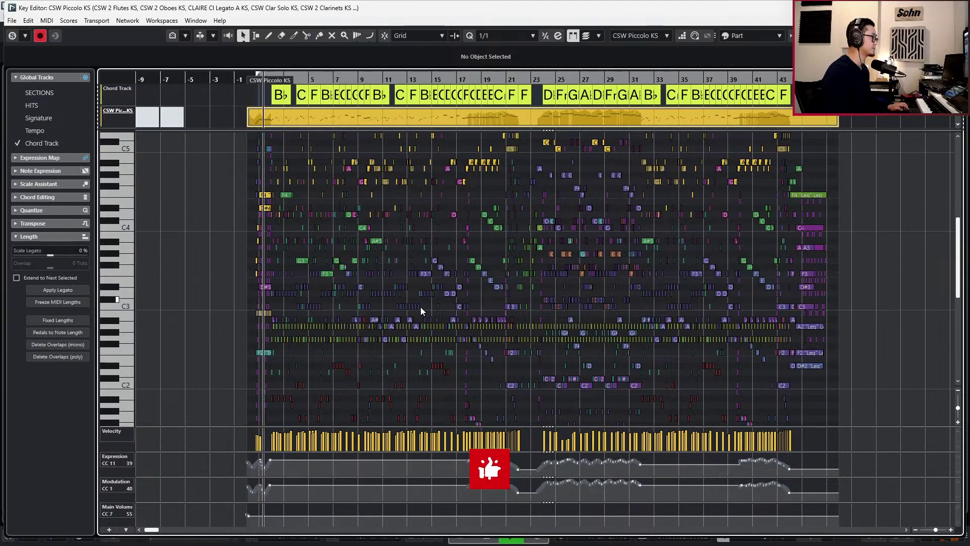
Hide the controller lanes to enlarge the note display while the full arrangement plays.
key("alt+l")
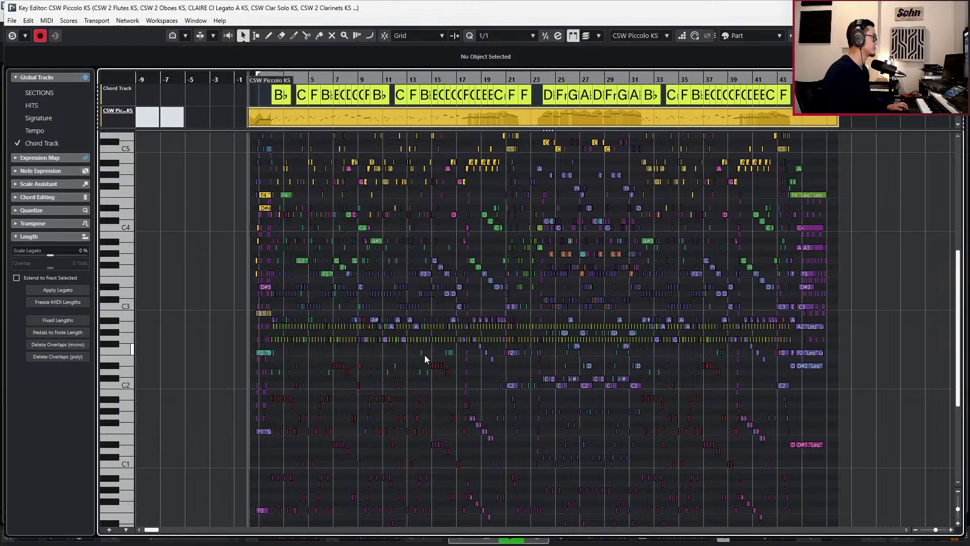
scroll(425, 357, "up", 1)
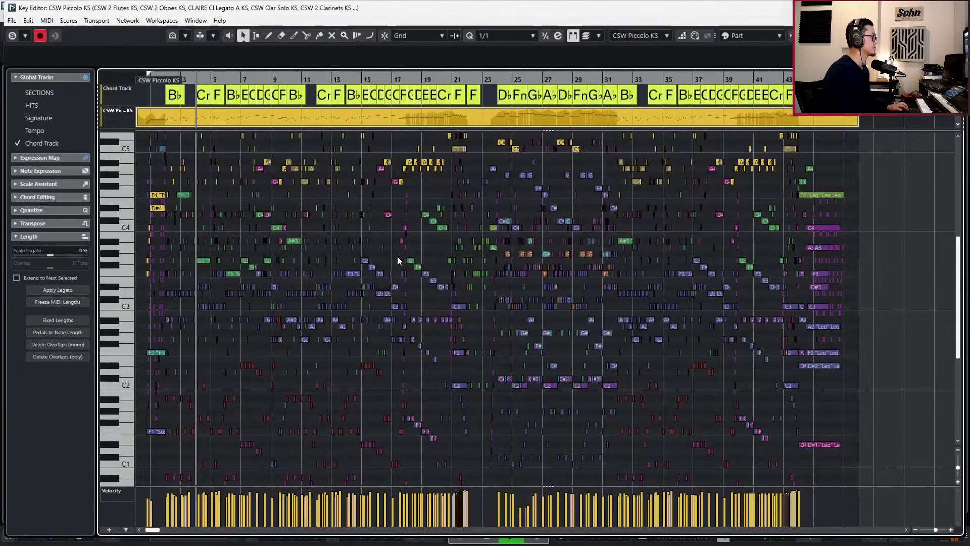
scroll(435, 270, "left", 2)
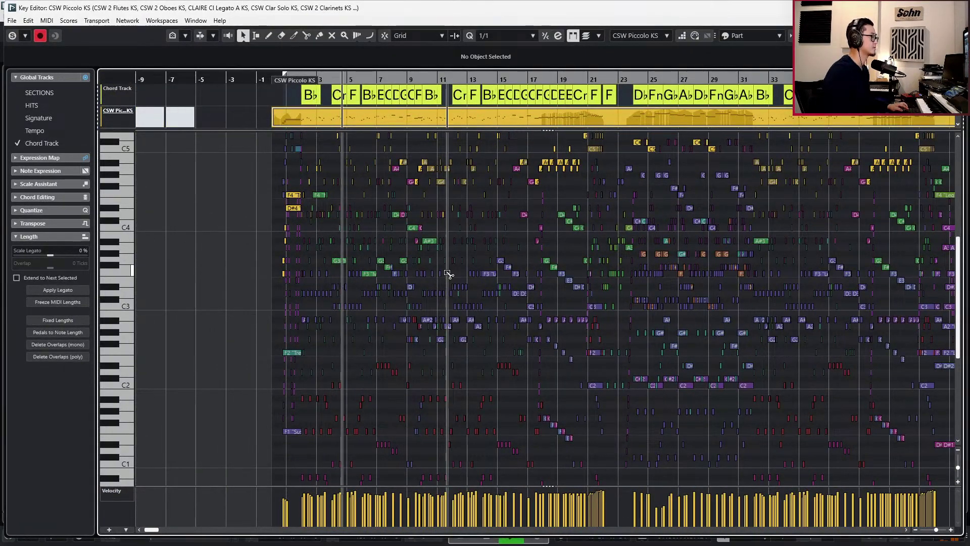
key("alt+l")
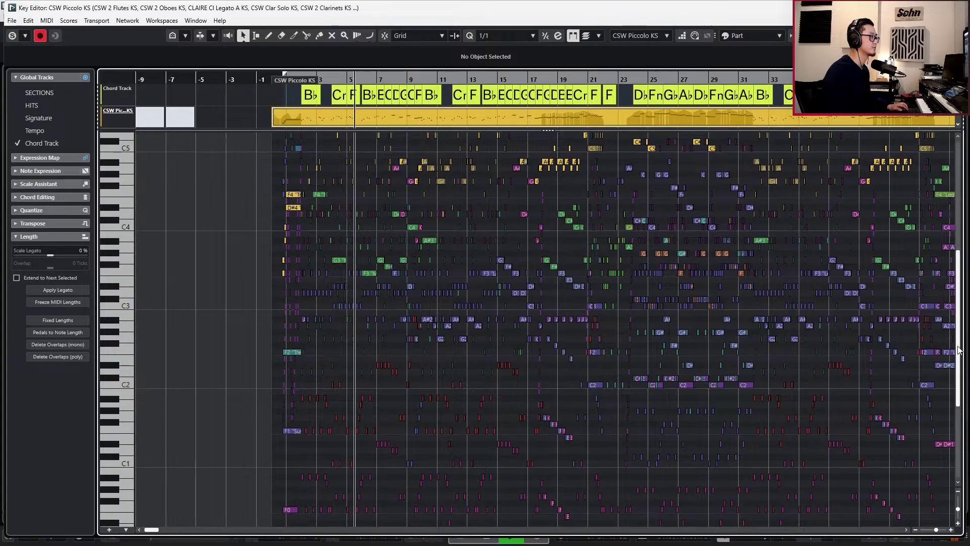
scroll(964, 329, "up", 3)
scroll(964, 329, "up", 2)
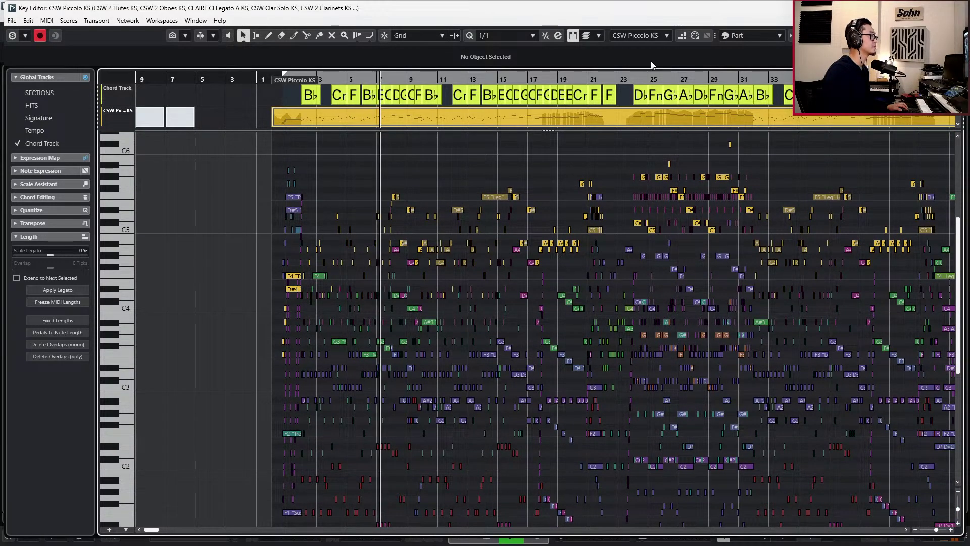
Make OMNI pop female1 ahs 1 the active part and follow its notes in closer view during playback.
left_click(642, 36)
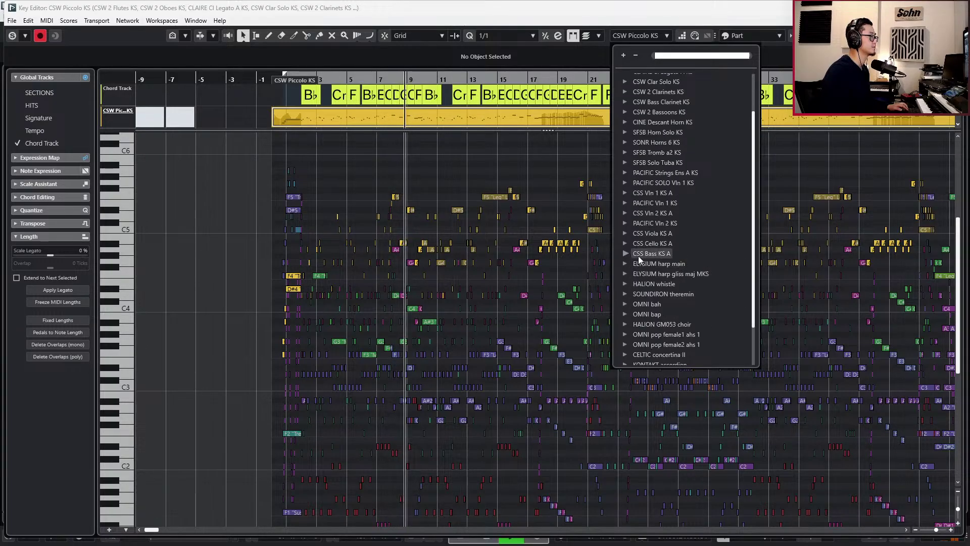
scroll(638, 256, "down", 3)
left_click(629, 280)
left_click(647, 289)
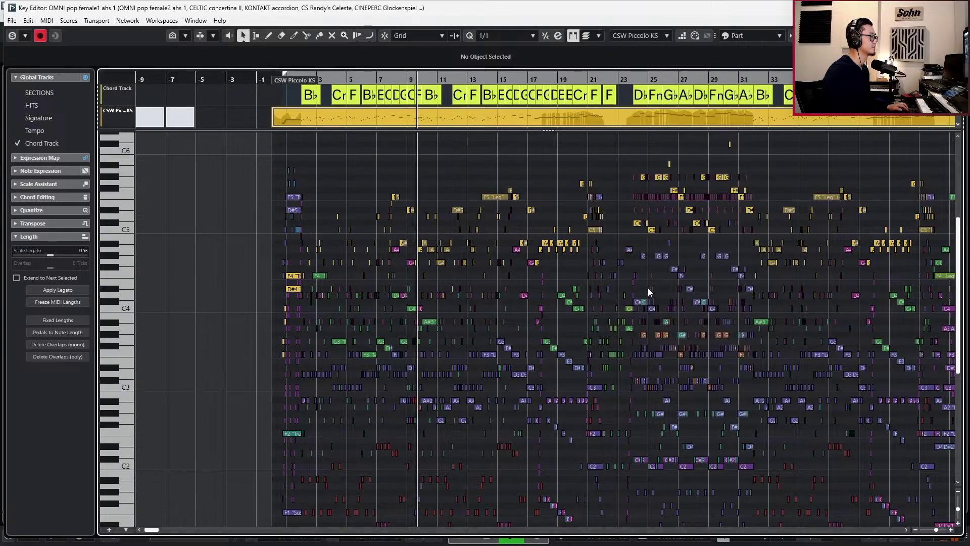
scroll(512, 281, "up", 3)
scroll(513, 281, "up", 2)
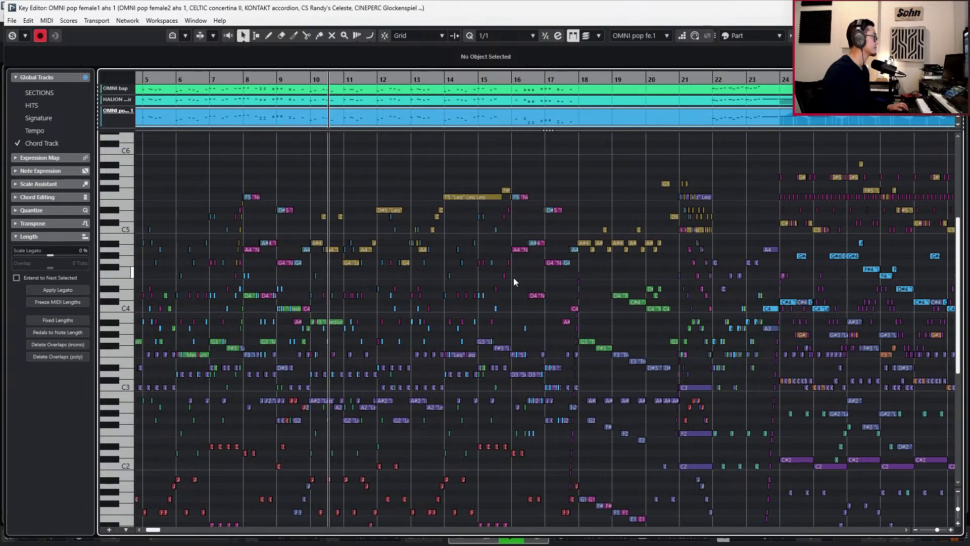
scroll(378, 310, "up", 2)
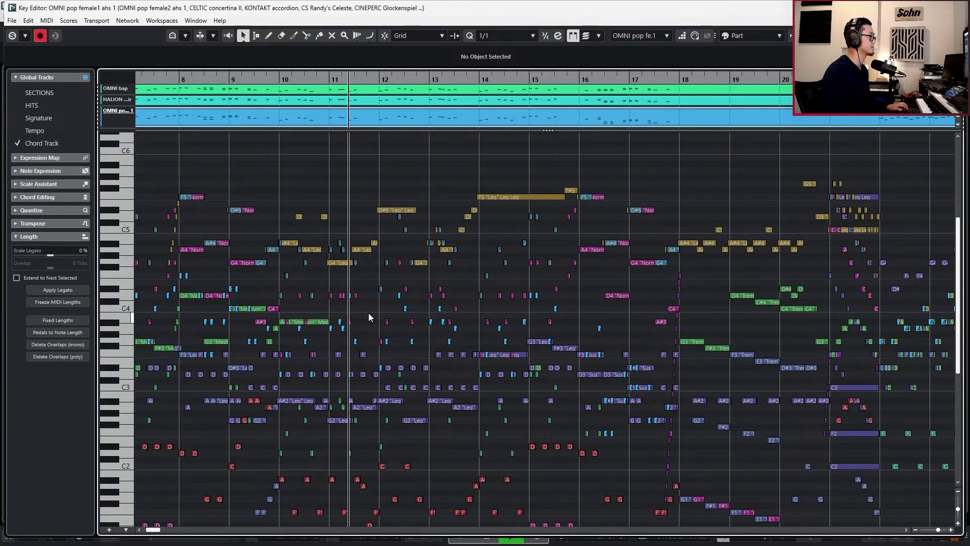
scroll(369, 314, "up", 1)
scroll(409, 237, "up", 1)
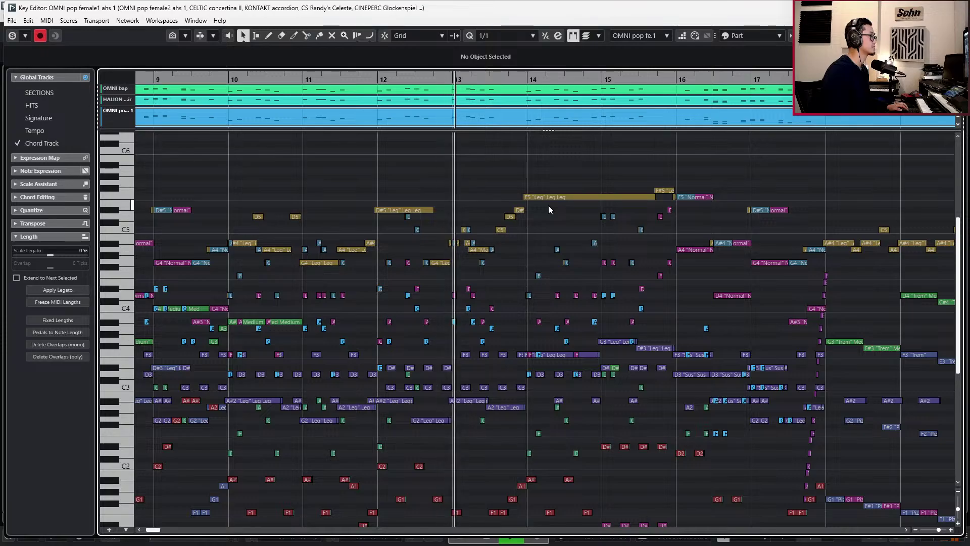
Make CSS Vln 1 KS A the active part and hide its controller lanes.
left_click(639, 36)
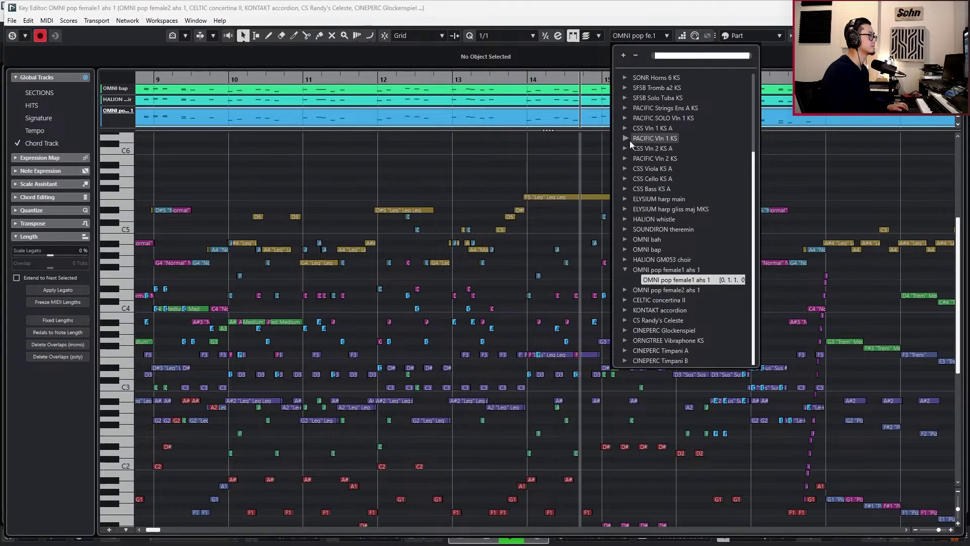
left_click(626, 128)
left_click(649, 140)
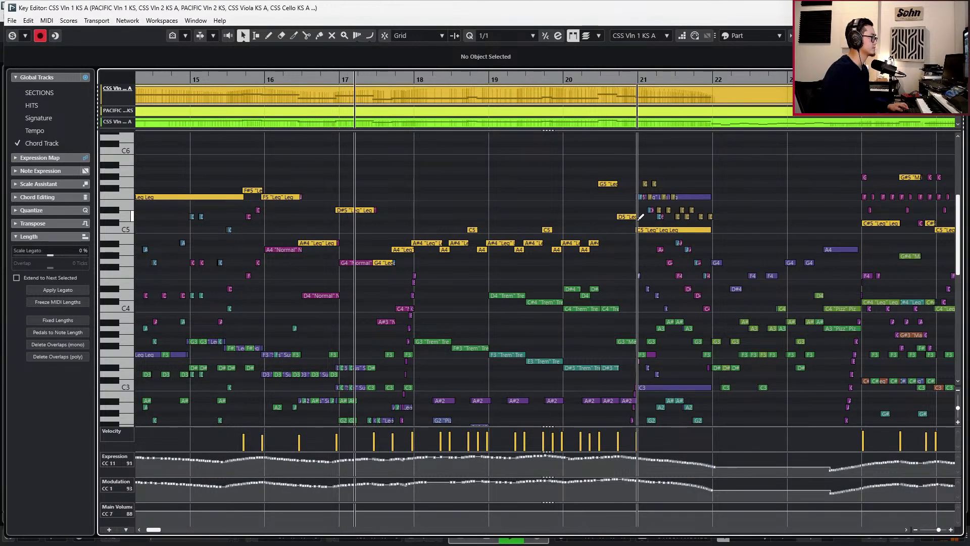
key("alt+l")
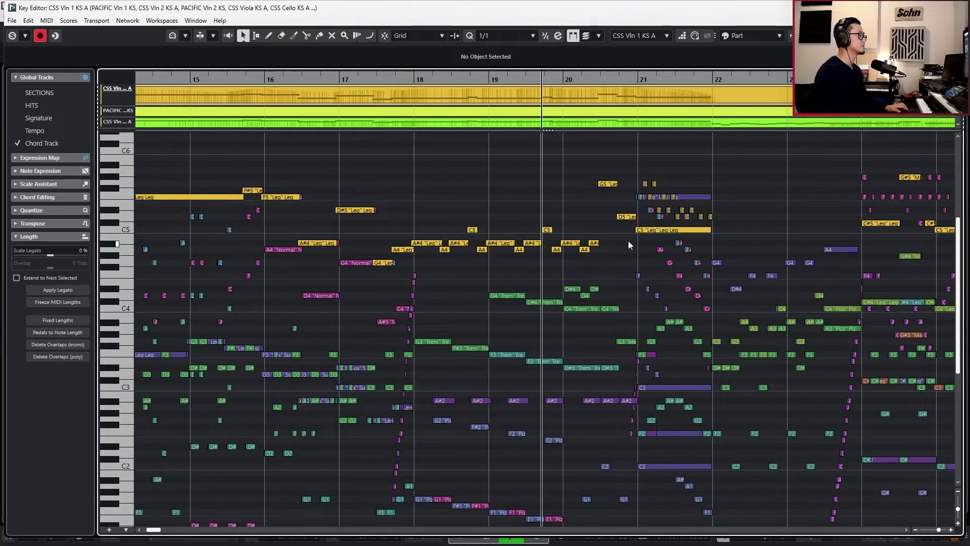
Follow the full arrangement's notes through bar 47 during playback, then close the Key Editor and stop playback.
scroll(630, 247, "right", 2)
scroll(744, 307, "right", 2)
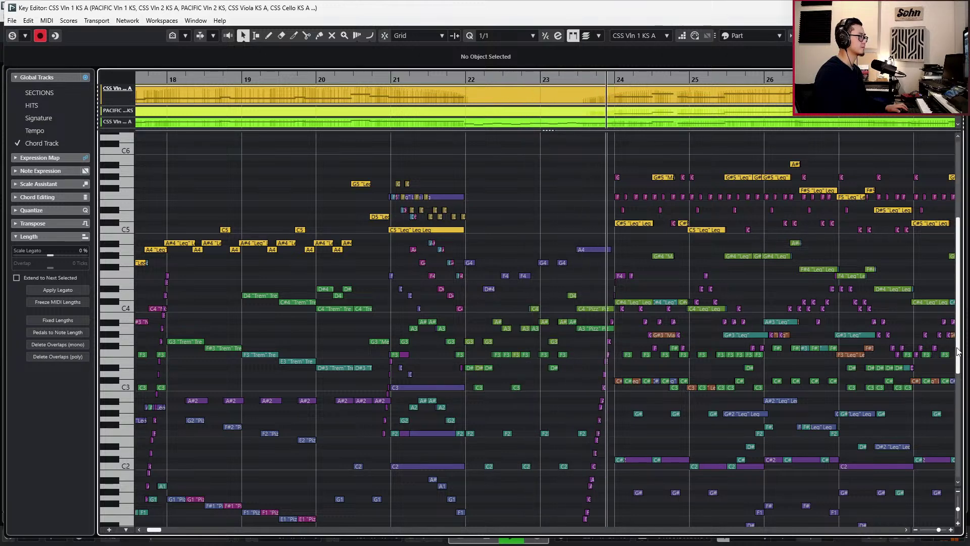
left_click_drag(959, 352, 958, 358)
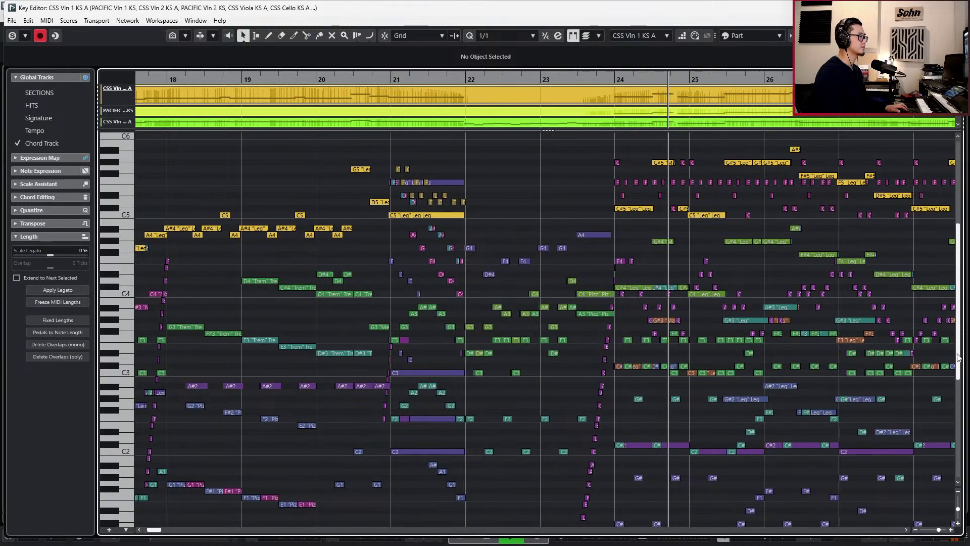
scroll(933, 367, "down", 1)
scroll(904, 365, "right", 5)
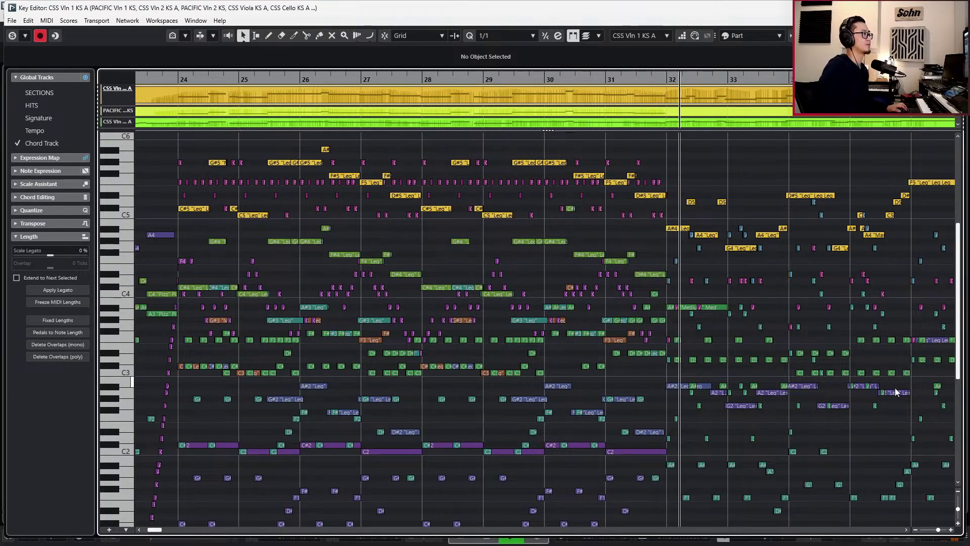
scroll(782, 449, "right", 5)
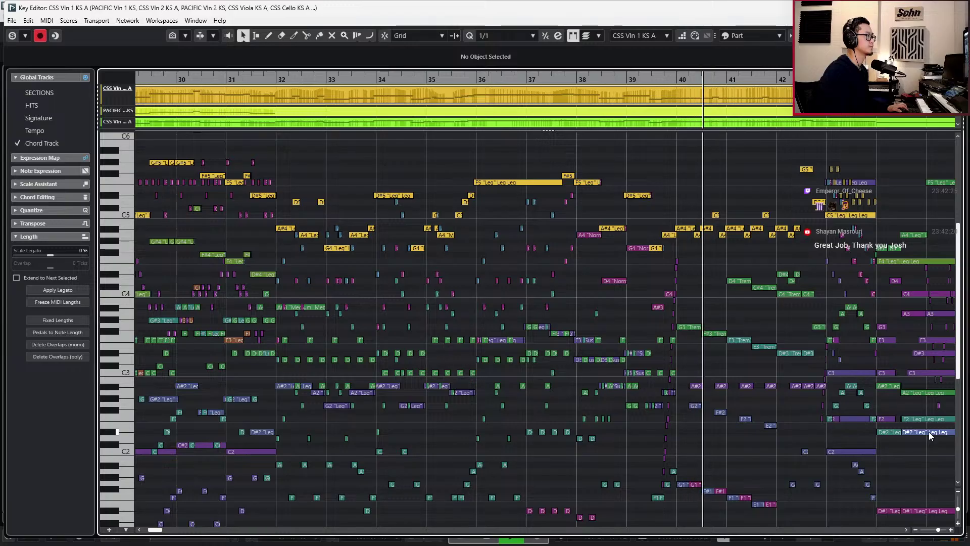
scroll(929, 435, "up", 4, "ctrl")
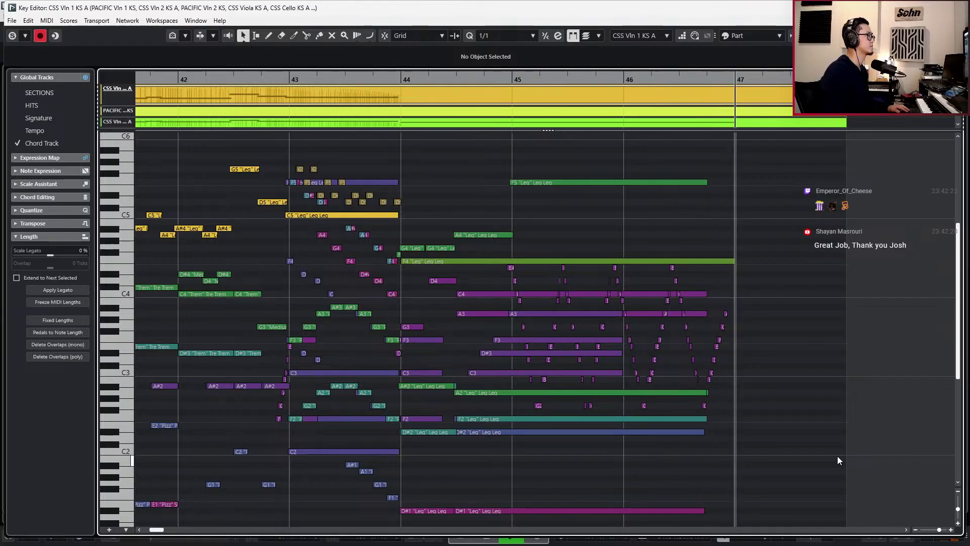
key("Return")
key("space")
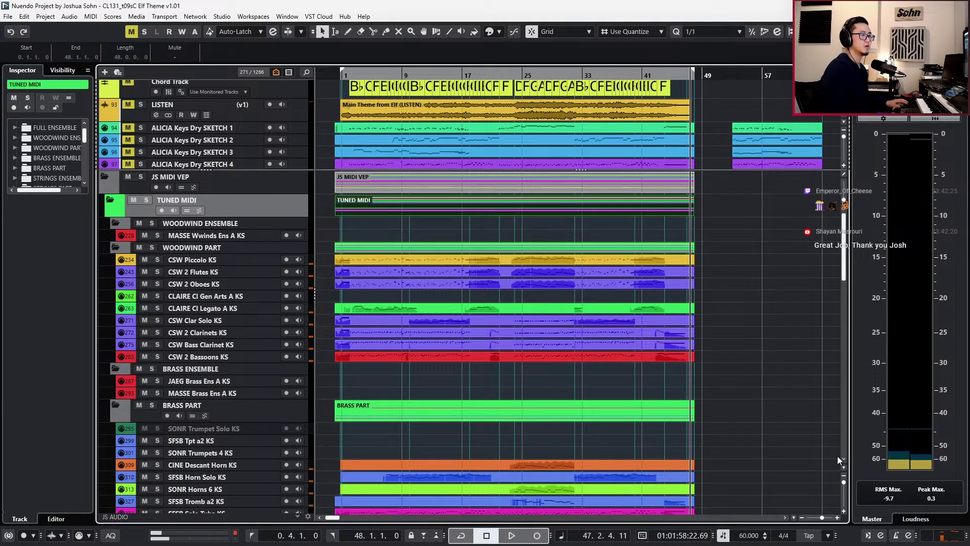